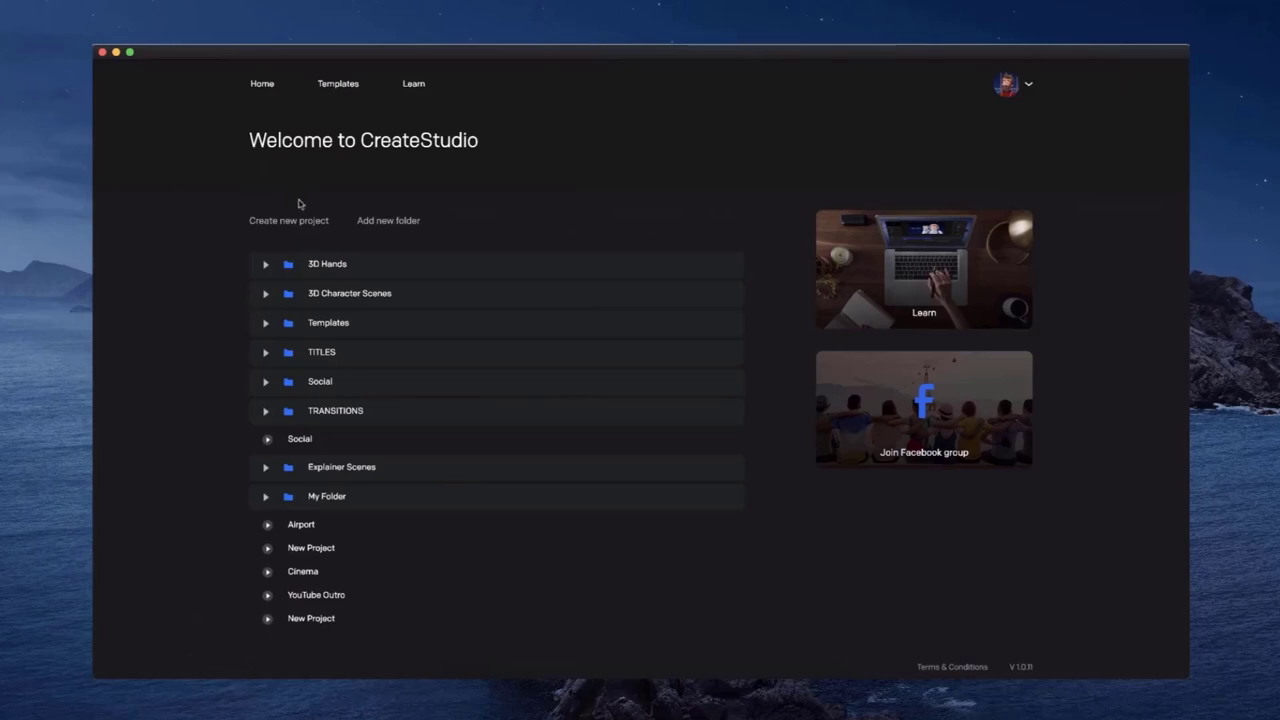
click(292, 221)
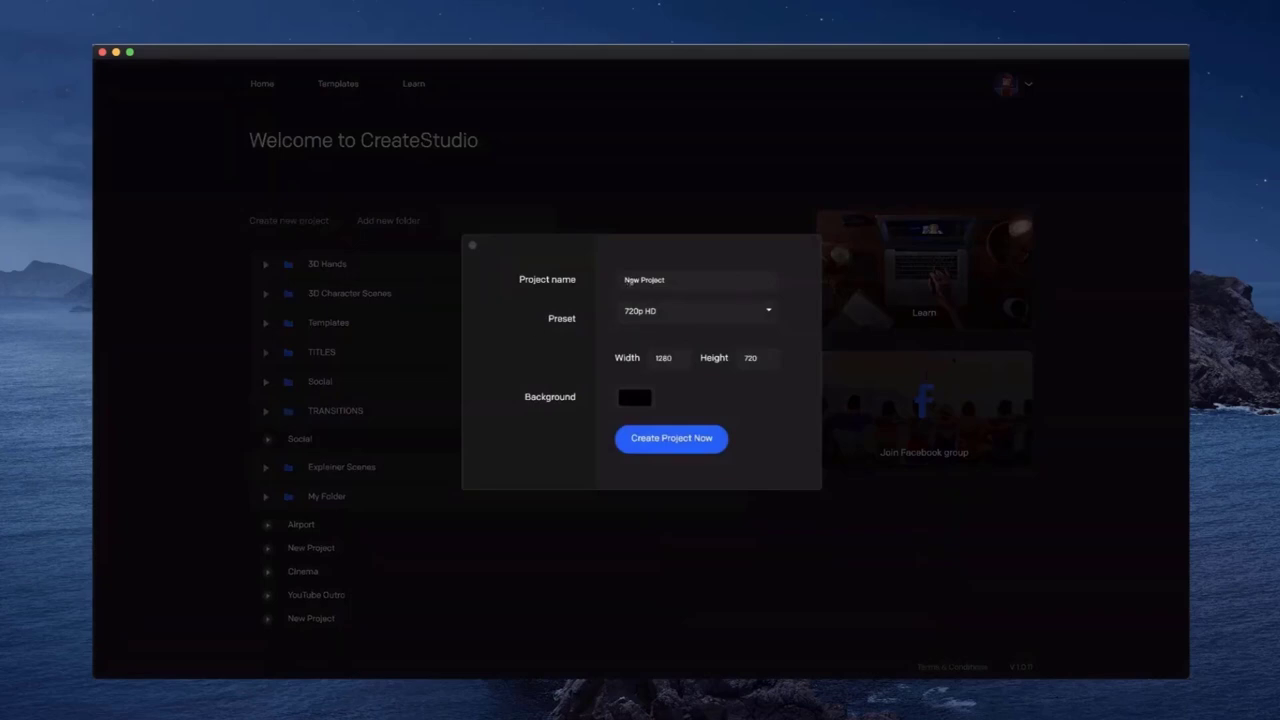
click(684, 324)
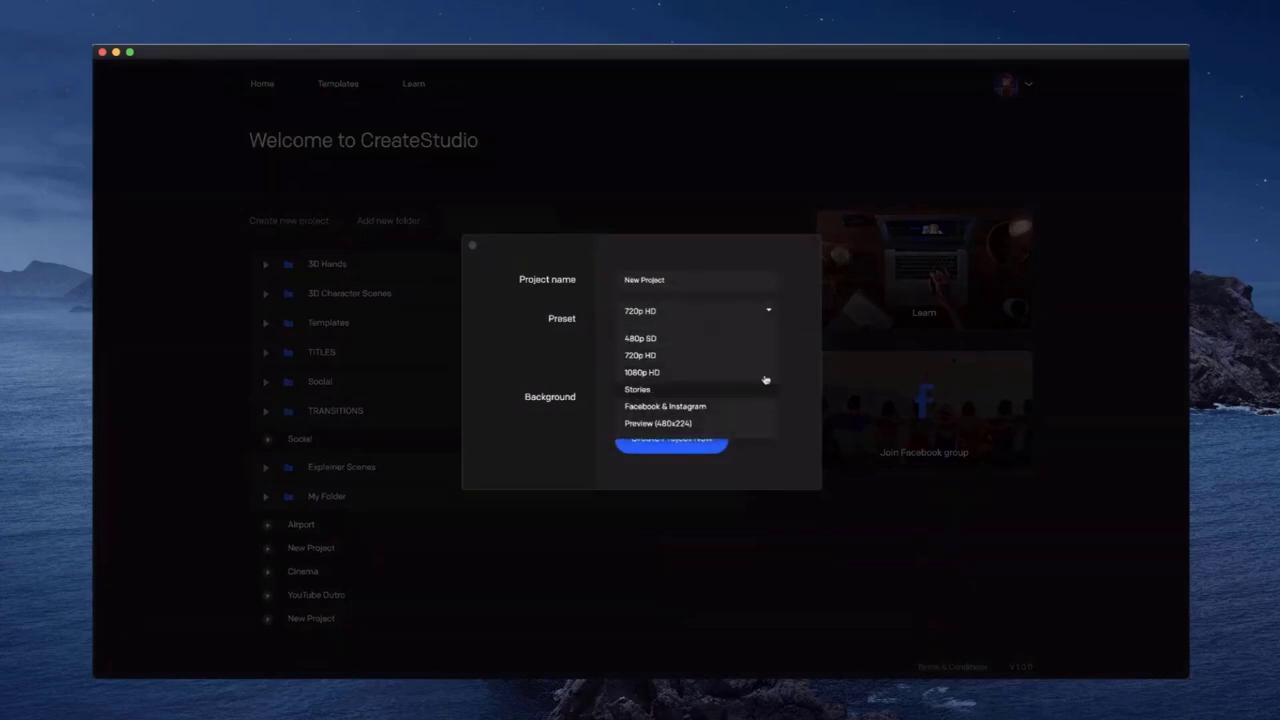
click(728, 352)
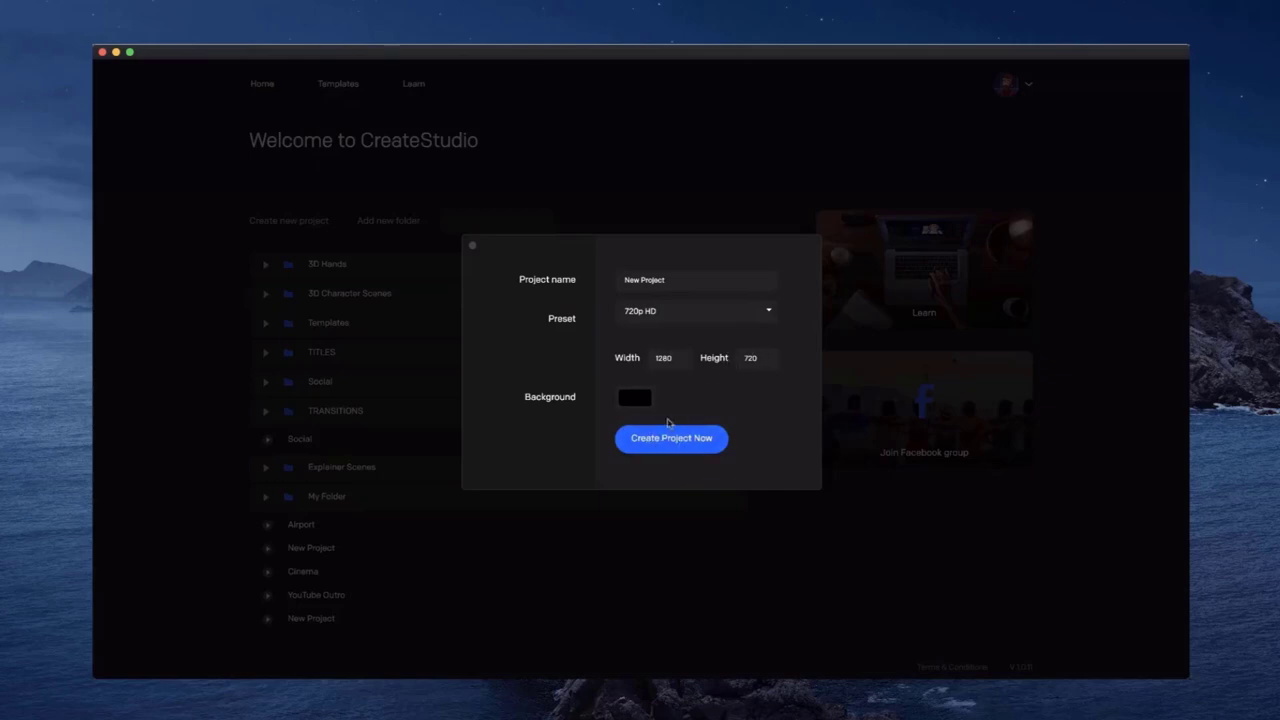
click(472, 246)
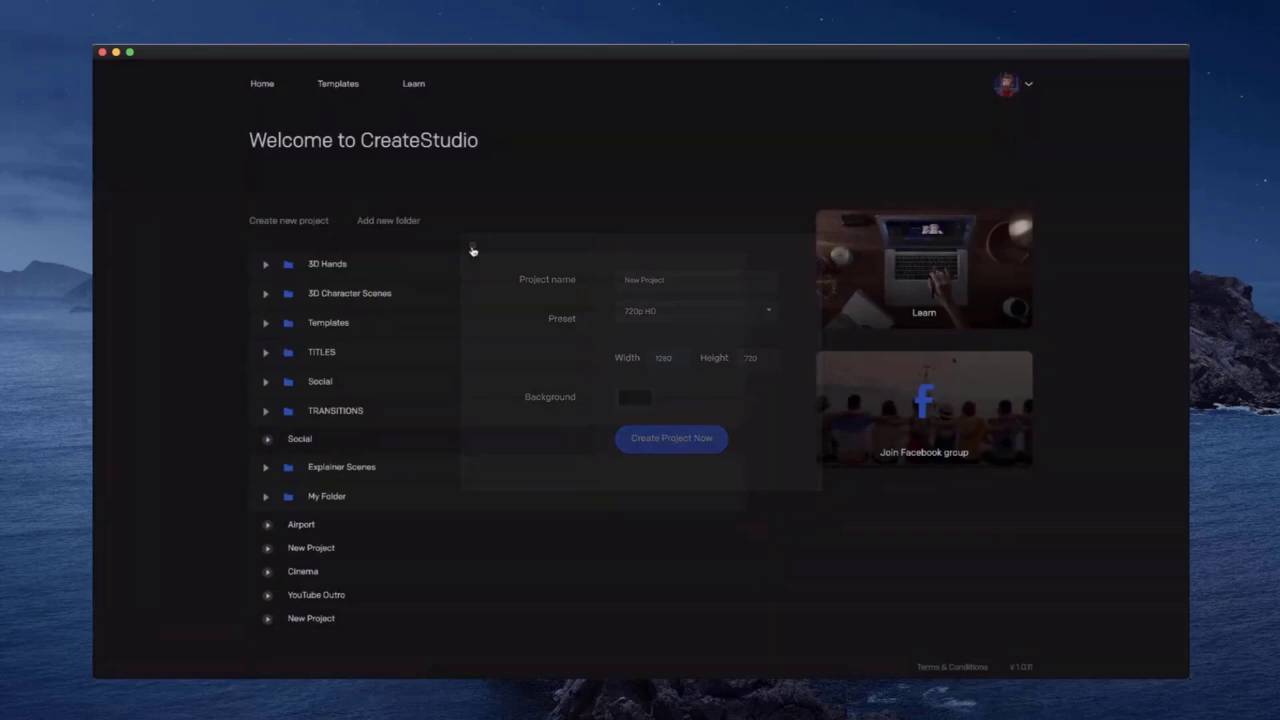
- Preview the Free Bonus Video Agency template among the character explainers and open it as a project
click(337, 84)
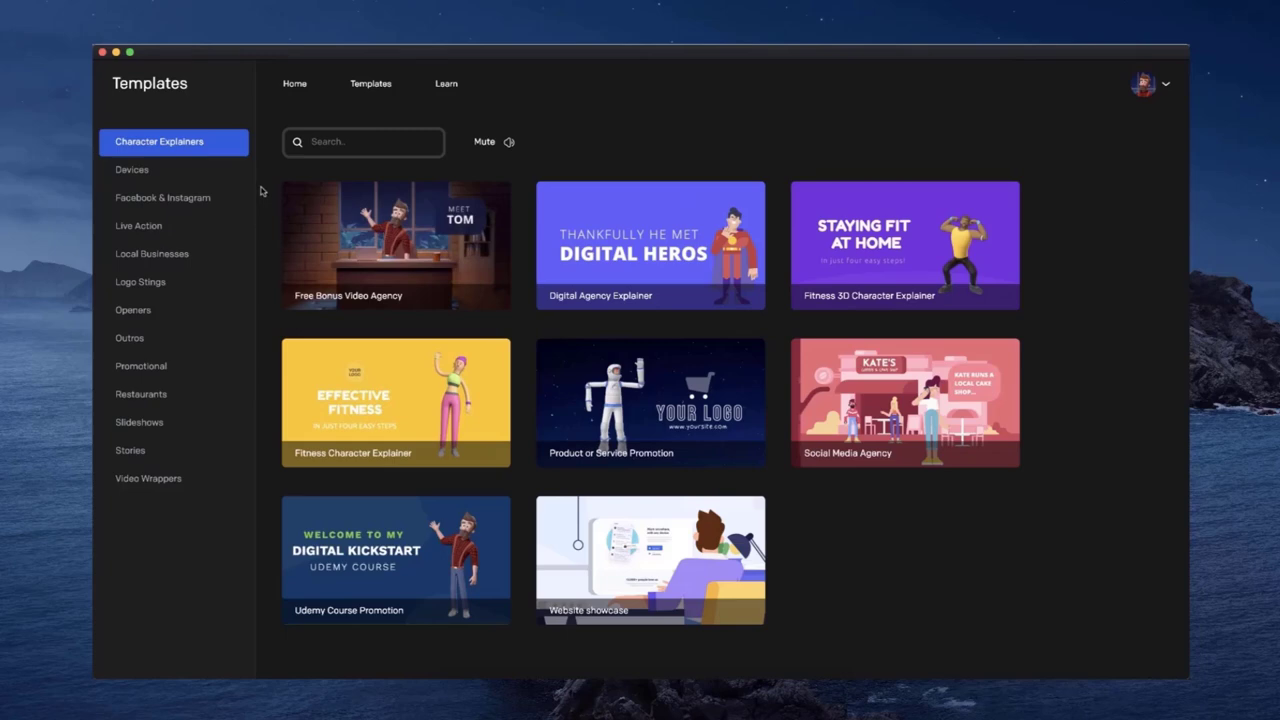
click(418, 245)
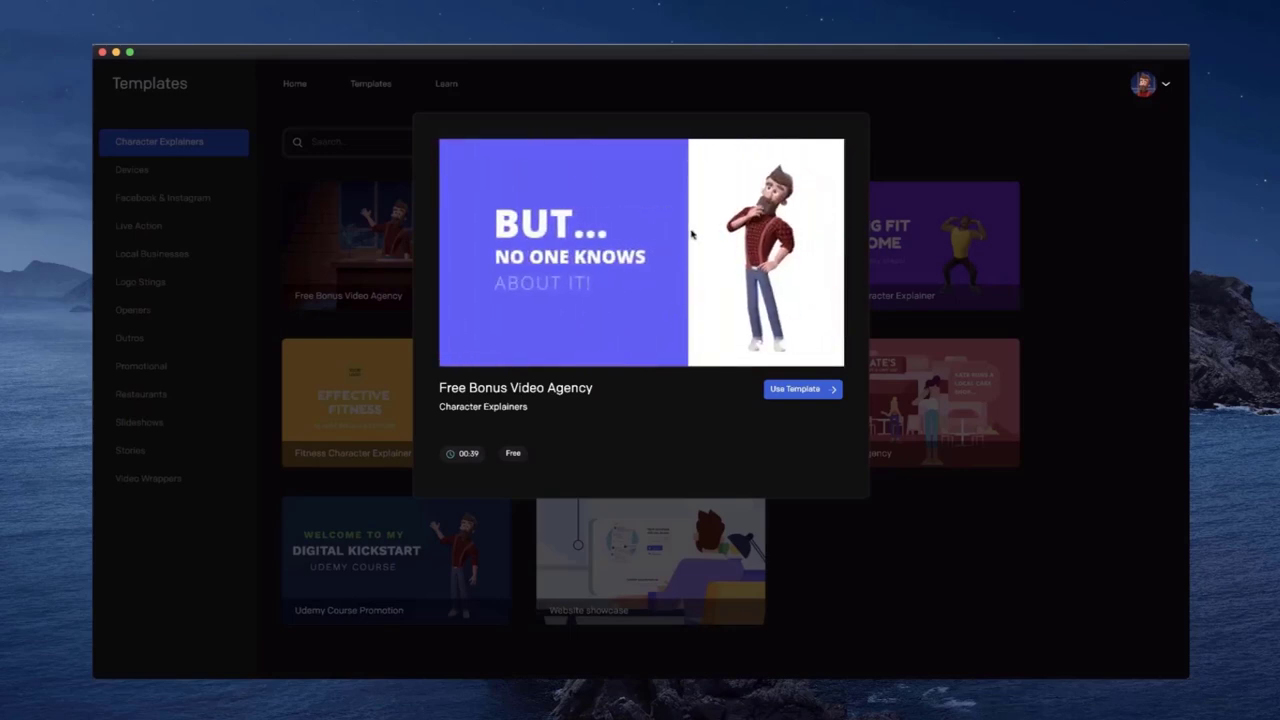
click(884, 157)
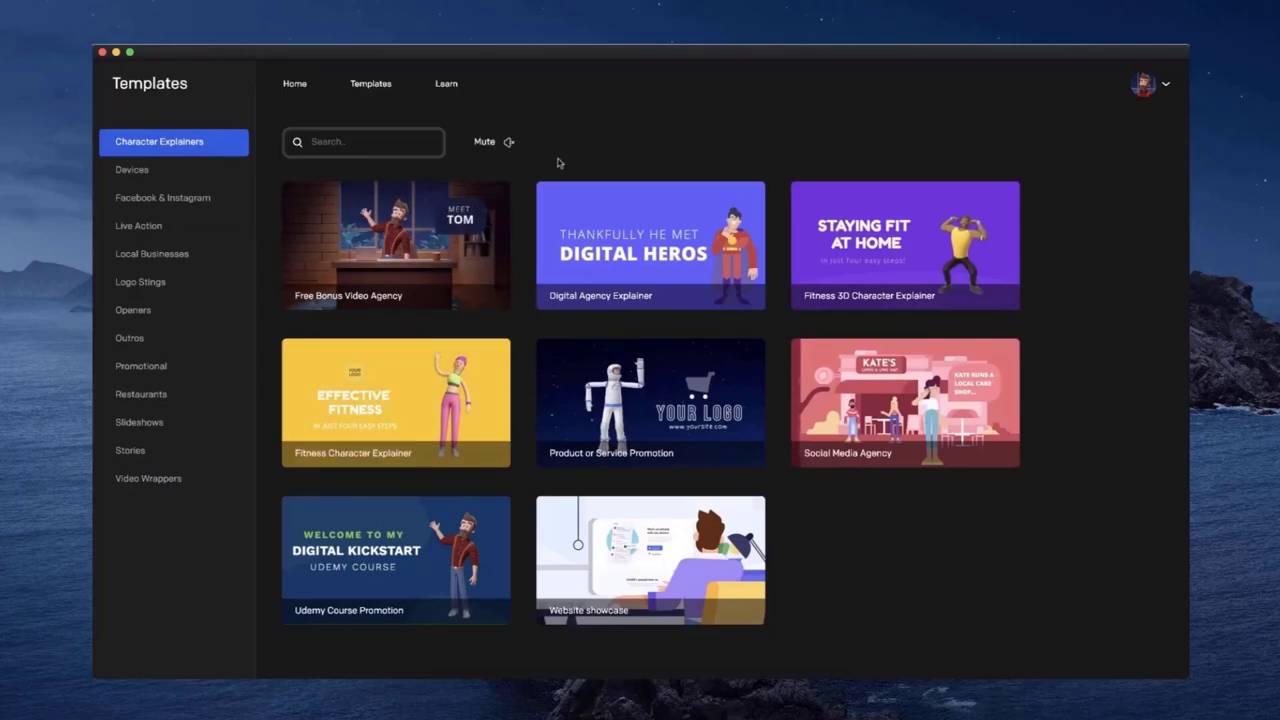
click(429, 259)
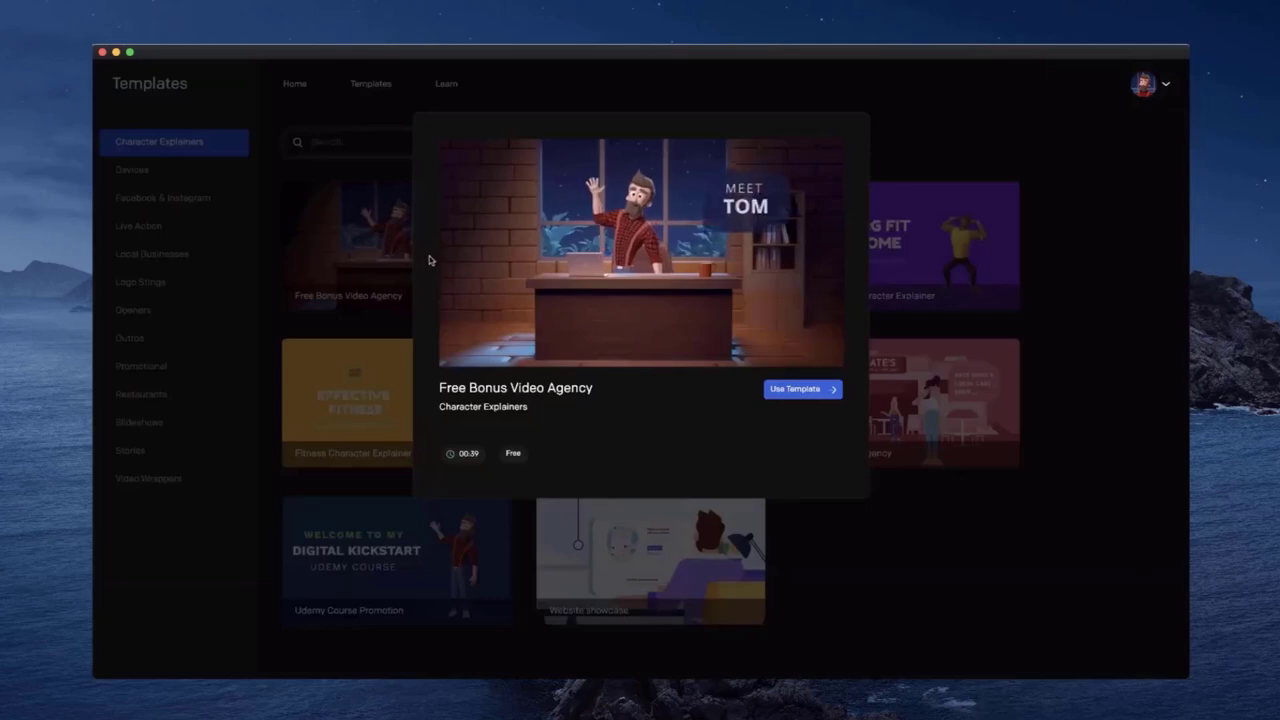
click(804, 389)
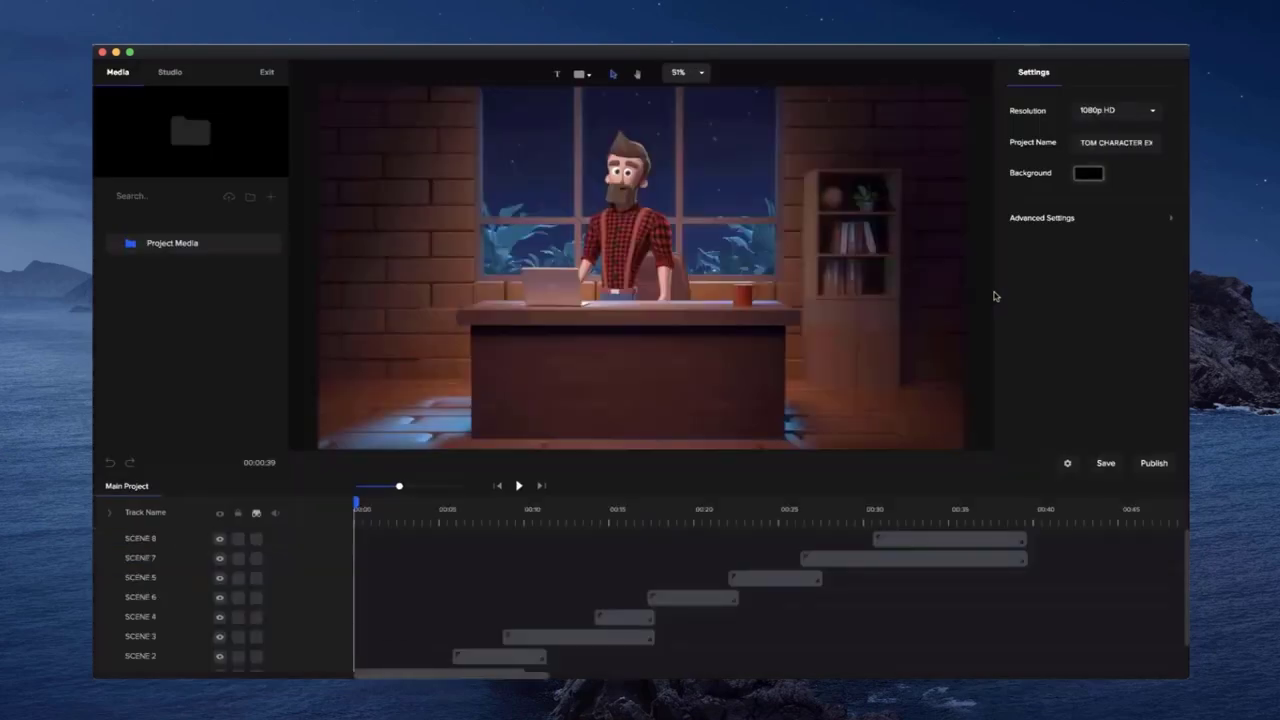
- Play the opening of the project and place the playhead at about 2 seconds, on the MEET TOM title
click(521, 486)
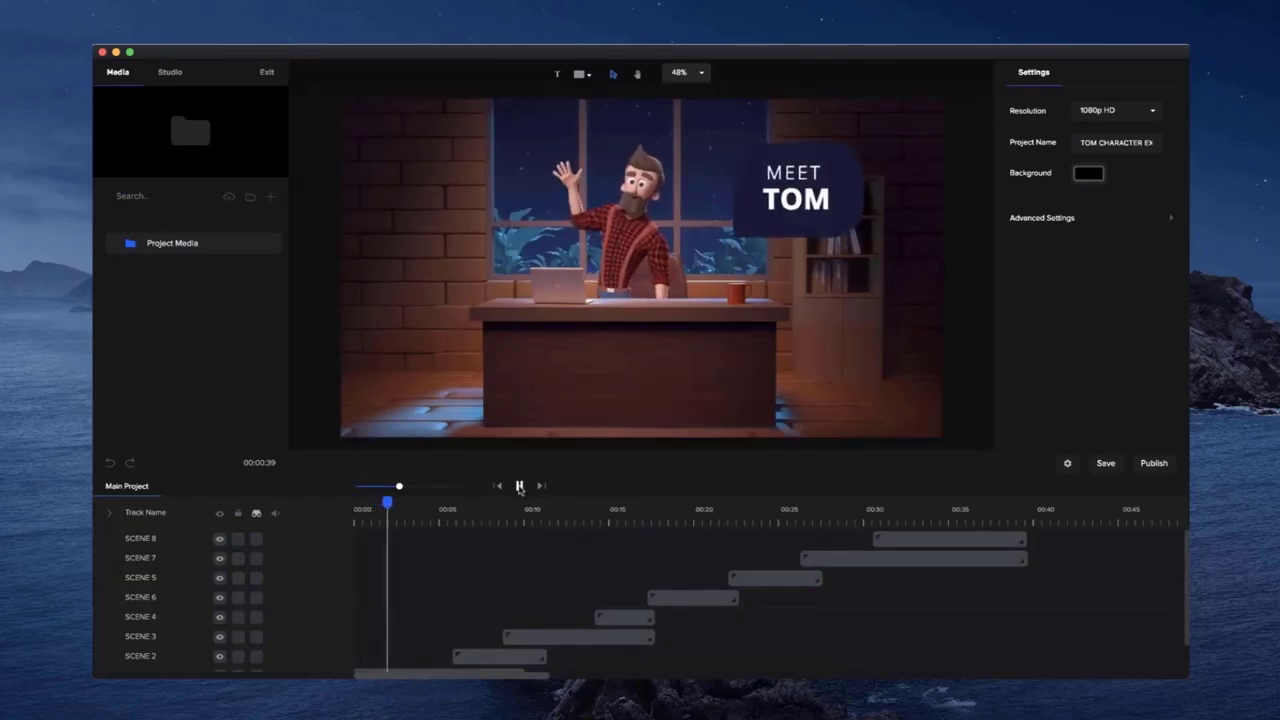
click(519, 487)
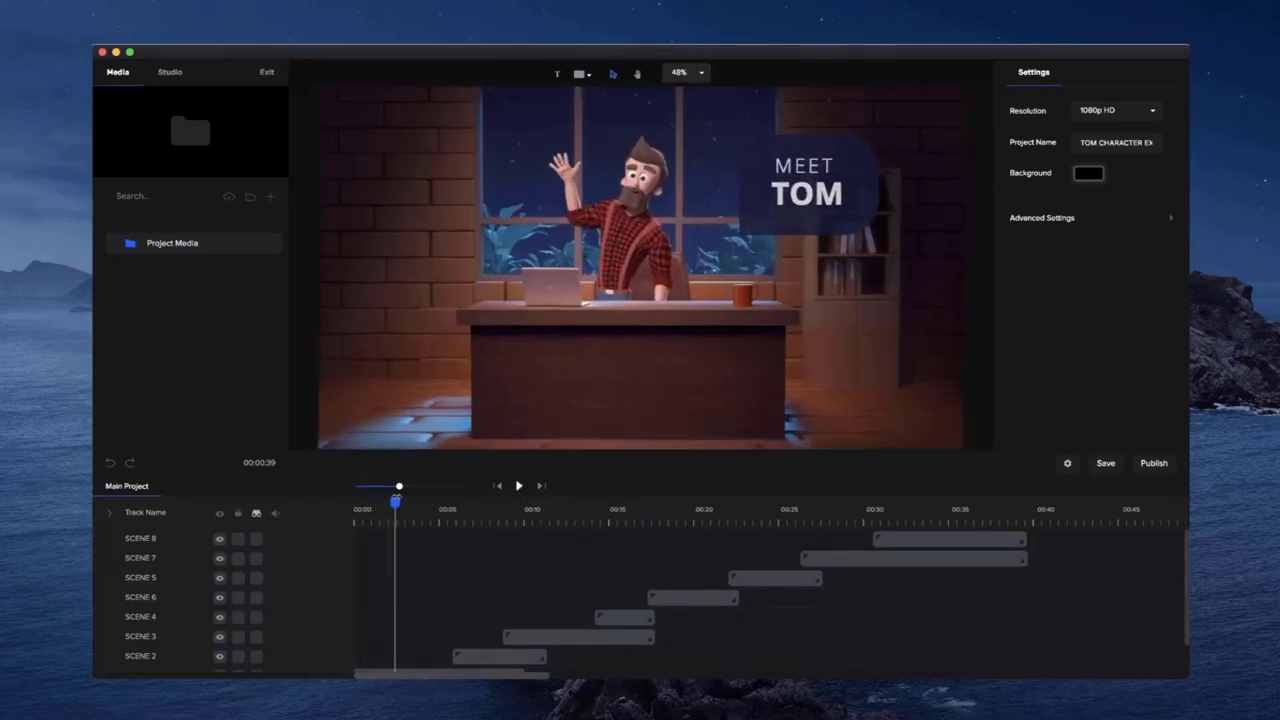
drag(396, 500, 392, 526)
scroll(644, 346, down, 2)
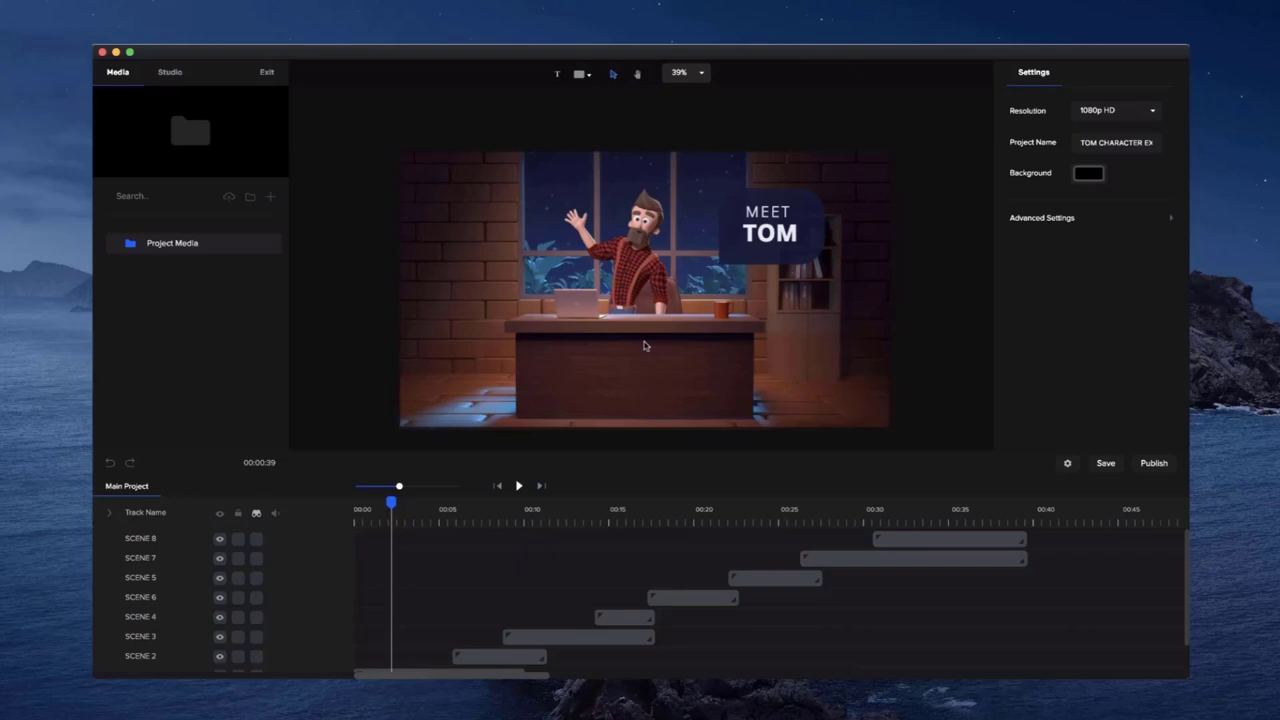
- Open SCENE 1 for editing and enter the text box group that contains the MEET TOM title
click(789, 232)
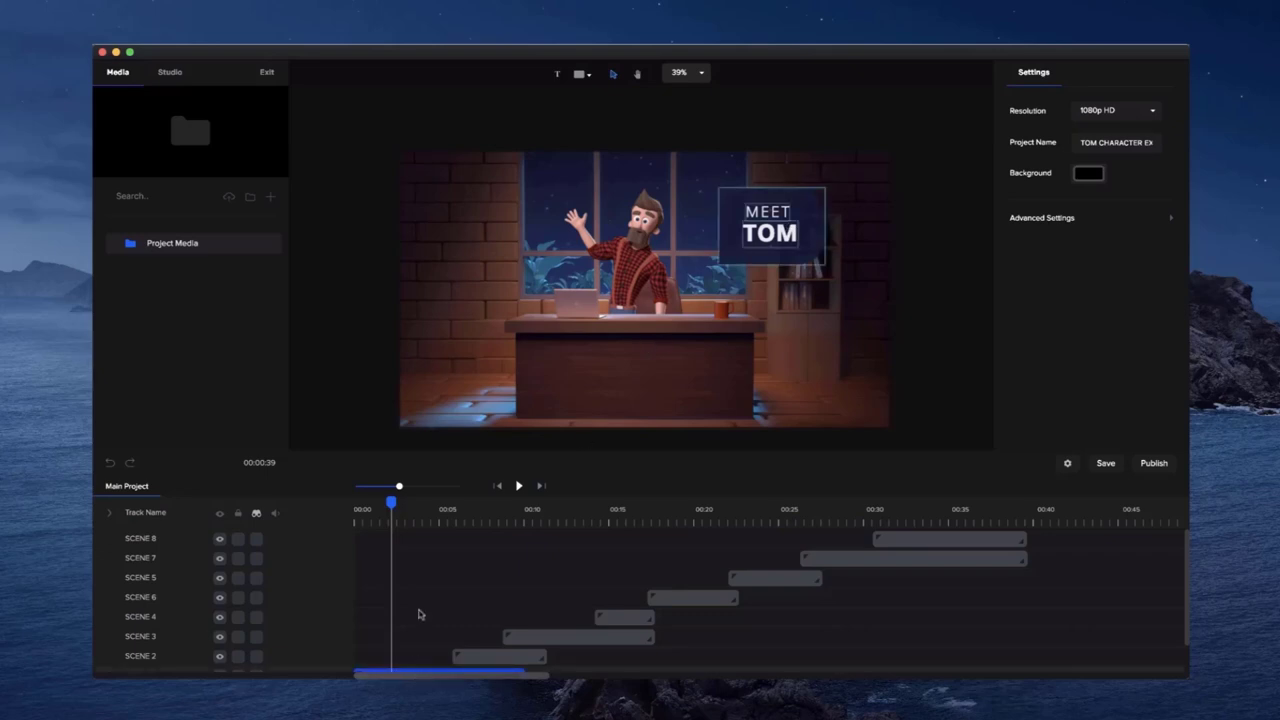
scroll(420, 610, down, 2)
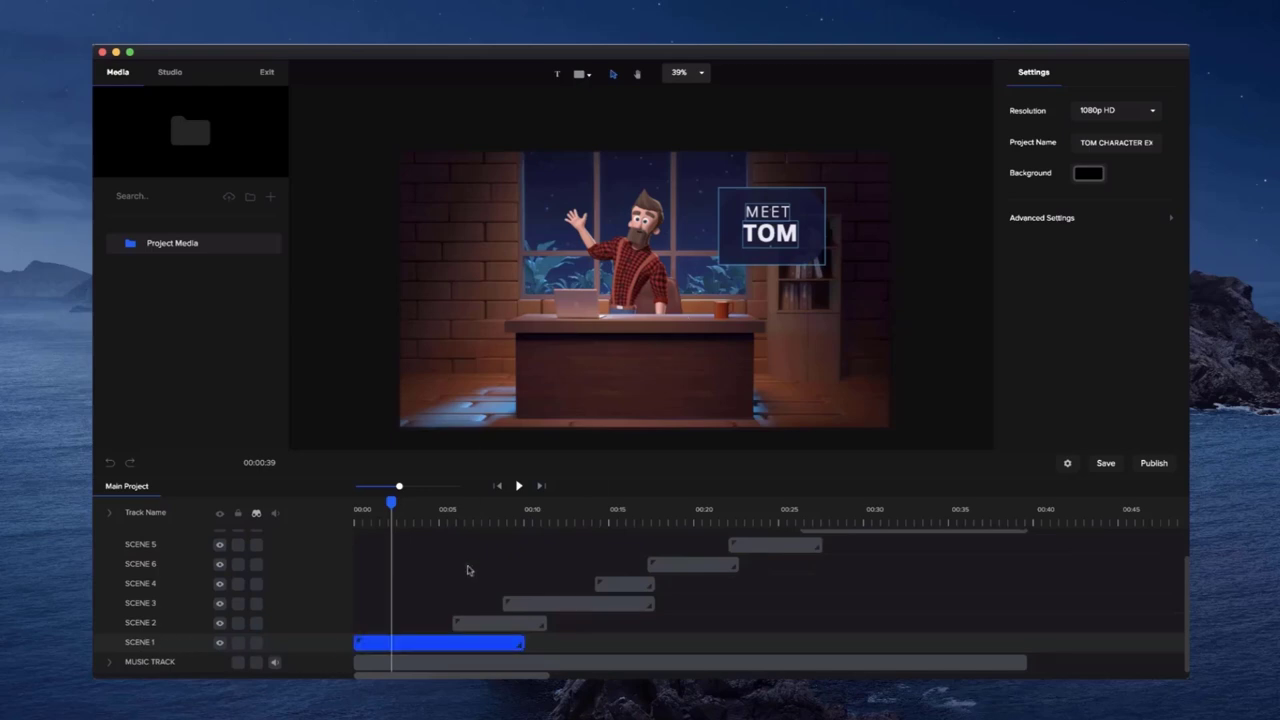
double_click(421, 644)
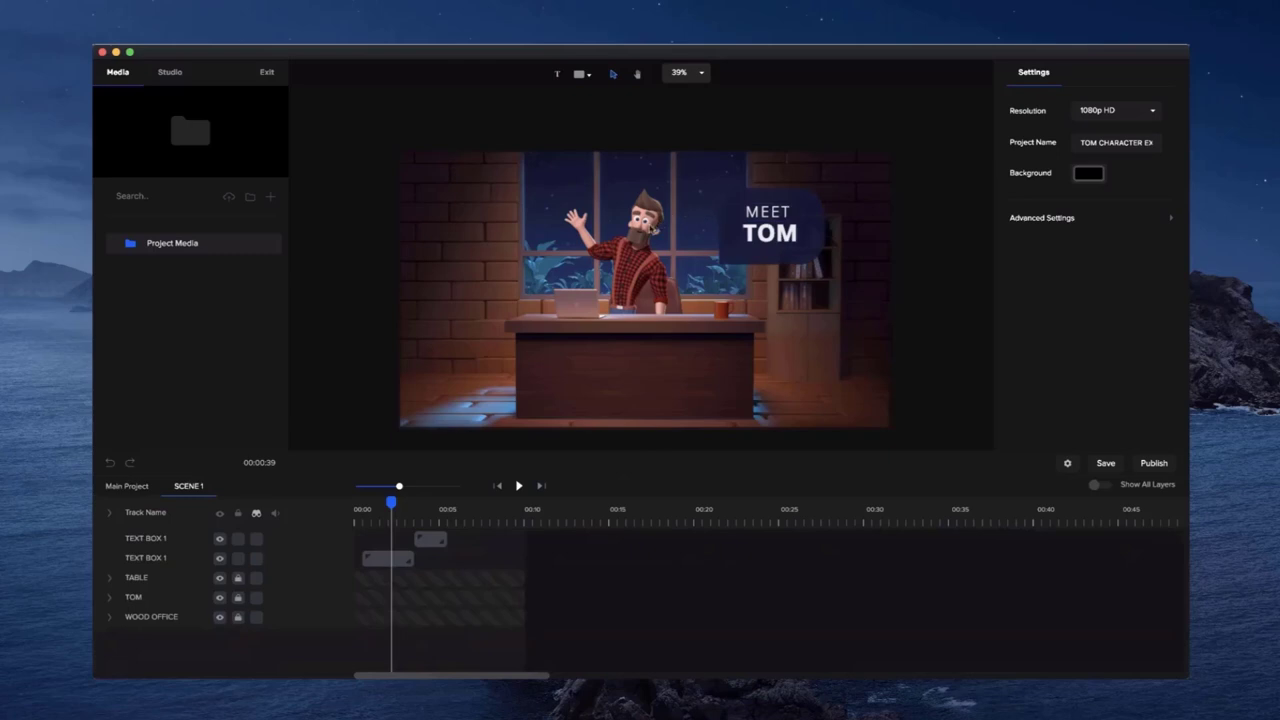
scroll(791, 243, up, 5)
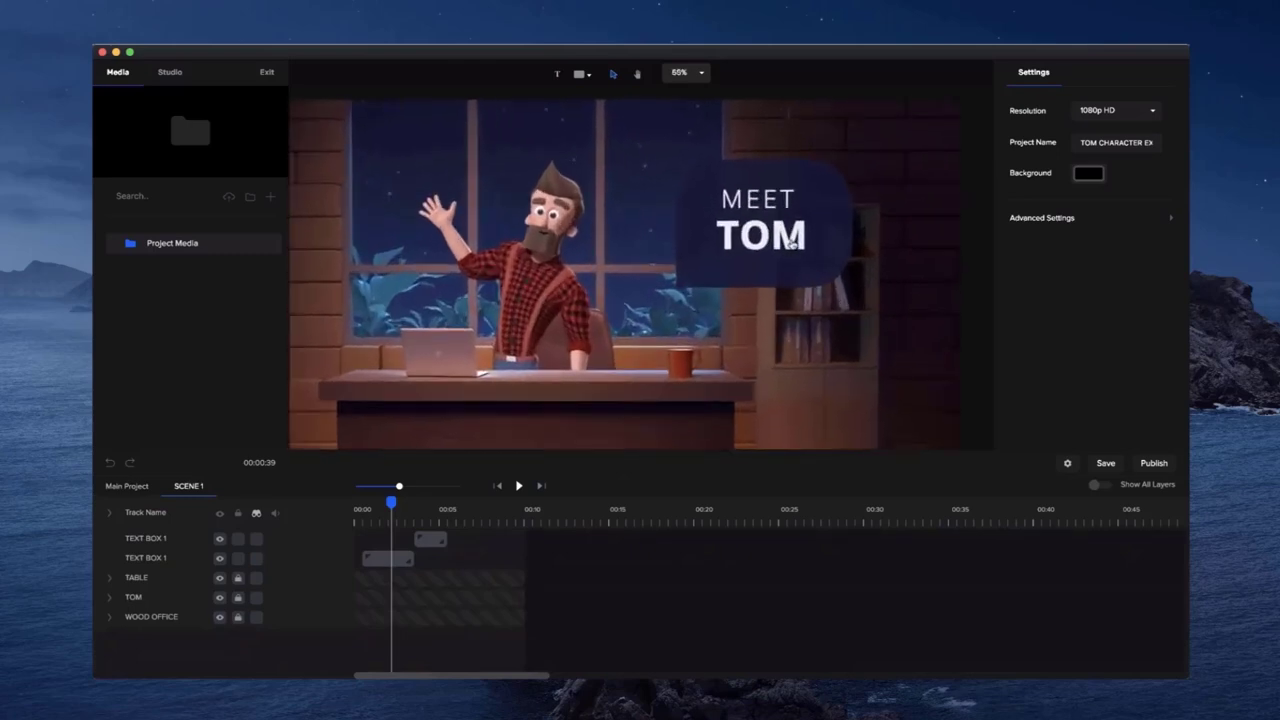
click(770, 240)
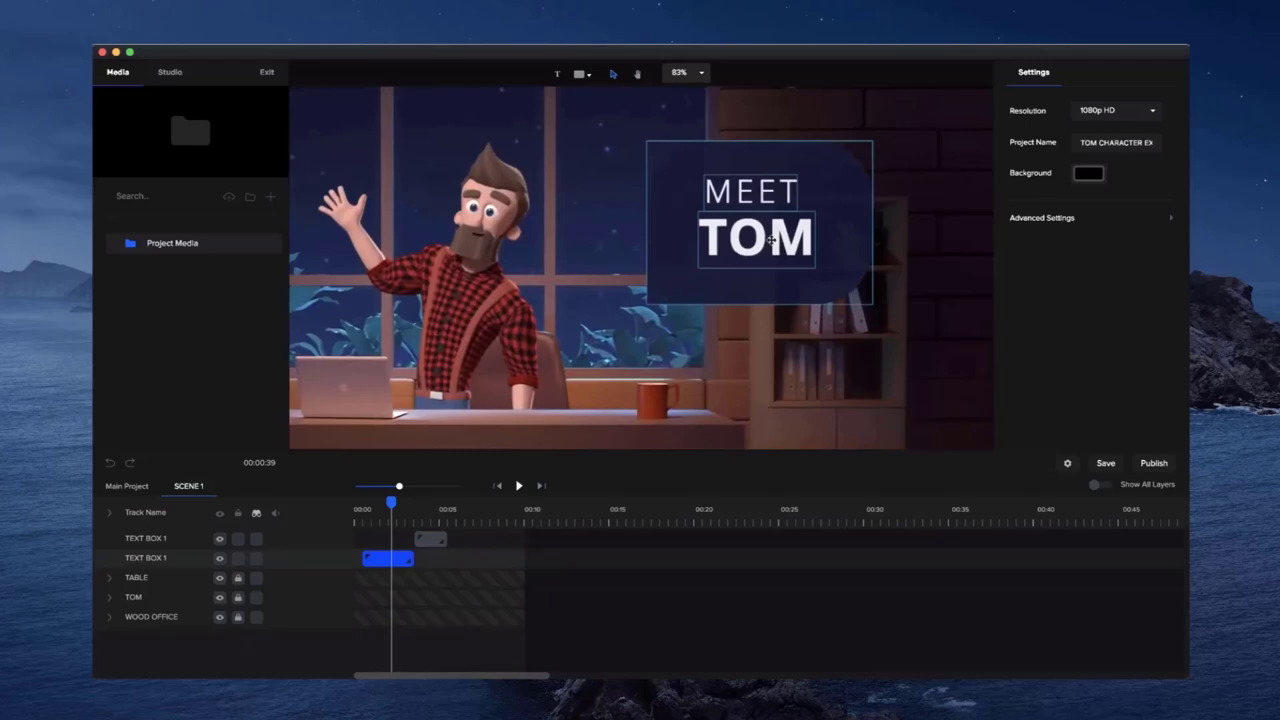
double_click(770, 240)
- Replace the word MEET in the speech bubble with THIS IS
click(768, 195)
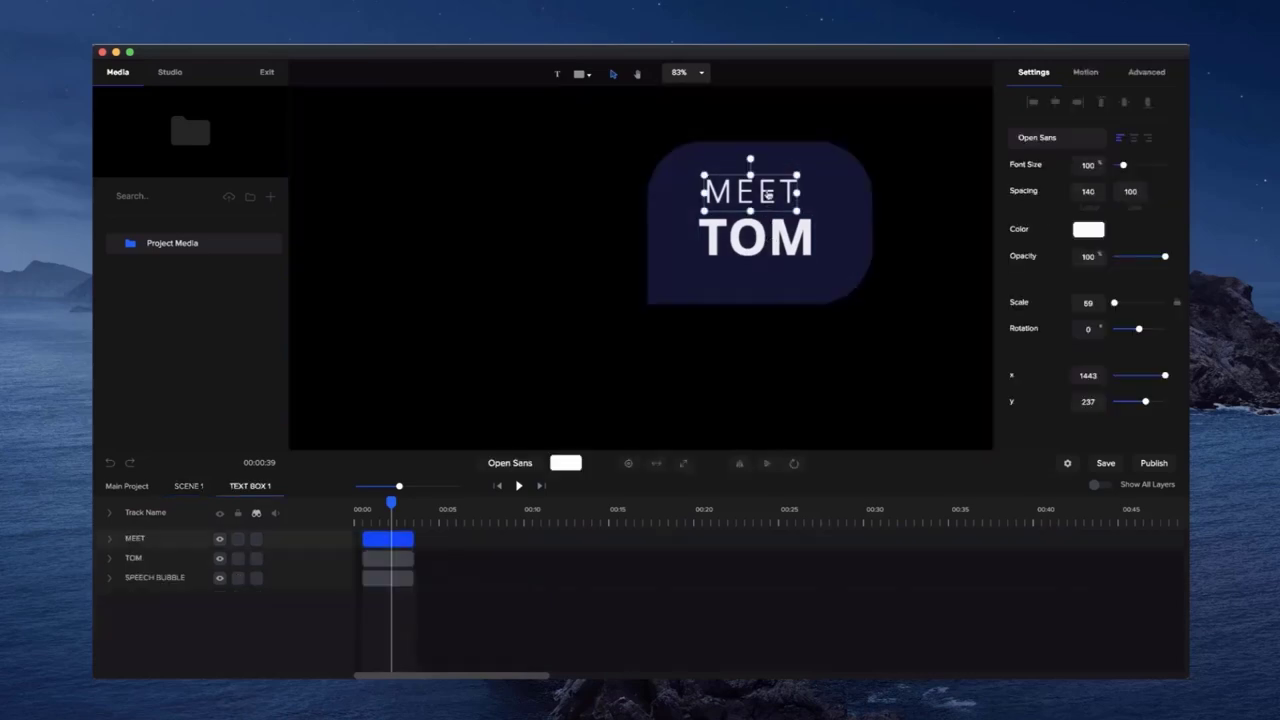
double_click(763, 194)
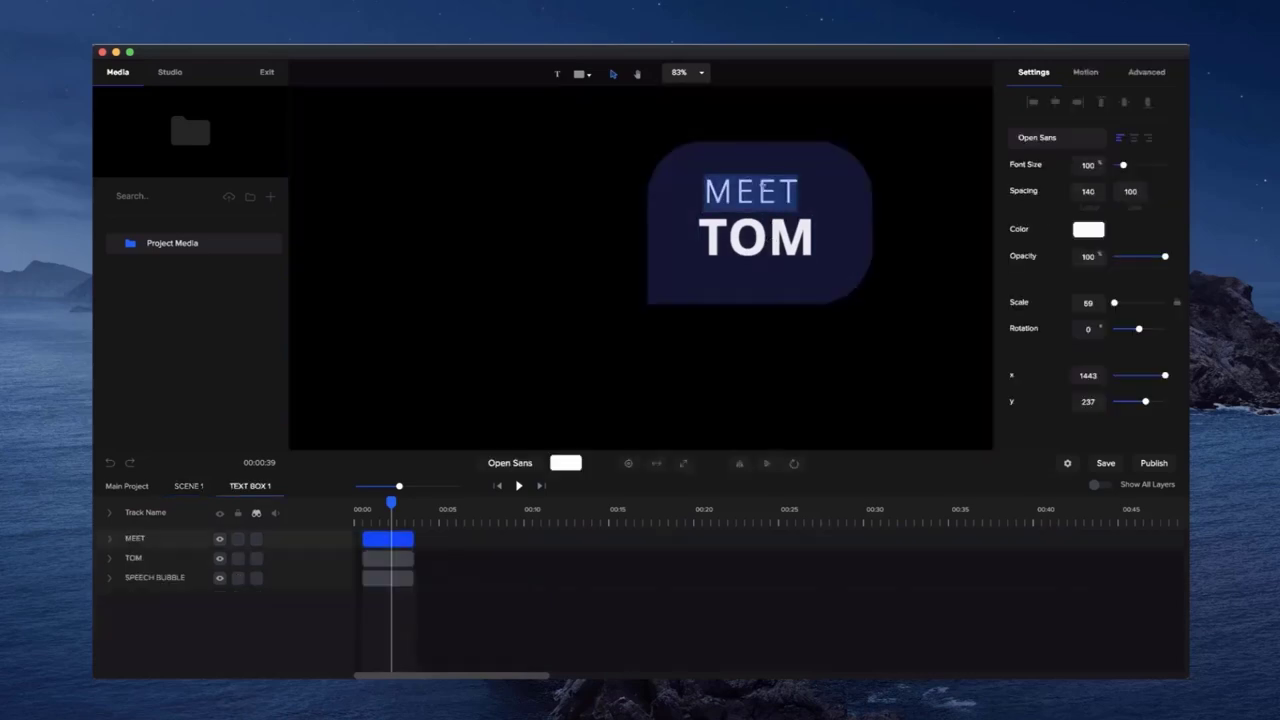
text(THIS IS)
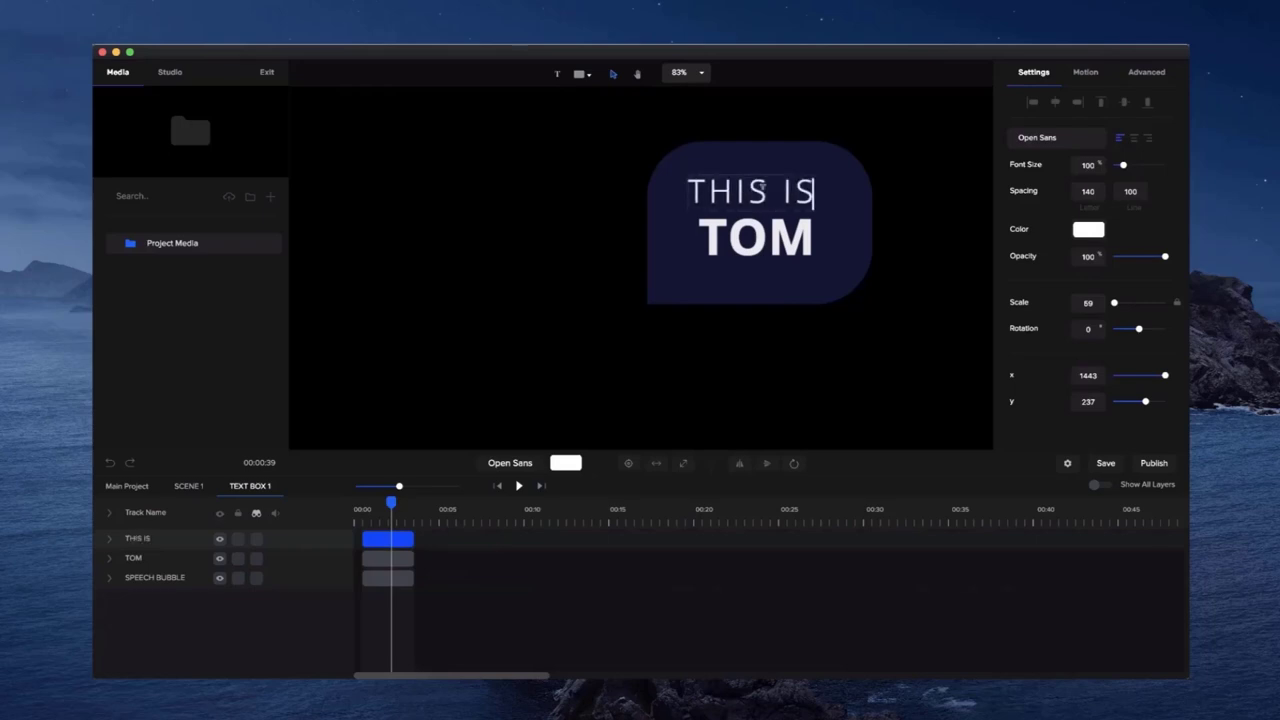
click(902, 194)
- Enlarge the TOM text in the speech bubble to a scale of about 113
click(755, 228)
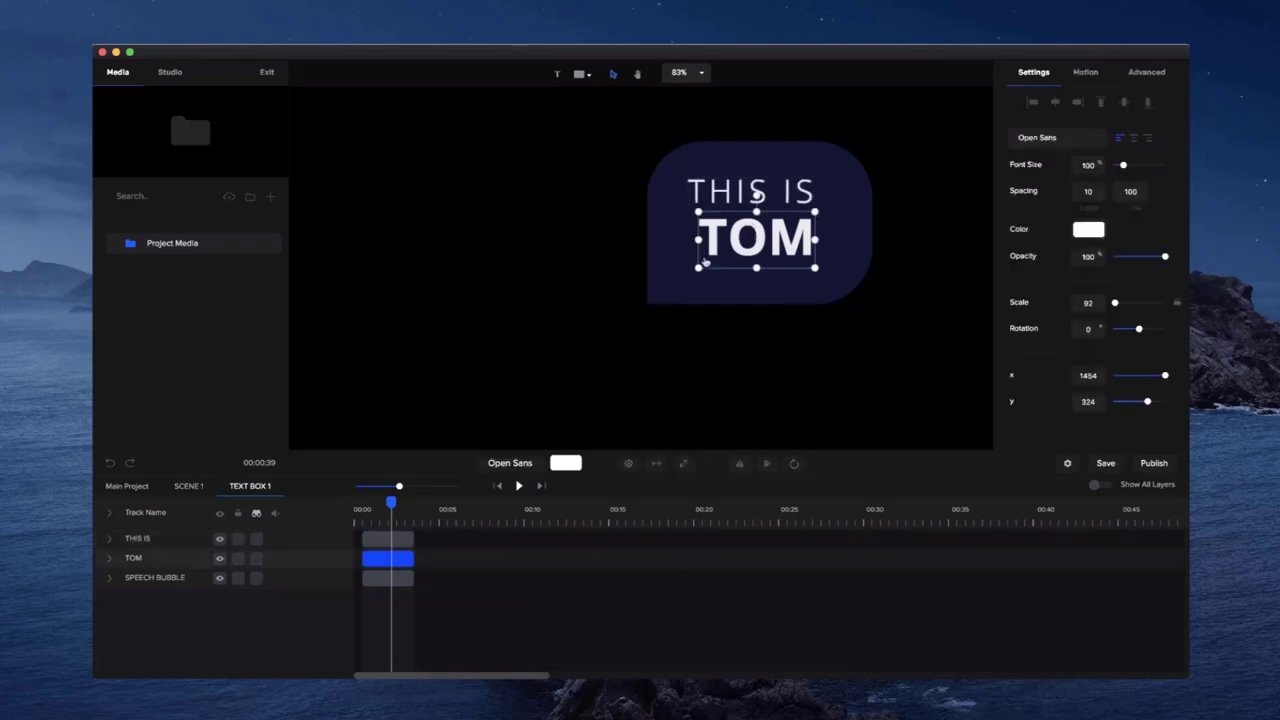
drag(697, 268, 689, 283)
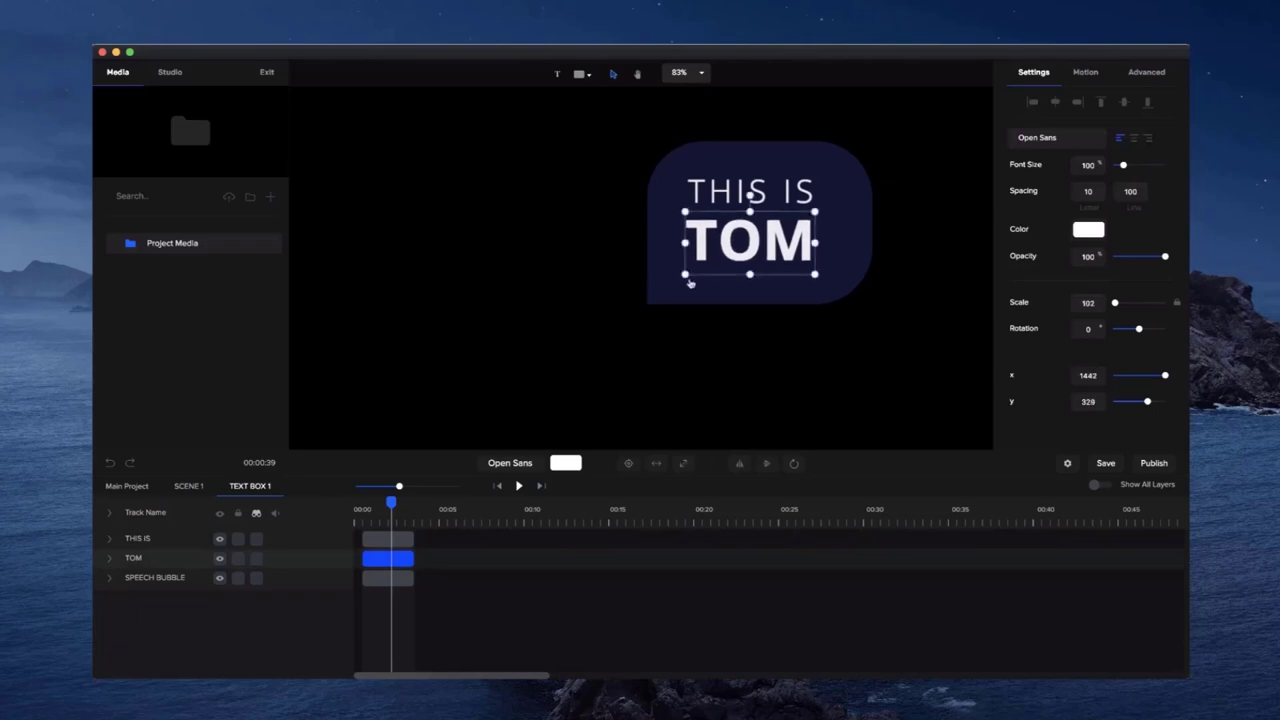
drag(815, 274, 799, 249)
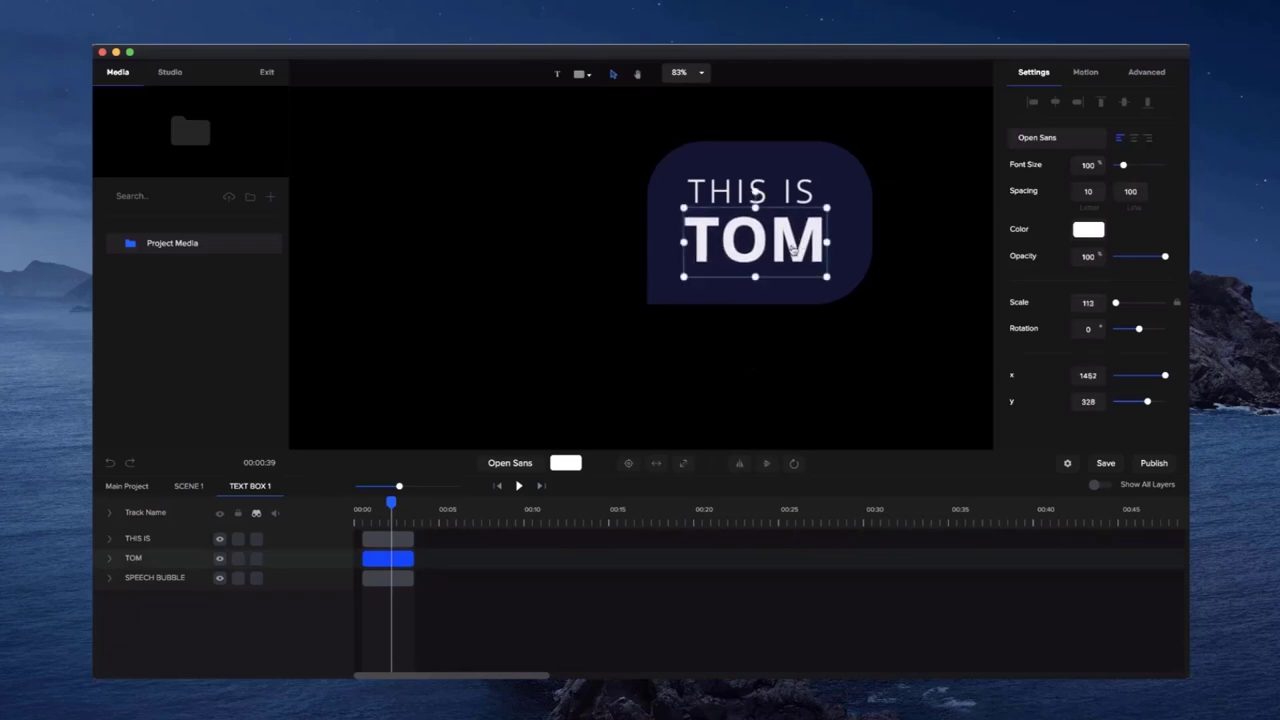
- Give the THIS IS text a linear gradient fill and set its first colour to blue, #1C46FF
click(793, 190)
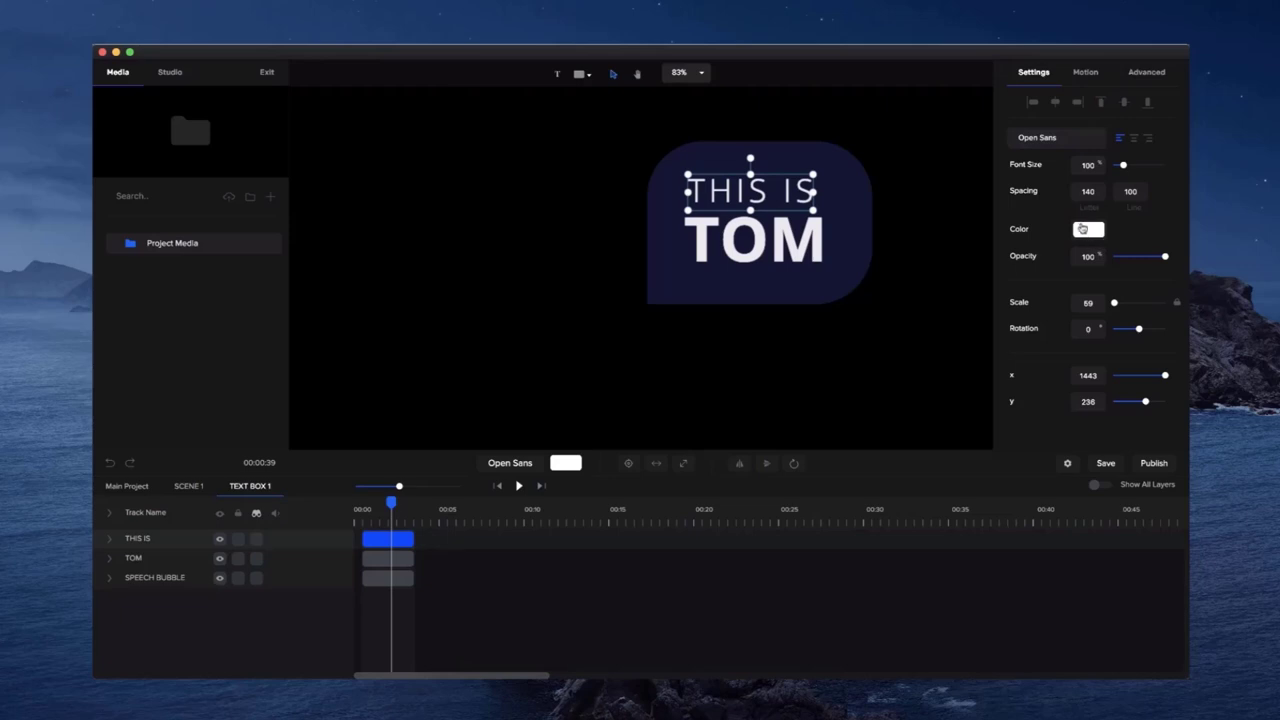
click(1085, 230)
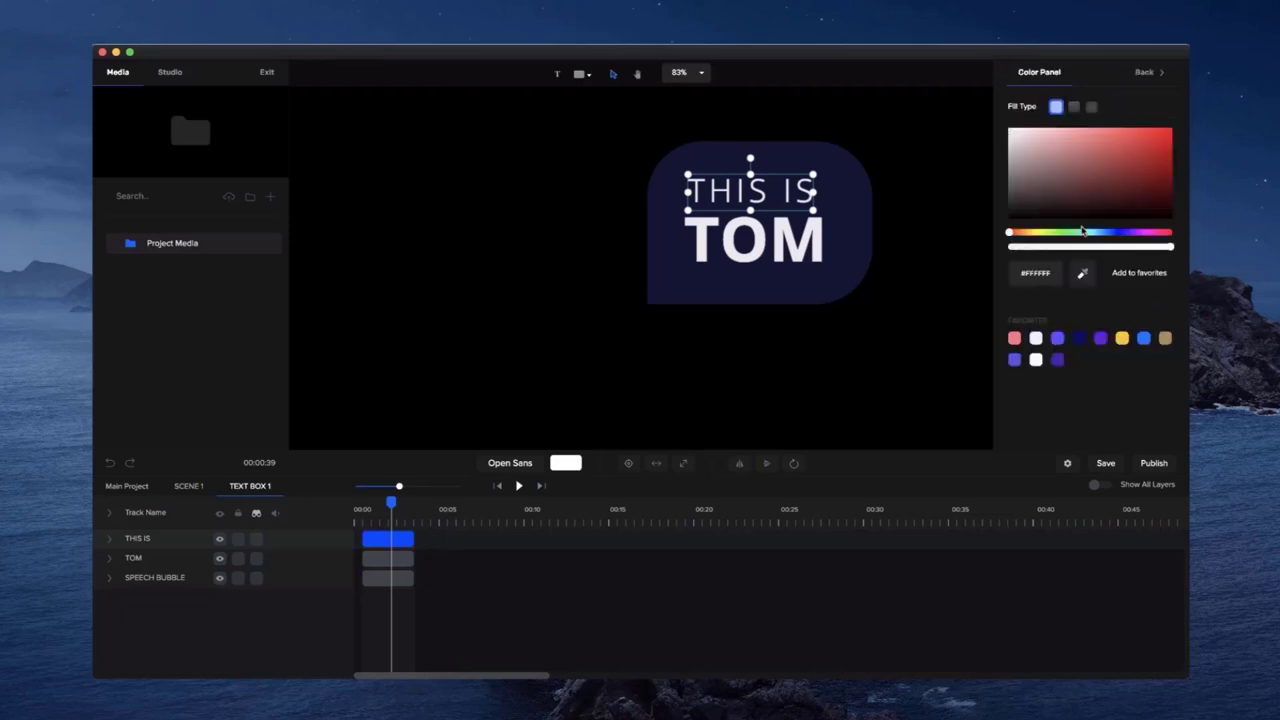
click(1073, 106)
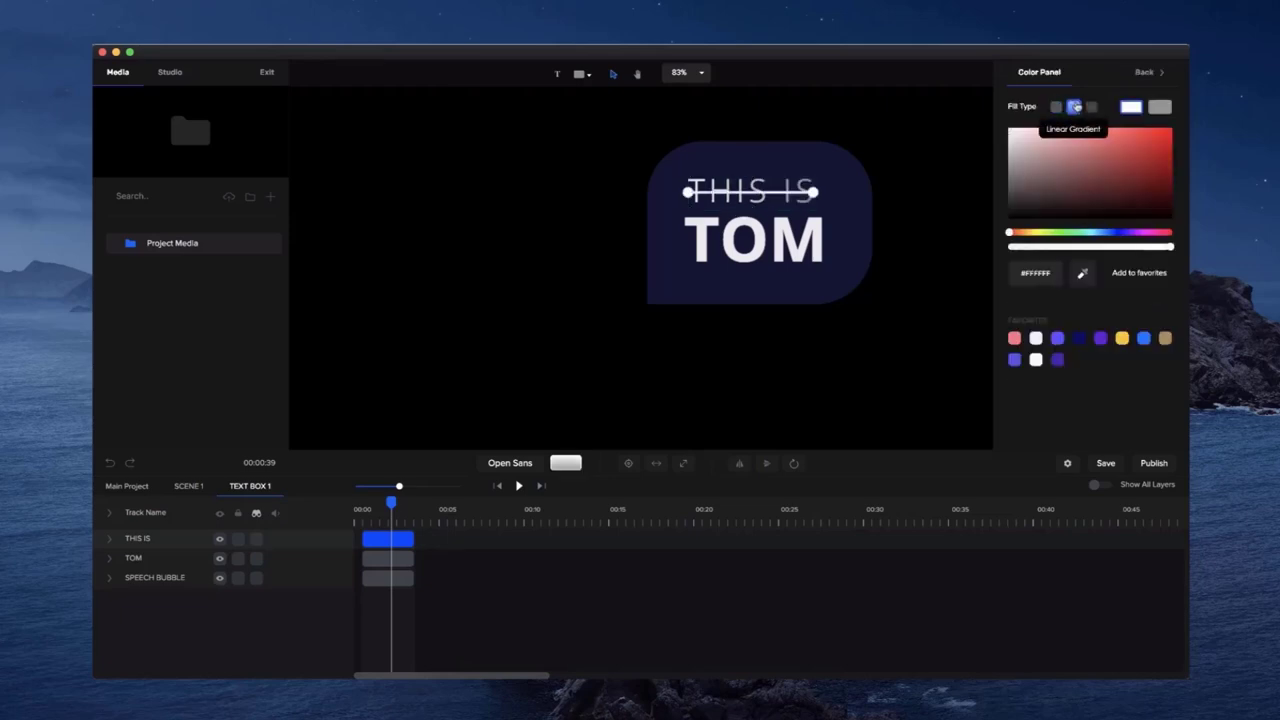
click(1113, 234)
drag(1133, 198, 1154, 126)
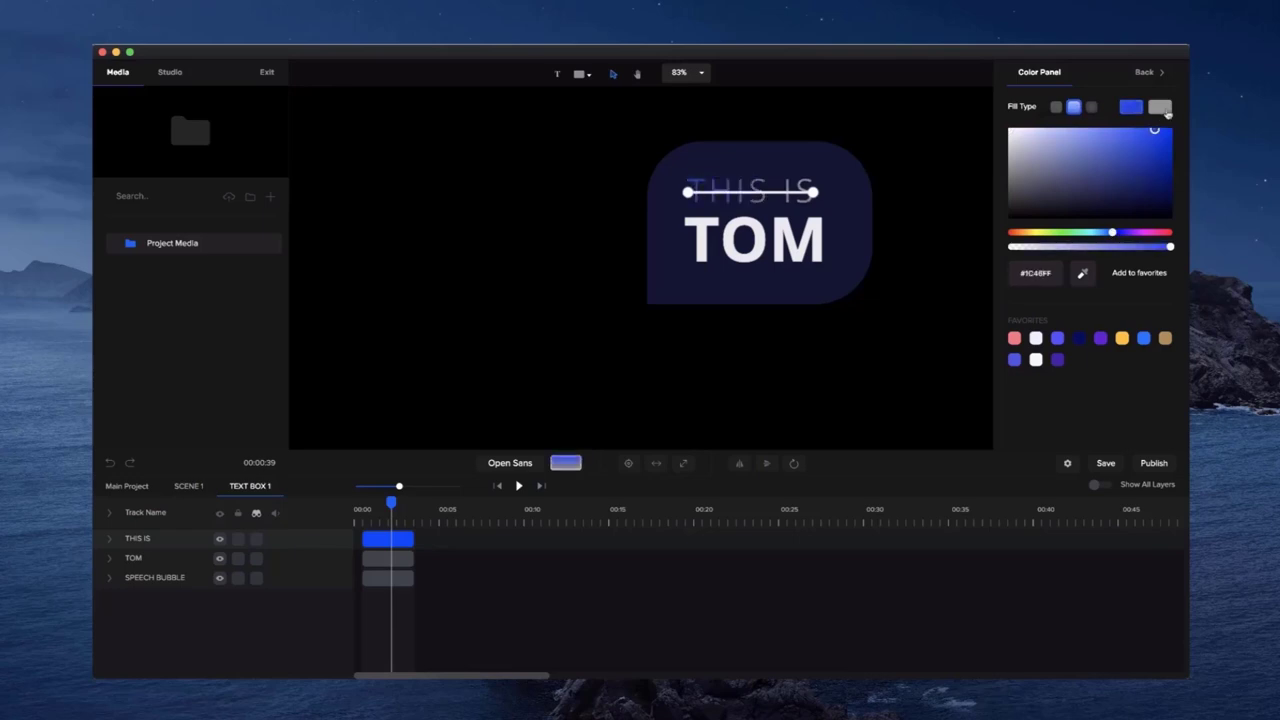
- Set the second gradient colour of the THIS IS text to a bright mint green
click(1162, 108)
click(1110, 234)
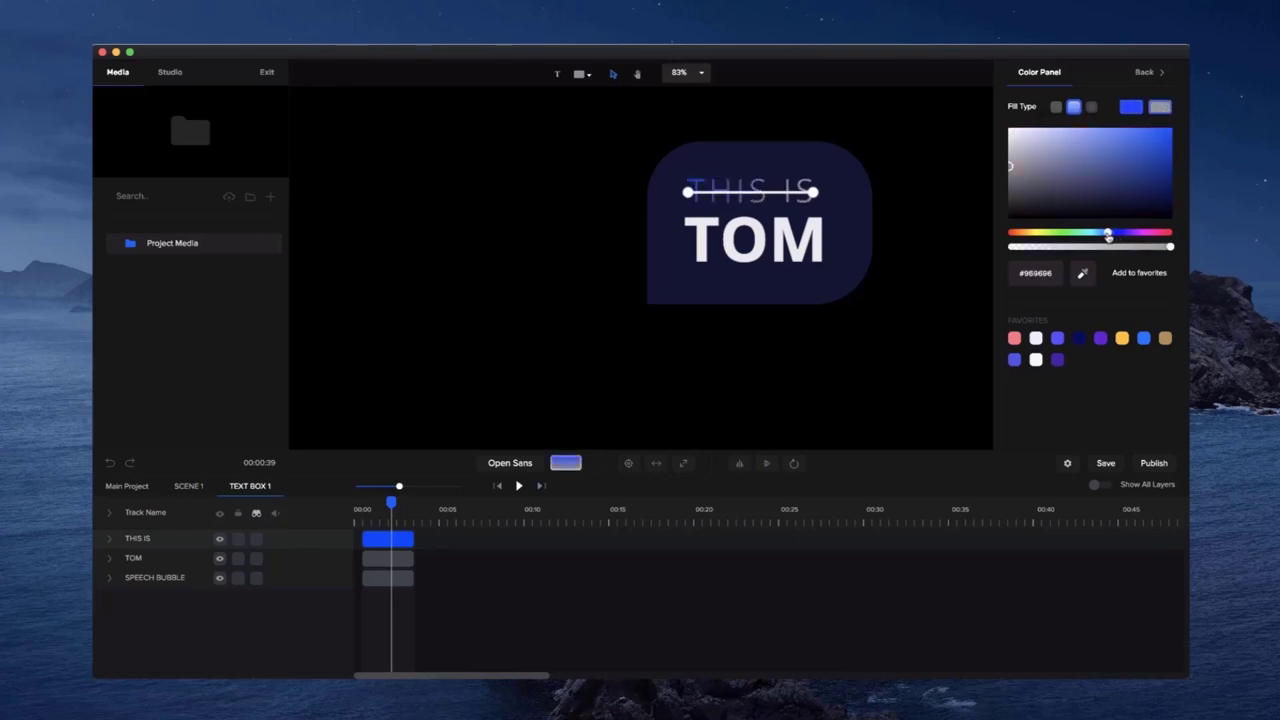
drag(1111, 230, 1090, 236)
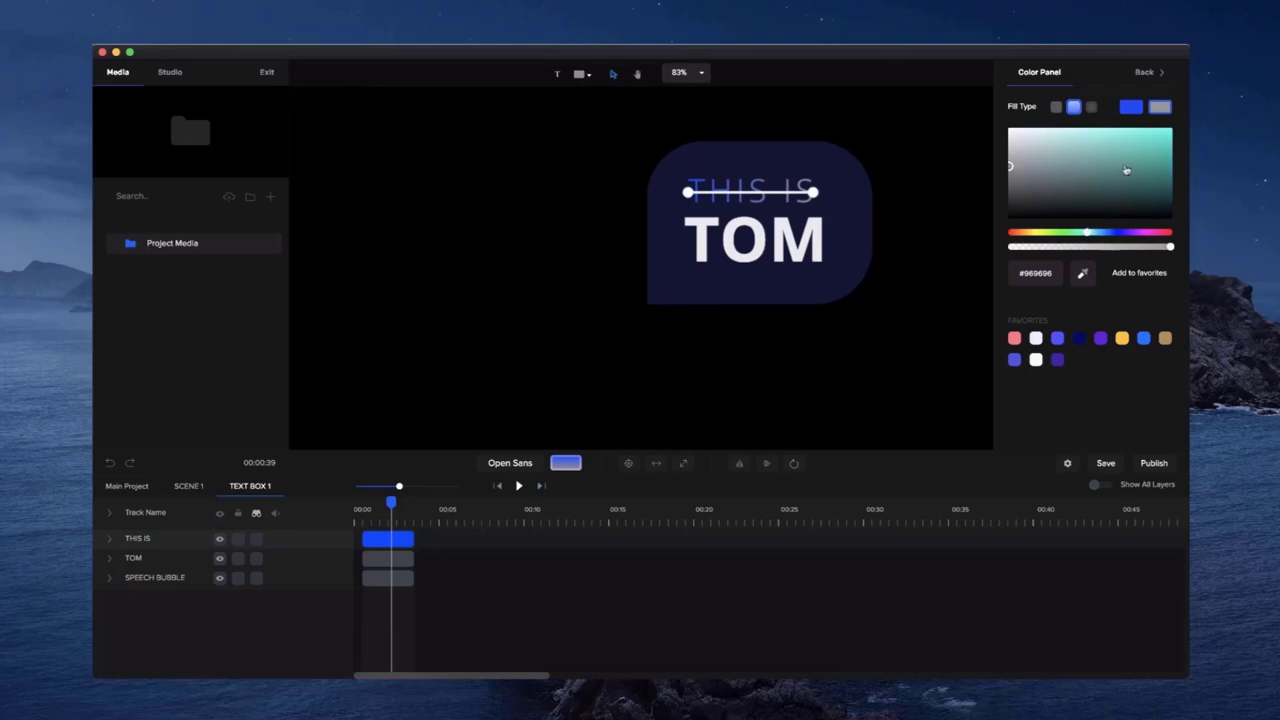
drag(1126, 171, 1188, 122)
drag(1072, 233, 1083, 234)
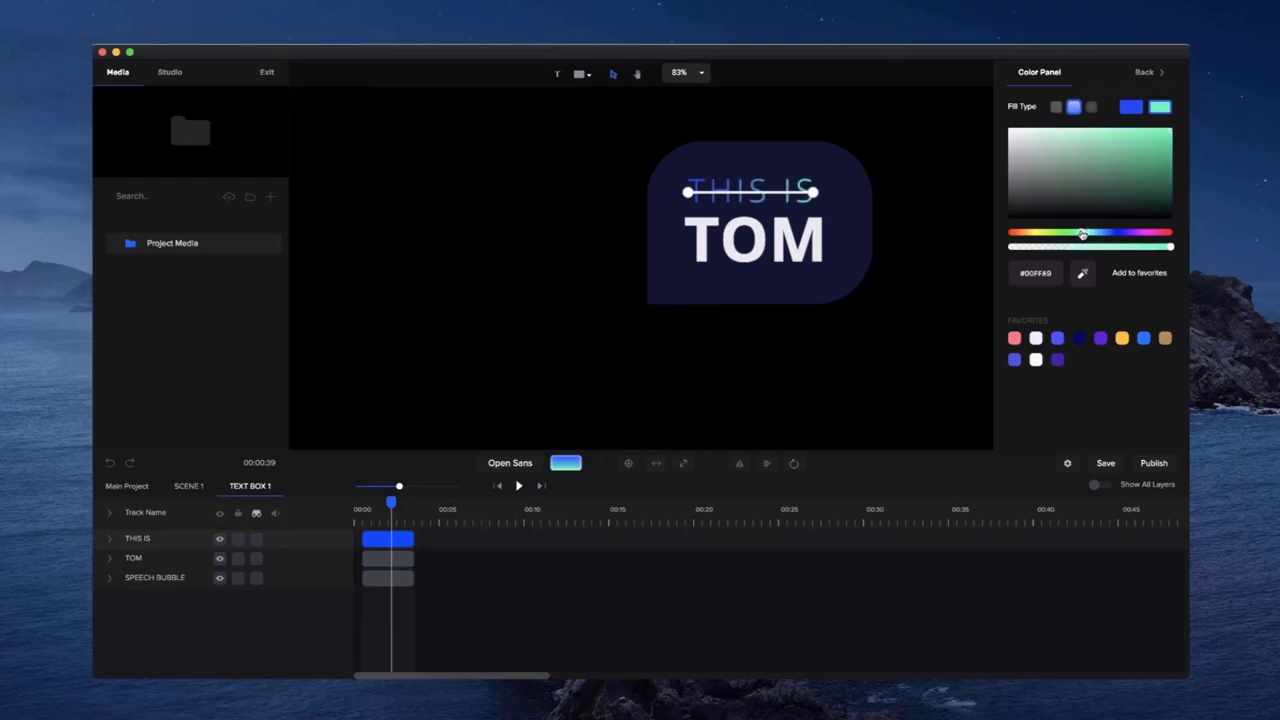
- Change the first gradient colour of the THIS IS text to a softer, lighter sky blue
click(1131, 108)
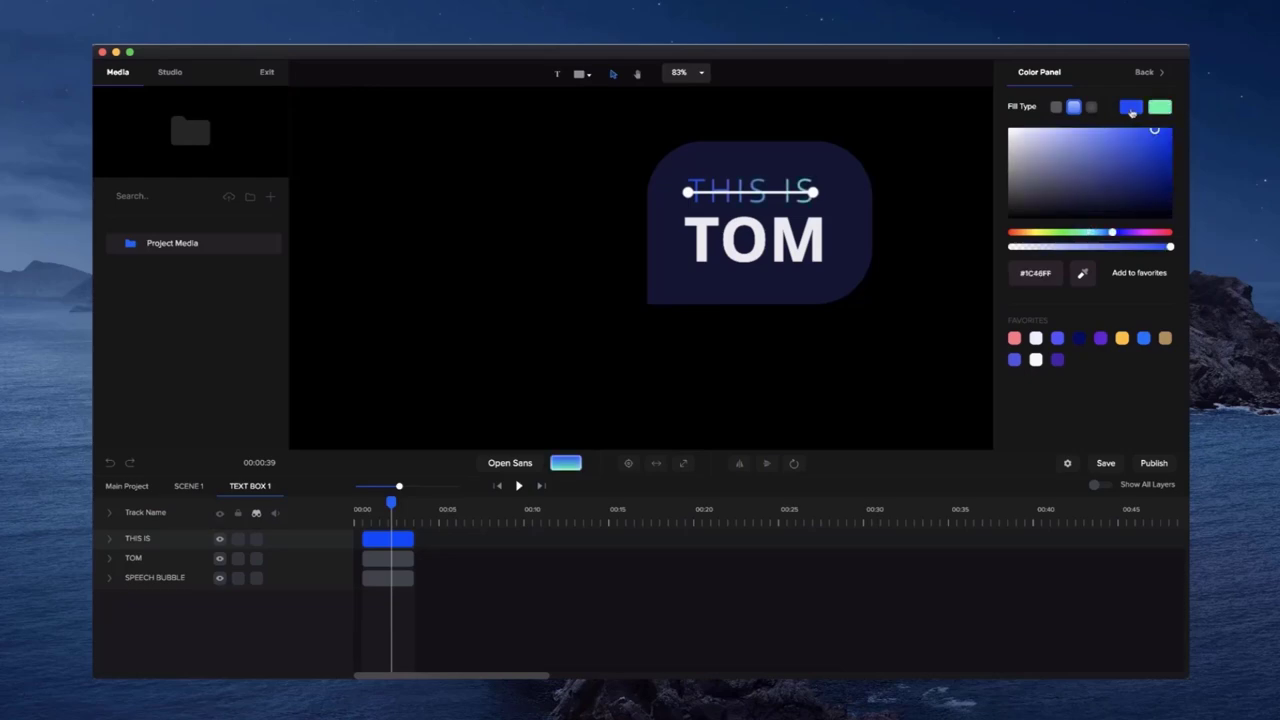
drag(1146, 150, 1130, 135)
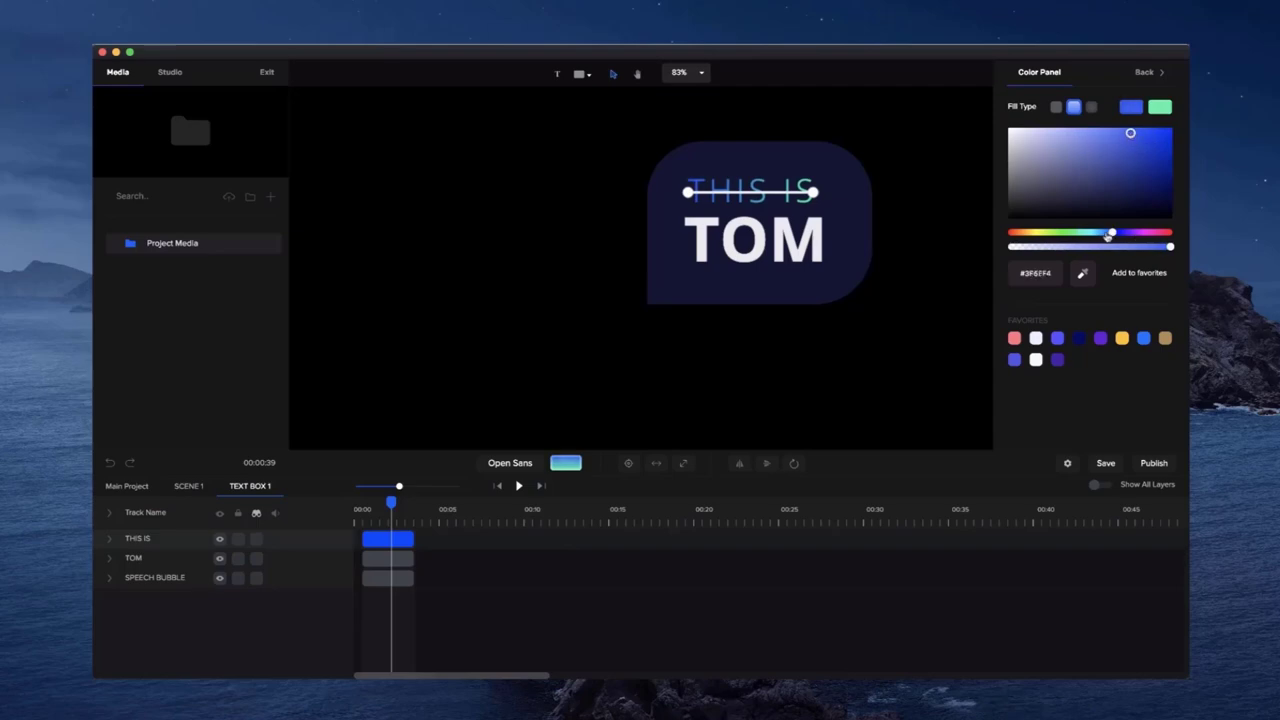
drag(1108, 236, 1101, 235)
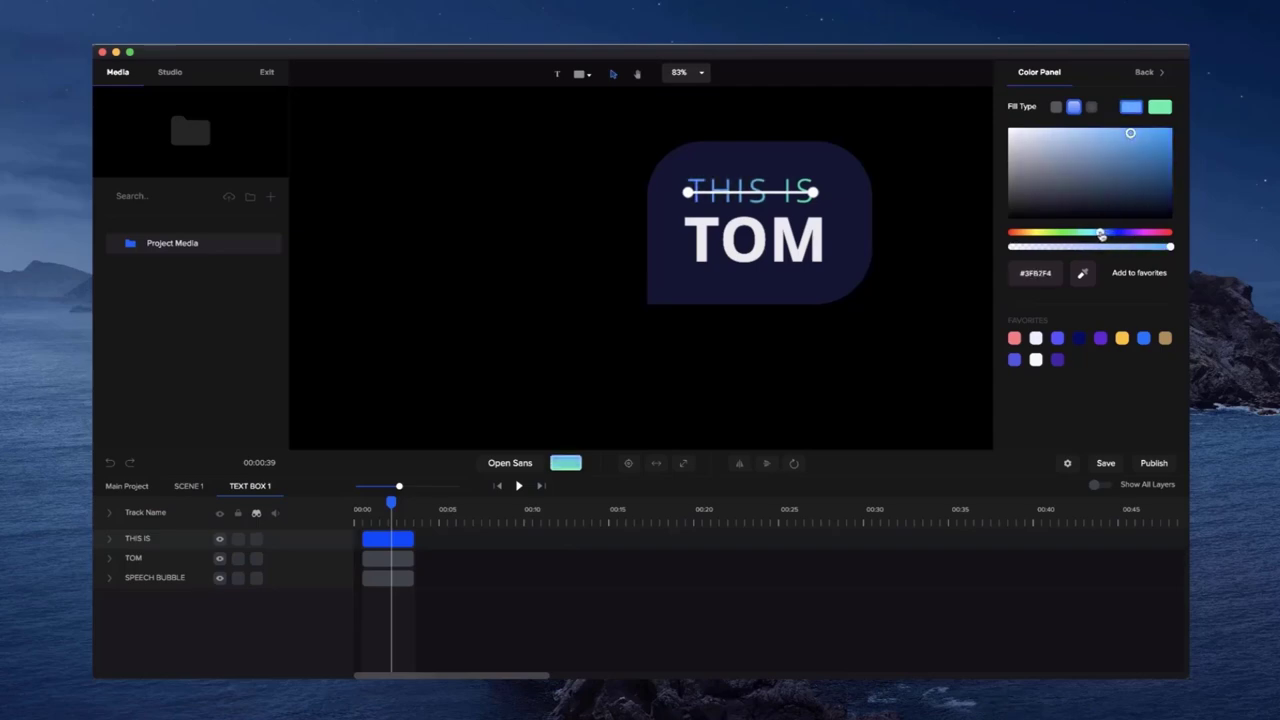
- Give the TOM text in the speech bubble a white border with a width of 6
click(808, 243)
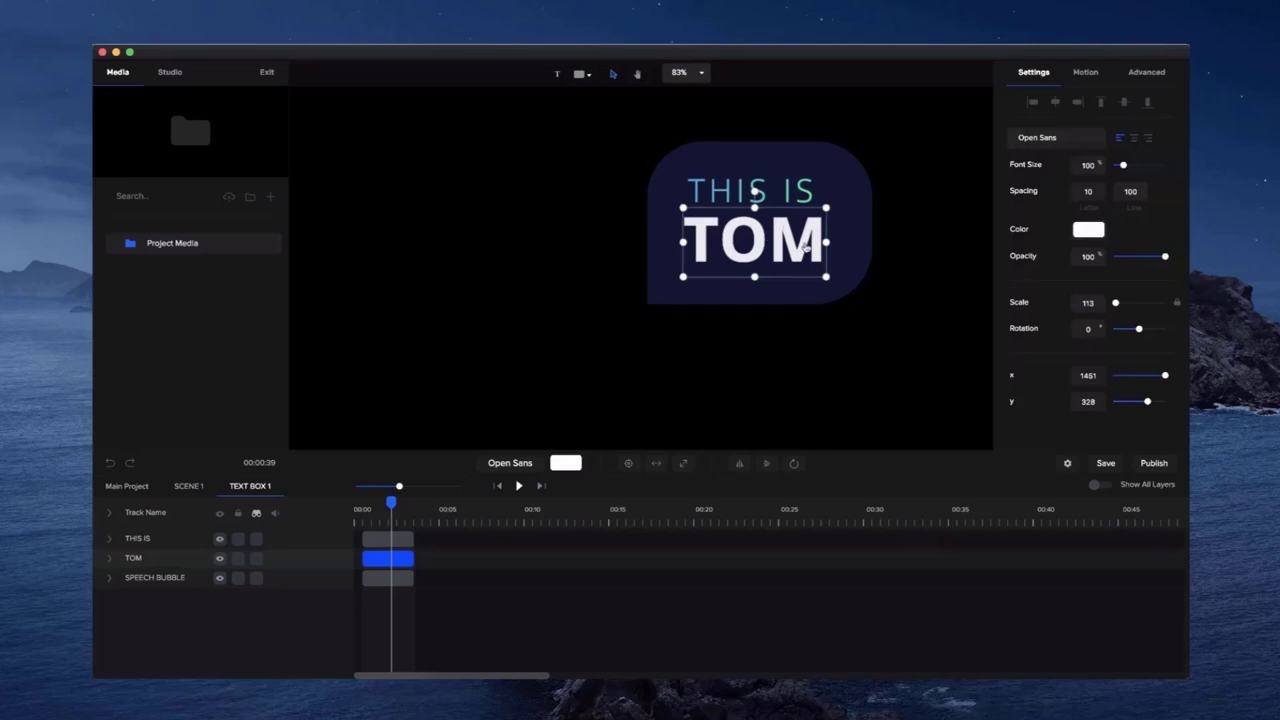
click(1158, 76)
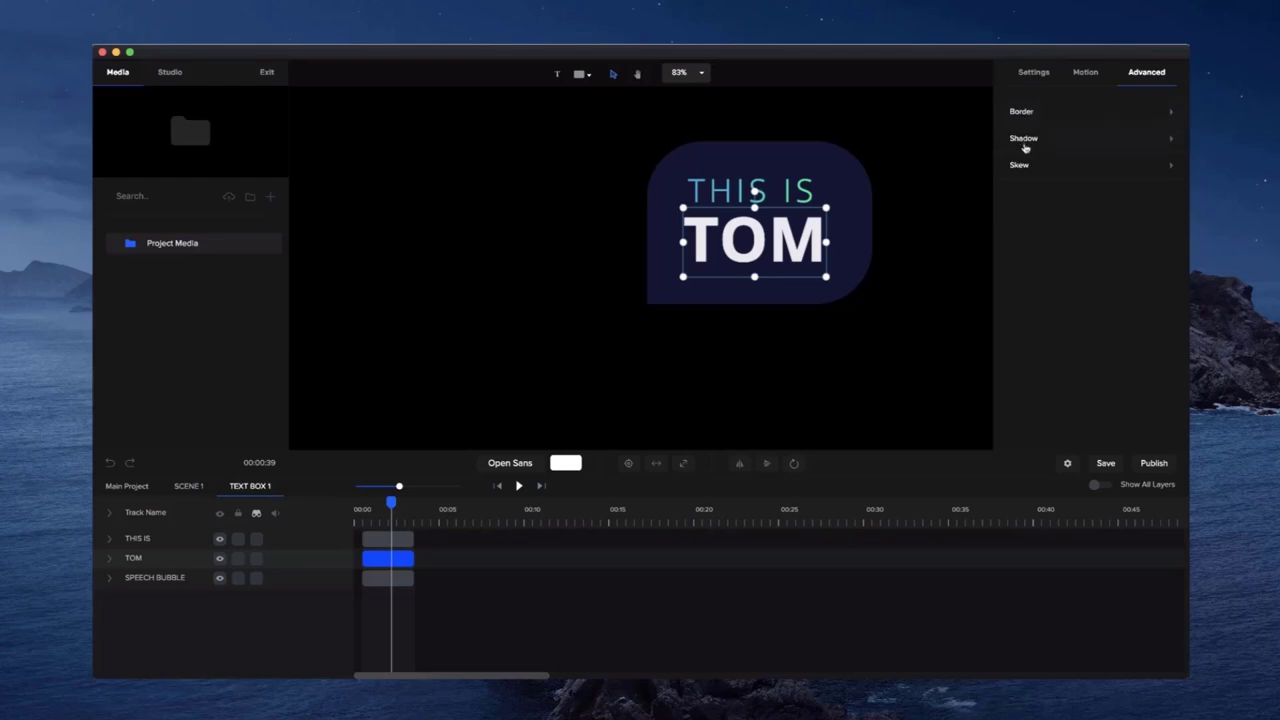
click(1046, 119)
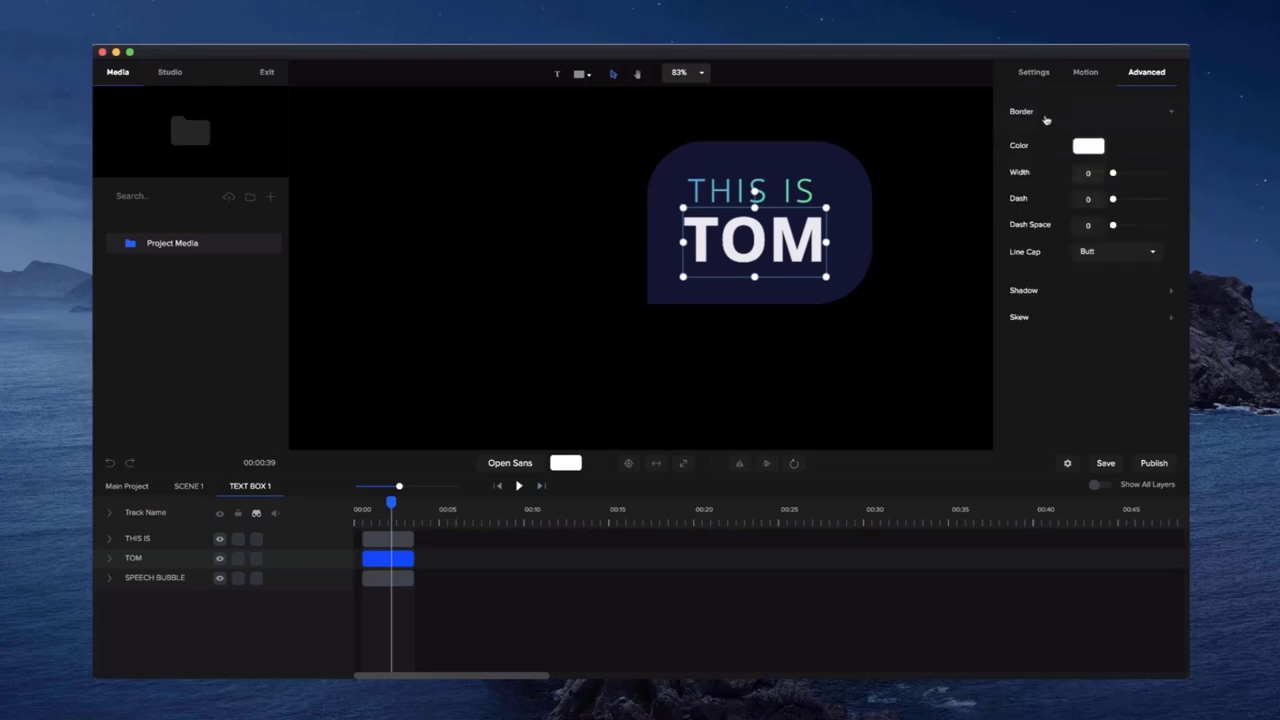
drag(1113, 172, 1118, 172)
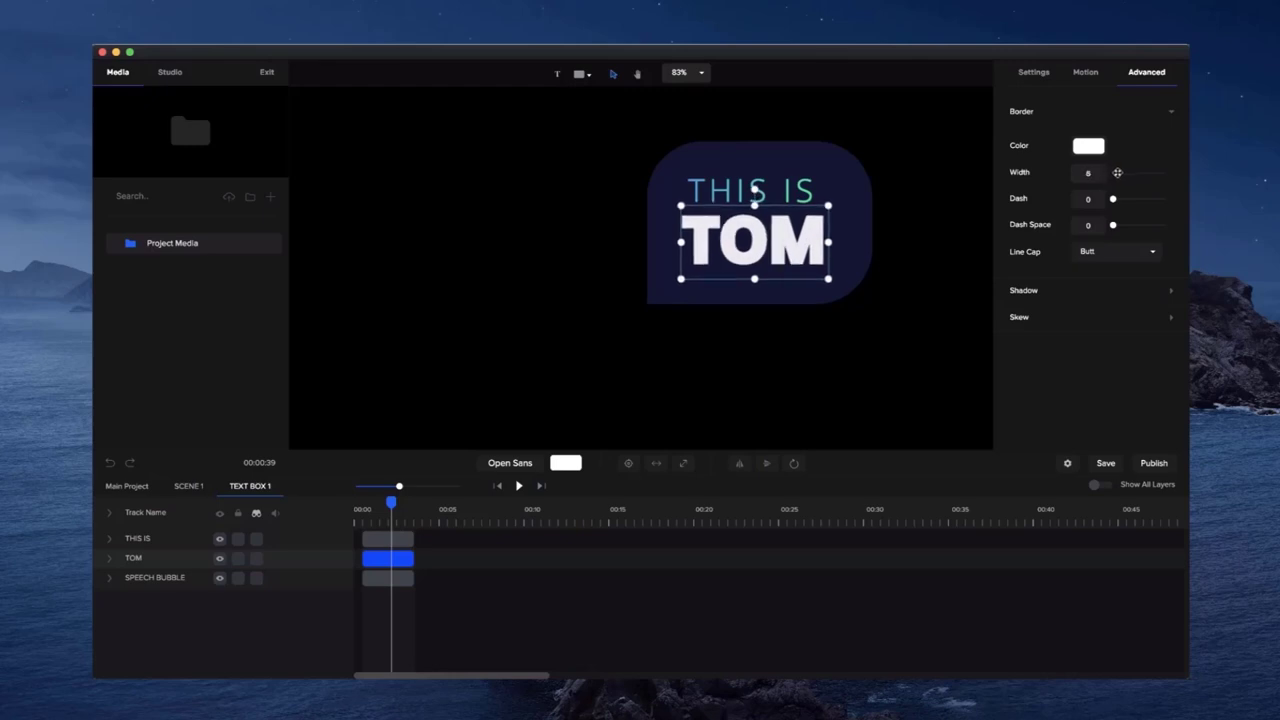
- Make the fill colour of the TOM text fully transparent so only its outline is drawn
click(1040, 78)
click(1082, 212)
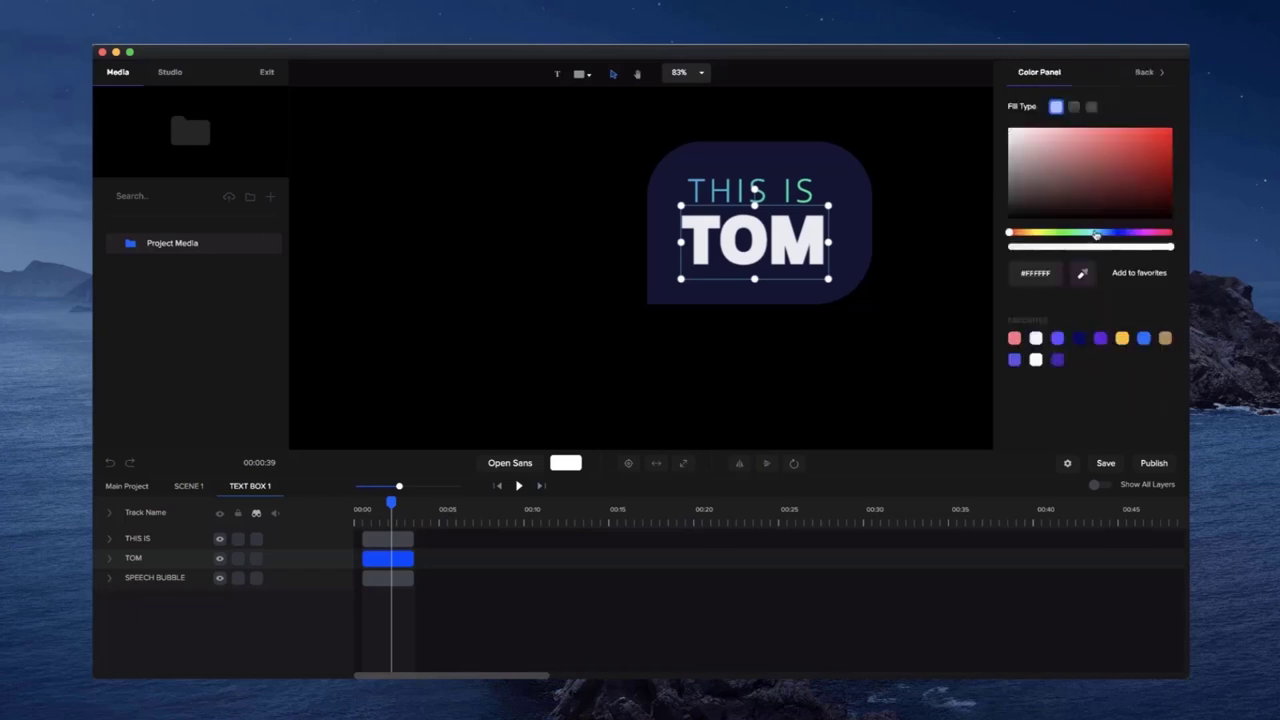
drag(1090, 247, 1000, 247)
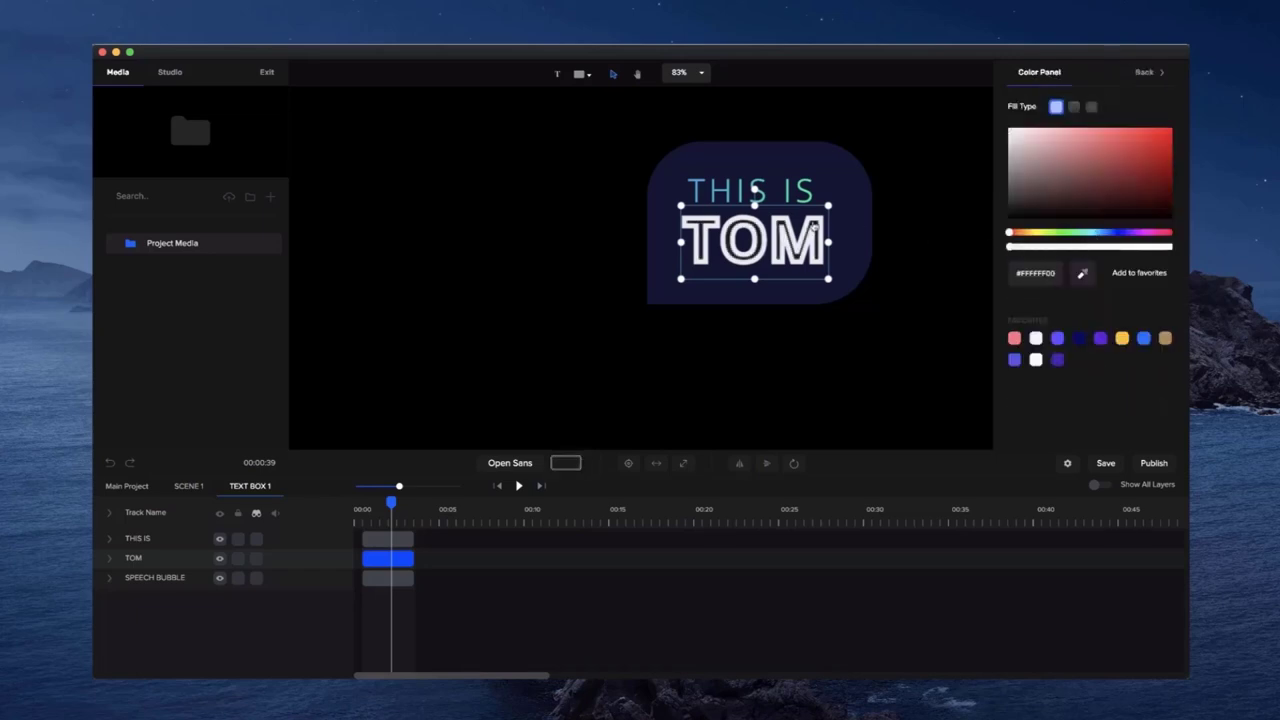
- Set the border width of the TOM text to 4
click(1146, 76)
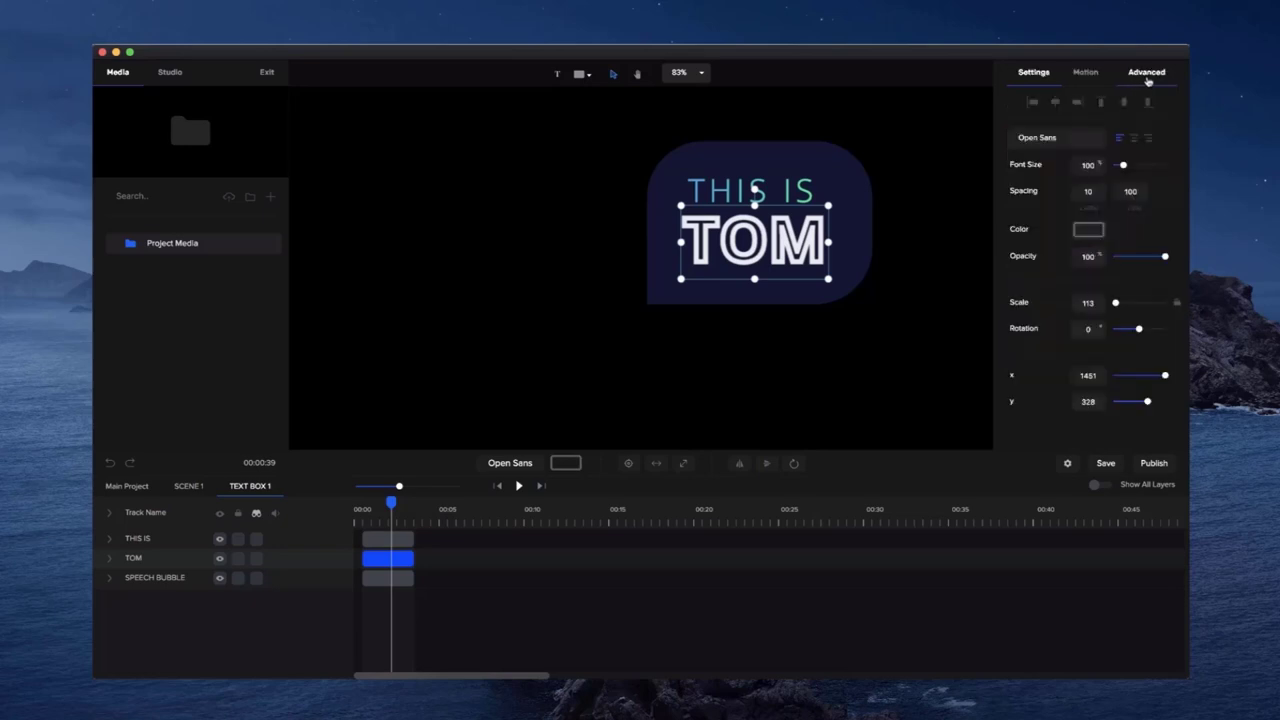
click(1146, 74)
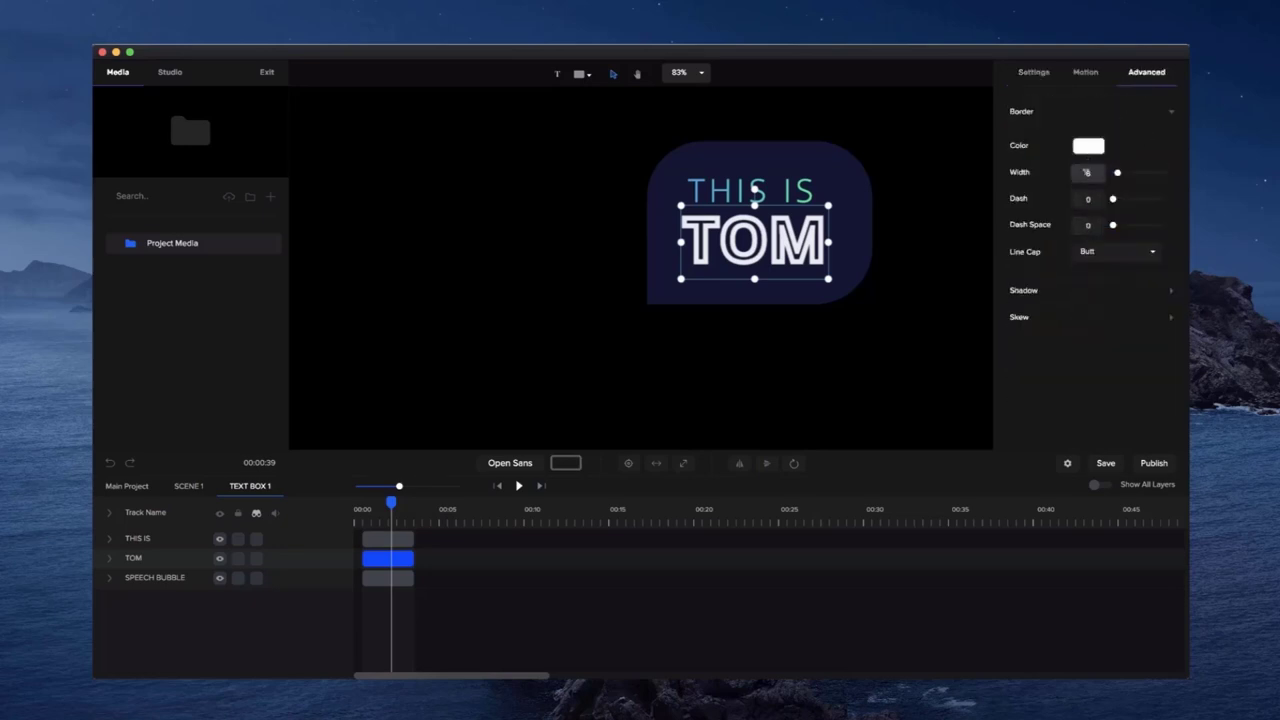
text(4)
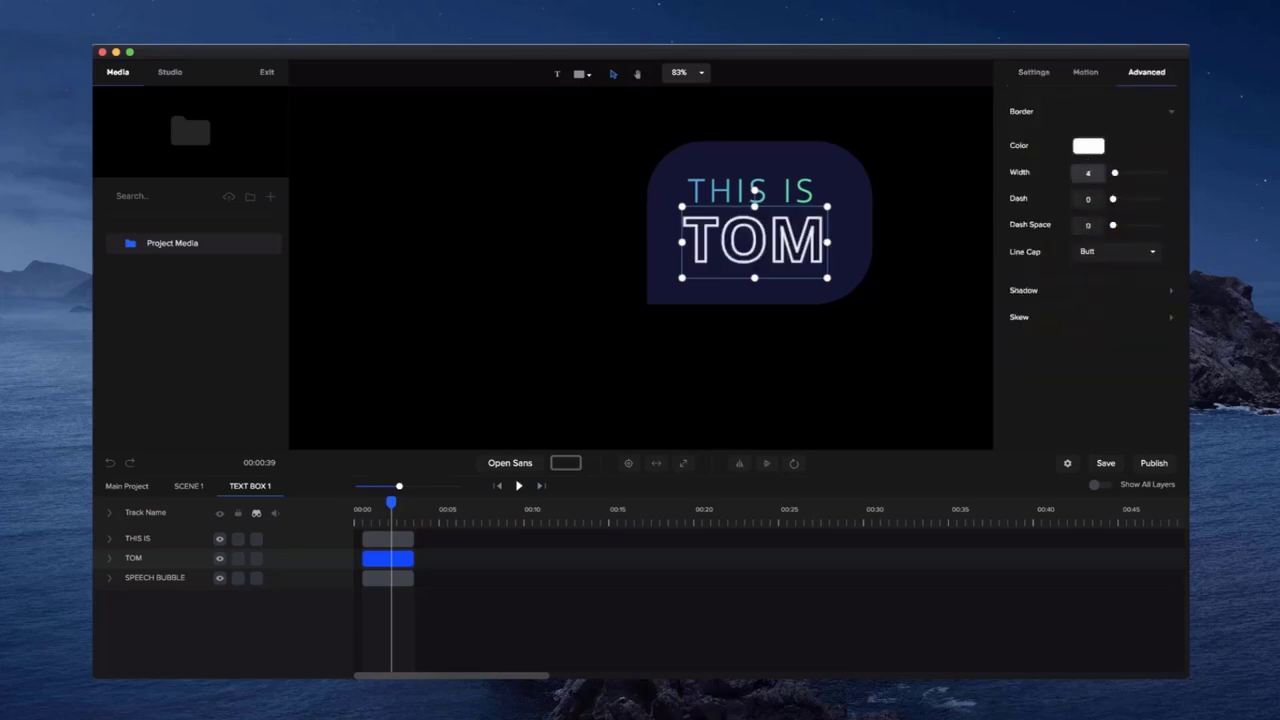
- Change the font of the TOM text to Fredoka One
click(1036, 76)
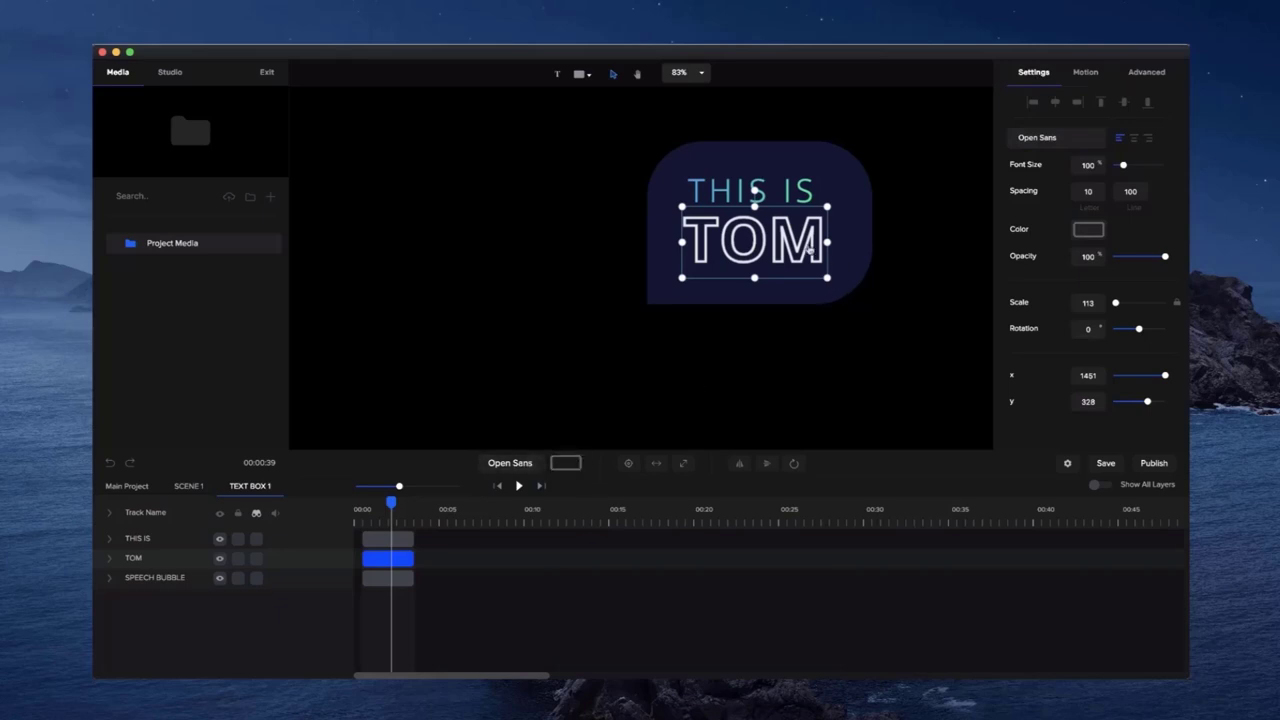
click(1040, 140)
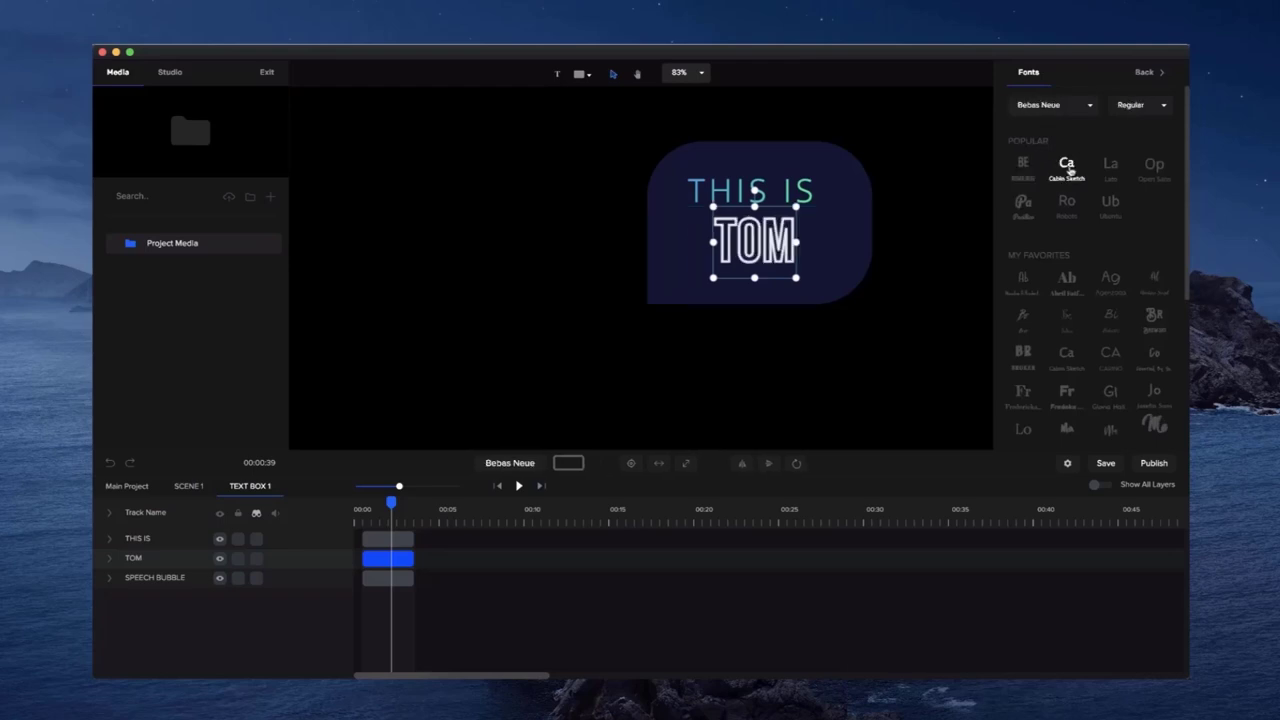
click(1070, 285)
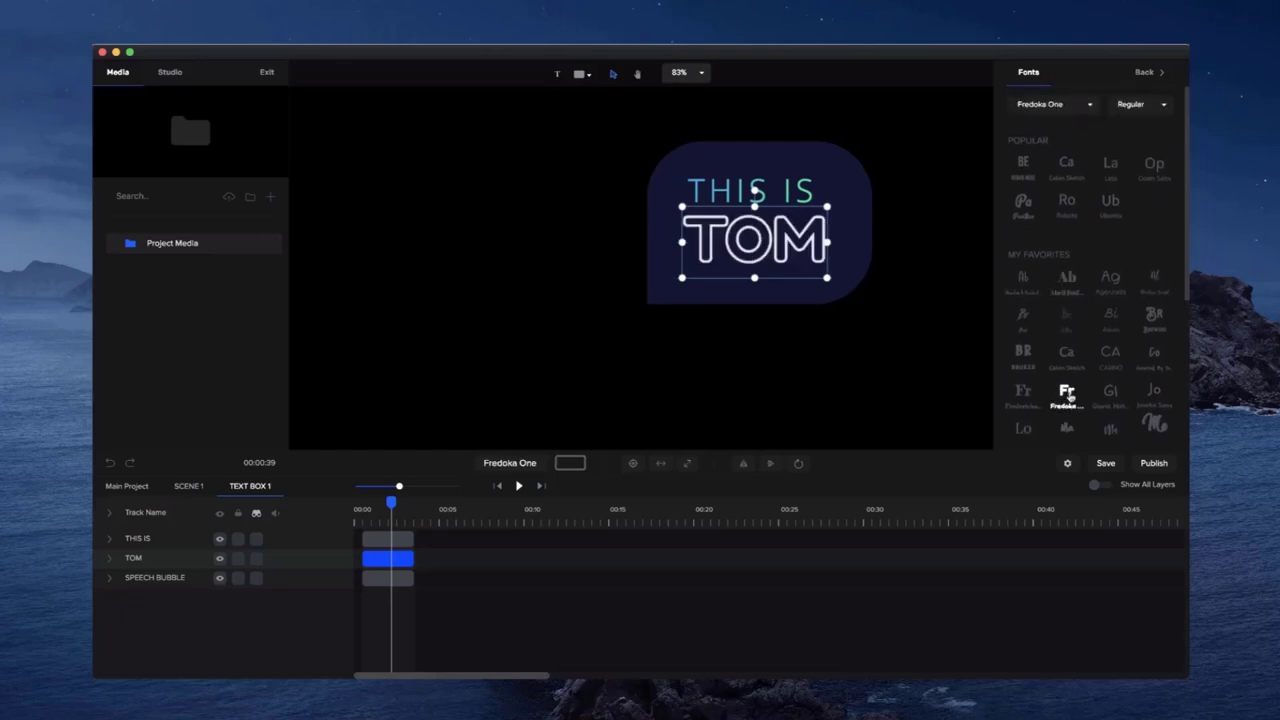
click(1068, 395)
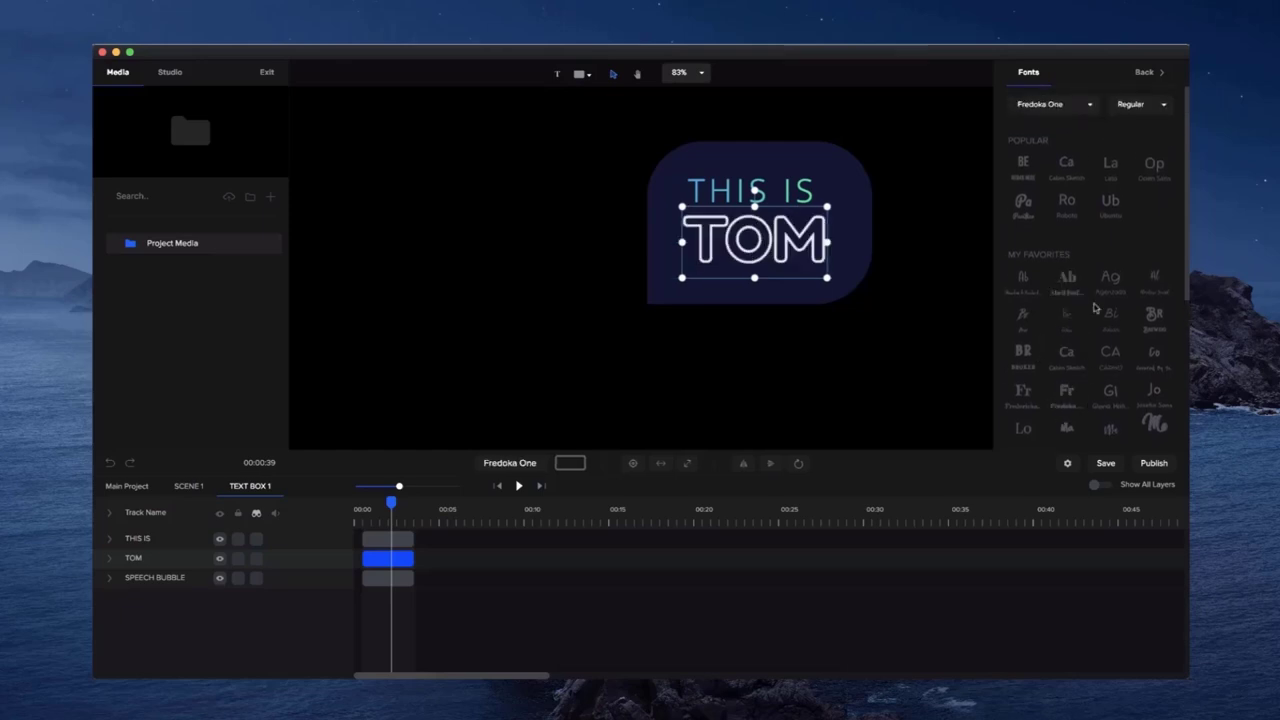
- Search the full font list for "sh" and apply the Shenttica font to the THIS IS text
click(786, 188)
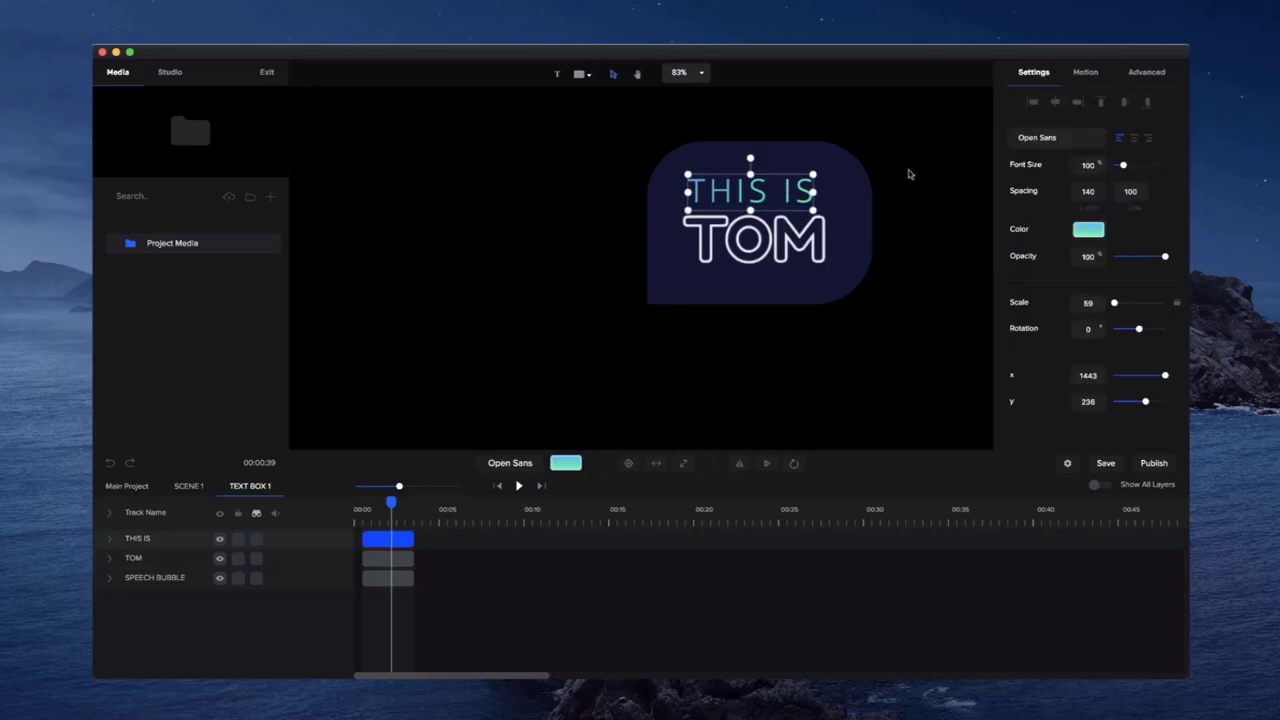
click(510, 465)
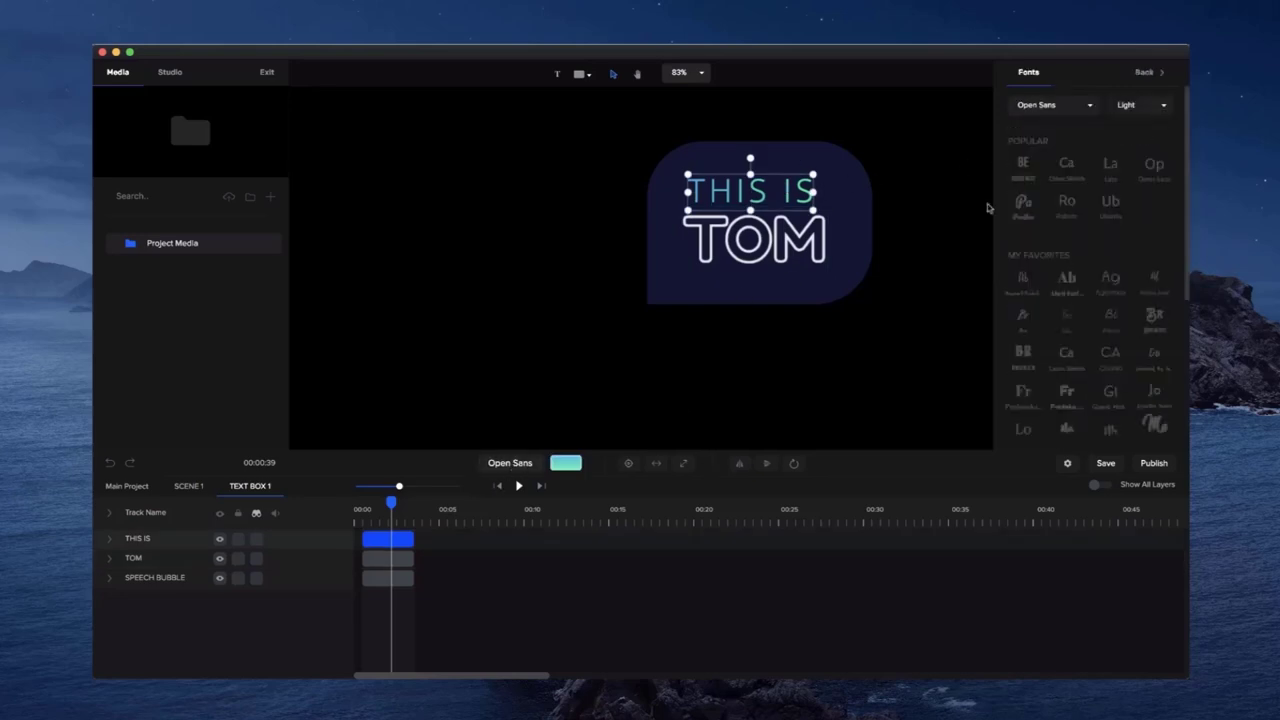
click(1090, 106)
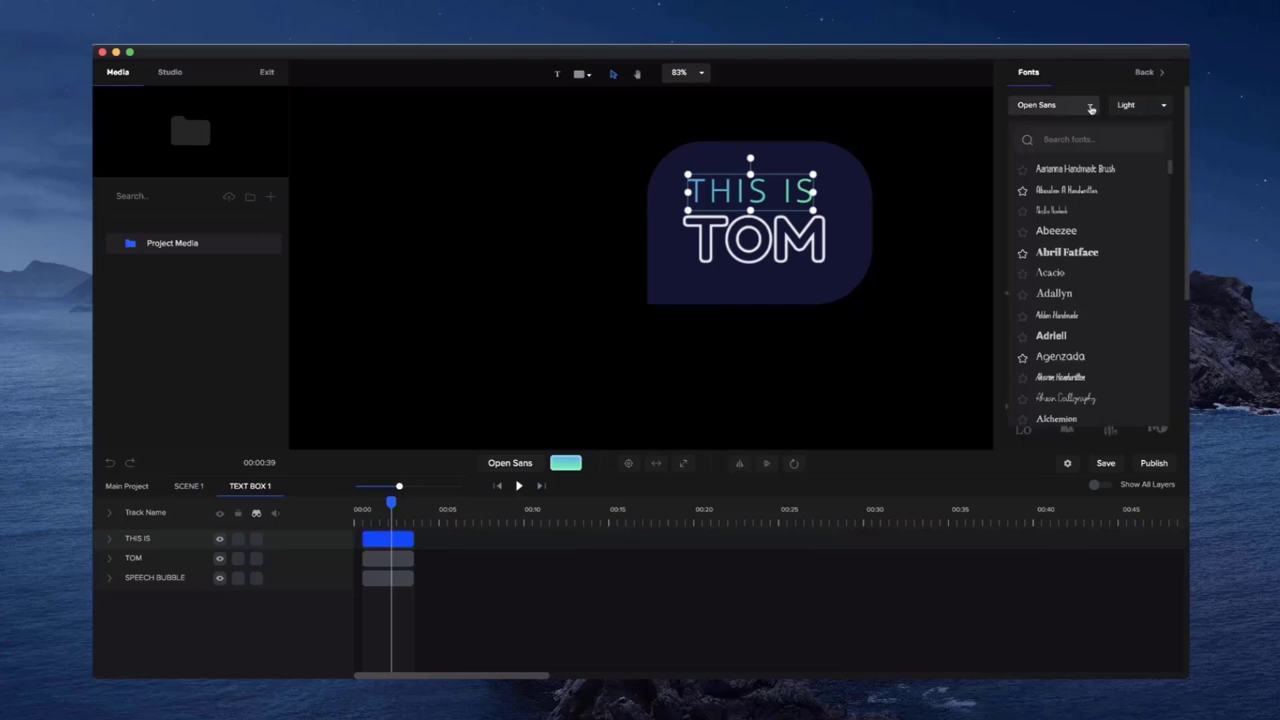
scroll(1083, 186, down, 10)
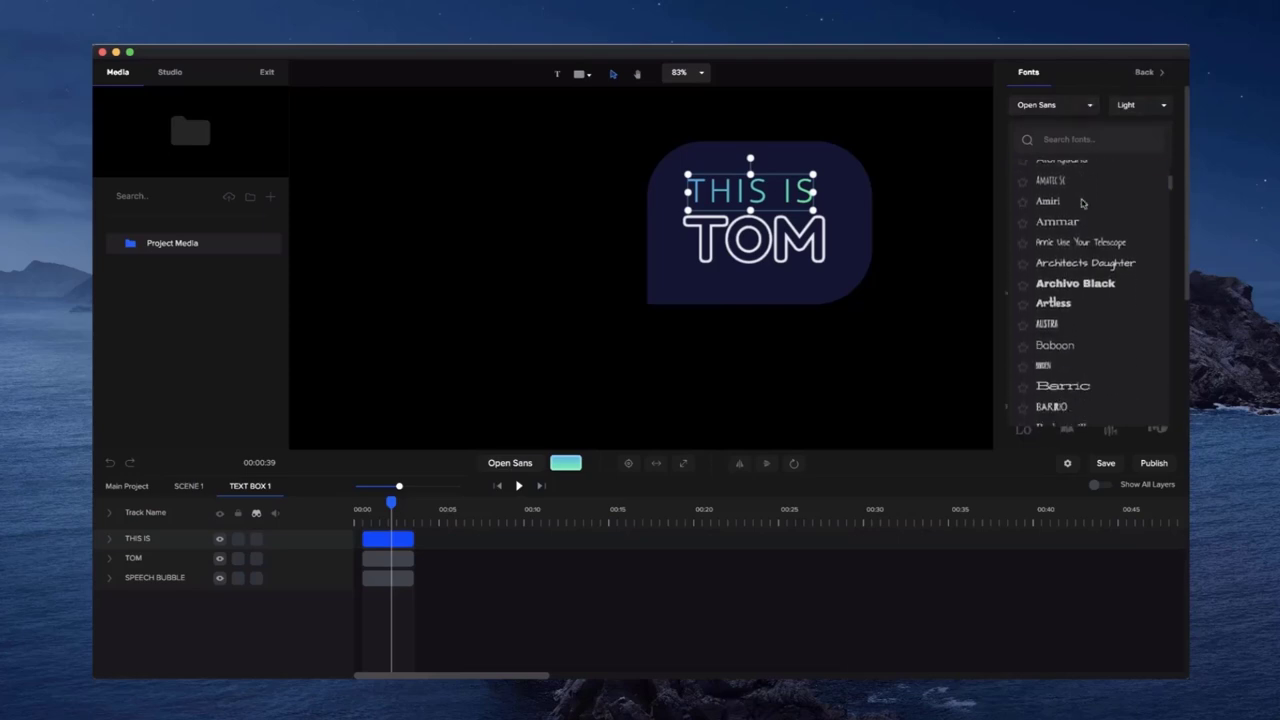
scroll(1083, 186, up, 10)
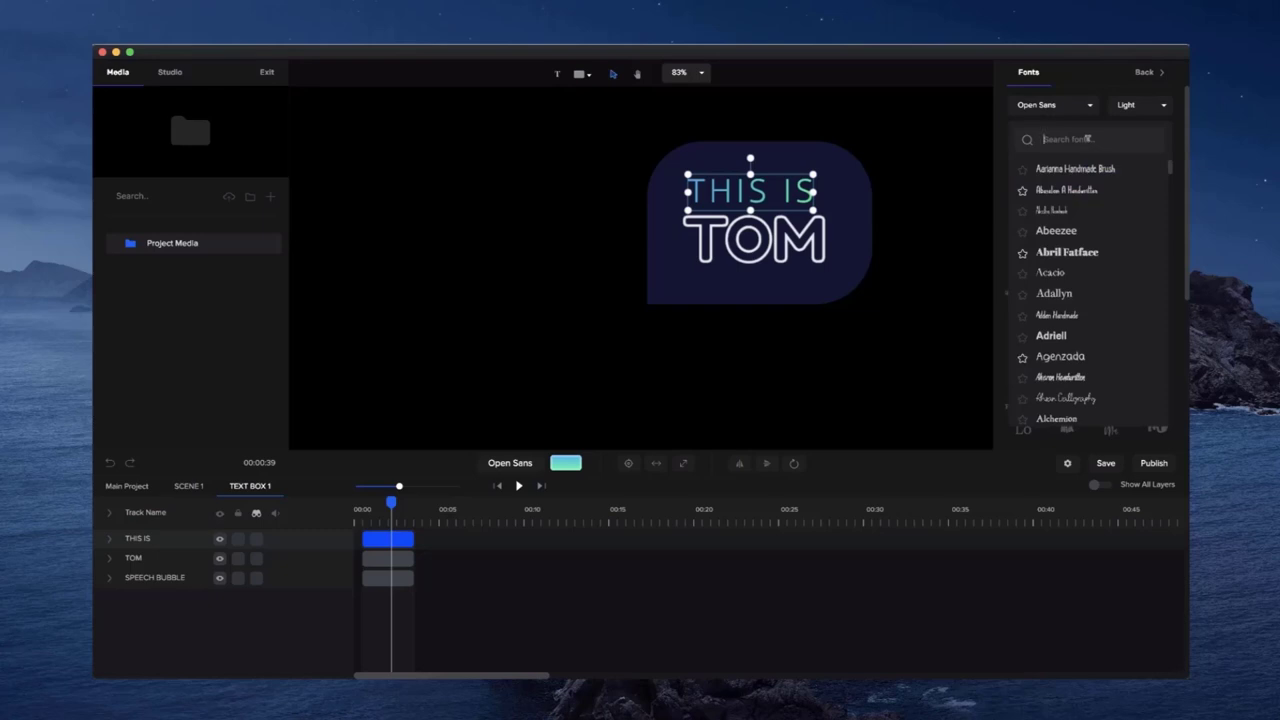
text(sh)
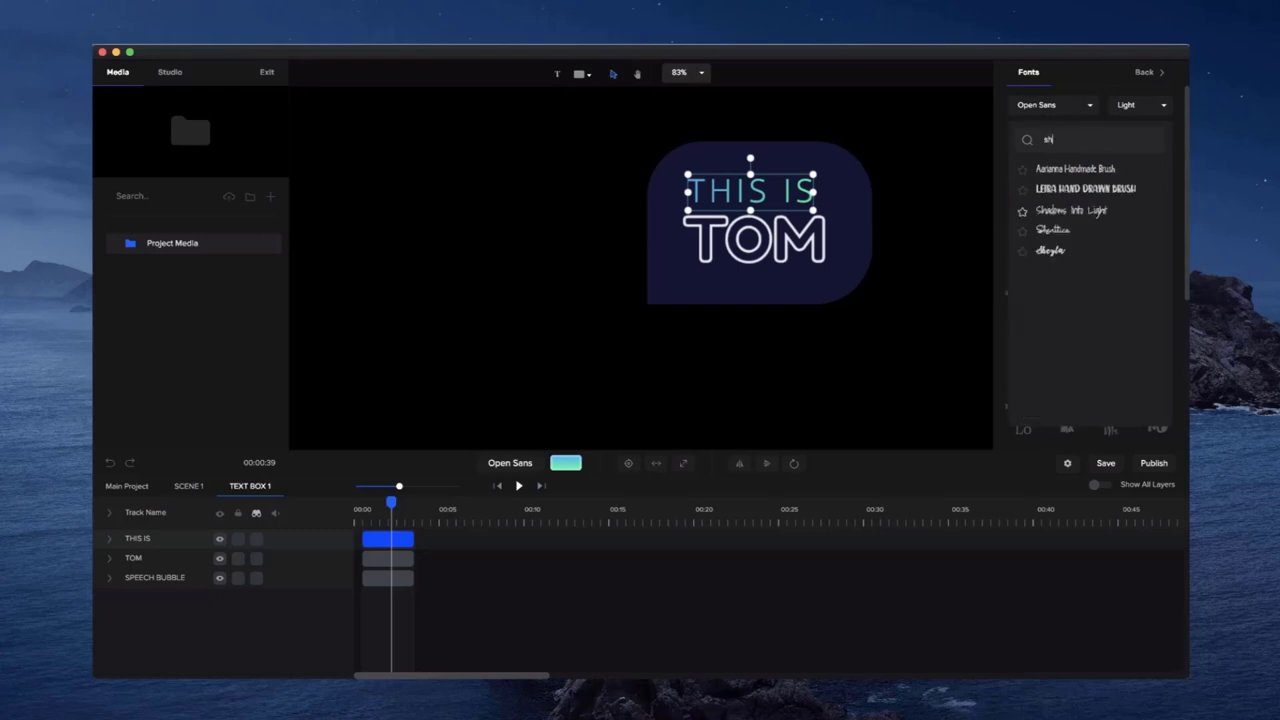
click(1055, 231)
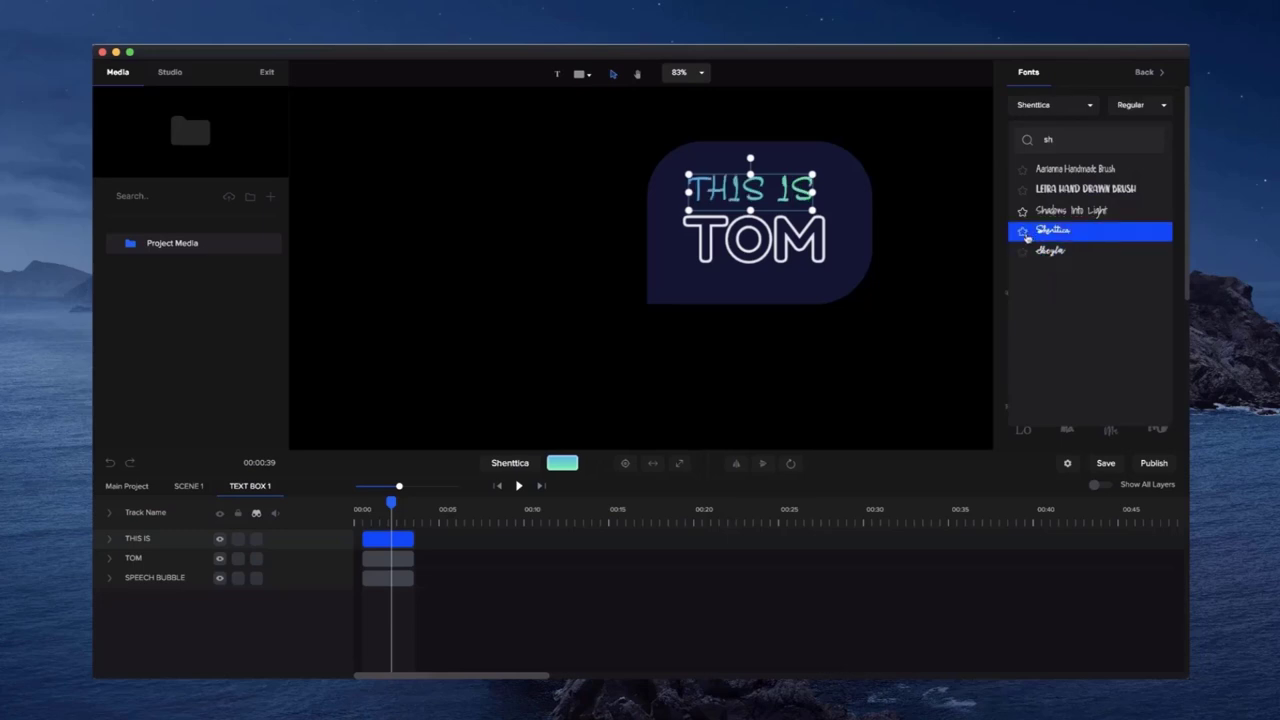
- Try other favourite fonts such as Northwest on the THIS IS text and settle on Selima
scroll(1070, 290, down, 1)
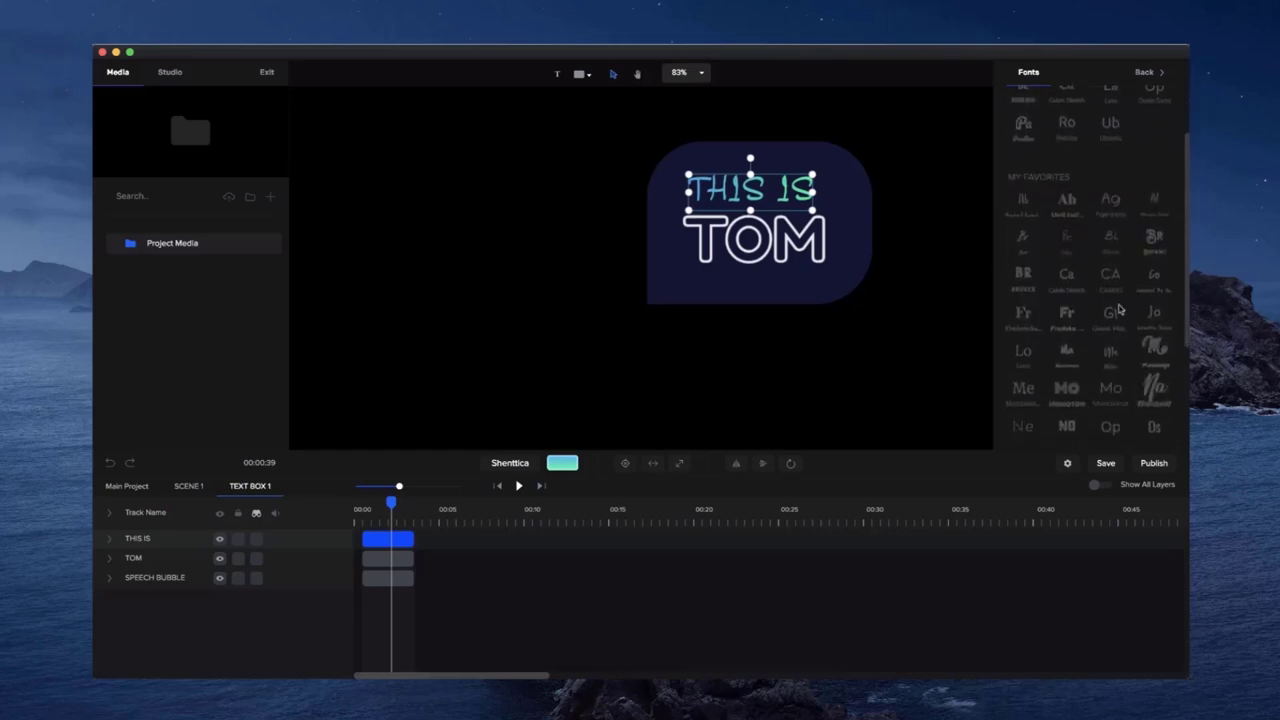
scroll(1120, 310, down, 3)
click(1112, 340)
click(1074, 339)
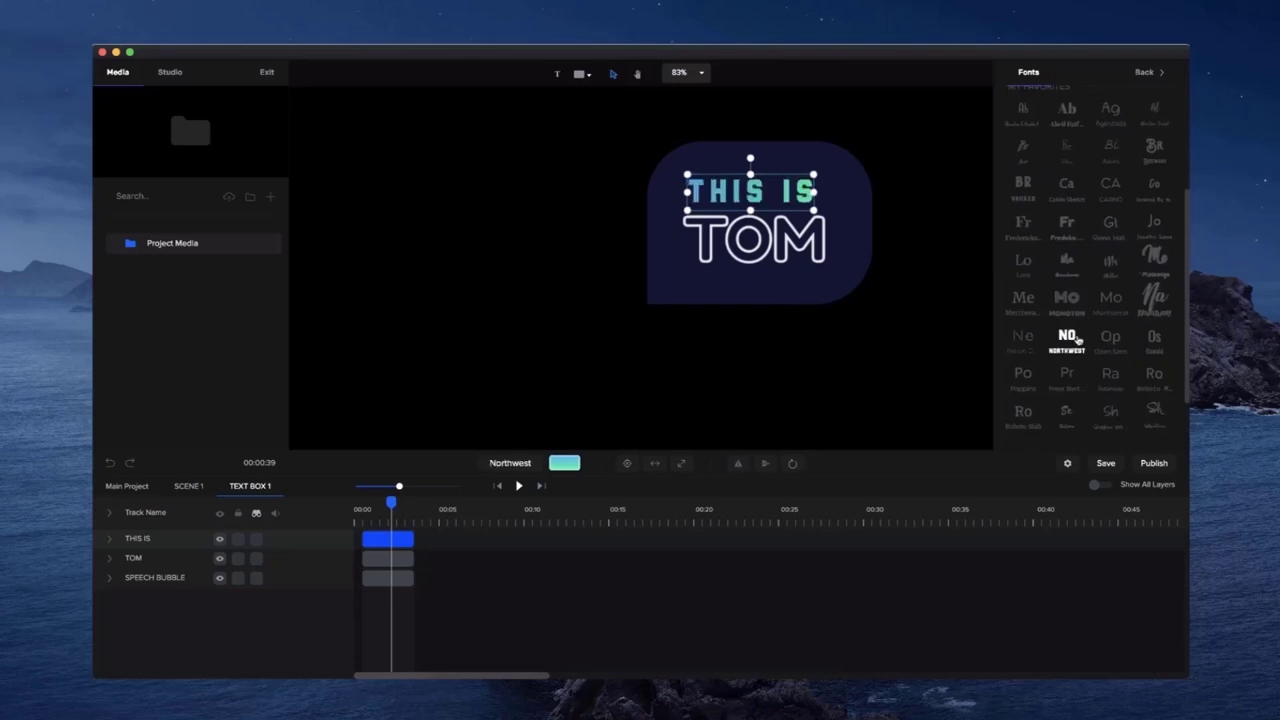
click(1023, 336)
click(1066, 411)
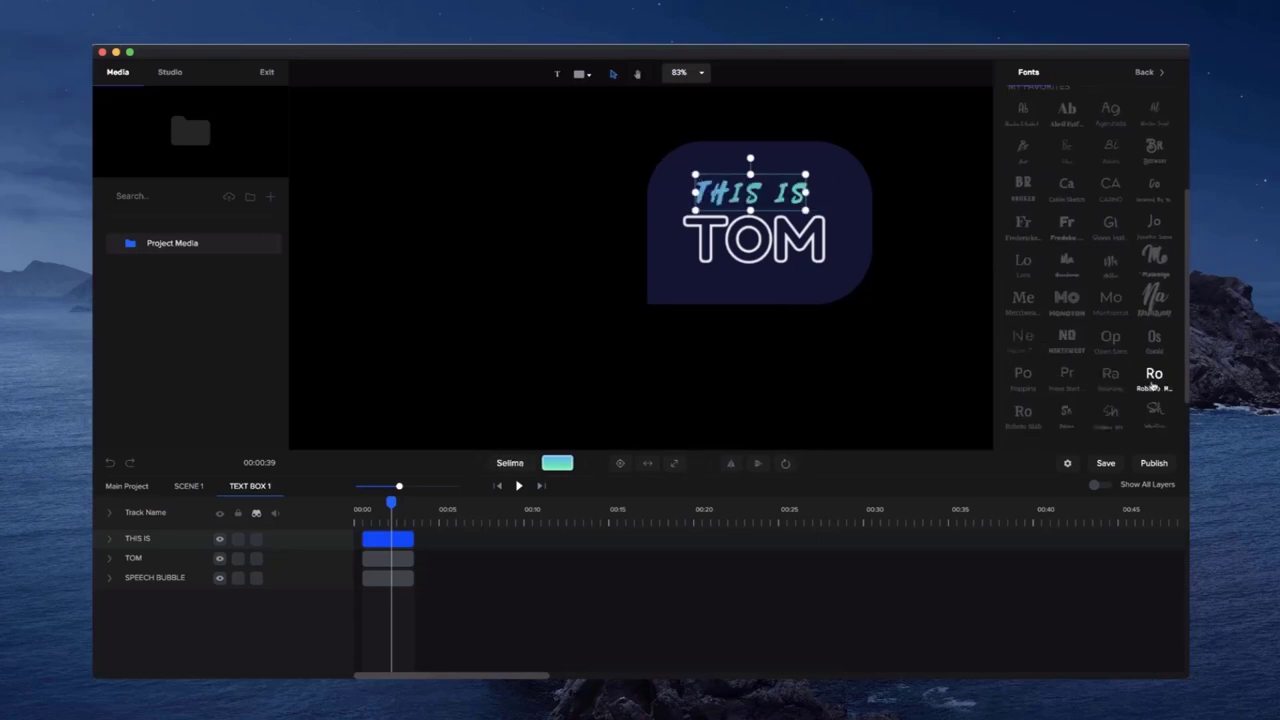
scroll(1153, 385, down, 2)
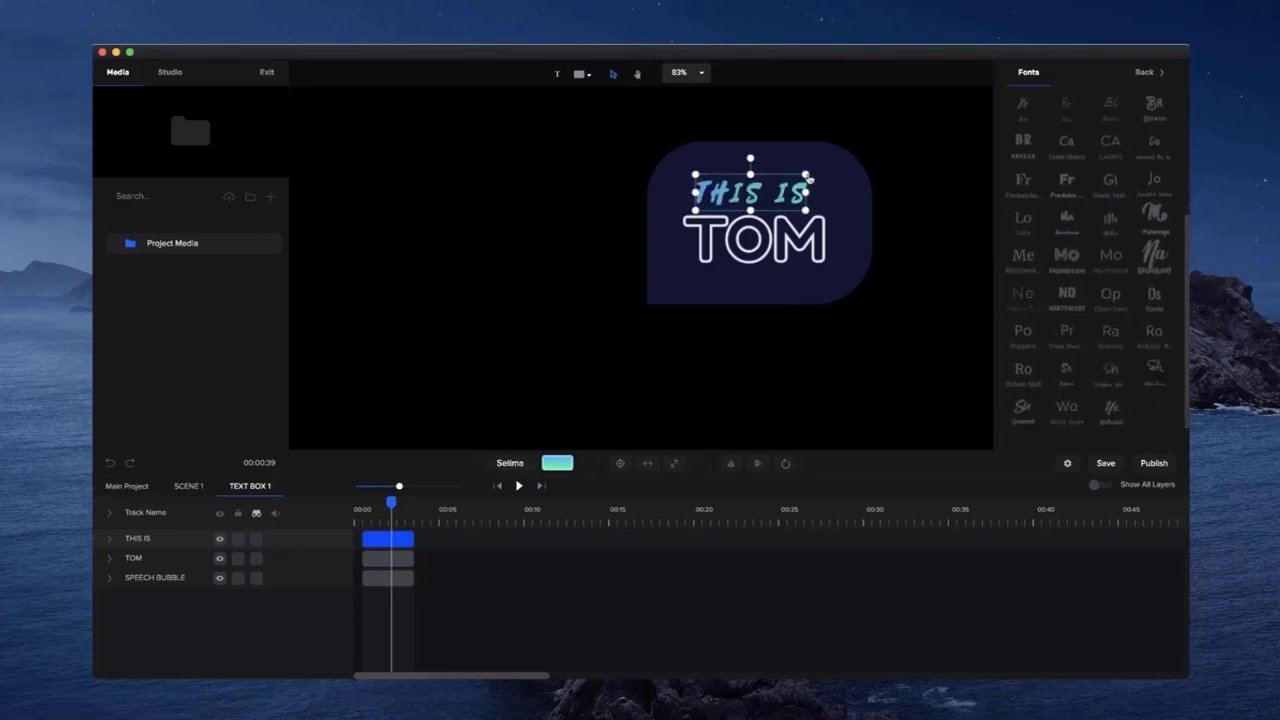
- Enlarge the THIS IS text and centre it above TOM, and move the TOM text down to y 337
scroll(806, 176, up, 2)
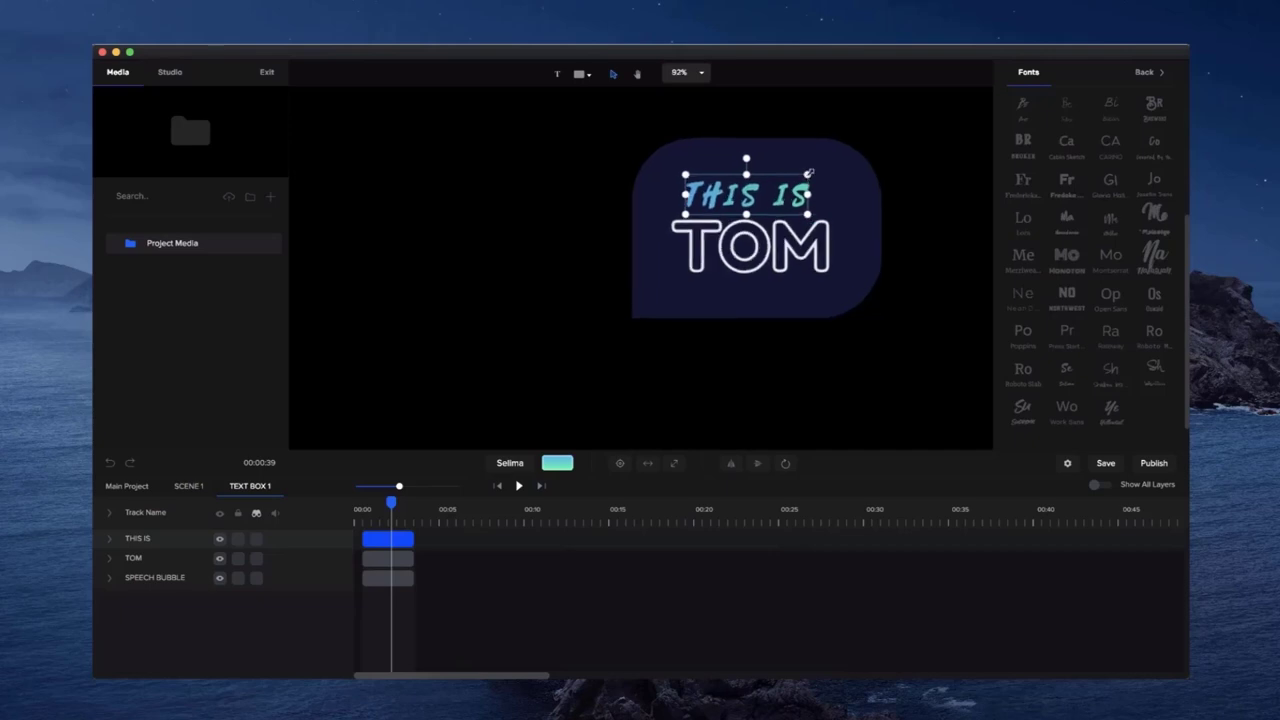
drag(809, 173, 834, 186)
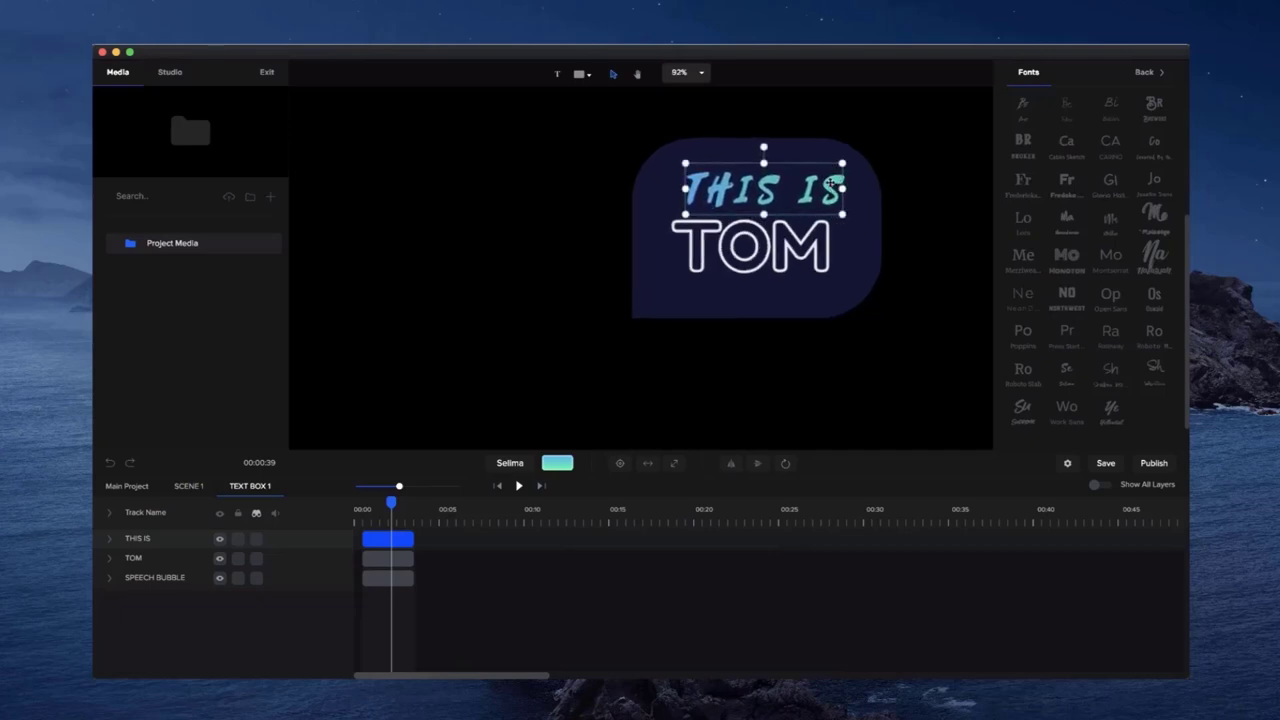
click(826, 249)
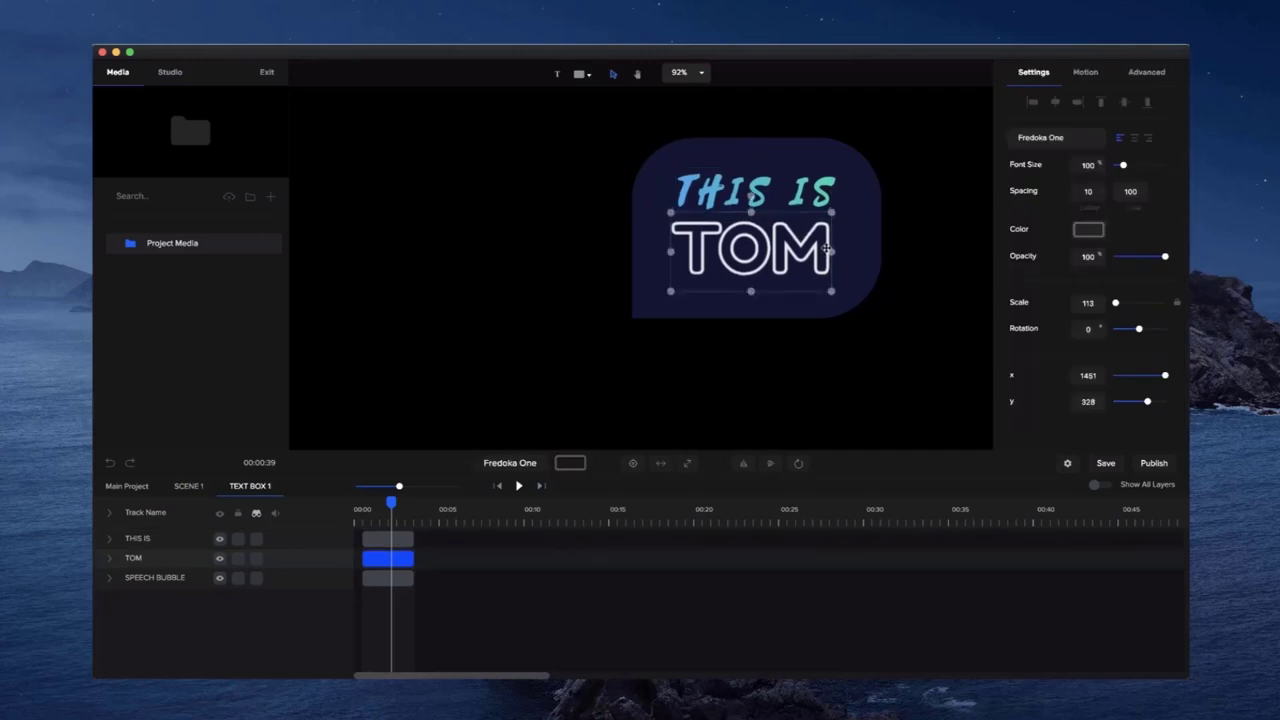
drag(826, 249, 827, 253)
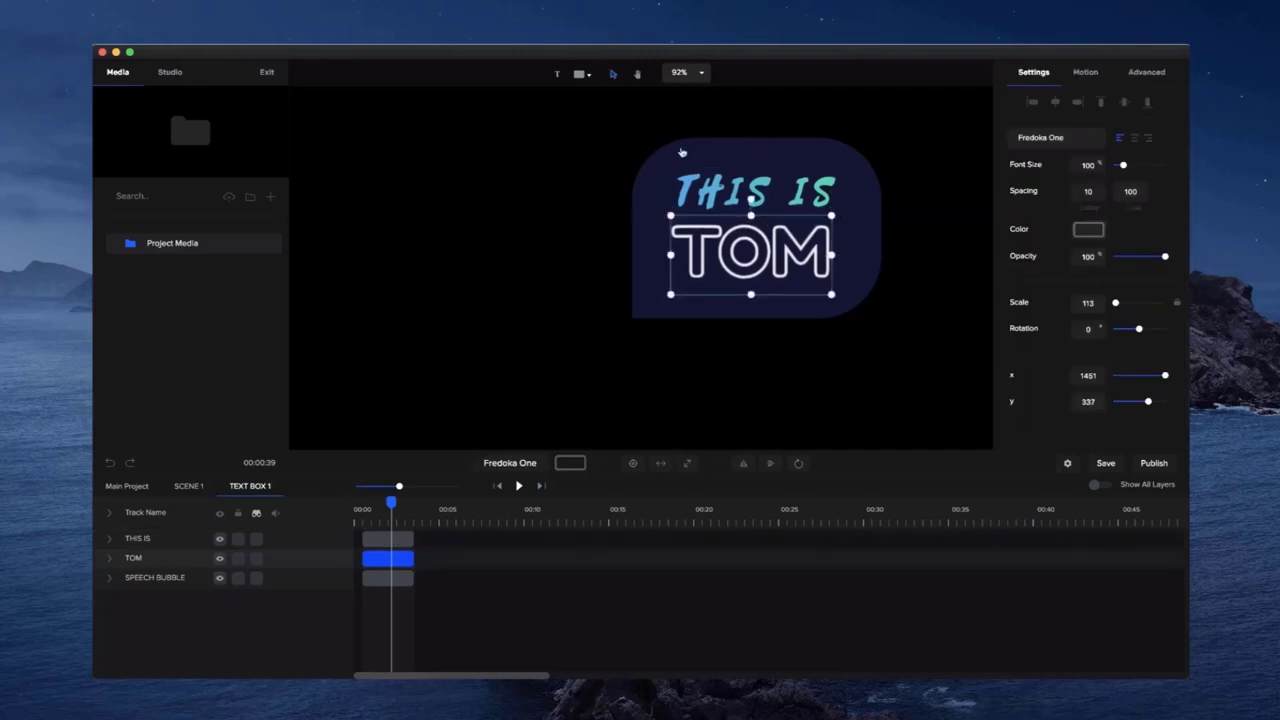
- Change the speech bubble's fill to semi-transparent white, #FFFFFF54
click(857, 225)
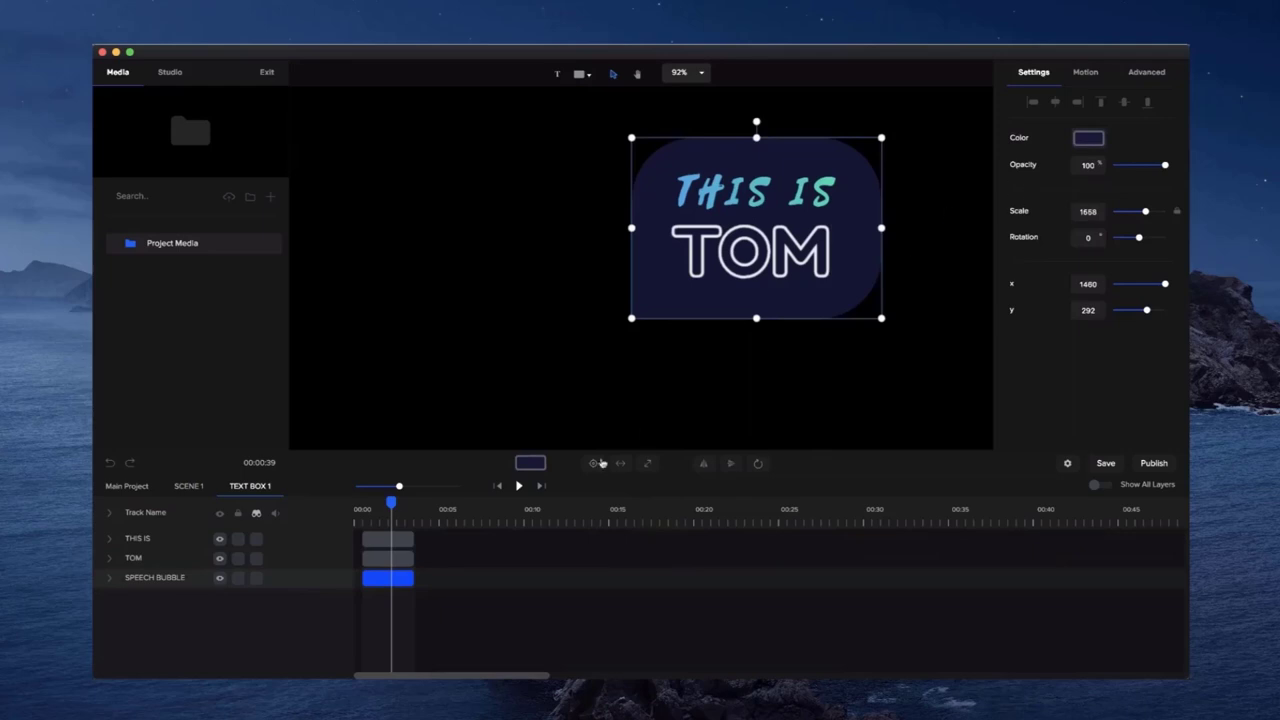
click(530, 463)
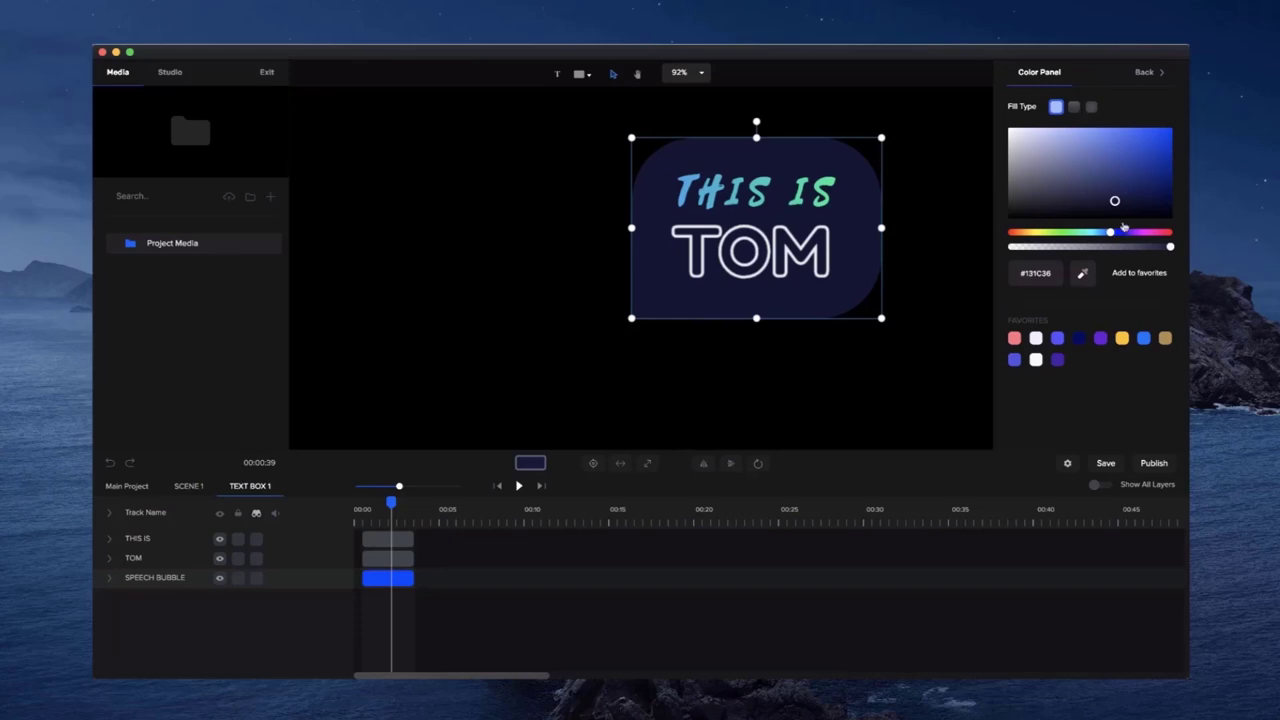
drag(1115, 201, 1005, 119)
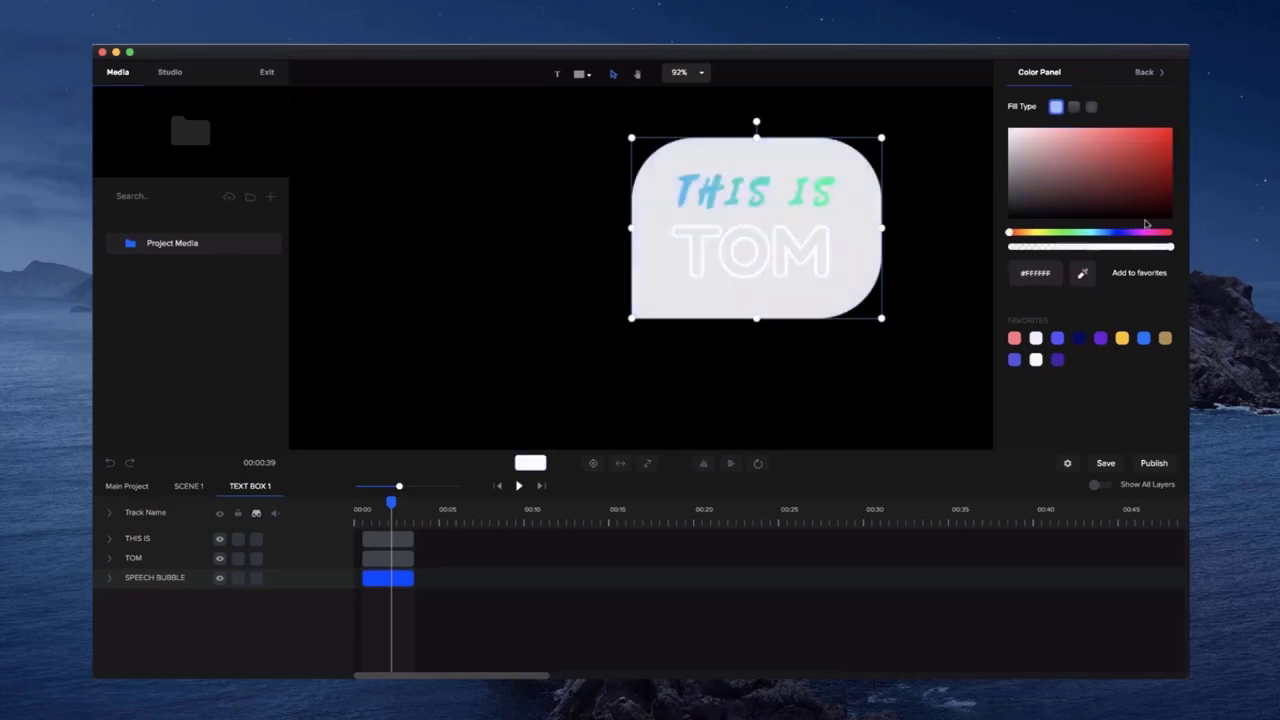
drag(1170, 247, 1049, 255)
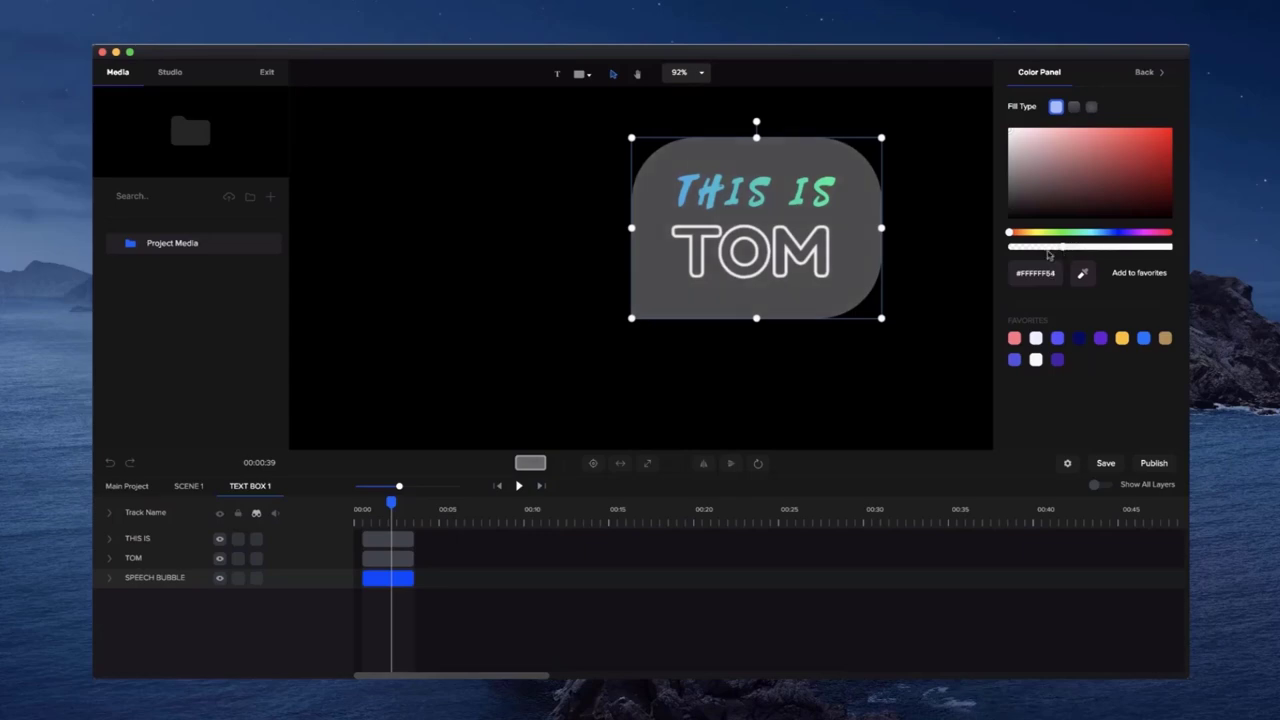
- Return to the main project with the whole frame in view and move the playhead into SCENE 2
click(126, 487)
scroll(697, 314, down, 5)
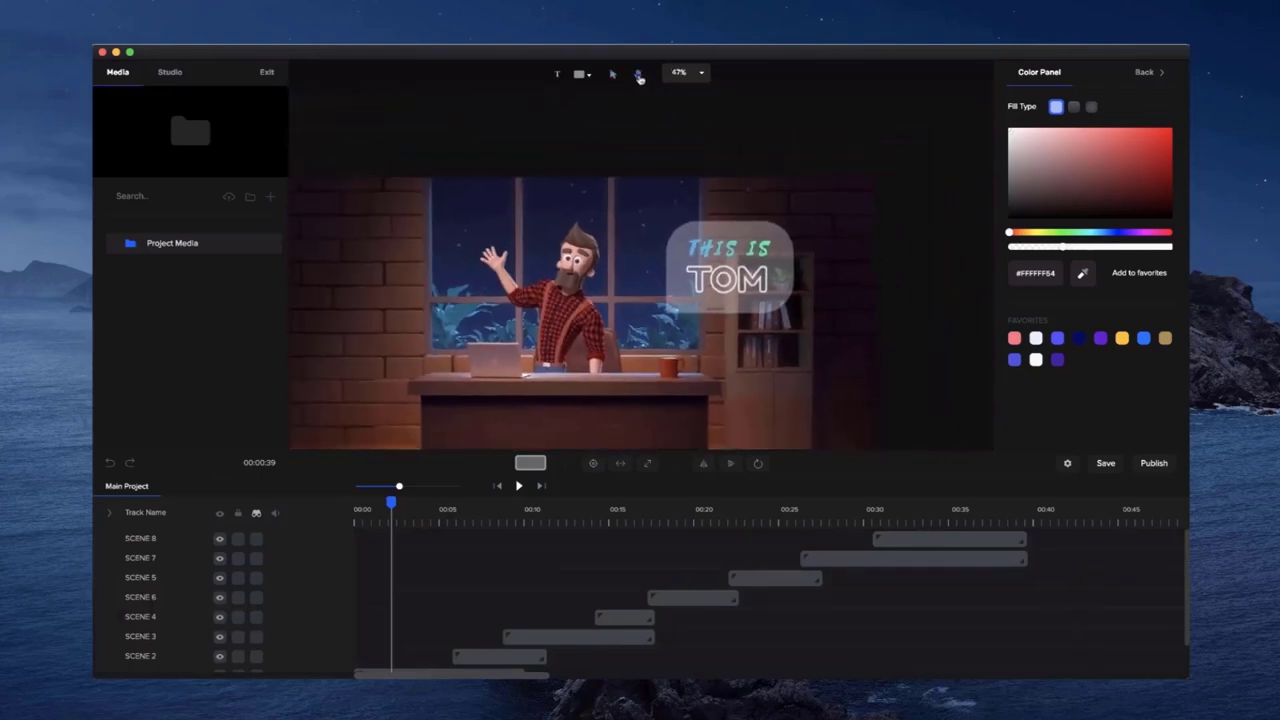
drag(618, 245, 660, 177)
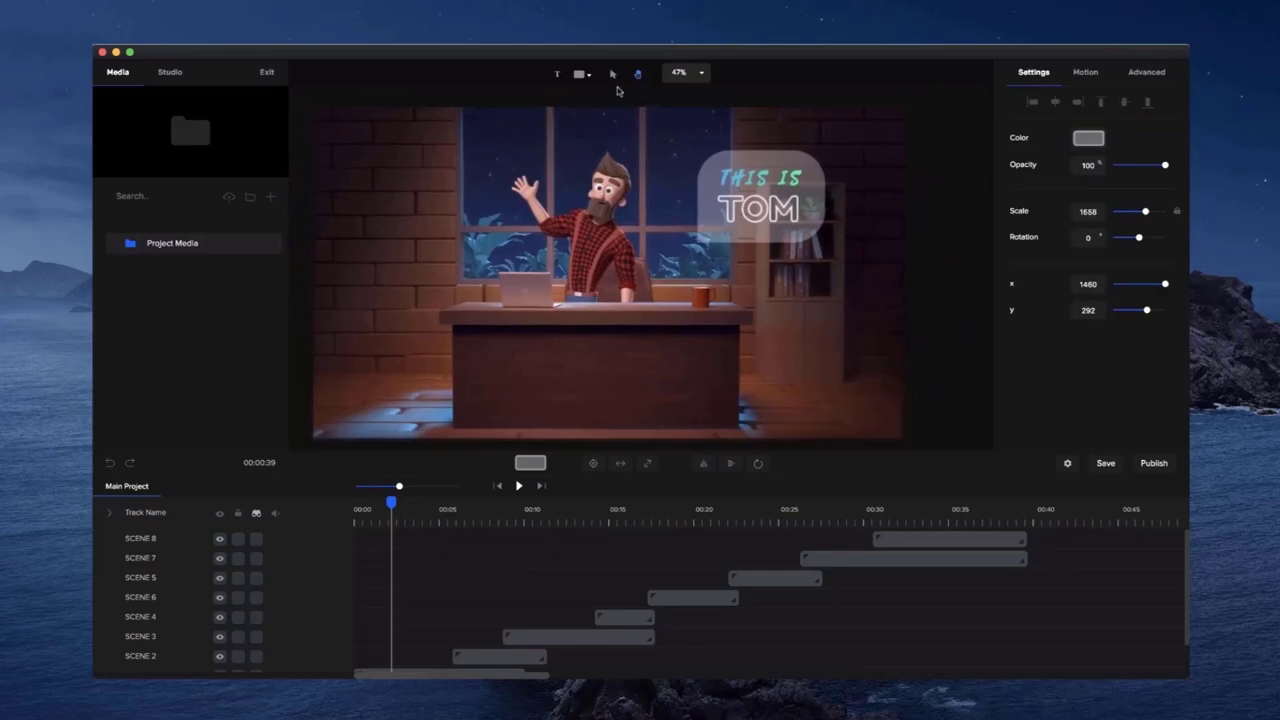
drag(390, 504, 490, 502)
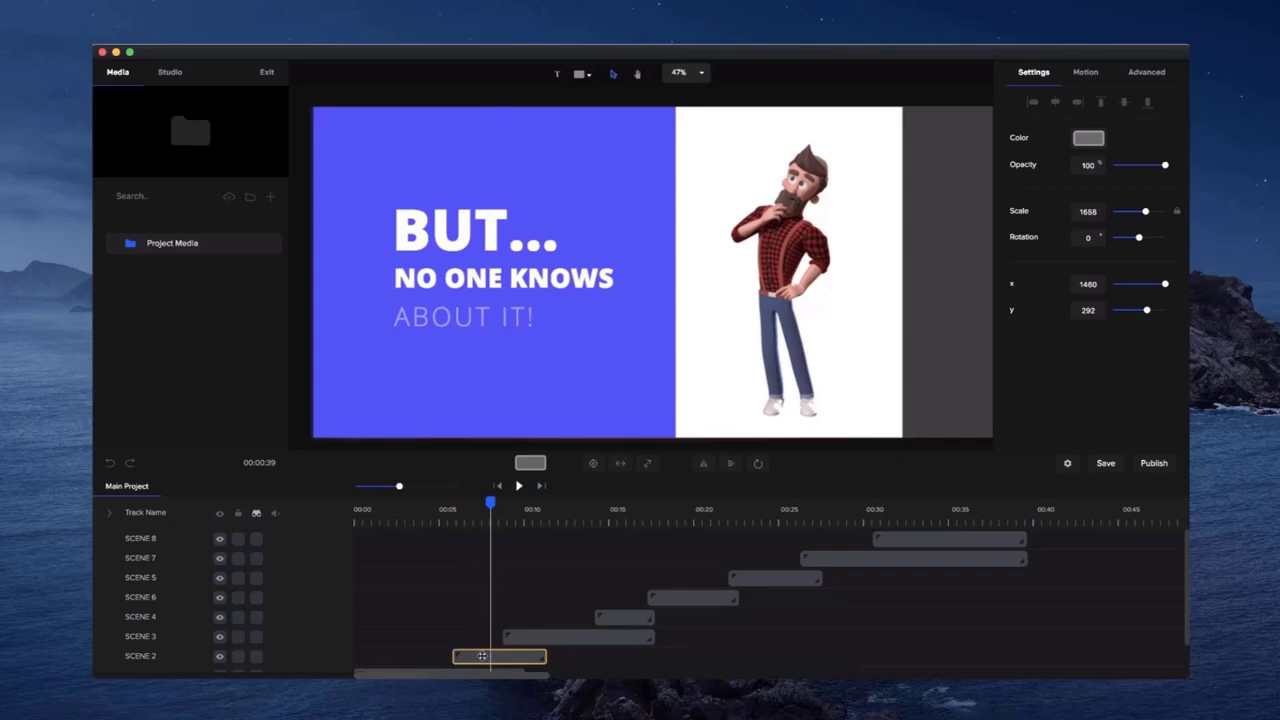
- Open SCENE 2 and change the Tom character's action from Thinking to Angry
click(784, 268)
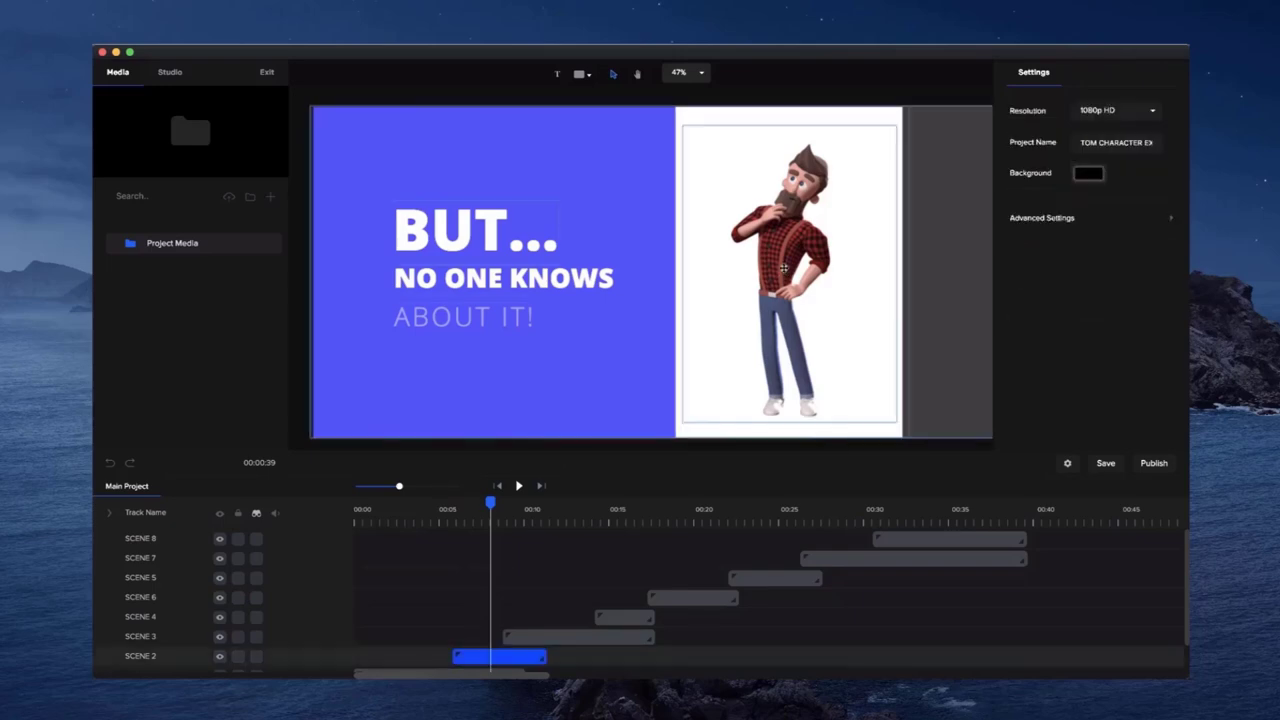
double_click(784, 268)
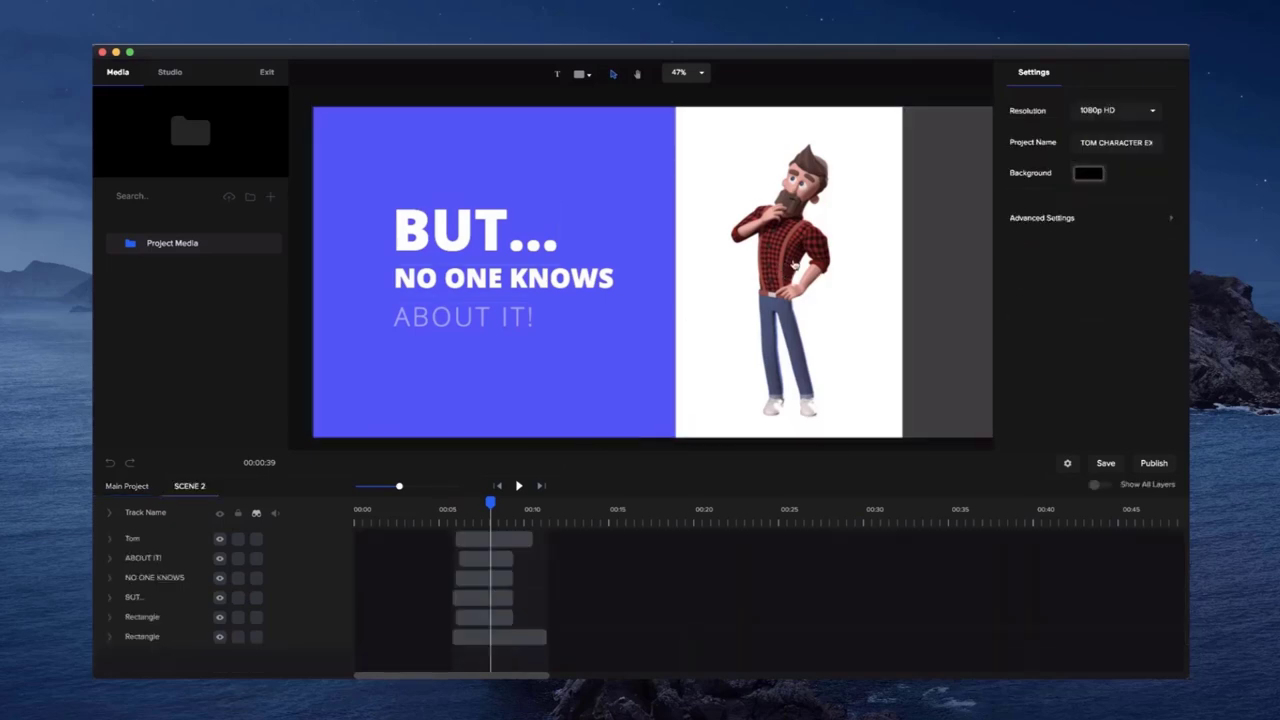
click(792, 265)
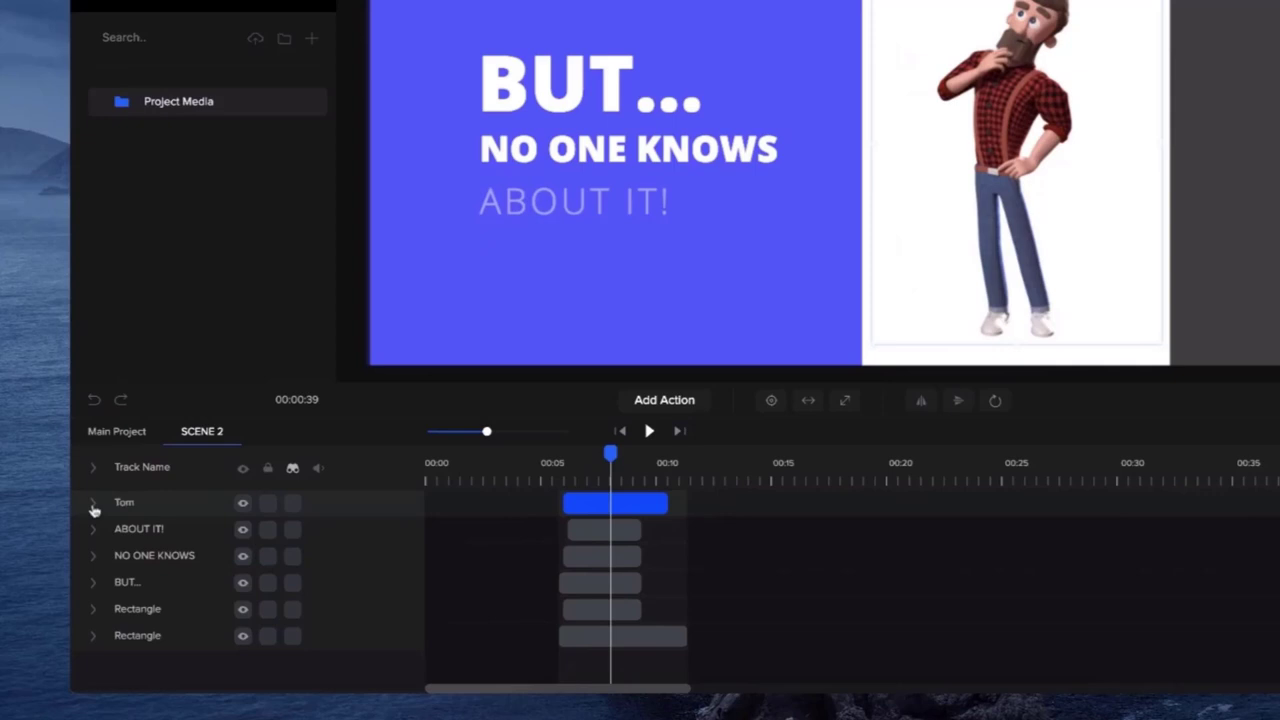
click(109, 539)
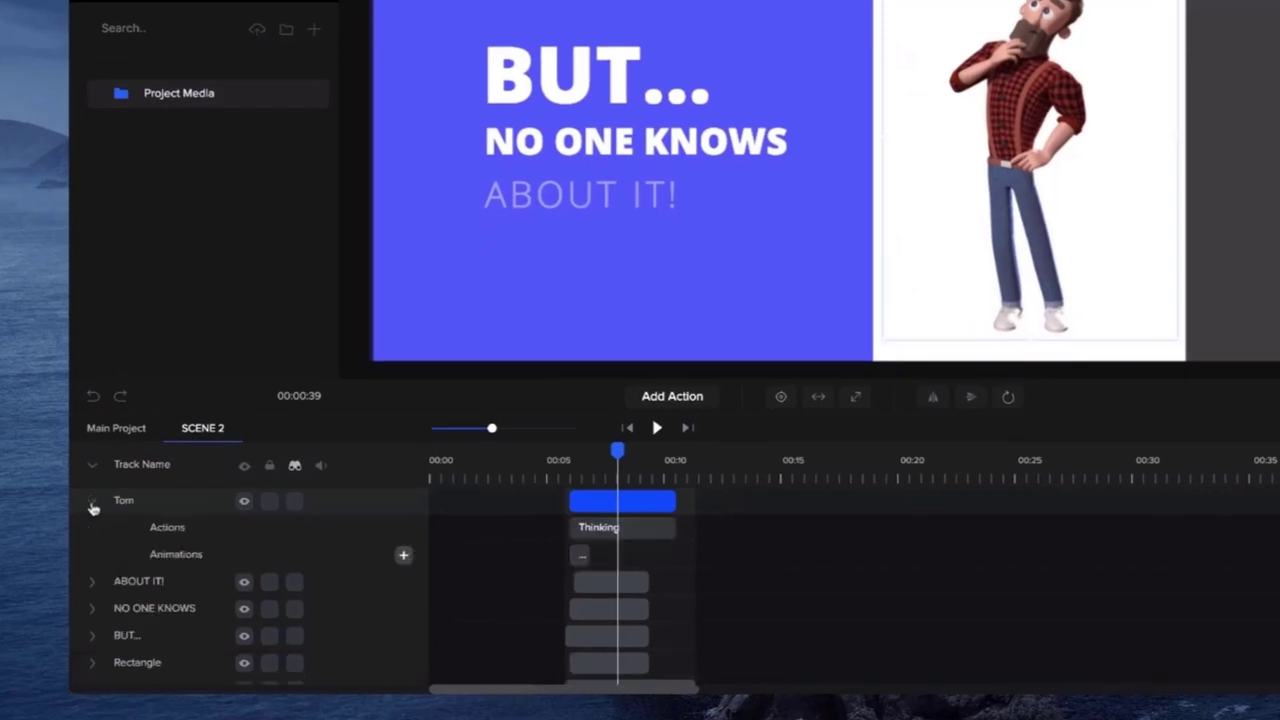
click(598, 534)
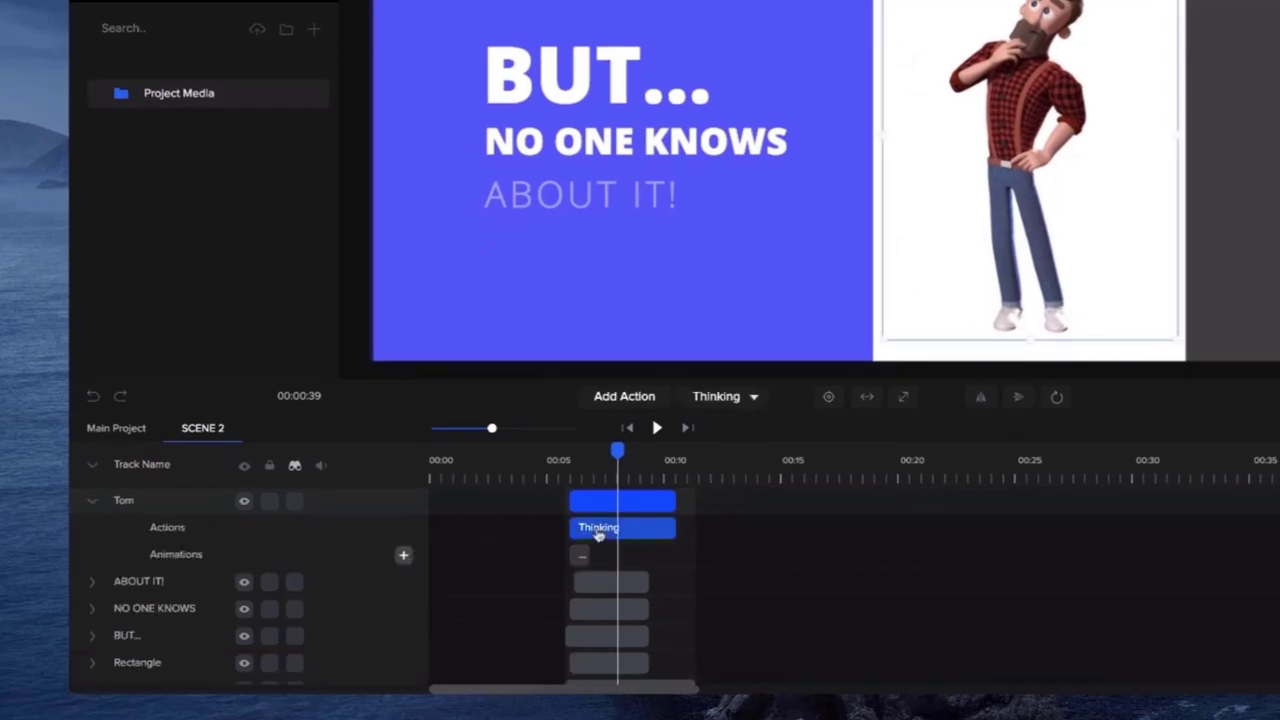
click(755, 397)
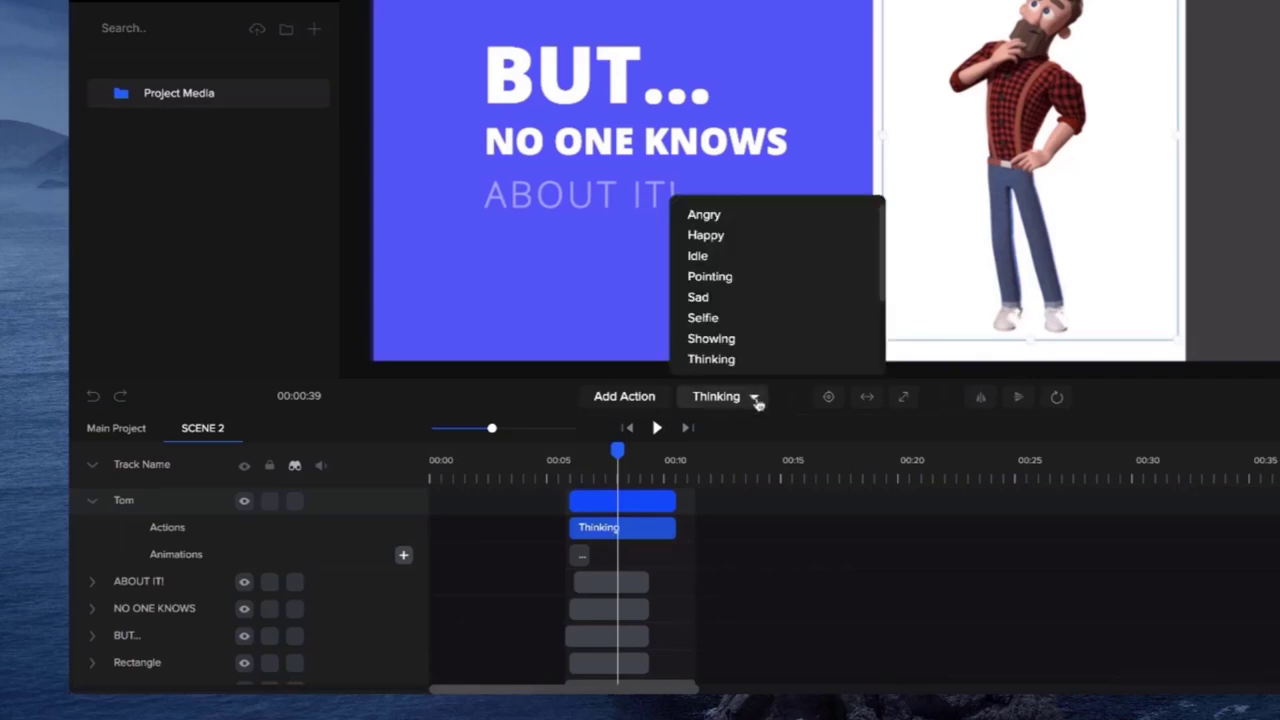
scroll(766, 218, down, 1)
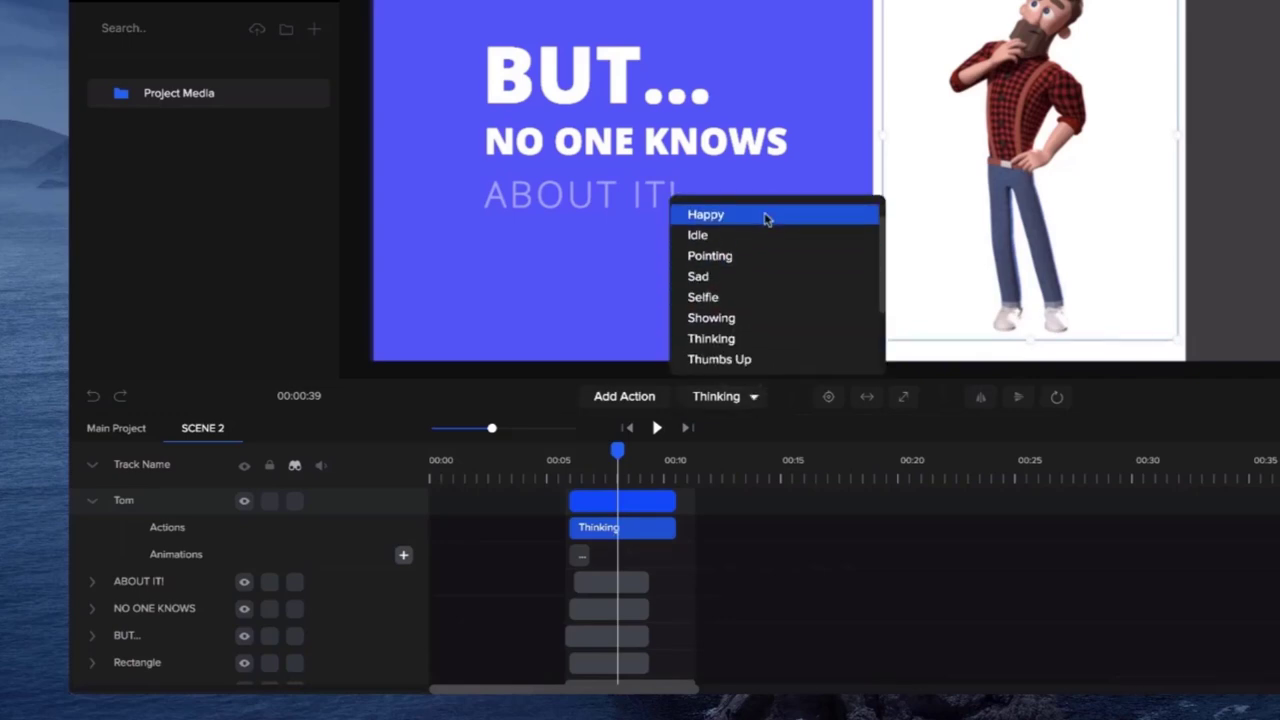
scroll(763, 216, up, 1)
click(716, 216)
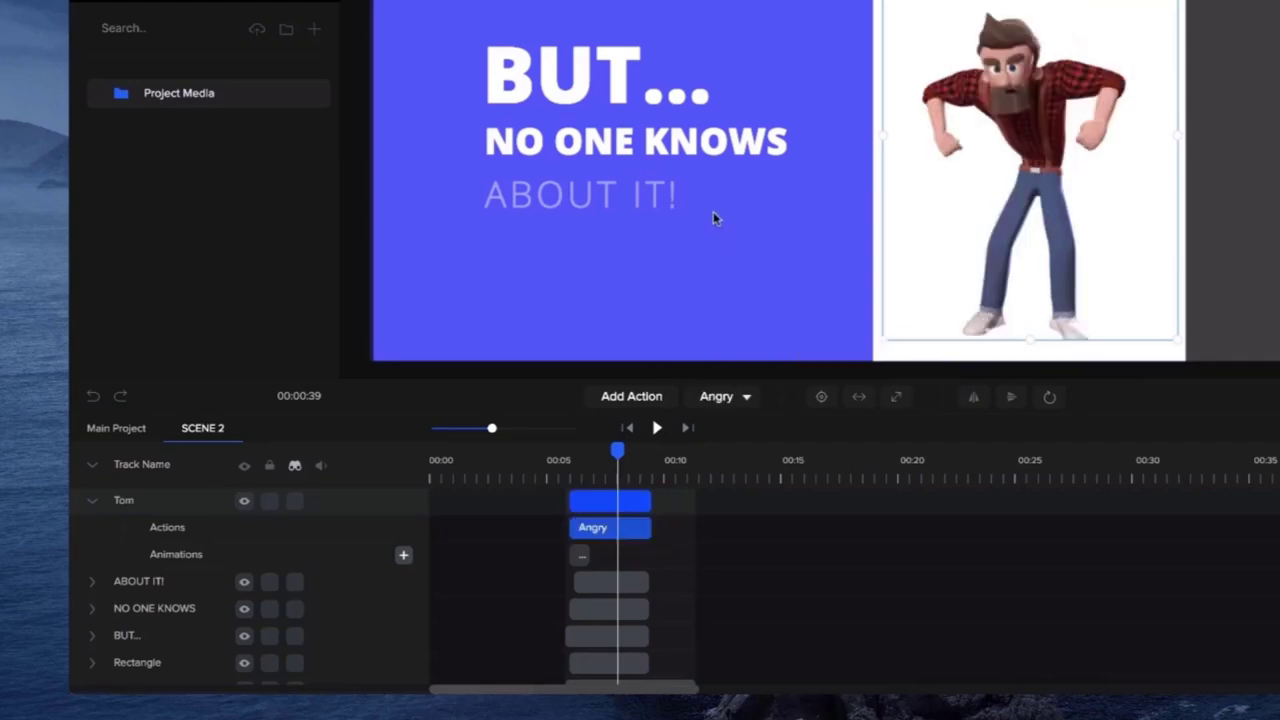
- Play SCENE 2 from just before its start to preview the character's Angry action
click(563, 463)
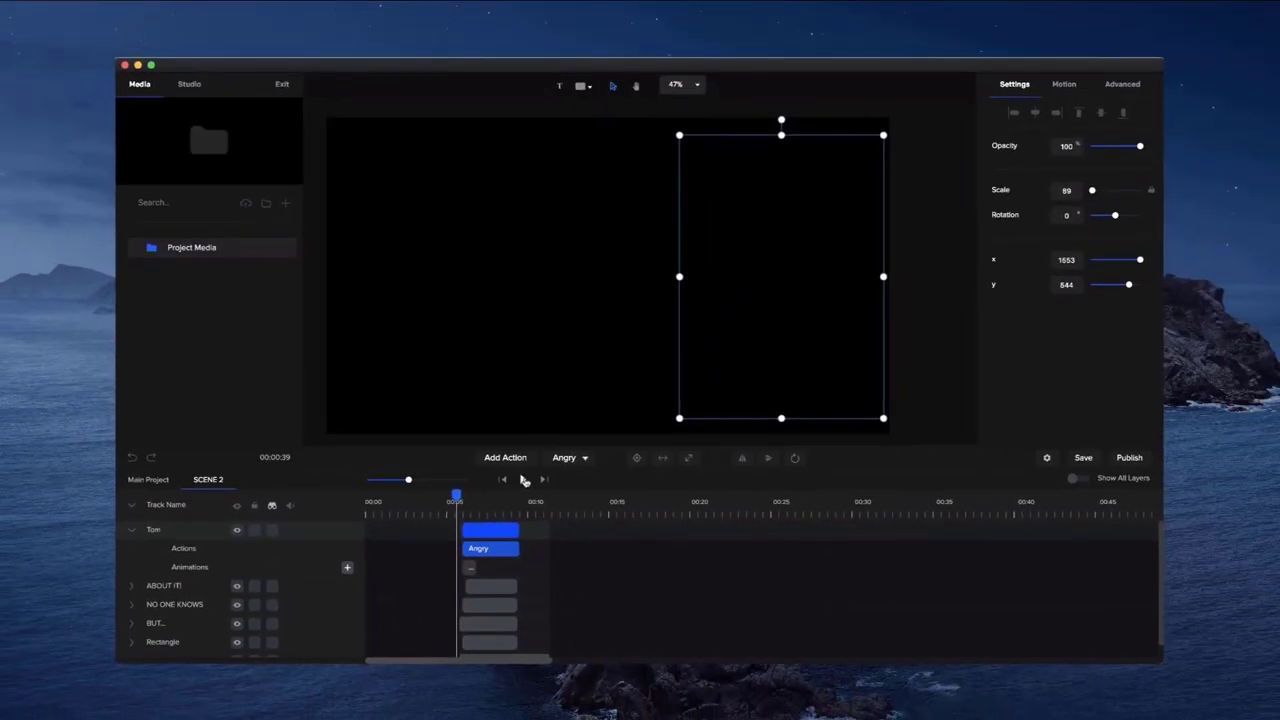
click(649, 430)
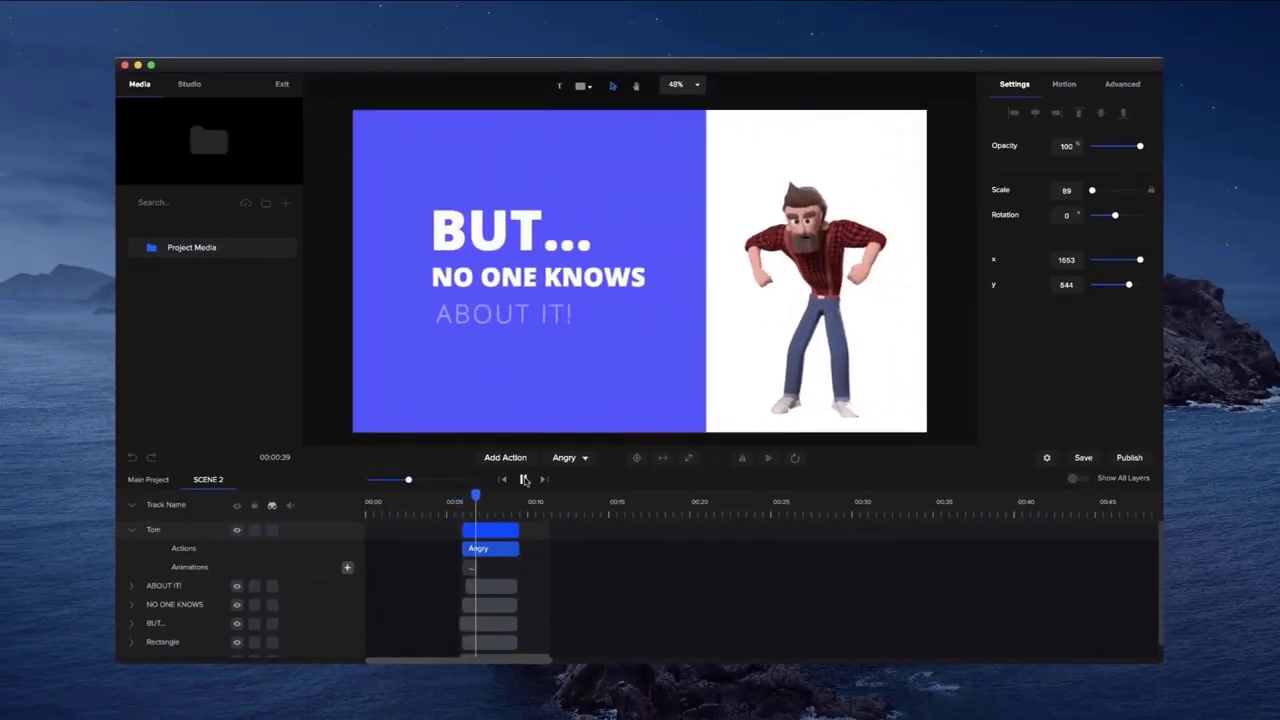
click(523, 480)
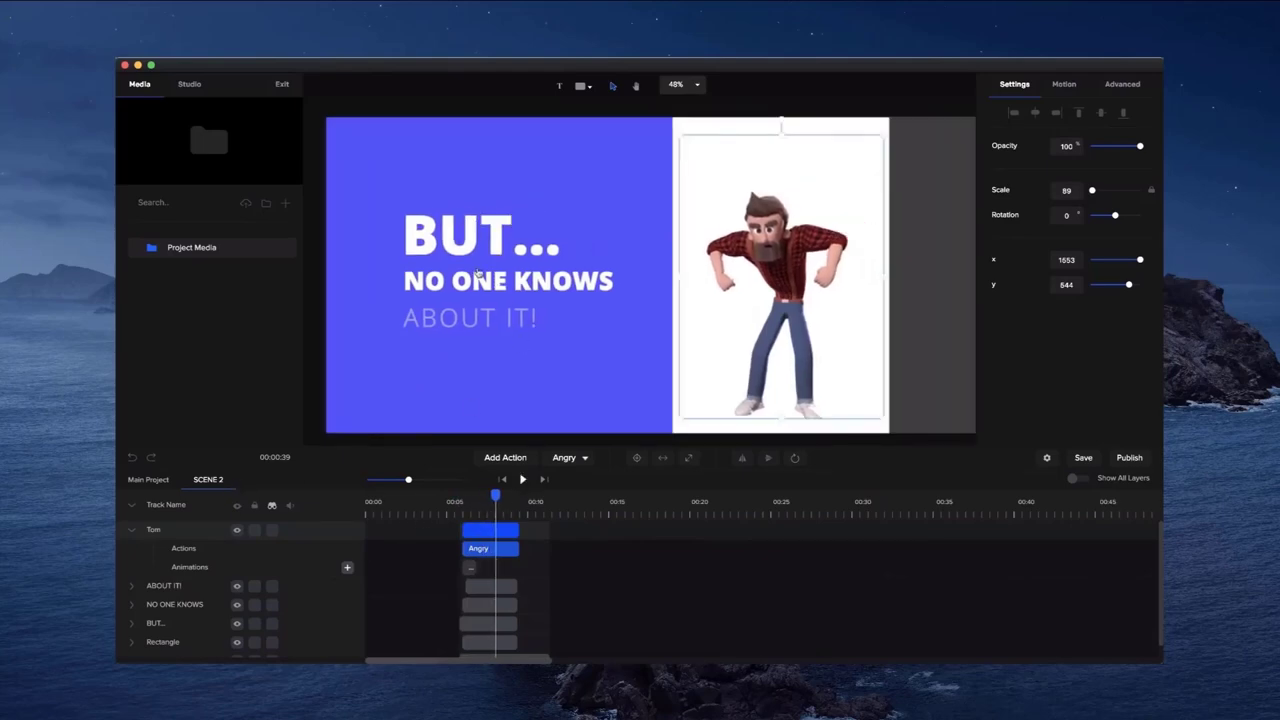
- Change the background rectangle behind the BUT... text to pink, #FF4E70
click(468, 233)
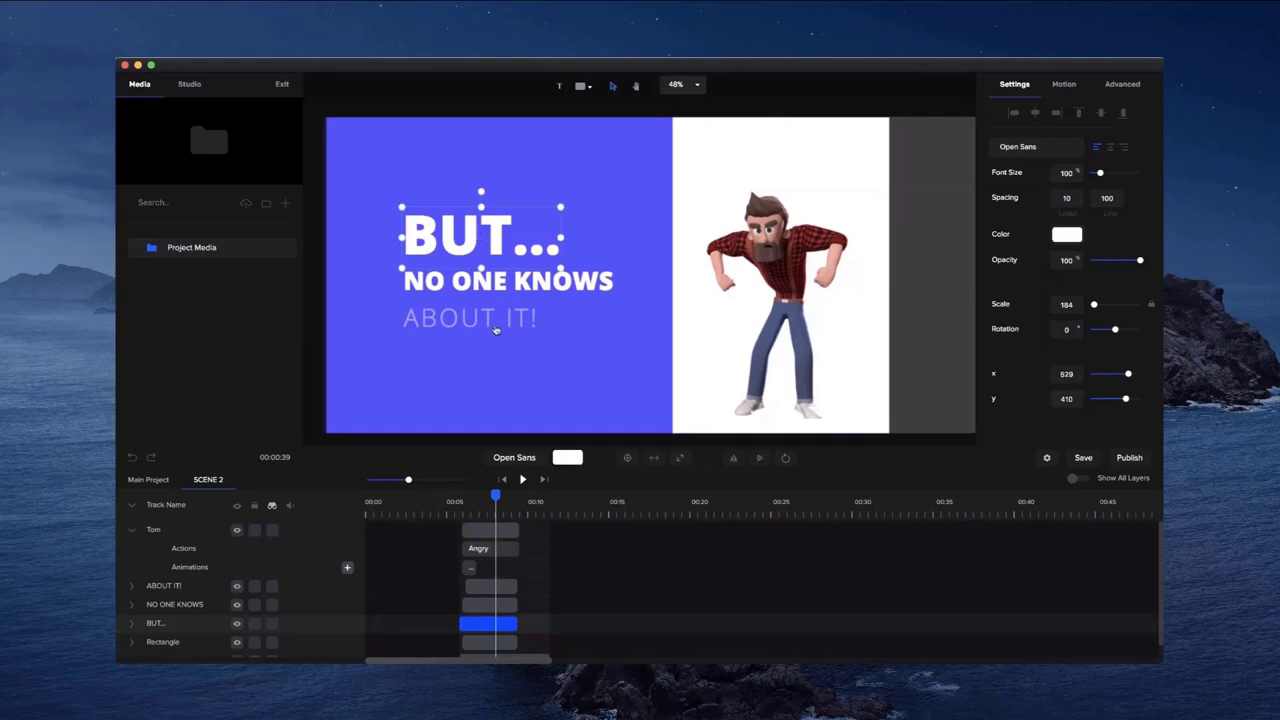
click(486, 358)
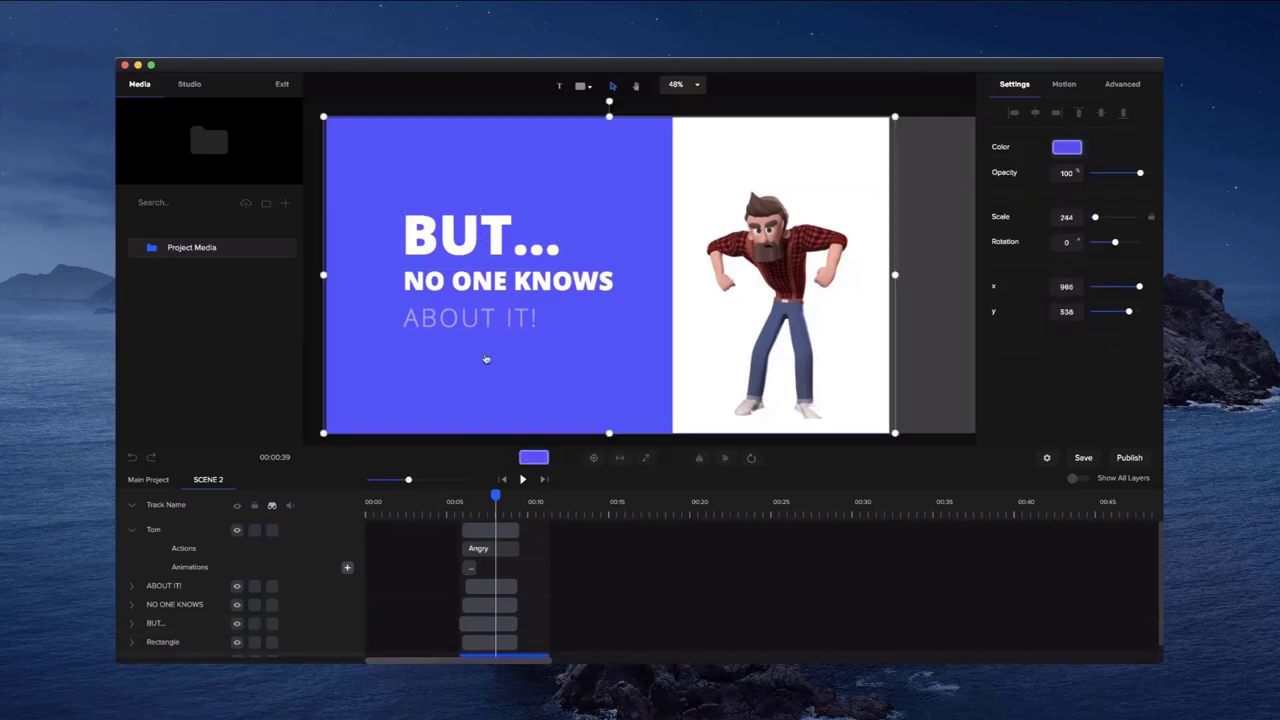
click(1068, 148)
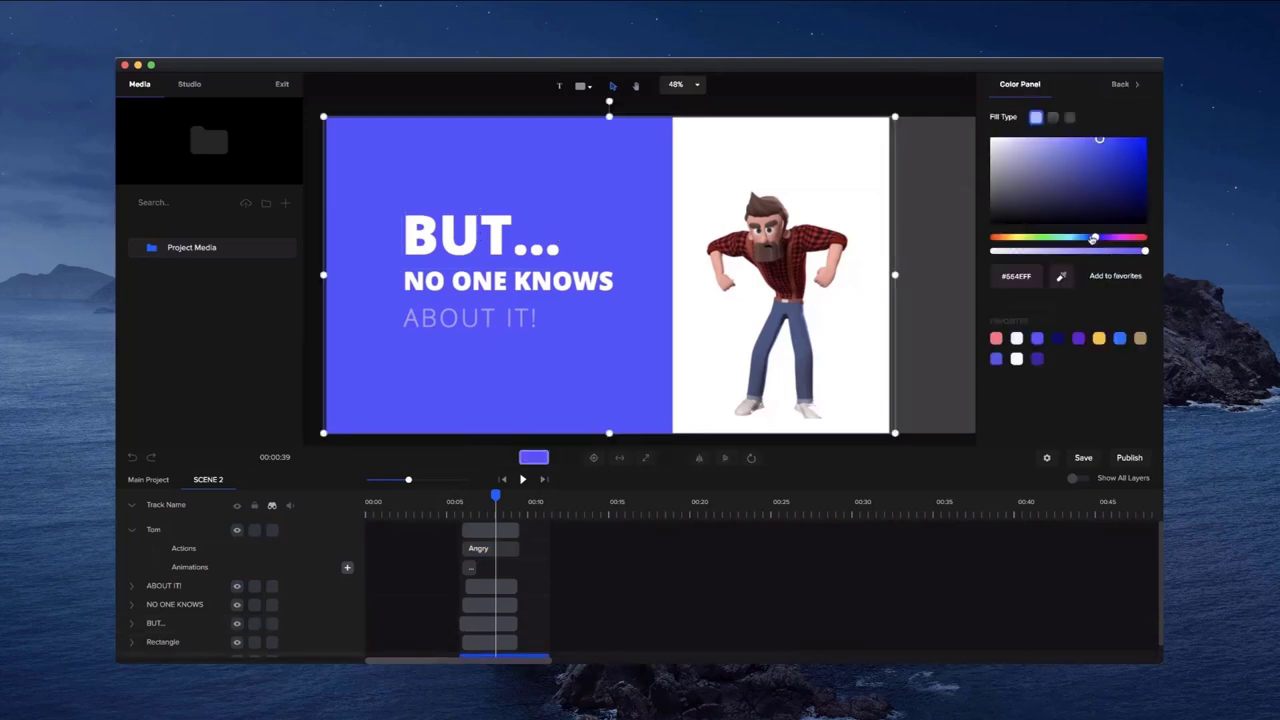
drag(1093, 239, 1143, 249)
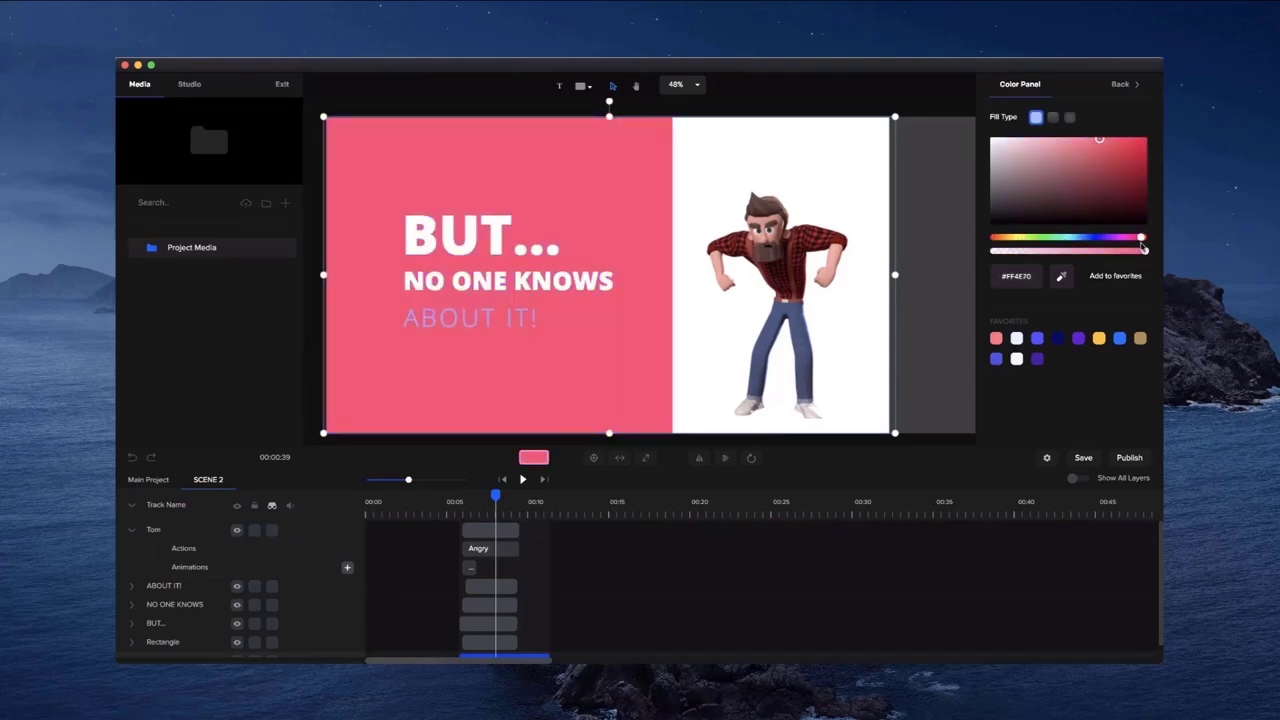
- Recolour the white rectangle behind Tom with the pink sampled from the background, darkened to #E33467
click(743, 173)
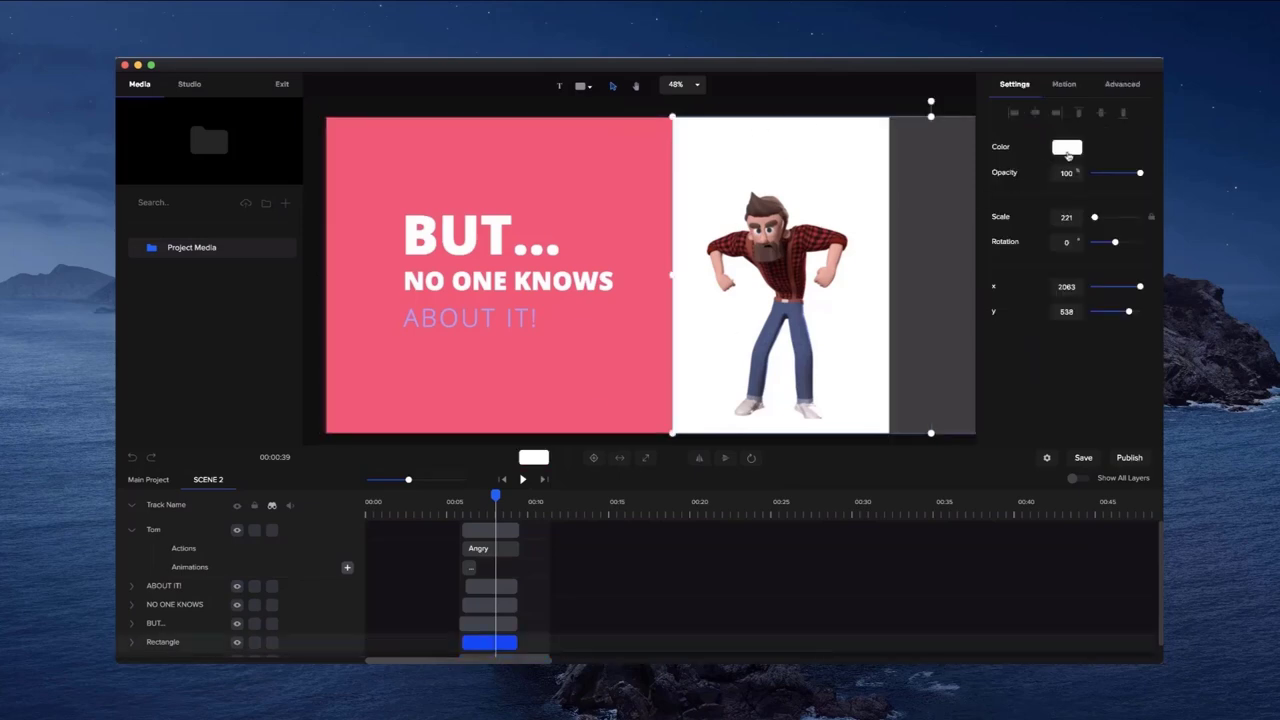
click(1066, 148)
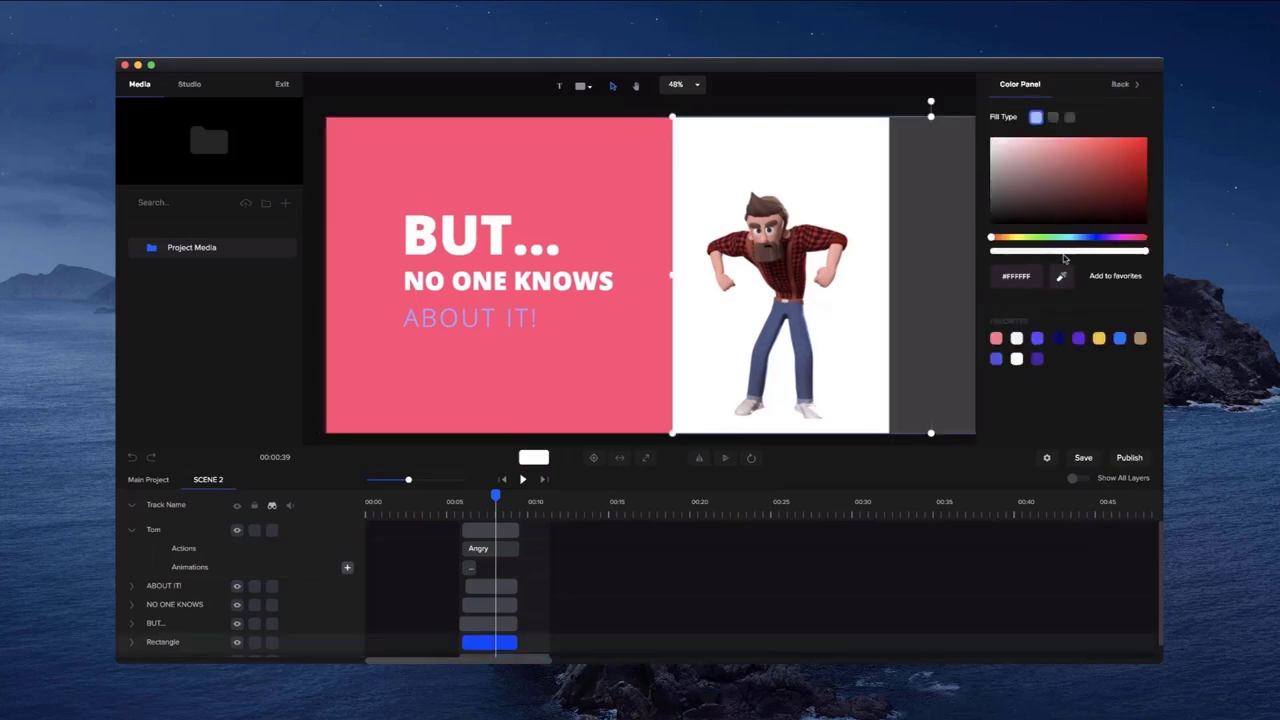
click(1062, 281)
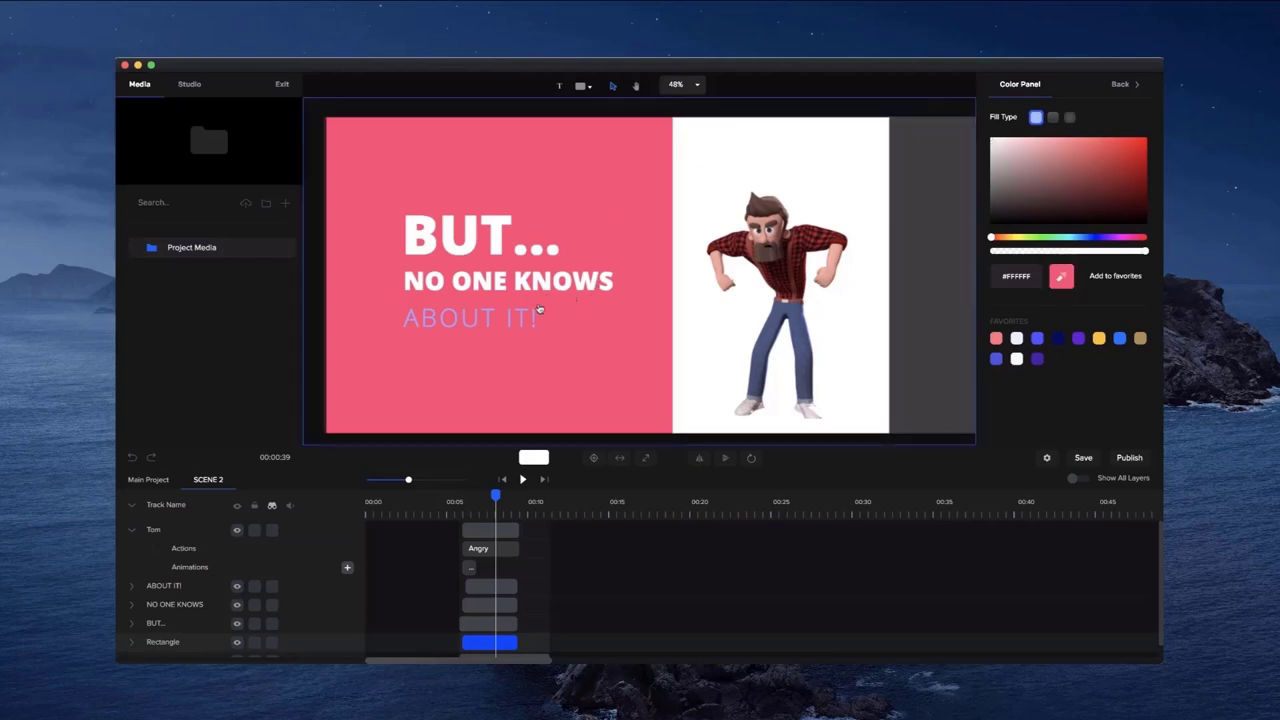
scroll(533, 325, up, 5)
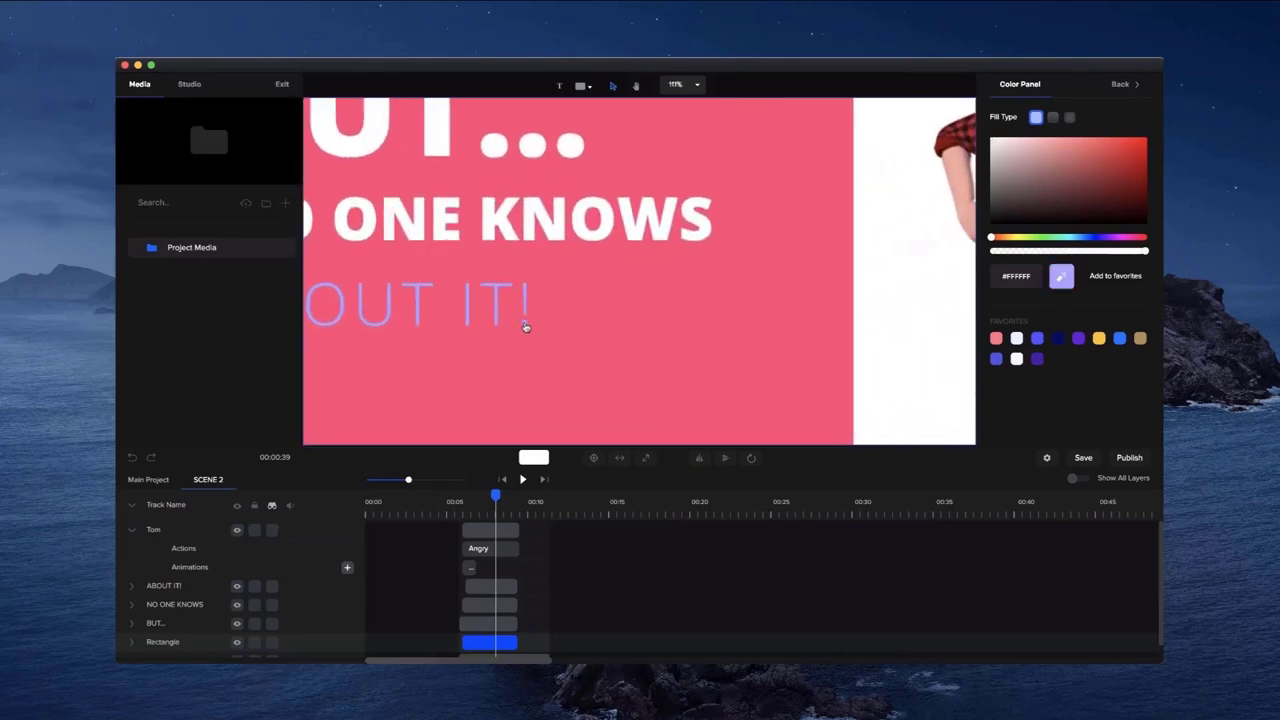
click(627, 304)
scroll(627, 304, down, 6)
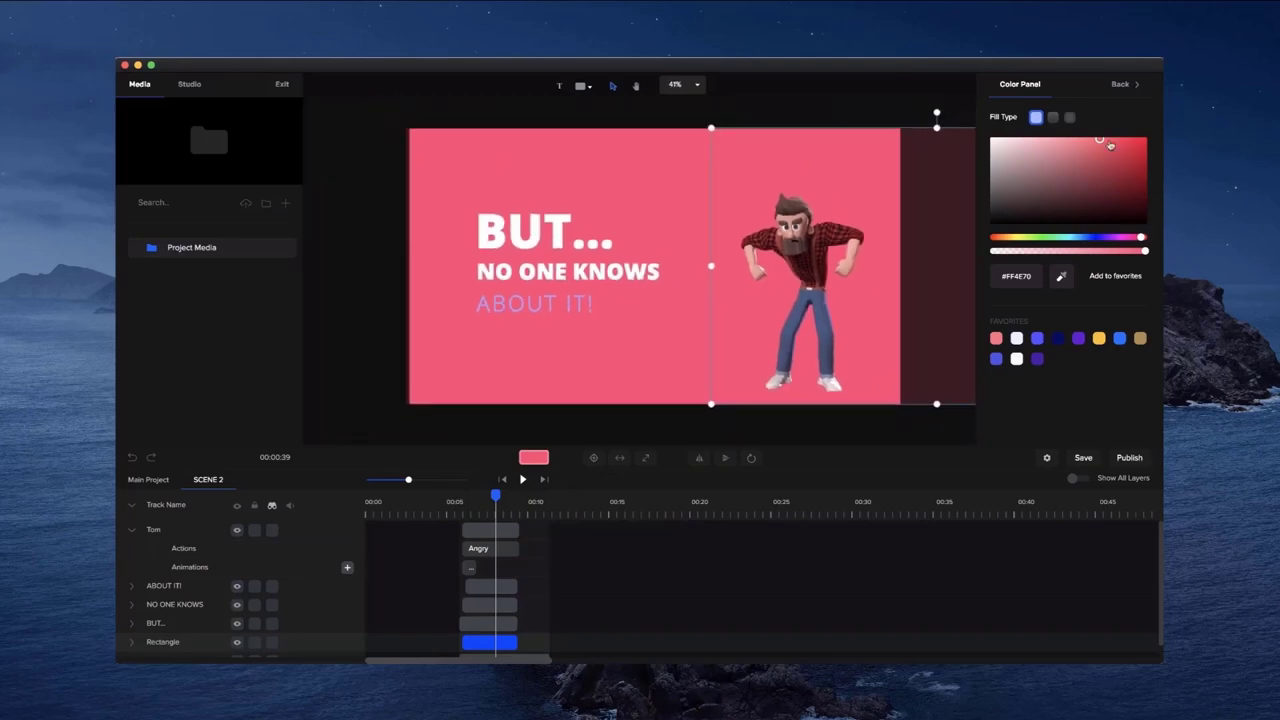
drag(1108, 142, 1112, 150)
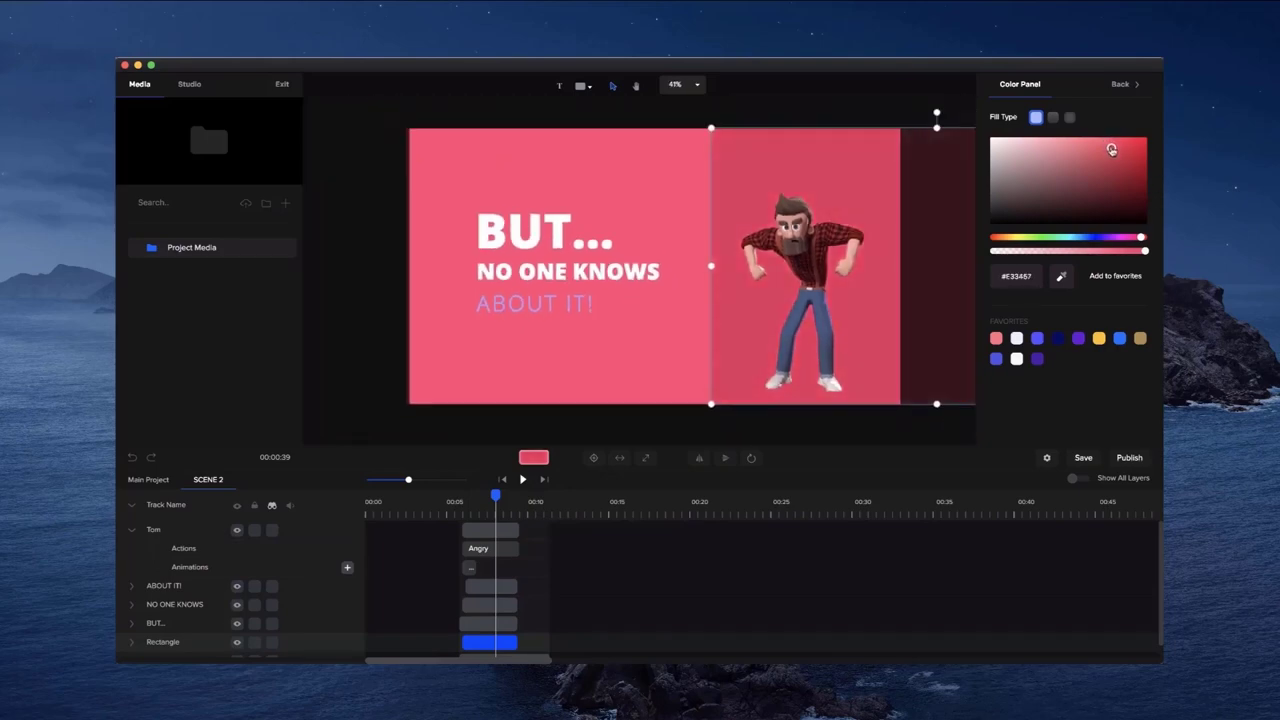
- Return to the main project and move the playhead to the MEET YOUR AGENCY circle in SCENE 3
click(888, 104)
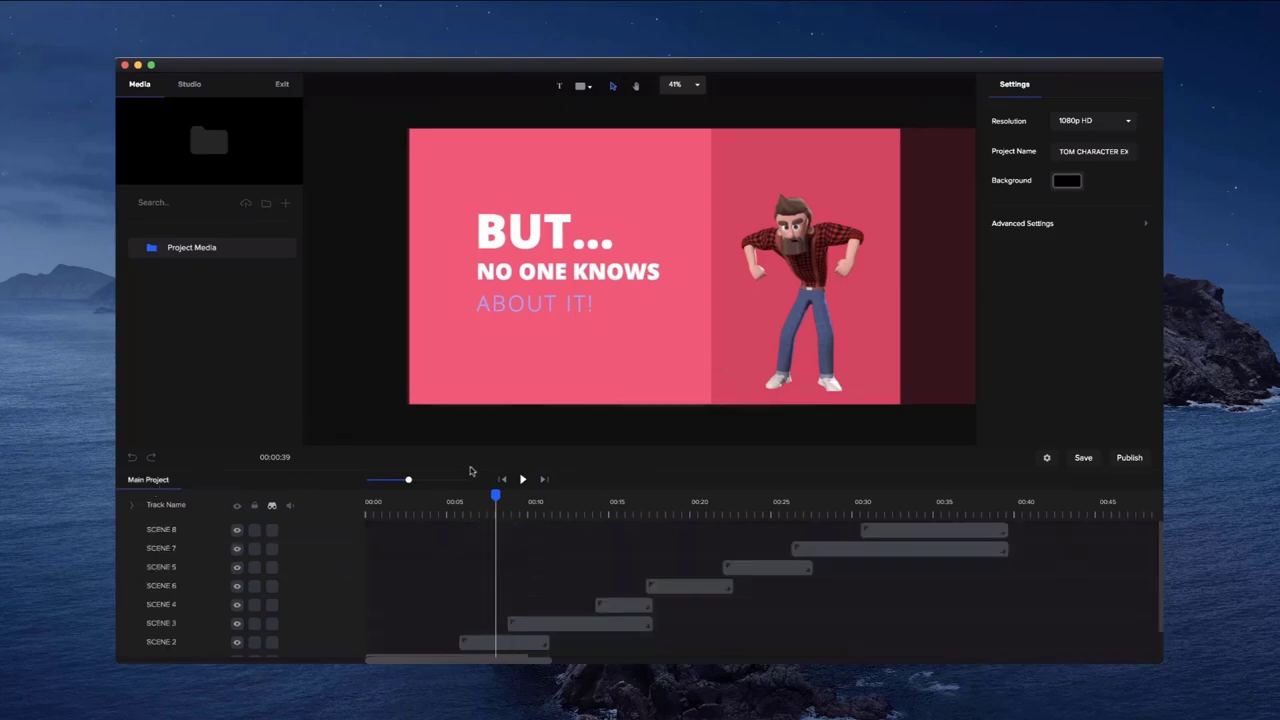
click(571, 502)
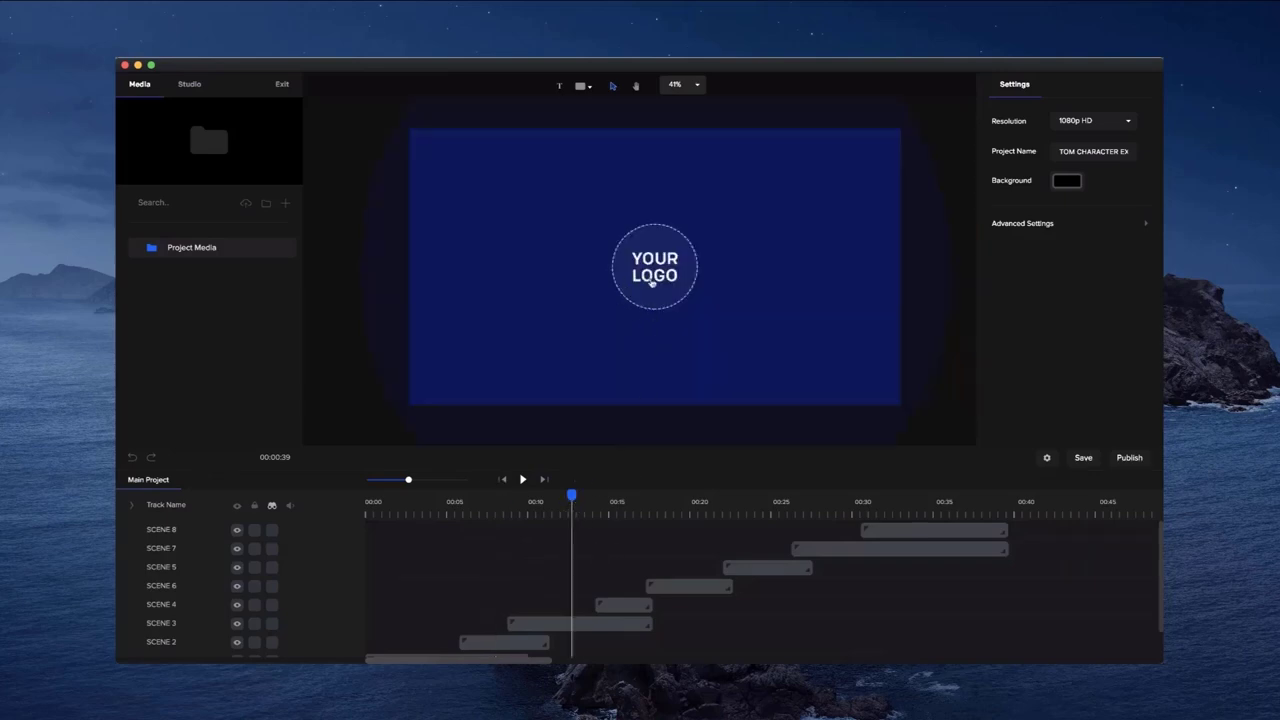
click(652, 282)
click(538, 508)
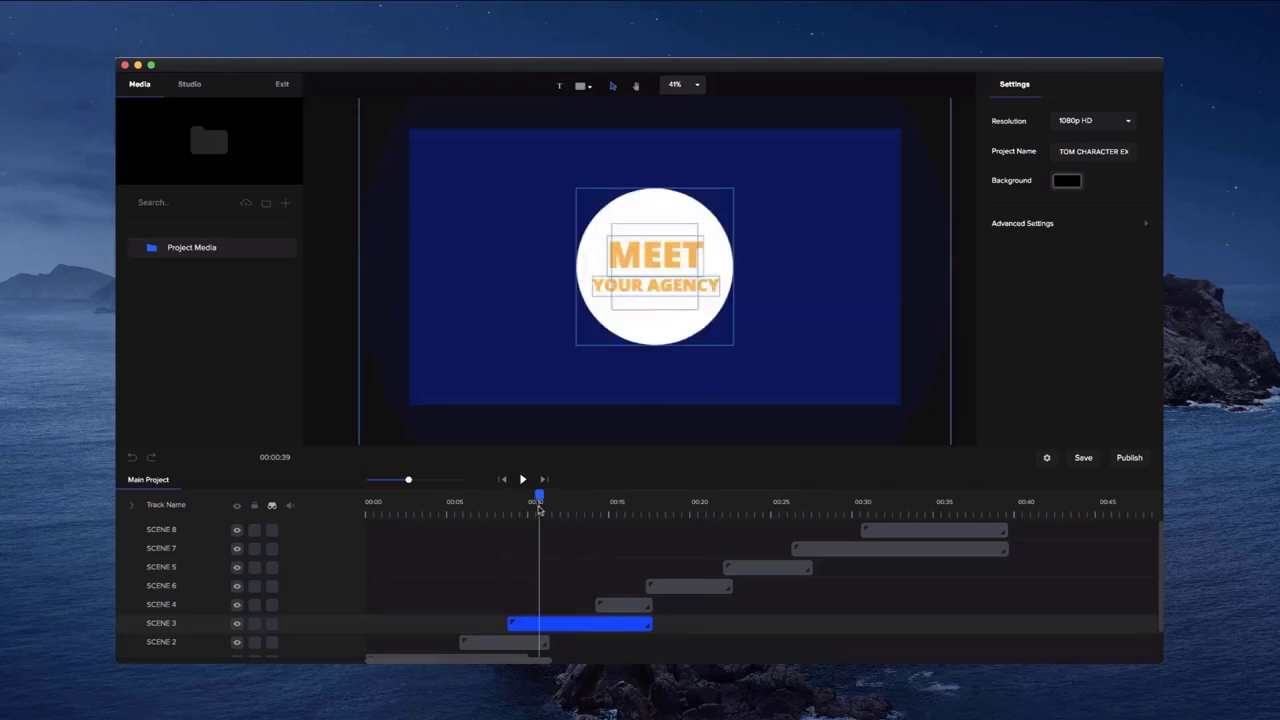
- Open SCENE 3 and replace the YOUR AGENCY text with CREATIVE STUDIO on two lines
double_click(556, 621)
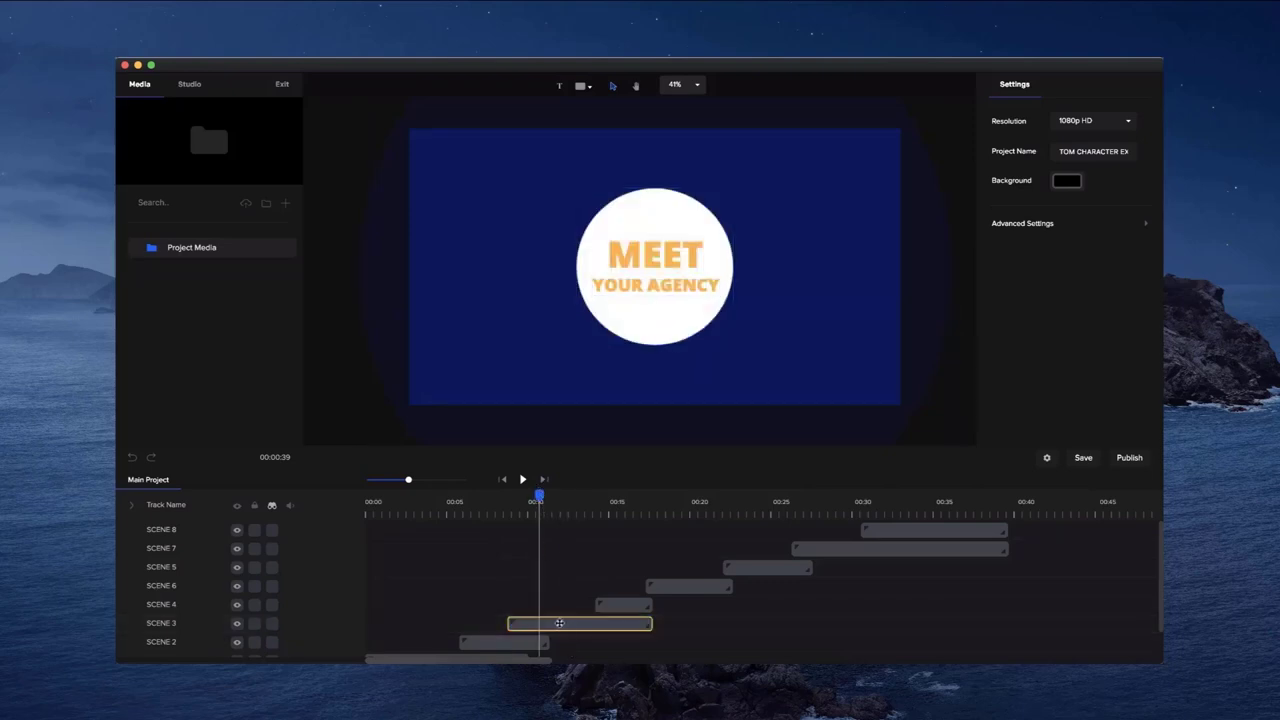
click(660, 290)
double_click(660, 290)
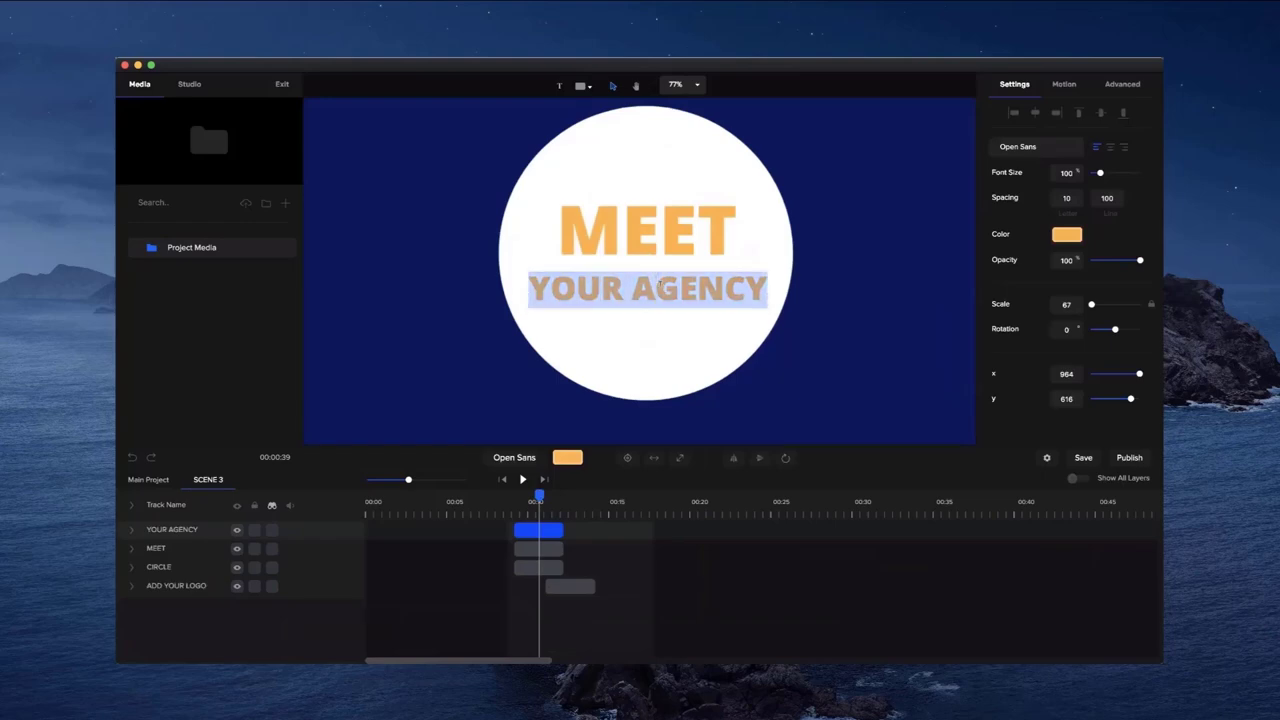
text(CREATE)
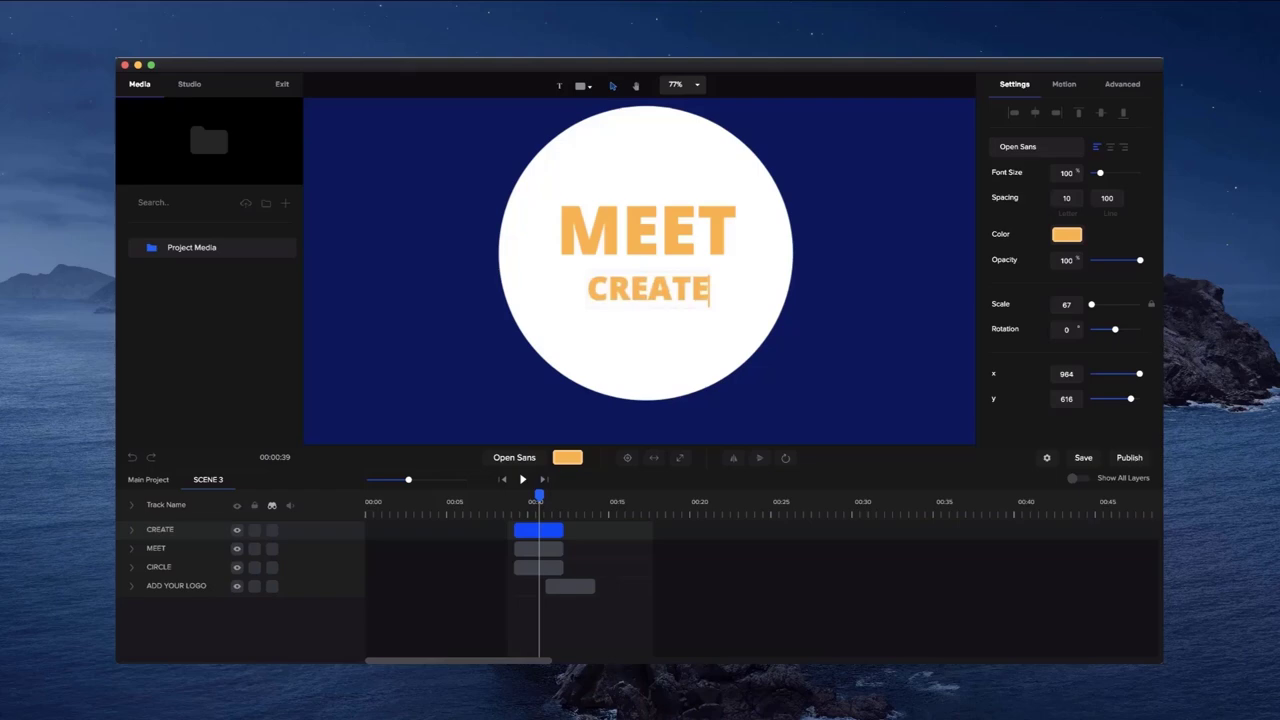
key(BackSpace)
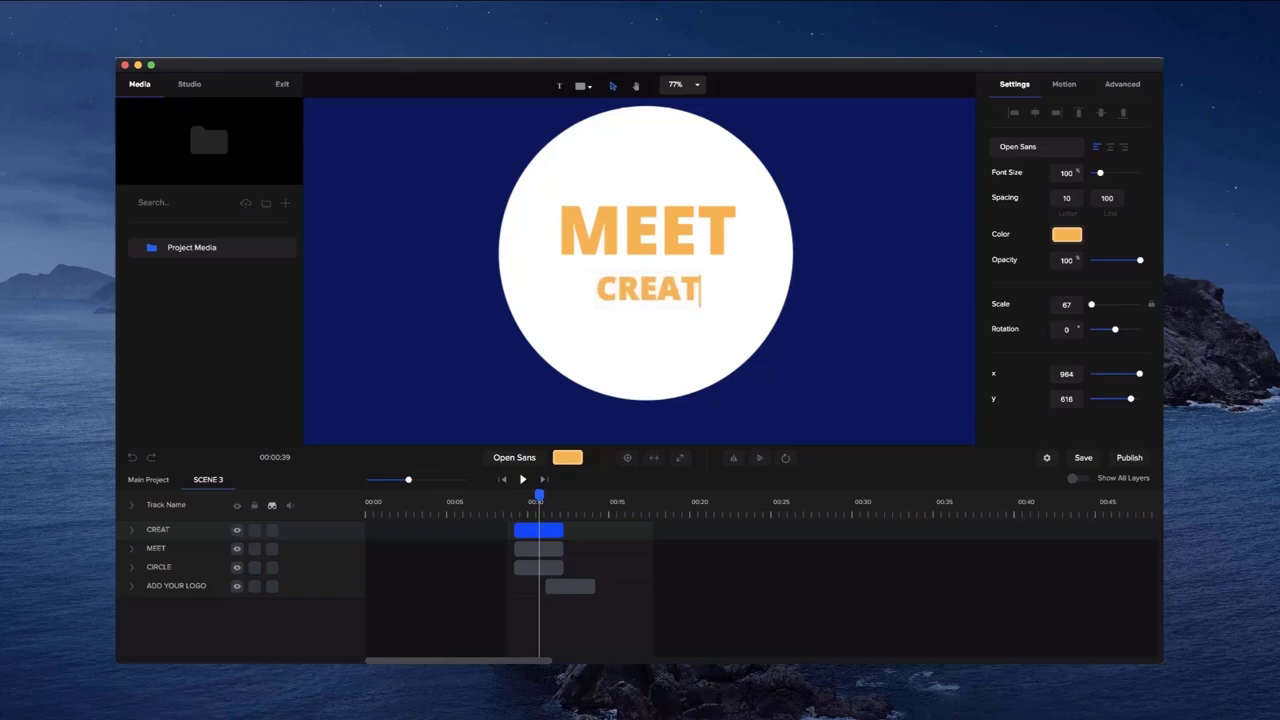
text(IVE)
key(Return)
text(STUDIO)
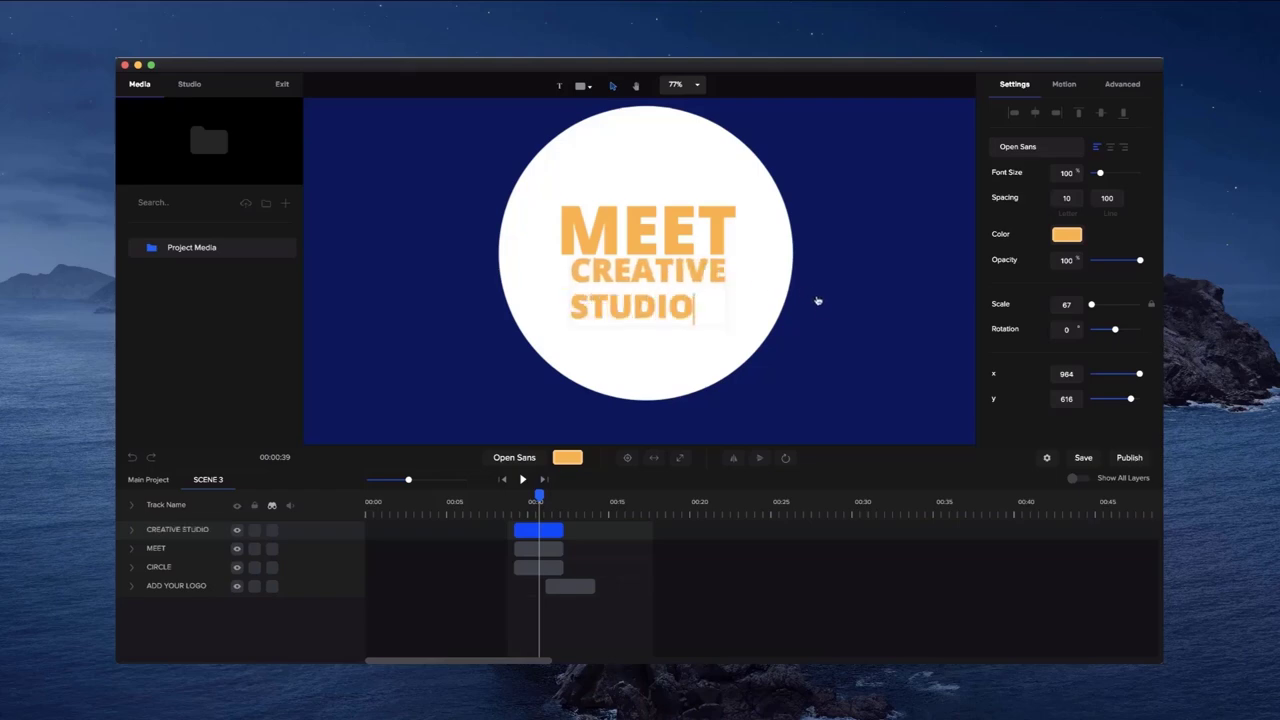
- Centre-align the CREATIVE STUDIO text and enlarge it to scale 92
click(783, 297)
click(668, 301)
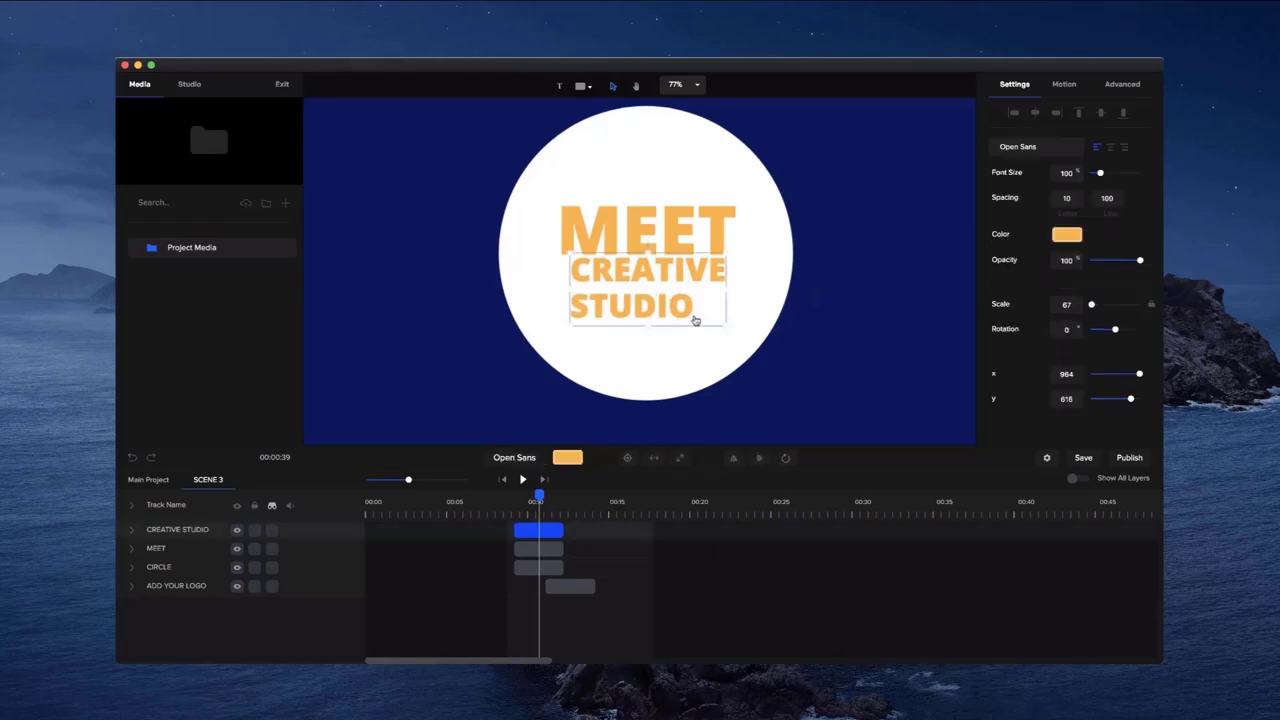
double_click(658, 306)
click(1110, 147)
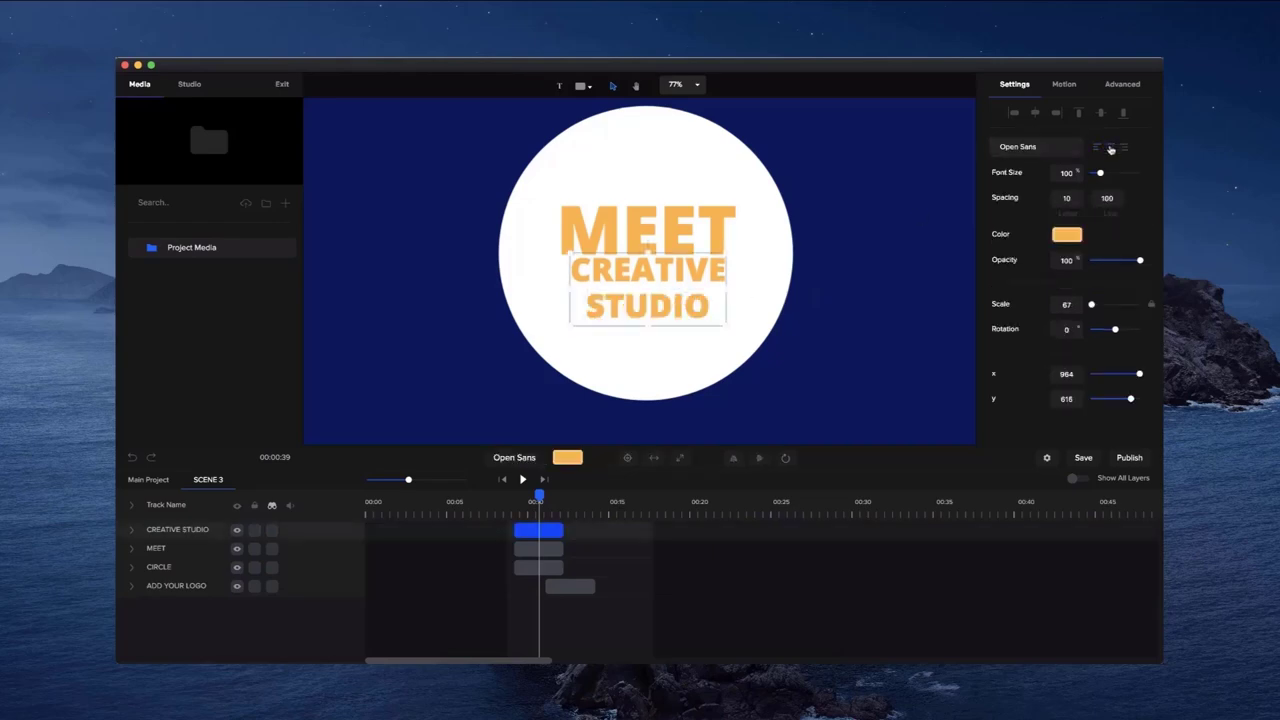
mouse_move(727, 327)
mouse_down()
mouse_move(786, 352)
mouse_move(709, 331)
mouse_up()
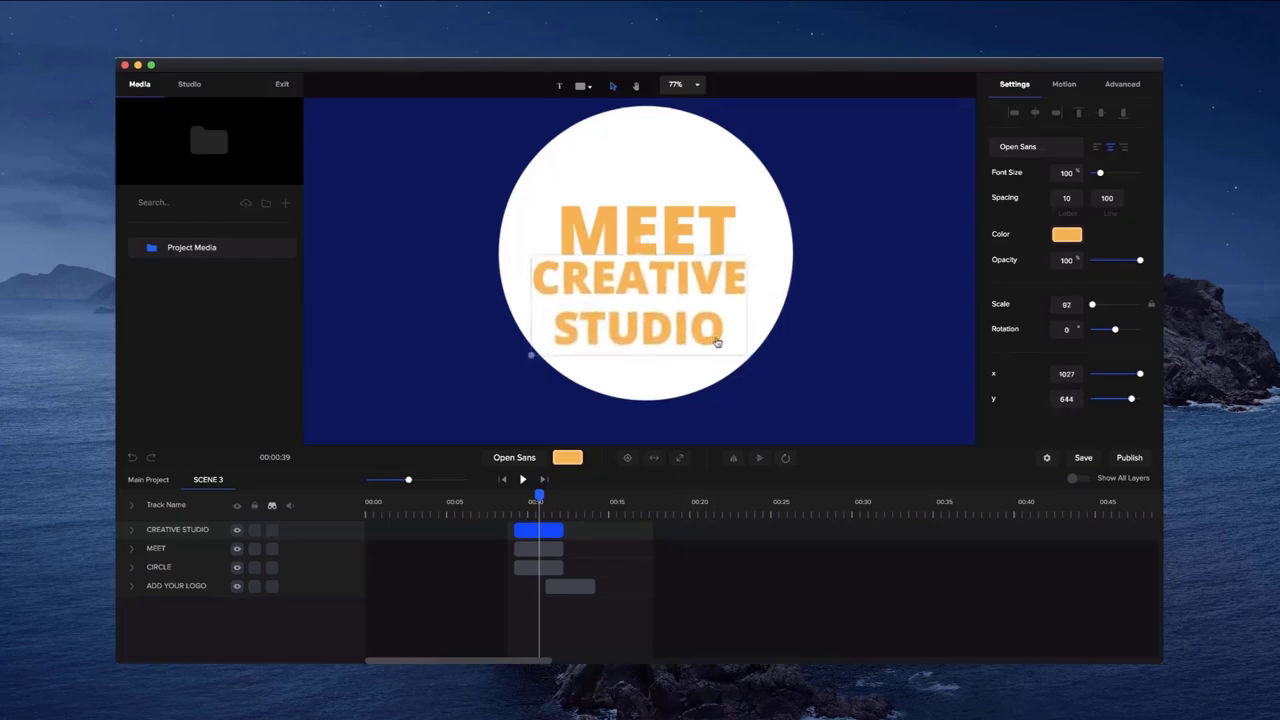
- Move the MEET text up to y 417 and the CREATIVE STUDIO text up beneath it to y 603
click(678, 230)
drag(678, 230, 678, 190)
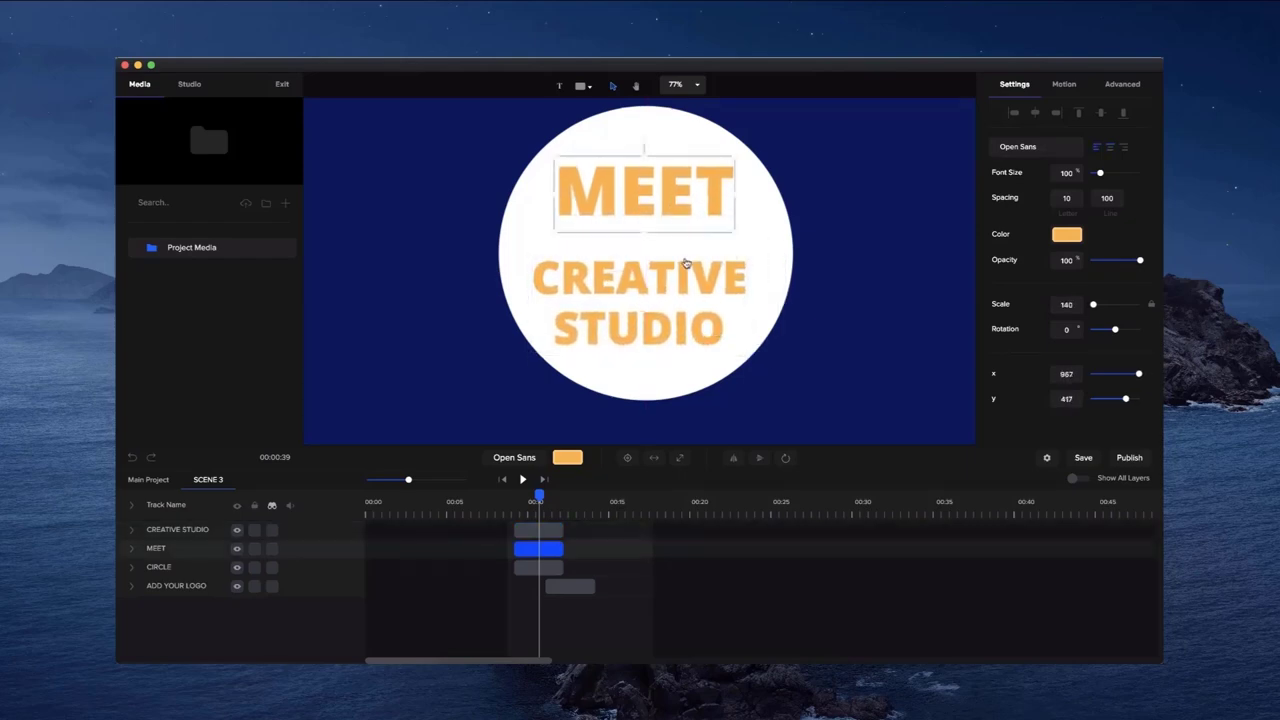
drag(686, 272, 692, 250)
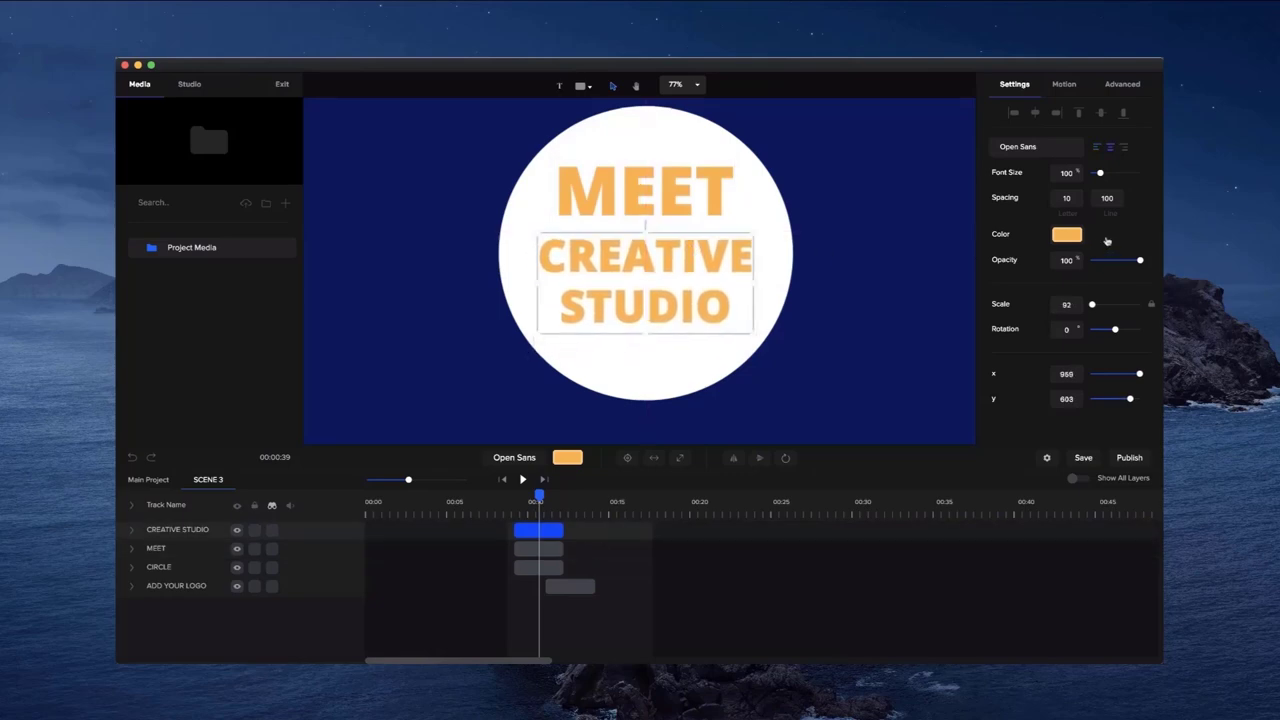
- Recolour the CREATIVE STUDIO text from orange to red, #FF4936
click(1066, 236)
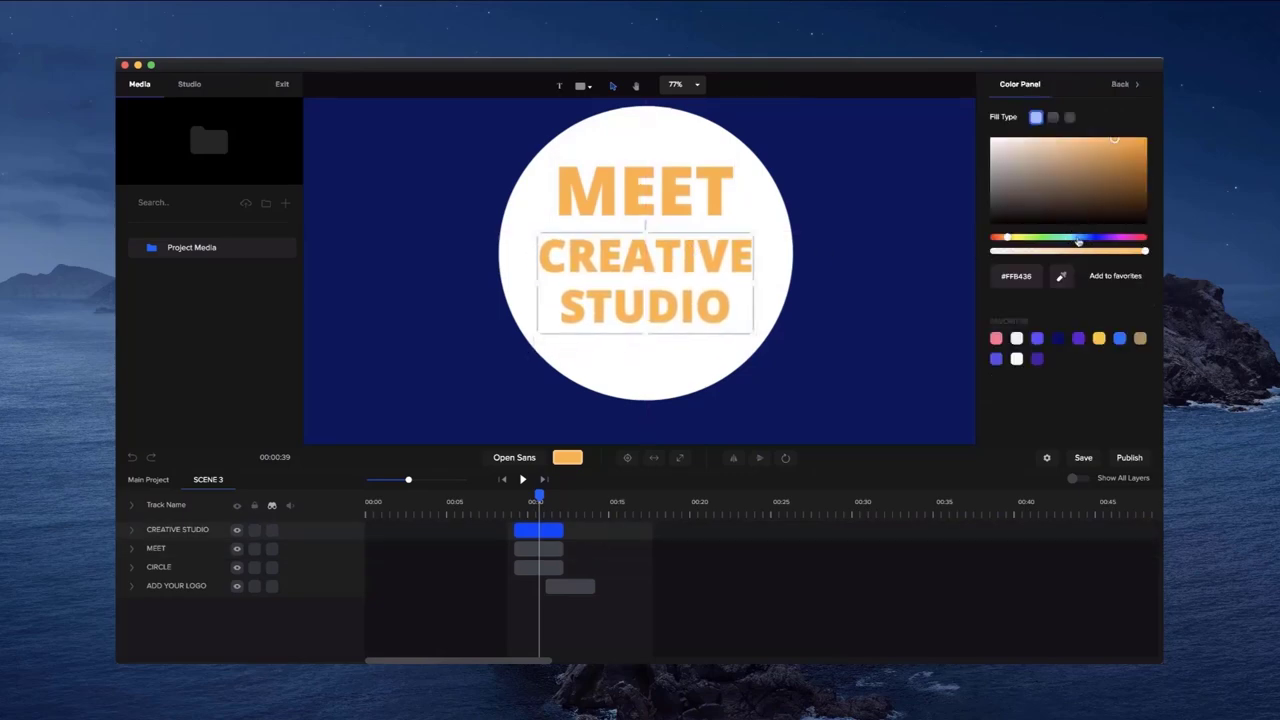
drag(998, 237, 993, 237)
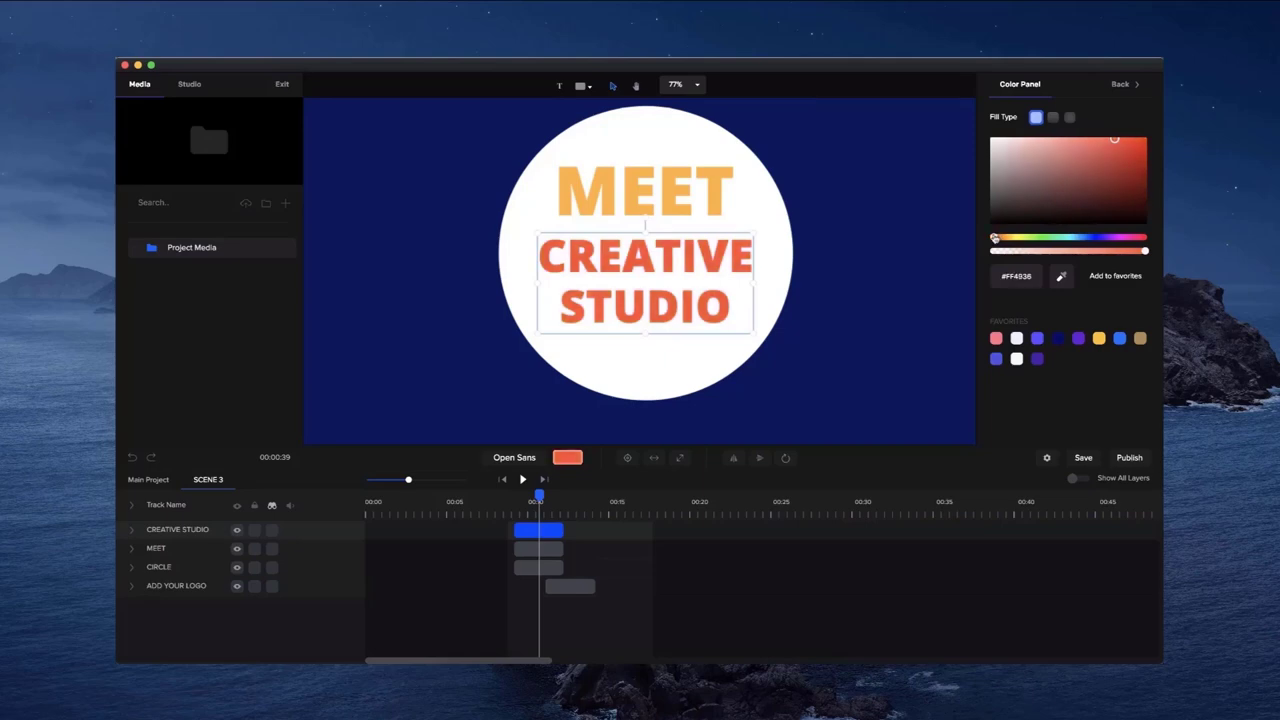
scroll(680, 305, down, 2)
scroll(680, 305, down, 2)
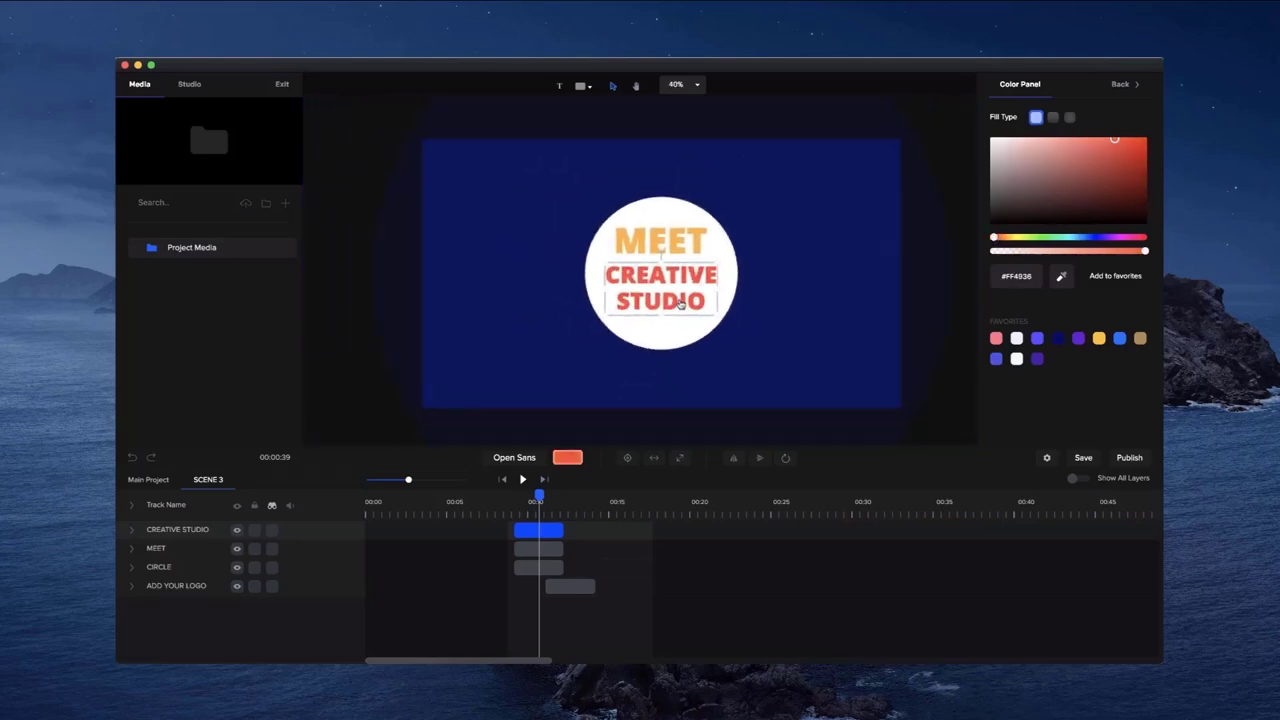
click(674, 336)
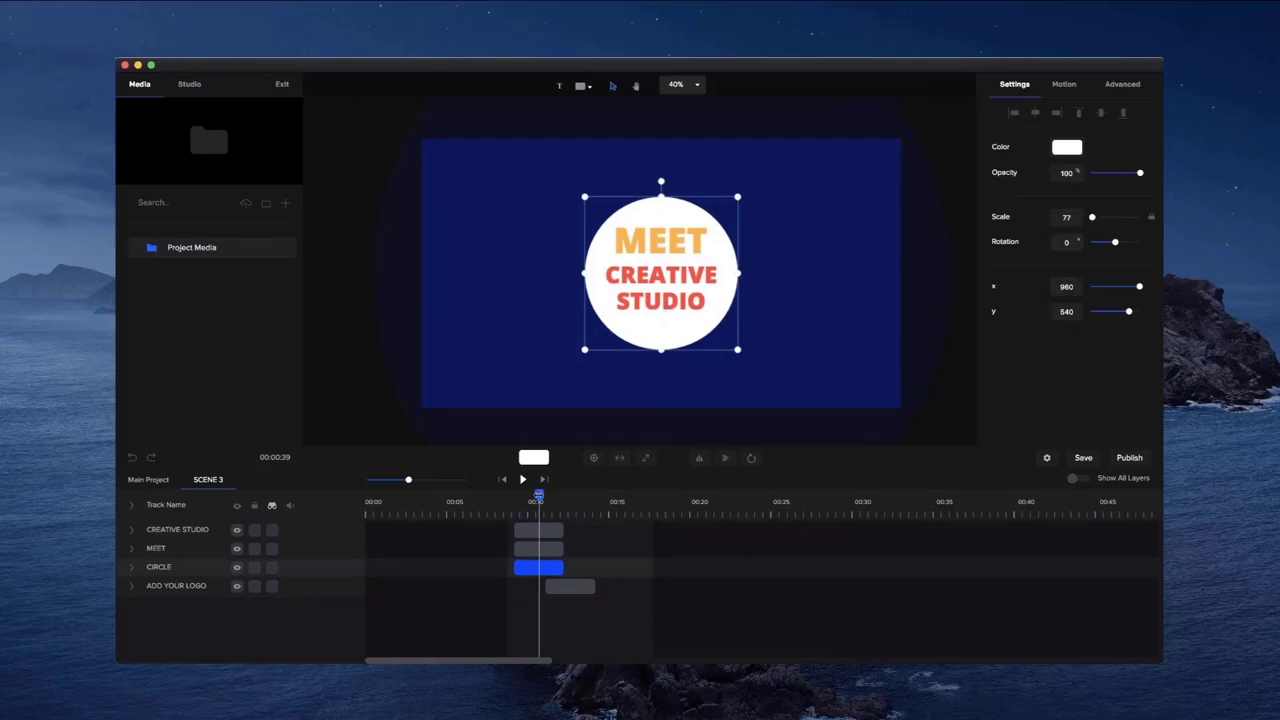
- Advance SCENE 3 to the YOUR LOGO placeholder and import CS_ICON_PNG.png from the CreateStudio Logo Files folder into the project media
key(space)
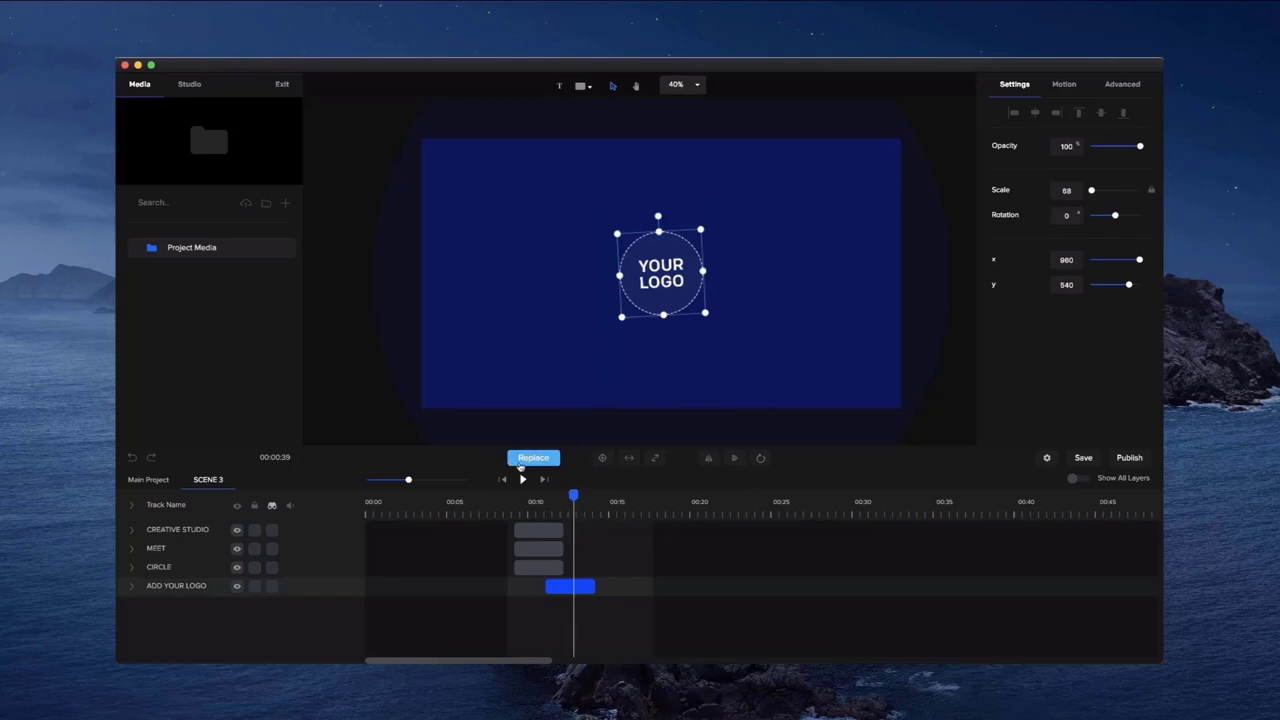
scroll(664, 316, up, 2)
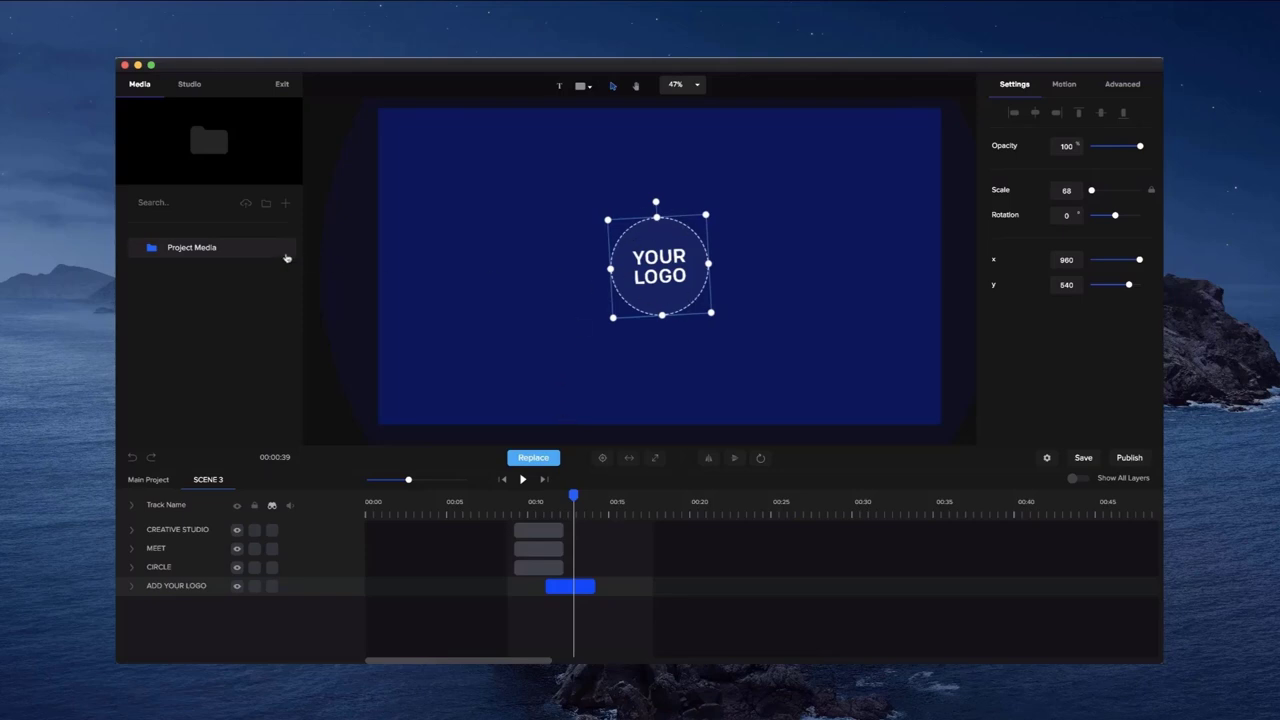
click(286, 205)
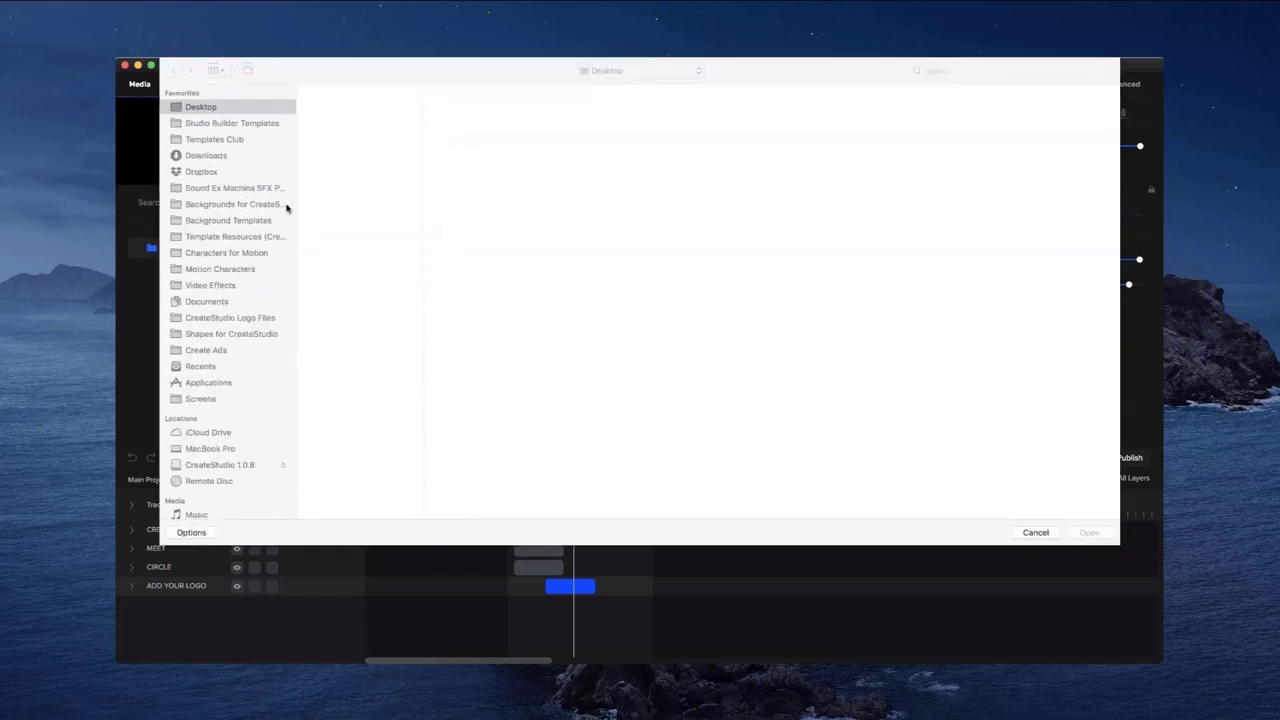
click(245, 318)
double_click(368, 106)
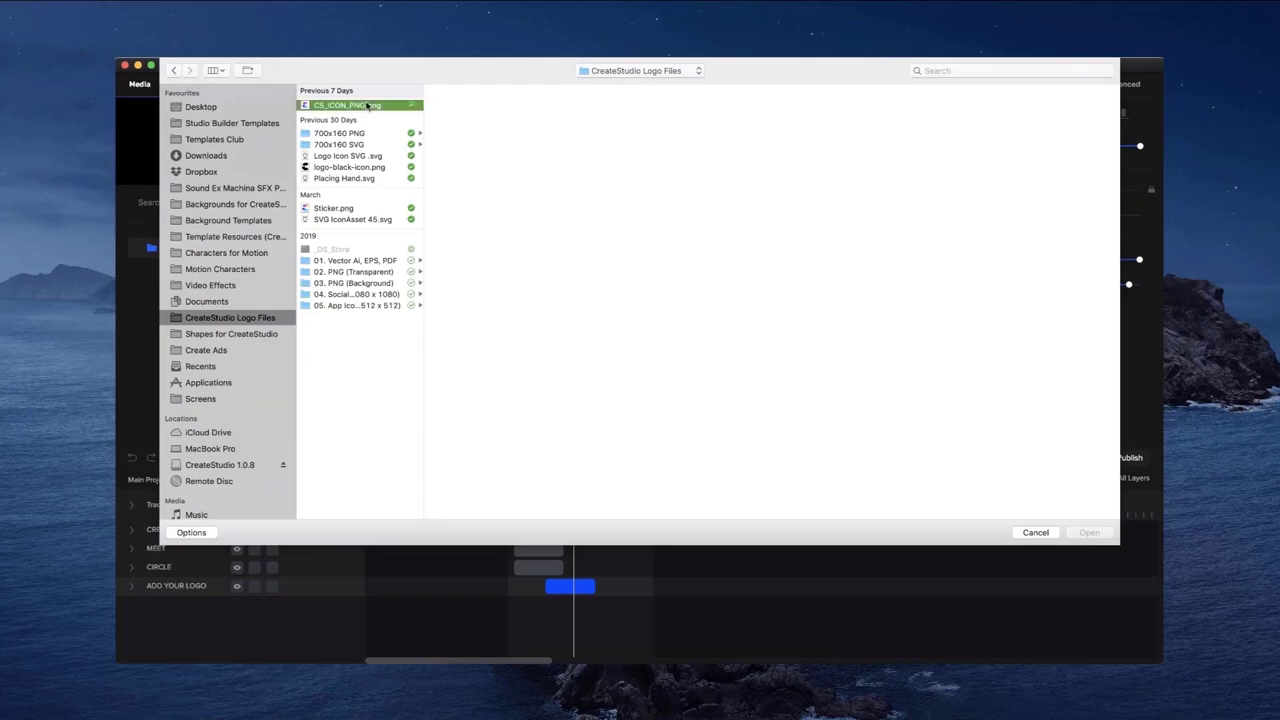
click(203, 276)
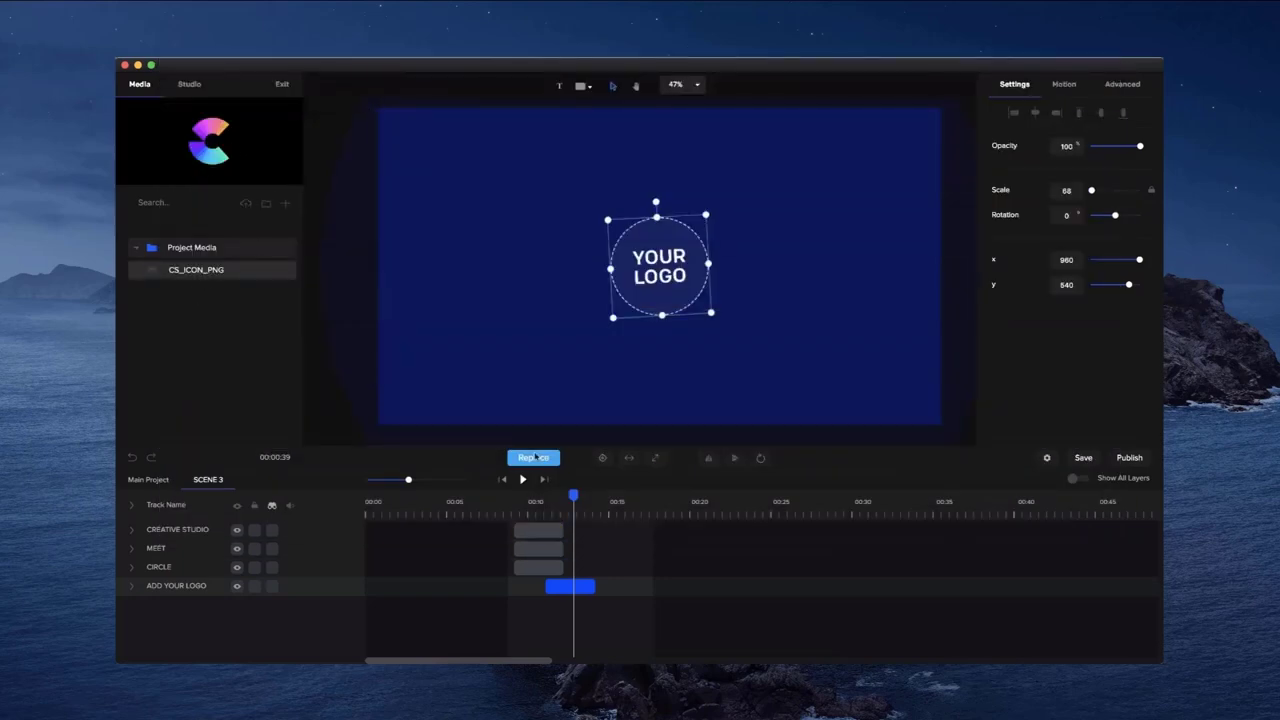
- Move the playhead to where only the YOUR LOGO placeholder shows and replace it with the imported CS_ICON_PNG image
click(553, 497)
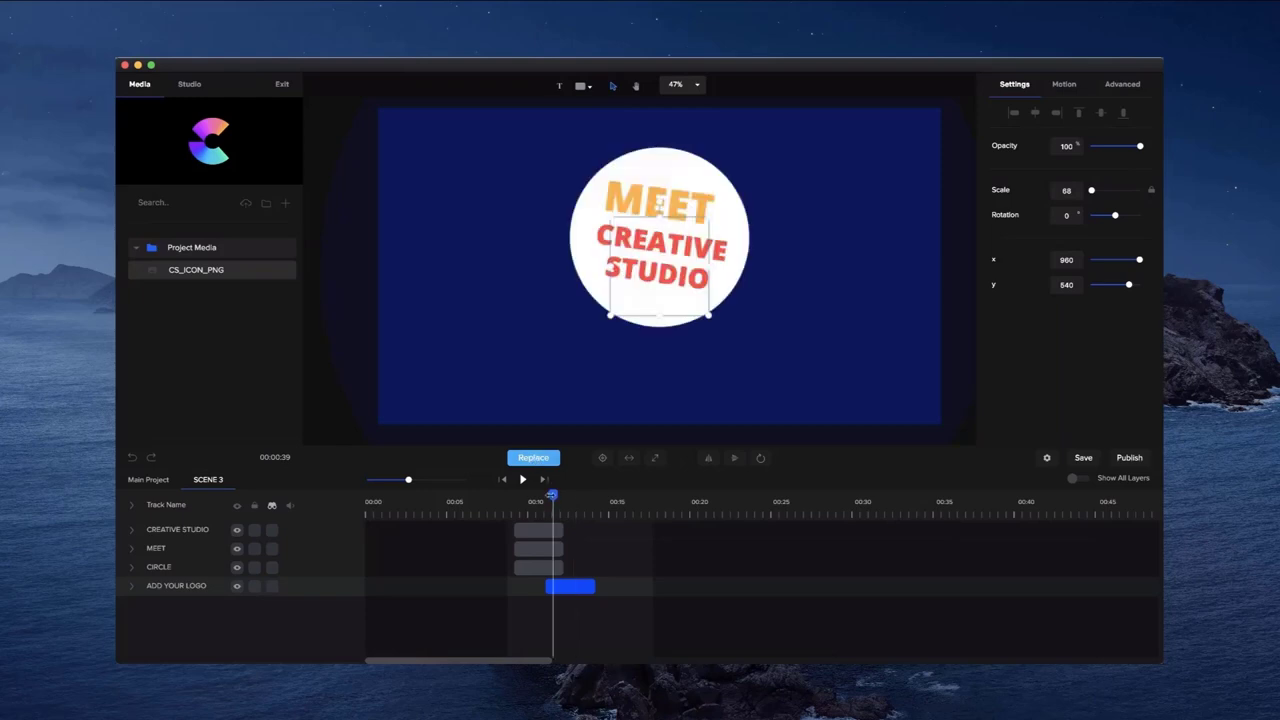
mouse_move(553, 496)
mouse_down()
mouse_move(597, 496)
mouse_move(568, 494)
mouse_up()
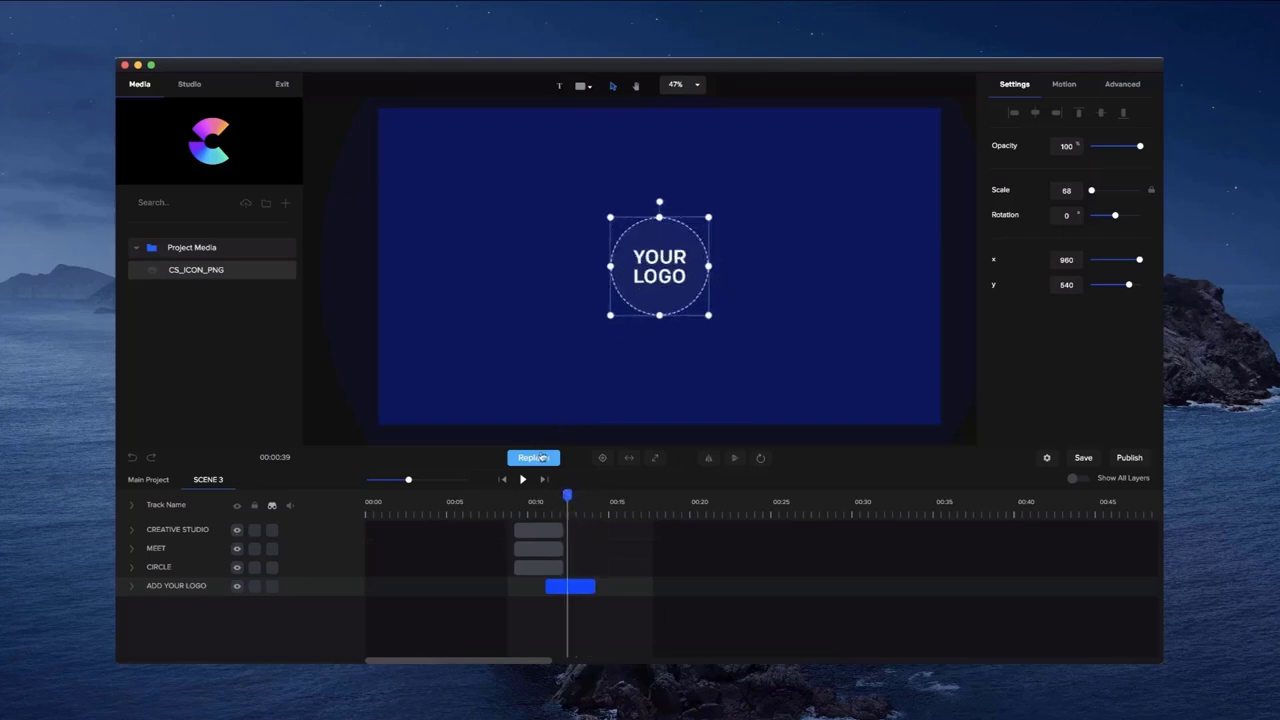
click(538, 460)
click(217, 270)
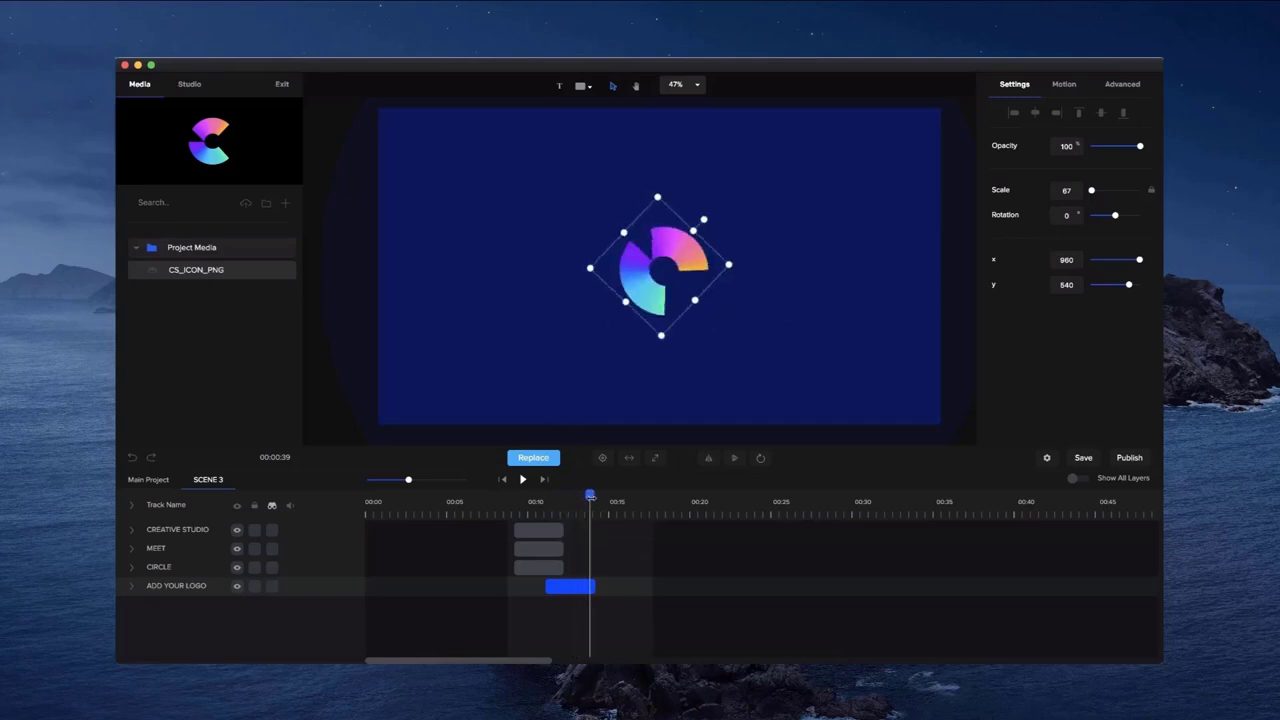
- Return to the main project and open SCENE 7 at the GET IN TOUCH TODAY YOURSITE.COM frame
click(148, 480)
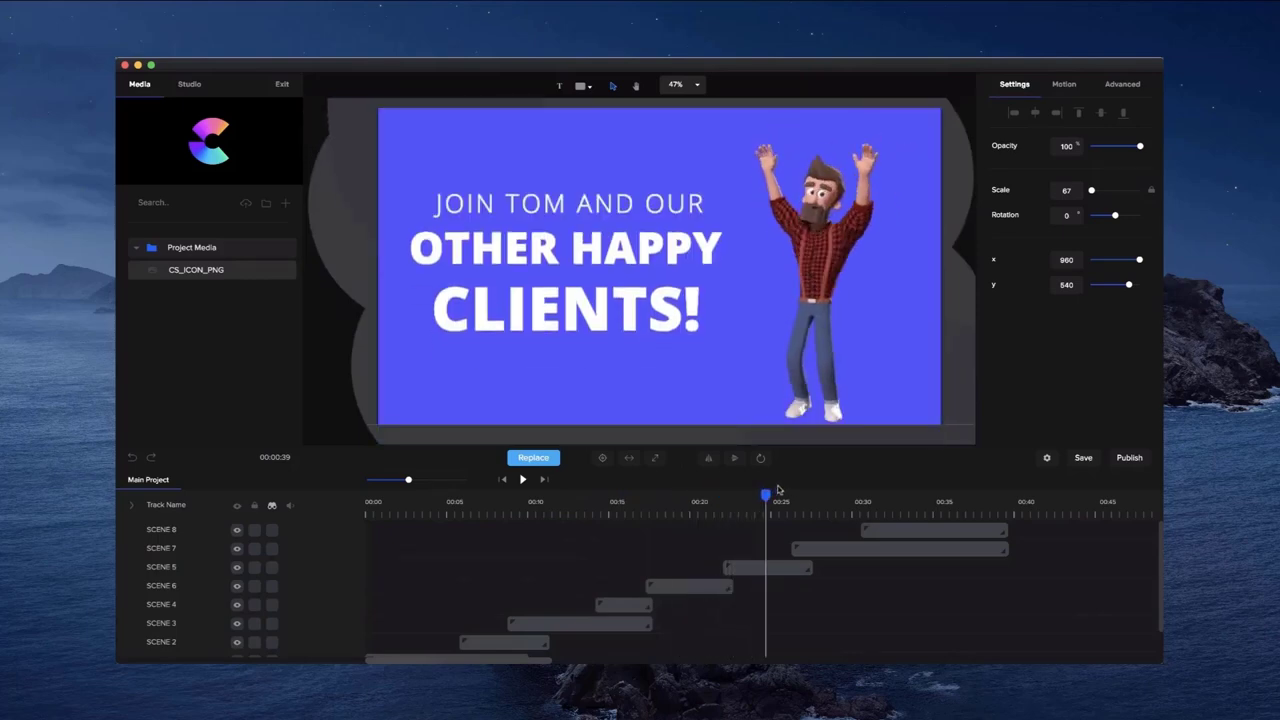
drag(778, 489, 835, 484)
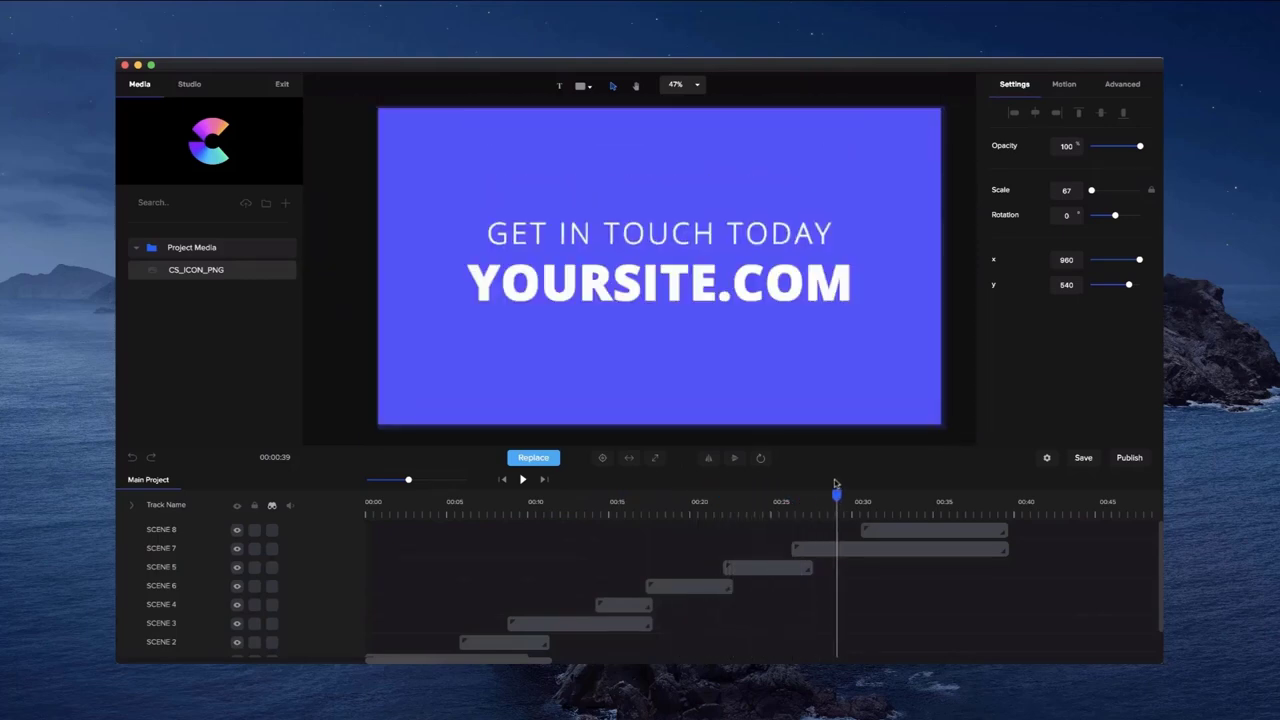
double_click(792, 270)
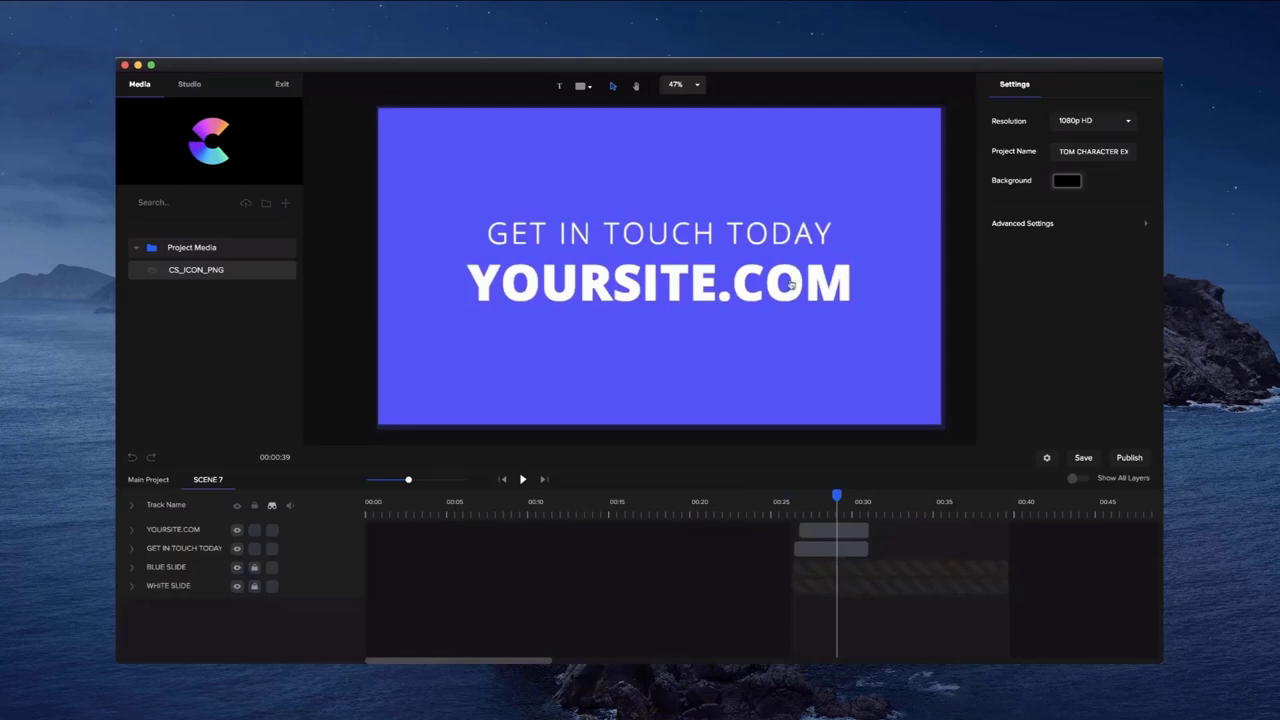
- Set the YOURSITE.COM text's font to Bebas Neue and enlarge the text to scale 269
click(790, 285)
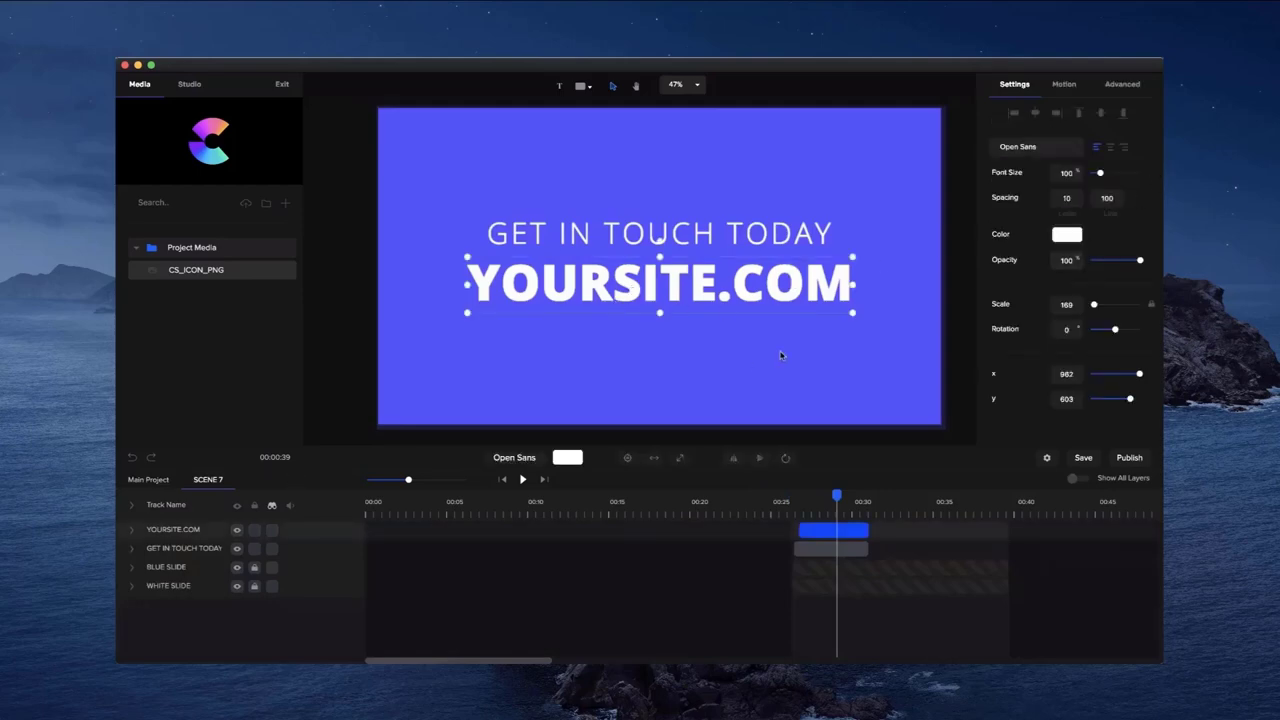
click(1008, 150)
click(1005, 176)
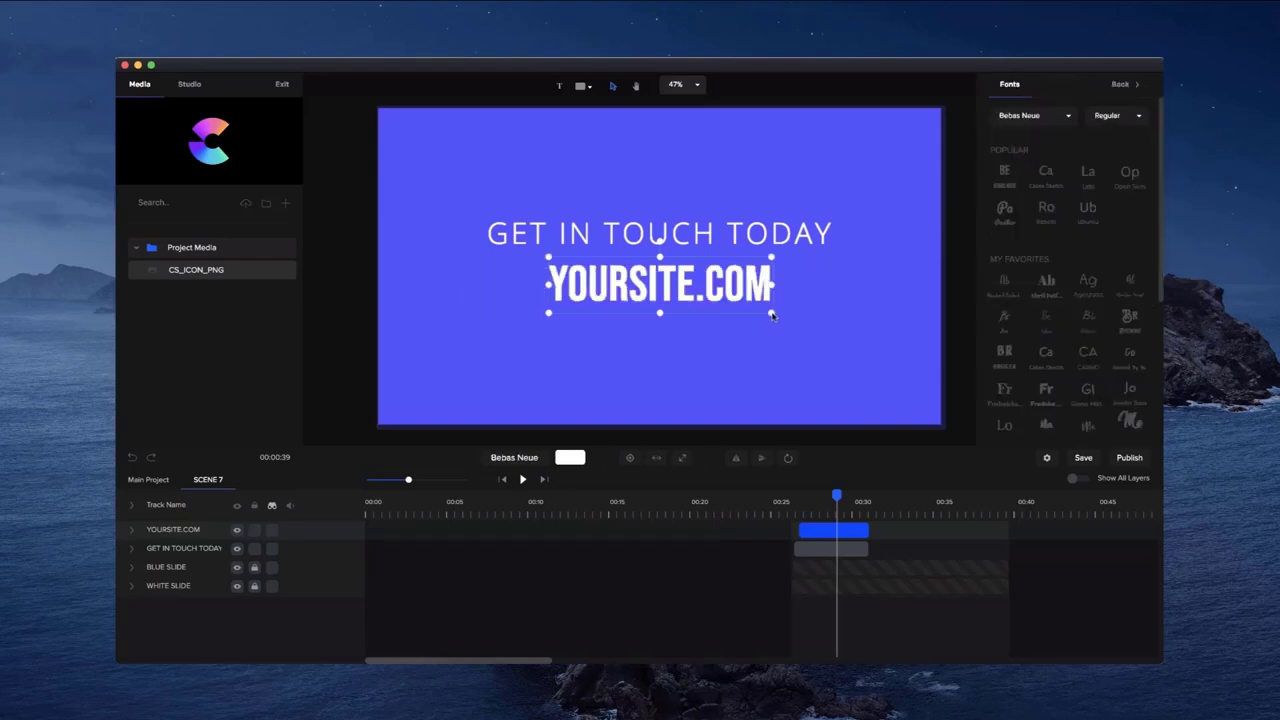
scroll(556, 317, up, 2)
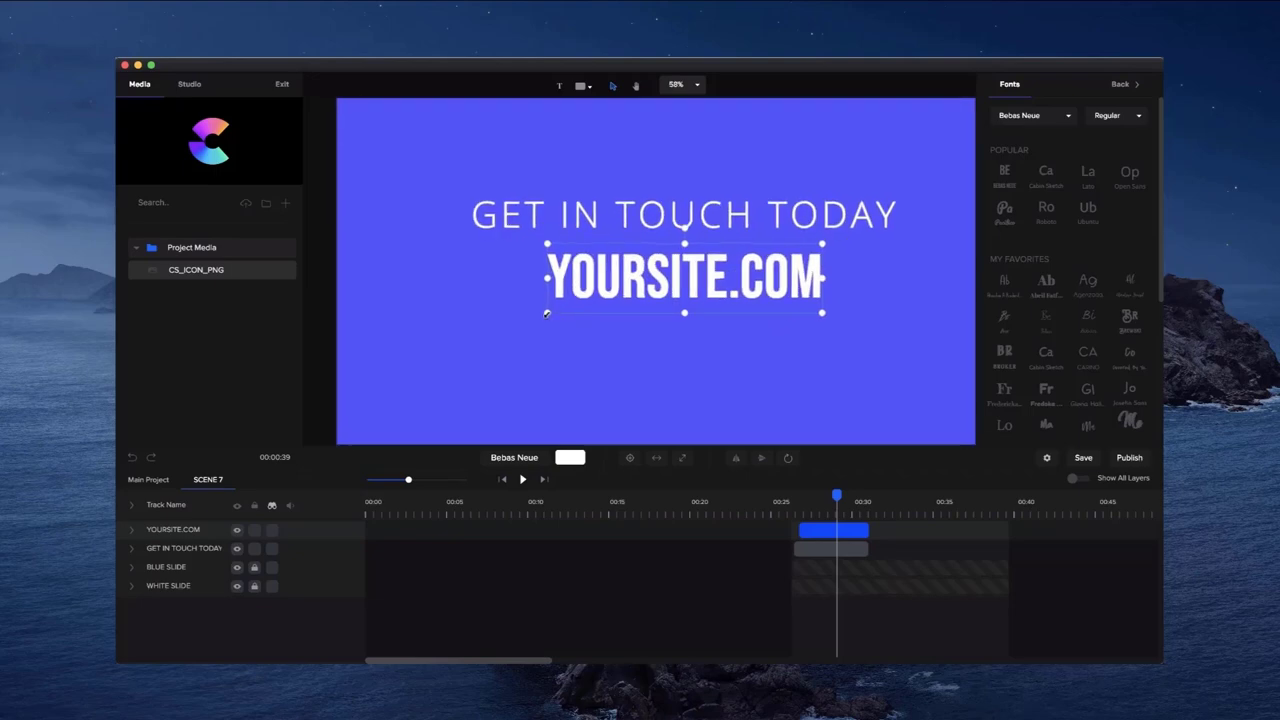
drag(549, 314, 386, 355)
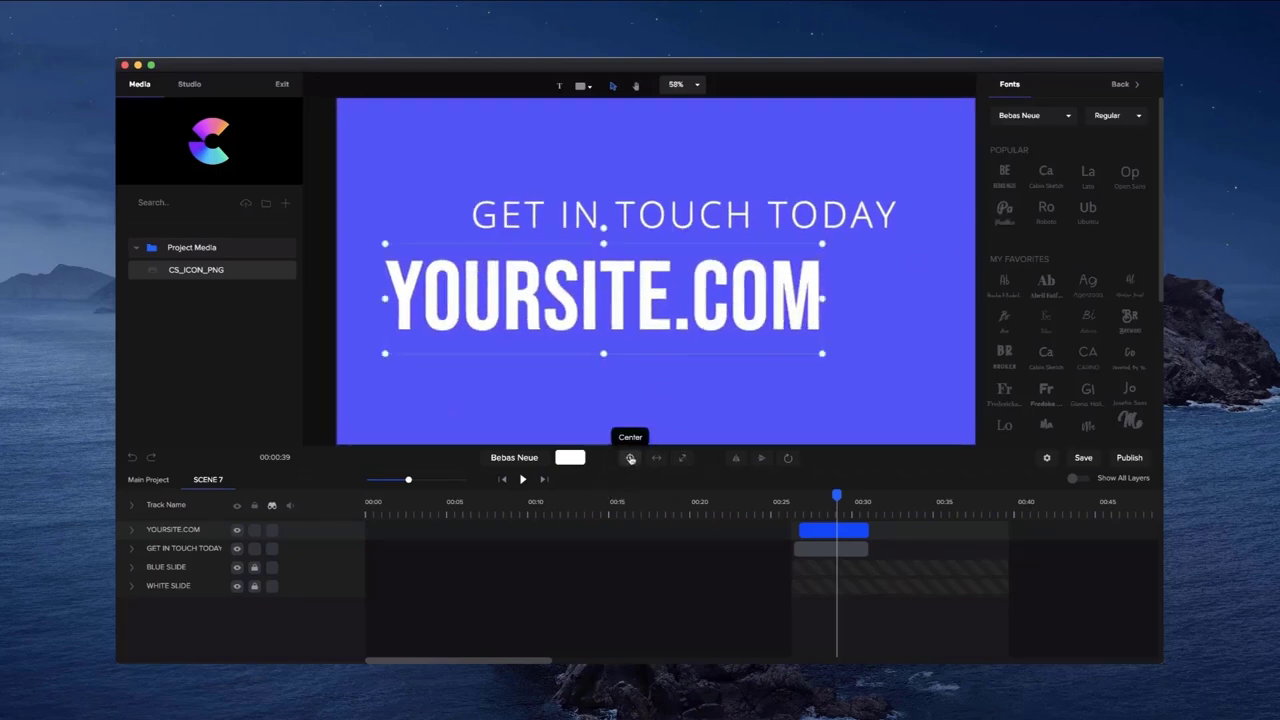
- Position the YOURSITE.COM text just beneath GET IN TOUCH TODAY, horizontally centred at x 960 and y 625
click(631, 459)
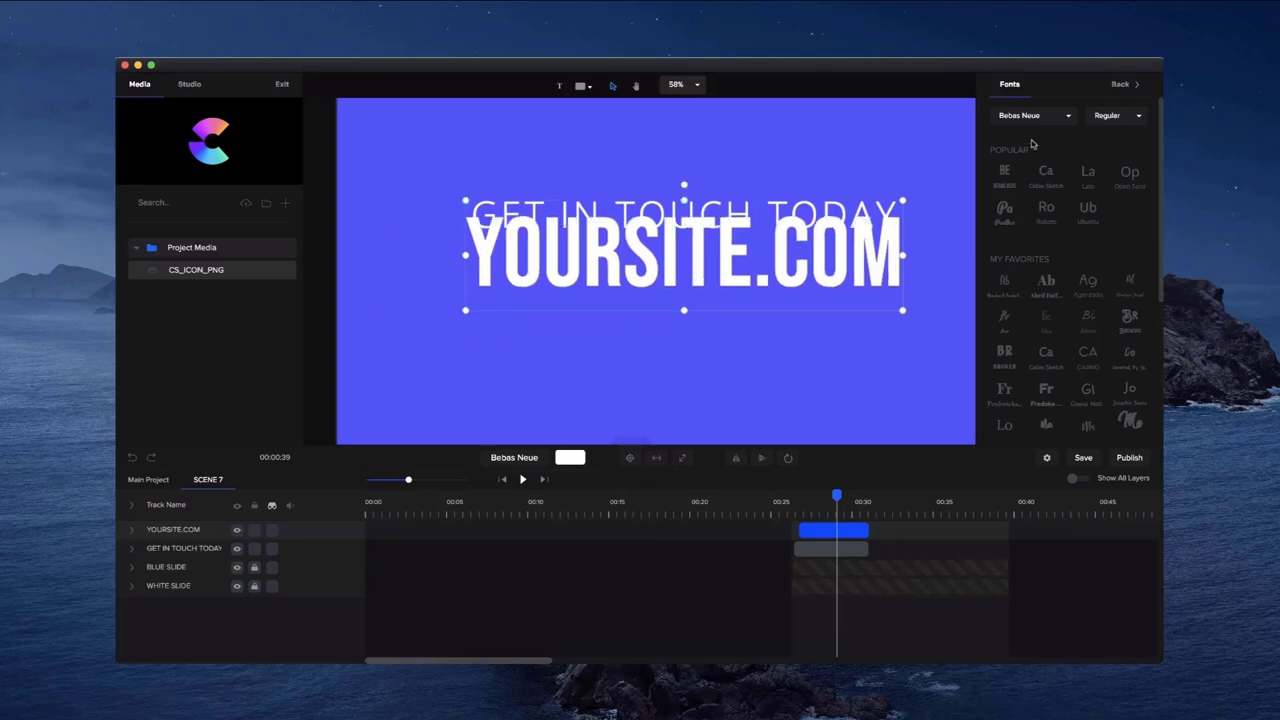
click(1116, 86)
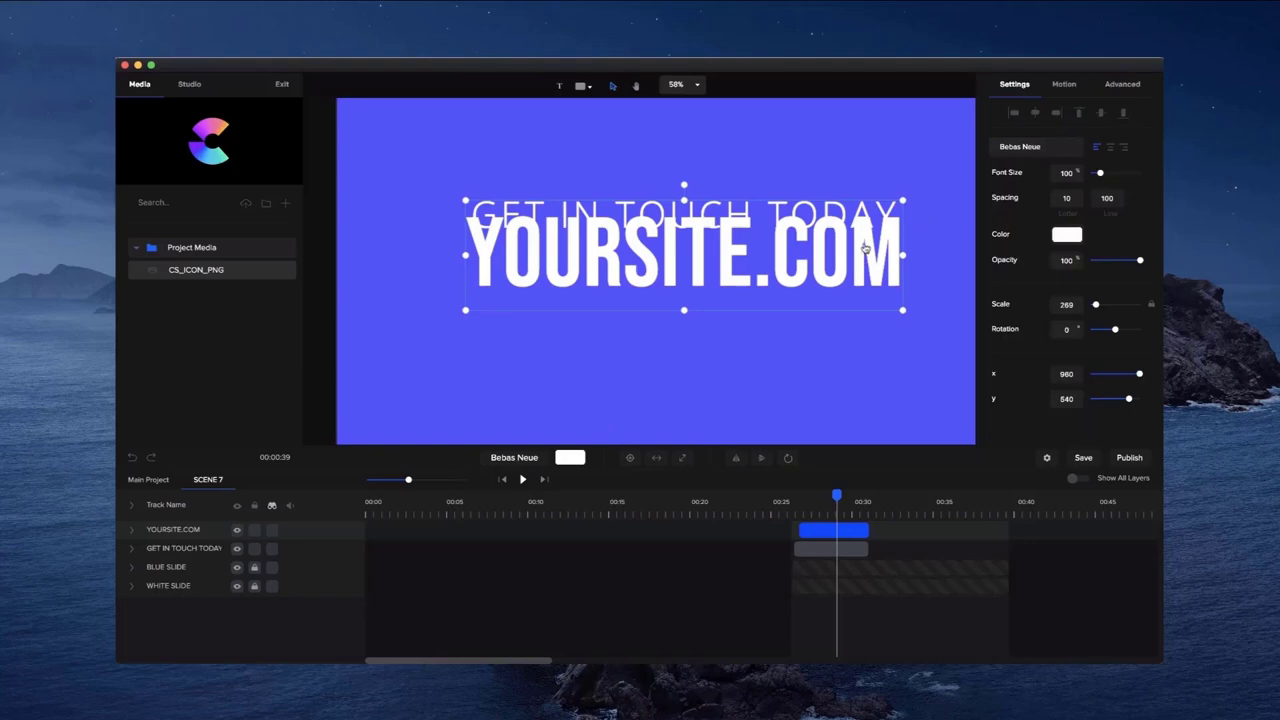
drag(864, 258, 864, 292)
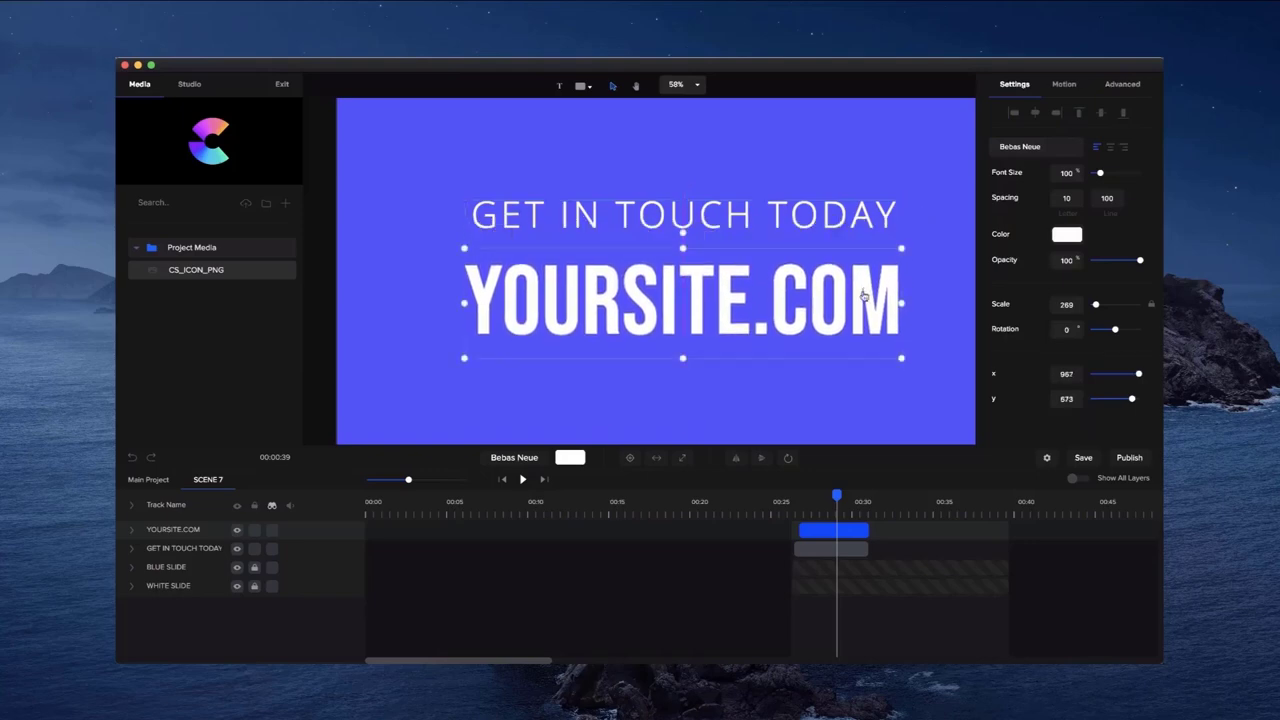
scroll(864, 292, down, 3)
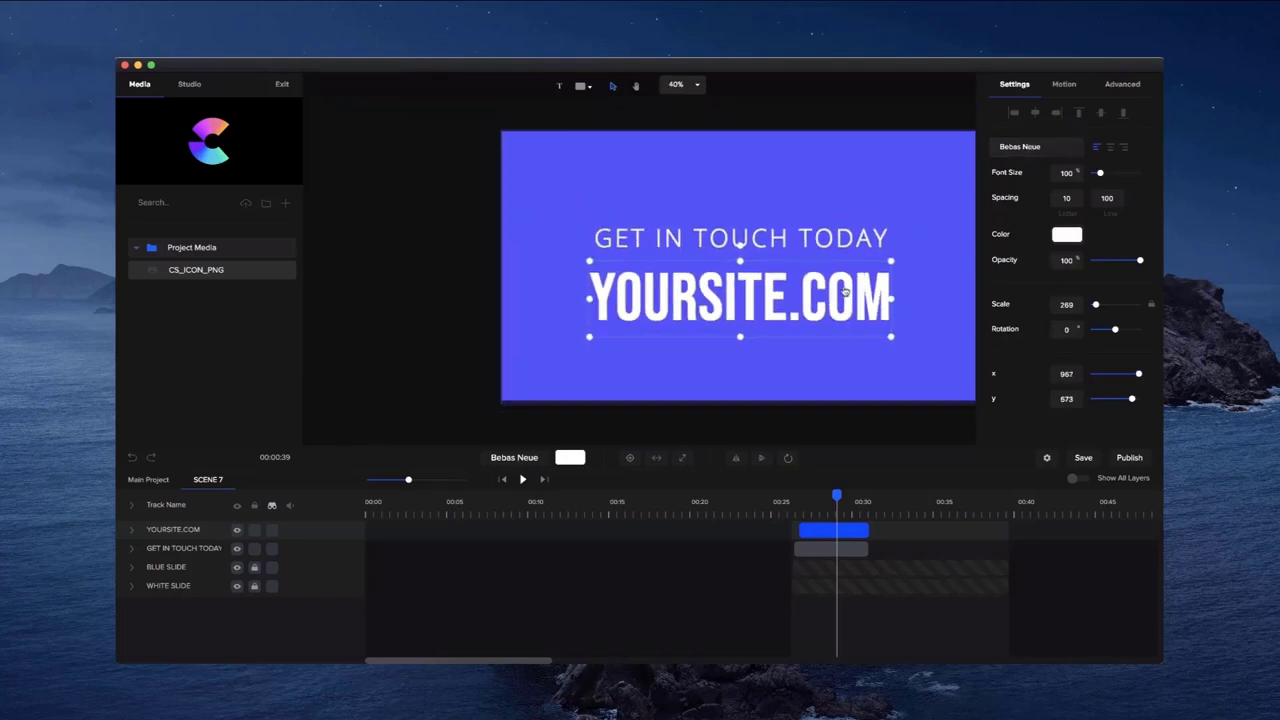
drag(848, 288, 771, 286)
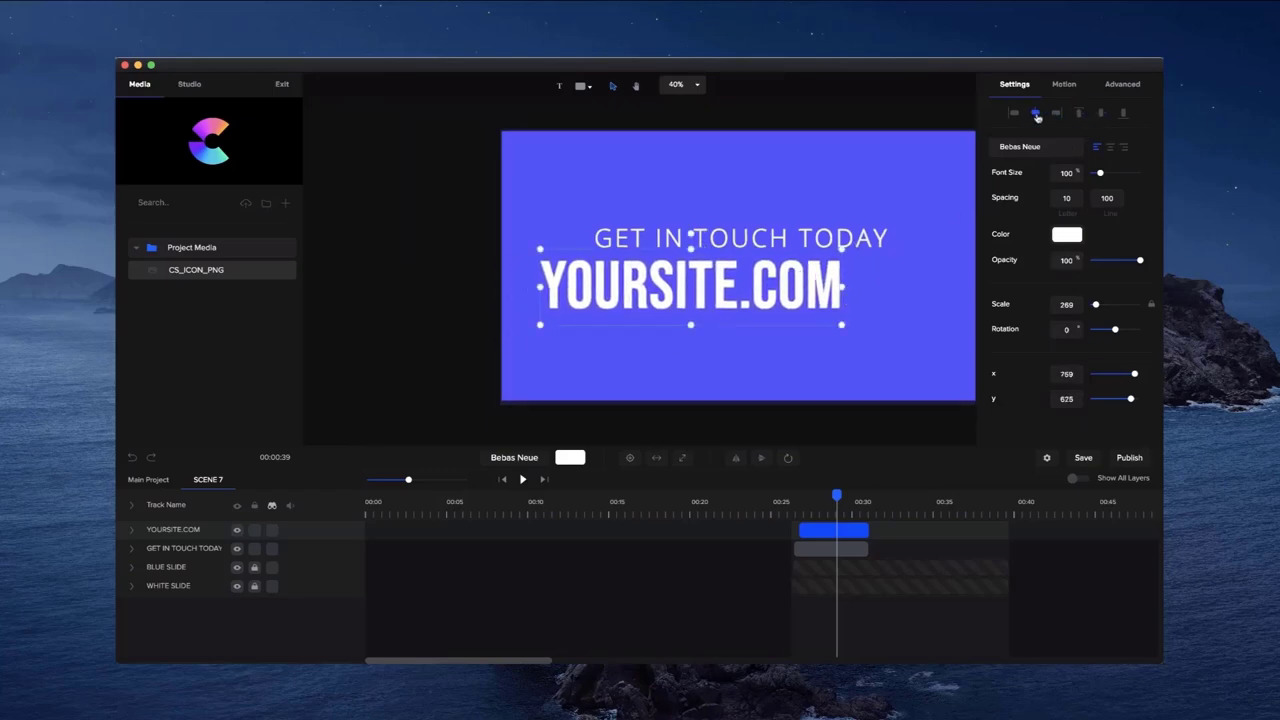
click(1036, 114)
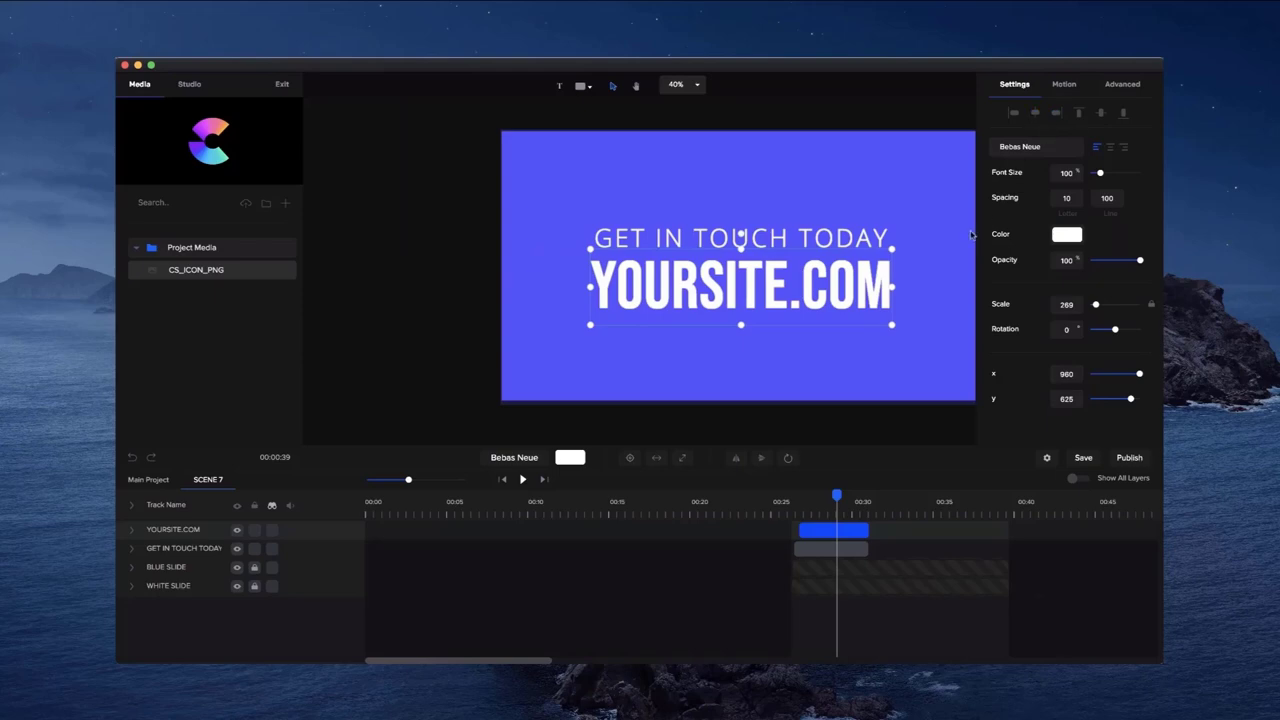
- Add the zigzag line pattern shape to SCENE 7 and expand it to fill the canvas
click(637, 88)
drag(705, 133, 617, 128)
scroll(681, 198, up, 2)
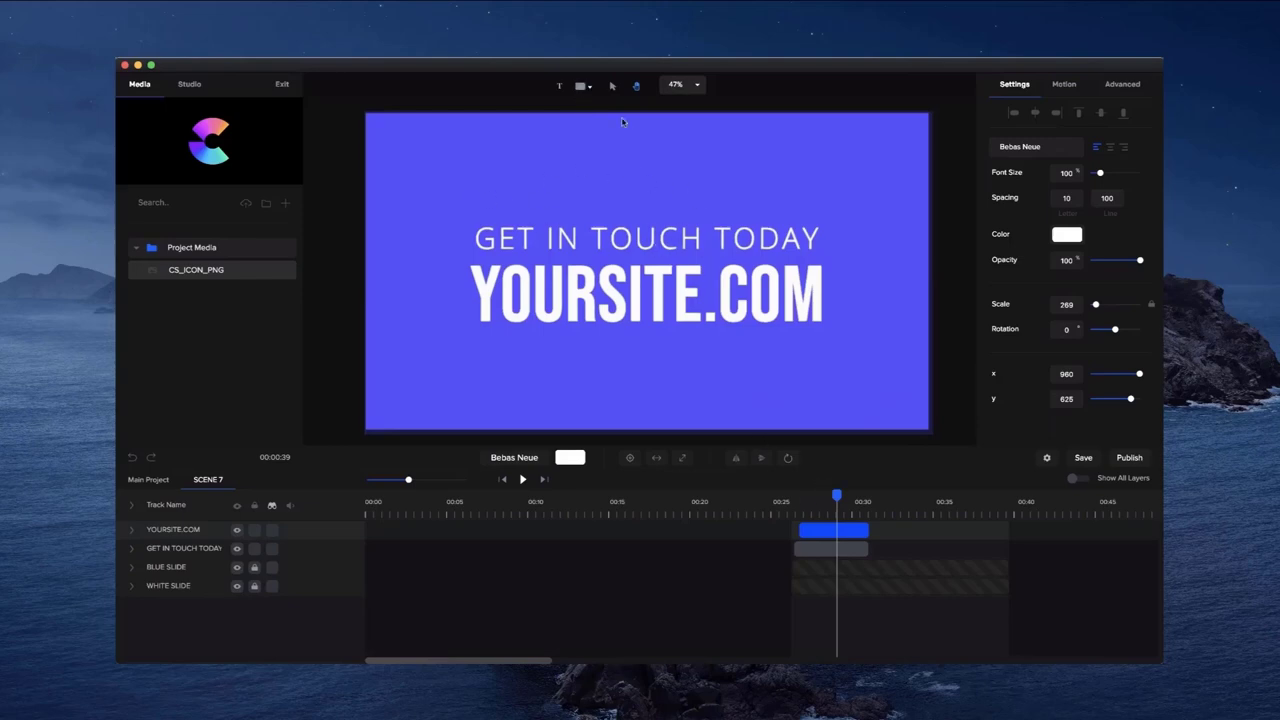
click(581, 86)
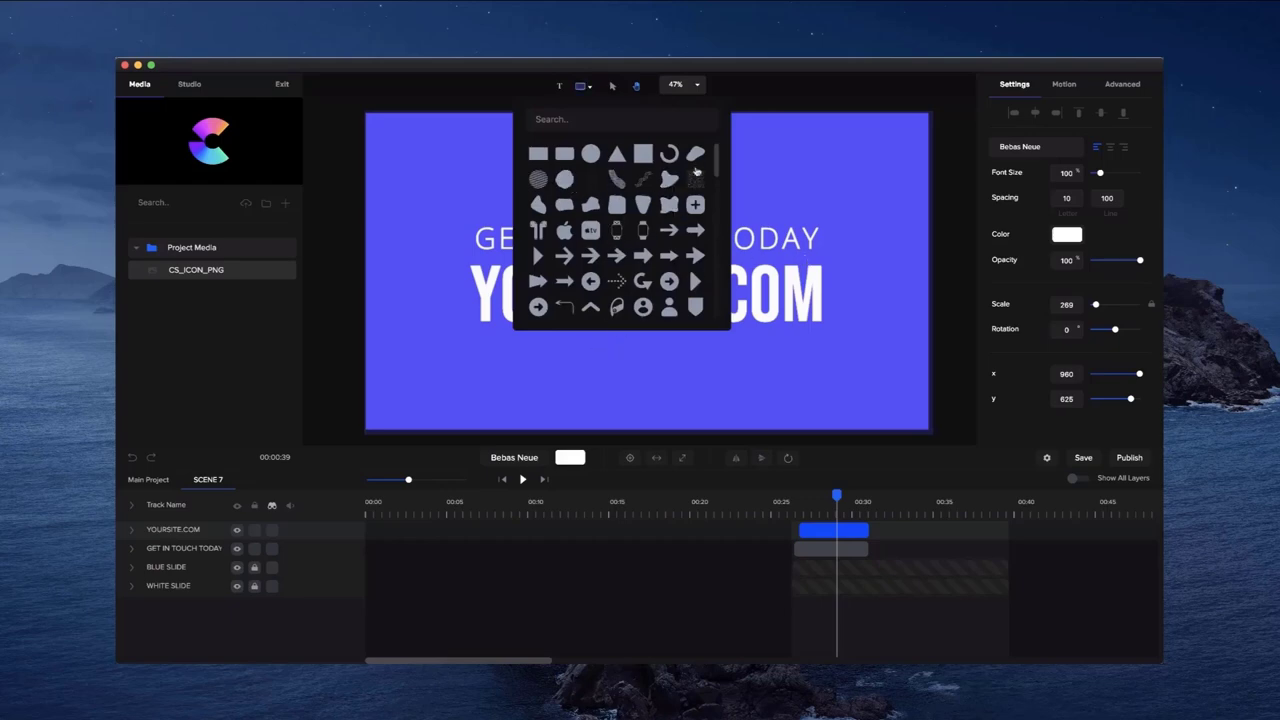
click(695, 181)
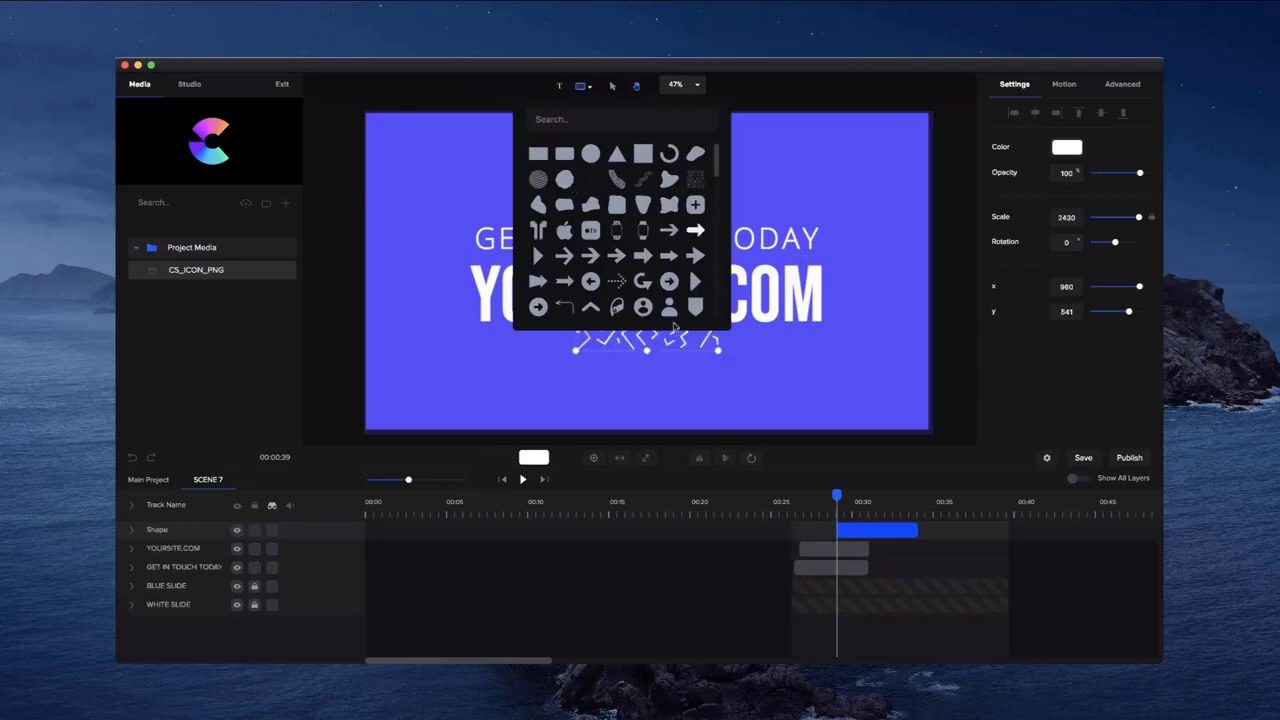
click(646, 457)
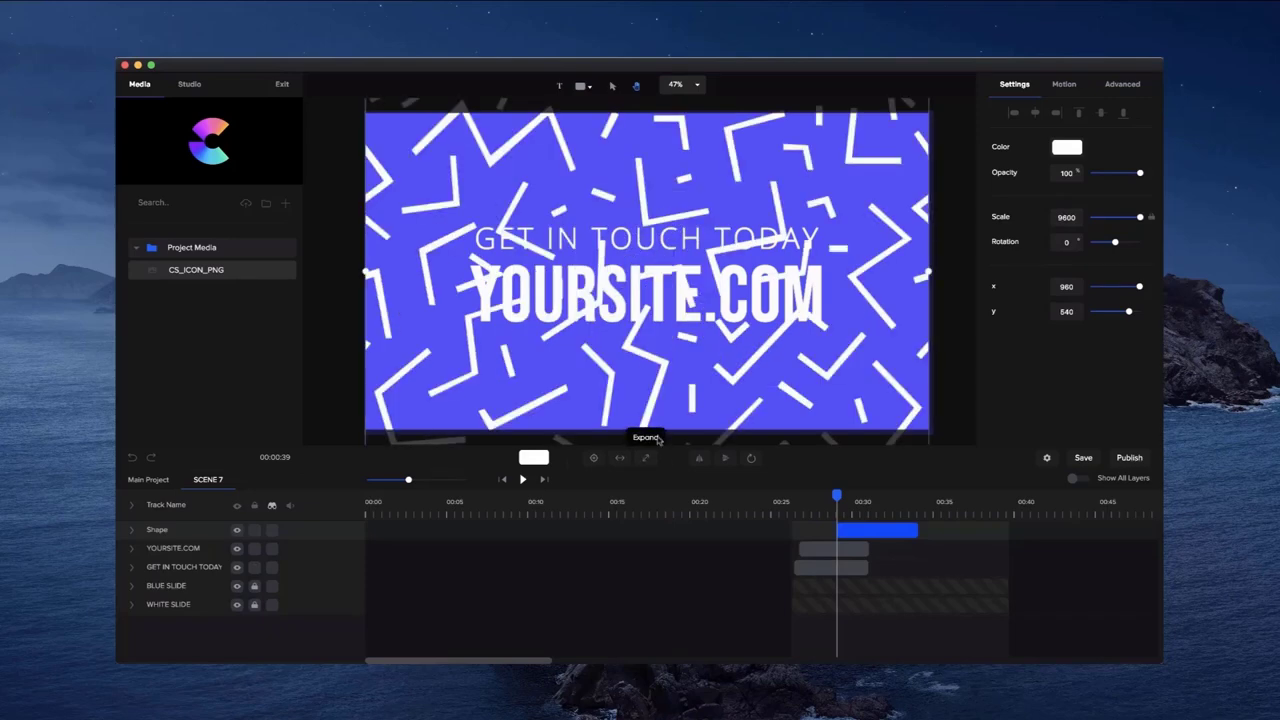
- Place the pattern layer behind both texts, starting with the YOURSITE.COM clip, and lower its opacity to 6%
drag(895, 530, 858, 530)
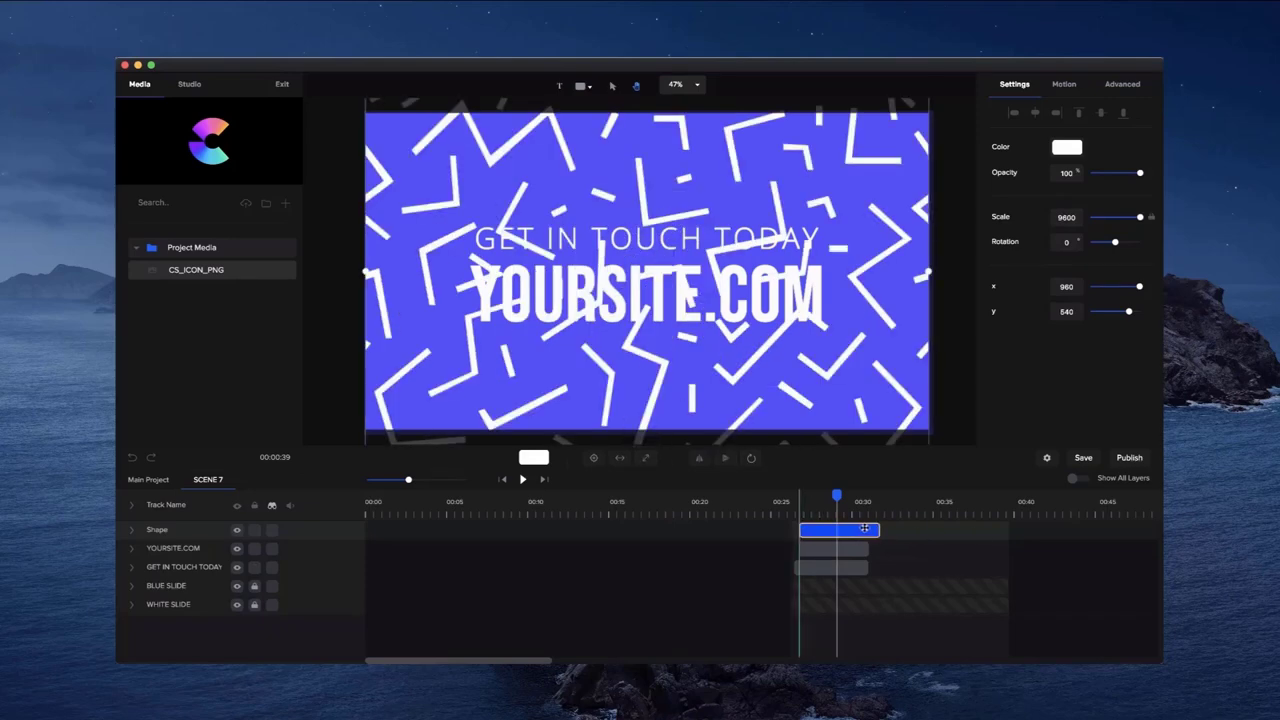
drag(184, 533, 205, 572)
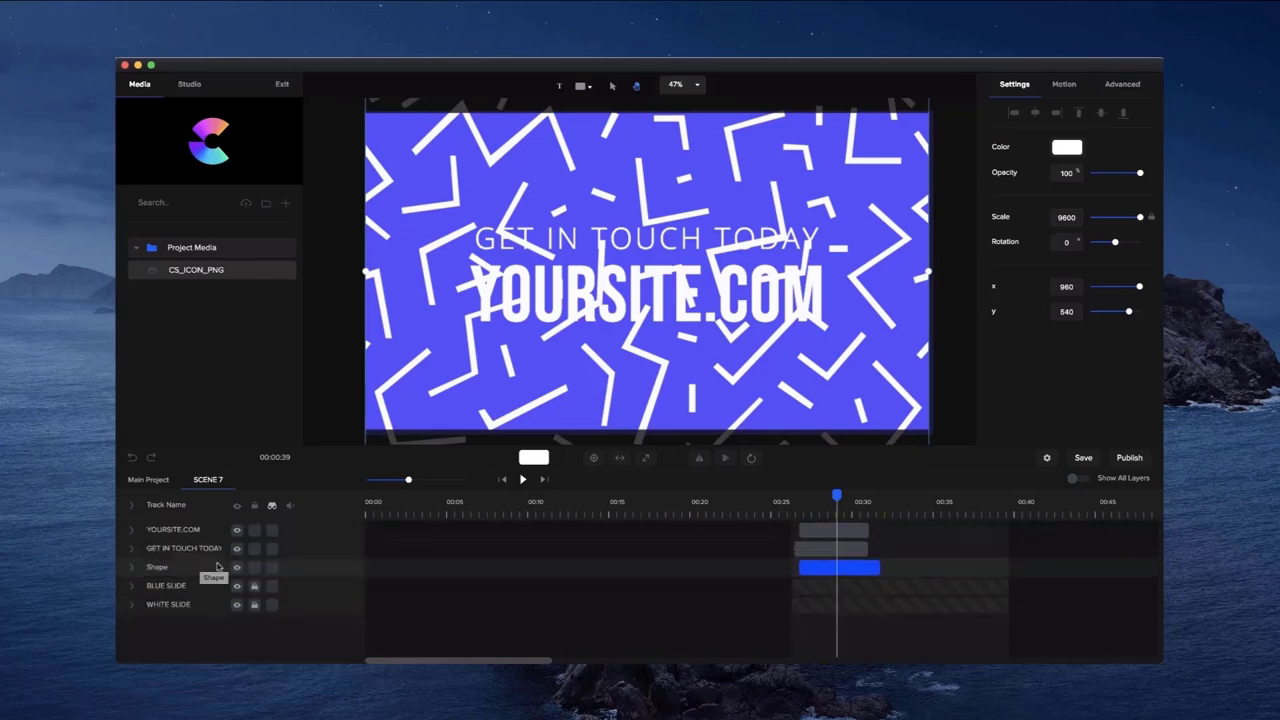
drag(1139, 172, 1092, 173)
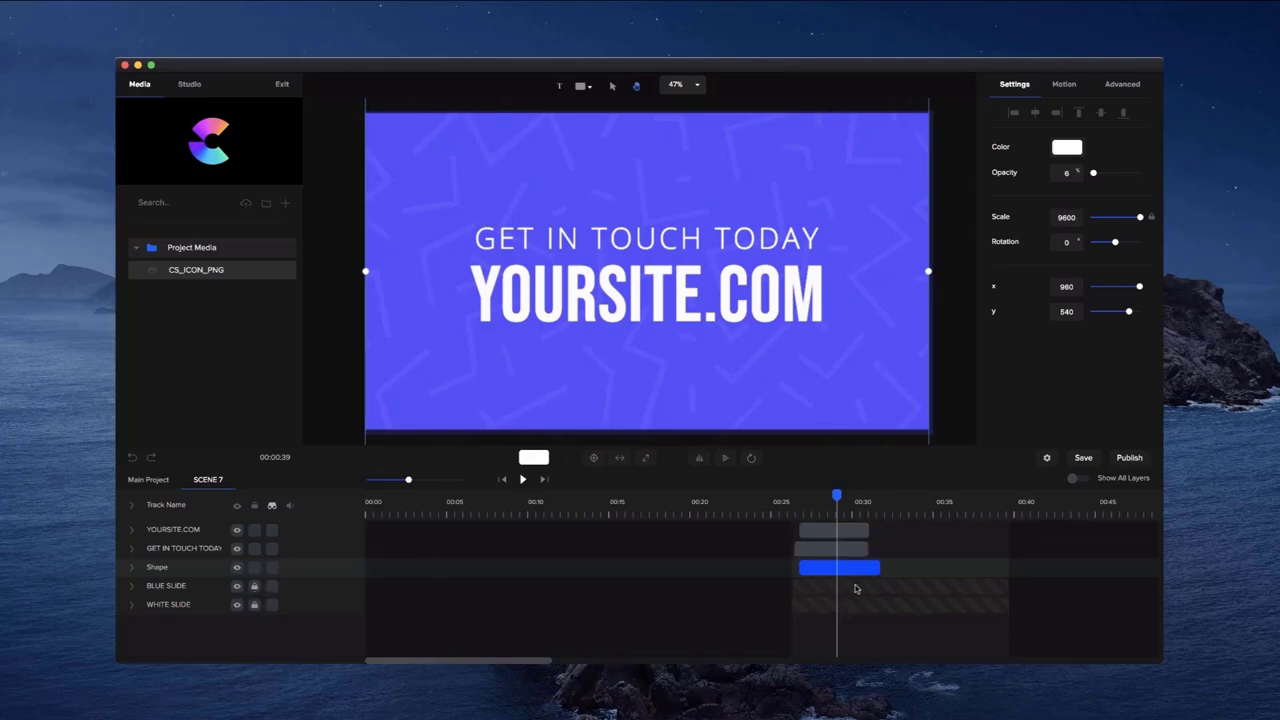
- Unlock the BLUE SLIDE layer in SCENE 7 and shift its solid fill hue to coral red
click(840, 393)
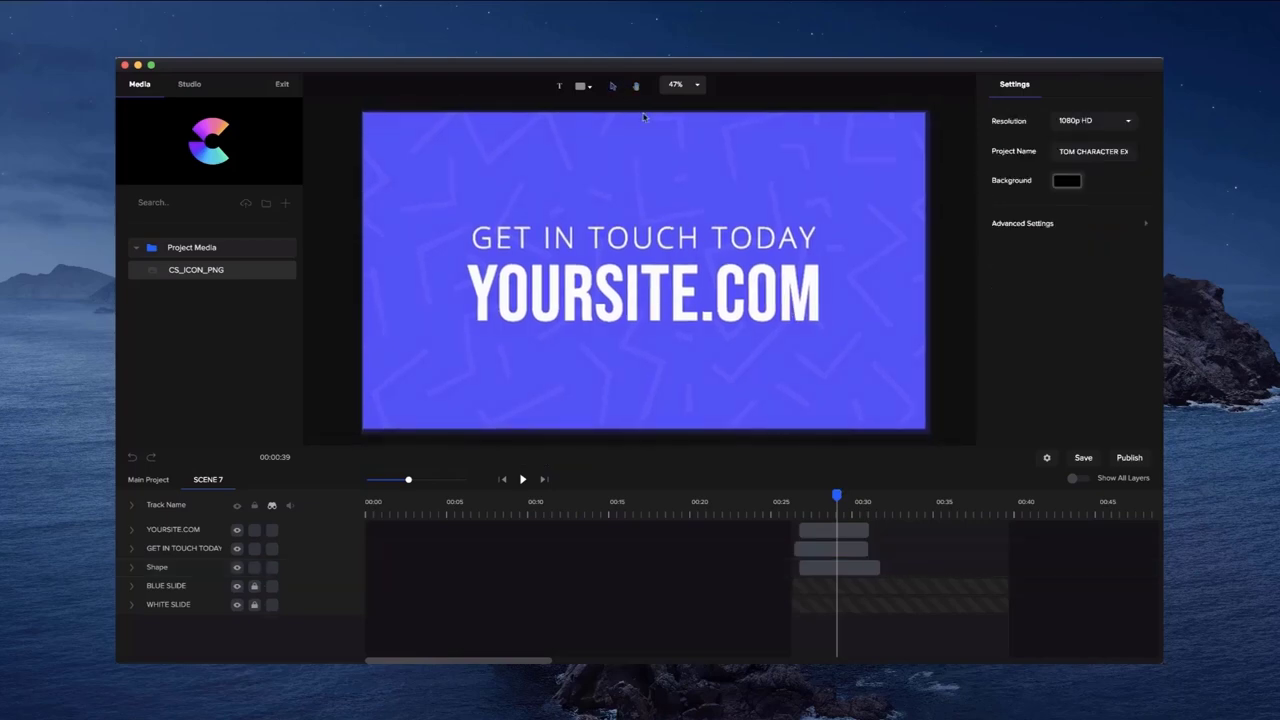
click(805, 214)
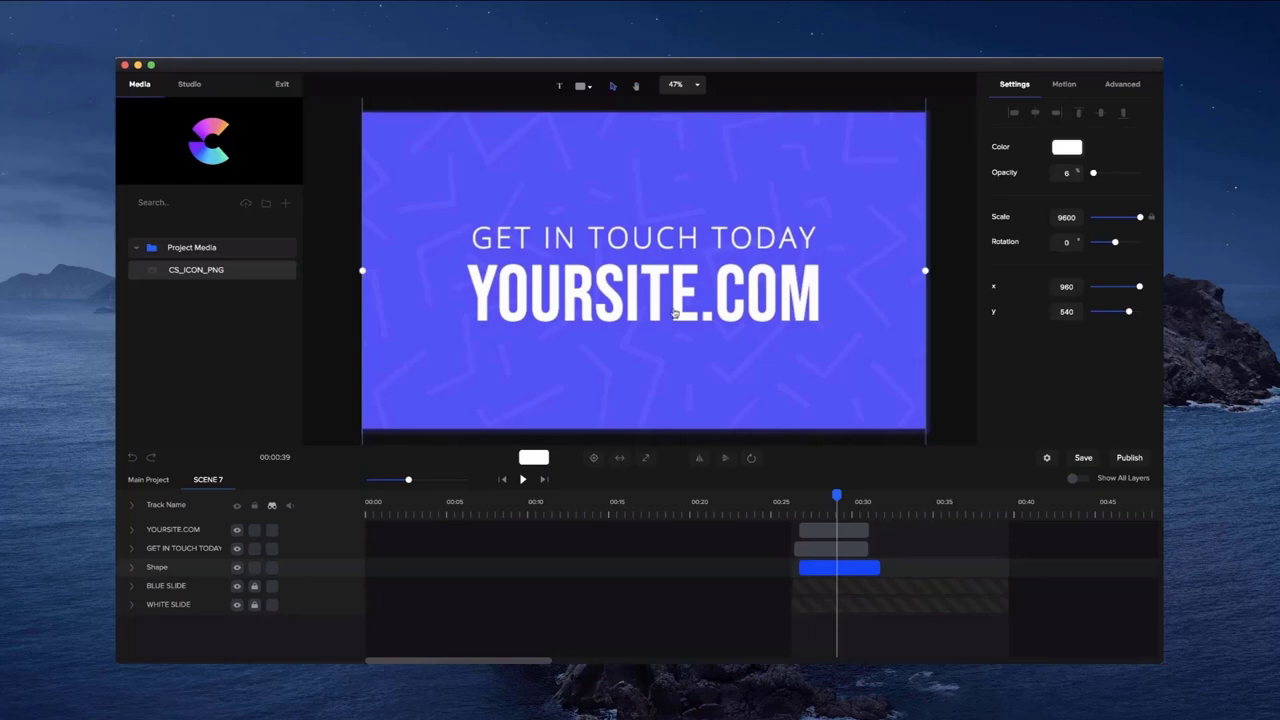
click(255, 589)
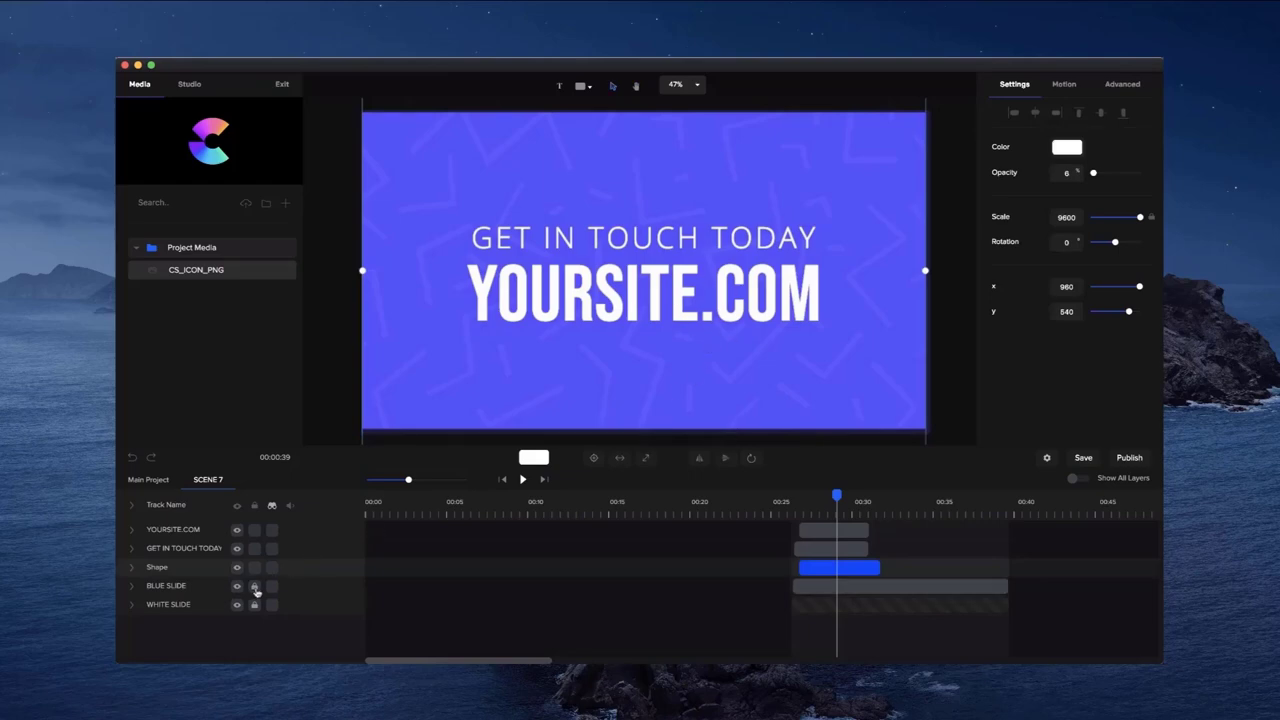
click(822, 566)
click(822, 566)
click(835, 586)
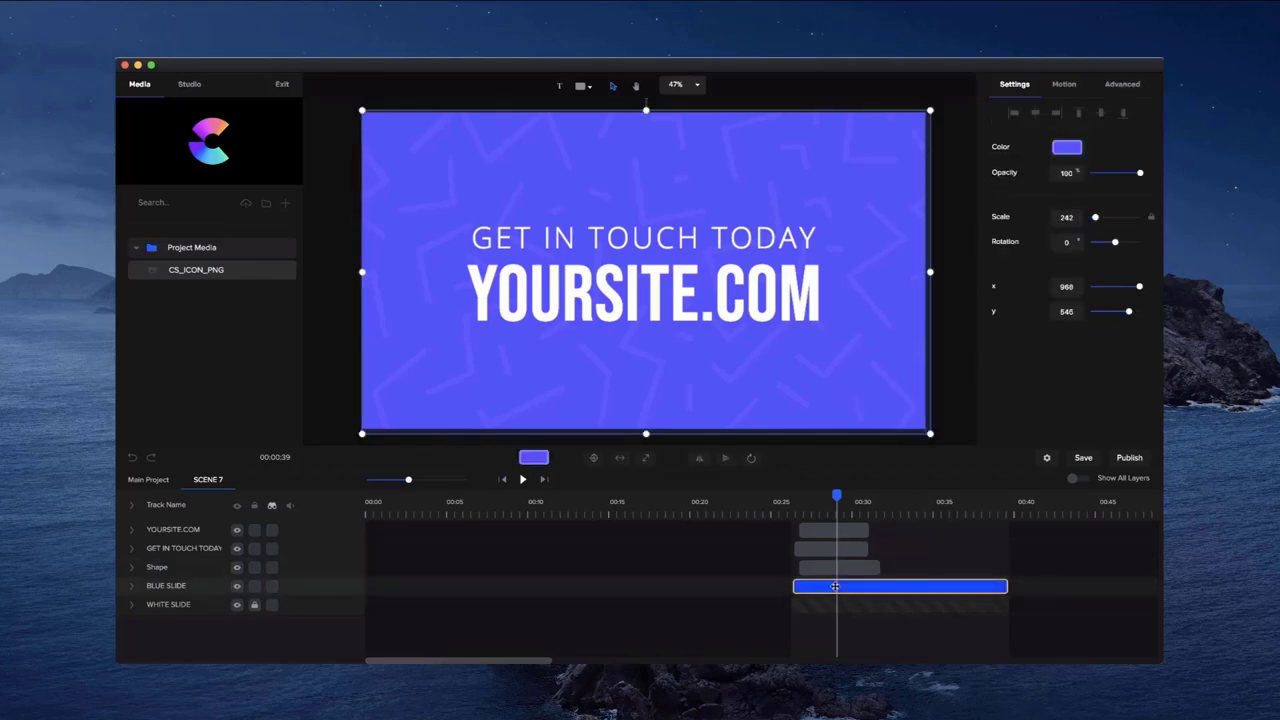
click(1075, 150)
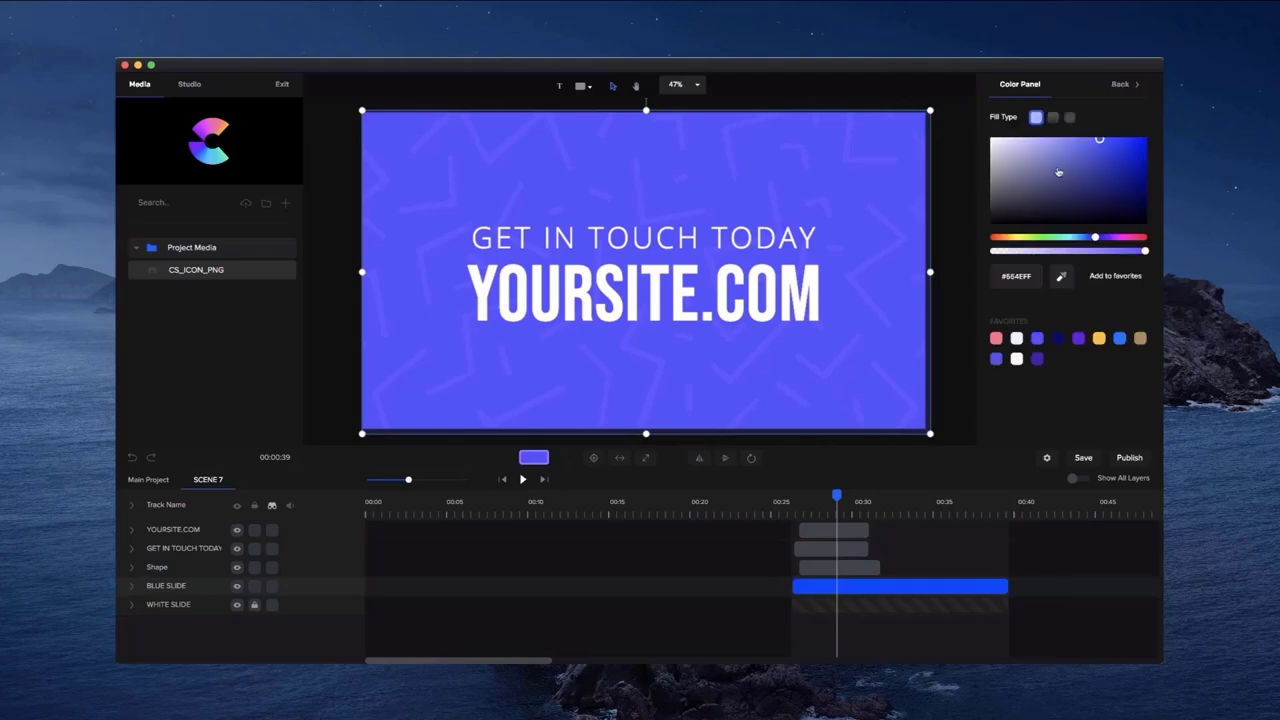
click(1040, 240)
drag(1040, 240, 1143, 238)
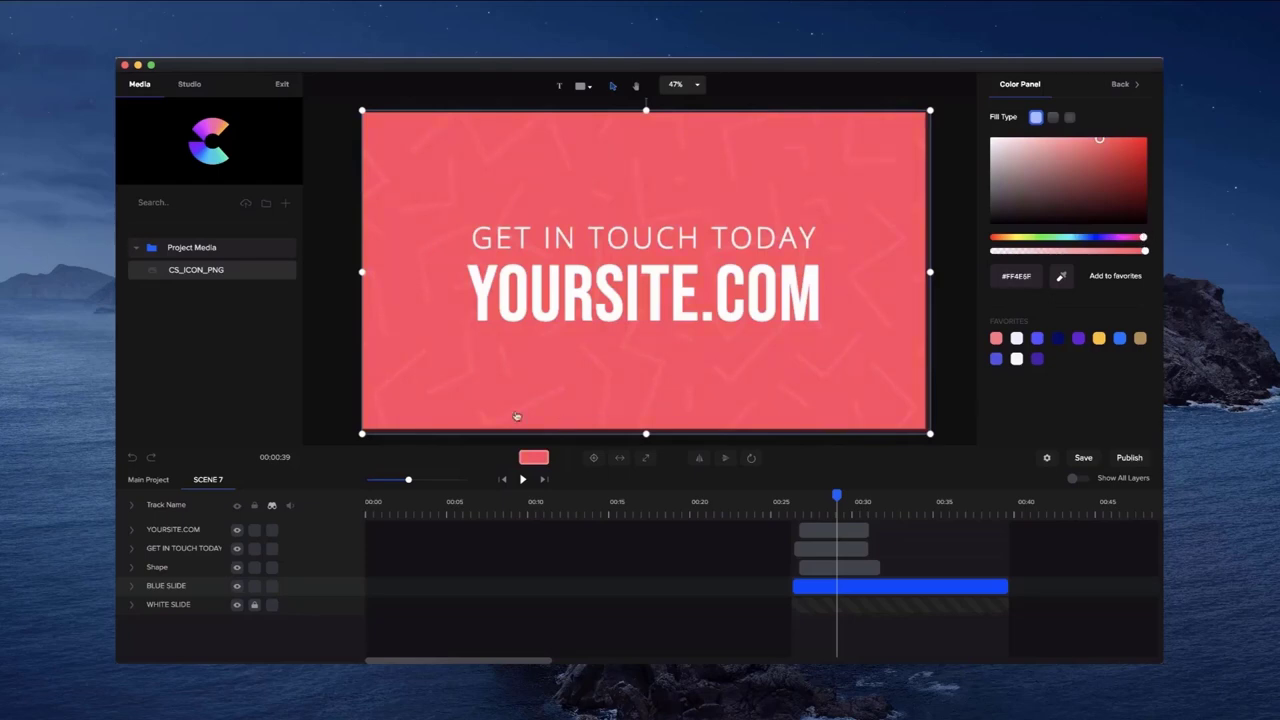
- In SCENE 8, replace the YOUR LOGO placeholder with CS_ICON_PNG, move it to x 939, y 460, and return to the main project
click(165, 481)
click(952, 506)
click(676, 284)
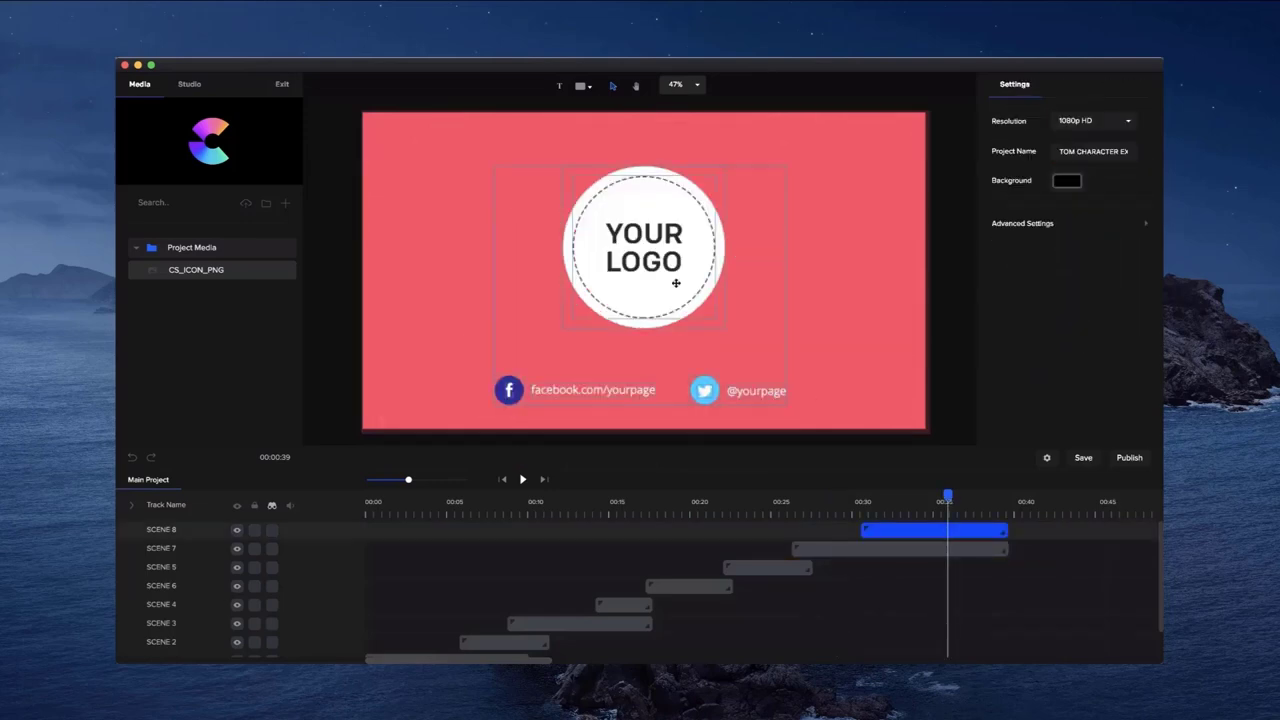
double_click(676, 287)
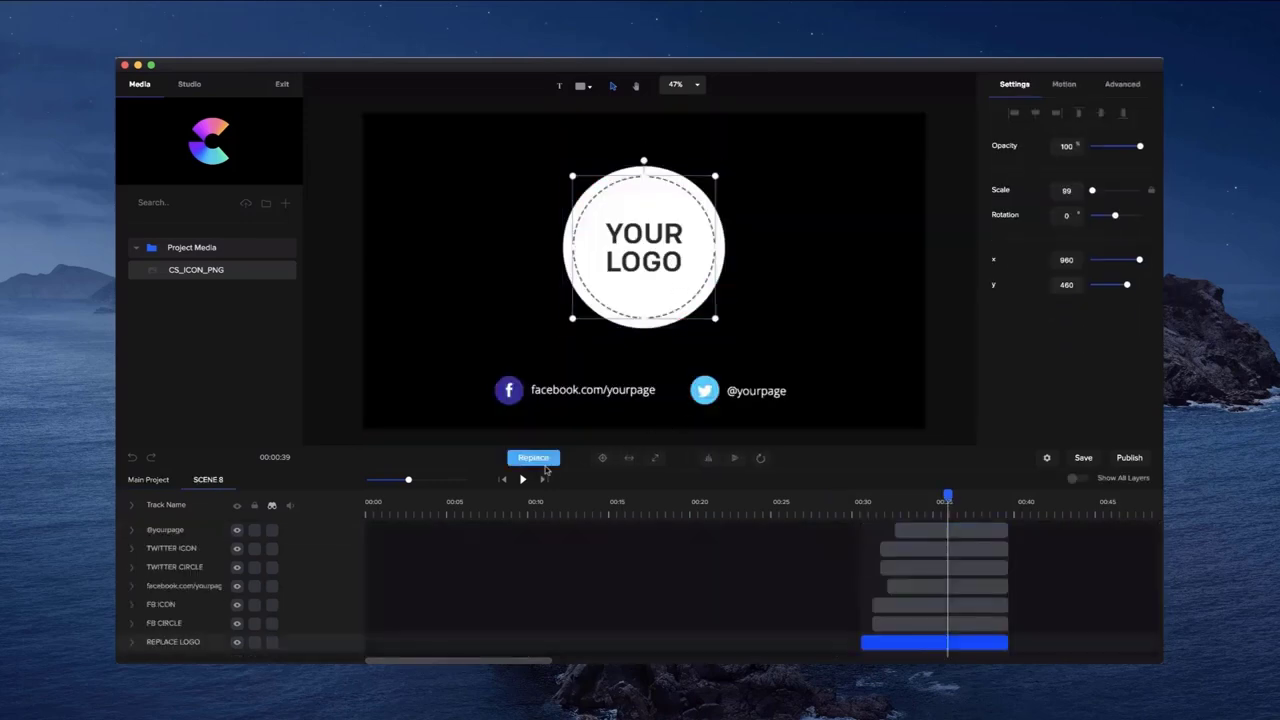
click(214, 271)
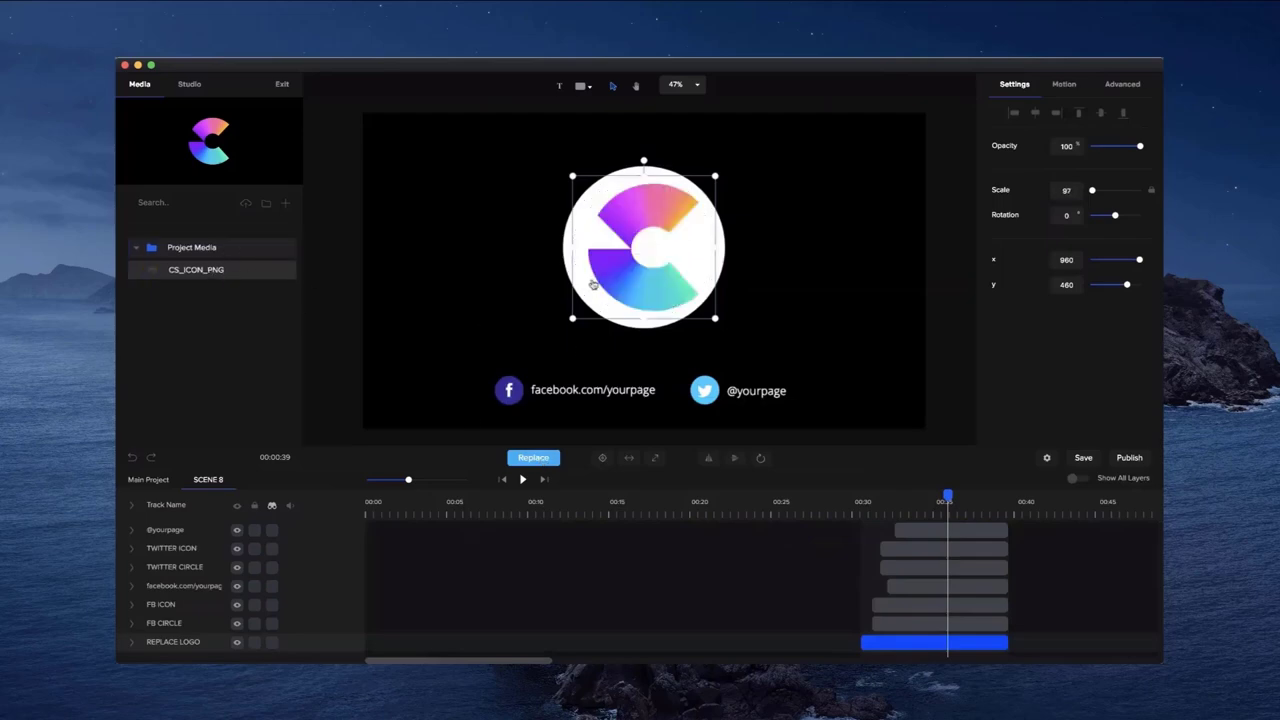
drag(632, 278, 626, 278)
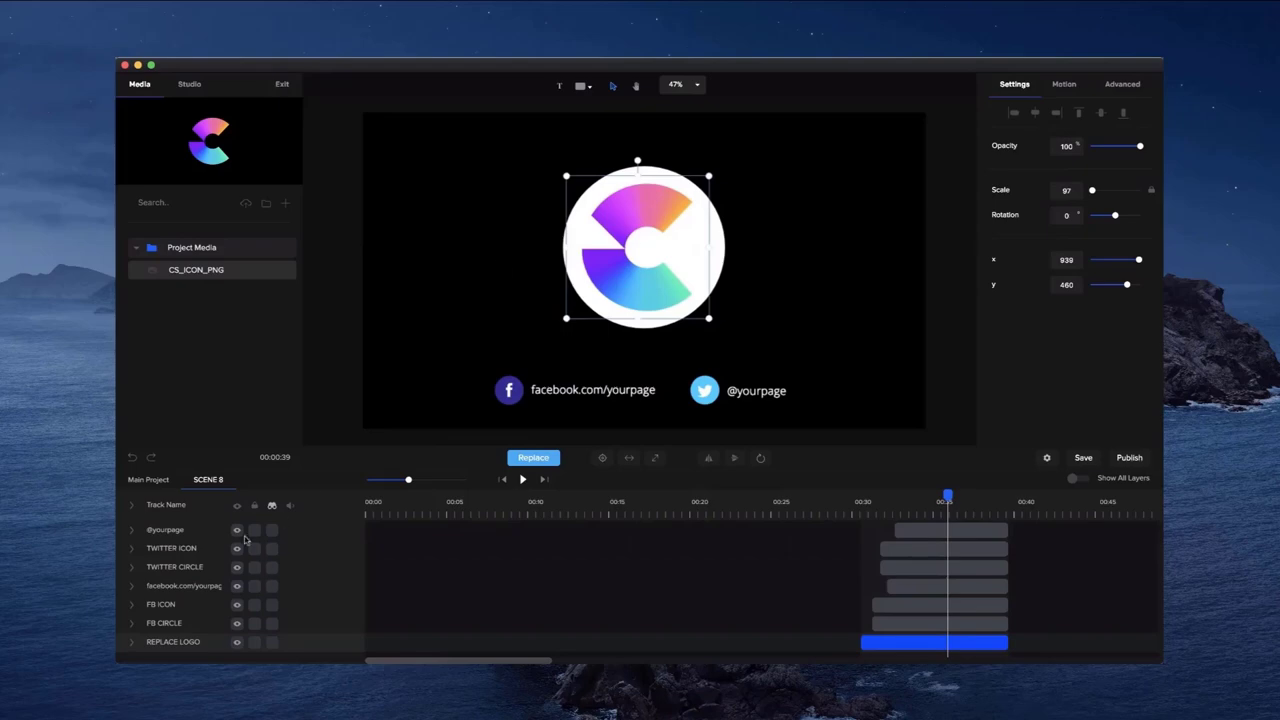
click(594, 429)
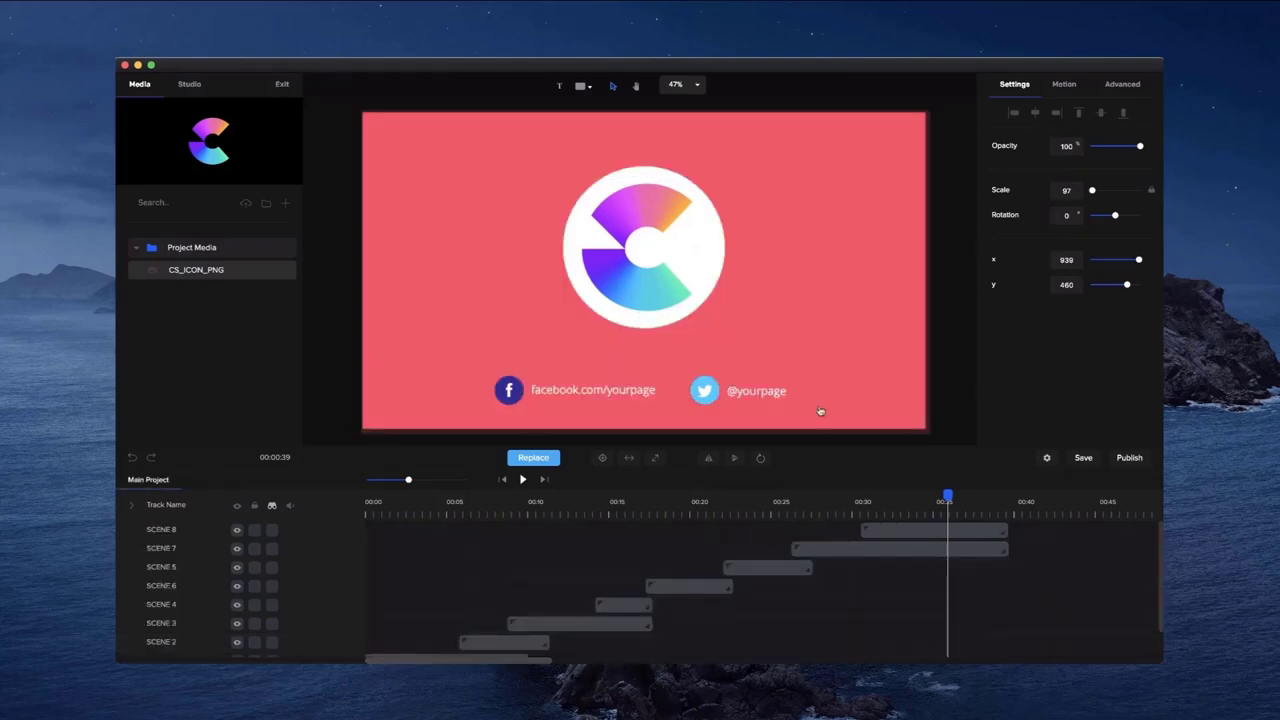
- Set up an MP4 export to the Desktop as hjuhnjn.mp4 and cancel it without publishing
click(1130, 458)
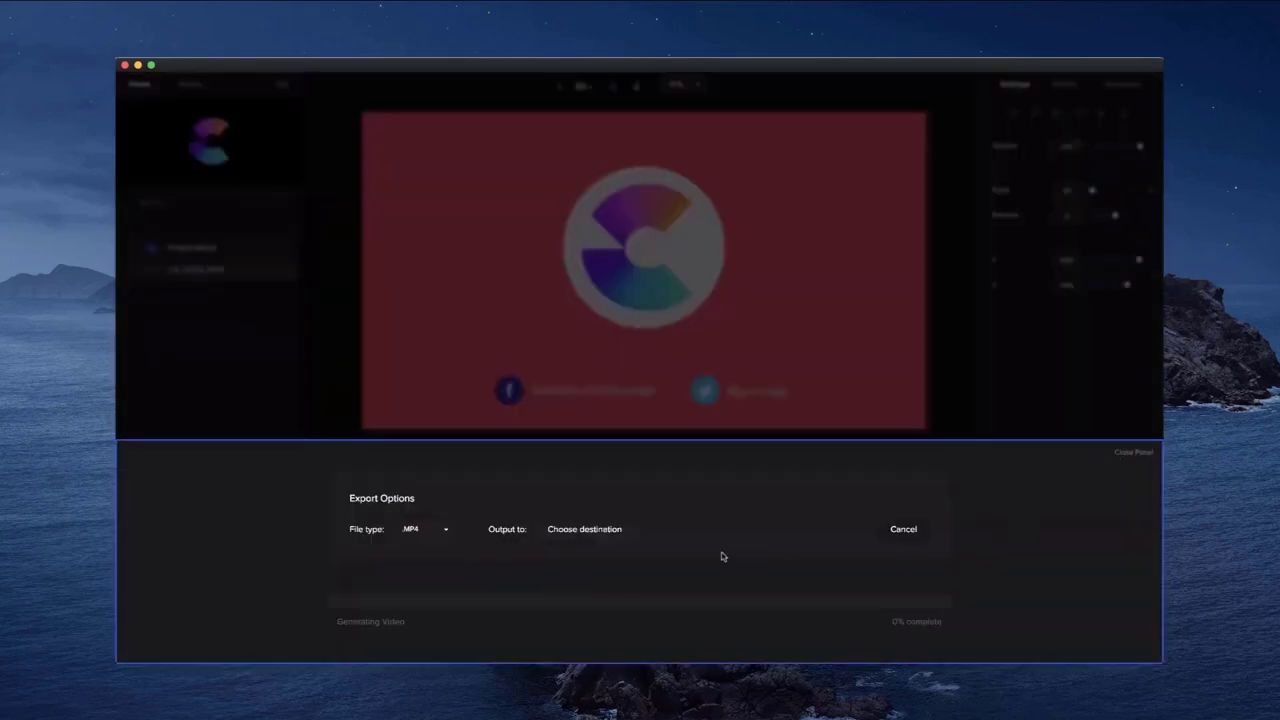
click(599, 531)
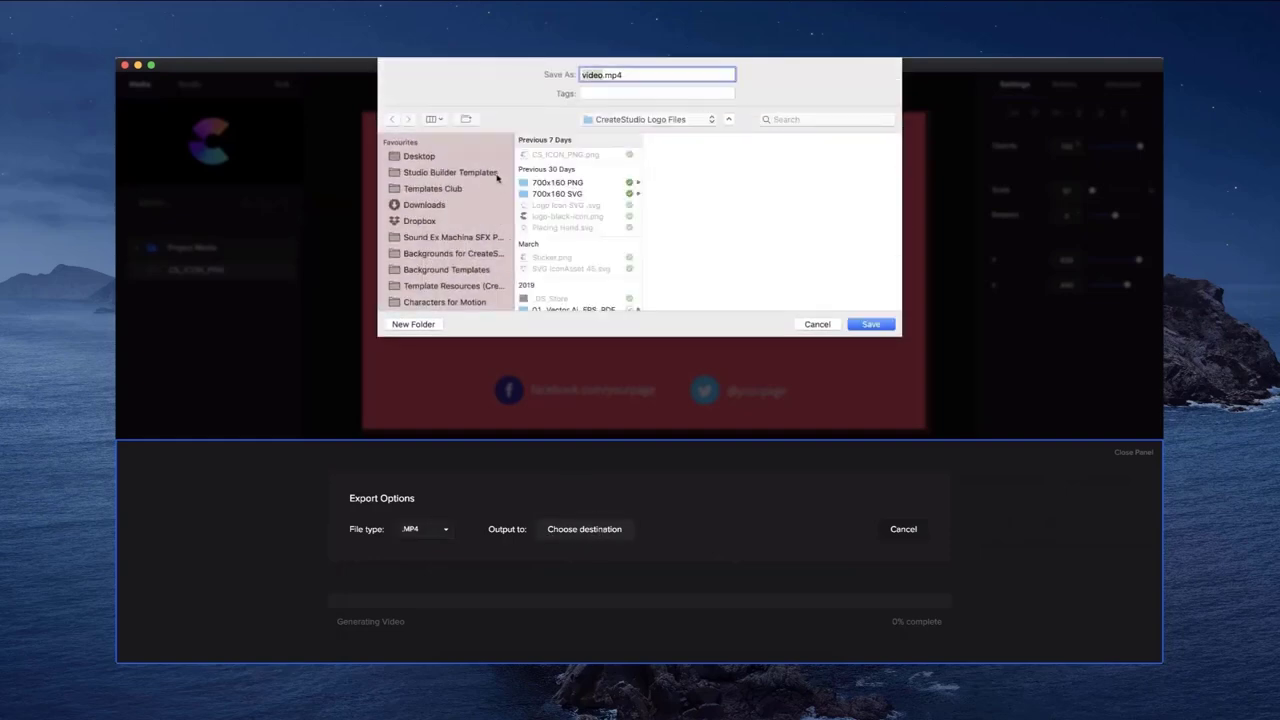
click(490, 157)
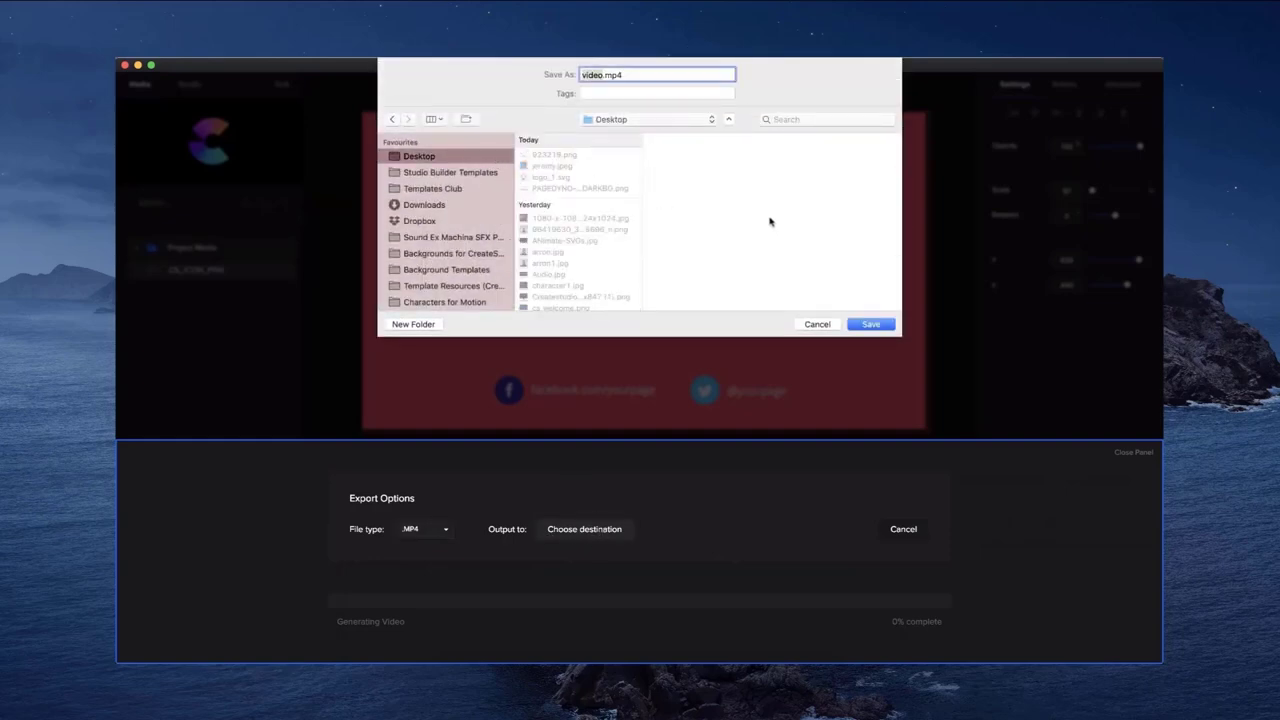
text(facebook)
click(880, 325)
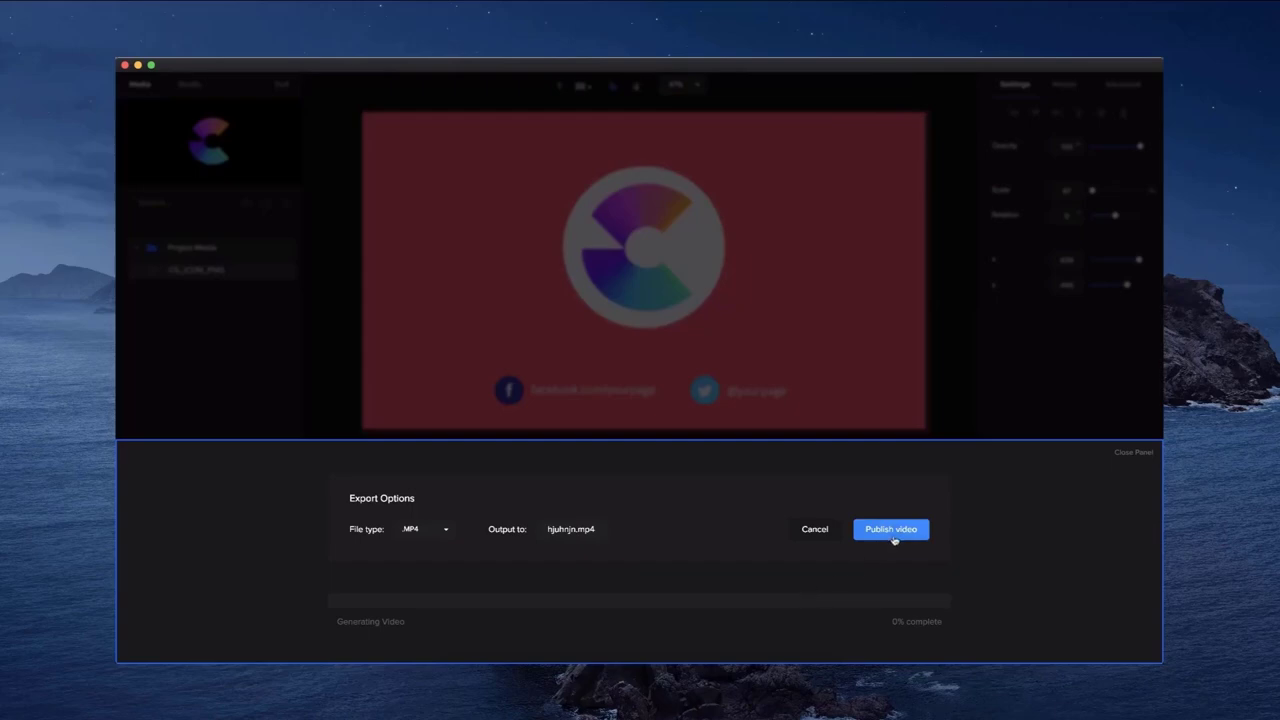
click(815, 530)
scroll(844, 347, down, 3)
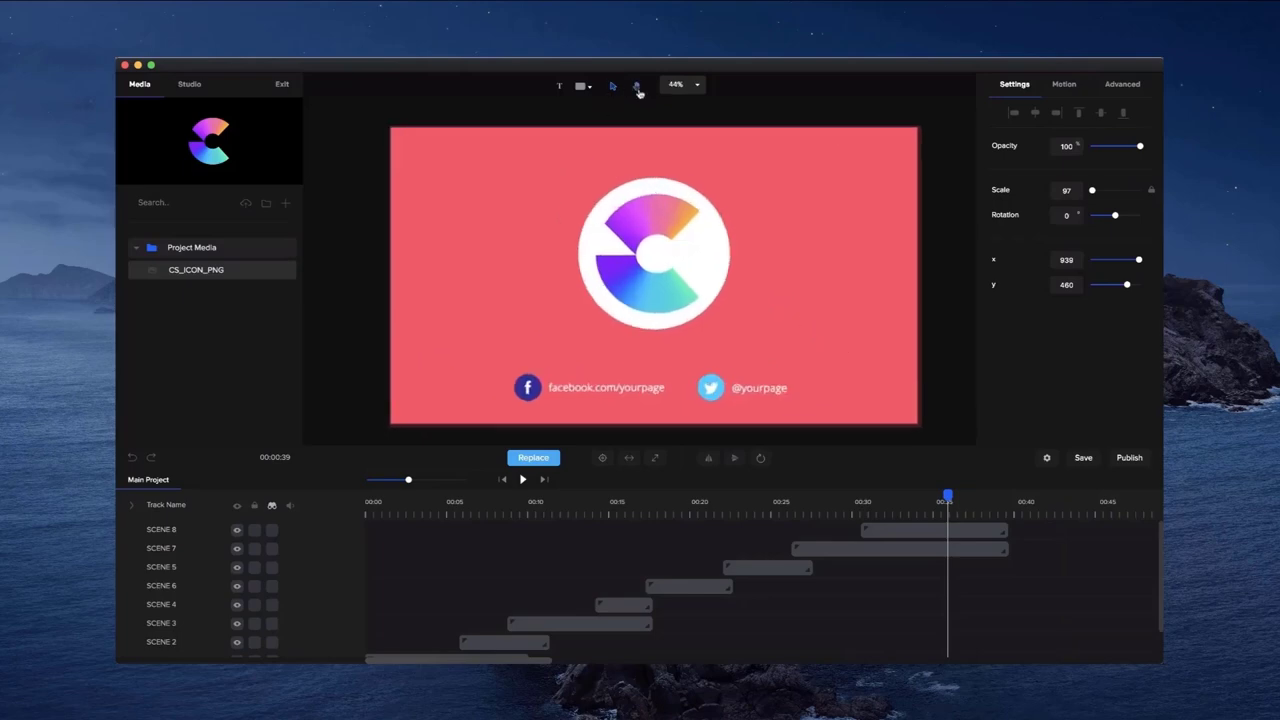
drag(630, 129, 621, 122)
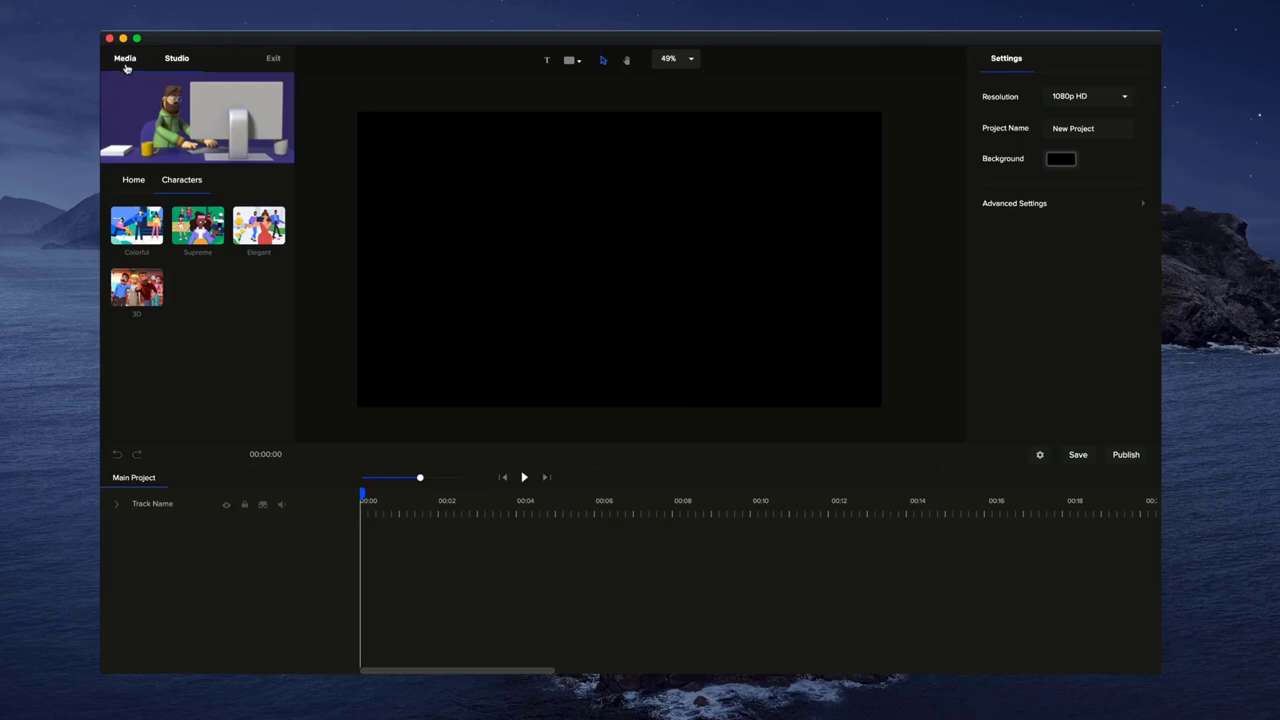
- Add the animated Gym background from the Supreme backgrounds to the new project's canvas and preview its animation
click(125, 62)
click(179, 60)
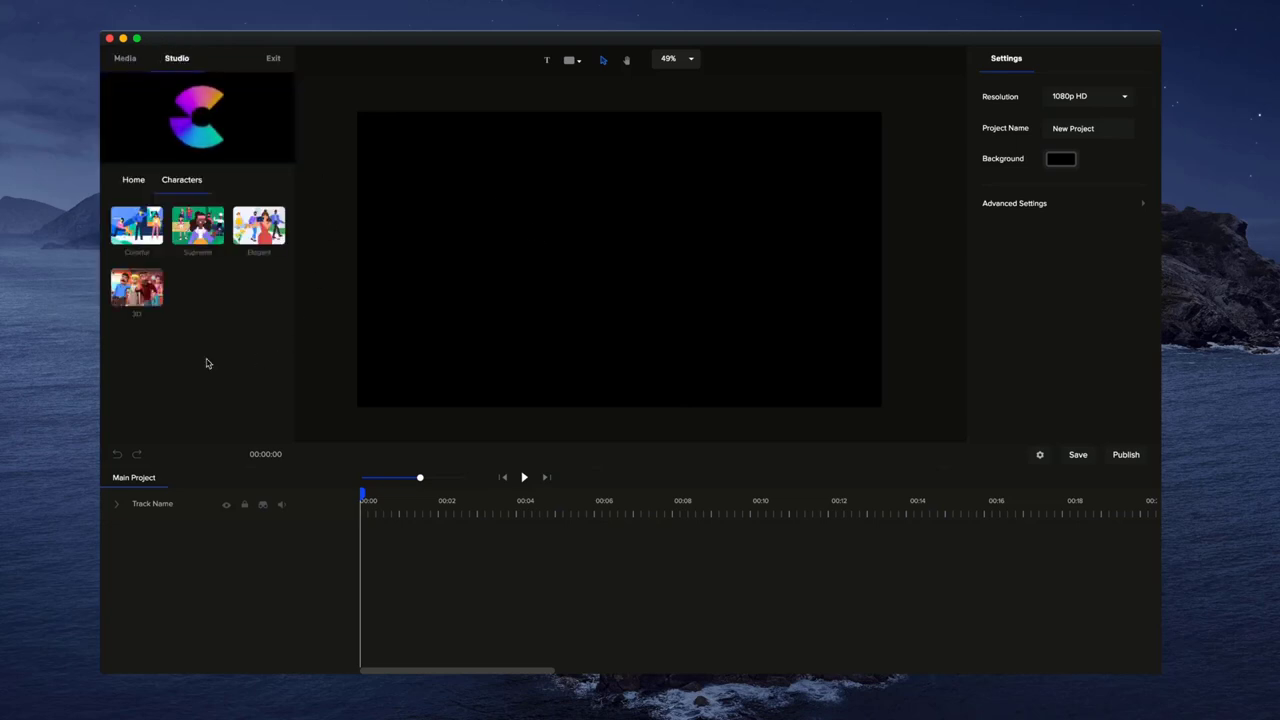
click(128, 180)
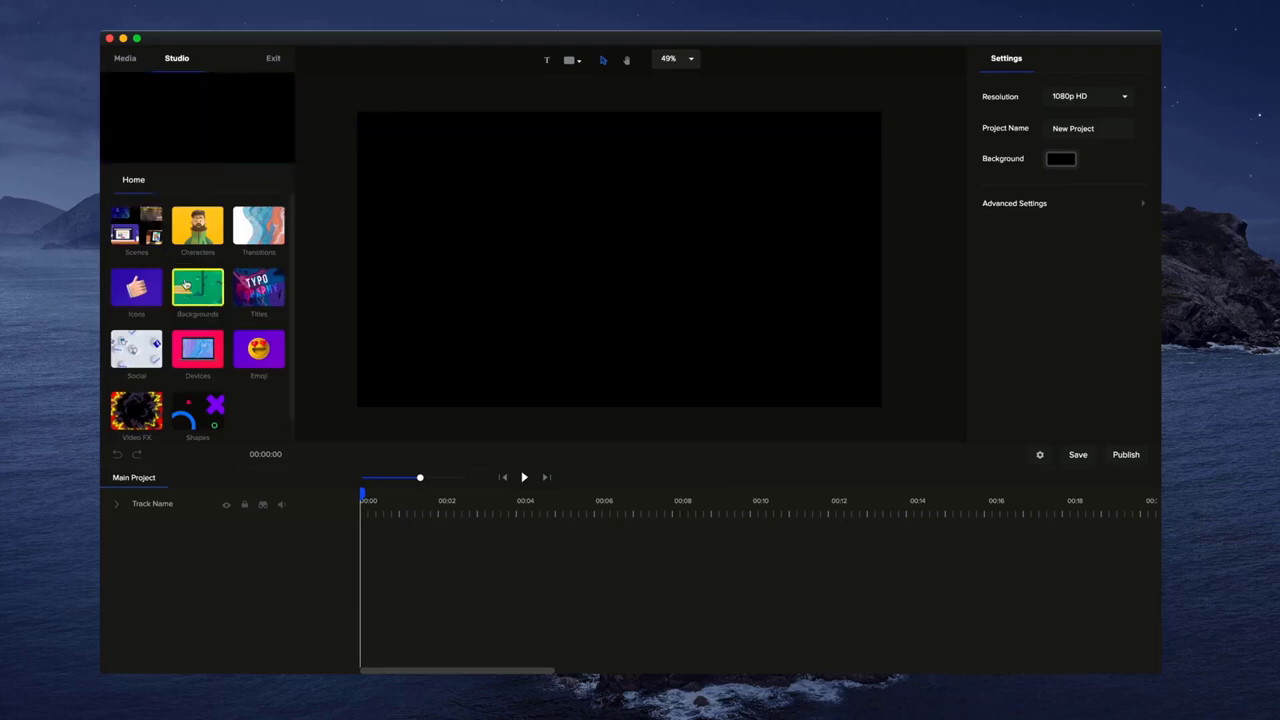
click(190, 282)
click(136, 226)
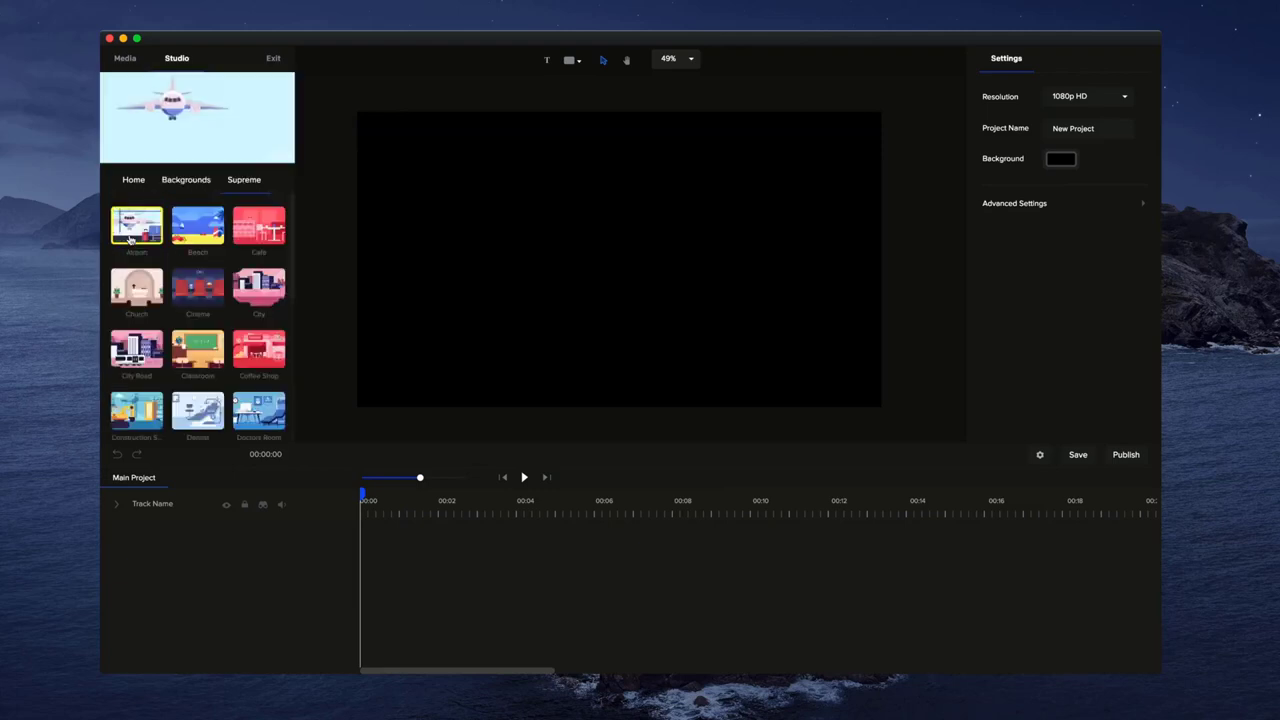
scroll(142, 377, down, 1)
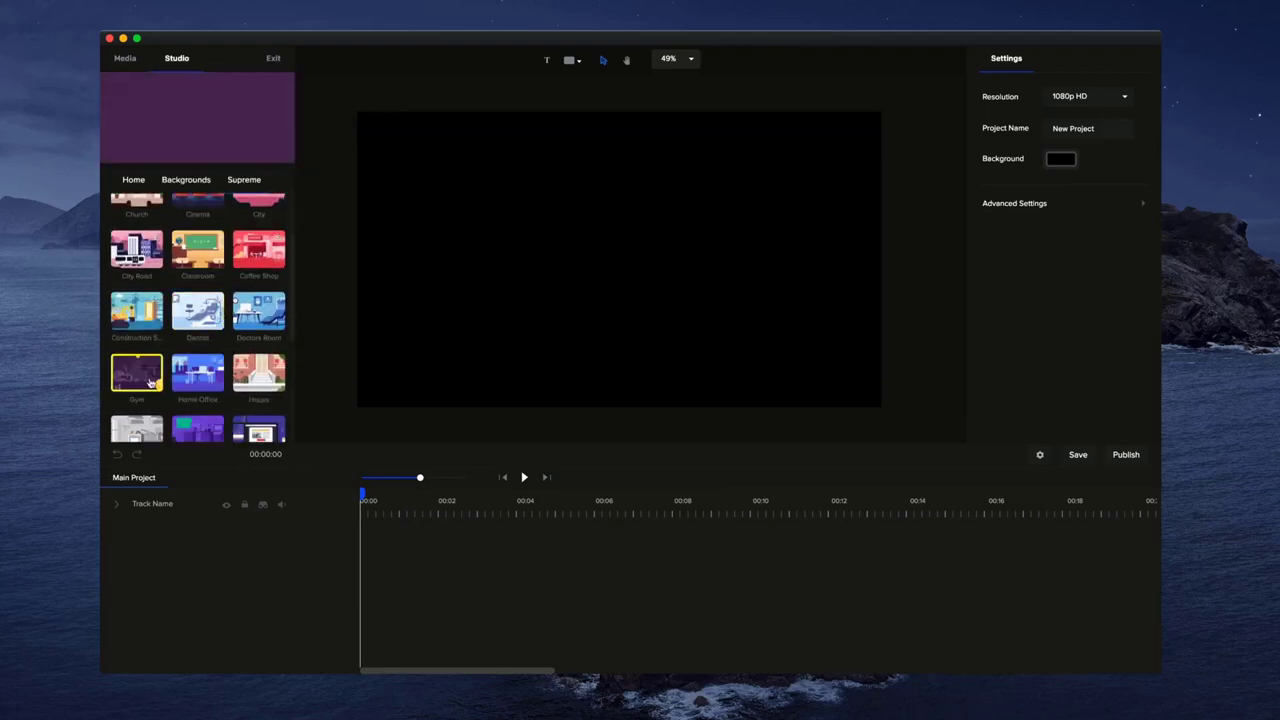
drag(142, 377, 499, 328)
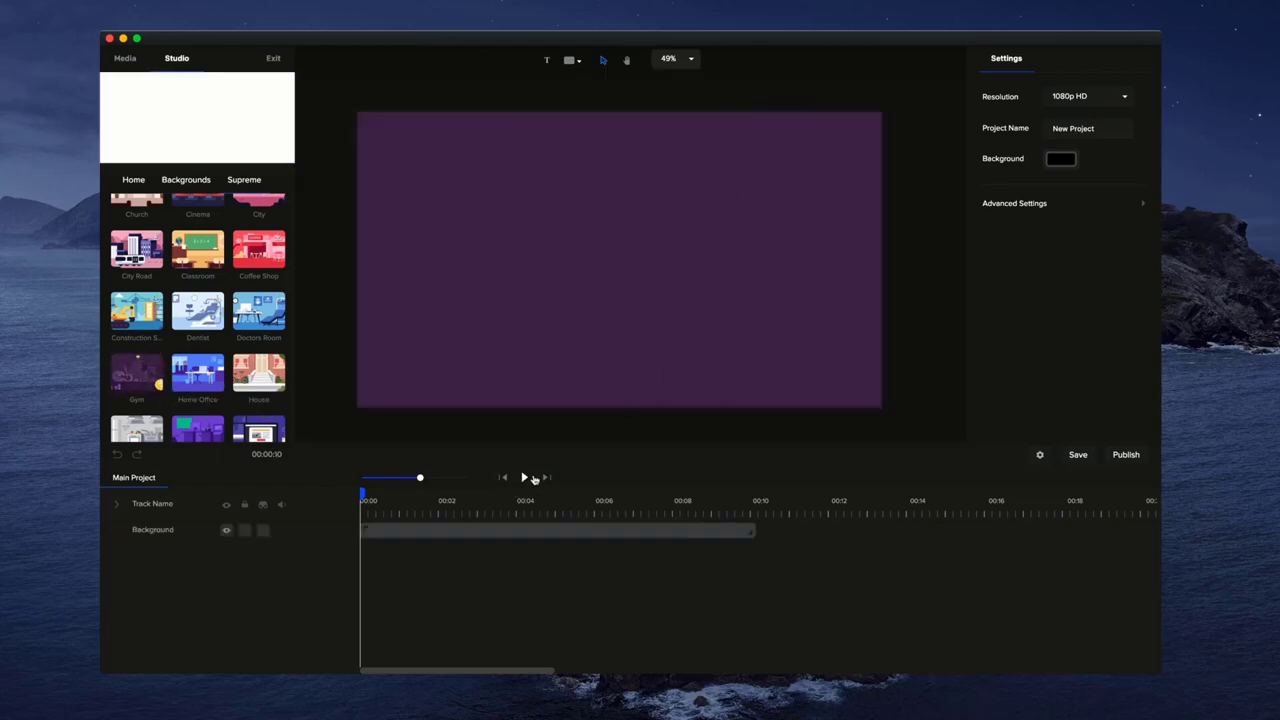
click(524, 478)
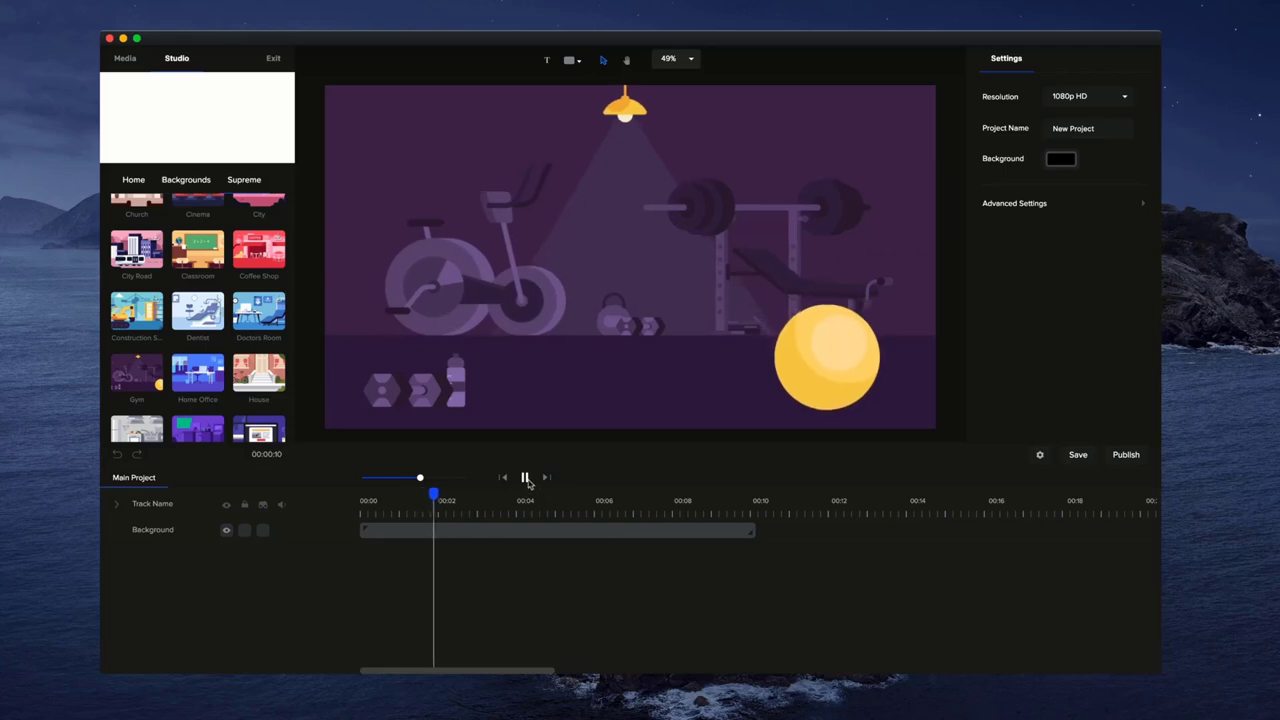
click(524, 478)
- Inside the Background scene, resize and reposition the Dumbell layer to scale 59 at x 266, y 948
click(446, 528)
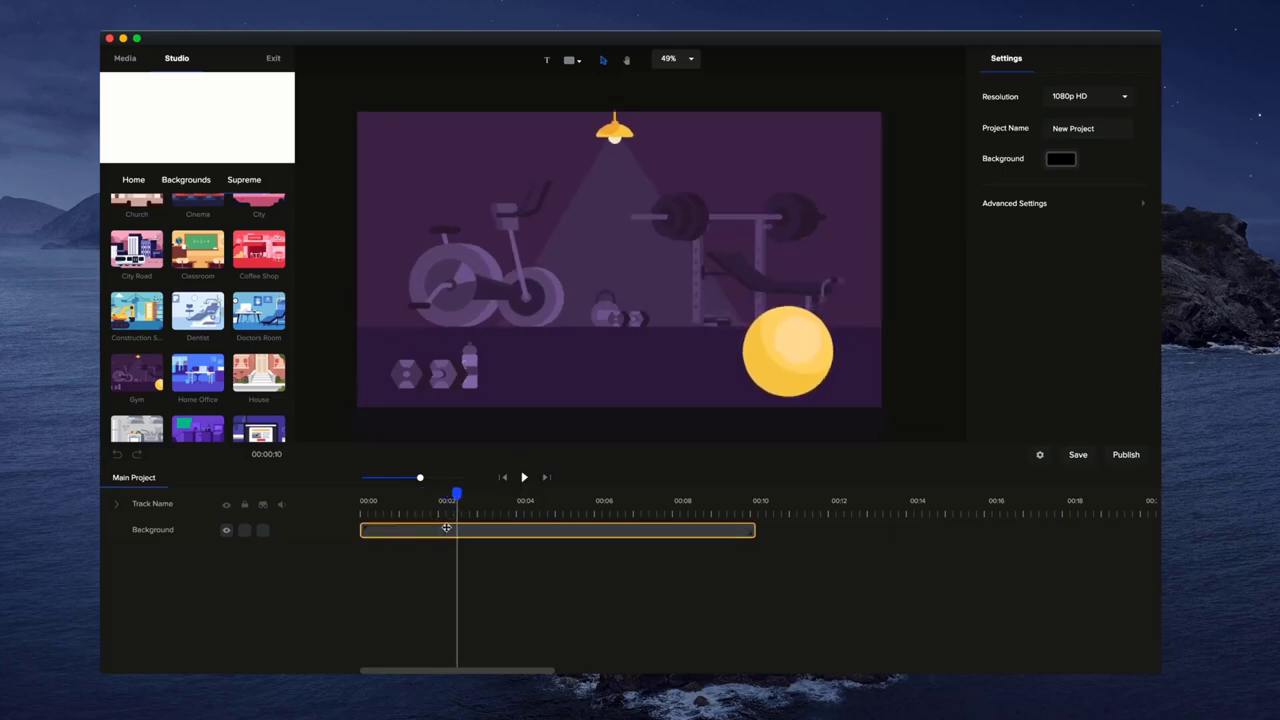
double_click(446, 528)
mouse_move(457, 494)
mouse_down()
mouse_move(371, 500)
mouse_move(434, 496)
mouse_up()
click(427, 381)
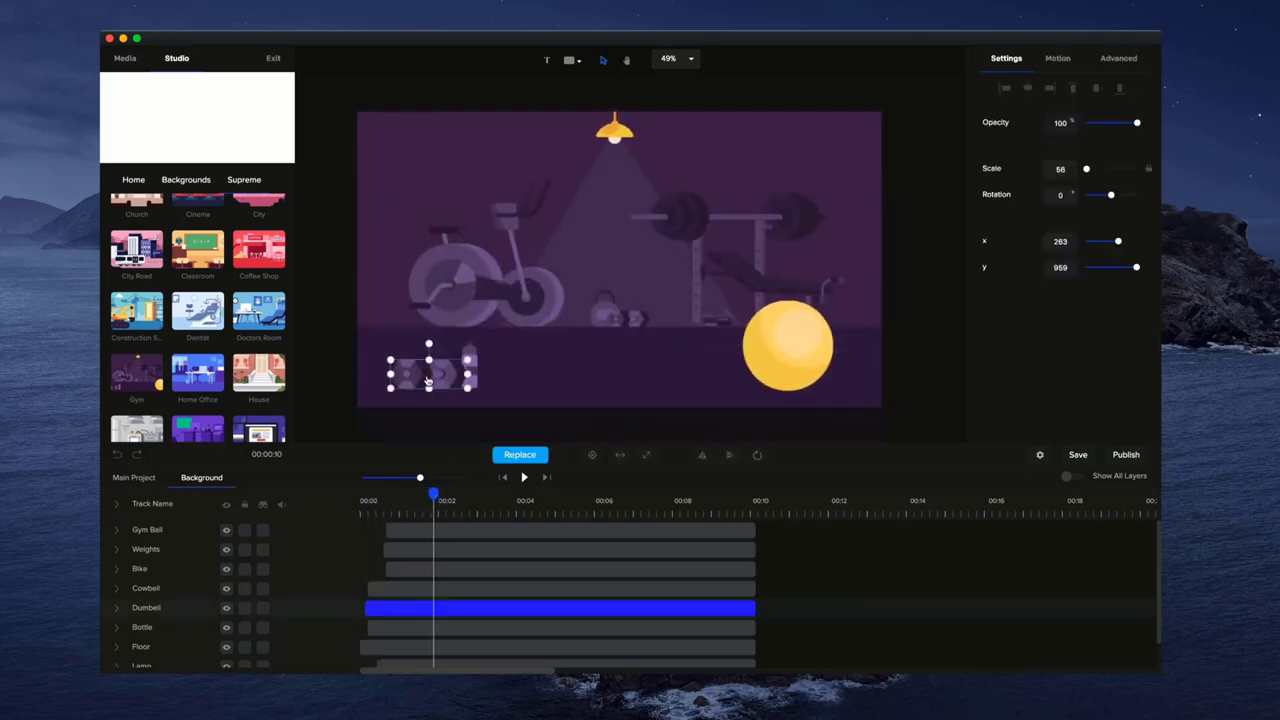
drag(469, 358, 436, 367)
mouse_move(436, 492)
mouse_down()
mouse_move(366, 493)
mouse_move(446, 493)
mouse_up()
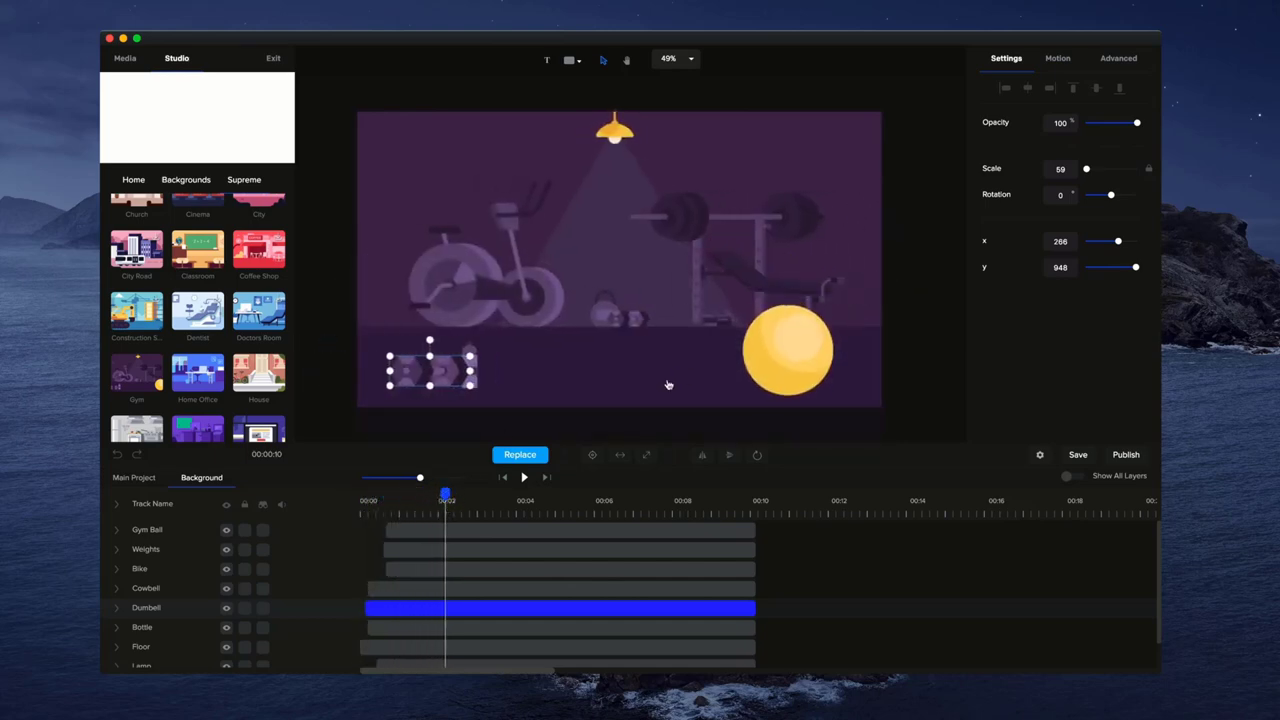
- Show the Dumbell layer's animations and the entrance motion presets, and return the playhead to the start
click(116, 608)
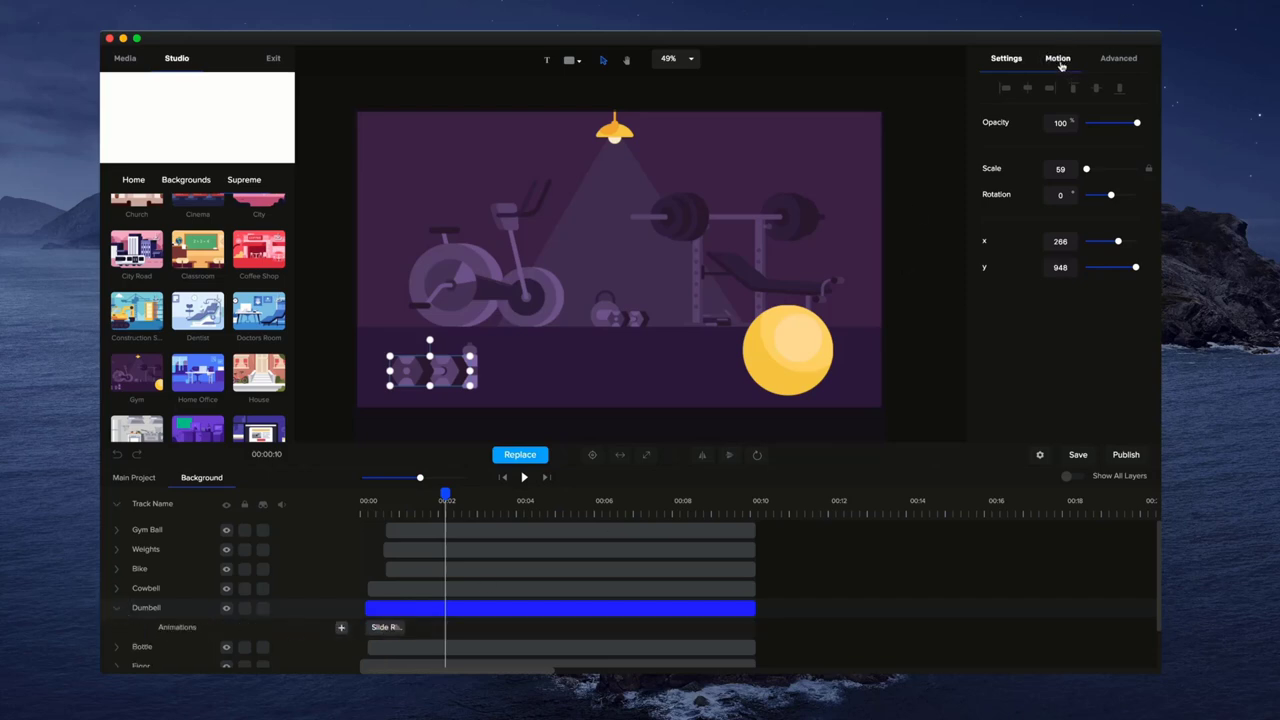
click(1058, 60)
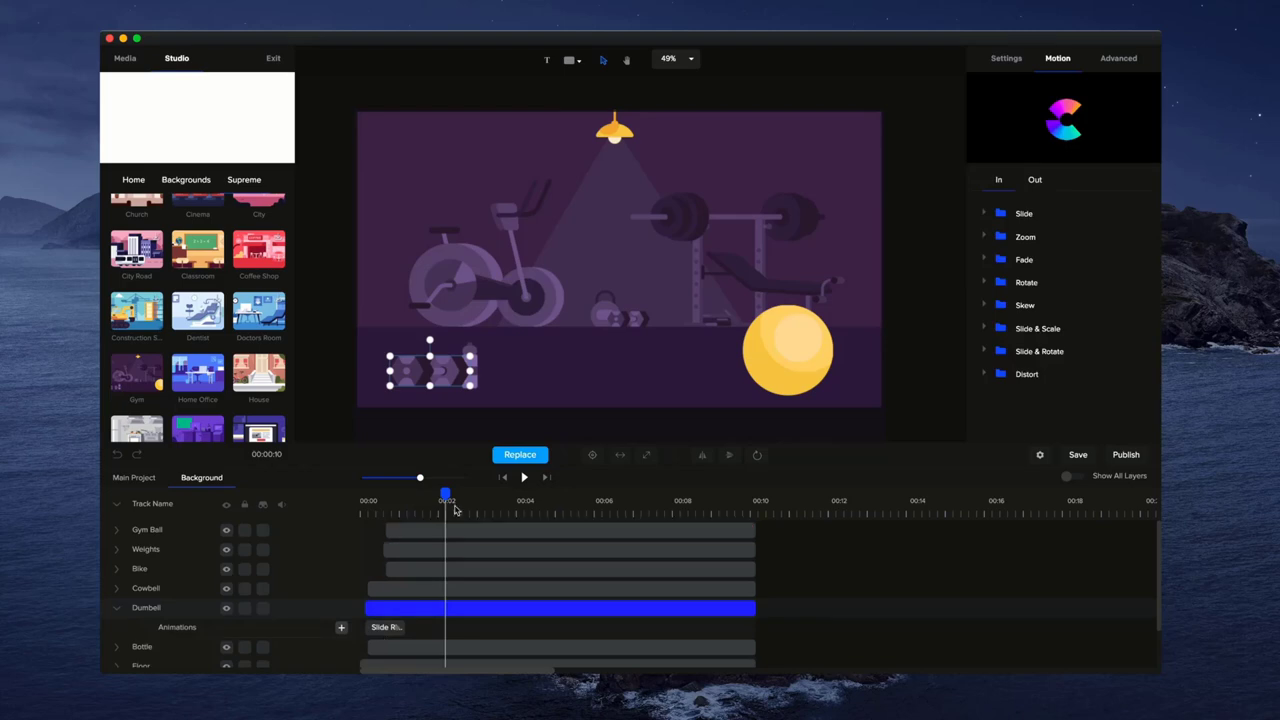
drag(446, 496, 342, 505)
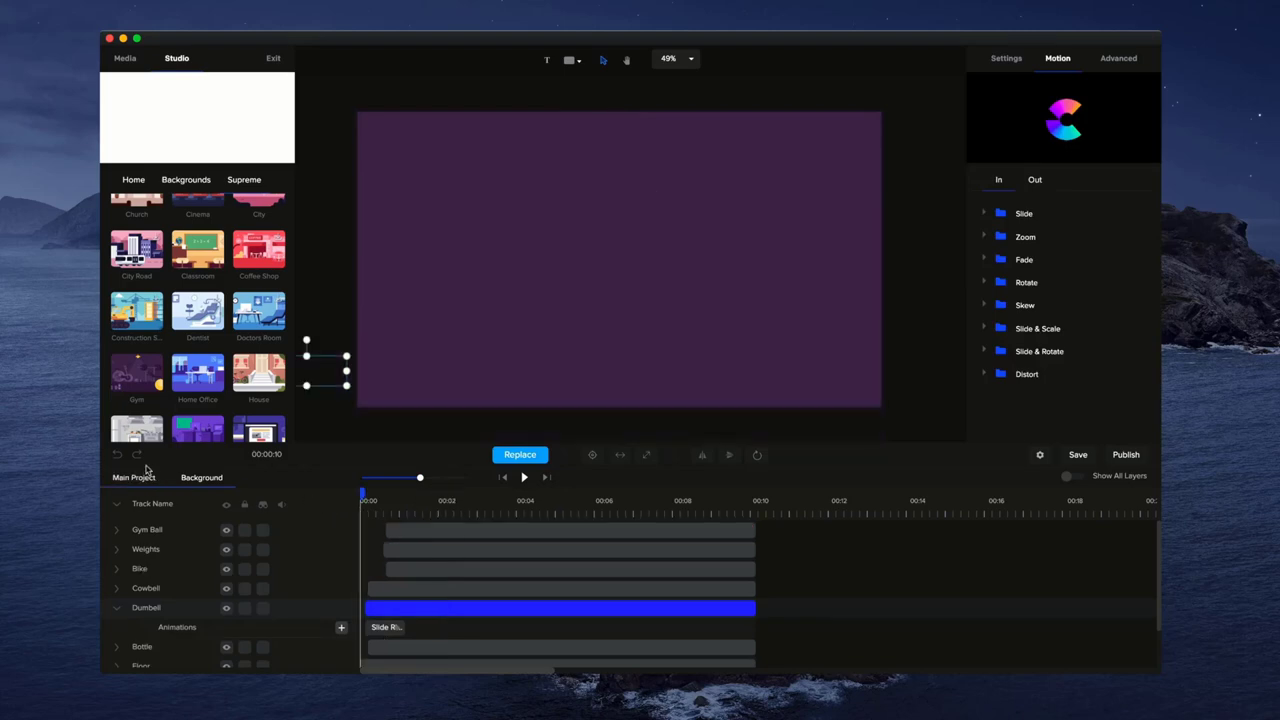
- Return to the main project, advance the playhead until the gym elements are in place, and lock the Background track
click(140, 479)
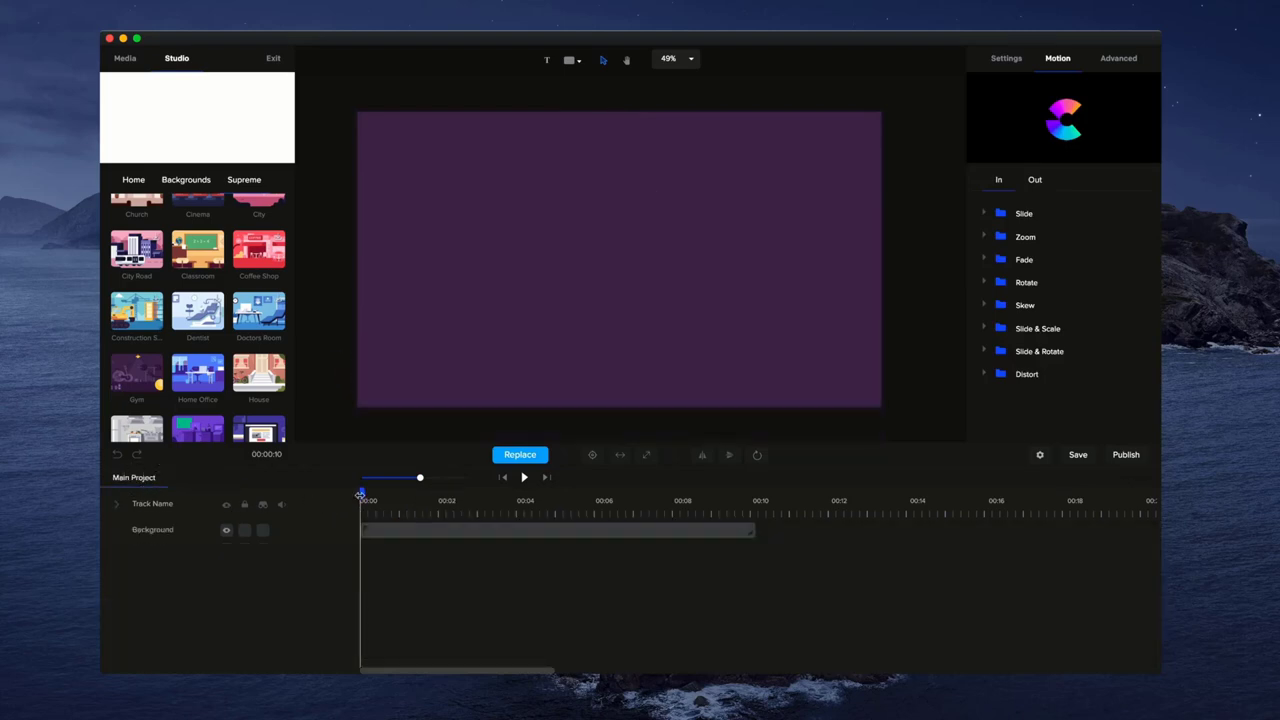
drag(361, 493, 420, 496)
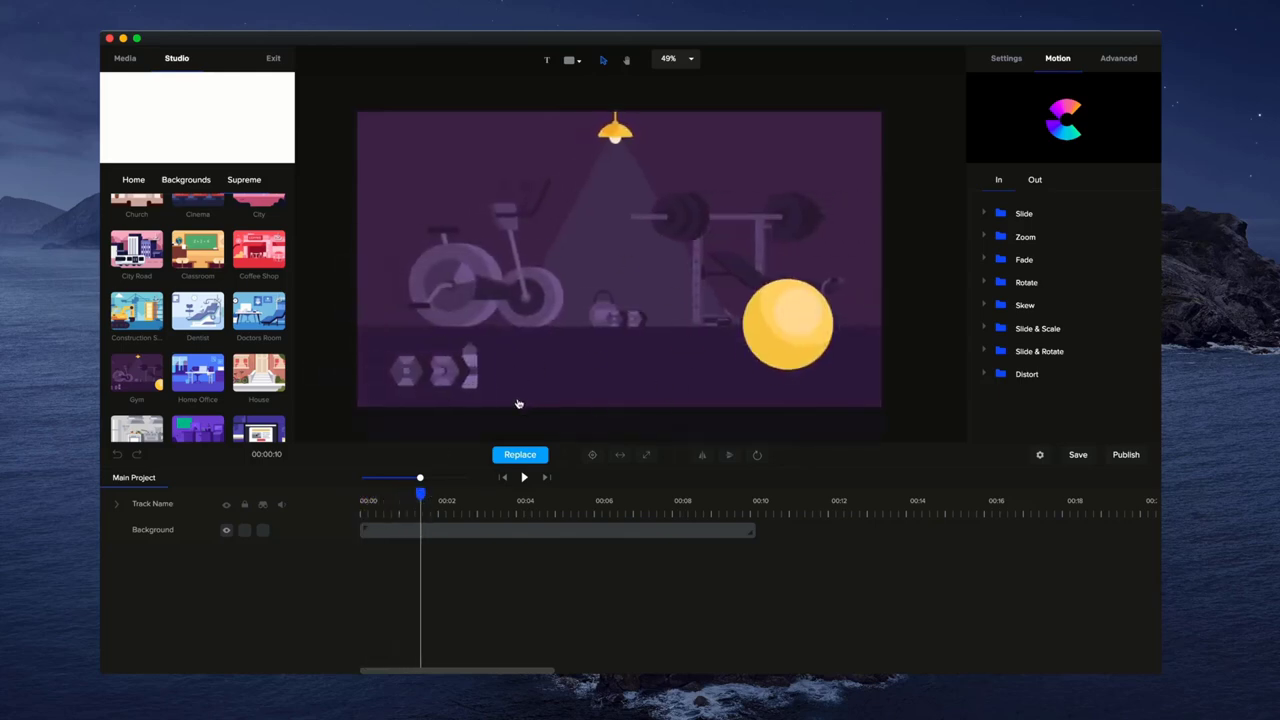
click(245, 532)
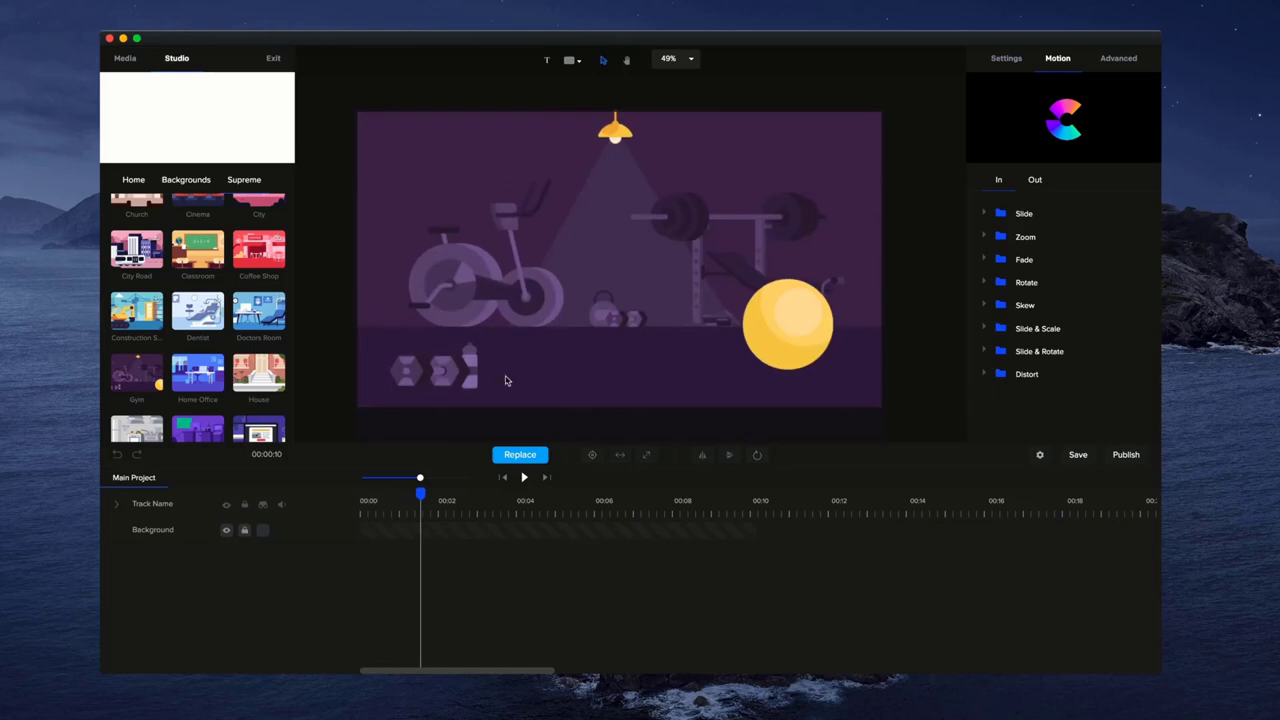
drag(424, 256, 680, 344)
click(656, 290)
mouse_move(482, 340)
mouse_down()
mouse_move(685, 278)
mouse_move(500, 330)
mouse_up()
- Add the Fitness Girl from the Supreme characters to the gym scene
click(133, 179)
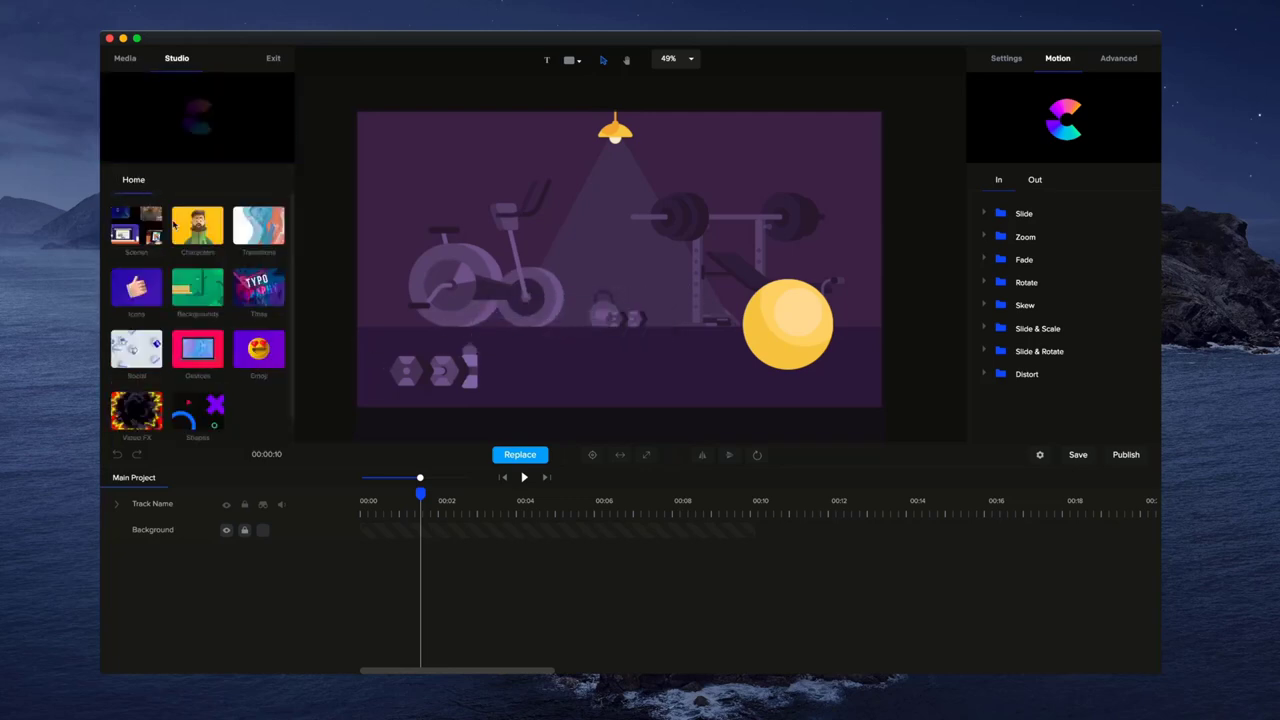
click(186, 244)
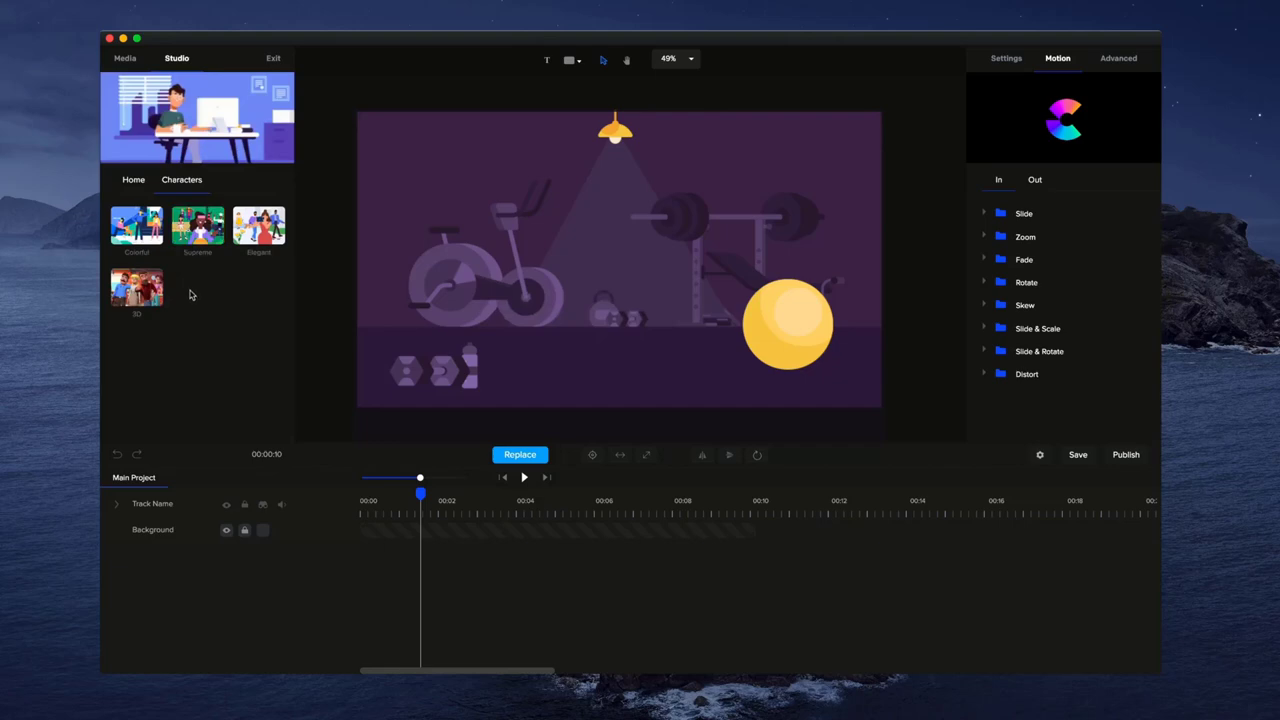
click(193, 241)
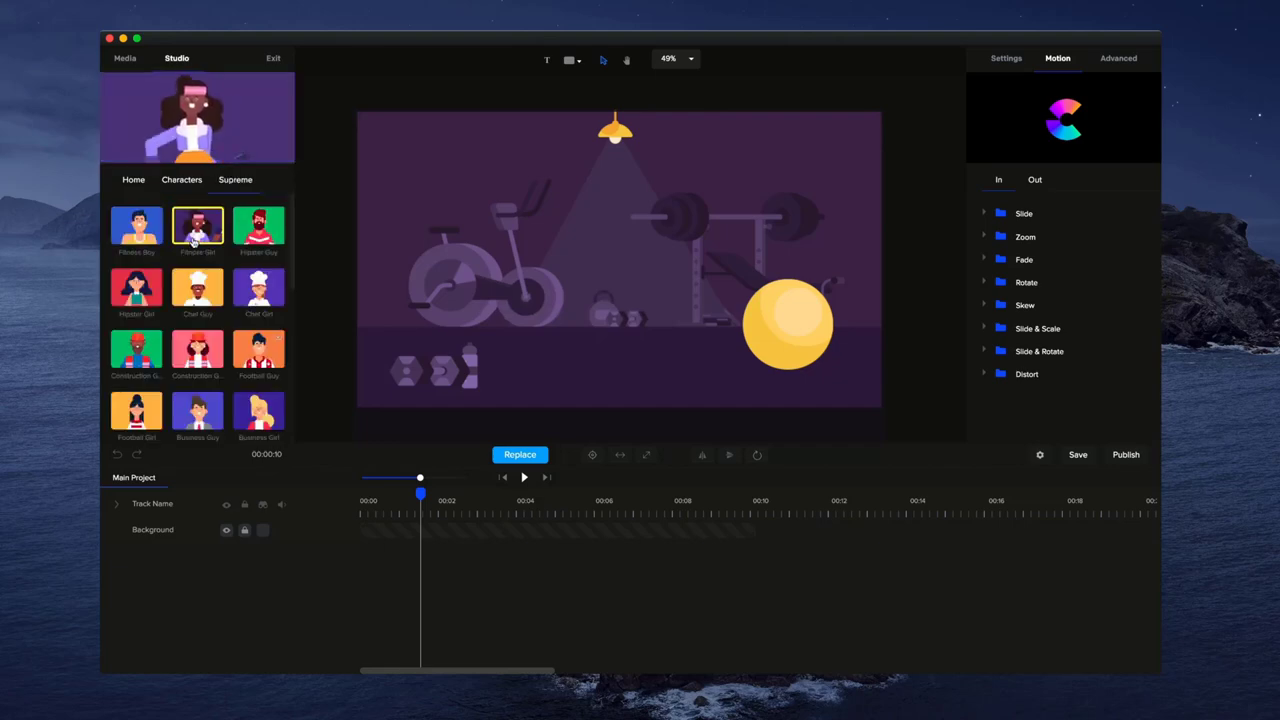
drag(193, 238, 552, 298)
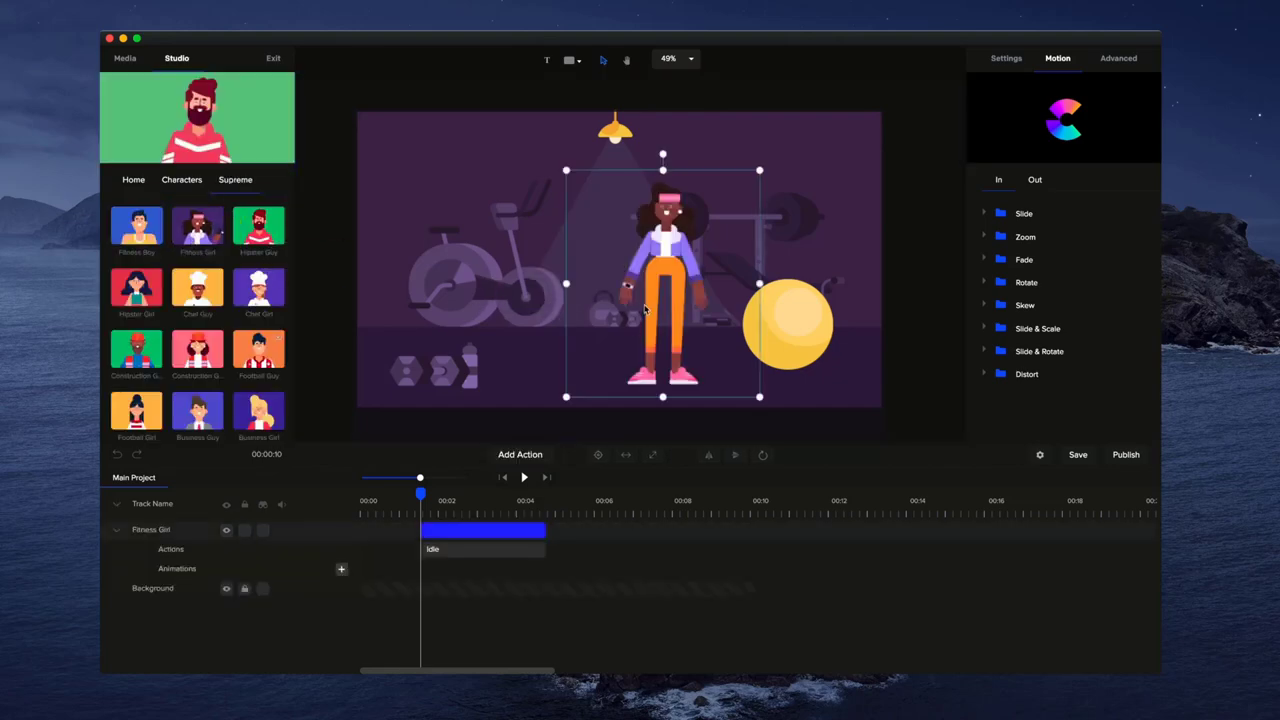
- Enlarge the Fitness Girl slightly and position her under the lamp, between the exercise bike and the weight bench
drag(648, 314, 523, 284)
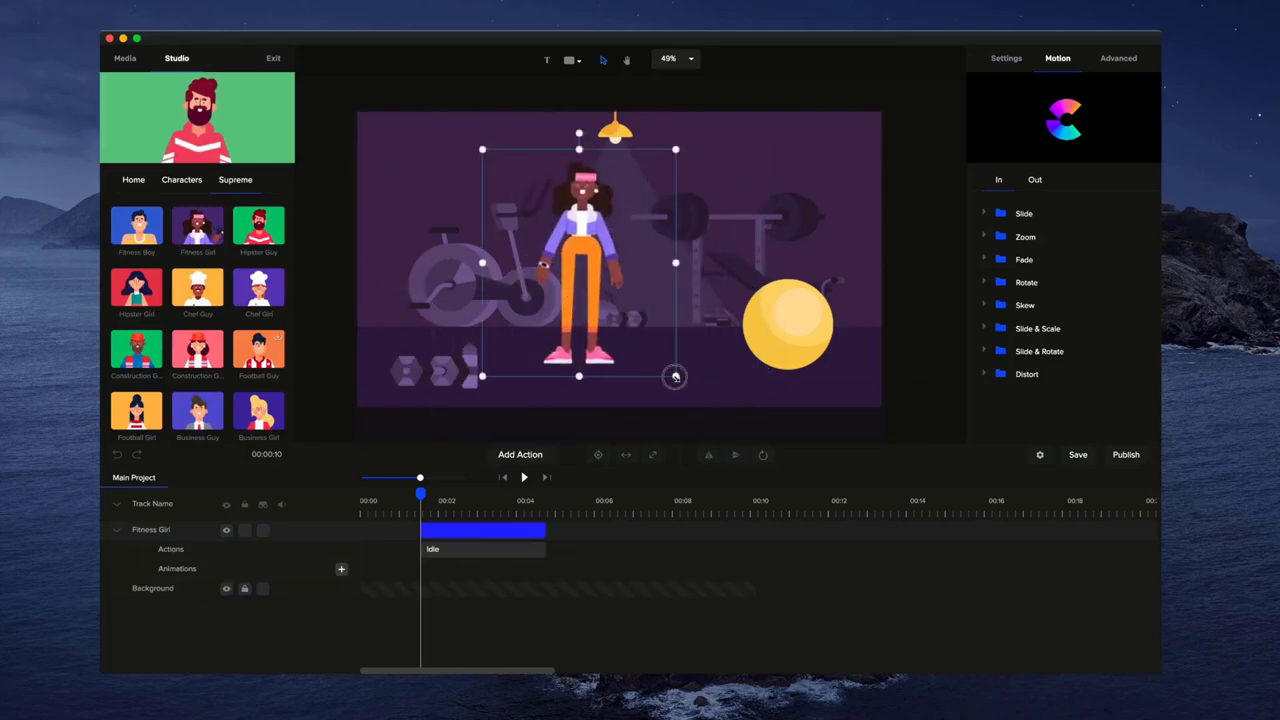
mouse_move(675, 376)
mouse_down()
mouse_move(663, 354)
mouse_move(710, 386)
mouse_move(681, 381)
mouse_up()
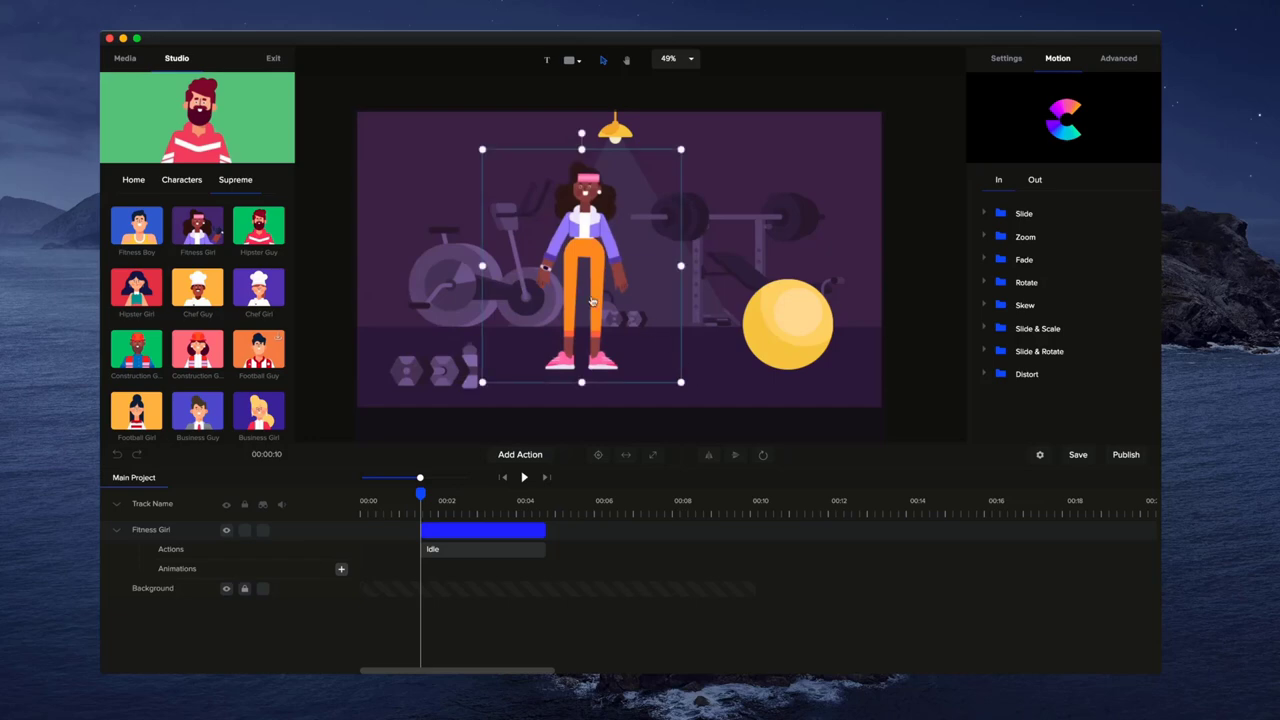
drag(591, 301, 598, 304)
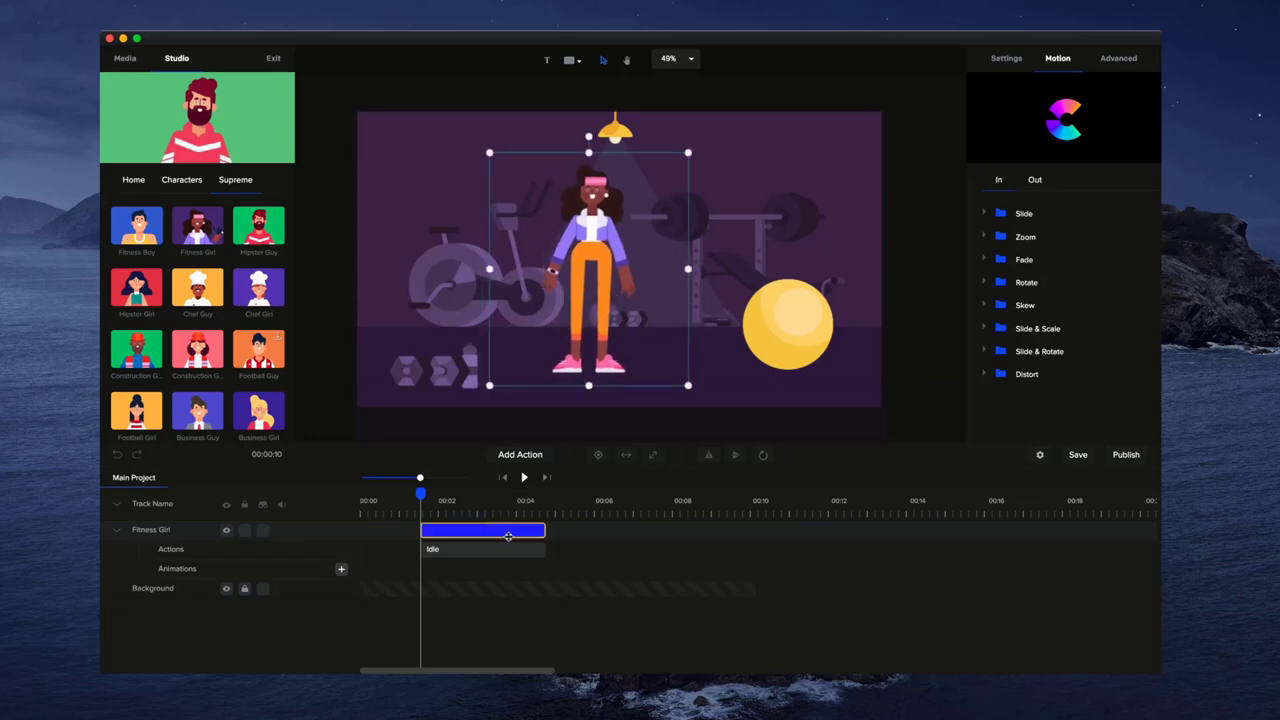
- Move the Fitness Girl clip to the start of the timeline and preview the scene
drag(508, 537, 352, 502)
click(524, 479)
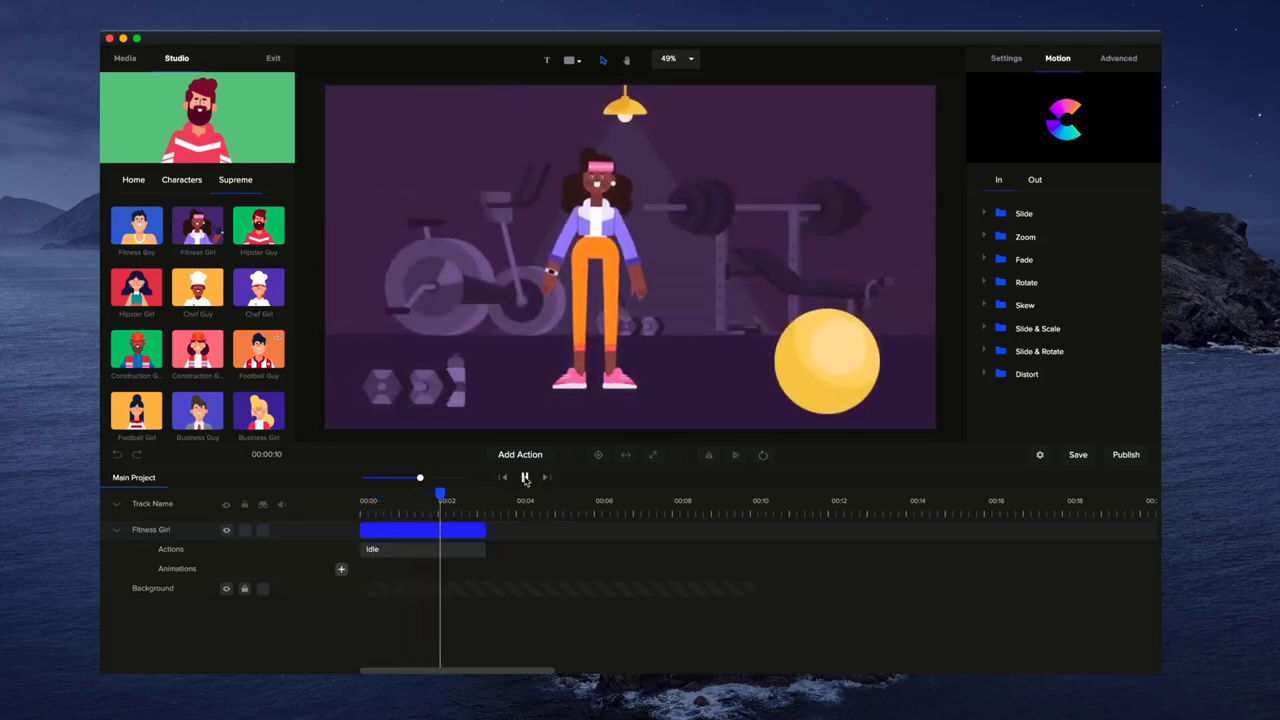
click(524, 479)
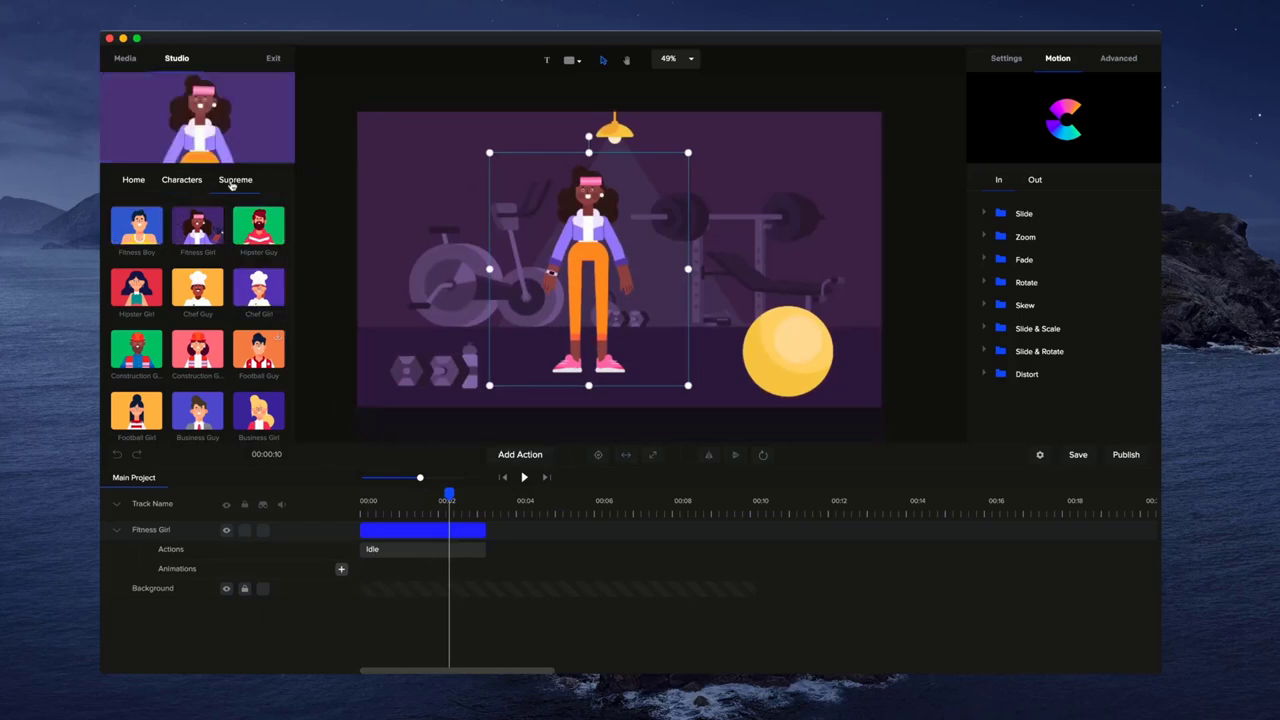
click(180, 183)
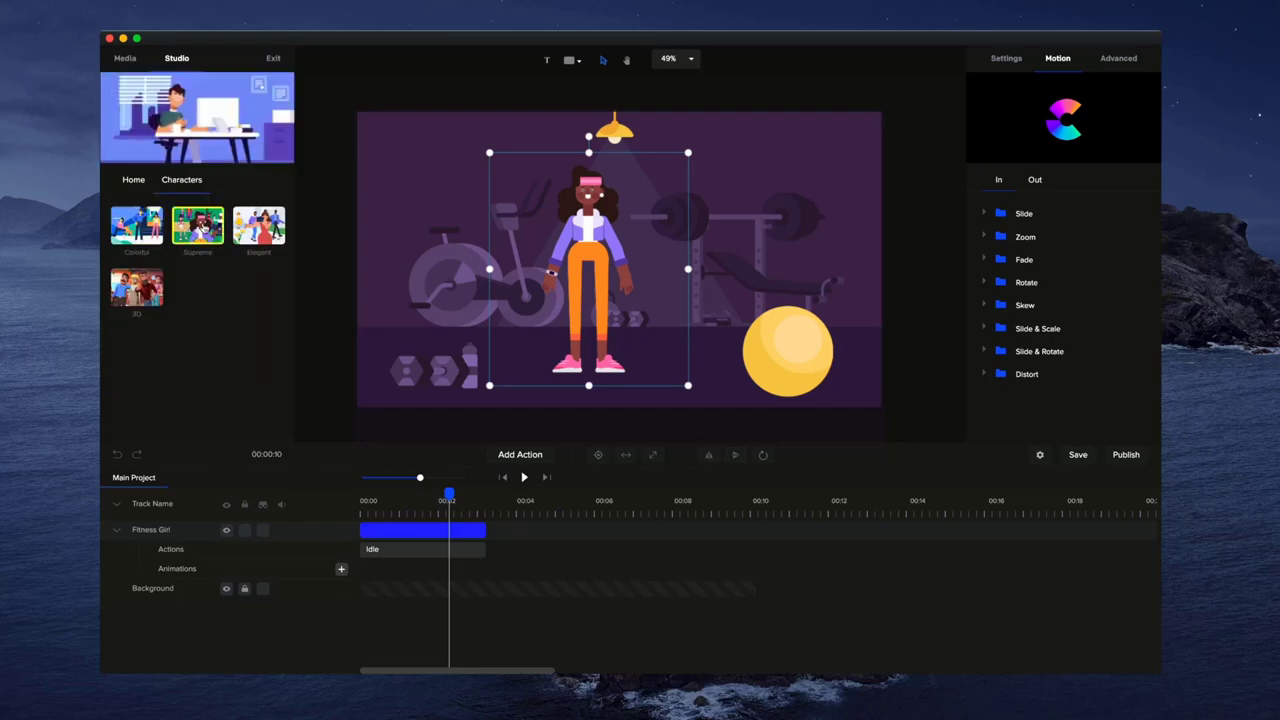
click(200, 227)
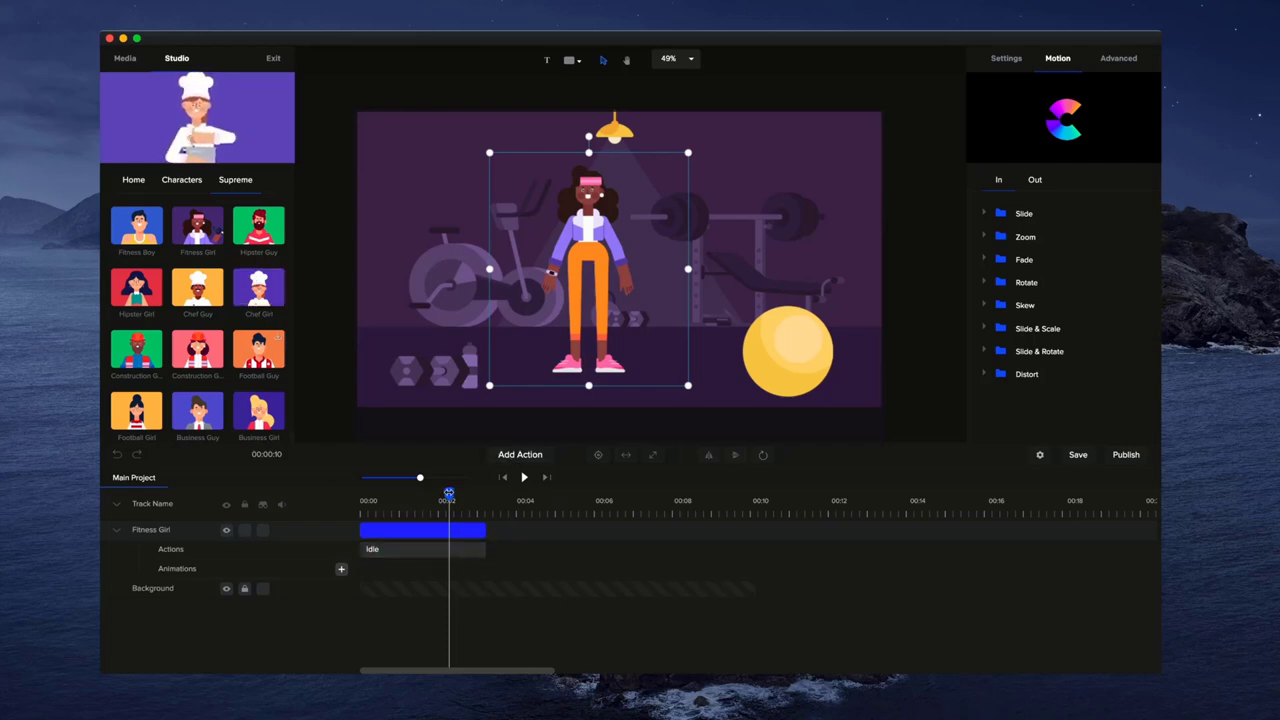
- Return the playhead to the start and change the Fitness Girl's Idle action to Wave
drag(448, 493, 360, 493)
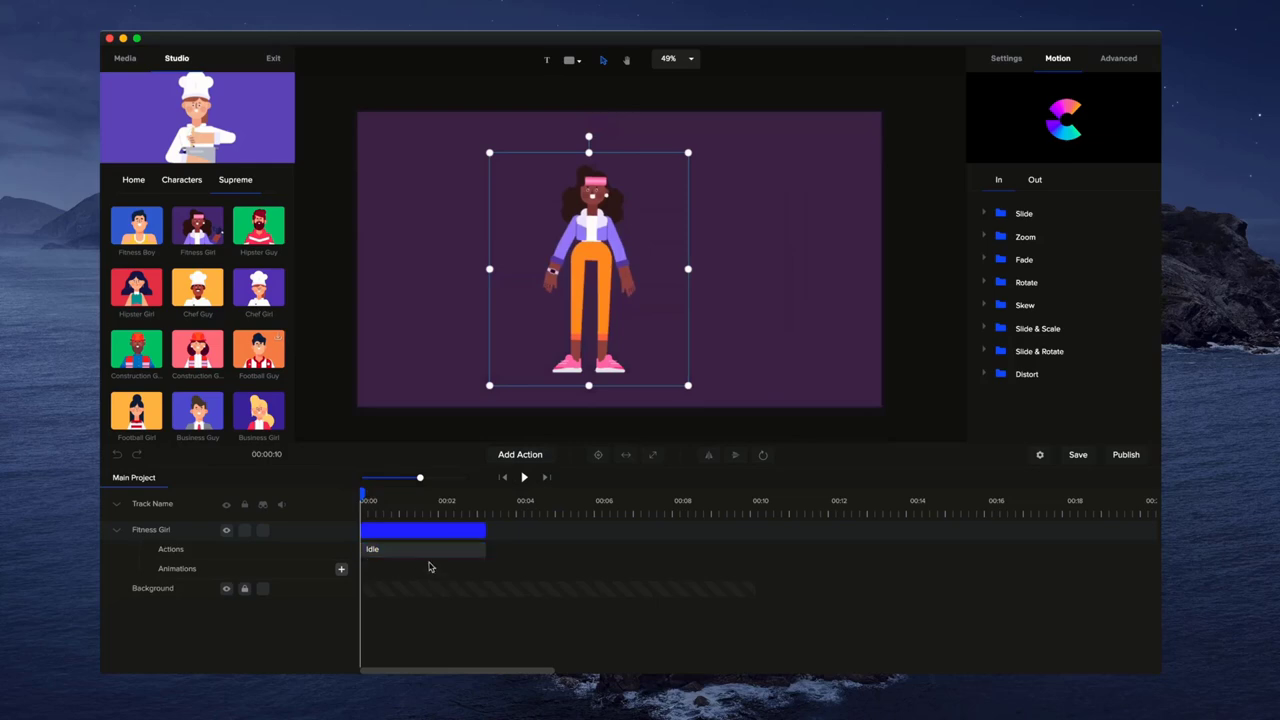
click(118, 531)
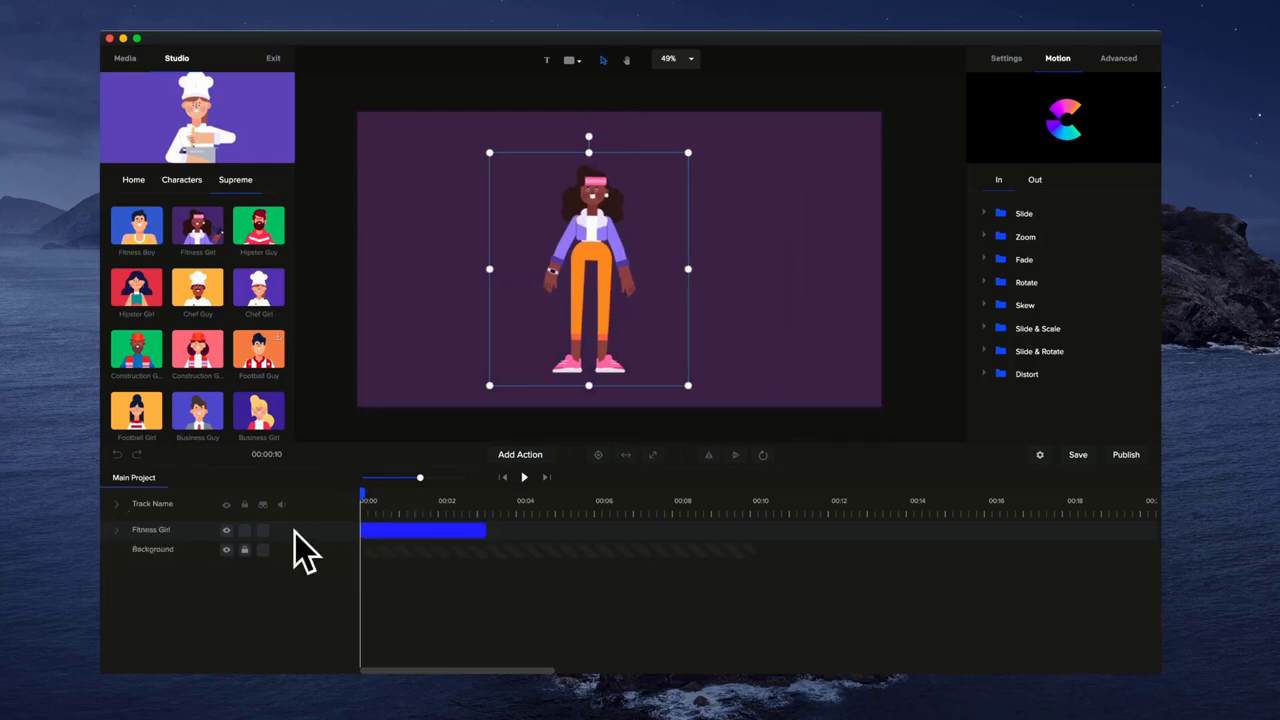
click(119, 533)
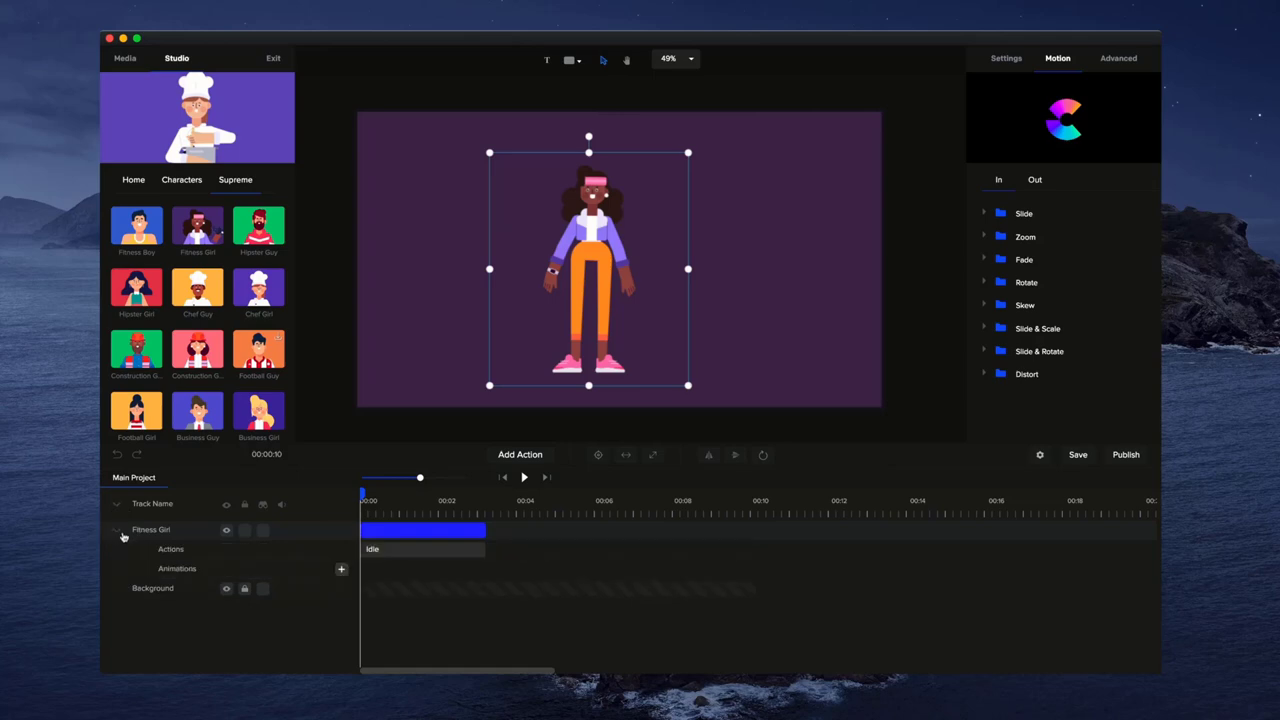
click(426, 554)
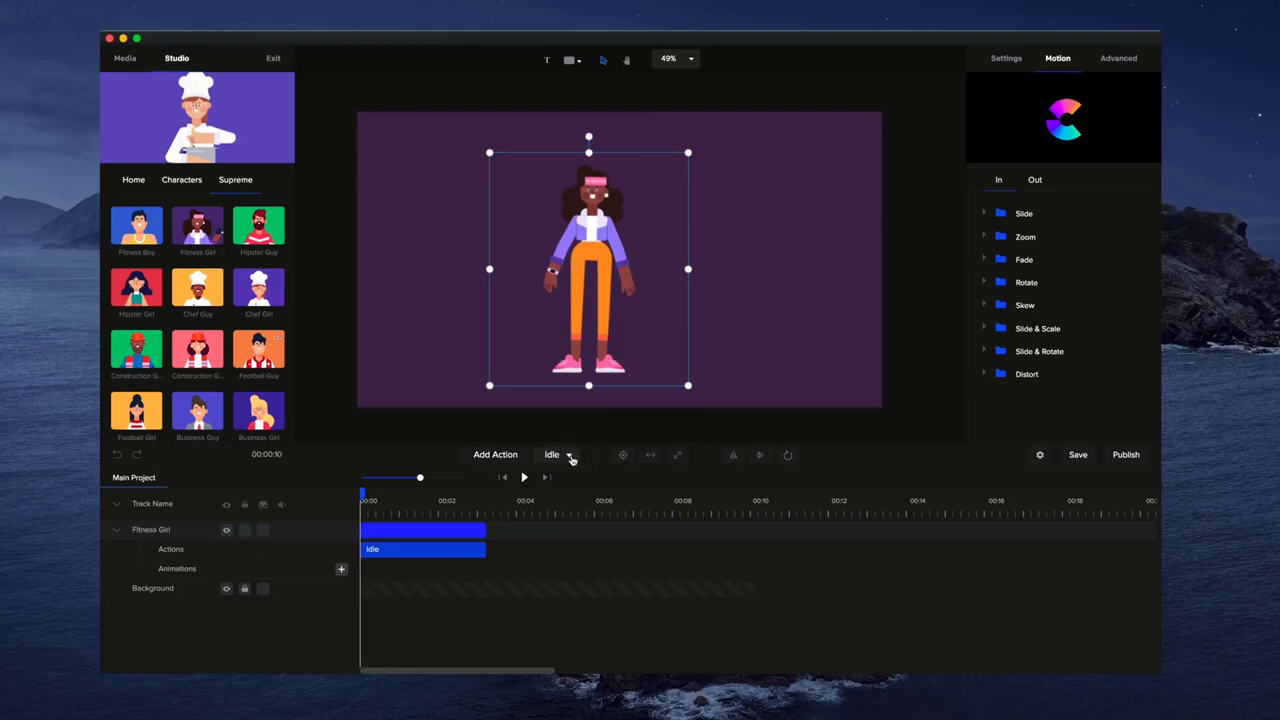
click(568, 456)
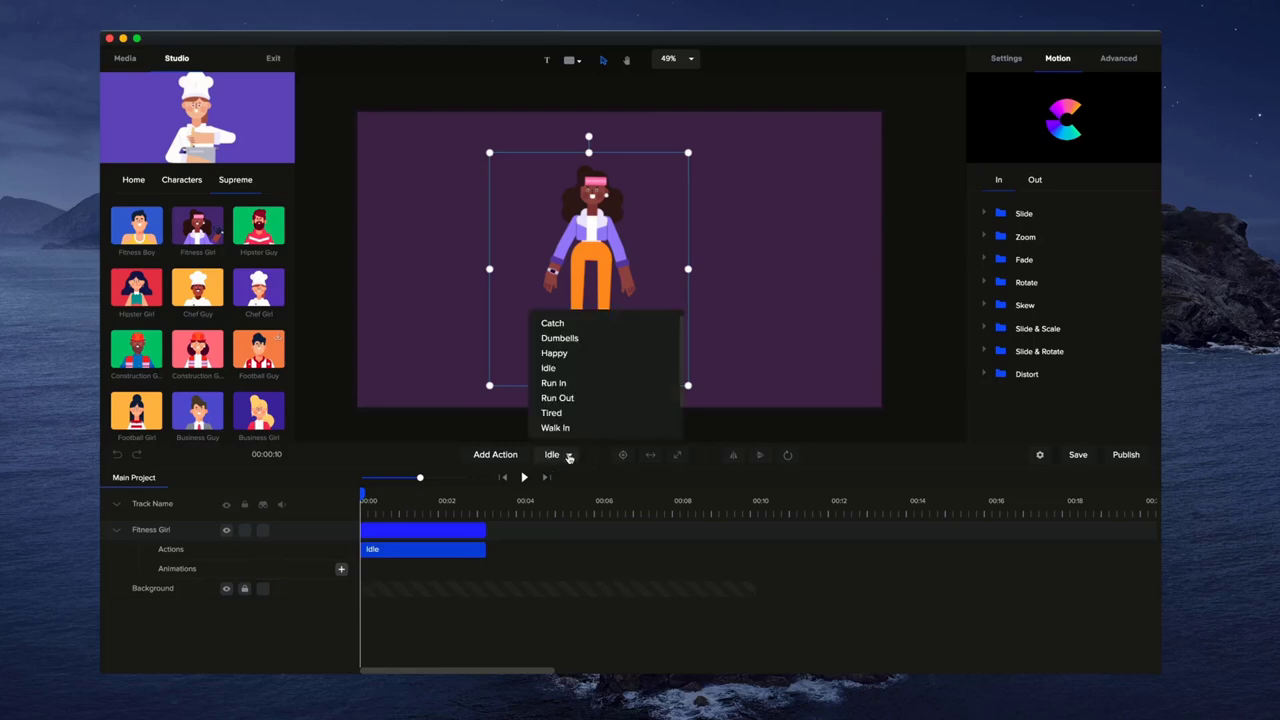
scroll(579, 366, down, 1)
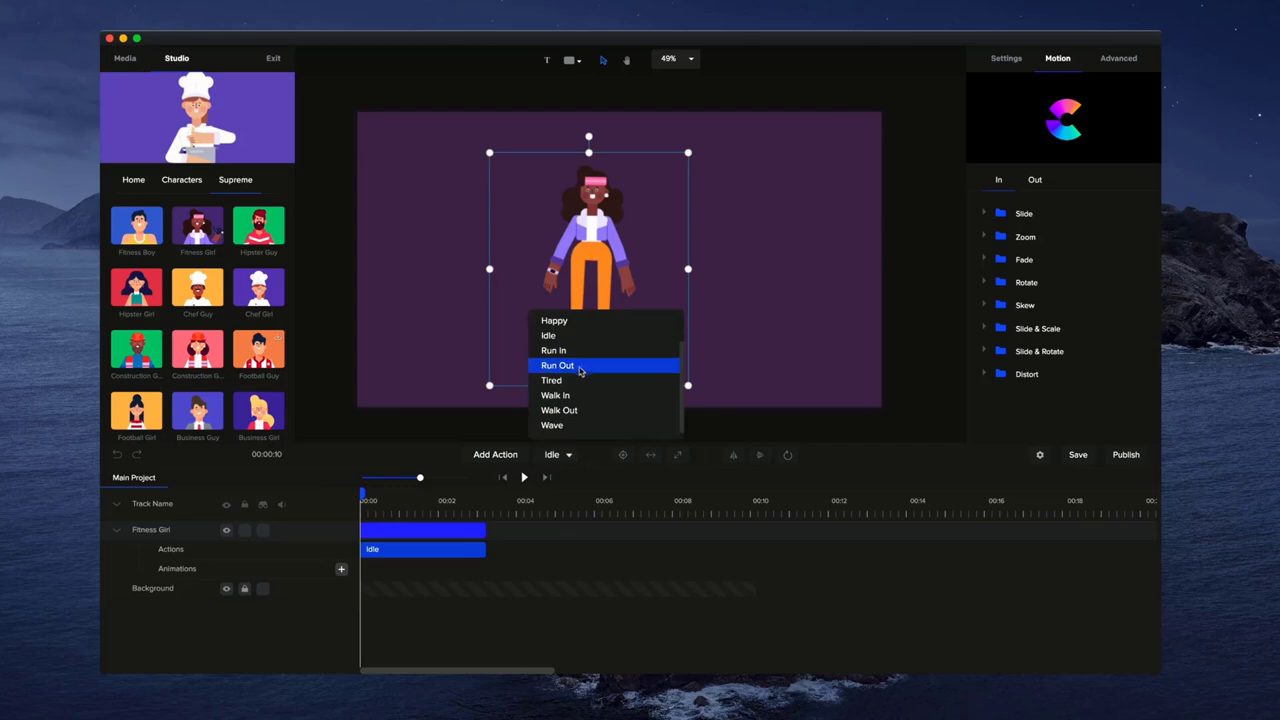
click(590, 426)
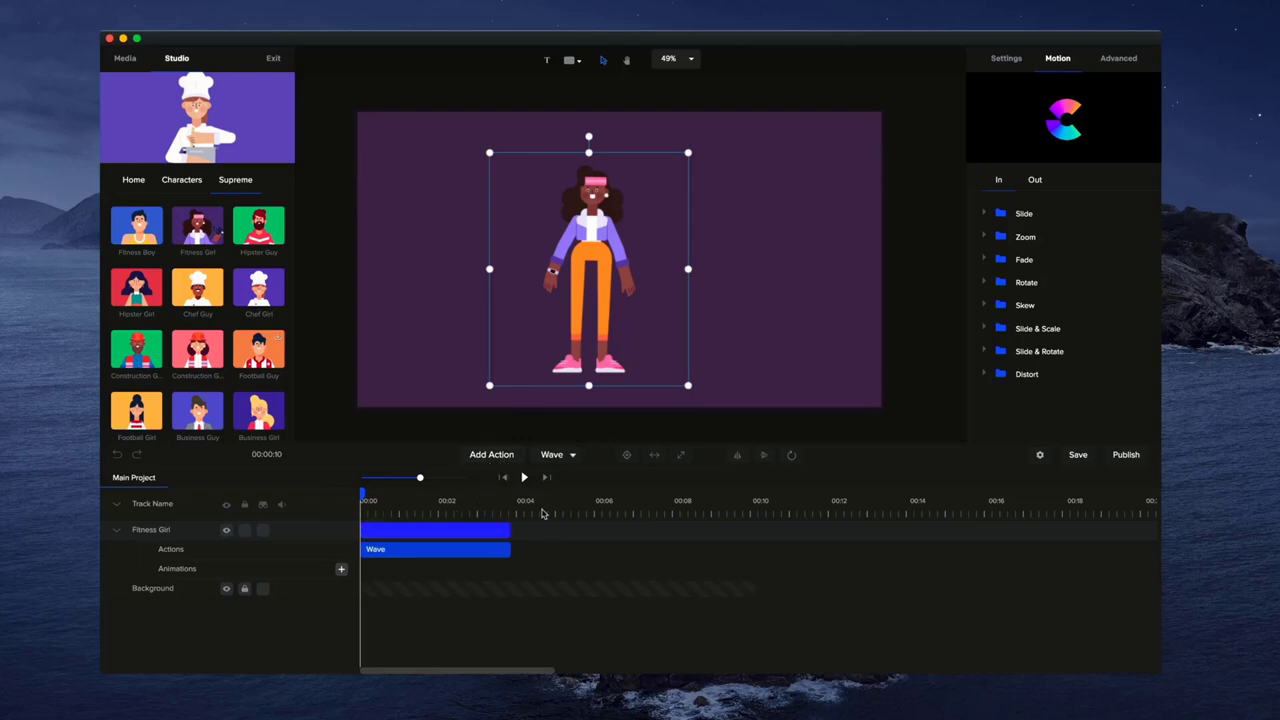
- Add a Dumbells action after the Fitness Girl's Wave action and preview both actions
click(492, 455)
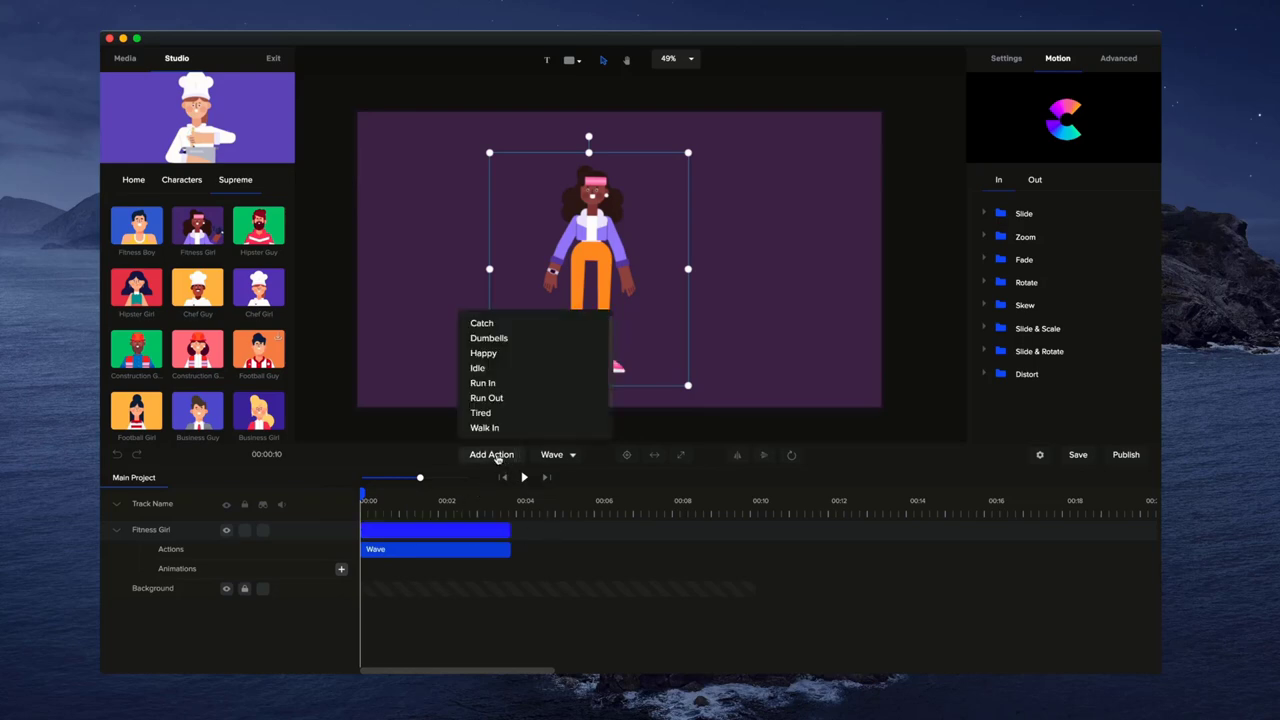
click(522, 338)
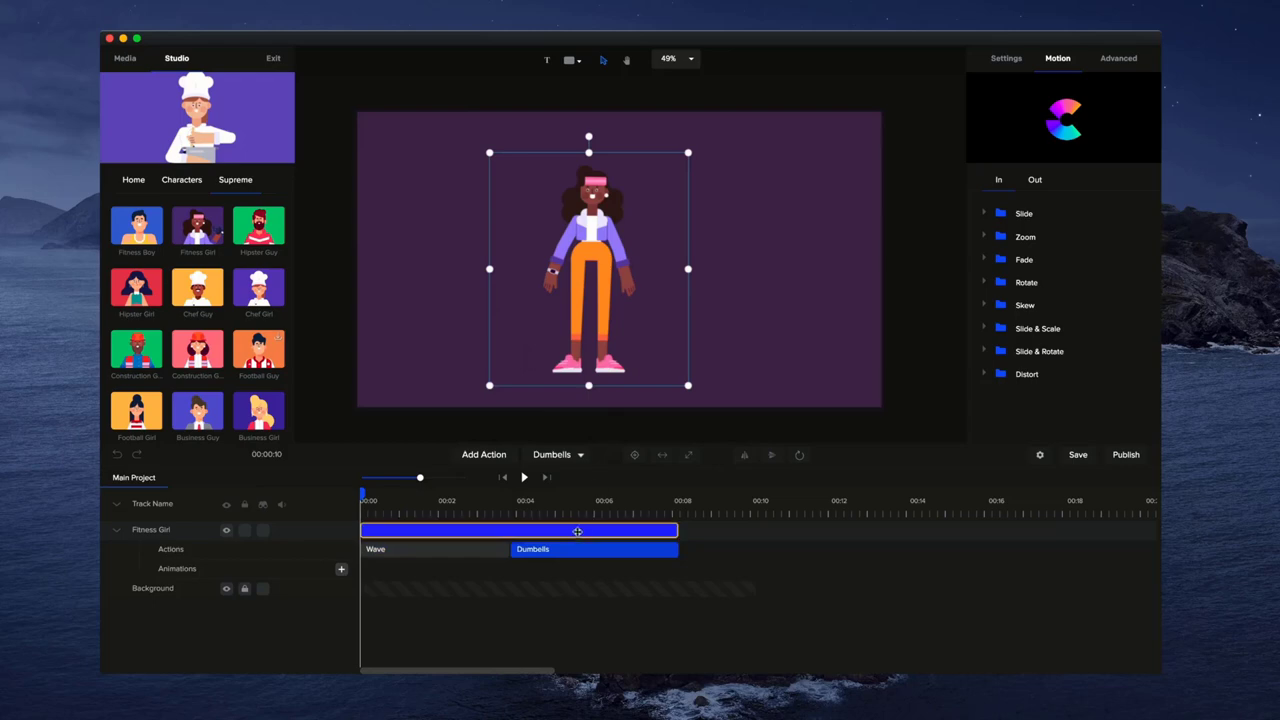
click(525, 478)
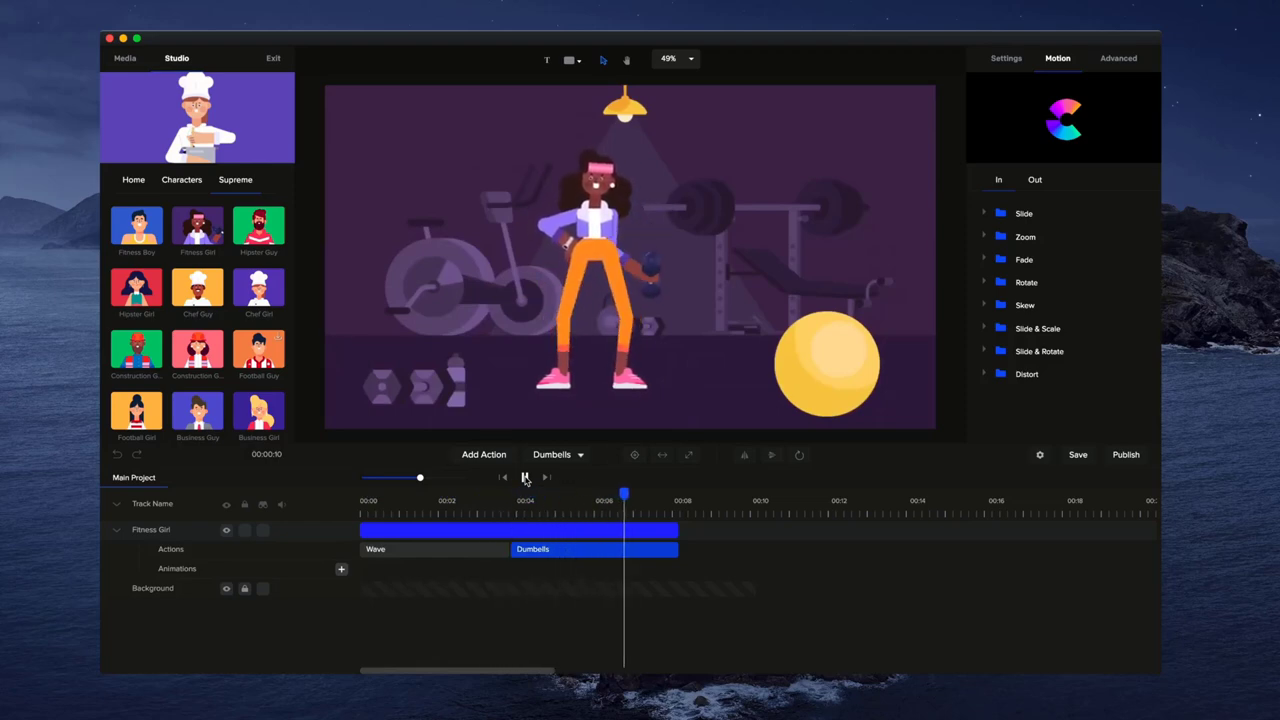
click(525, 478)
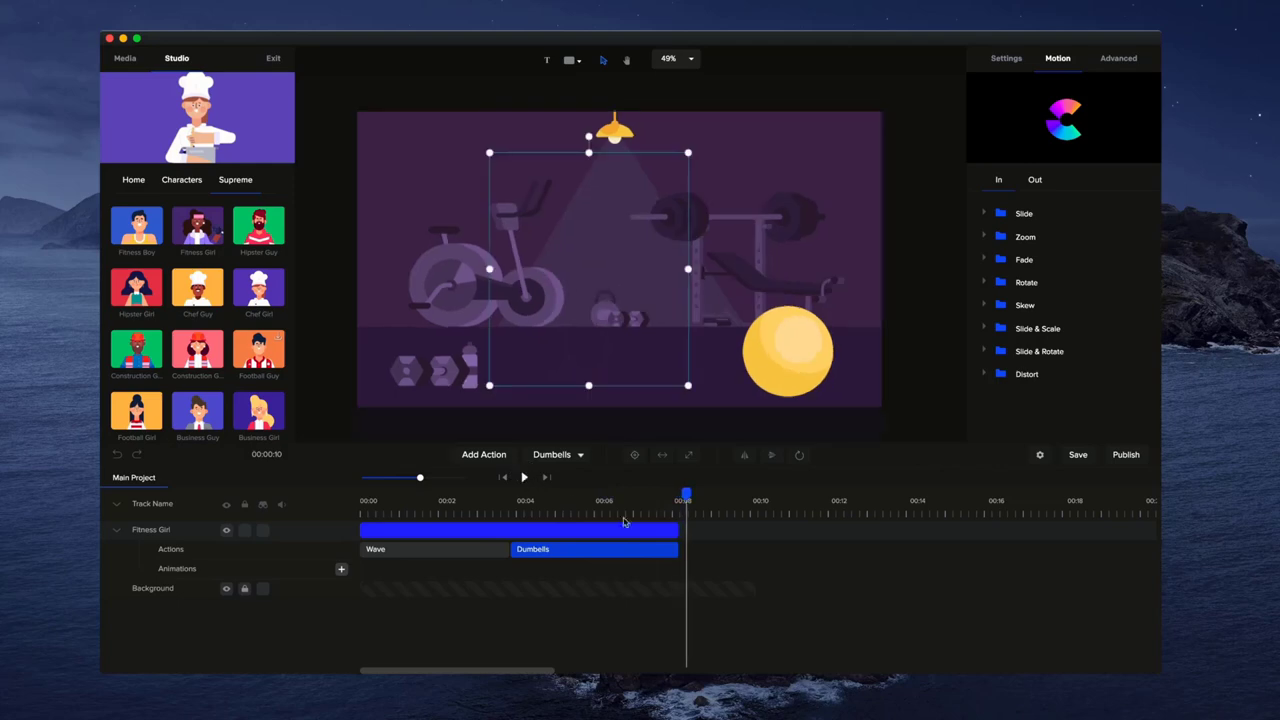
- Mirror the Fitness Girl horizontally with the playhead near two seconds and her track collapsed, and toggle the mirroring back
drag(685, 497, 444, 500)
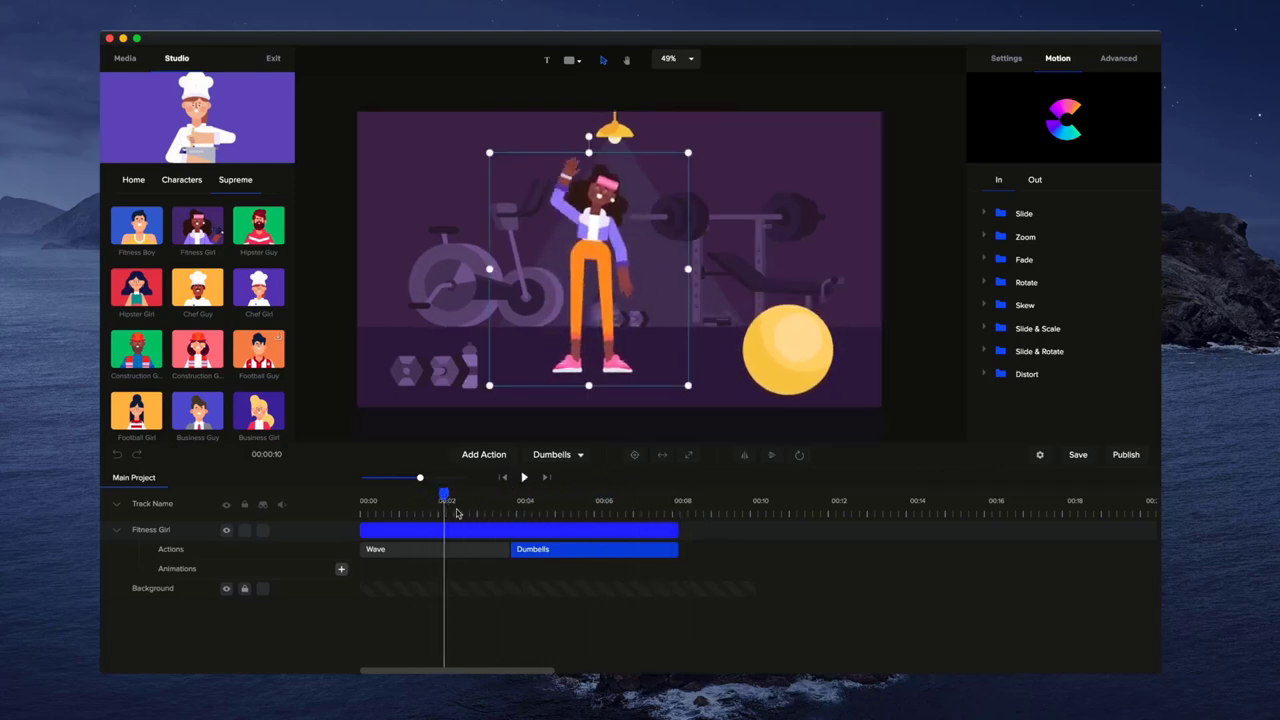
click(118, 532)
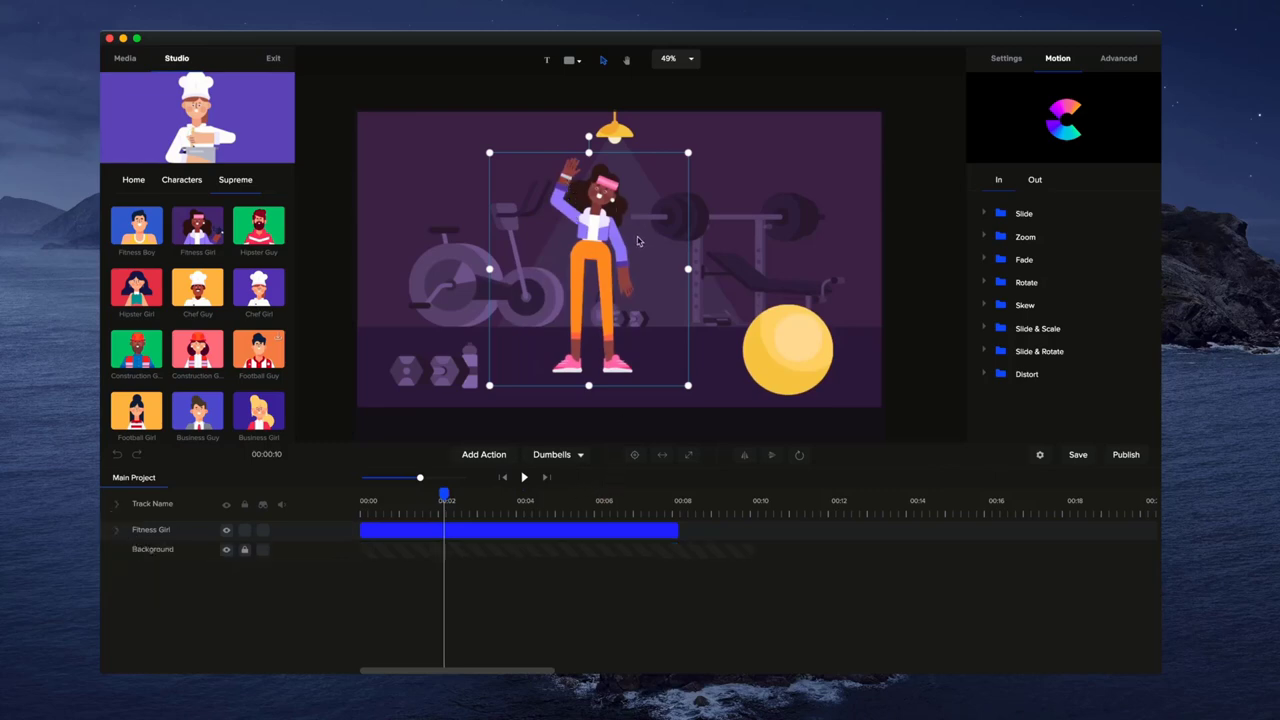
click(744, 455)
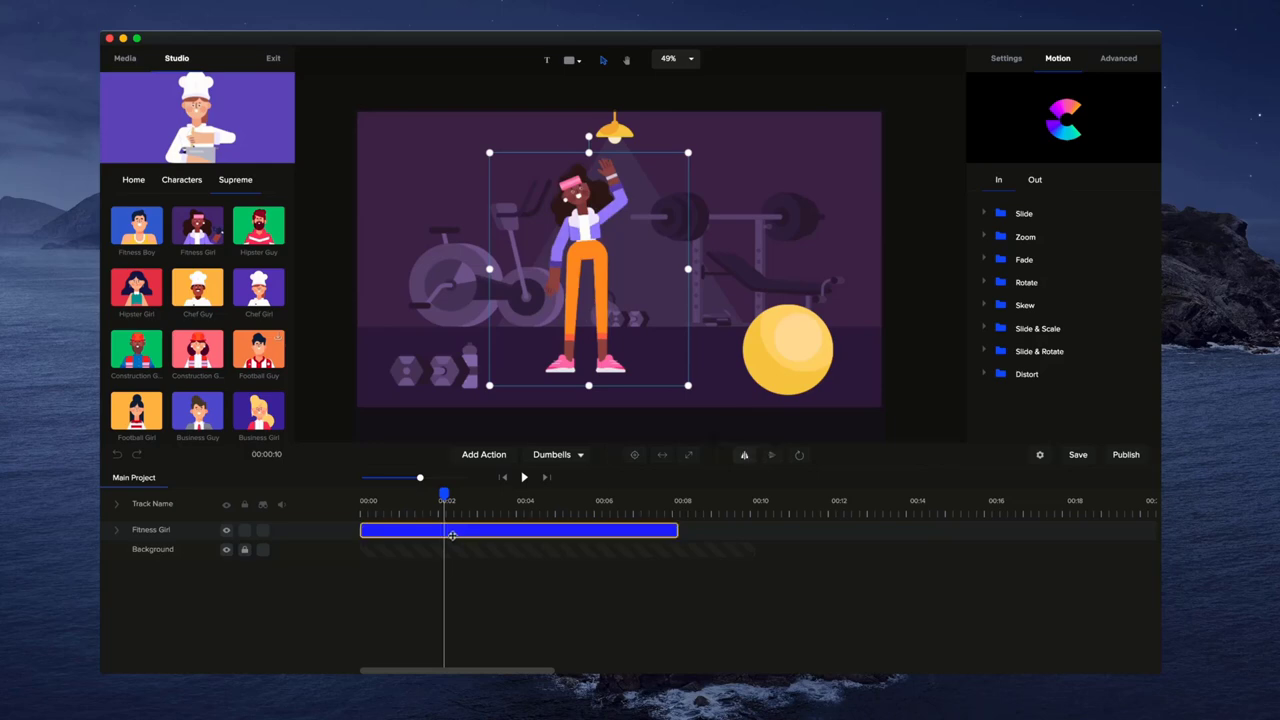
drag(443, 500, 417, 508)
click(744, 458)
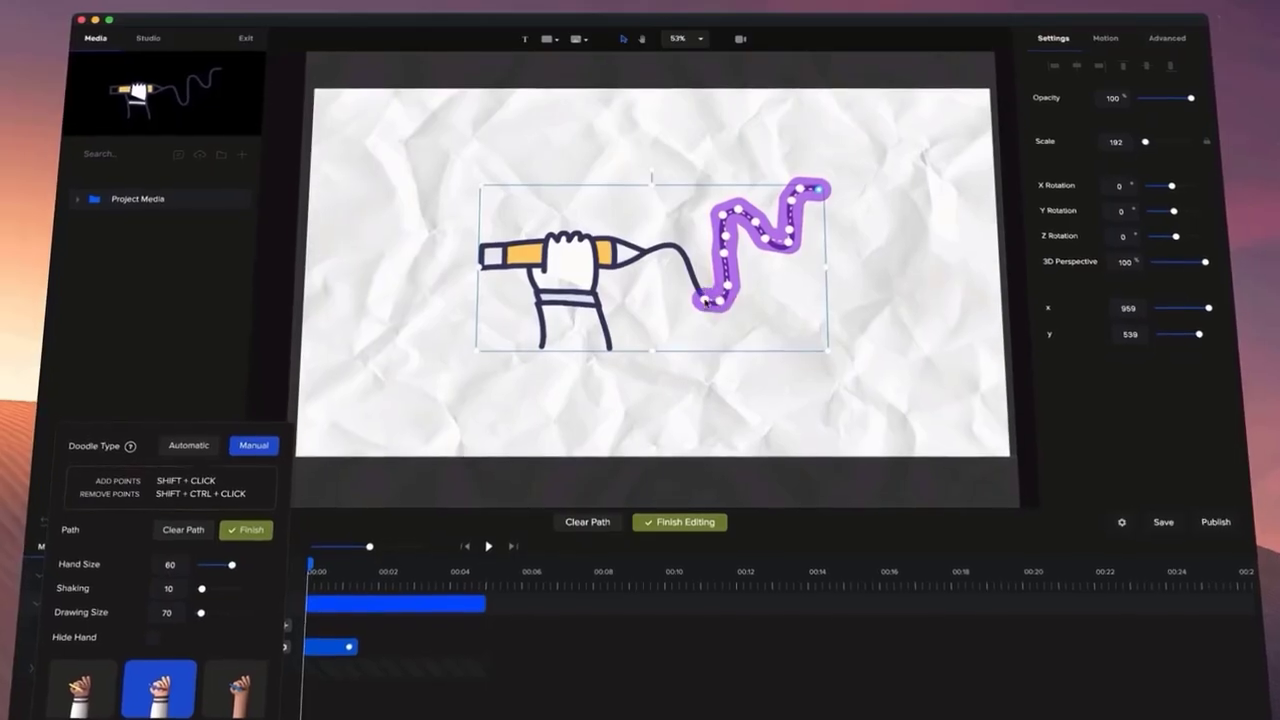
- Extend the manual doodle path along the curved line toward the pencil tip, and play the image's doodle animation
drag(690, 271, 642, 258)
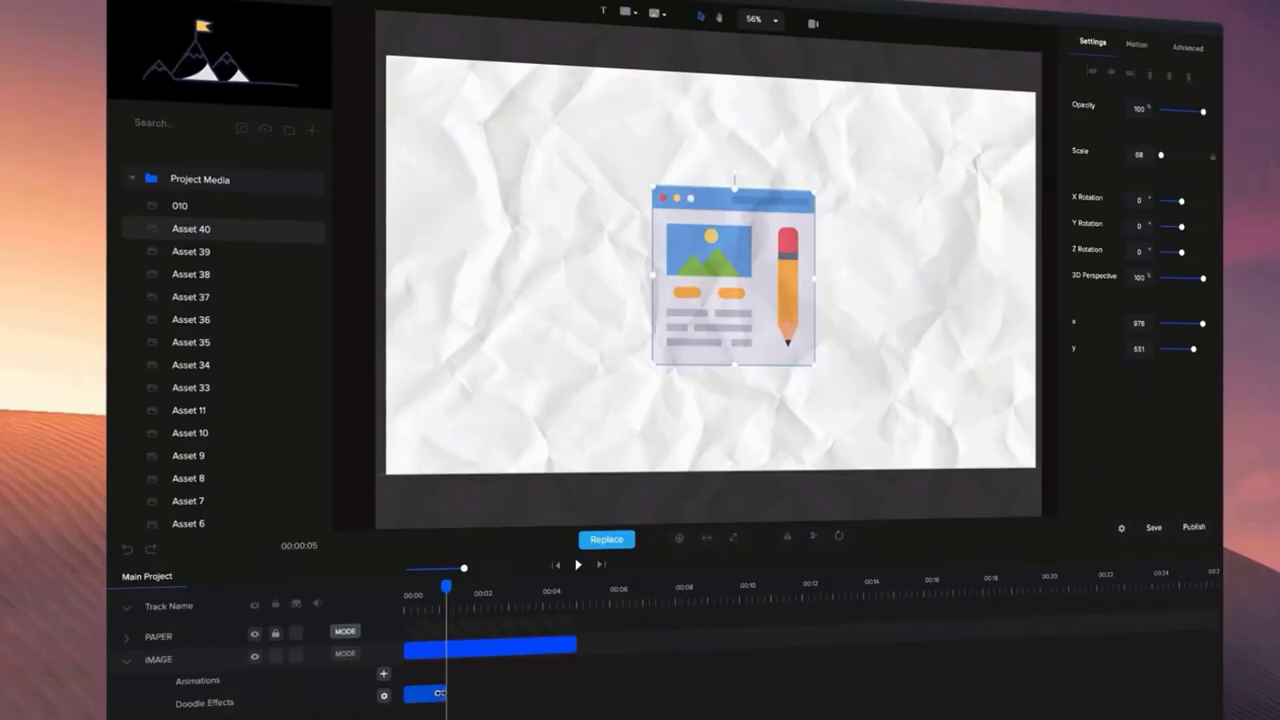
click(576, 566)
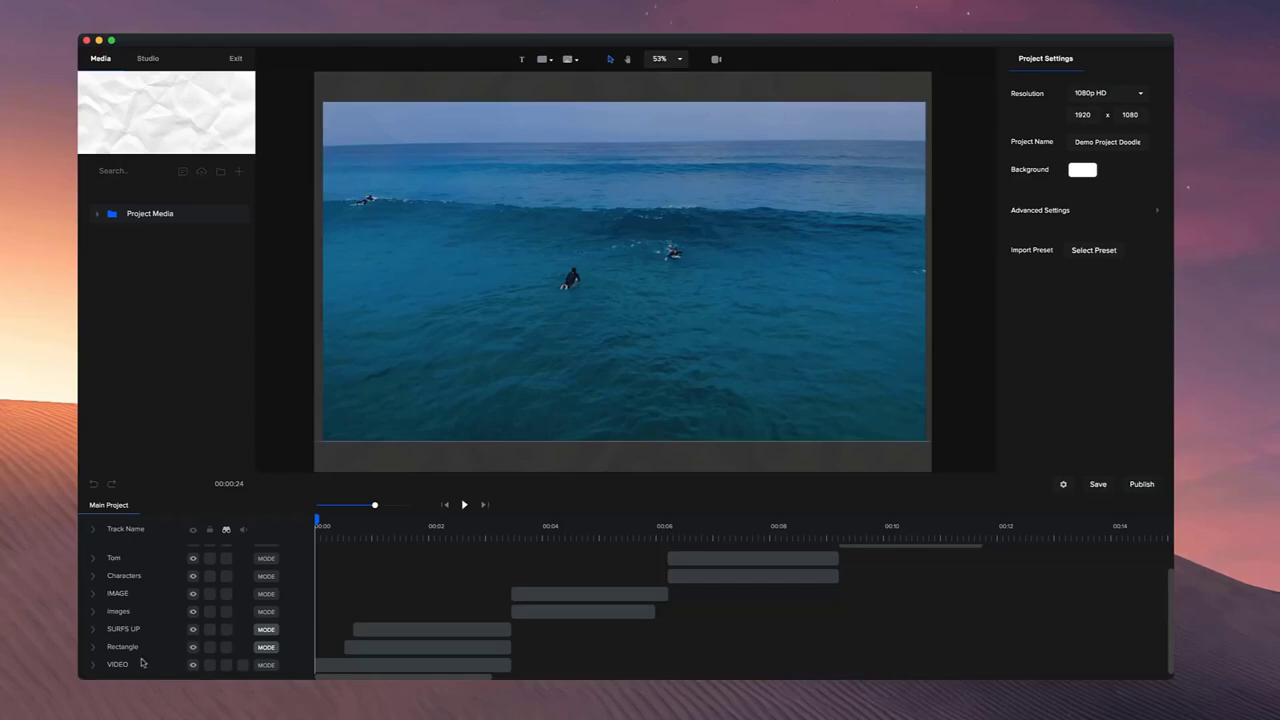
- Add an automatic doodle effect to the VIDEO track with its hand hidden, and preview the reveal
click(94, 666)
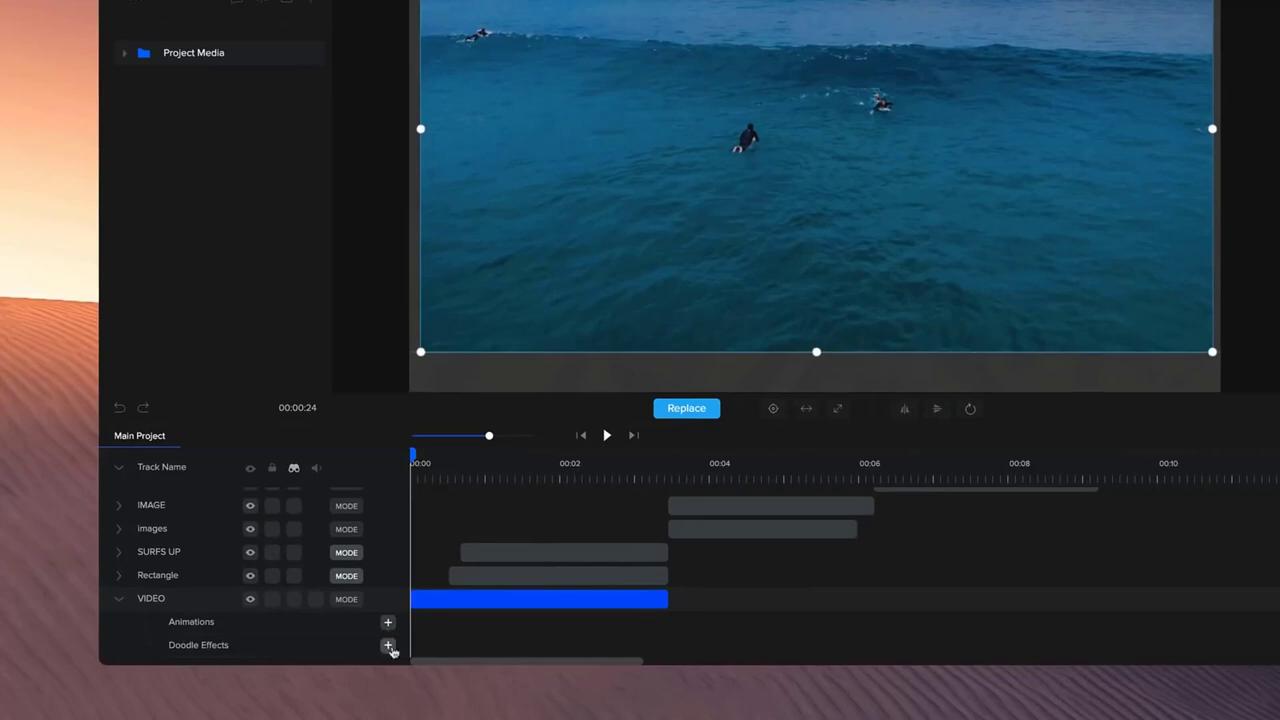
click(388, 645)
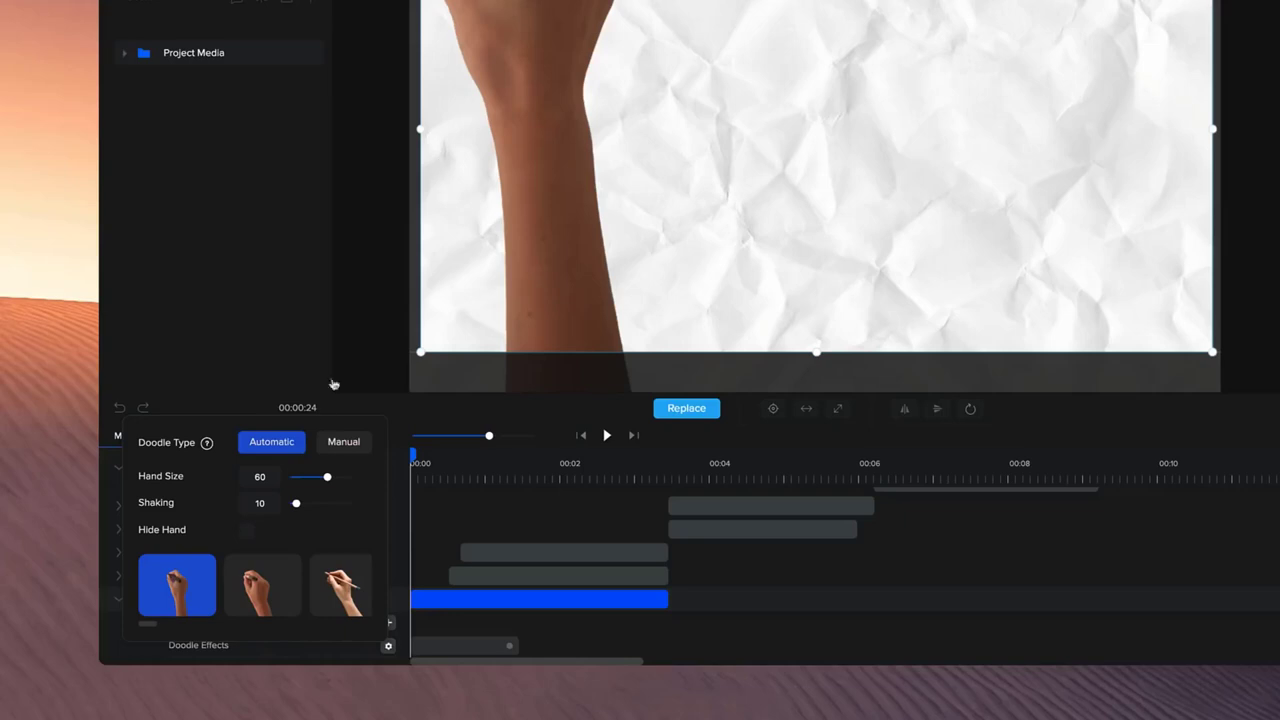
click(246, 531)
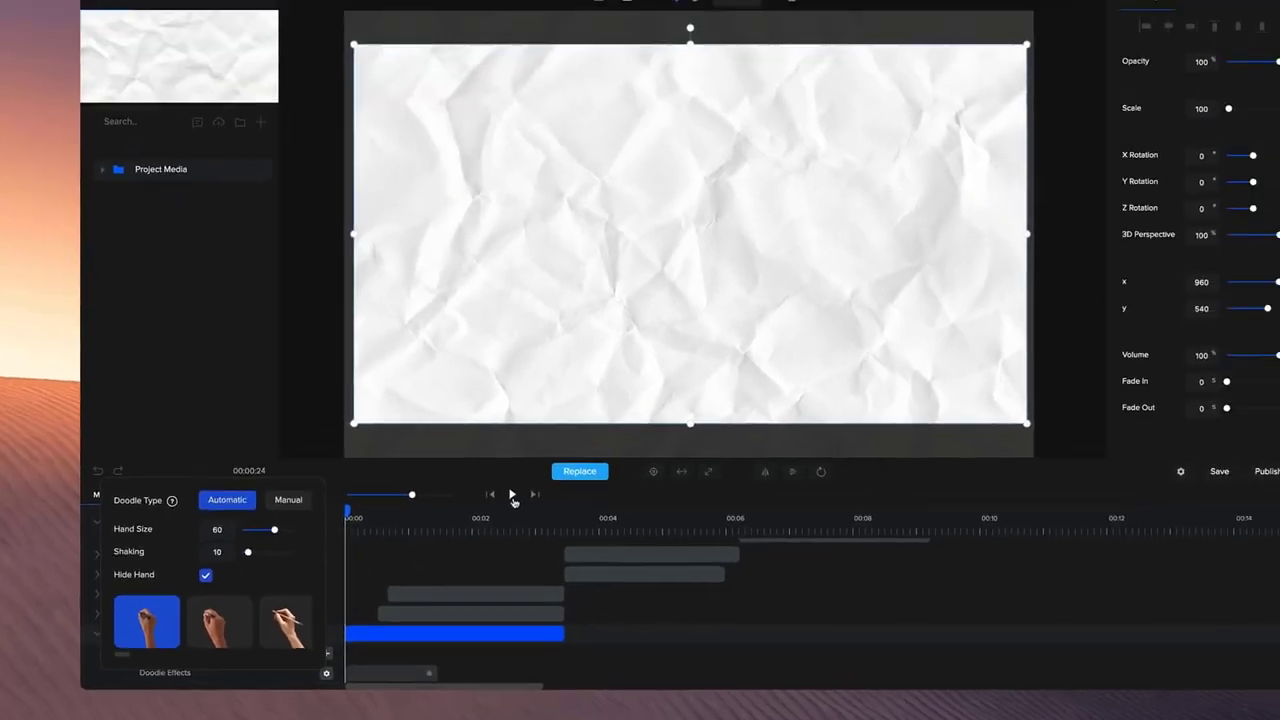
click(607, 435)
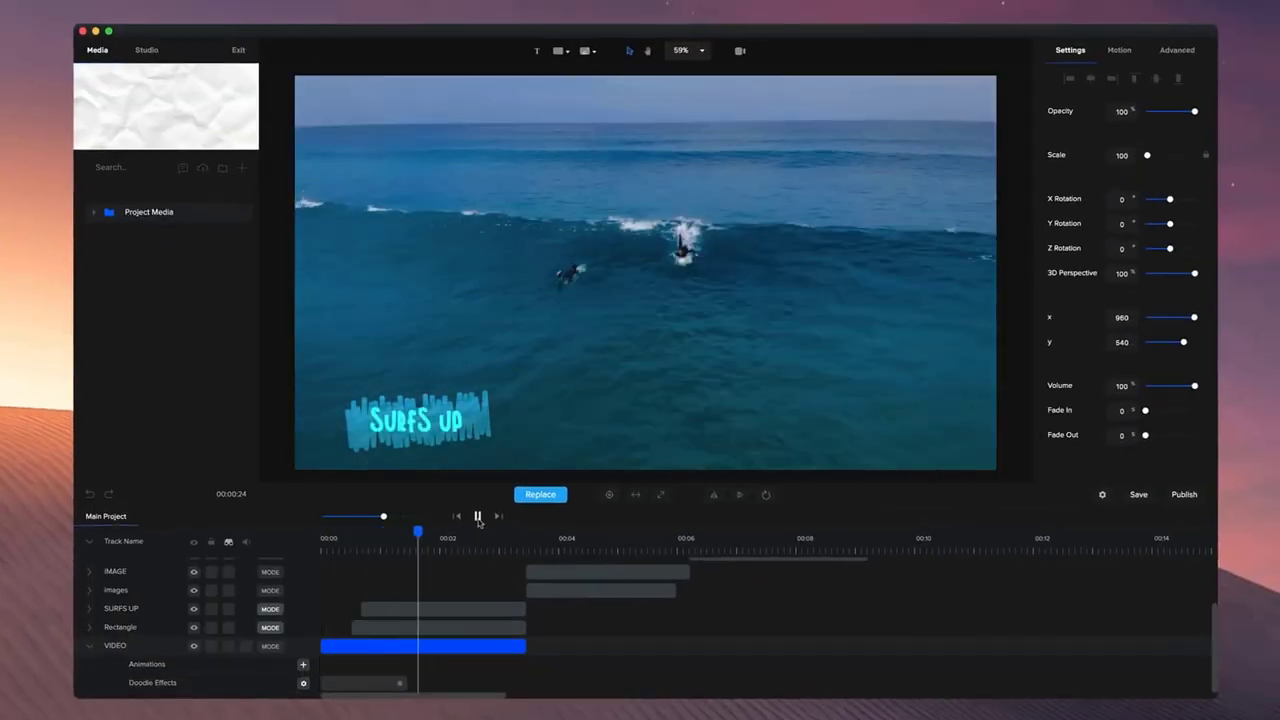
click(477, 516)
- Shorten the VIDEO track's doodle effect to end at about one second and play the project
click(403, 638)
click(373, 546)
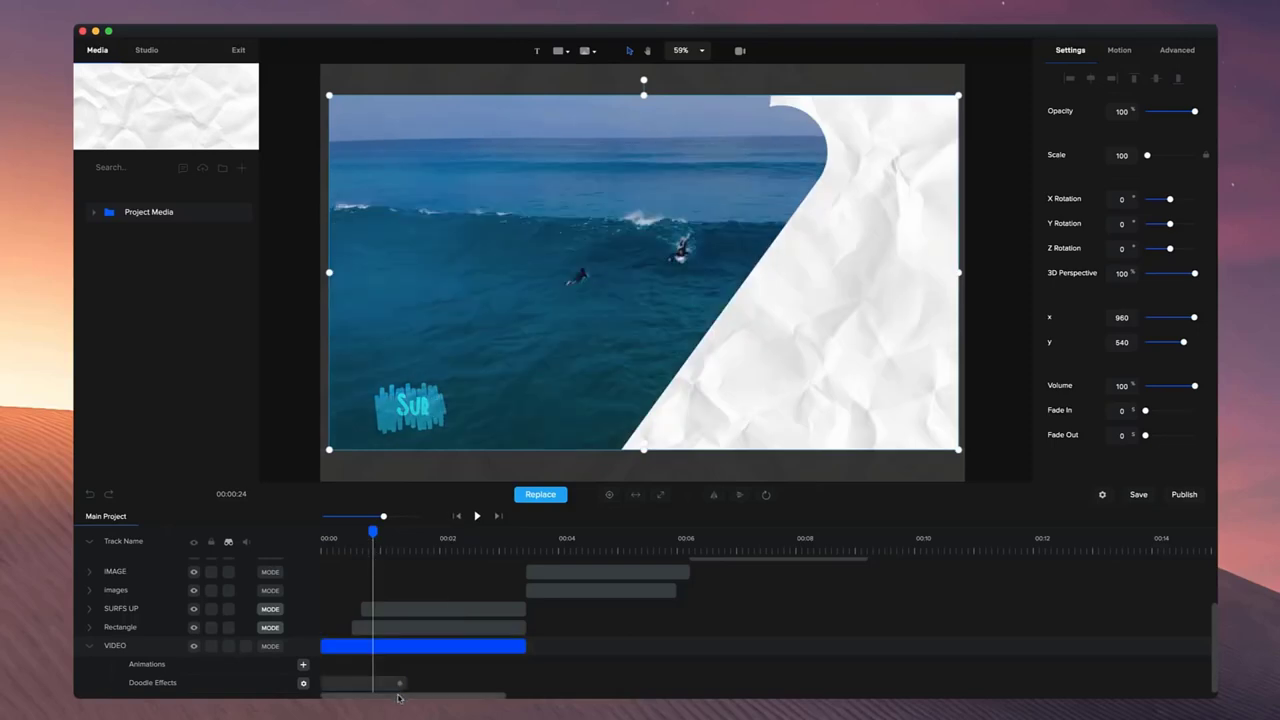
click(400, 683)
mouse_move(403, 683)
mouse_down()
mouse_move(521, 683)
mouse_move(376, 687)
mouse_up()
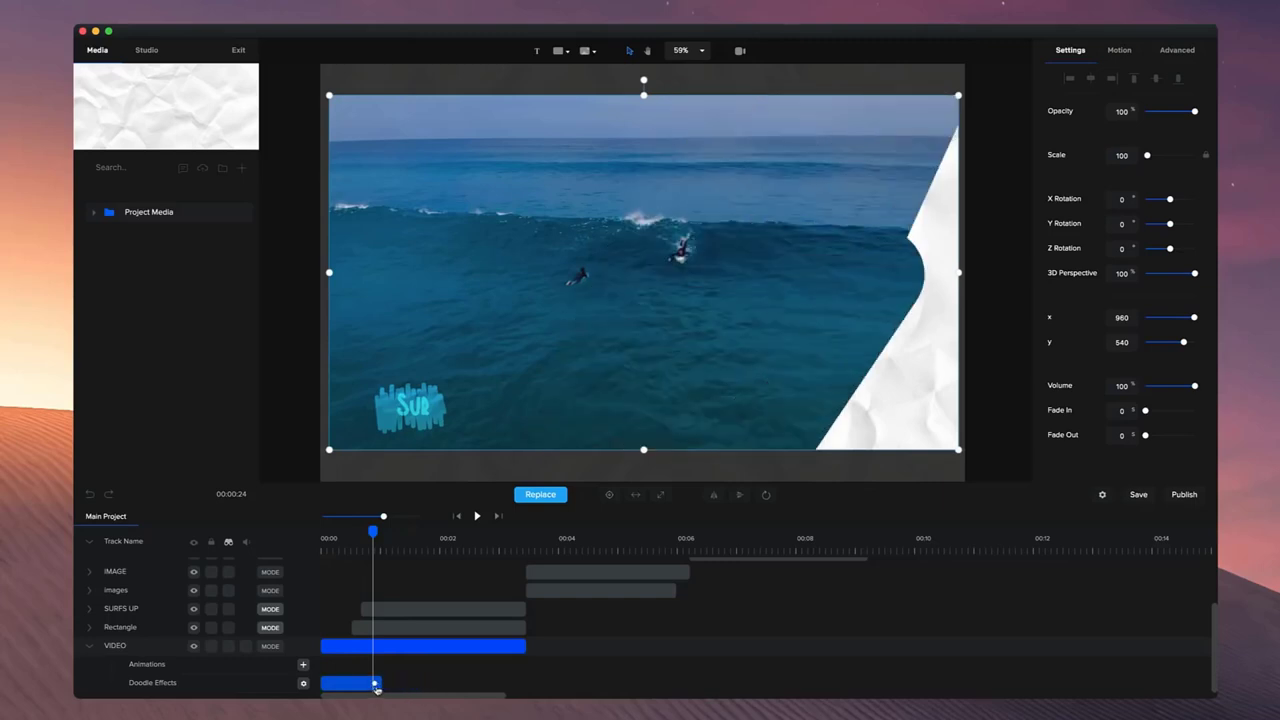
click(477, 516)
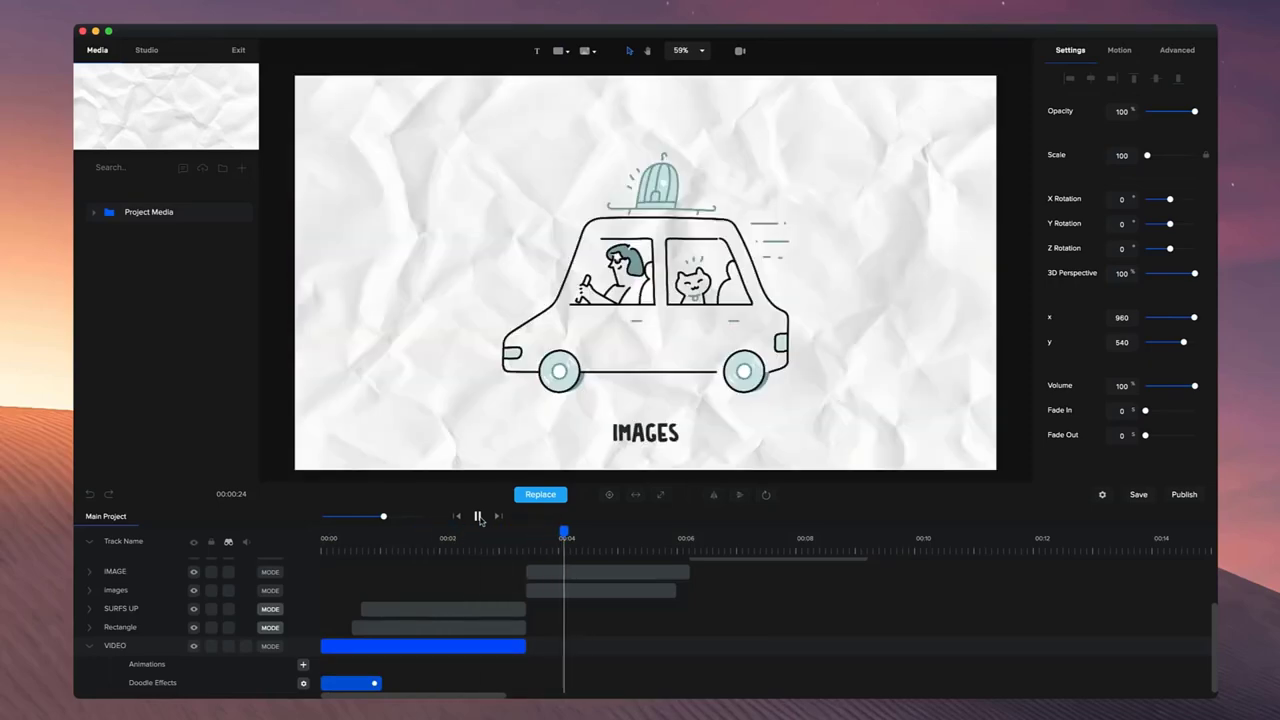
- Pause playback, collapse the VIDEO track, and add a doodle effect to the IMAGE track
click(478, 516)
scroll(743, 265, up, 2)
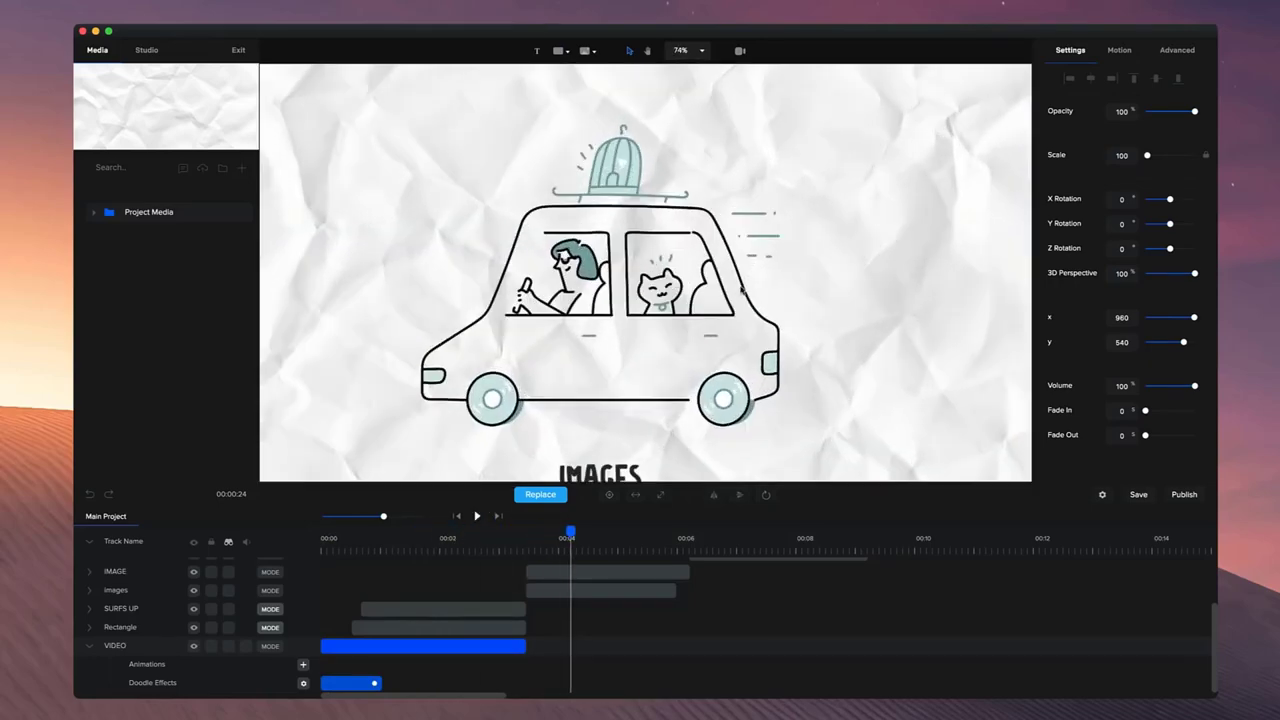
scroll(431, 604, up, 1)
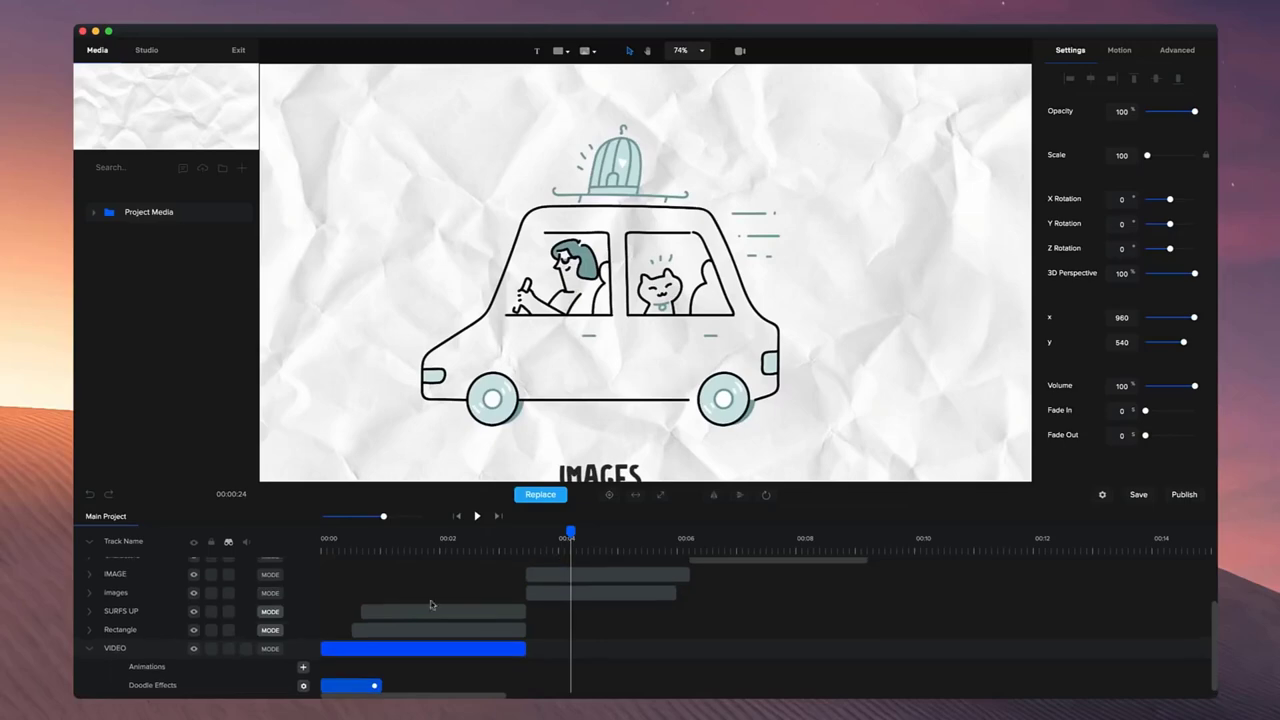
click(89, 651)
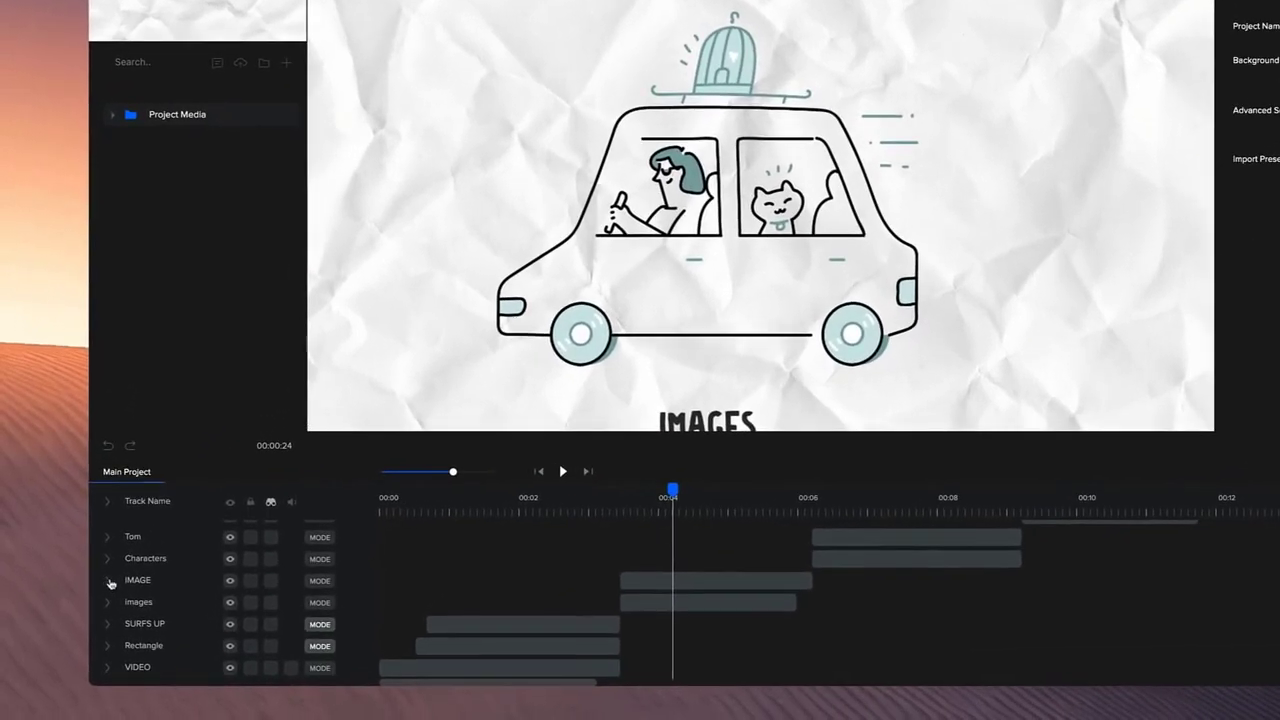
click(108, 581)
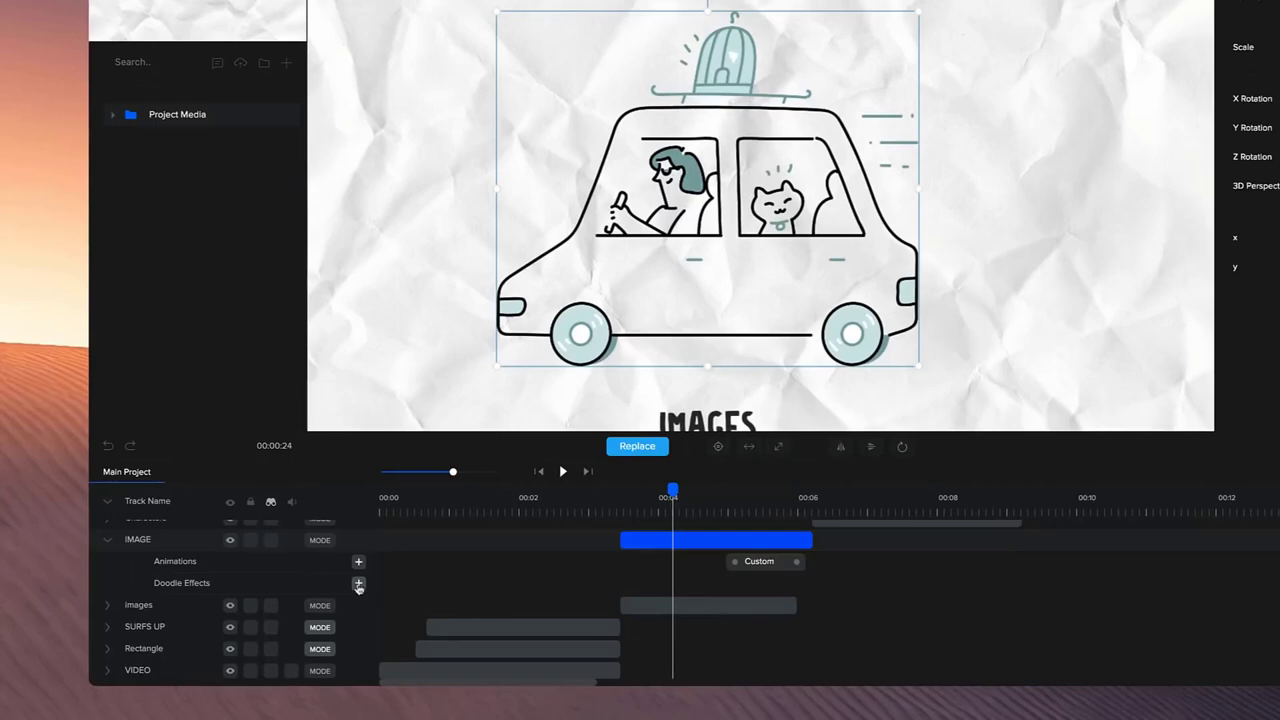
click(358, 584)
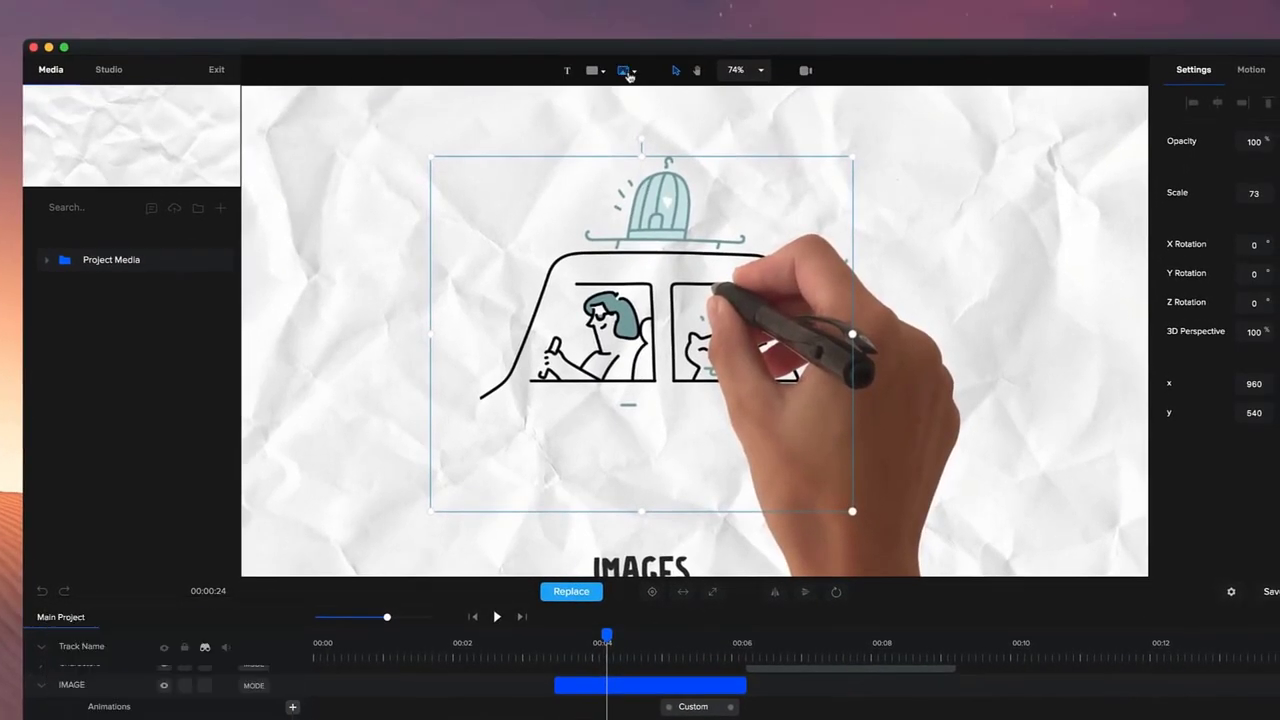
- Browse the Illustrations library and view the Lined Characters collection
click(626, 72)
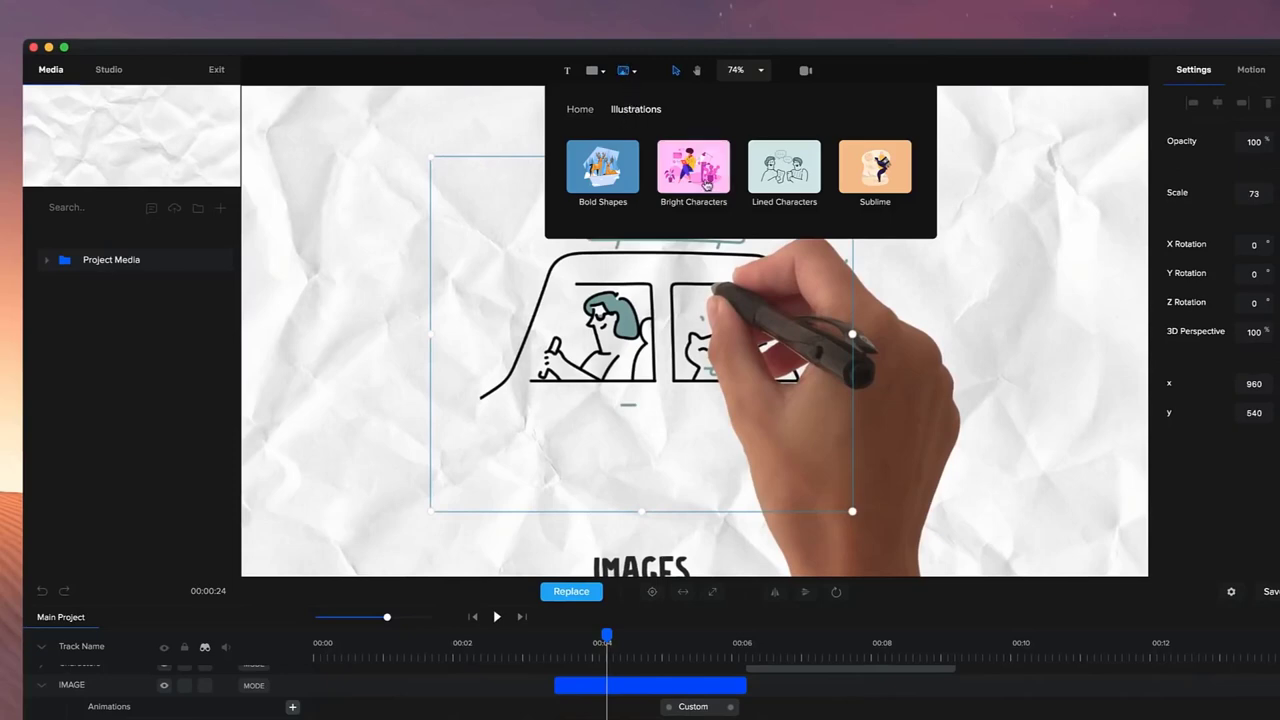
click(770, 181)
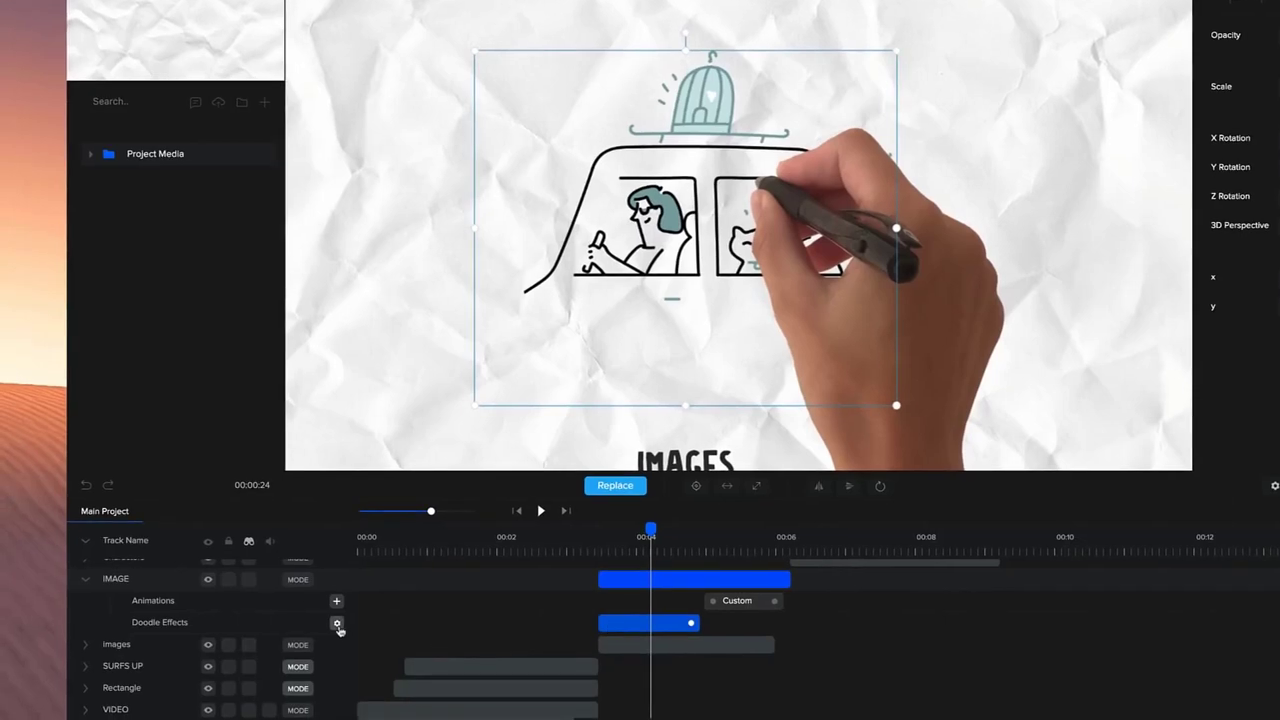
- Set the IMAGE track's doodle type to Manual and trace its path along the car's lower line and around the front wheel
click(337, 623)
click(293, 517)
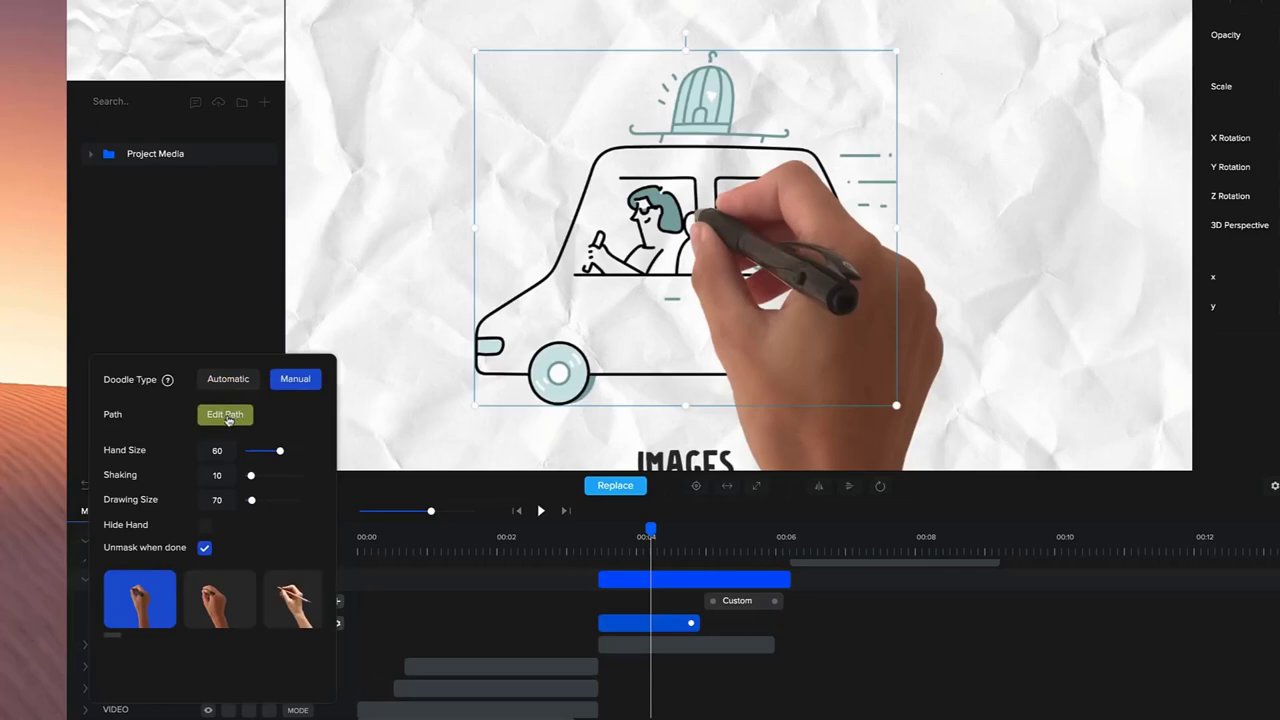
click(225, 414)
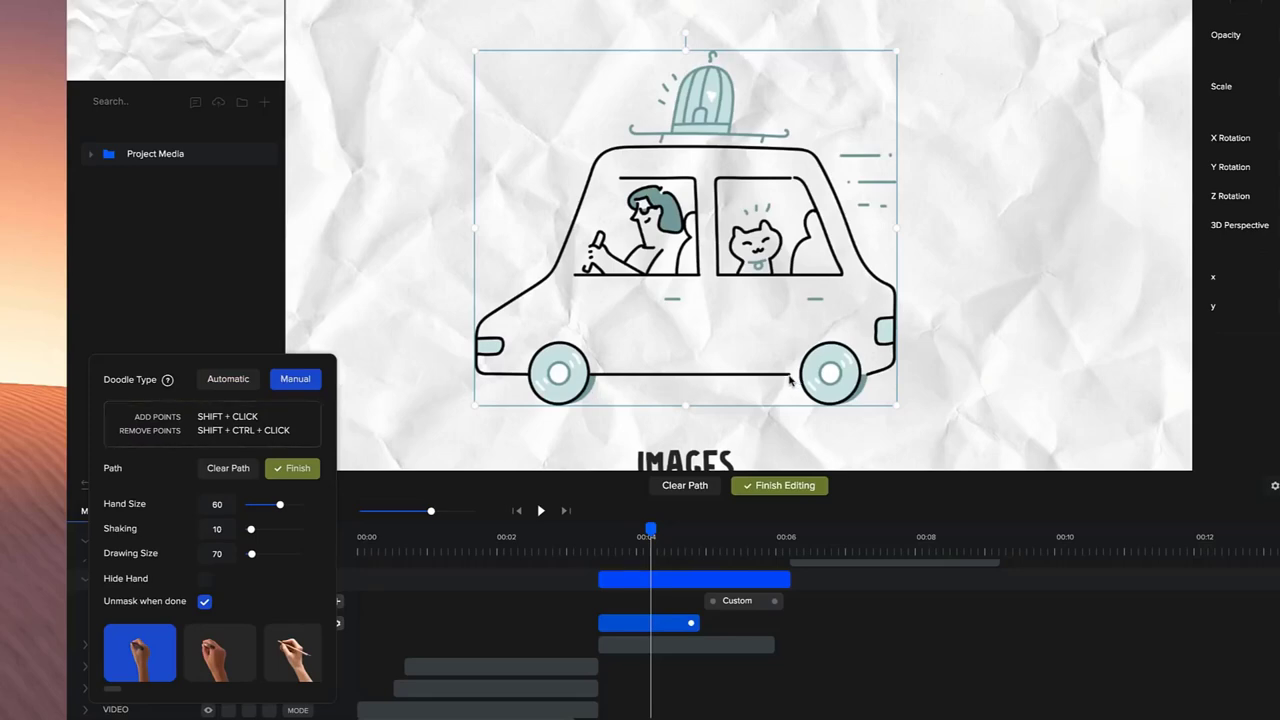
shift+click(592, 376)
shift+click(553, 401)
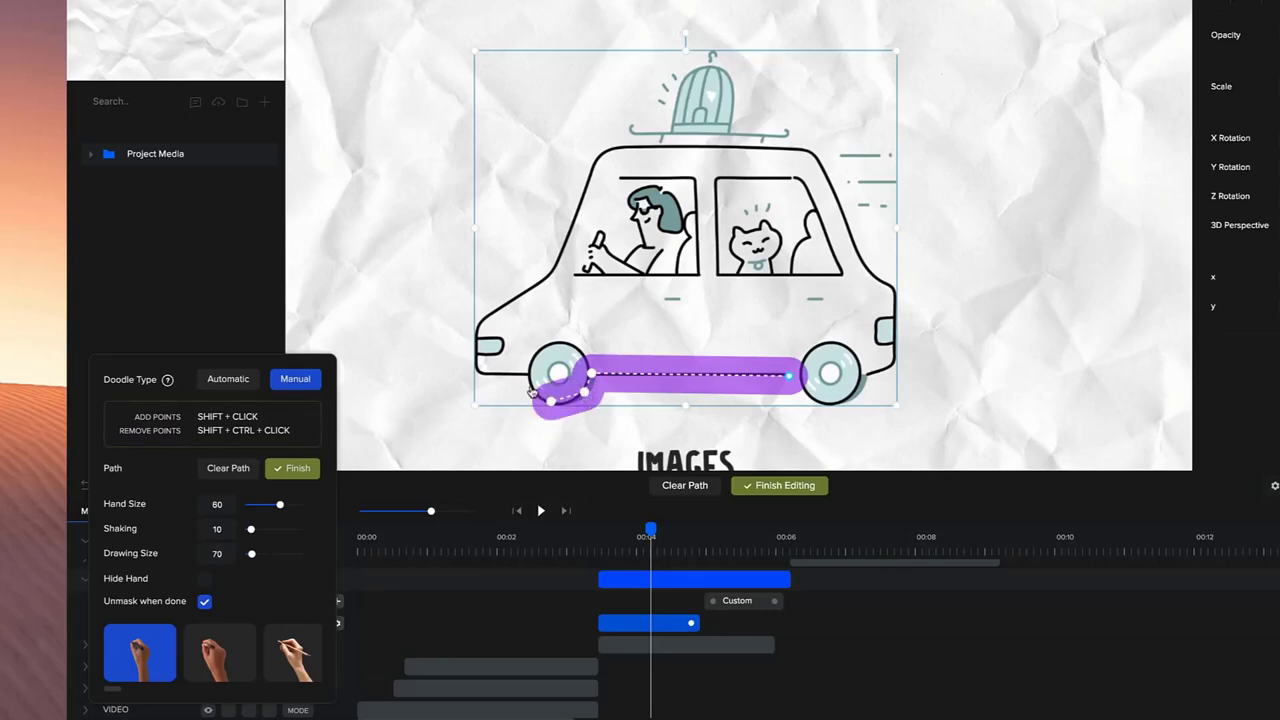
shift+click(531, 385)
shift+click(533, 357)
shift+click(555, 347)
shift+click(583, 361)
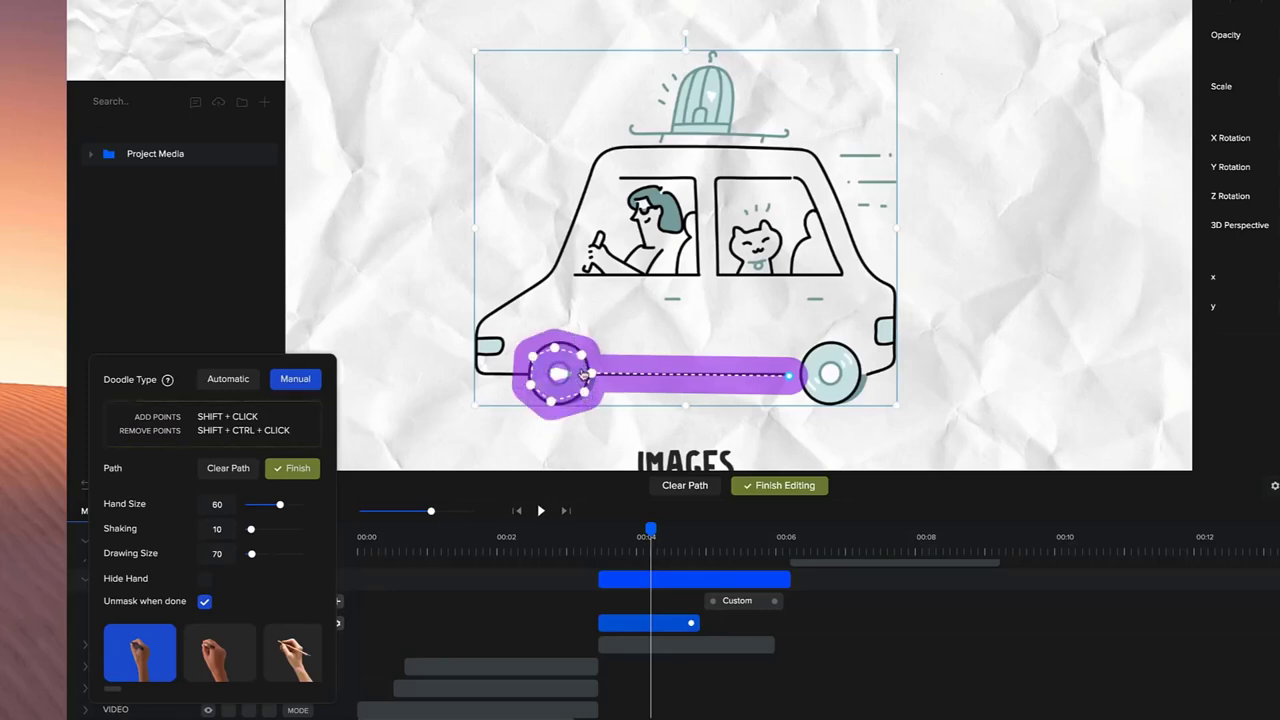
- Extend the doodle path around the front bumper and headlight, and set the drawing size to 69
shift+click(486, 375)
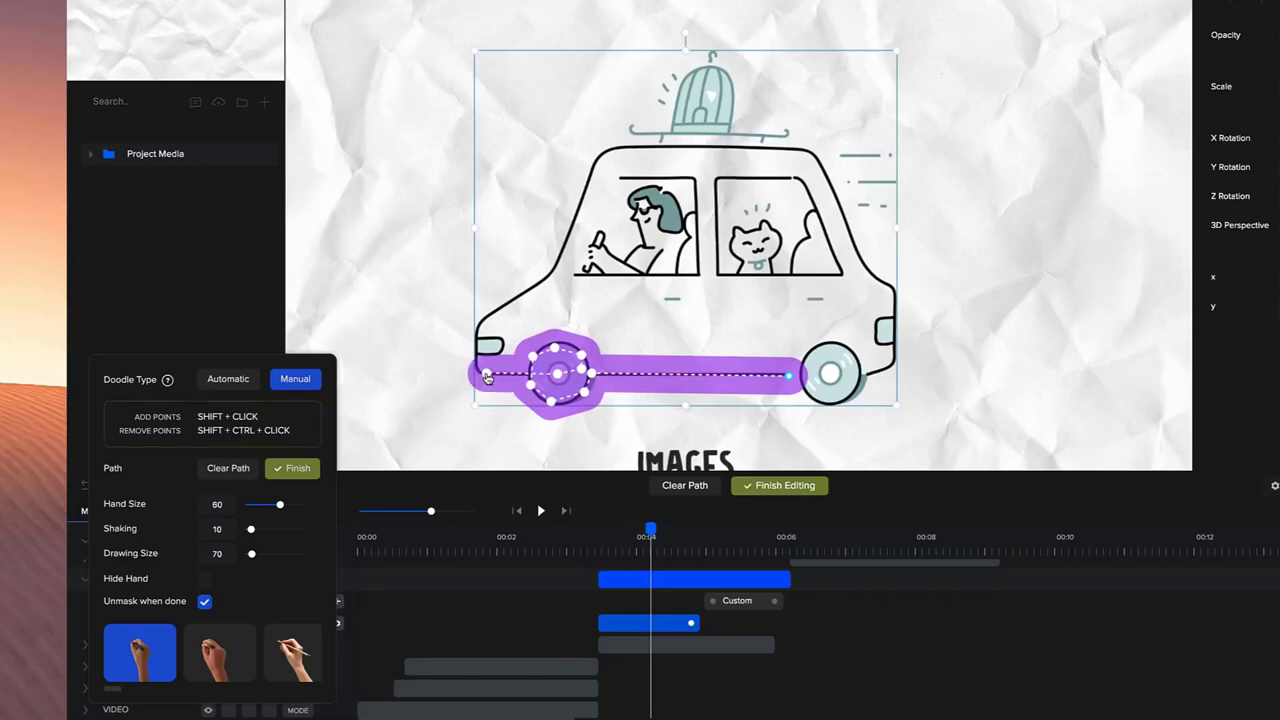
shift+click(475, 350)
shift+click(493, 335)
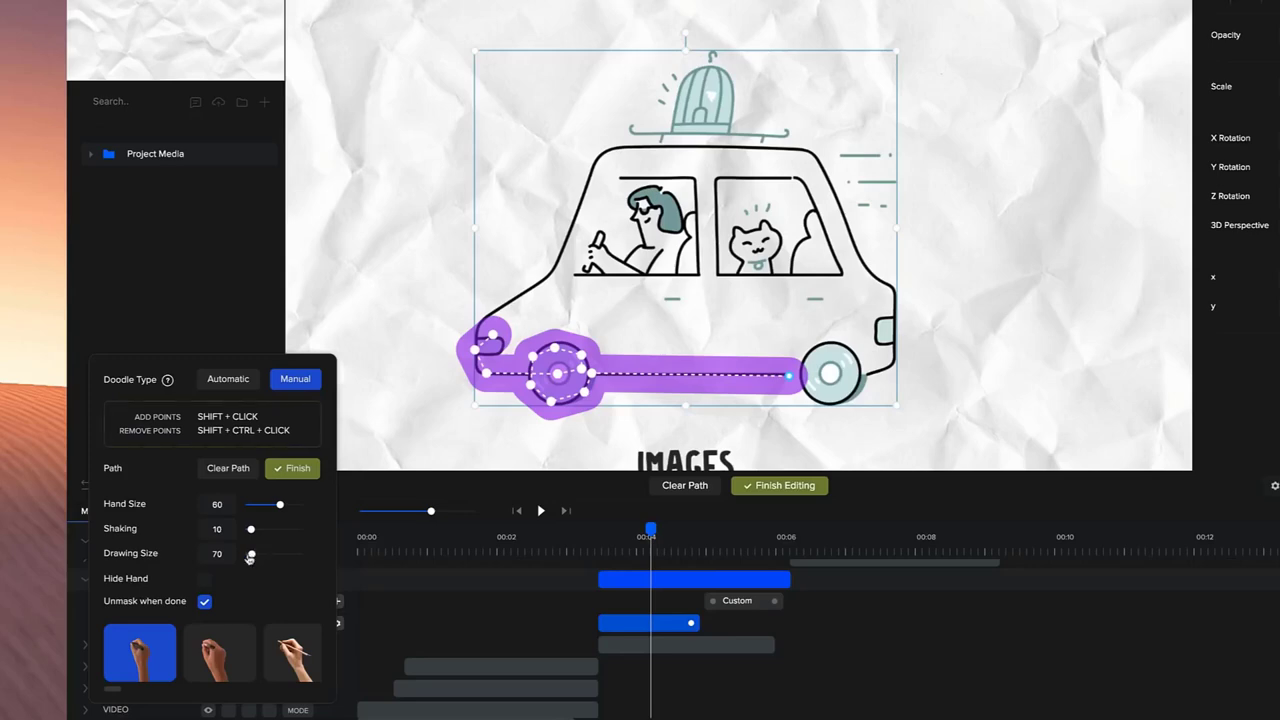
drag(252, 554, 253, 555)
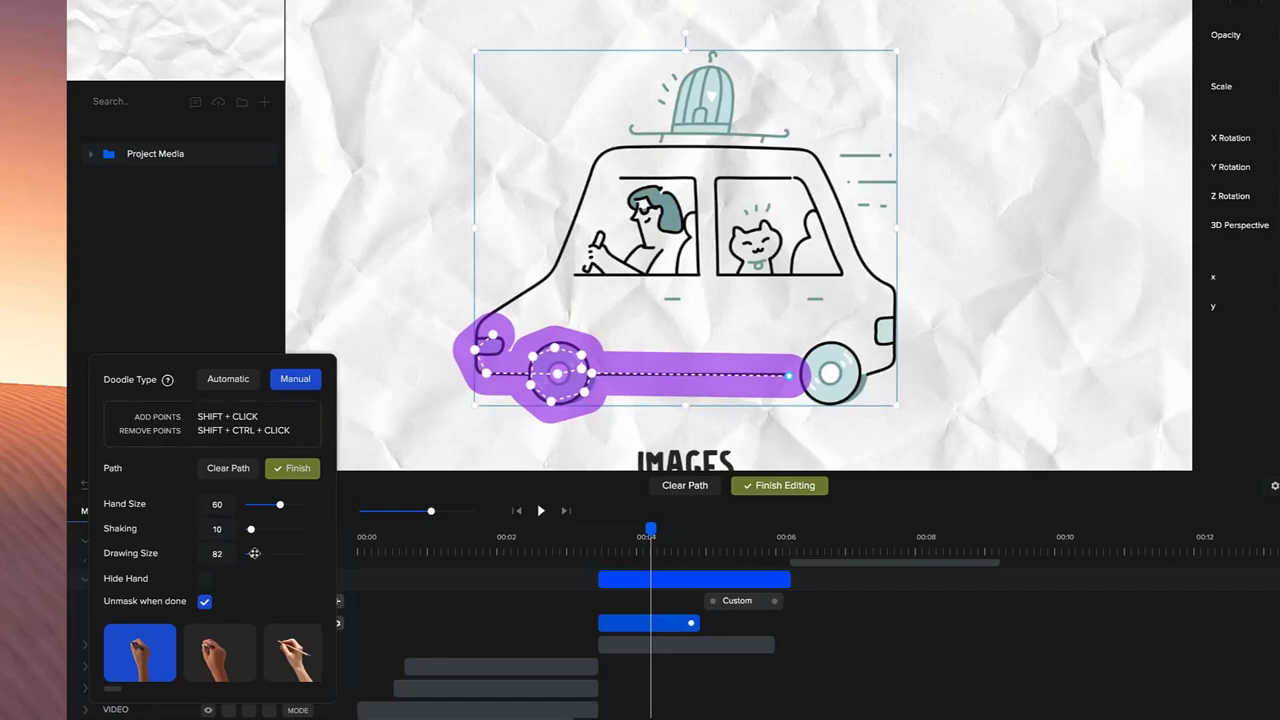
drag(253, 554, 252, 557)
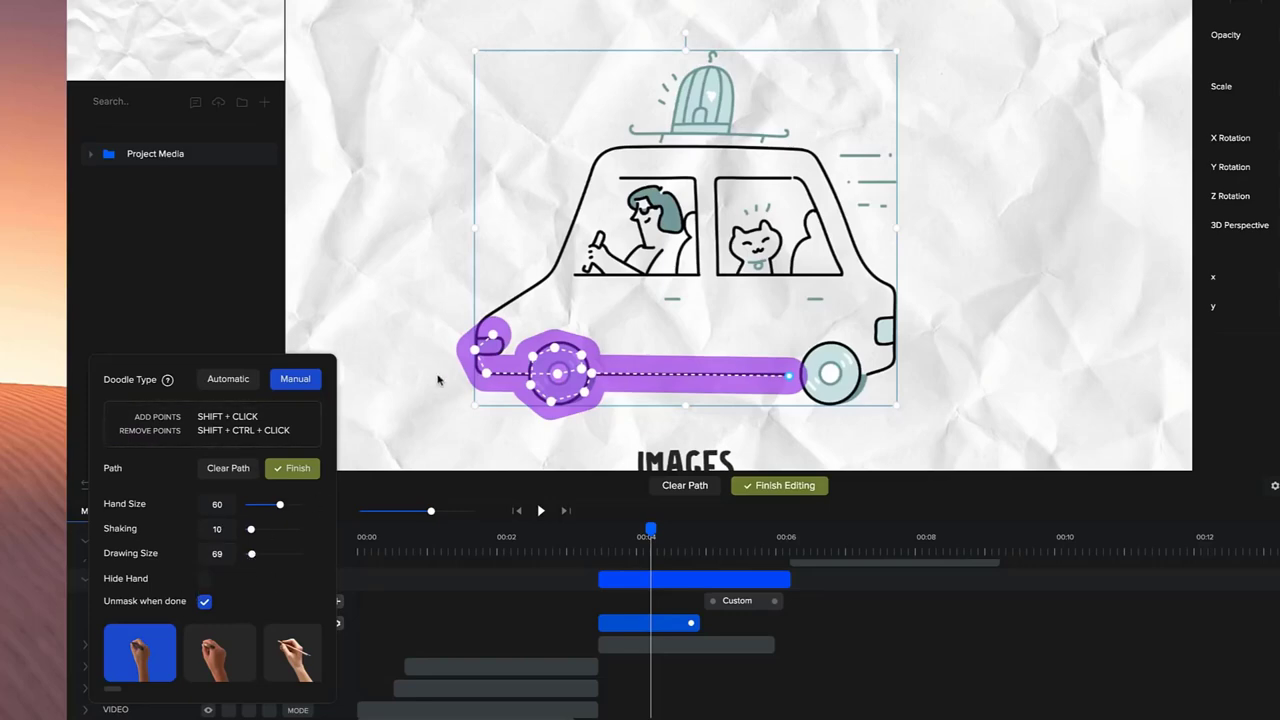
- Extend the doodle path up the hood and windshield, over the roof and birdcage, across the speed lines and down the car's rear
shift+click(505, 300)
shift+click(541, 285)
shift+click(553, 270)
shift+click(577, 212)
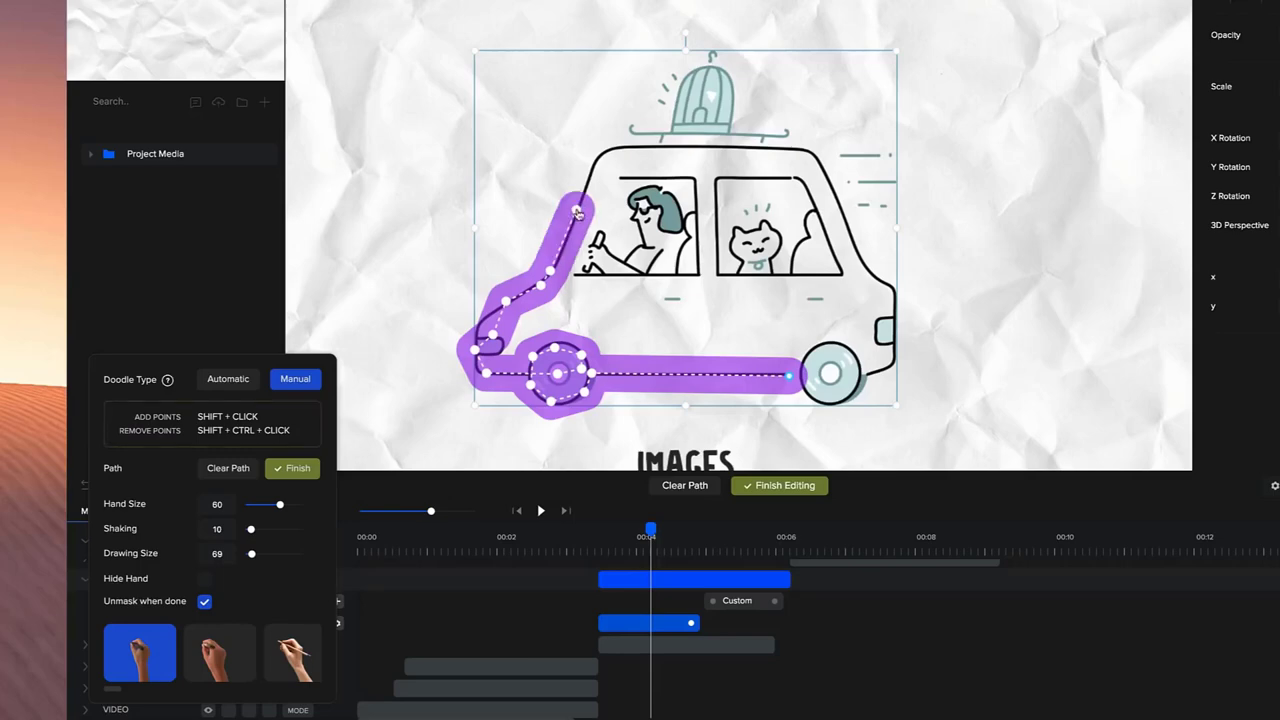
shift+click(593, 176)
shift+click(604, 147)
shift+click(643, 143)
shift+click(700, 143)
shift+click(768, 135)
shift+click(805, 150)
shift+click(903, 157)
shift+click(890, 355)
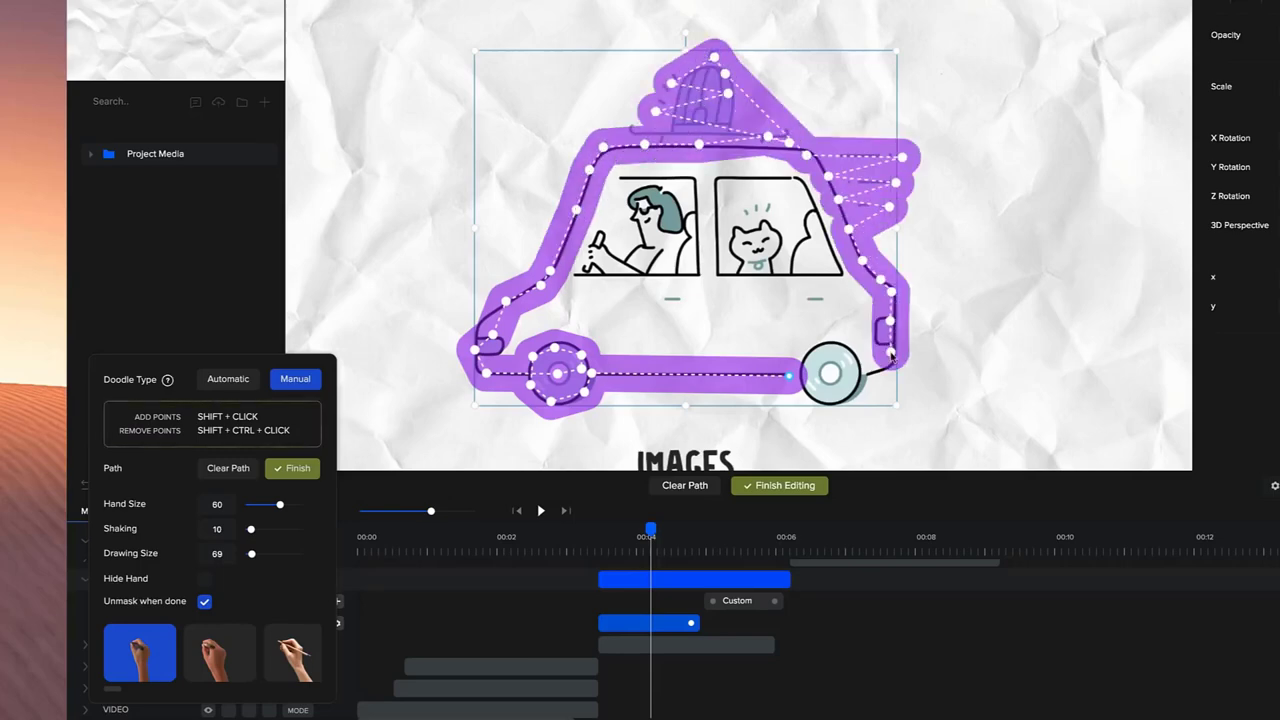
- Continue the doodle path around the rear wheel and zigzag it across the car's windows and passengers
shift+click(843, 358)
shift+click(830, 398)
shift+click(820, 300)
shift+click(570, 283)
shift+click(580, 250)
shift+click(848, 270)
shift+click(600, 218)
shift+click(617, 165)
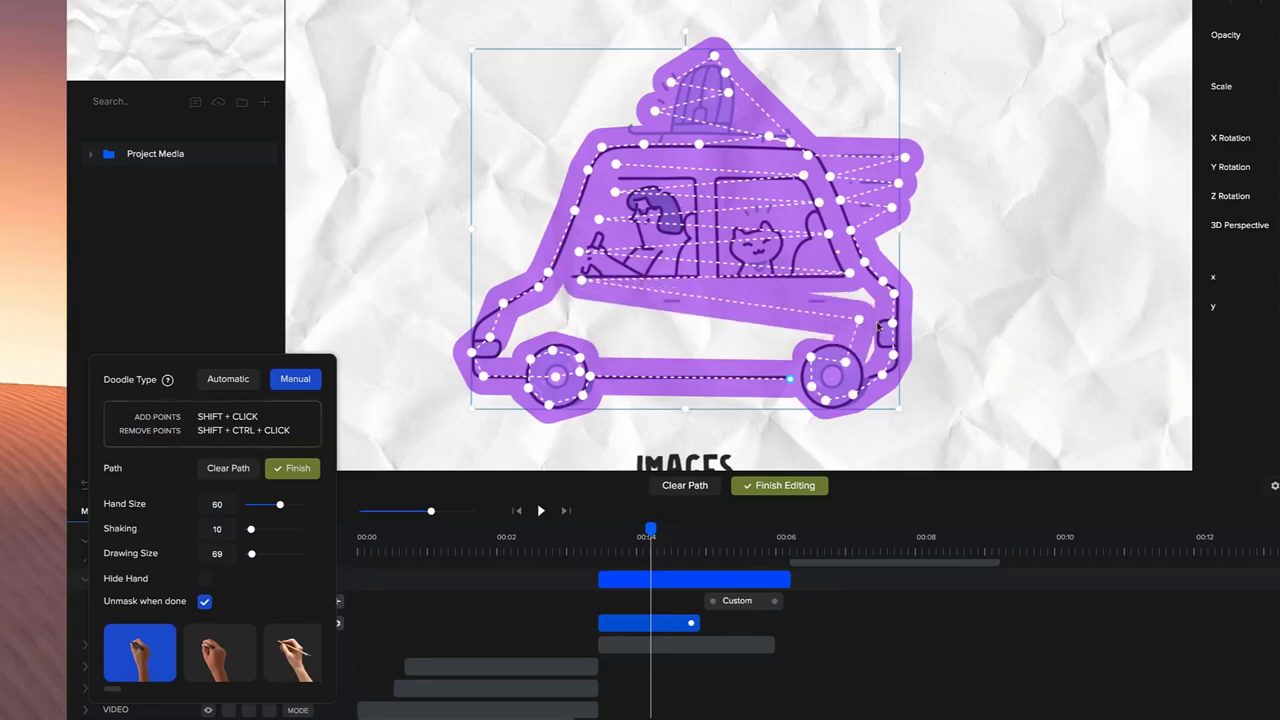
shift+click(840, 308)
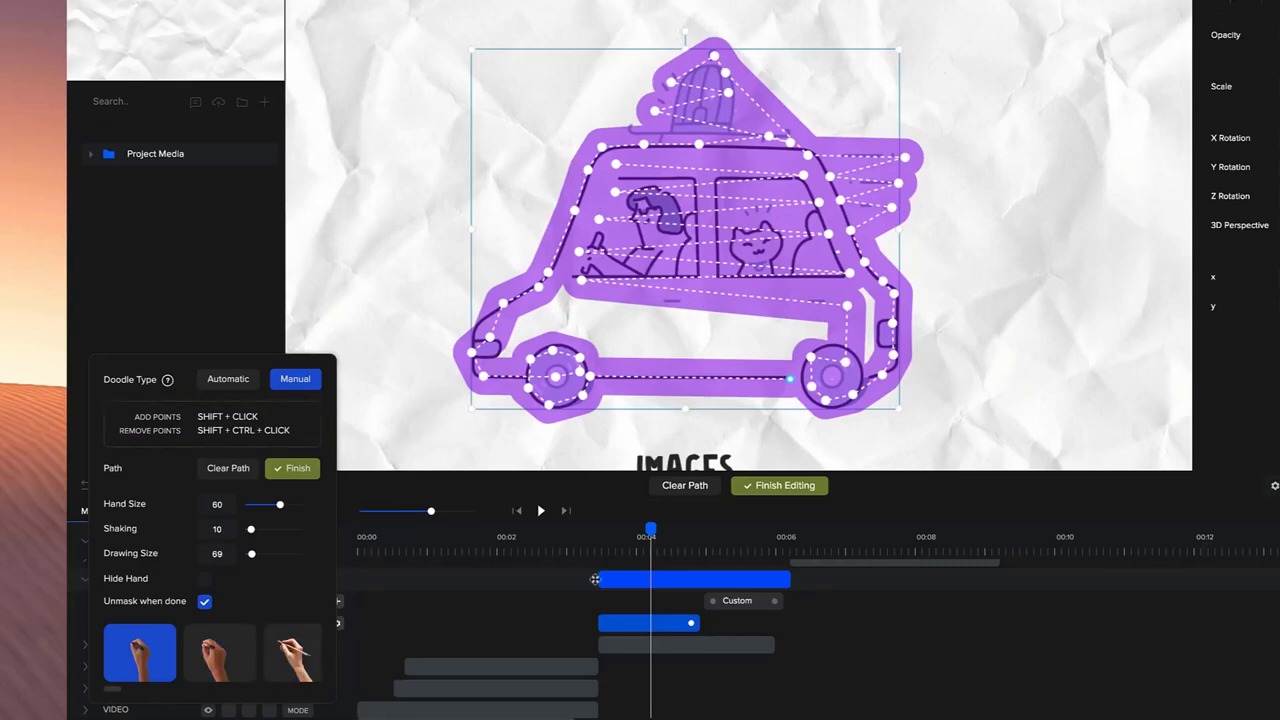
- Finish the doodle path and play its animation from the start of the IMAGE clip
click(598, 548)
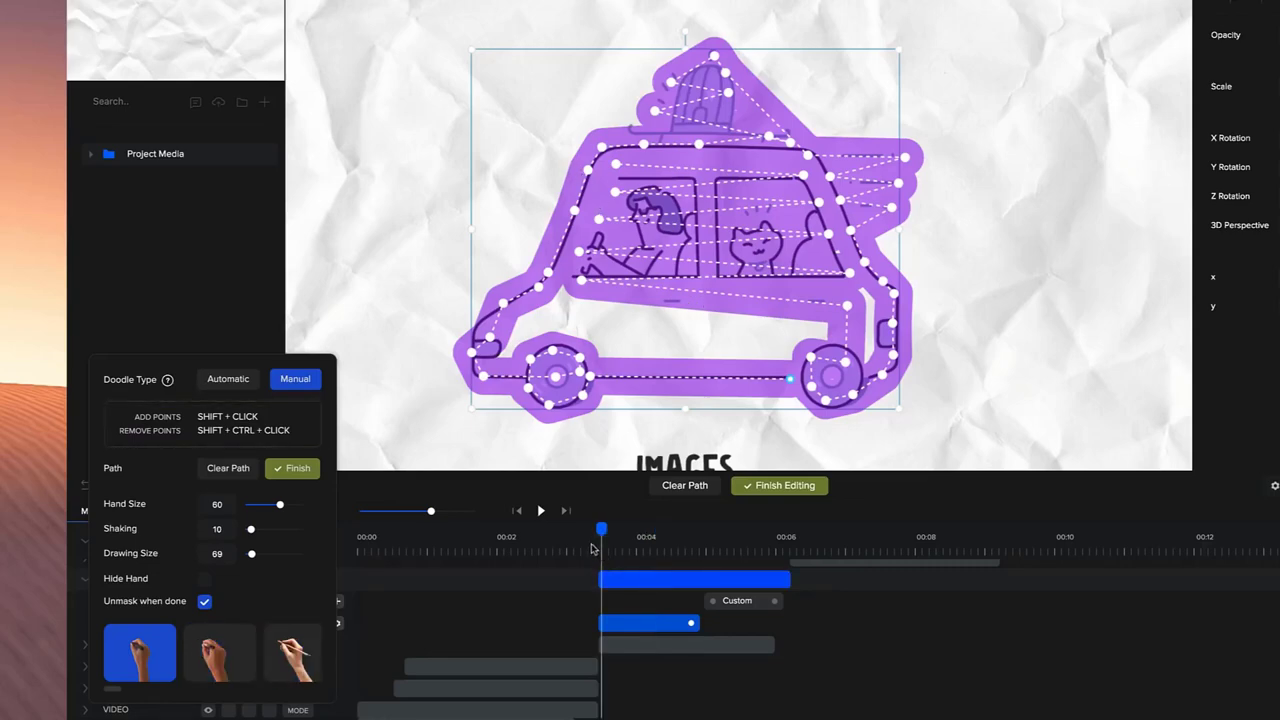
click(292, 468)
key(space)
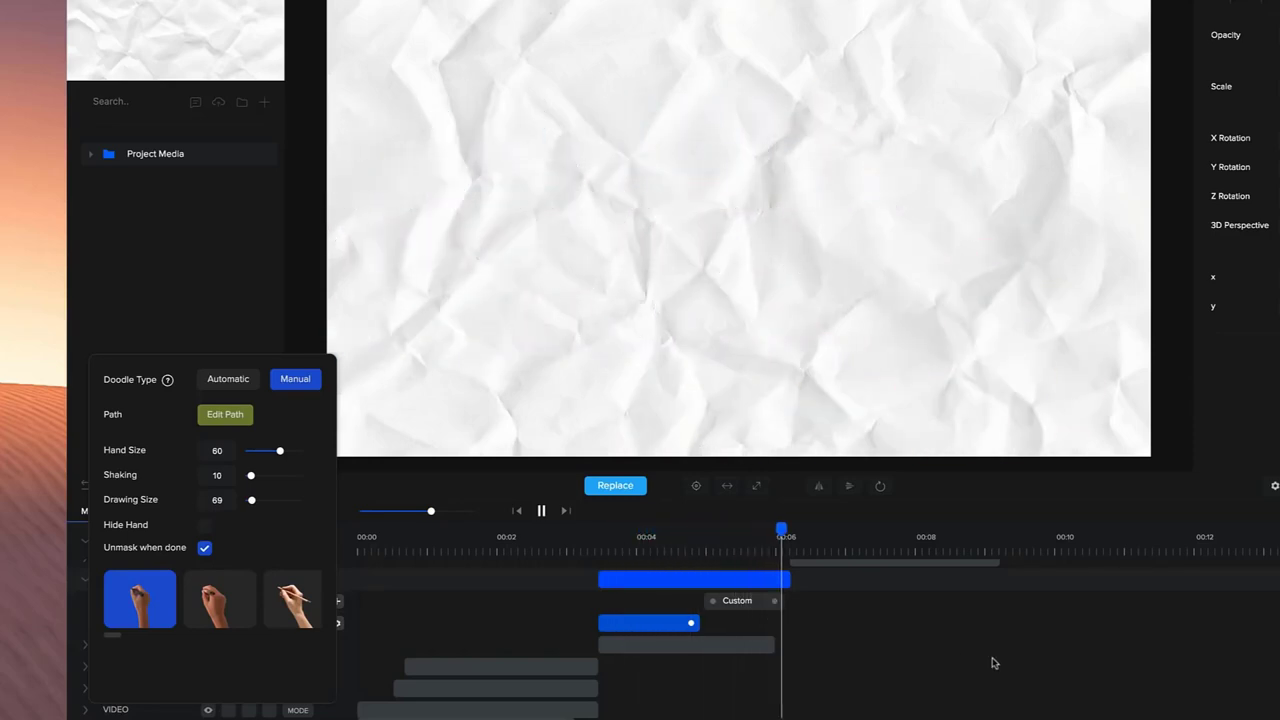
- Shorten the IMAGE track's doodle effect to end at the playhead near 4.6 seconds
click(692, 538)
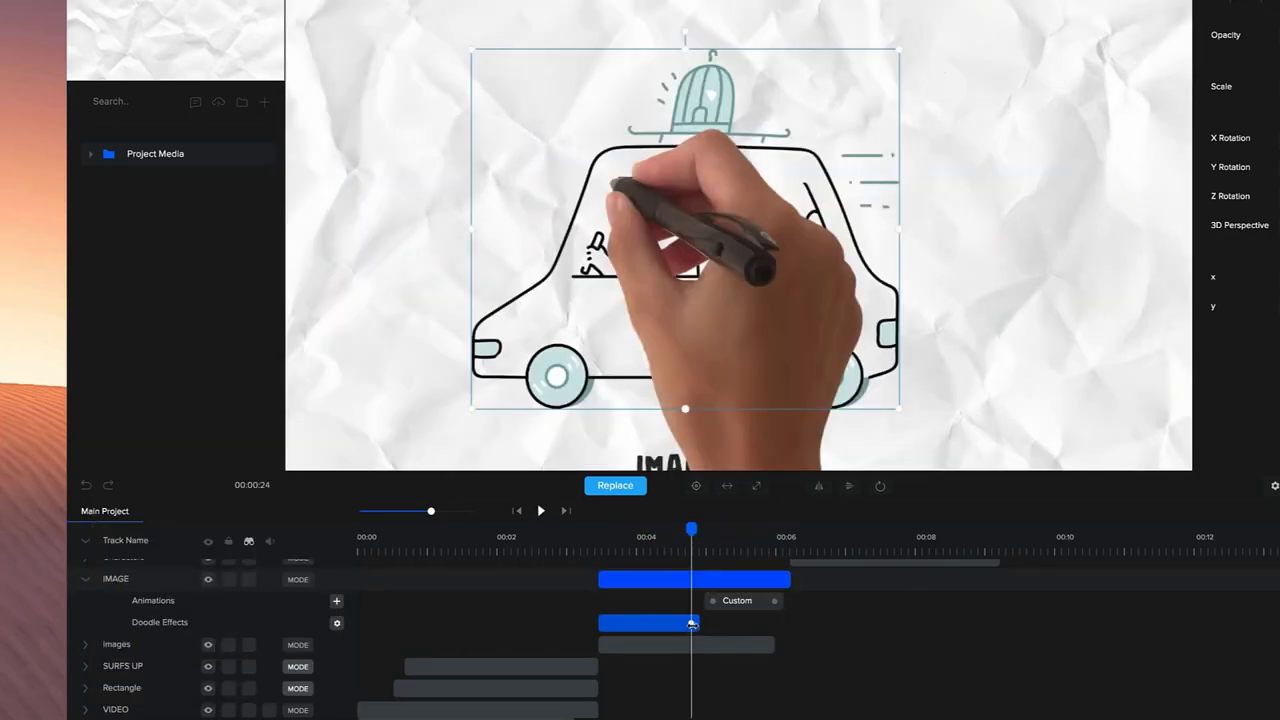
mouse_move(692, 623)
mouse_down()
mouse_move(670, 621)
mouse_move(685, 623)
mouse_up()
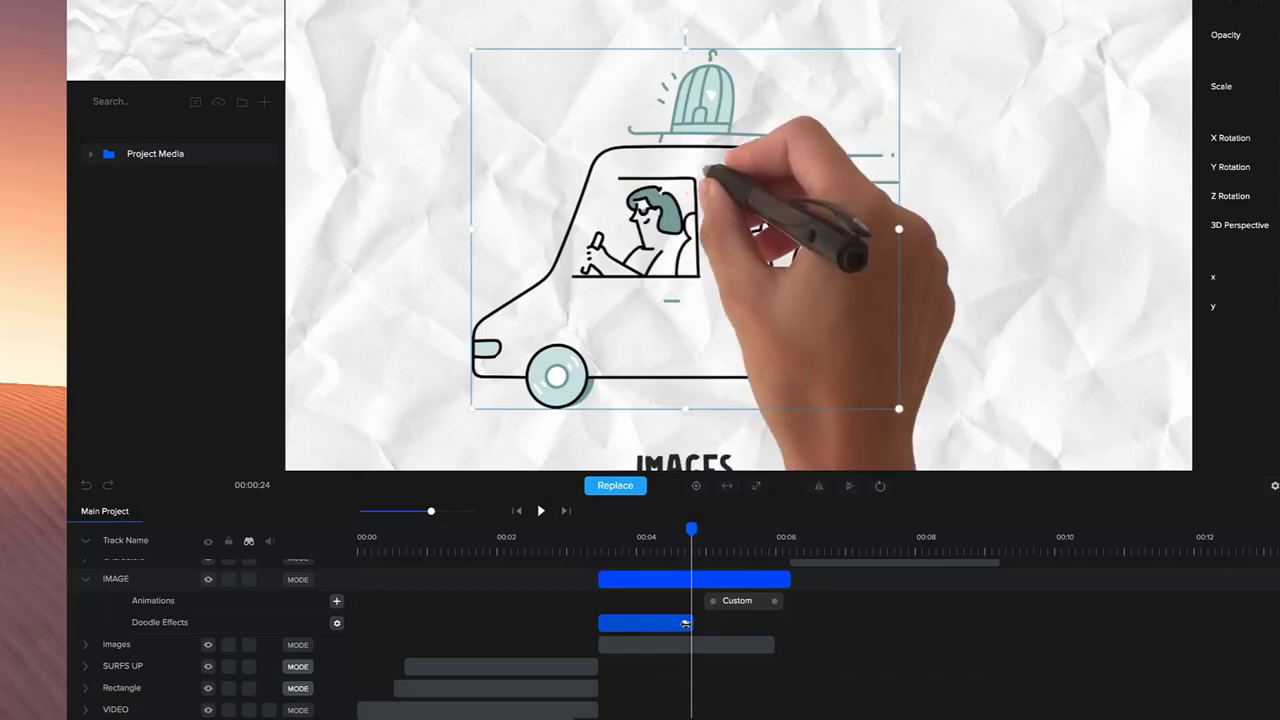
click(424, 610)
- Look through the available doodle hands and set the hand size to 48 with the playhead near four seconds
click(336, 624)
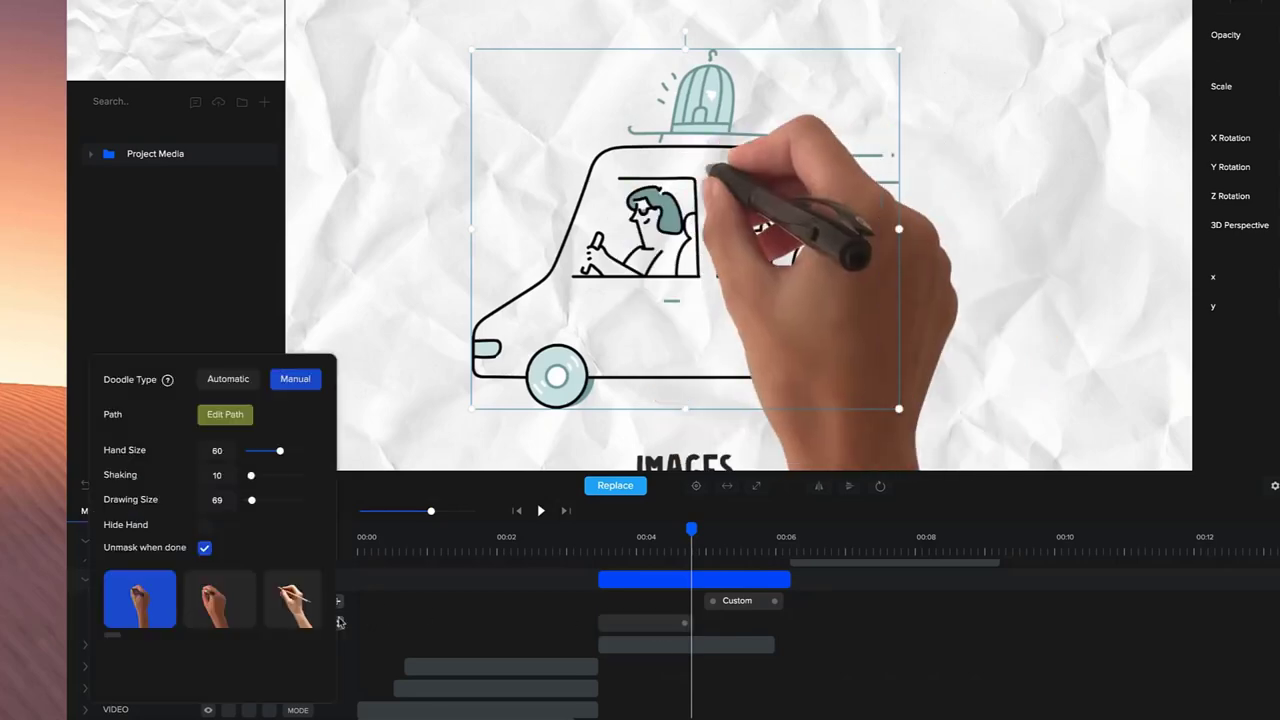
drag(116, 641, 333, 628)
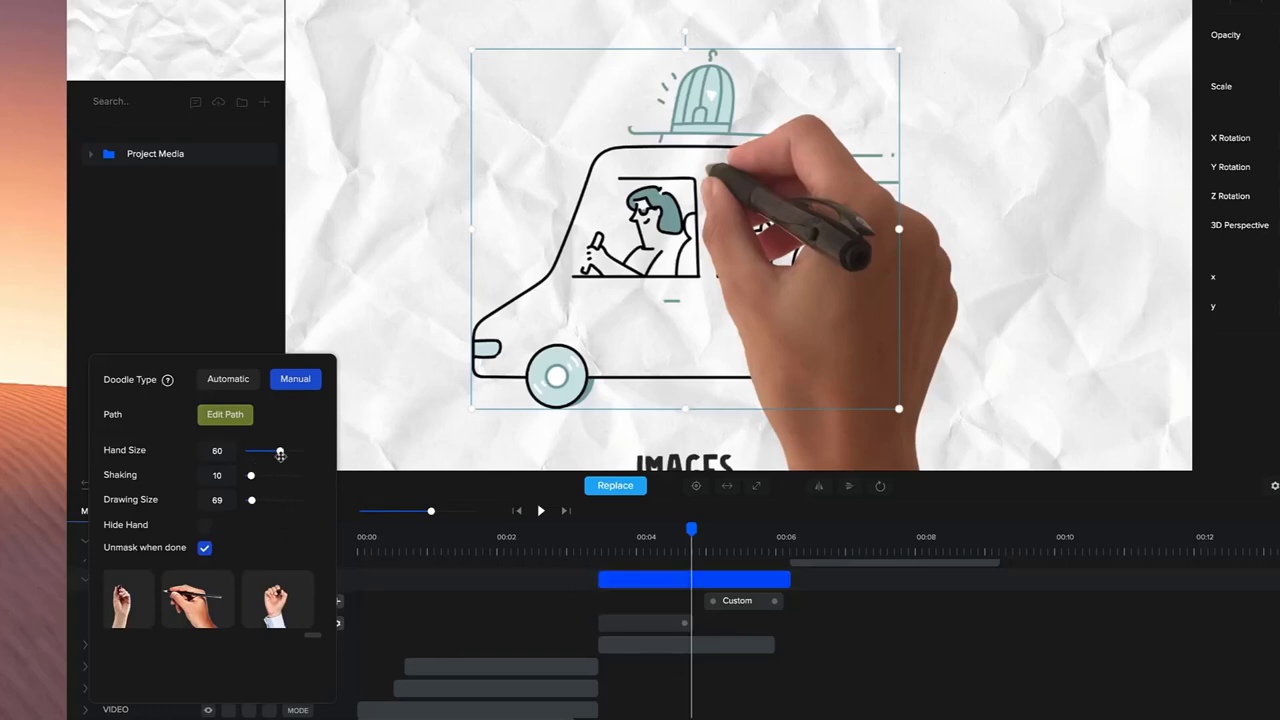
click(659, 537)
click(640, 537)
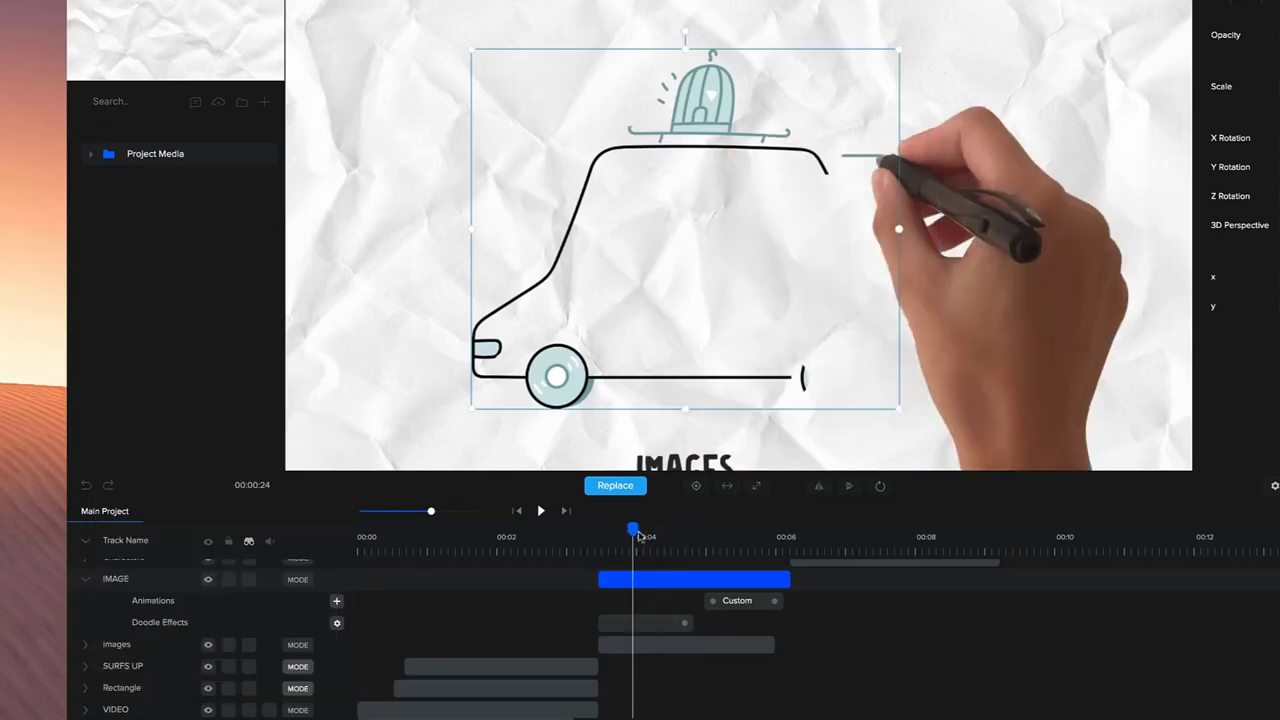
click(337, 622)
drag(279, 452, 272, 451)
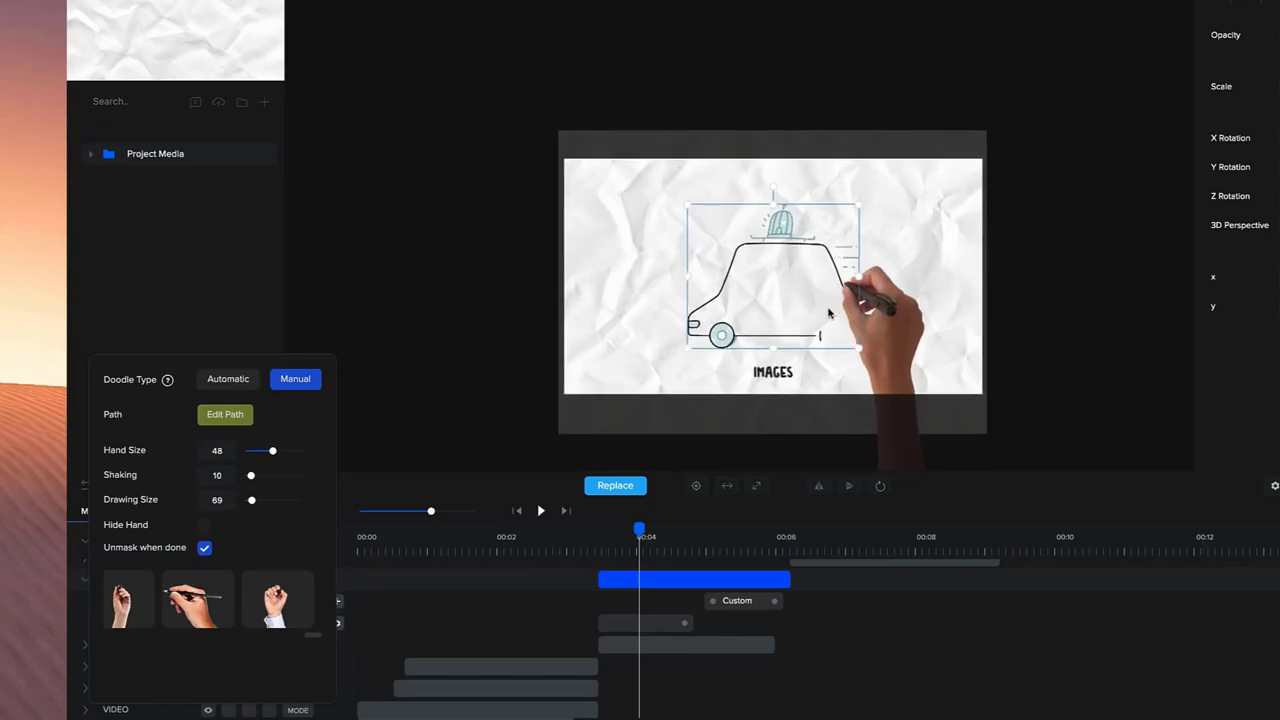
- Try the hand holding a black pencil for the doodle effect and set the hand size to 32
click(198, 610)
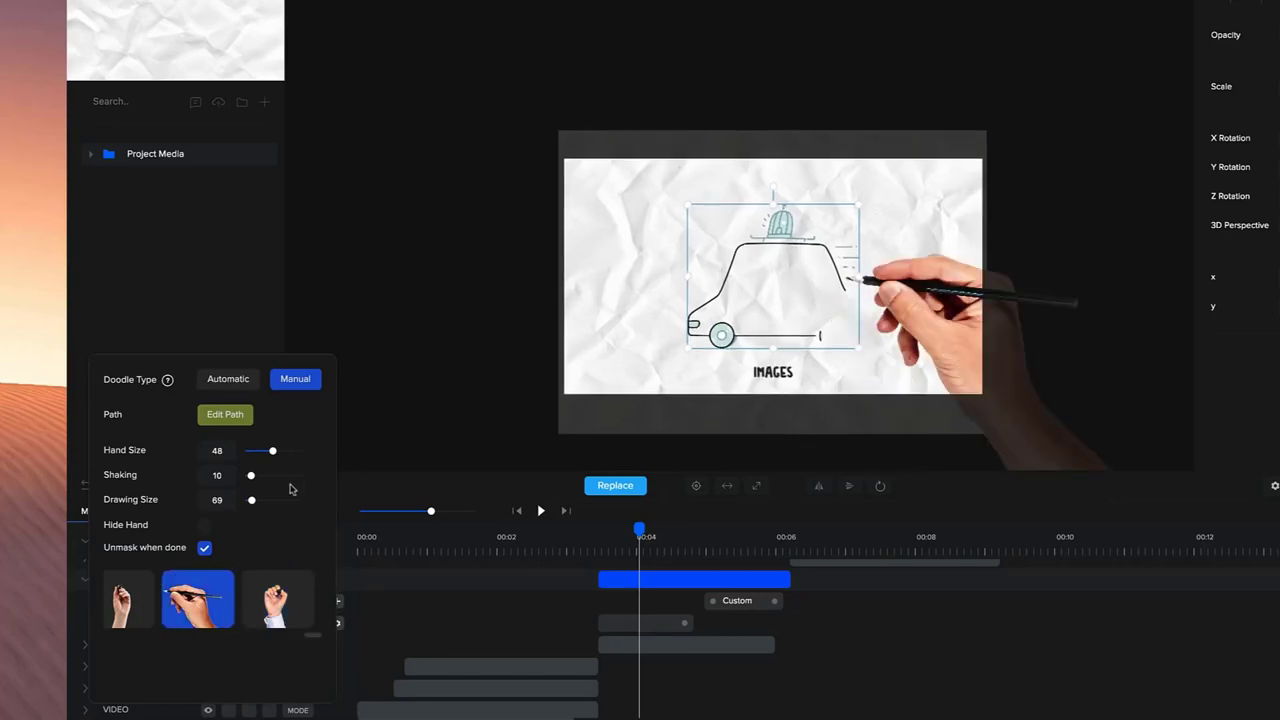
drag(271, 451, 256, 450)
scroll(840, 285, up, 1)
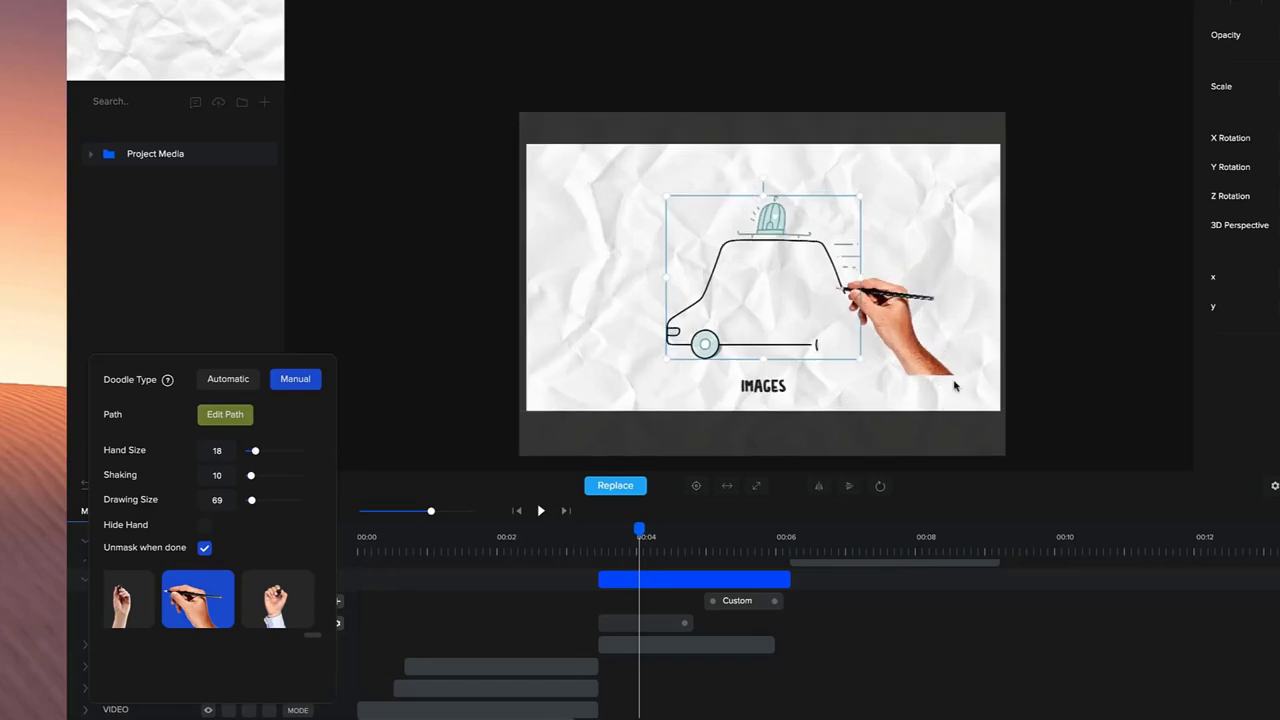
drag(254, 450, 262, 449)
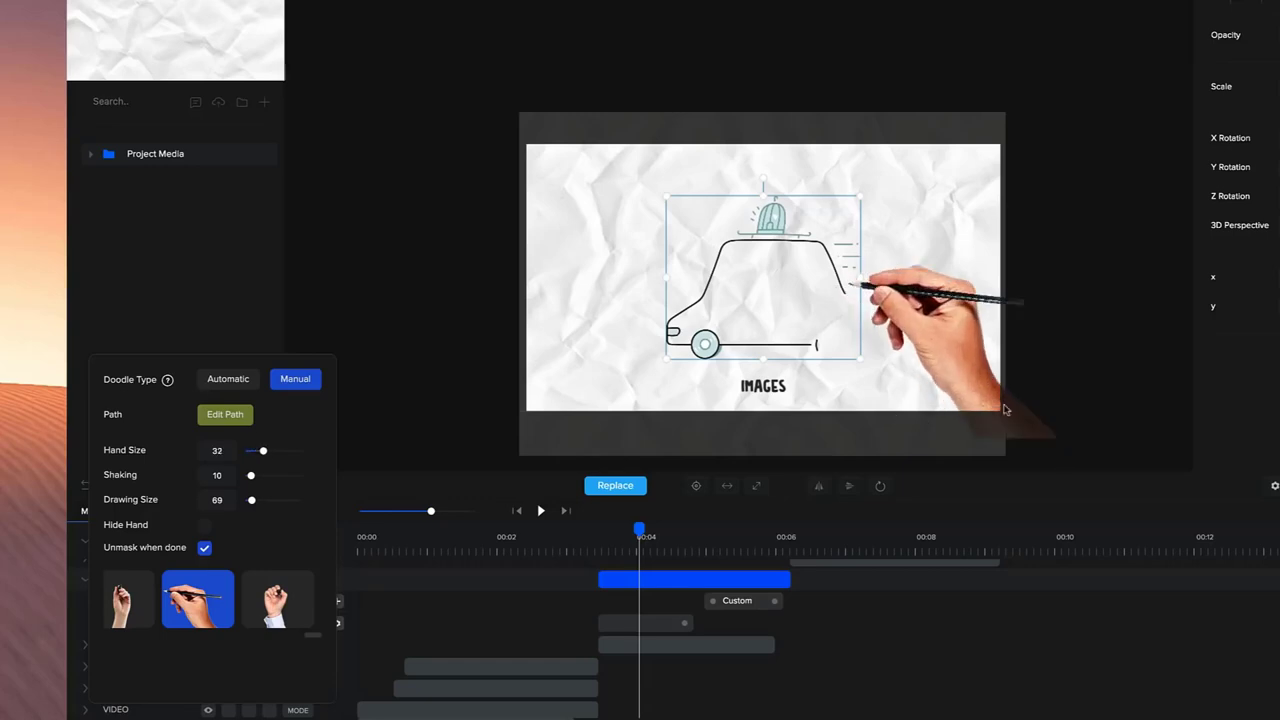
scroll(836, 360, up, 3)
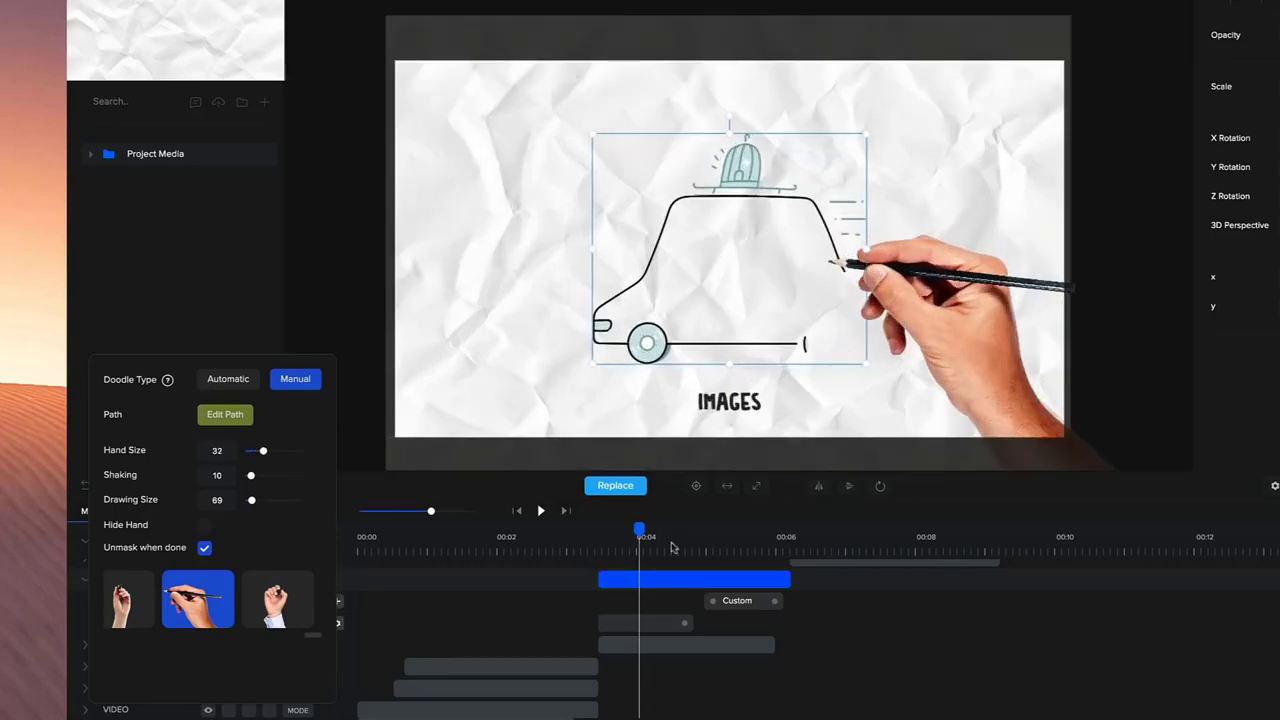
- Choose the hand with the blue marker, set hand size to 44 and shaking to 19, with the playhead just before the IMAGE clip
click(278, 603)
click(130, 605)
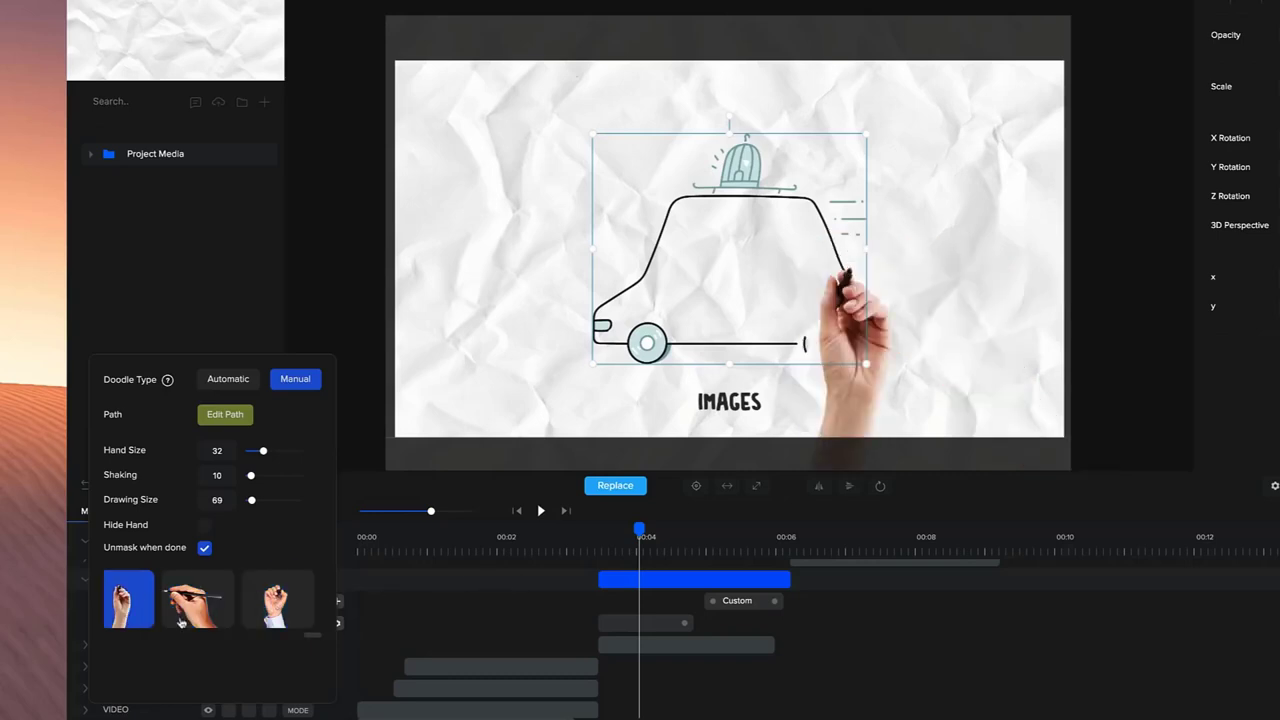
drag(309, 634, 277, 634)
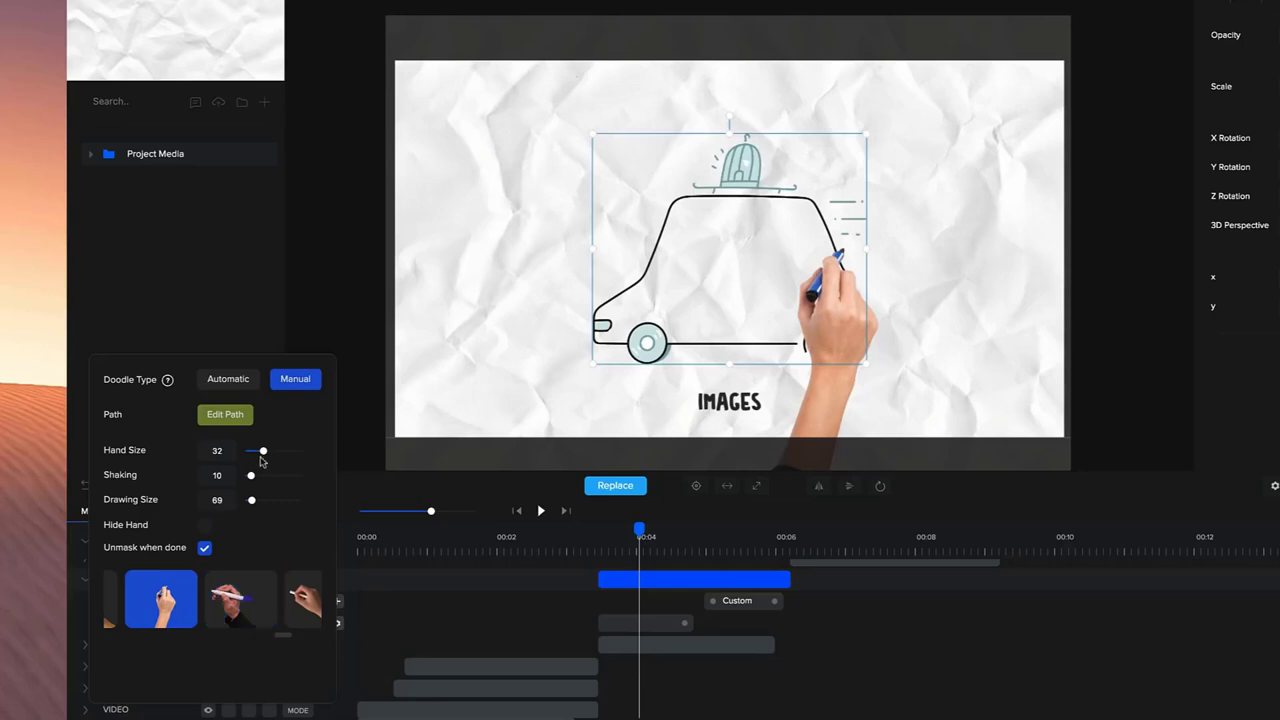
drag(261, 451, 256, 476)
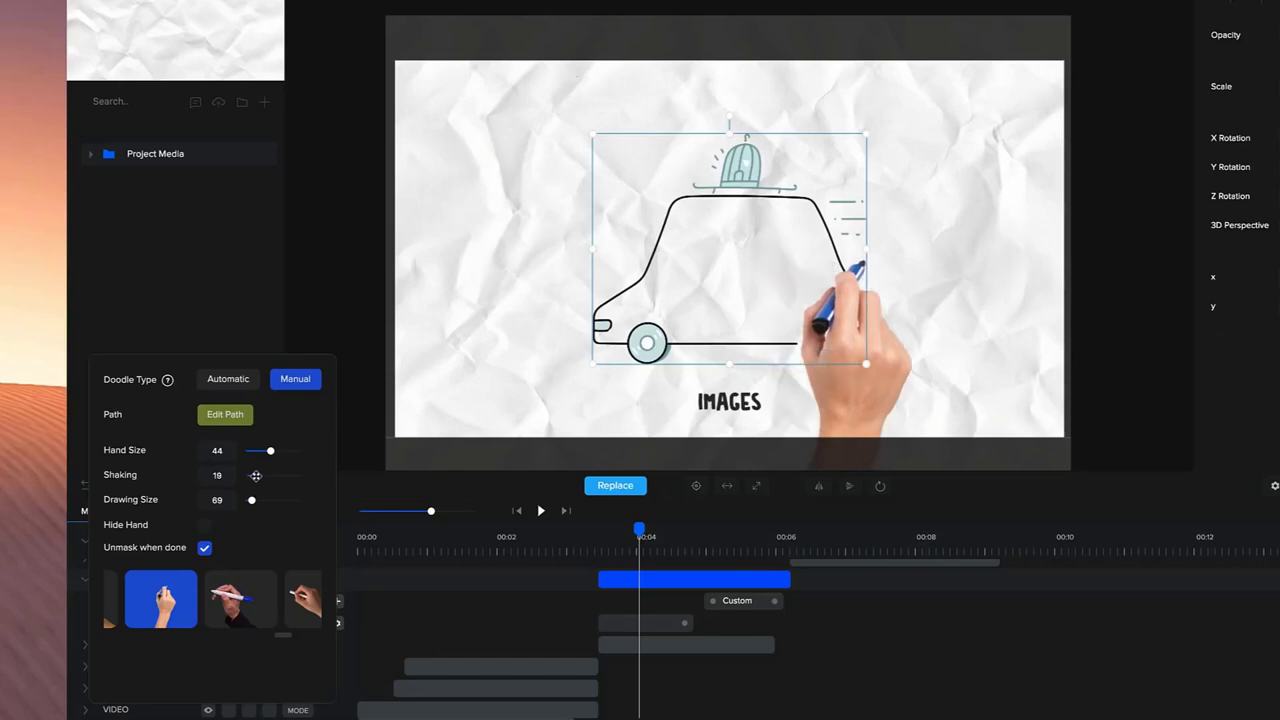
click(590, 545)
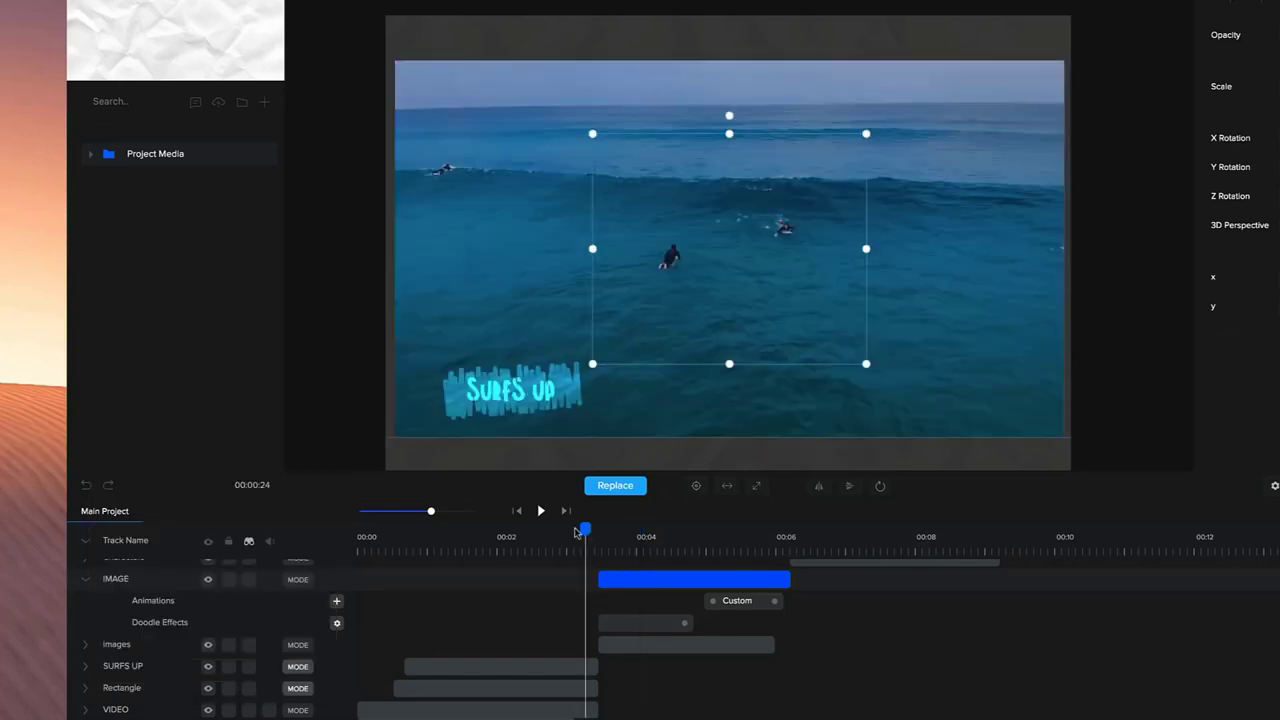
- Play back the IMAGE clip's doodle effect and place the playhead at about 7 seconds
click(541, 511)
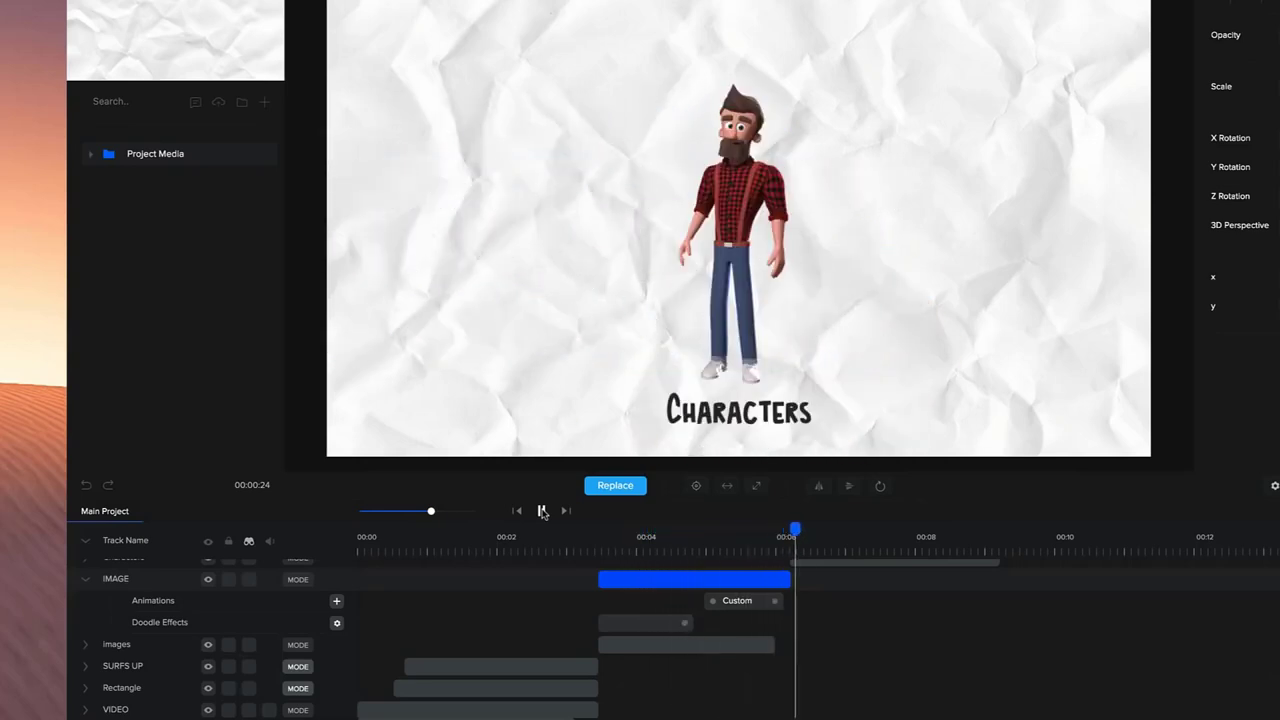
click(848, 545)
scroll(842, 574, up, 3)
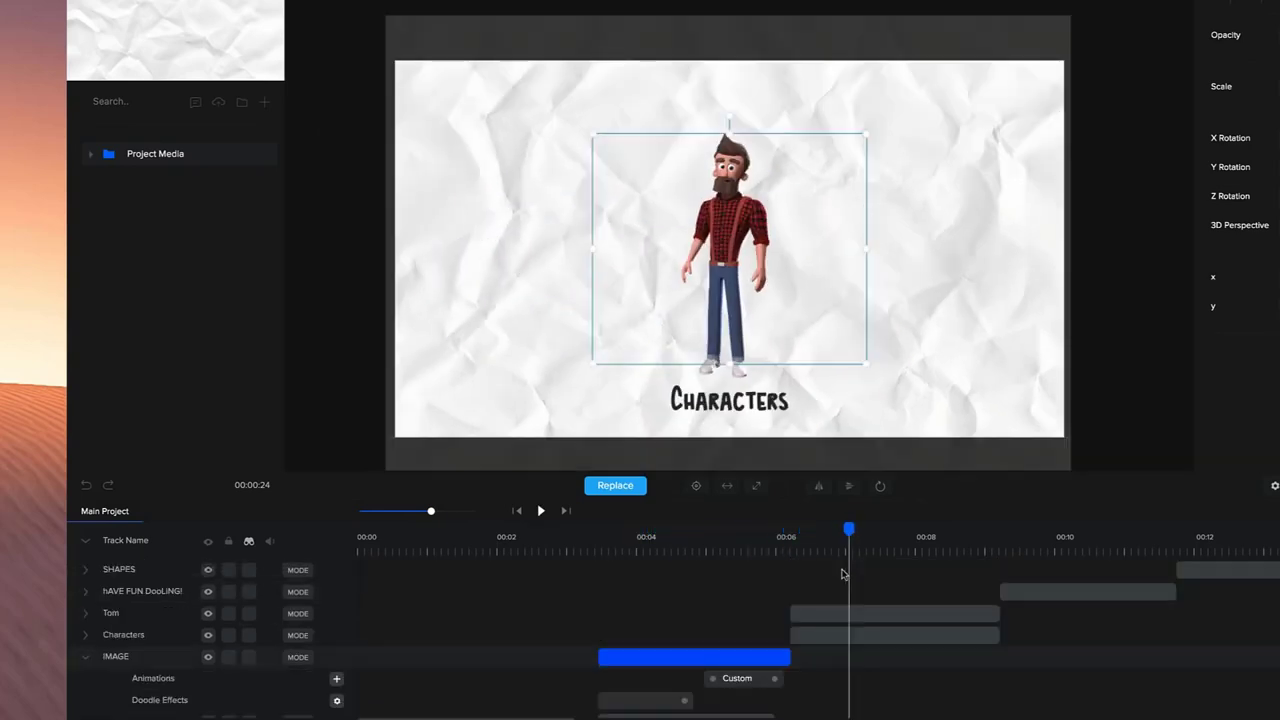
- Add a doodle effect to the Tom character track and set its doodle type to Manual
click(88, 656)
click(86, 614)
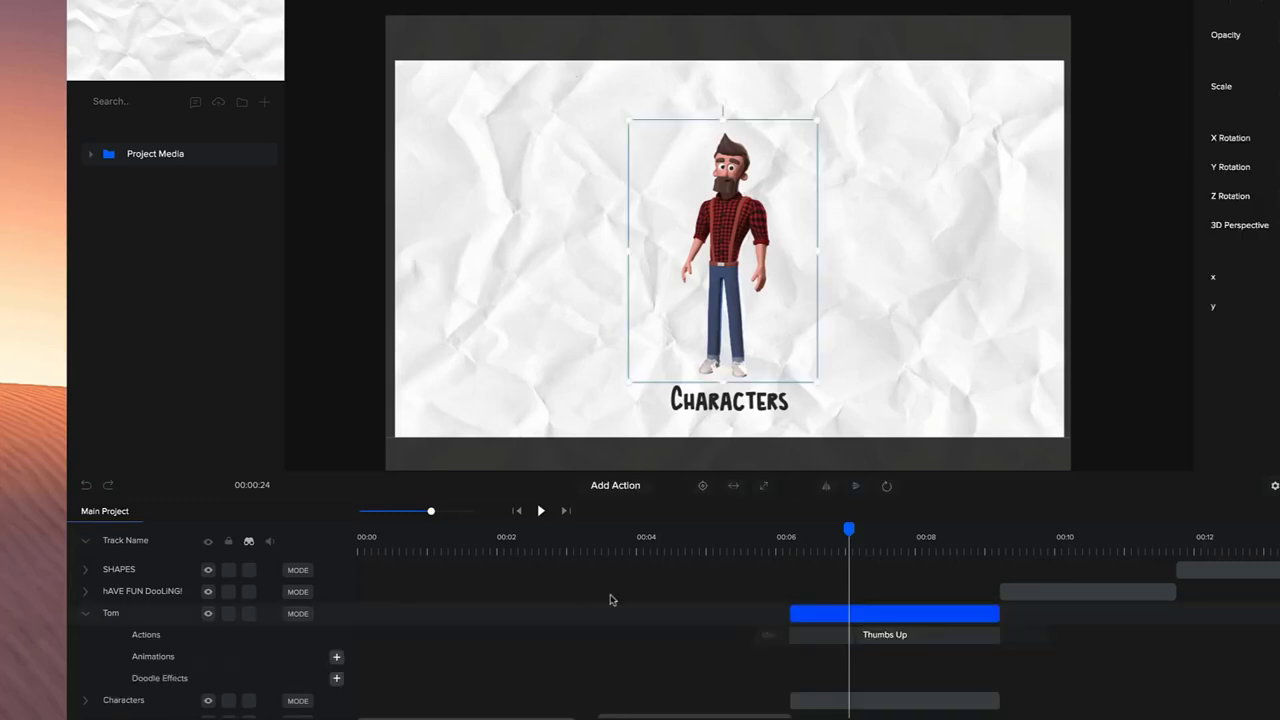
click(336, 678)
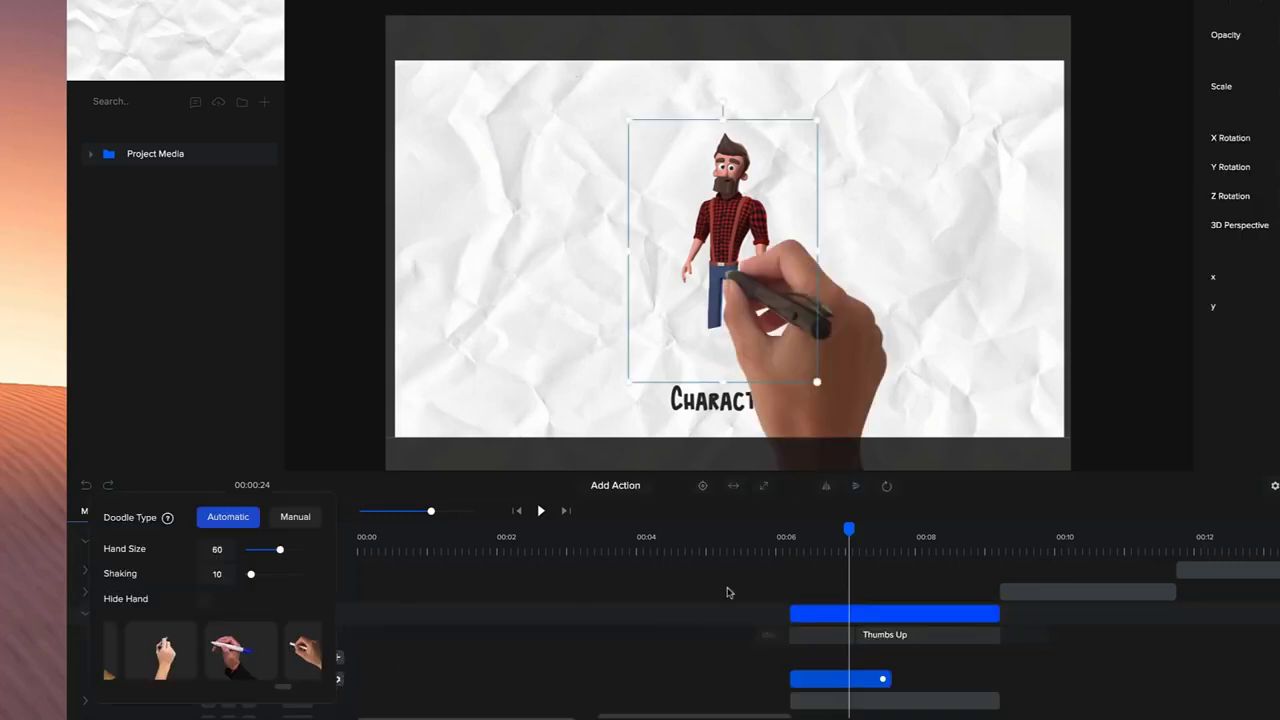
click(289, 520)
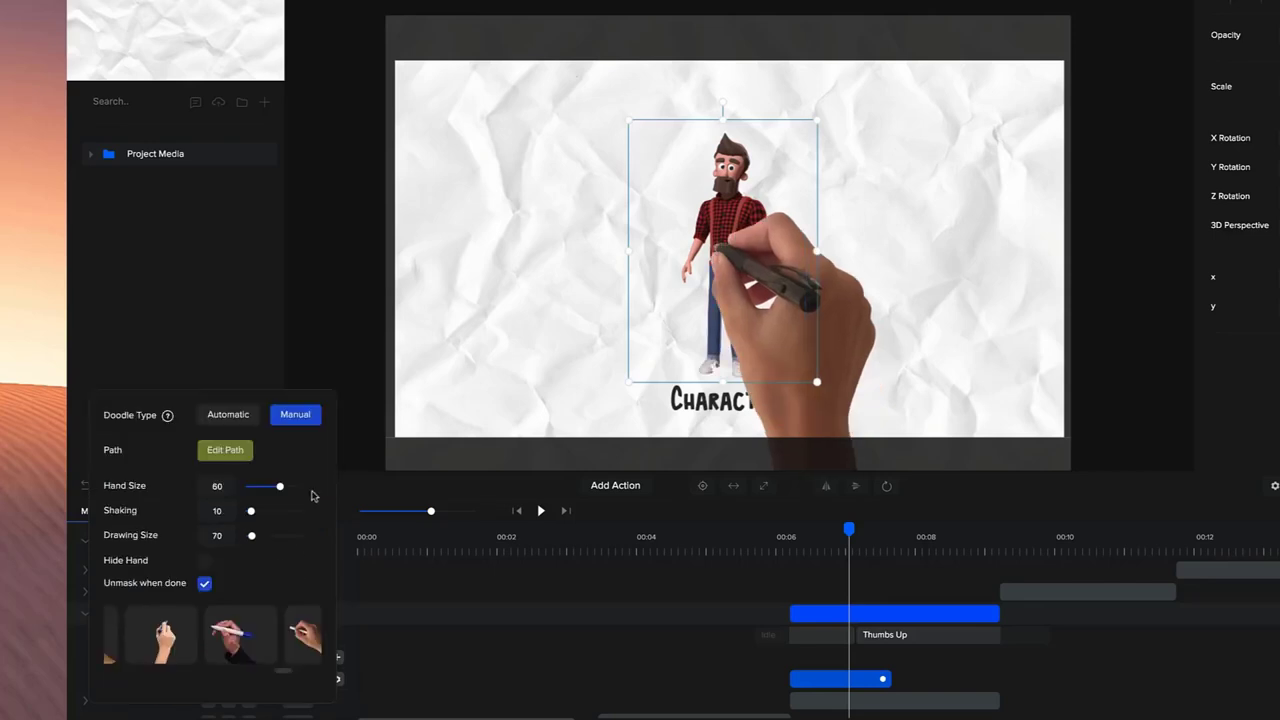
- Draw a zigzag manual doodle path that covers the Tom character from his hair down to his shoes
click(223, 419)
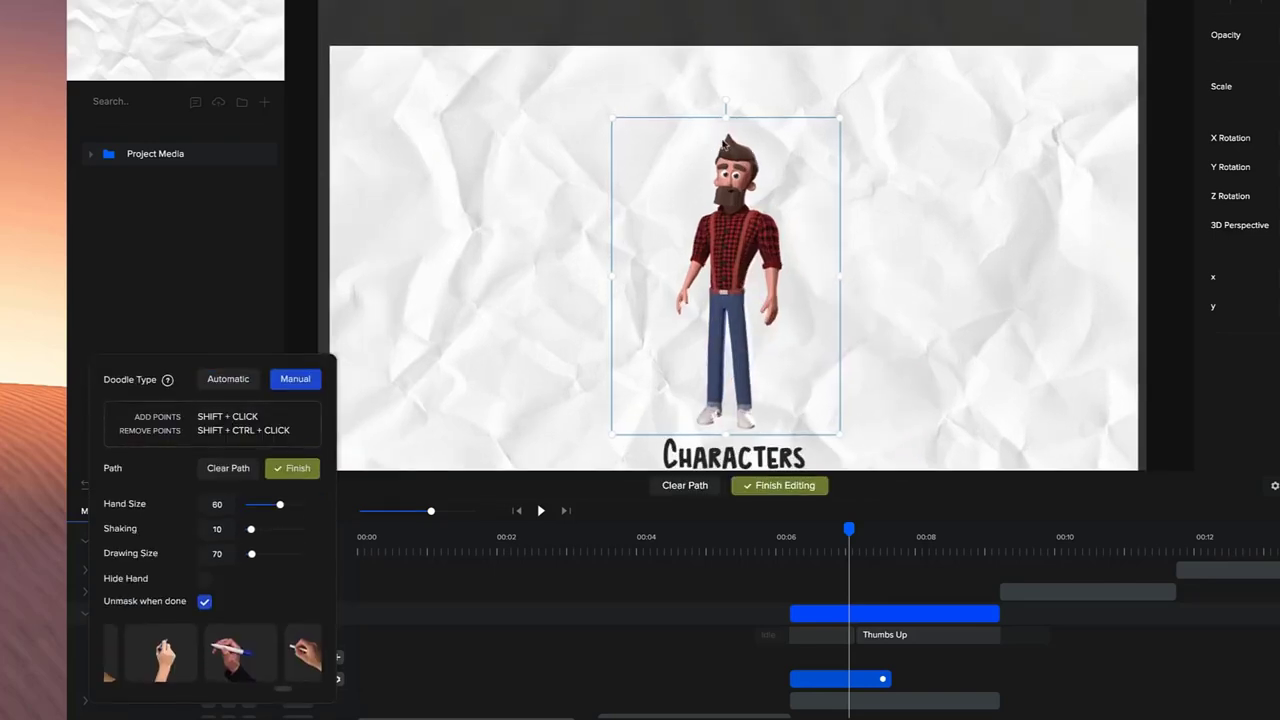
shift+click(760, 156)
shift+click(708, 172)
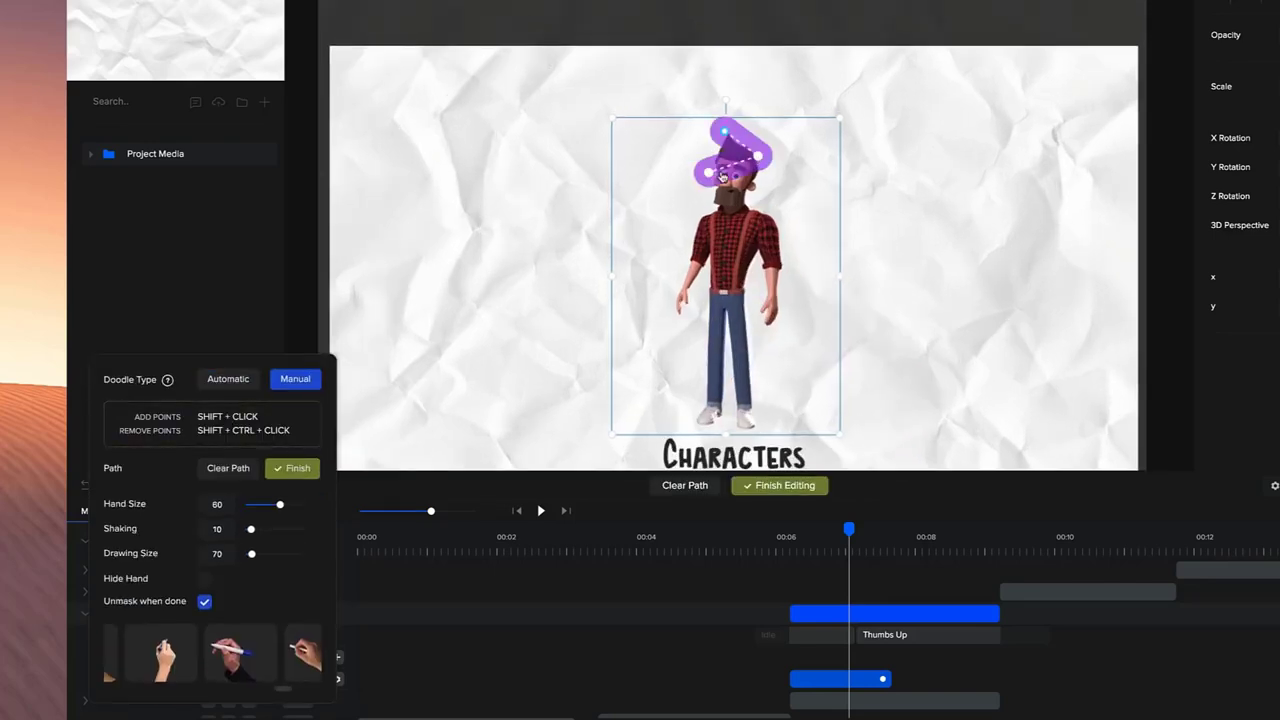
shift+click(752, 176)
shift+click(704, 200)
shift+click(756, 204)
shift+click(697, 227)
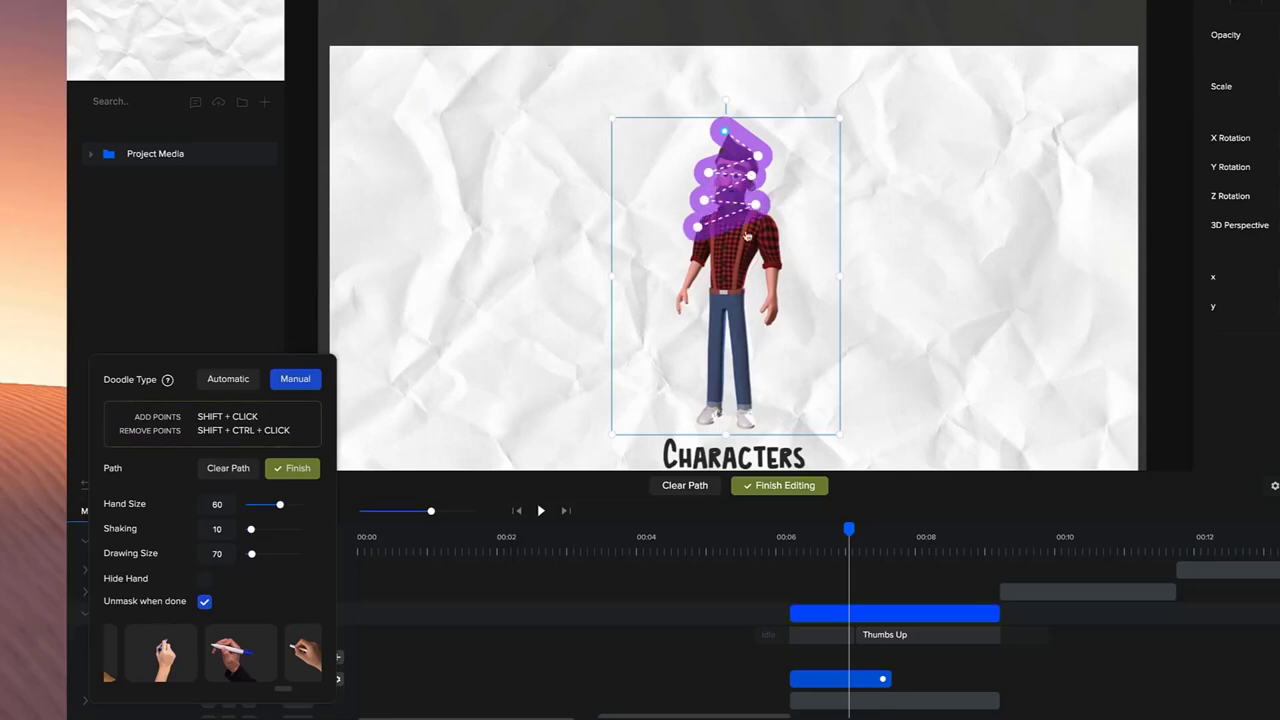
shift+click(779, 232)
shift+click(670, 272)
shift+click(669, 300)
shift+click(787, 315)
shift+click(694, 340)
shift+click(755, 354)
shift+click(698, 383)
shift+click(746, 394)
shift+click(699, 412)
shift+click(757, 422)
- Adjust the two doodle path points beside Tom's straight arm so the drawn area covers more of it
scroll(804, 394, up, 2)
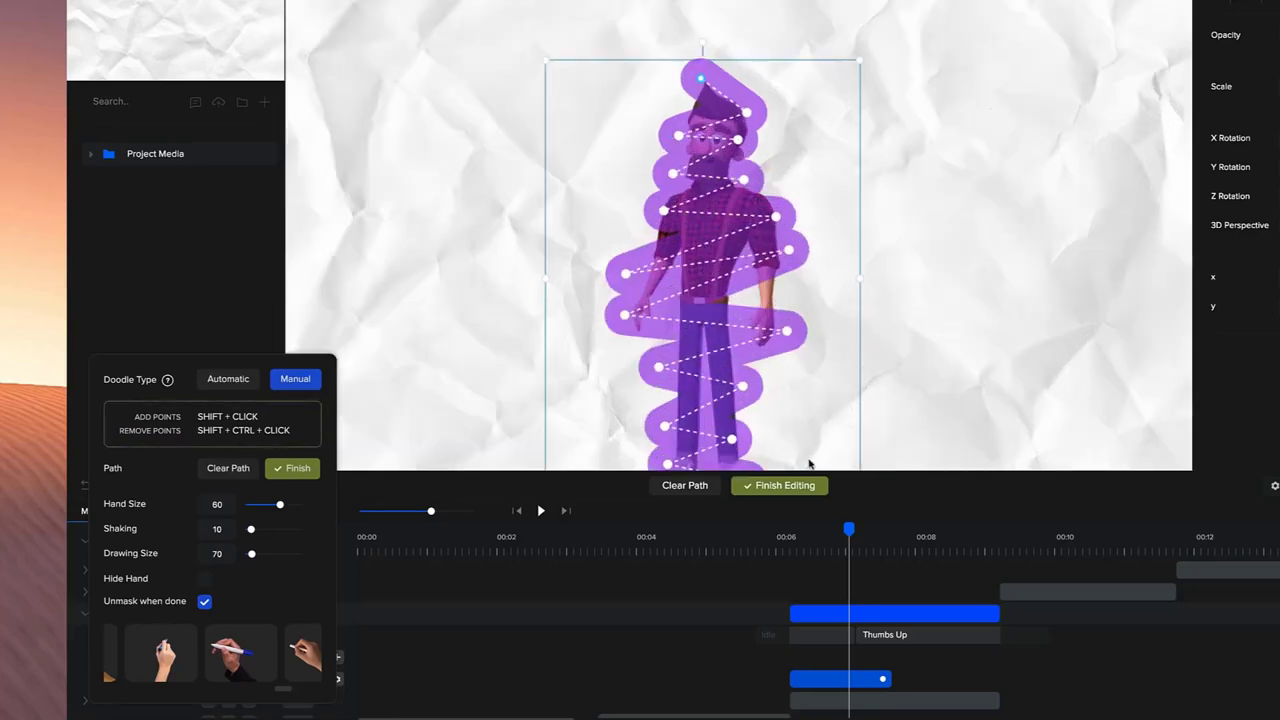
scroll(800, 400, up, 1)
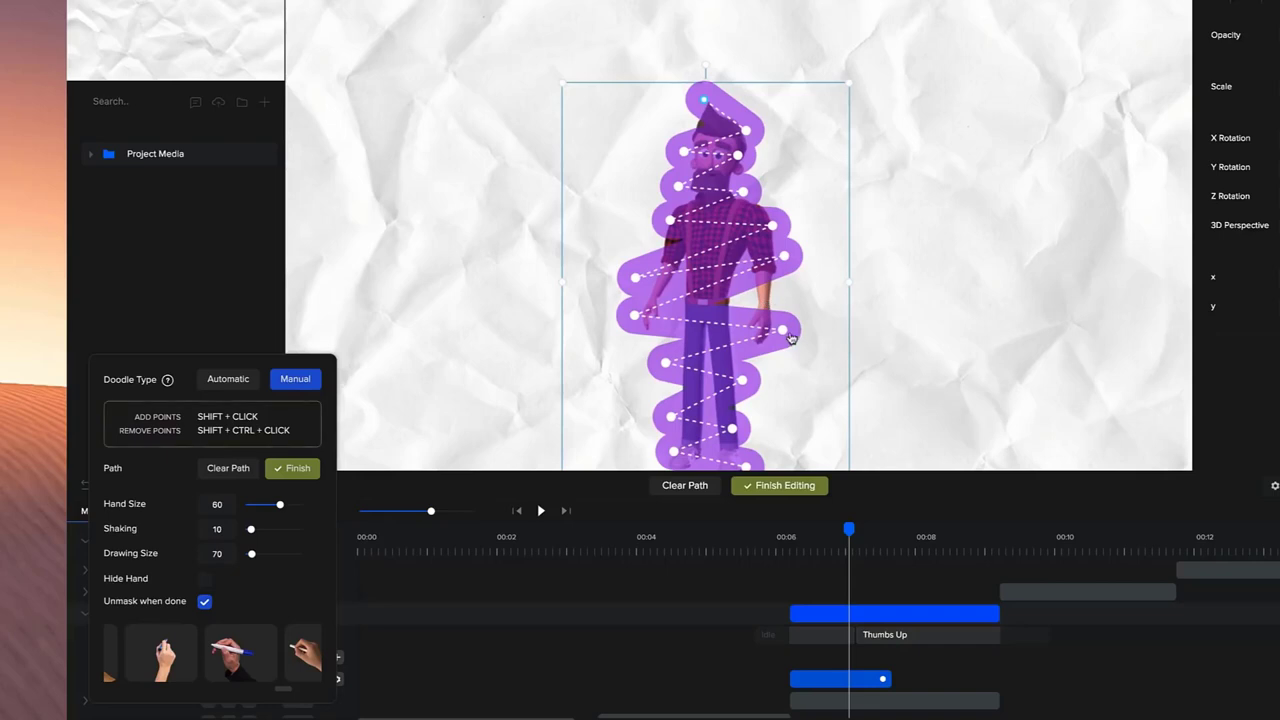
drag(783, 330, 787, 323)
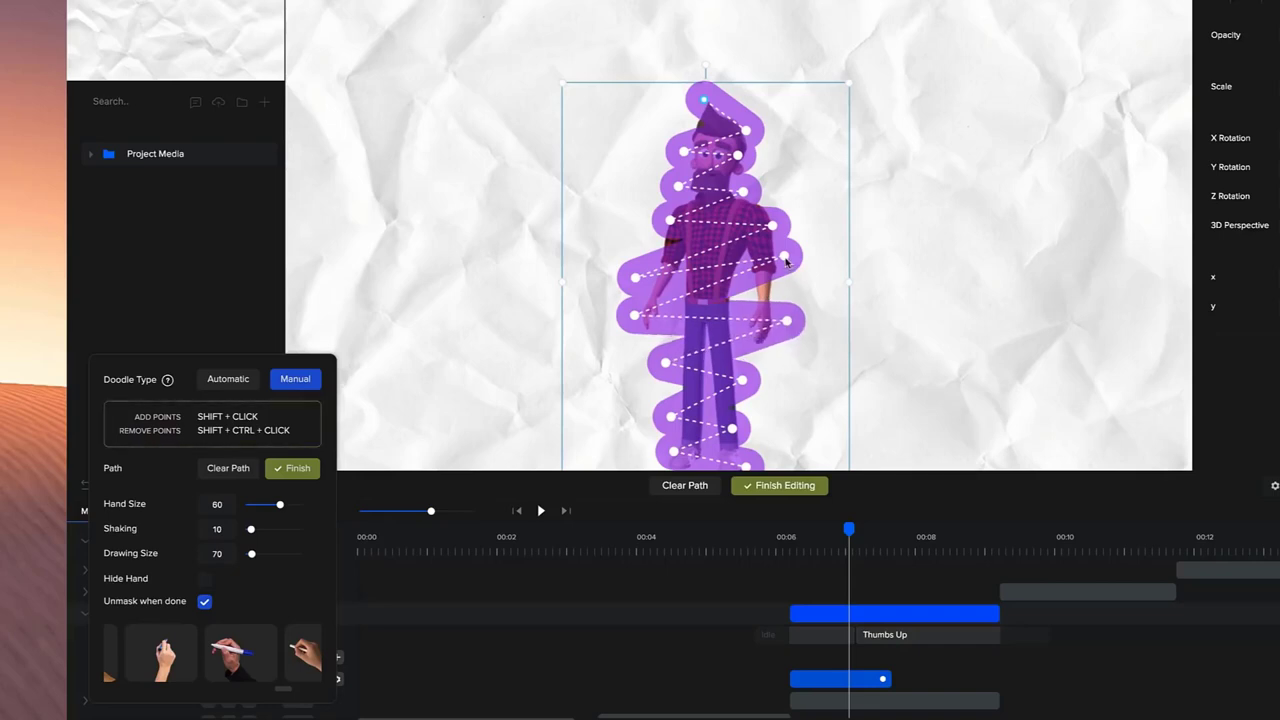
drag(784, 256, 788, 262)
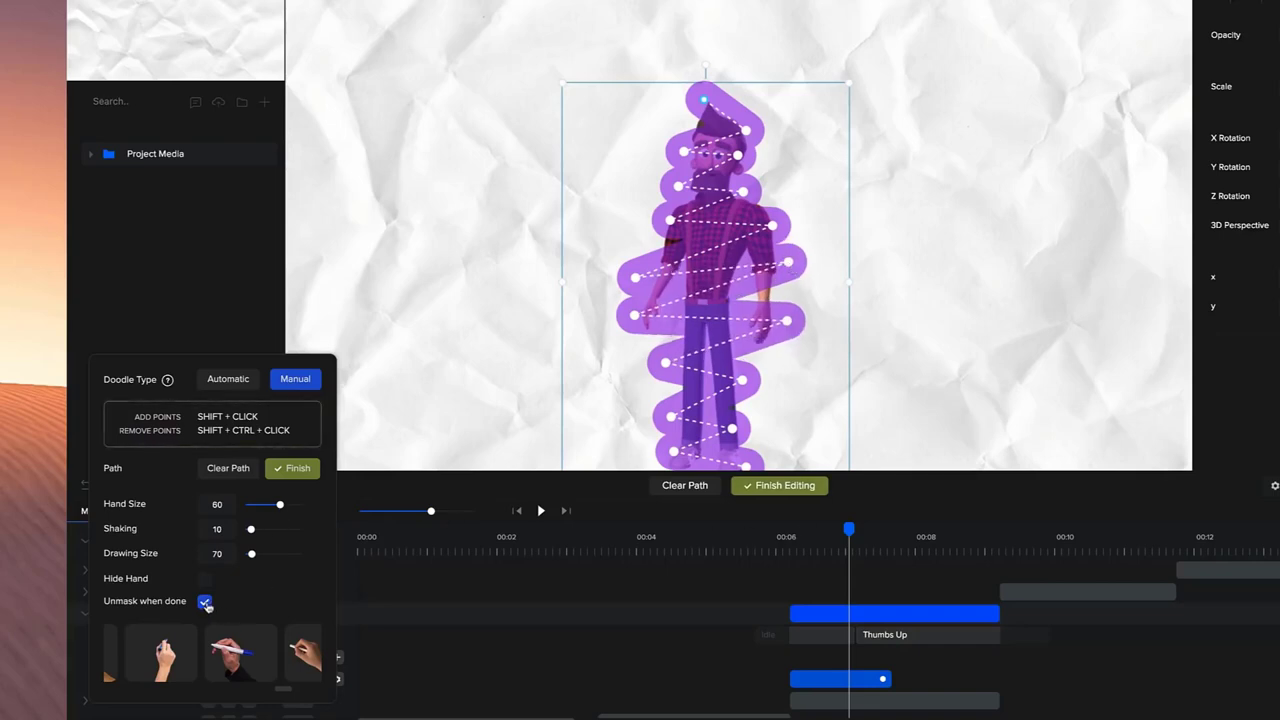
- Turn off Unmask when done and choose the second doodle hand in the list for Tom's effect
scroll(210, 655, left, 3)
click(209, 670)
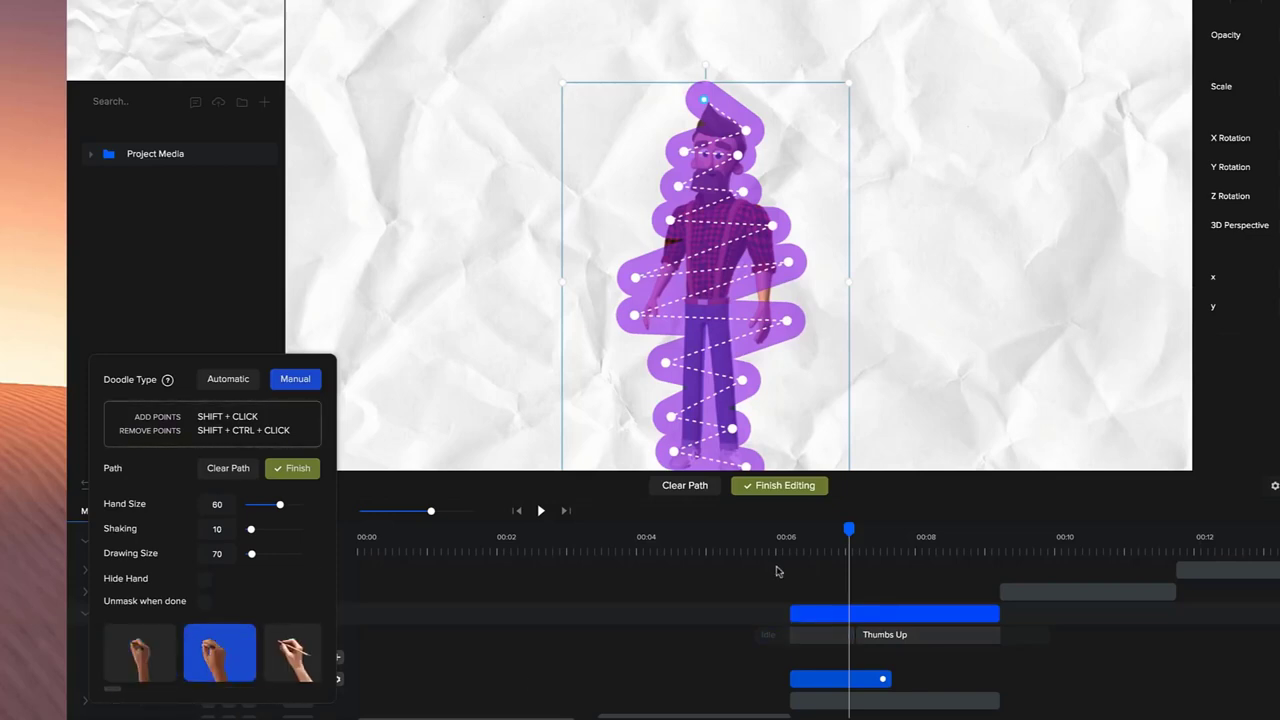
- Finish editing Tom's doodle path and play the effect back from just before the Tom clip
click(773, 545)
click(779, 485)
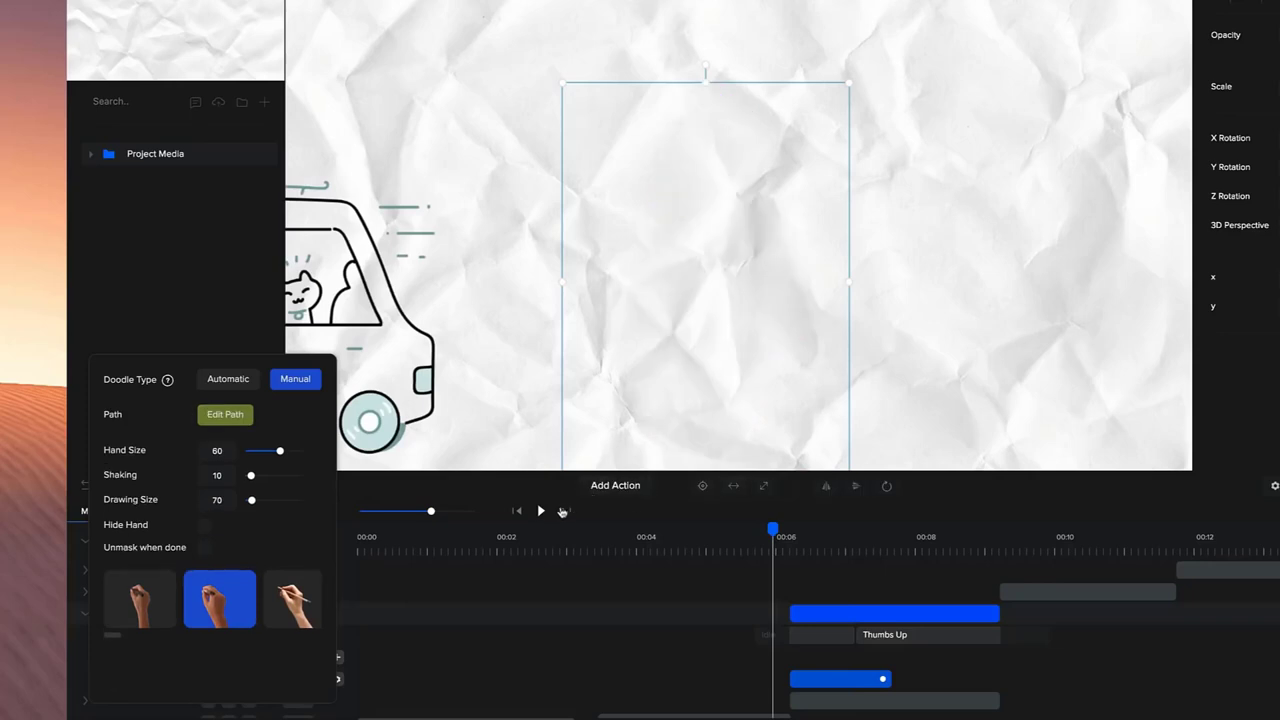
click(539, 511)
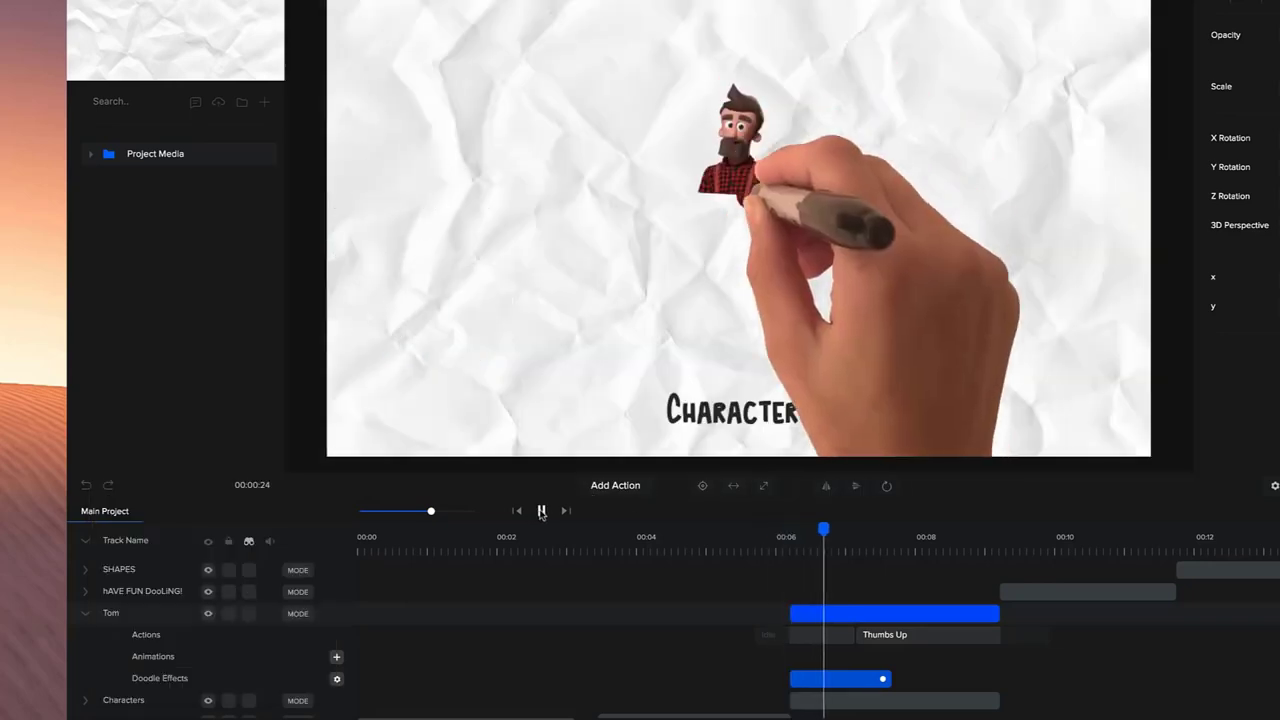
click(682, 131)
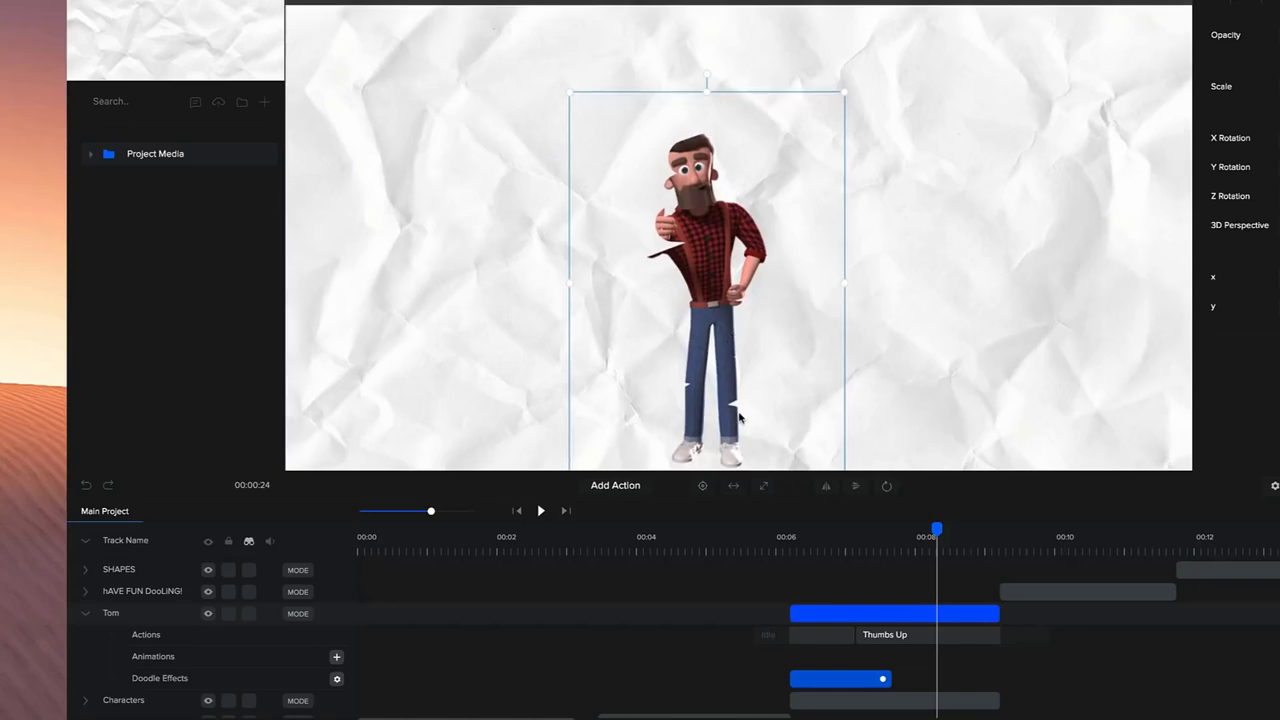
- Turn Unmask when done back on in the Tom track's doodle effect
click(337, 680)
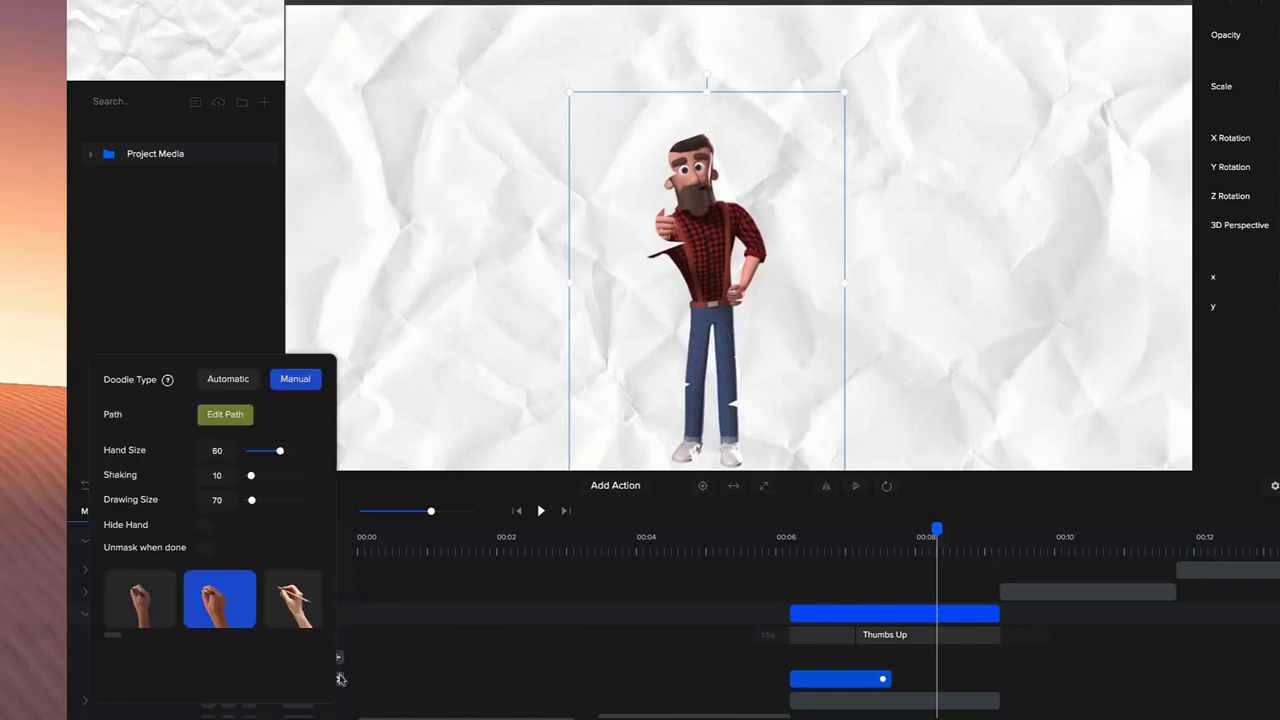
click(205, 549)
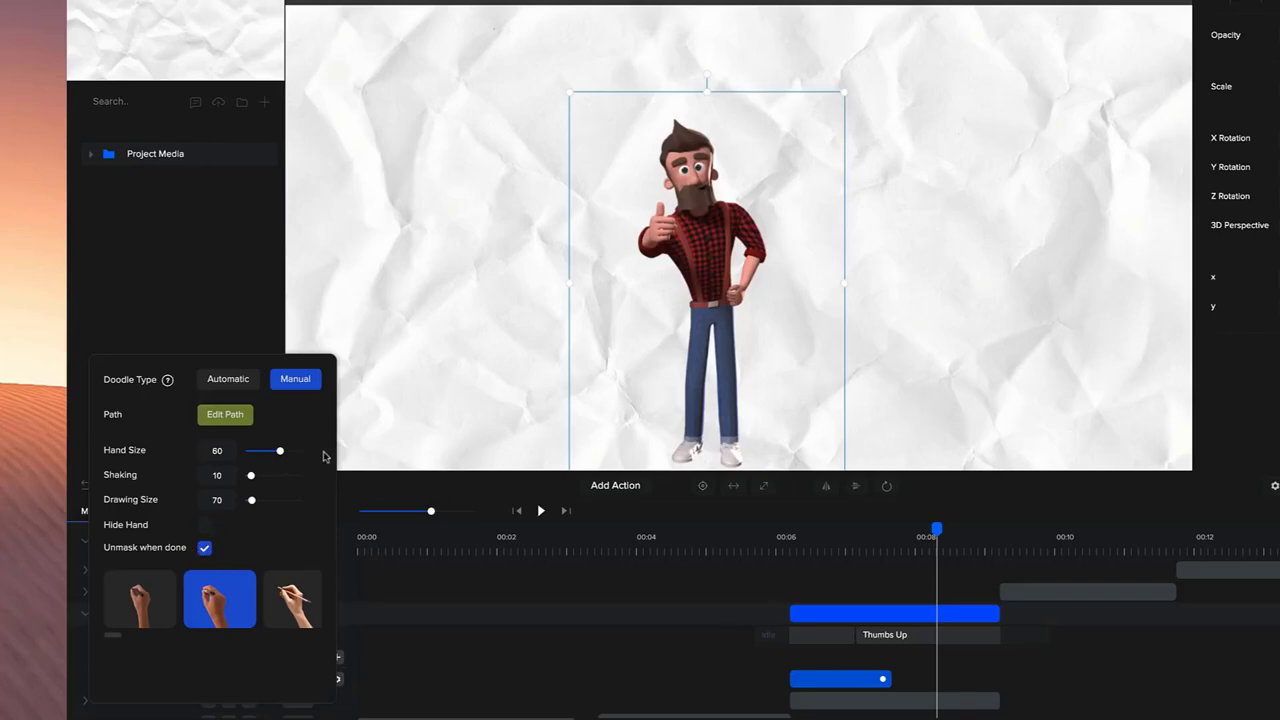
- Reopen Tom's doodle path with the playhead near 7 seconds, move its shoulder, neck and starting points outward, and finish editing
click(843, 533)
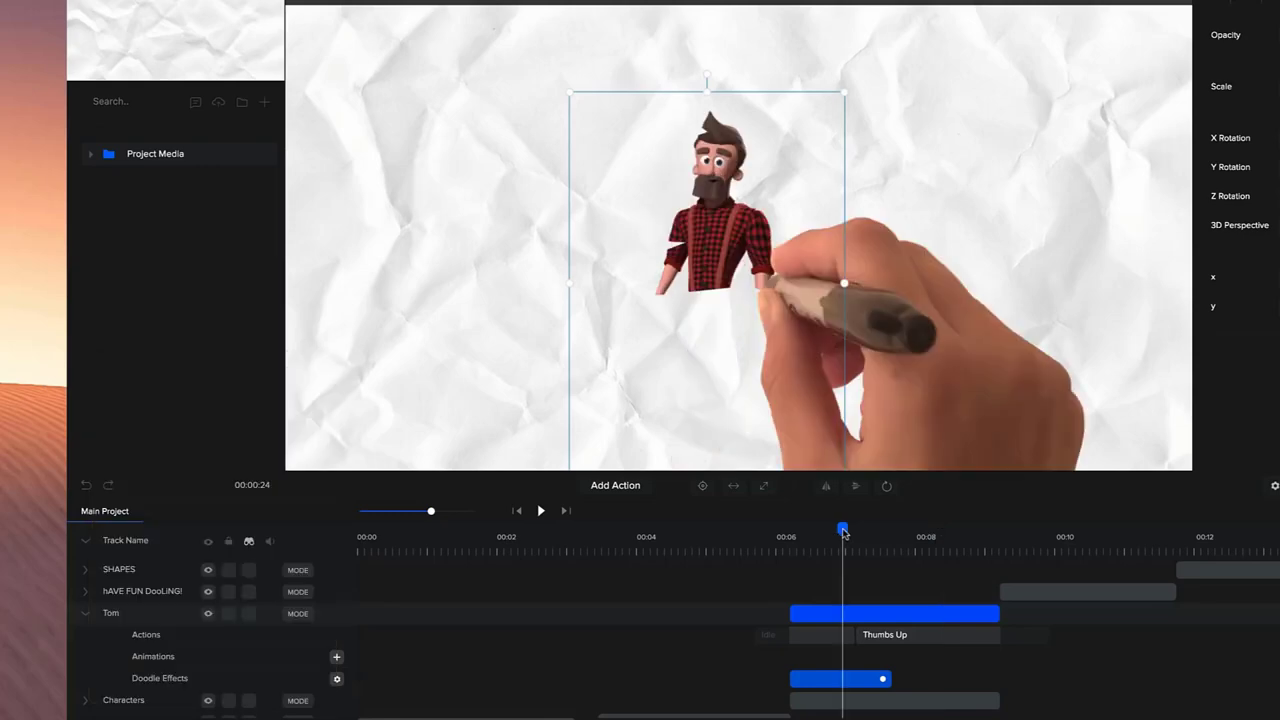
click(337, 679)
click(232, 418)
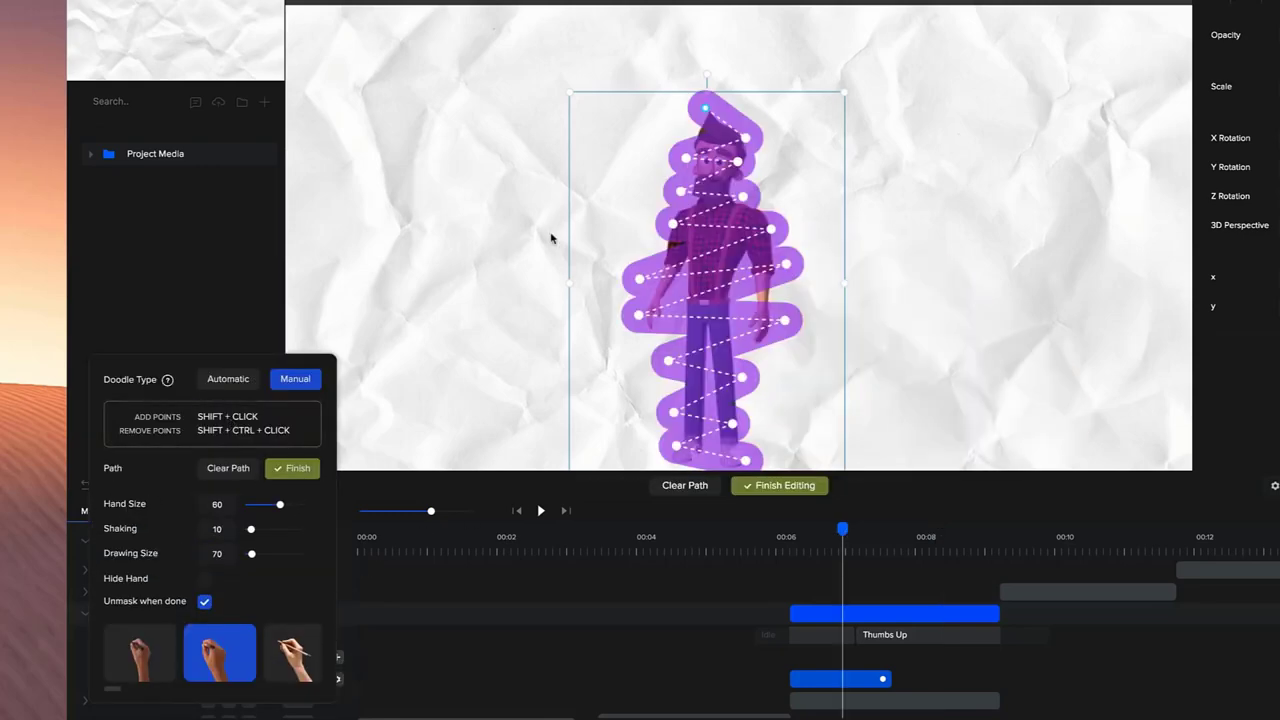
drag(655, 256, 641, 264)
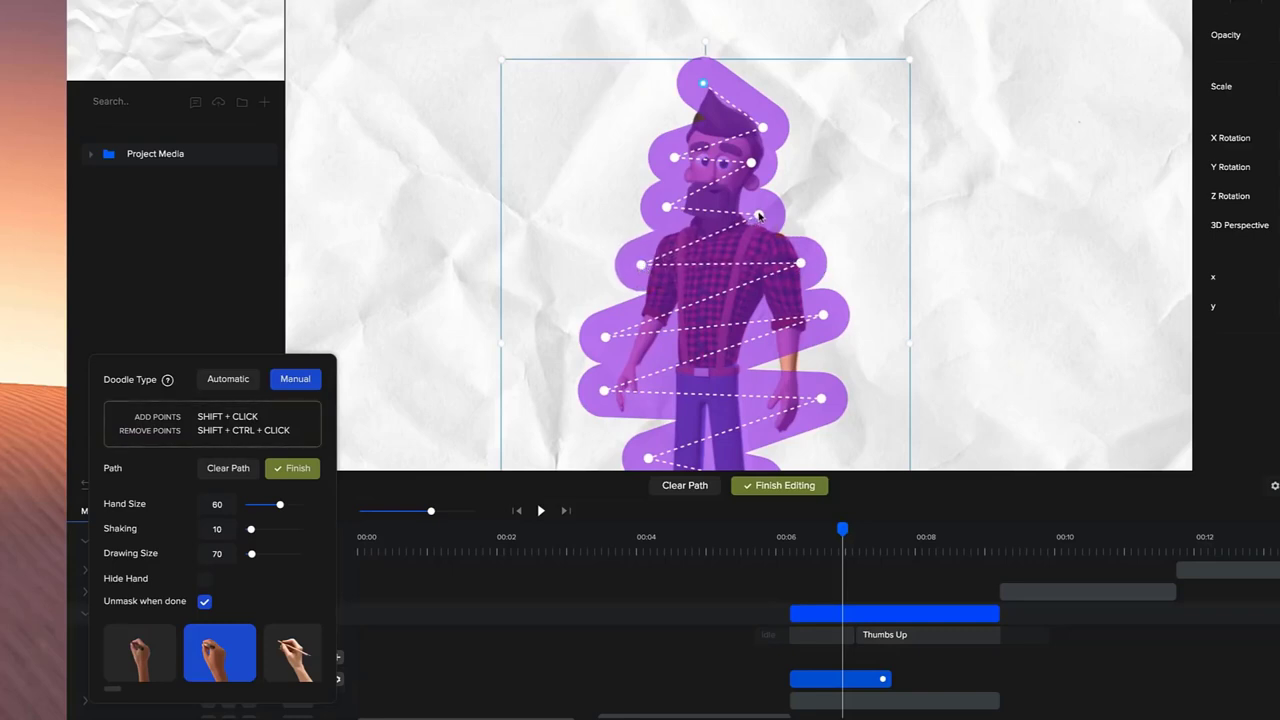
drag(759, 214, 770, 216)
drag(703, 86, 692, 90)
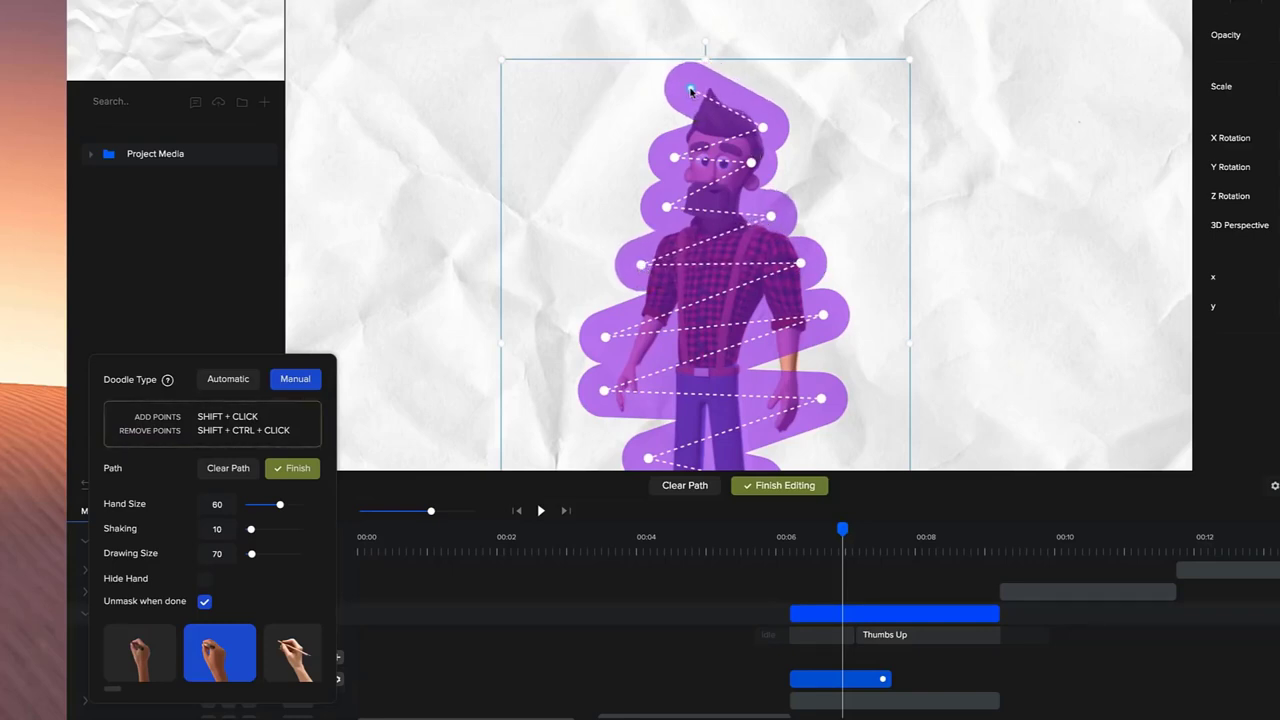
scroll(715, 400, down, 3)
scroll(712, 432, down, 3)
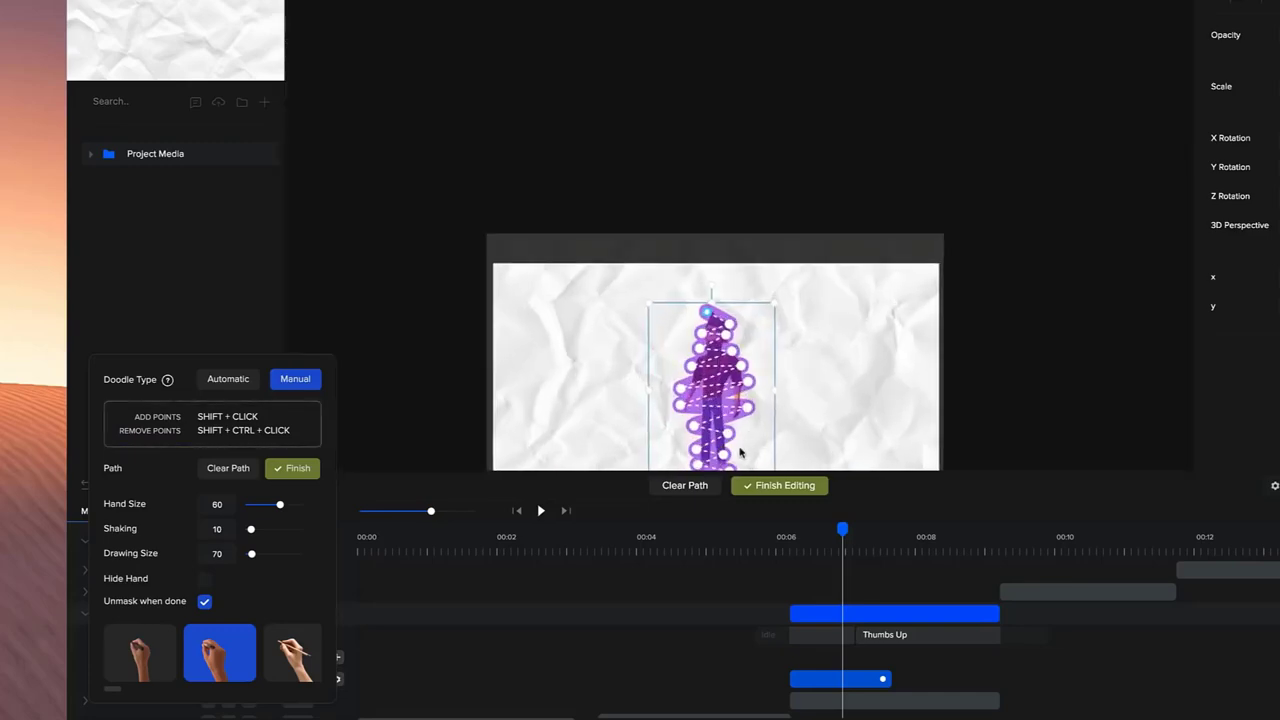
click(768, 486)
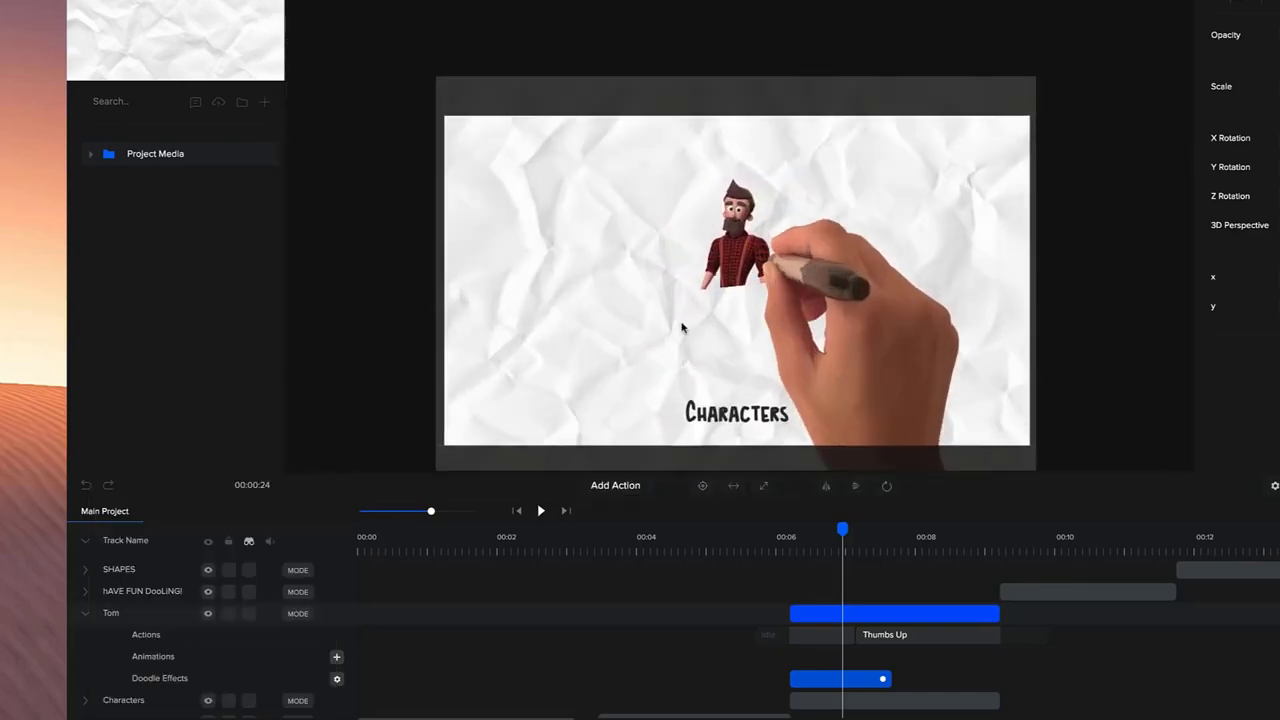
- Play back Tom's revised doodle effect from about 6 seconds
click(783, 547)
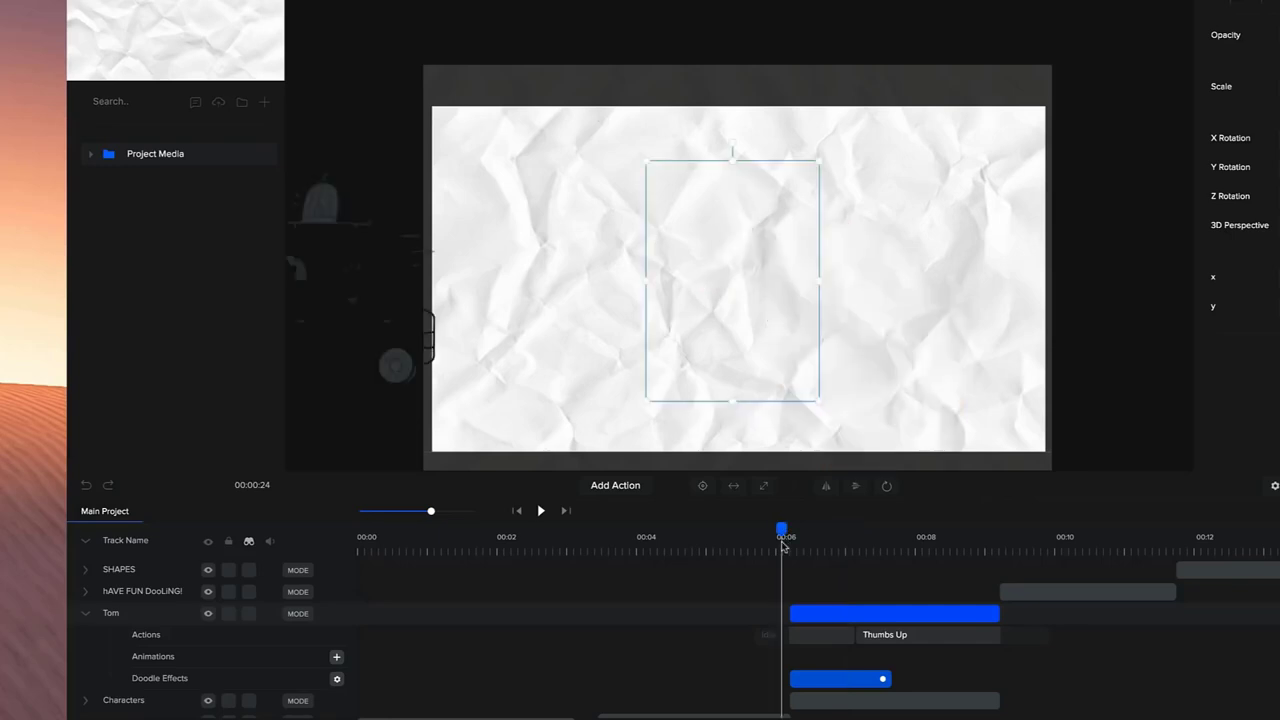
key(space)
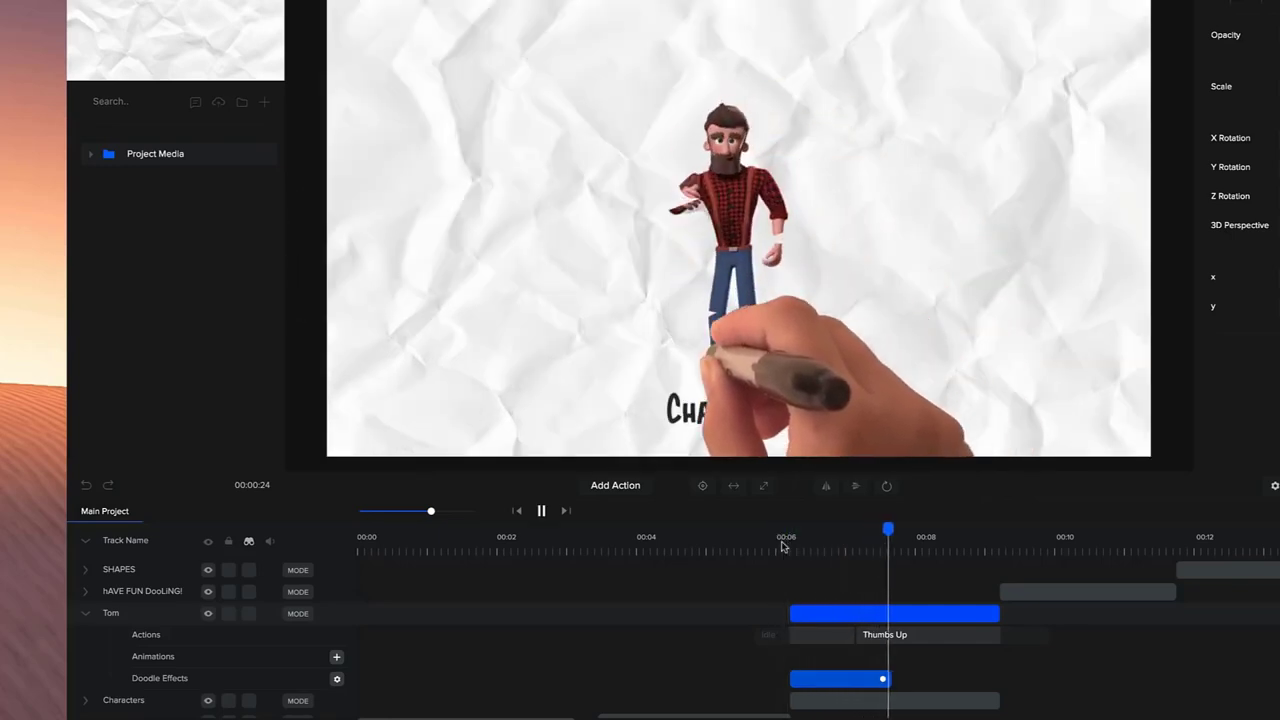
key(space)
- Choose the doodle hand between the purple-sleeved and white-cuffed hands for Tom's effect
click(336, 679)
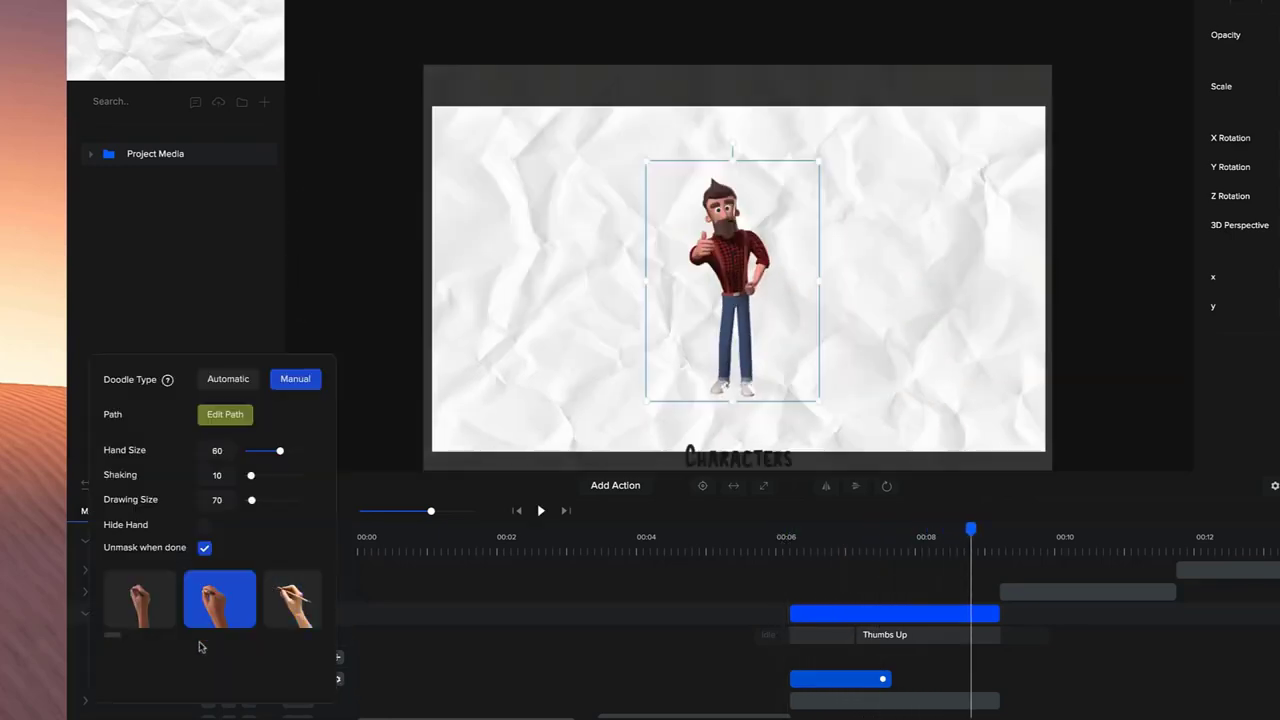
drag(114, 635, 203, 634)
click(206, 608)
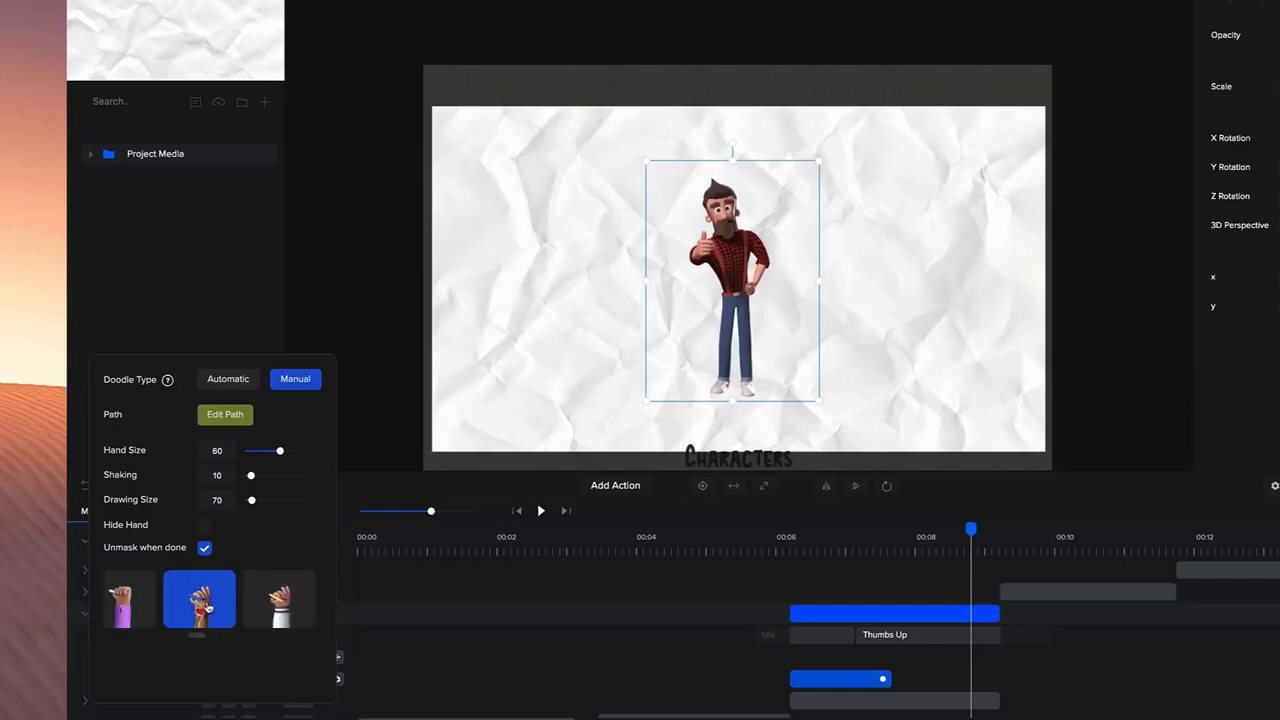
- Widen Tom's doodle path at its starting point and beside his arm, and set the drawing size to 82
click(228, 420)
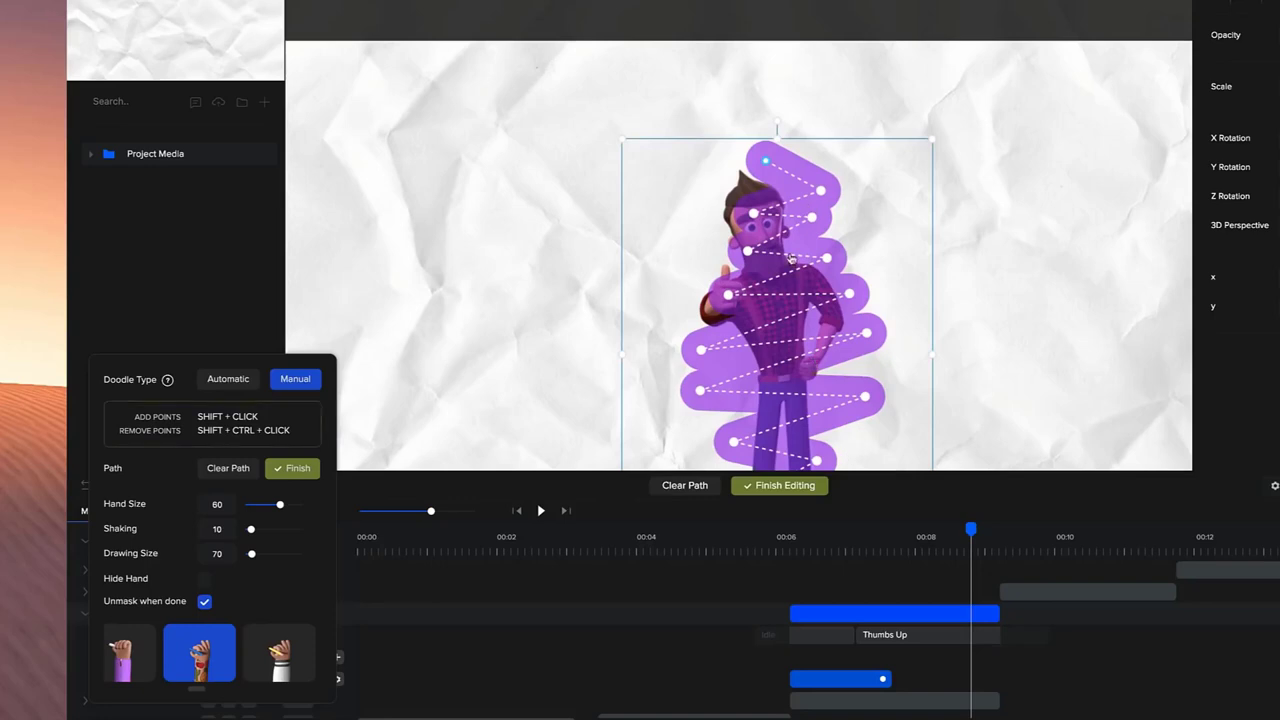
click(766, 163)
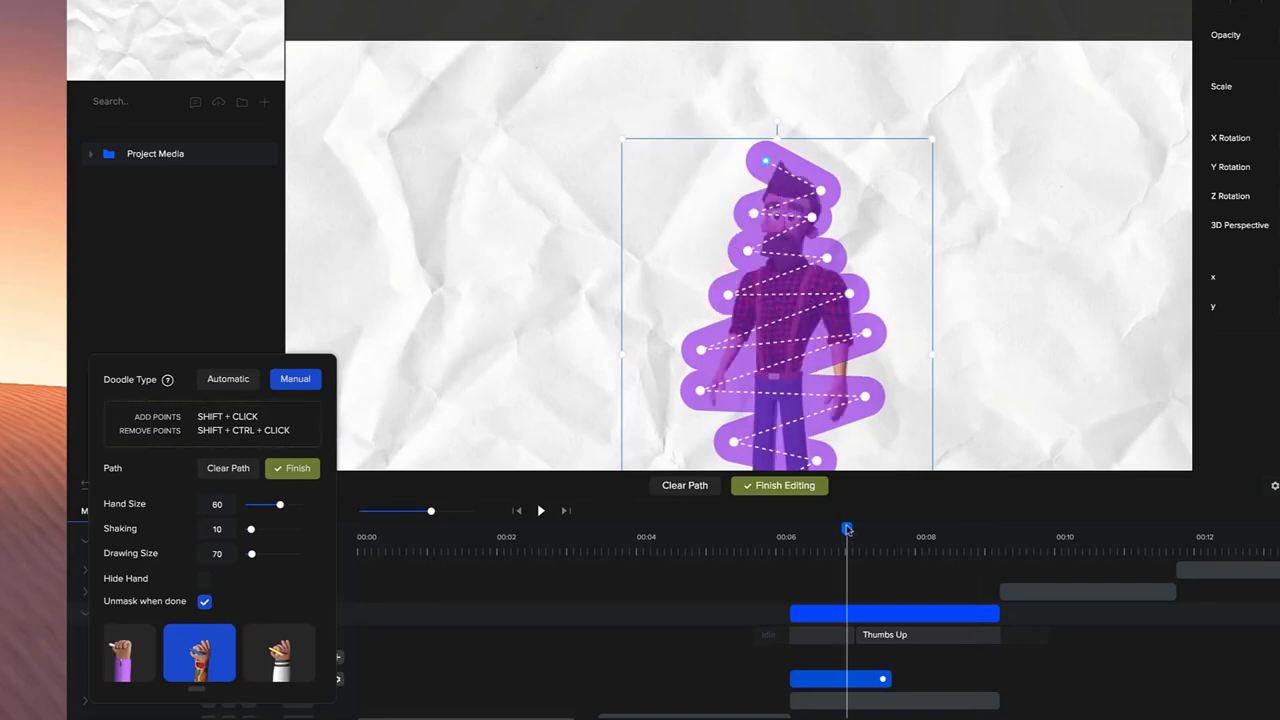
drag(764, 163, 753, 161)
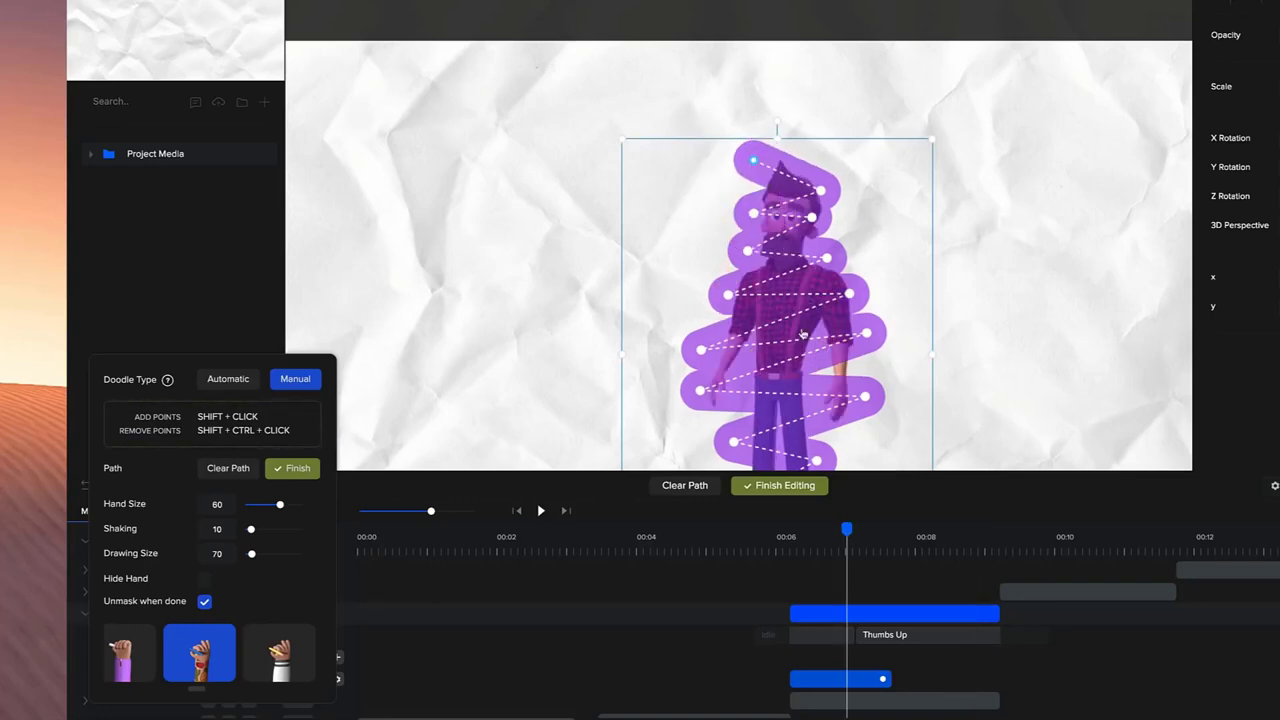
drag(866, 333, 859, 300)
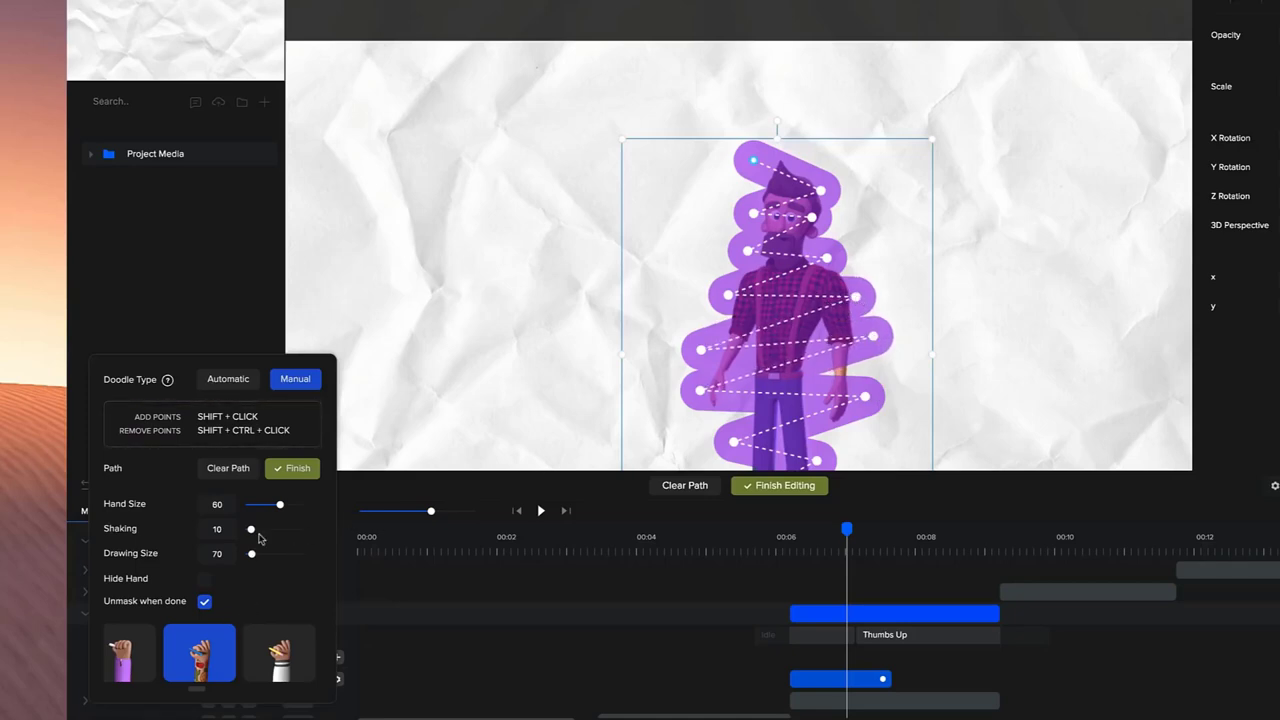
drag(250, 555, 254, 554)
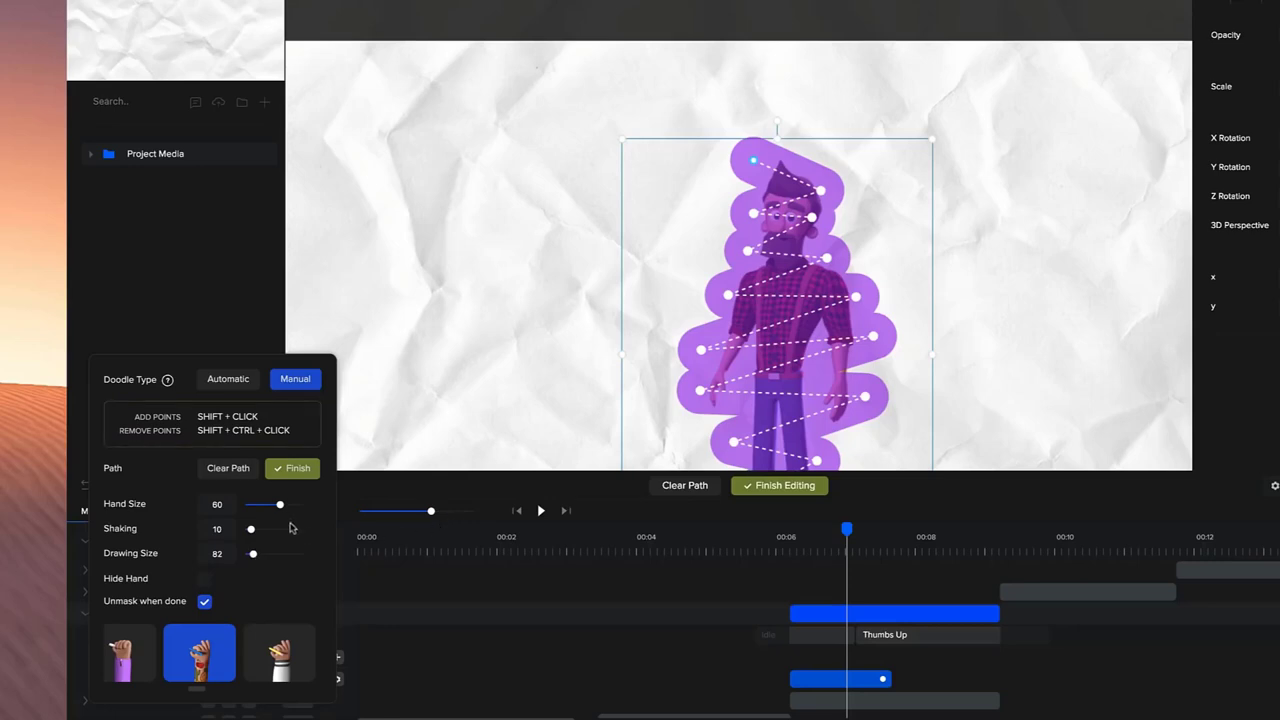
drag(865, 397, 870, 391)
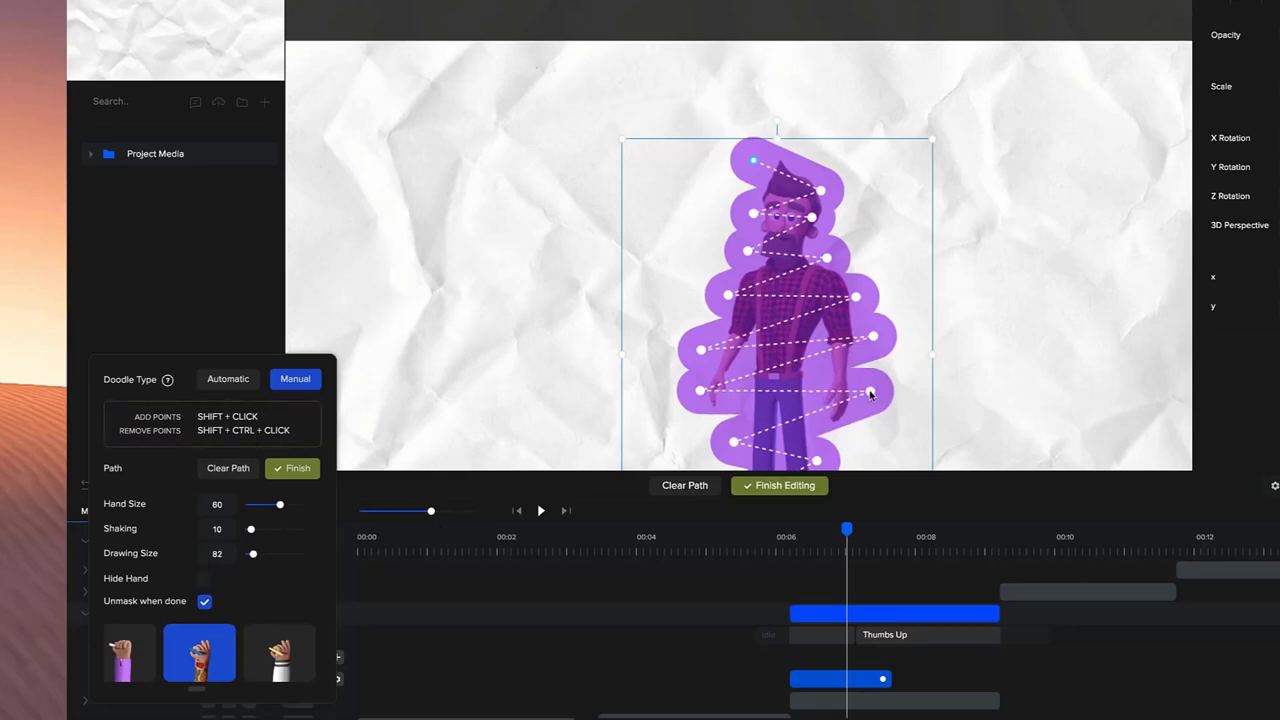
- Finish editing the widened path and play back Tom's doodle with the new hand from about 6 seconds
click(781, 562)
click(779, 485)
key(space)
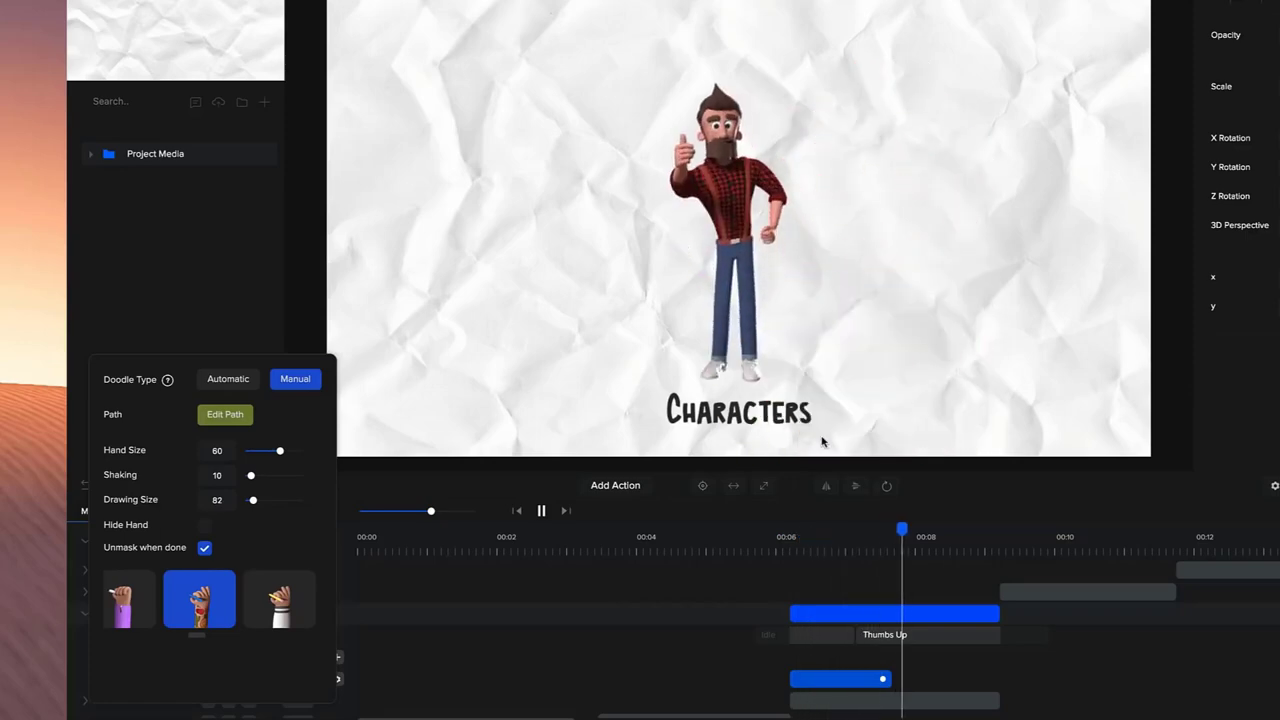
- Shorten Tom's doodle effect to about one second and replay it from about 6 seconds
click(822, 441)
click(779, 546)
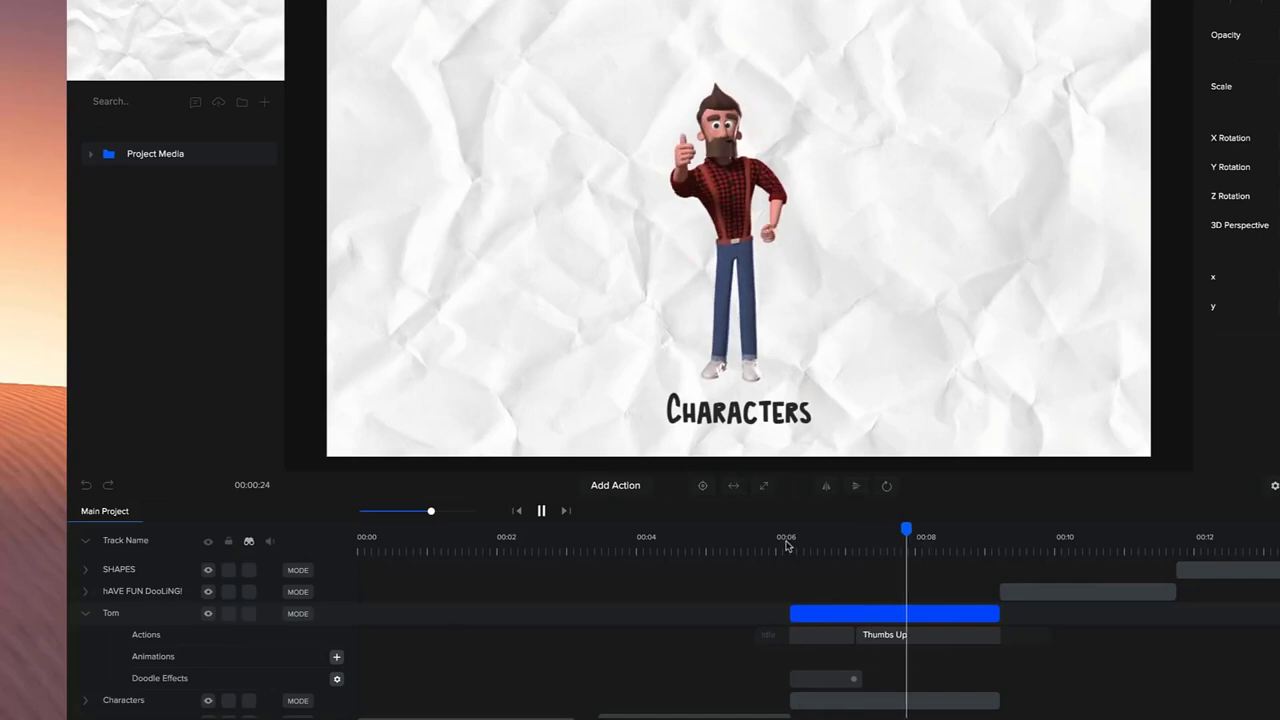
click(790, 603)
click(836, 548)
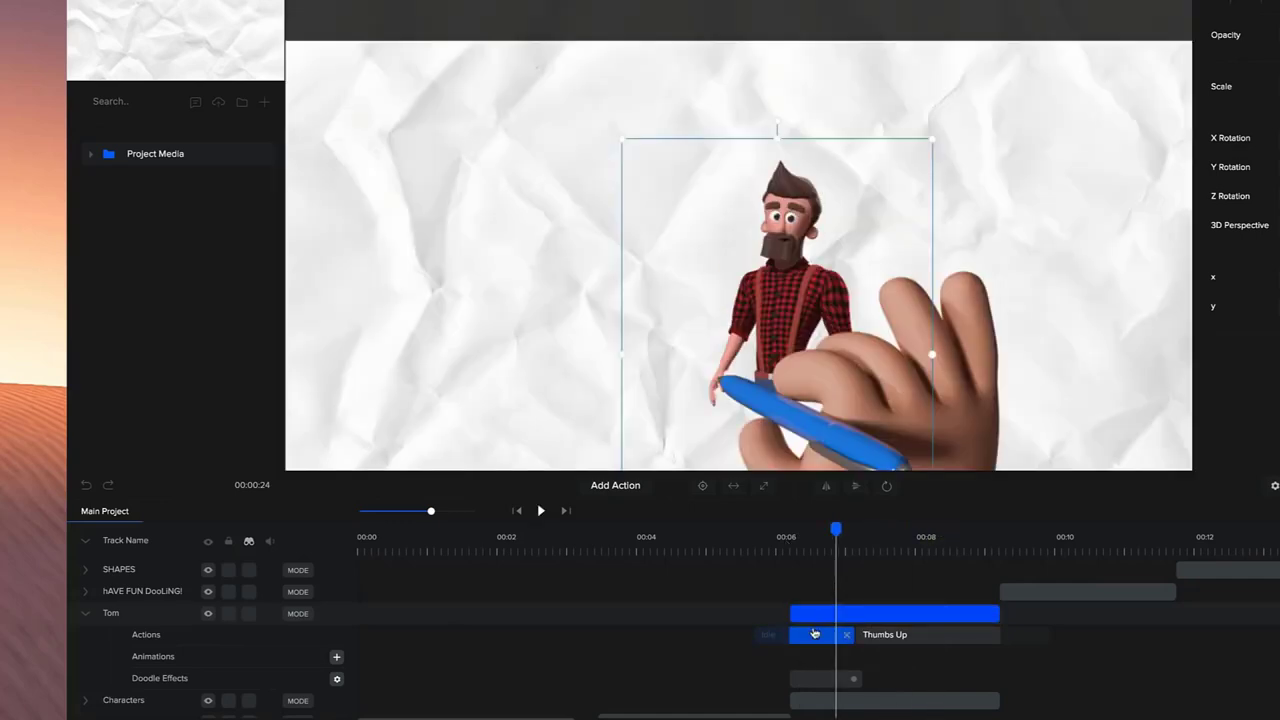
- Go to the HAVE FUN DOOLING! title at about 11 seconds and examine its Doodle text effect settings and hand choices
mouse_move(836, 538)
mouse_down()
mouse_move(789, 544)
mouse_move(1082, 545)
mouse_move(1125, 527)
mouse_up()
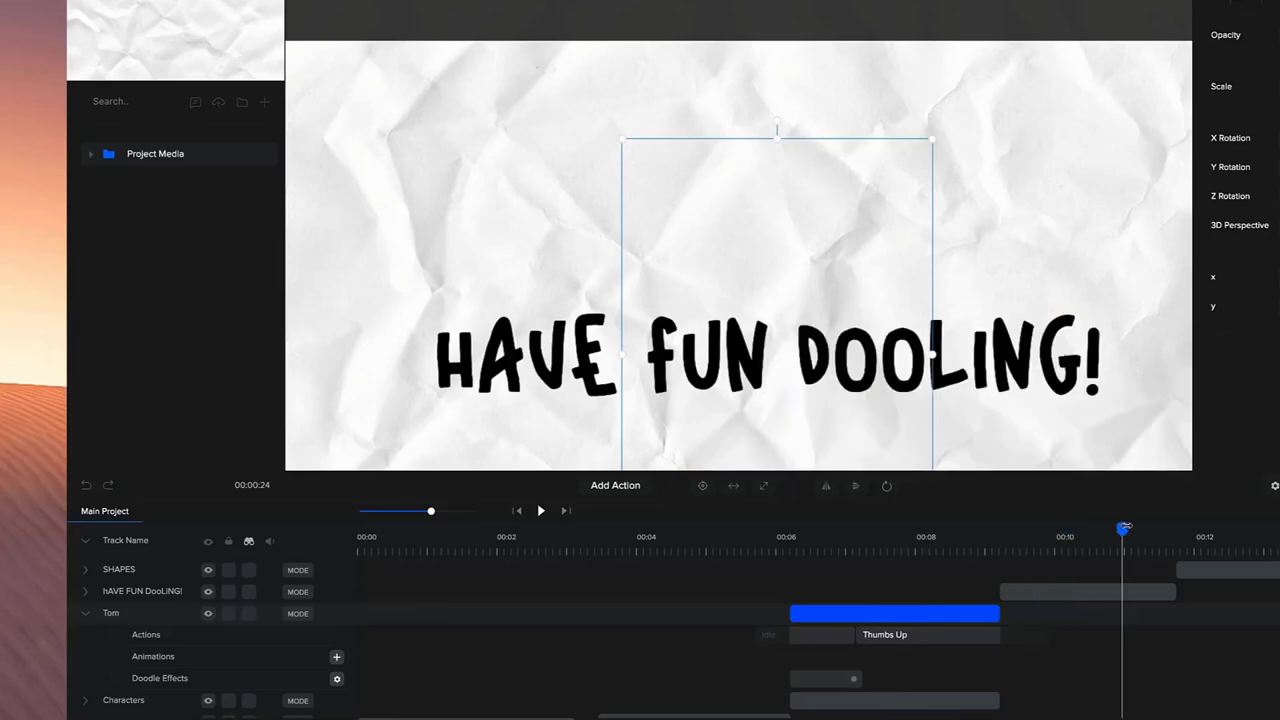
click(1080, 592)
scroll(778, 287, down, 3)
click(753, 226)
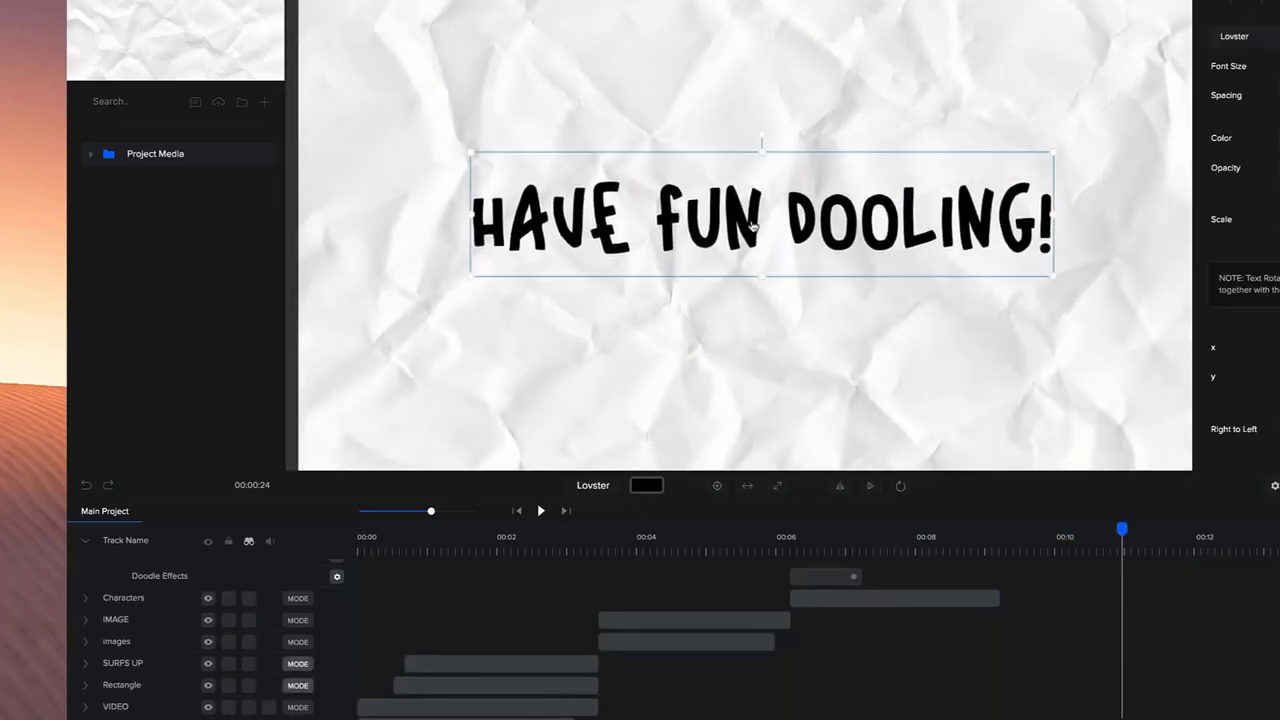
scroll(349, 606, up, 2)
click(89, 596)
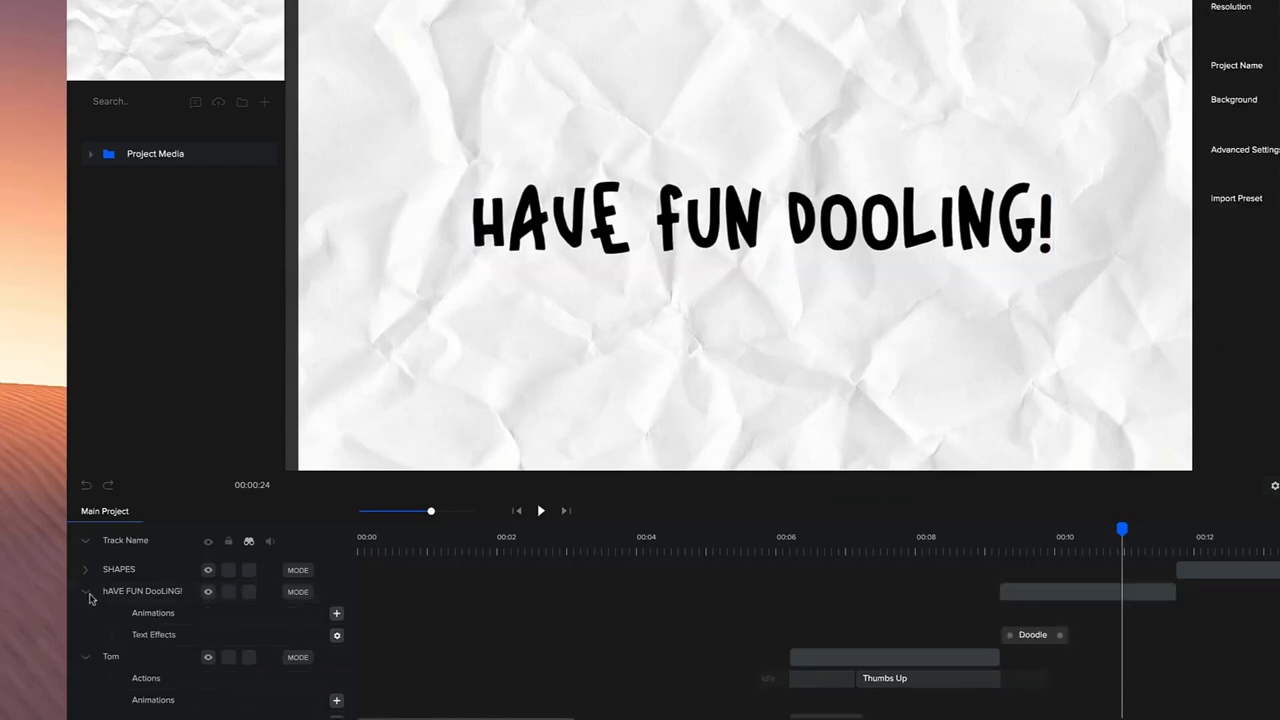
click(336, 636)
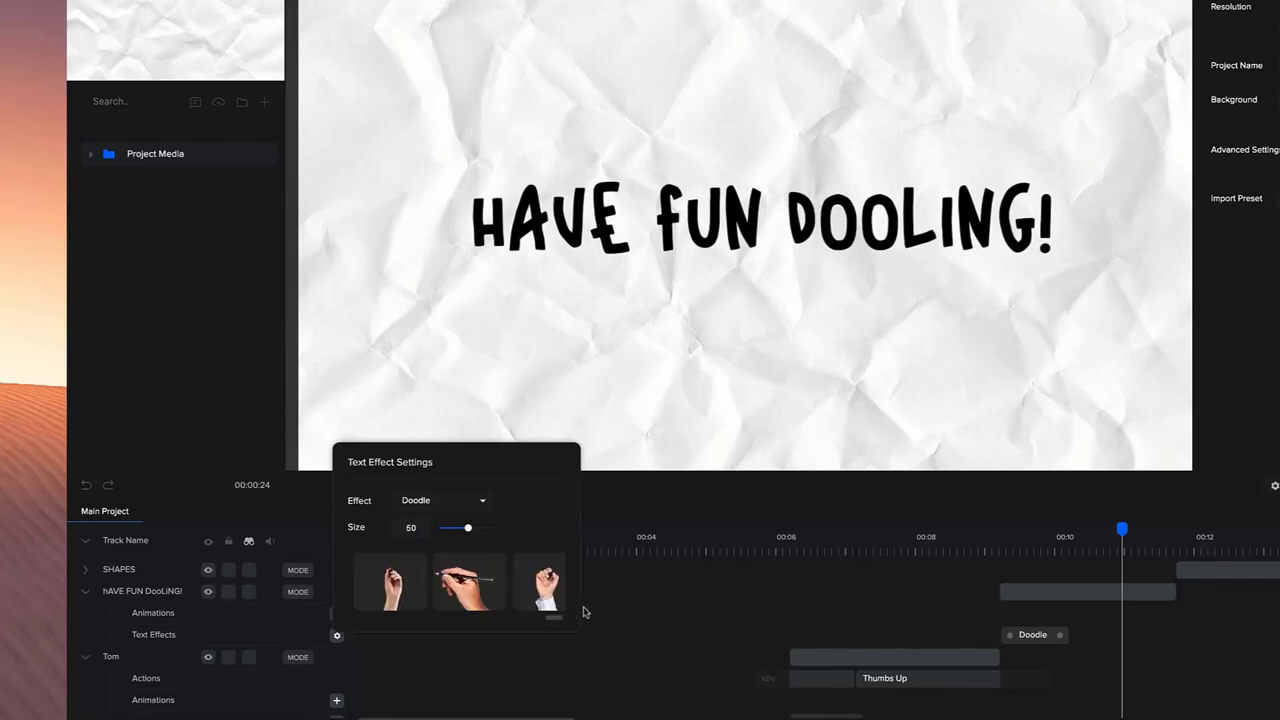
- Select the HAVE FUN DOOLING! title again and scrub through its doodle text effect from about 9 seconds
click(797, 243)
click(902, 487)
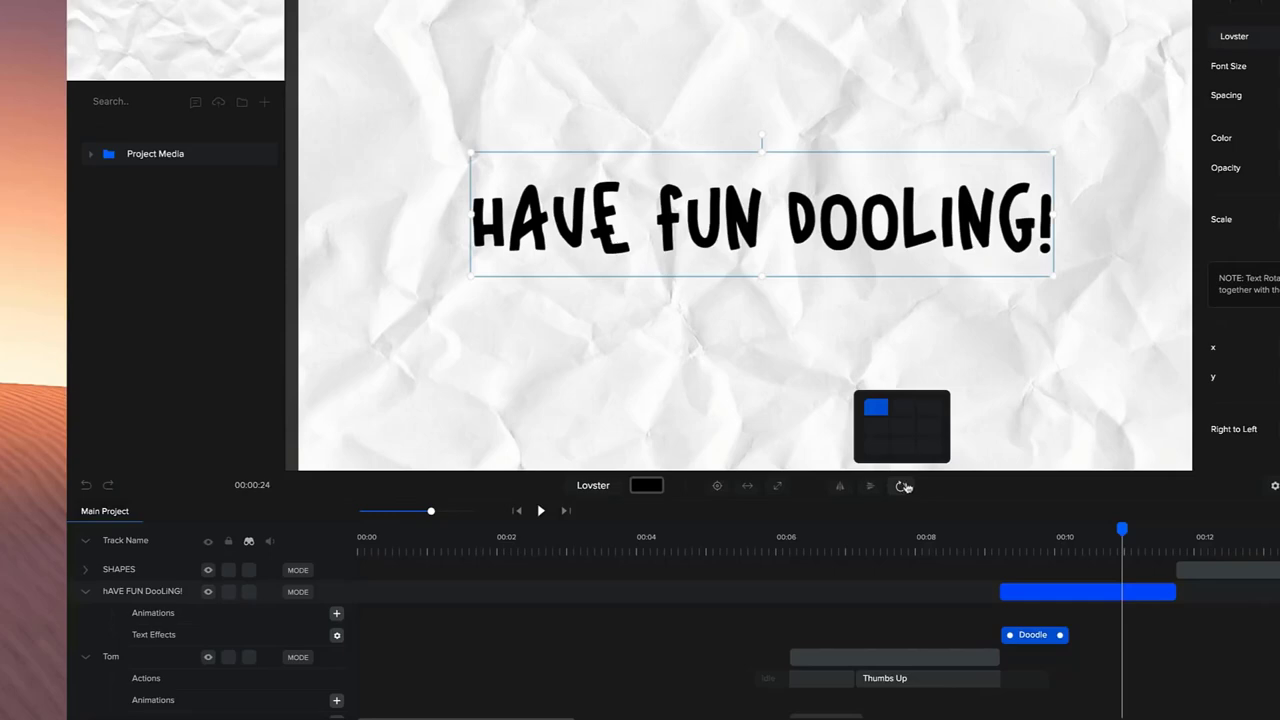
click(877, 411)
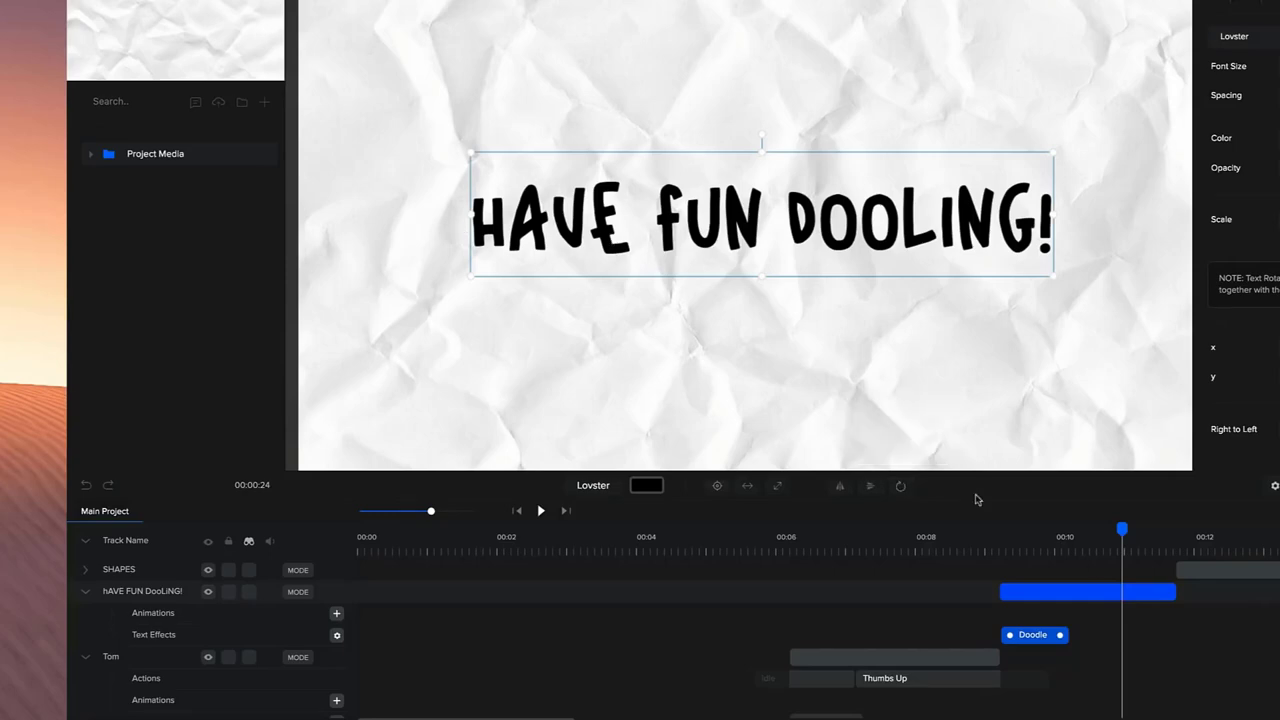
click(991, 537)
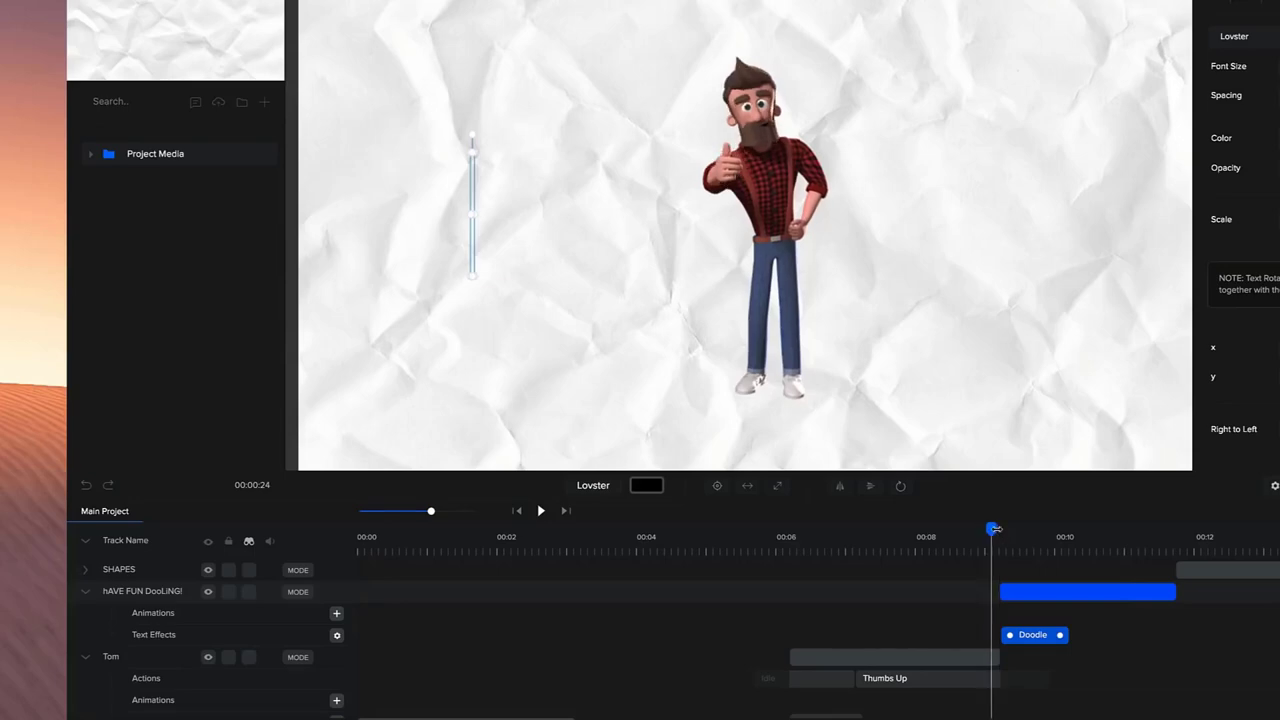
drag(995, 529, 1154, 531)
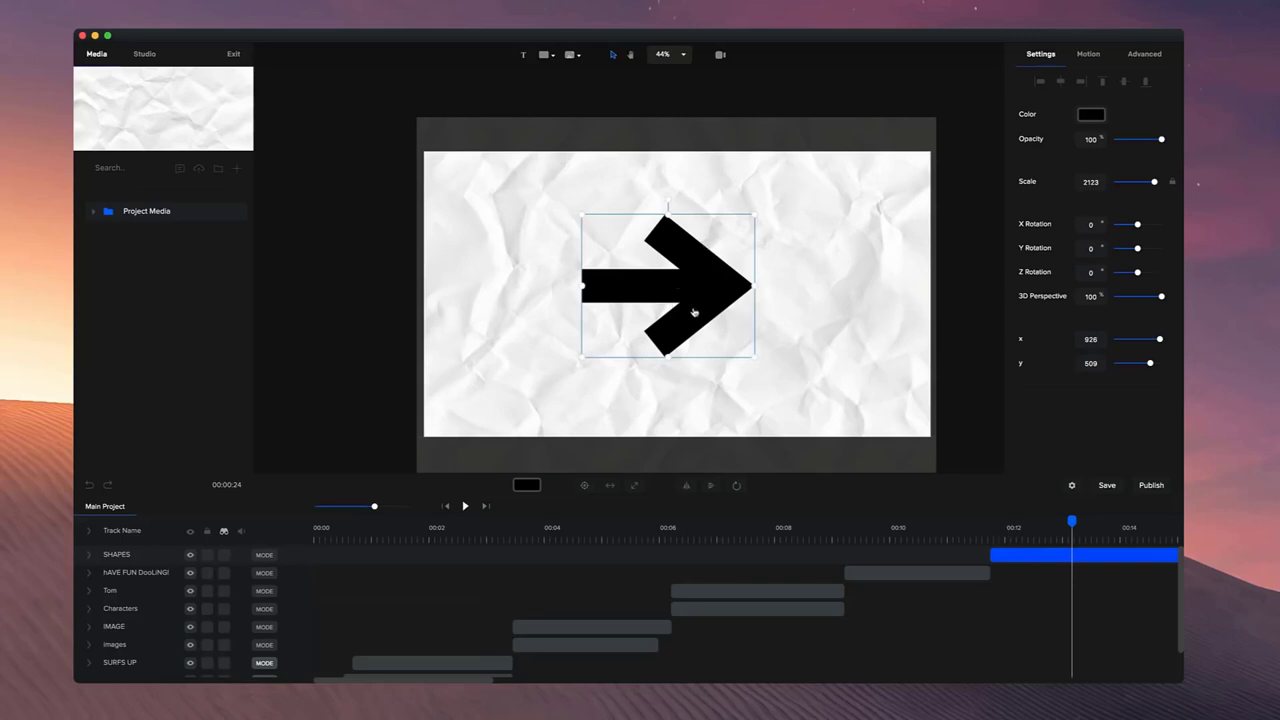
- Move the black arrow shape on the canvas to about x 883, y 320
drag(694, 313, 652, 295)
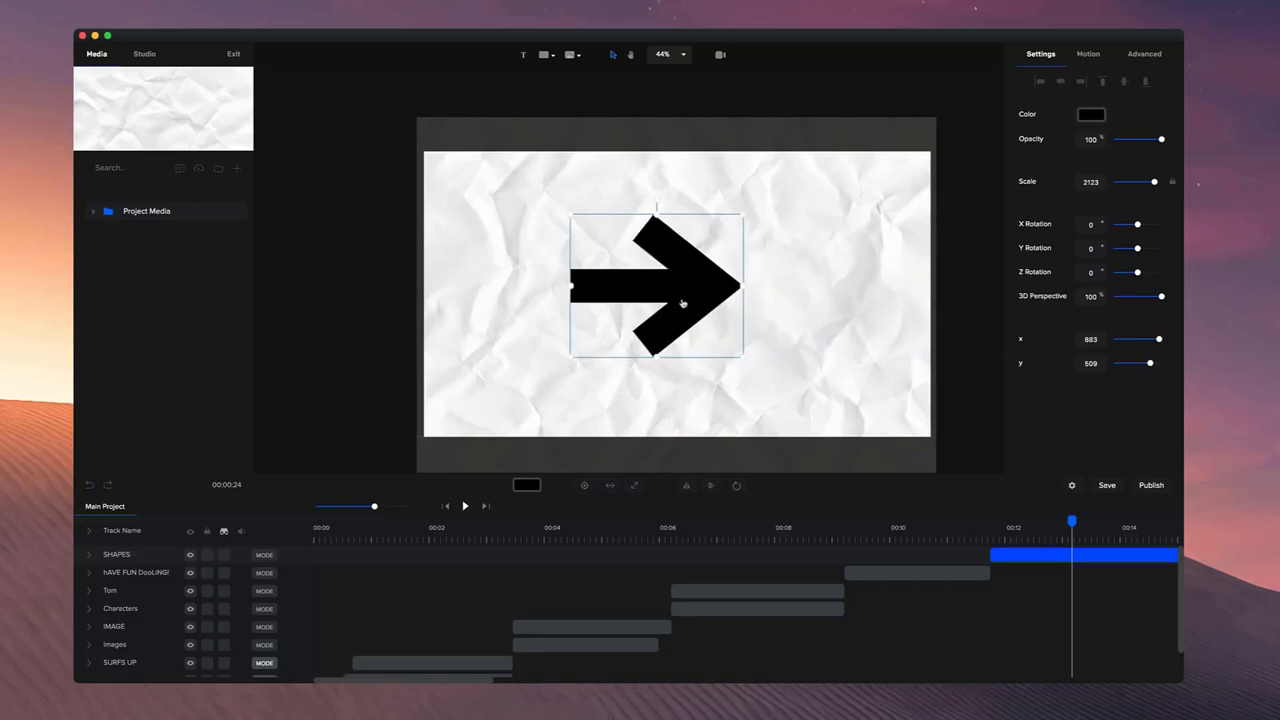
drag(730, 232, 732, 179)
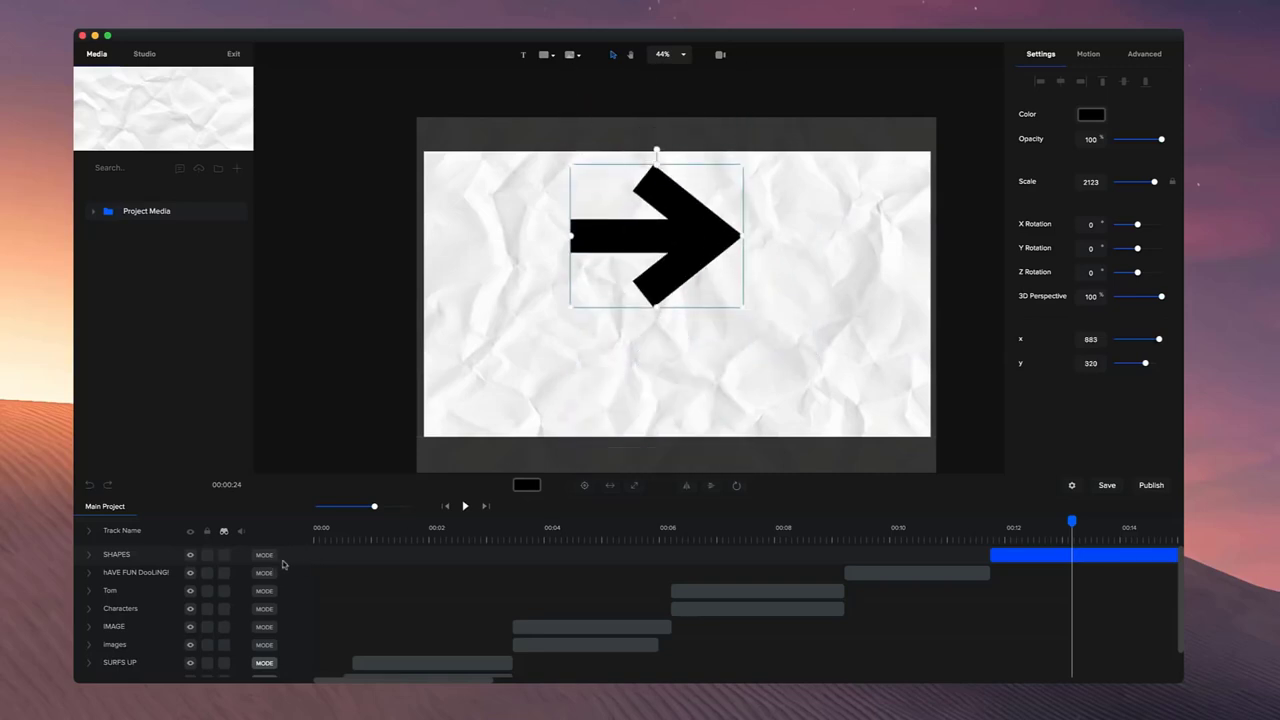
- Select the range of tracks from SHAPES to IMAGE, and the range from the lowest video layer up to SHAPES
click(143, 563)
click(135, 556)
shift+click(125, 627)
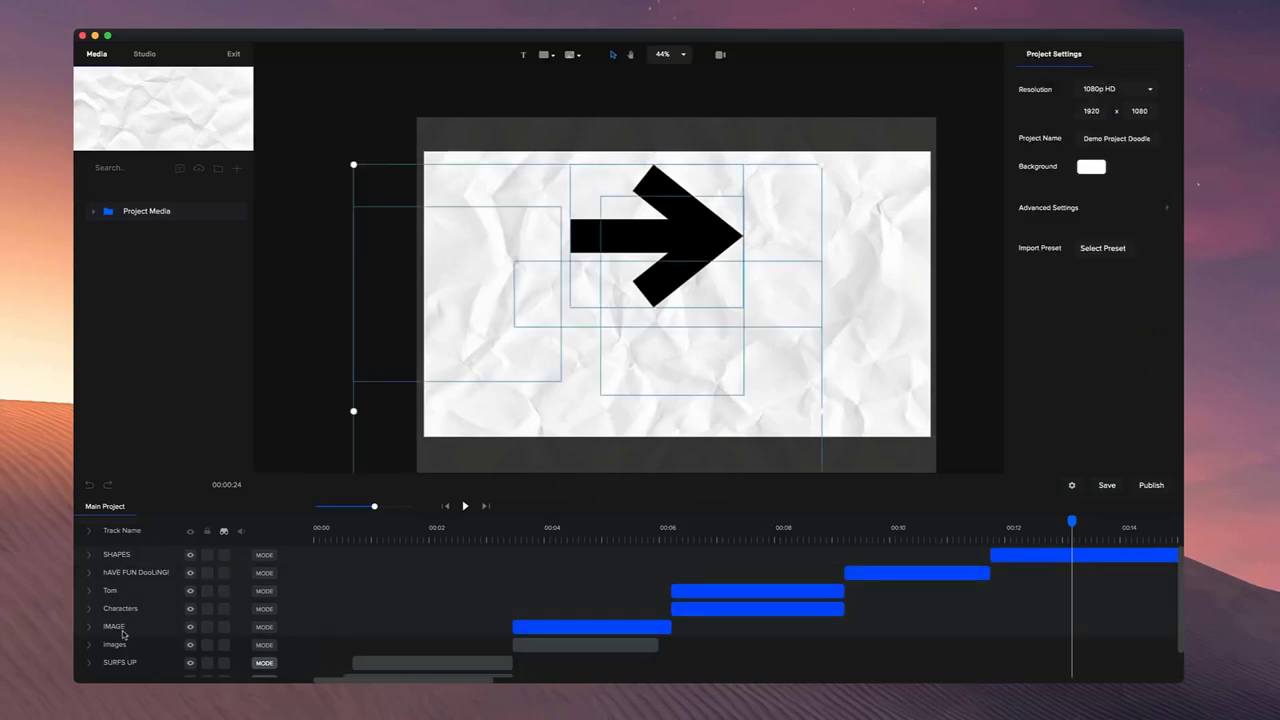
scroll(123, 633, down, 1)
click(122, 669)
scroll(118, 600, up, 1)
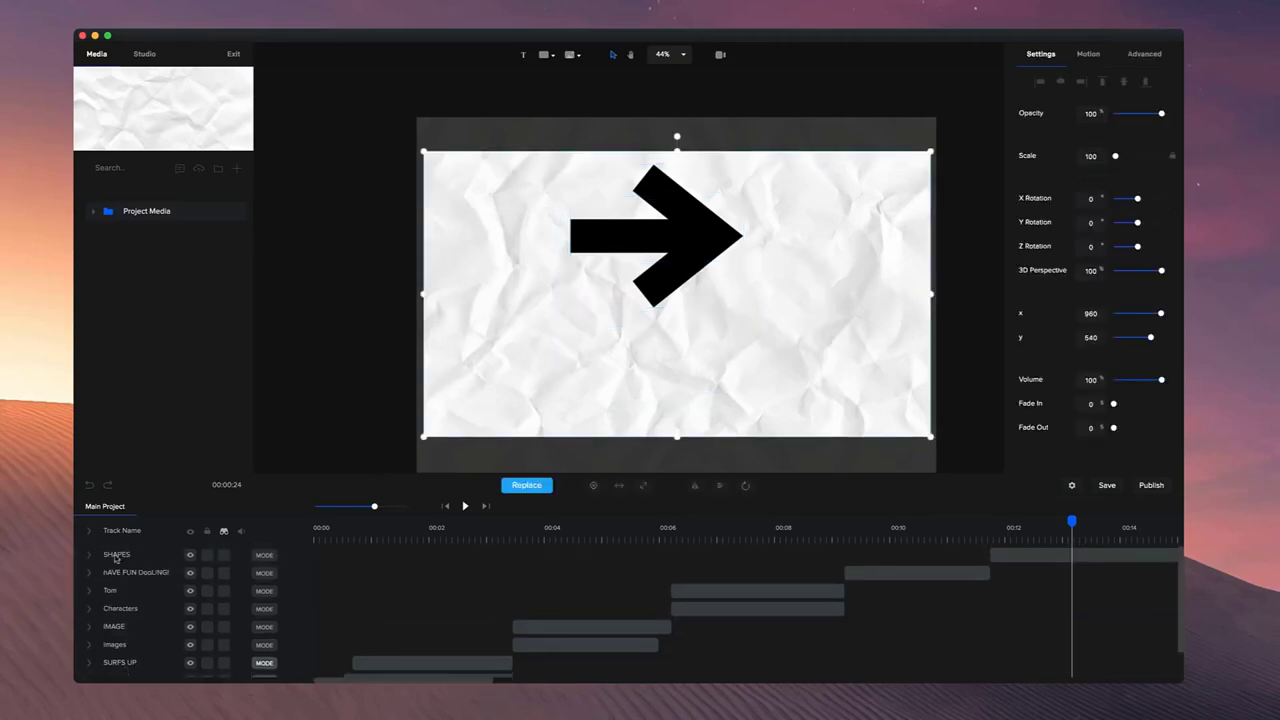
shift+click(118, 556)
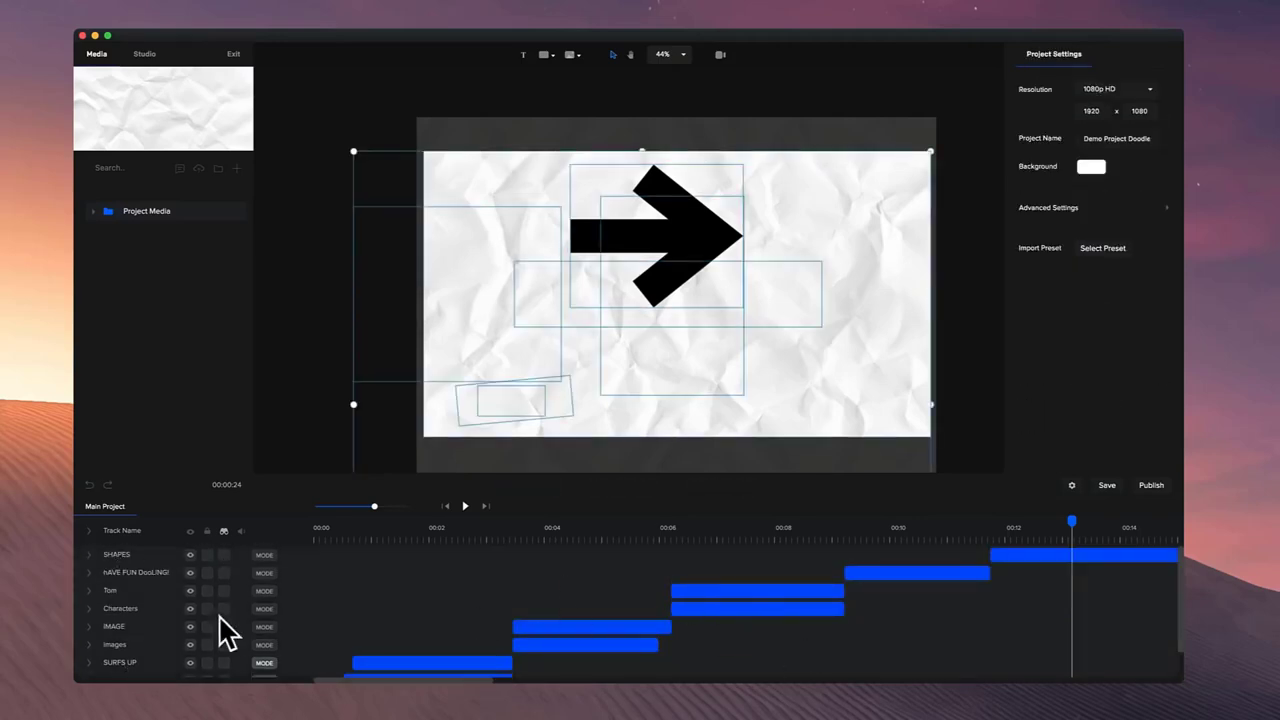
- Individually select the SHAPES, HAVE FUN DOOLING!, Tom, Characters, IMAGE and images tracks, scrub to about 10 seconds, and clear the selection
click(145, 558)
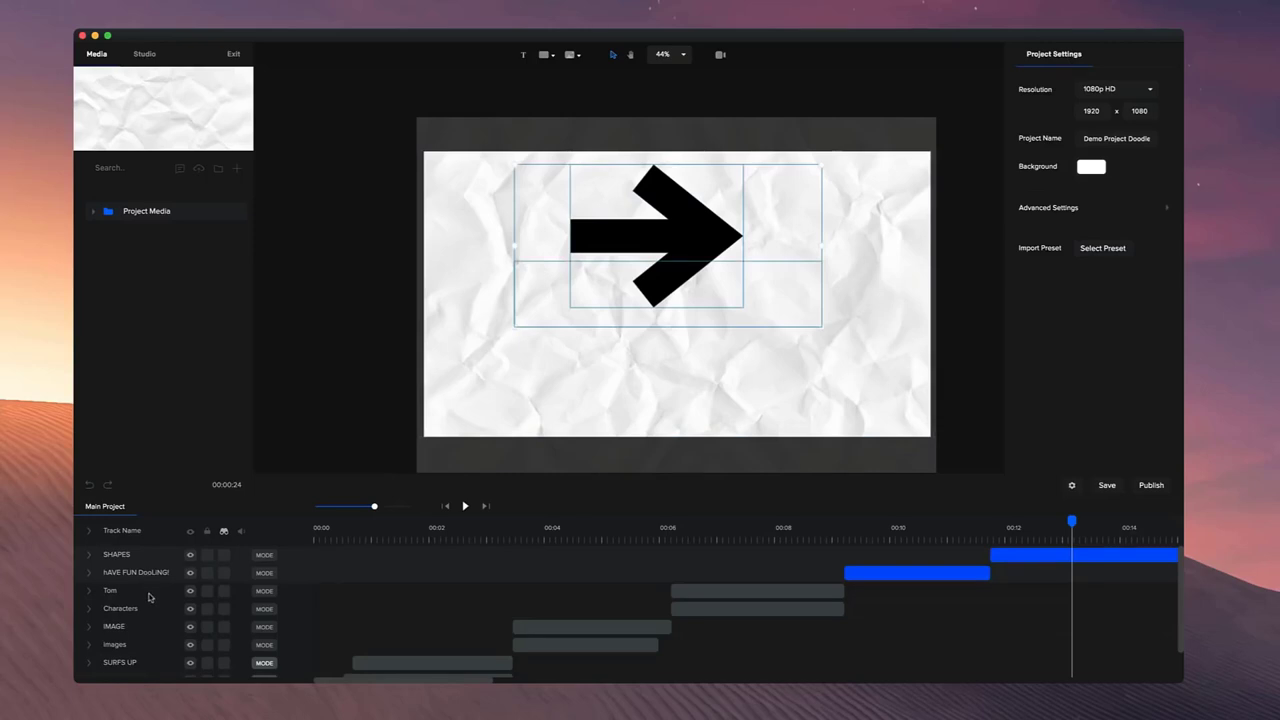
click(149, 597)
click(143, 628)
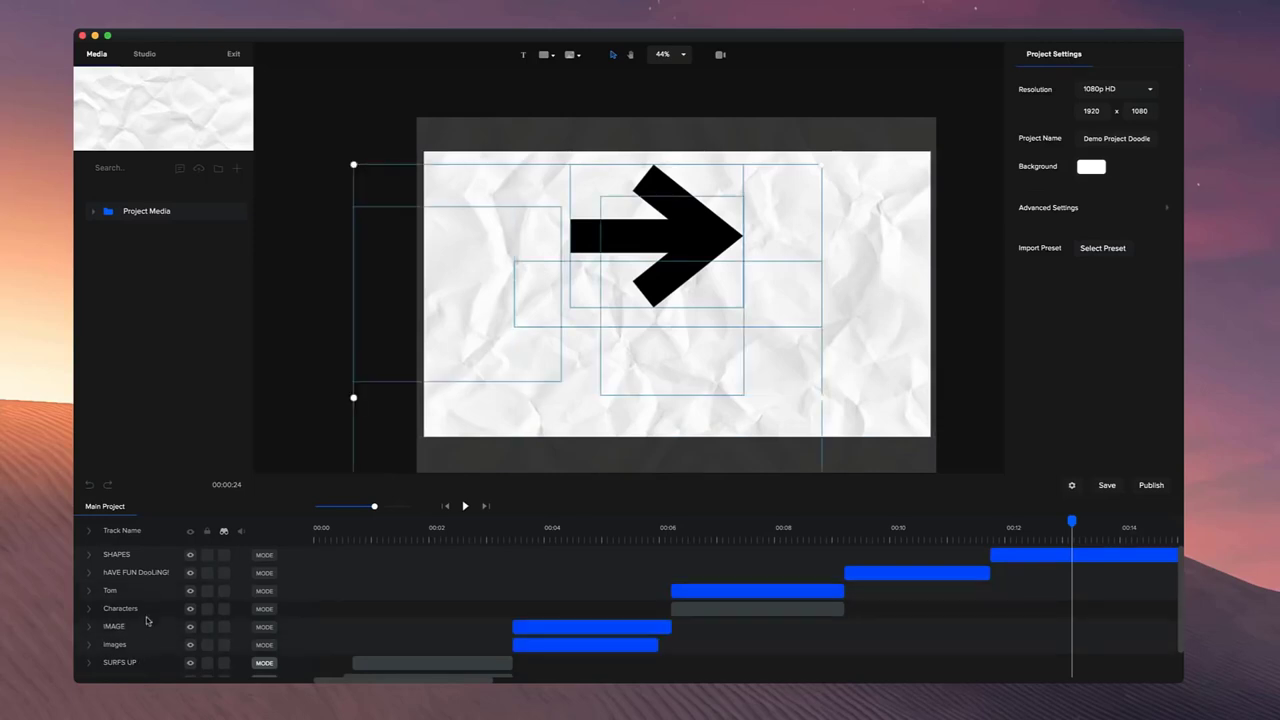
click(146, 614)
drag(711, 539, 915, 535)
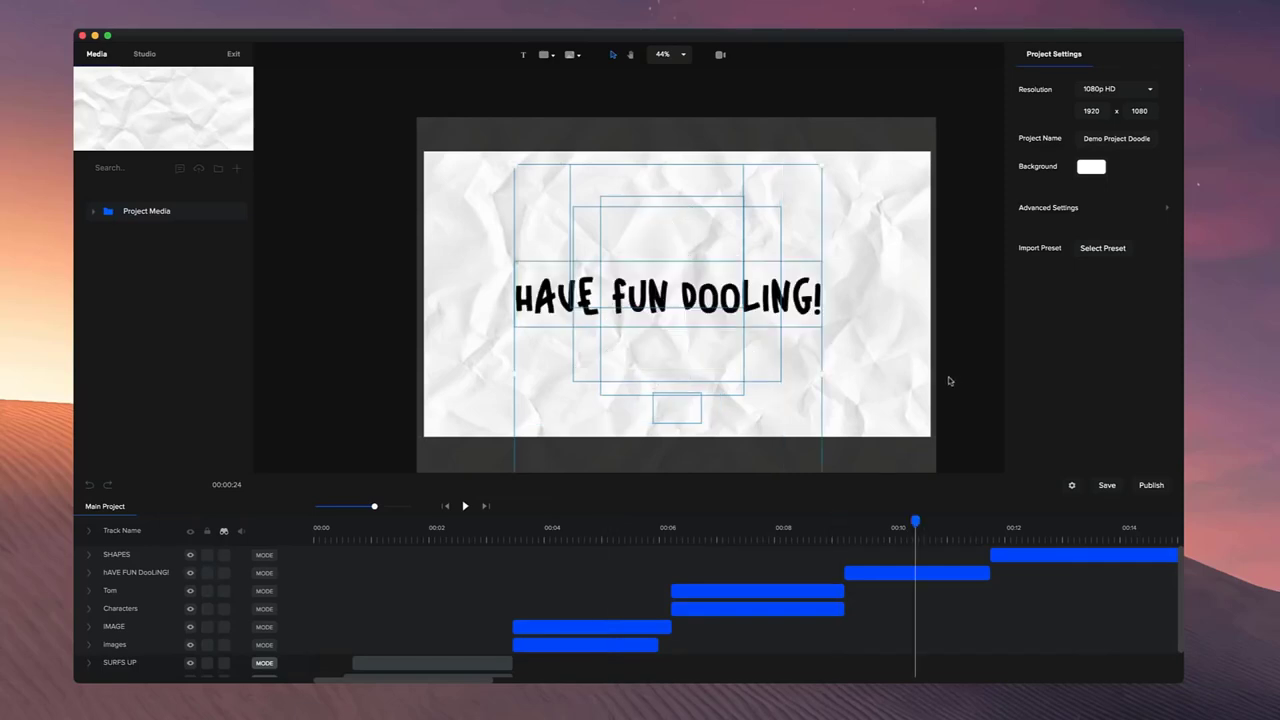
click(950, 381)
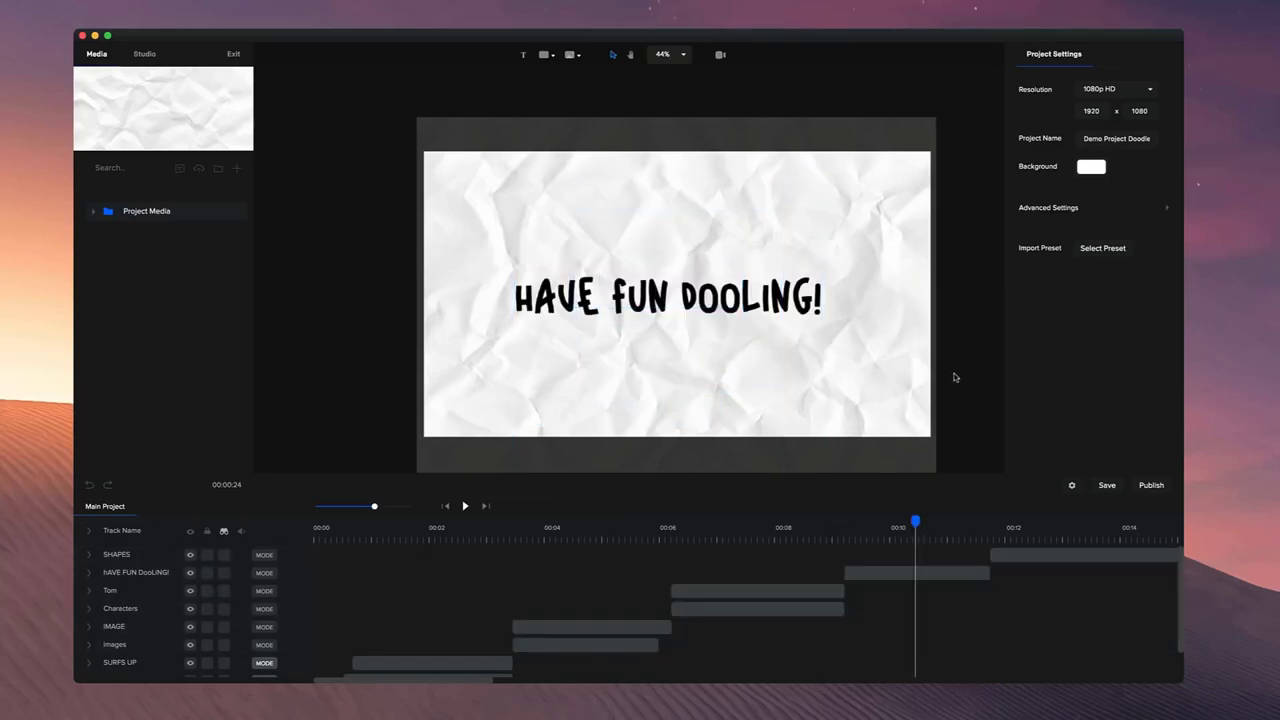
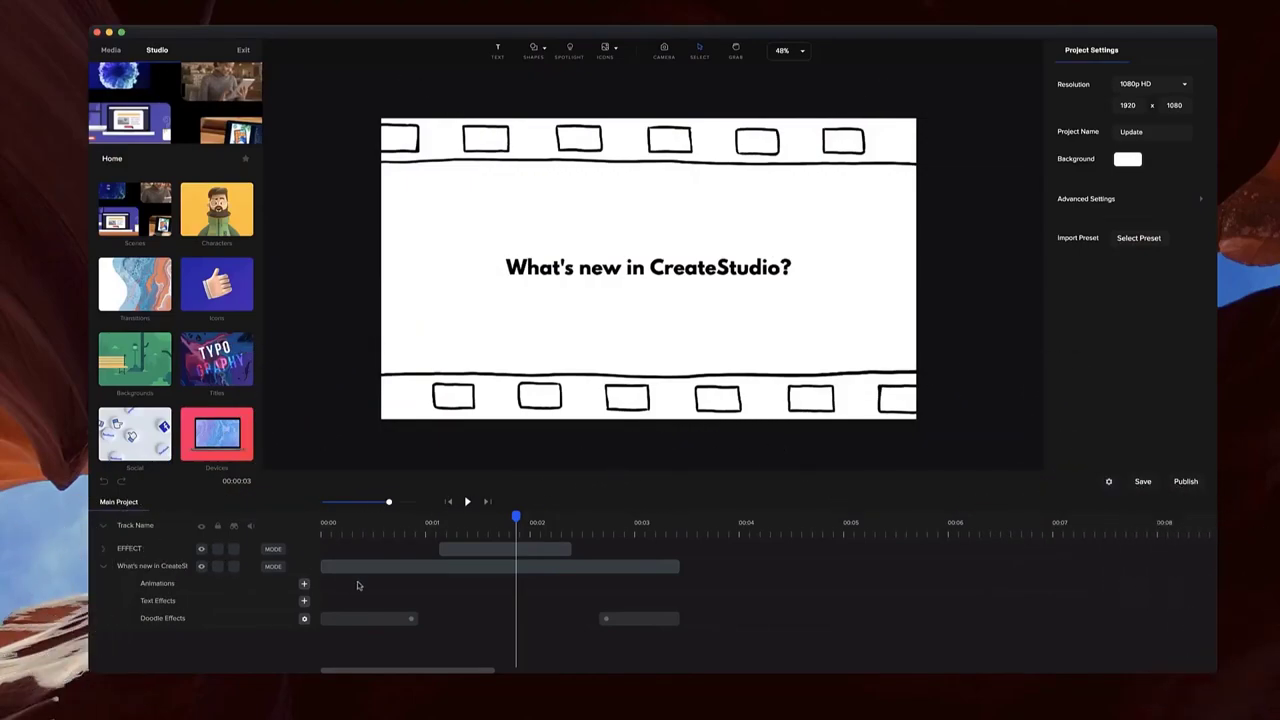
- Clear the manual drawing path of the doodle effect on the "What's new in CreateStudio?" text
click(372, 520)
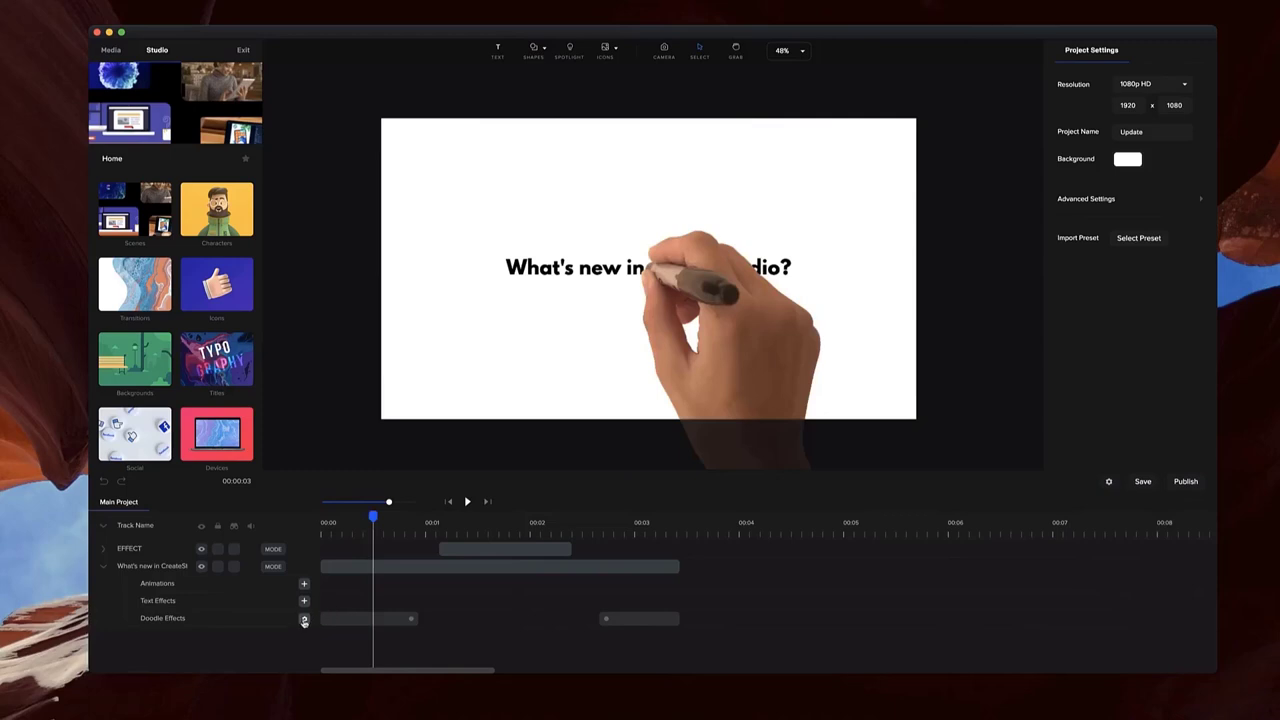
click(304, 620)
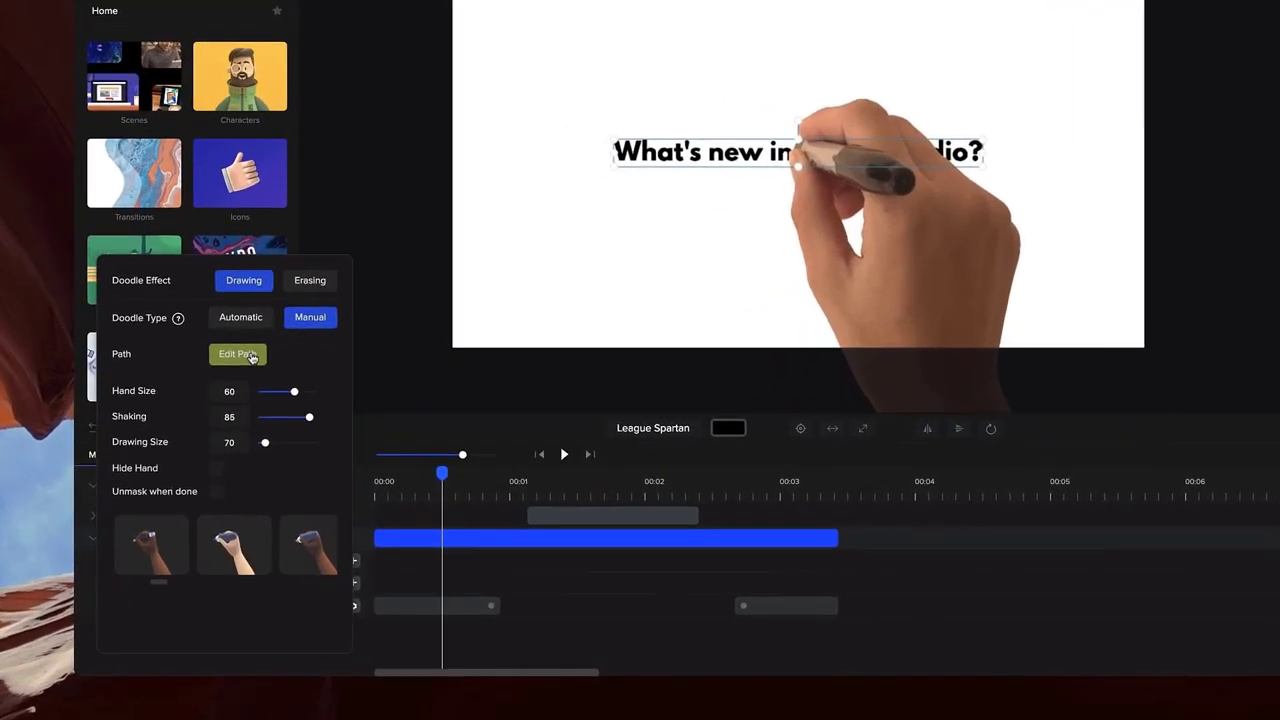
click(215, 423)
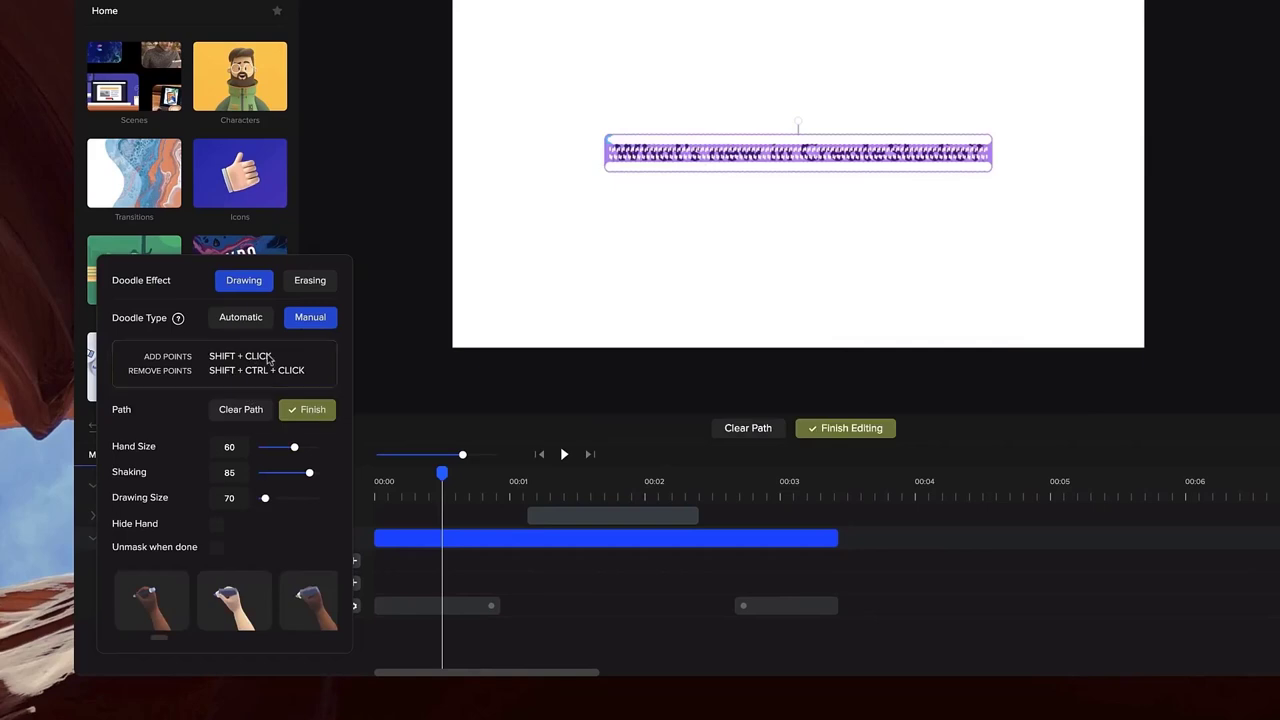
click(240, 409)
- Trace a five-point manual doodle path over the W of "What's" and finish editing the path
scroll(613, 147, up, 5)
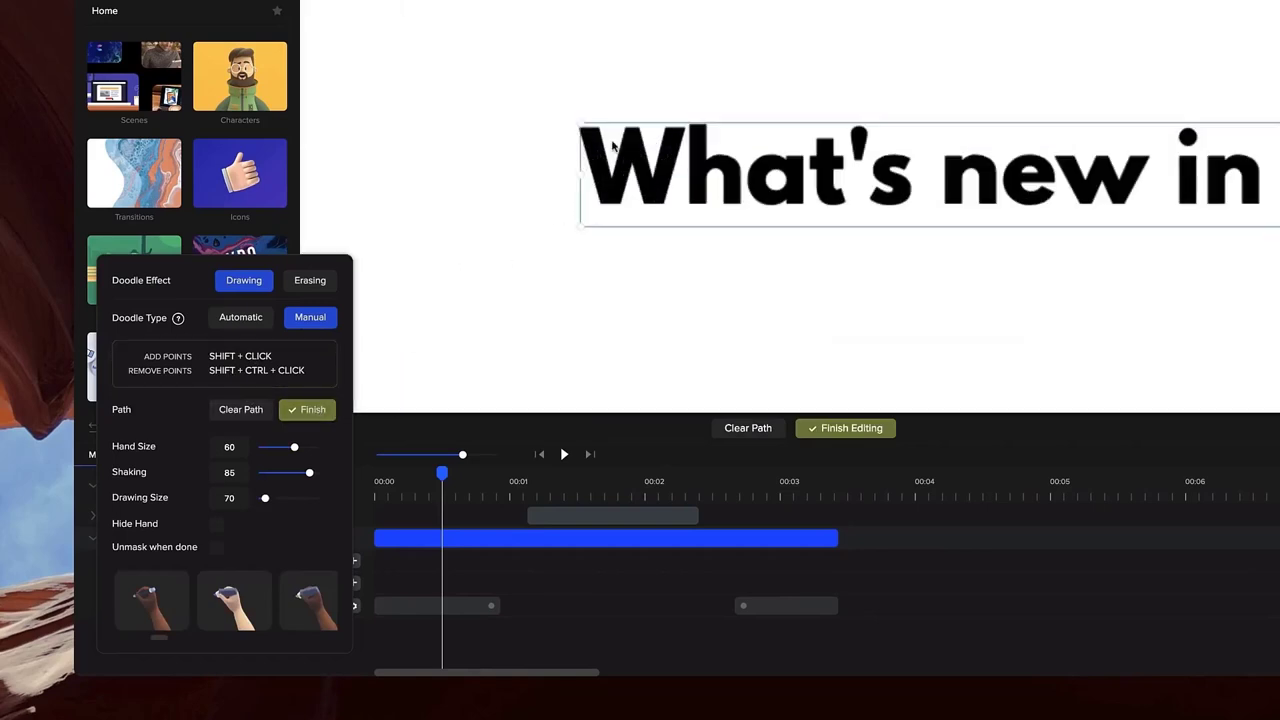
shift+click(589, 138)
shift+click(599, 197)
shift+click(633, 133)
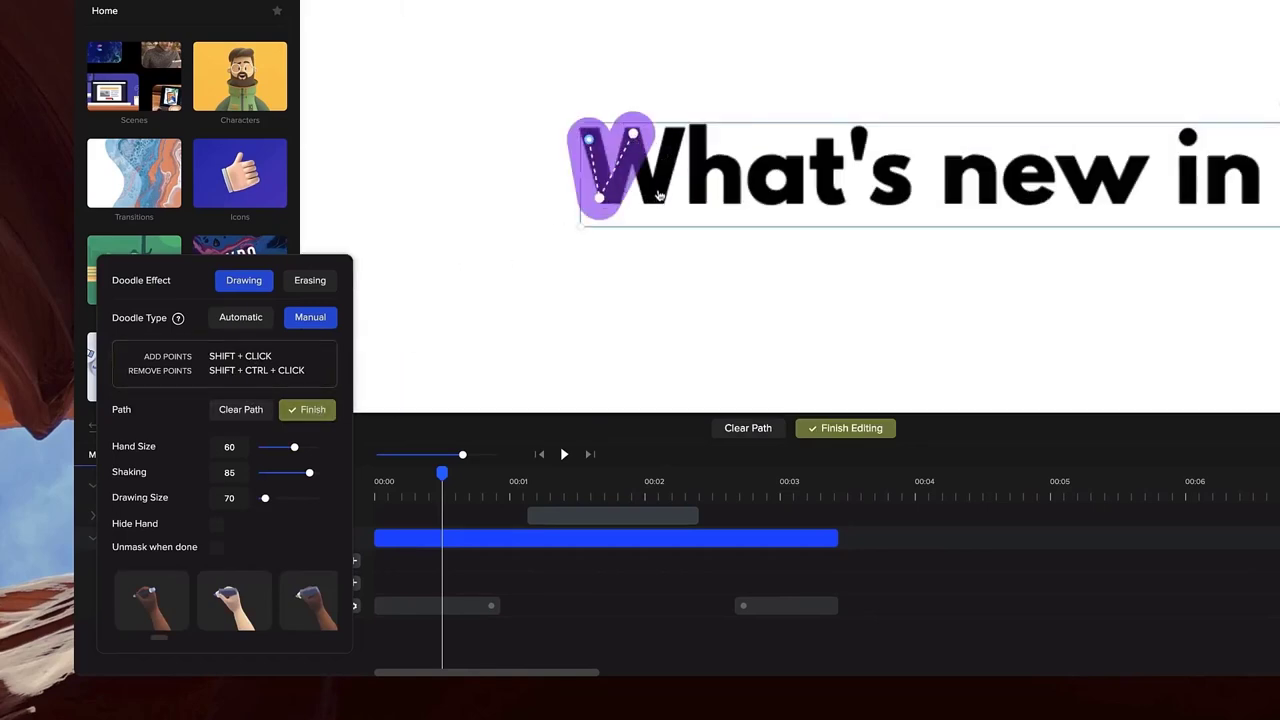
shift+click(658, 187)
shift+click(678, 130)
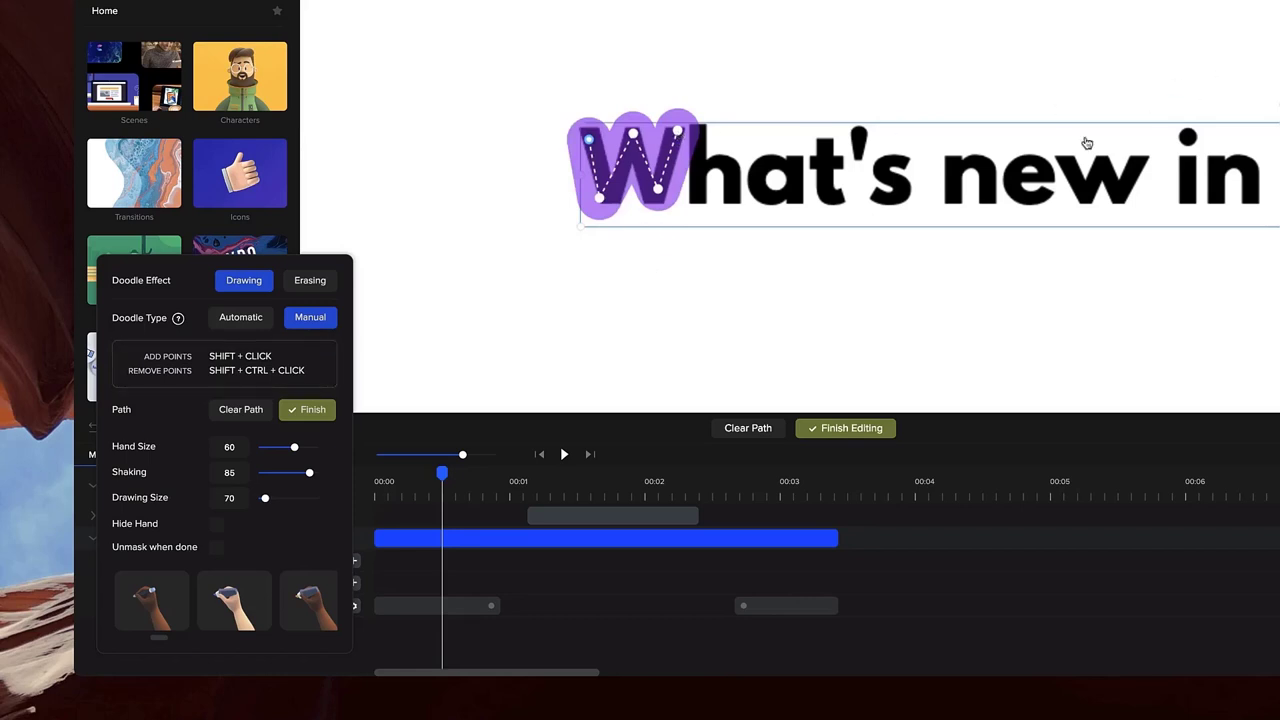
click(310, 409)
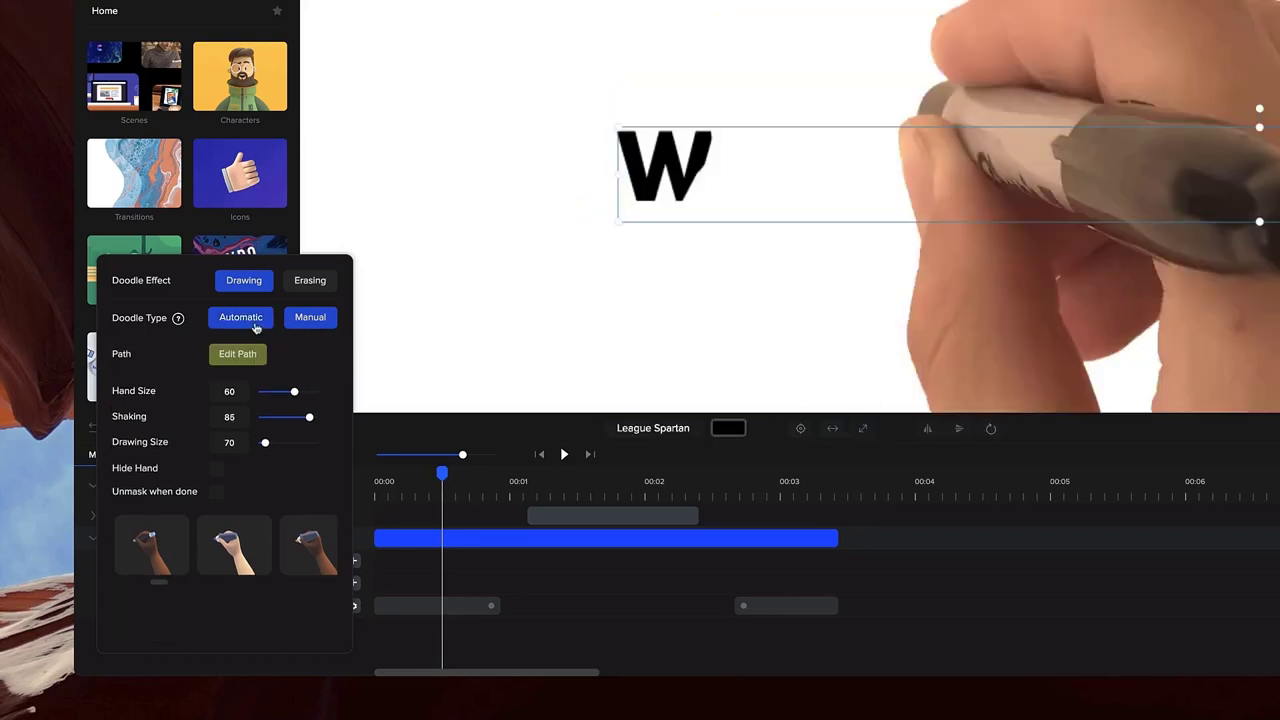
- Switch the drawing doodle of the "What's new in CreateStudio?" text to the Automatic type and close its settings
click(256, 328)
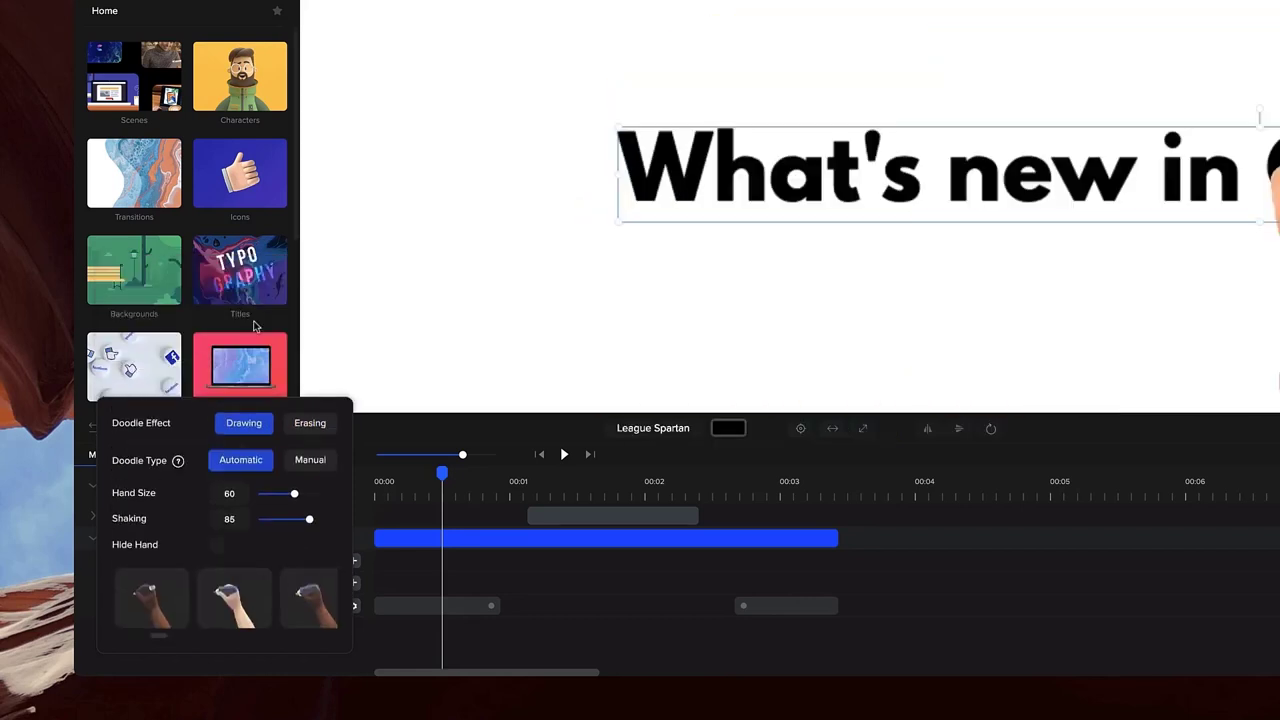
click(862, 275)
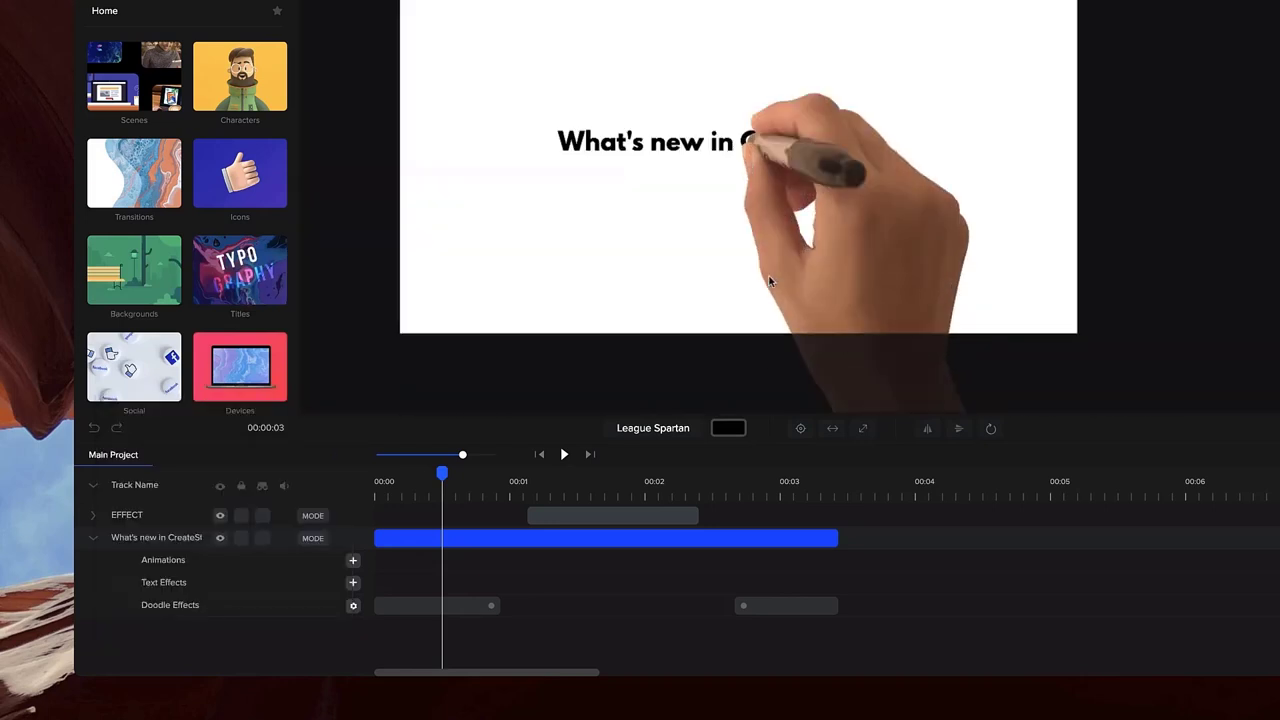
- Open the text's Erasing doodle settings and look through the available erasing hands
click(445, 606)
click(353, 605)
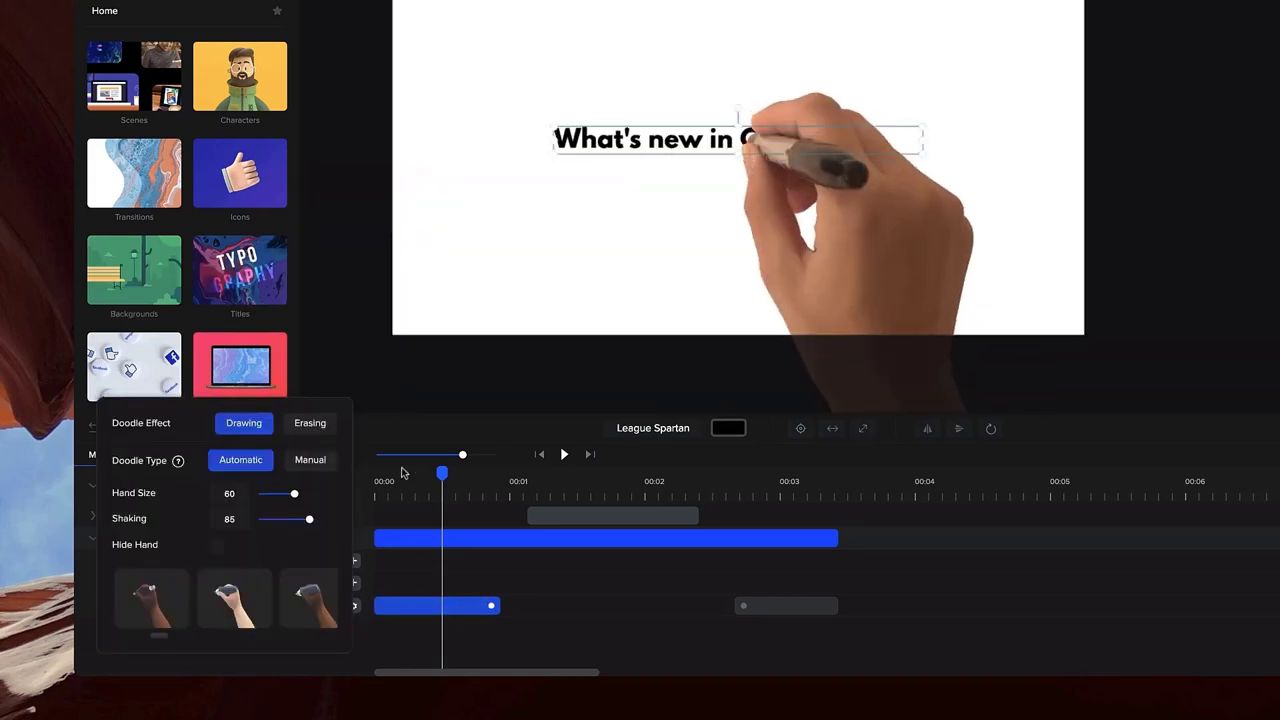
click(313, 428)
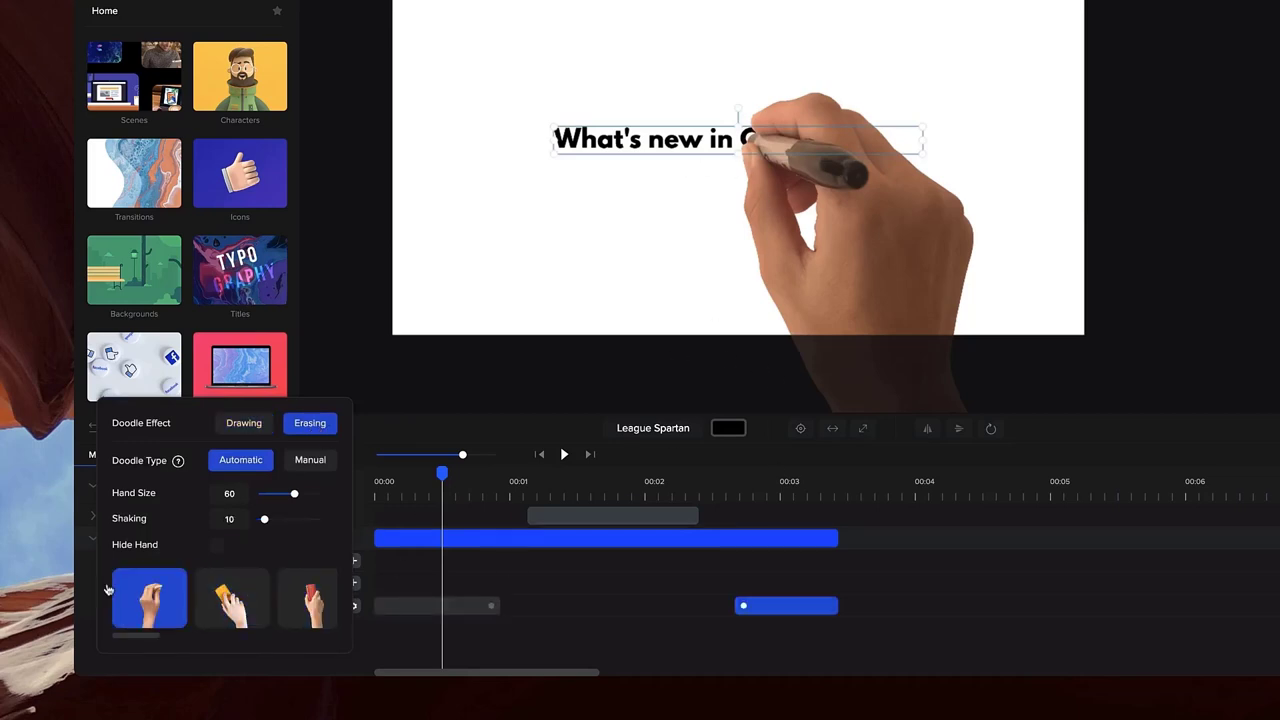
scroll(149, 637, right, 3)
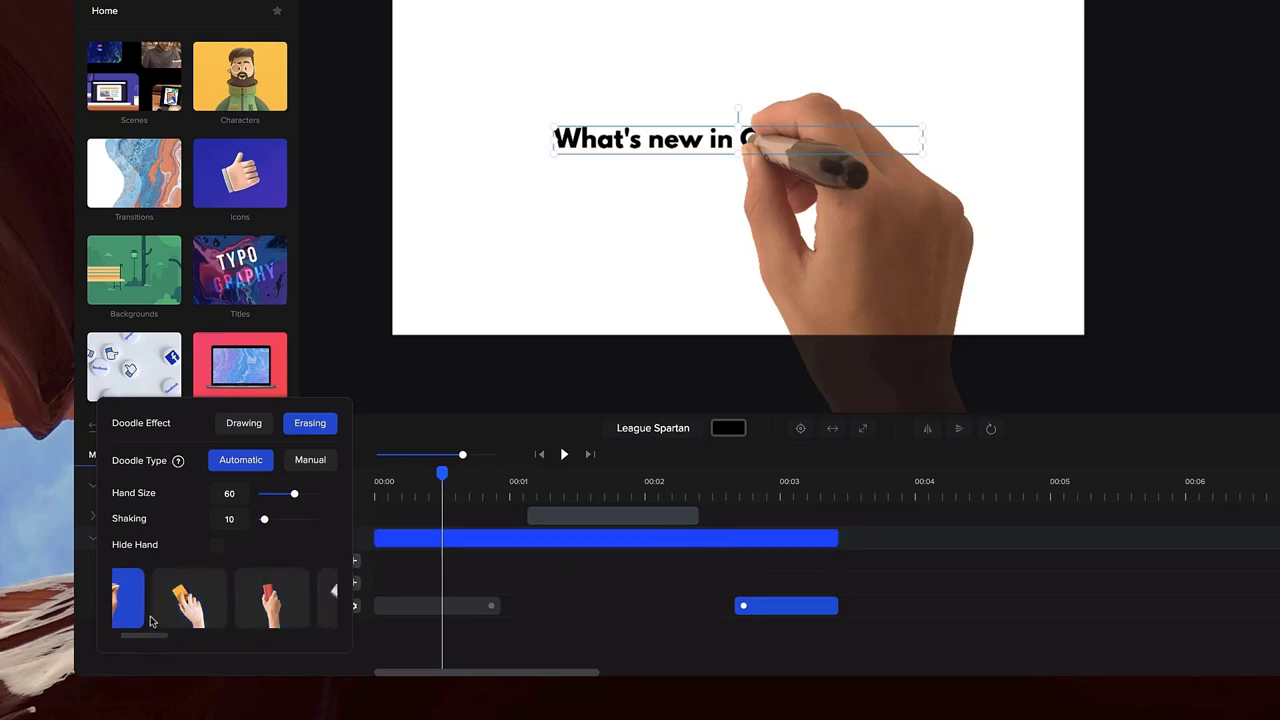
scroll(148, 640, right, 5)
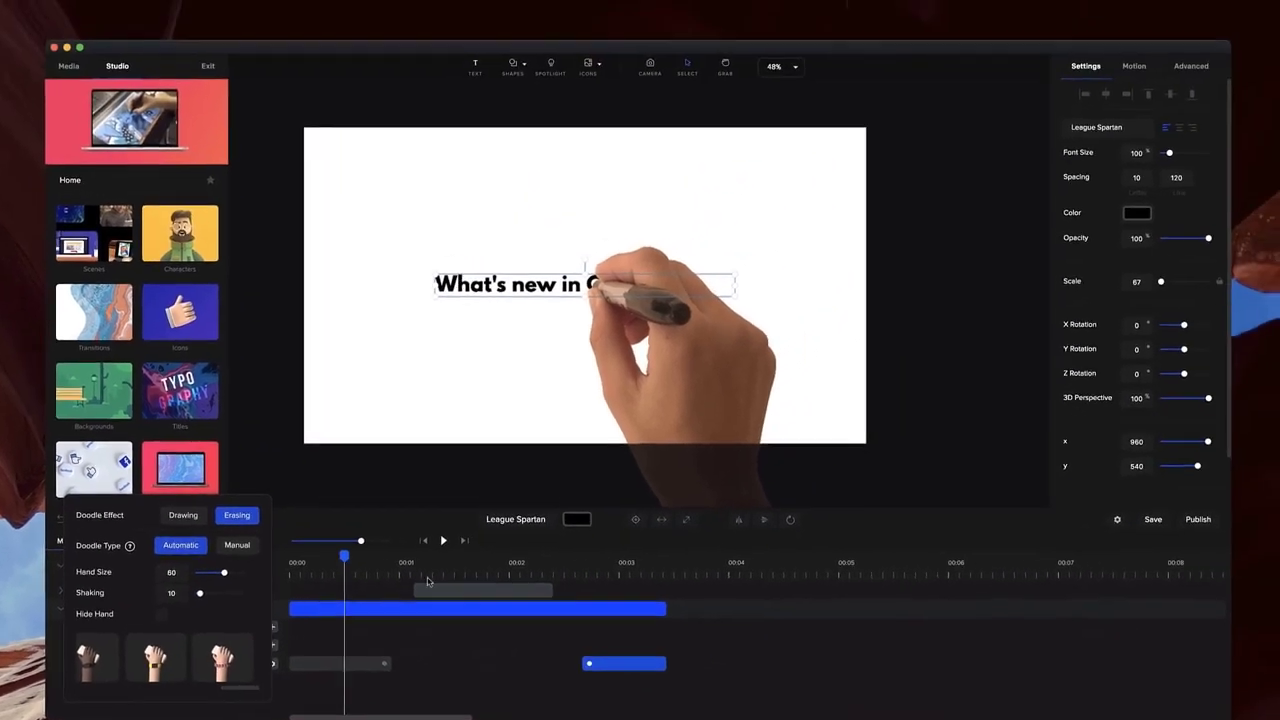
- Play back the text's doodle animation and view its erasing effect at about 2.8 seconds
click(444, 540)
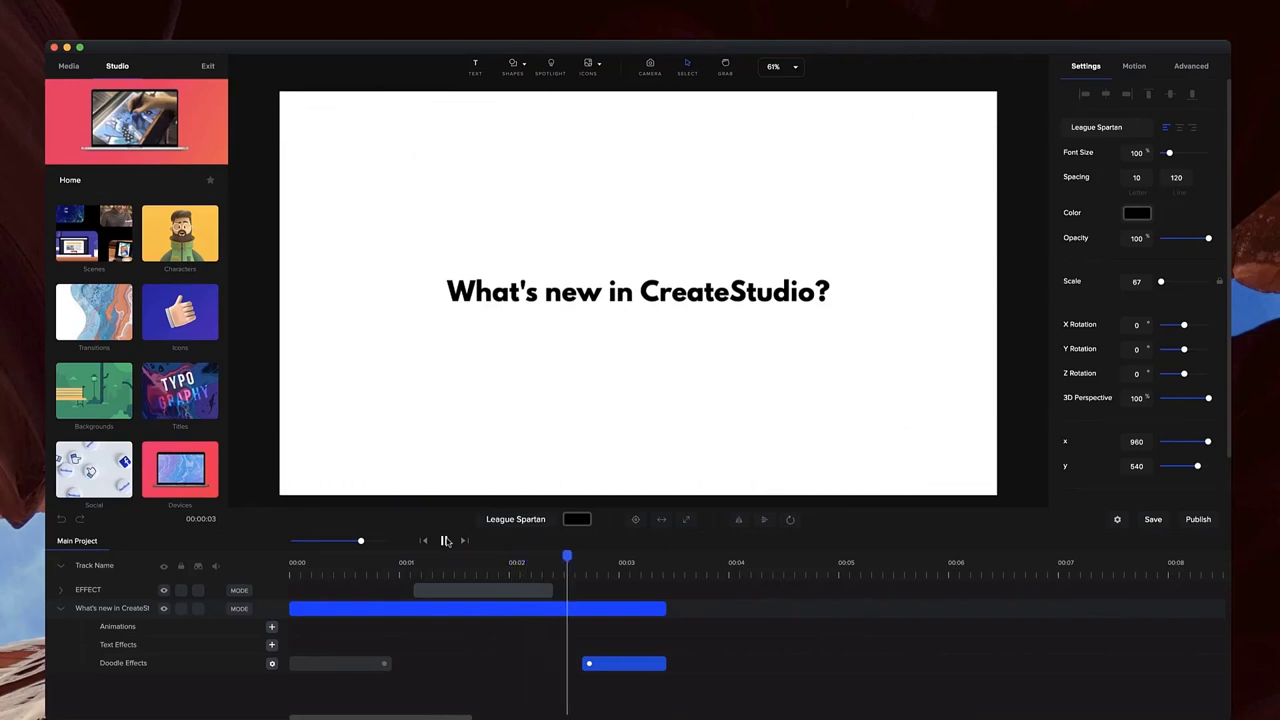
click(446, 540)
click(601, 578)
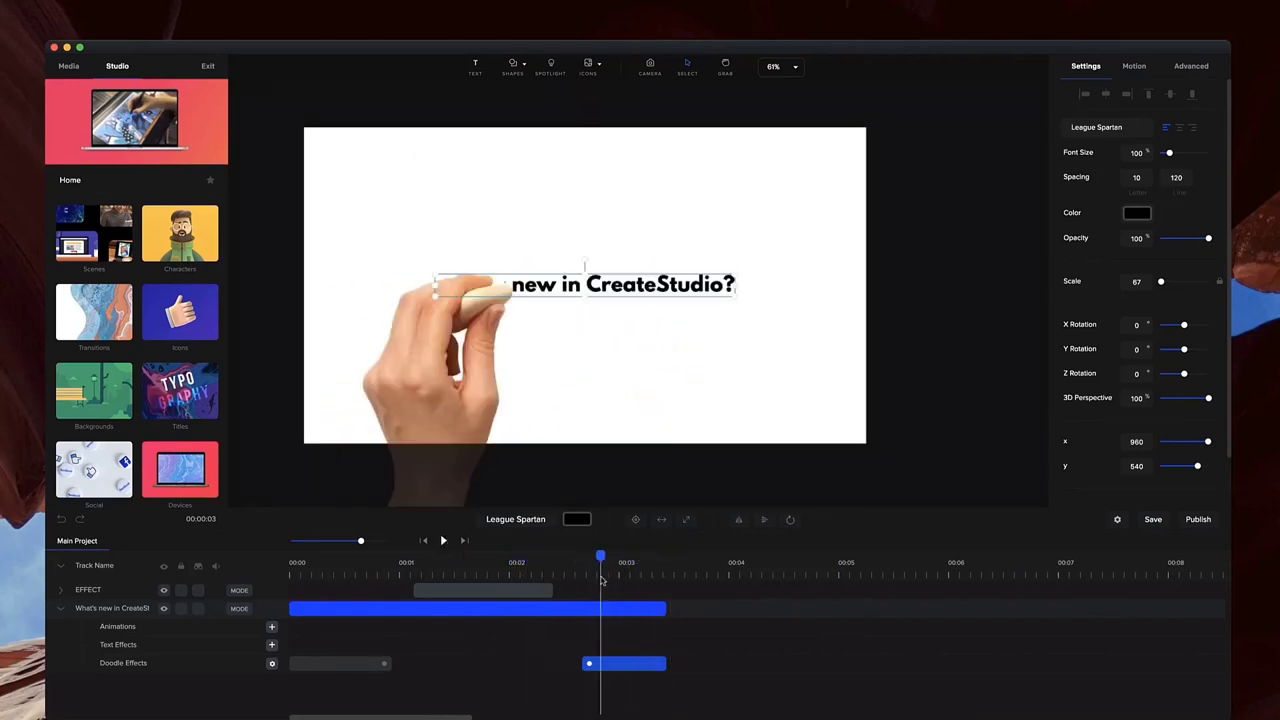
- Change the text's erasing doodle hand to the one holding the yellow eraser and play back the erasing effect
click(272, 665)
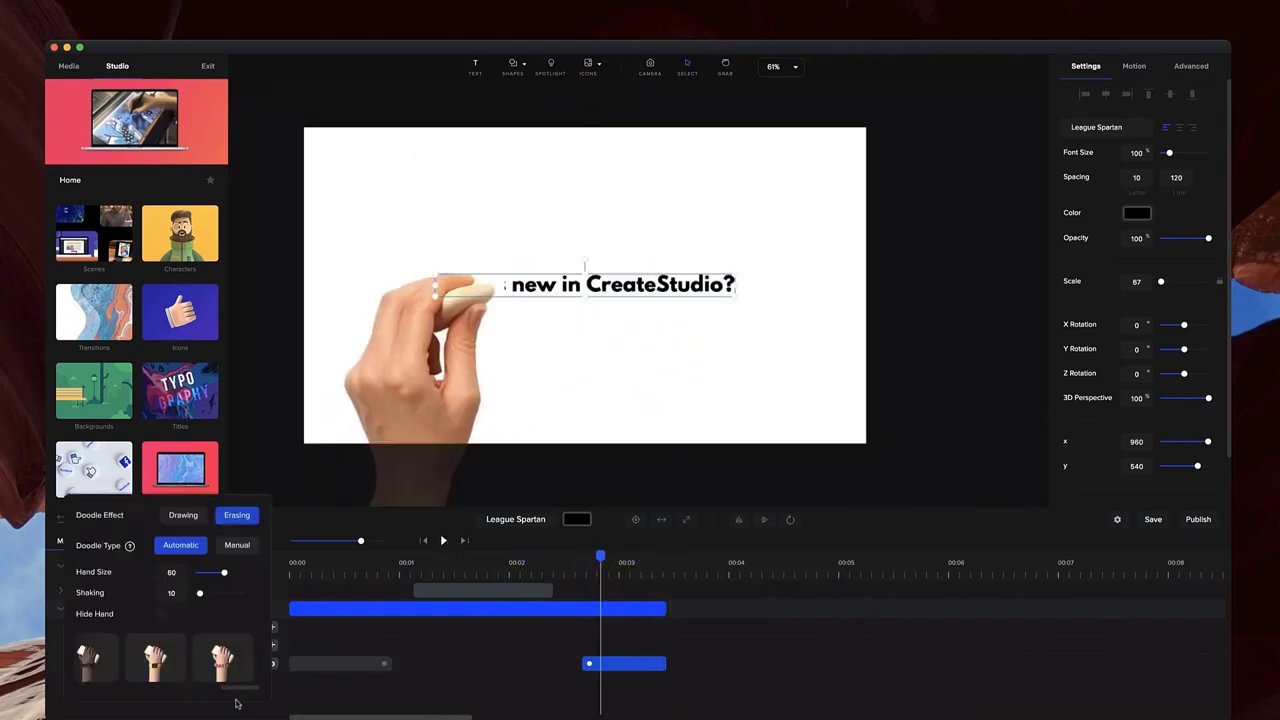
drag(239, 690, 92, 714)
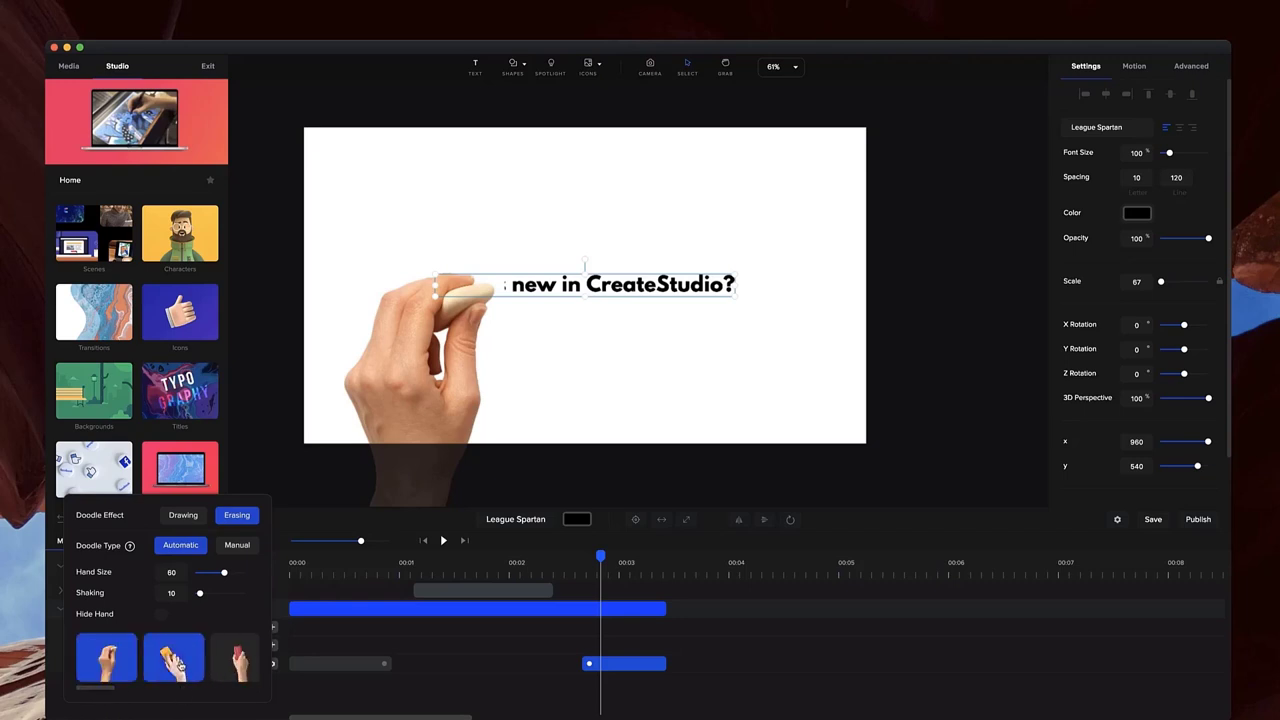
click(182, 666)
drag(595, 556, 572, 558)
click(444, 542)
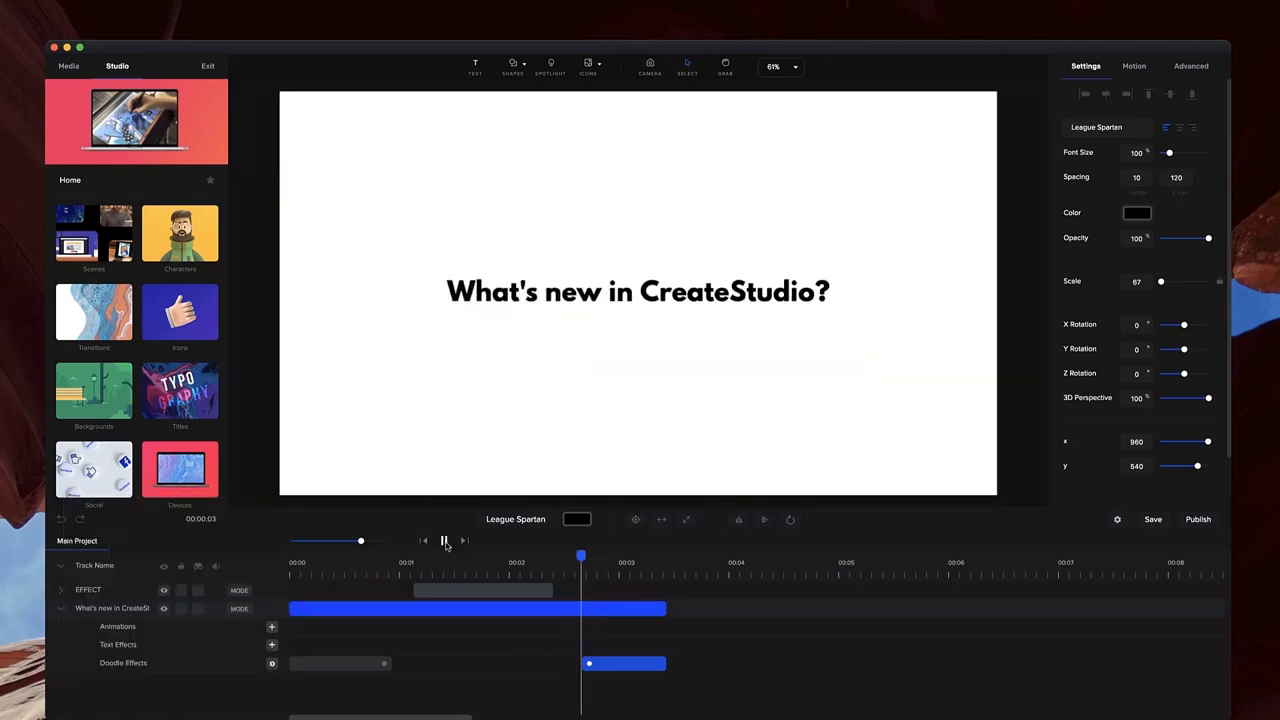
click(645, 469)
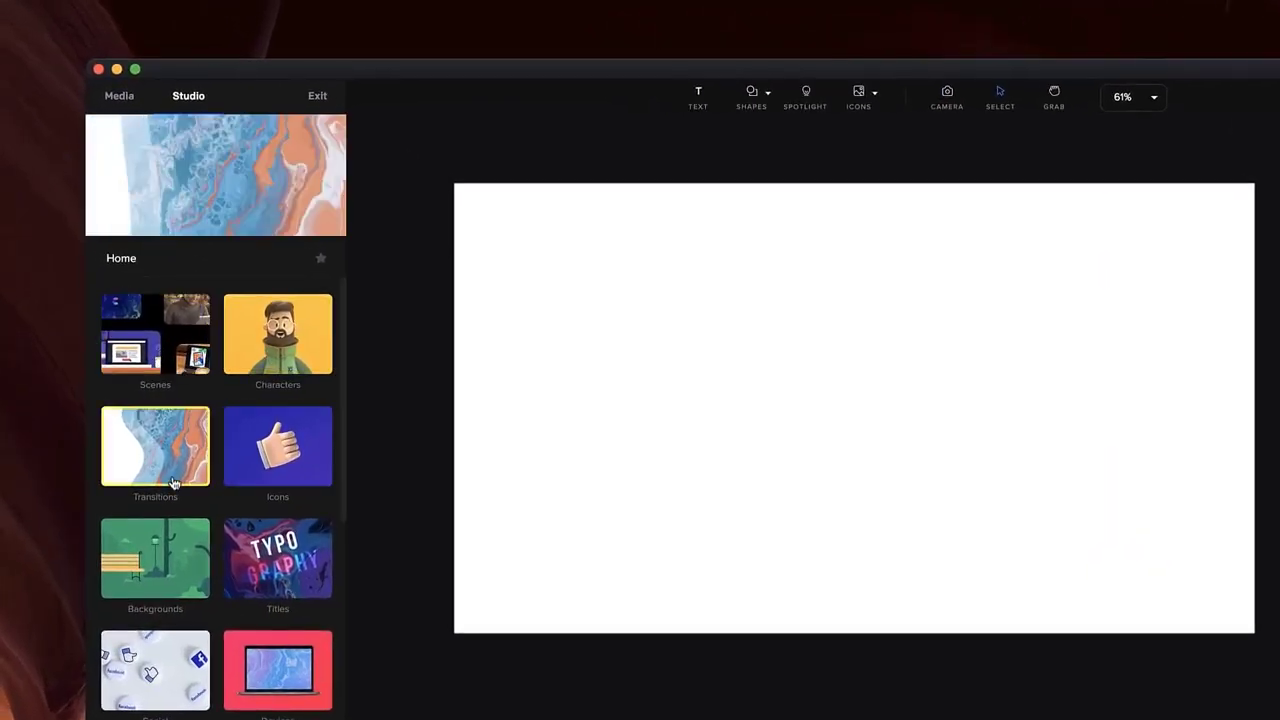
- Open the Classic emoji collection in the asset library and look through its emojis
scroll(193, 540, down, 3)
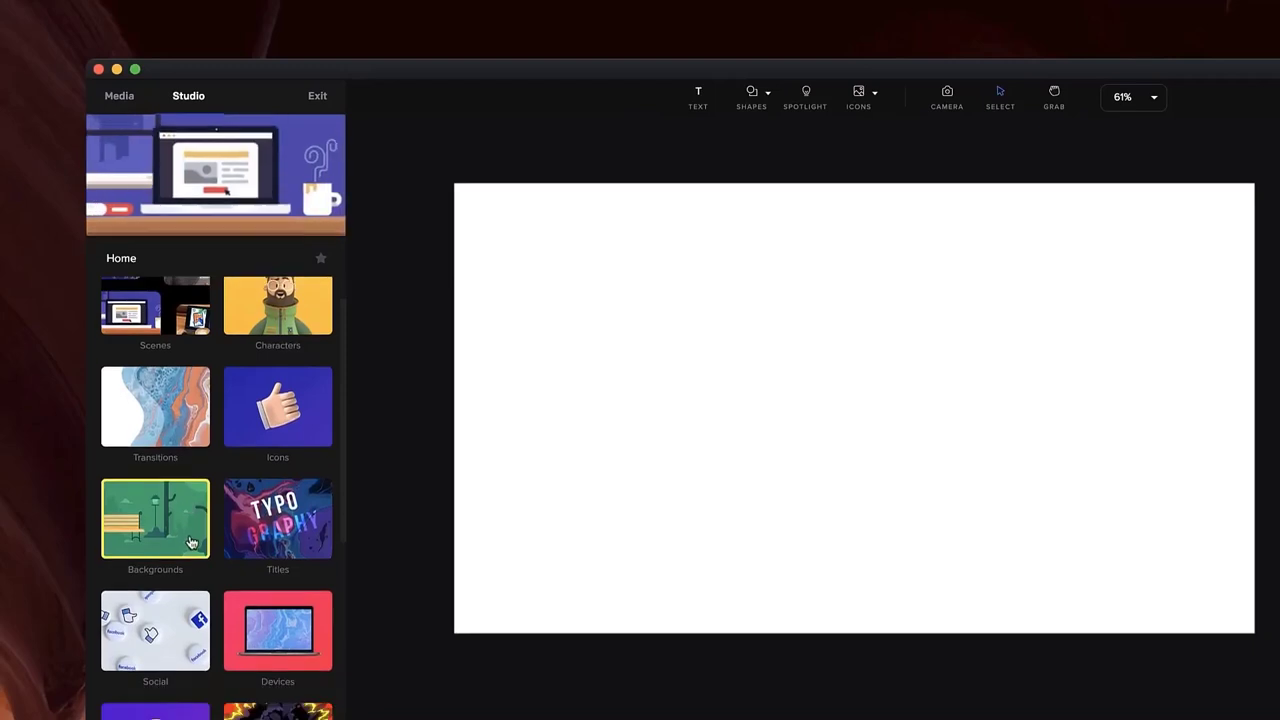
click(186, 652)
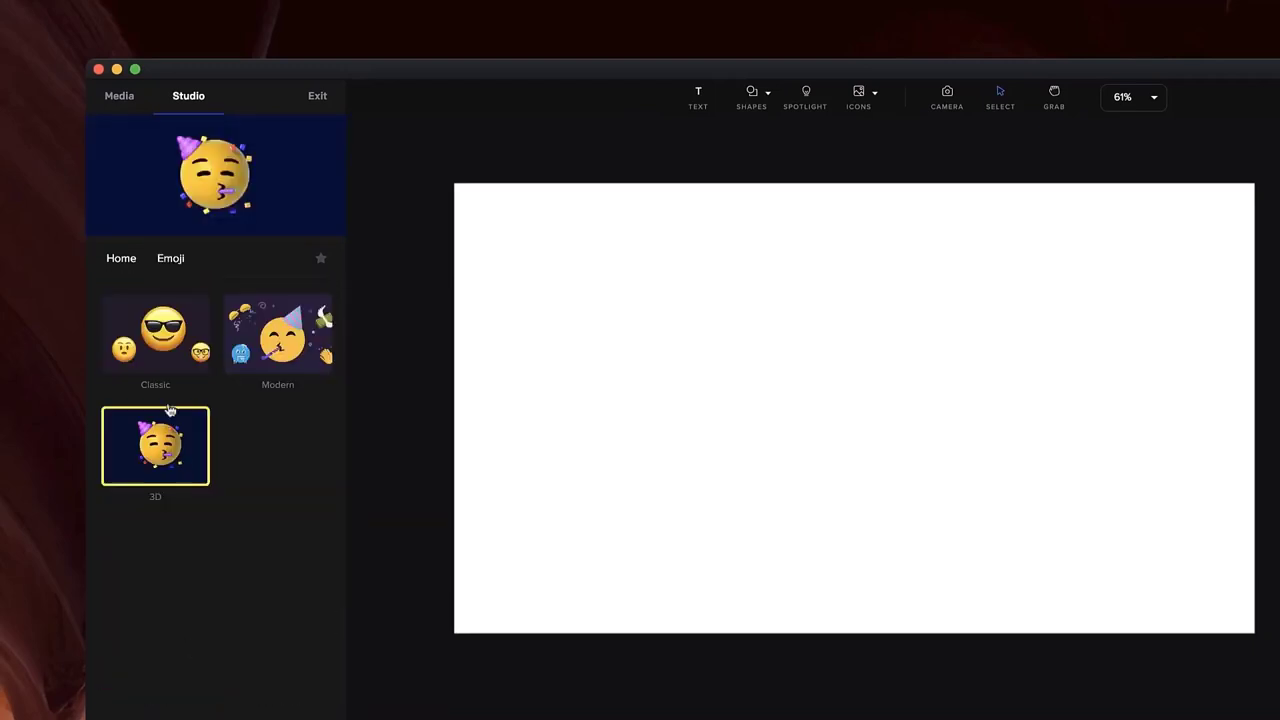
click(157, 370)
scroll(171, 574, down, 3)
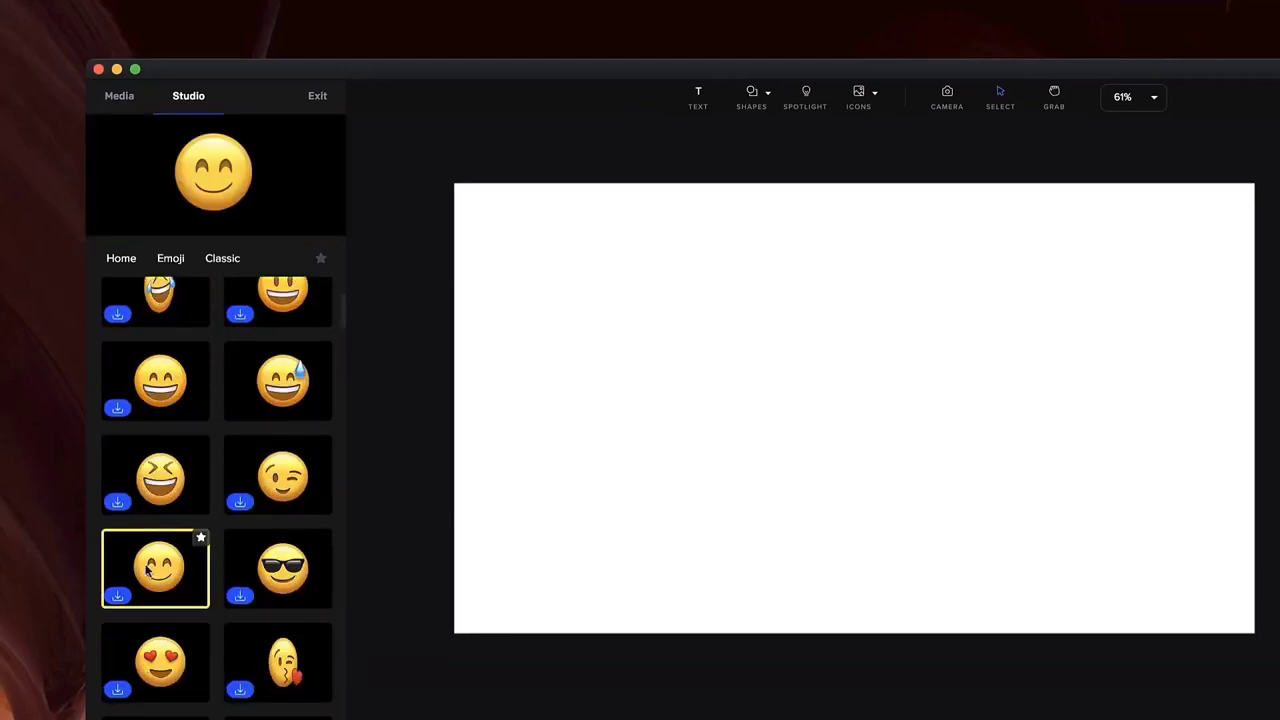
scroll(200, 450, up, 2)
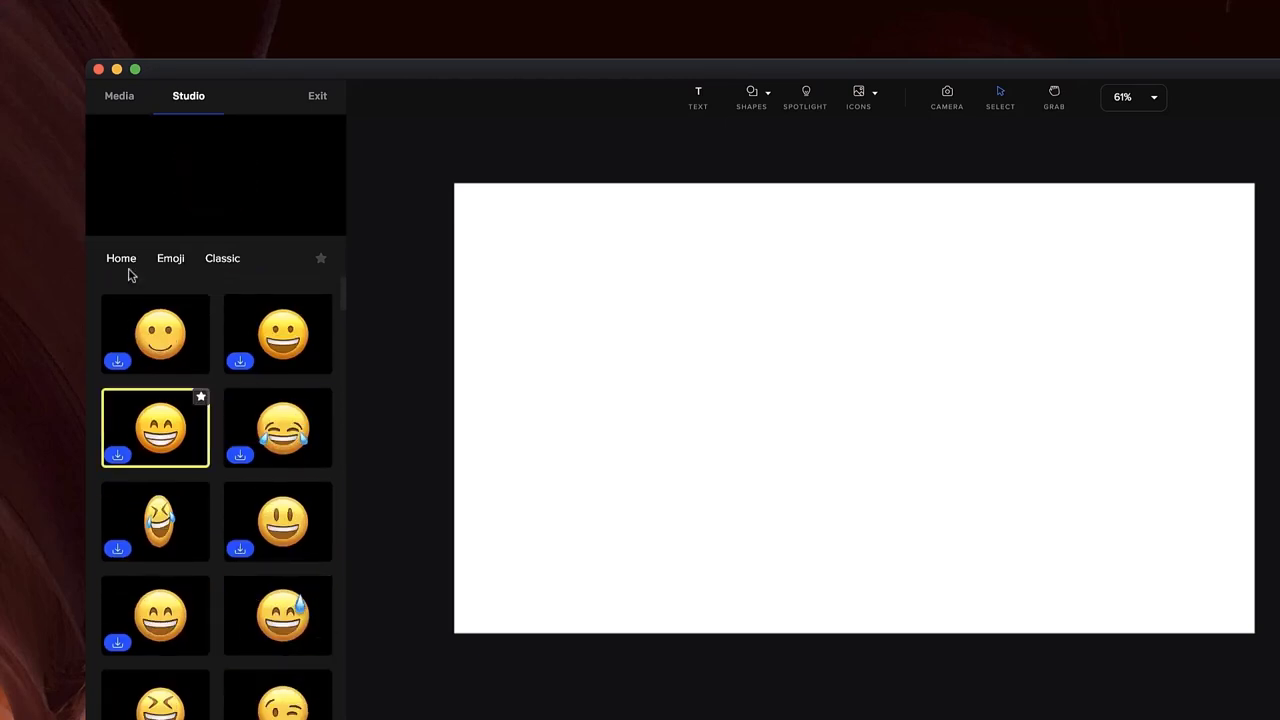
- Open the Hands collection of the Doodle assets and look through its image and text hand templates
click(134, 257)
scroll(212, 530, down, 8)
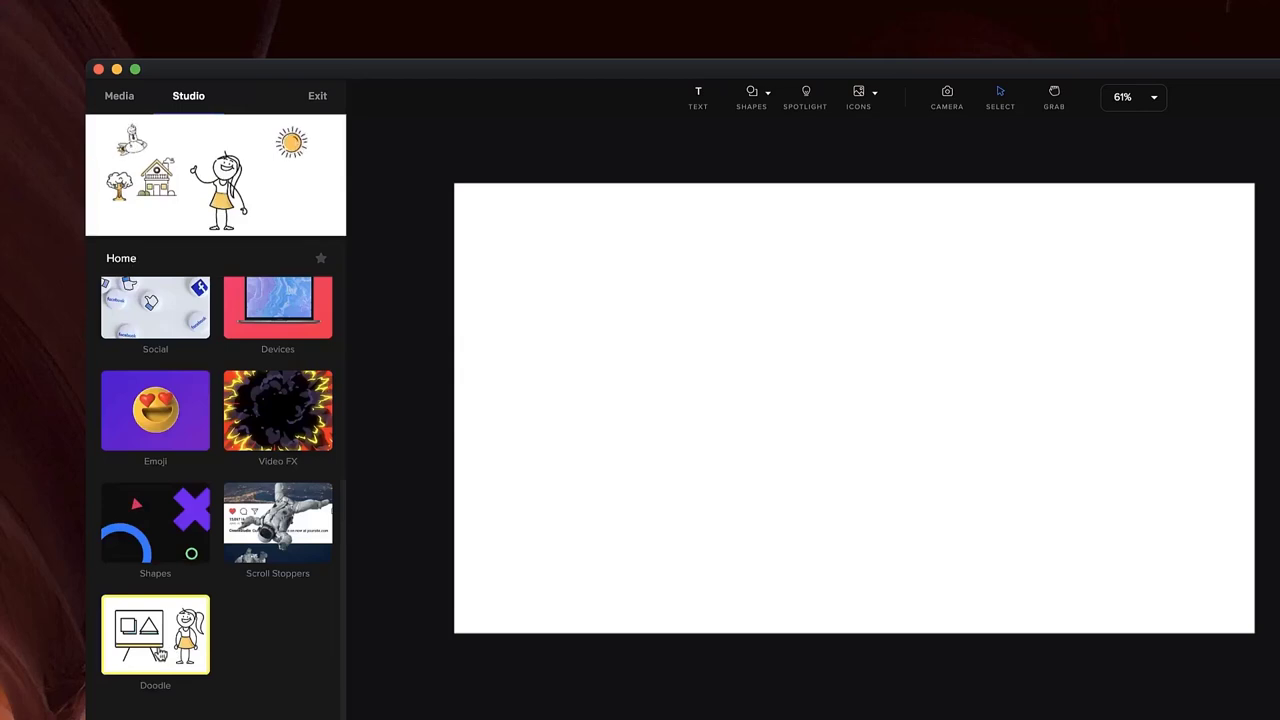
click(170, 652)
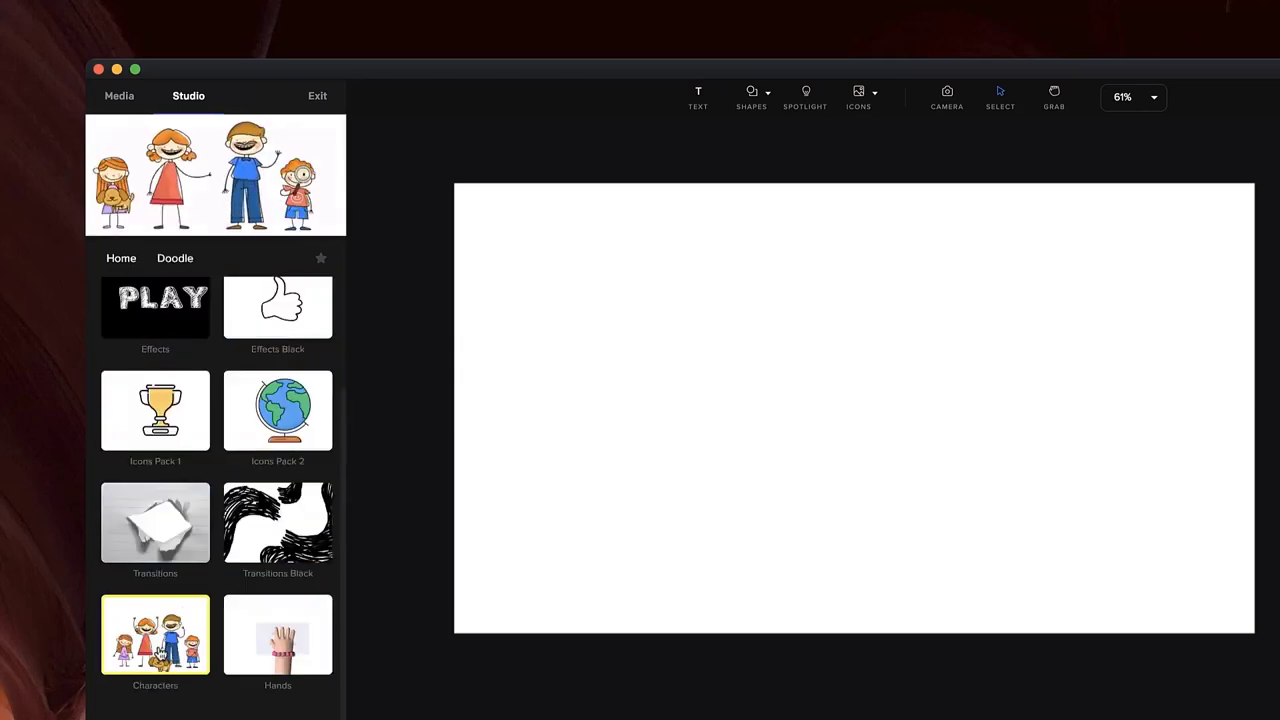
click(280, 648)
scroll(273, 496, down, 1)
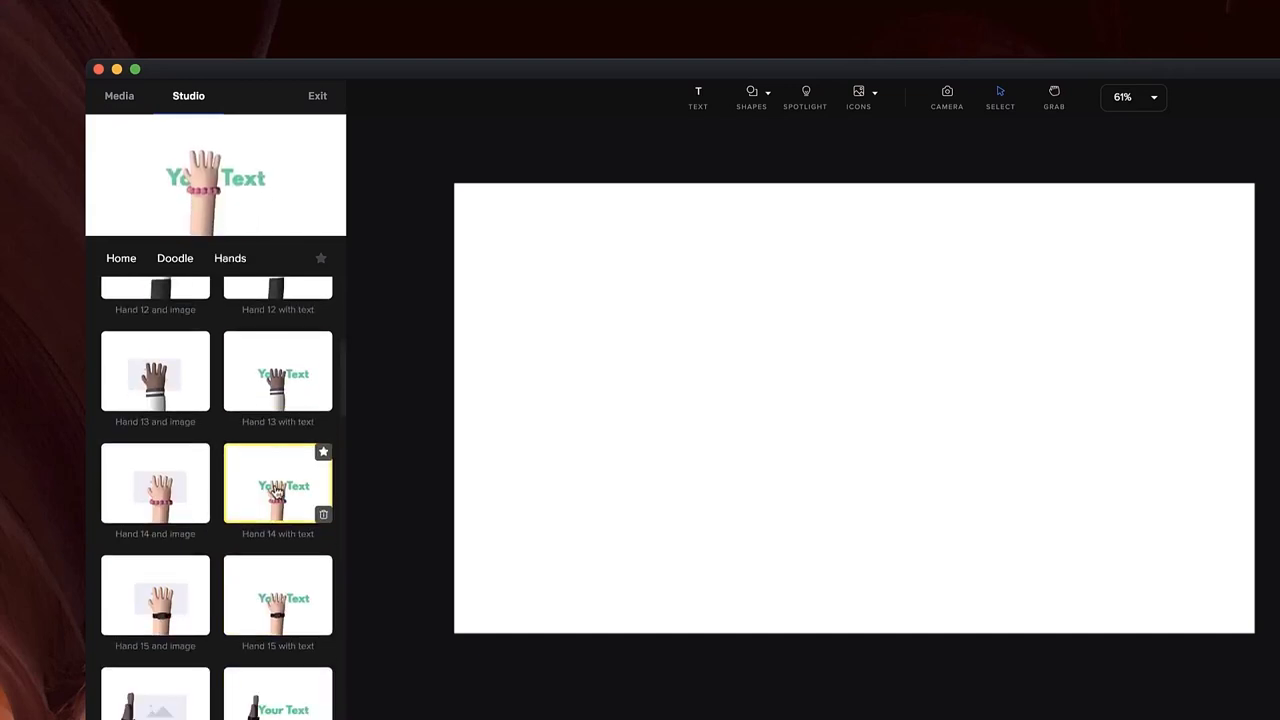
scroll(276, 490, down, 10)
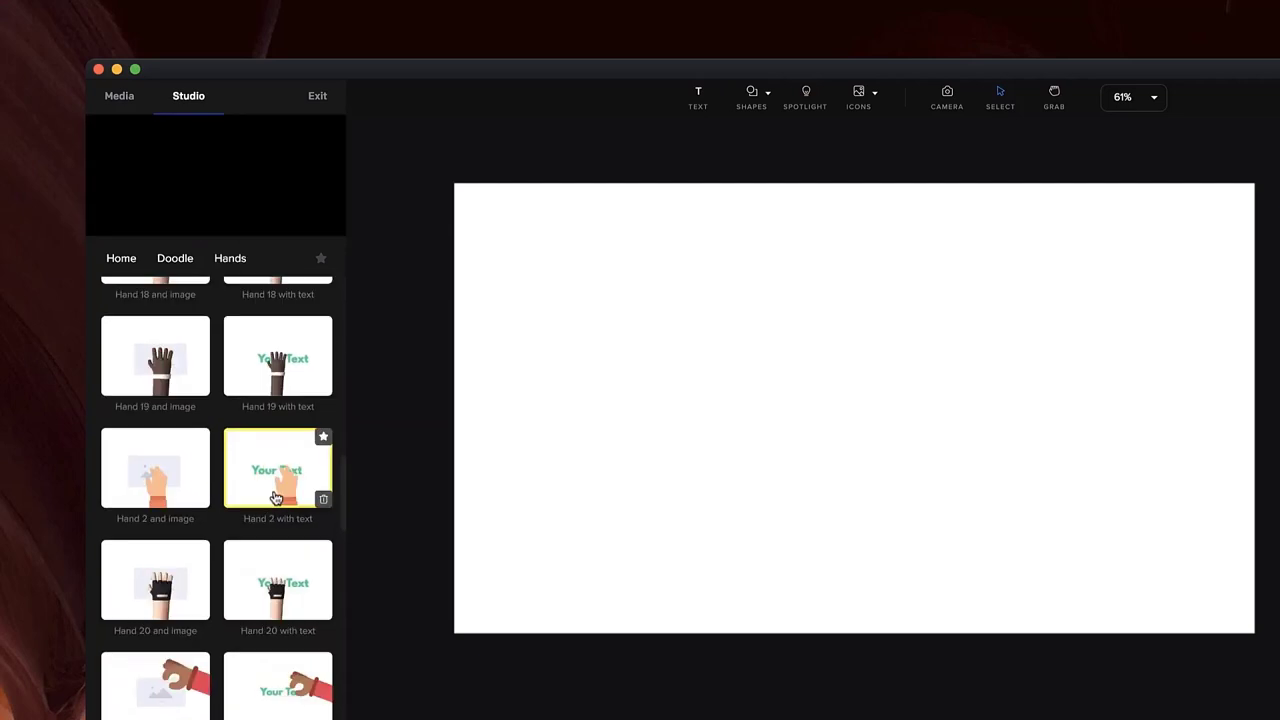
scroll(266, 517, down, 5)
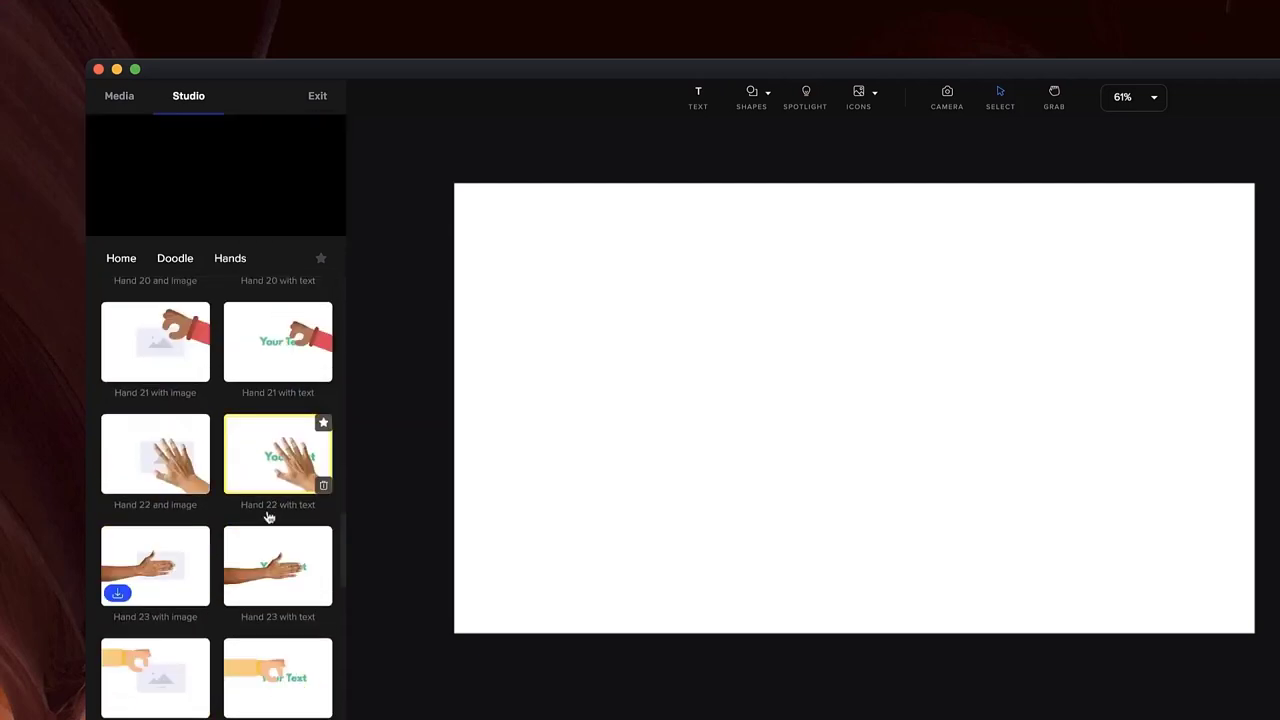
scroll(268, 517, up, 15)
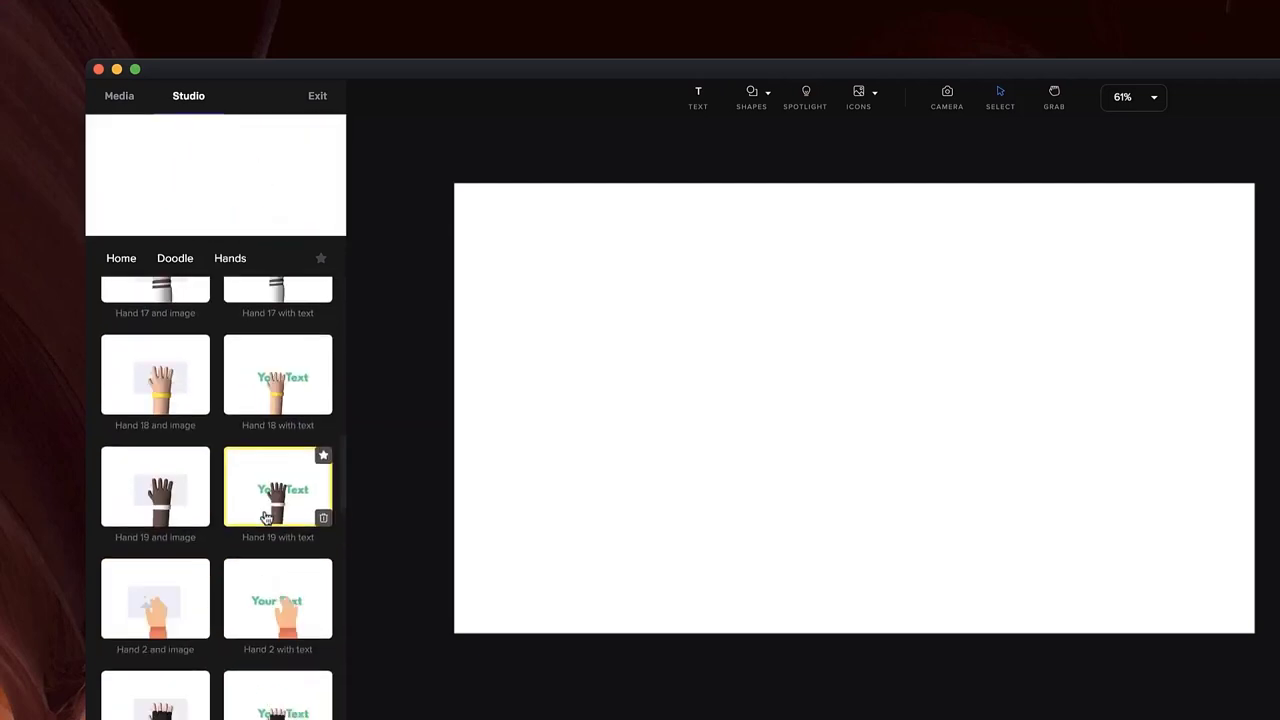
scroll(266, 517, up, 8)
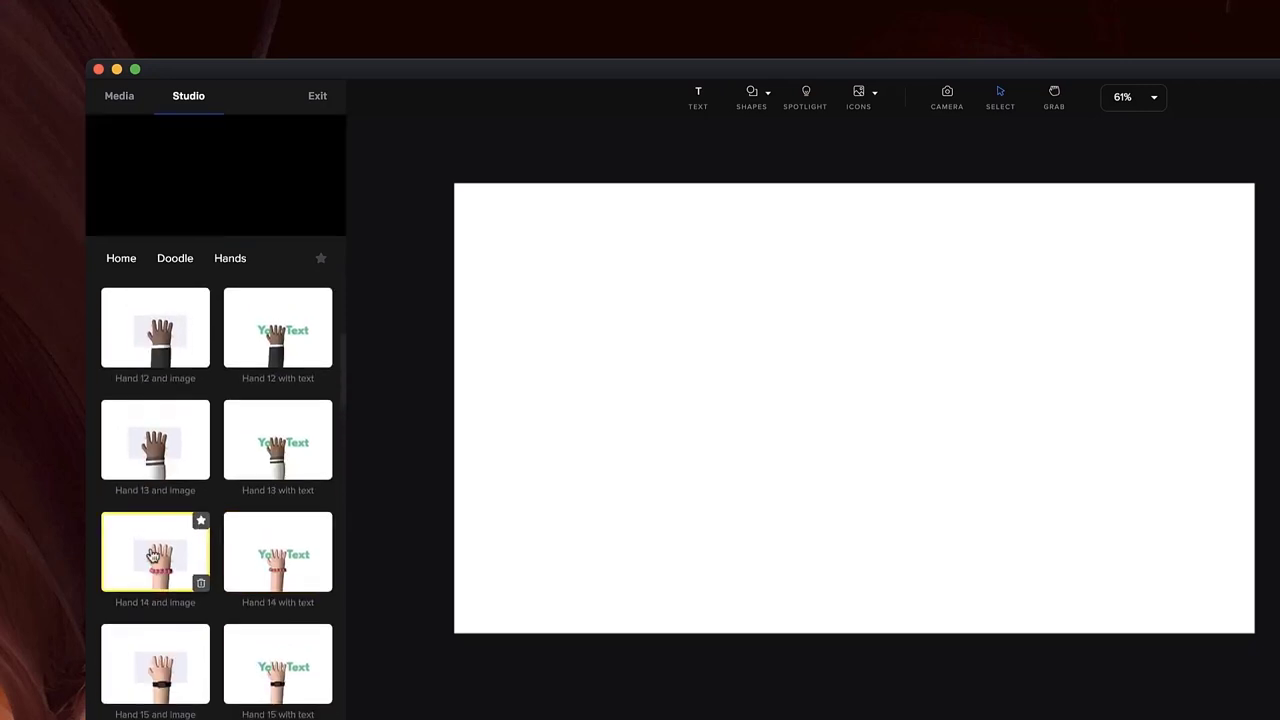
scroll(240, 556, up, 8)
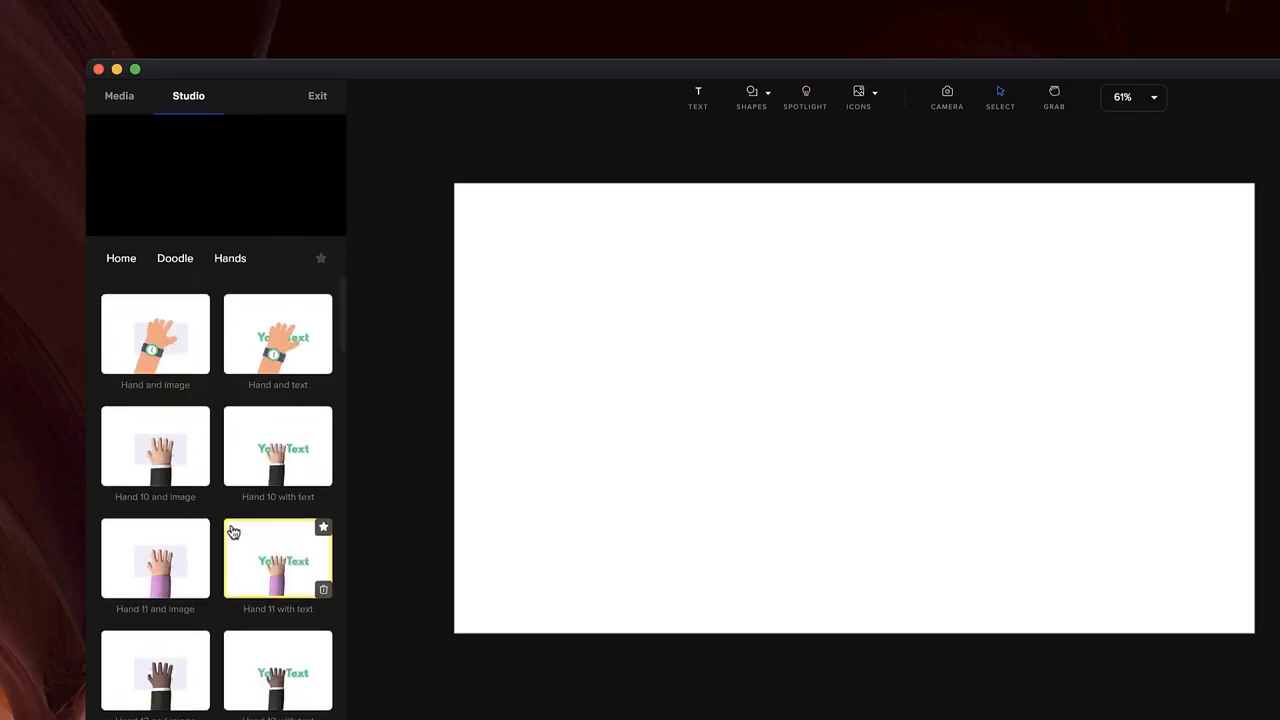
- Add the "Hand 11 and image" template to the project after the text ends and play back its hand animation
drag(138, 557, 780, 374)
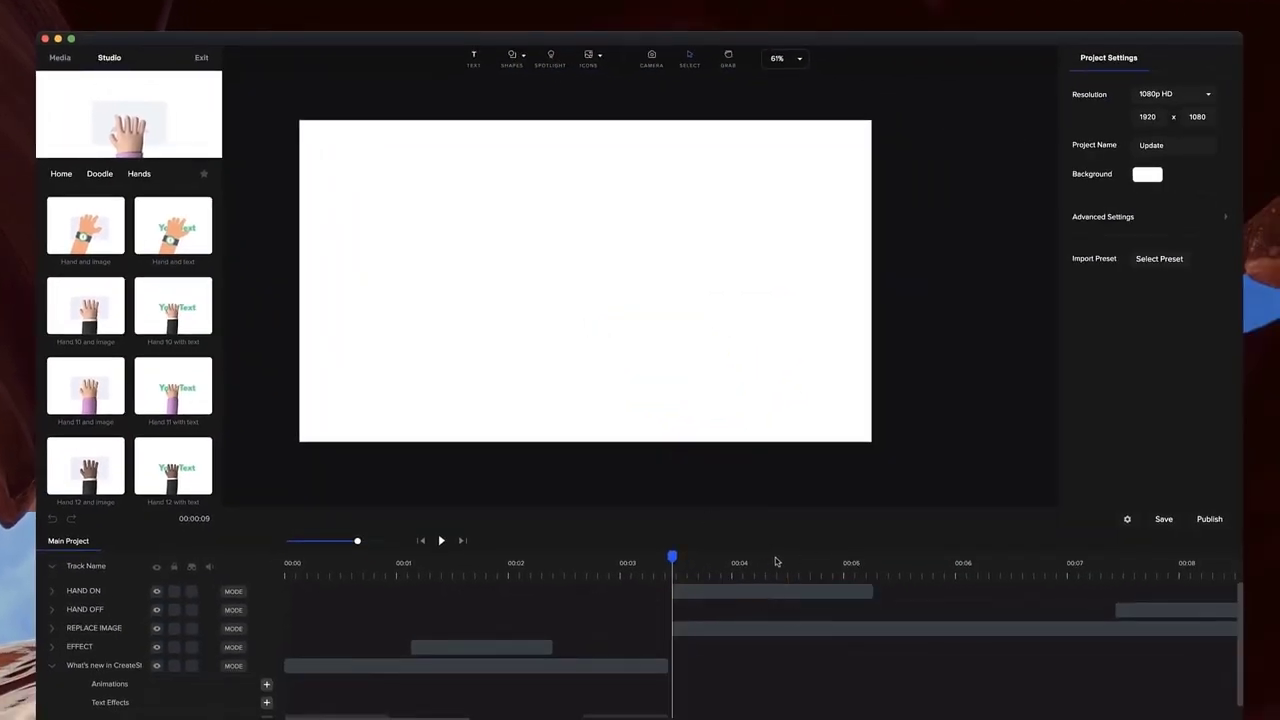
click(776, 561)
click(661, 562)
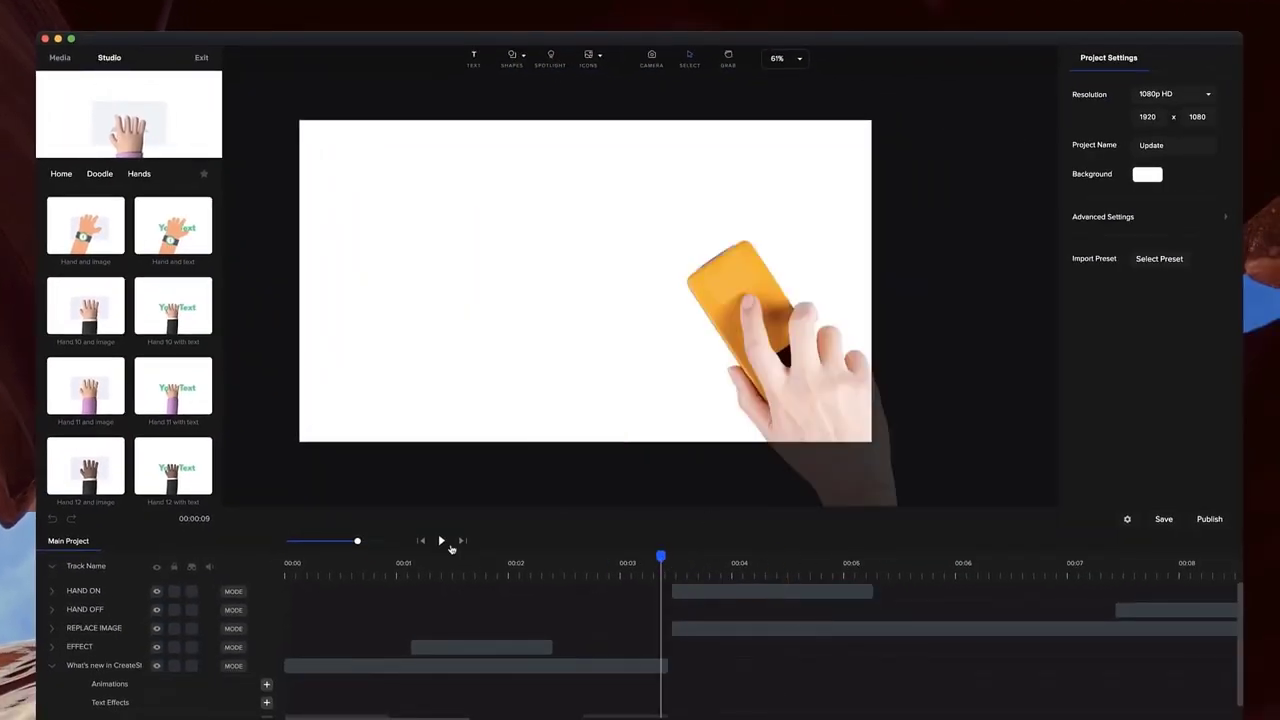
click(448, 545)
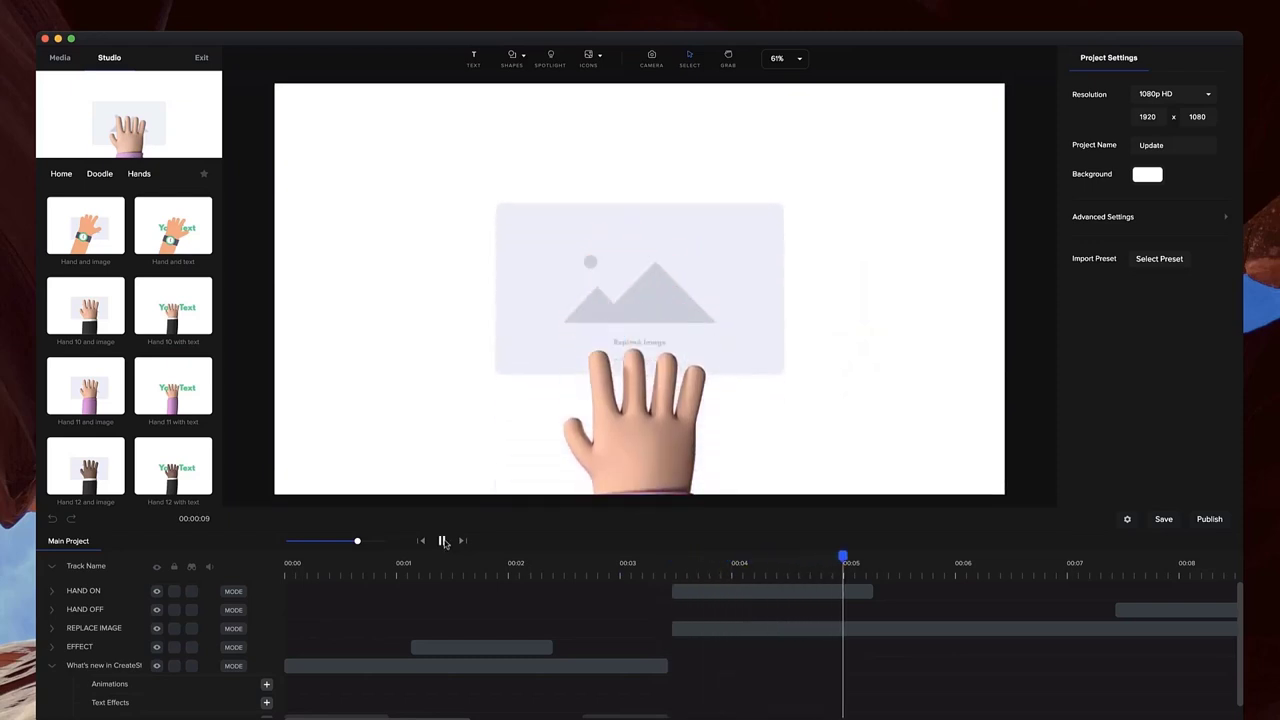
click(443, 541)
- Replace the hand template's placeholder image with the Illustration file from the project media and play back the result
click(620, 290)
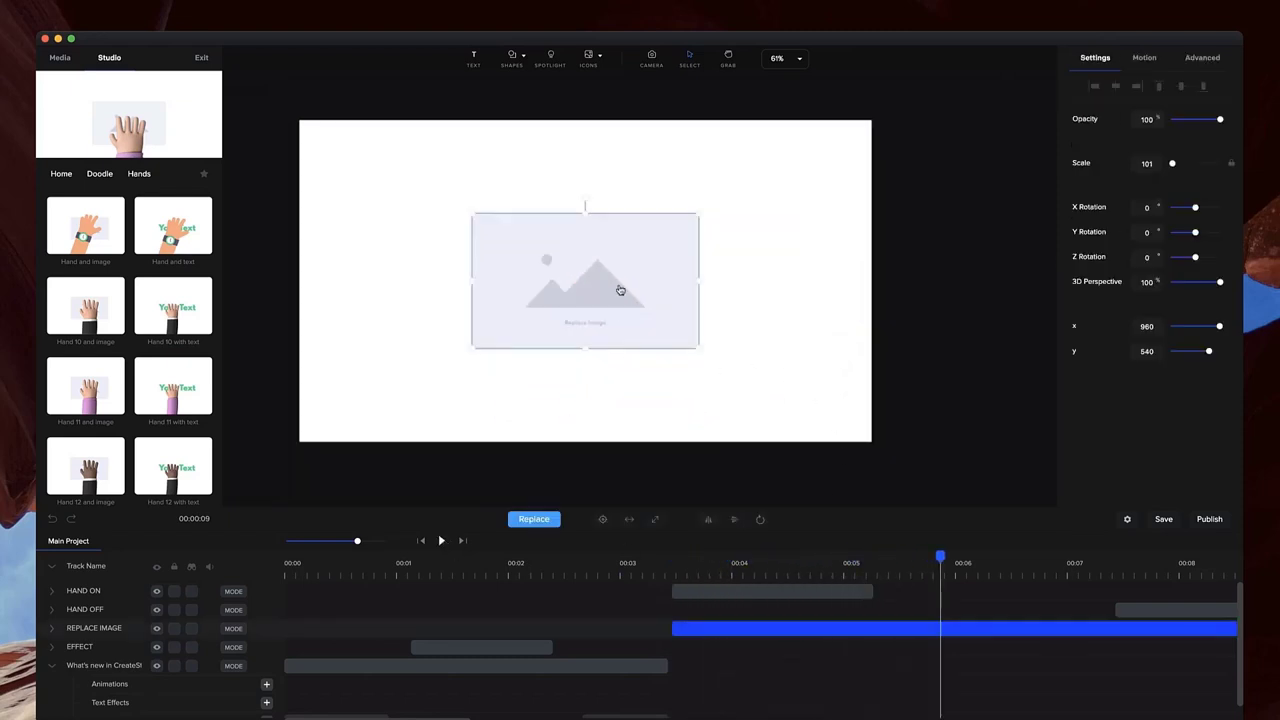
click(534, 520)
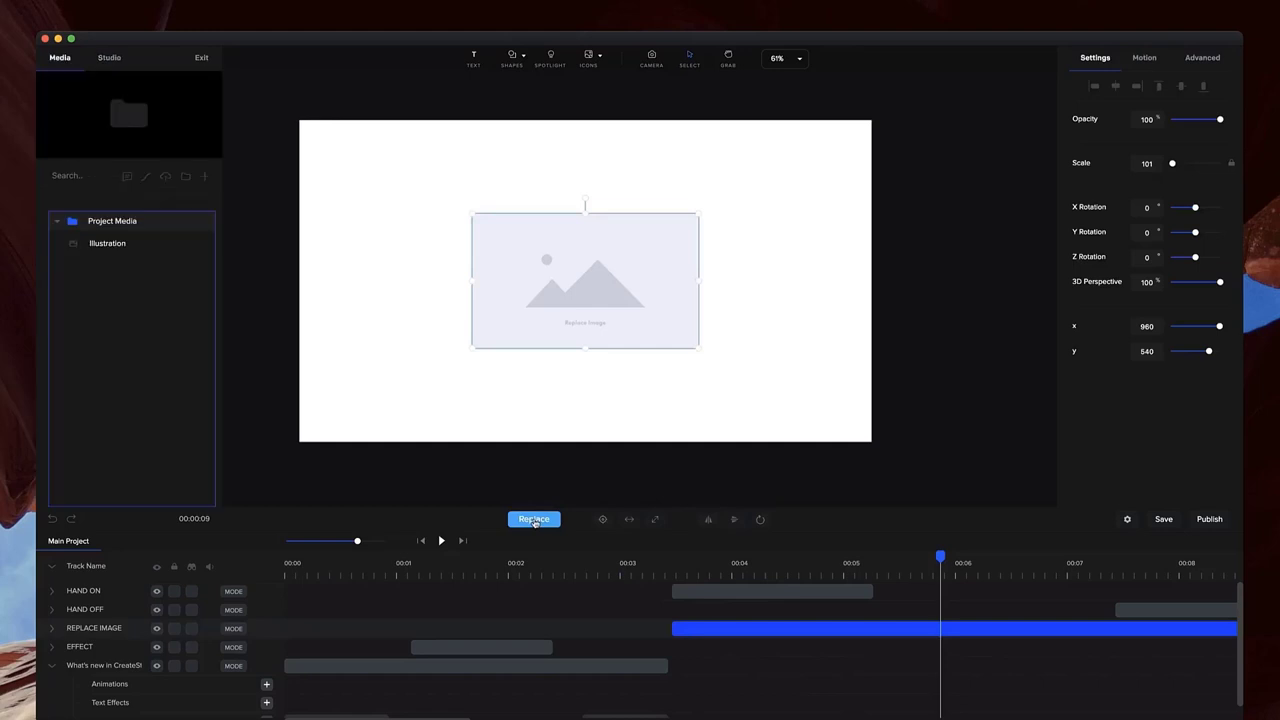
click(106, 249)
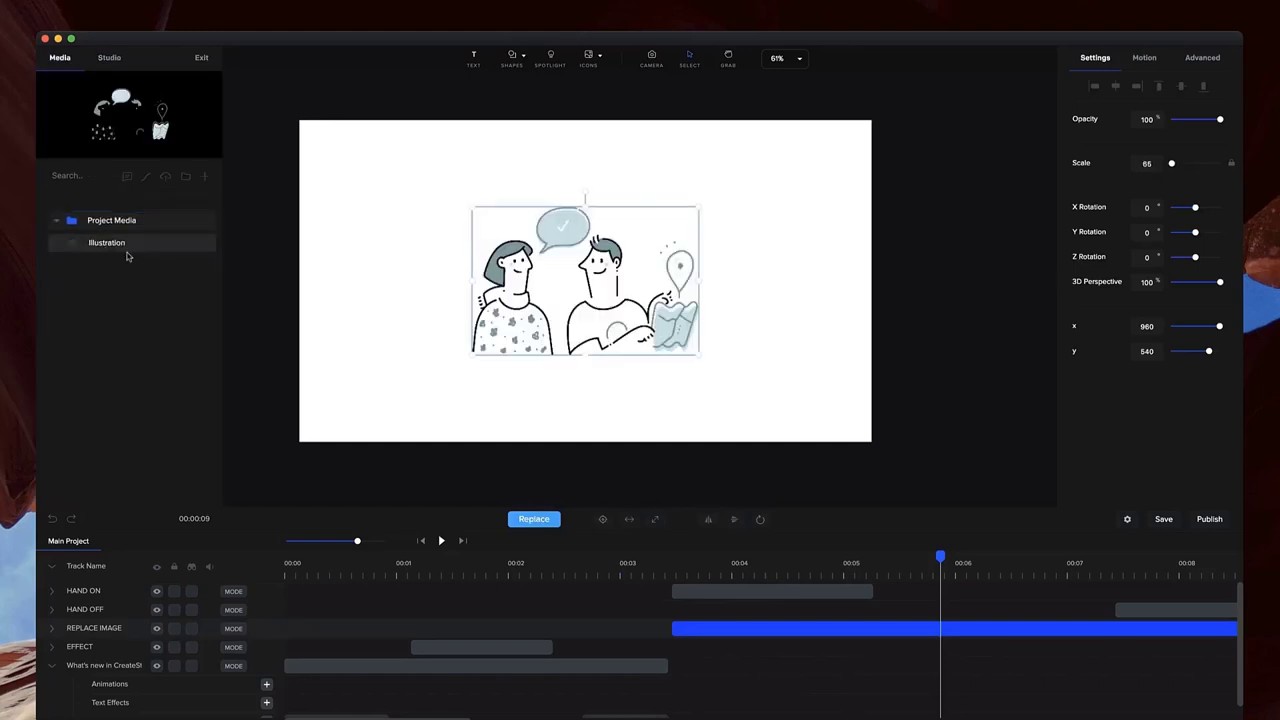
click(651, 568)
click(440, 541)
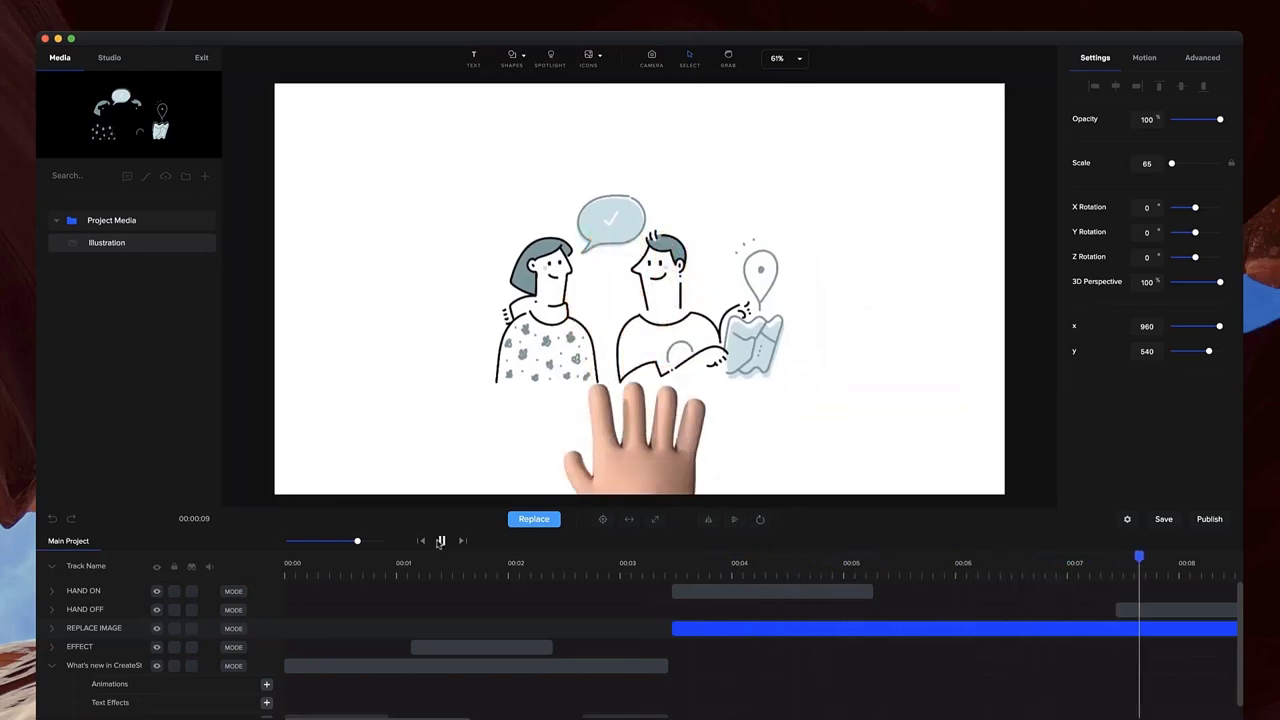
click(440, 541)
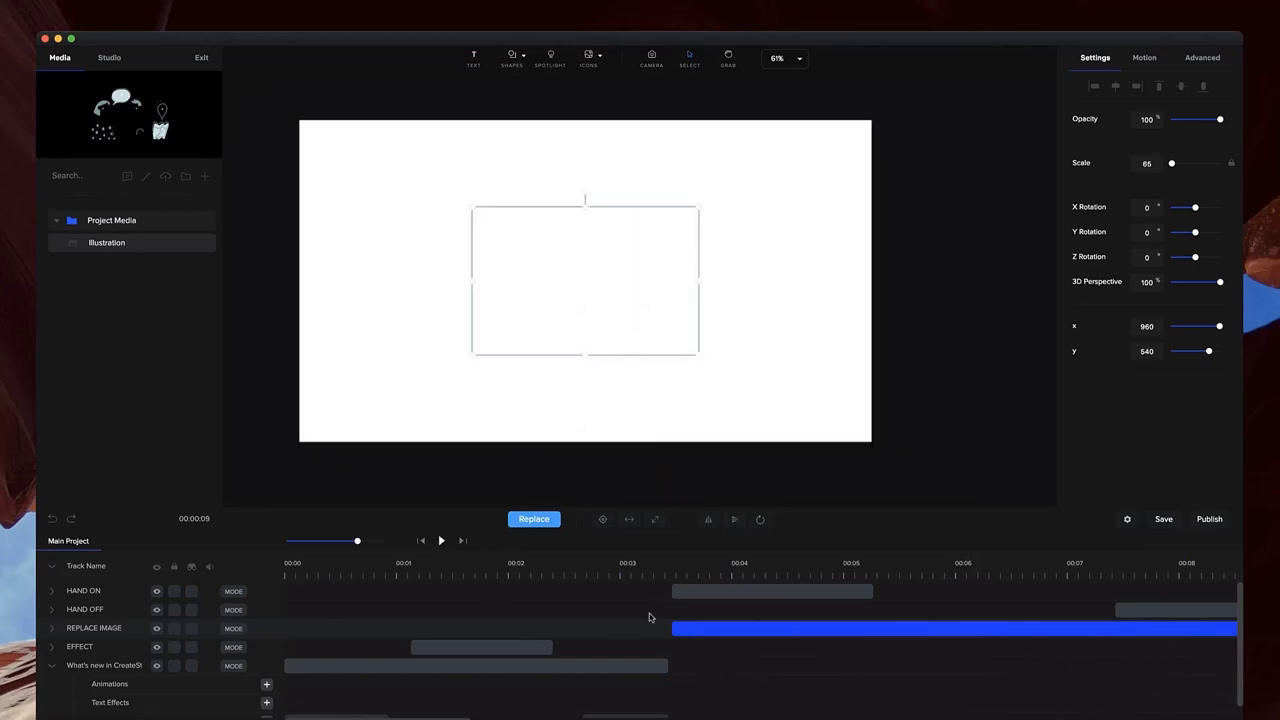
- Review the text's erasing frame and the hand placing the illustration at about 4.9 seconds
click(596, 562)
scroll(622, 660, down, 1)
click(613, 710)
click(600, 703)
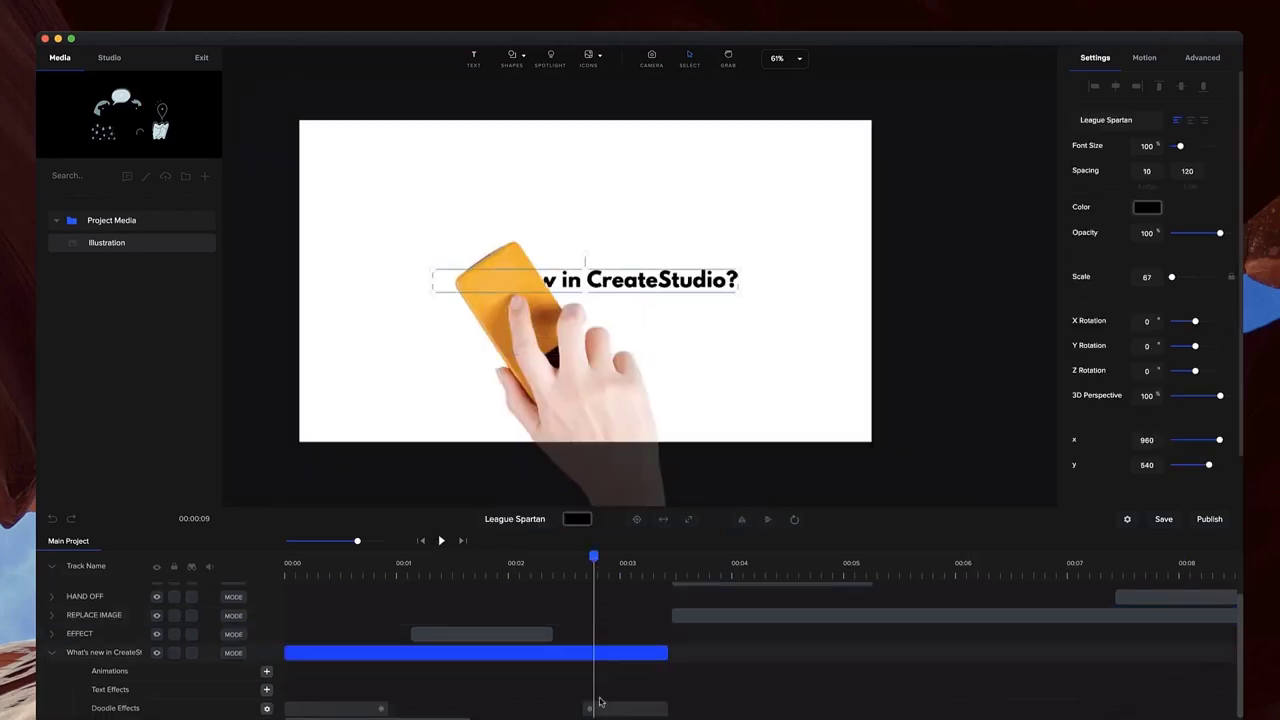
click(828, 565)
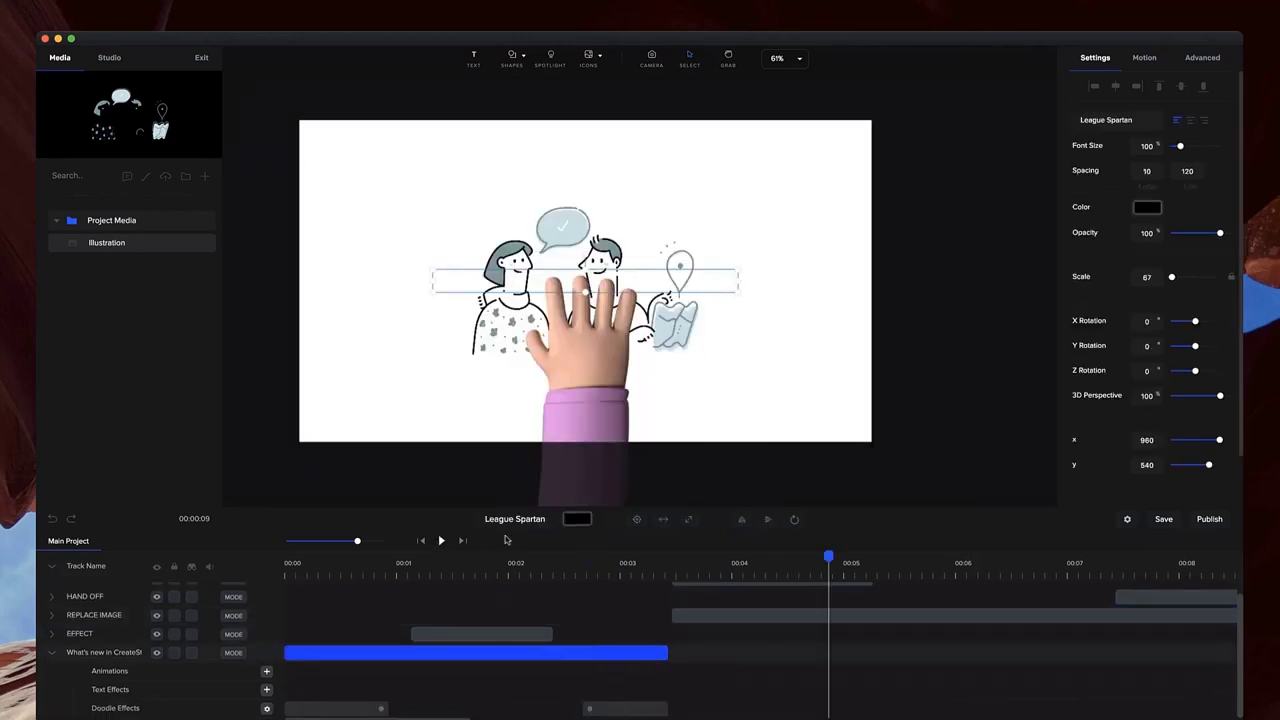
- Place the playhead at the end of the hand animation and search the shapes for "Createst"
drag(357, 541, 323, 541)
click(419, 563)
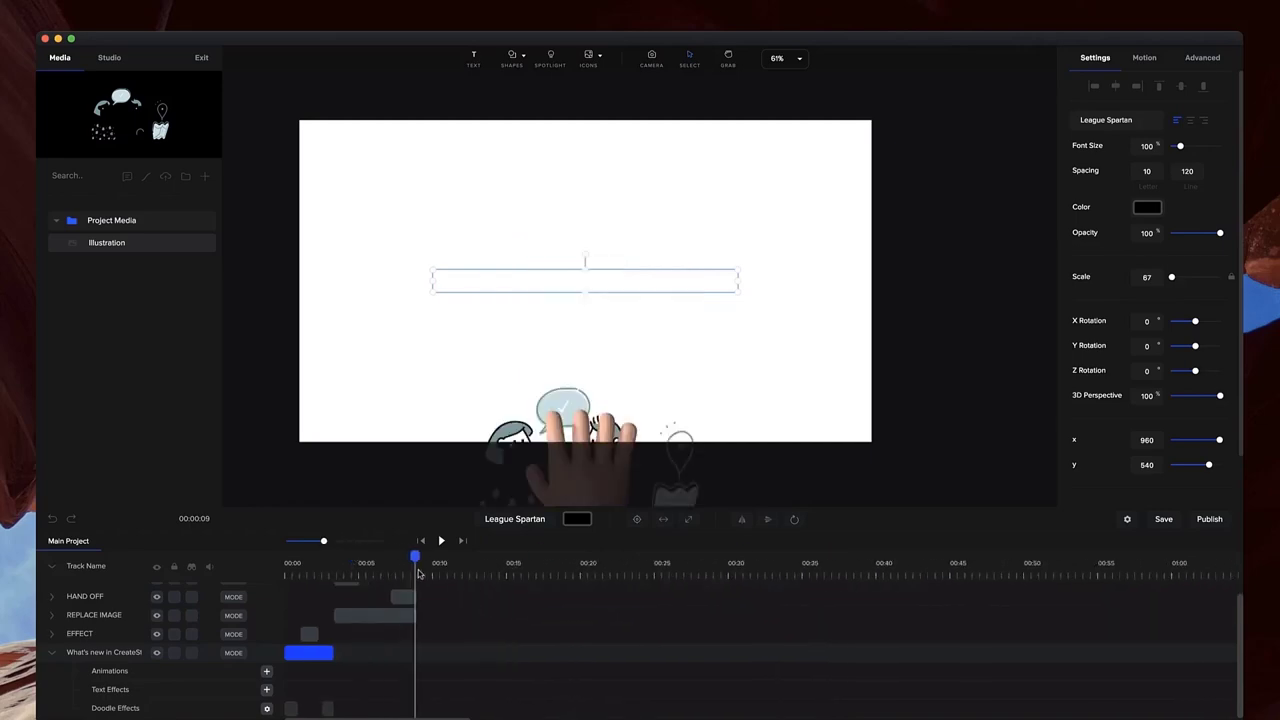
click(512, 62)
click(517, 98)
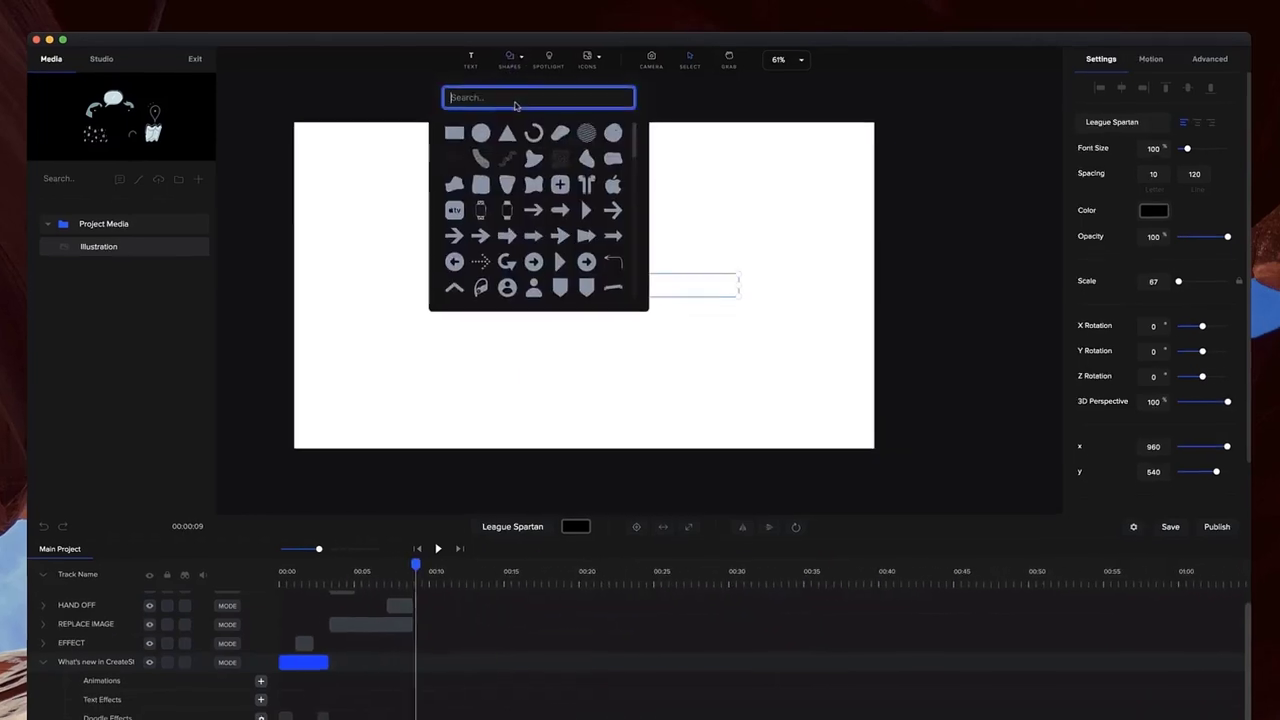
text(Create)
text(st)
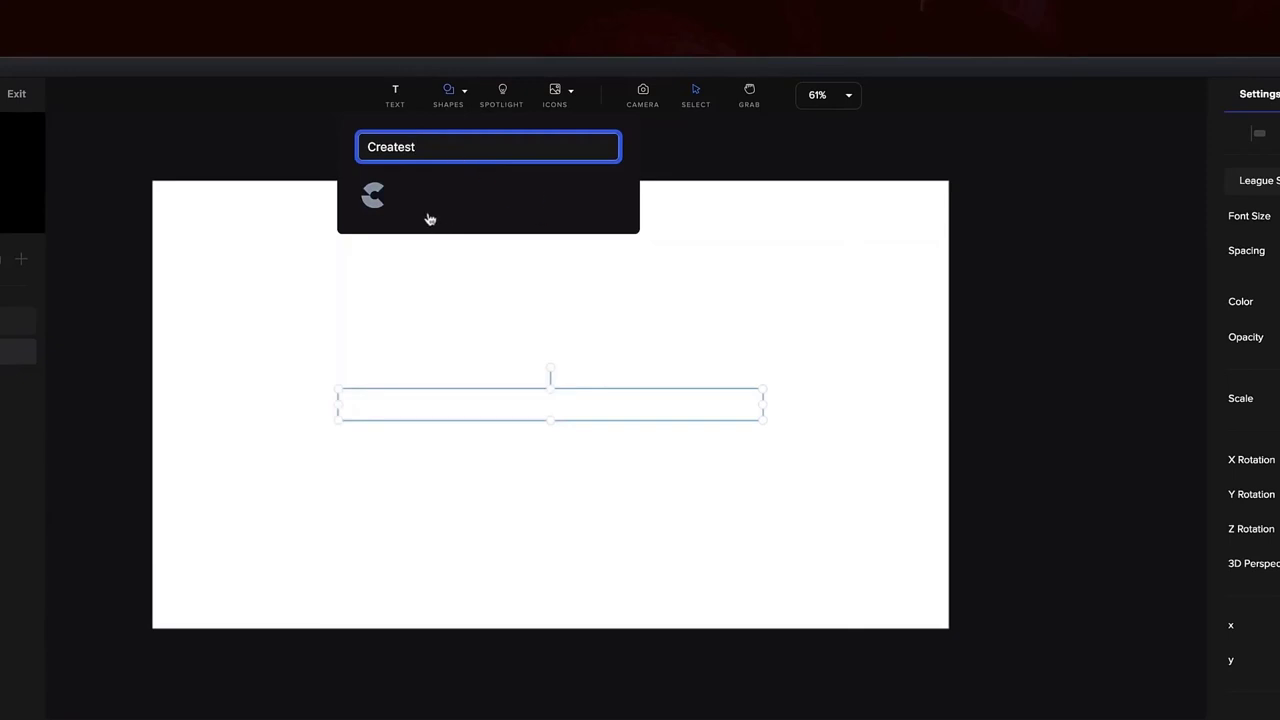
- Insert the CreateStudio logo as a black shape at scale 38, centred on the canvas
click(372, 195)
click(1068, 180)
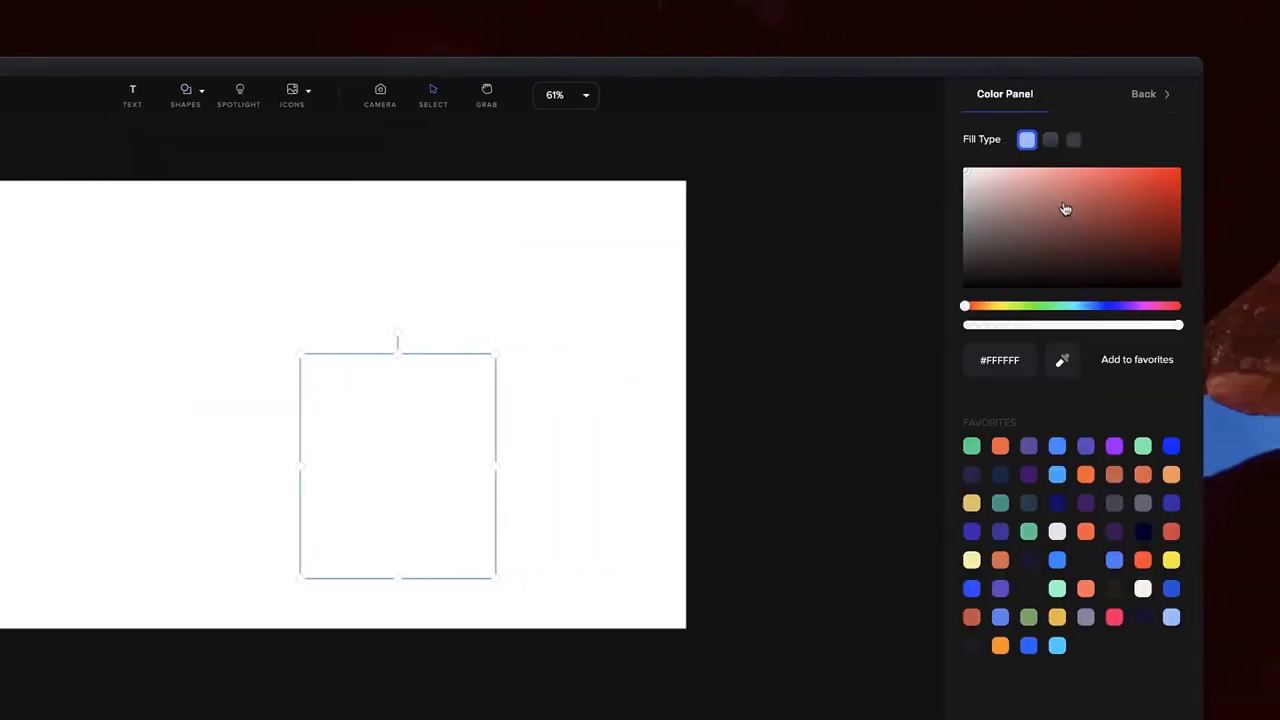
drag(1065, 209, 764, 372)
drag(497, 578, 357, 494)
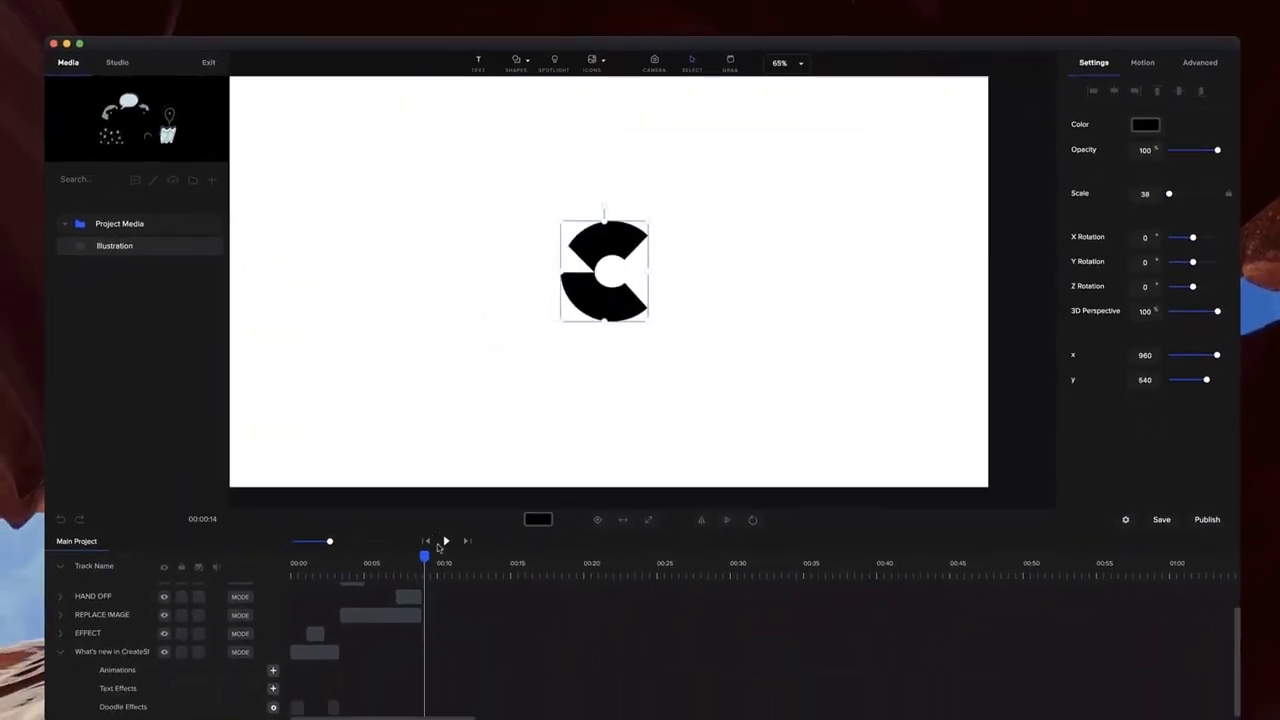
- Add an automatic Drawing doodle effect with the hand hidden to the logo shape, and shorten the effect's clip
click(61, 592)
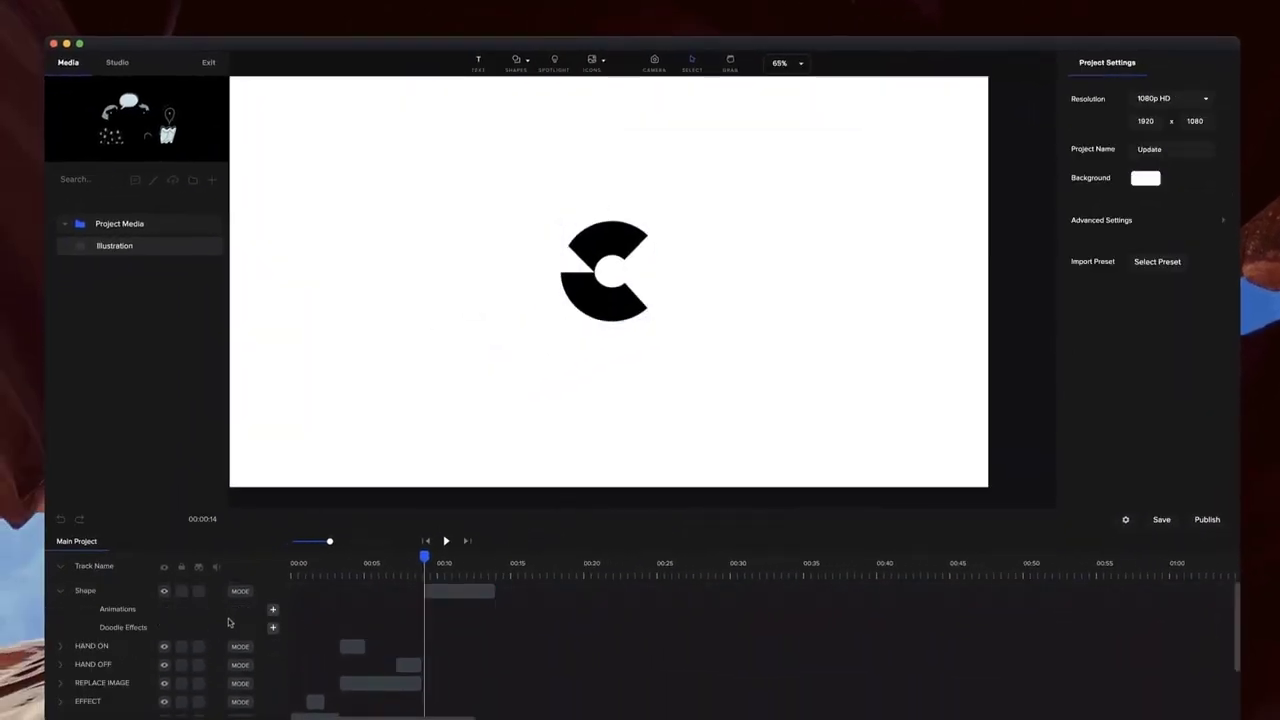
click(273, 628)
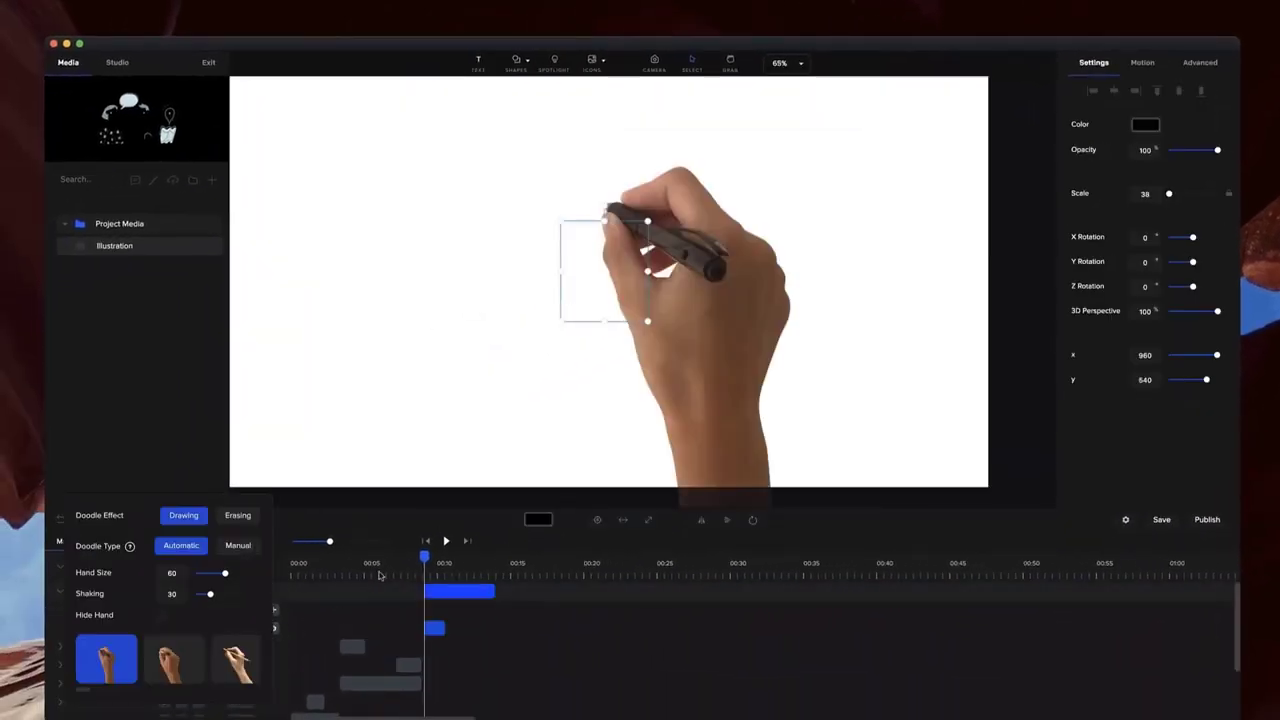
click(161, 617)
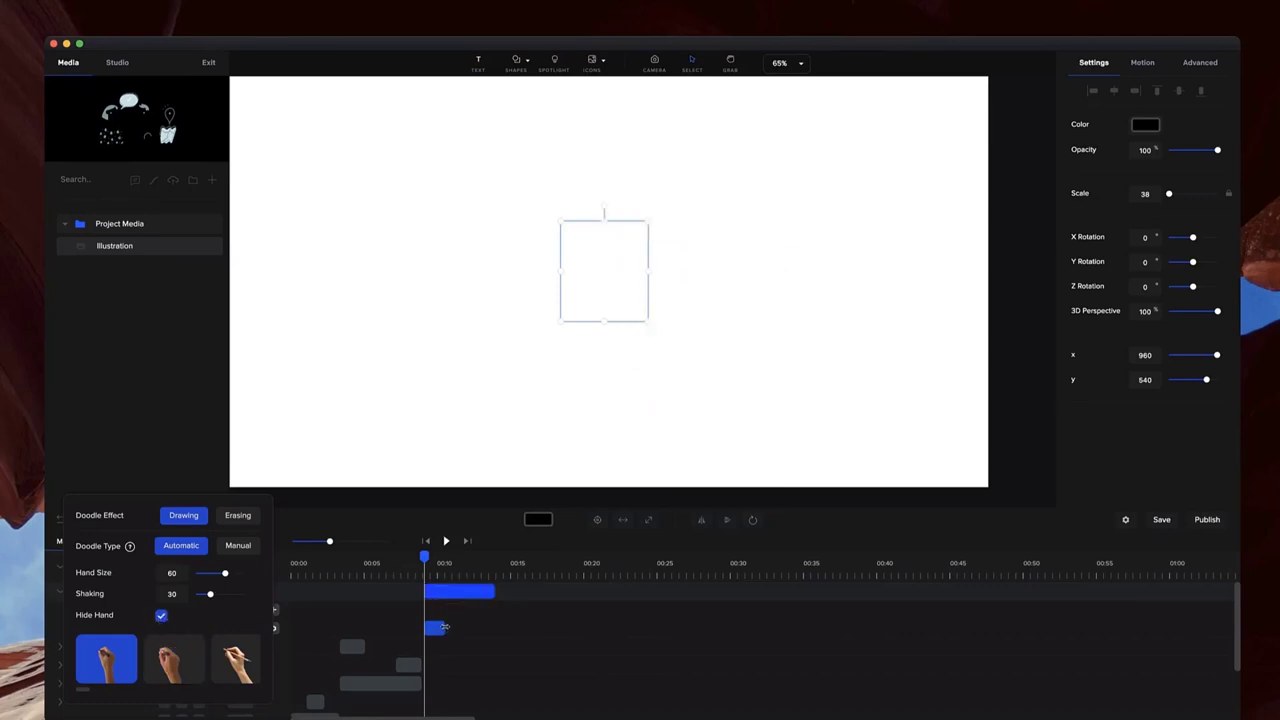
click(440, 631)
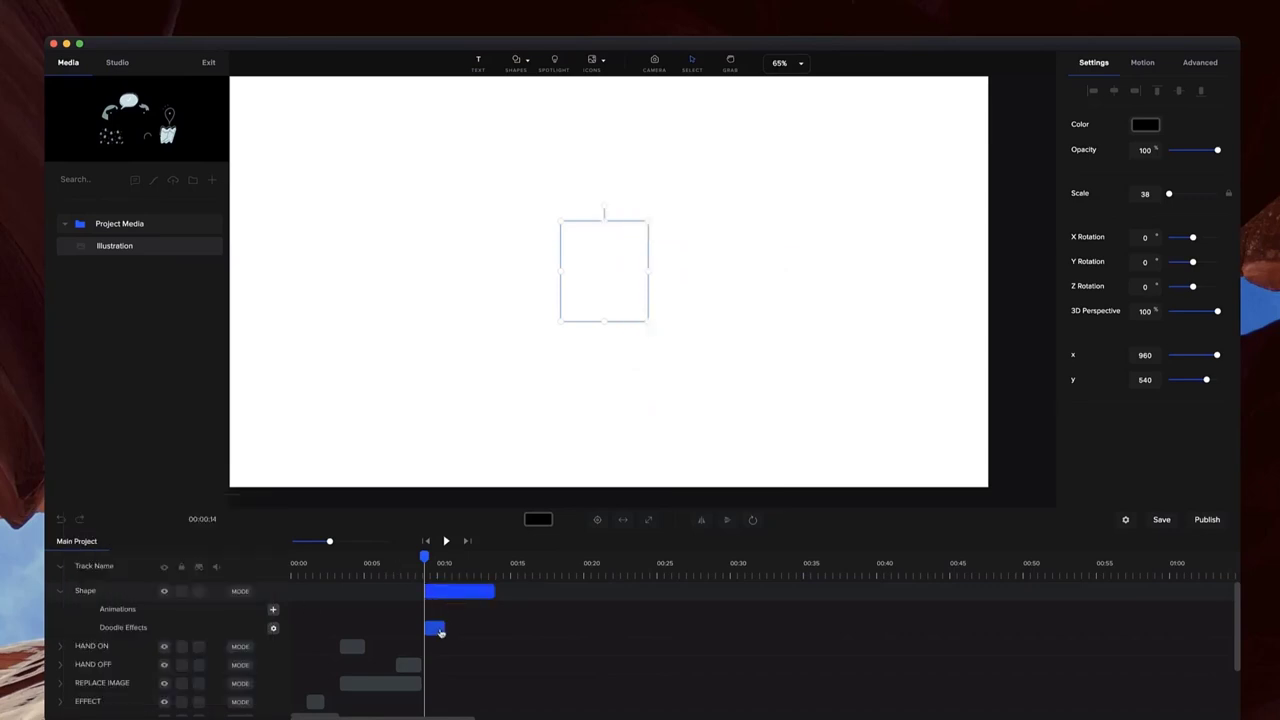
- Add an automatic Erasing doodle effect to the end of the logo shape, and trim the shape's clip to end at about 00:12
click(273, 628)
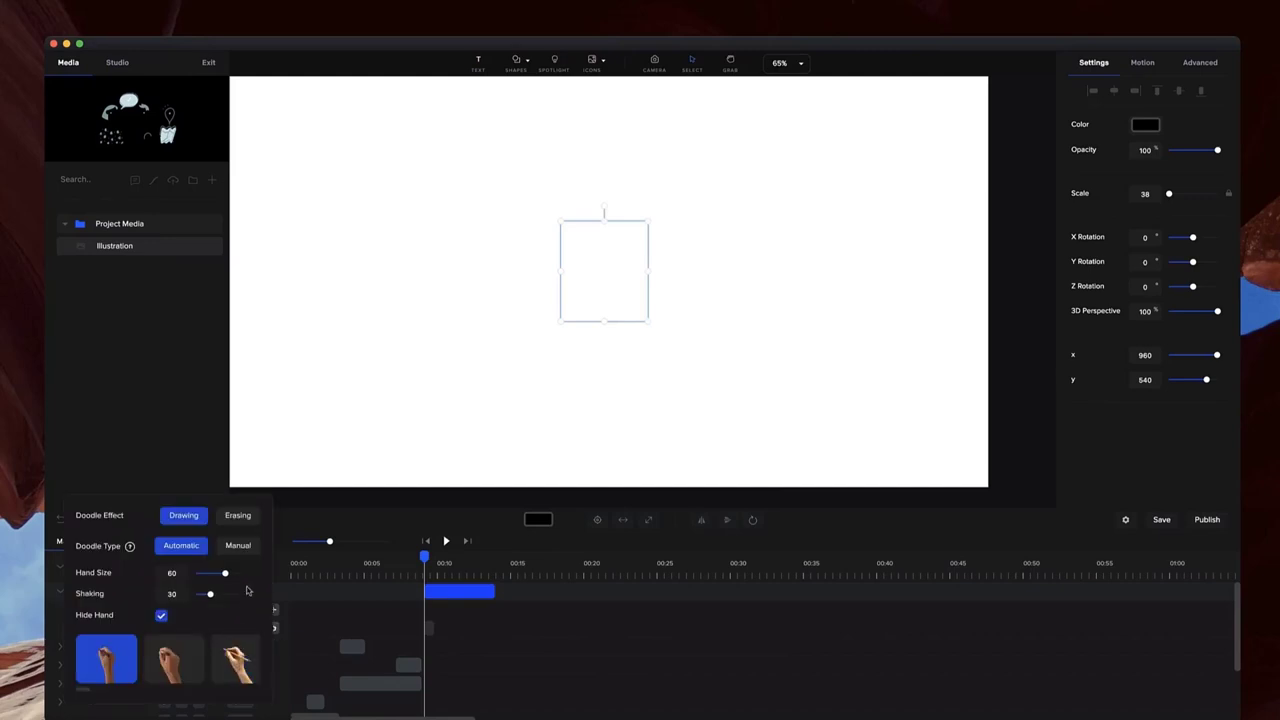
click(230, 517)
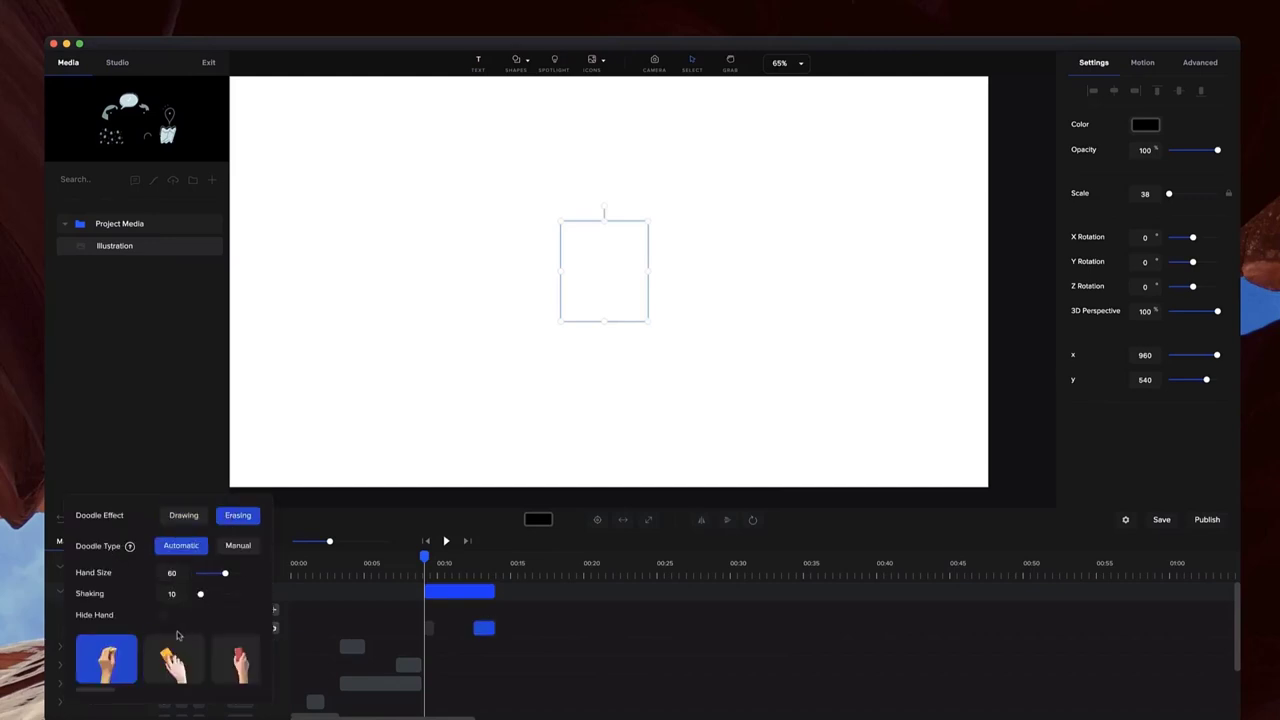
click(476, 629)
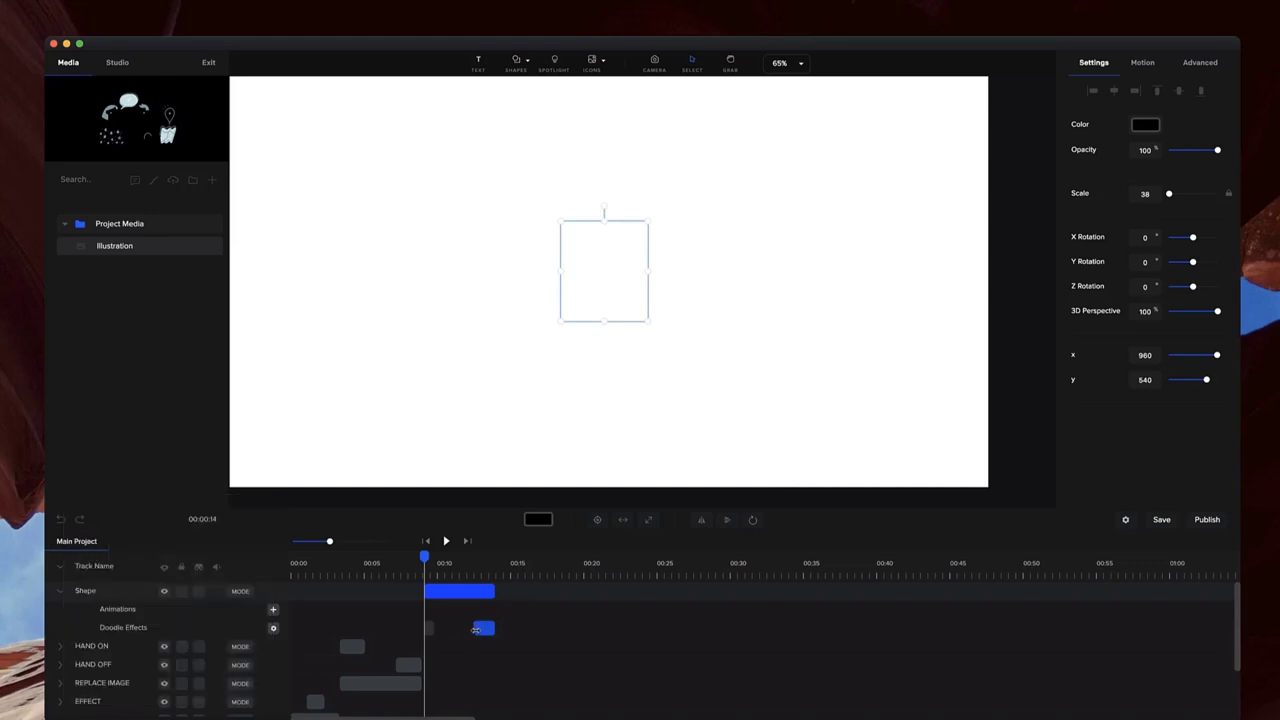
drag(494, 590, 487, 591)
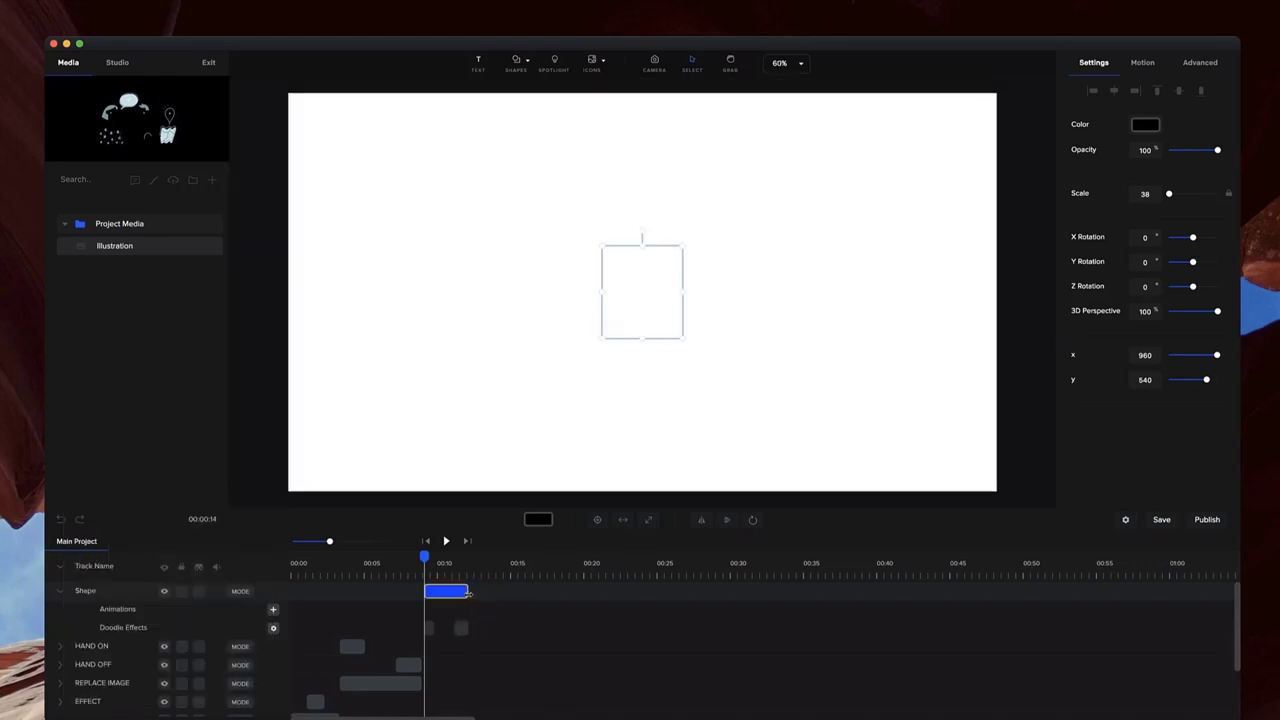
- Play back the logo's draw and erase animation, and return the playhead to the "What's new in CreateStudio?" title
key(space)
scroll(464, 601, down, 3)
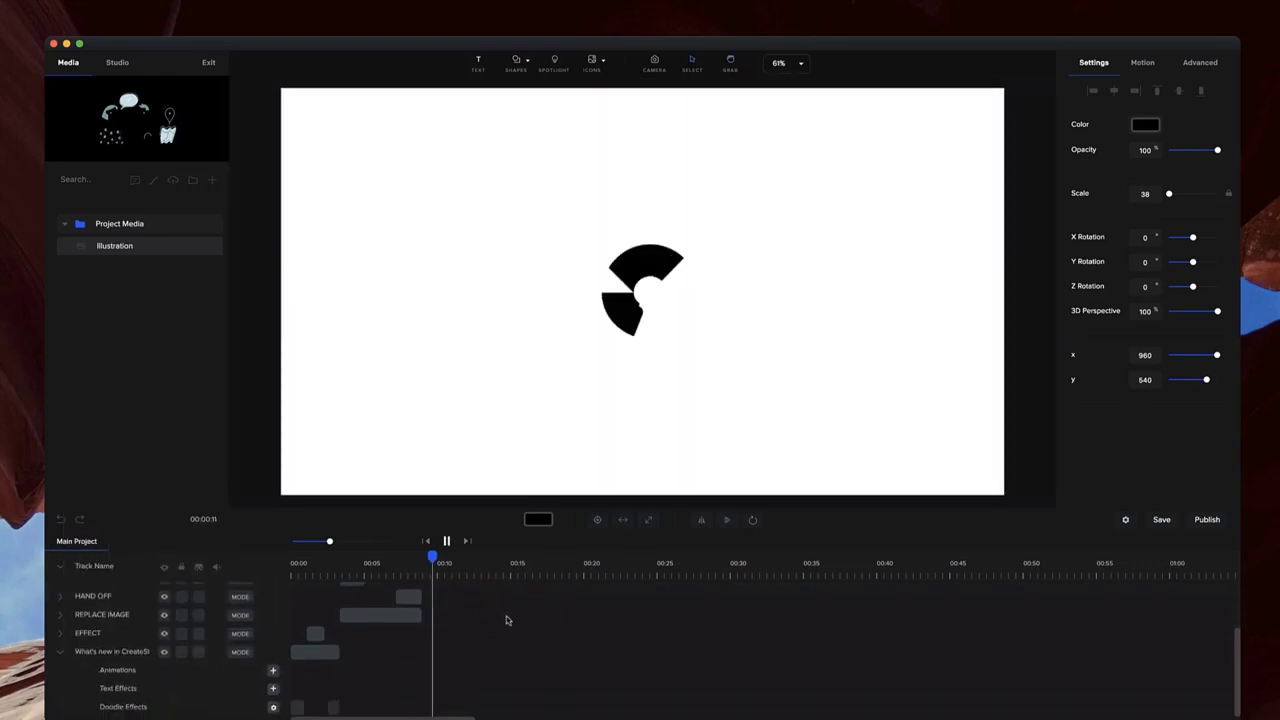
key(space)
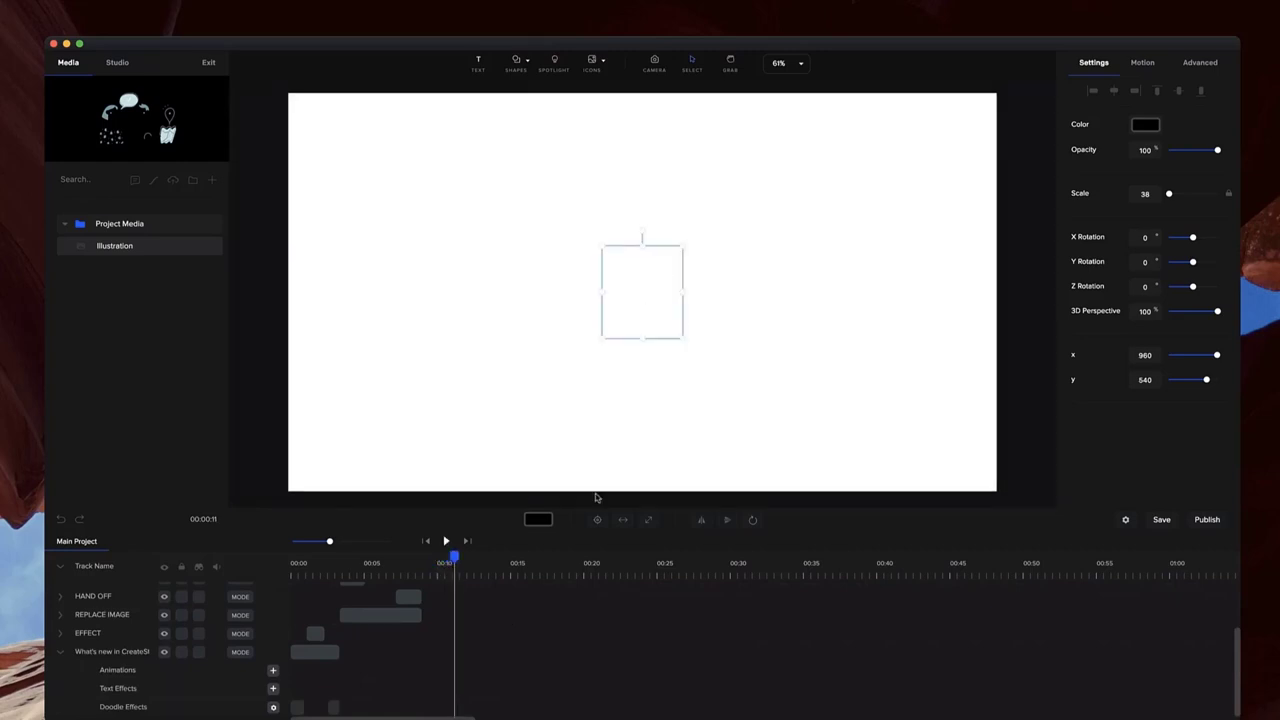
click(700, 317)
scroll(694, 310, up, 3)
scroll(660, 310, down, 3)
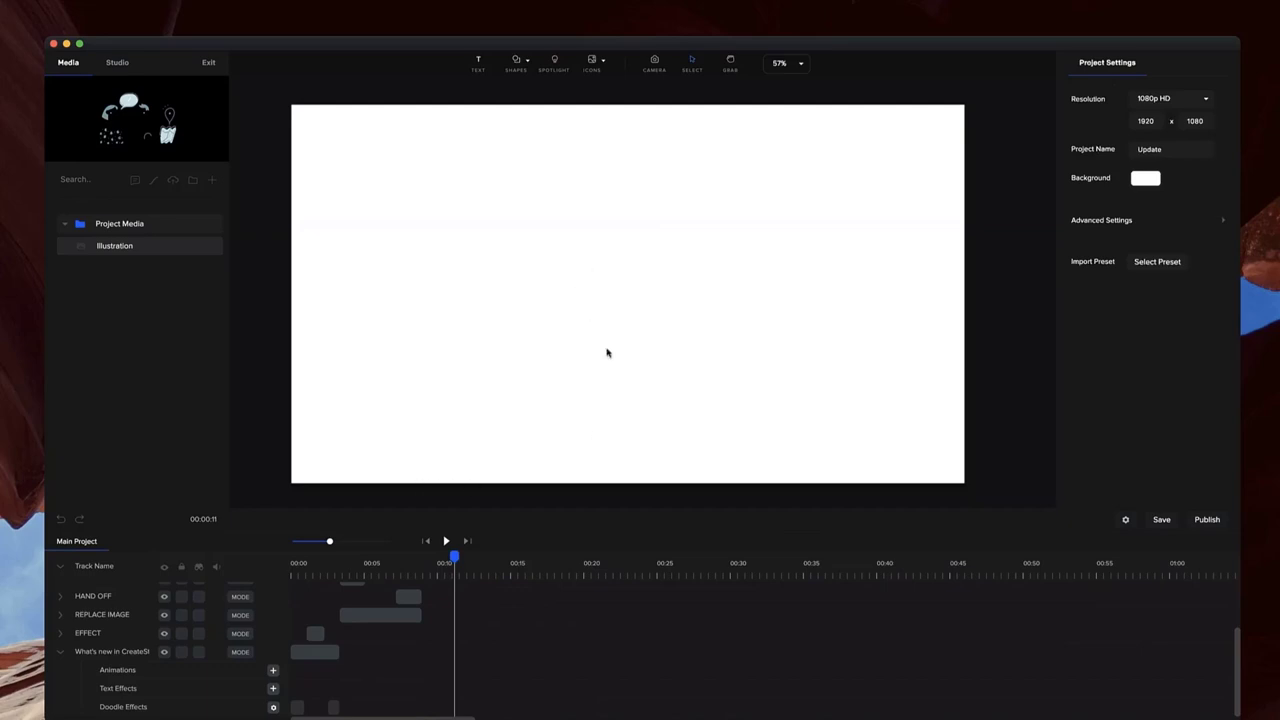
drag(422, 563, 307, 557)
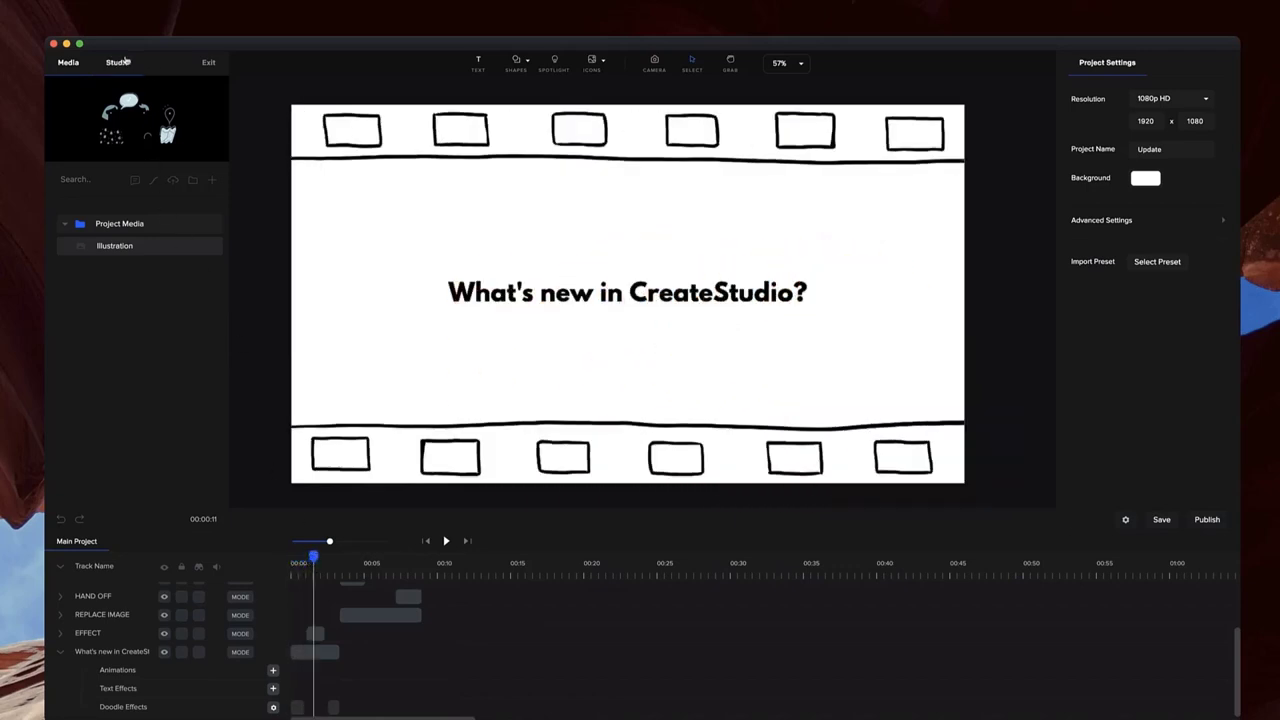
- Browse the Doodle asset packs in the Studio library, including arrows, effects, icons, transitions, characters and hands
click(120, 62)
click(96, 183)
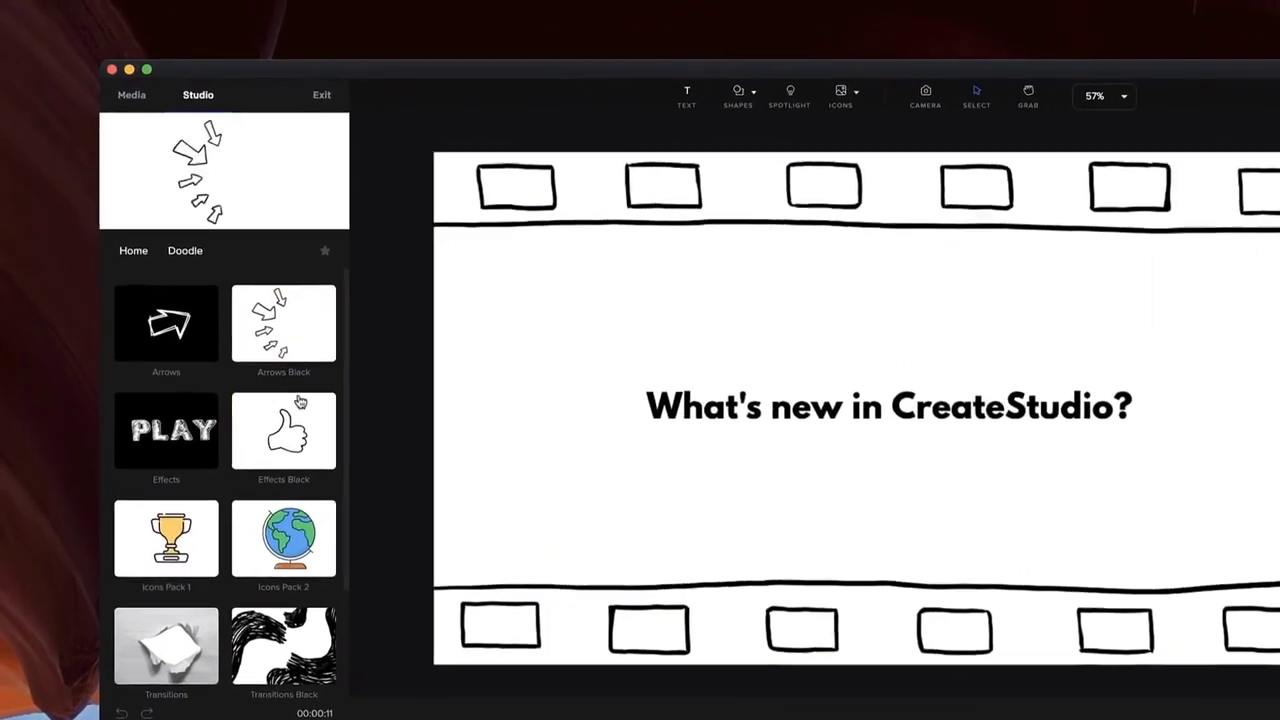
scroll(300, 420, down, 3)
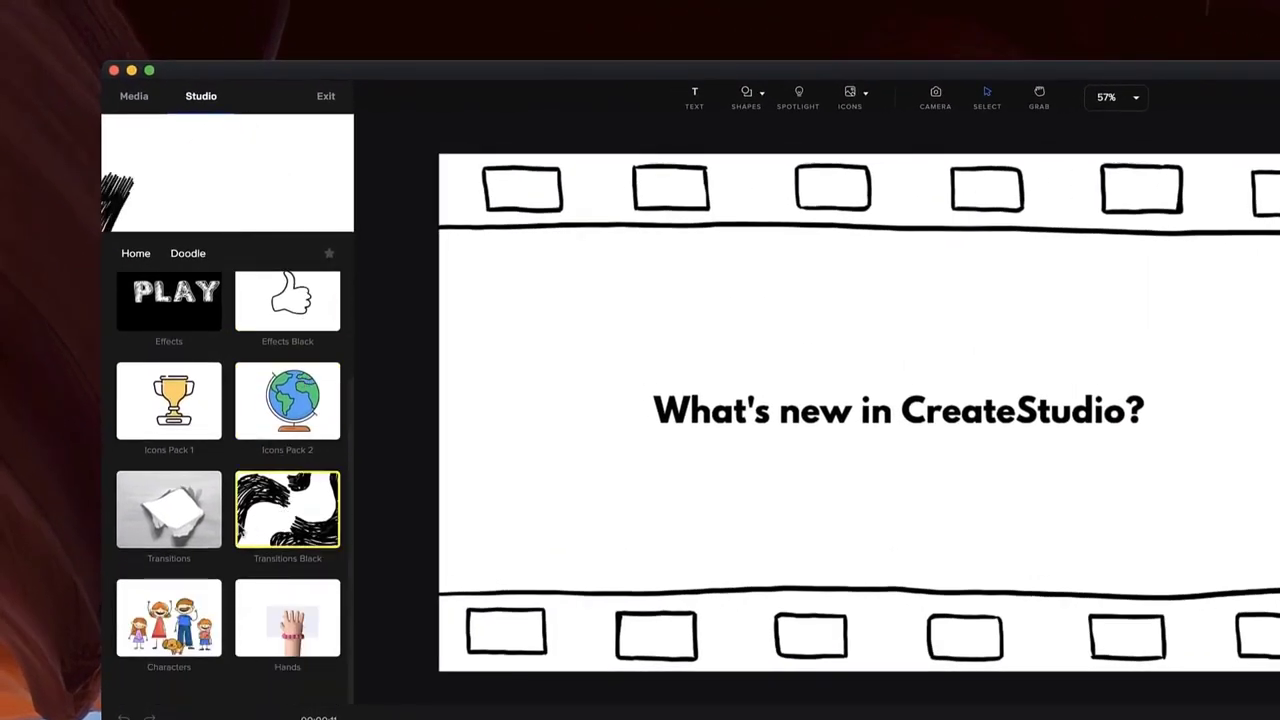
scroll(287, 620, up, 3)
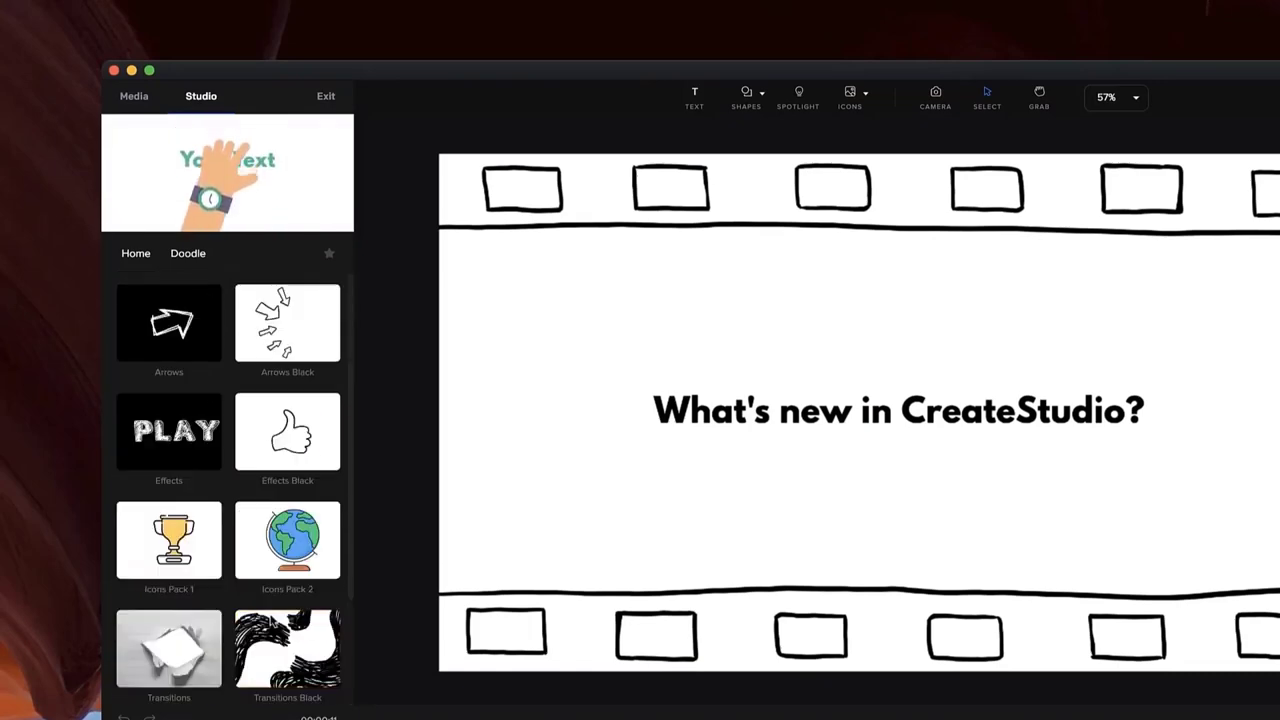
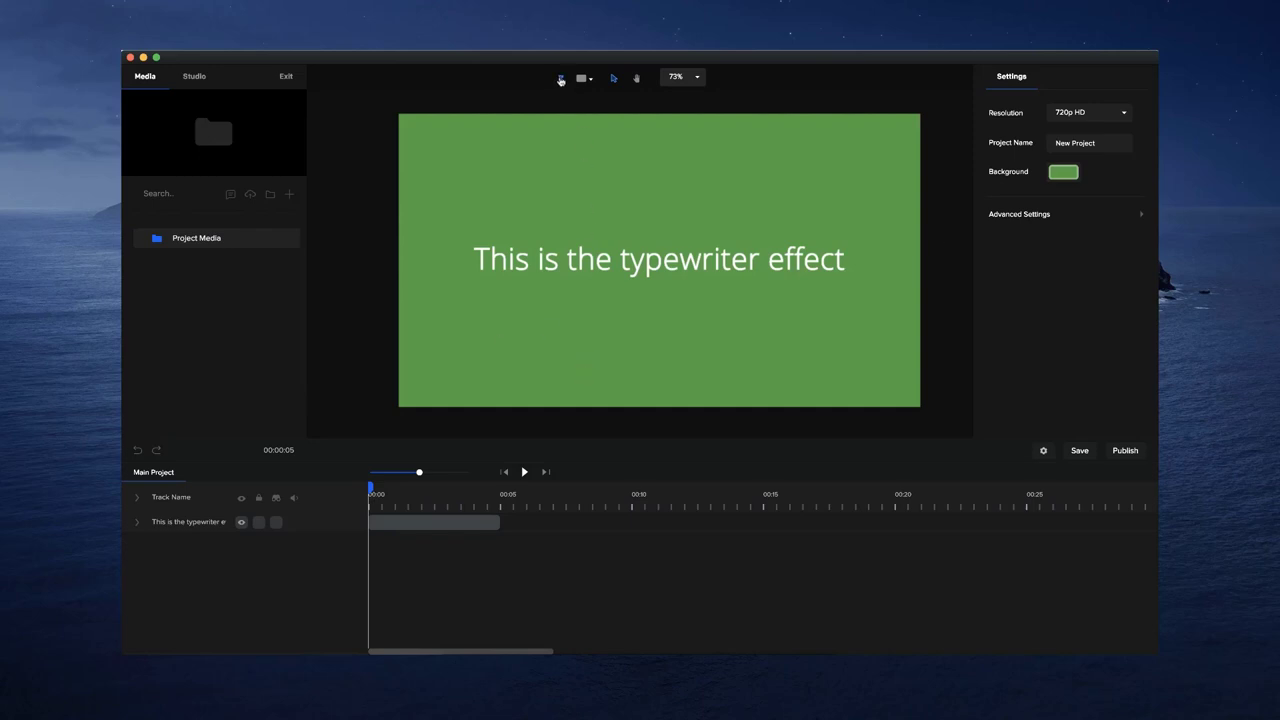
- Apply the Typewriter text effect to the "This is the typewriter effect" text and play it back
click(524, 265)
click(537, 303)
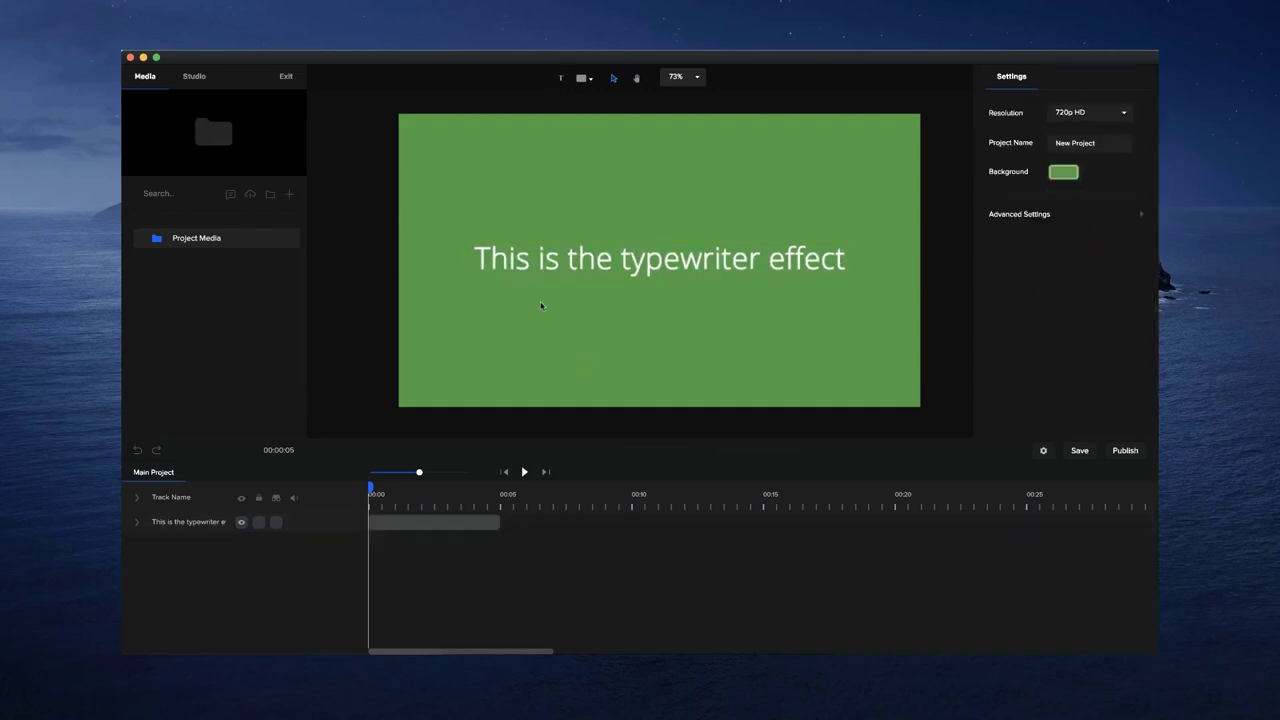
click(614, 249)
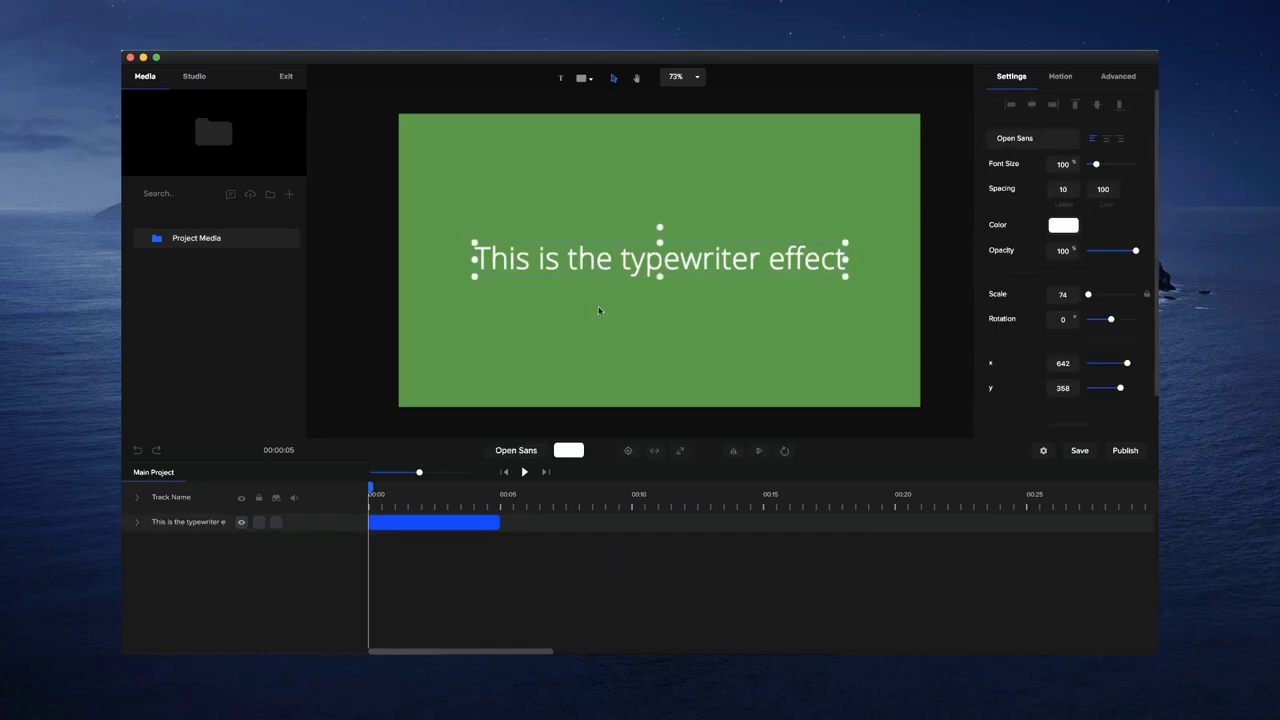
click(138, 523)
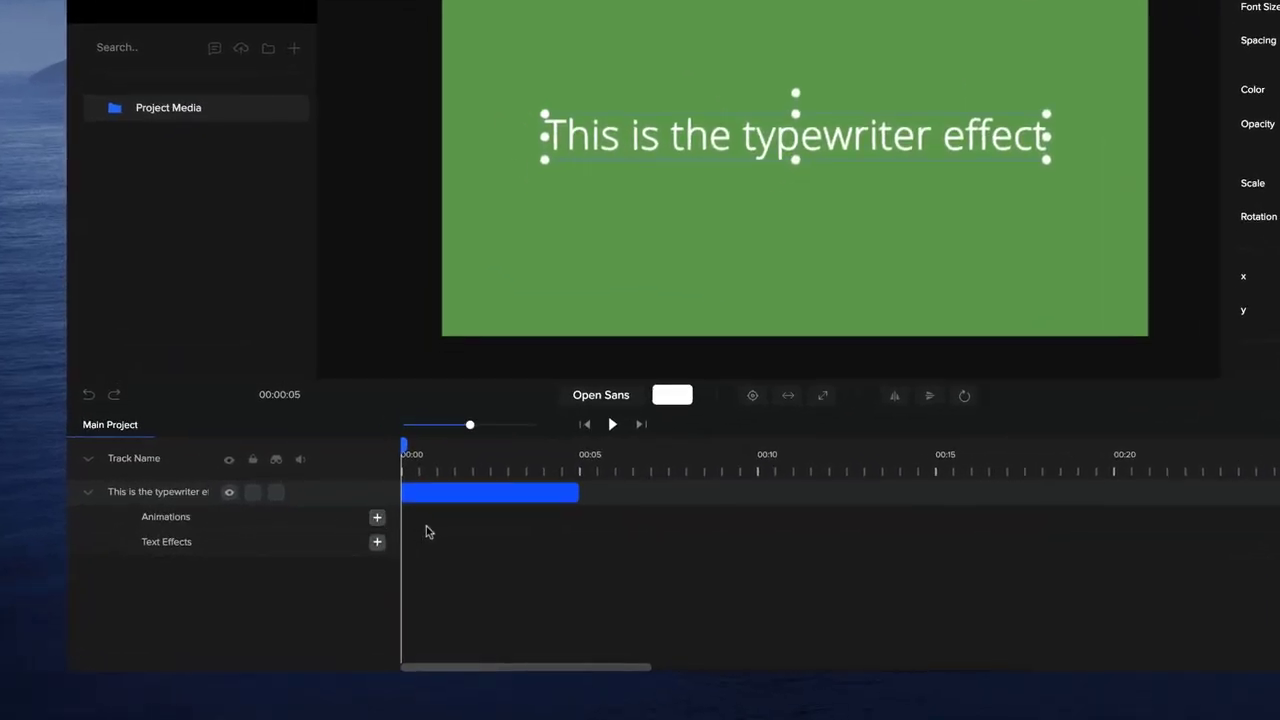
click(378, 543)
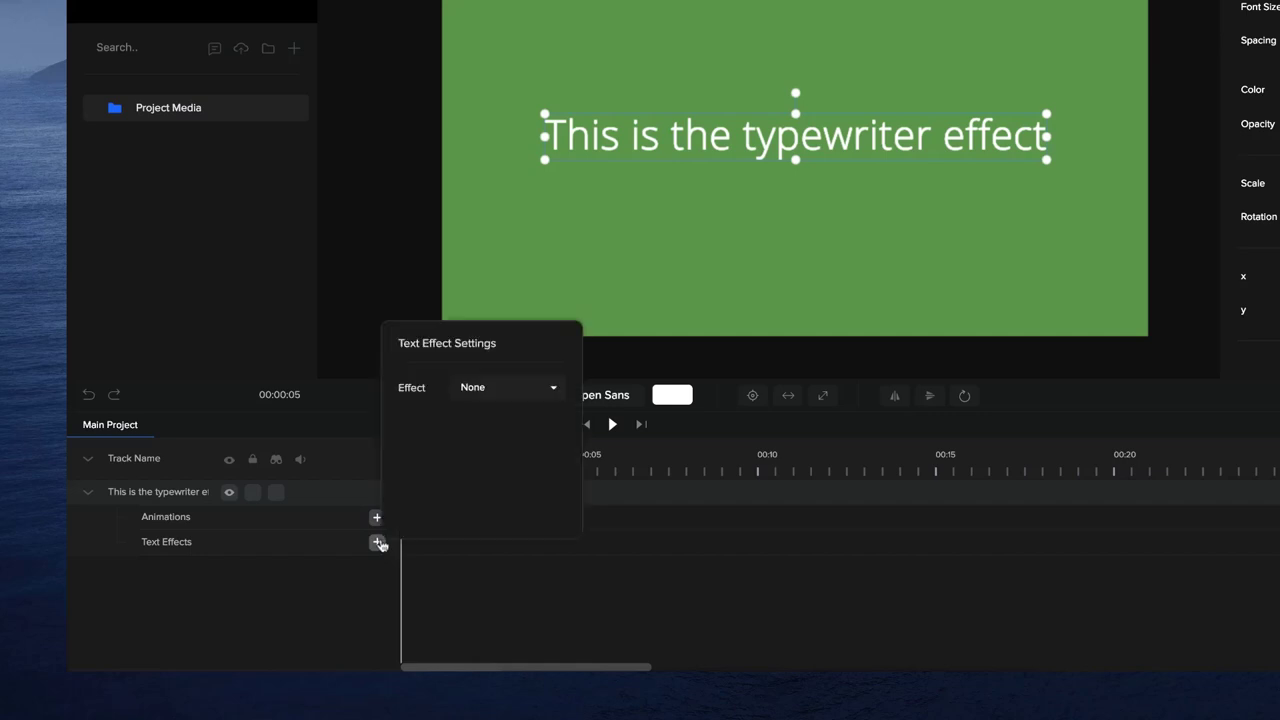
click(533, 396)
click(519, 459)
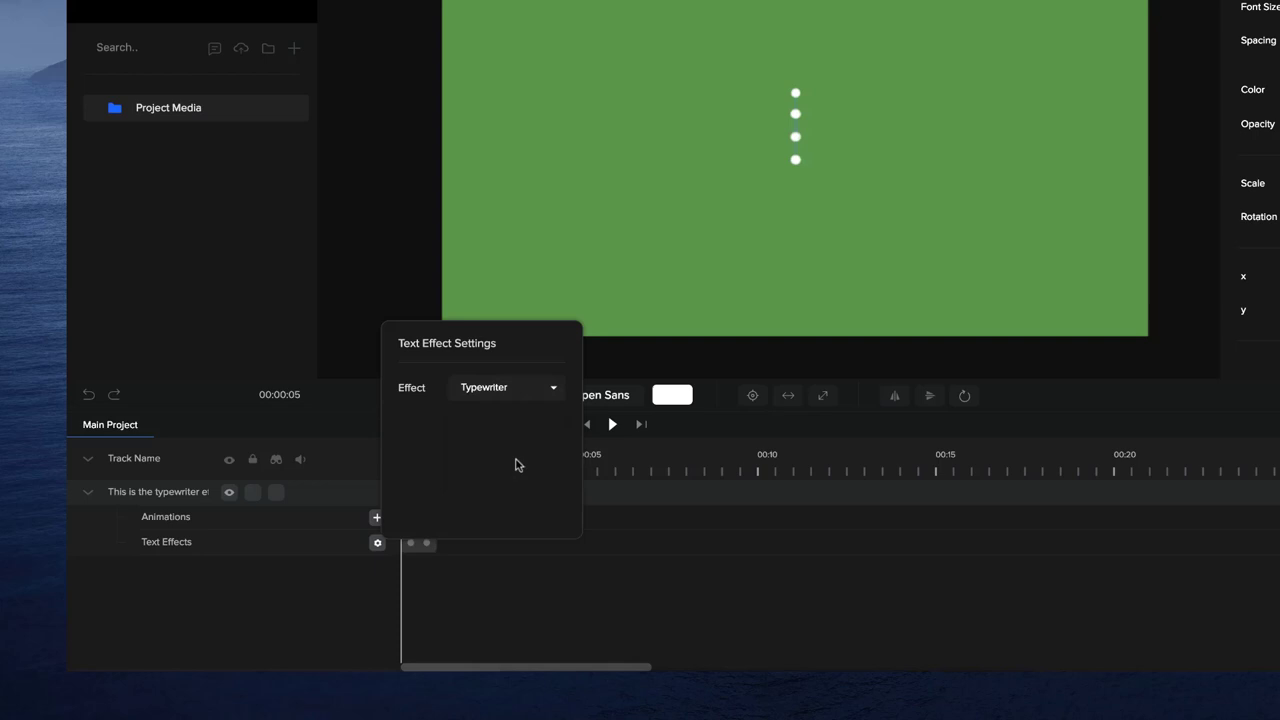
click(488, 546)
click(612, 424)
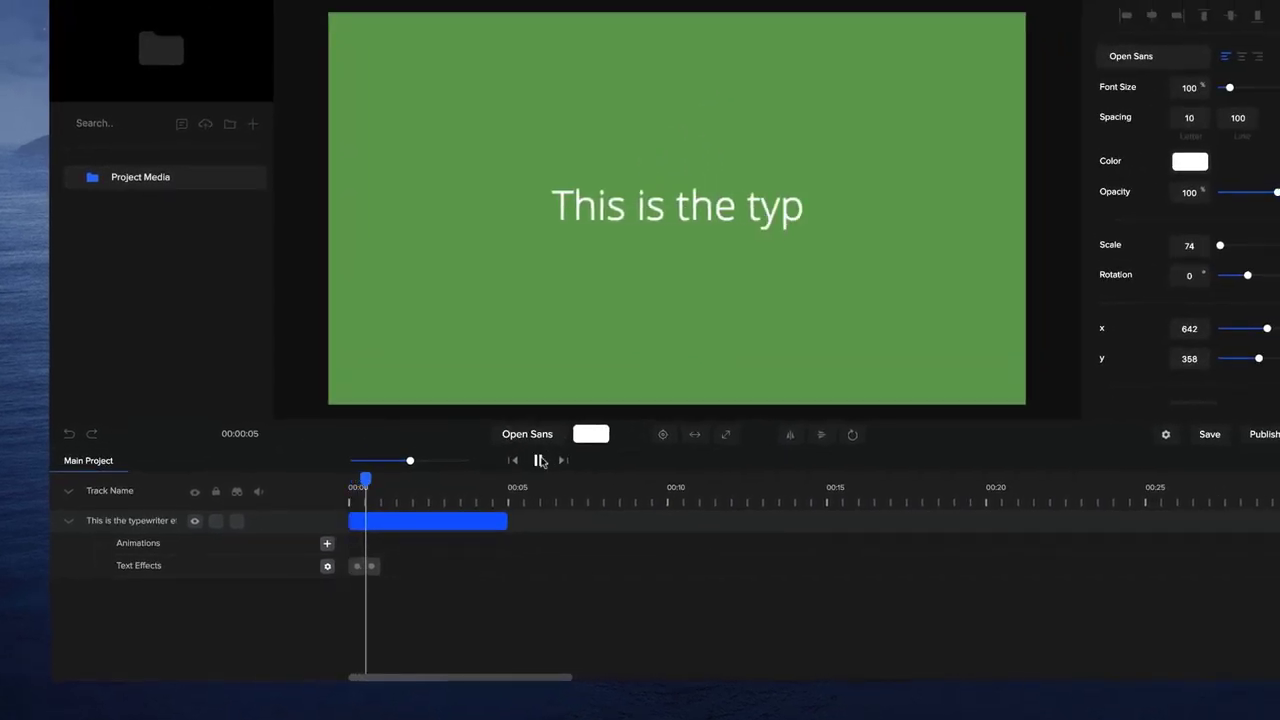
click(540, 461)
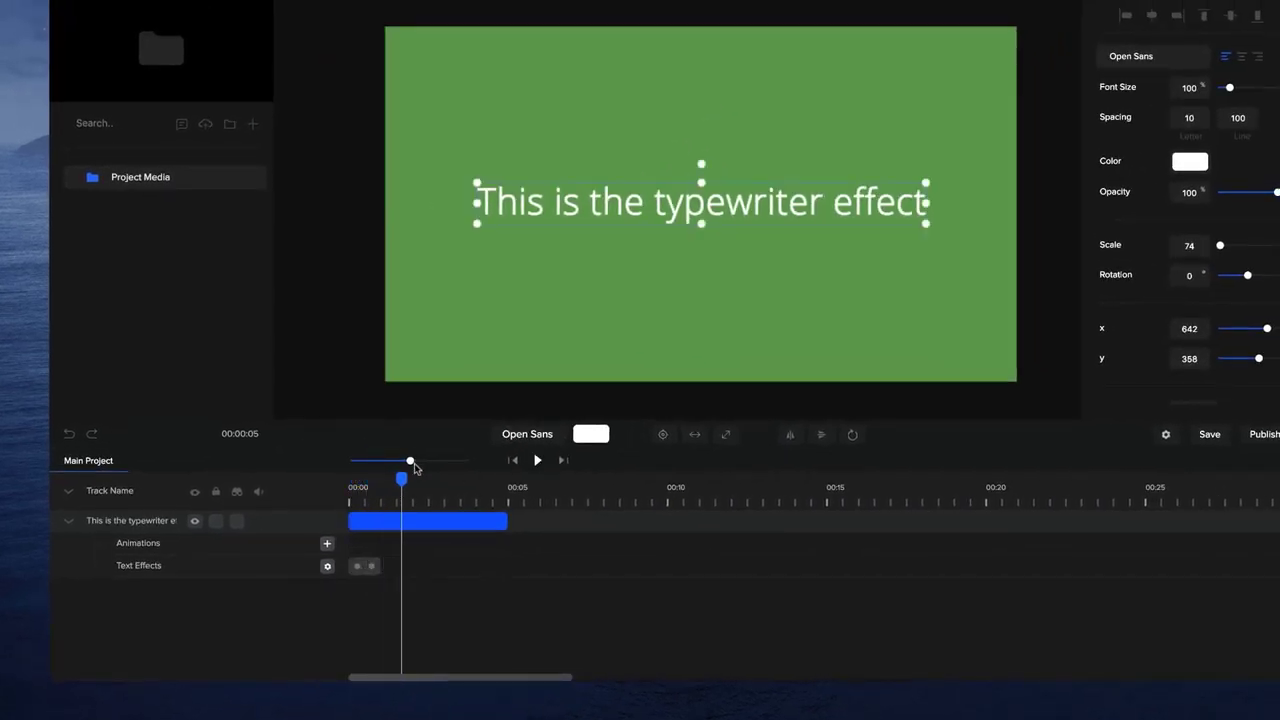
- Extend the Typewriter effect to a length of two seconds and play it back from the start
drag(411, 459, 429, 459)
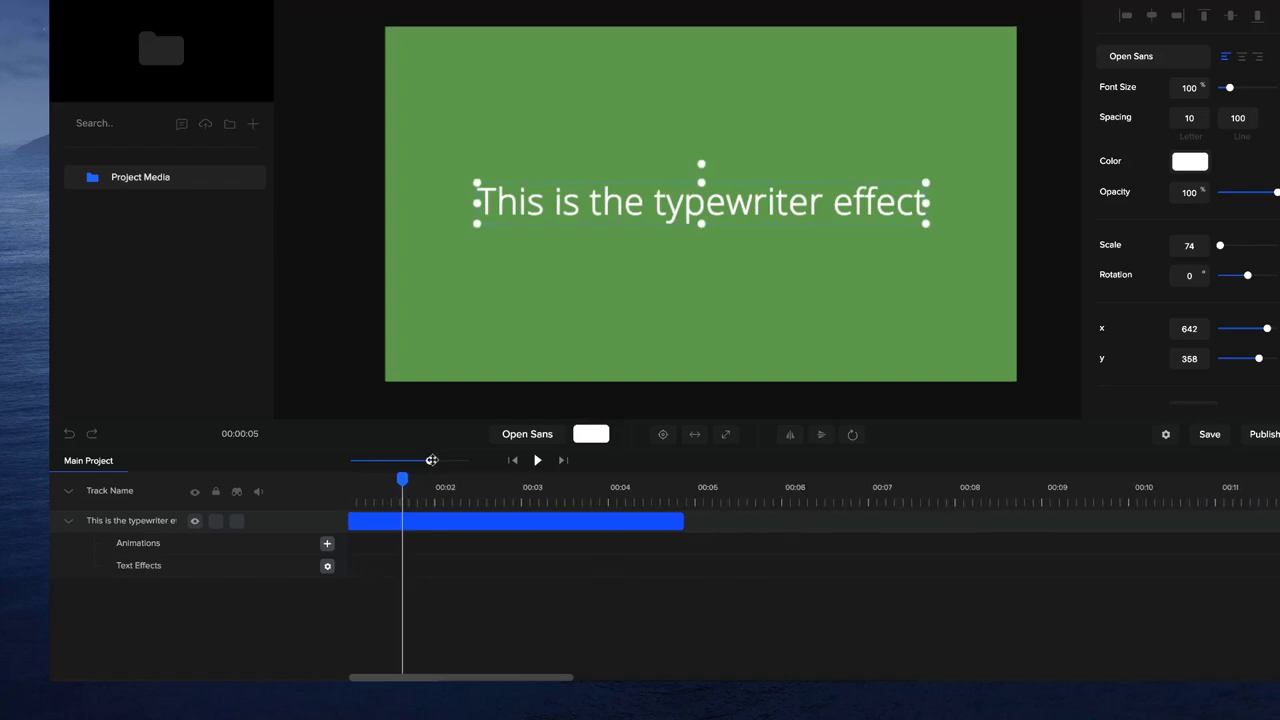
drag(375, 679, 335, 679)
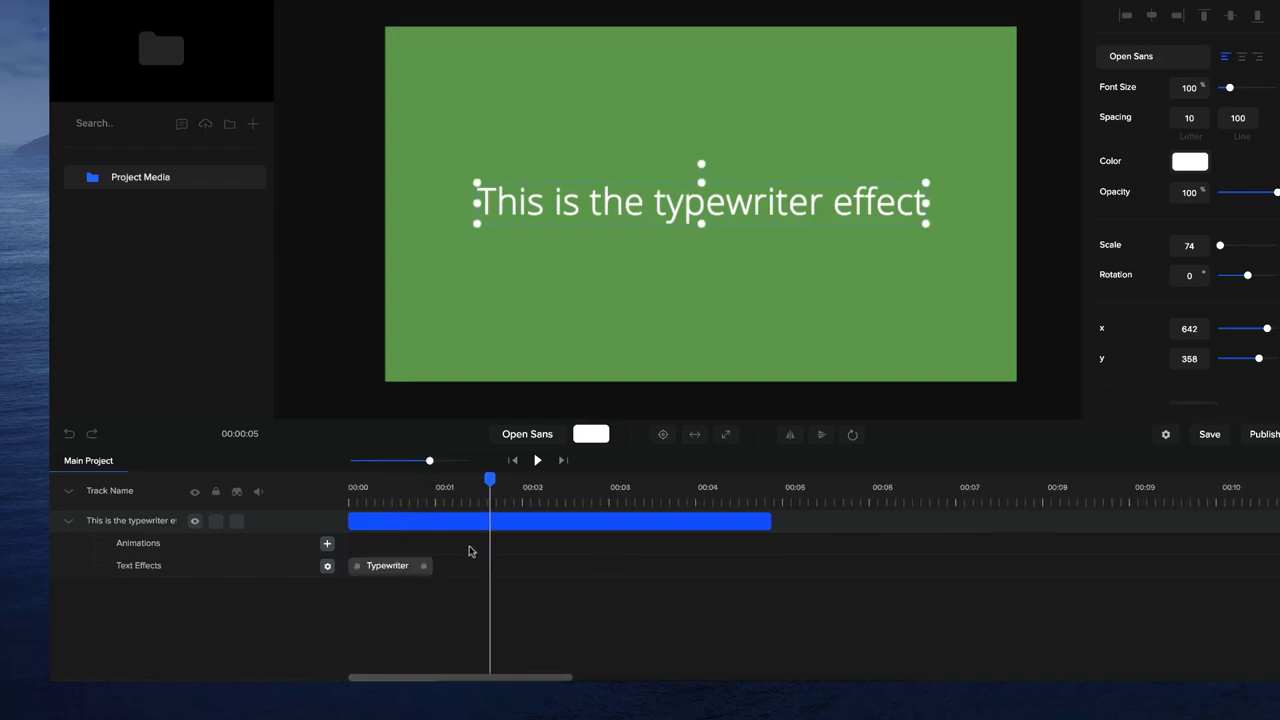
drag(426, 566, 516, 566)
click(513, 460)
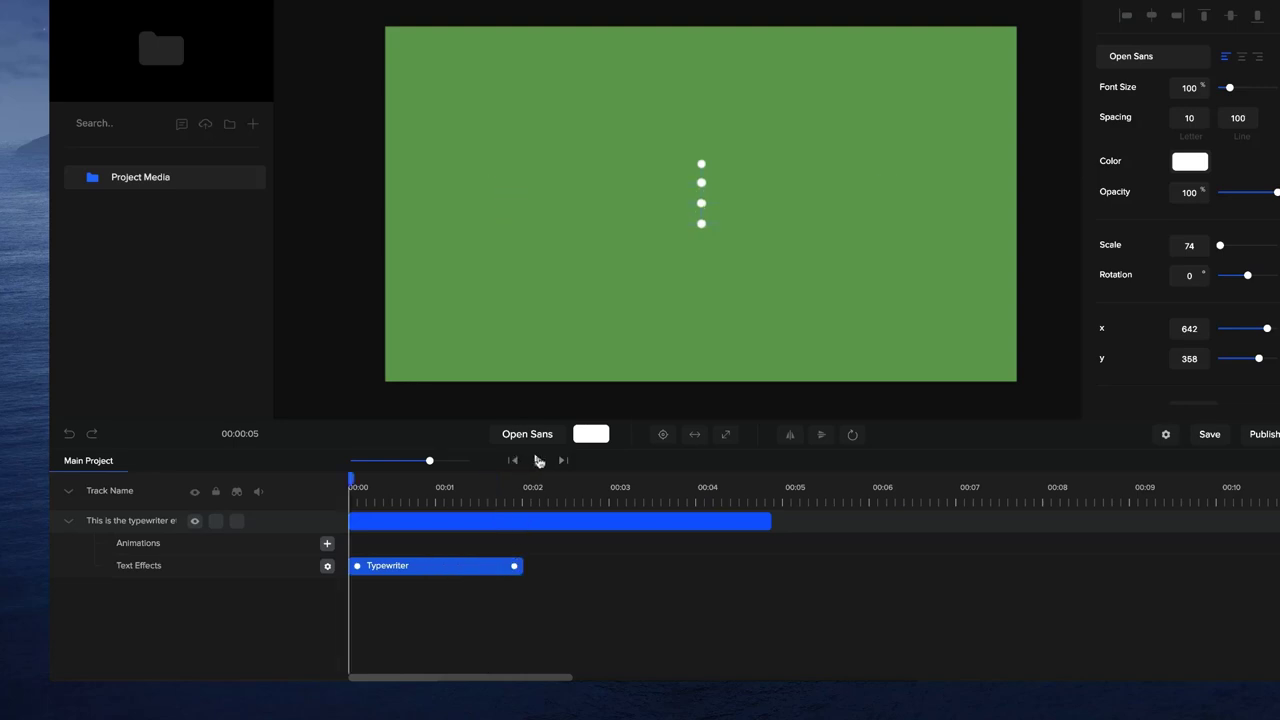
click(537, 460)
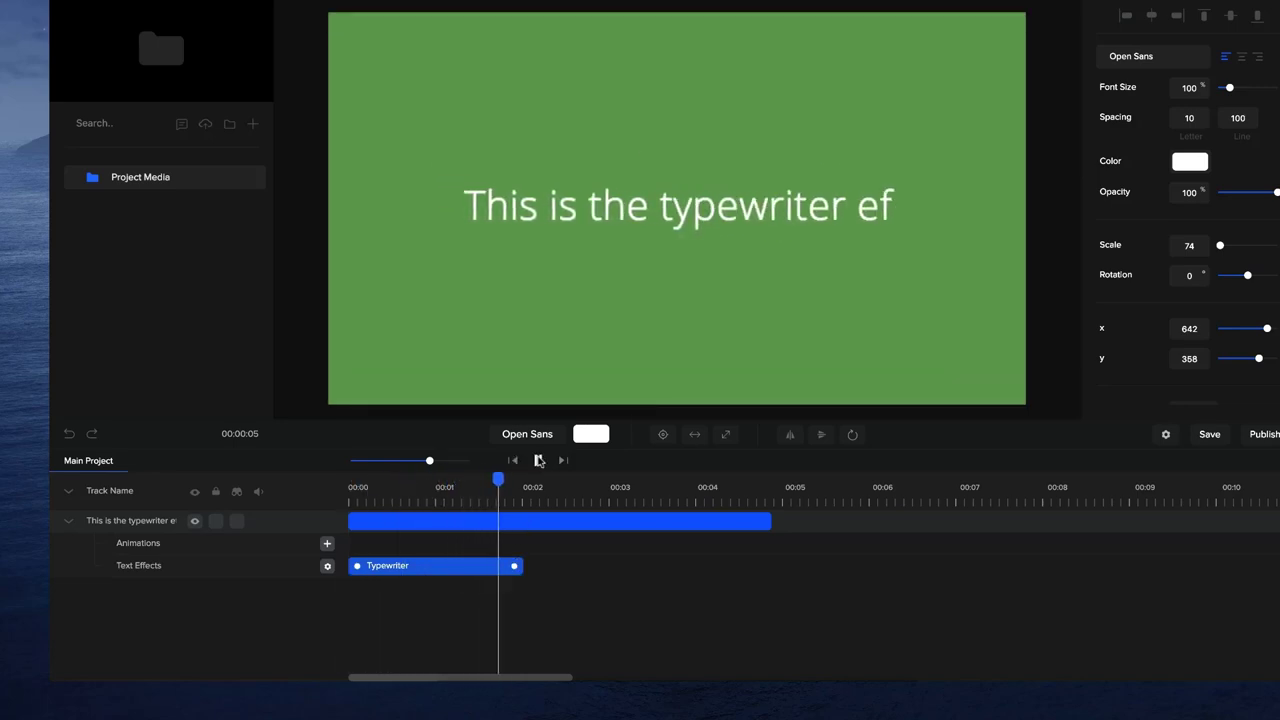
click(537, 460)
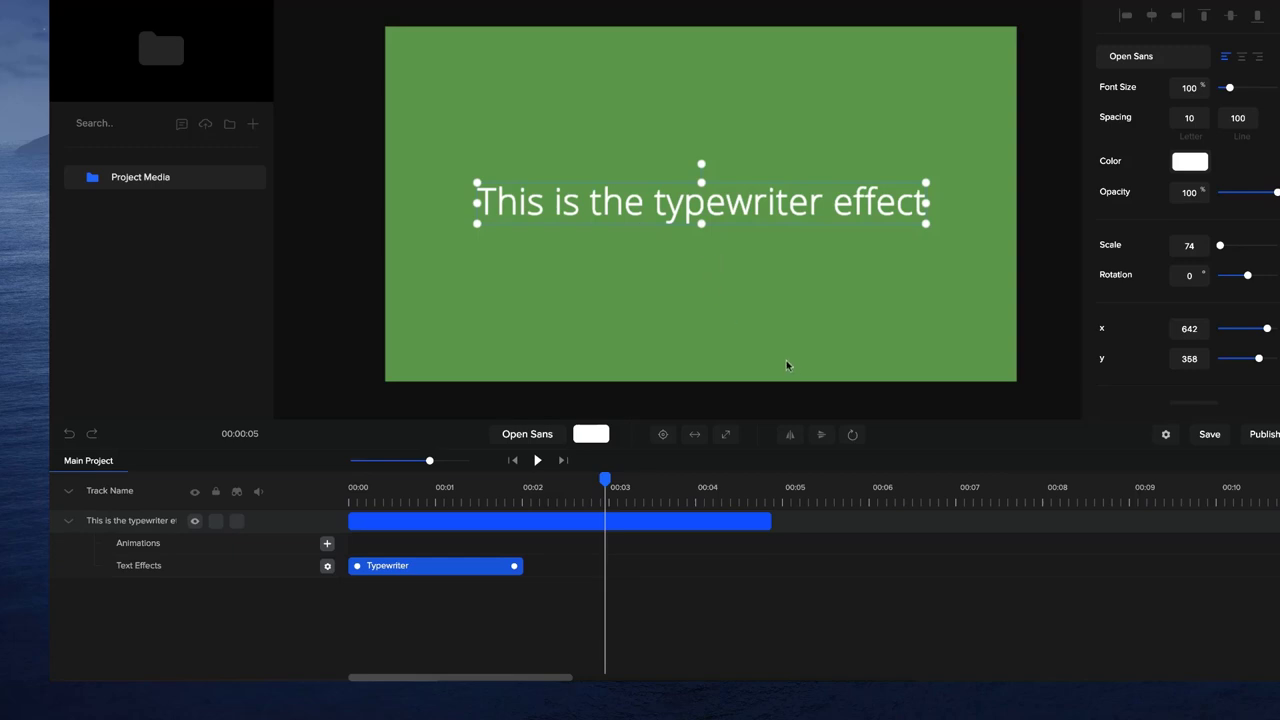
- Set the text's anchor point to the middle left and replay the typewriter effect from the start
click(855, 434)
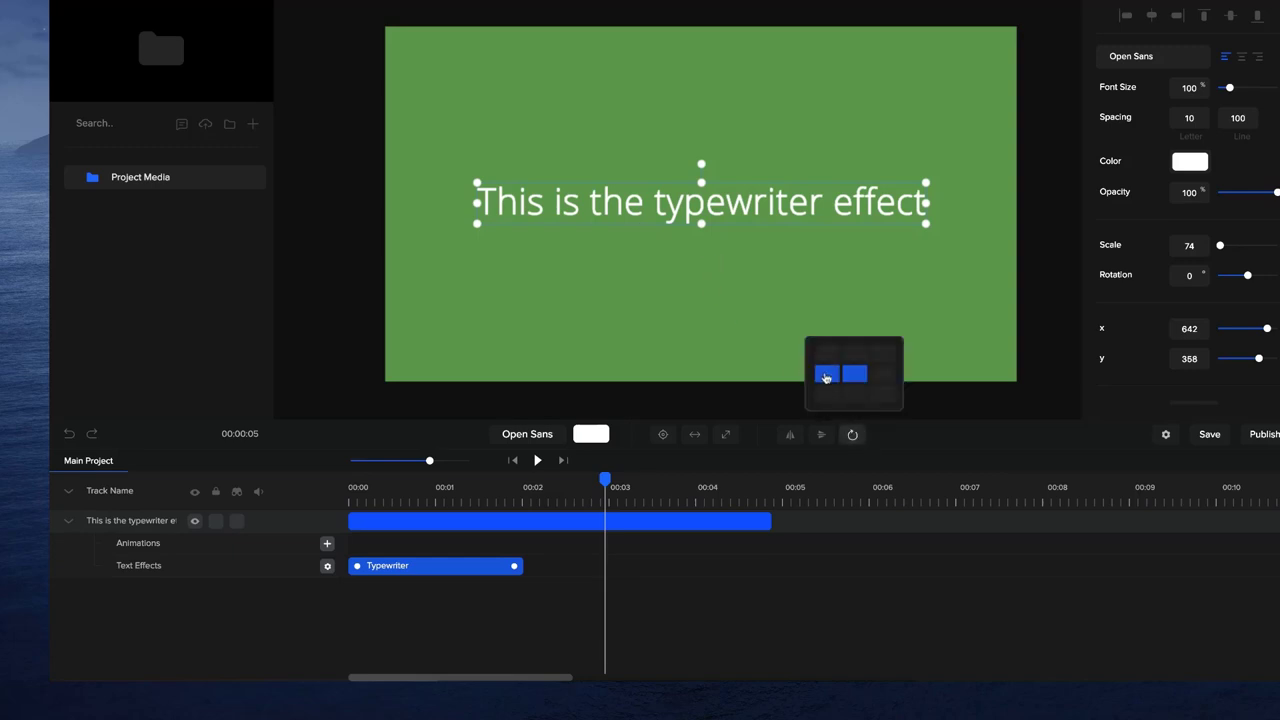
click(826, 377)
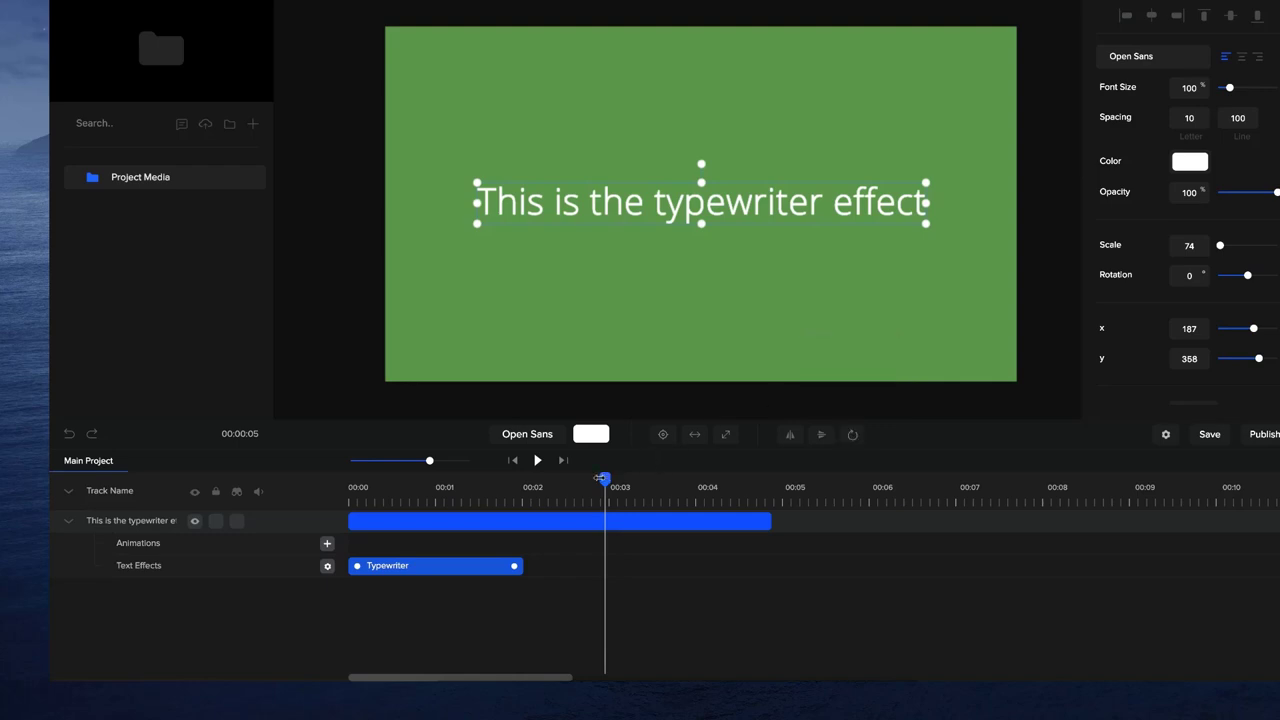
drag(600, 478, 300, 477)
key(space)
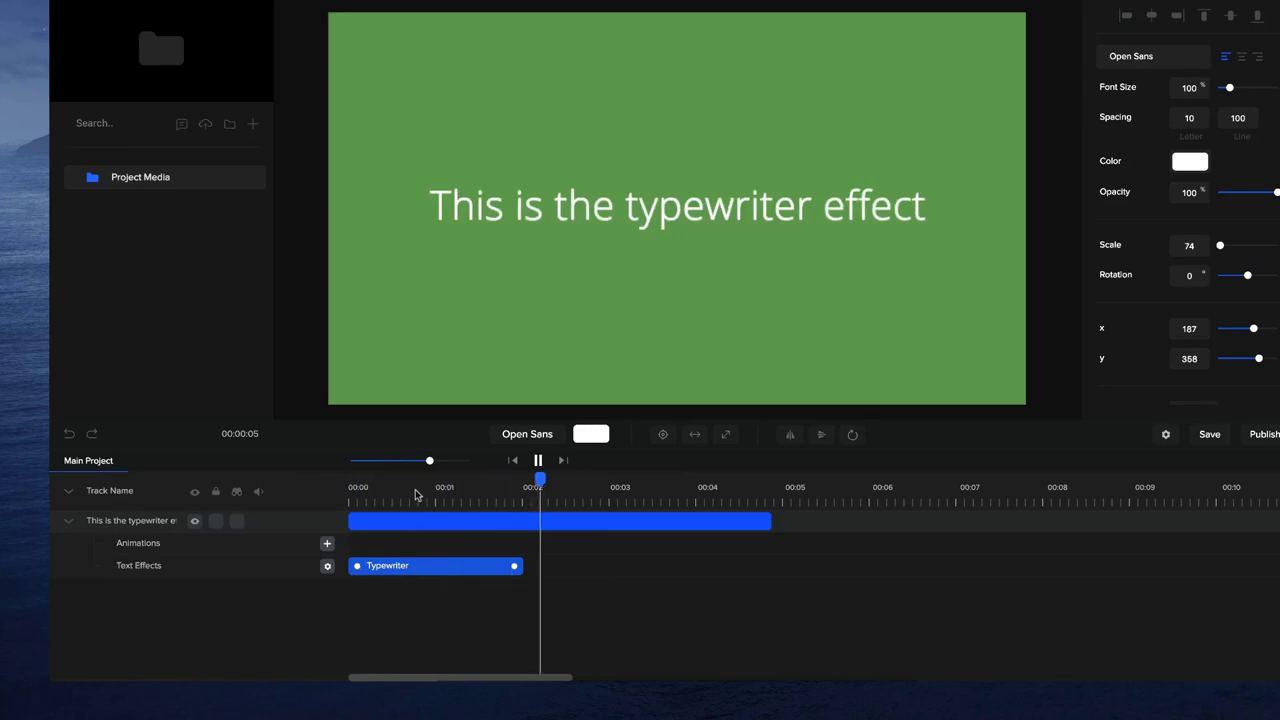
key(space)
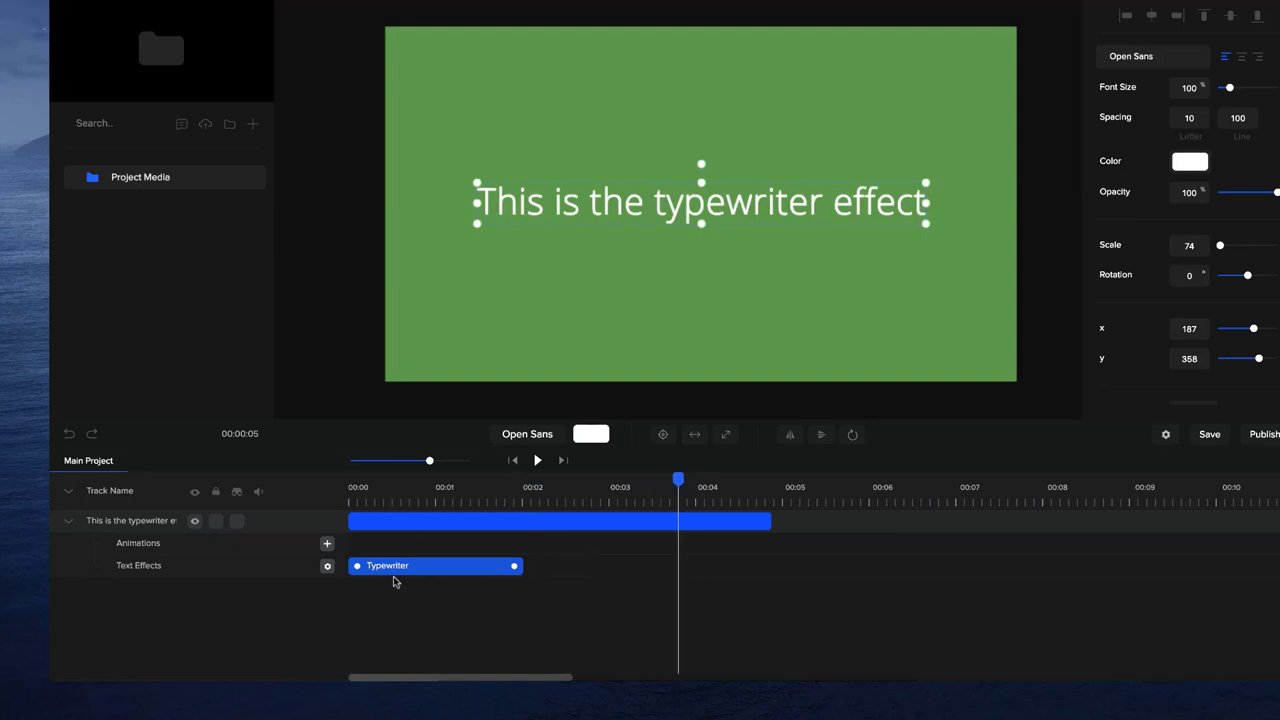
- Delete the "This is the typewriter effect" text from the project
key(Delete)
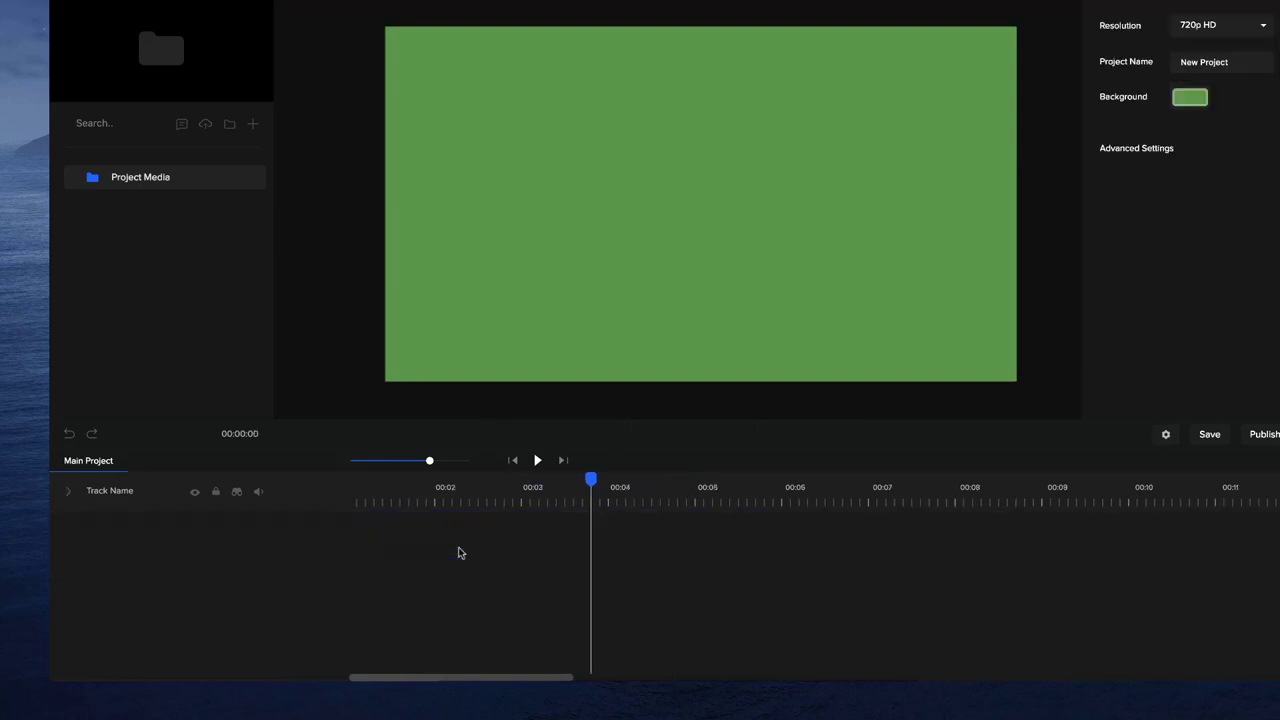
- Add a new "Your Text" text element and move its clip to the start of the timeline
key(ctrl+z)
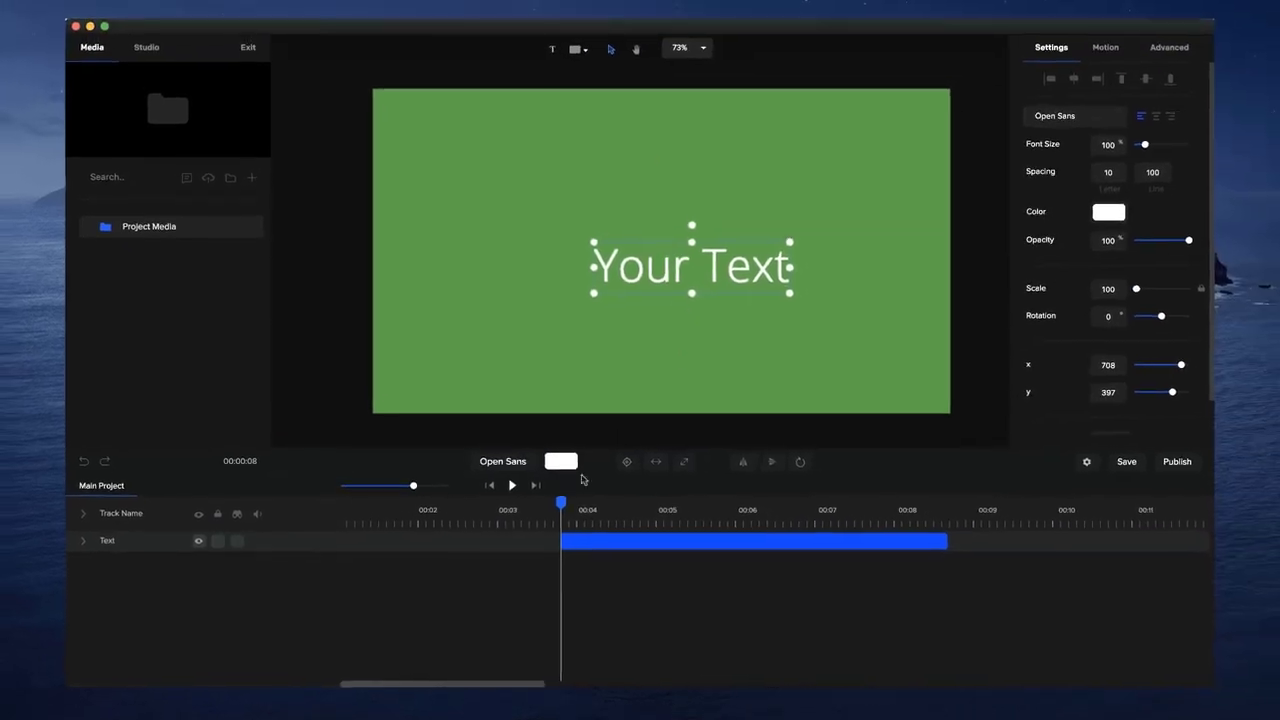
drag(359, 547, 314, 543)
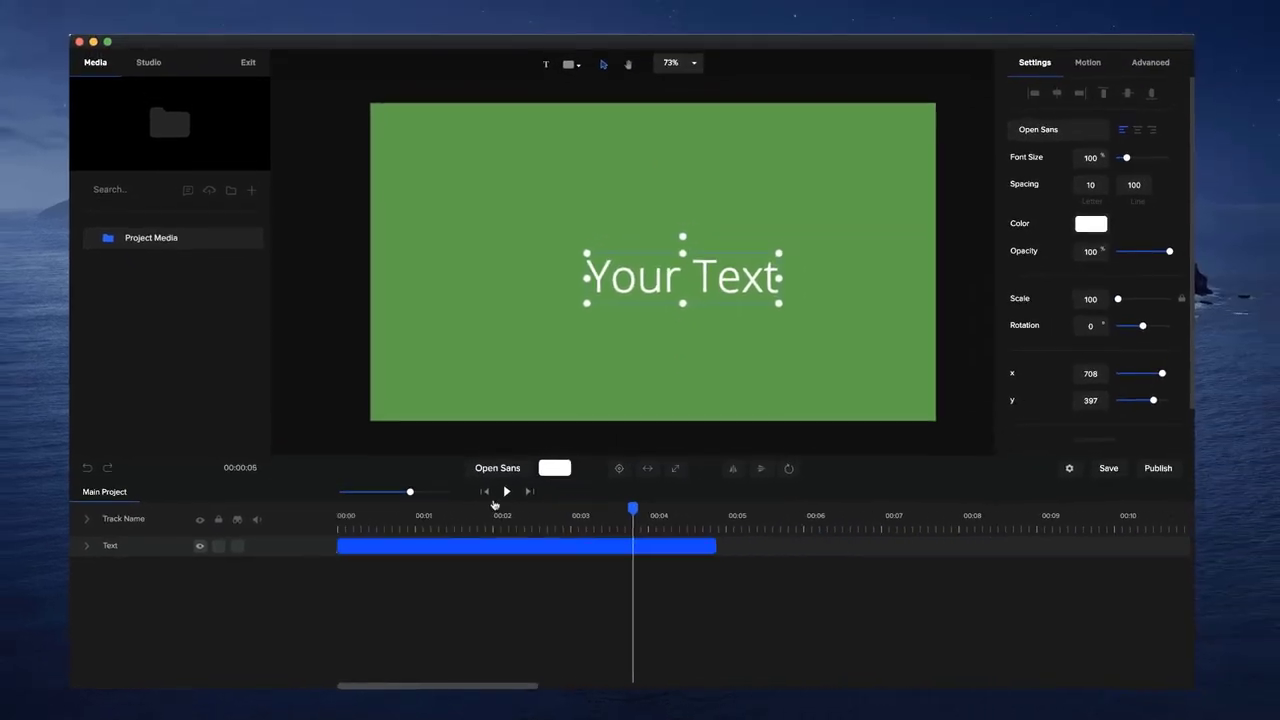
click(484, 491)
- Apply the Number Counter text effect to the "Your Text" element and center it on the canvas
click(86, 546)
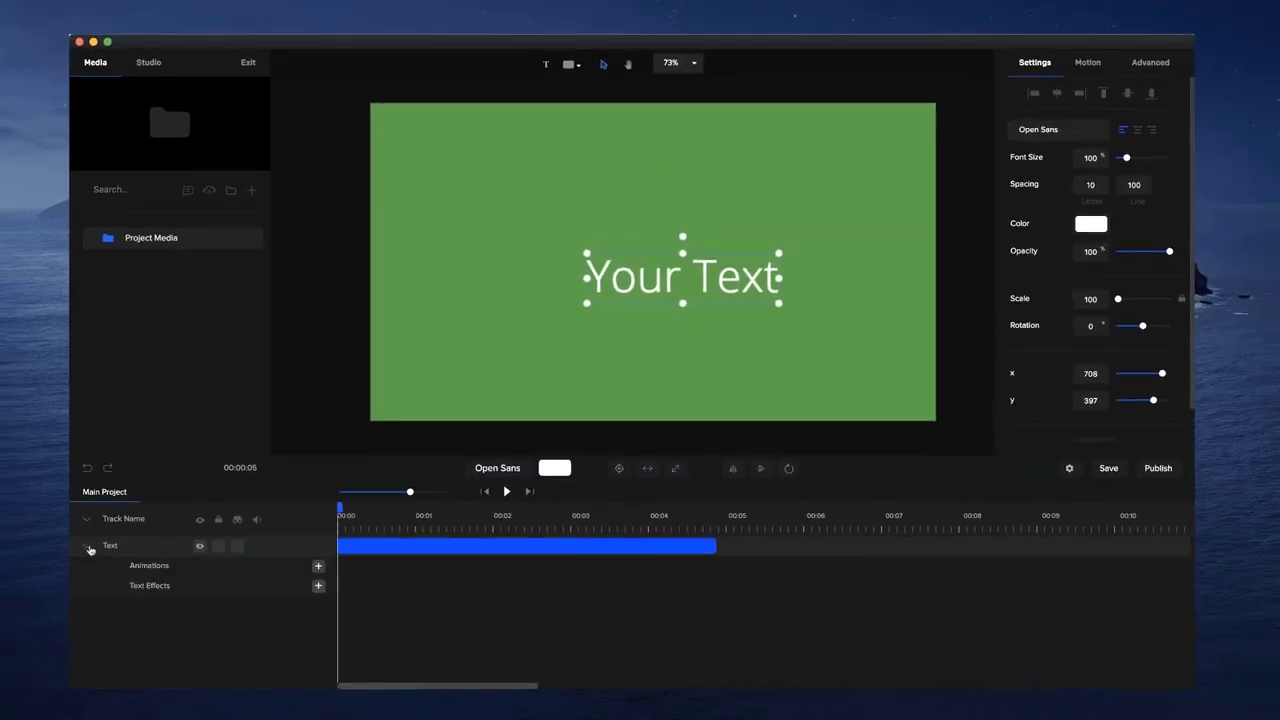
click(316, 588)
click(430, 466)
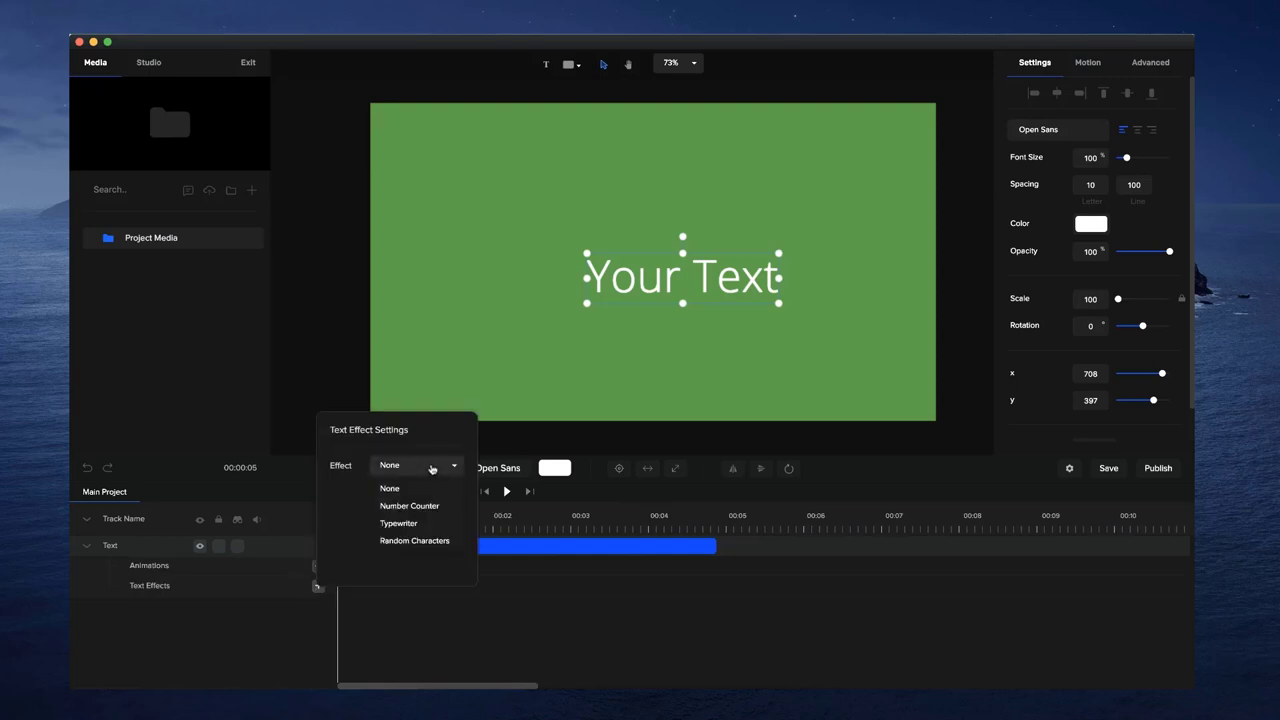
click(425, 508)
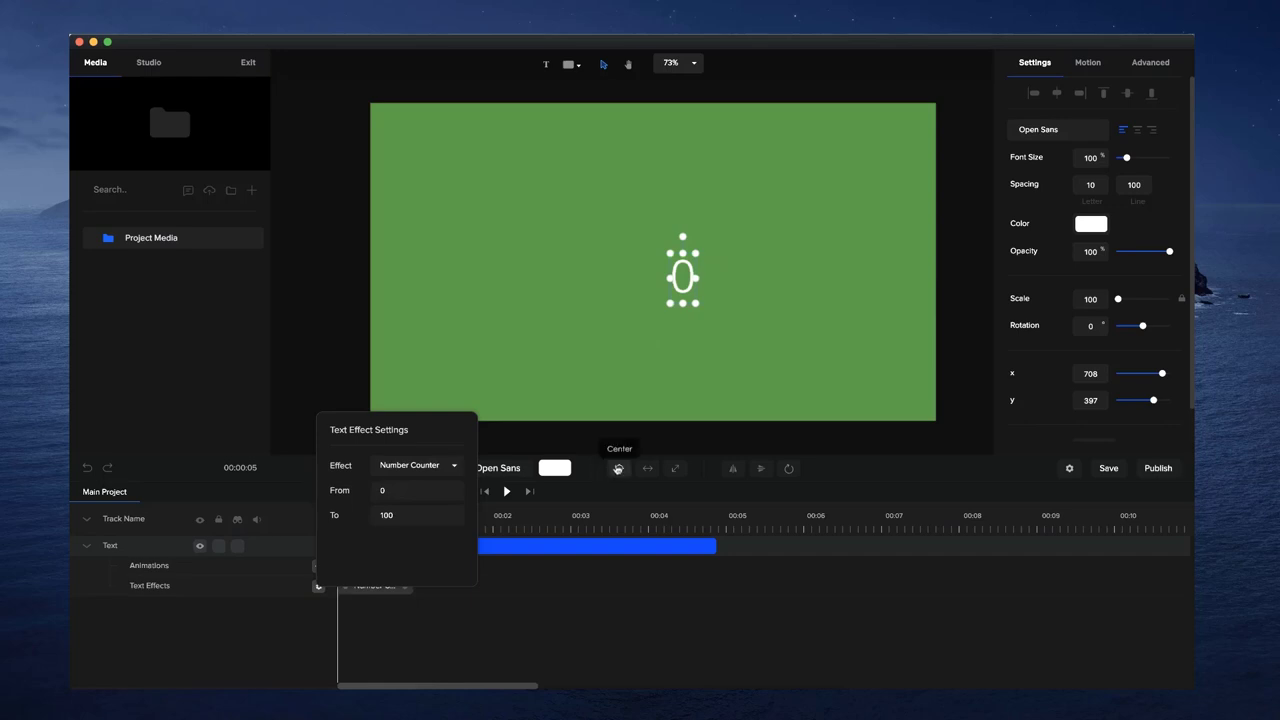
click(618, 468)
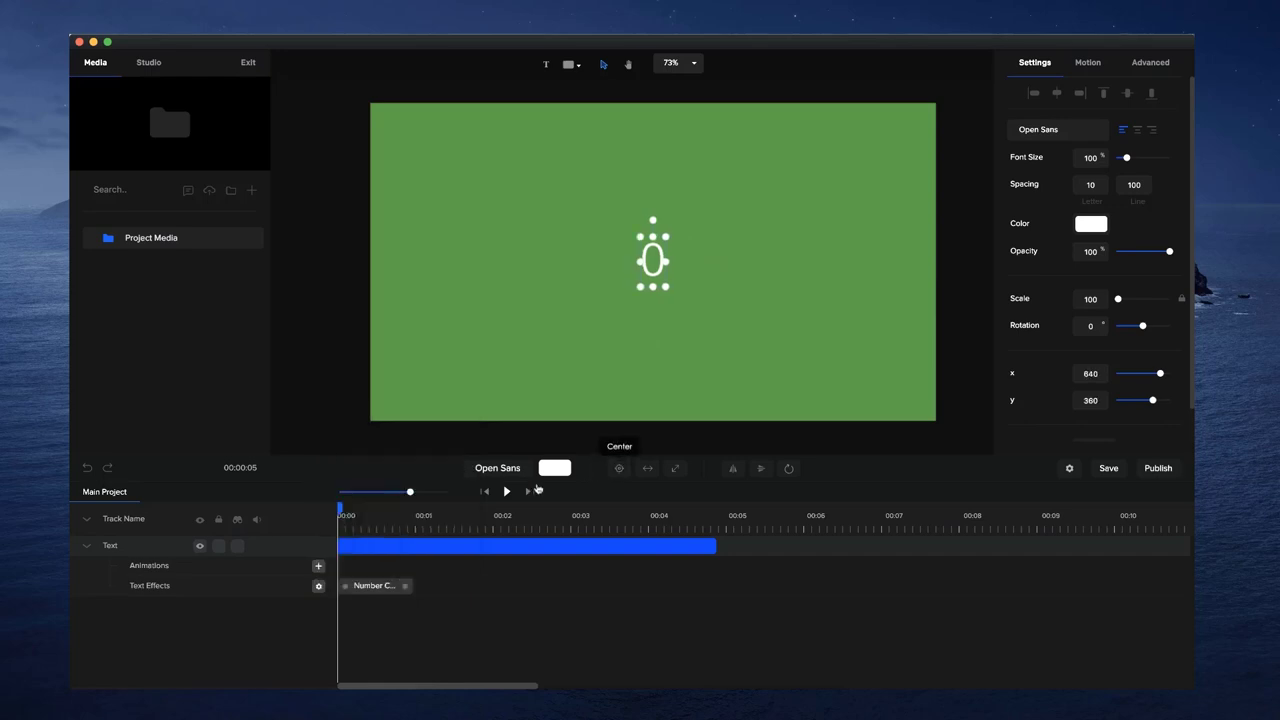
- Set the Number Counter effect to count from 50 to 24765
click(318, 586)
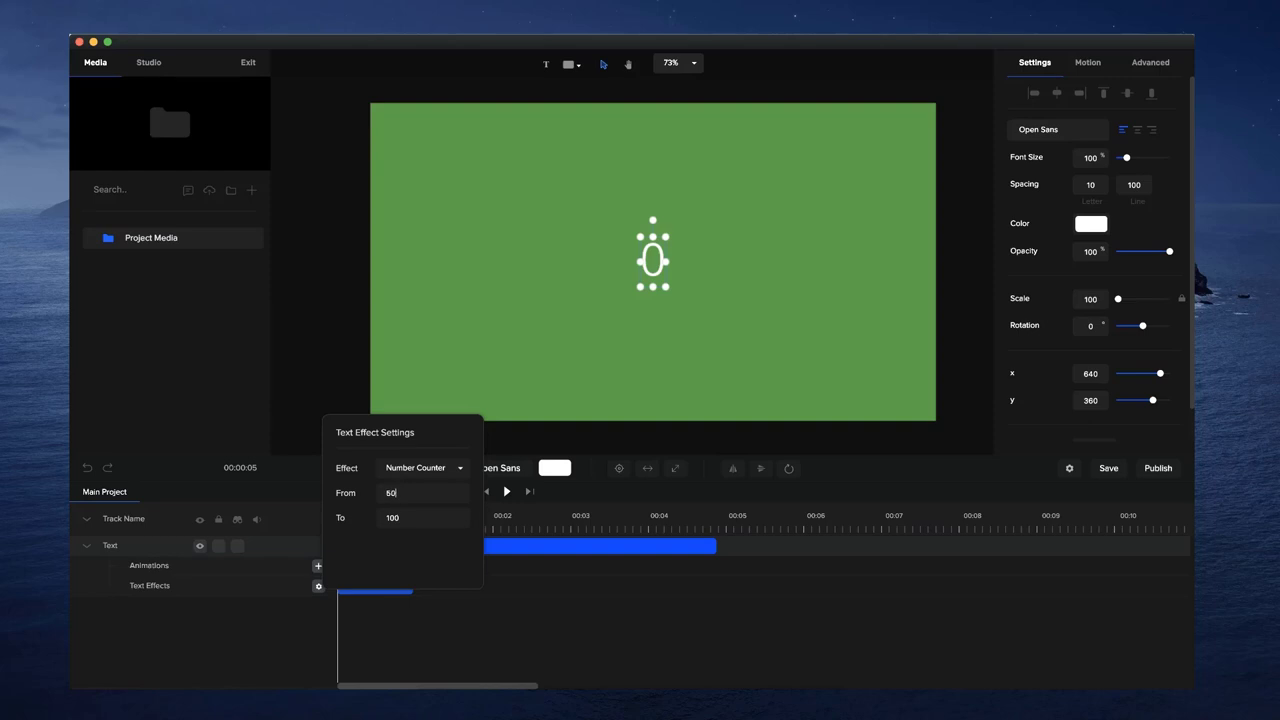
click(413, 513)
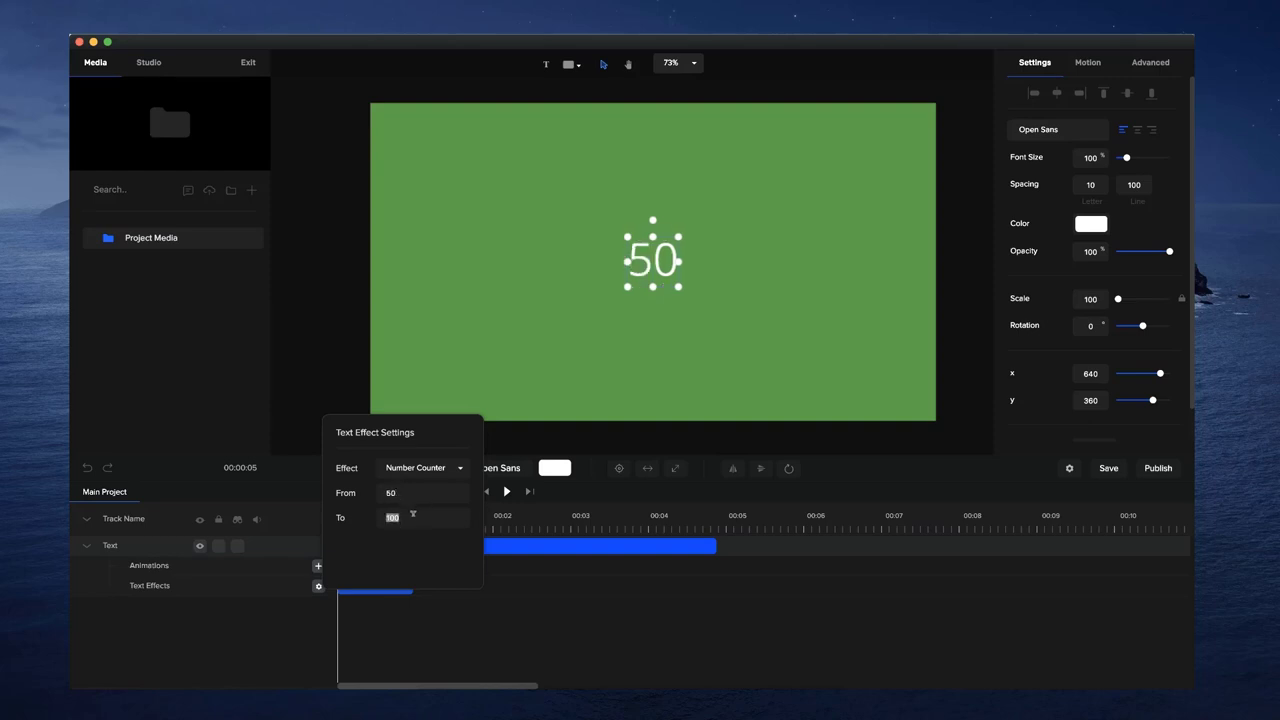
text(24765)
click(481, 630)
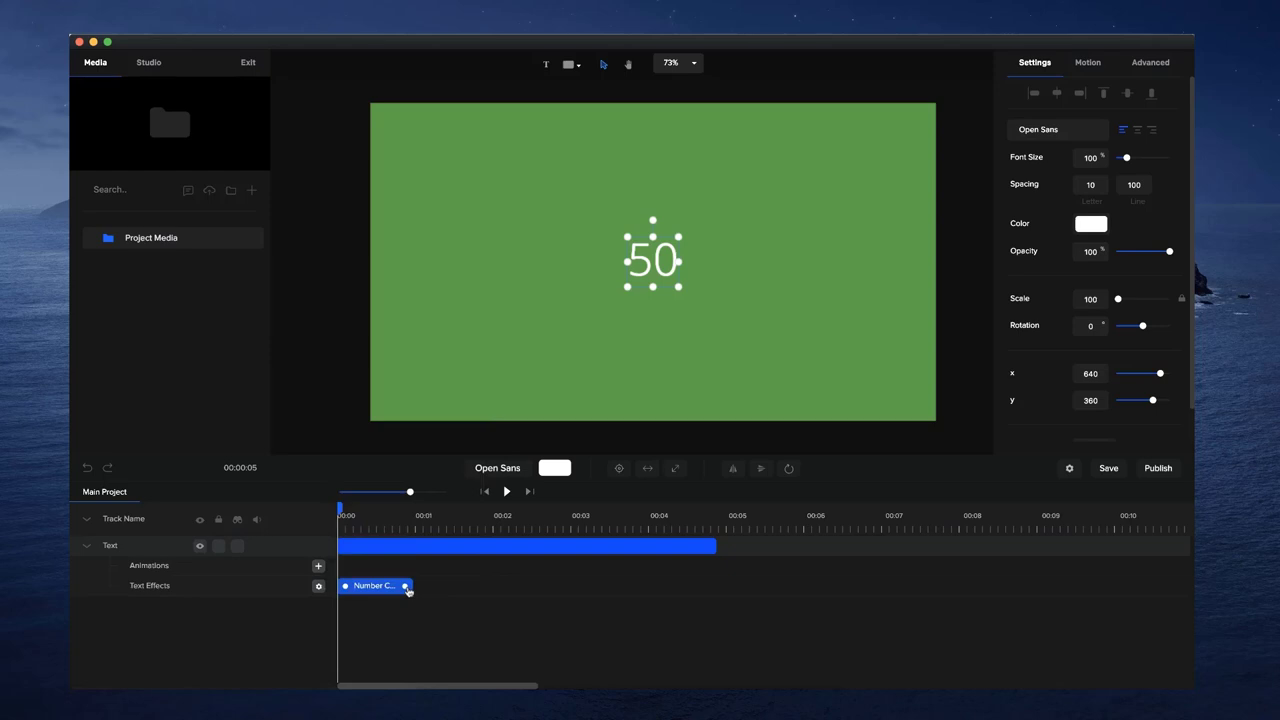
- Extend the Number Counter effect to about three seconds and play it back
drag(405, 585, 566, 585)
click(506, 491)
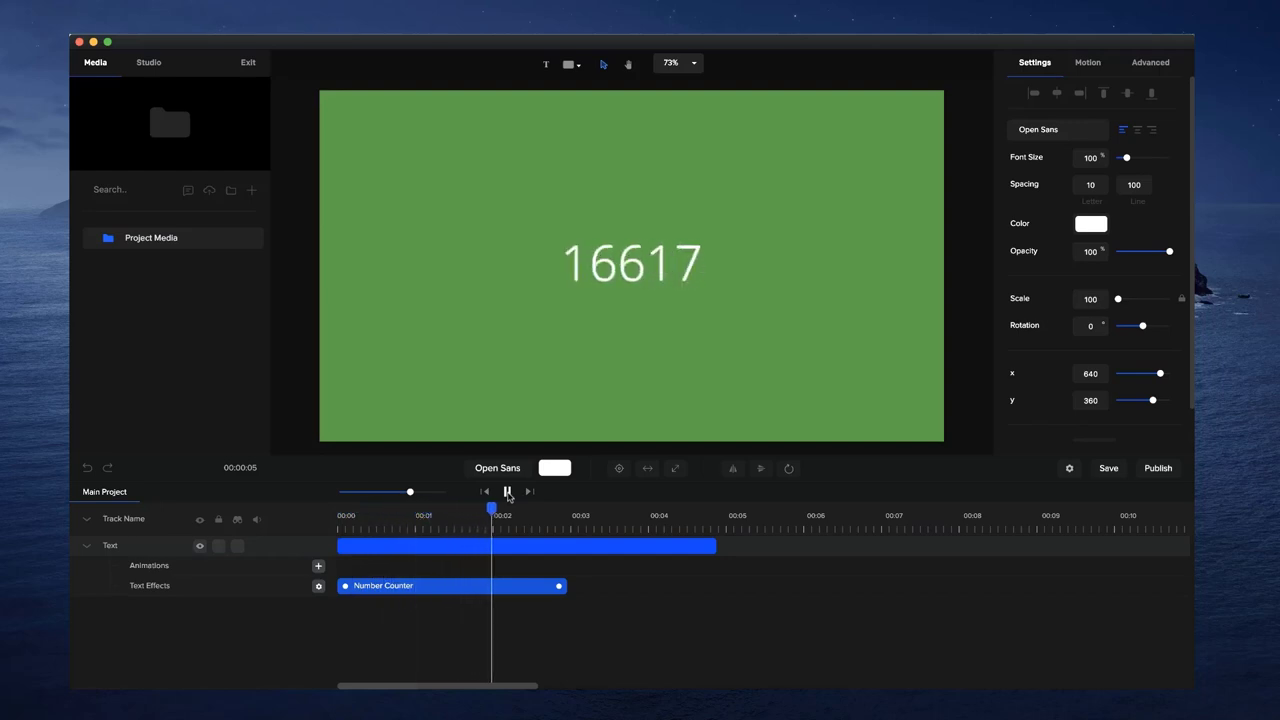
- Enlarge the counter text to roughly twice its size and change its font to Bebas Neue
click(670, 252)
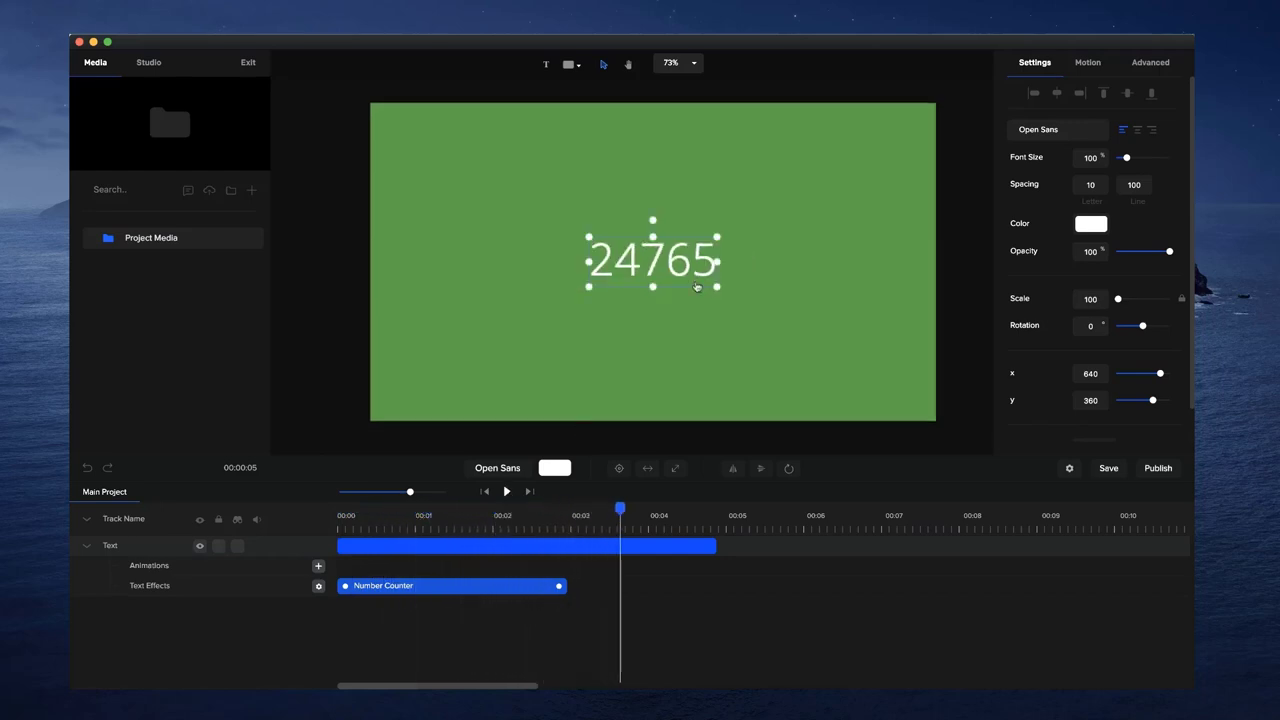
drag(717, 238, 886, 170)
click(1039, 126)
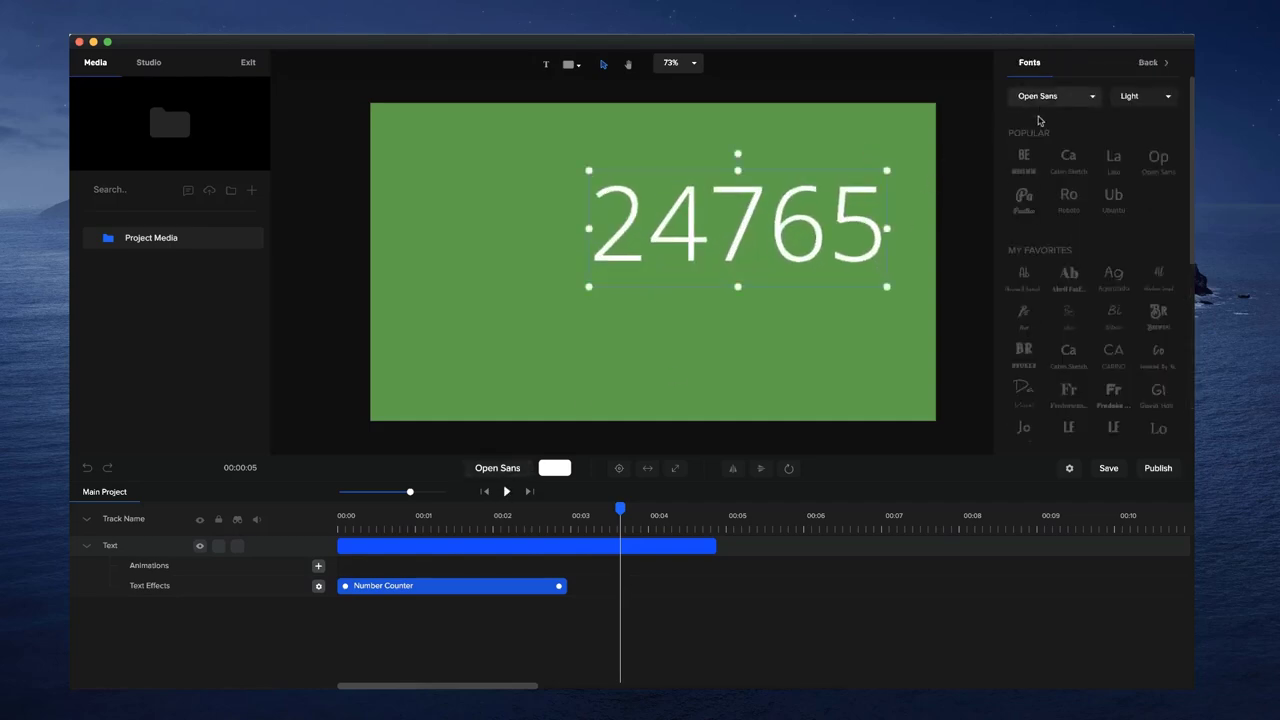
click(1025, 161)
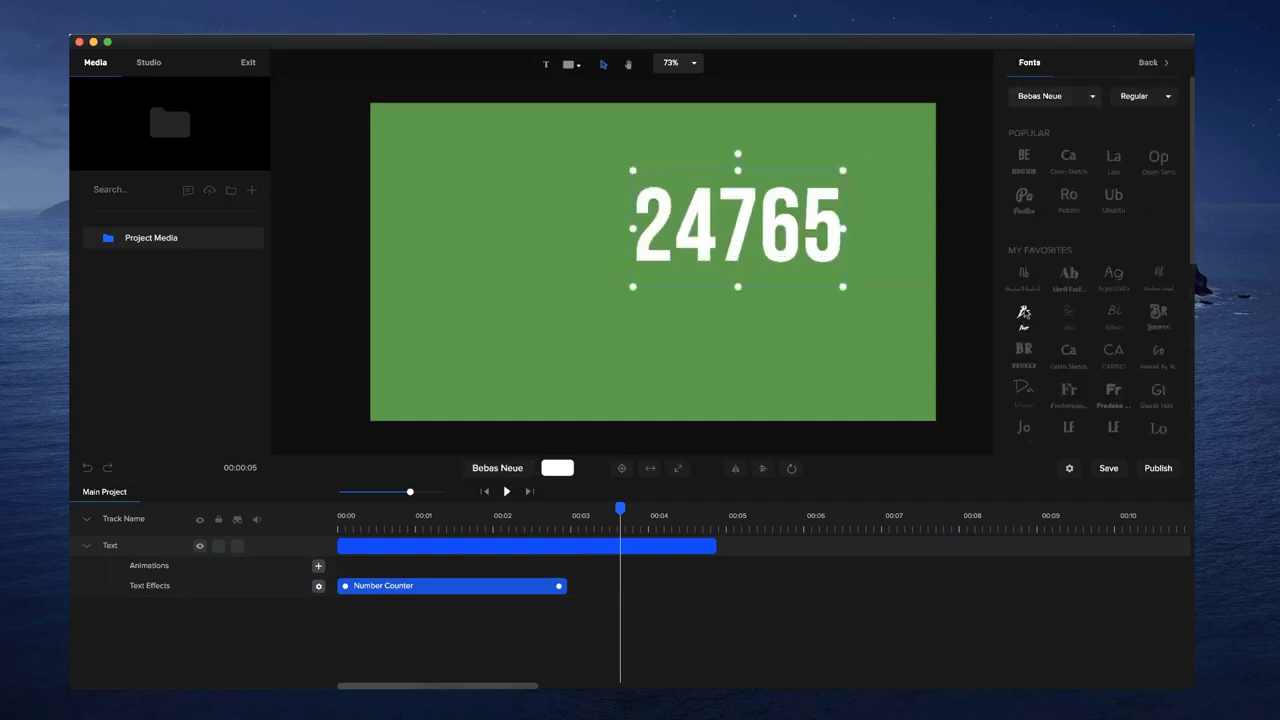
- Center the counter text on the canvas and replay the counter from the start
click(621, 468)
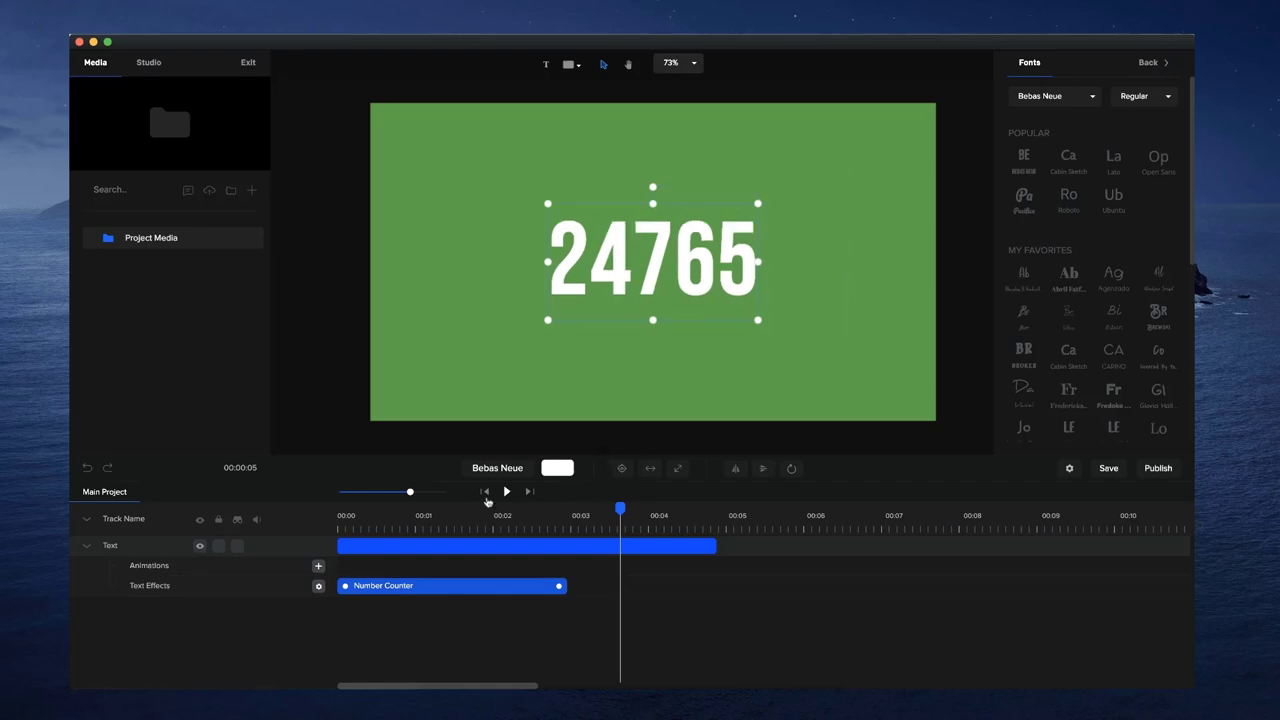
click(506, 491)
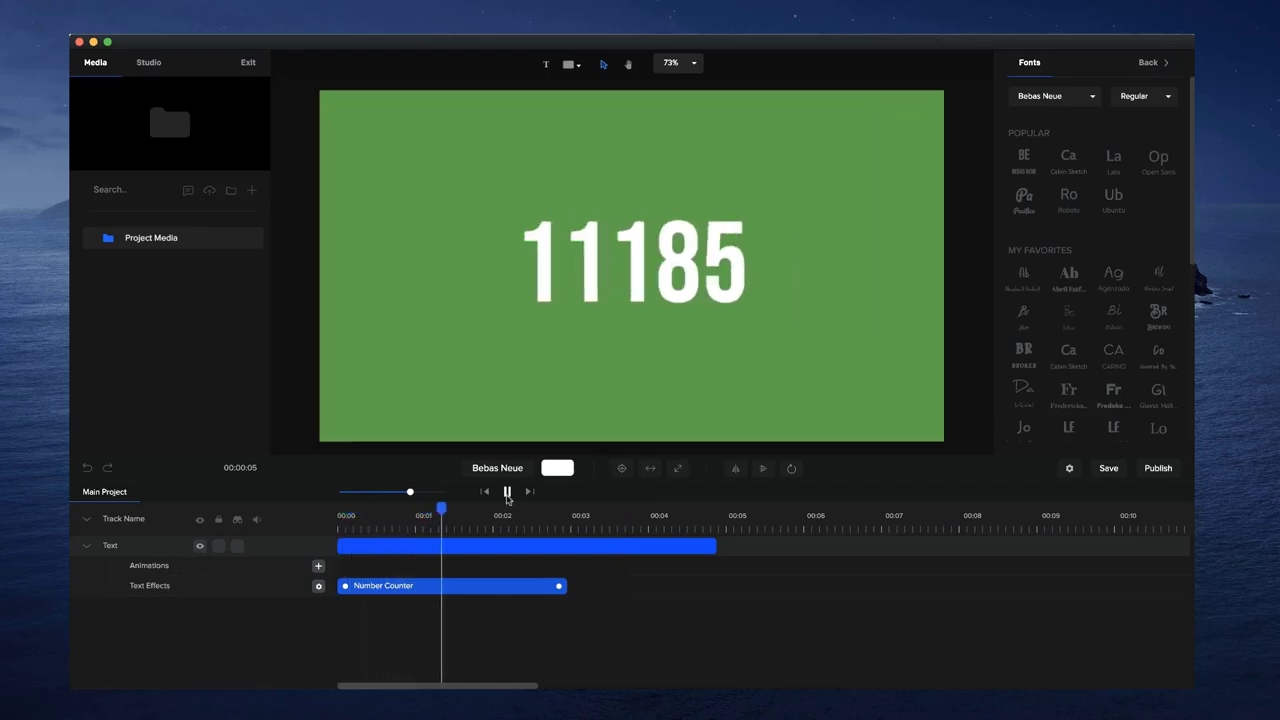
click(507, 491)
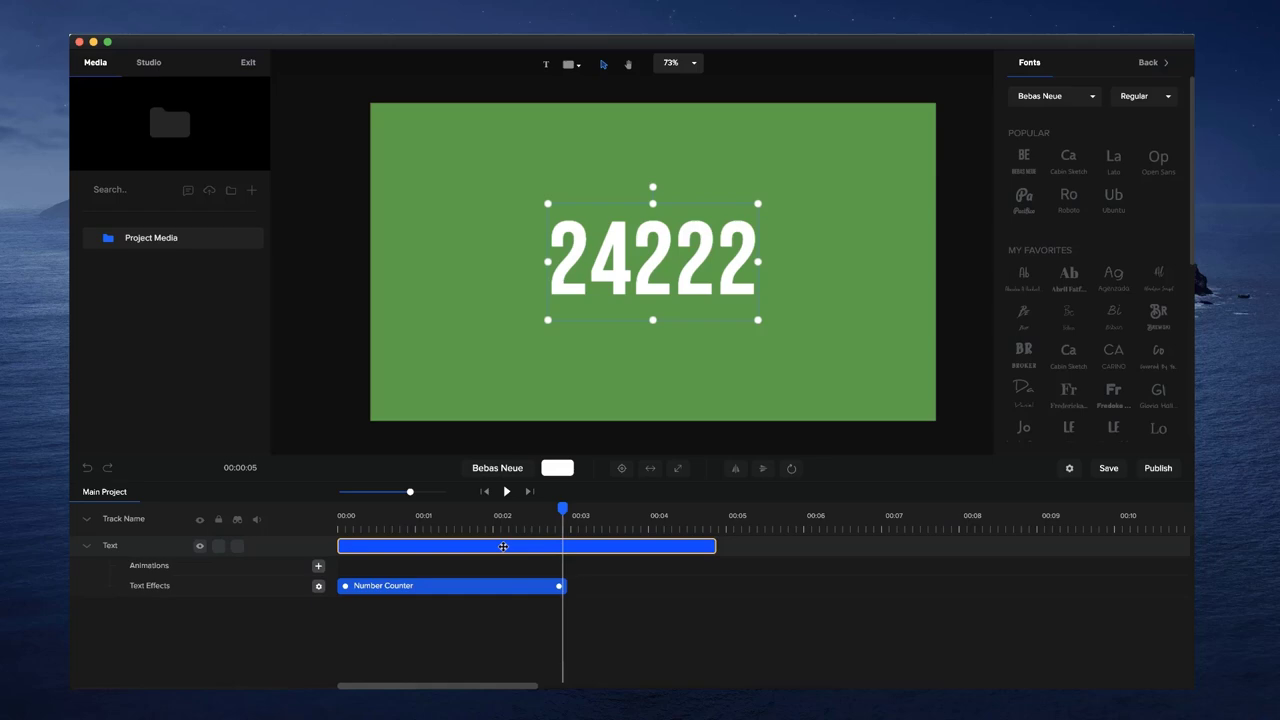
- Delete the number counter text and return the playhead to the start of the timeline
key(Delete)
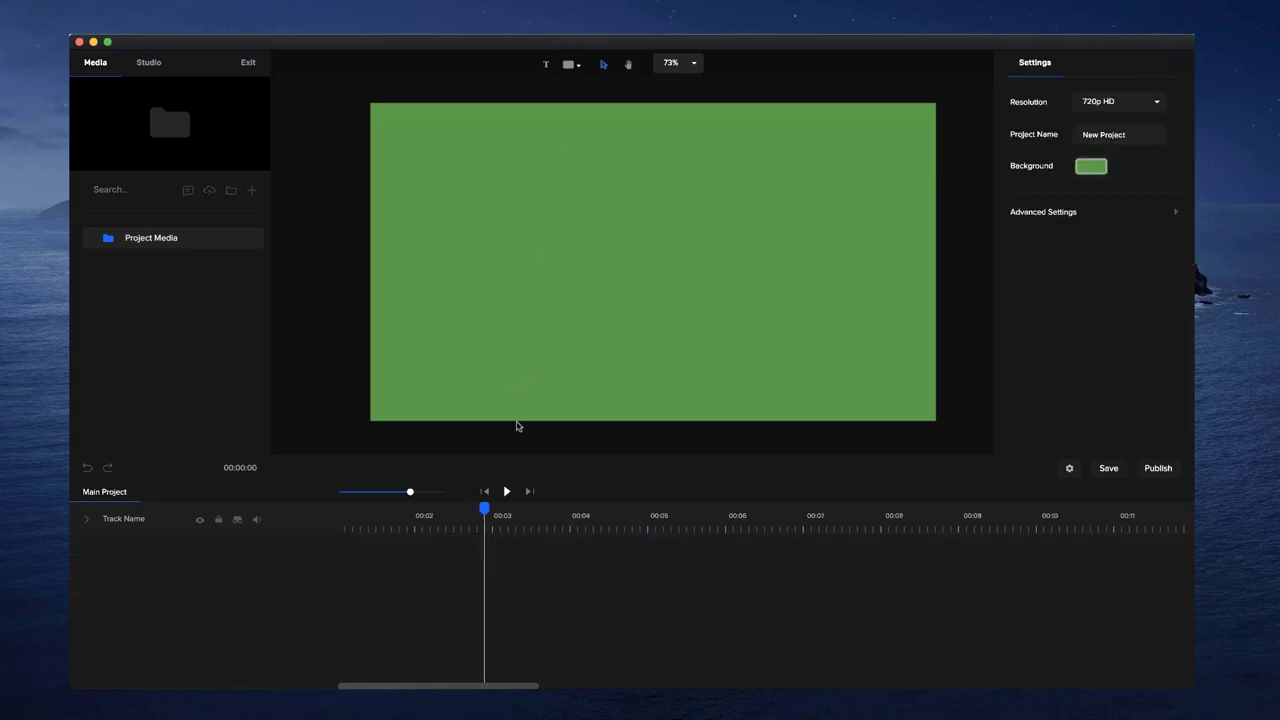
click(485, 492)
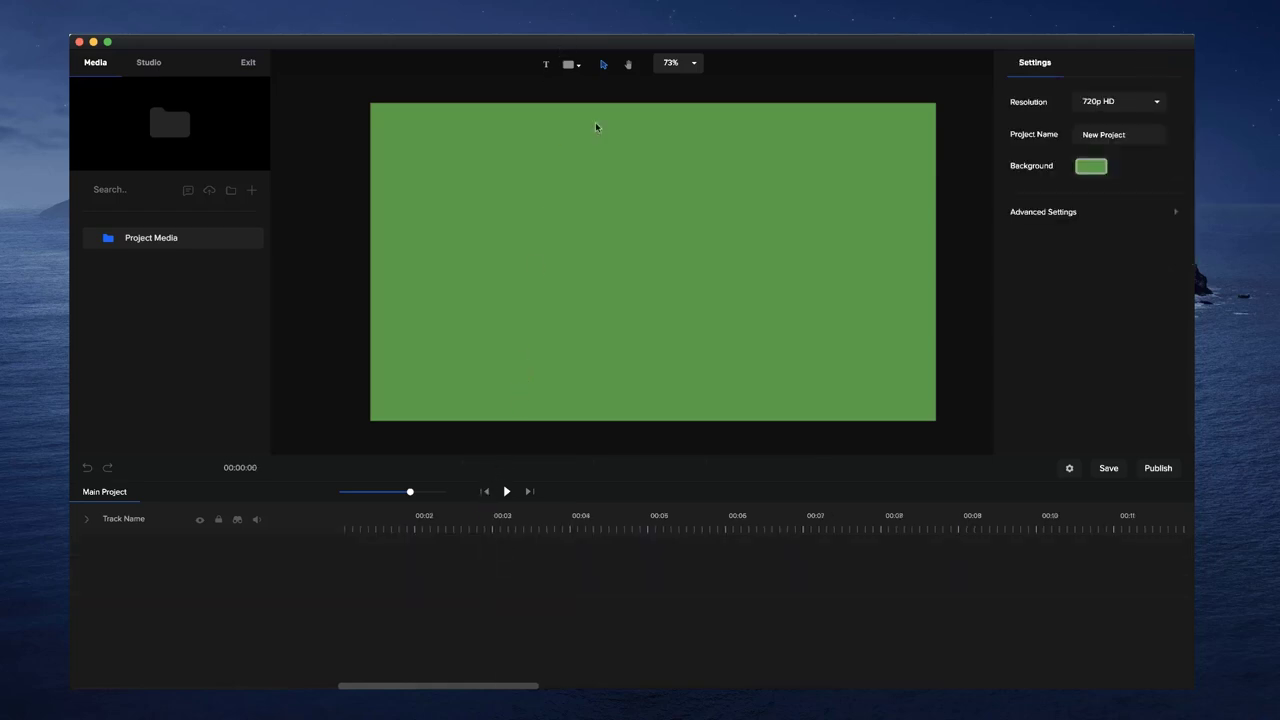
- Add a text element near the middle of the canvas reading "THIS IS COOL"
click(546, 66)
drag(680, 297, 661, 275)
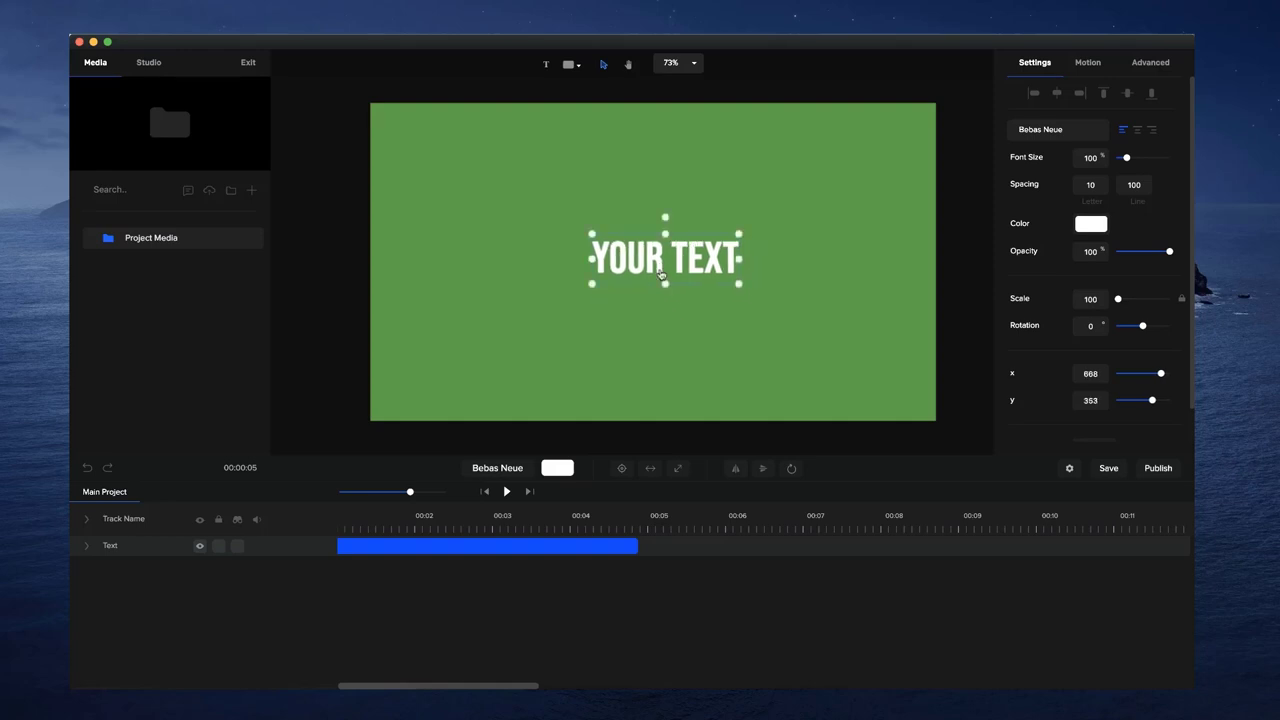
double_click(659, 266)
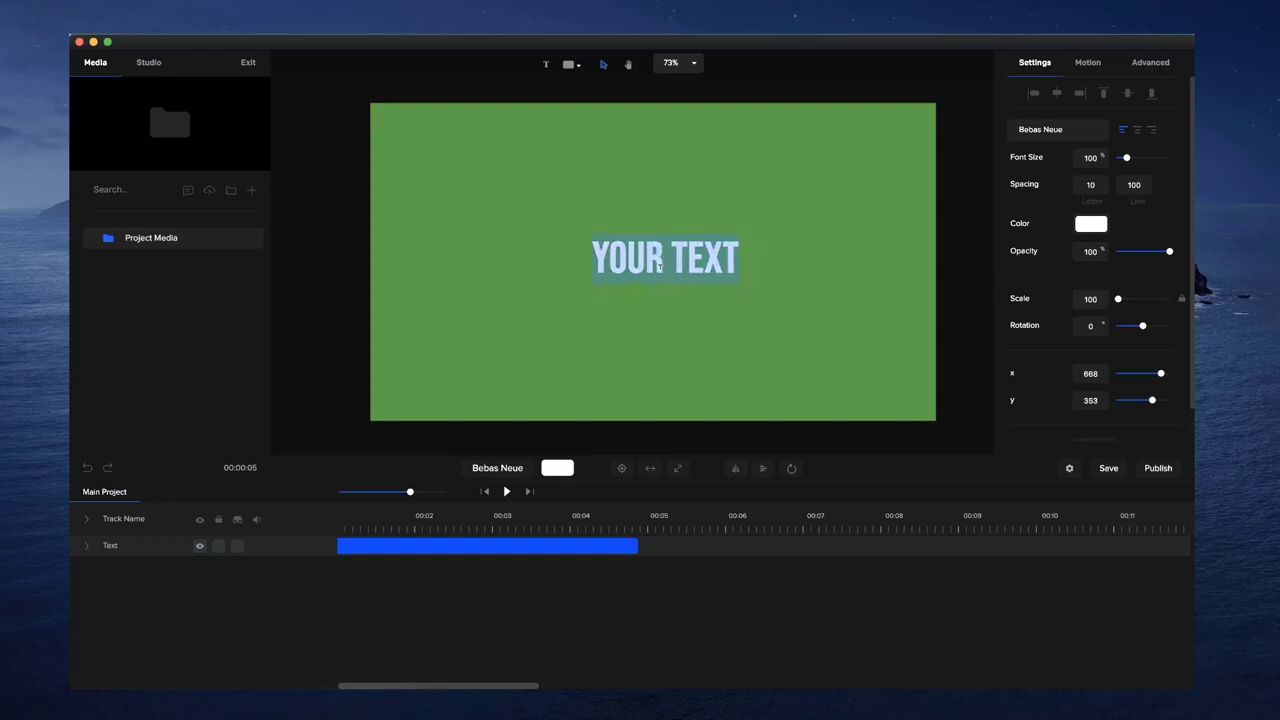
text(THIS IS COOL)
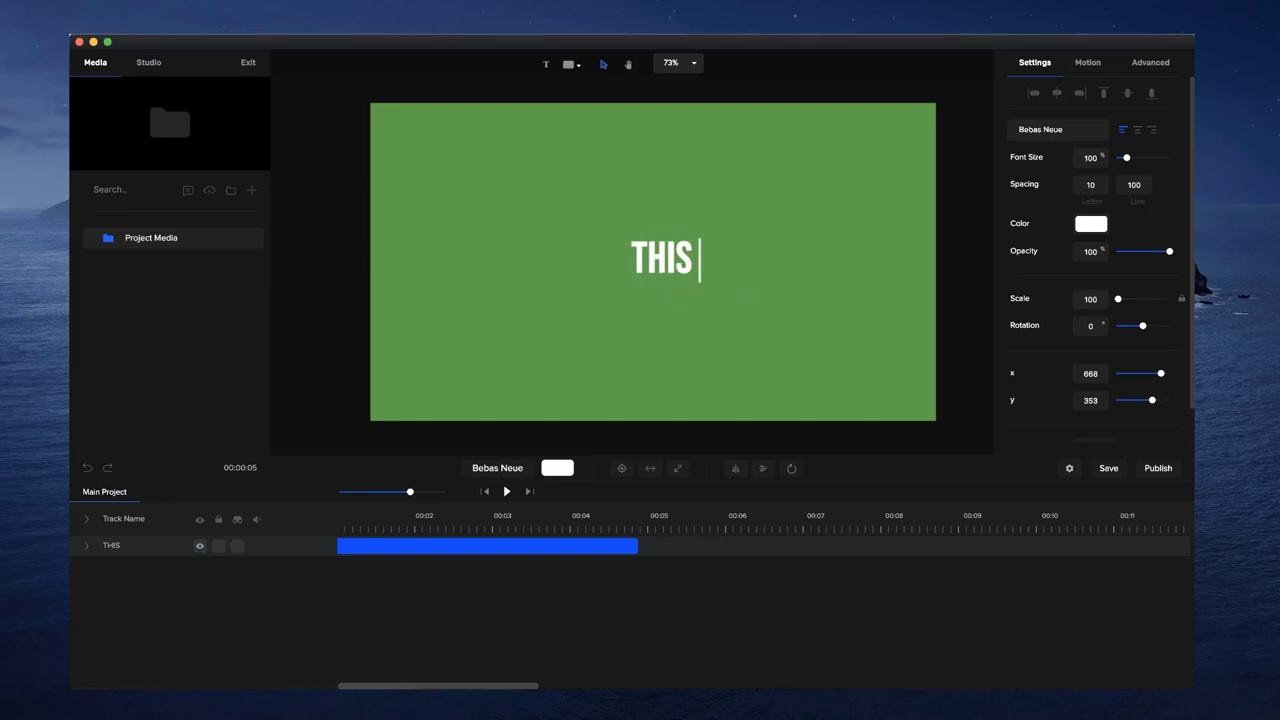
click(684, 305)
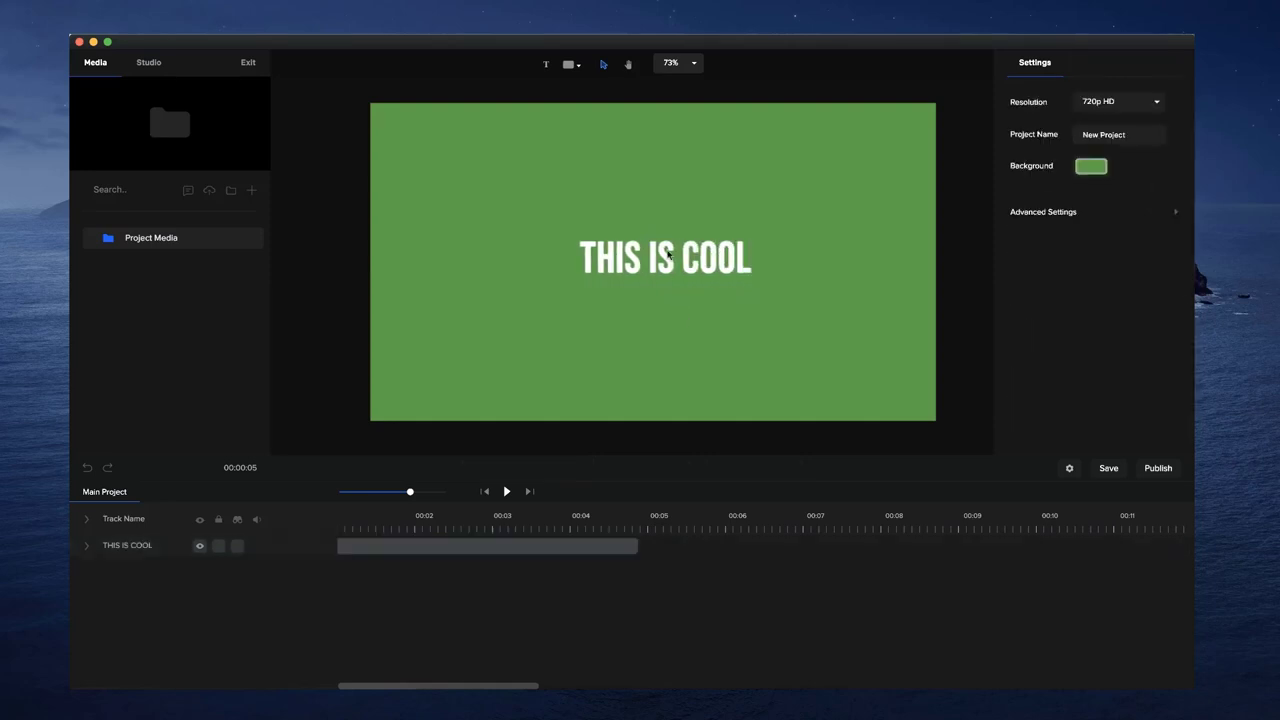
- Enlarge the "THIS IS COOL" text to a scale of about 152 and center it on the canvas
click(600, 272)
drag(579, 285, 557, 319)
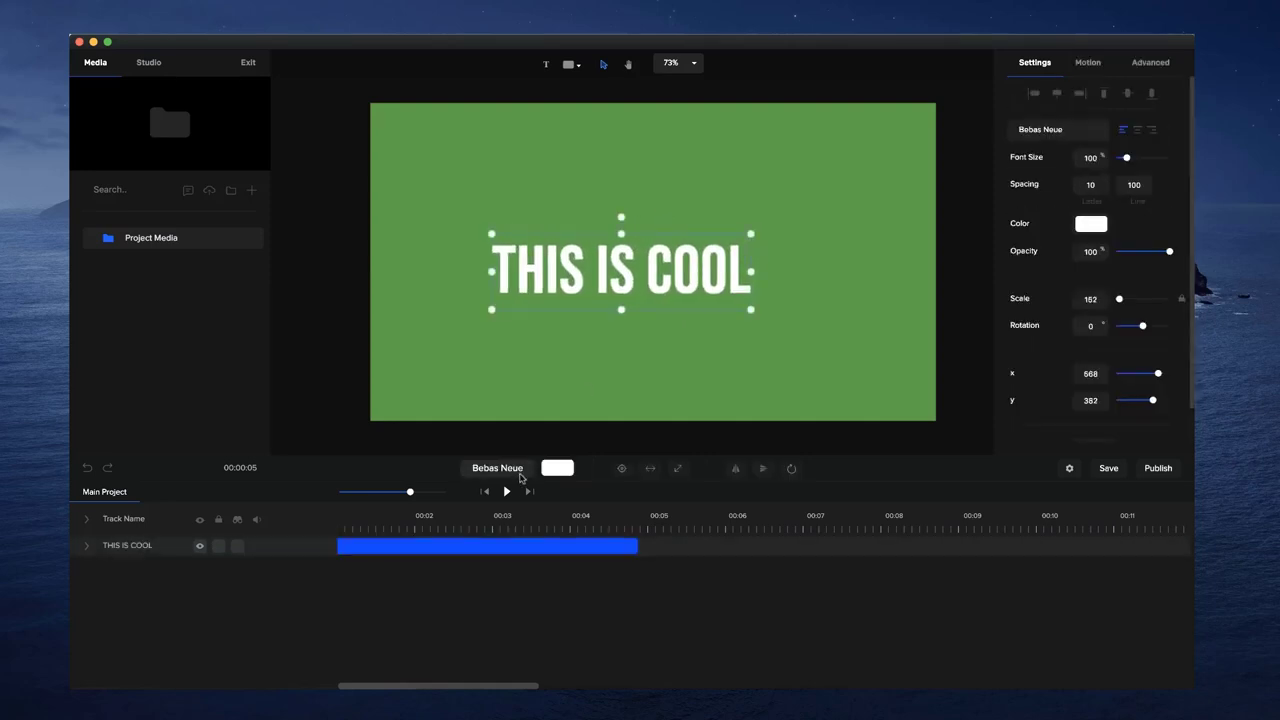
click(621, 468)
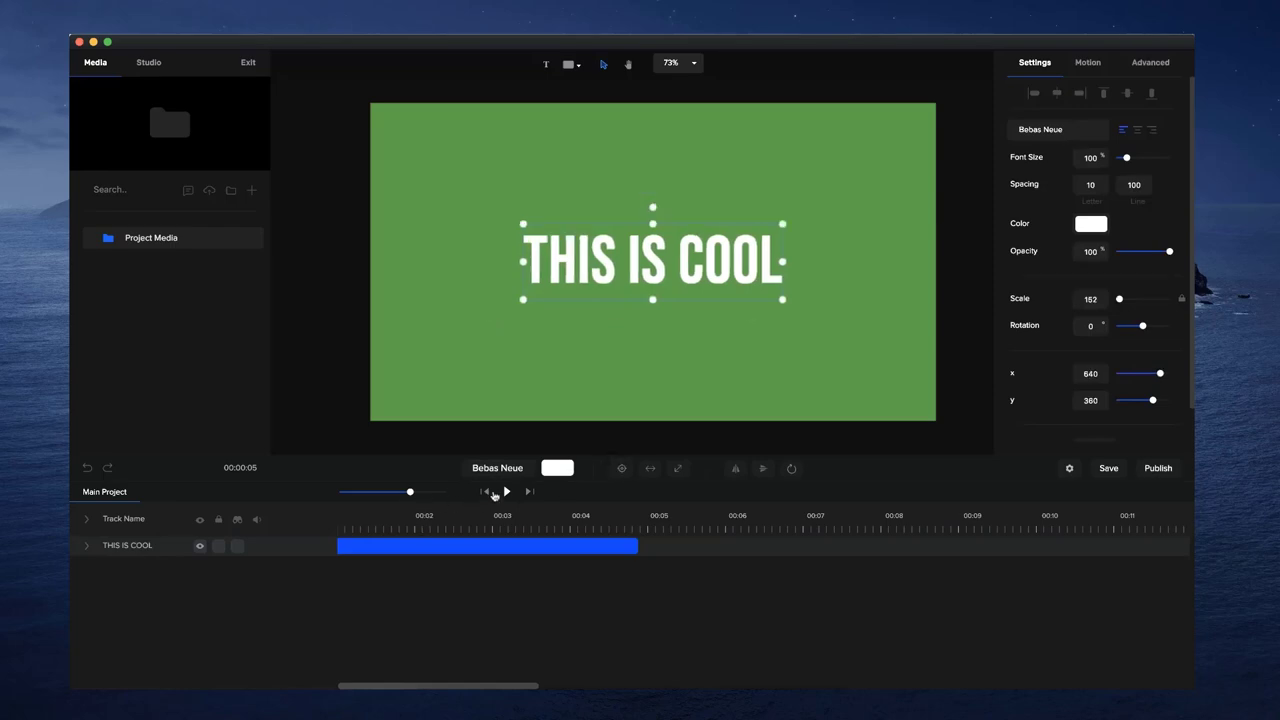
- Apply the Random Characters text effect to the "THIS IS COOL" text
drag(409, 492, 431, 492)
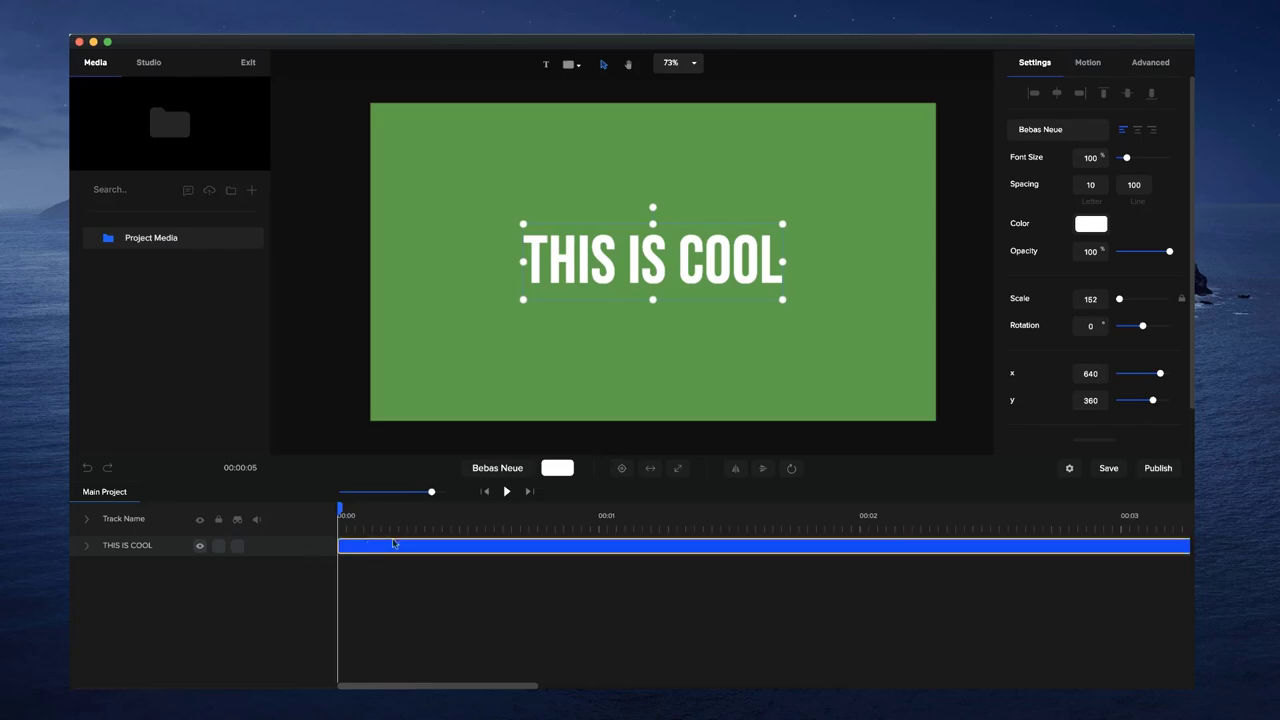
click(88, 546)
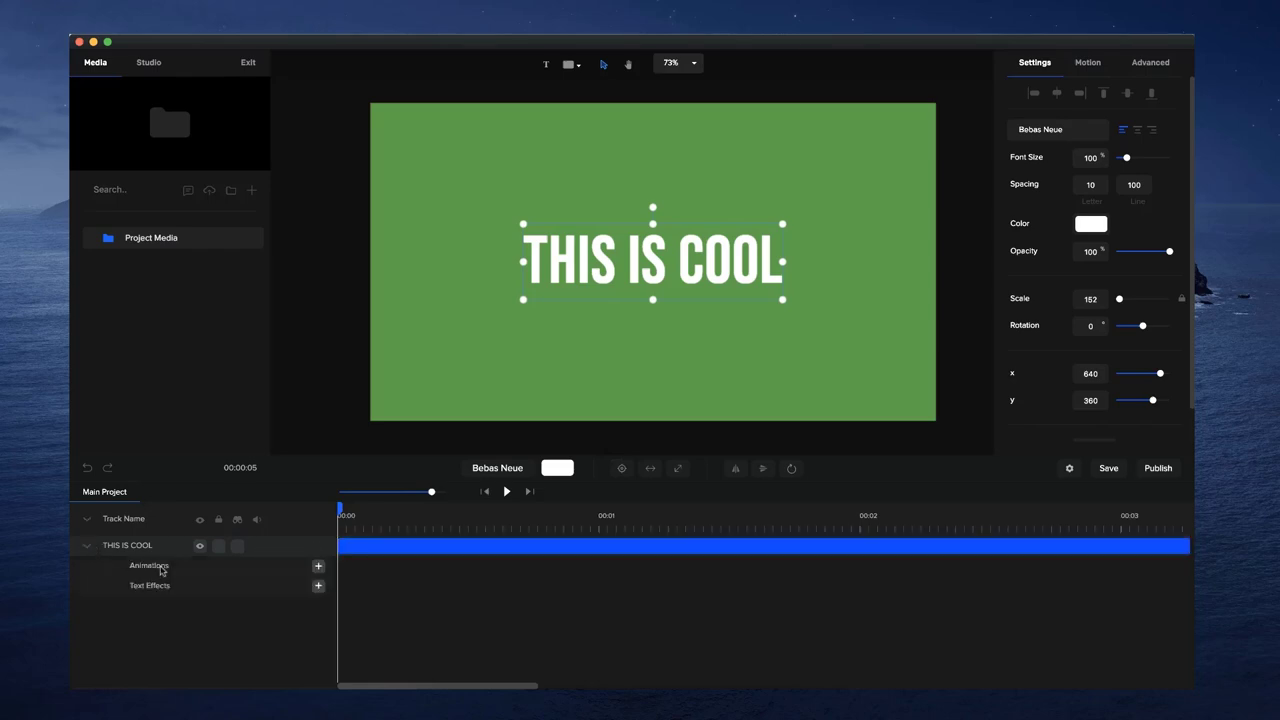
click(318, 586)
click(436, 466)
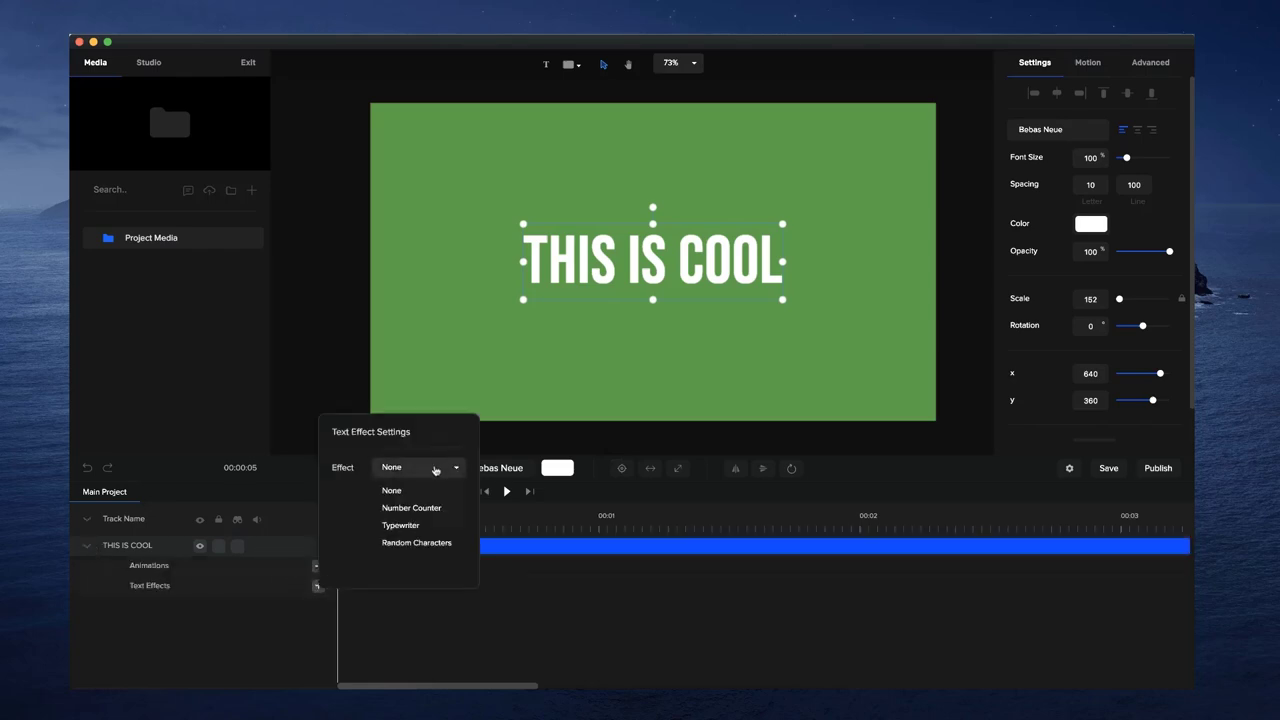
click(420, 542)
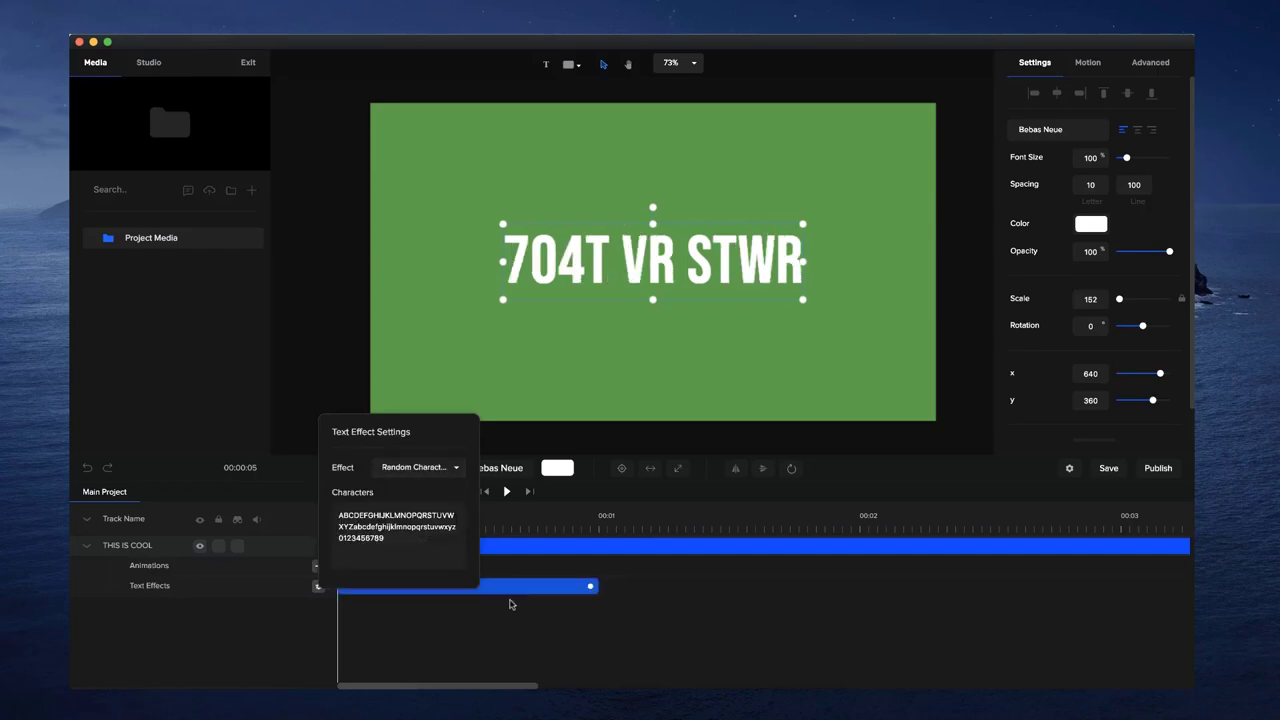
click(406, 607)
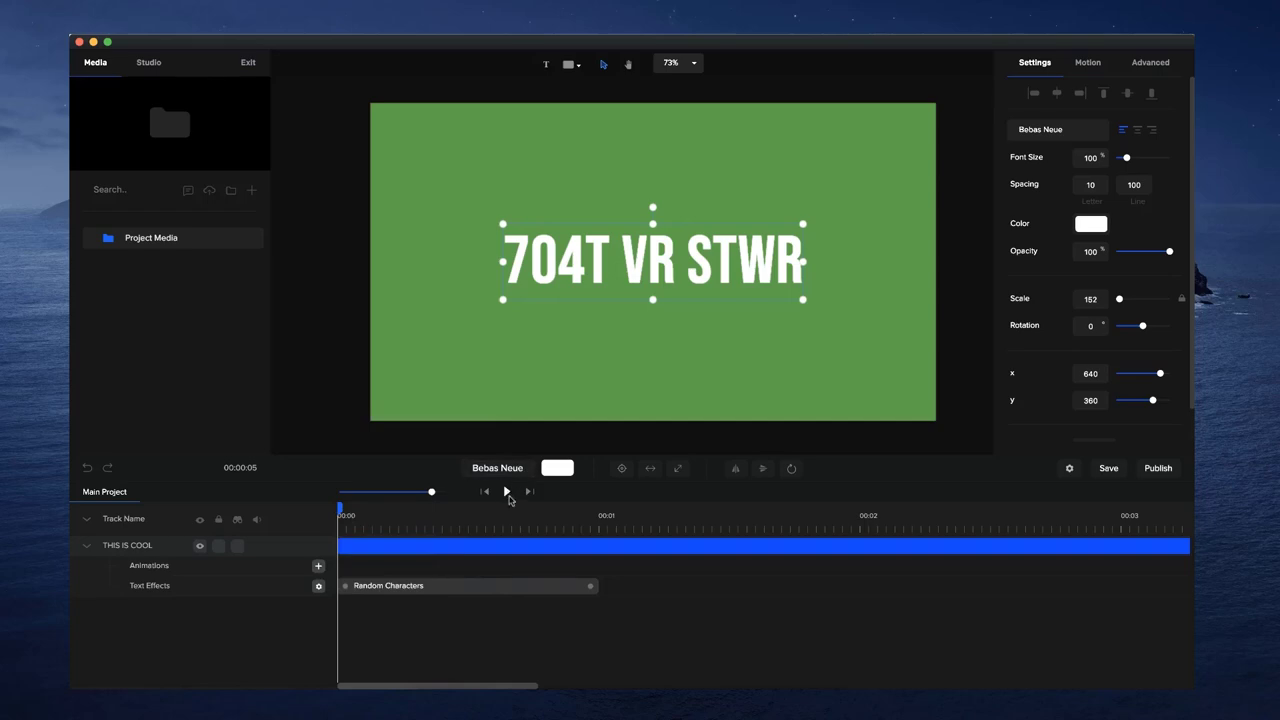
- Play back the Random Characters effect on the "THIS IS COOL" text
click(519, 624)
key(space)
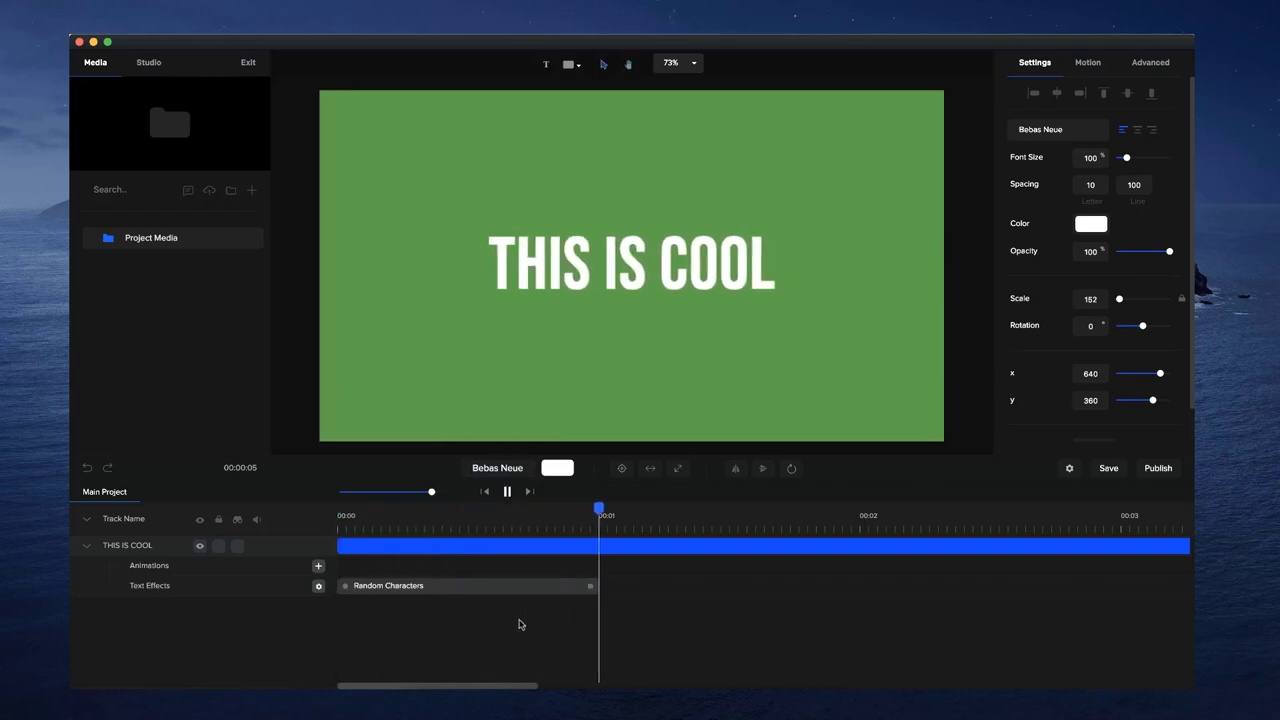
click(547, 569)
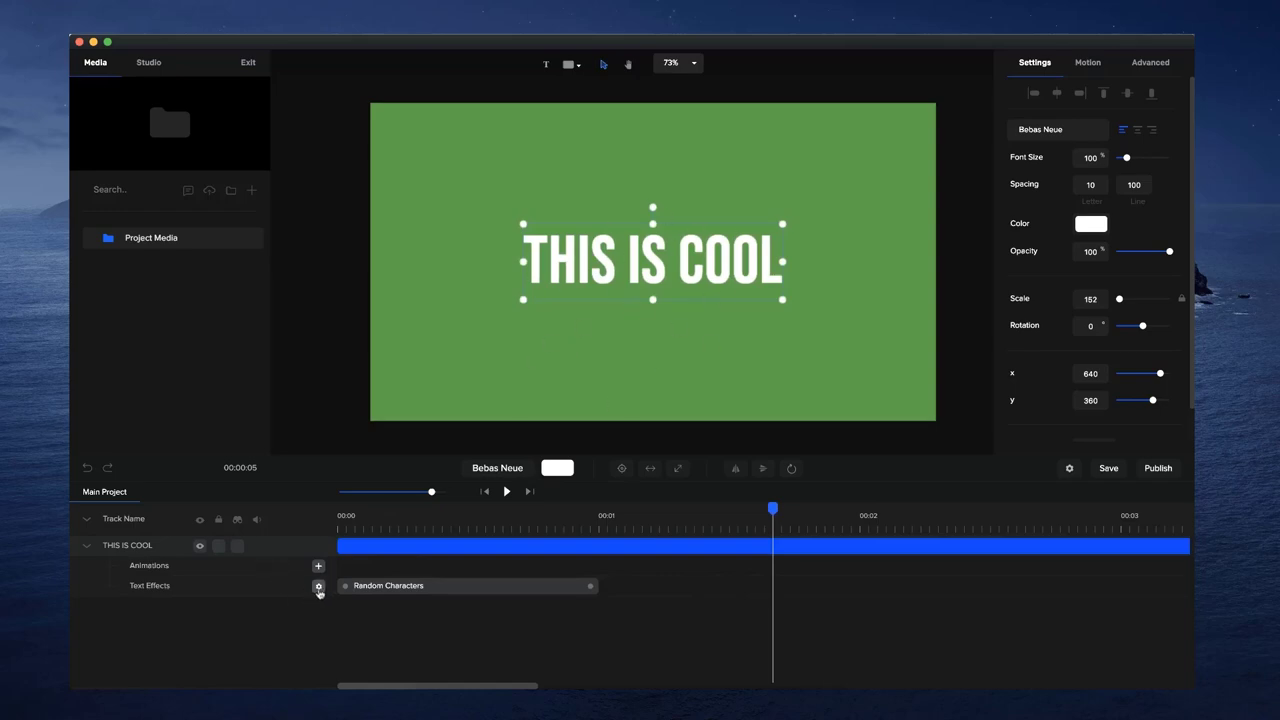
- Replace the Random Characters effect's character set with "%£@&*(^%$£@!^%^(*&T%$%£@"
click(390, 586)
click(319, 587)
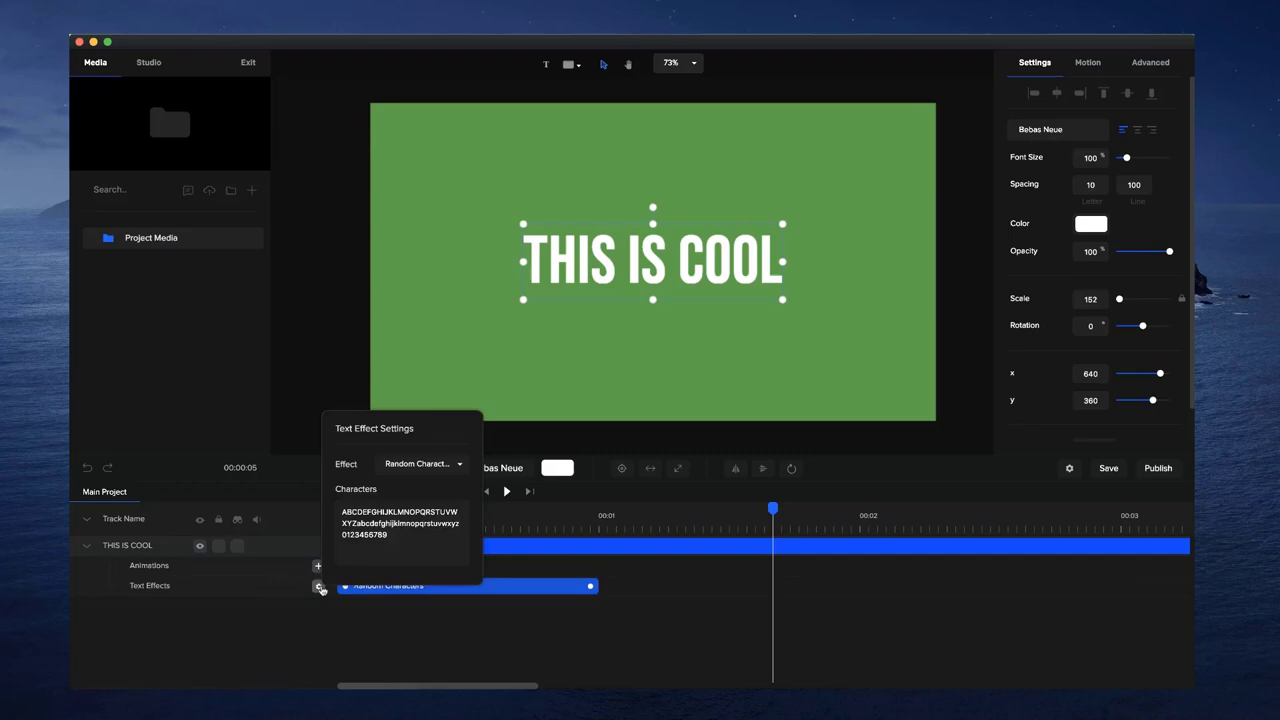
click(407, 512)
drag(389, 536, 339, 505)
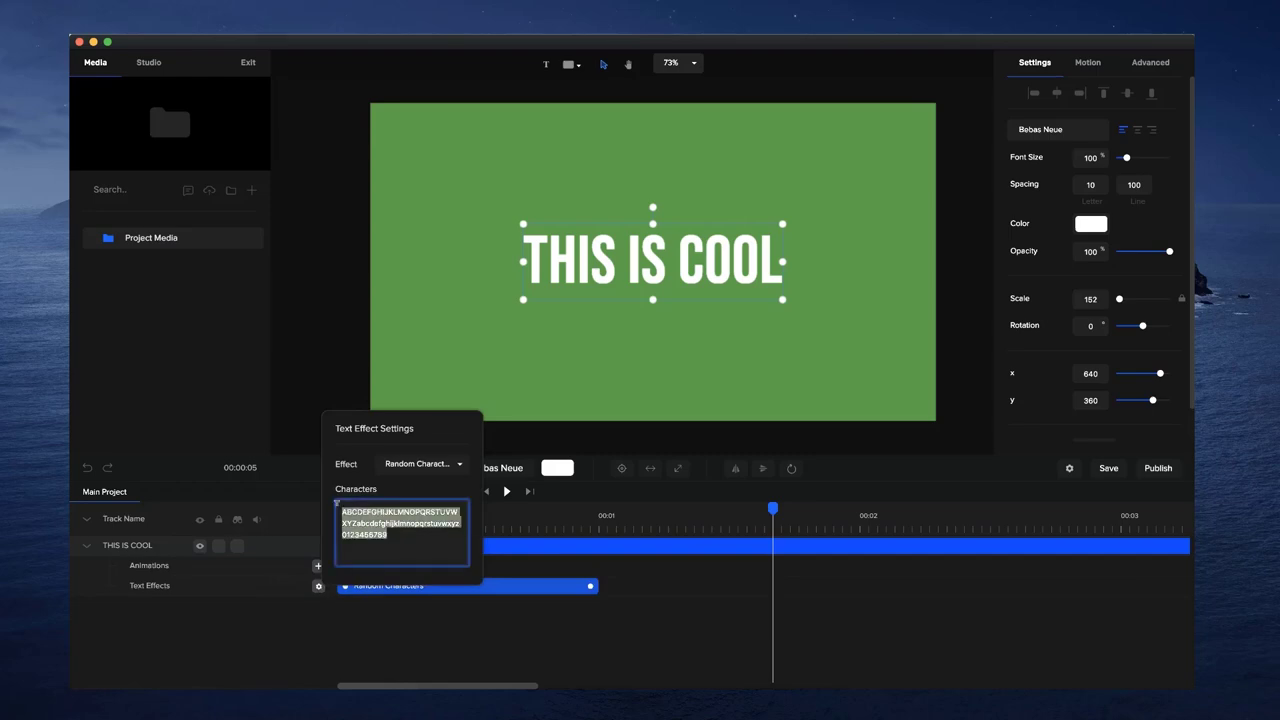
text(%£@&*(^%$£@!^%^(*&T%$%£@)
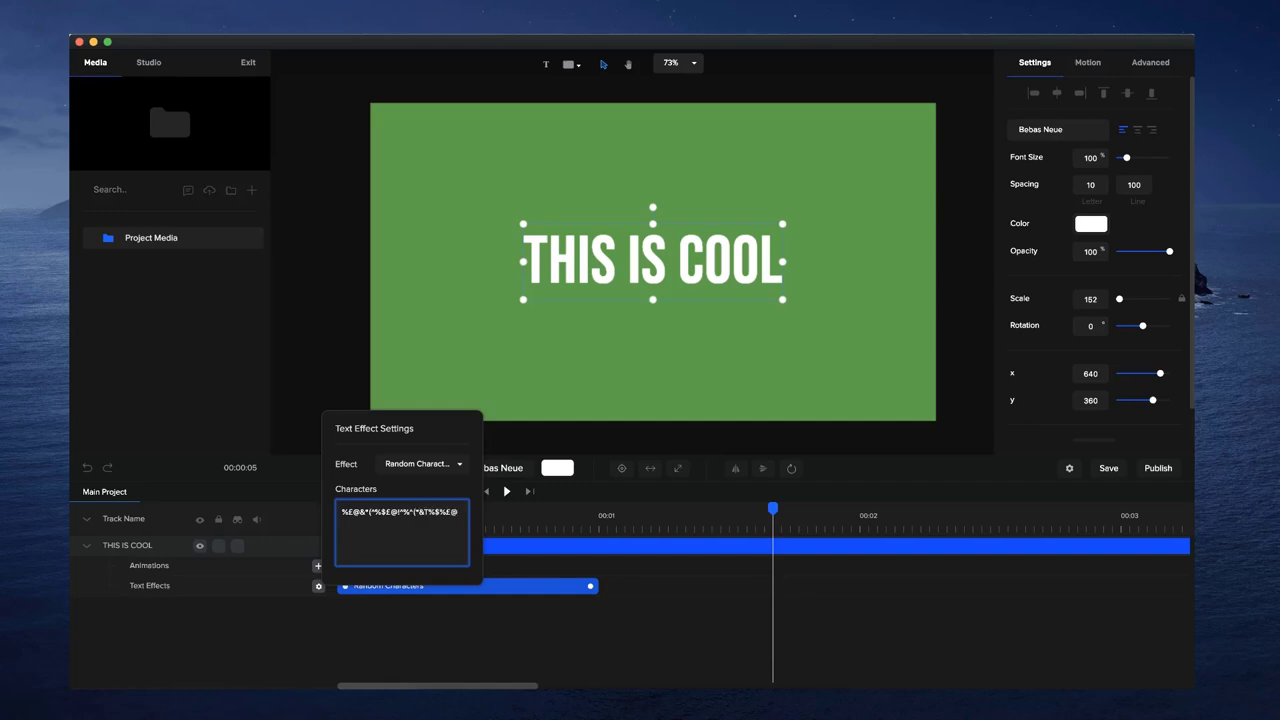
click(639, 386)
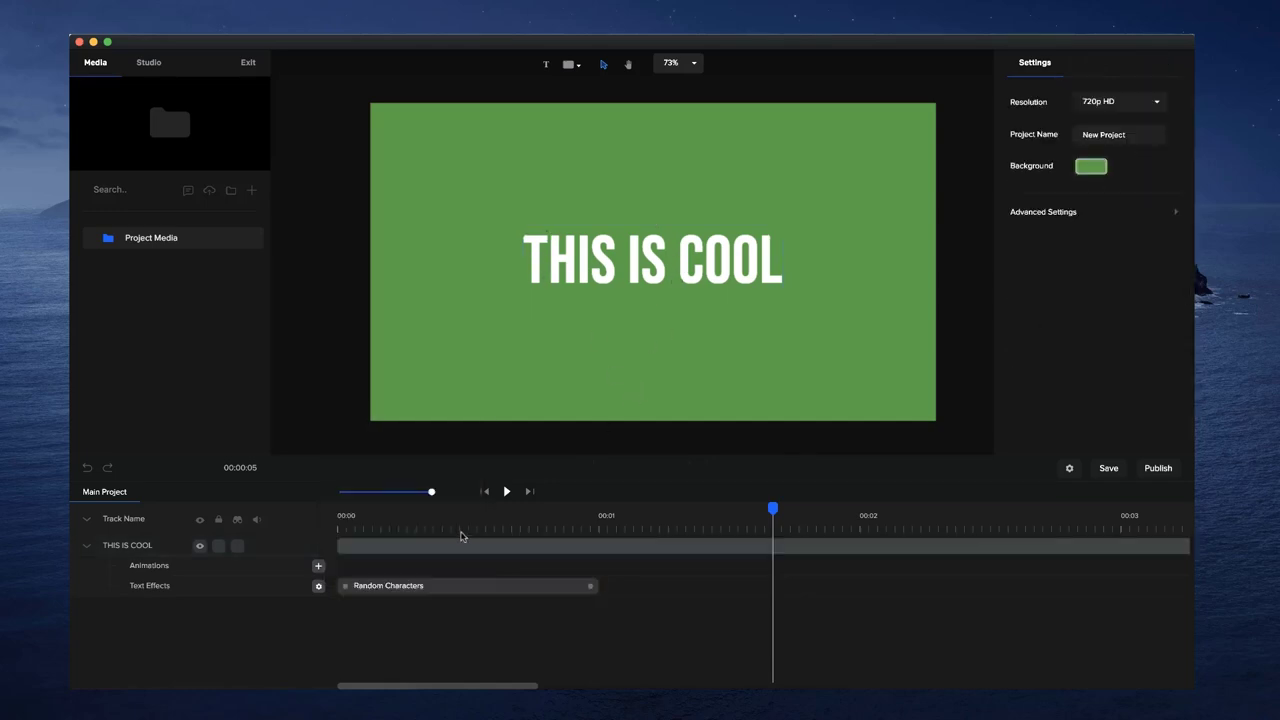
- Play the "THIS IS COOL" text's Random Characters effect from the start using the symbol character set
click(484, 492)
click(506, 492)
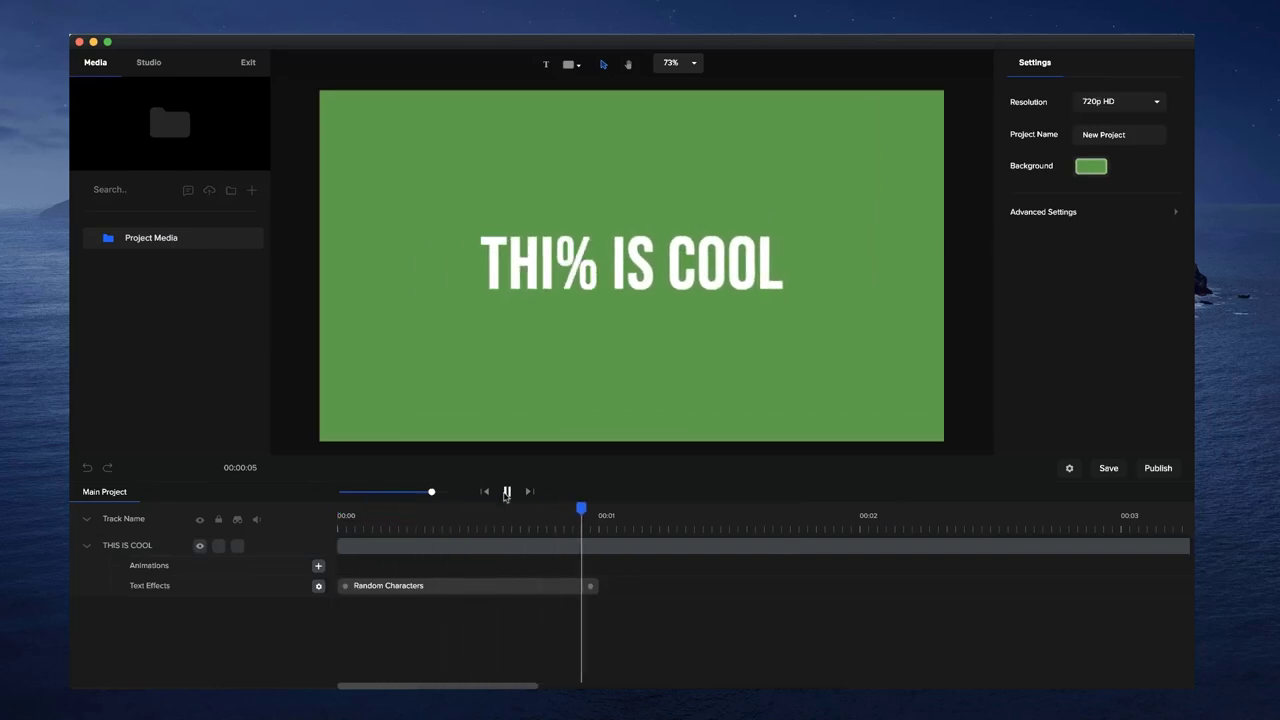
click(506, 492)
- Replace the Random Characters effect's character set with "187676r6r98w0er0i09" and play back the animation
click(410, 590)
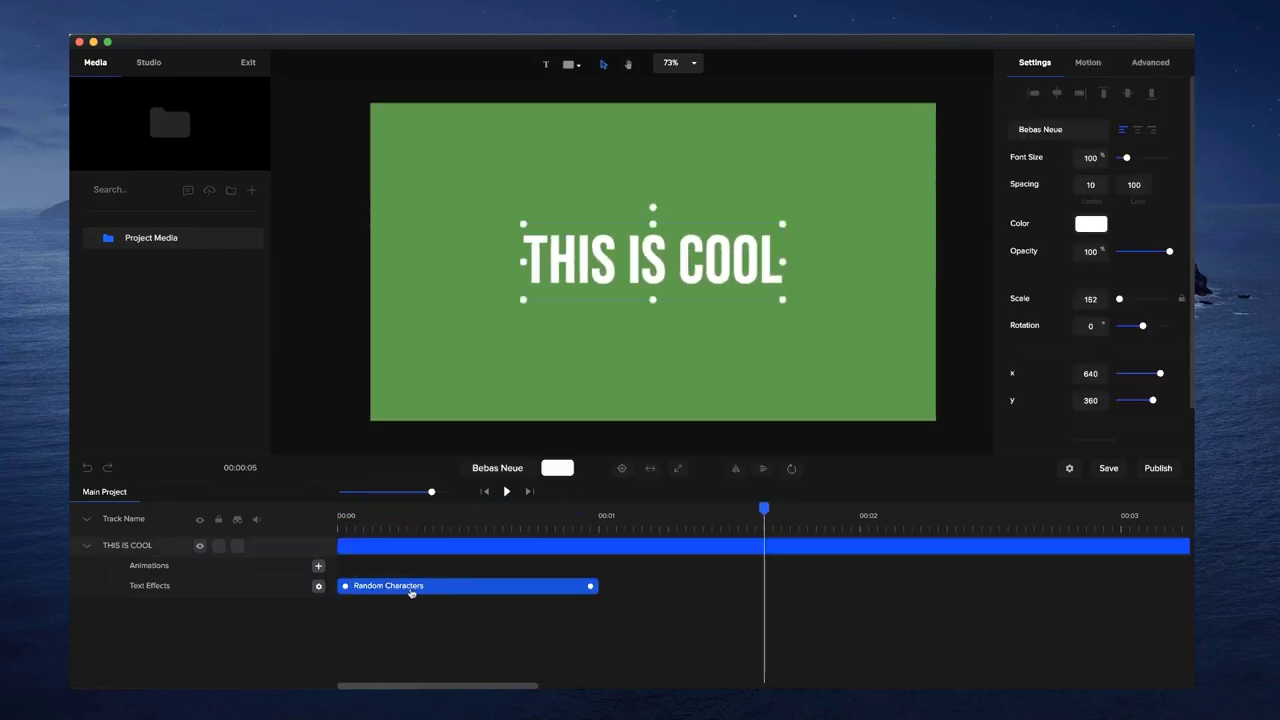
click(318, 585)
click(396, 497)
key(super+a)
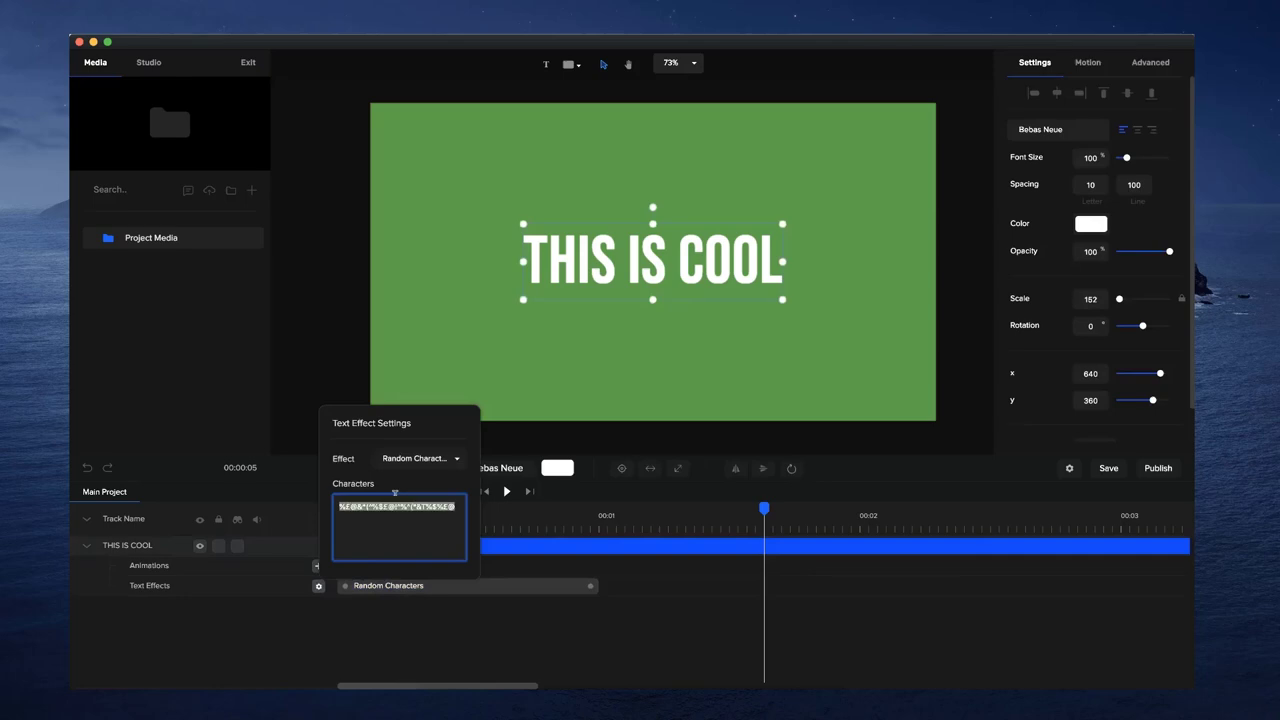
text(187676r6r98w0er0i09)
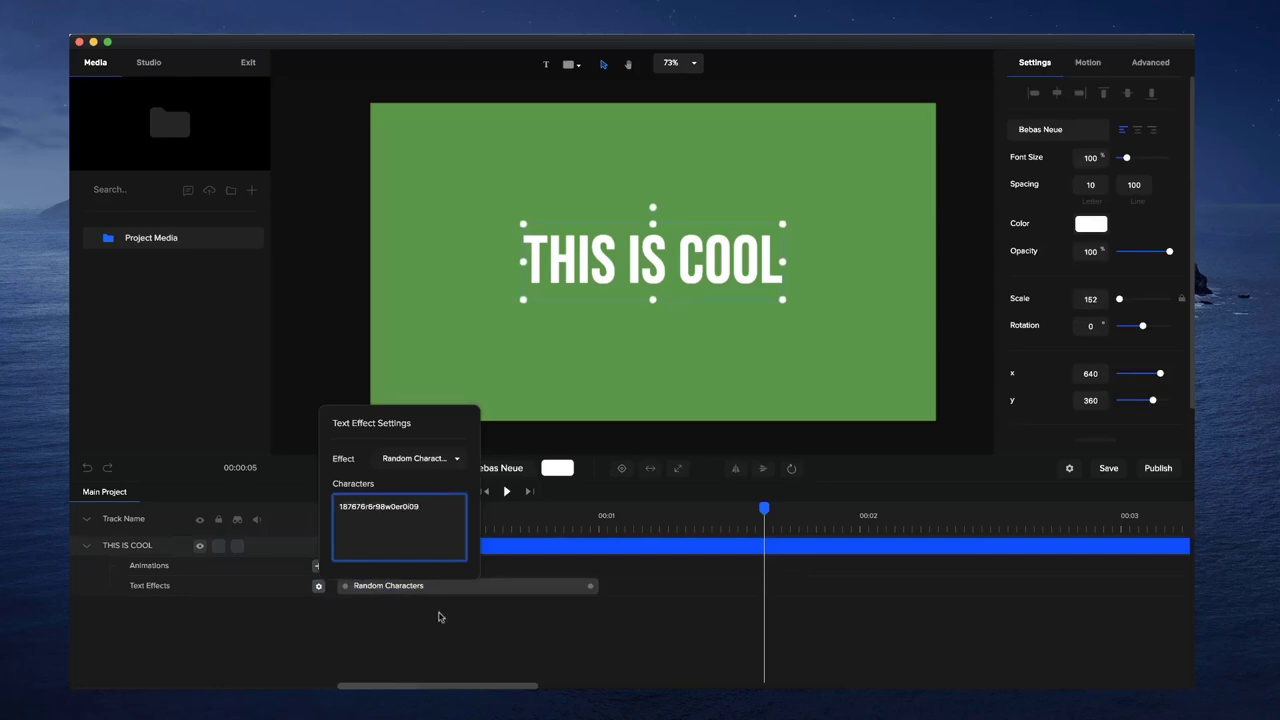
click(438, 617)
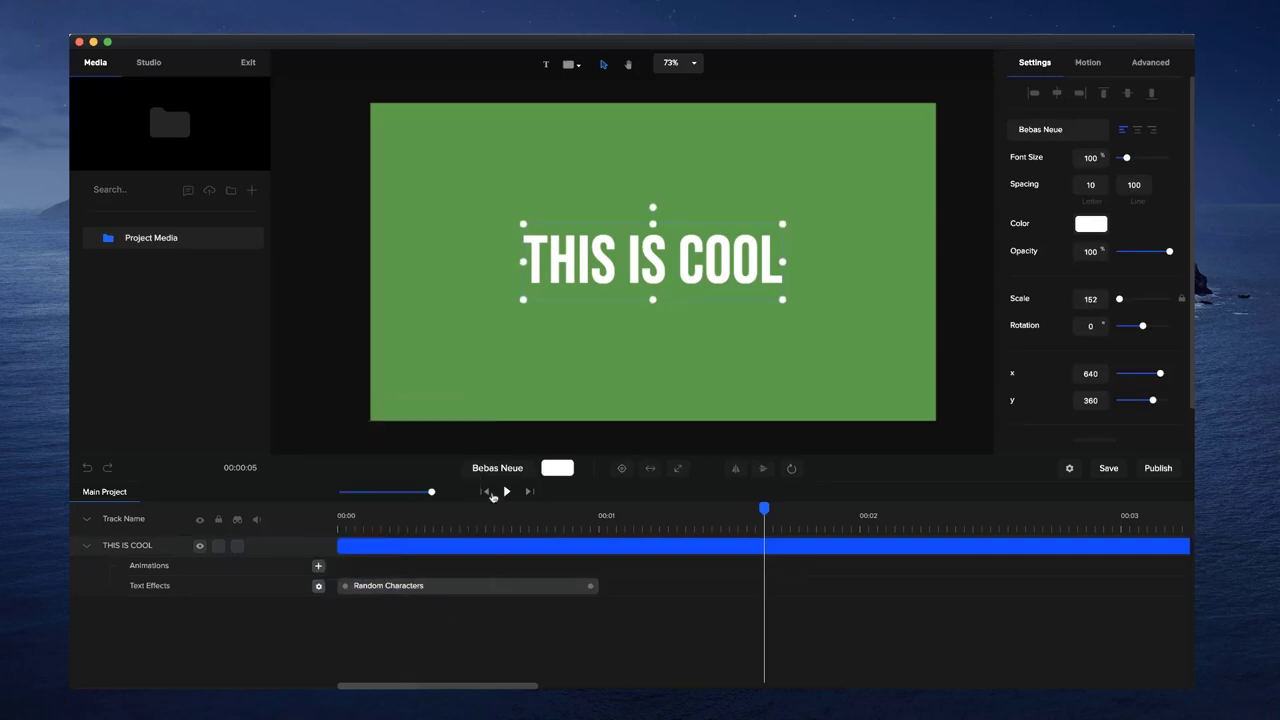
click(506, 491)
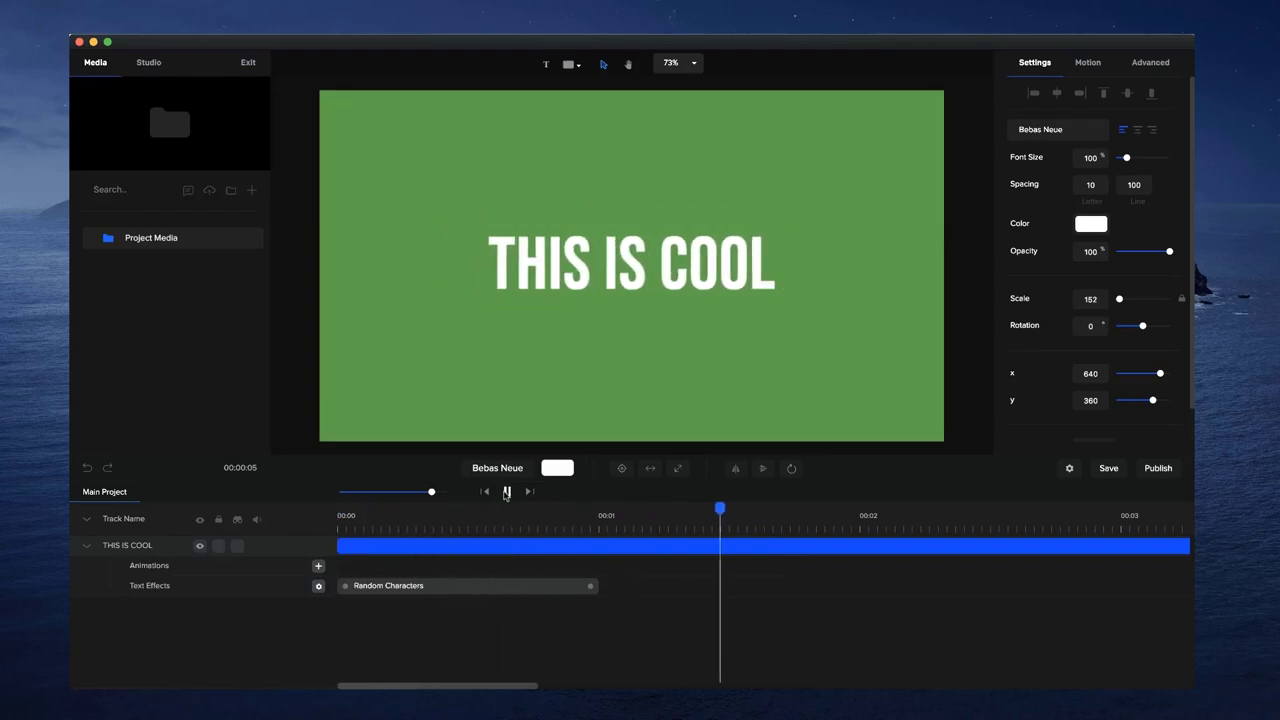
click(506, 491)
- Turn on the Right to Left setting for the "THIS IS COOL" text
scroll(688, 310, down, 2)
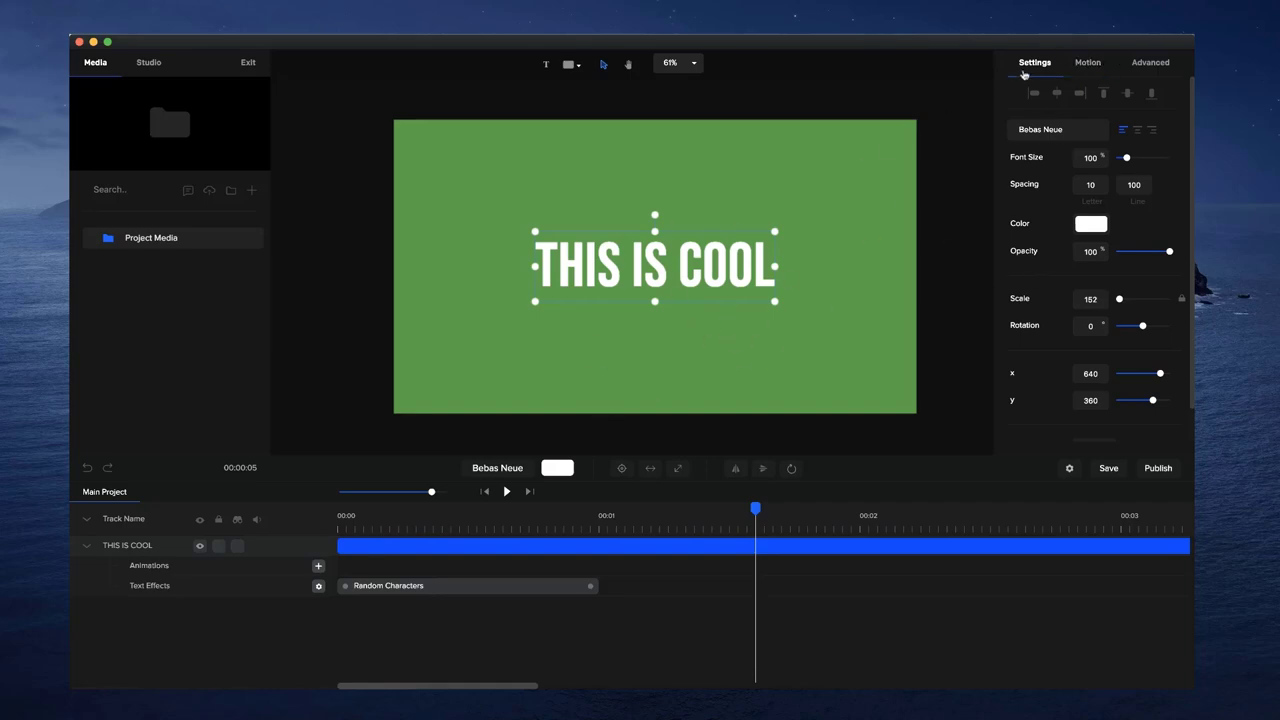
scroll(1042, 201, down, 2)
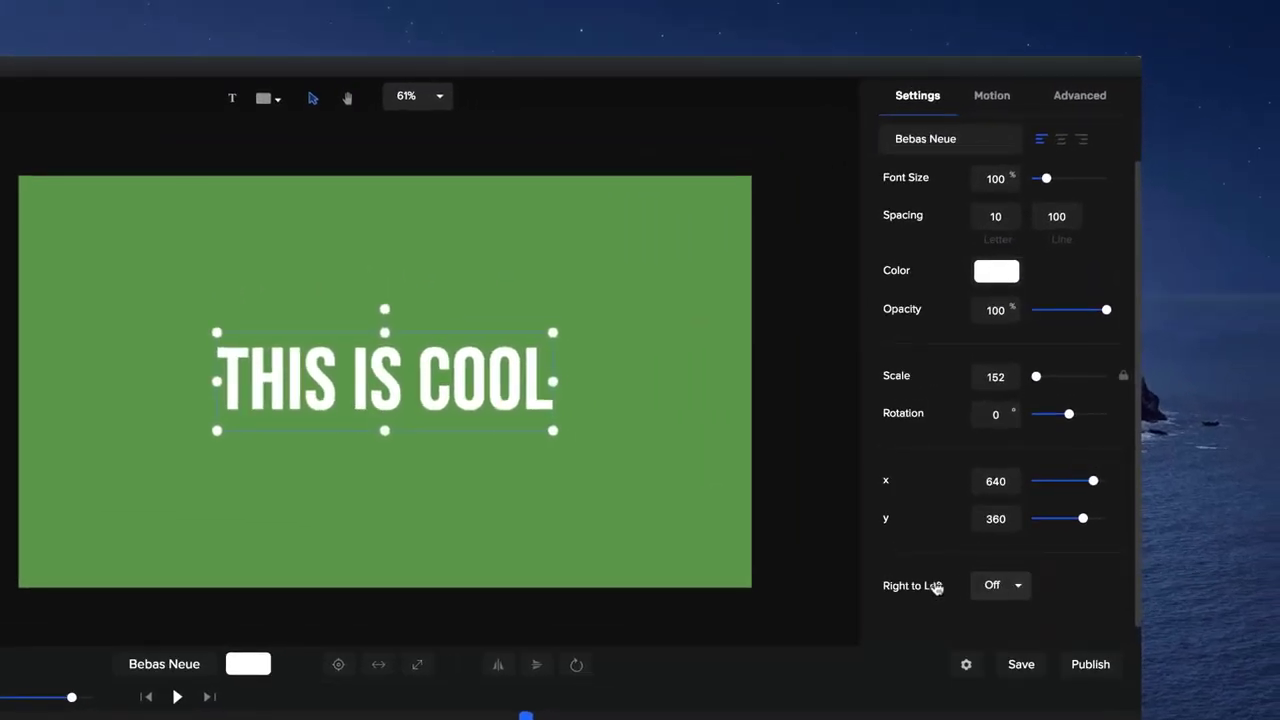
click(1040, 512)
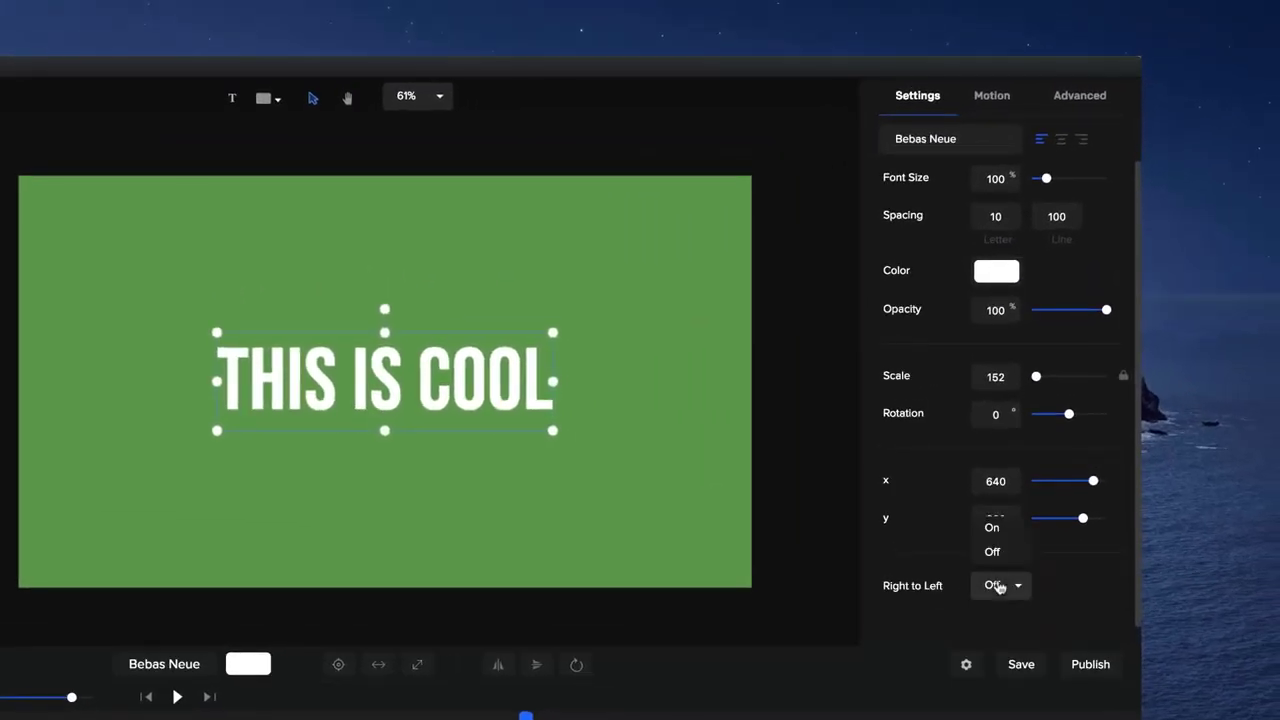
click(996, 528)
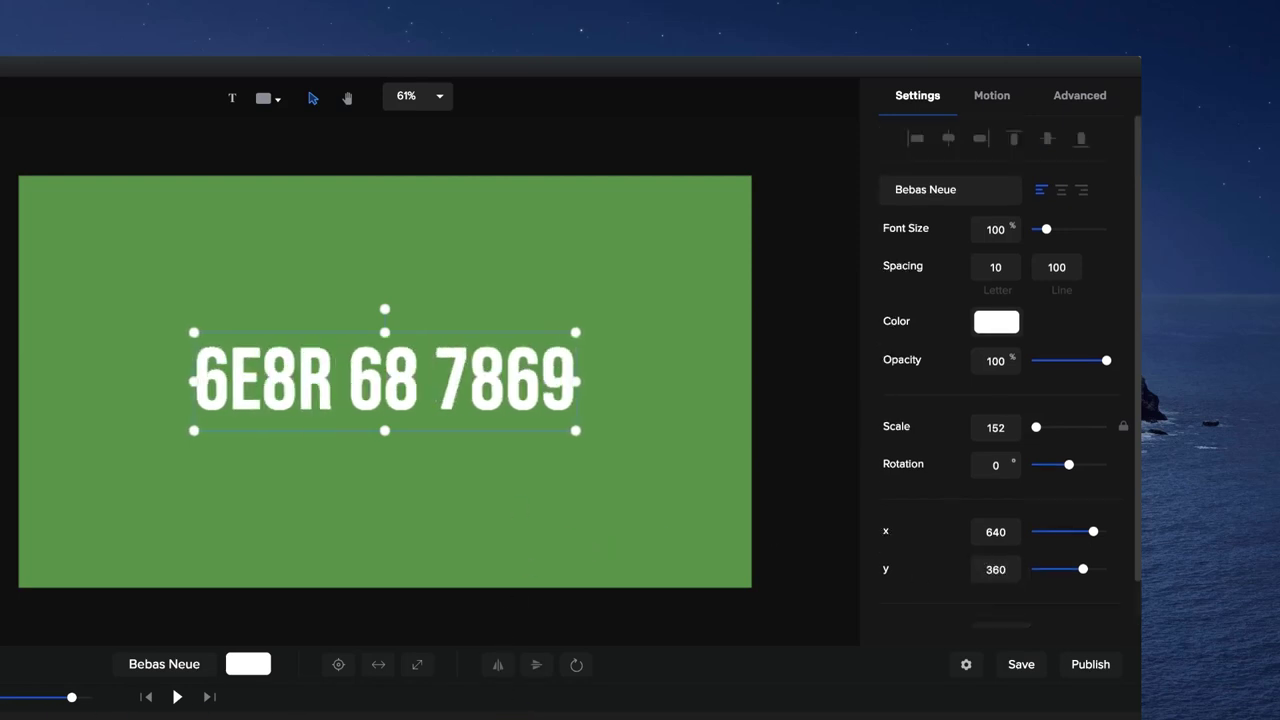
- Replace the "THIS IS COOL" wording with "hello" in right-to-left mode
double_click(425, 368)
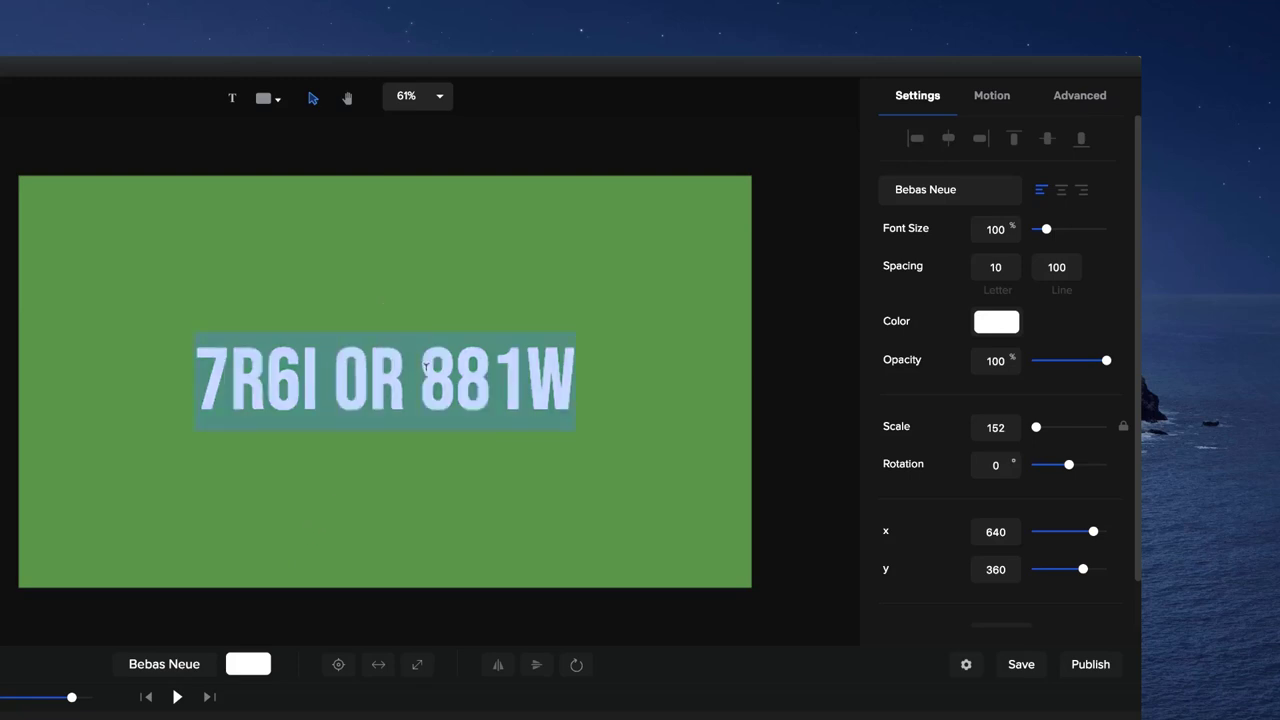
text(HELLO)
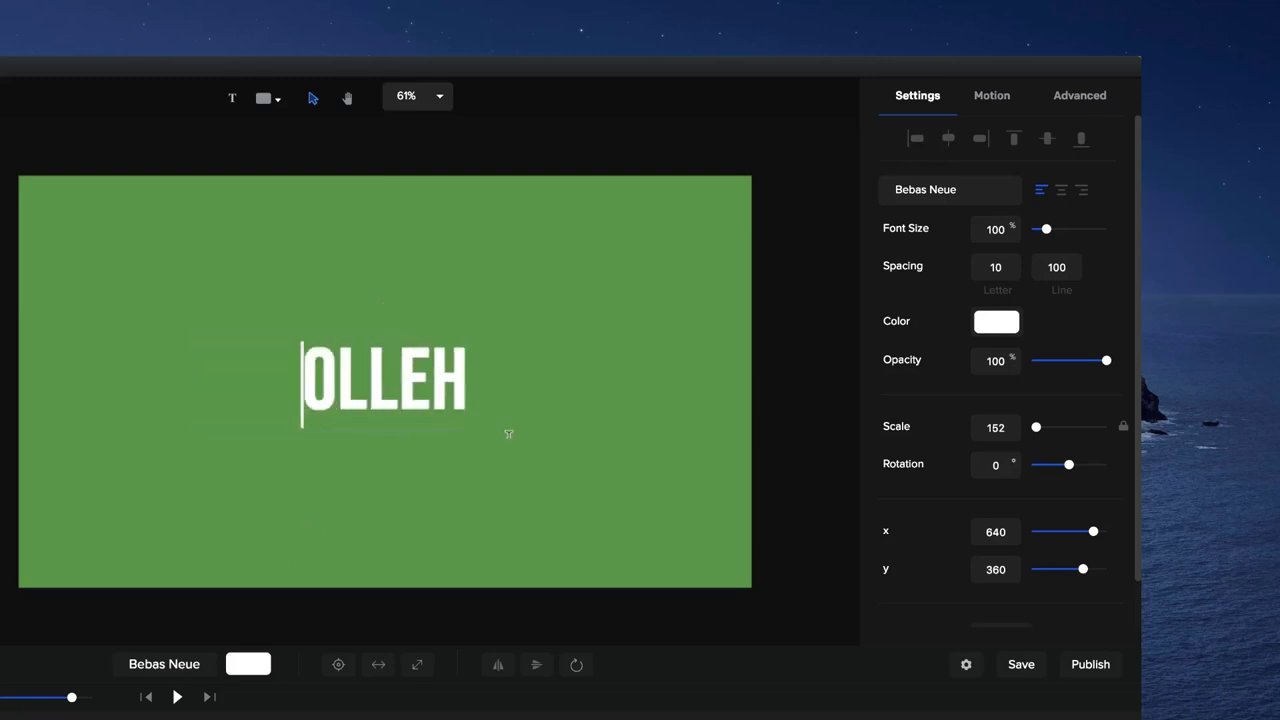
click(508, 434)
click(428, 402)
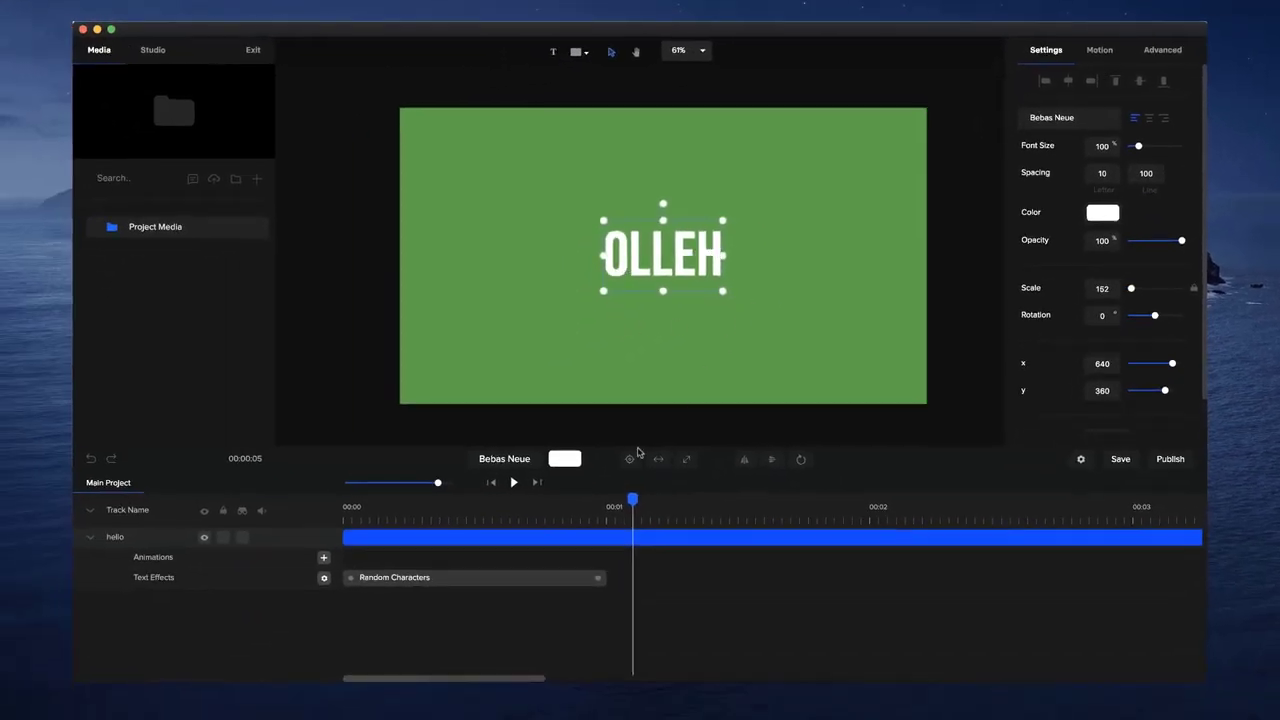
- Delete the right-to-left "hello" text from the project
drag(437, 483, 419, 484)
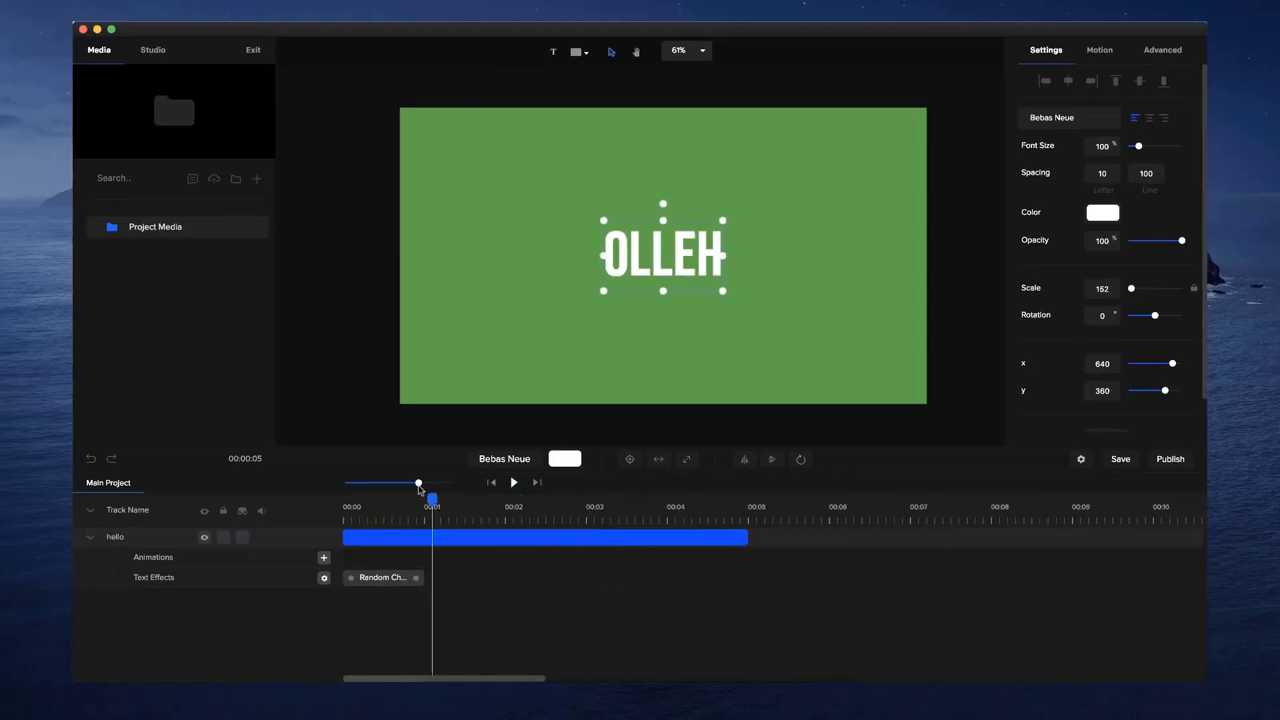
click(831, 249)
drag(831, 249, 592, 328)
key(Delete)
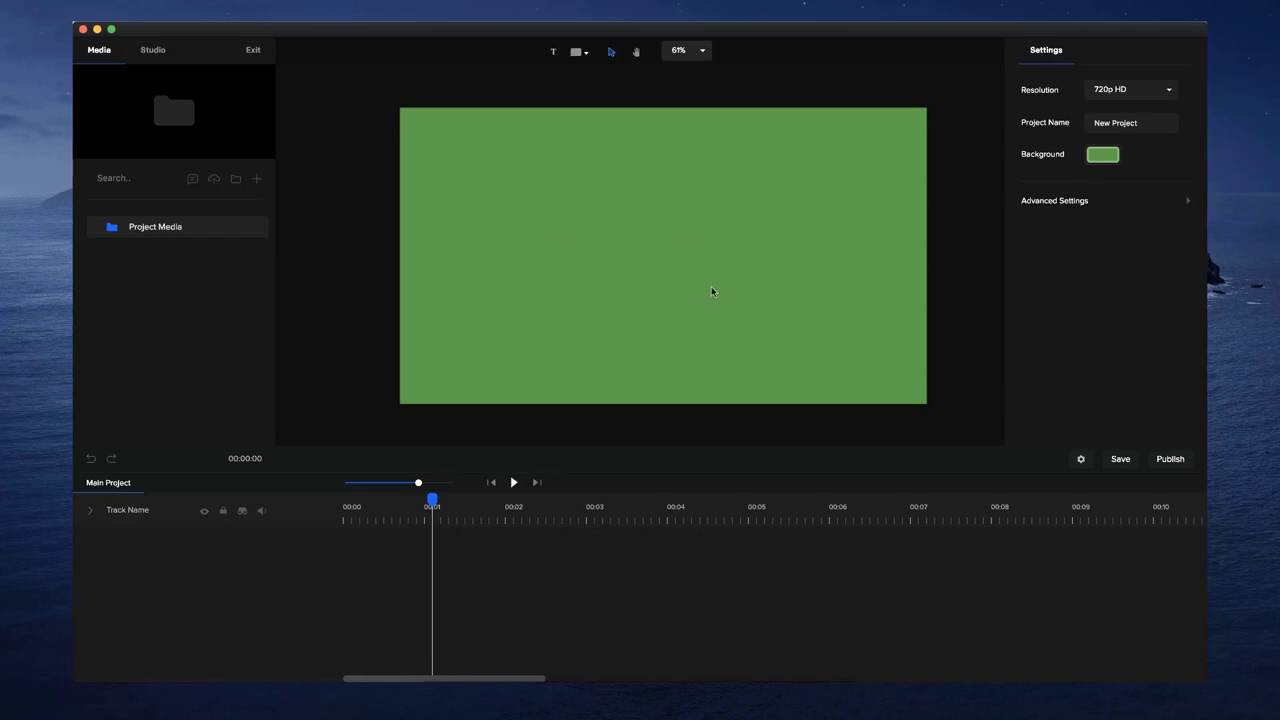
- Examine the export file types offered for publishing the video, including the transparency formats, then return to the project
click(1170, 459)
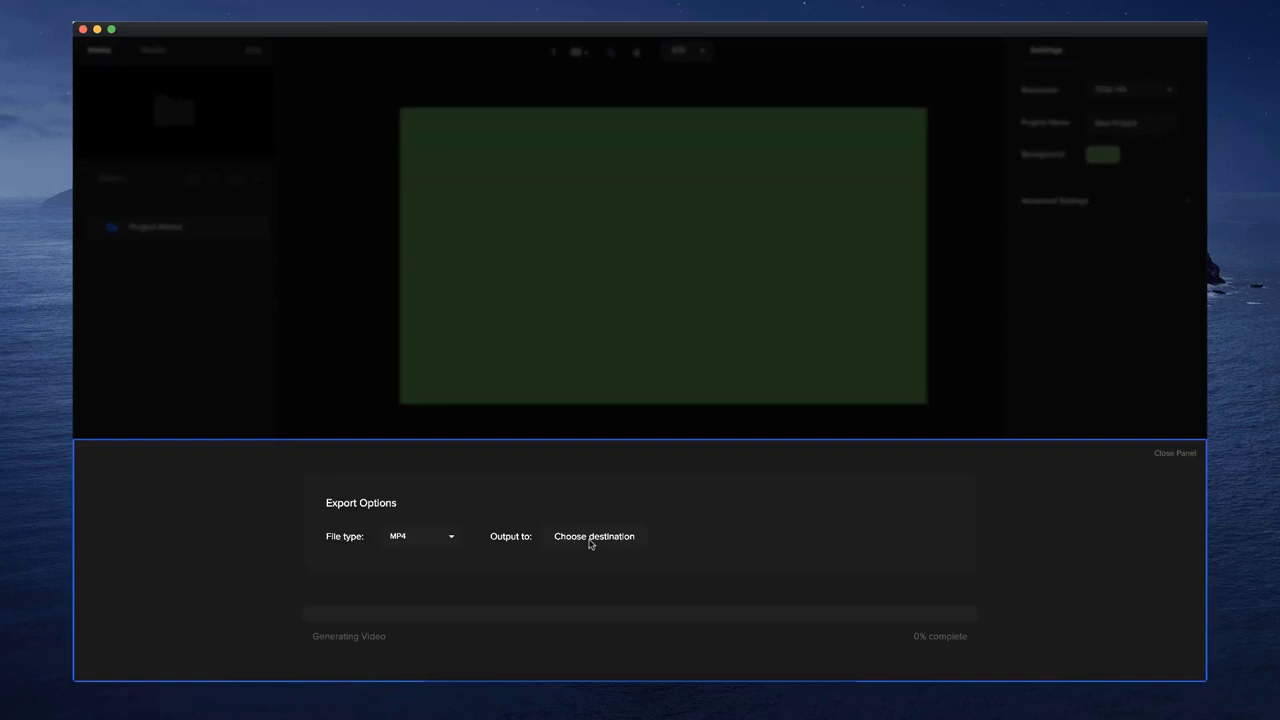
click(437, 537)
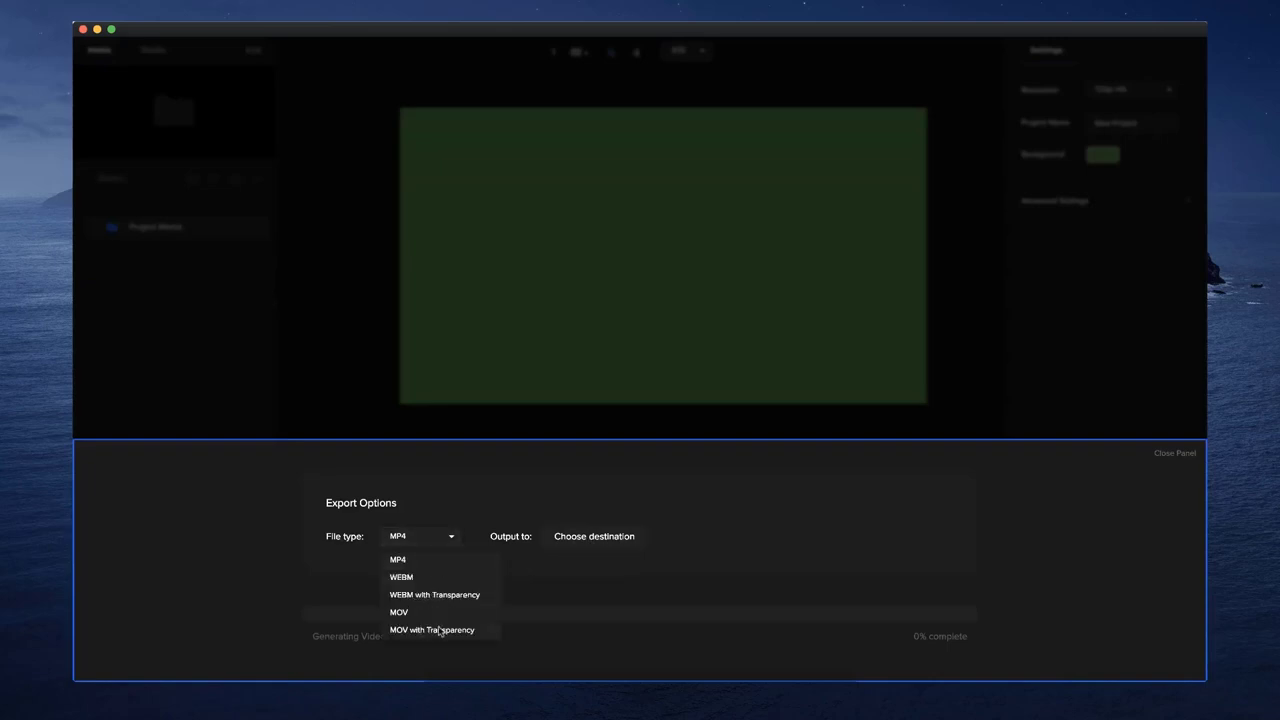
click(688, 446)
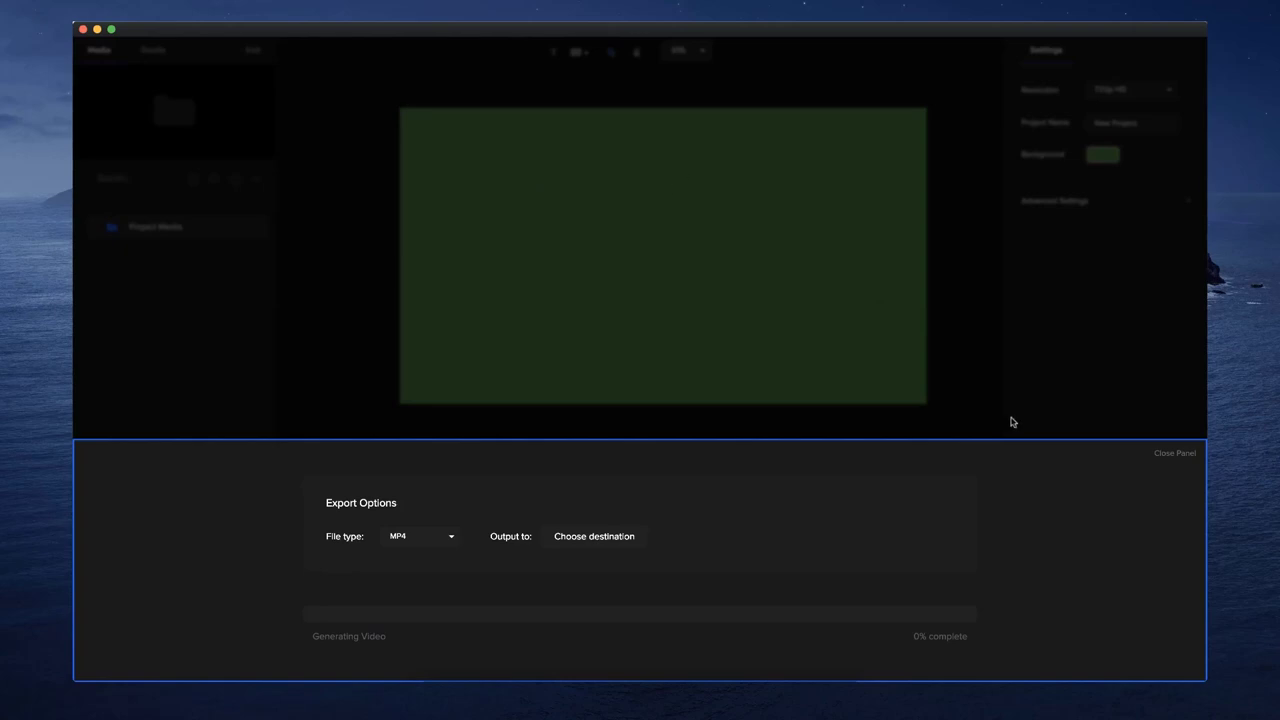
click(1164, 454)
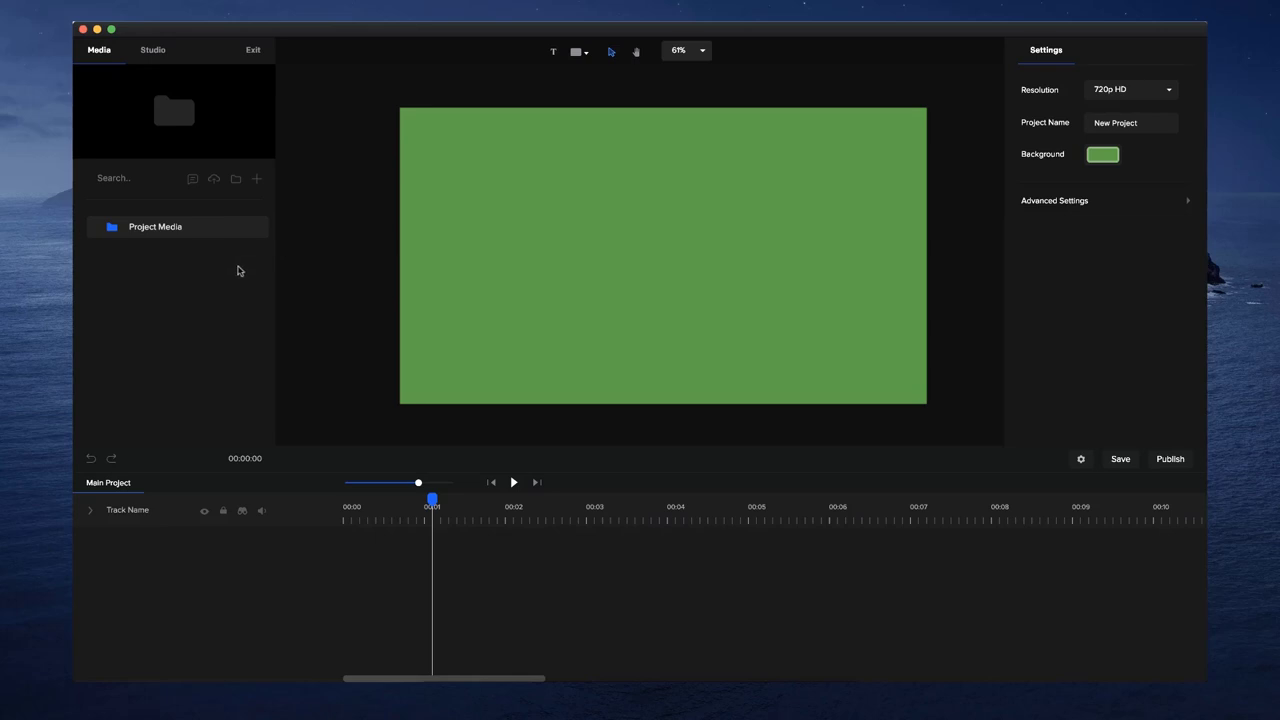
- Open the Text to Speech generator and examine its script field and voice settings
click(193, 178)
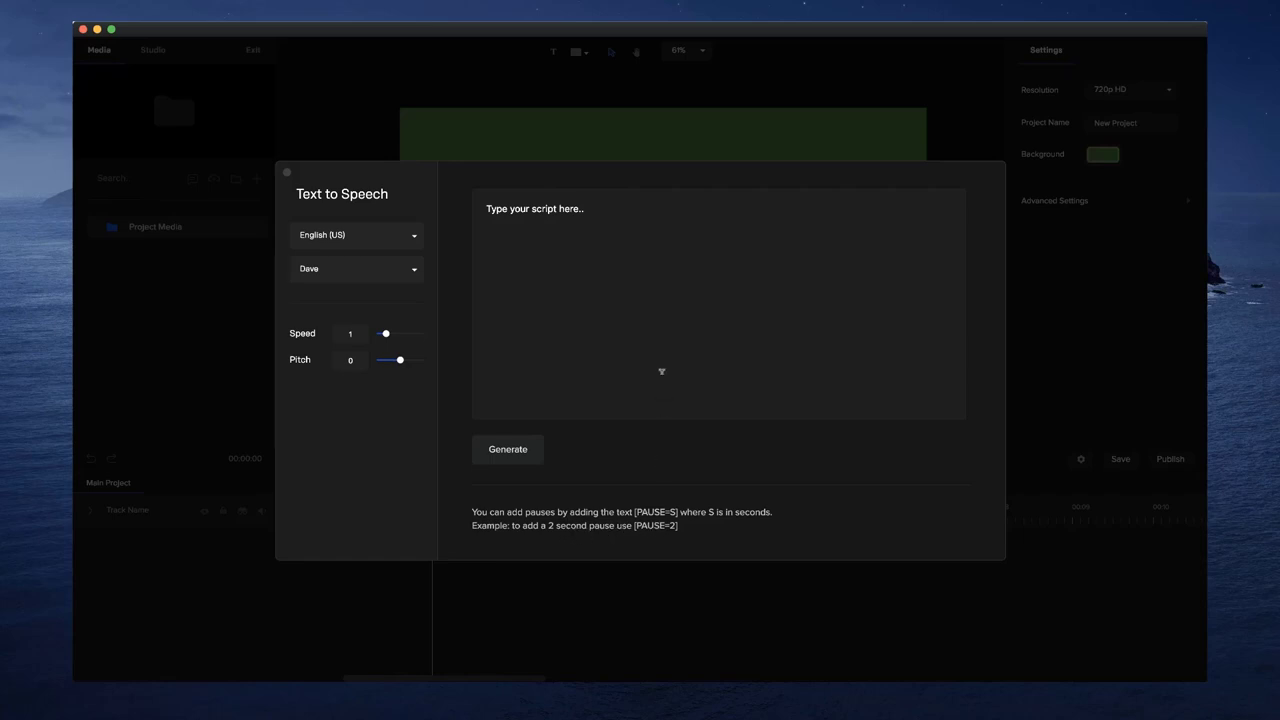
click(600, 209)
triple_click(521, 208)
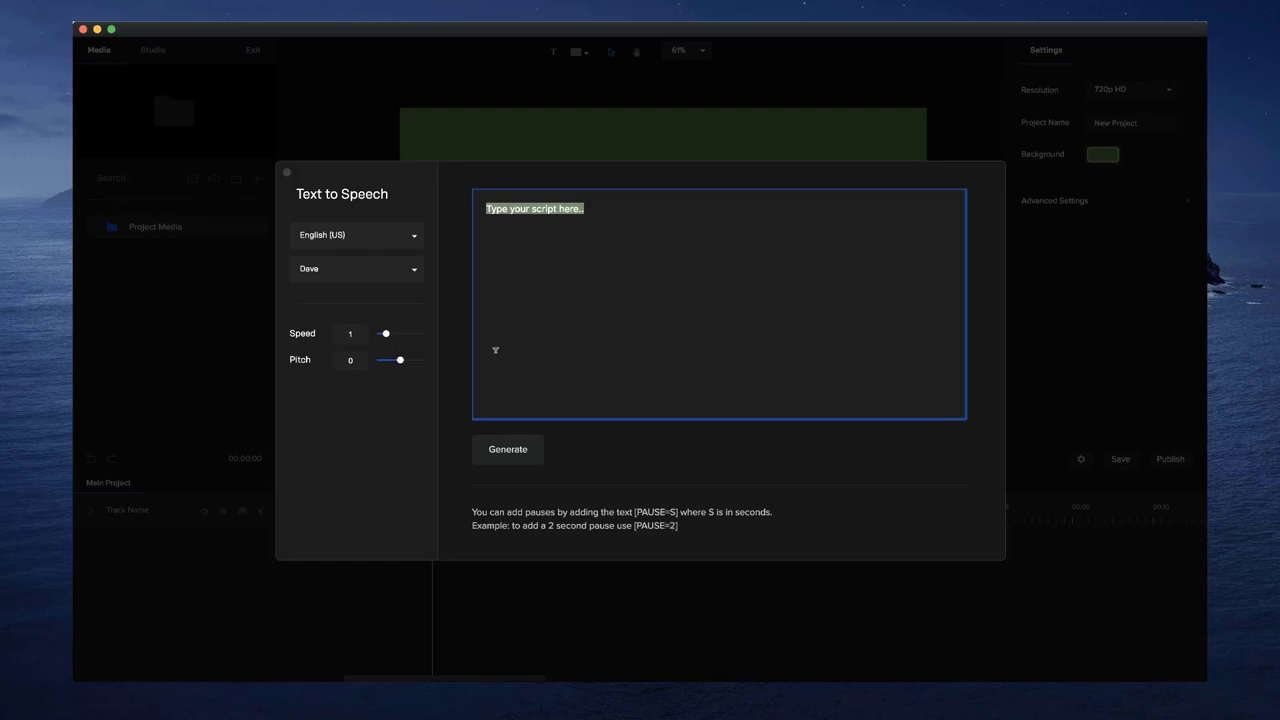
click(539, 268)
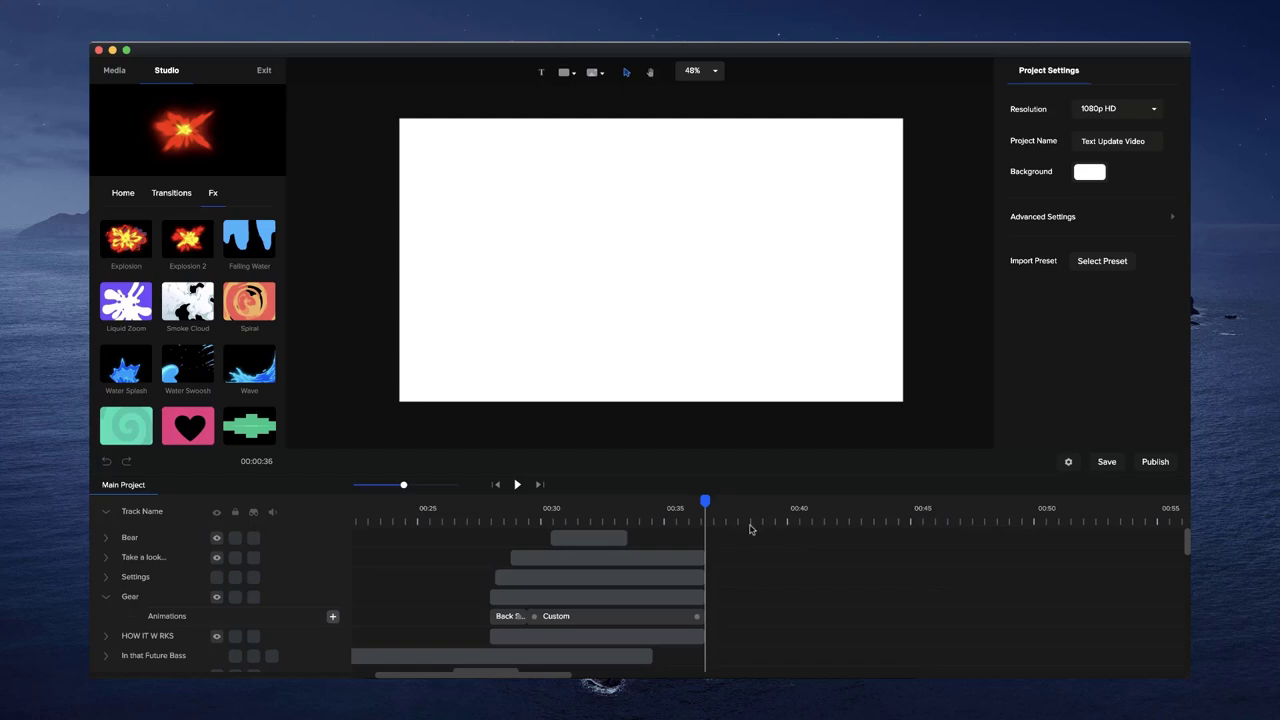
- View the "HOW IT WORKS" scene in the Text Update Video project and place the playhead at about 38 seconds, past the last clip
click(591, 510)
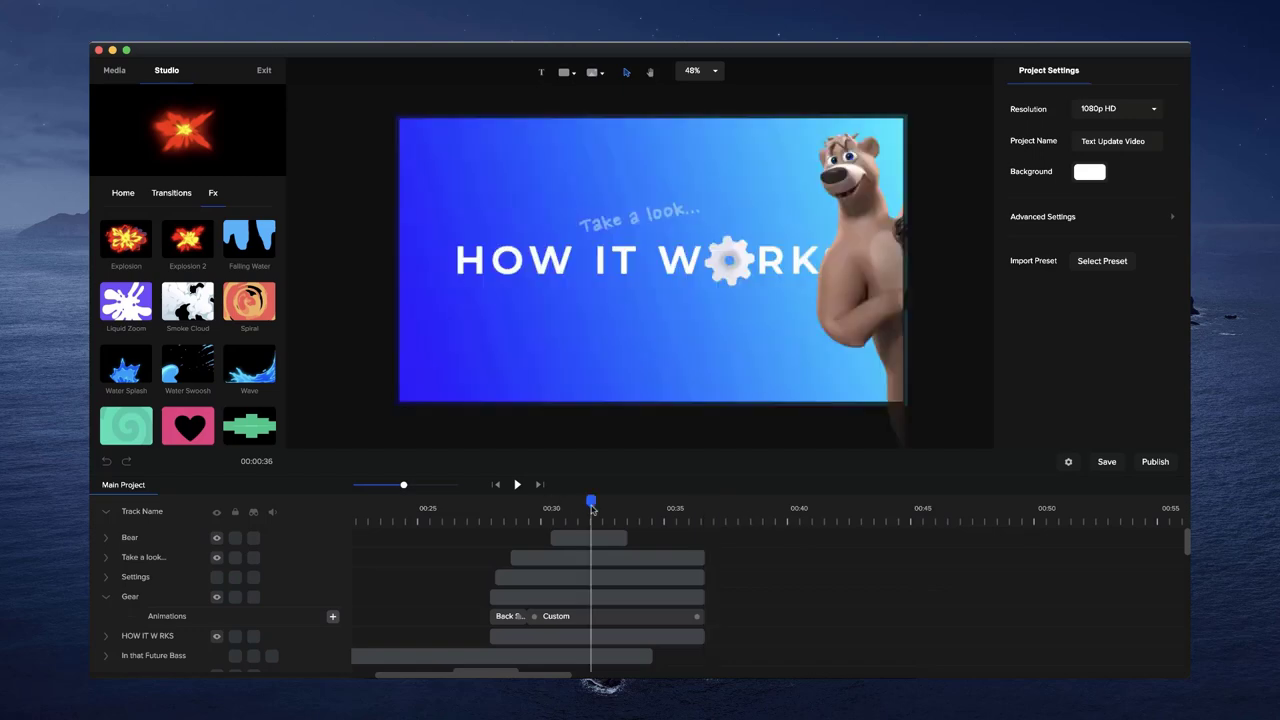
drag(591, 500, 593, 500)
click(758, 505)
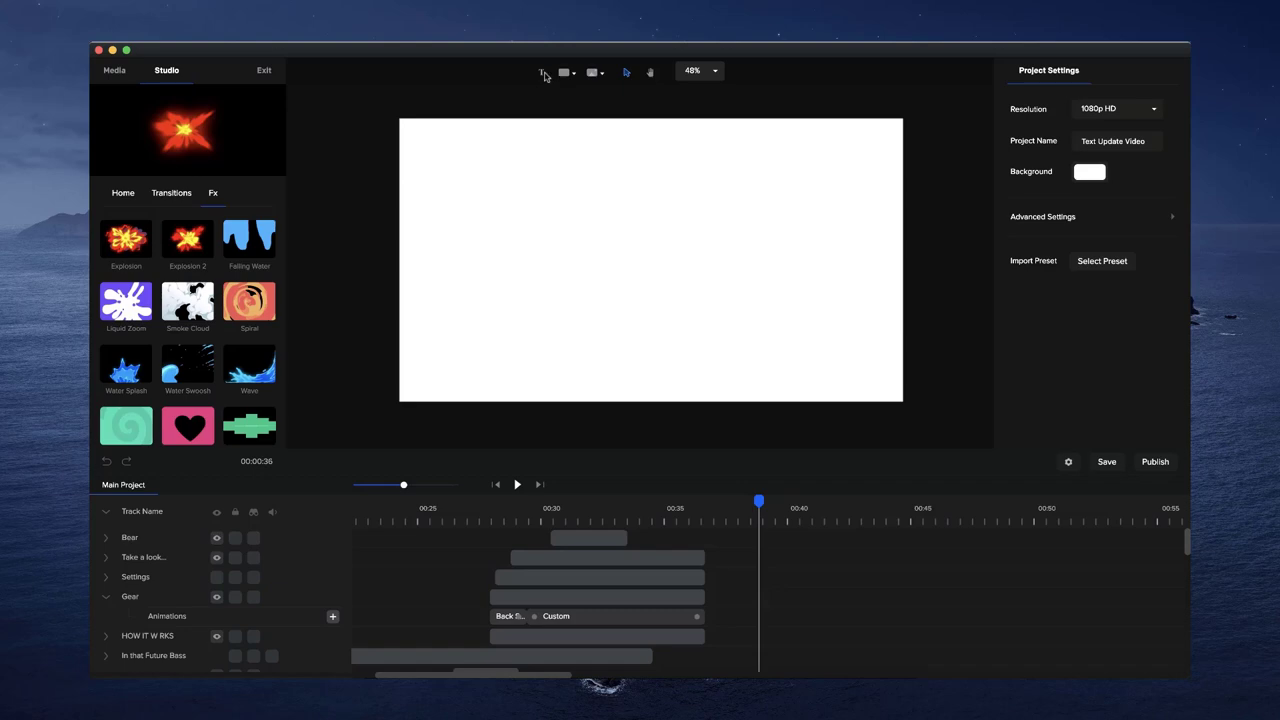
- Add a text element at the playhead and set its color to black (#000000)
click(711, 300)
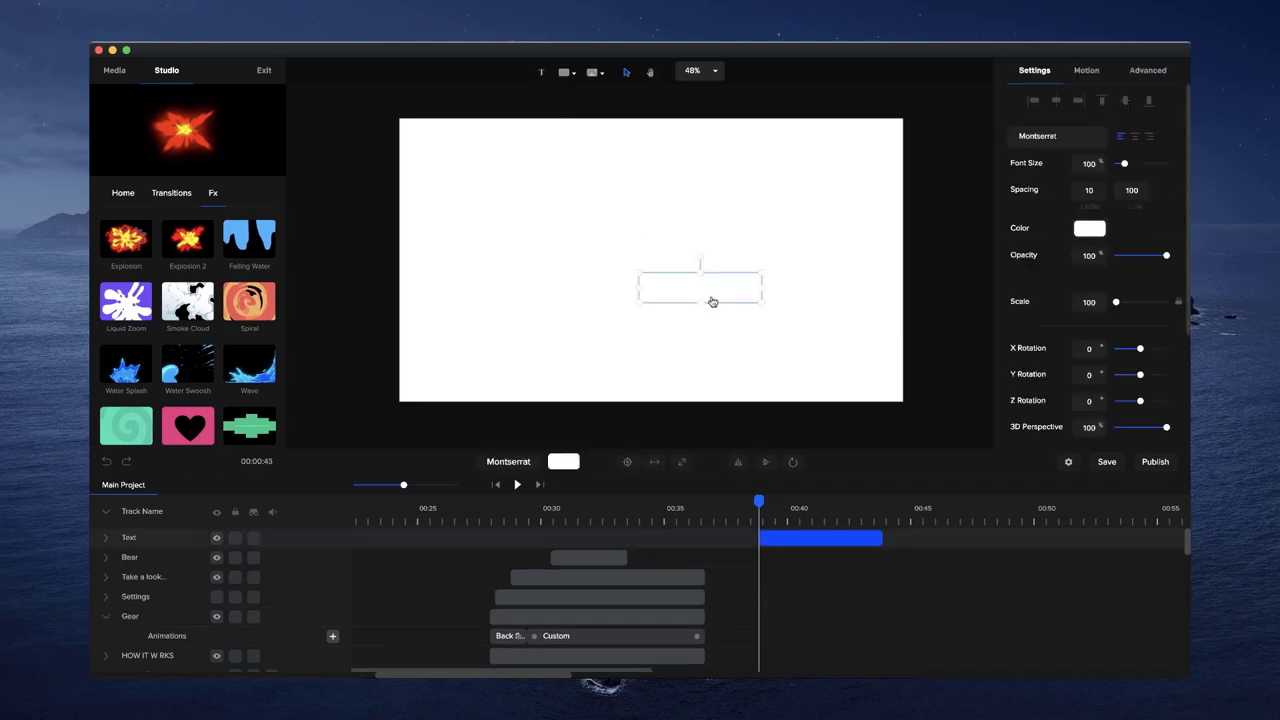
click(1090, 232)
click(1045, 210)
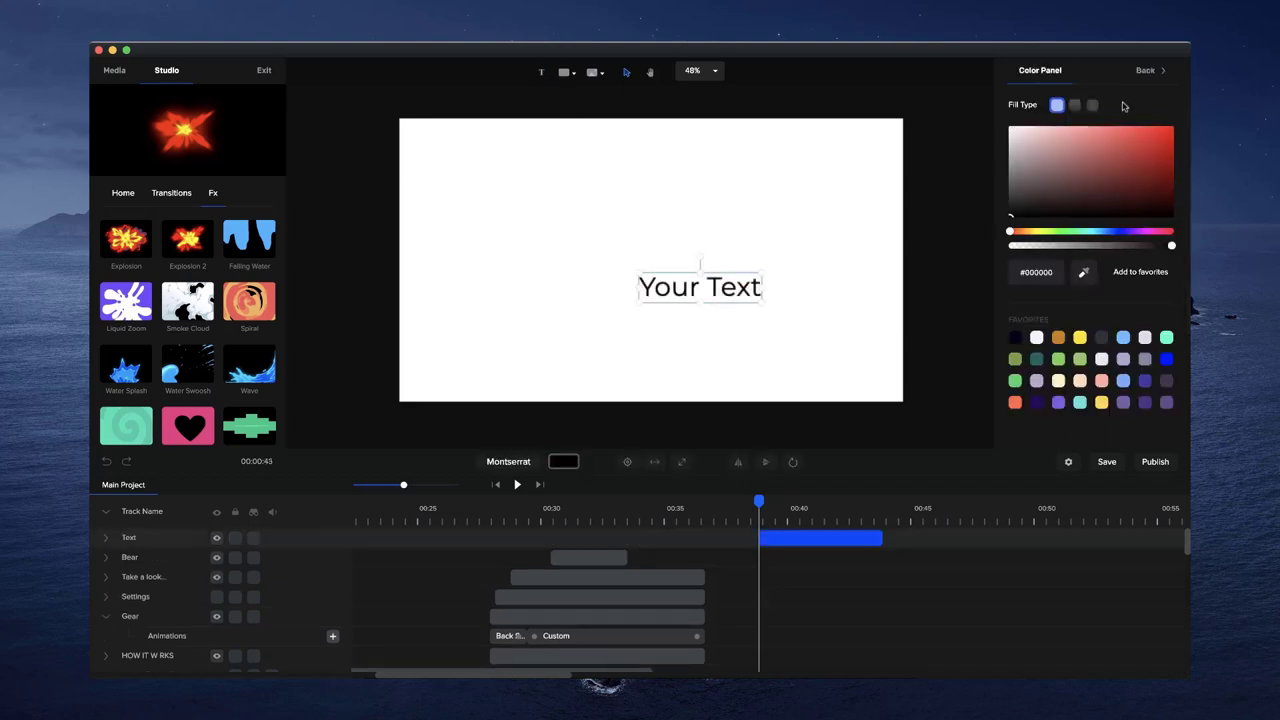
click(1145, 70)
- Replace the placeholder text with "What can you create?" and center it on the canvas
drag(715, 289, 648, 268)
double_click(662, 266)
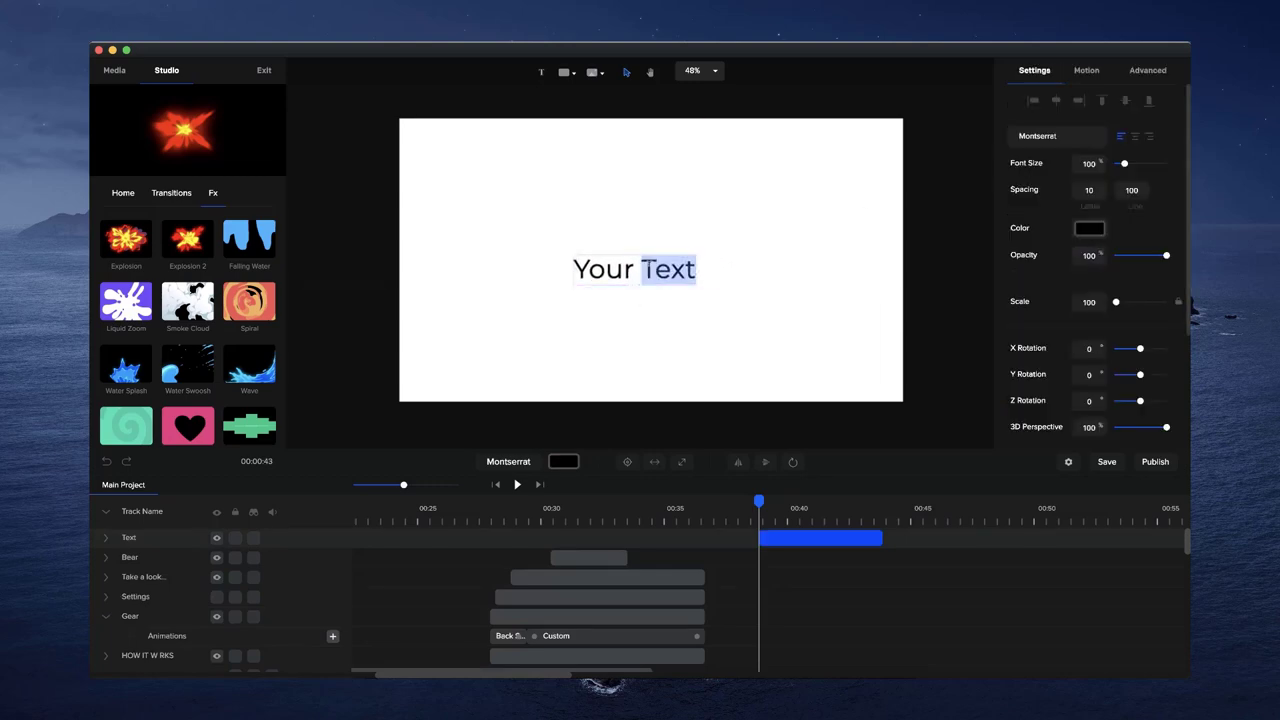
triple_click(662, 266)
text(What can yo)
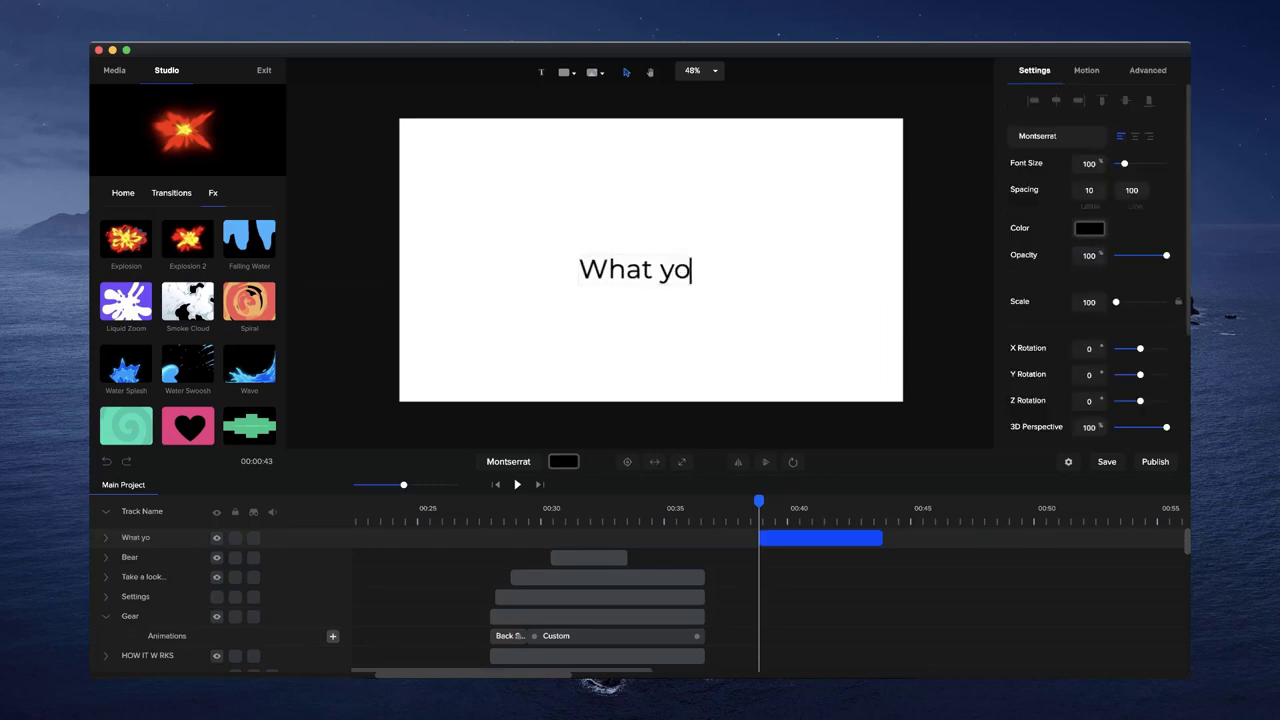
key(BackSpace)
key(BackSpace)
text(can you create?)
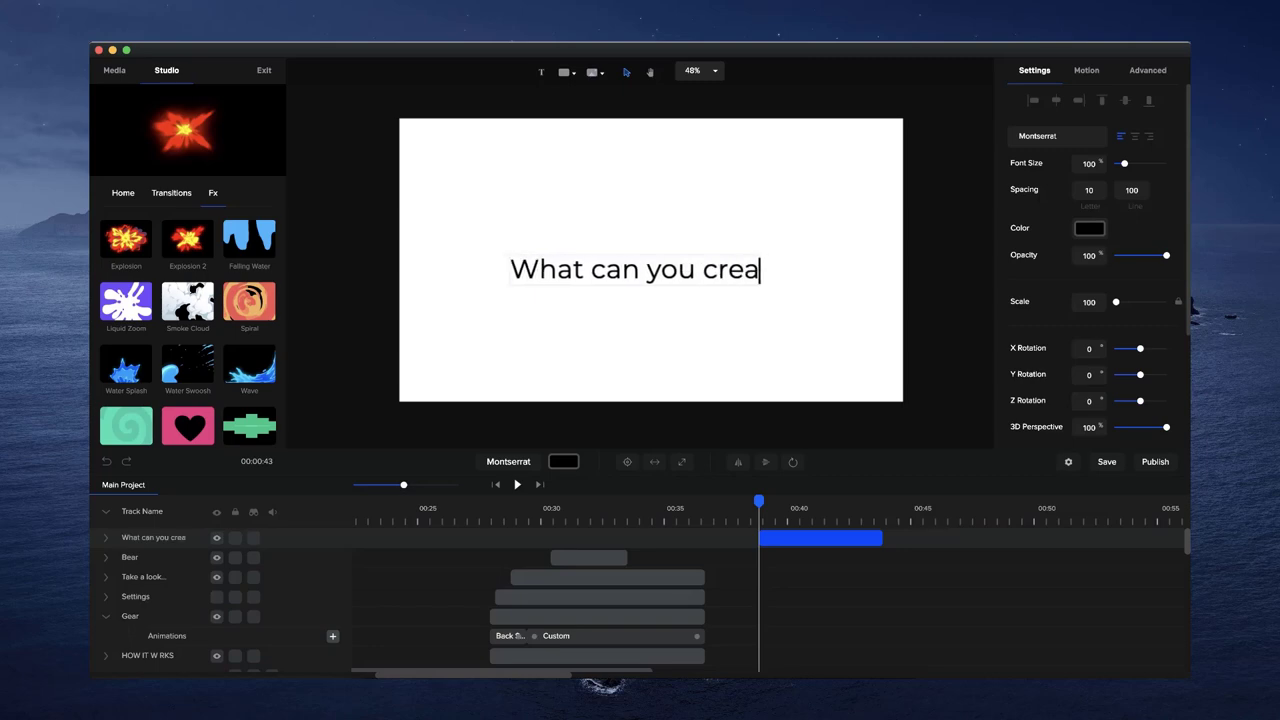
click(627, 461)
click(627, 461)
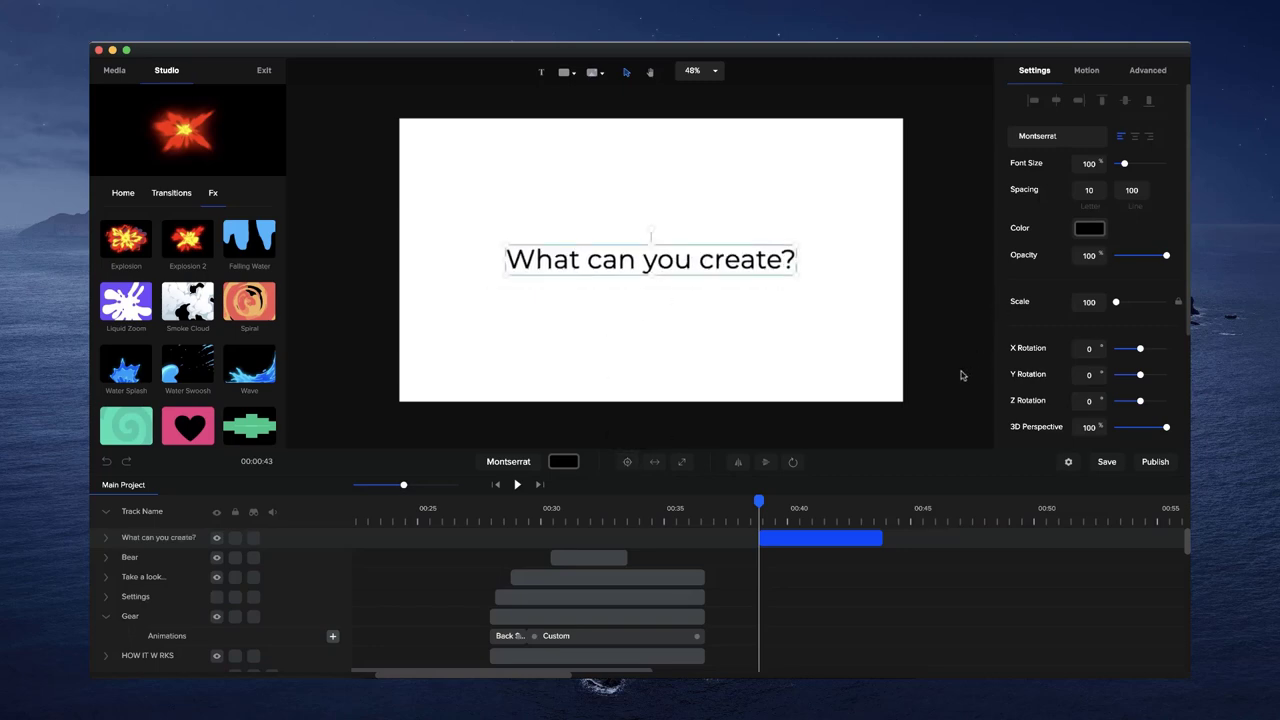
- Apply the Back Slide Top entrance animation to the "What can you create?" text and play it back
click(1090, 71)
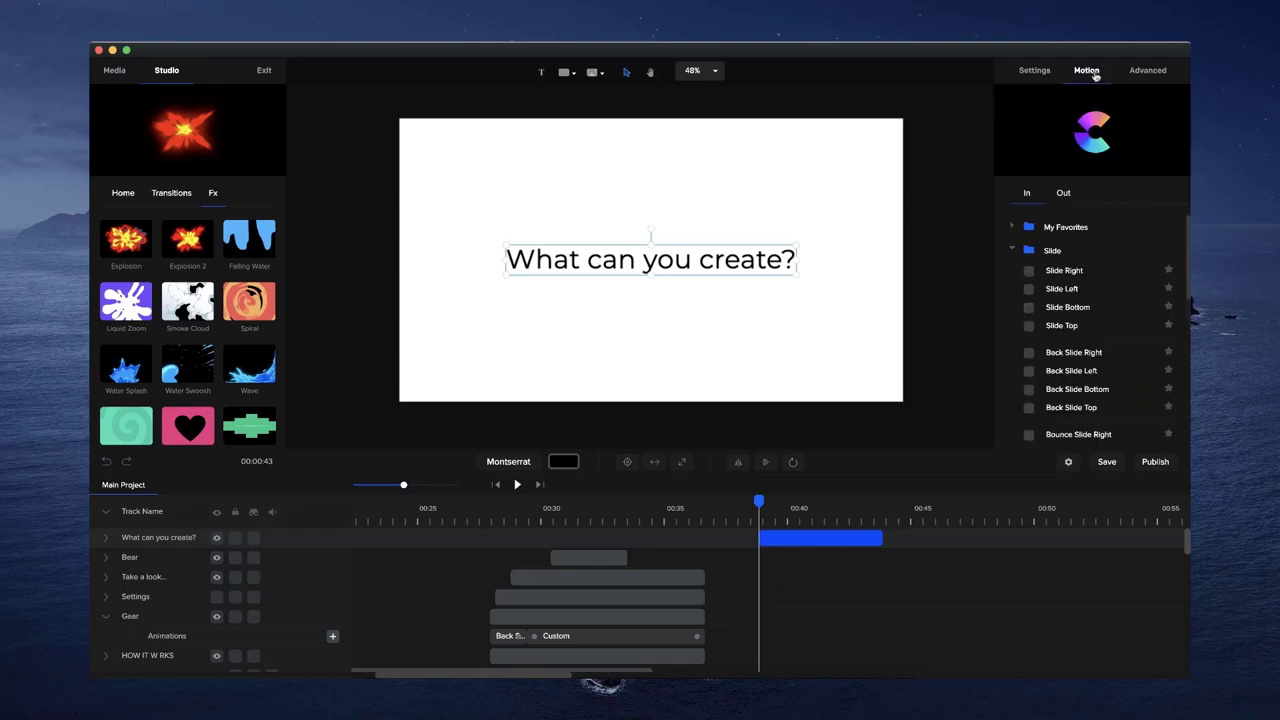
scroll(1084, 330, down, 1)
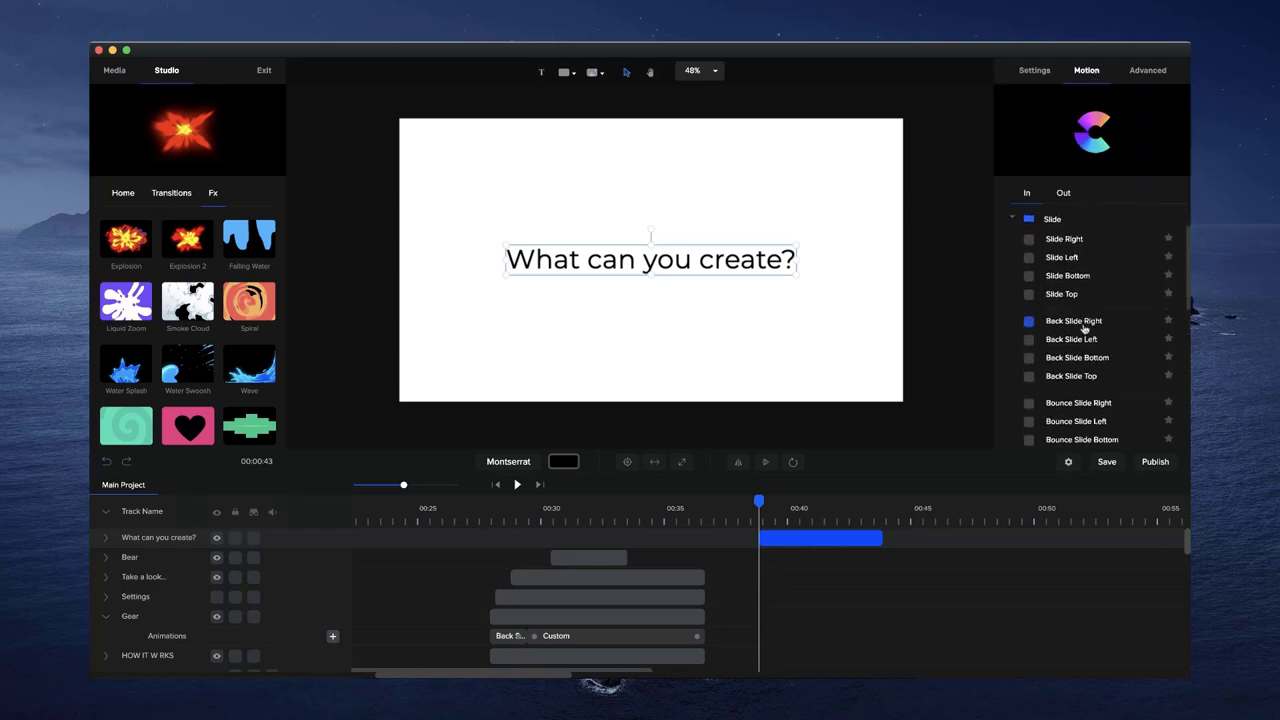
click(1029, 376)
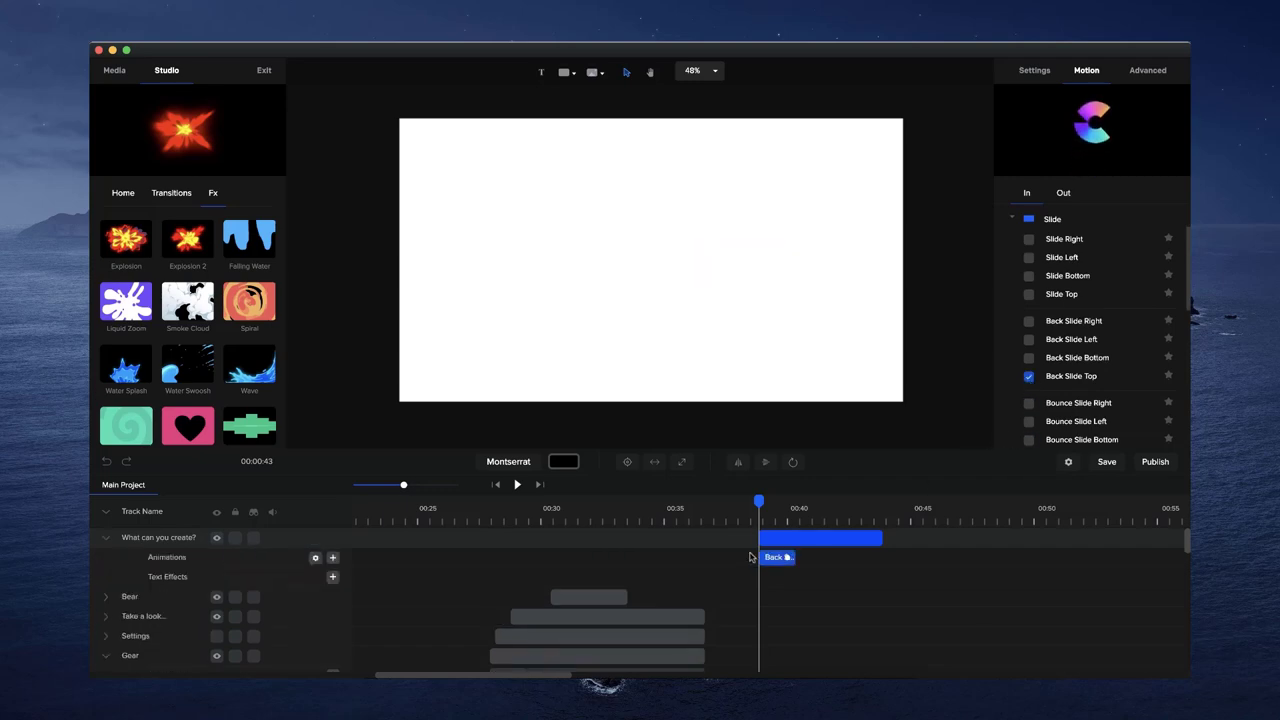
click(517, 485)
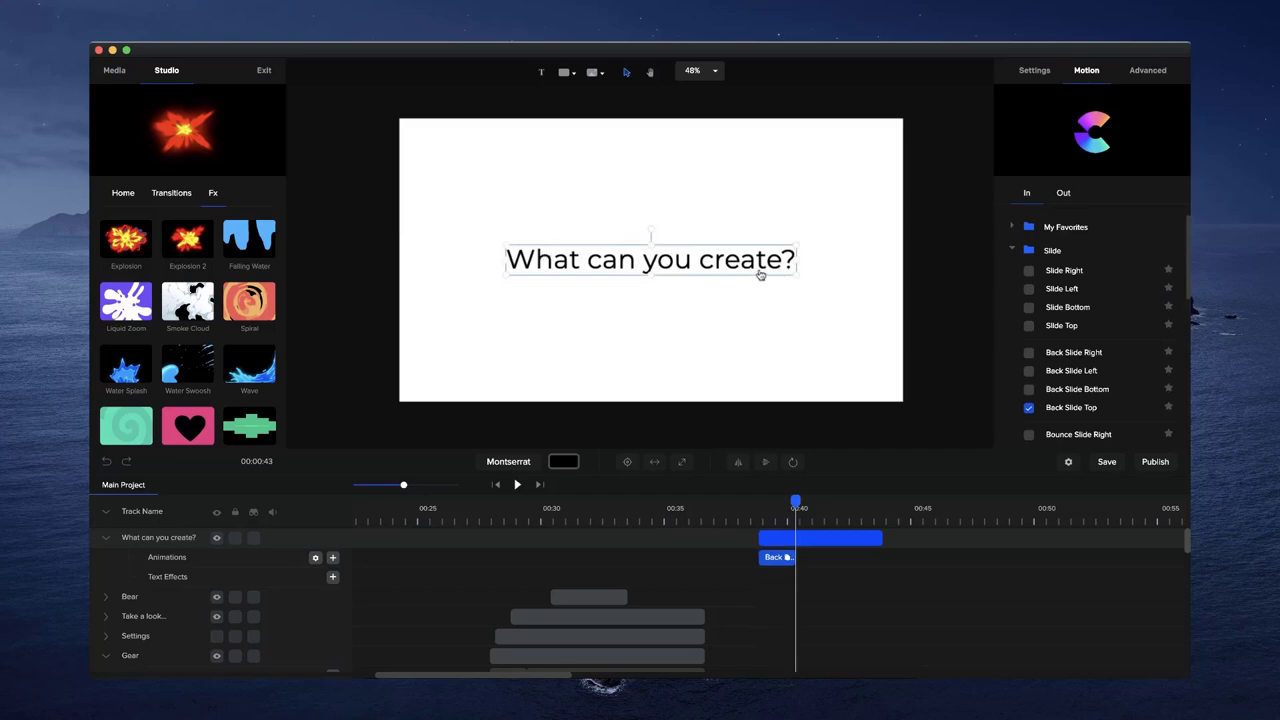
- Set the entrance animation of "What can you create?" to animate by Words and play it back from the clip's start
click(316, 559)
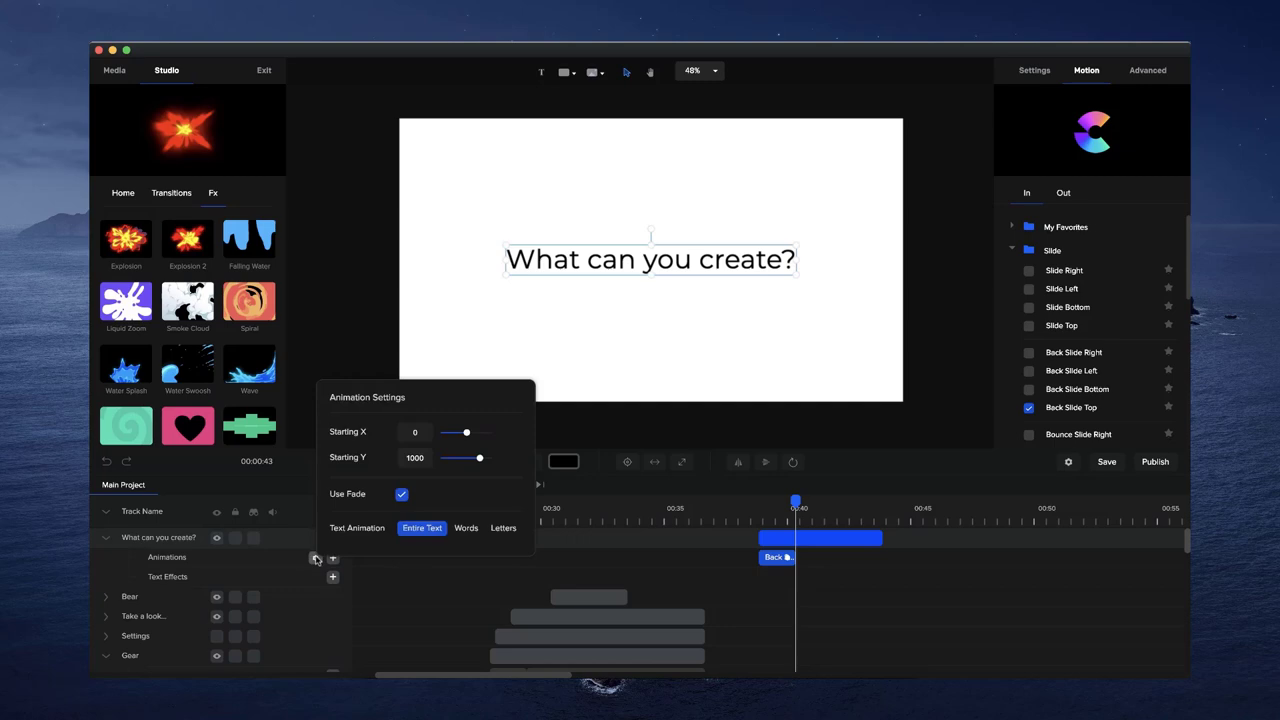
click(471, 536)
click(755, 519)
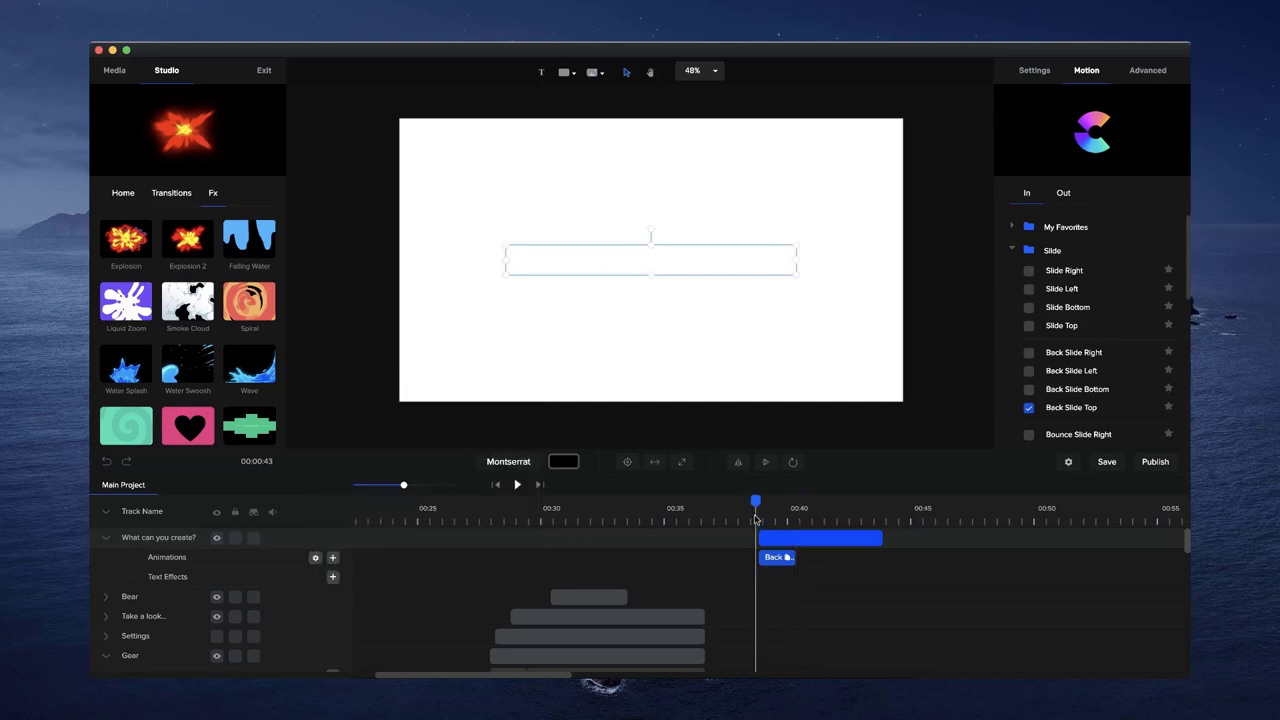
key(space)
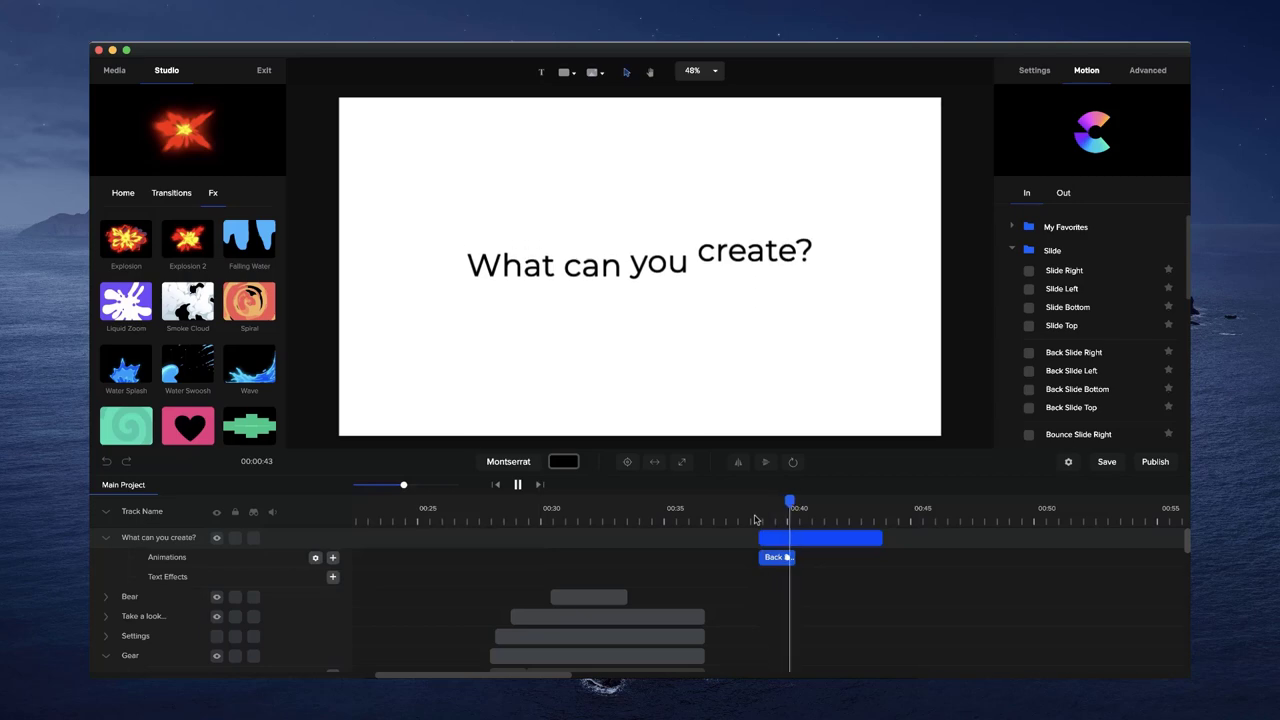
click(517, 484)
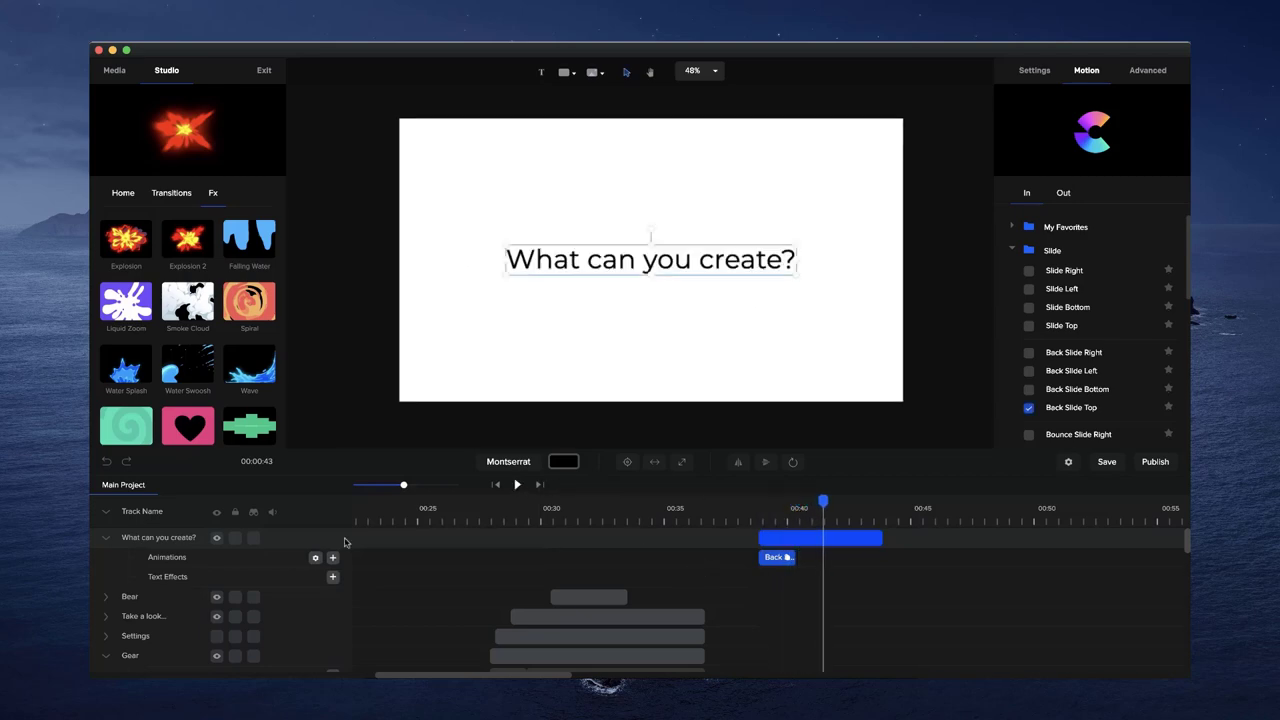
- Switch the entrance animation to animate by Letters with a 40% text offset and play it back
click(315, 558)
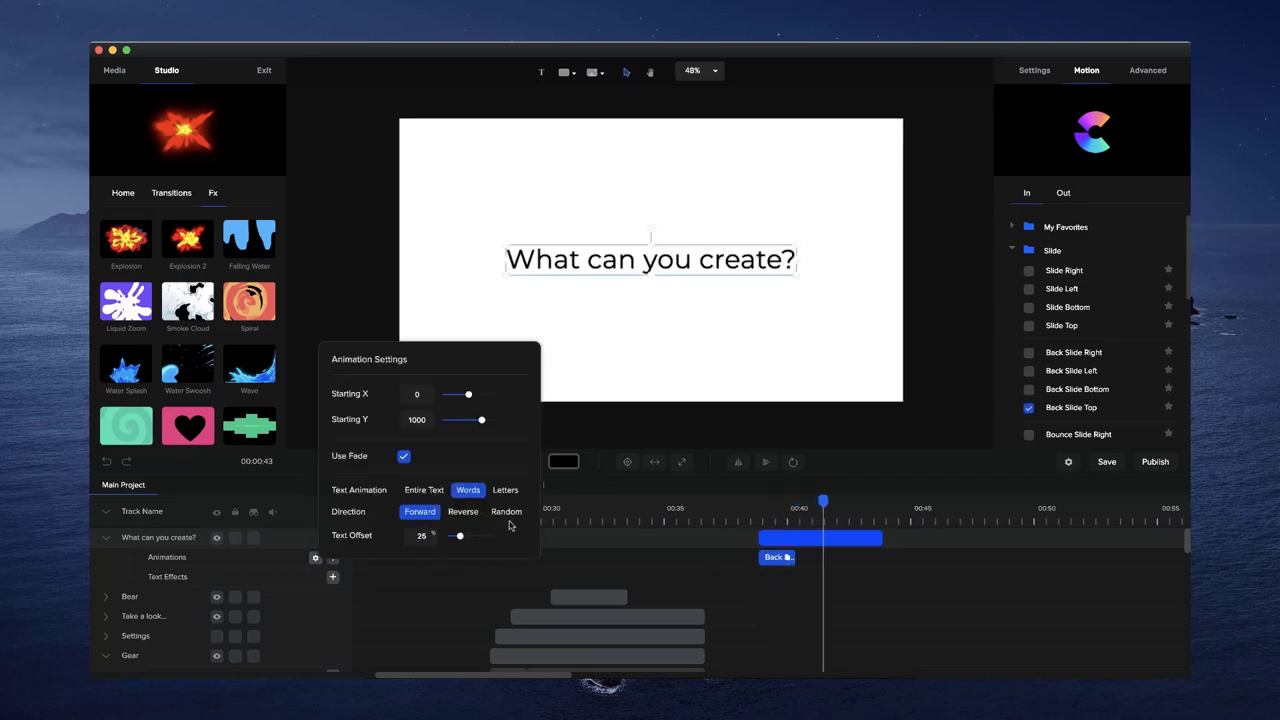
click(506, 490)
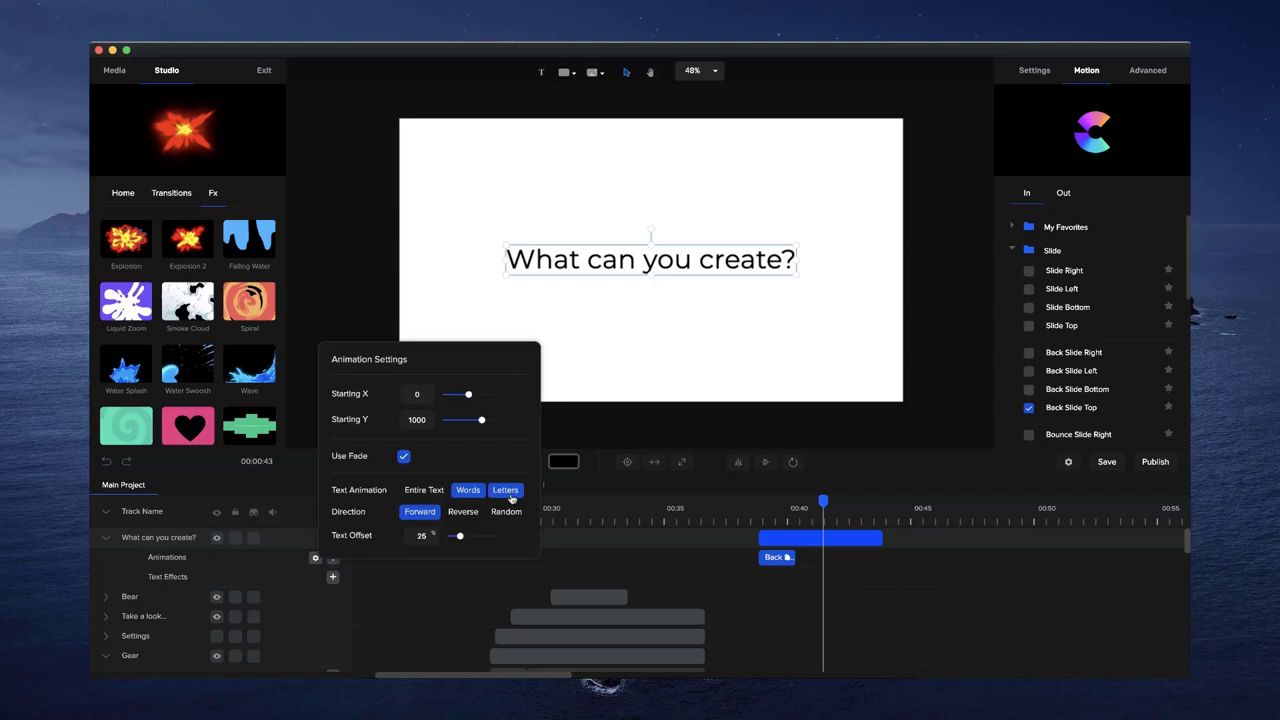
click(760, 517)
key(space)
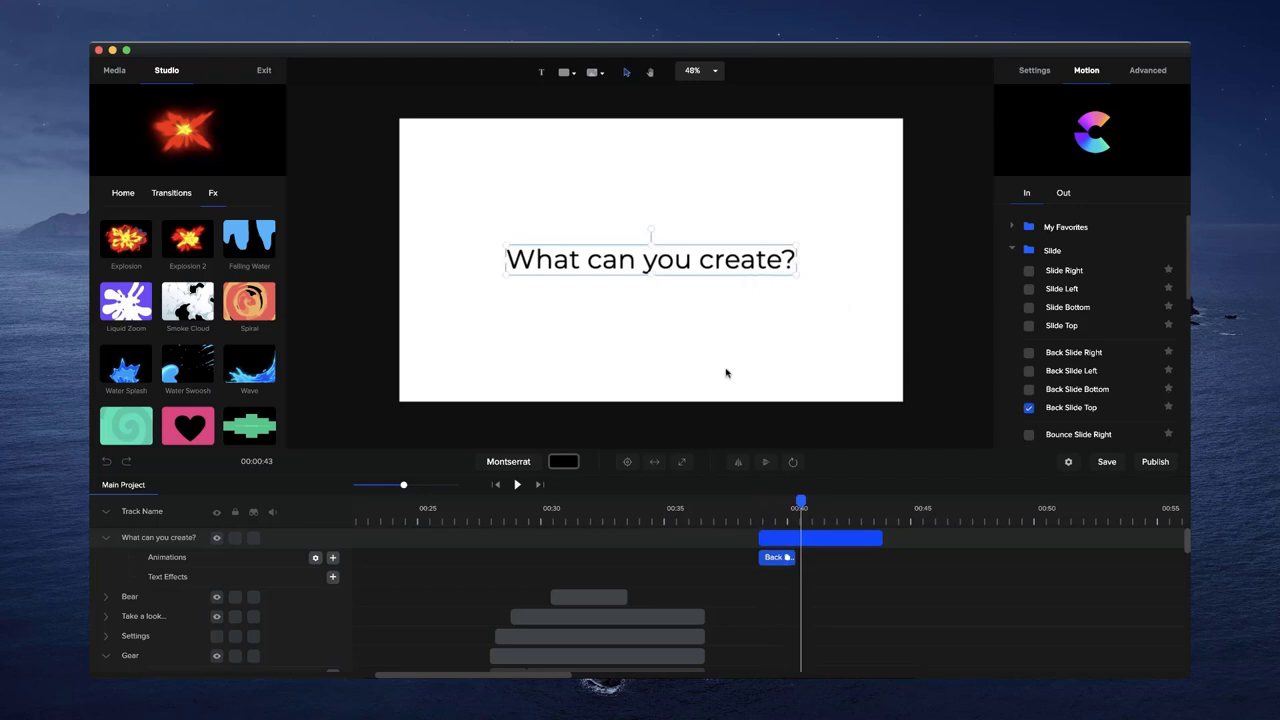
- Set the letter-by-letter entrance animation's direction to Reverse and play it back
click(315, 557)
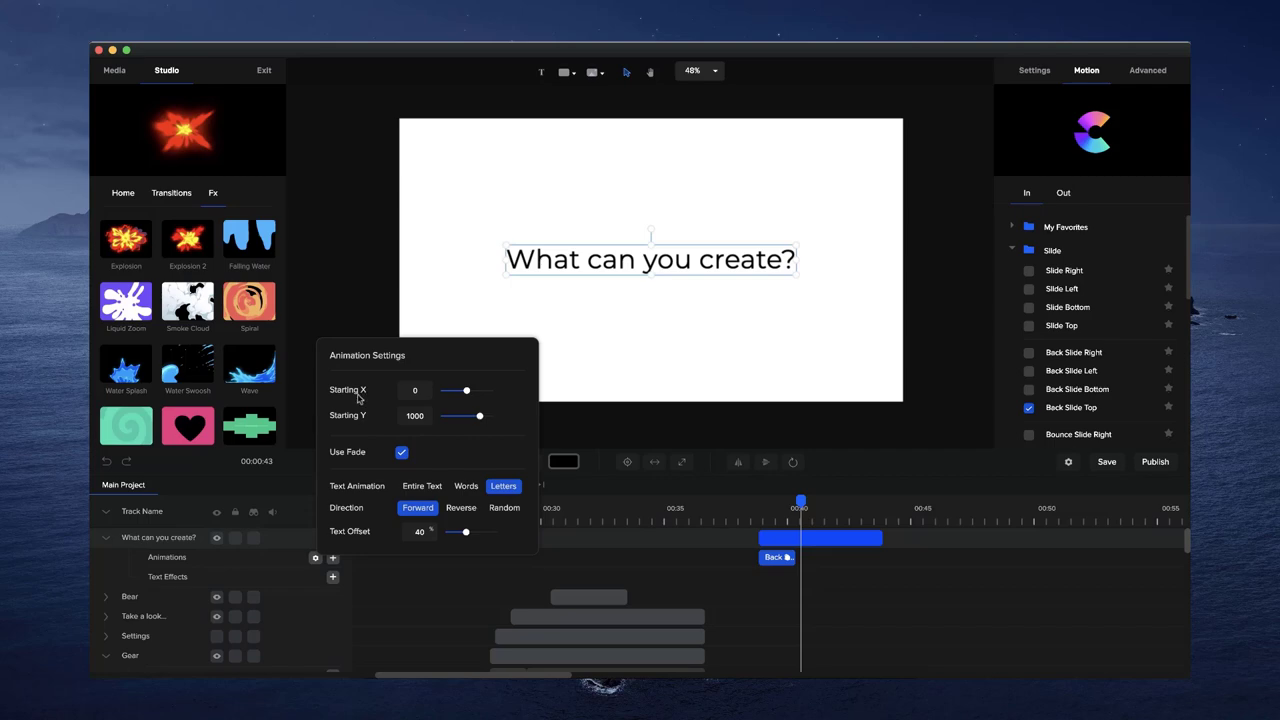
click(467, 512)
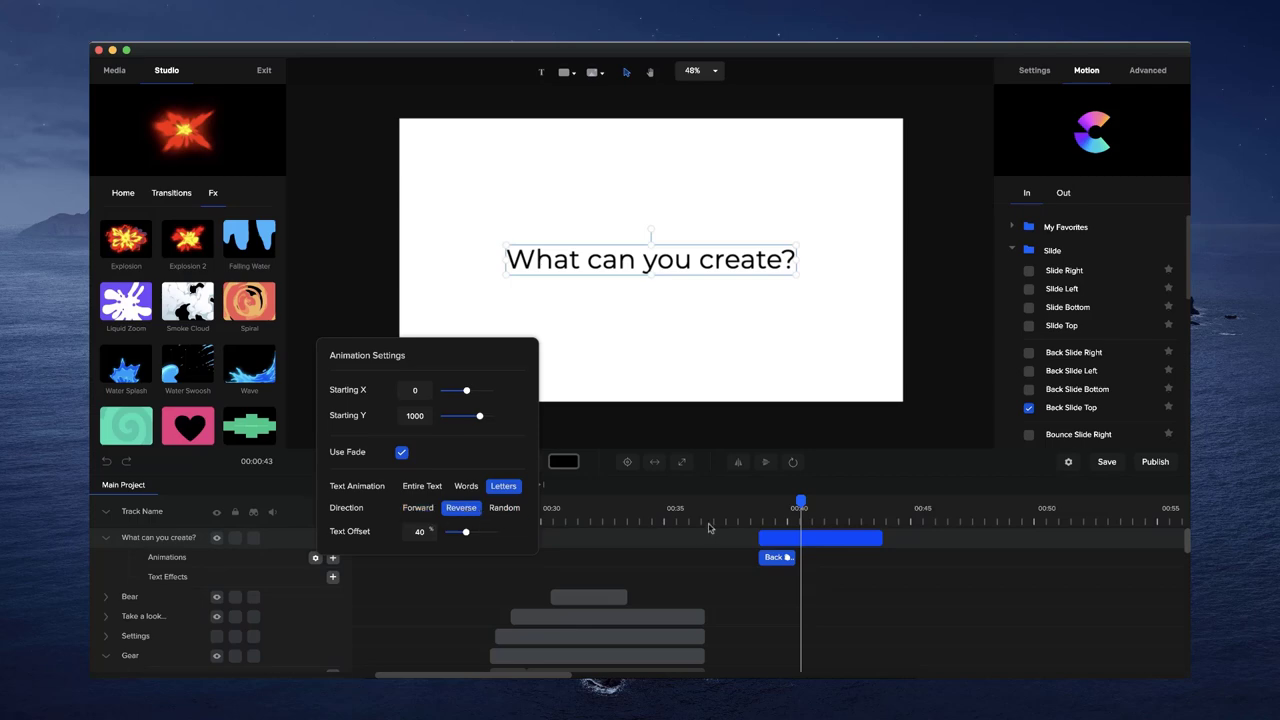
click(760, 515)
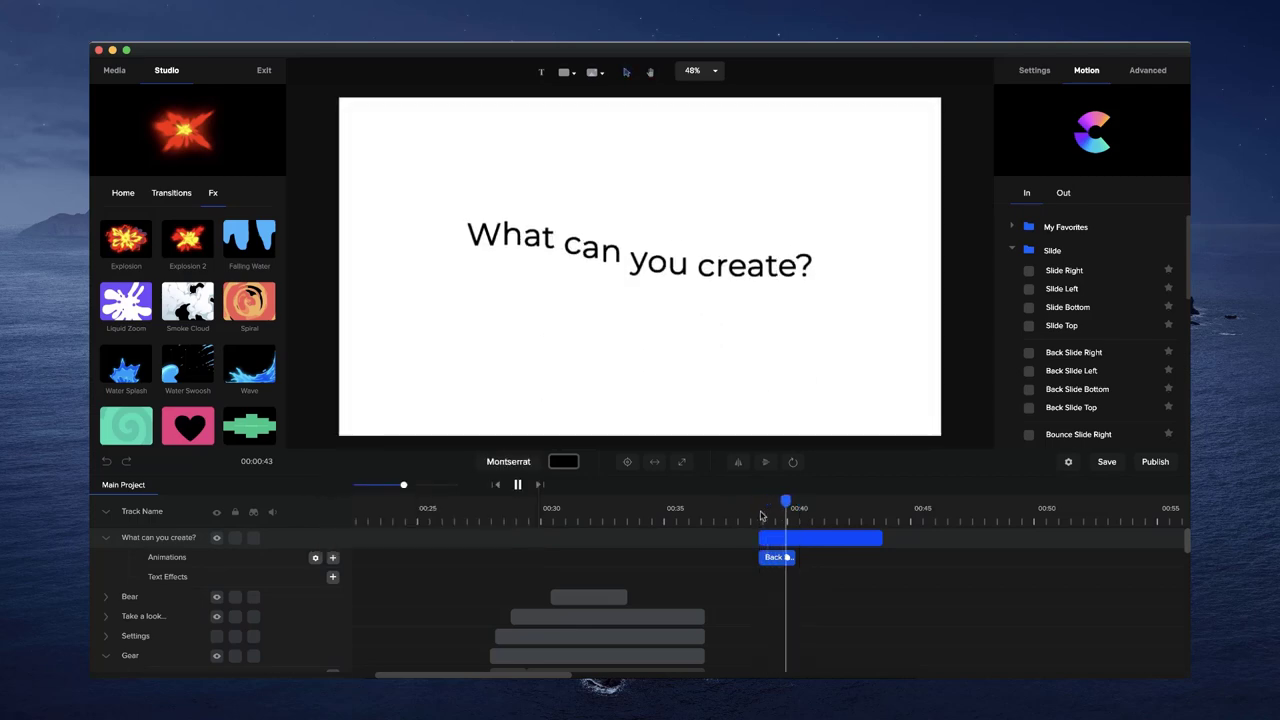
- Set the letter-by-letter entrance animation's direction to Random, play it back and reopen its settings
click(316, 558)
click(505, 508)
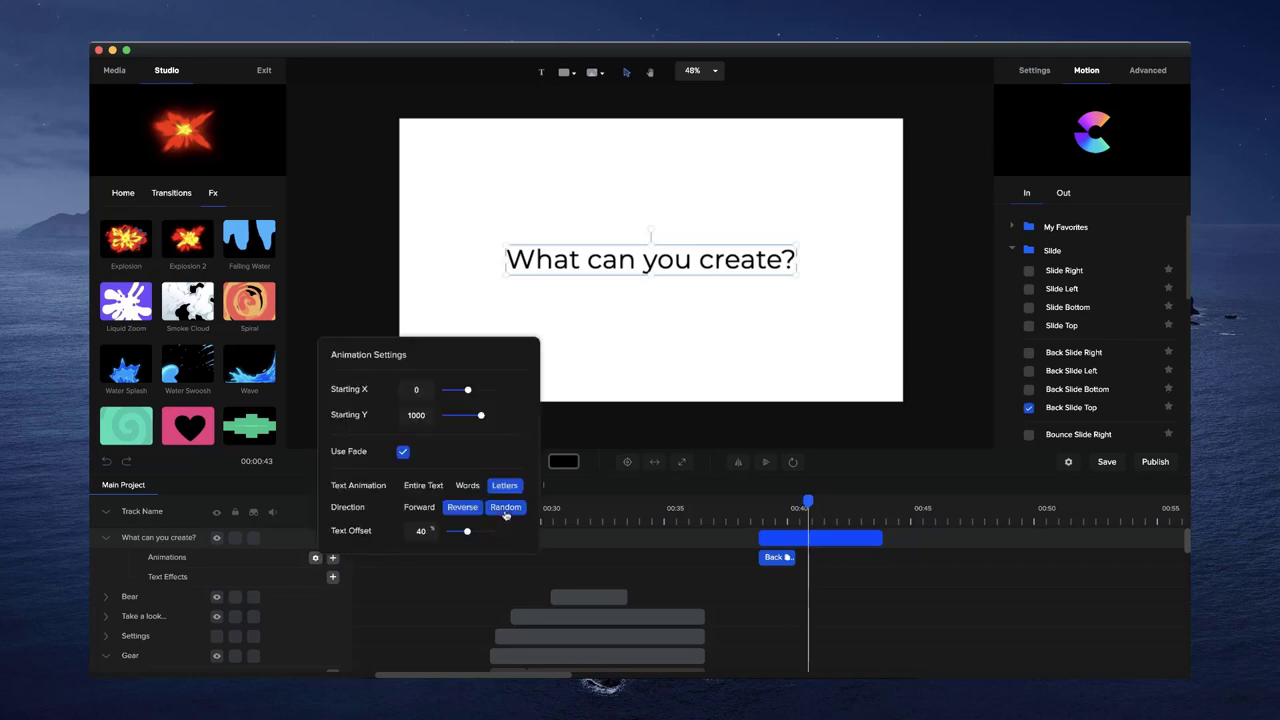
click(751, 513)
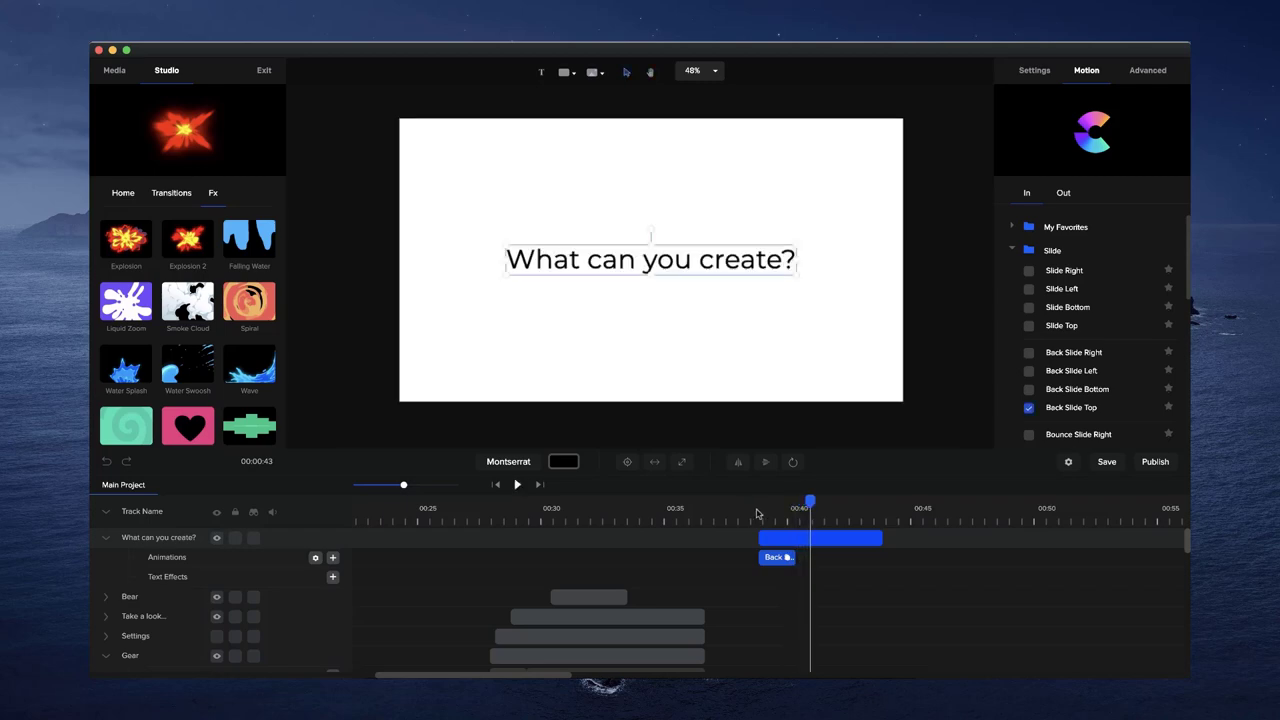
click(316, 558)
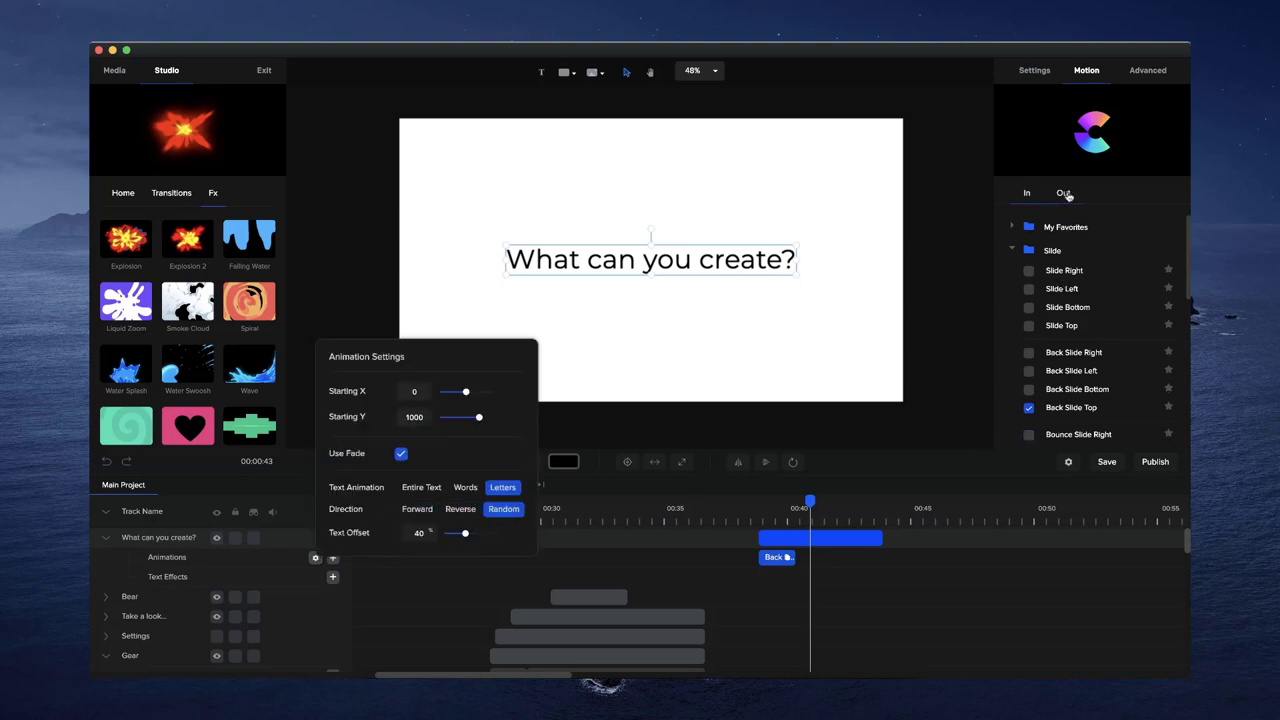
- Apply the Back Rotate & Slide Bottom exit animation from the favorites to the "What can you create?" text
click(1066, 194)
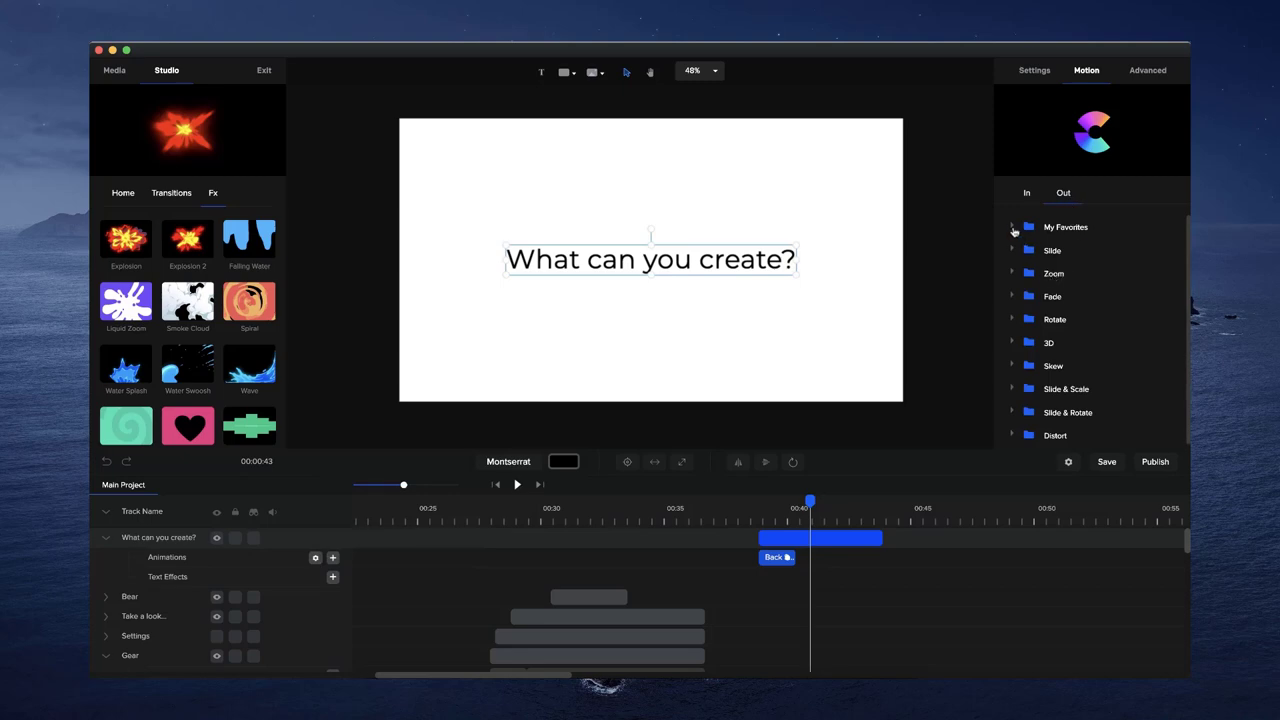
click(1012, 228)
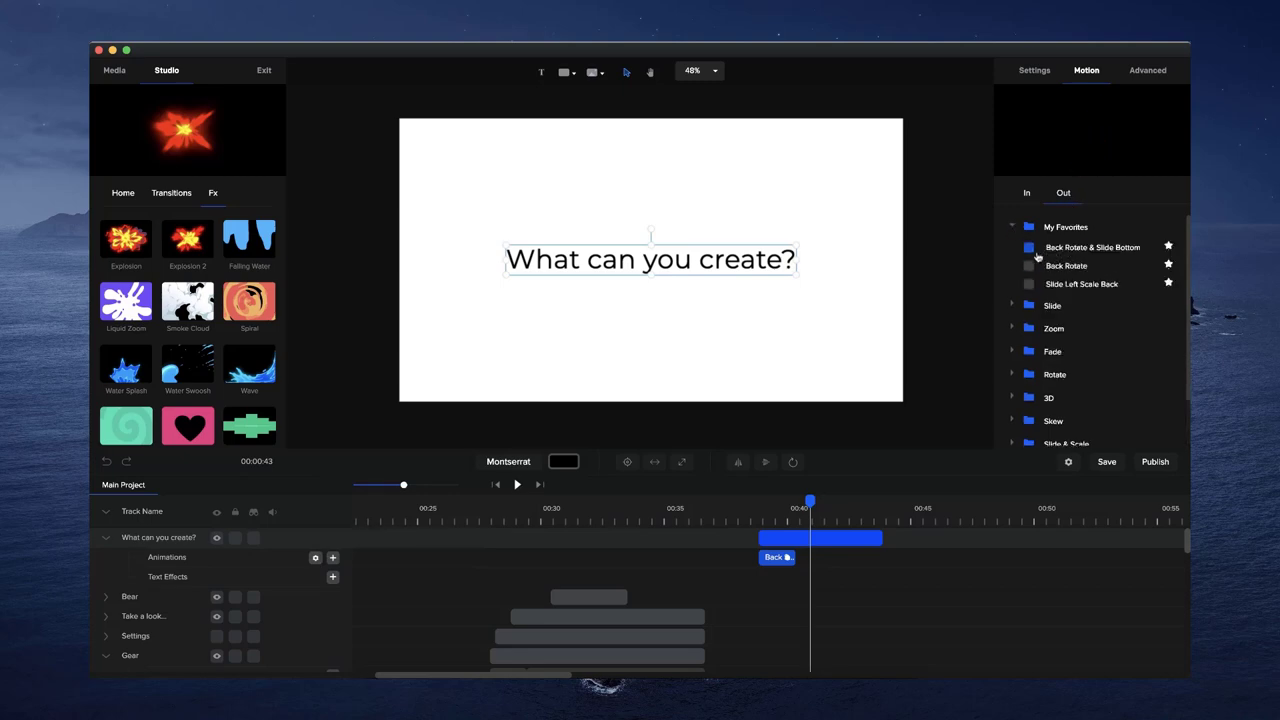
click(1030, 249)
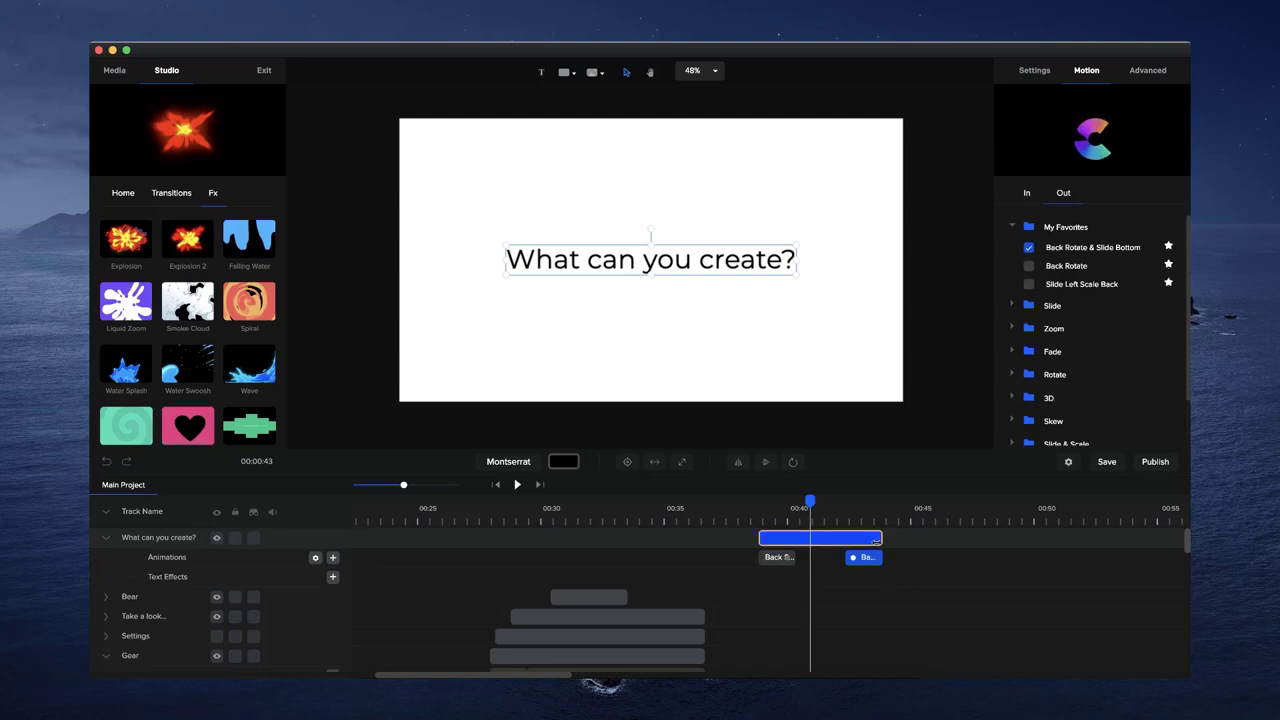
- Set the exit animation to animate by Letters in Random direction with a 51% text offset
click(858, 557)
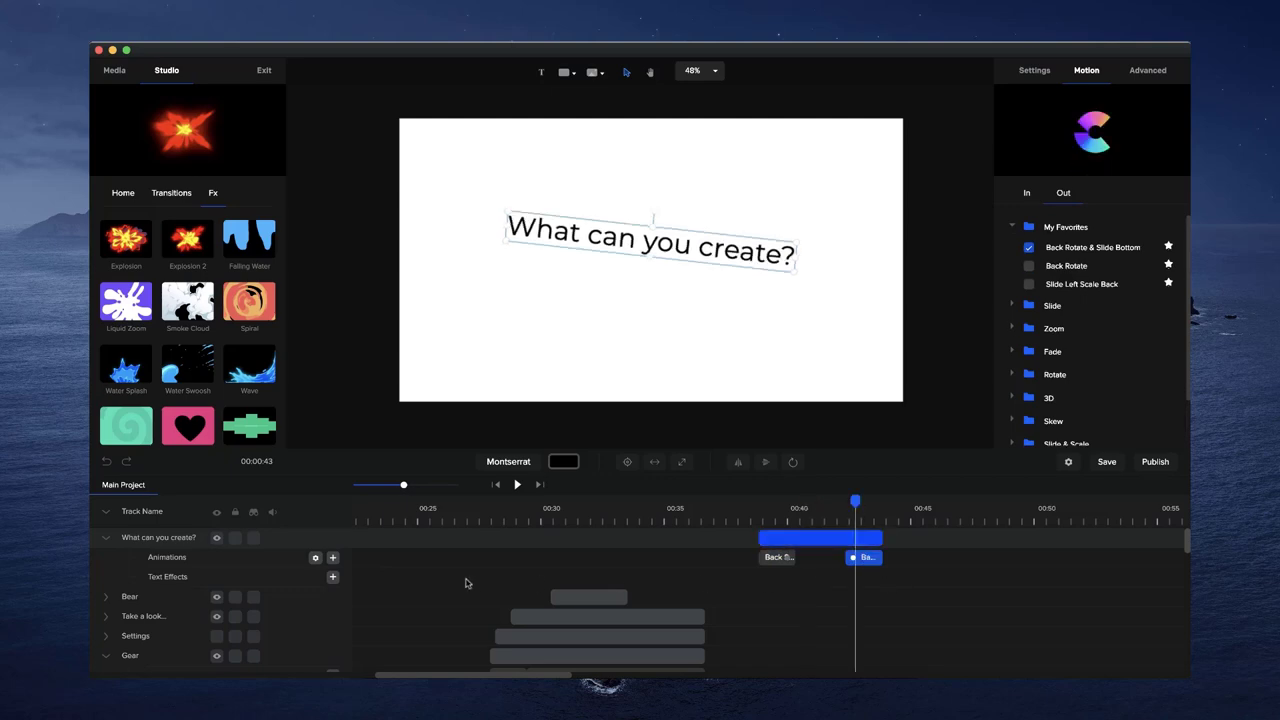
click(315, 557)
click(500, 528)
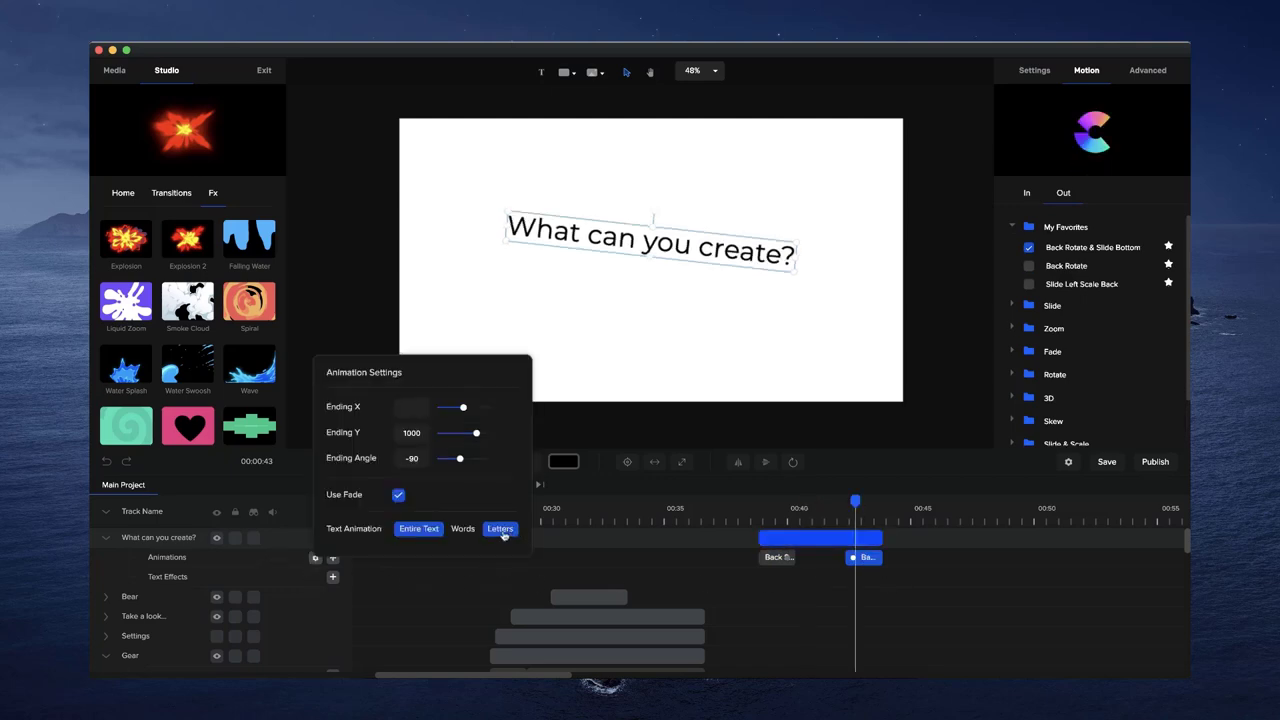
click(501, 551)
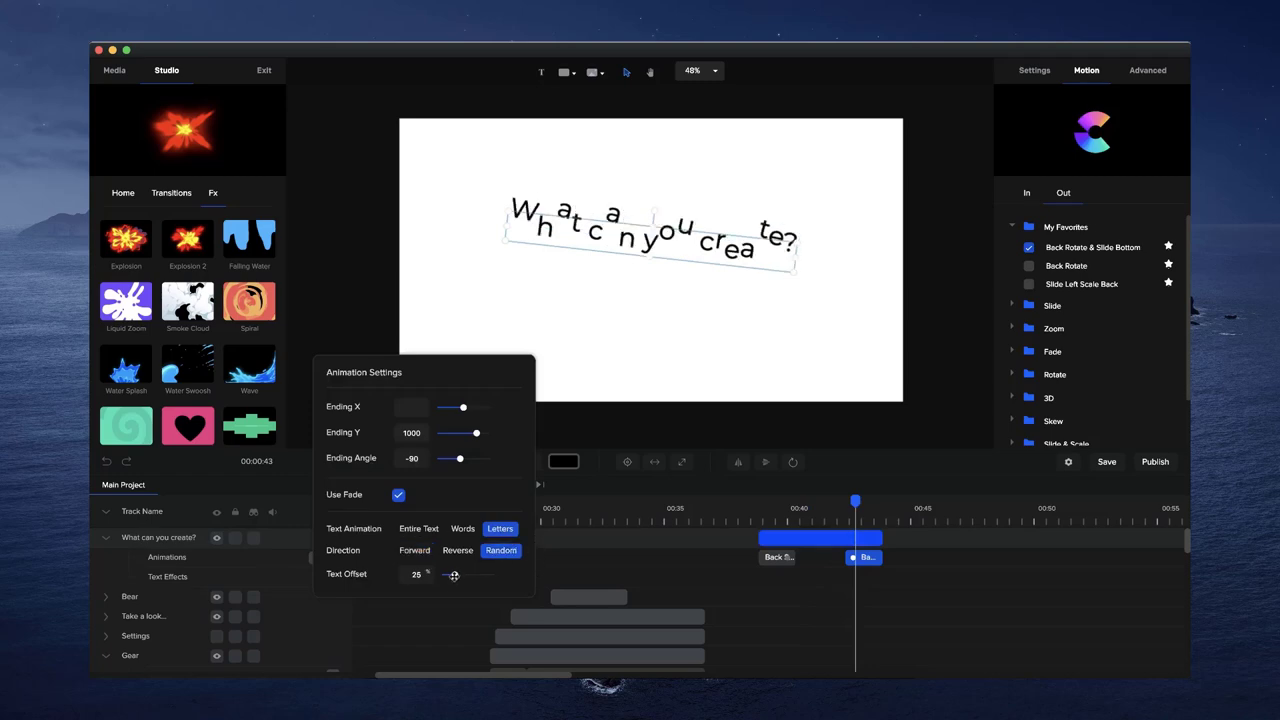
drag(454, 574, 468, 575)
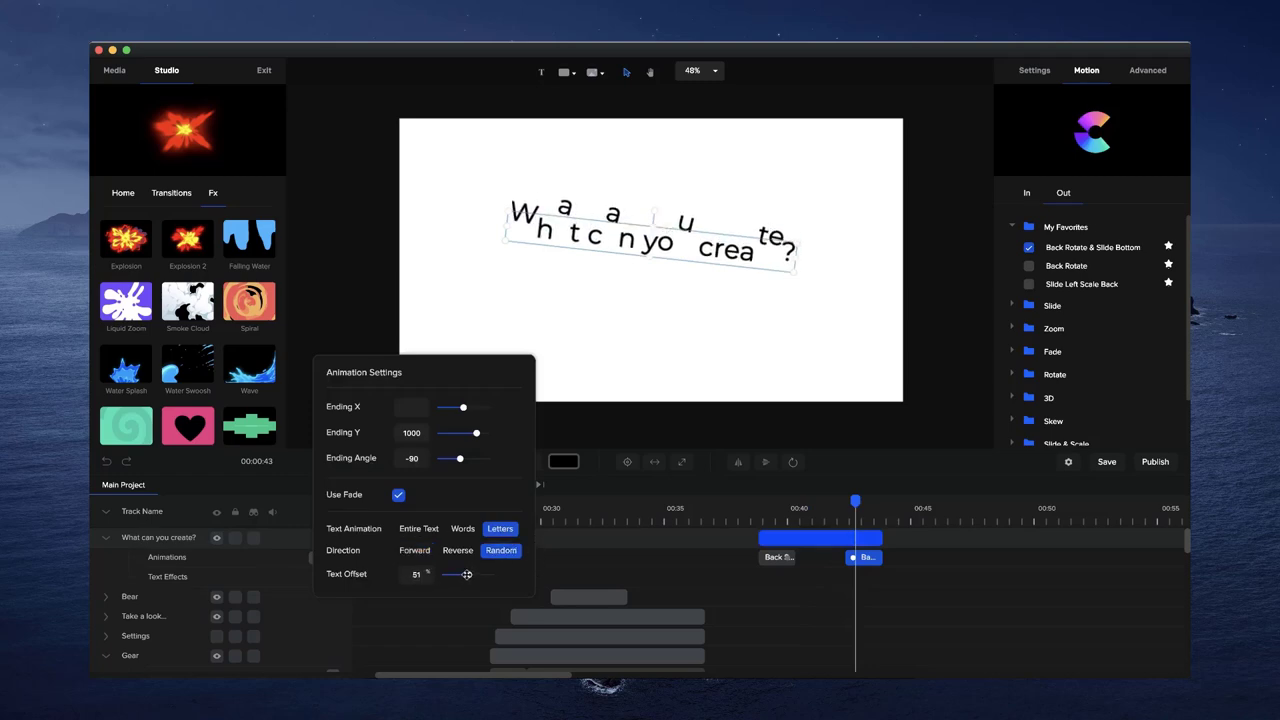
- Play the exit animation from just before its start and scrub through it to the end of the text clip
click(844, 516)
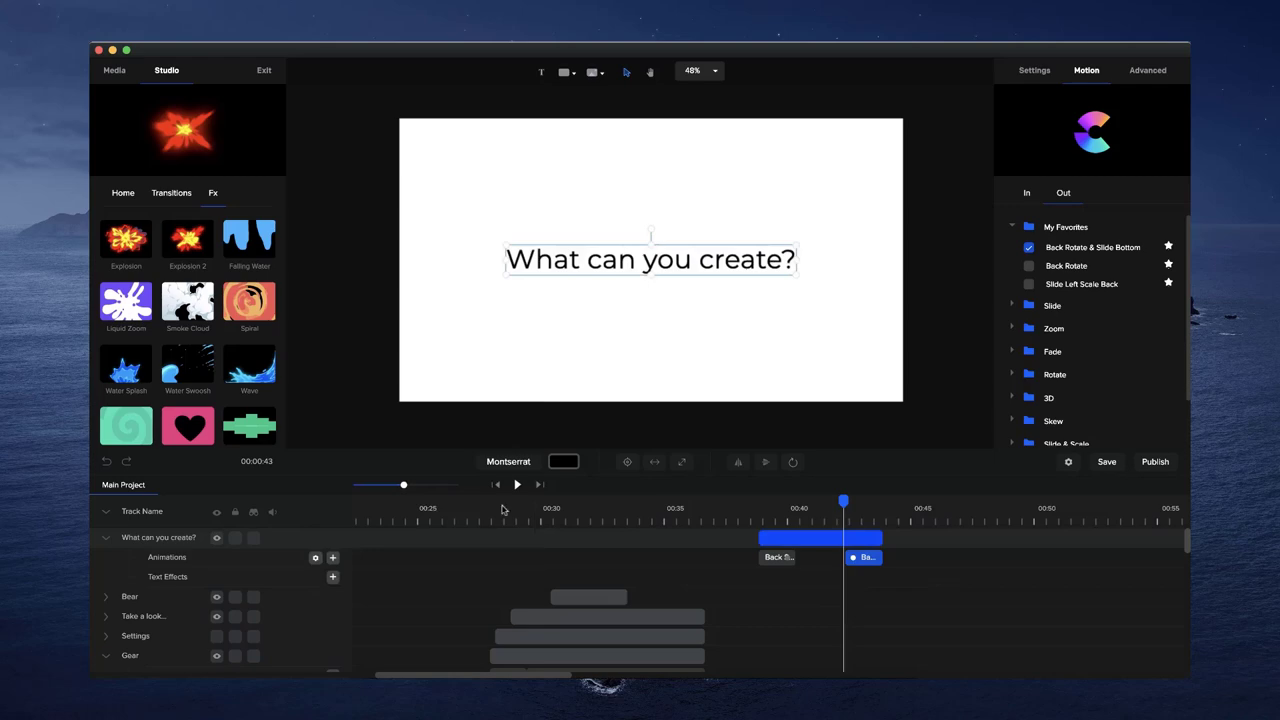
click(519, 485)
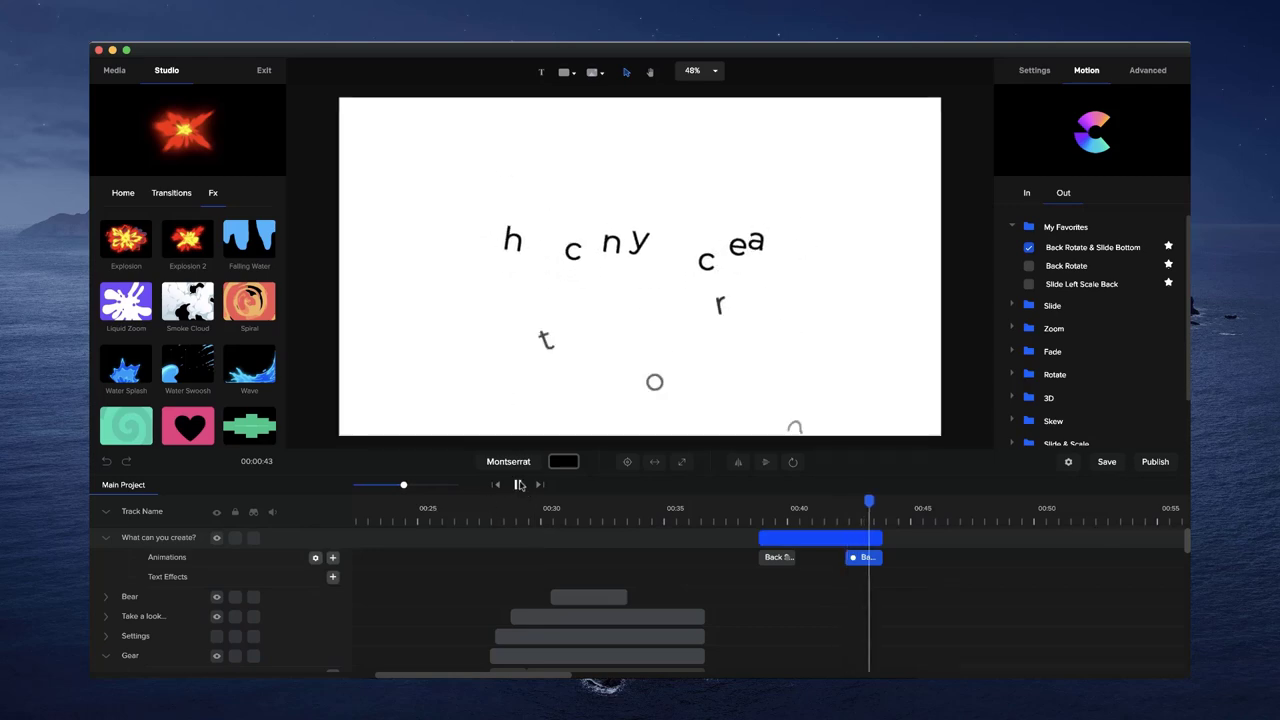
click(845, 504)
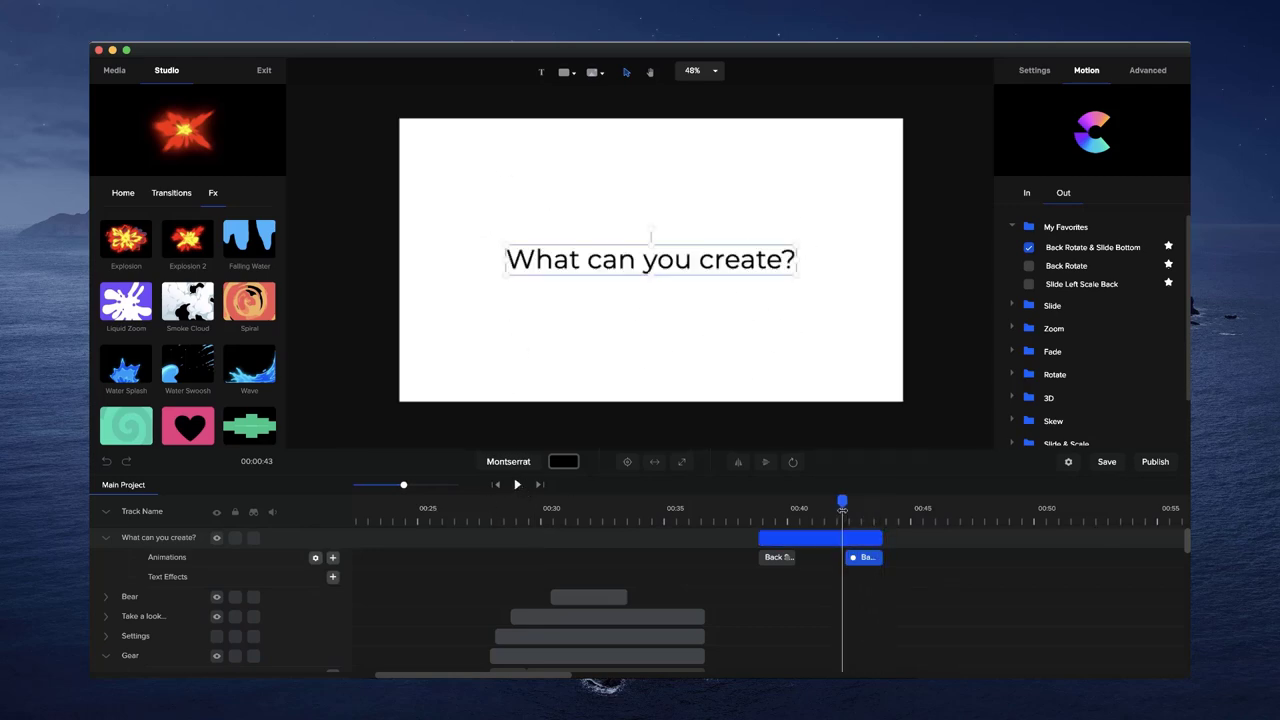
drag(845, 502, 877, 502)
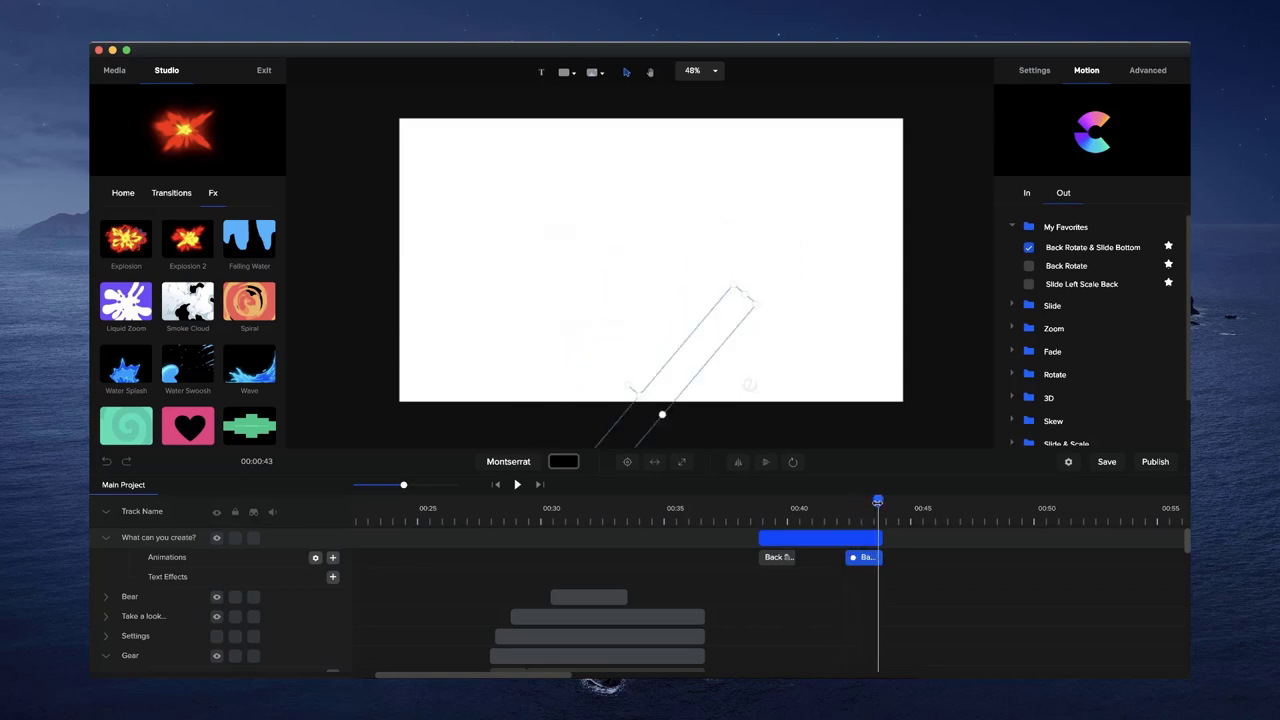
- Delete both the exit animation and the entrance animation from the "What can you create?" text
right_click(862, 557)
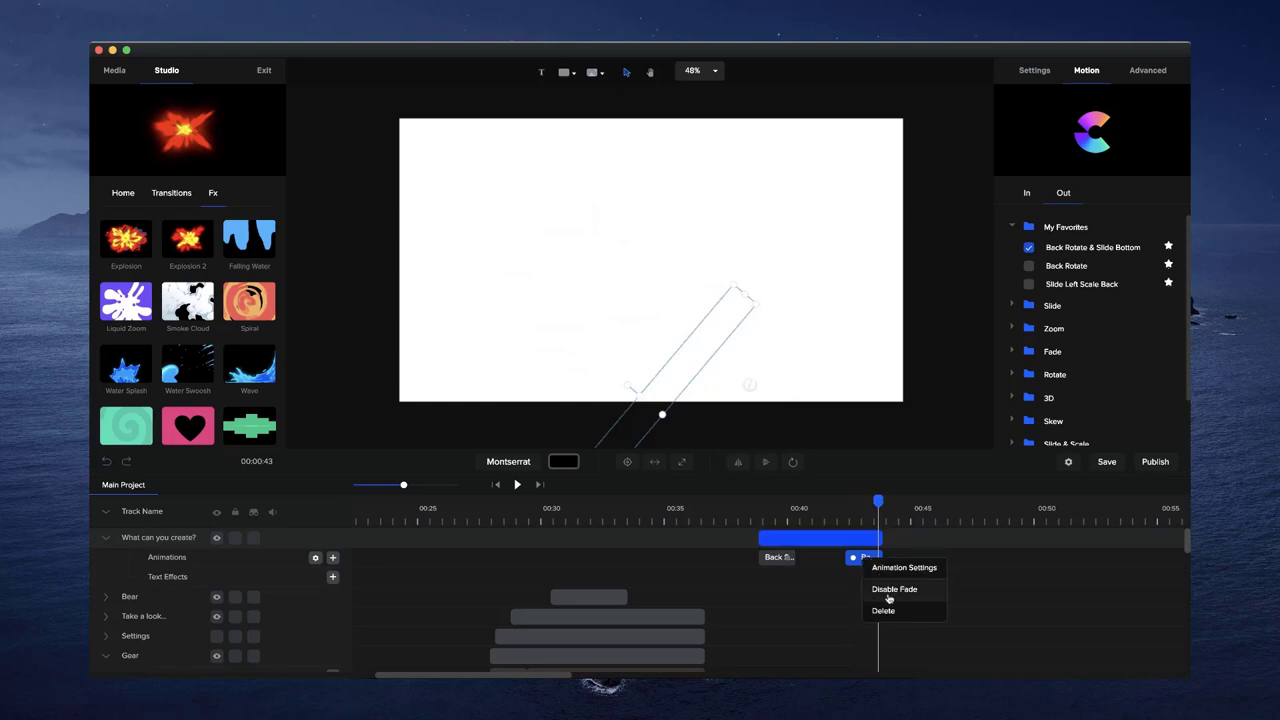
click(887, 611)
right_click(789, 557)
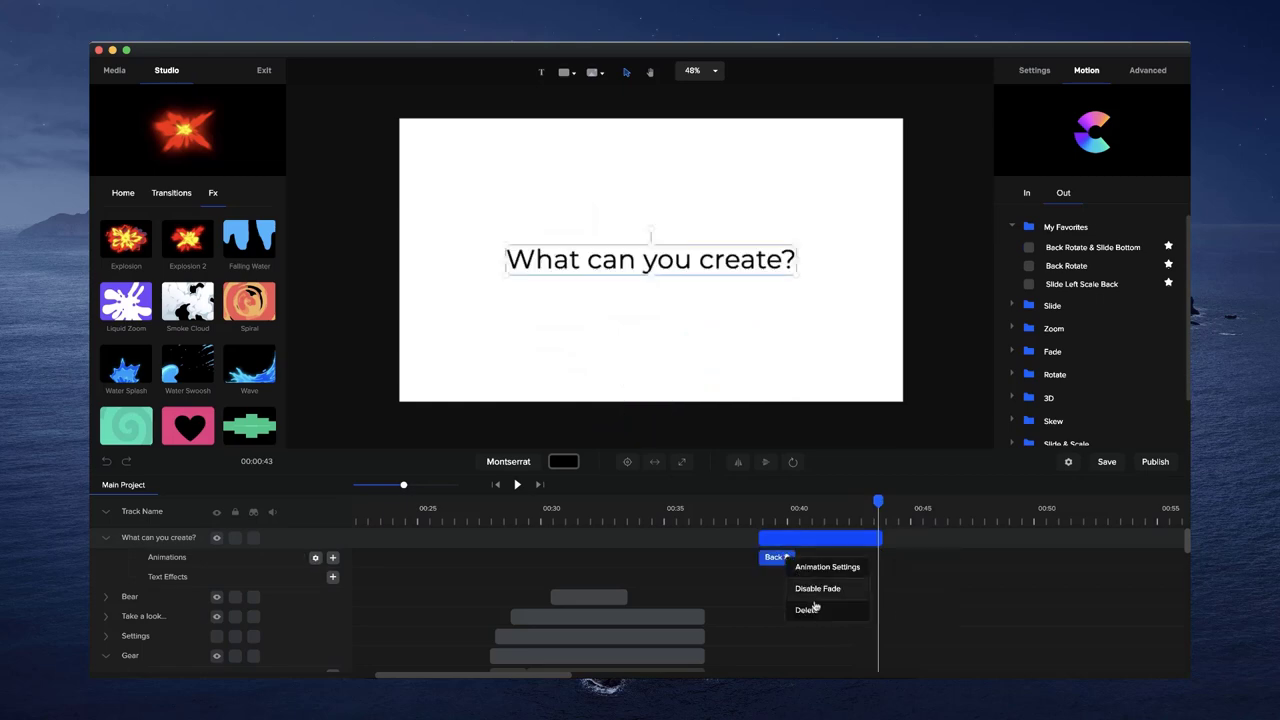
click(812, 607)
- Add a custom animation at the start of the text clip with Position, Scale, Rotation and Text Spacing enabled
click(764, 518)
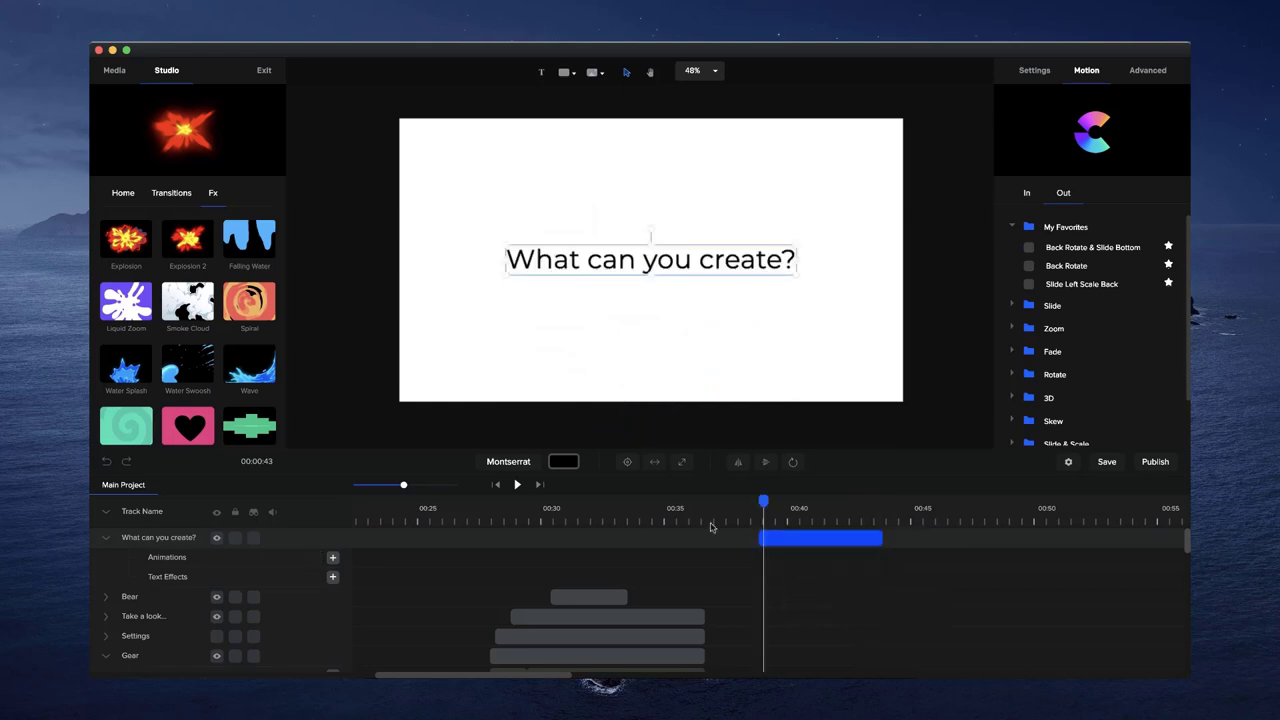
click(332, 558)
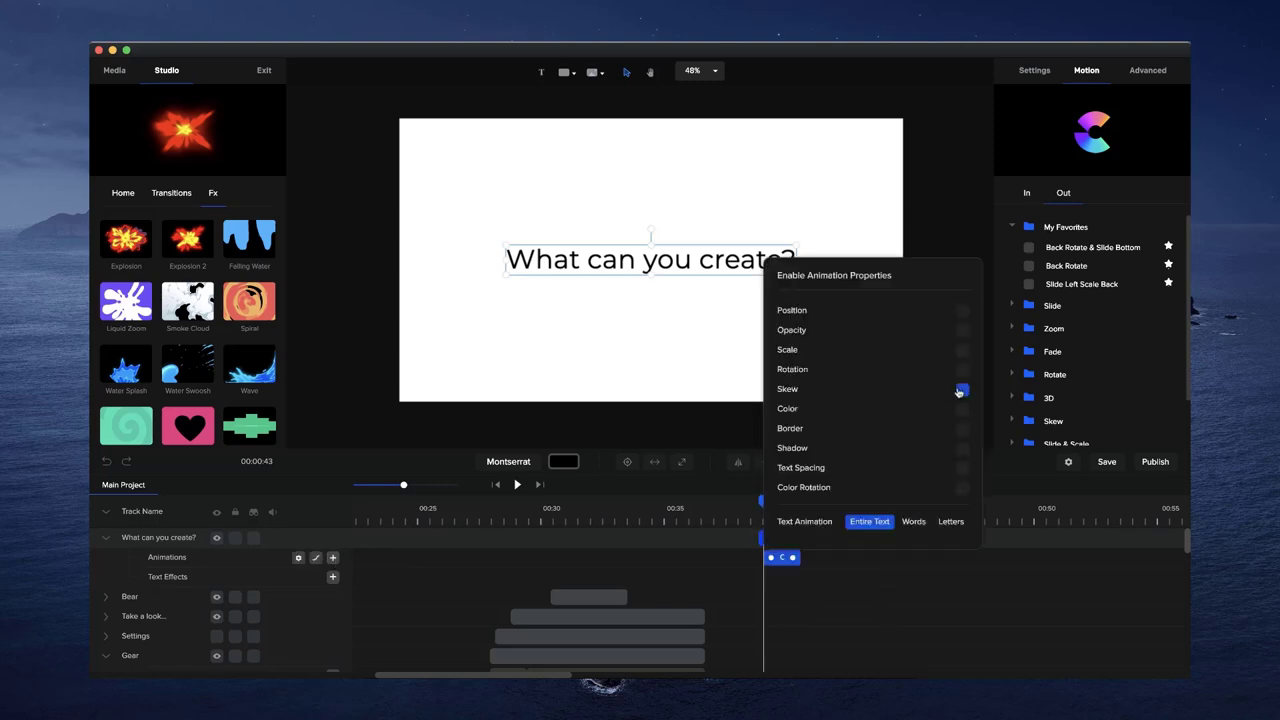
click(962, 311)
click(962, 351)
click(962, 370)
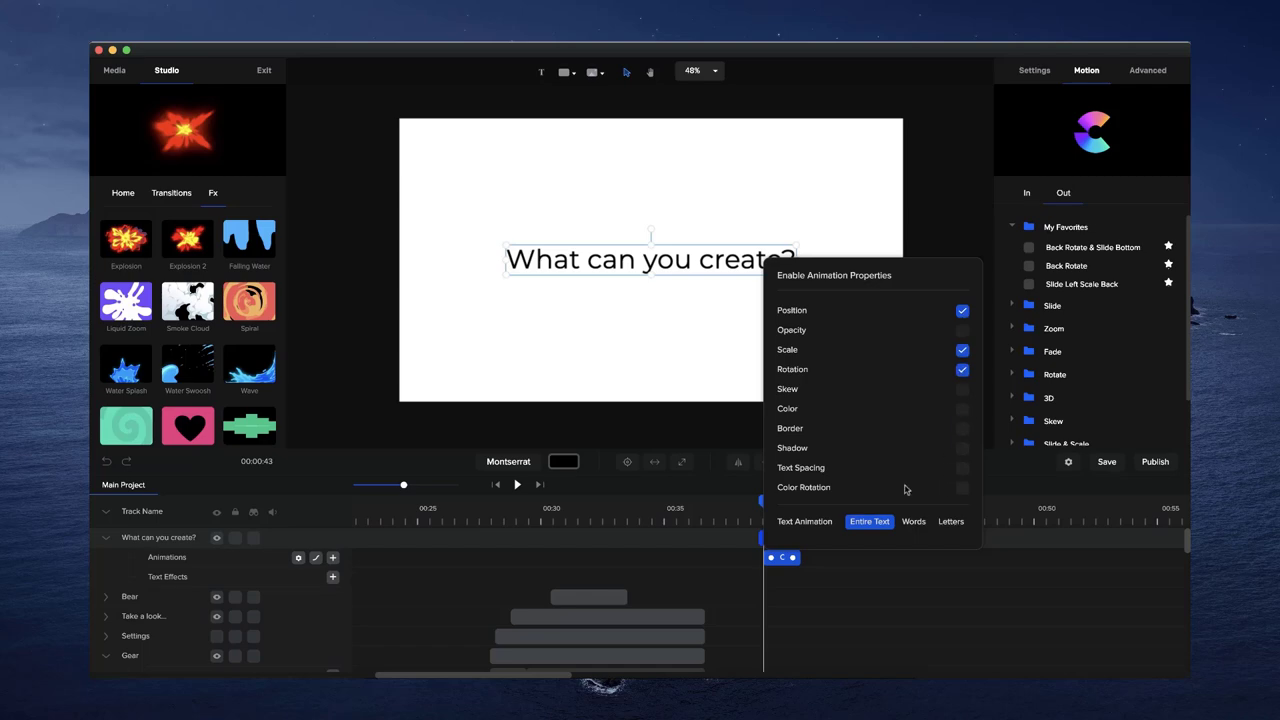
click(962, 468)
click(864, 595)
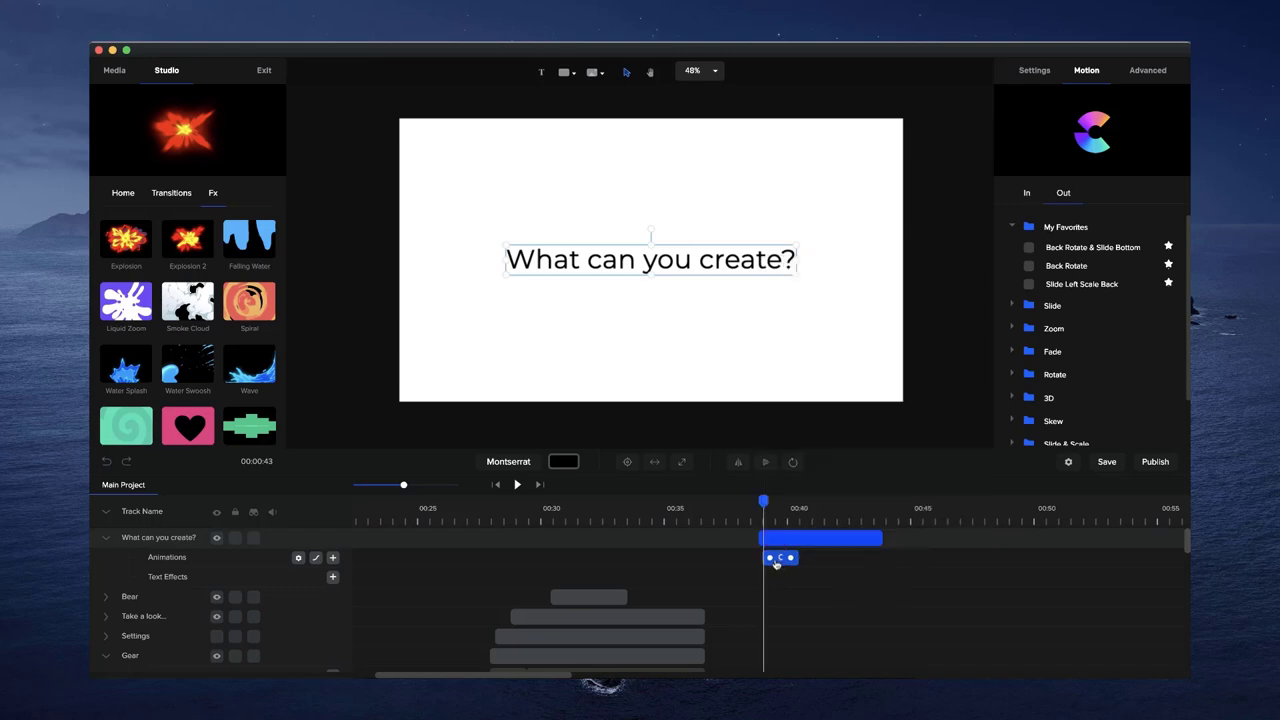
- Place the text below the canvas at the custom animation's start, center it on the canvas at the end, and scrub through the movement
drag(726, 262, 736, 435)
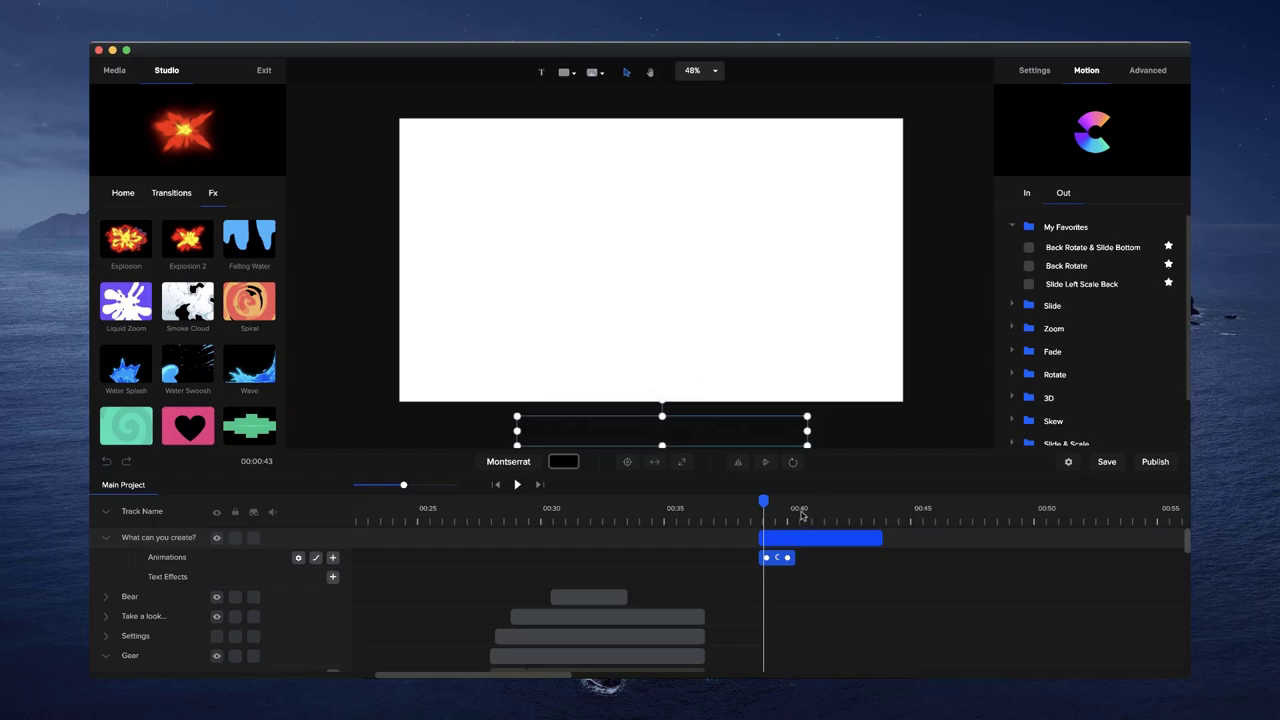
click(801, 515)
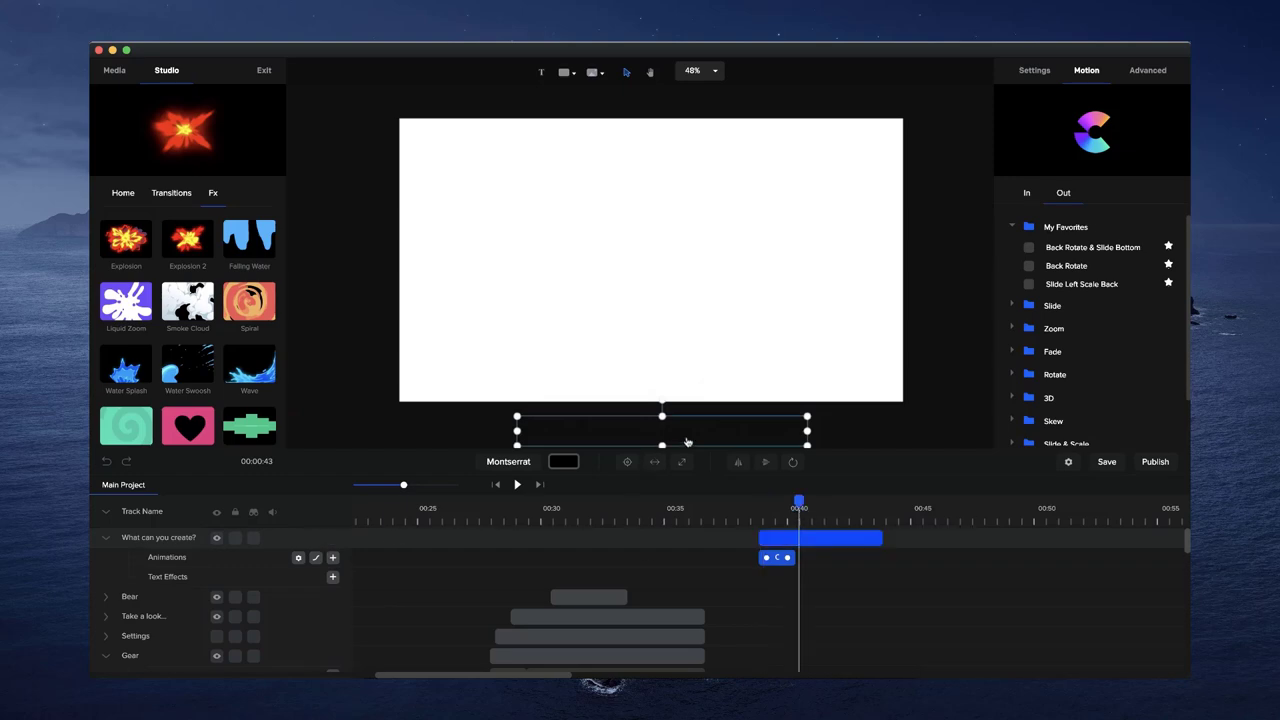
click(627, 461)
drag(800, 500, 766, 502)
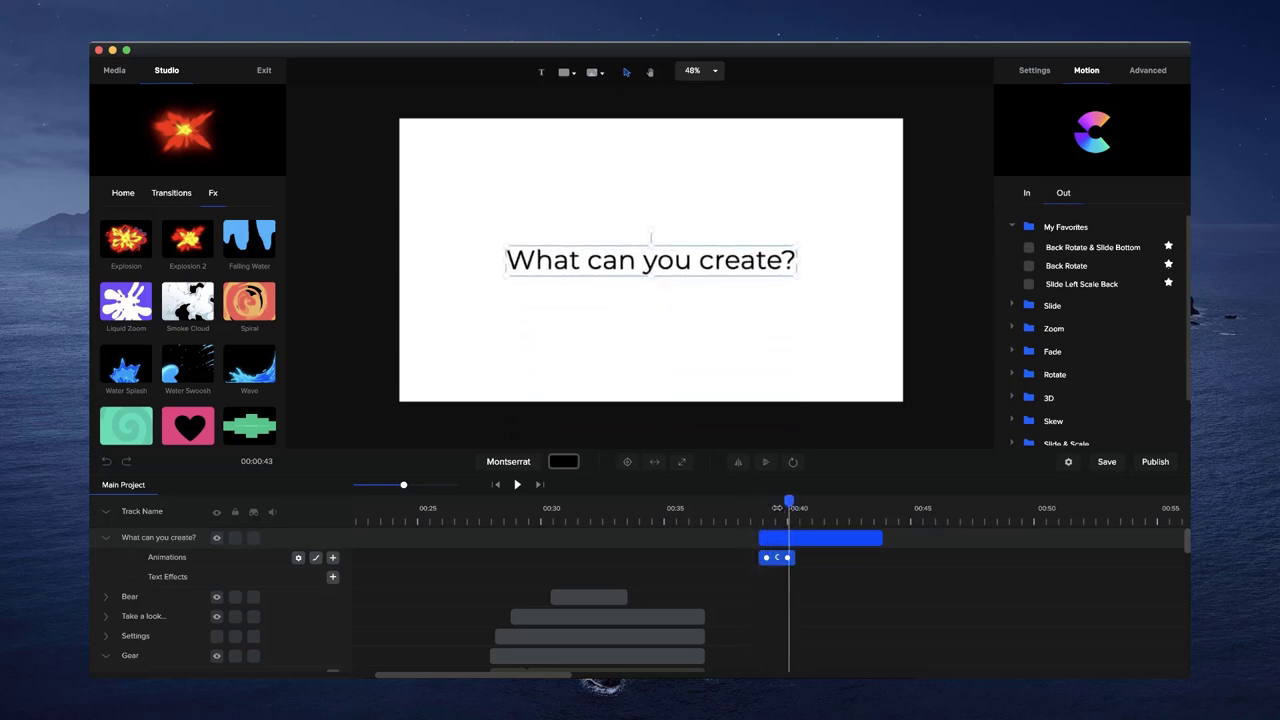
- Tilt the text counterclockwise at the custom animation's start and align the animation with the beginning of the text clip
drag(785, 560, 793, 560)
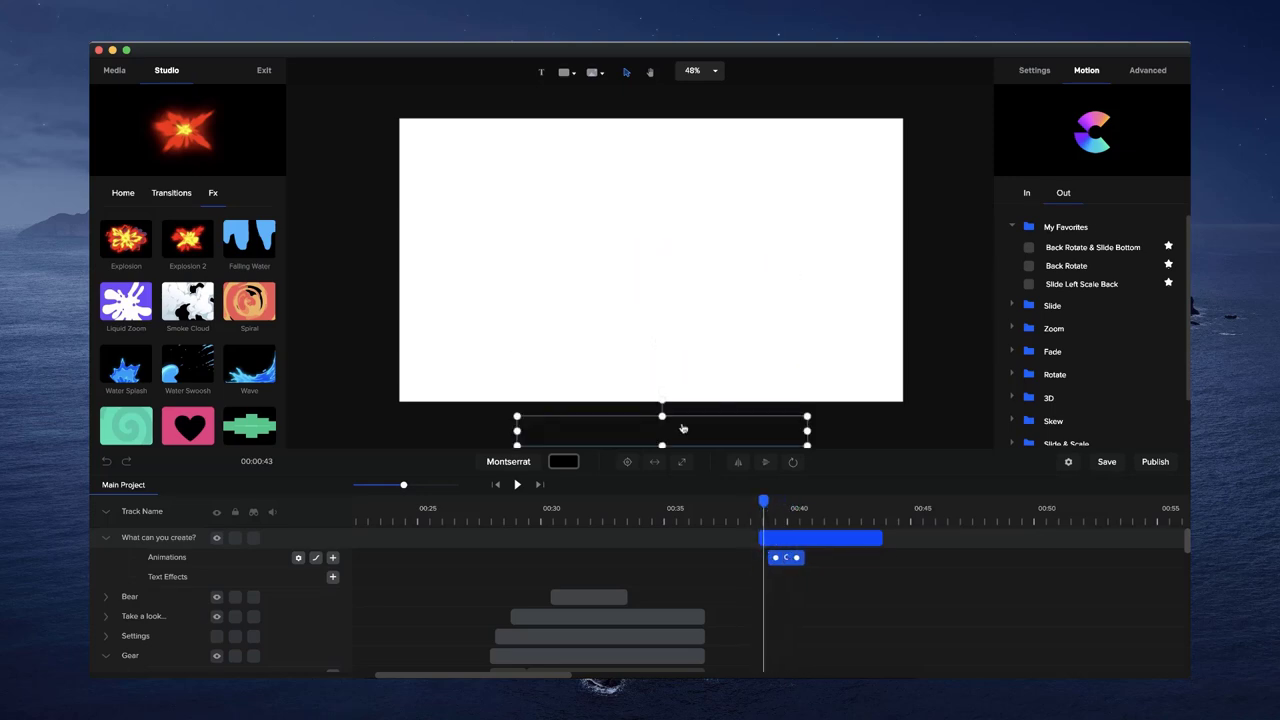
drag(663, 402, 776, 437)
drag(792, 550, 778, 560)
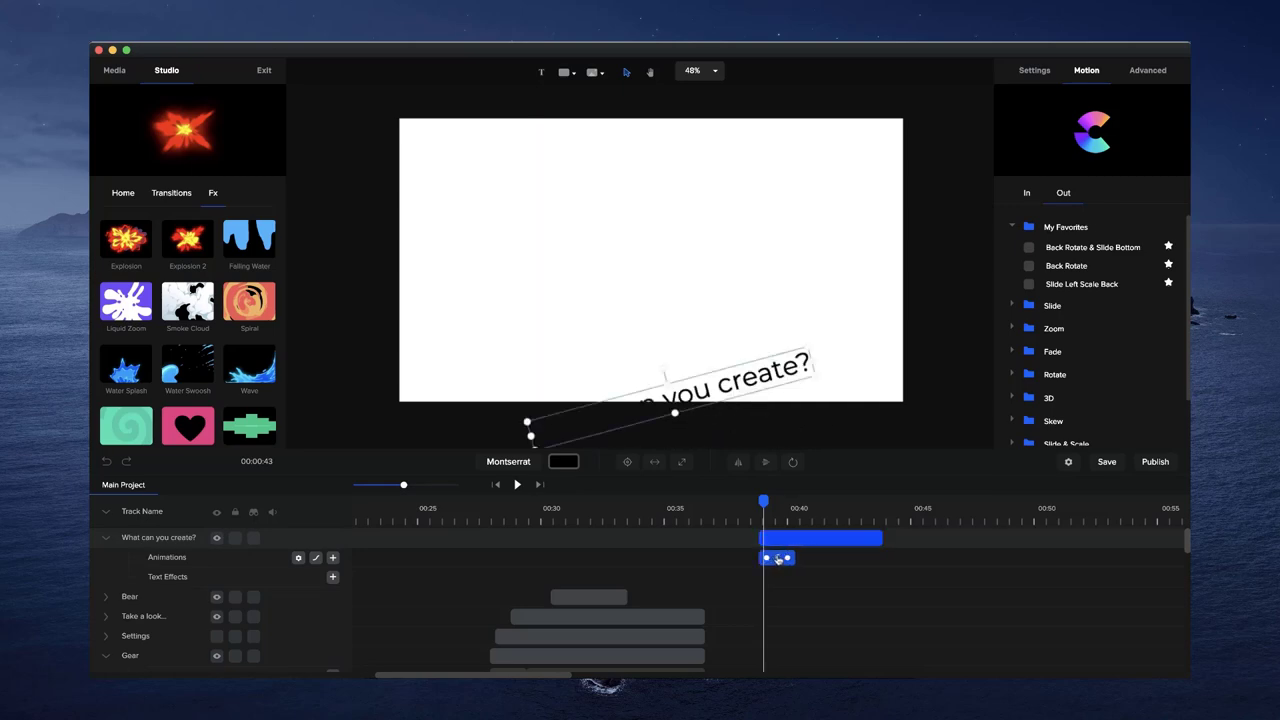
- Set the custom animation's text animation to Words after checking its easing options, and play it from the clip's start
drag(763, 500, 807, 500)
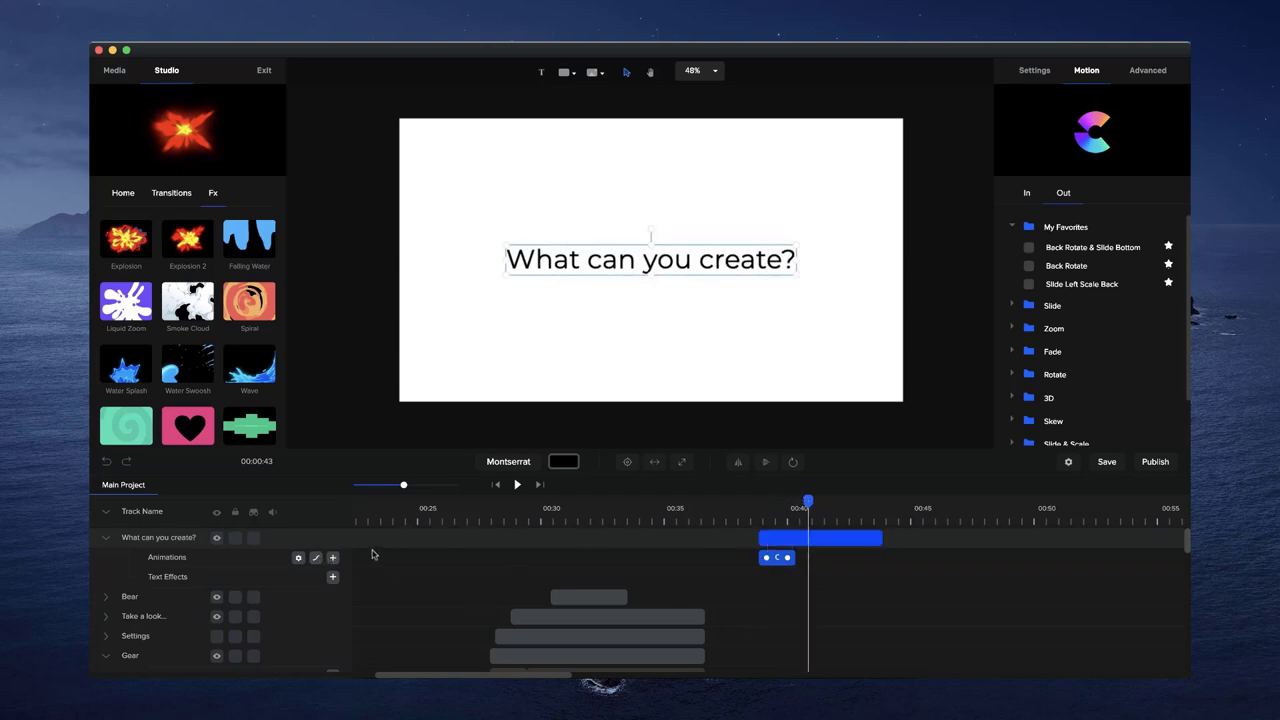
click(316, 557)
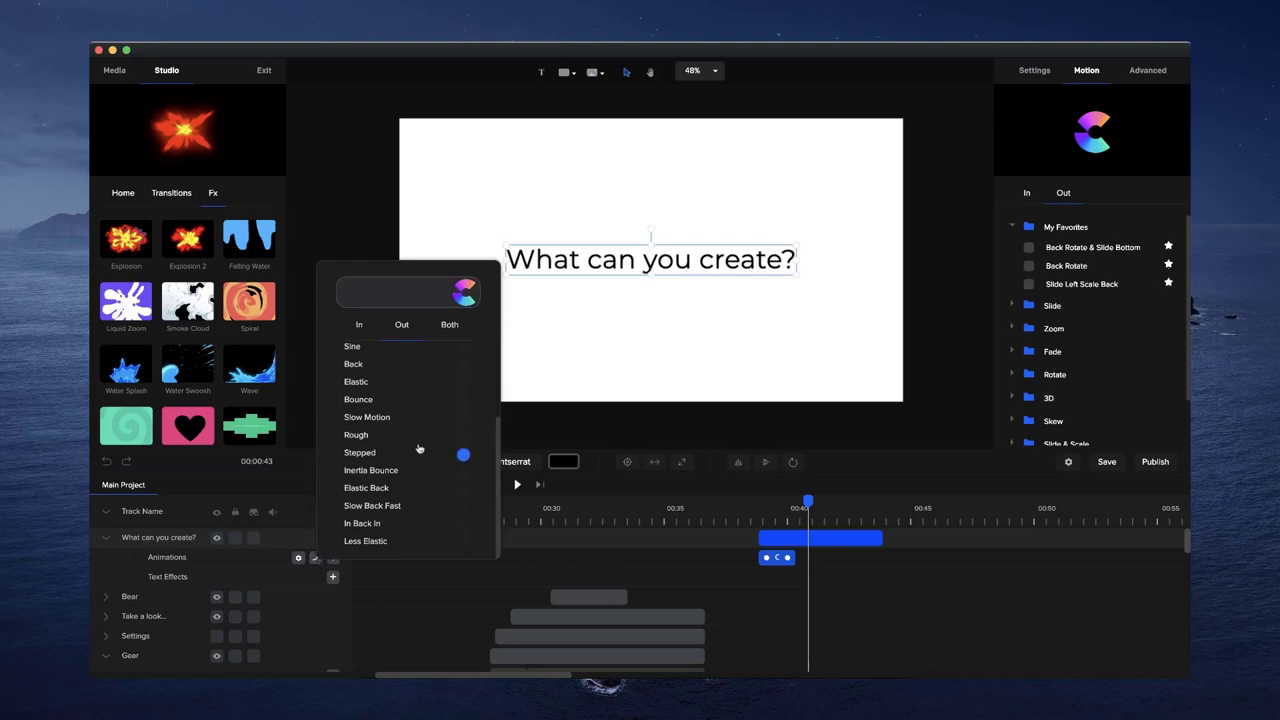
scroll(425, 420, up, 3)
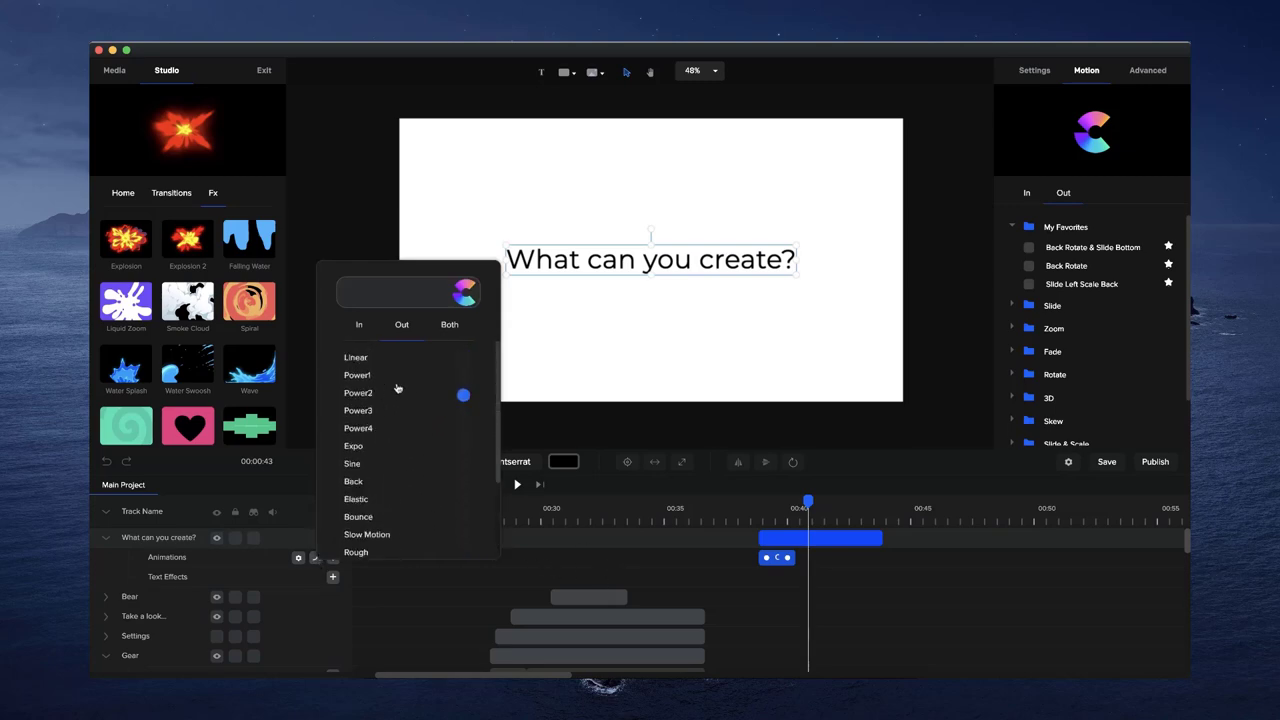
click(399, 388)
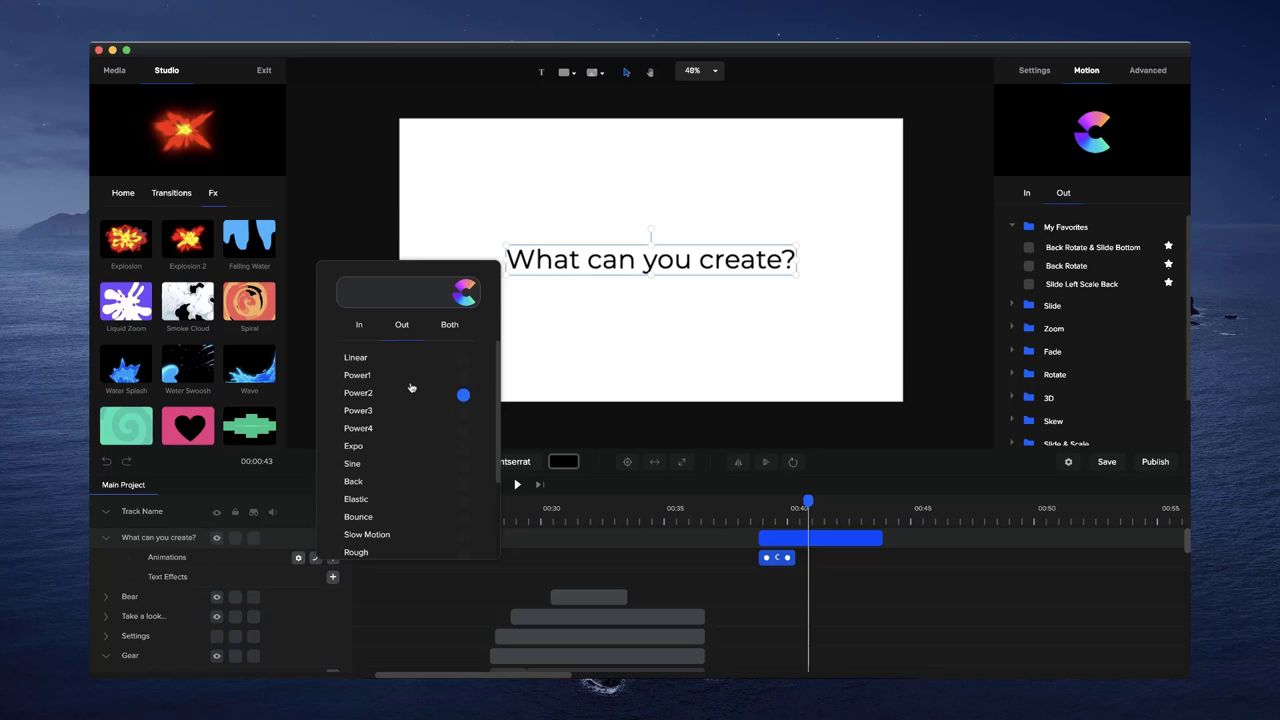
click(298, 557)
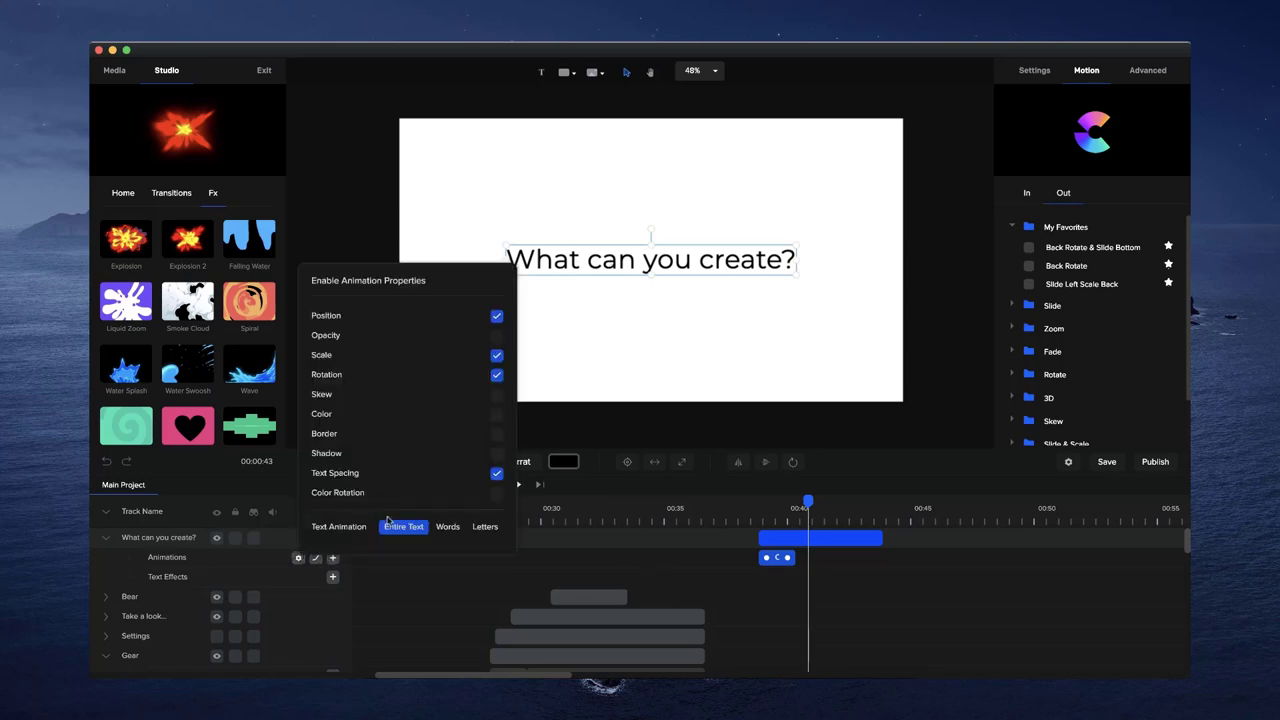
click(448, 527)
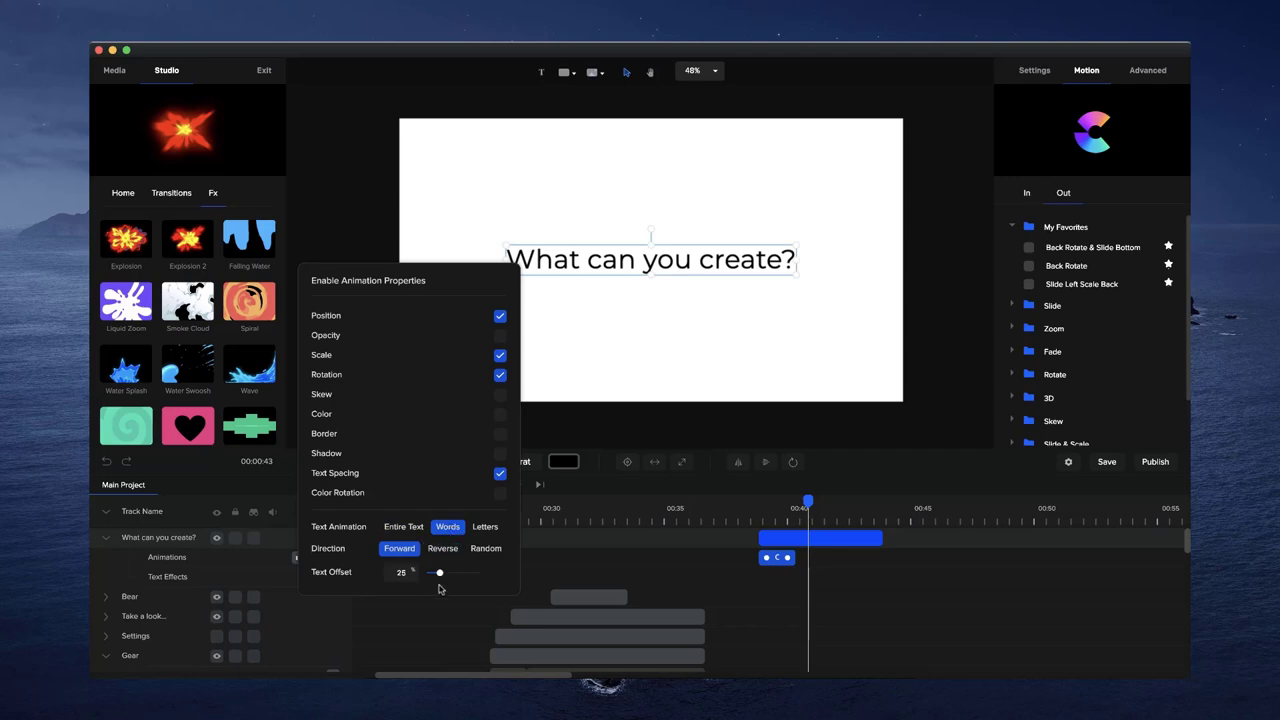
click(434, 604)
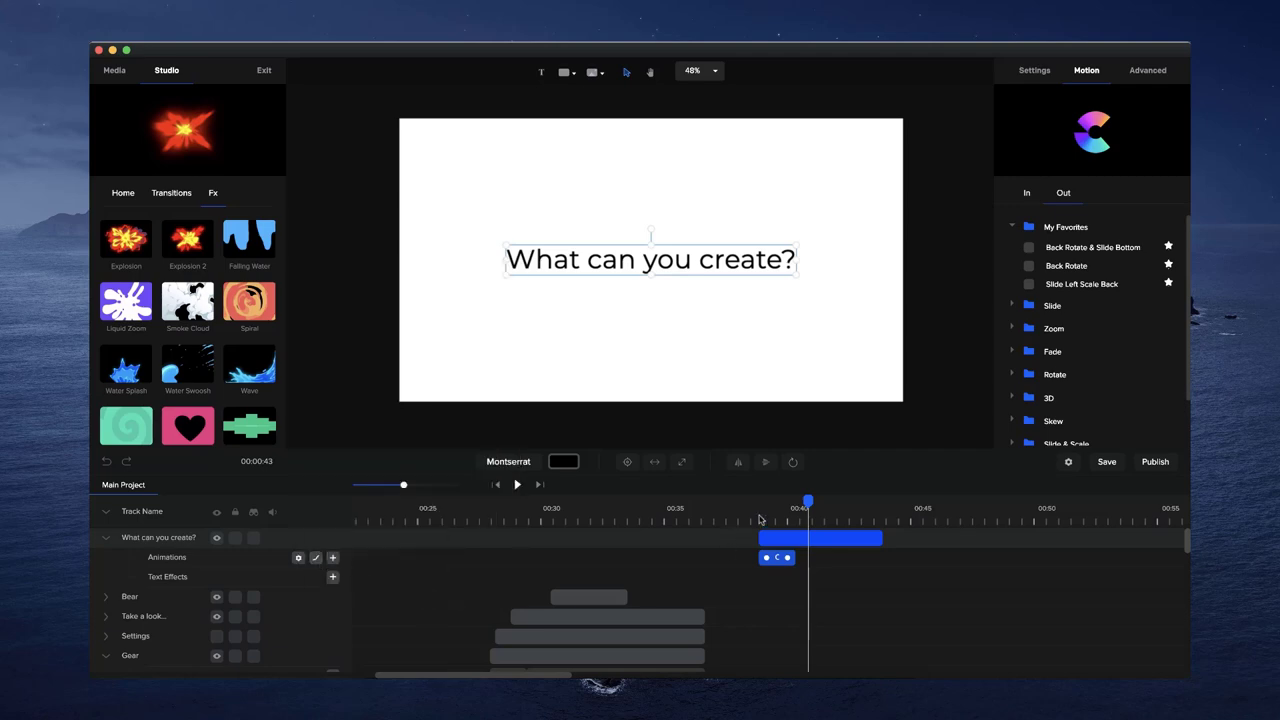
click(761, 519)
key(space)
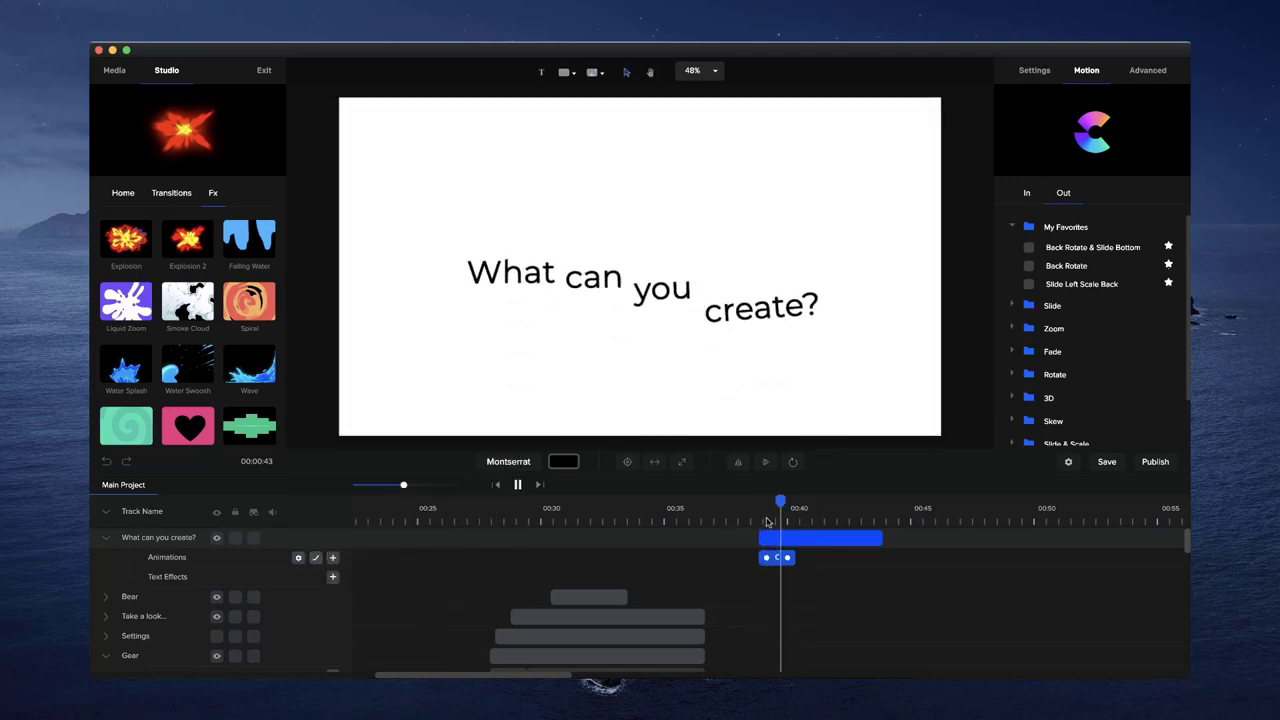
- Set the custom animation's Out easing to Back and play the word-by-word movement from the clip's start
click(313, 561)
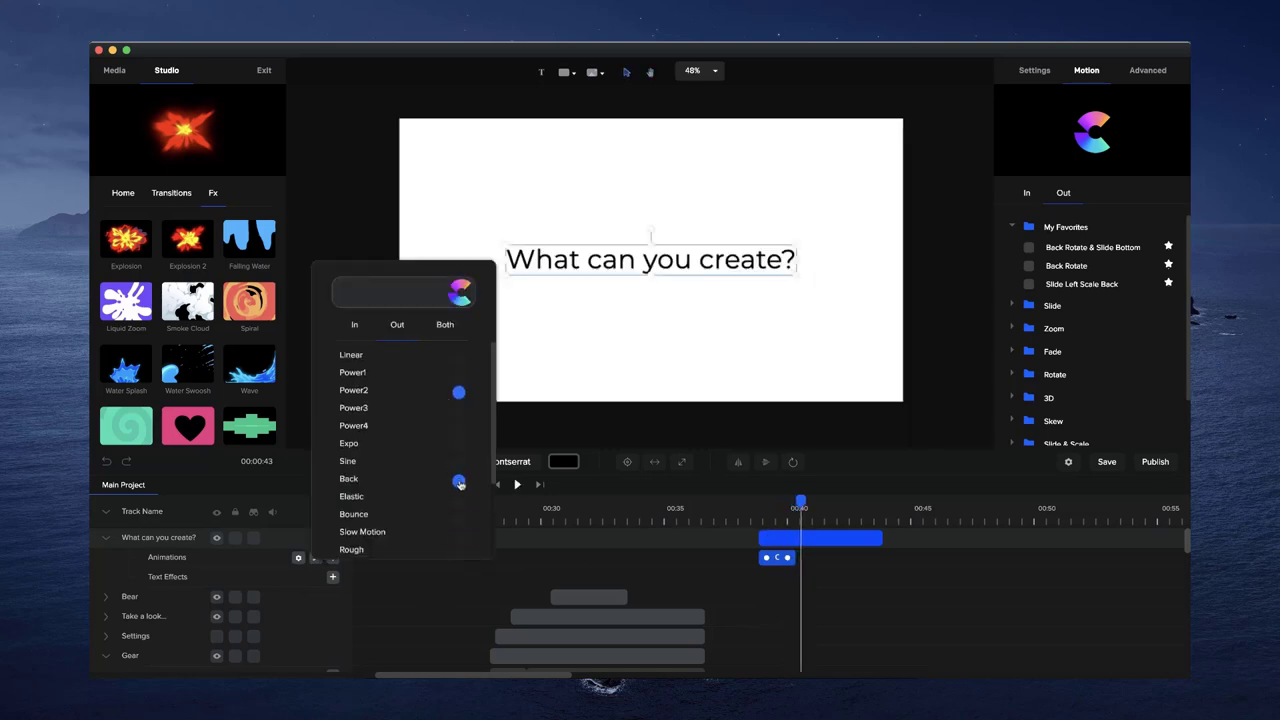
click(459, 482)
click(758, 520)
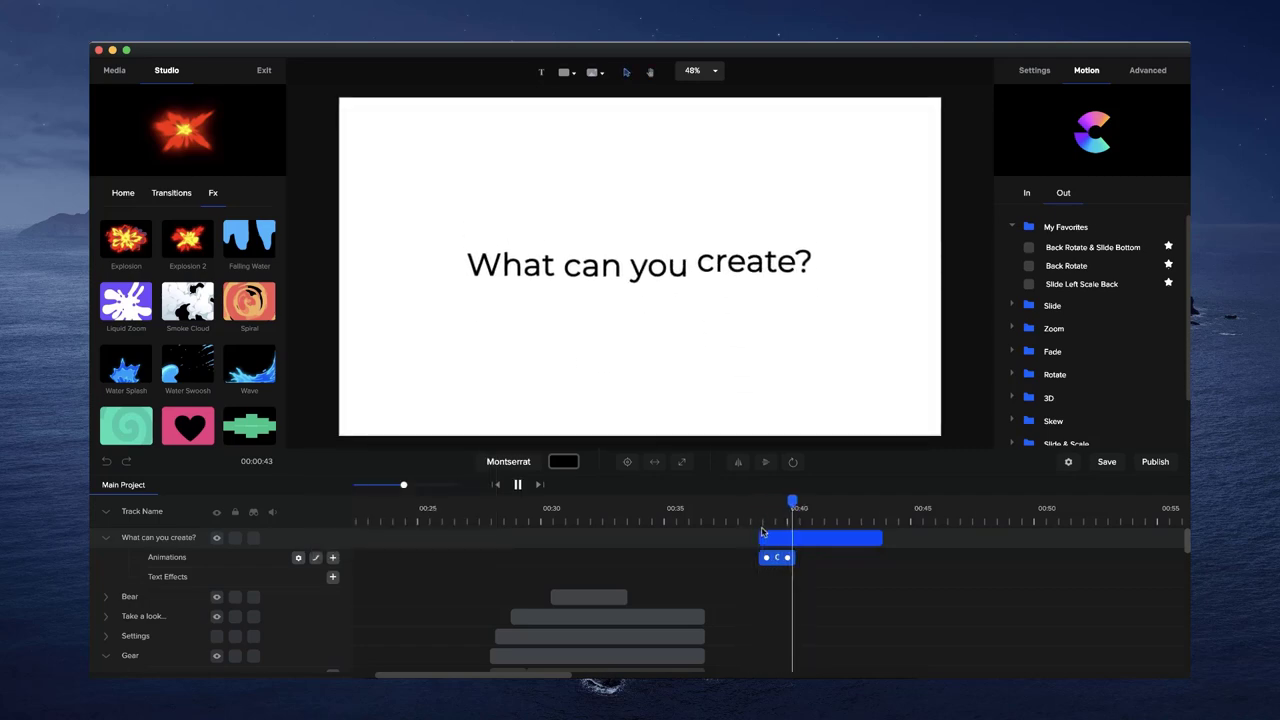
- Change the word-by-word animation's Out easing to Elastic and preview it from the clip's start
click(316, 557)
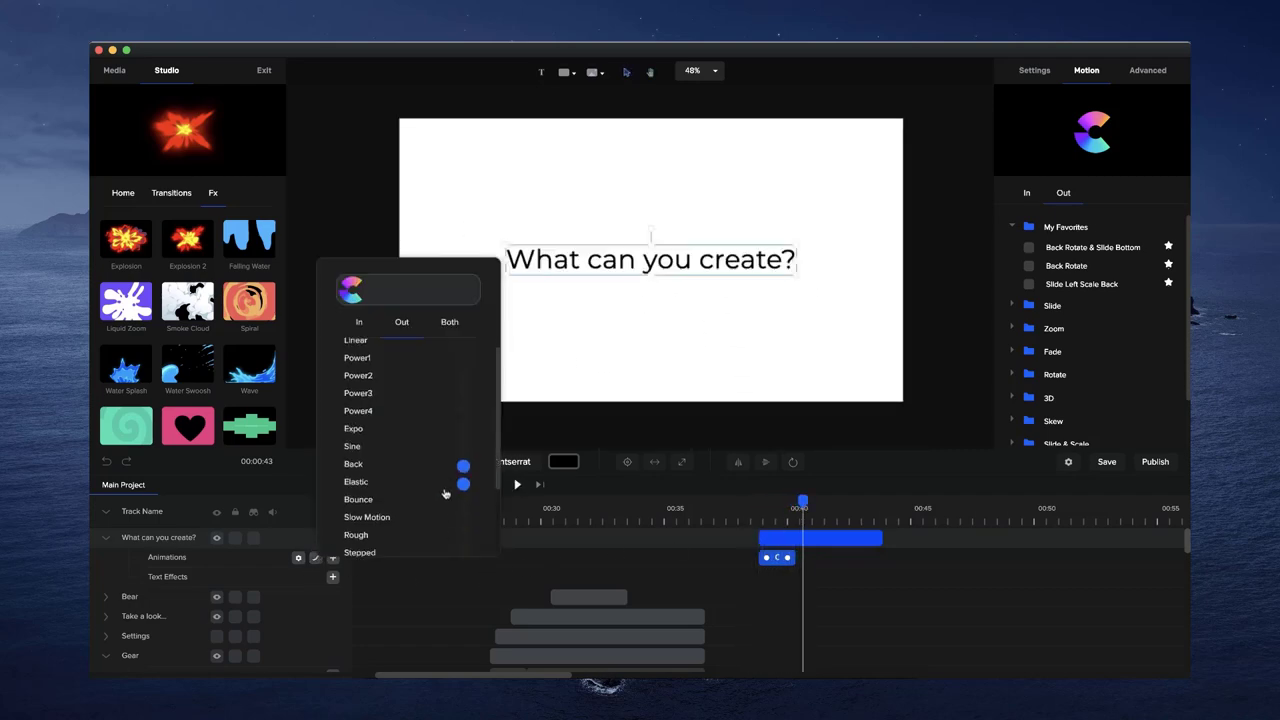
click(455, 482)
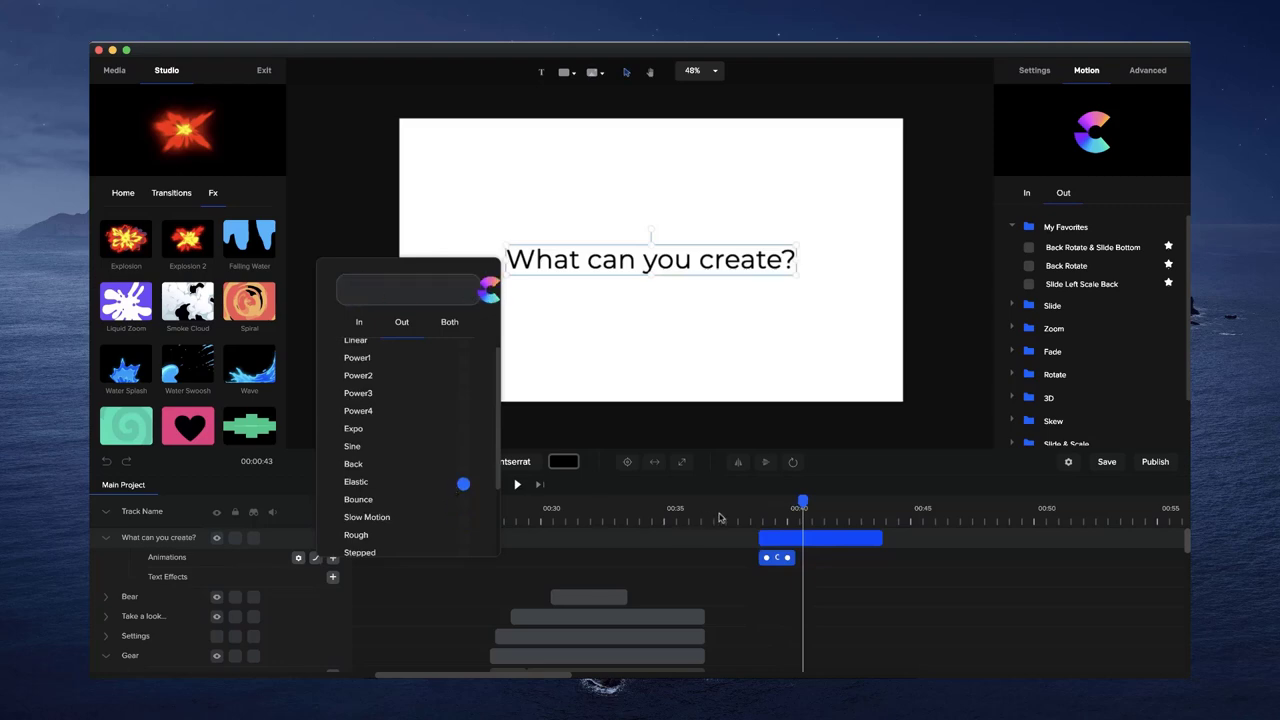
click(756, 520)
key(space)
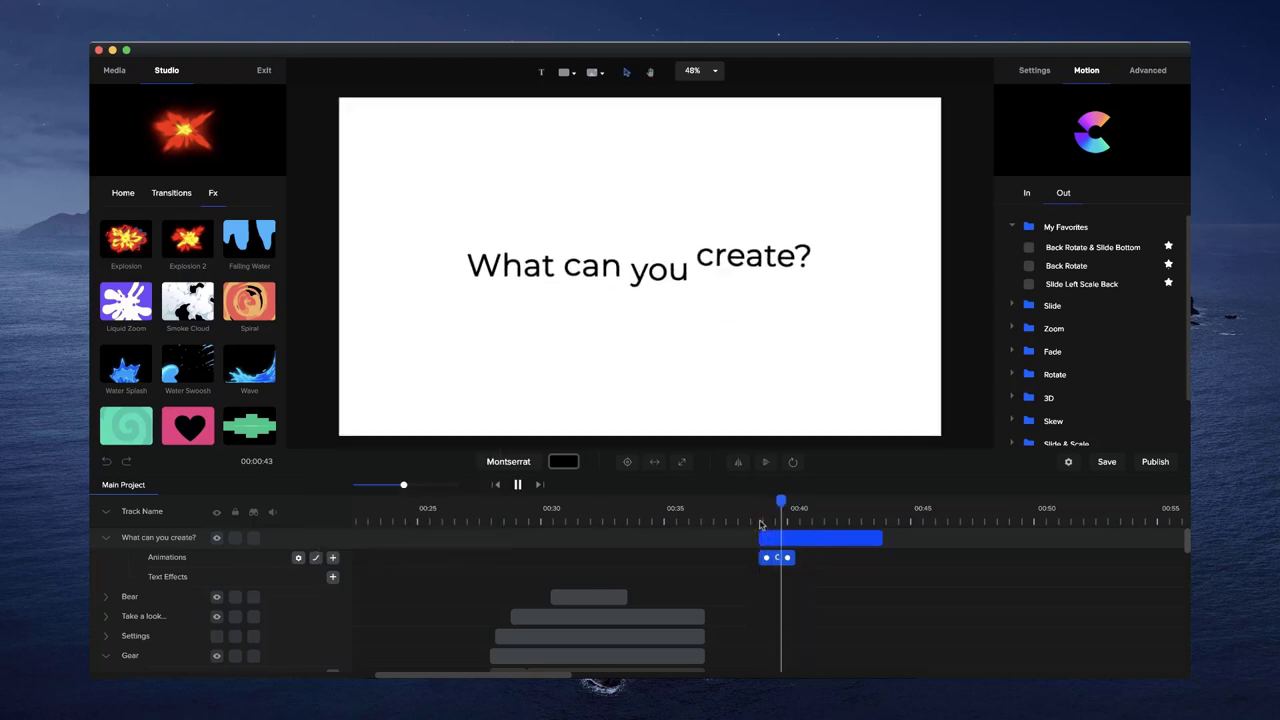
key(space)
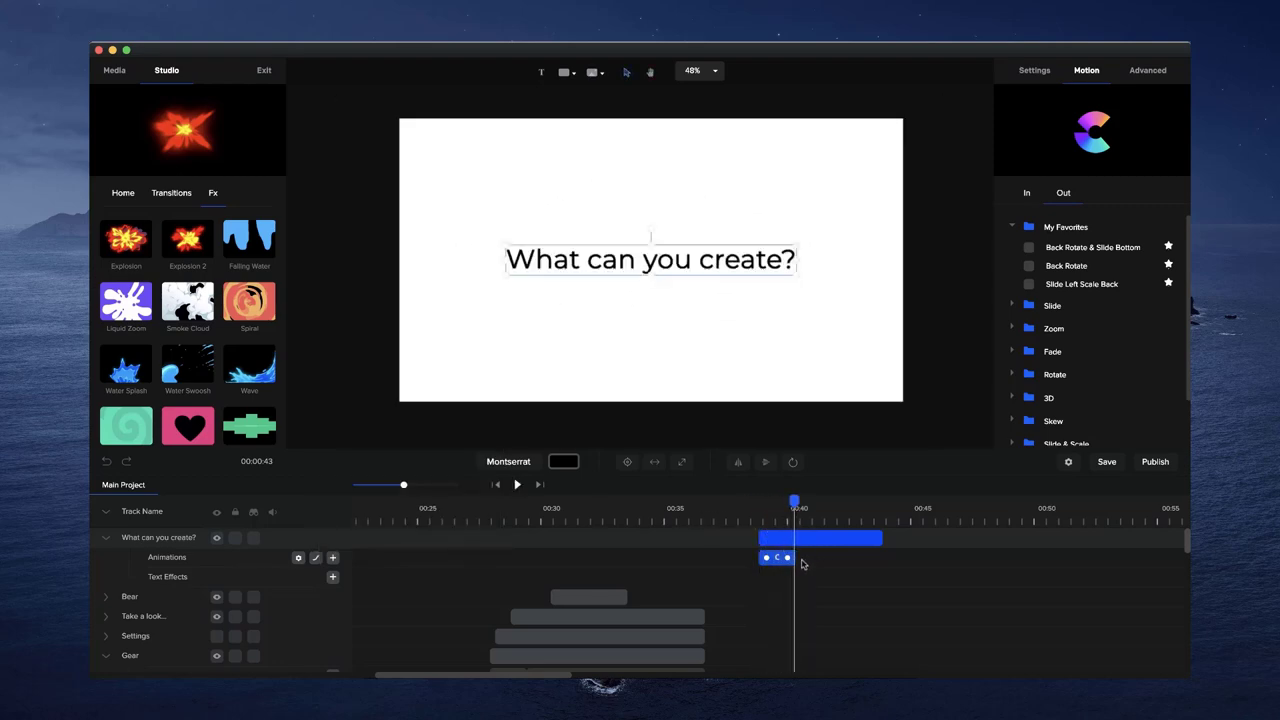
- Return the Out easing to Back, set the text animation to Letters, and preview it from the clip's start
click(316, 557)
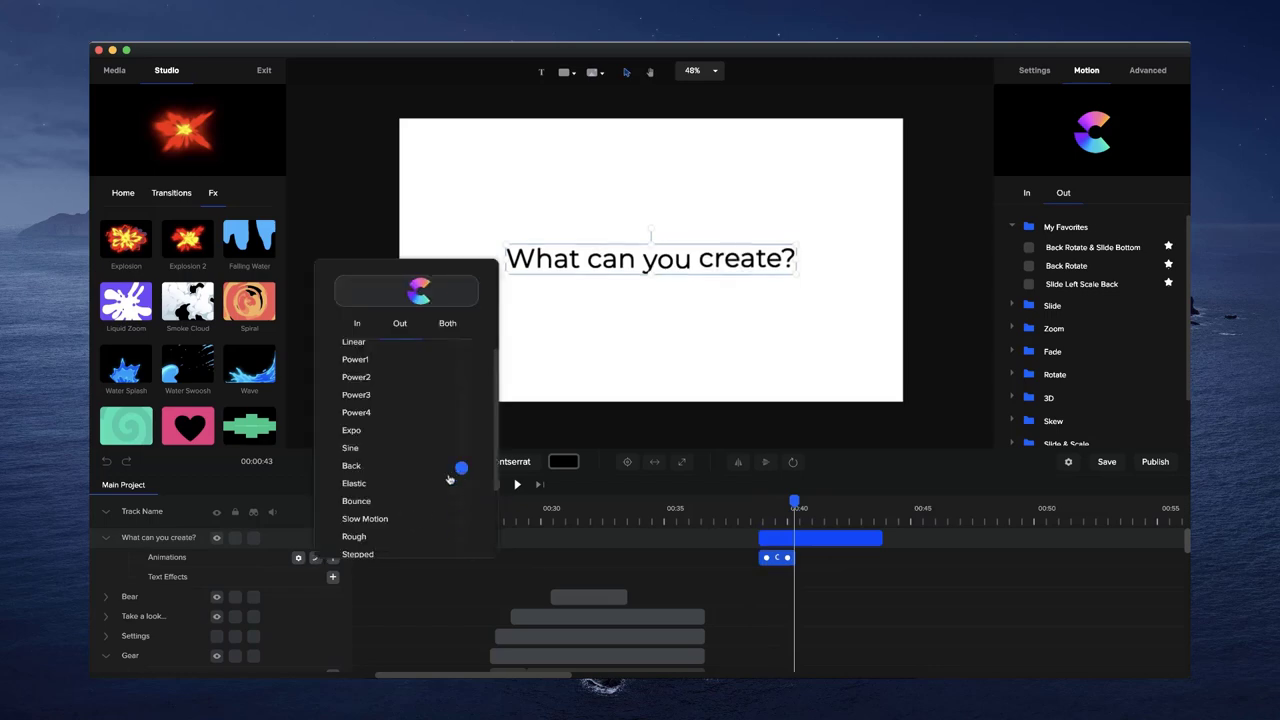
click(298, 557)
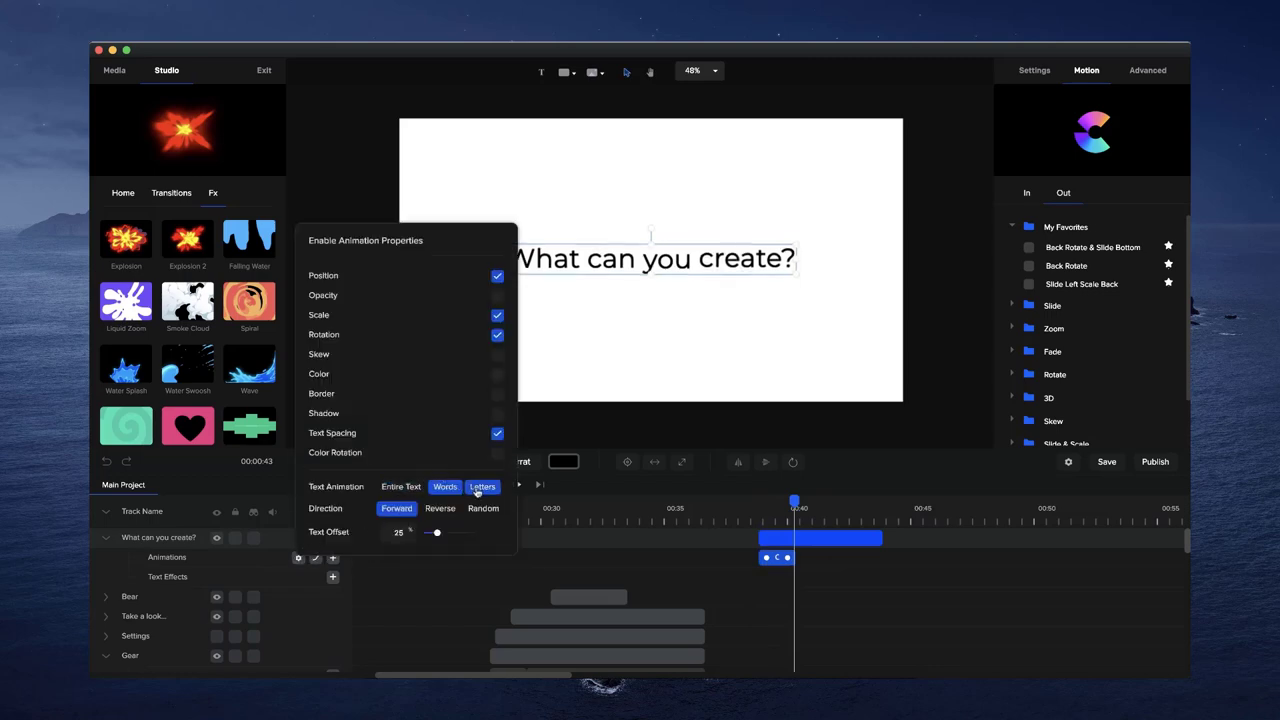
click(480, 488)
click(760, 517)
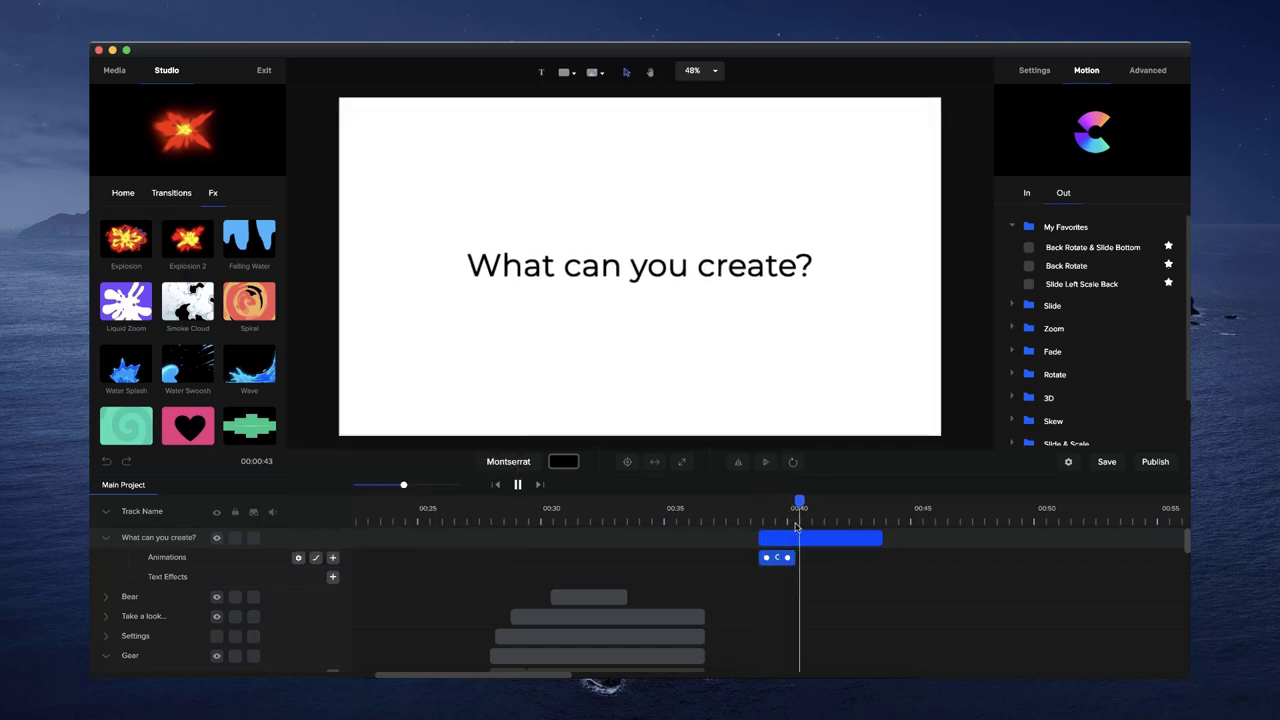
- Set the Out easing of the letter-by-letter animation to Elastic
click(316, 557)
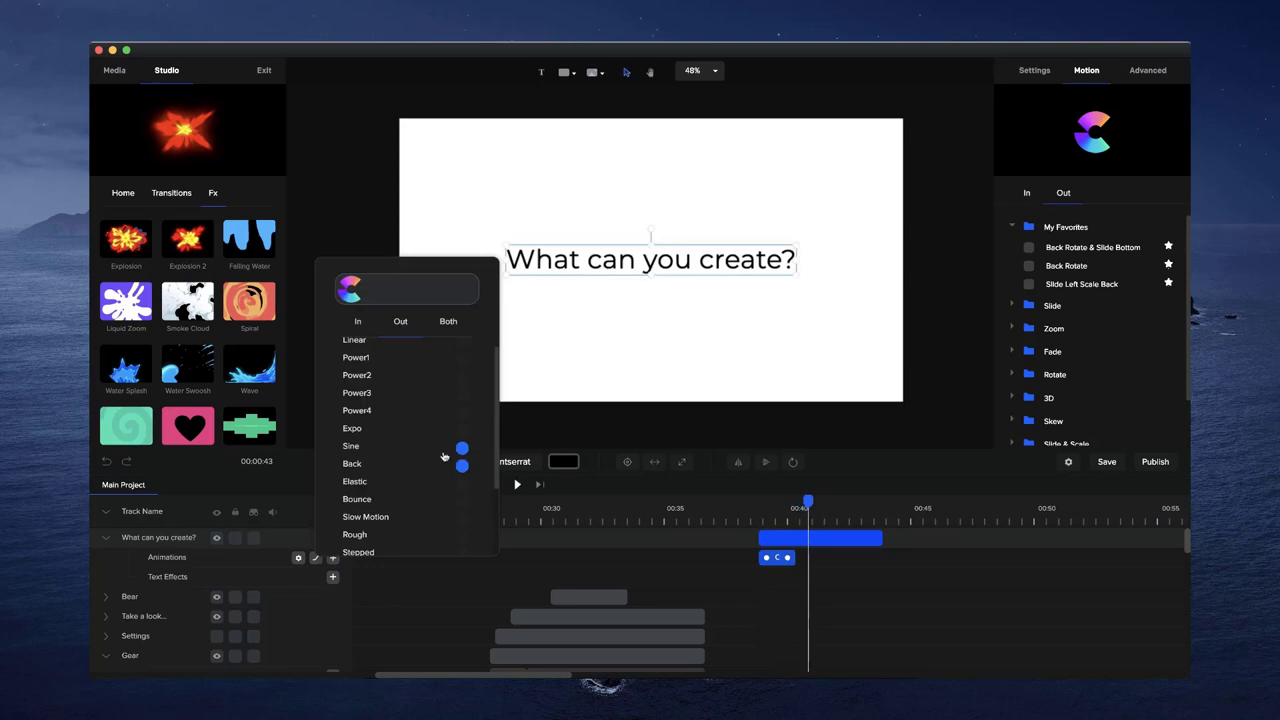
scroll(460, 500, down, 1)
click(461, 481)
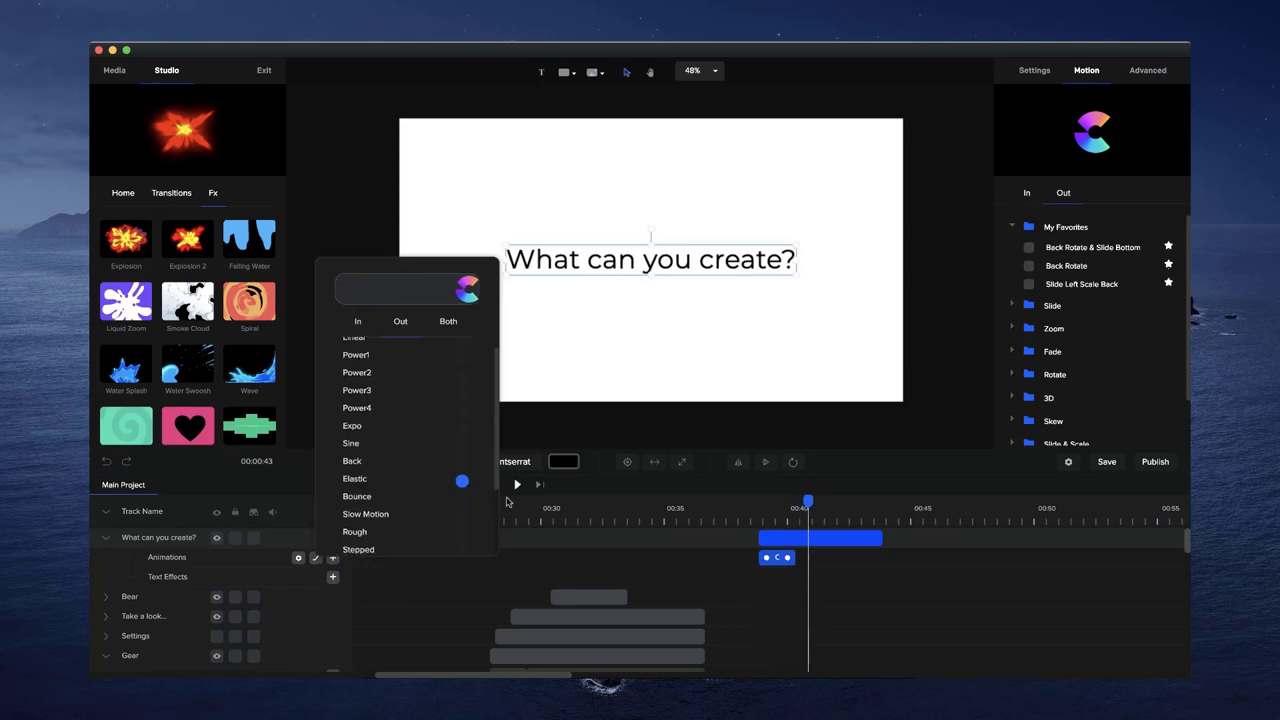
- Lengthen the custom animation by extending its end on the timeline and play it from the clip's start
click(789, 557)
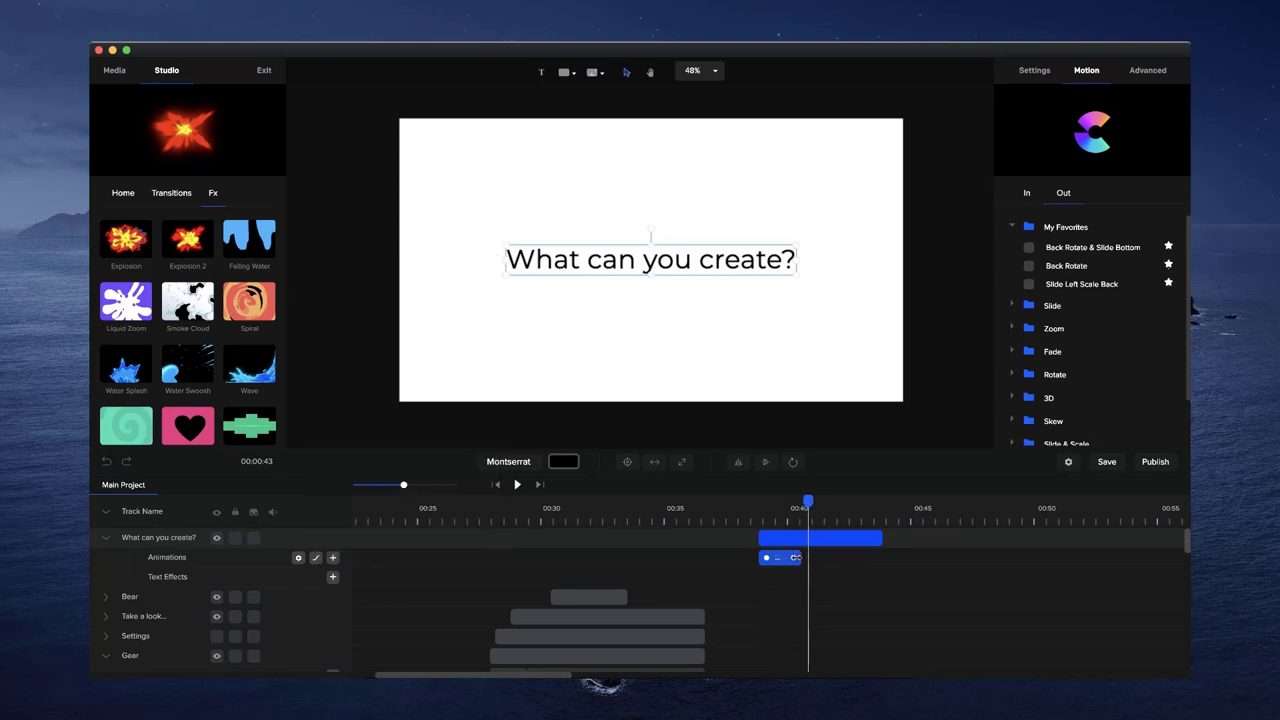
drag(795, 557, 808, 557)
click(757, 512)
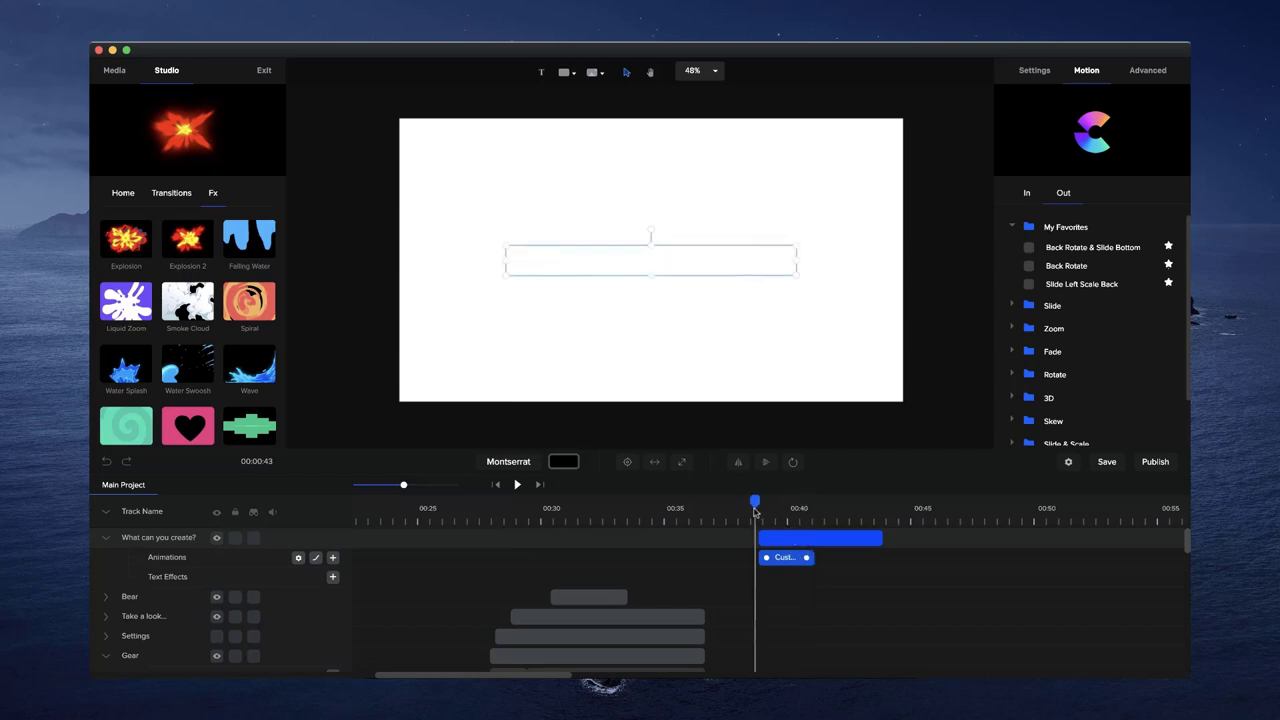
key(space)
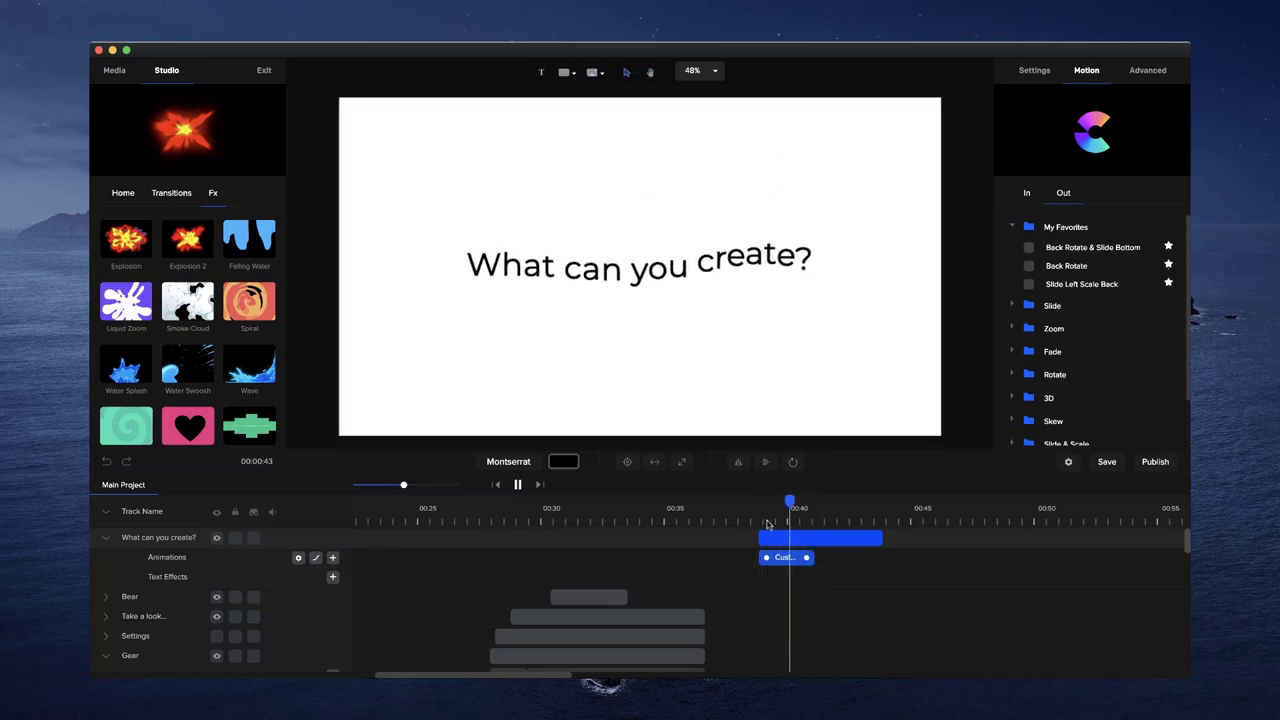
key(space)
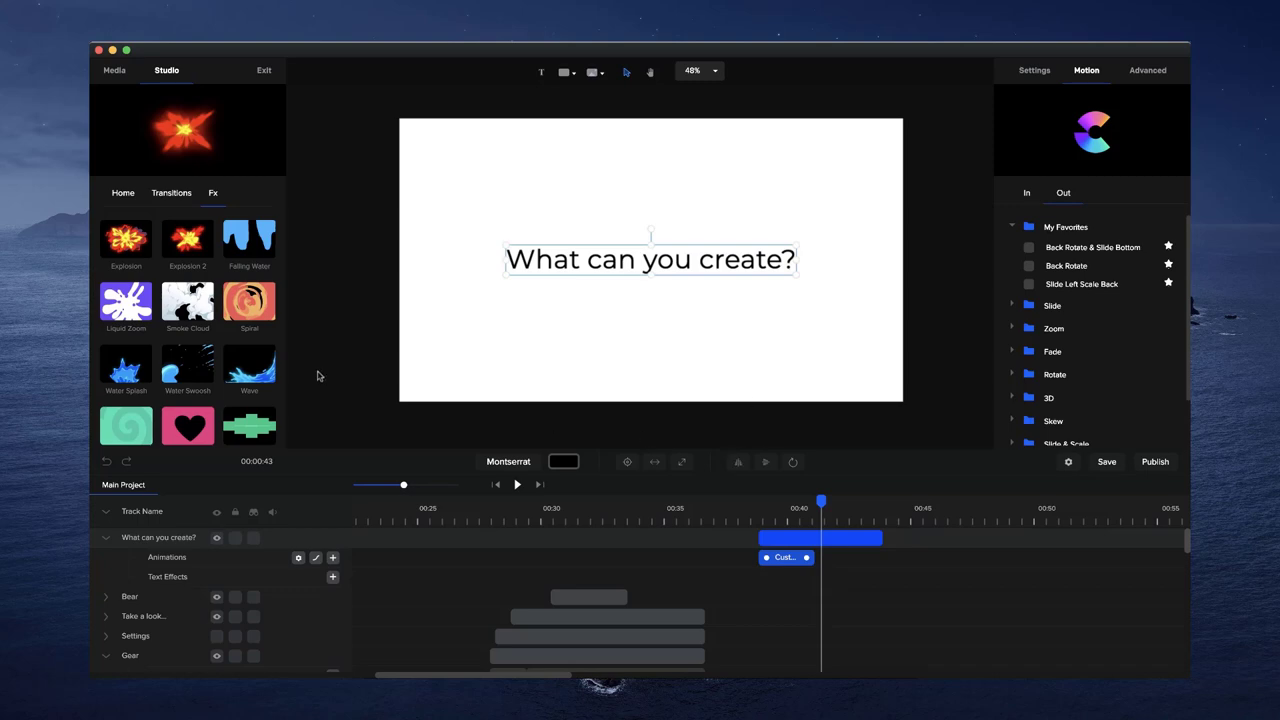
- Add the Spiral effect to the canvas, center it, and move the playhead to where it covers the text
drag(254, 311, 645, 307)
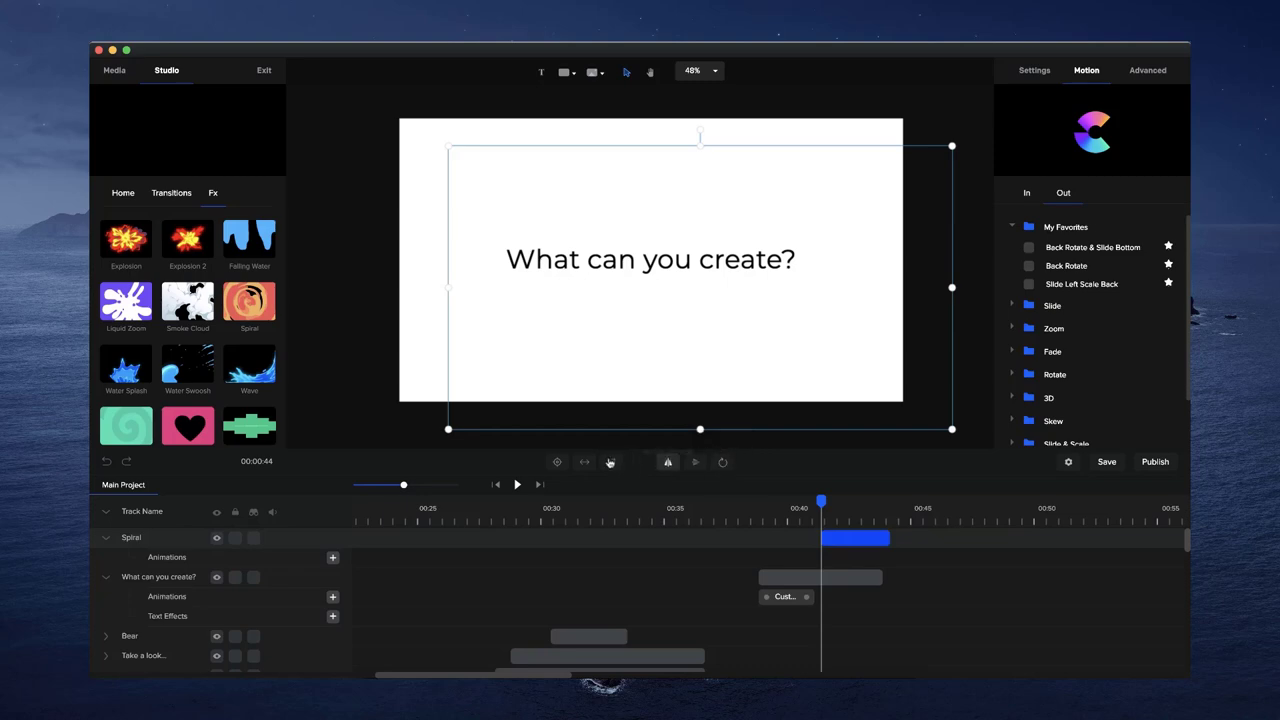
click(557, 462)
click(839, 515)
click(857, 514)
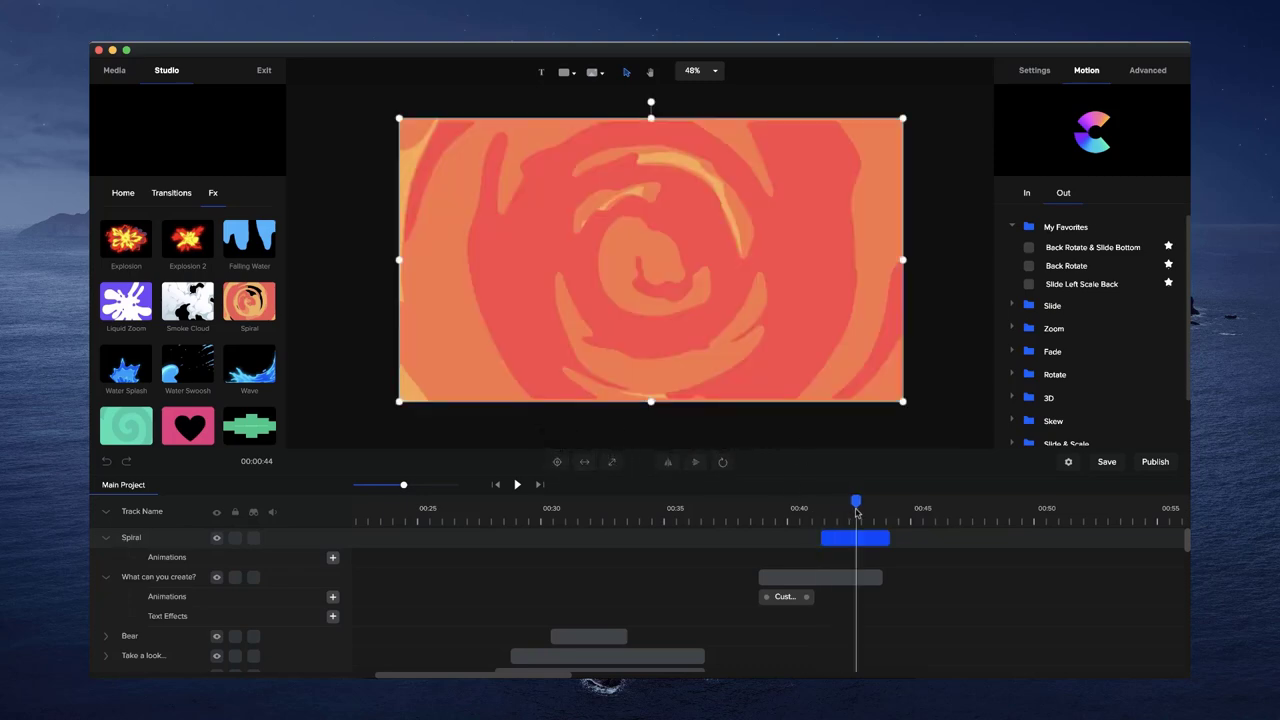
- Set the Spiral effect's color rotation to 266°, return to its start, and delete the effect
click(1148, 72)
scroll(1135, 250, down, 2)
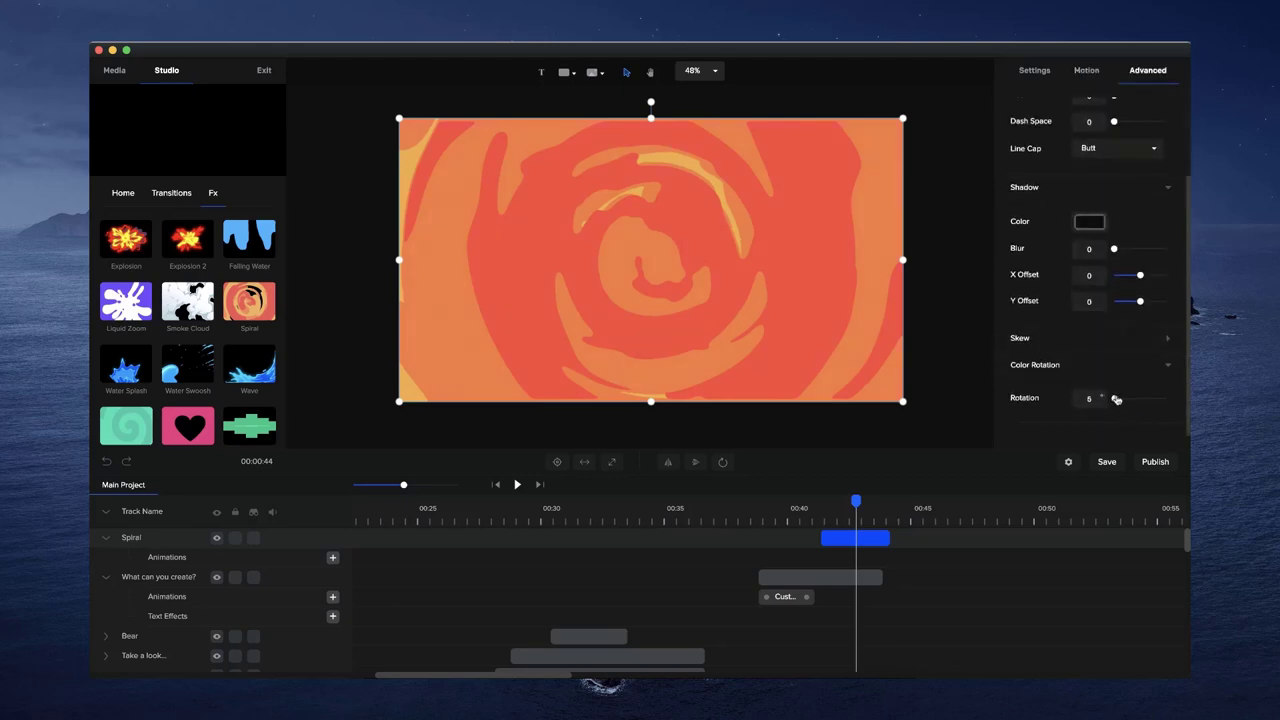
drag(1116, 399, 1153, 399)
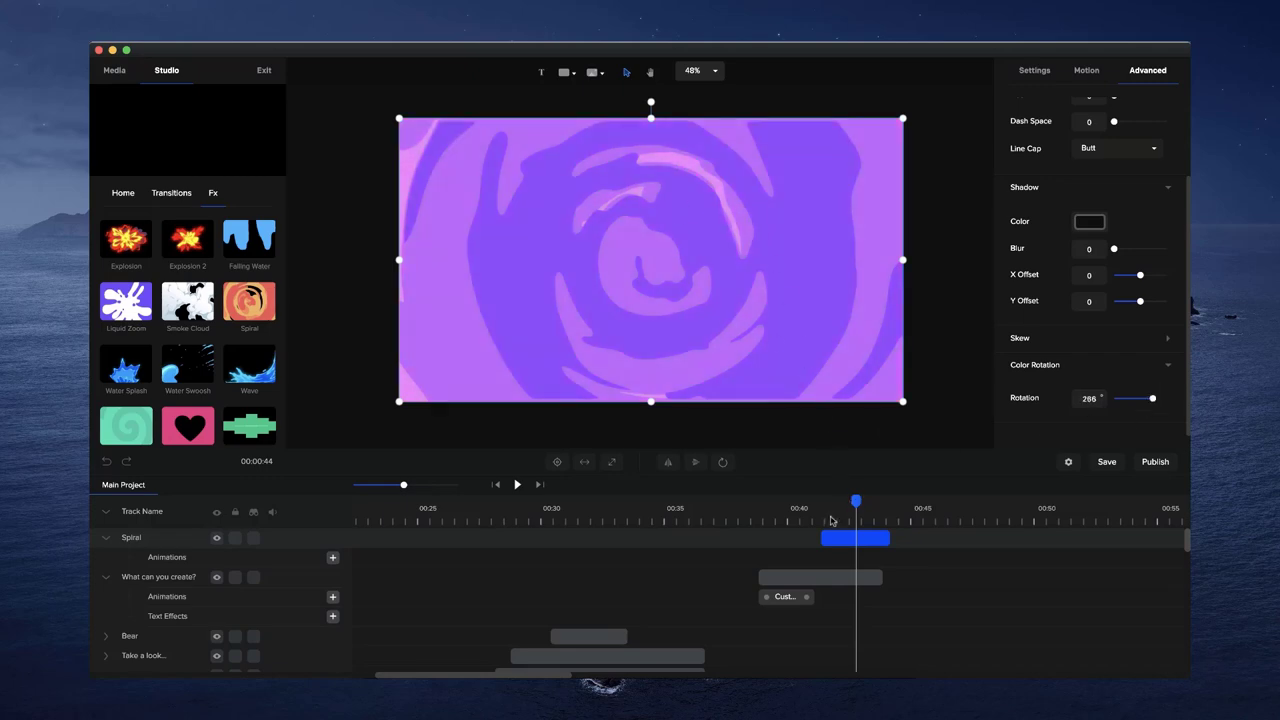
drag(830, 520, 820, 518)
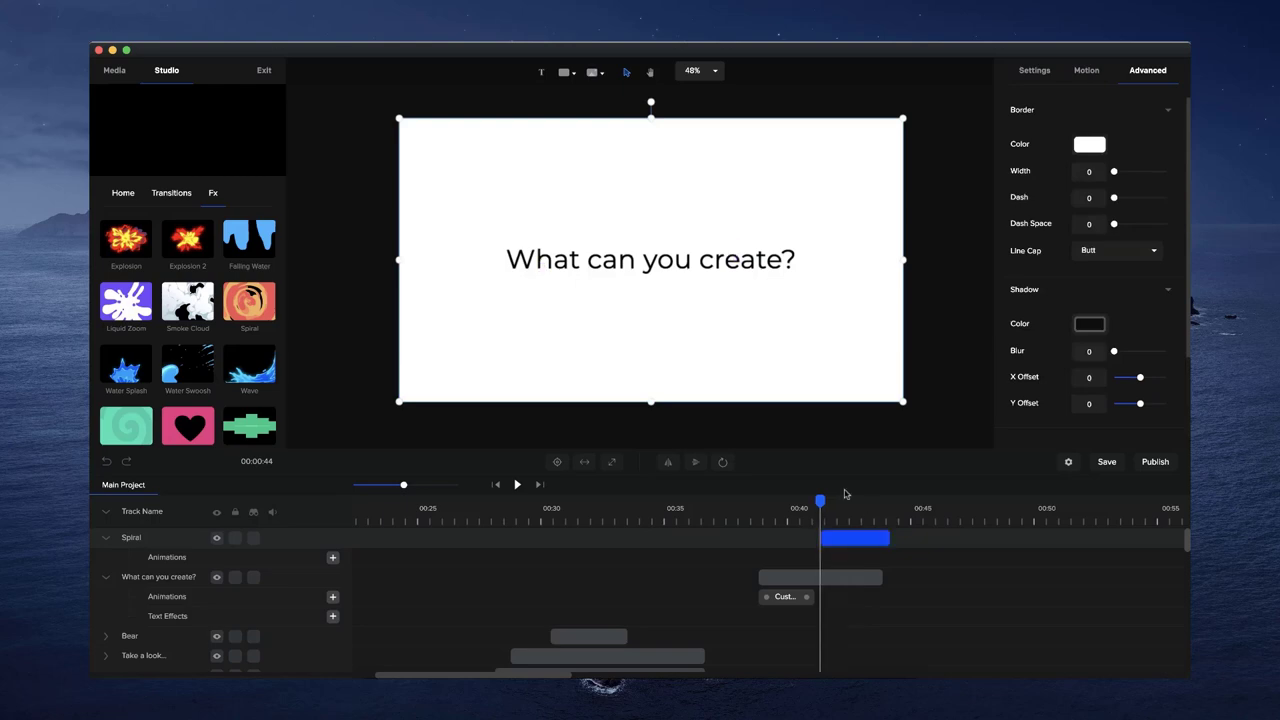
key(Delete)
- Select the text's custom animation, look through its full list of Out easing options, and scrub through the movement
click(788, 557)
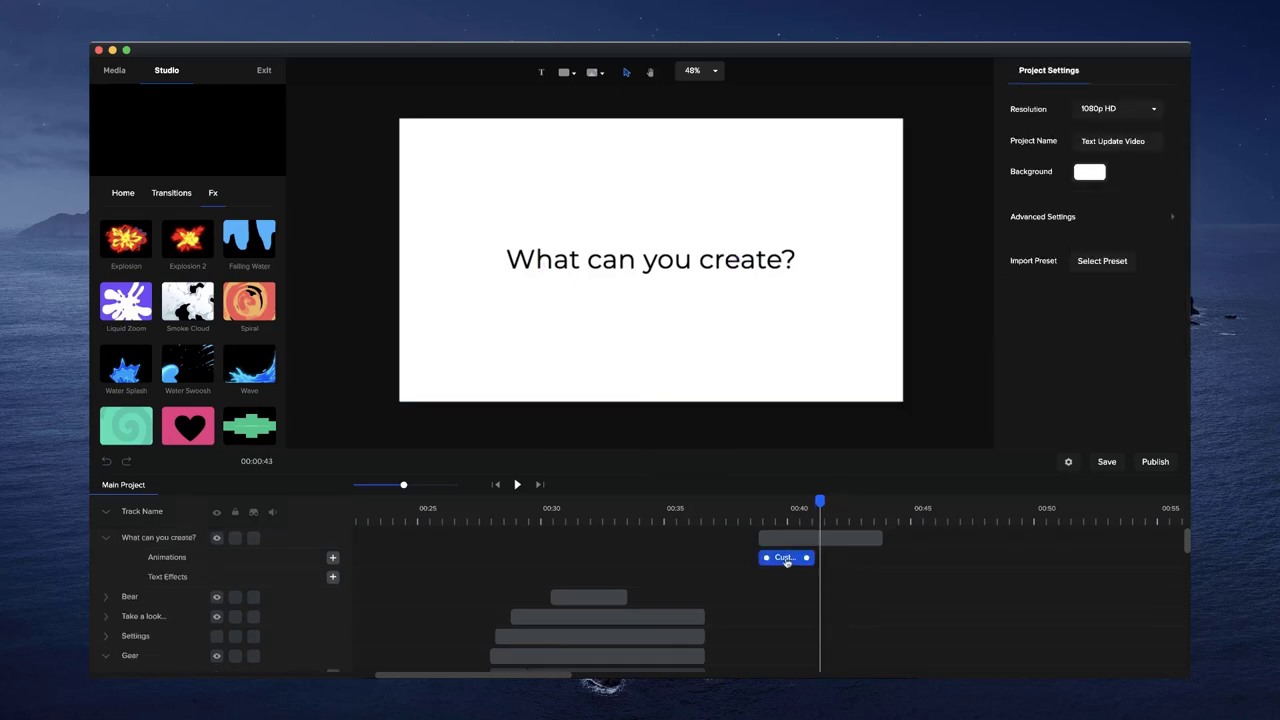
click(494, 533)
click(314, 558)
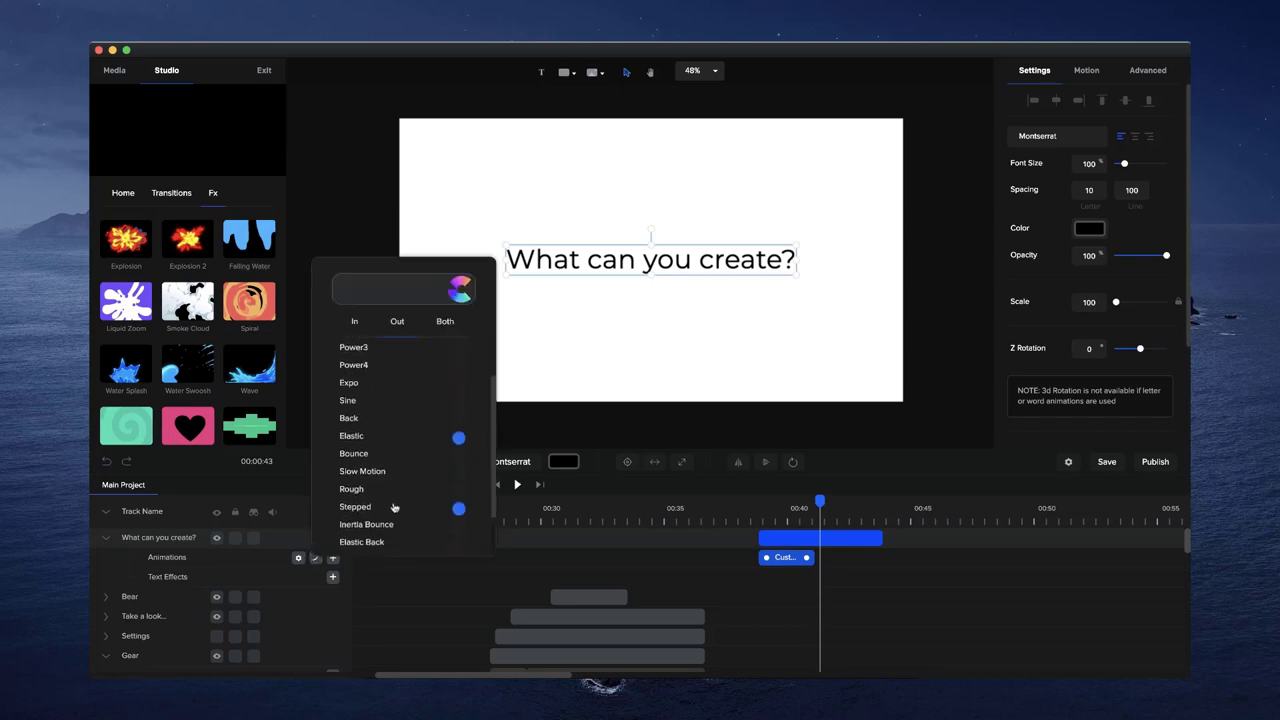
scroll(405, 500, down, 2)
scroll(415, 500, down, 1)
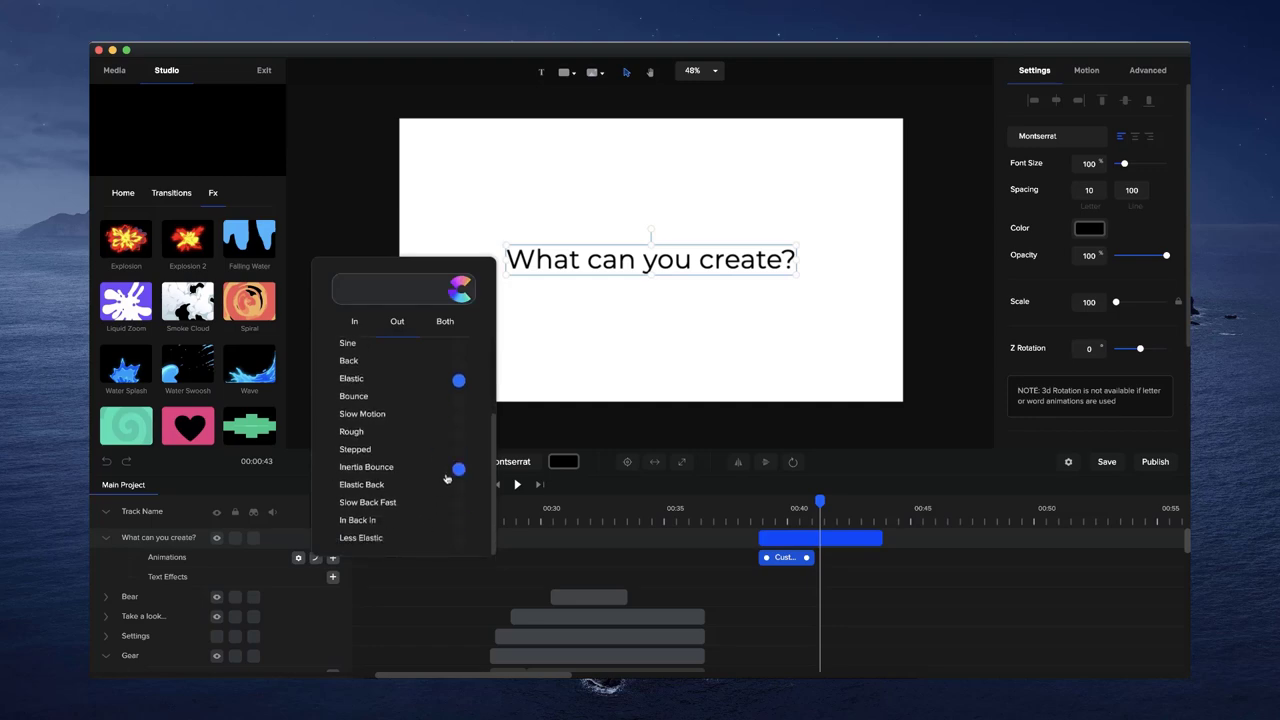
scroll(413, 500, up, 6)
drag(763, 508, 810, 510)
click(826, 510)
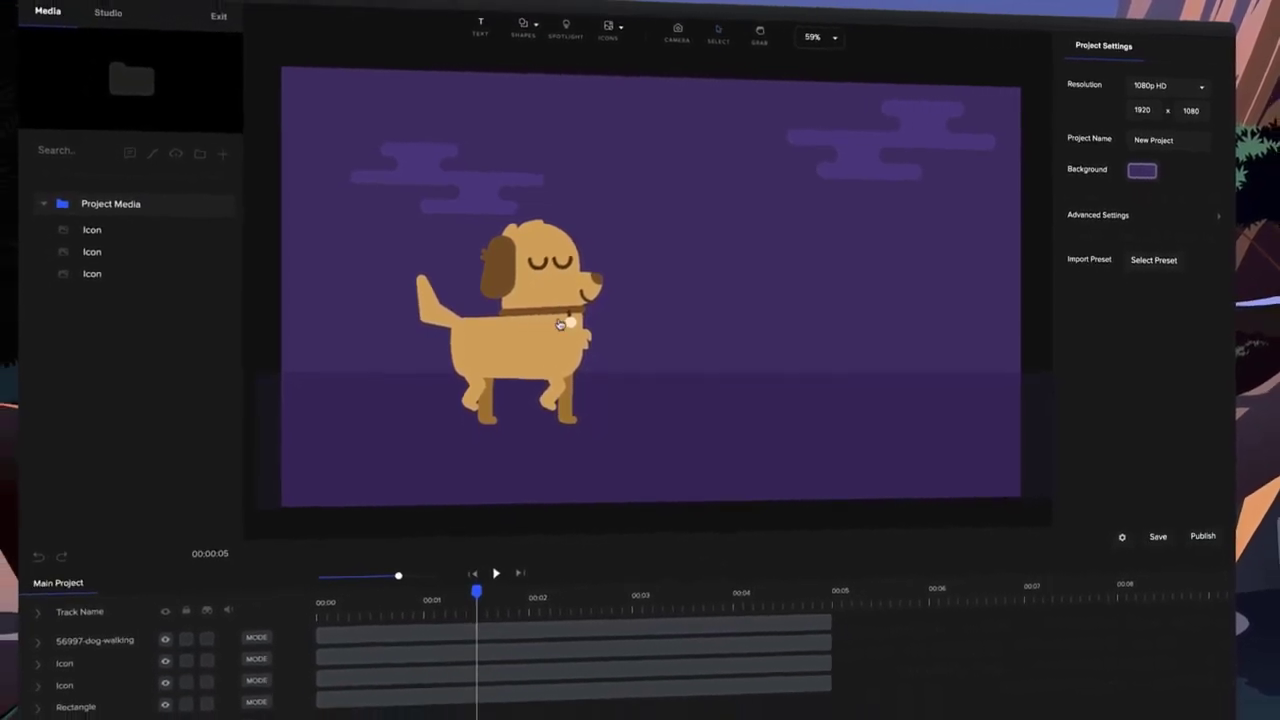
- Play the dog-walking animation in the new project, switch to the LottieFiles site in Chrome, and close the downloads bar
click(496, 551)
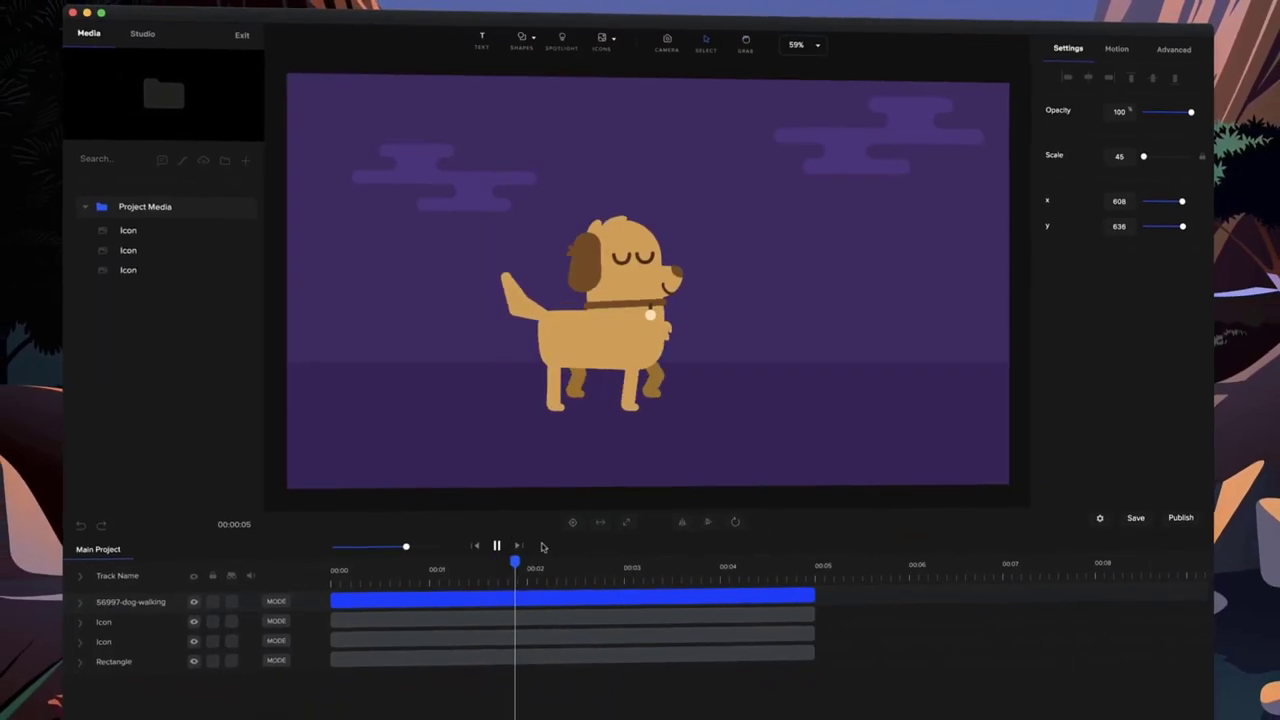
click(953, 385)
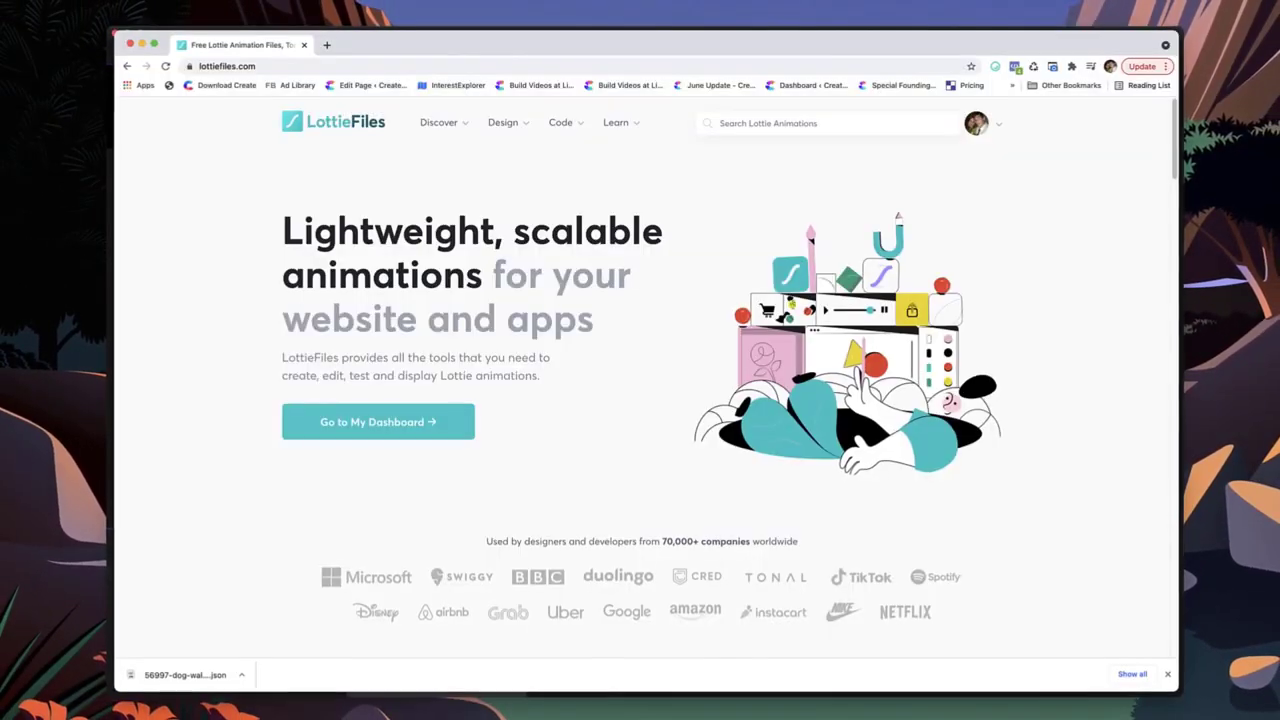
click(1167, 674)
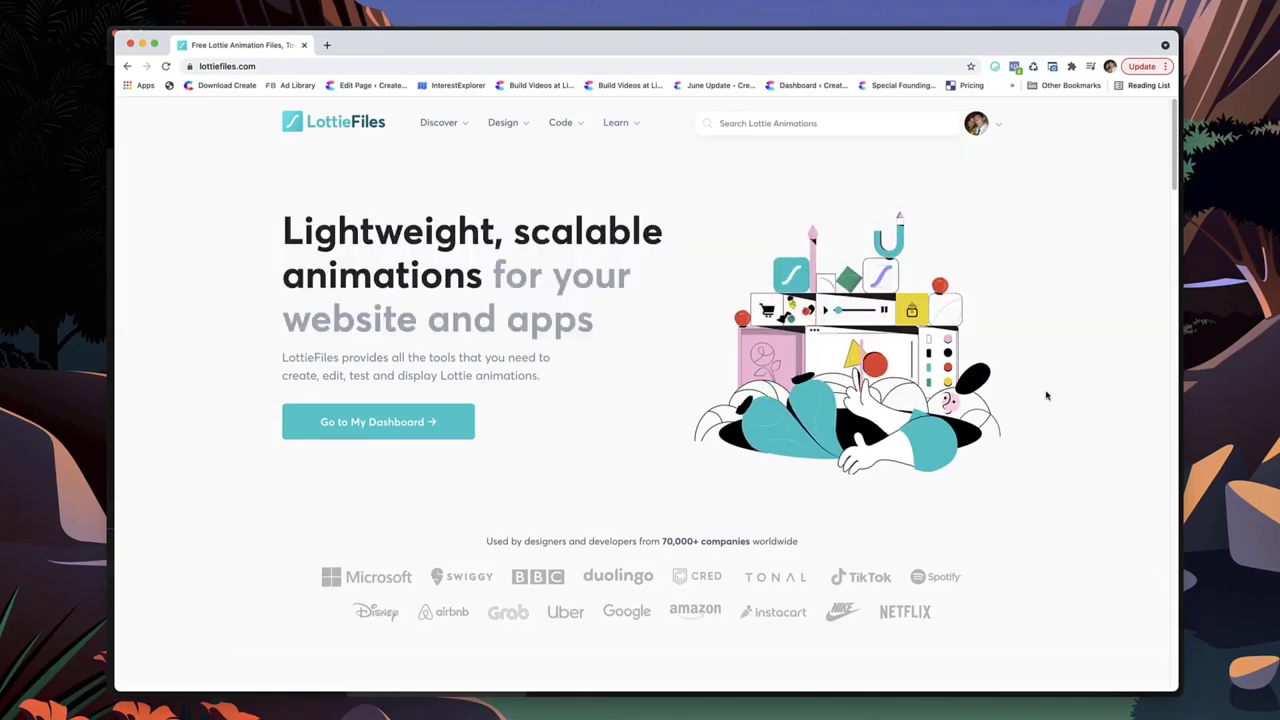
- Search LottieFiles for "dog" animations and filter the results to the Free type
click(805, 123)
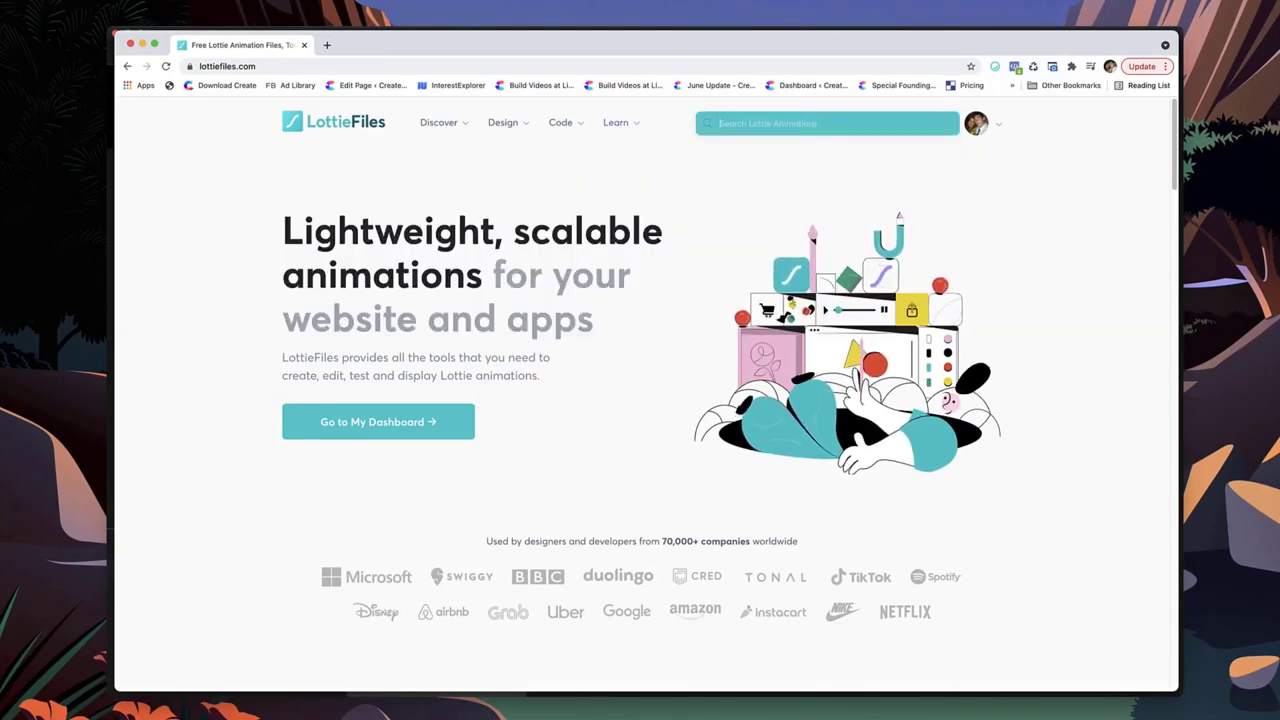
text(dog)
key(Return)
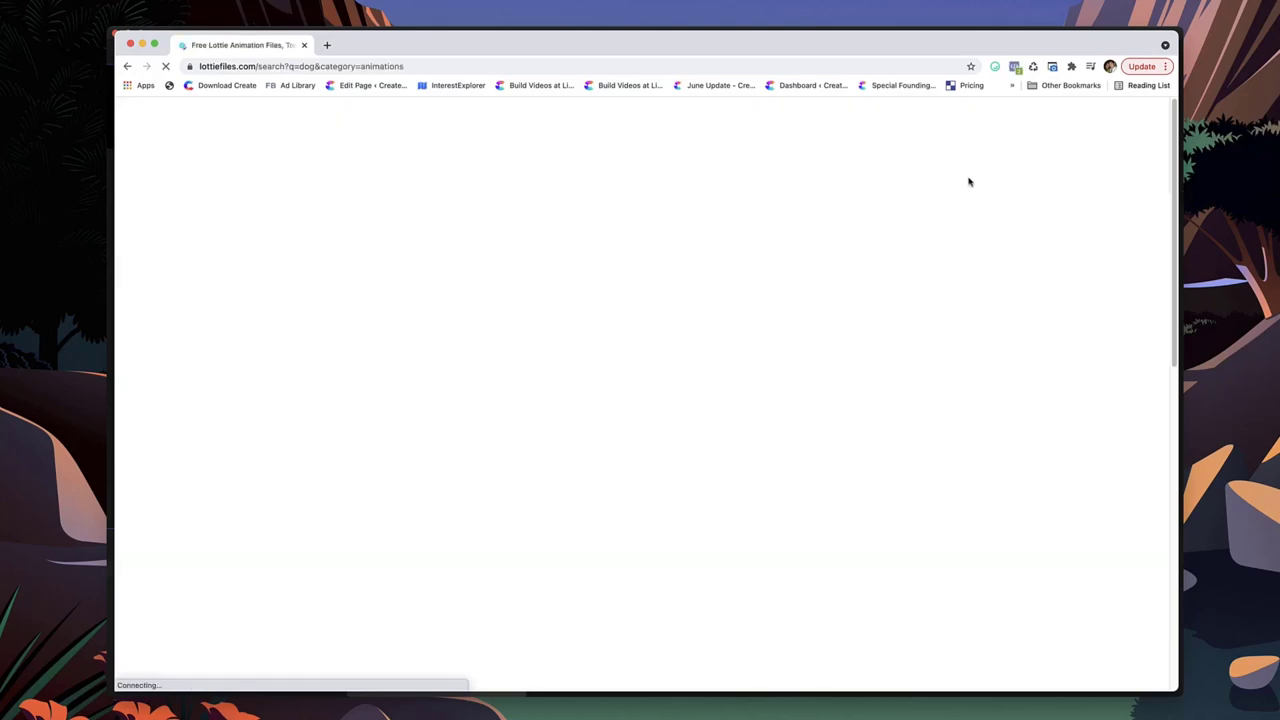
click(556, 234)
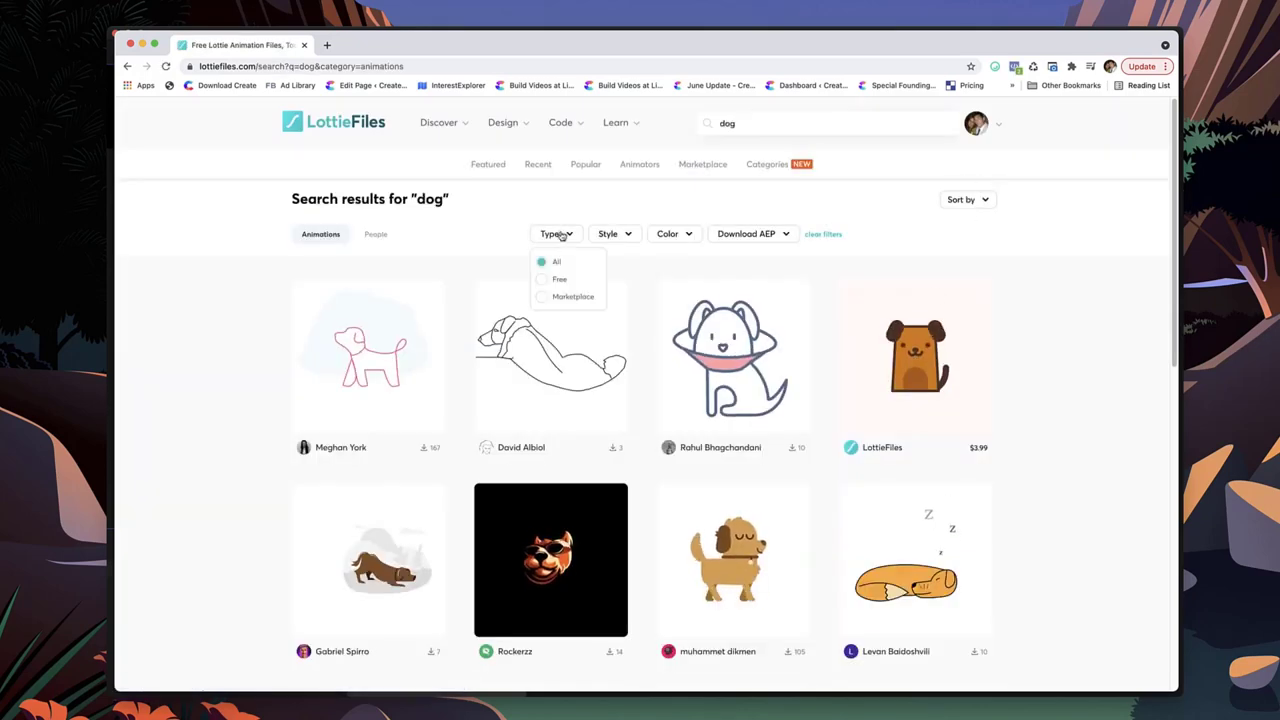
click(545, 280)
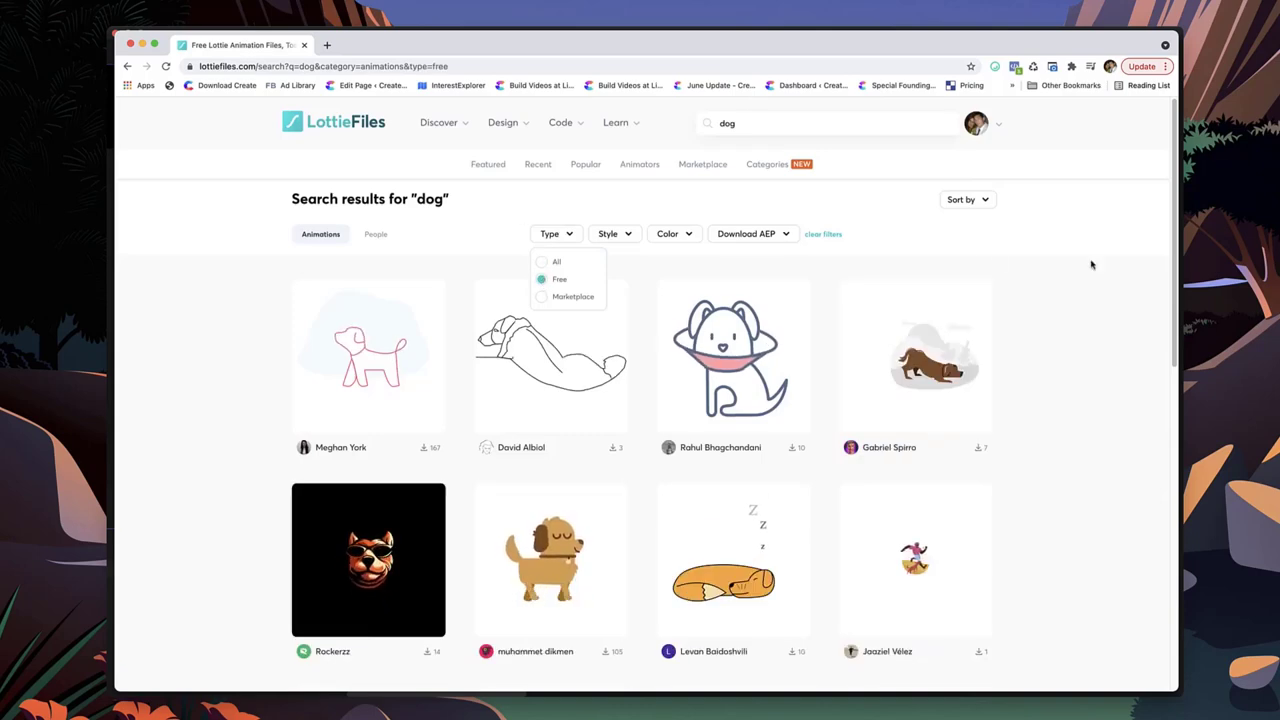
click(1009, 371)
- Browse the first two pages of free dog animations and return to page 1
scroll(1074, 296, down, 1)
scroll(874, 246, down, 5)
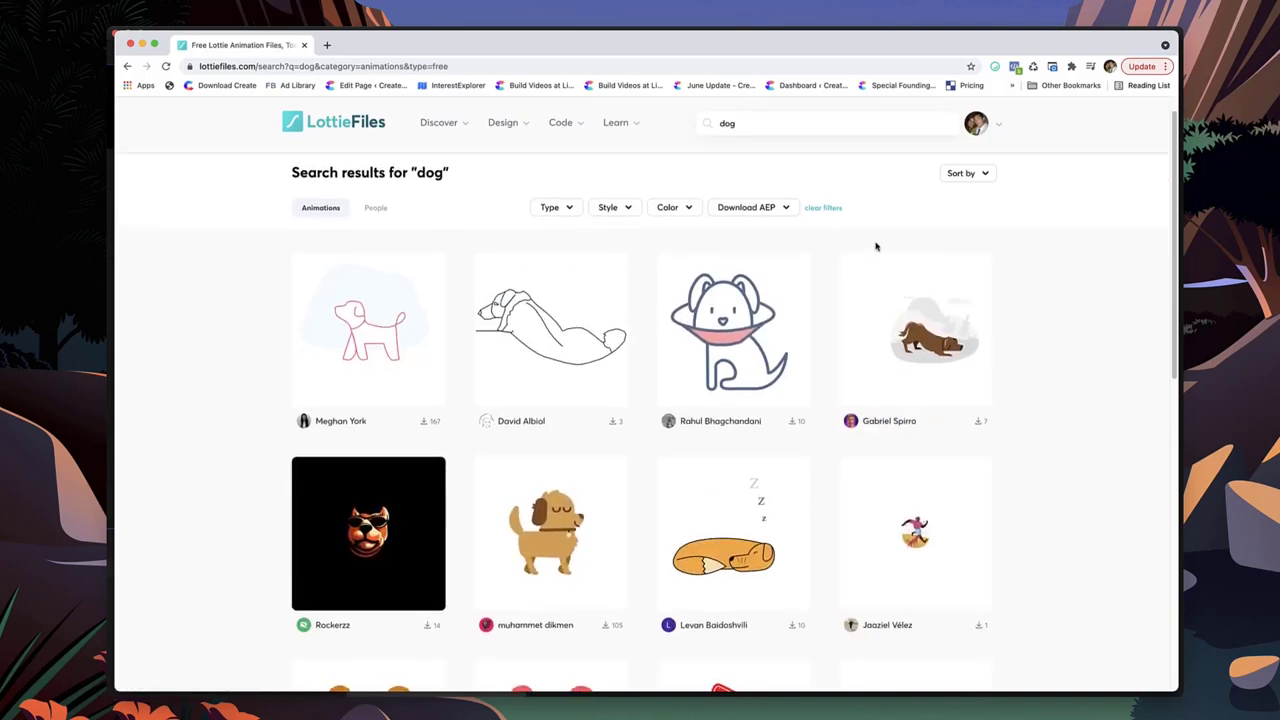
scroll(565, 345, down, 5)
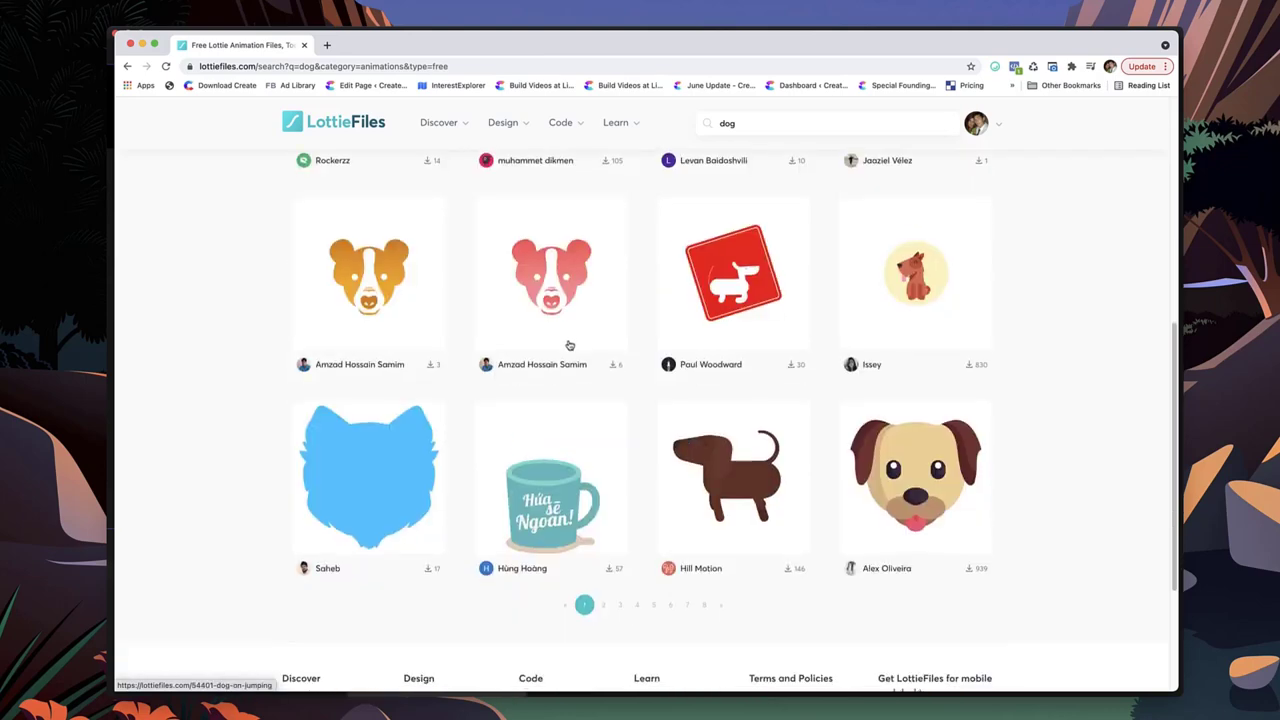
click(601, 572)
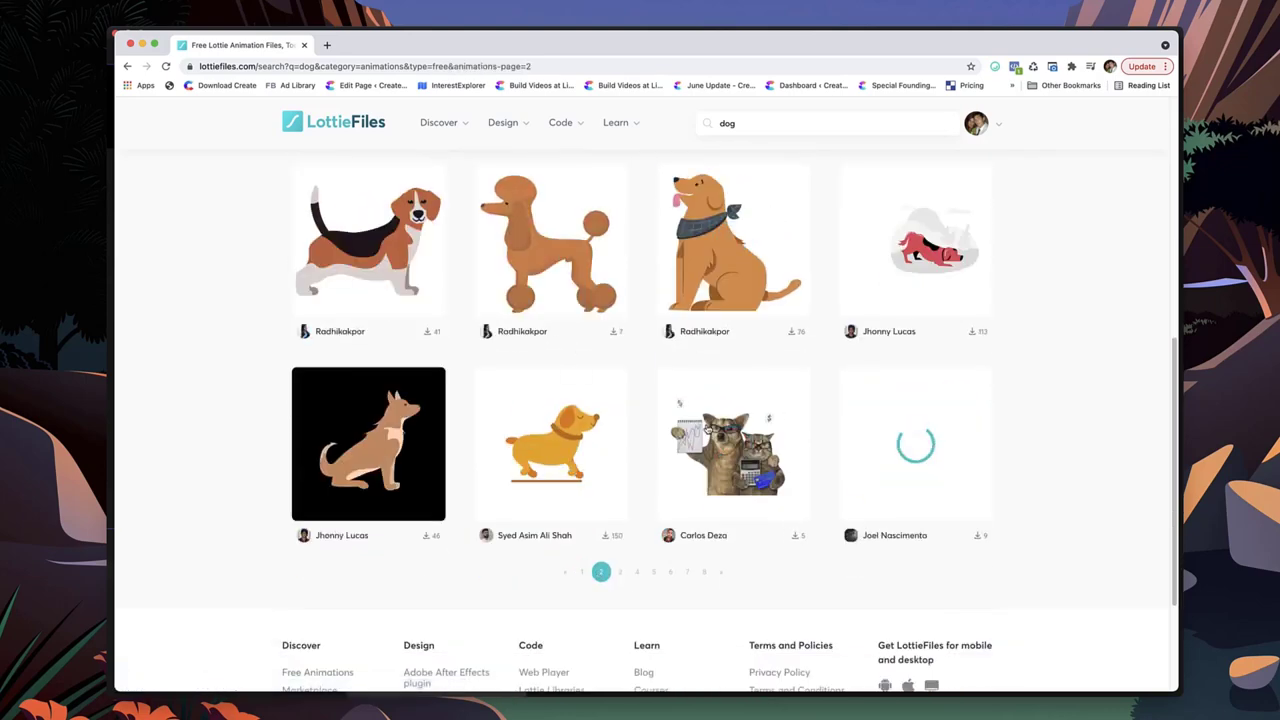
scroll(876, 412, up, 5)
scroll(876, 412, up, 5)
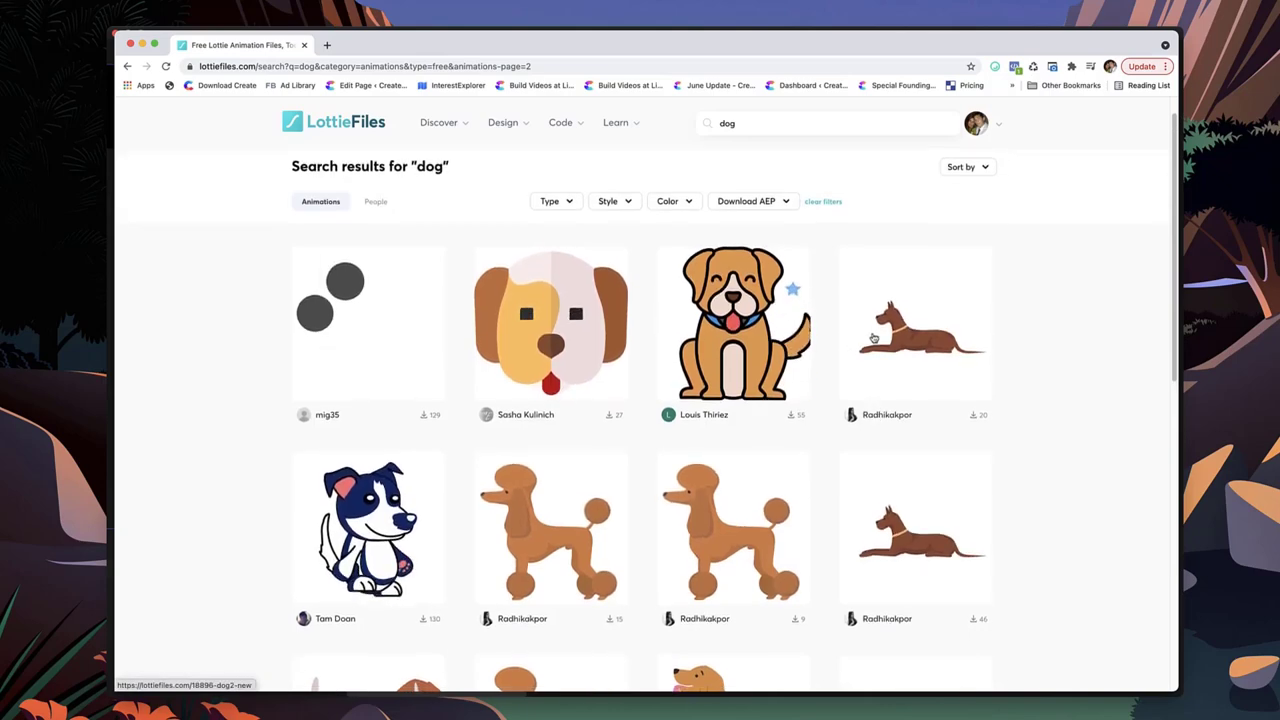
scroll(869, 338, down, 10)
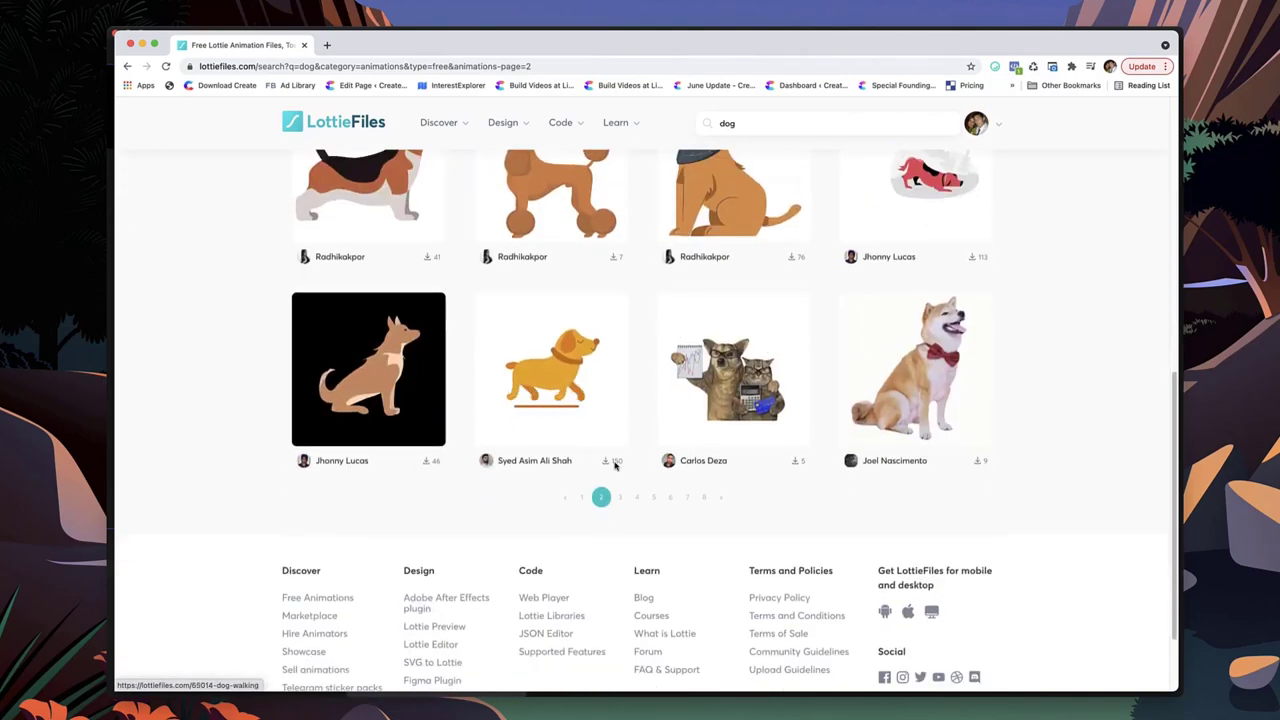
click(581, 497)
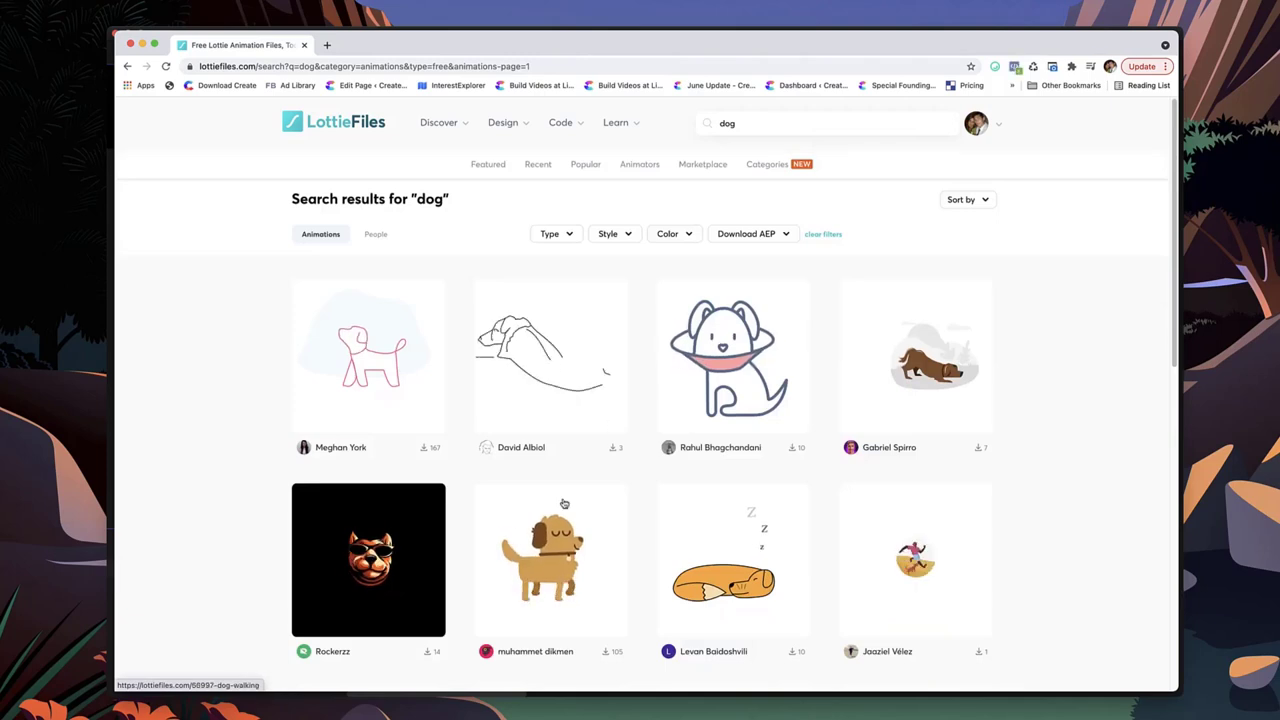
- Open the "Dog walking" animation of the brown dog with a collar and download it as Lottie JSON
click(548, 558)
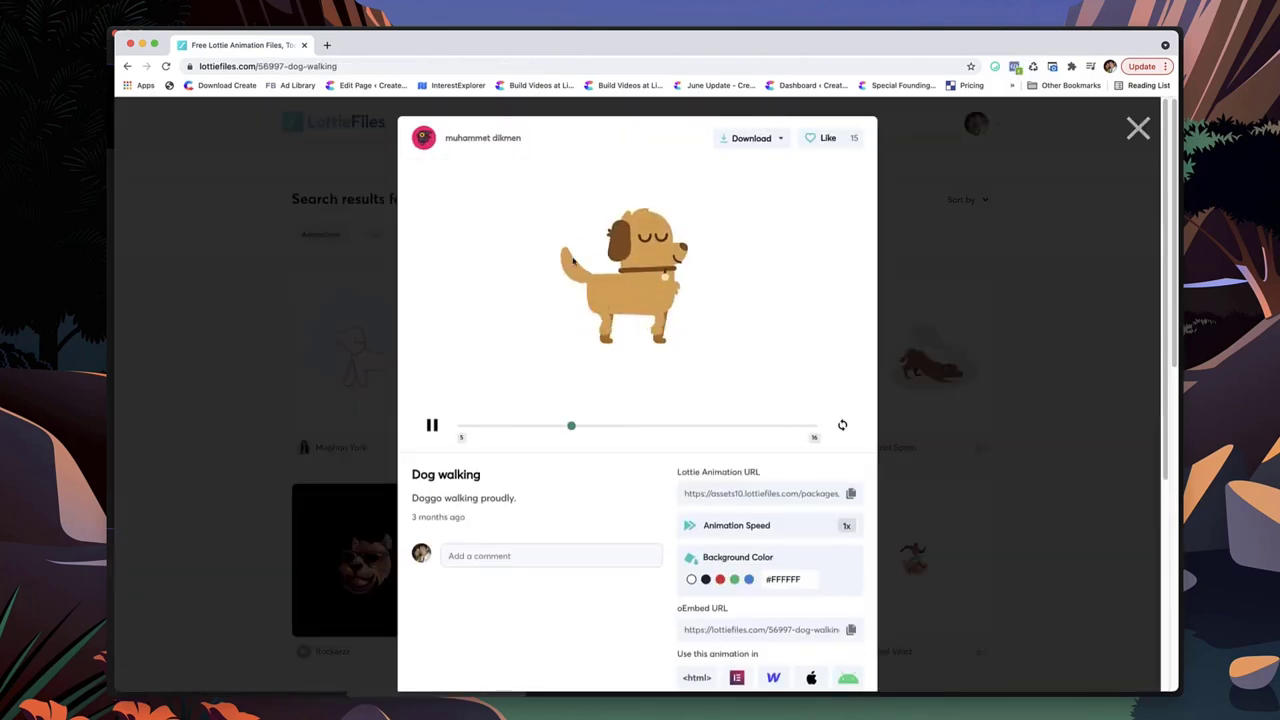
click(771, 138)
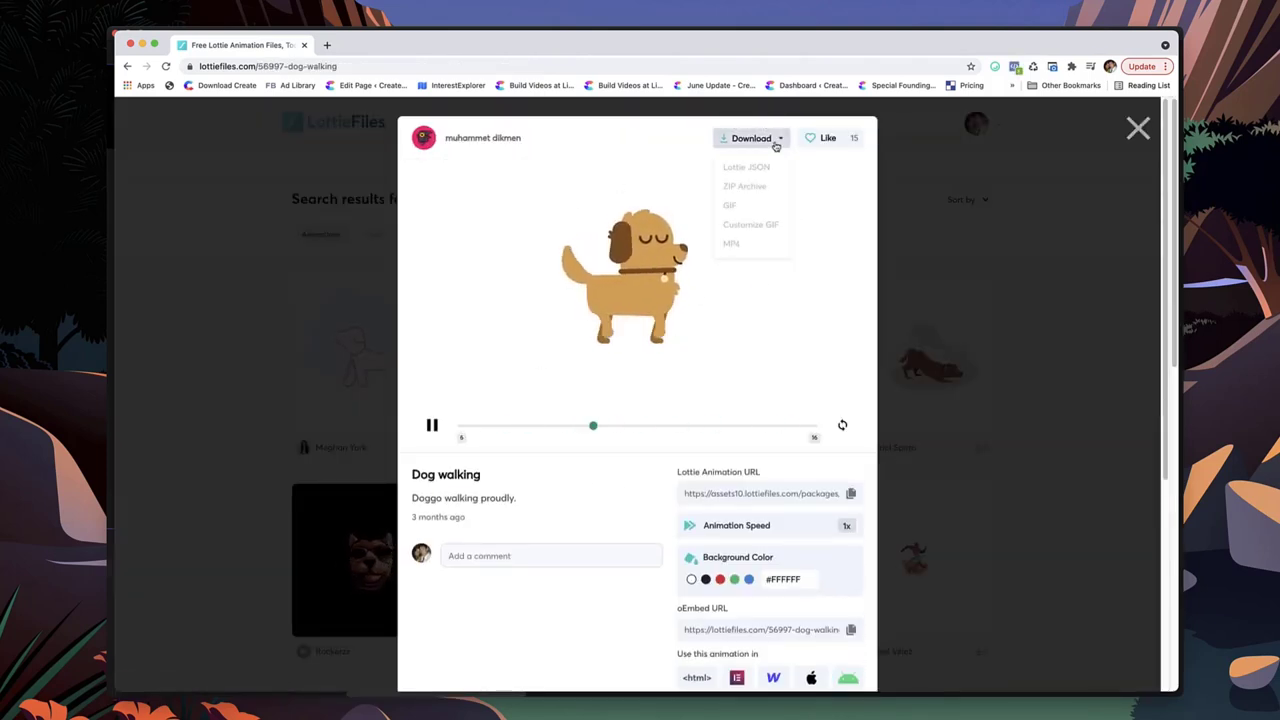
click(768, 175)
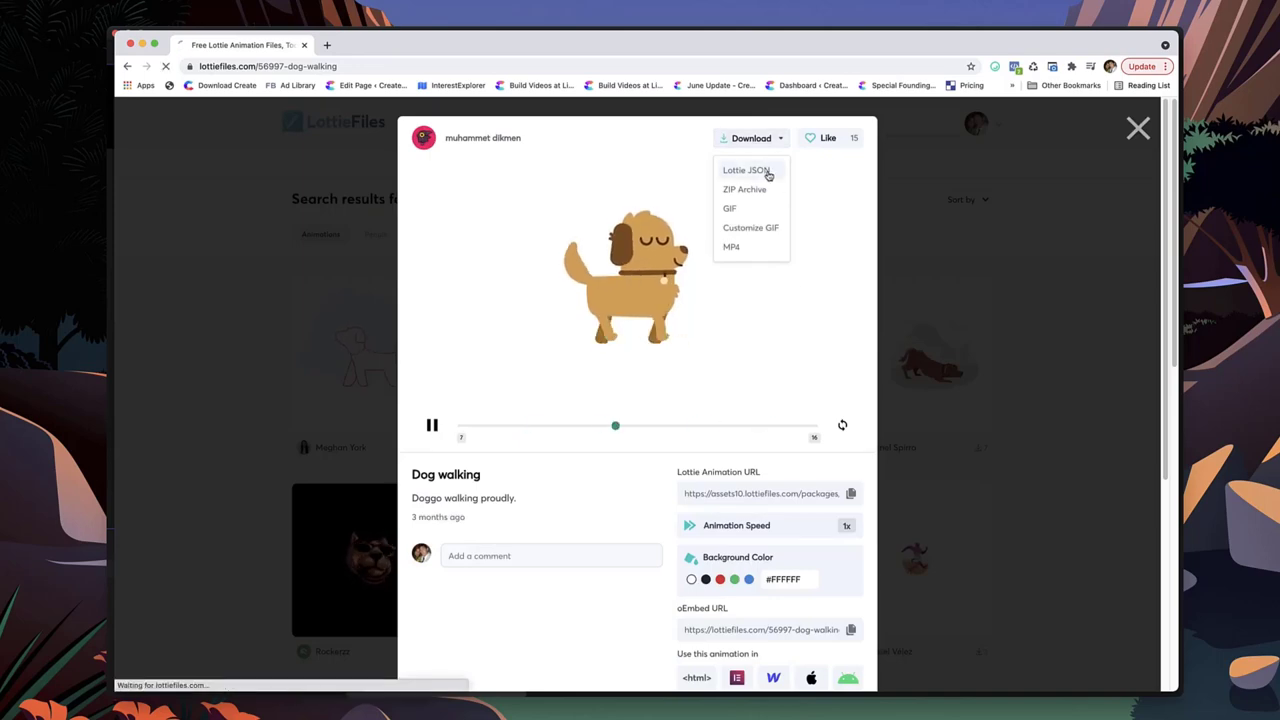
- Open the "Dog walking" animation in the Lottie Editor for editing its layer colors
scroll(820, 418, down, 3)
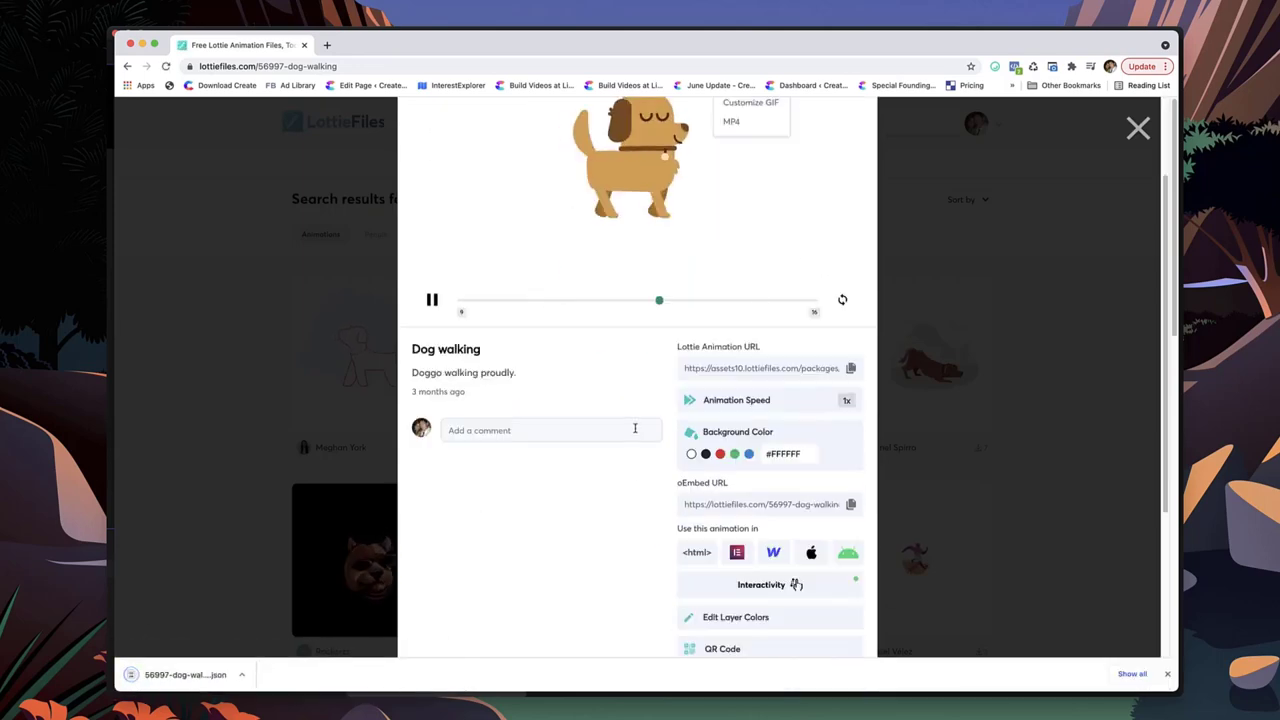
scroll(700, 480, down, 3)
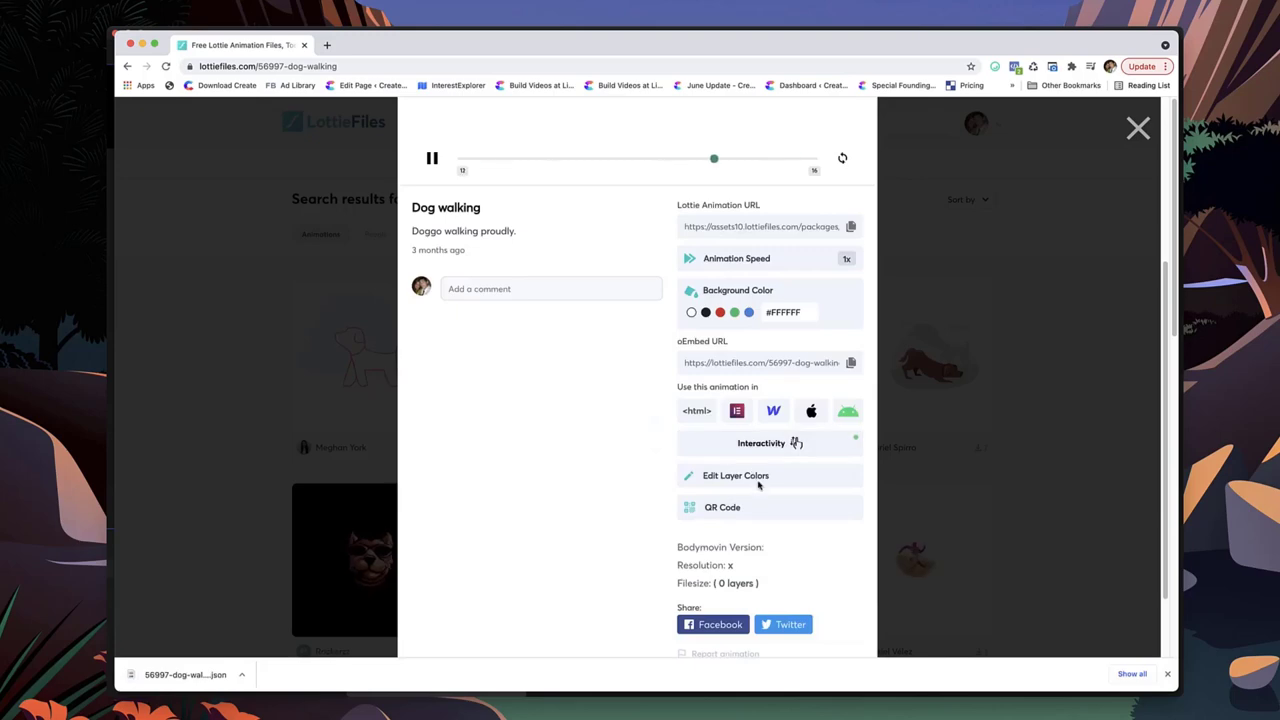
click(760, 481)
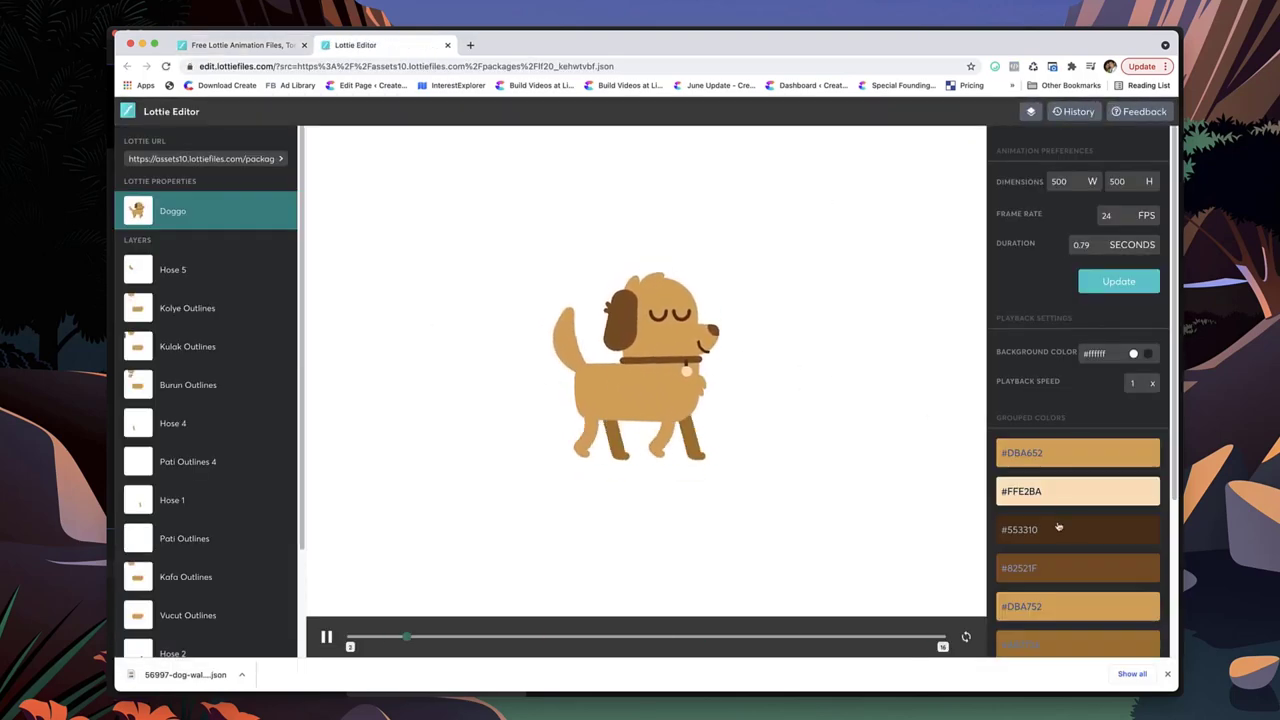
- Change the #FFE2BA grouped color of the dog's collar tag to bright blue and look over the remaining editor settings
scroll(1071, 523, down, 3)
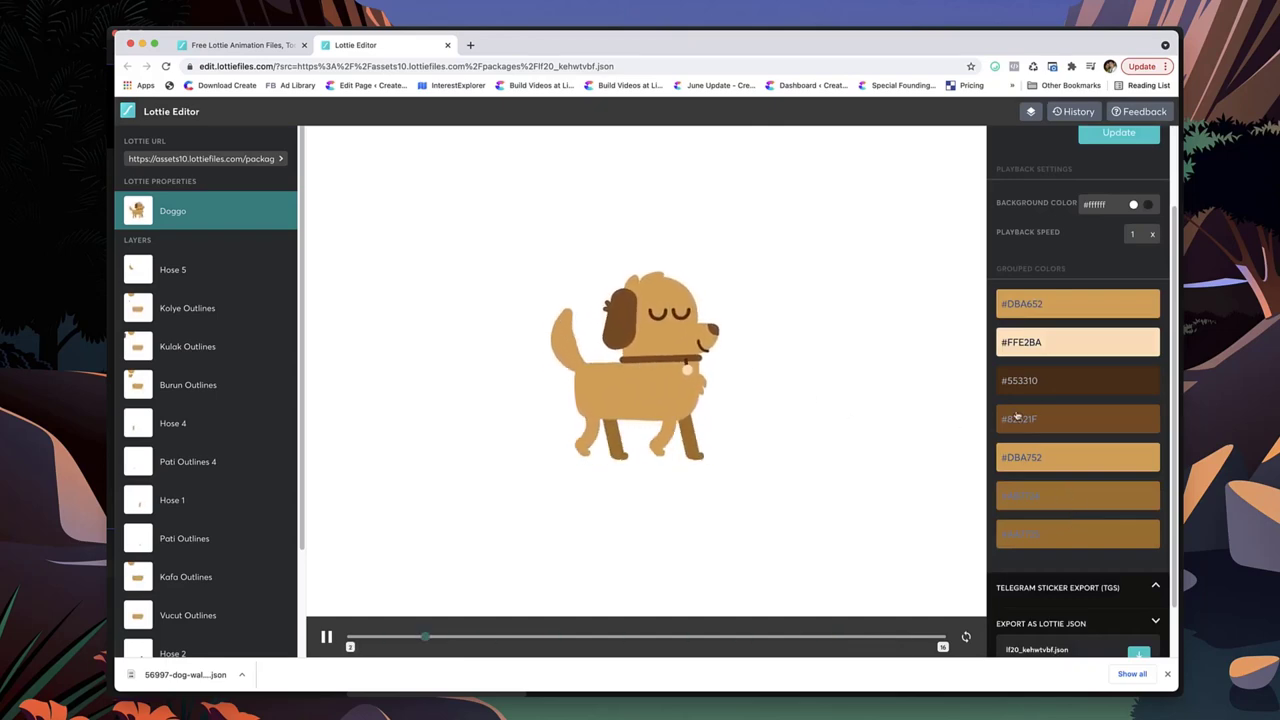
click(1079, 346)
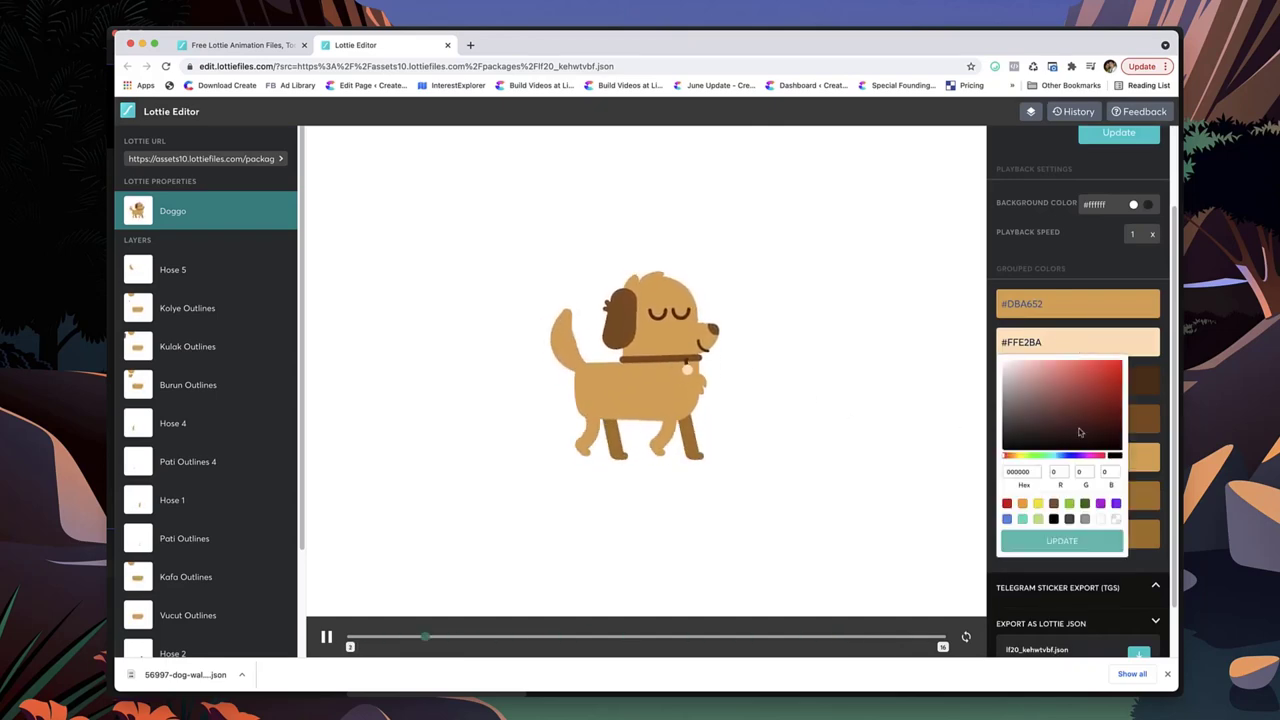
drag(1075, 462, 1060, 456)
click(1116, 366)
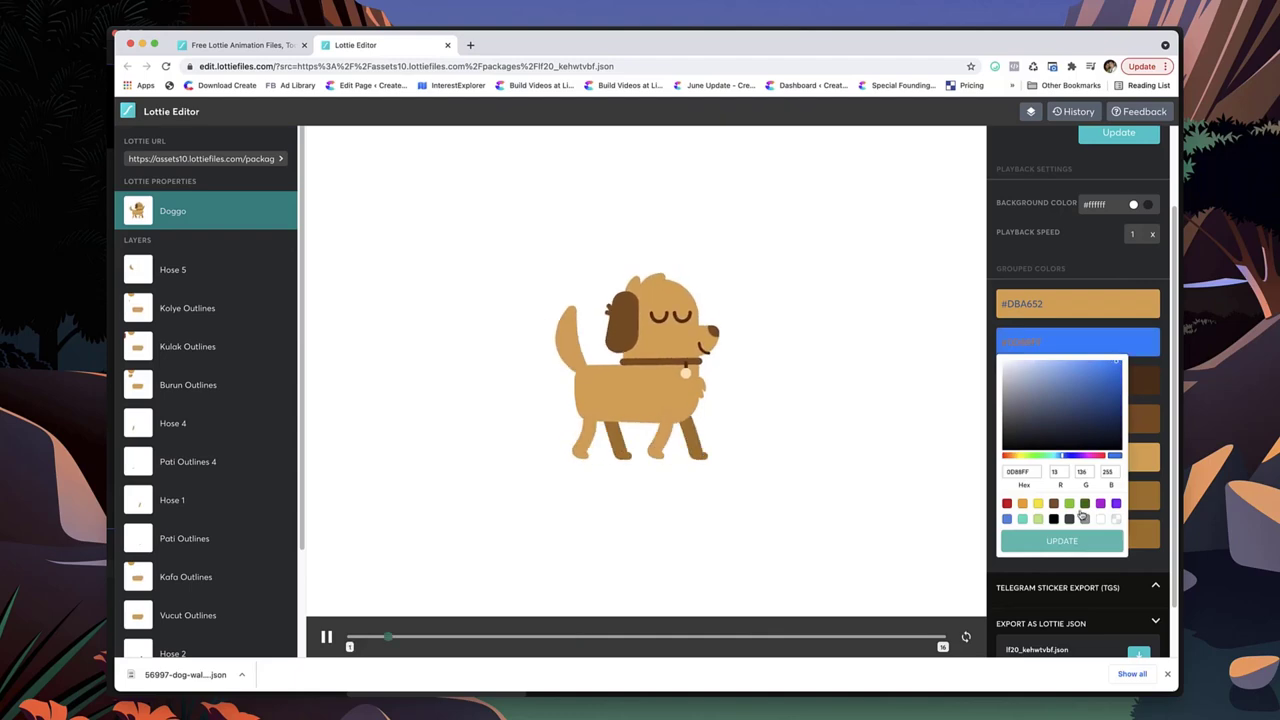
click(1069, 544)
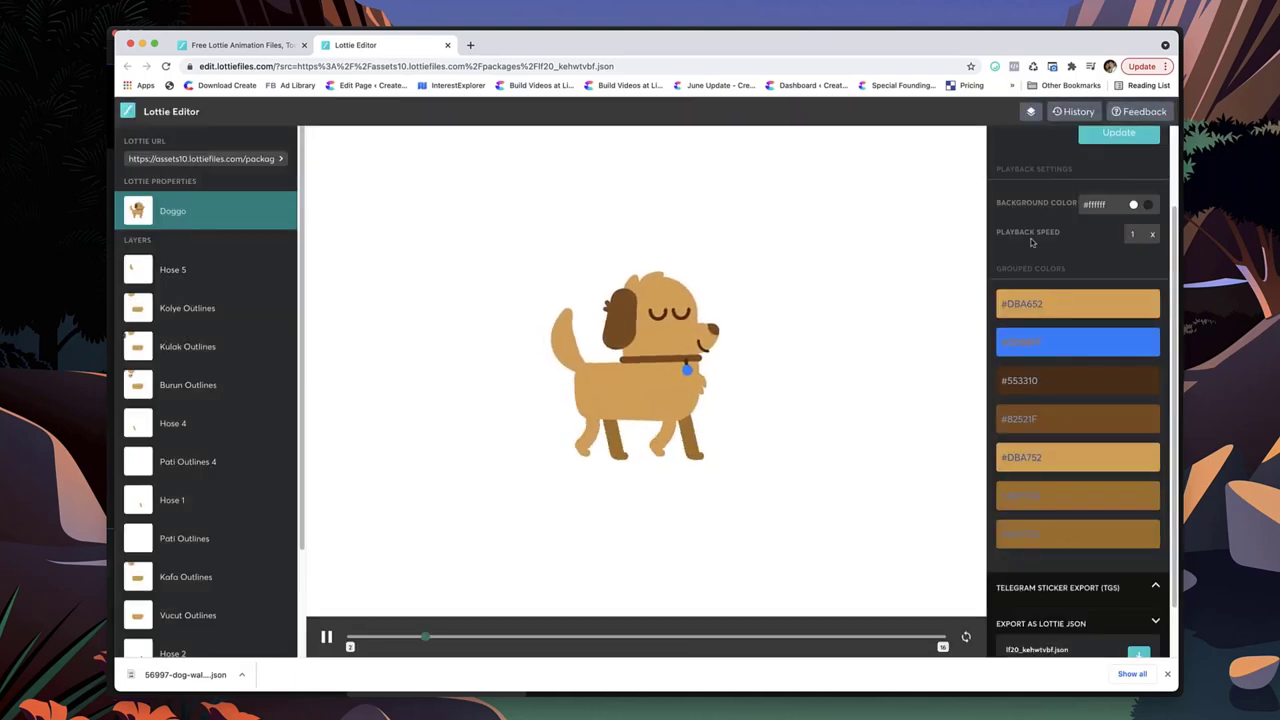
scroll(1034, 243, up, 3)
scroll(1040, 316, down, 4)
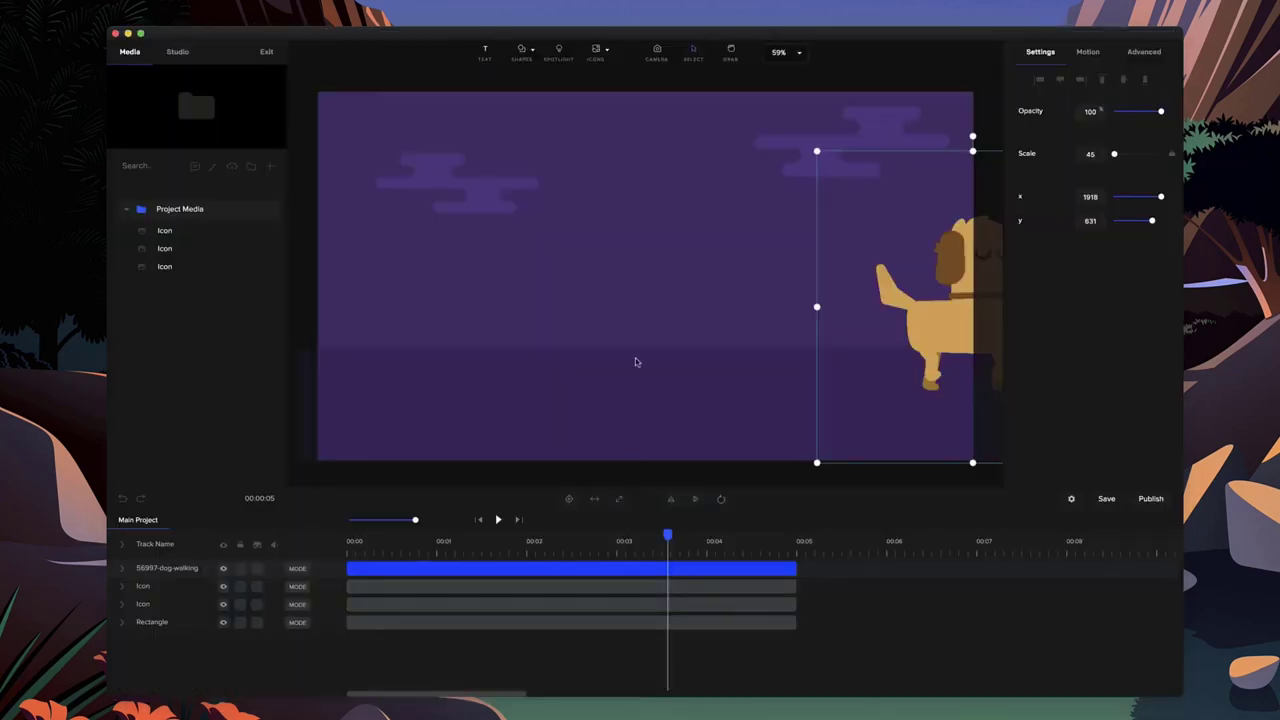
- In CreateStudio, delete the existing dog-walking layer and import the Lottie file 56997-dog-walking (2).json from Downloads
key(Delete)
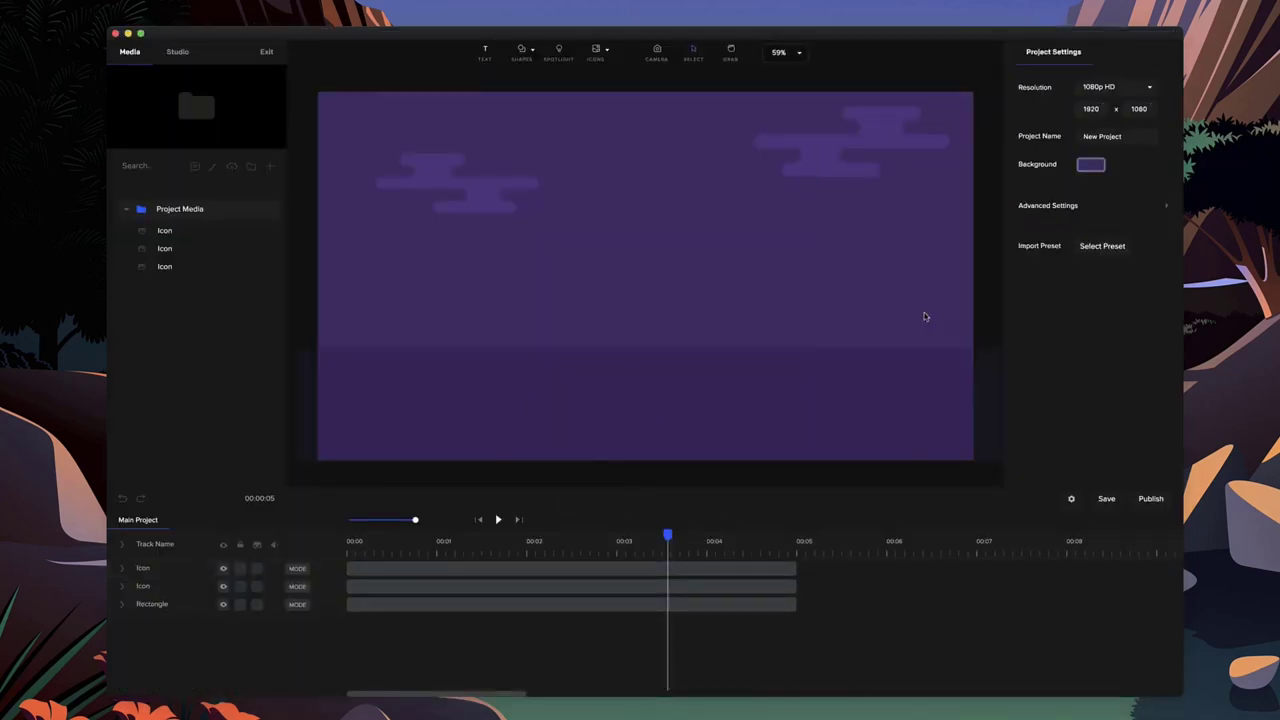
click(128, 211)
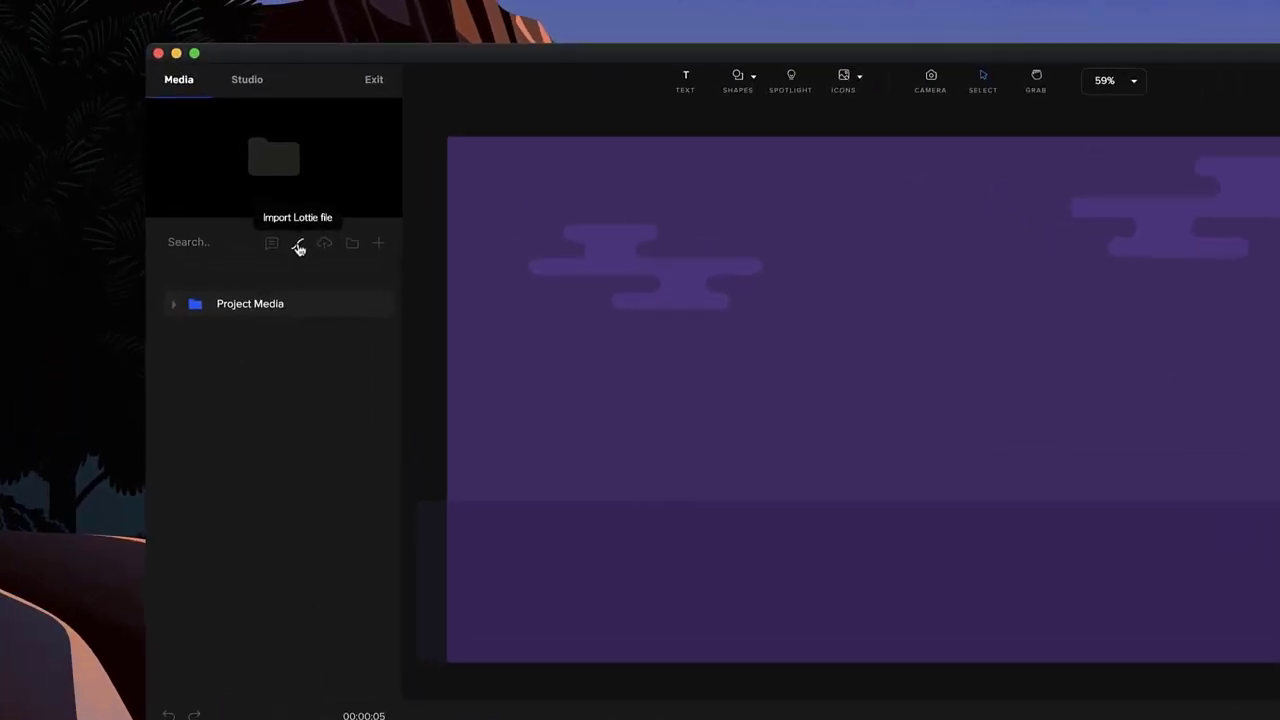
click(213, 168)
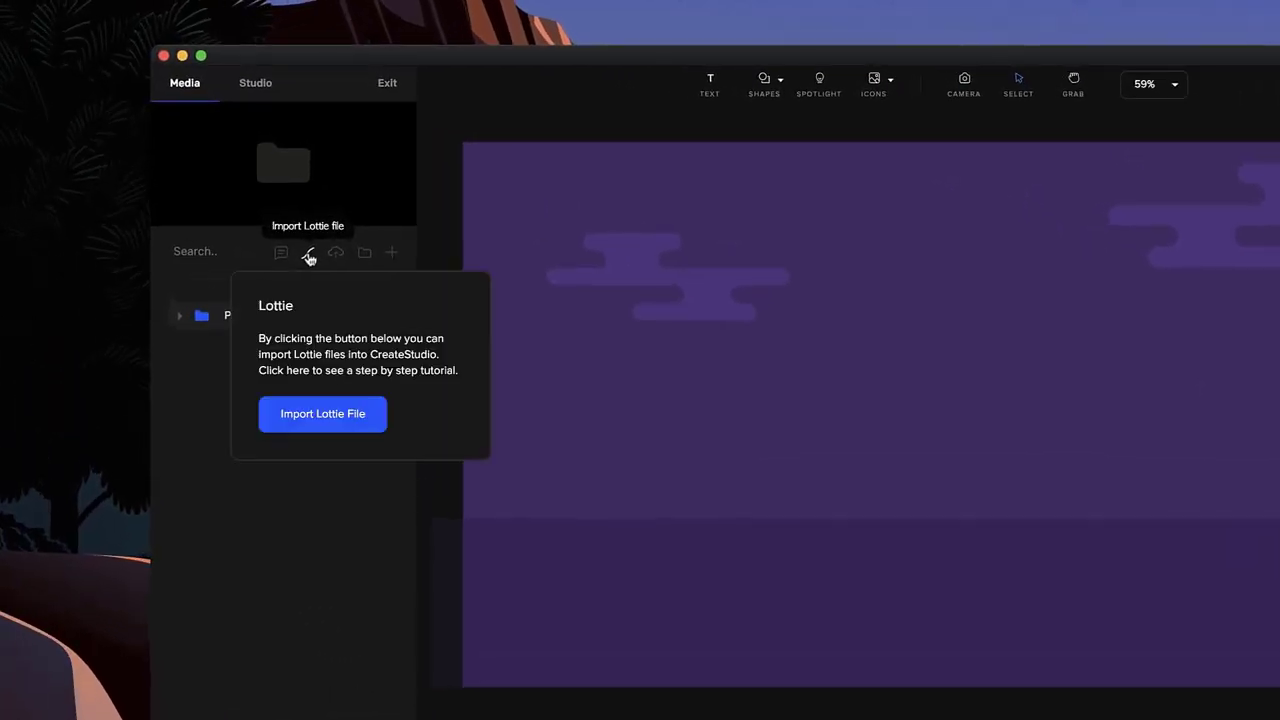
click(345, 418)
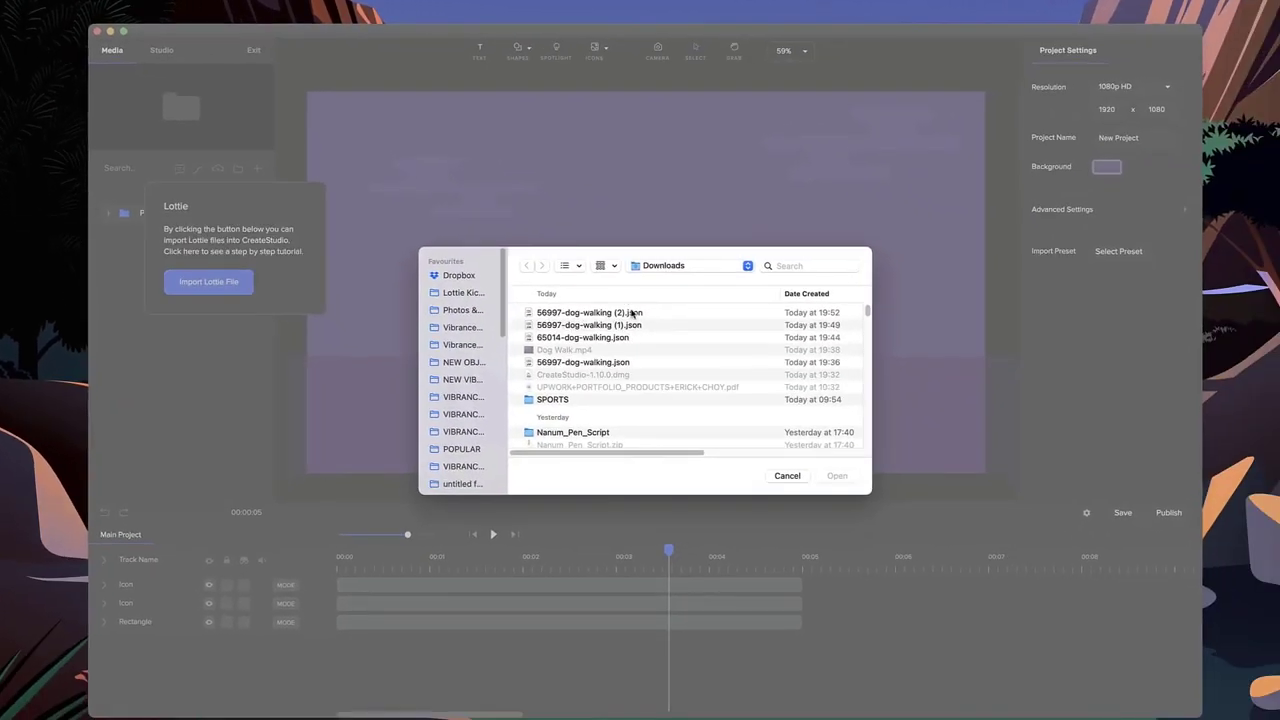
double_click(632, 313)
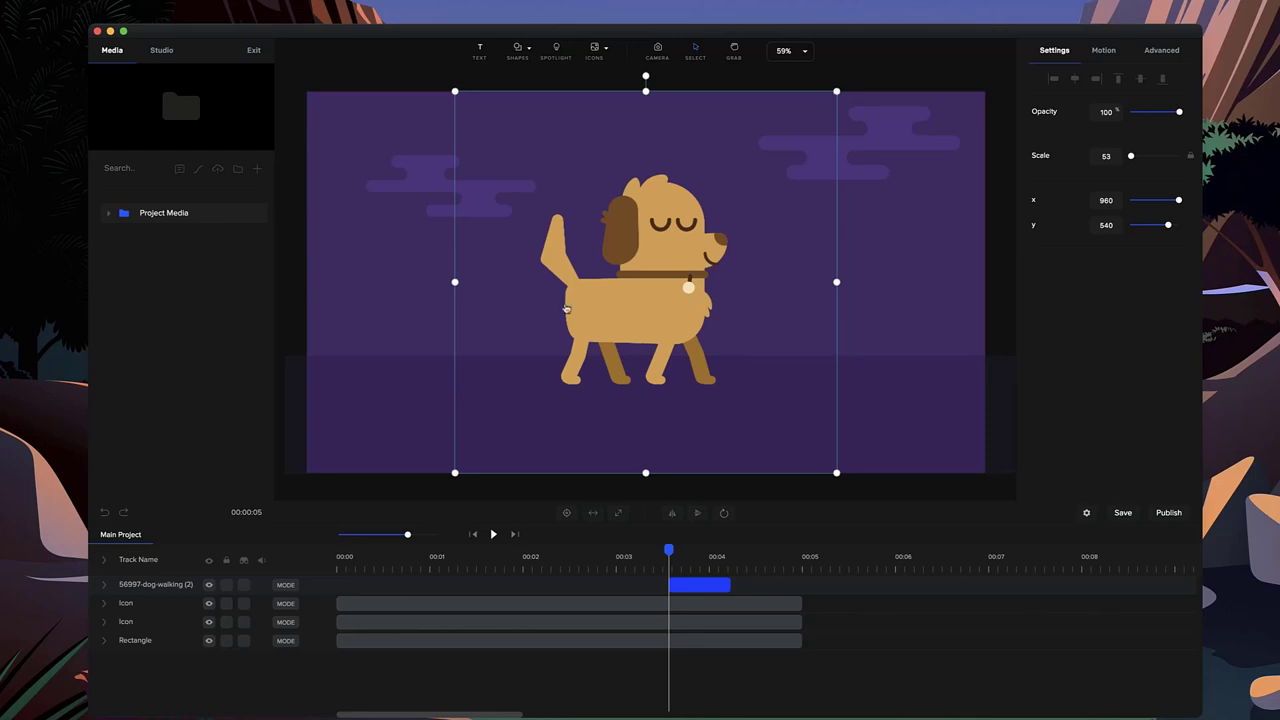
- Stretch the imported dog's clip to span 0 to 5 seconds and return the playhead to the start
click(108, 214)
click(108, 213)
drag(690, 585, 801, 585)
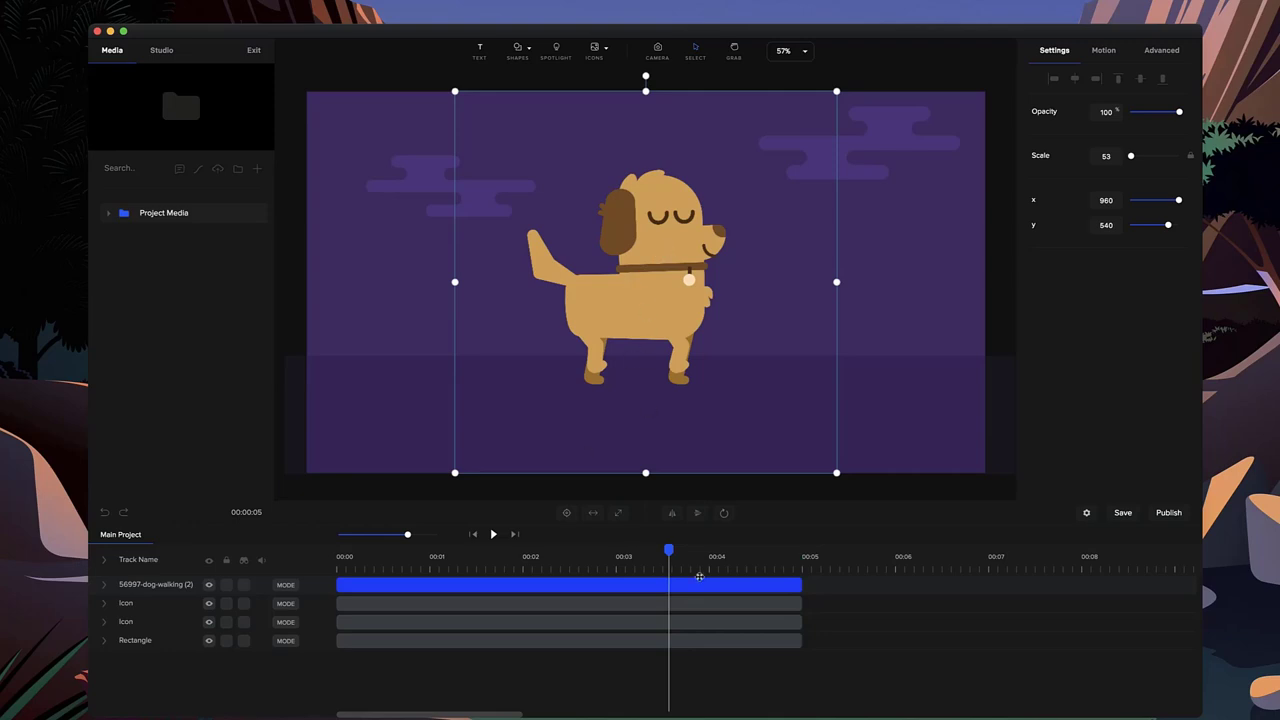
drag(667, 549, 309, 550)
- Lower the dog to about y 587, add a custom Position animation, and start it beyond the canvas's left edge at about x -312
click(104, 585)
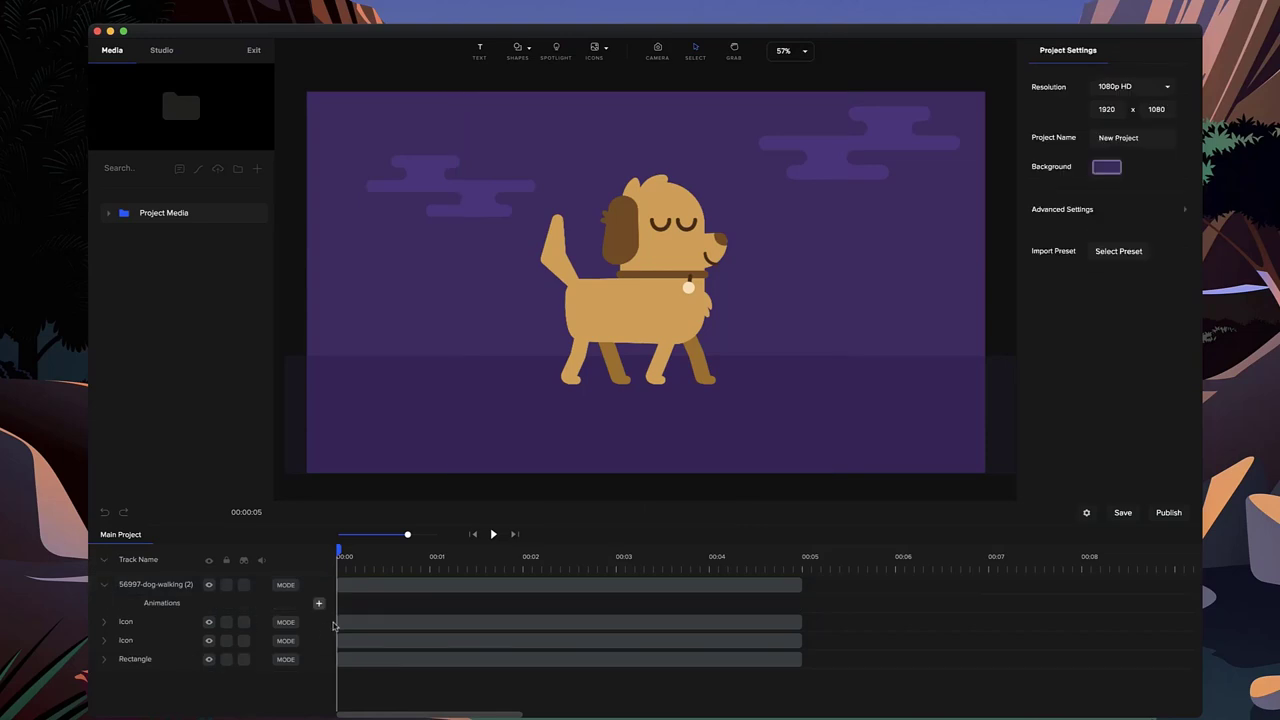
click(675, 304)
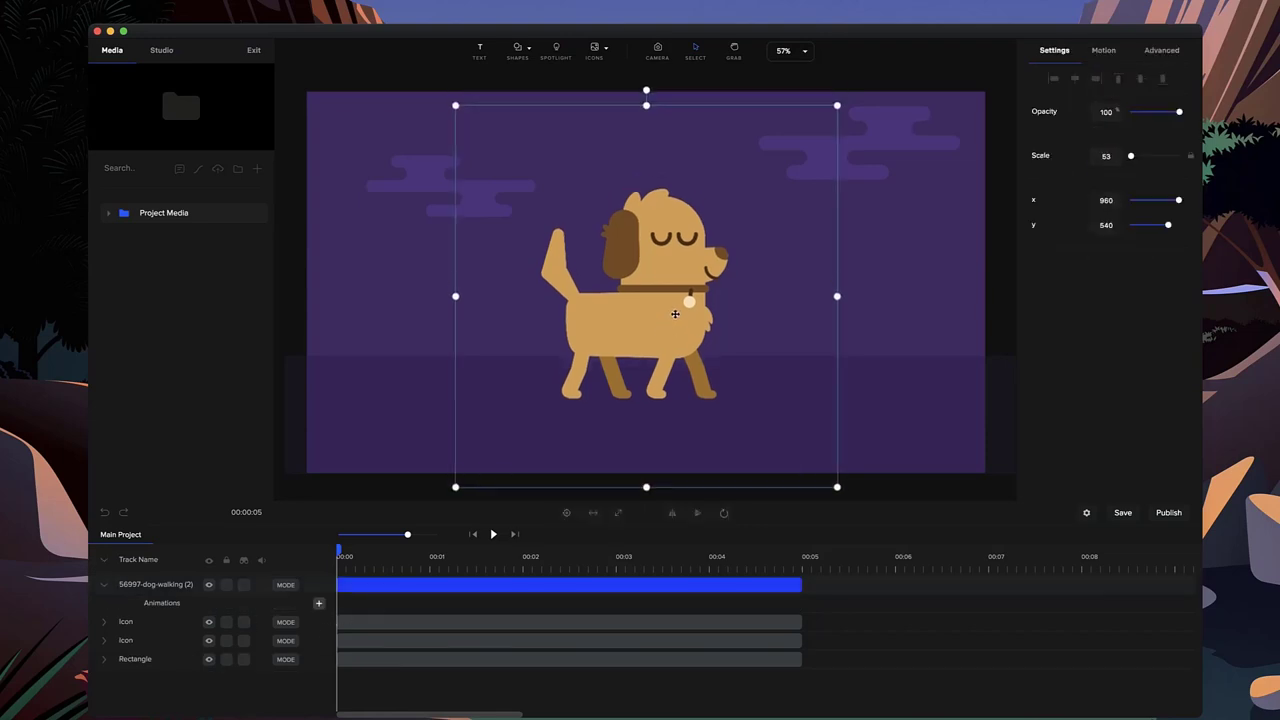
click(319, 603)
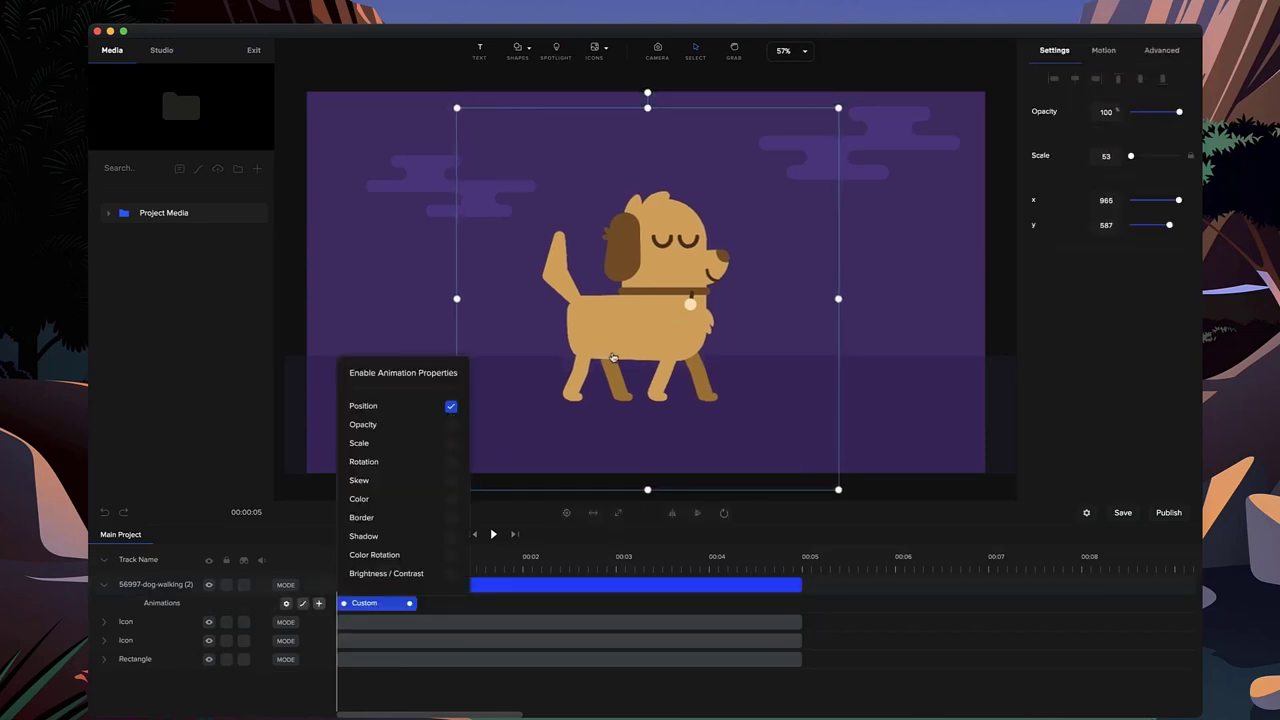
click(656, 346)
drag(656, 346, 205, 351)
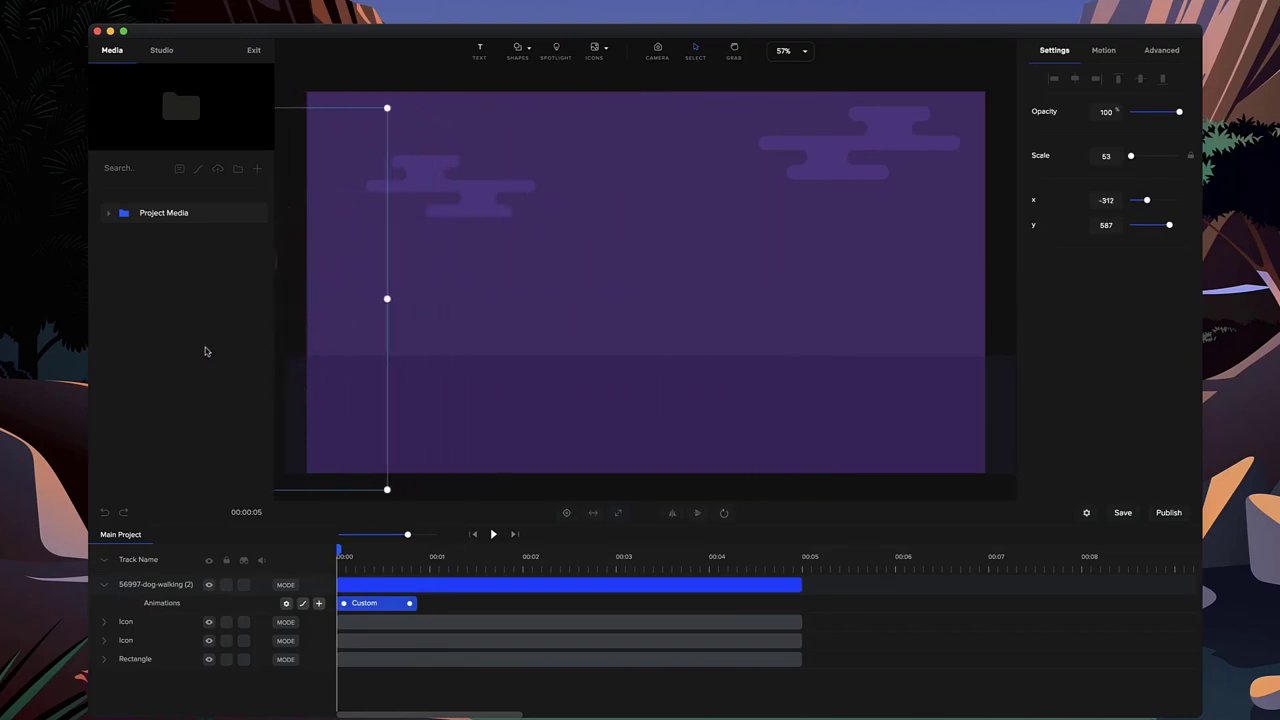
- Place the dog's end position beyond the canvas's right edge and lengthen its custom animation to about 4 seconds
click(437, 569)
drag(639, 318, 1100, 317)
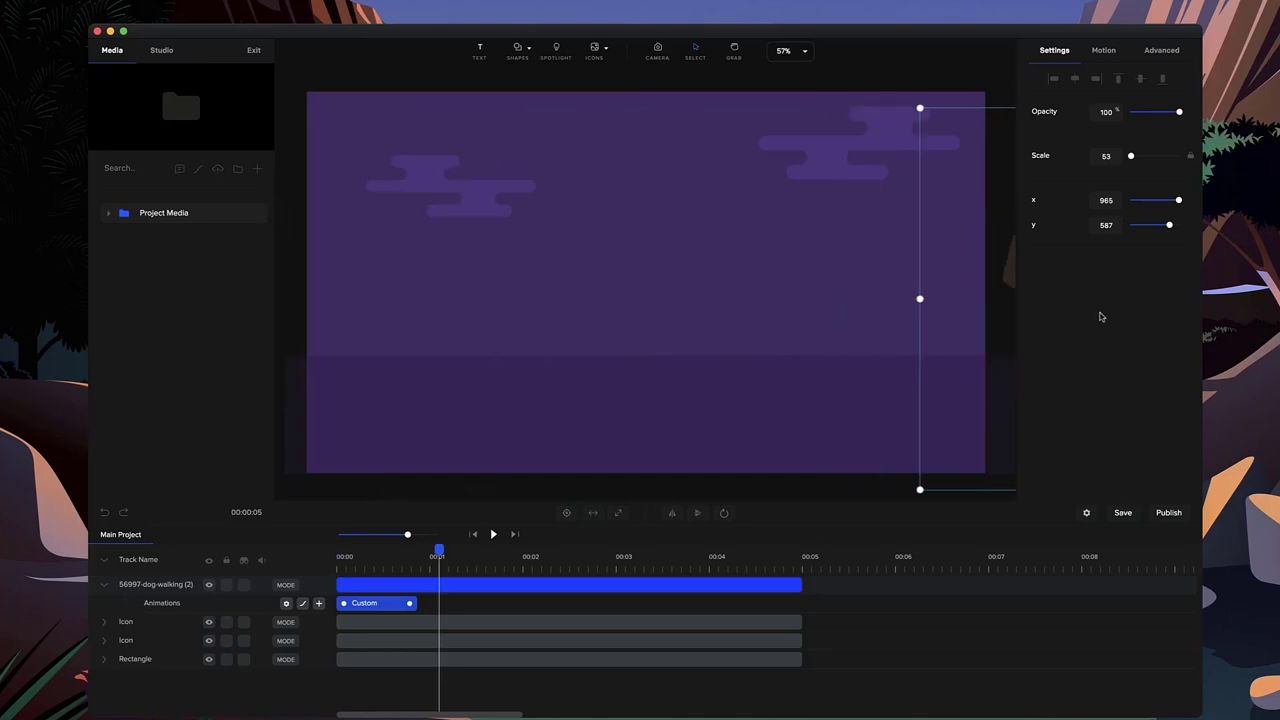
drag(410, 603, 708, 604)
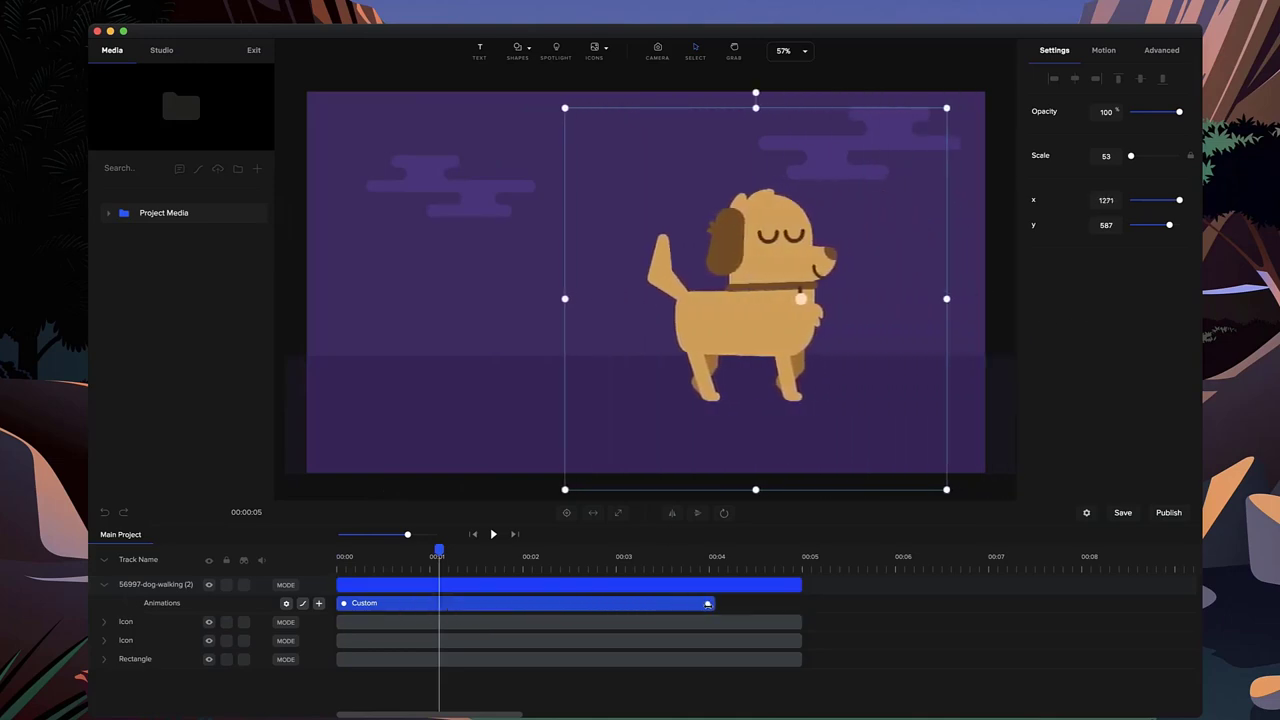
- Set the easing of the dog's custom animation to Linear
click(304, 605)
click(446, 416)
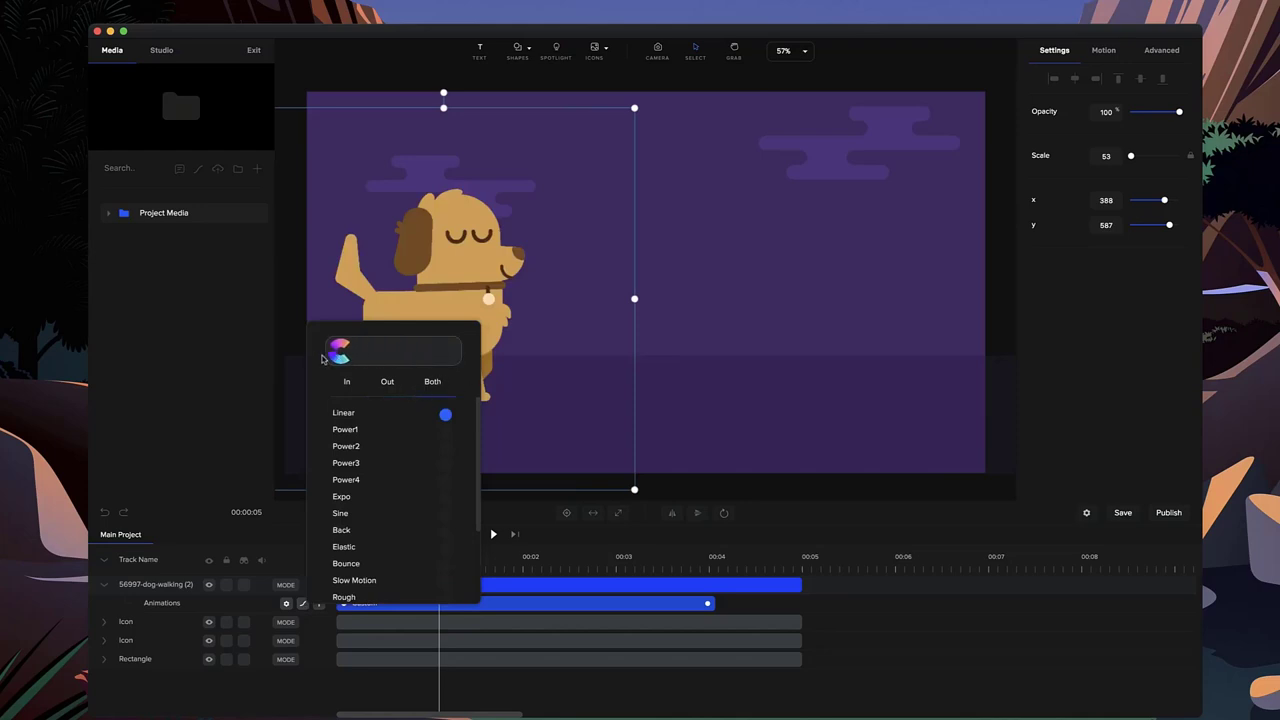
click(733, 593)
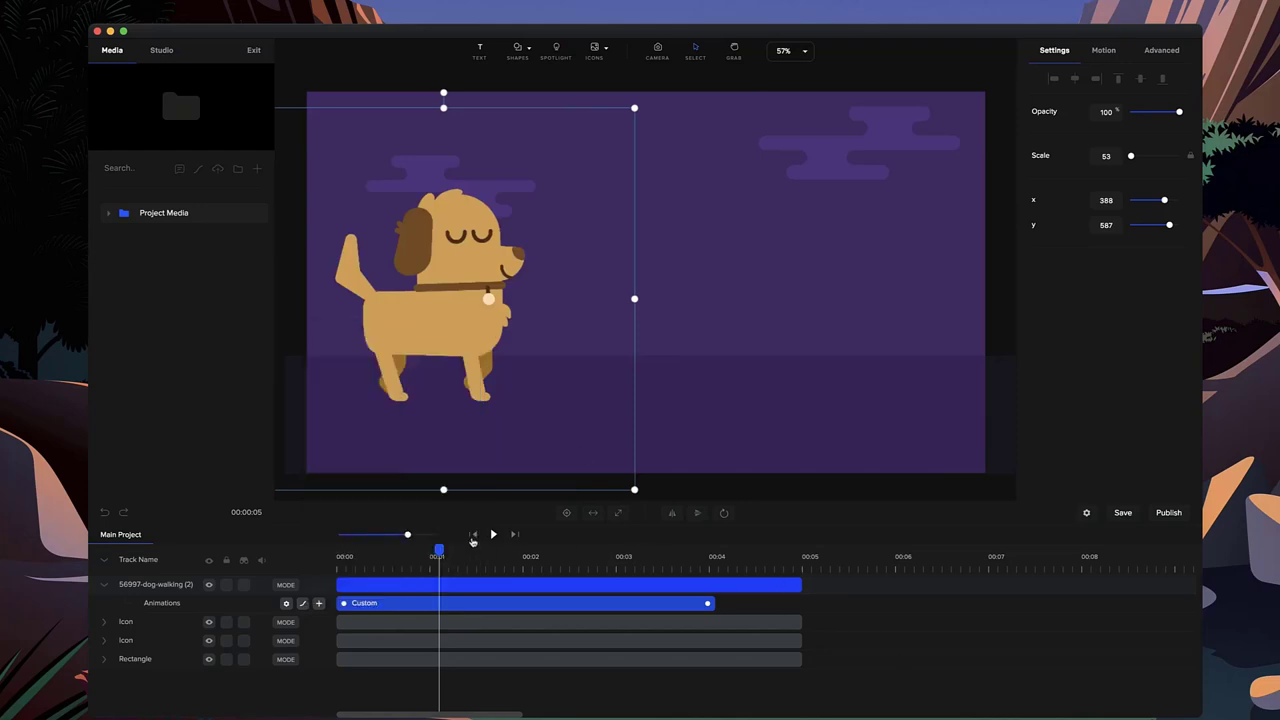
- Play the dog's walk animation from the start of the timeline, then deselect the dog
click(473, 536)
click(493, 534)
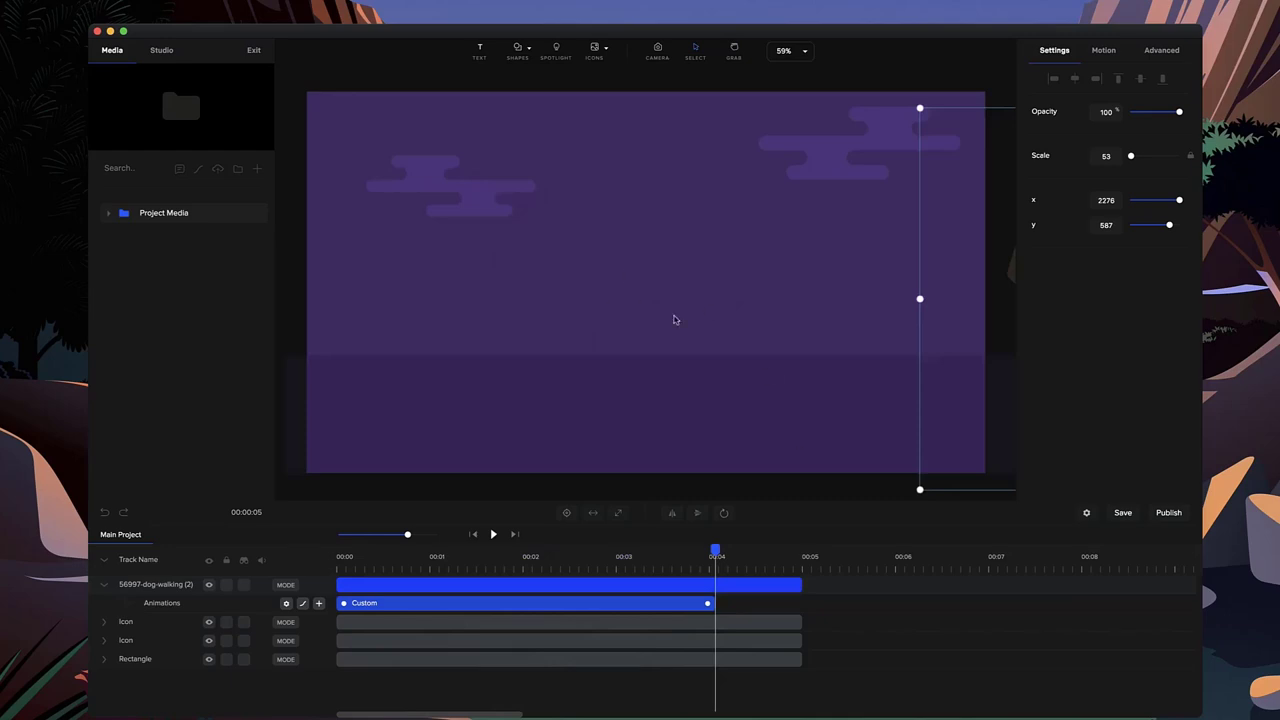
click(862, 75)
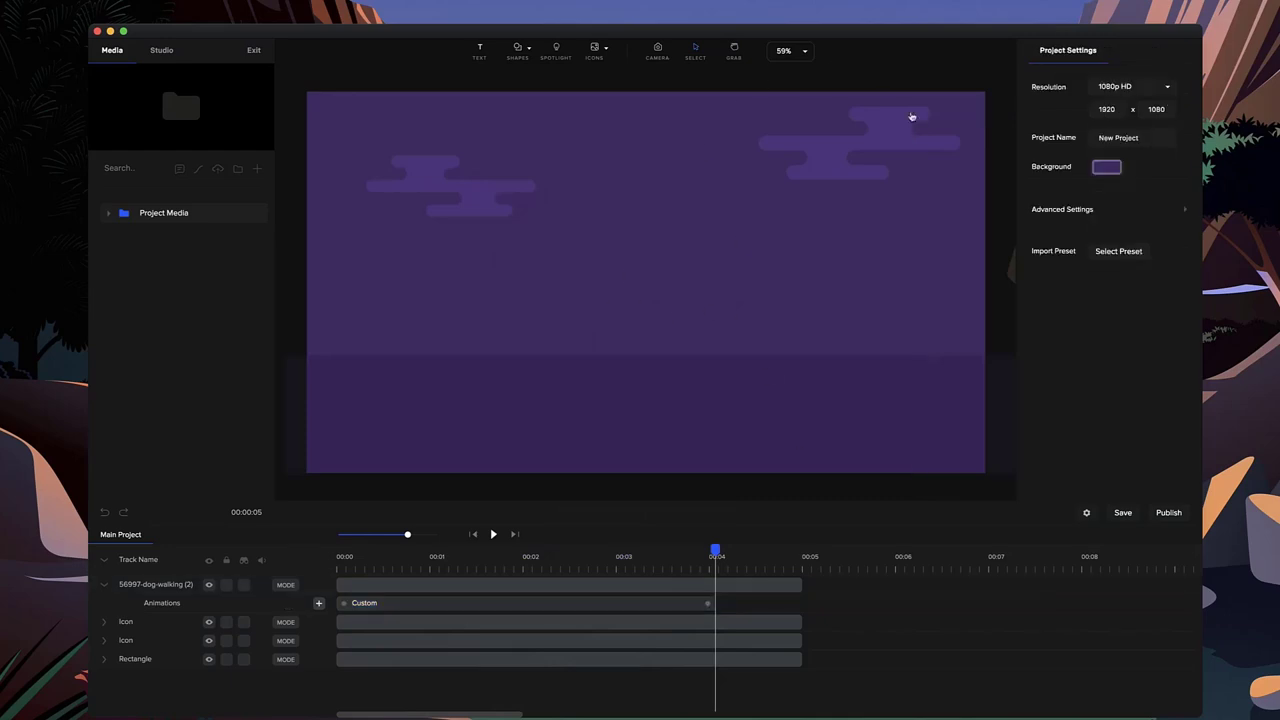
- Open the publishing options with output file Dog Walk.mp4 and choose the MP4 (High Quality / Large File) file type
click(1174, 517)
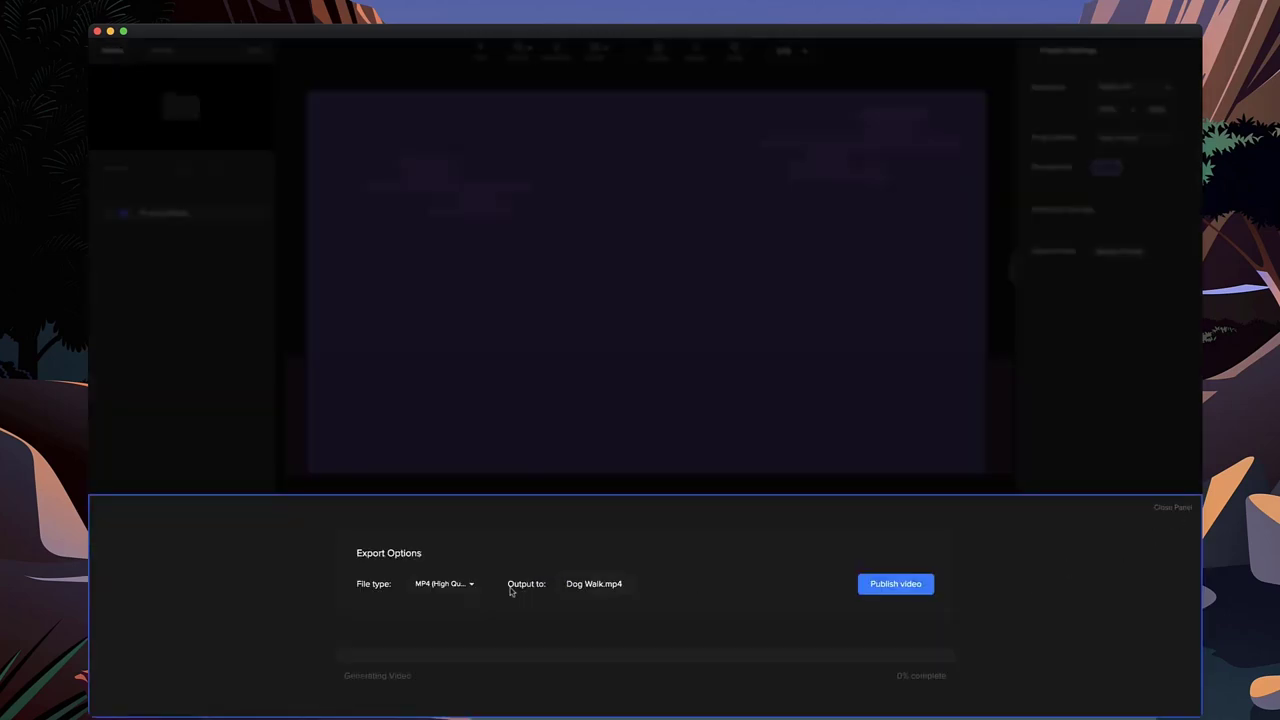
click(465, 584)
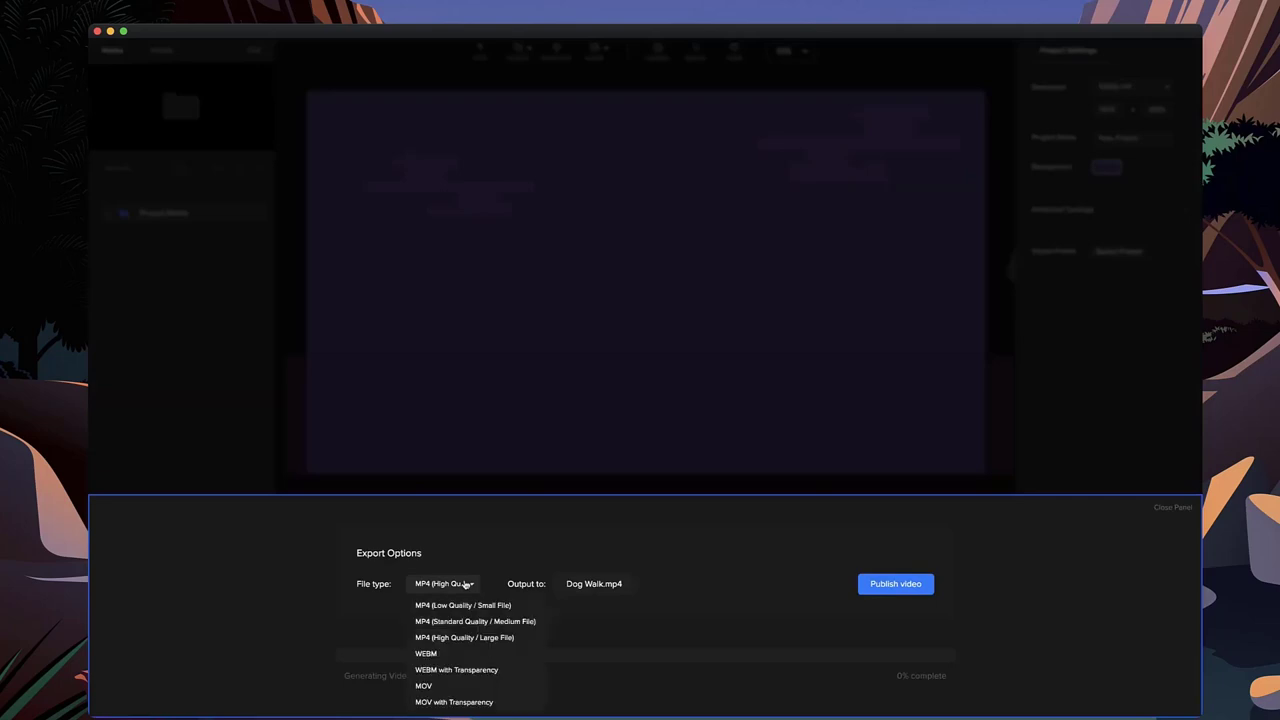
click(455, 639)
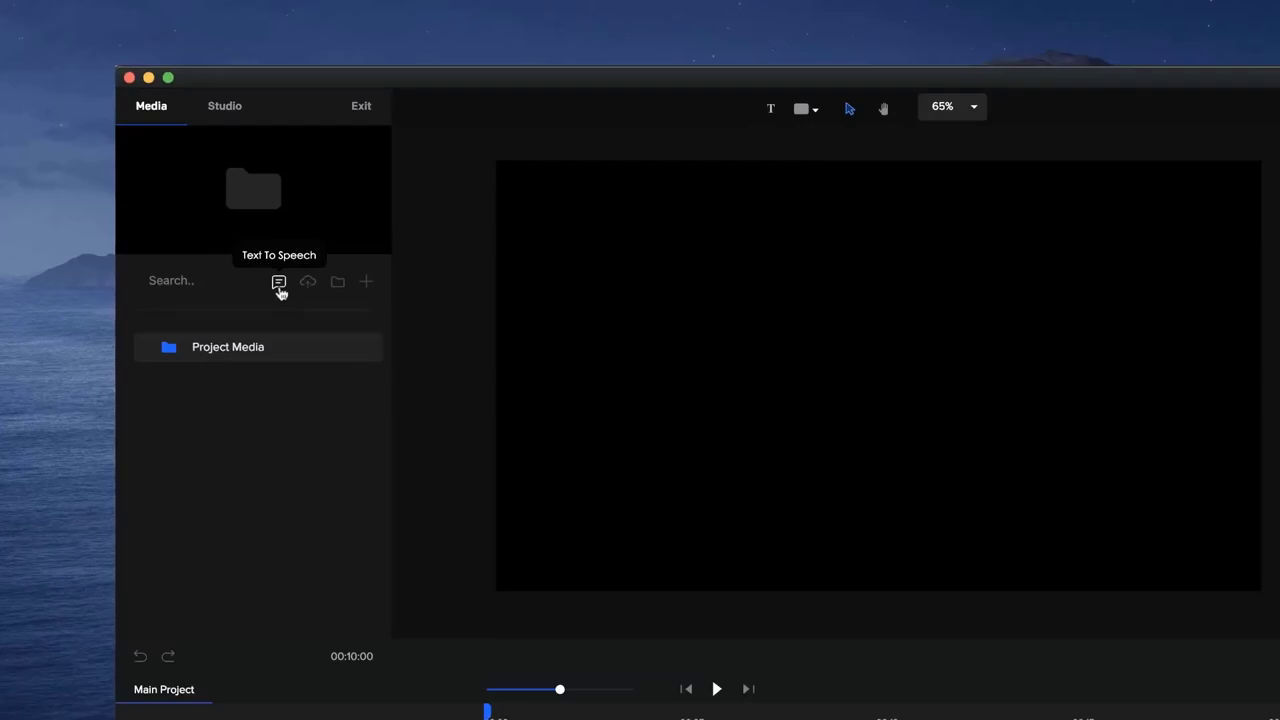
- Open Text to Speech and replace the placeholder script with "Hey welcome to CreateStudio."
click(280, 285)
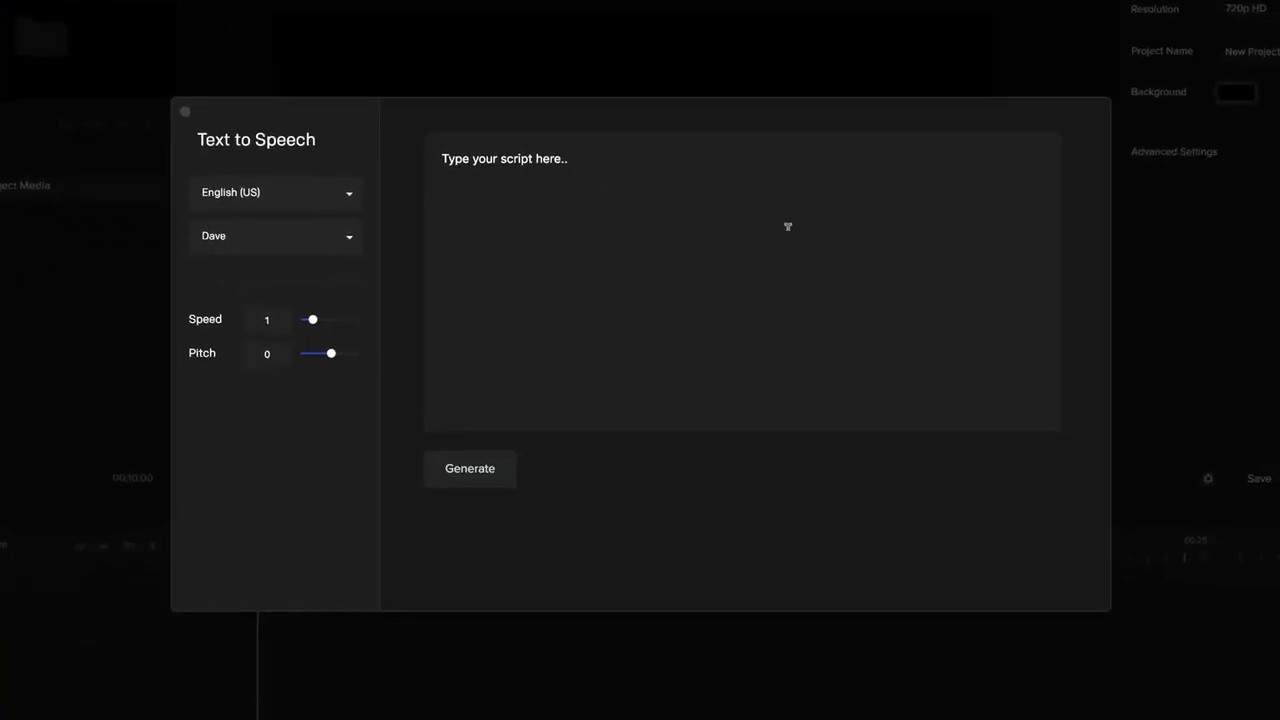
triple_click(539, 158)
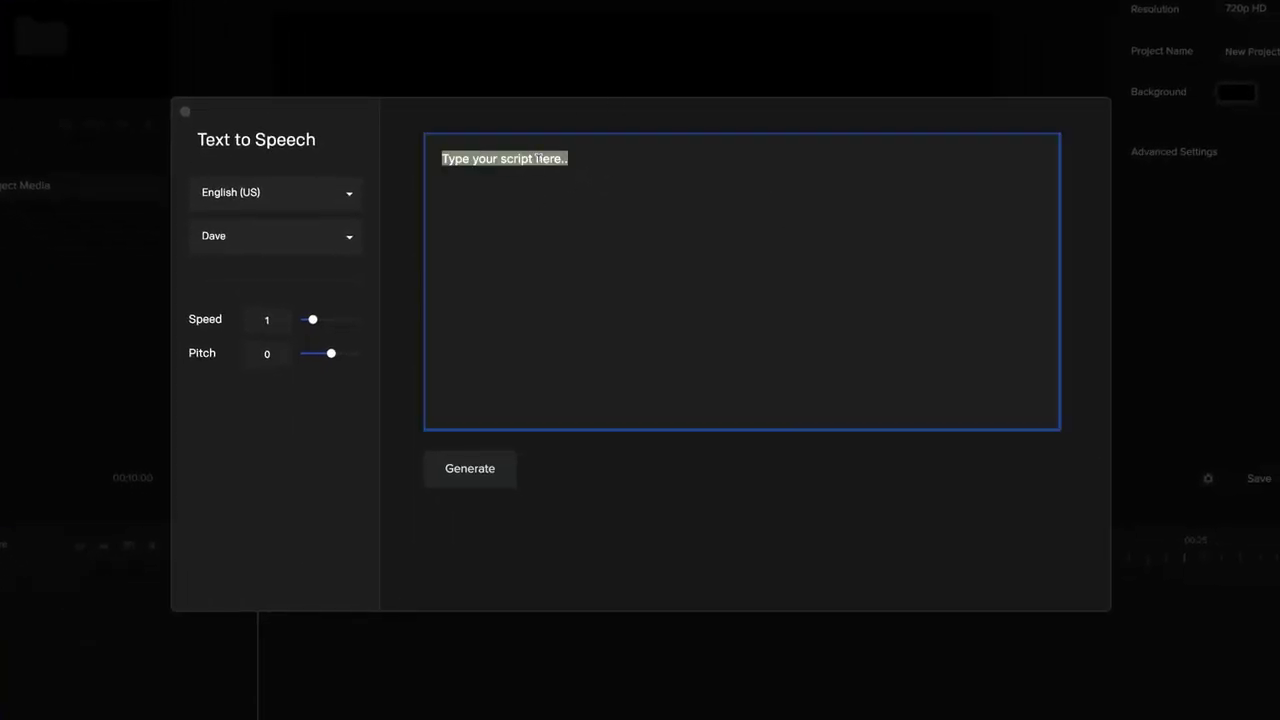
text(Hey)
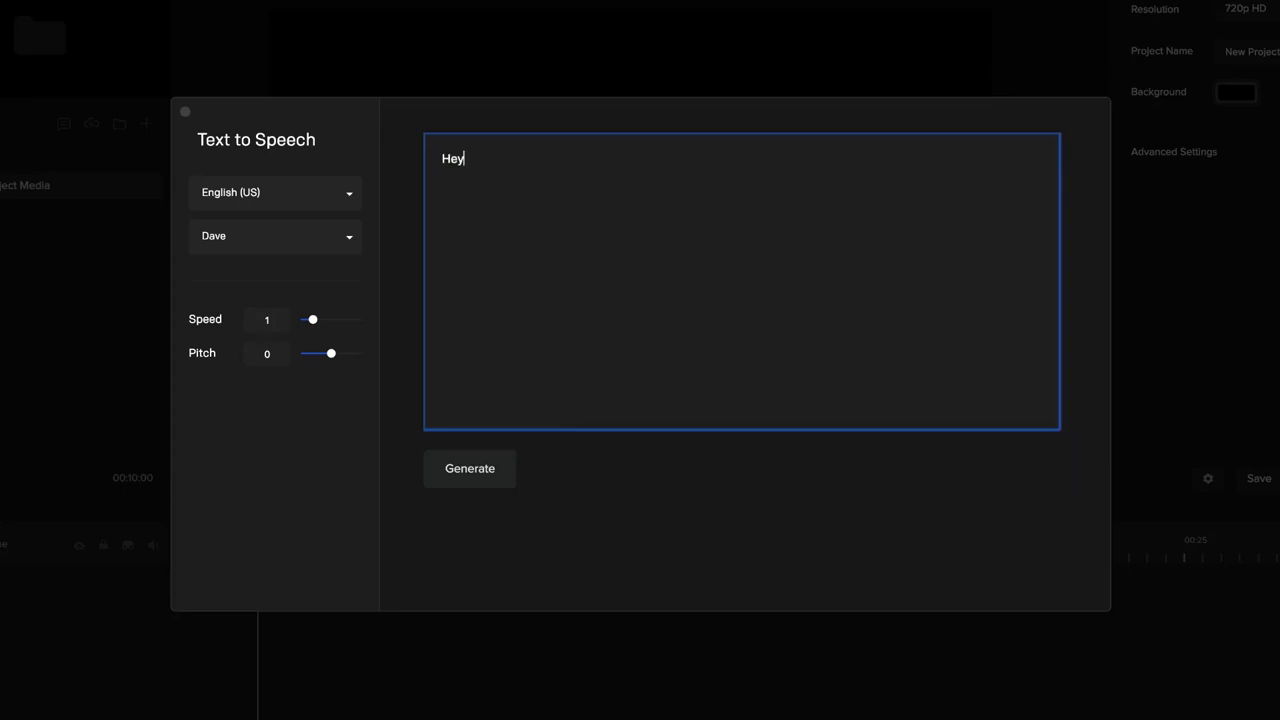
text( welcome to CreateStudio.)
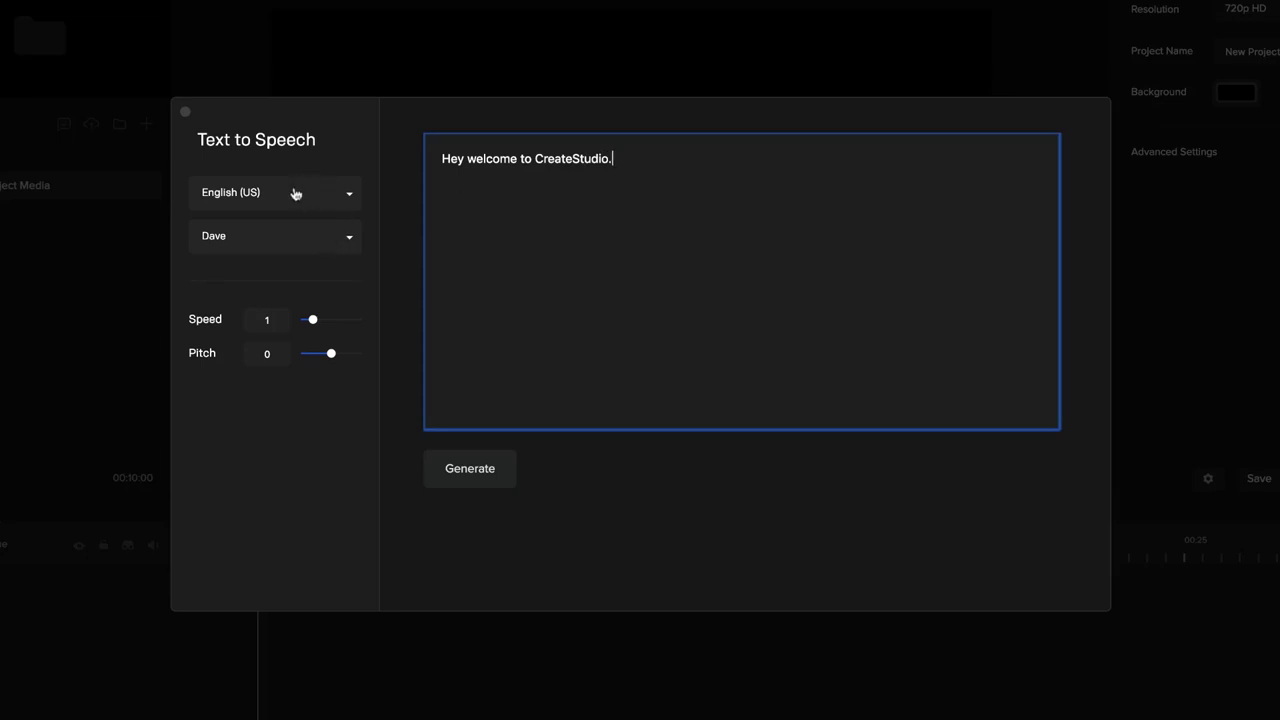
- Generate the English (US) speech with the Dave voice and import it to the media library
click(284, 244)
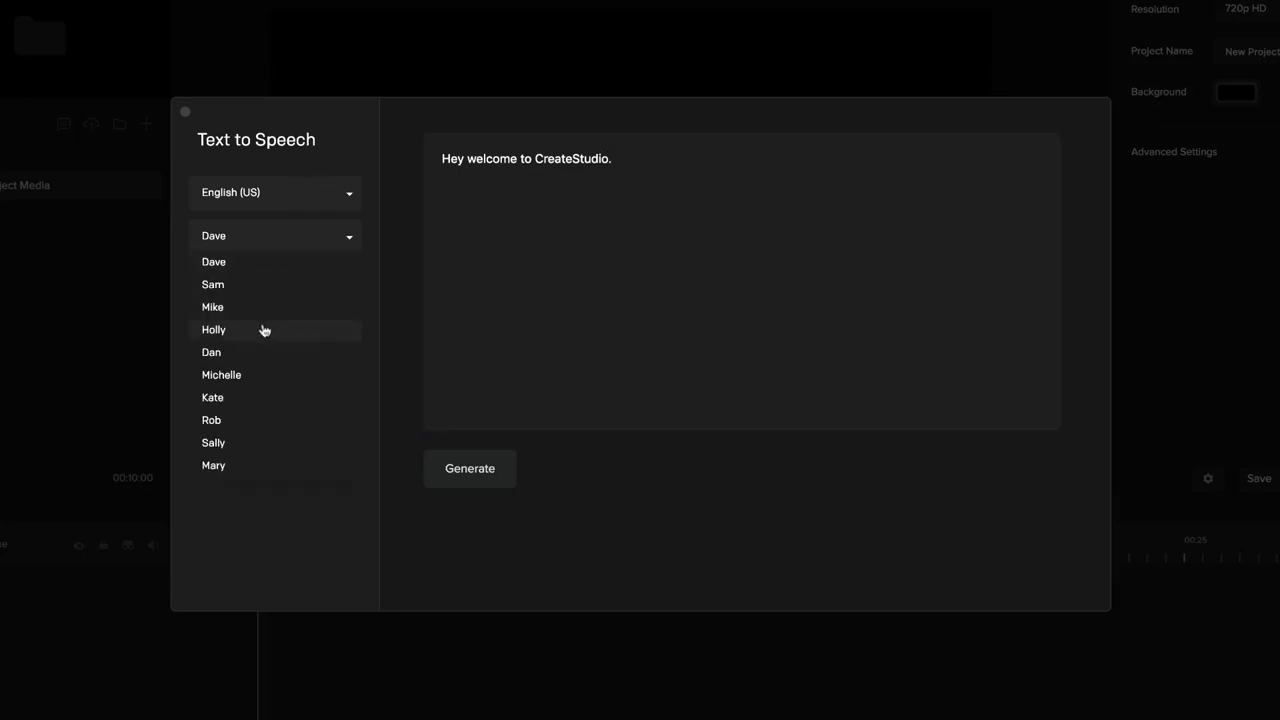
click(248, 272)
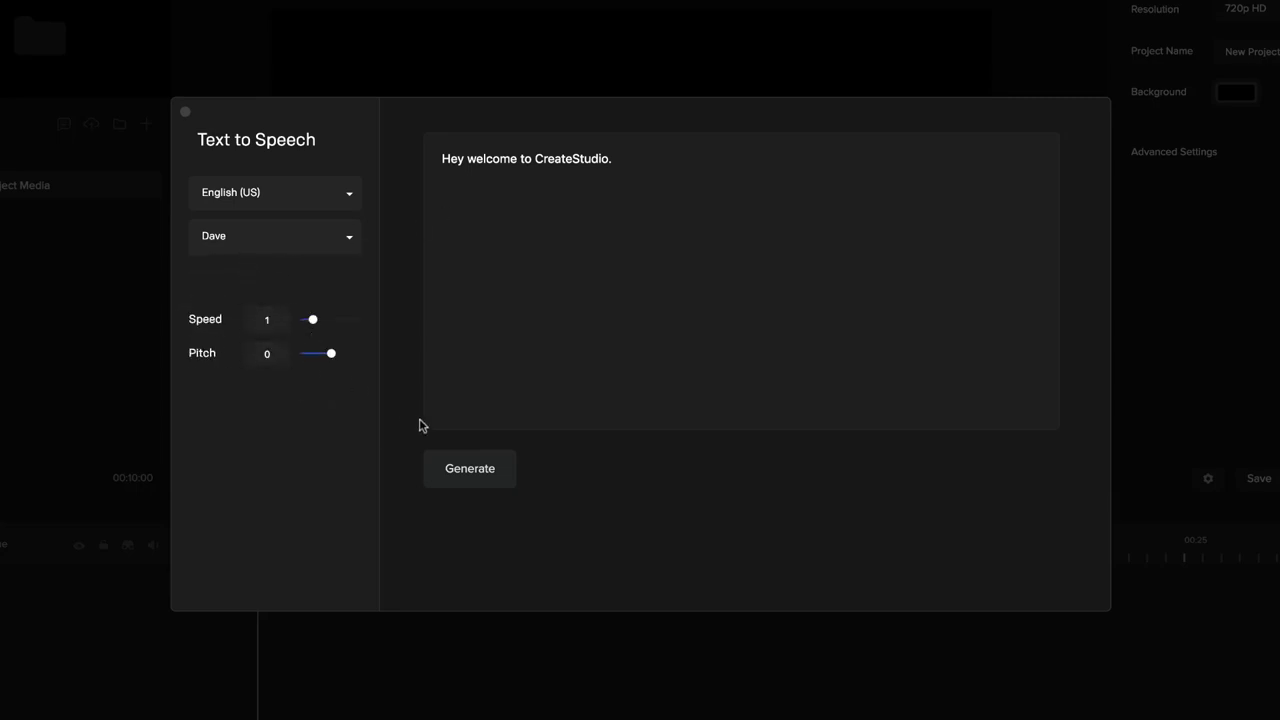
click(467, 472)
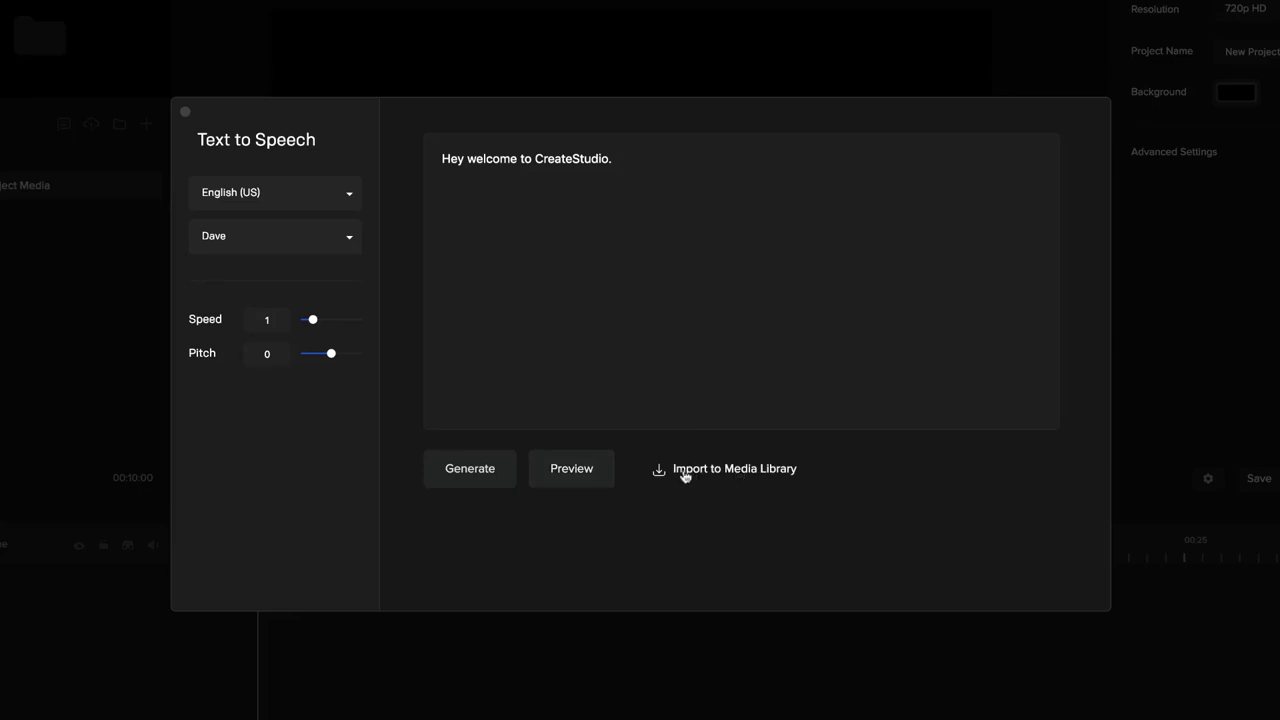
click(715, 468)
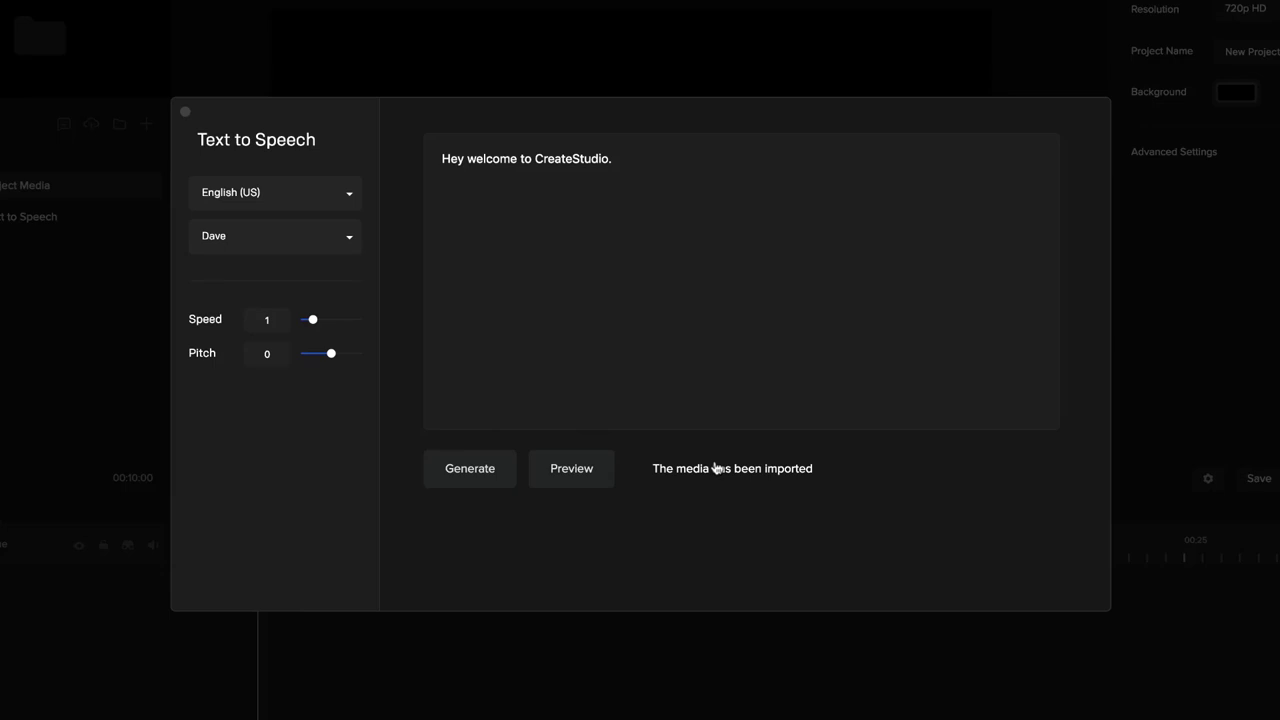
- Raise the computer's sound volume by four levels
key(XF86AudioRaiseVolume)
key(XF86AudioRaiseVolume)
key(XF86AudioRaiseVolume)
key(XF86AudioRaiseVolume)
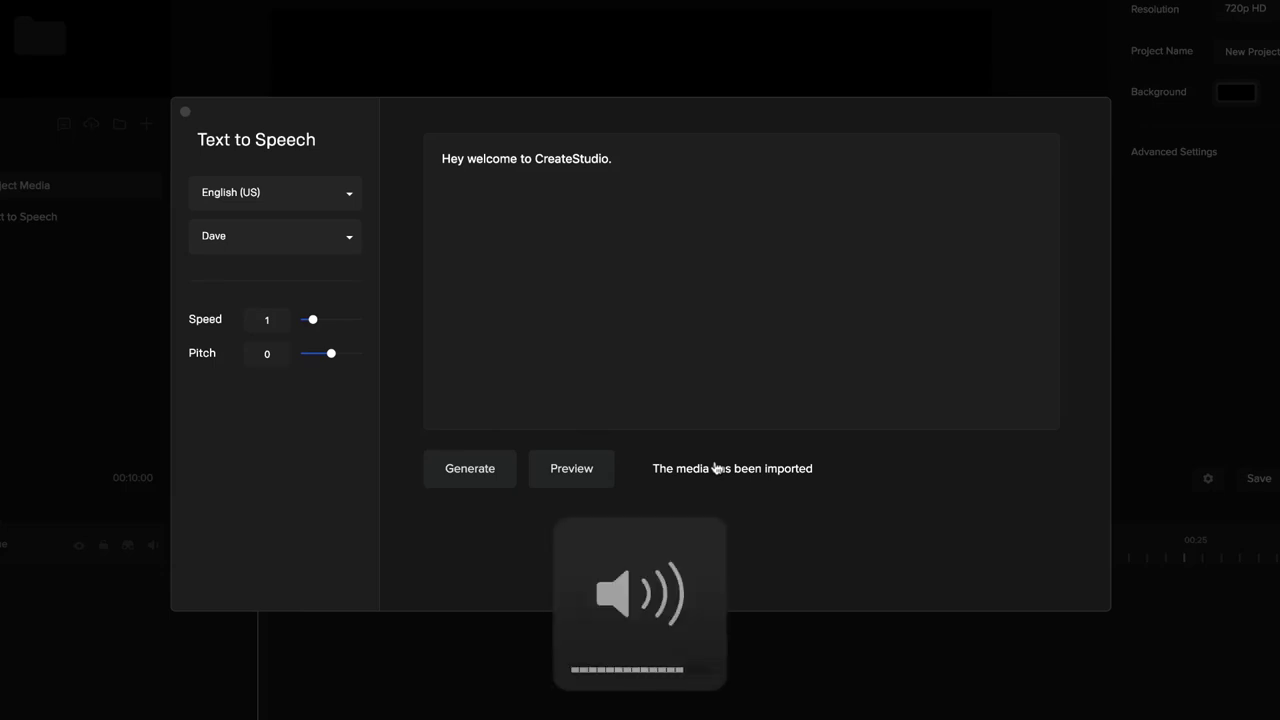
- Replace the script with "Bonjour, bienvenue dans CreateStudio. Profitez de notre nouveau créateur de synthèse vocale!" and generate the speech in French
click(554, 174)
key(super+a)
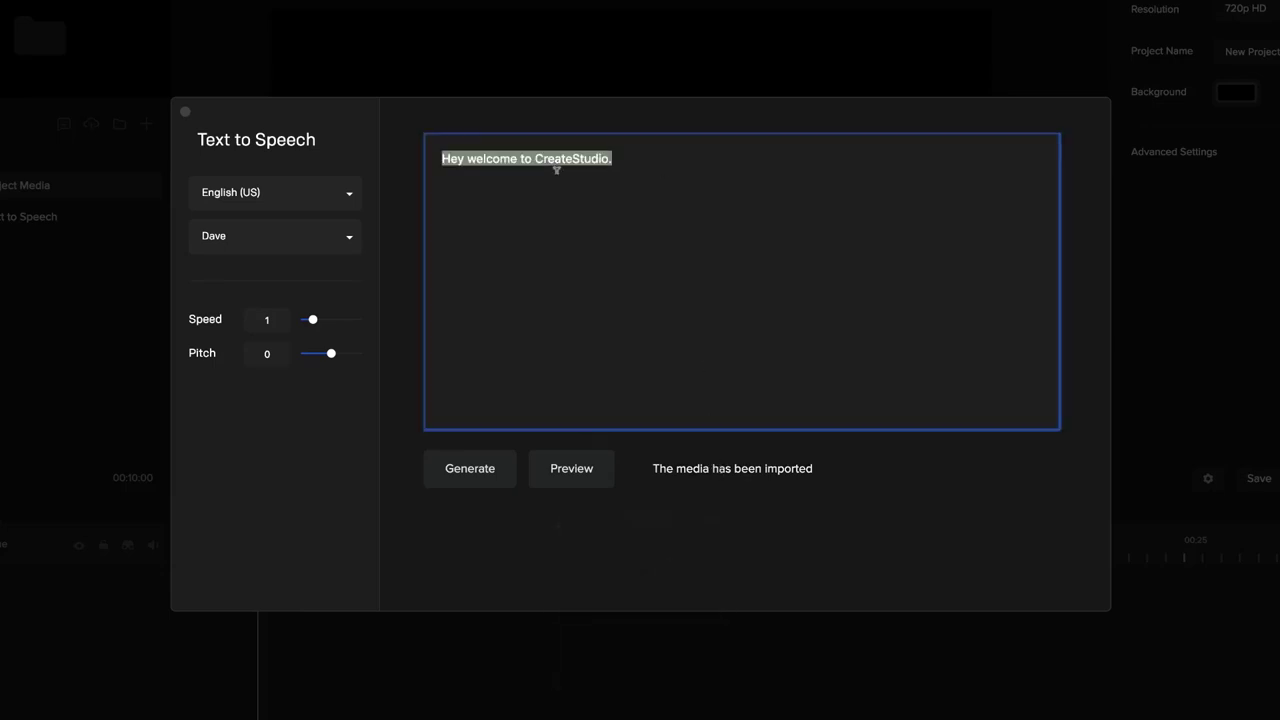
text(Bonjour, bienvenue dans CreateStudio. Profitez de notre nouveau créateur de synthèse vocale!)
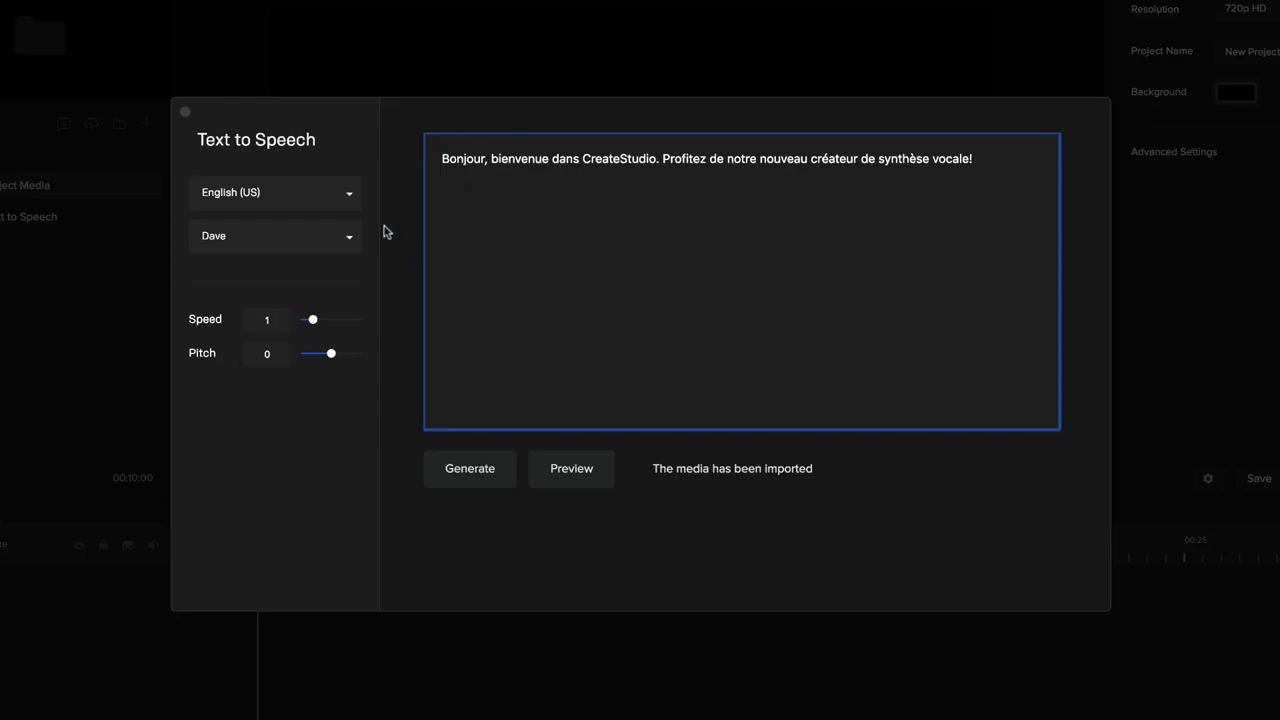
click(349, 196)
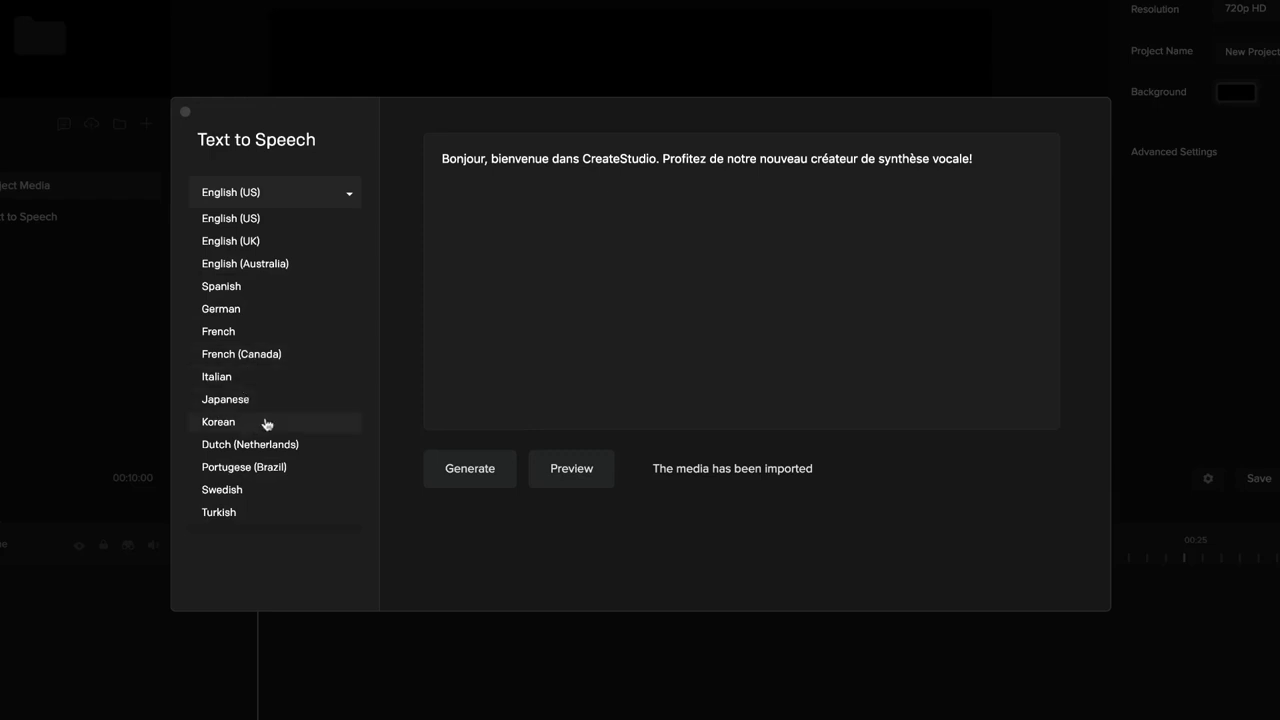
click(235, 332)
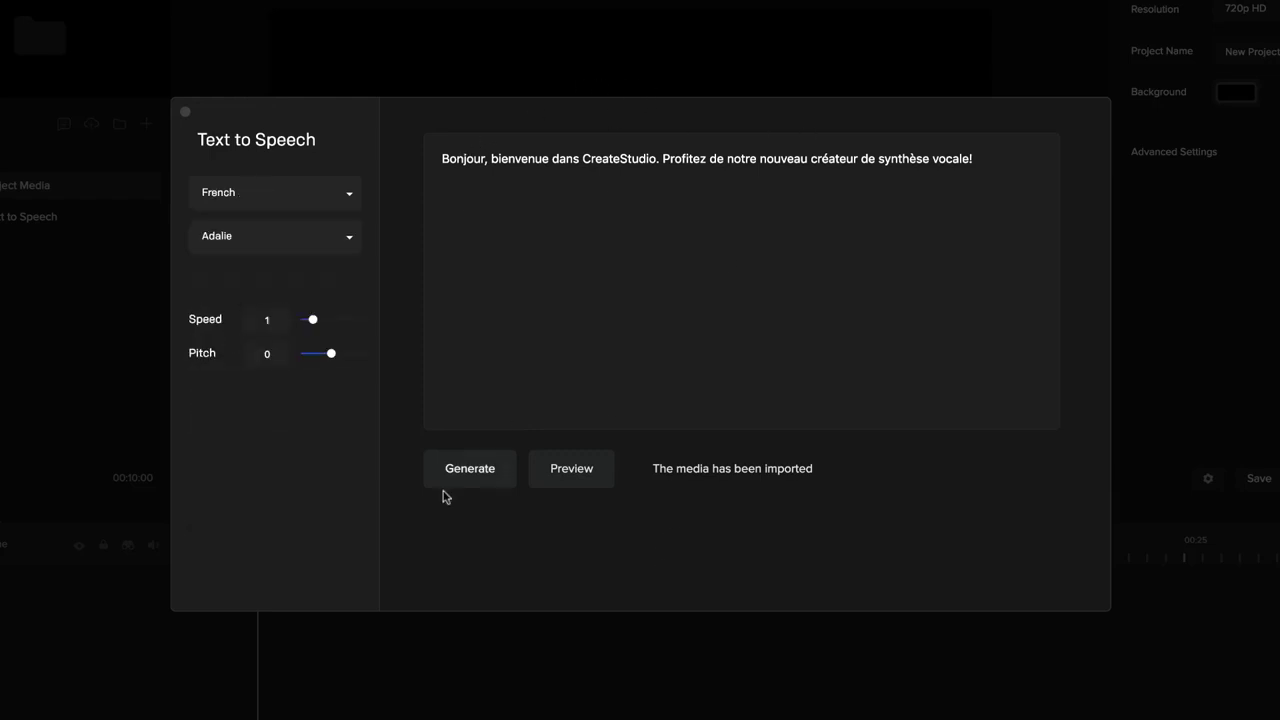
click(472, 481)
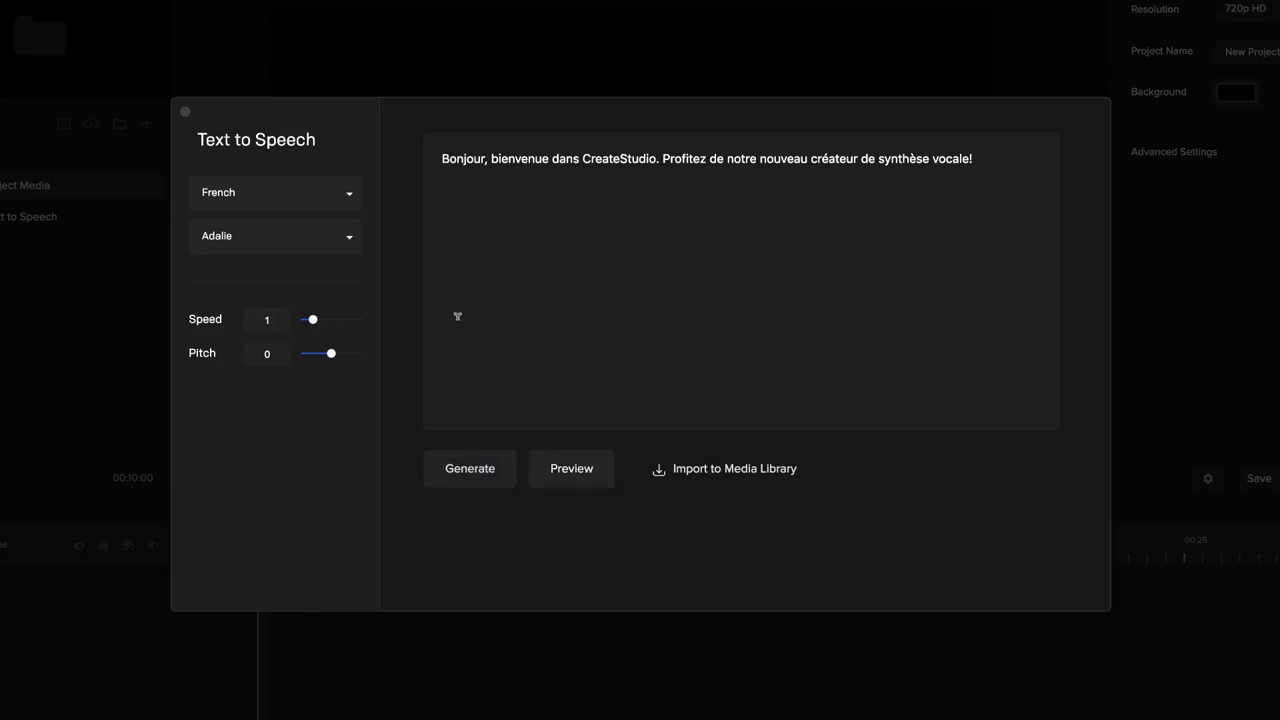
- Change the French voice to Jacques and generate the speech again
click(351, 241)
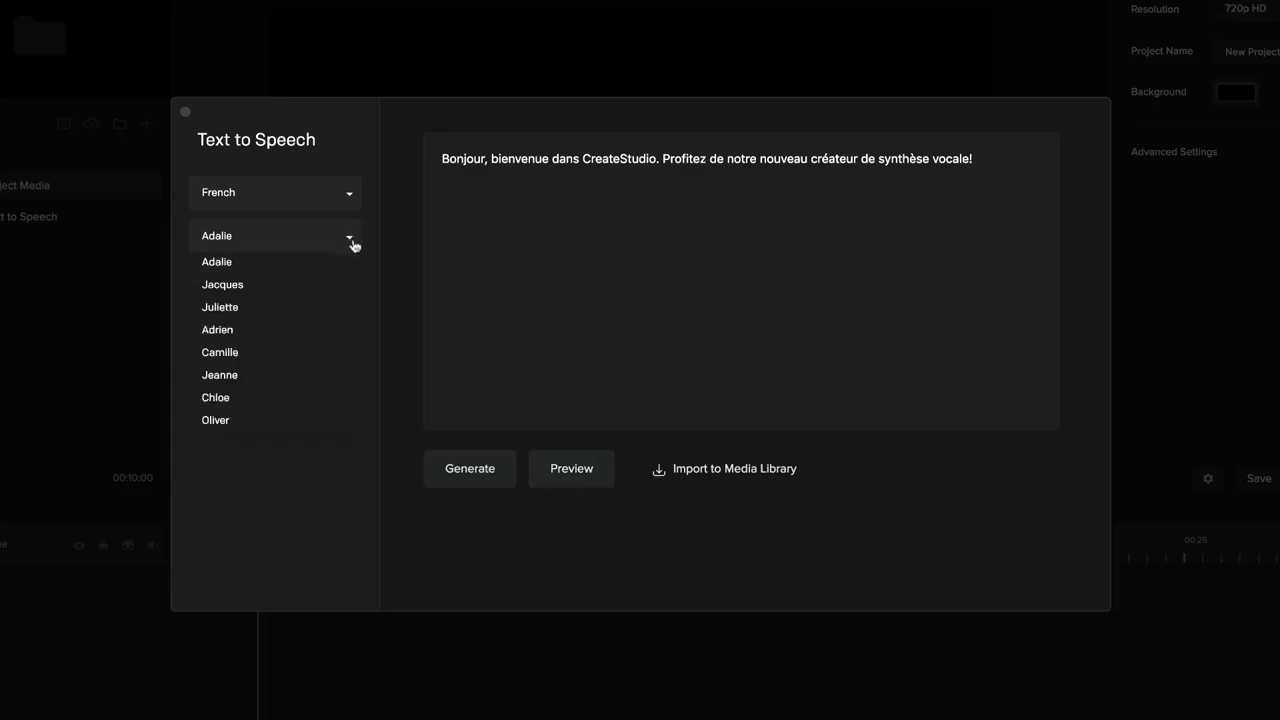
click(240, 287)
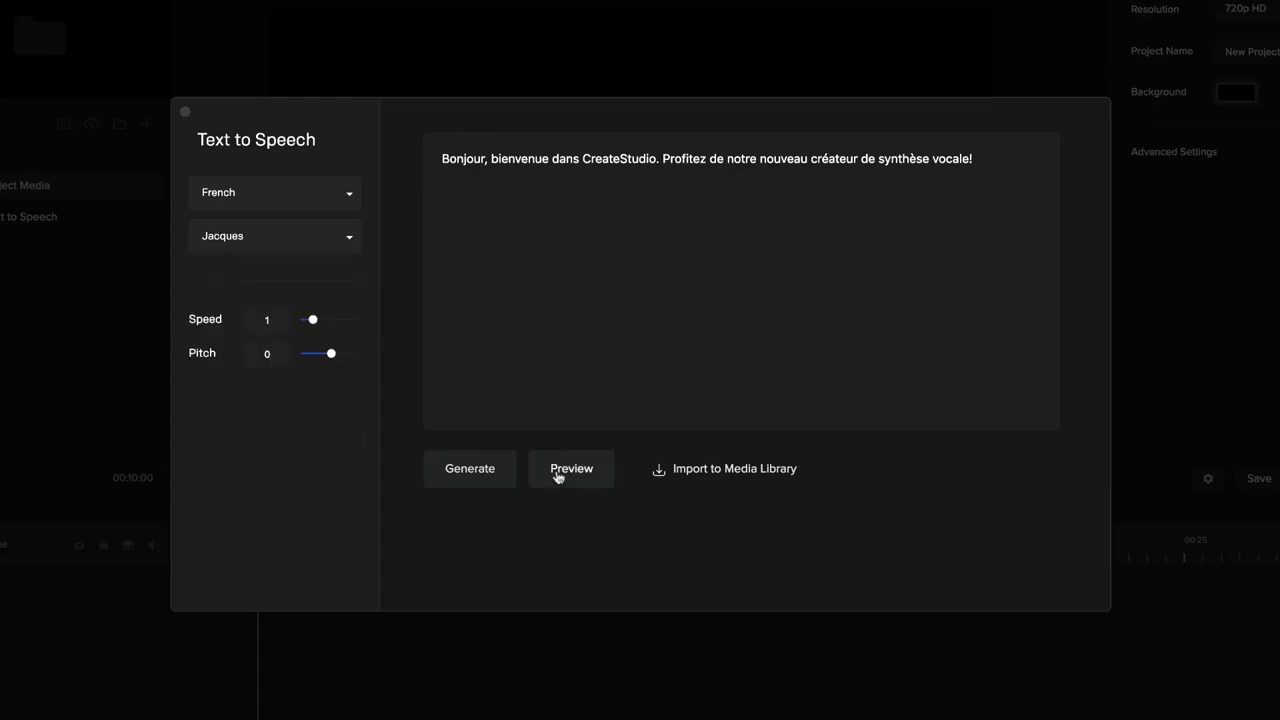
click(499, 476)
click(349, 196)
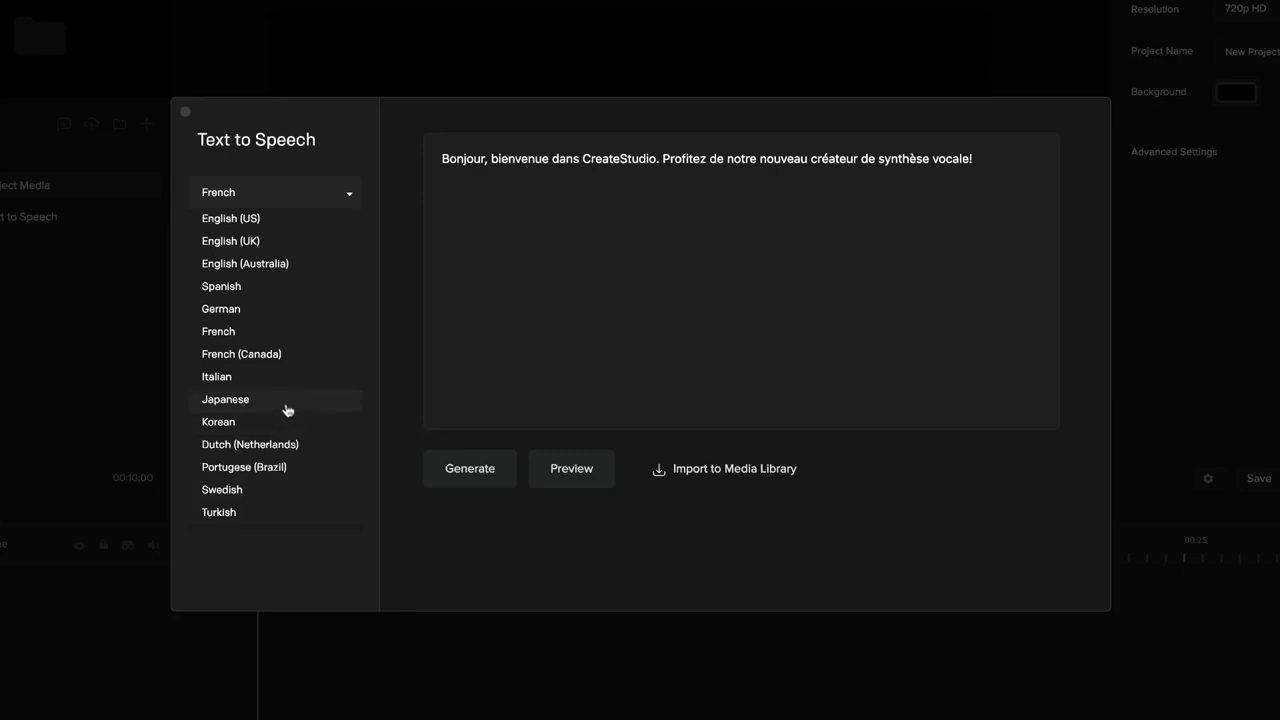
click(446, 371)
click(415, 316)
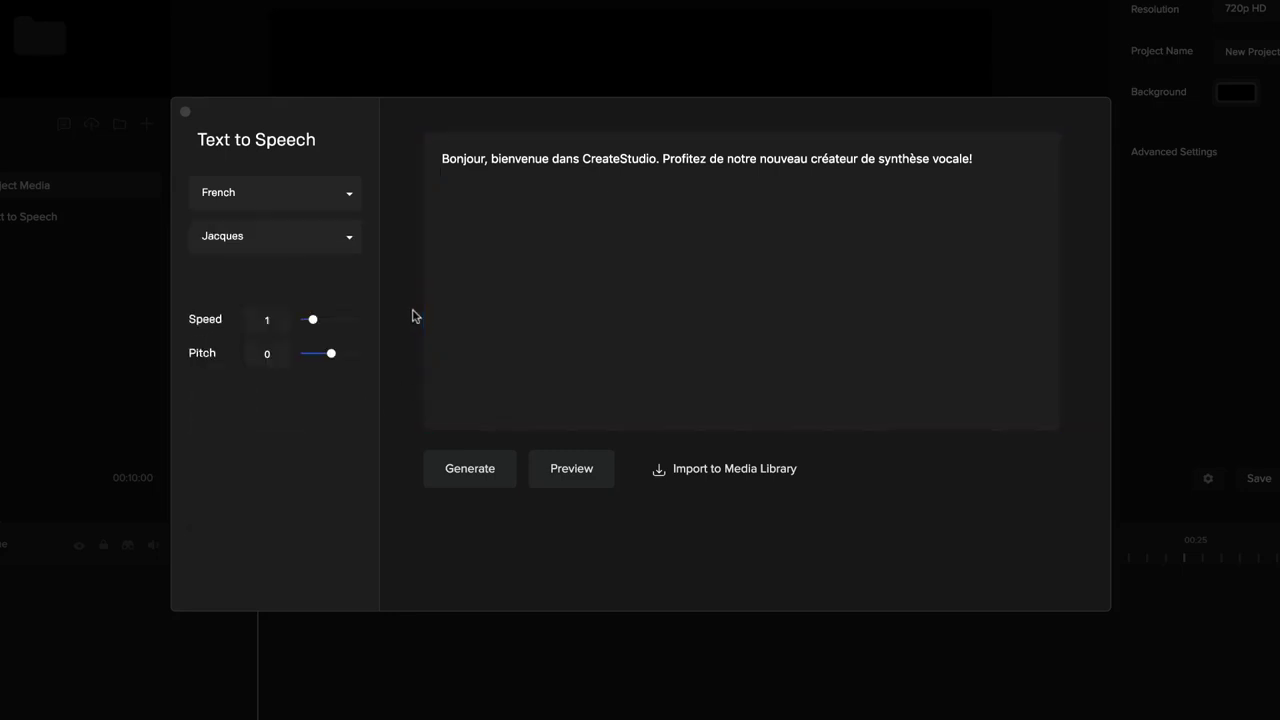
click(351, 201)
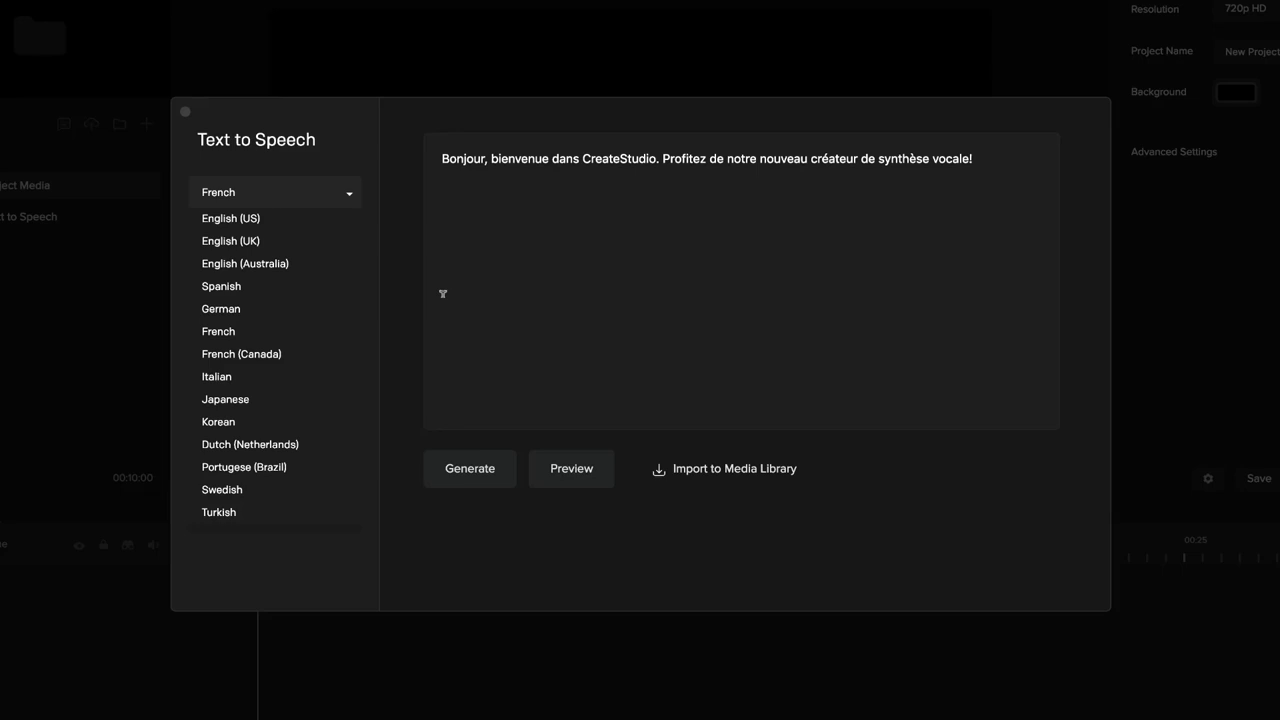
click(350, 195)
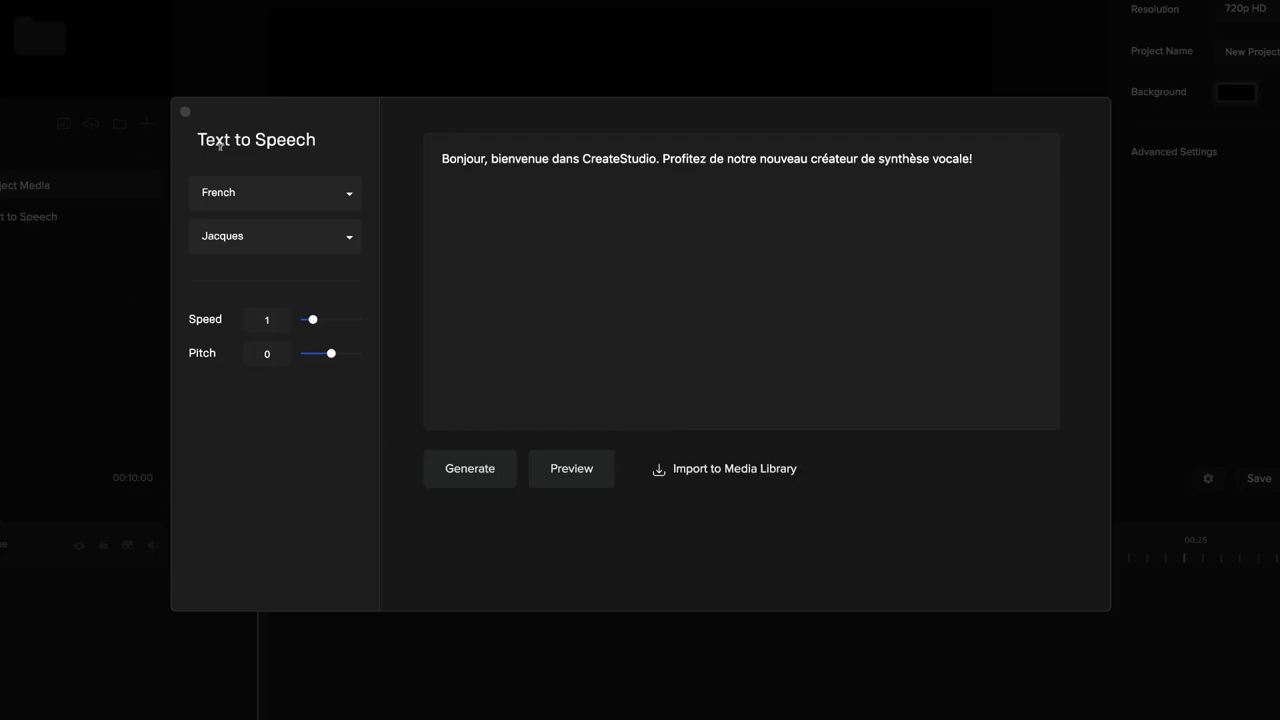
- Import the French Jacques voiceover to the media library and add it from Project Media to the project
click(705, 466)
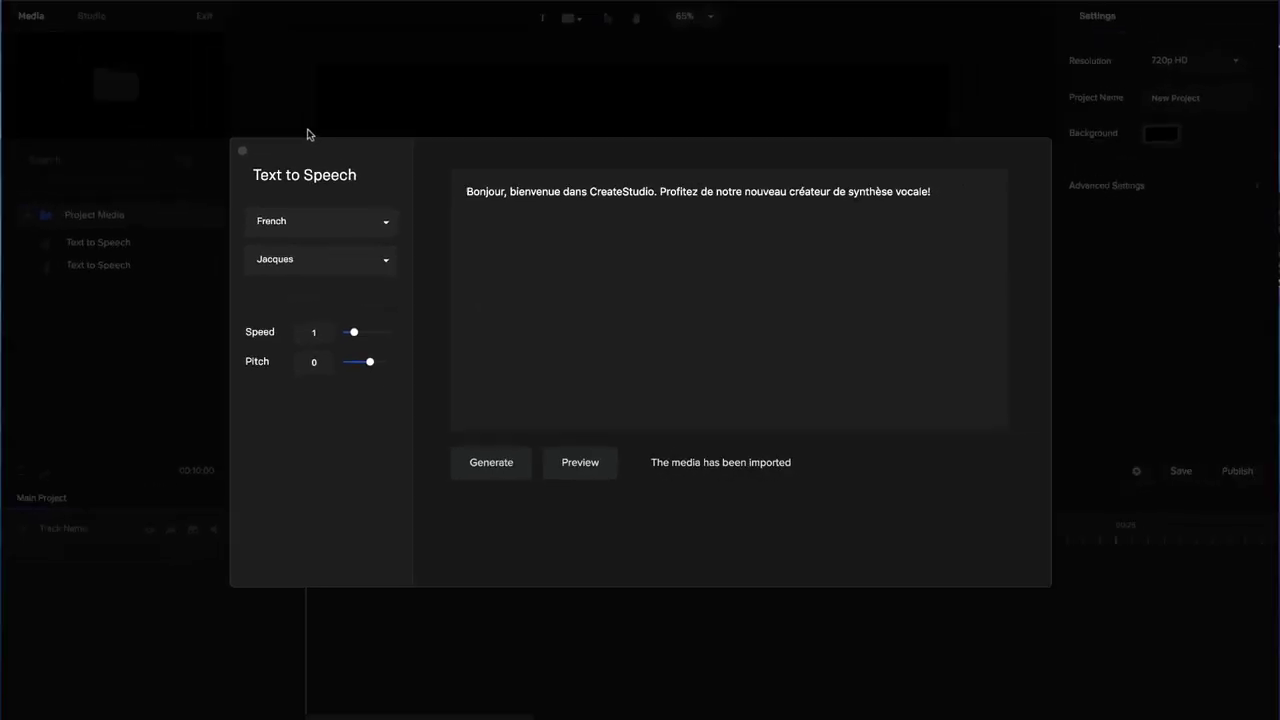
click(242, 150)
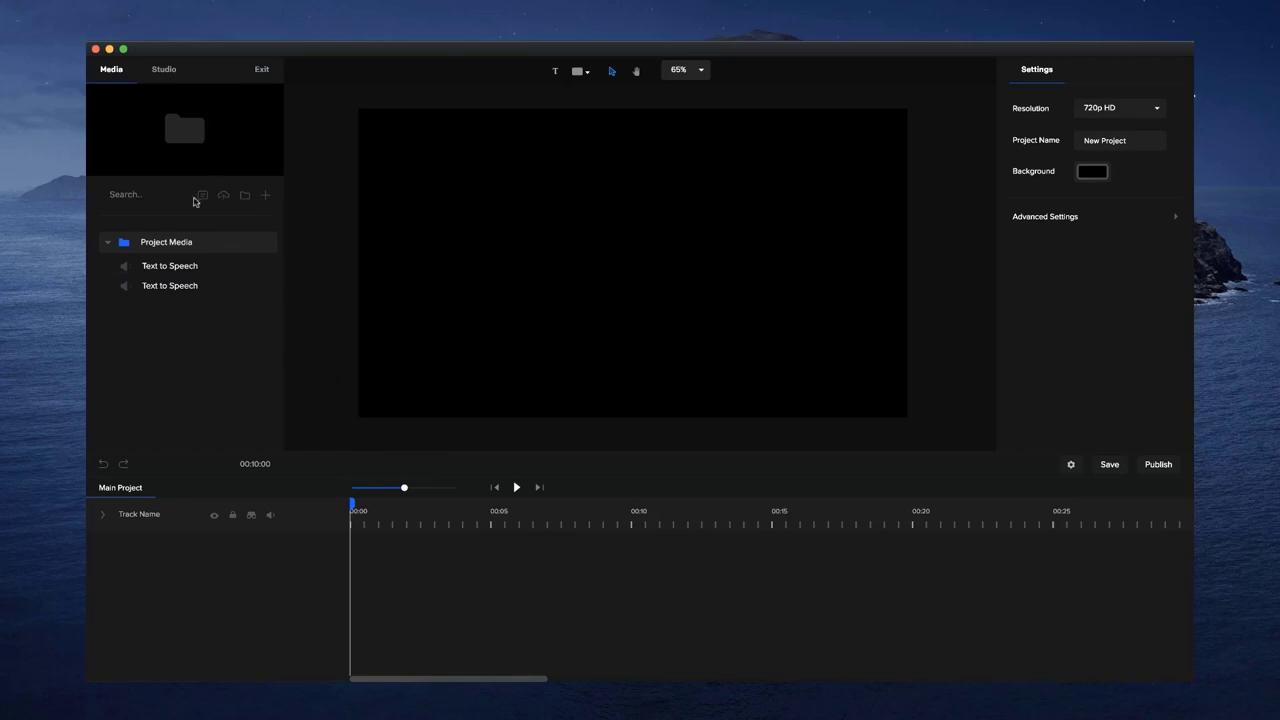
click(166, 289)
drag(163, 290, 466, 320)
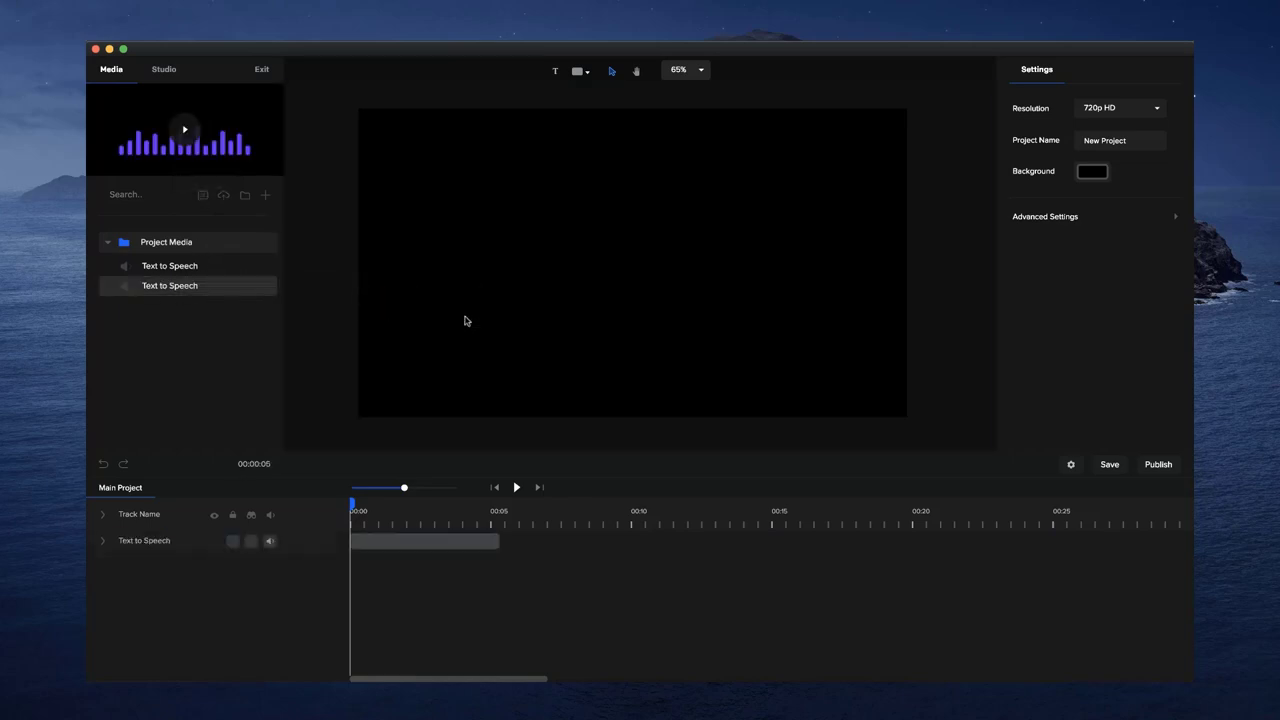
- Expand the Text to Speech track to show its waveform and play the French voiceover
click(104, 543)
drag(407, 492, 430, 491)
click(518, 487)
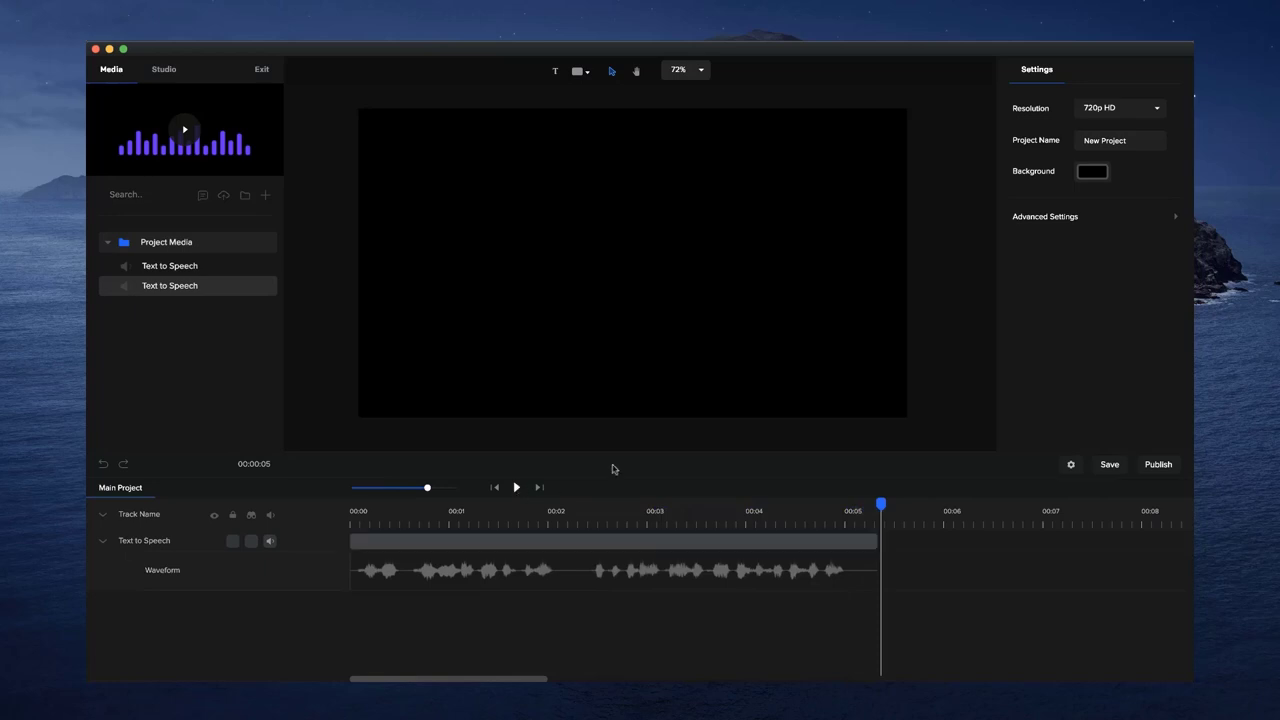
click(585, 542)
click(643, 577)
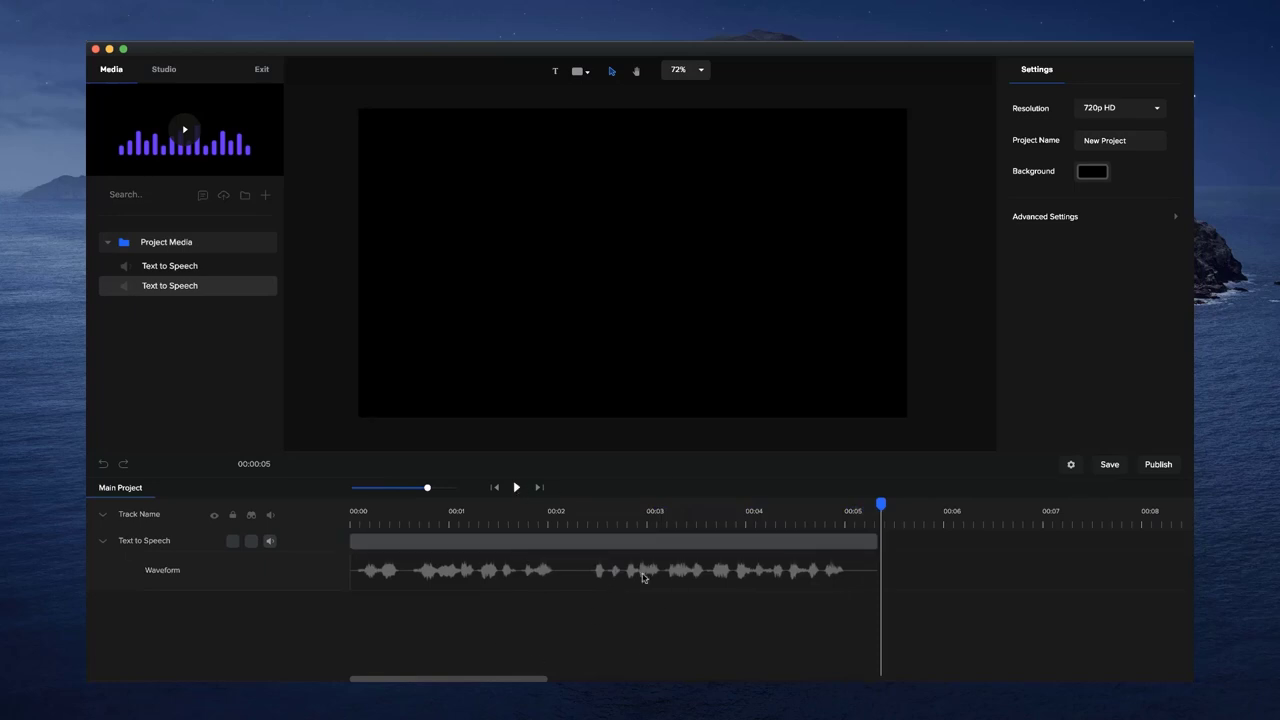
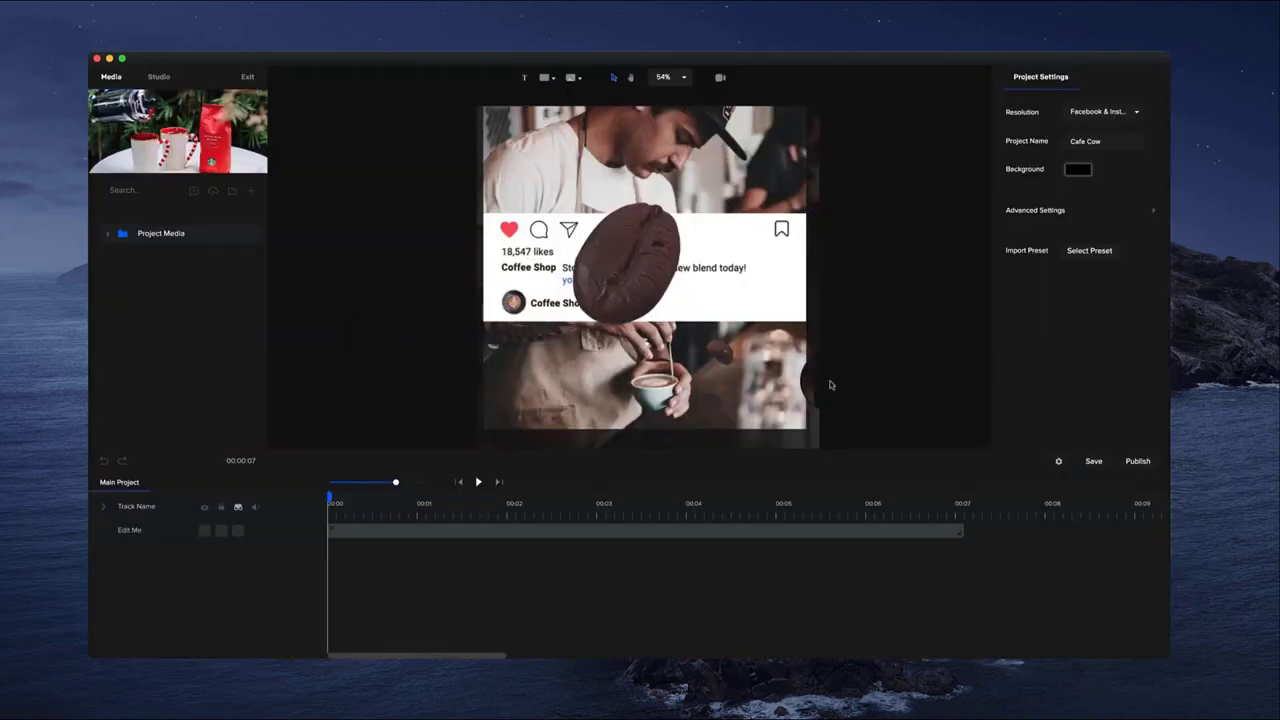
- In the Edit Me group, replace the background photo with the quan-le-Jrj8ApQS5Rg image and enlarge it to scale 92 across the canvas
click(428, 533)
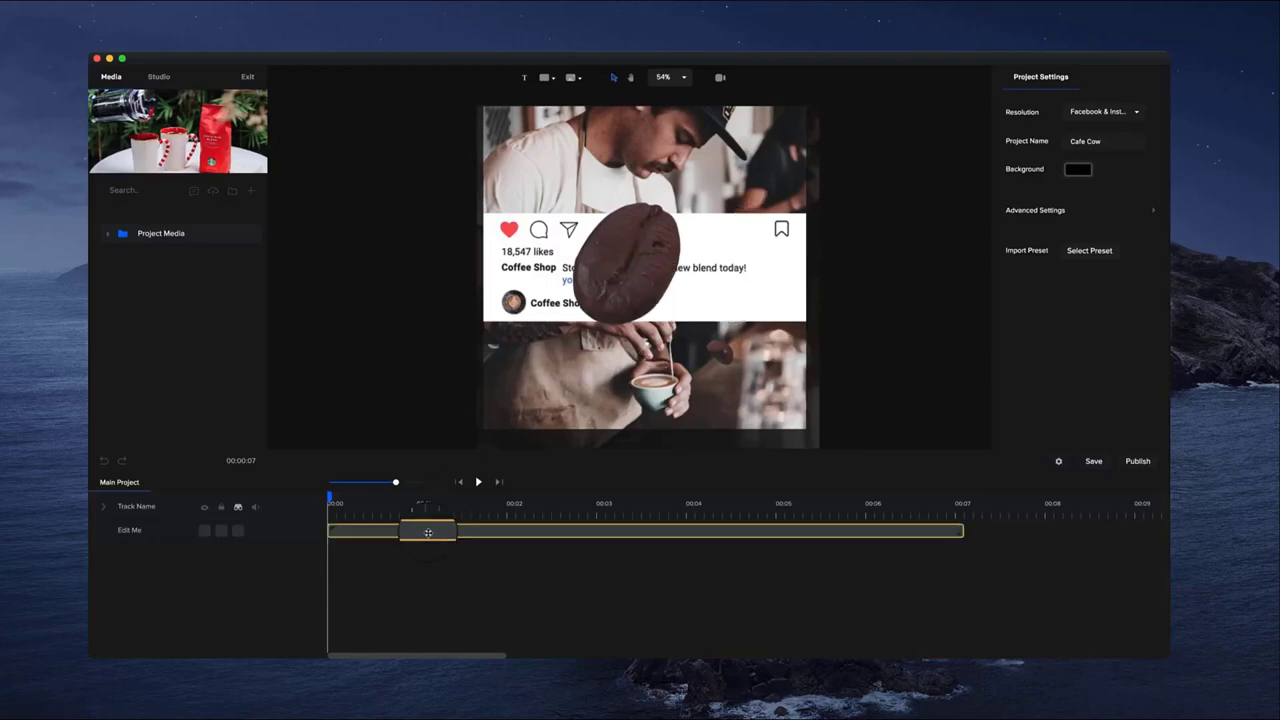
double_click(427, 533)
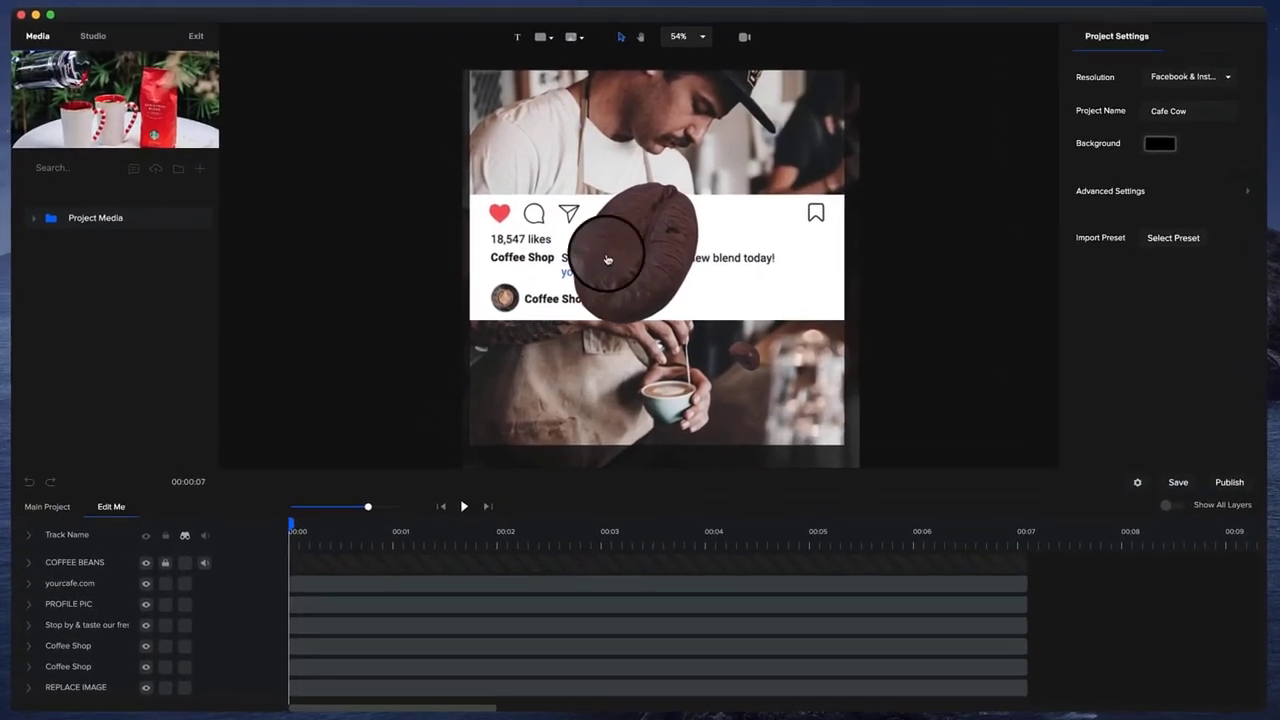
click(658, 161)
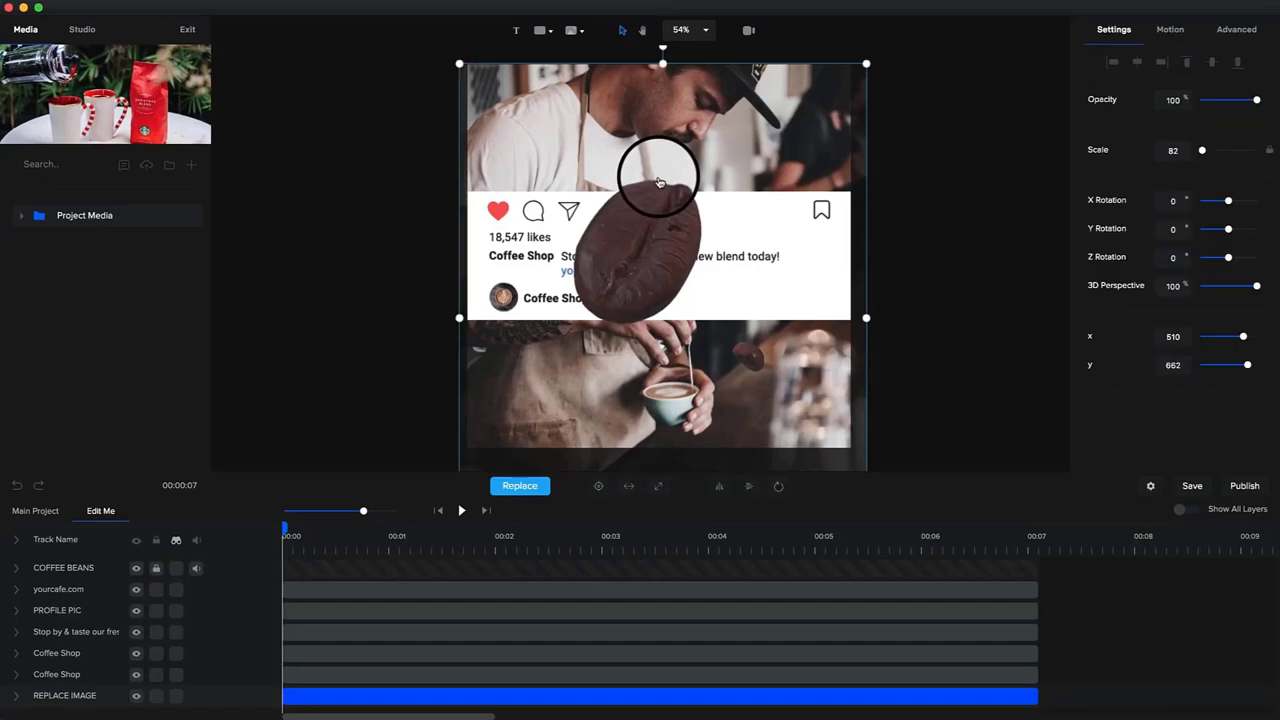
click(22, 216)
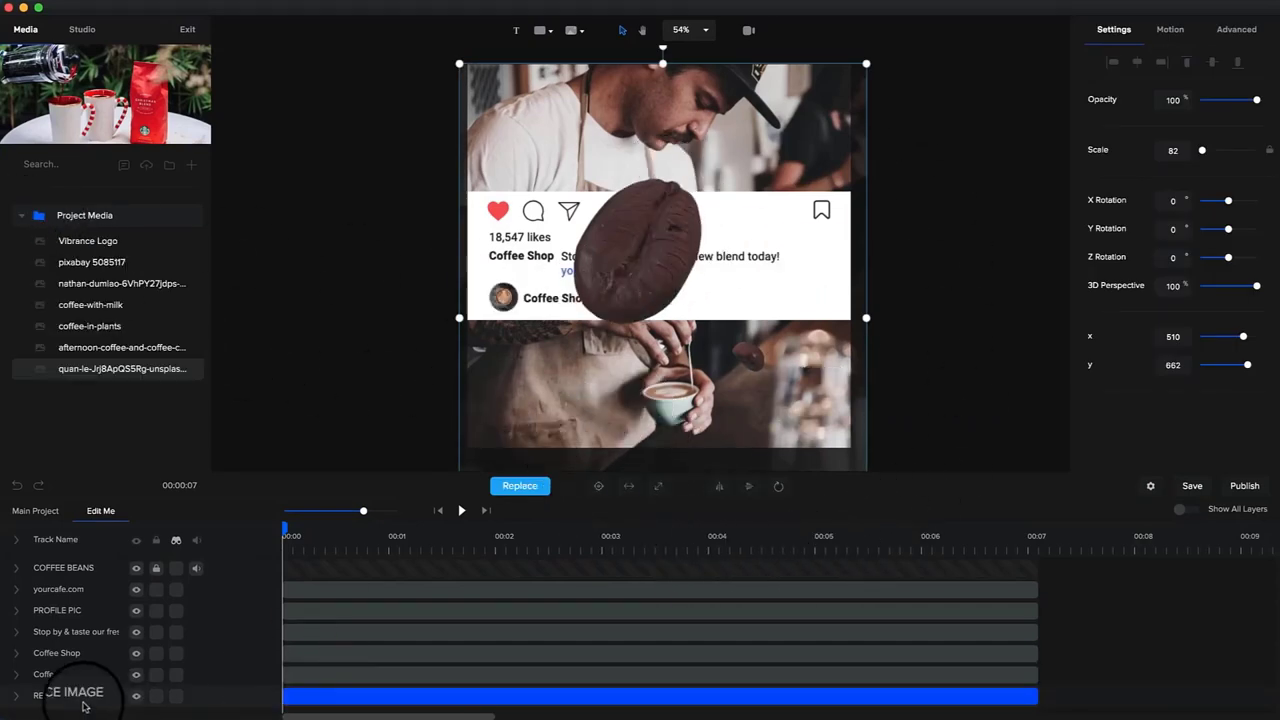
click(520, 487)
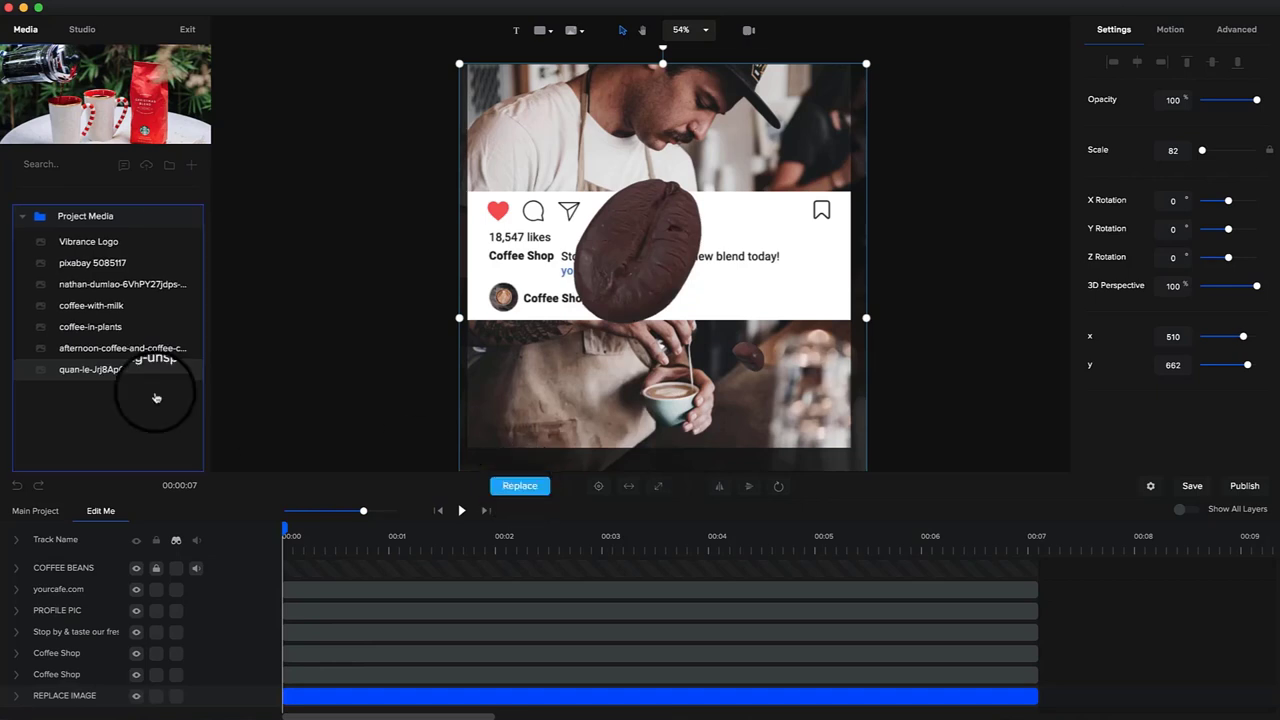
click(100, 368)
click(658, 486)
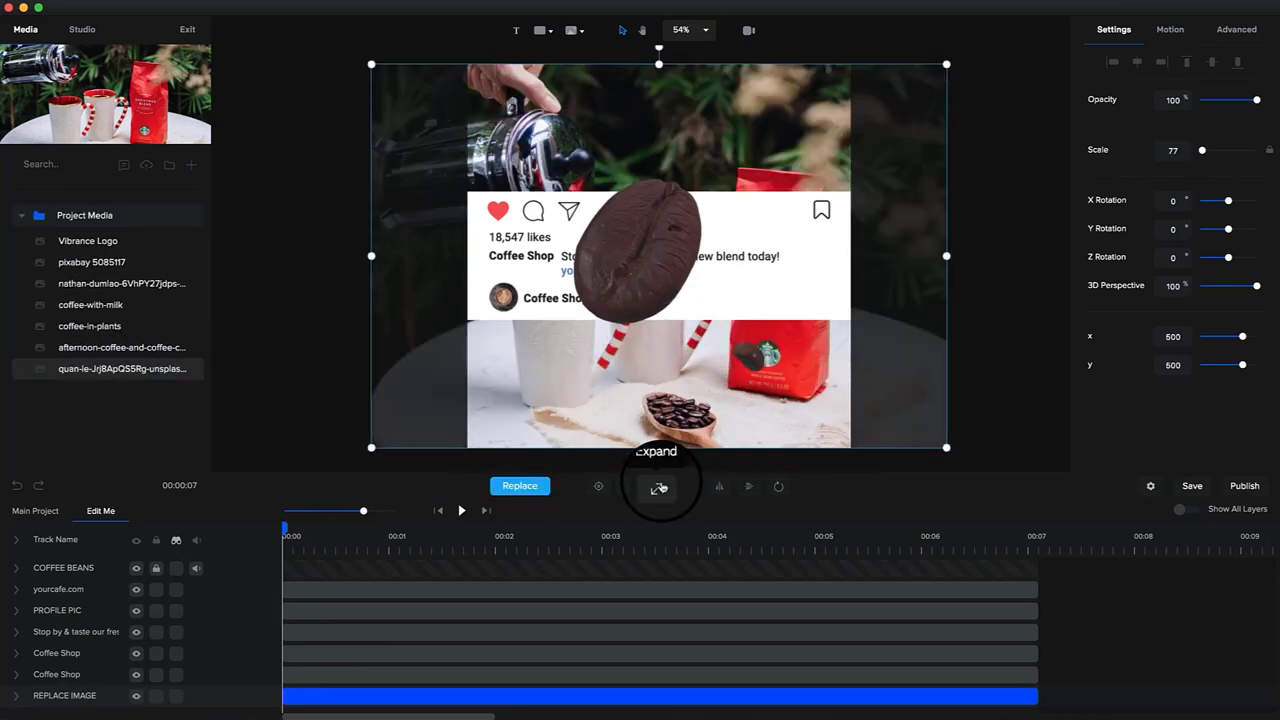
drag(946, 64, 941, 137)
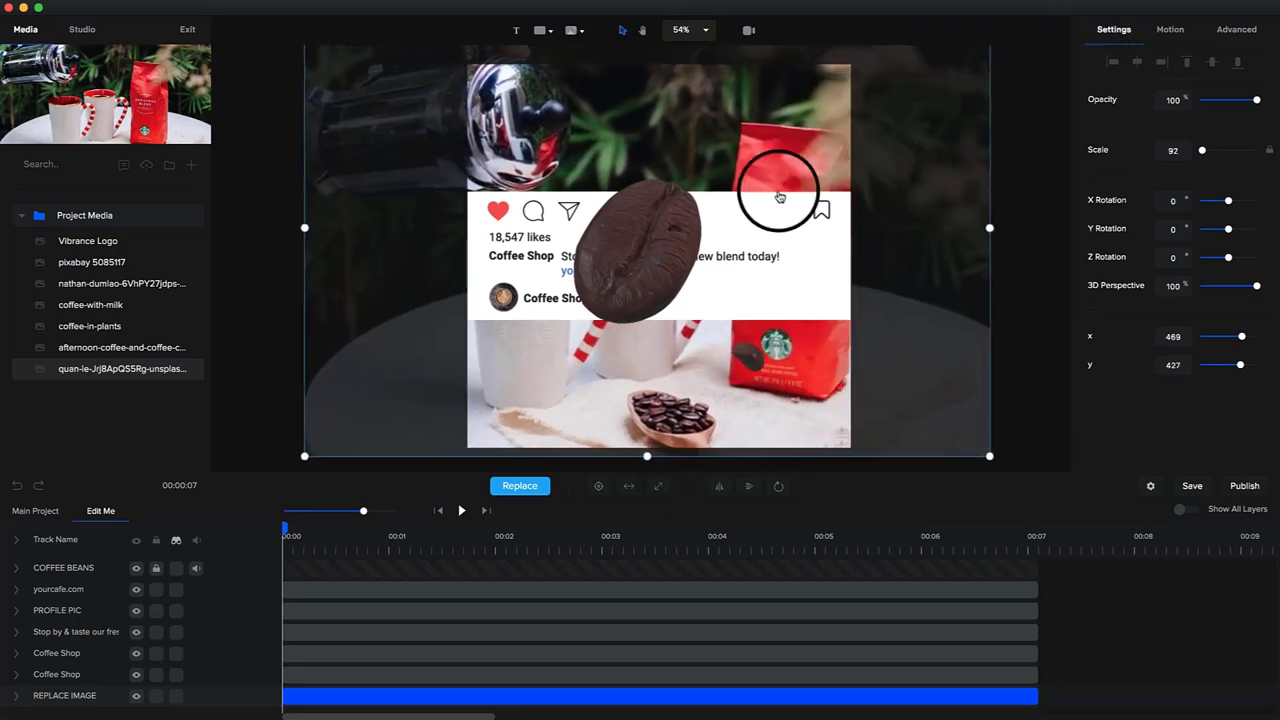
- Replace the profile picture with the Vibrance Logo and enlarge it to scale 13 inside its circle
scroll(548, 265, up, 5)
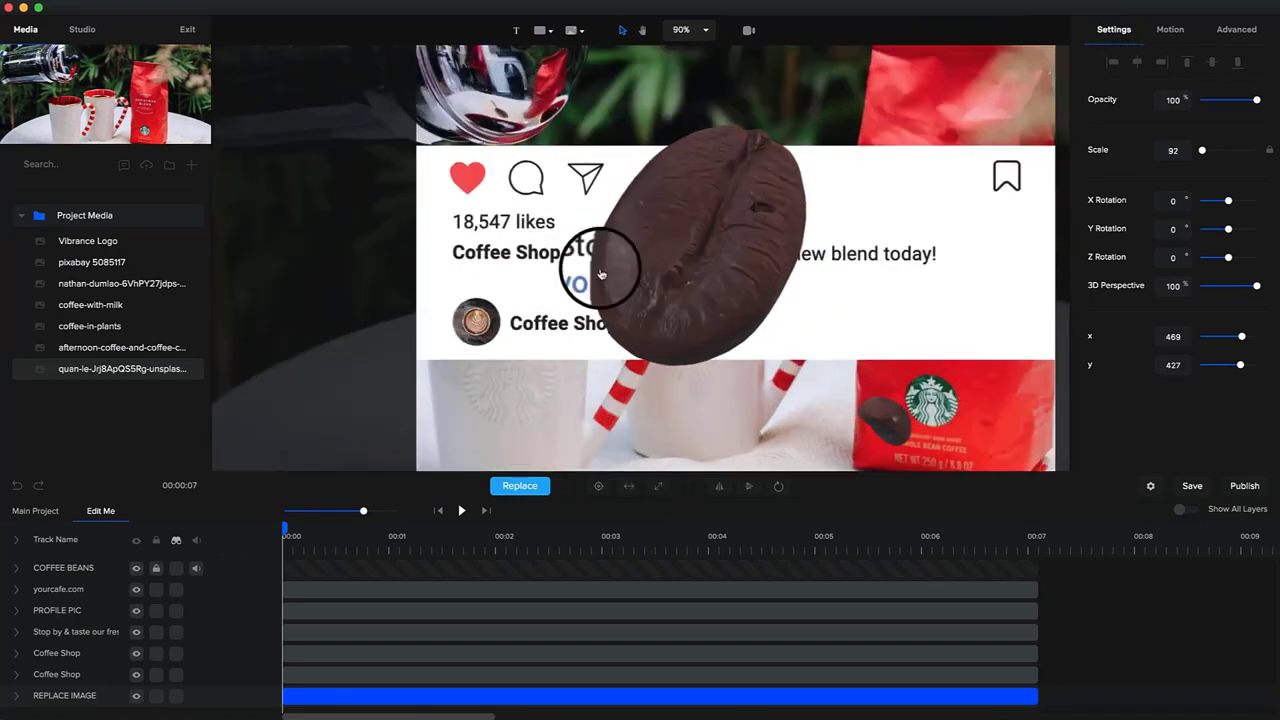
click(476, 320)
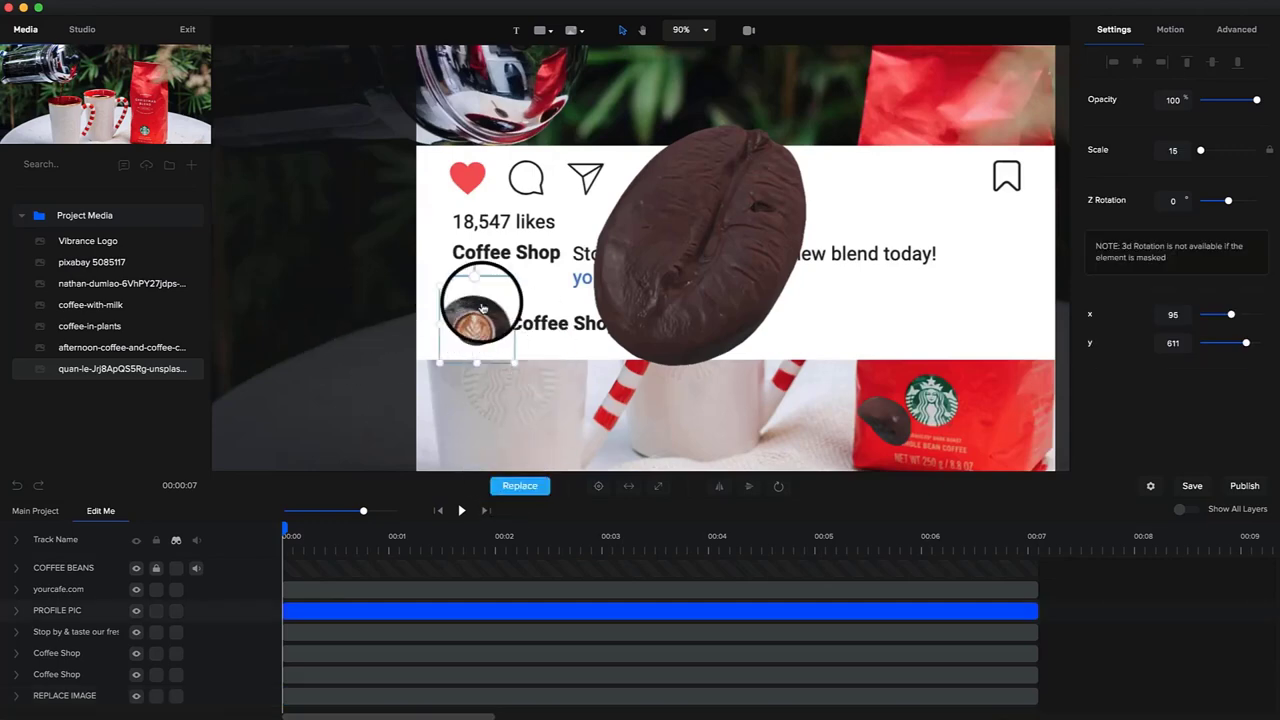
click(518, 487)
click(92, 243)
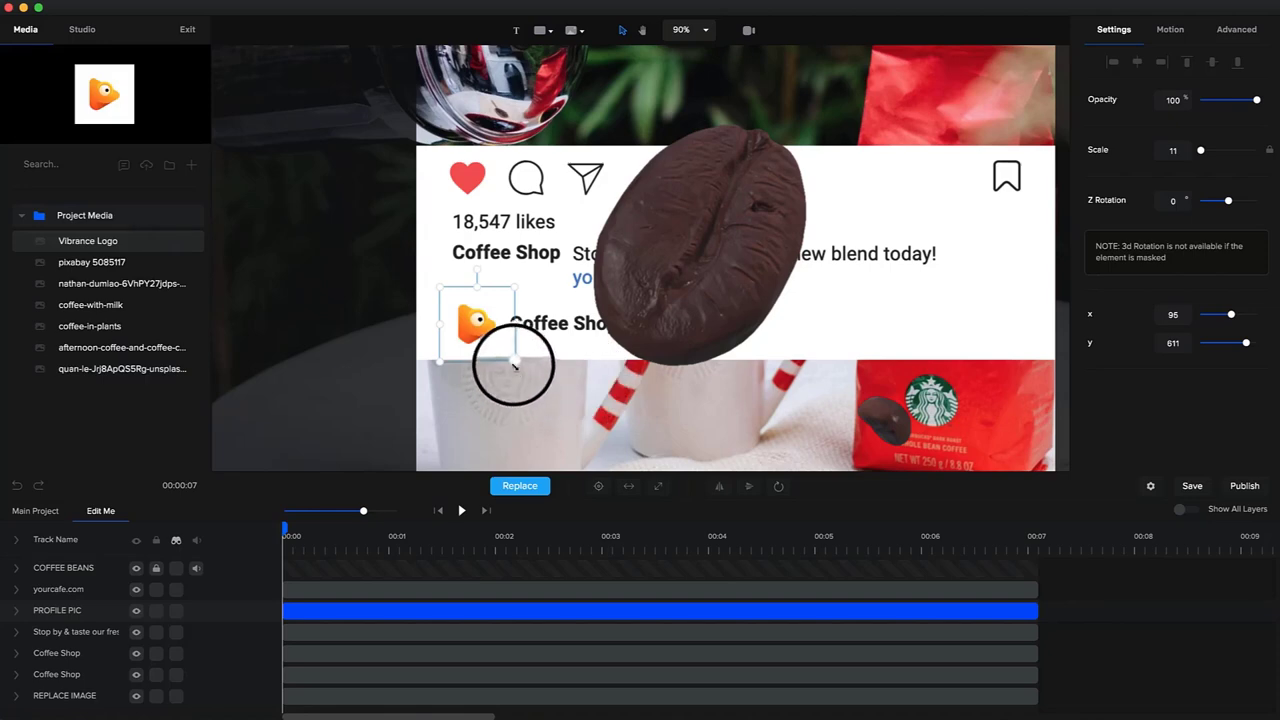
drag(514, 365, 483, 316)
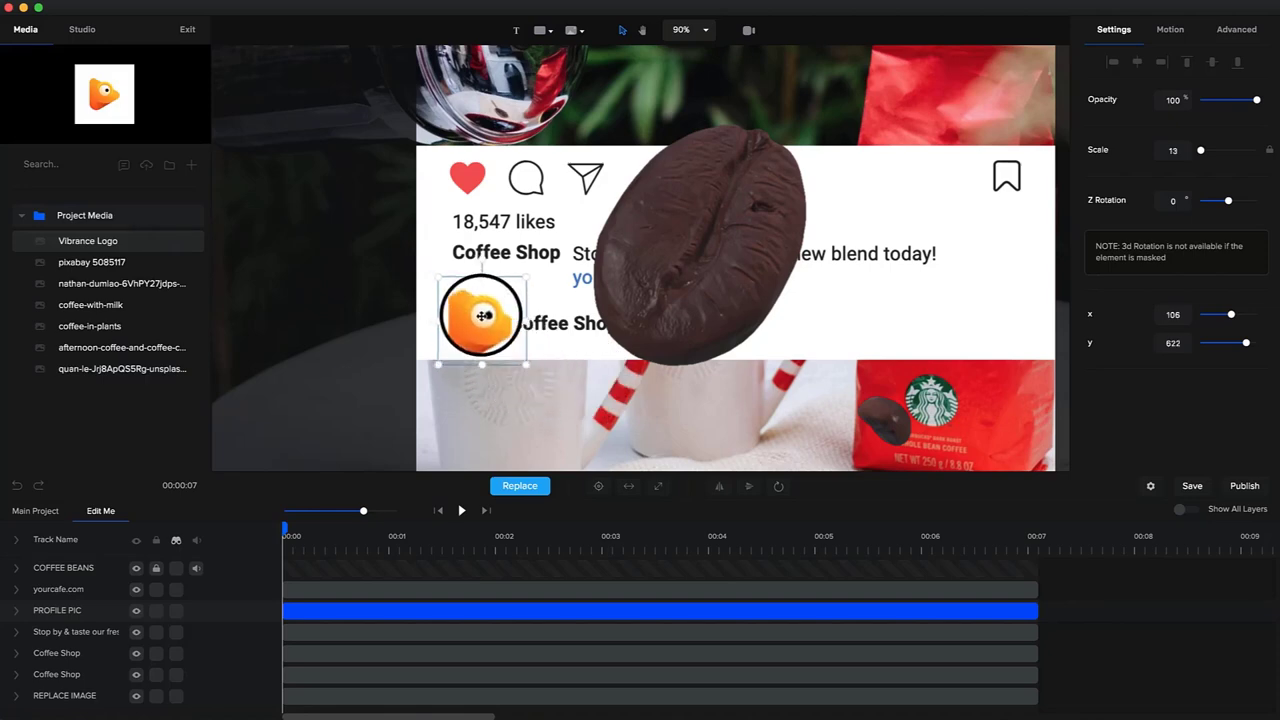
- Change the account name beside the caption to "Coffee Lovers" and align its start with the likes line above
double_click(505, 255)
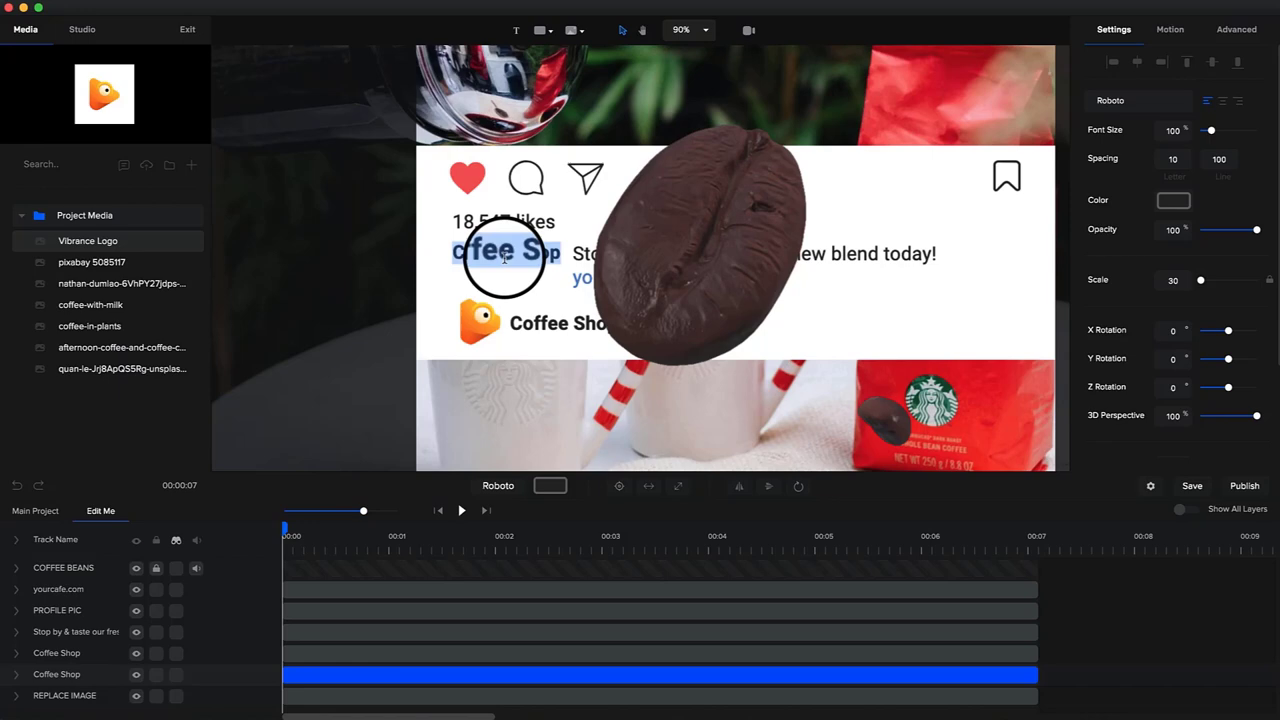
text(Coffee)
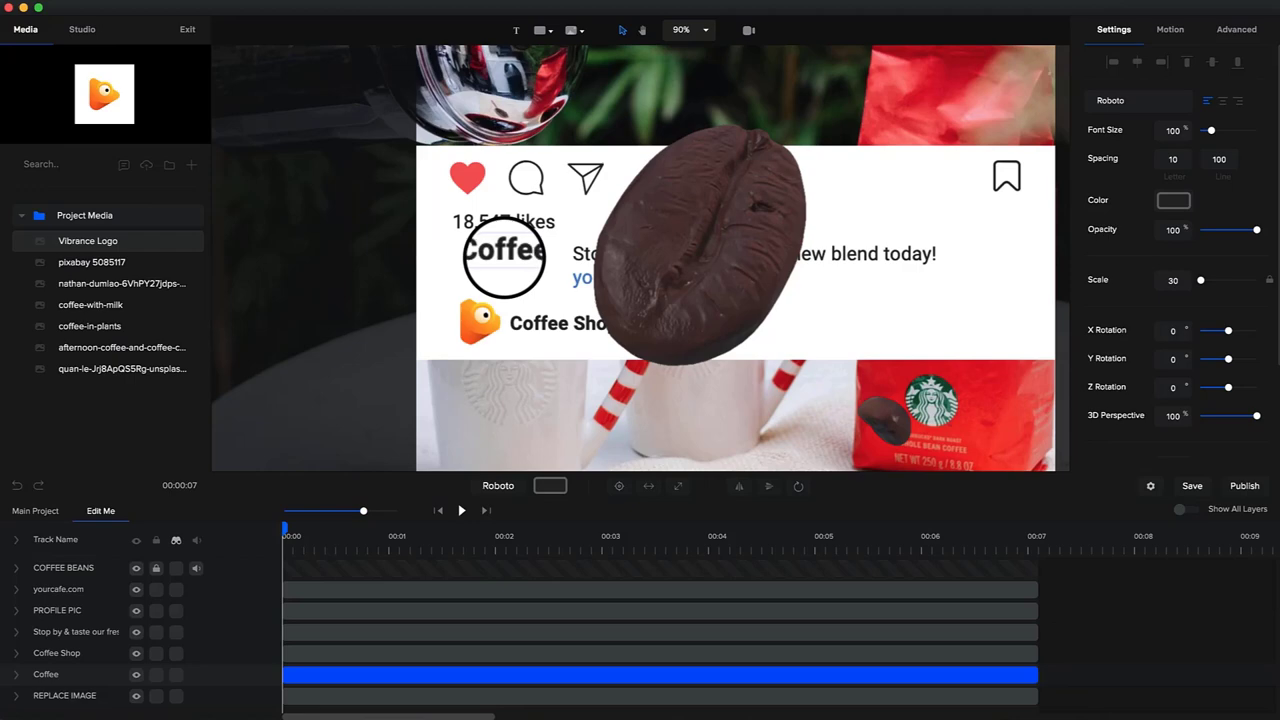
text( Lovers)
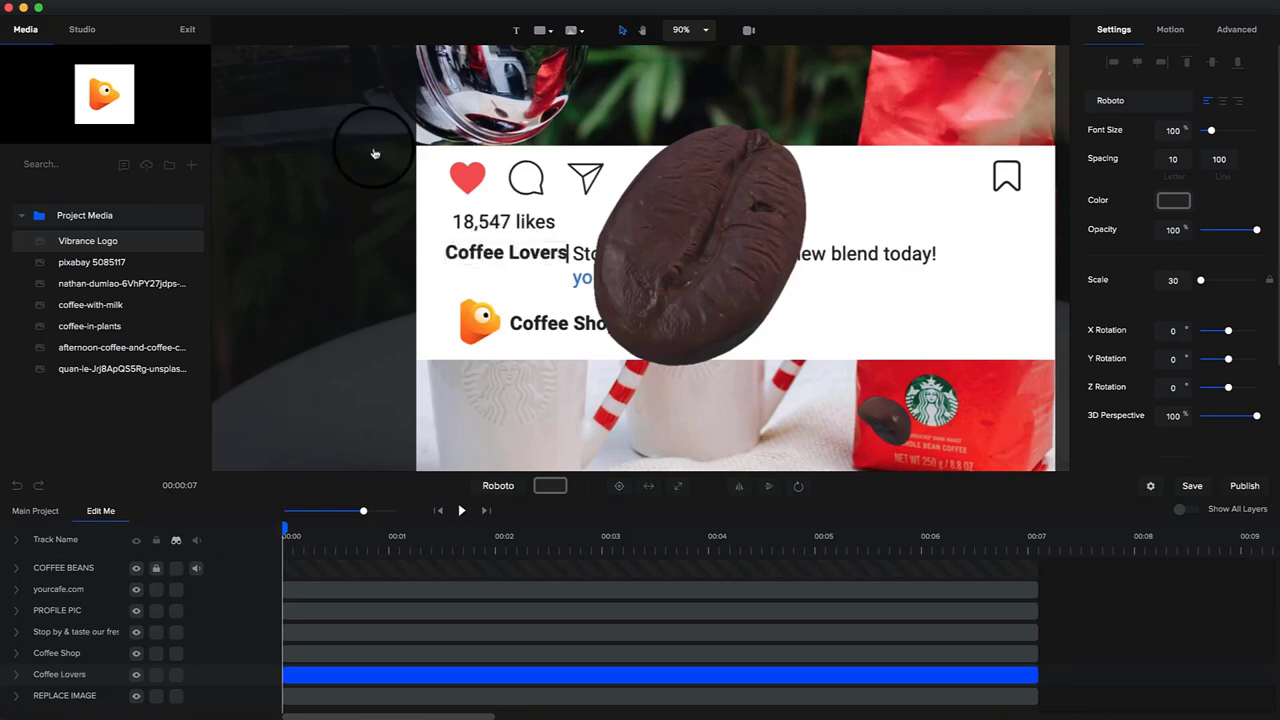
click(466, 234)
click(494, 245)
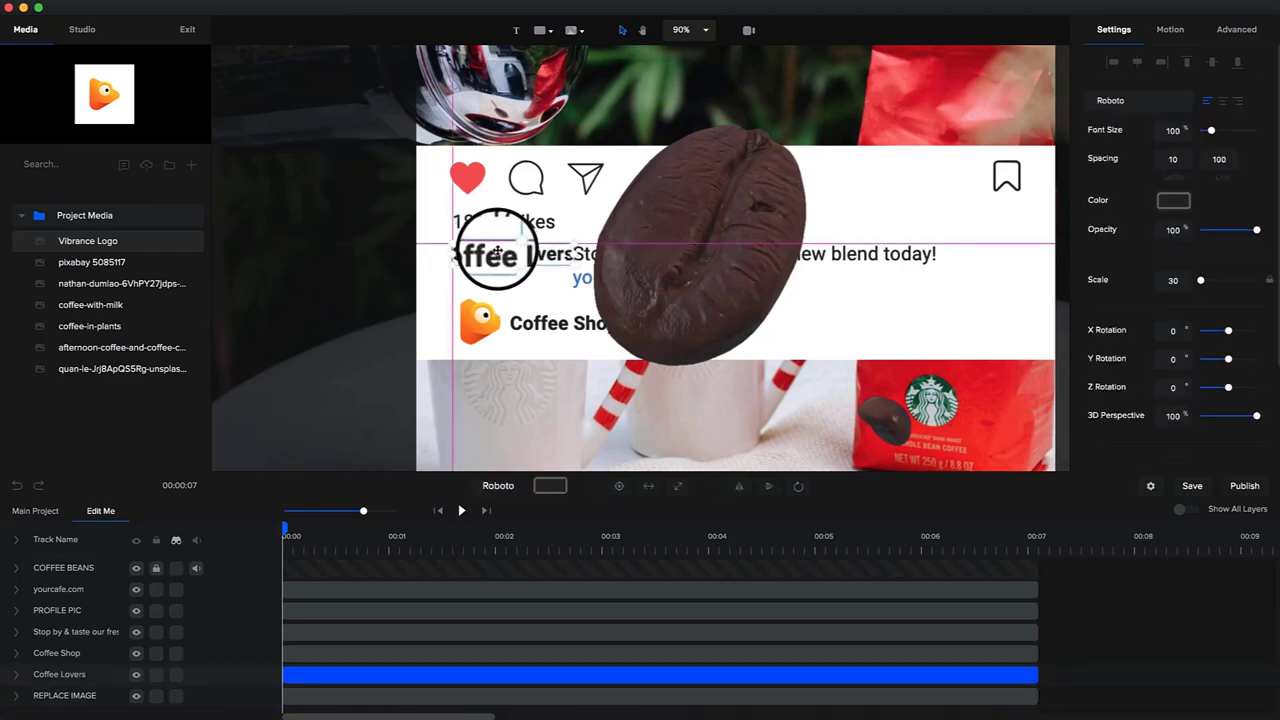
double_click(471, 222)
- Move the caption clear of the Coffee Lovers name, hide the COFFEE BEANS track and align the yourcafe.com link beneath the caption
click(733, 238)
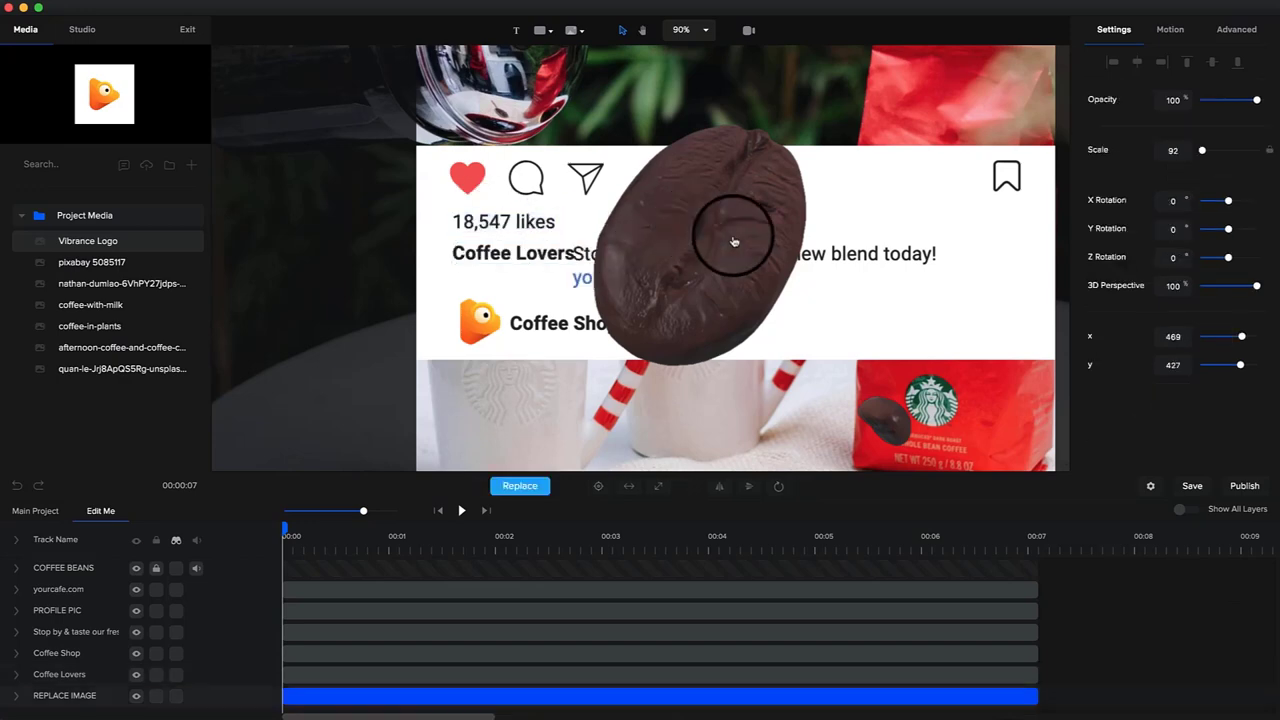
click(846, 252)
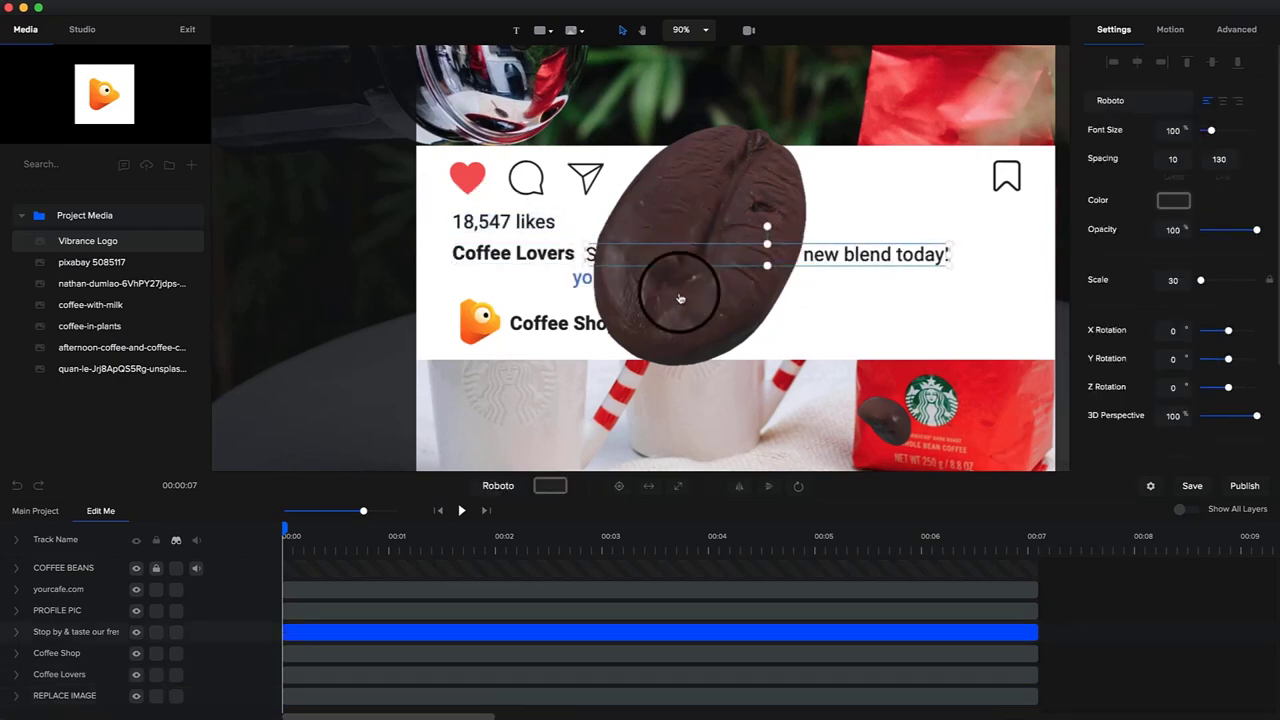
click(136, 569)
drag(670, 292, 670, 281)
scroll(694, 229, down, 4)
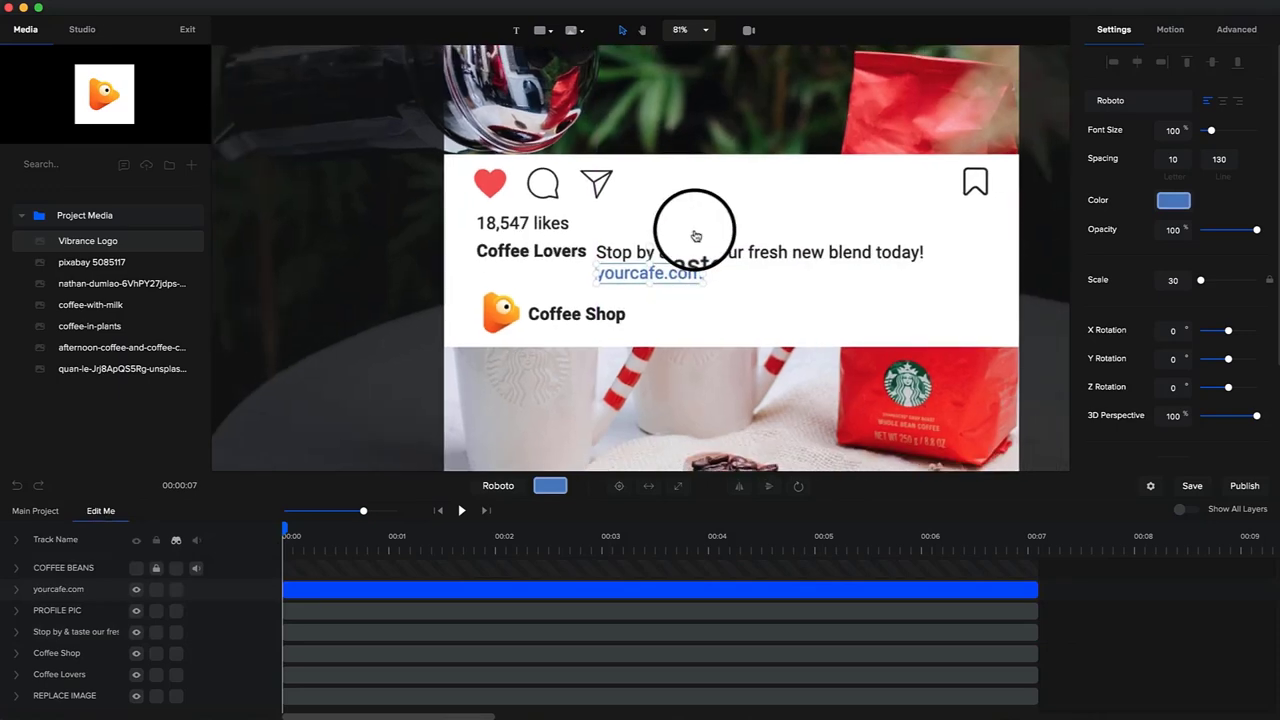
scroll(640, 243, down, 3)
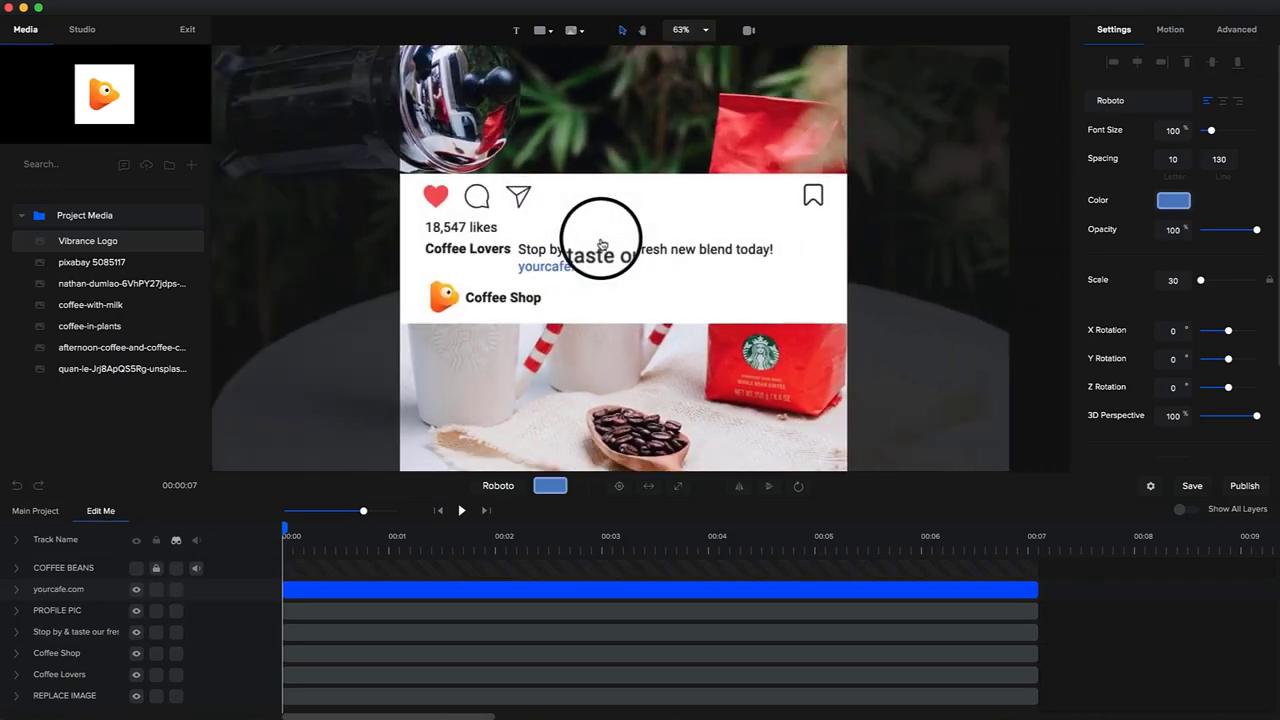
- Make the COFFEE BEANS track visible again and play the edited post as a preview
click(136, 568)
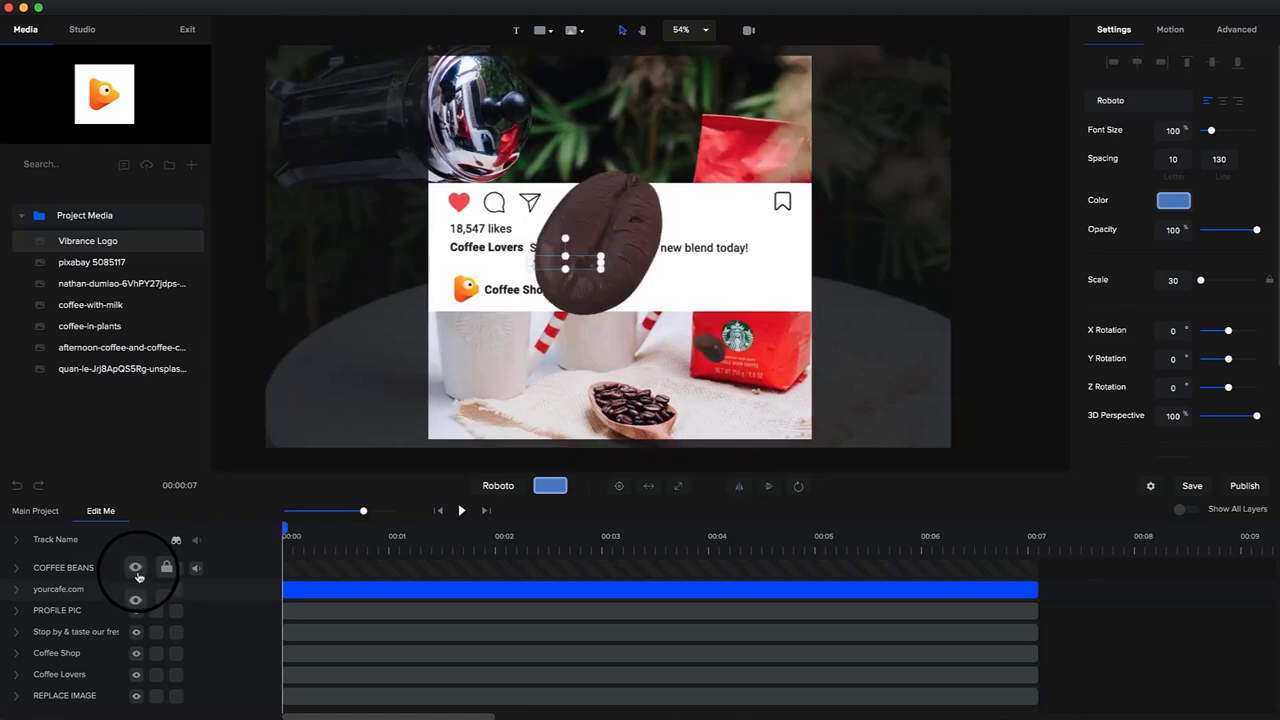
click(461, 510)
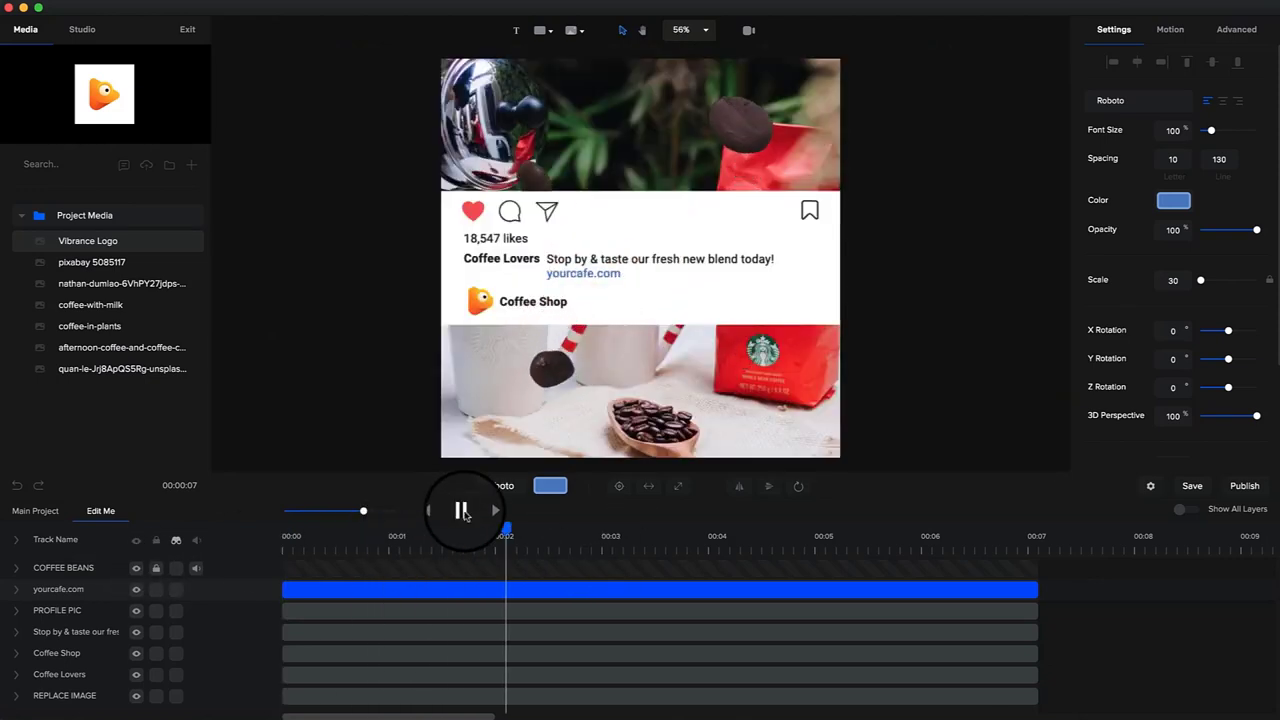
click(461, 510)
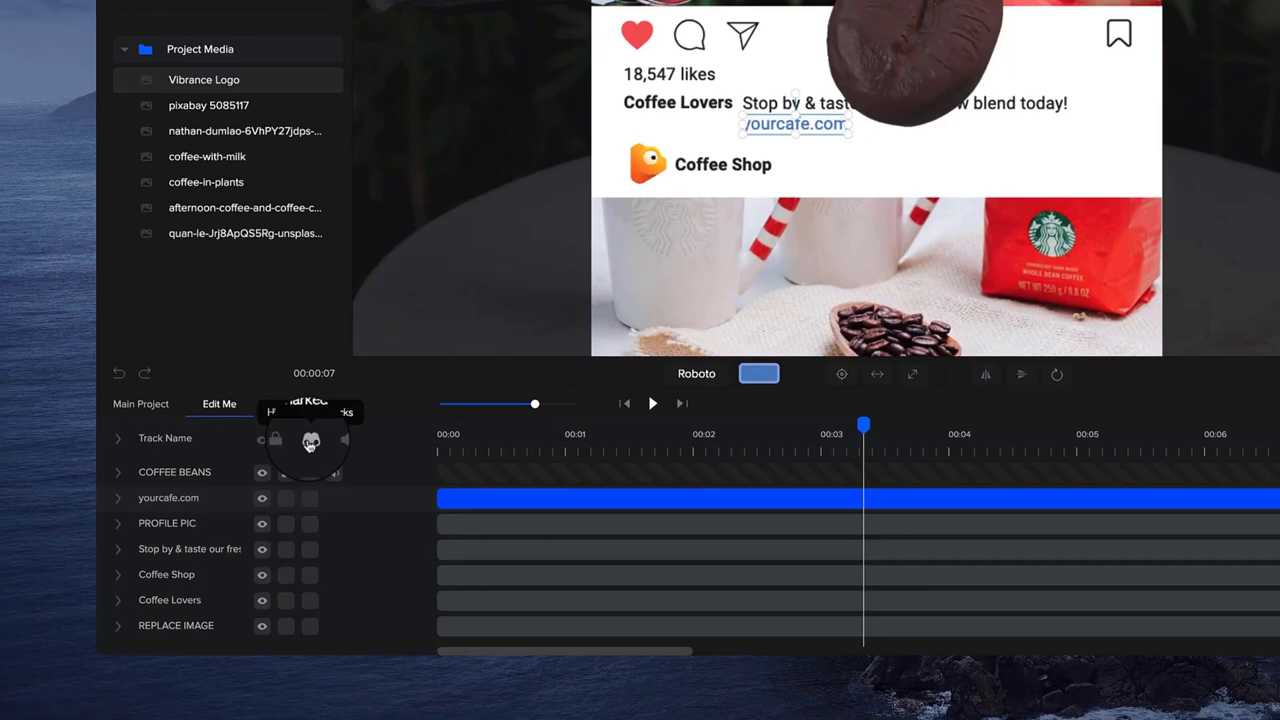
- Reveal the marked hidden tracks, hide Heart On and show Heart Off to give the post an outlined like icon
scroll(350, 530, down, 5)
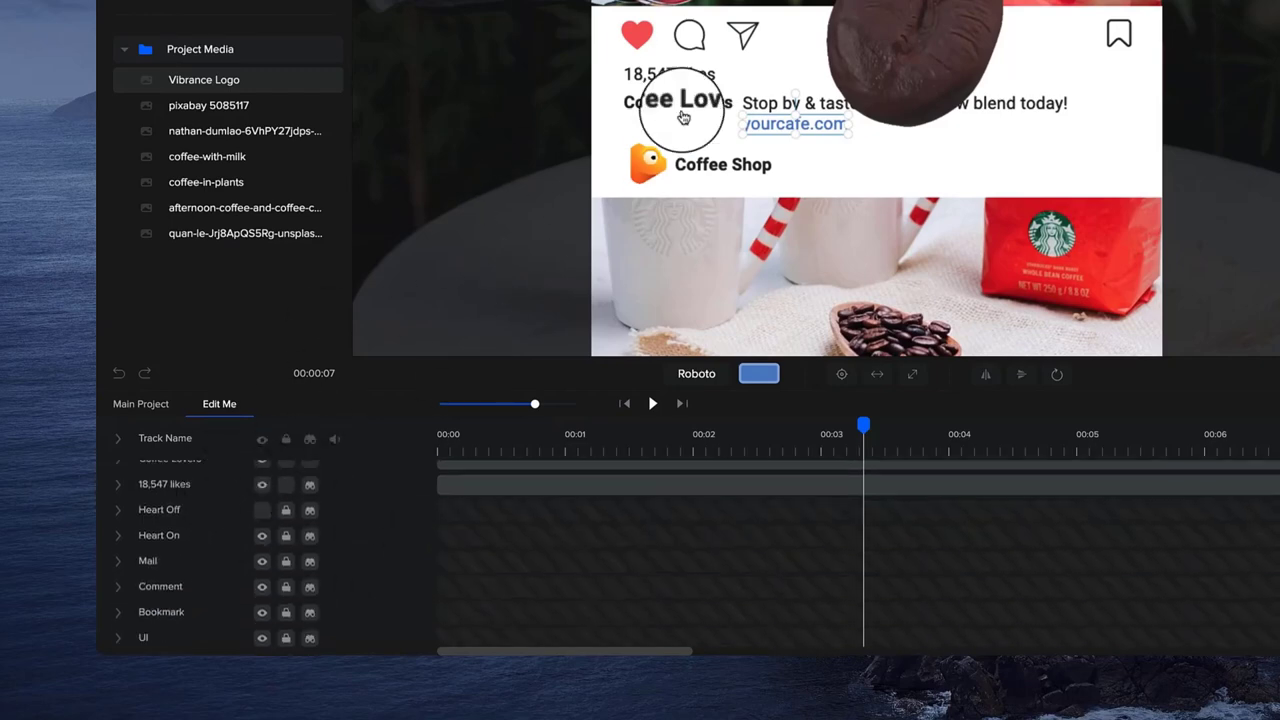
click(638, 38)
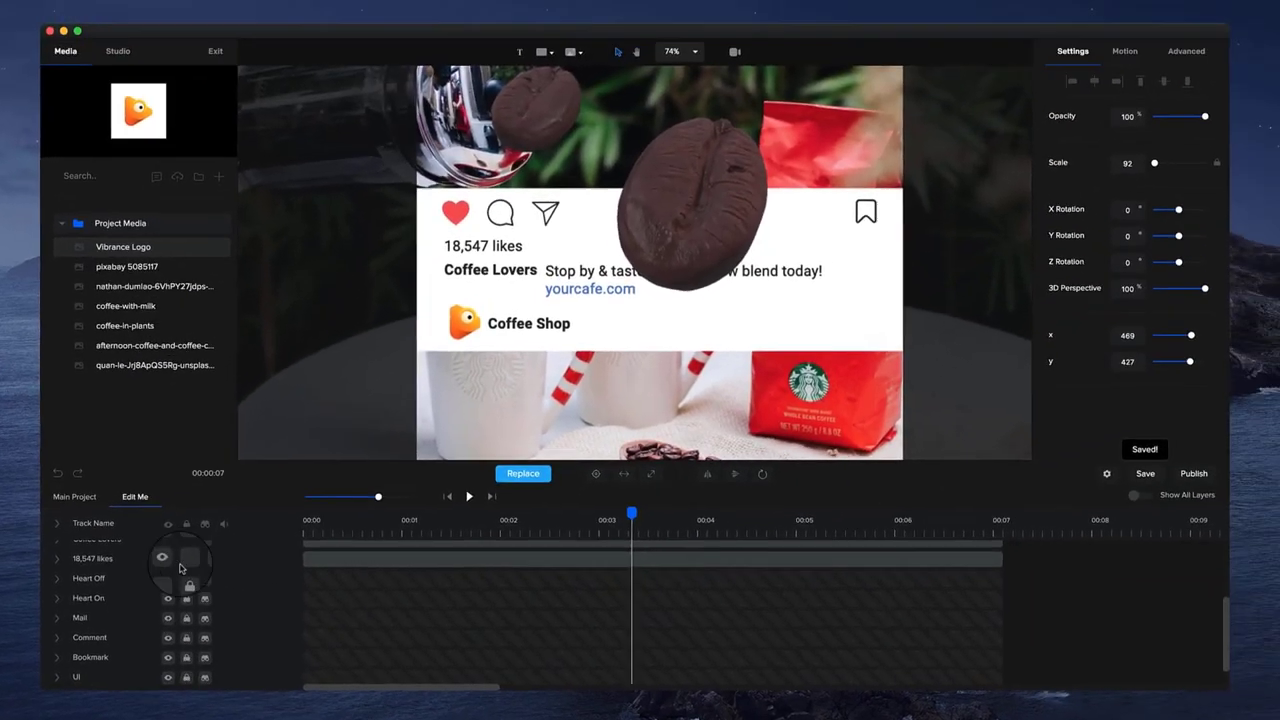
click(257, 518)
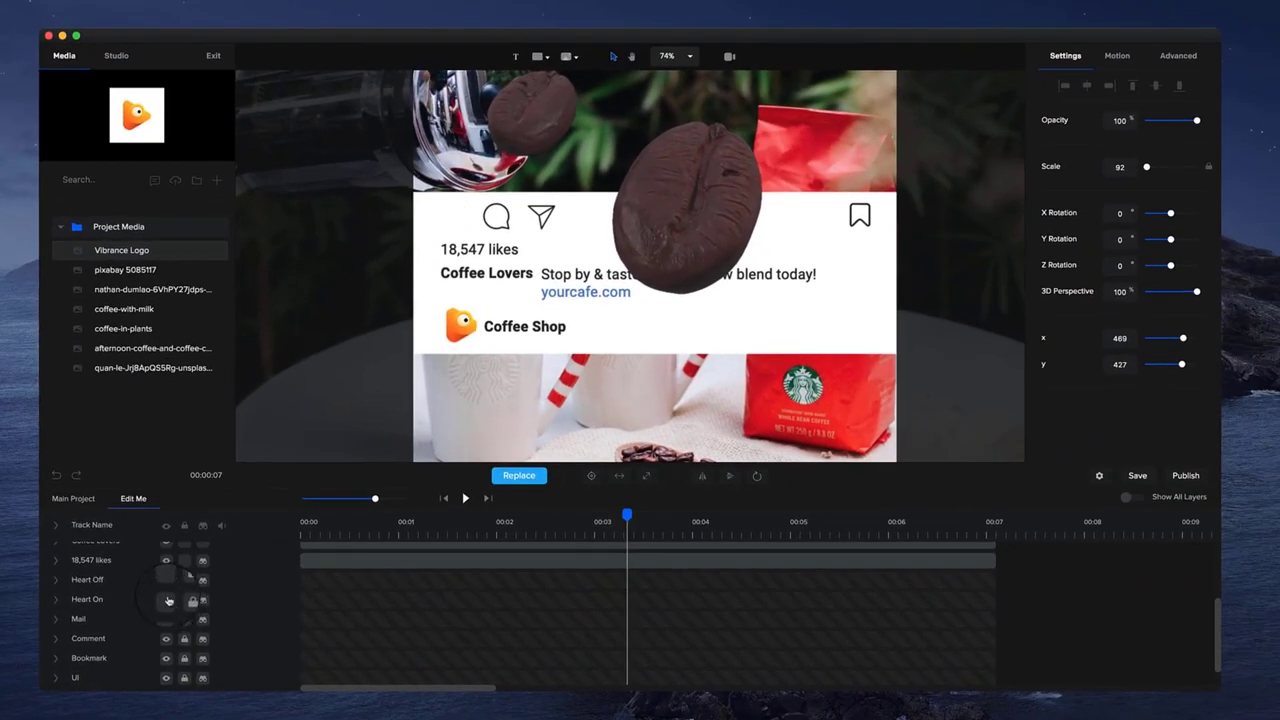
click(486, 223)
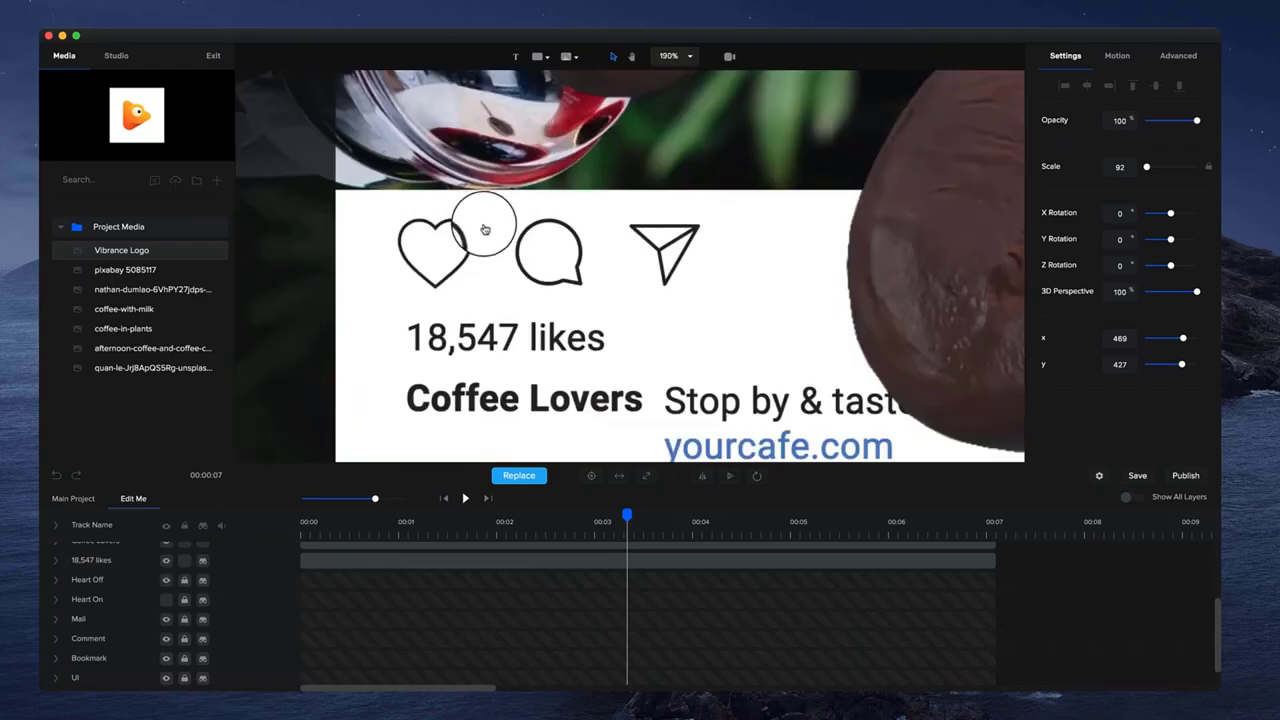
click(550, 267)
click(623, 286)
scroll(623, 286, down, 5)
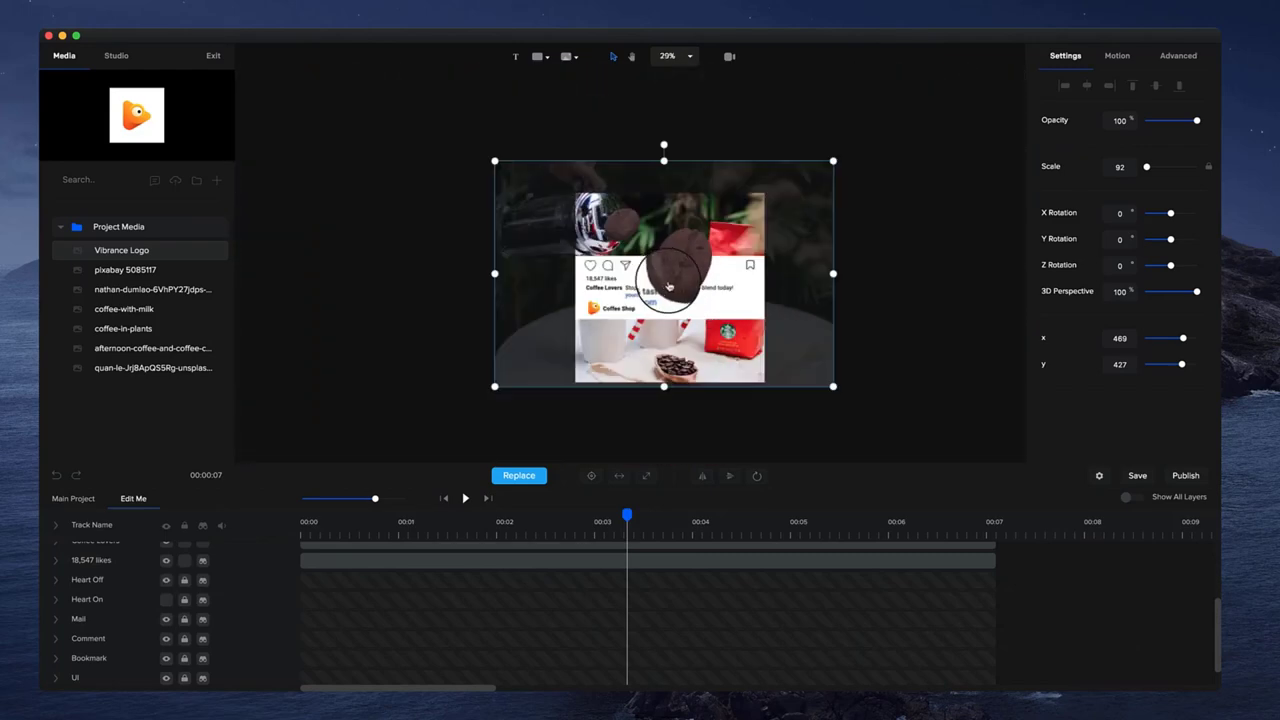
click(679, 293)
click(698, 307)
scroll(670, 320, right, 3)
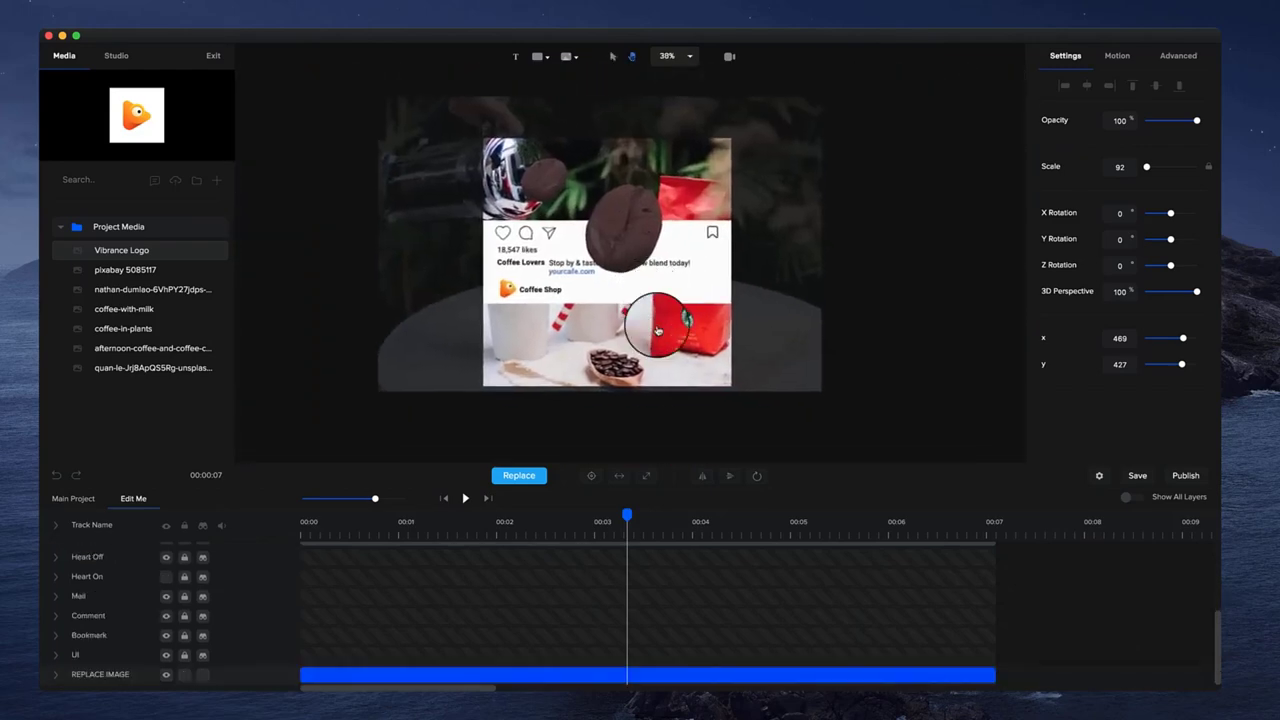
- Return to the main project and delete the Edit Me track from the timeline
click(62, 505)
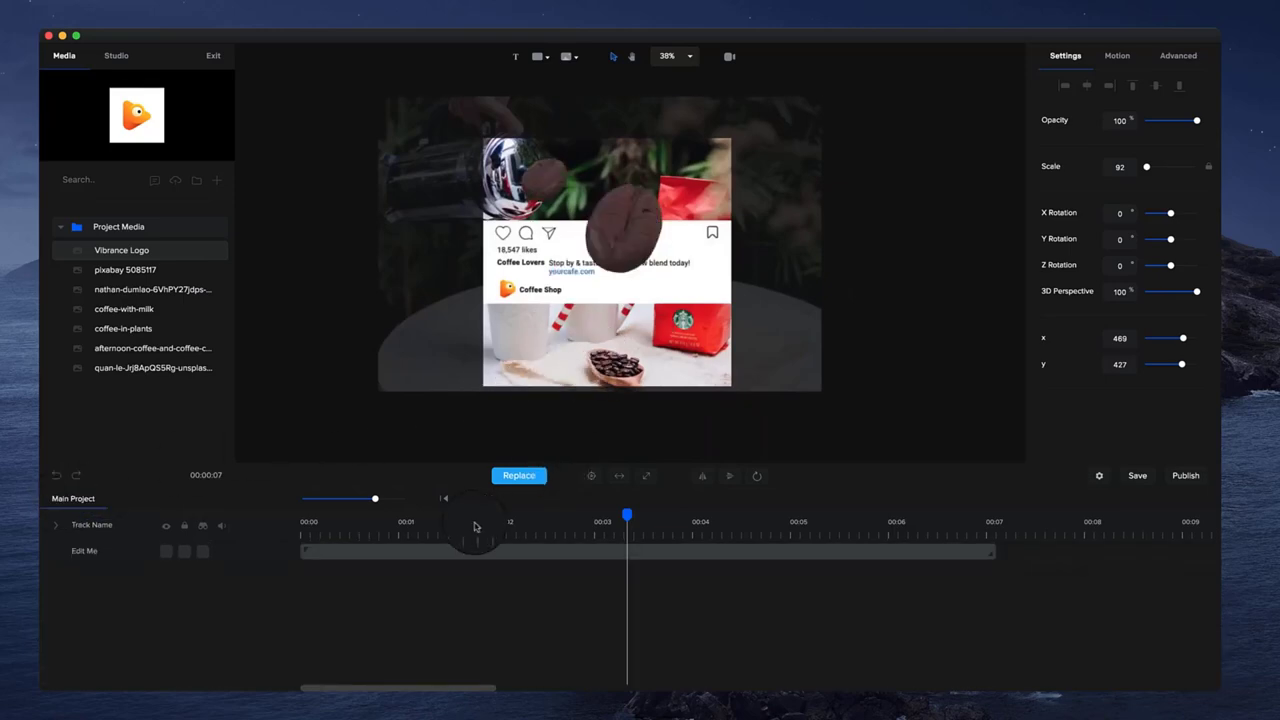
scroll(580, 275, up, 5)
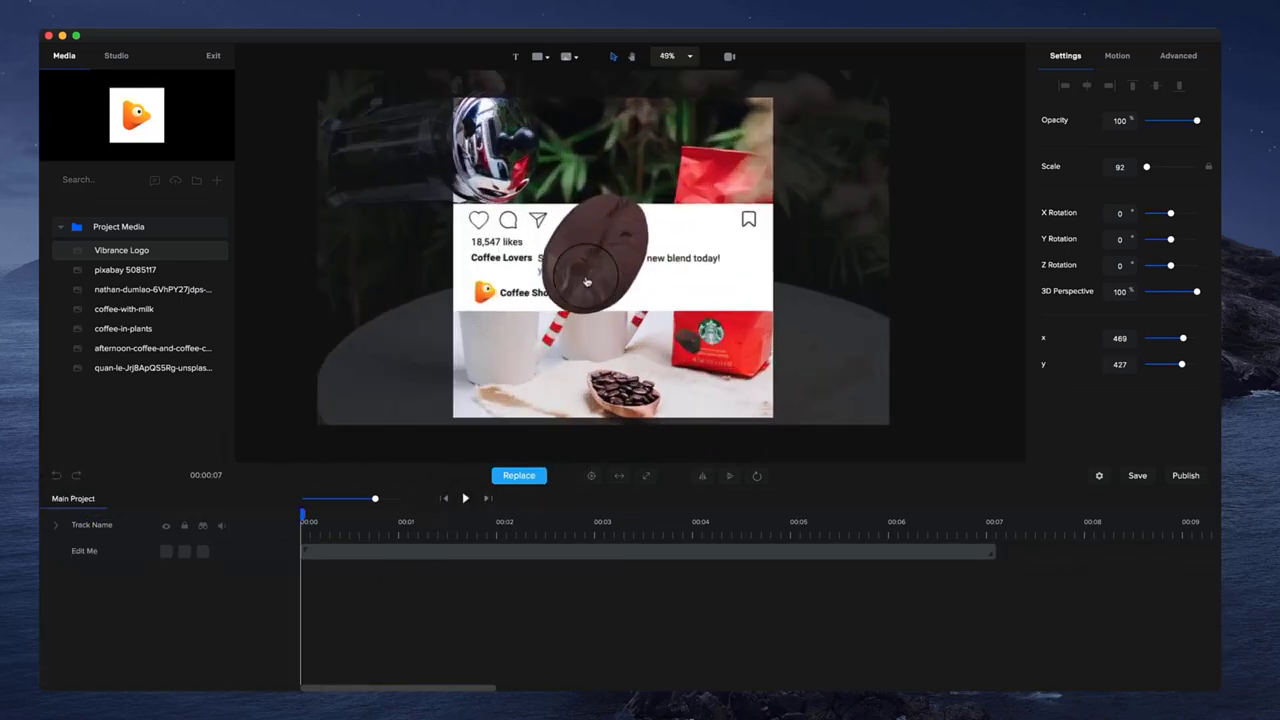
scroll(587, 282, down, 3)
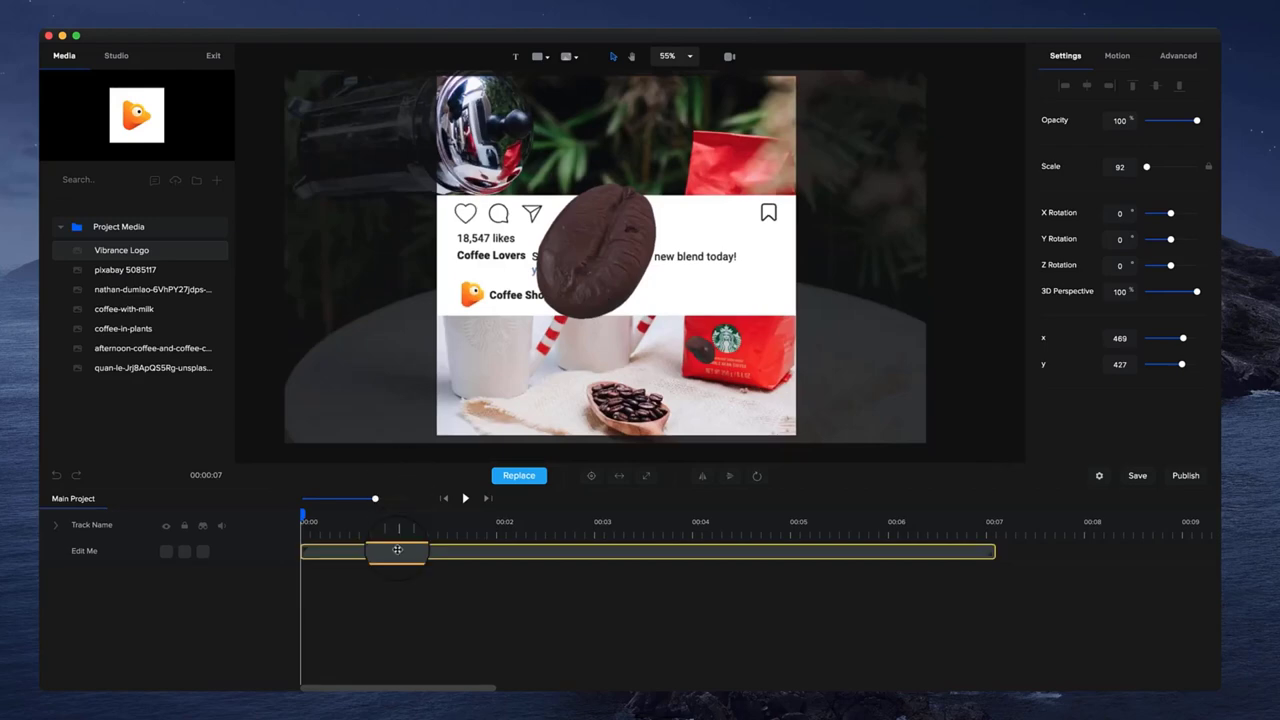
click(396, 550)
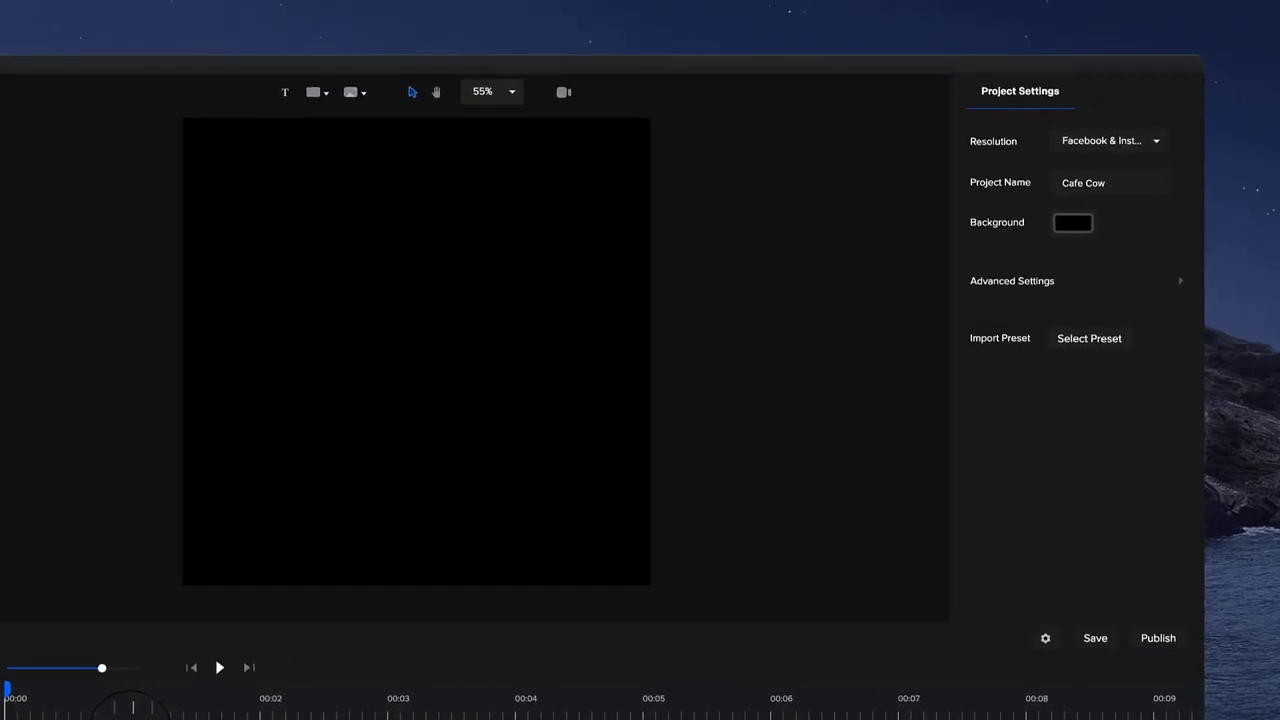
- Expand the advanced project settings and change the canvas color to a lighter gray
click(1162, 146)
click(1106, 262)
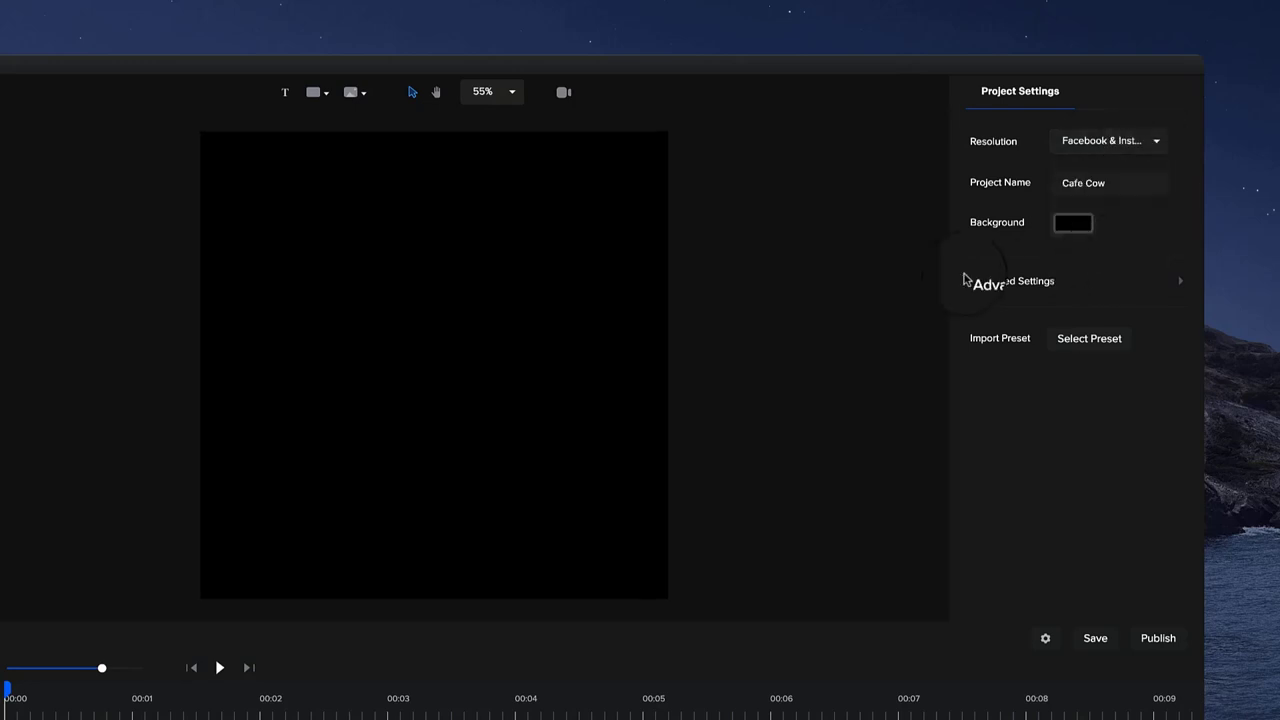
click(990, 281)
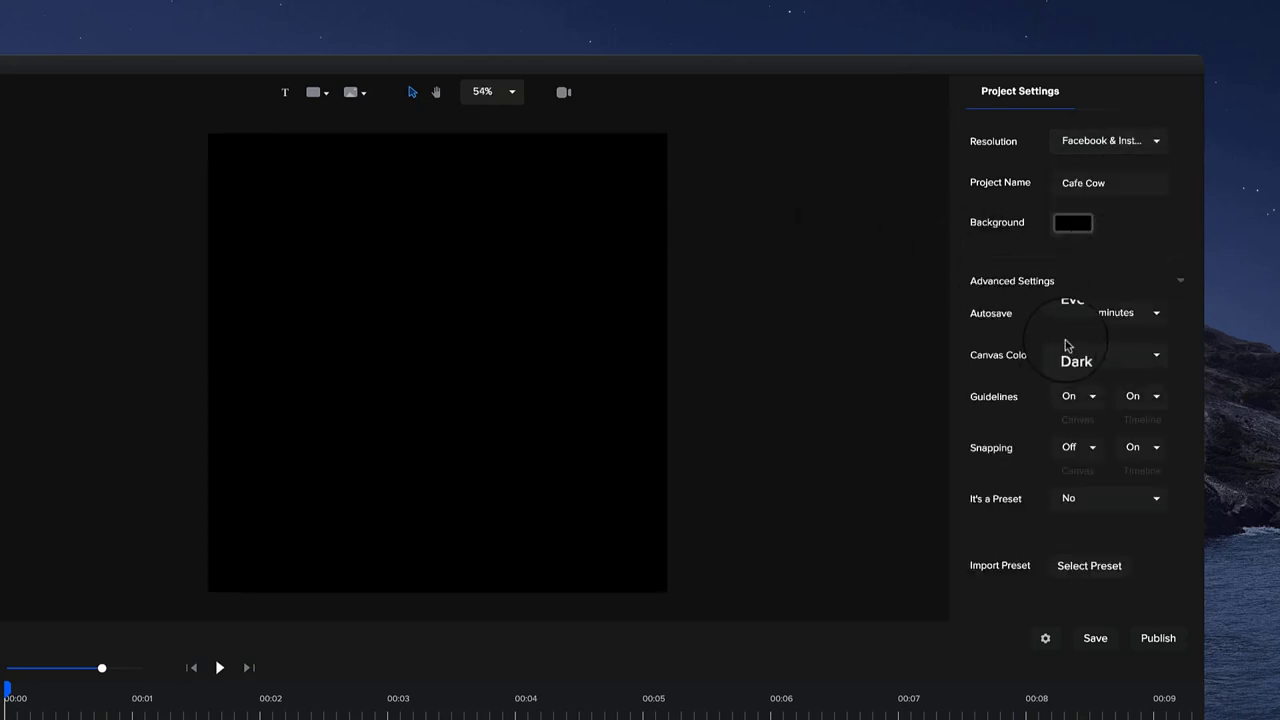
click(1102, 400)
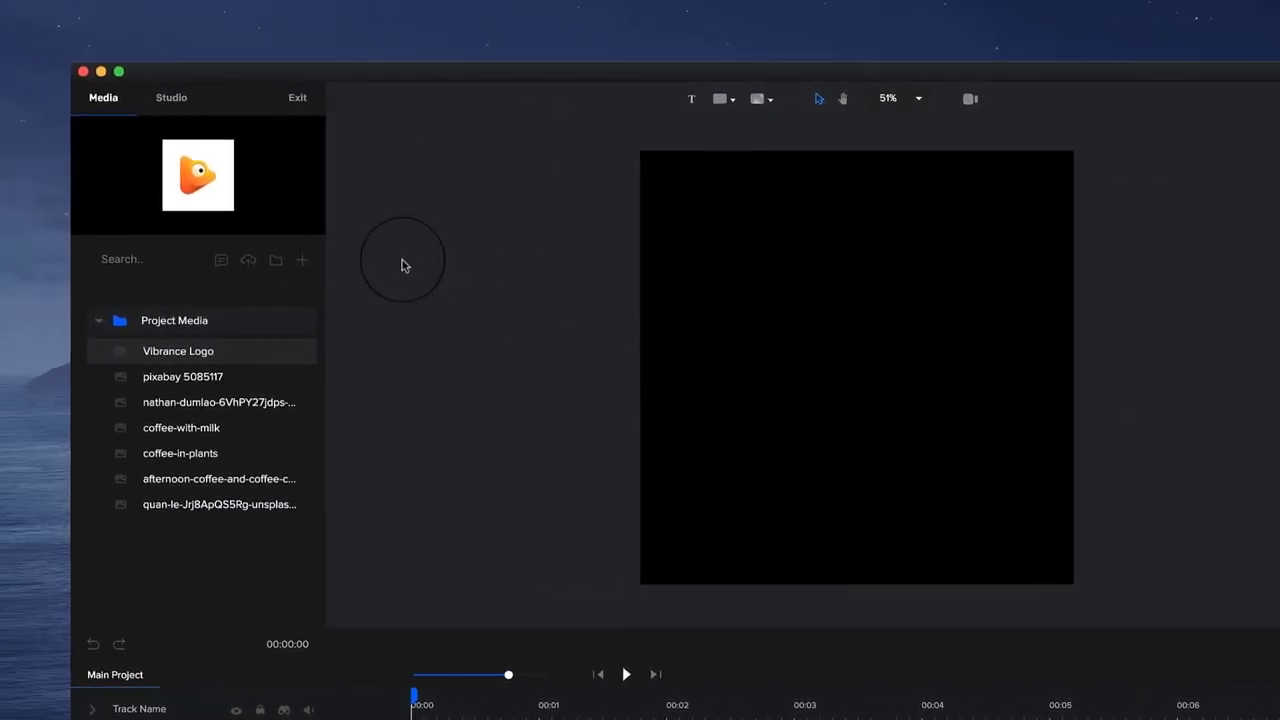
- Add the dark Facebook template from the Scroll Stoppers UI collection to the empty canvas
click(171, 97)
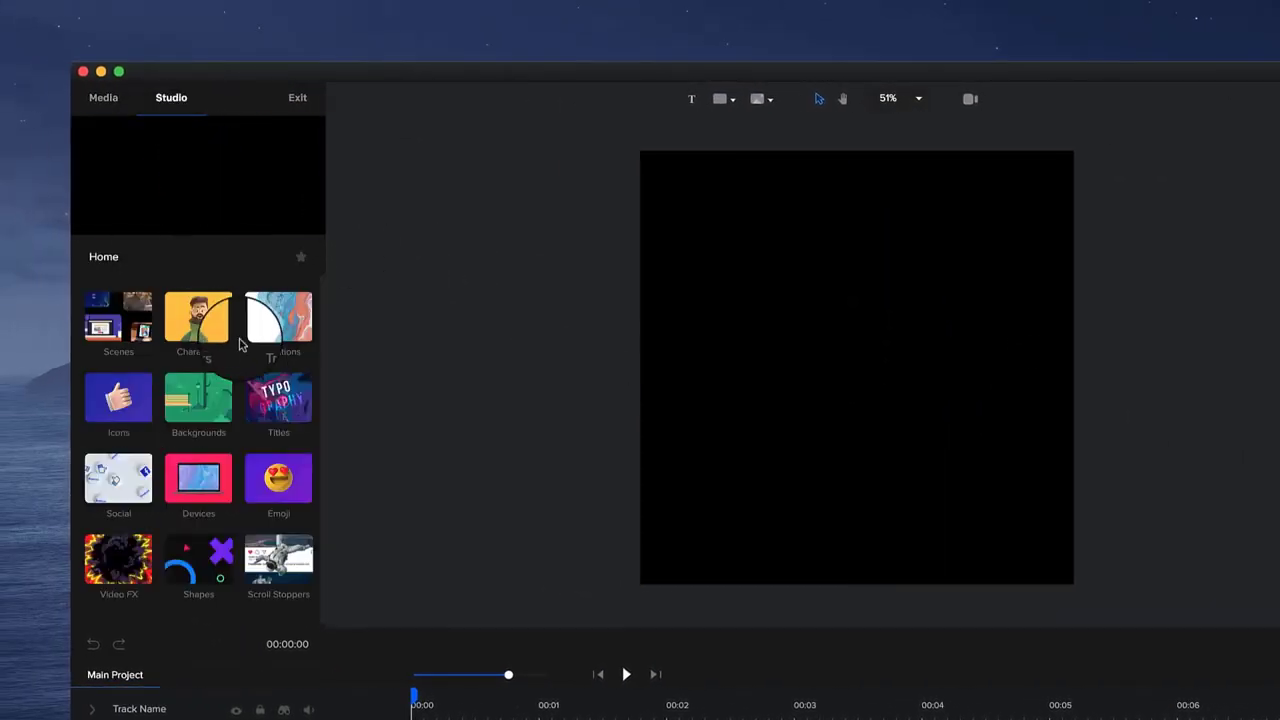
click(282, 562)
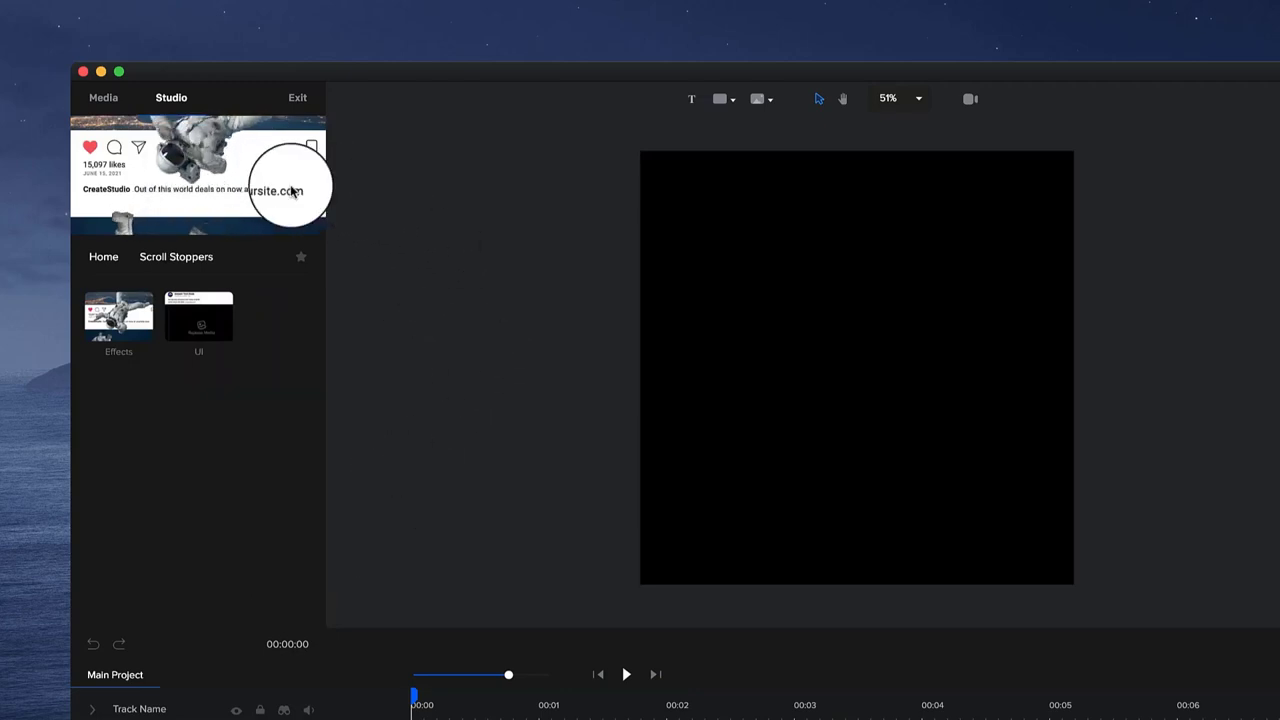
mouse_move(210, 325)
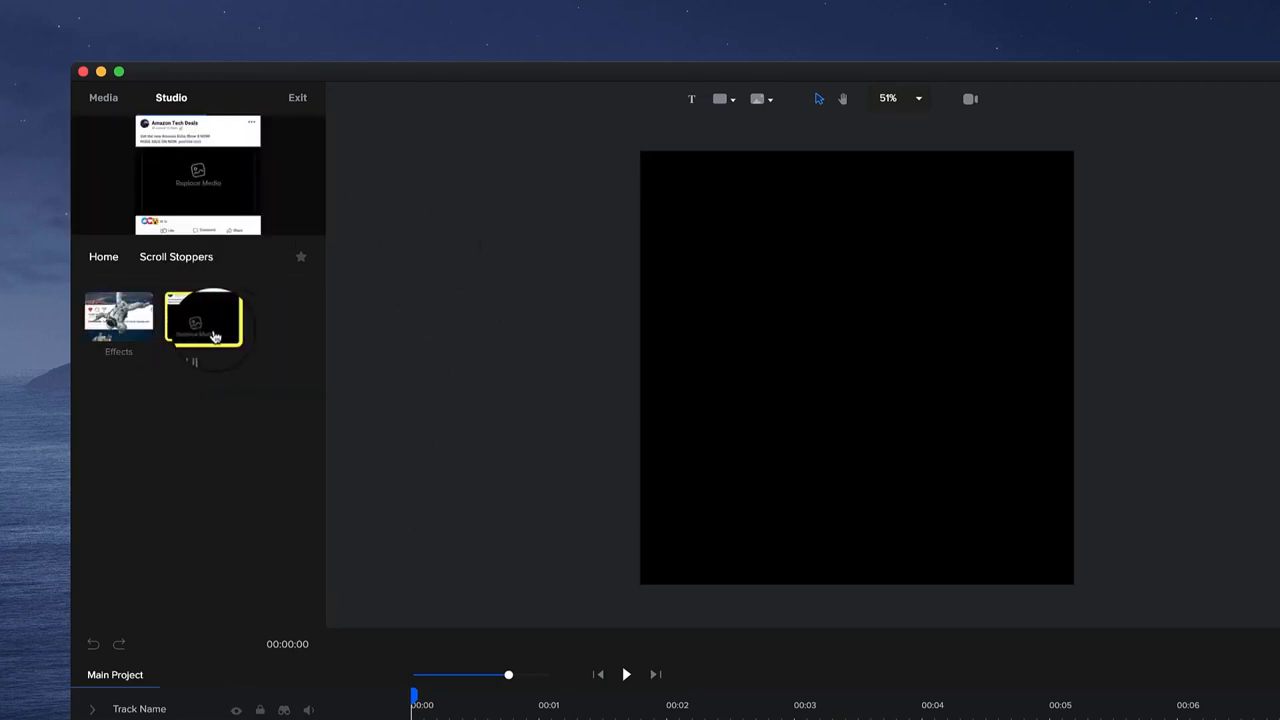
click(213, 336)
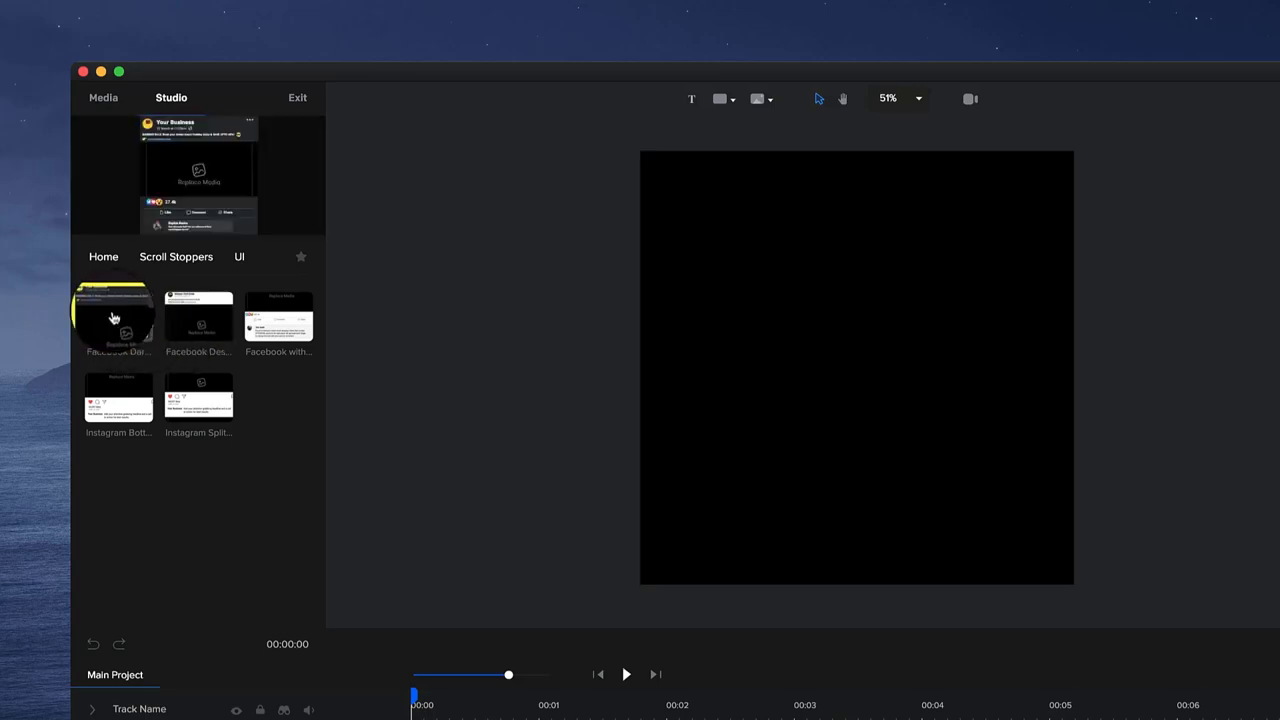
drag(112, 318, 756, 384)
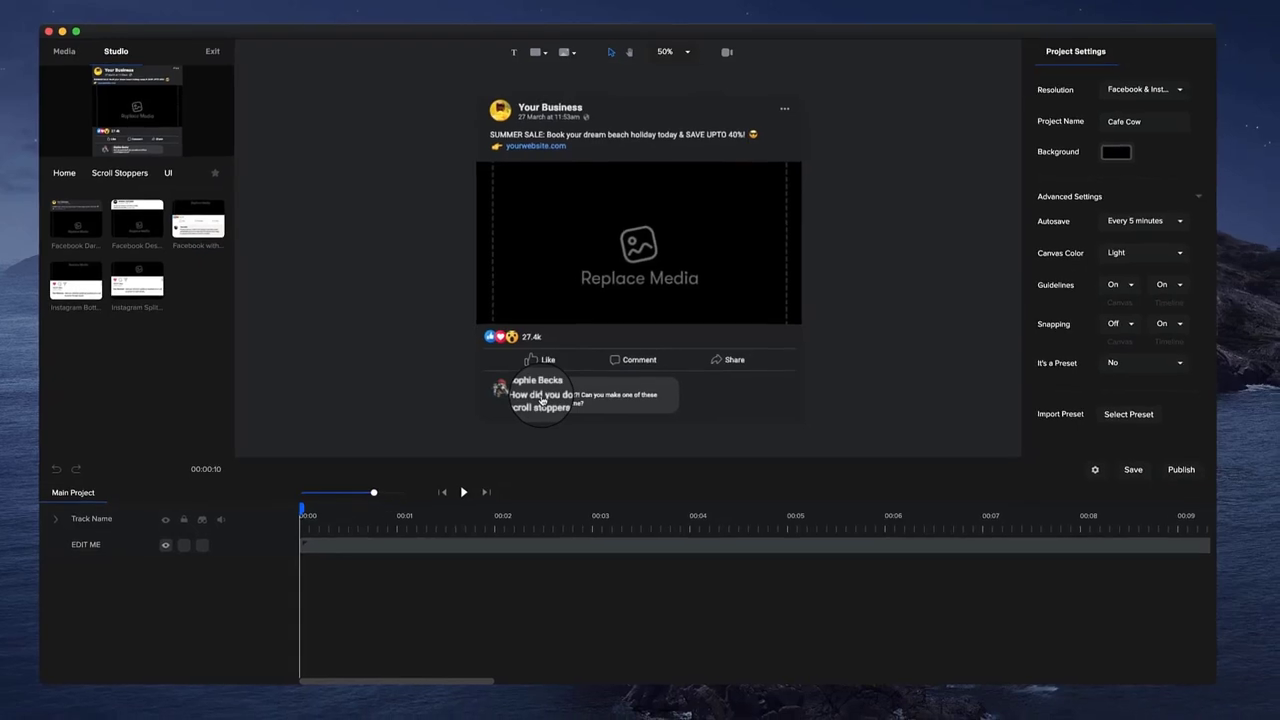
- Open the template's EDIT ME track to access its individual layers
click(735, 555)
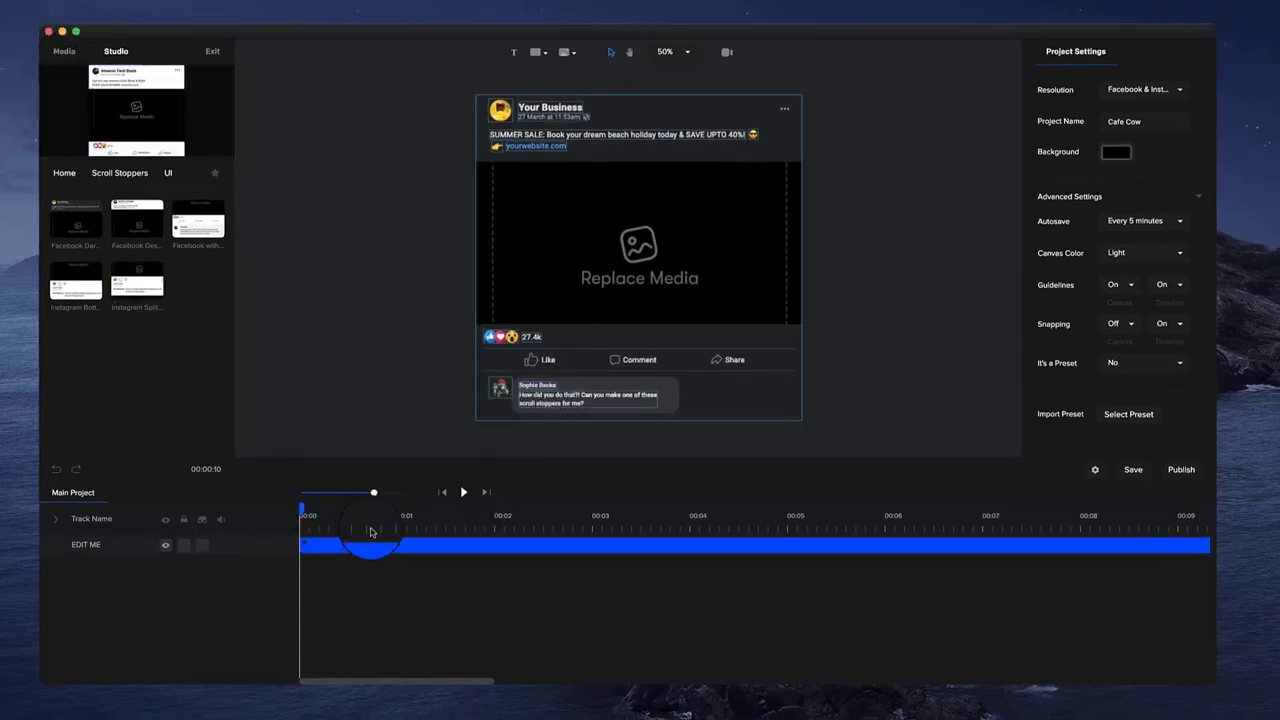
click(333, 545)
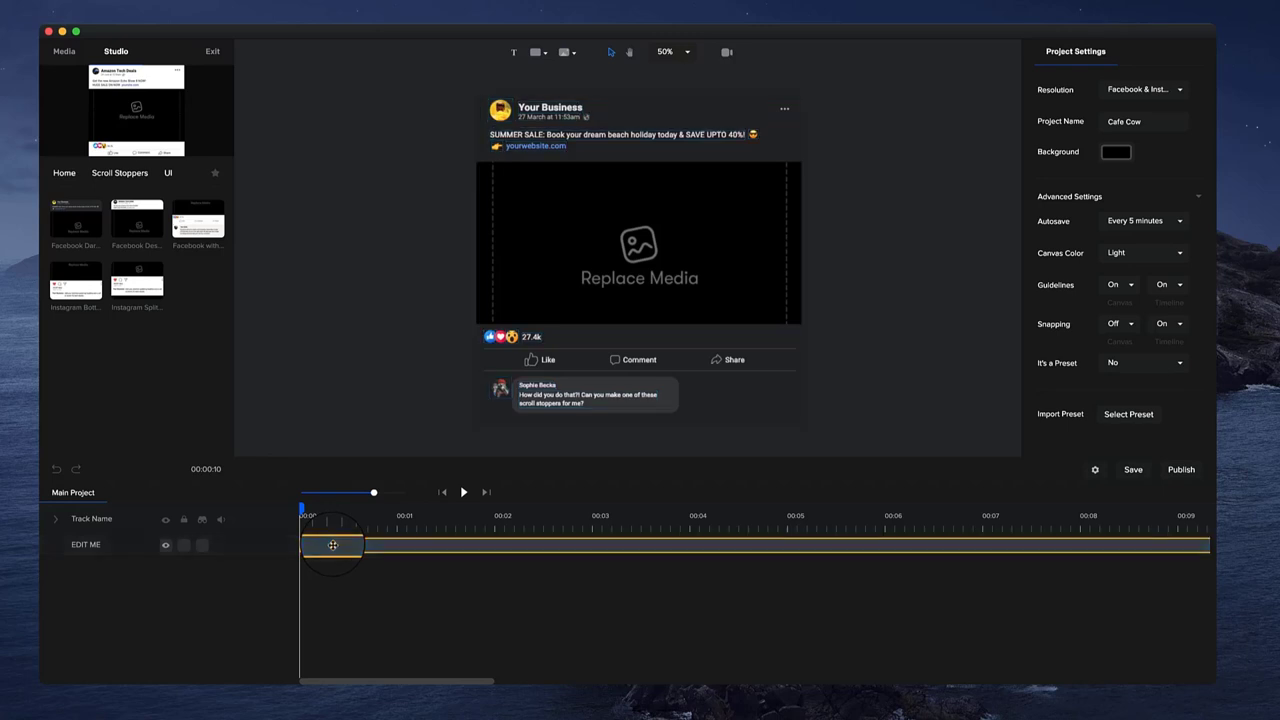
double_click(325, 556)
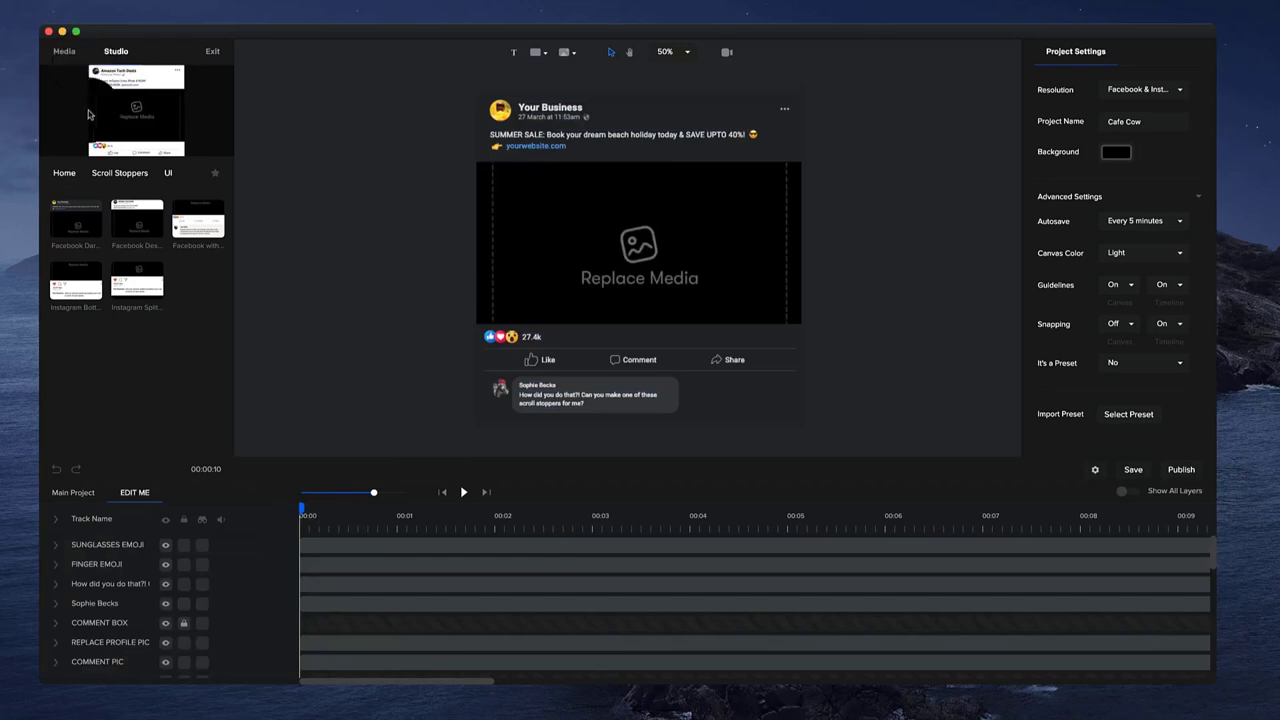
- Add the Chameleon scroll stopper effect, scale it to about 68 and place it over the post's lower-right corner
click(176, 172)
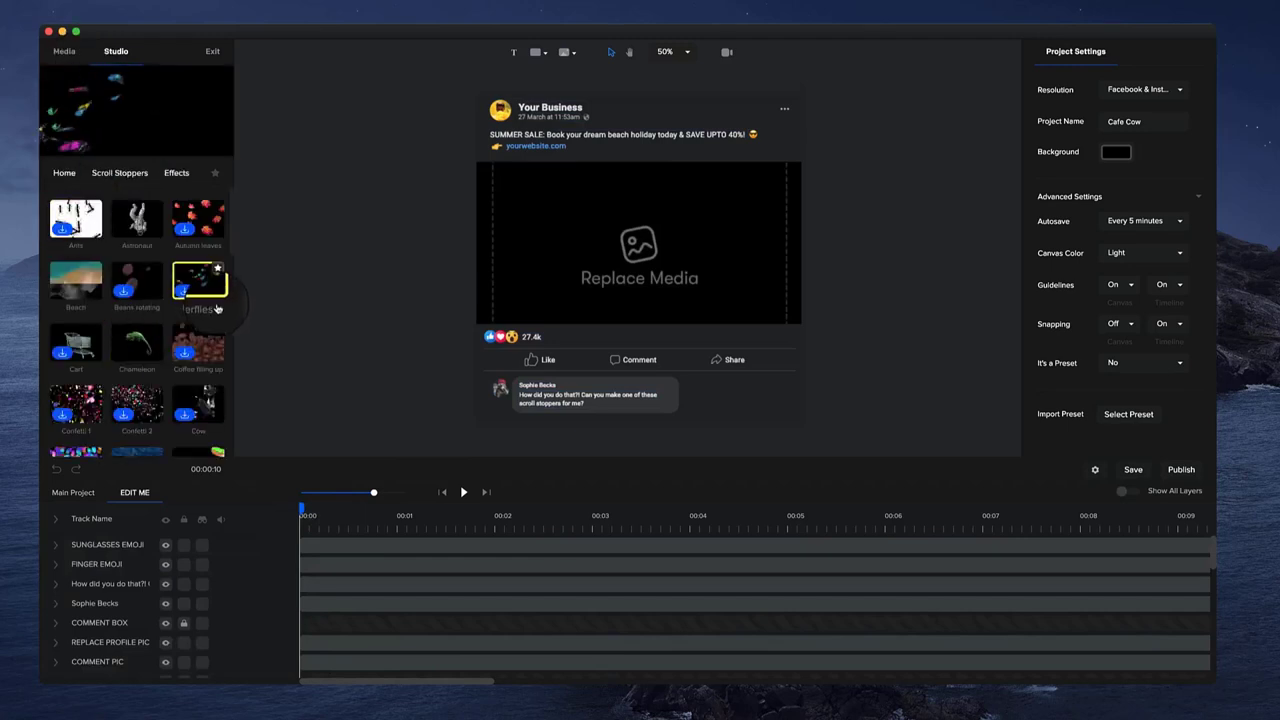
scroll(218, 308, down, 3)
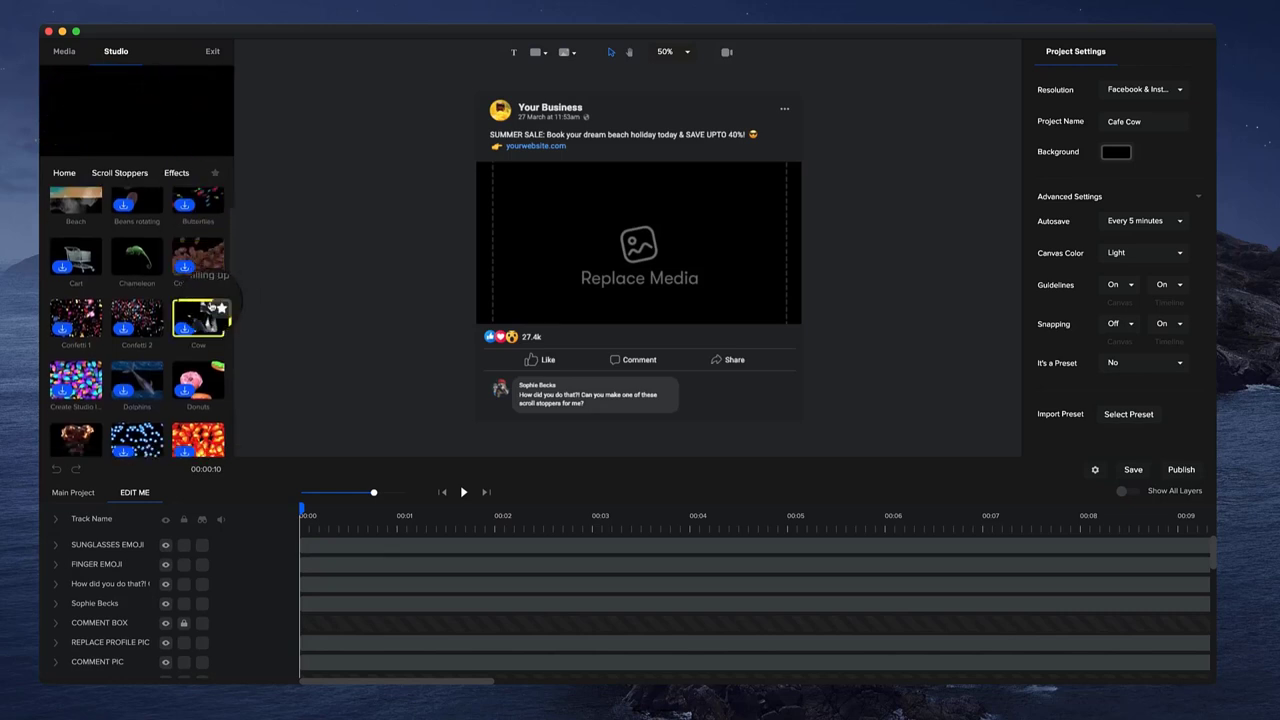
drag(137, 236, 680, 300)
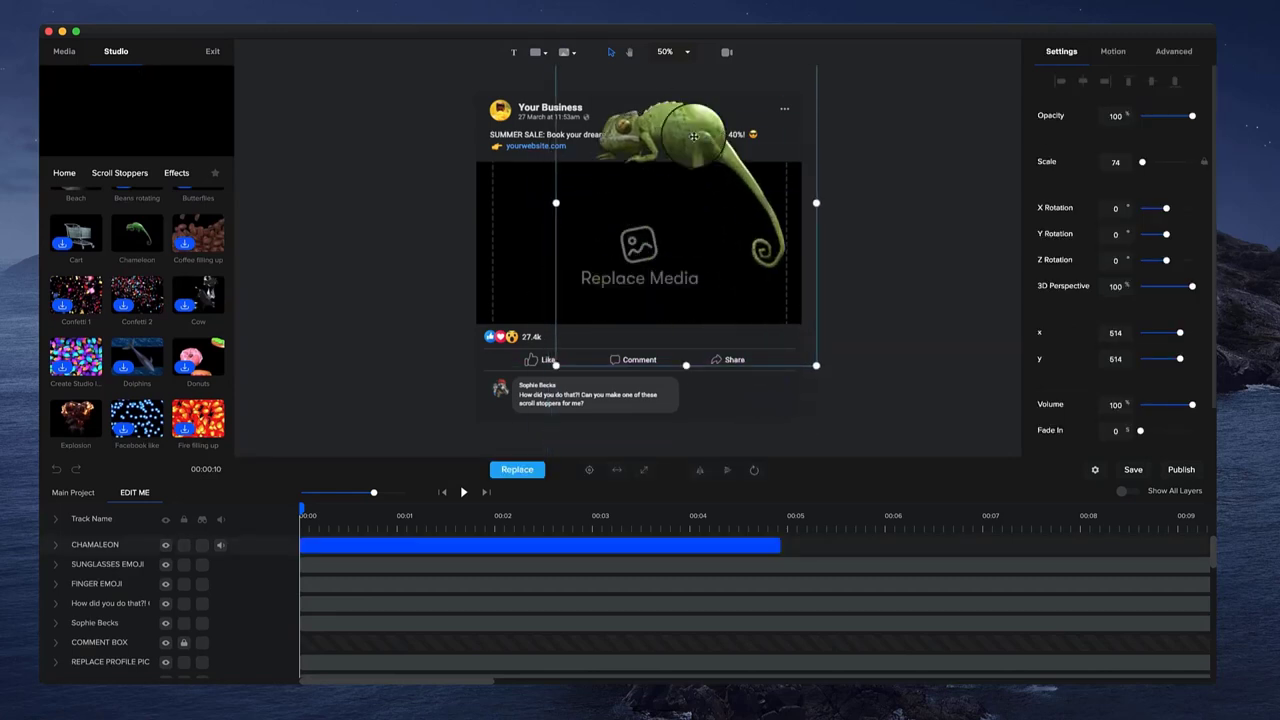
drag(695, 279, 684, 310)
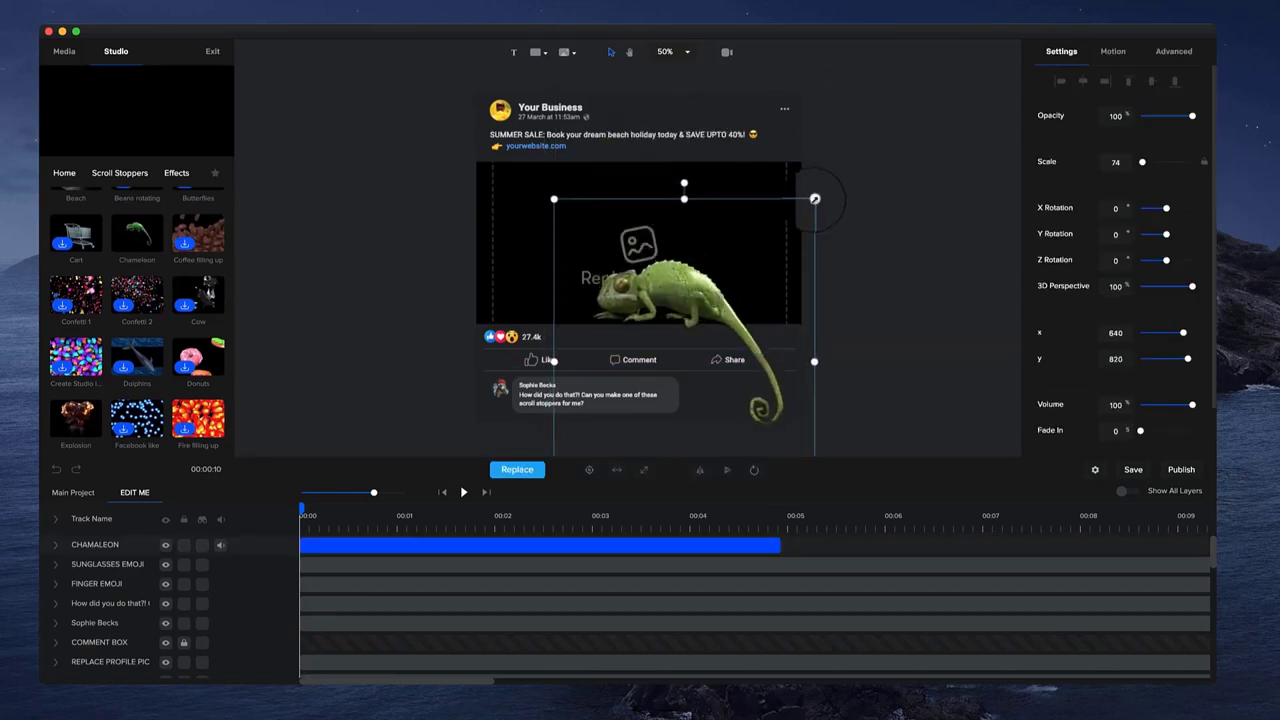
drag(798, 219, 786, 228)
drag(683, 298, 720, 301)
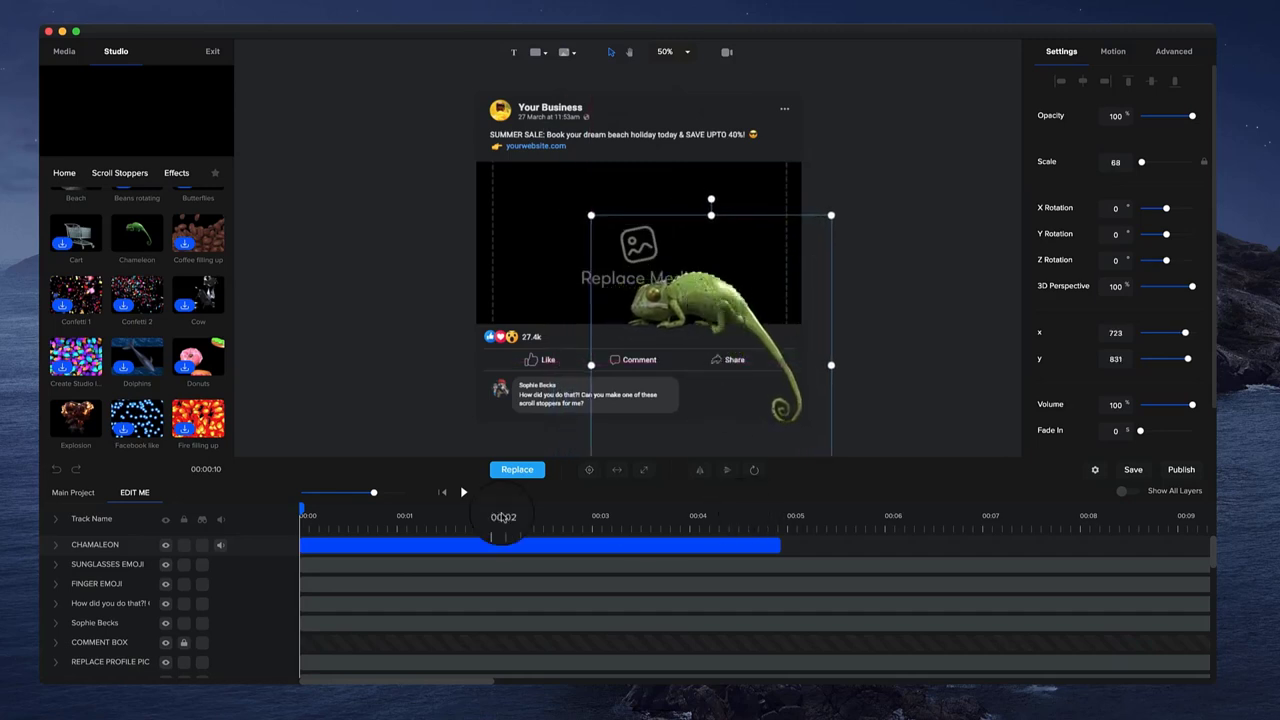
- Search the Pixabay stock images for forest and import the photo of the mossy wooden walkway
click(64, 53)
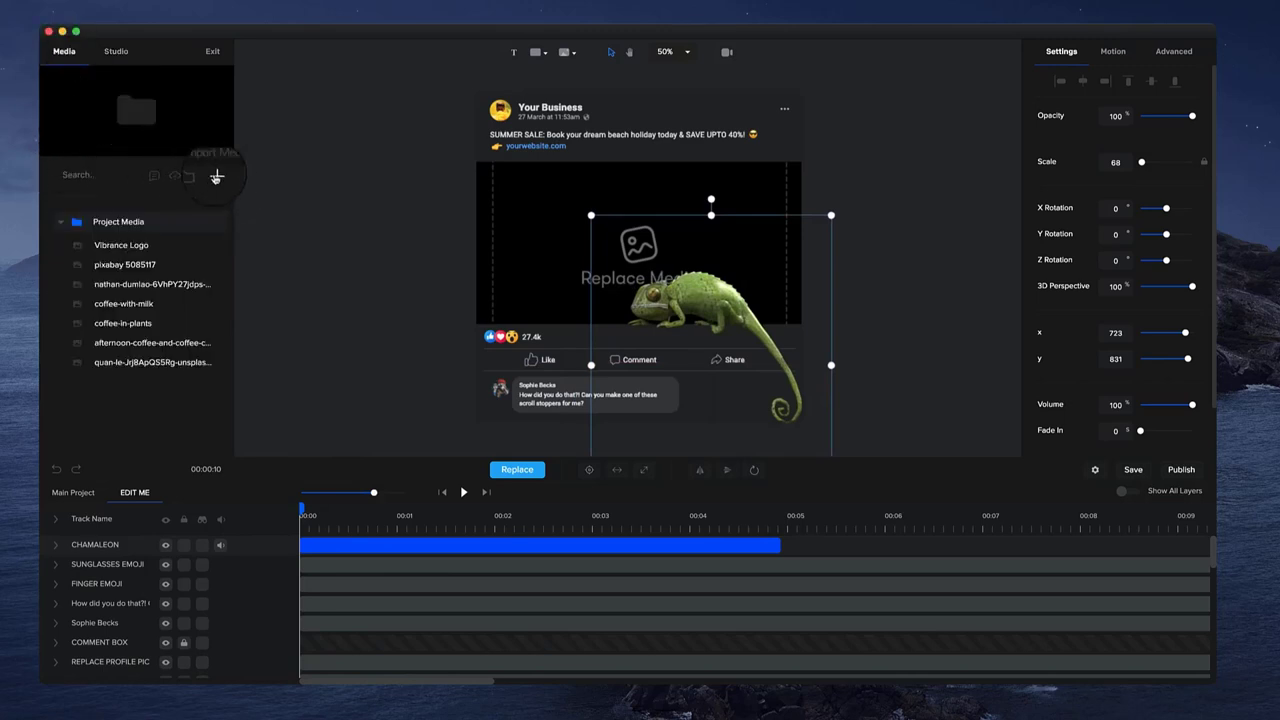
click(173, 176)
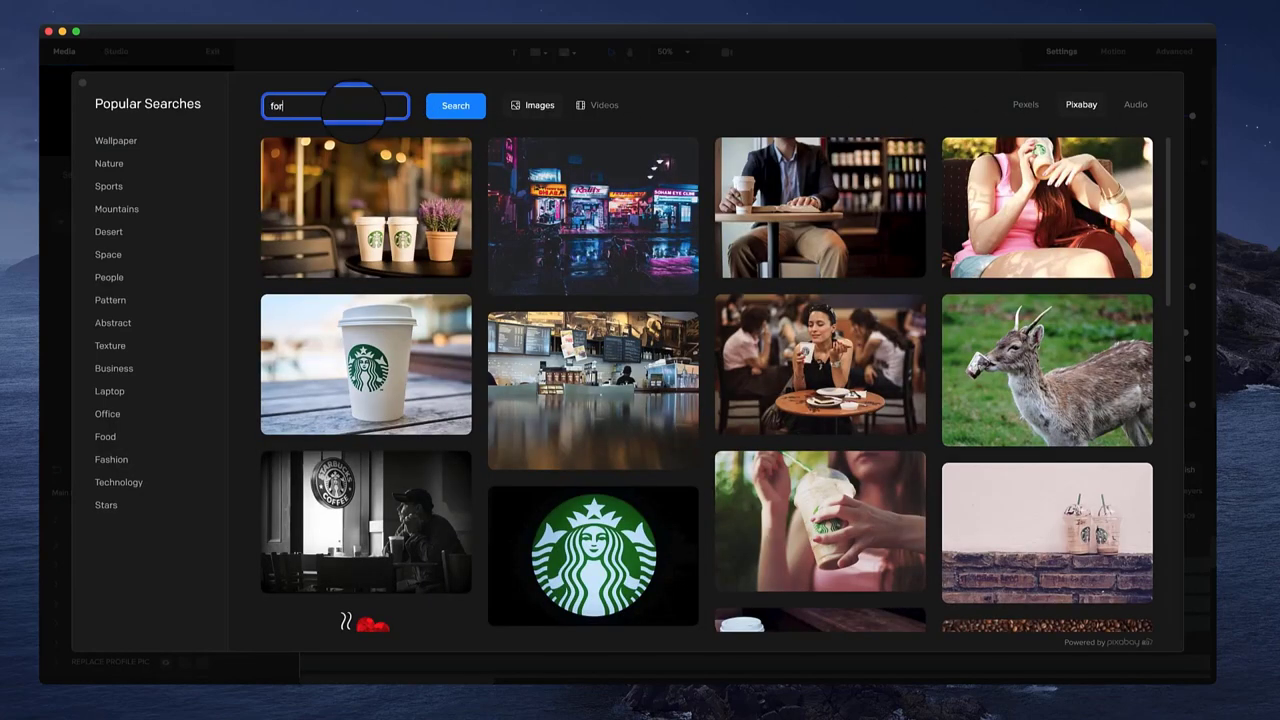
key(Return)
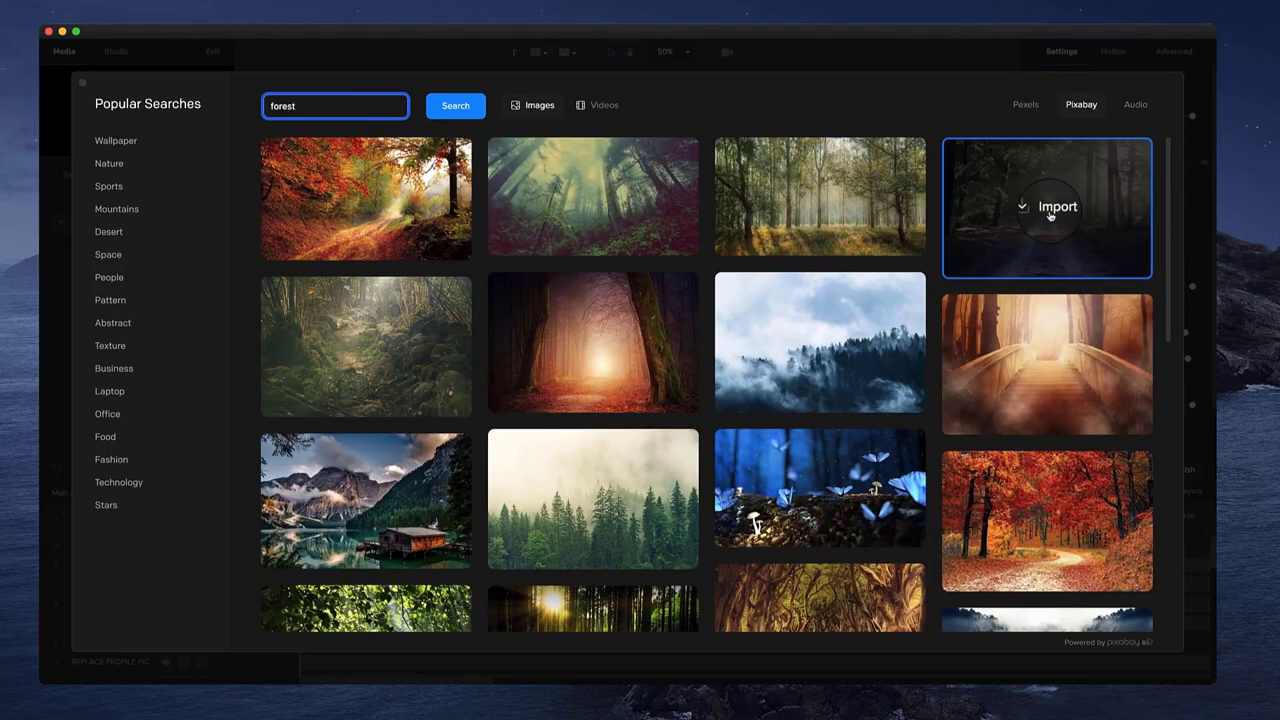
scroll(1050, 213, down, 10)
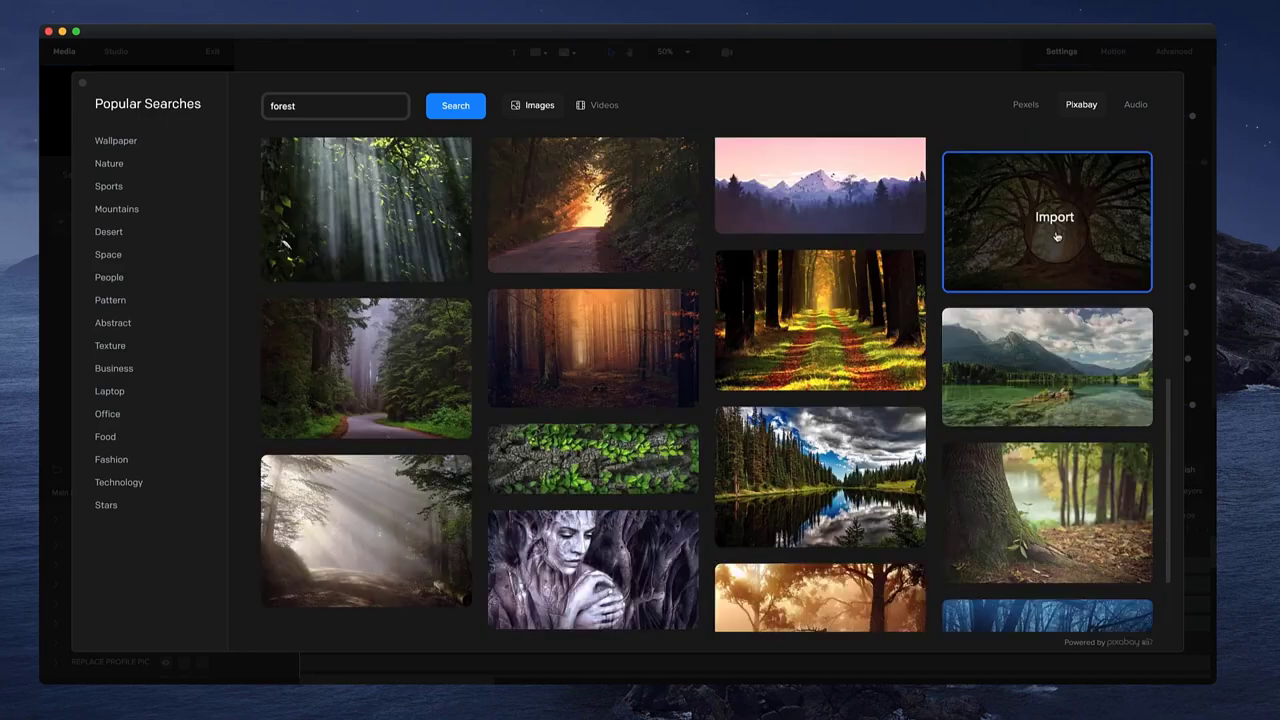
scroll(1130, 260, down, 8)
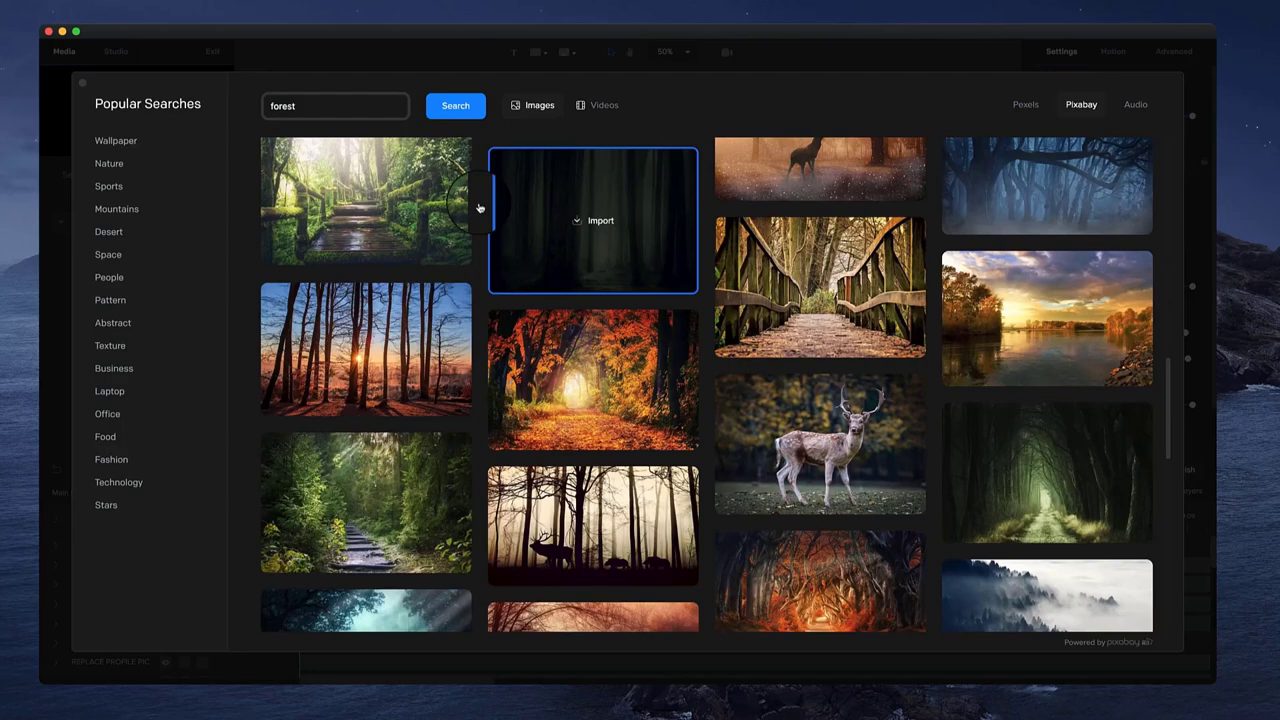
click(366, 200)
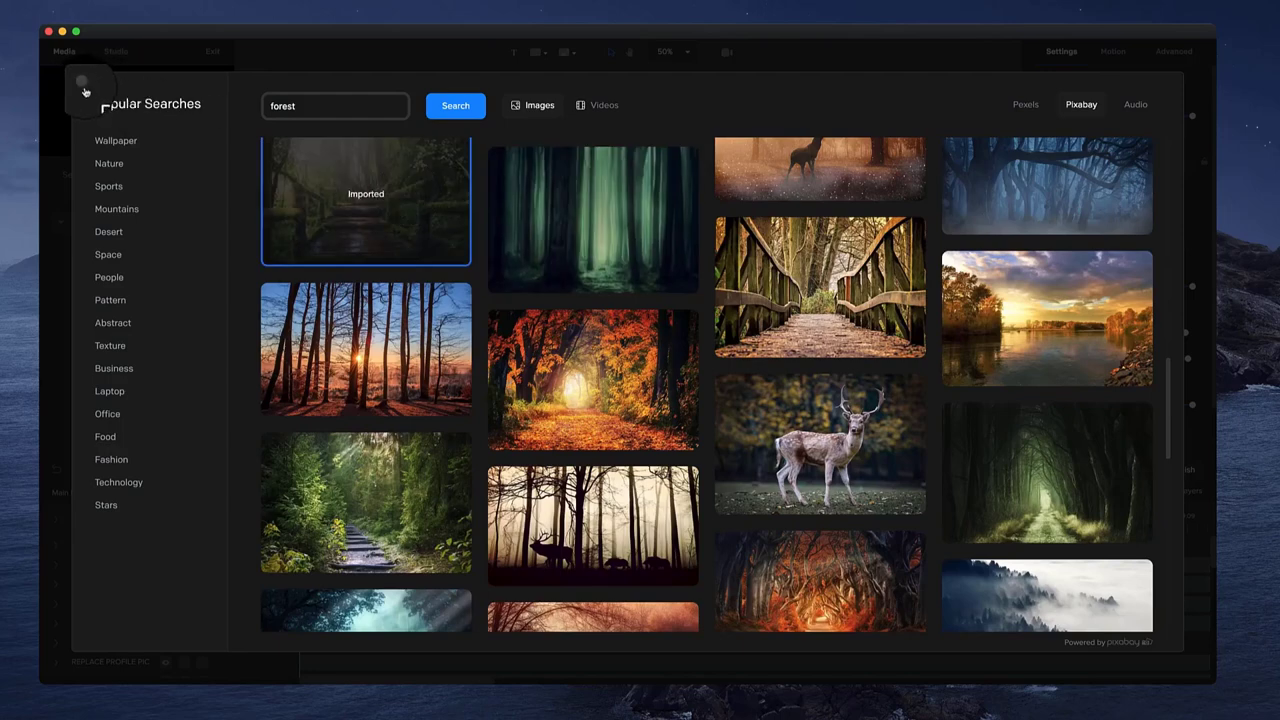
click(84, 88)
- Replace the REPLACE MEDIA placeholder with pixabay 1807476, scale it to about 81 and shift it upward to fill the frame
scroll(352, 625, down, 5)
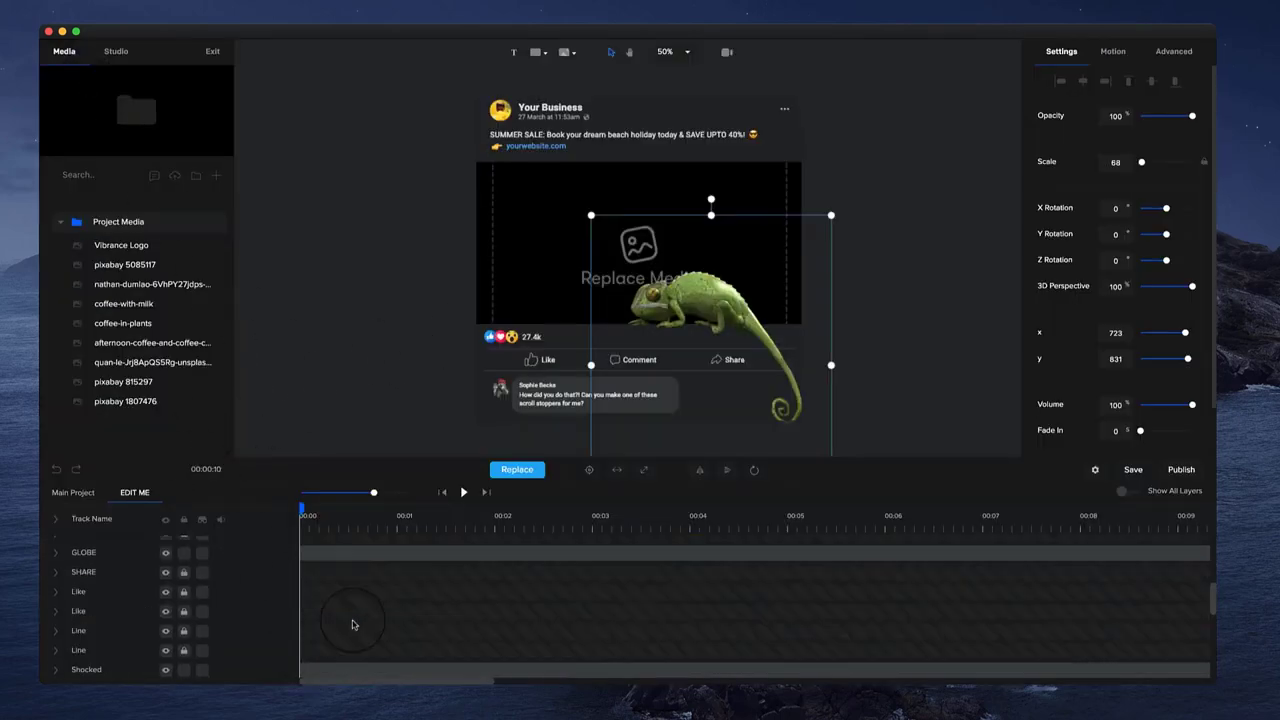
scroll(340, 660, down, 3)
click(521, 265)
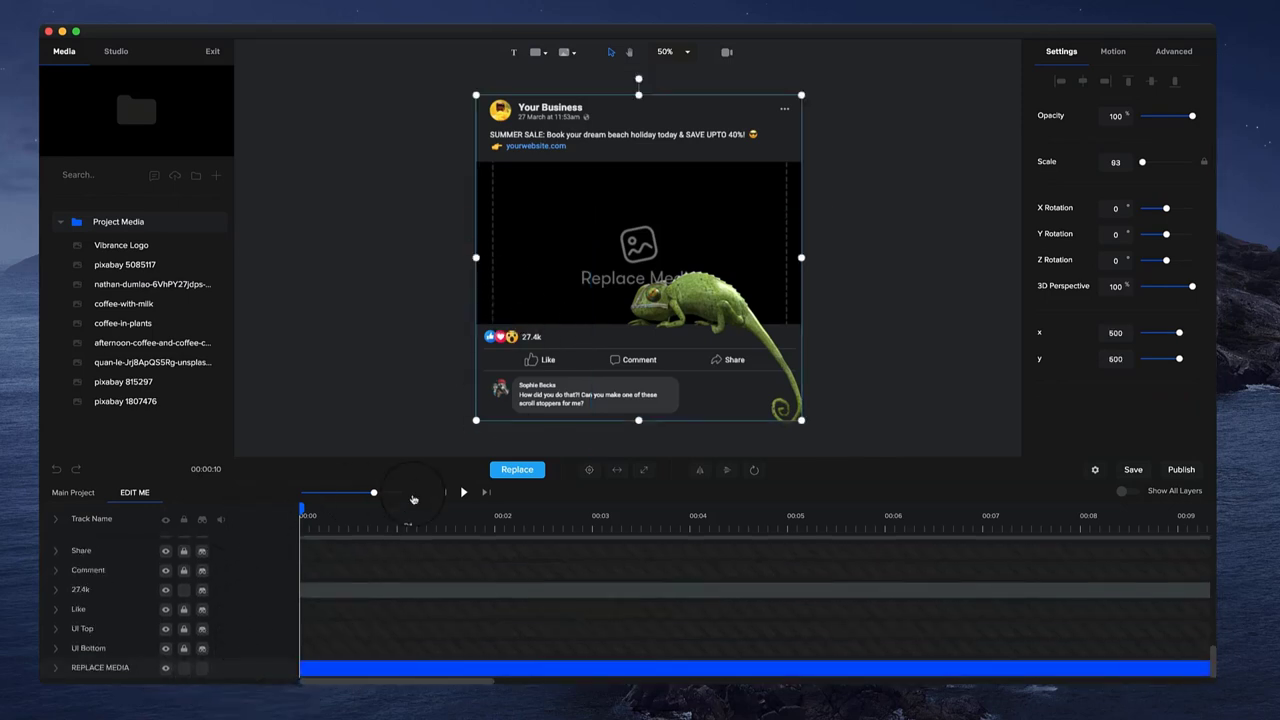
click(150, 401)
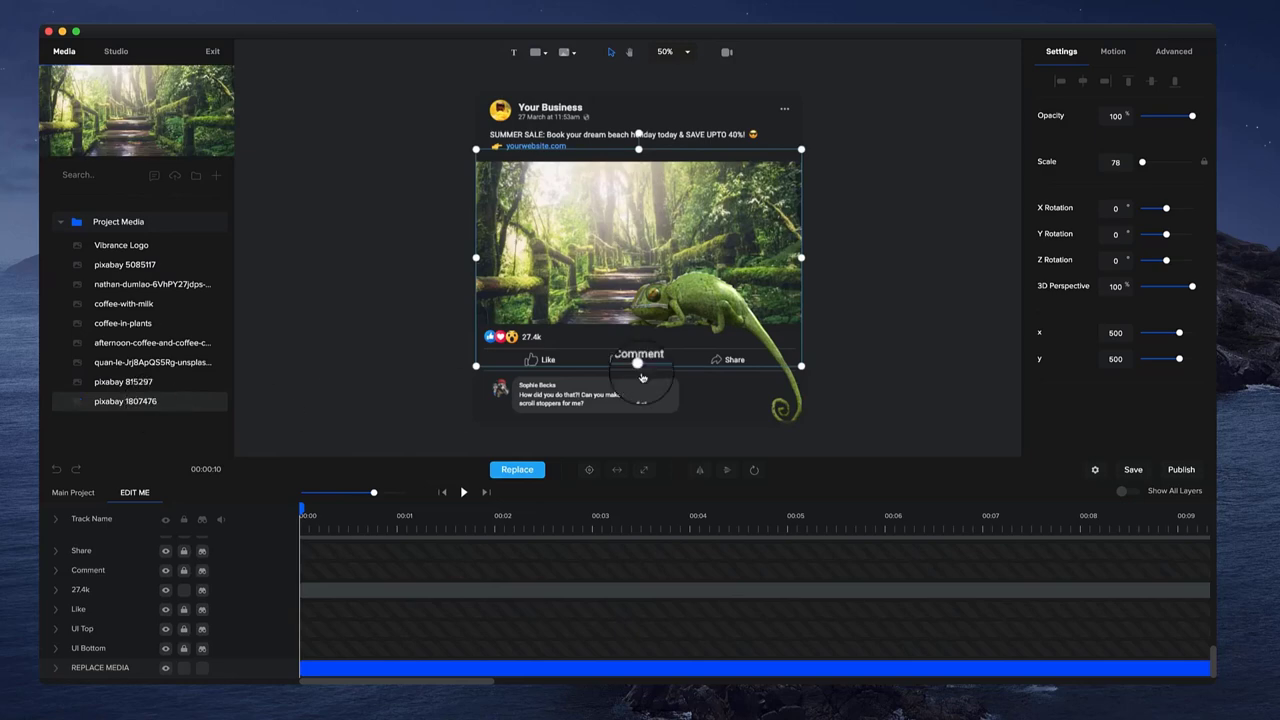
drag(801, 149, 807, 143)
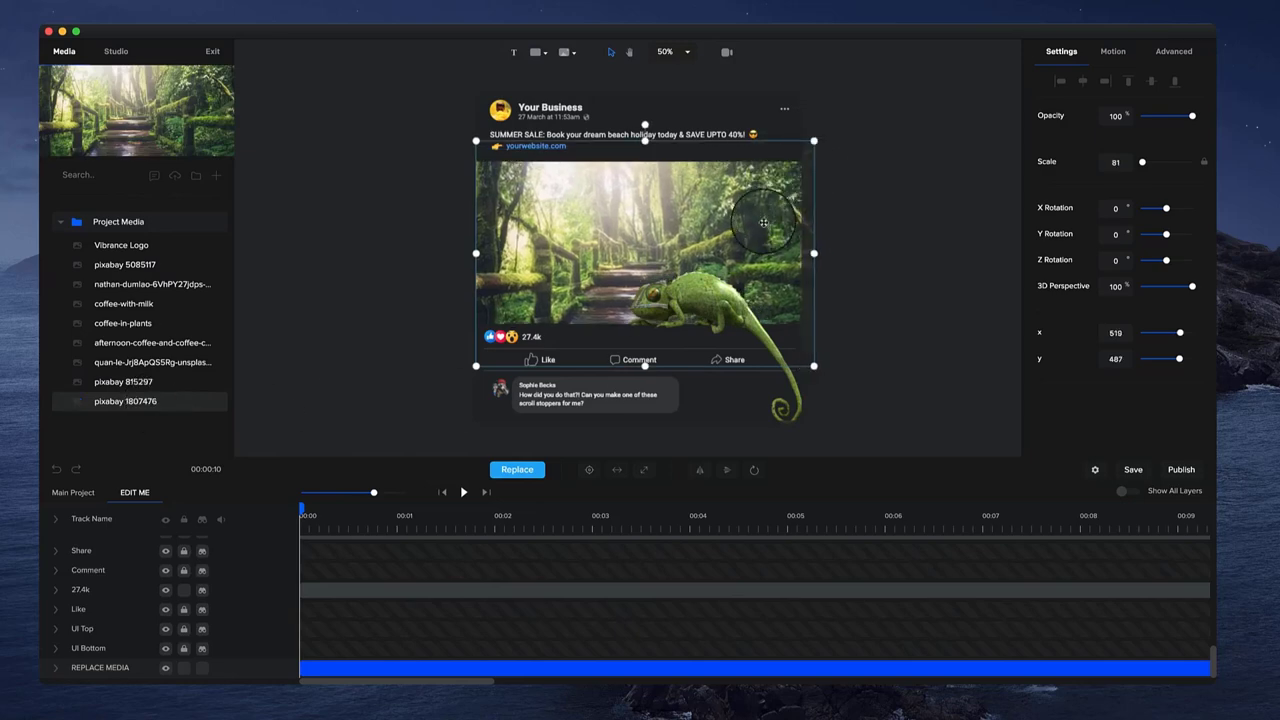
drag(755, 245, 760, 233)
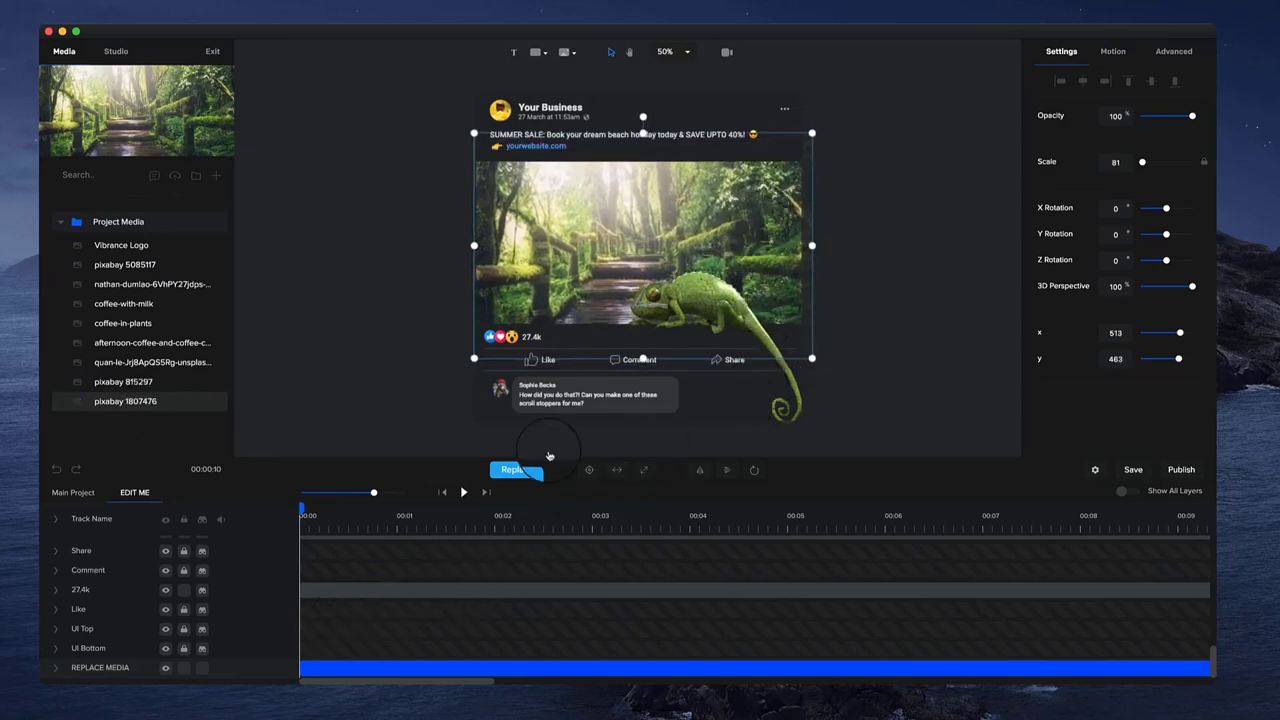
scroll(553, 395, up, 2)
click(485, 393)
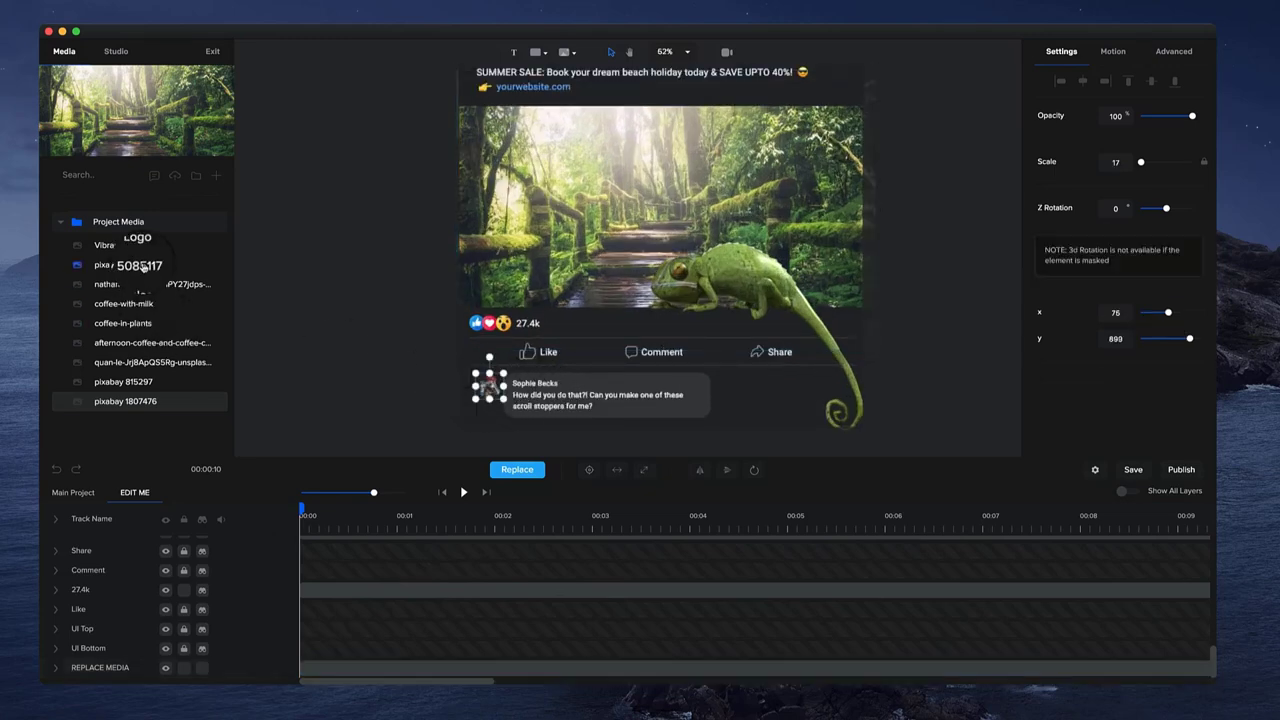
click(534, 471)
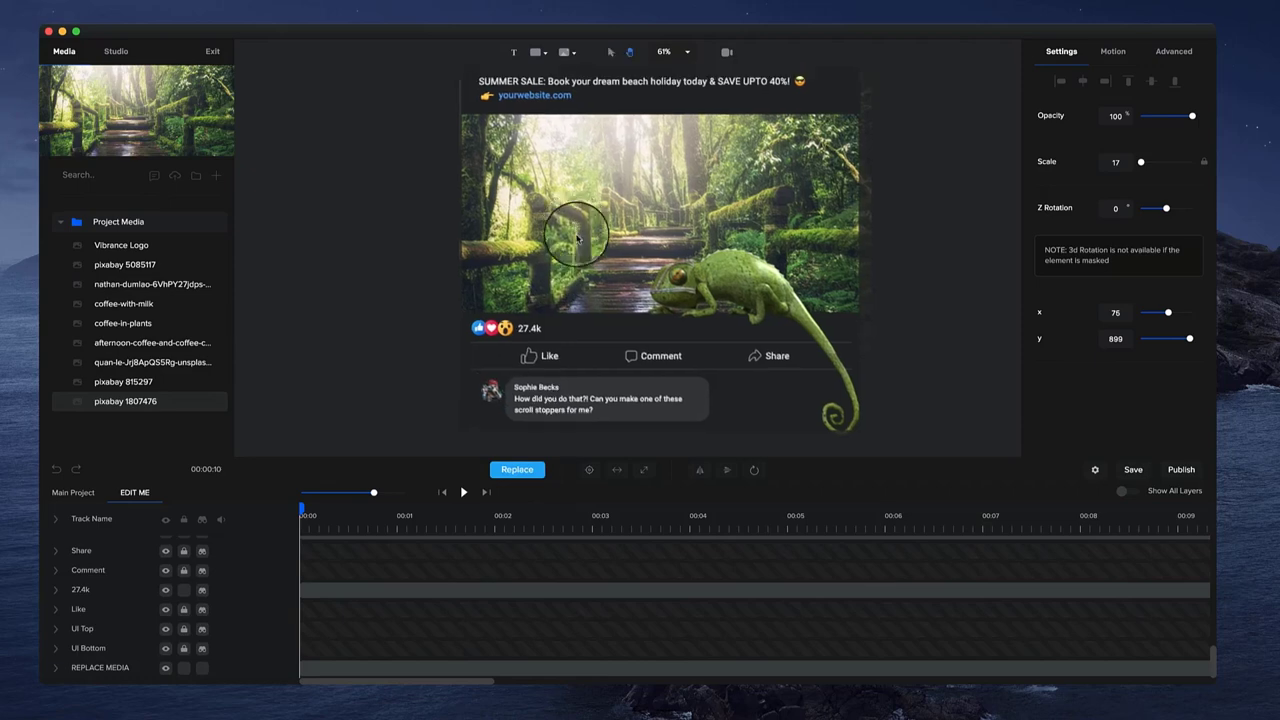
- Replace the business profile picture in the post header with the Vibrance Logo image
scroll(660, 260, up, 2)
click(519, 146)
click(501, 472)
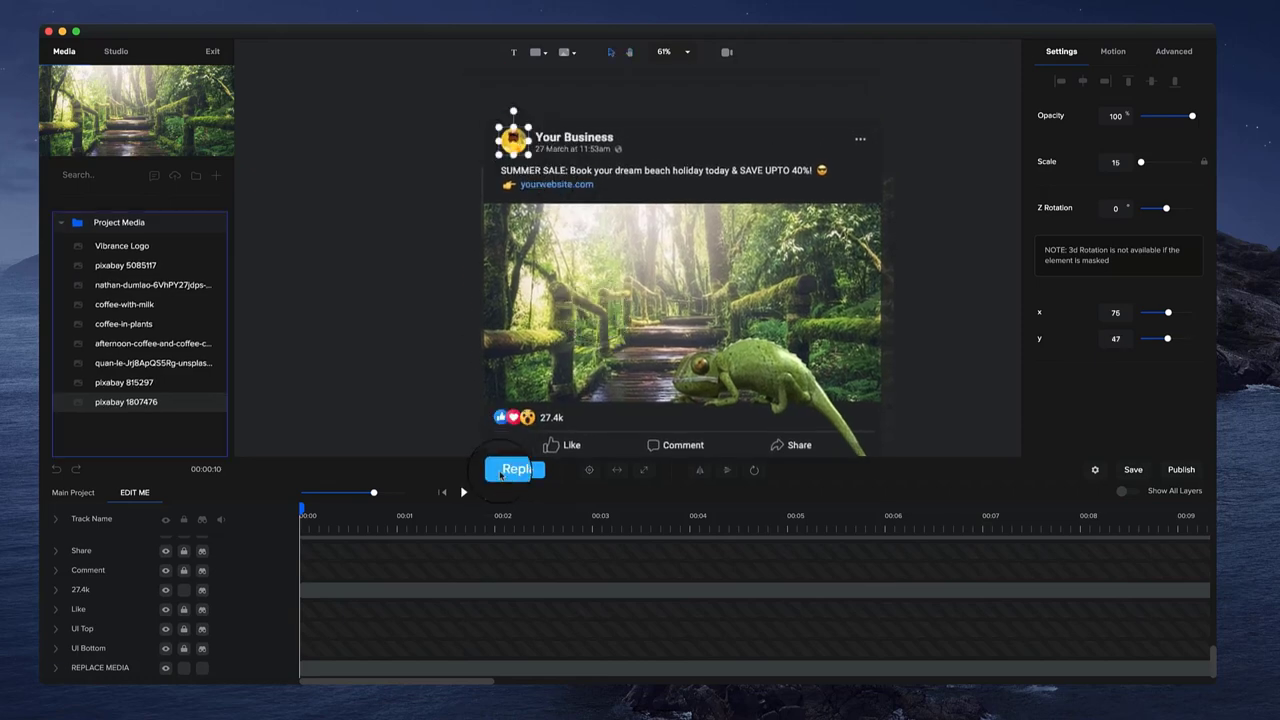
click(134, 247)
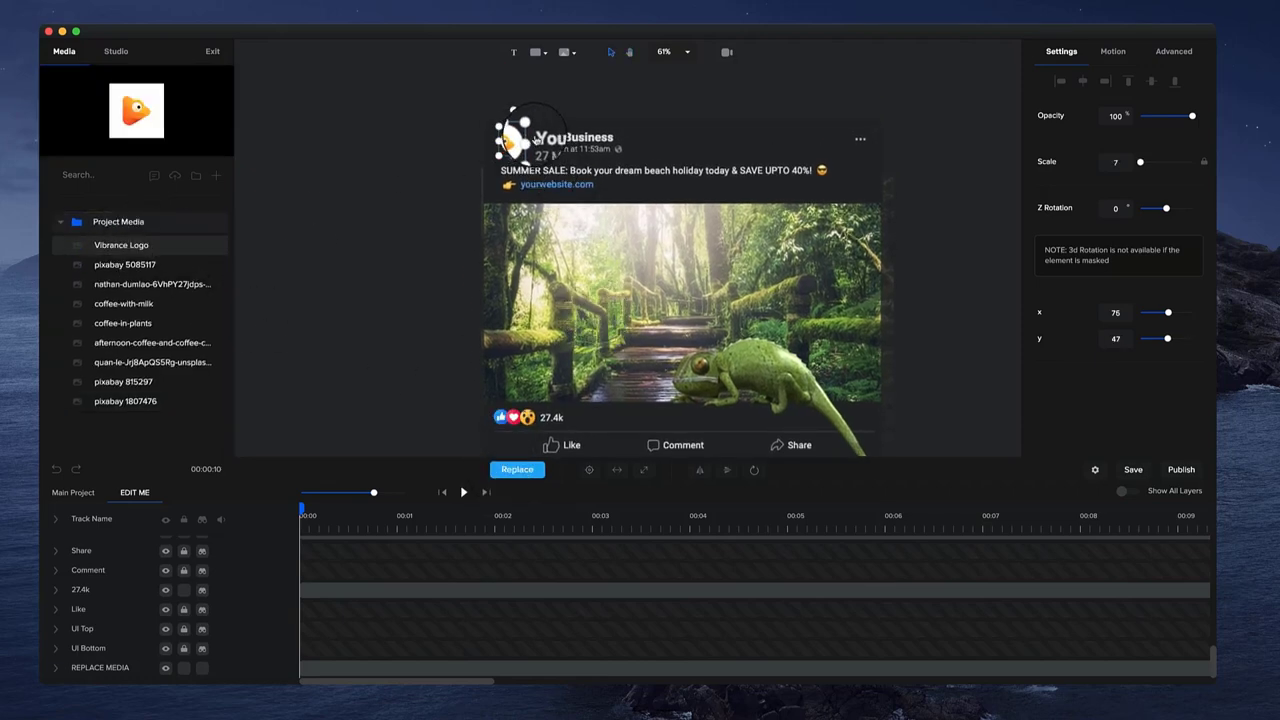
- Change the business name in the post header to Vibrance
scroll(537, 139, up, 3)
click(569, 132)
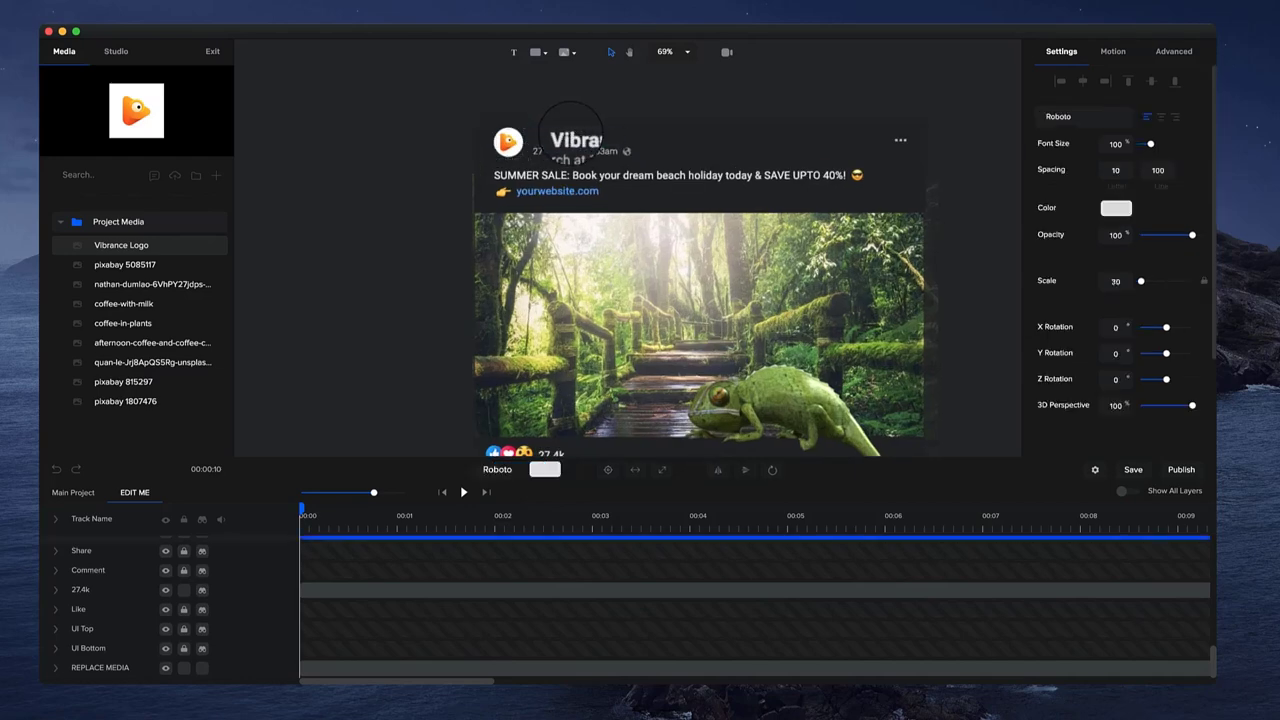
click(585, 143)
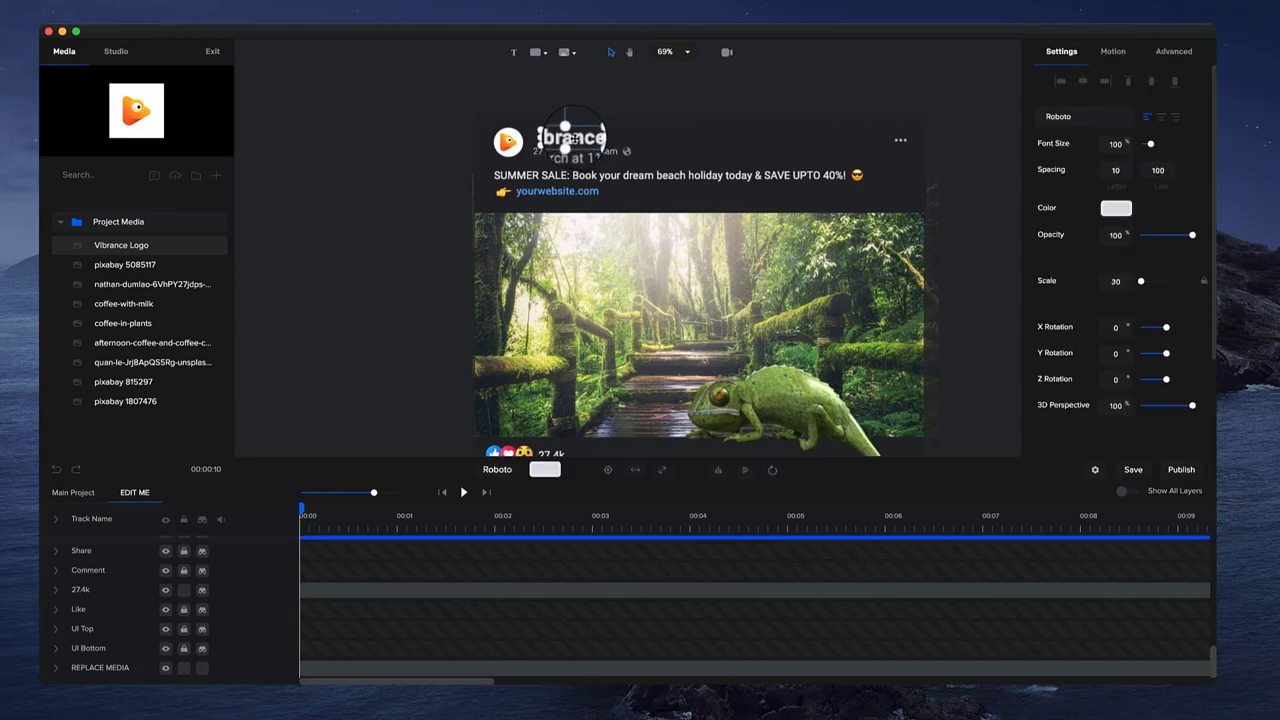
click(530, 194)
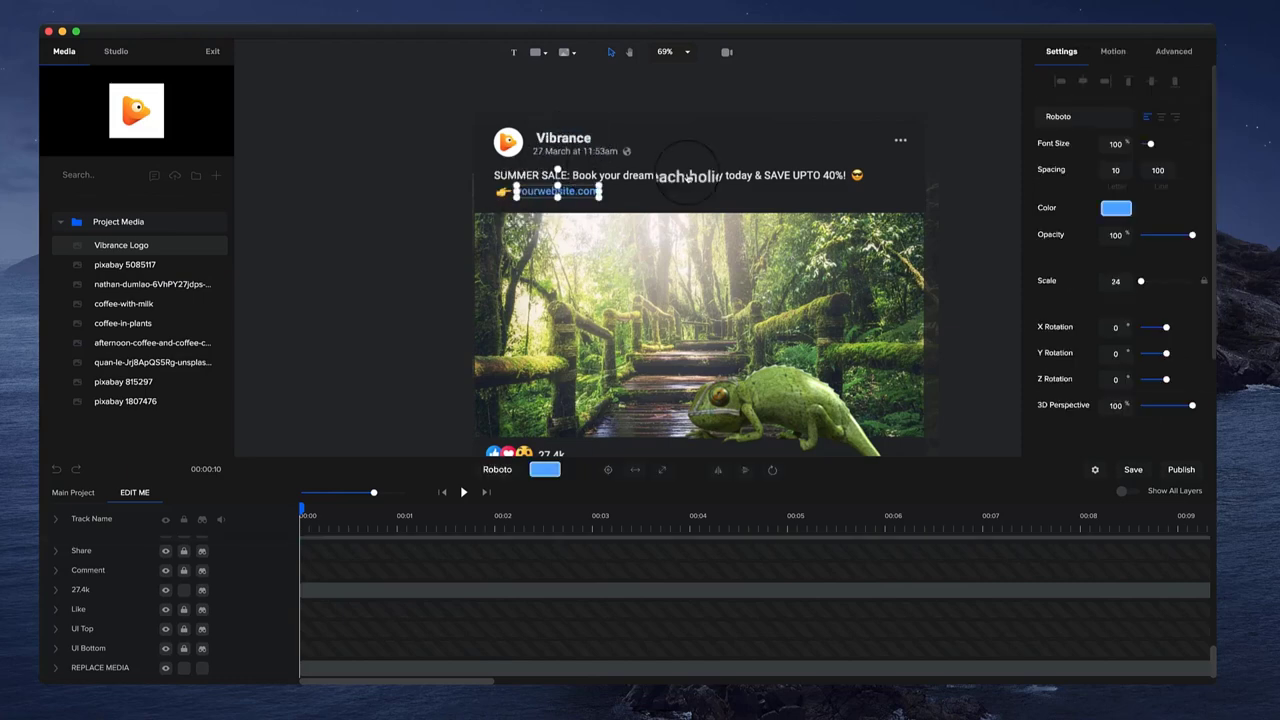
- Delete the shocked emoji from the reactions beside the post's like count
scroll(770, 300, down, 3)
scroll(700, 183, down, 3)
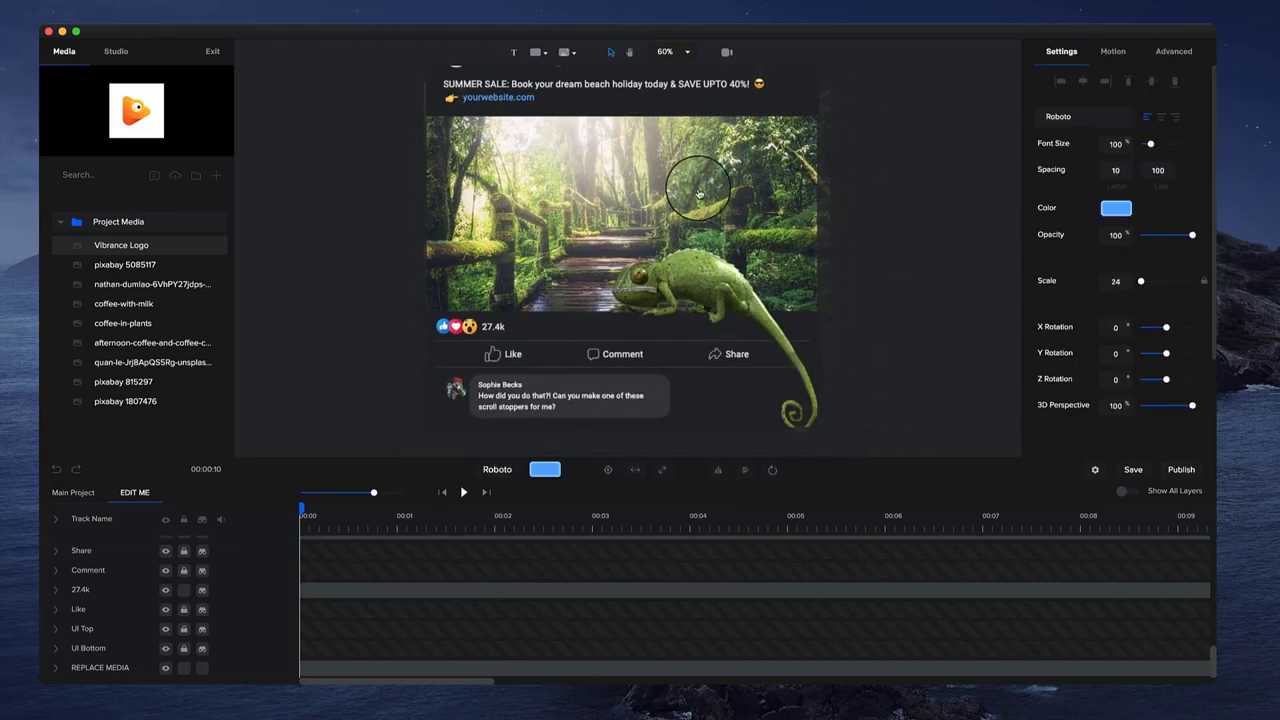
click(457, 328)
click(445, 328)
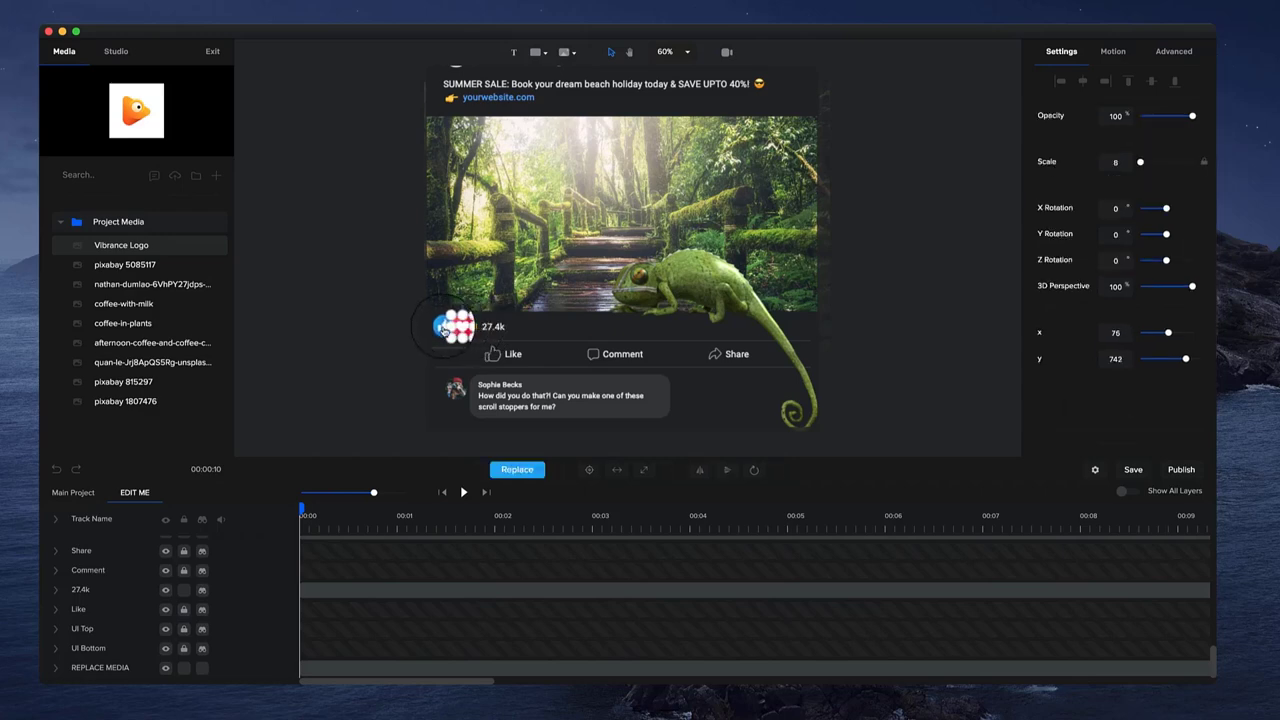
scroll(448, 321, up, 5)
click(529, 355)
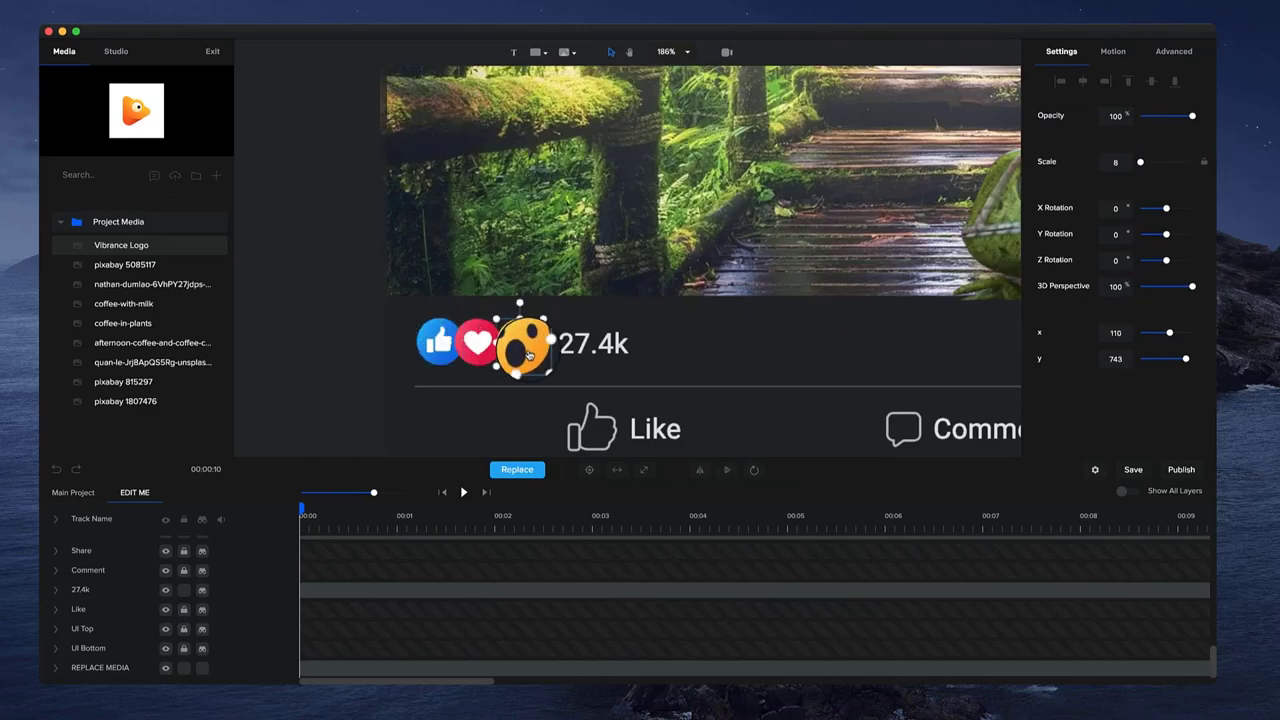
key(Delete)
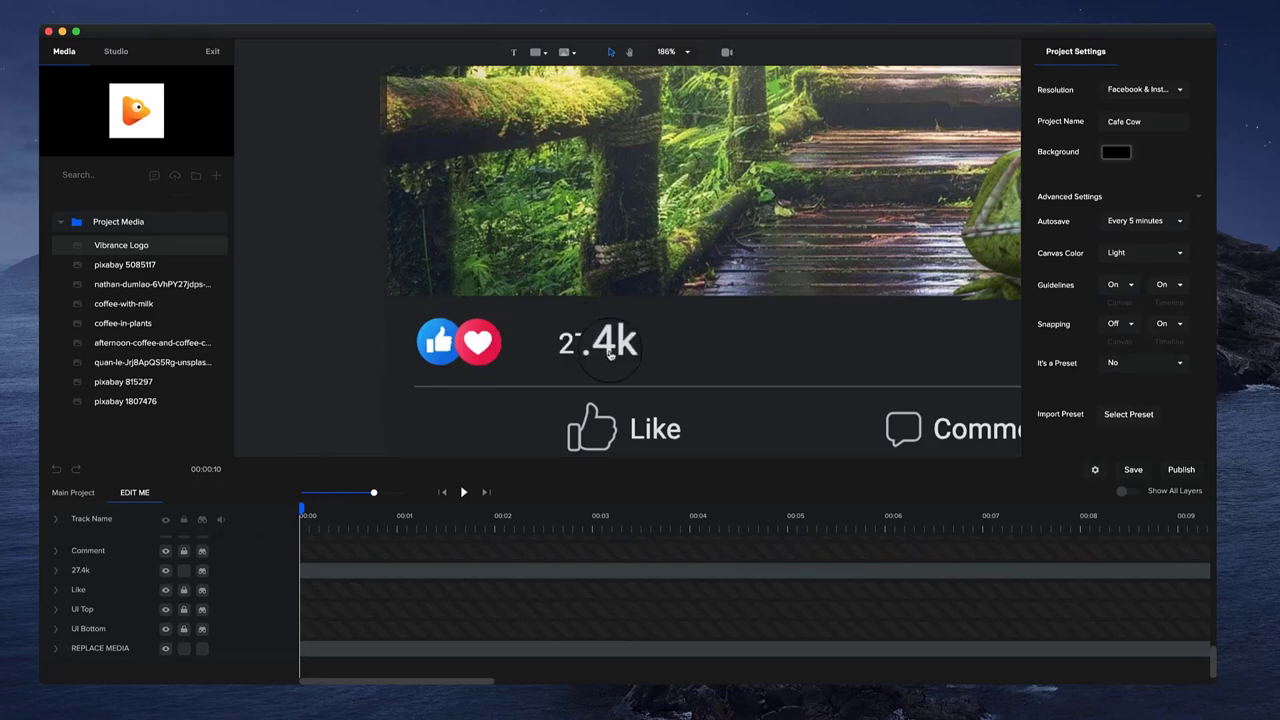
- Change the like count text beside the post's reactions to 19,8074k
drag(565, 347, 526, 342)
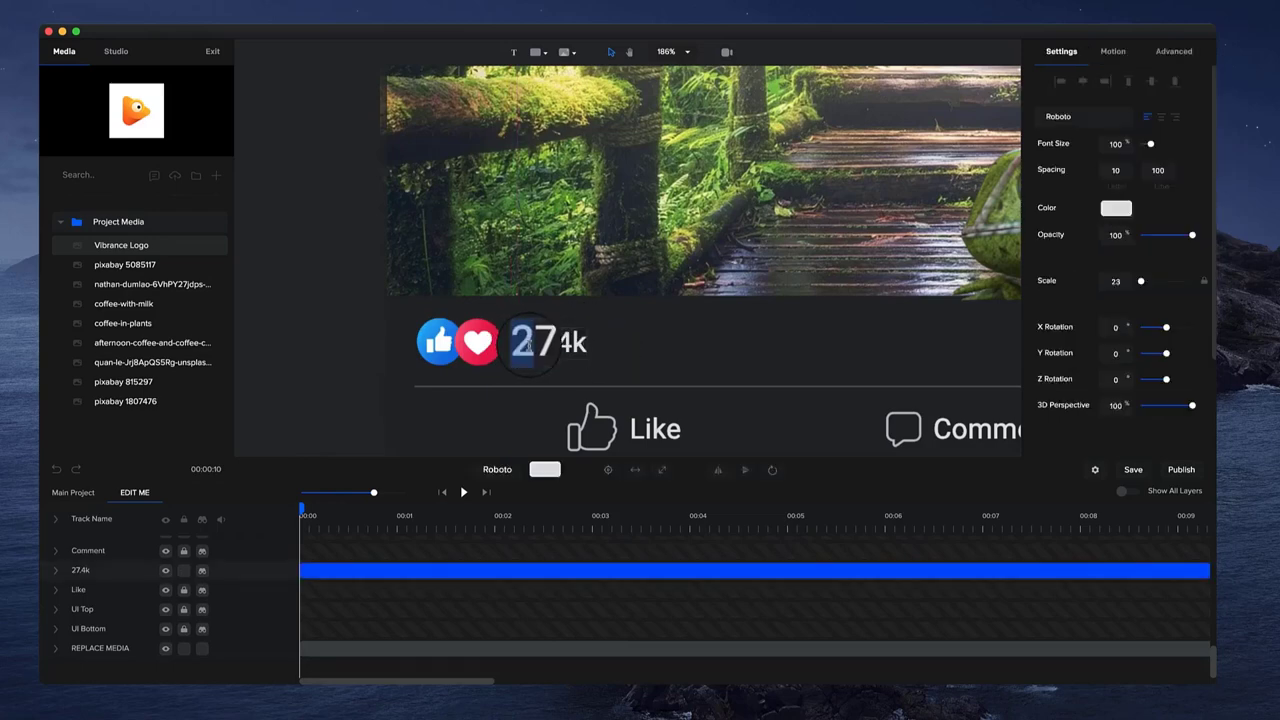
text(19,80)
scroll(521, 345, down, 5)
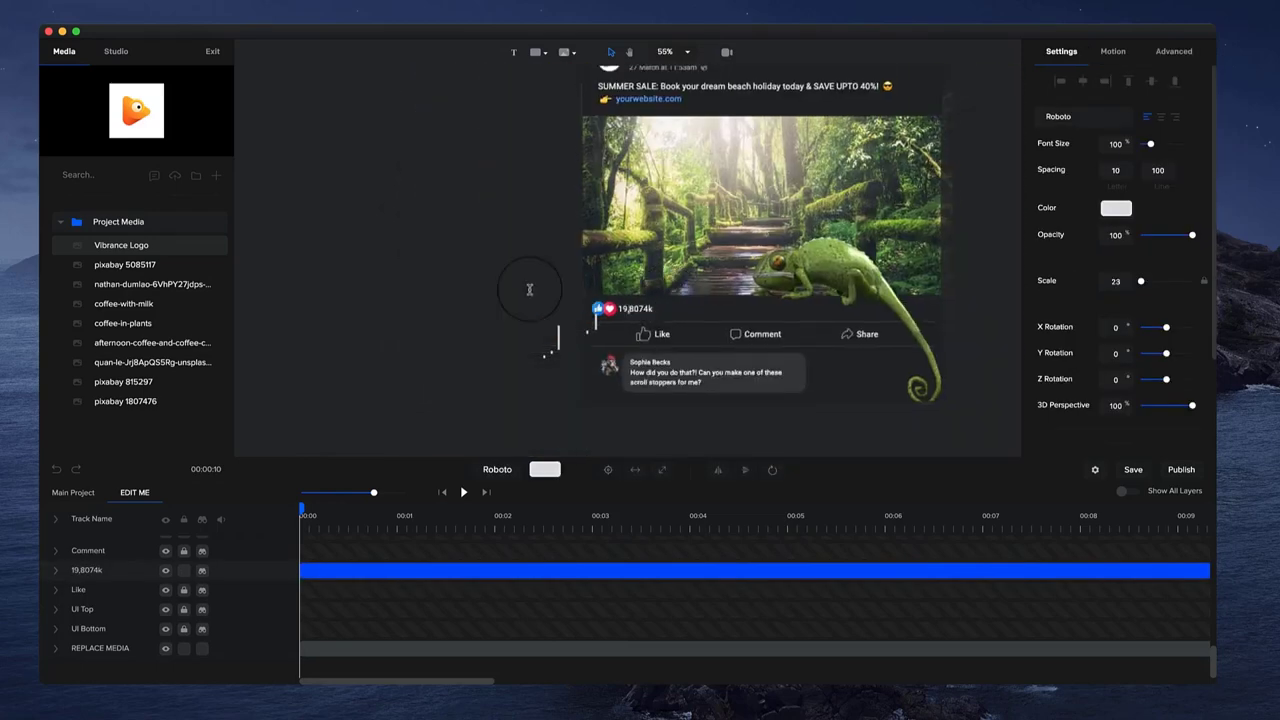
click(686, 302)
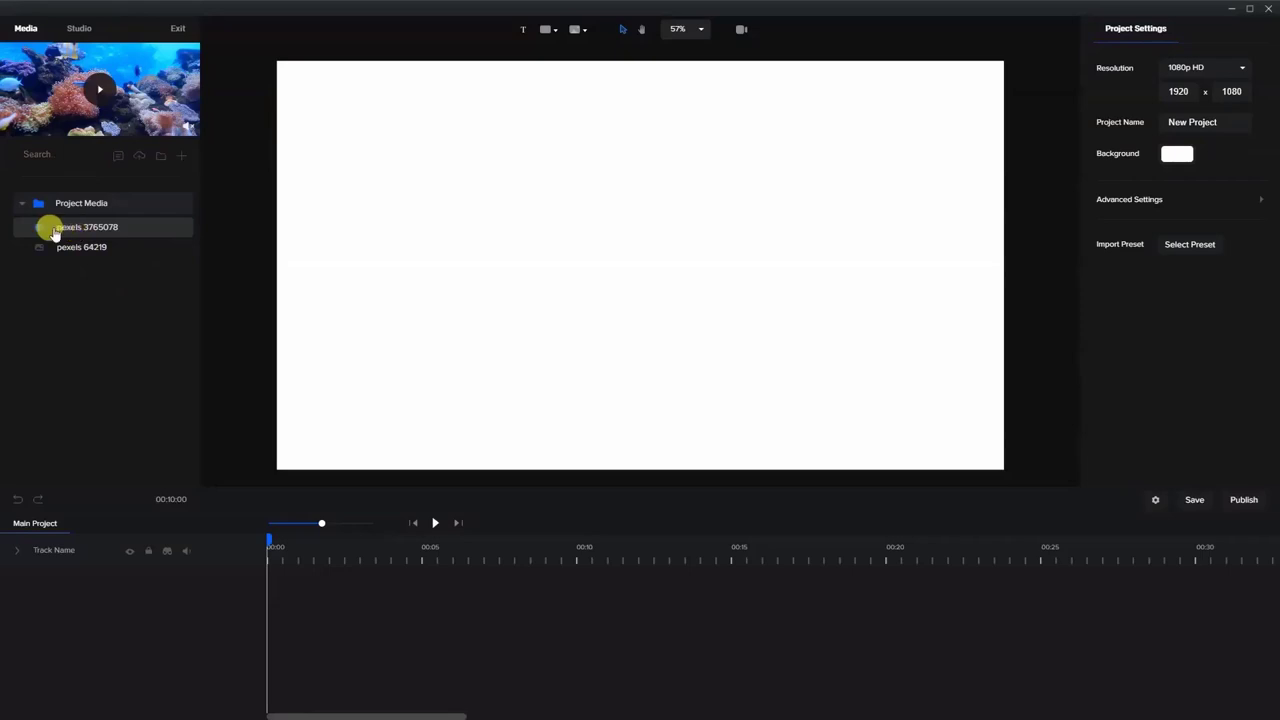
- Place the pexels 3765078 video on the canvas as an 8-second clip and lock its track
drag(54, 233, 588, 218)
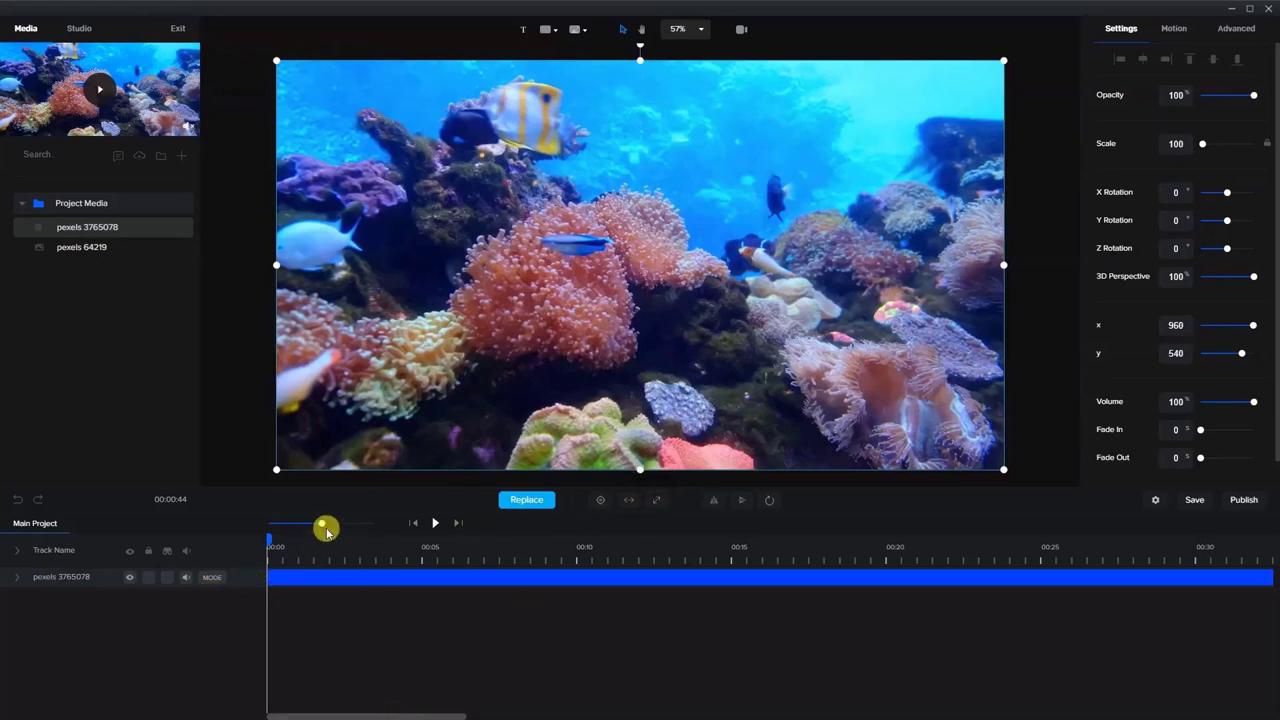
drag(318, 522, 304, 523)
drag(796, 575, 356, 575)
drag(304, 523, 346, 522)
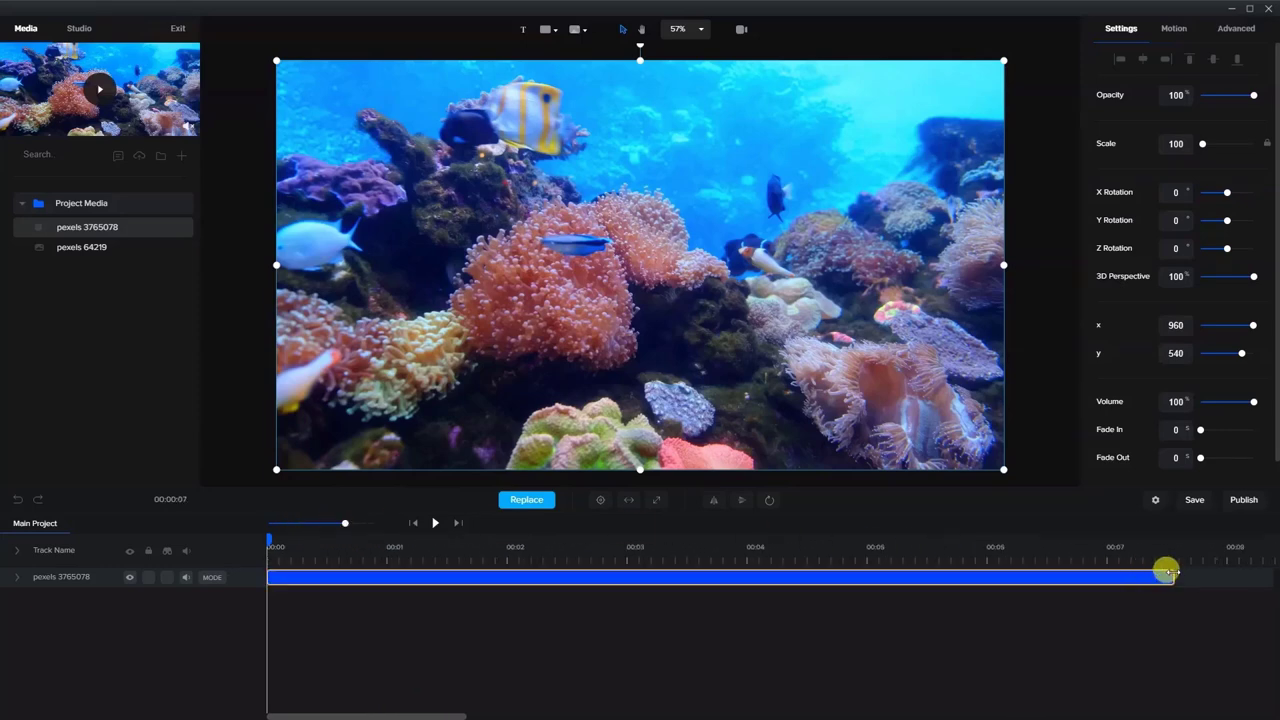
drag(1185, 582, 1222, 580)
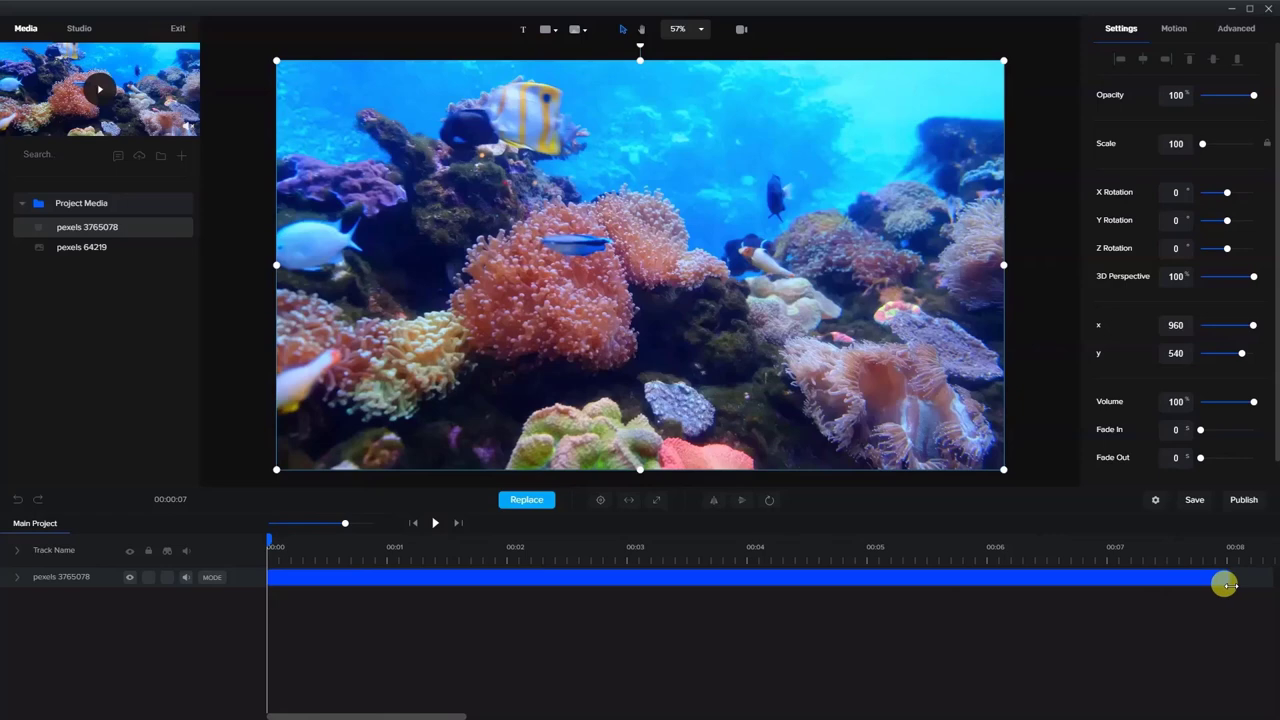
click(150, 578)
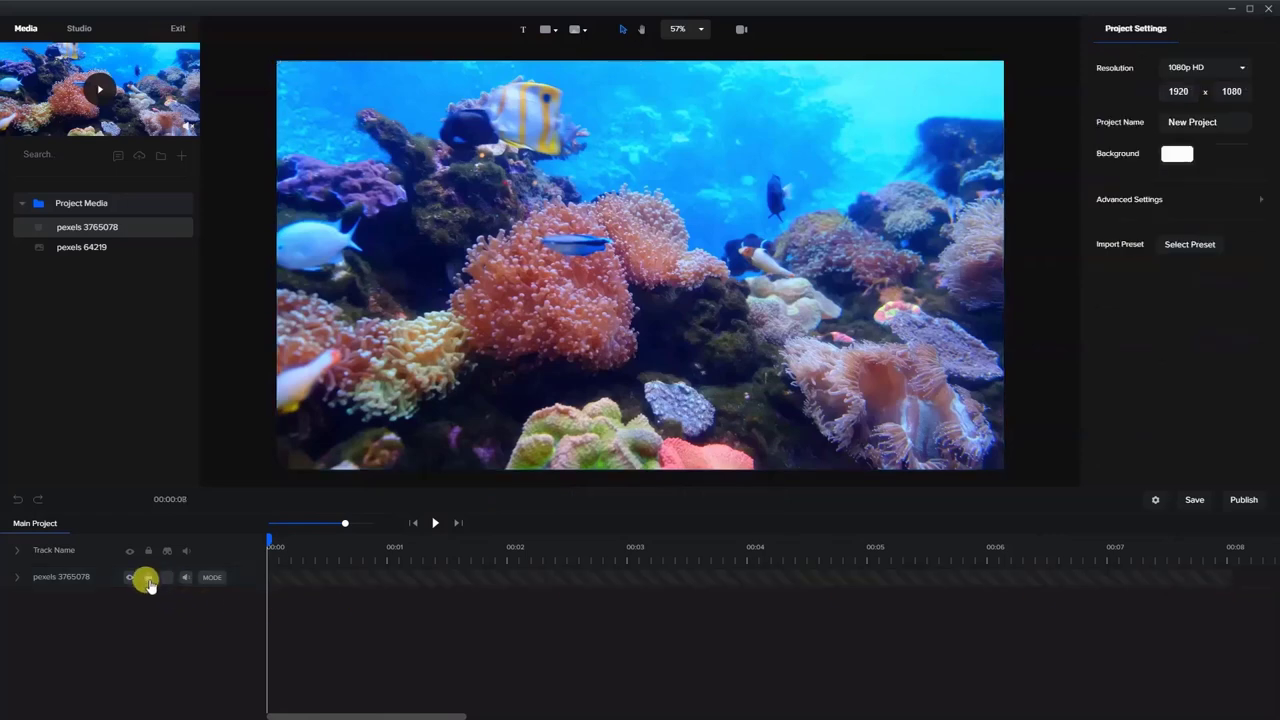
- Add the Standard Headline template from the Scroll Stoppers UI collection to the canvas above the reef video
click(79, 33)
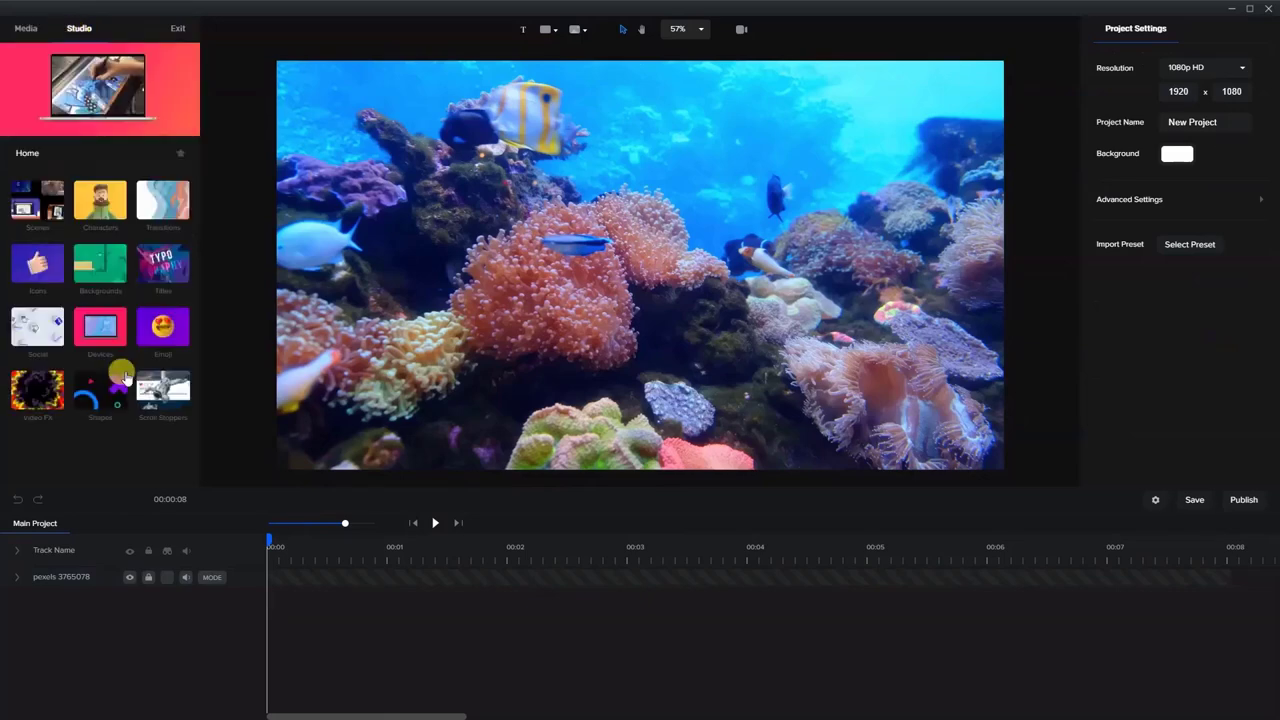
click(162, 390)
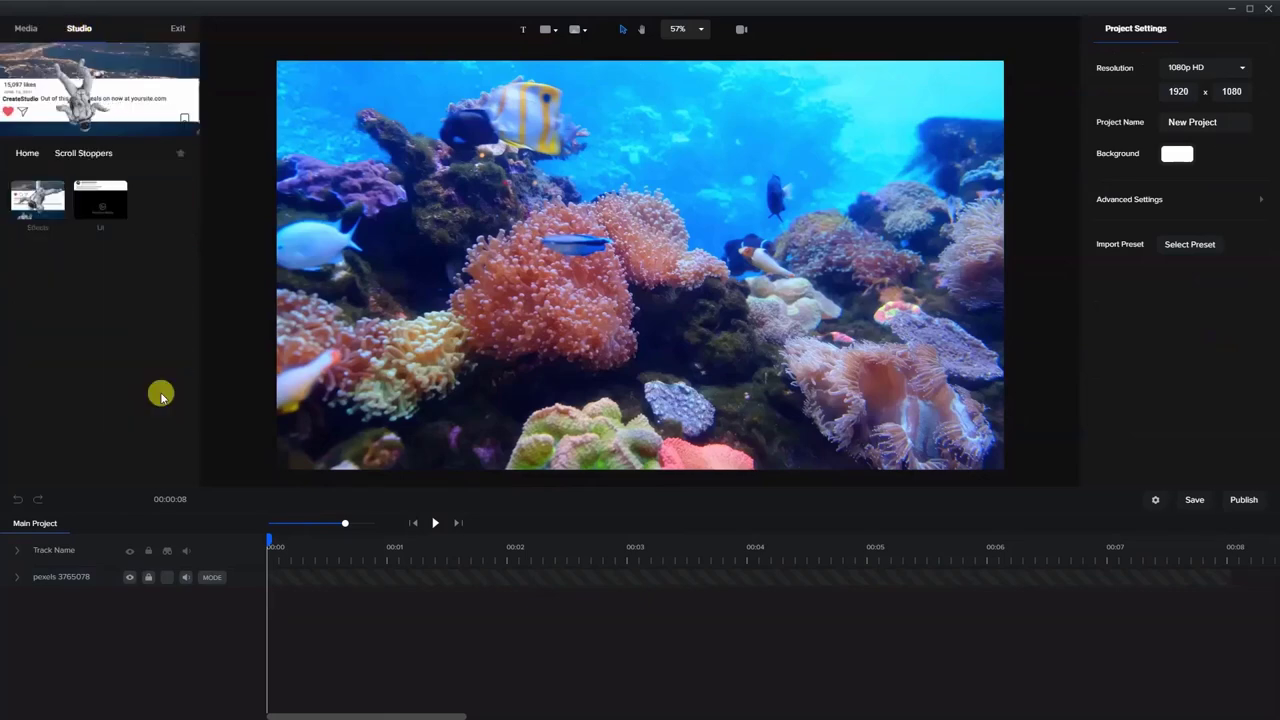
click(102, 202)
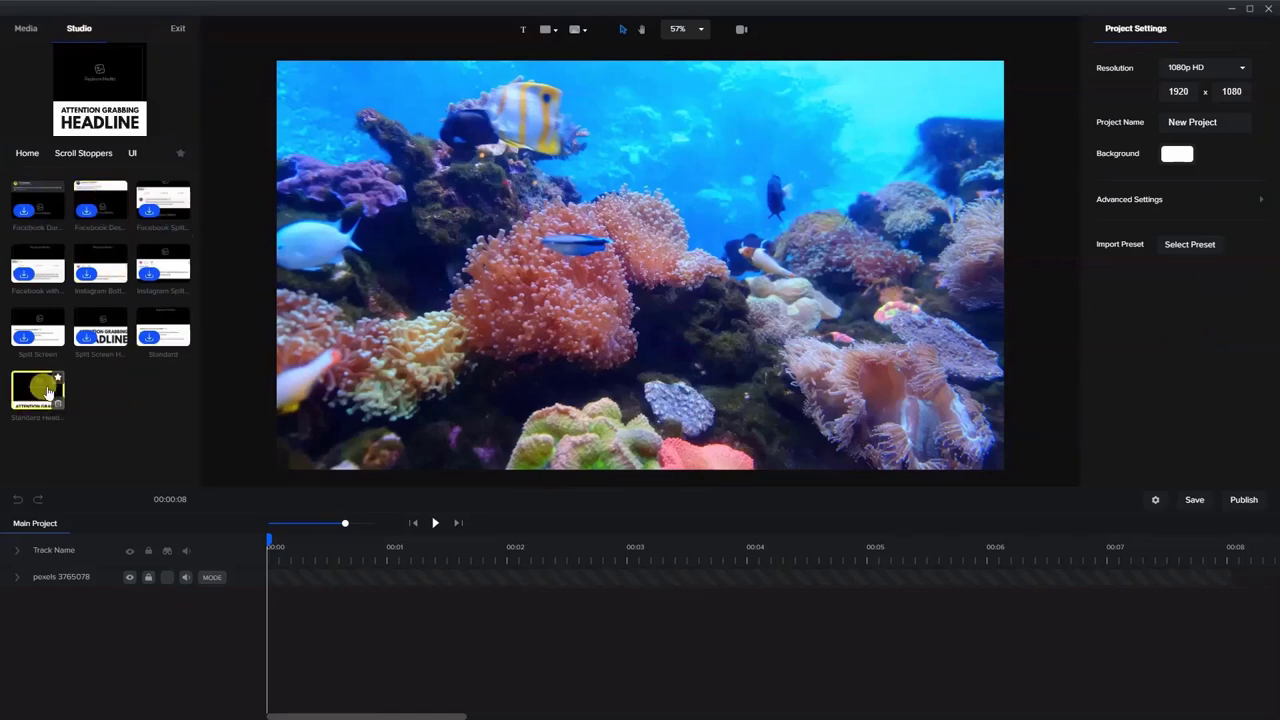
drag(40, 402, 645, 268)
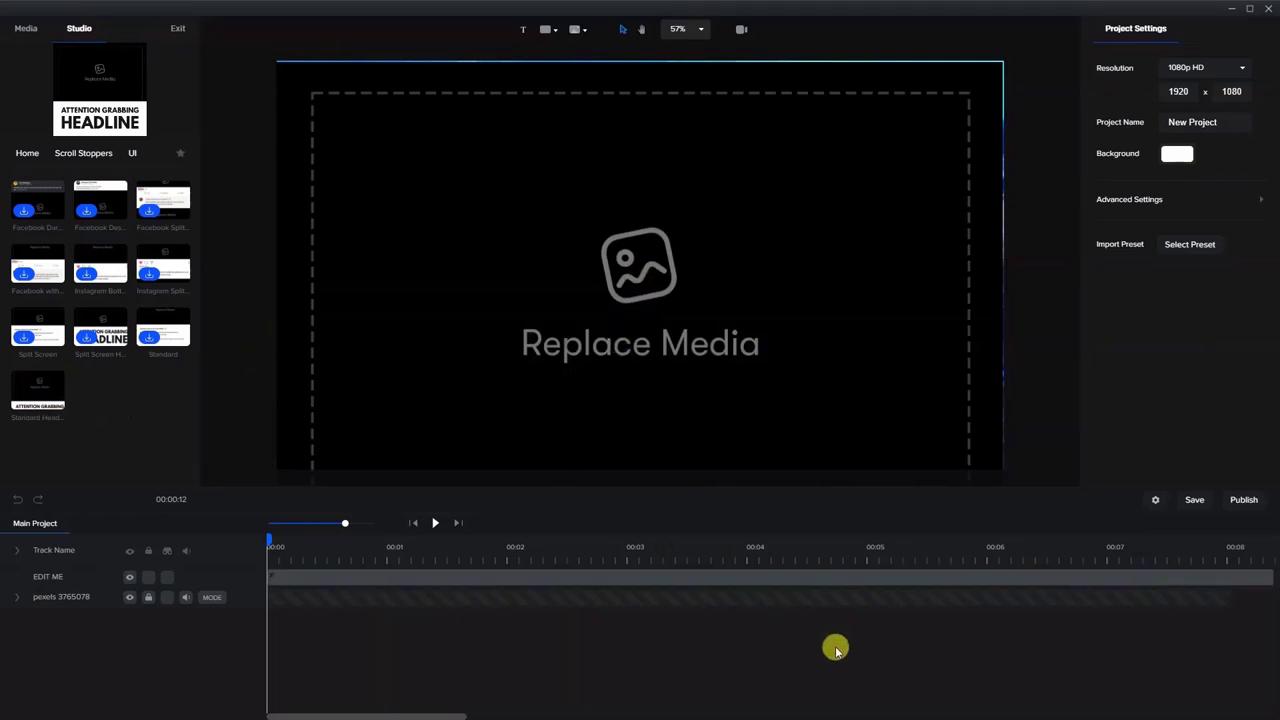
- Ungroup the EDIT ME headline template into separate layers and unlock its UI BOTTOM layer
scroll(630, 333, down, 5)
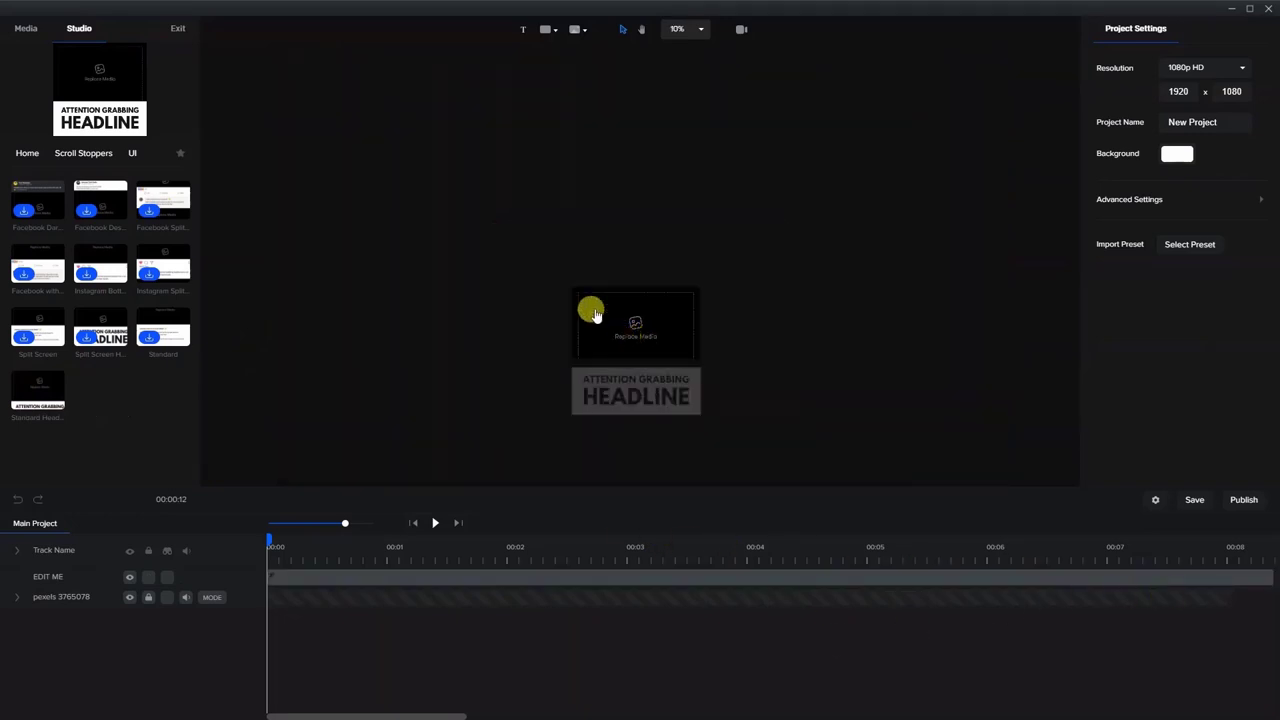
drag(547, 290, 744, 428)
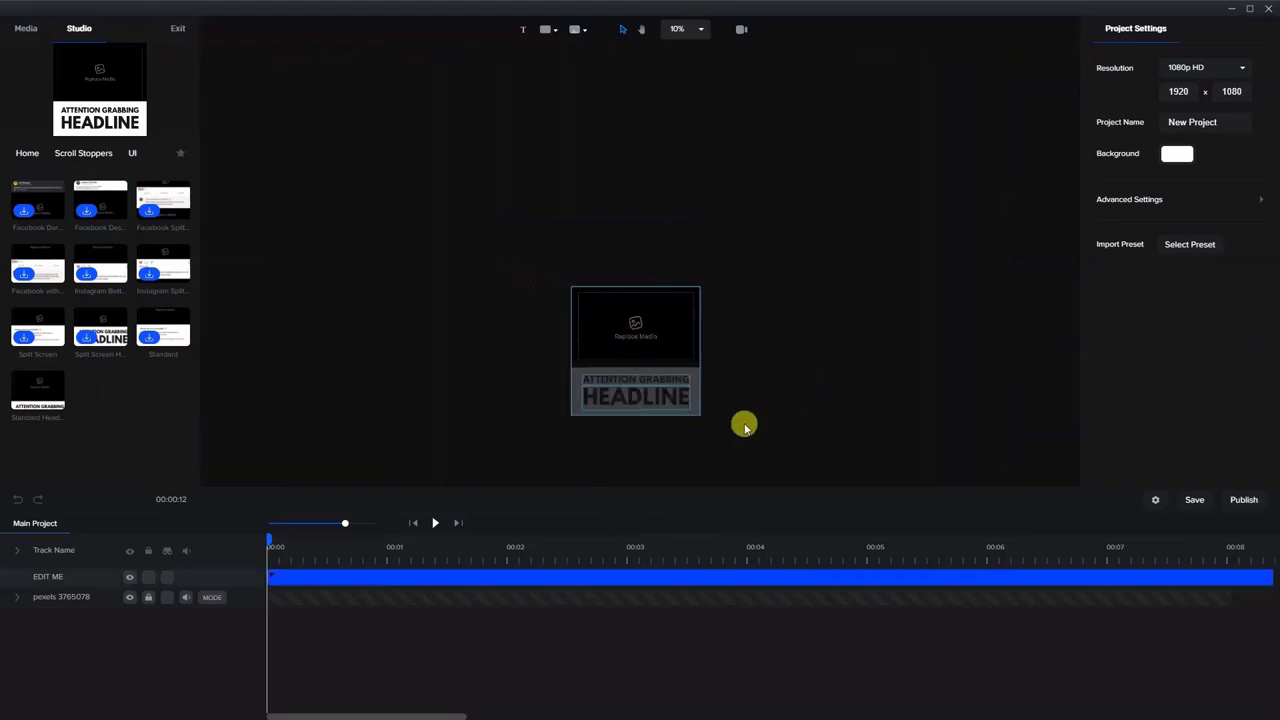
right_click(380, 578)
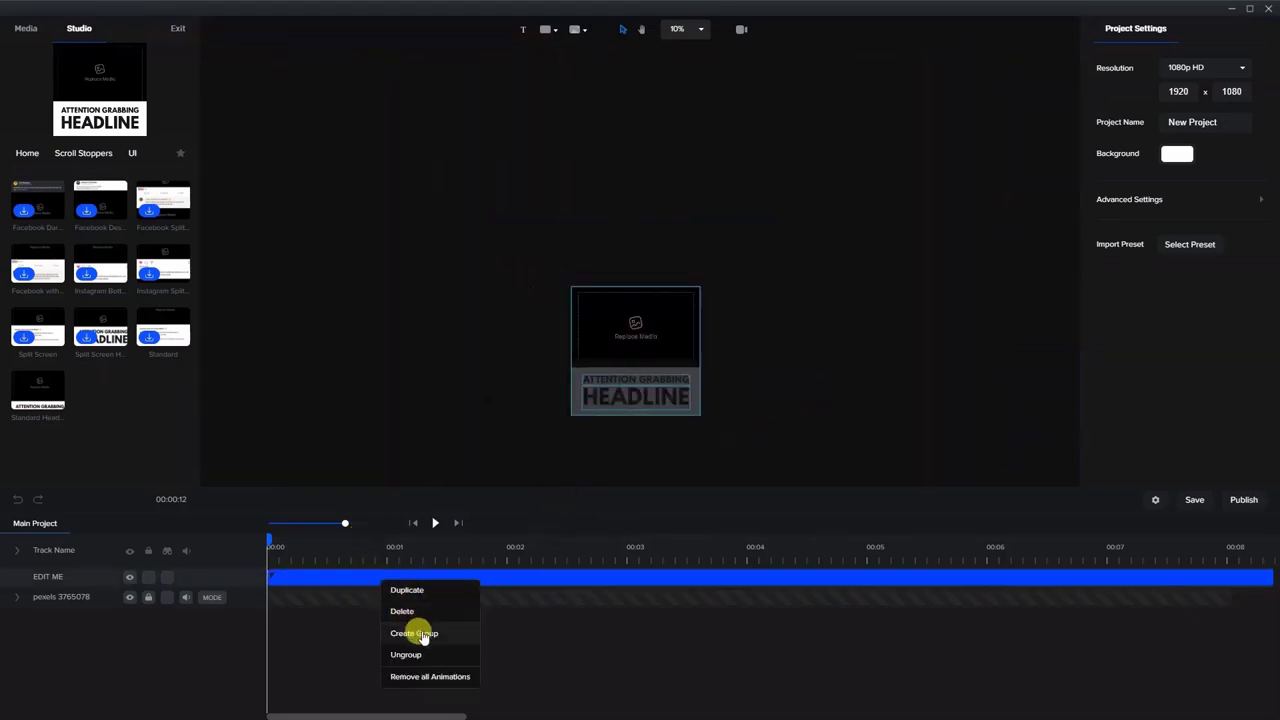
click(414, 653)
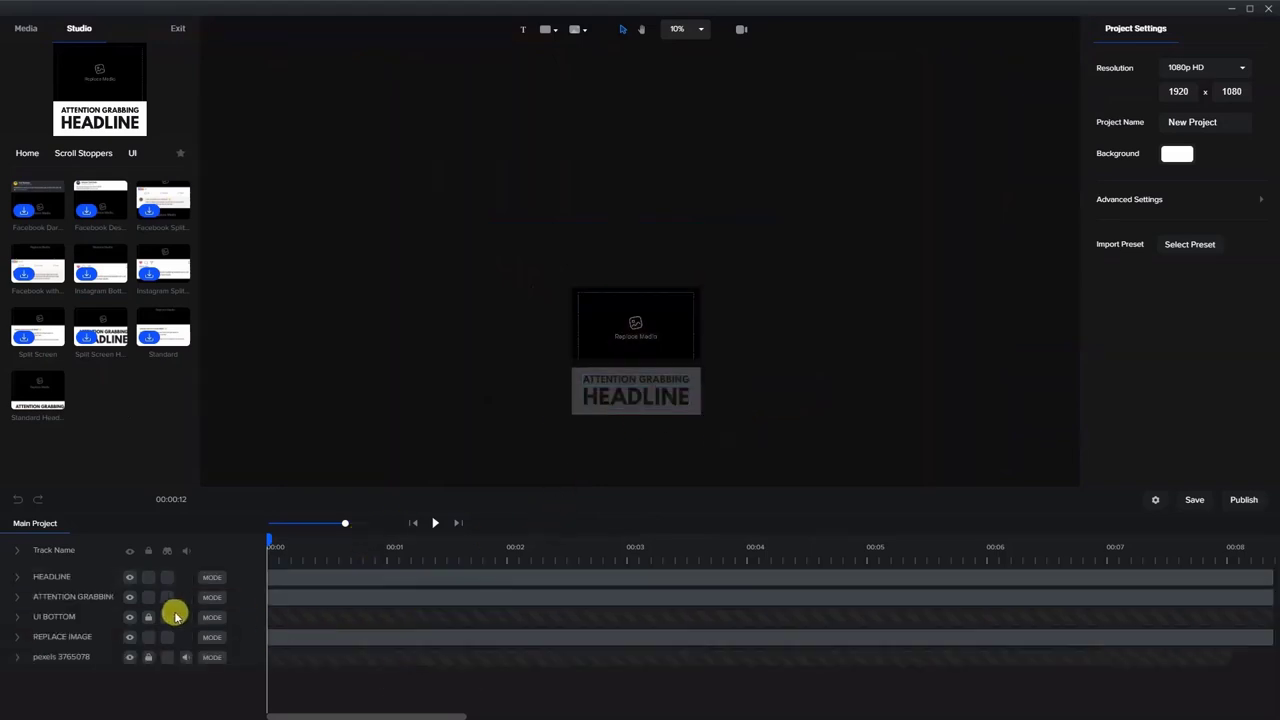
click(148, 617)
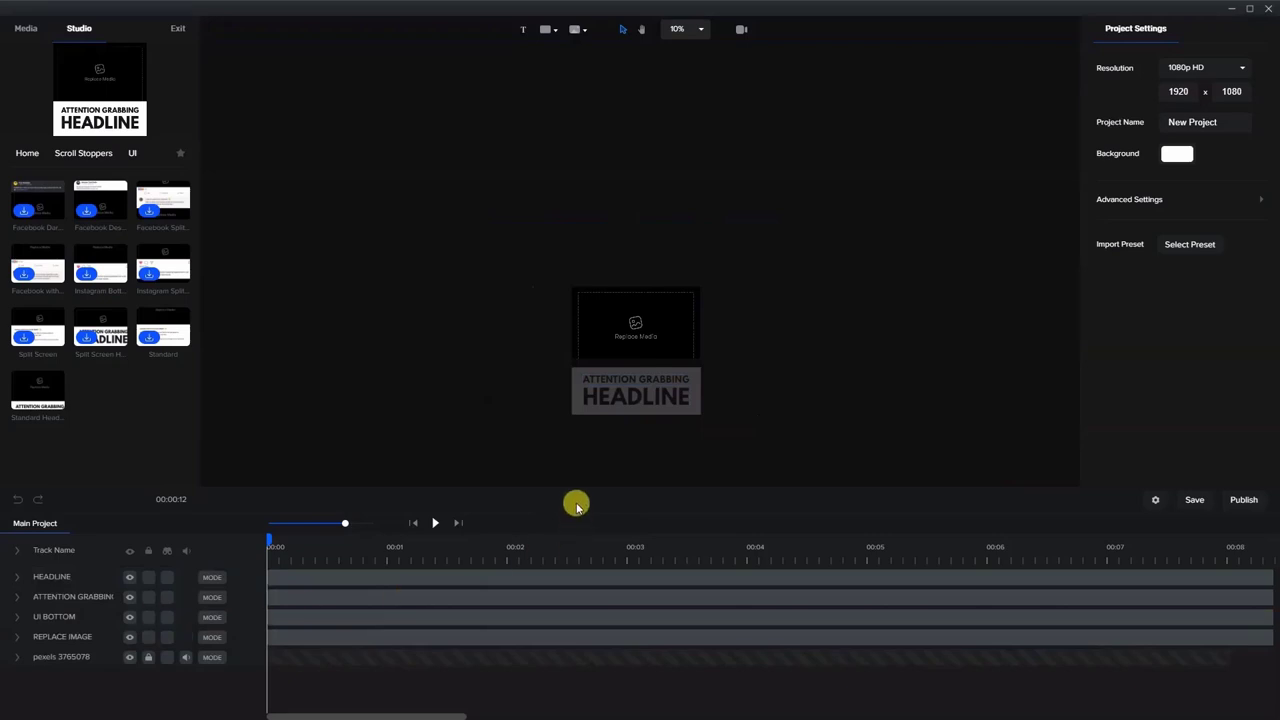
- Scale all the headline template layers down together to fit inside the frame and move them near its centre
drag(543, 263, 740, 440)
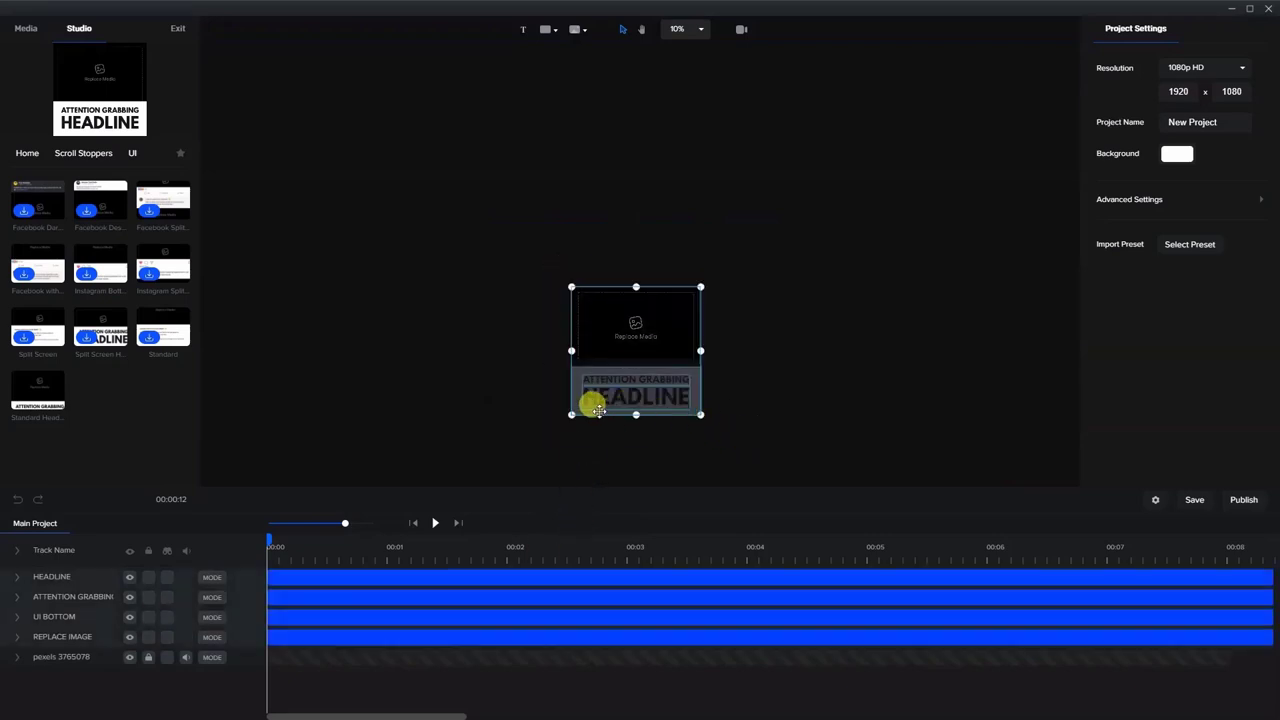
drag(566, 410, 651, 354)
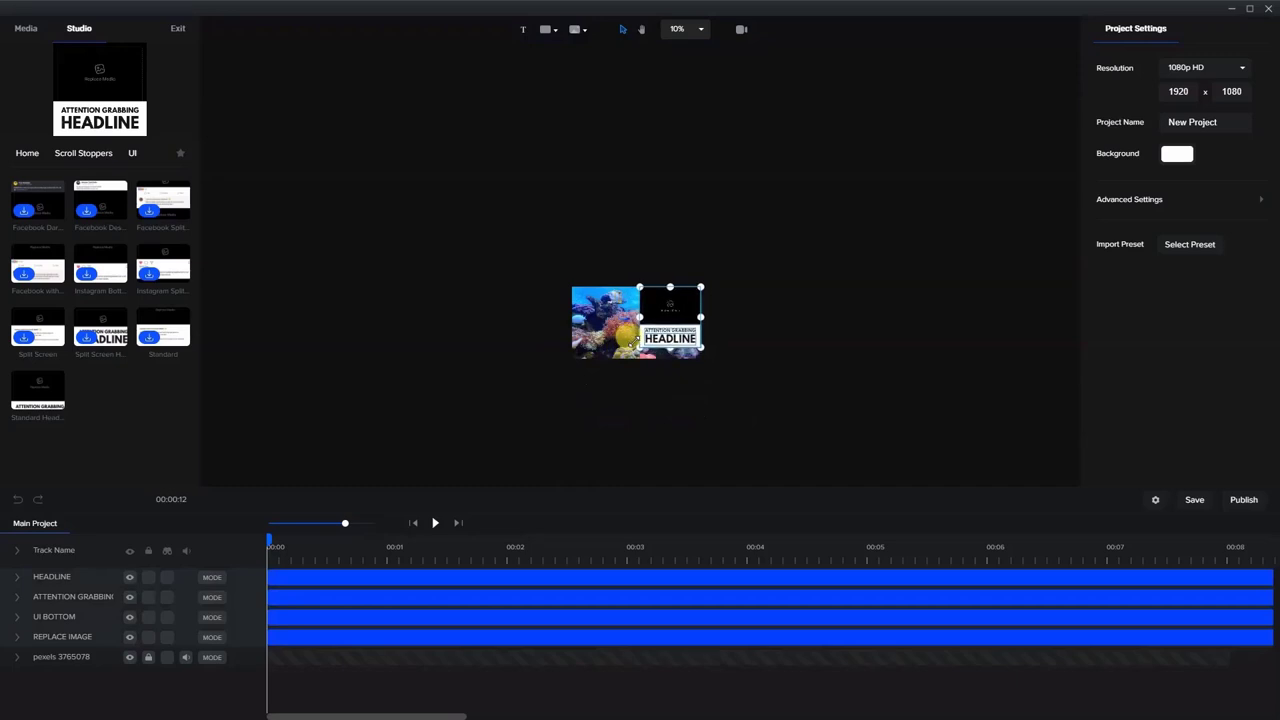
drag(674, 294, 644, 313)
click(697, 36)
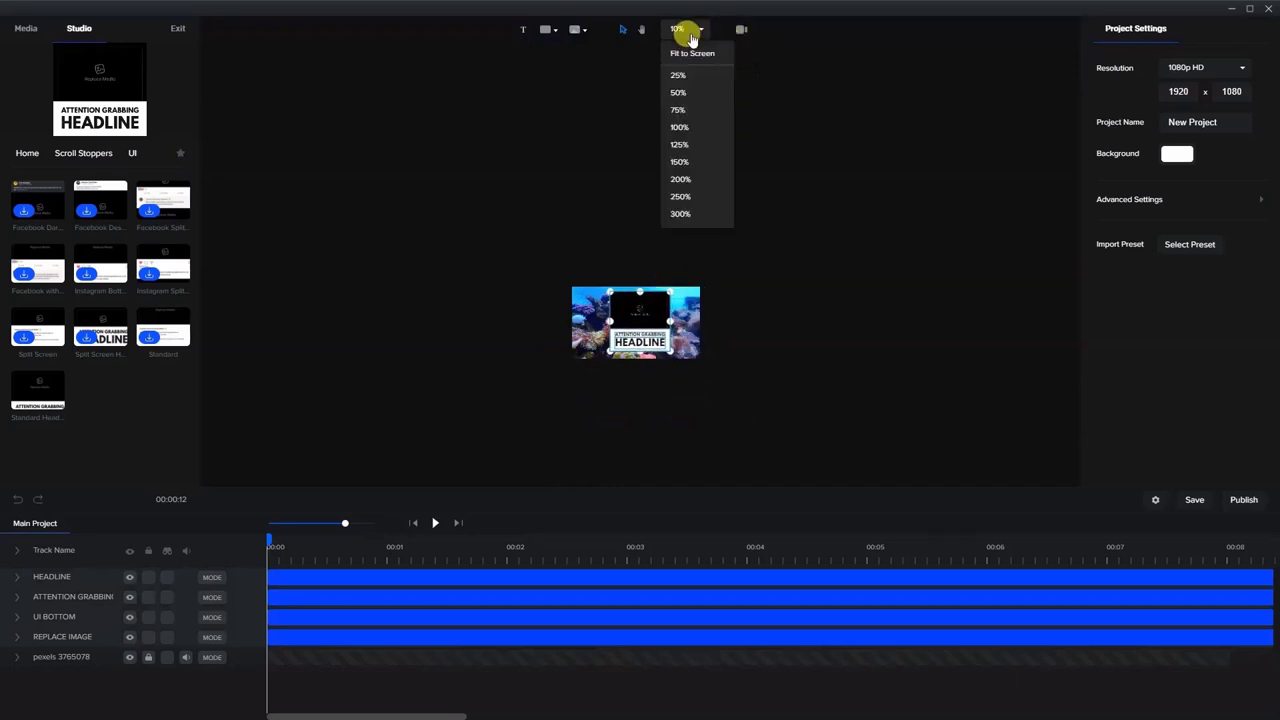
click(681, 58)
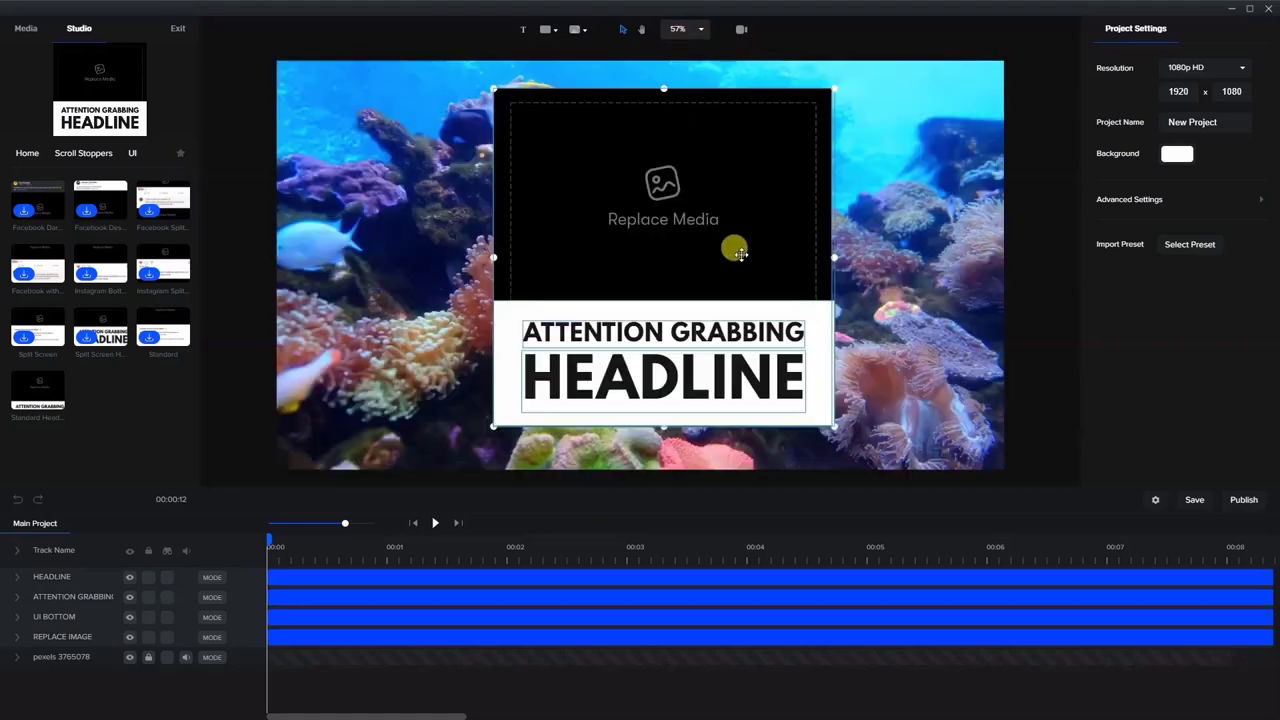
drag(655, 277, 640, 277)
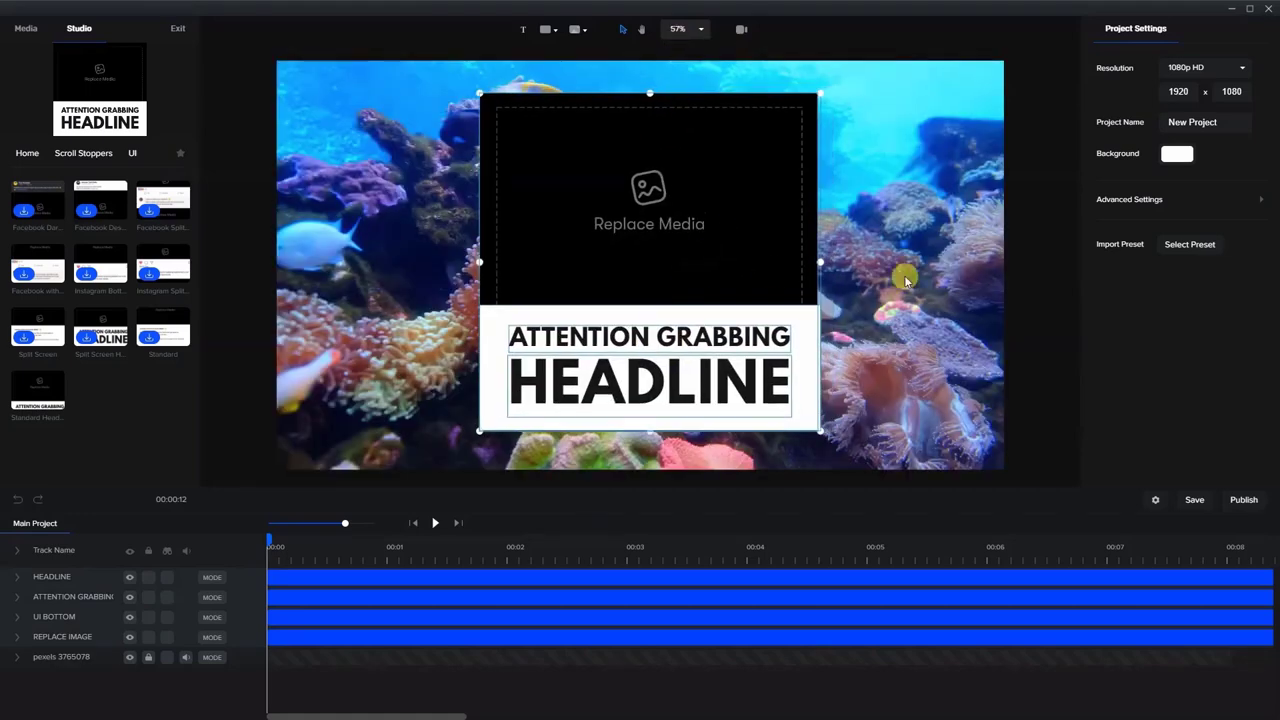
- Turn on canvas snapping in the project's advanced settings and centre all the headline template layers in the frame
click(1027, 293)
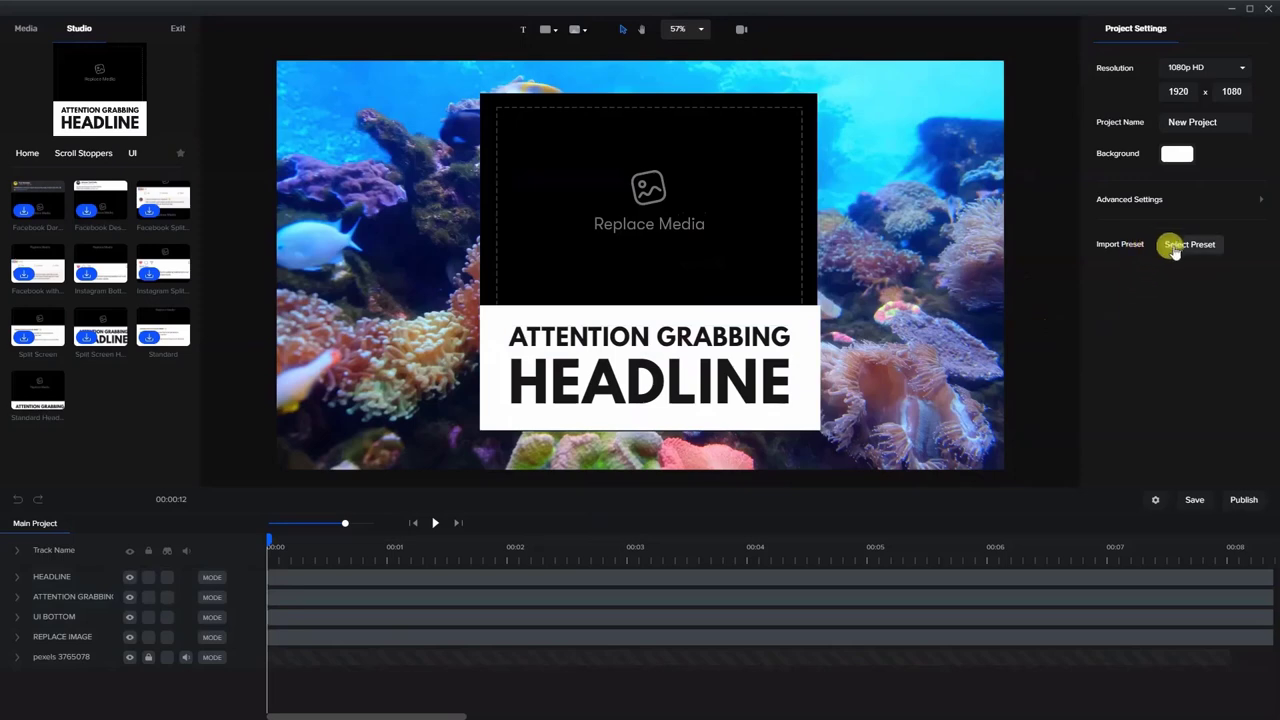
click(1238, 202)
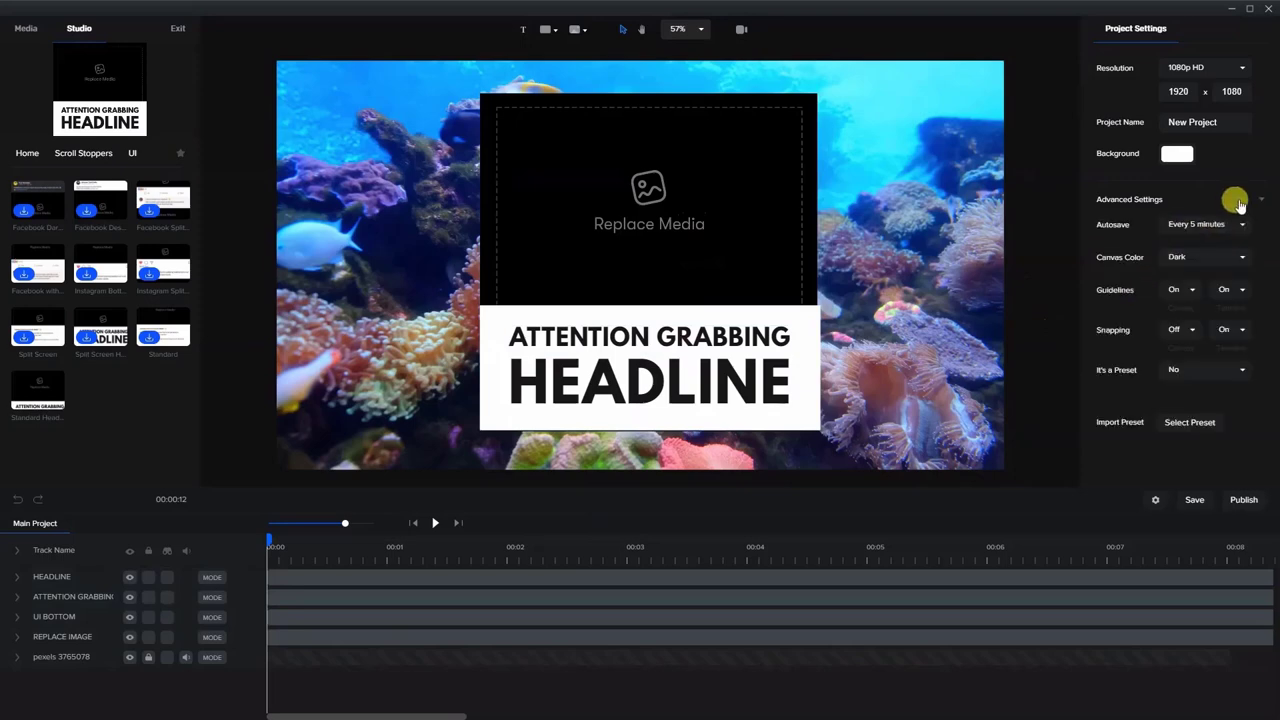
click(1180, 333)
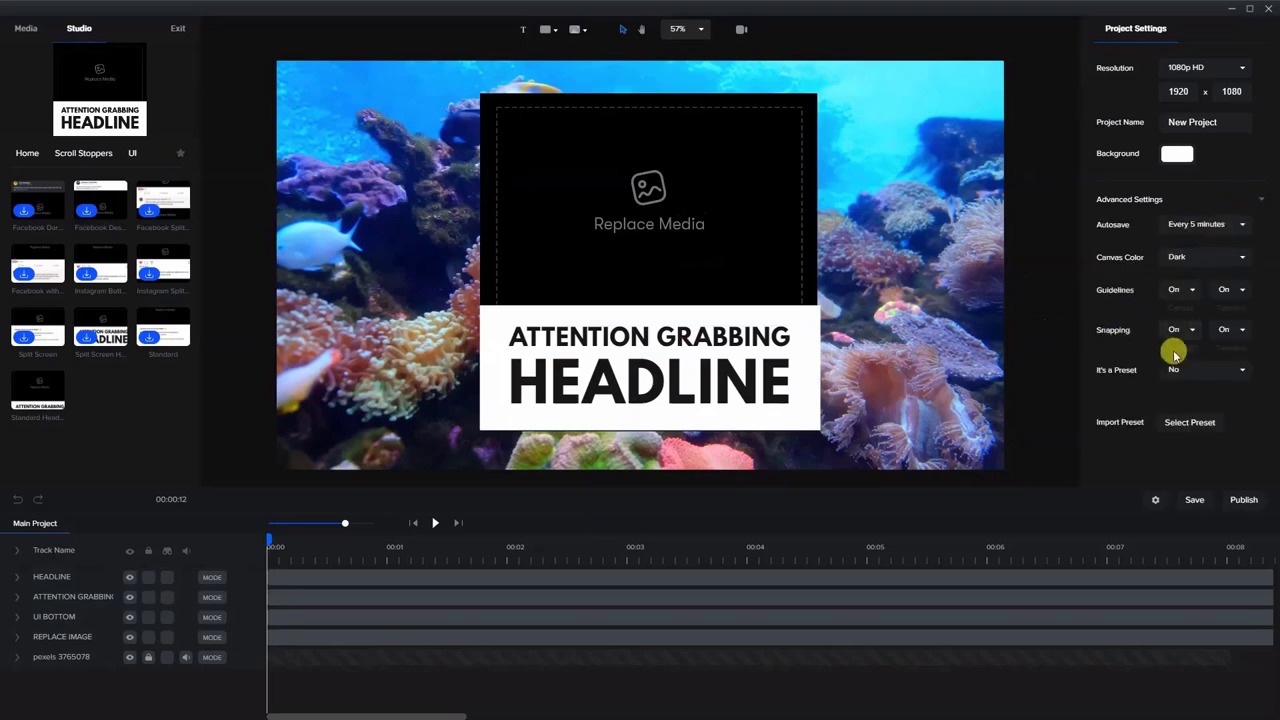
drag(400, 73, 928, 449)
drag(677, 252, 664, 250)
- Select only the REPLACE IMAGE placeholder of the headline template
click(845, 240)
click(680, 218)
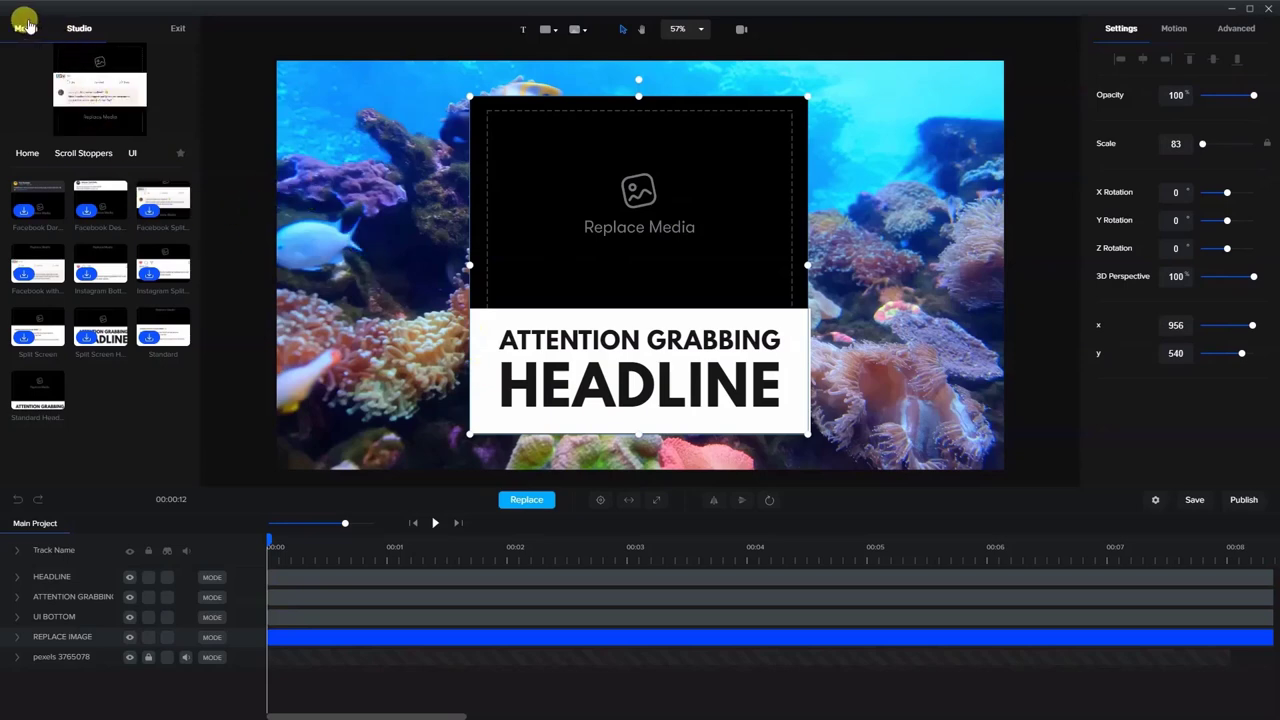
- Replace the Replace Media placeholder in the headline card with the pexels 64219 image from the project media
click(27, 27)
click(62, 230)
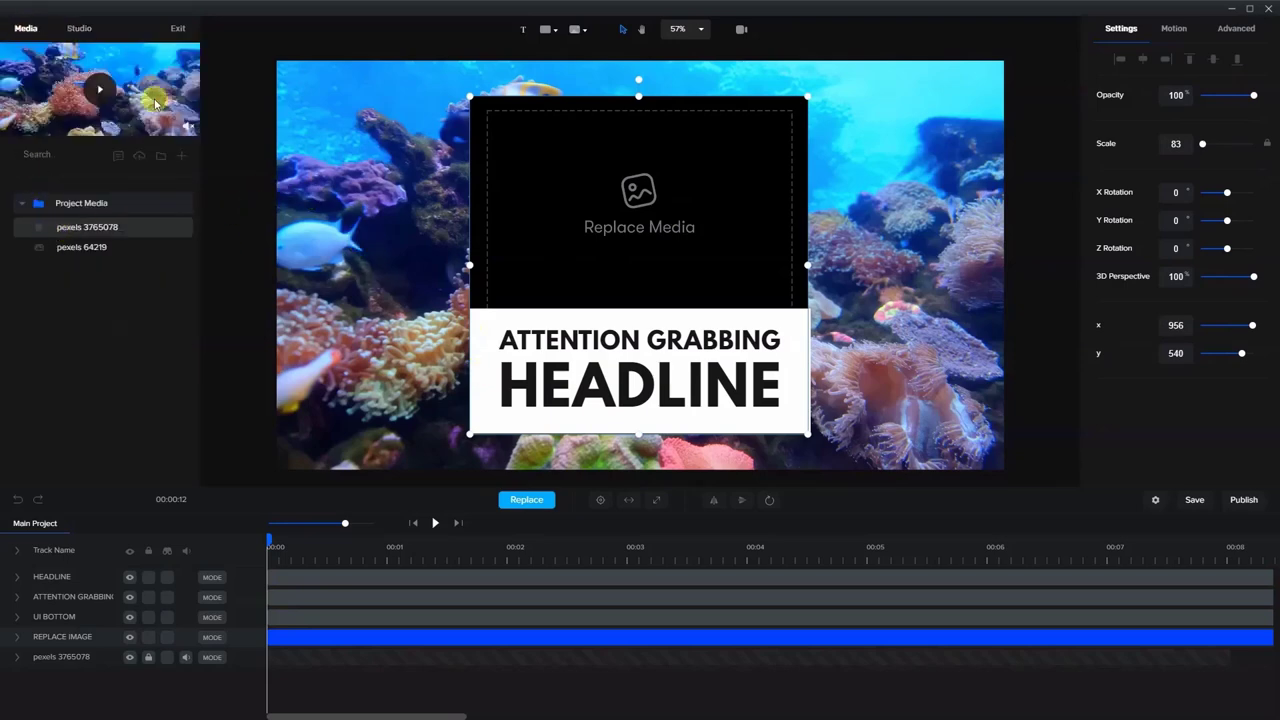
click(84, 248)
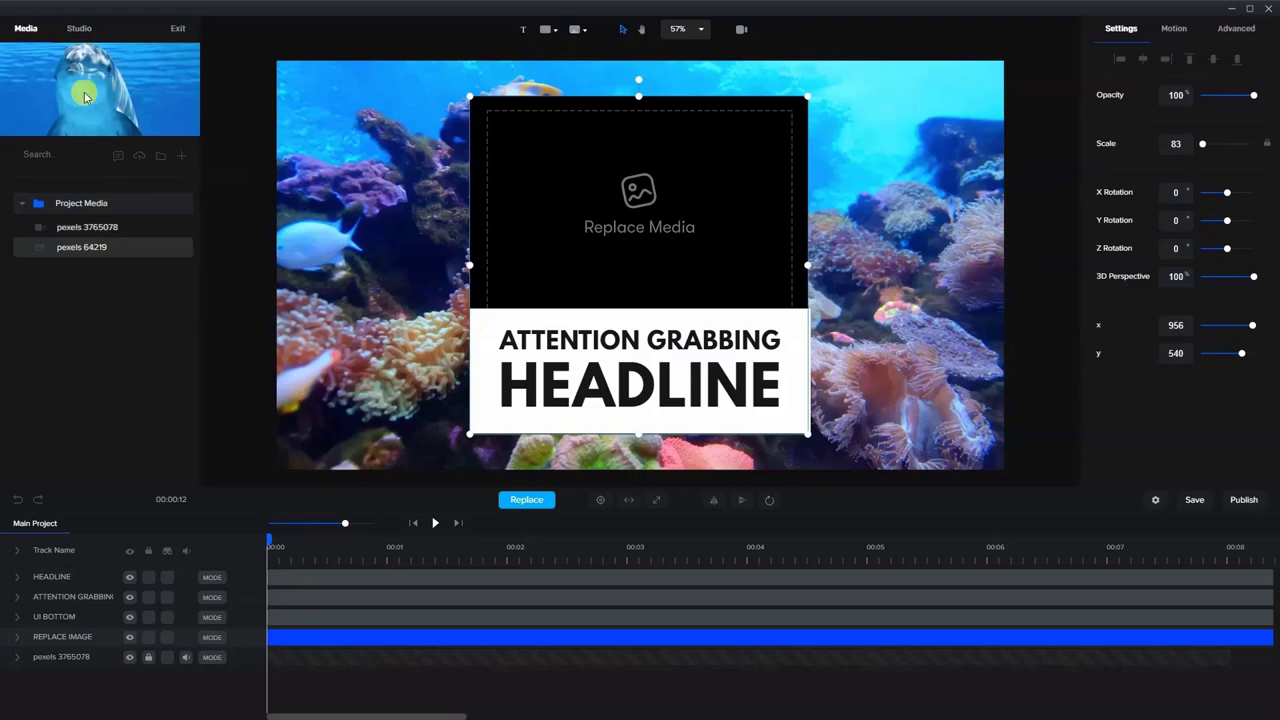
click(522, 500)
click(86, 251)
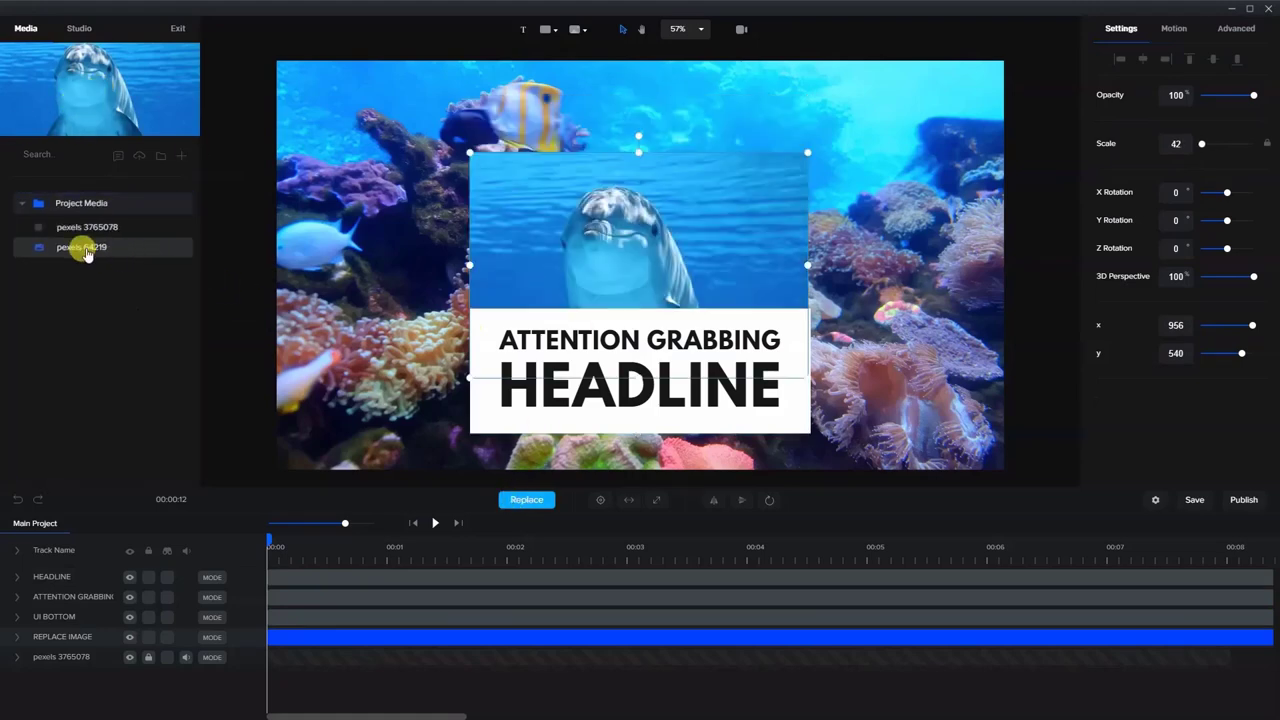
- Move the dolphin image up to fill the card area above the headline, at about x 959, y 431, and deselect it
click(563, 212)
drag(646, 256, 692, 203)
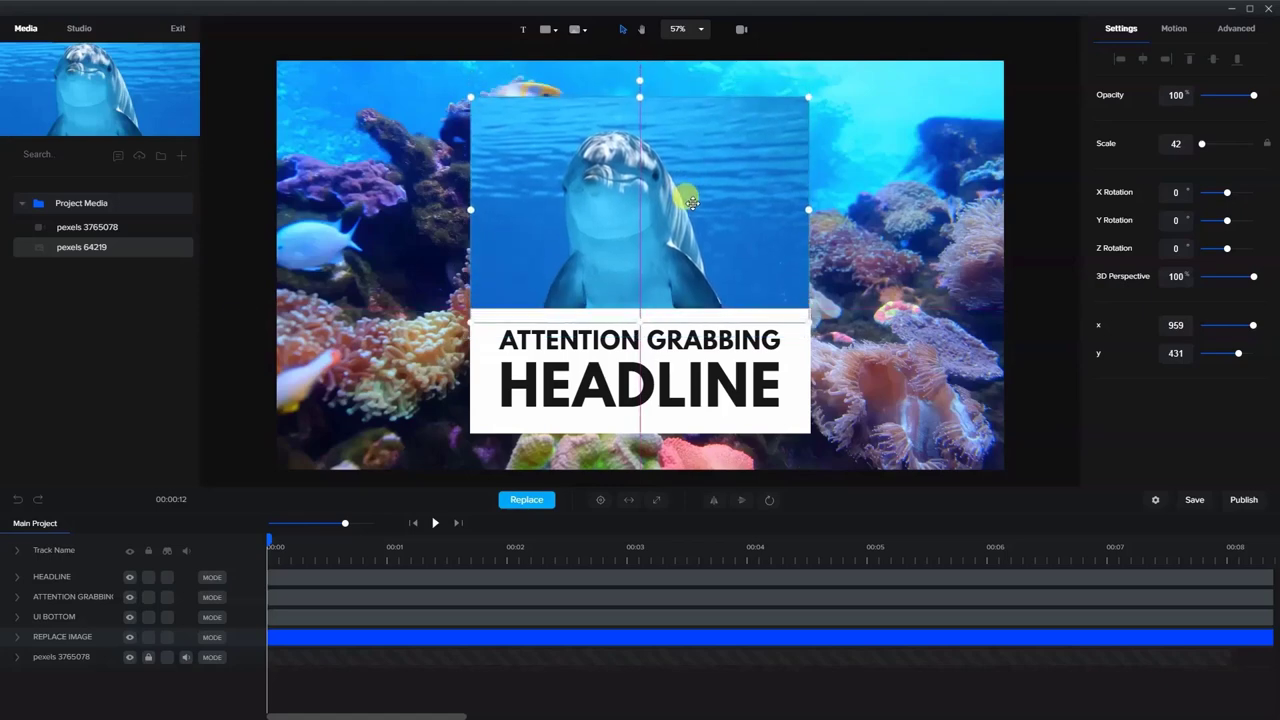
click(852, 208)
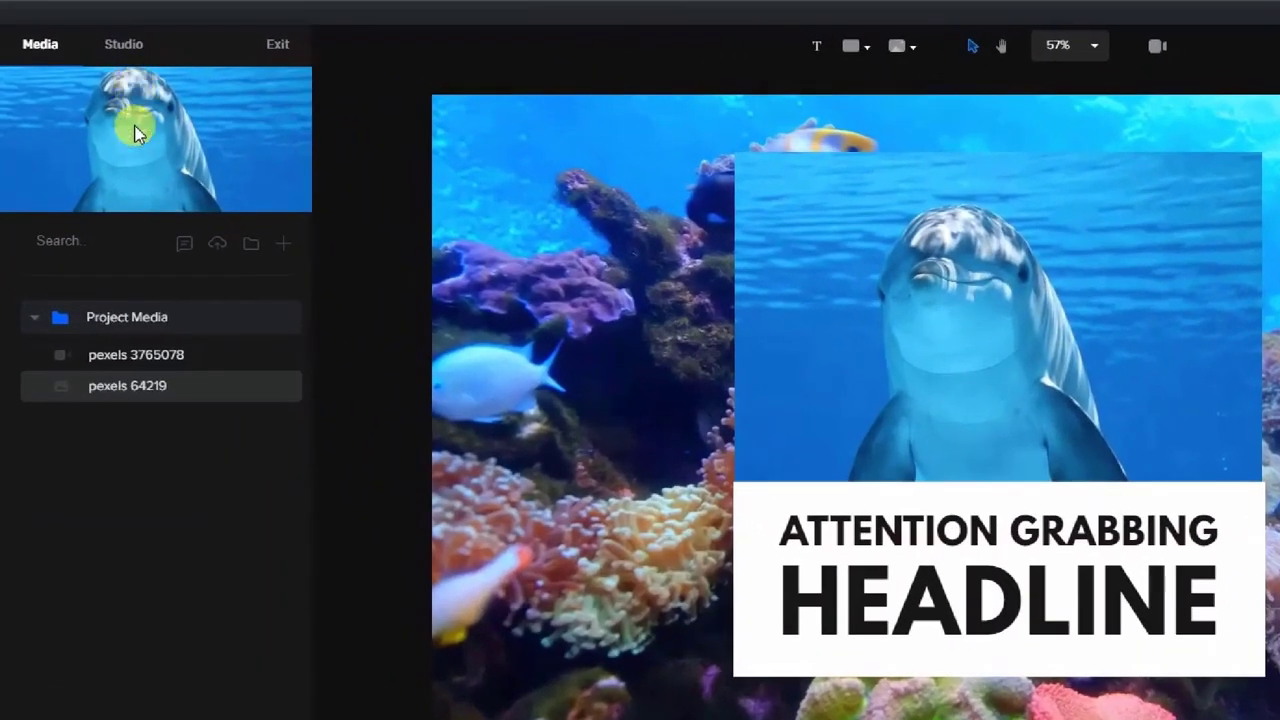
- Add the fishes effect from the Scroll Stoppers Effects library to the canvas
click(120, 43)
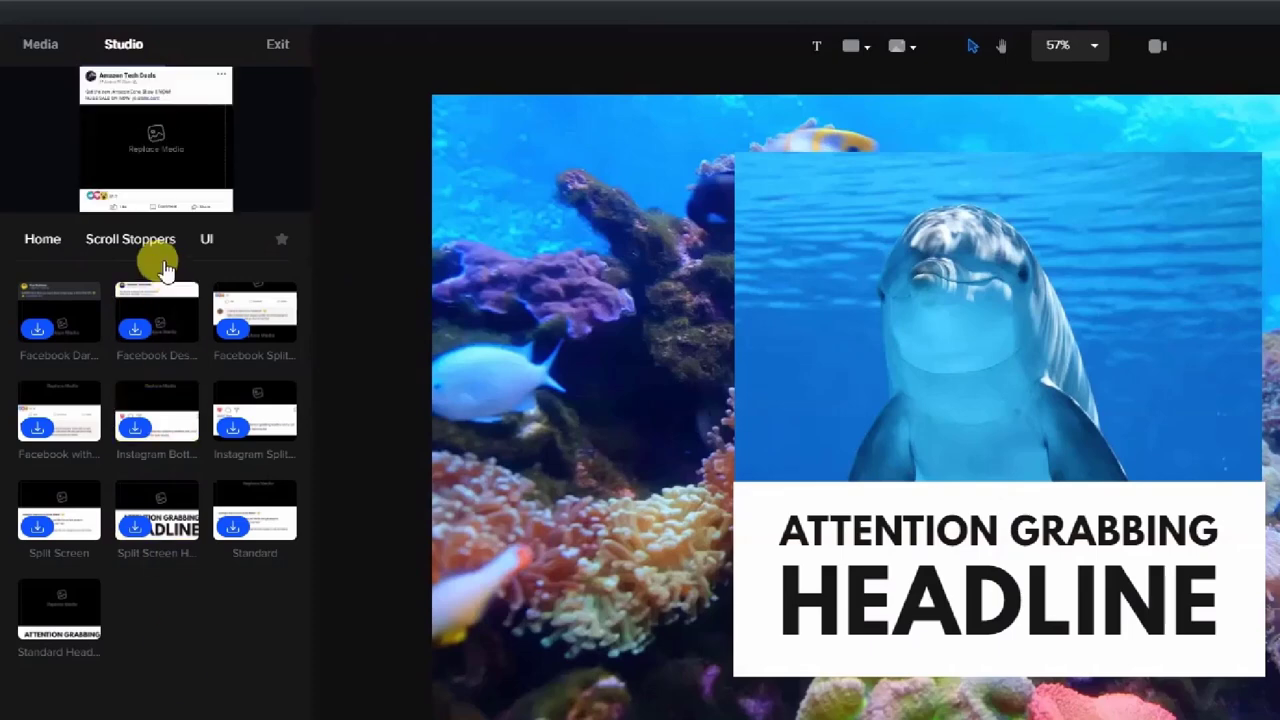
click(132, 240)
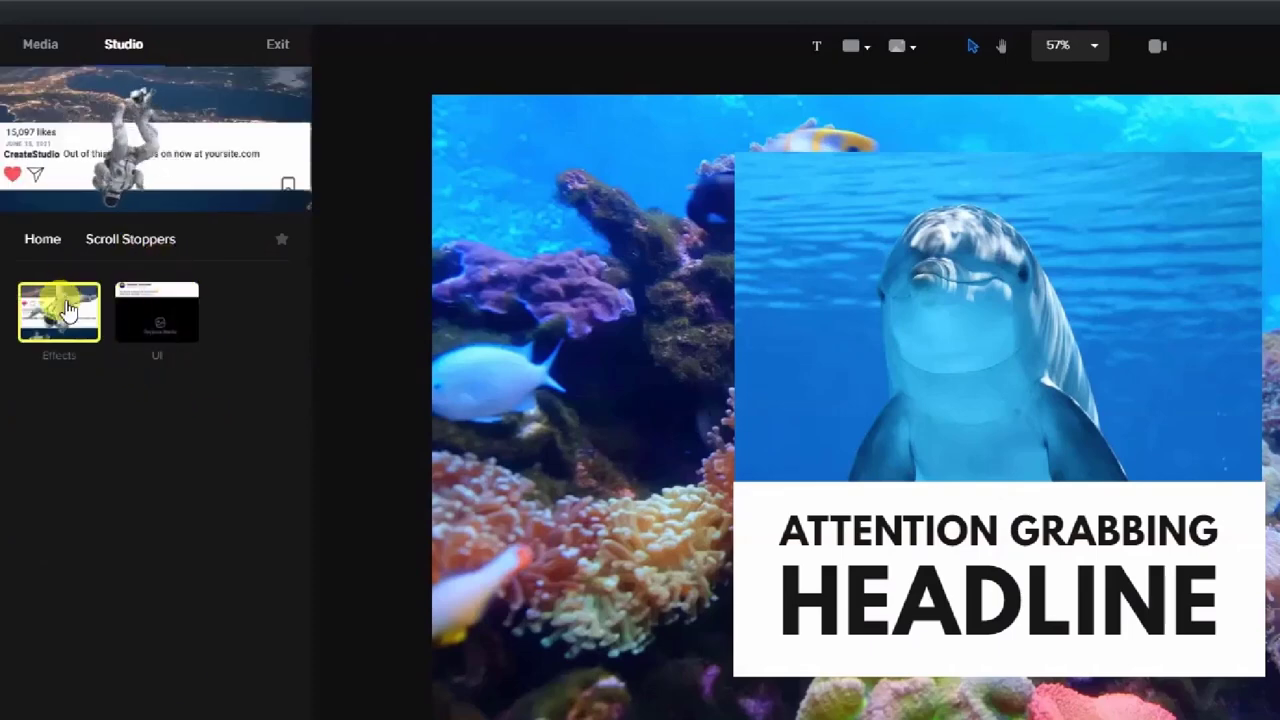
click(70, 296)
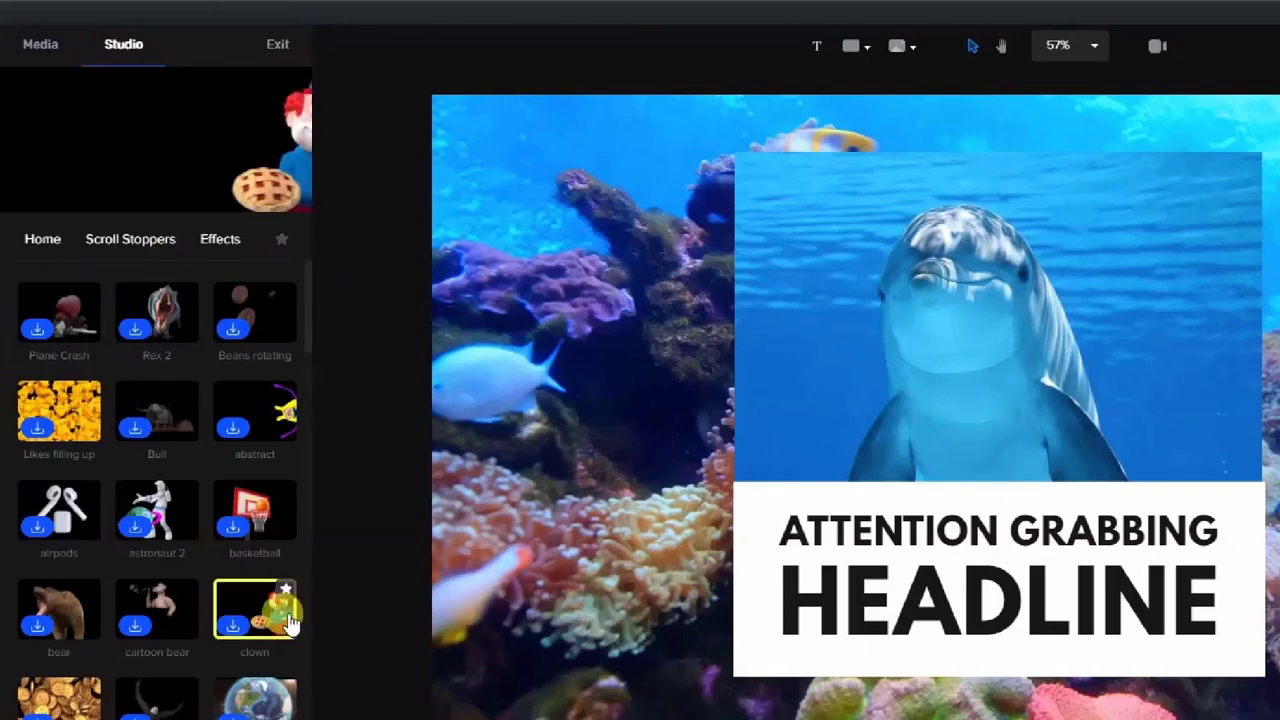
scroll(290, 615, down, 3)
mouse_move(168, 503)
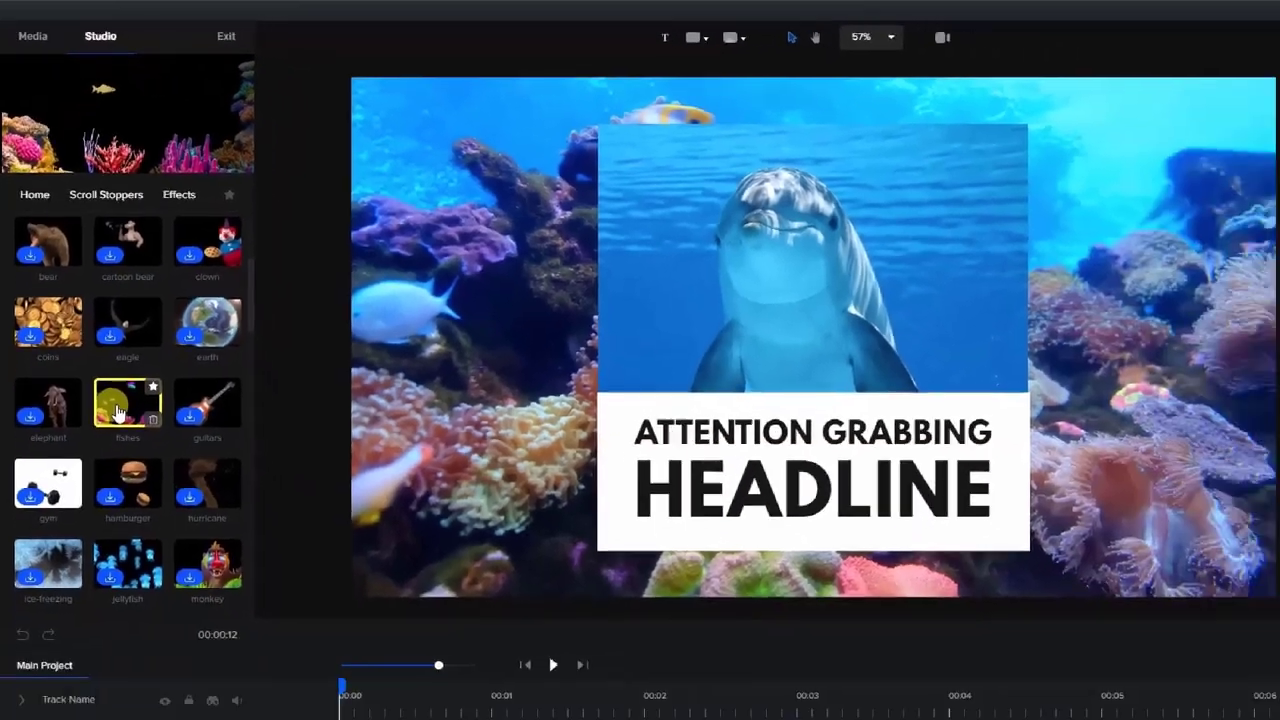
drag(143, 507, 905, 398)
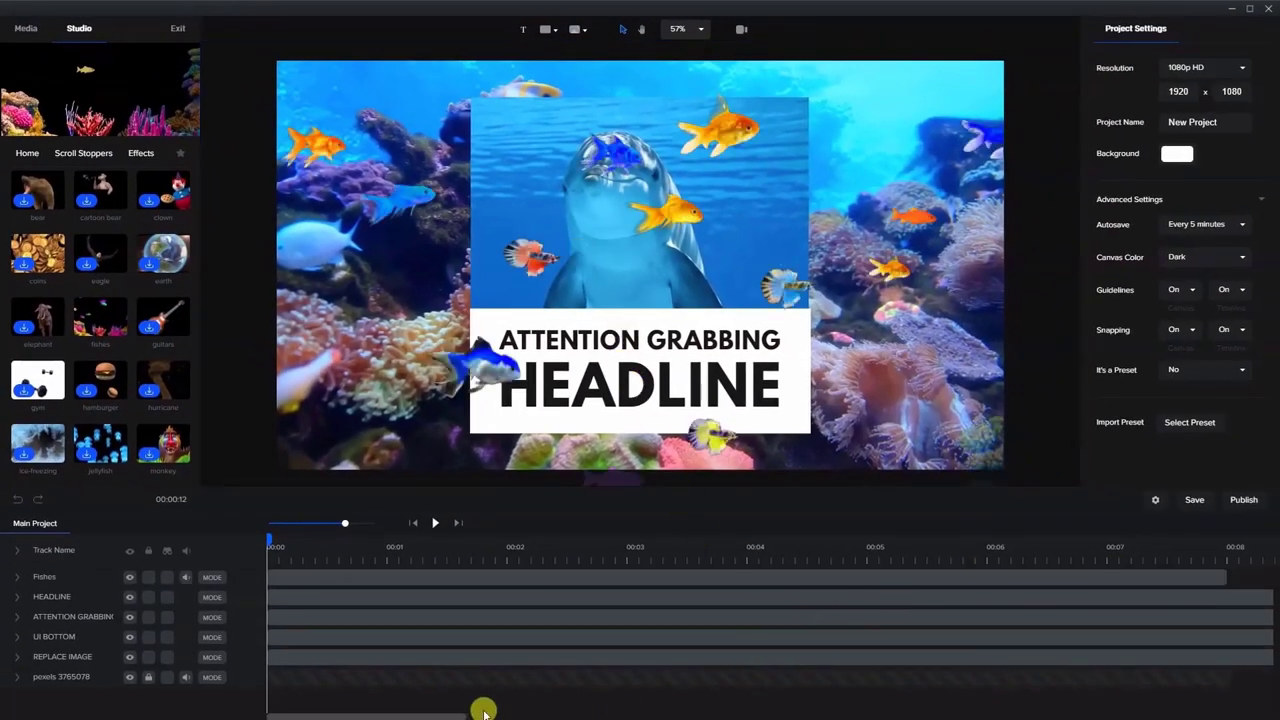
- Trim the HEADLINE, ATTENTION GRABBING, UI BOTTOM and REPLACE IMAGE clips to end with the Fishes clip, just before 8 seconds
scroll(457, 714, right, 5)
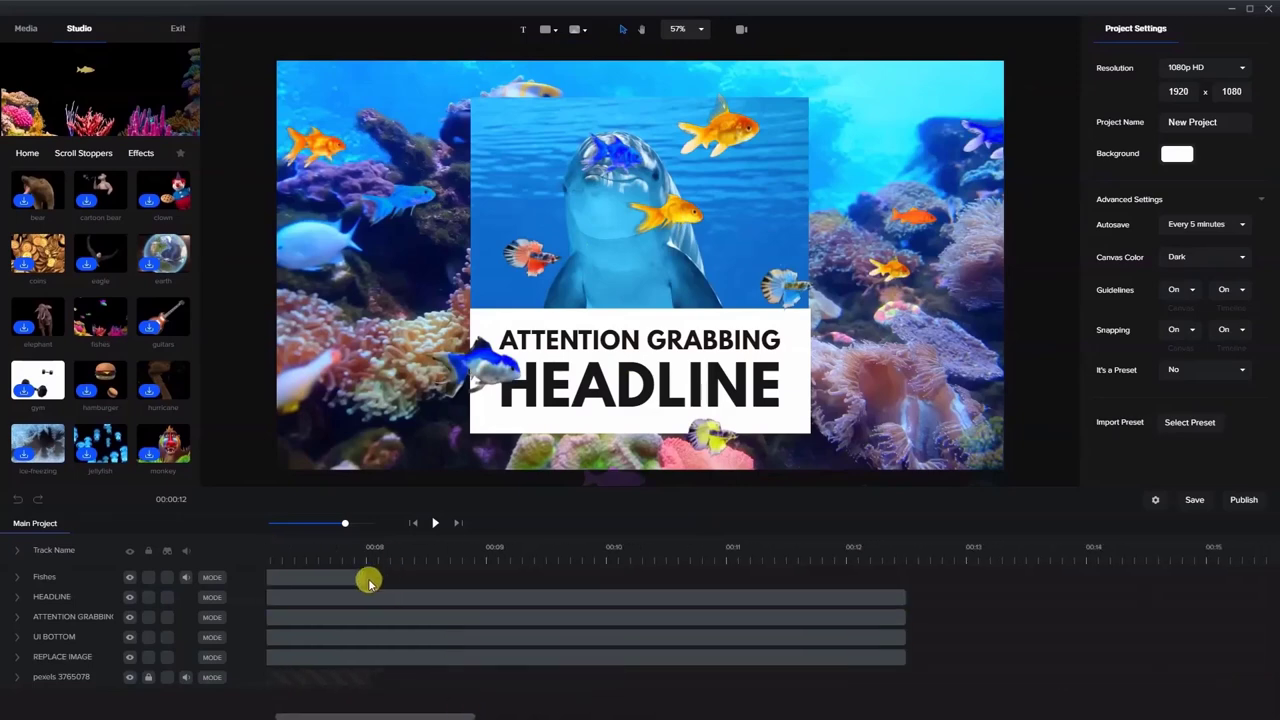
drag(358, 577, 466, 580)
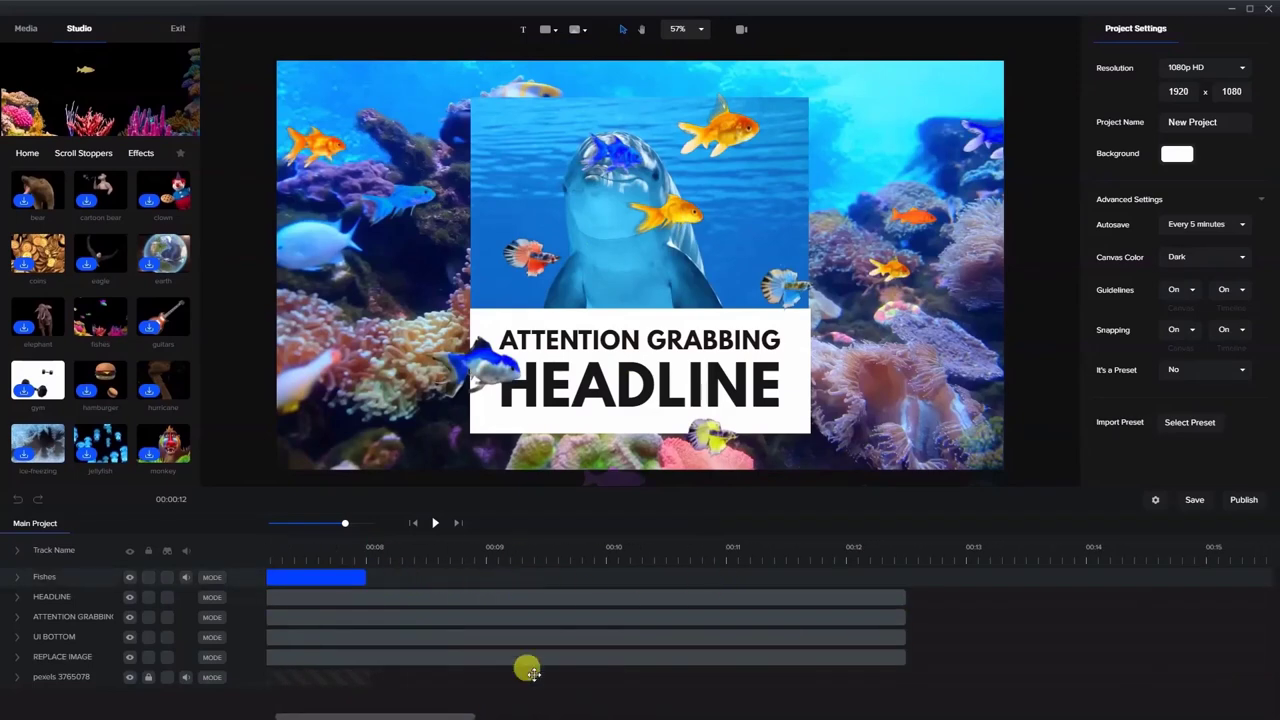
drag(897, 596, 364, 597)
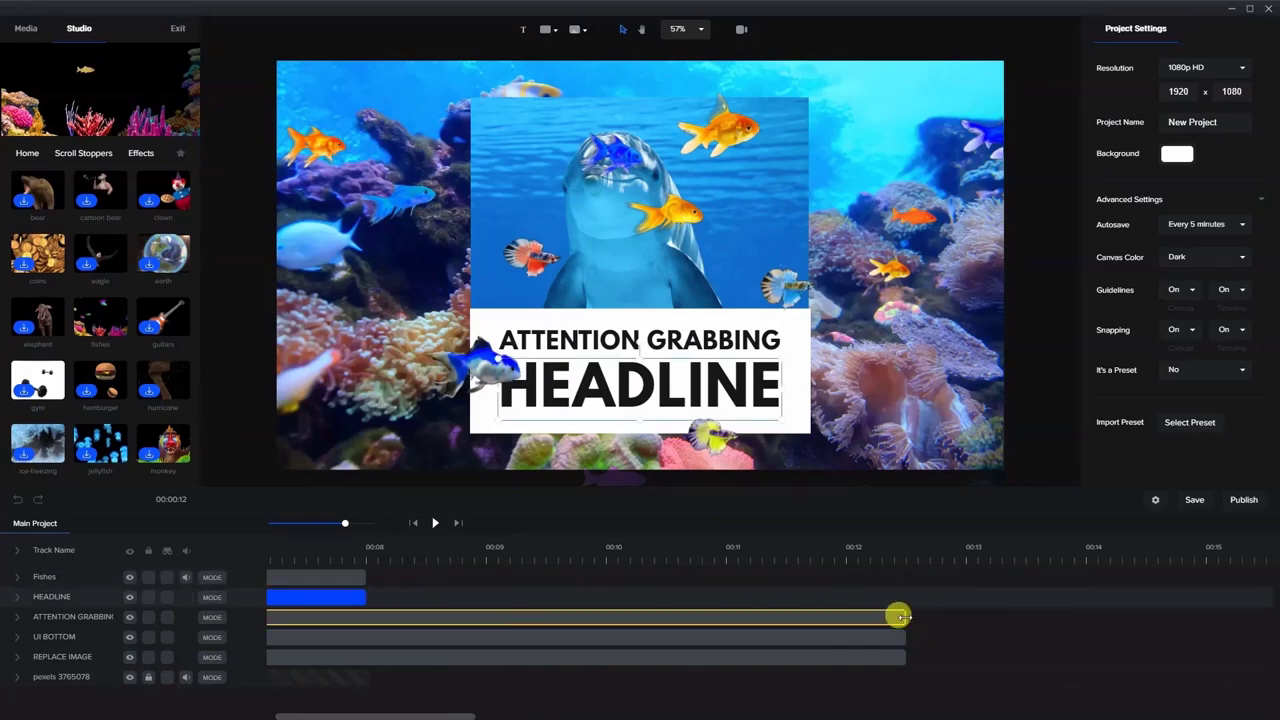
drag(530, 617, 371, 614)
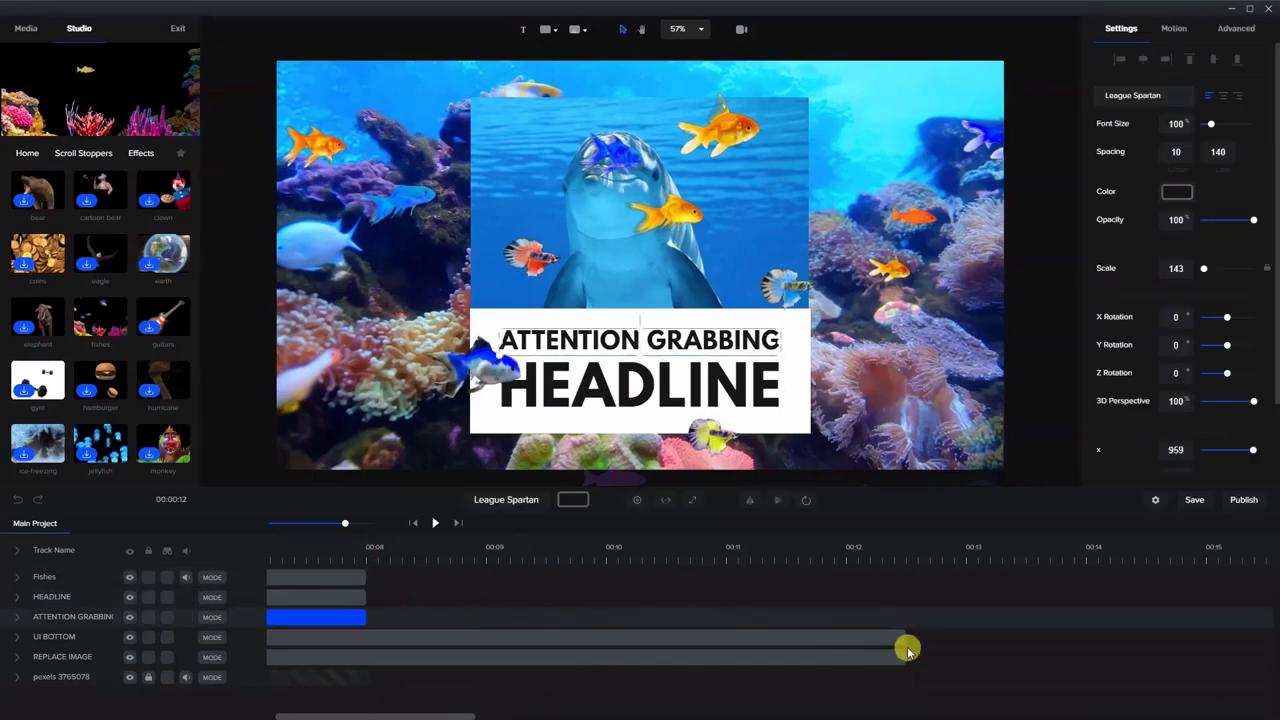
drag(876, 636, 362, 630)
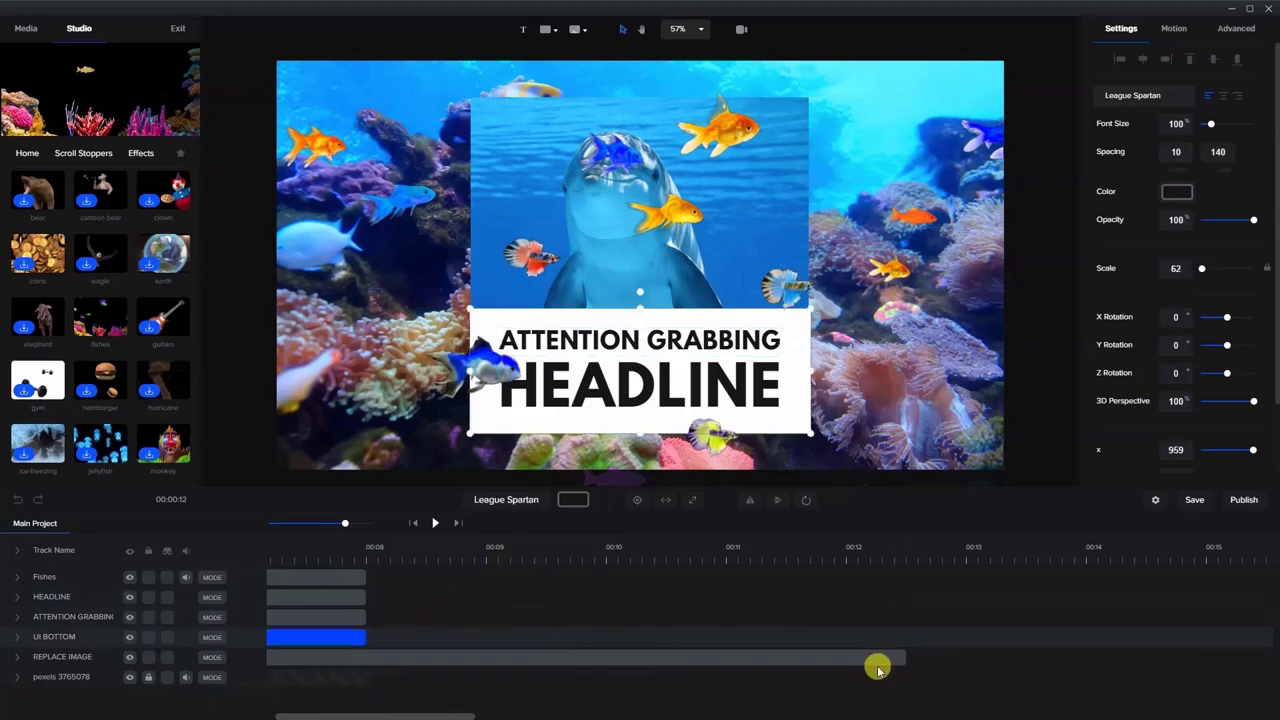
drag(896, 655, 366, 652)
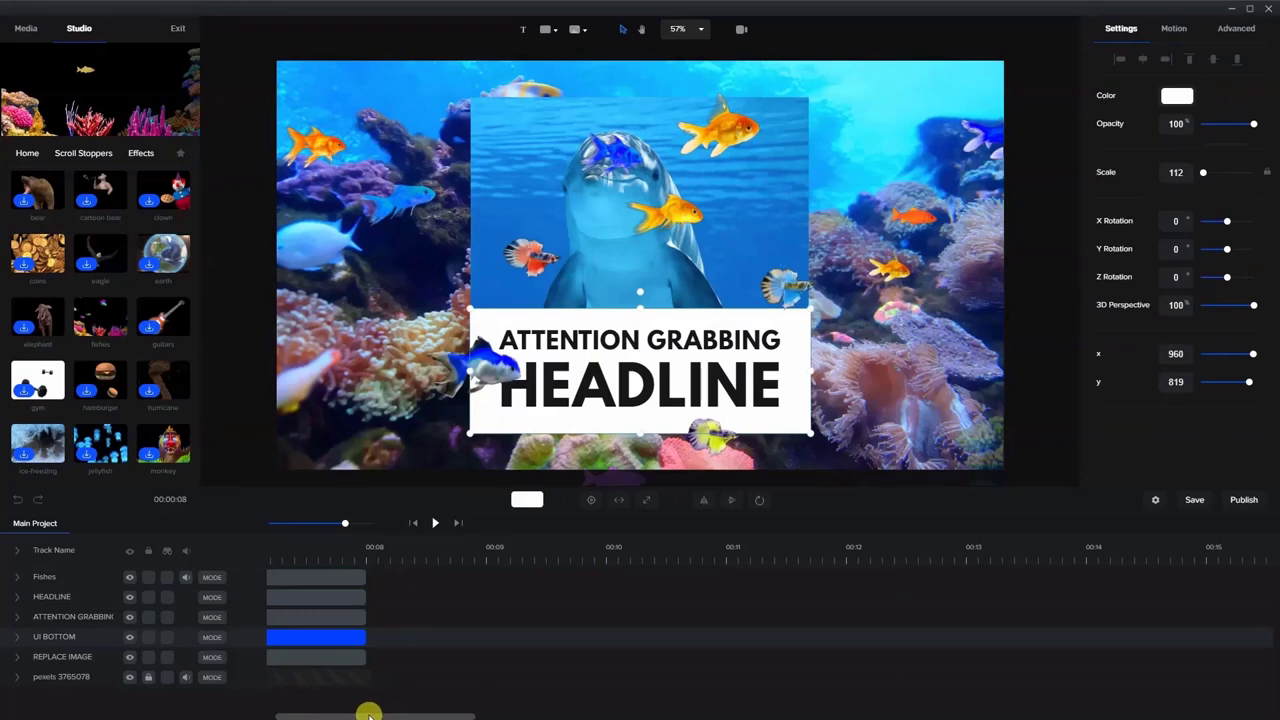
- Trim the unlocked pexels 3765078 background clip to the end of the other clips and lock its track
drag(369, 714, 357, 709)
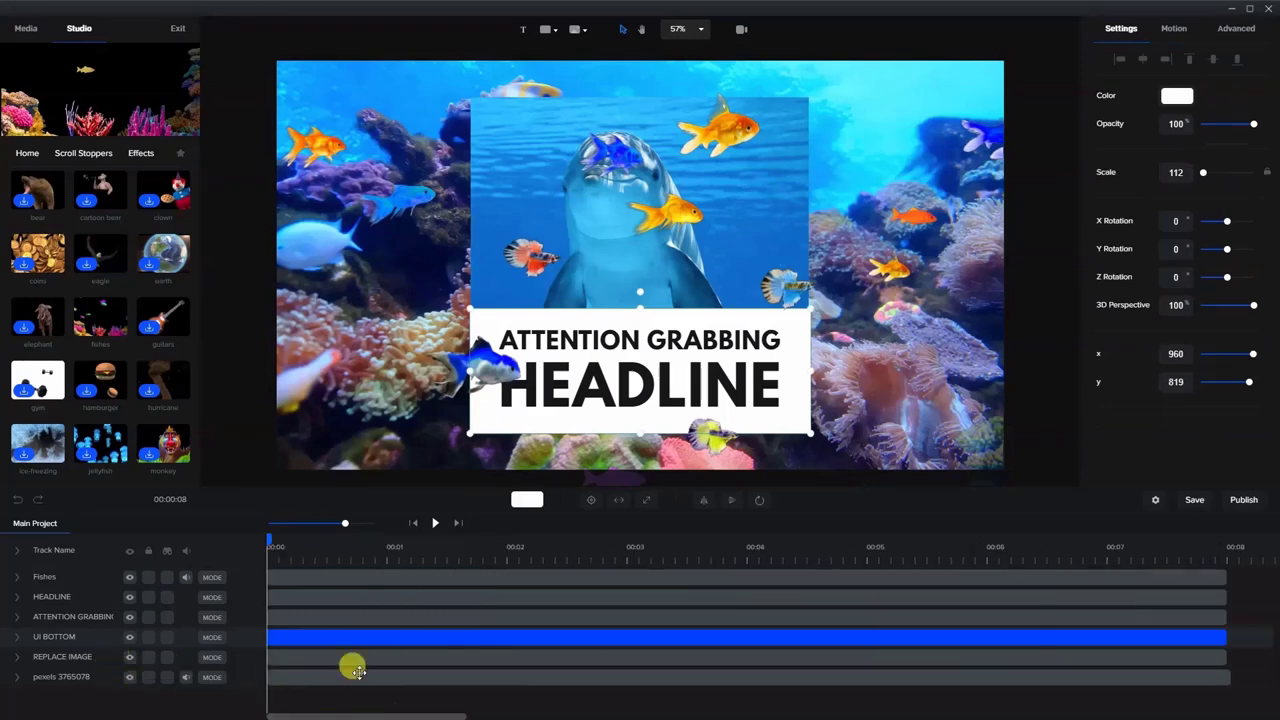
drag(1232, 678, 1206, 674)
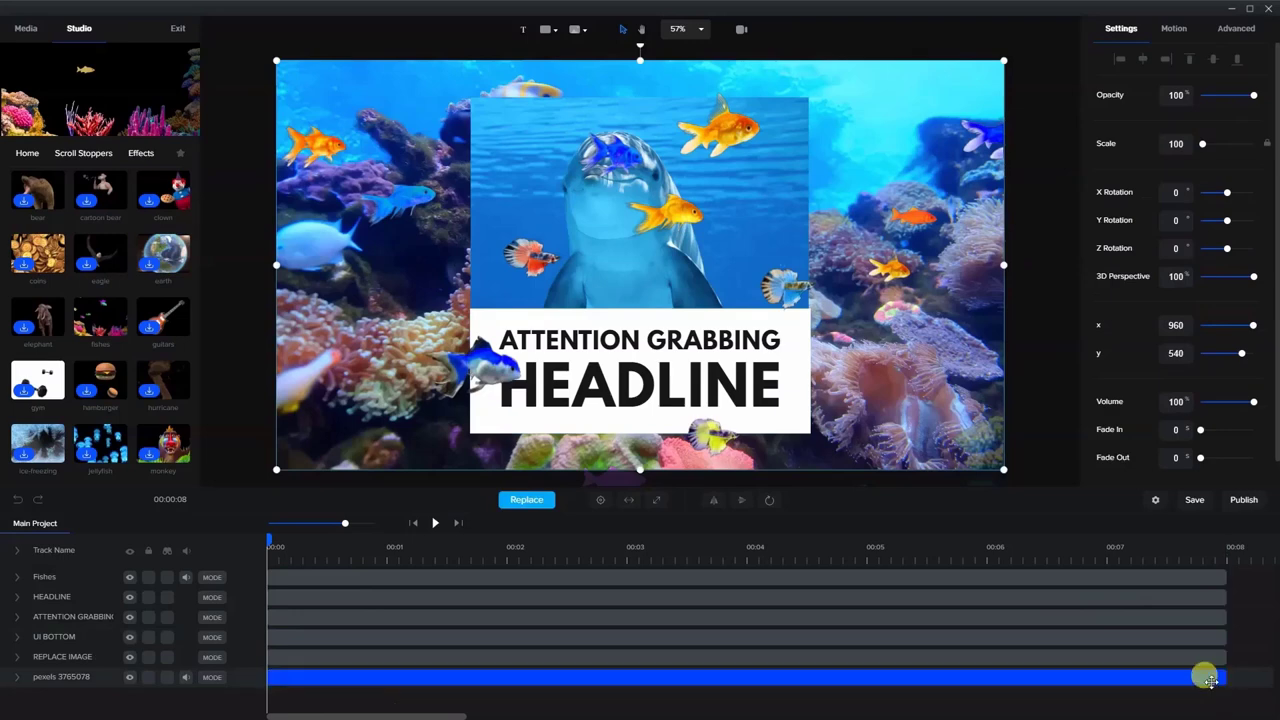
click(148, 678)
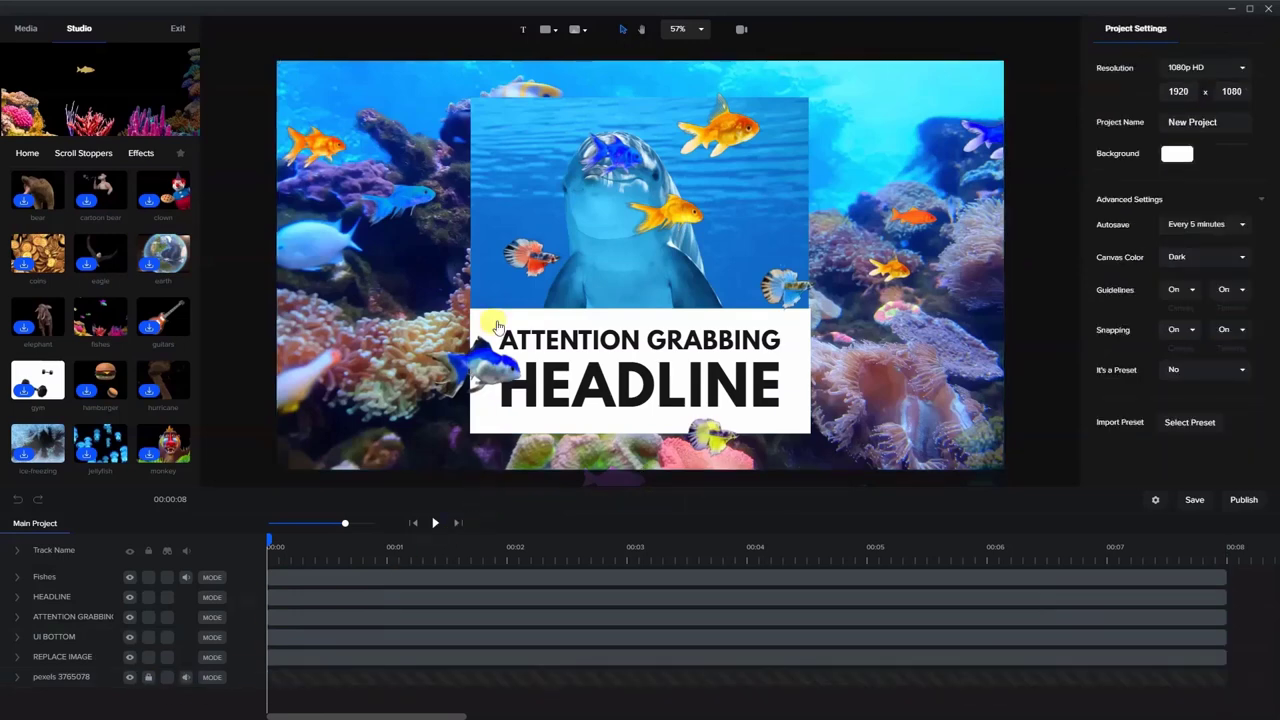
- Resize the Fishes clip to the card's width, at a scale of about 83, starting from the card's upper-left corner
click(513, 200)
click(434, 204)
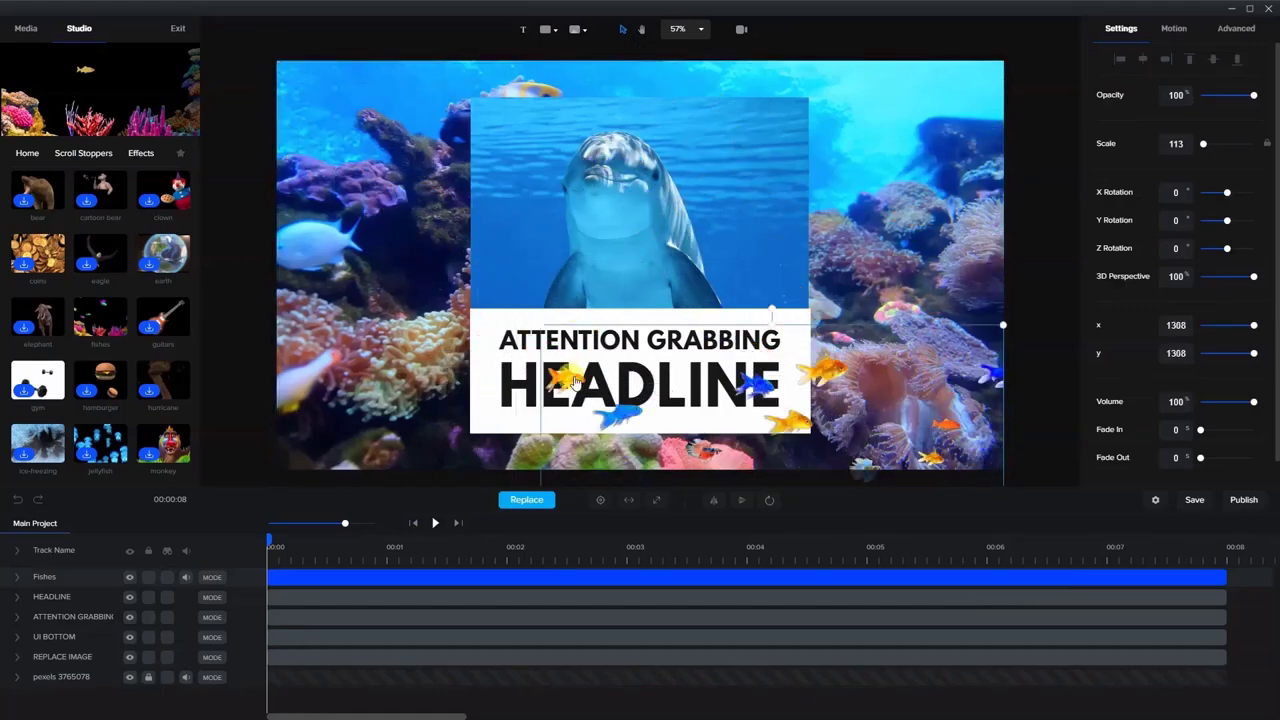
drag(275, 57, 660, 270)
drag(724, 372, 541, 195)
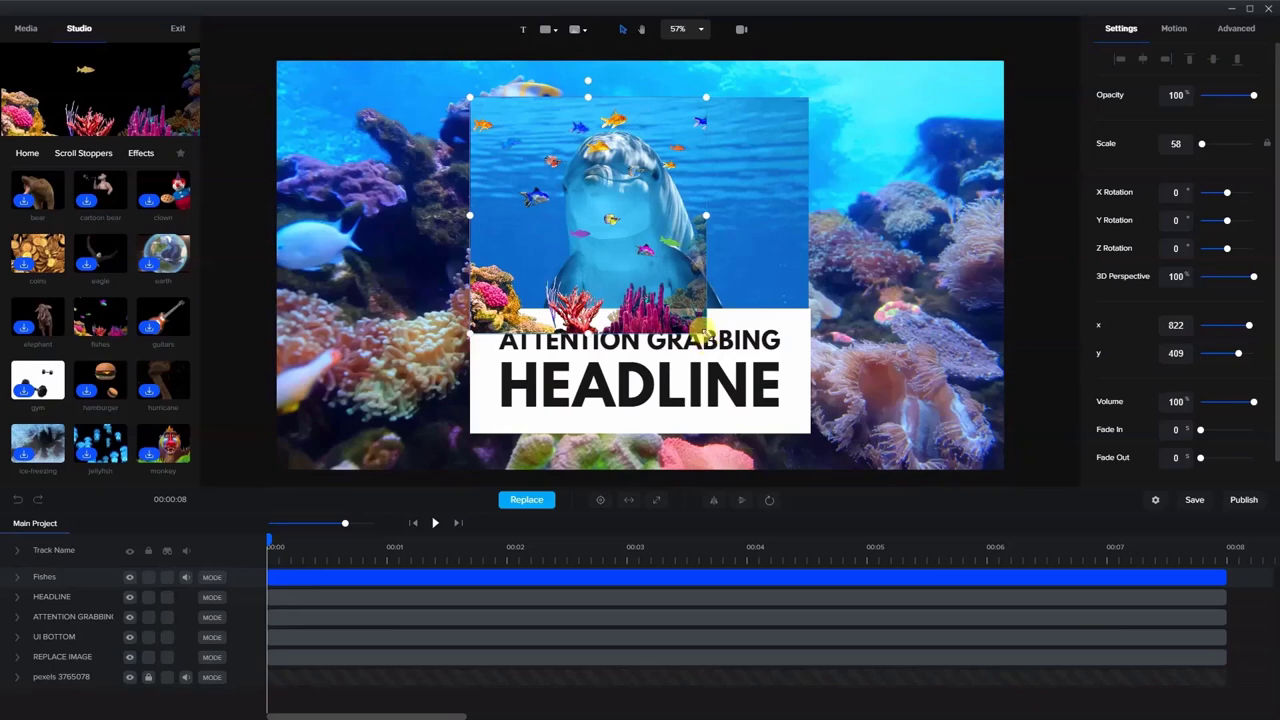
drag(703, 330, 831, 405)
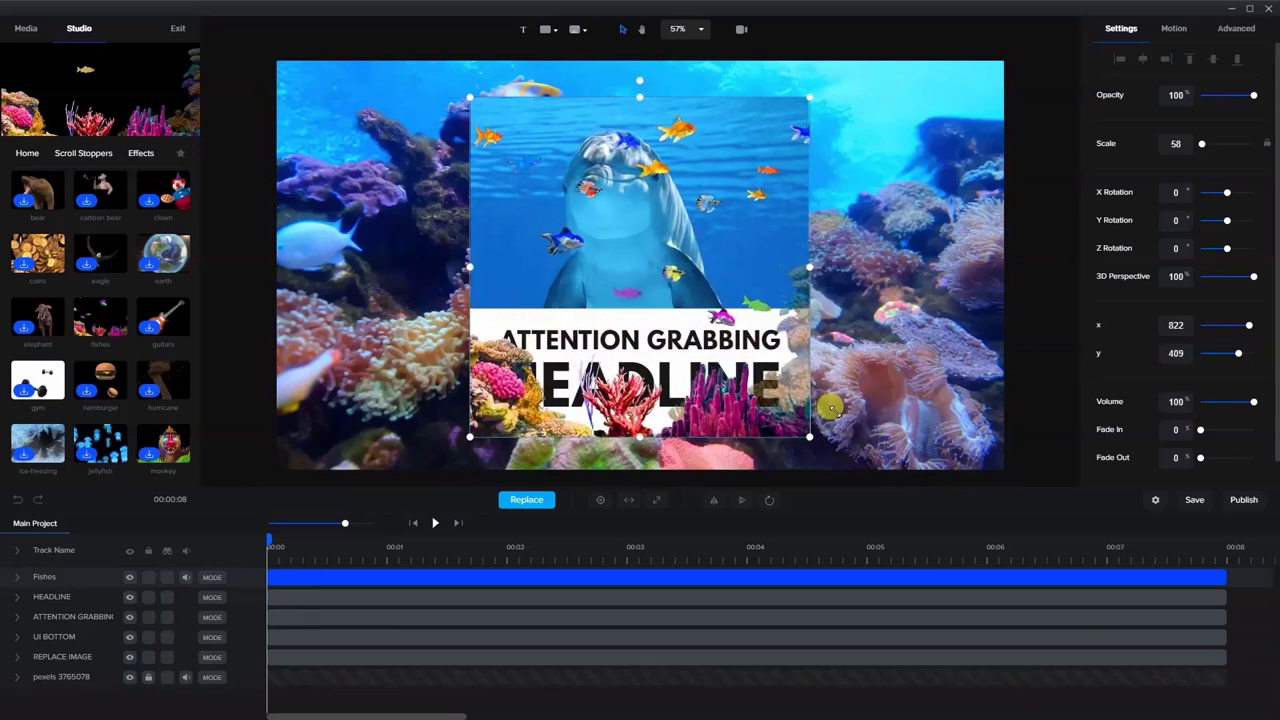
- Squash the Fishes clip vertically and align its upper edge with the dolphin image, at about x 960, y 406
drag(739, 392, 744, 283)
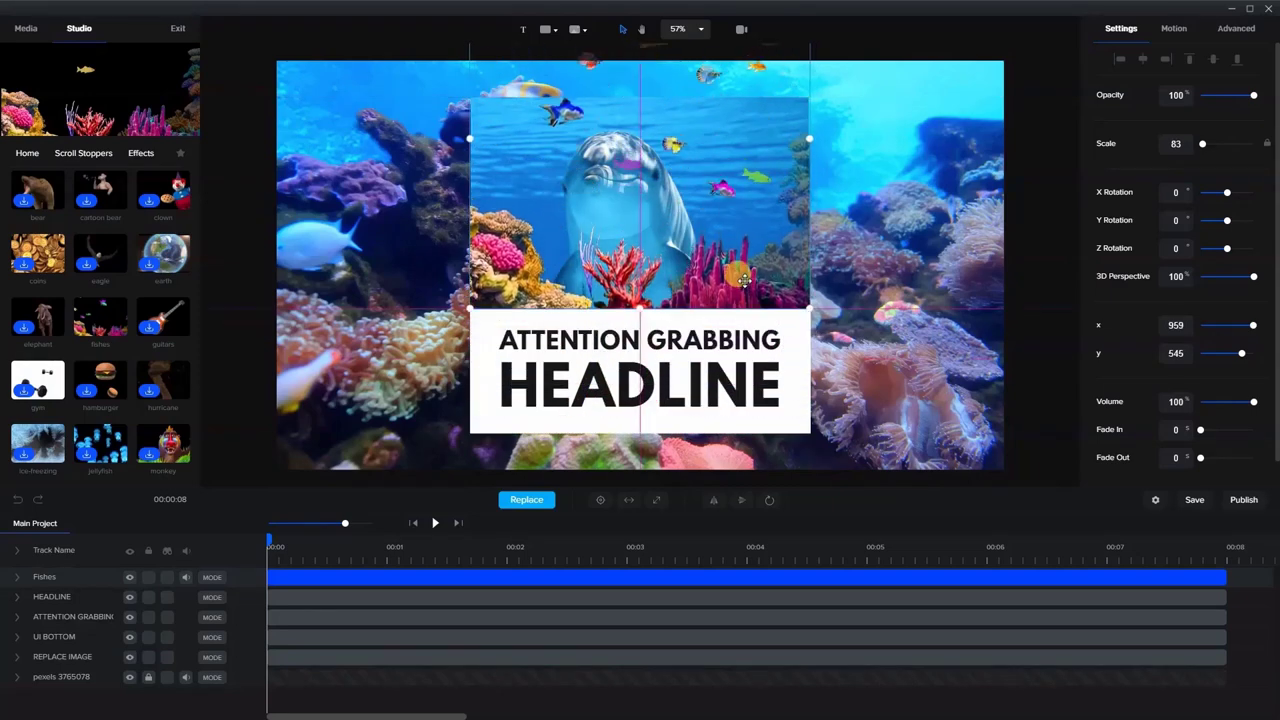
drag(744, 283, 744, 283)
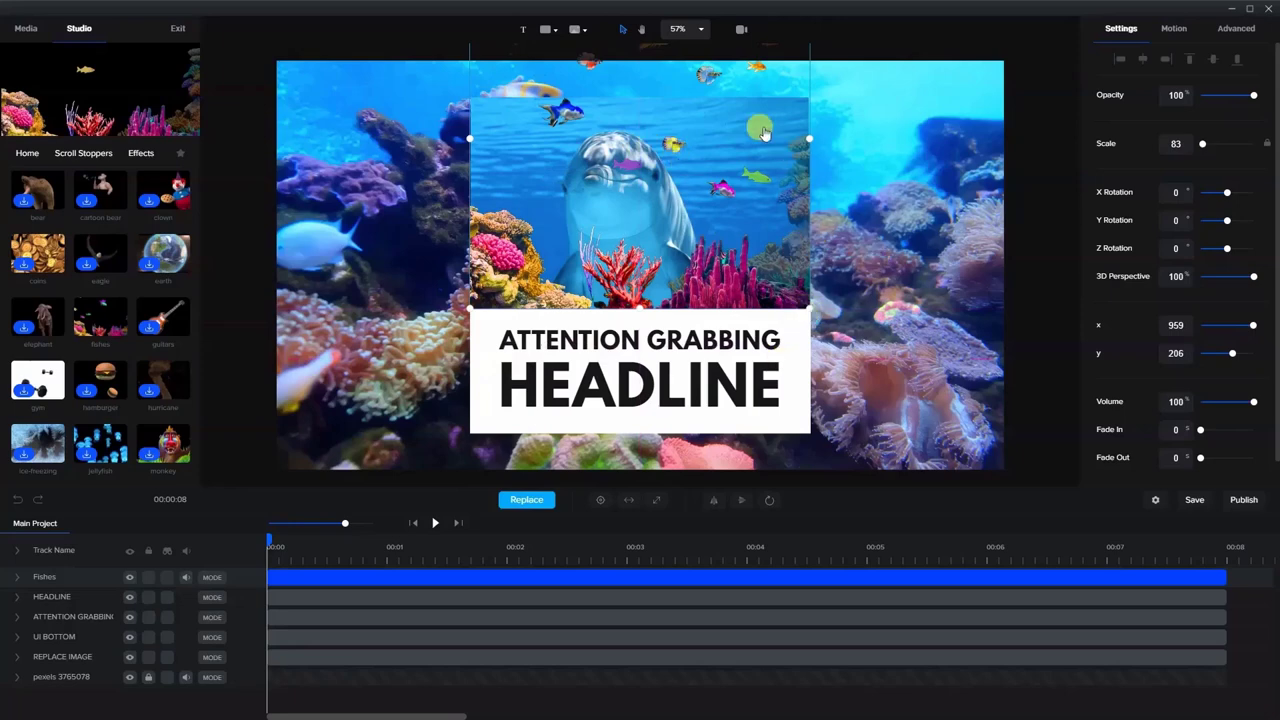
drag(763, 133, 650, 170)
drag(643, 70, 633, 175)
drag(640, 308, 633, 234)
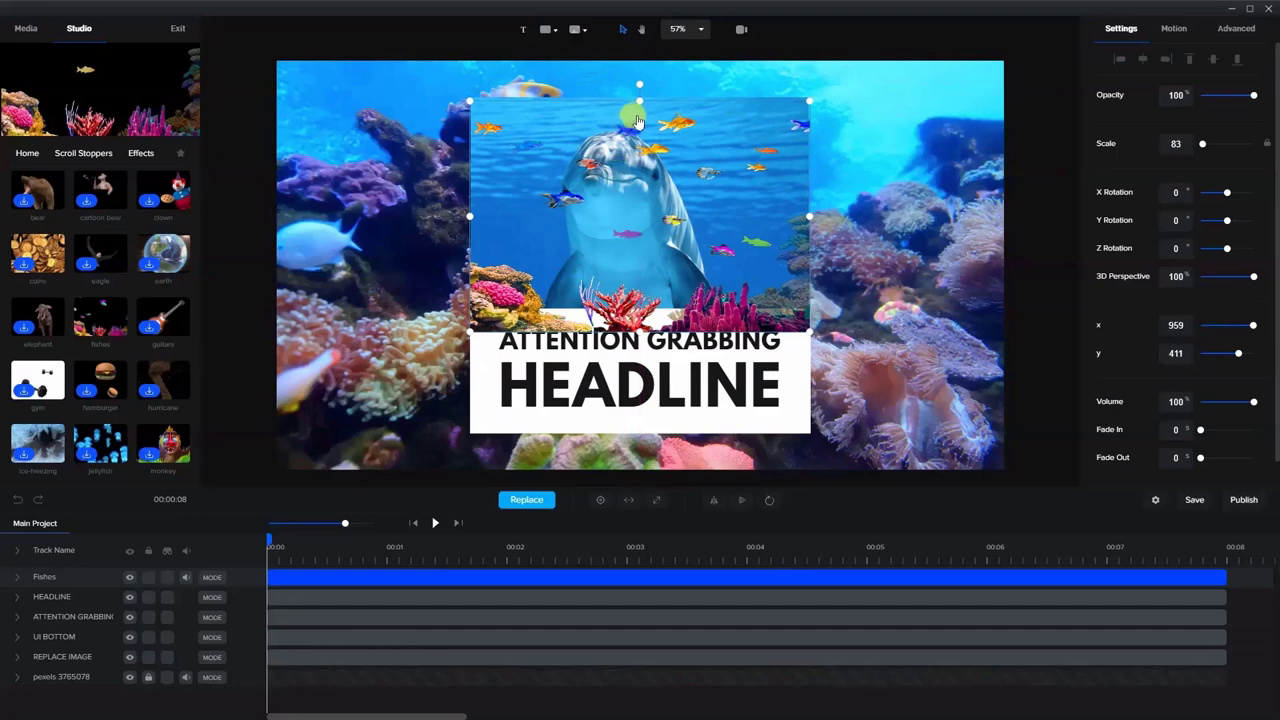
drag(639, 101, 640, 97)
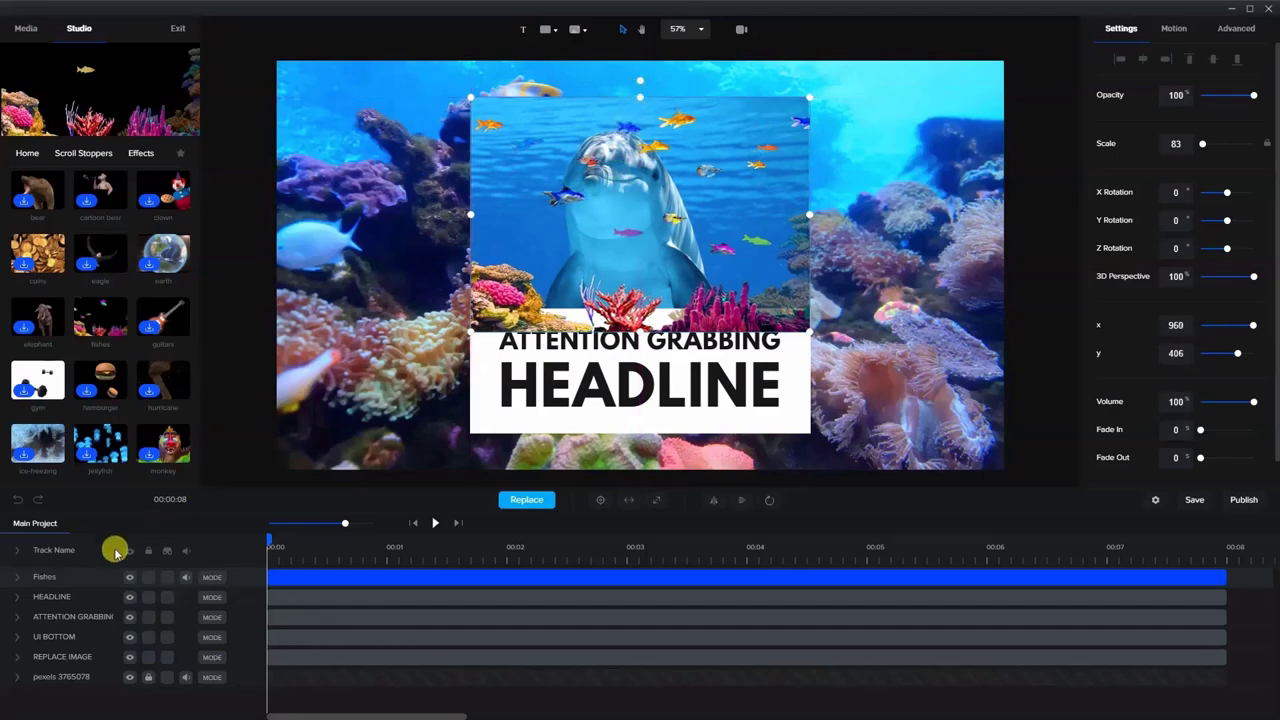
- Move the Fishes layer between UI BOTTOM and REPLACE IMAGE and slightly adjust its upper-right corner to fit the image
drag(40, 571, 59, 636)
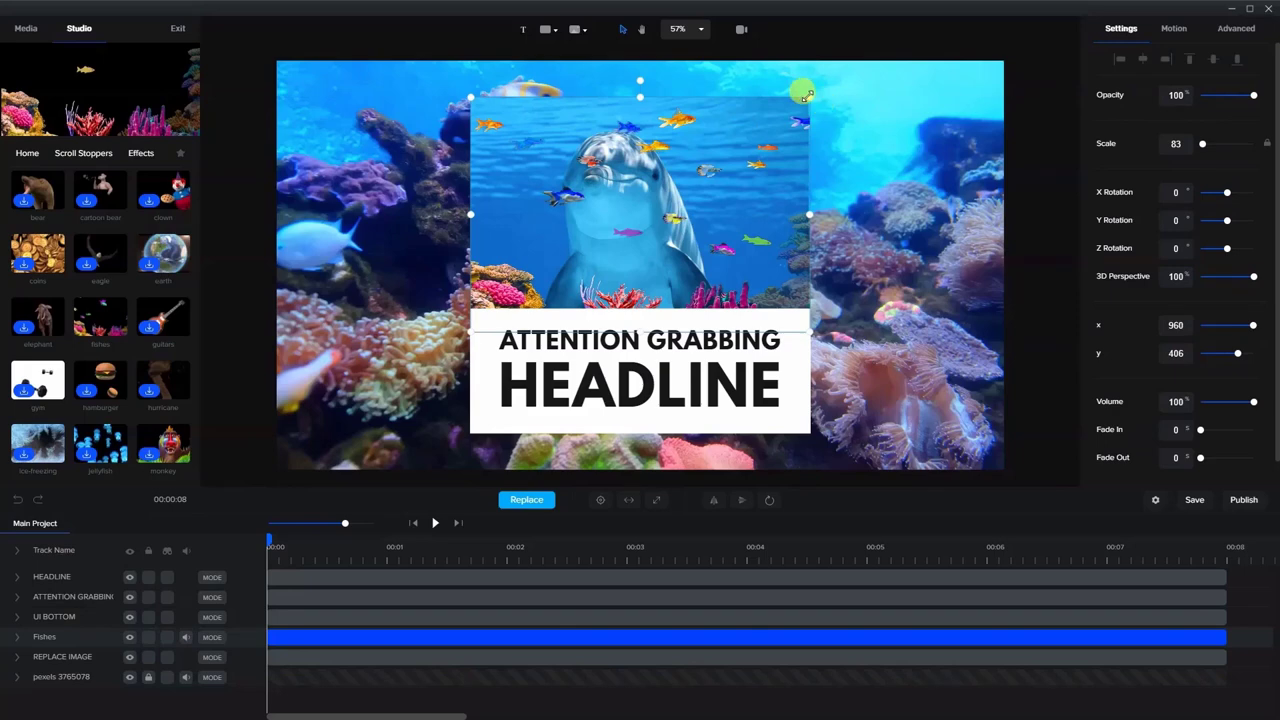
drag(806, 95, 808, 96)
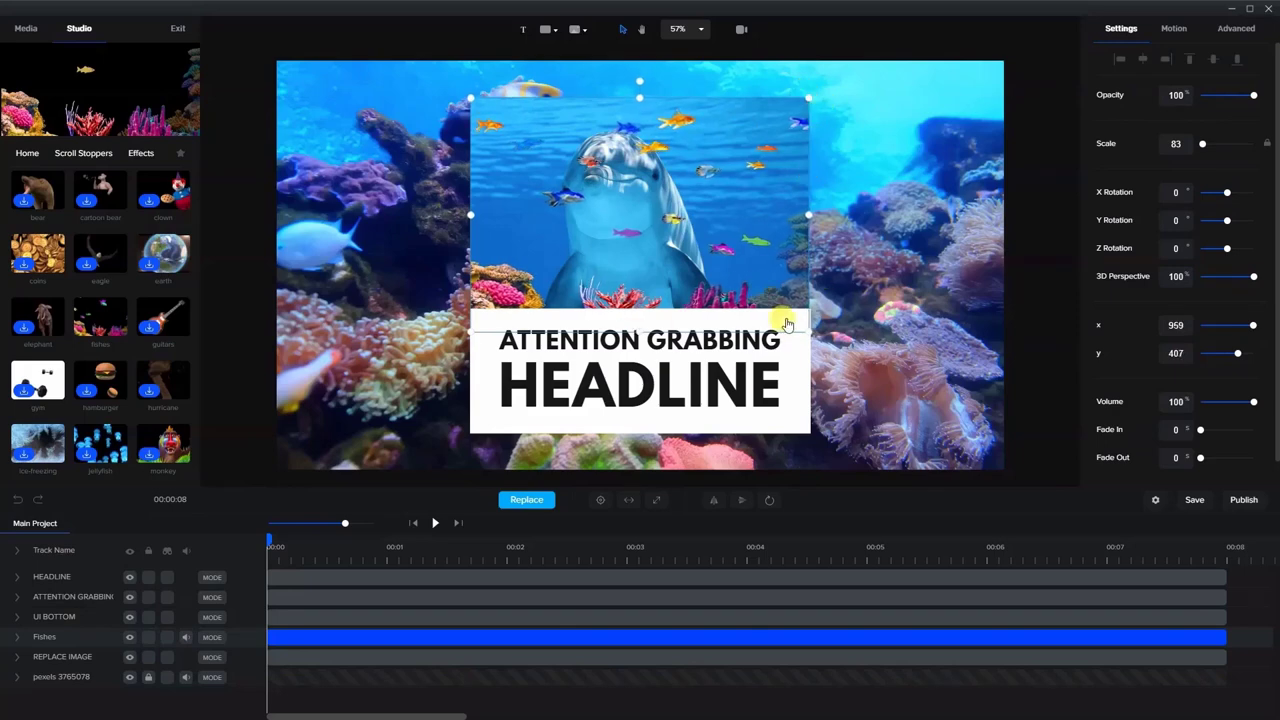
- Enlarge the dolphin image slightly so its right edge lines up with the white headline panel
scroll(787, 323, up, 5)
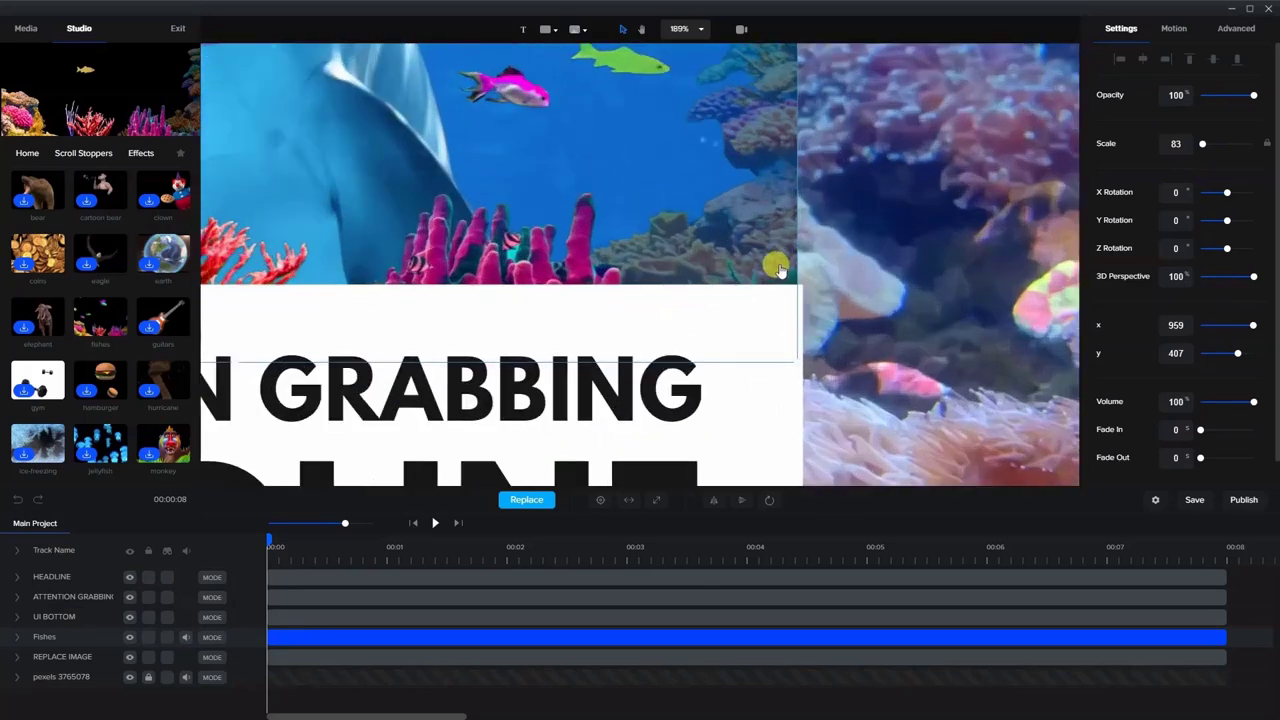
click(547, 657)
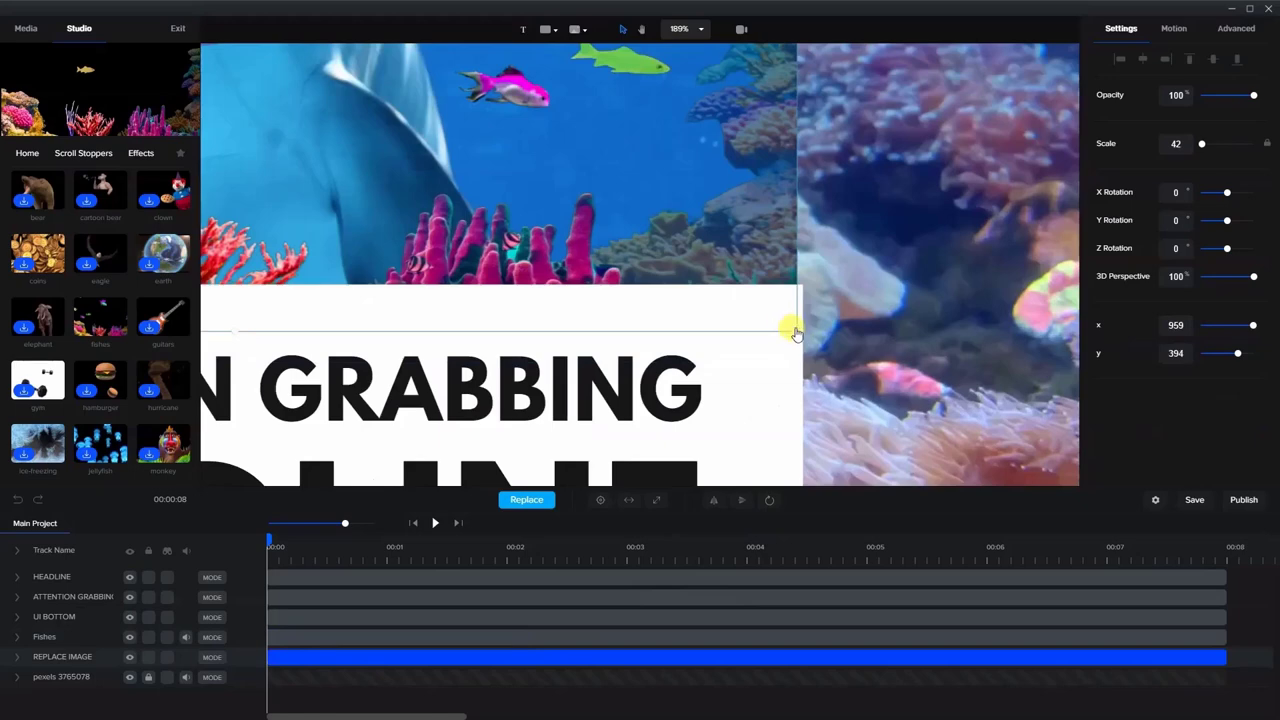
drag(792, 332, 797, 336)
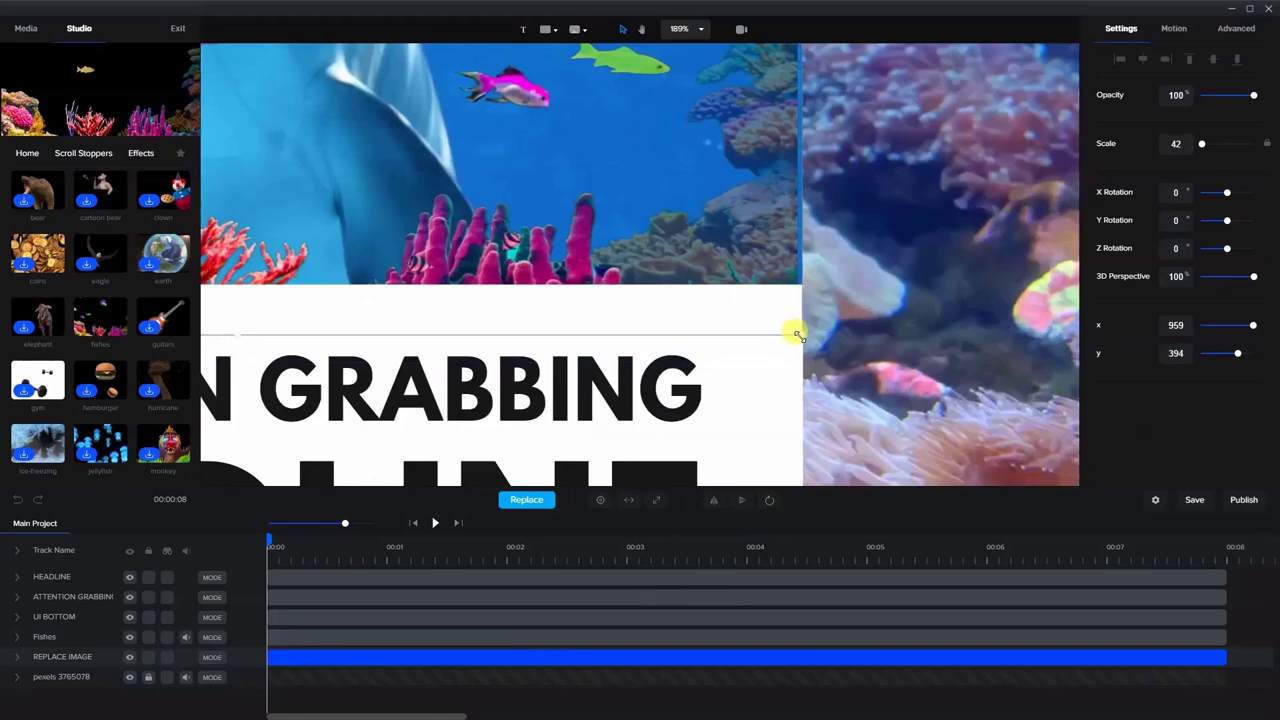
- Enlarge the Fishes clip slightly to match the white panel's right edge, at about x 961, y 409
click(473, 636)
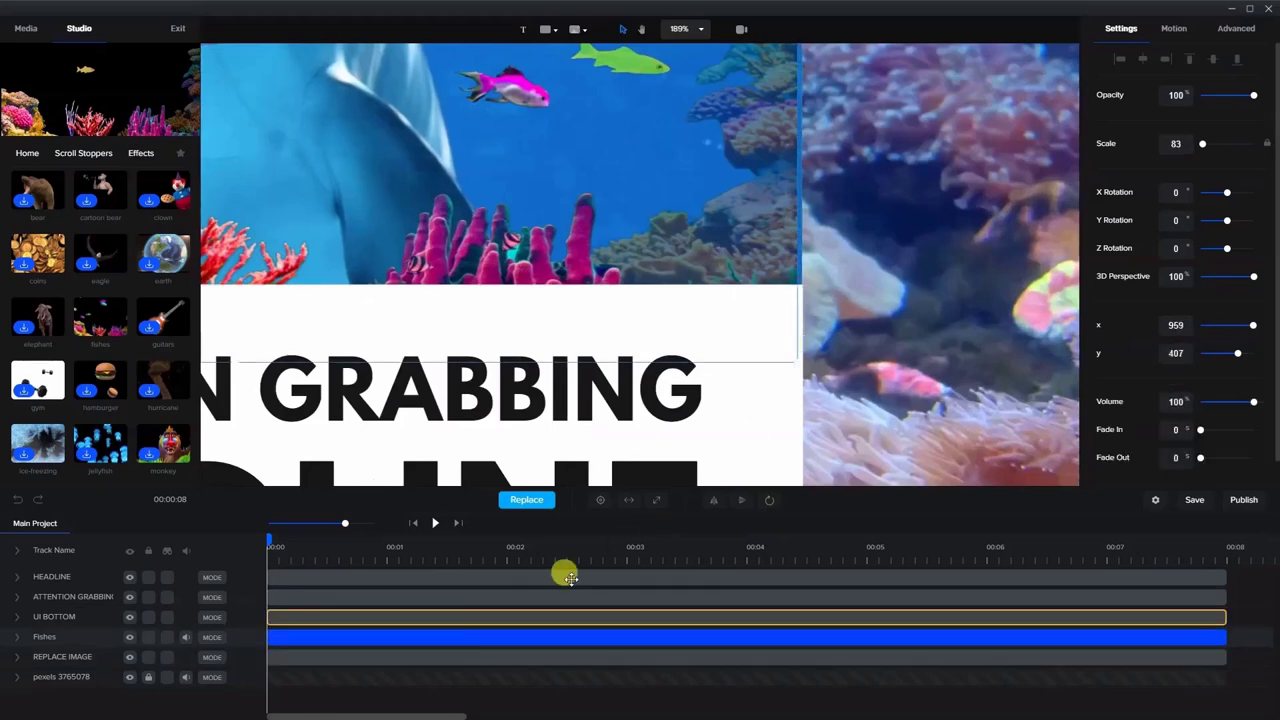
drag(794, 360, 800, 366)
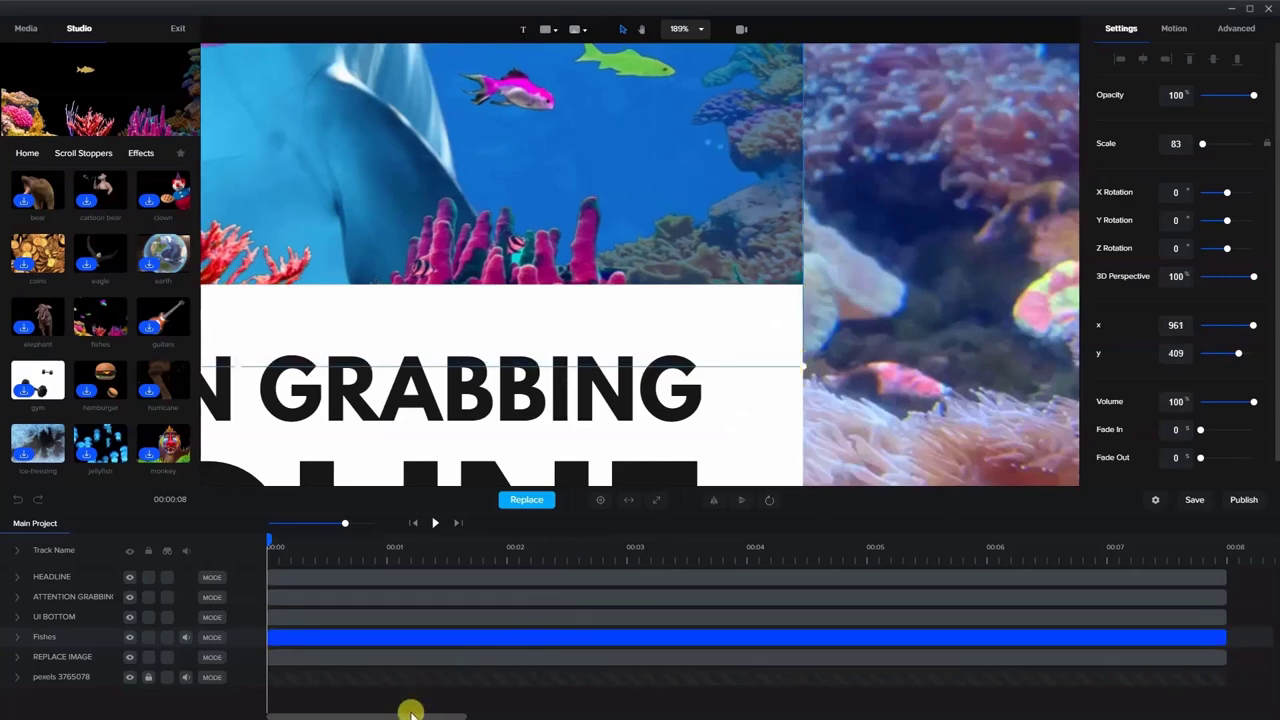
scroll(304, 287, down, 3)
scroll(300, 292, down, 2)
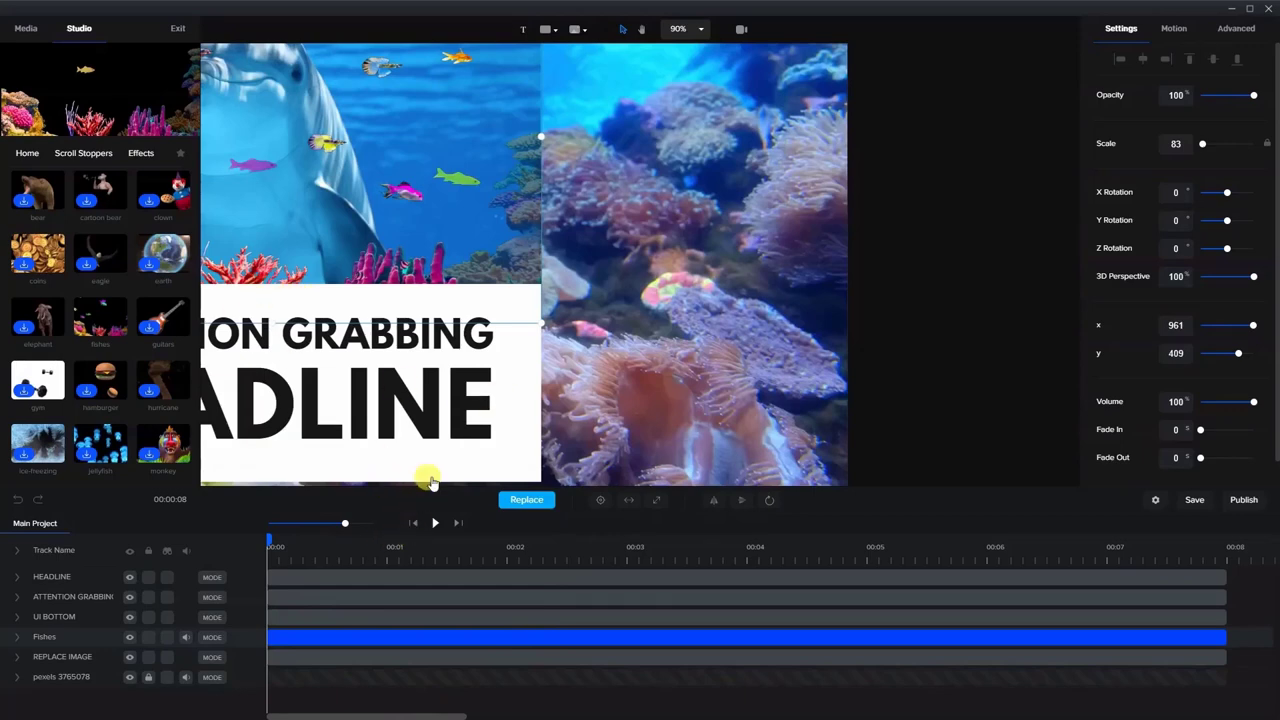
scroll(430, 482, down, 2)
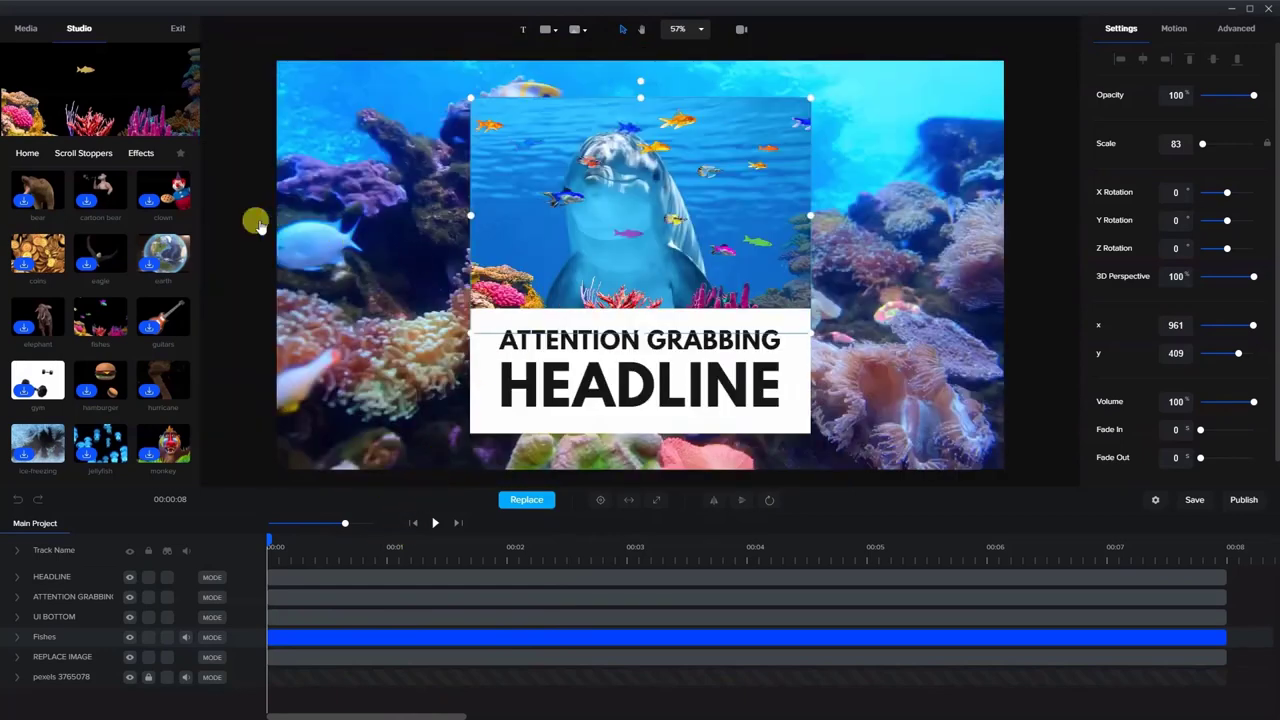
- Play back the composition to check the fishes effect over the dolphin image and save the project
click(432, 522)
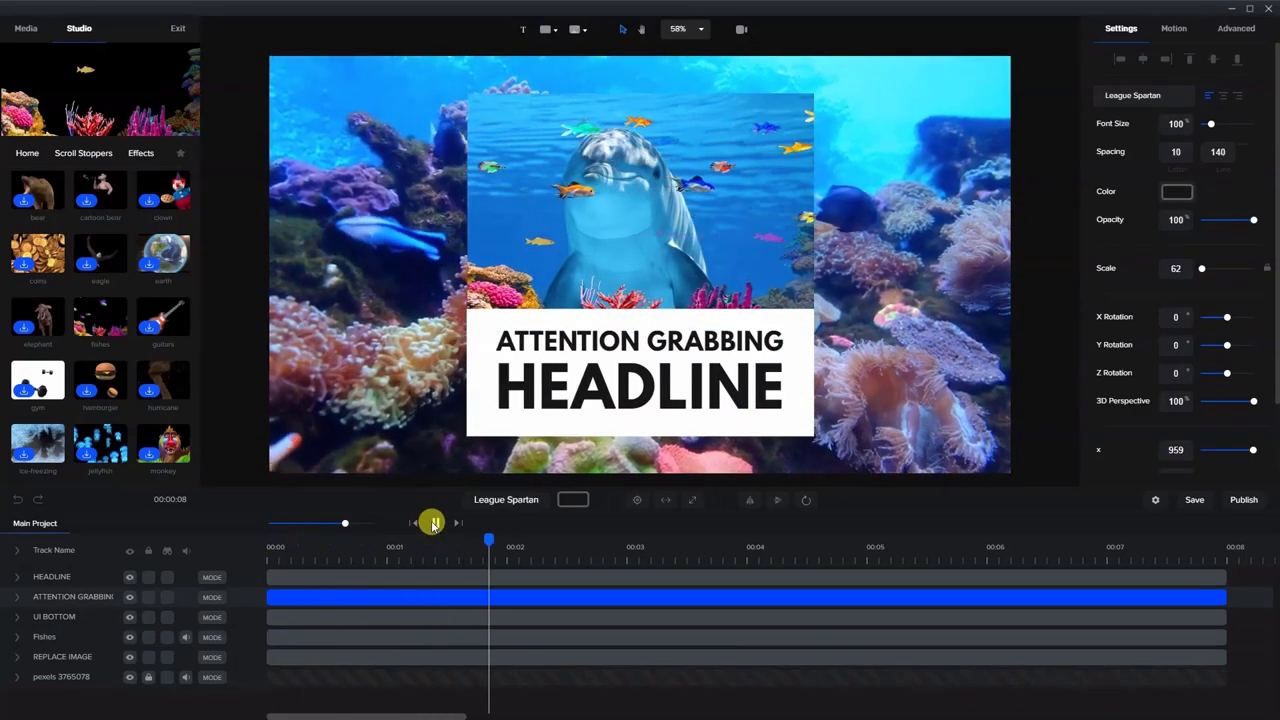
click(432, 522)
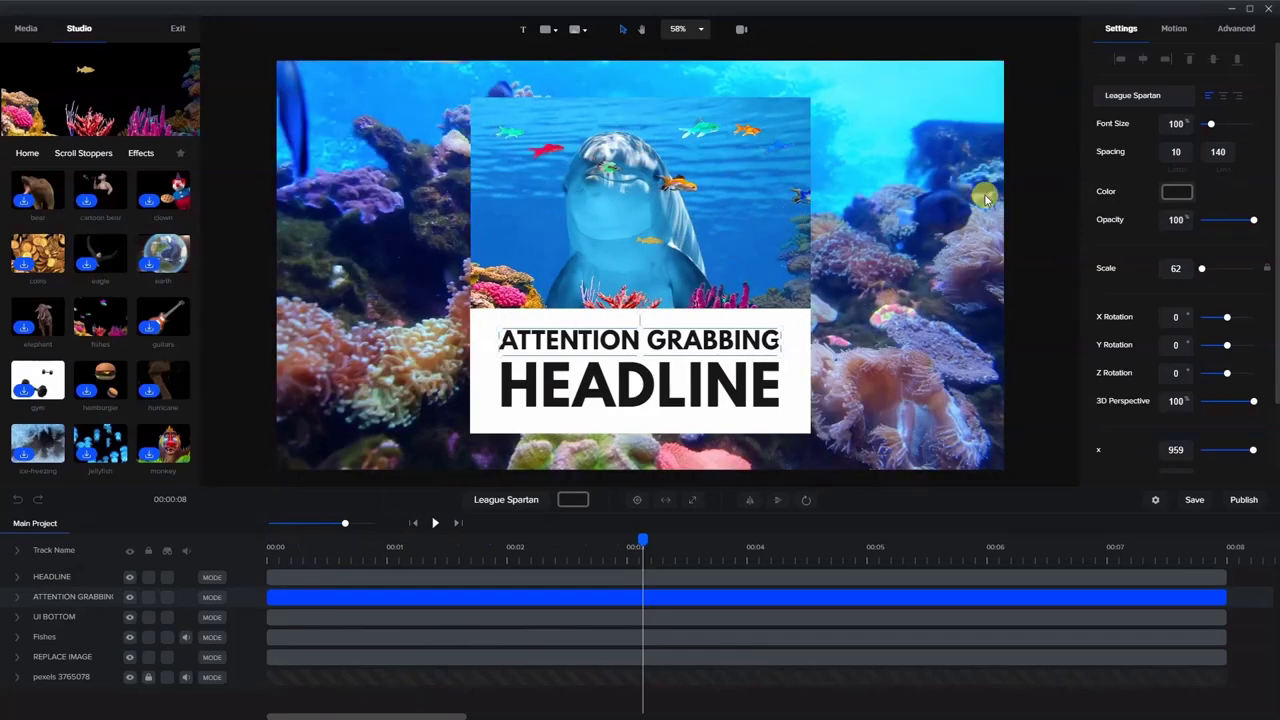
key(ctrl+s)
- Add the shark scroll stopper to the composition, starting at about 1.3 seconds
drag(640, 540, 427, 546)
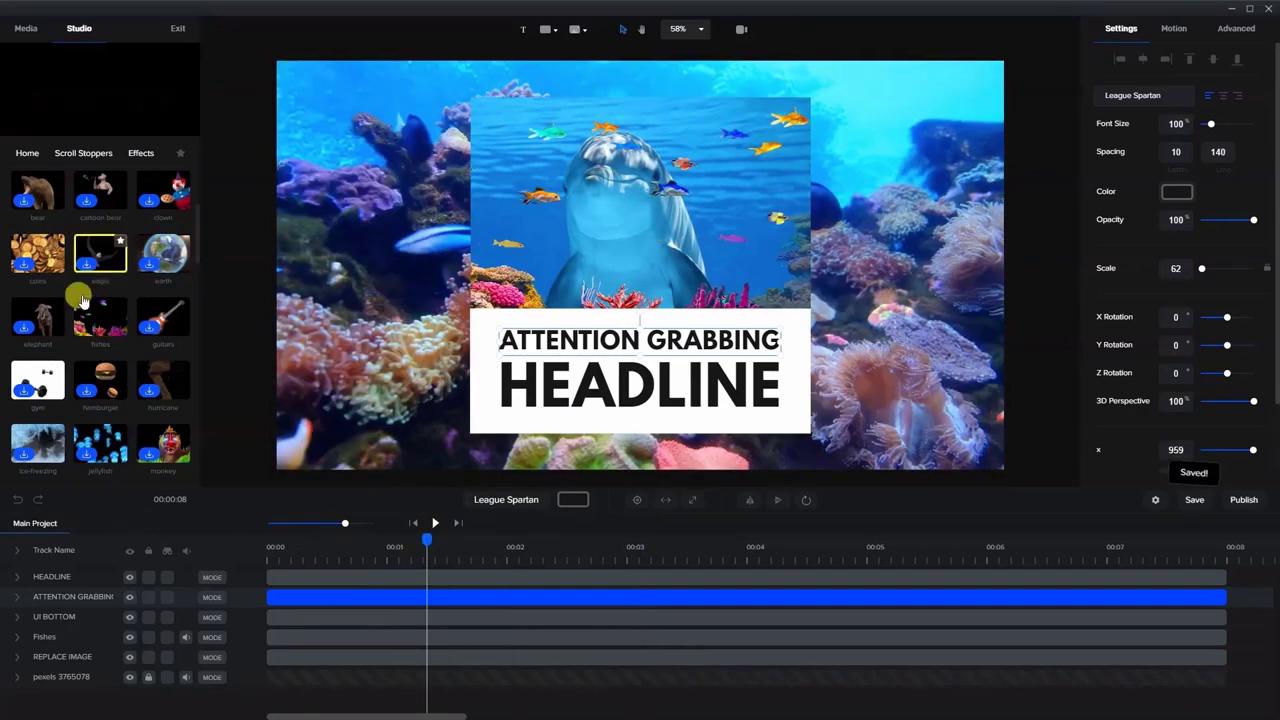
scroll(90, 370, down, 3)
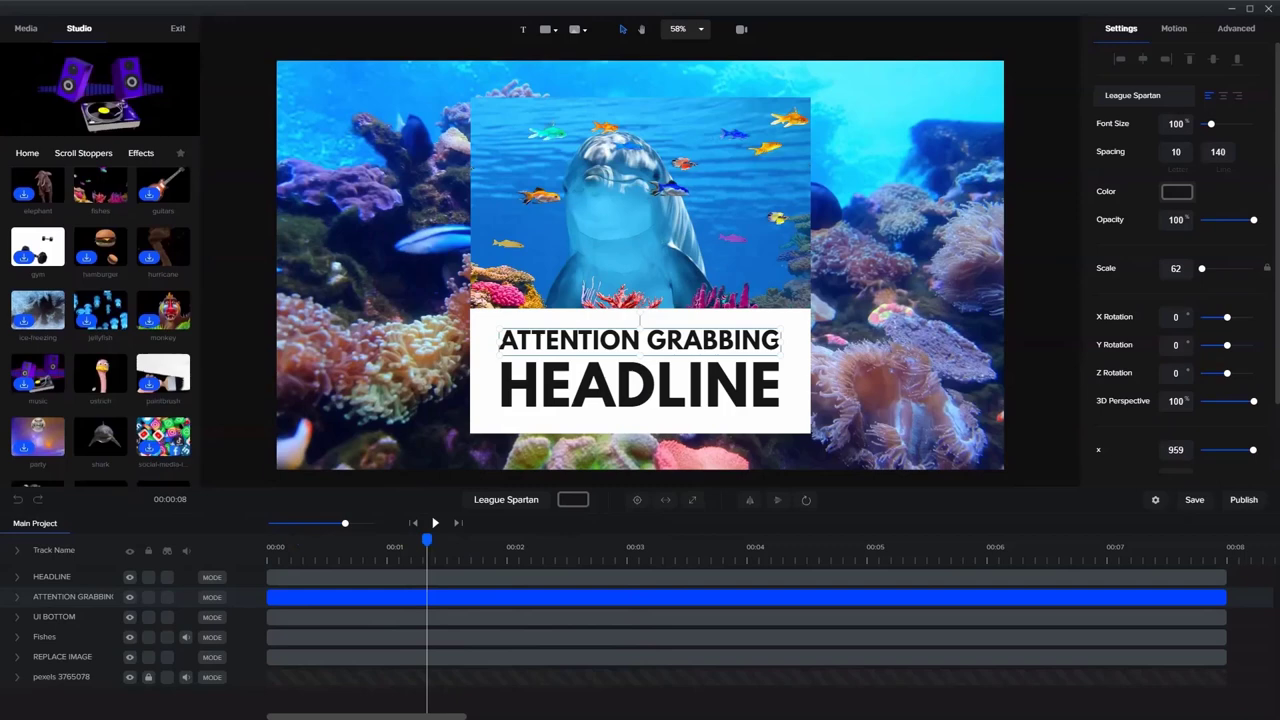
drag(100, 437, 693, 268)
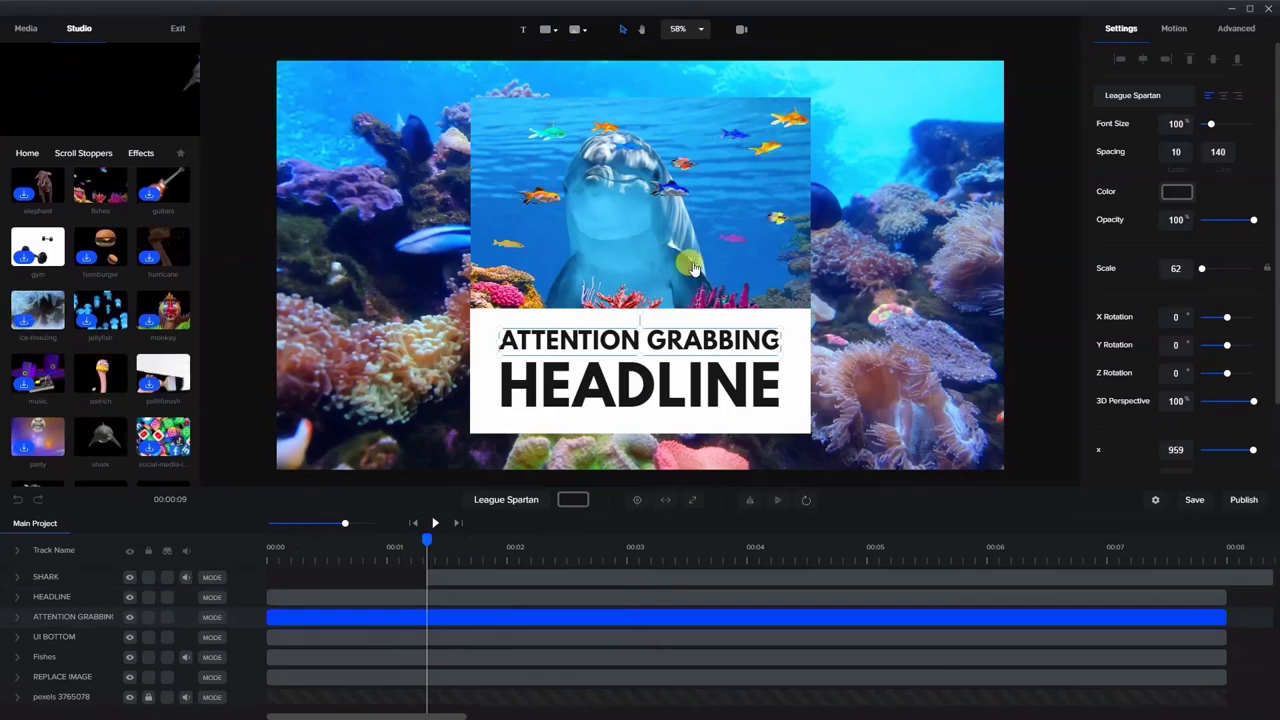
- Preview the shark animation from just before the SHARK clip starts
drag(428, 537, 376, 540)
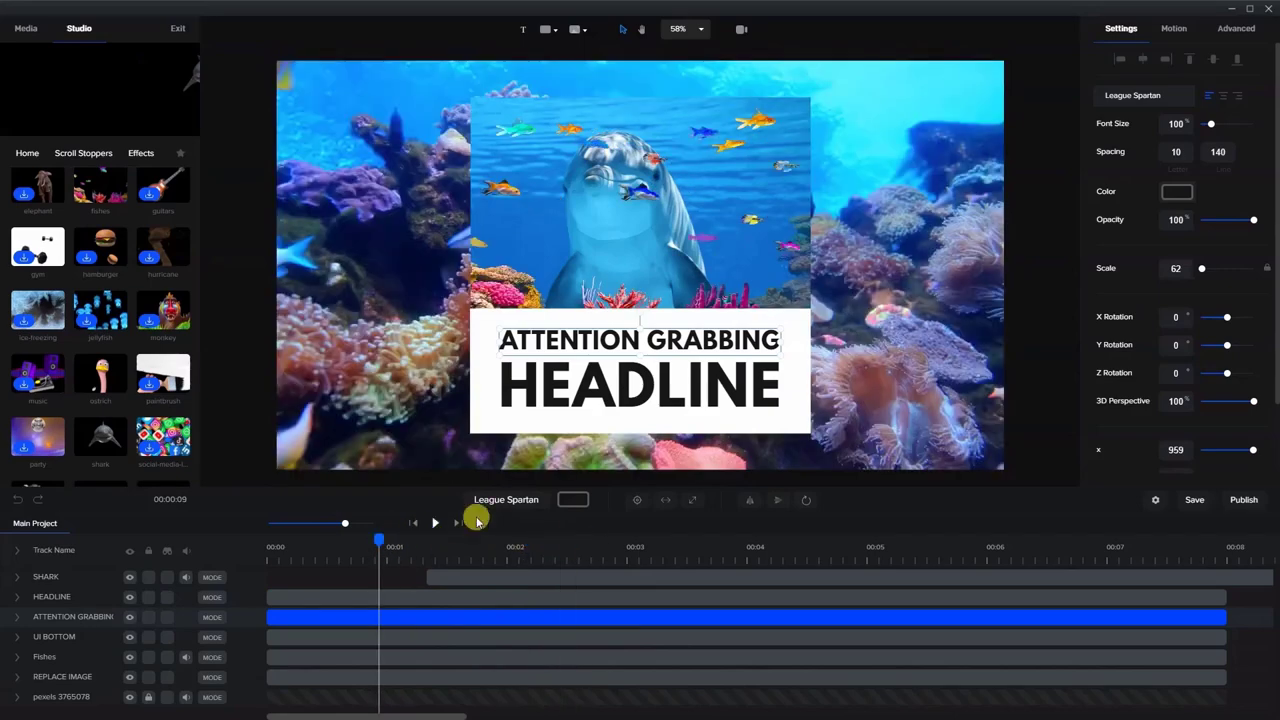
click(437, 523)
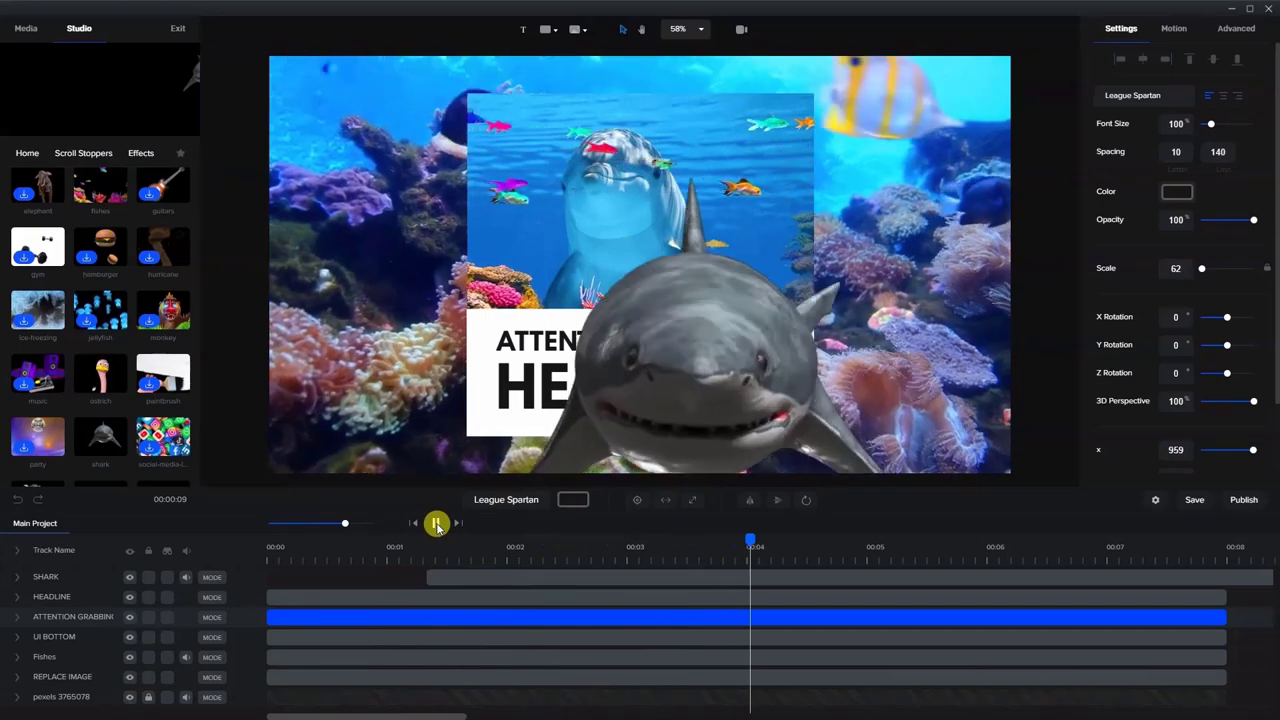
click(437, 523)
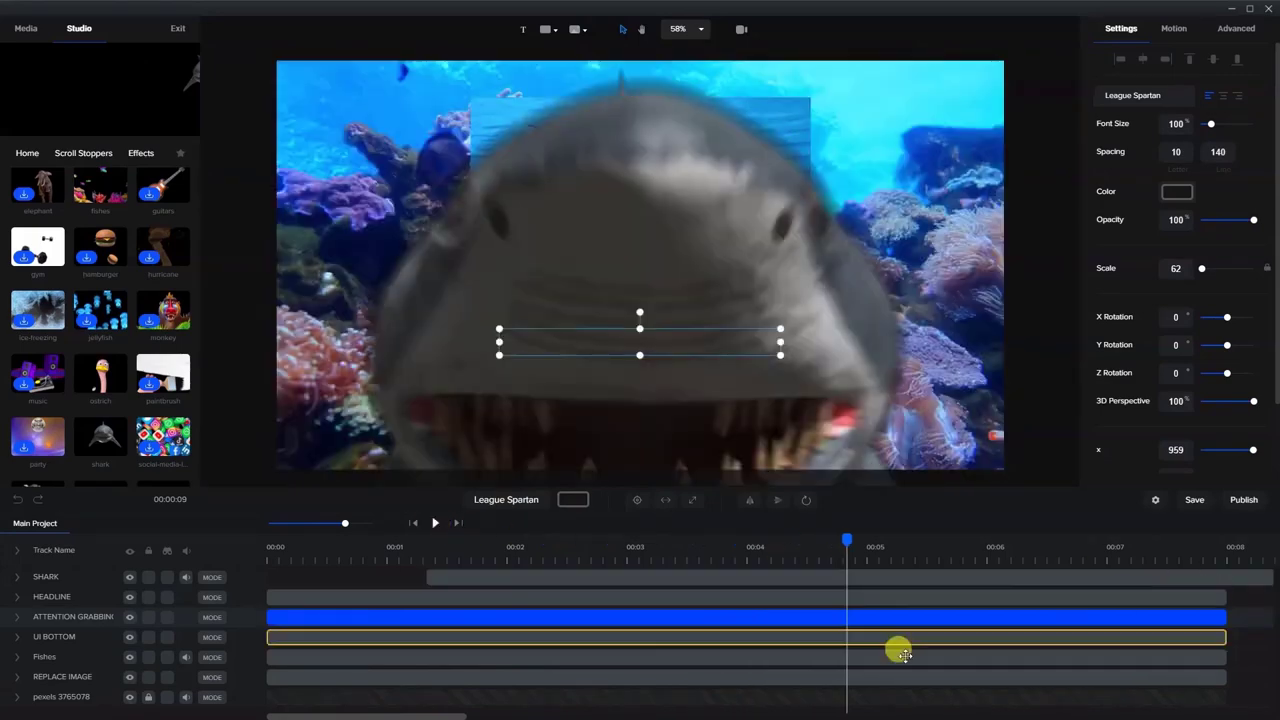
- Trim the end of the SHARK clip so it finishes together with the other layers at about 8 seconds
scroll(465, 714, right, 5)
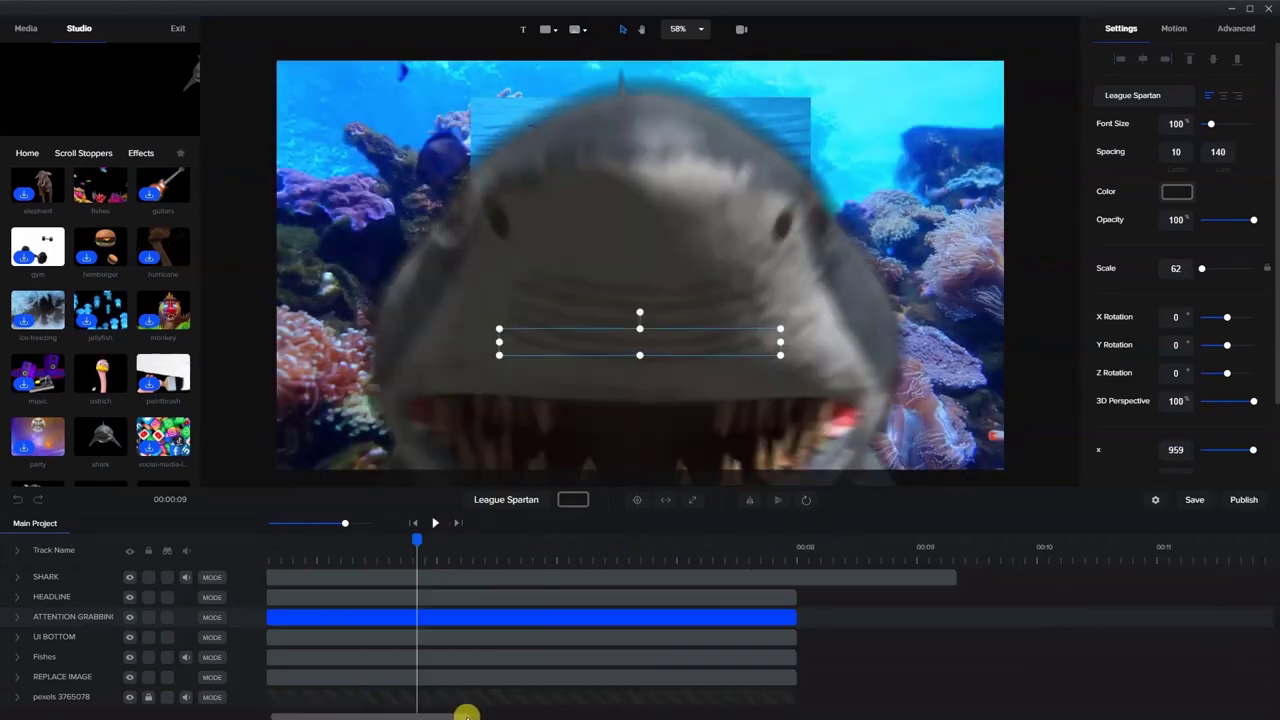
drag(653, 567, 611, 563)
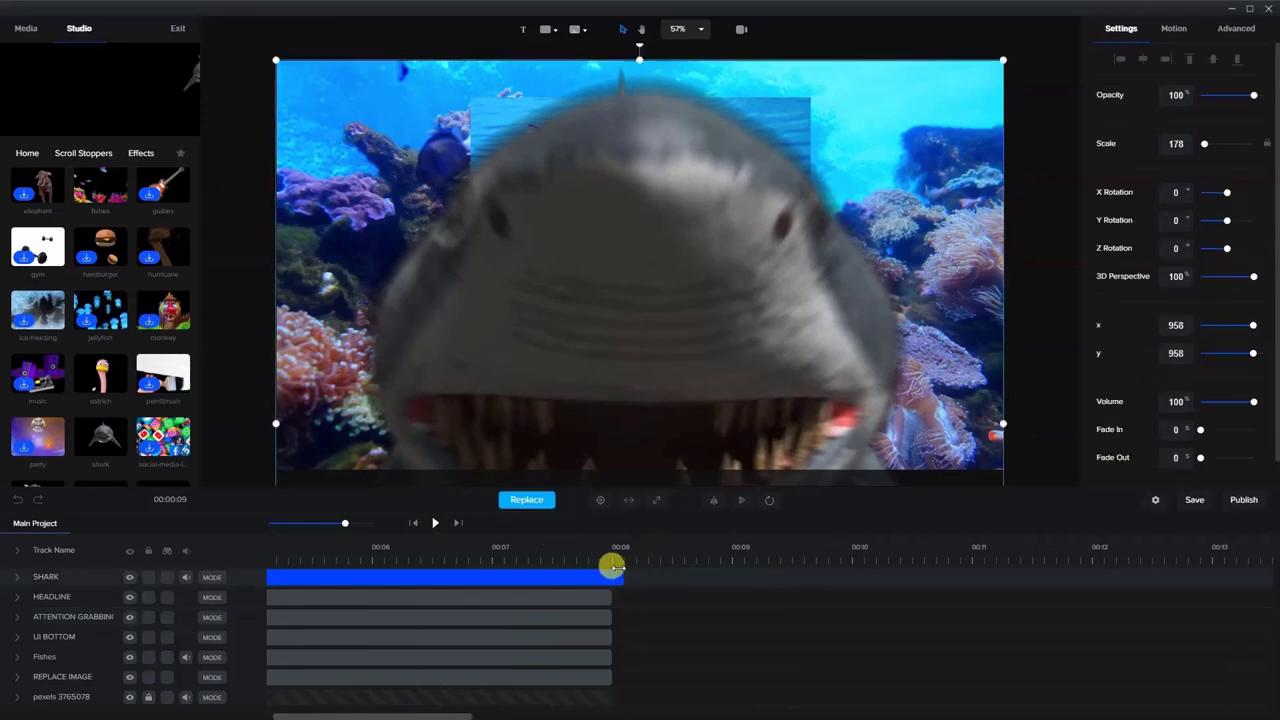
scroll(437, 709, left, 5)
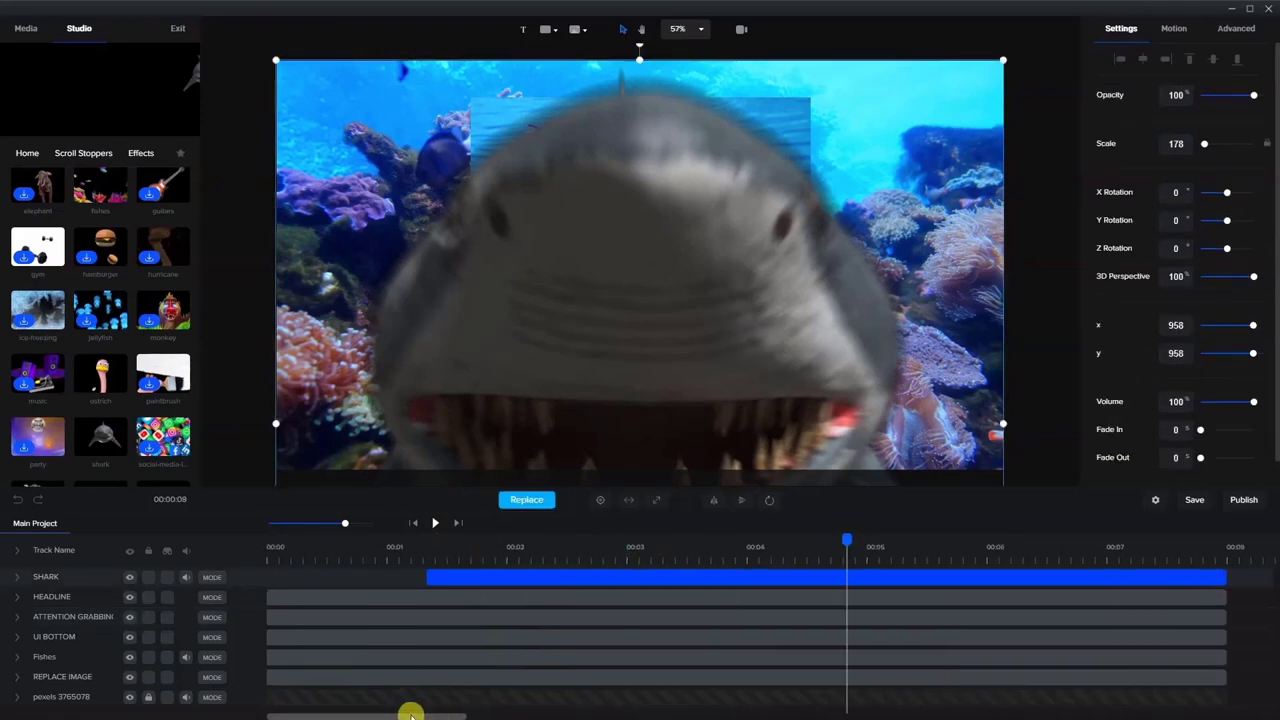
- Turn on the camera and shrink its frame to fit tightly around the dolphin image above the headline panel
click(405, 547)
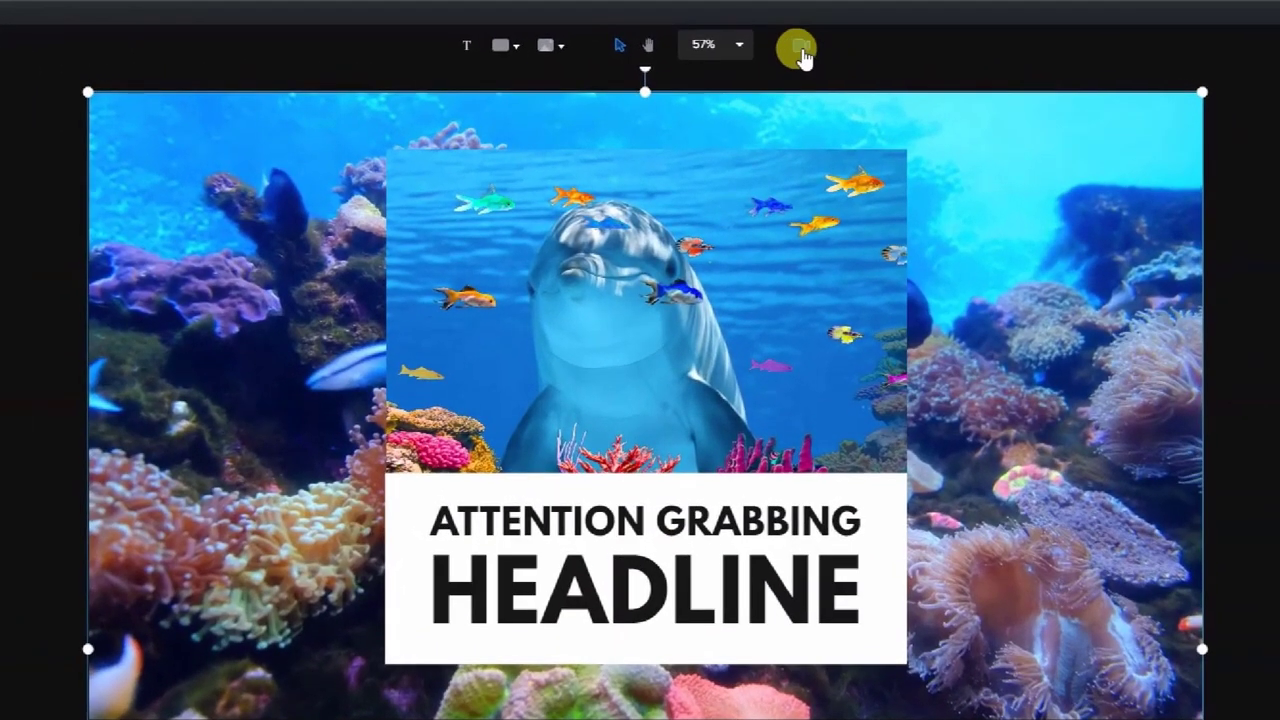
click(798, 48)
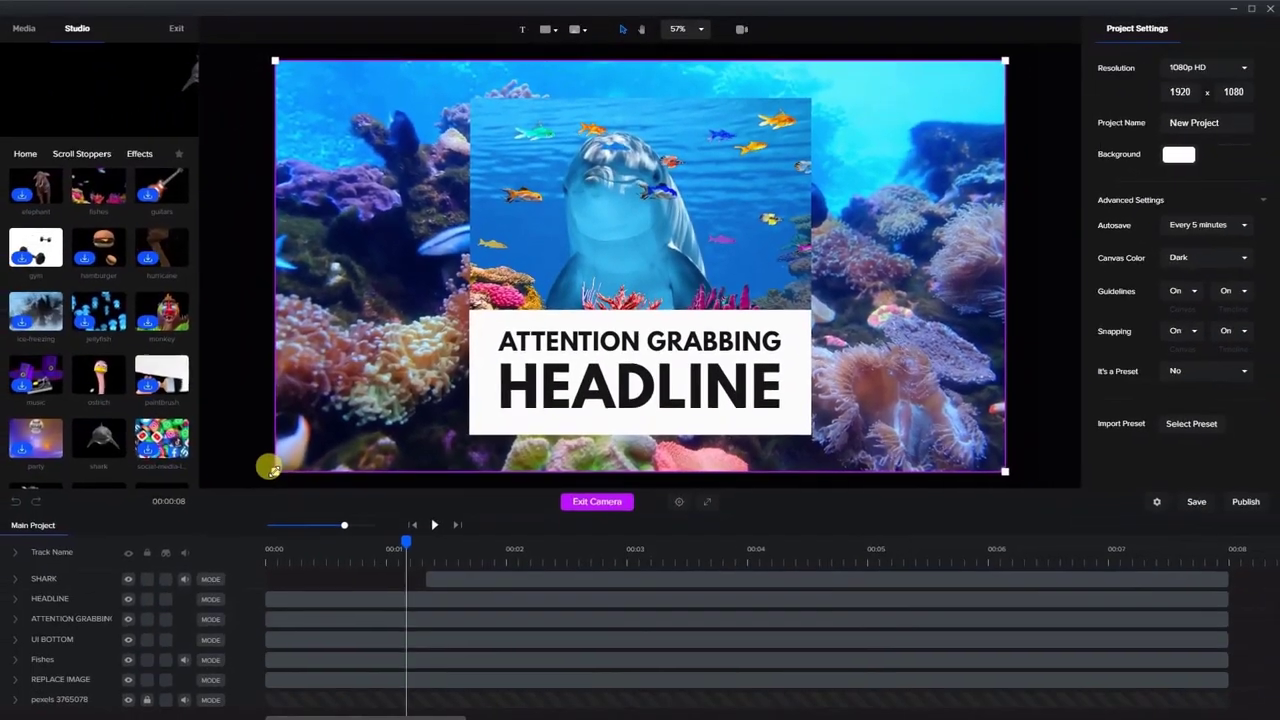
drag(212, 540, 415, 388)
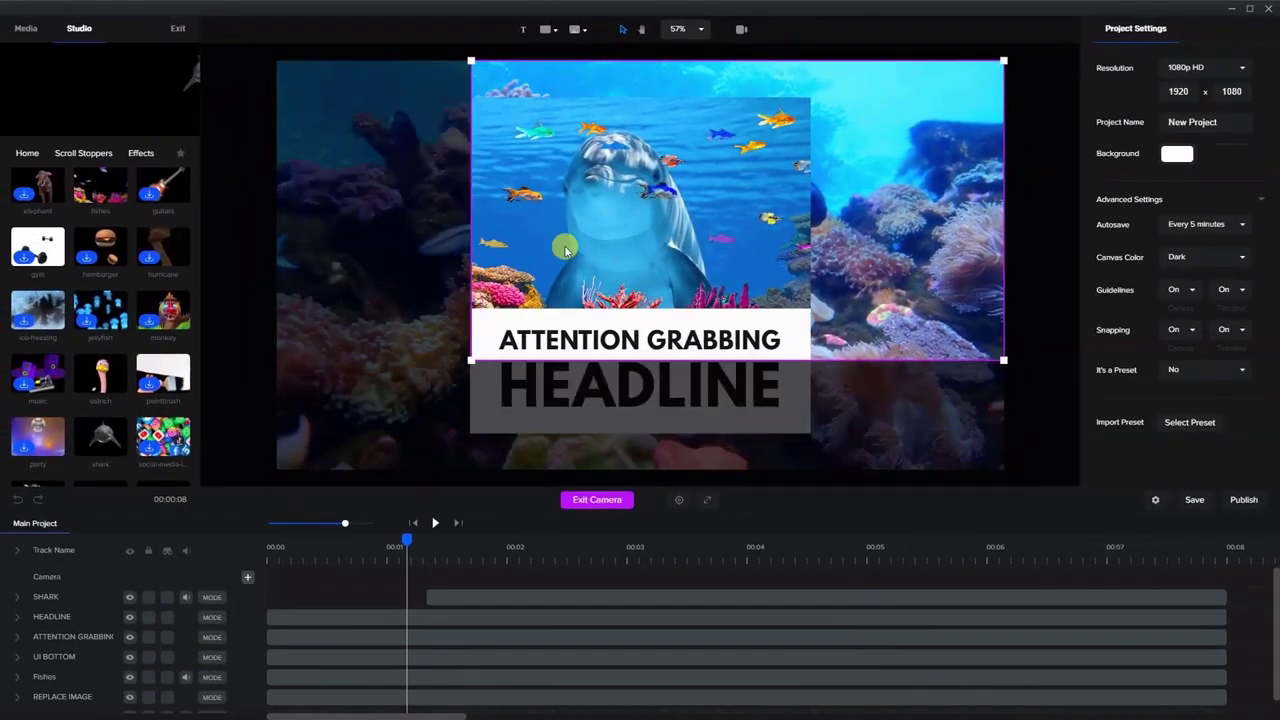
drag(1001, 58, 806, 165)
drag(673, 268, 674, 203)
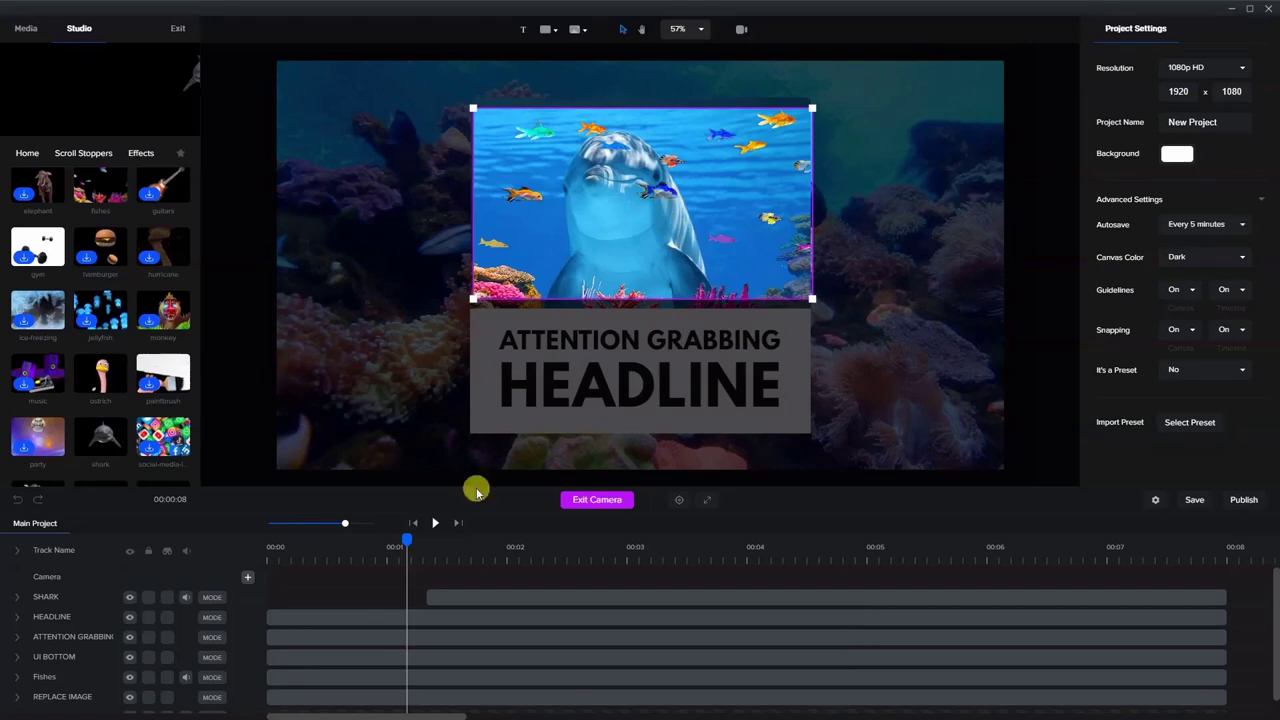
- Add a camera transition on the Camera track starting at about 0.6 seconds
drag(405, 536, 334, 538)
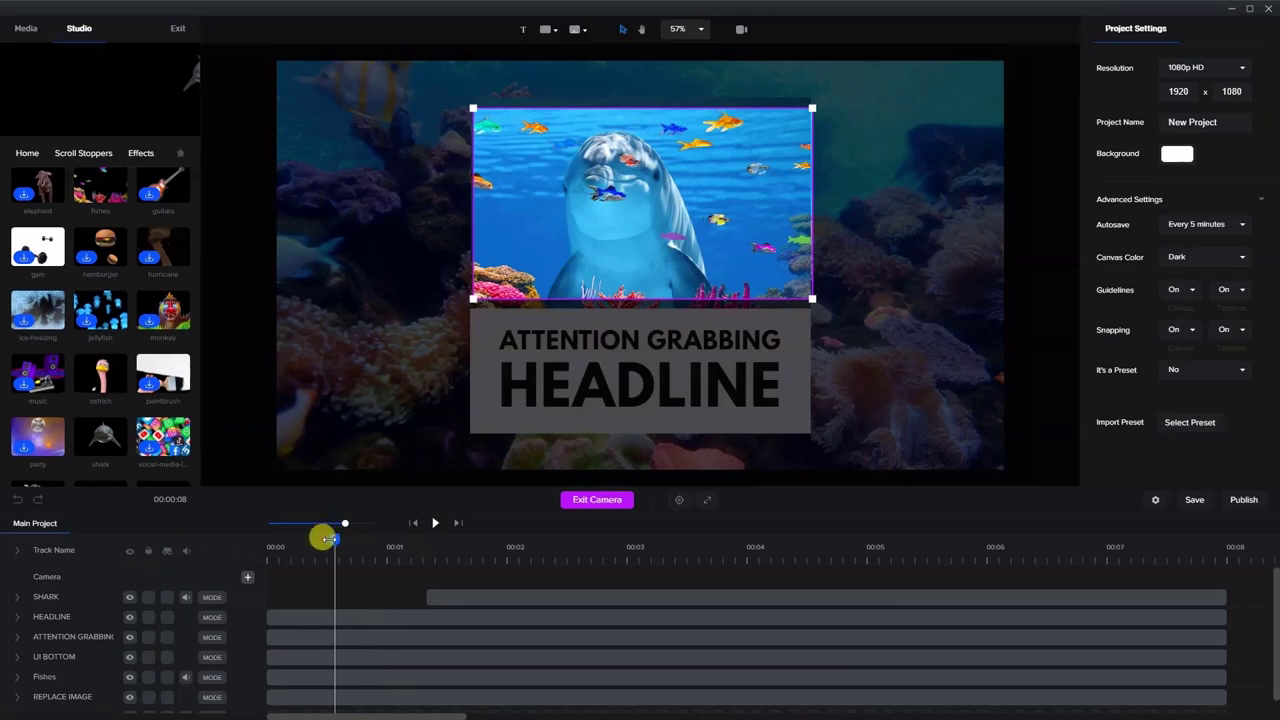
drag(329, 540, 333, 539)
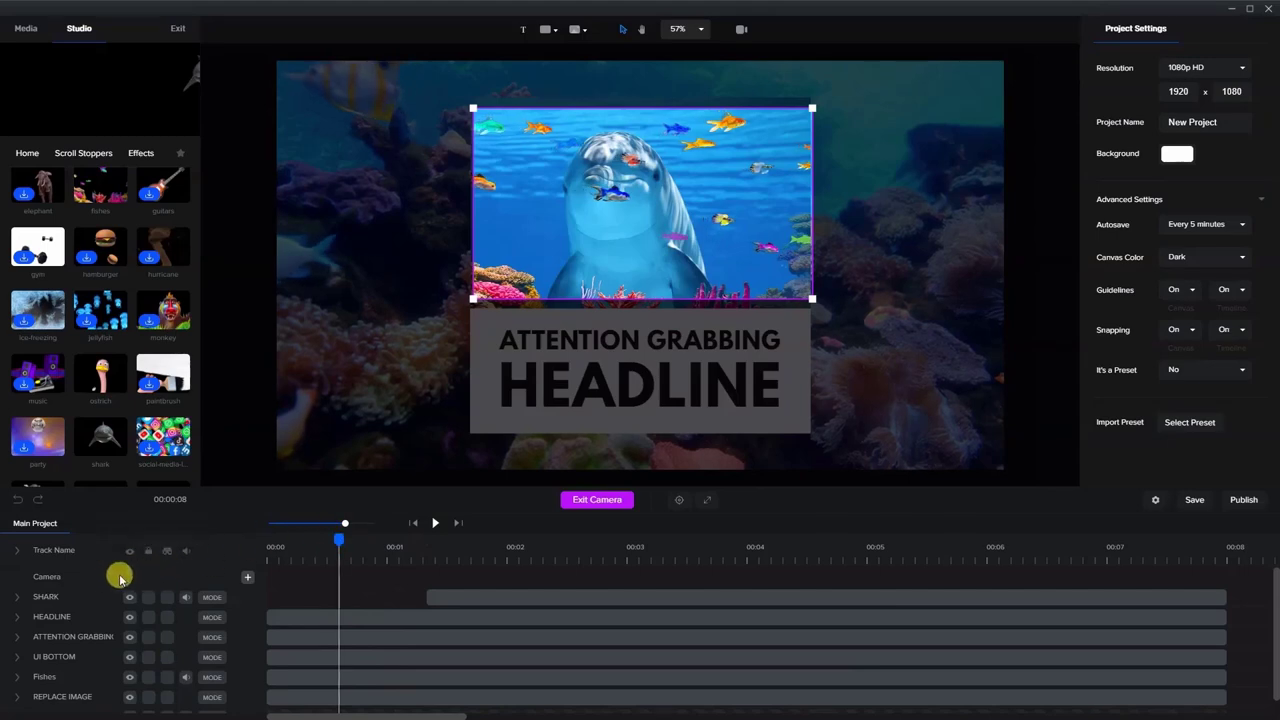
click(247, 576)
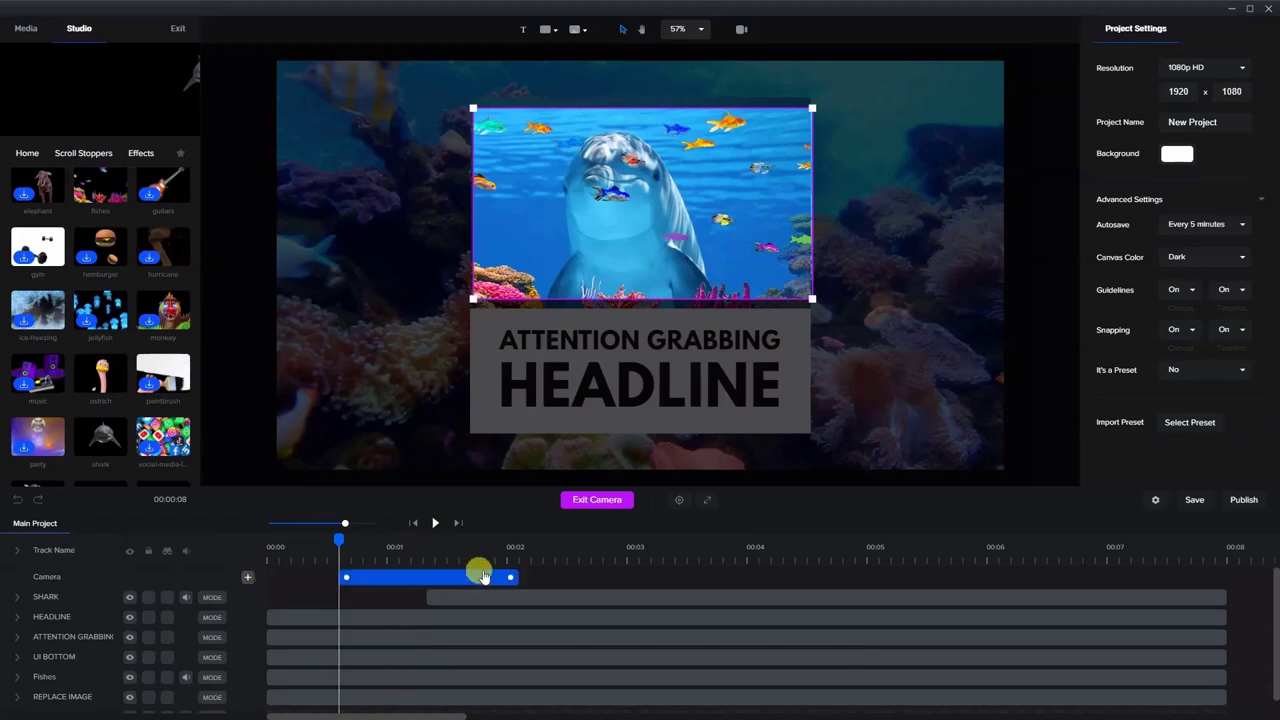
- Widen the camera frame at about 2.4 seconds to take in the whole image and headline card, and play the camera move from the start
click(341, 538)
drag(324, 535, 551, 545)
click(362, 576)
drag(473, 301, 374, 398)
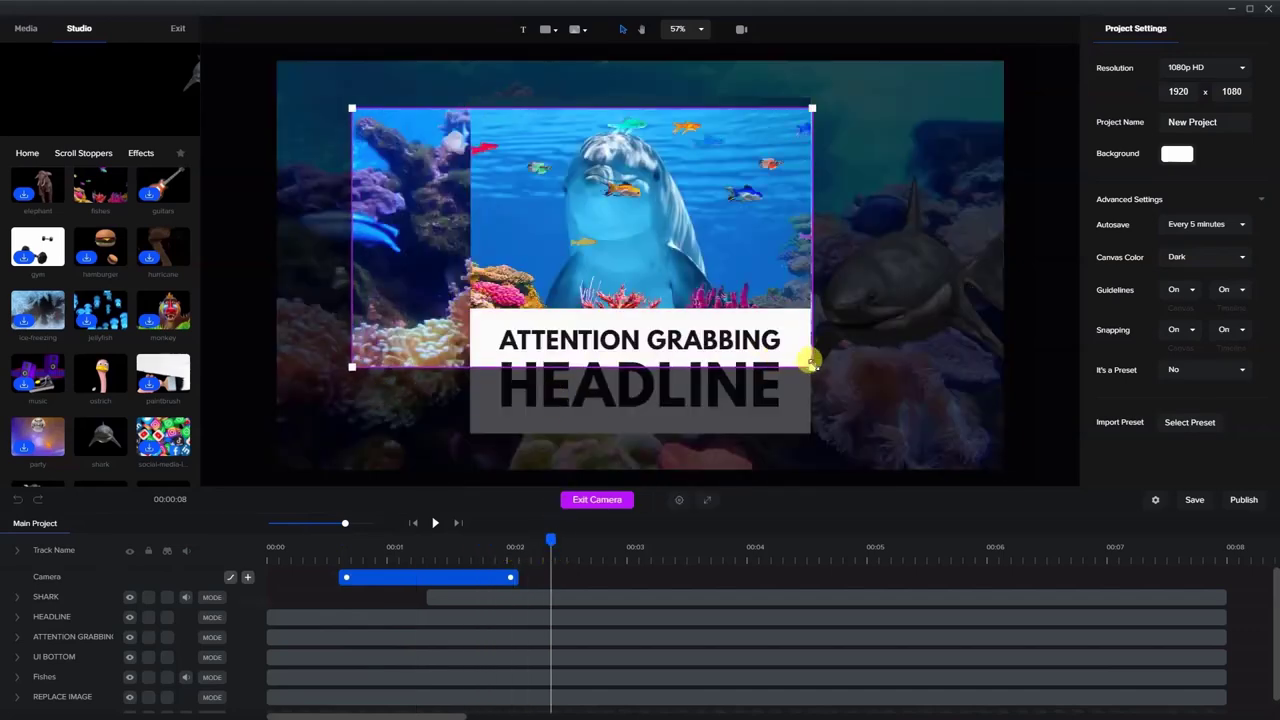
drag(811, 362, 898, 455)
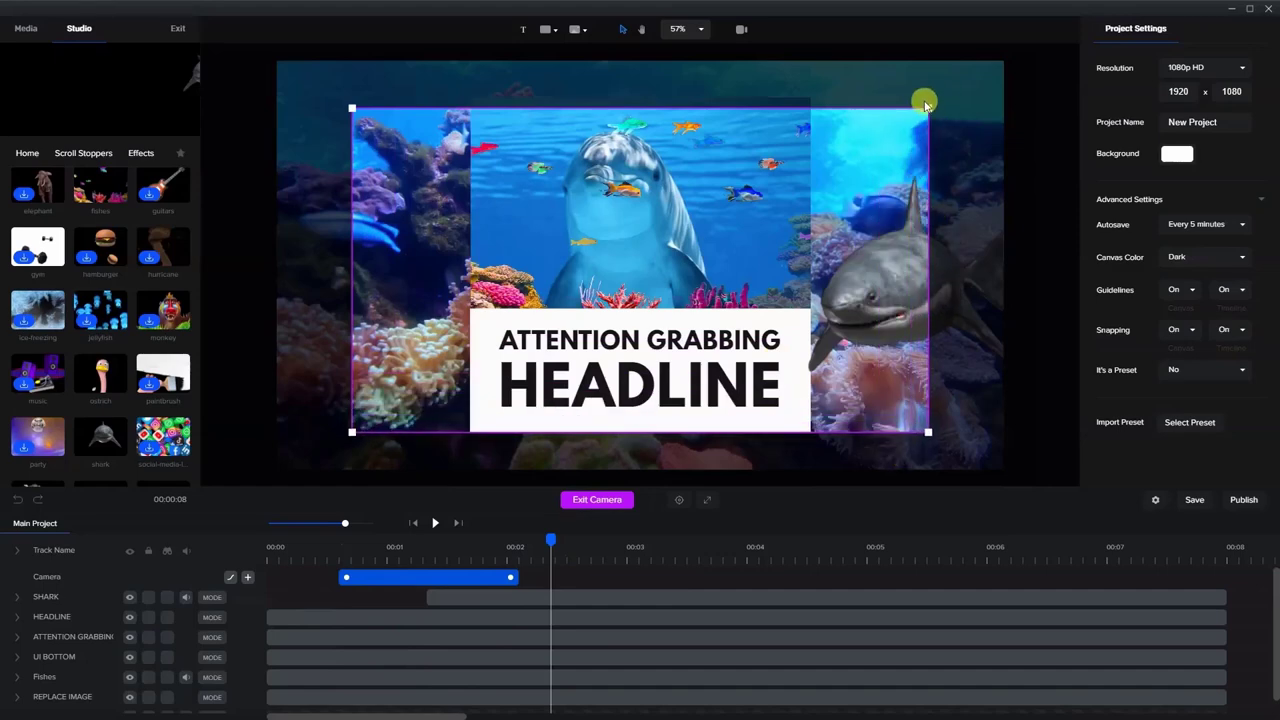
drag(928, 108, 944, 97)
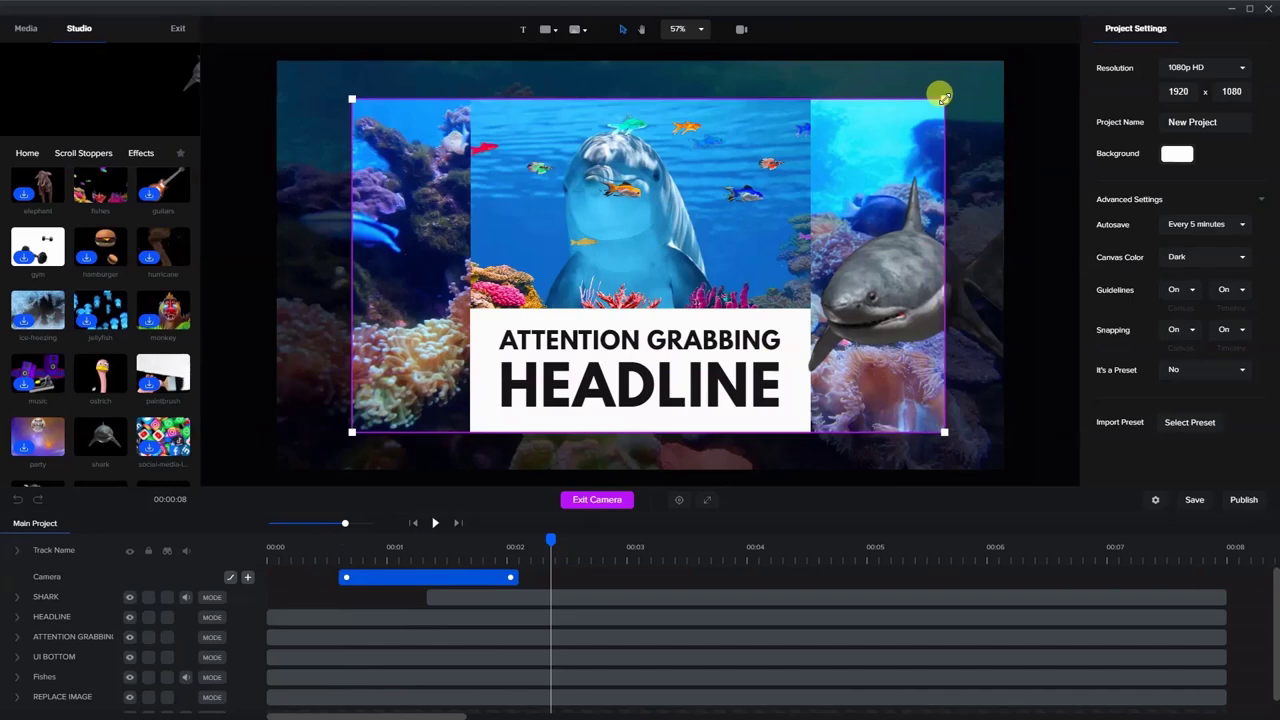
drag(876, 260, 872, 254)
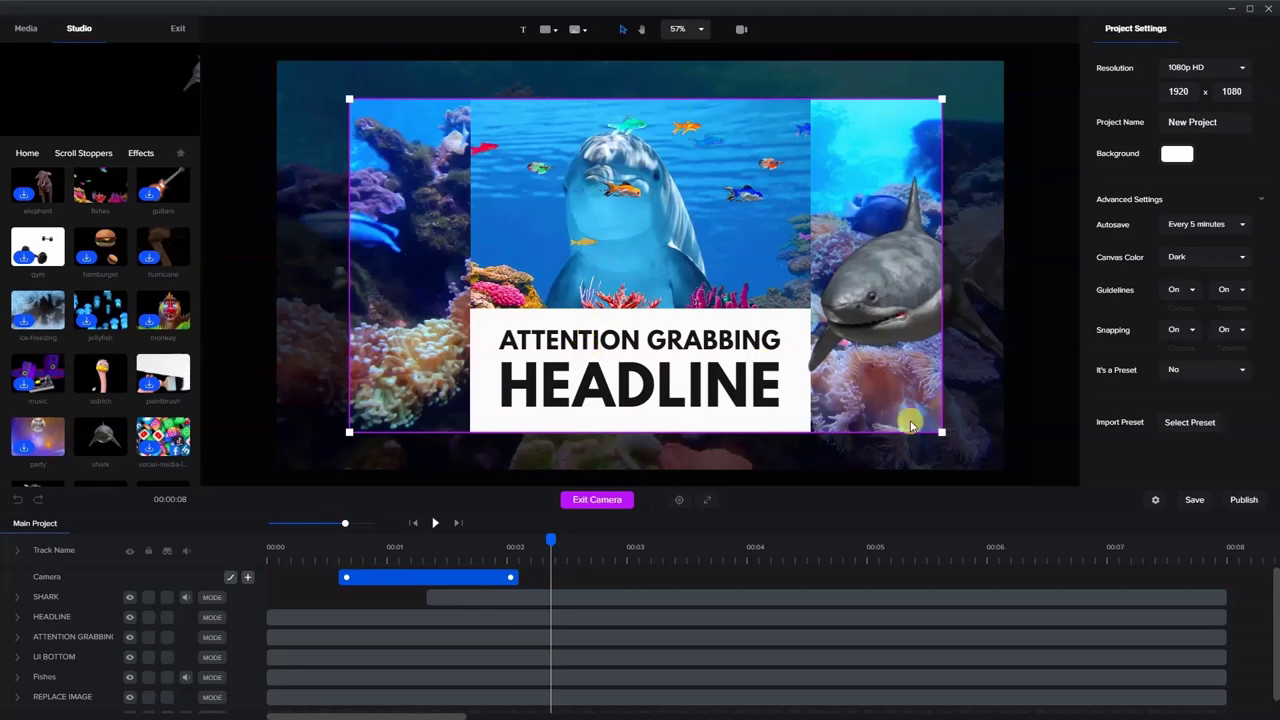
drag(549, 543, 270, 548)
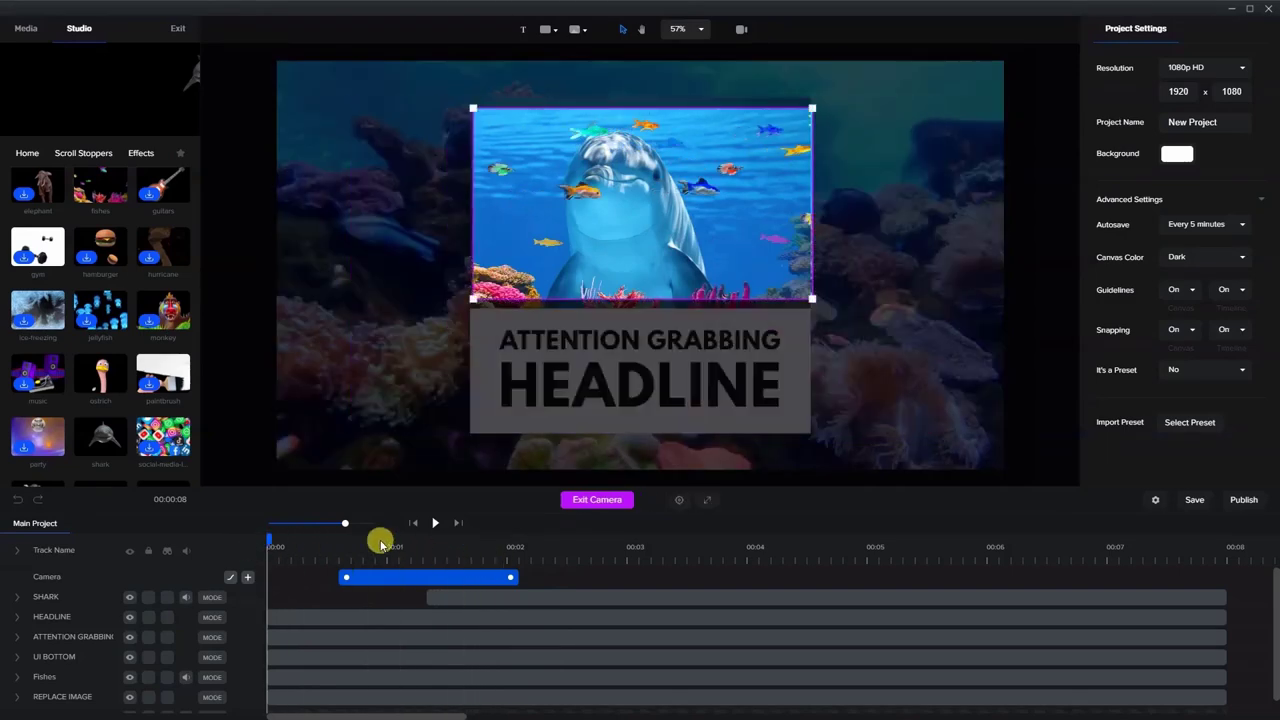
click(431, 525)
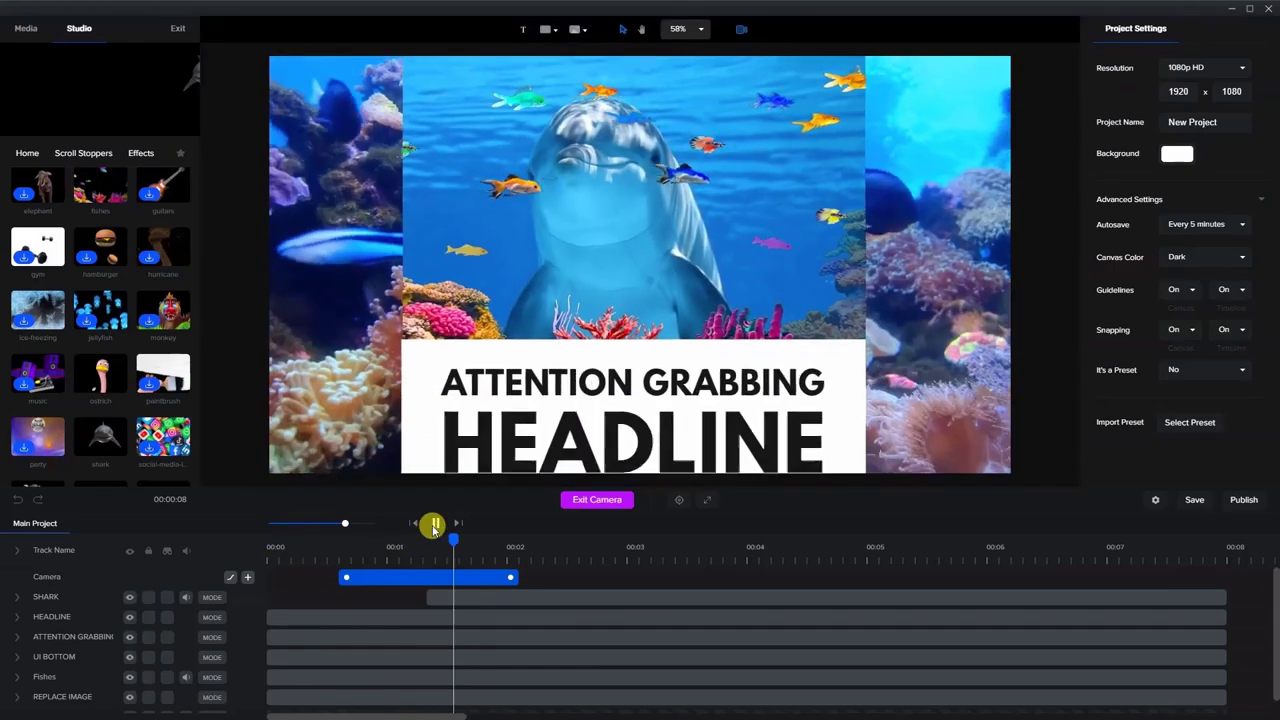
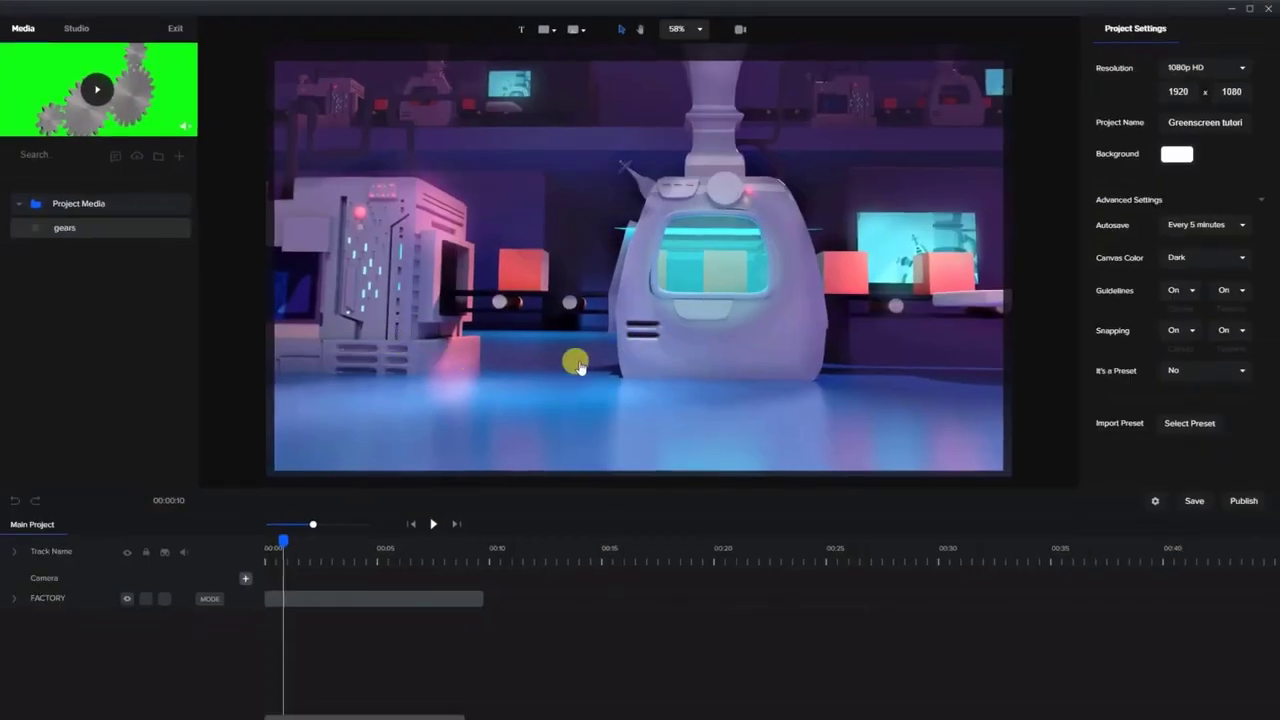
- Add the gears green-screen clip over the factory scene and shrink it to scale 58, at x 712, y 700
drag(64, 238, 566, 277)
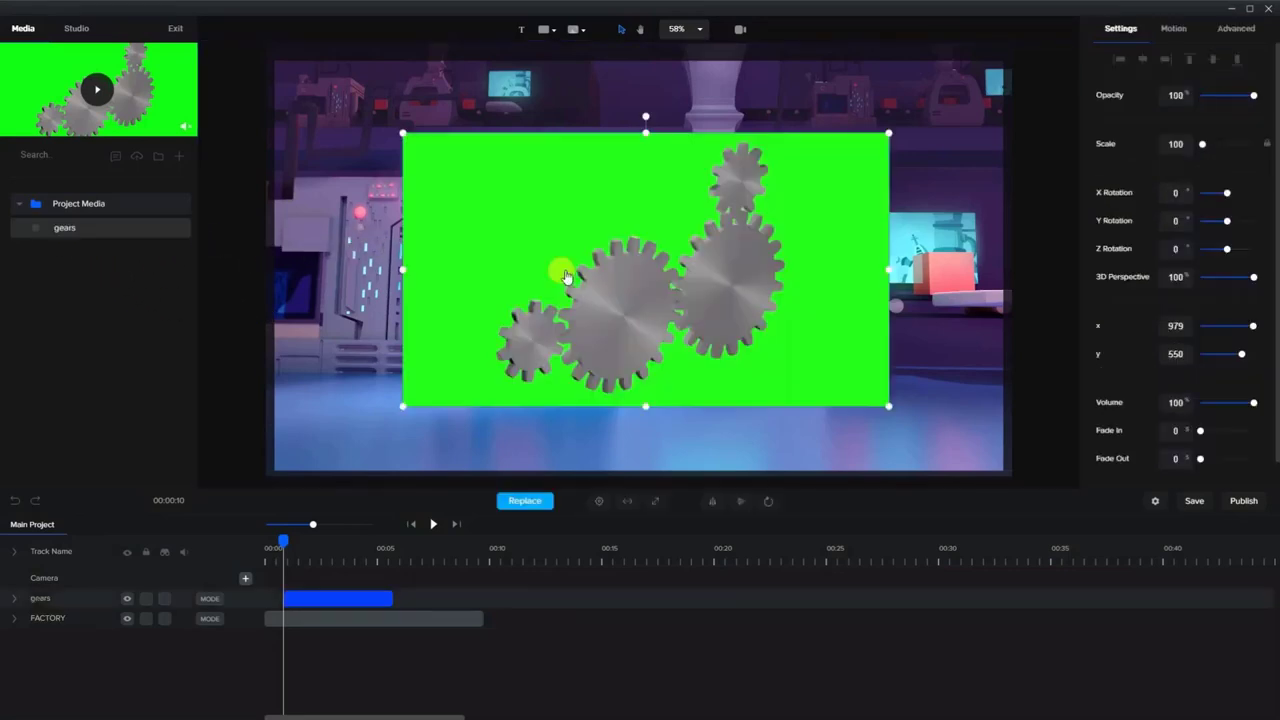
click(429, 524)
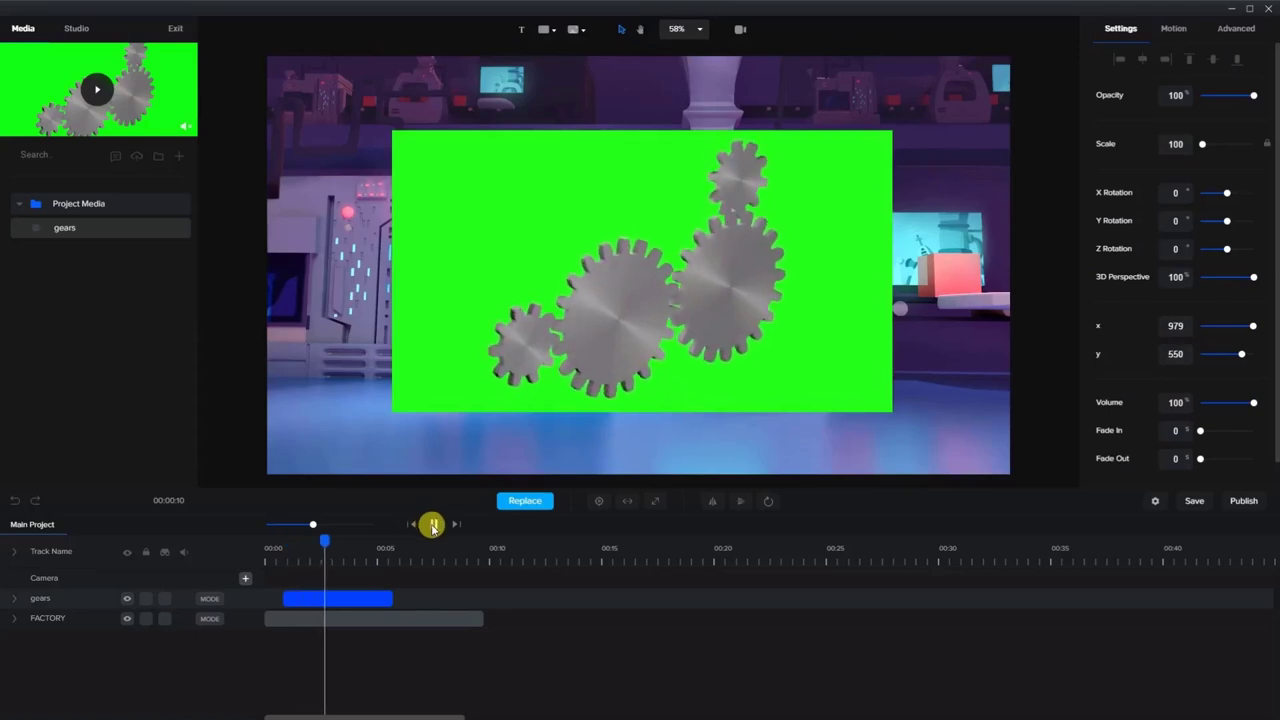
click(432, 524)
drag(330, 542, 309, 542)
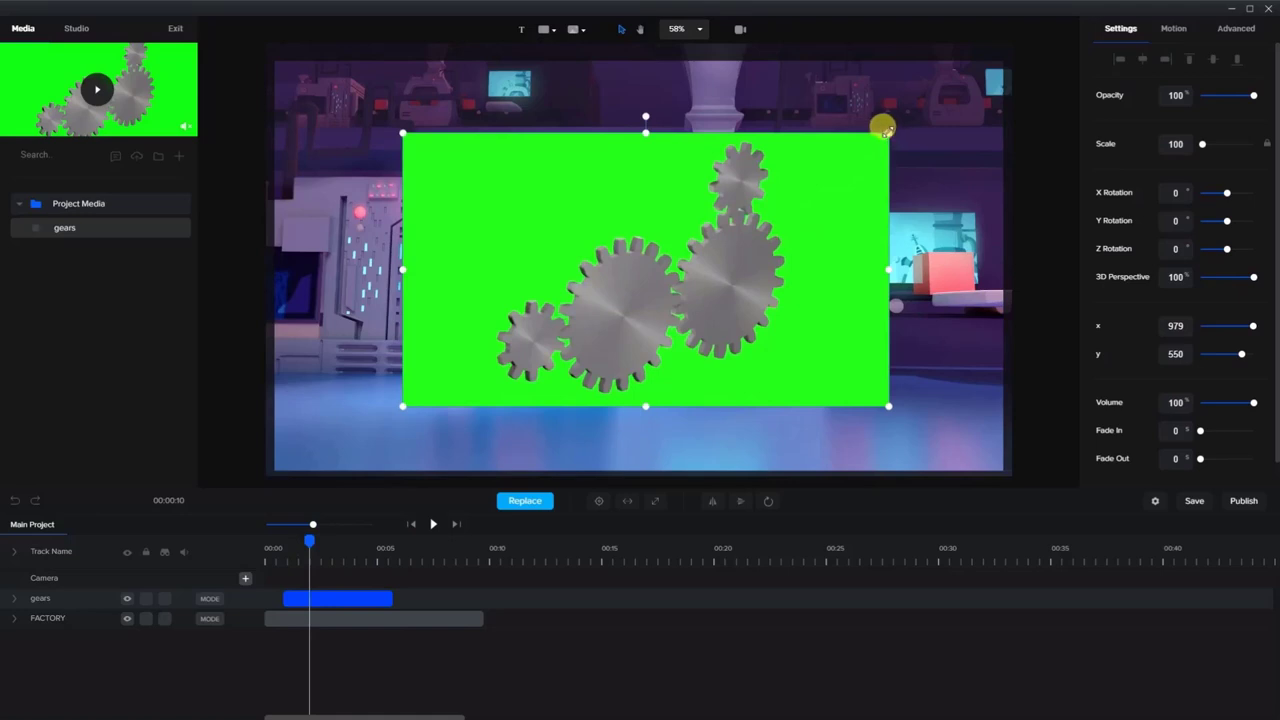
drag(887, 130, 686, 246)
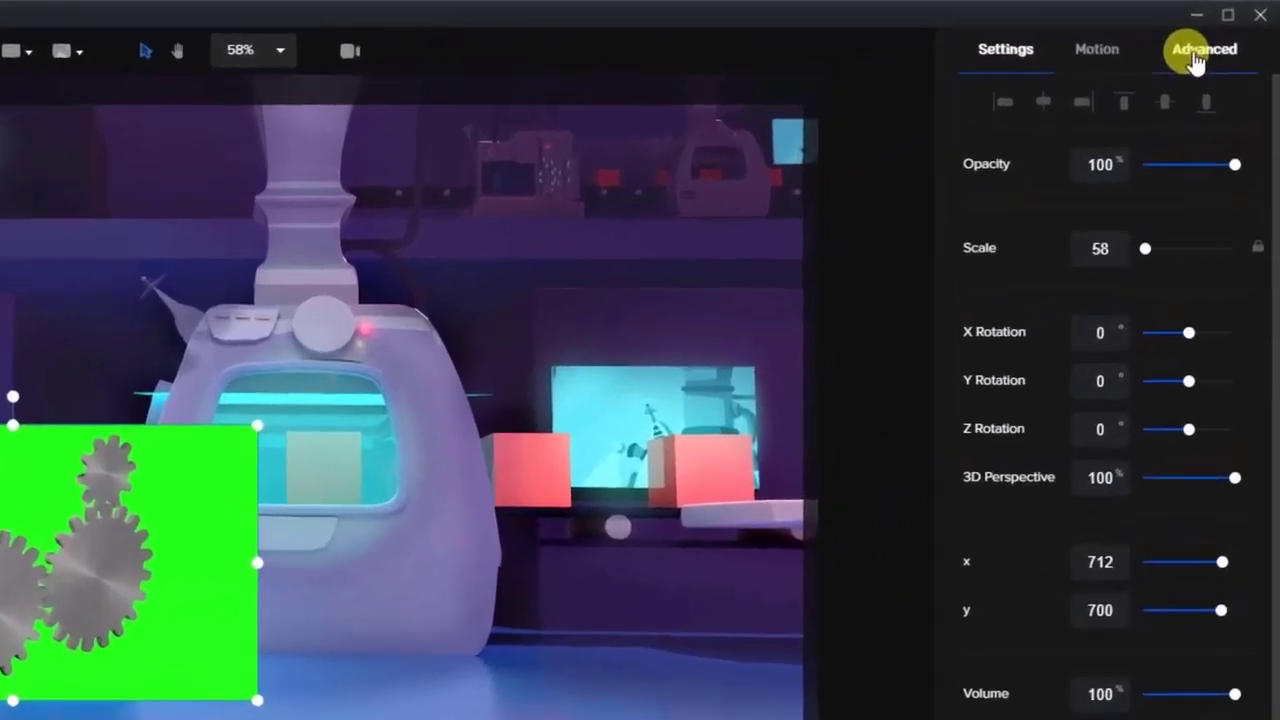
- Enable Remove Color on the gears clip, sample its green background #23ff16 and set the threshold to 31
click(1232, 32)
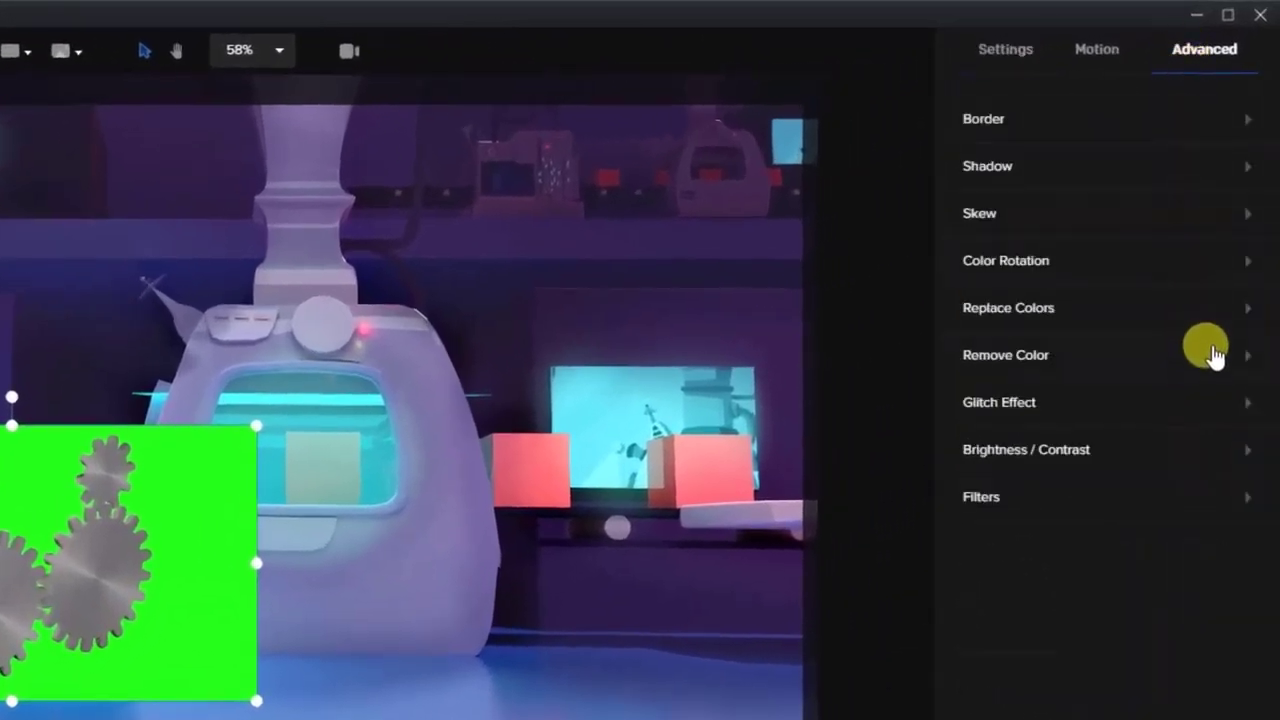
click(1244, 362)
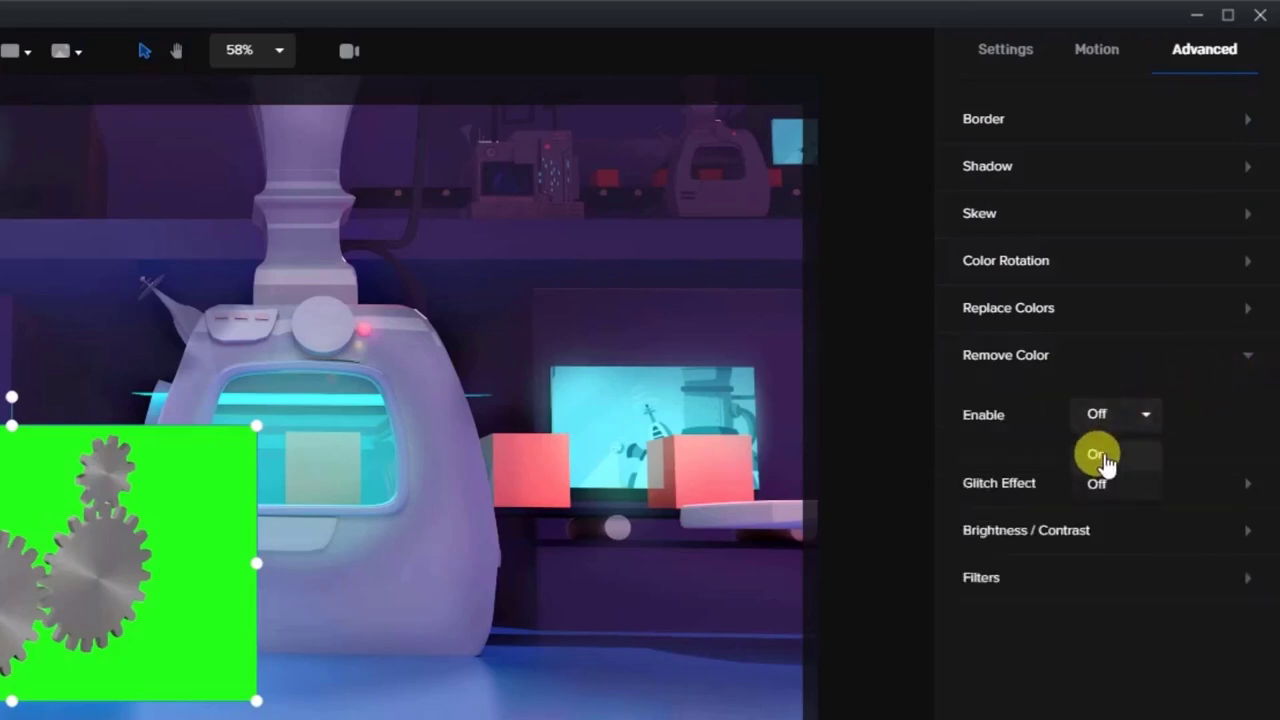
click(1096, 451)
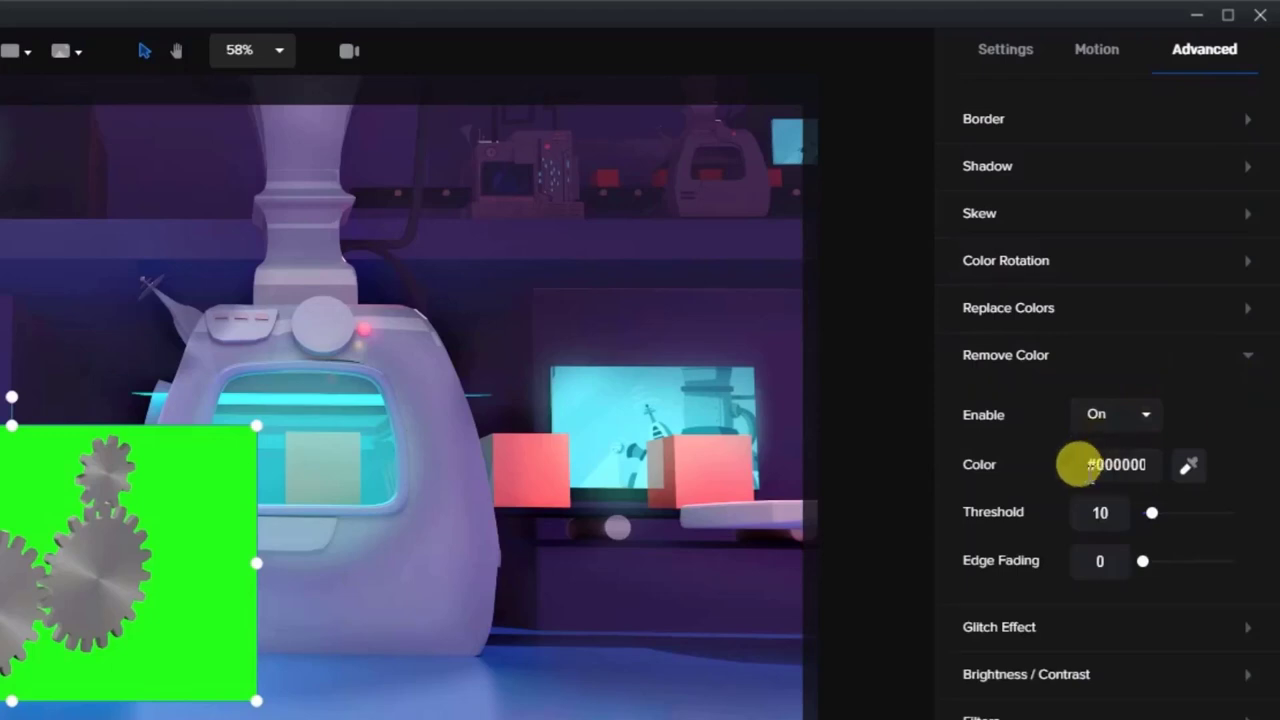
click(1188, 464)
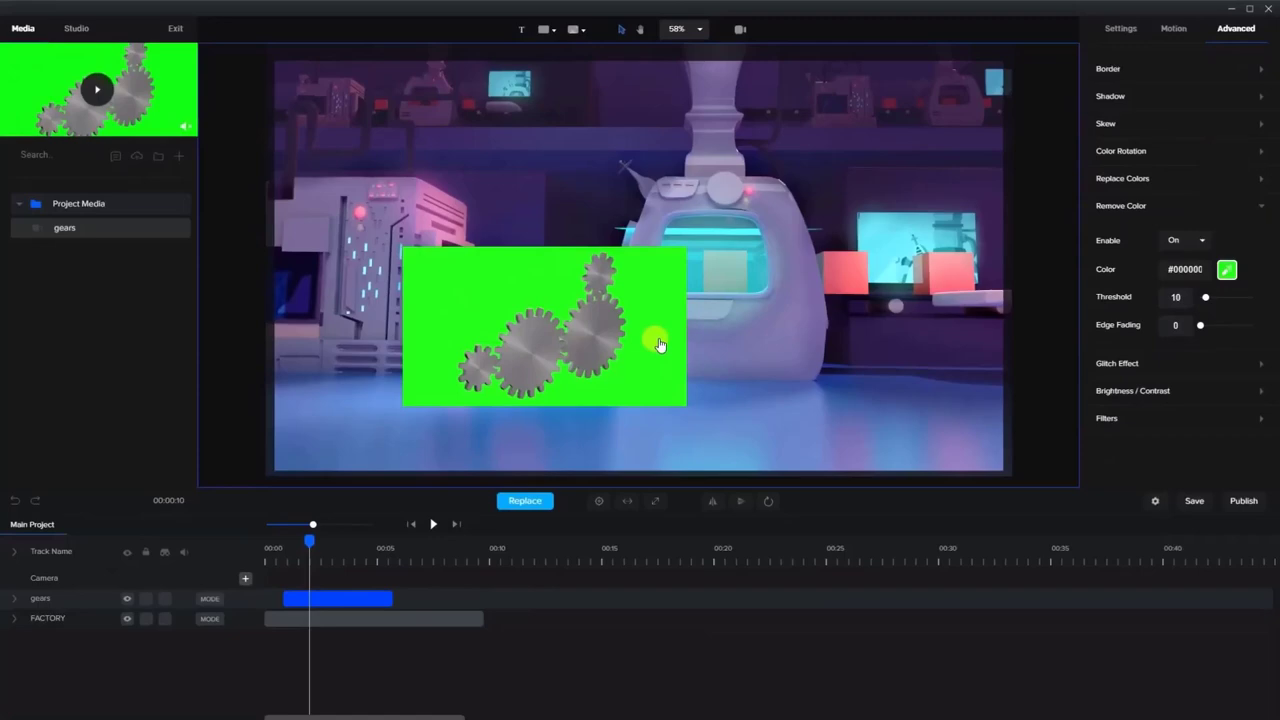
click(659, 345)
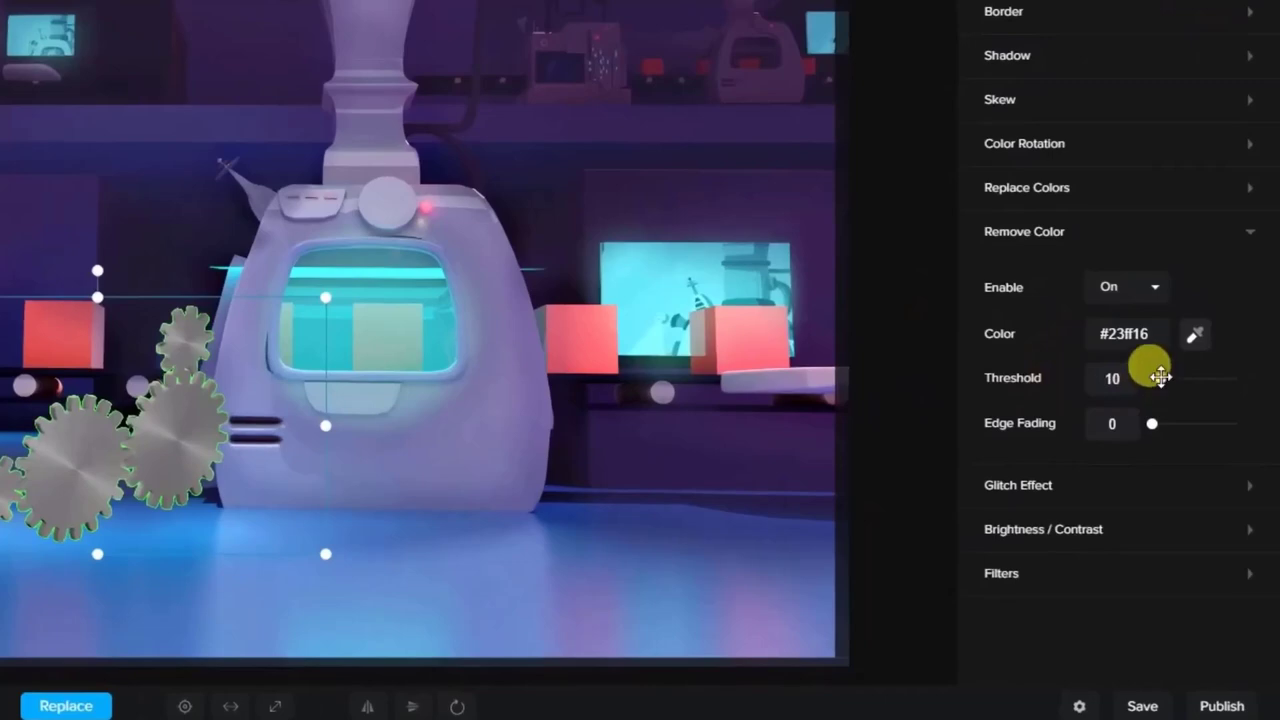
drag(1168, 376, 1174, 377)
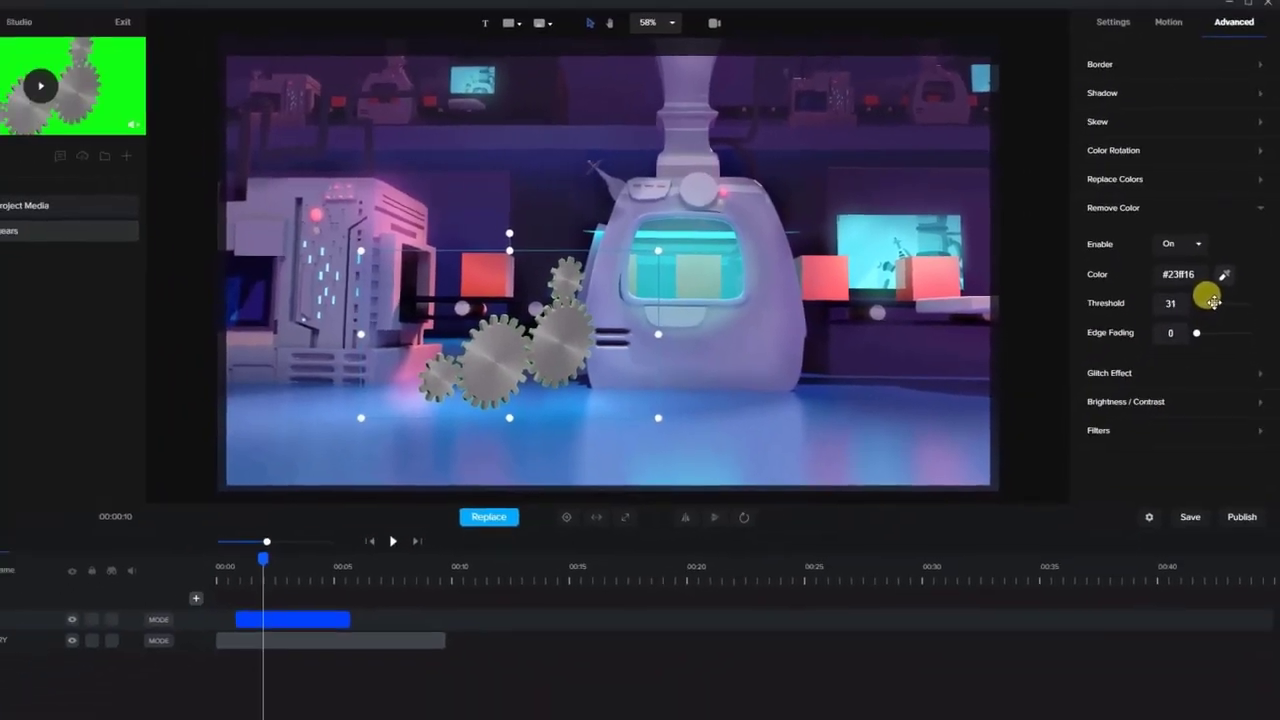
- Refine the gears' color removal to threshold 40 and edge fading 1, and shrink the clip onto the lower front of the central machine
drag(1213, 302, 1222, 299)
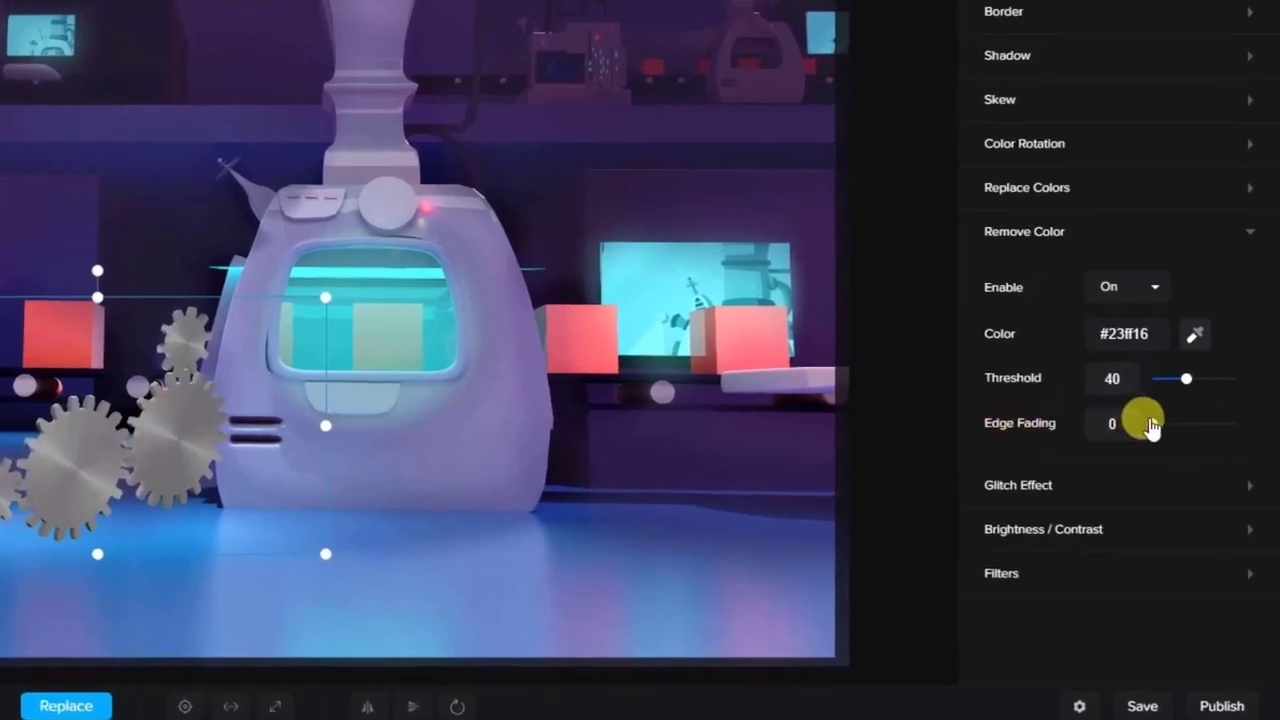
mouse_move(1152, 423)
mouse_down()
mouse_move(1166, 430)
mouse_move(1146, 414)
mouse_up()
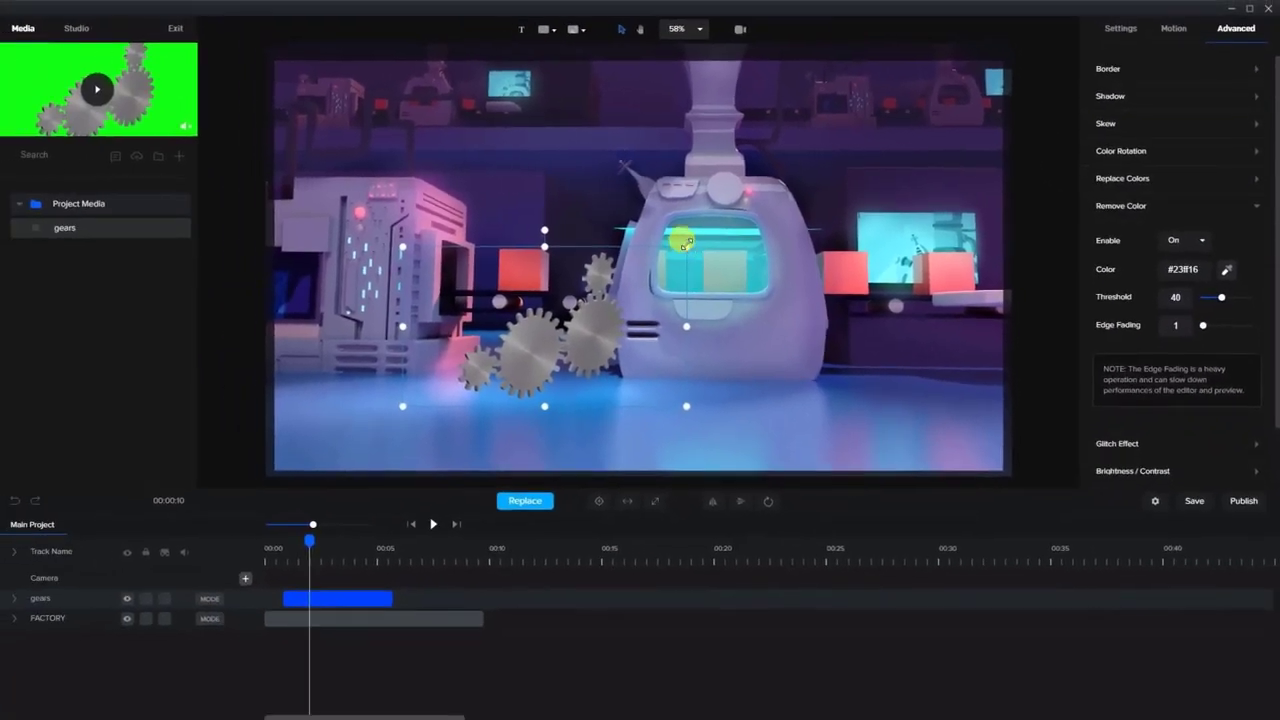
drag(685, 243, 594, 297)
drag(527, 364, 789, 340)
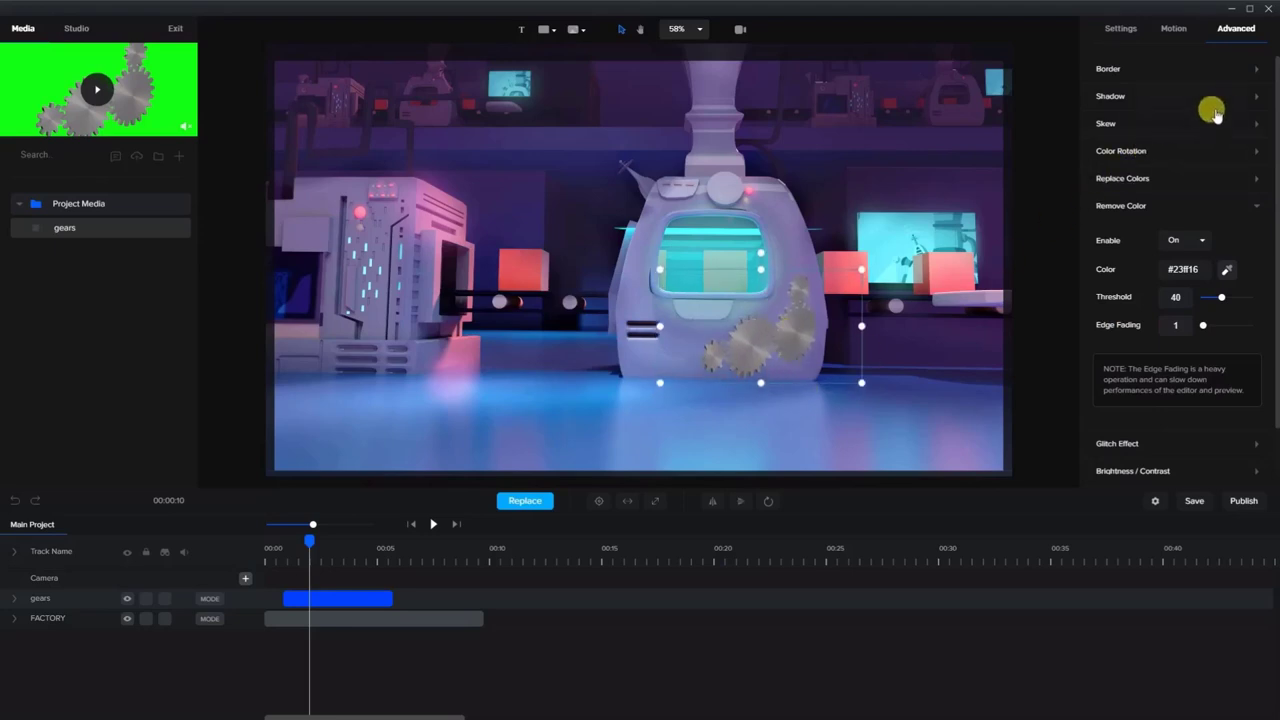
- Give the gears a shadow with blur 20, X offset 10 and Y offset 10, and play the composite
click(1249, 98)
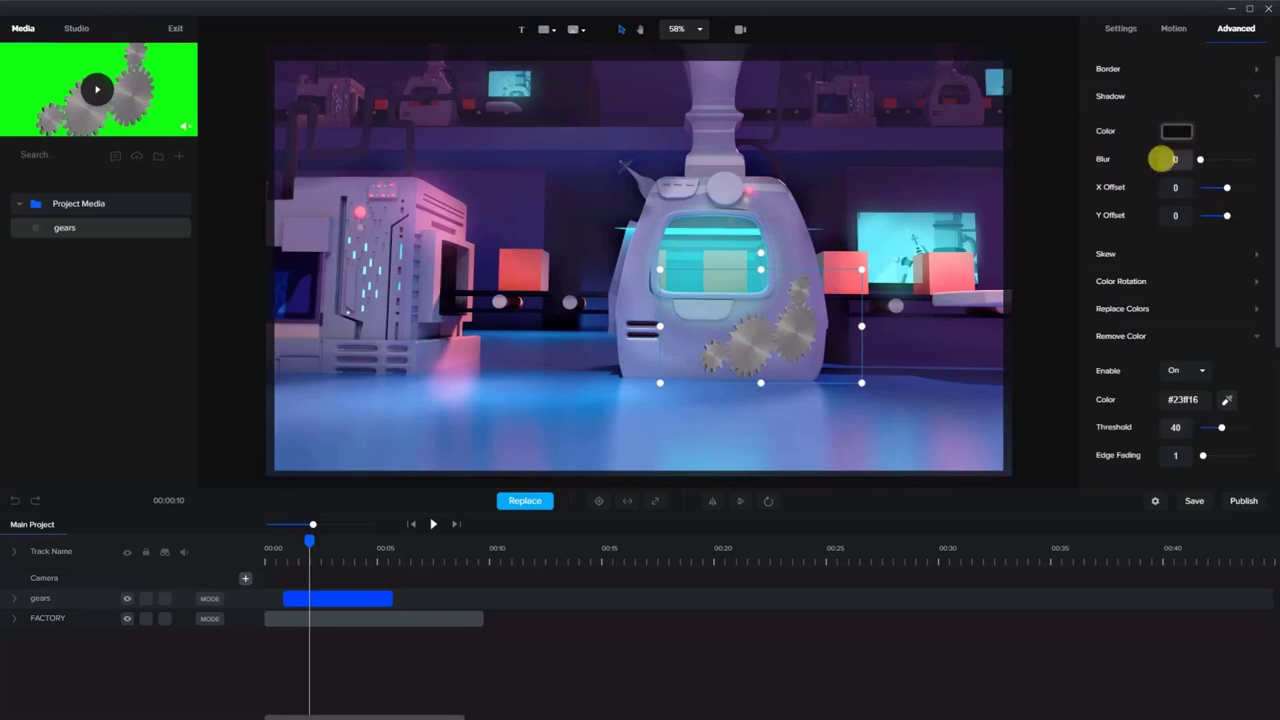
drag(1161, 159, 1172, 222)
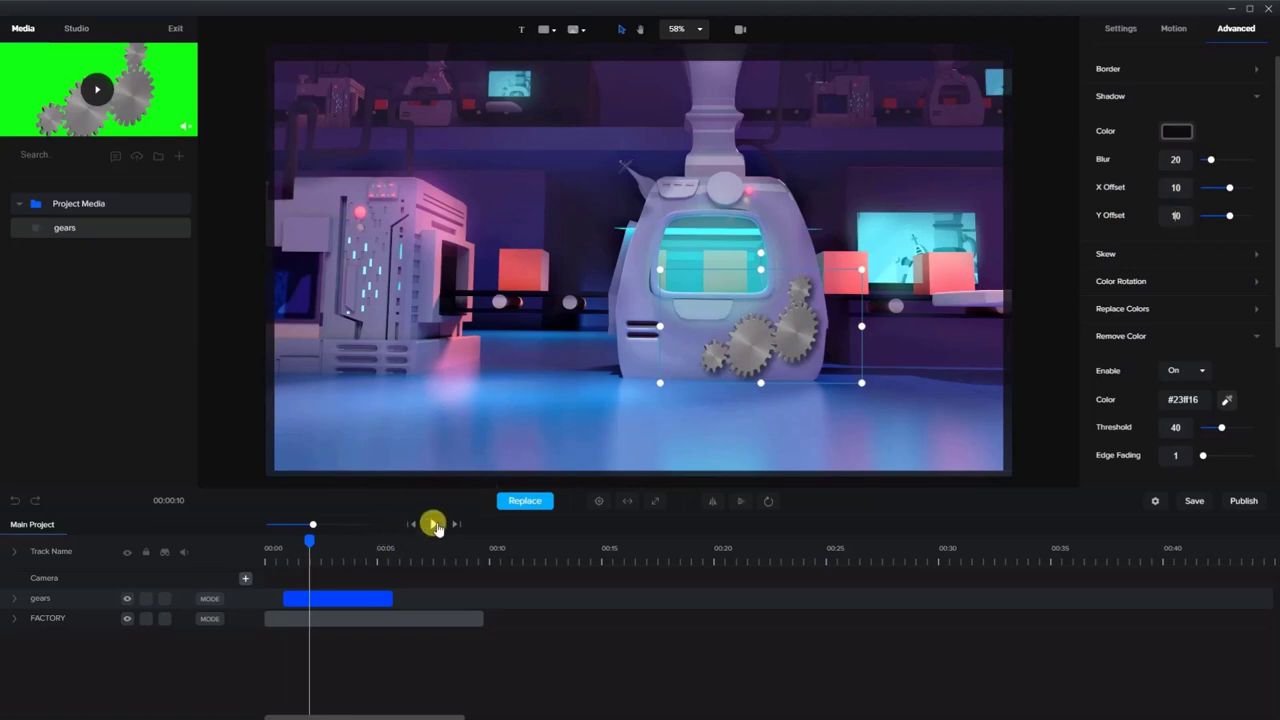
click(431, 526)
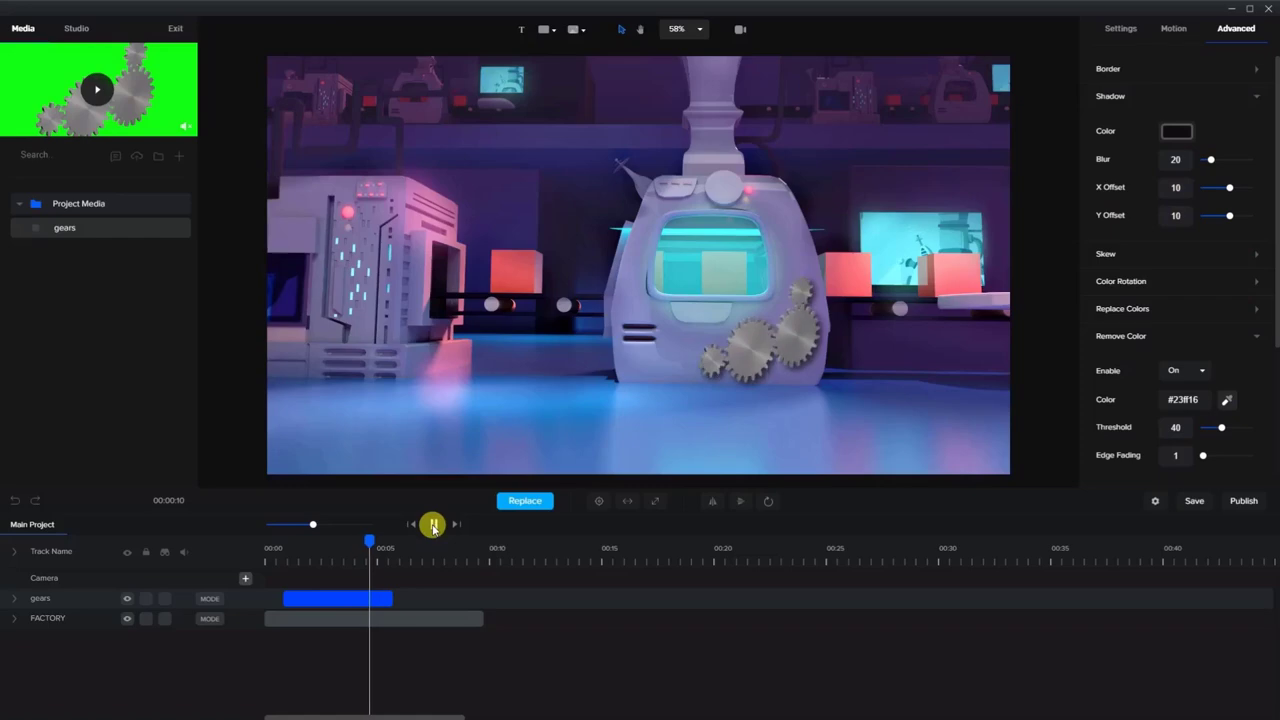
click(433, 525)
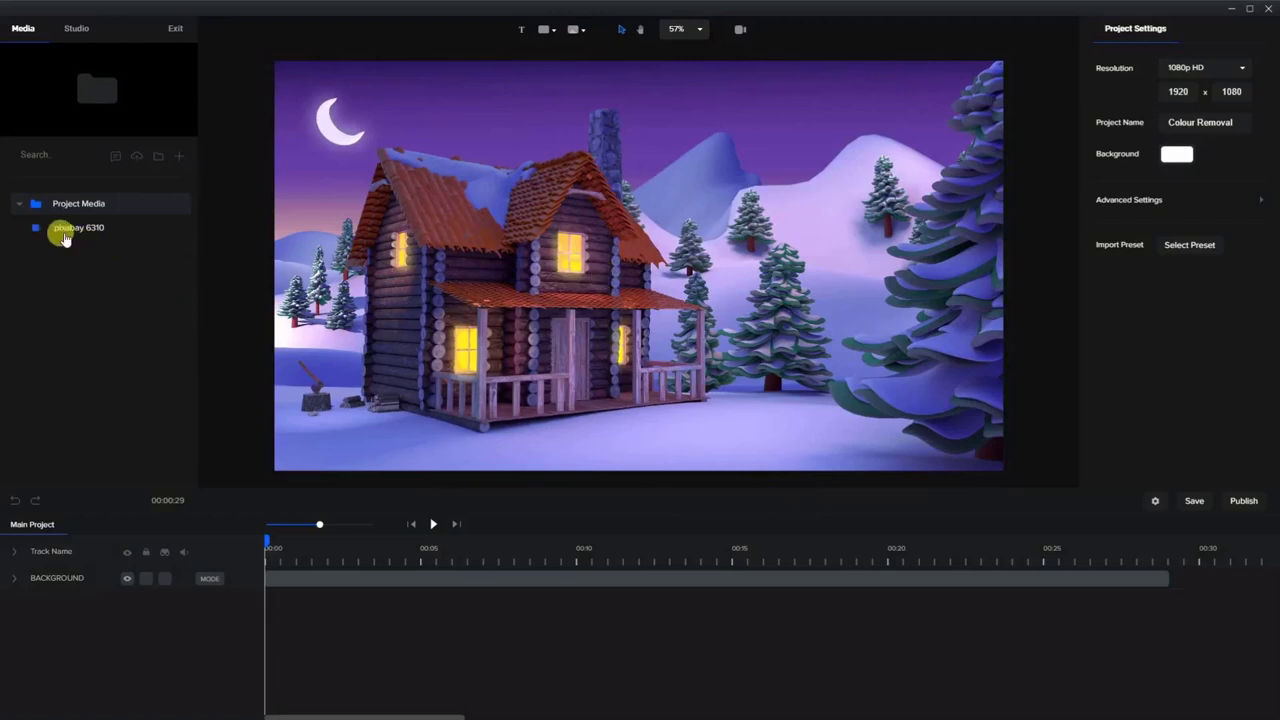
- Add the pixabay 6310 snowflake clip over the cabin background, play part of it, and return the playhead to about 6 seconds
drag(62, 233, 654, 249)
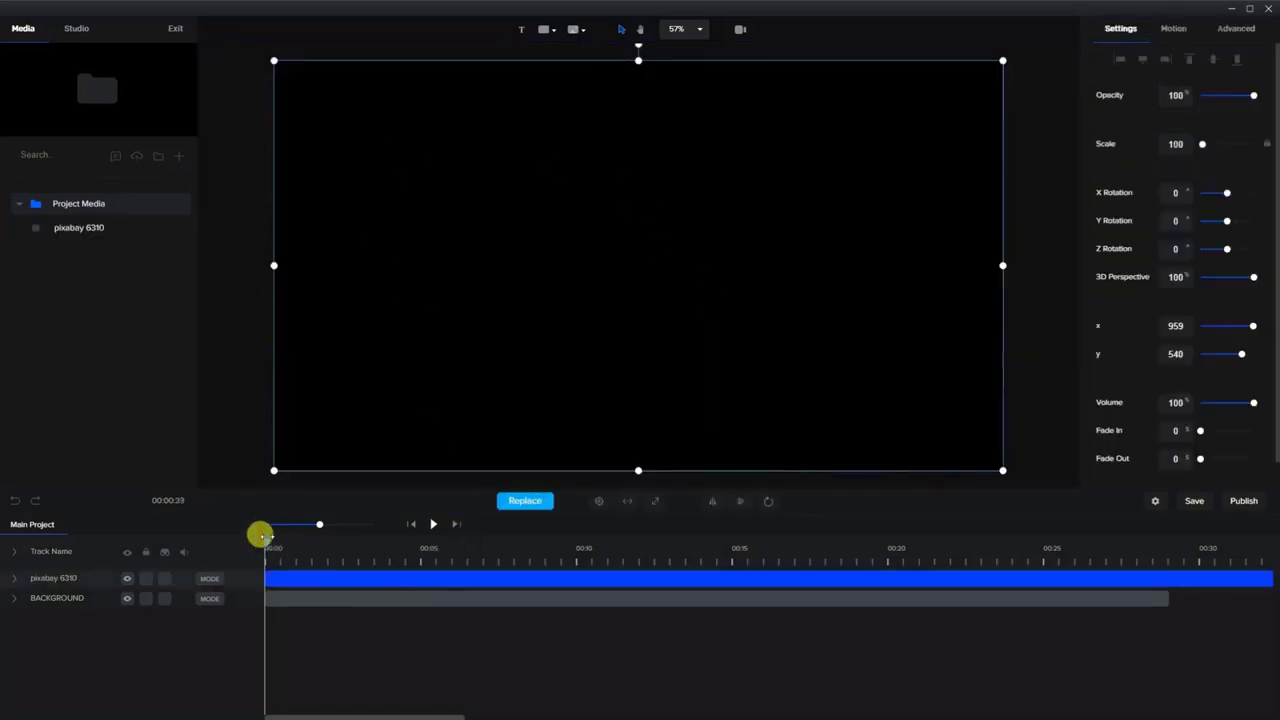
drag(260, 535, 478, 552)
click(433, 524)
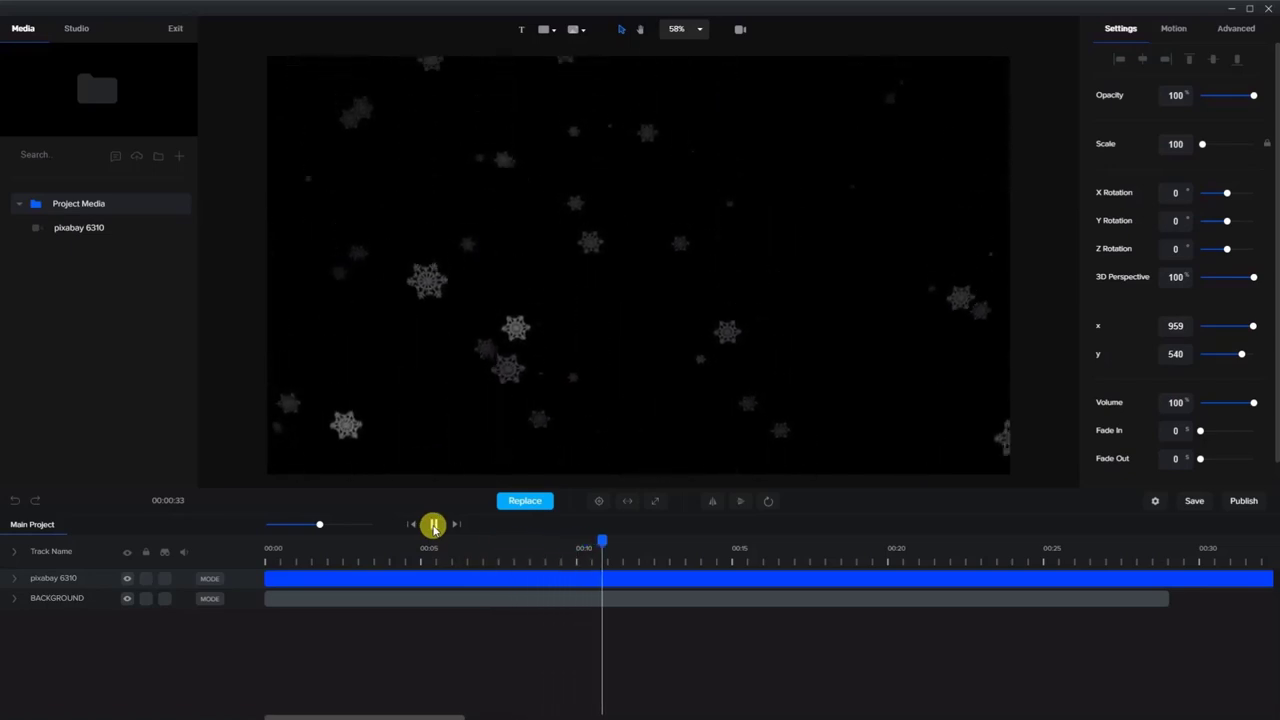
click(433, 524)
click(711, 563)
drag(614, 540, 455, 545)
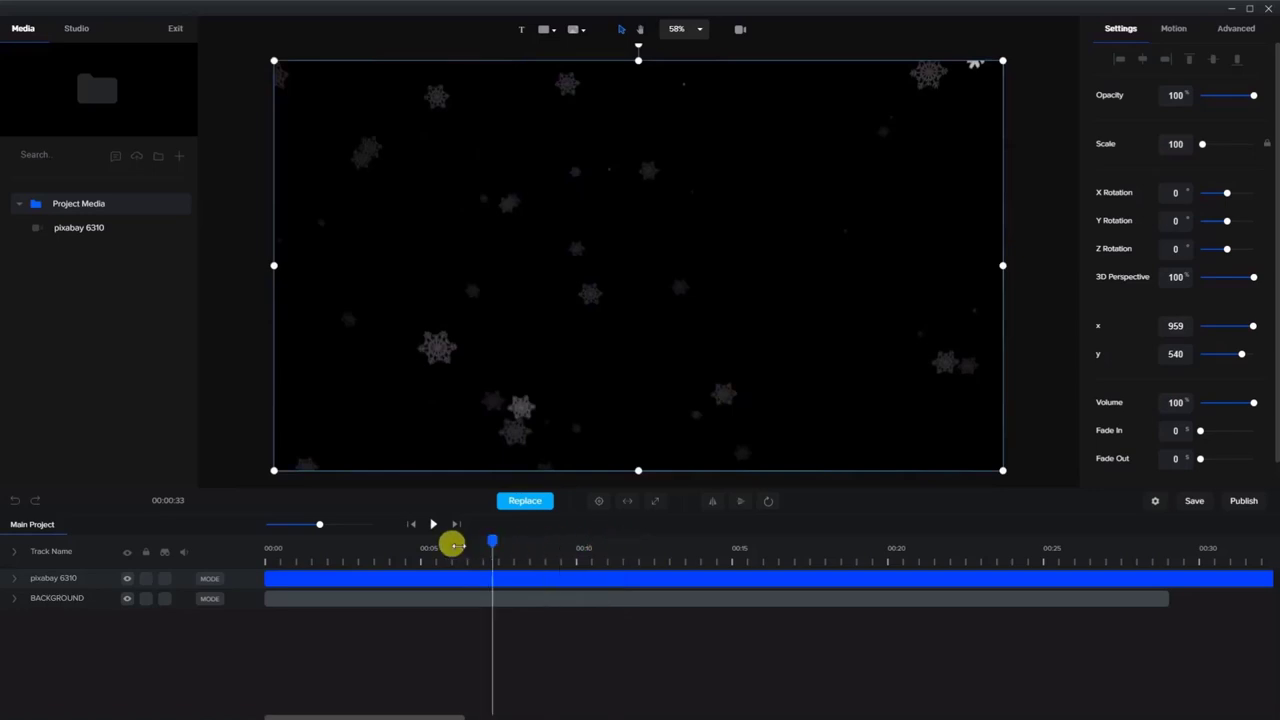
- Move the snowflake clip aside to uncover the cabin scene, and expand it back over the whole canvas
drag(556, 228, 789, 223)
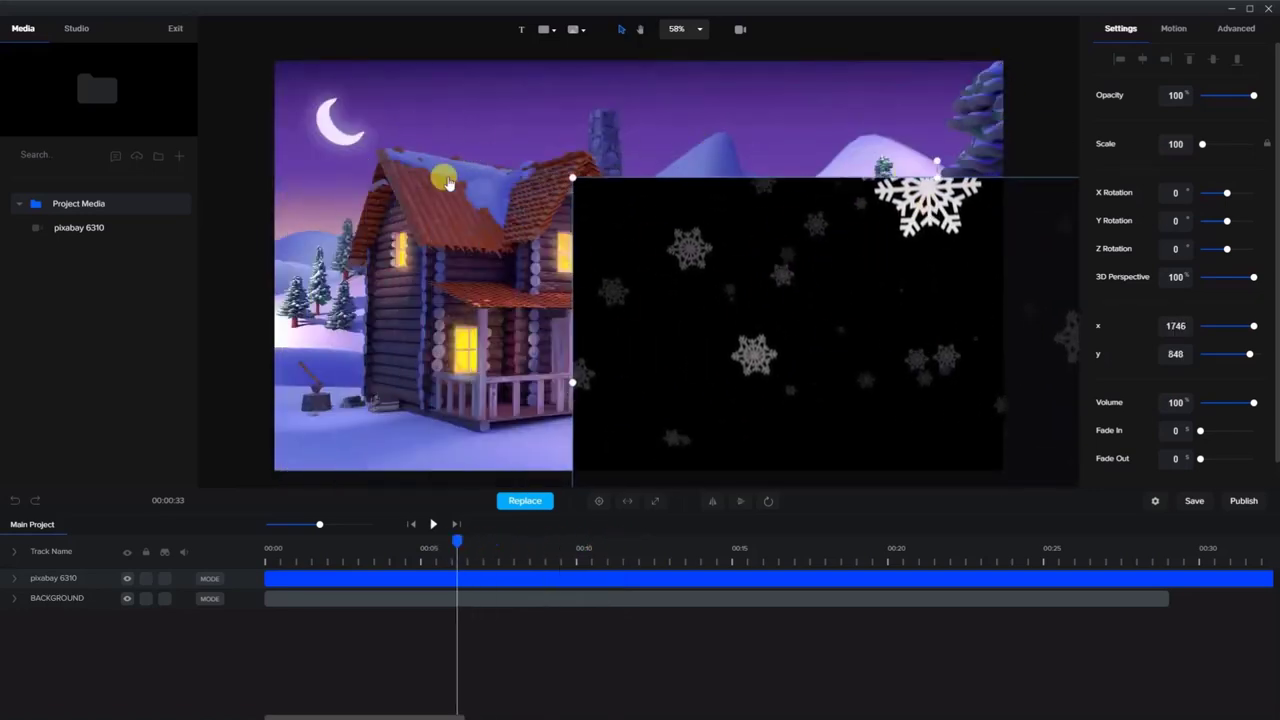
drag(770, 283, 568, 197)
click(655, 500)
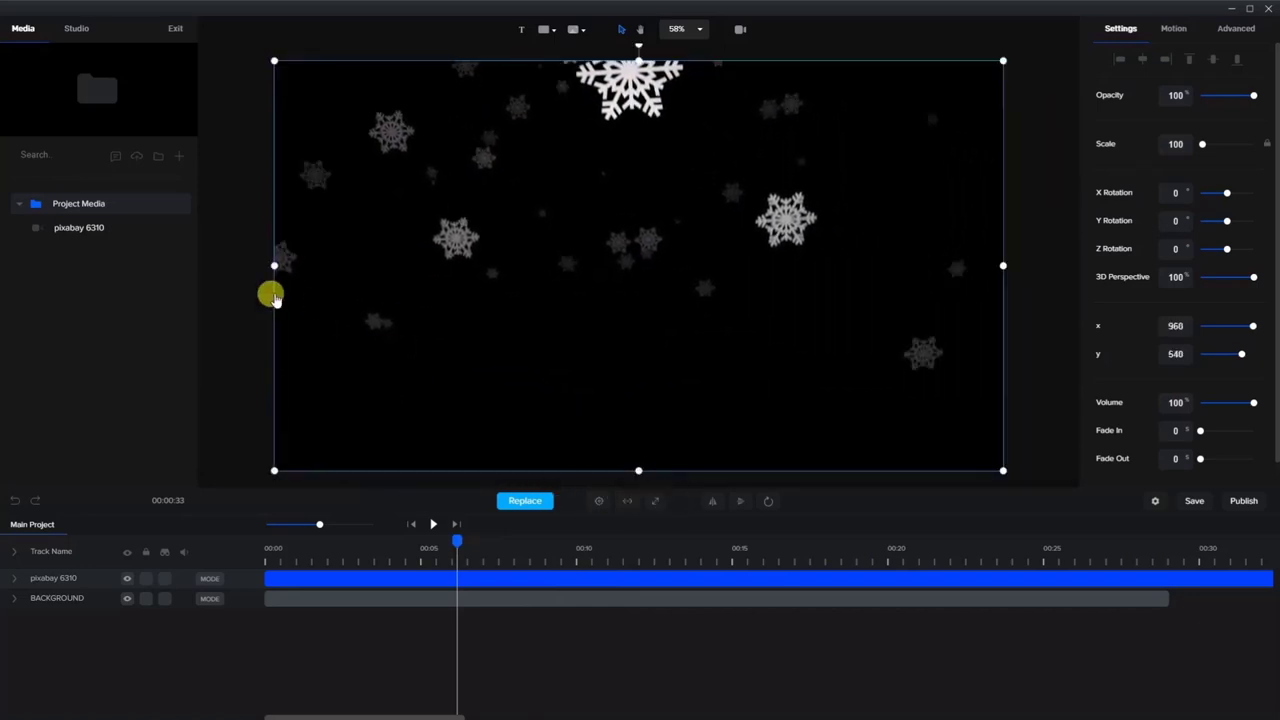
- Set the blend mode of the pixabay 6310 track to Screen and play the snowy cabin scene from the start
click(207, 581)
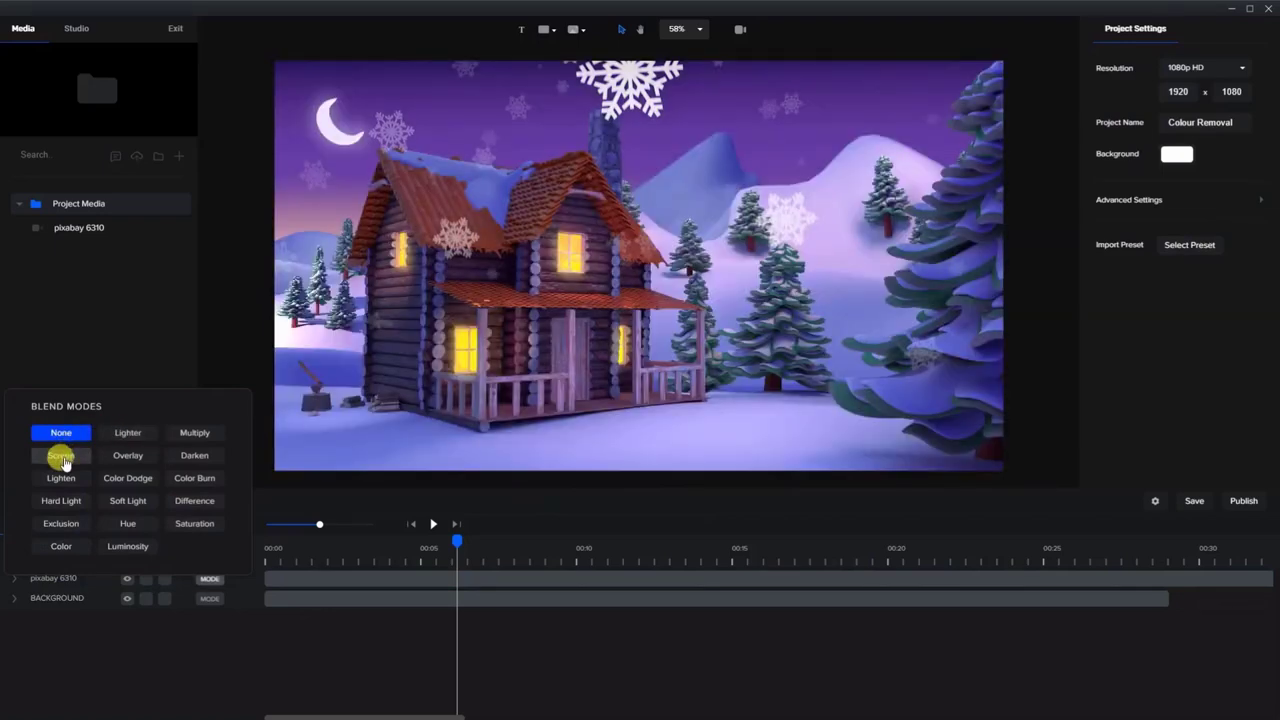
click(62, 458)
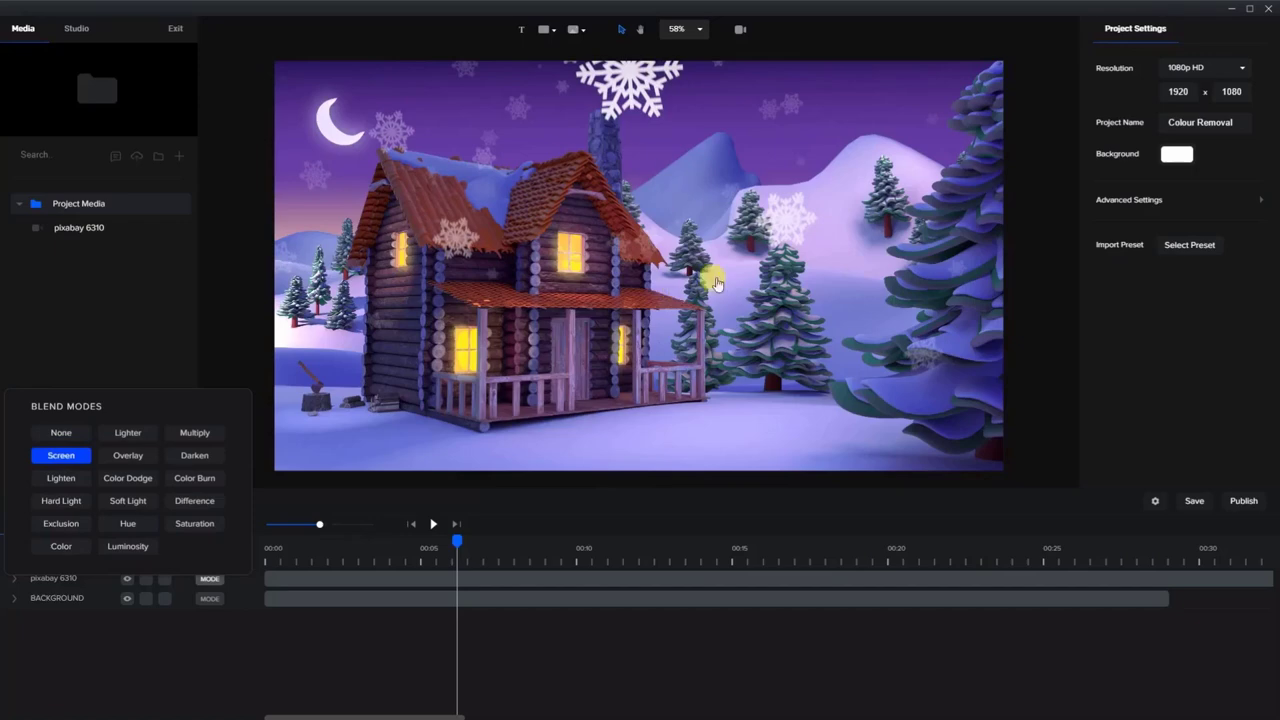
drag(452, 538, 289, 549)
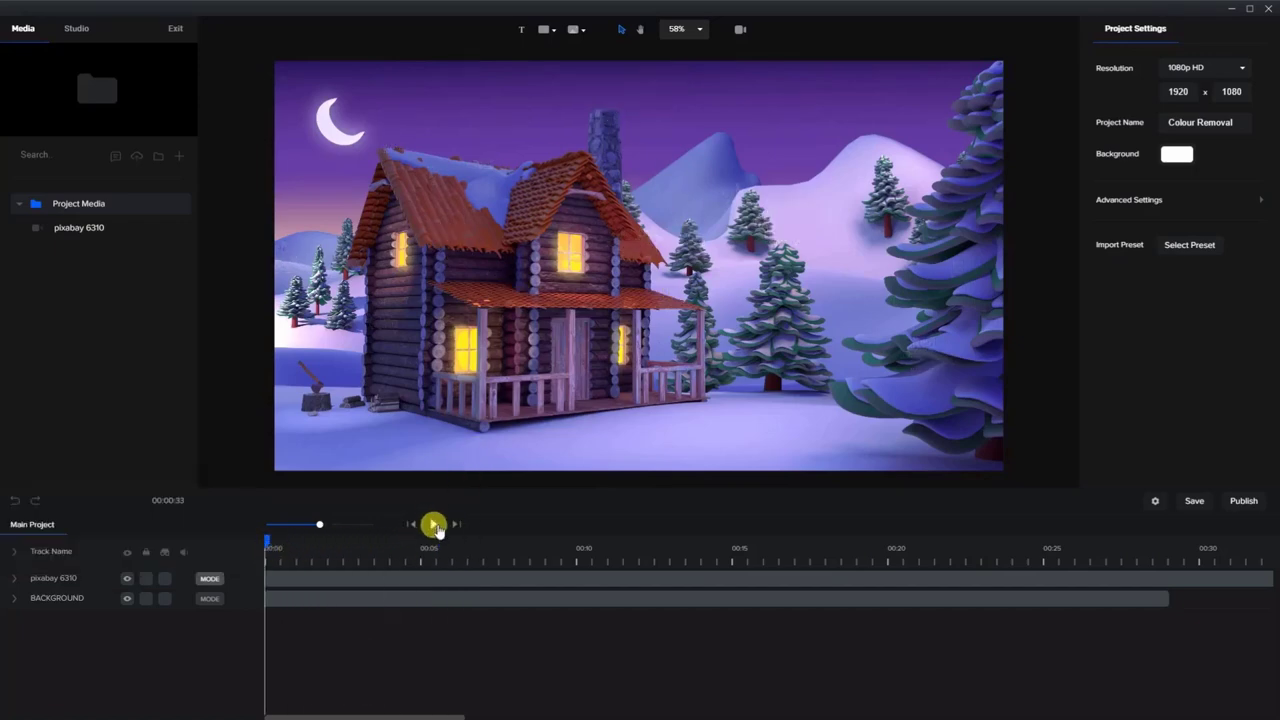
click(434, 525)
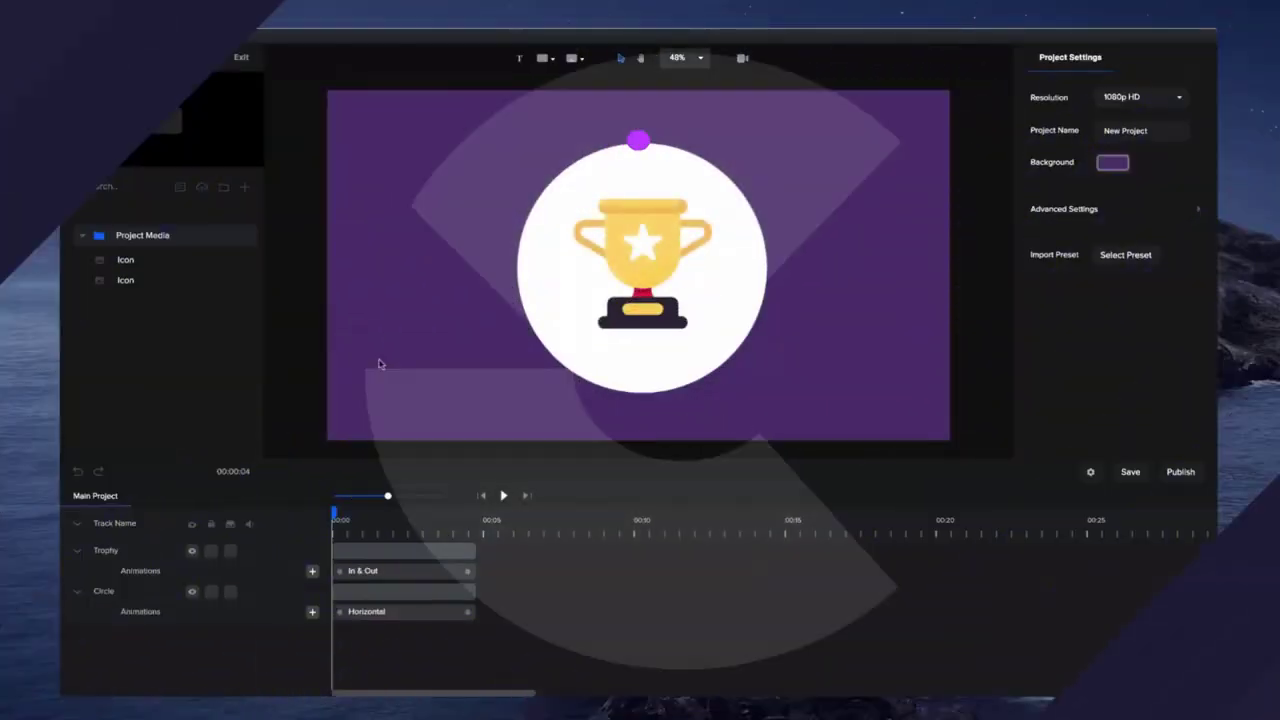
- Play the existing looping animations of the trophy and circle in the trophy project
drag(389, 495, 401, 497)
click(503, 496)
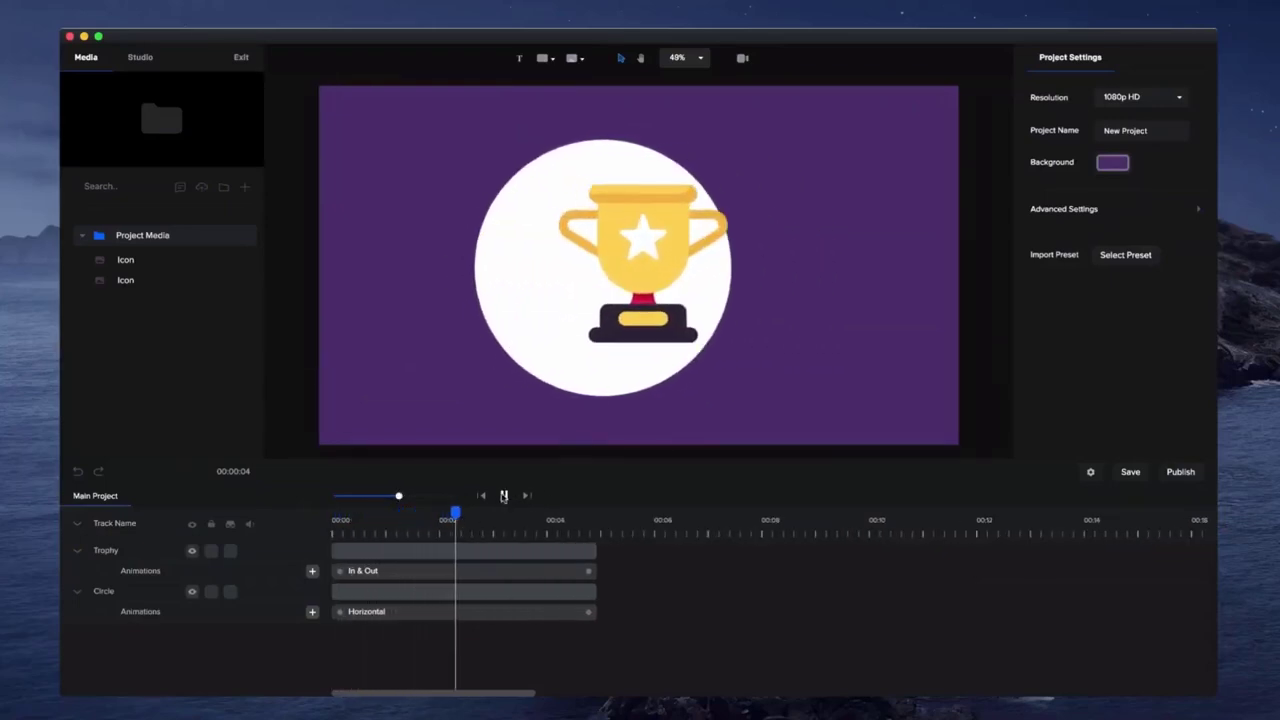
click(503, 496)
- Delete the In & Out animation from the Trophy track and the Horizontal animation from the Circle track
click(530, 571)
right_click(535, 572)
click(550, 599)
click(553, 611)
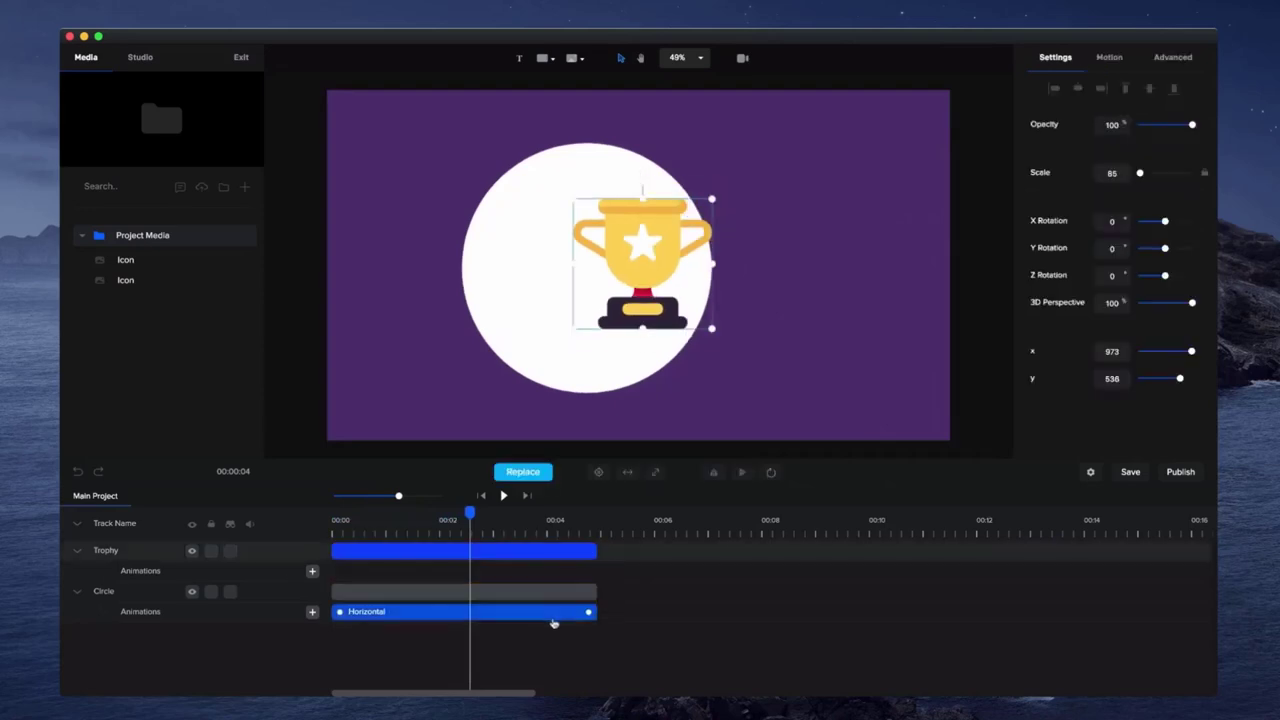
right_click(553, 613)
click(572, 648)
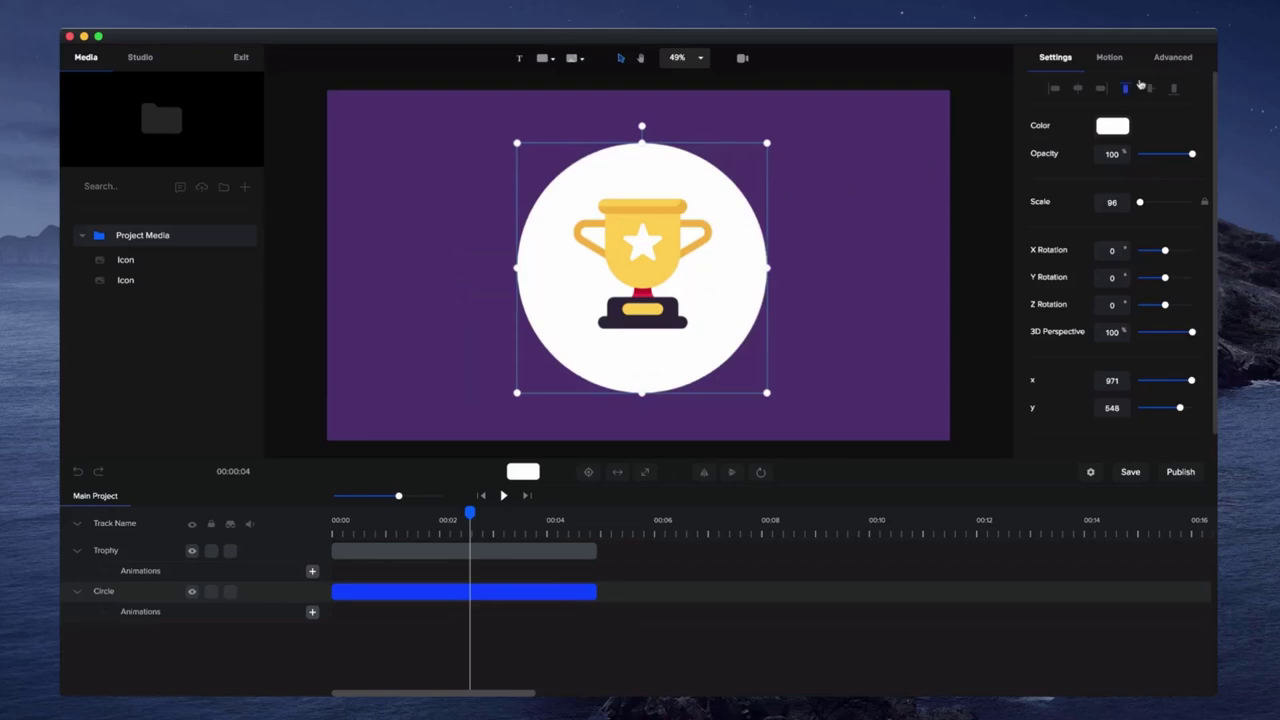
- Add the In & Out scale loop to the circle and stretch it over the clip's full length
click(1112, 57)
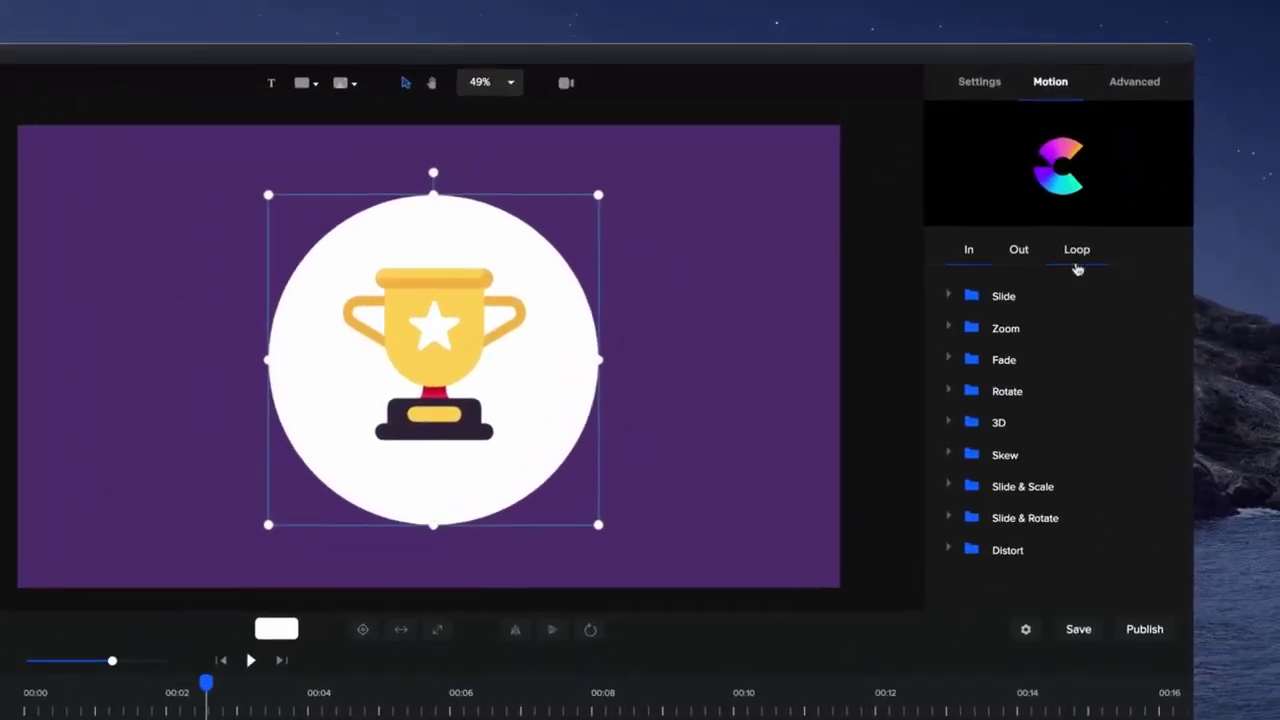
click(1077, 260)
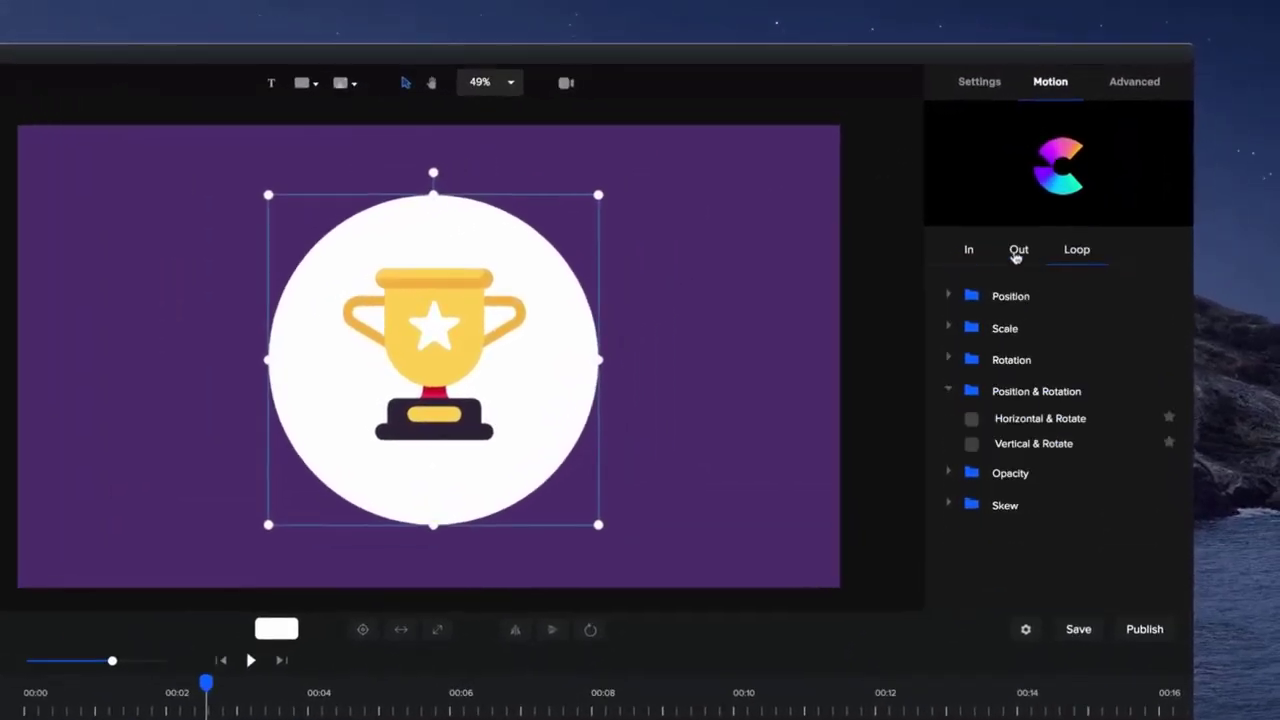
click(949, 328)
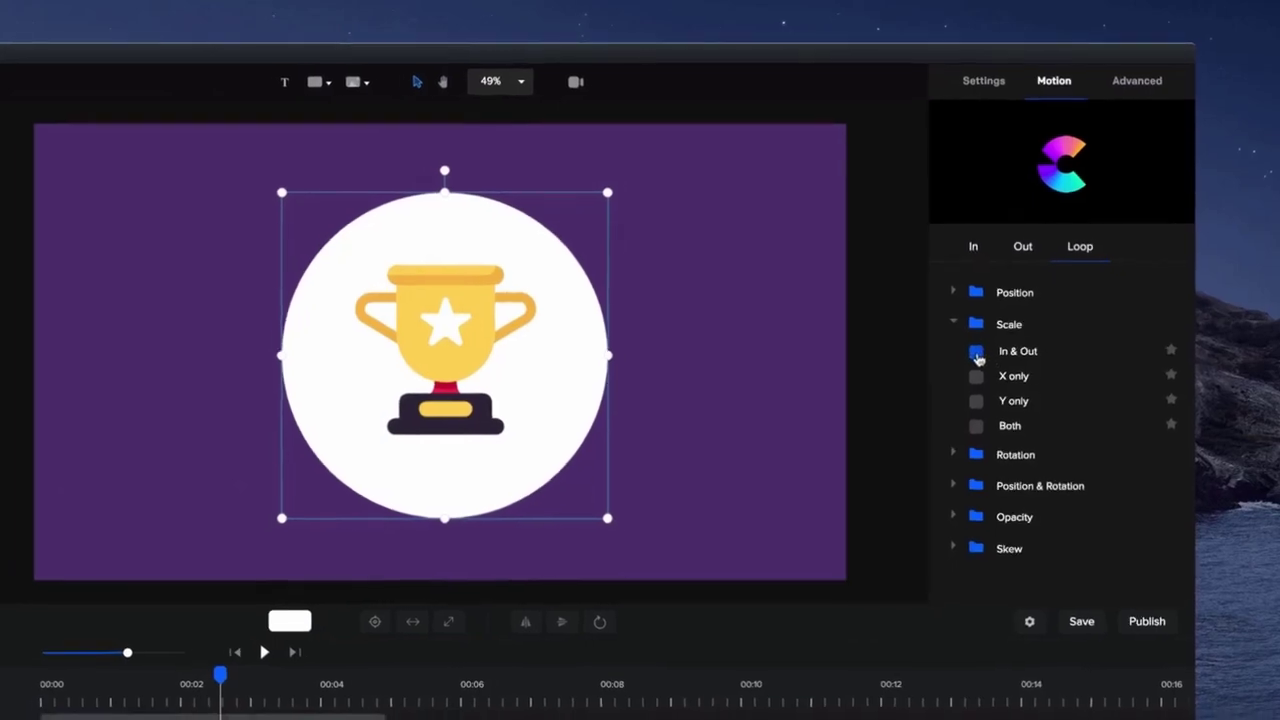
click(976, 352)
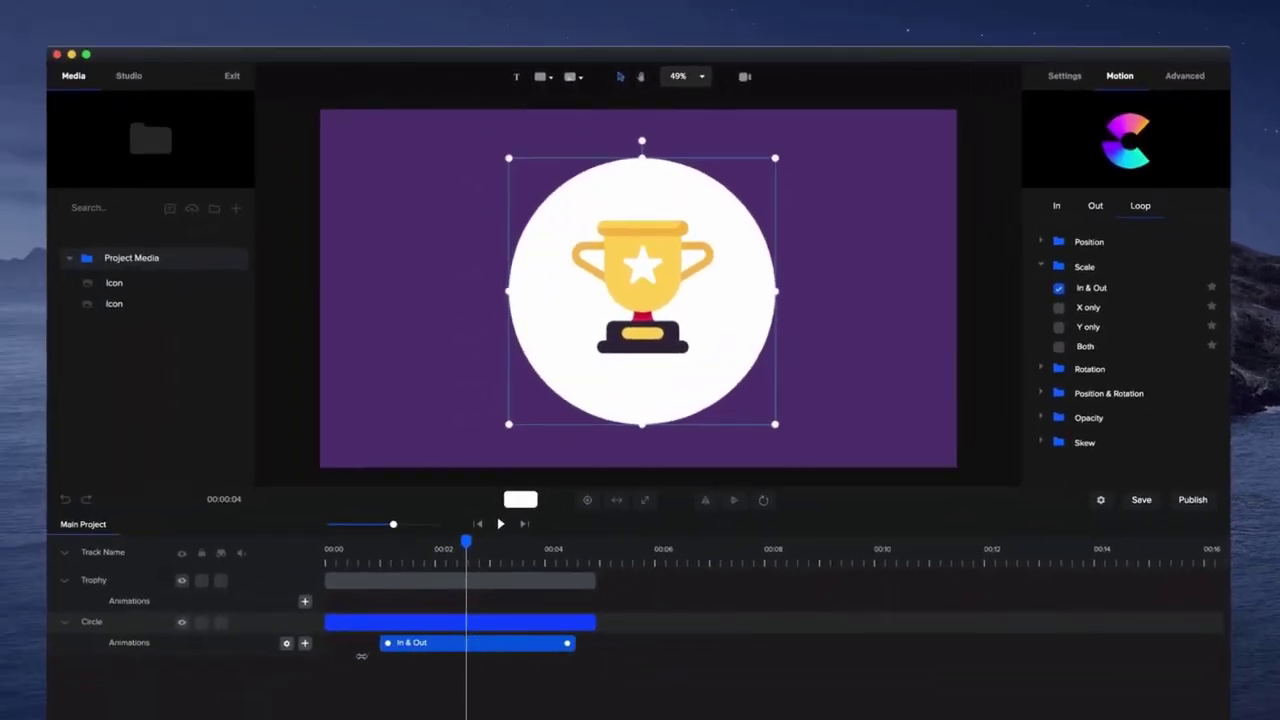
drag(361, 656, 326, 648)
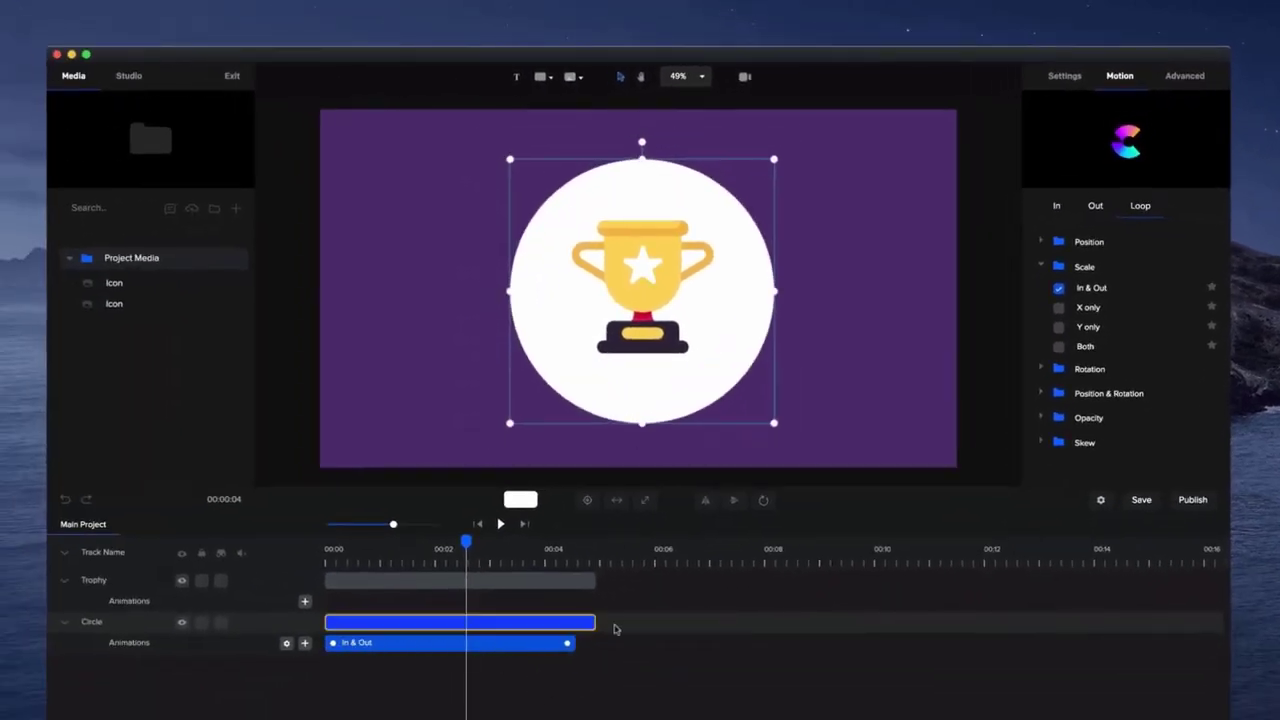
drag(568, 643, 585, 643)
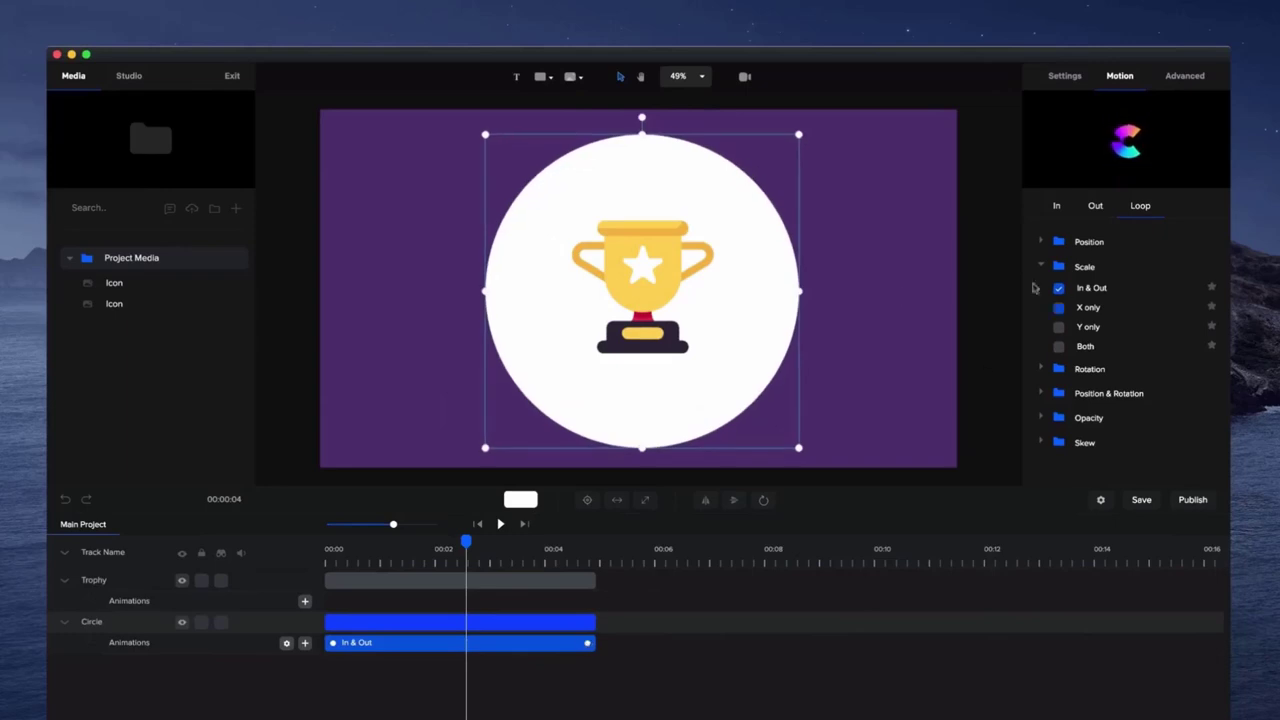
- Add the In & Out scale loop to the trophy, stretch it over the full clip, and play both loops
click(460, 580)
click(1060, 288)
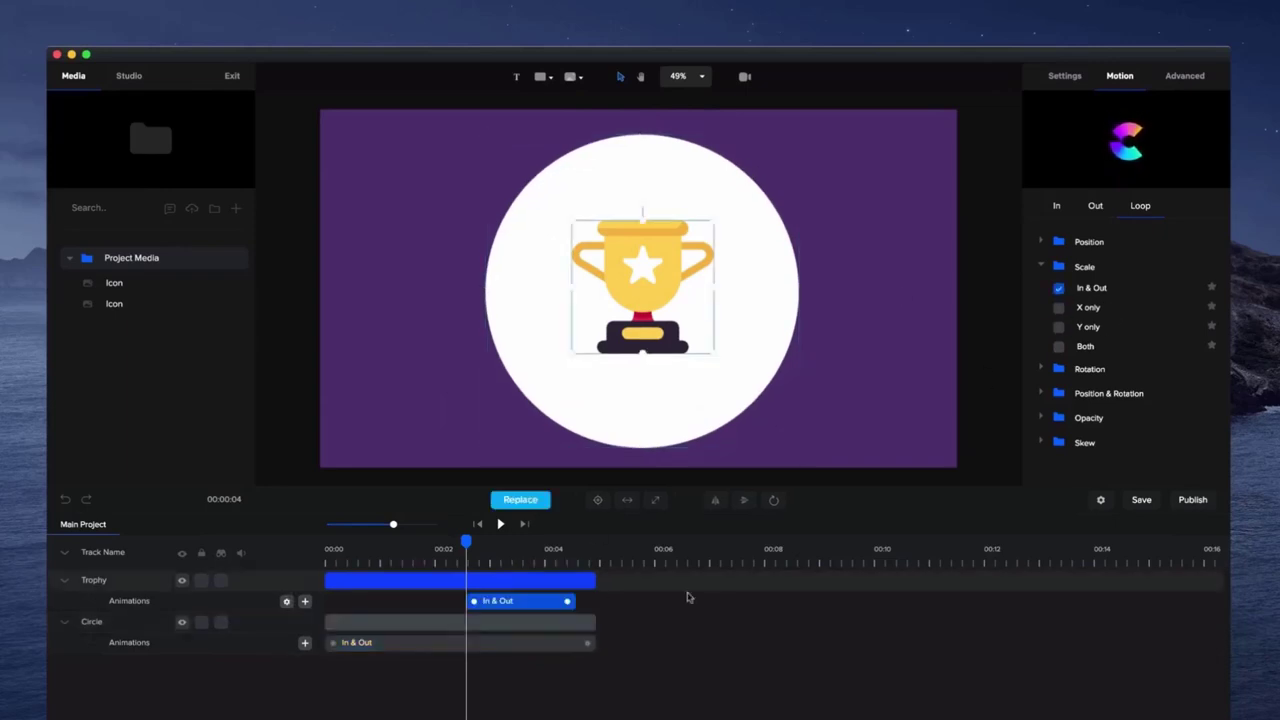
mouse_move(563, 602)
mouse_down()
mouse_move(423, 602)
mouse_move(587, 601)
mouse_up()
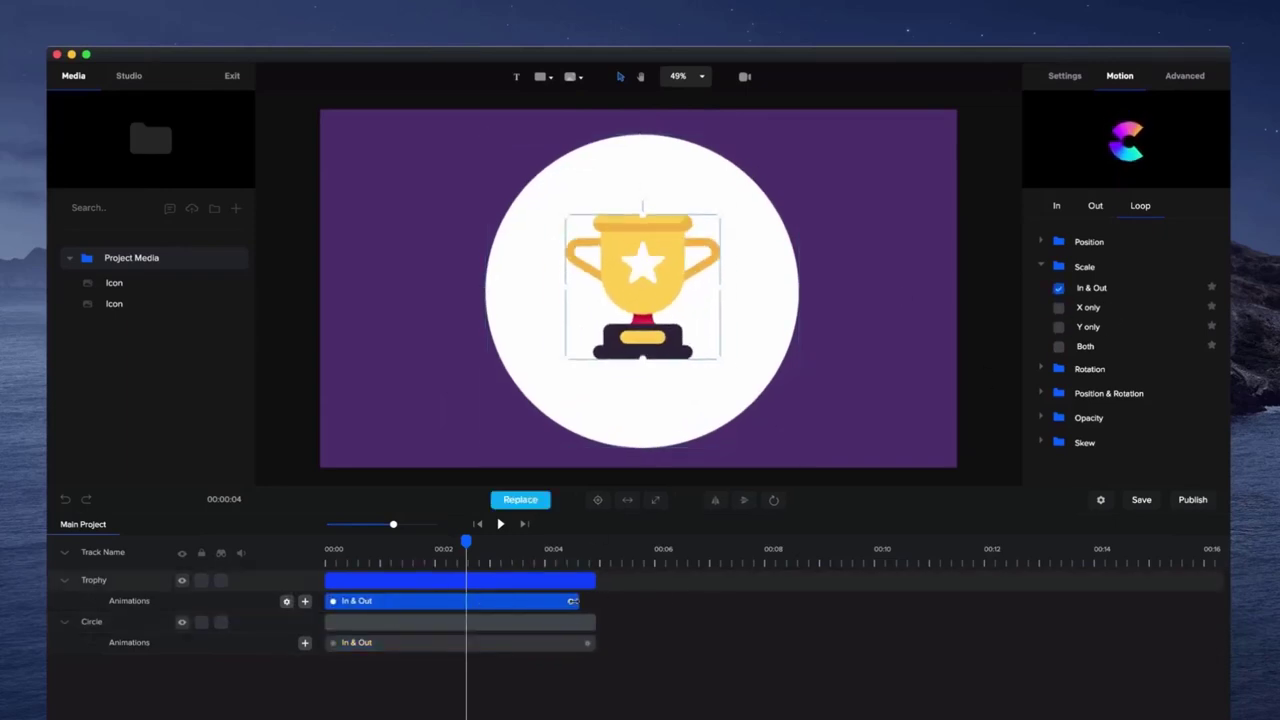
click(499, 524)
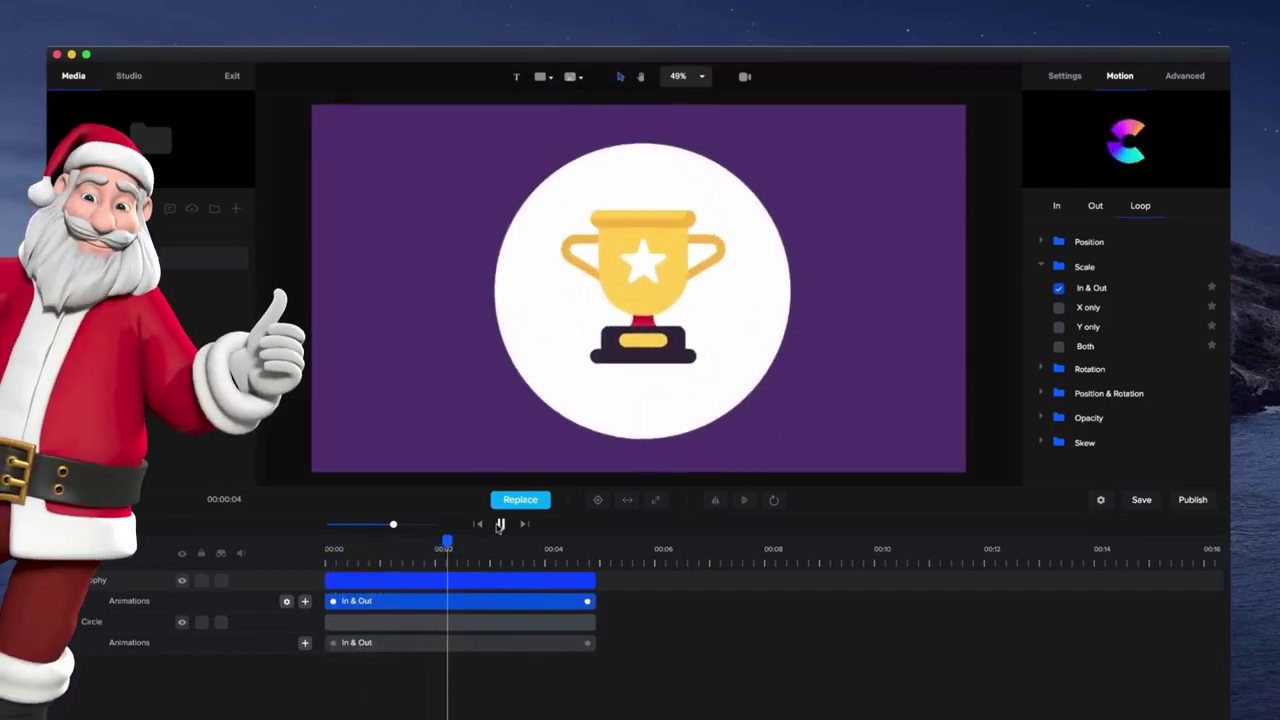
click(500, 524)
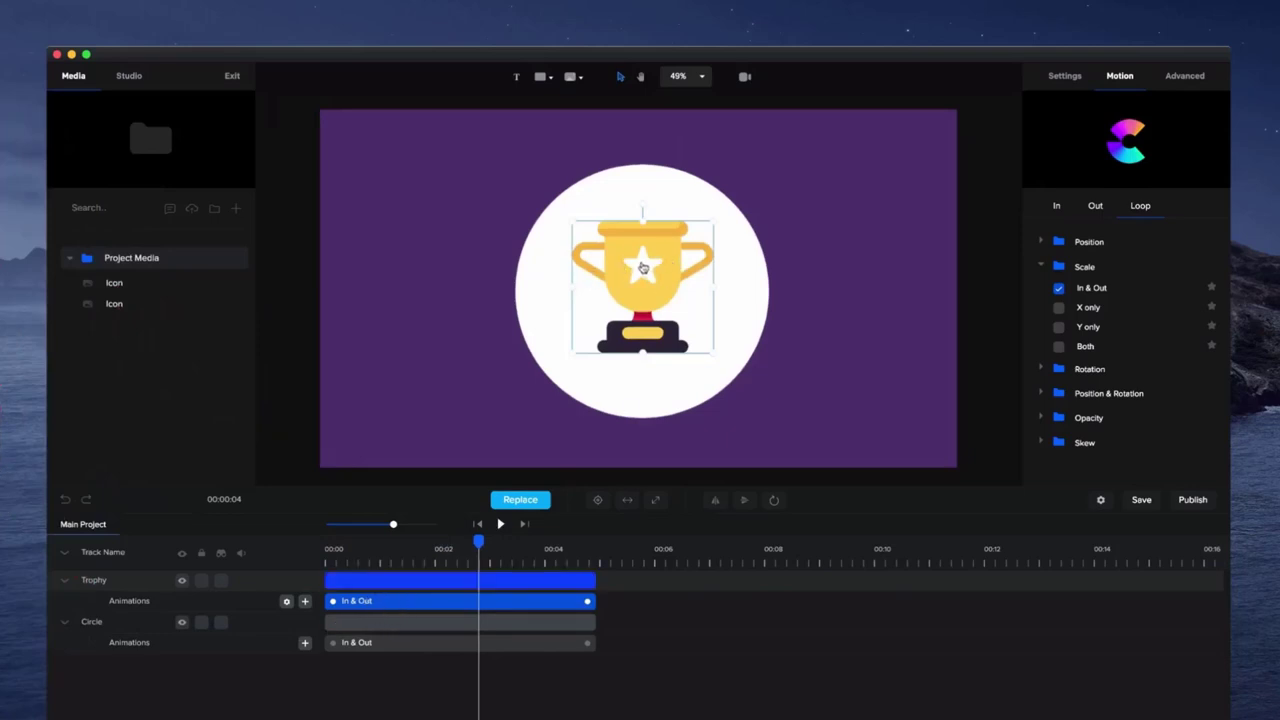
- Increase the strength of the trophy's In & Out loop and play the animation from the start
click(287, 603)
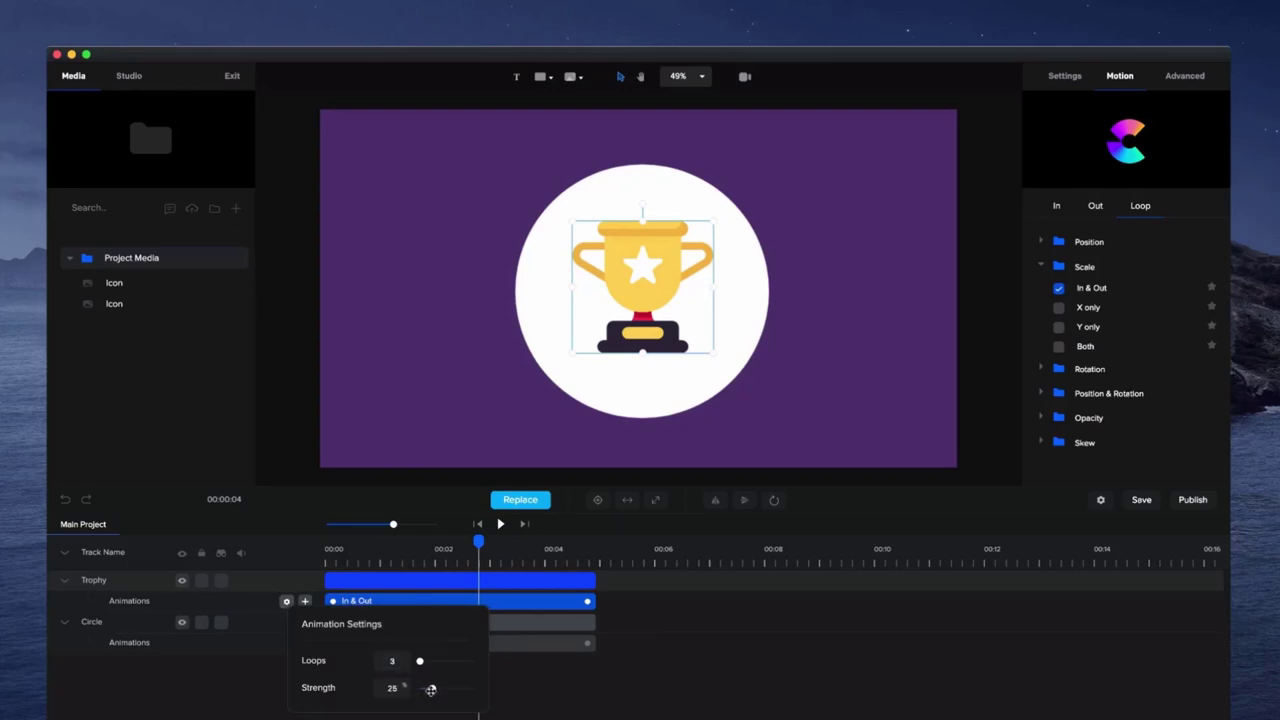
drag(432, 689, 448, 688)
click(478, 524)
click(500, 524)
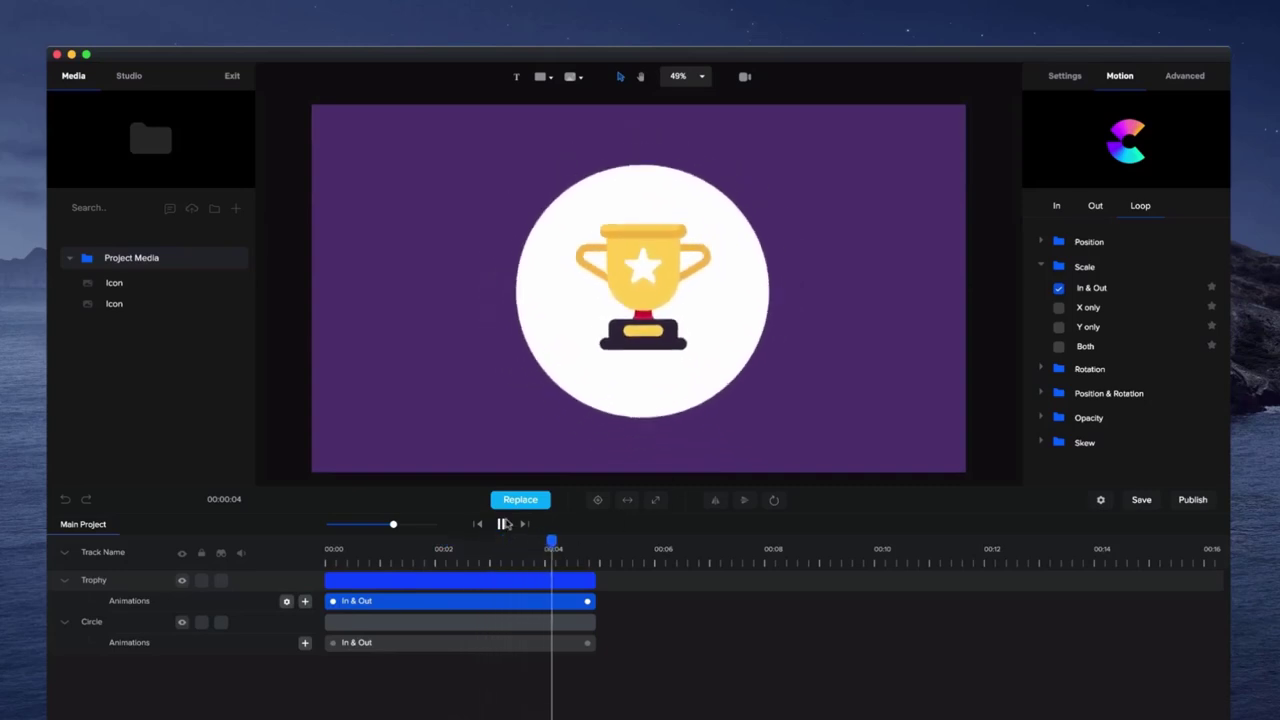
- Replace the trophy's loop with the Horizontal & Rotate animation and play the result
click(1043, 243)
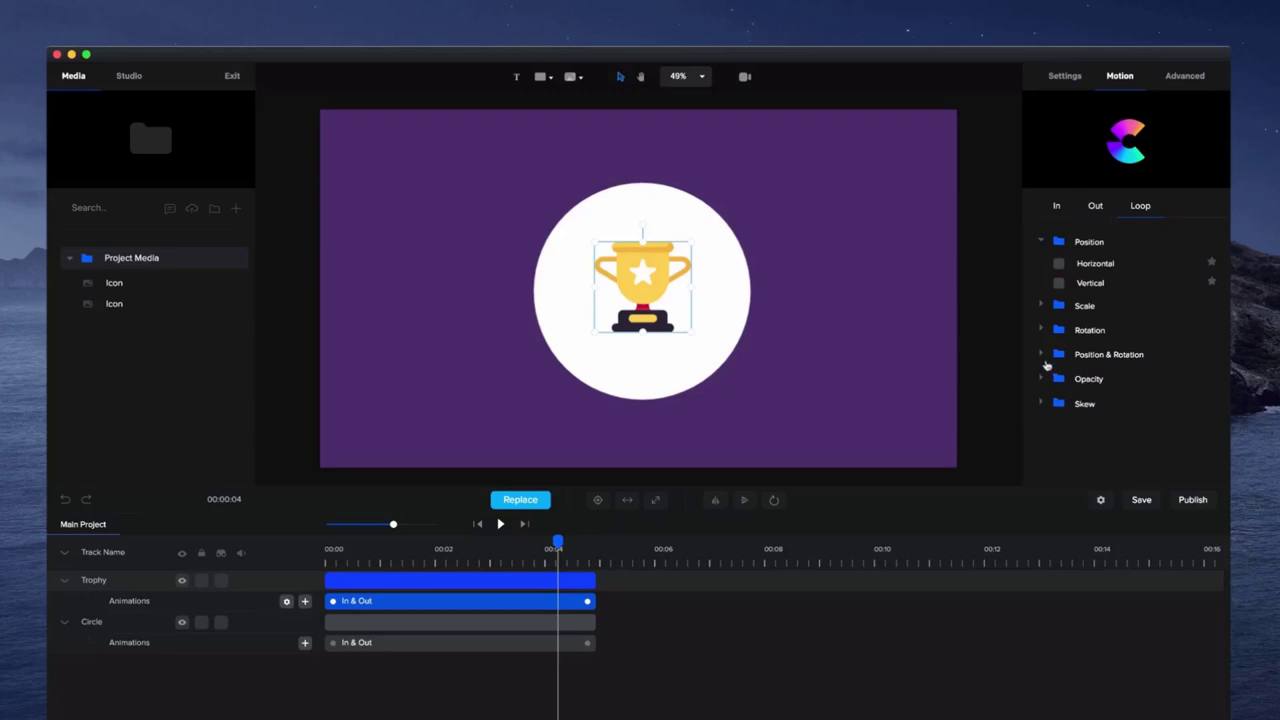
click(1043, 356)
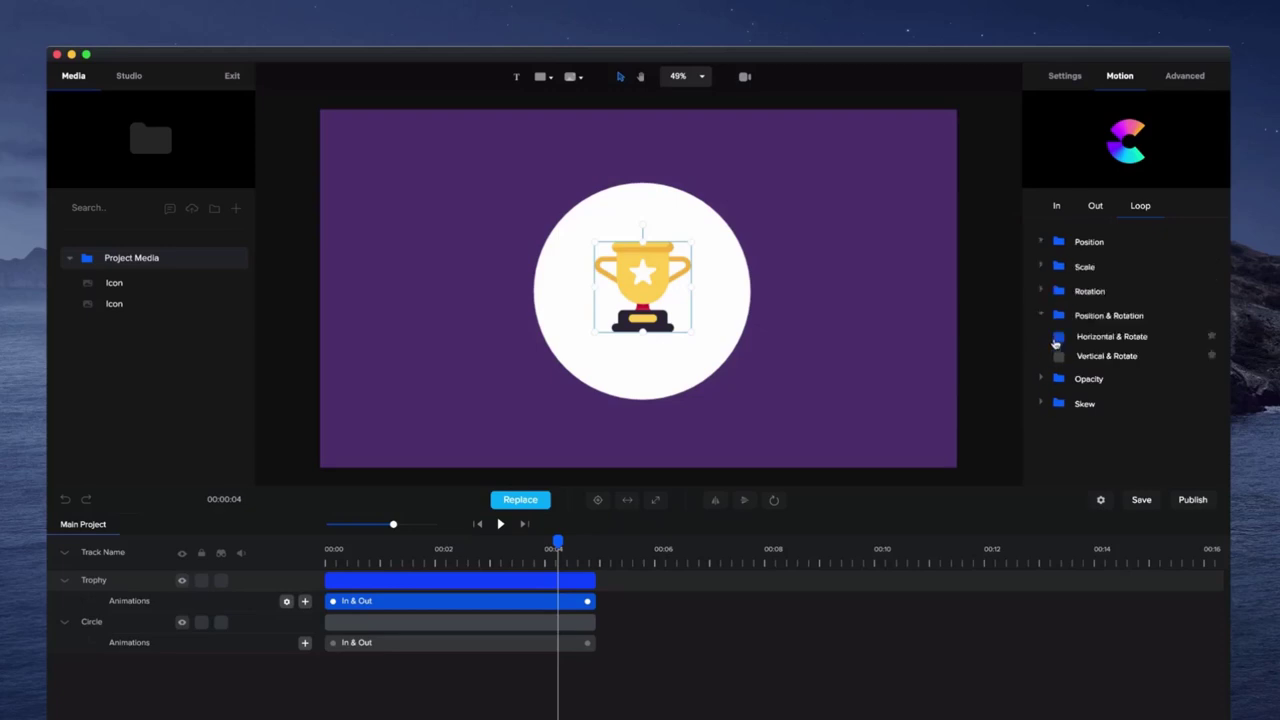
click(1057, 338)
click(501, 524)
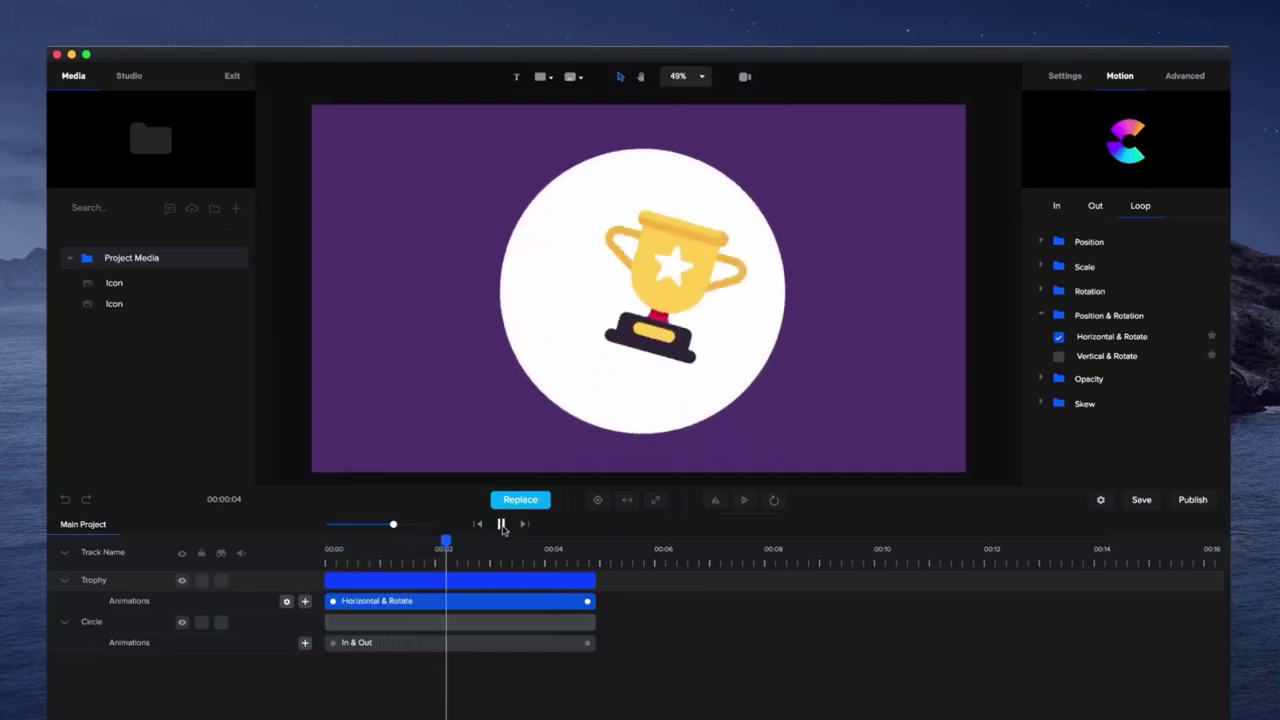
click(501, 524)
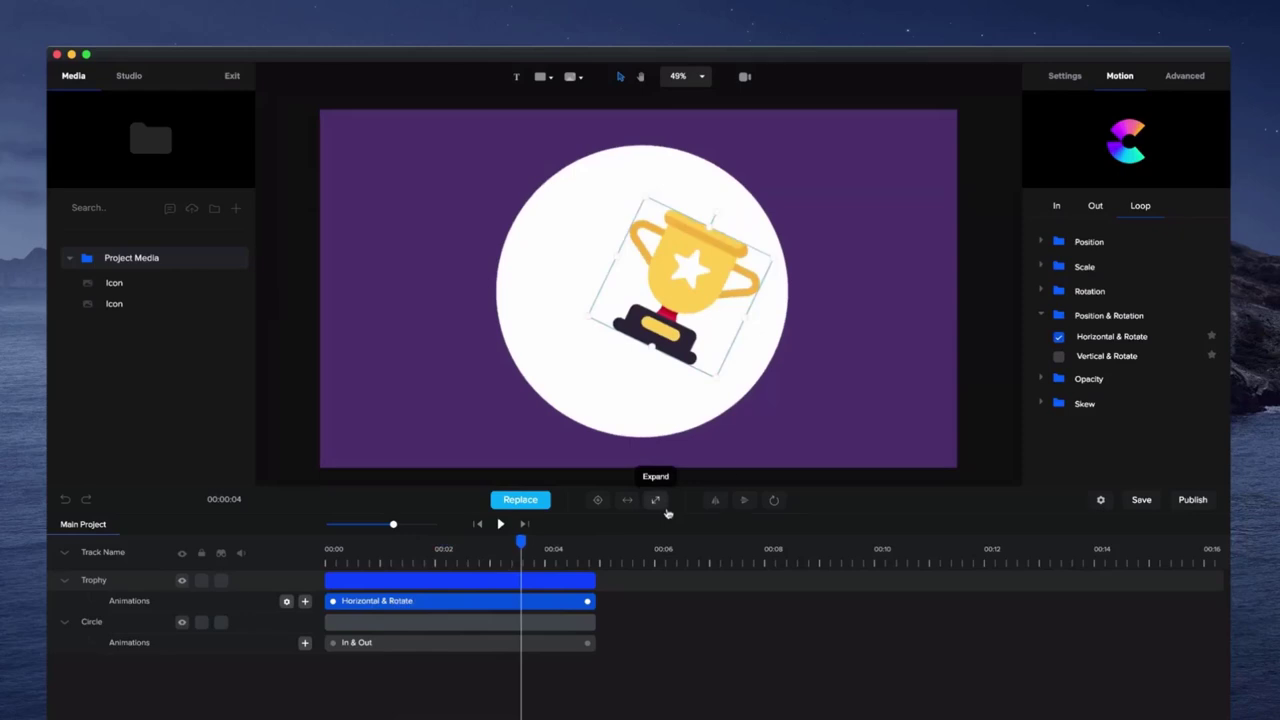
- Play back the trophy and circle loop animations together, then pause the playback
click(773, 500)
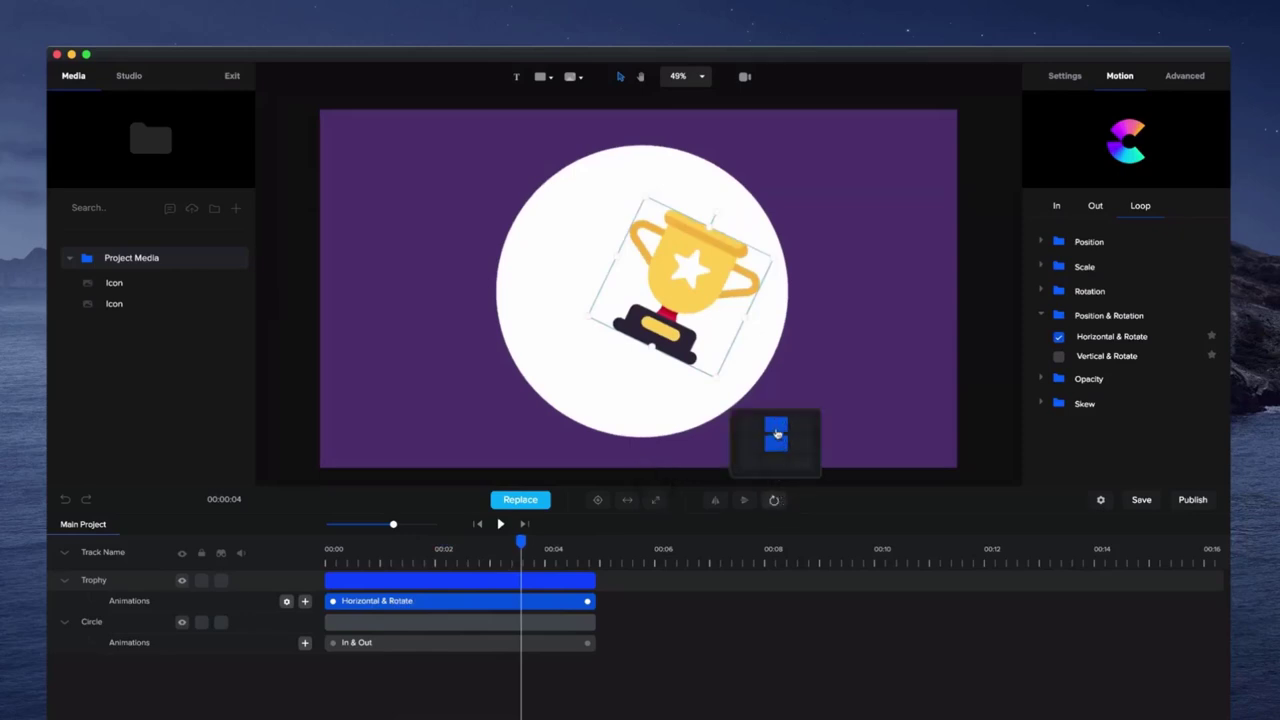
click(501, 524)
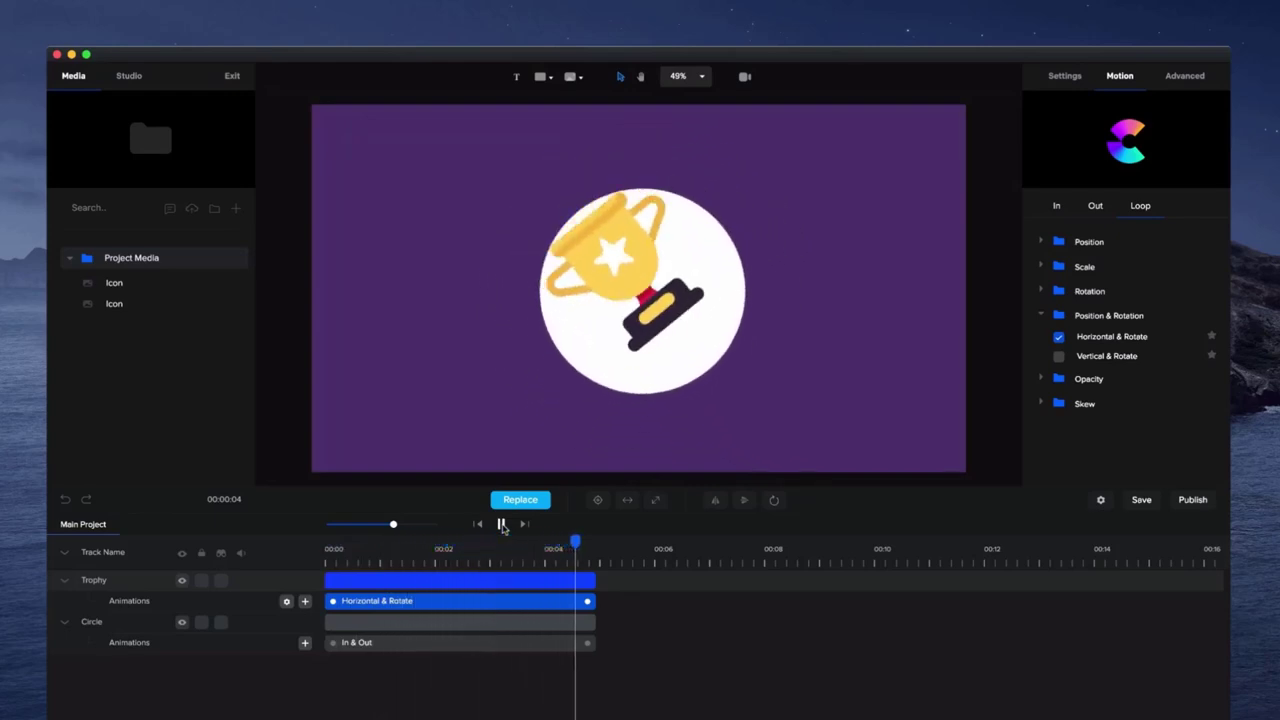
click(502, 524)
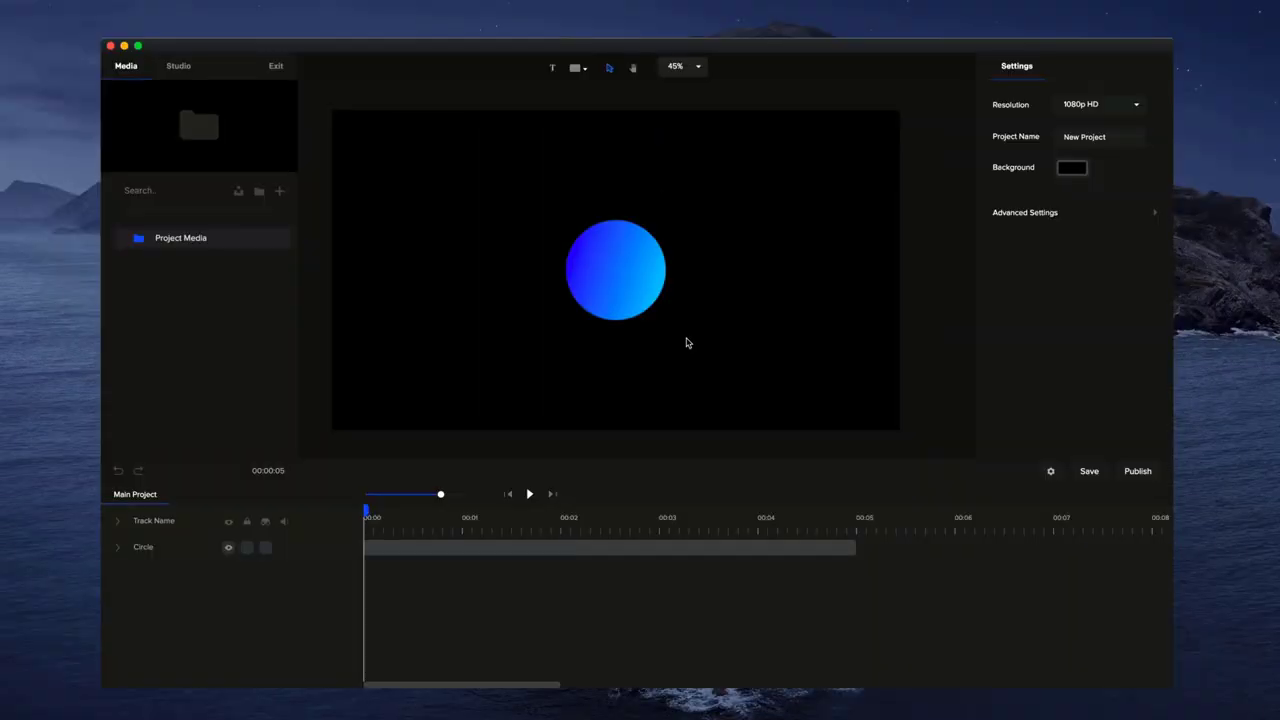
- Select the blue gradient circle and bring up its entrance motion presets
click(624, 262)
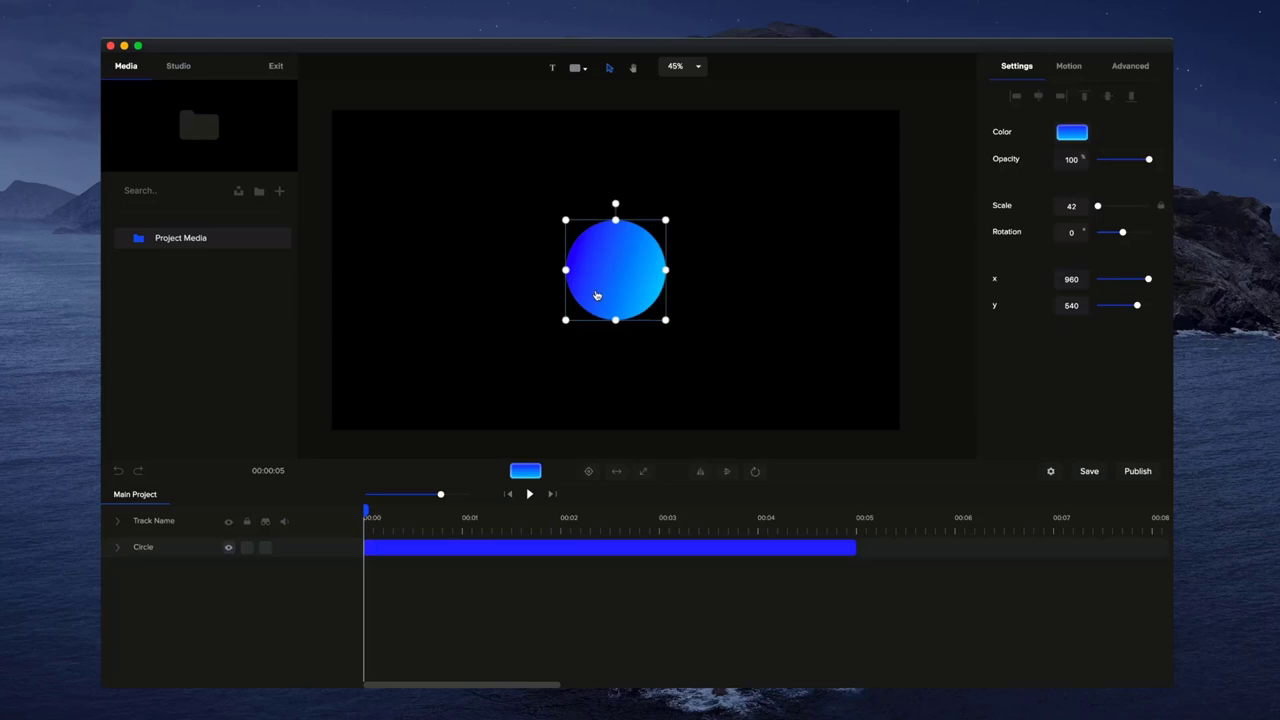
click(1069, 68)
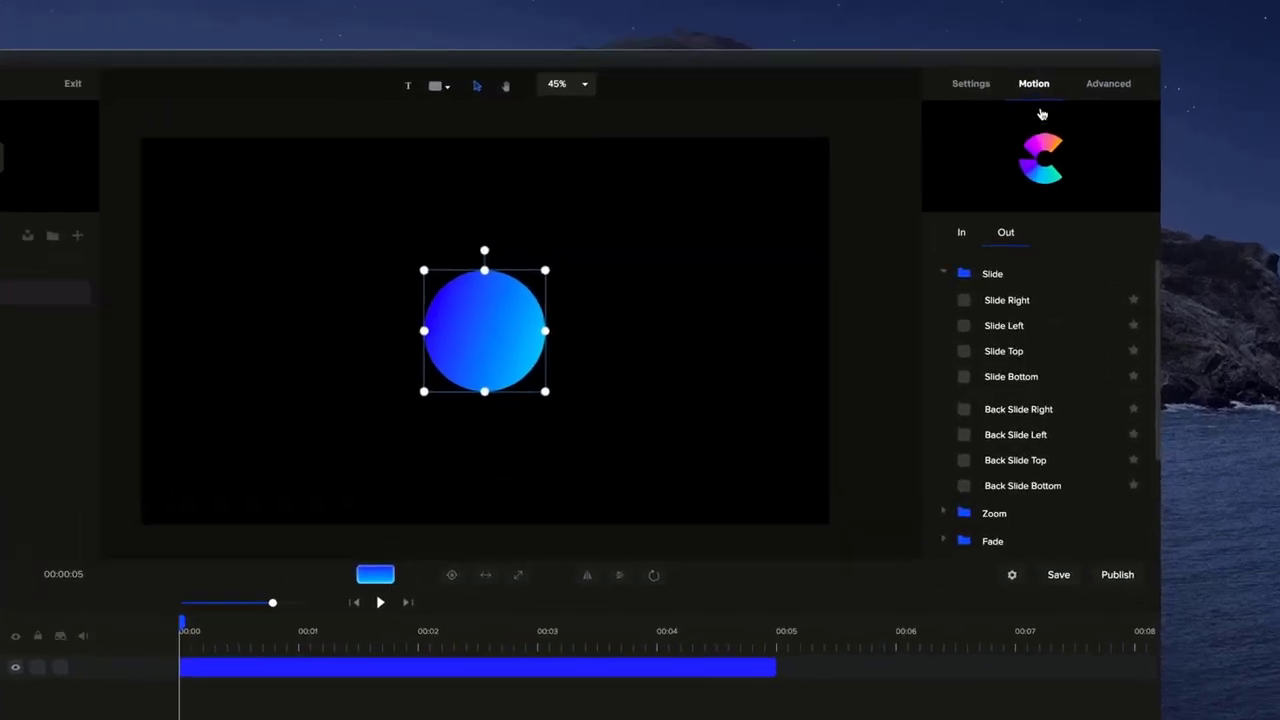
click(1049, 244)
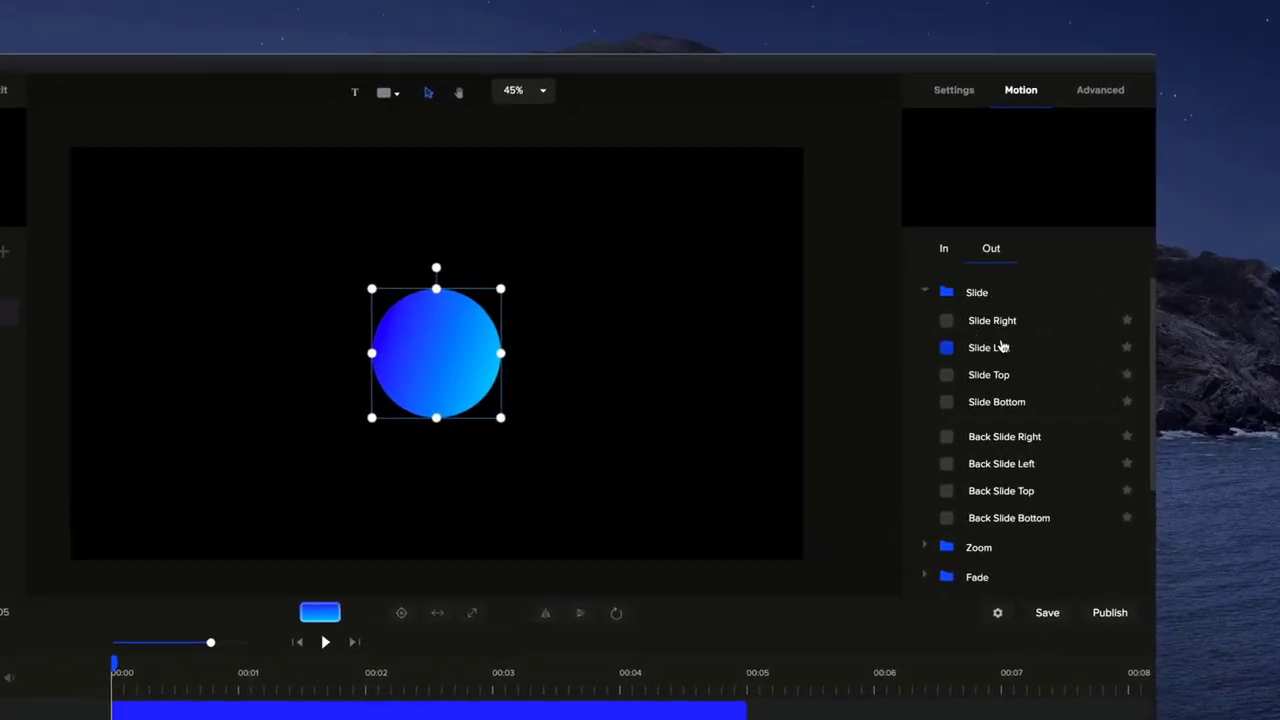
click(945, 250)
- Preview the entrance presets in the Slide group, including the Back Slide and Bounce Slide variants
click(997, 325)
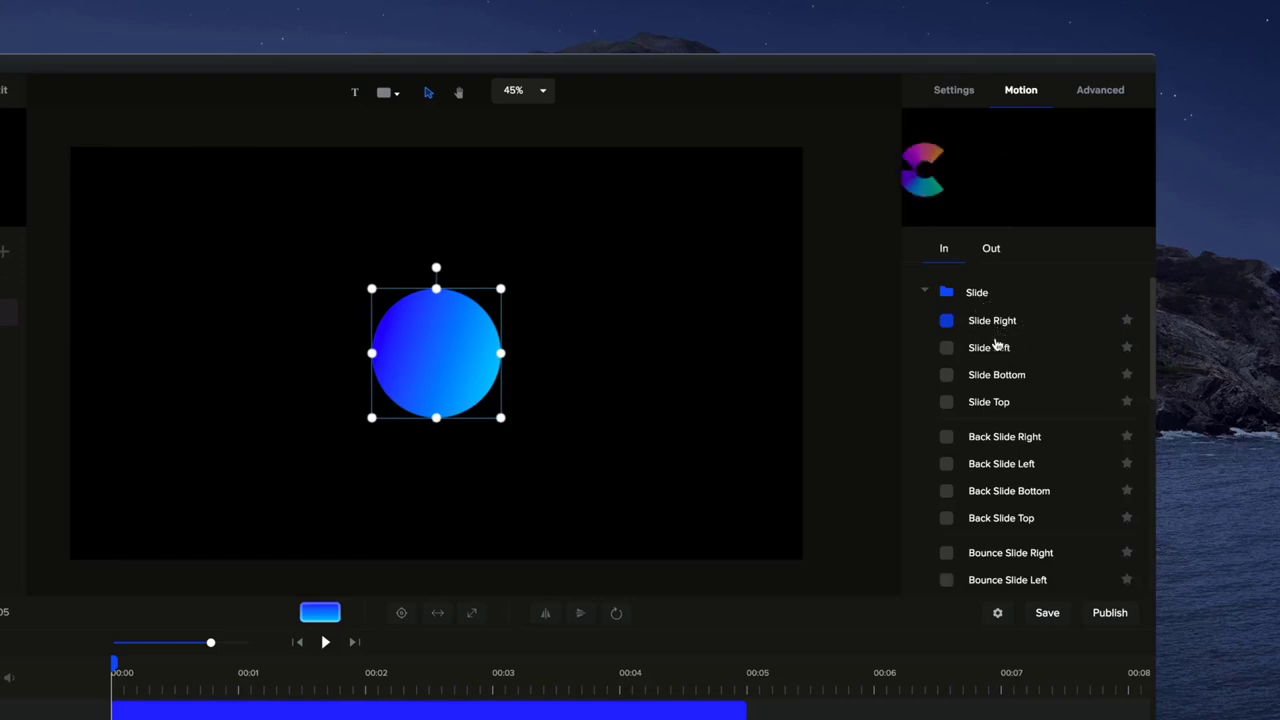
click(990, 401)
click(1010, 440)
scroll(1011, 440, down, 1)
click(1011, 446)
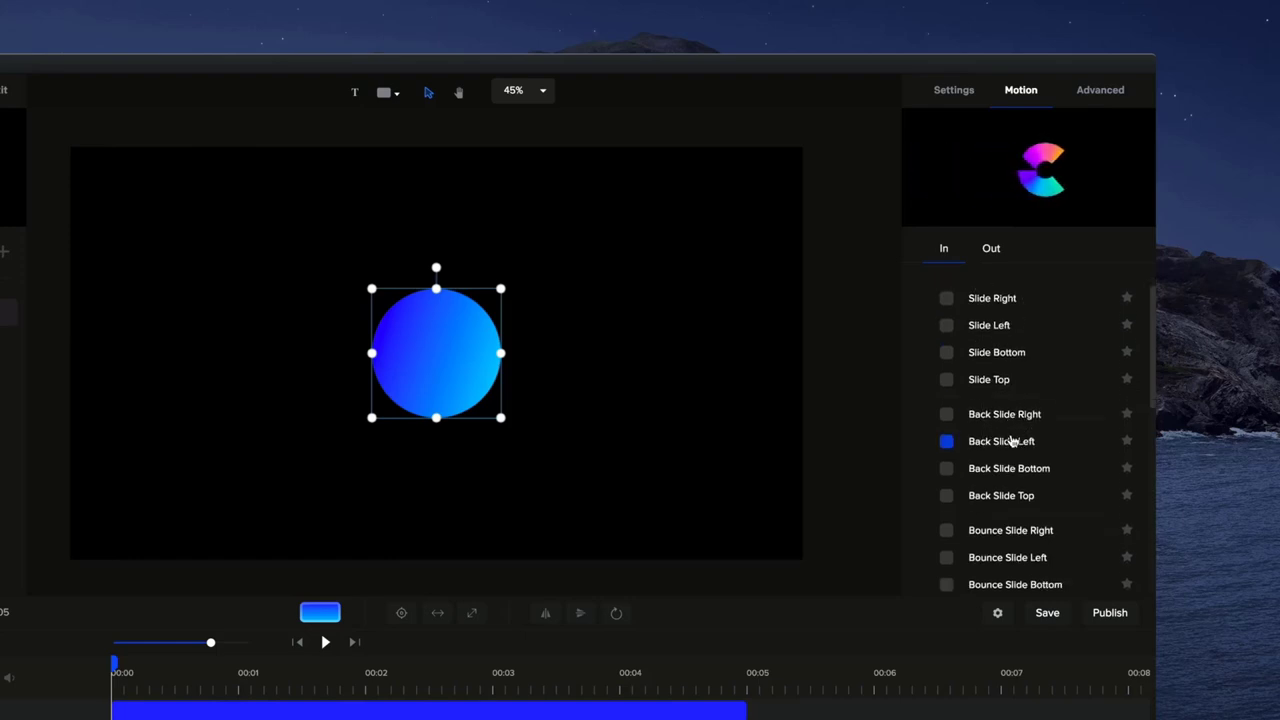
scroll(1011, 446, down, 2)
click(1011, 446)
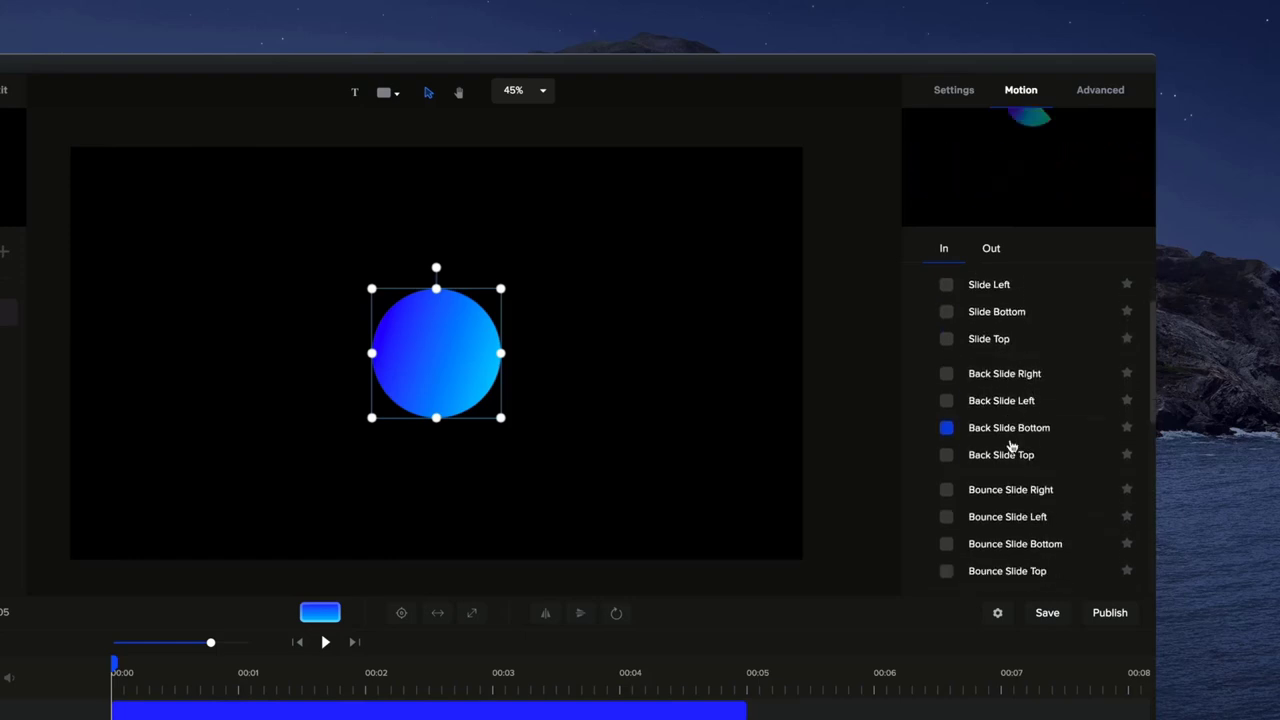
scroll(1011, 446, down, 1)
click(1011, 449)
click(1015, 470)
scroll(1020, 470, down, 1)
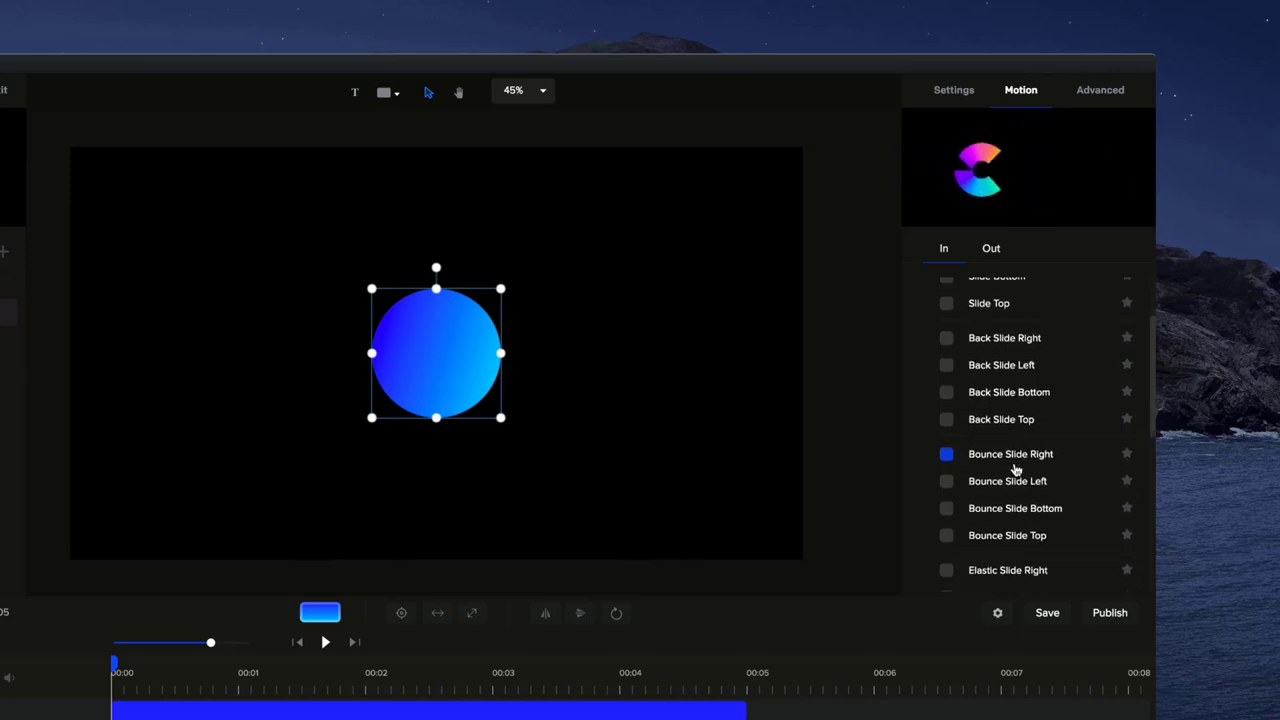
click(1020, 470)
scroll(1020, 472, down, 1)
click(1008, 539)
click(1023, 477)
scroll(1030, 460, down, 1)
click(1043, 430)
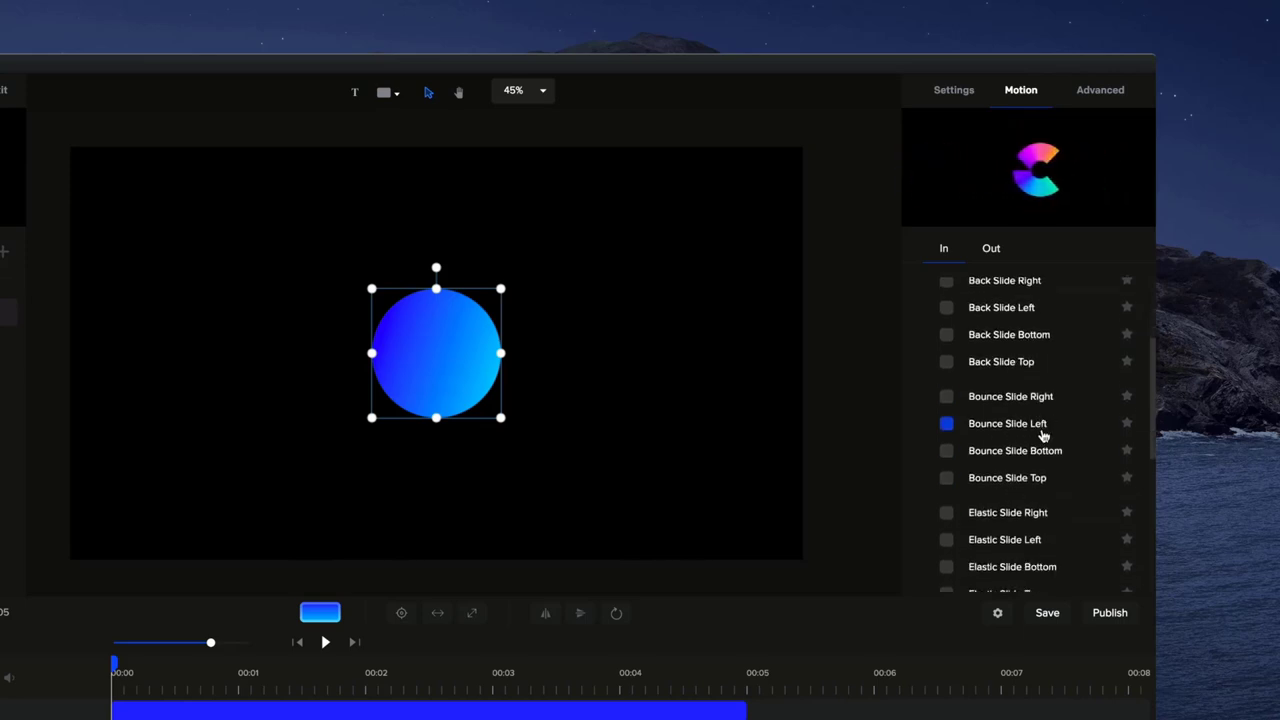
scroll(1040, 440, down, 1)
click(1036, 455)
click(1006, 540)
click(1008, 487)
scroll(1006, 449, up, 5)
click(1006, 449)
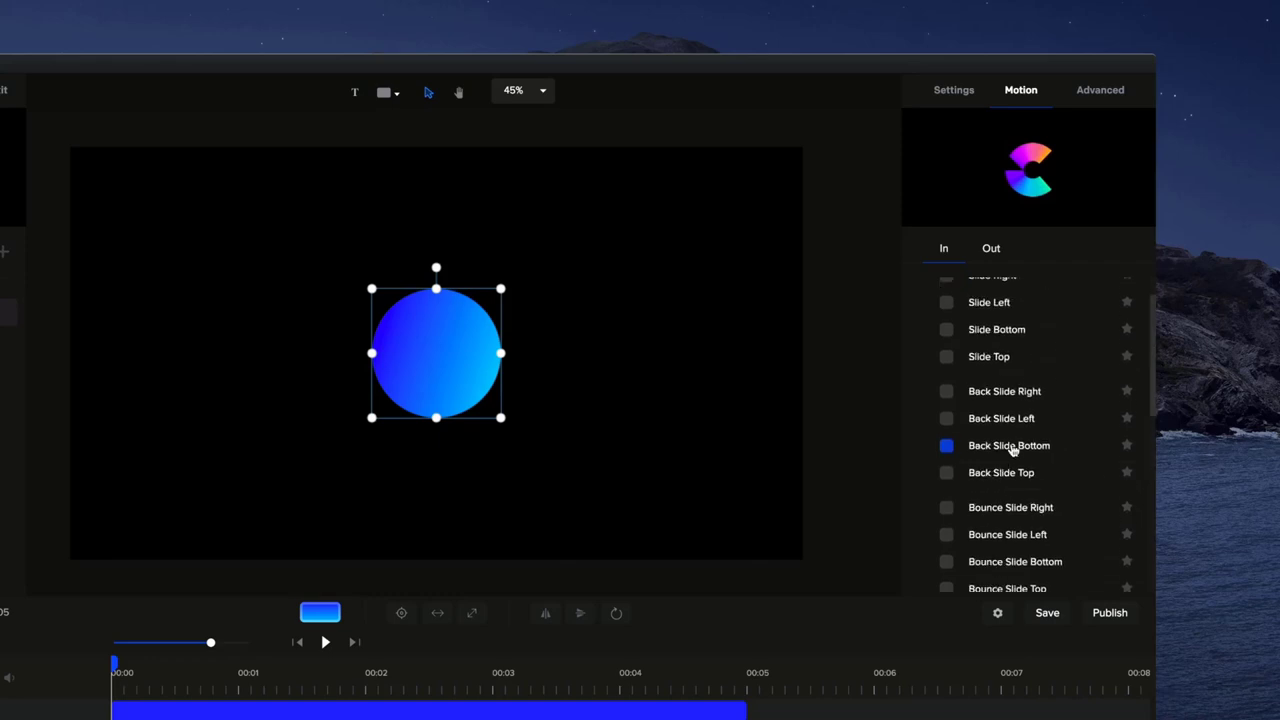
scroll(1006, 449, up, 2)
- Compare the Zoom entrance presets and apply Elastic Scale Up to the blue circle
click(926, 293)
click(929, 323)
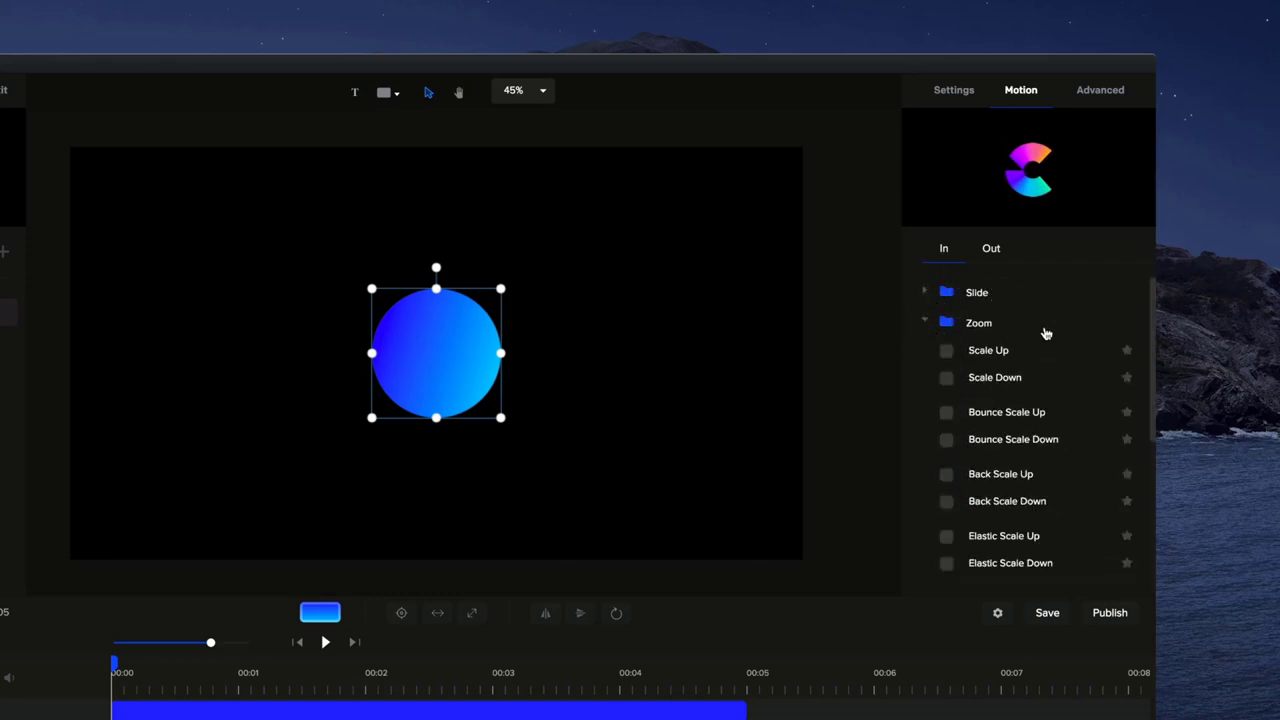
click(1030, 408)
scroll(1029, 409, down, 1)
click(1030, 420)
click(1020, 394)
click(1020, 426)
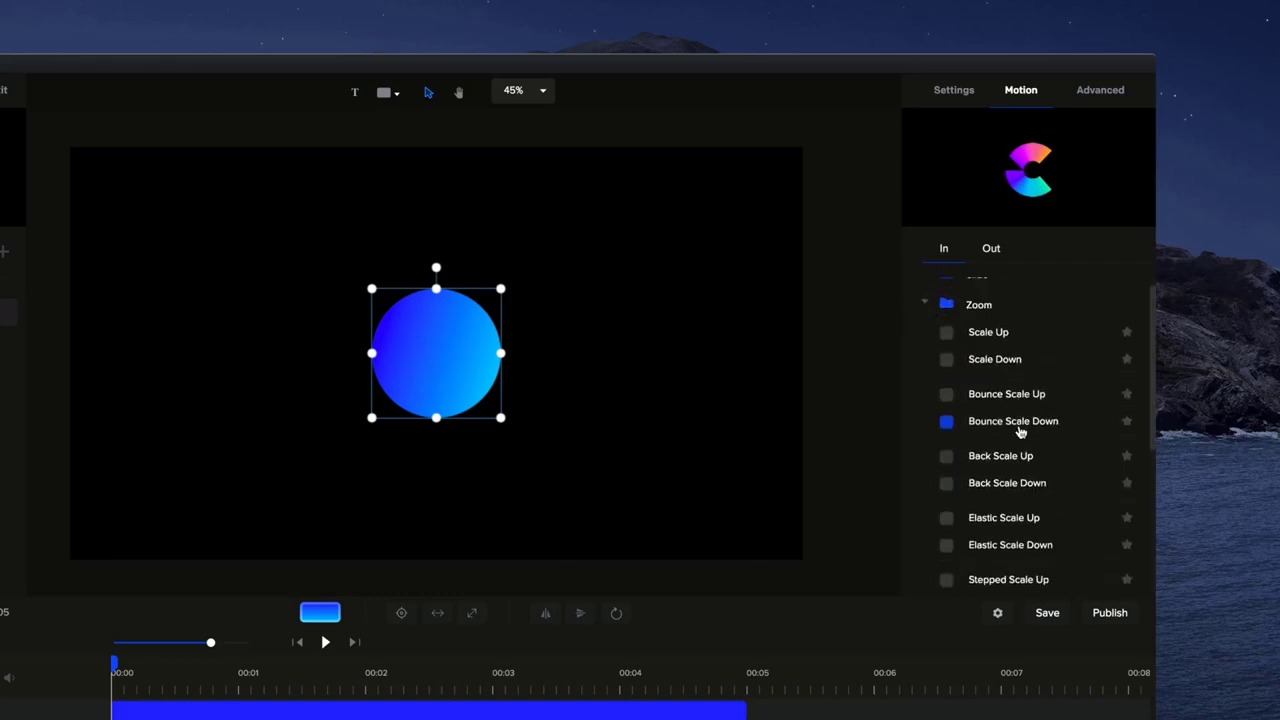
click(1018, 485)
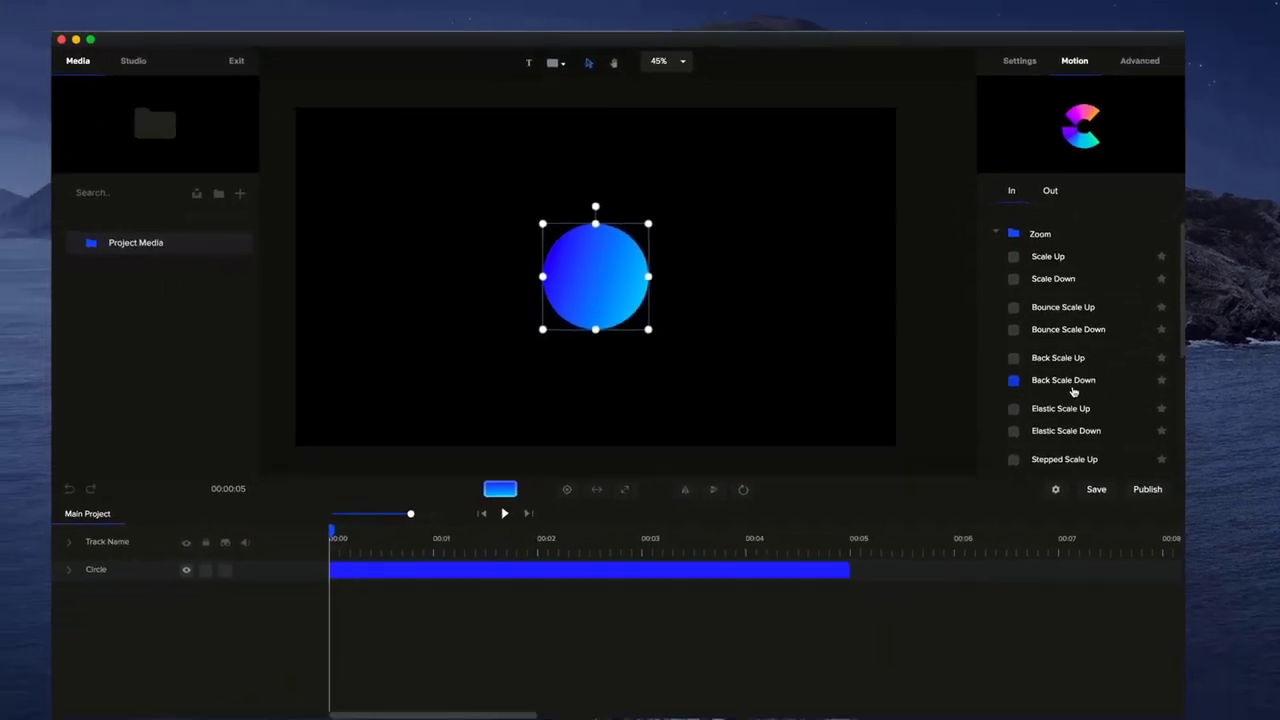
scroll(1073, 392, down, 1)
click(1016, 397)
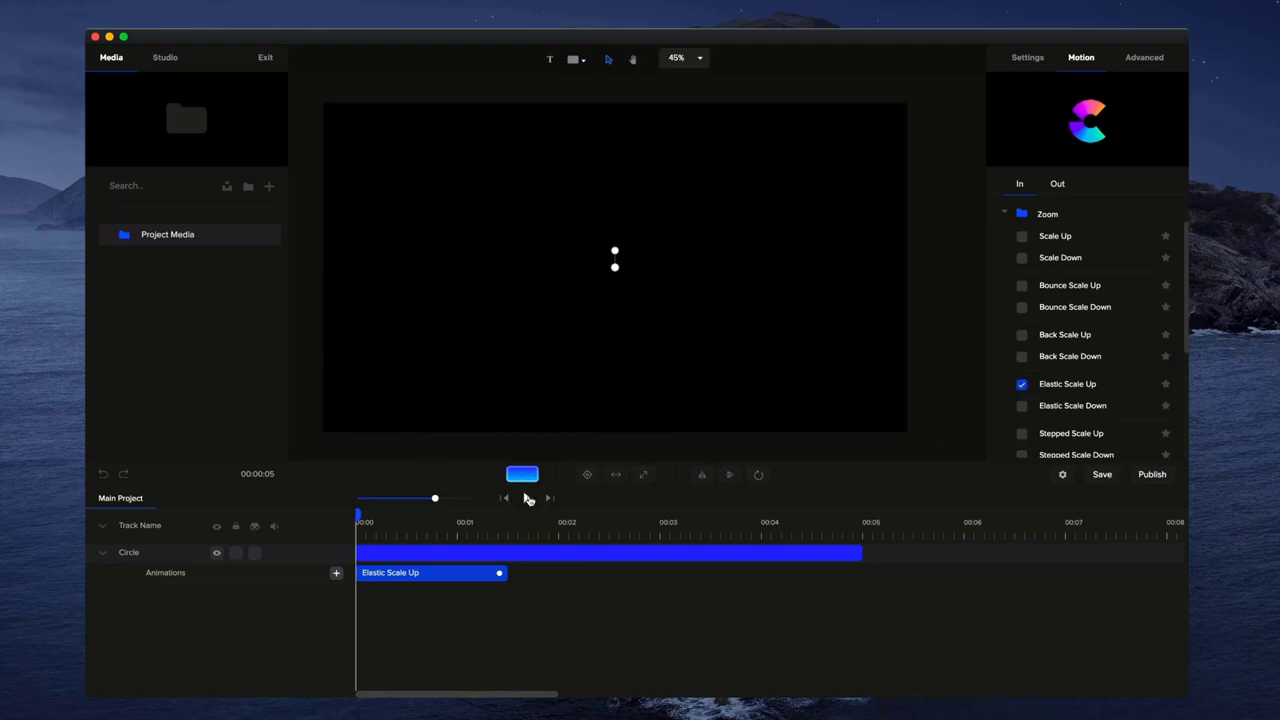
- Play the circle's Elastic Scale Up entrance, replay it, and return the playhead to the start
click(528, 499)
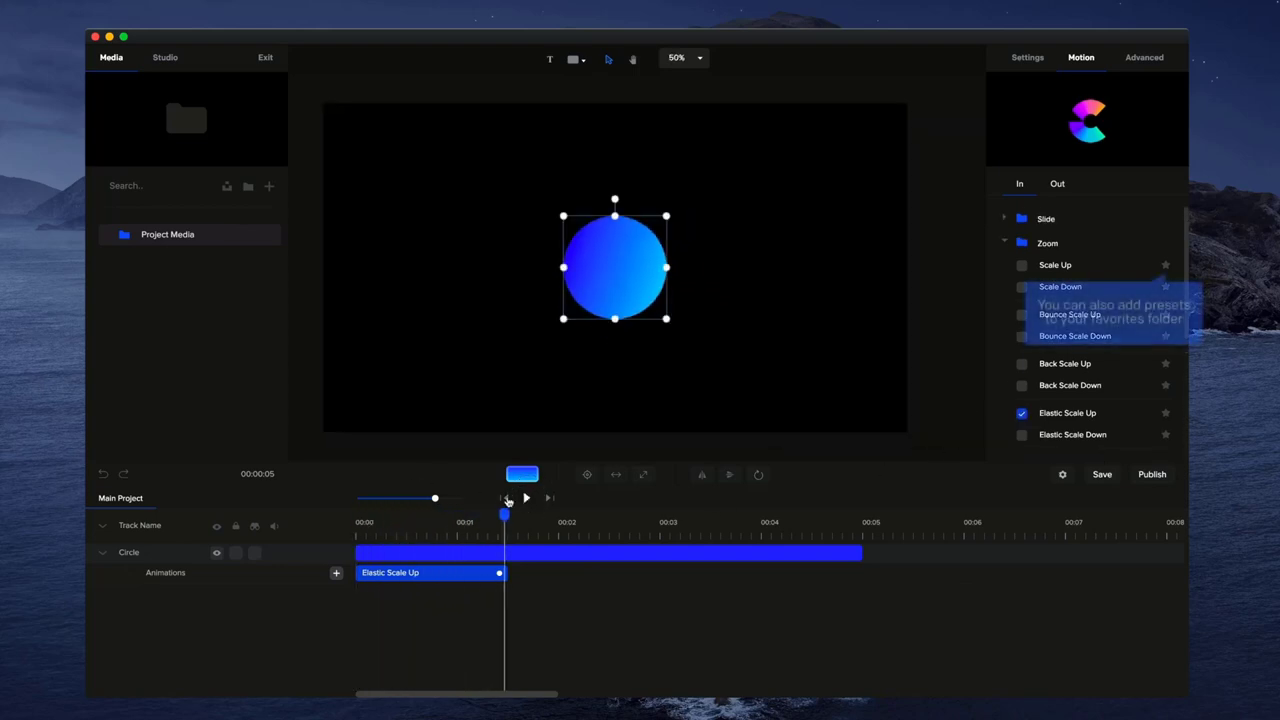
click(506, 498)
click(526, 498)
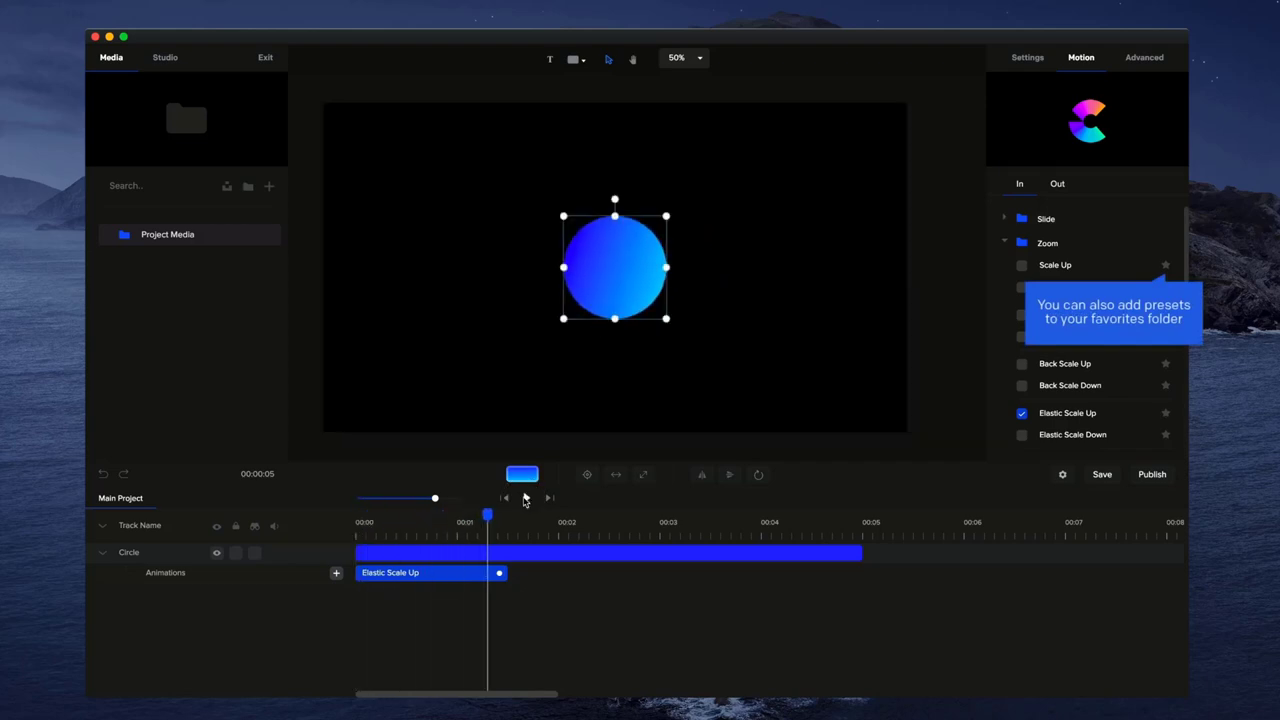
drag(485, 517, 355, 521)
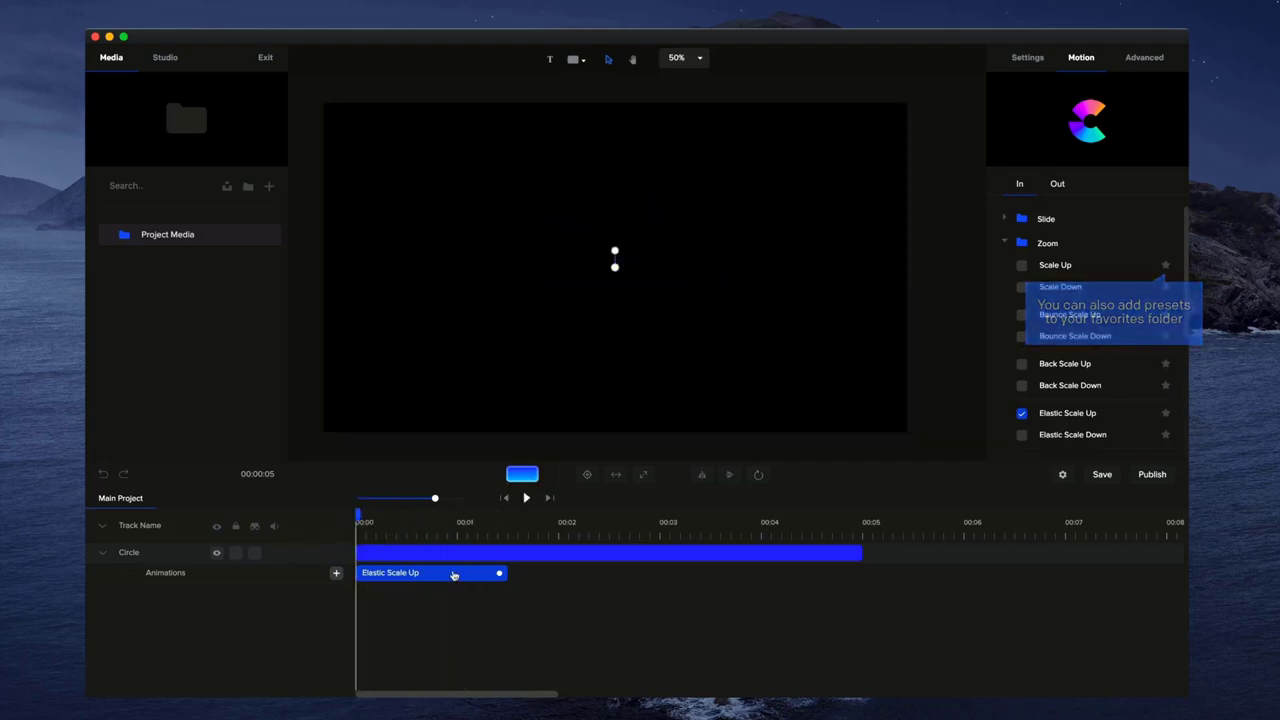
- Replace the circle's entrance animation with the Bounce Slide Bottom preset from the Slide group and play it
scroll(1066, 285, down, 5)
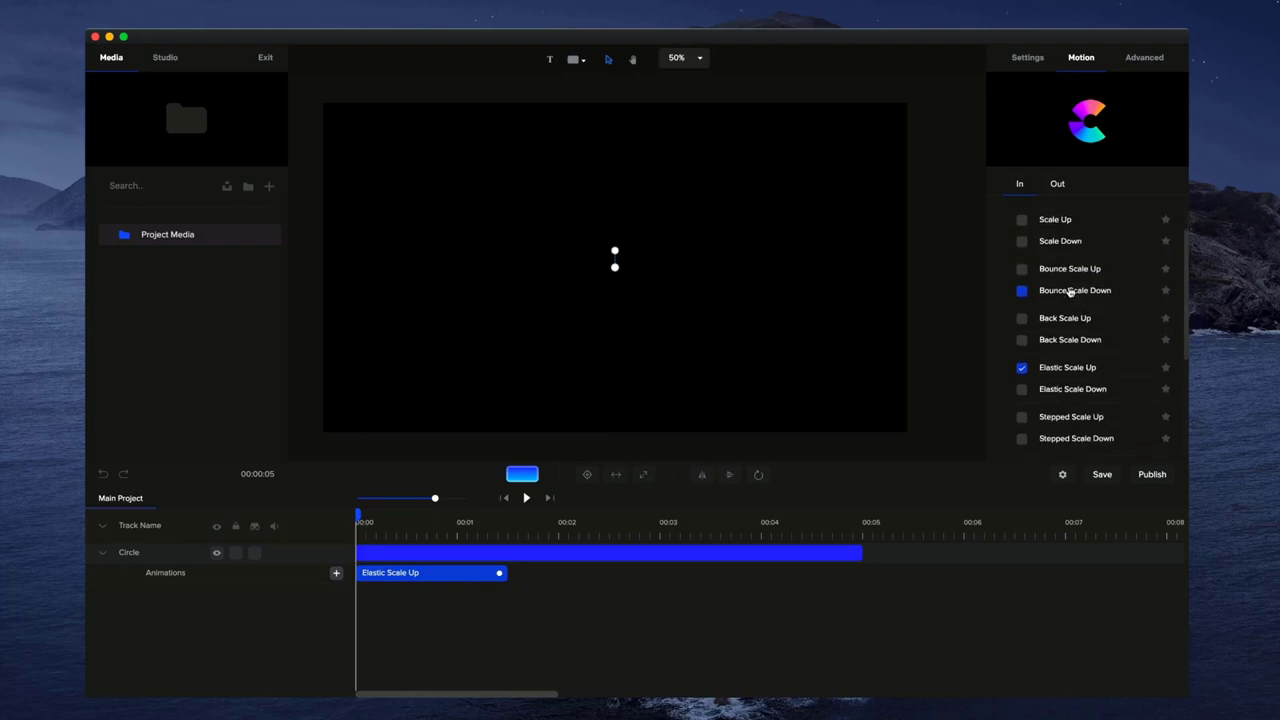
scroll(1068, 340, down, 3)
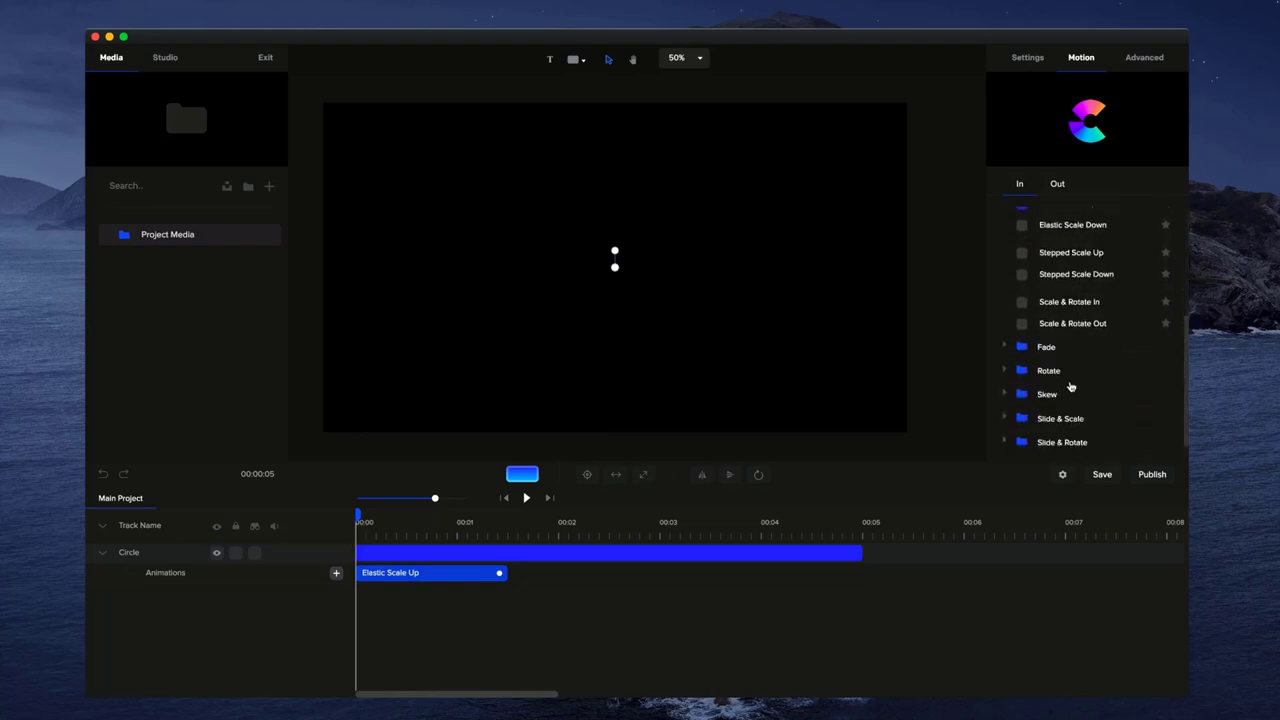
scroll(1045, 368, up, 8)
click(1006, 243)
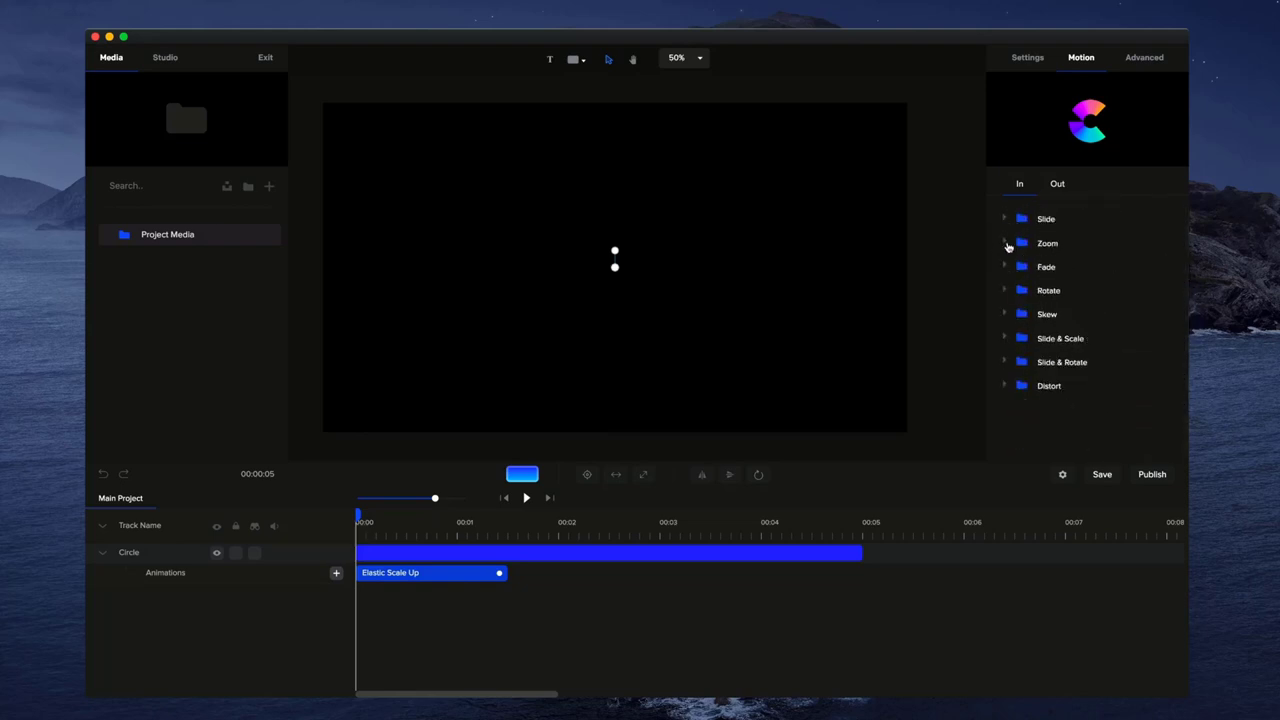
click(1006, 218)
scroll(1076, 303, down, 3)
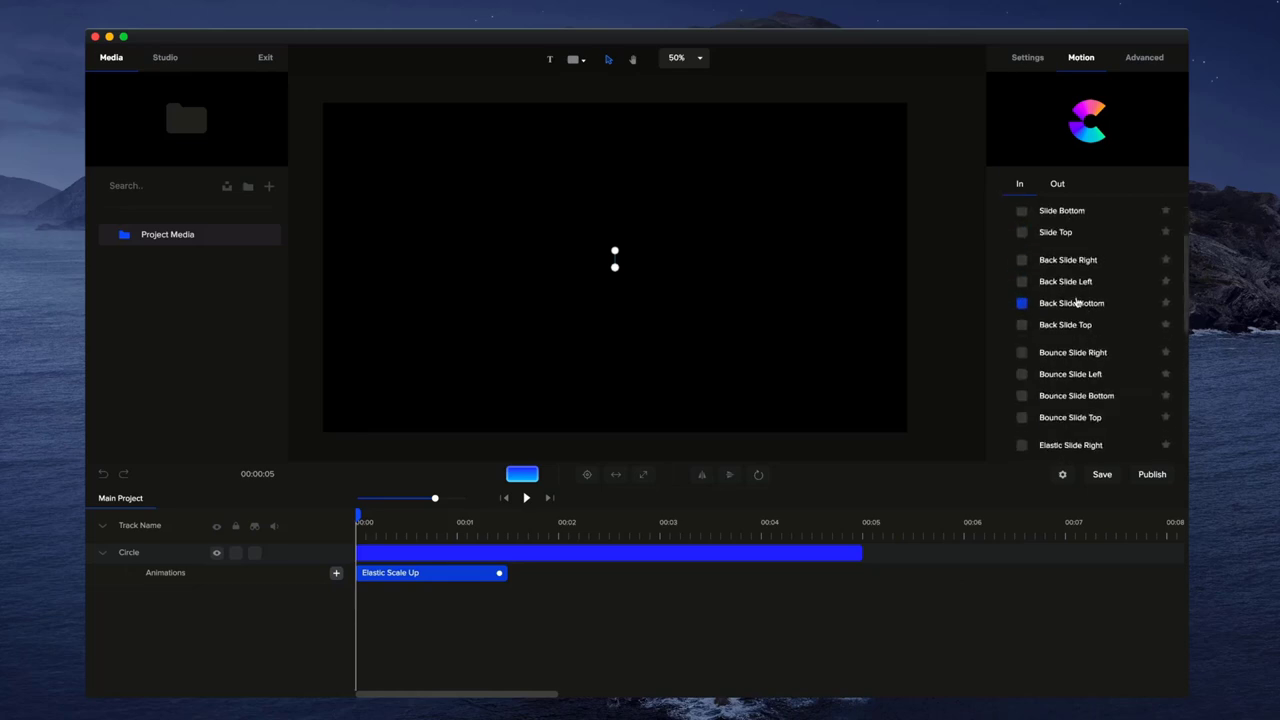
scroll(1120, 332, down, 3)
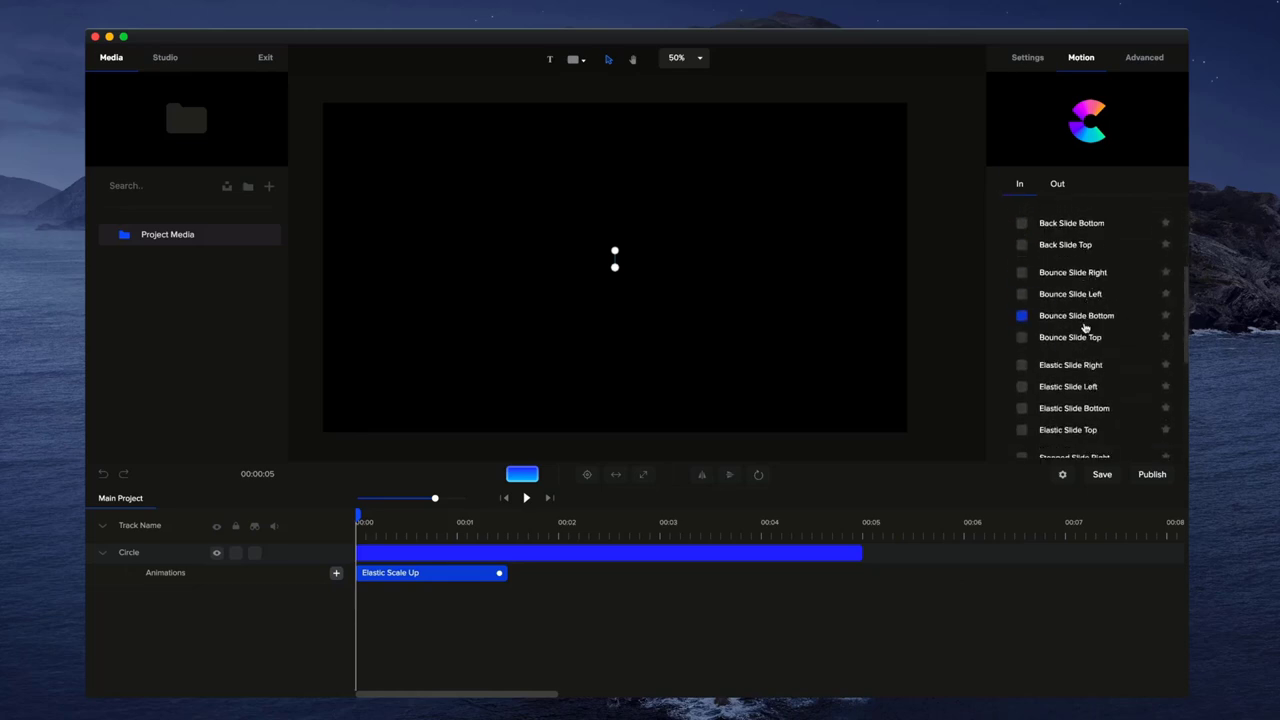
click(1022, 316)
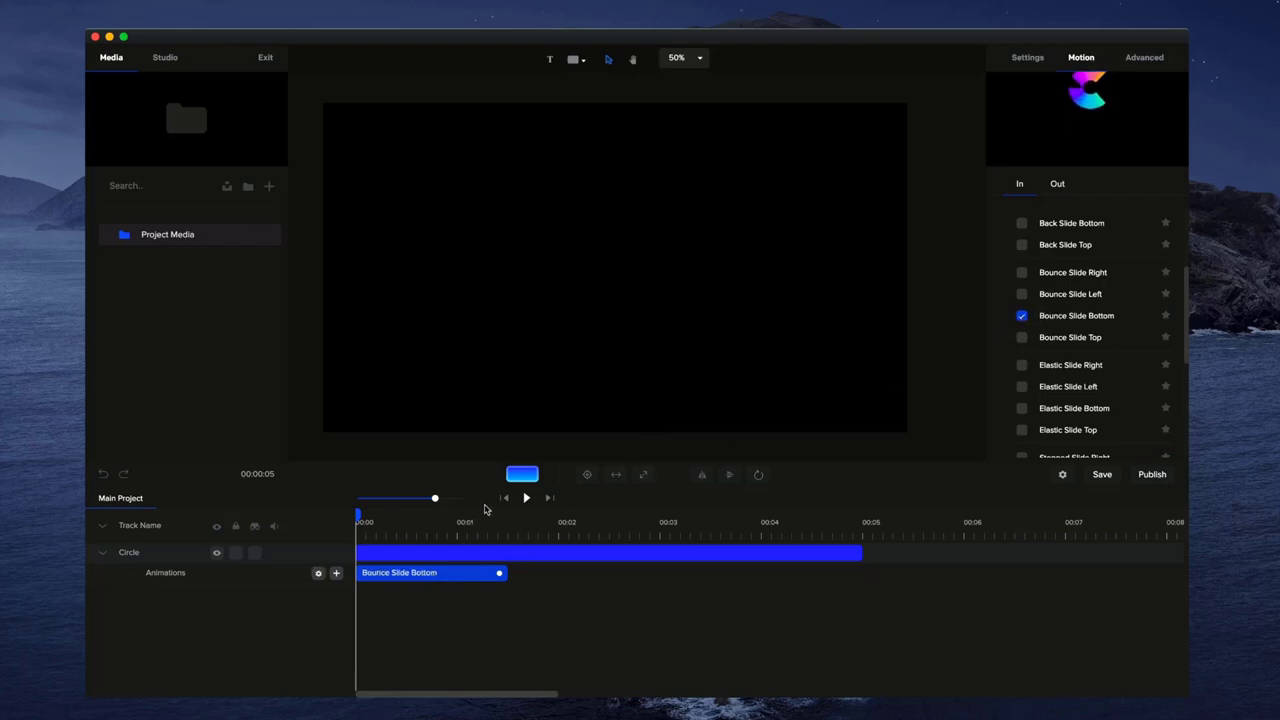
click(528, 499)
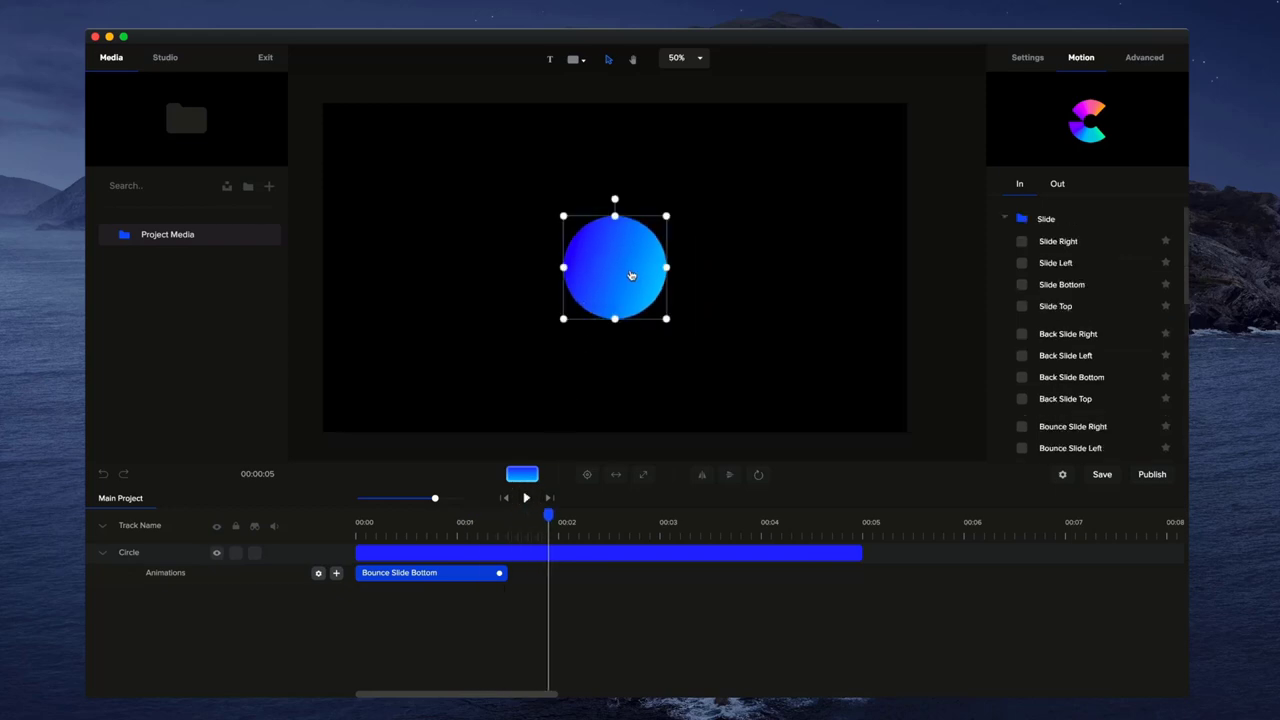
- Move the circle down to the canvas's bottom edge and return the playhead to the start
drag(618, 270, 618, 377)
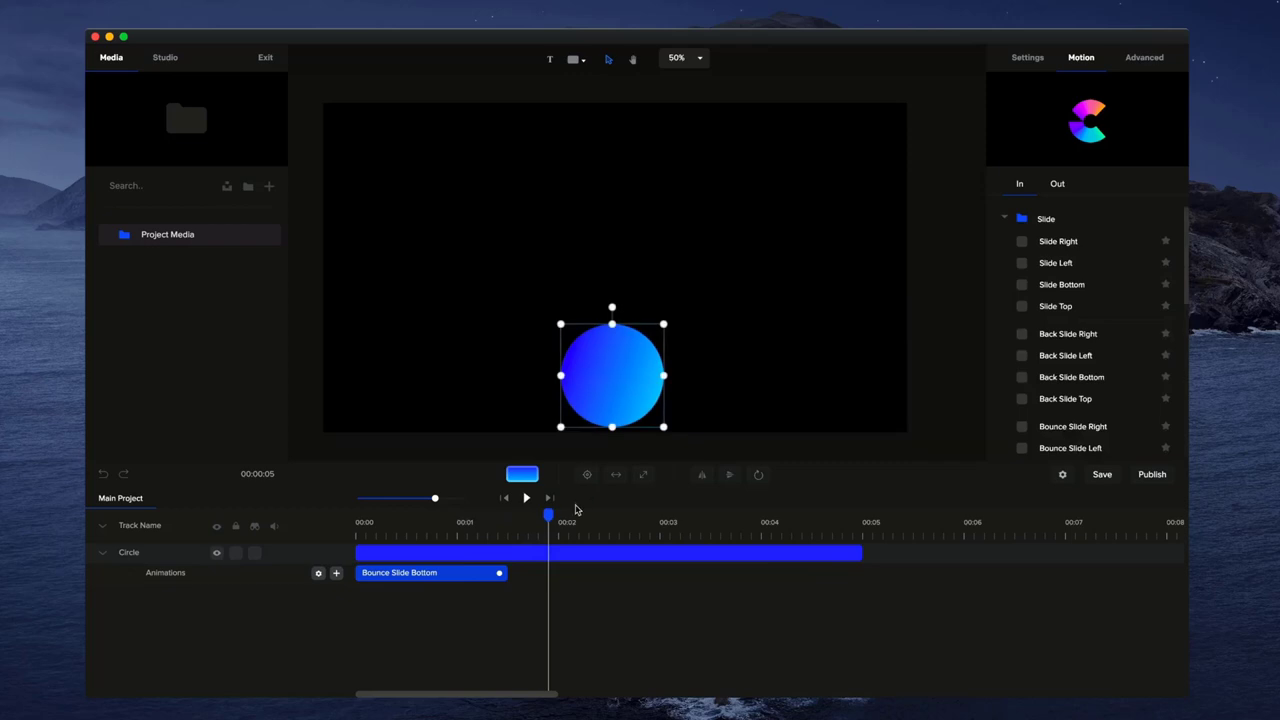
drag(542, 516, 340, 544)
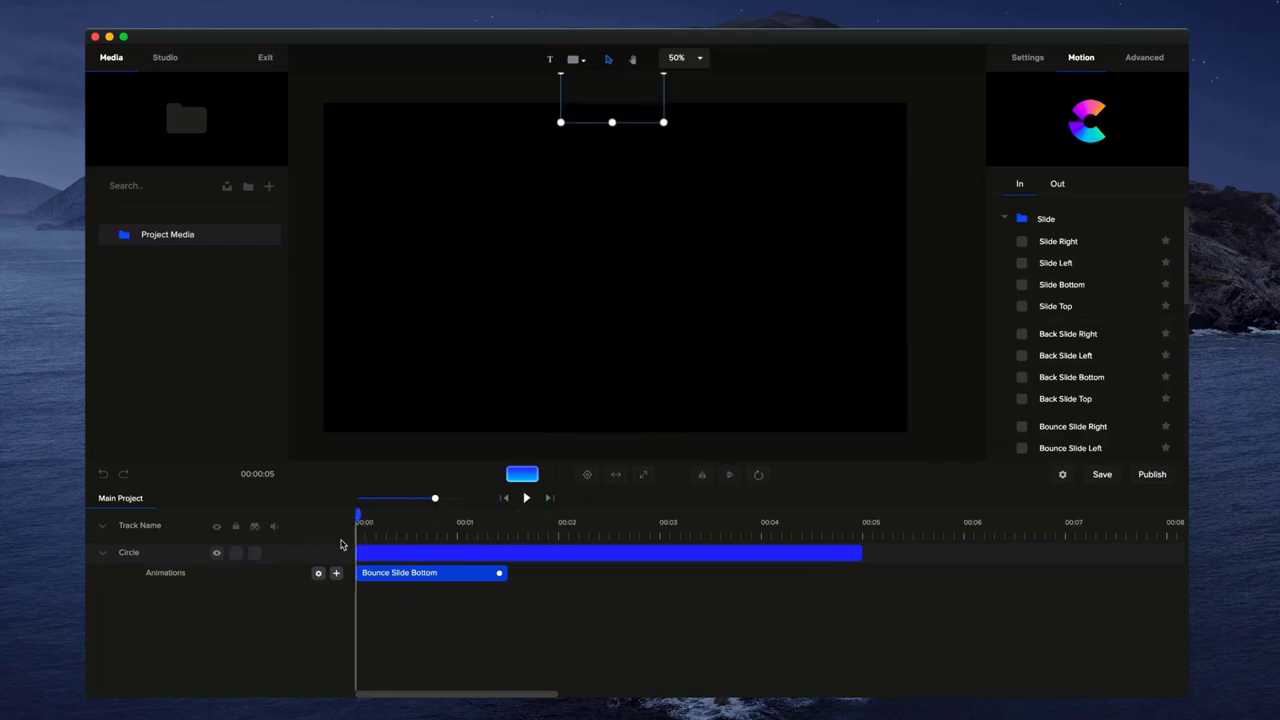
scroll(595, 293, down, 3)
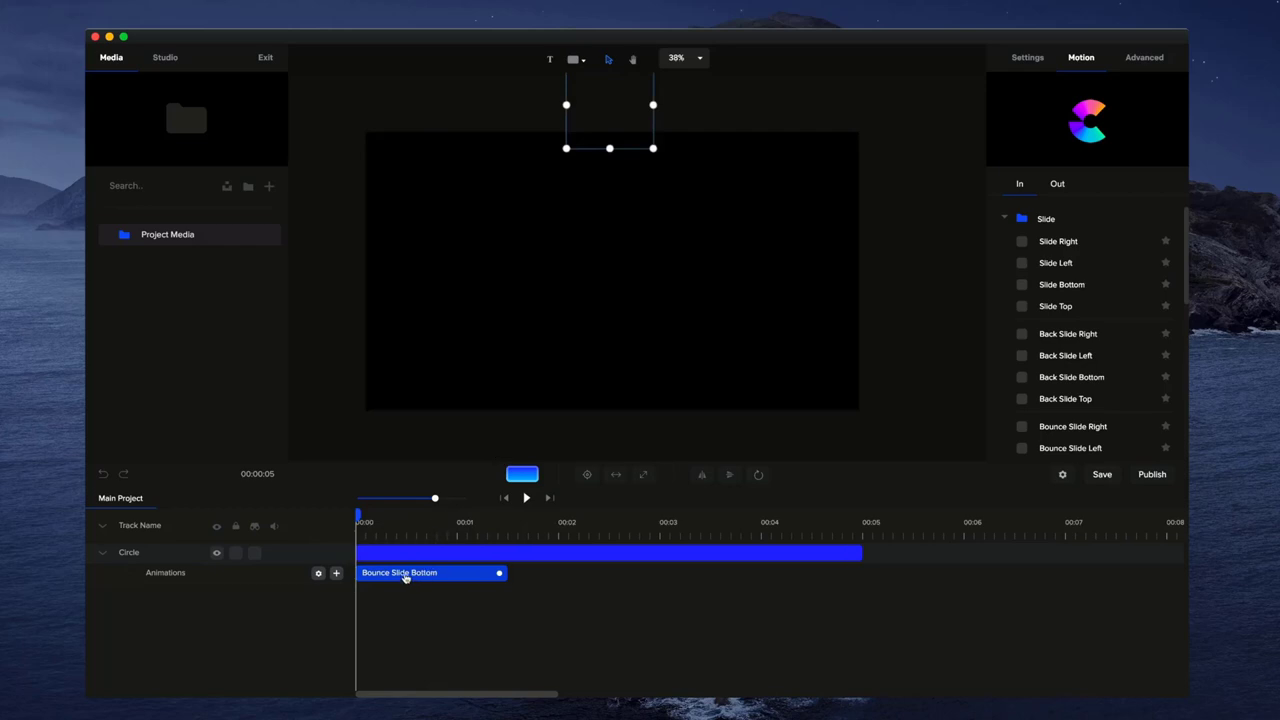
- Turn off Use Fade for the circle's Bounce Slide Bottom animation and set its Starting Y to -1100
click(472, 575)
click(319, 574)
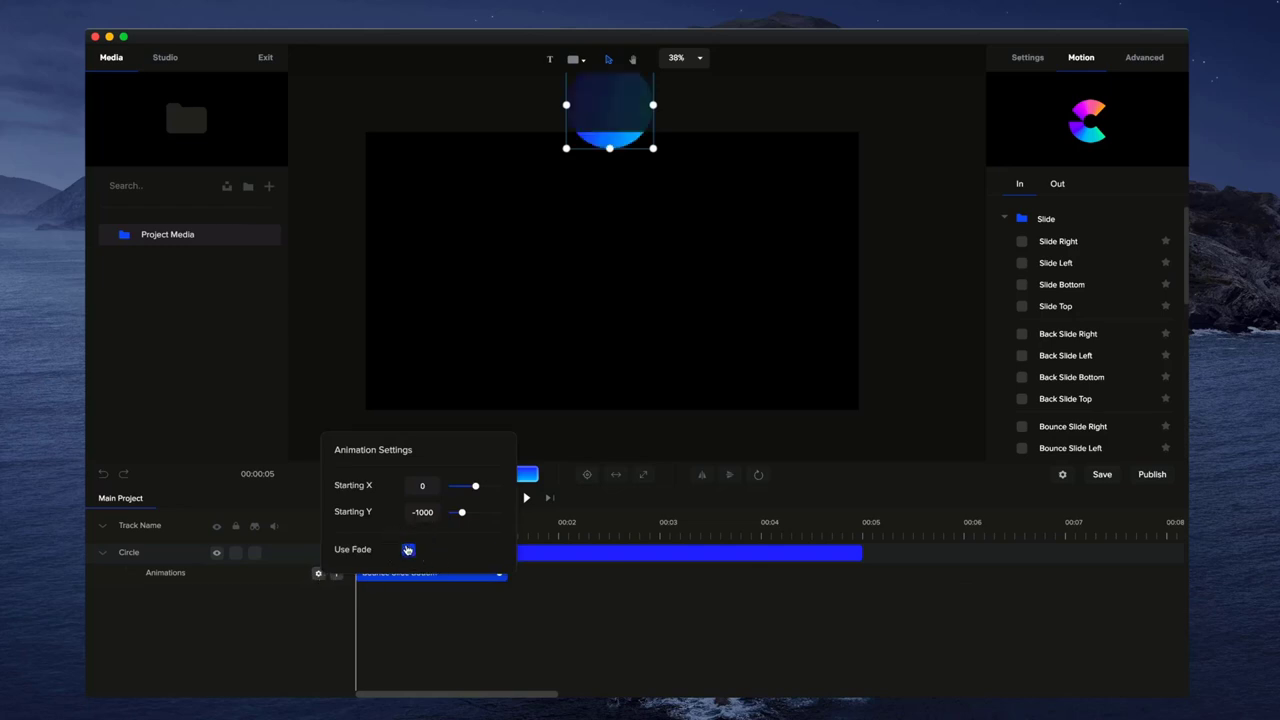
click(408, 549)
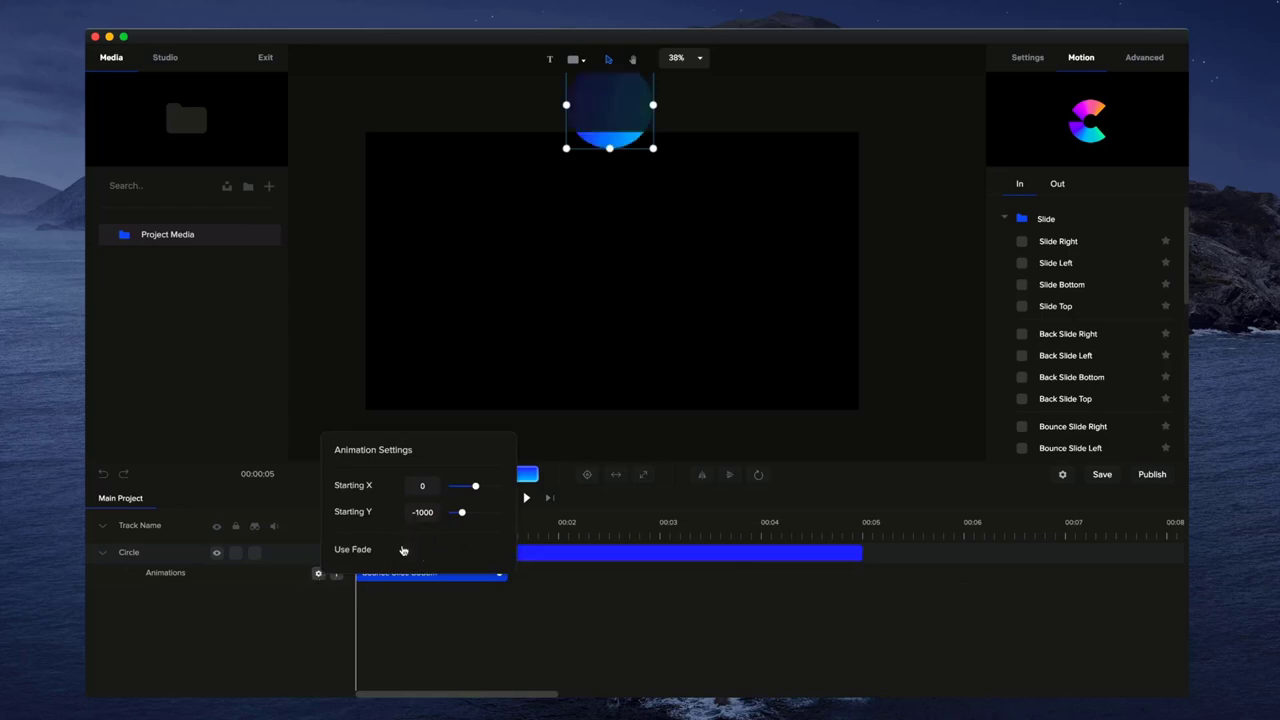
click(462, 512)
drag(462, 512, 460, 512)
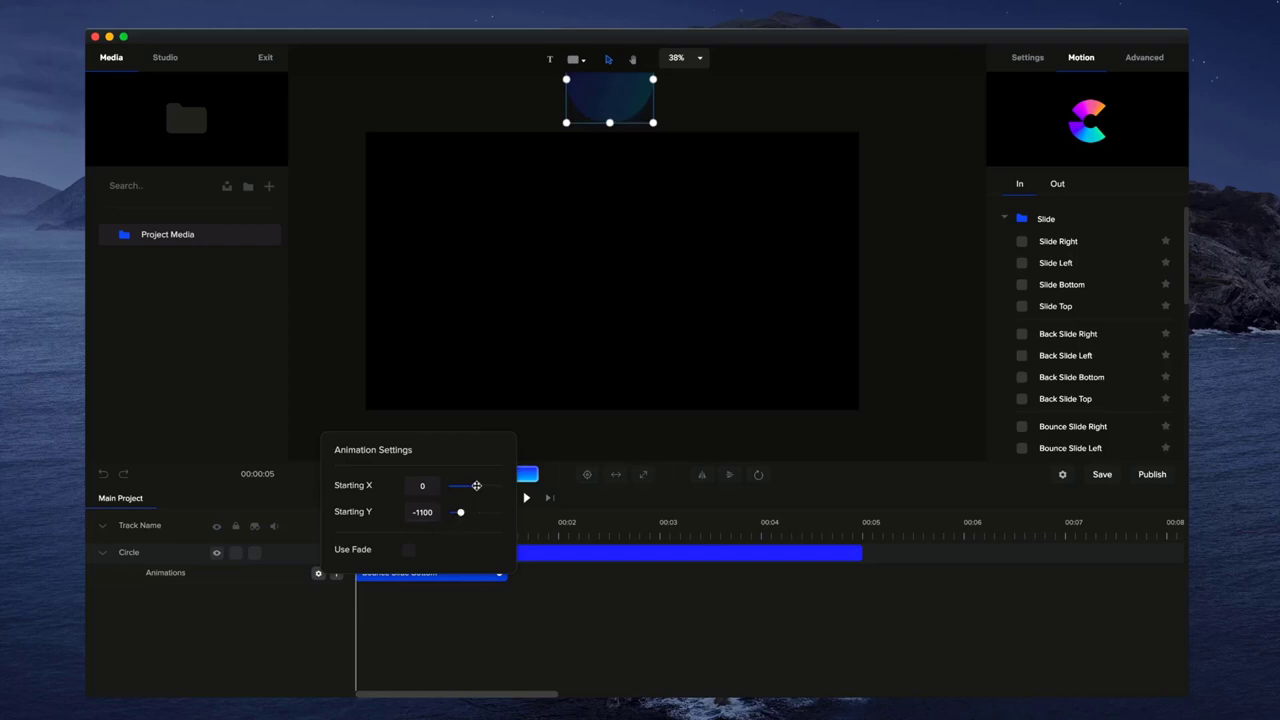
- Try a Starting X of 200 for the circle's bounce animation, then reset it to 0
mouse_move(476, 485)
mouse_down()
mouse_move(493, 486)
mouse_move(478, 486)
mouse_up()
click(421, 485)
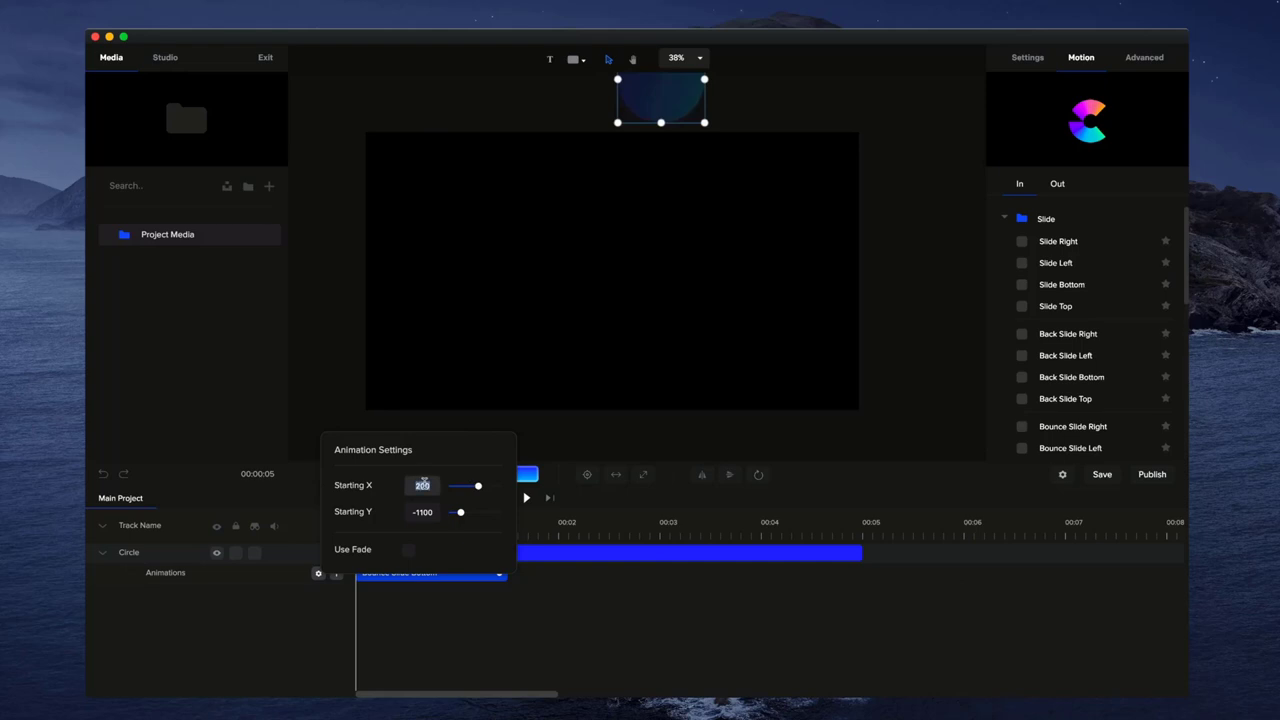
text(0)
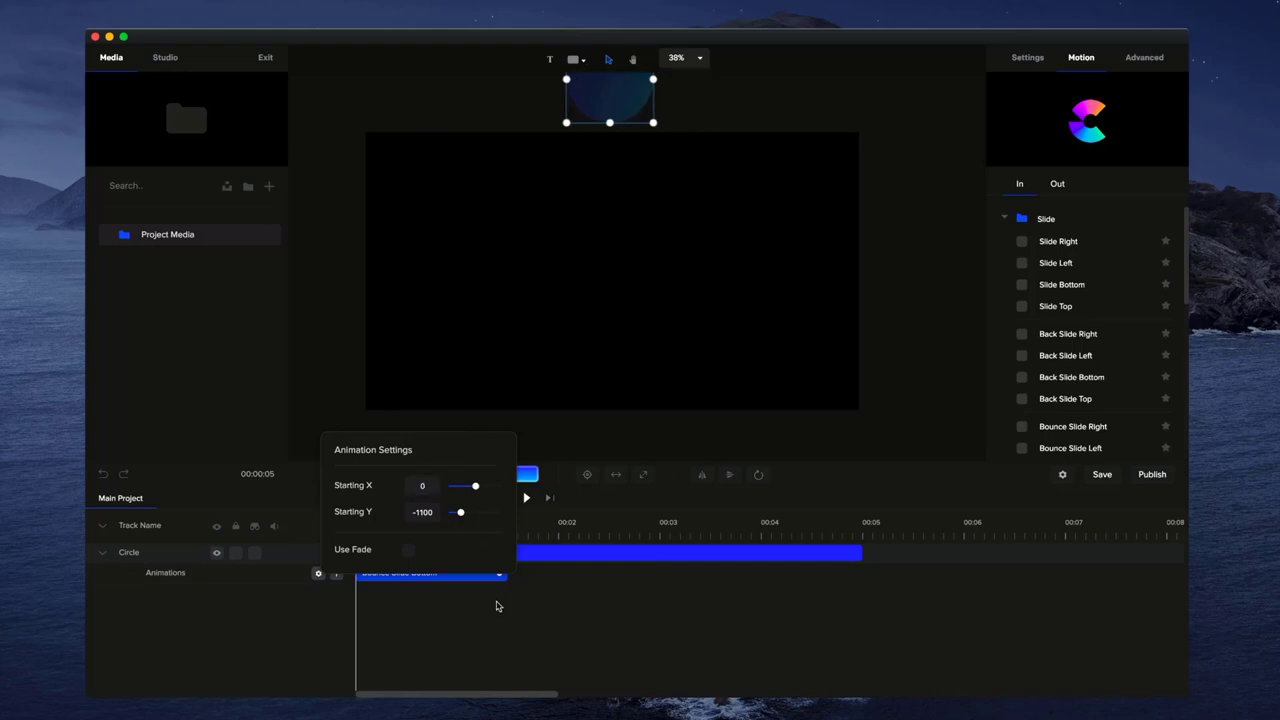
- Close the animation settings and play the circle's adjusted bounce entrance
click(497, 606)
click(528, 498)
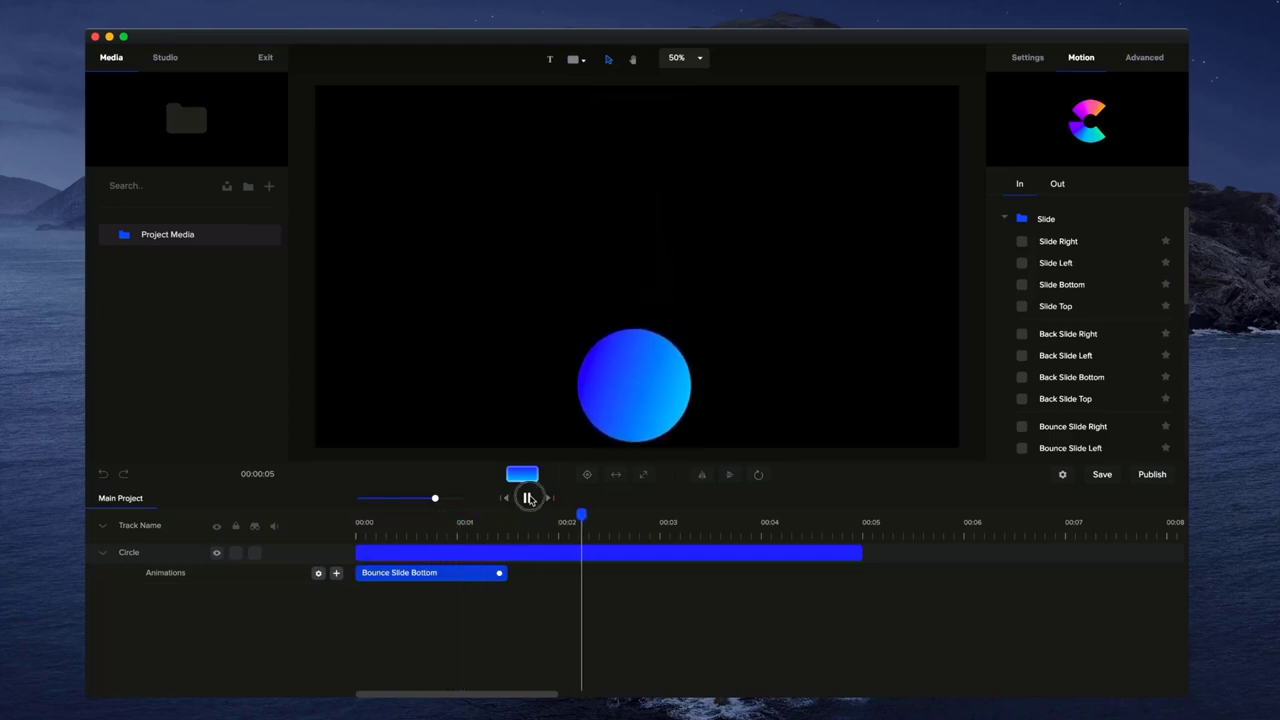
- Rewind to the start, shorten the Bounce Slide Bottom animation to just over one second, and trim the circle's clip to 3 seconds
click(528, 498)
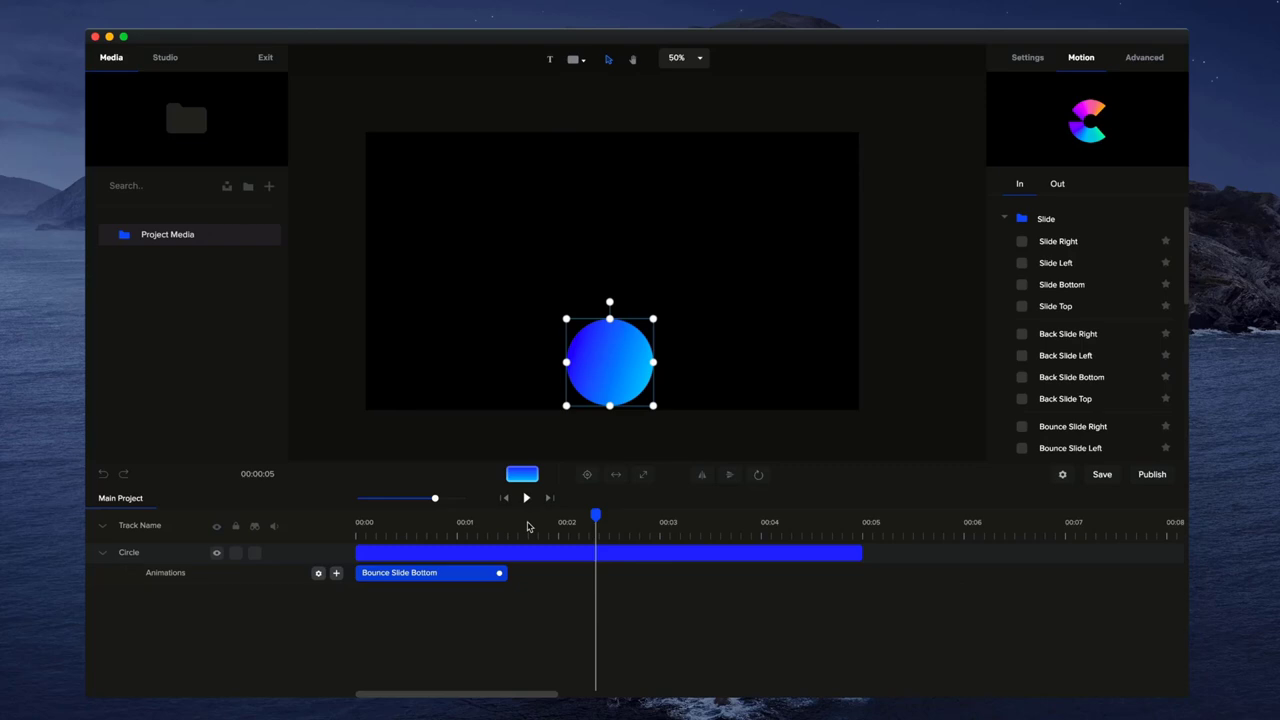
drag(597, 516, 337, 532)
drag(501, 575, 468, 573)
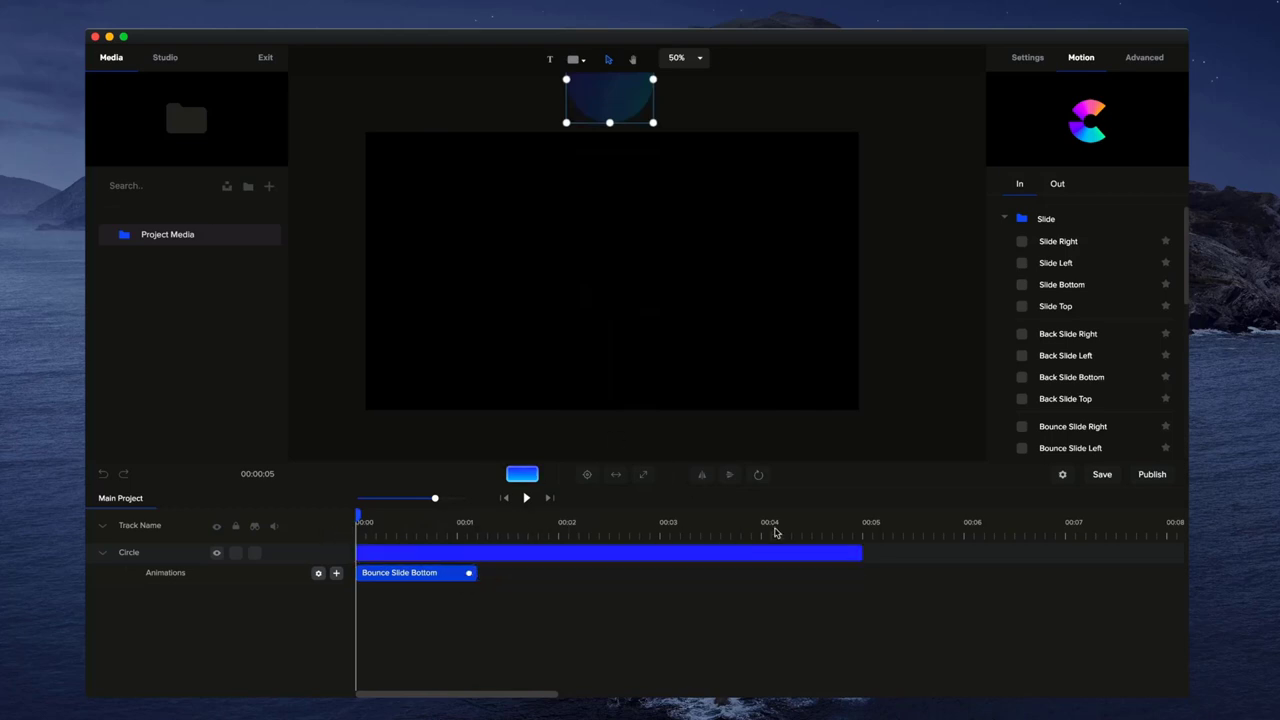
drag(853, 549, 663, 552)
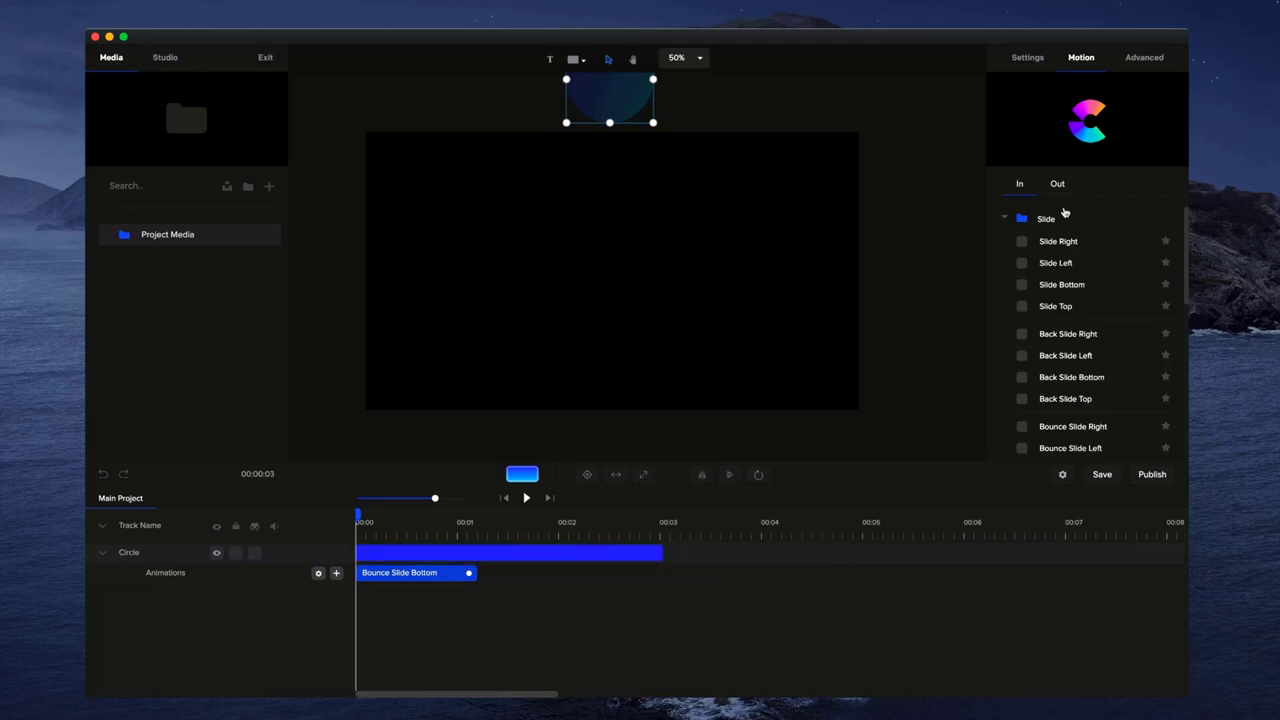
- Add the Distort Horizontal exit animation to the circle and shorten it to about 1.2 seconds at the clip's end
click(1057, 185)
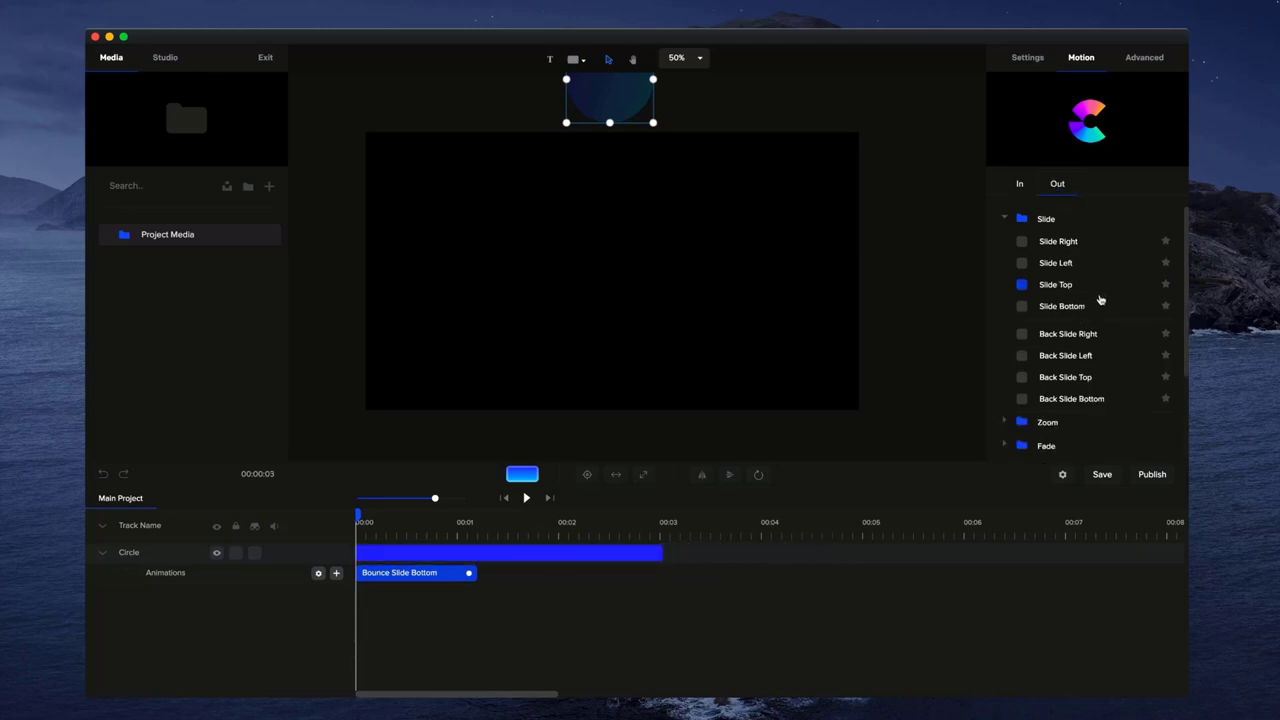
scroll(1047, 302, down, 1)
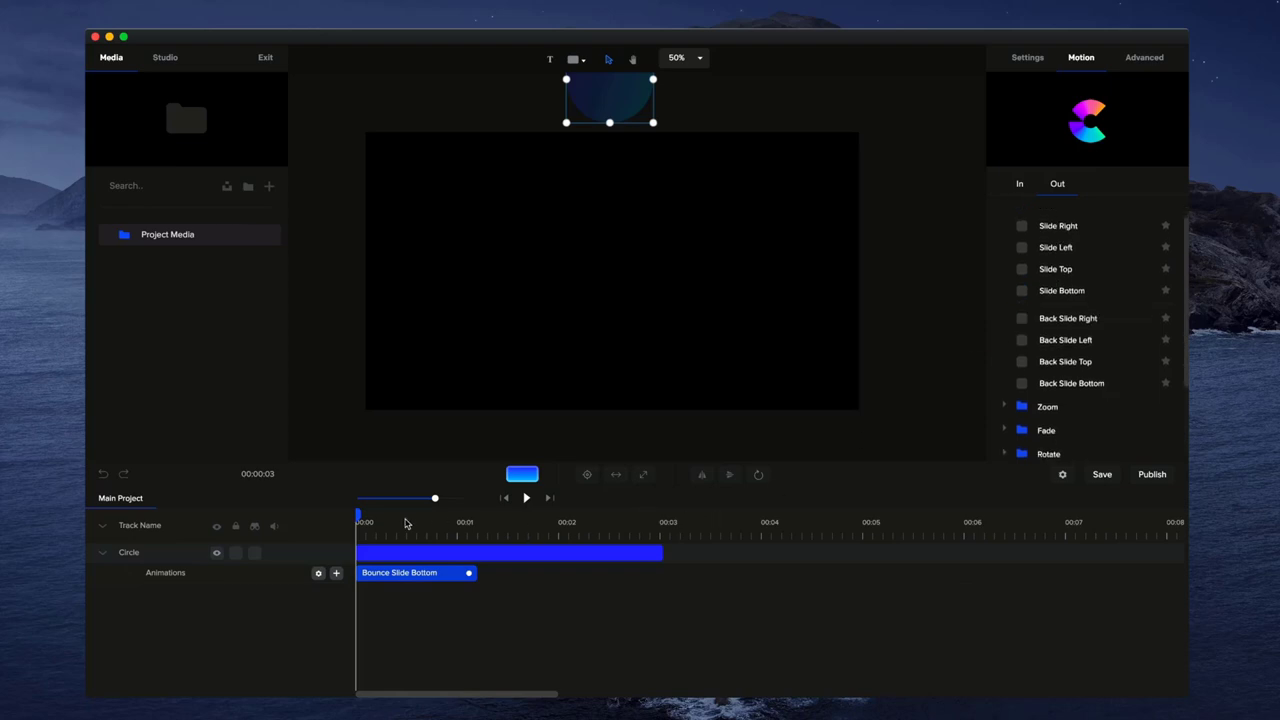
drag(357, 515, 530, 518)
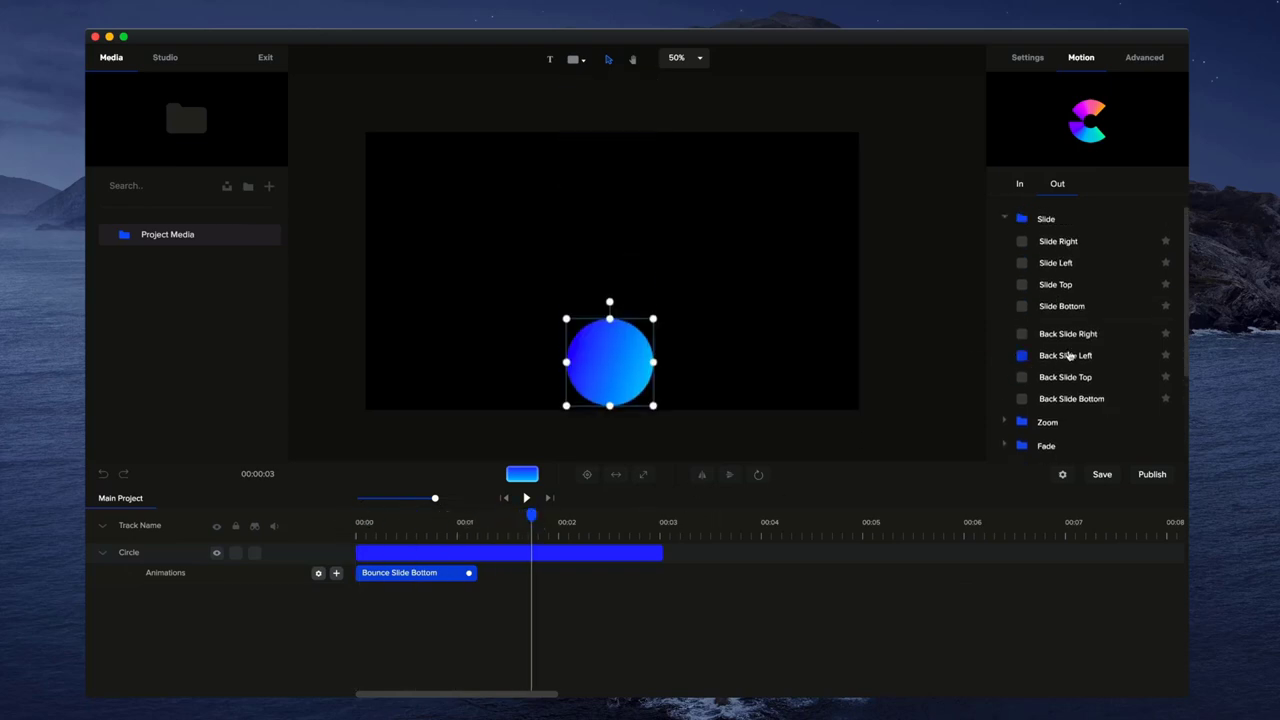
scroll(1080, 355, down, 1)
scroll(1080, 355, down, 3)
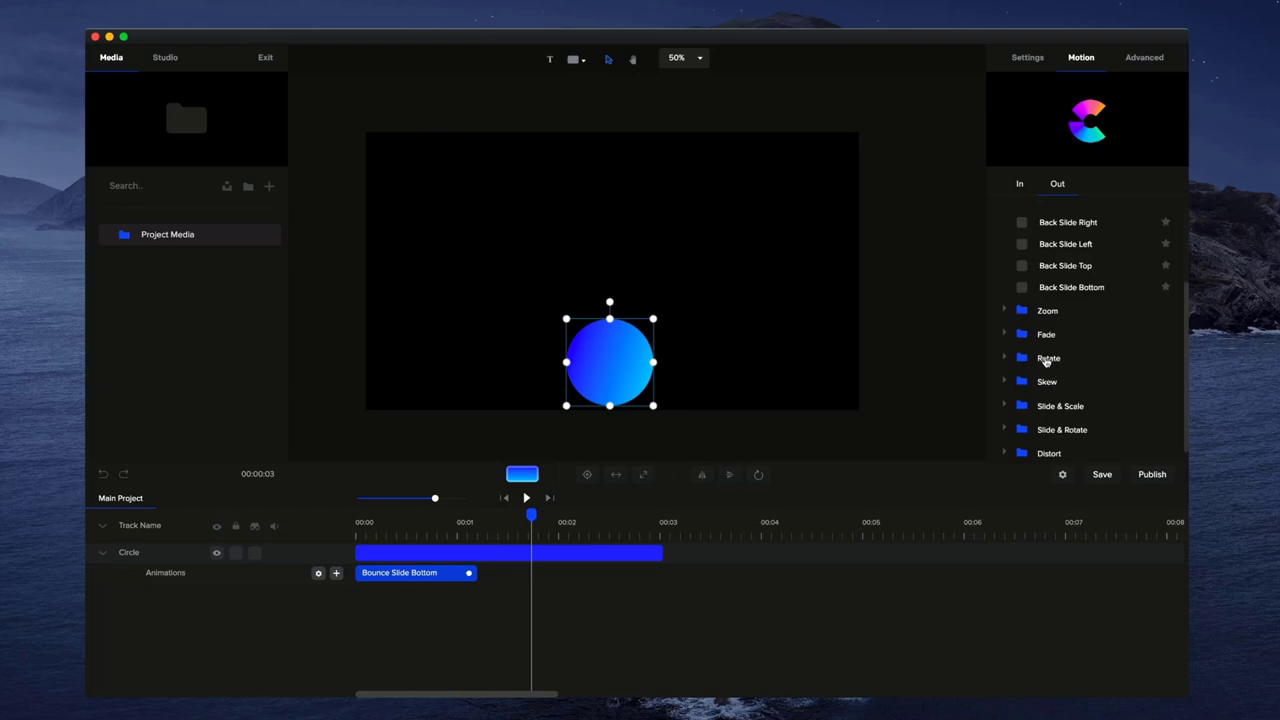
scroll(1046, 362, down, 1)
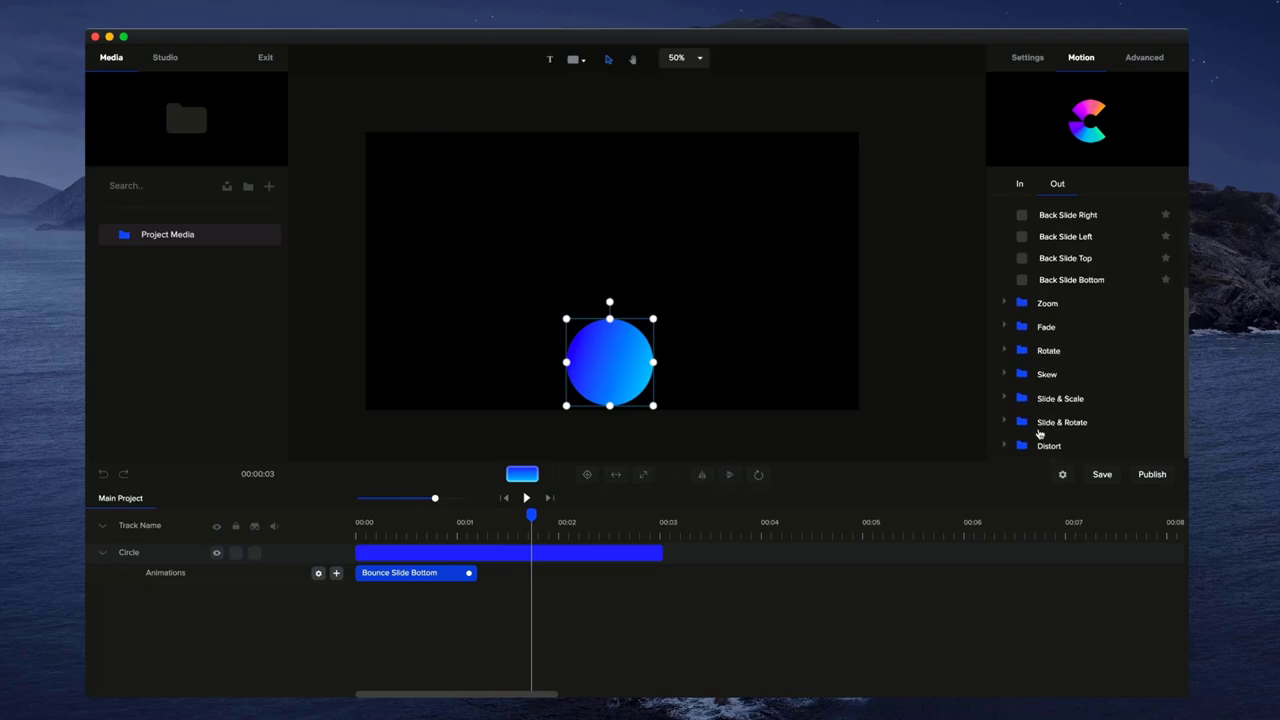
click(1005, 445)
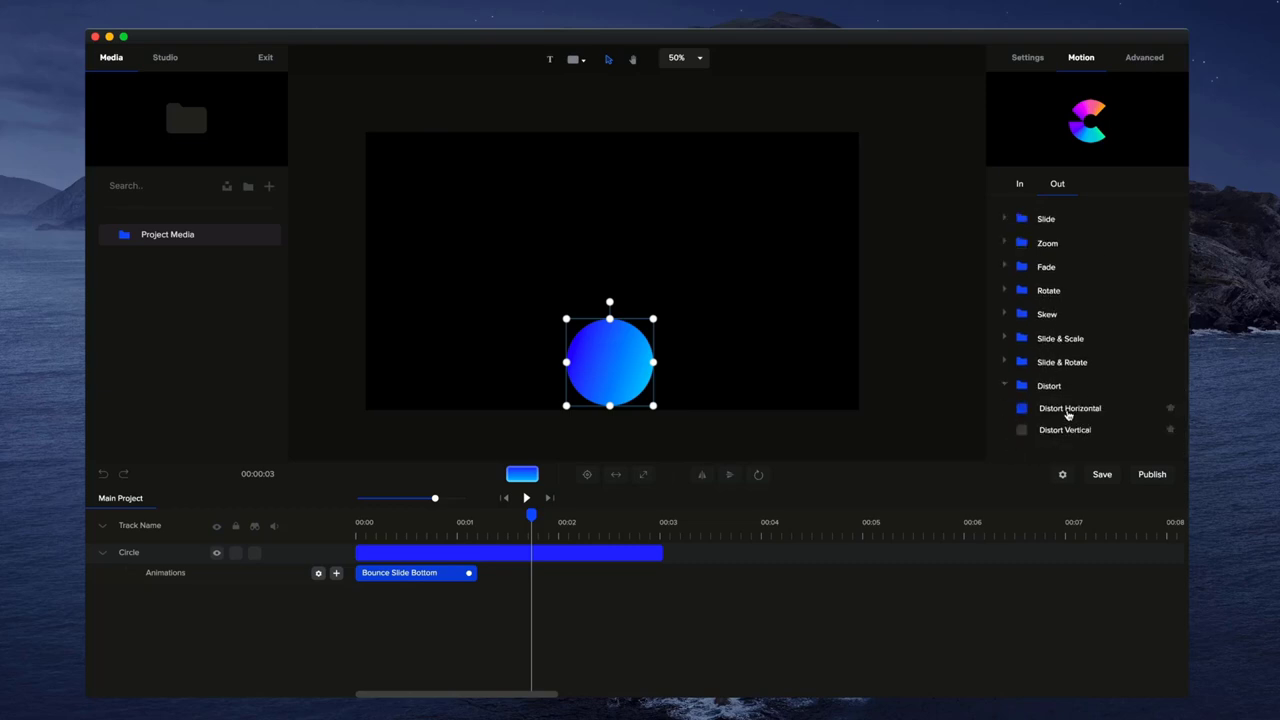
click(1022, 409)
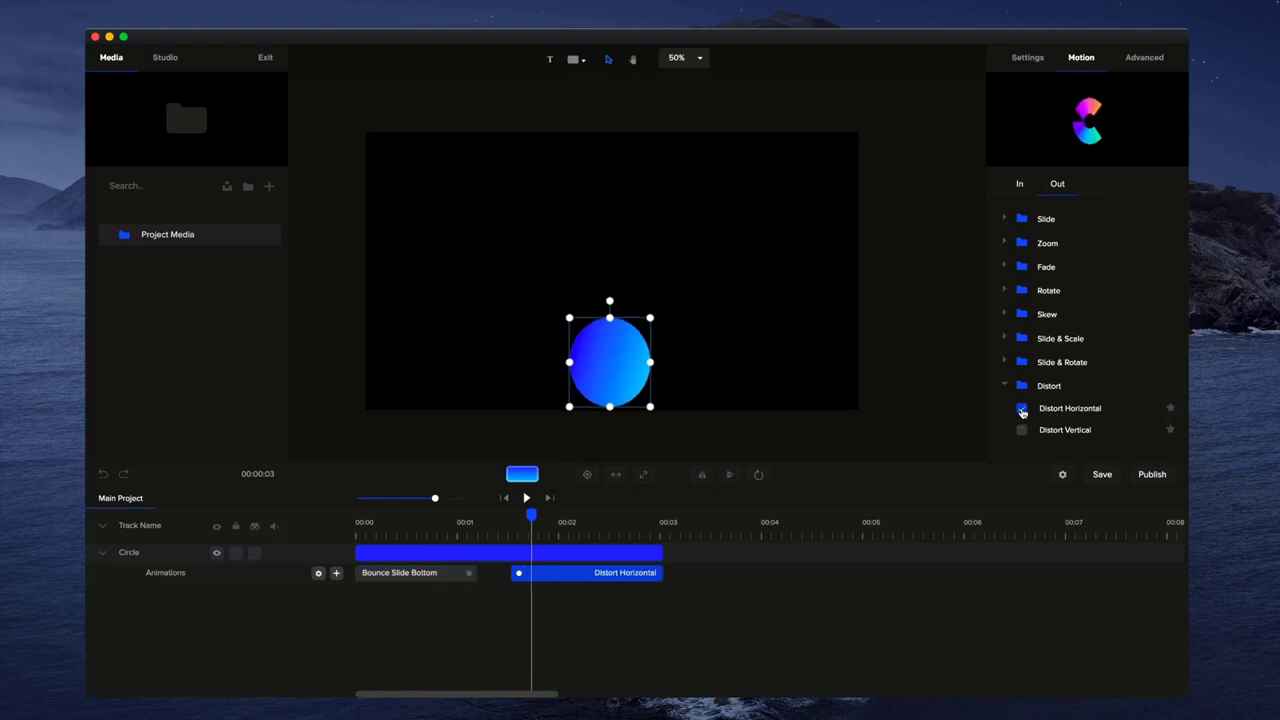
drag(518, 573, 543, 574)
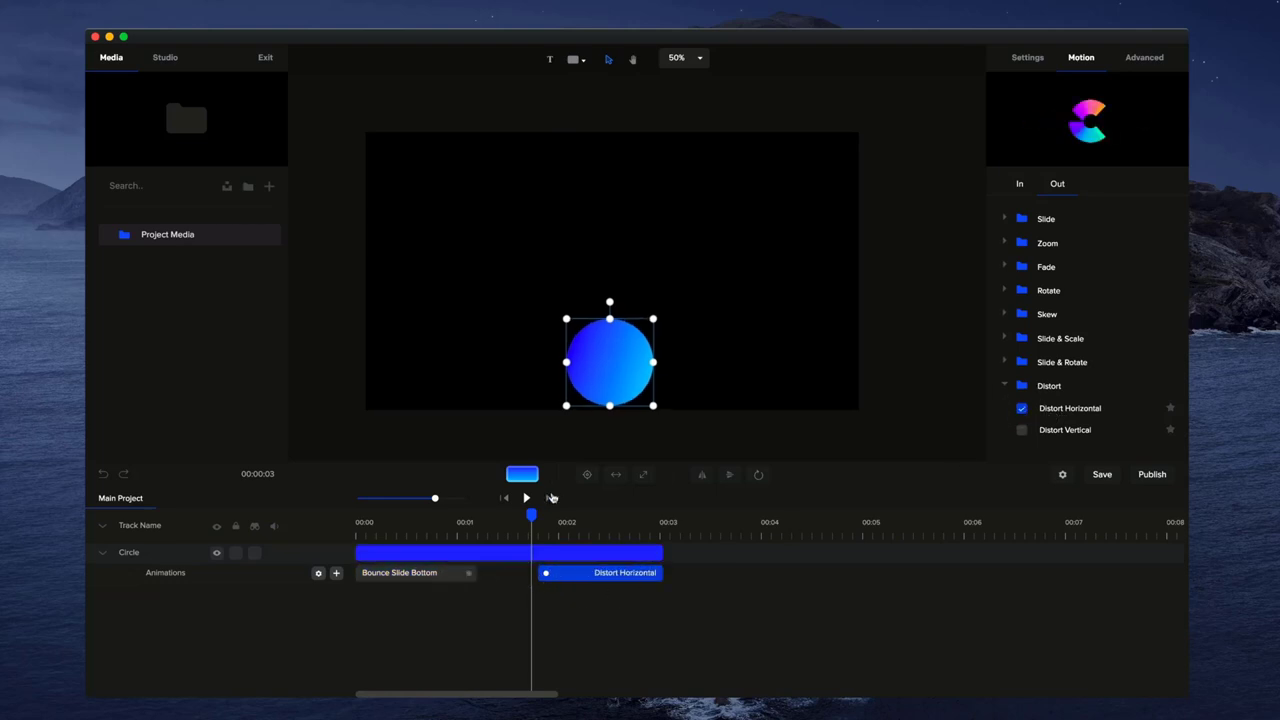
- Play the circle's animation, shorten the Distort Horizontal exit to about one second, and select the first Zoom exit animation
click(504, 498)
click(529, 499)
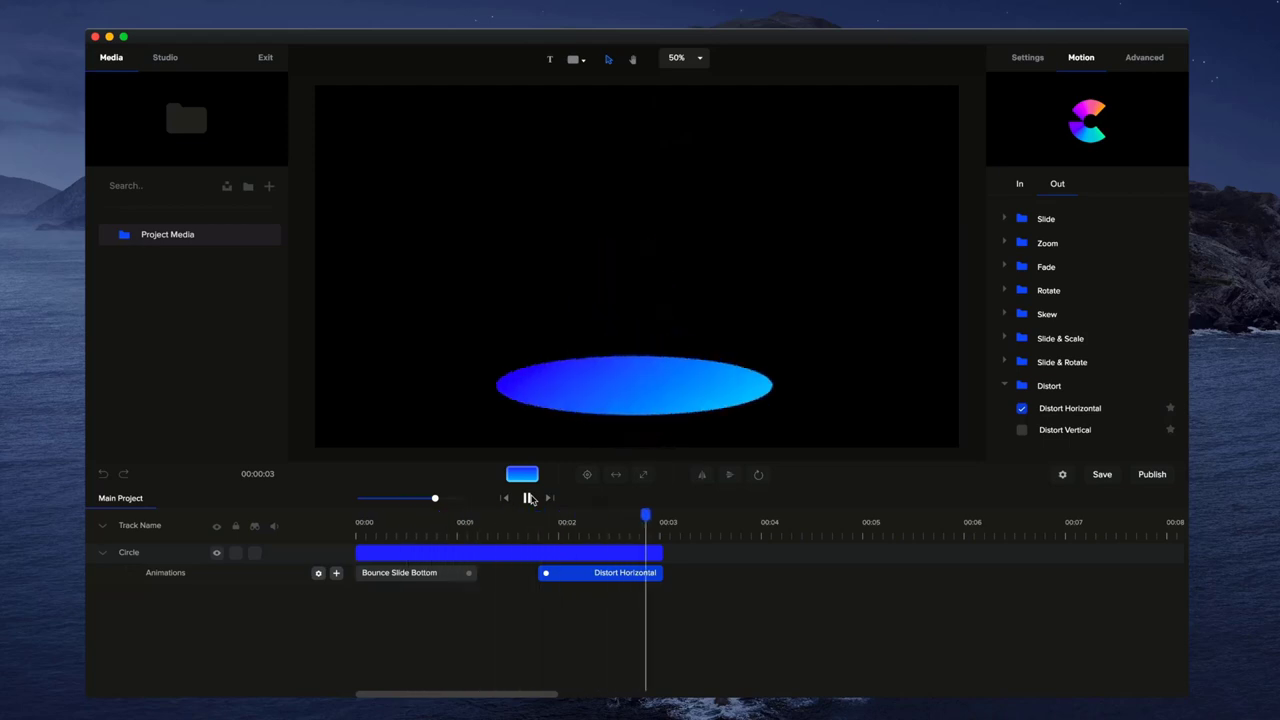
drag(541, 573, 568, 573)
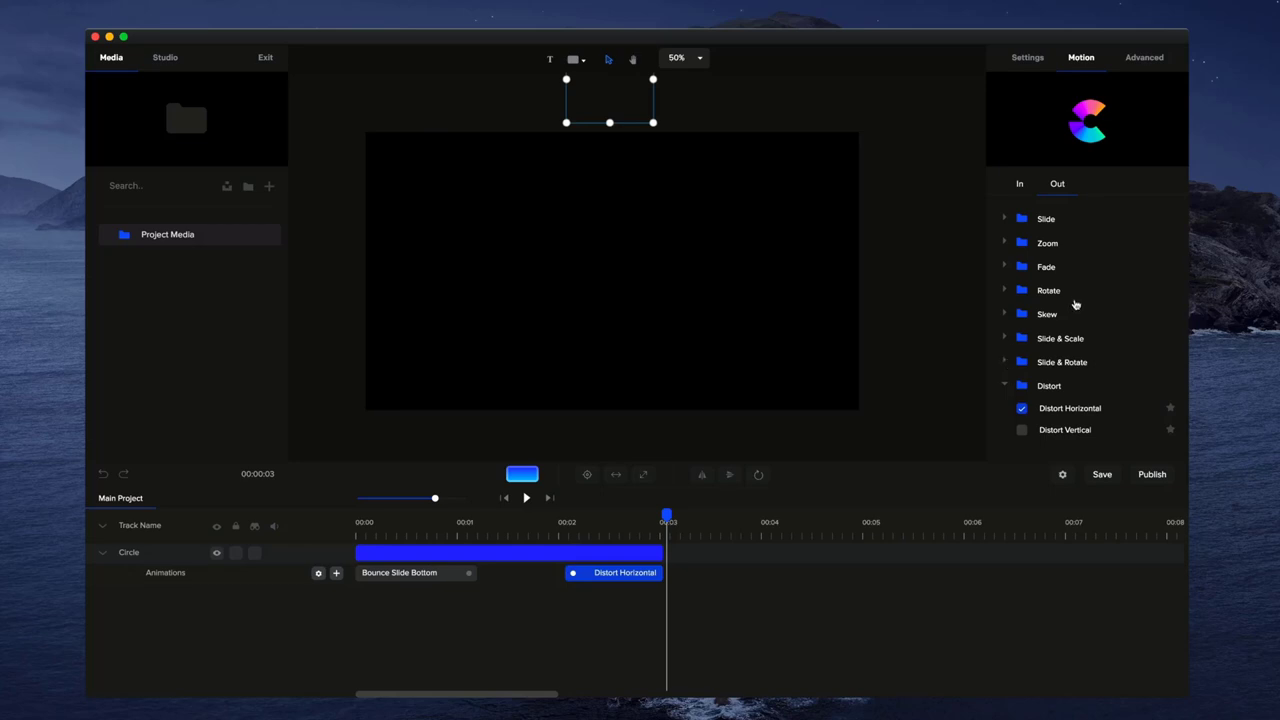
click(1005, 243)
click(1021, 265)
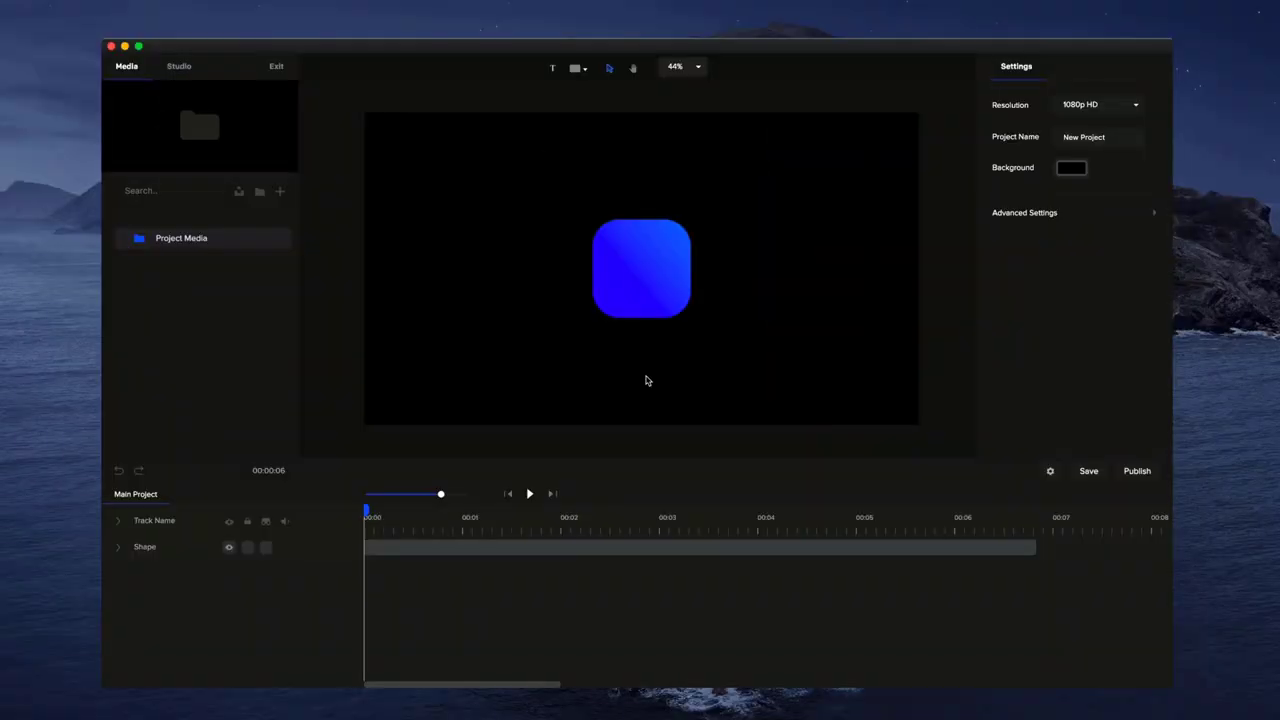
- Apply the Slide Right entrance animation to the rounded blue square and play it
click(665, 264)
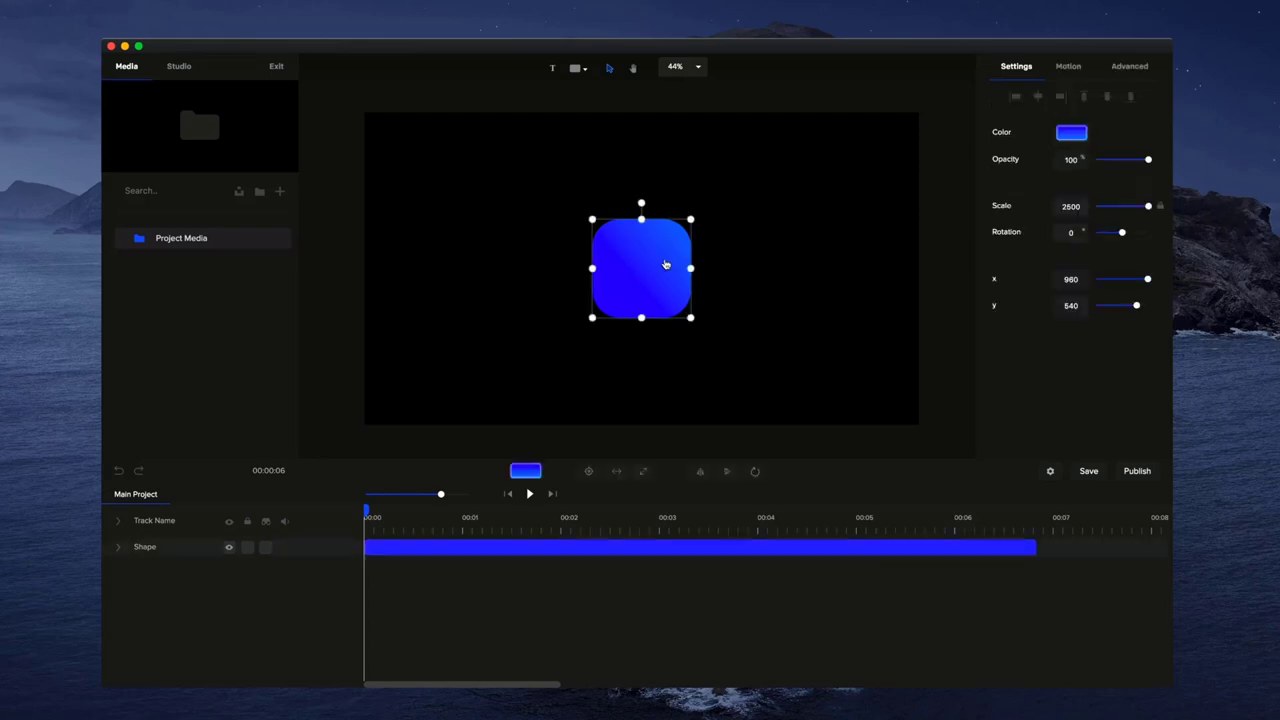
click(1067, 66)
click(1040, 246)
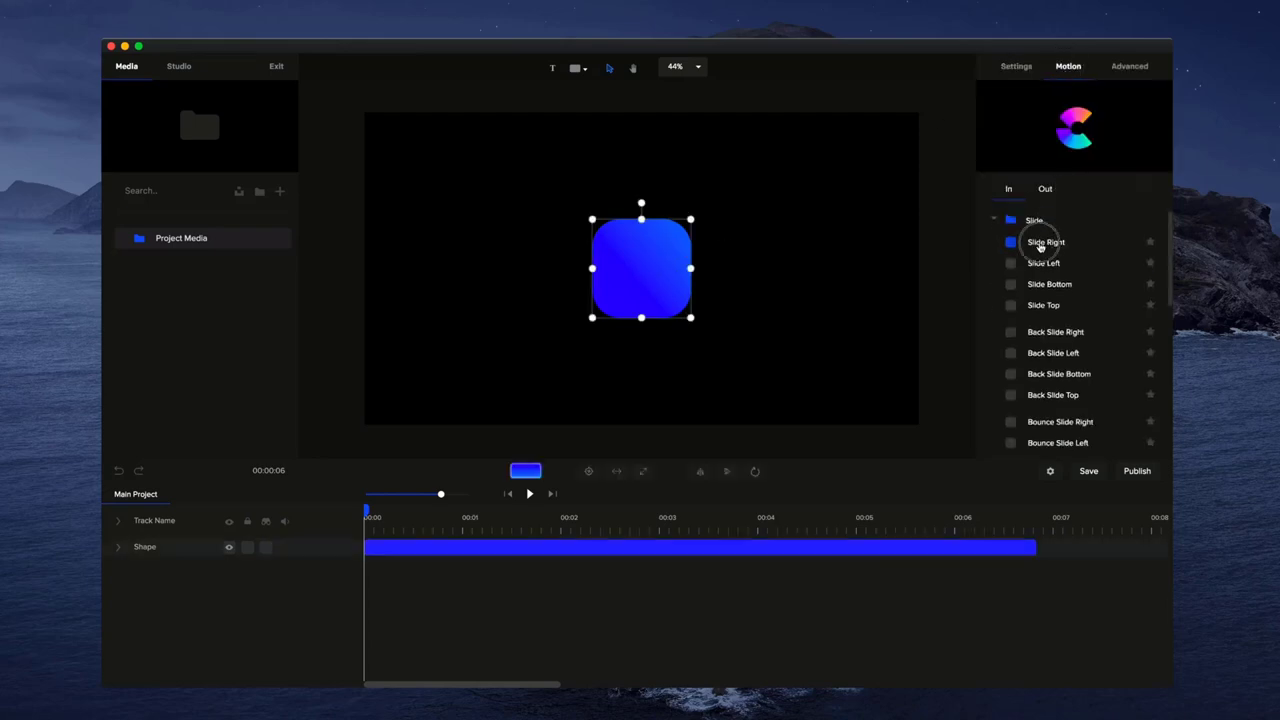
click(1010, 242)
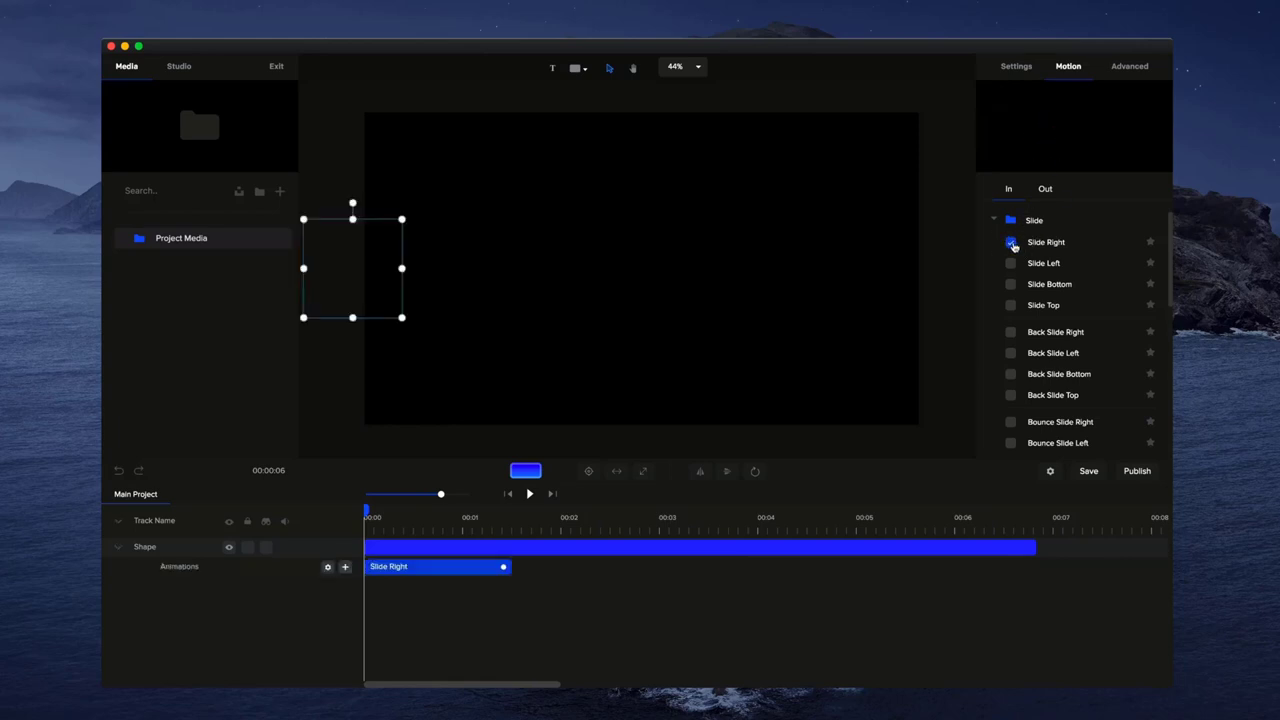
click(530, 494)
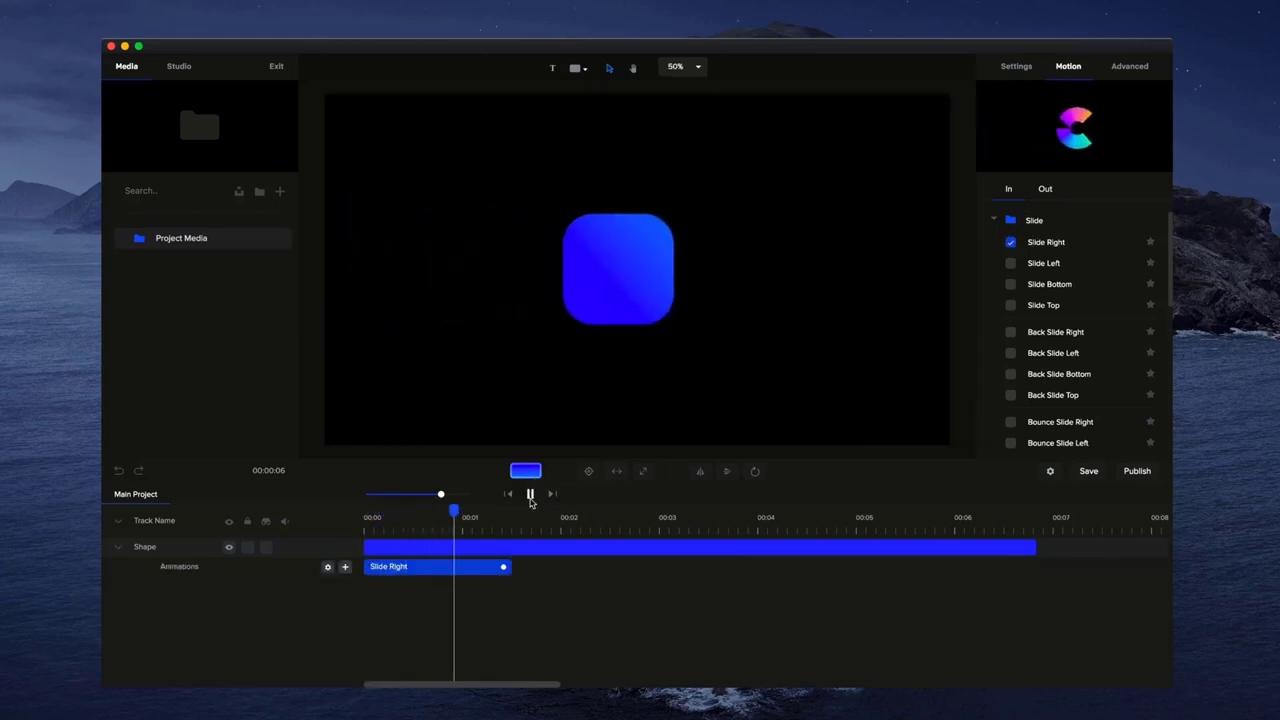
- Switch the square's entrance animation to Elastic Slide Right and play it
scroll(1066, 288, down, 5)
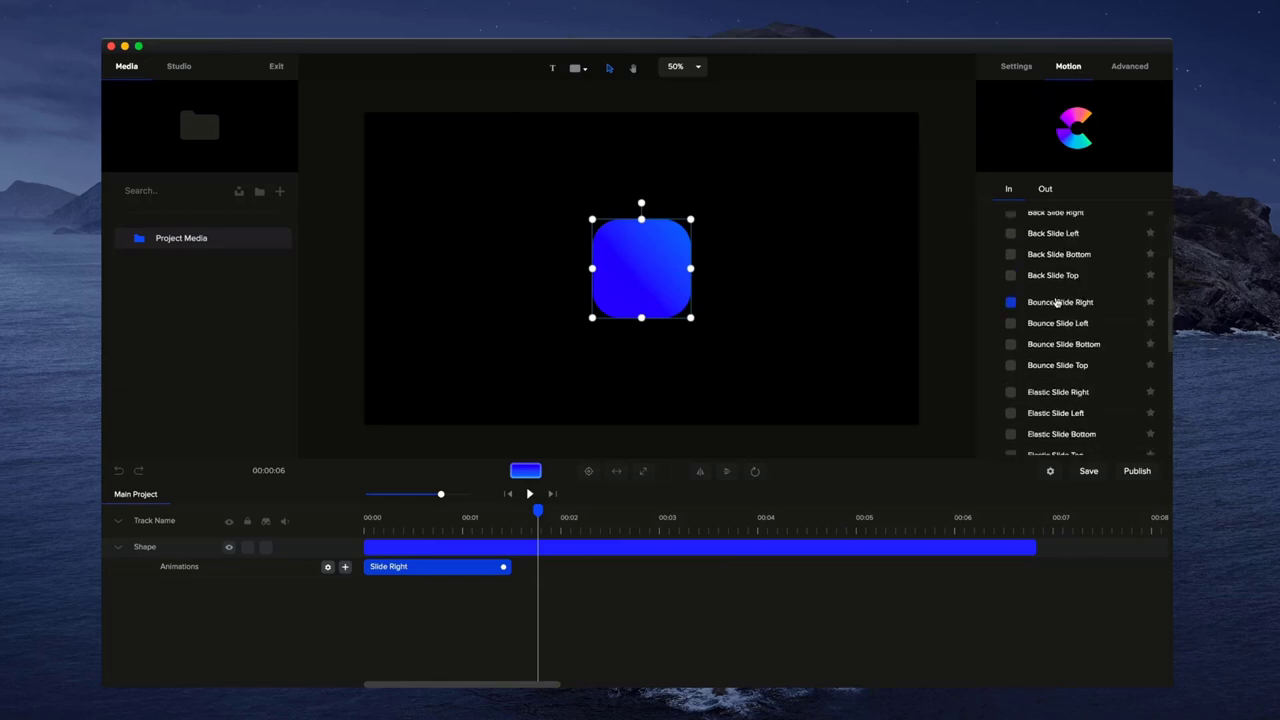
click(1010, 316)
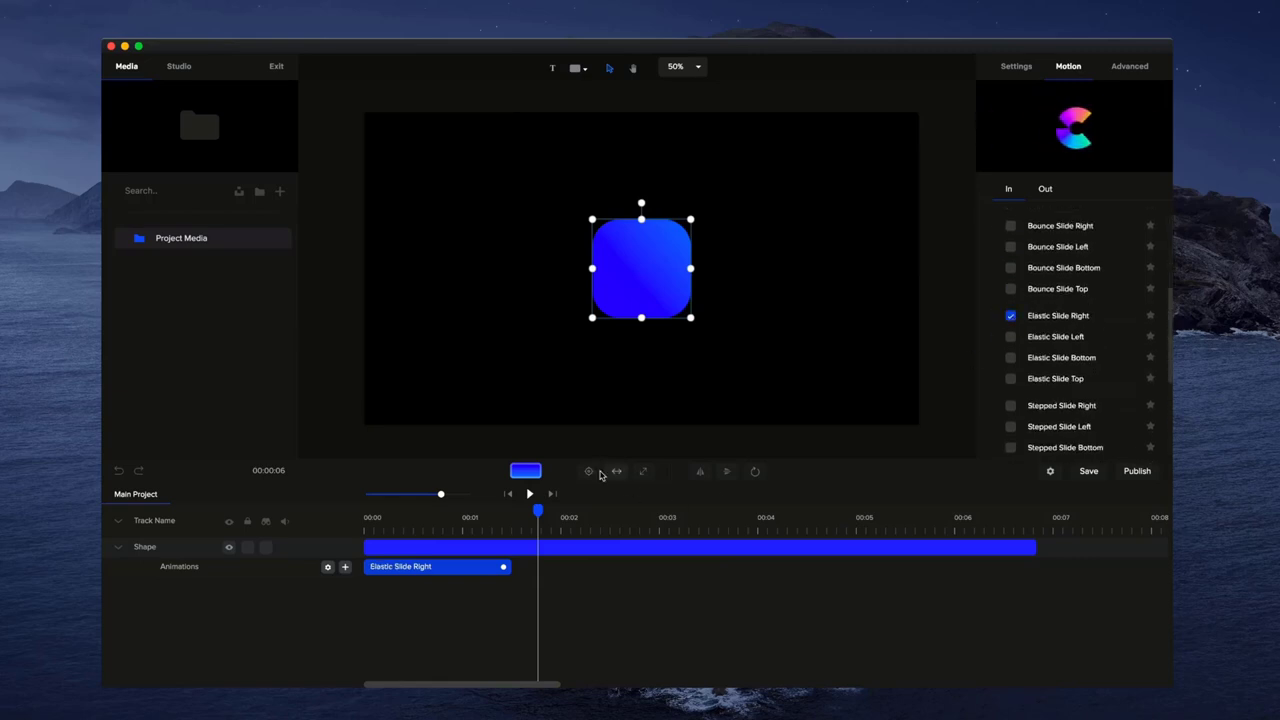
click(530, 494)
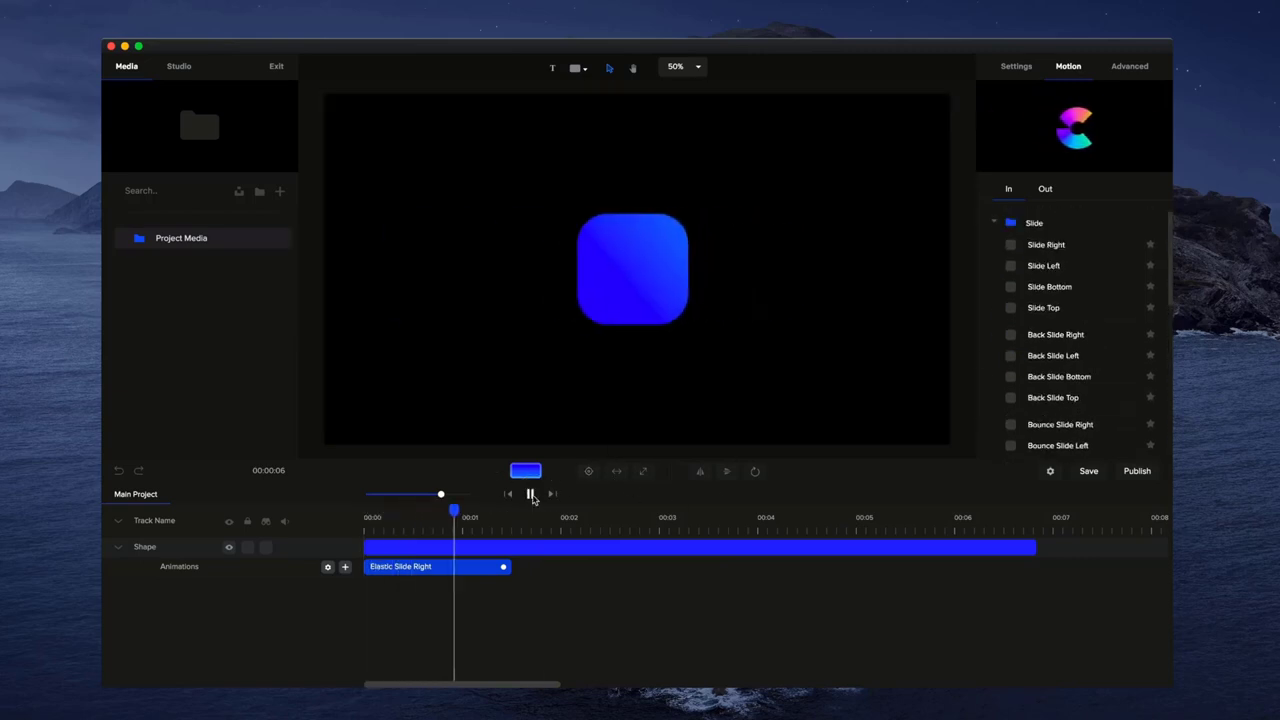
click(531, 494)
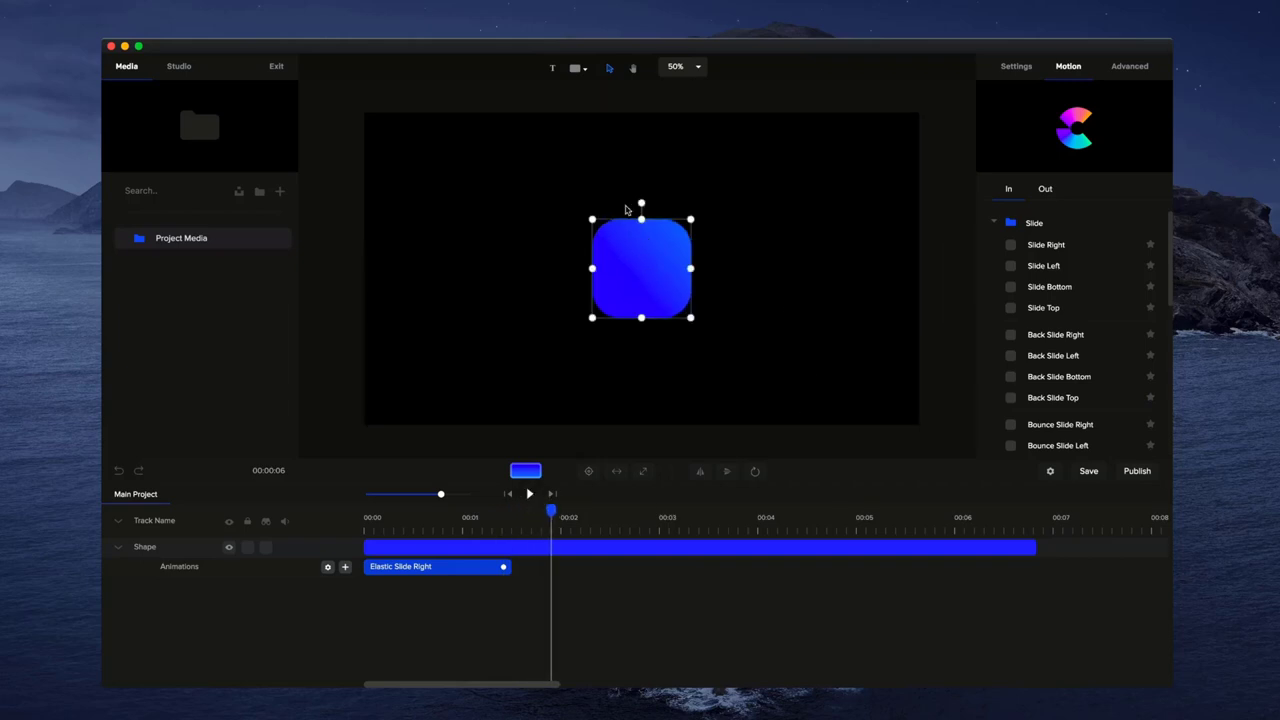
- Collapse the Slide presets and delete the Elastic Slide Right animation from the shape's track
click(993, 226)
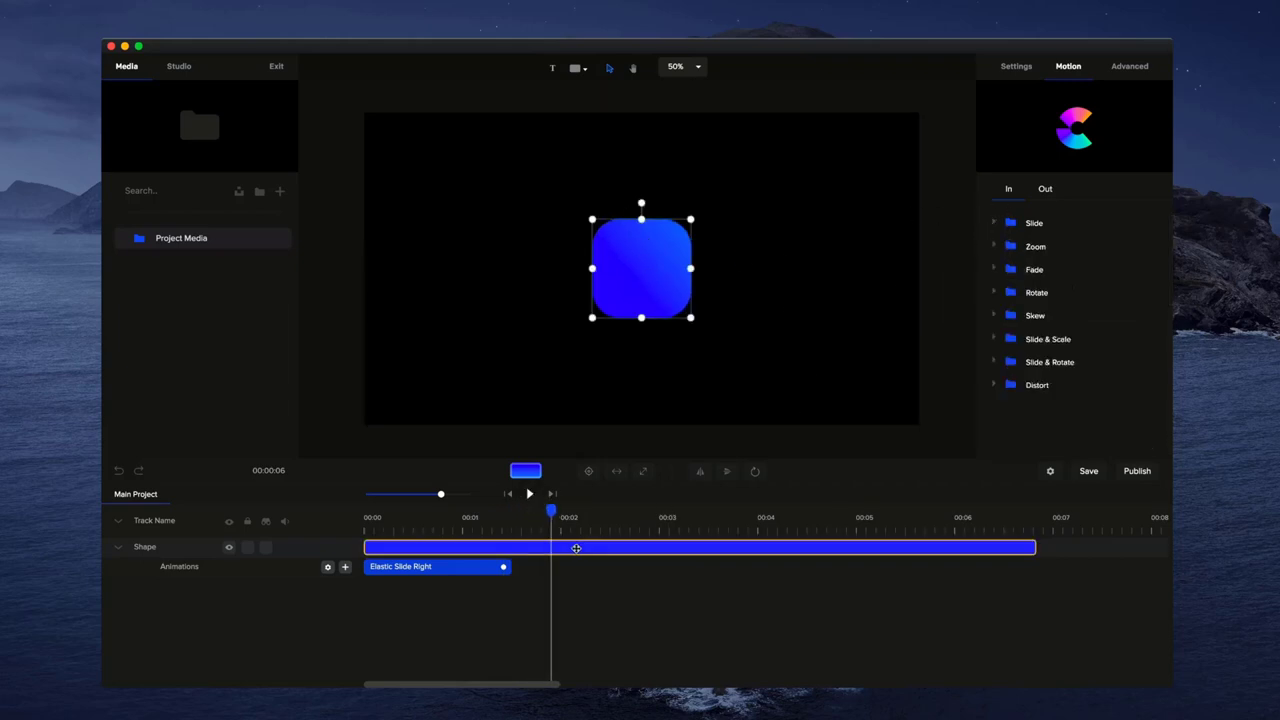
right_click(474, 568)
click(491, 617)
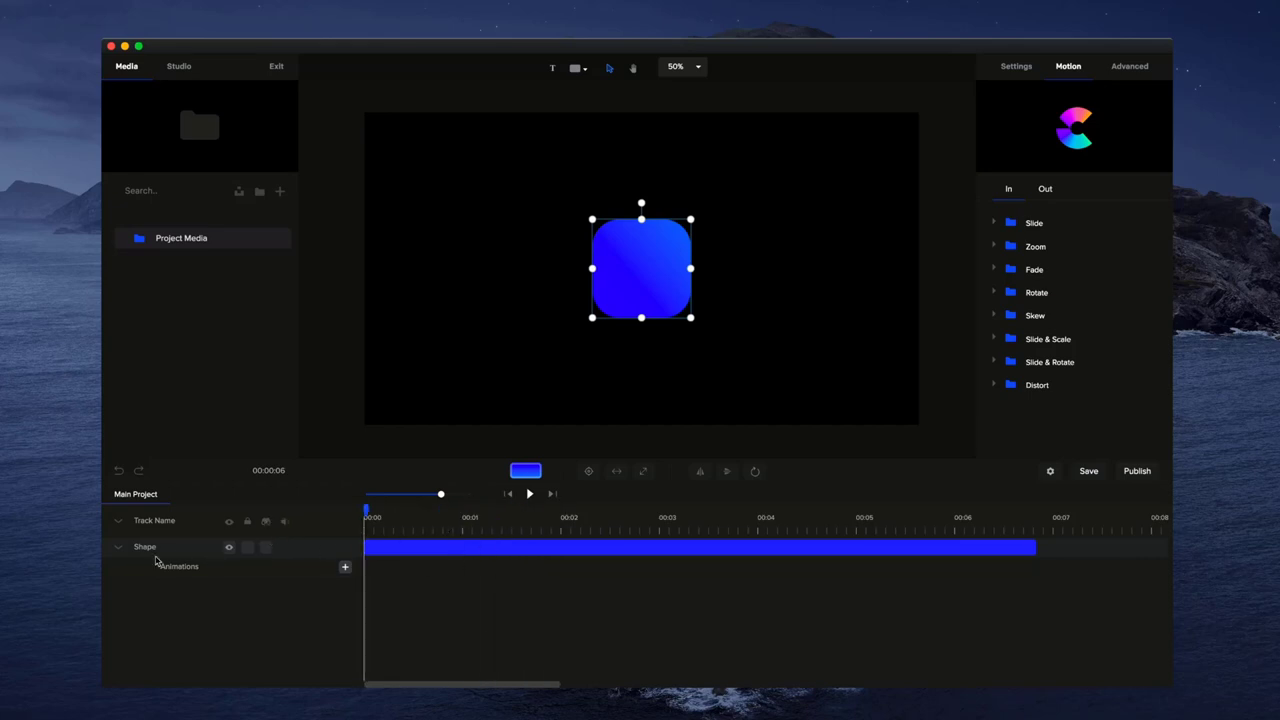
- Add a custom animation to the Shape track and enable Scale as its animated property
click(121, 546)
click(345, 568)
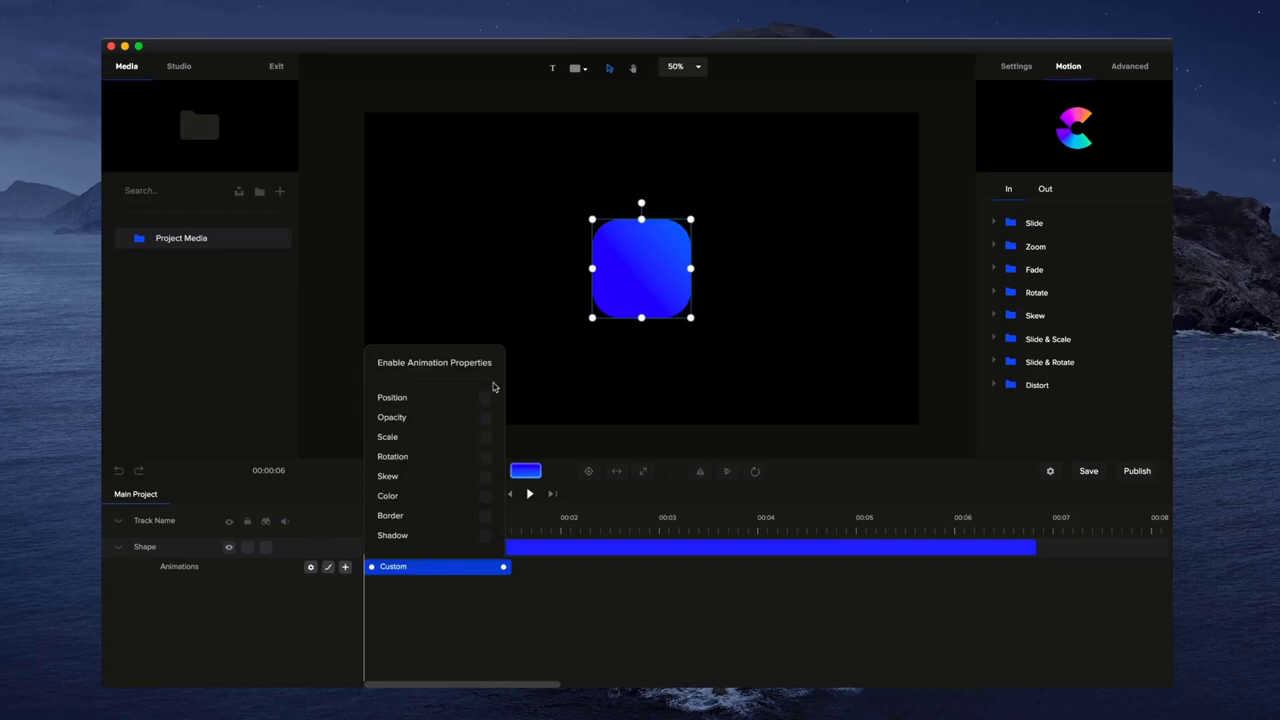
click(485, 438)
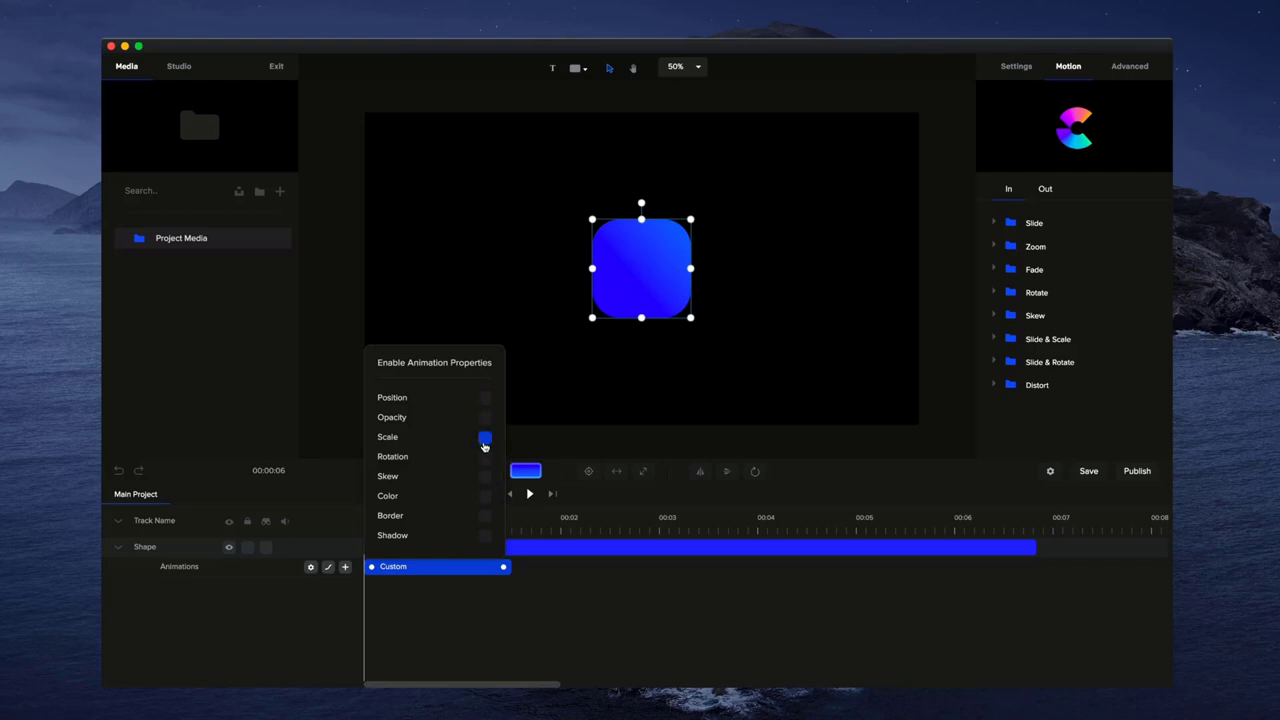
click(506, 623)
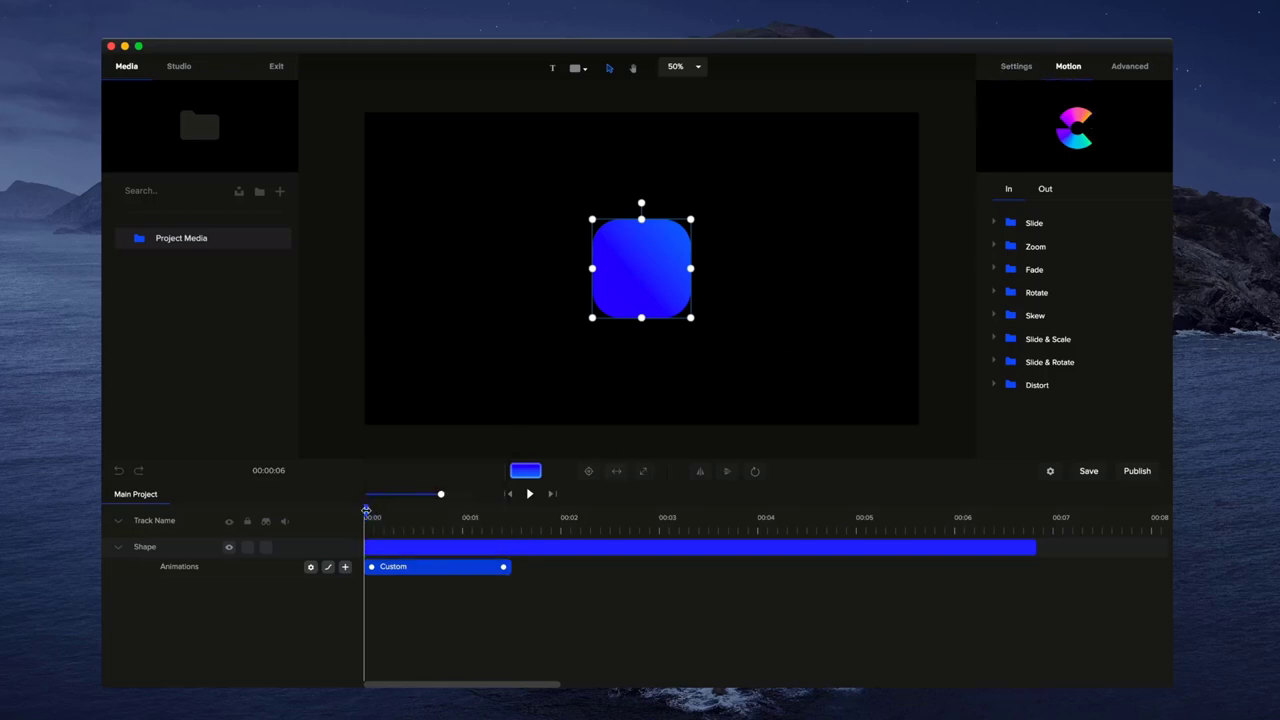
- With the playhead at the start of the custom animation, set the shape's scale to 0 and deselect it
drag(366, 511, 538, 511)
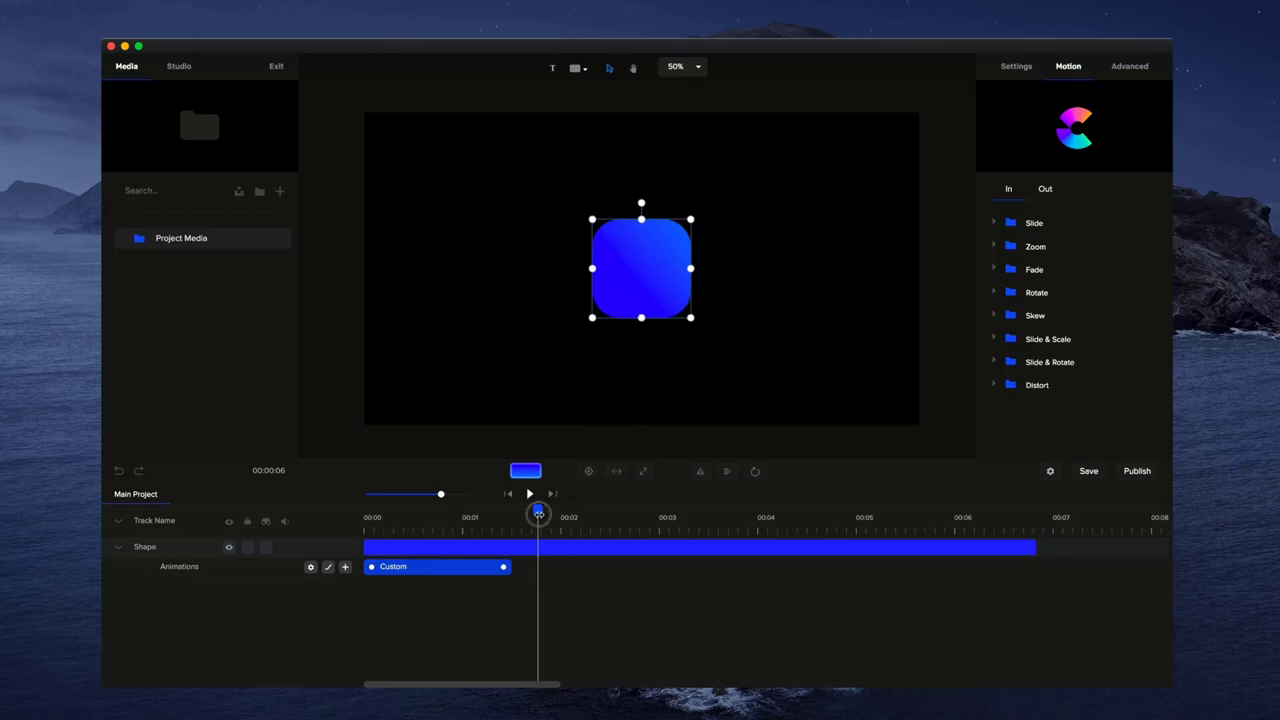
drag(538, 511, 353, 517)
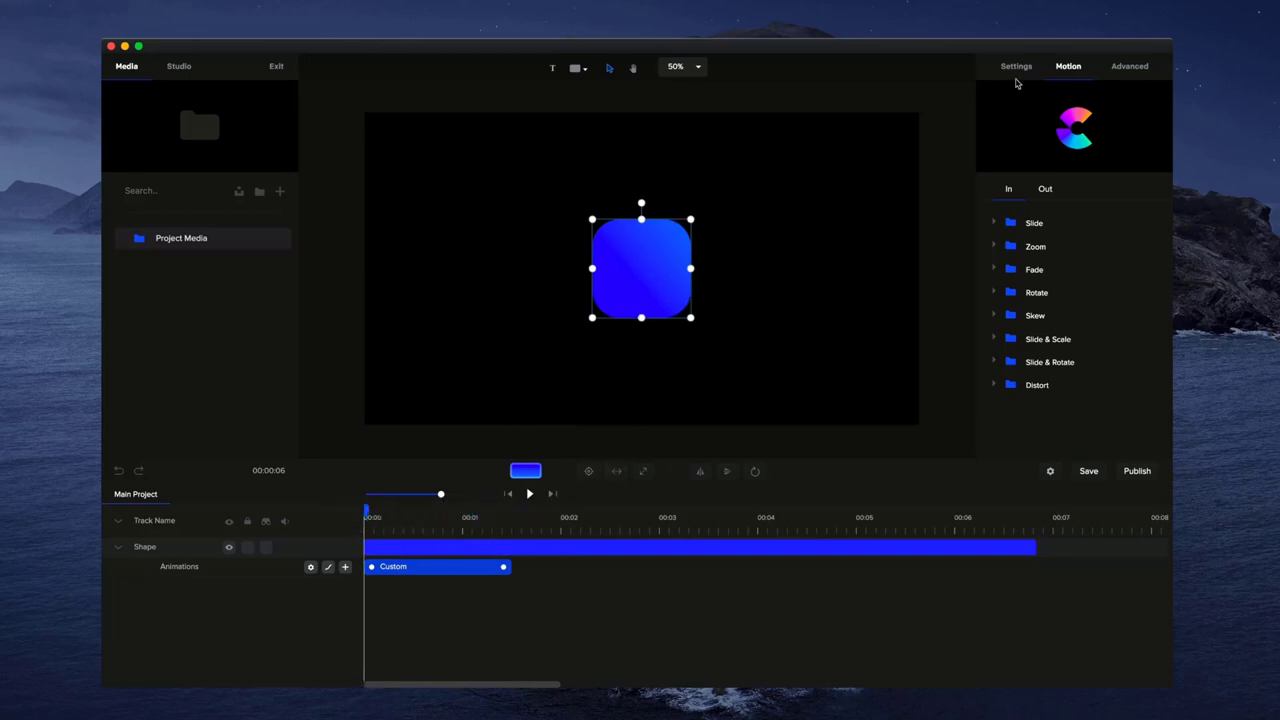
click(1138, 72)
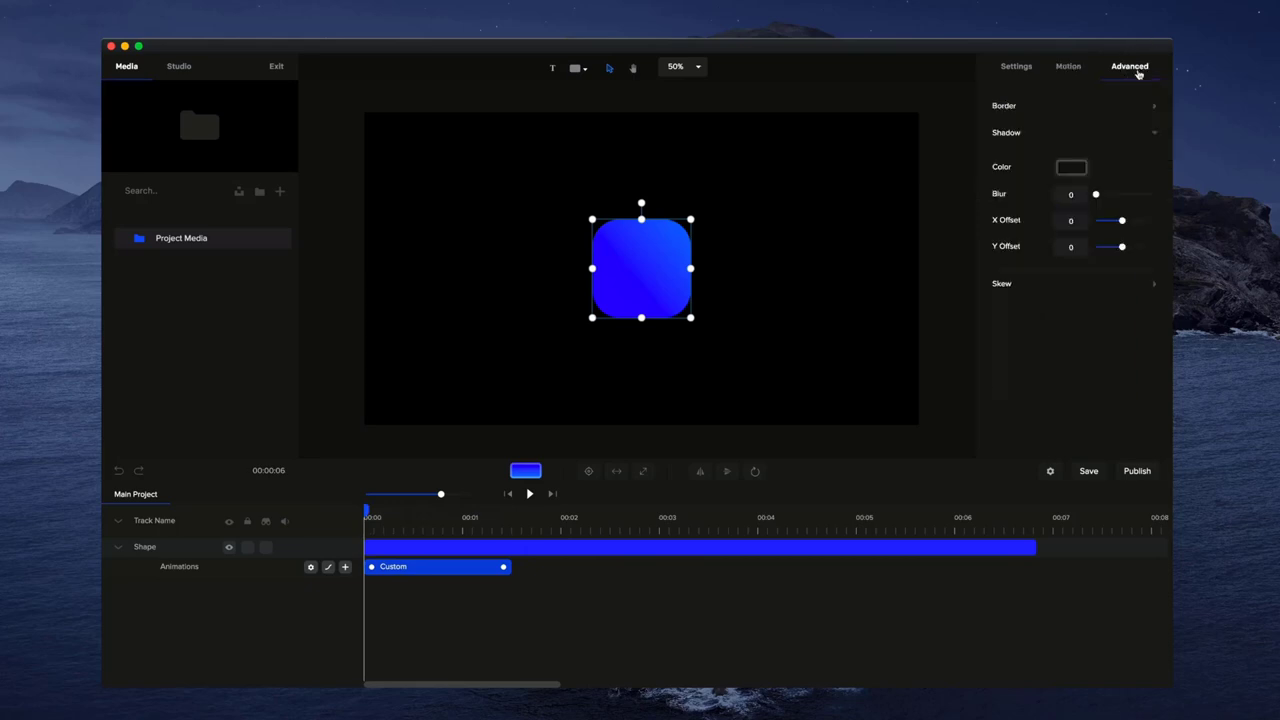
click(1068, 66)
click(1026, 67)
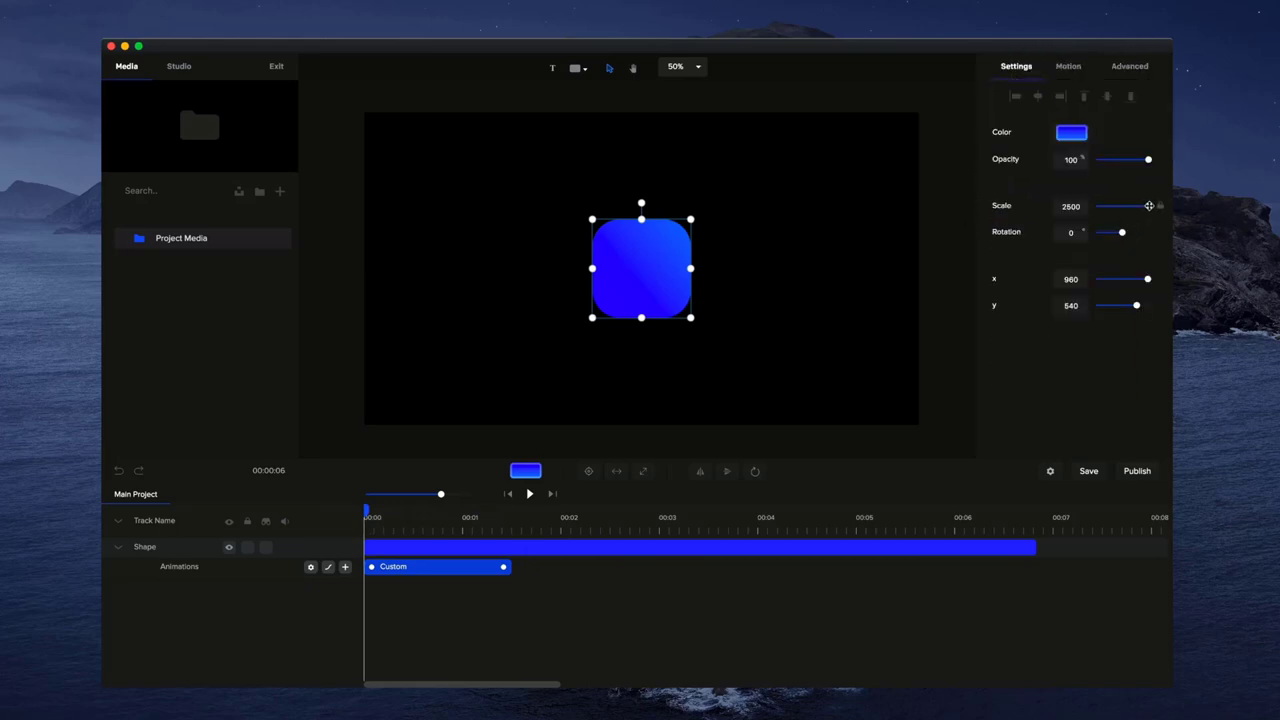
drag(1149, 205, 1050, 213)
click(780, 383)
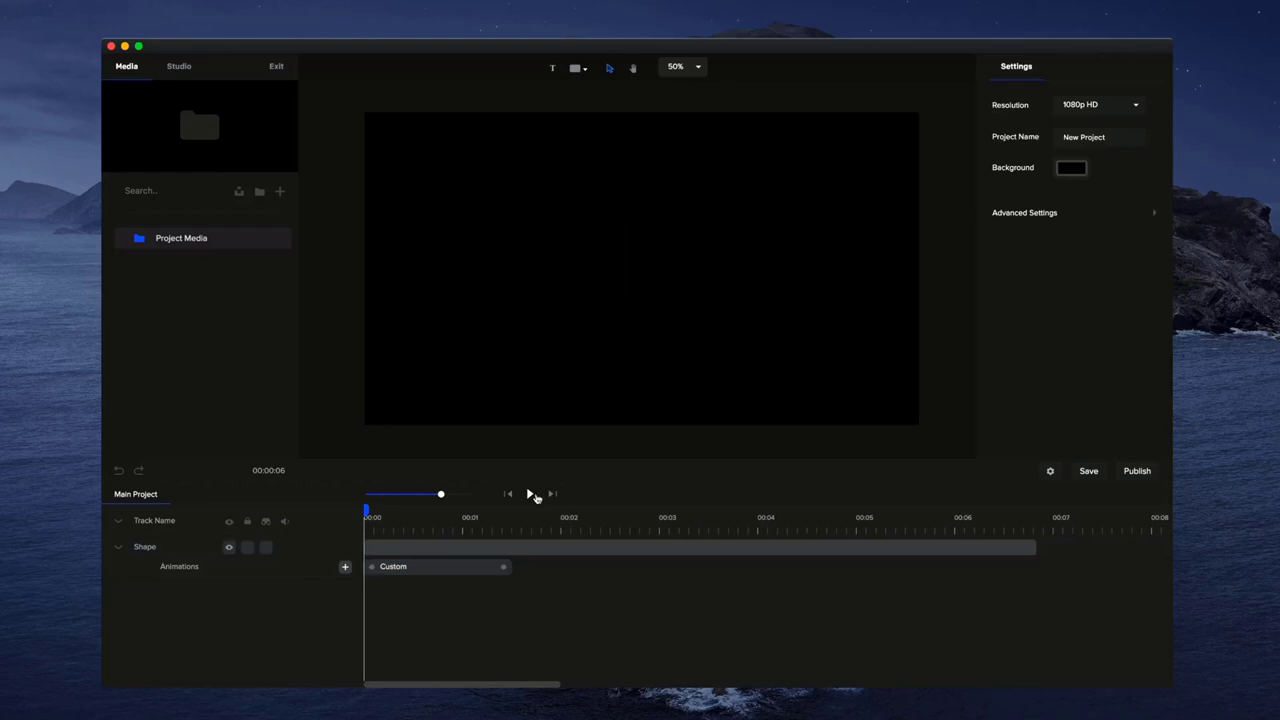
- Play the scale-up, shorten the custom animation to just over one second, and return the playhead to the start
click(530, 494)
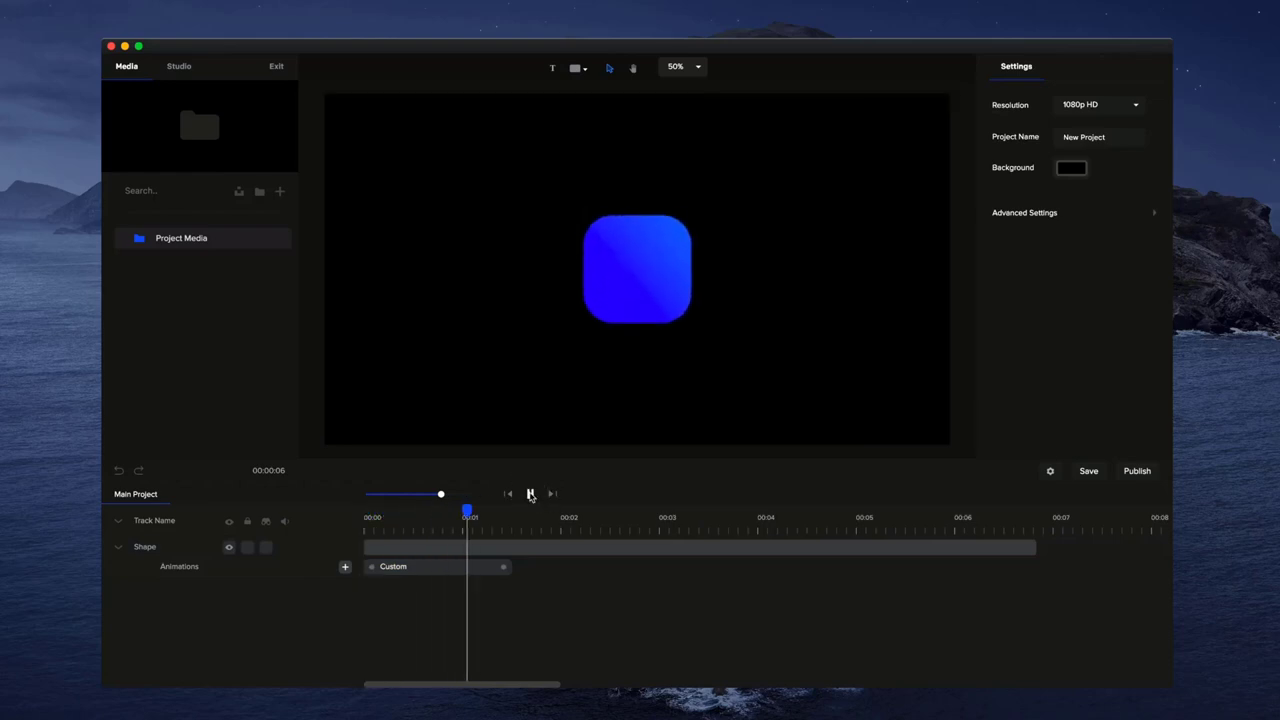
click(530, 494)
click(500, 566)
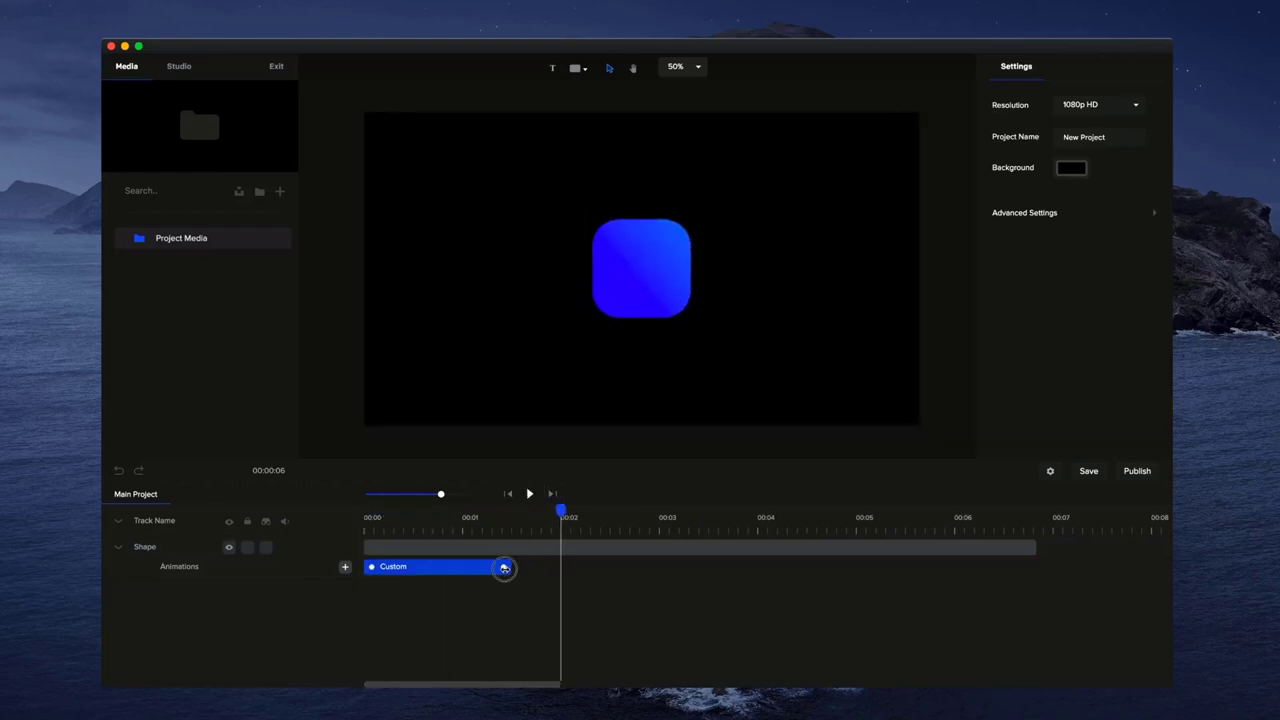
drag(504, 566, 476, 566)
click(507, 494)
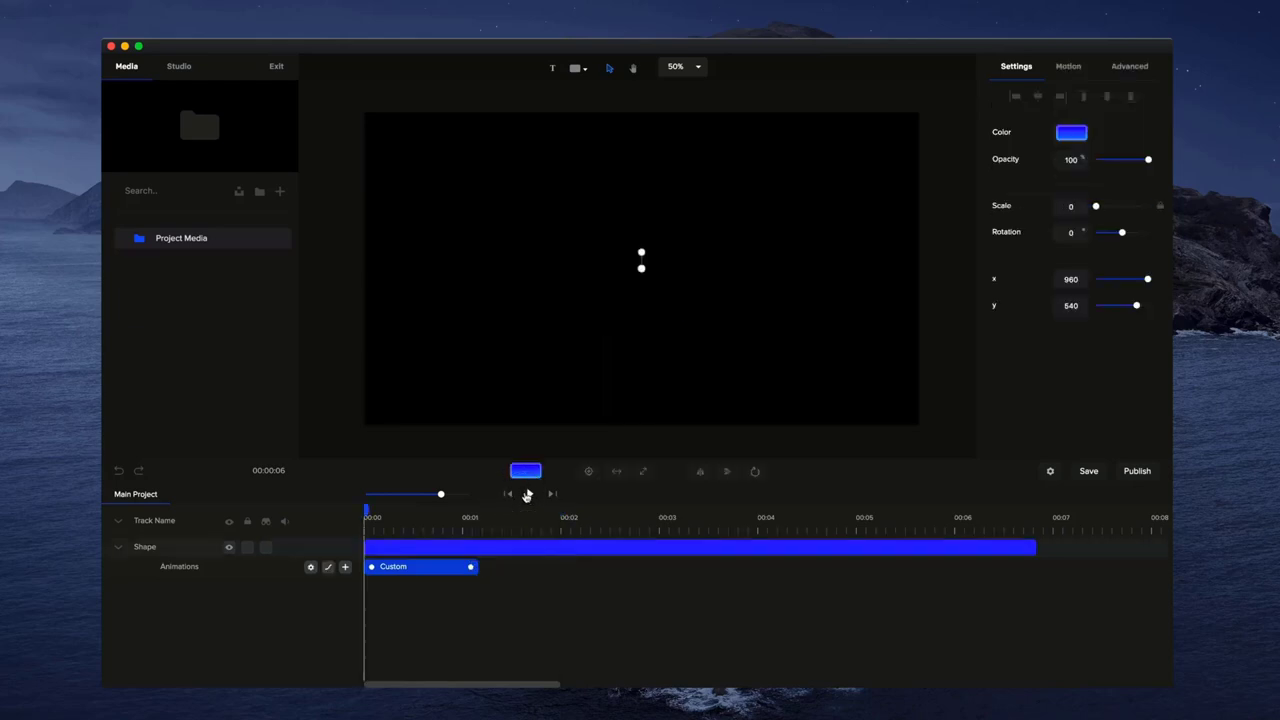
- Play the scale-up, then compare the Power, Back, Elastic and Bounce easing options for the custom animation
click(529, 494)
click(529, 494)
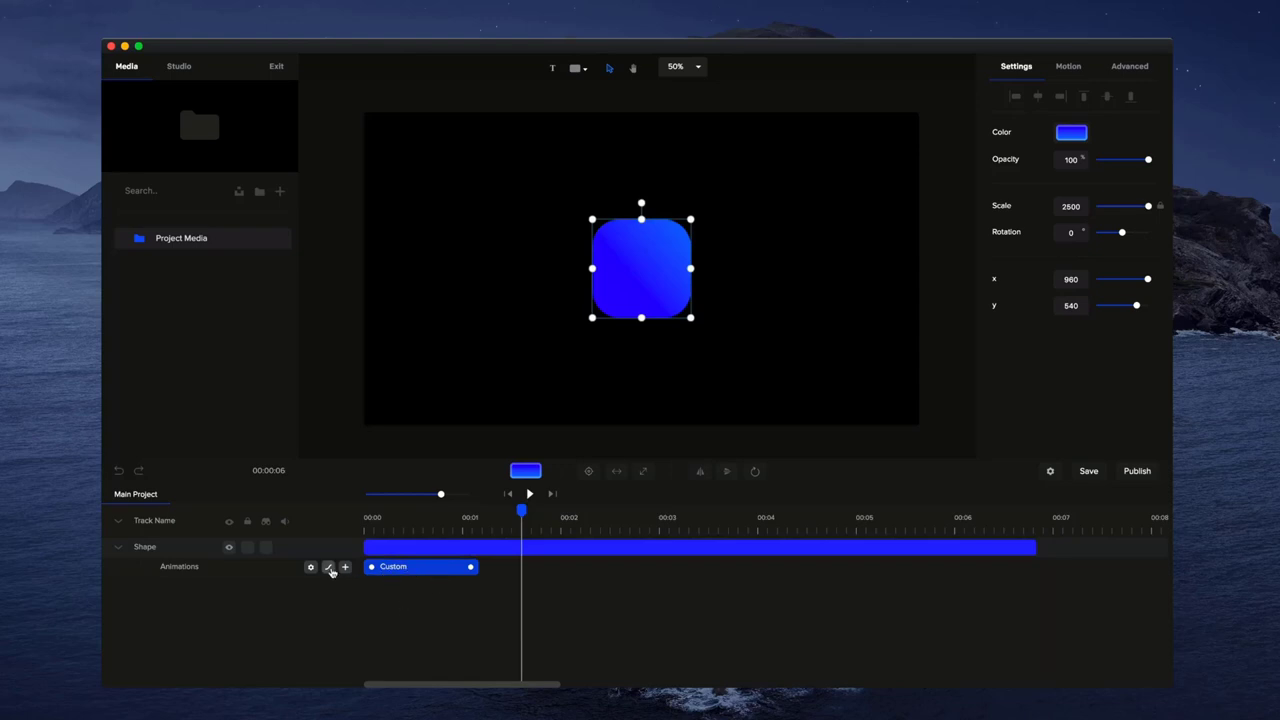
right_click(399, 574)
click(428, 474)
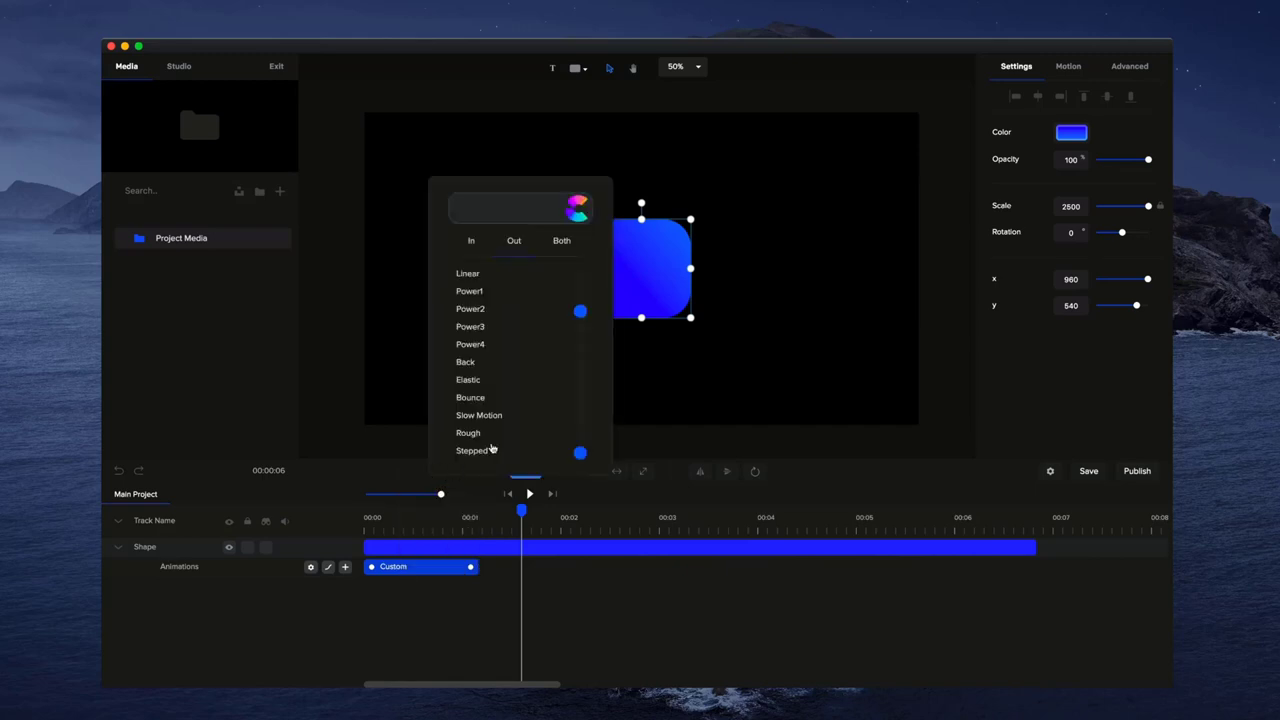
click(533, 294)
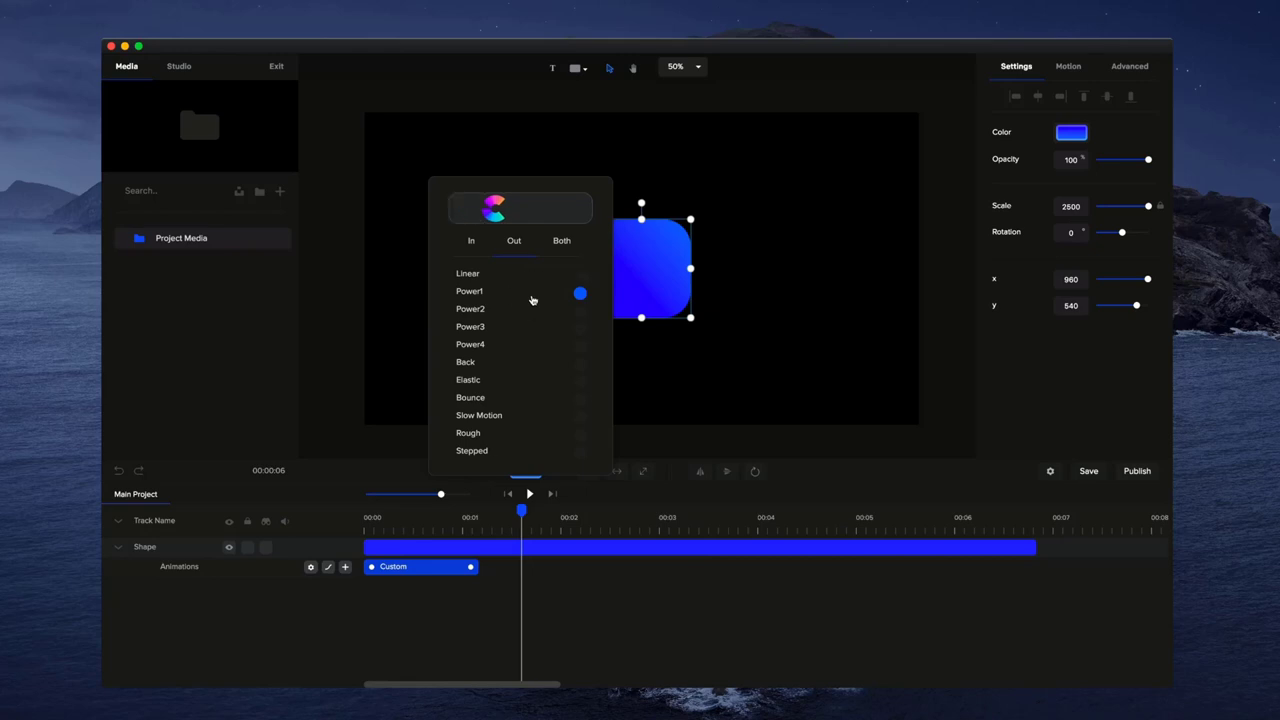
click(520, 336)
click(523, 347)
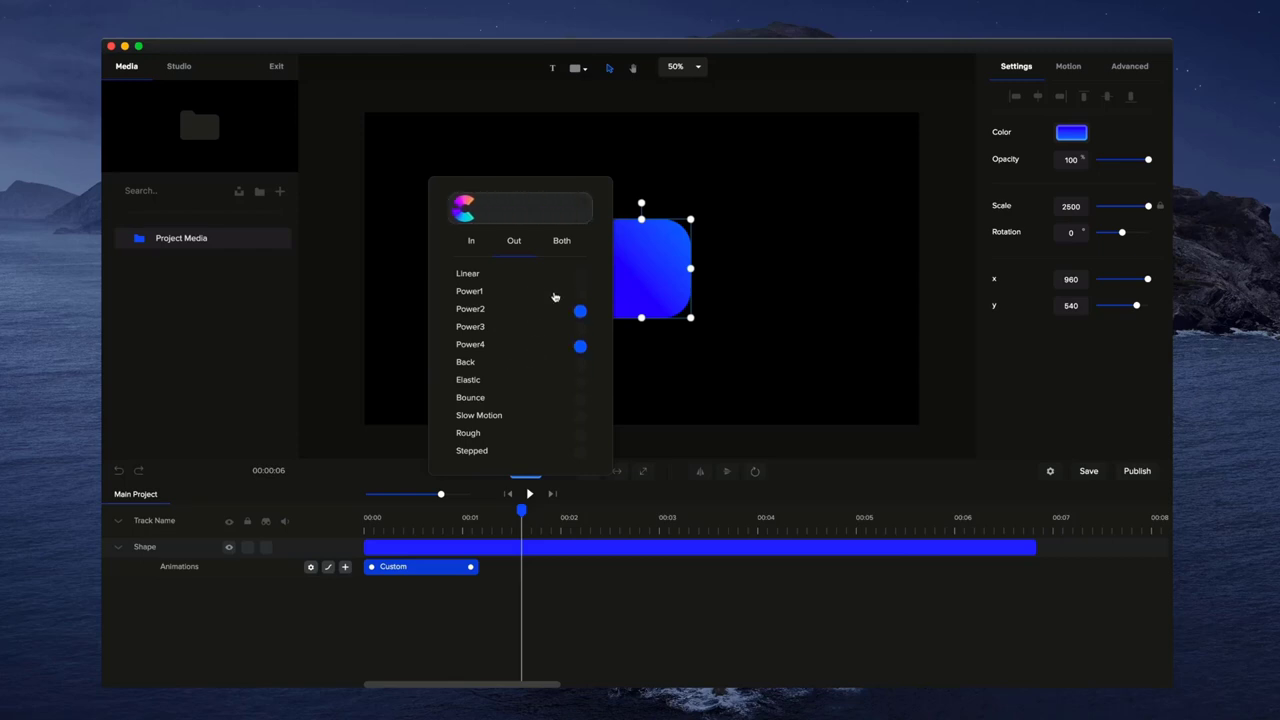
click(574, 245)
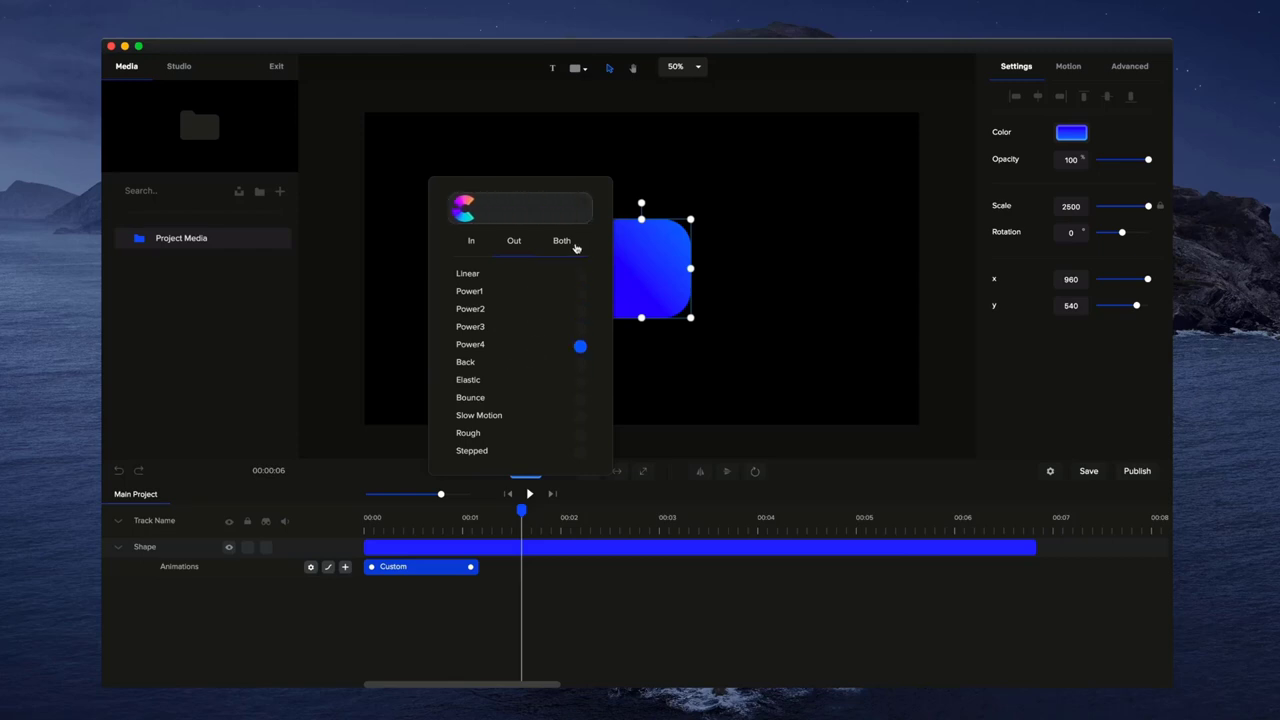
click(531, 368)
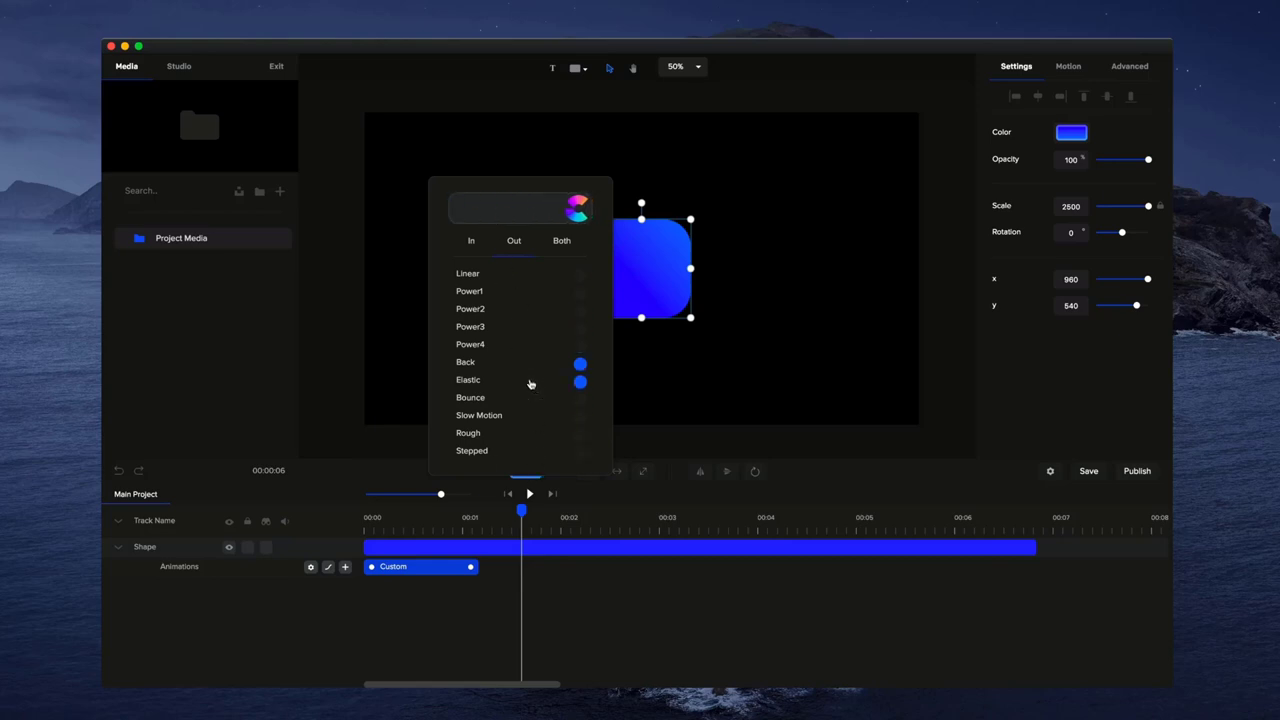
click(529, 379)
click(527, 399)
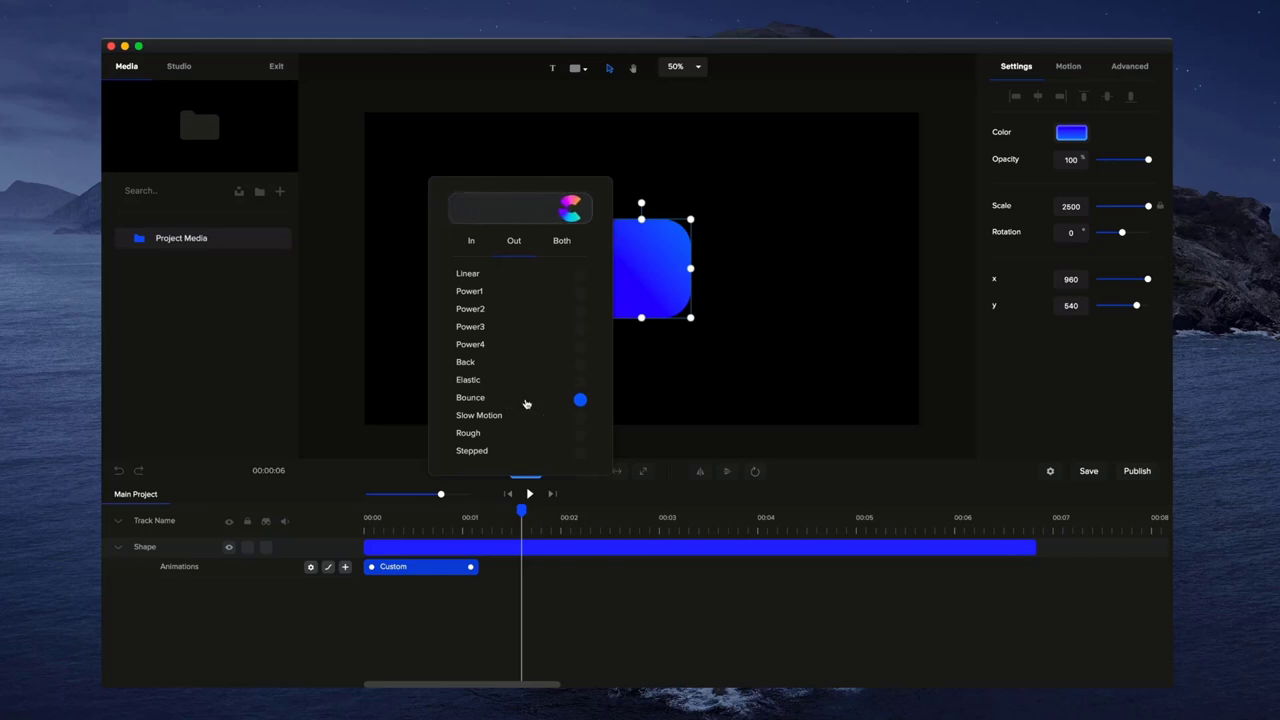
- Set the custom animation's easing to Back and play the scale-up from the start
click(508, 366)
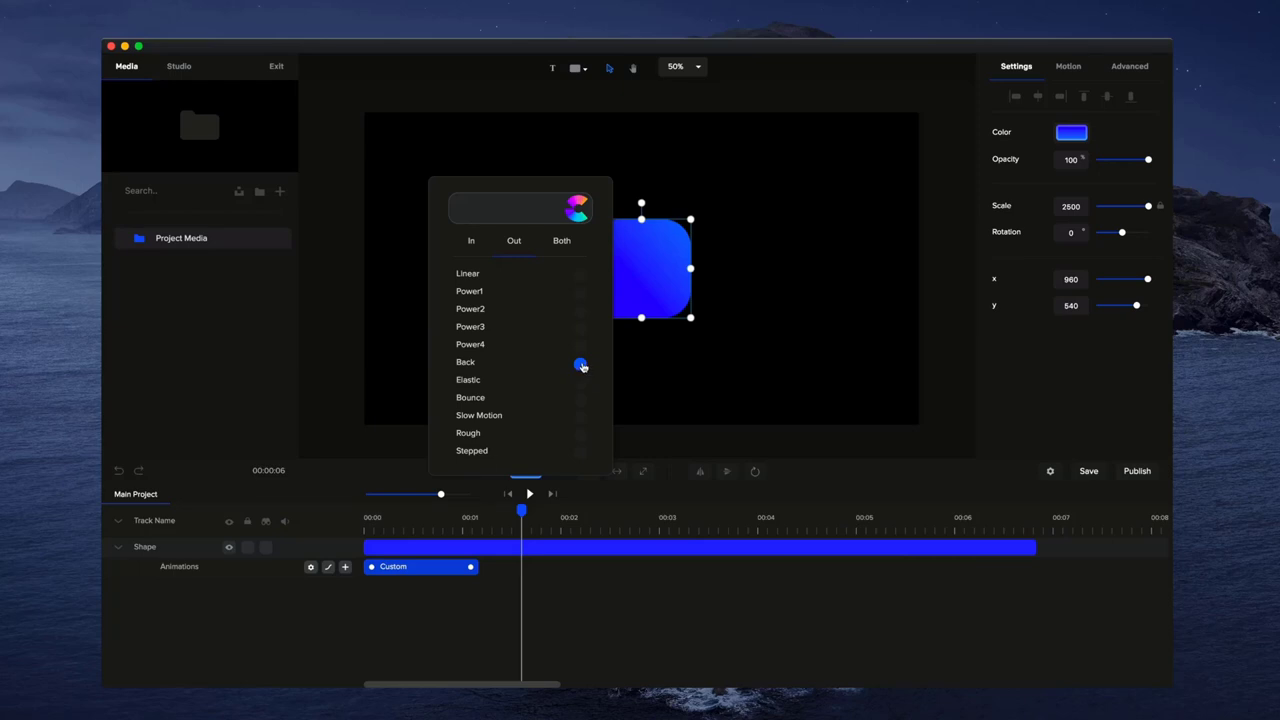
click(545, 608)
drag(522, 510, 309, 509)
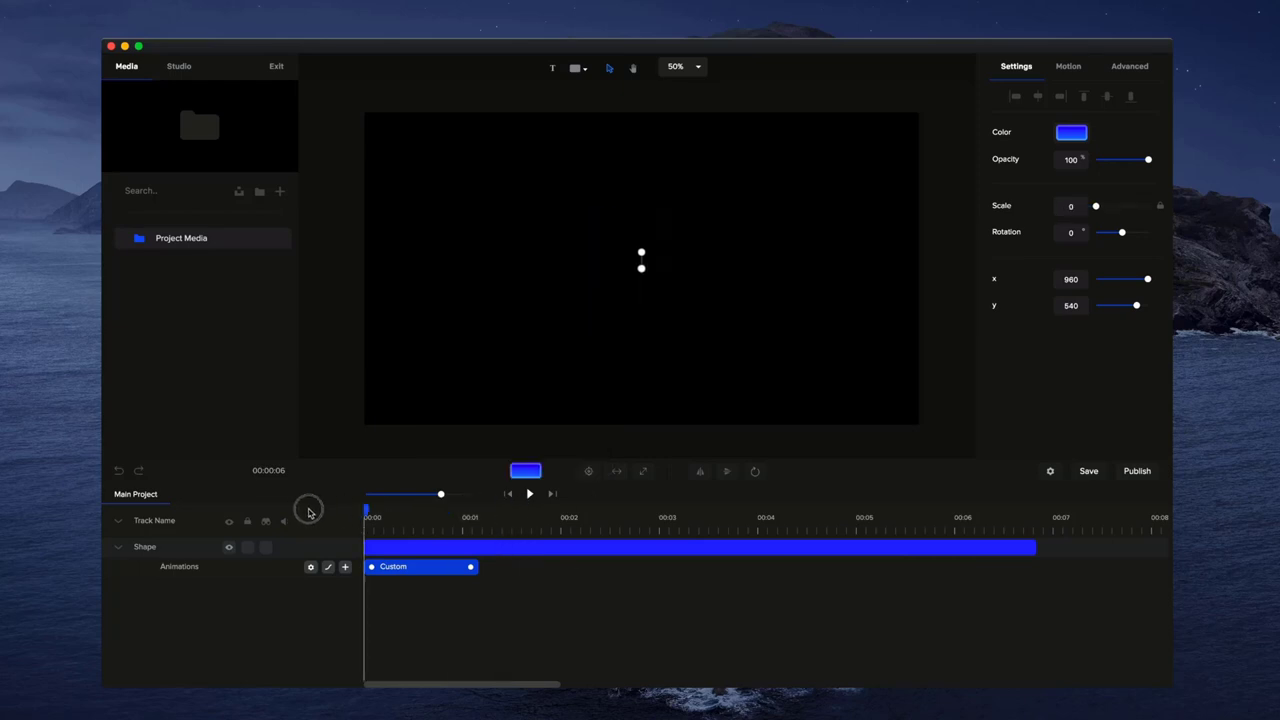
click(529, 493)
click(530, 493)
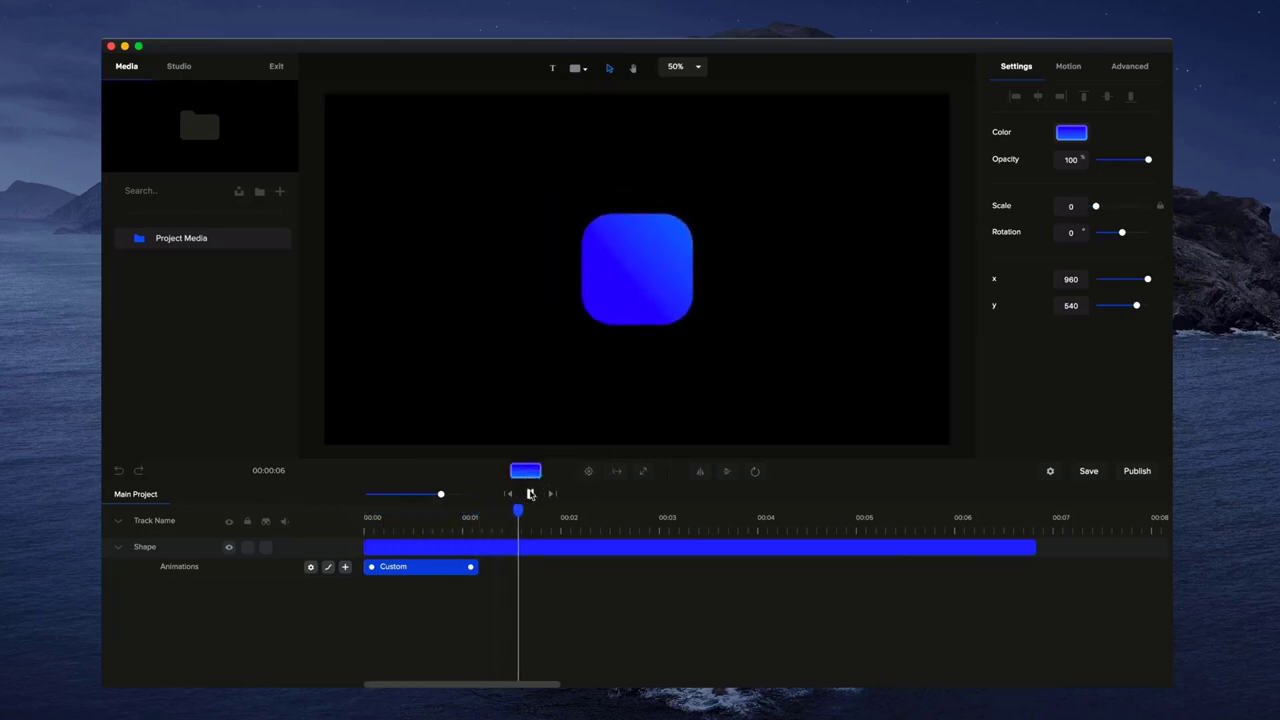
- Shorten the custom animation to just under one second, play it, and return the playhead to the start
drag(470, 567, 448, 567)
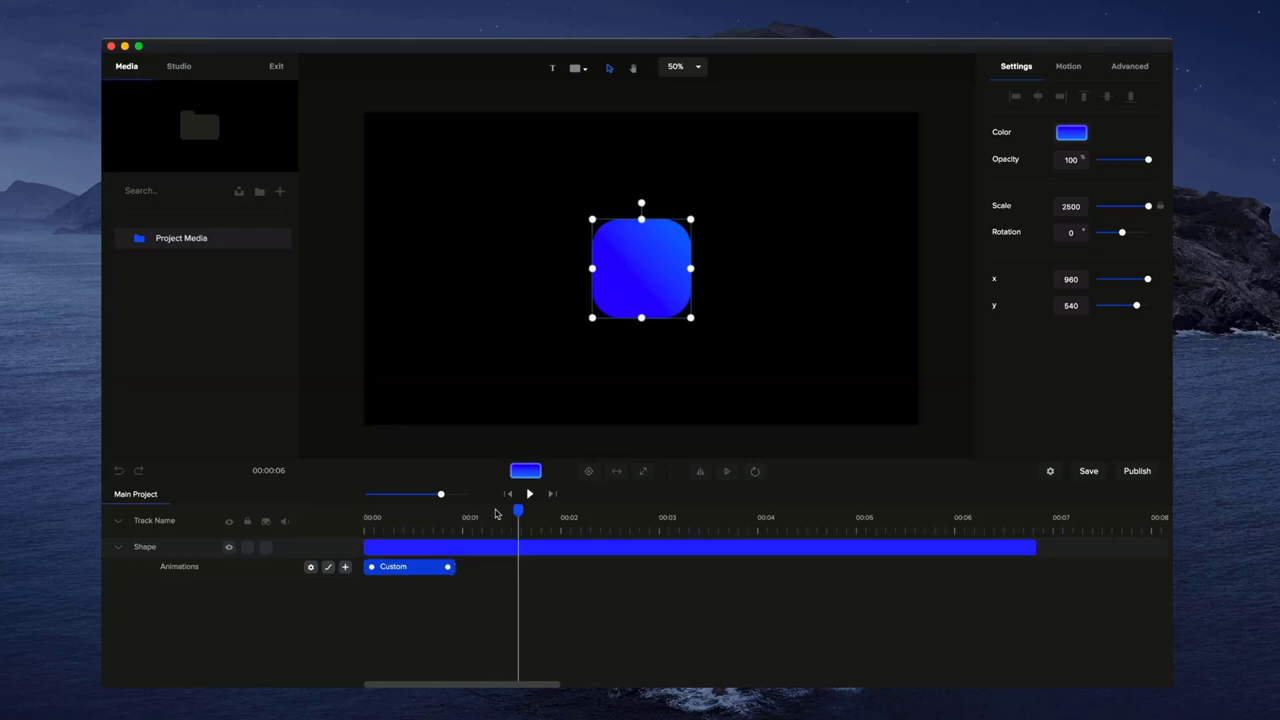
click(509, 494)
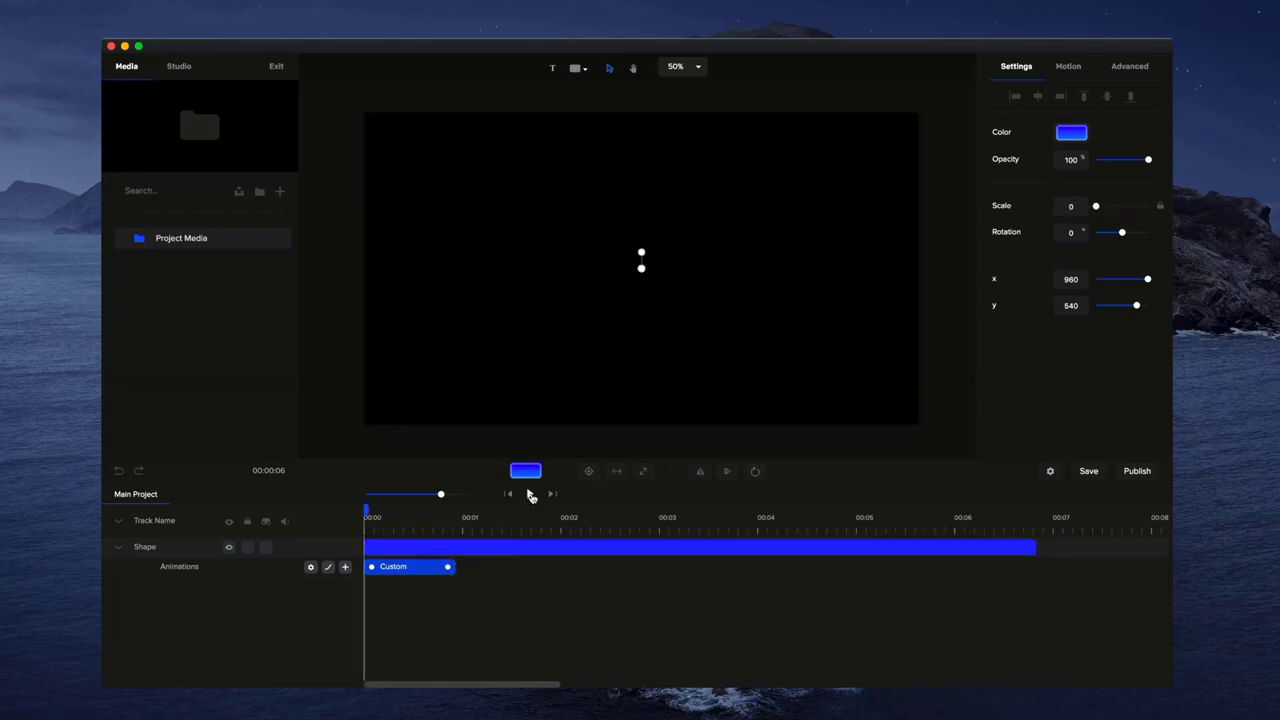
click(530, 494)
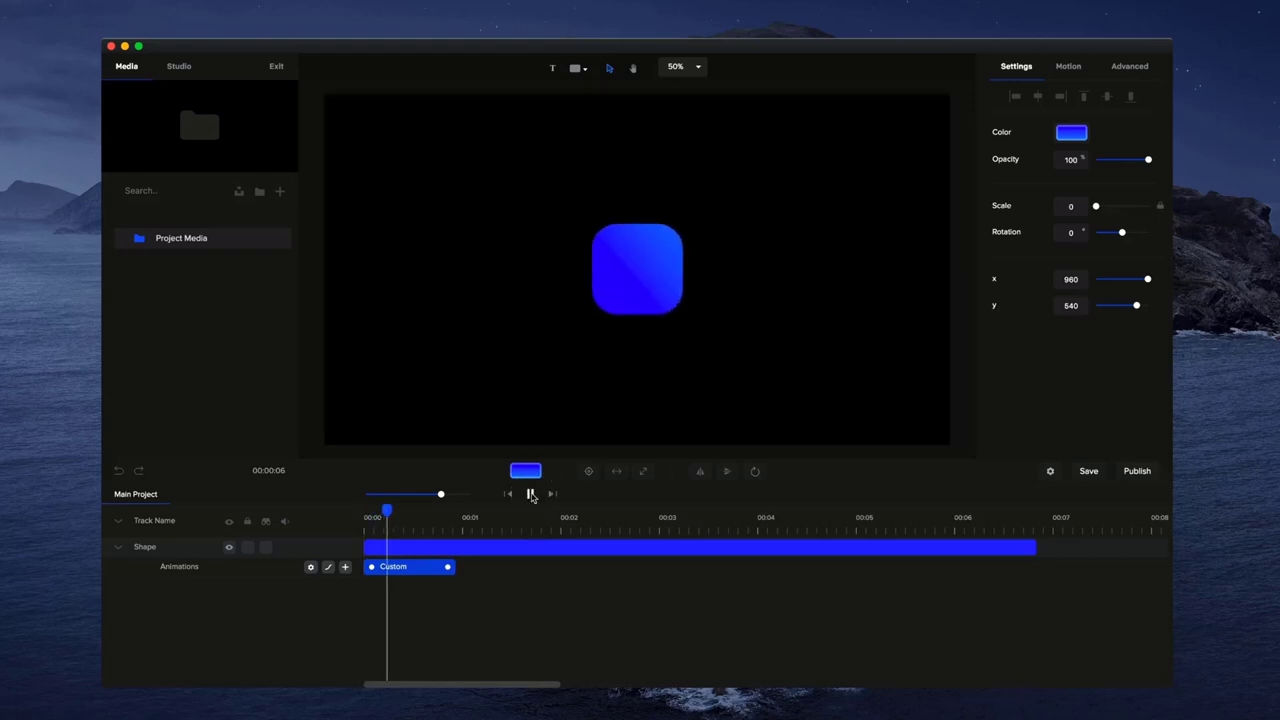
click(529, 493)
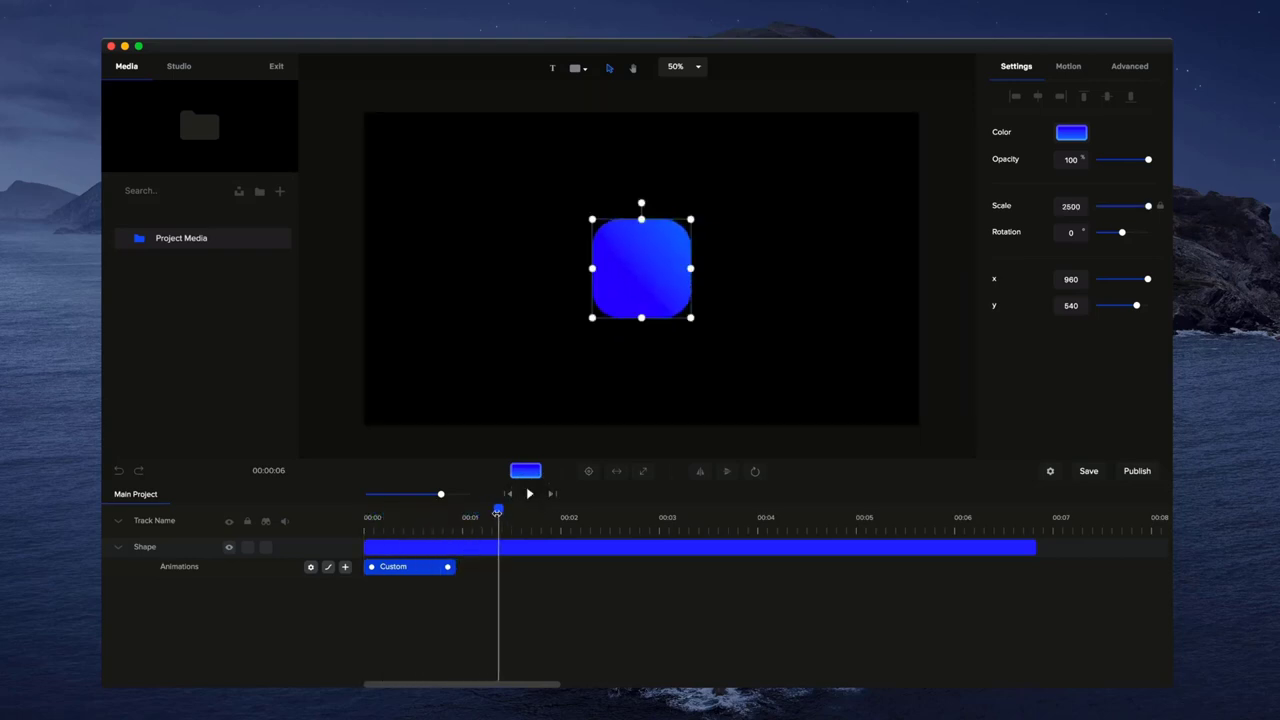
drag(497, 511, 327, 521)
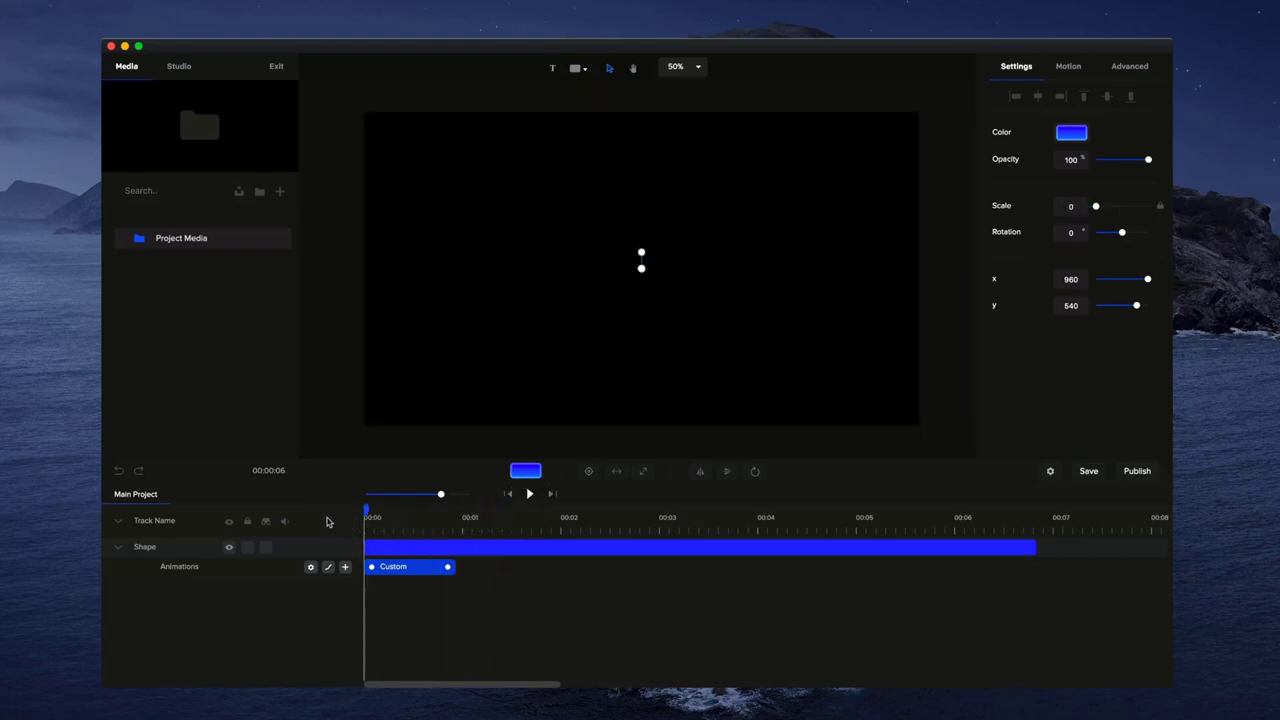
- Enable Rotation as an additional animated property of the shape's custom animation
right_click(418, 568)
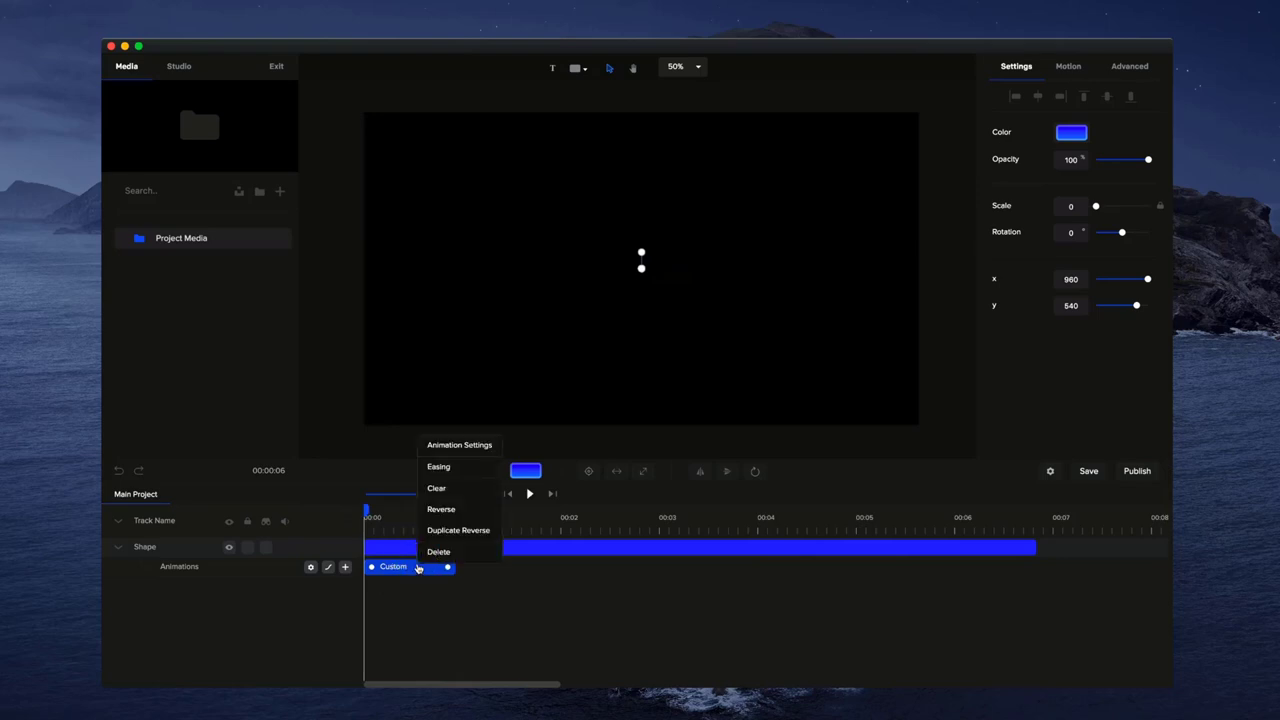
click(459, 447)
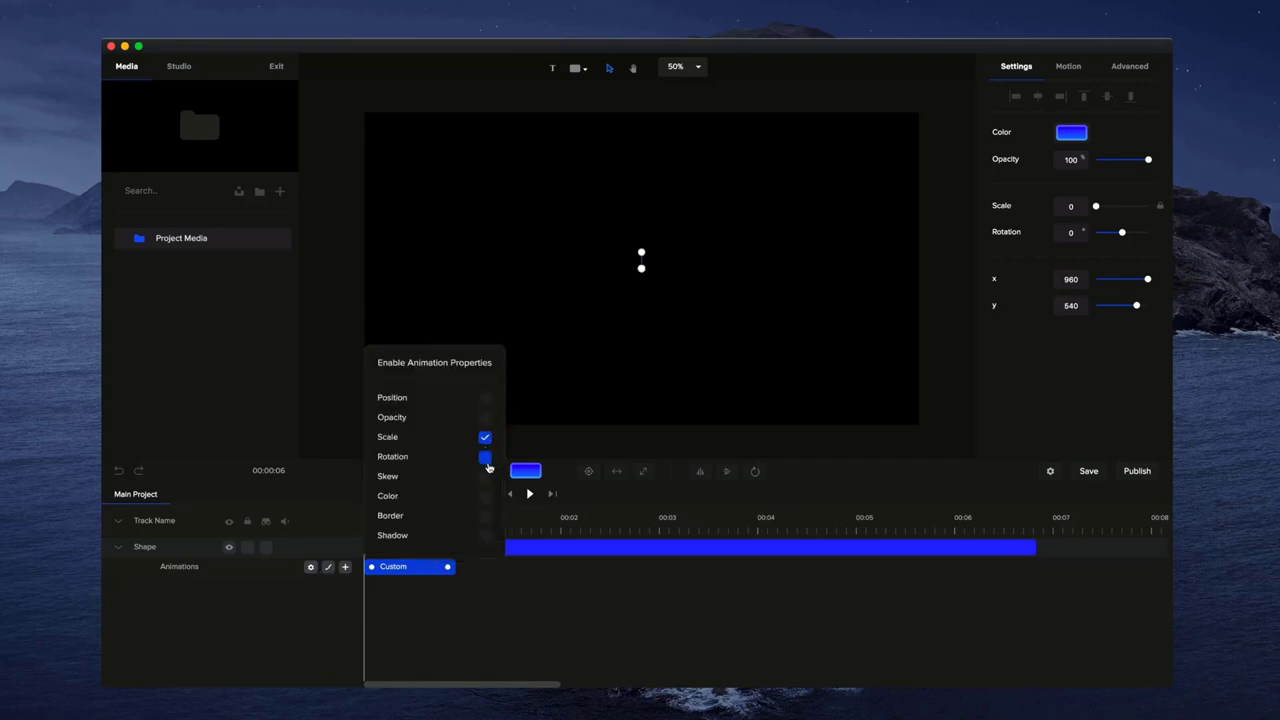
click(486, 458)
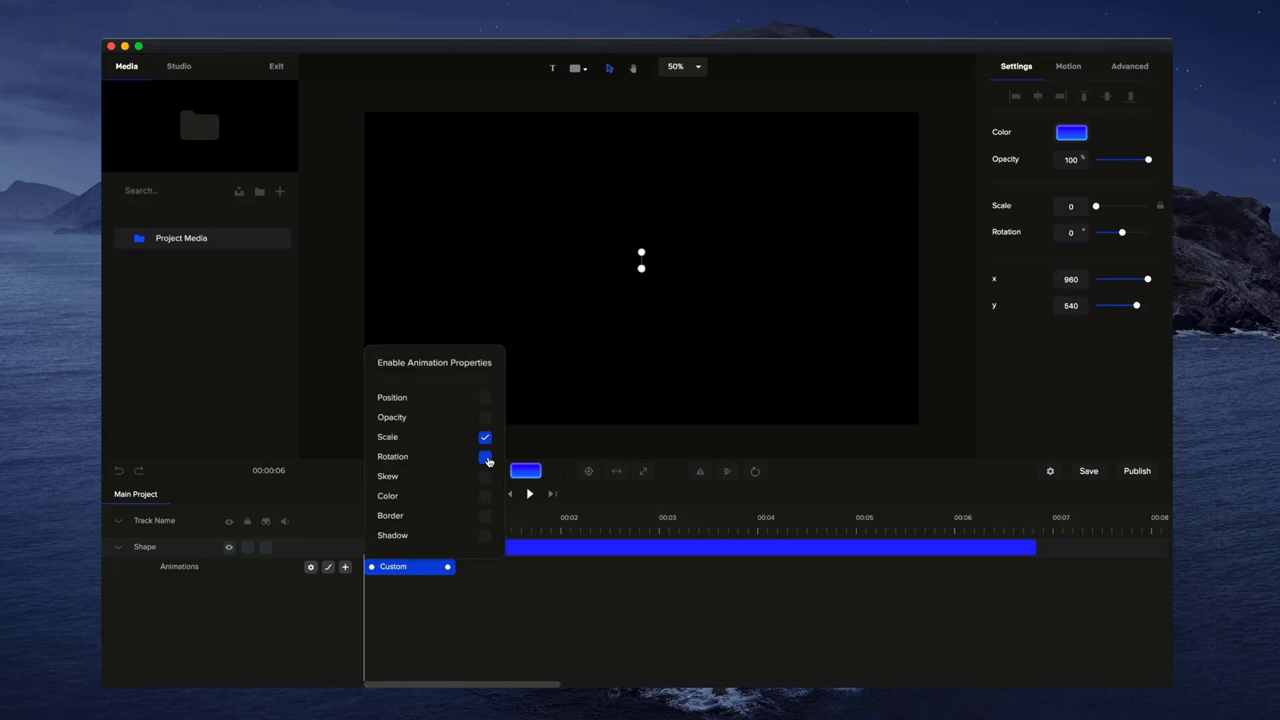
click(541, 609)
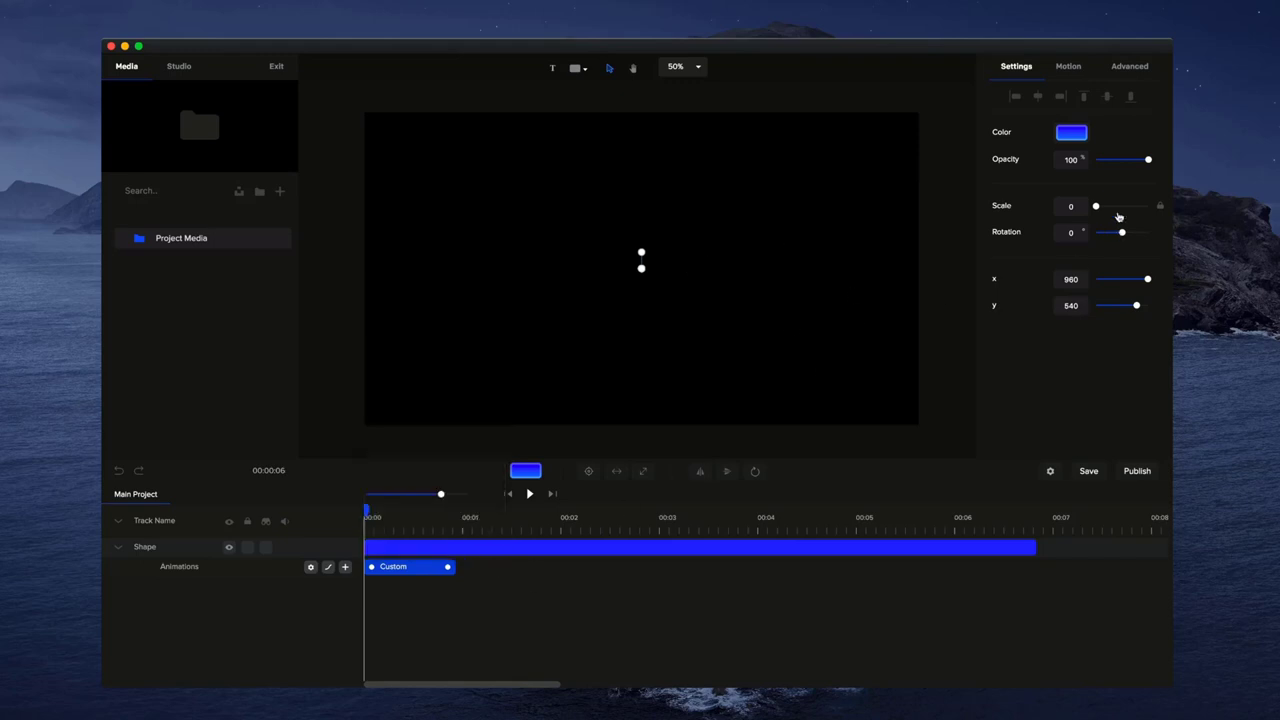
- Set the shape's rotation to 90° at the start of the custom animation and play it
click(1070, 232)
text(90)
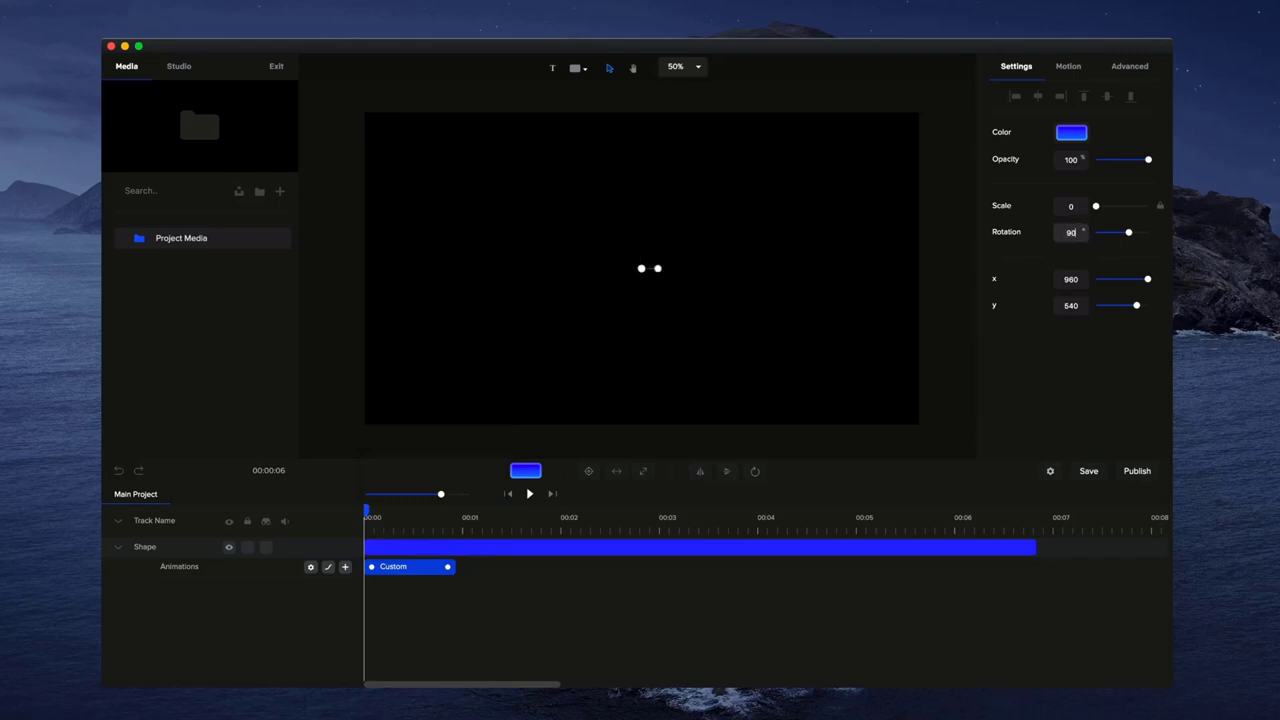
click(724, 300)
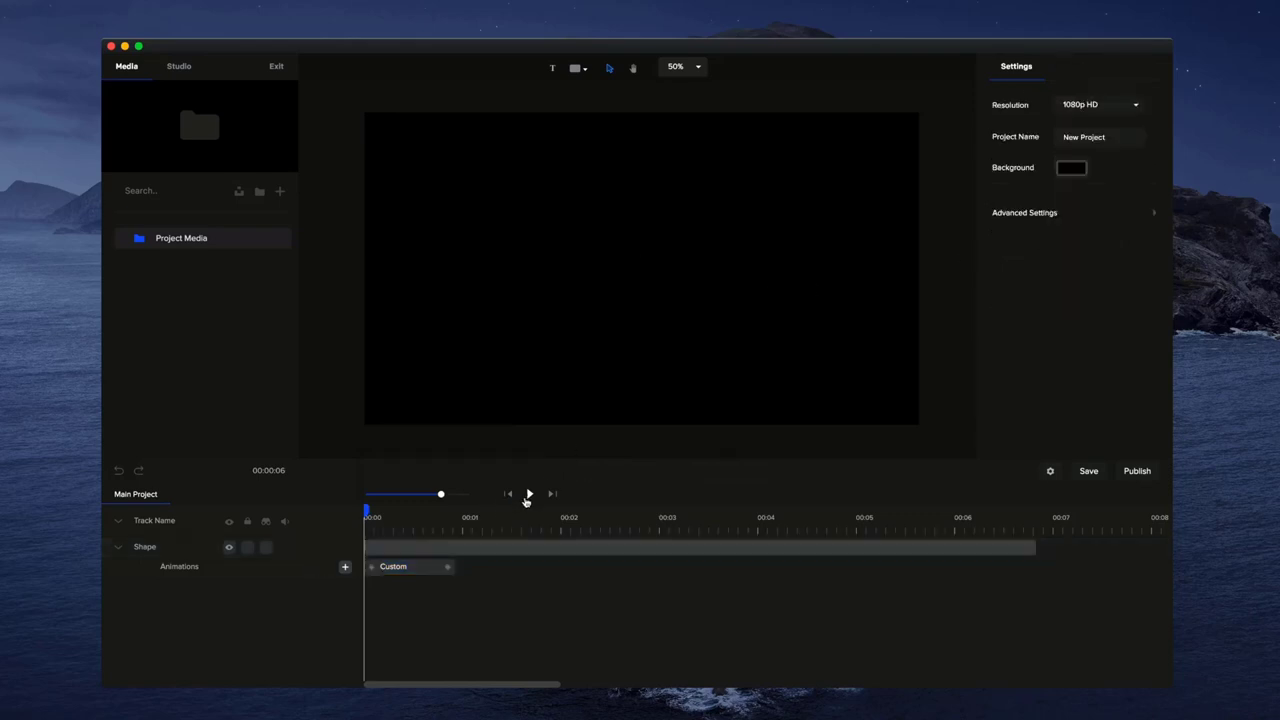
click(529, 494)
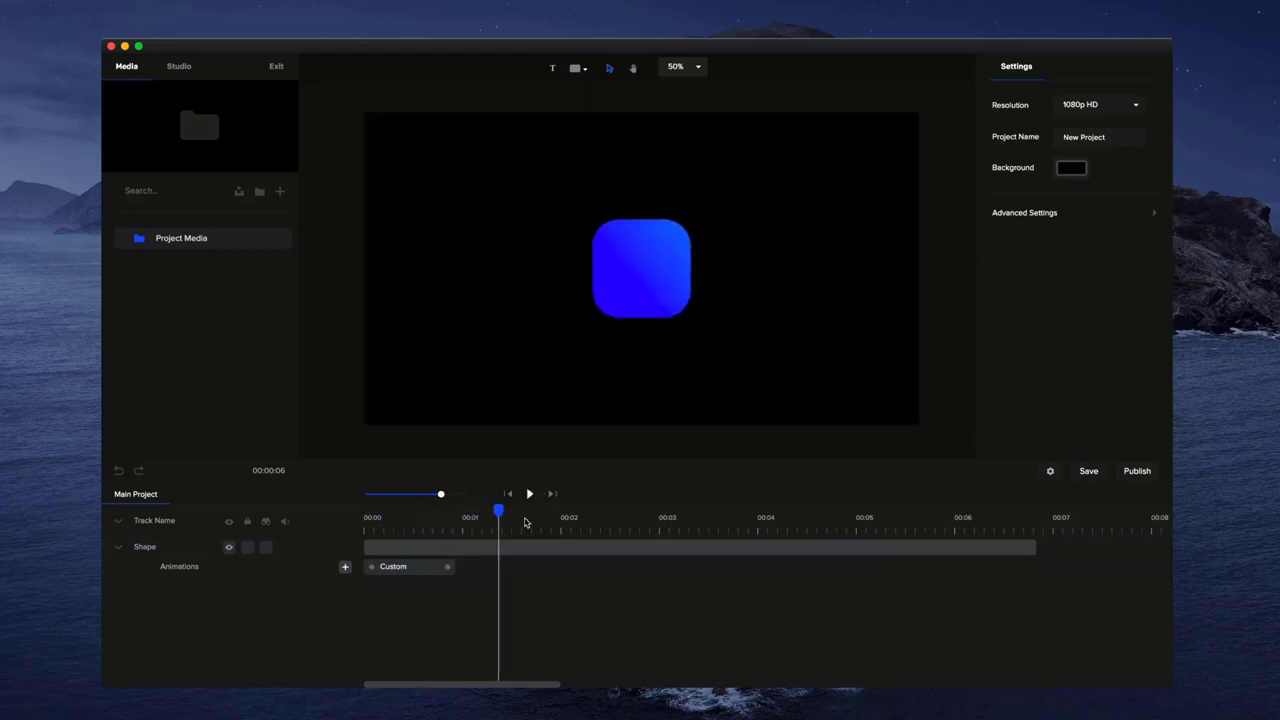
drag(499, 512, 323, 514)
- Change the shape's starting rotation to -90° and play the custom animation
click(440, 572)
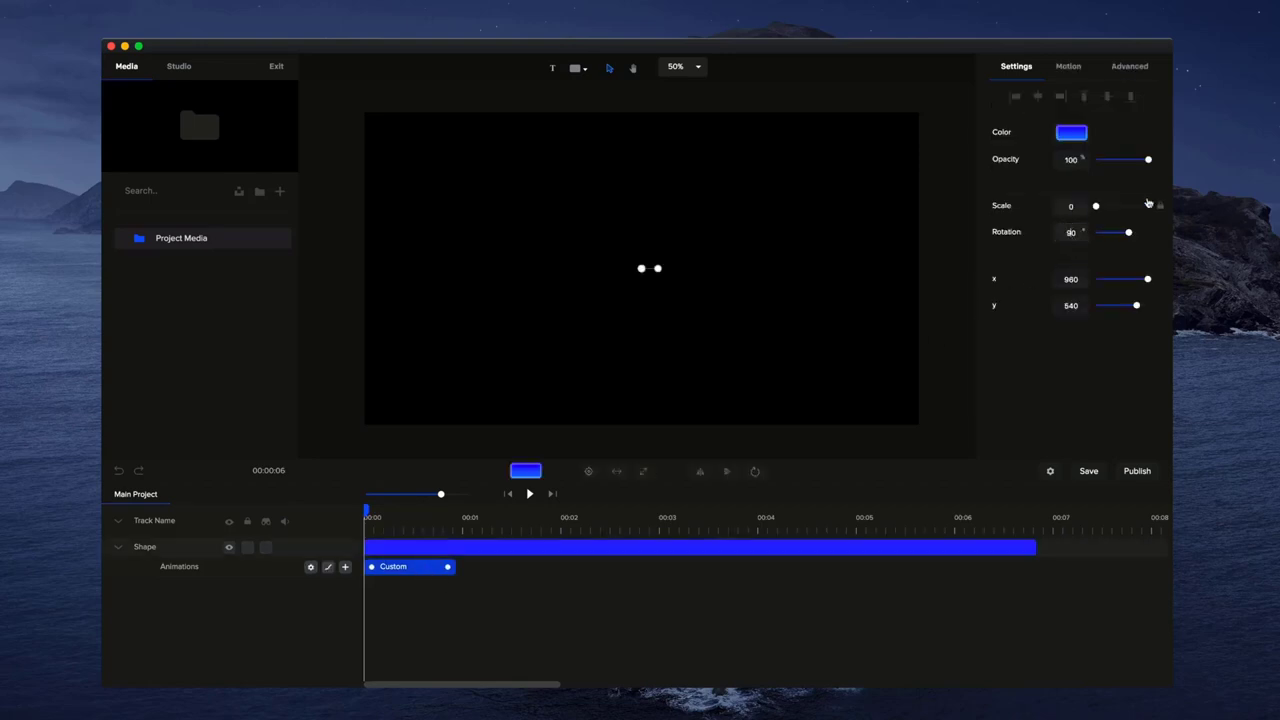
click(1067, 232)
text(-)
click(528, 494)
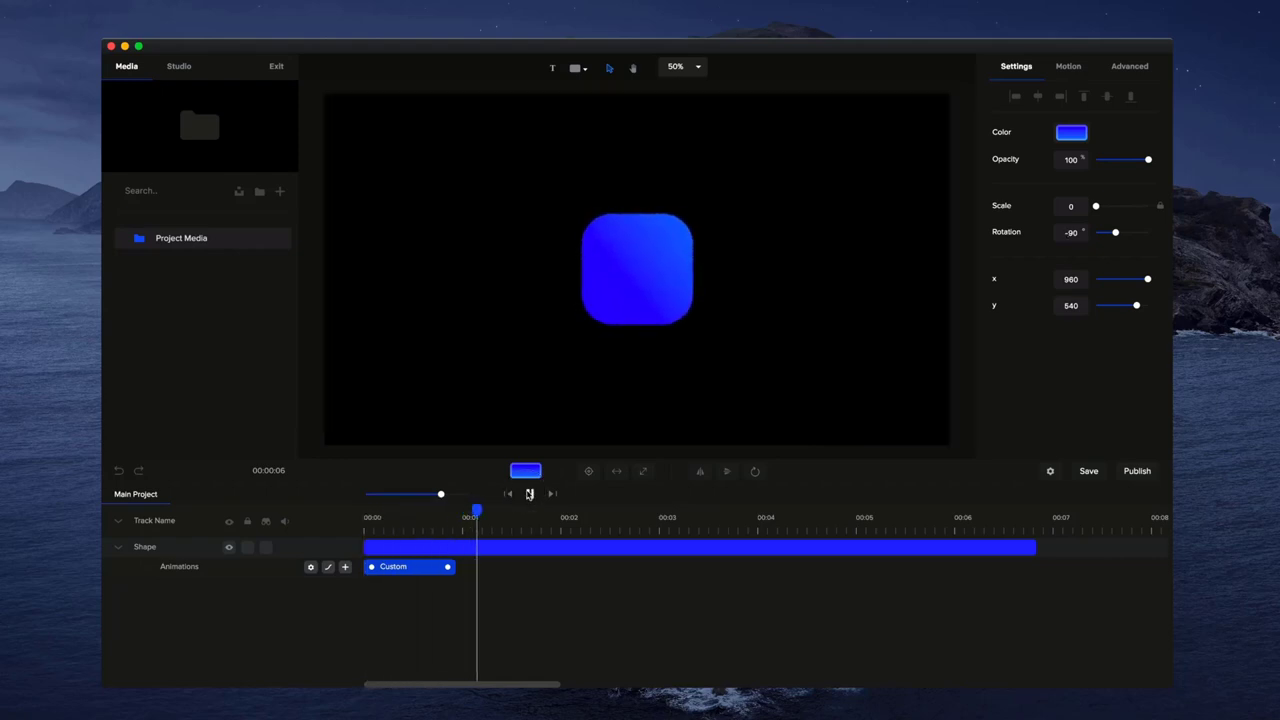
click(528, 494)
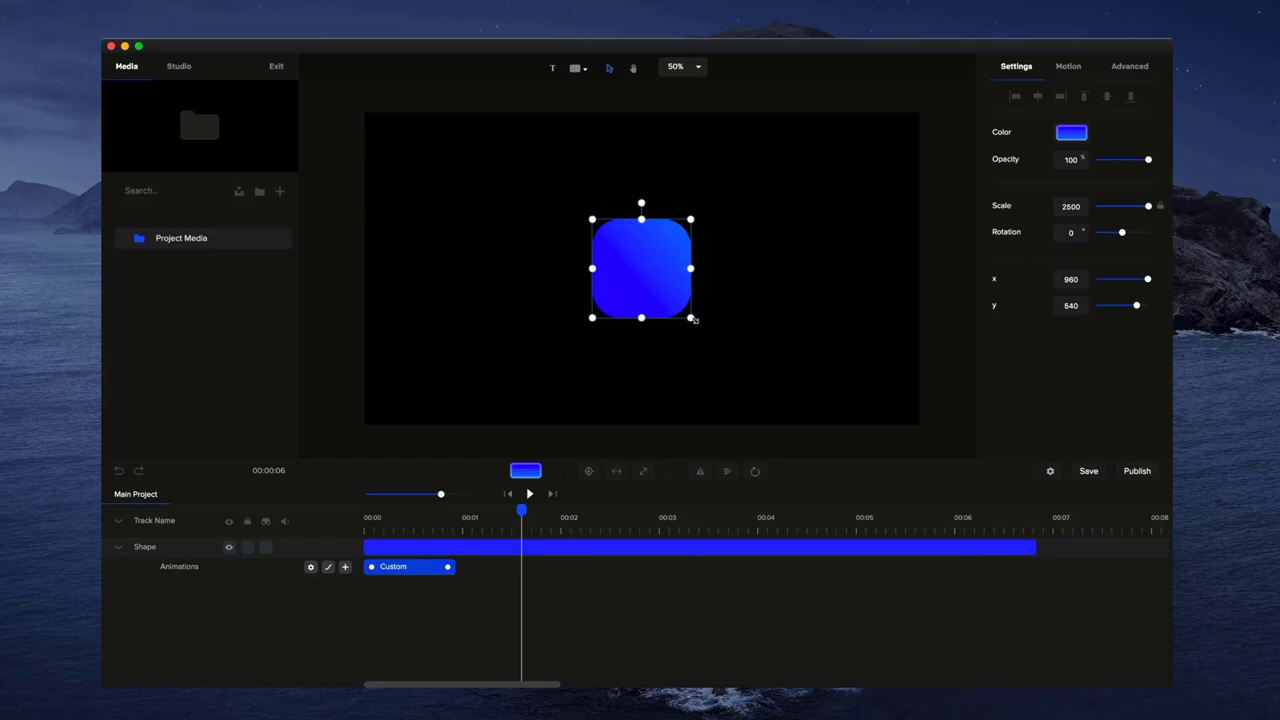
- Enlarge the shape to a scale of about 3414, centred on the canvas, and play the entrance from the start
mouse_move(695, 320)
mouse_down()
mouse_move(737, 337)
mouse_move(712, 338)
mouse_up()
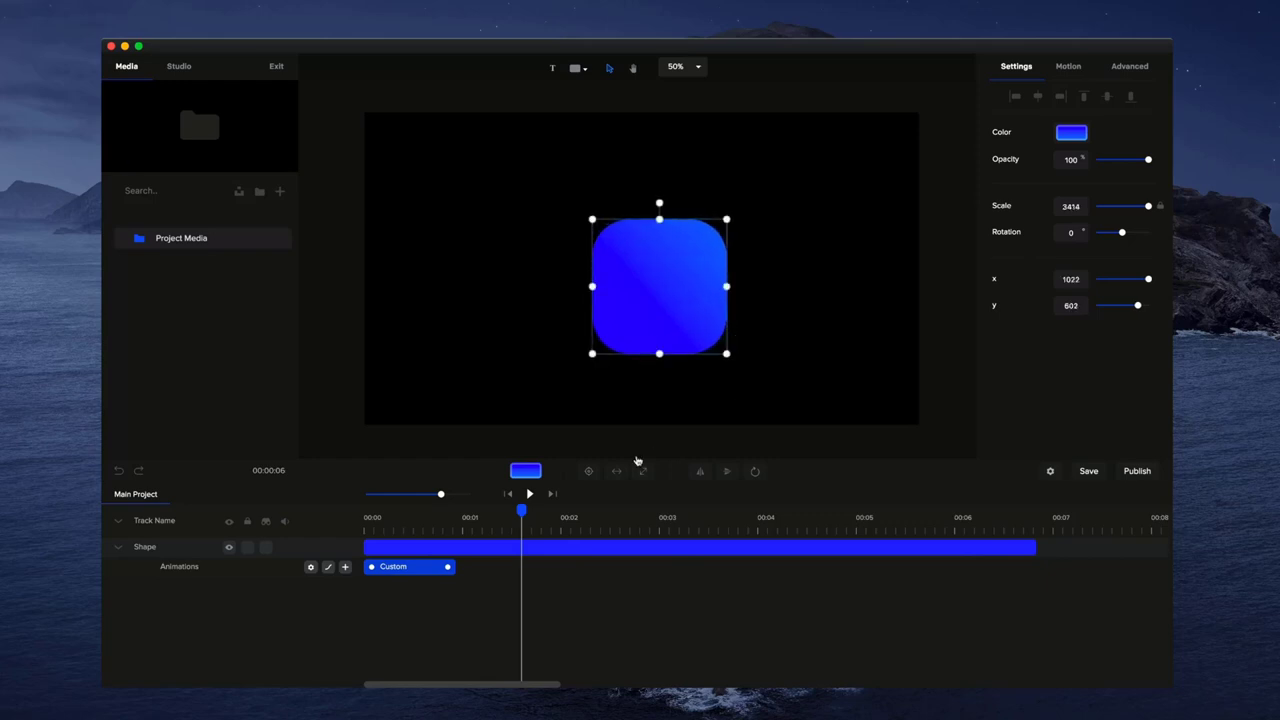
click(679, 414)
drag(521, 510, 360, 514)
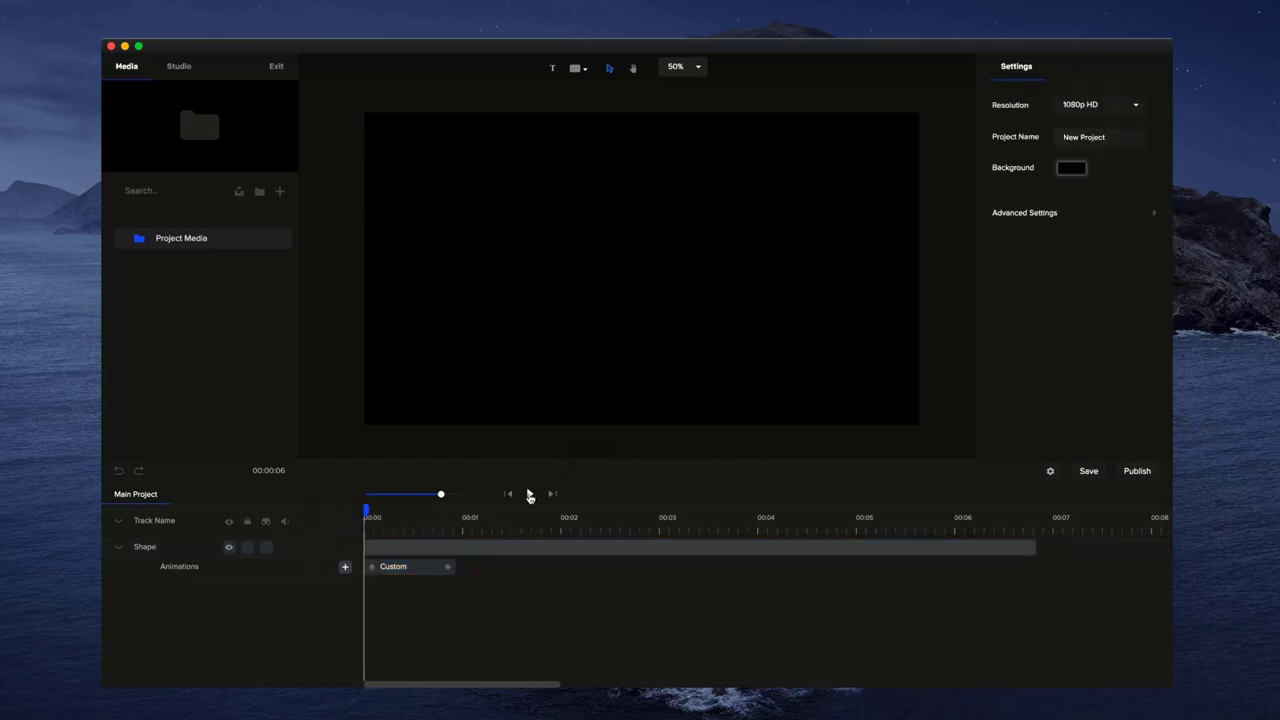
click(530, 494)
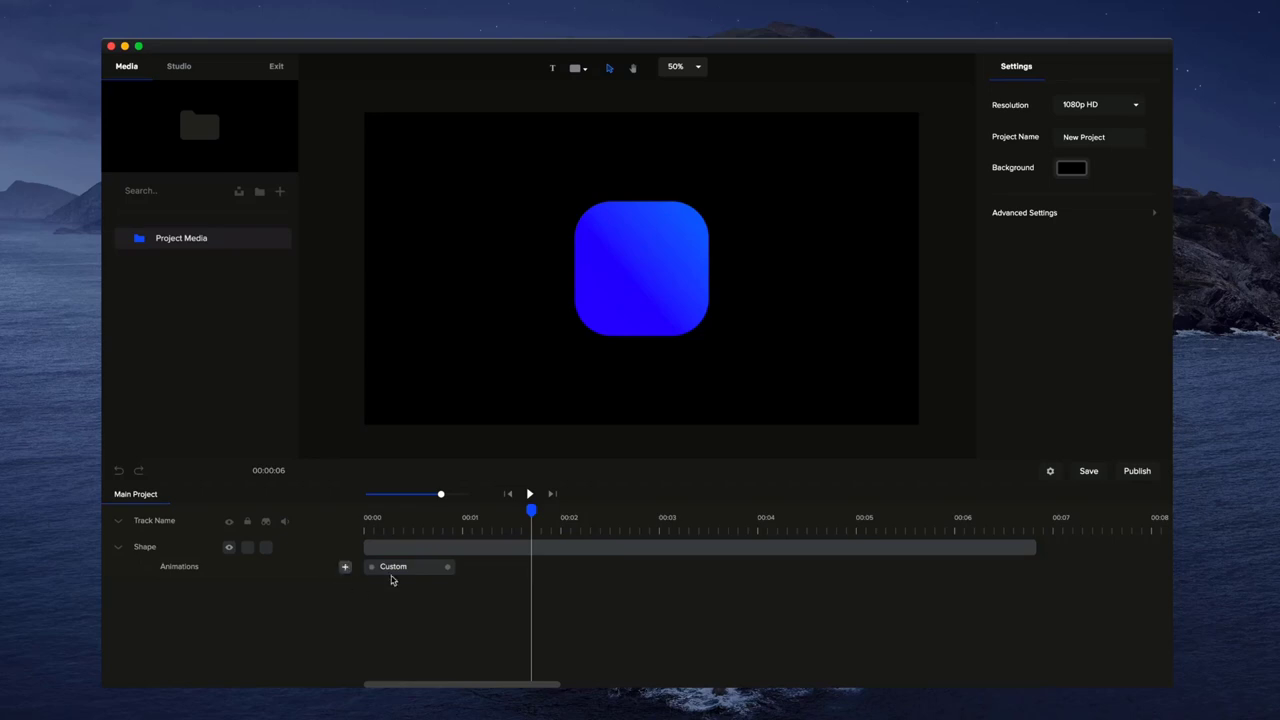
- Add a second custom animation with Position enabled, about one second long and starting shortly after the one-second mark
click(345, 567)
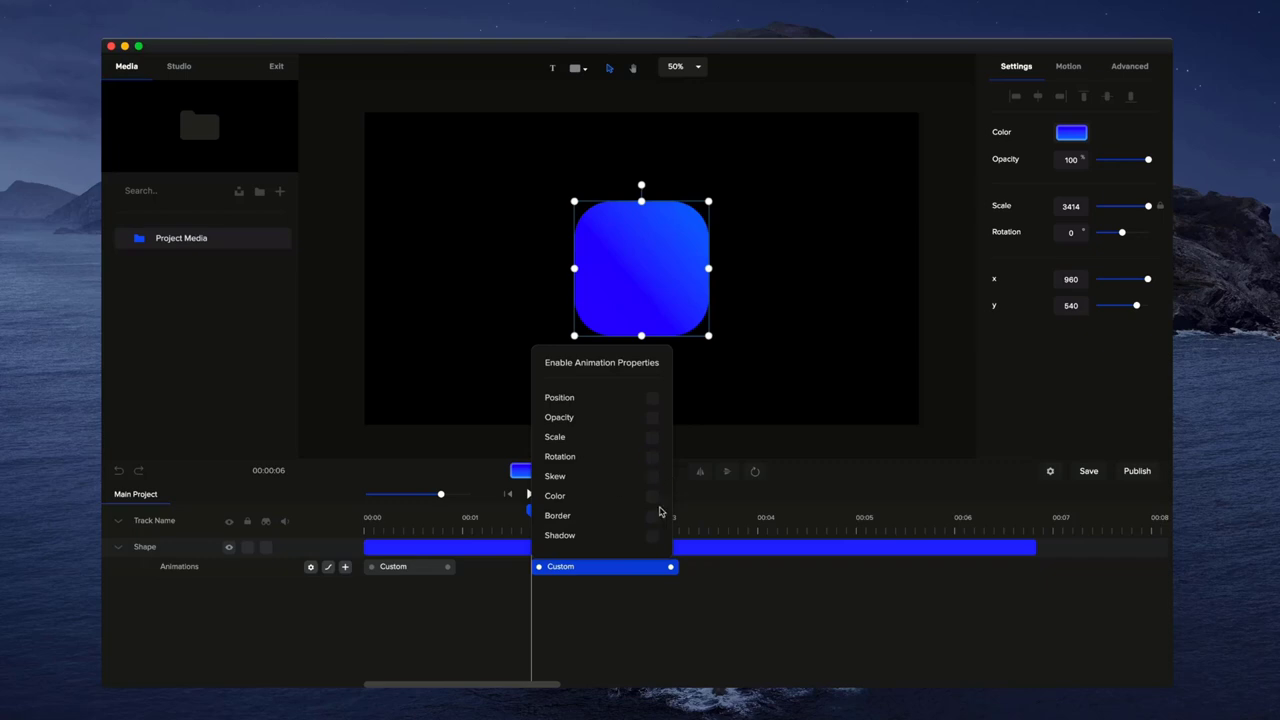
click(652, 398)
click(666, 625)
drag(620, 569, 586, 566)
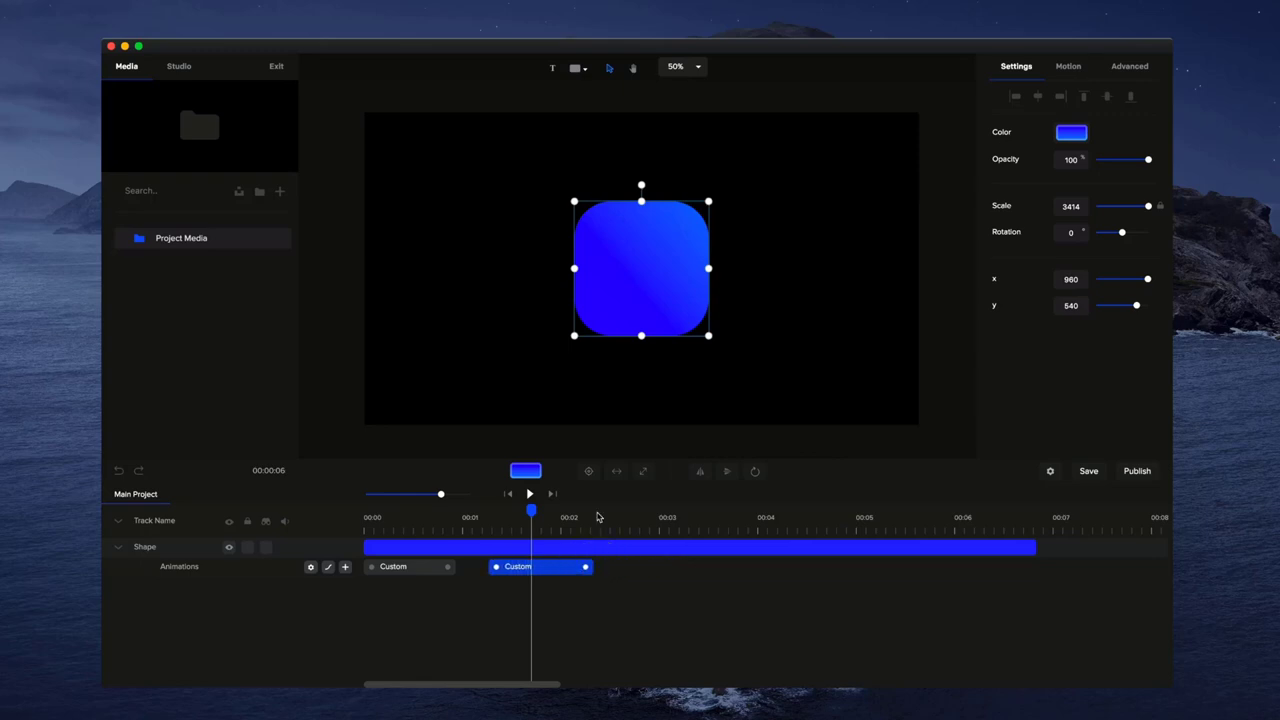
- With the playhead past the second custom animation, move the shape off the canvas to x -290 and play from the start
click(598, 517)
mouse_move(586, 515)
mouse_down()
mouse_move(503, 515)
mouse_move(600, 516)
mouse_up()
scroll(672, 336, down, 5)
scroll(668, 328, up, 3)
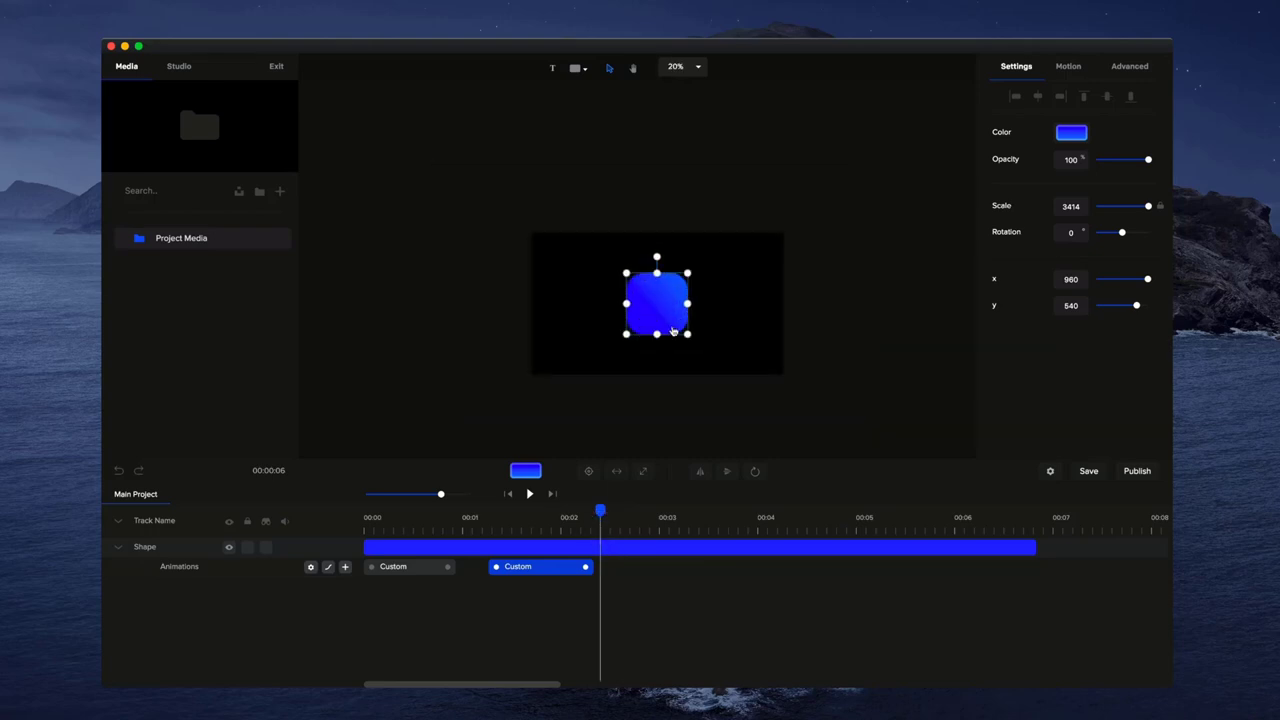
drag(1147, 279, 1115, 281)
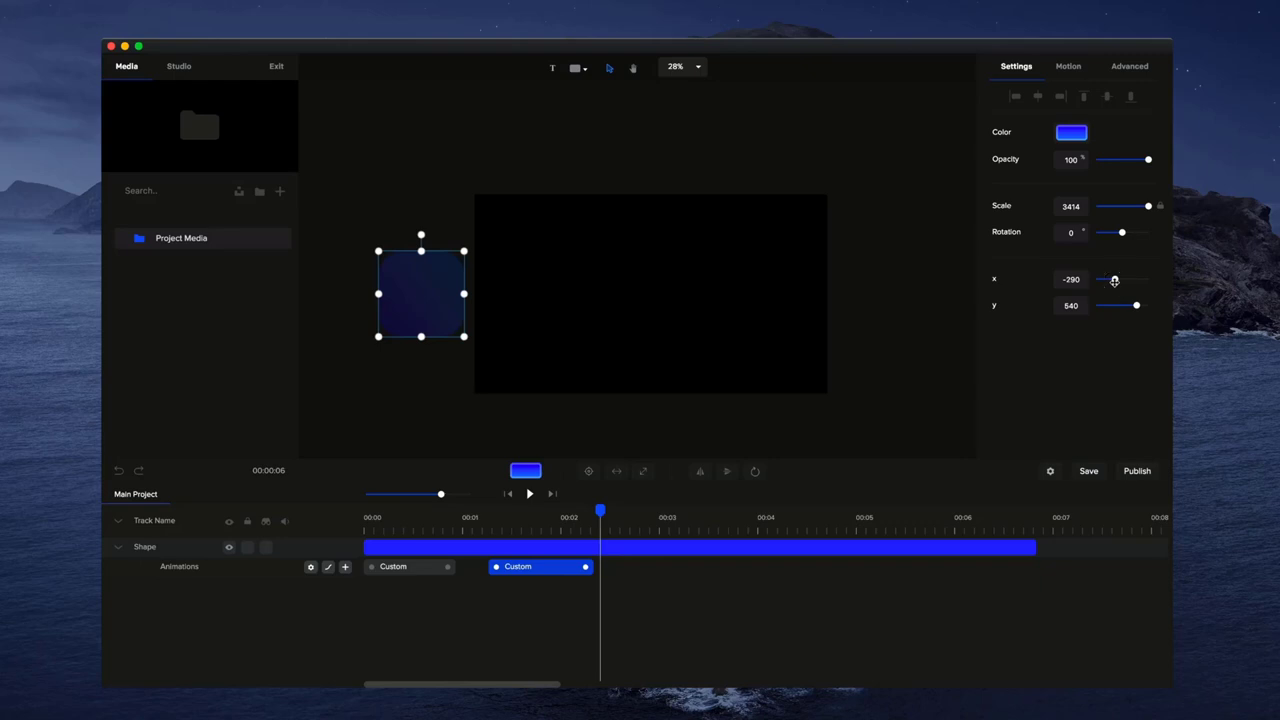
scroll(675, 379, up, 1)
drag(600, 527, 366, 510)
click(530, 494)
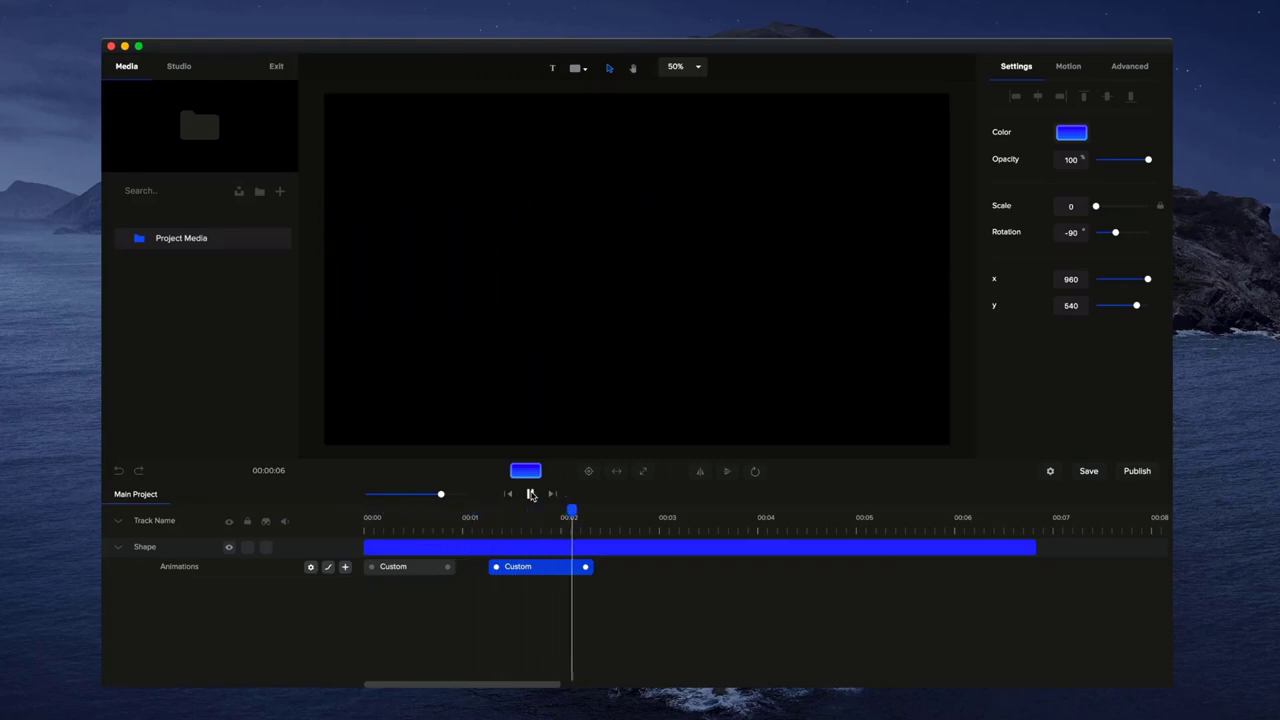
click(530, 494)
- Set the second custom animation's easing to Power2 with the Both option and play the animation through its exit
drag(608, 512, 518, 515)
right_click(527, 569)
click(548, 470)
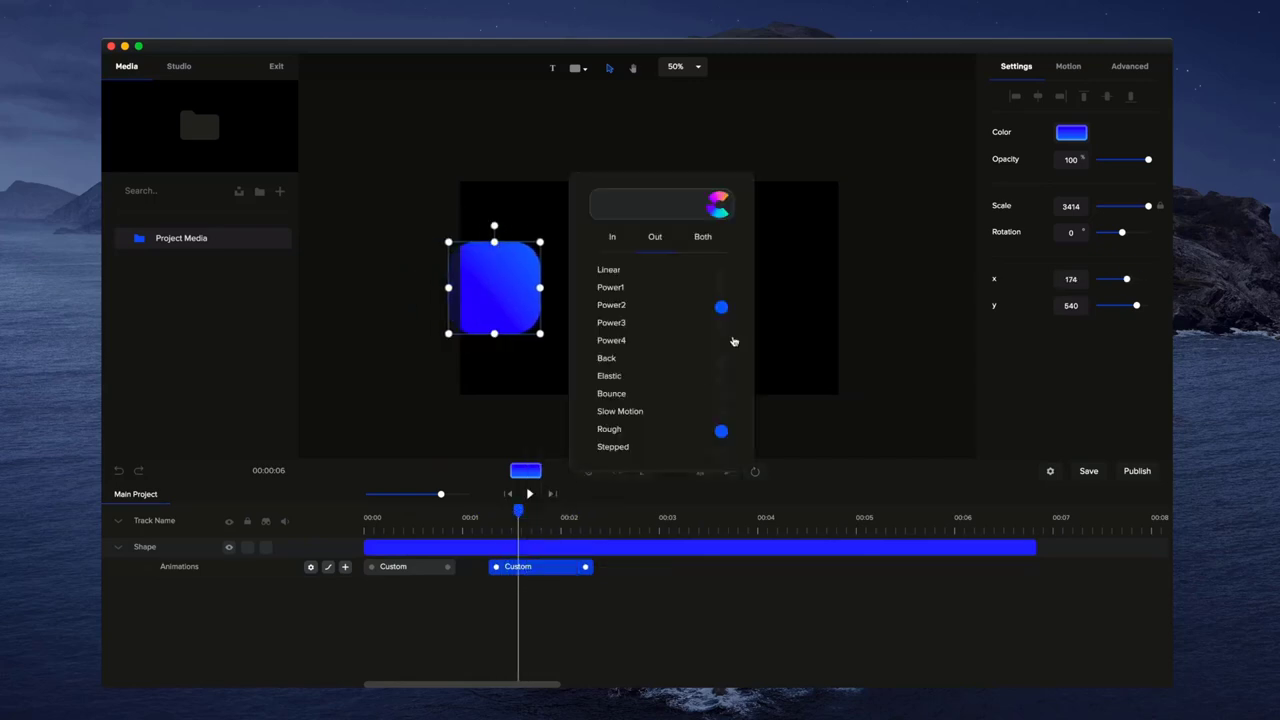
click(706, 238)
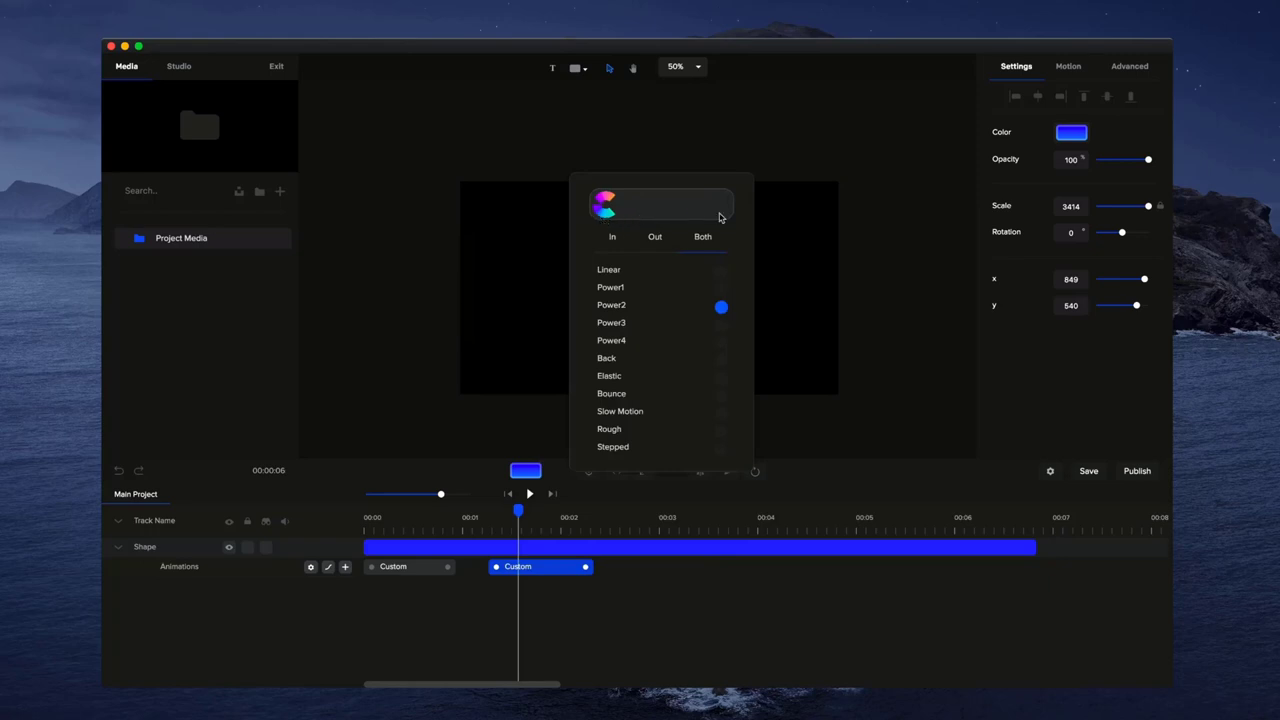
click(700, 684)
drag(500, 682, 471, 686)
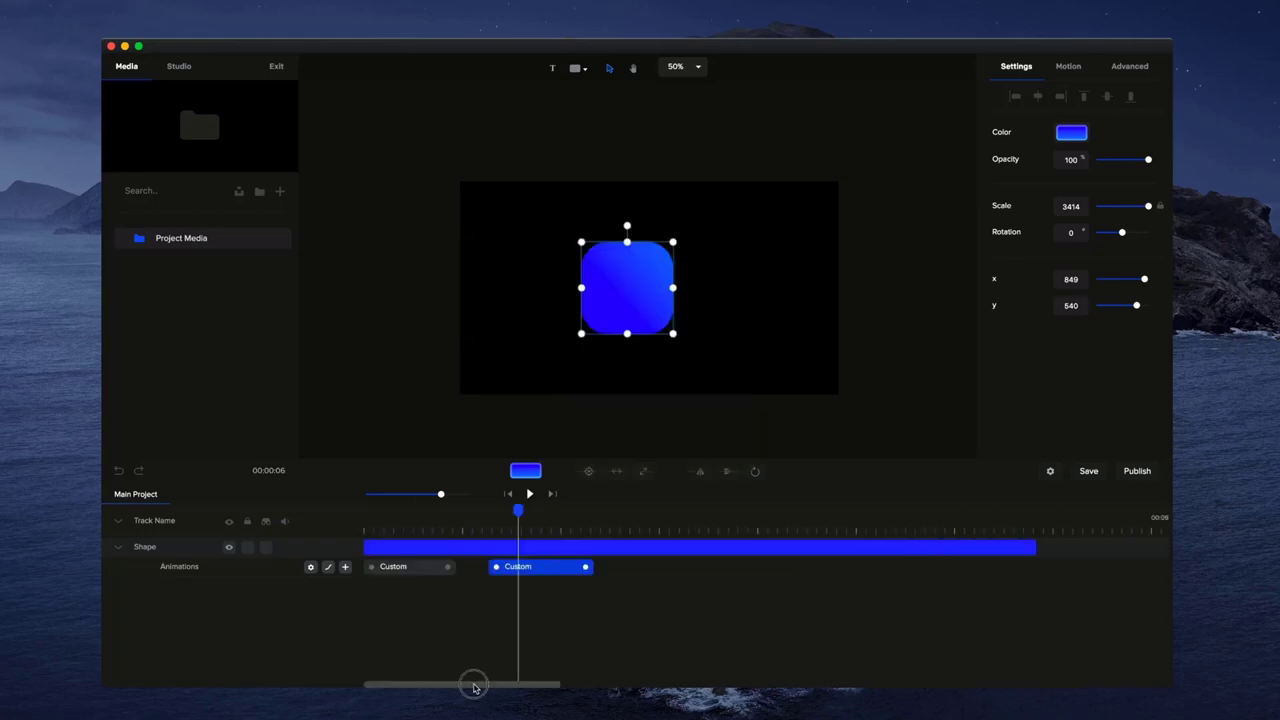
click(528, 494)
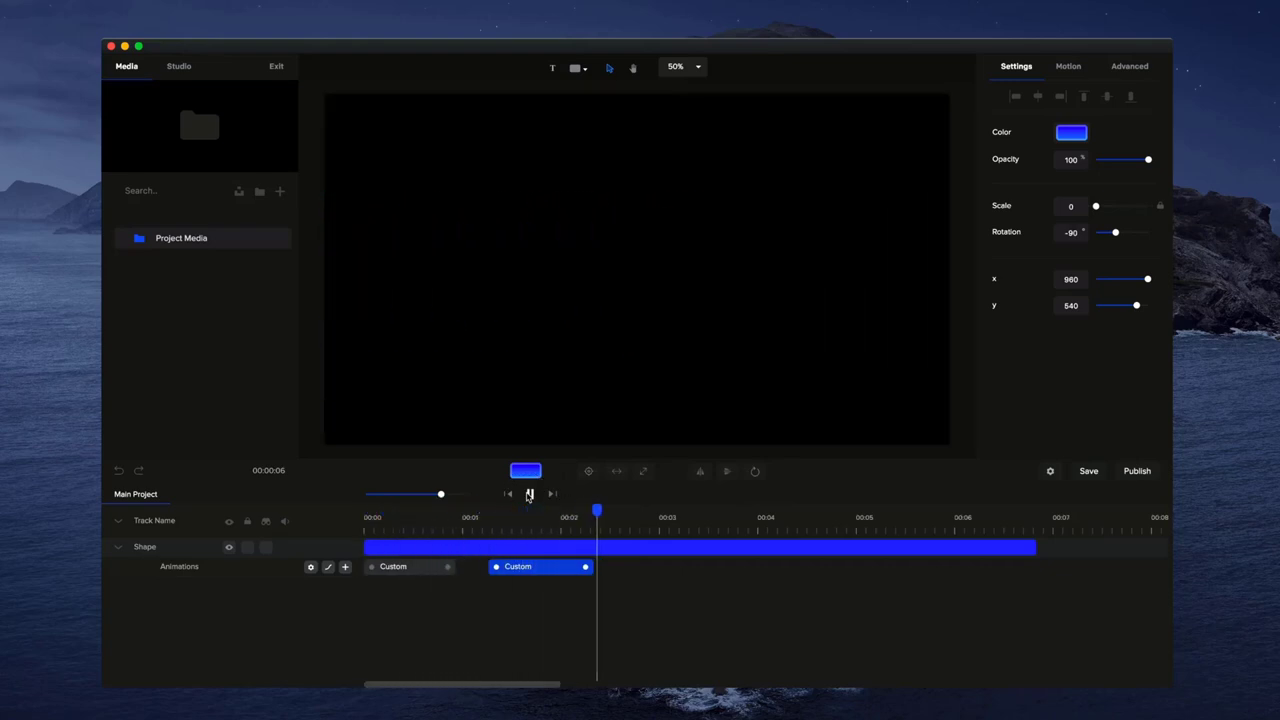
click(529, 494)
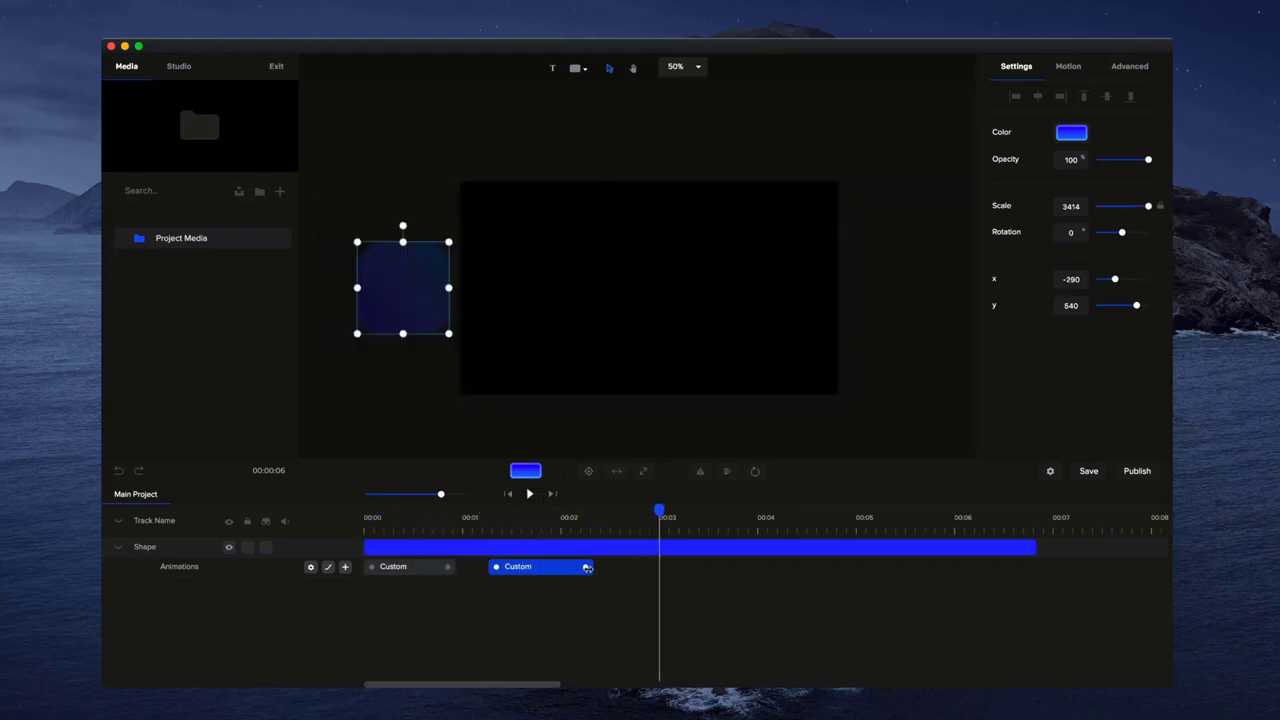
- Lengthen the second custom animation slightly at its end and play the project from the start
drag(587, 567, 598, 567)
click(508, 494)
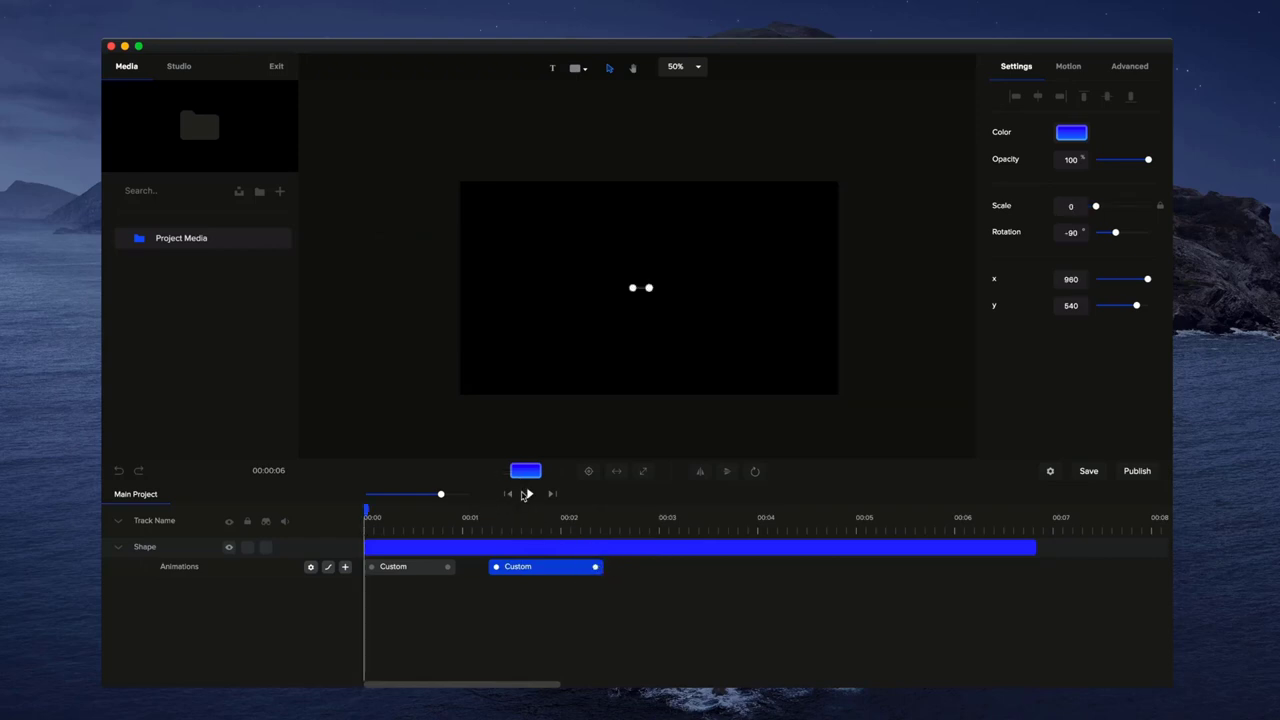
click(526, 494)
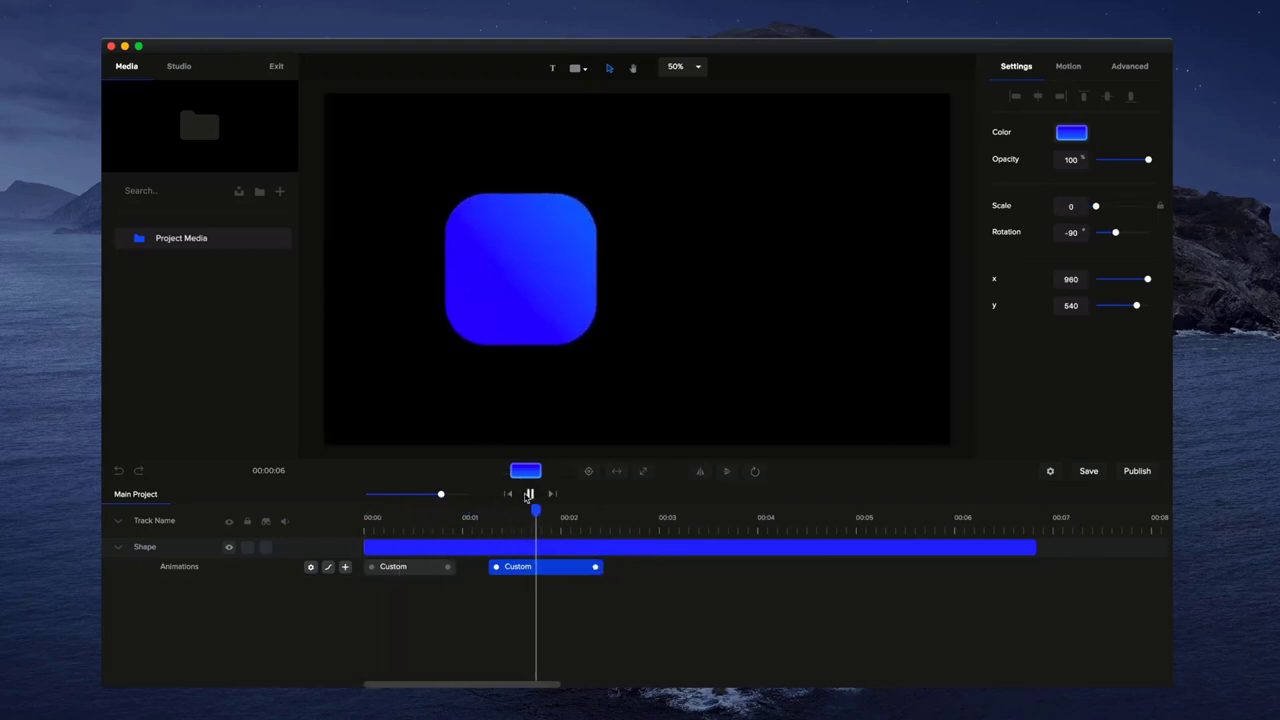
click(528, 494)
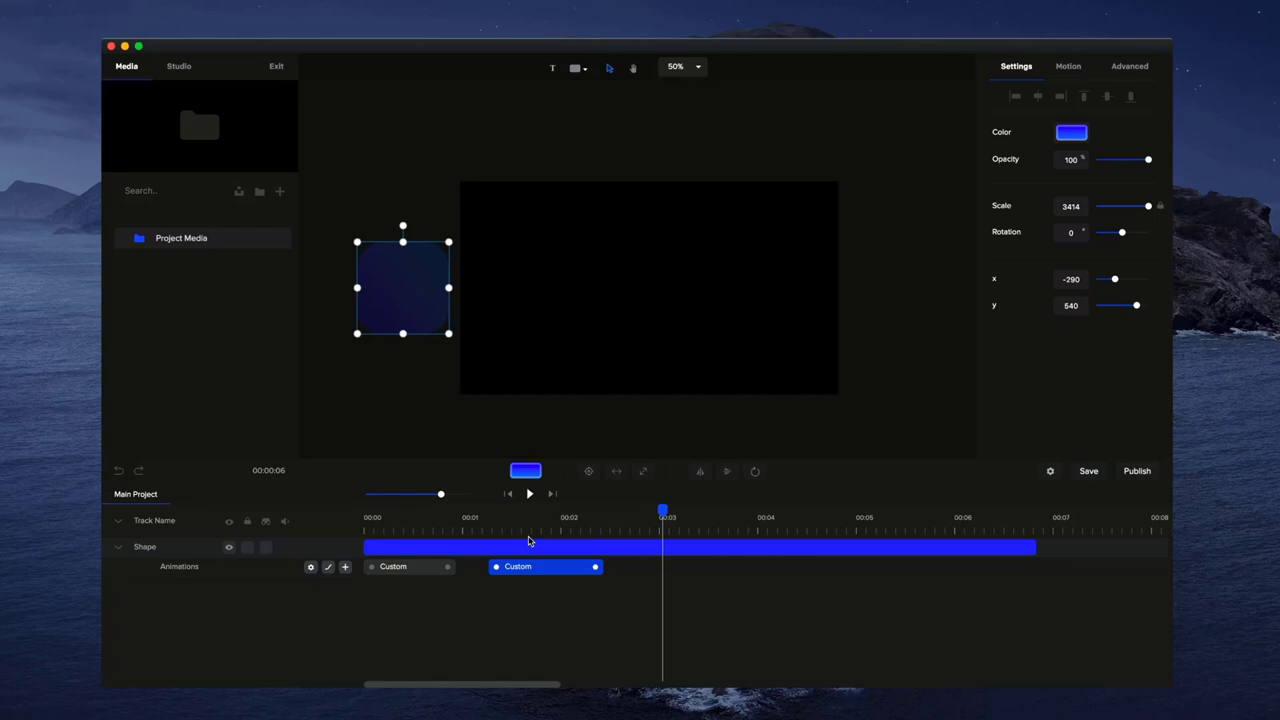
- With the playhead at the start, set the shape's rotation point to its bottom-right corner and play the animation
drag(600, 514, 446, 514)
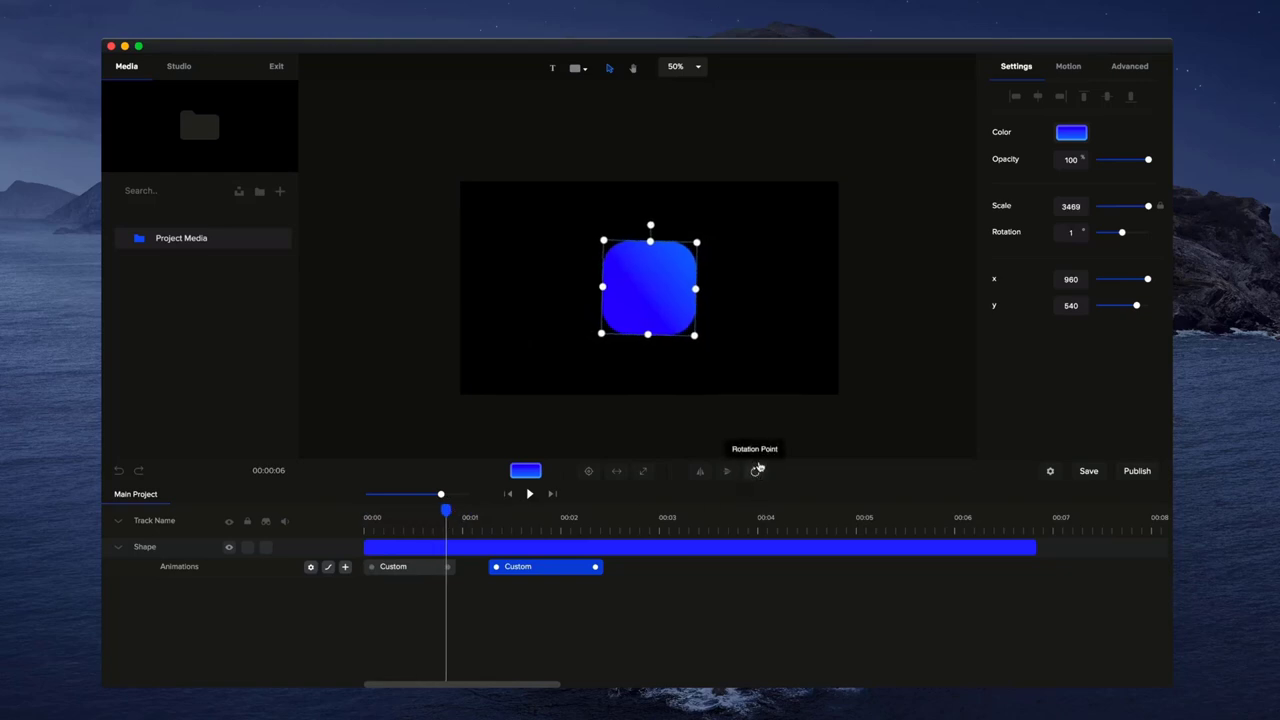
click(757, 472)
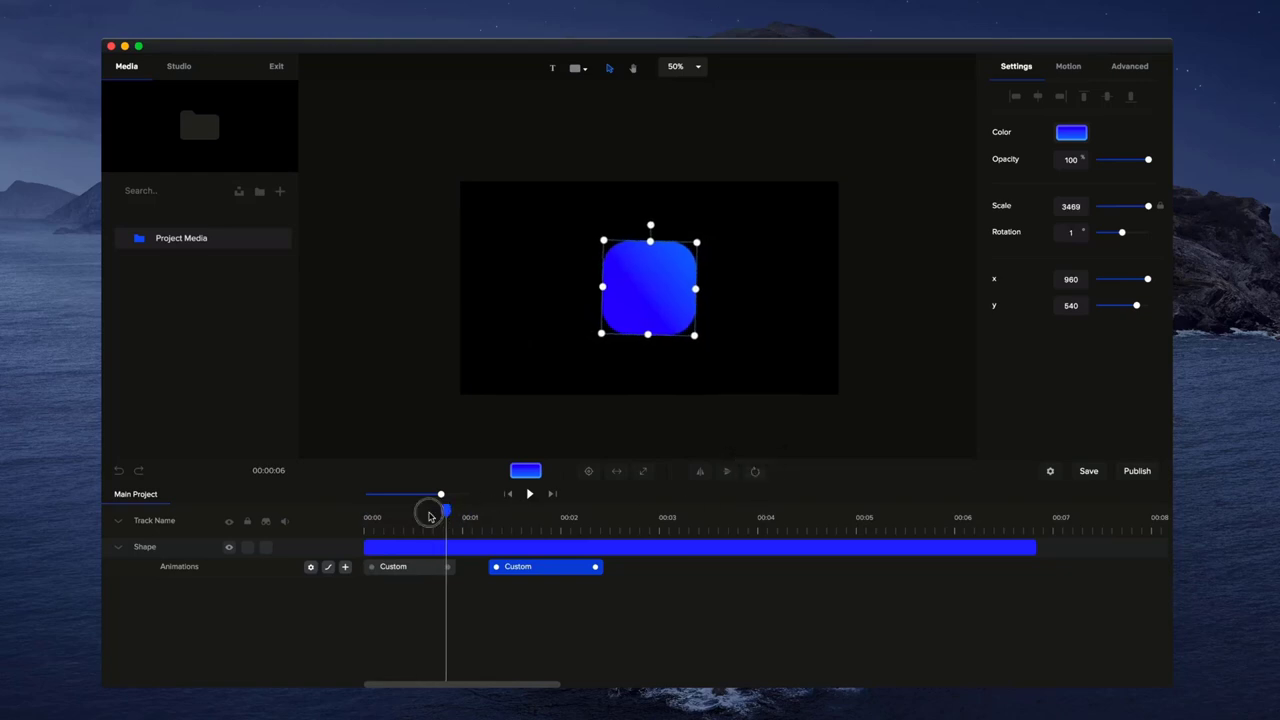
drag(429, 514, 366, 514)
click(755, 471)
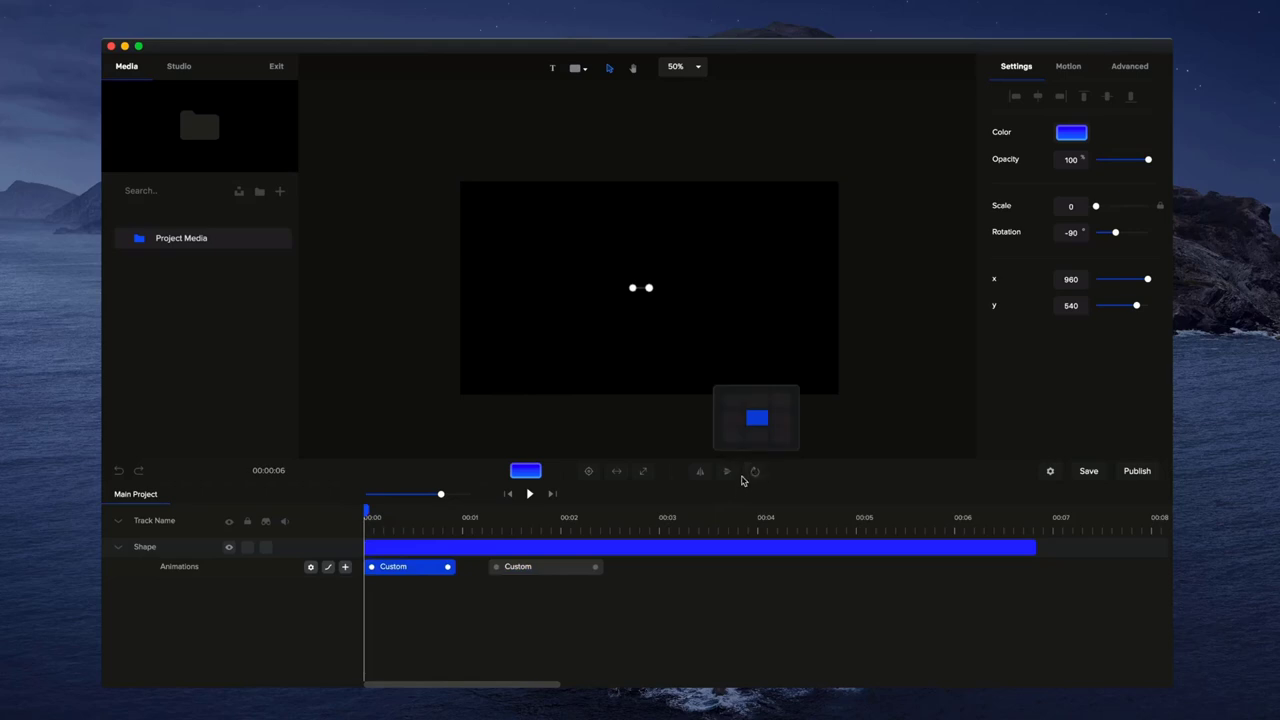
click(738, 420)
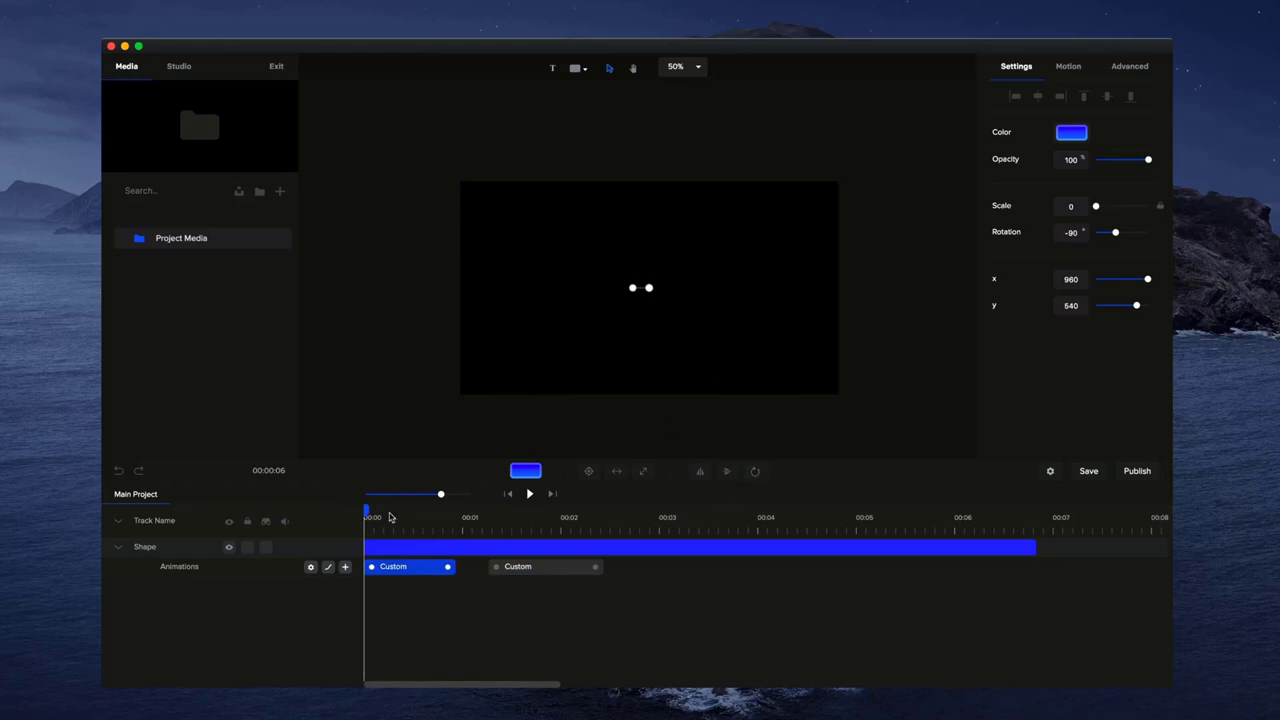
mouse_move(366, 511)
mouse_down()
mouse_move(434, 512)
mouse_move(366, 512)
mouse_up()
click(753, 471)
click(781, 436)
drag(370, 513, 413, 511)
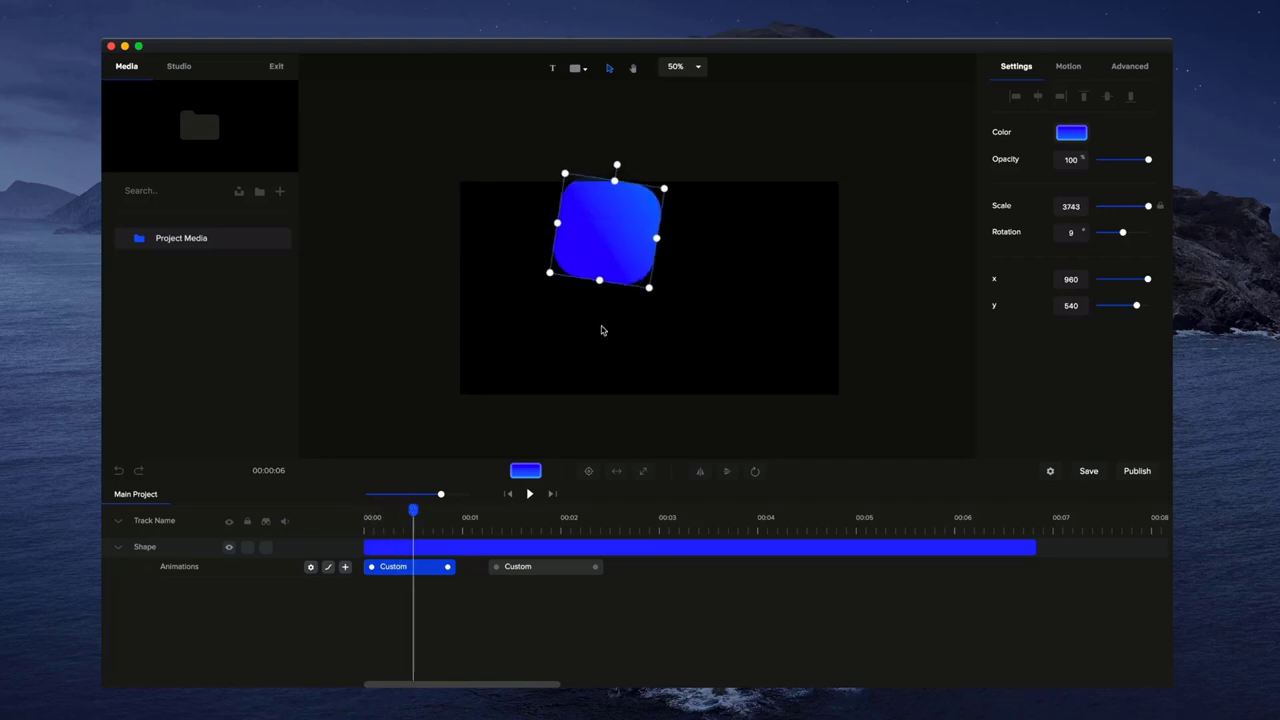
click(372, 516)
click(529, 494)
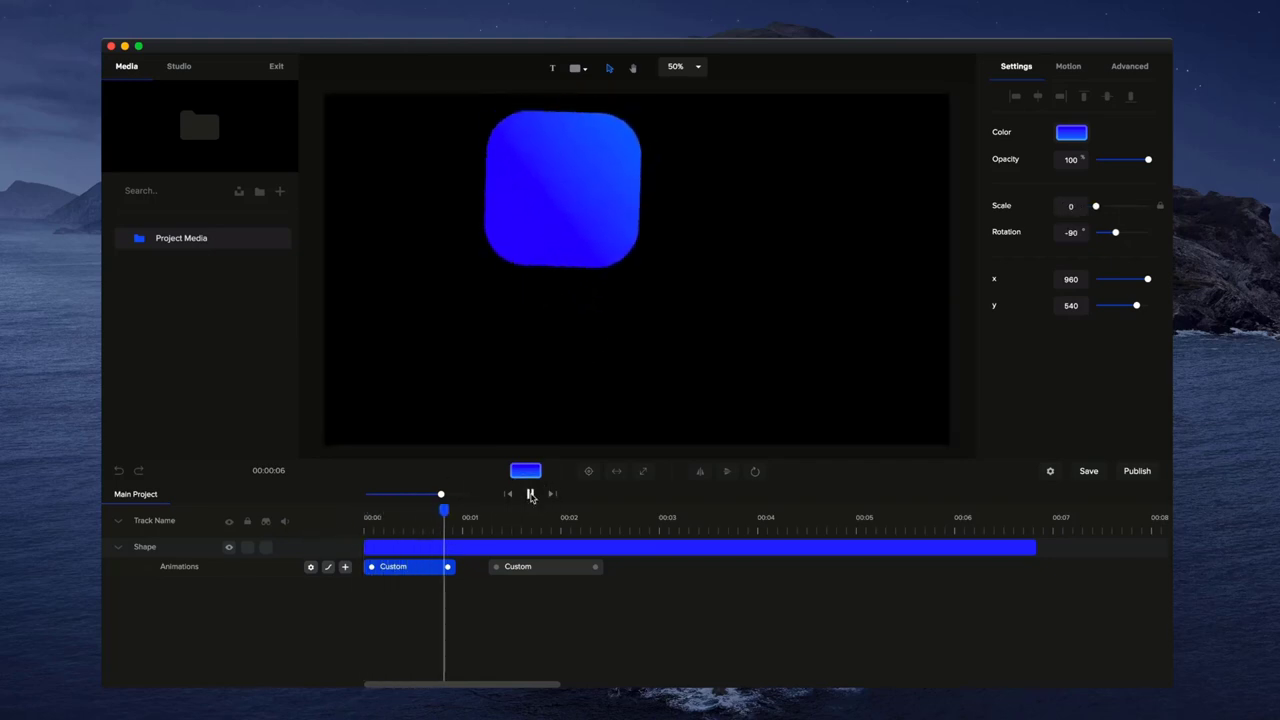
click(527, 493)
- Set the shape's rotation point to its bottom-left corner and play the animation from the start
click(757, 473)
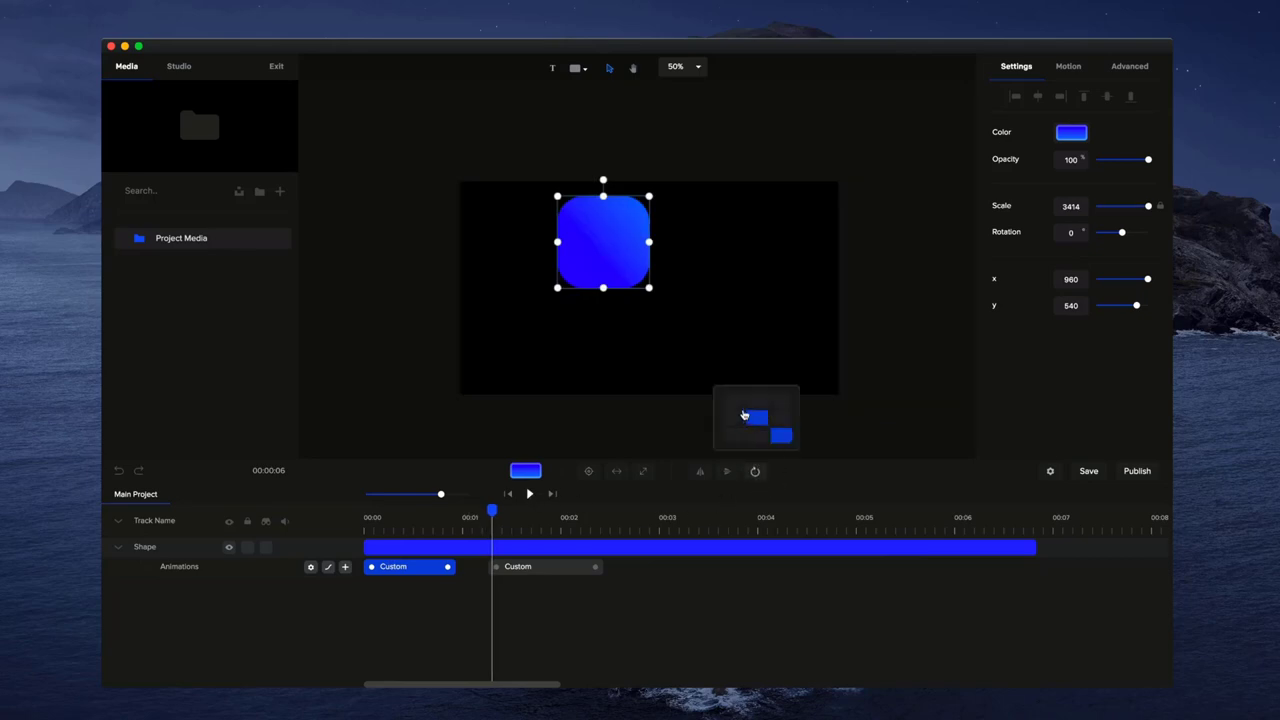
click(727, 438)
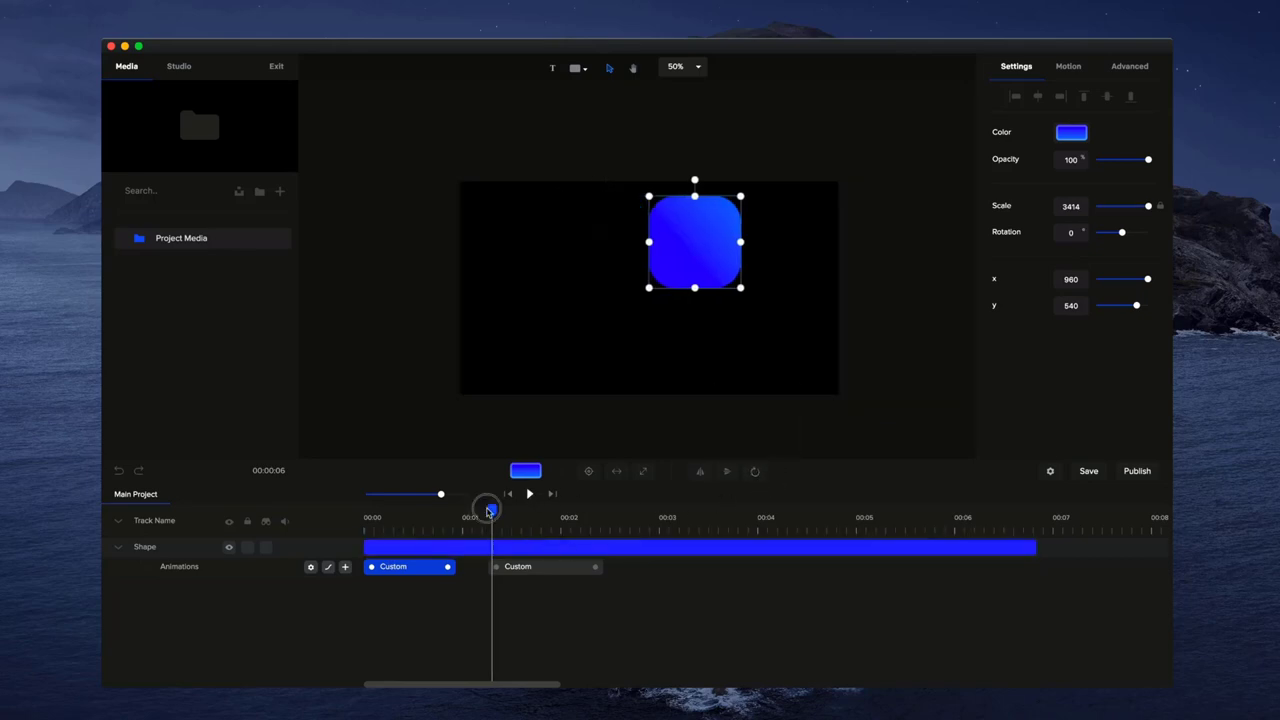
drag(491, 510, 338, 531)
click(529, 494)
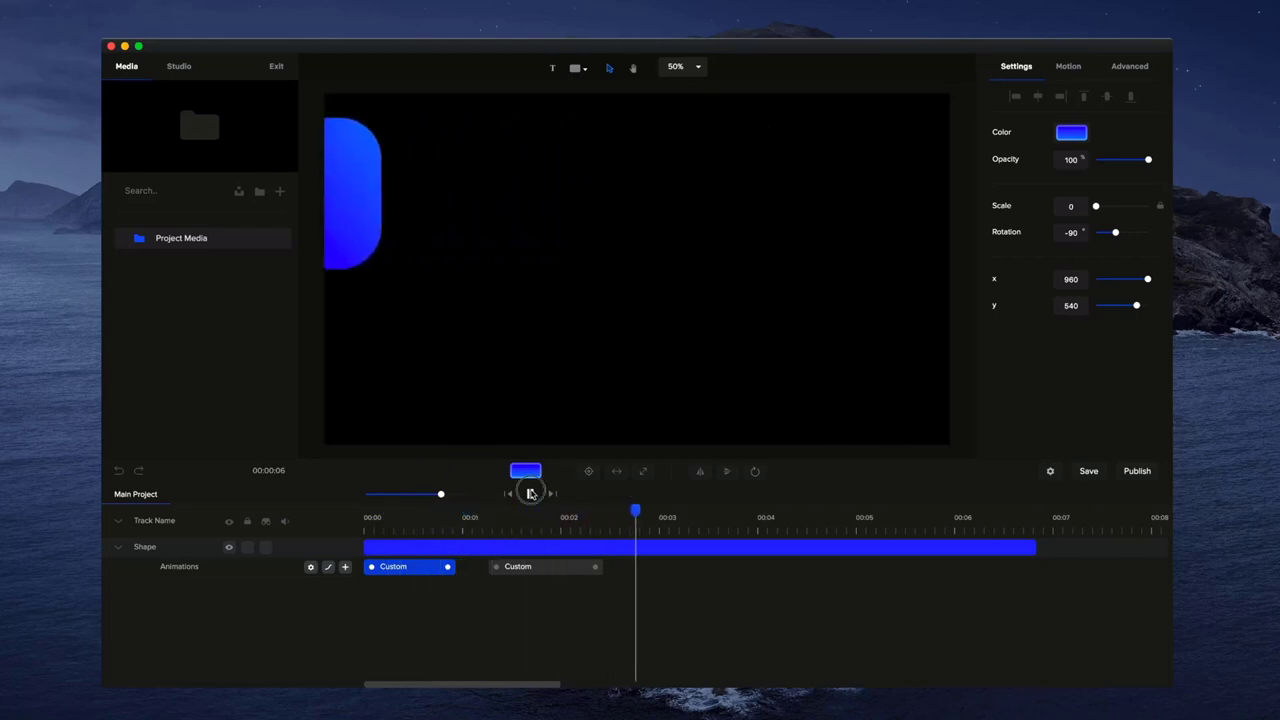
click(529, 494)
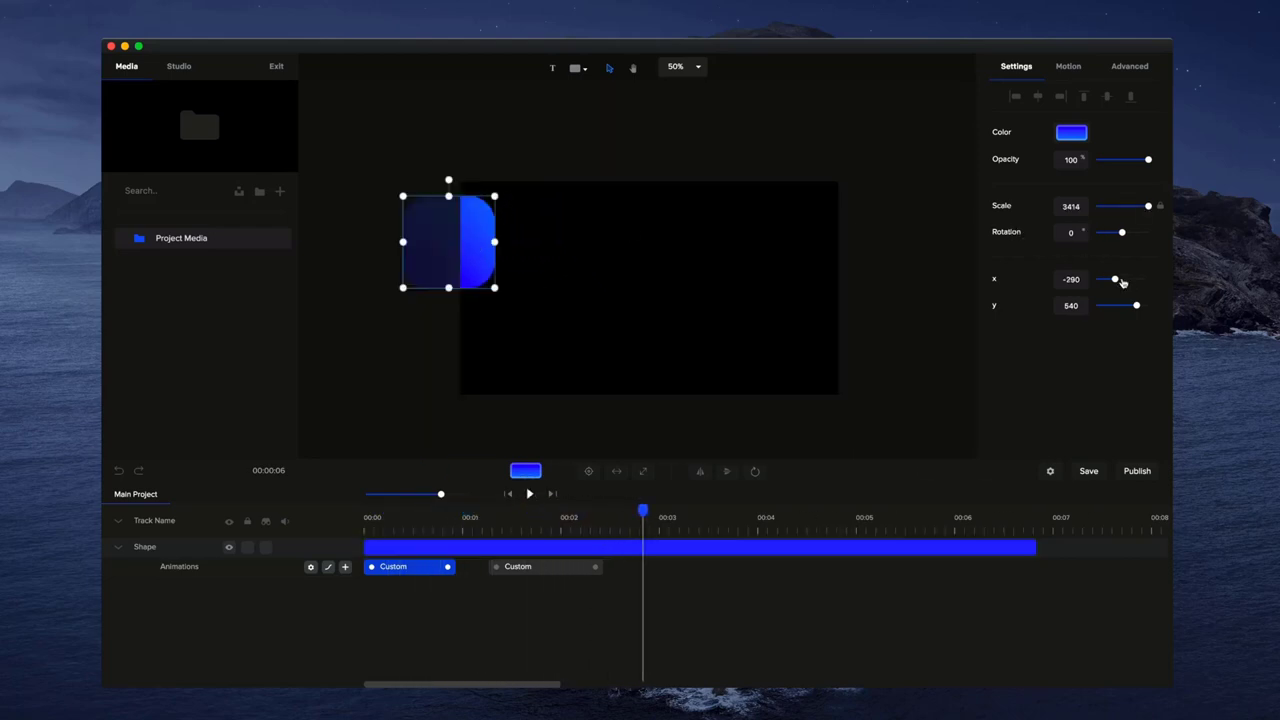
- Set the shape's end position to x -540, shift the second custom animation earlier to begin just after one second, and play from the start
drag(1122, 283, 1108, 280)
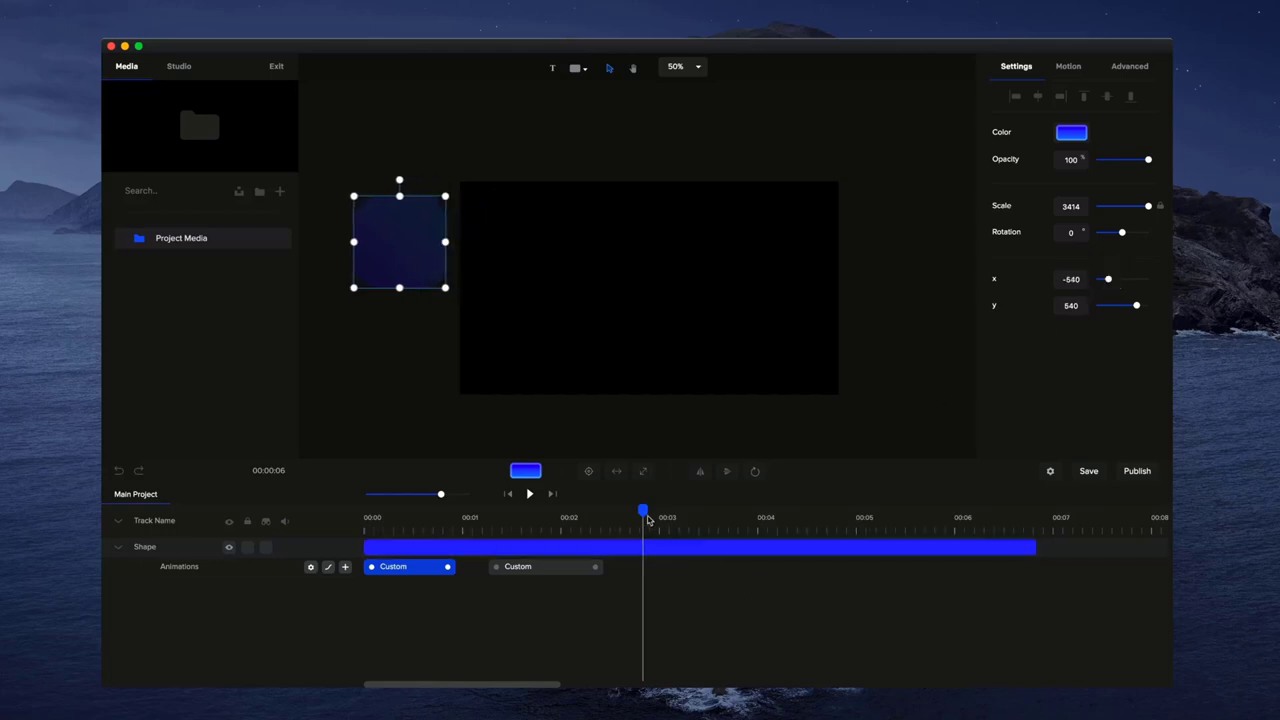
click(508, 494)
drag(539, 566, 523, 566)
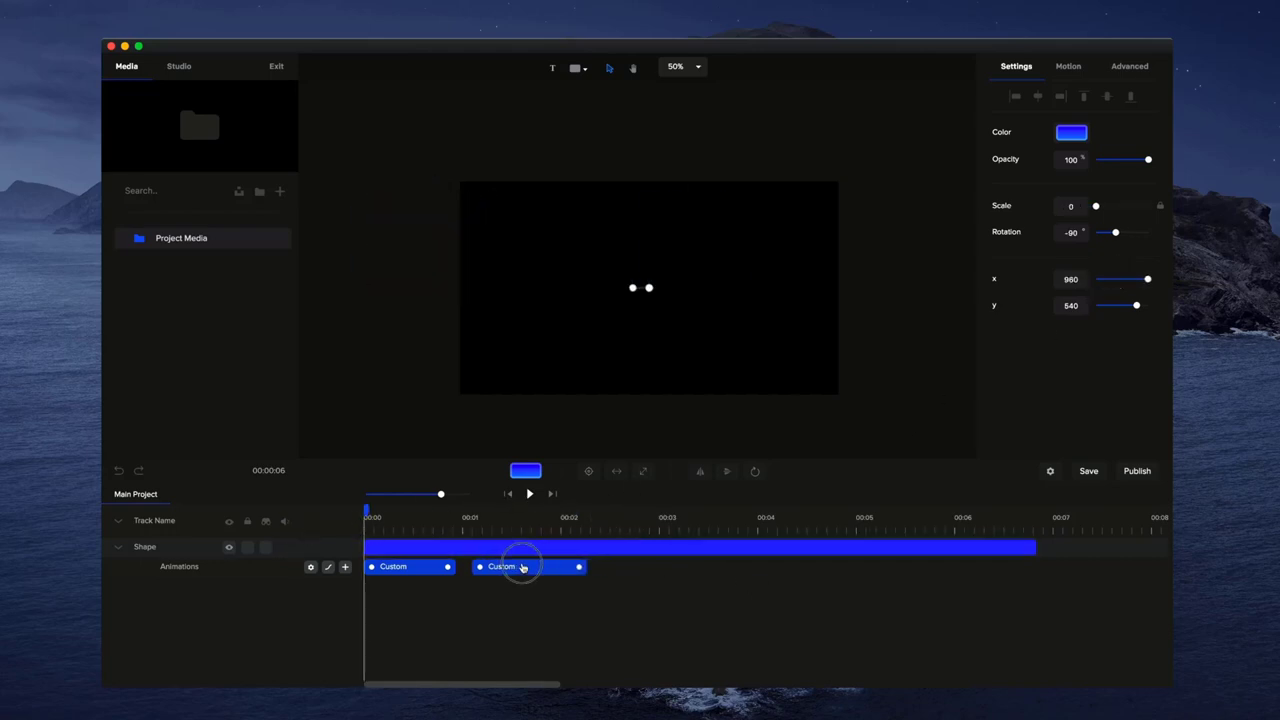
click(529, 494)
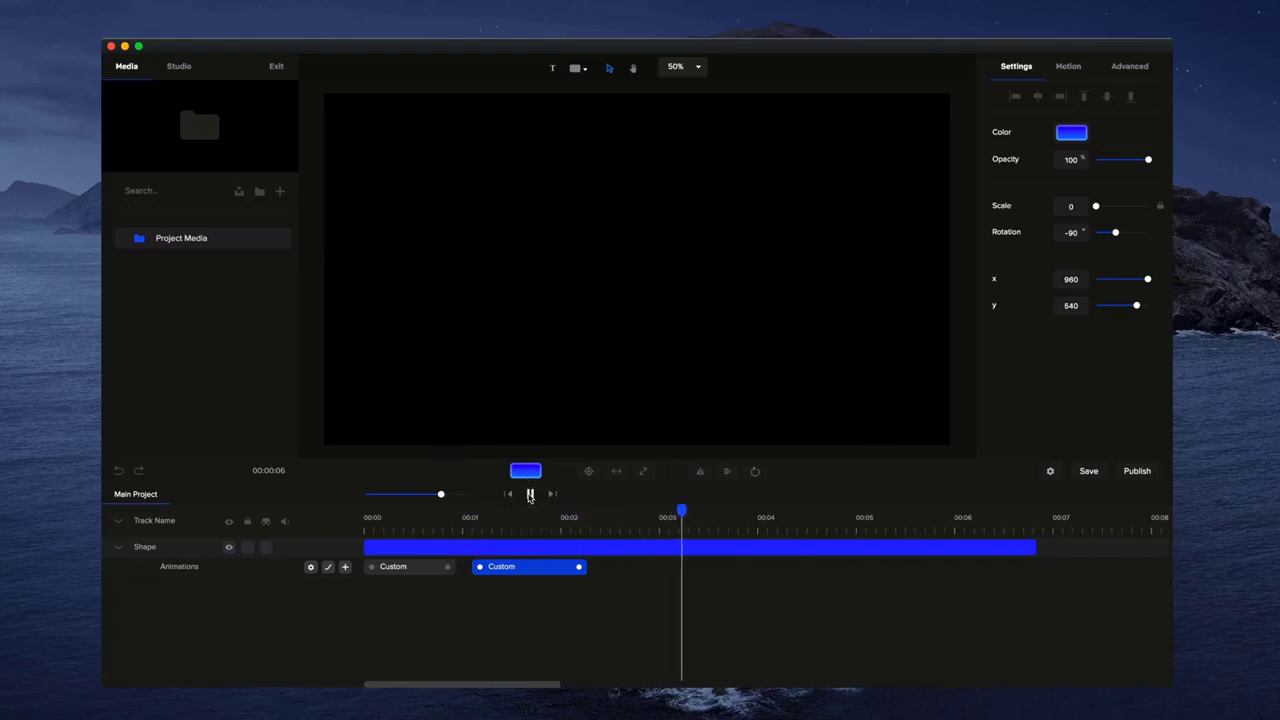
click(530, 494)
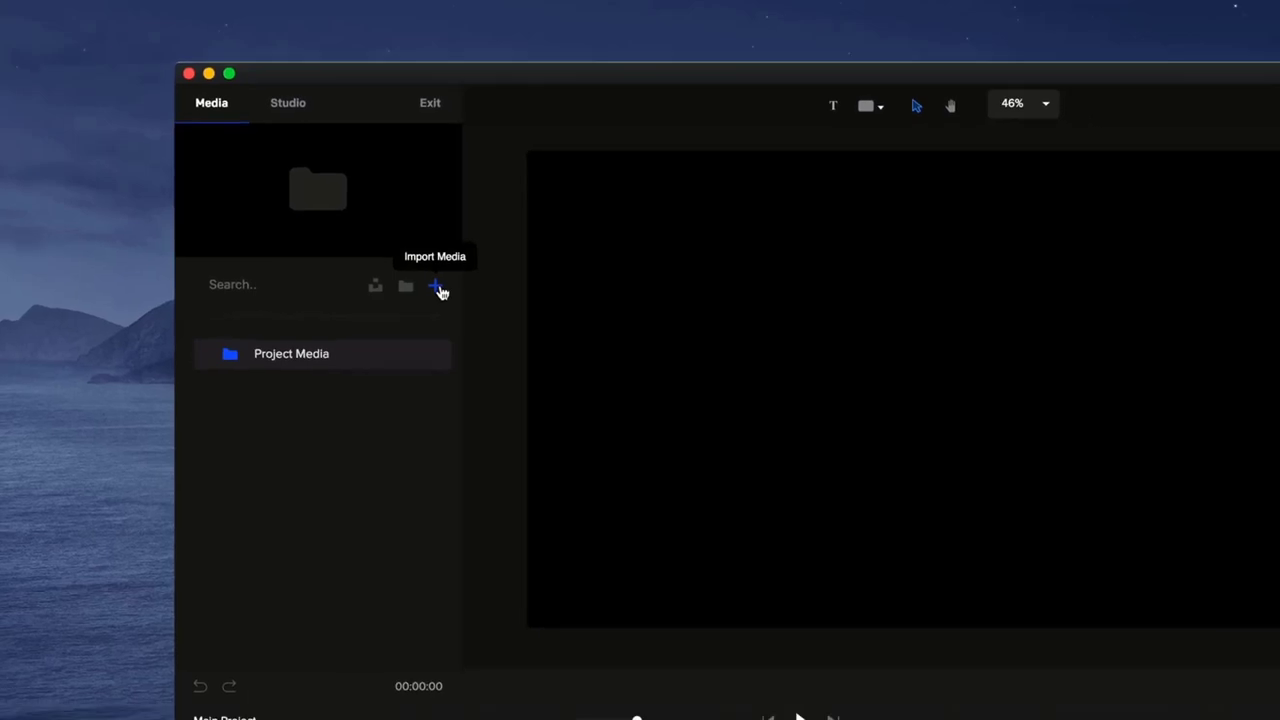
- Import the Eye, iPad Video, Graph, Colorful Ink, CS_Logo and Ink files from the CreateStudio Resources folder
click(449, 294)
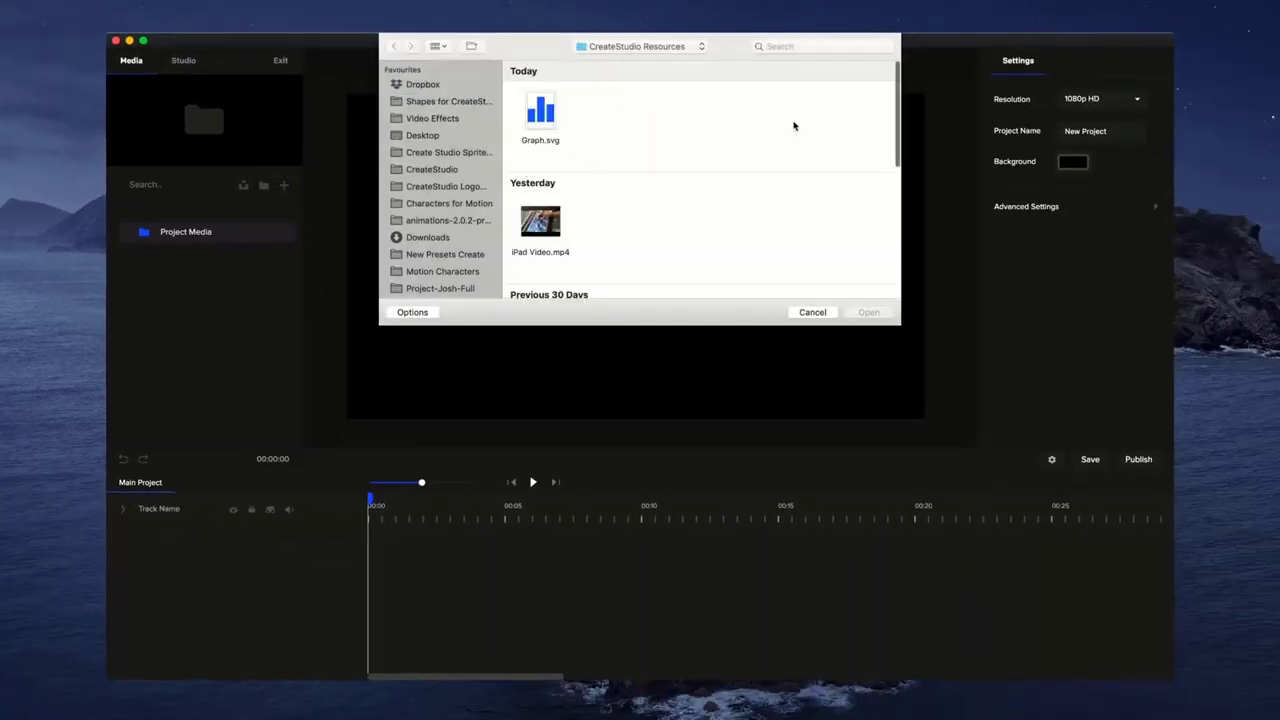
drag(866, 86, 502, 316)
click(866, 313)
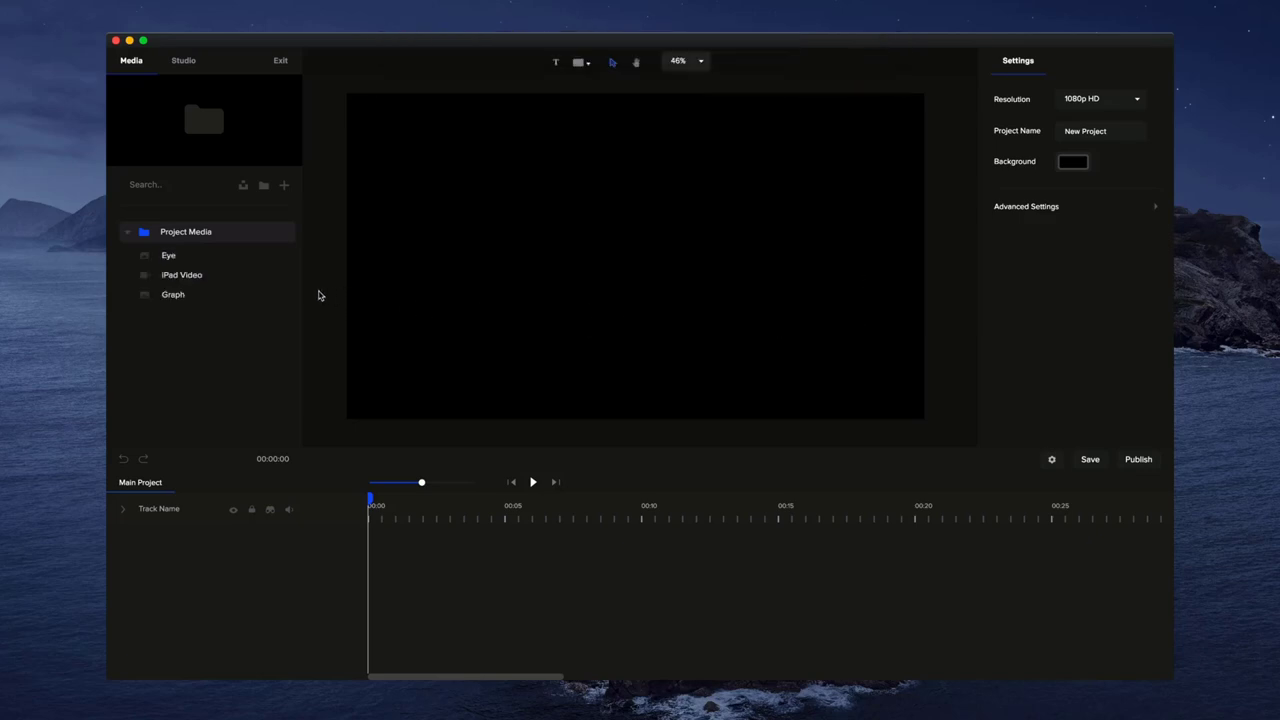
- Preview each imported media file, playing the iPad Video briefly
click(184, 257)
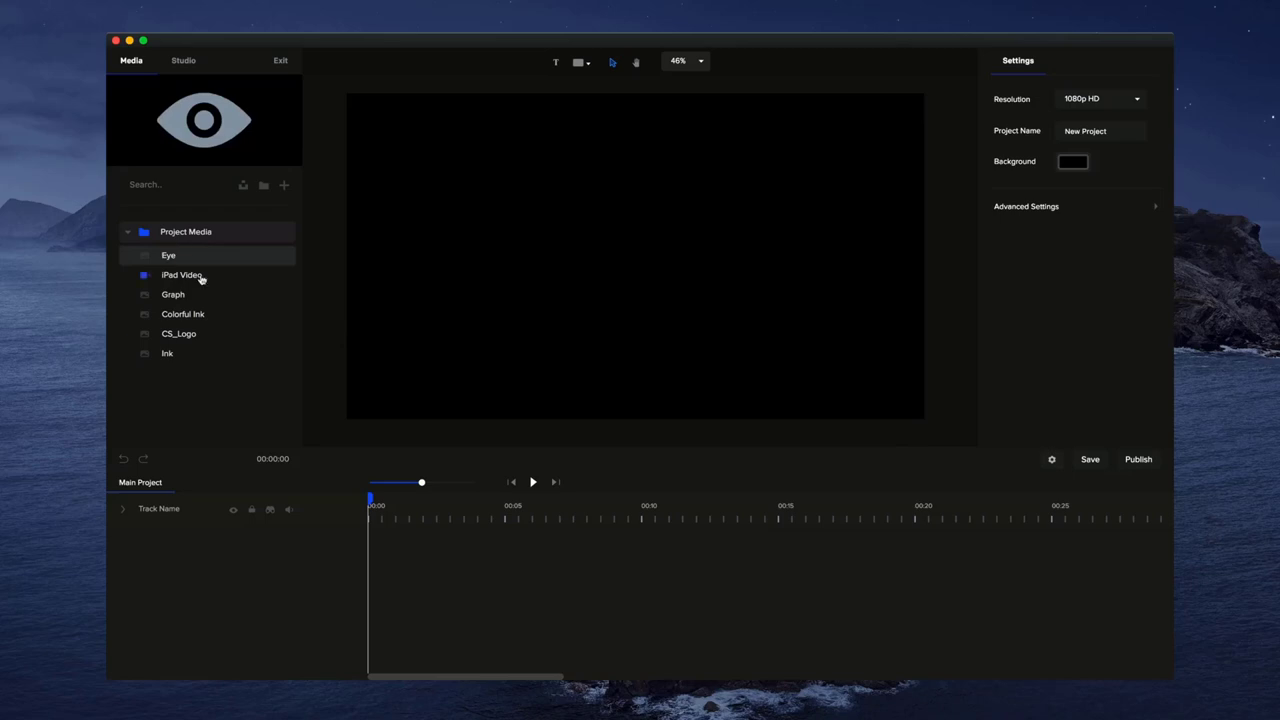
click(172, 276)
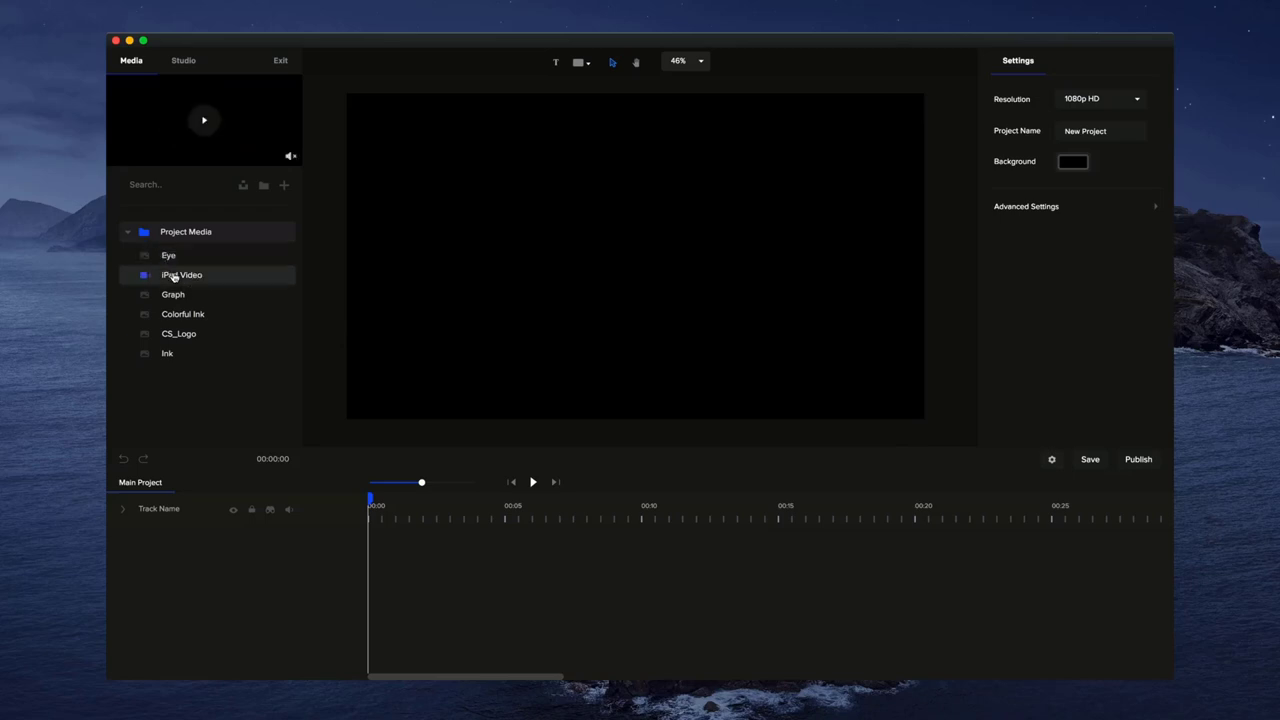
click(200, 121)
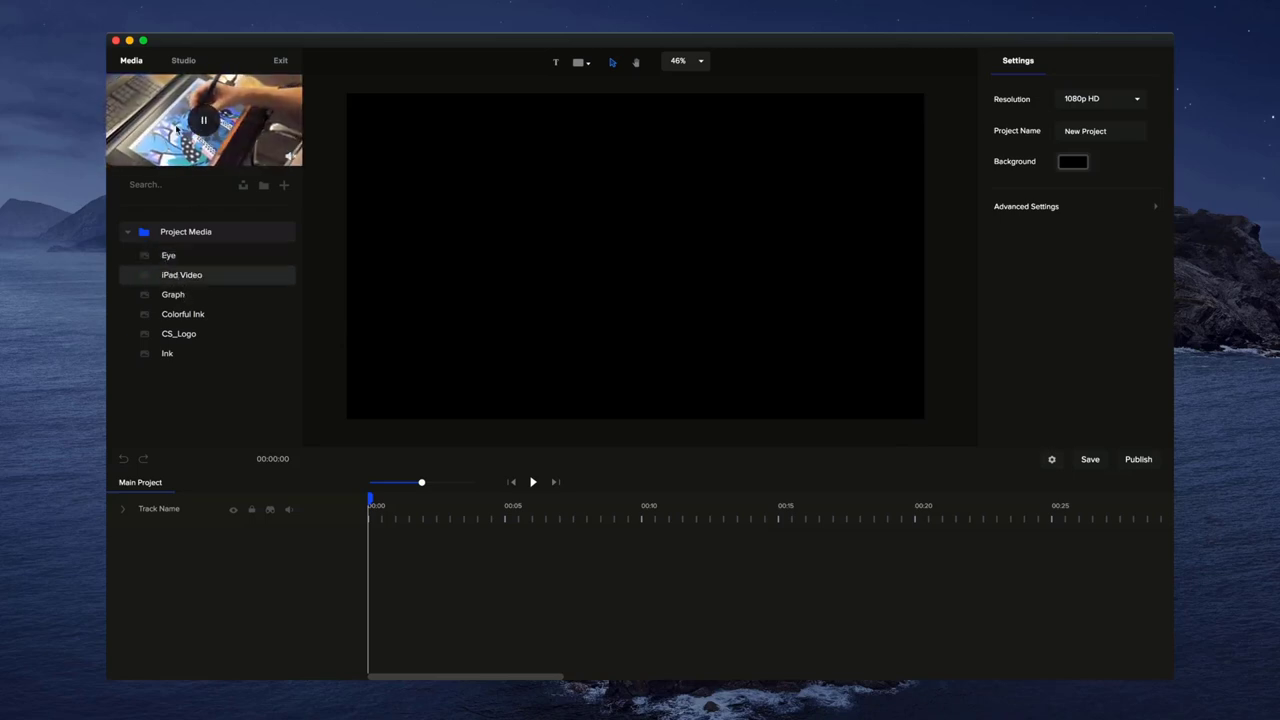
click(197, 298)
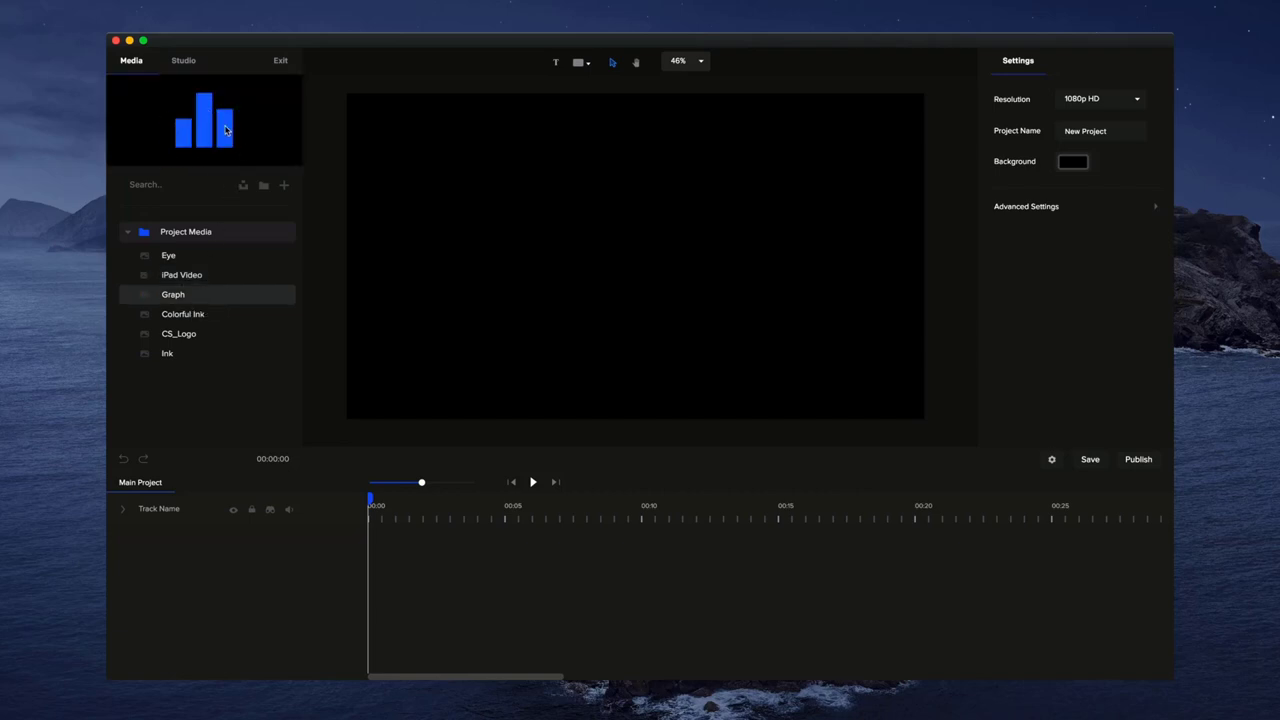
click(200, 316)
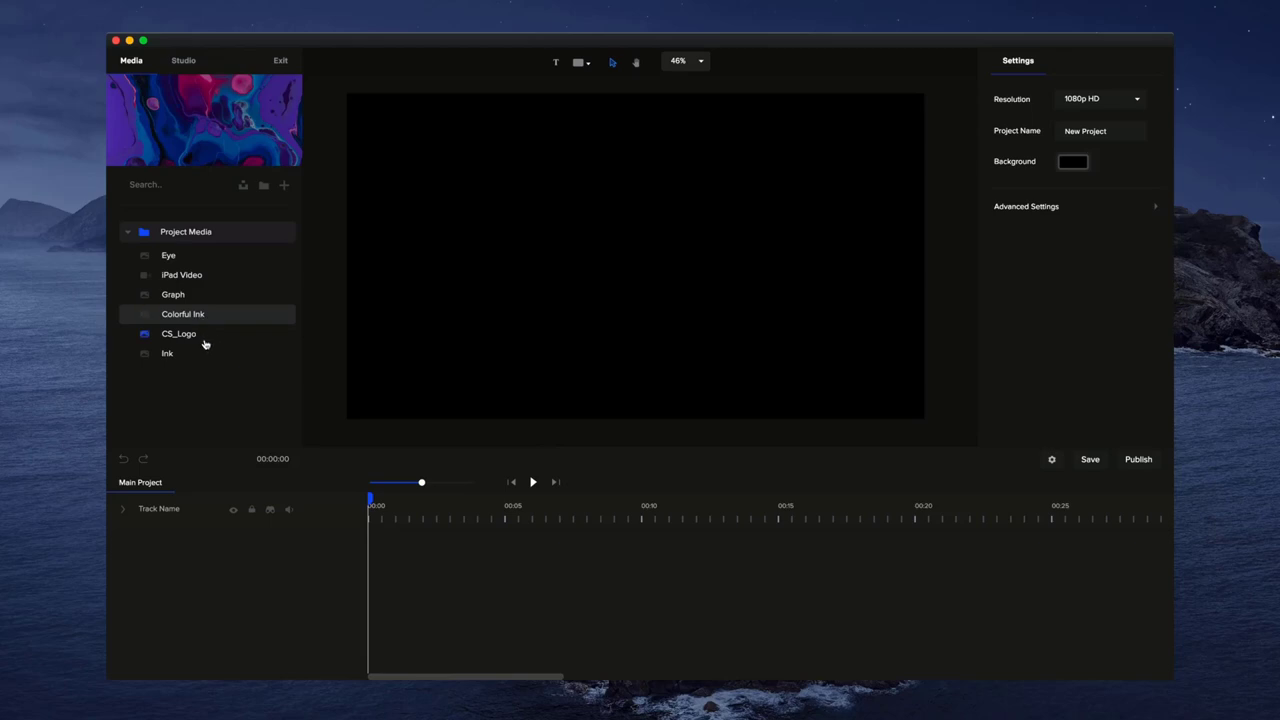
click(205, 338)
click(198, 357)
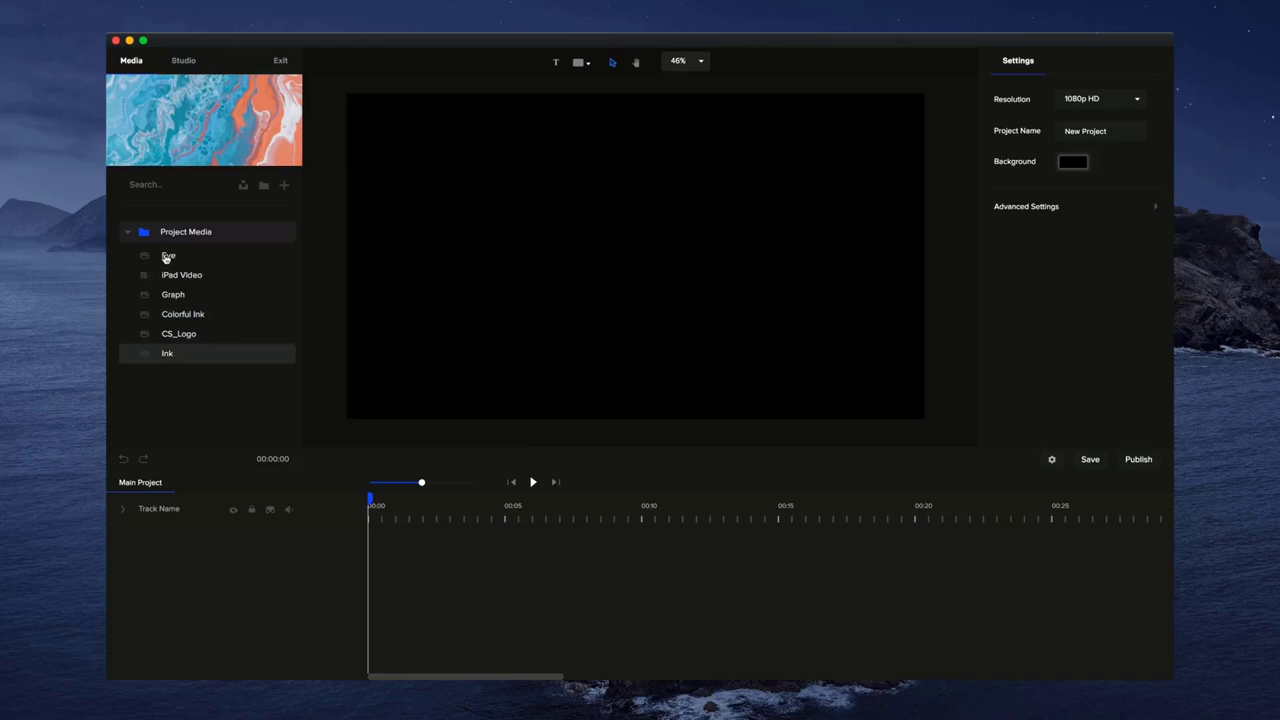
- Place the Eye graphic on the canvas and recolour it to bright blue #28A3FF
drag(168, 256, 540, 295)
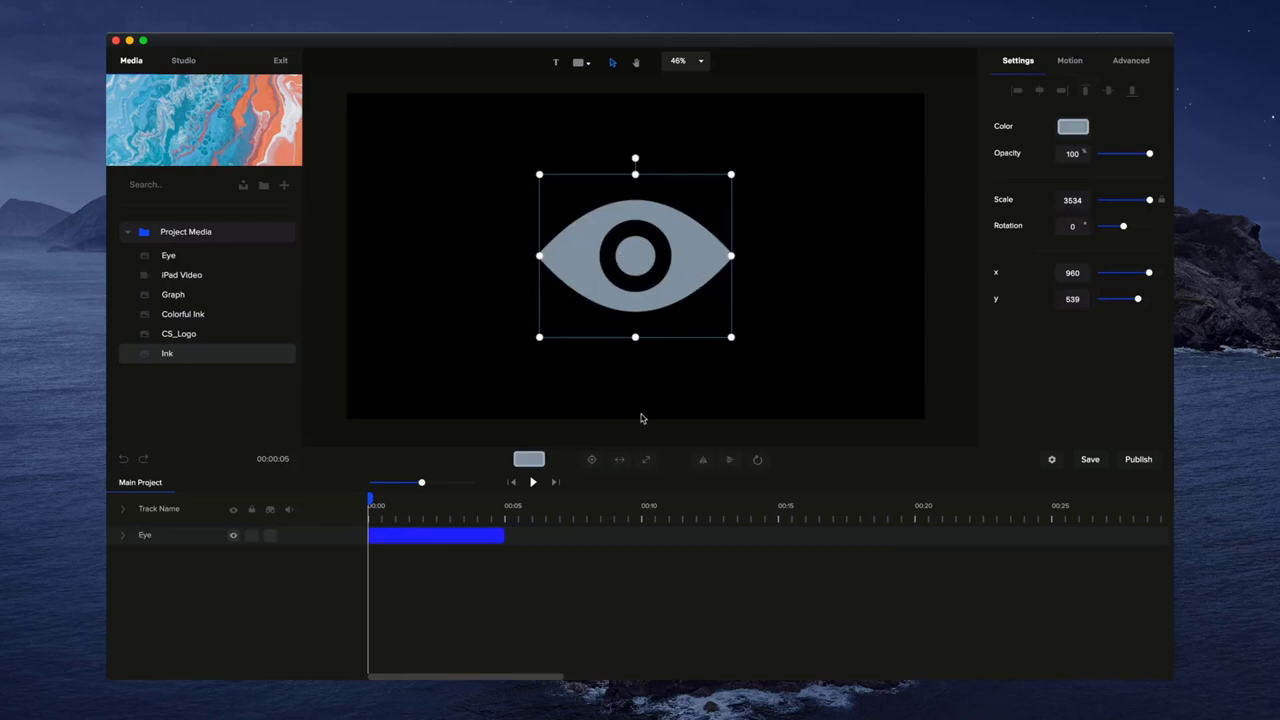
click(529, 459)
drag(1087, 149, 1132, 108)
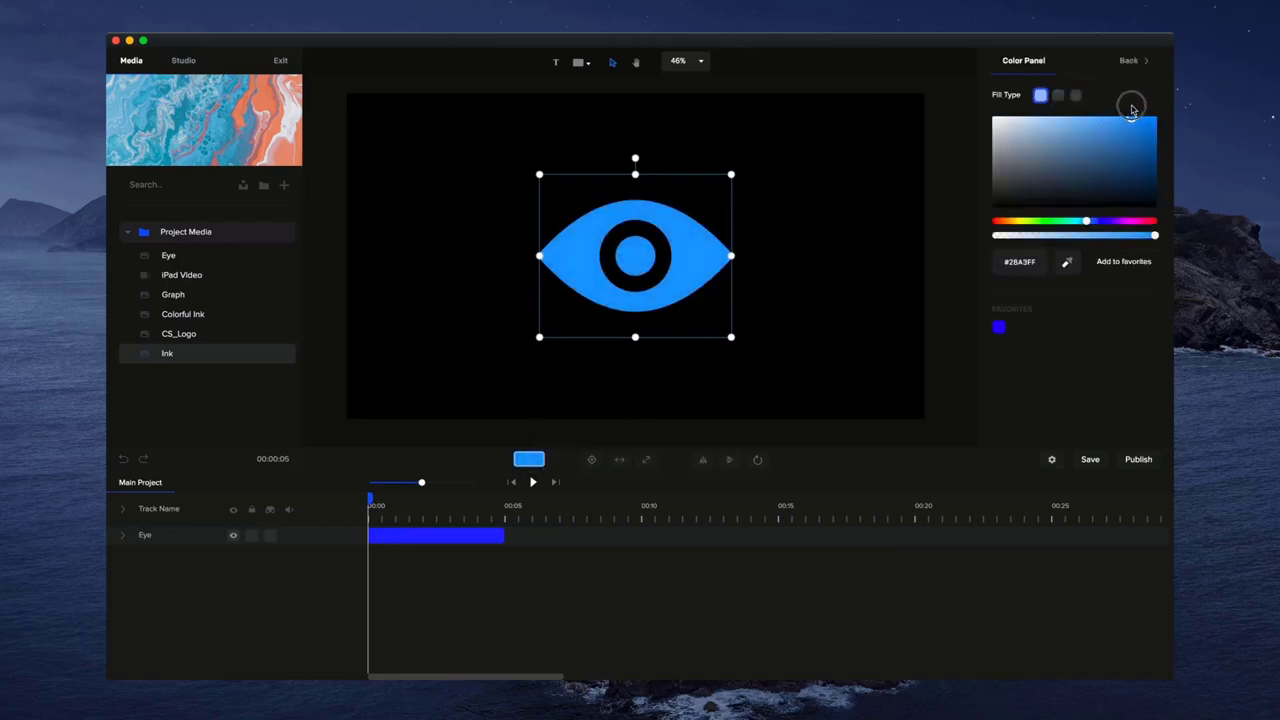
- Give the eye a linear gradient fill with purple as the second colour, then deselect it
click(1058, 95)
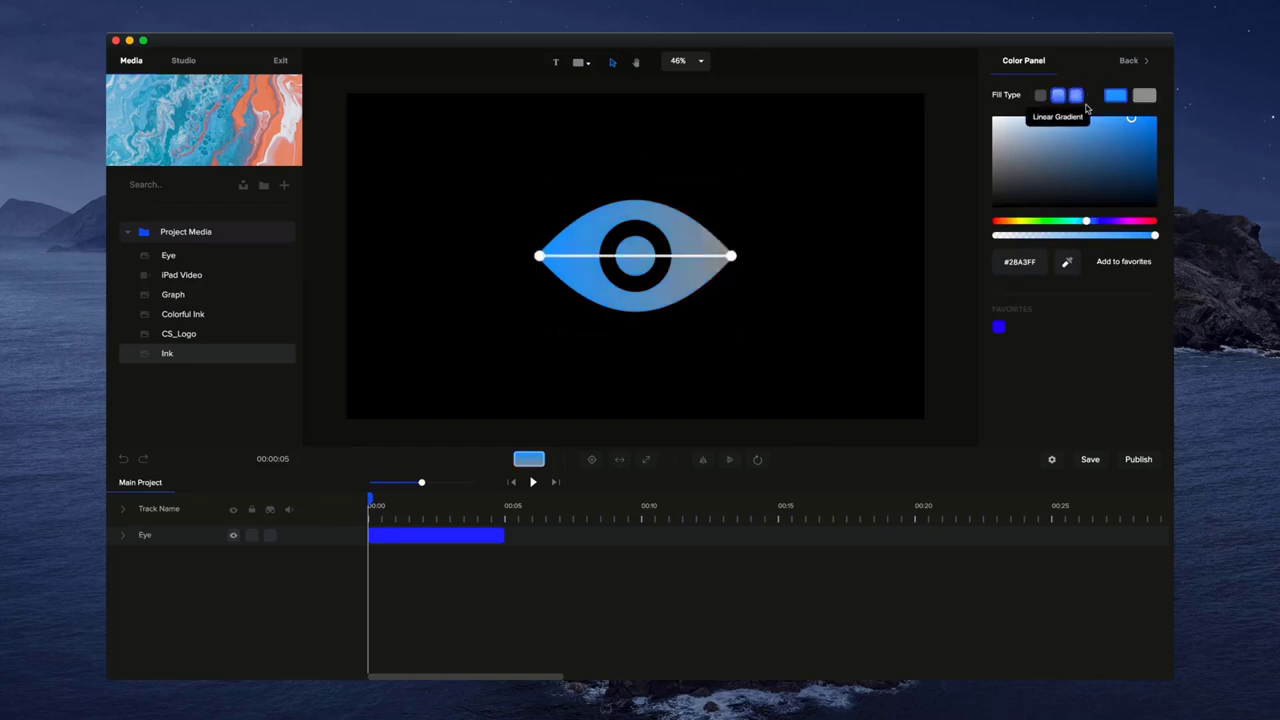
click(1144, 95)
click(1143, 118)
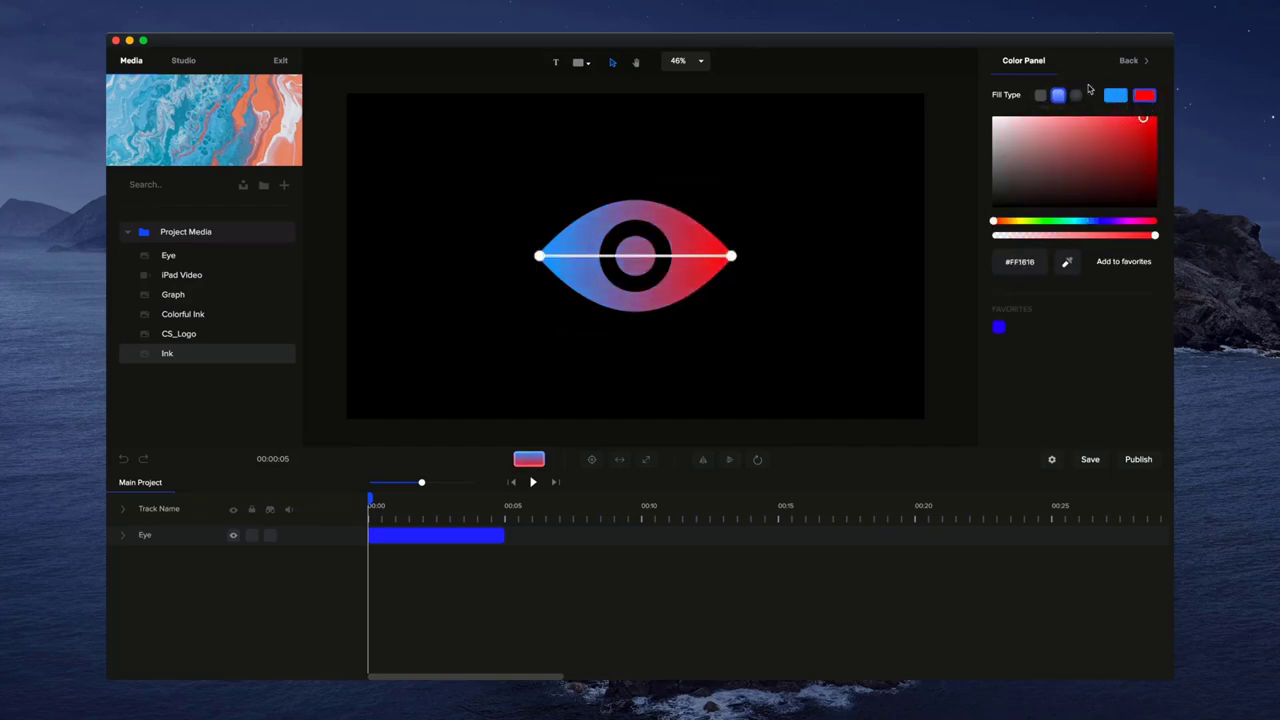
drag(1110, 218, 1122, 222)
click(731, 214)
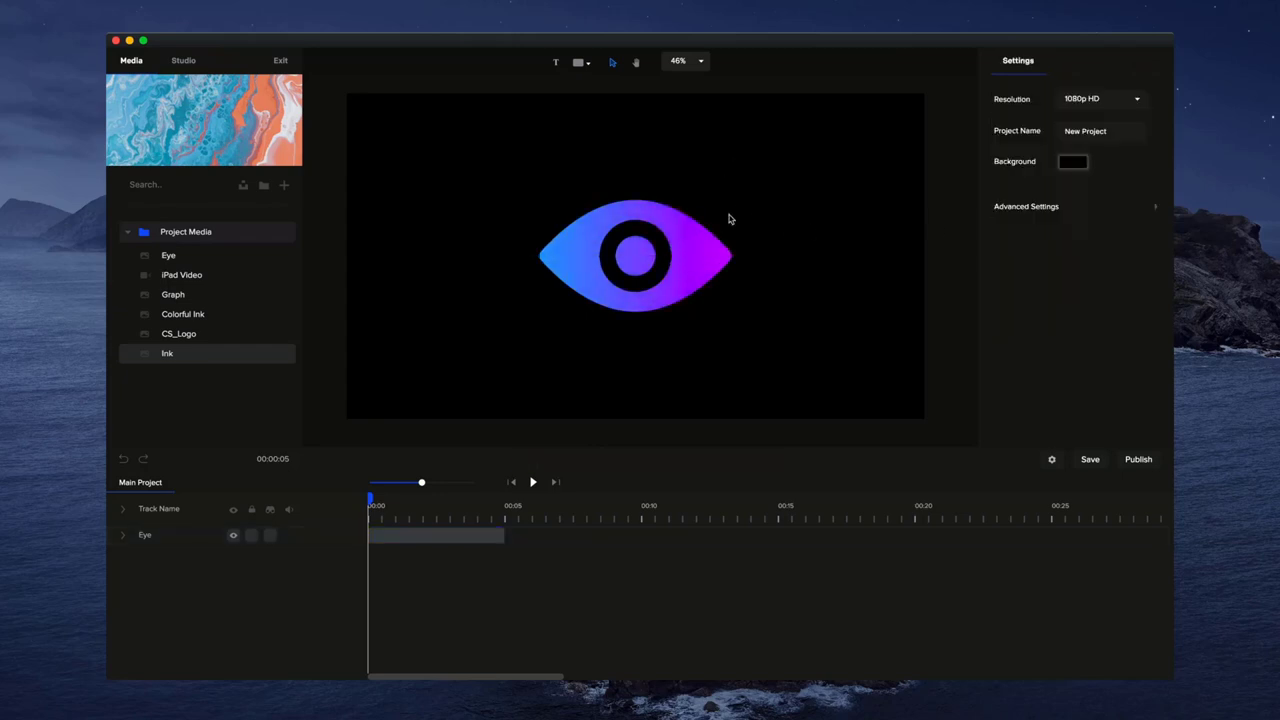
- Apply the Bounce Scale Up entrance animation to the eye graphic and play it back
click(696, 262)
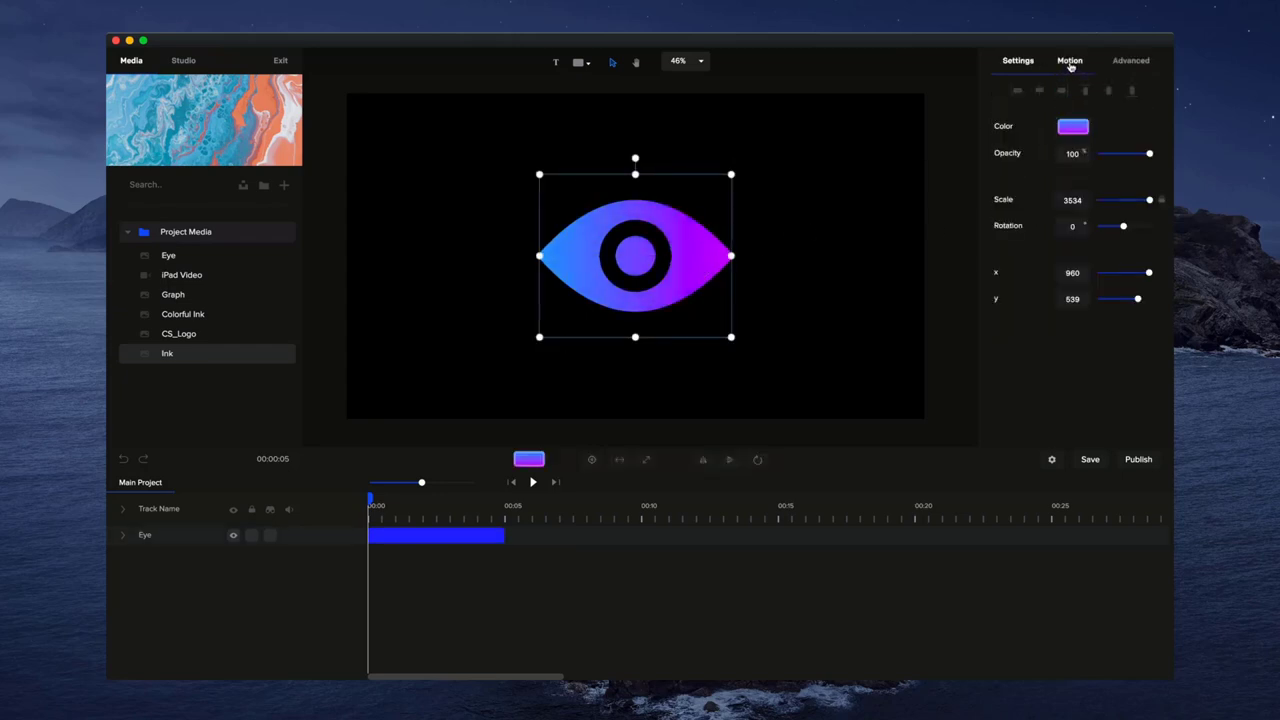
click(1070, 60)
click(996, 241)
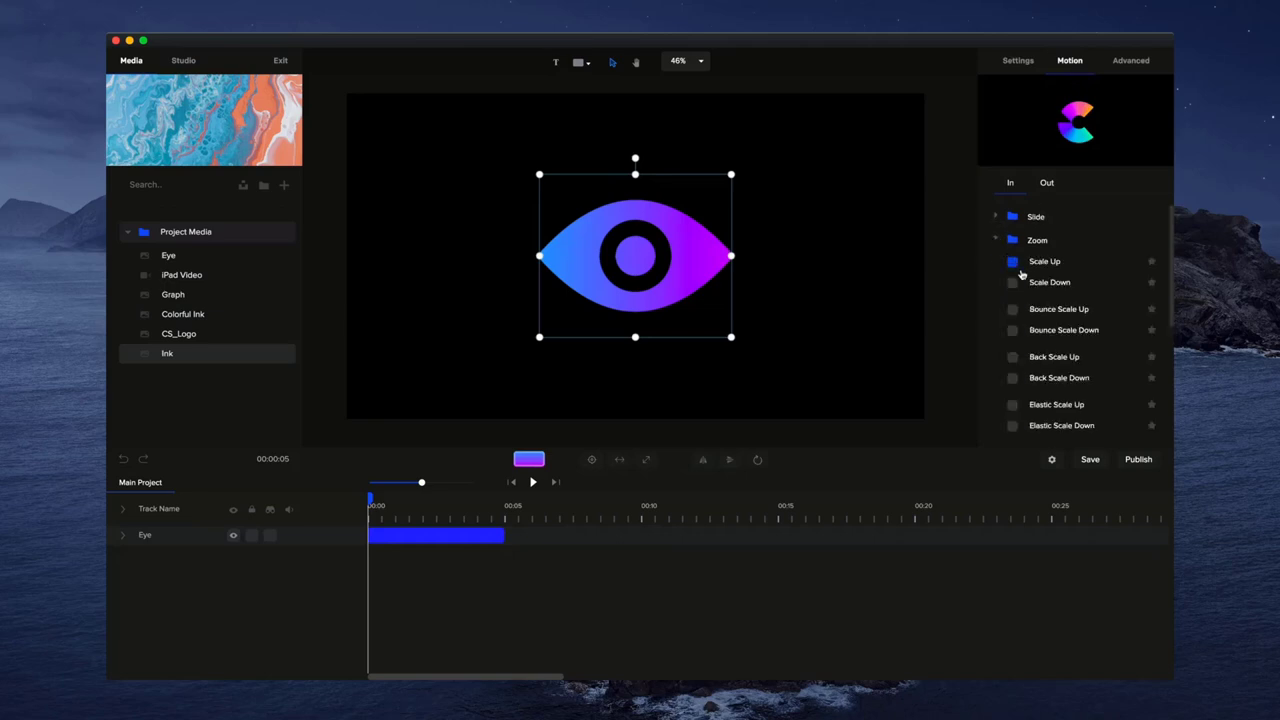
click(1012, 311)
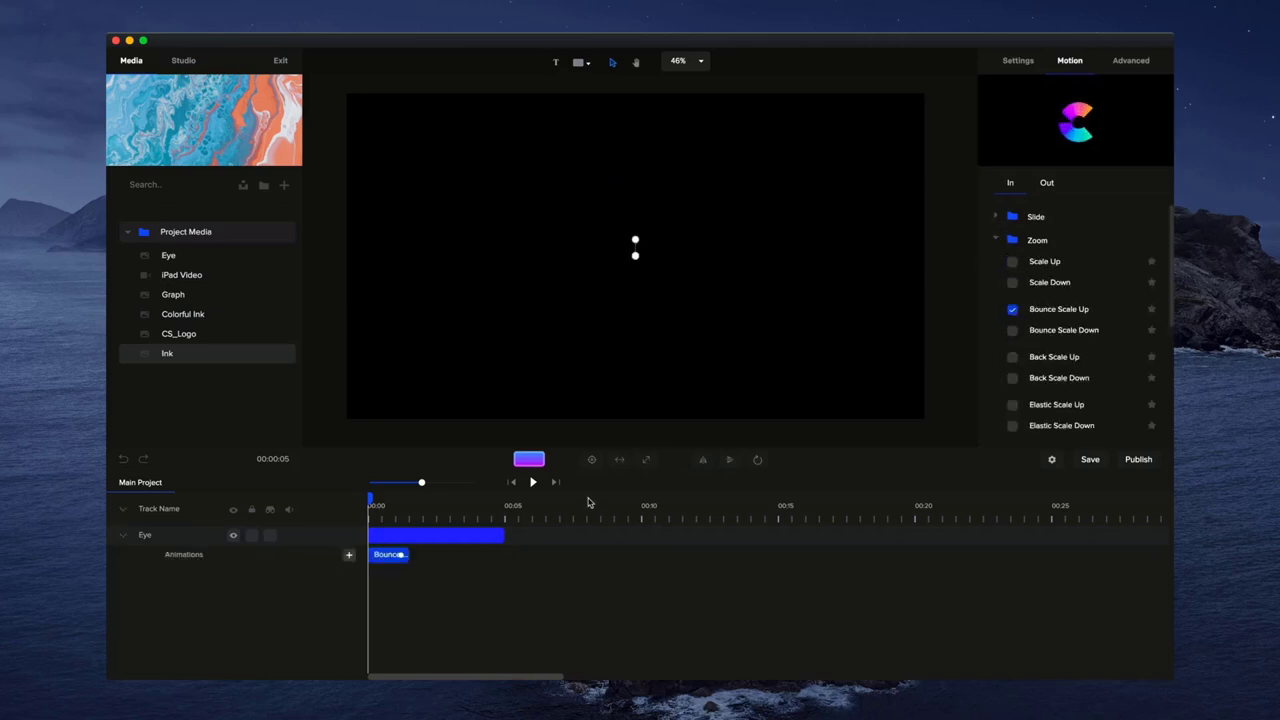
click(535, 485)
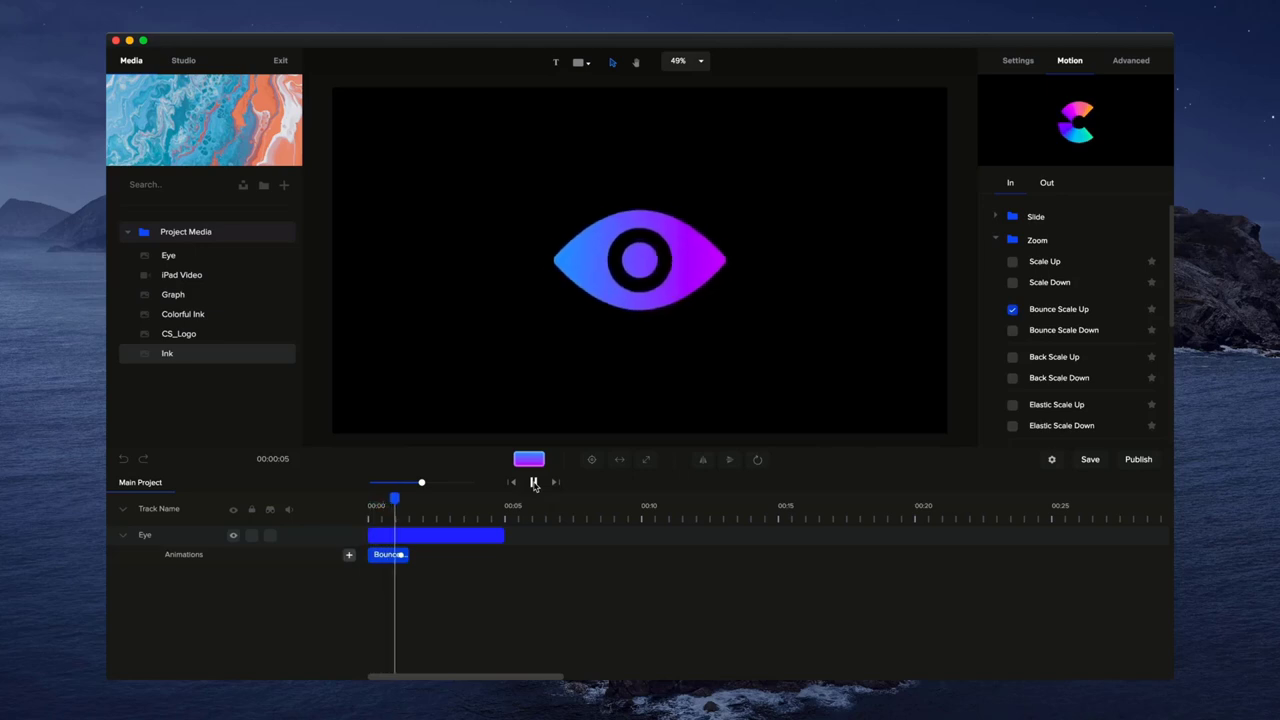
- Remove the bounce animation from the eye, then delete the eye graphic from the project
key(Delete)
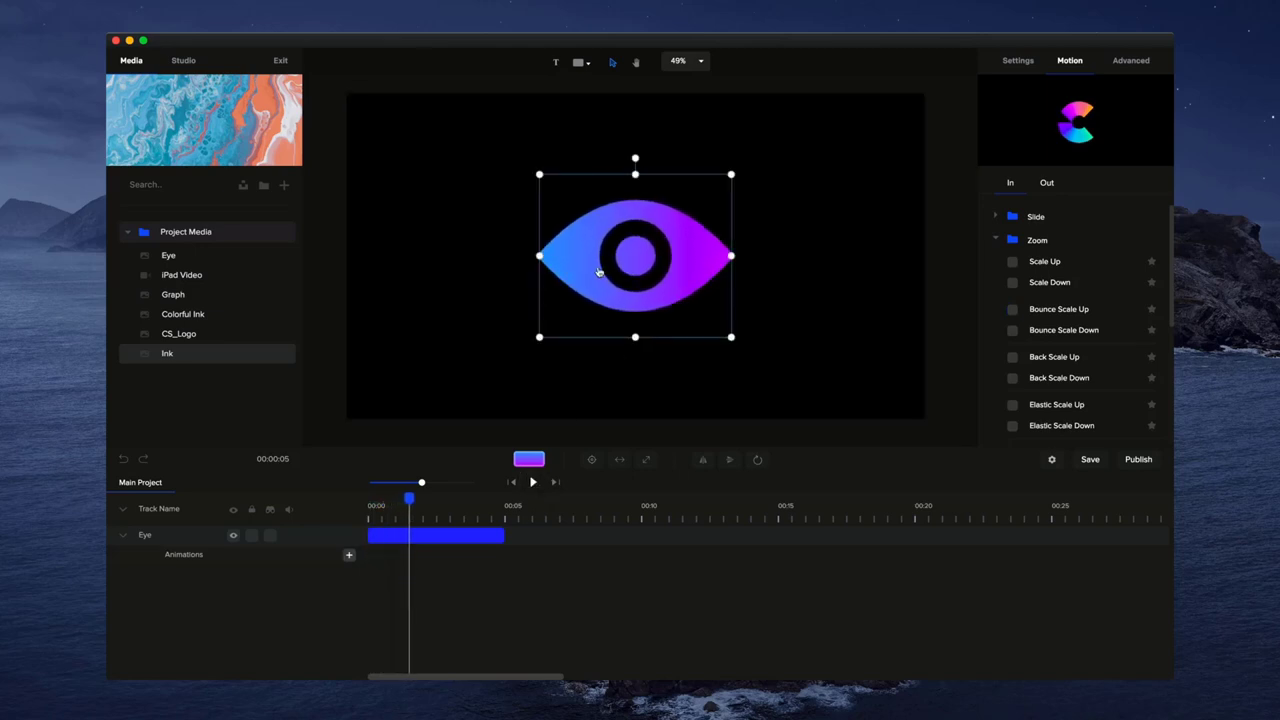
drag(190, 289, 176, 256)
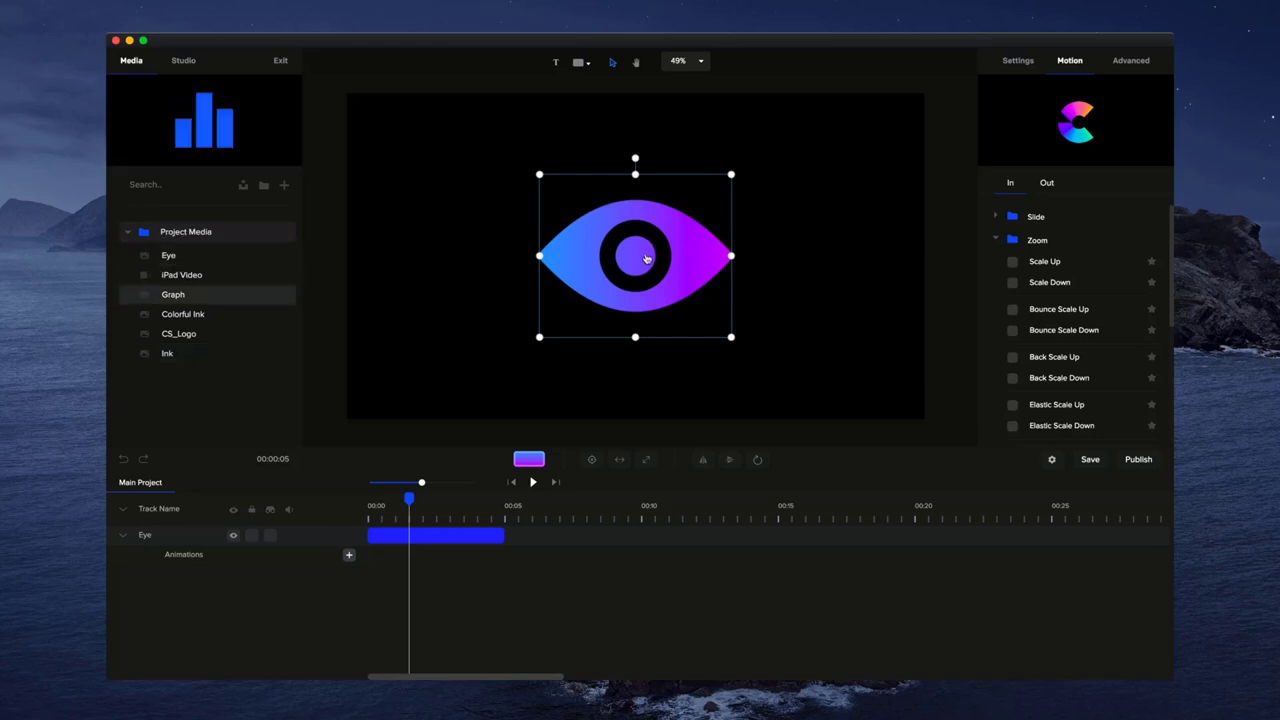
key(Delete)
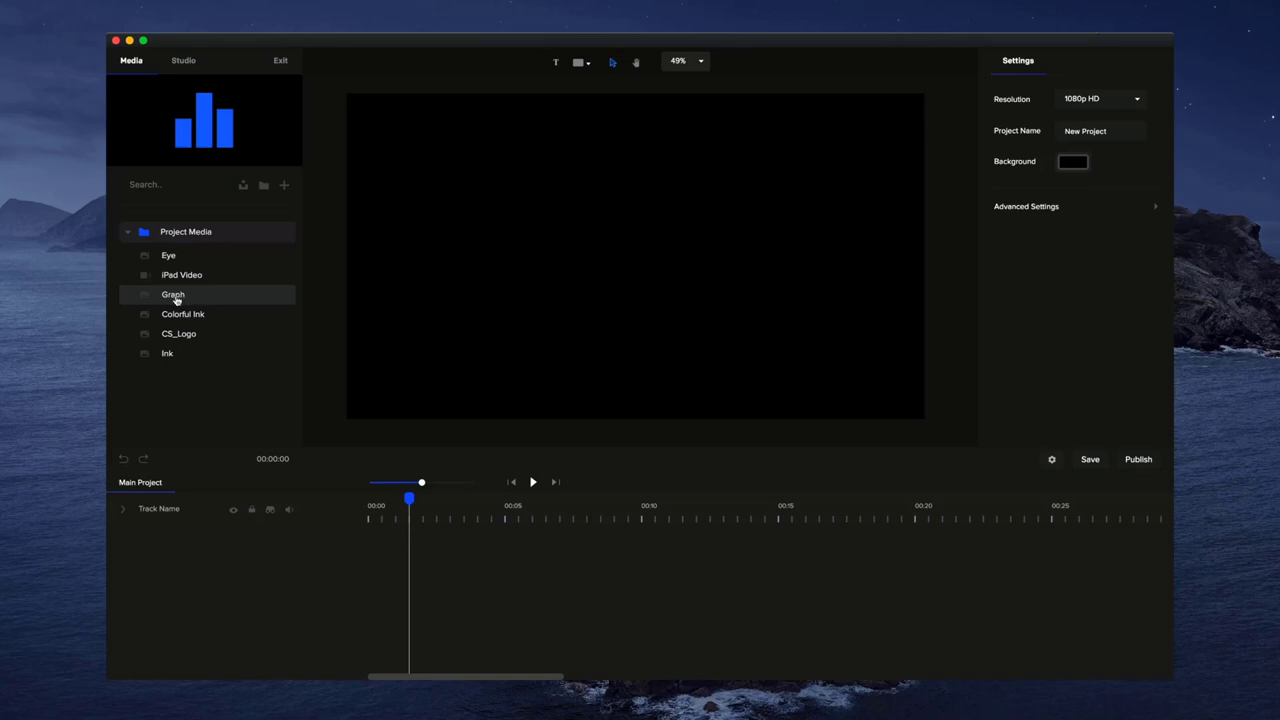
- Place the Graph SVG on the canvas as an image and start its clip at 00:00
drag(175, 299, 548, 331)
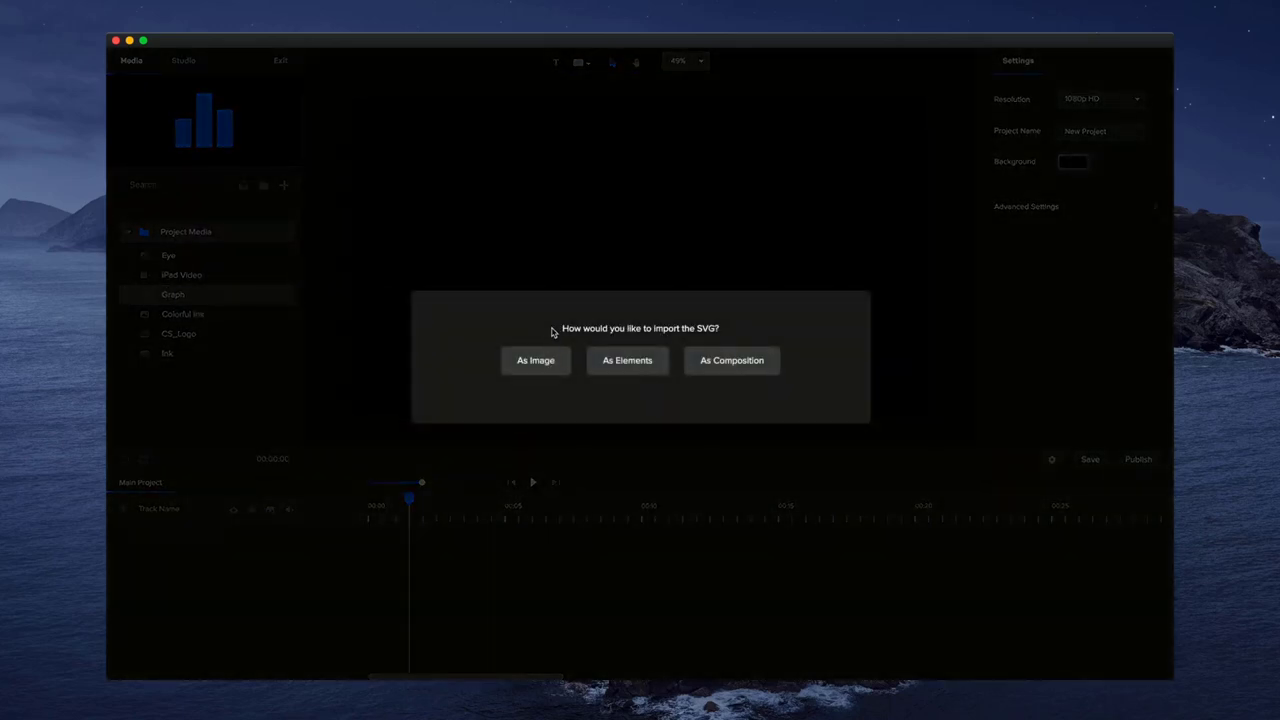
click(535, 376)
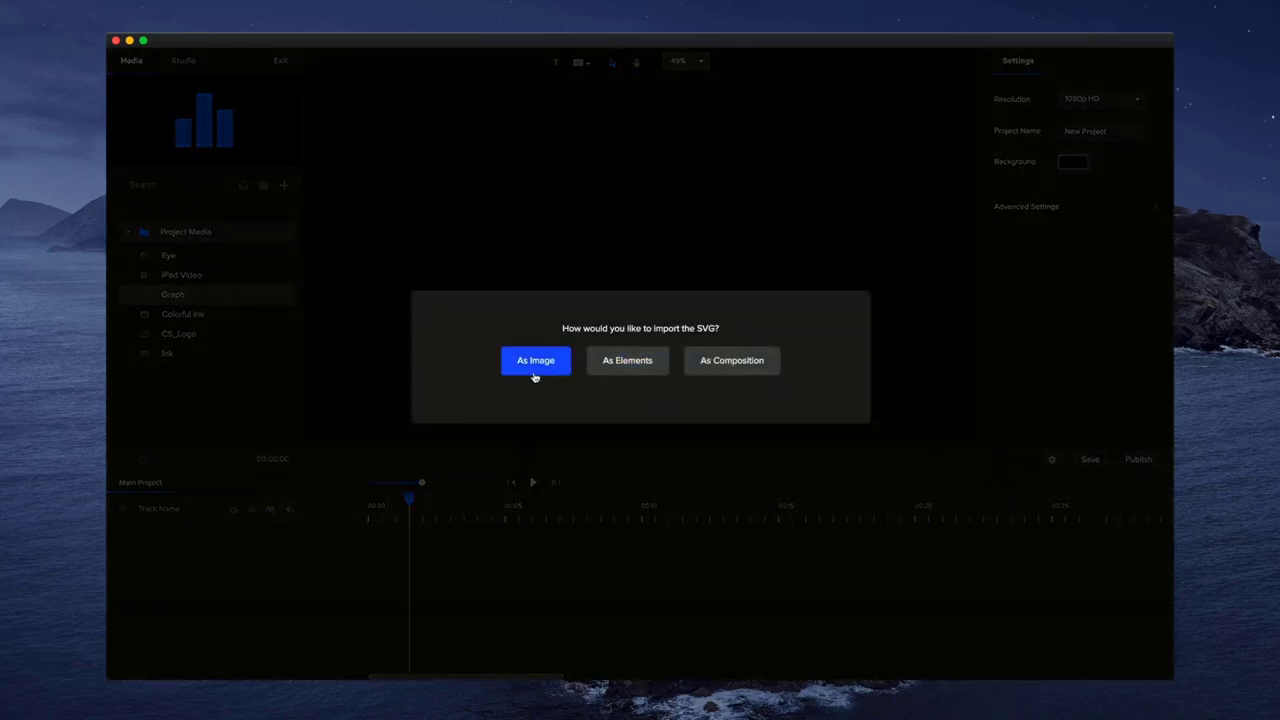
click(560, 367)
drag(656, 312, 651, 311)
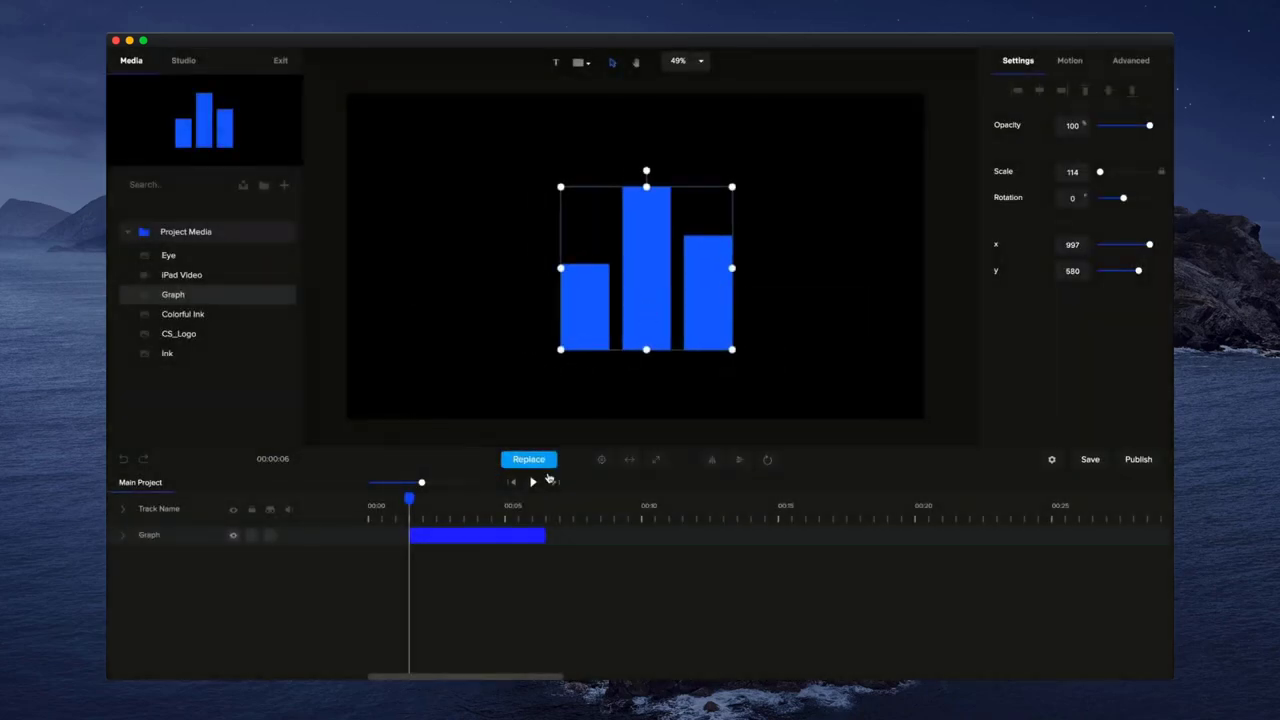
drag(497, 535, 457, 535)
click(362, 498)
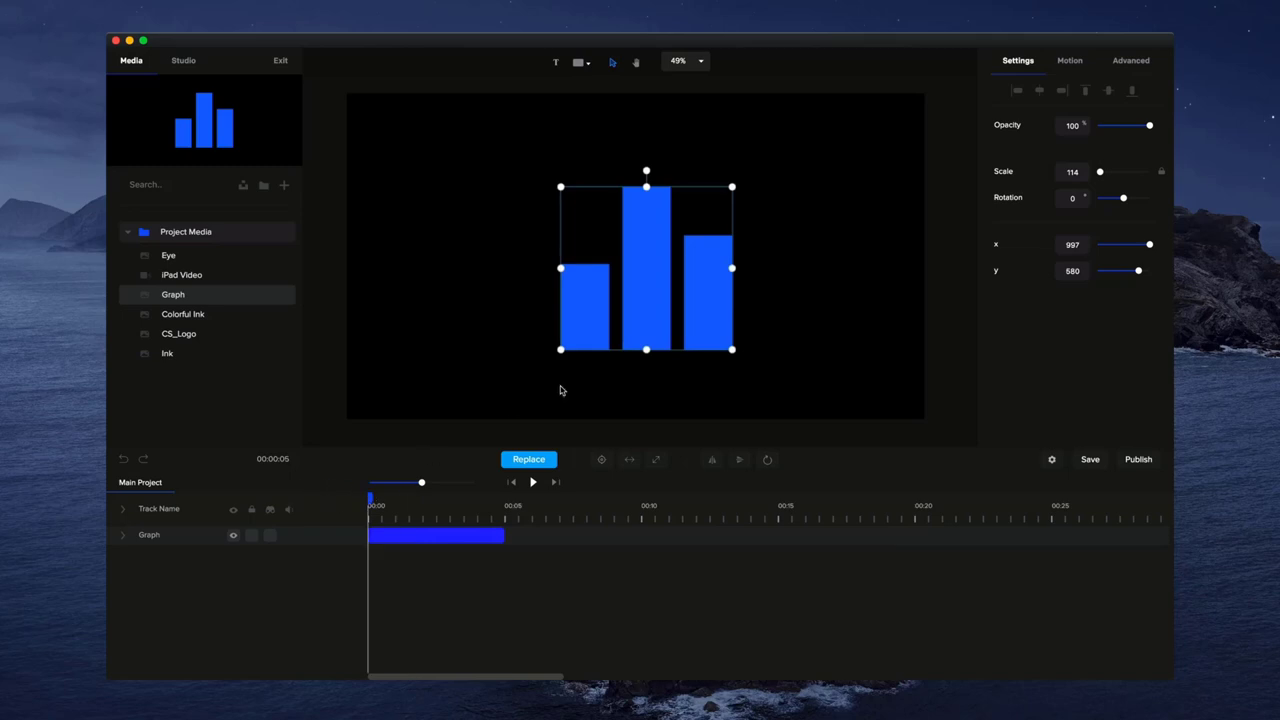
- Delete the graph image and place the Graph SVG on the canvas again as separate elements
key(Delete)
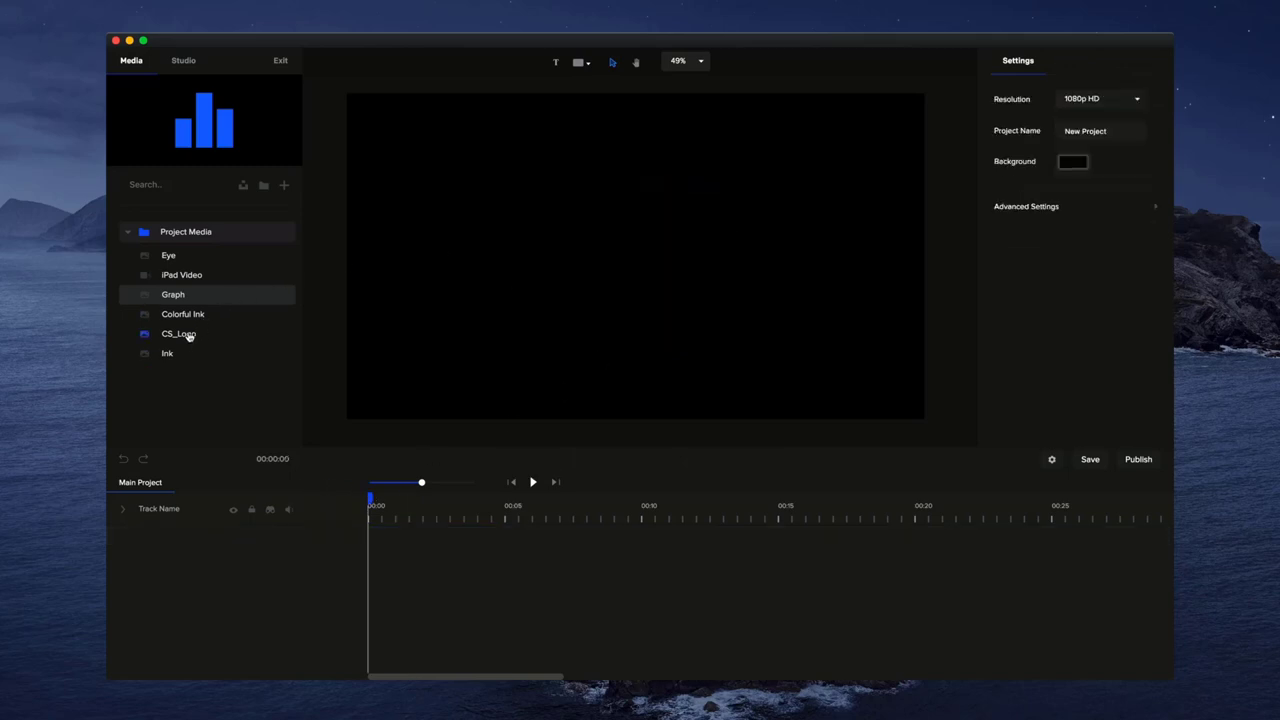
drag(190, 297, 543, 309)
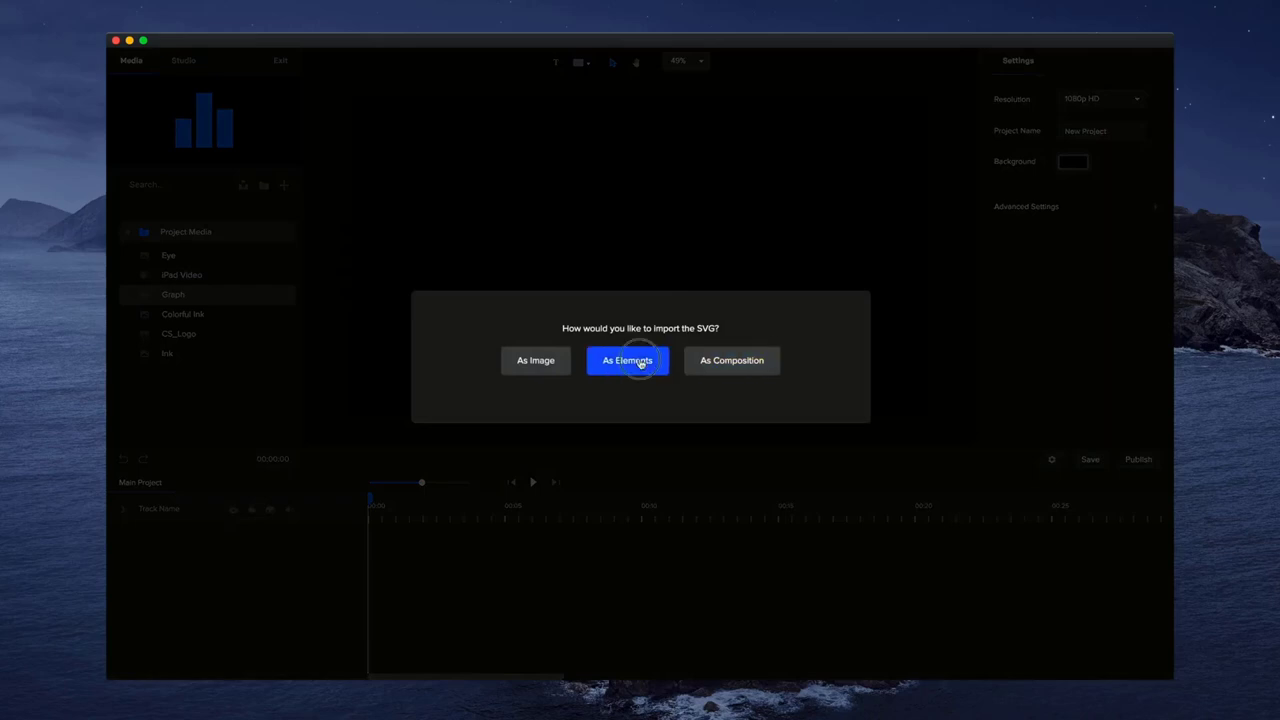
click(641, 363)
click(786, 286)
click(654, 246)
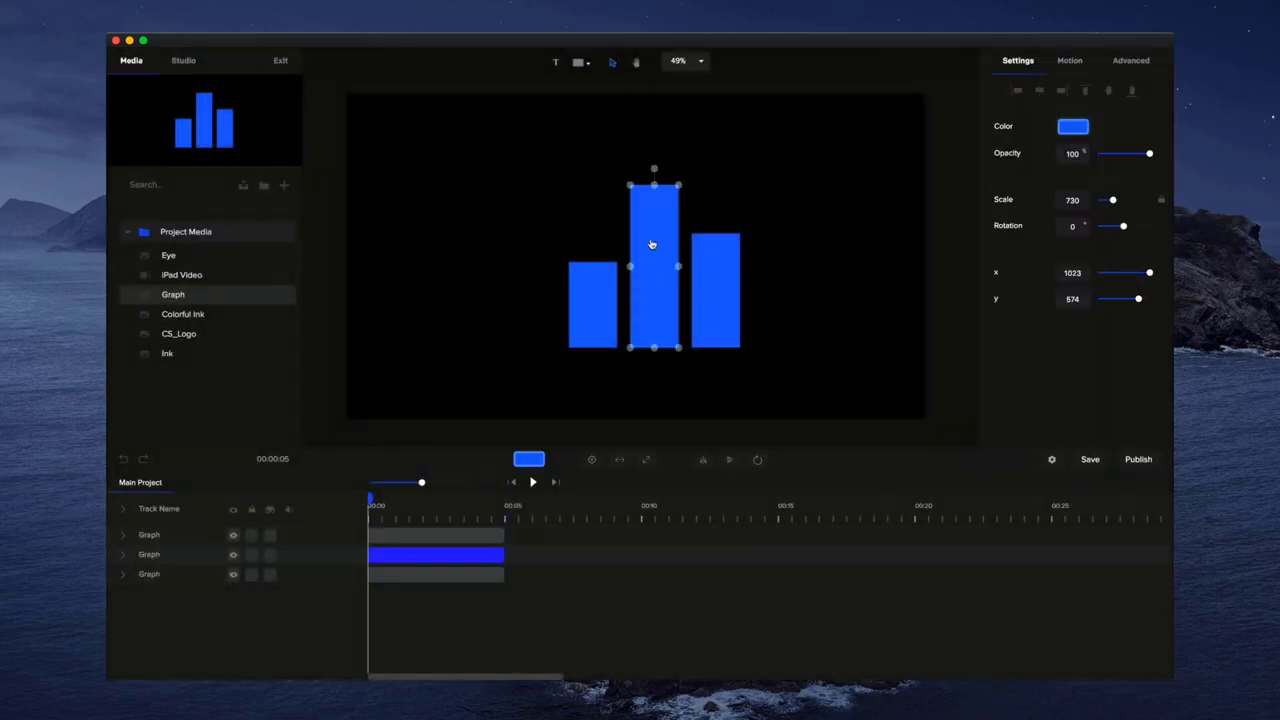
- Recolour the shortest bar of the graph white, then check that the tallest bar can be selected separately
click(595, 322)
click(1074, 127)
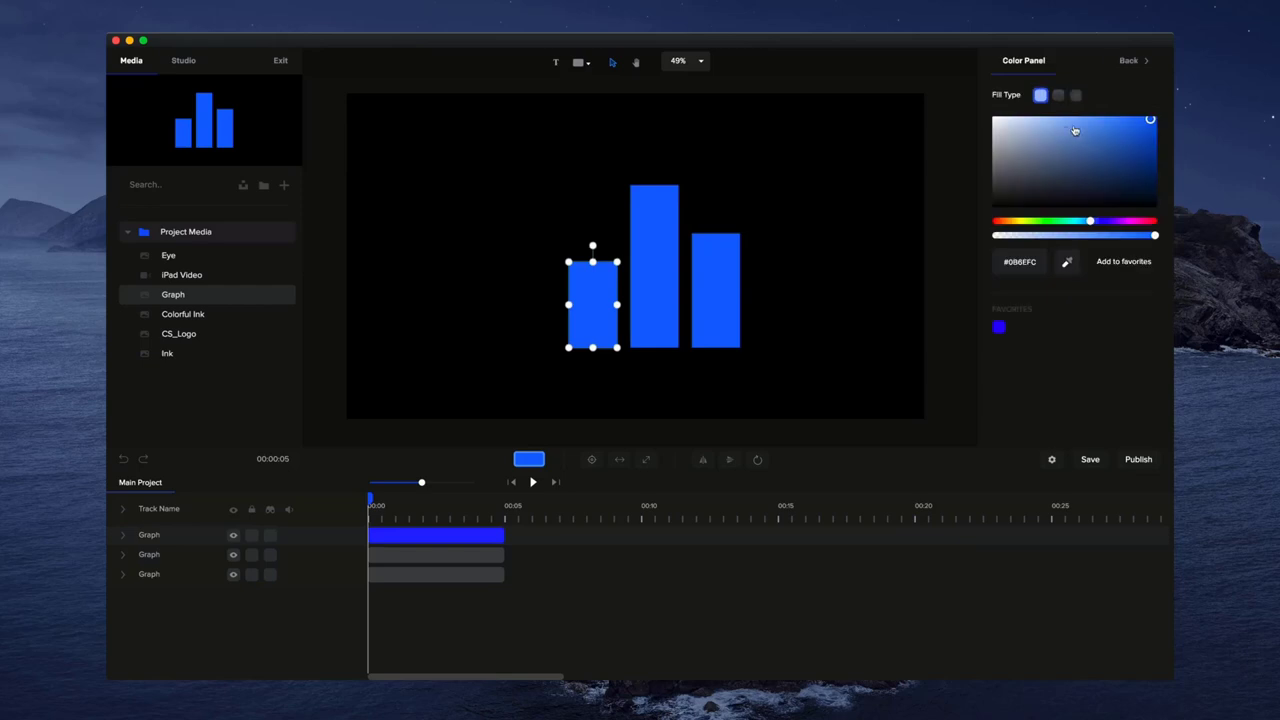
click(1037, 114)
drag(1037, 112, 865, 134)
click(662, 216)
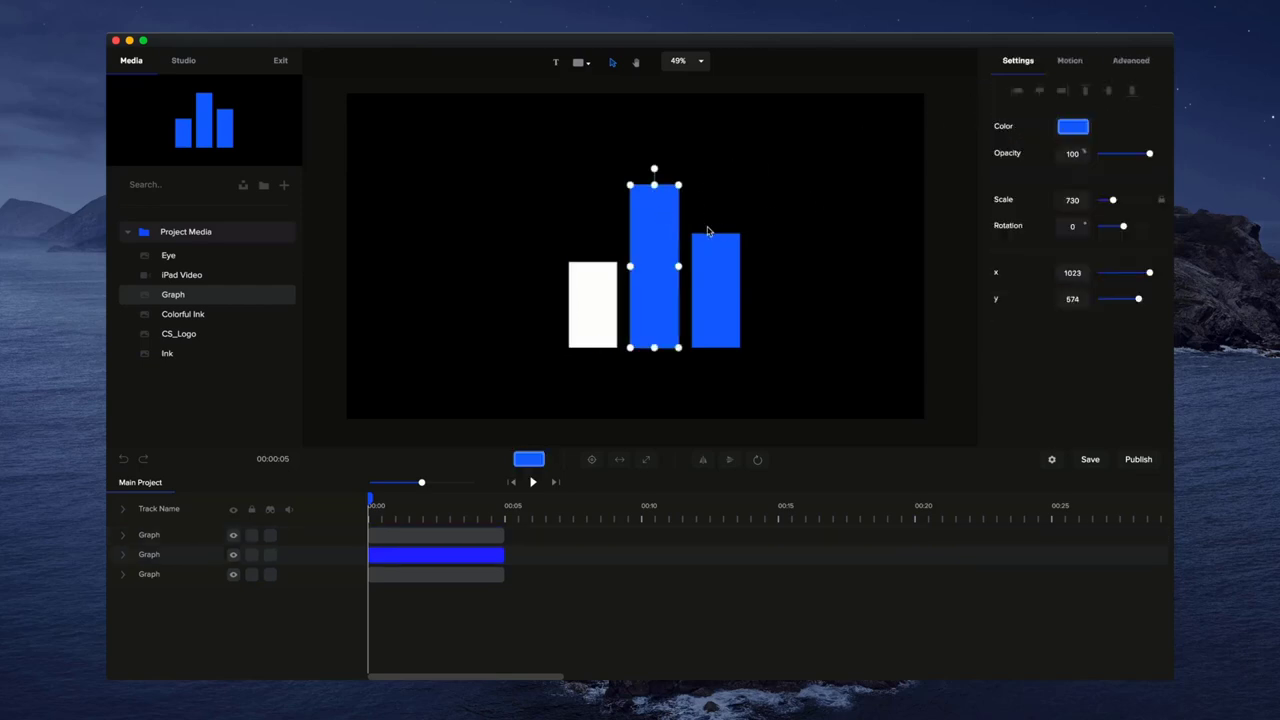
mouse_move(655, 184)
mouse_down()
mouse_move(654, 262)
mouse_move(654, 184)
mouse_up()
click(797, 230)
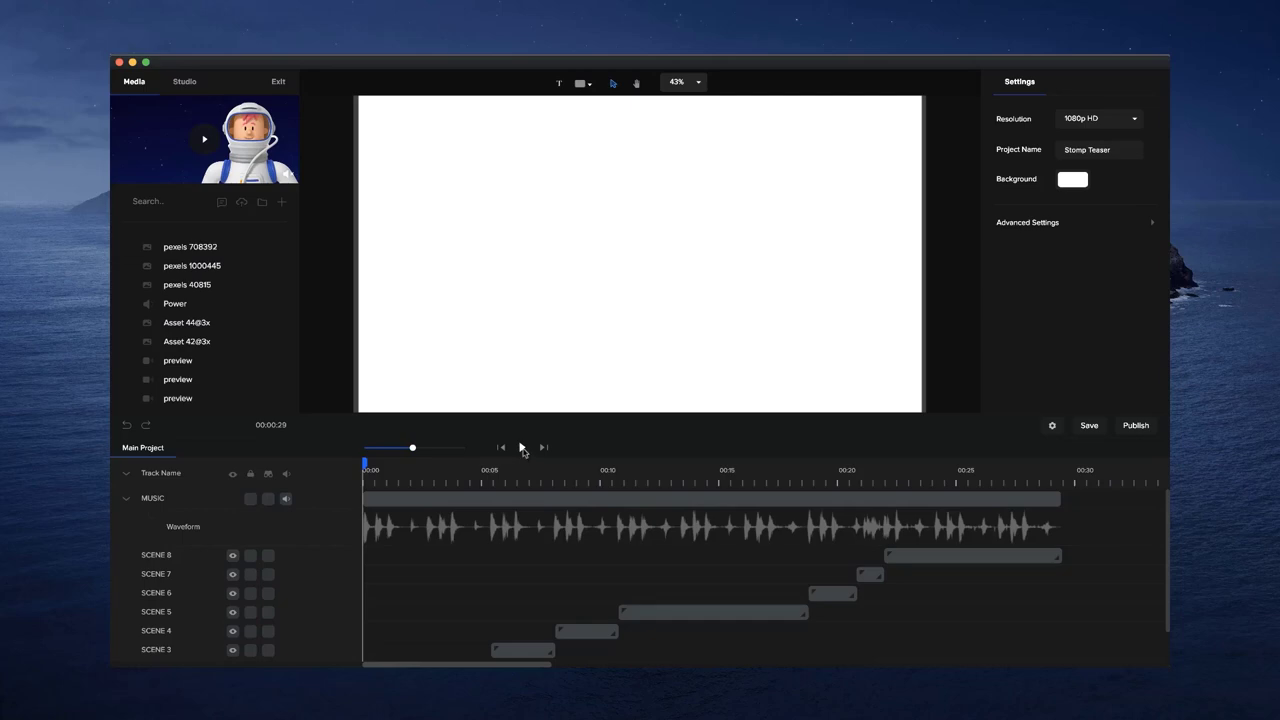
- Play the Stomp Teaser project for a while, then examine the scene tracks with the playhead about two seconds into SCENE 5
click(521, 449)
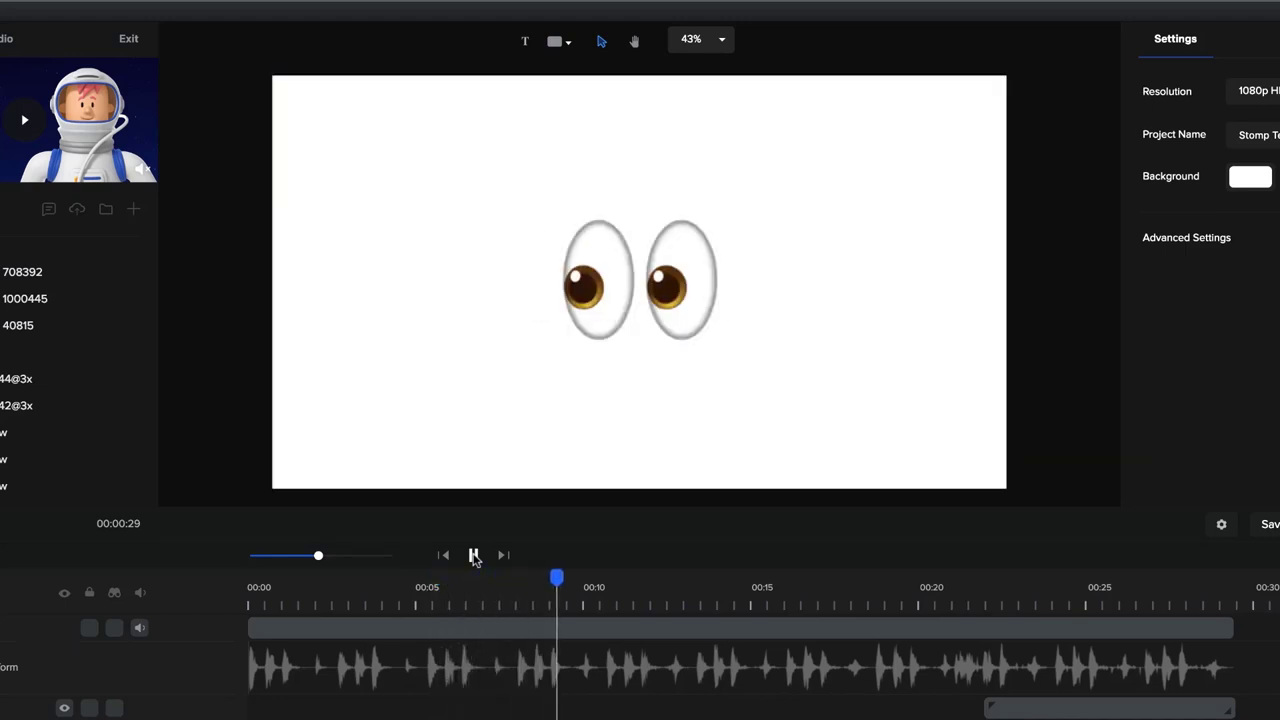
click(475, 556)
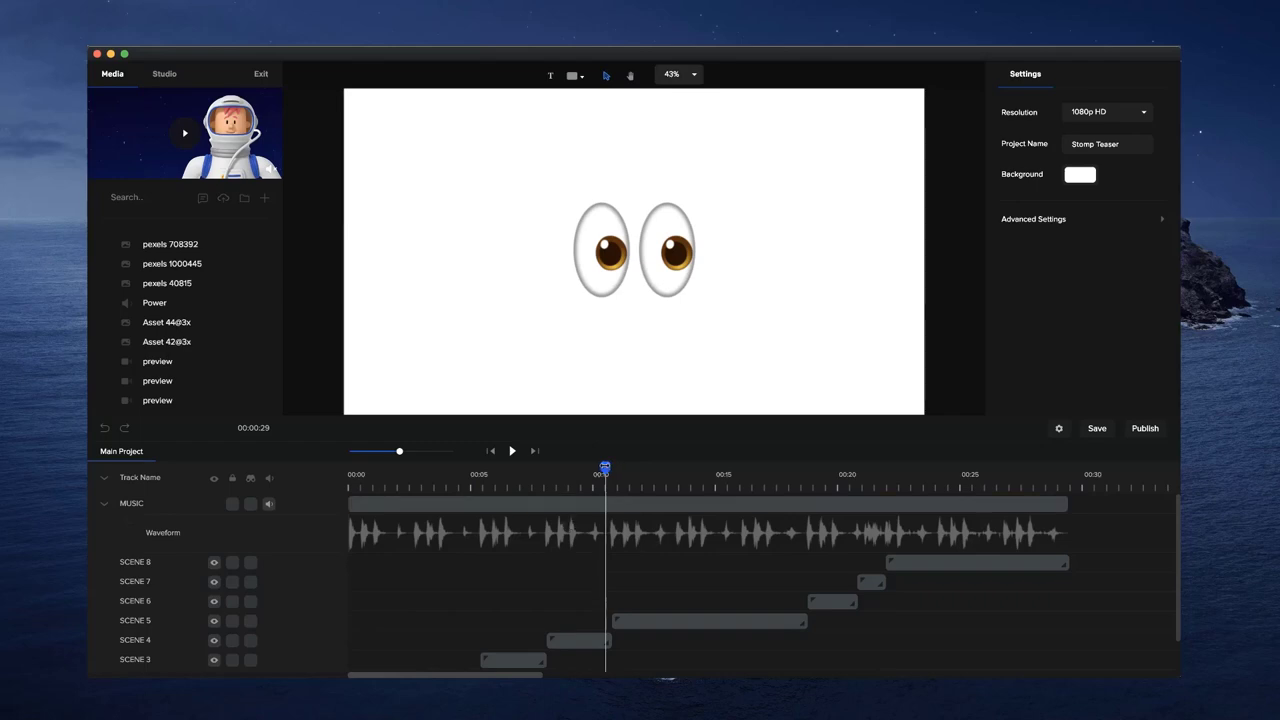
mouse_move(604, 467)
mouse_down()
mouse_move(532, 468)
mouse_move(612, 489)
mouse_up()
scroll(614, 560, down, 2)
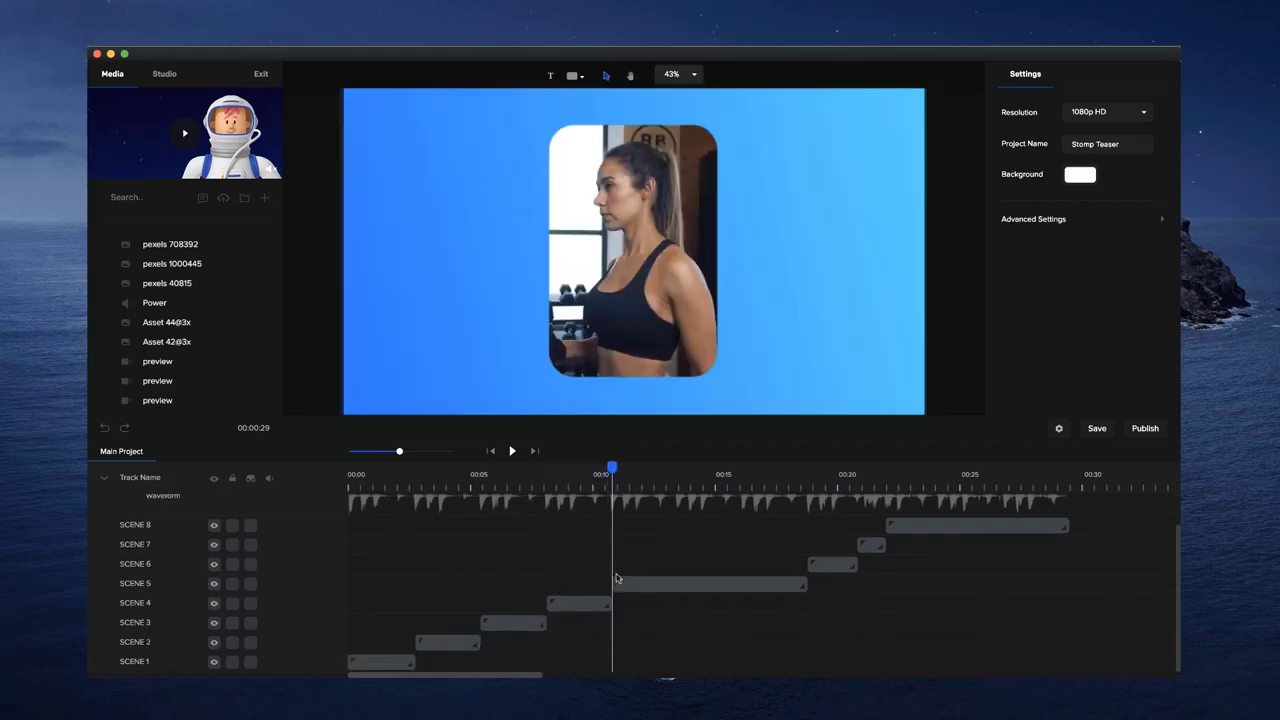
click(645, 479)
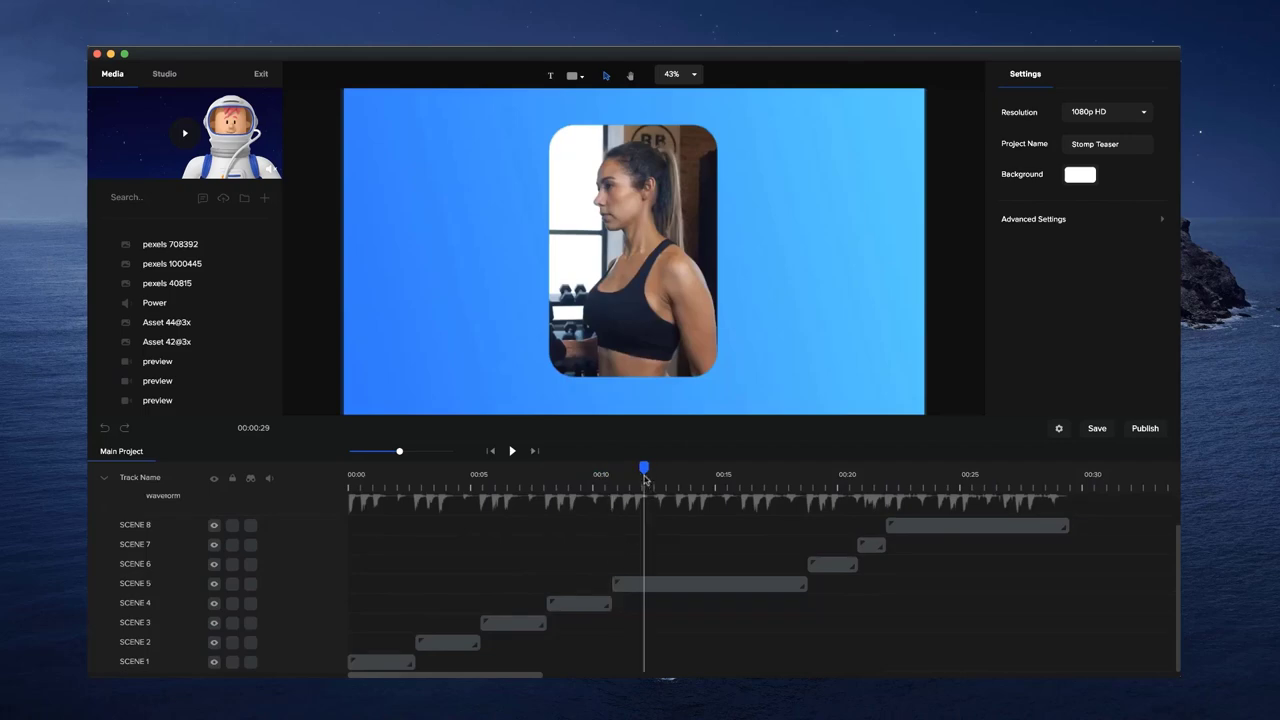
click(654, 584)
scroll(655, 584, up, 1)
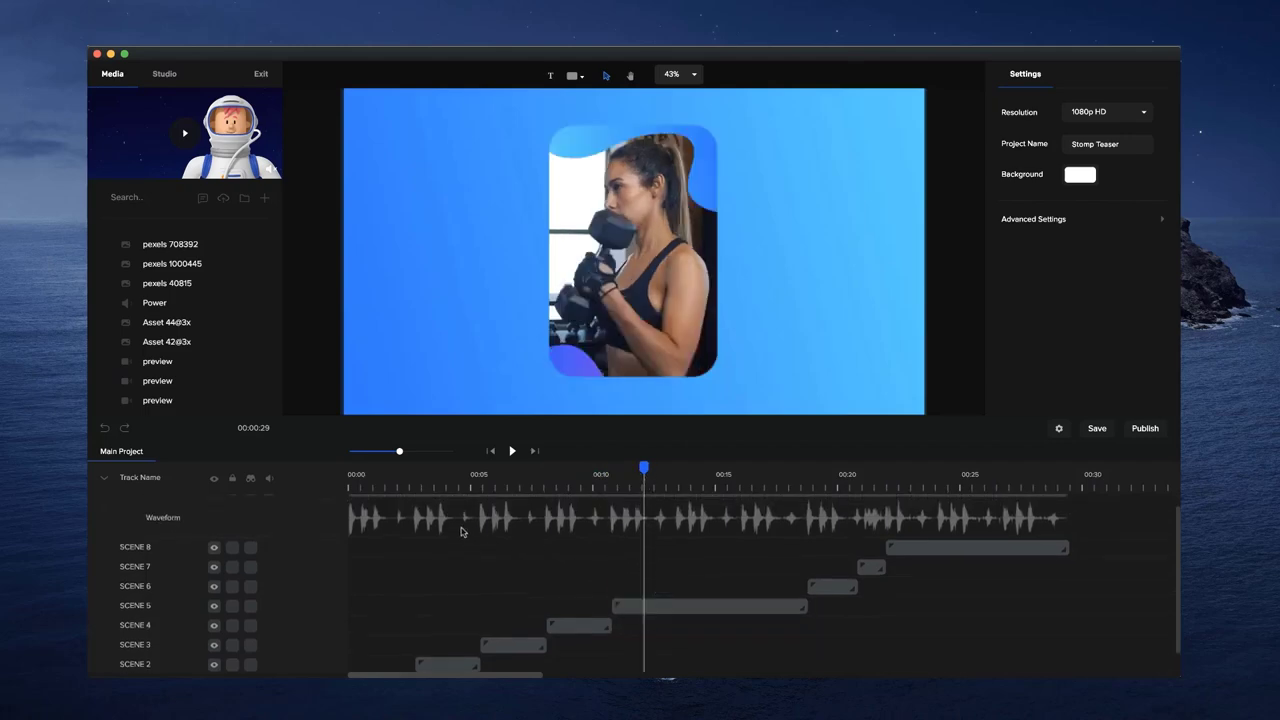
scroll(563, 571, up, 1)
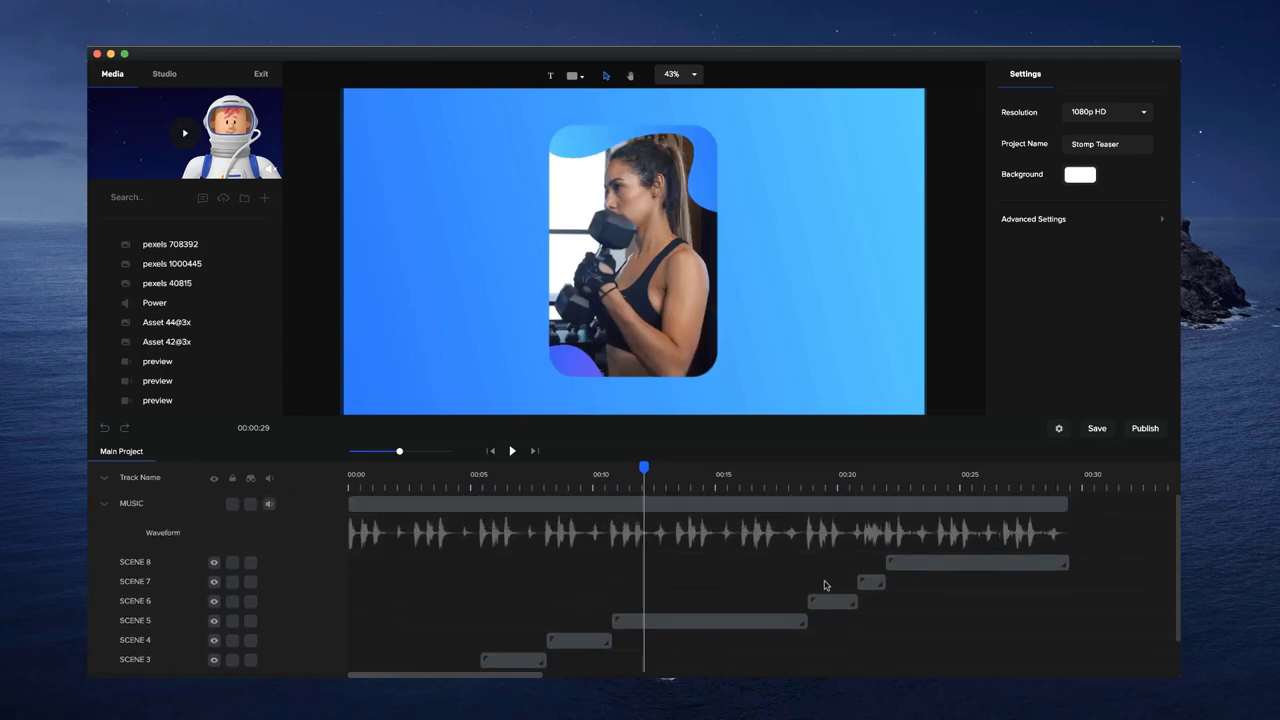
- Open the SCENE 5 composition from the main project to view the layers inside it
click(653, 622)
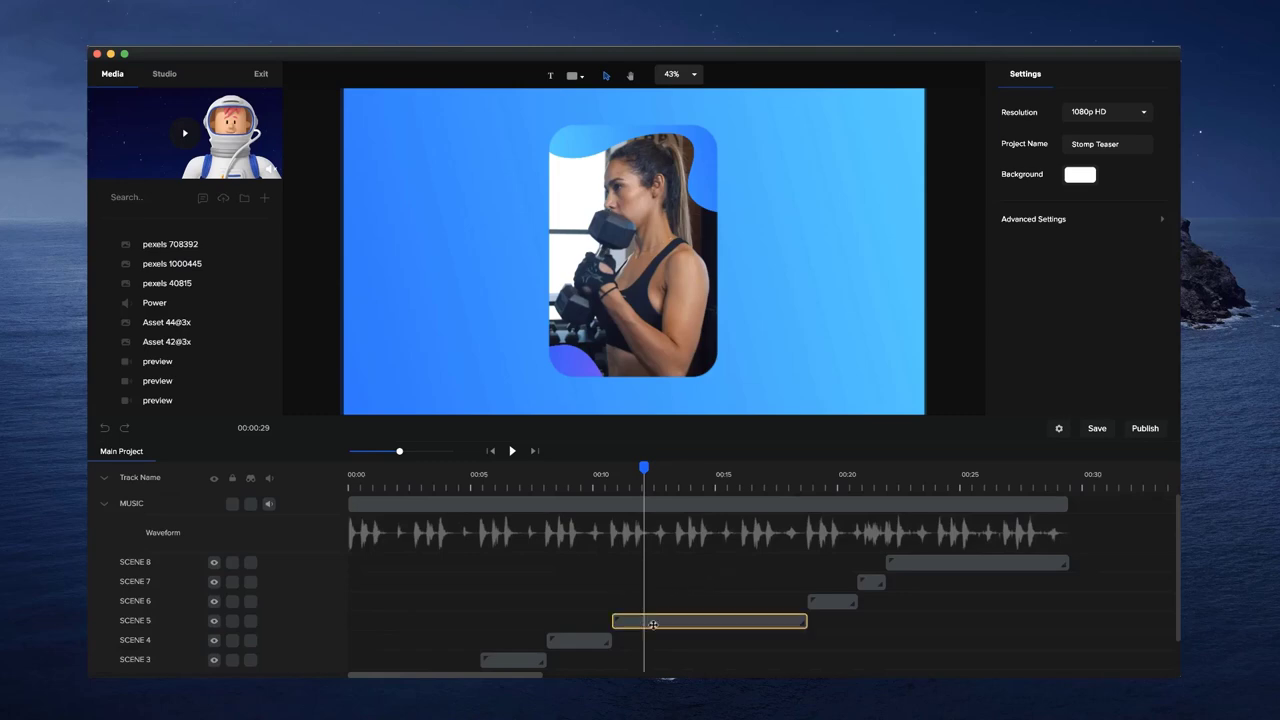
click(577, 626)
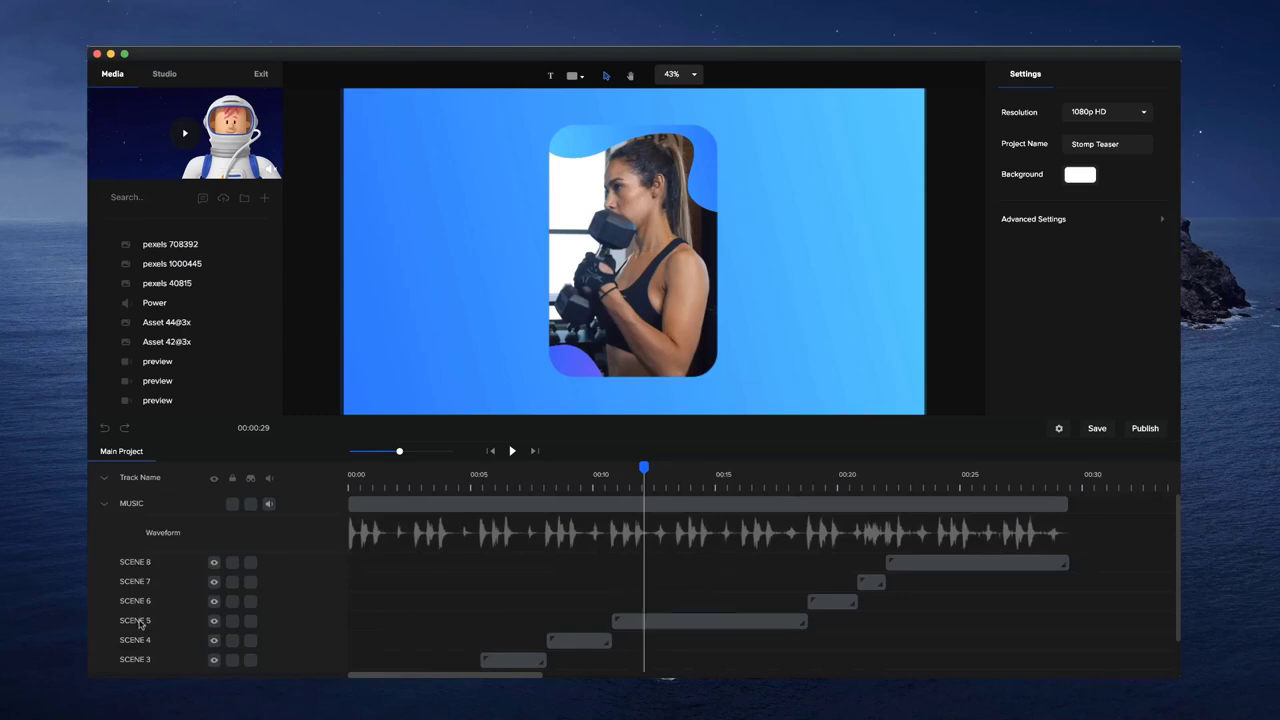
double_click(140, 624)
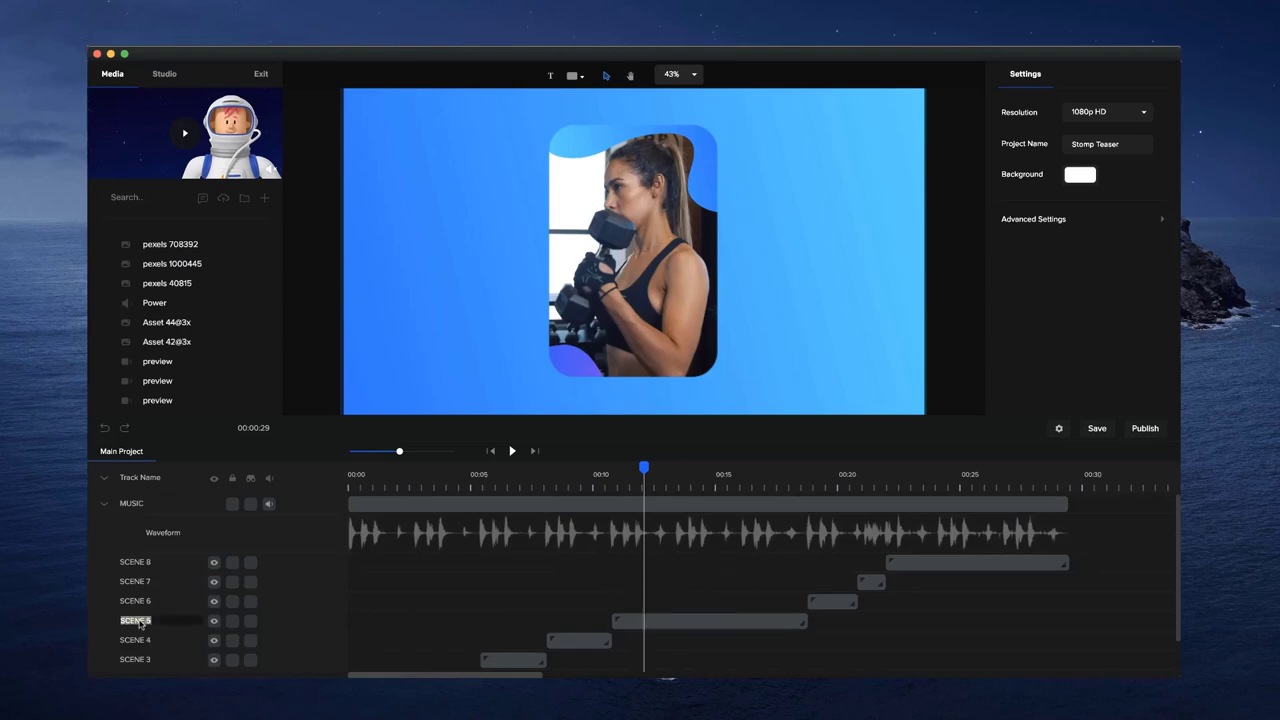
click(362, 623)
click(719, 617)
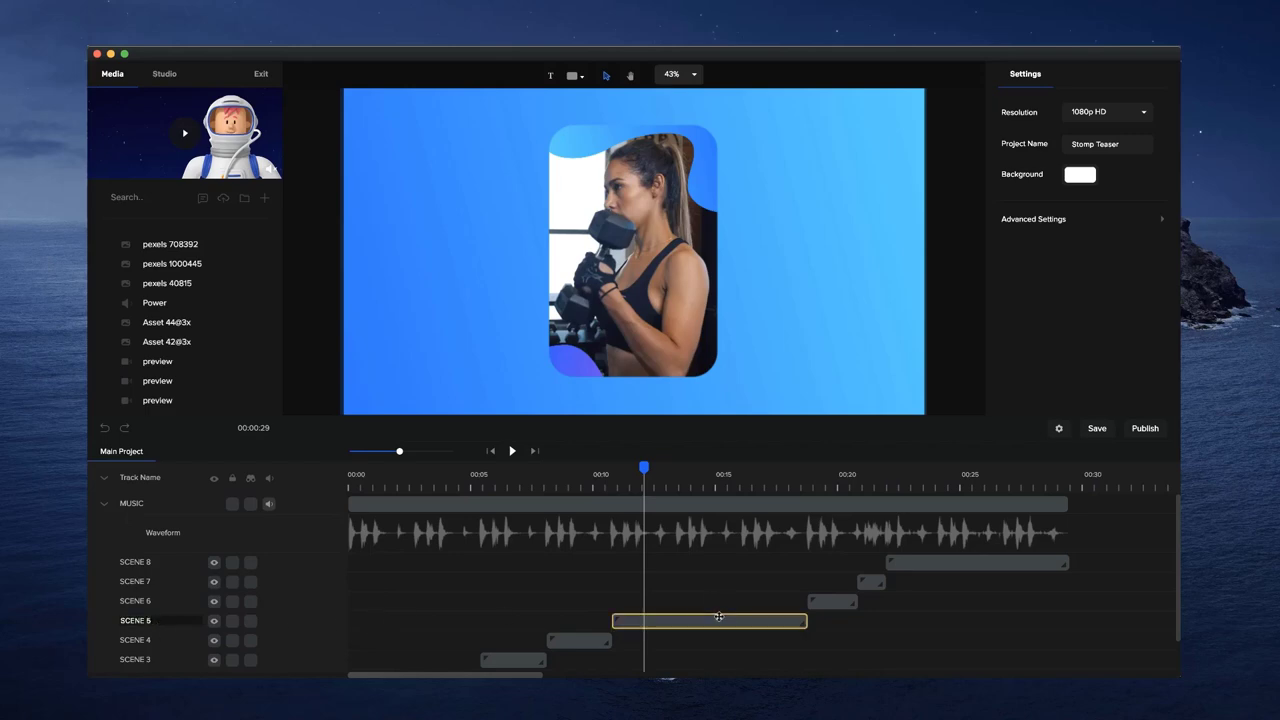
click(719, 617)
double_click(719, 617)
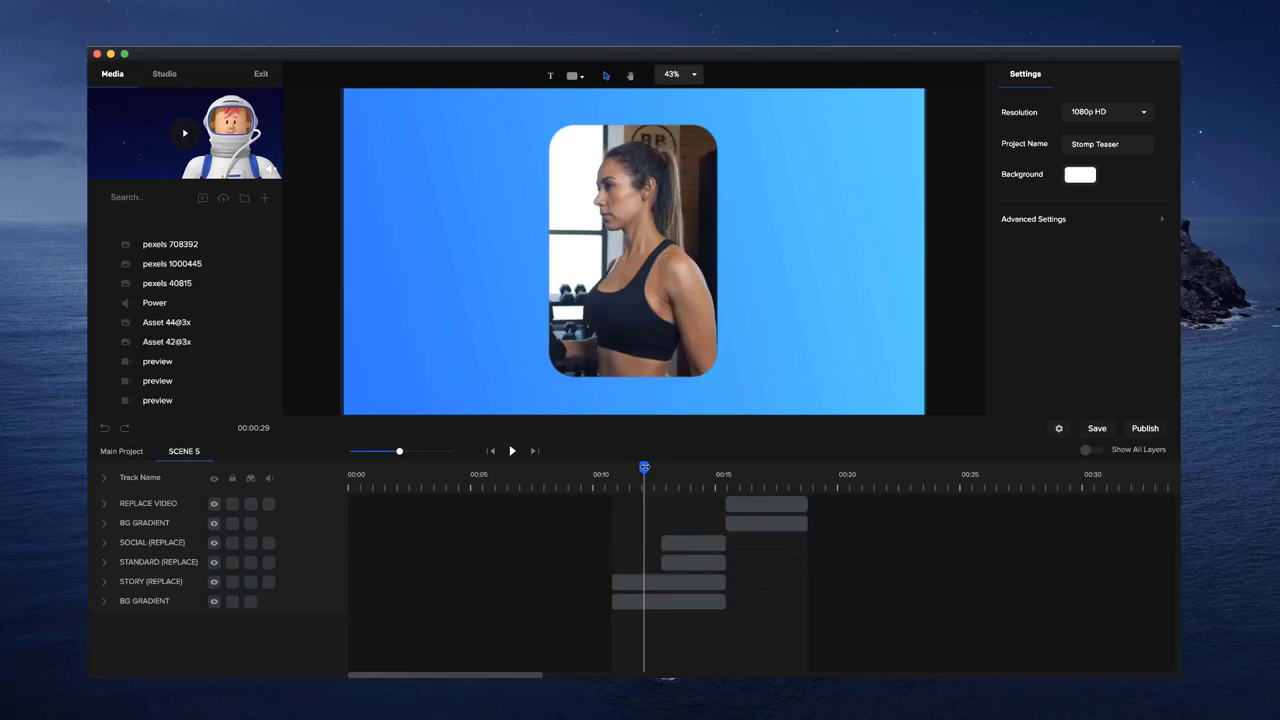
- Scrub SCENE 5 to about 13 seconds to view its nested media, then return to the main project timeline
drag(644, 467, 677, 468)
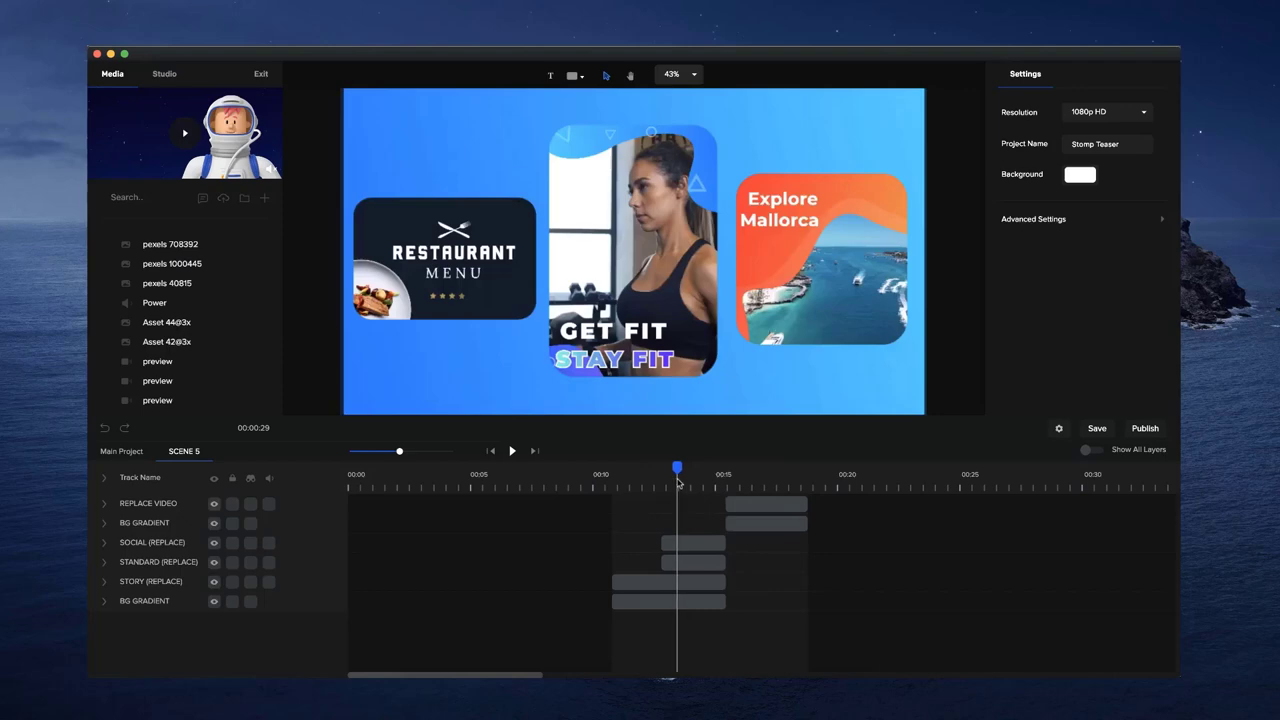
click(680, 560)
click(670, 516)
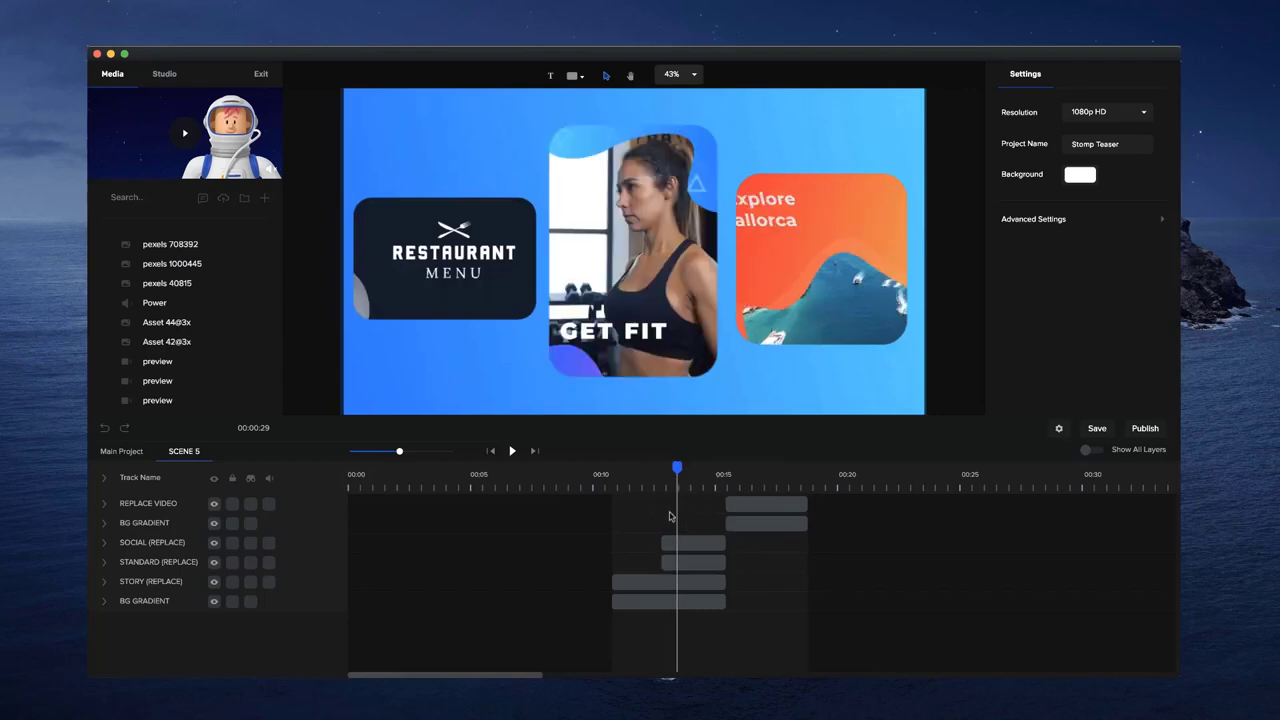
click(138, 454)
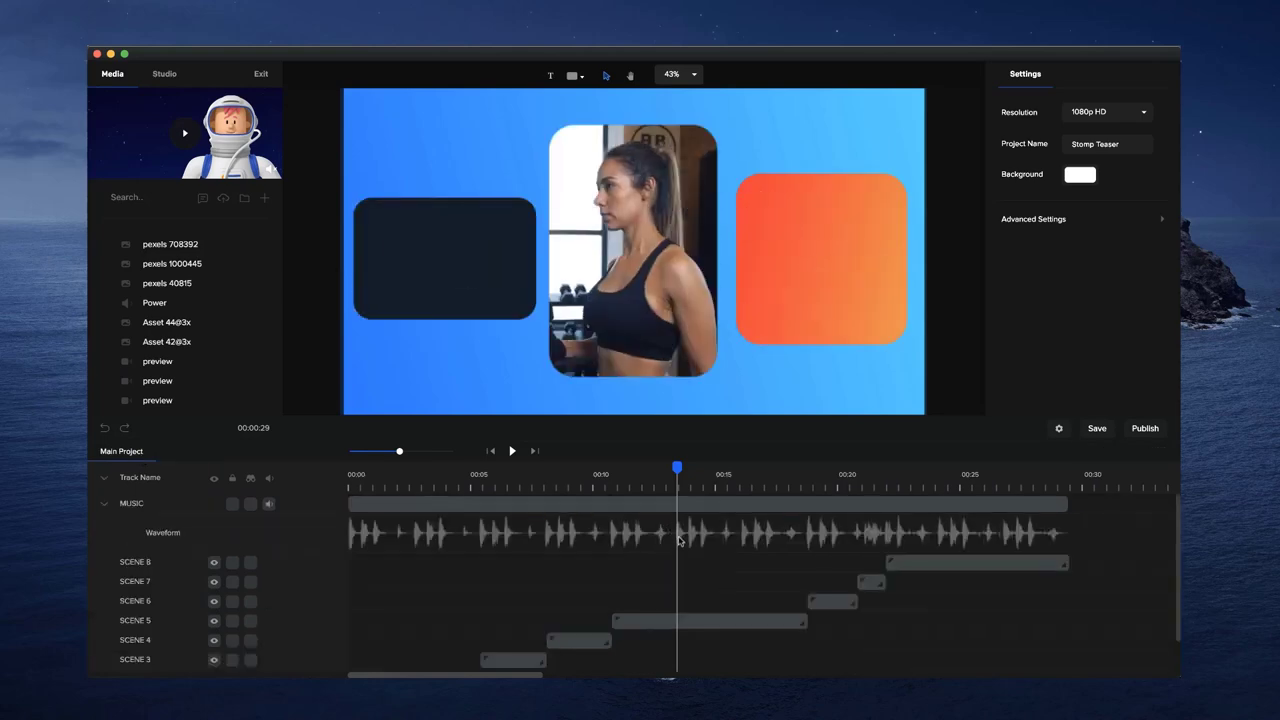
- Reopen the SCENE 5 composition and turn on the display of all project layers in its timeline
click(685, 616)
click(678, 622)
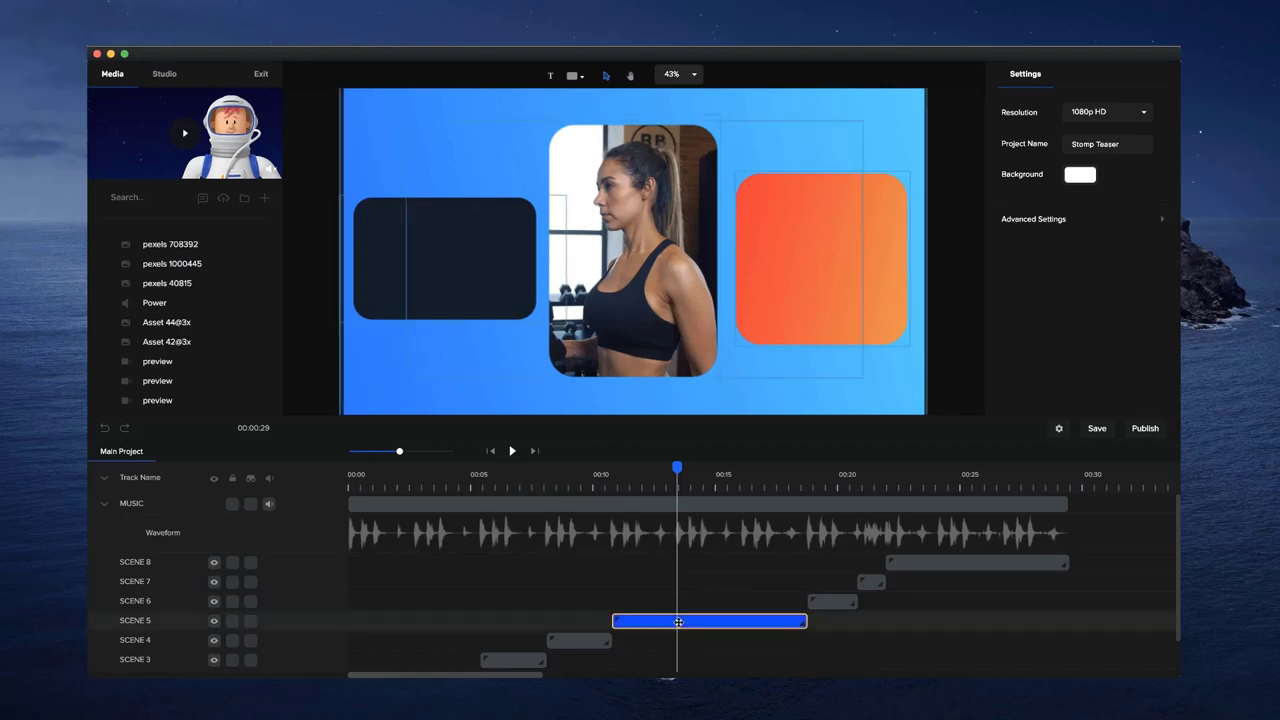
double_click(678, 622)
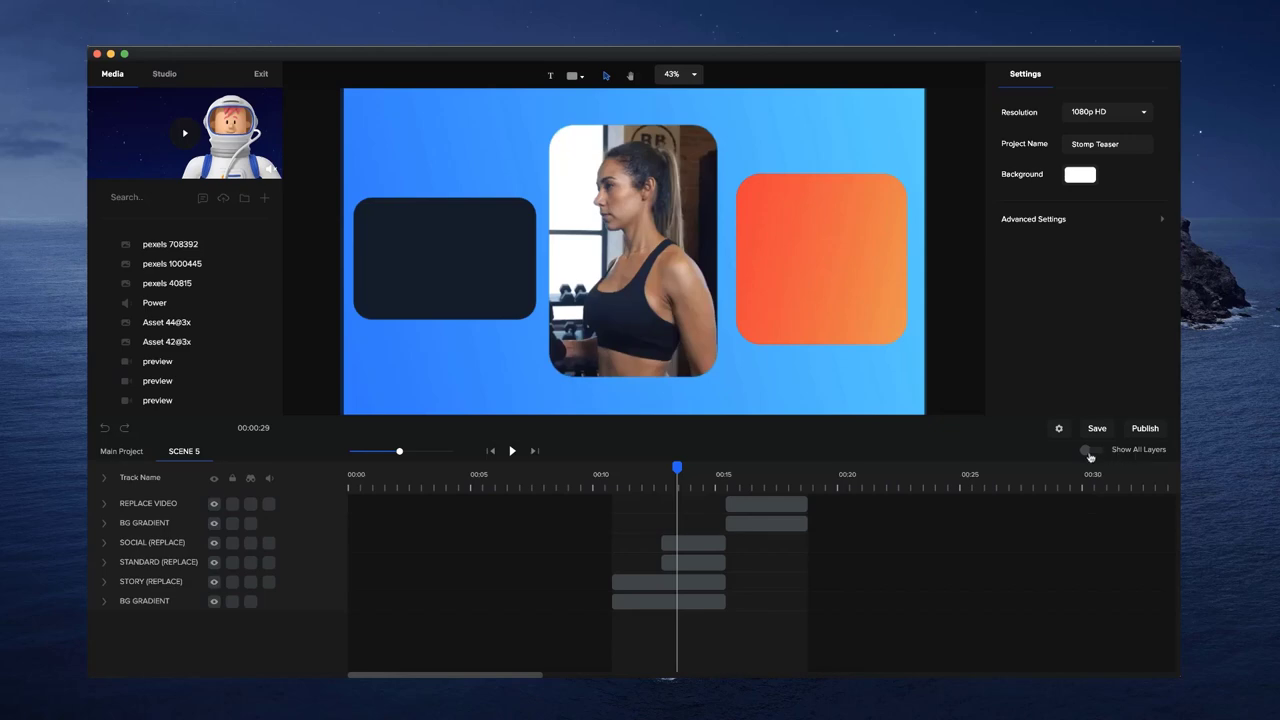
click(1089, 451)
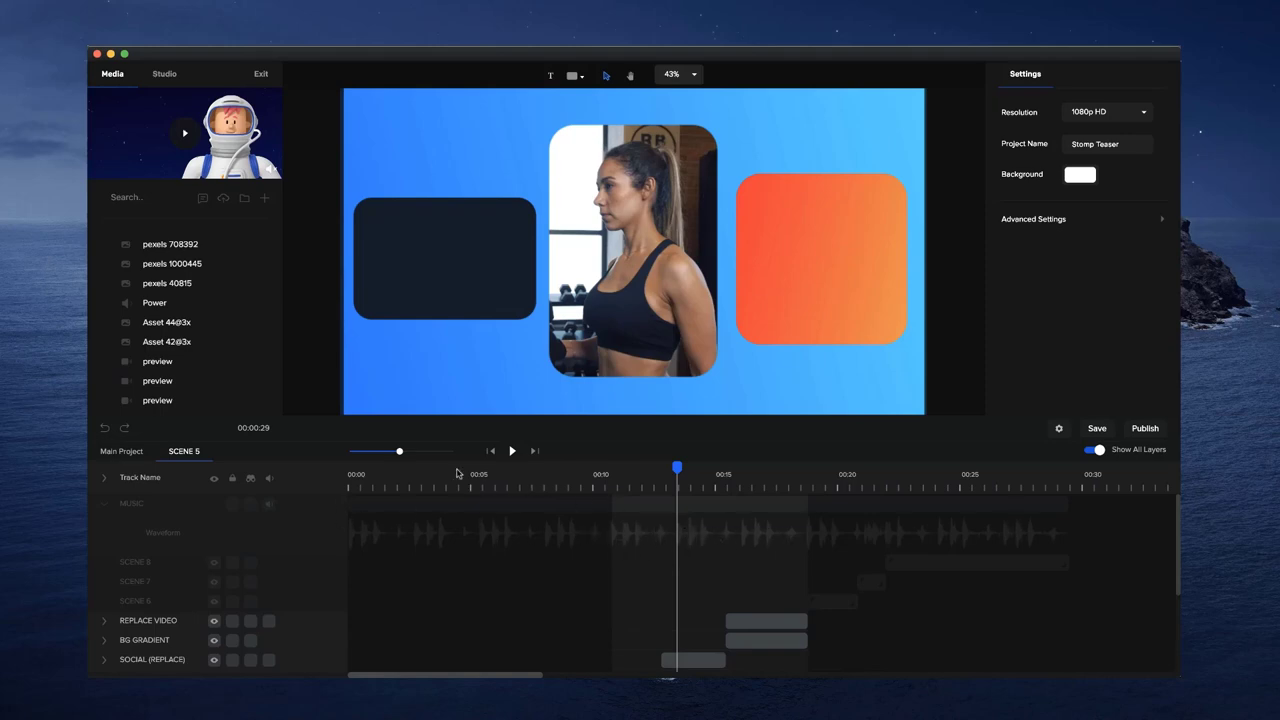
drag(399, 451, 426, 455)
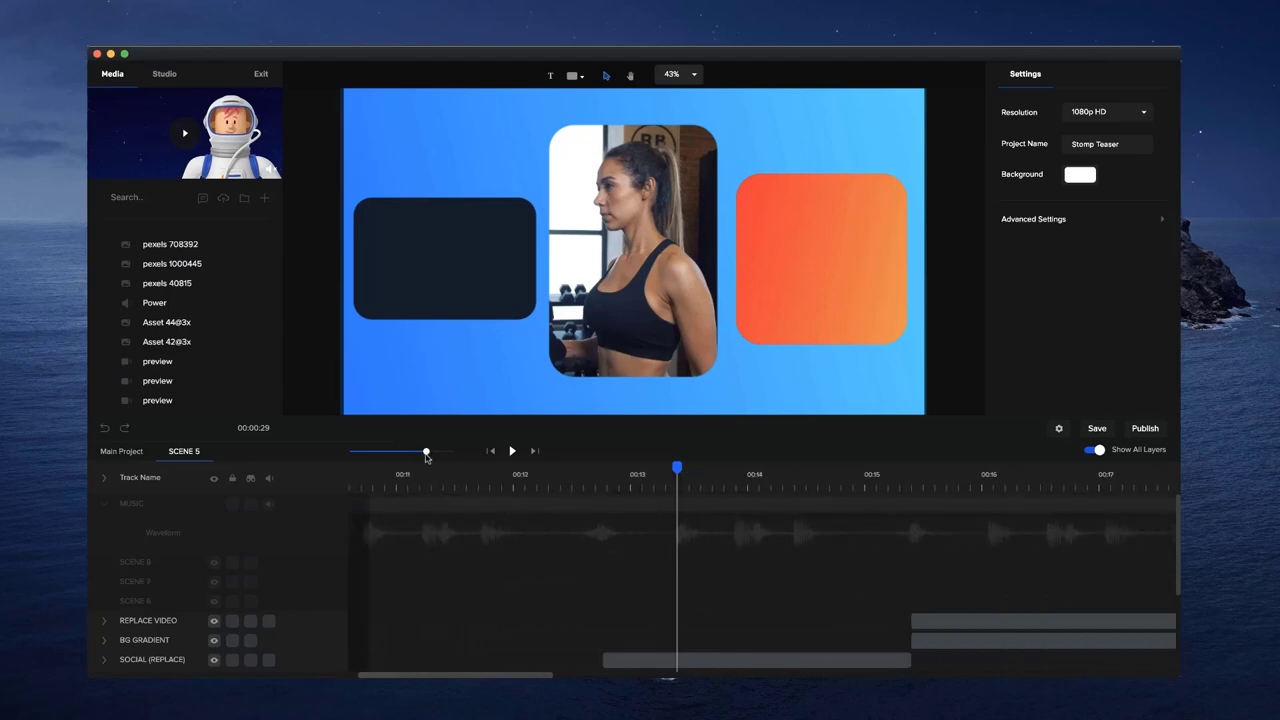
- Scrub SCENE 5 between about 13 and 11 seconds to compare its replaceable media layers, then return to the main project
click(597, 490)
drag(595, 467, 599, 467)
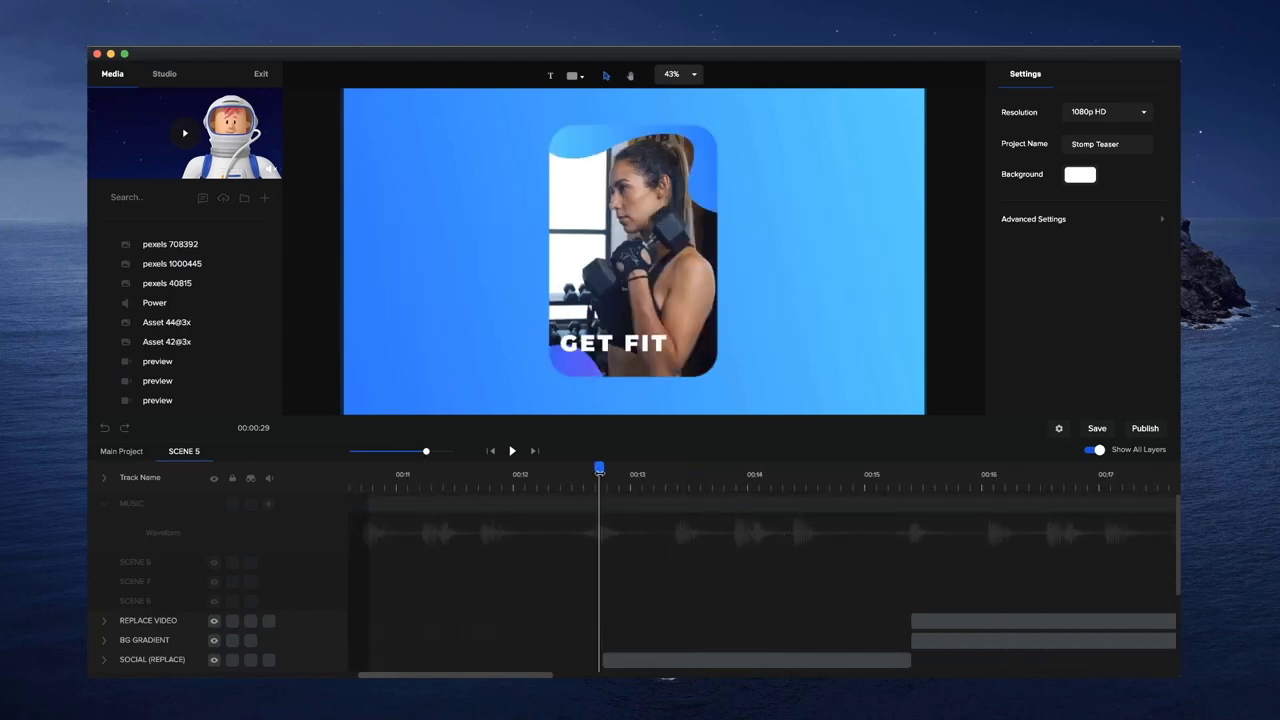
scroll(616, 579, down, 3)
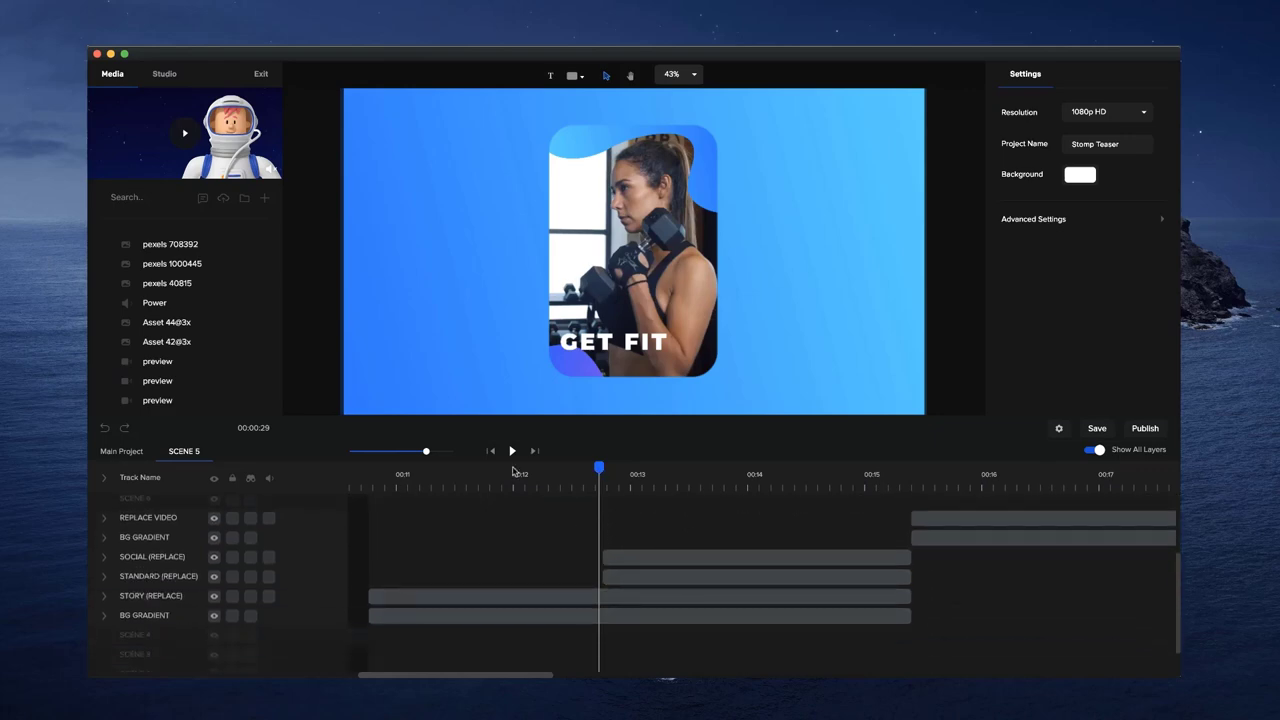
click(513, 469)
drag(511, 467, 286, 458)
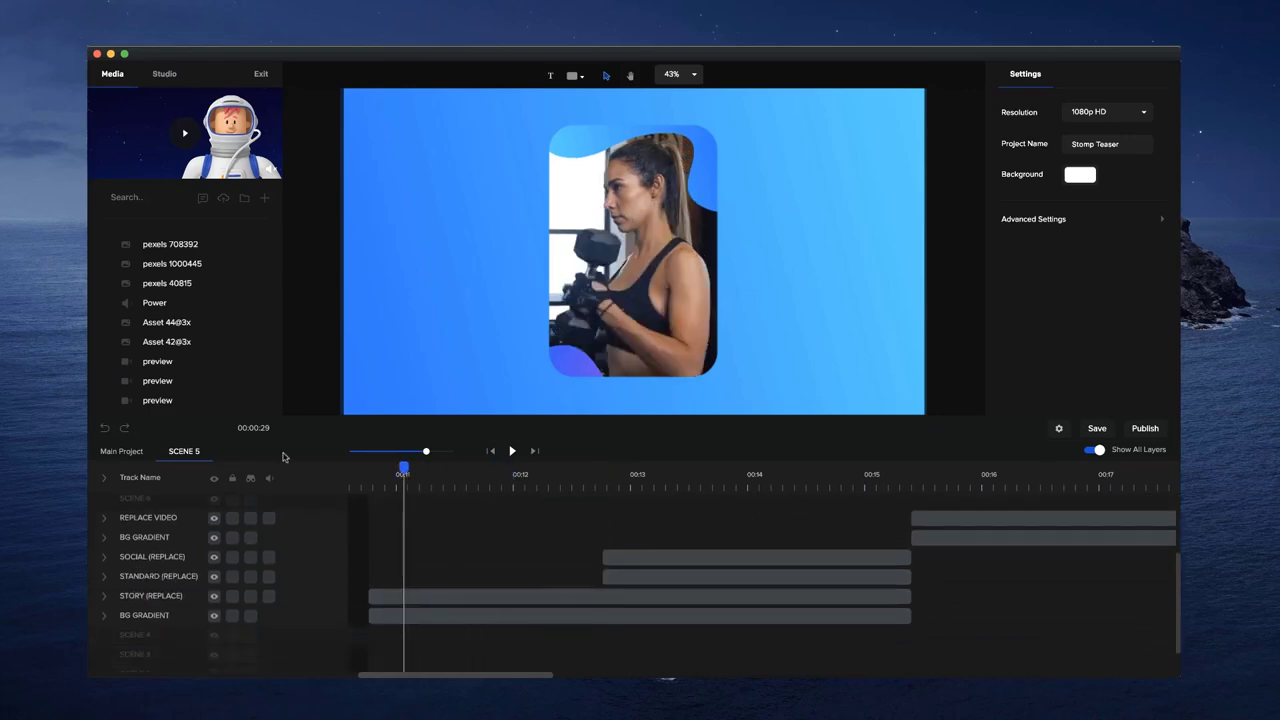
click(128, 451)
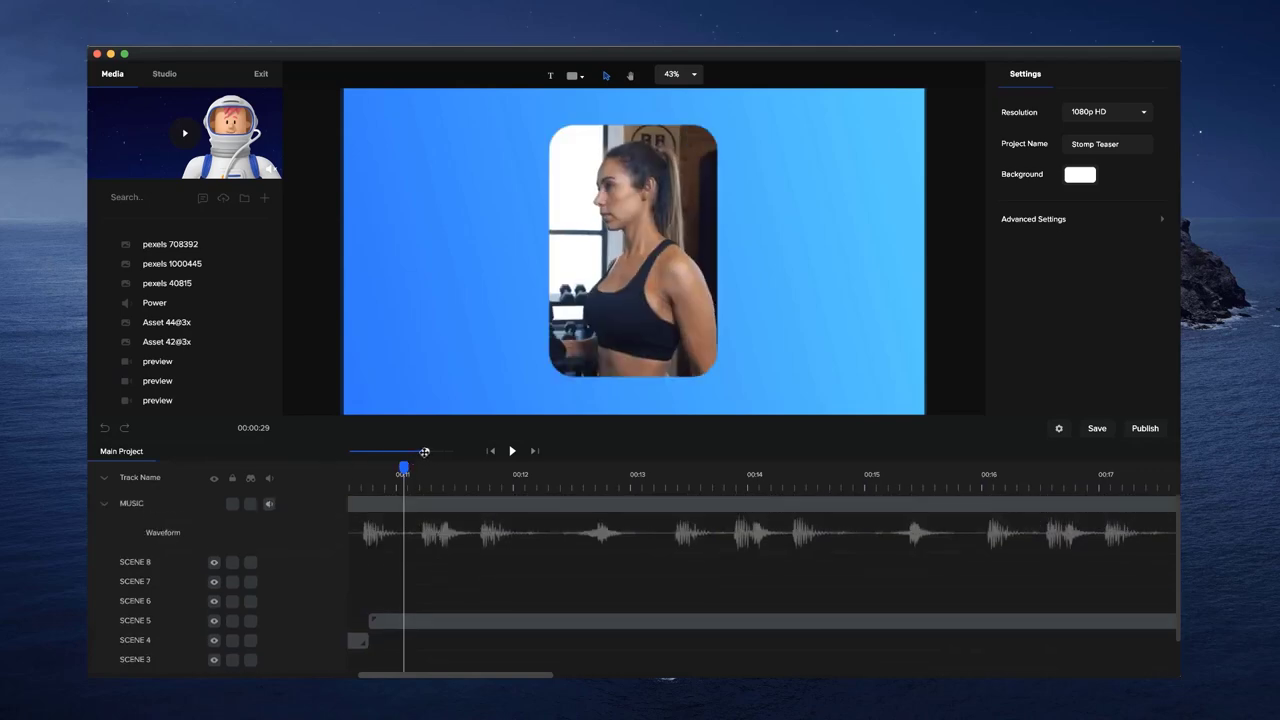
- Scrub to about 19 seconds in the main project and open the SCENE 6 composition to view its word layers
drag(426, 451, 397, 457)
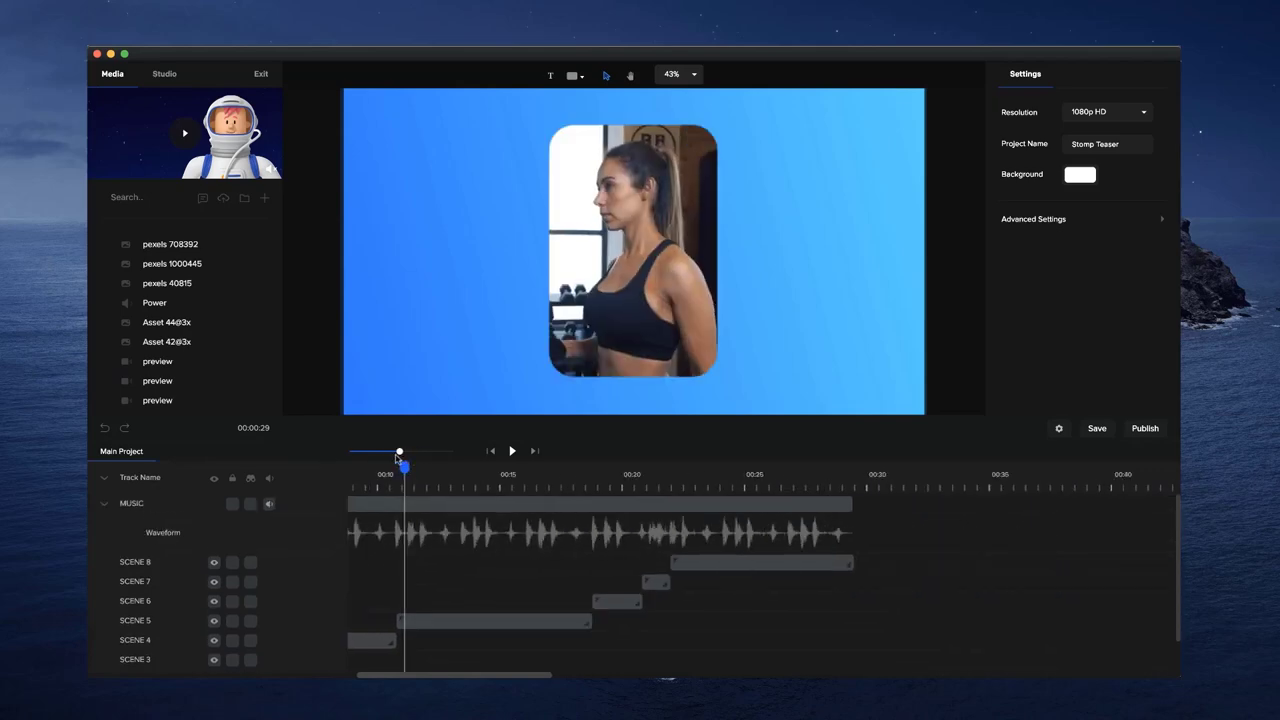
click(599, 472)
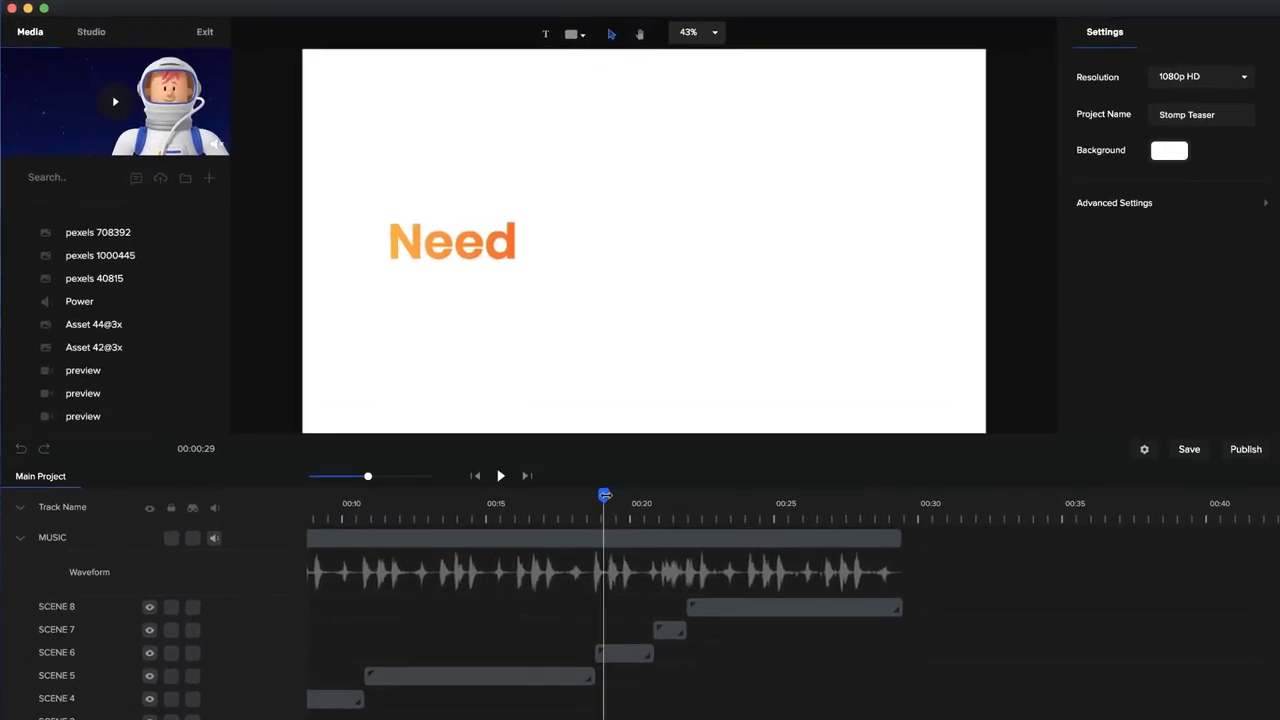
drag(604, 494, 620, 494)
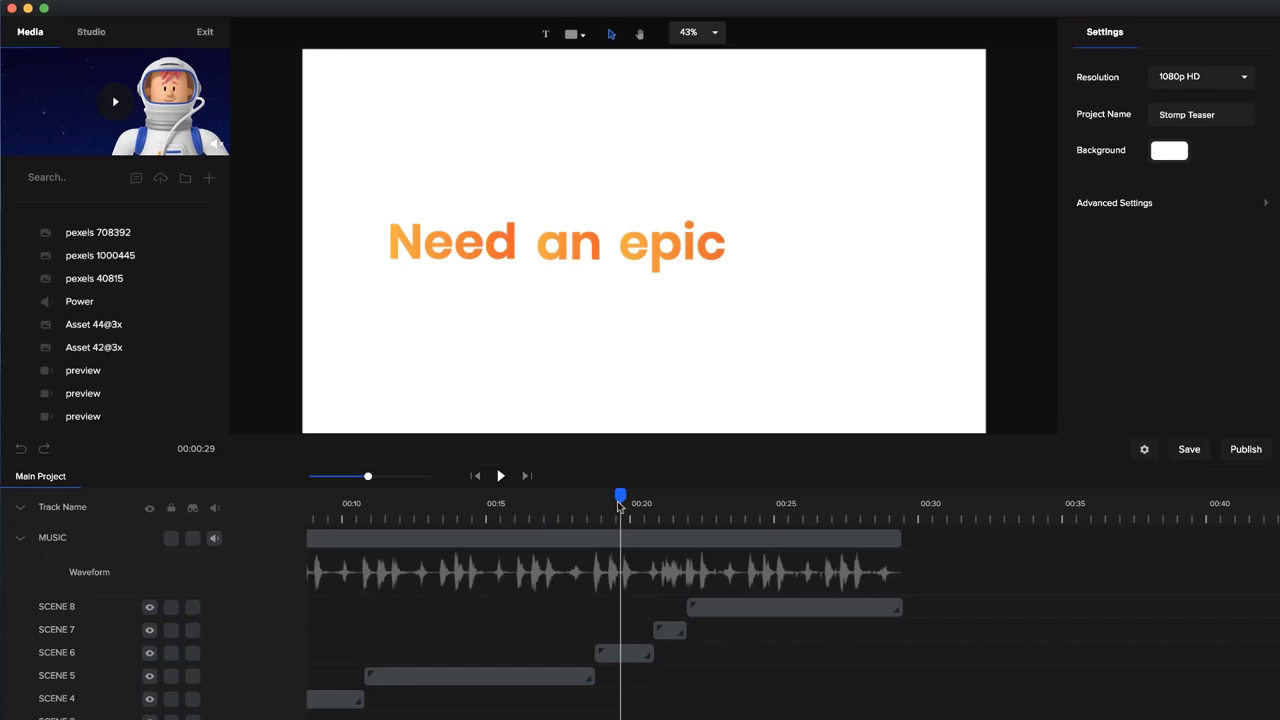
double_click(622, 654)
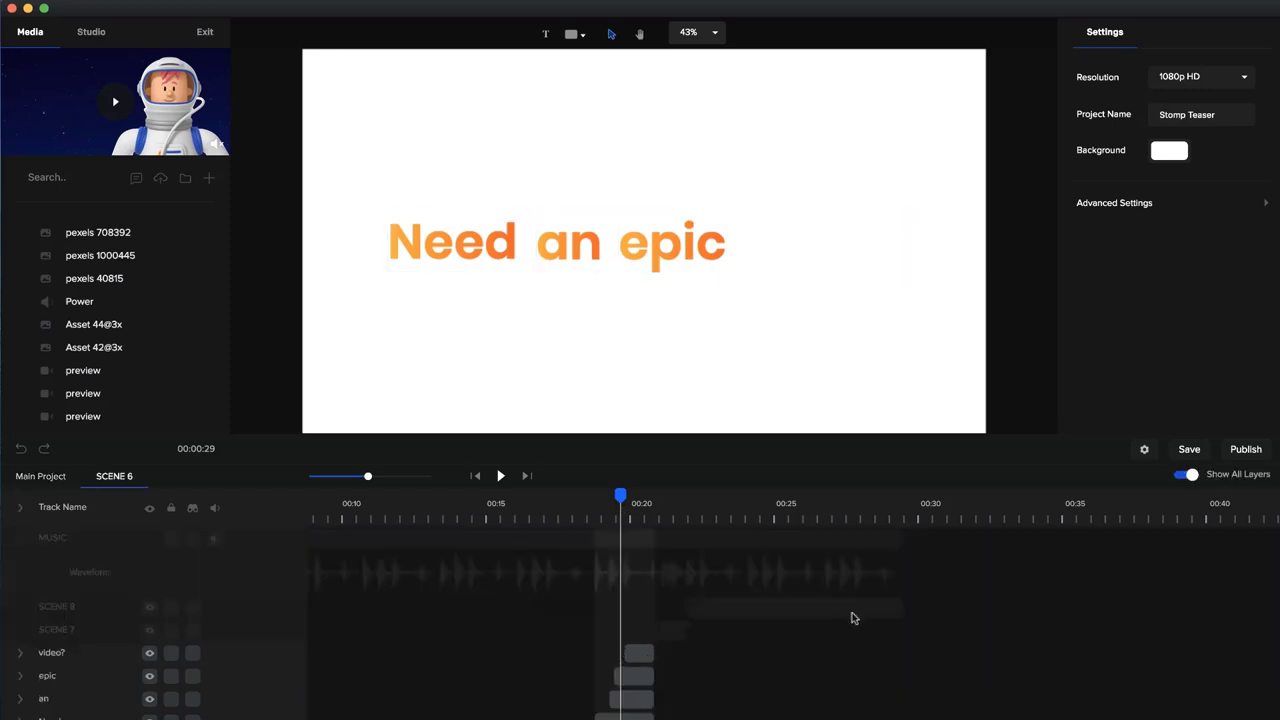
scroll(777, 649, down, 2)
scroll(765, 645, up, 1)
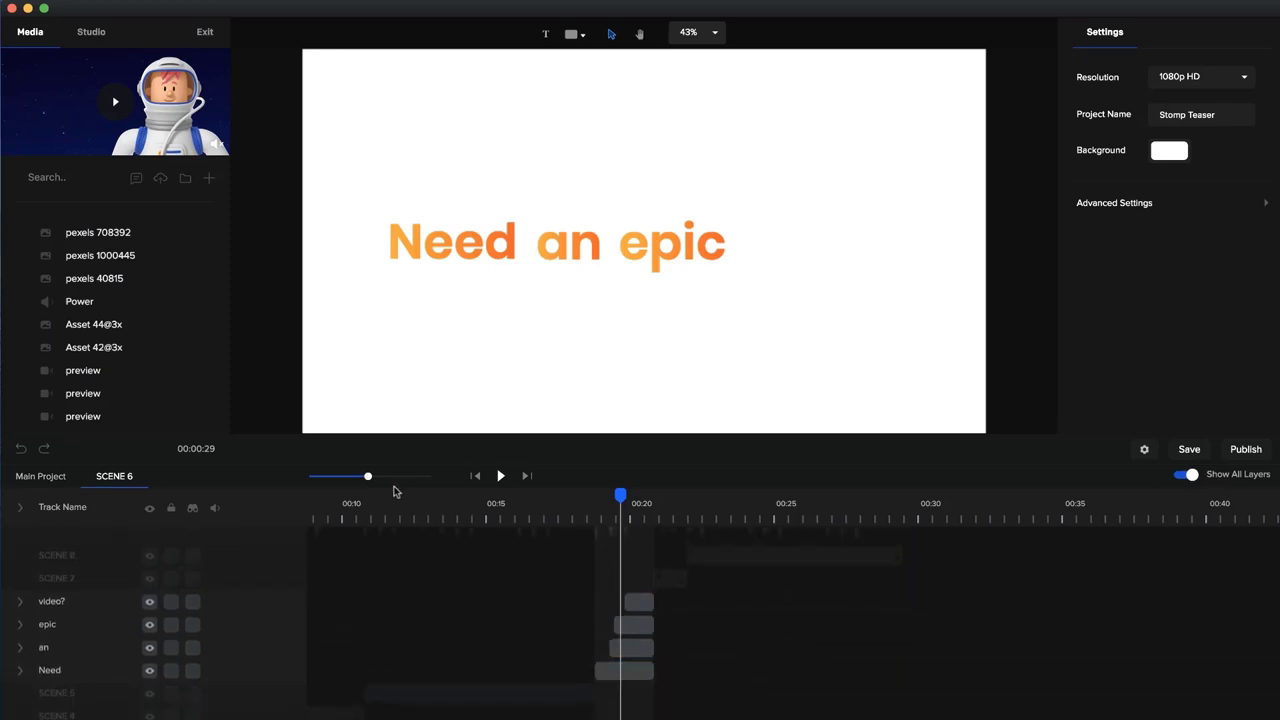
- Compare the starts of the "an", "epic" and "video?" layers in SCENE 6 with the beats in the music waveform
drag(368, 476, 402, 477)
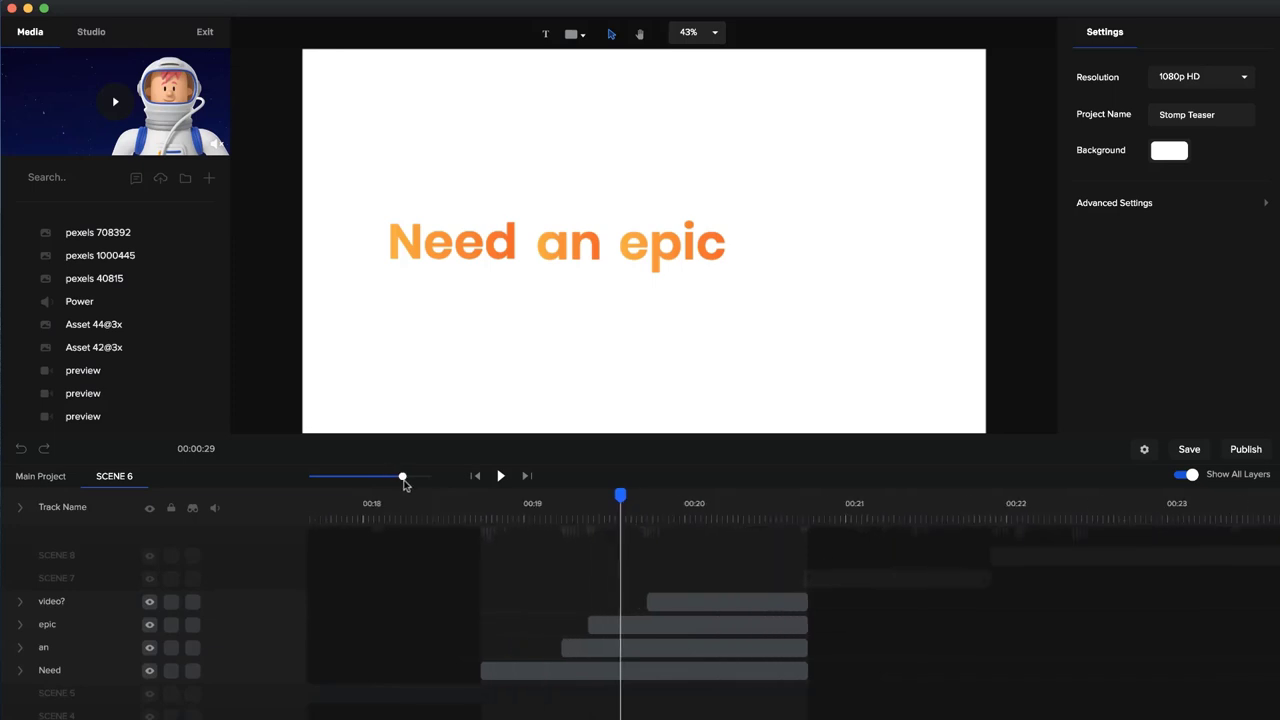
scroll(540, 622, up, 2)
click(566, 516)
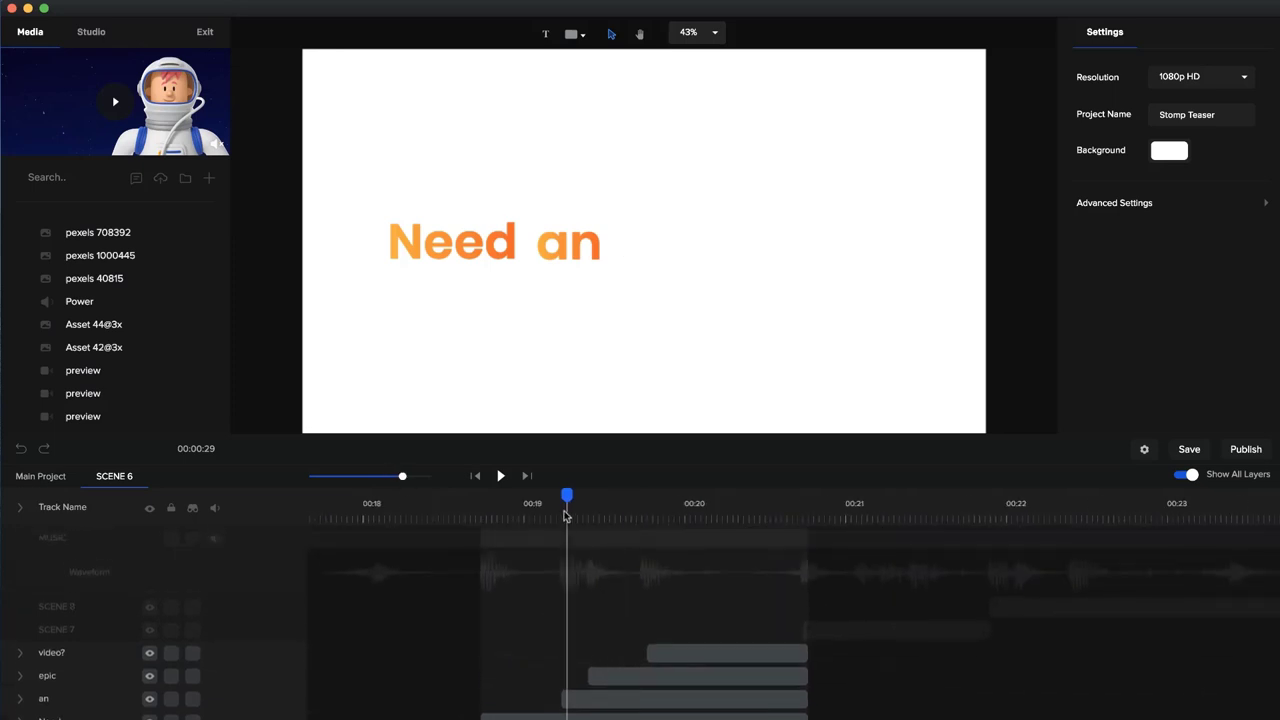
drag(418, 482, 463, 486)
click(551, 699)
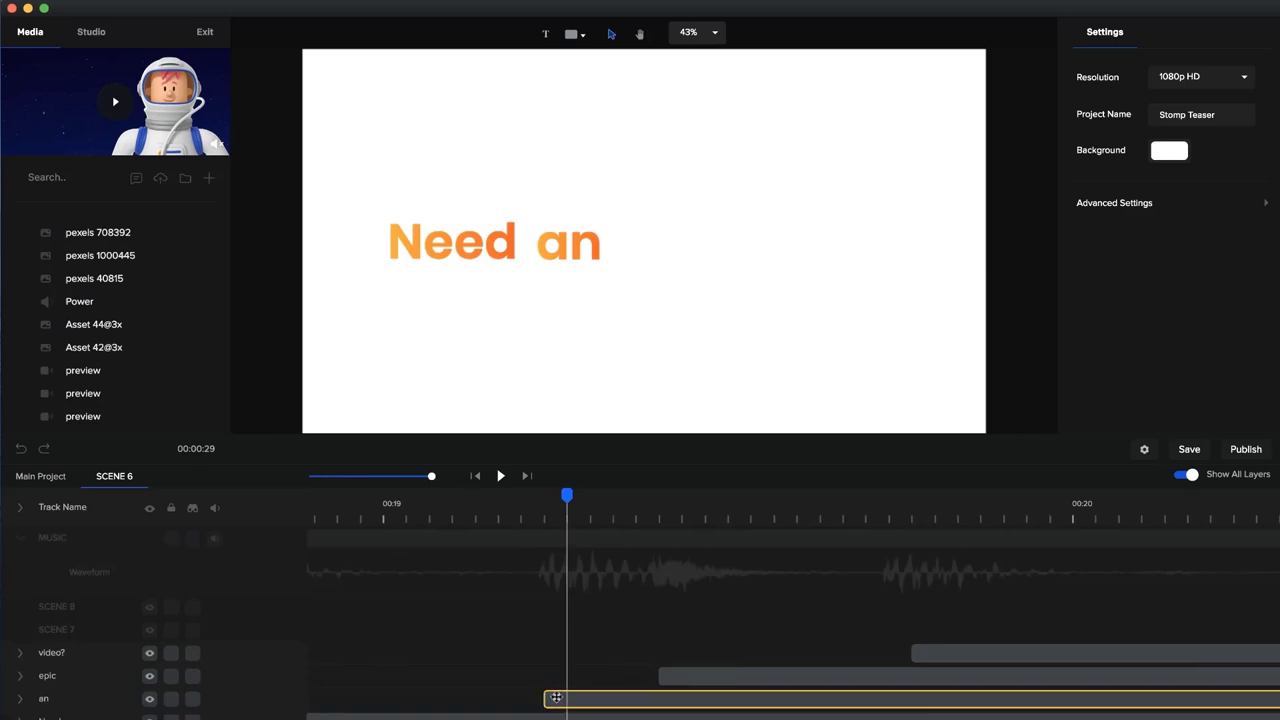
click(556, 697)
drag(566, 496, 544, 497)
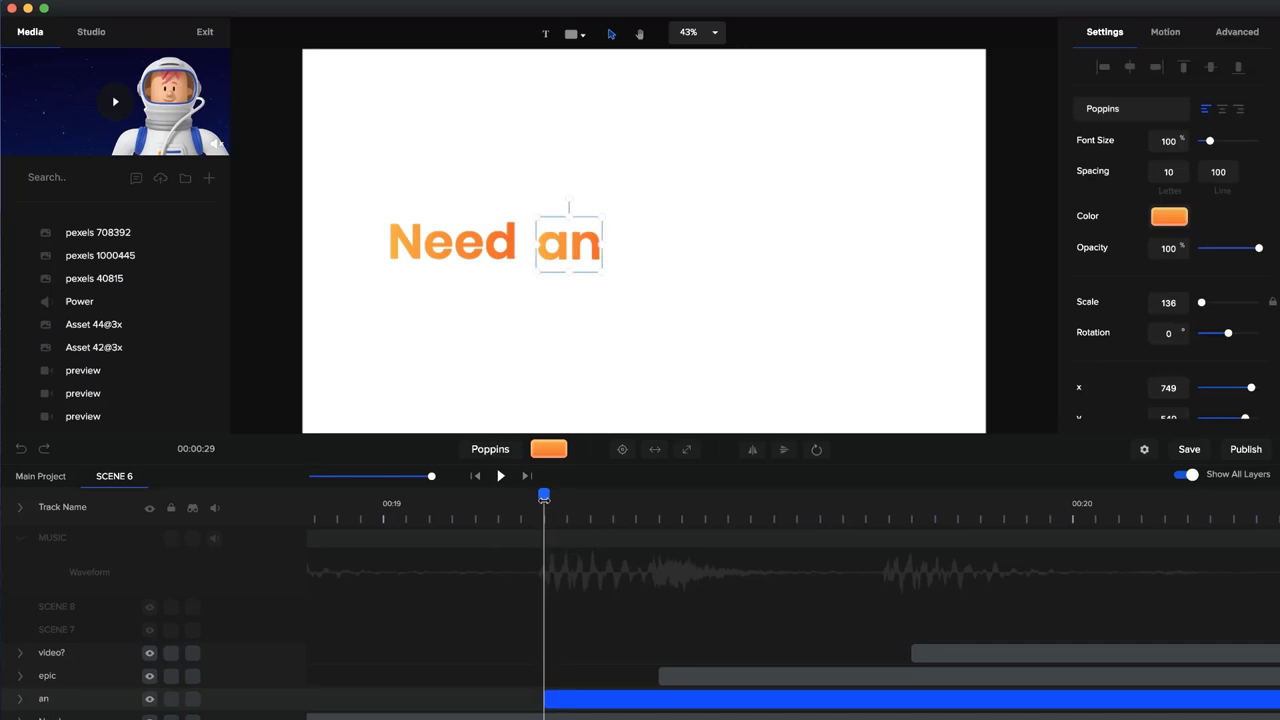
click(658, 514)
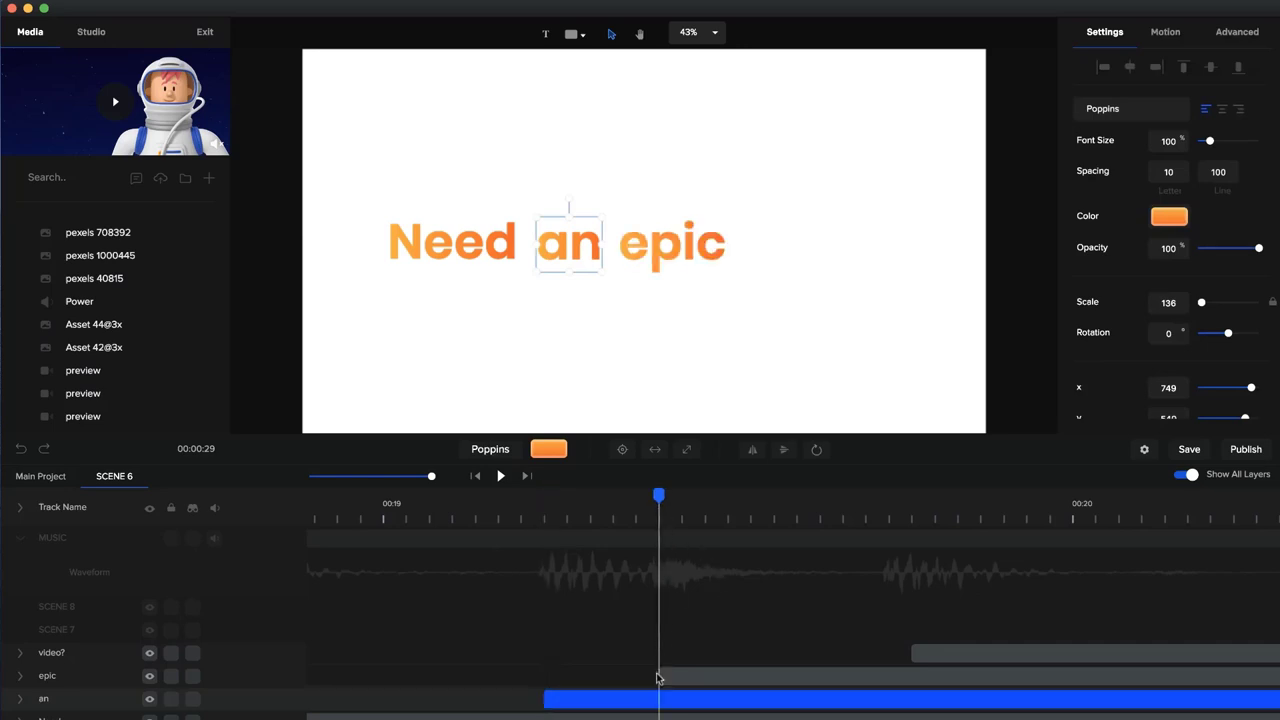
click(910, 514)
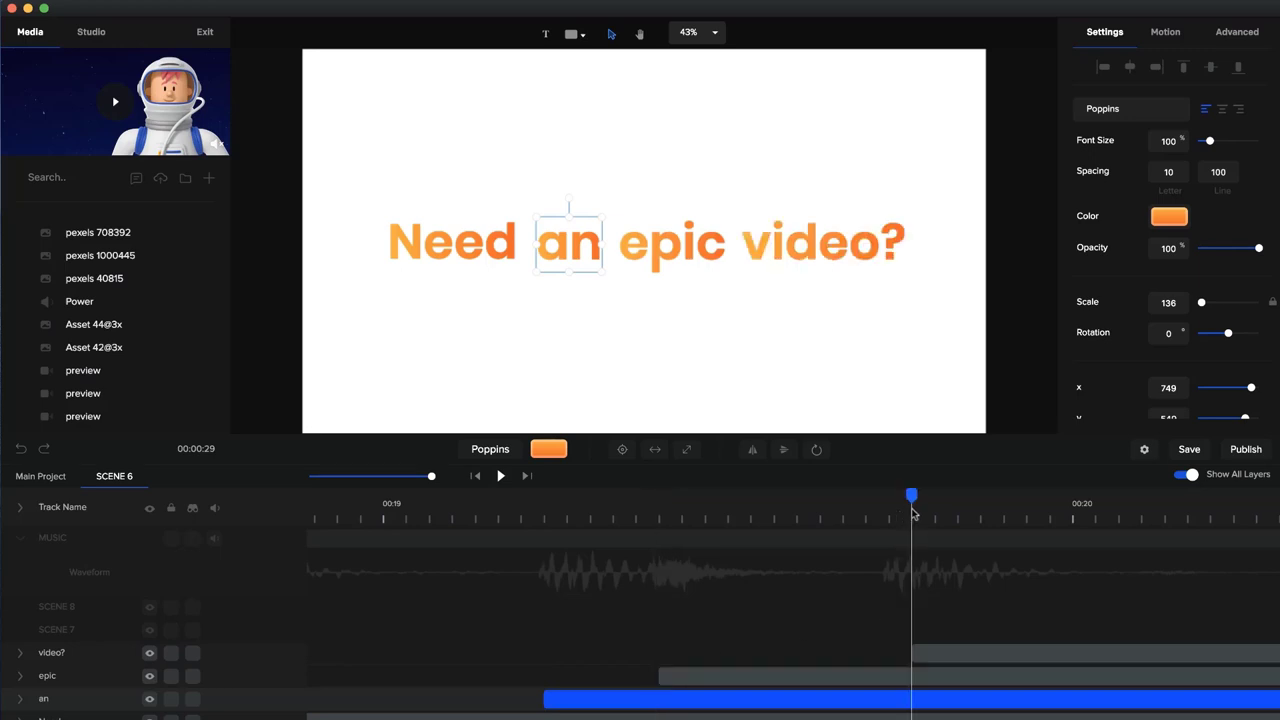
- Extend the start of the "video?" layer back to the music beat shortly before 20 seconds
click(893, 513)
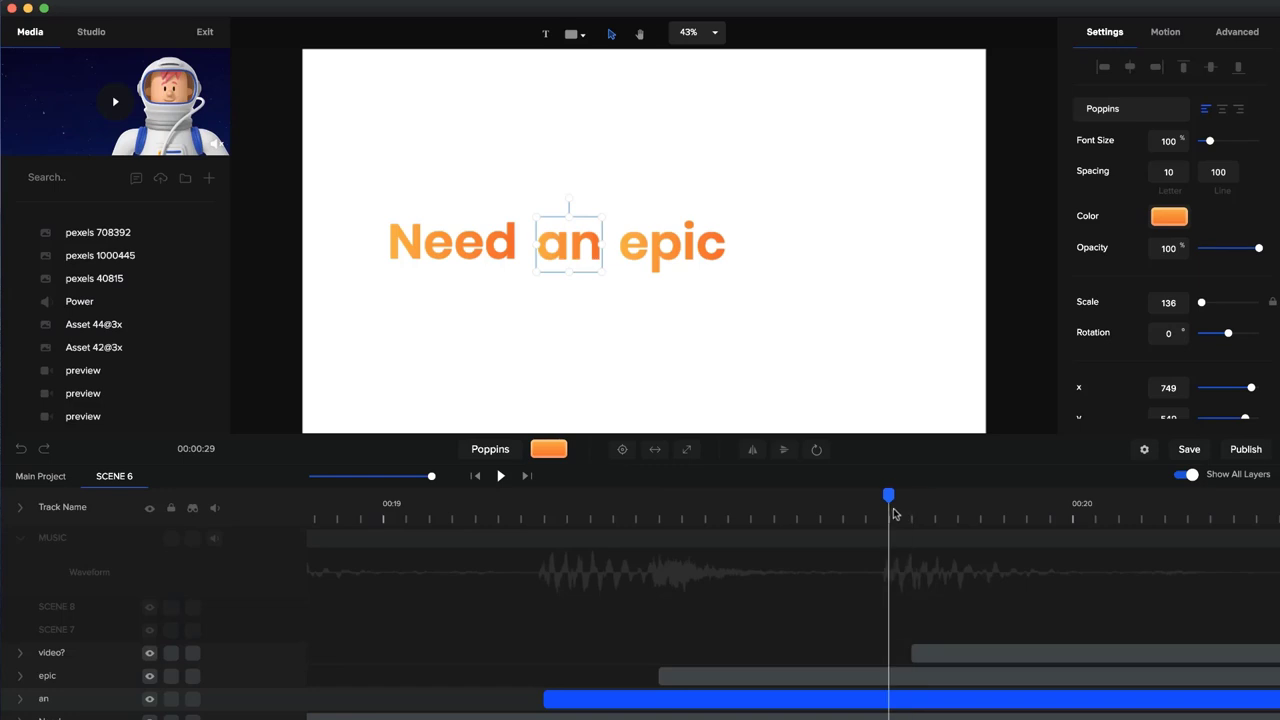
click(913, 652)
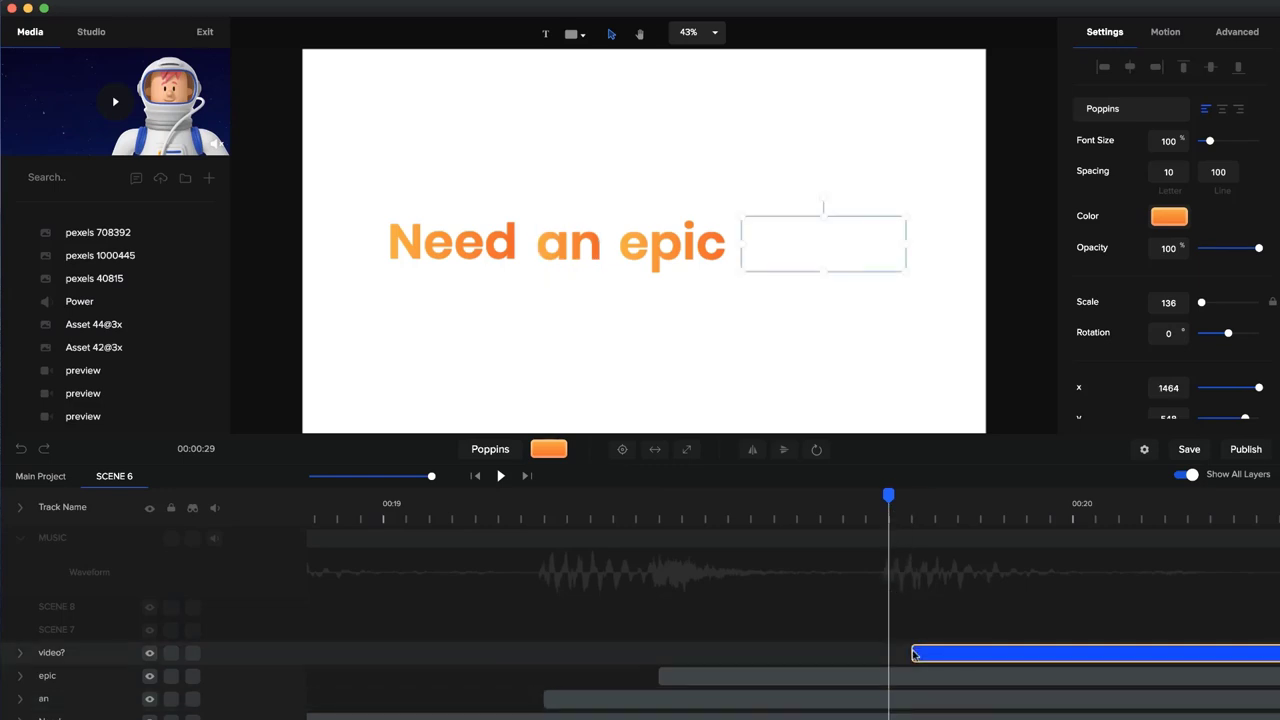
drag(912, 653, 890, 653)
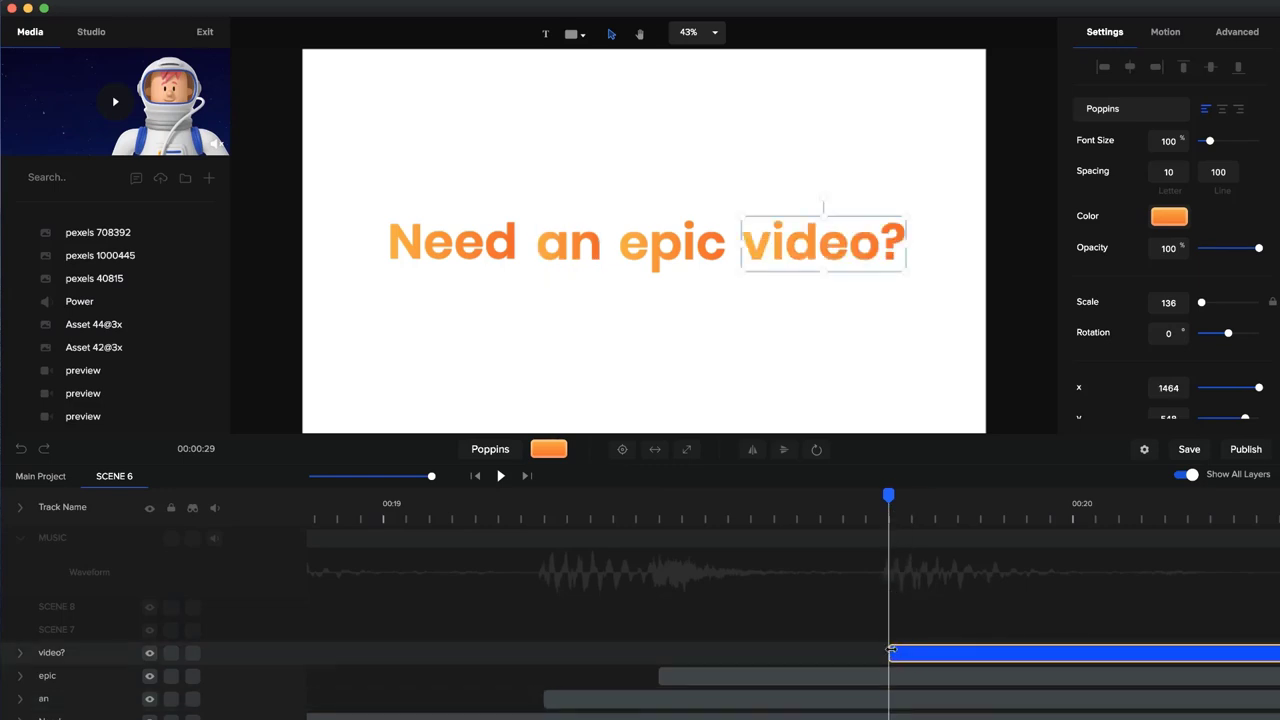
click(920, 600)
- Play SCENE 6 from about 17 seconds to about 21 seconds to check the word timing against the music
drag(889, 494, 498, 520)
drag(430, 477, 388, 480)
click(388, 499)
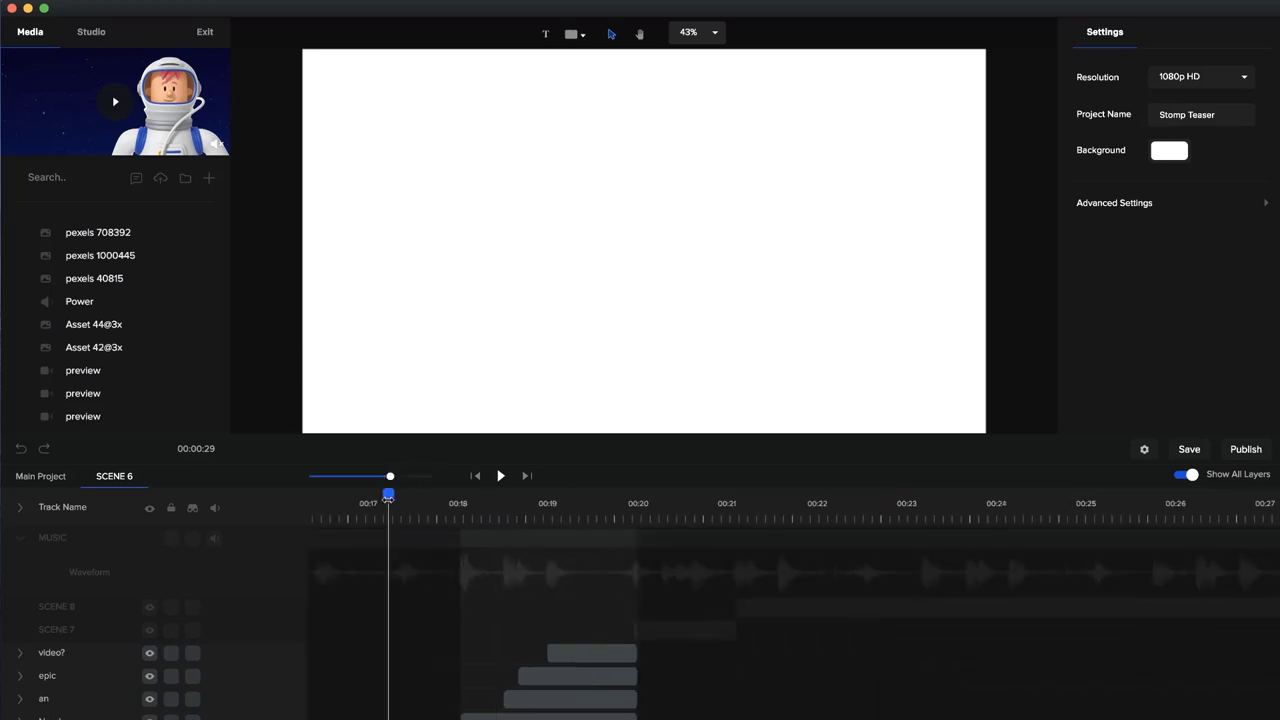
click(499, 476)
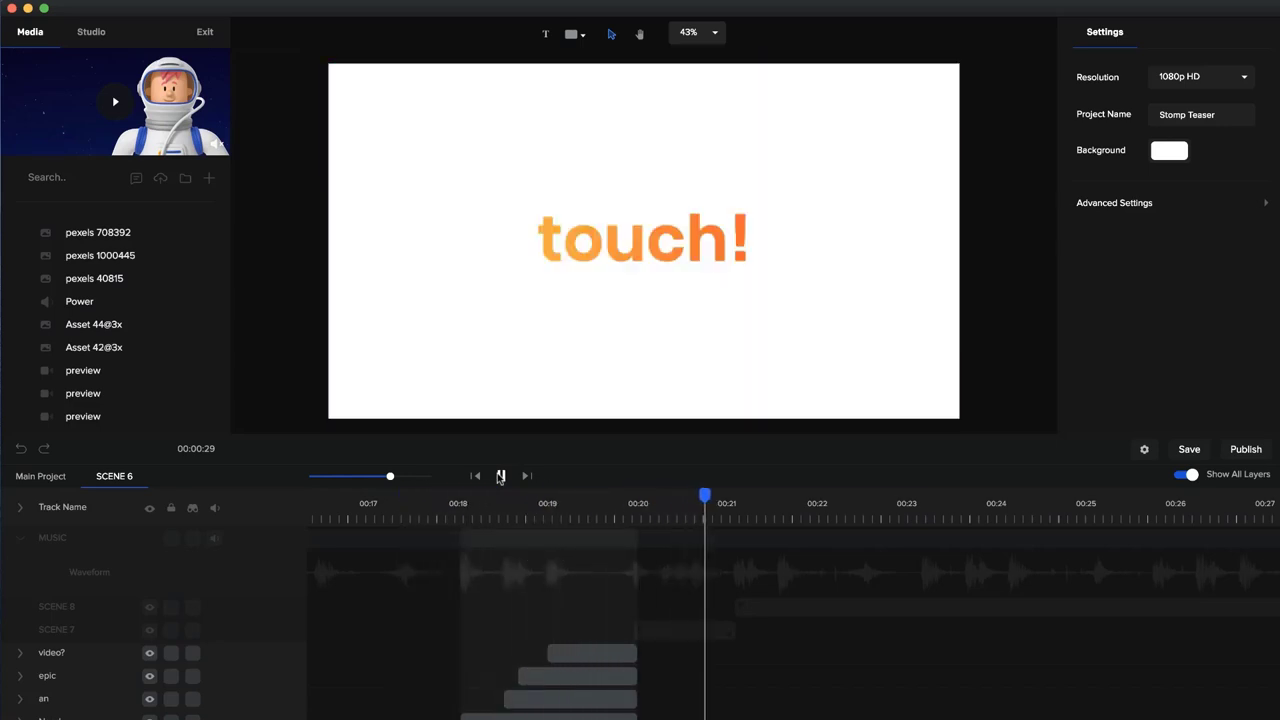
click(500, 476)
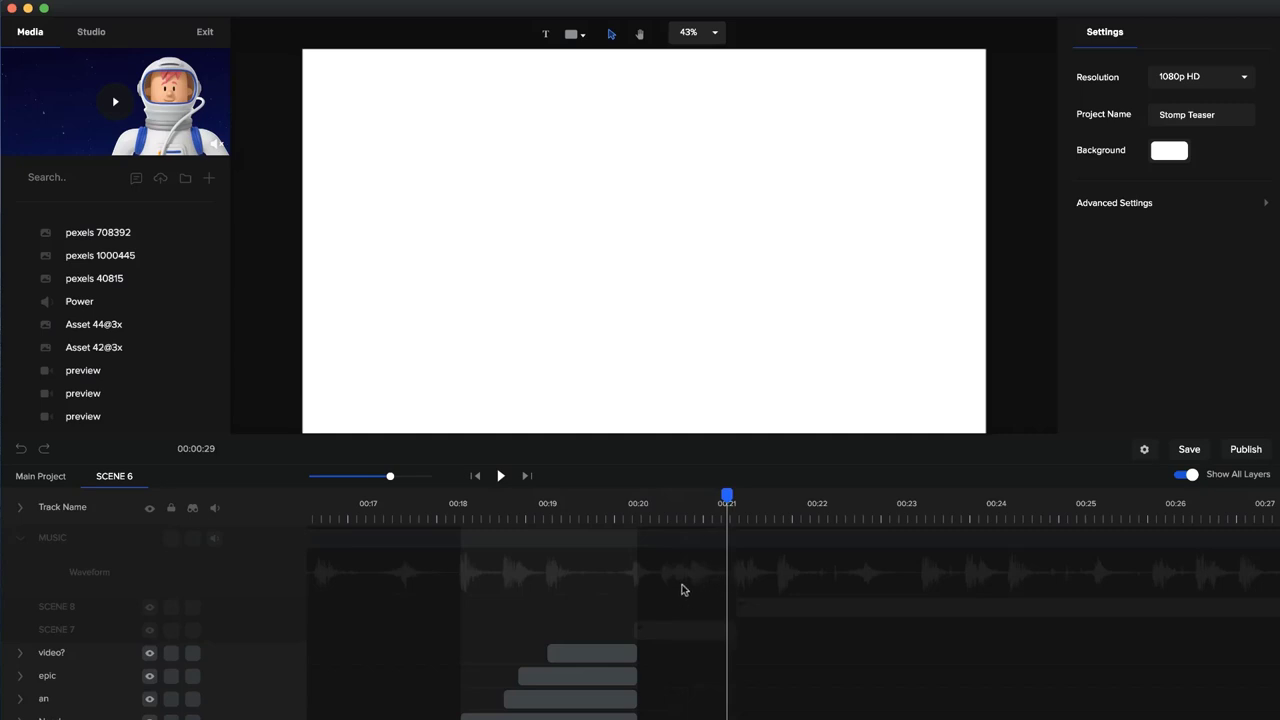
- View all four word layers of SCENE 6 against the music with the playhead just before 20 seconds
click(627, 500)
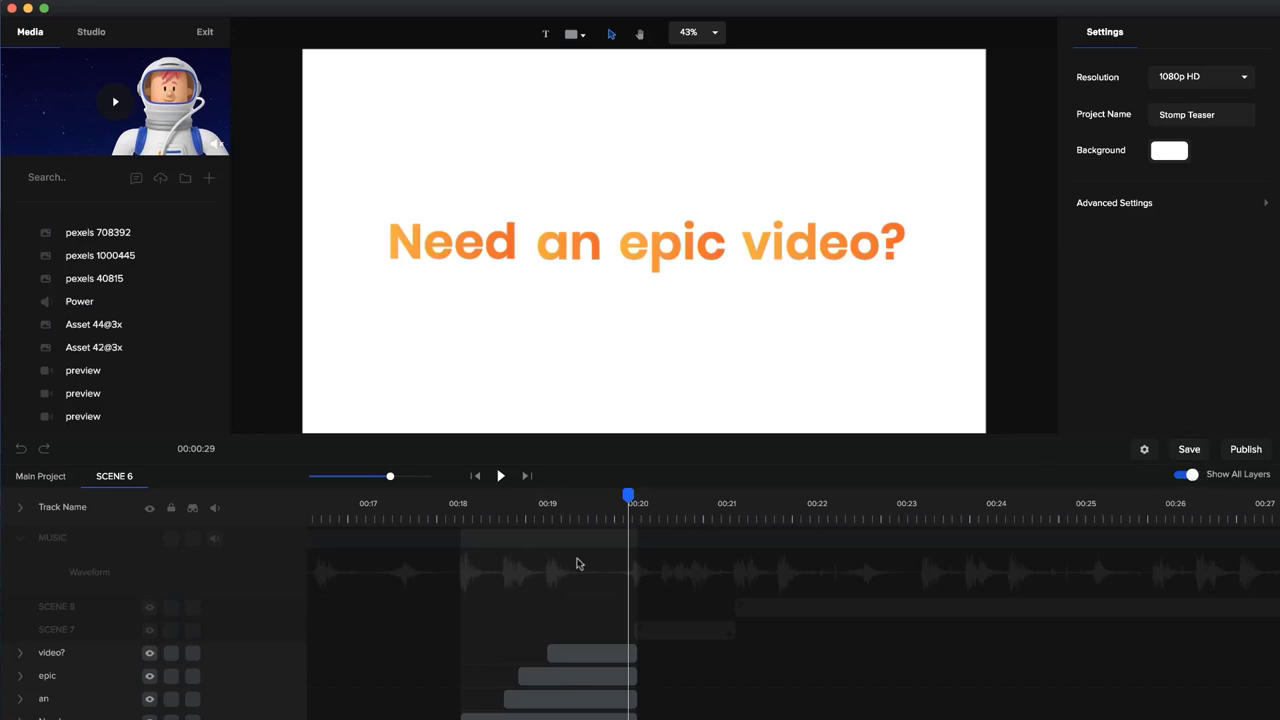
scroll(575, 648, down, 2)
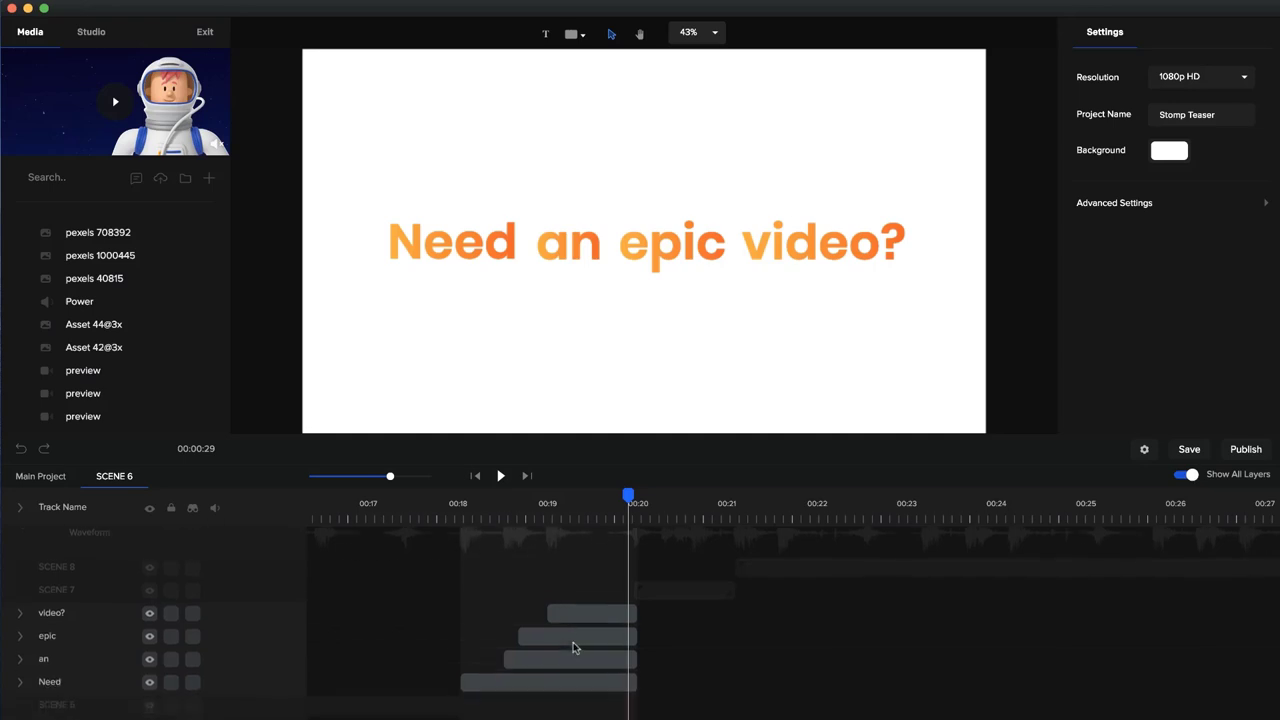
scroll(559, 582, up, 2)
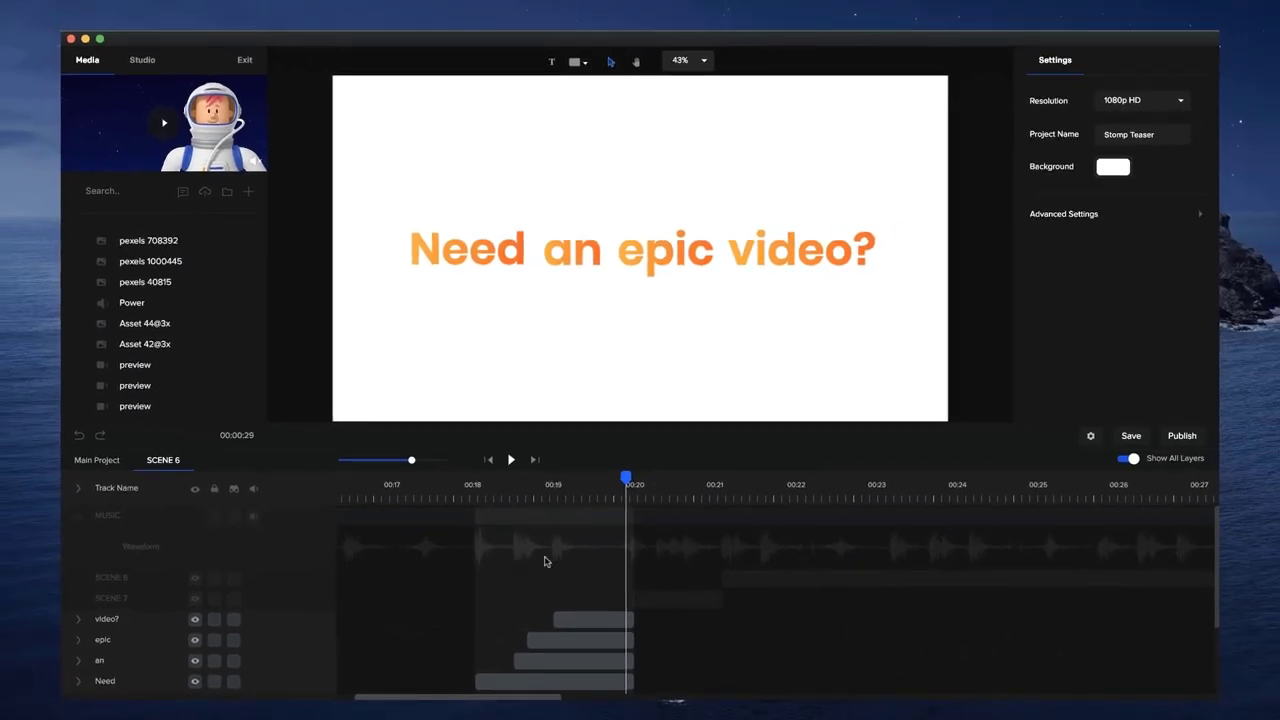
- Return to the main project timeline and scrub back to about 3 seconds to review all the scenes
click(480, 490)
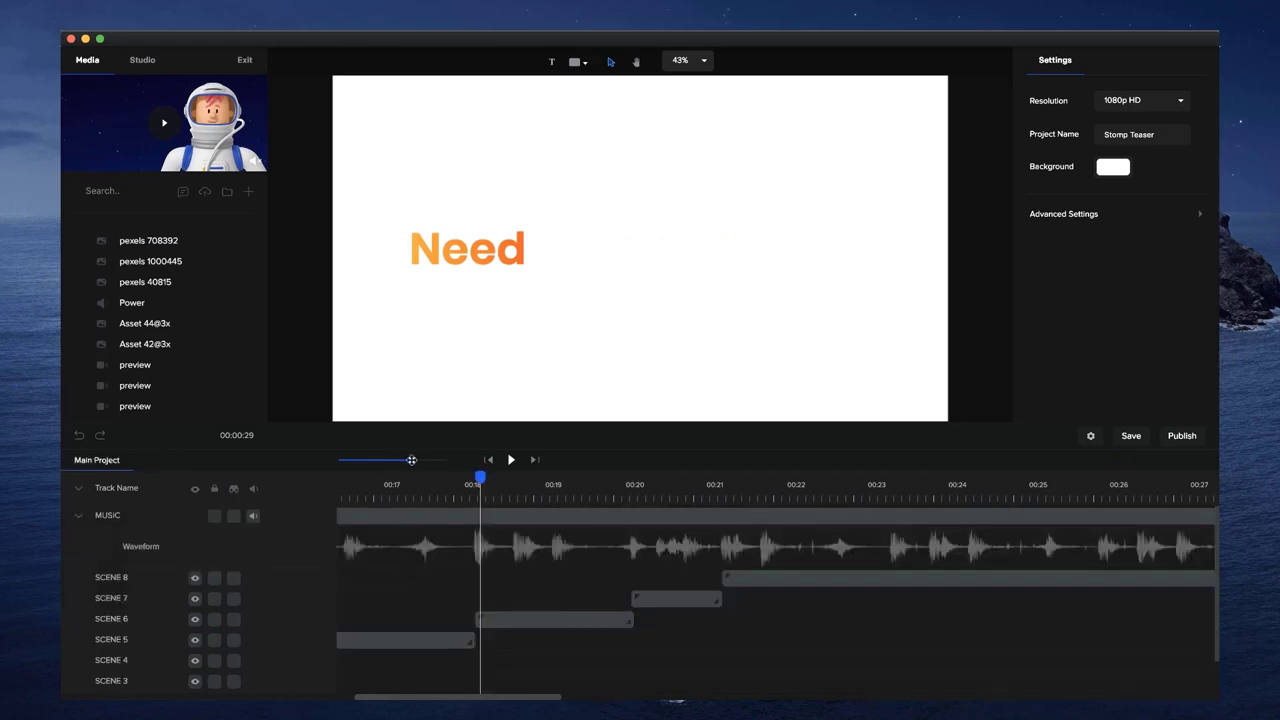
drag(411, 460, 386, 460)
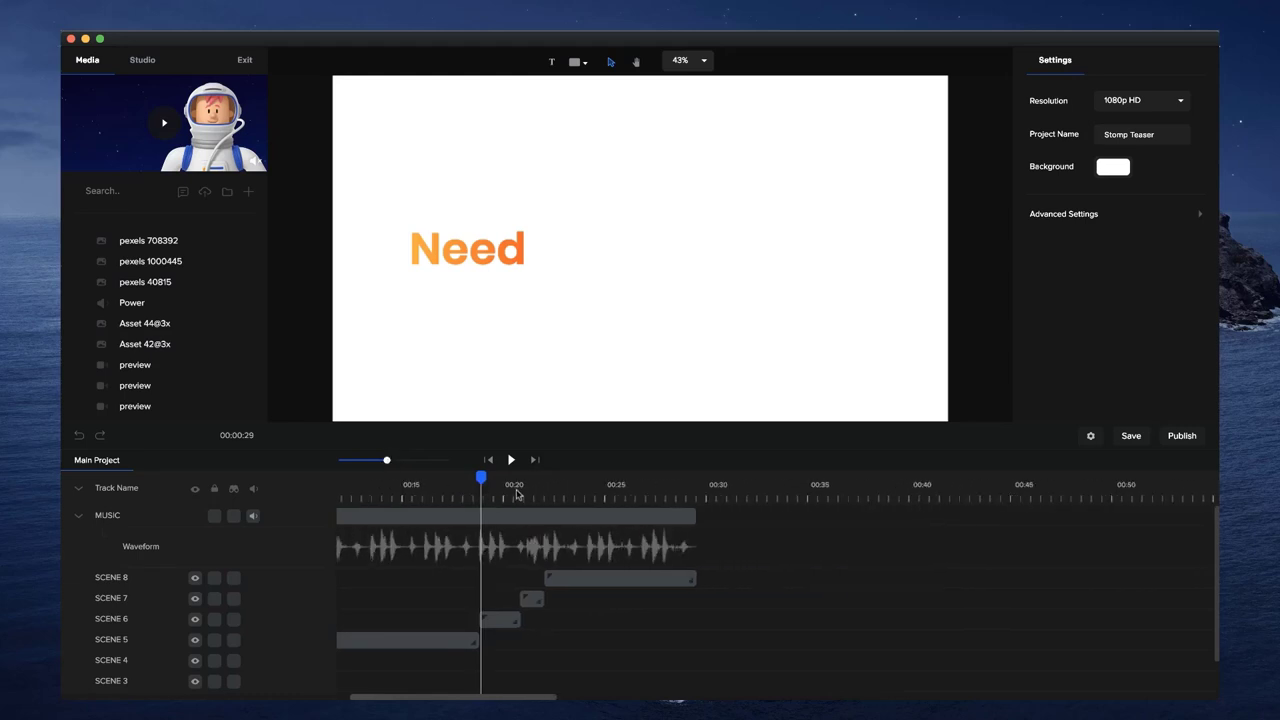
drag(481, 479, 413, 477)
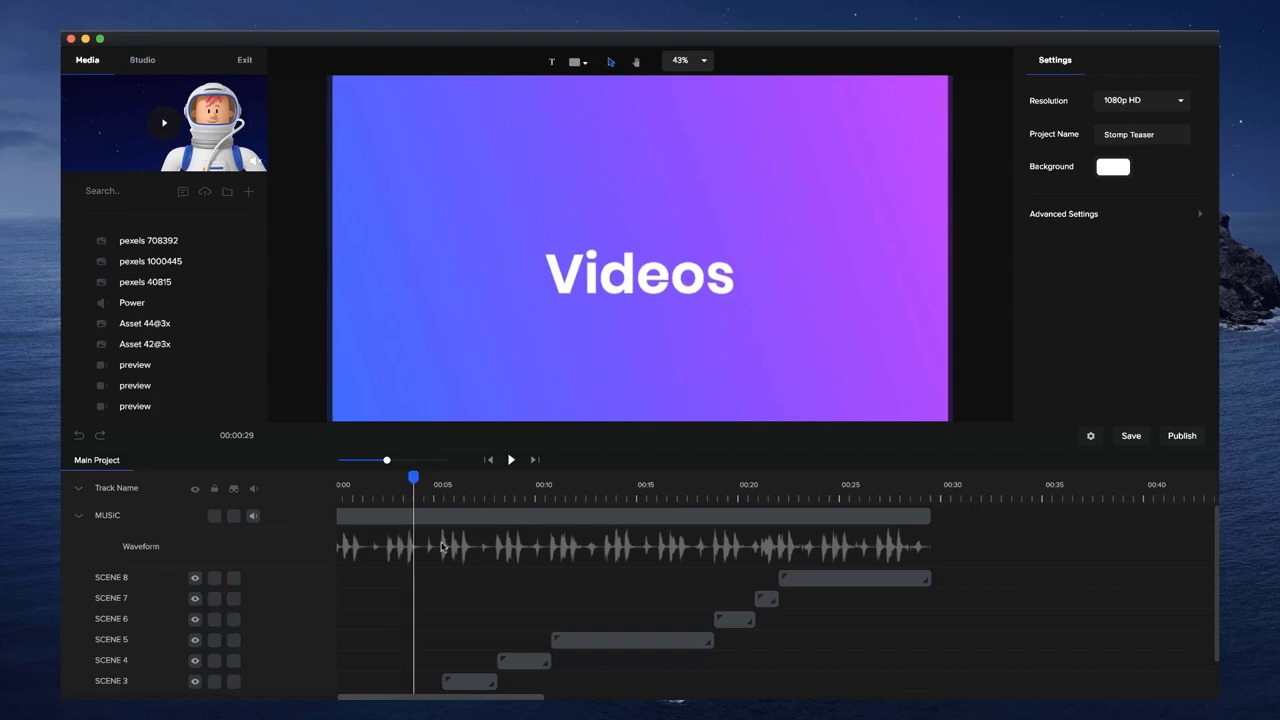
scroll(446, 560, down, 2)
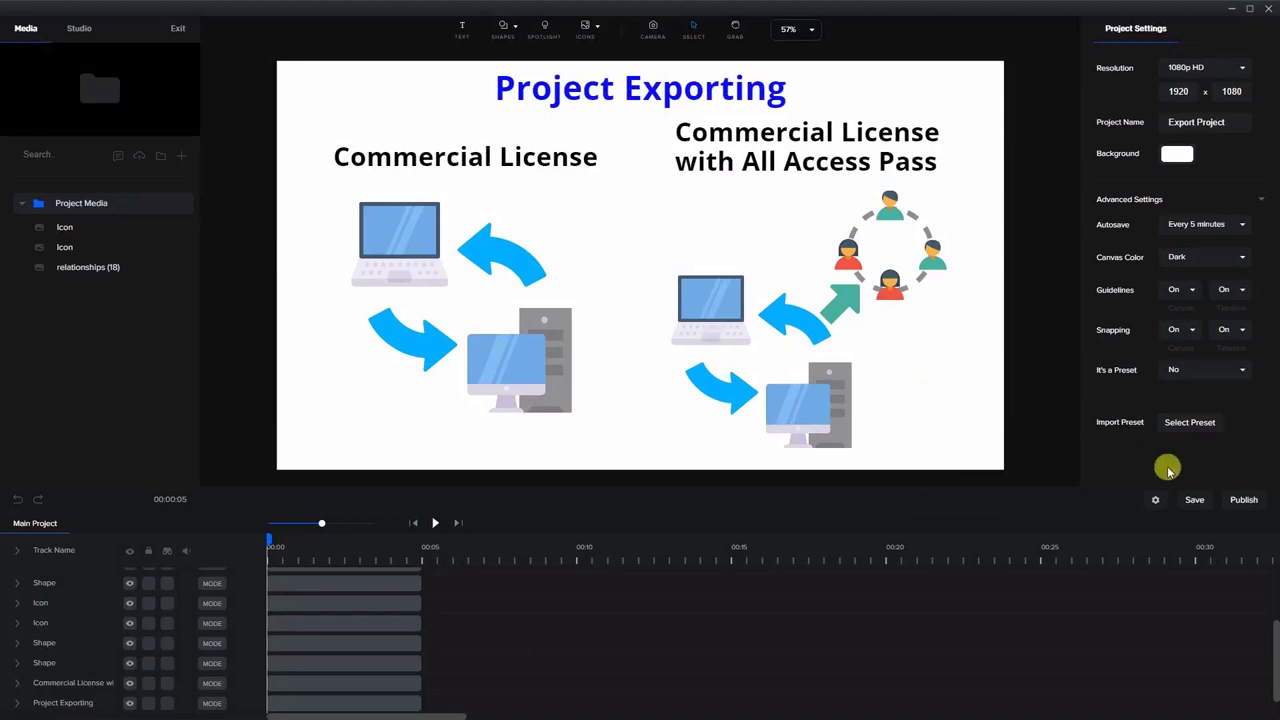
- Save the open Export Project project and exit to the home screen
click(1194, 499)
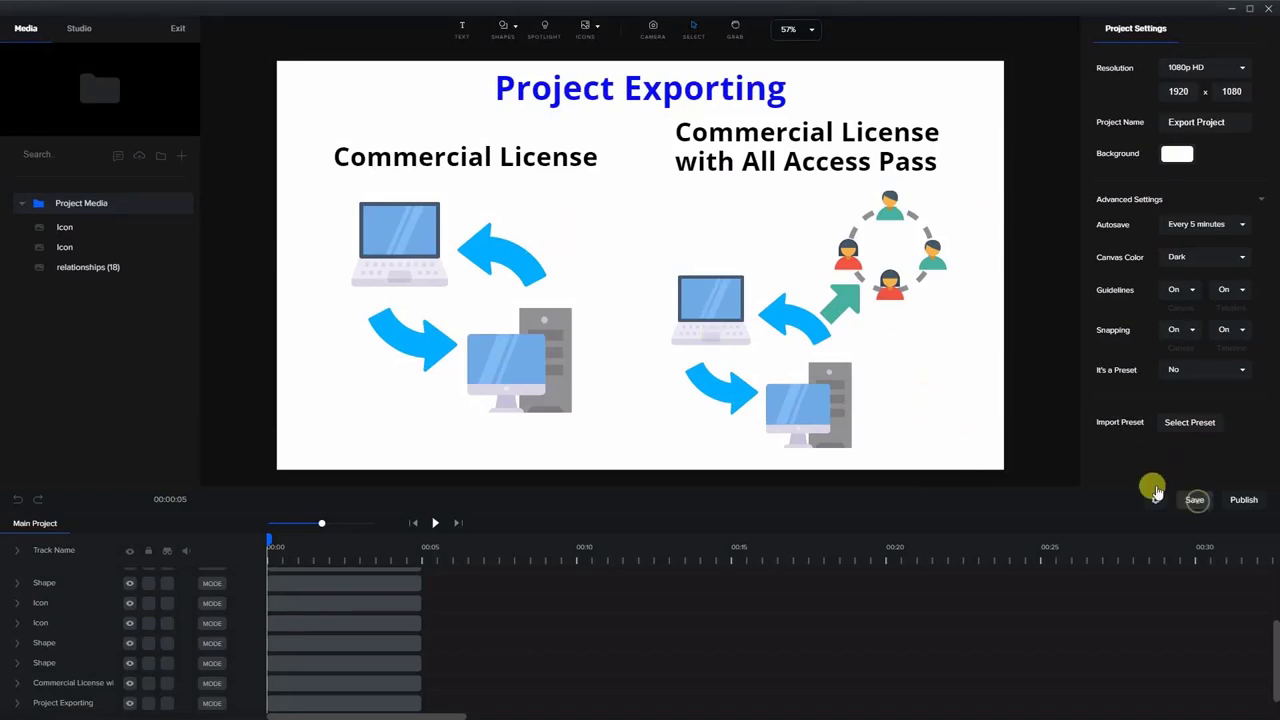
click(179, 29)
- Export the Export Project project to the CS Tutorials folder as Export Project.csp
mouse_move(314, 326)
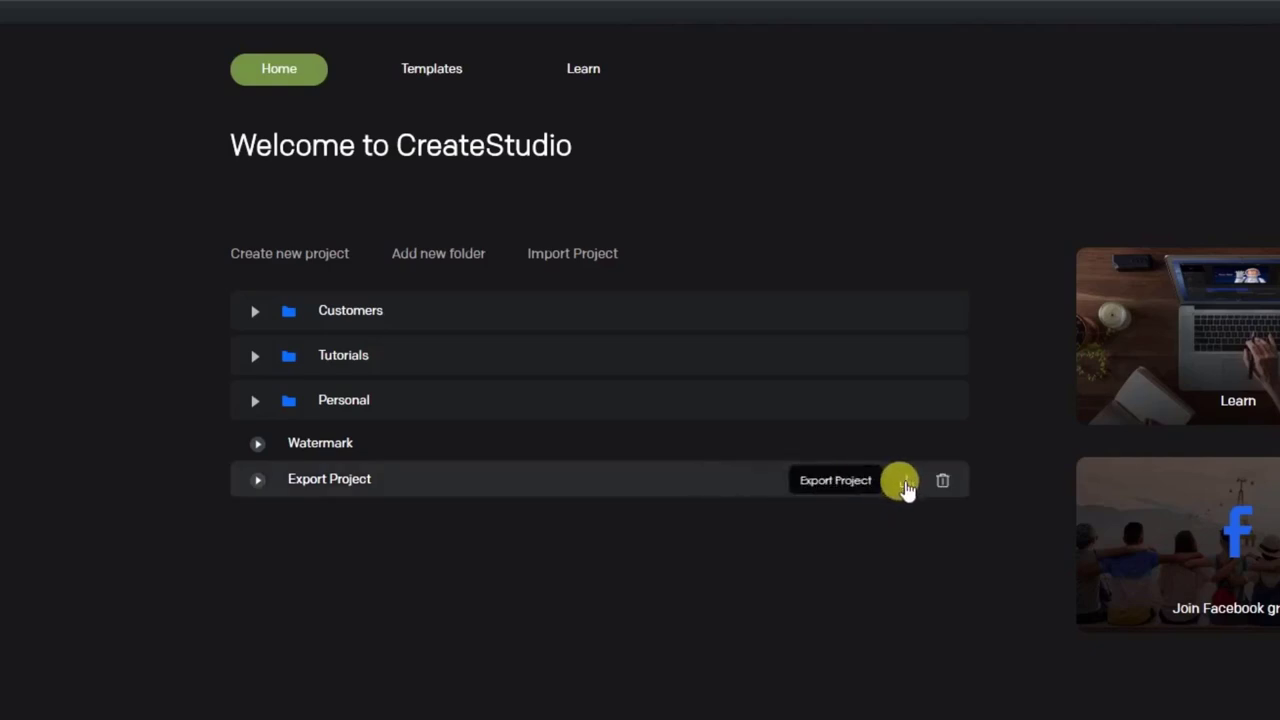
click(876, 432)
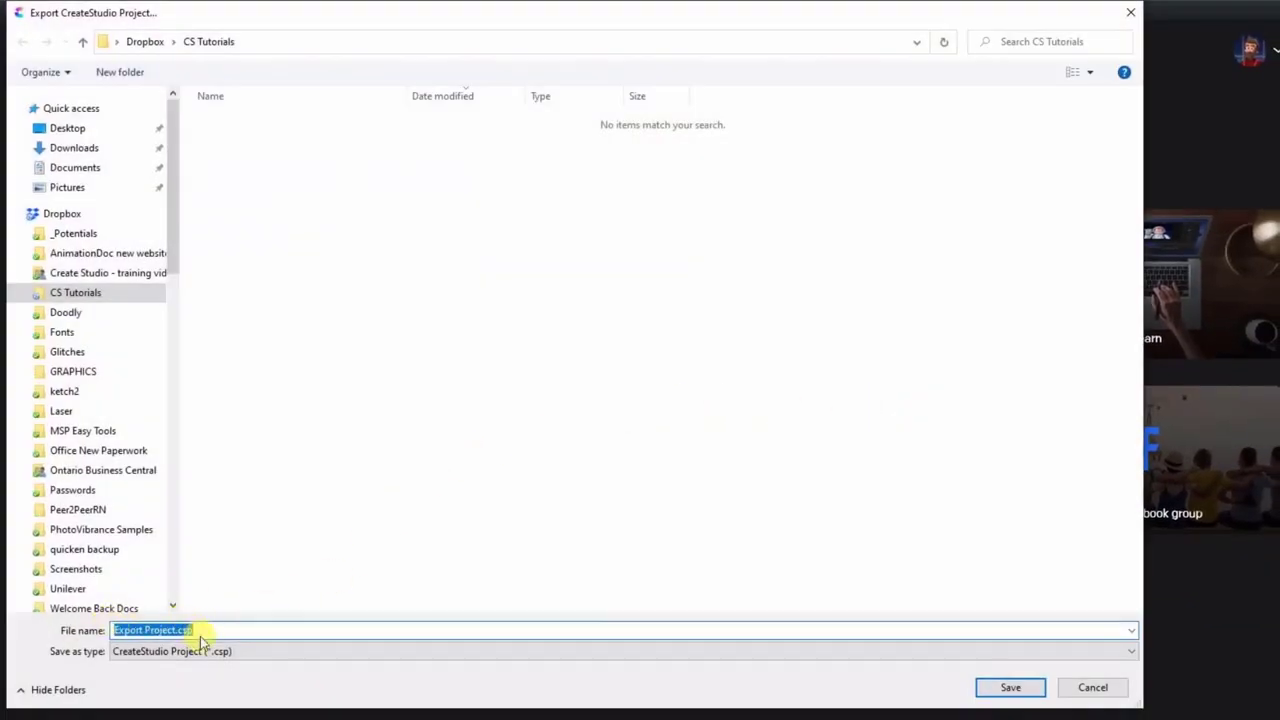
click(1005, 687)
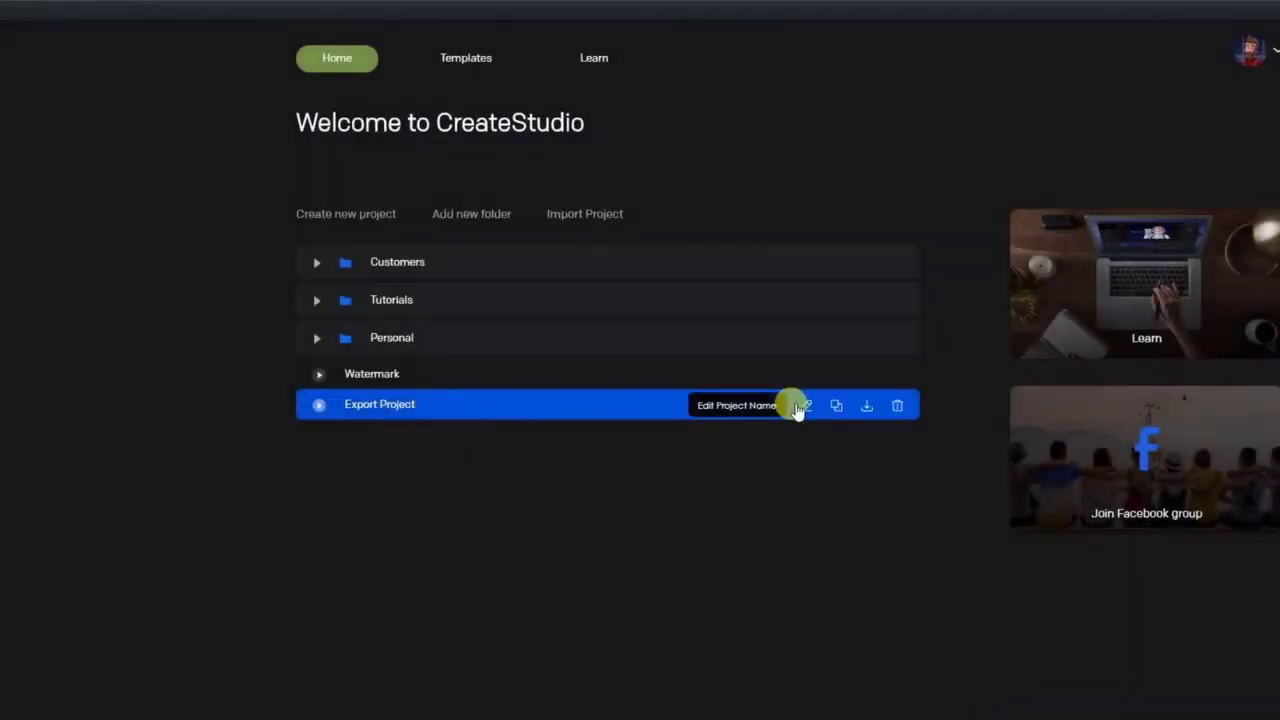
- Rename the original project in the home list as "Export Project renamed"
click(800, 405)
click(482, 398)
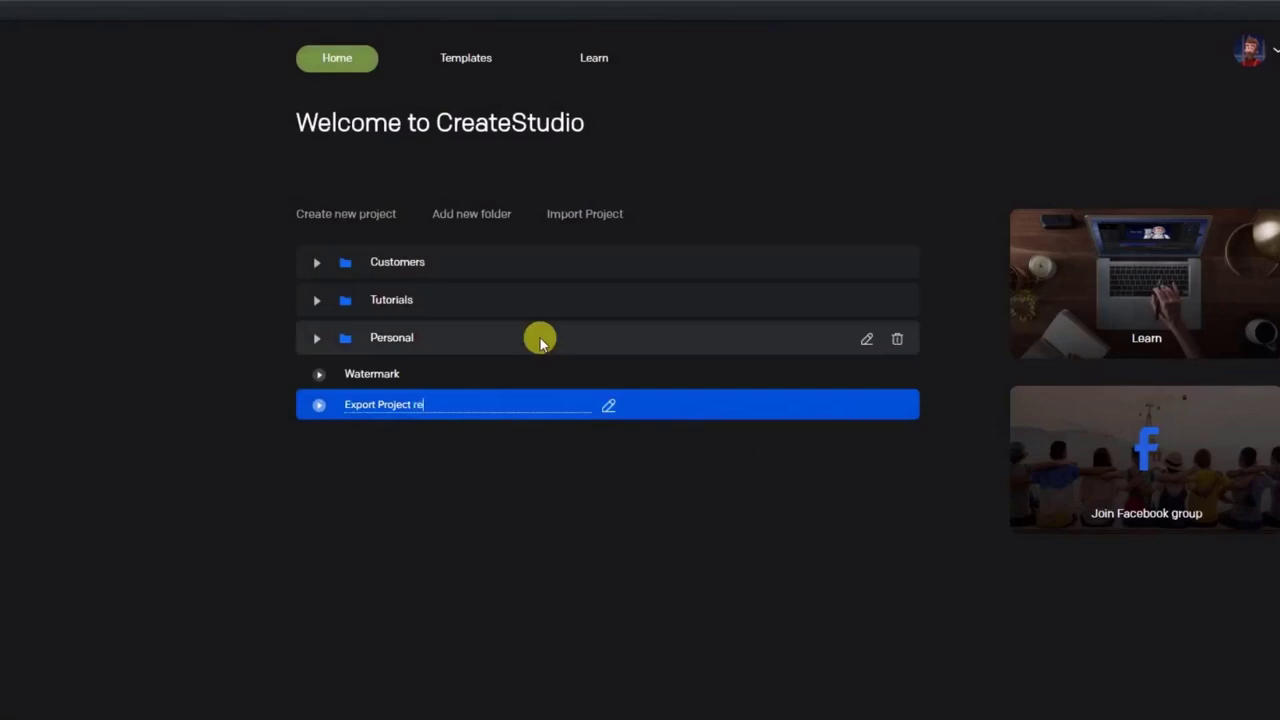
text(renamed)
key(Return)
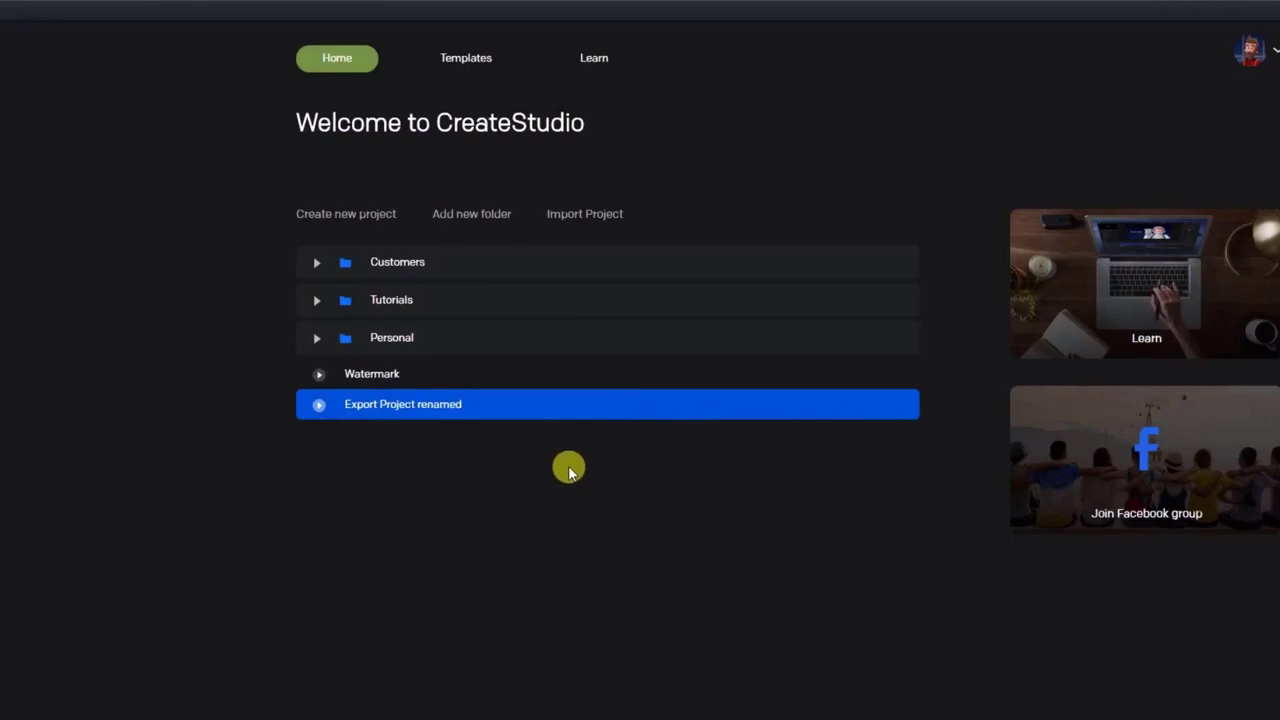
- Import Export Project.csp from the CS Tutorials folder and open the imported project from the home list
click(583, 215)
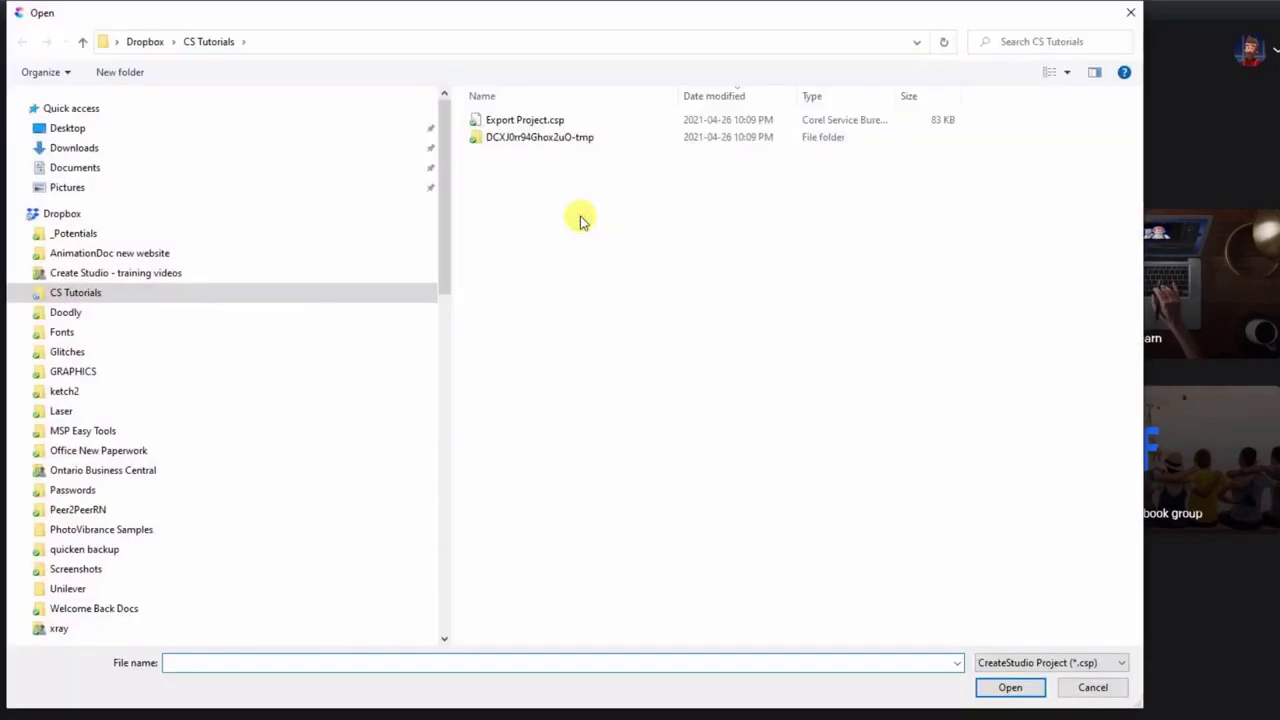
click(560, 121)
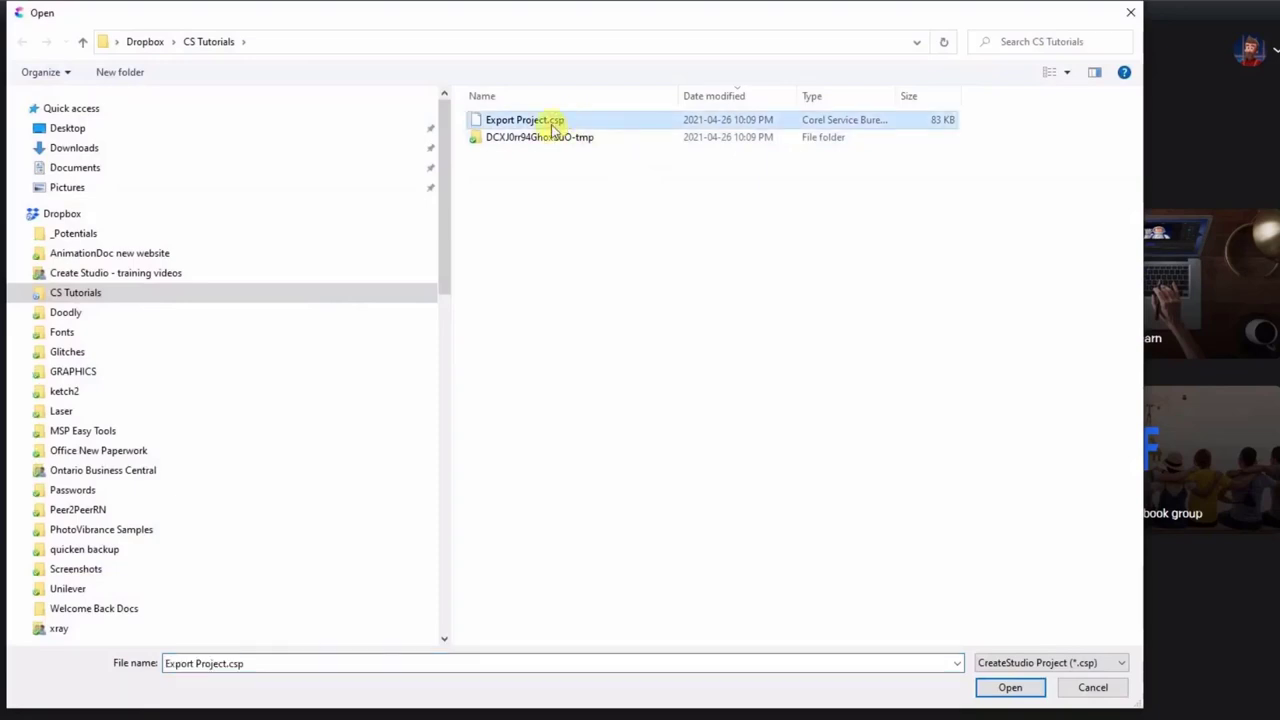
click(1003, 688)
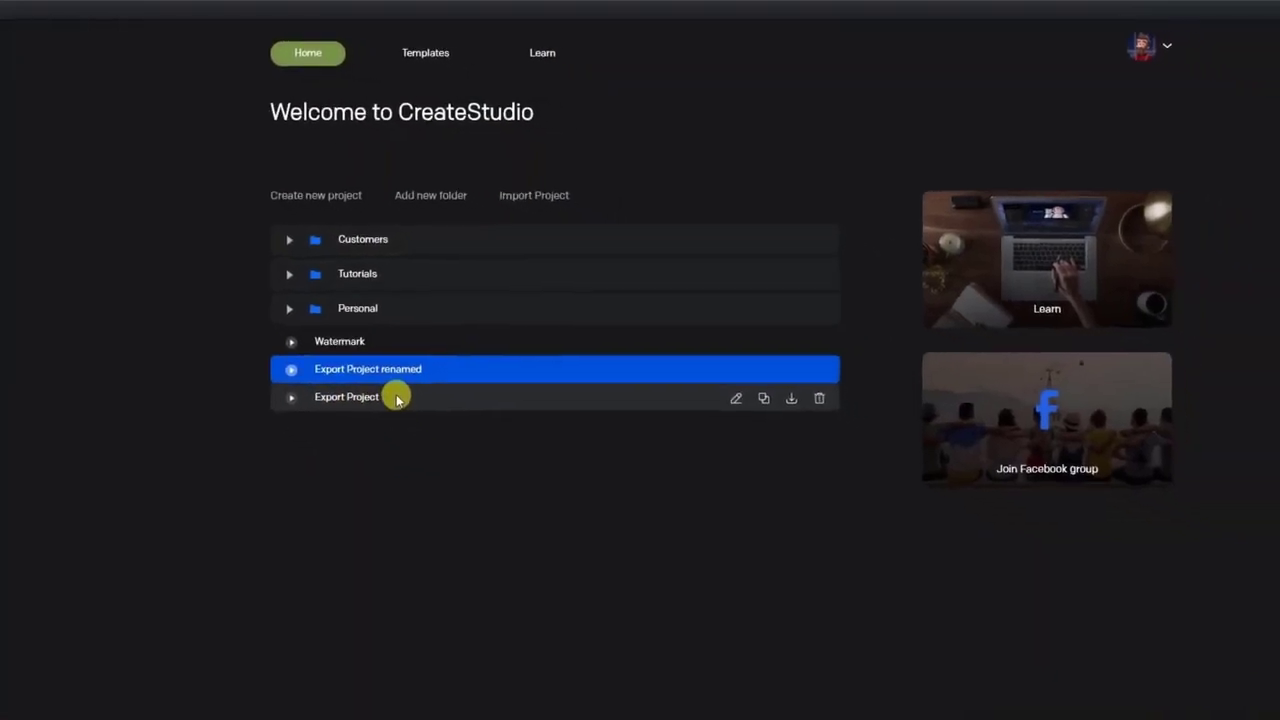
double_click(337, 396)
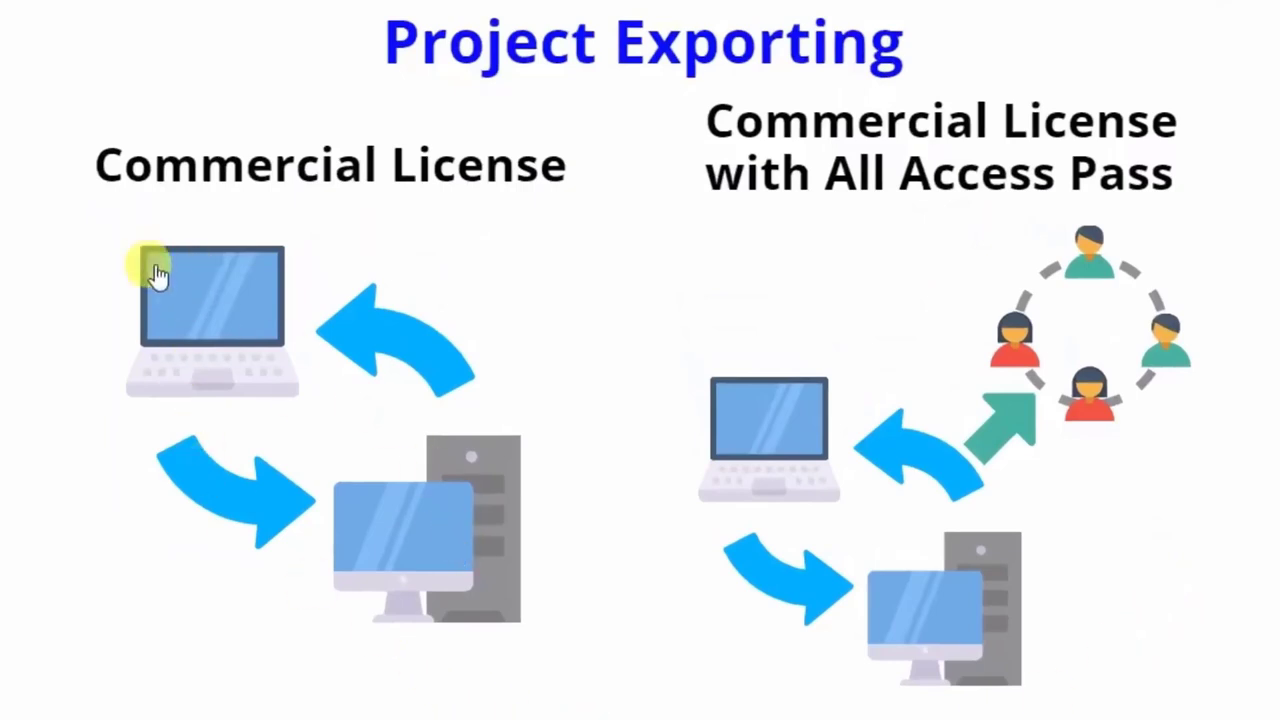
click(445, 541)
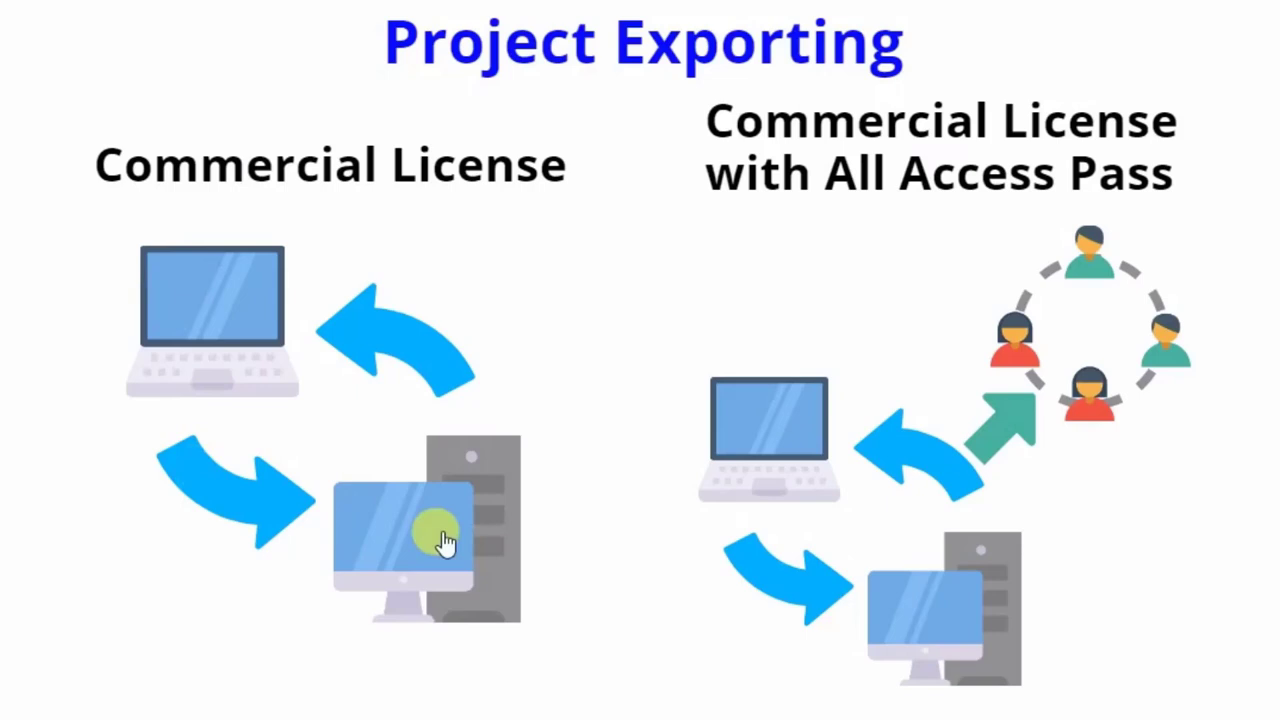
click(445, 541)
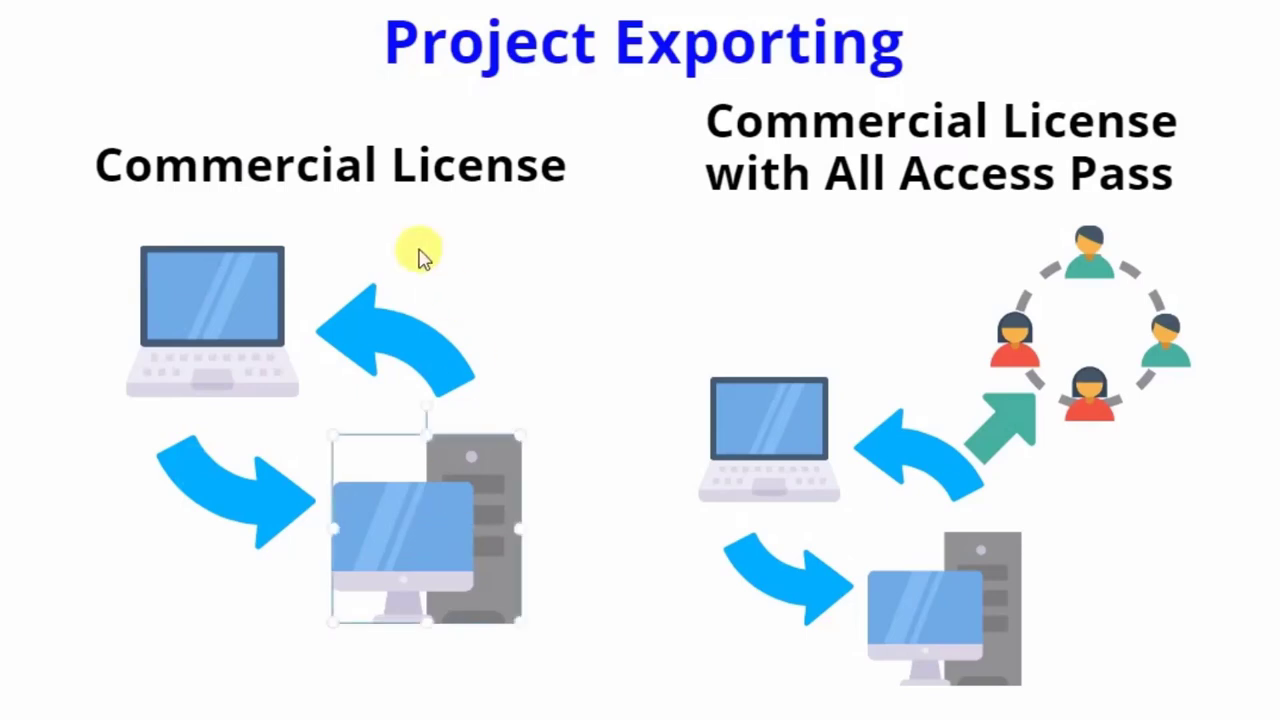
click(451, 534)
click(584, 563)
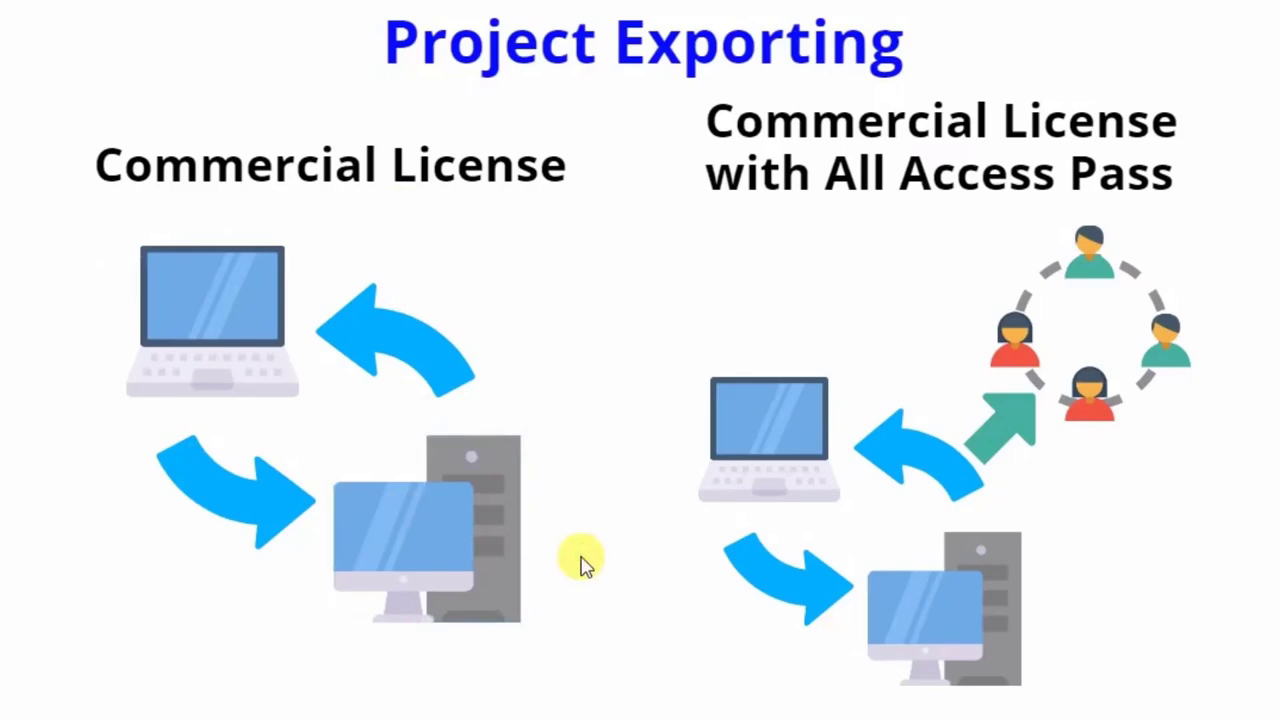
click(734, 448)
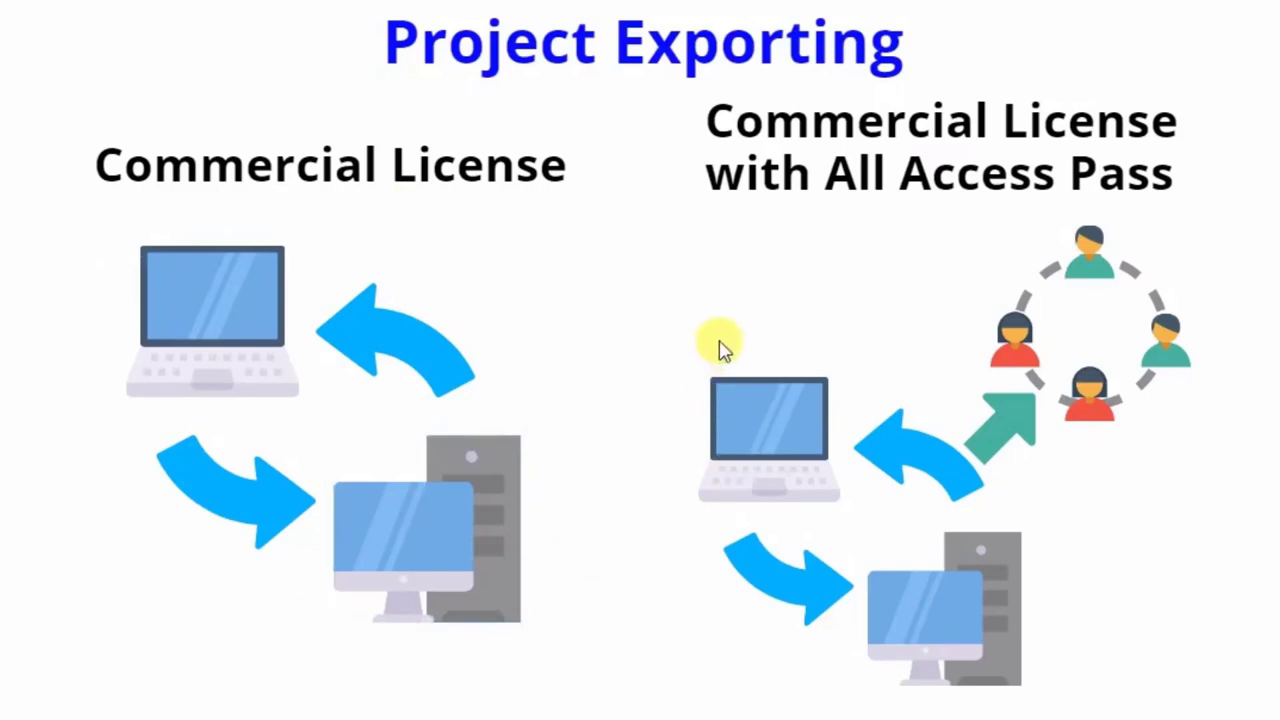
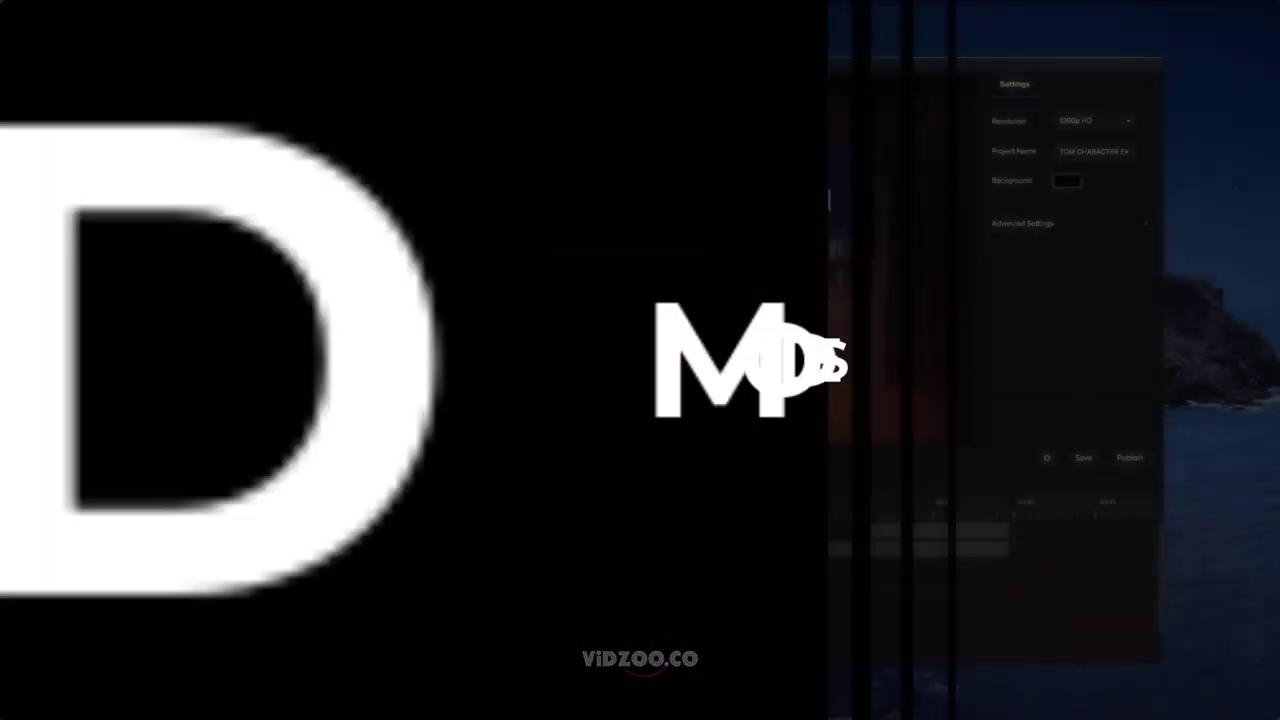
- Set the blend mode of the OVERLAY text track above the winter footage to Overlay
scroll(866, 651, up, 3)
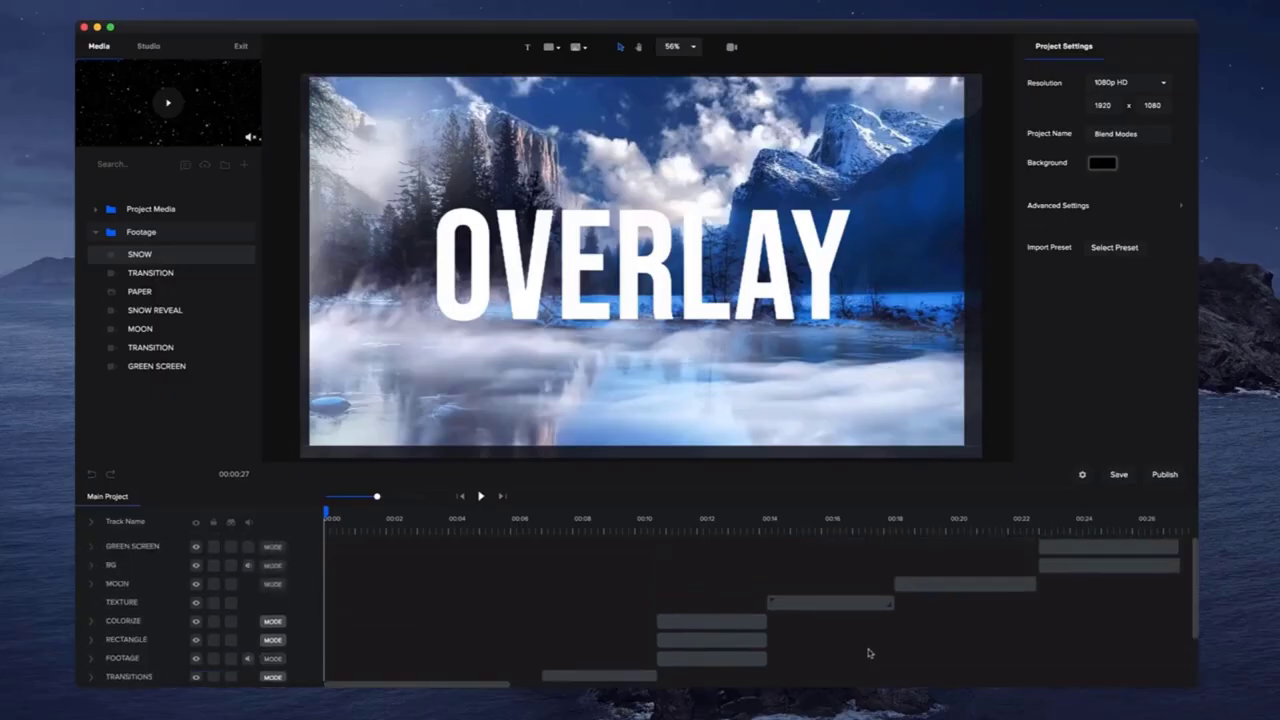
scroll(868, 653, down, 3)
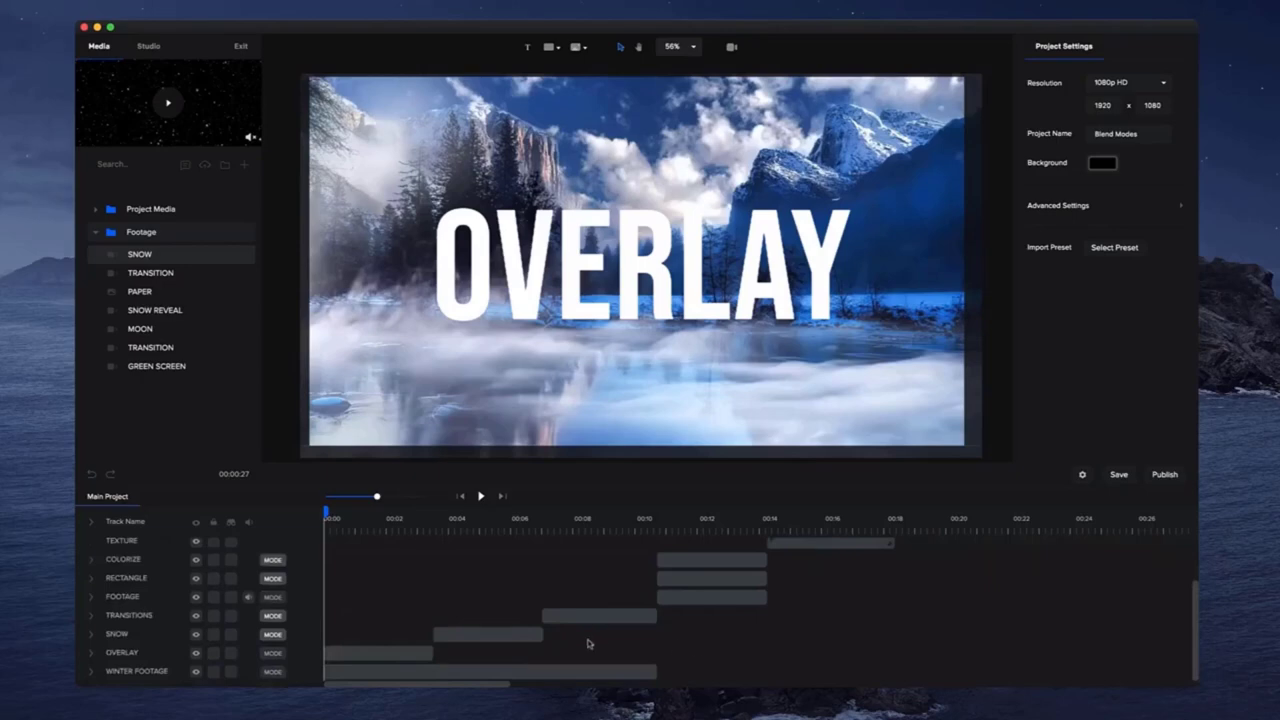
click(621, 317)
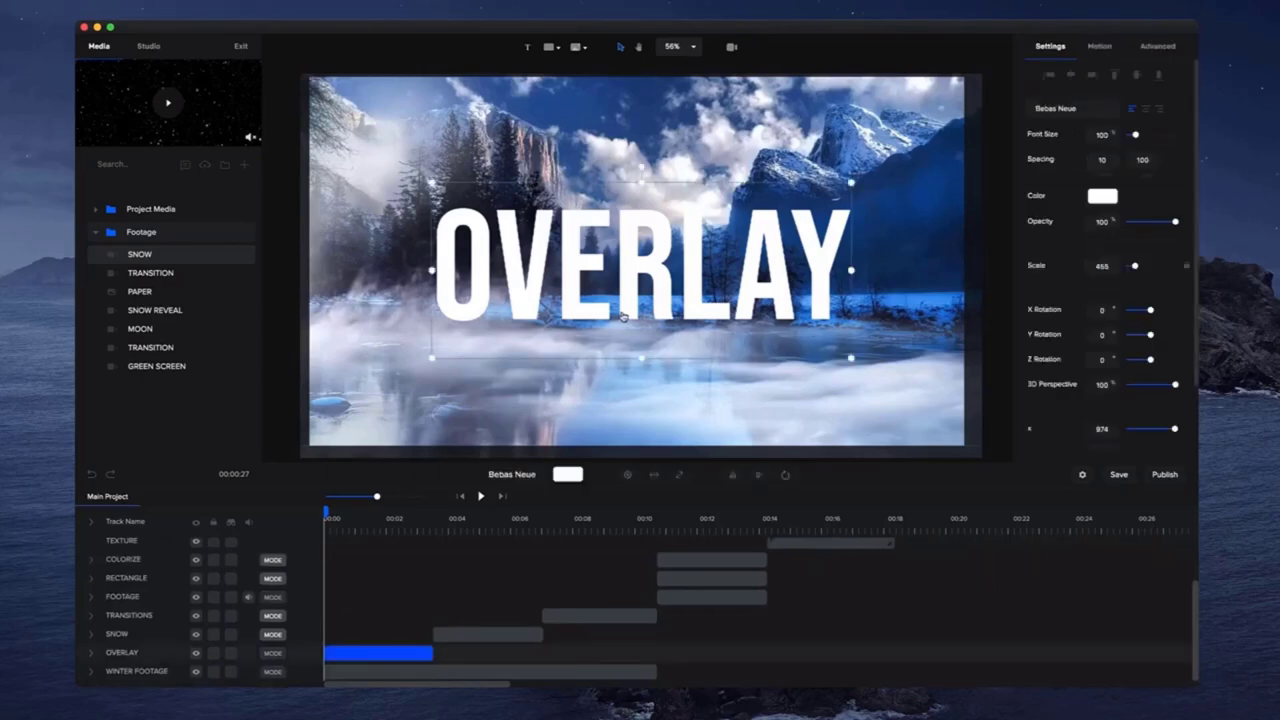
click(898, 283)
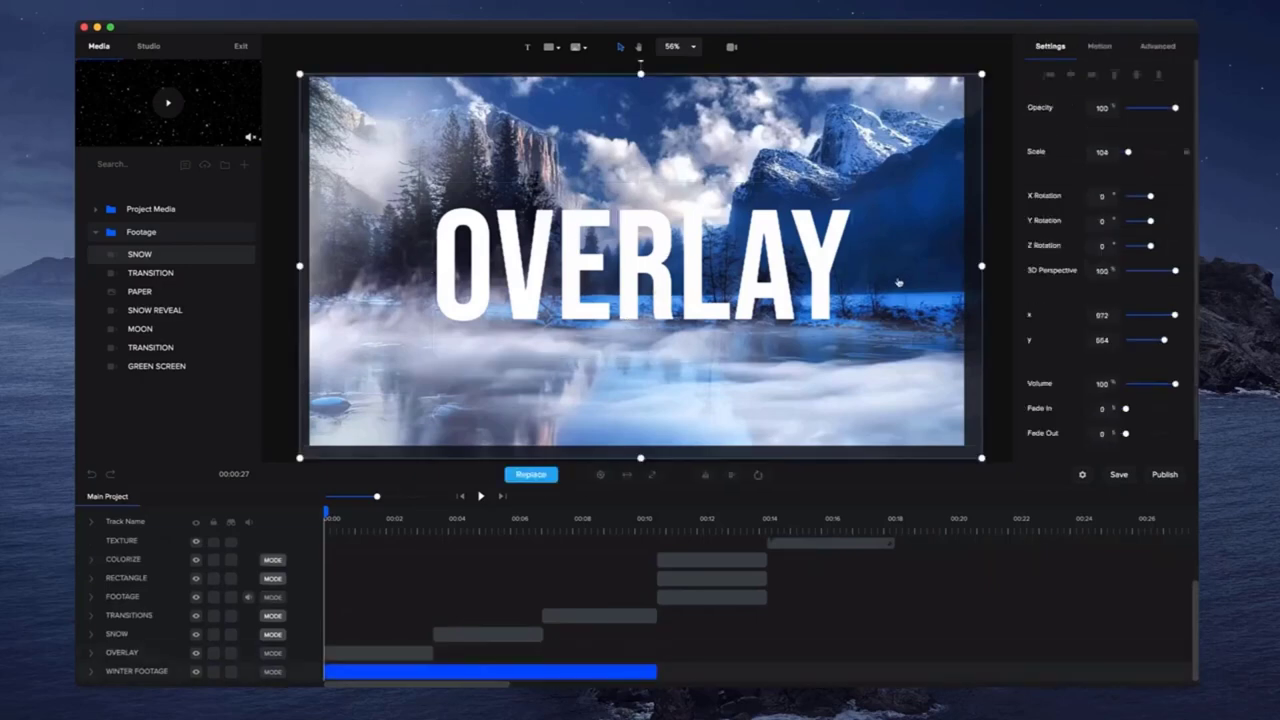
click(386, 653)
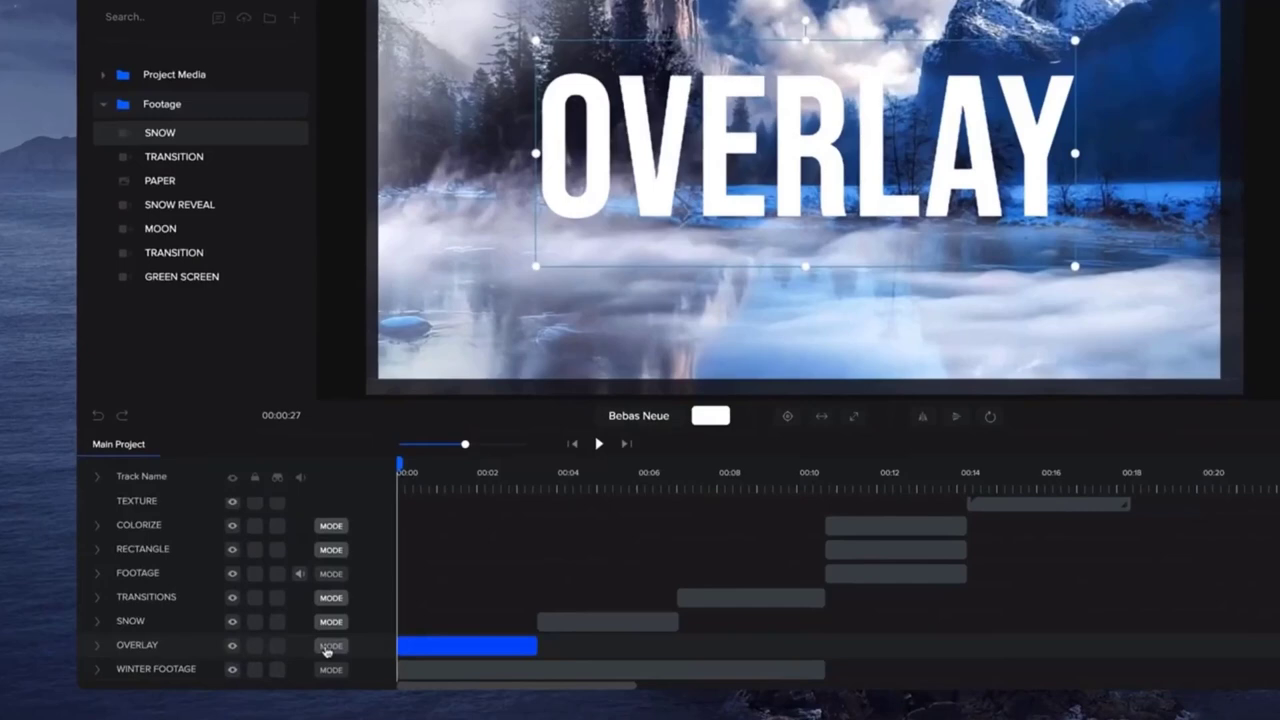
click(273, 653)
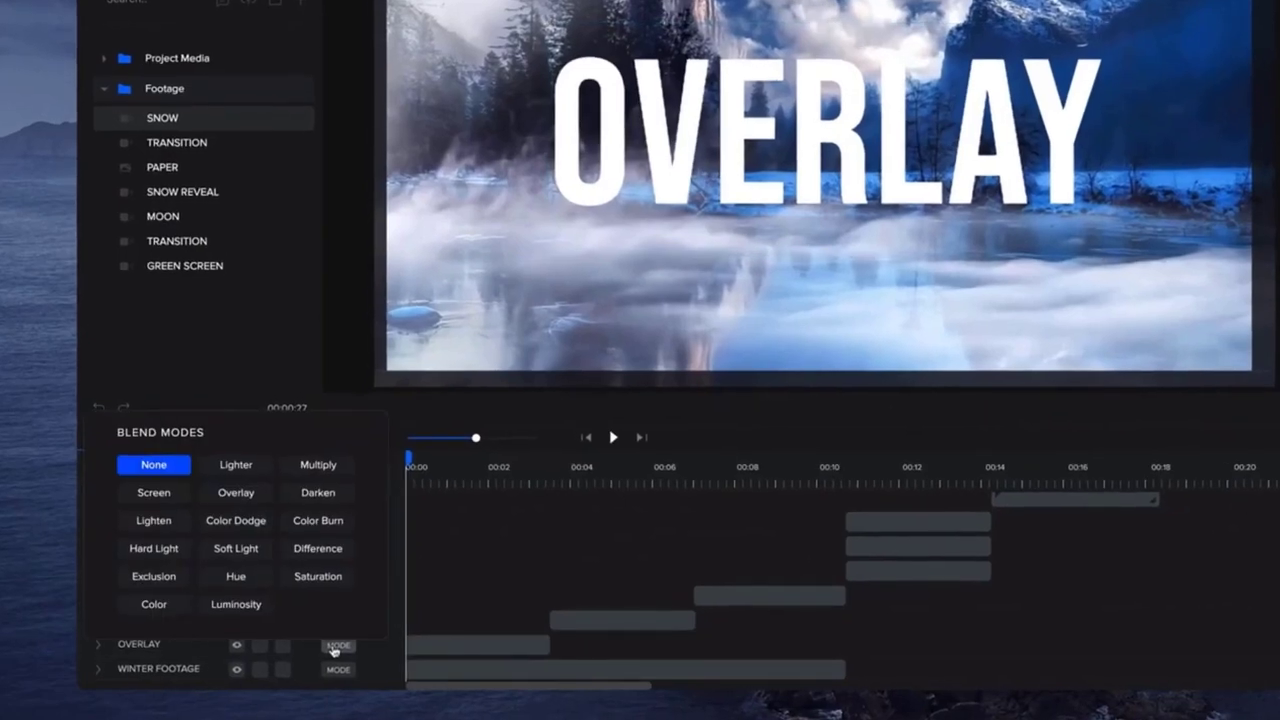
click(240, 493)
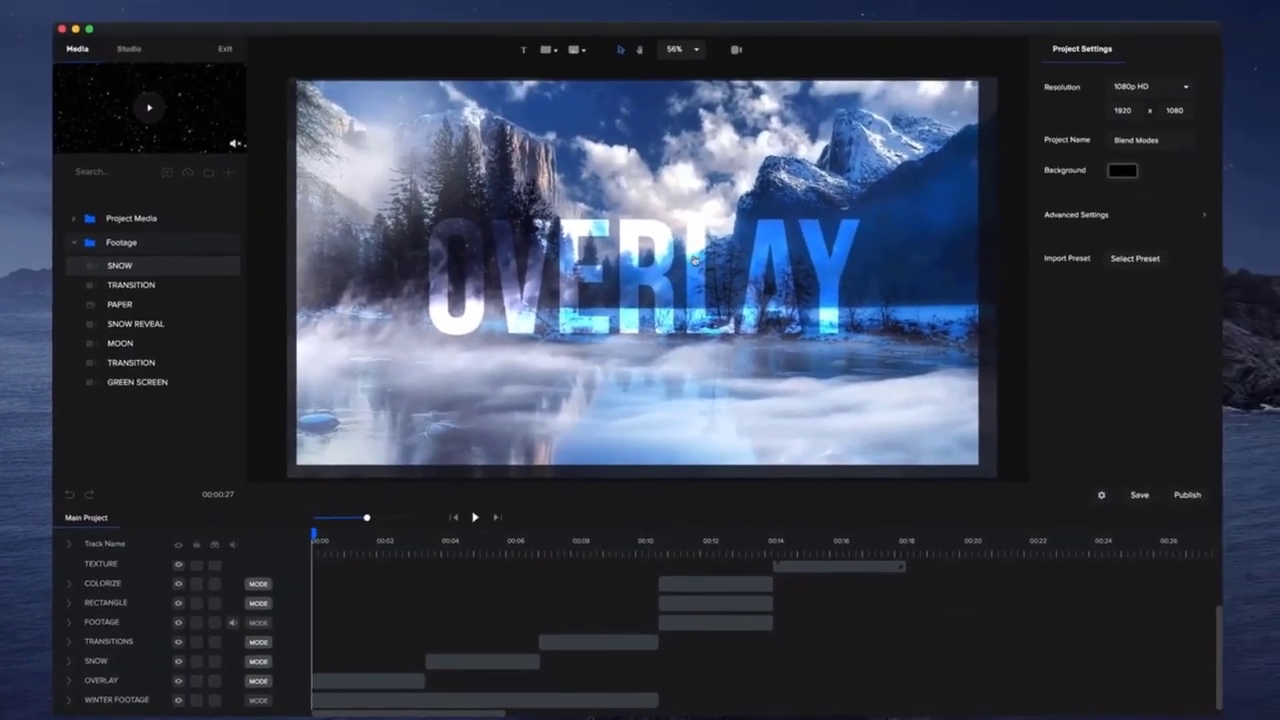
- Try duplicating the OVERLAY text to intensify its blend, and delete the duplicate
click(826, 251)
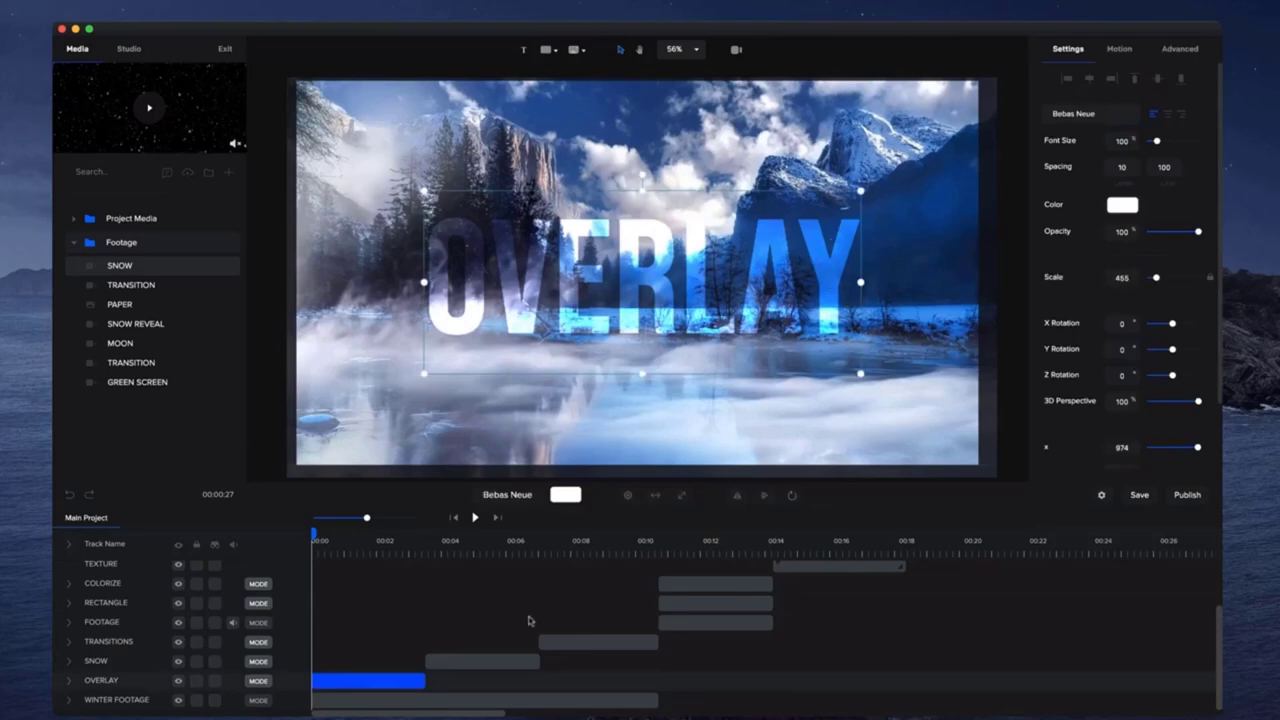
key(super+d)
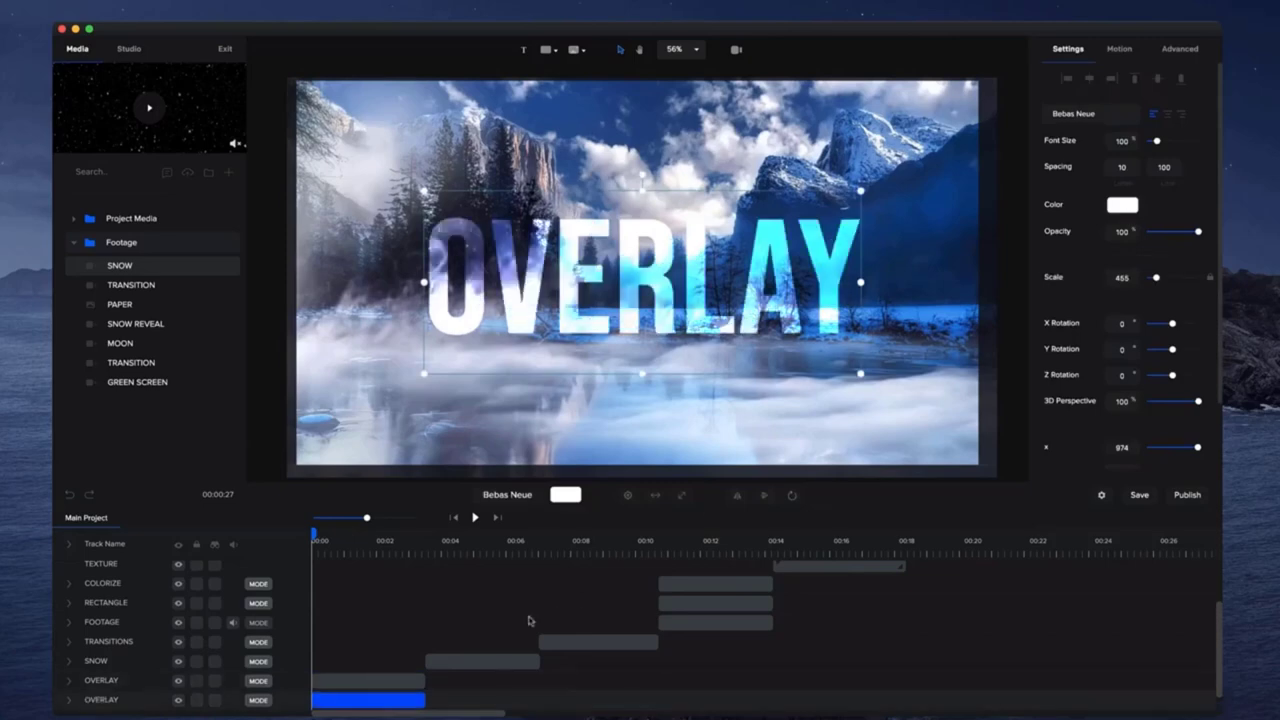
key(BackSpace)
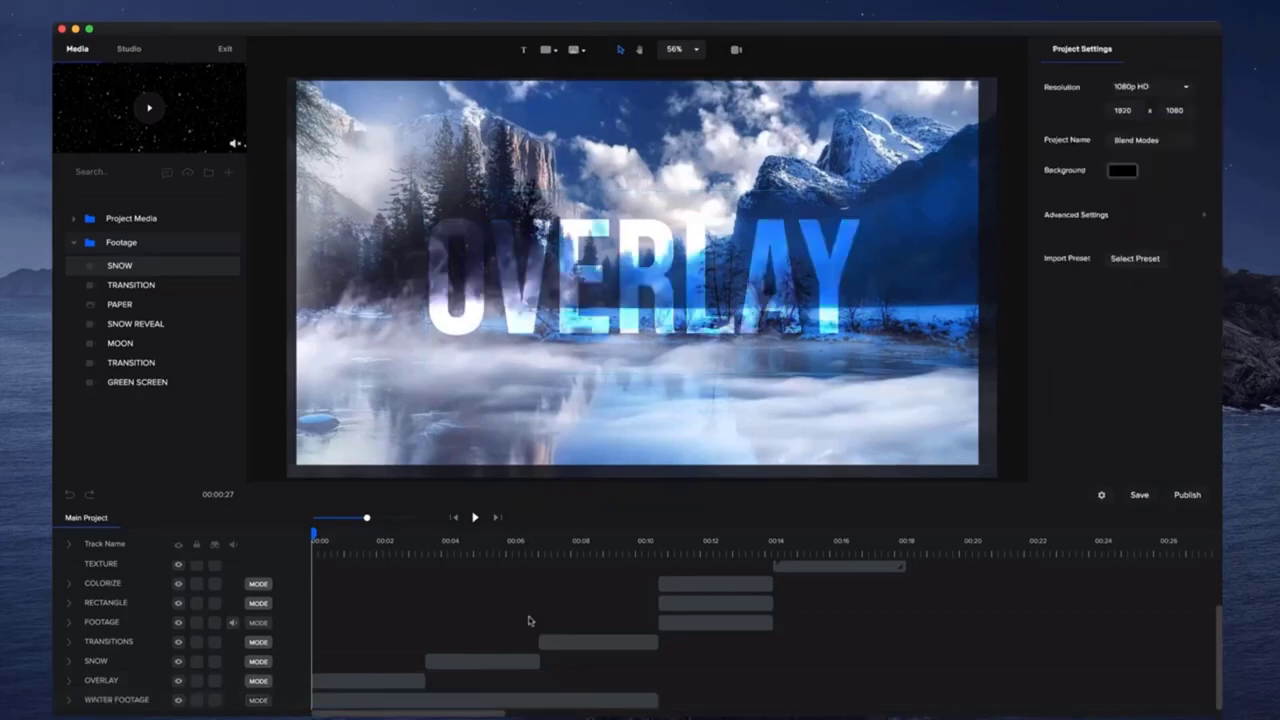
- Set the shadow blur of the OVERLAY text to 100 in its advanced settings
click(697, 246)
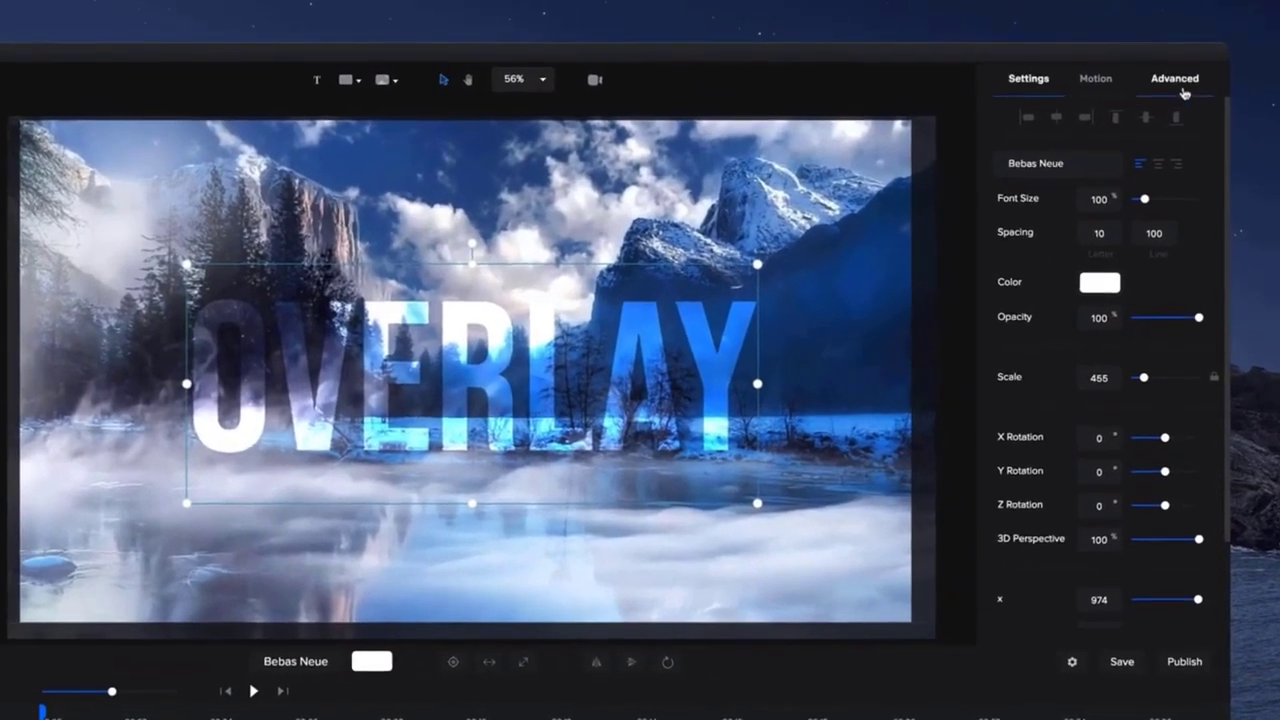
click(1184, 55)
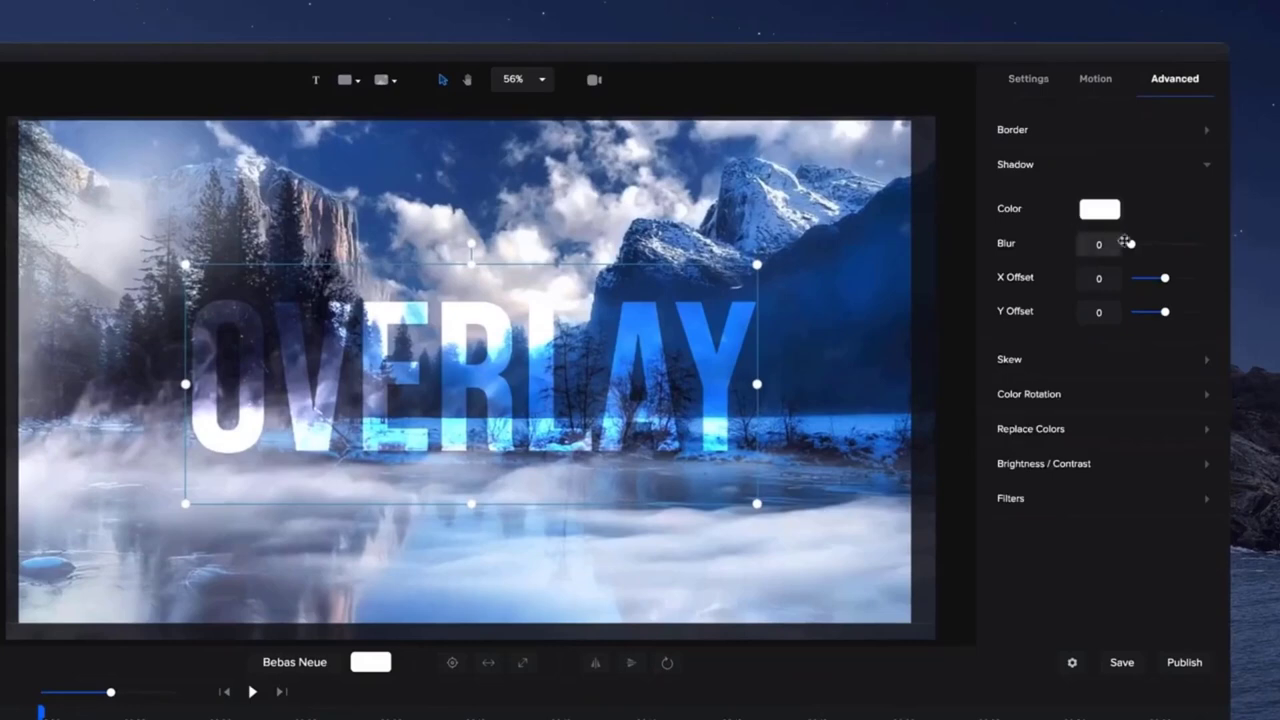
drag(1133, 247, 1214, 252)
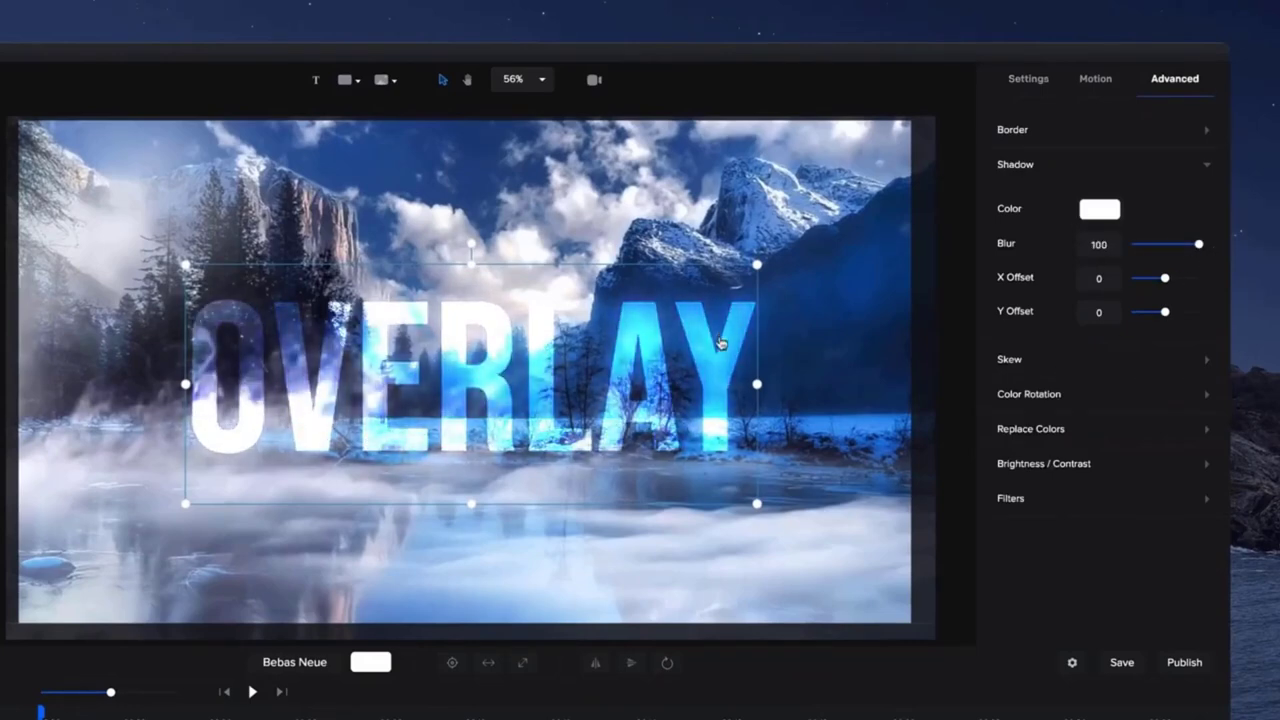
- Try lowering the opacity of the OVERLAY text's white shadow colour, and return it to full opacity
click(1112, 217)
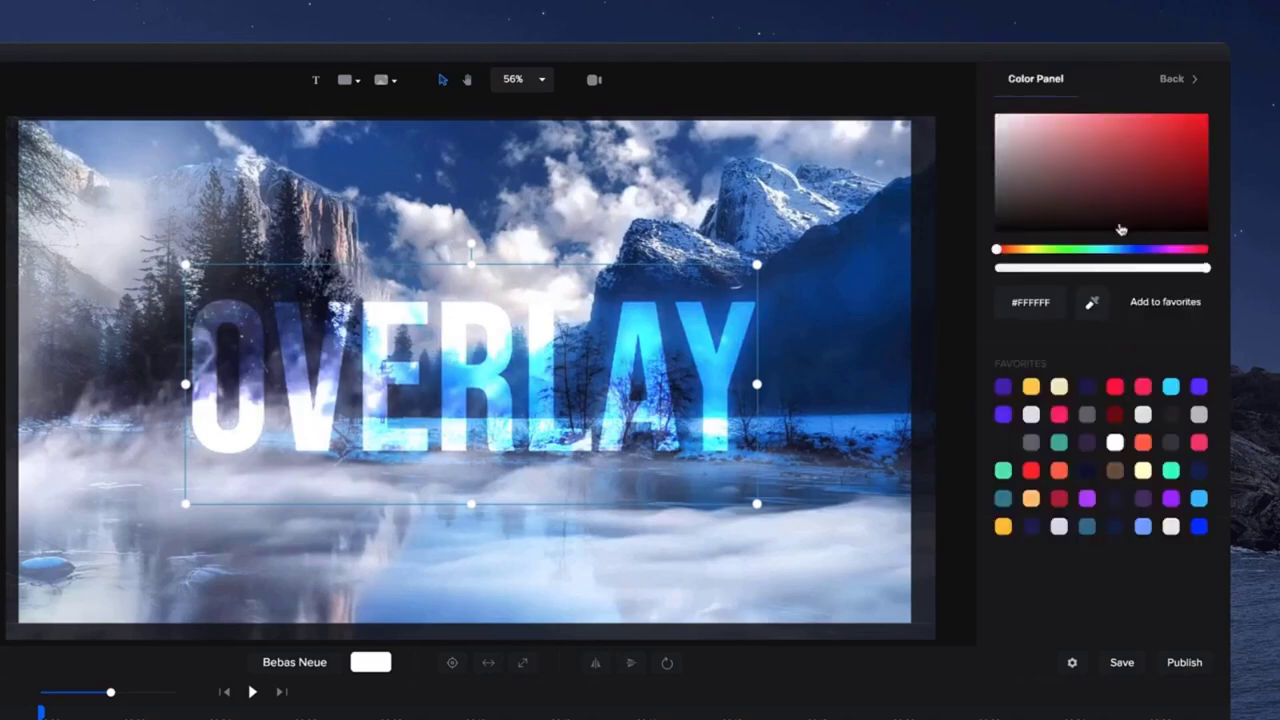
drag(1210, 272, 1047, 287)
drag(1037, 289, 1207, 270)
click(1178, 79)
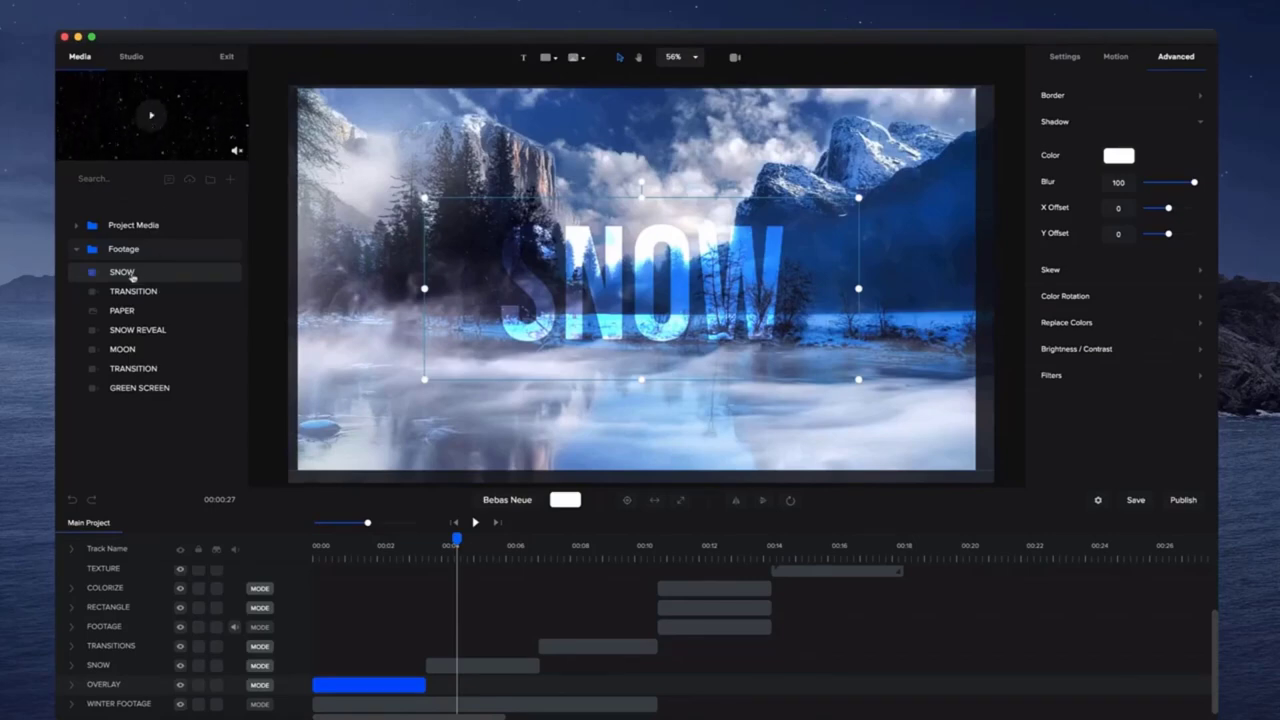
- Add the SNOW footage on a track directly above the SNOW title, aligning its start and trimming its end to match the title clip
drag(151, 284, 401, 274)
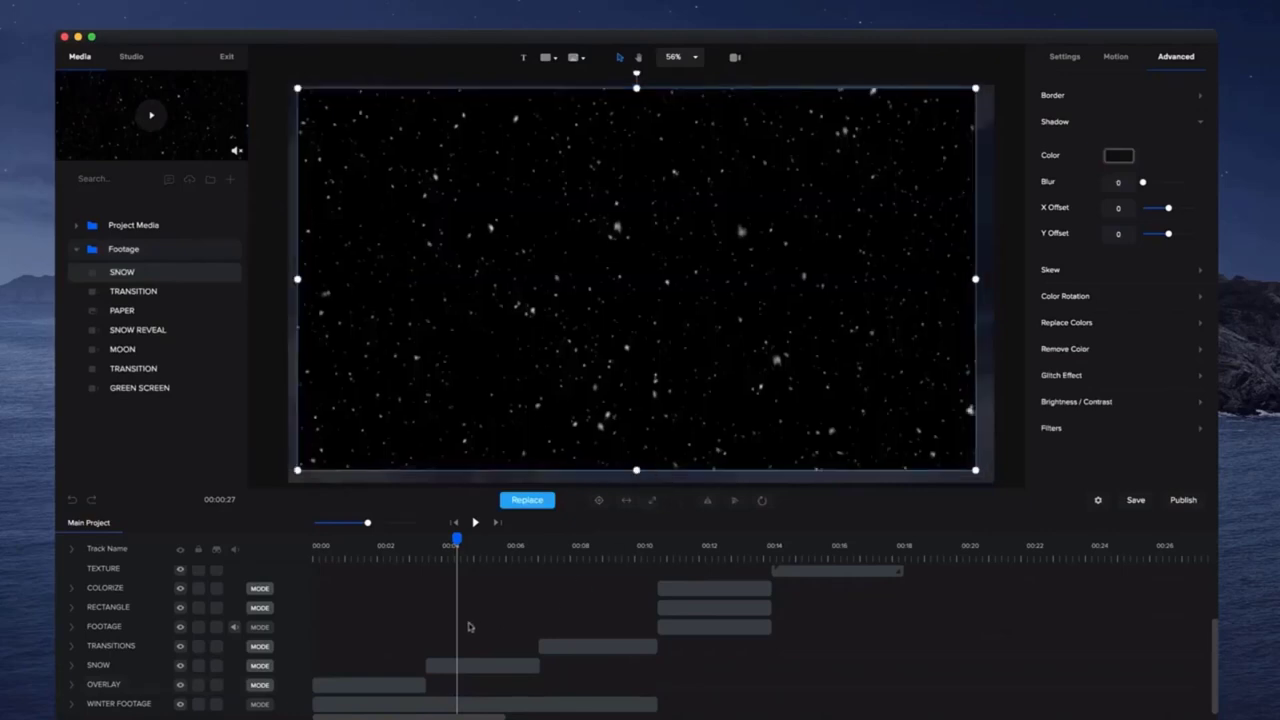
drag(471, 577, 450, 577)
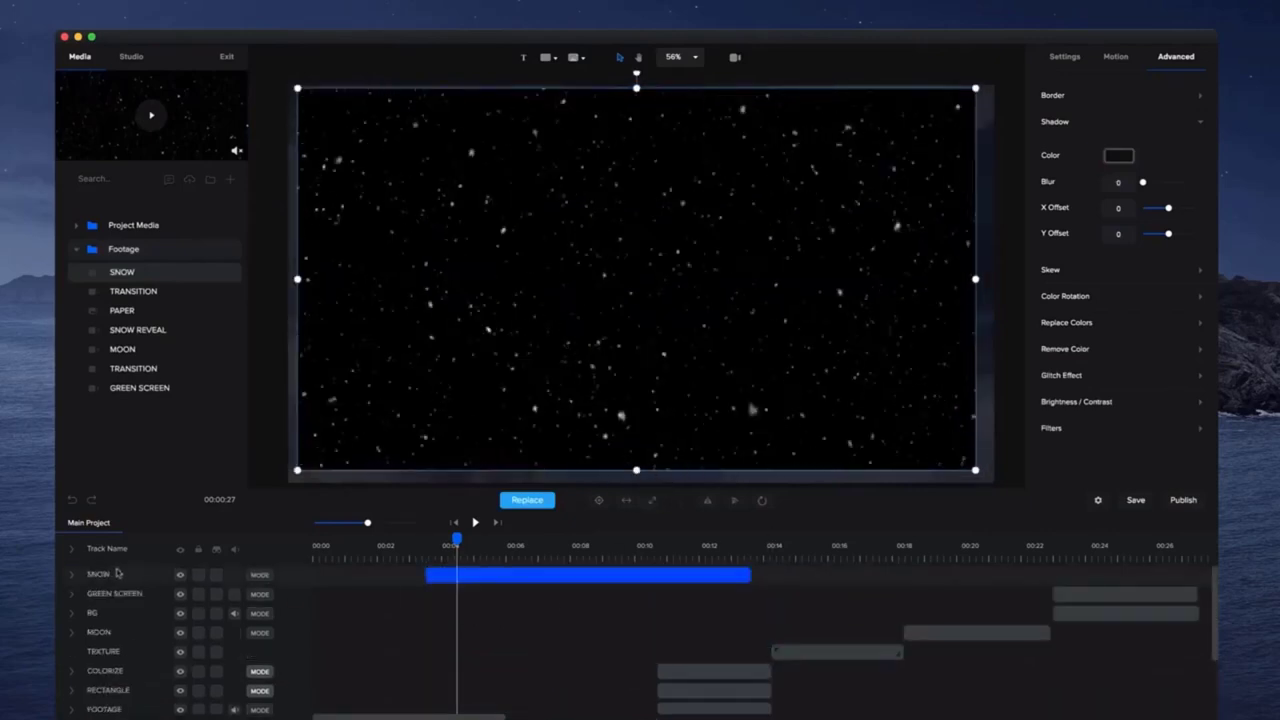
drag(119, 573, 142, 645)
click(640, 667)
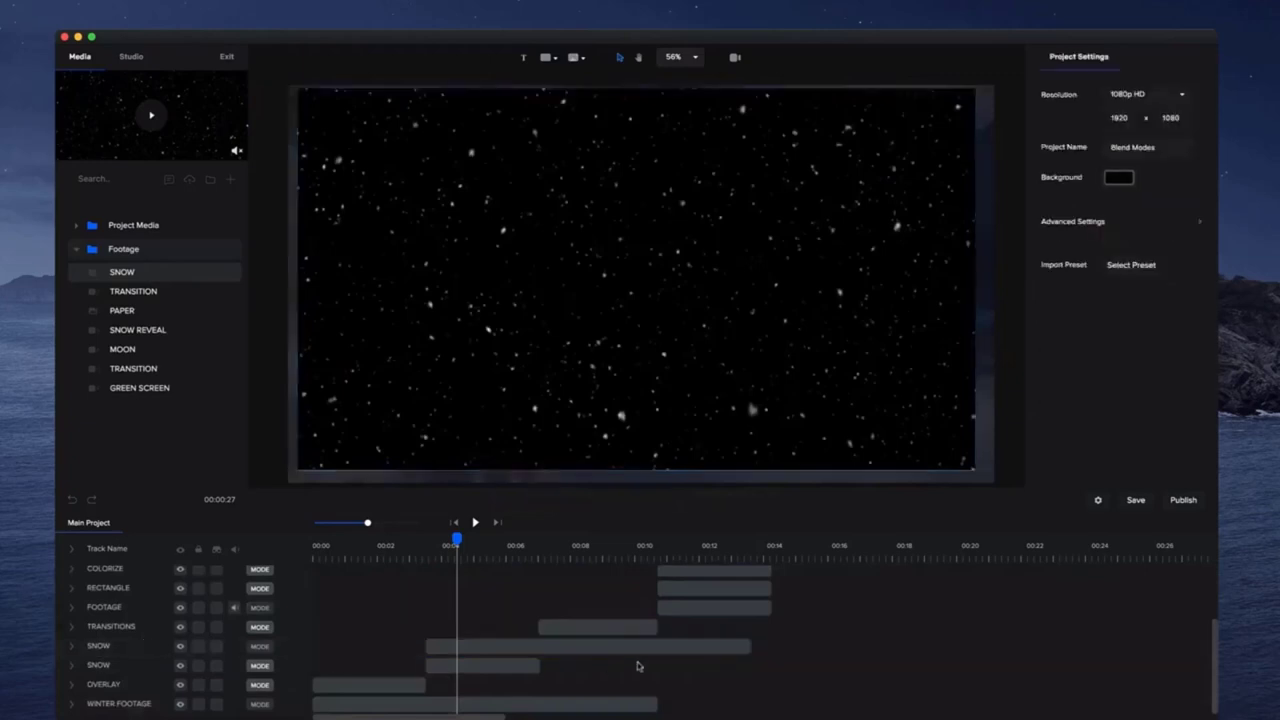
drag(745, 647, 538, 647)
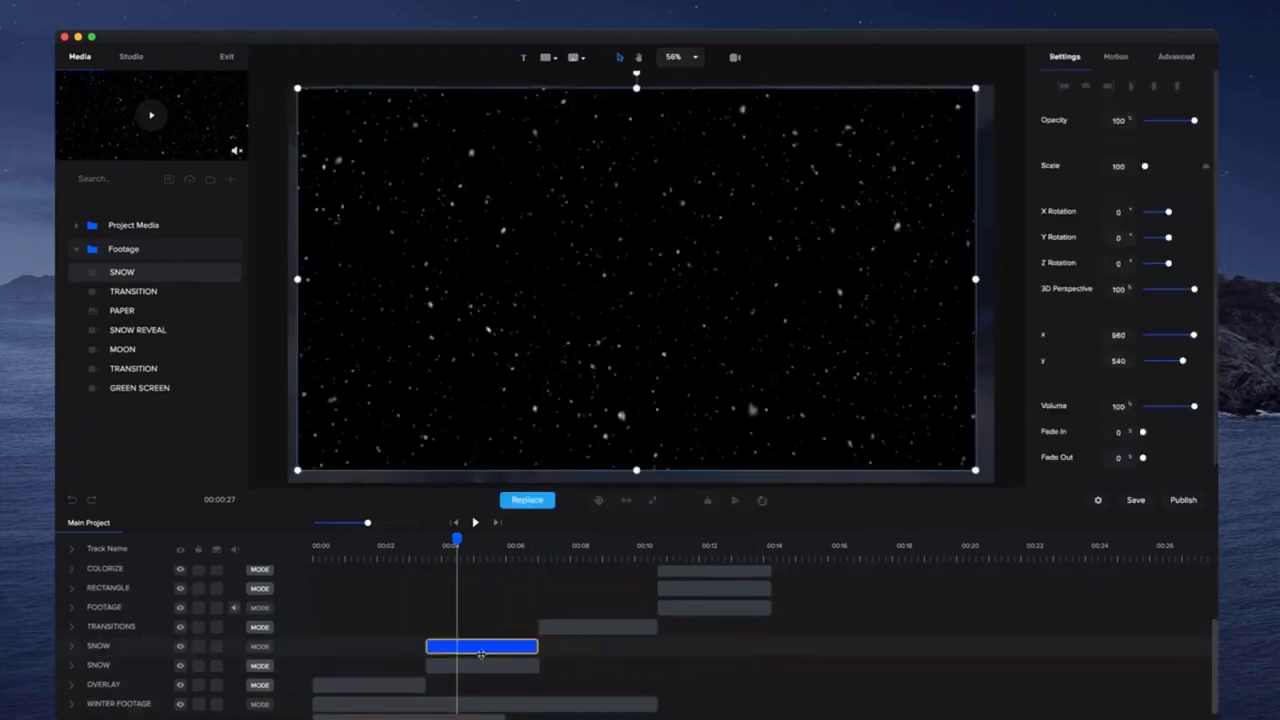
- Set the SNOW footage track's blend mode to Screen and play back the SNOW section
click(259, 647)
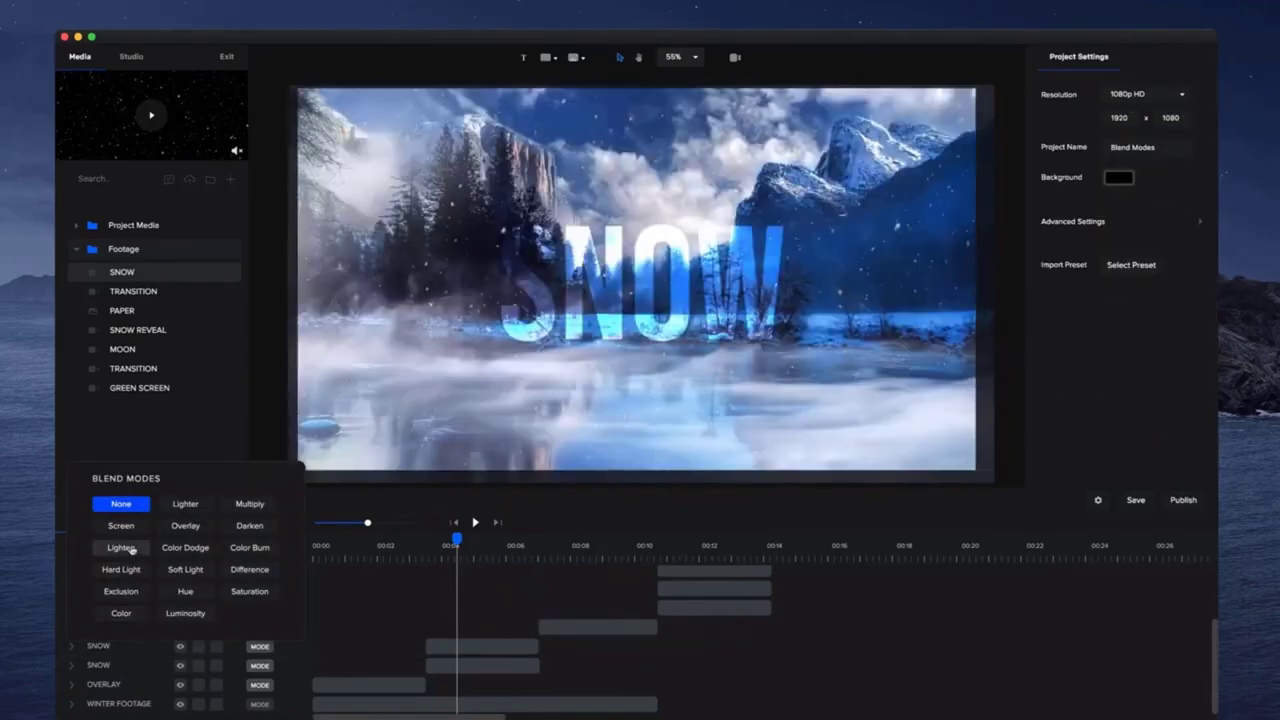
click(125, 526)
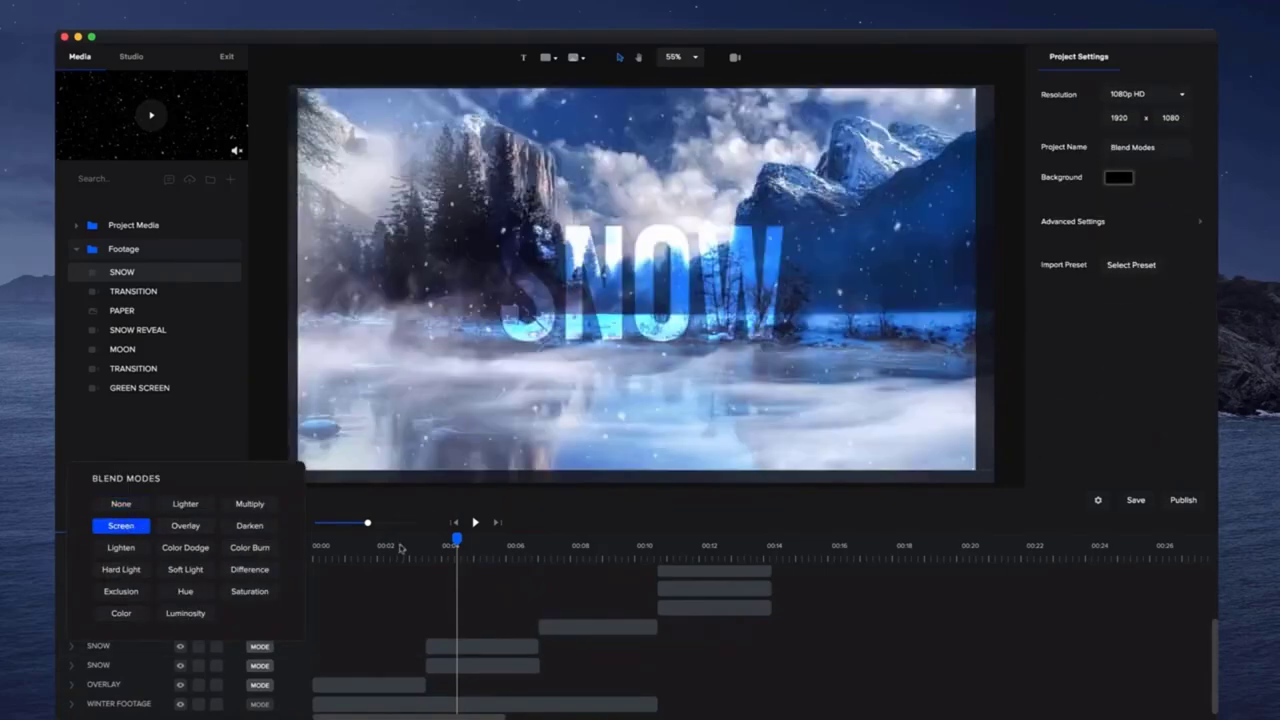
click(420, 542)
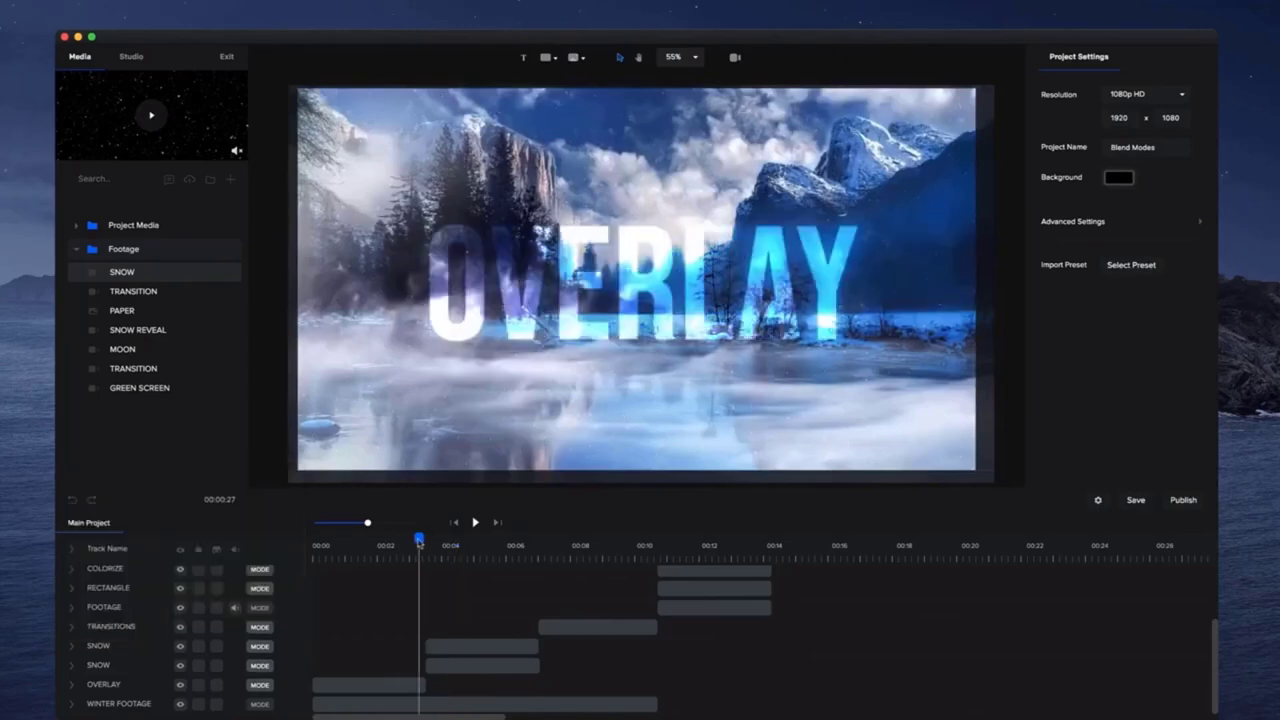
click(475, 522)
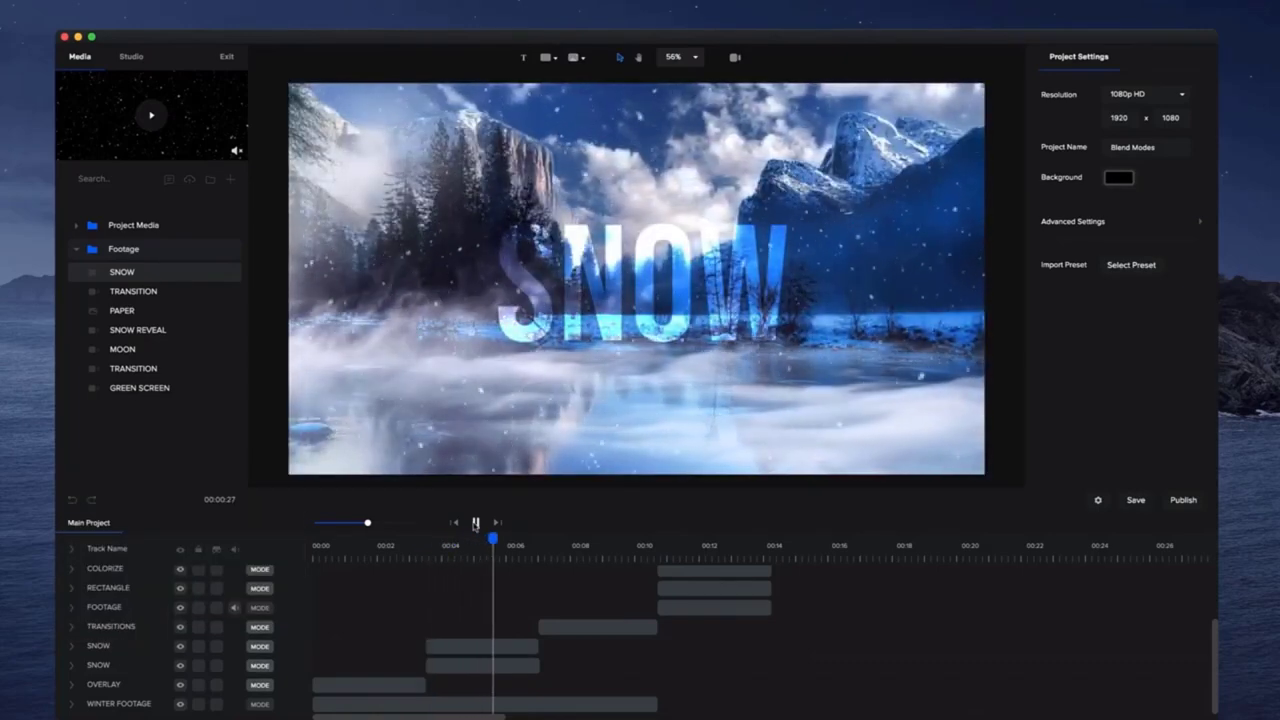
click(475, 522)
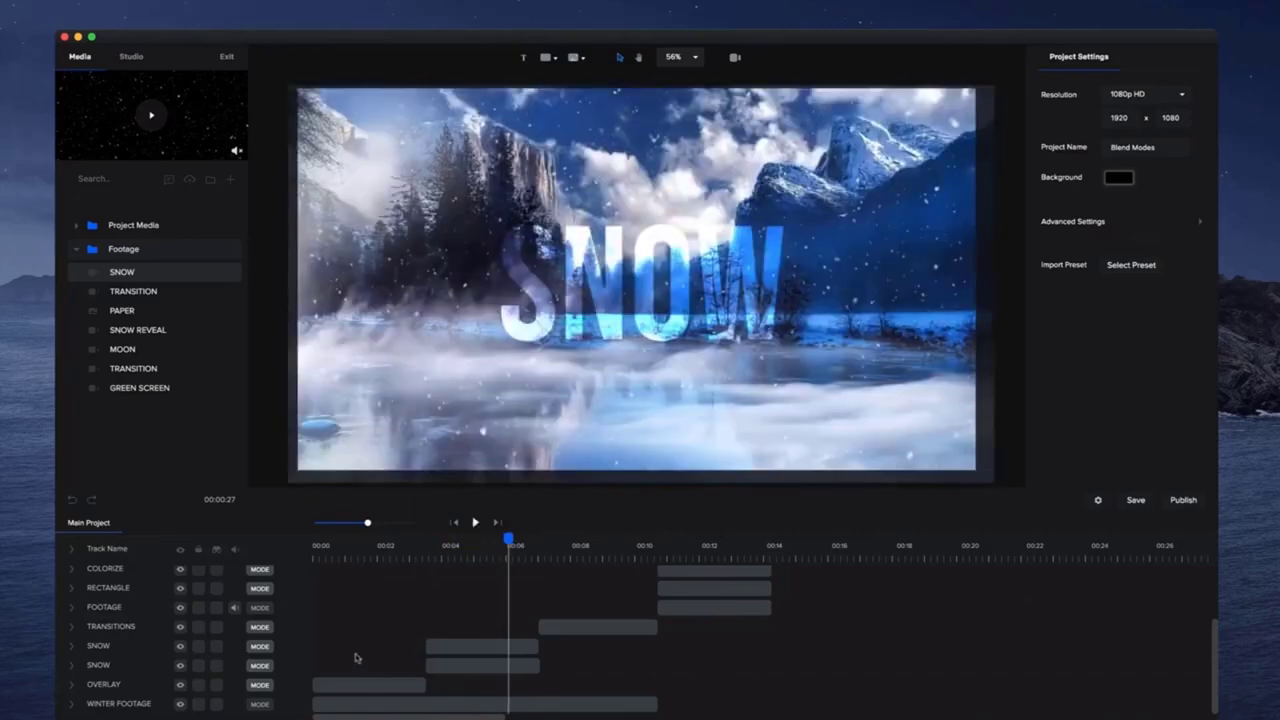
click(467, 646)
click(260, 646)
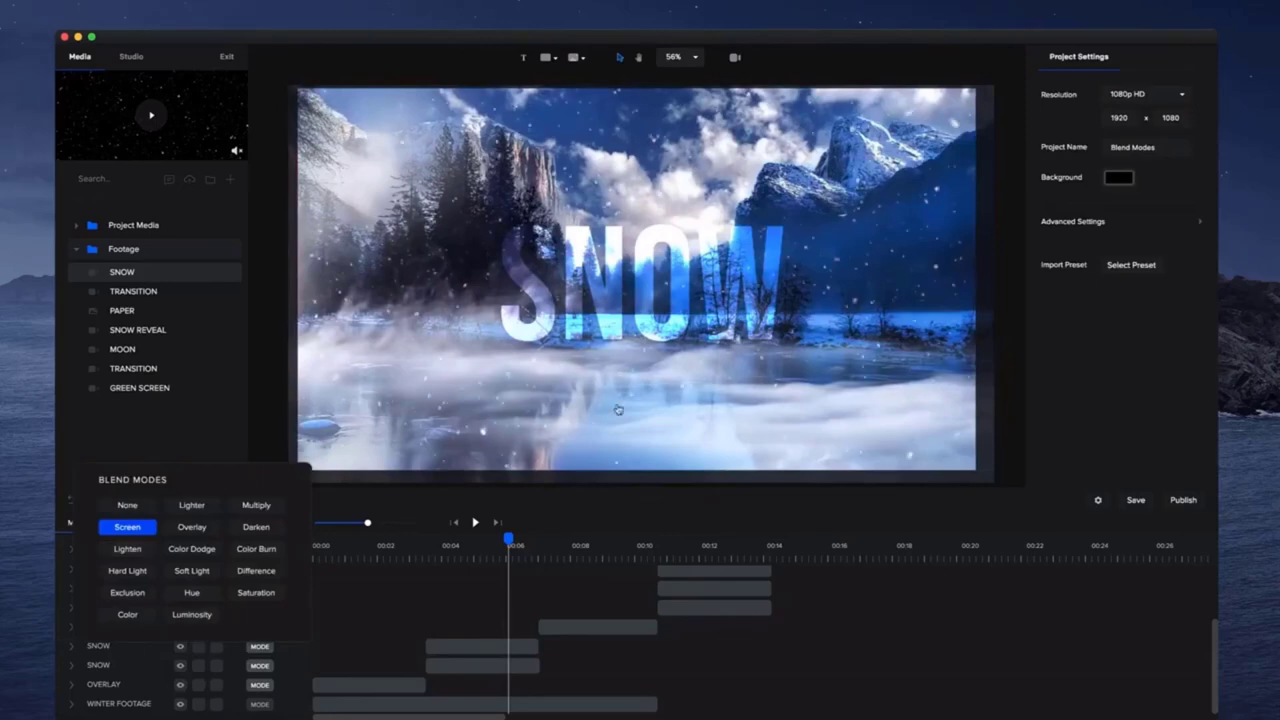
- Move the playhead to the start of the TRANSITIONS title and preview the first TRANSITION footage in the media library
click(546, 552)
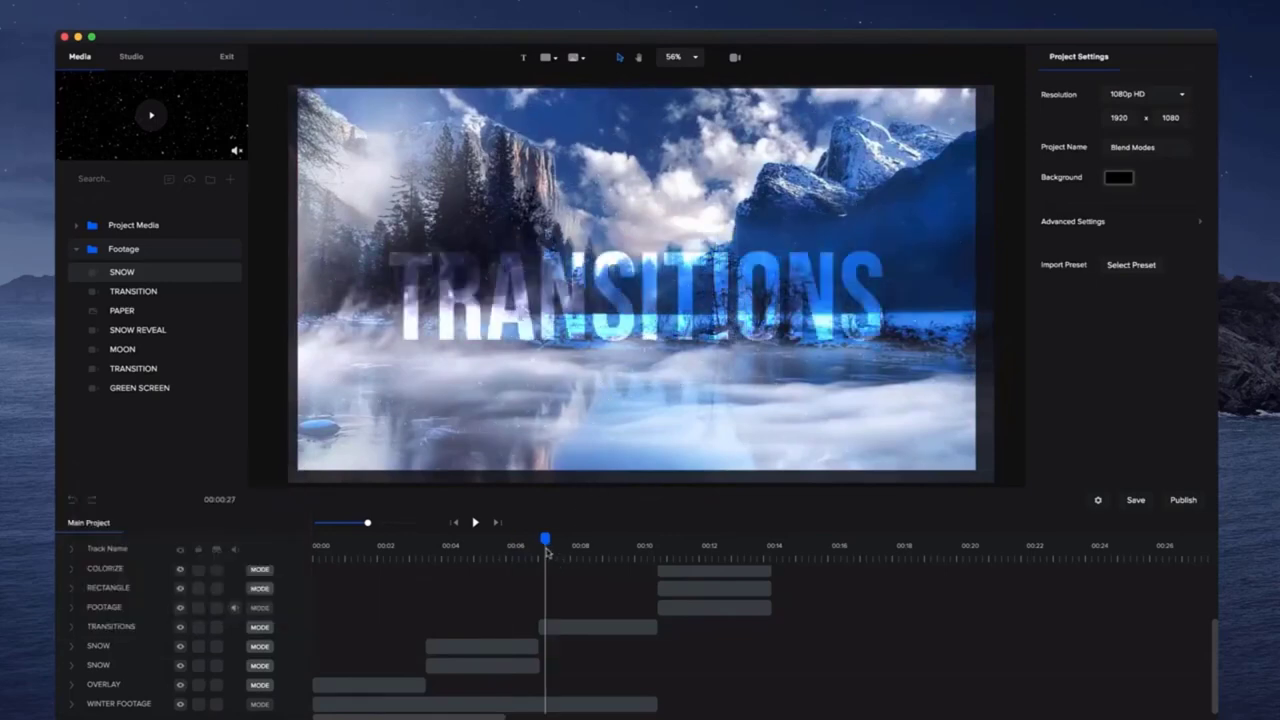
click(600, 630)
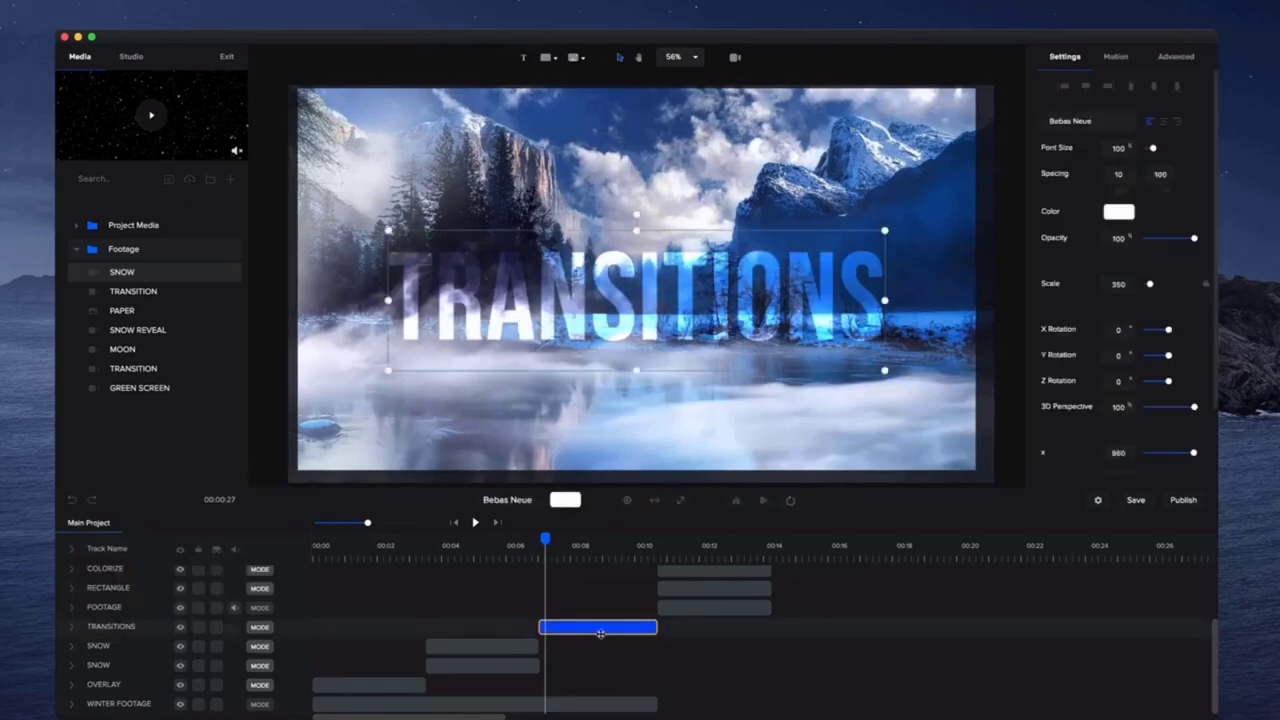
click(170, 292)
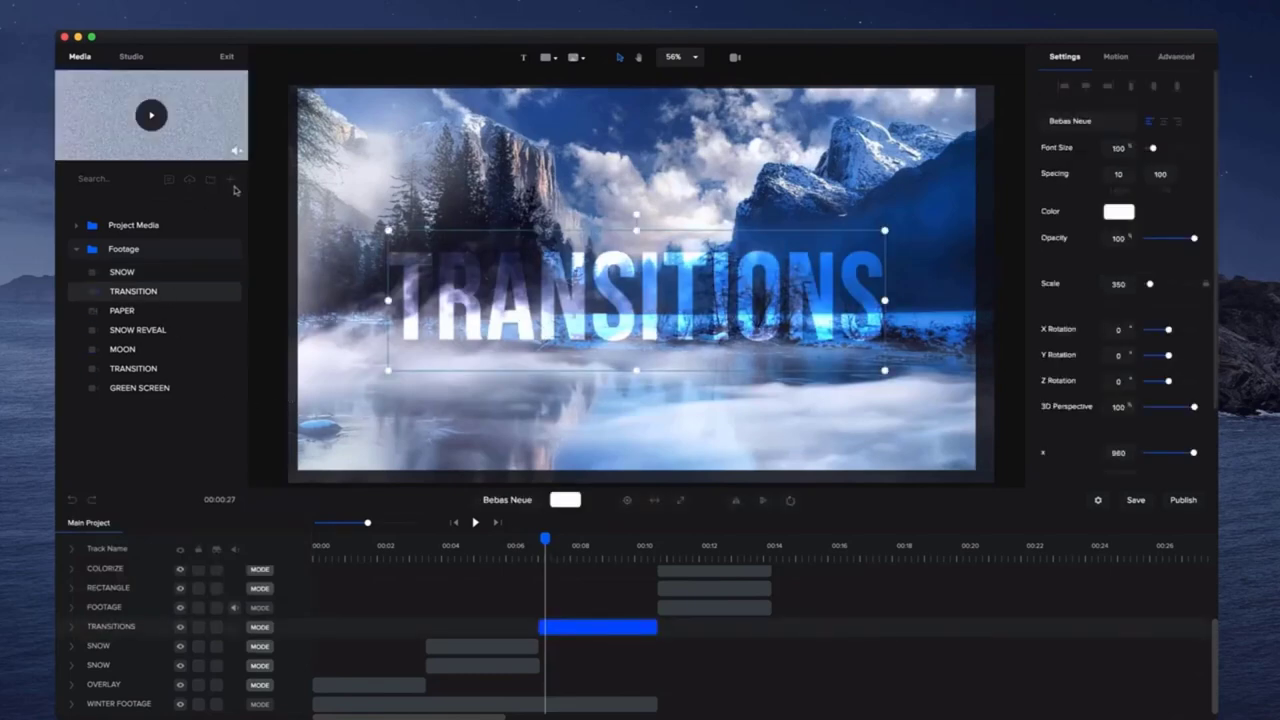
click(173, 136)
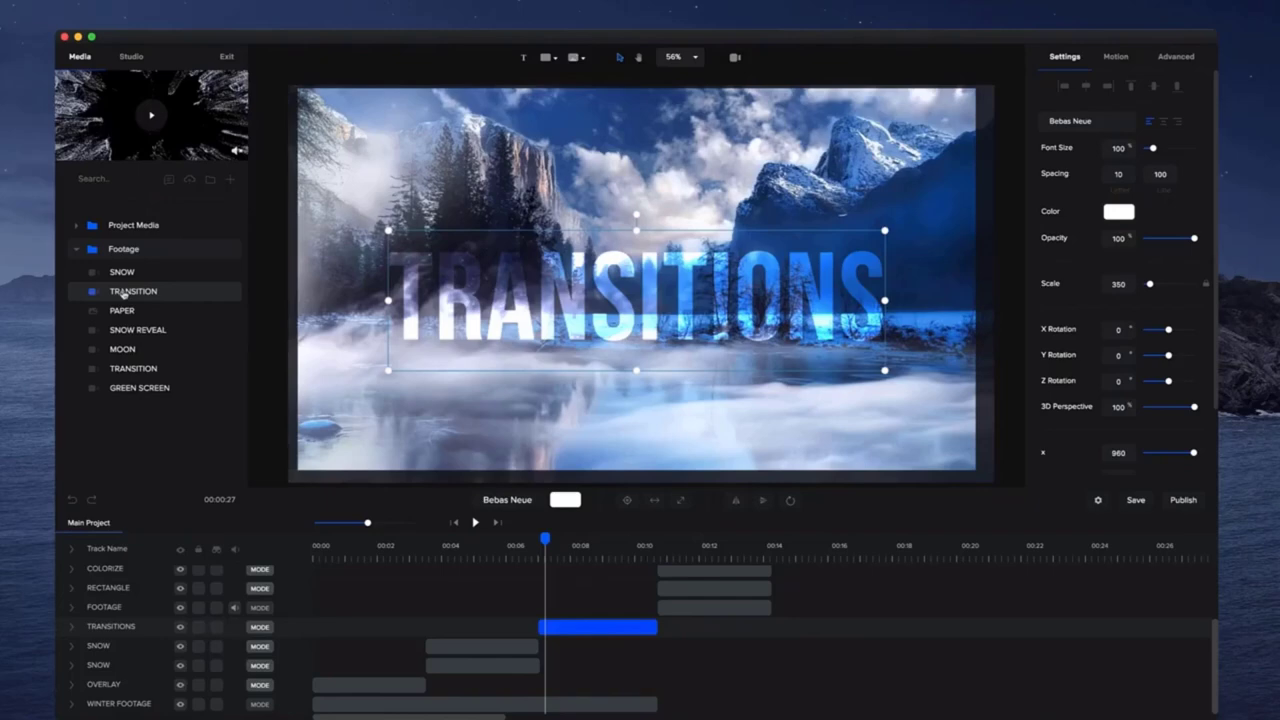
- Add the TRANSITION footage on a track directly above the TRANSITIONS title and align its start with the title clip
drag(120, 292, 450, 270)
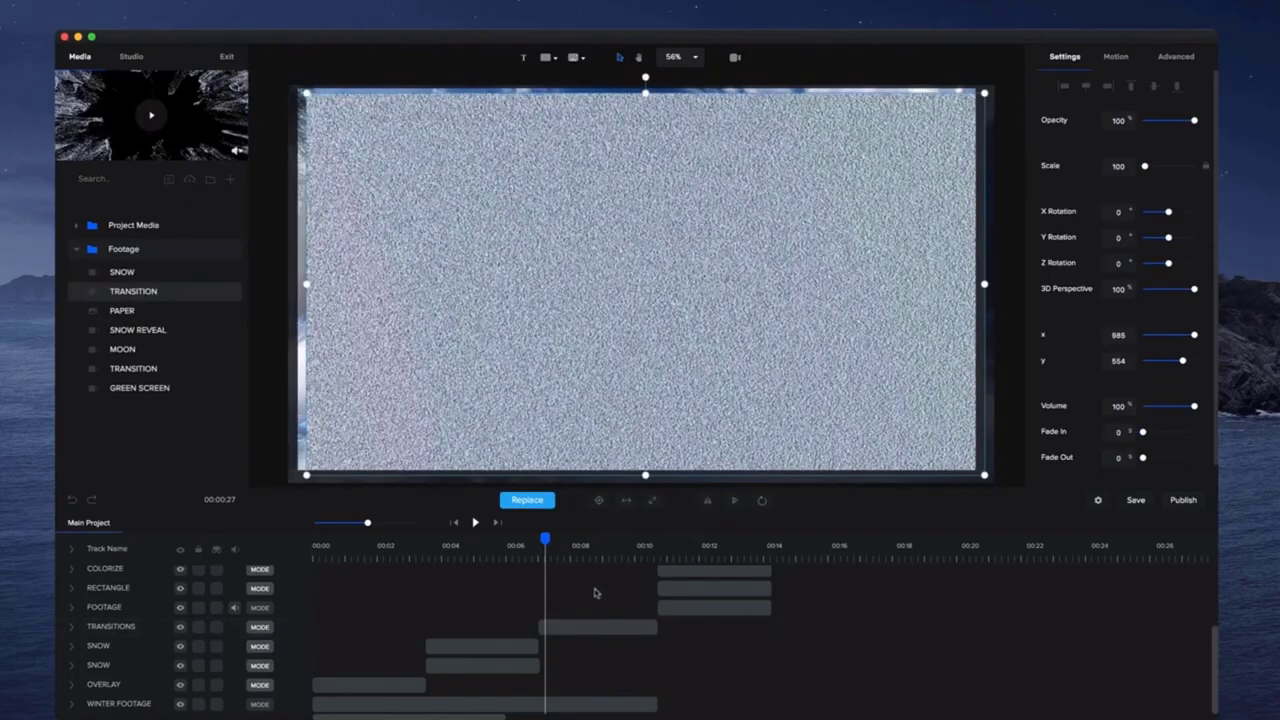
drag(594, 593, 577, 576)
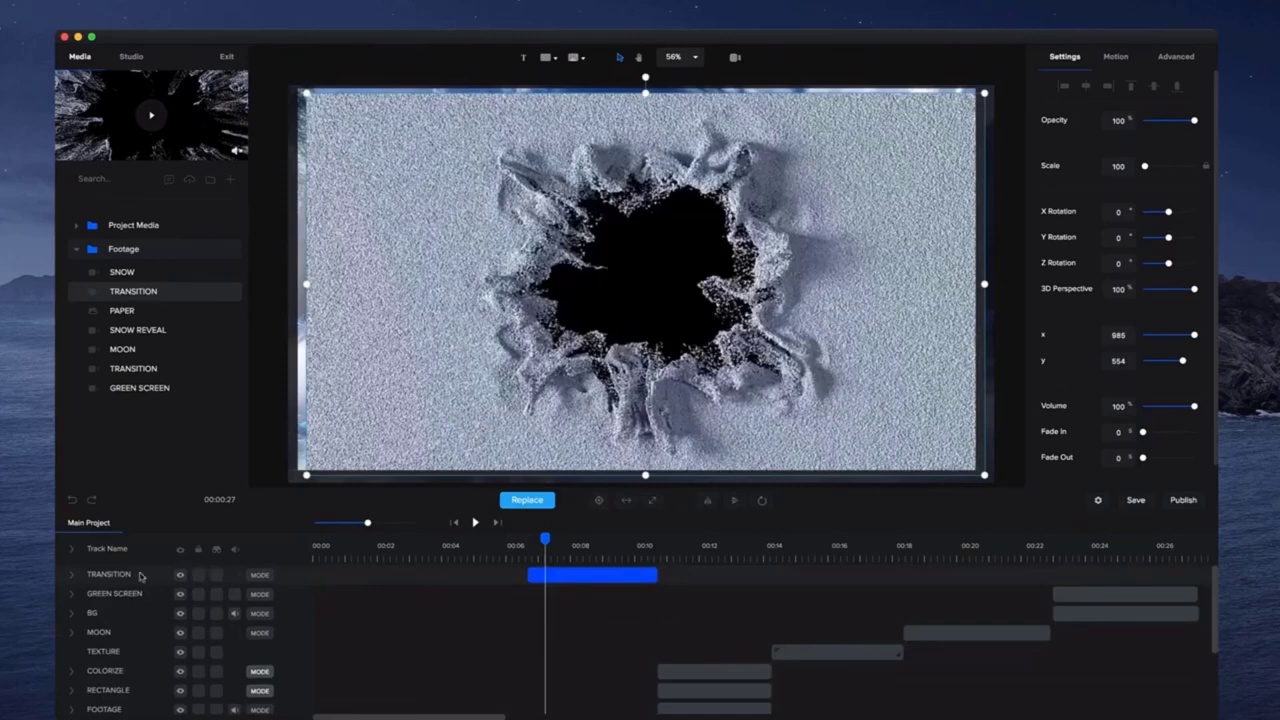
scroll(140, 576, down, 5)
click(563, 628)
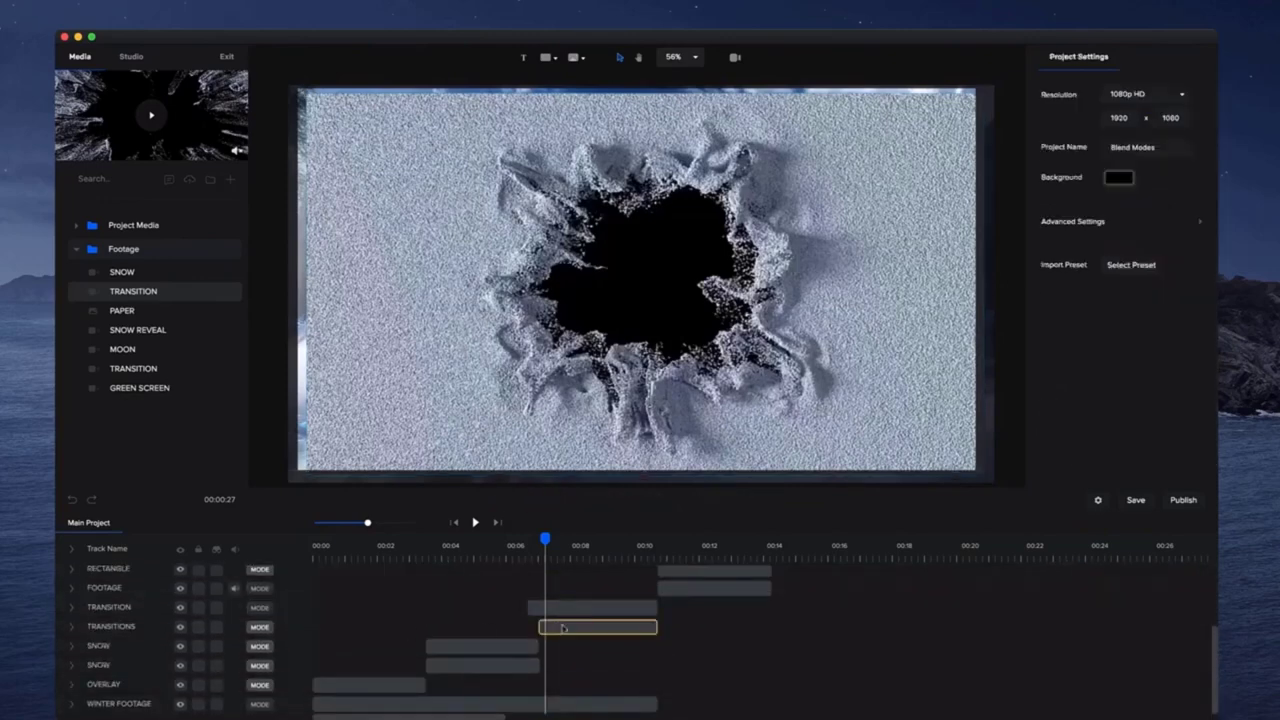
click(605, 608)
drag(590, 612, 610, 612)
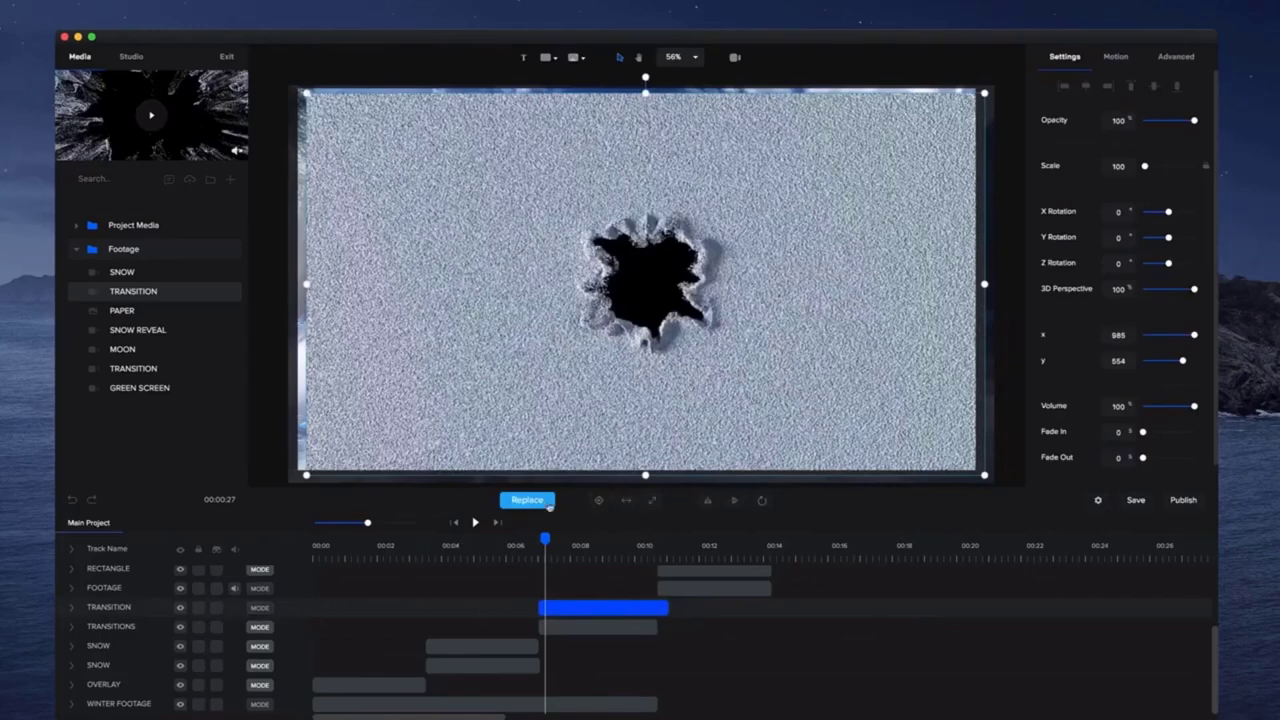
- Expand the TRANSITION footage to fill the frame and set its track's blend mode to Screen
click(649, 502)
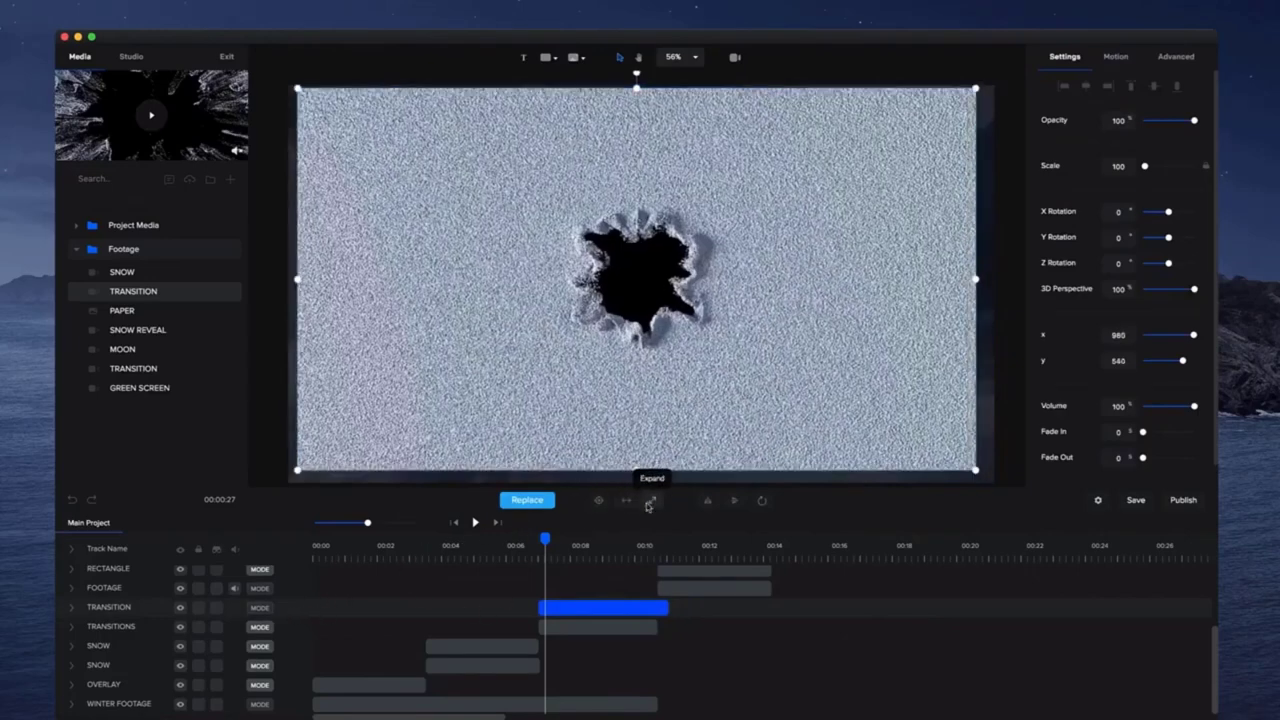
click(264, 609)
click(148, 490)
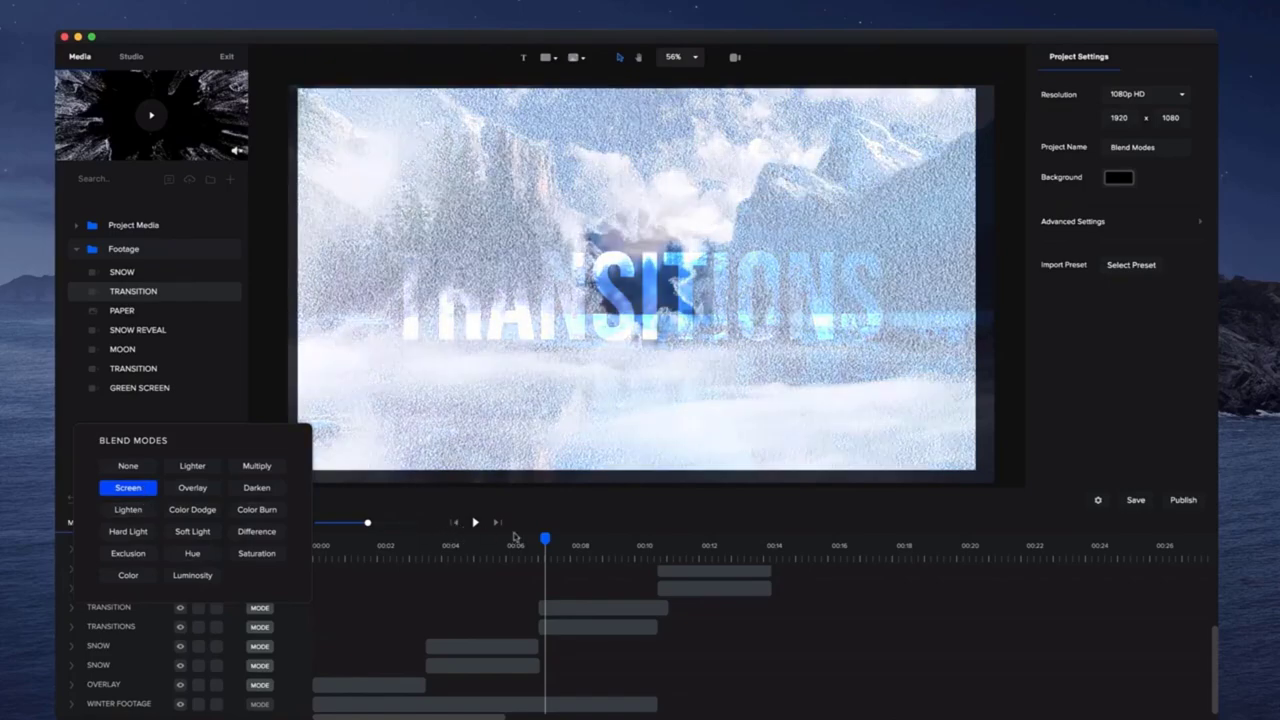
- Play back the TRANSITIONS section through to the COLORIZE section
click(527, 541)
click(477, 522)
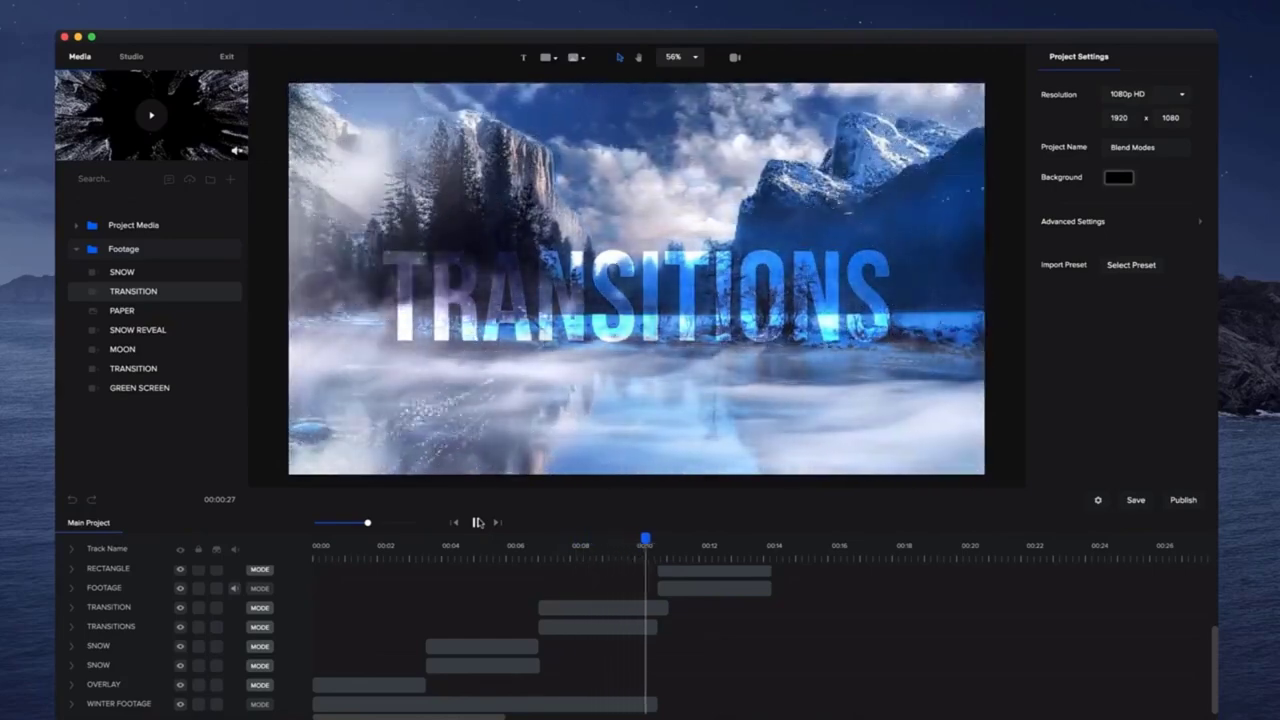
click(477, 522)
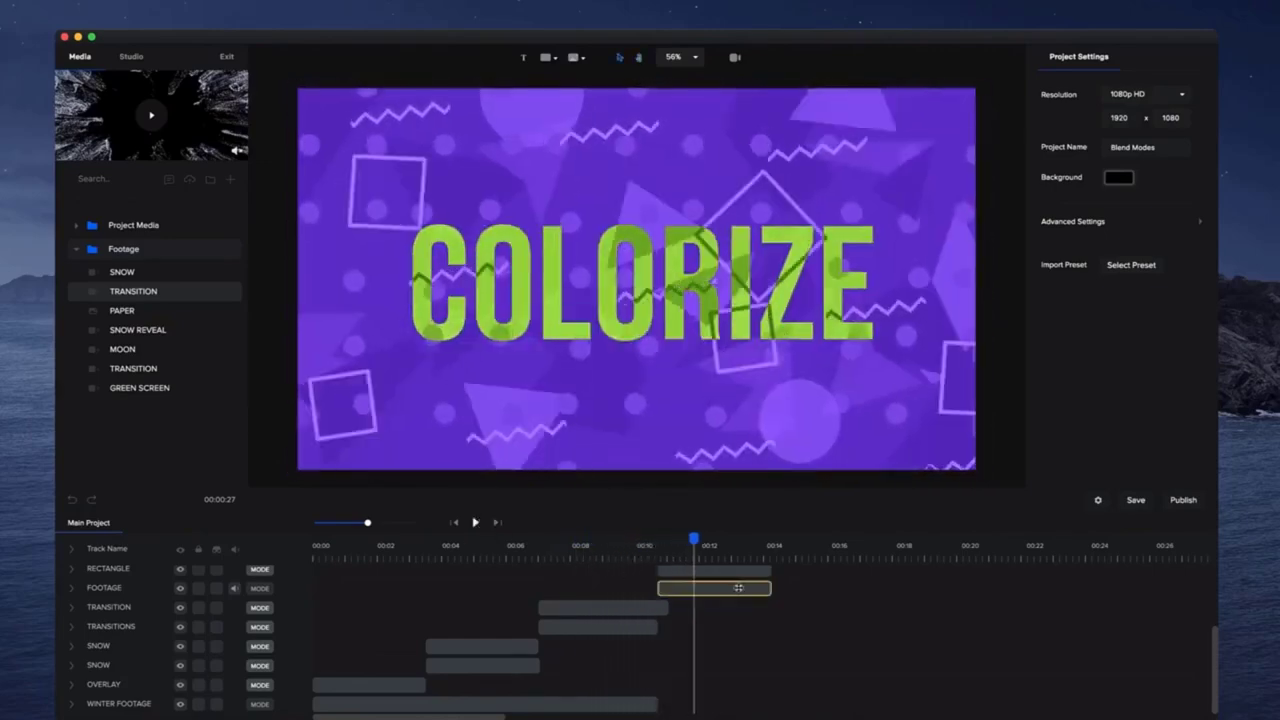
- Review the COLORIZE section's title, rectangle and footage clips, hiding the RECTANGLE track
scroll(740, 592, up, 2)
click(711, 613)
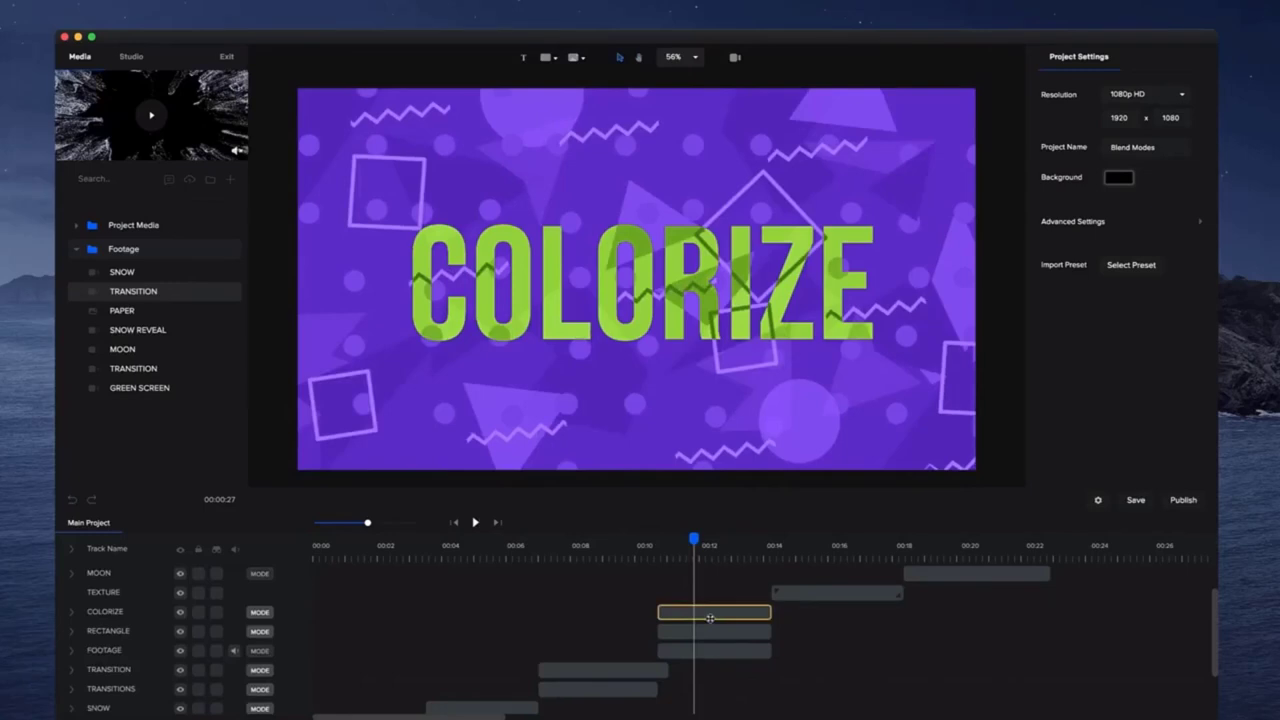
click(729, 577)
click(682, 610)
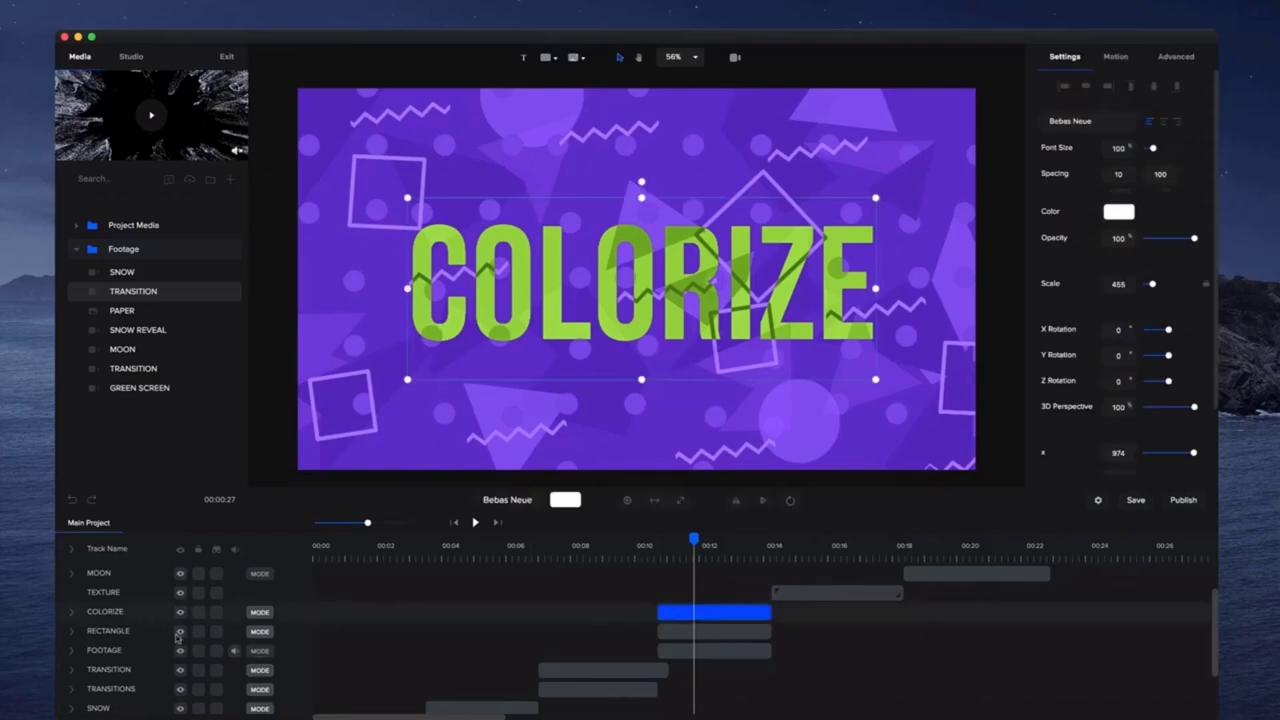
click(90, 632)
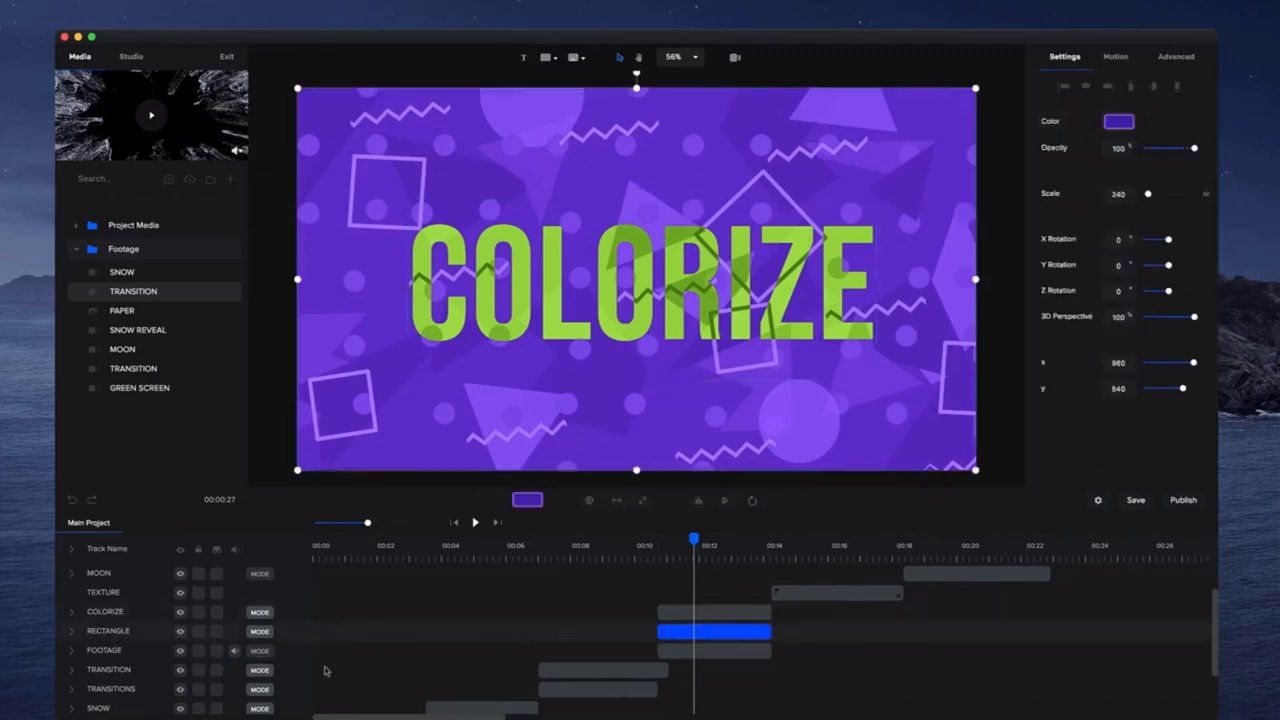
click(181, 633)
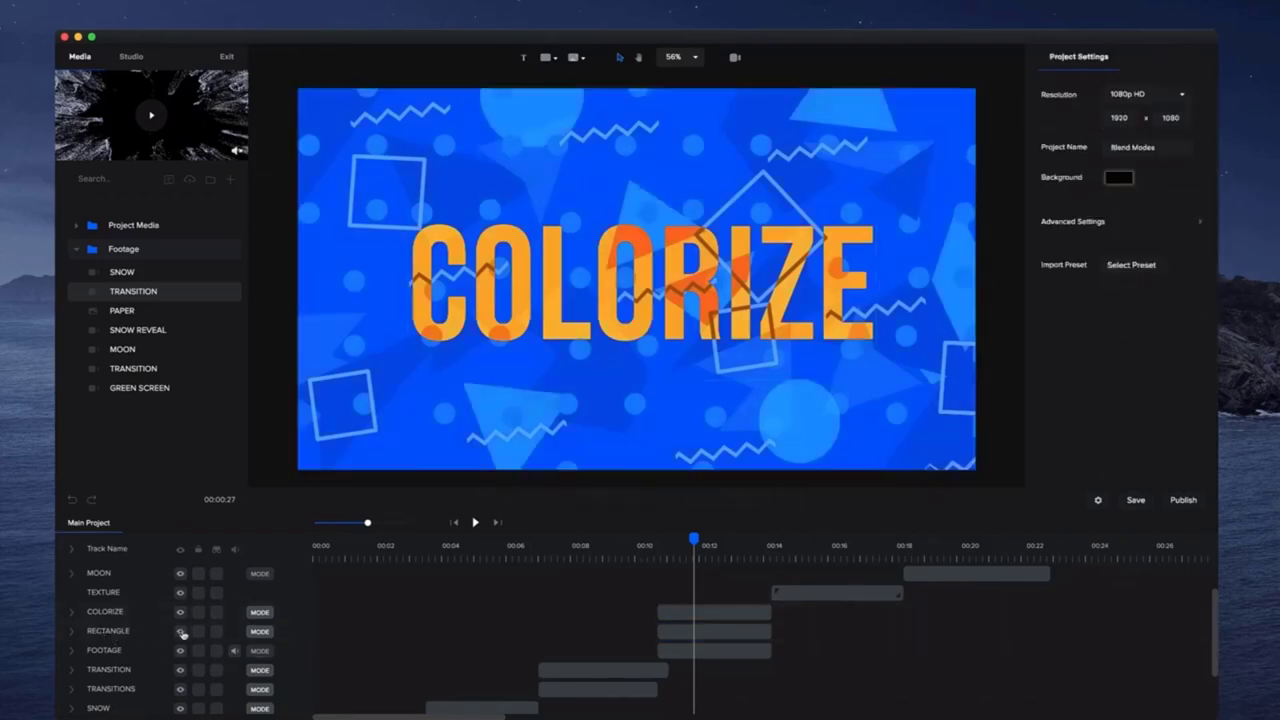
click(718, 651)
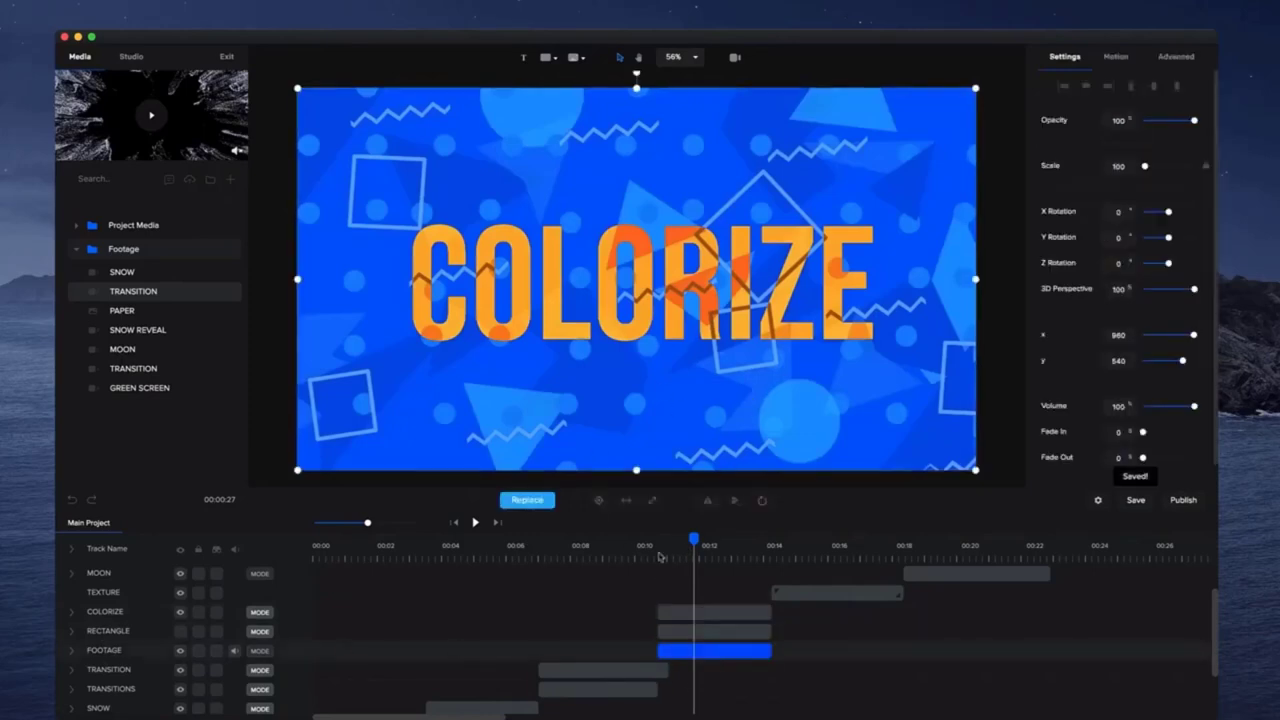
click(700, 632)
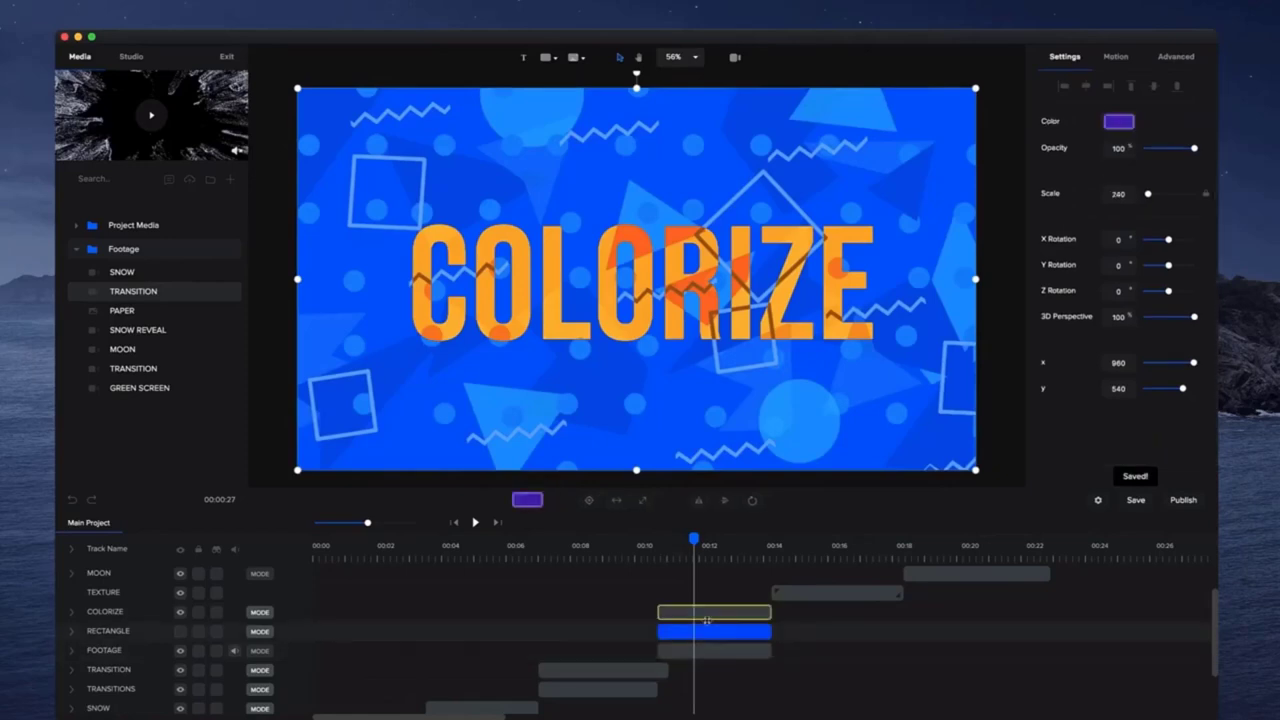
- Replace the RECTANGLE layer with a new full-frame rectangle shape placed directly beneath the COLORIZE title and starting with that clip
click(546, 57)
click(502, 129)
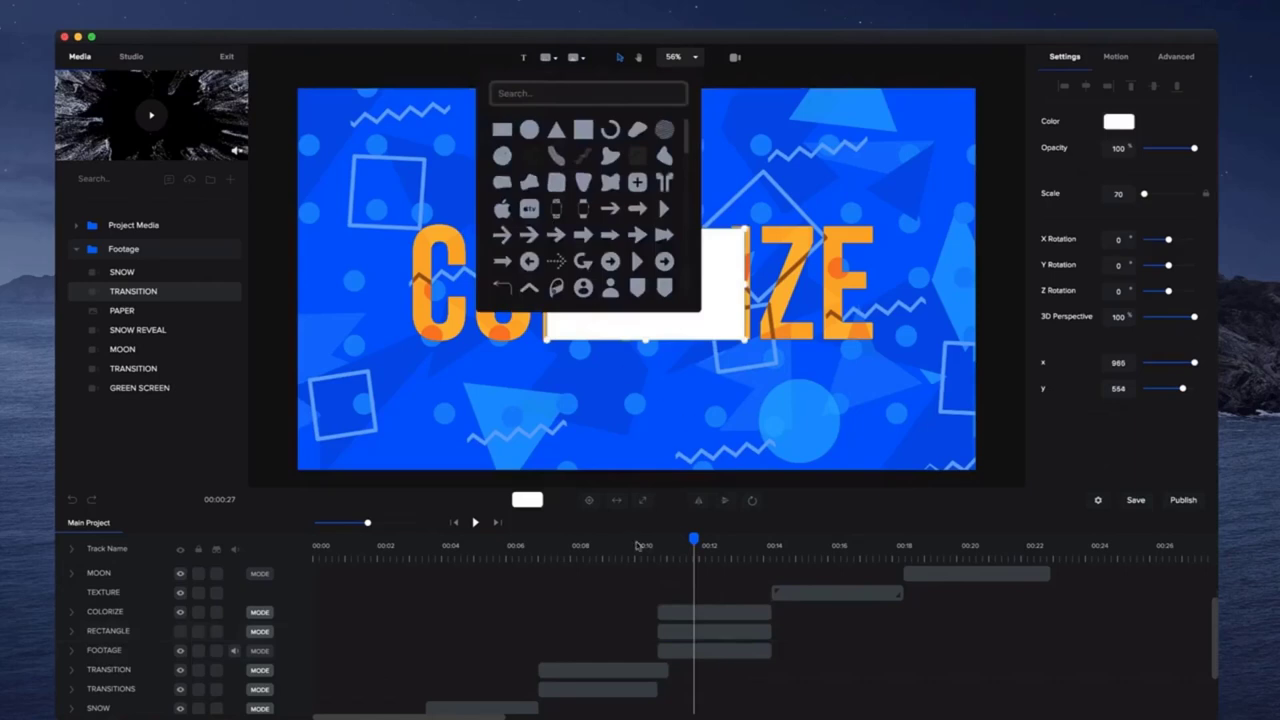
click(616, 500)
scroll(701, 610, up, 3)
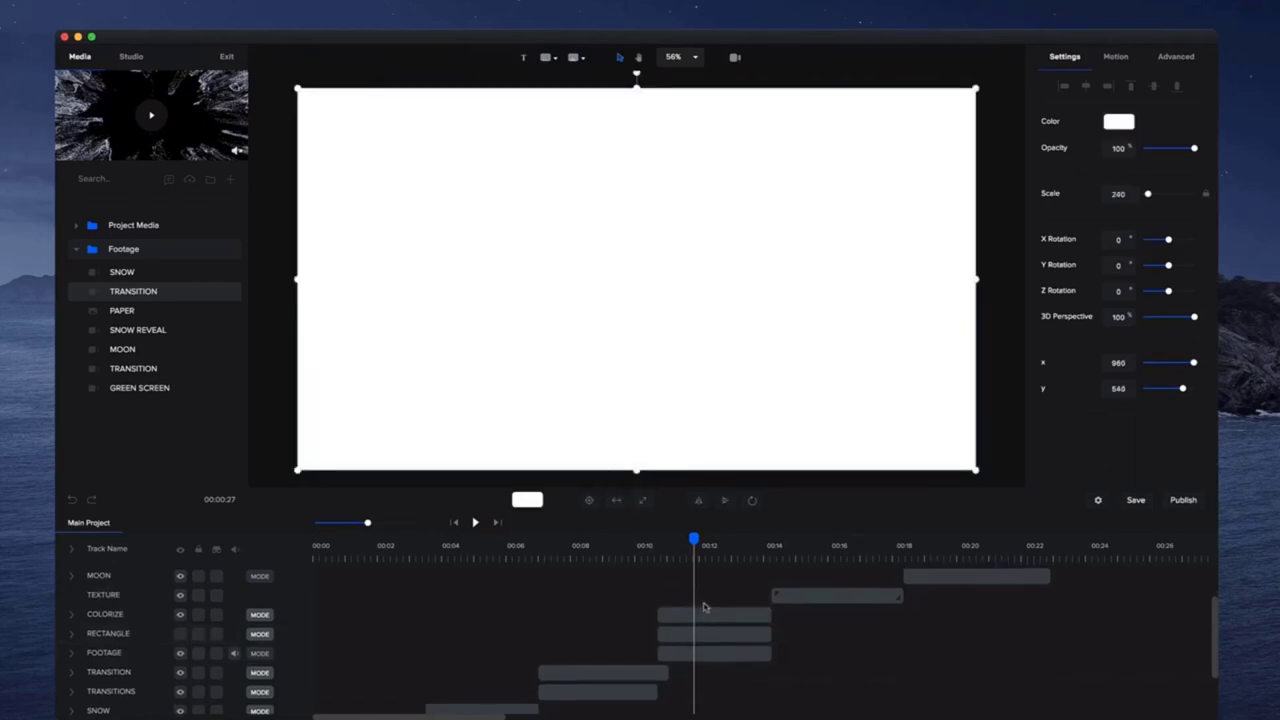
drag(705, 575, 668, 575)
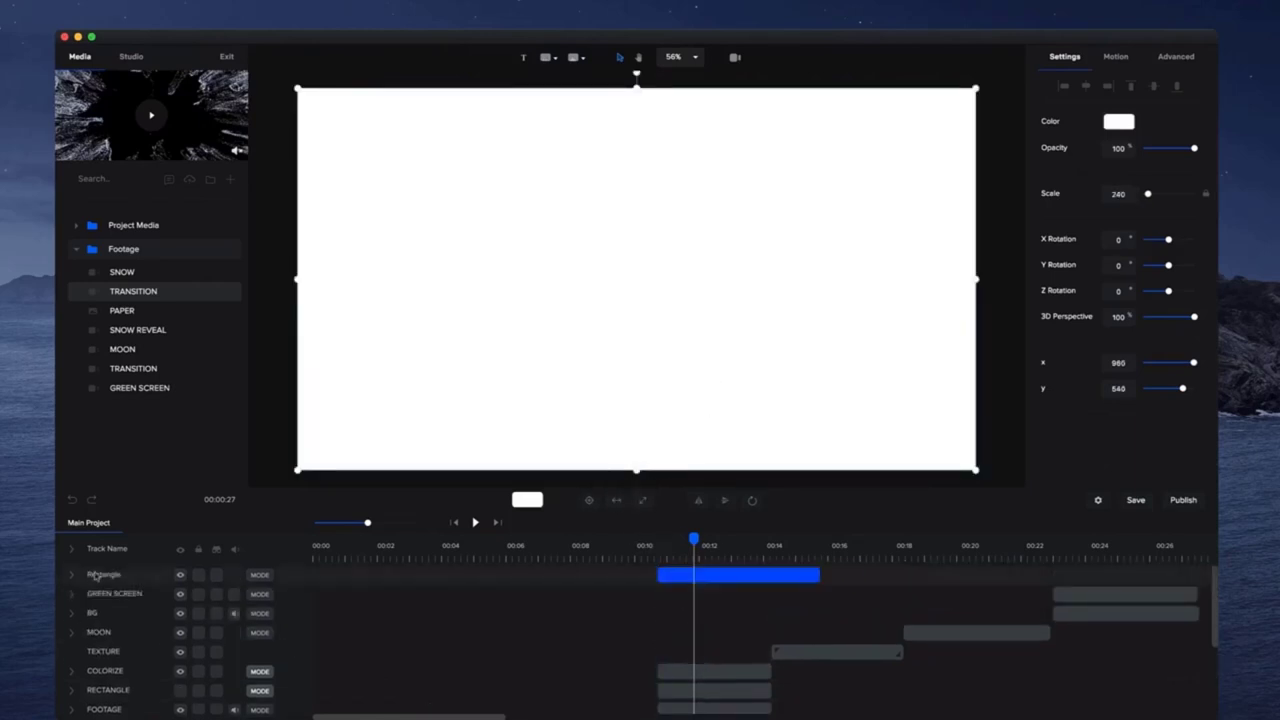
drag(95, 577, 180, 690)
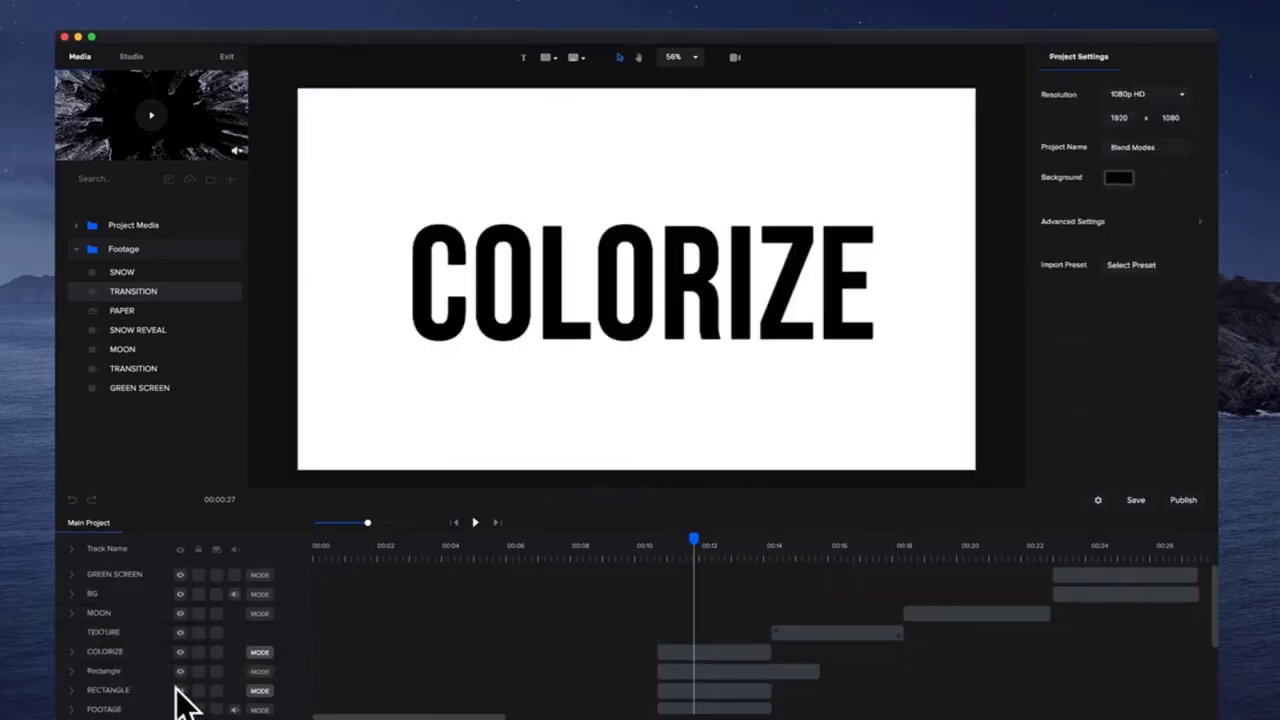
click(116, 691)
key(Delete)
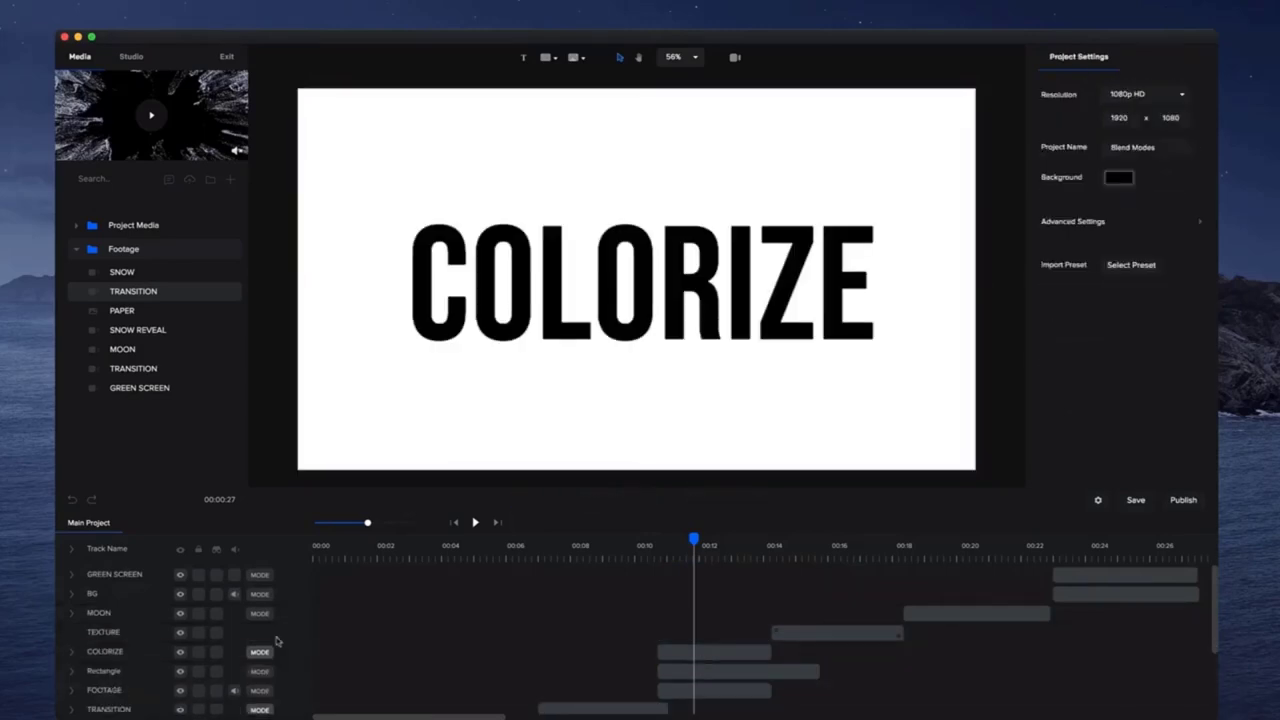
- Rename the new rectangle's track as COLOR and fill the shape with the purple from the favorite colors
click(116, 678)
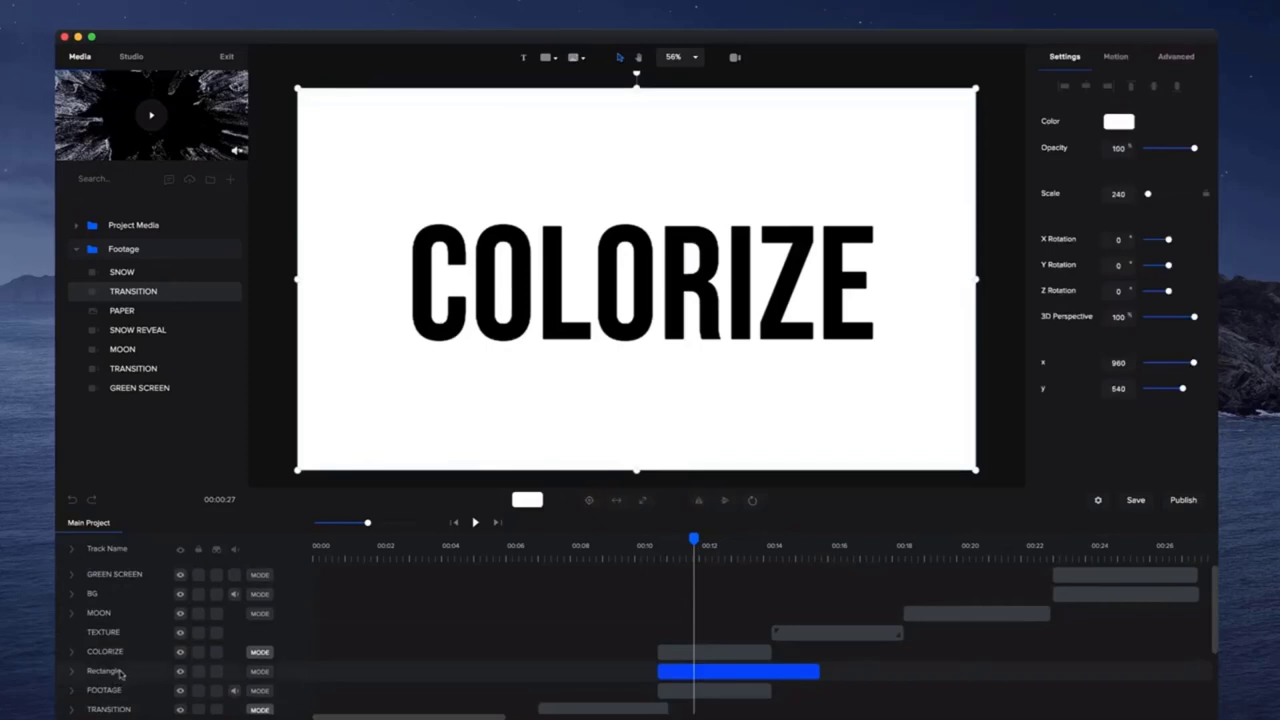
double_click(119, 672)
text(COLOR)
key(Return)
click(1118, 121)
click(1046, 319)
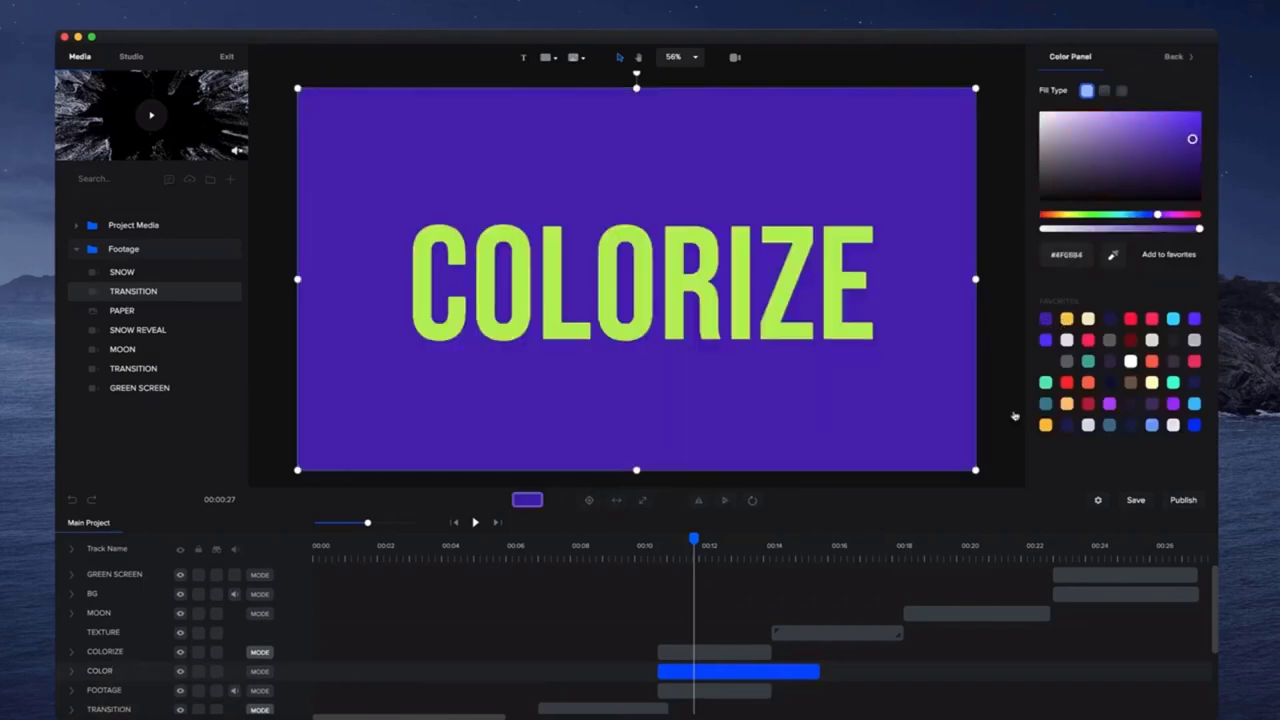
- Apply the Color blend mode to the COLOR track and toggle the track's visibility to compare the effect
click(259, 671)
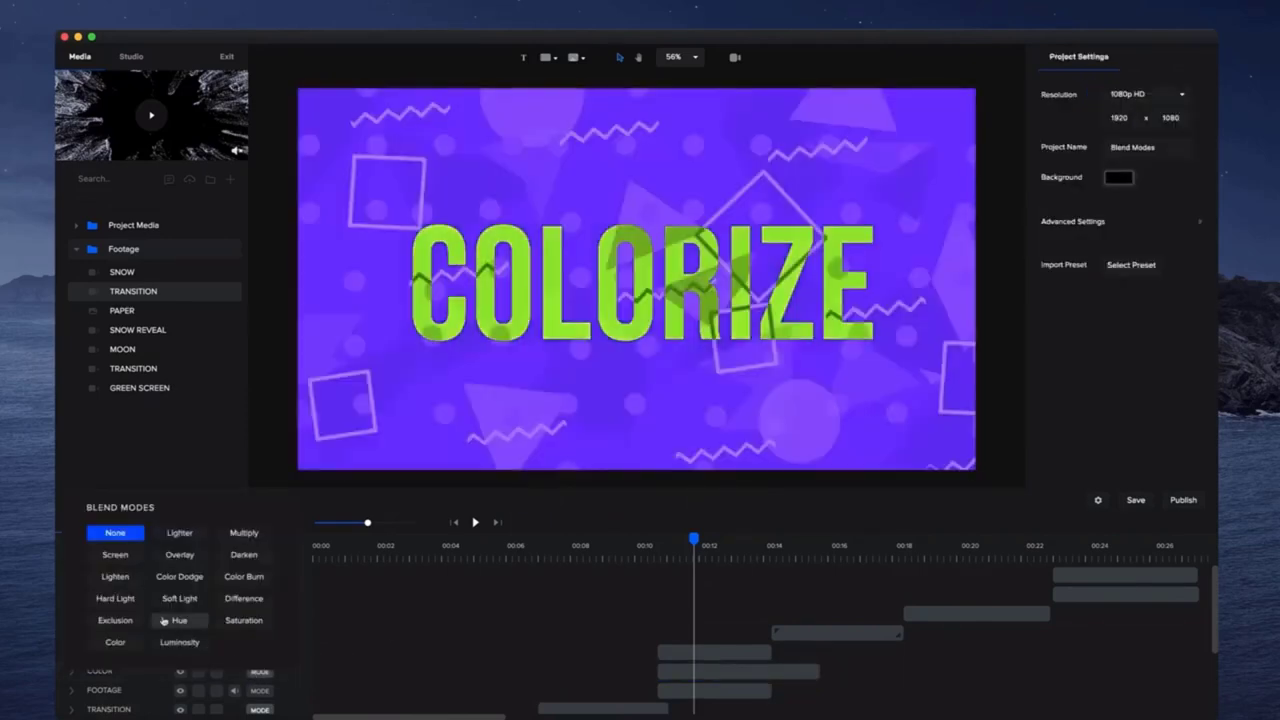
click(105, 643)
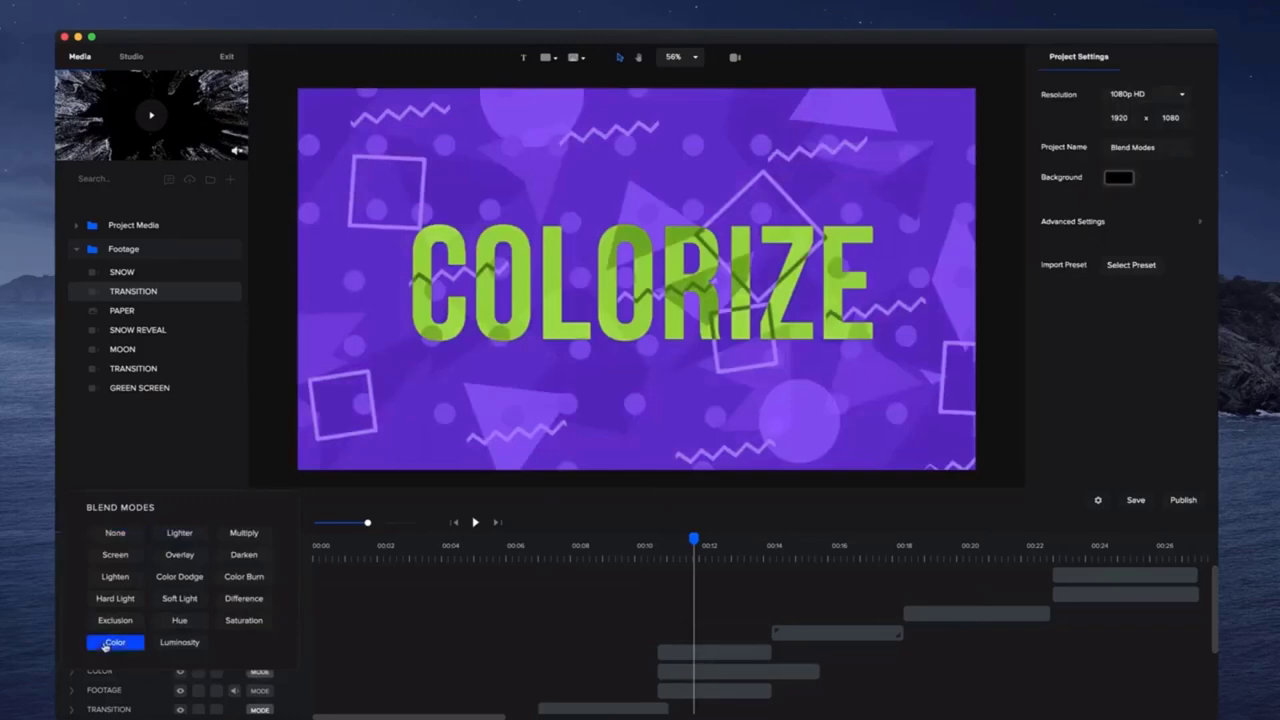
click(708, 672)
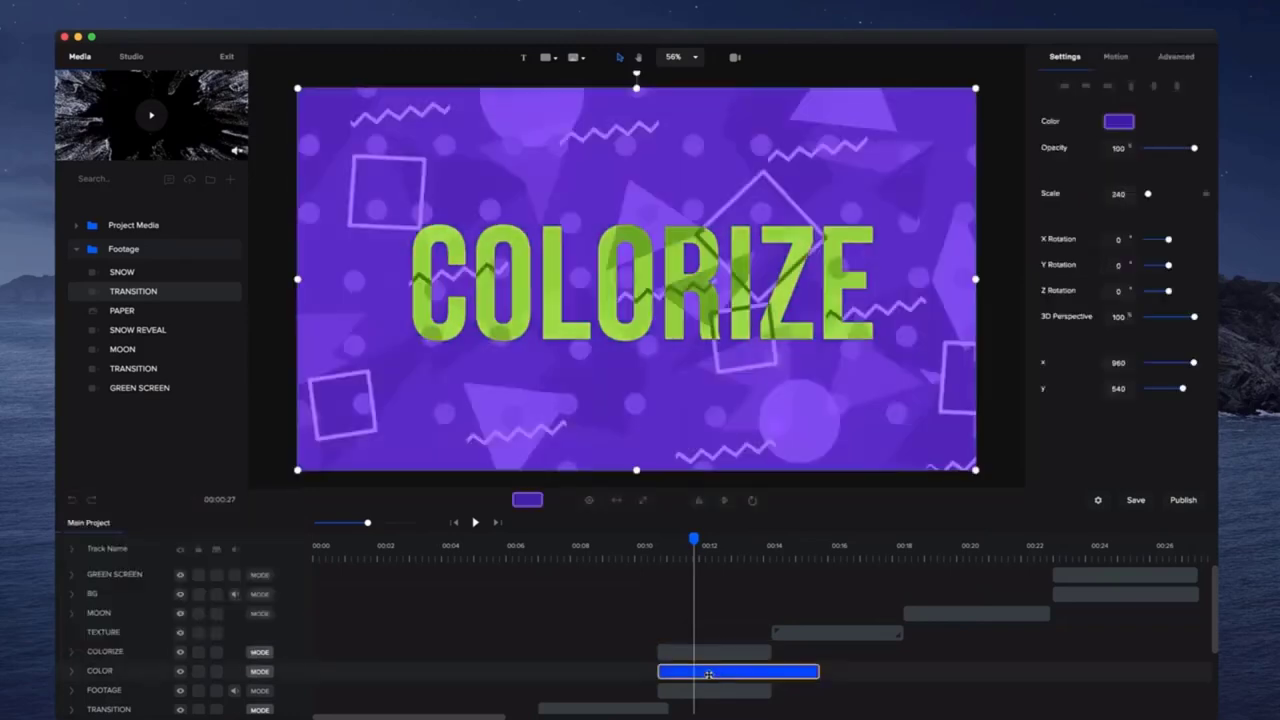
click(181, 672)
click(182, 673)
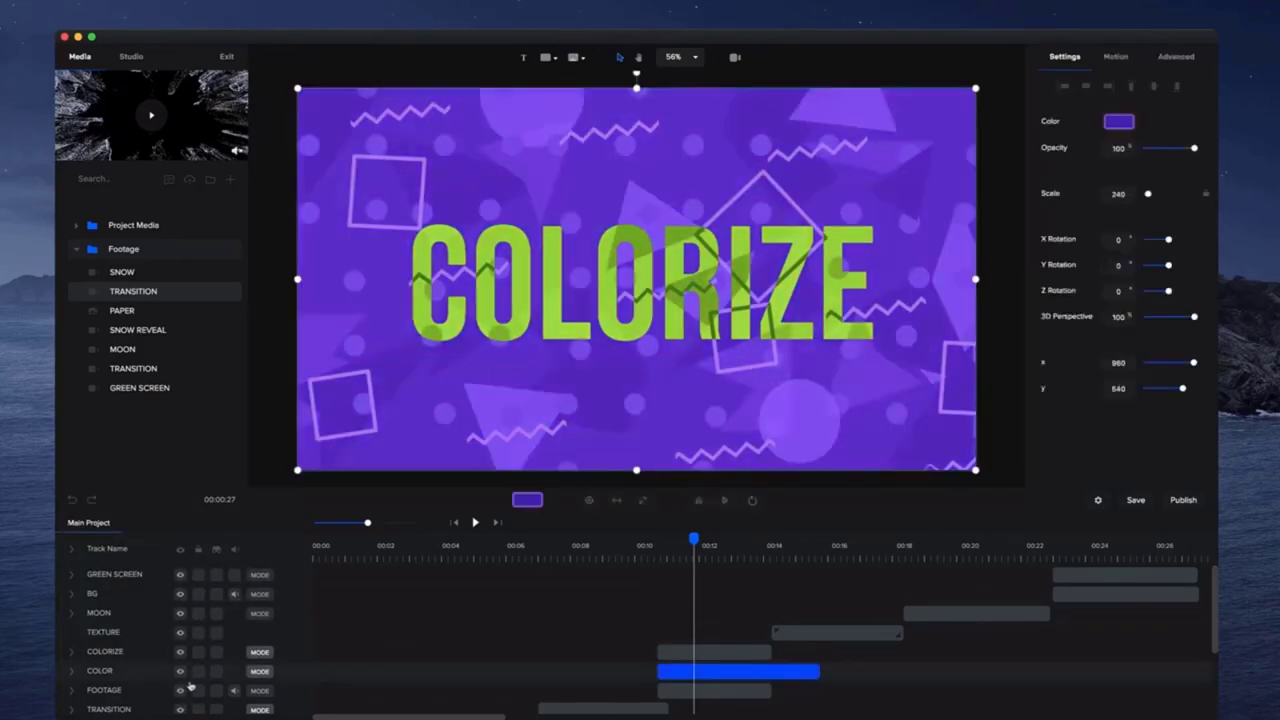
- Change the COLOR rectangle's fill to crimson red and play back the COLORIZE section from just before its start
click(1120, 123)
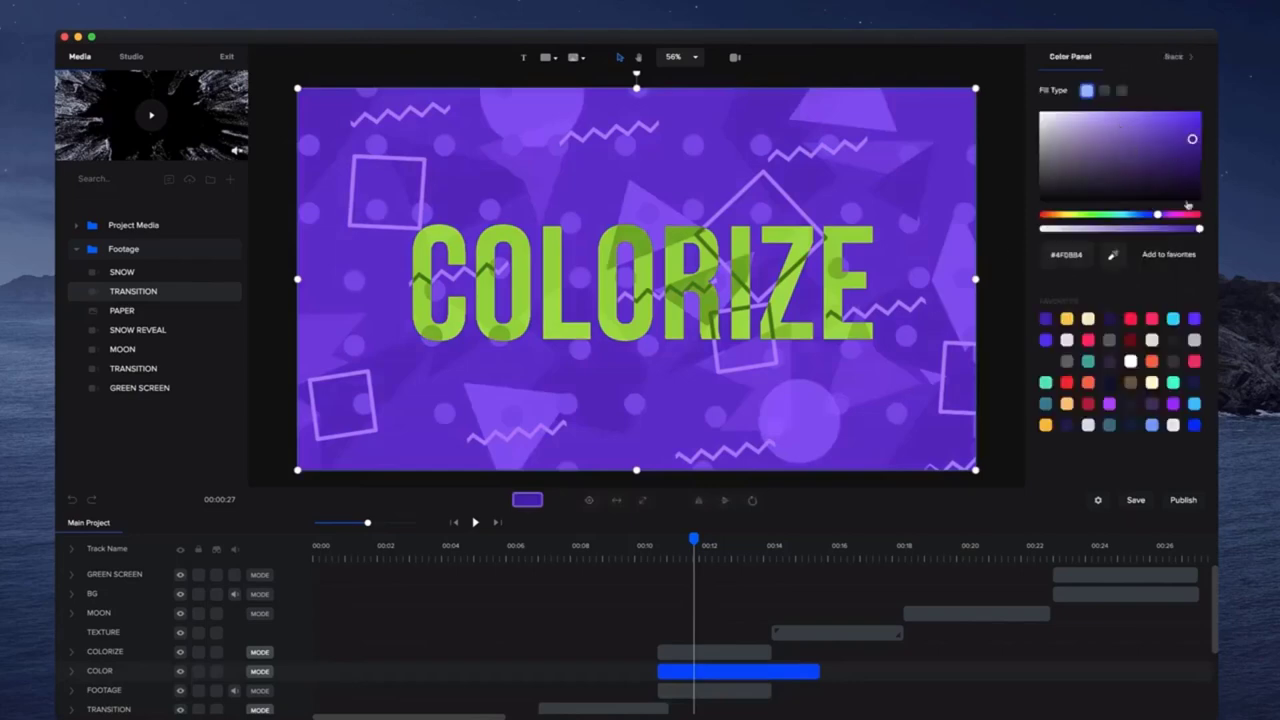
drag(1188, 212, 1198, 227)
click(646, 549)
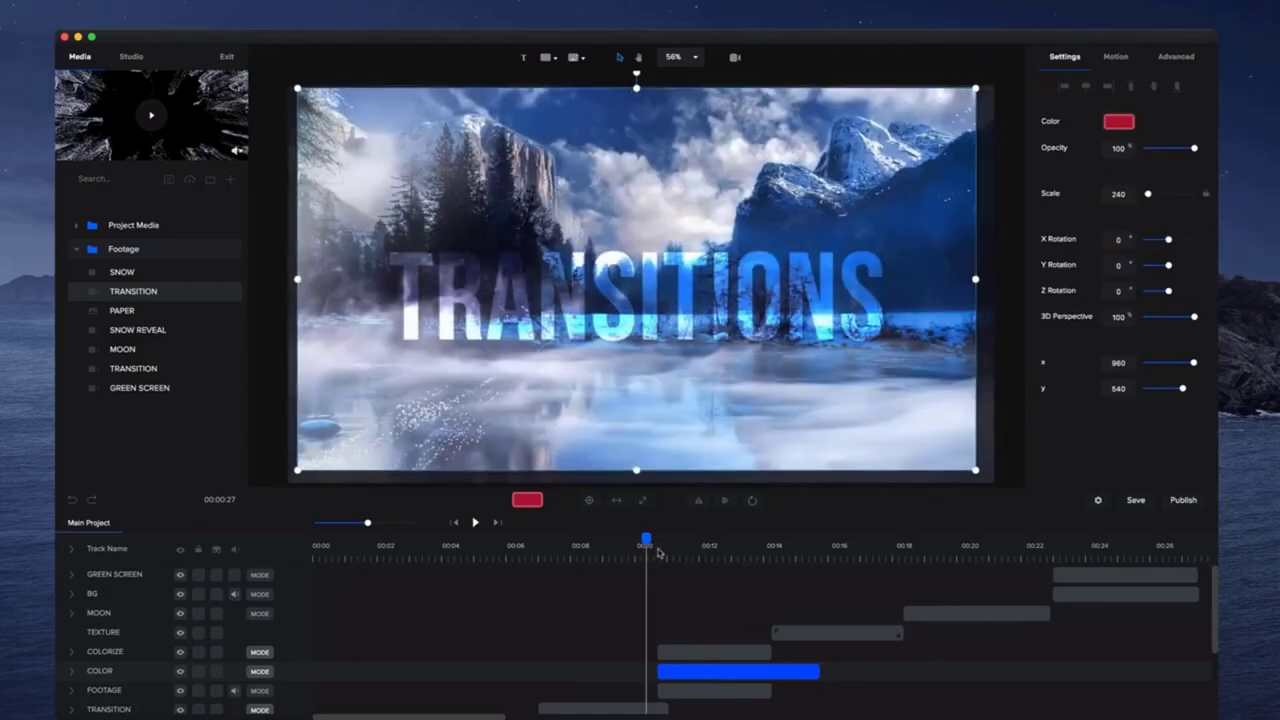
key(space)
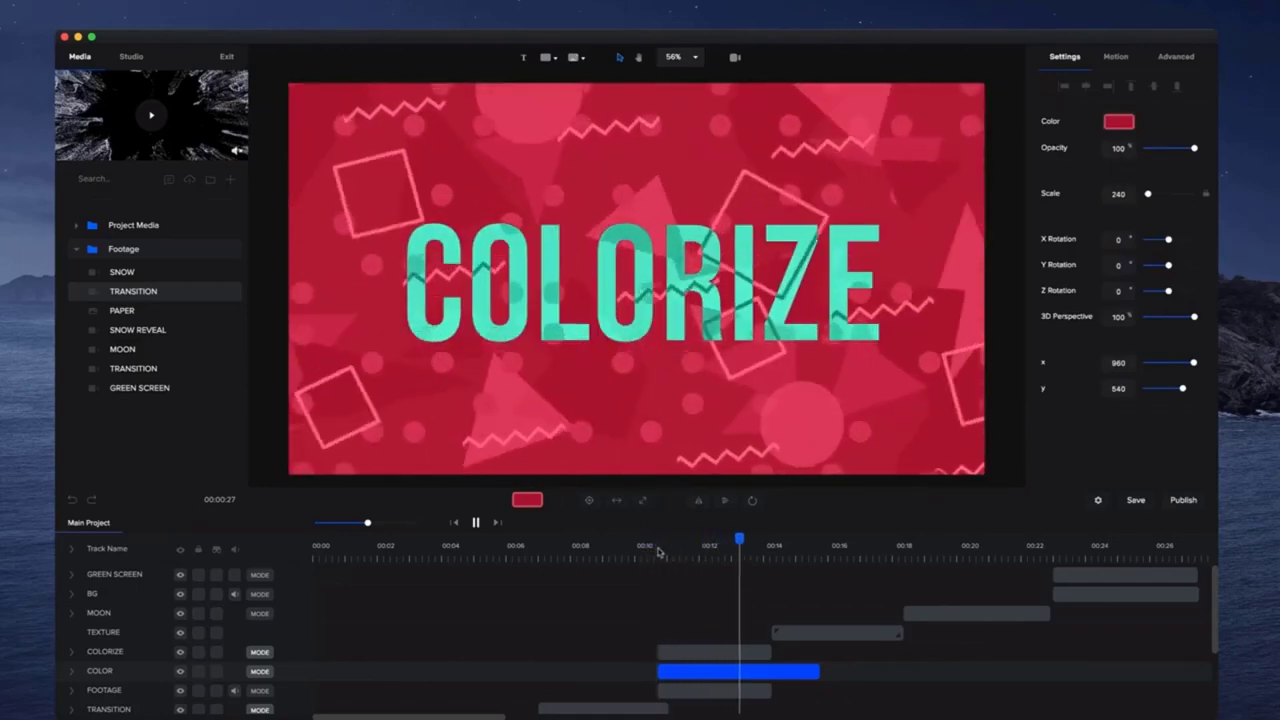
key(space)
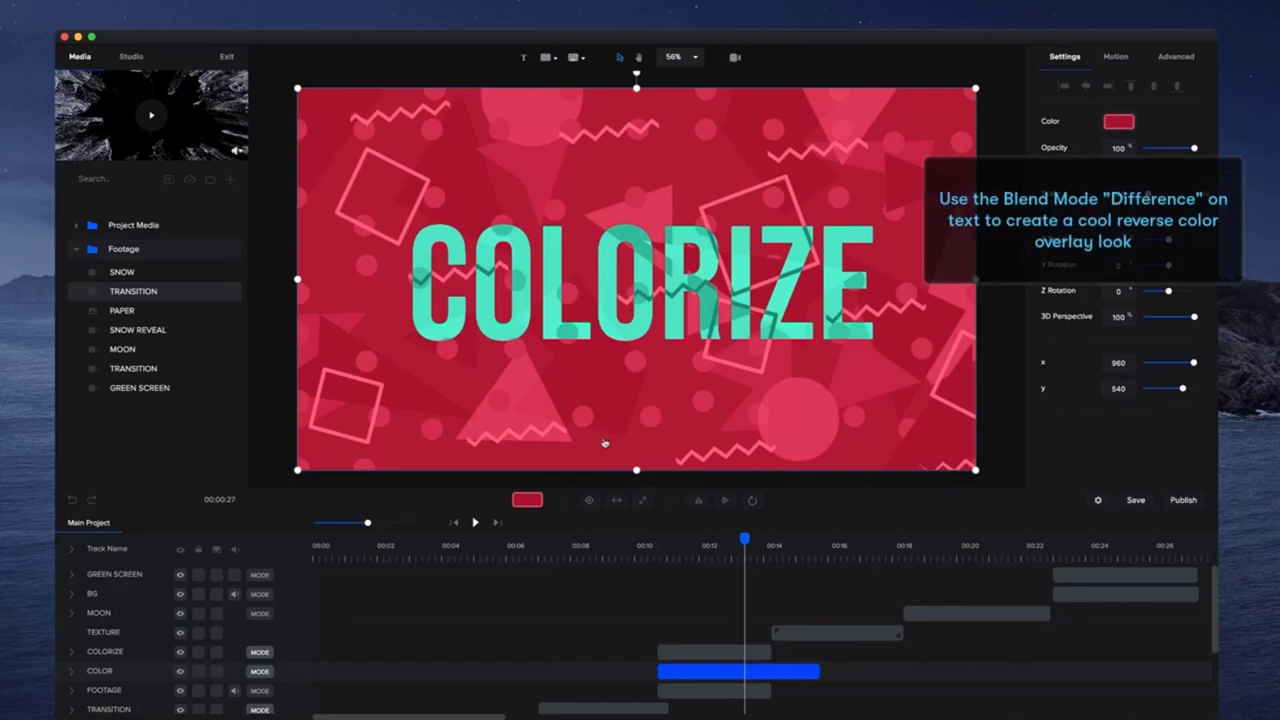
- Trim the end of the COLOR clip to match the end of the COLORIZE title and footage clips
drag(820, 671, 771, 671)
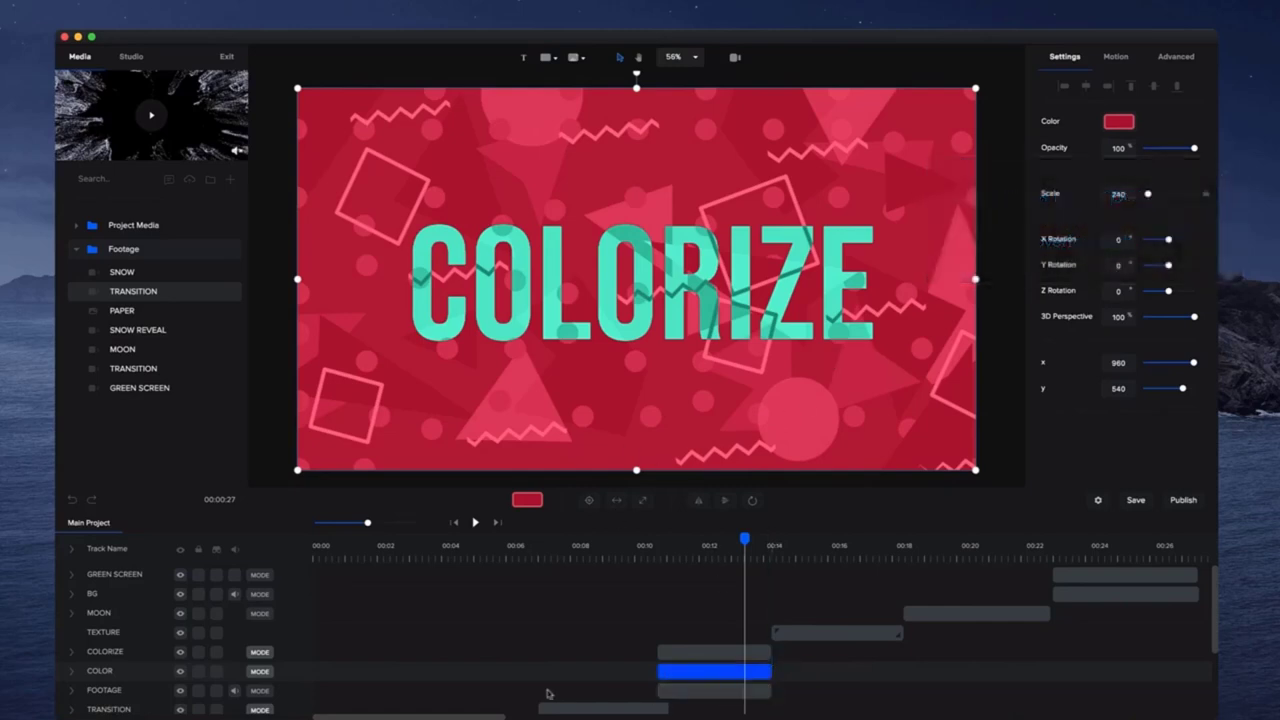
click(260, 674)
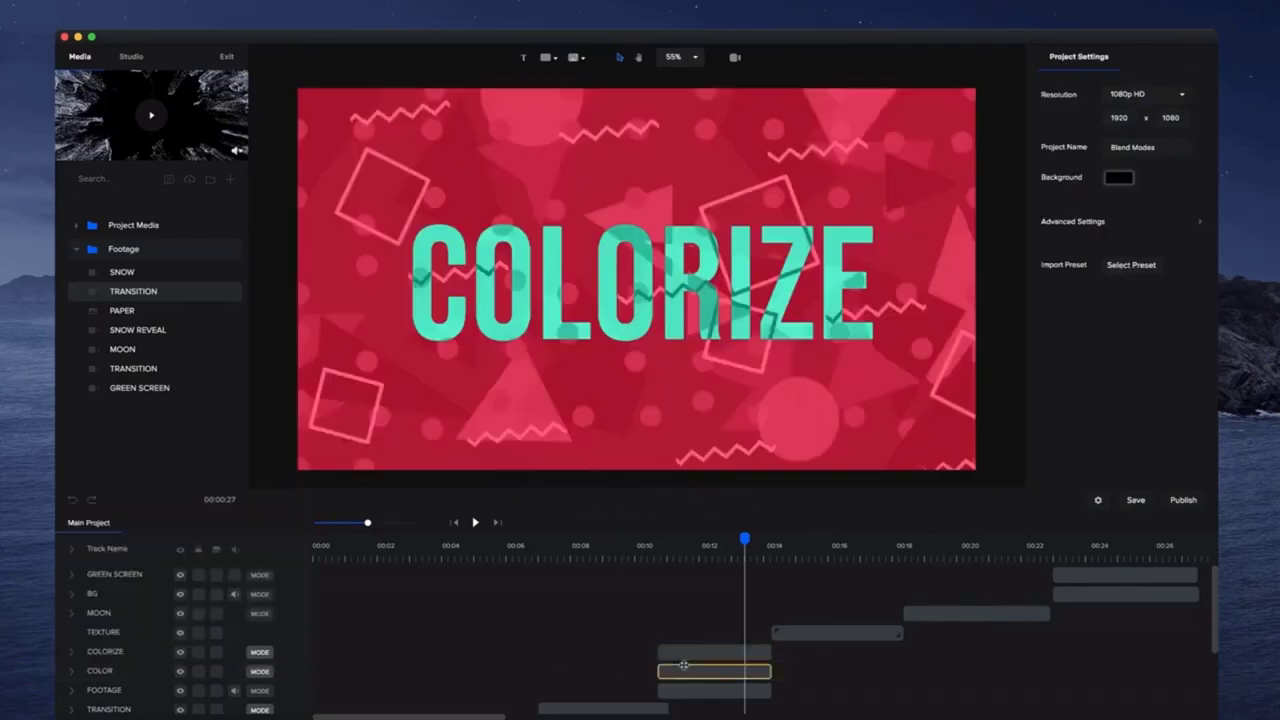
click(684, 668)
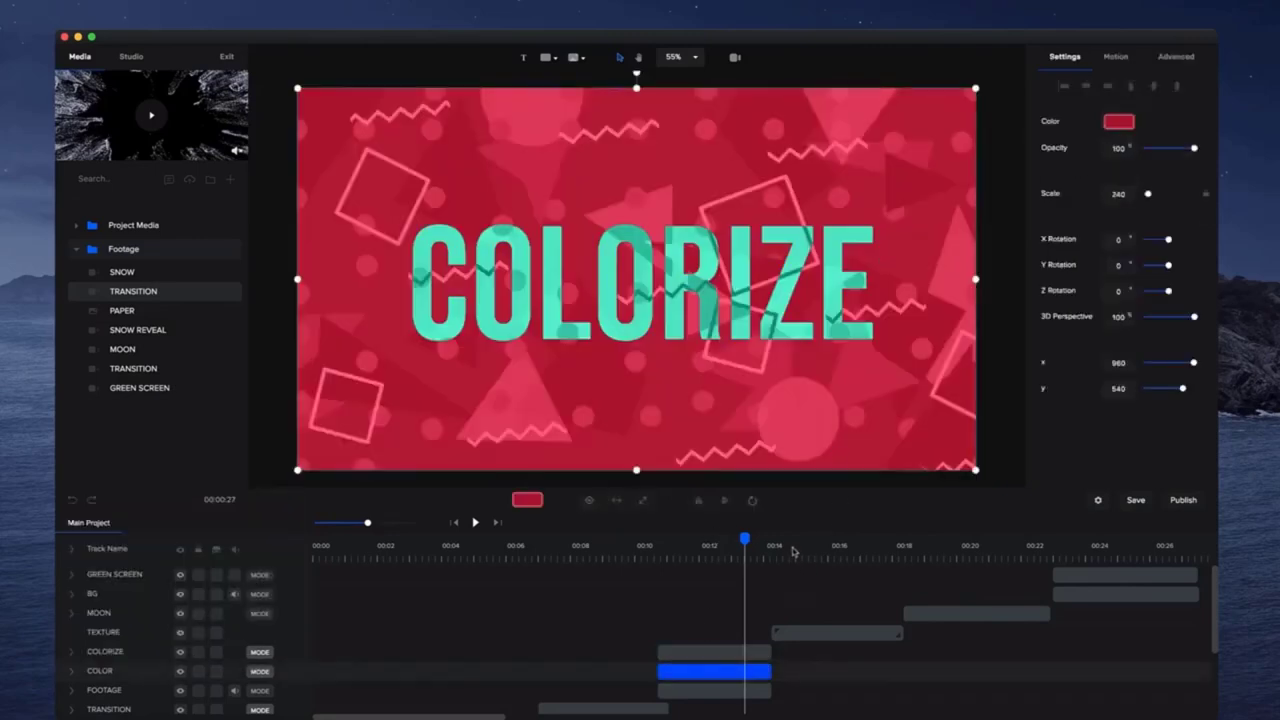
- Add the PAPER image directly above the TEXTURE track, starting and ending with the TEXTURE clip
click(786, 552)
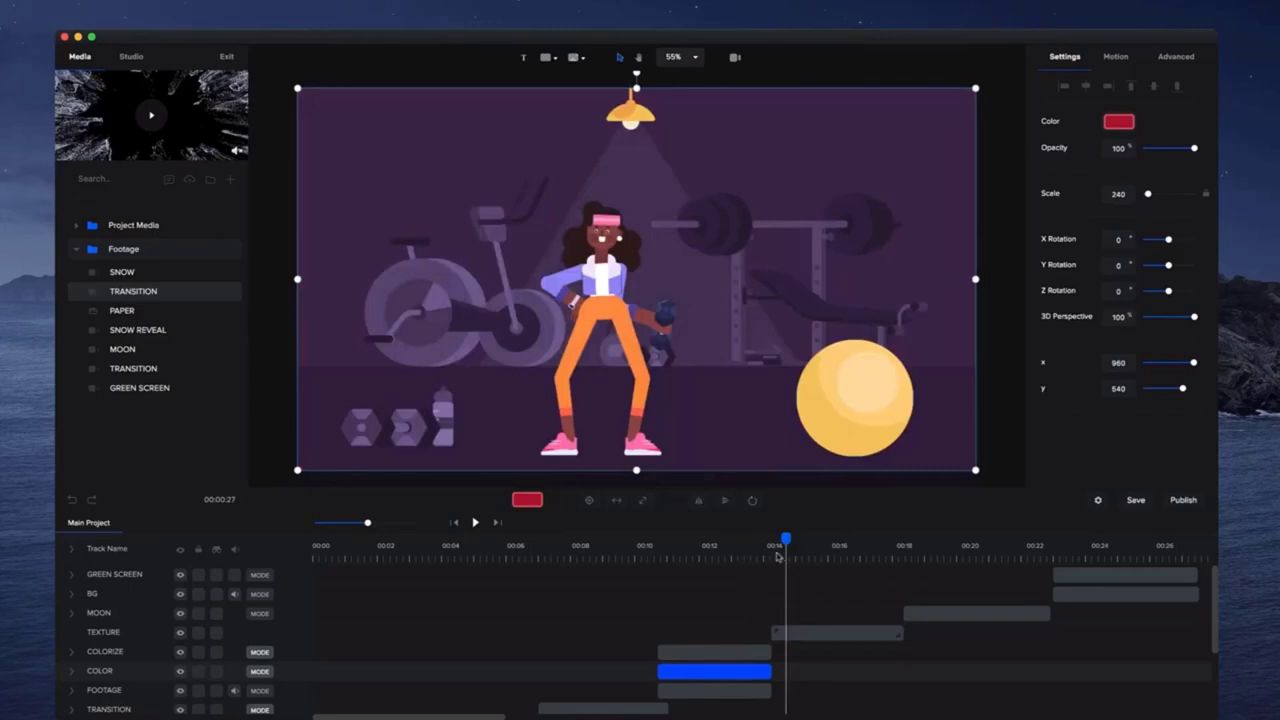
click(774, 553)
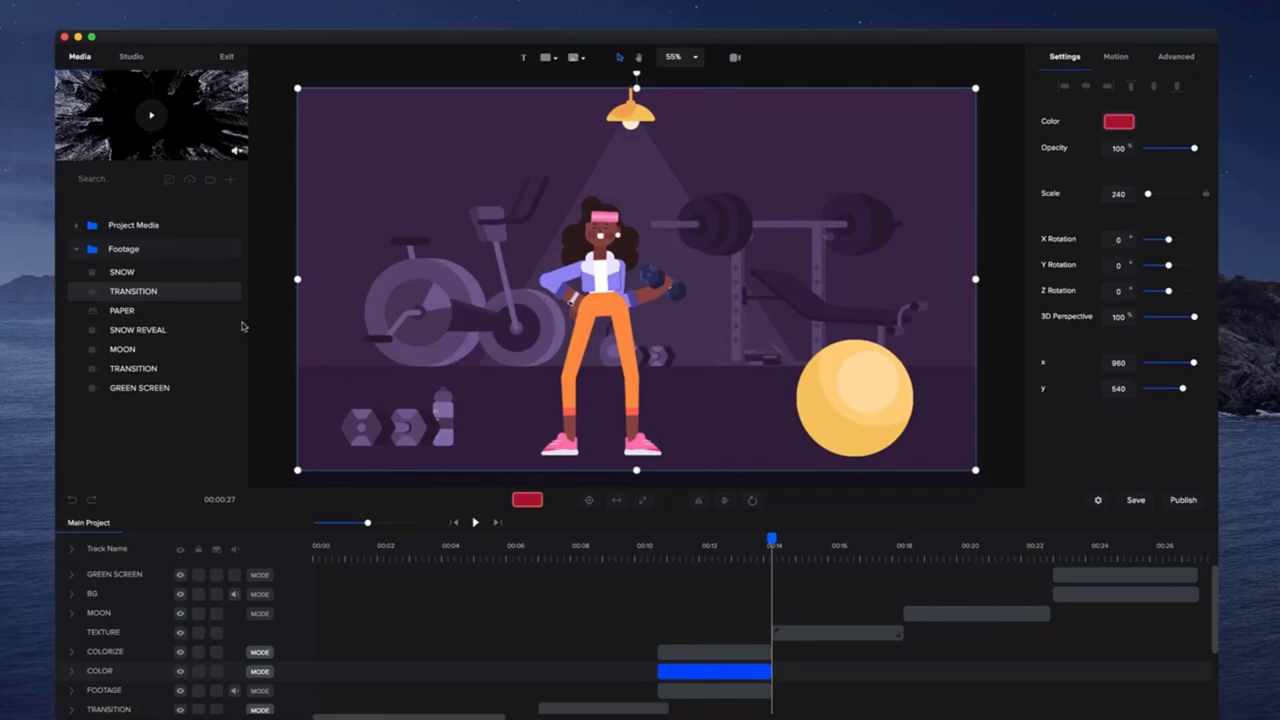
click(121, 310)
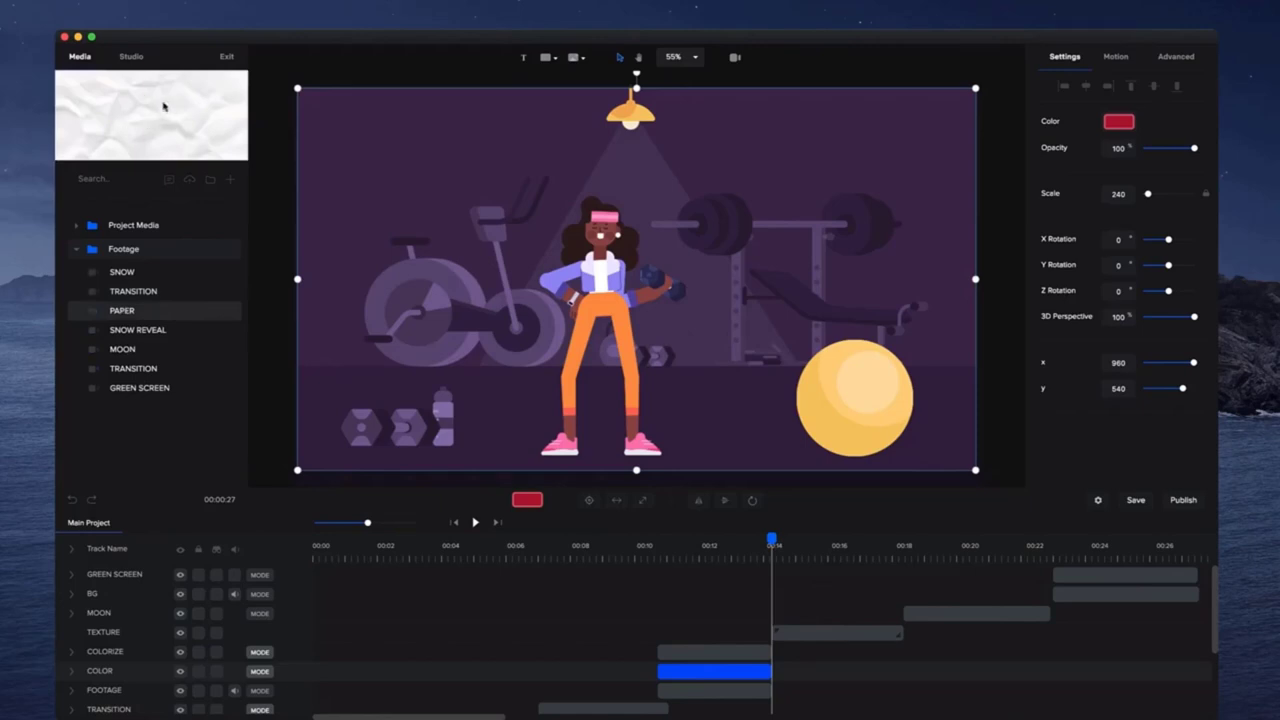
drag(121, 312, 790, 578)
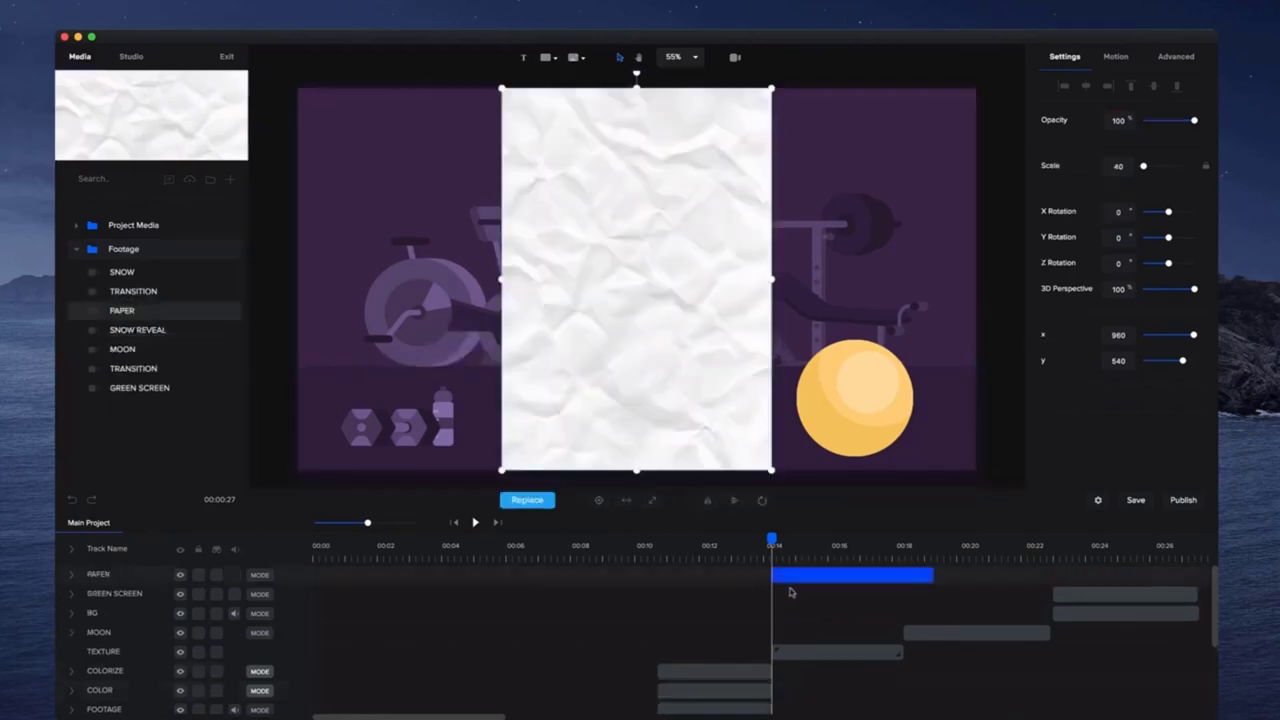
drag(933, 575, 903, 575)
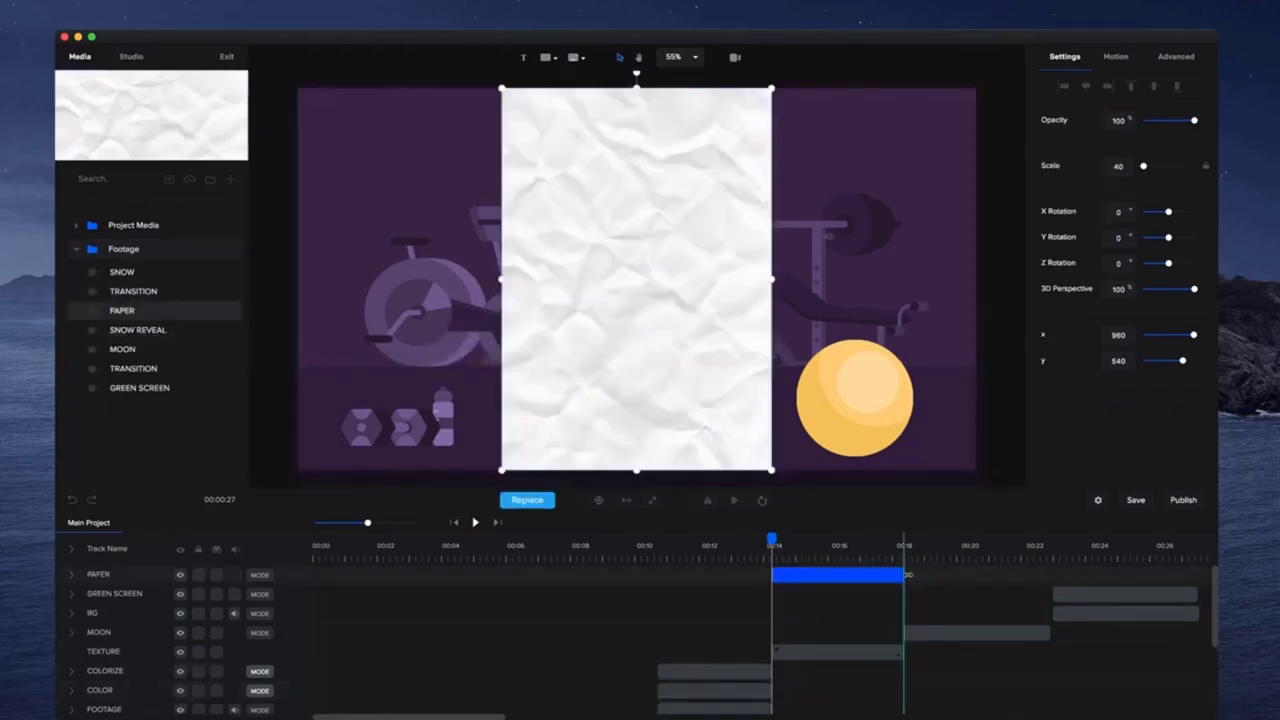
drag(130, 576, 130, 640)
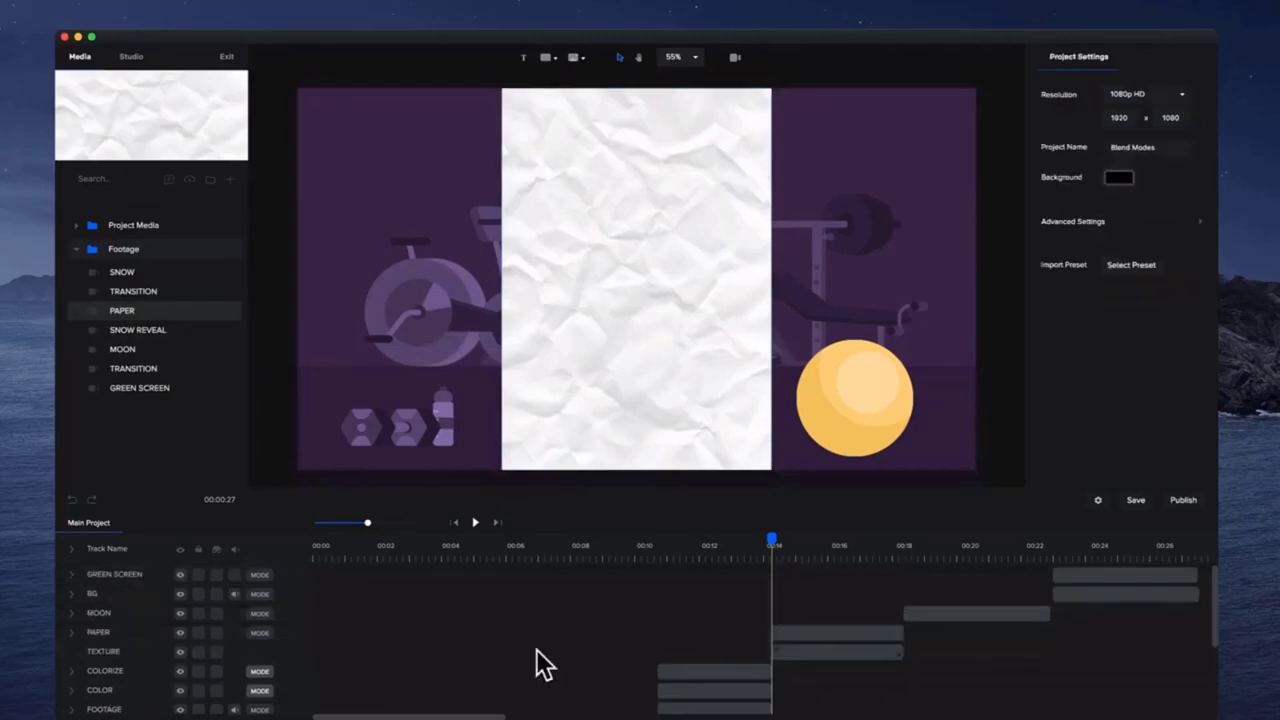
- Rotate the paper image to -90° and scale it to 100 so it covers the whole frame
click(762, 390)
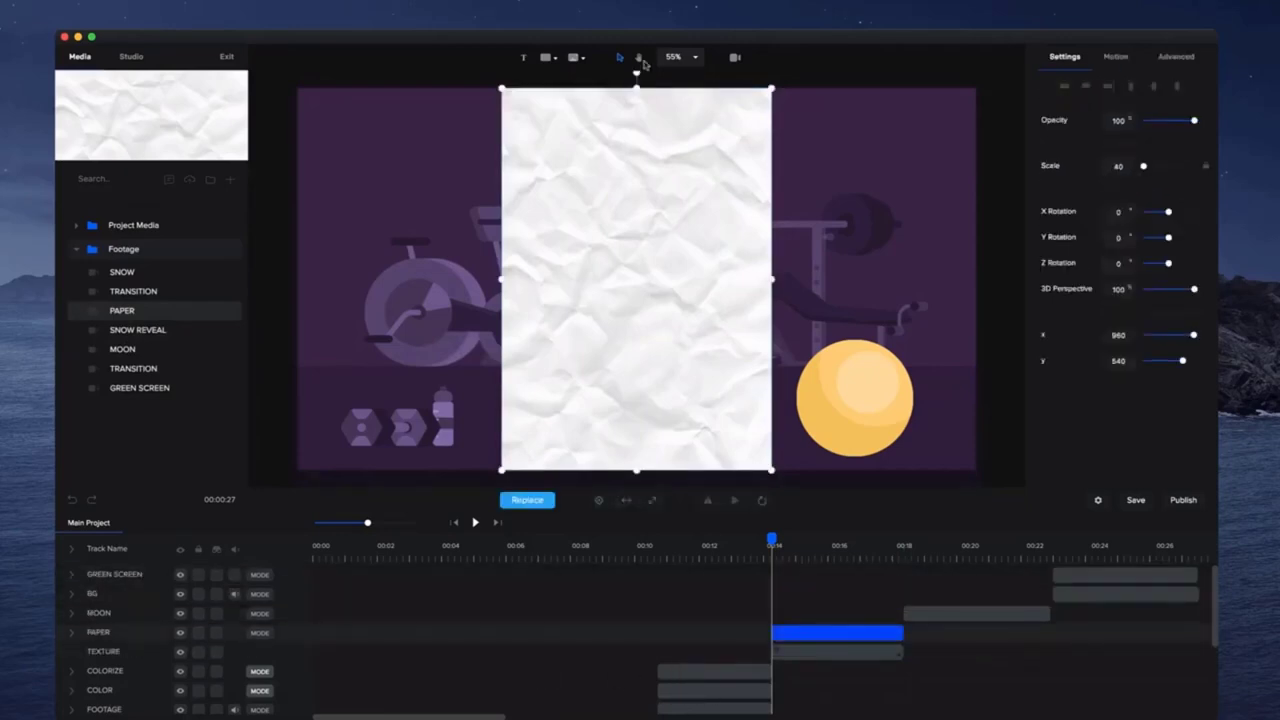
drag(636, 74, 431, 279)
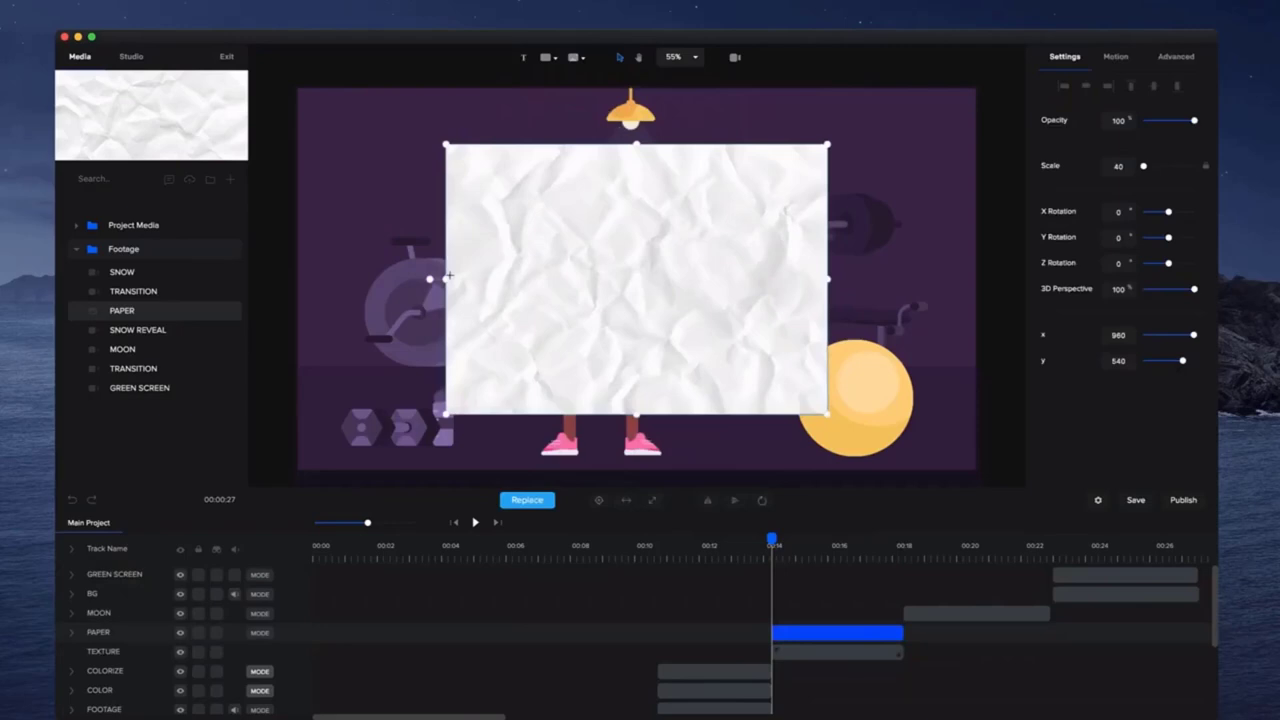
click(641, 501)
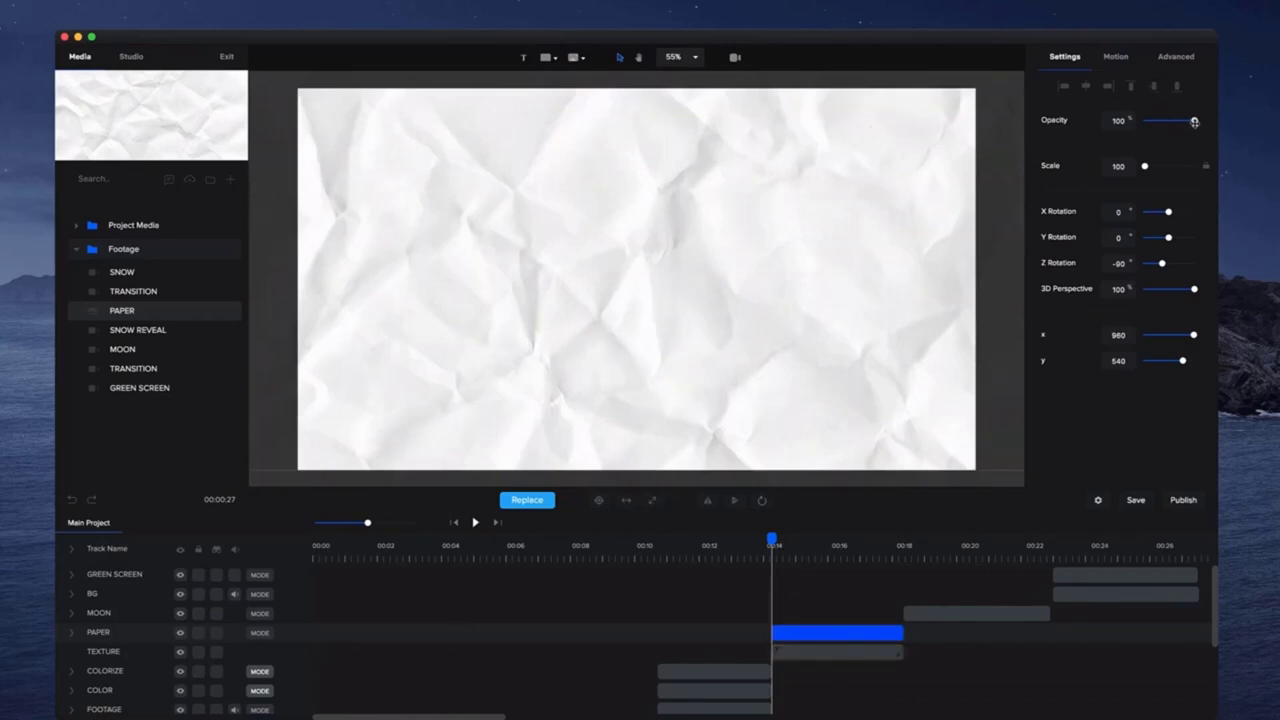
- Try lowering the paper image's opacity to 18%, and restore it to 100%
drag(1194, 121, 1185, 121)
drag(1169, 121, 1153, 120)
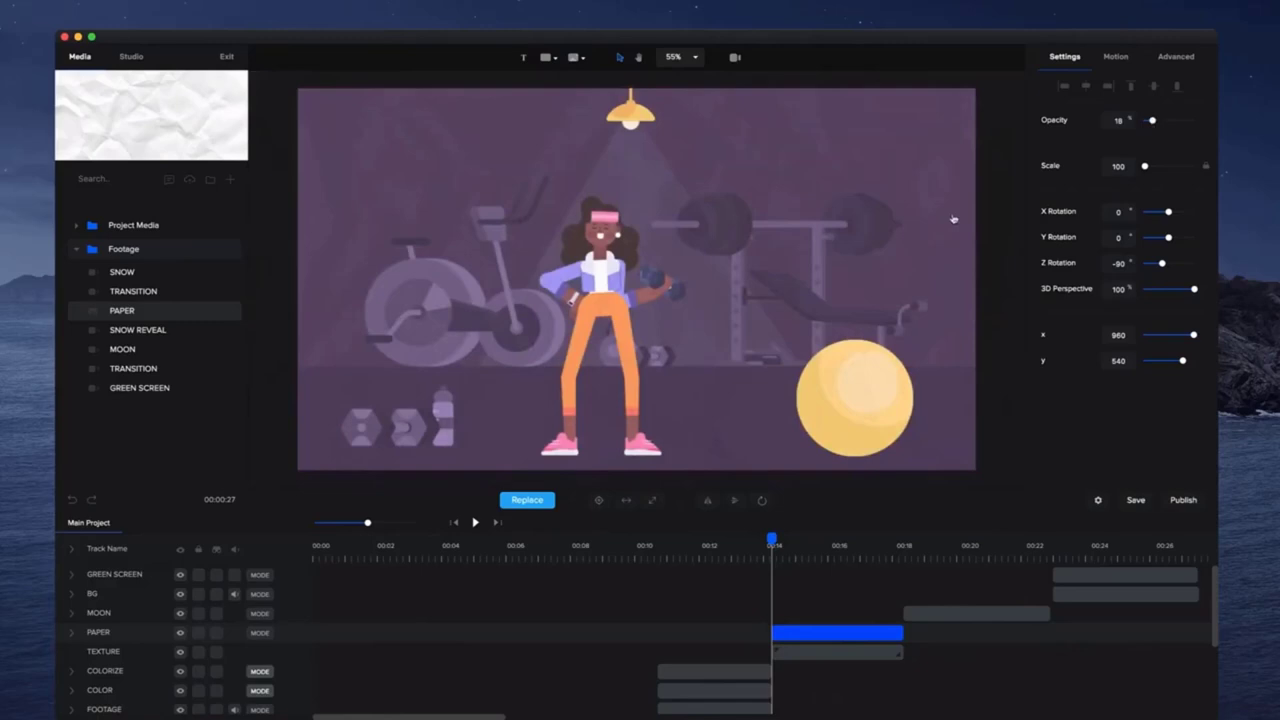
drag(1152, 119, 1195, 120)
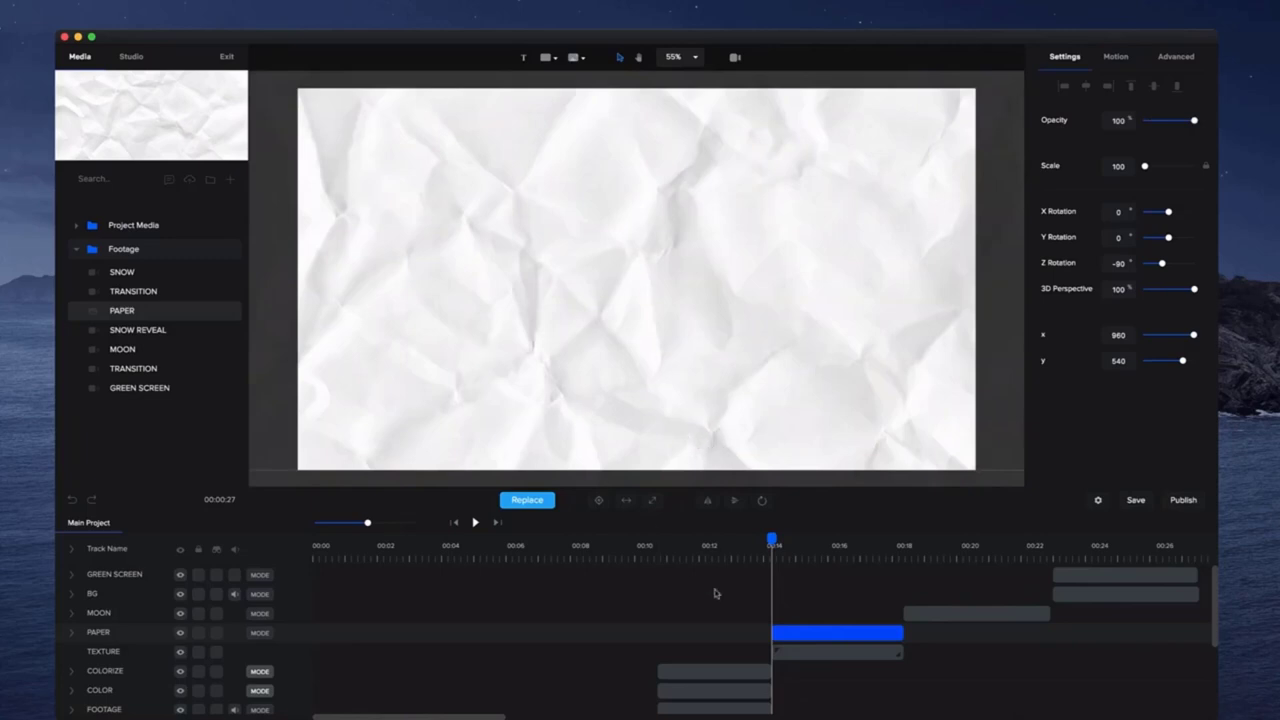
- Apply the Multiply blend mode to the PAPER track and play back the textured gym animation
click(260, 633)
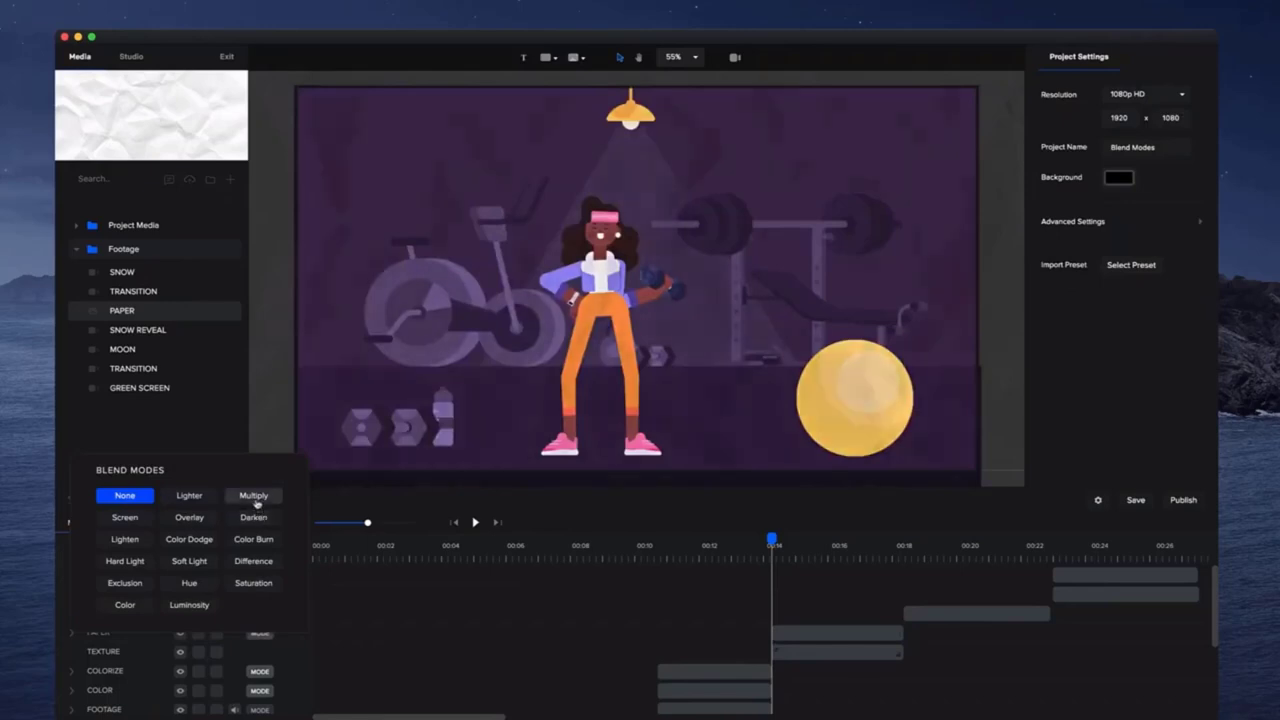
click(254, 498)
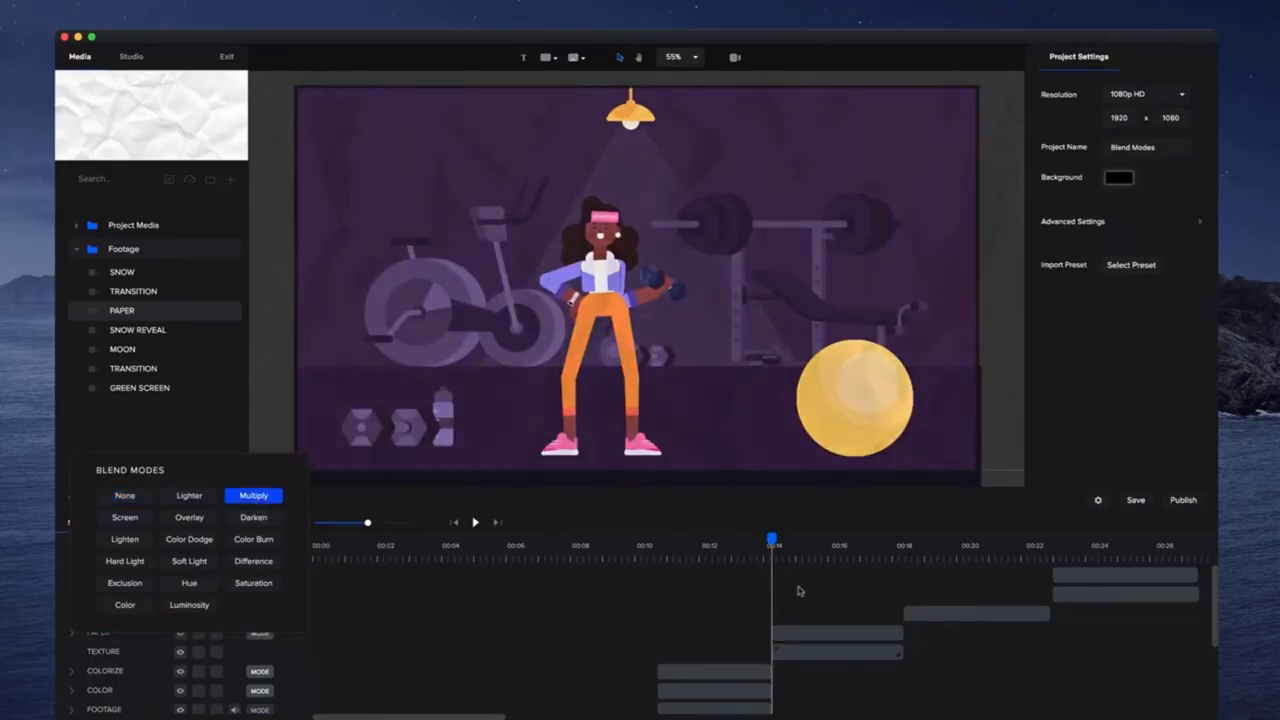
click(730, 300)
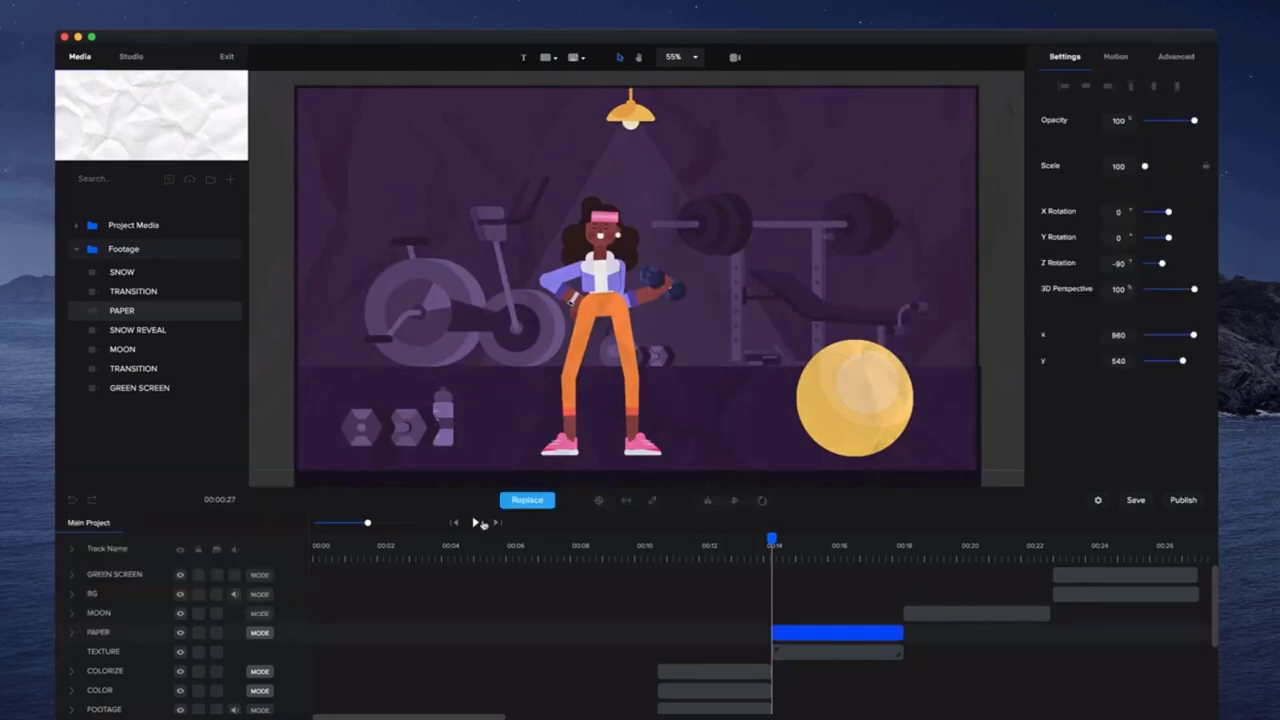
click(476, 522)
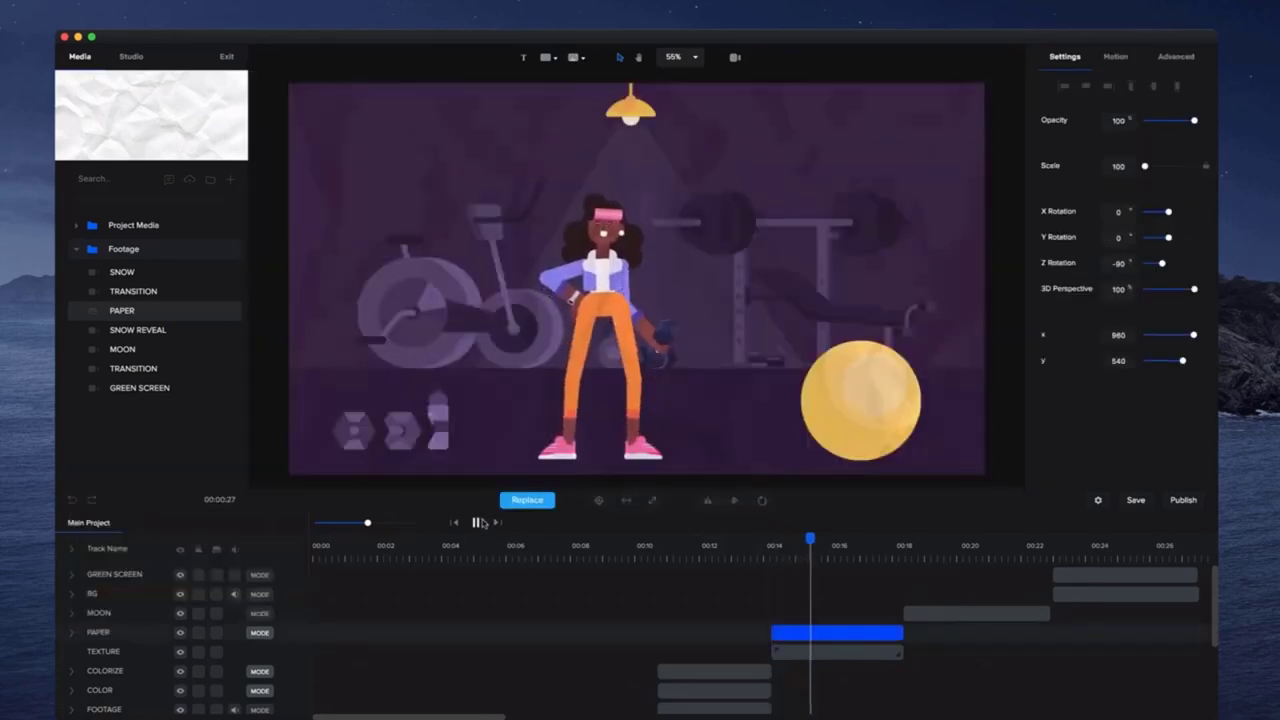
click(477, 522)
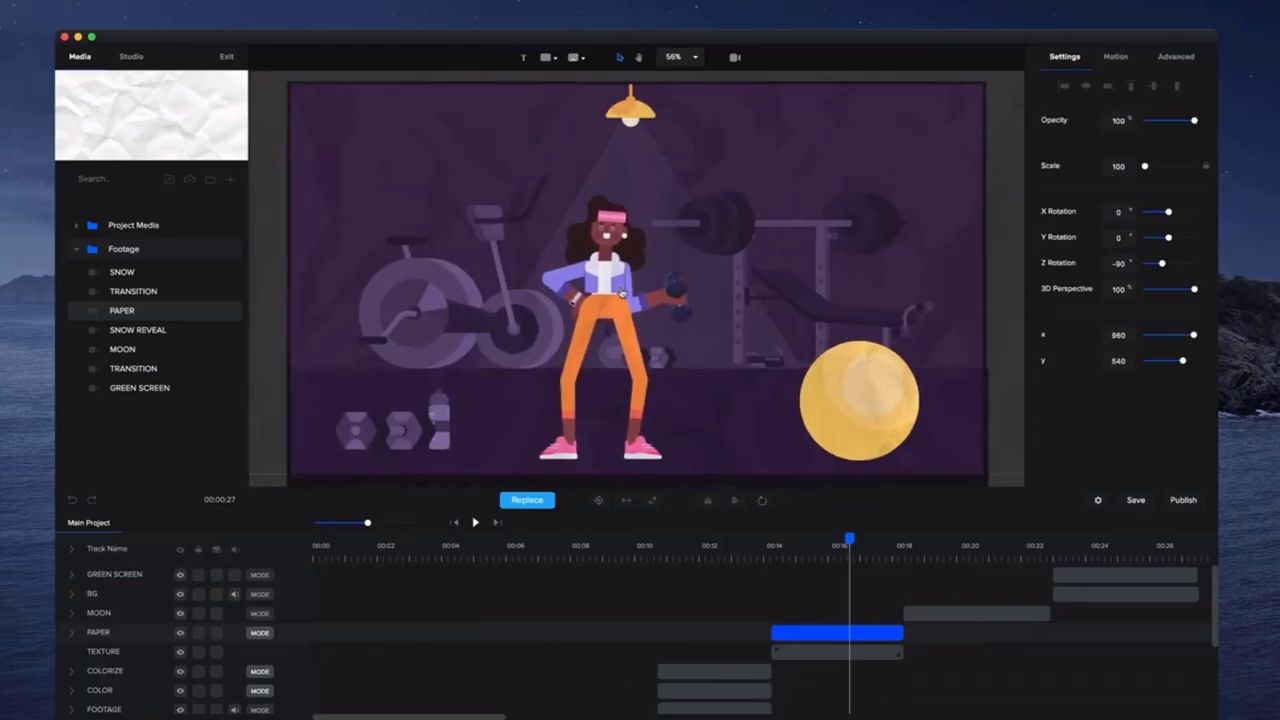
- Examine the paper texture up close on the gym animation's character, background and yellow ball
scroll(619, 296, up, 5)
scroll(619, 296, down, 5)
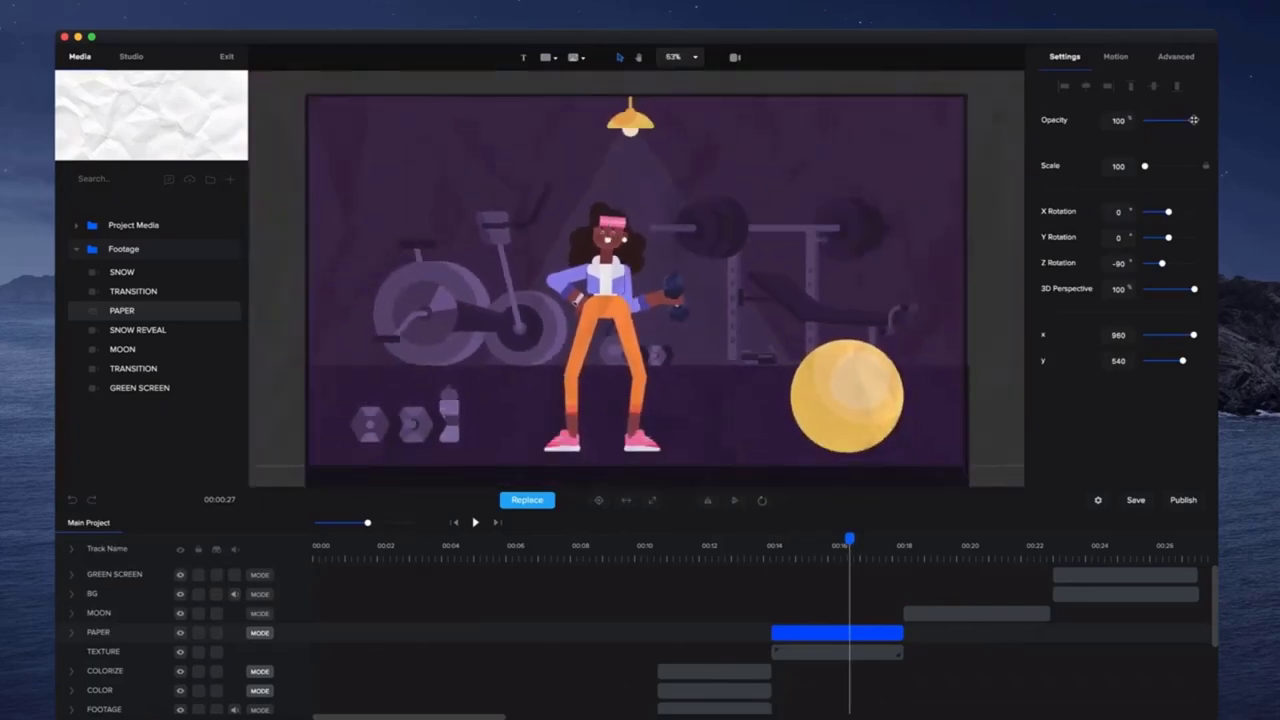
drag(1193, 119, 1277, 133)
scroll(712, 304, up, 3)
scroll(950, 436, up, 3)
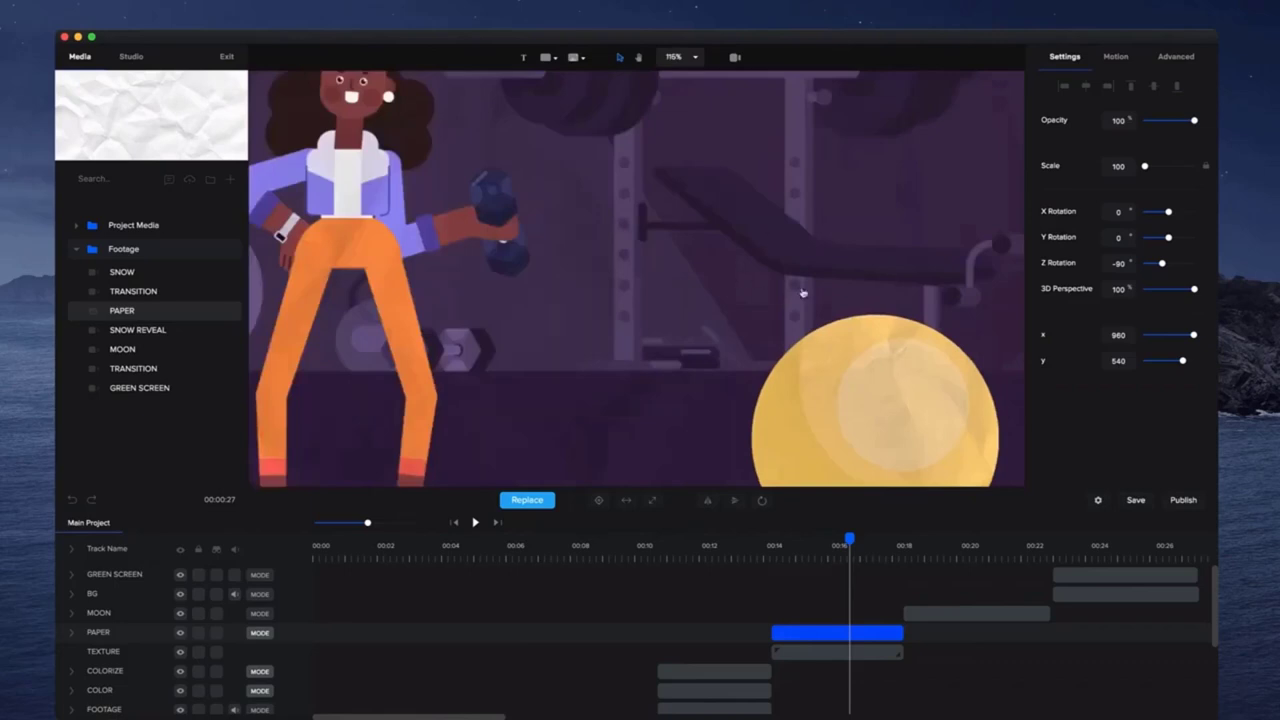
scroll(559, 304, down, 5)
scroll(696, 286, up, 4)
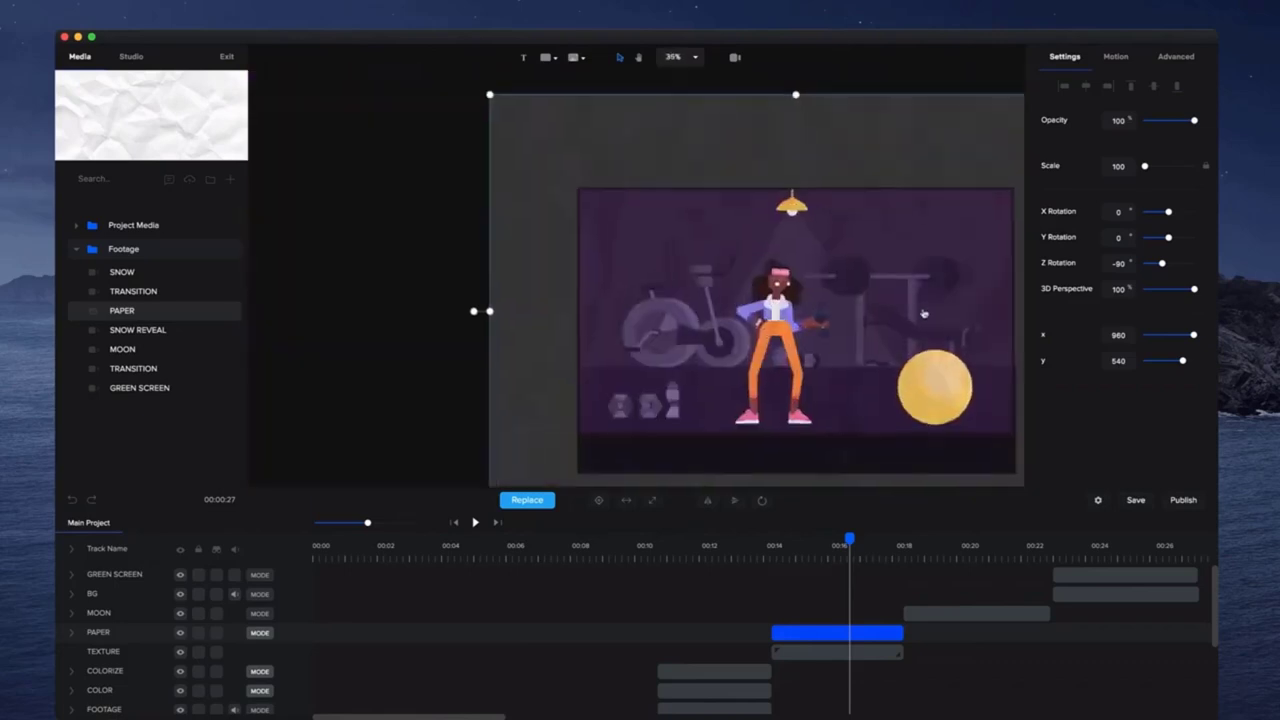
- Add the MOON footage over the palm beach scene and align its start with the existing MOON clip
click(918, 548)
drag(843, 379, 757, 348)
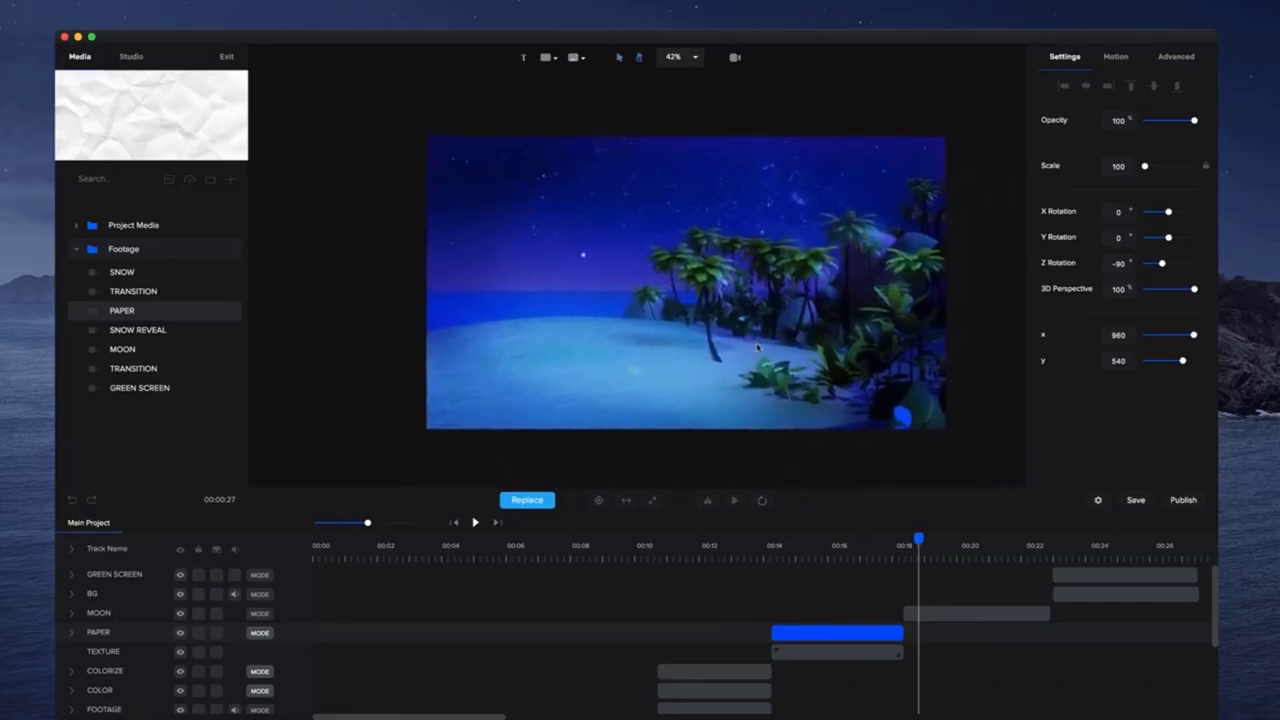
scroll(647, 262, up, 3)
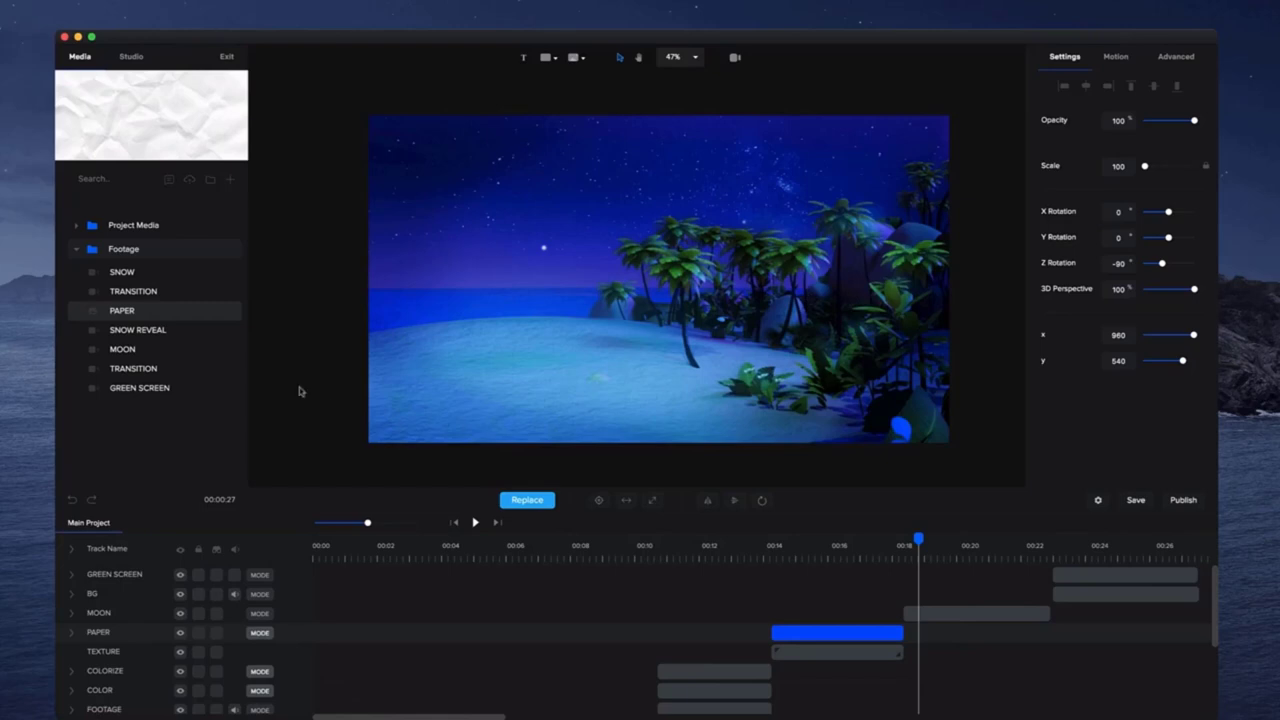
click(119, 352)
drag(119, 352, 729, 447)
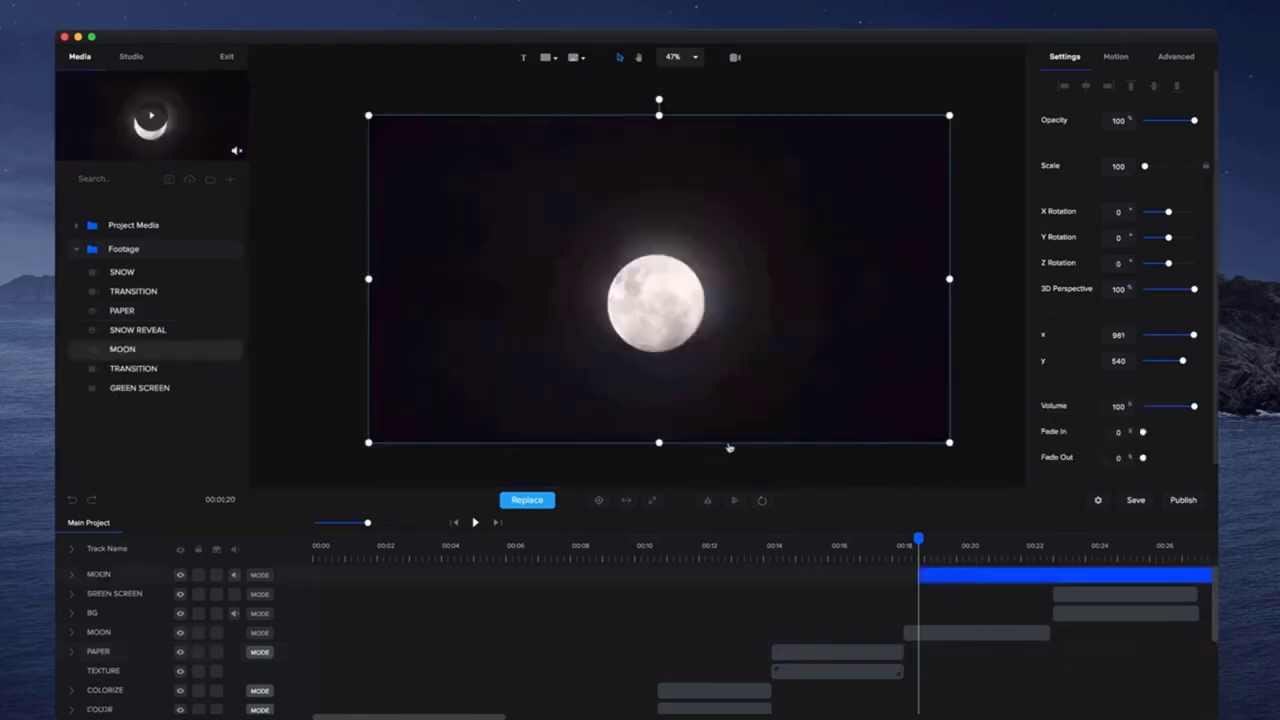
drag(1062, 594, 1112, 576)
click(928, 576)
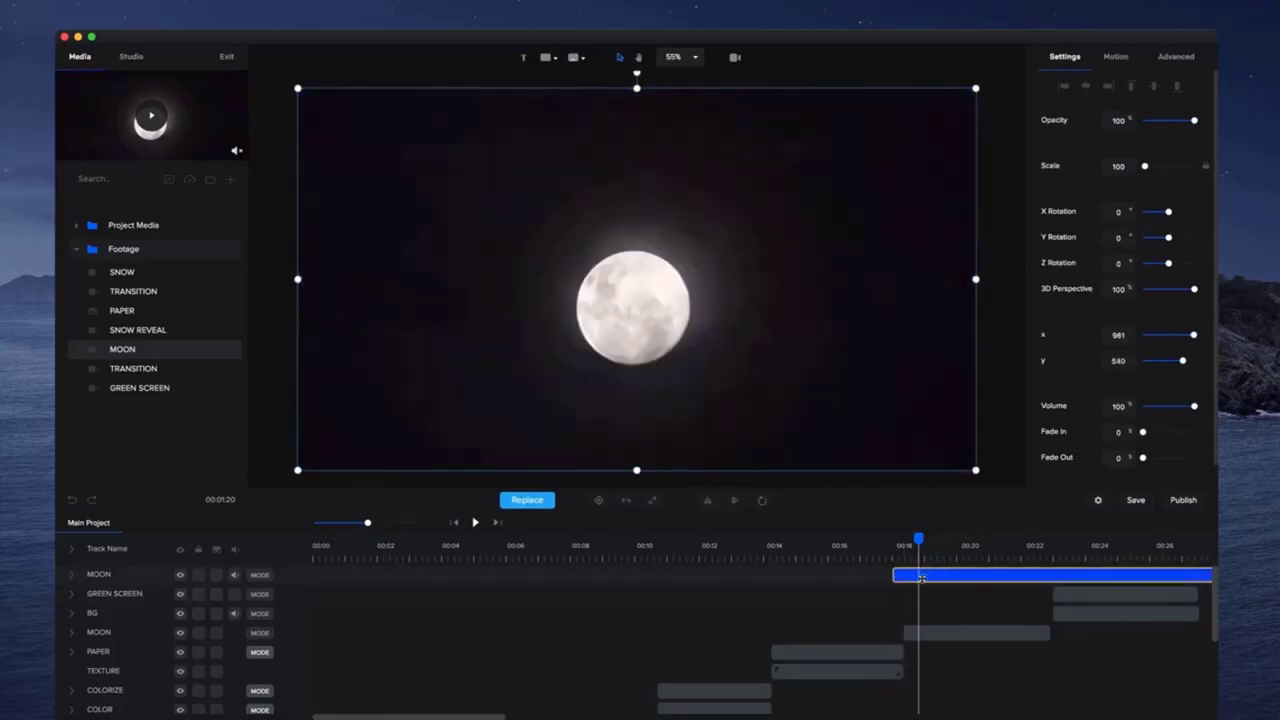
- Apply the Screen blend mode to the new MOON track and move the moon into the sky's upper-left area
click(260, 578)
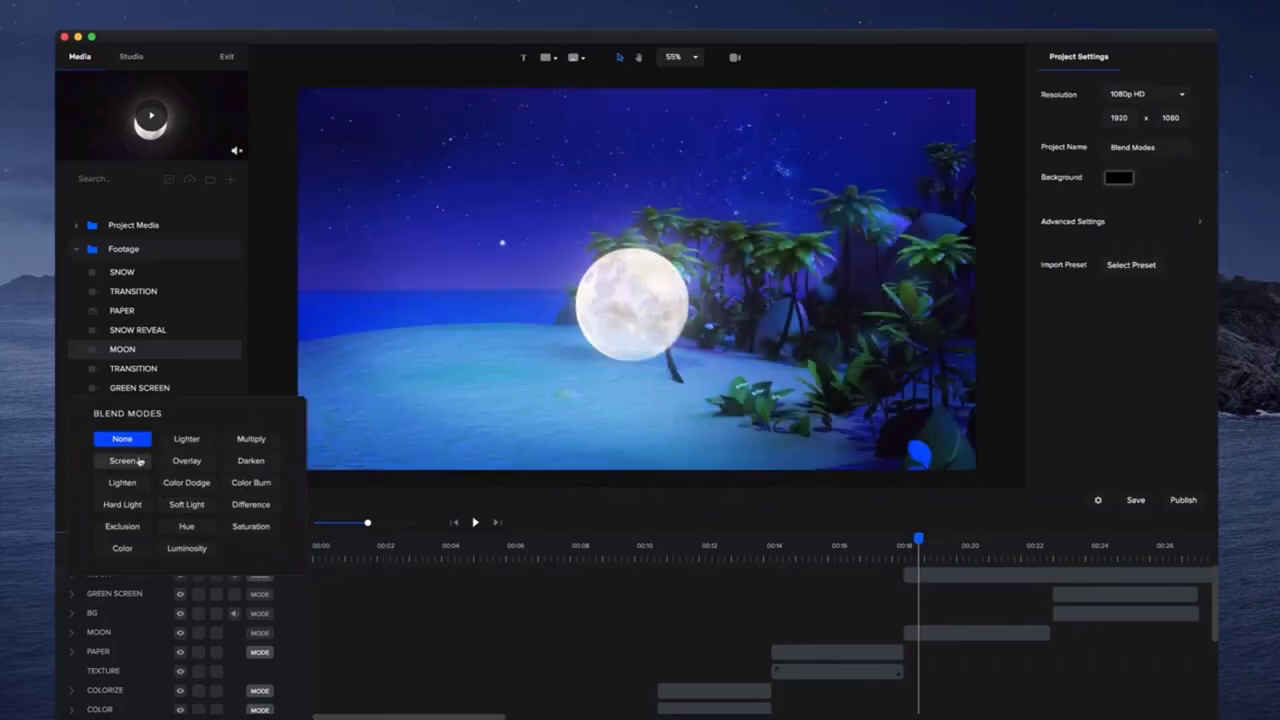
click(122, 460)
drag(613, 308, 397, 177)
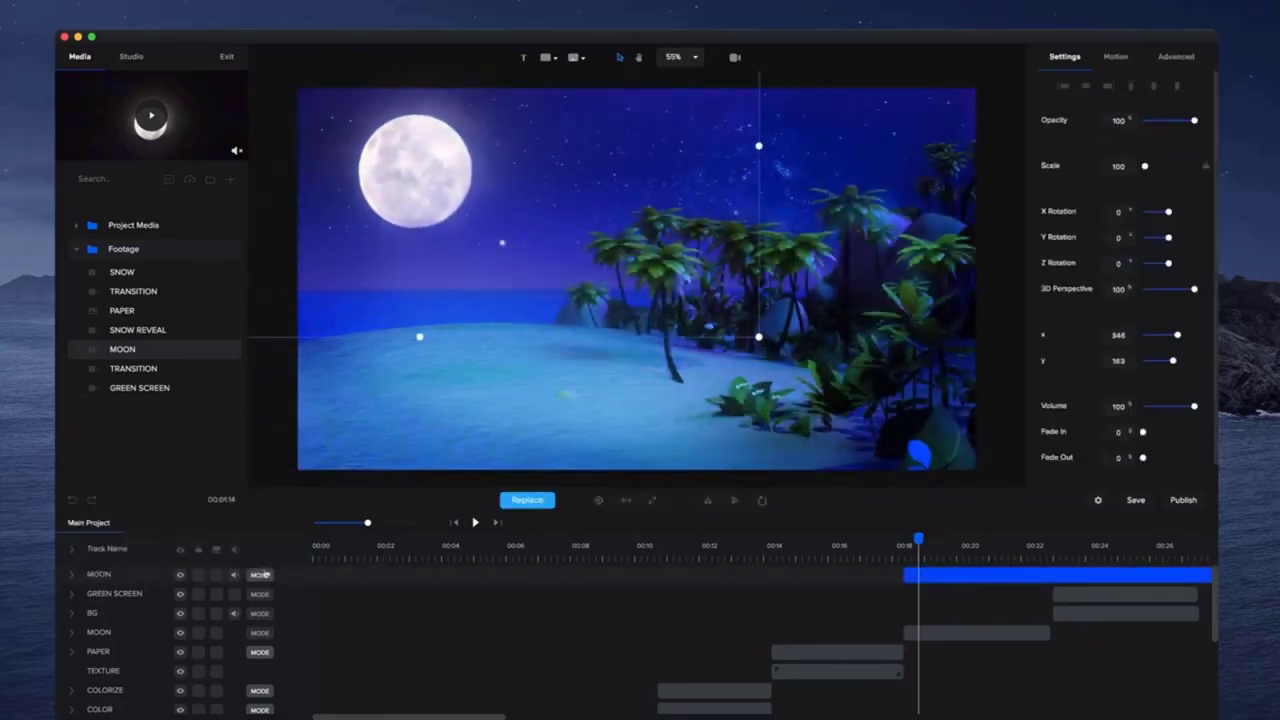
- Switch the new MOON track's blend mode to Lighten and play back the moonlit beach scene
click(263, 575)
click(131, 479)
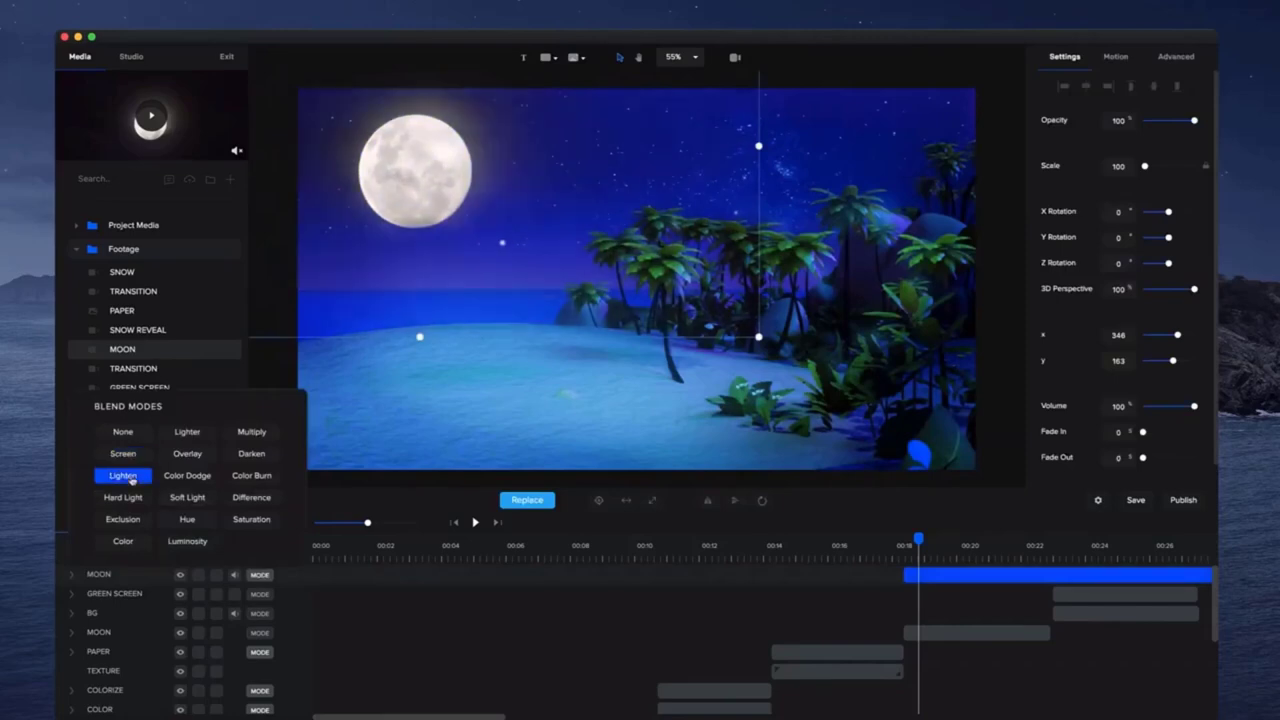
click(905, 548)
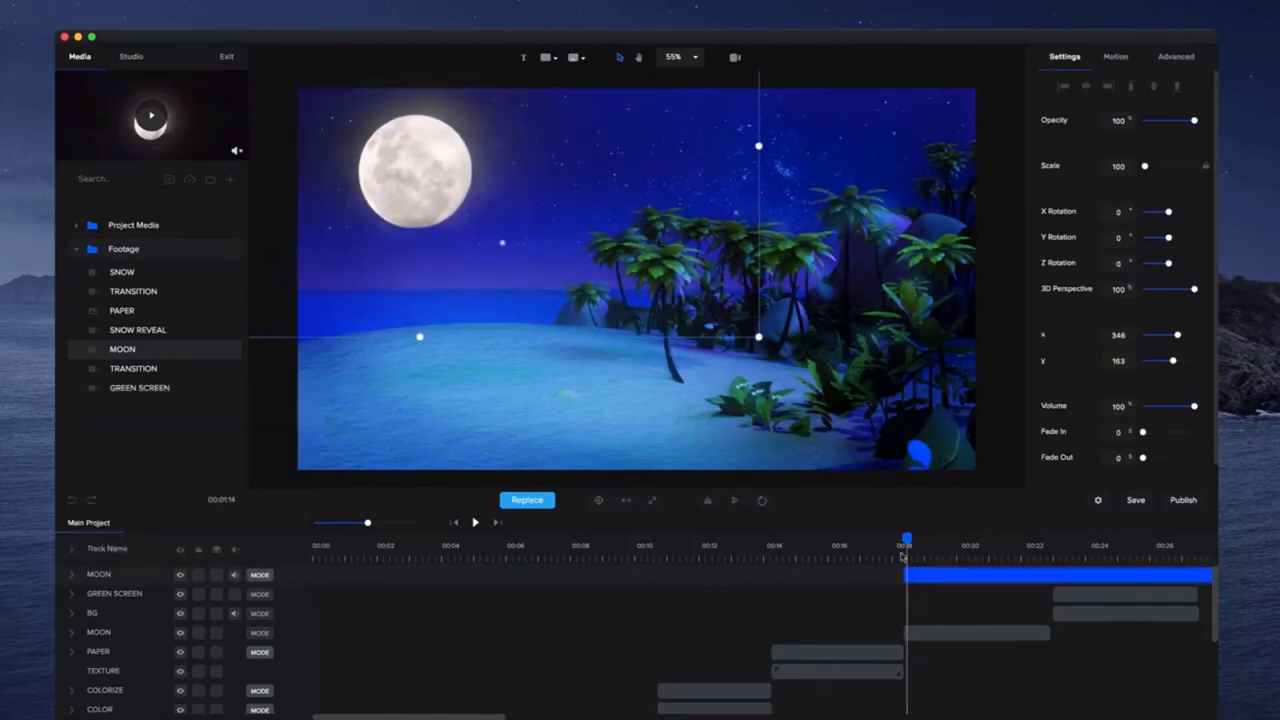
key(space)
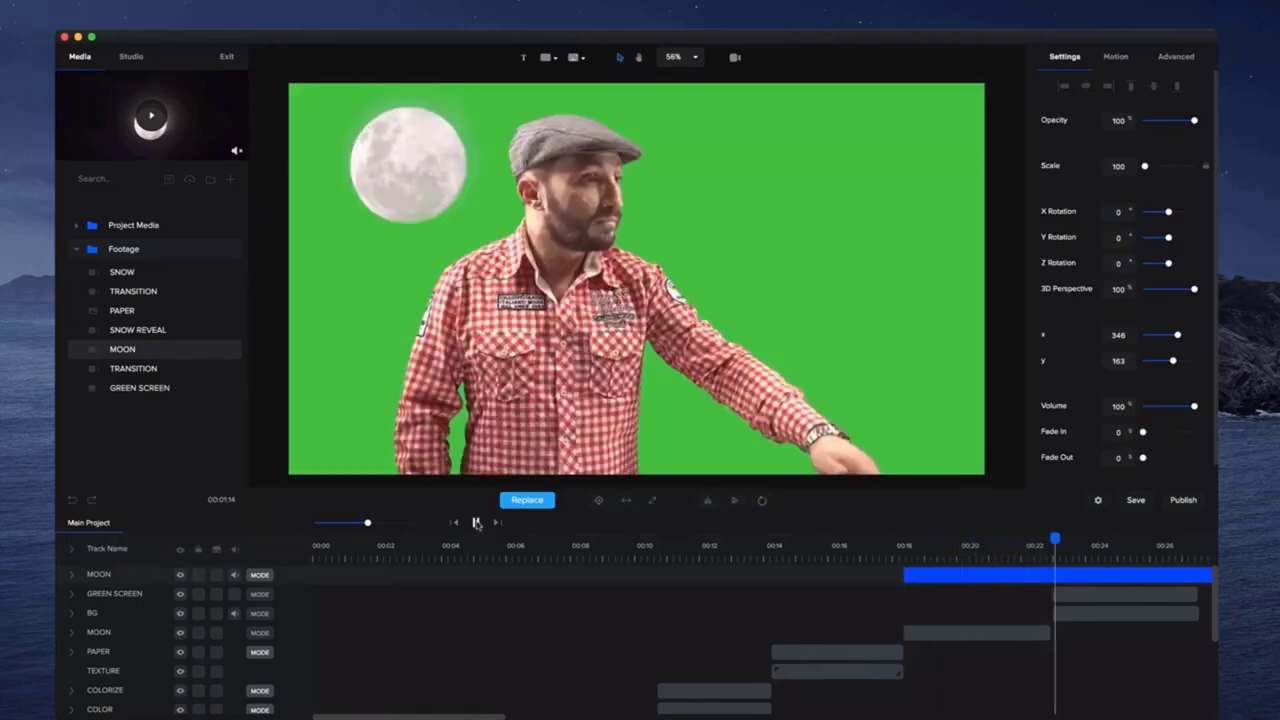
- Stop the playback, return to the palm beach scene and delete the added MOON clip
click(420, 167)
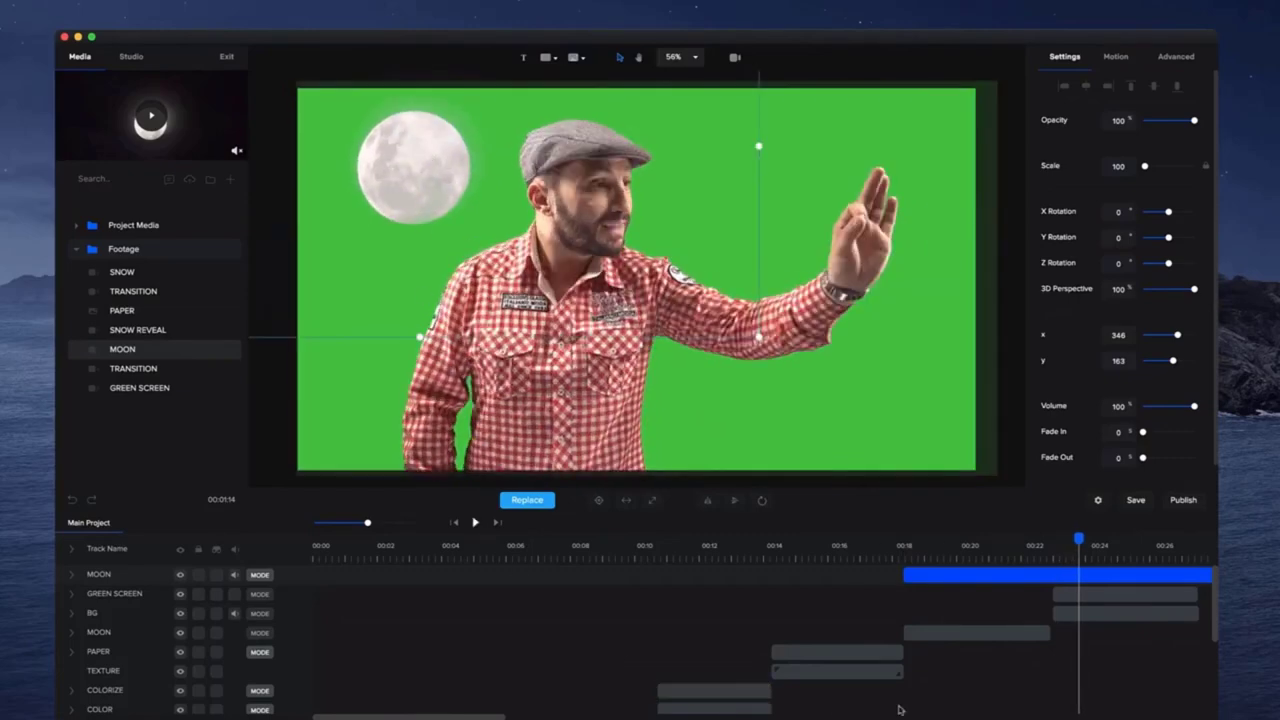
click(935, 548)
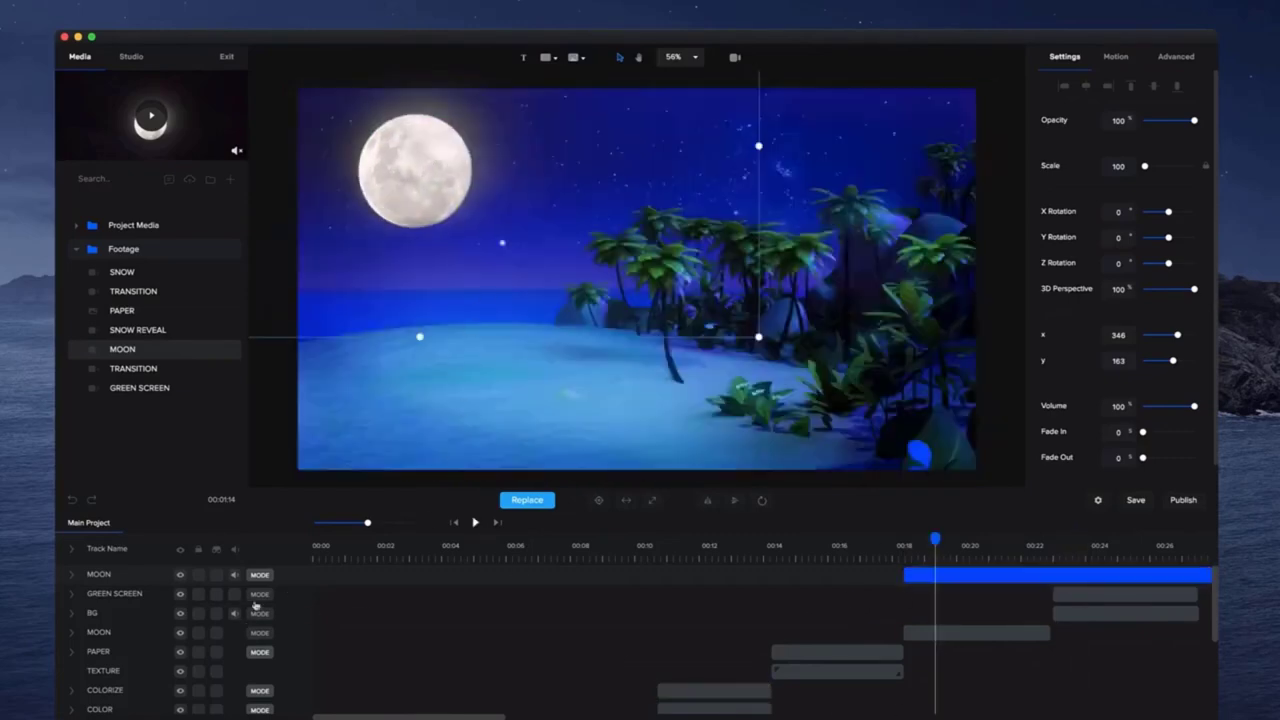
key(Delete)
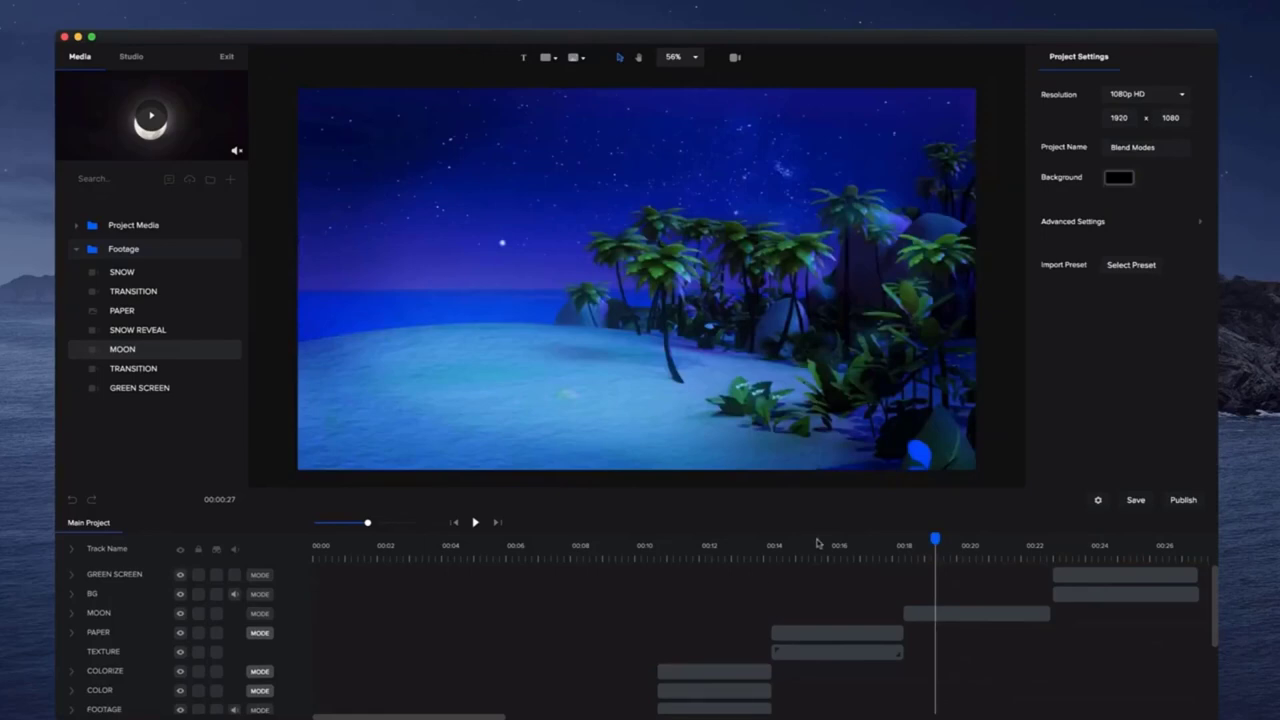
- Enable Remove Color on the GREEN SCREEN clip and sample its green backdrop as the color to remove, #3bc93a
drag(1041, 548, 1093, 555)
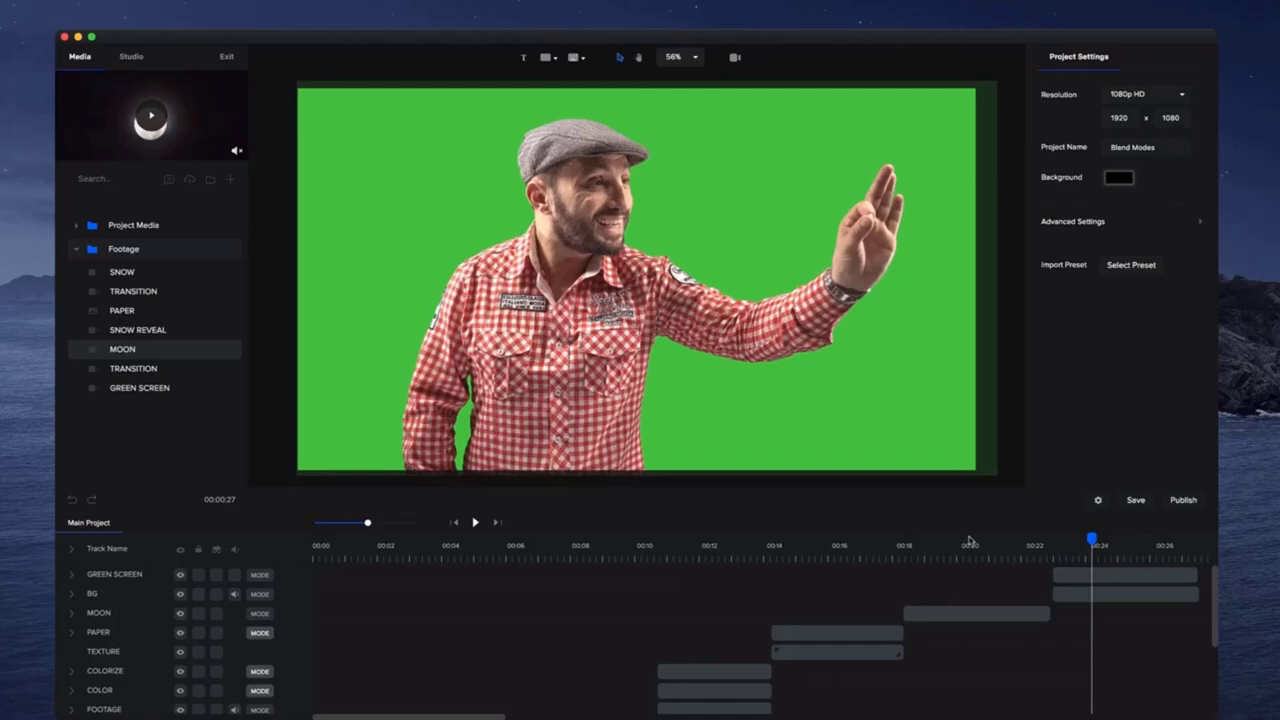
click(1069, 543)
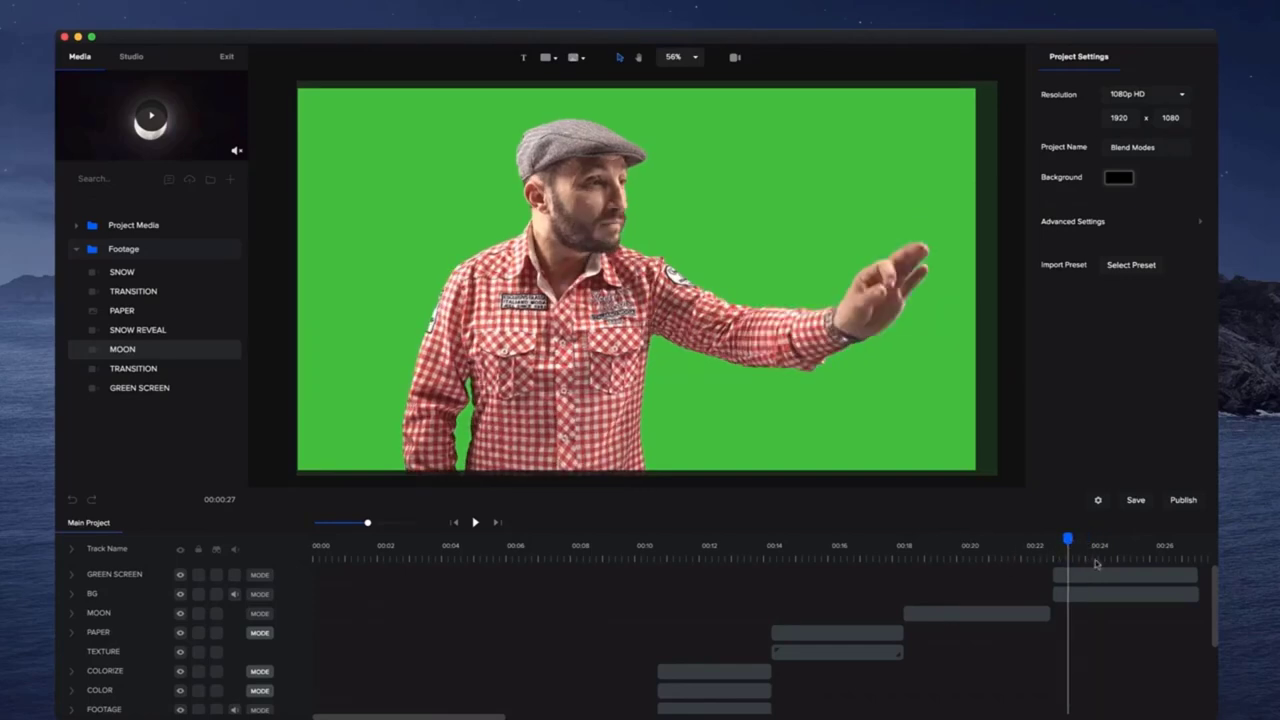
click(830, 374)
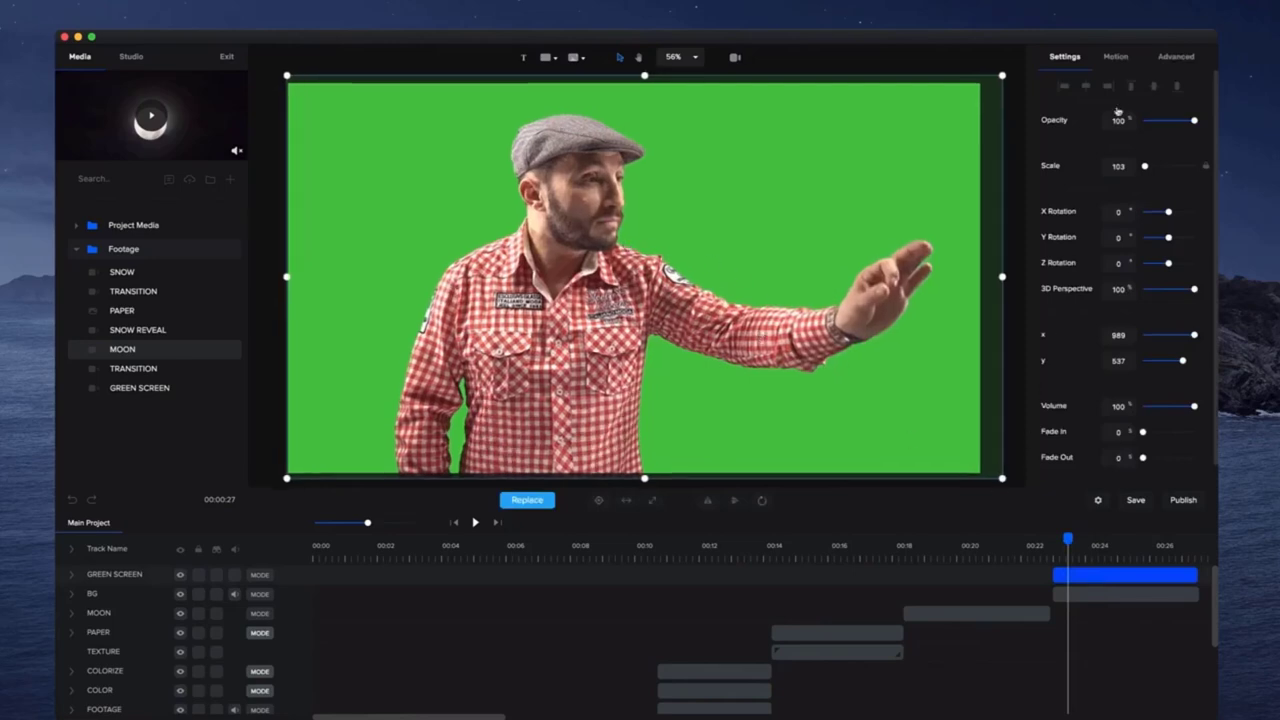
click(1176, 56)
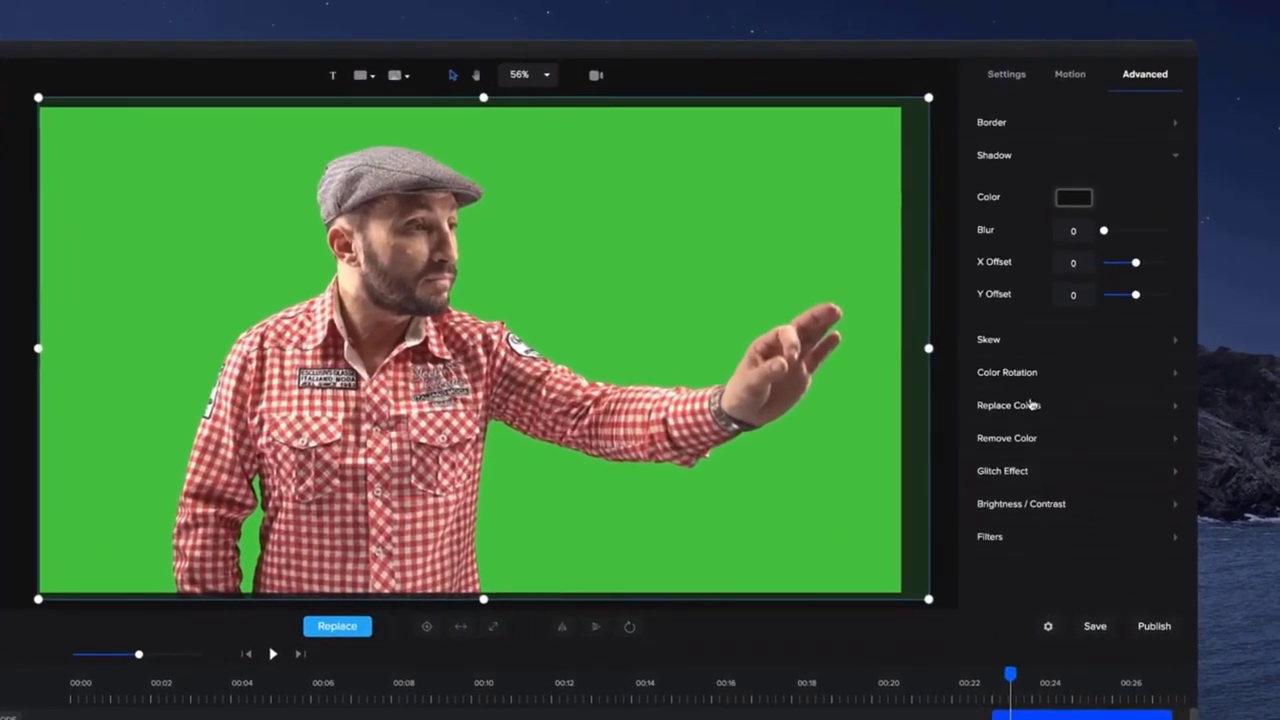
click(1020, 445)
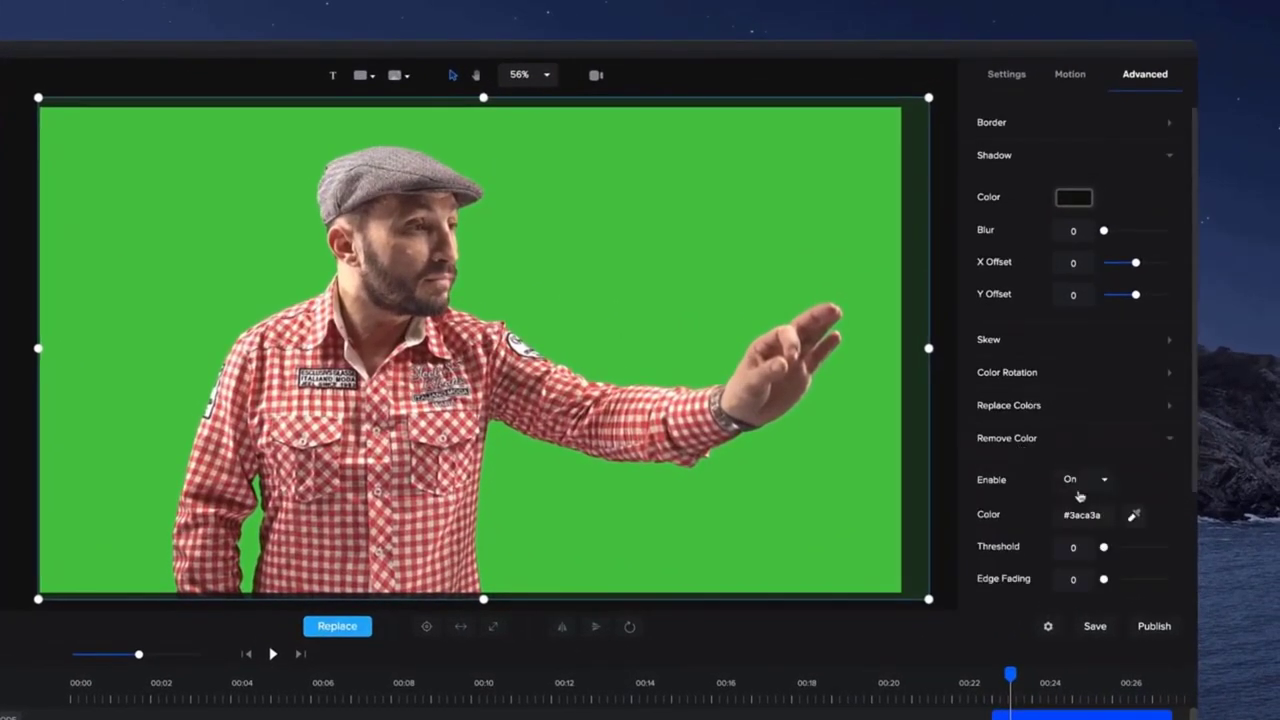
click(1134, 516)
click(691, 509)
click(663, 513)
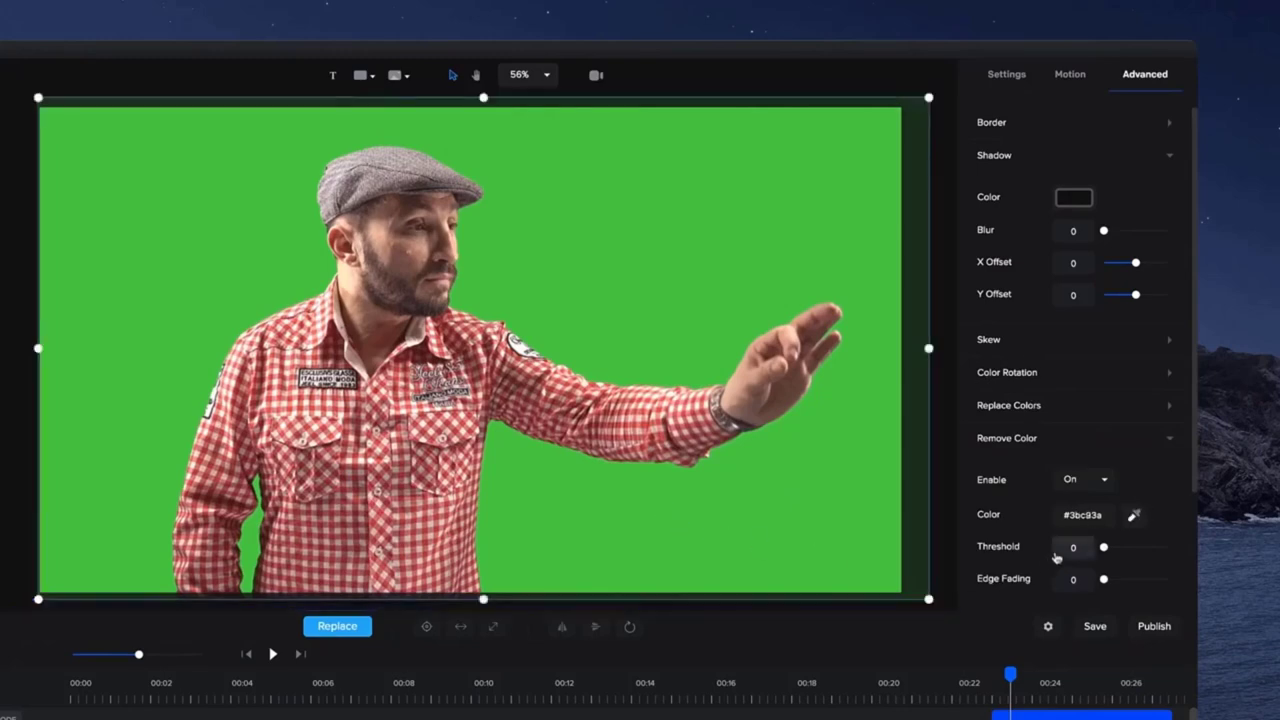
- Adjust the Remove Color threshold to 5 while checking the green fringe around the man's face and shirt
drag(1104, 547, 1108, 548)
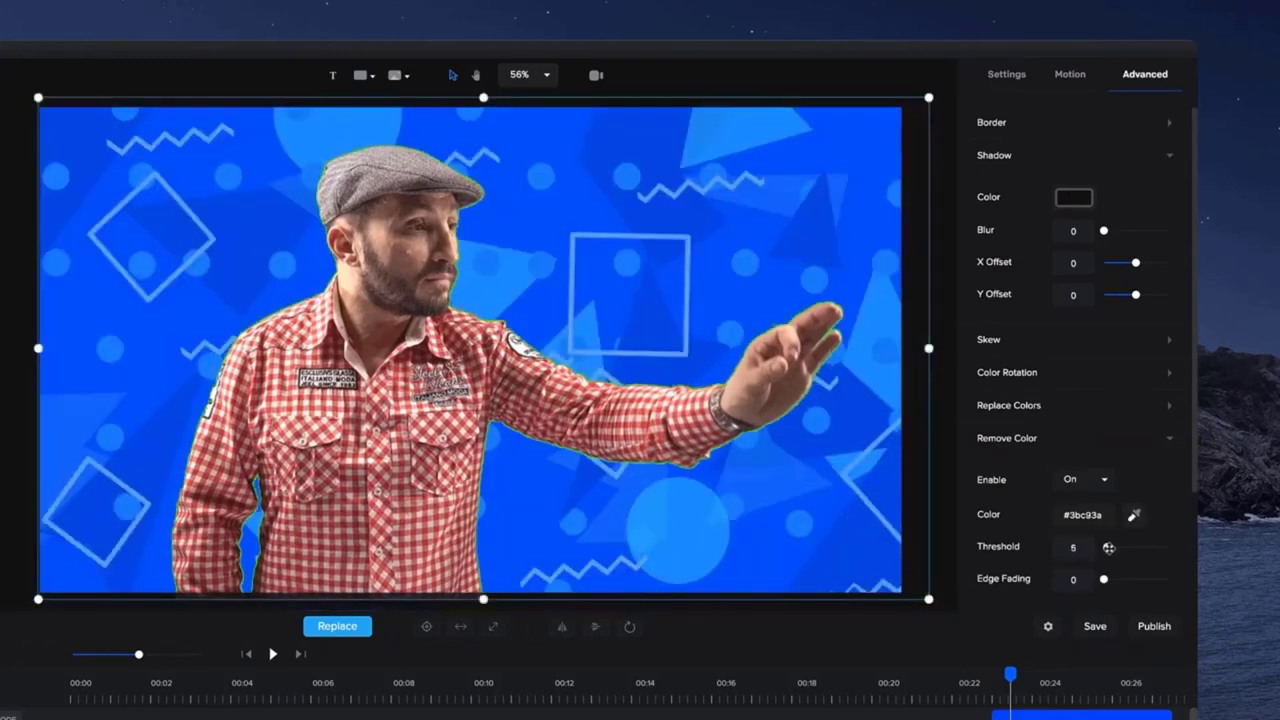
scroll(264, 358, up, 2)
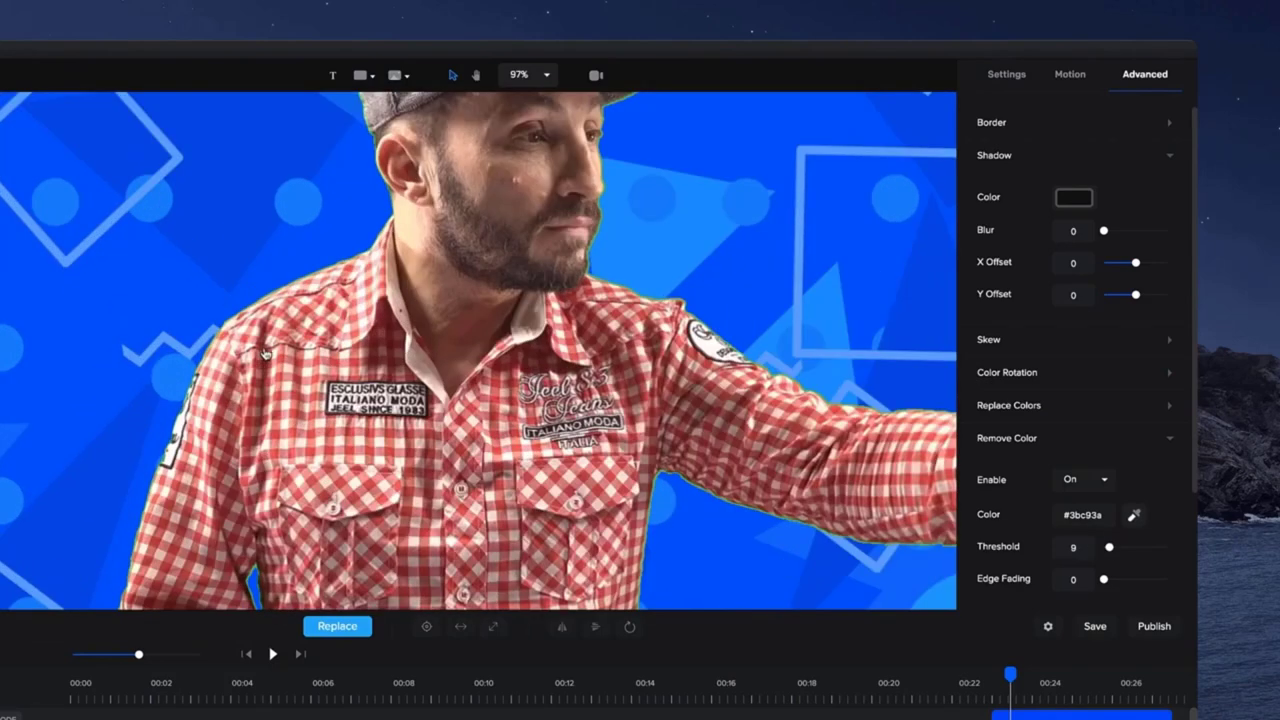
scroll(407, 171, up, 2)
scroll(700, 175, down, 3)
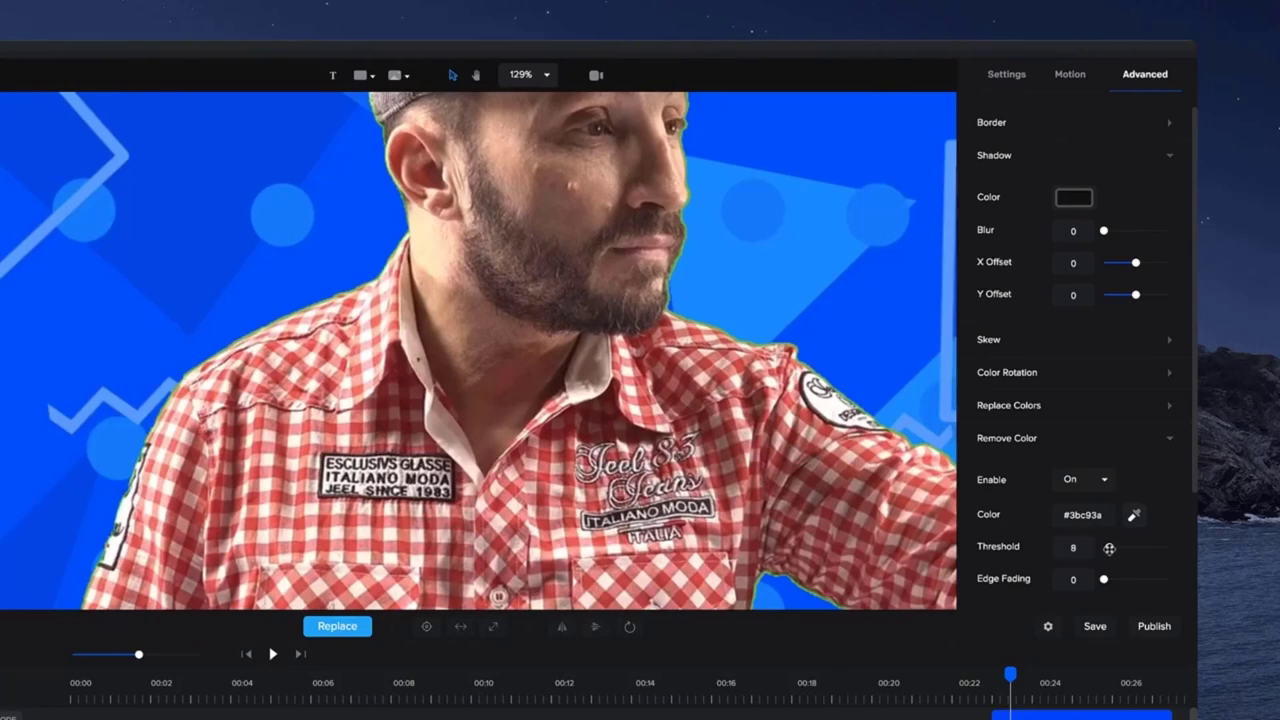
drag(1109, 548, 1107, 548)
scroll(731, 240, up, 3)
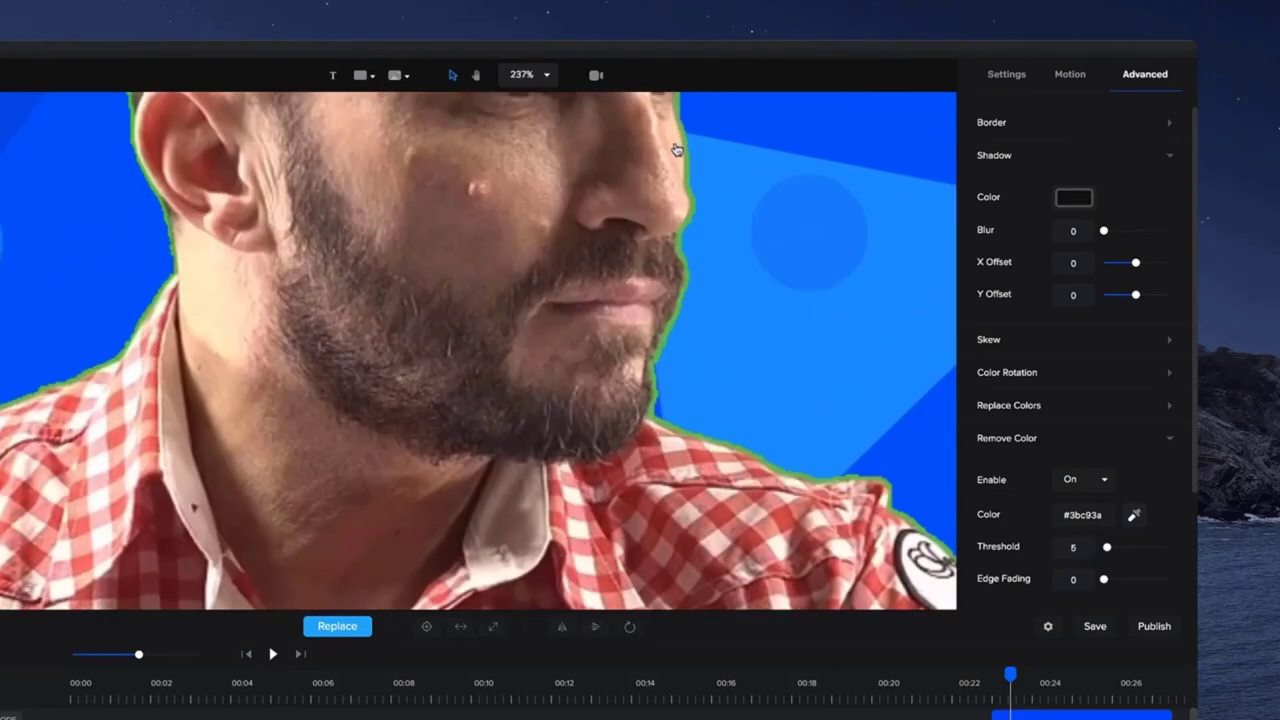
scroll(680, 228, down, 1)
scroll(680, 228, down, 2)
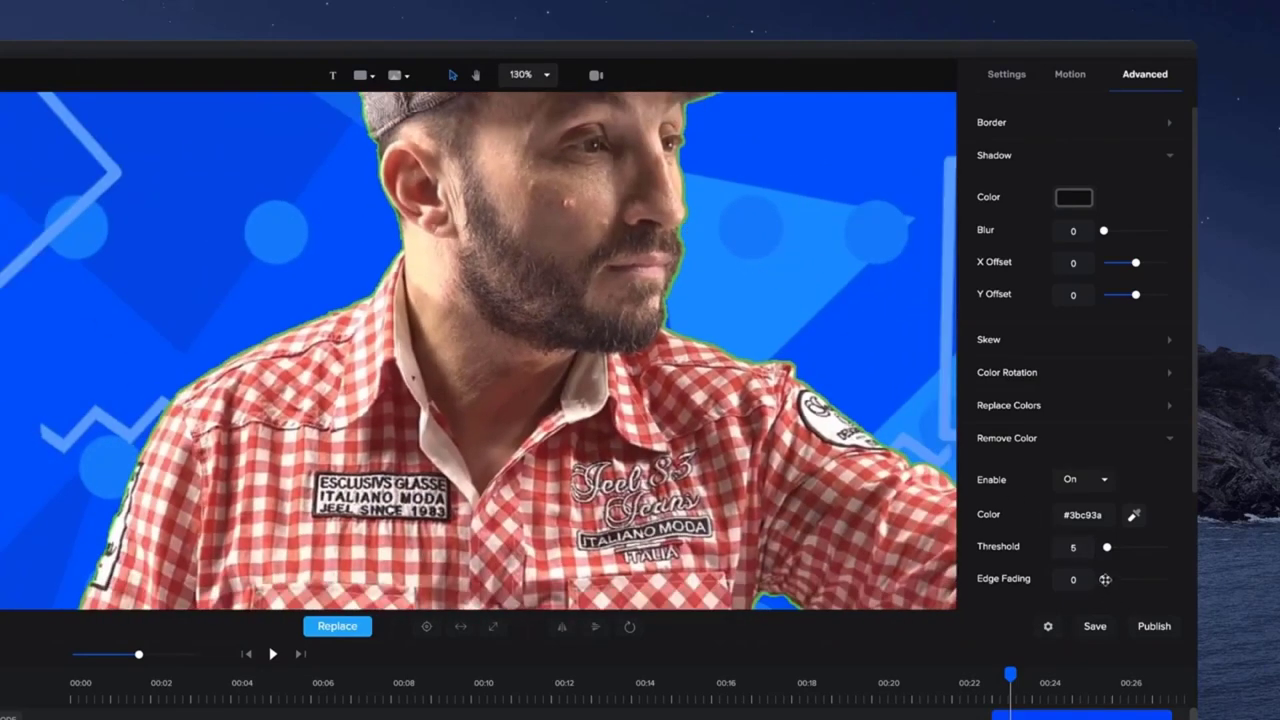
- Set the Edge Fading to 2 and the threshold to 7 for the GREEN SCREEN clip's color removal
drag(1105, 579, 1110, 581)
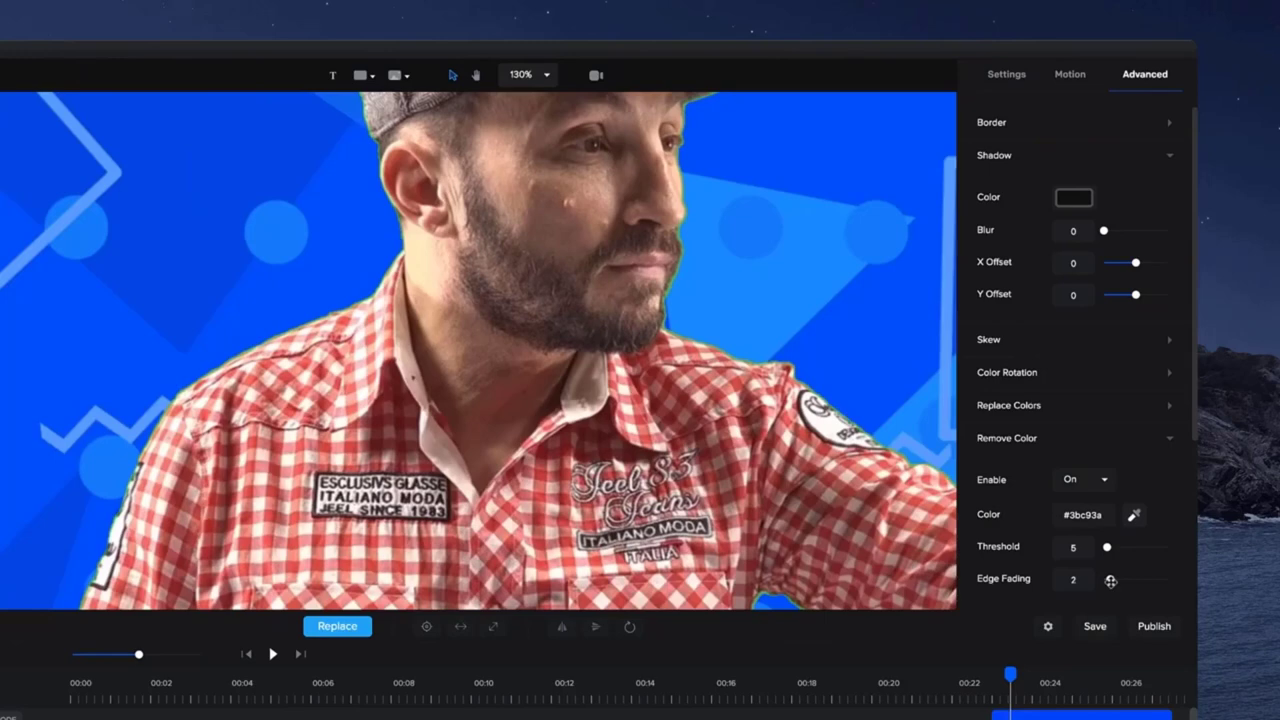
scroll(740, 330, down, 5)
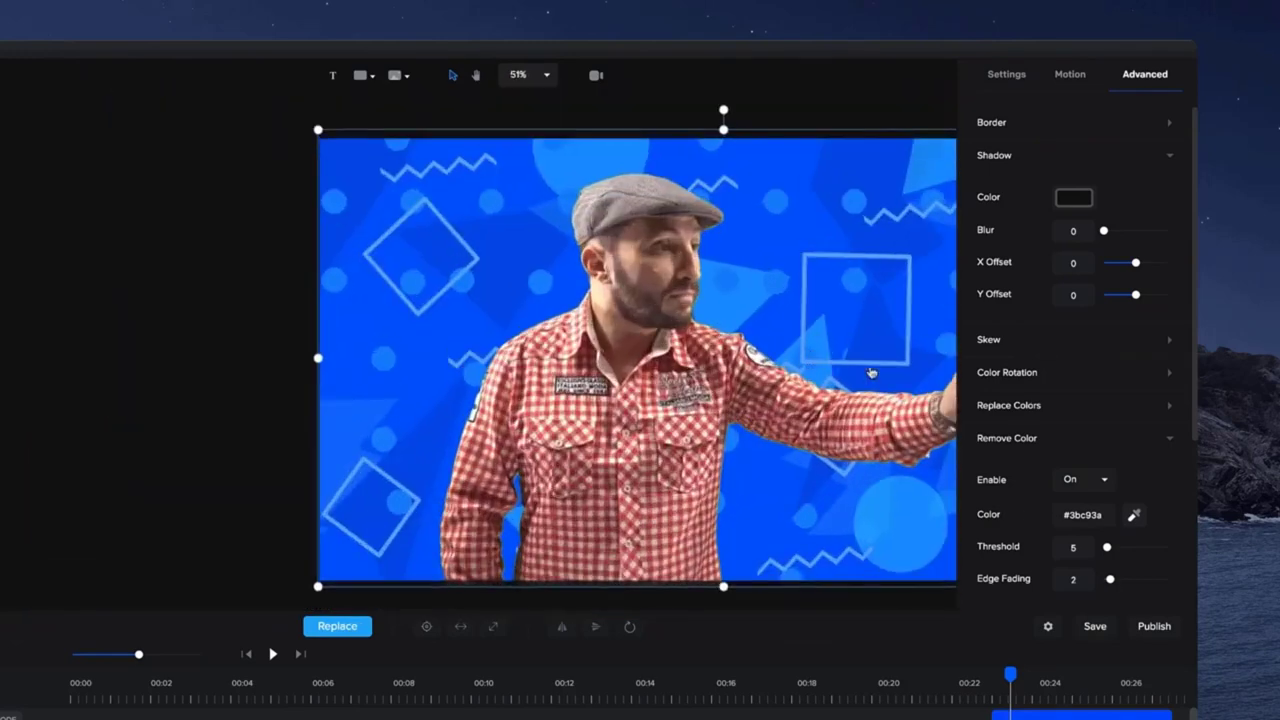
scroll(871, 371, up, 1)
drag(809, 357, 686, 340)
scroll(546, 330, up, 1)
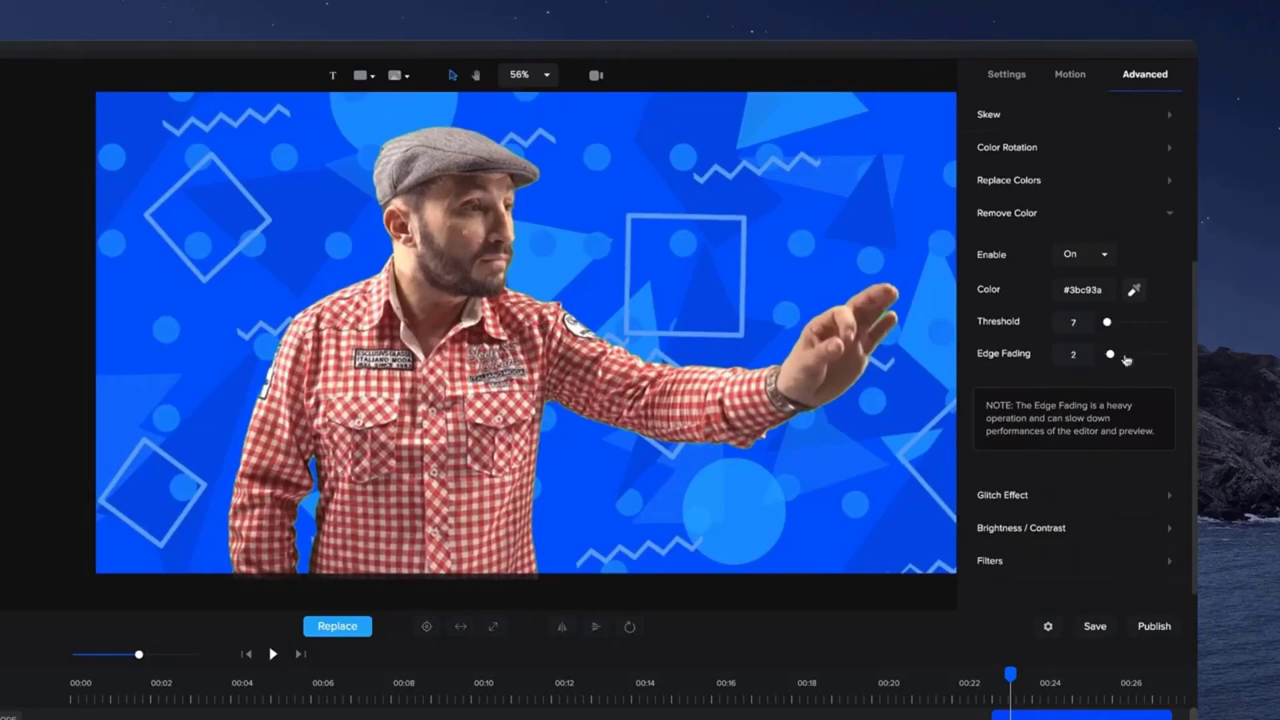
- Raise the Edge Fading to 3 and check the cutout edges along the man's face and arm
click(1111, 355)
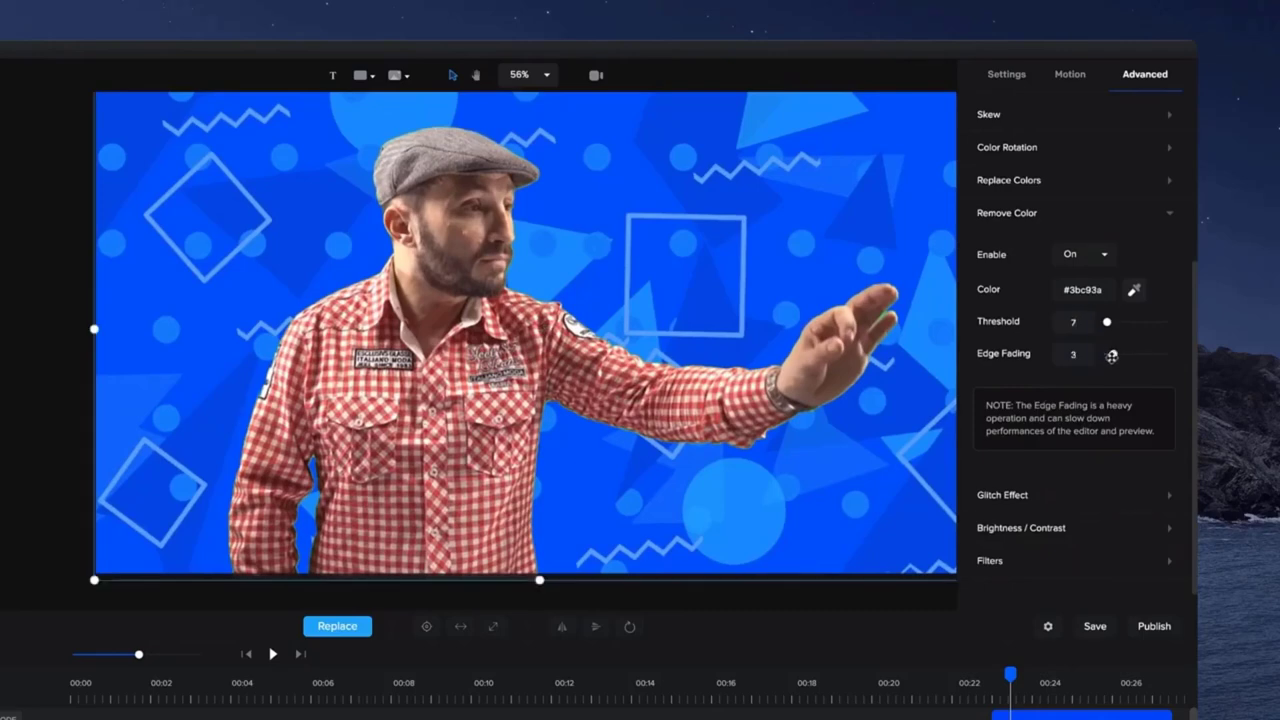
scroll(590, 326, up, 8)
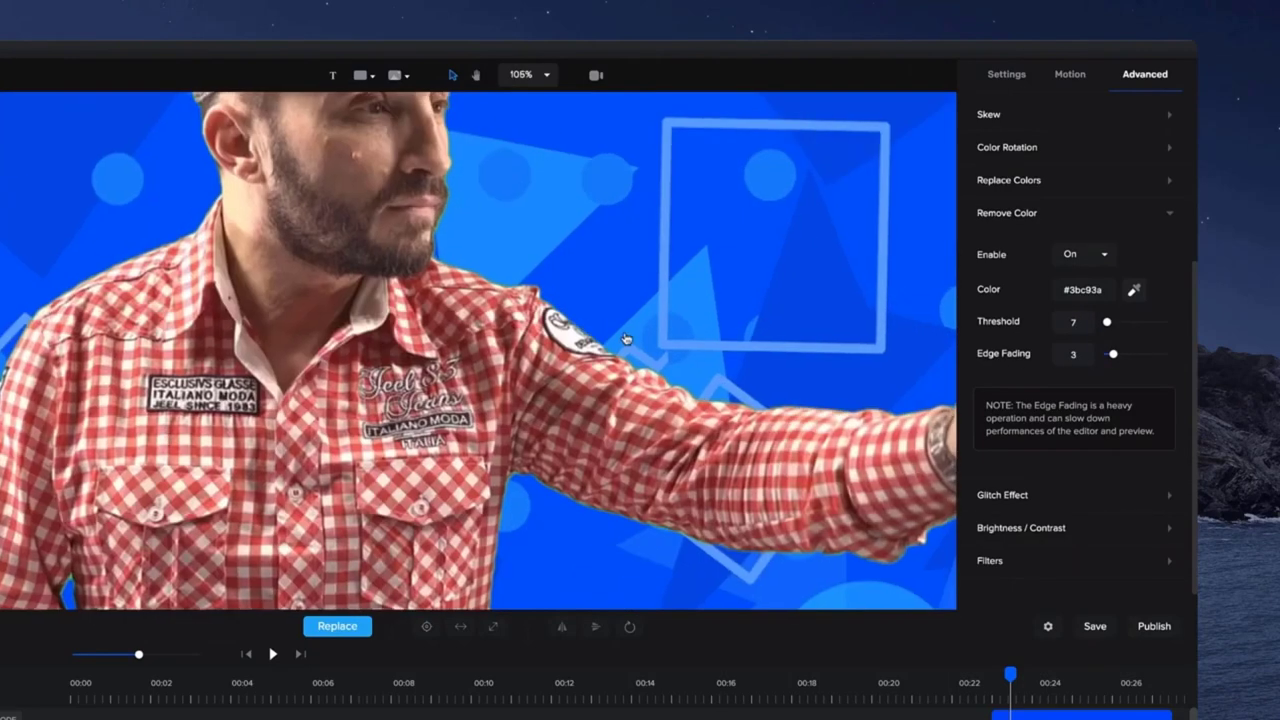
scroll(620, 348, down, 10)
scroll(592, 356, down, 1)
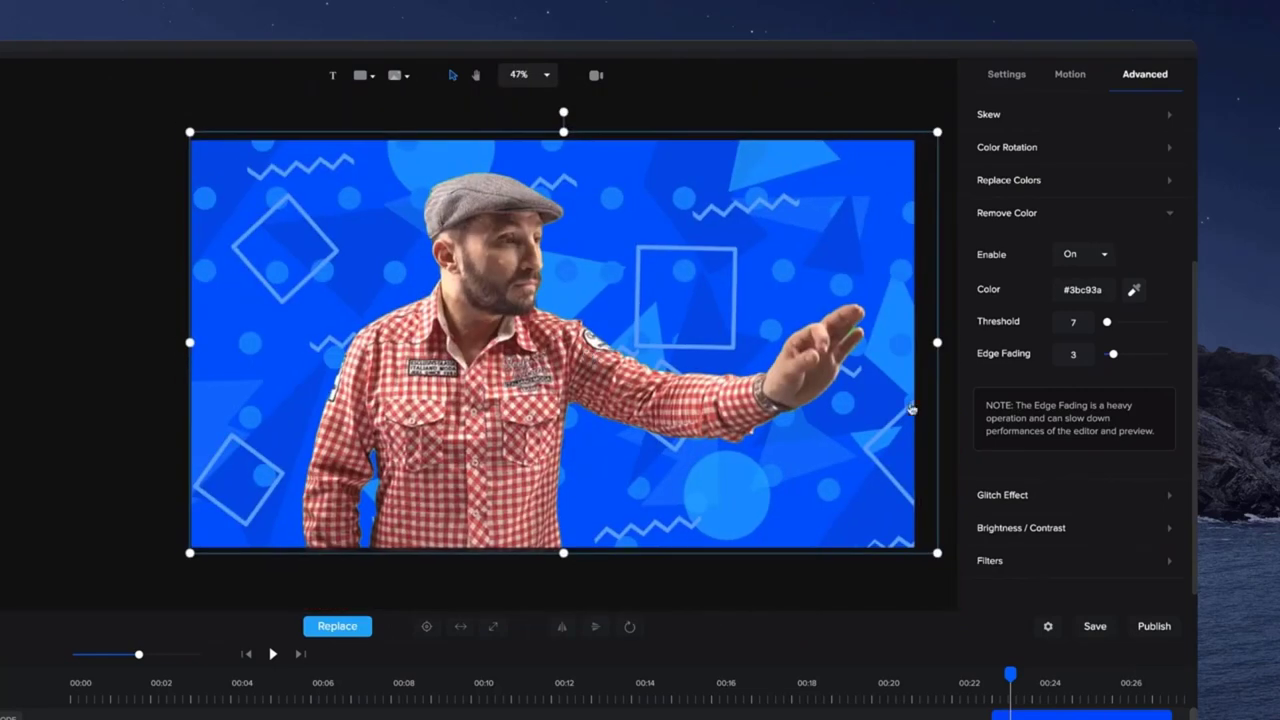
click(1116, 354)
- Set the project's width to 1080 to make the frame a 1080 x 1080 square
click(1050, 628)
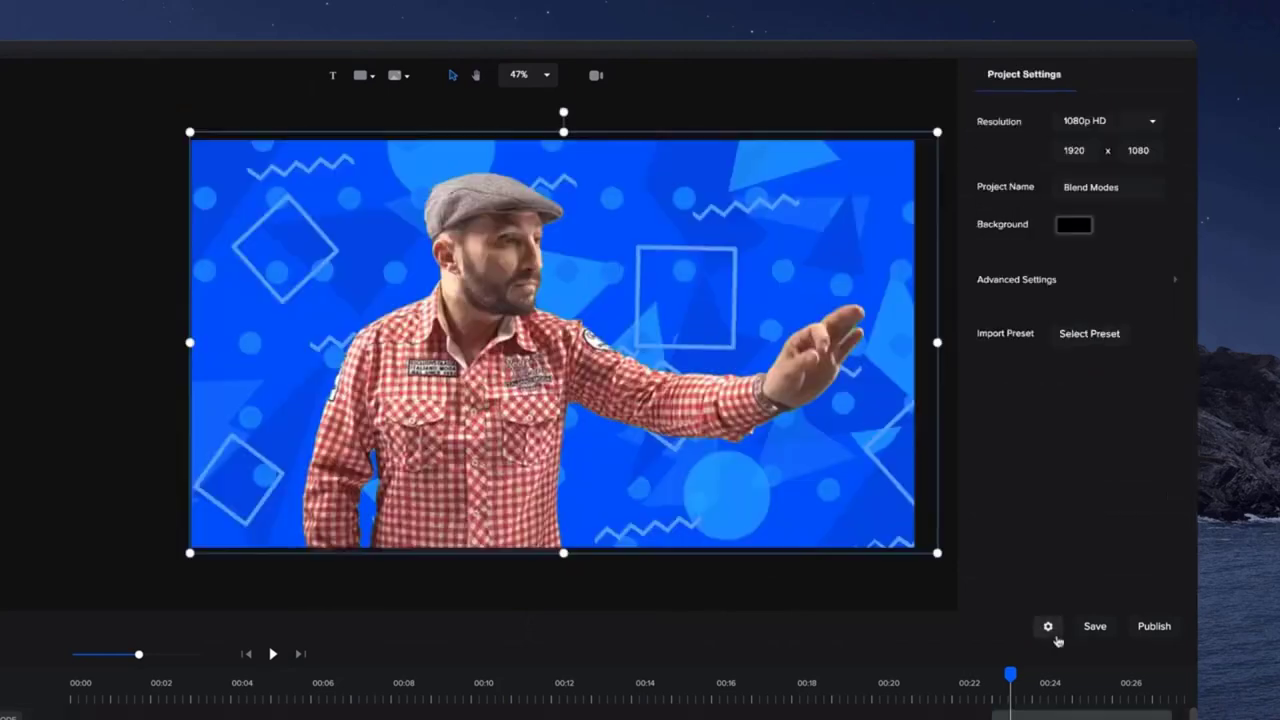
double_click(1080, 150)
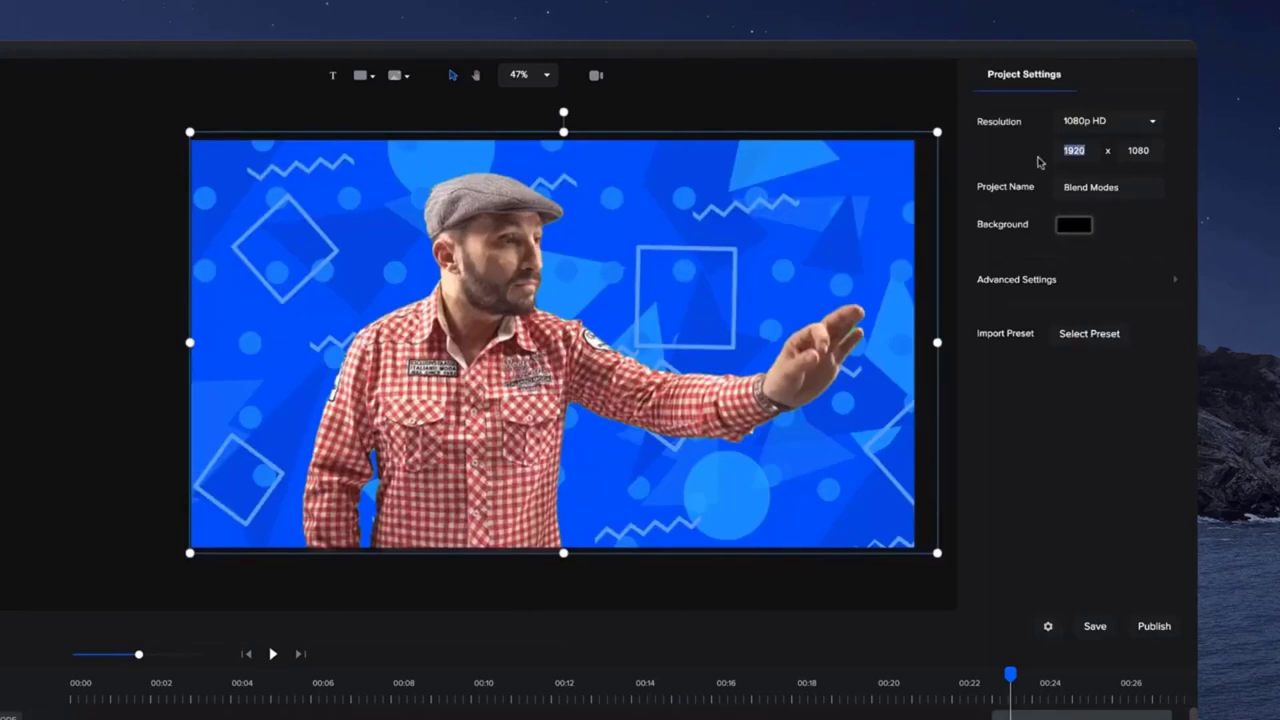
text(1080)
key(Return)
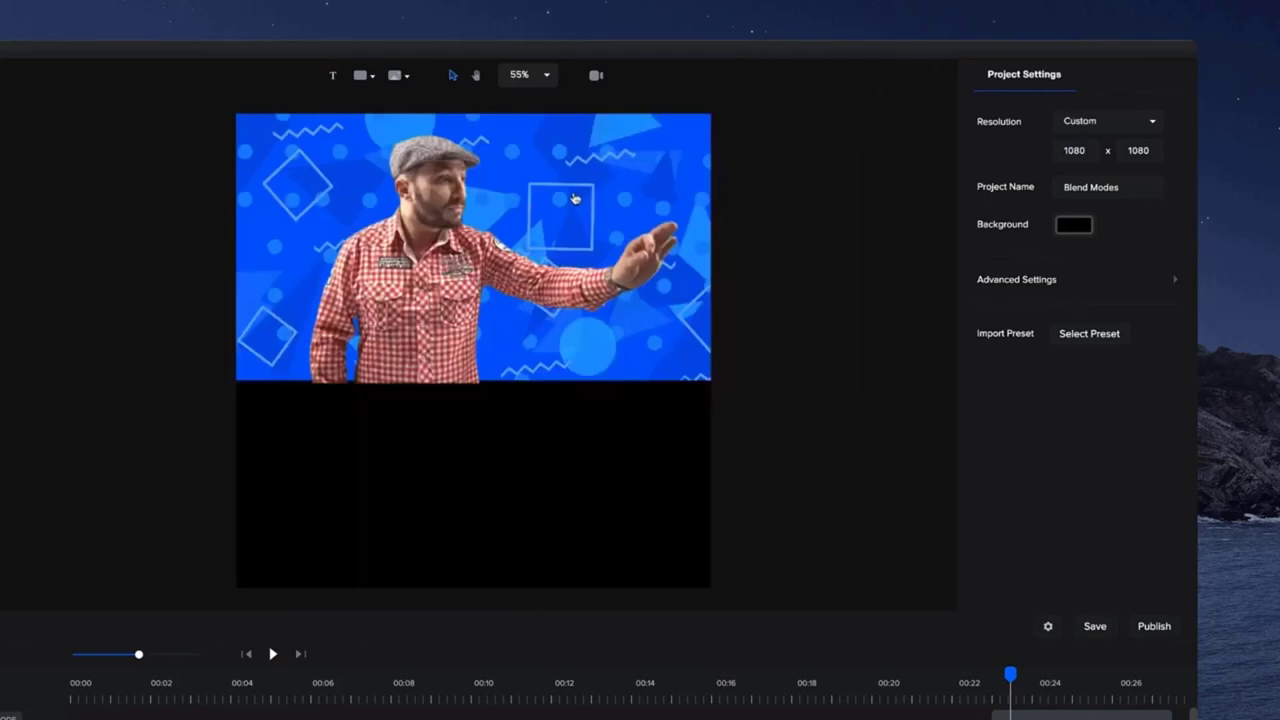
- Enlarge the blue background to fill the square frame, and scale the man to 101 at about x 706, y 552
click(695, 279)
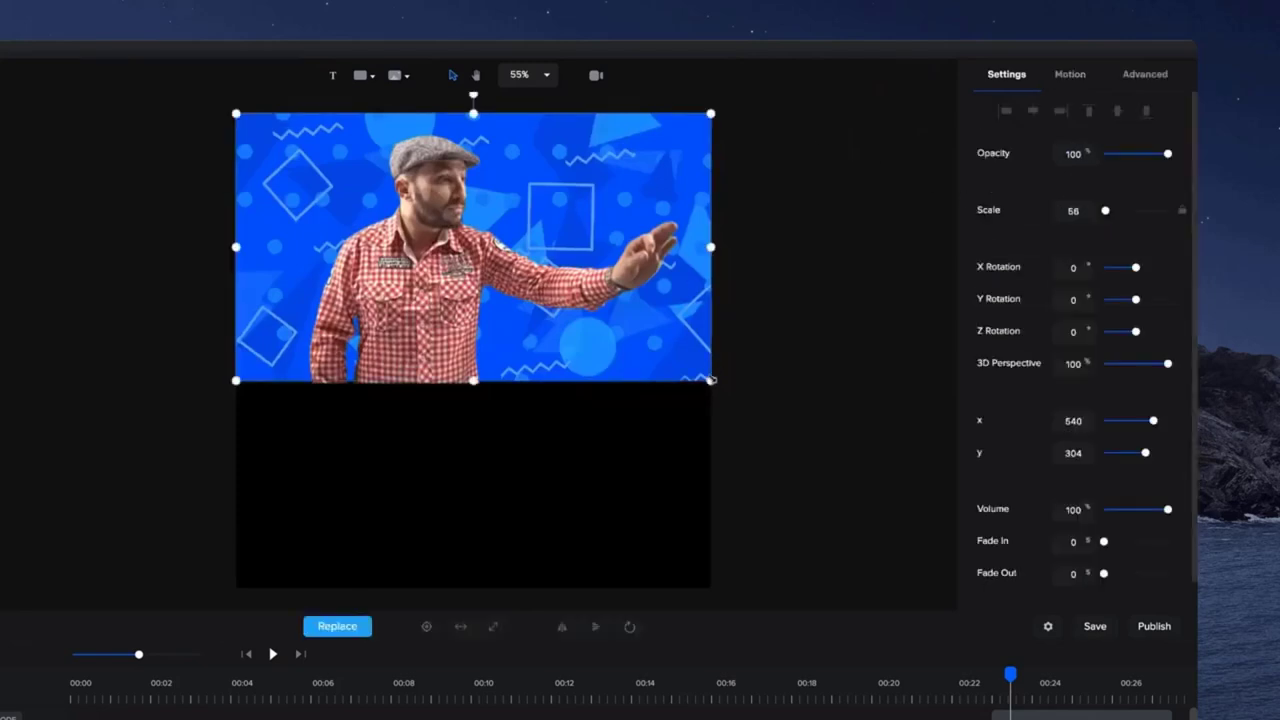
drag(711, 380, 669, 597)
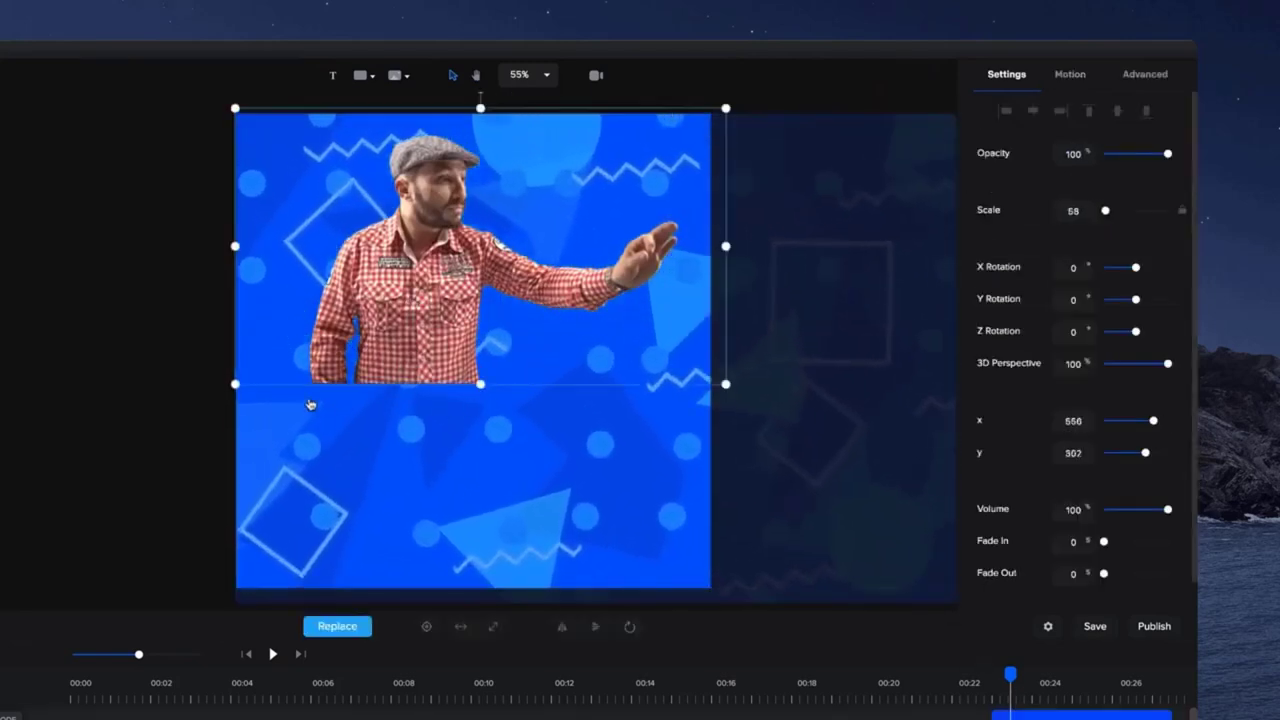
drag(235, 384, 202, 504)
drag(256, 451, 497, 453)
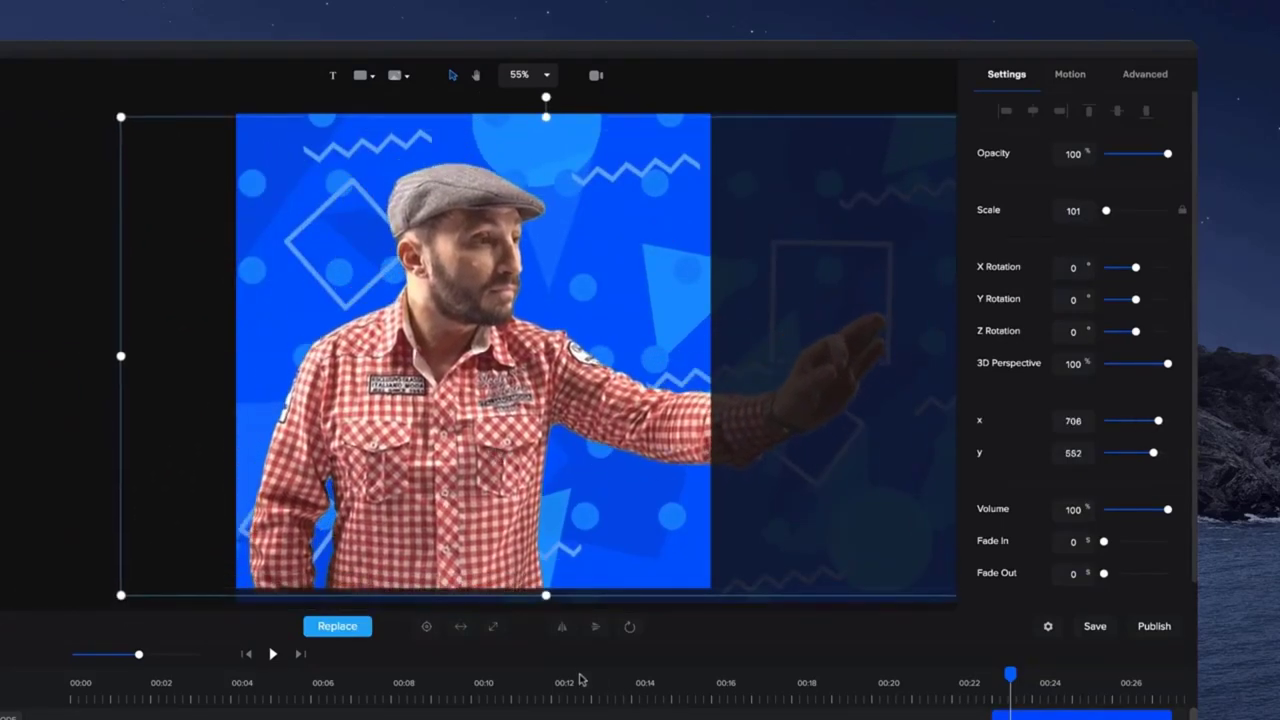
- Go to the COLORIZE scene and select the COLORIZE, COLOR, FOOTAGE, TRANSITION and TRANSITIONS clips together in the timeline
click(579, 680)
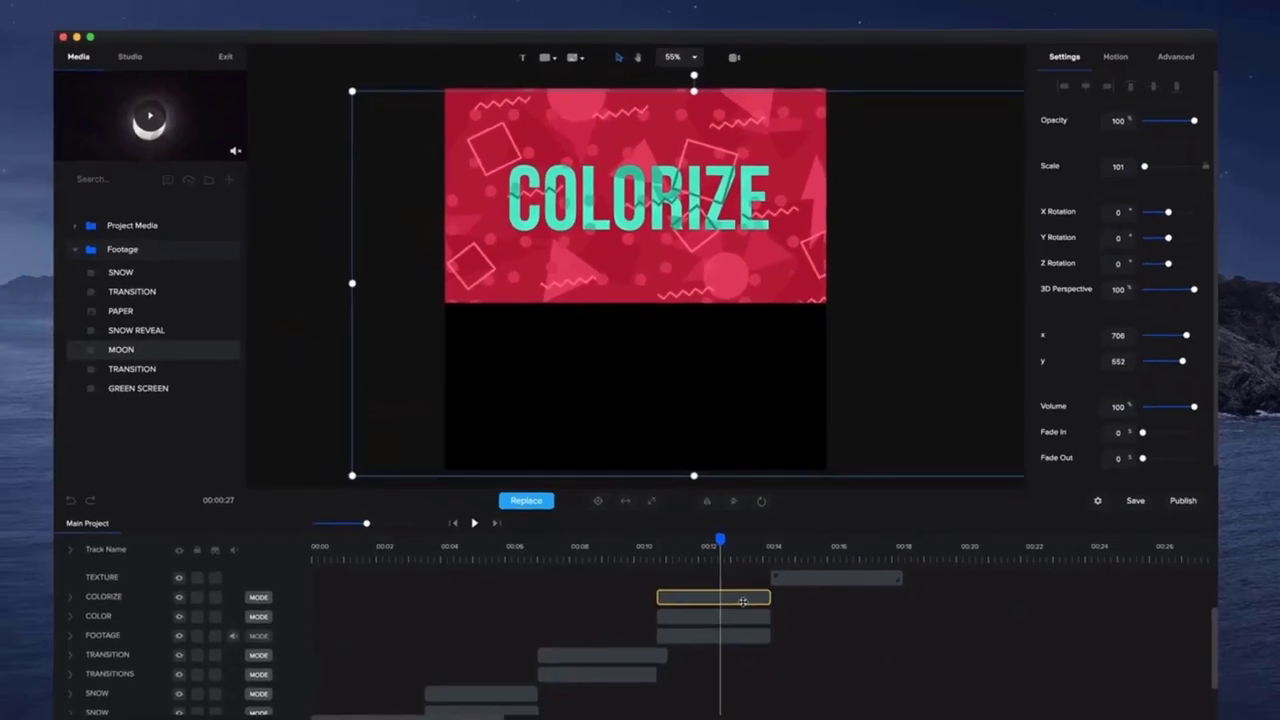
click(743, 599)
shift+click(750, 614)
shift+click(746, 634)
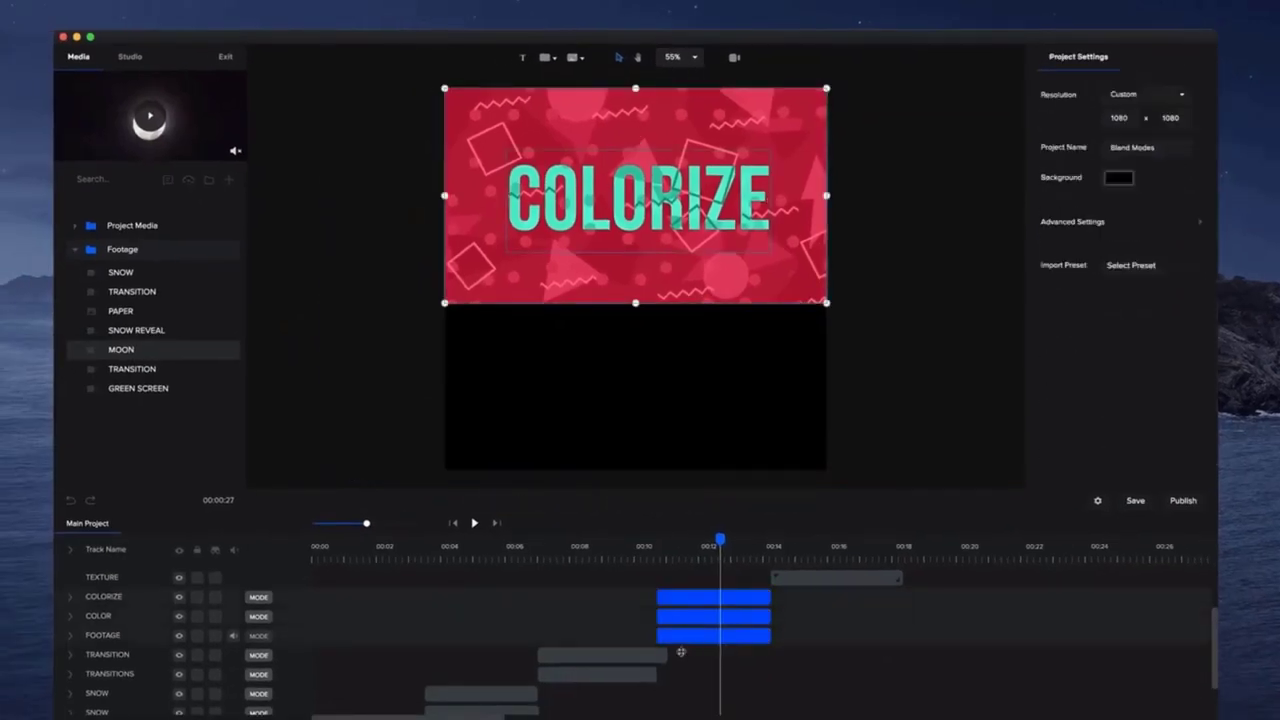
shift+click(650, 654)
shift+click(634, 672)
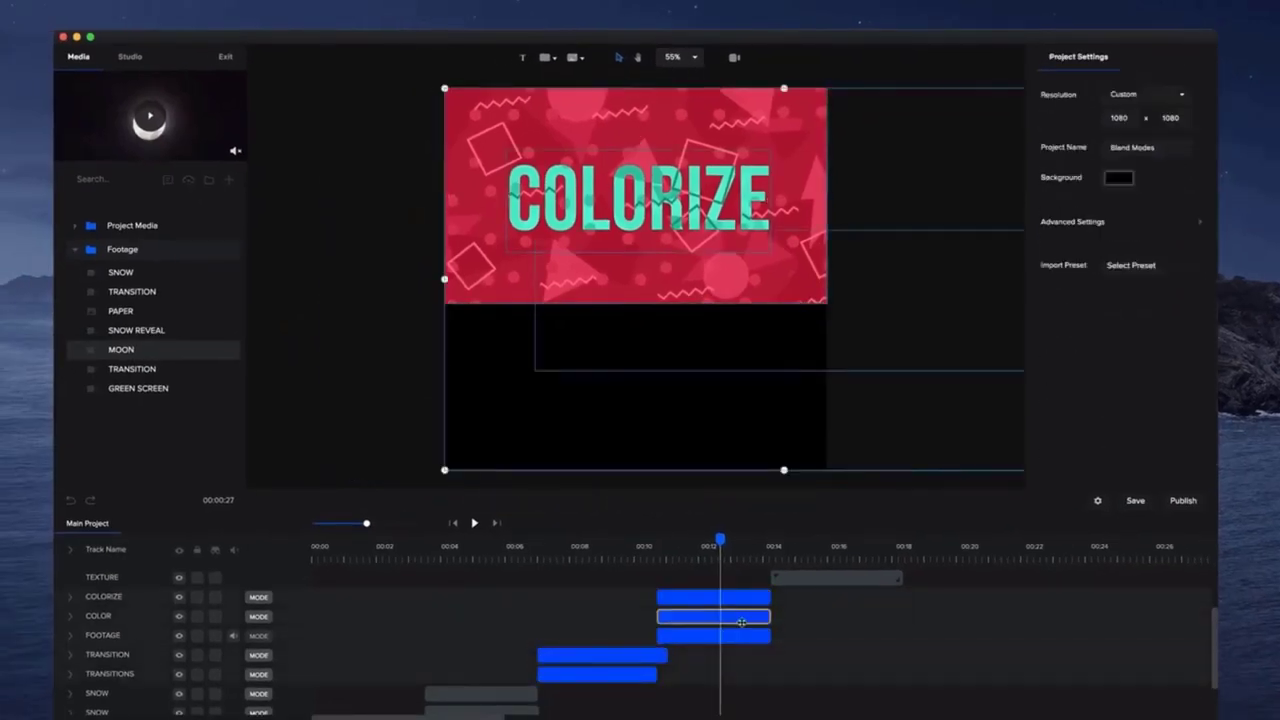
mouse_move(771, 618)
mouse_down()
mouse_move(717, 620)
mouse_move(823, 621)
mouse_move(787, 621)
mouse_move(768, 597)
mouse_up()
click(772, 616)
shift+click(770, 597)
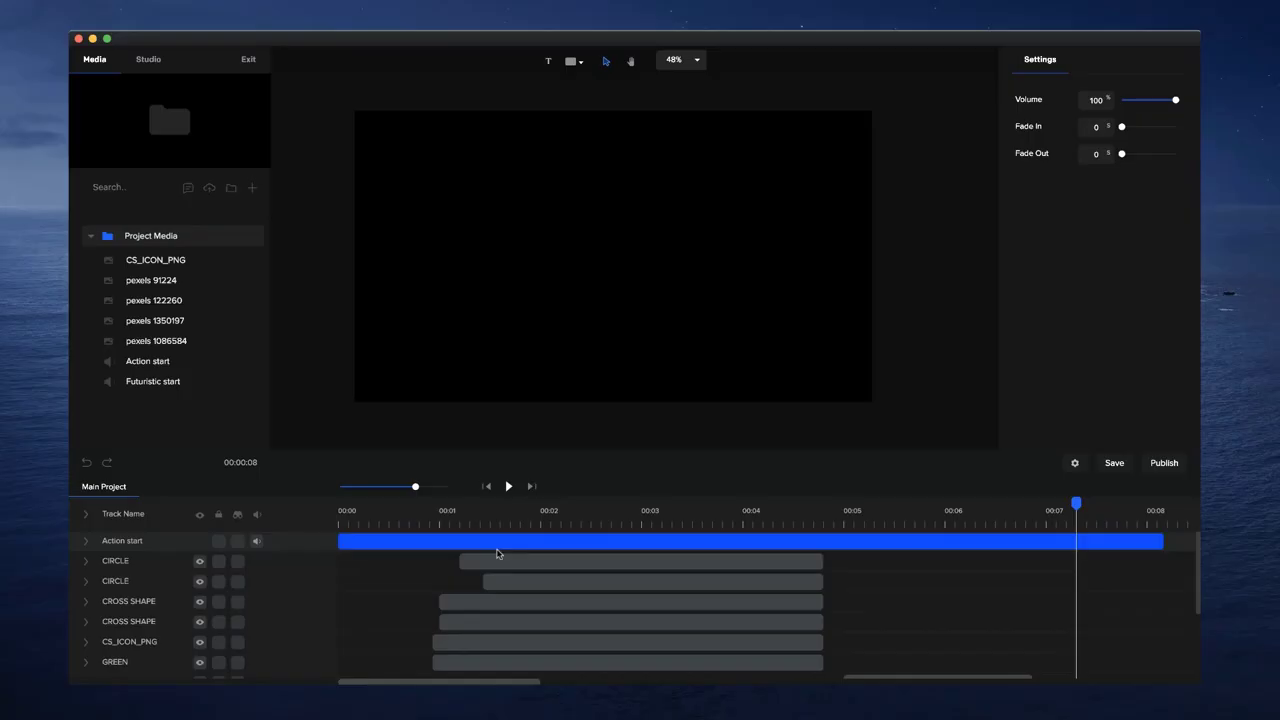
- Review the Circluer Intro around 2 to 3 seconds, look through its tracks, and save the project
click(548, 512)
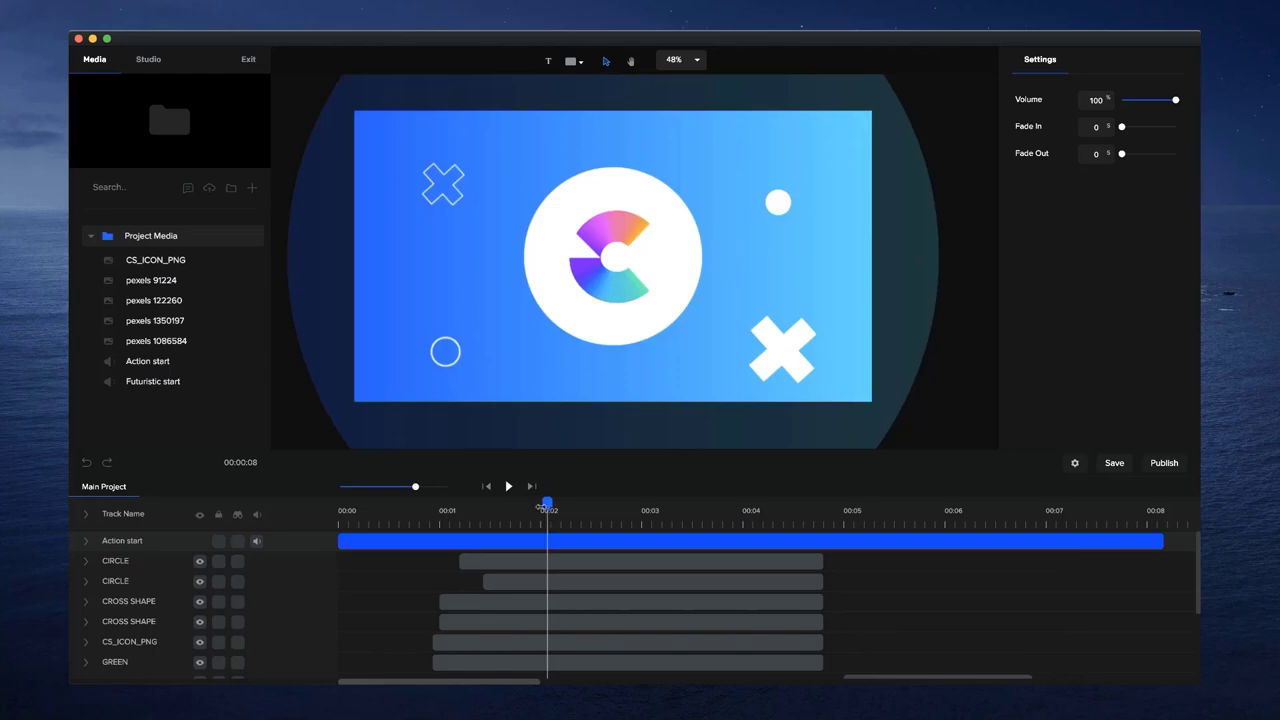
drag(548, 512, 618, 520)
scroll(577, 553, down, 5)
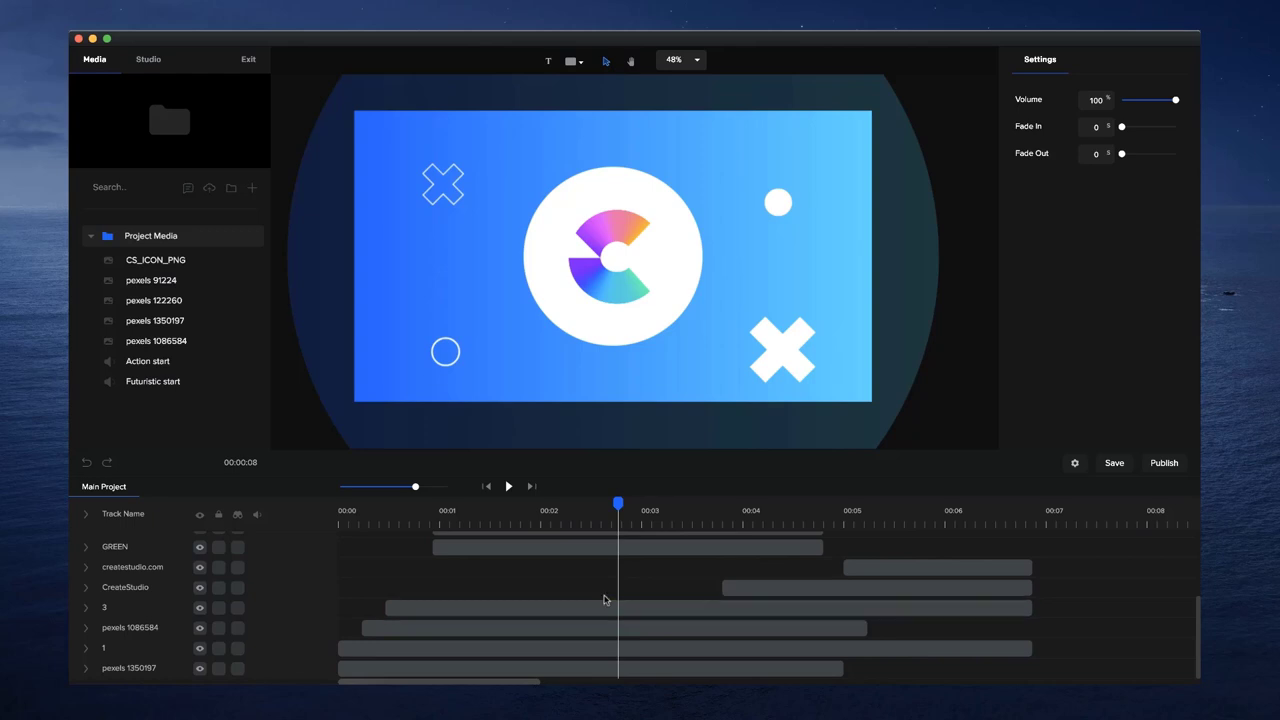
scroll(605, 600, up, 1)
scroll(605, 600, down, 1)
click(1106, 460)
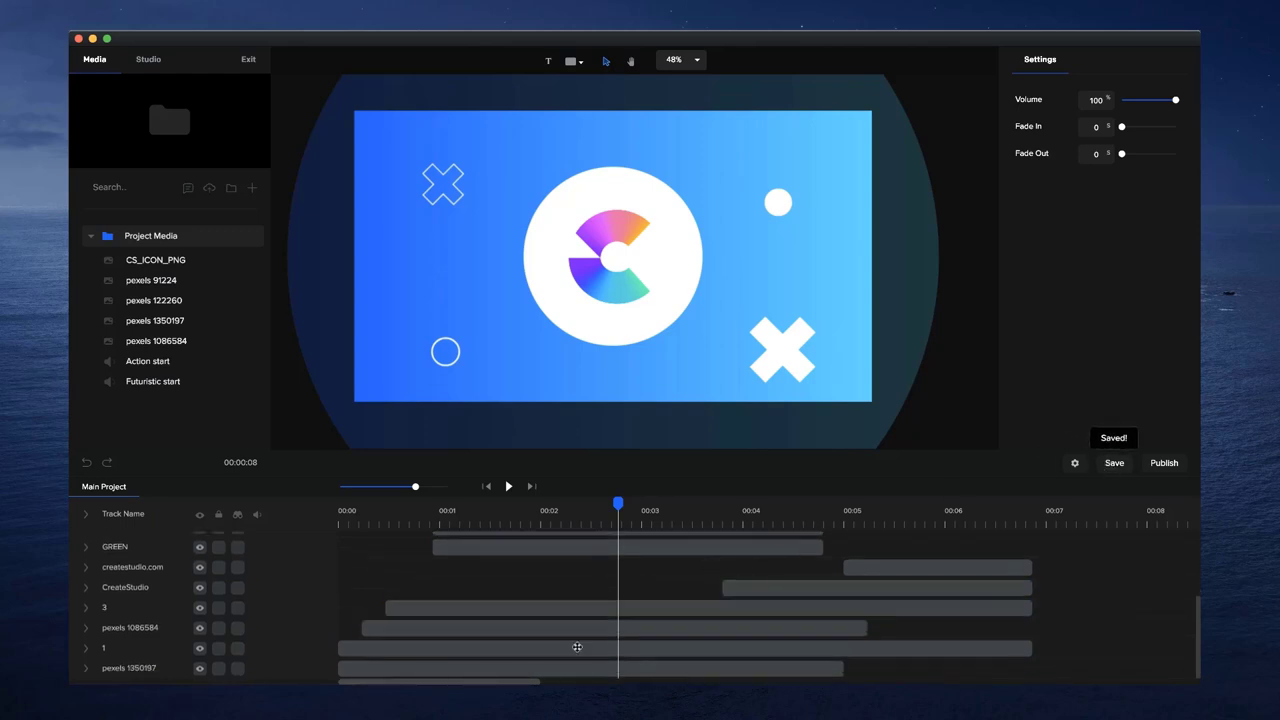
- Delete every layer from the timeline, including the Action start, createstudio.com and CreateStudio tracks
scroll(624, 320, down, 3)
drag(403, 126, 905, 490)
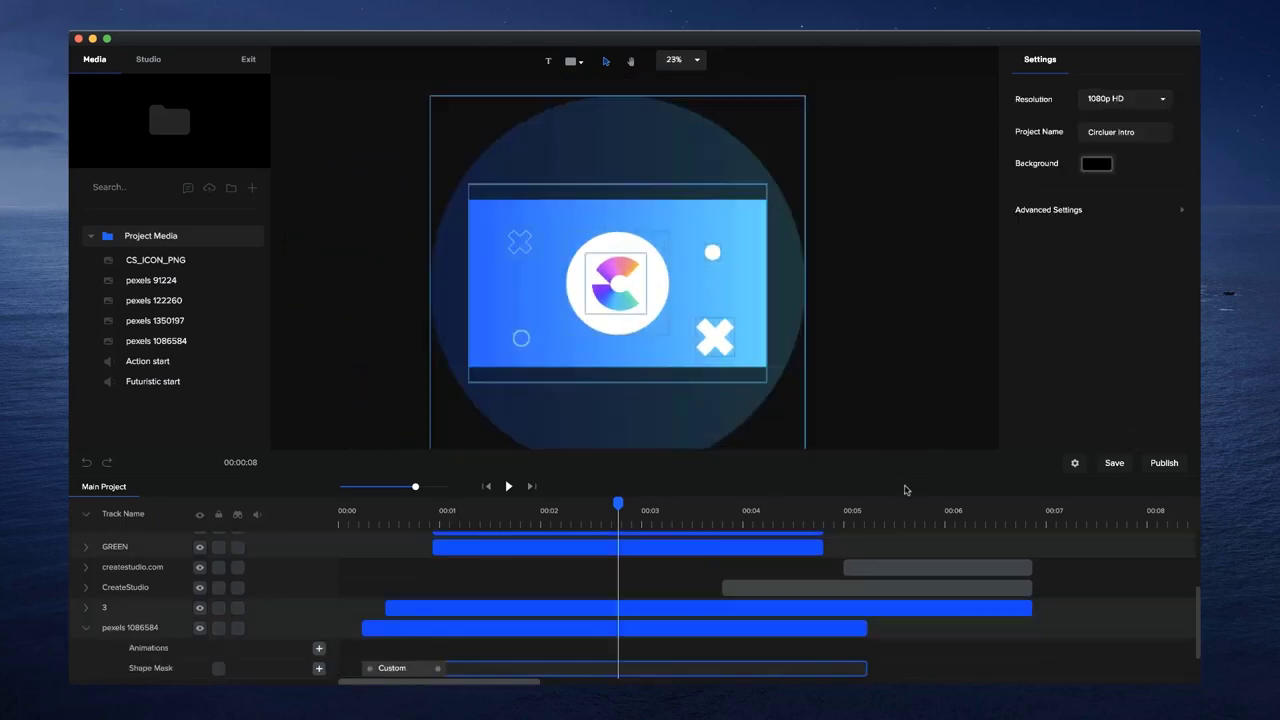
key(Delete)
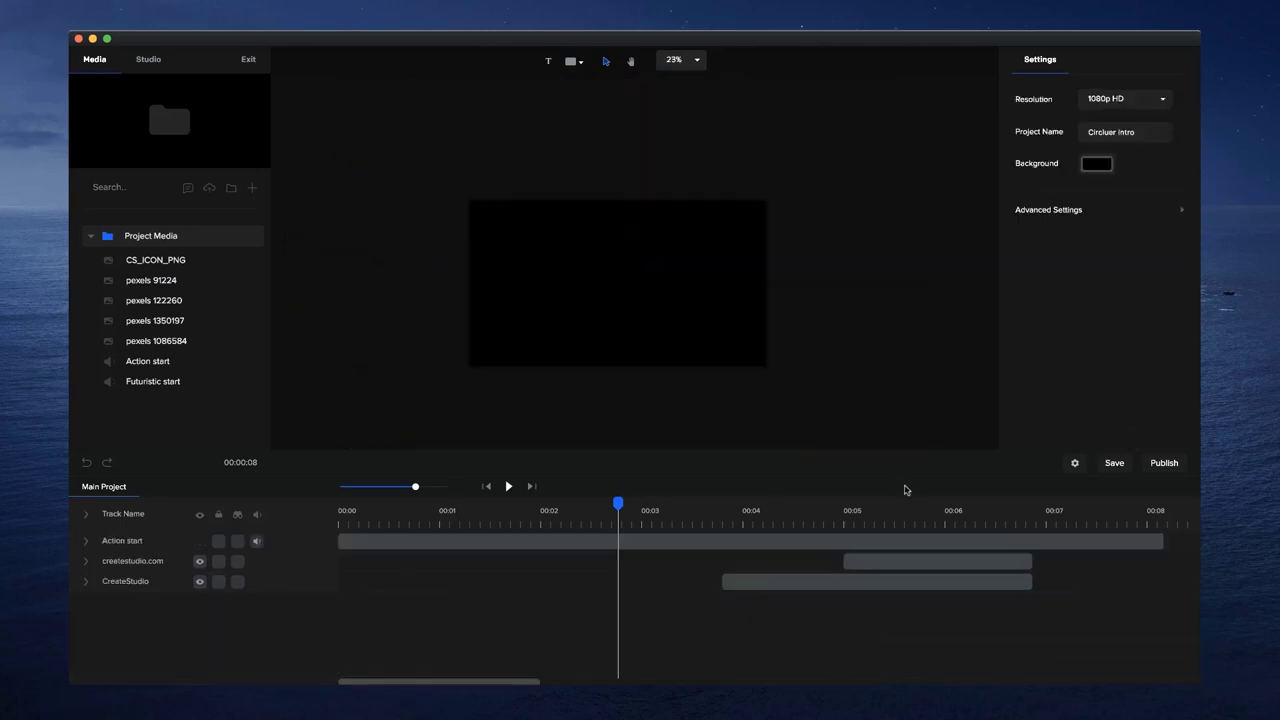
click(844, 545)
key(Delete)
click(857, 541)
key(Delete)
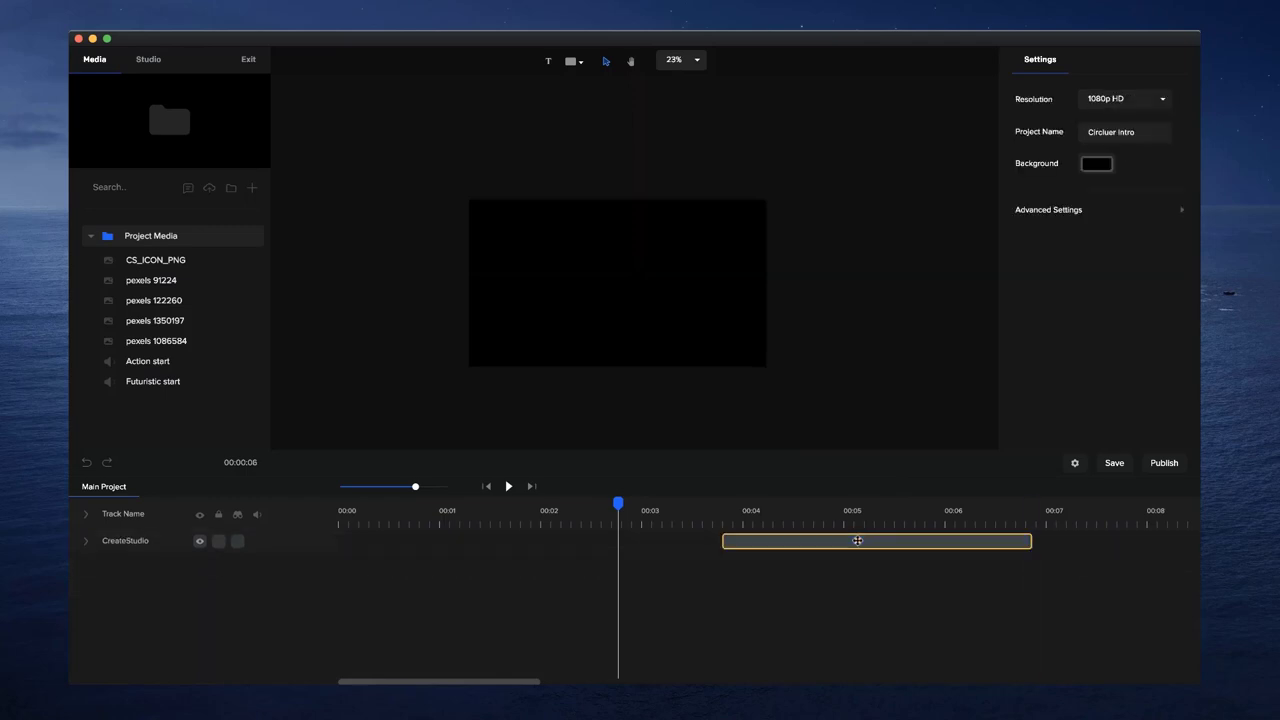
click(857, 541)
key(Delete)
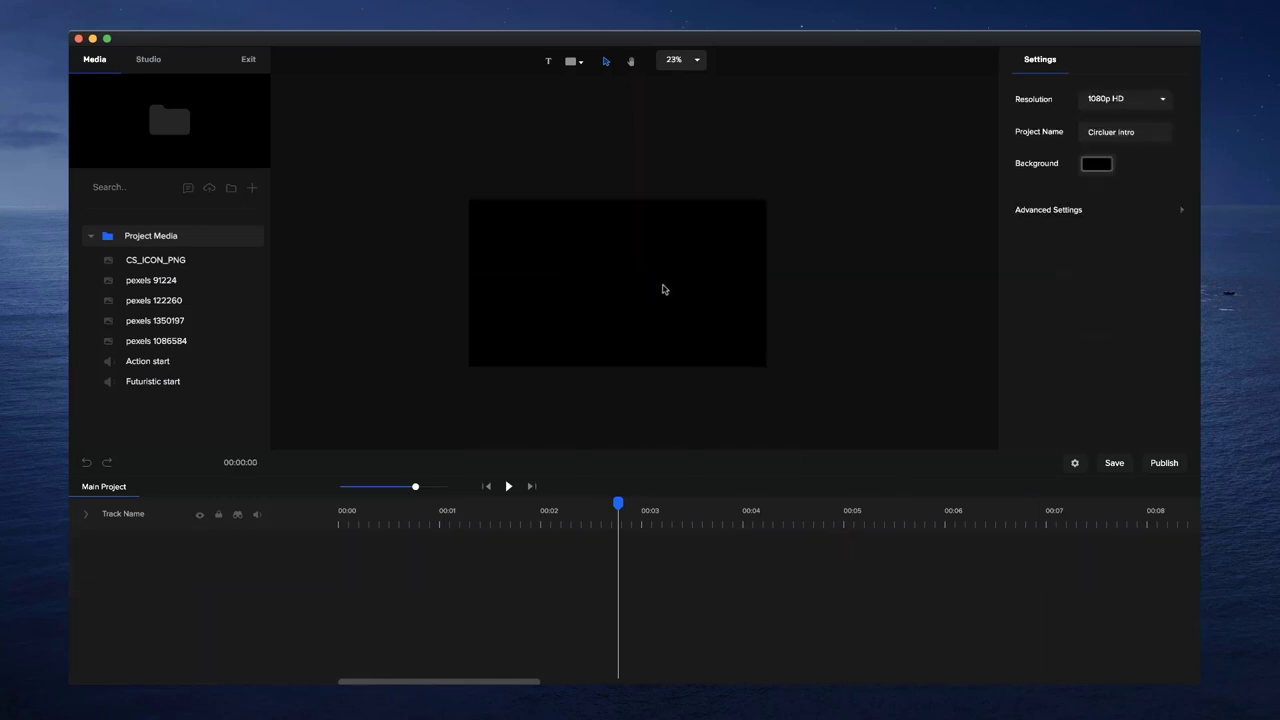
- Return the playhead to the start of the timeline and add a white circle shape to the empty frame
scroll(662, 289, up, 3)
click(631, 61)
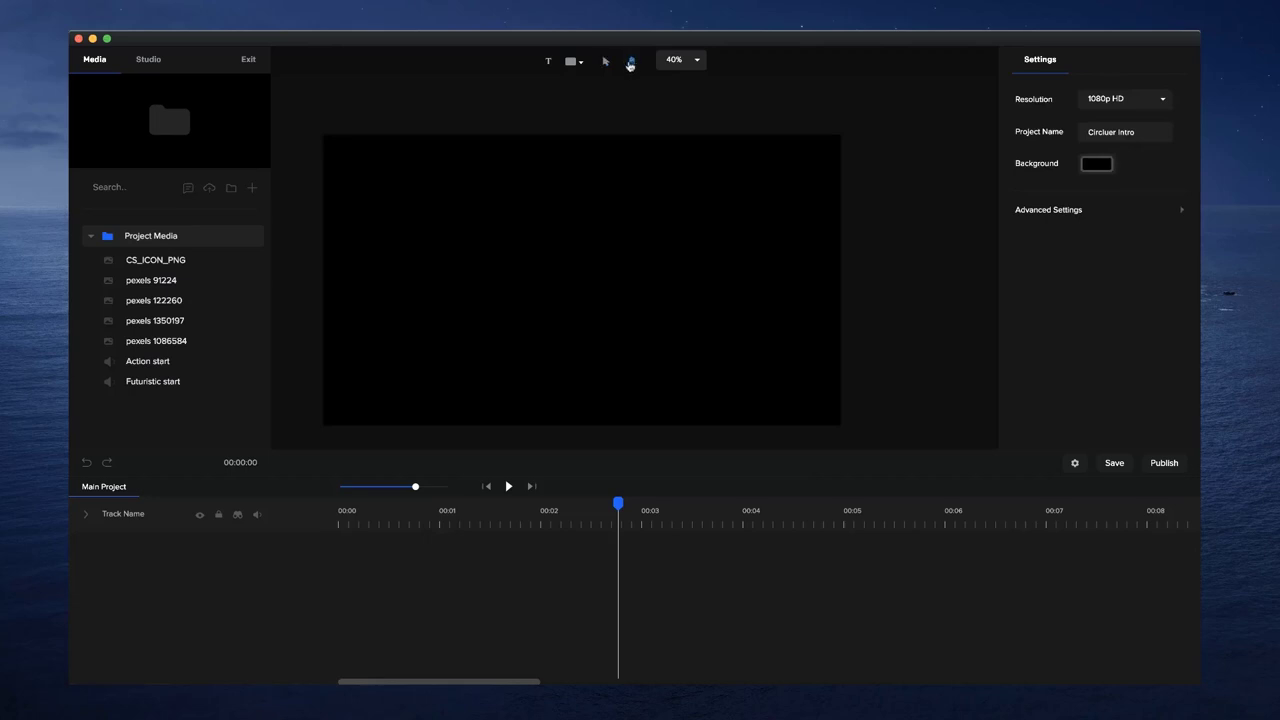
drag(581, 176, 589, 154)
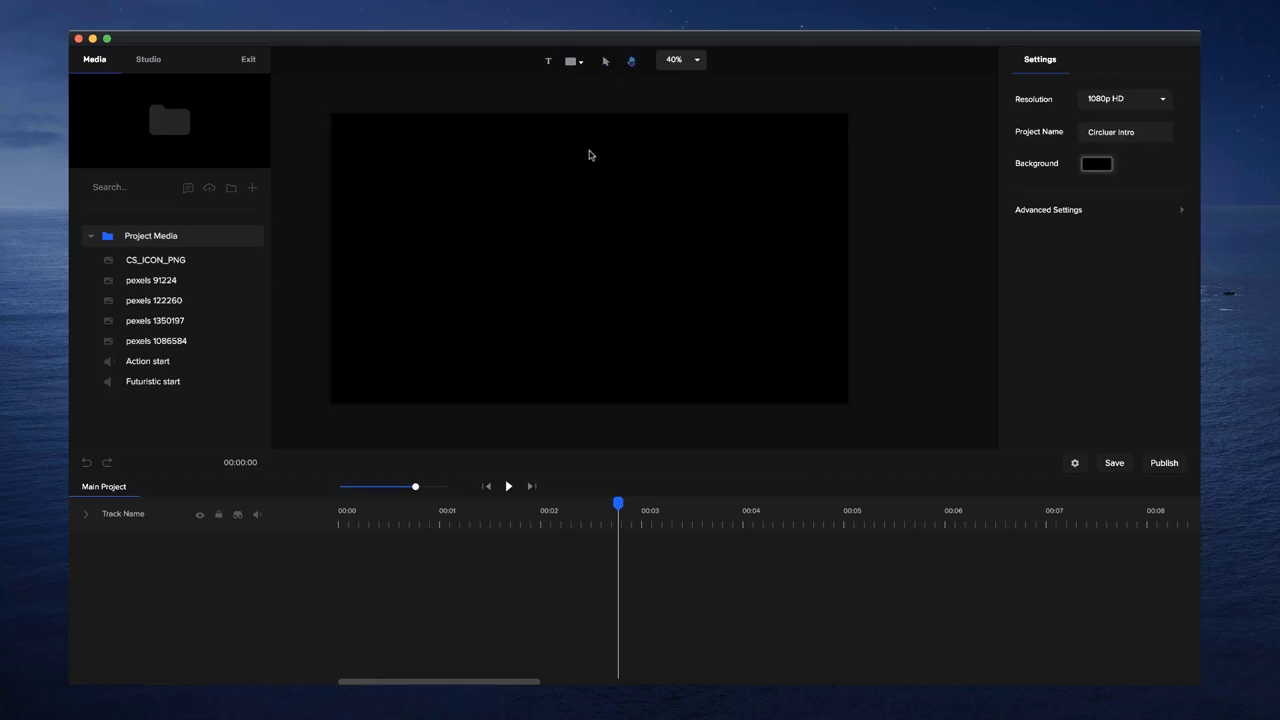
click(605, 61)
click(488, 487)
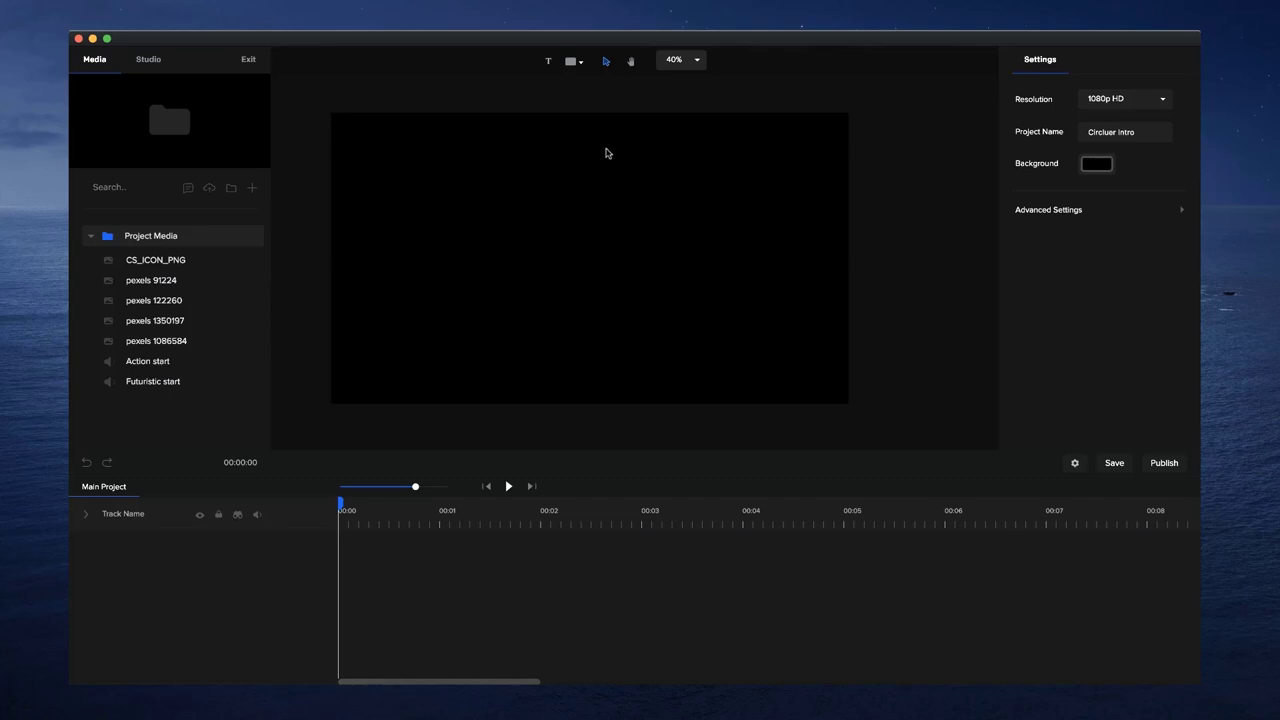
click(575, 64)
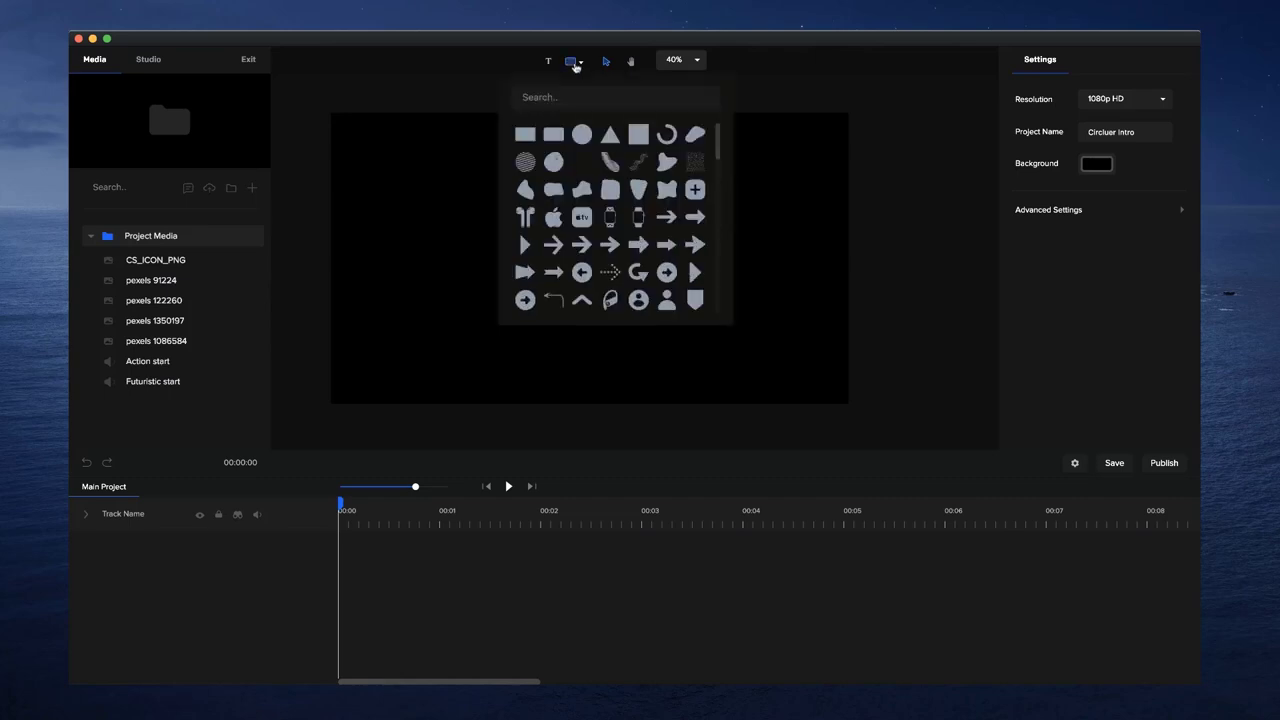
click(582, 136)
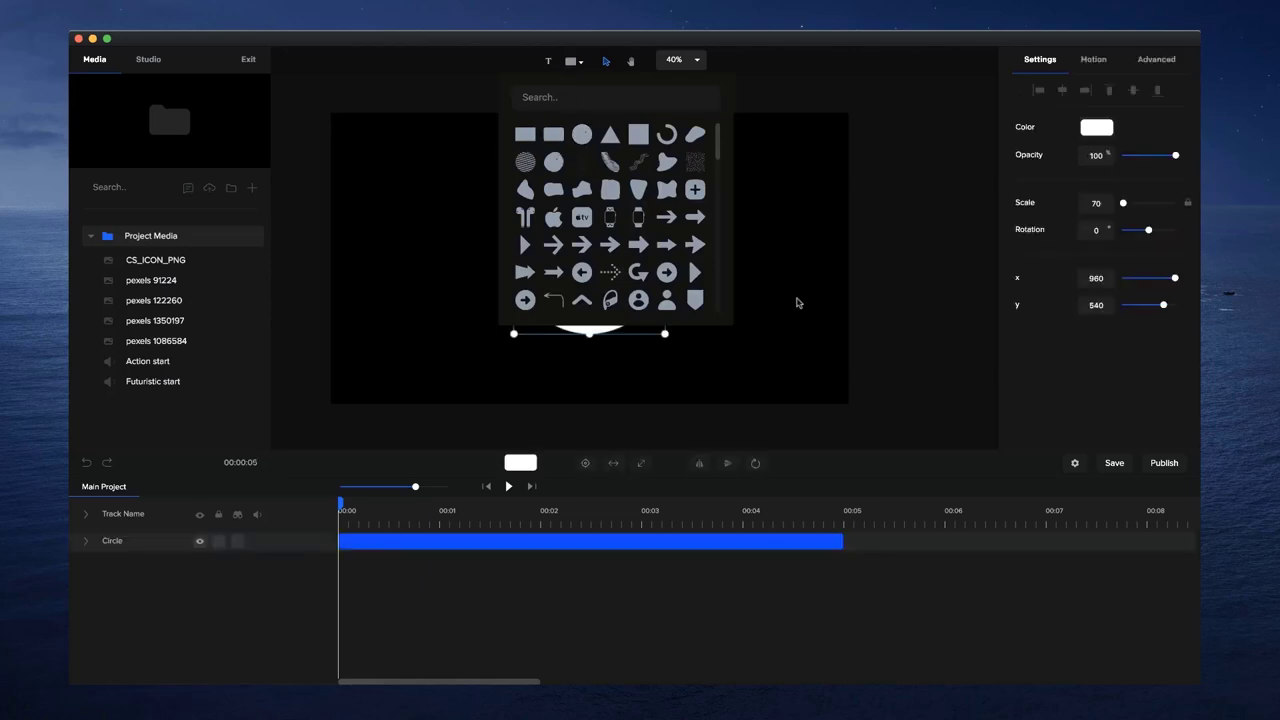
click(800, 303)
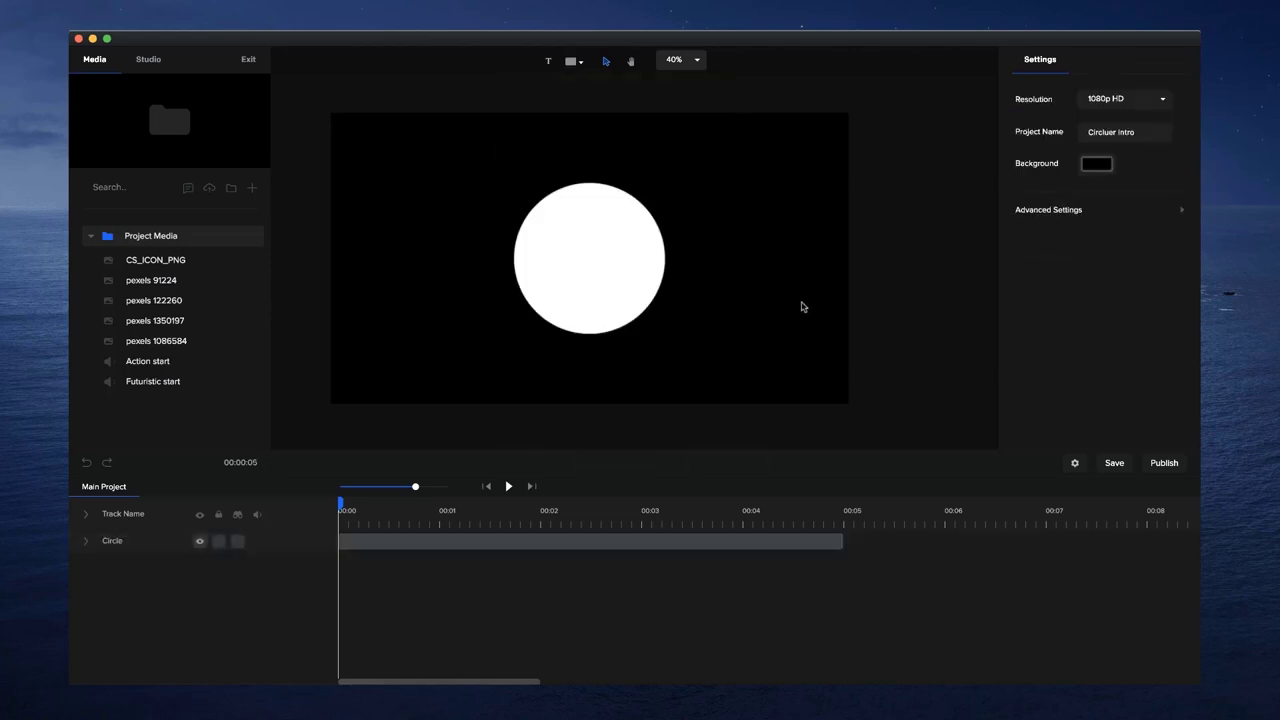
- Add the pexels 1350197 water image to the canvas and expand it to fill the frame
click(180, 322)
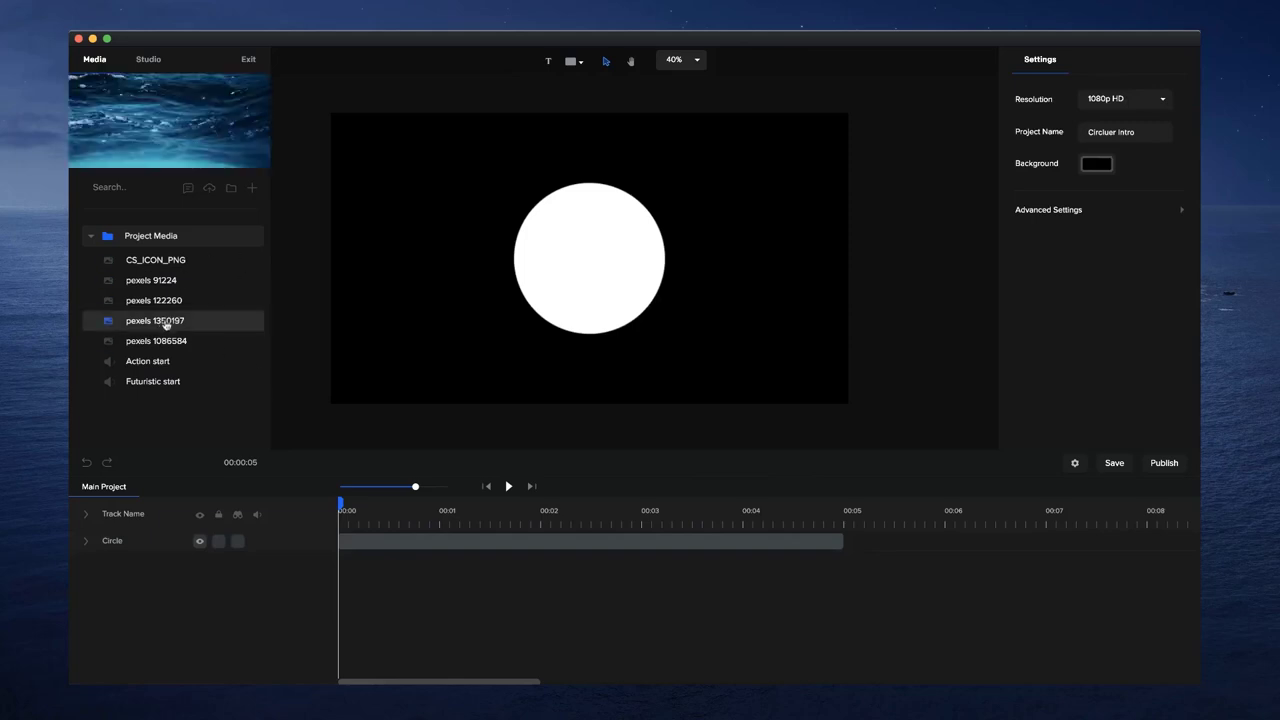
drag(166, 323, 392, 314)
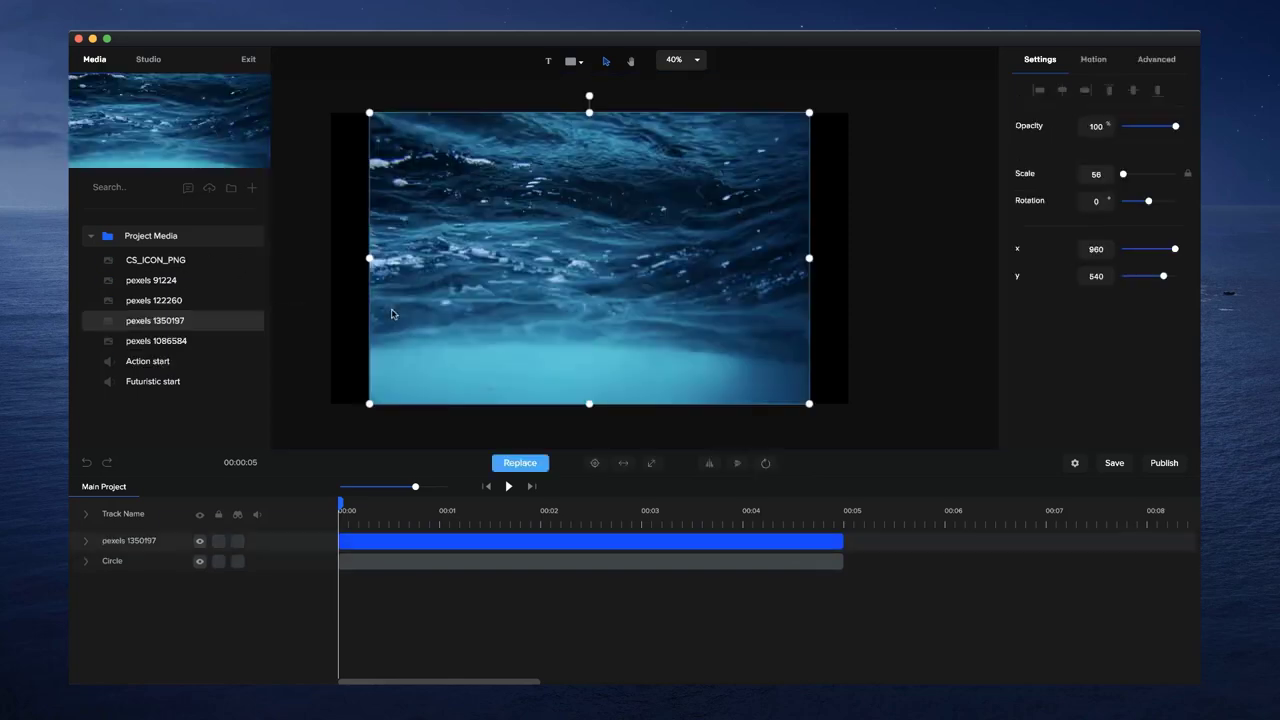
click(623, 464)
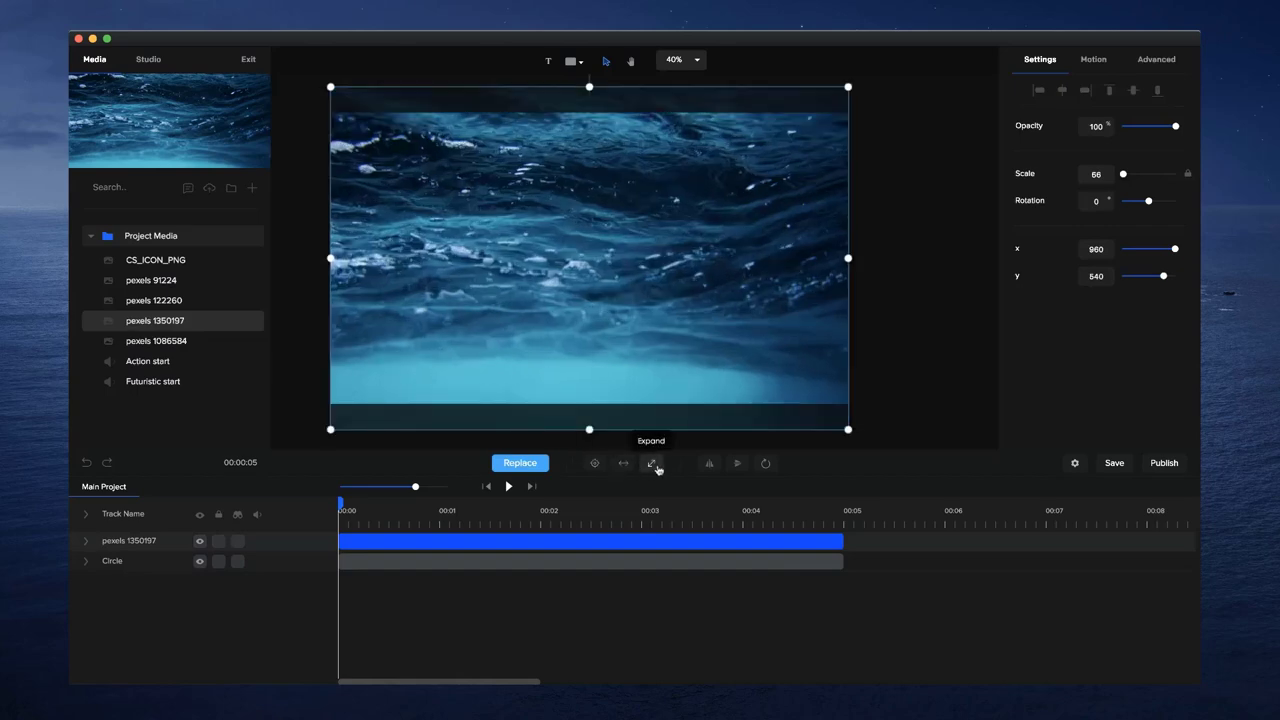
- Rename the water image track as BG, place it beneath the Circle track, and lock it
double_click(130, 542)
text(BG)
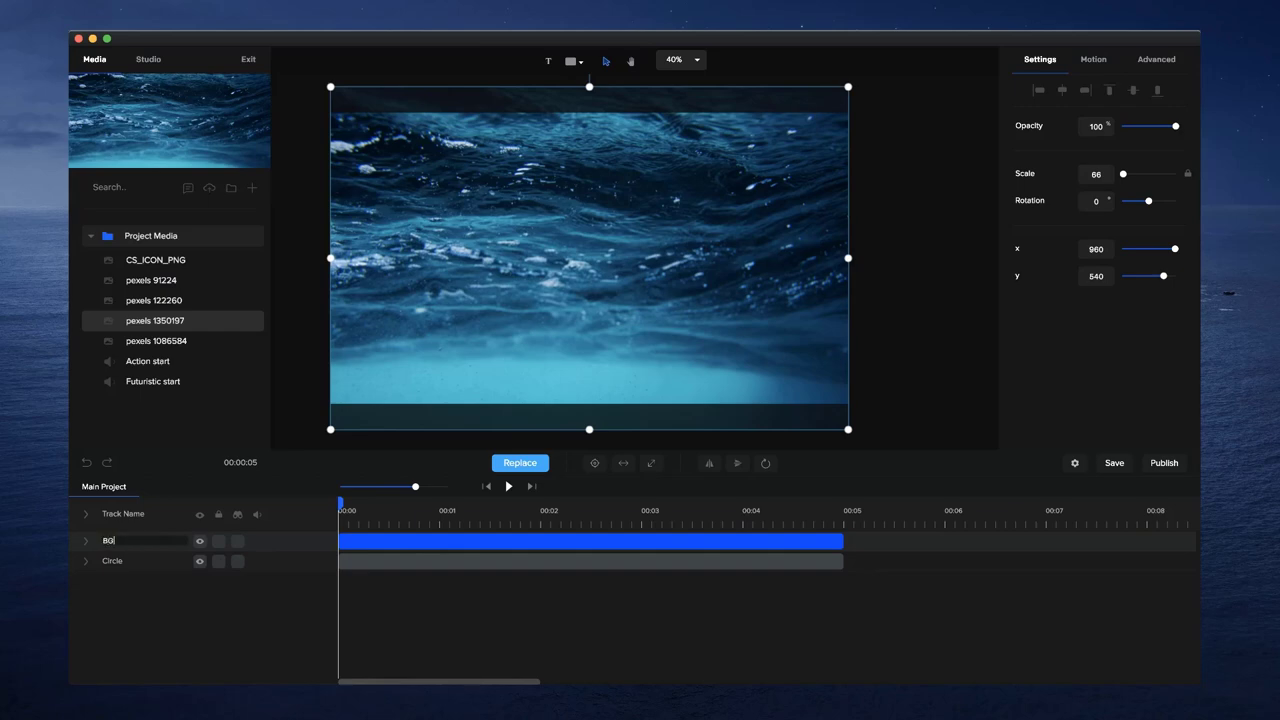
key(Return)
drag(110, 540, 109, 569)
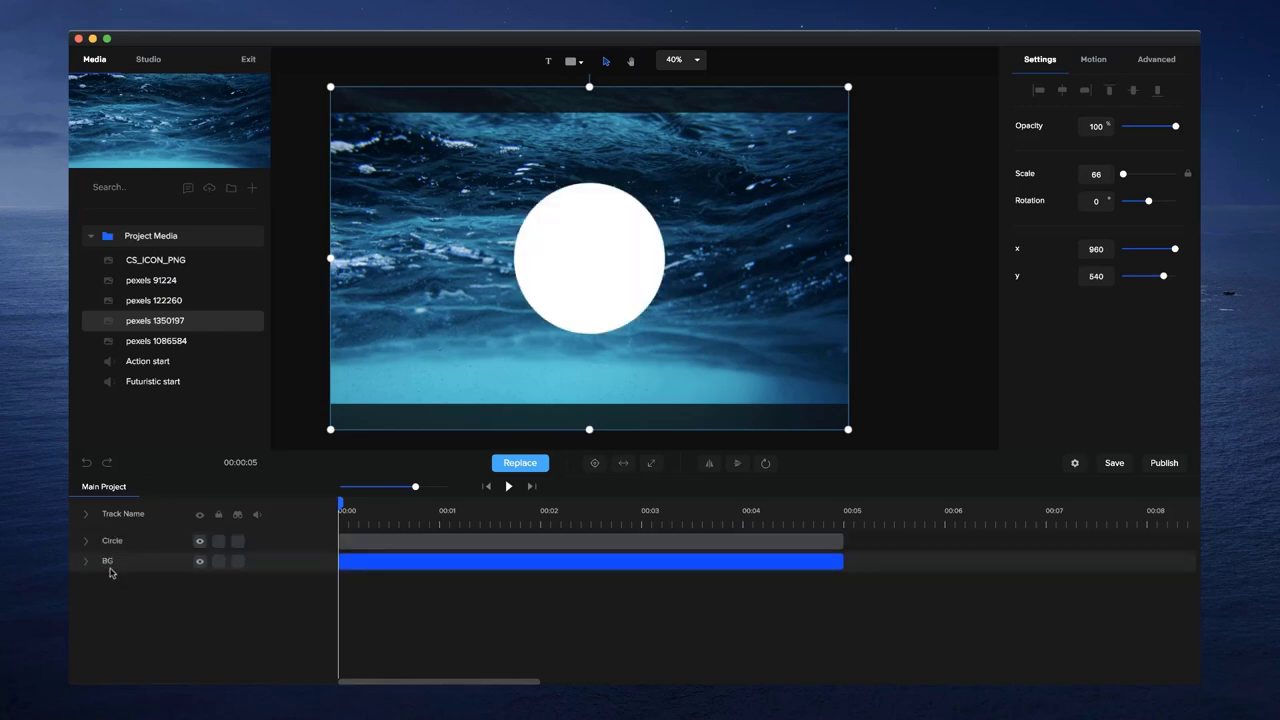
click(219, 563)
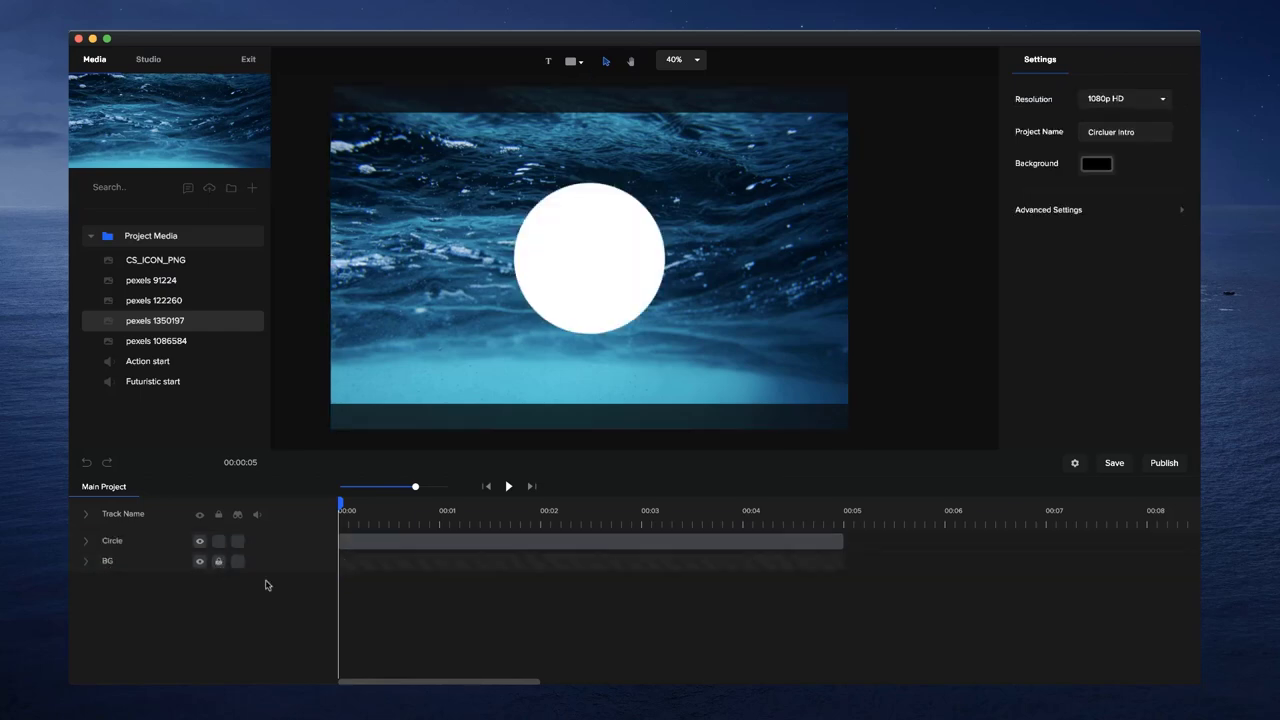
- Move the white circle to about x 893, y 615 and rename its track as 1
mouse_move(591, 271)
mouse_down()
mouse_move(619, 99)
mouse_move(601, 259)
mouse_move(579, 283)
mouse_up()
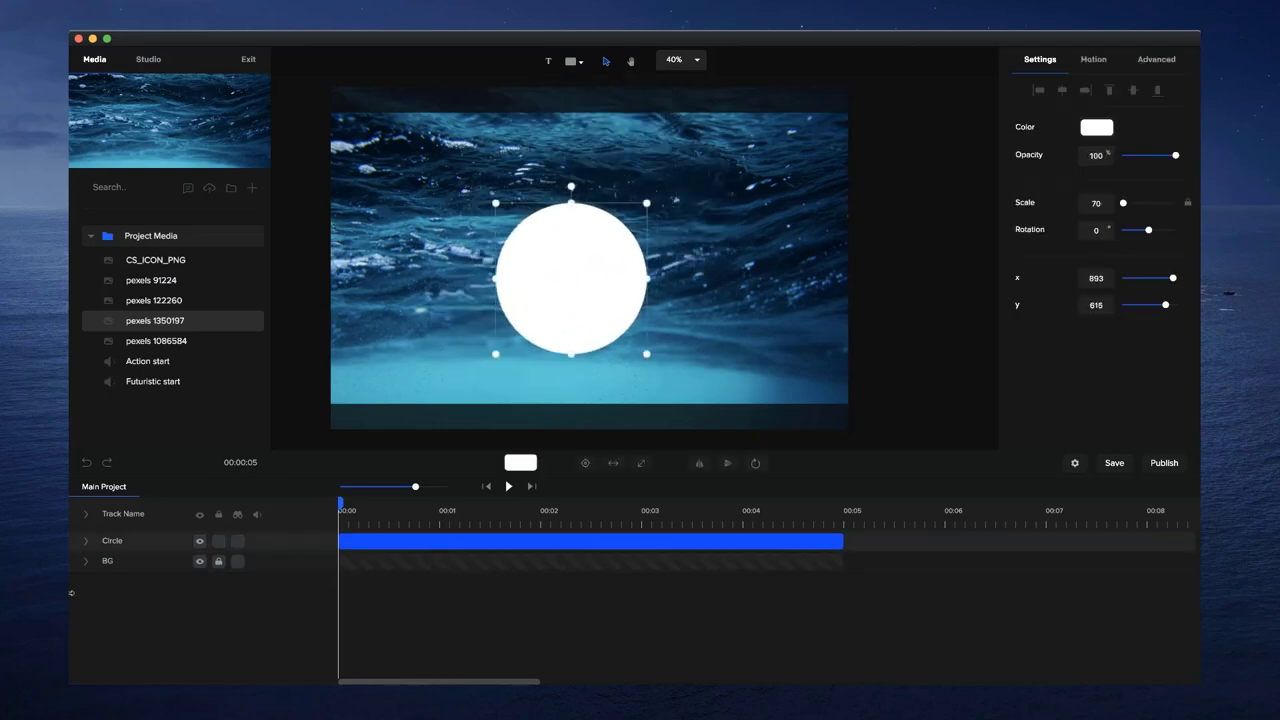
double_click(115, 543)
text(1)
key(Return)
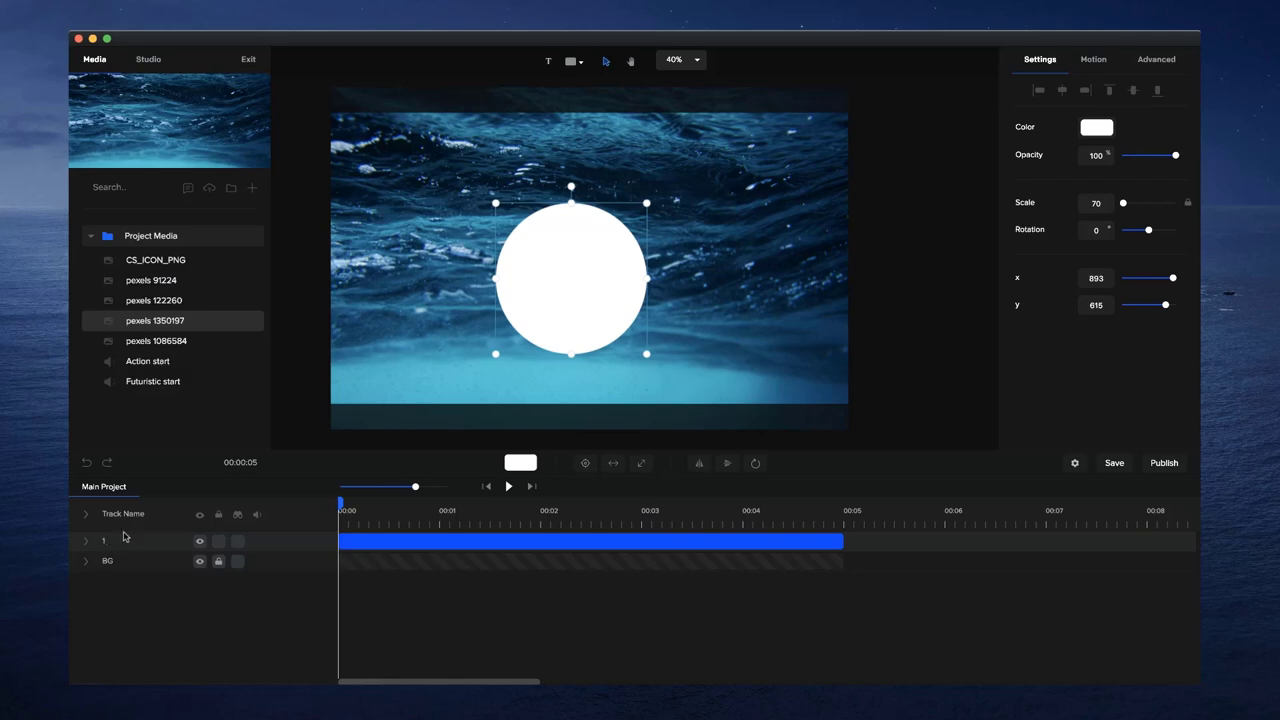
- Expand the circle across the frame and raise its scale to 302 so it covers the whole canvas
click(642, 466)
scroll(660, 337, down, 1)
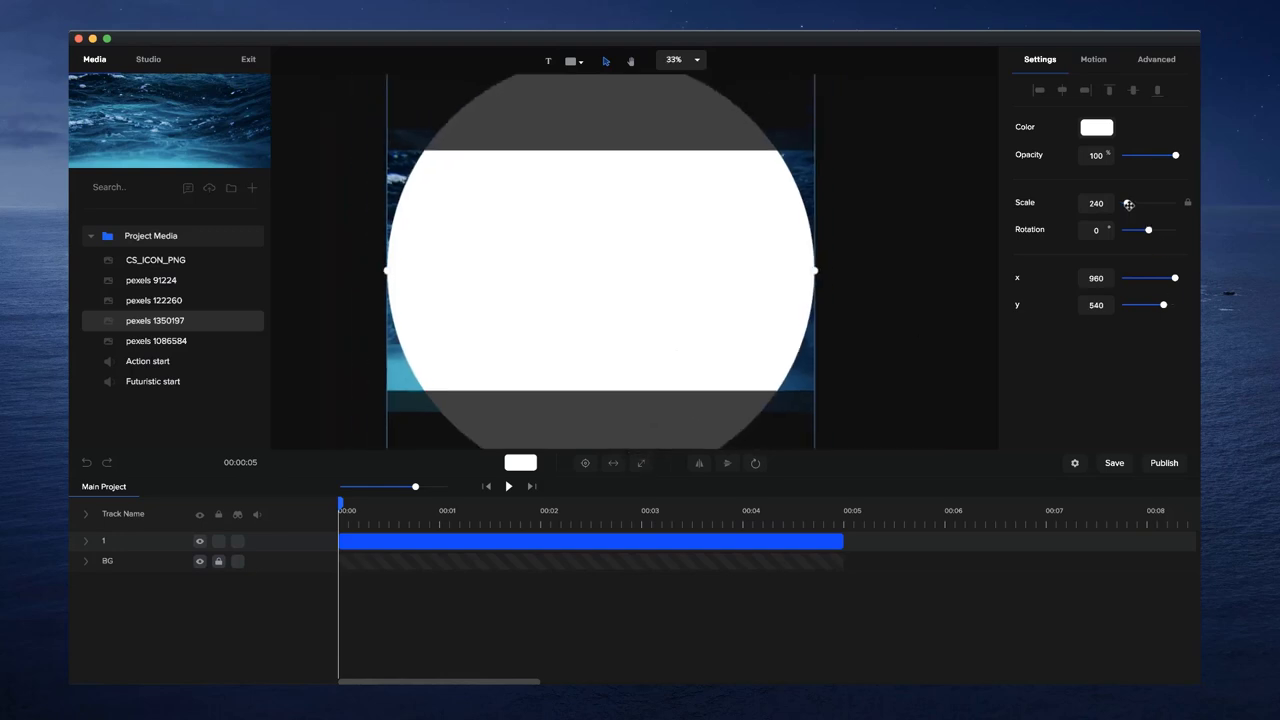
drag(1129, 204, 1131, 211)
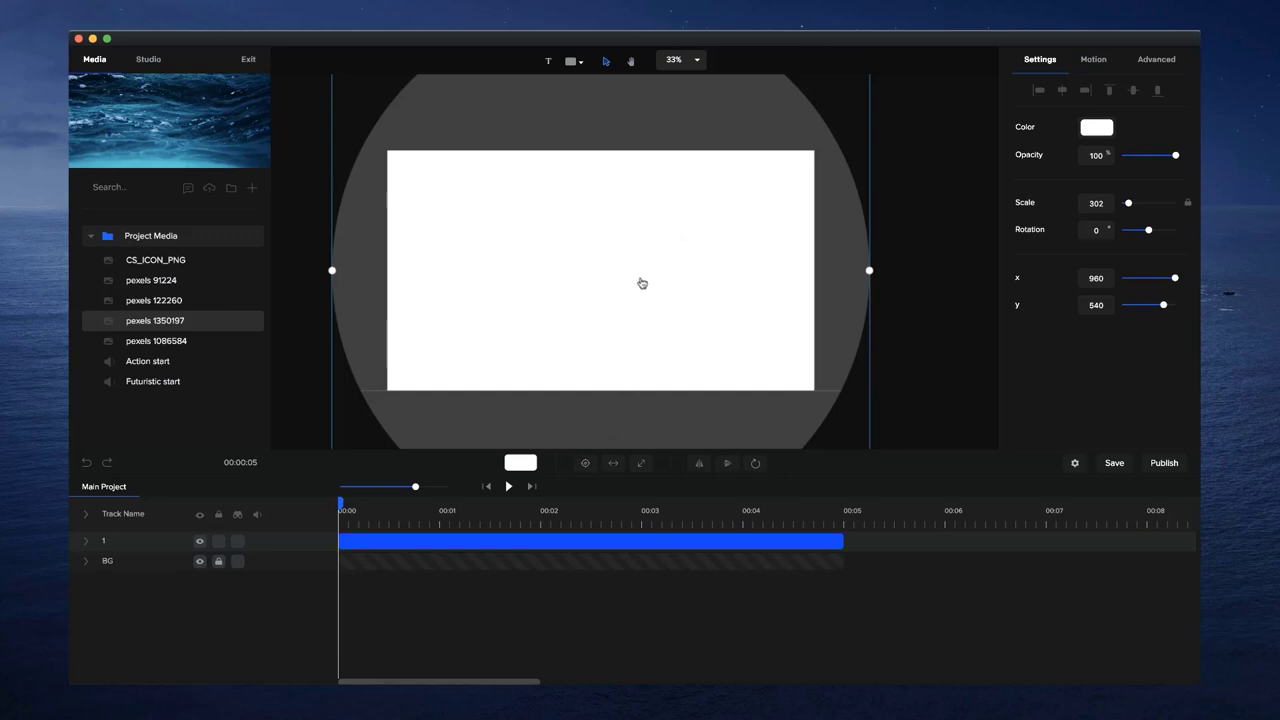
- Apply the Scale Up zoom-in motion to track 1 and play it back
click(86, 541)
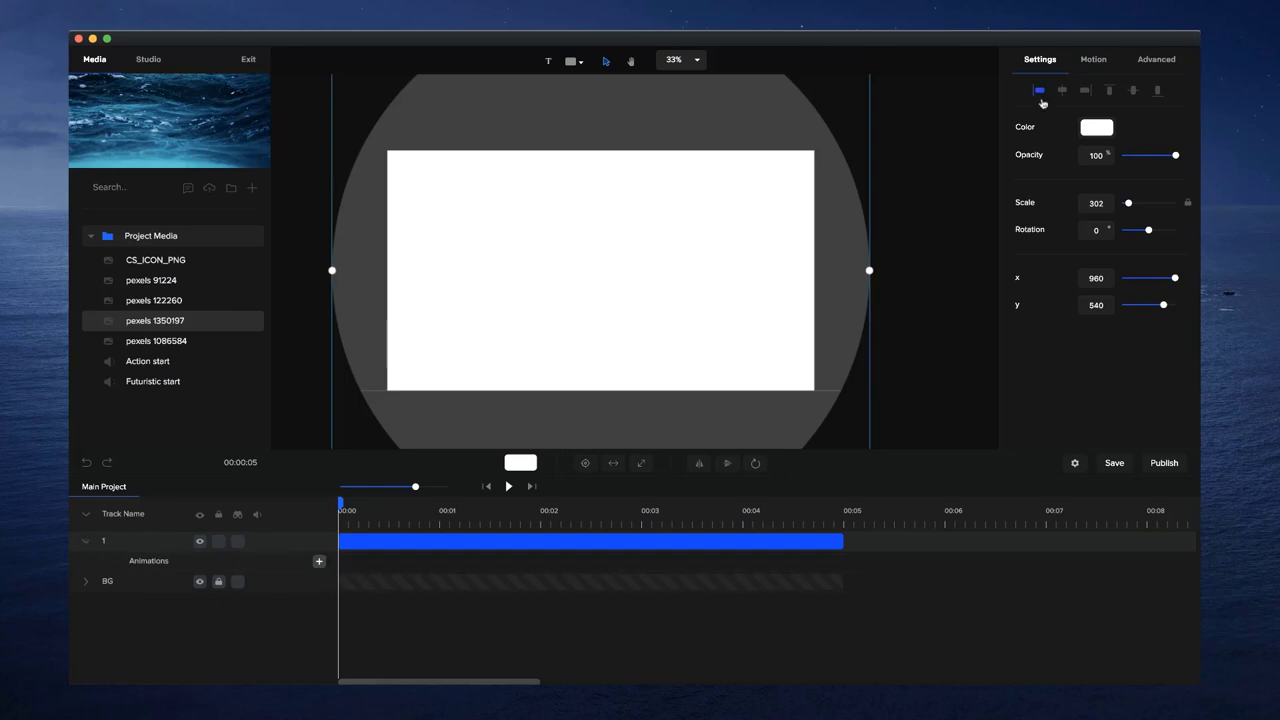
click(1100, 66)
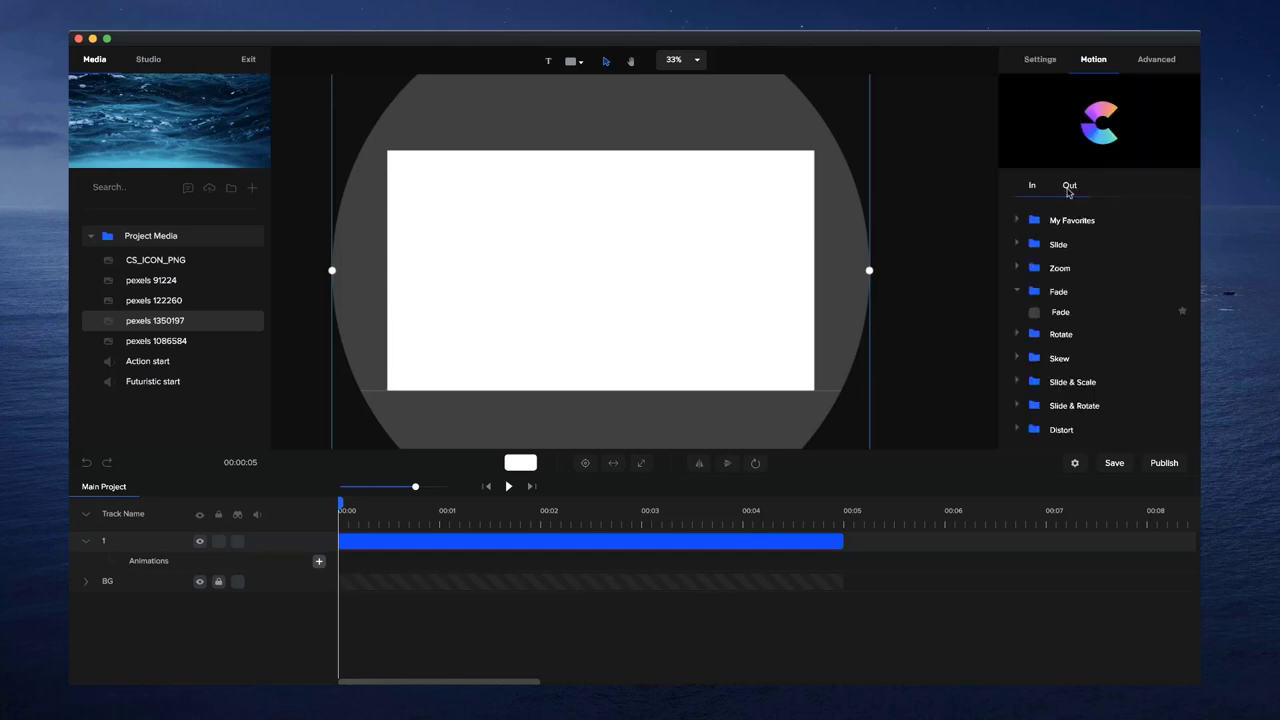
click(1018, 270)
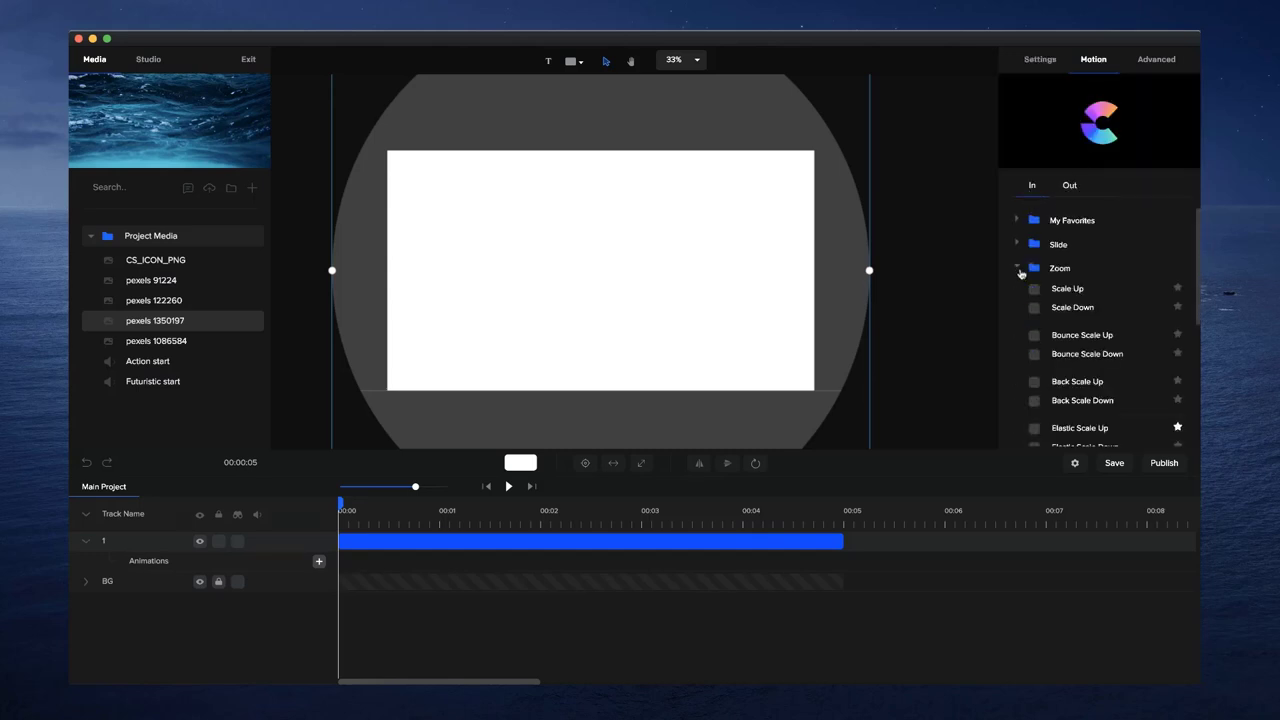
click(1034, 289)
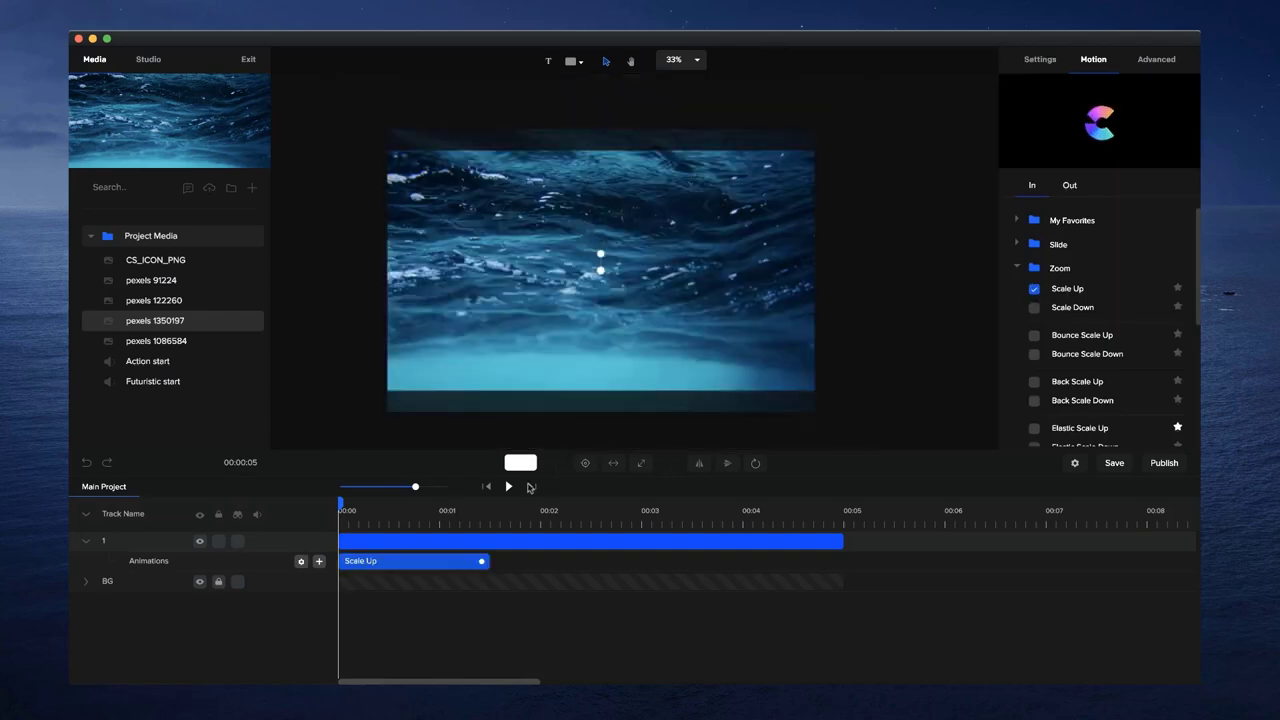
click(510, 486)
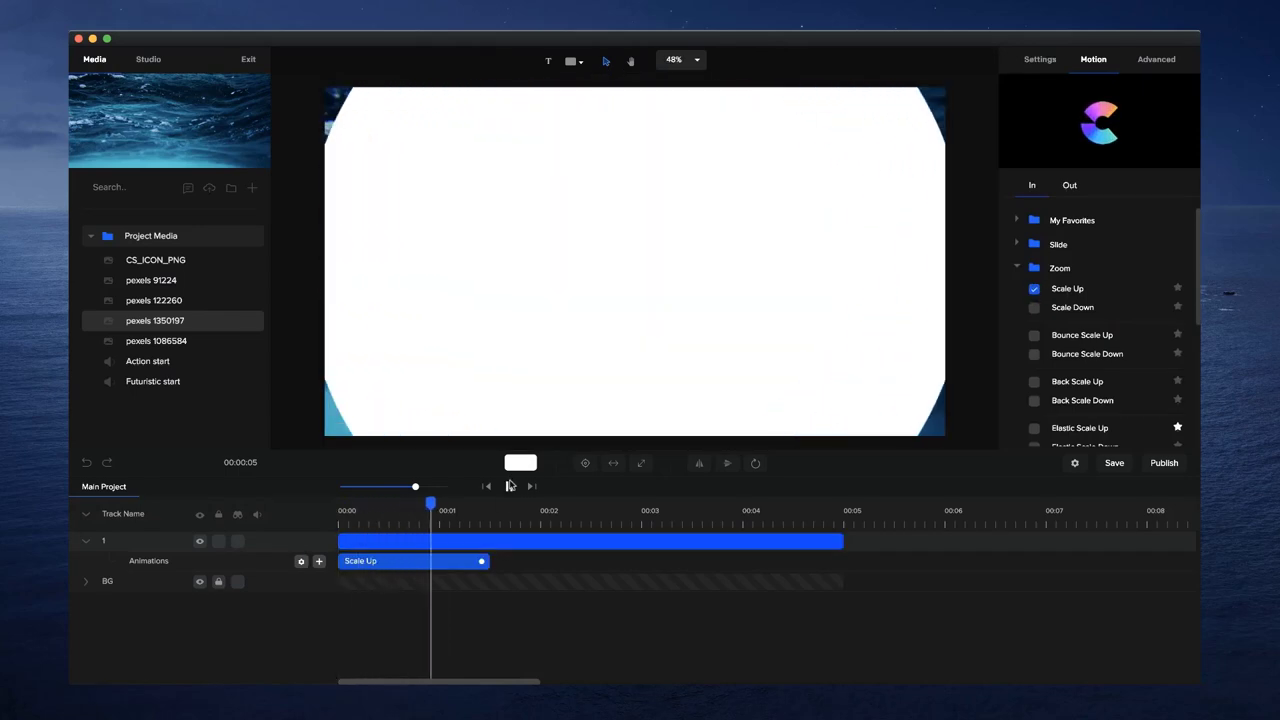
click(510, 486)
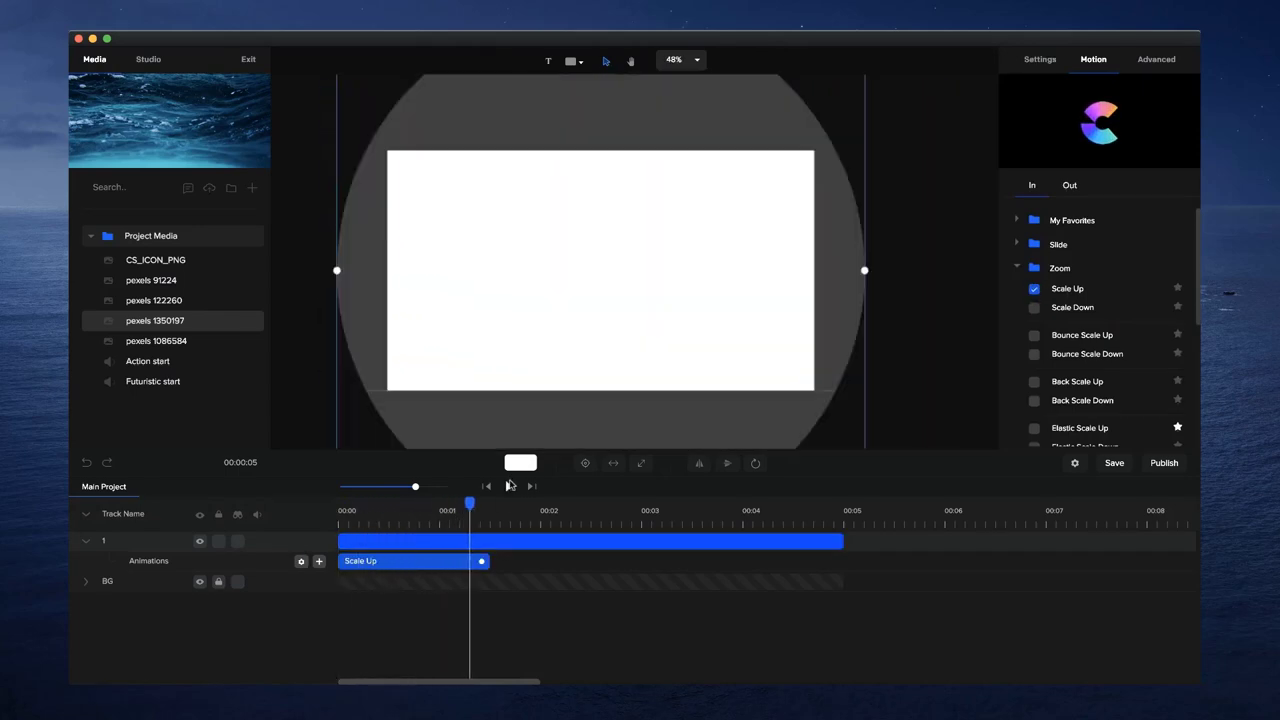
- Disable the fade on the Scale Up animation, shorten it to about 0.9 seconds, and replay it from the start
right_click(410, 566)
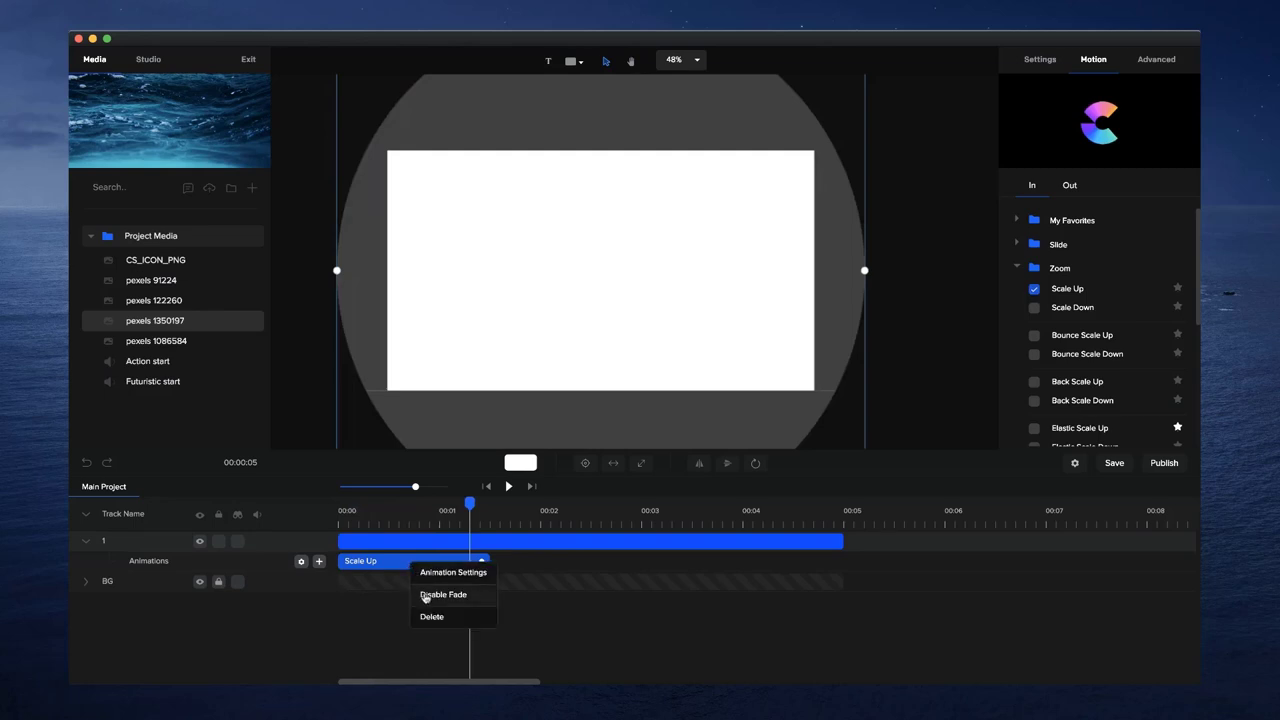
click(424, 595)
drag(482, 561, 421, 556)
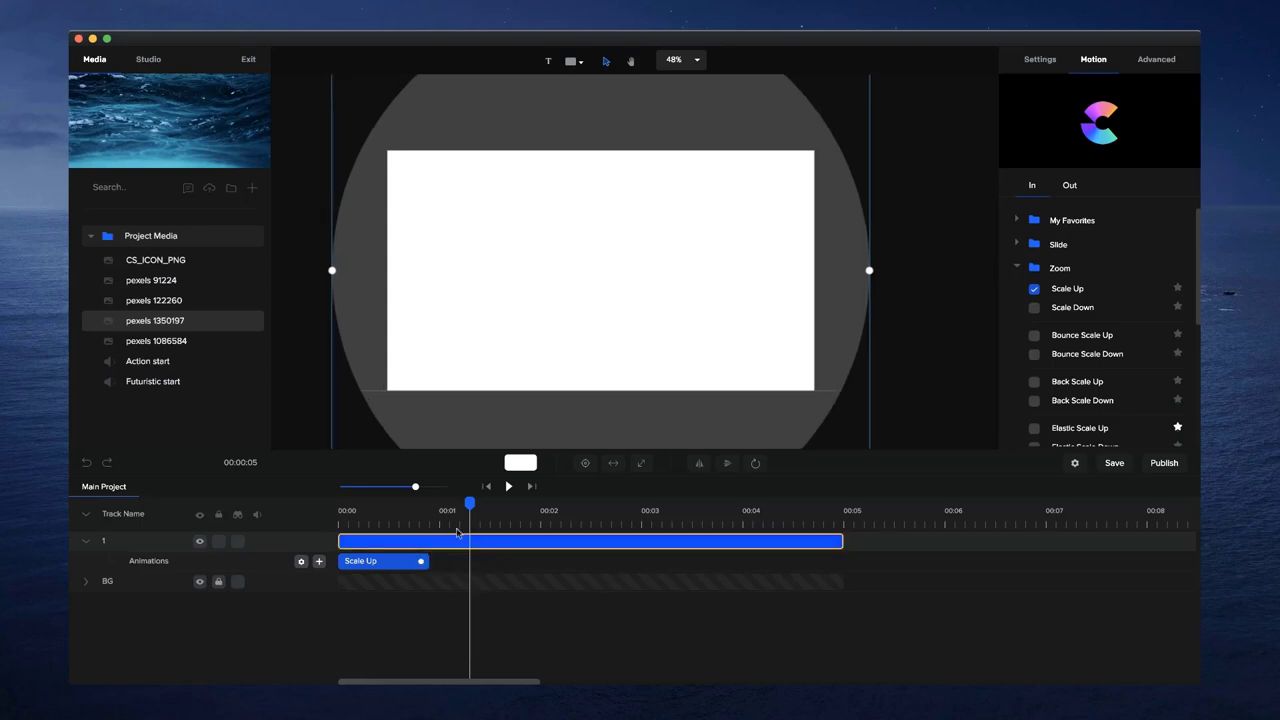
click(486, 486)
click(508, 486)
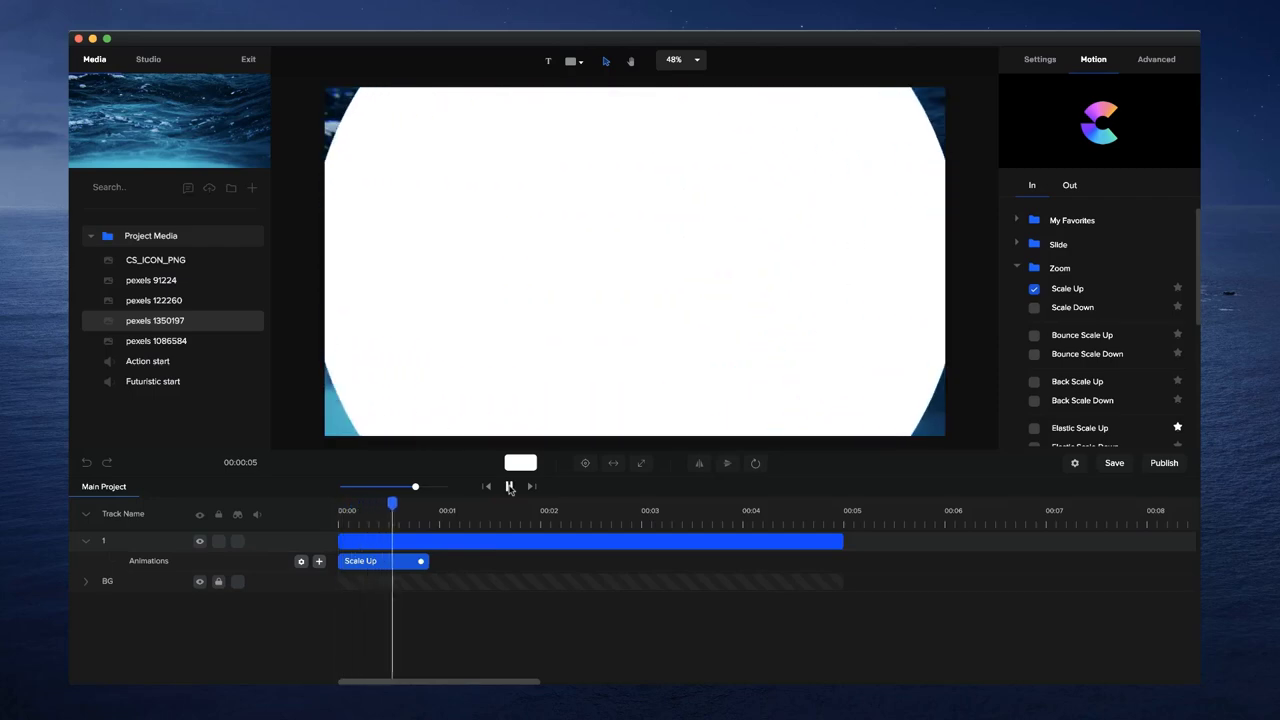
- Delete the Scale Up animation from track 1 and return the playhead to the start
right_click(421, 570)
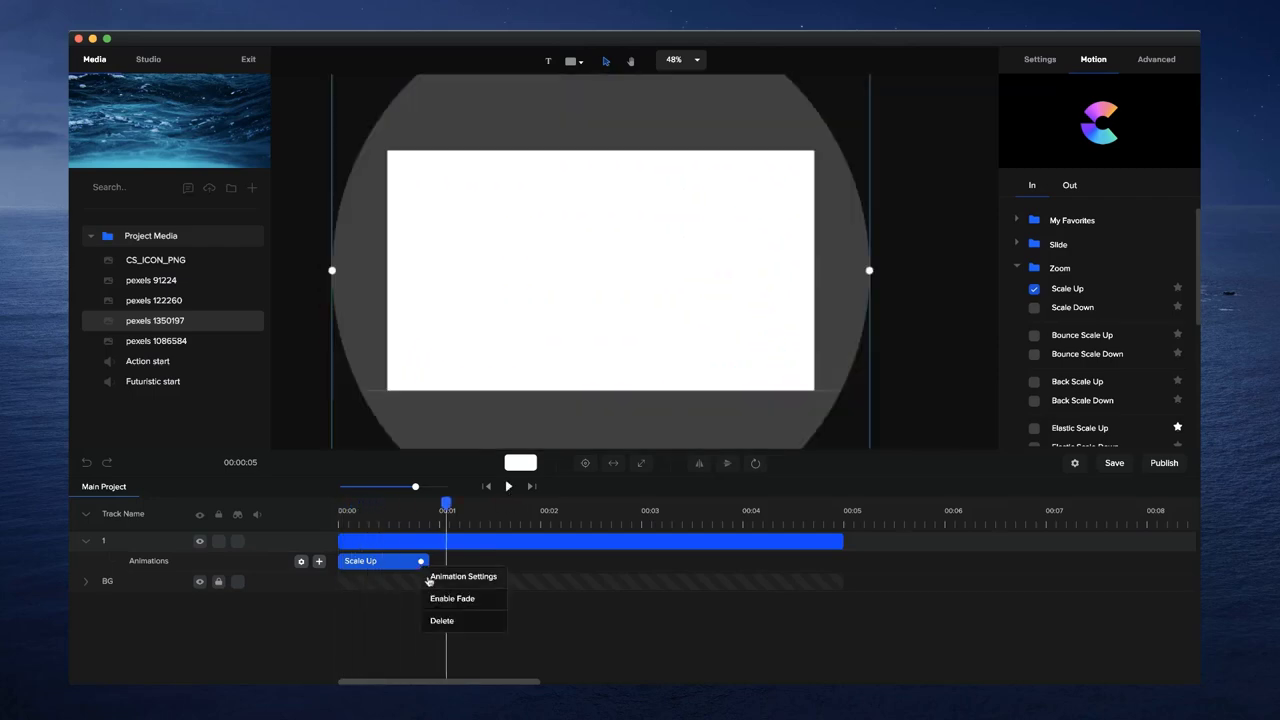
click(443, 617)
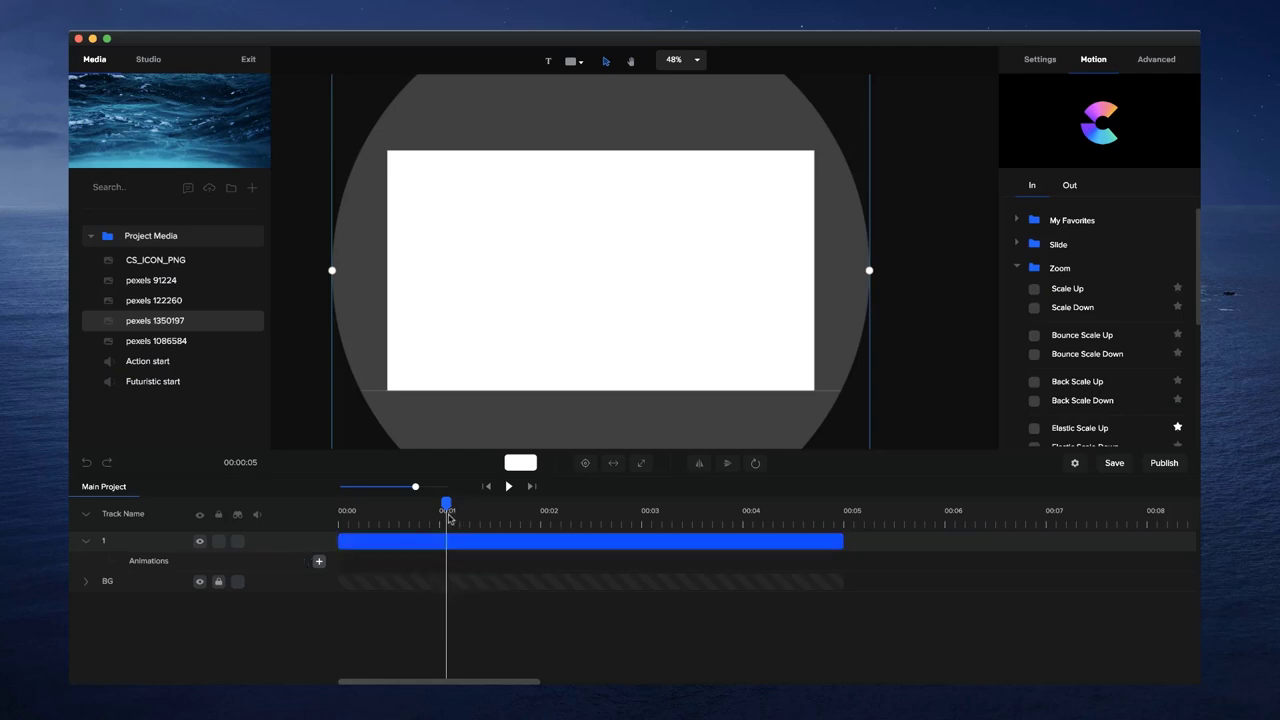
drag(446, 503, 307, 503)
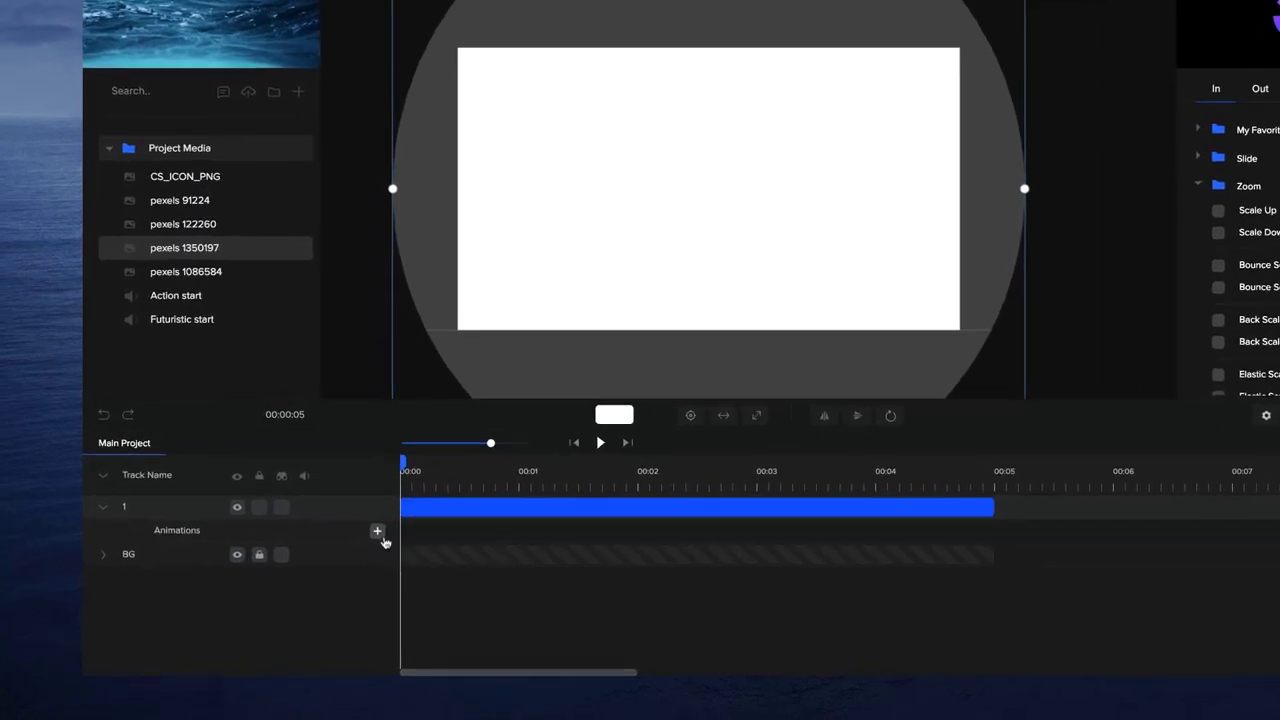
- Add a custom animation to the circle on track 1, enable its Scale property, and shorten it to about 1 second
click(394, 523)
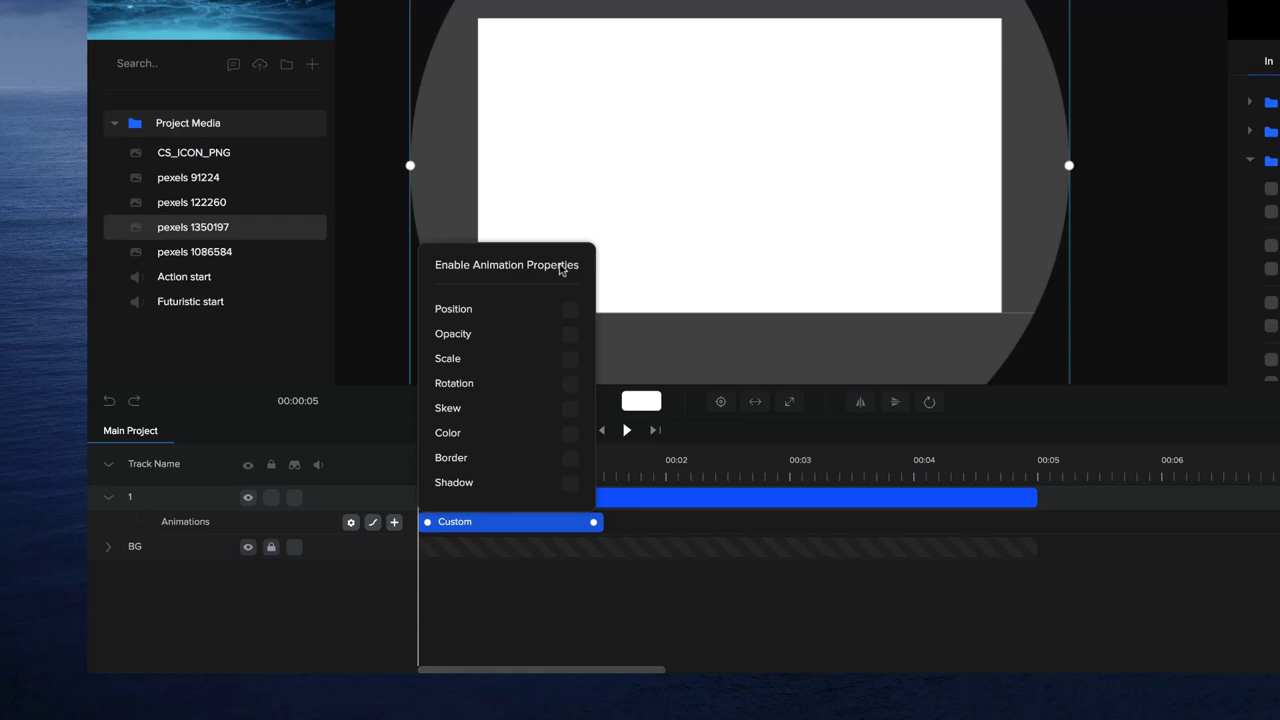
click(570, 360)
click(570, 384)
click(490, 583)
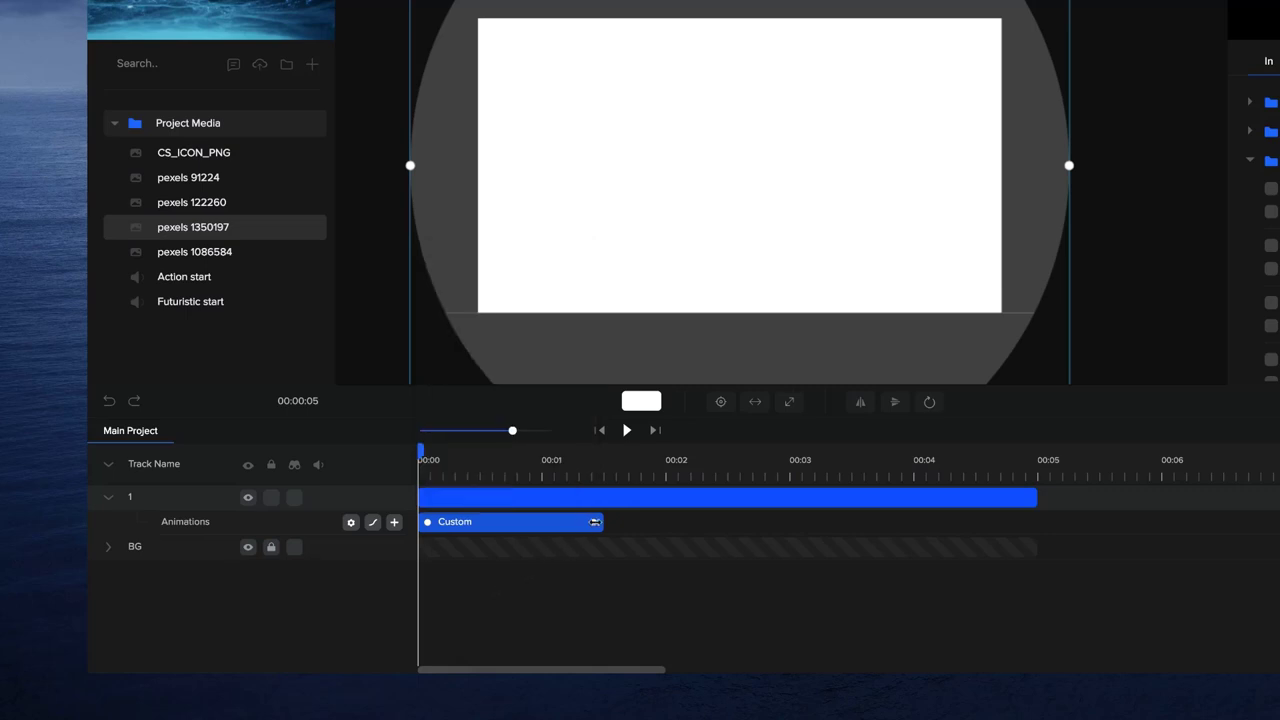
drag(595, 521, 542, 522)
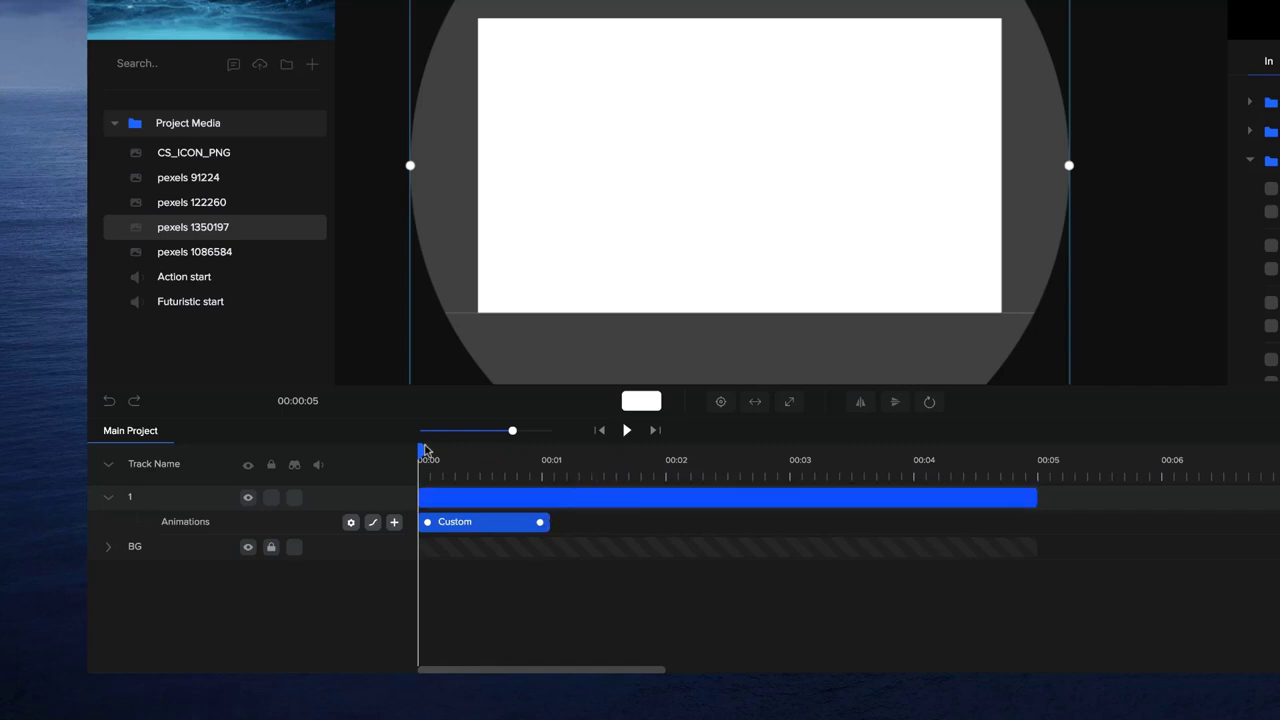
- Set the circle's scale to 0 at the start of the custom animation and play it back
drag(419, 449, 551, 458)
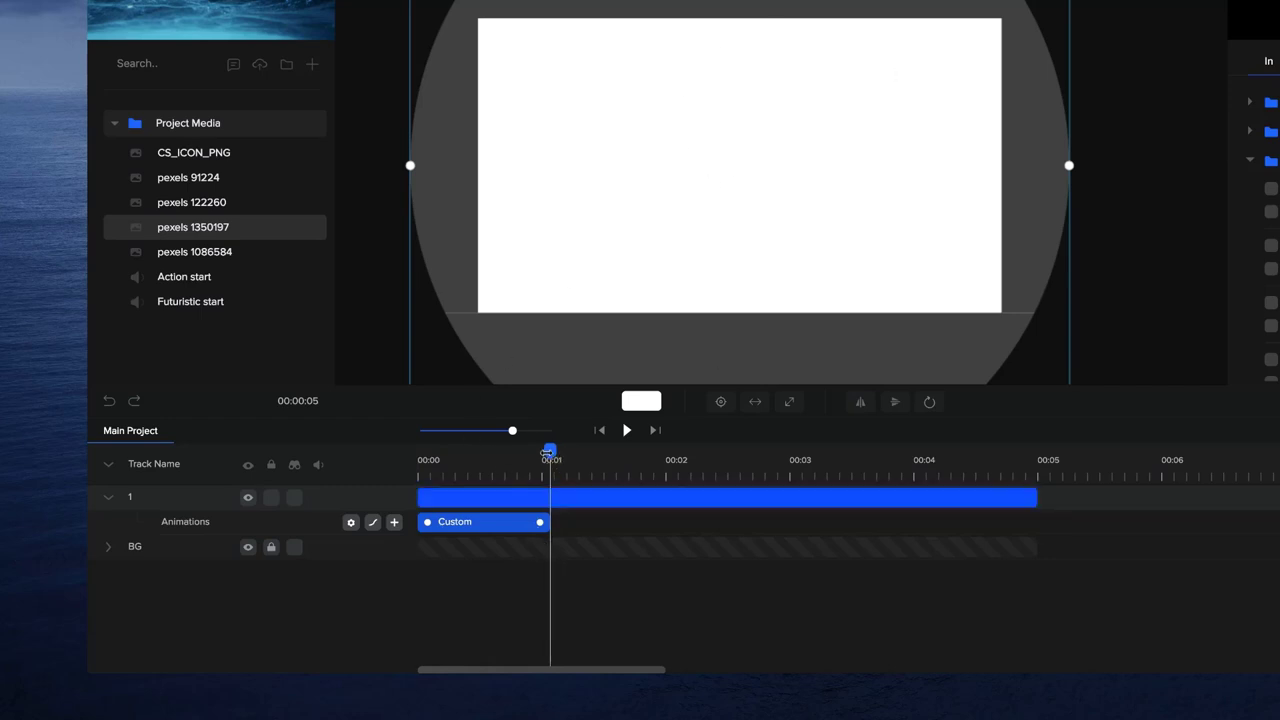
drag(548, 452, 633, 452)
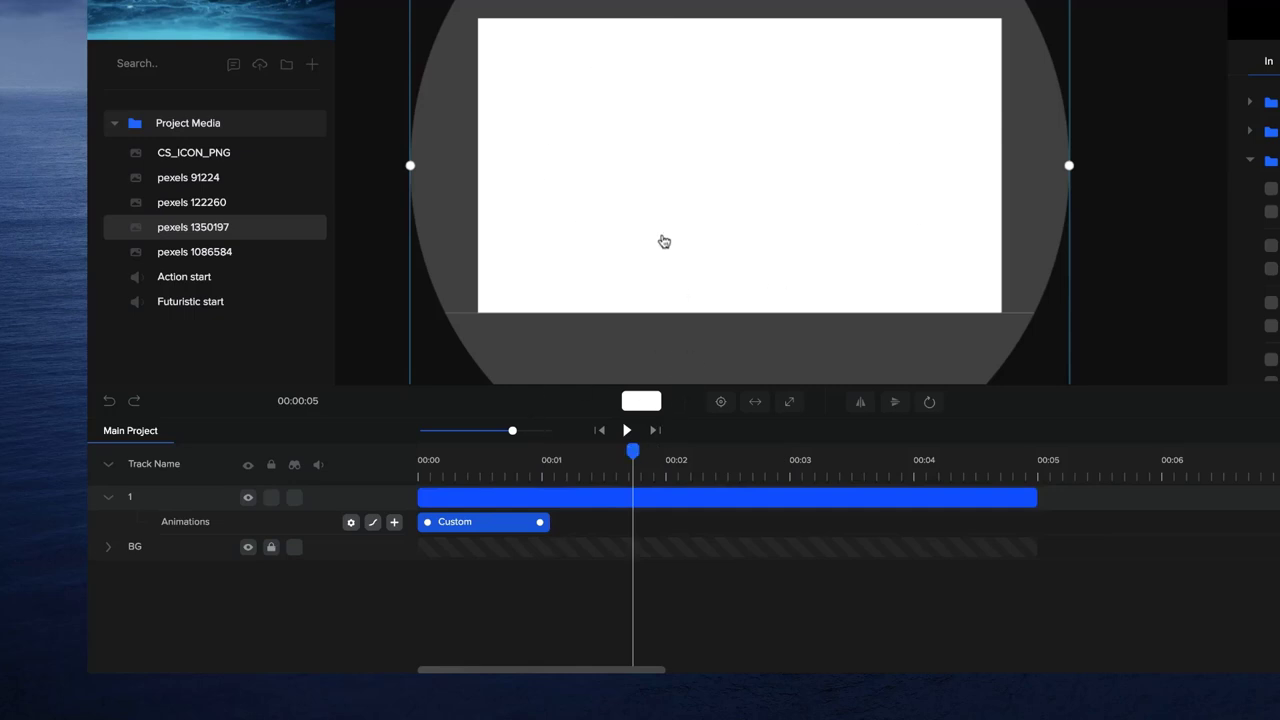
drag(633, 452, 520, 460)
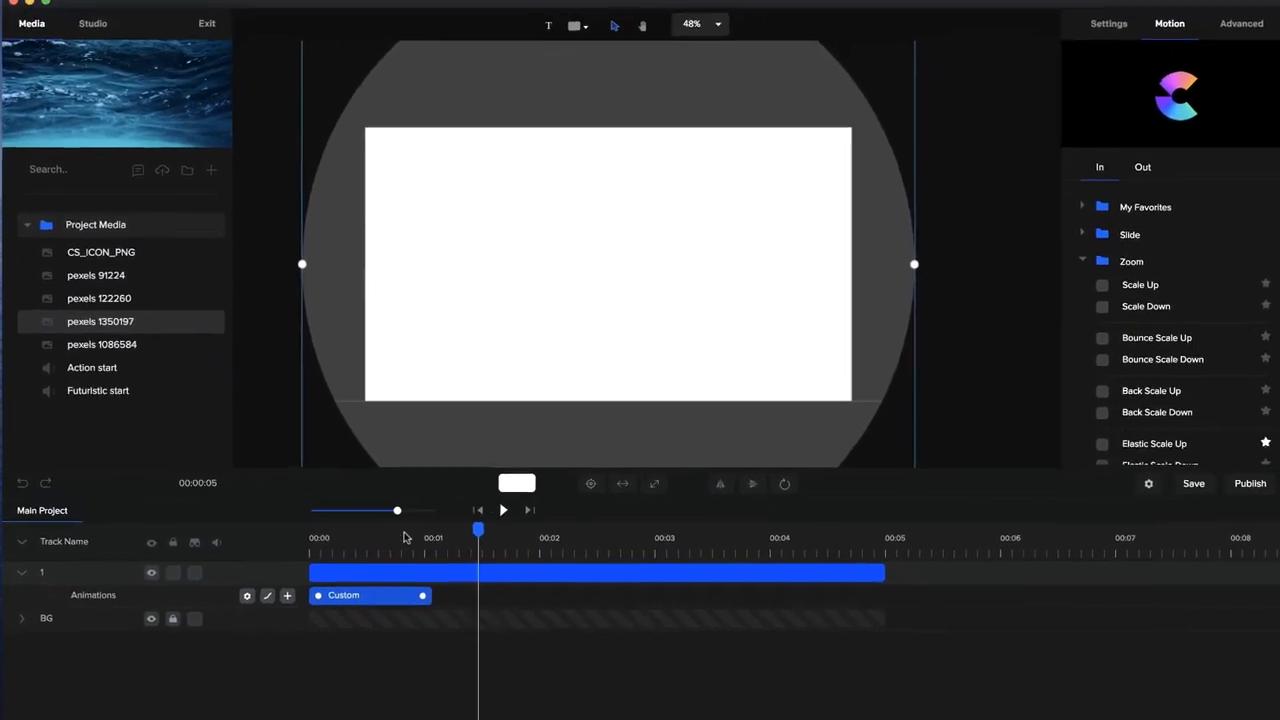
drag(405, 537, 308, 528)
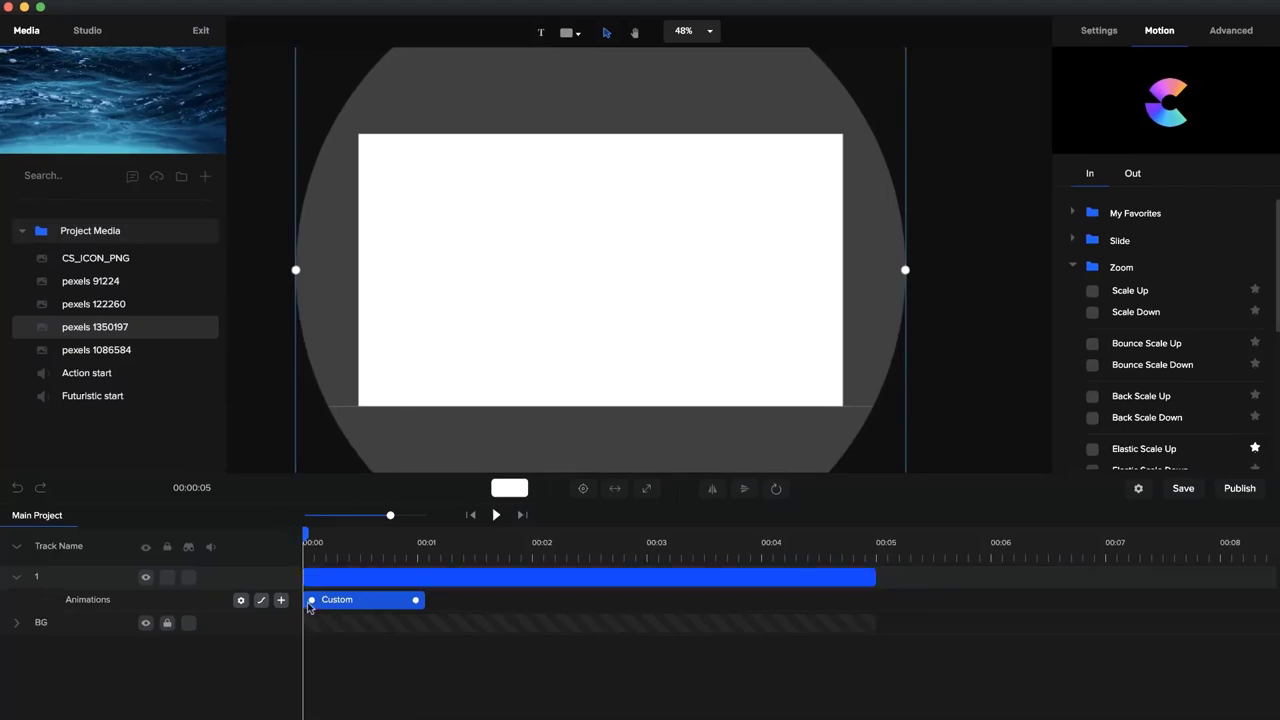
click(1119, 40)
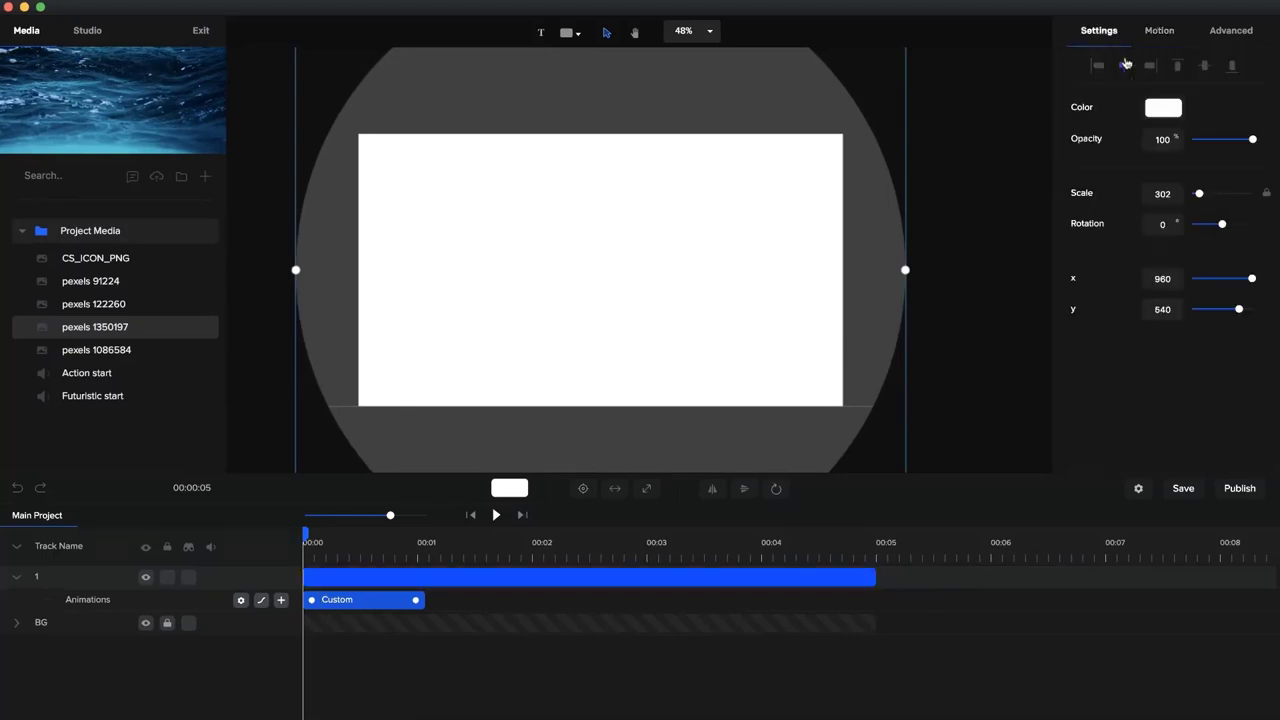
text(0)
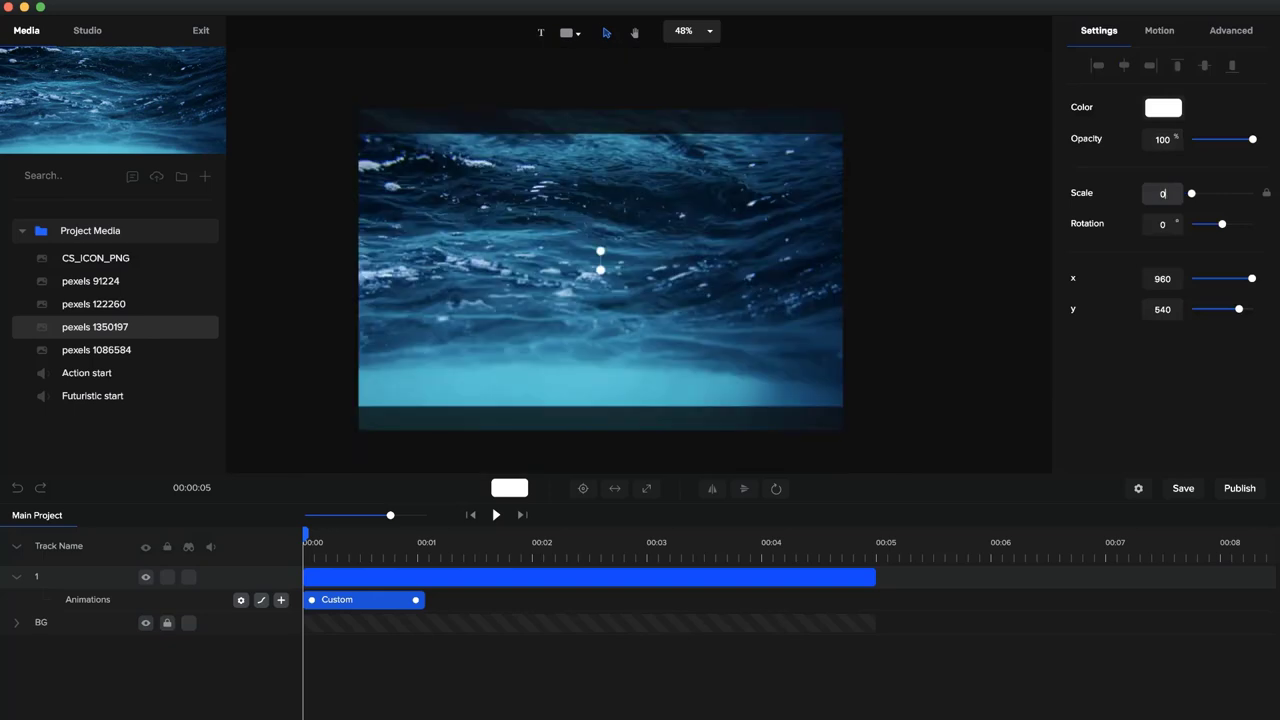
click(495, 515)
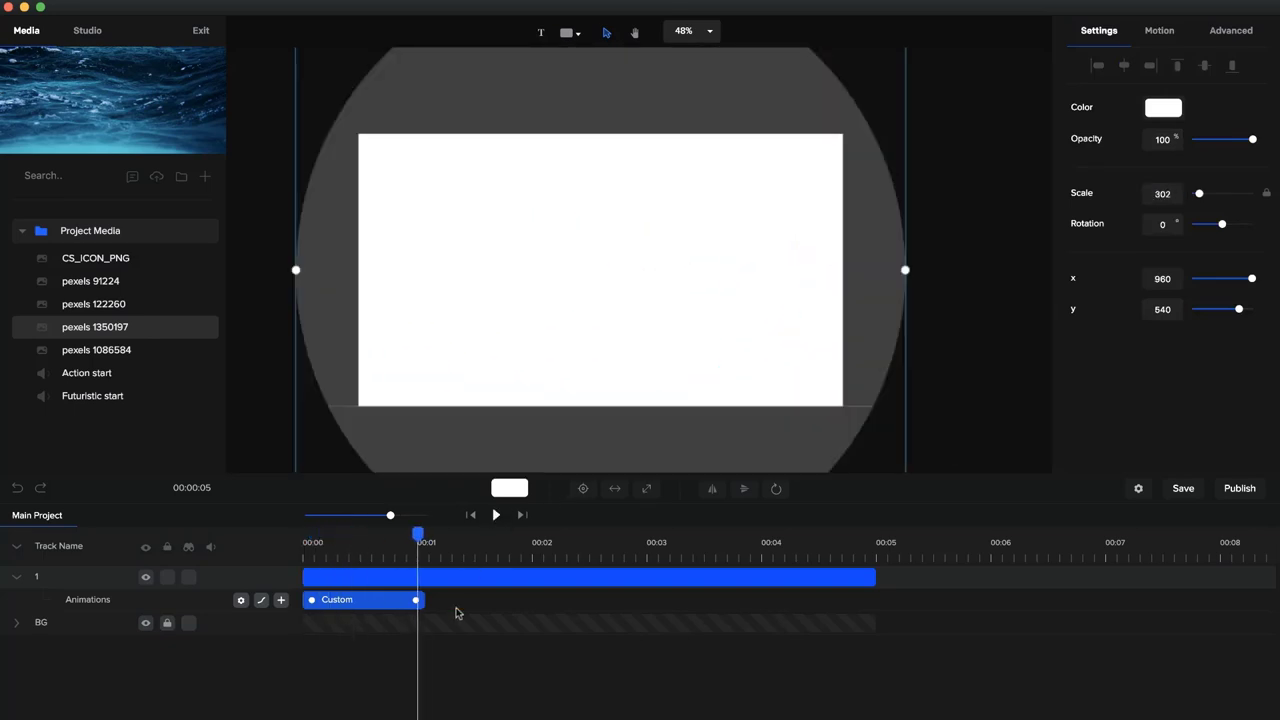
- Set the custom animation's easing to Power2 applied to both in and out, and replay it from the start
click(263, 600)
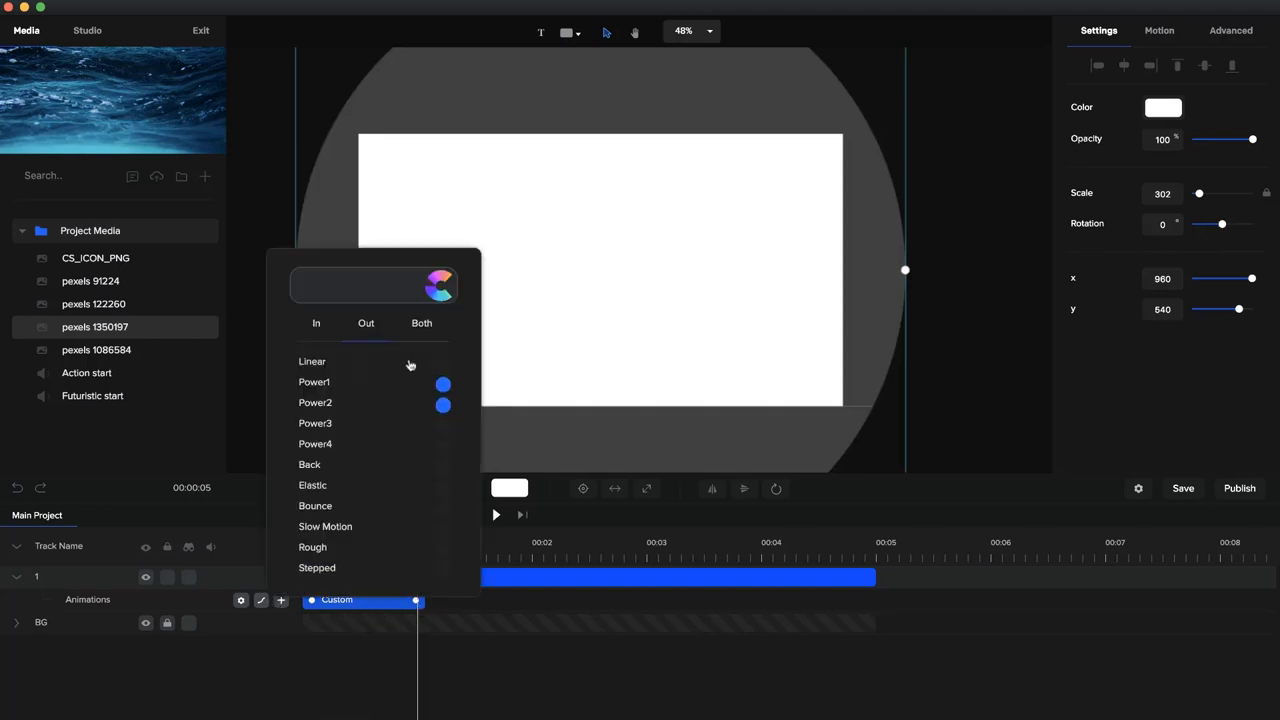
click(424, 330)
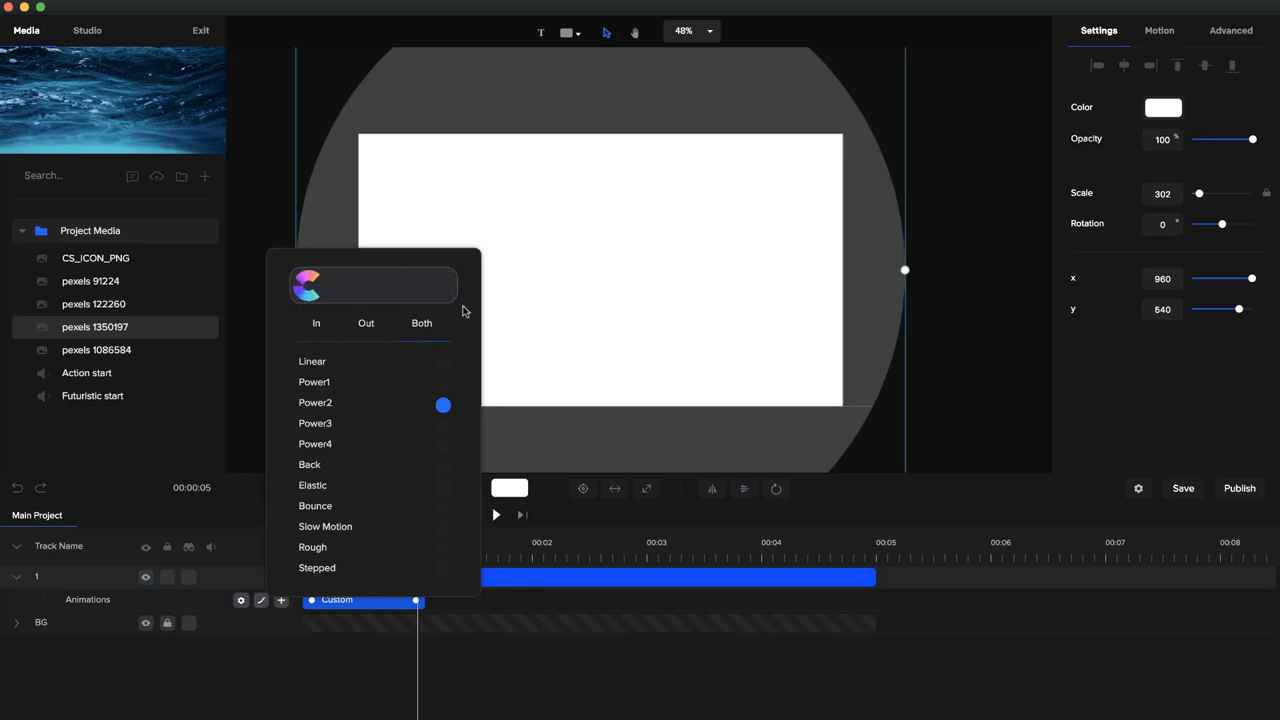
click(435, 656)
click(469, 515)
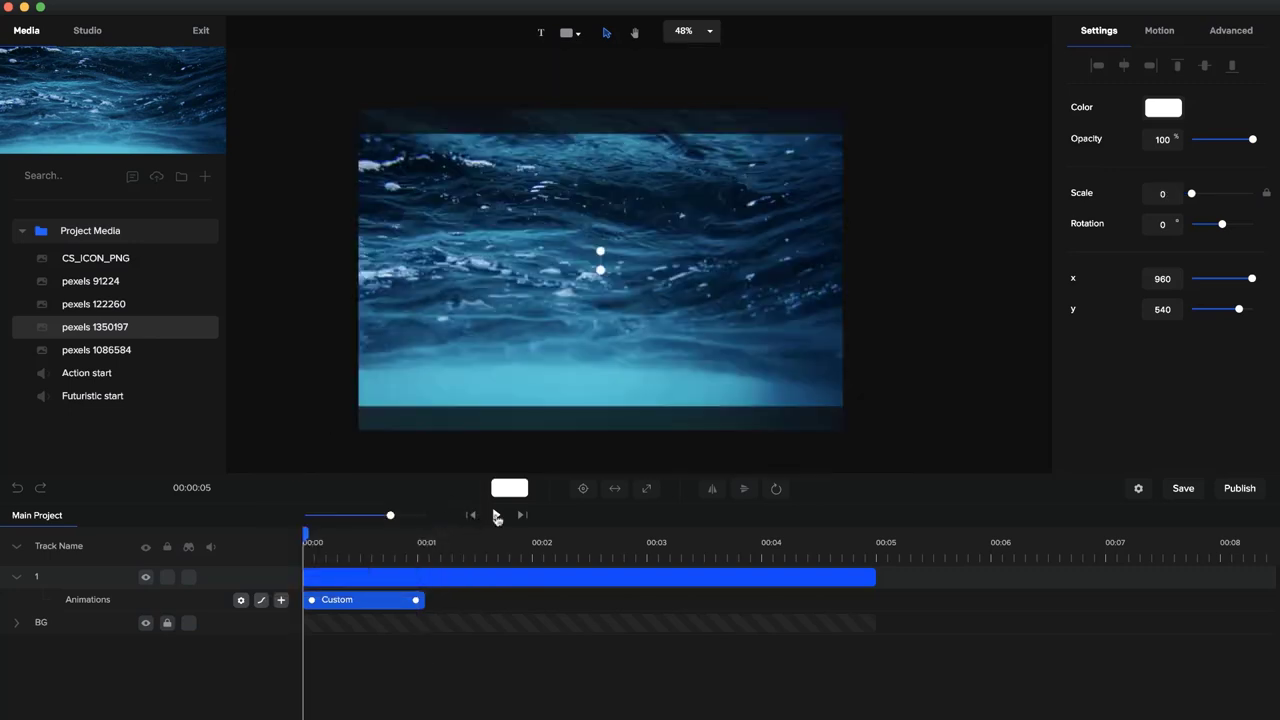
click(495, 515)
click(497, 516)
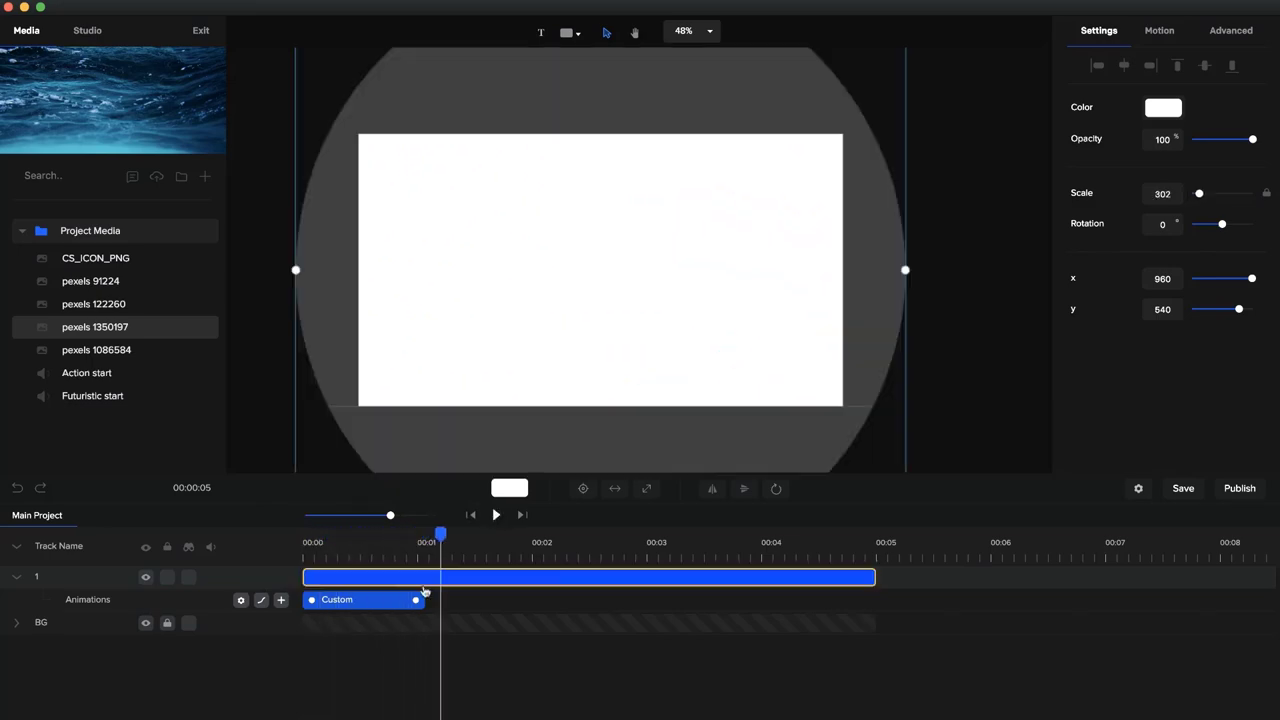
- Shorten the circle's custom animation slightly to about 0.95 seconds and replay it from the start
drag(417, 600, 406, 600)
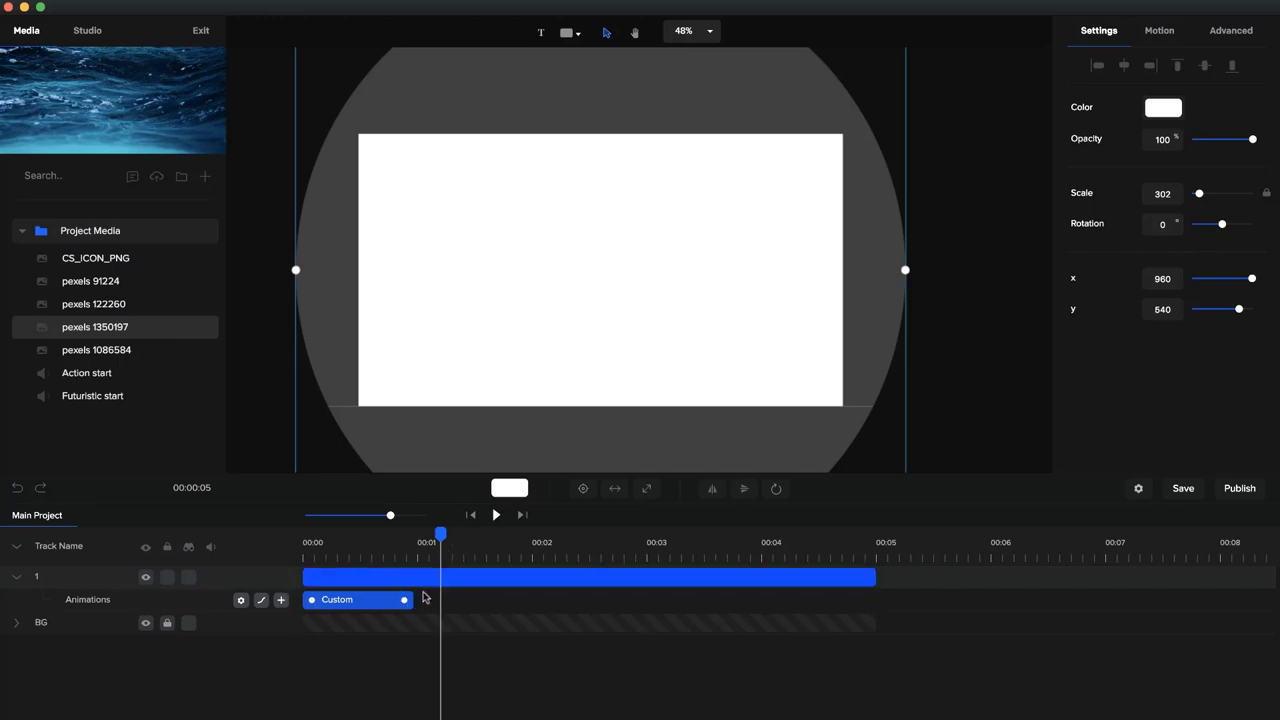
drag(390, 537, 249, 552)
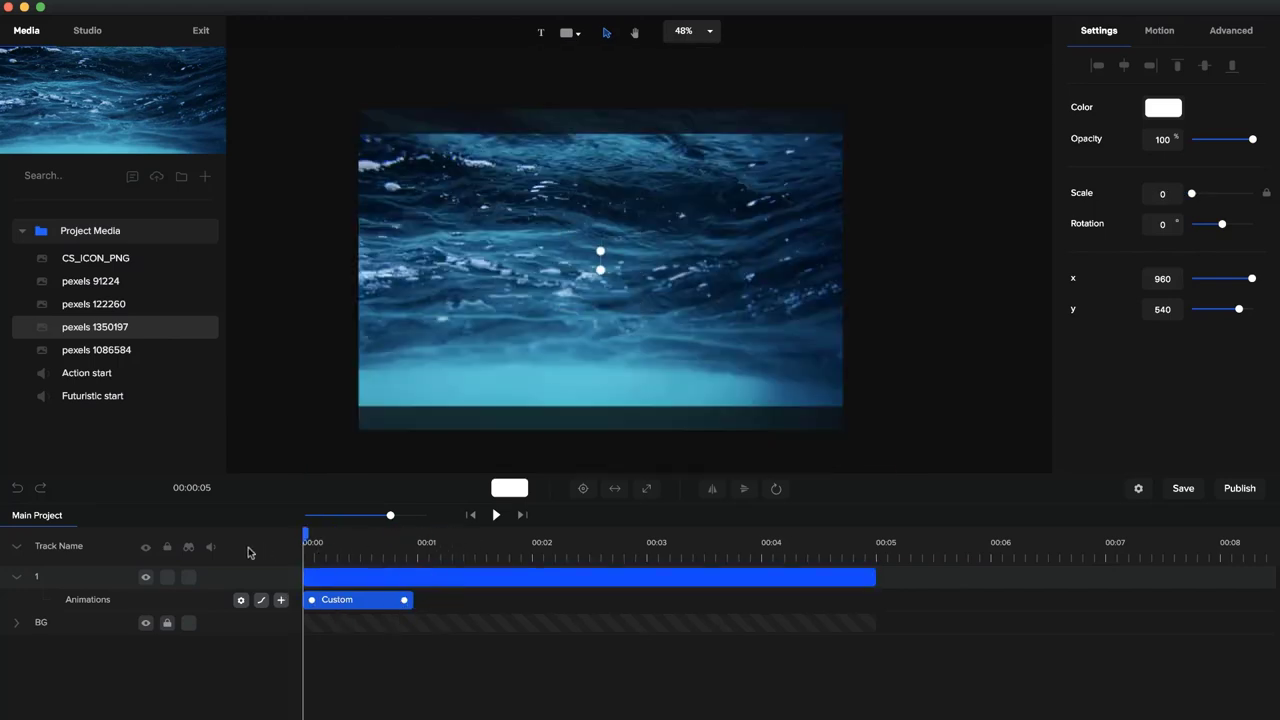
click(491, 522)
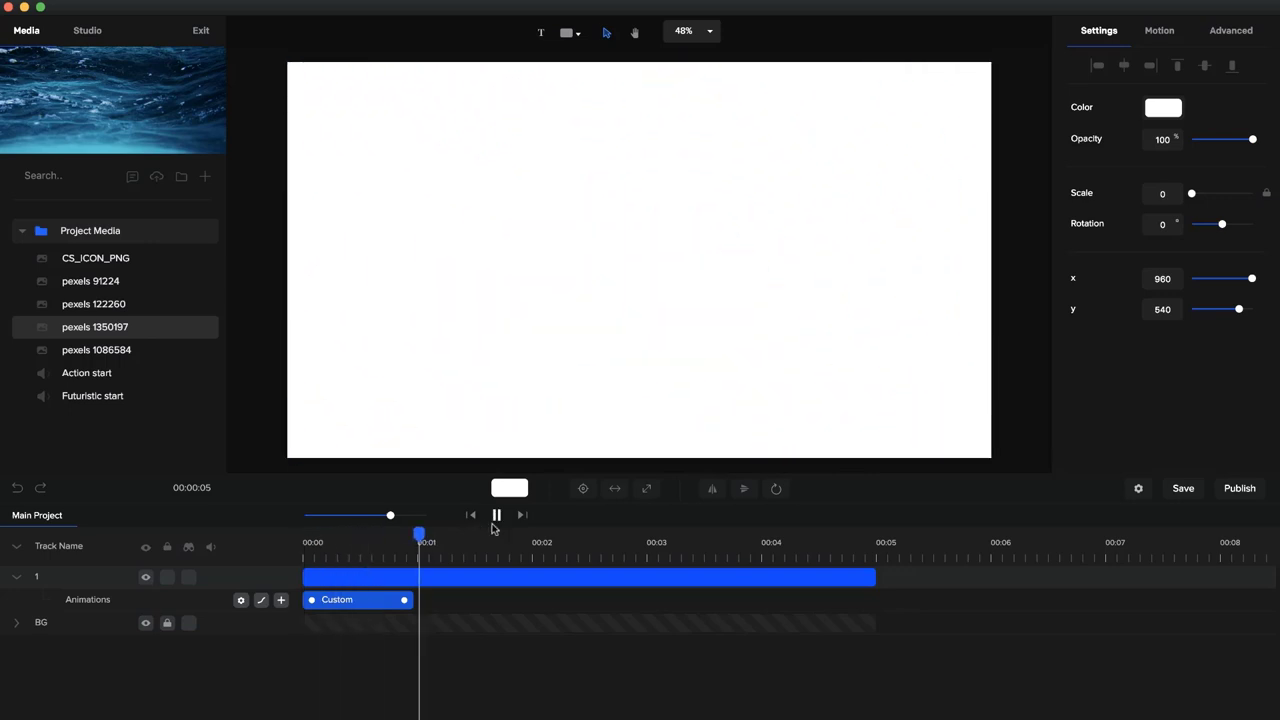
click(491, 522)
- Collapse track 1, duplicate it twice, and name the copies 2 and 3
click(346, 579)
click(22, 580)
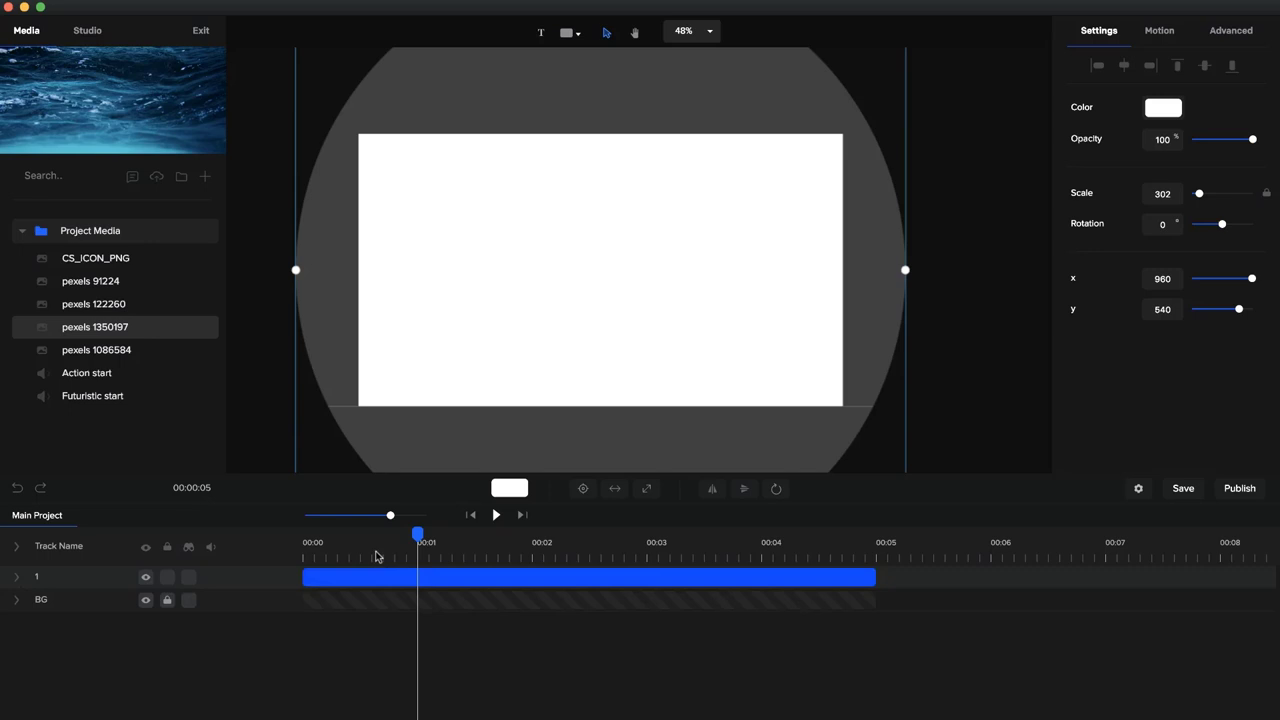
key(super+d)
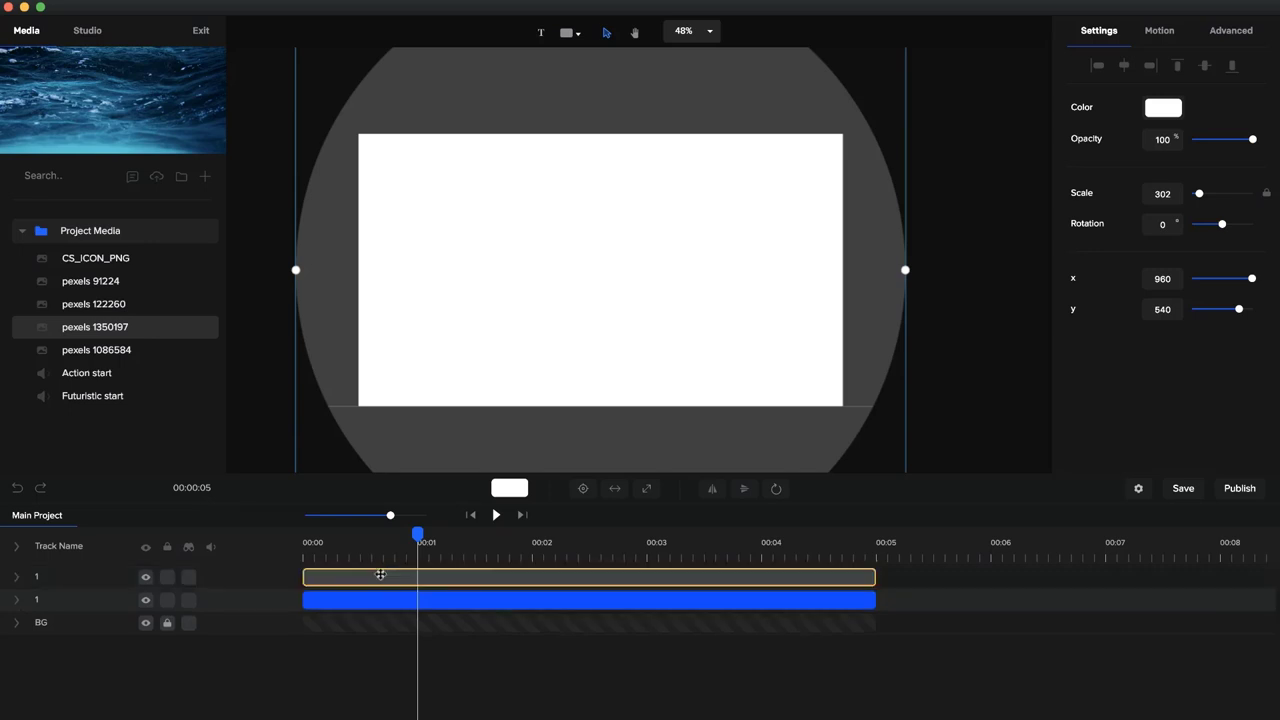
click(349, 580)
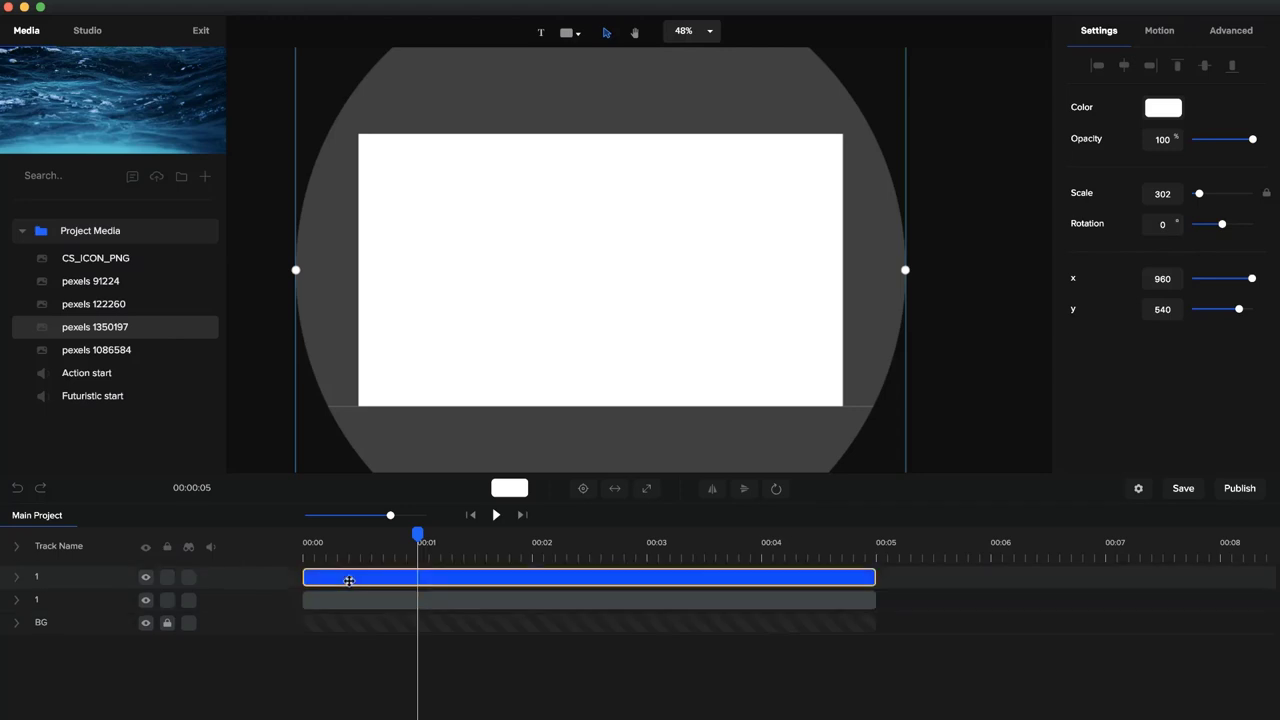
double_click(40, 579)
key(Return)
key(super+d)
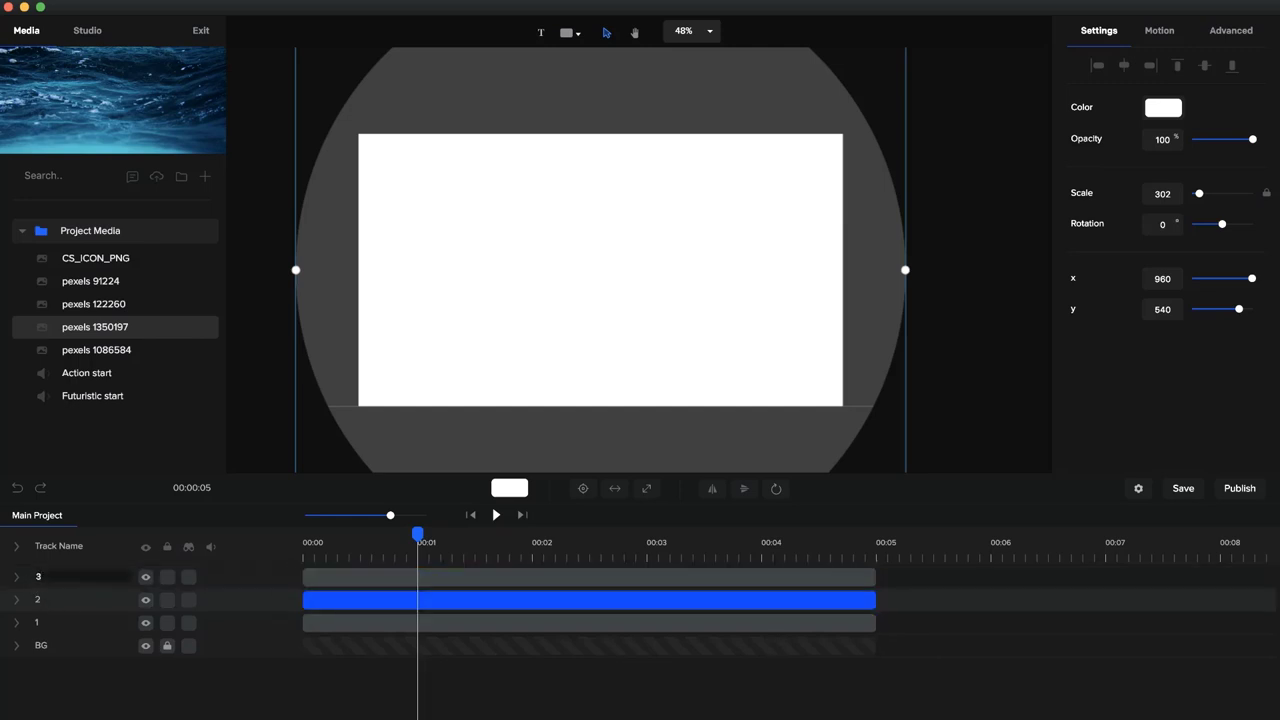
key(Return)
- Expand the tracks and stagger the copies so track 2 starts at about 0.35 seconds and track 3 at about 0.75 seconds
drag(405, 535, 278, 546)
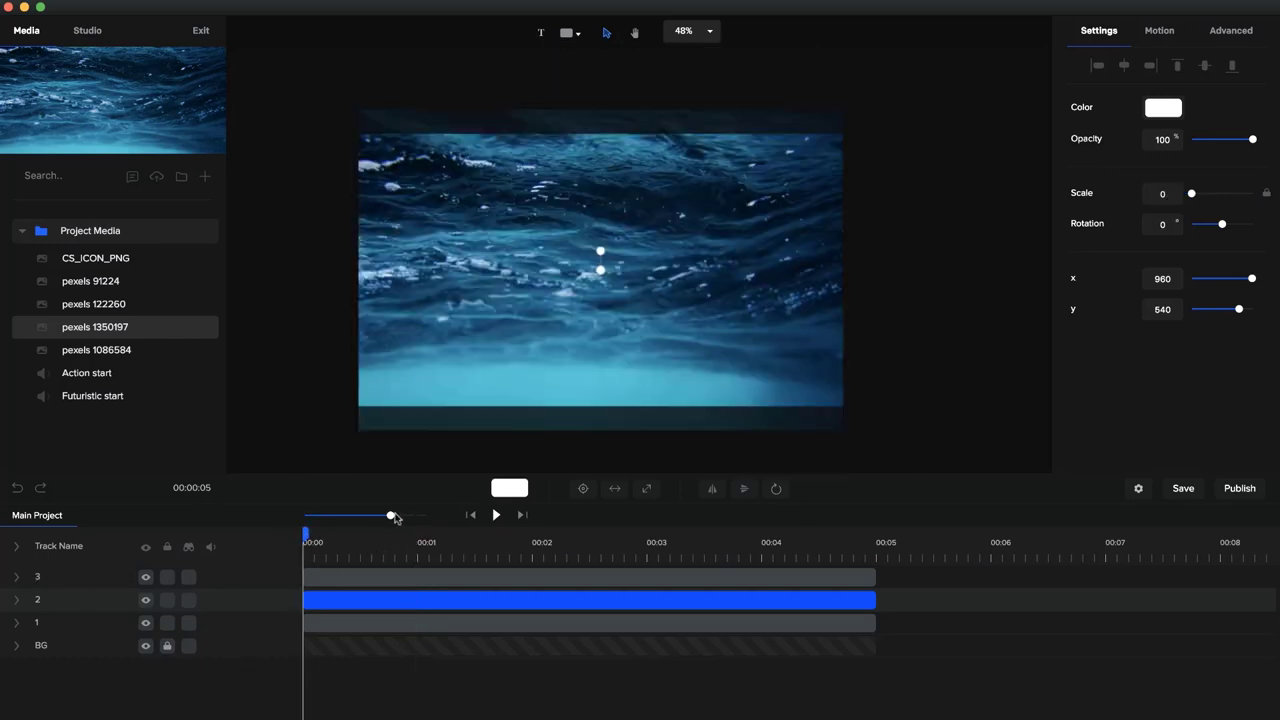
drag(391, 515, 404, 515)
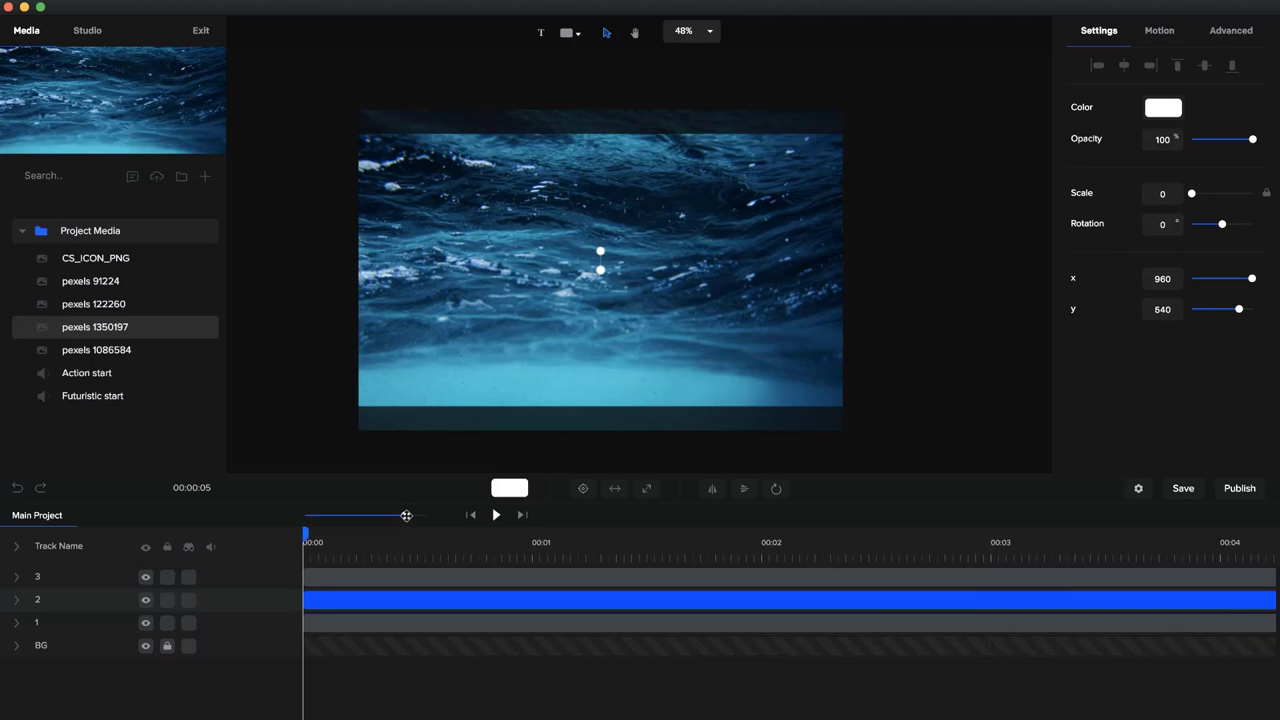
click(356, 583)
click(17, 547)
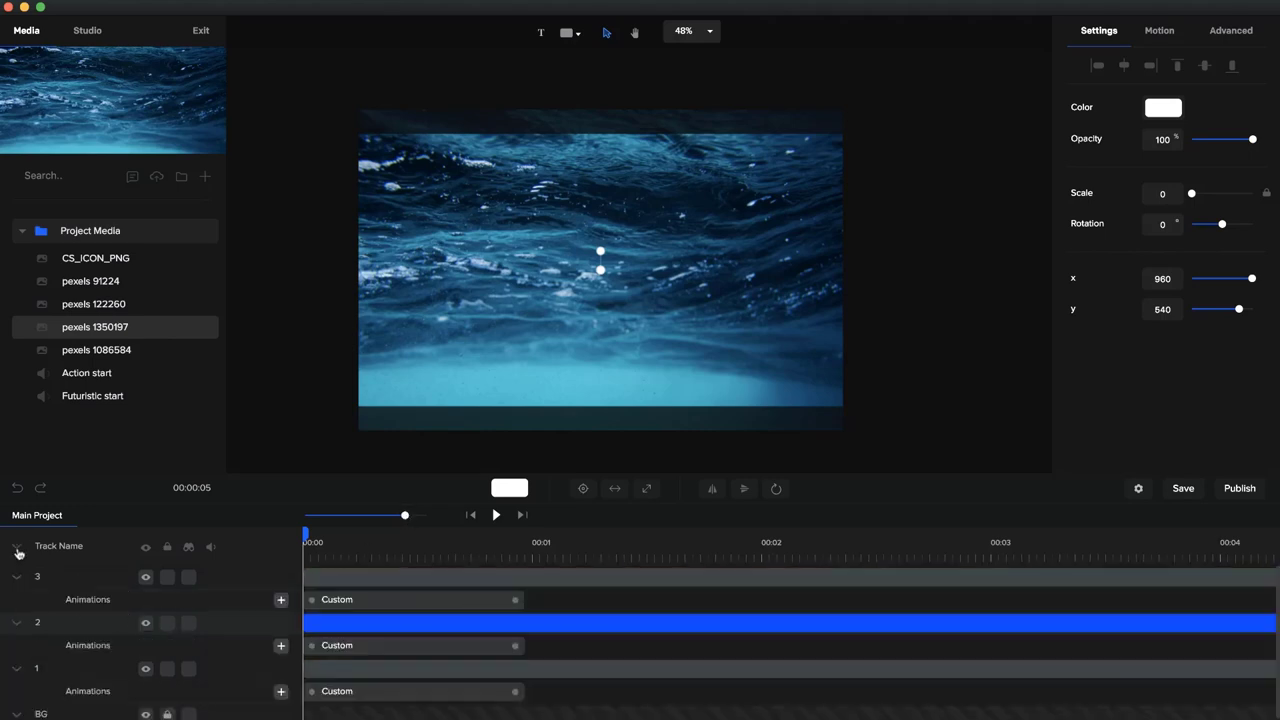
drag(306, 624, 382, 624)
click(340, 624)
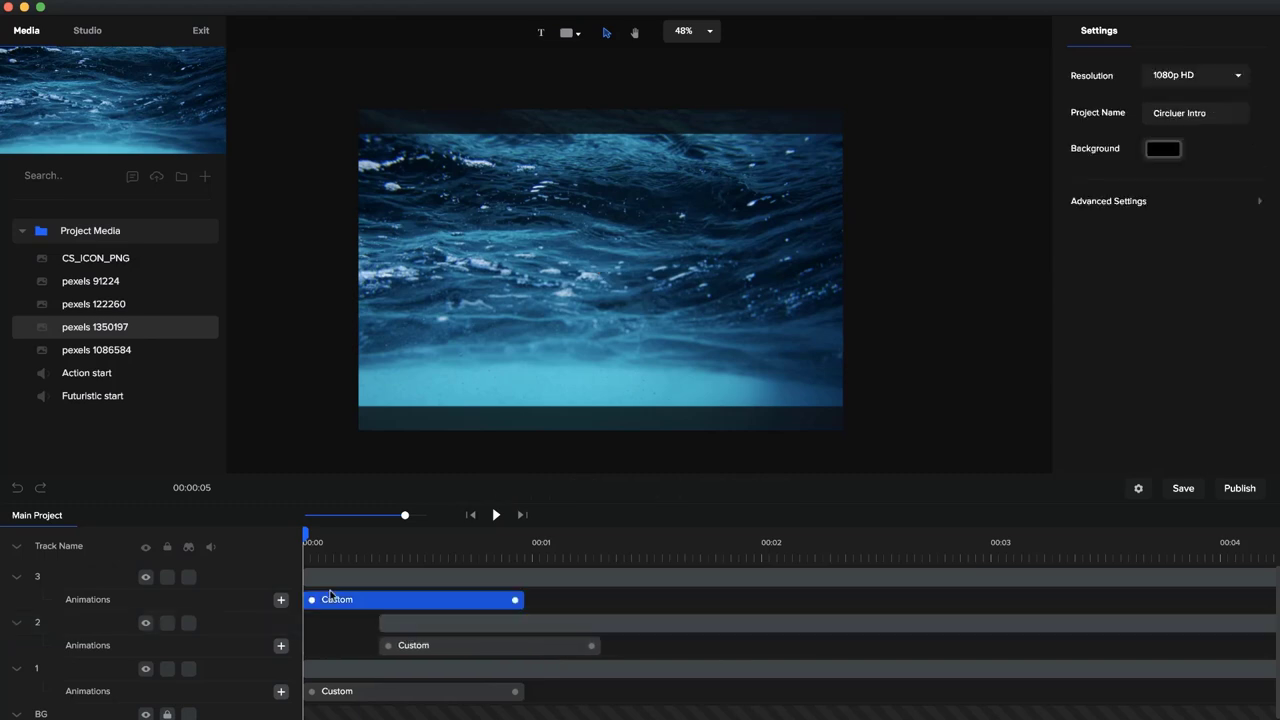
drag(306, 577, 471, 586)
click(473, 580)
- Change the fill of the circle on track 2 to light grey
click(440, 551)
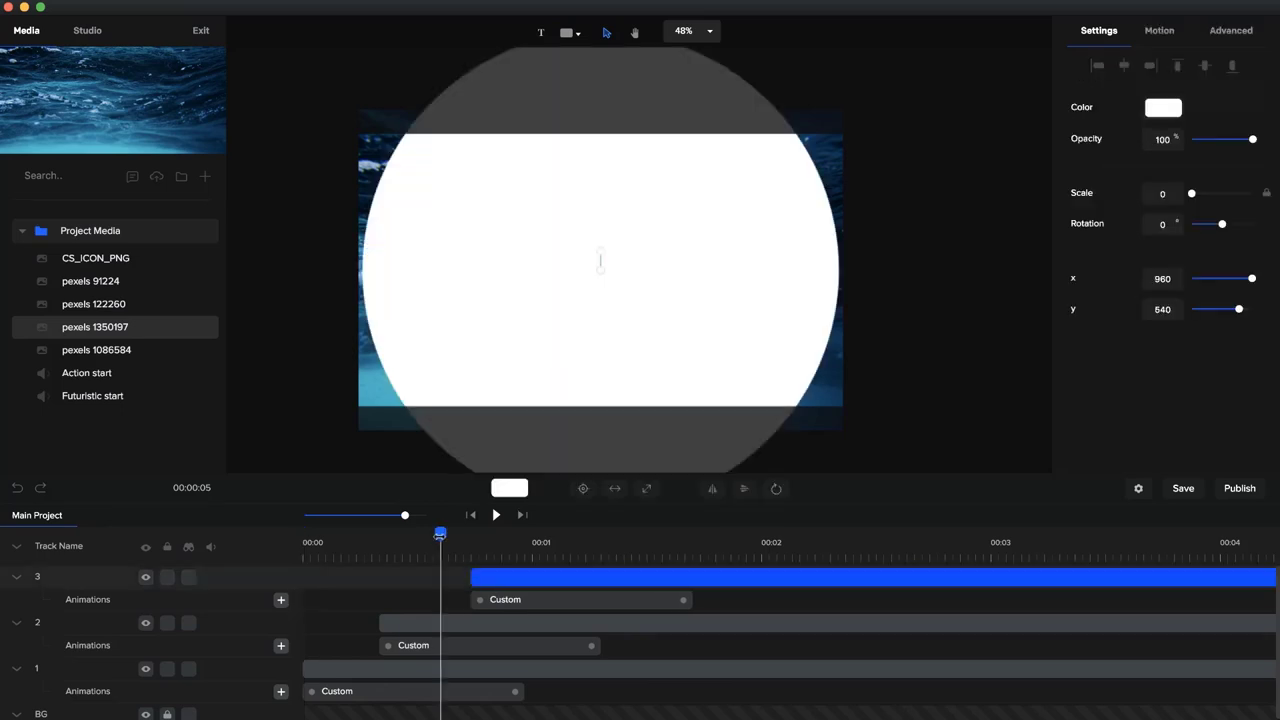
click(444, 624)
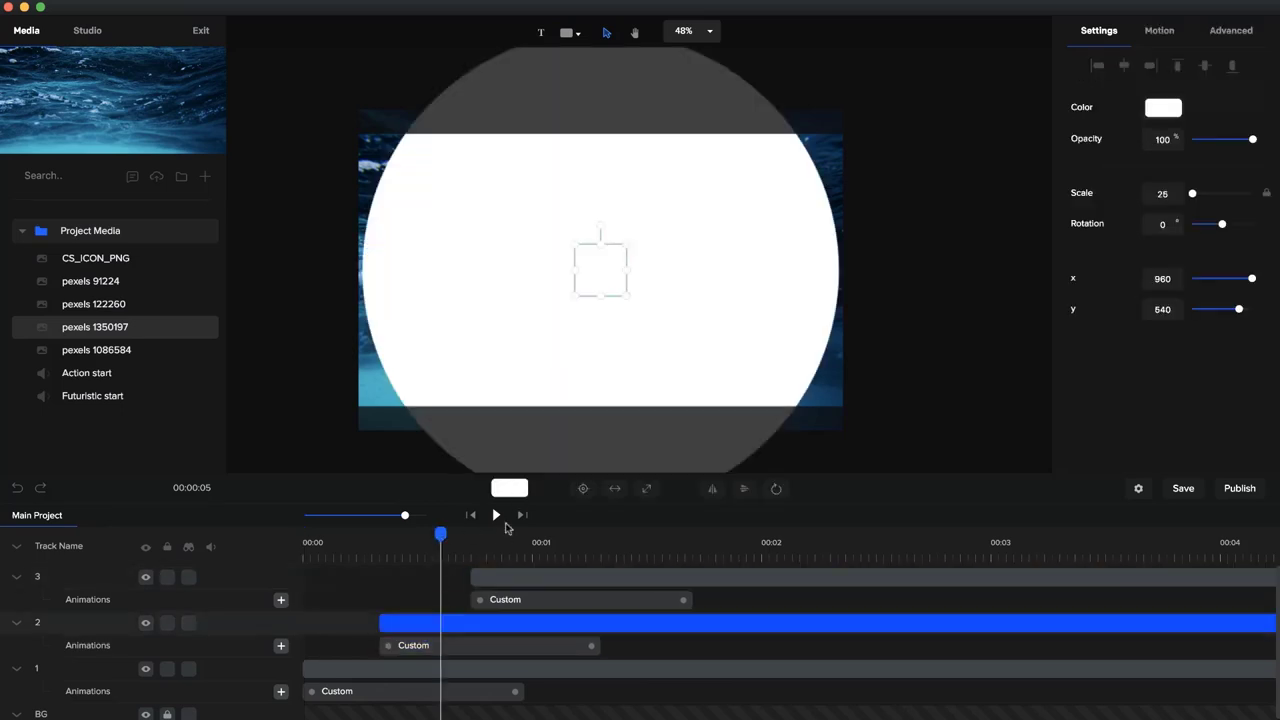
click(515, 494)
drag(1193, 113, 1054, 120)
- Give the circle on track 3 a linear gradient fill running from bright blue to light blue
click(630, 535)
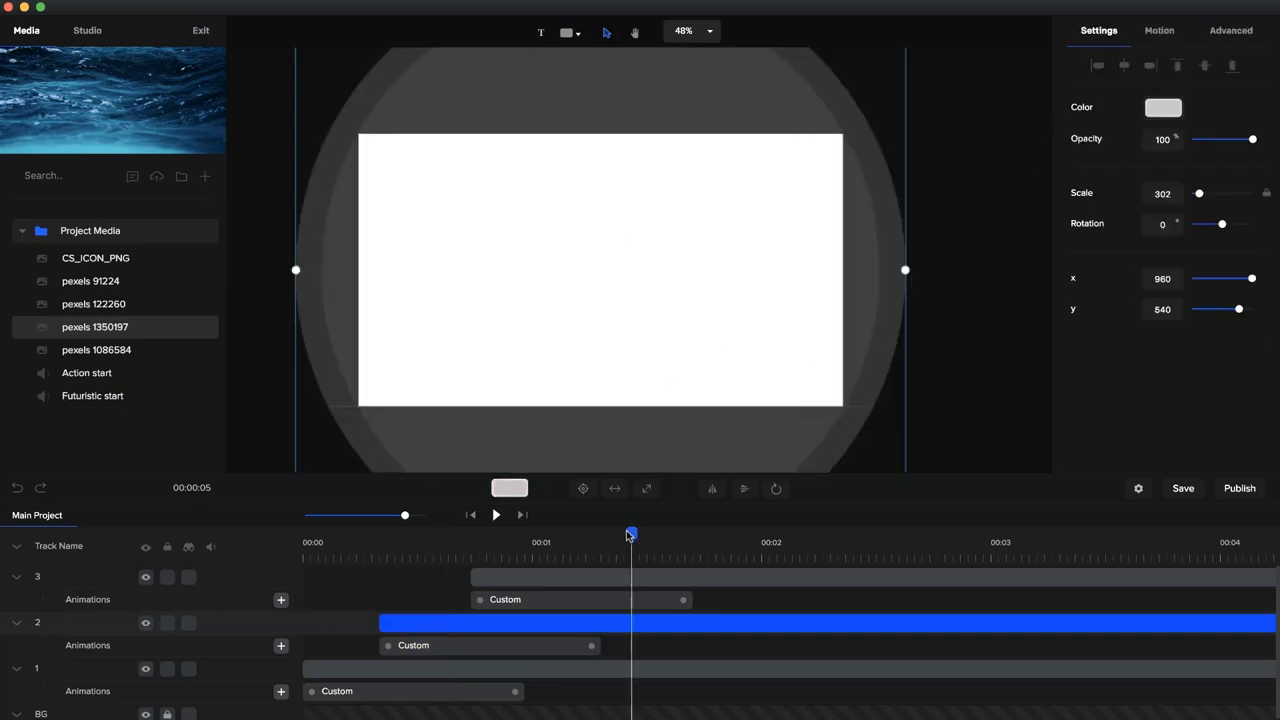
click(660, 577)
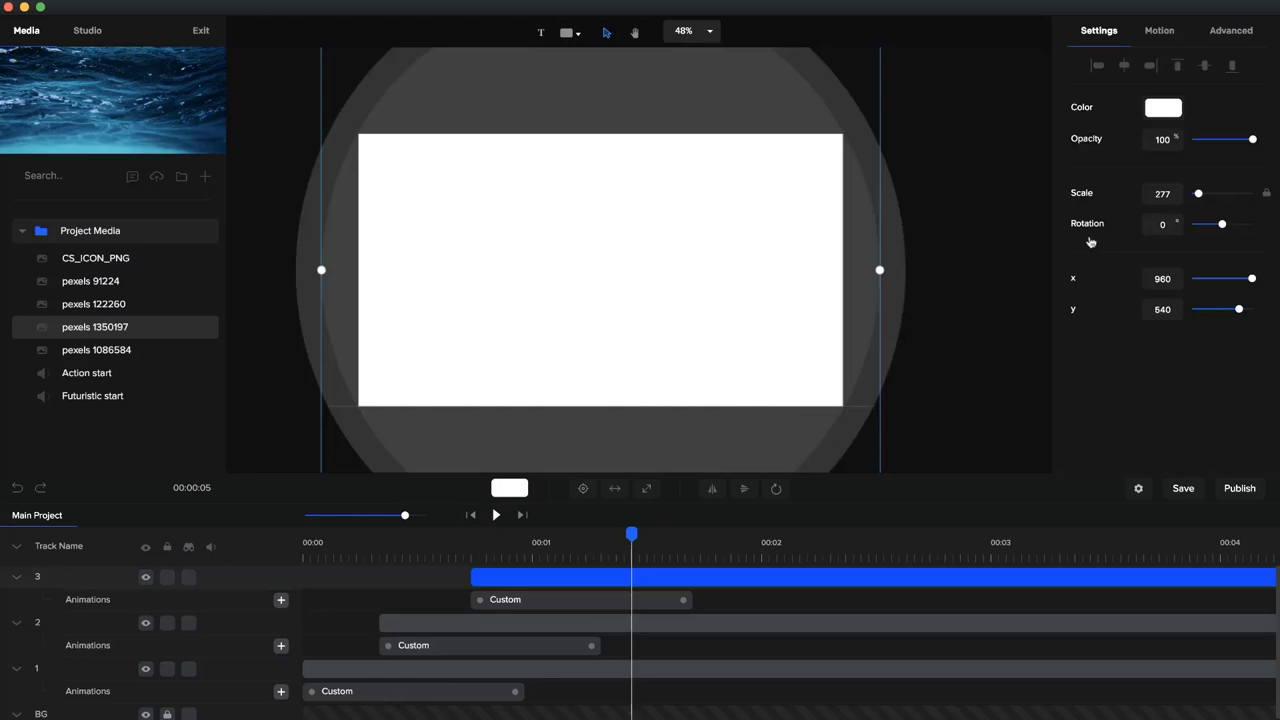
click(1168, 110)
click(1147, 72)
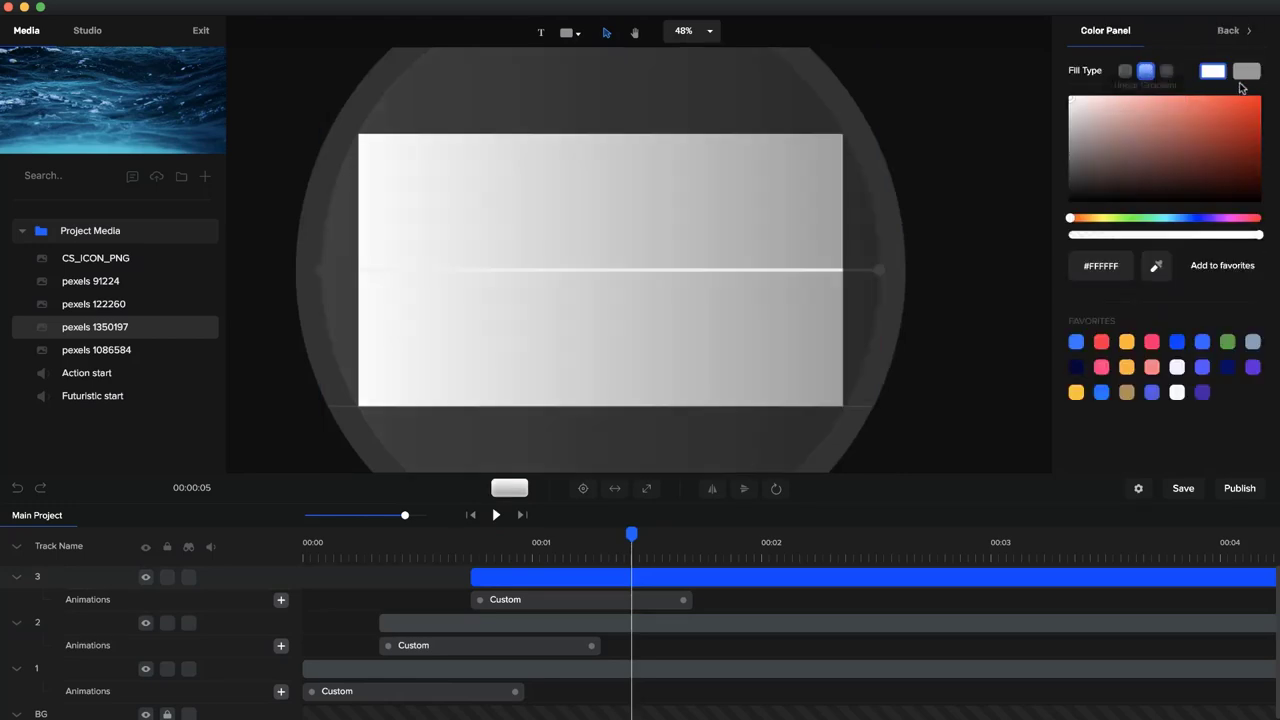
click(1186, 221)
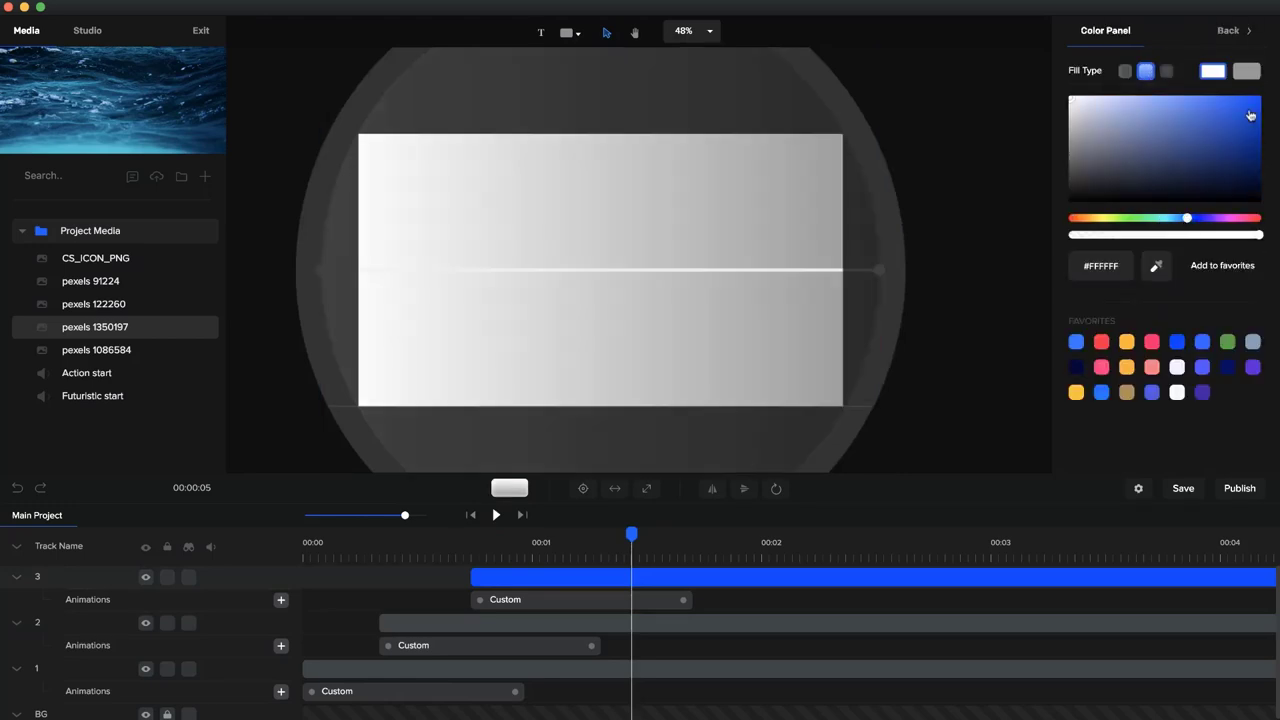
click(1251, 98)
click(1251, 78)
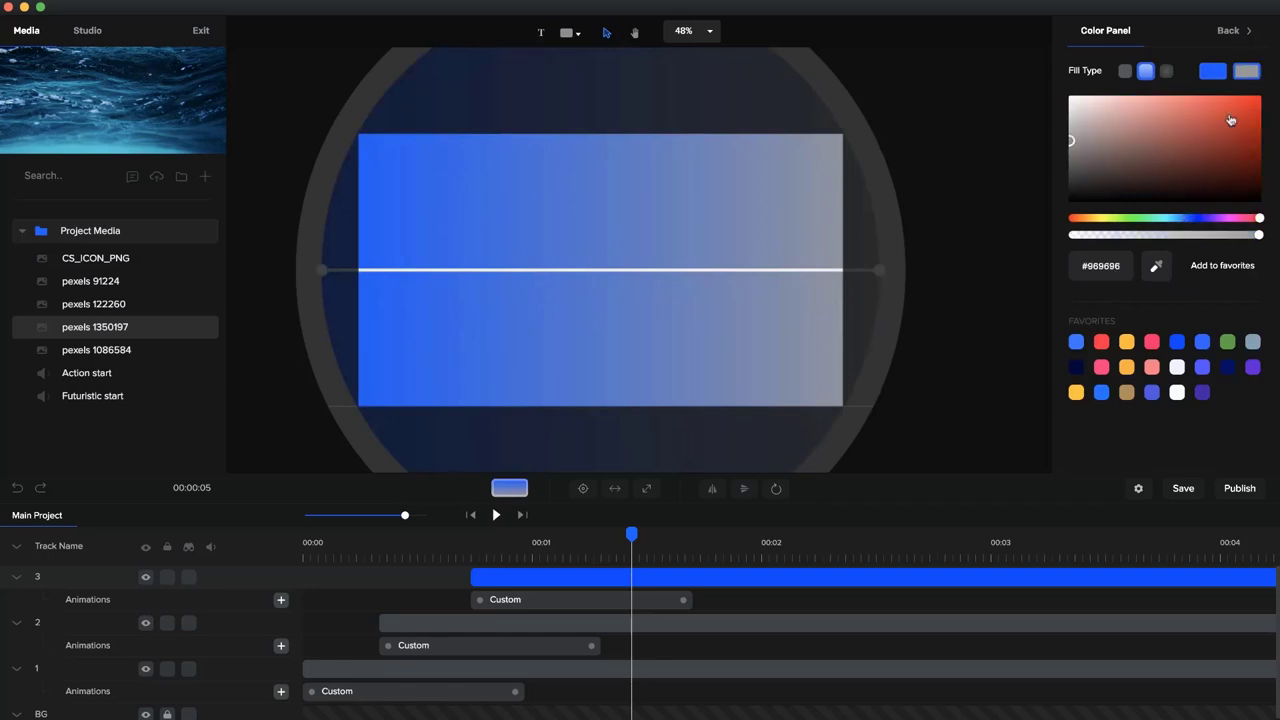
click(1174, 218)
drag(1247, 130, 1278, 76)
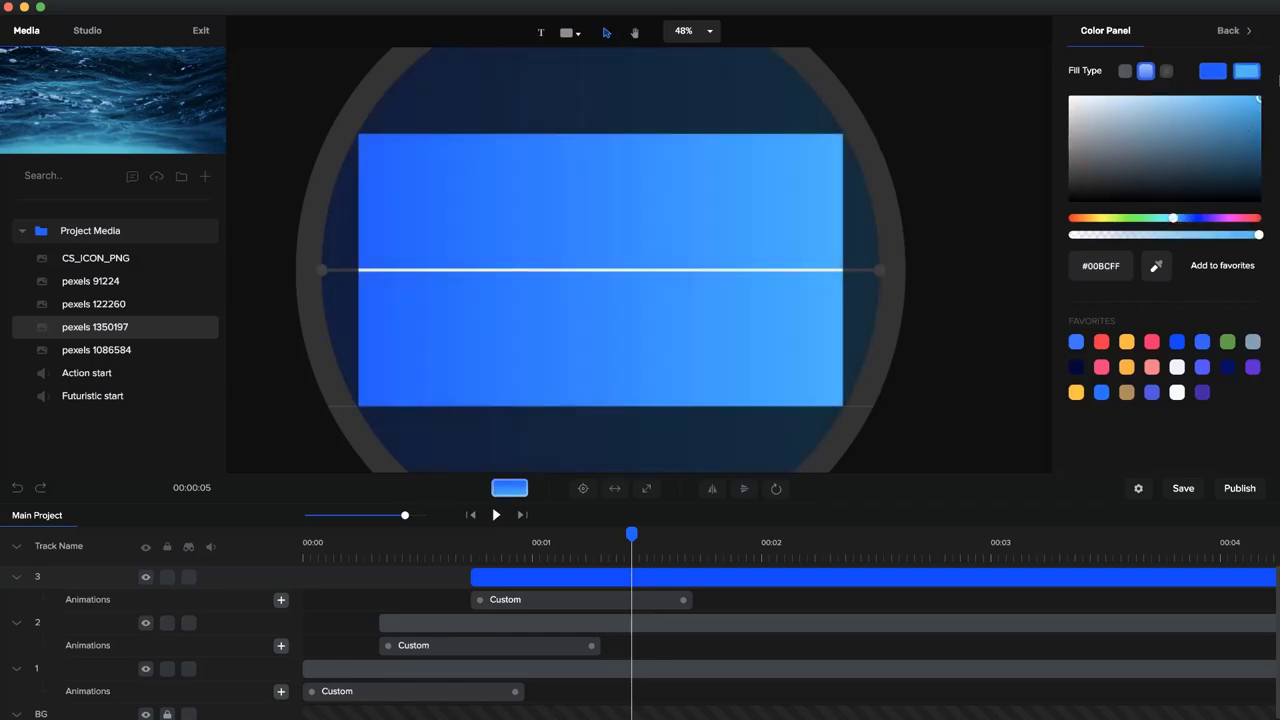
- Play the staggered three-circle animation from the start to check the transition
drag(631, 535, 402, 533)
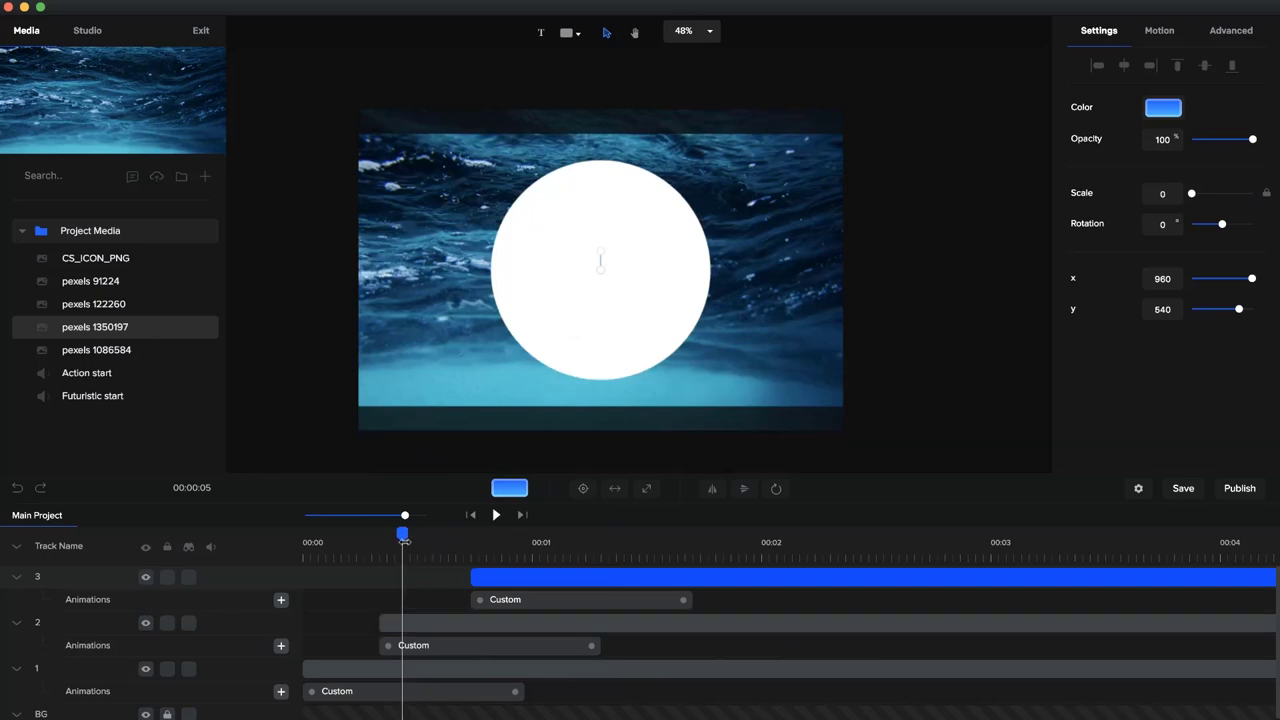
drag(403, 538, 105, 560)
click(497, 515)
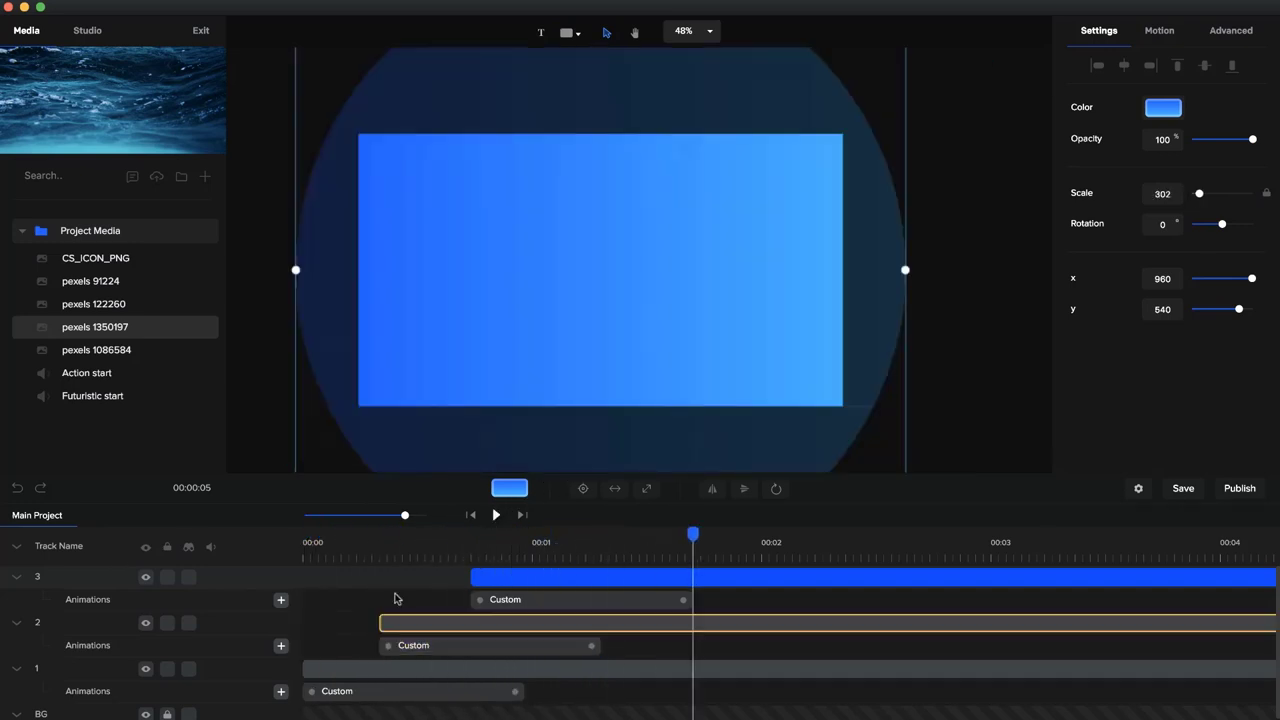
- Try starting track 2 at about 0.2 seconds and track 3 at about 0.4 seconds, and play the tighter timing
click(389, 537)
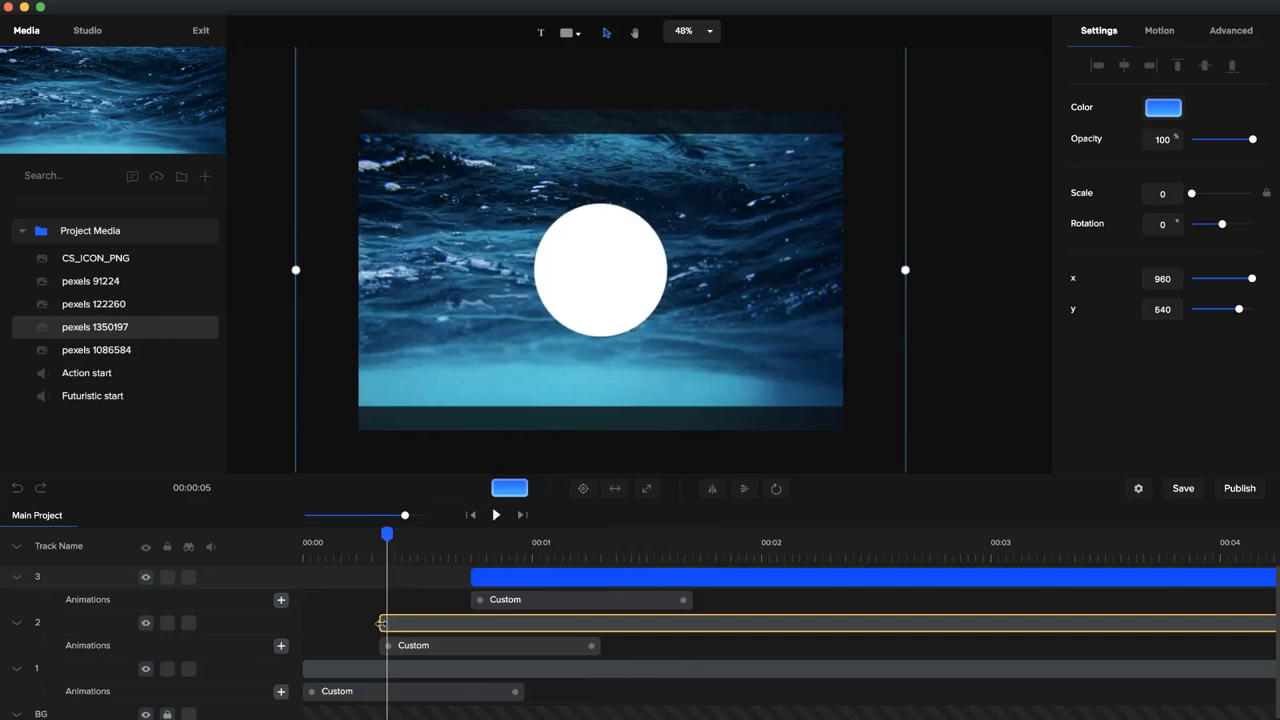
drag(381, 623, 347, 626)
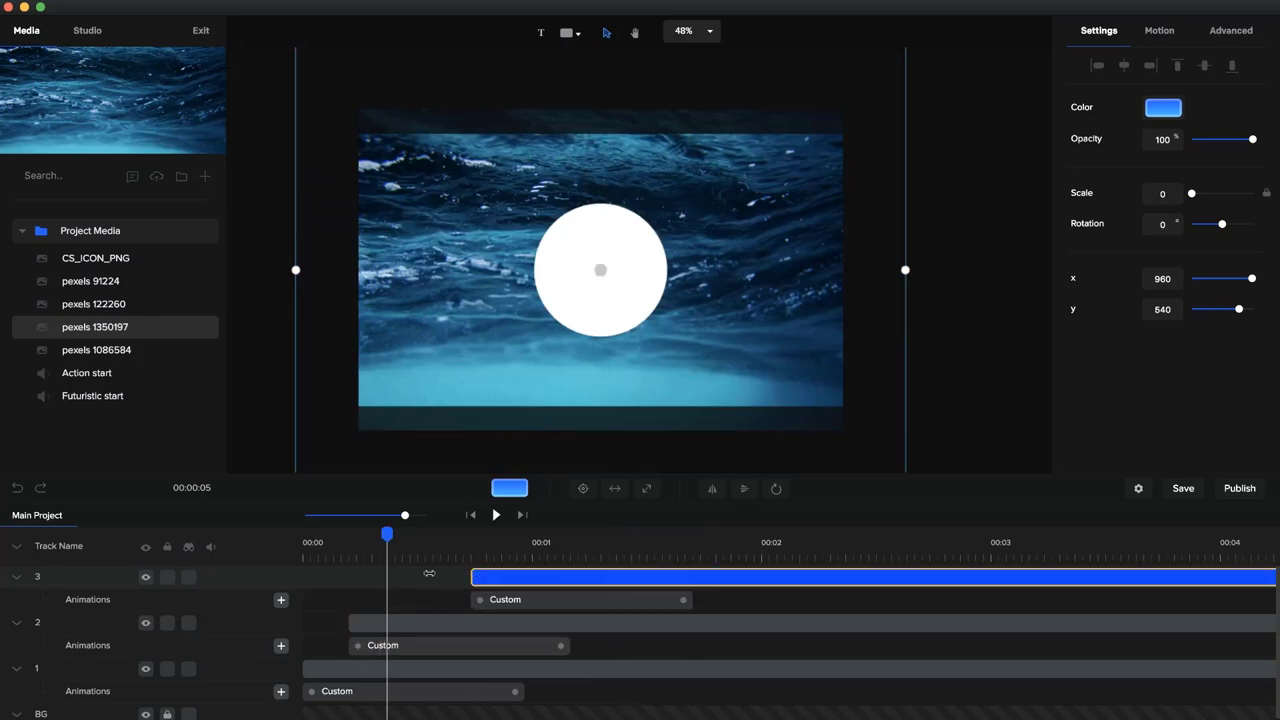
drag(429, 573, 396, 576)
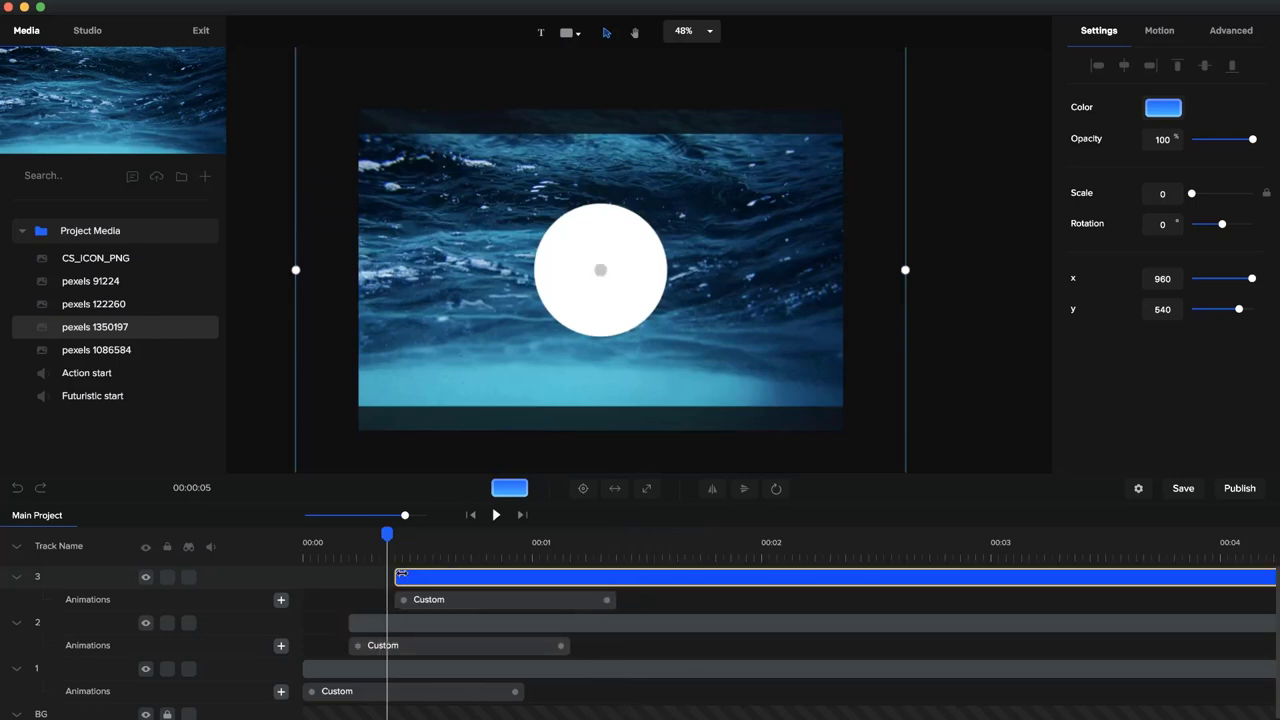
click(493, 515)
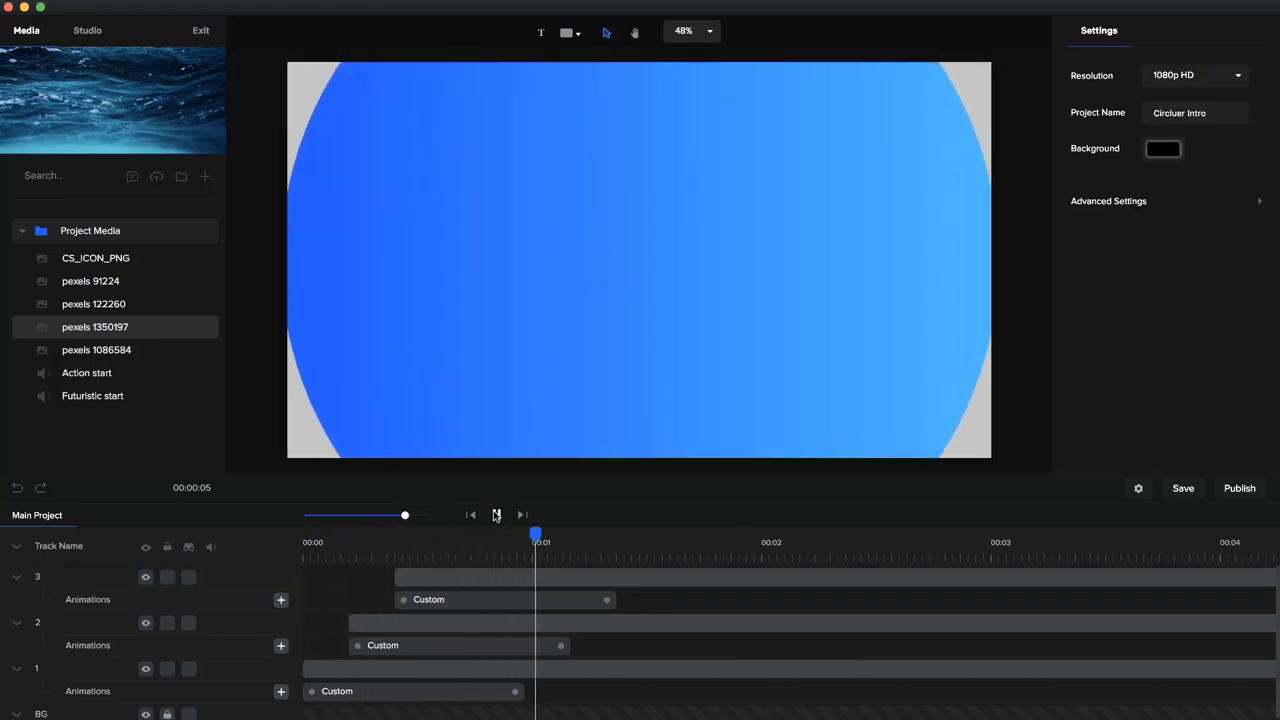
click(493, 515)
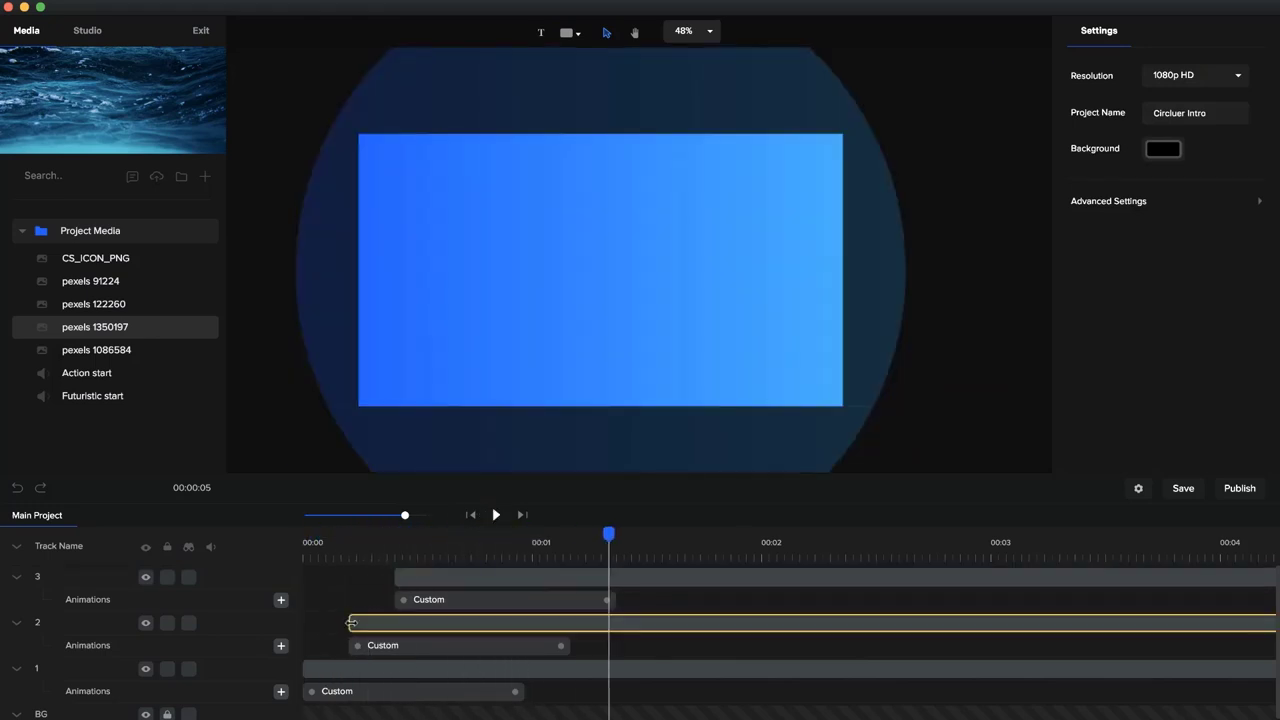
- Start track 2 at about 0.27 seconds and track 3 at about 0.53 seconds, and play the animation from the start
drag(348, 628, 363, 628)
drag(398, 576, 428, 576)
click(442, 541)
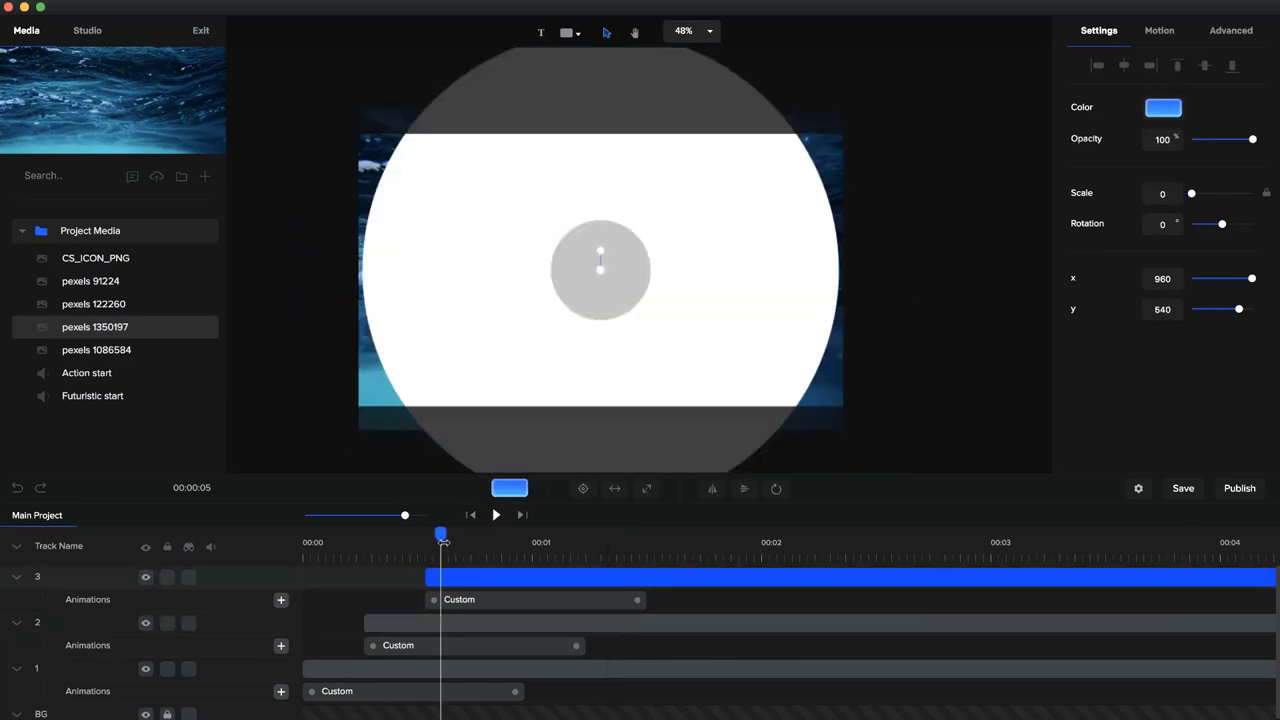
click(306, 541)
click(498, 515)
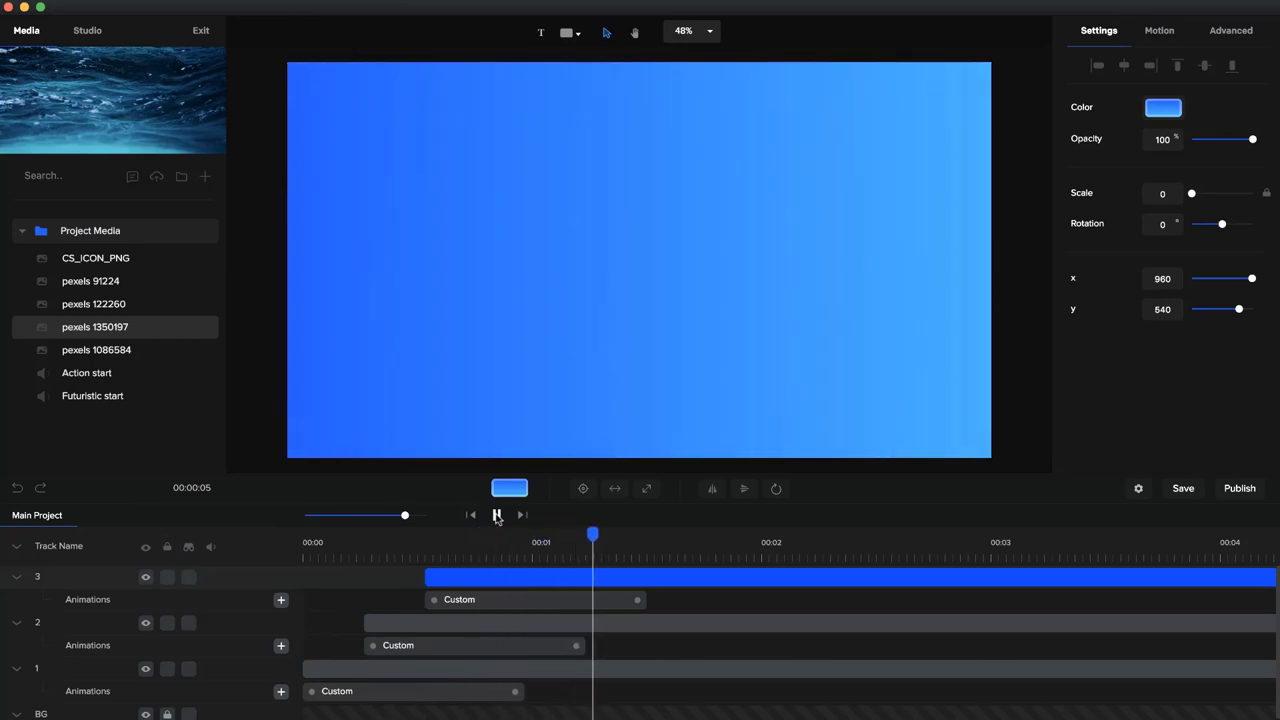
click(498, 515)
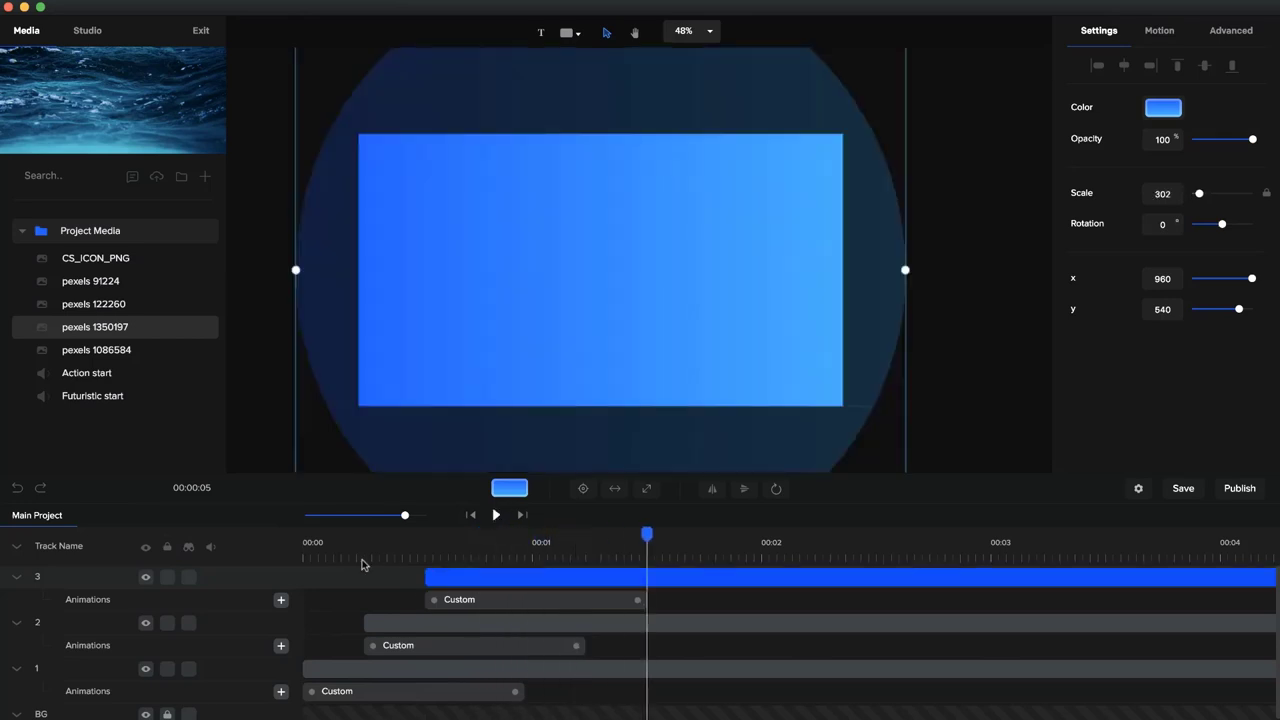
- Add the pexels 1086584 image to the project, fit it to the canvas, and align its clip's start with track 2
click(368, 551)
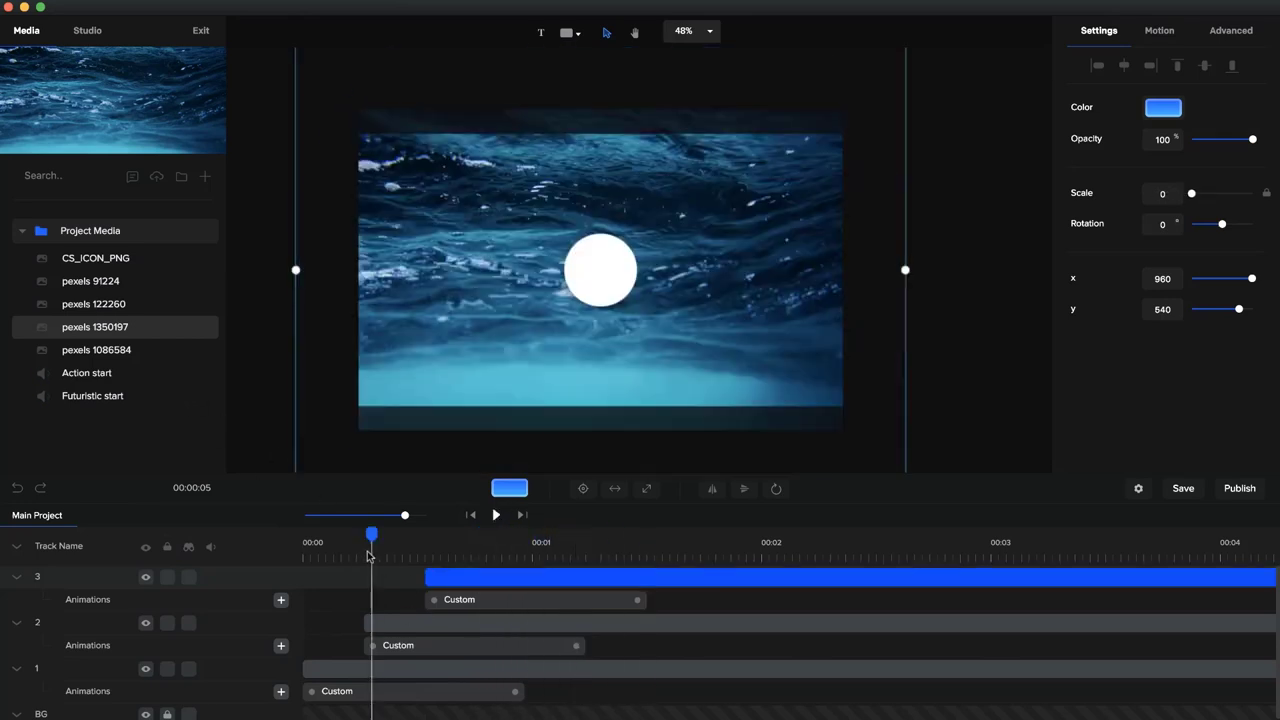
click(384, 620)
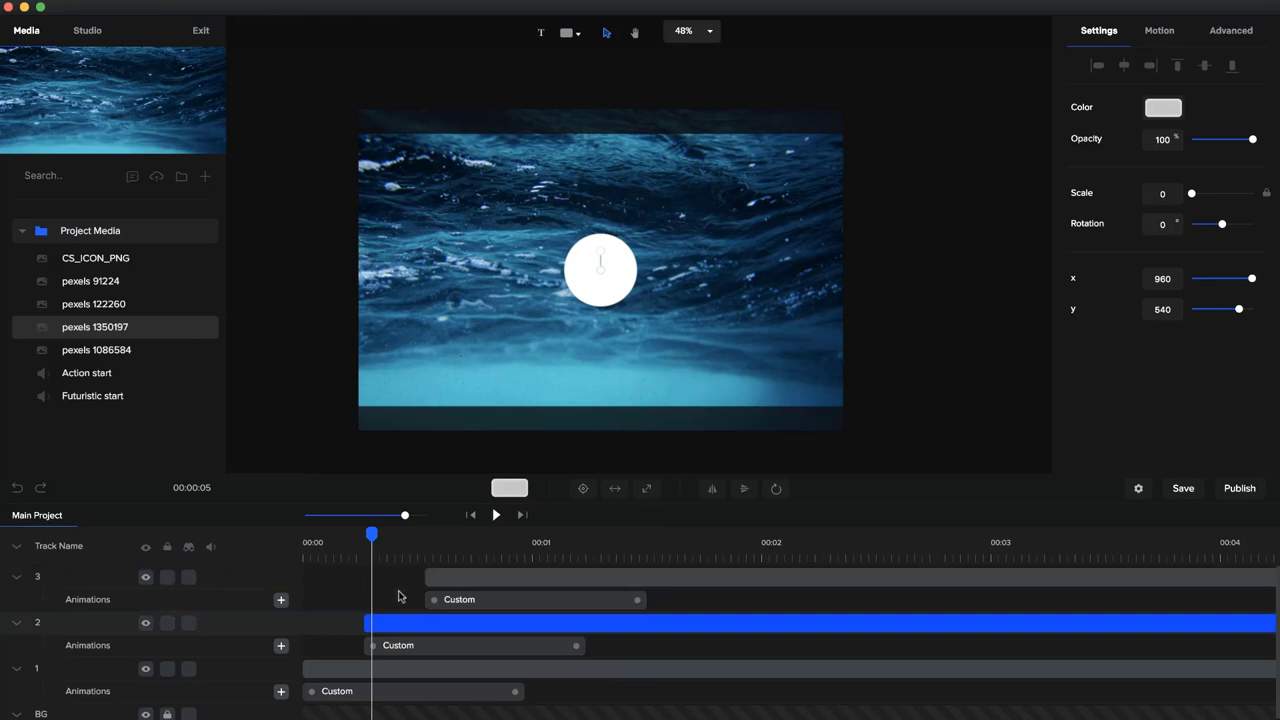
click(141, 360)
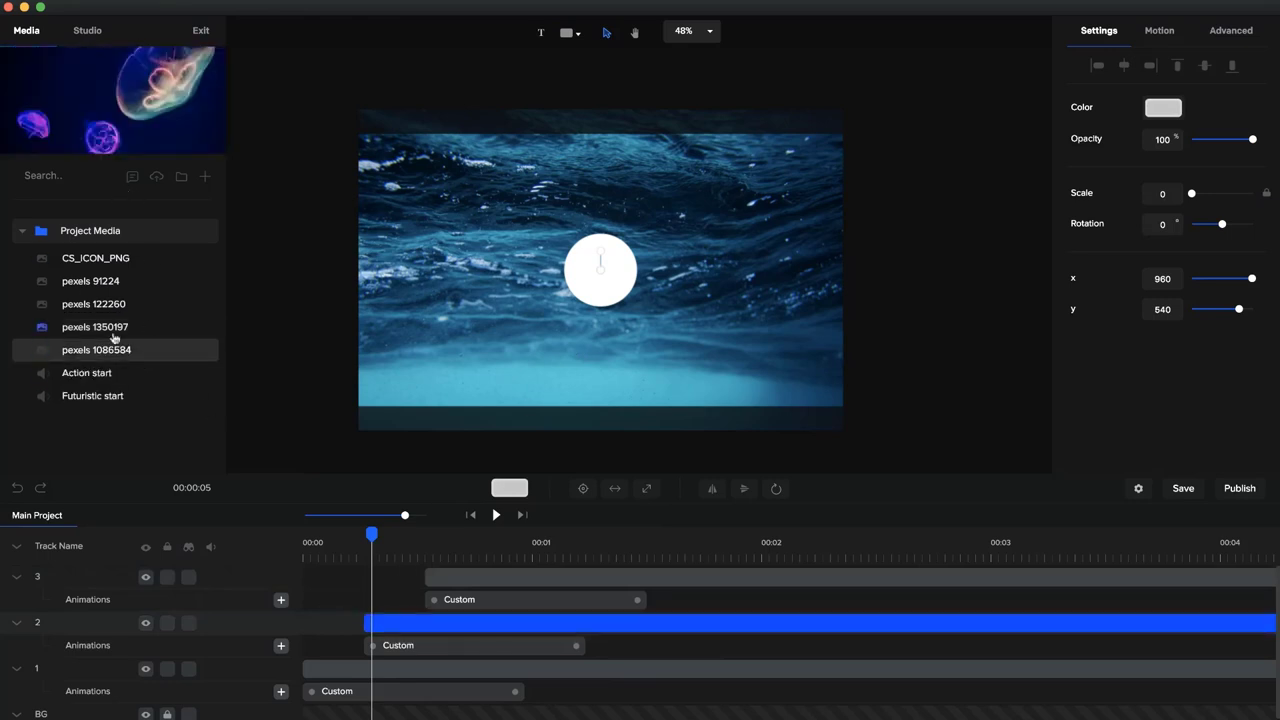
drag(110, 357, 507, 285)
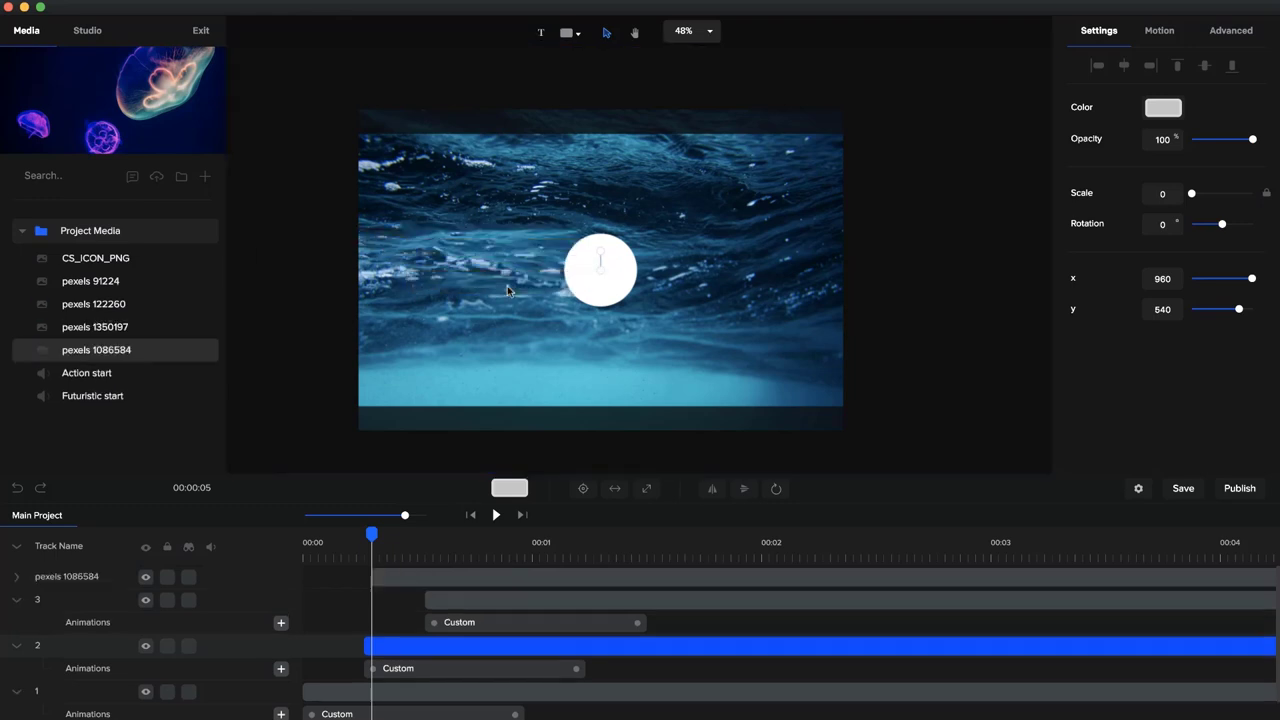
click(657, 490)
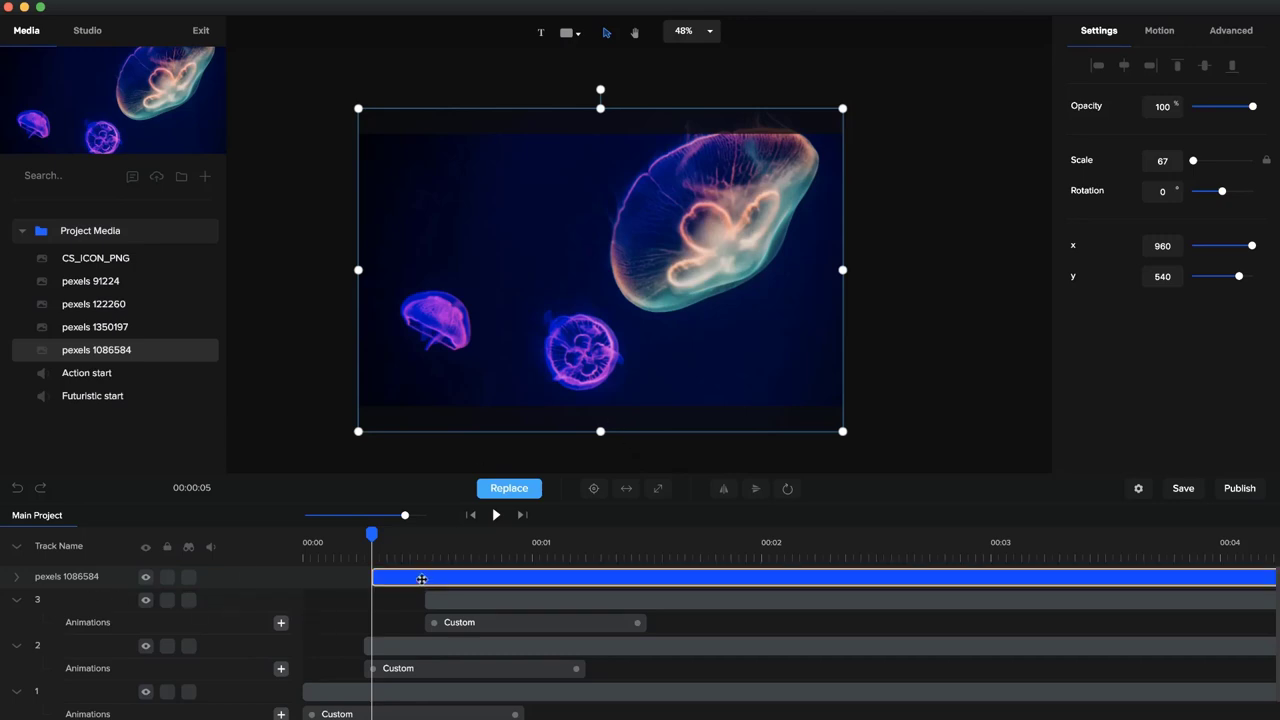
drag(423, 580, 374, 598)
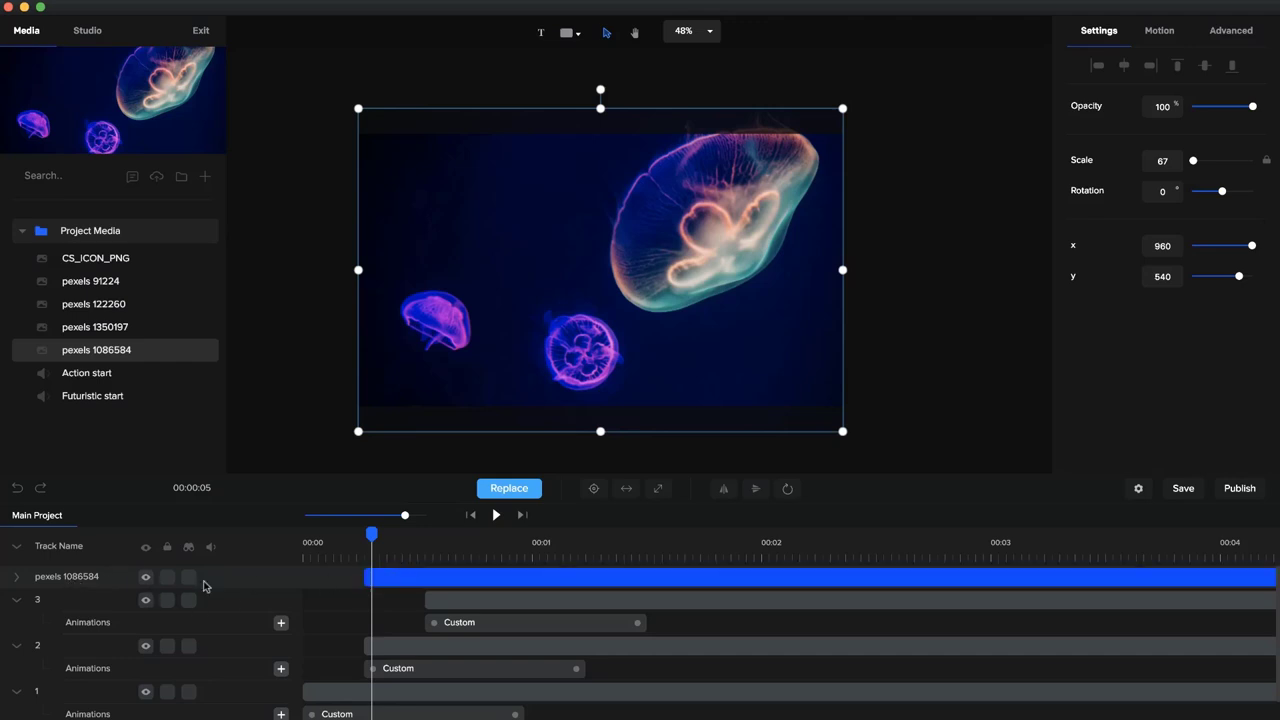
- Move the pexels 1086584 track between tracks 3 and 2, mask it with track 2, and play the result
click(17, 547)
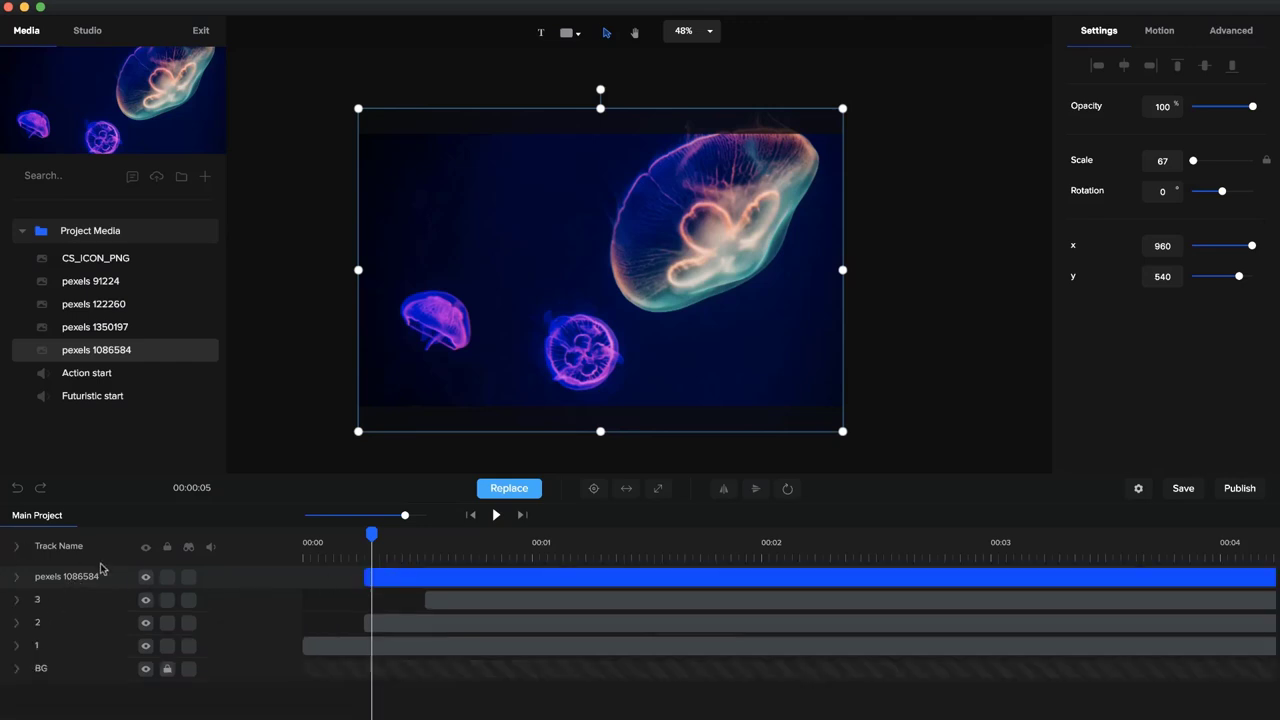
drag(86, 585, 88, 610)
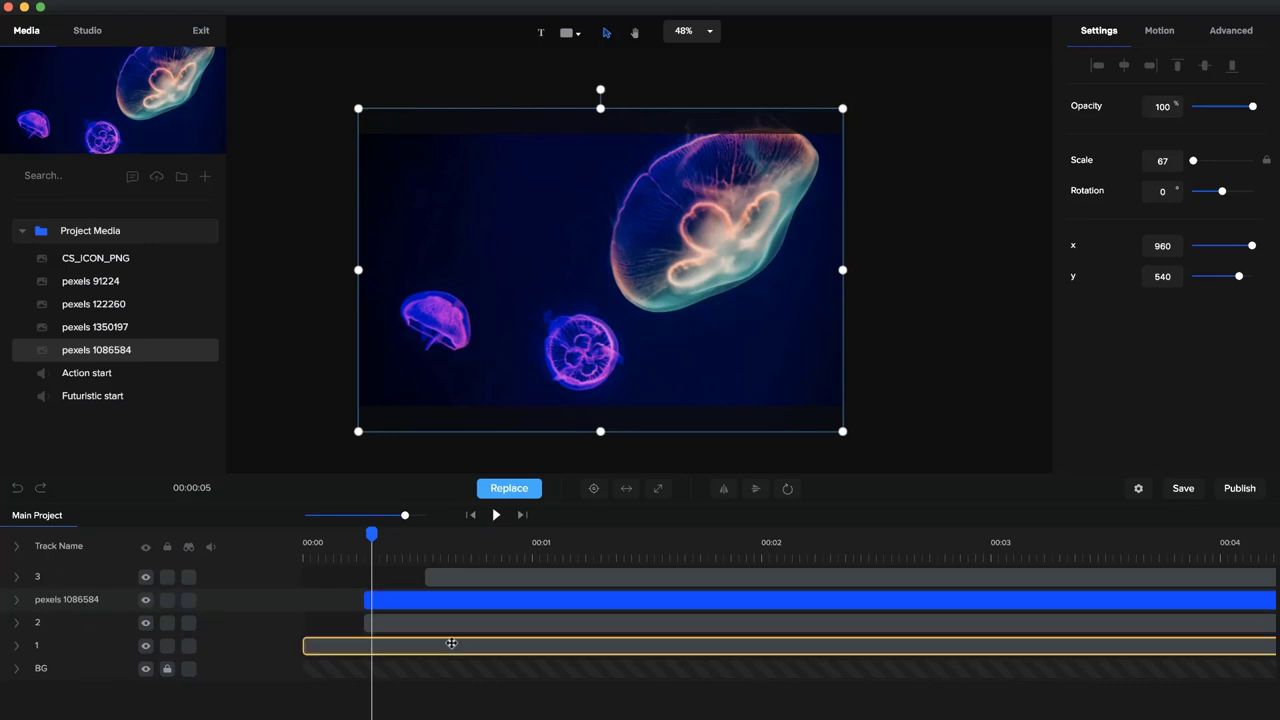
right_click(432, 600)
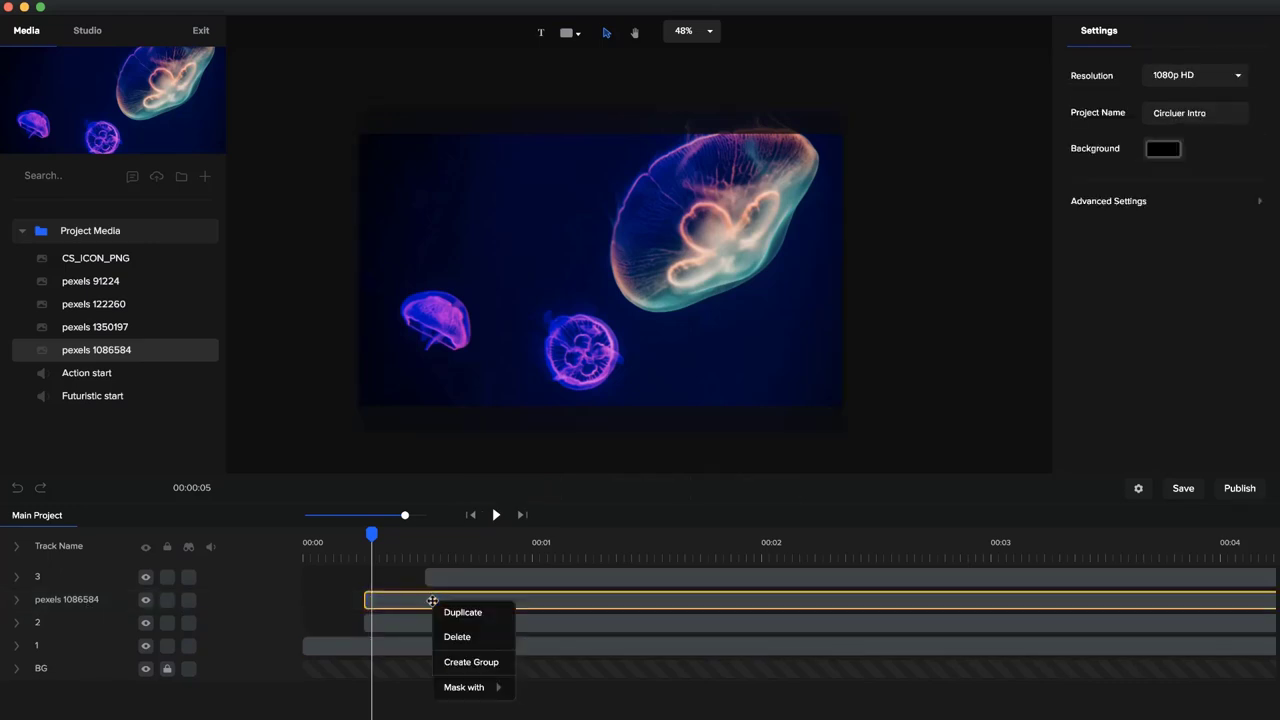
mouse_move(497, 684)
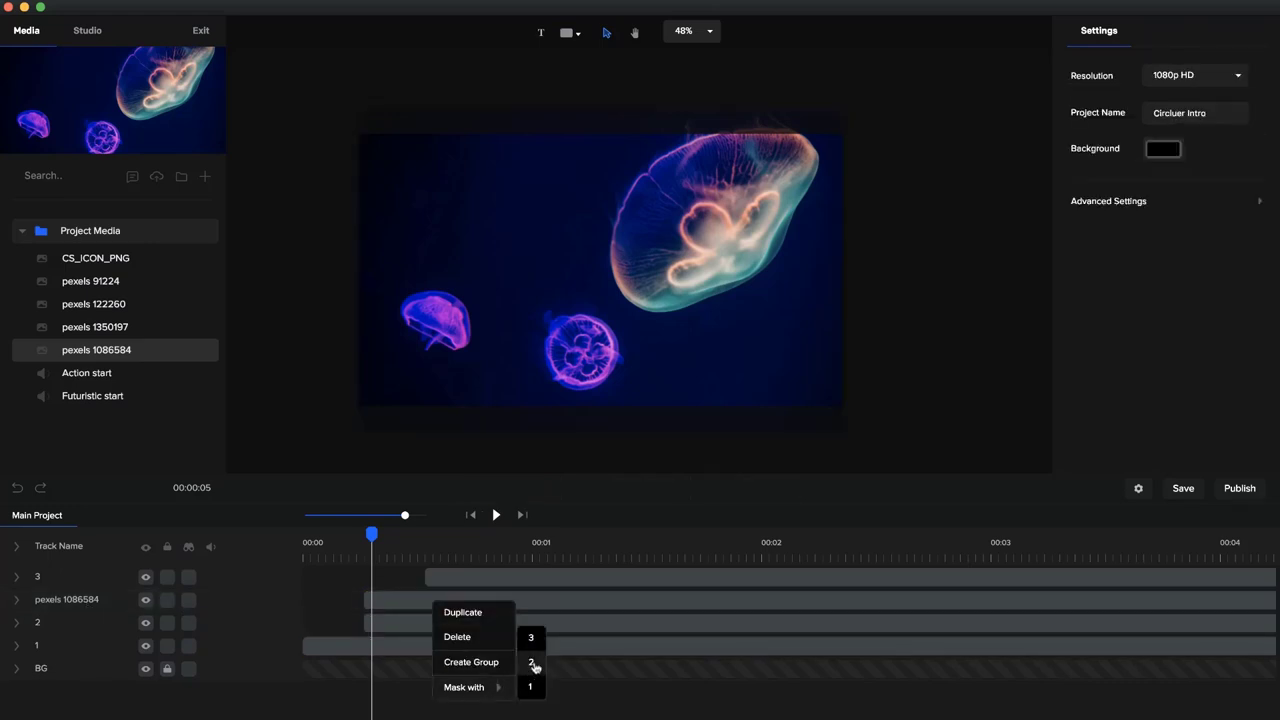
click(534, 664)
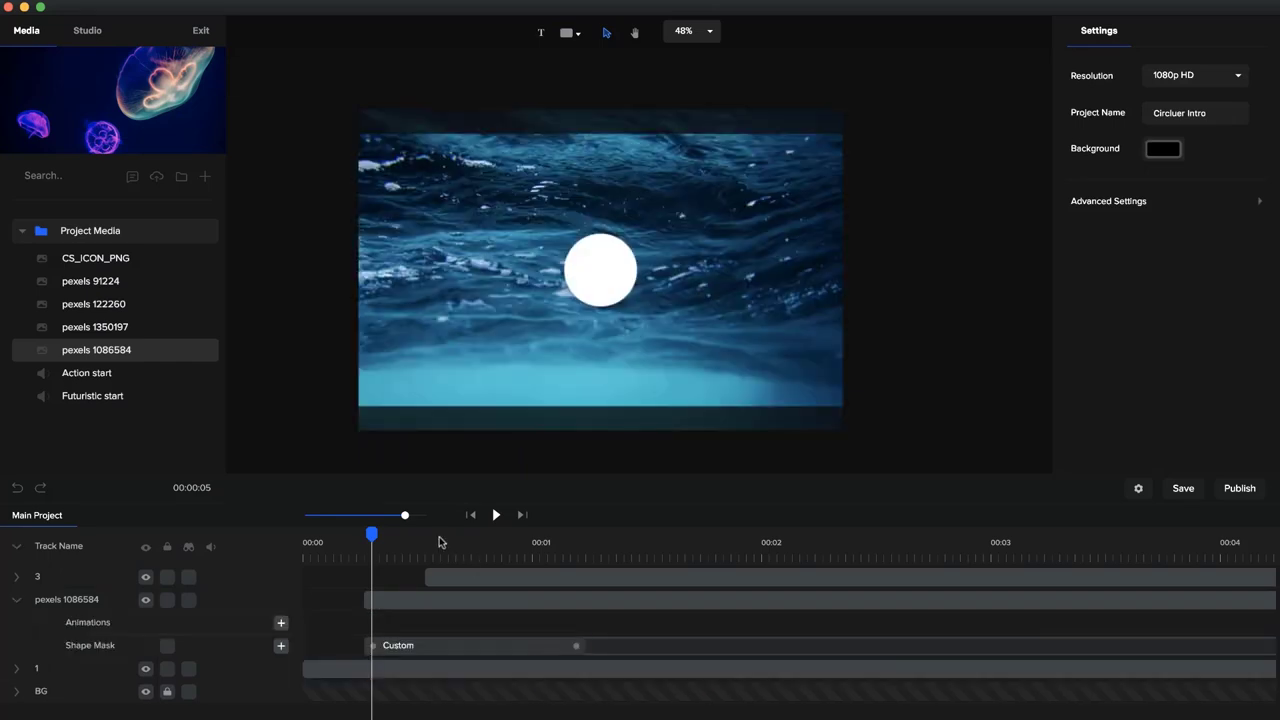
drag(369, 536, 251, 551)
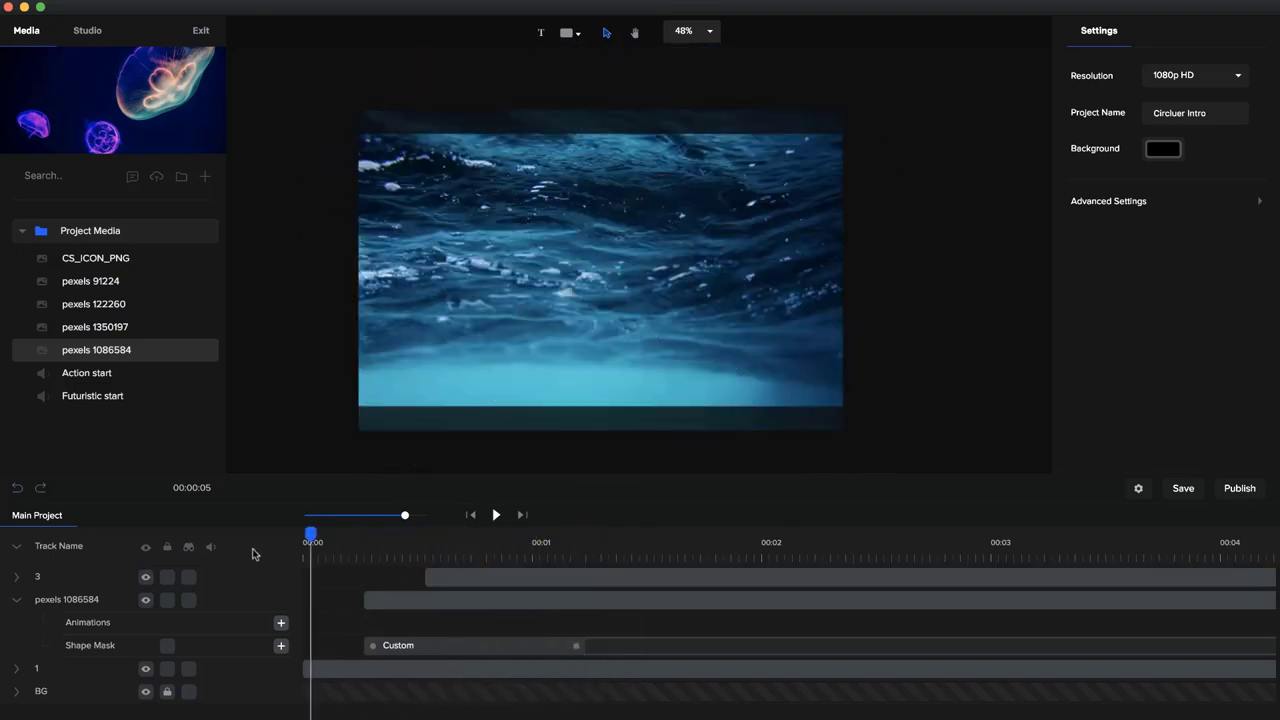
click(497, 515)
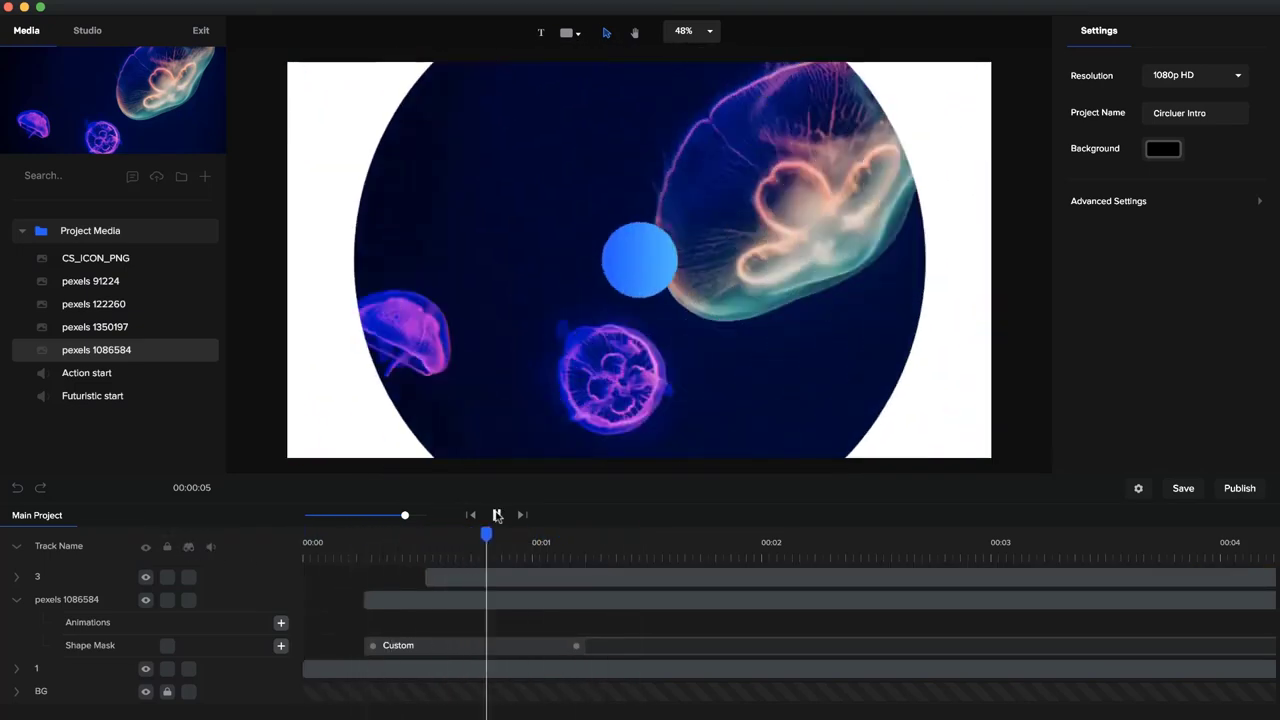
click(497, 515)
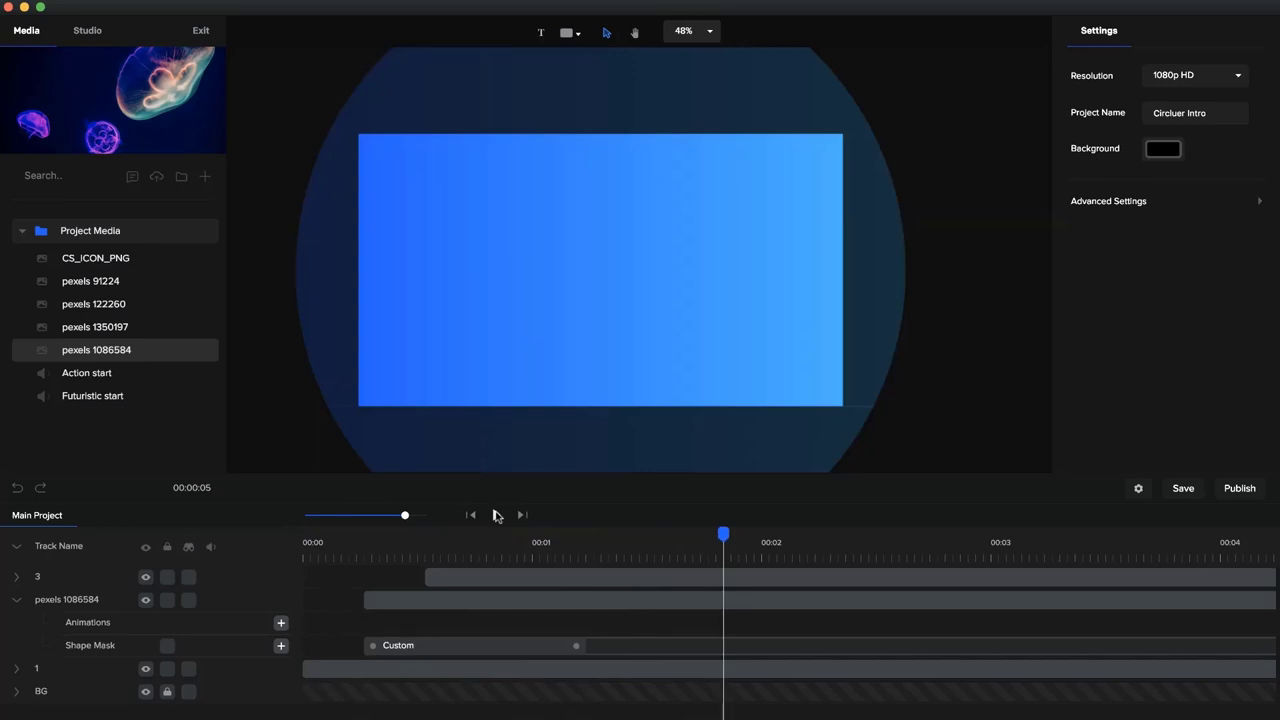
- Extend tracks 1, pexels 1086584 and 3 to end at about 8 seconds, and play the transition from the start
drag(399, 515, 380, 515)
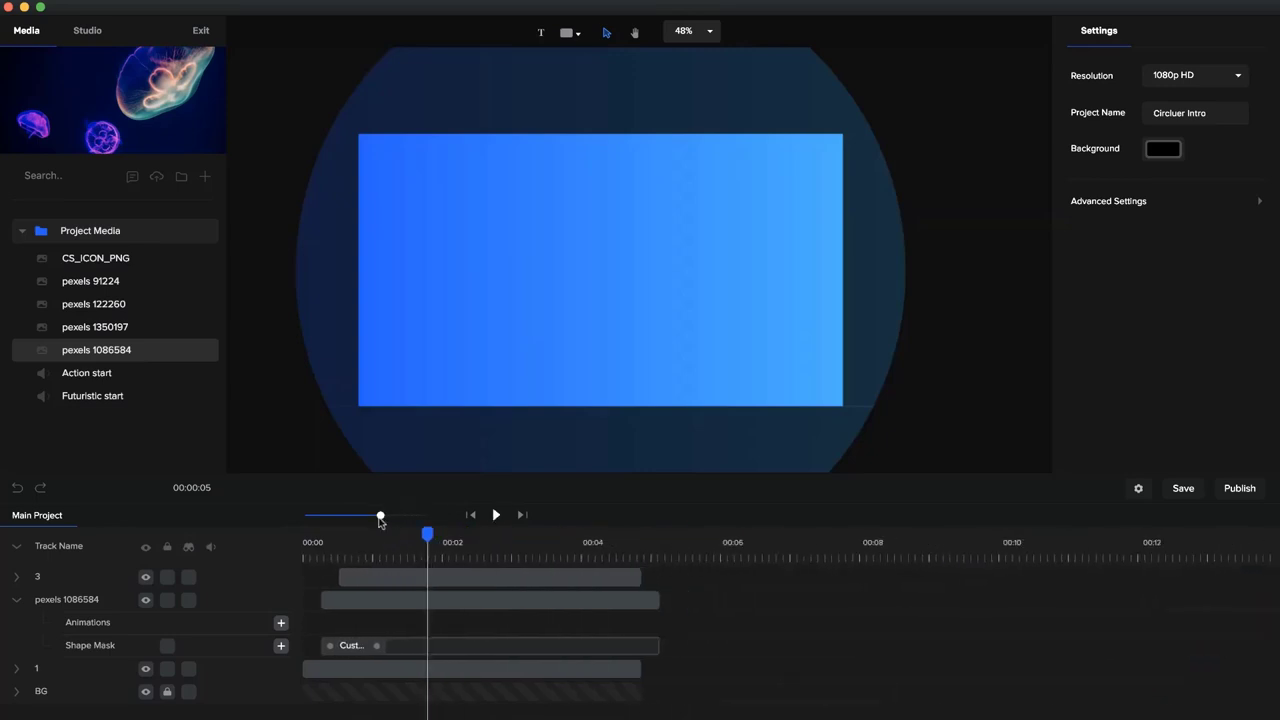
click(21, 604)
click(459, 618)
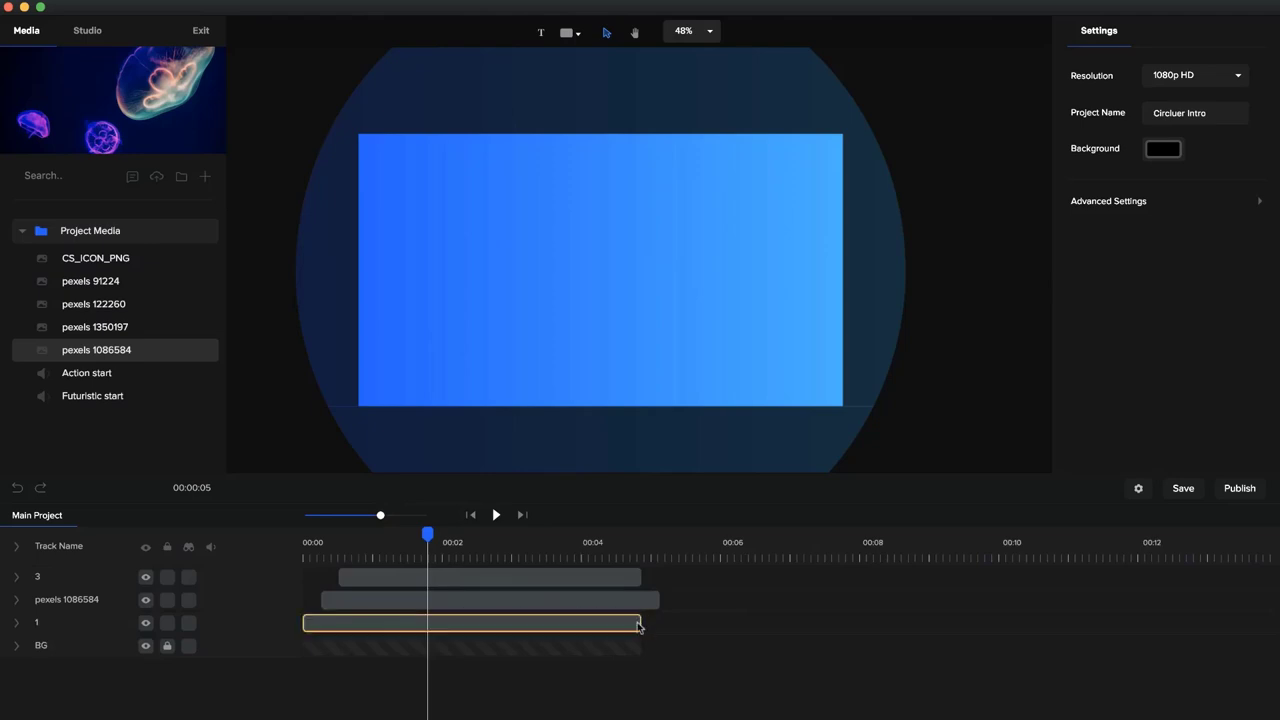
drag(639, 625, 860, 625)
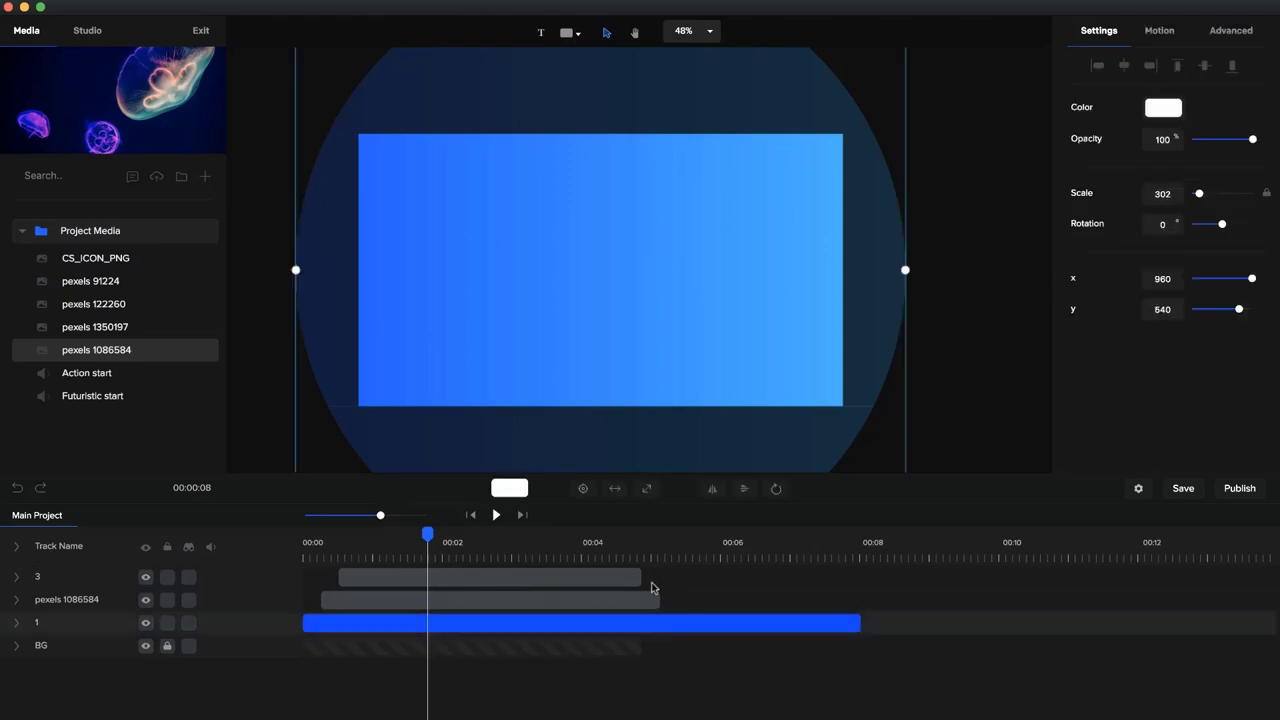
drag(657, 600, 860, 600)
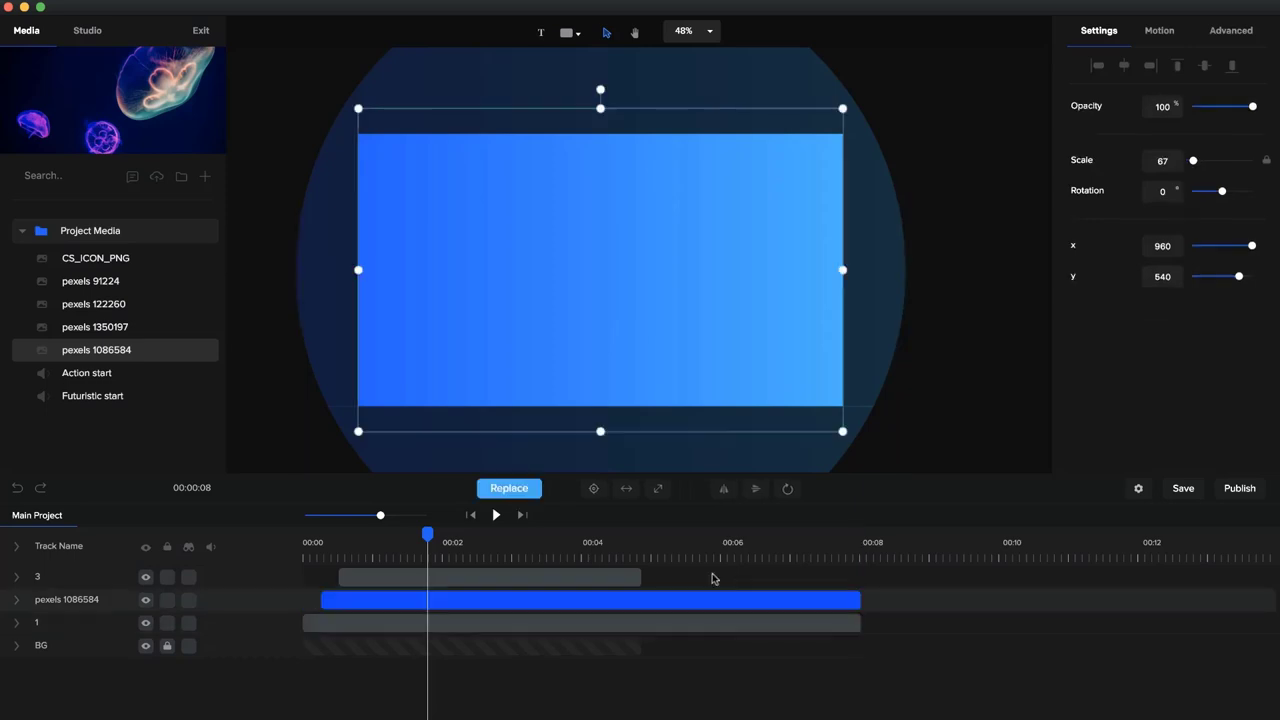
drag(652, 577, 860, 578)
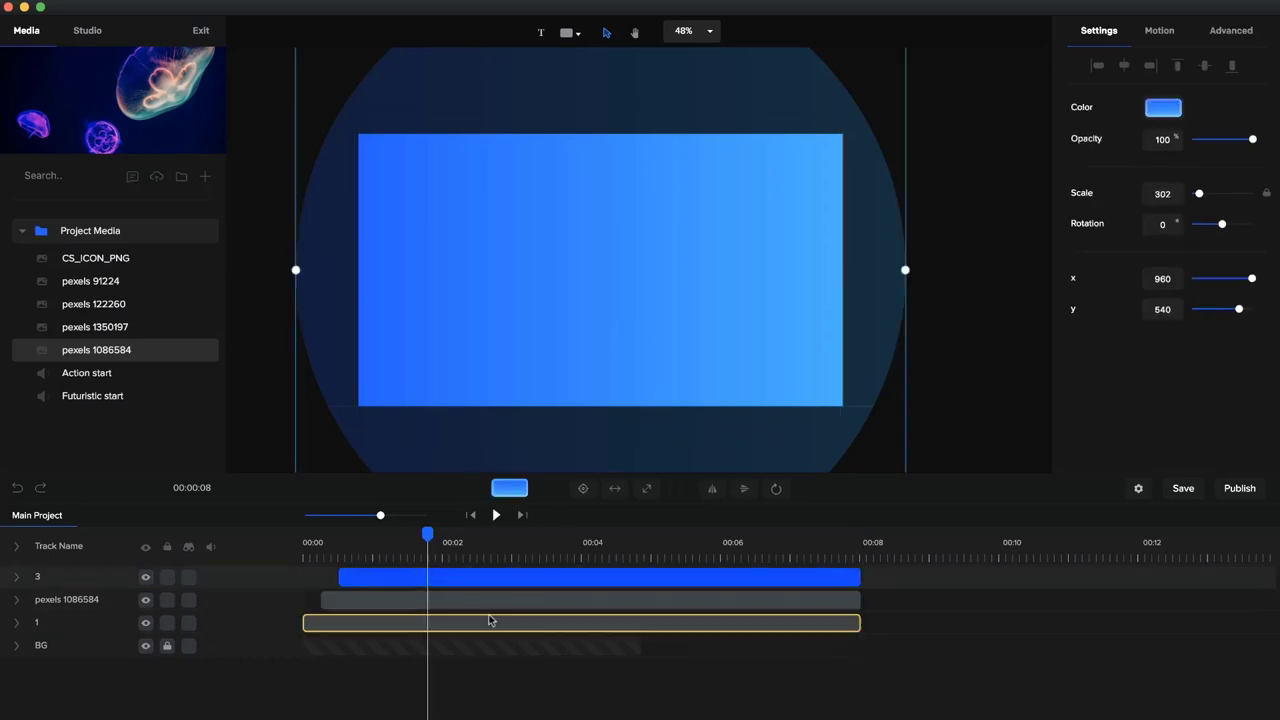
drag(427, 535, 287, 544)
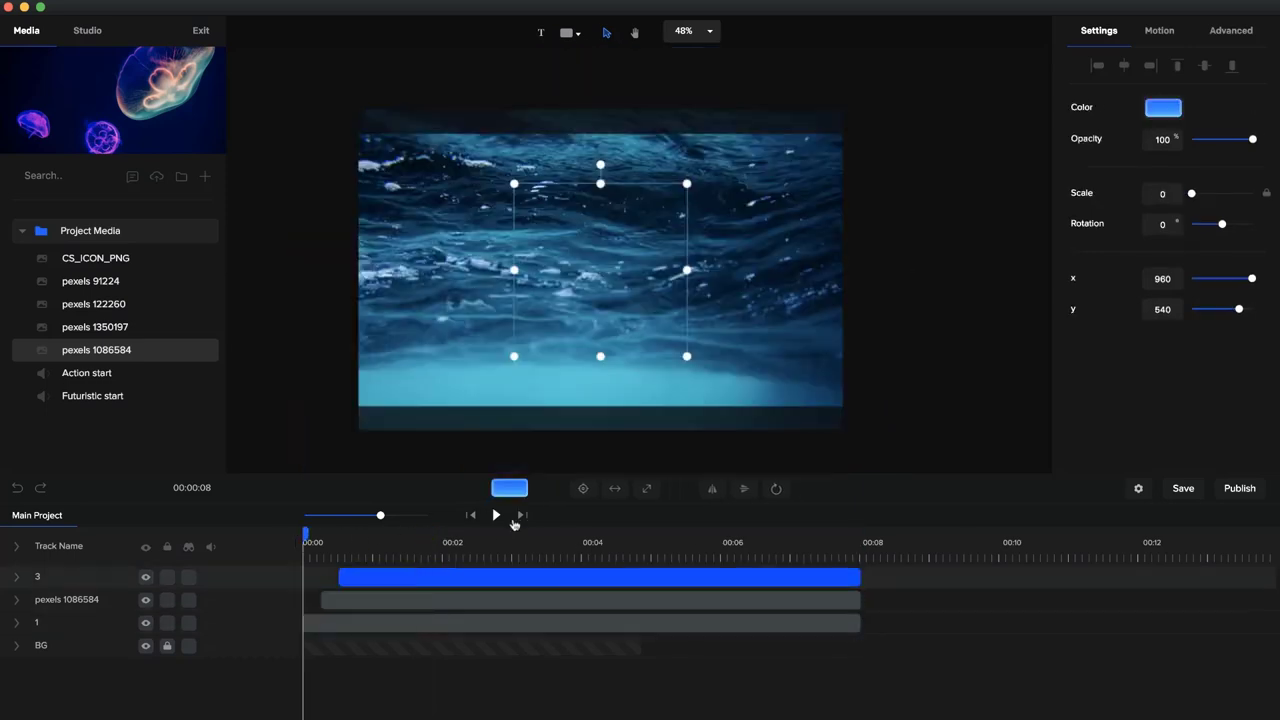
click(496, 515)
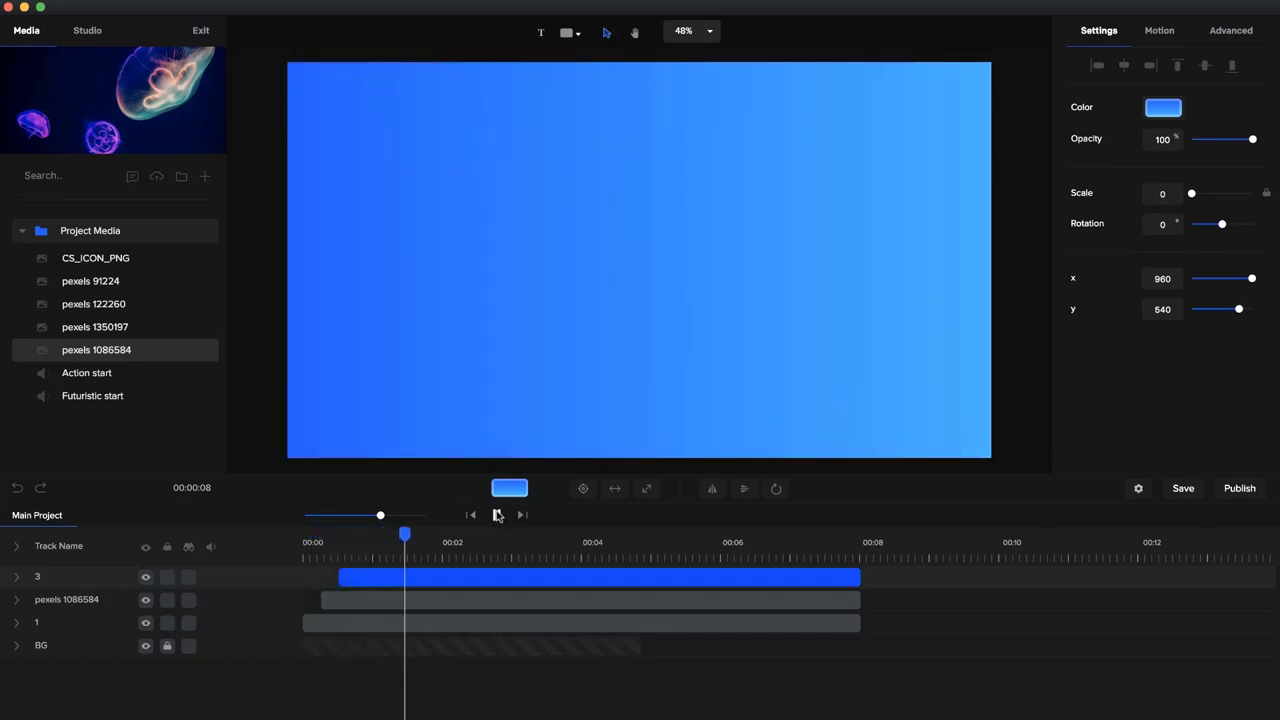
click(497, 515)
- Add a white circle shape with a scale of 70 at about 1.35 seconds and center it on the canvas
drag(424, 535, 398, 535)
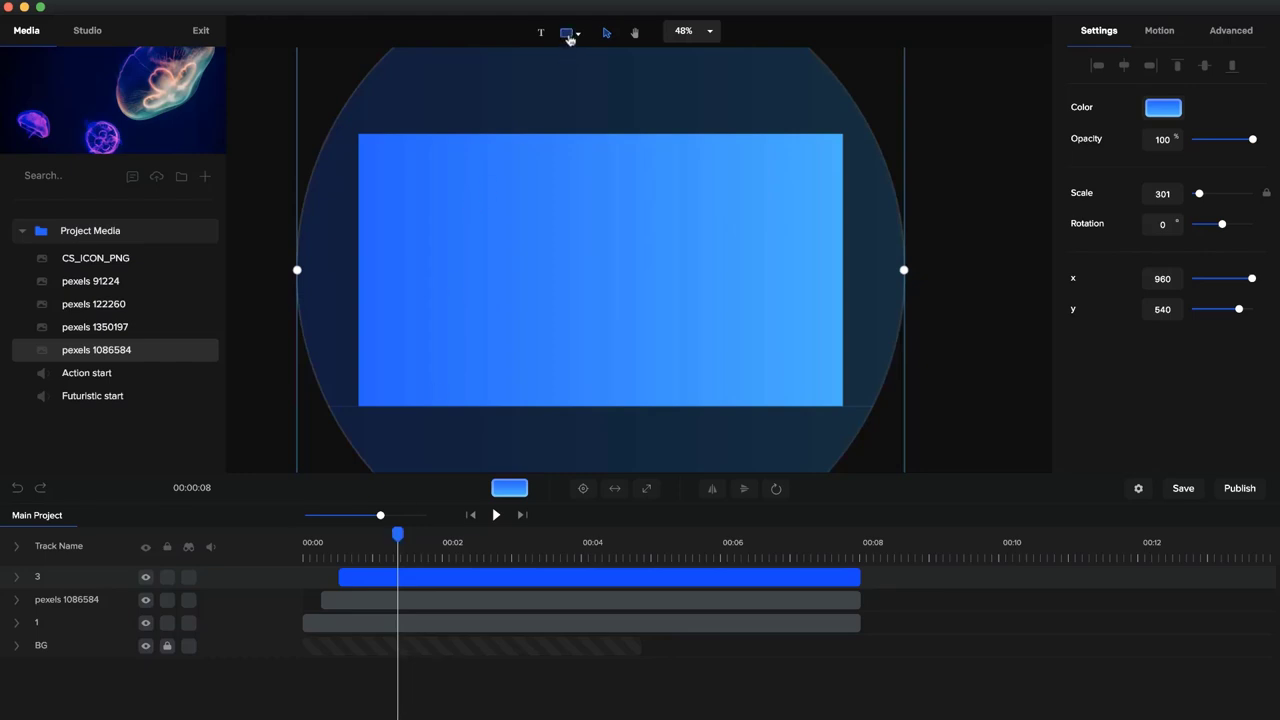
click(568, 36)
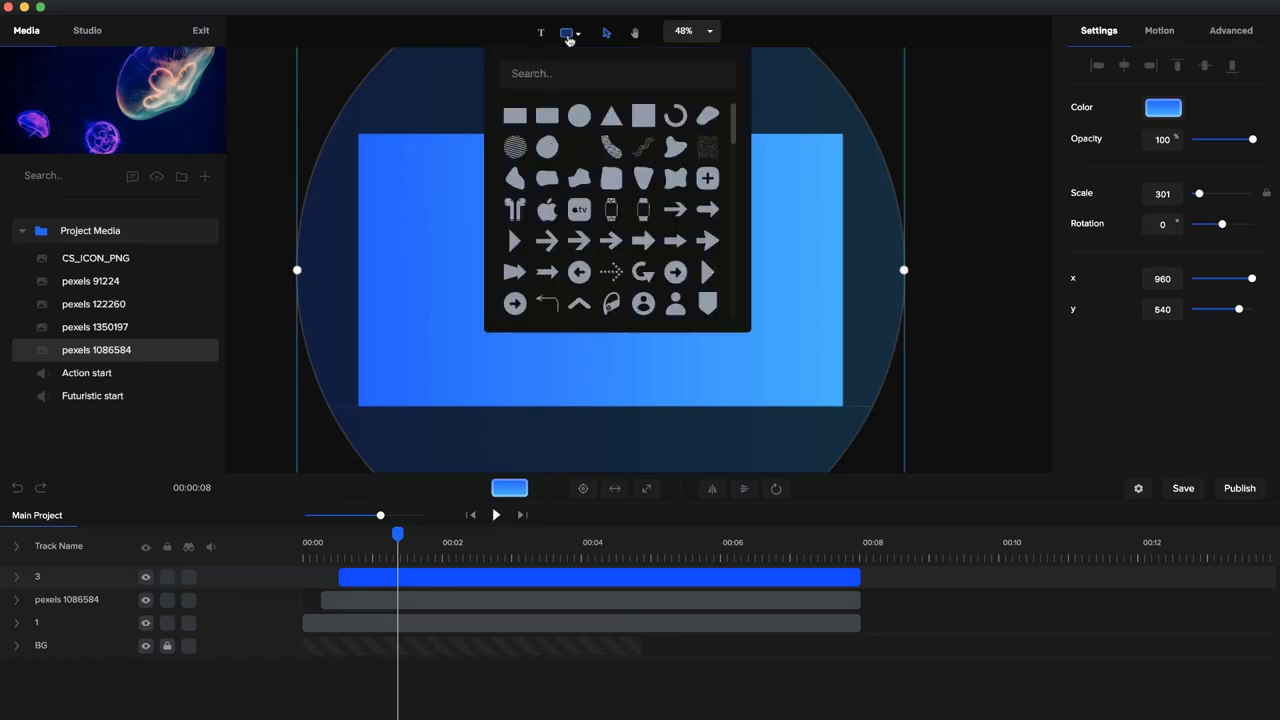
click(579, 115)
click(746, 349)
drag(746, 349, 621, 288)
click(577, 489)
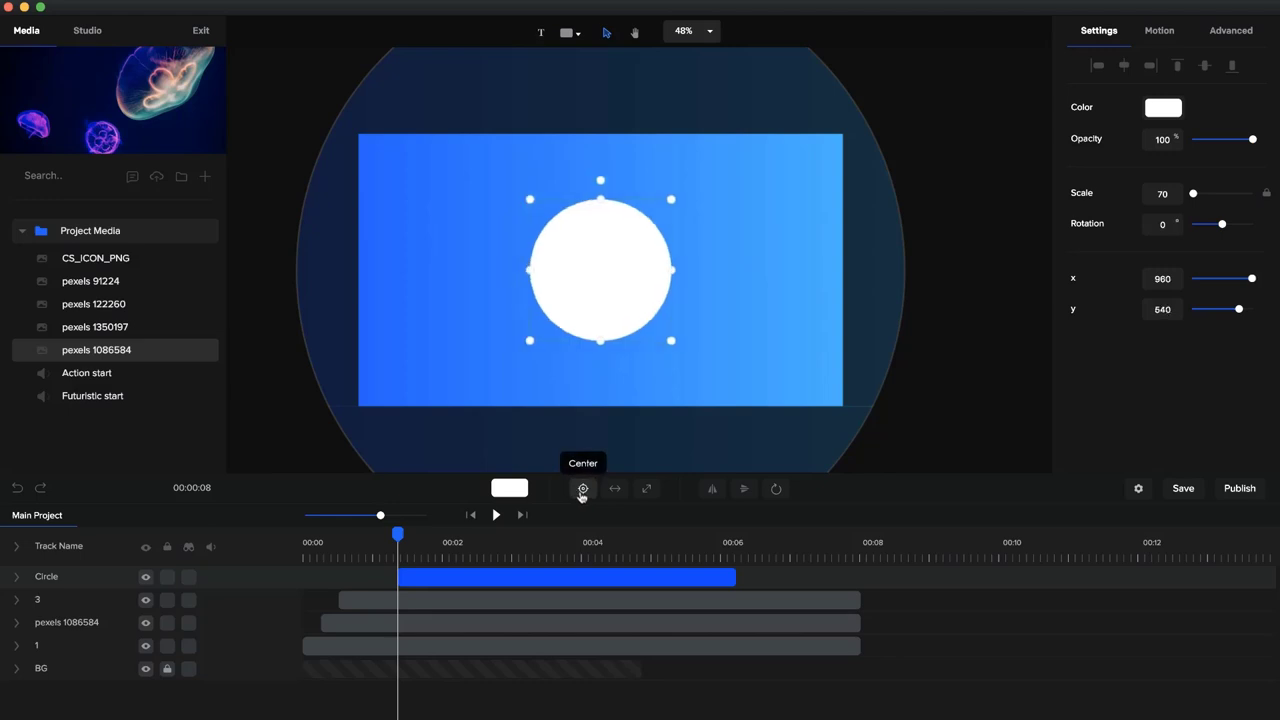
- Make the new Circle clip start at about 1 second and end with the other tracks at about 8 seconds
click(449, 582)
mouse_move(463, 575)
mouse_down()
mouse_move(477, 577)
mouse_move(458, 577)
mouse_up()
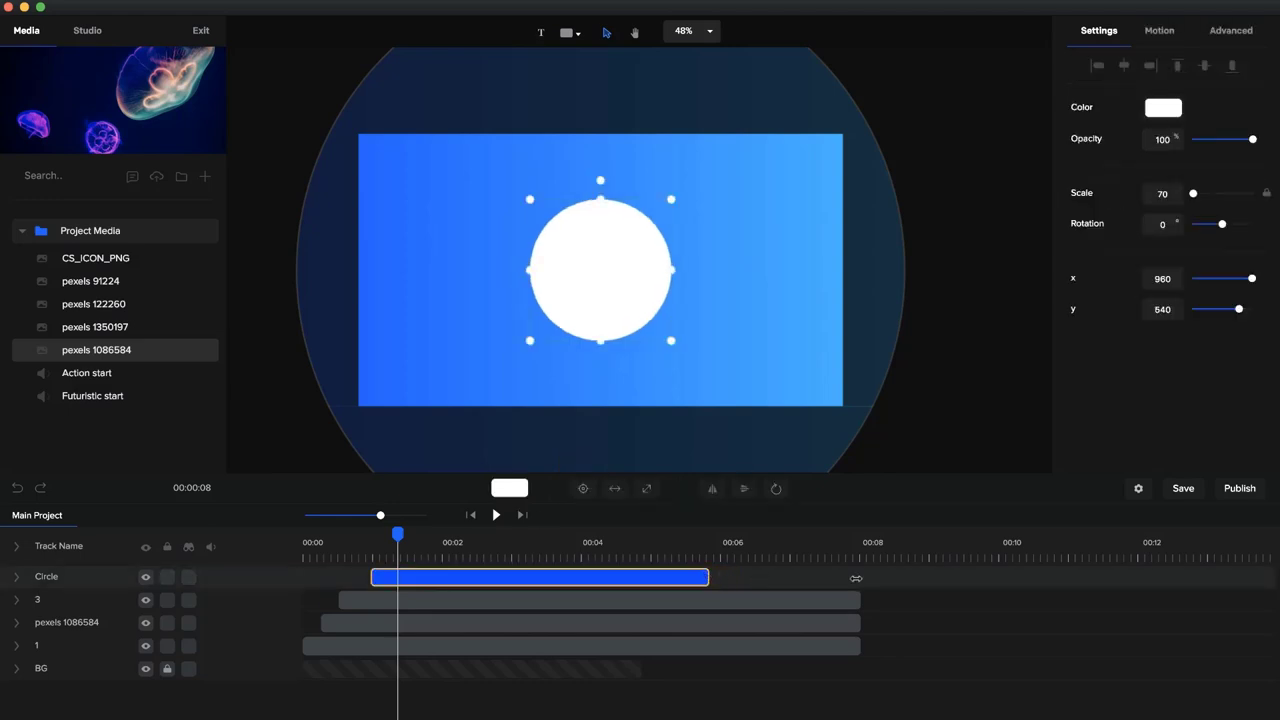
mouse_move(856, 578)
mouse_down()
mouse_move(871, 577)
mouse_move(860, 578)
mouse_up()
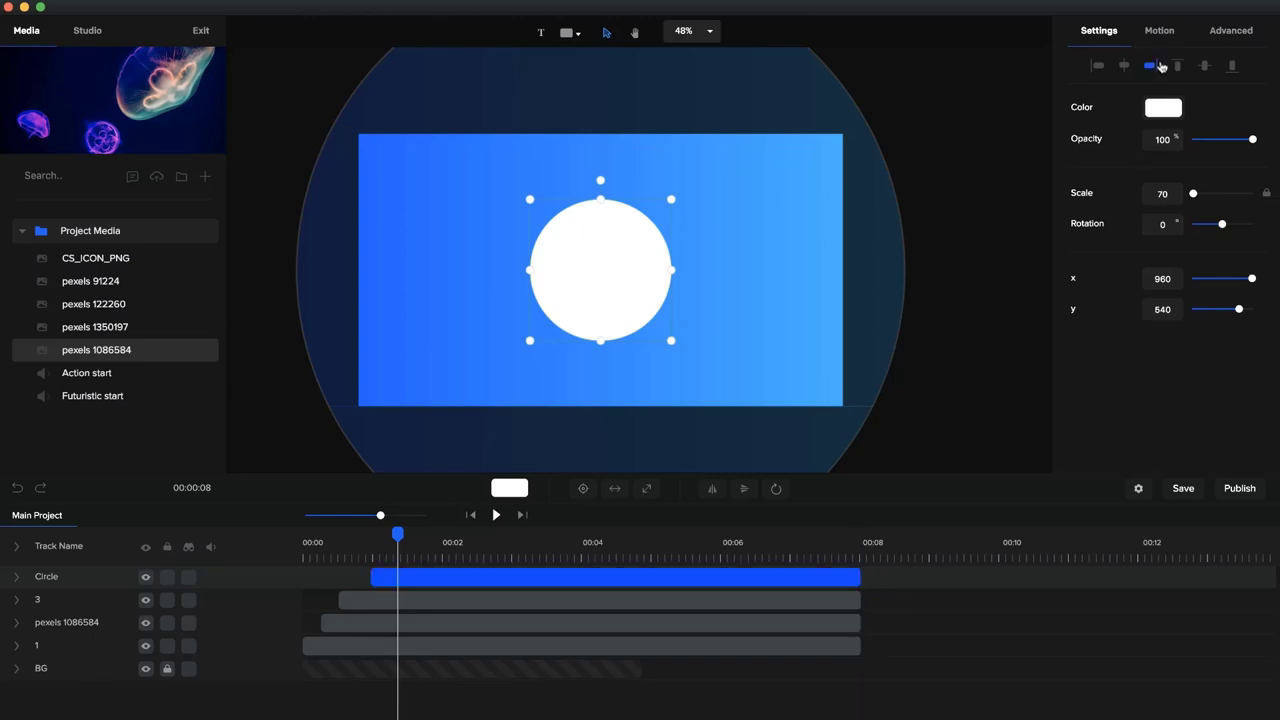
- Apply the Elastic Scale Up entrance animation to the Circle clip and disable its fade
click(1159, 31)
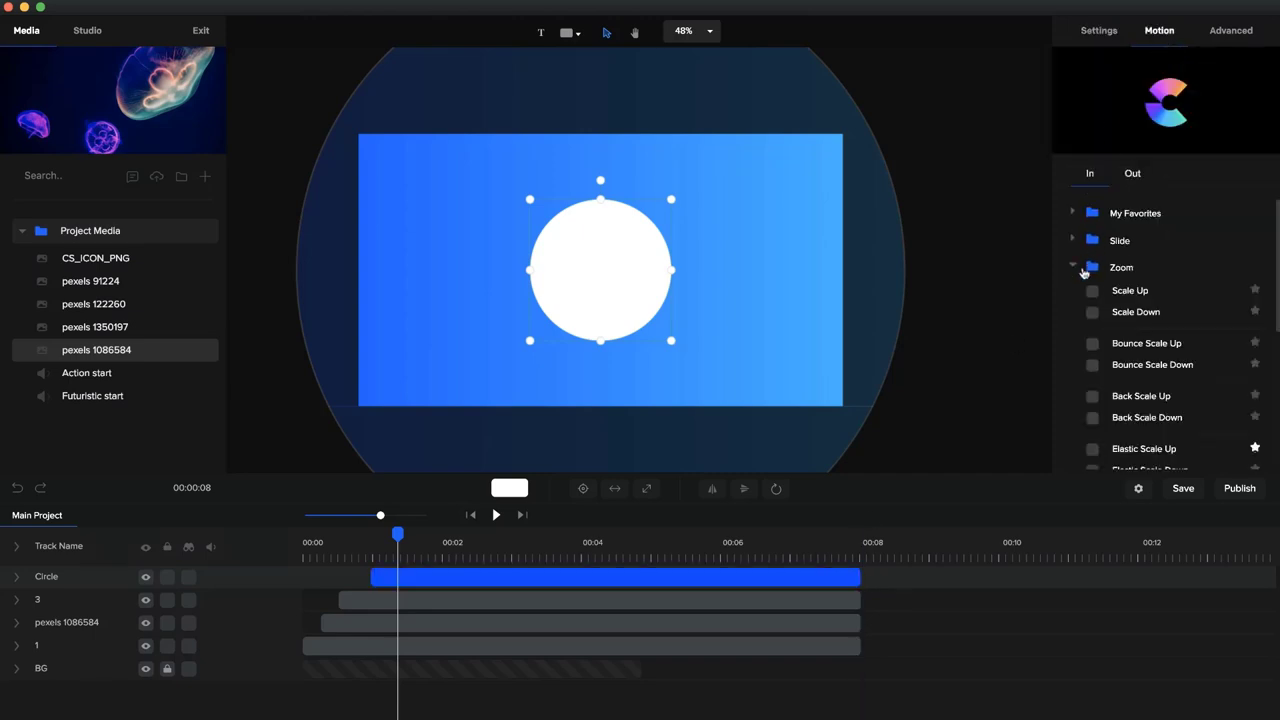
scroll(1117, 390, down, 2)
scroll(1101, 424, down, 2)
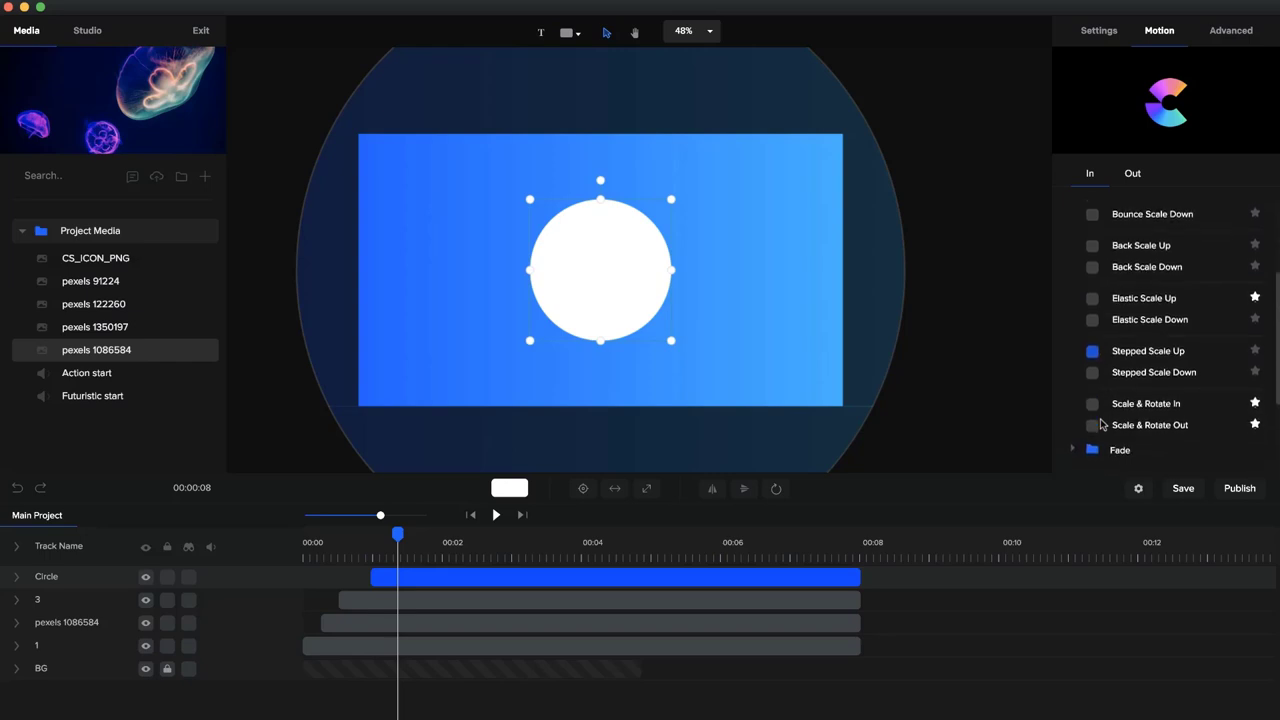
click(1118, 296)
scroll(1130, 298, up, 2)
scroll(1132, 298, up, 3)
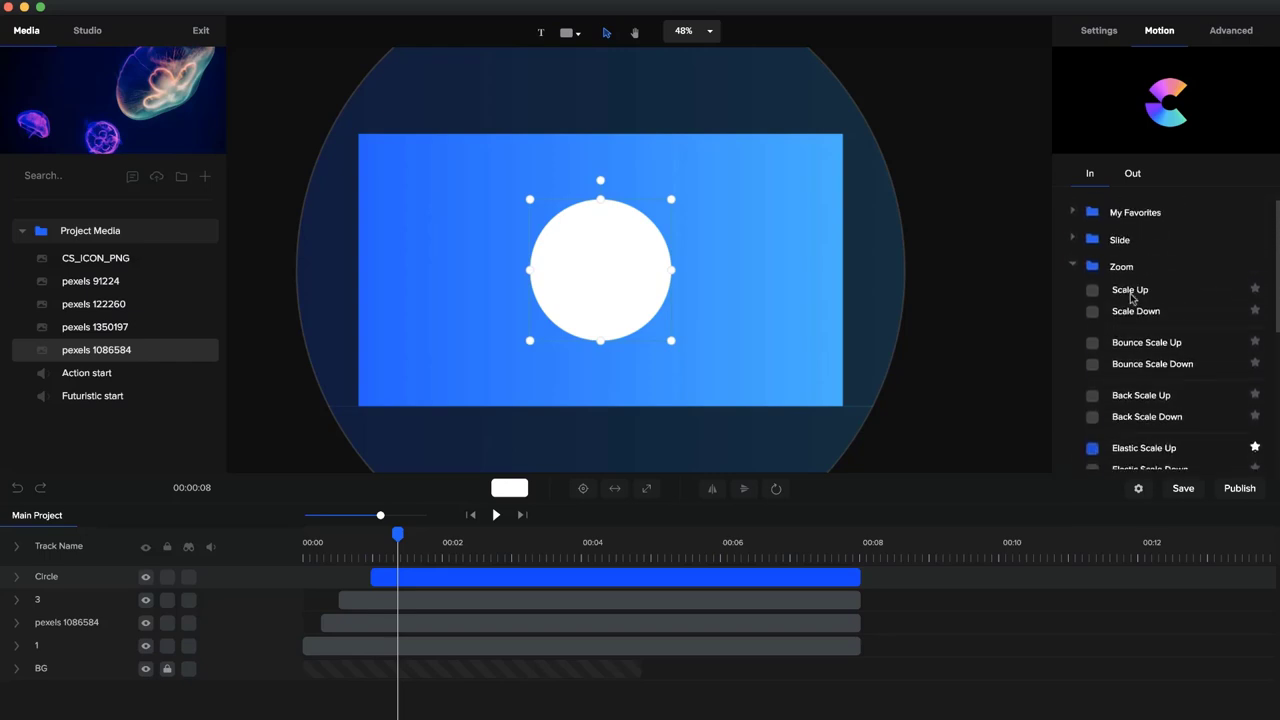
scroll(1095, 317, down, 3)
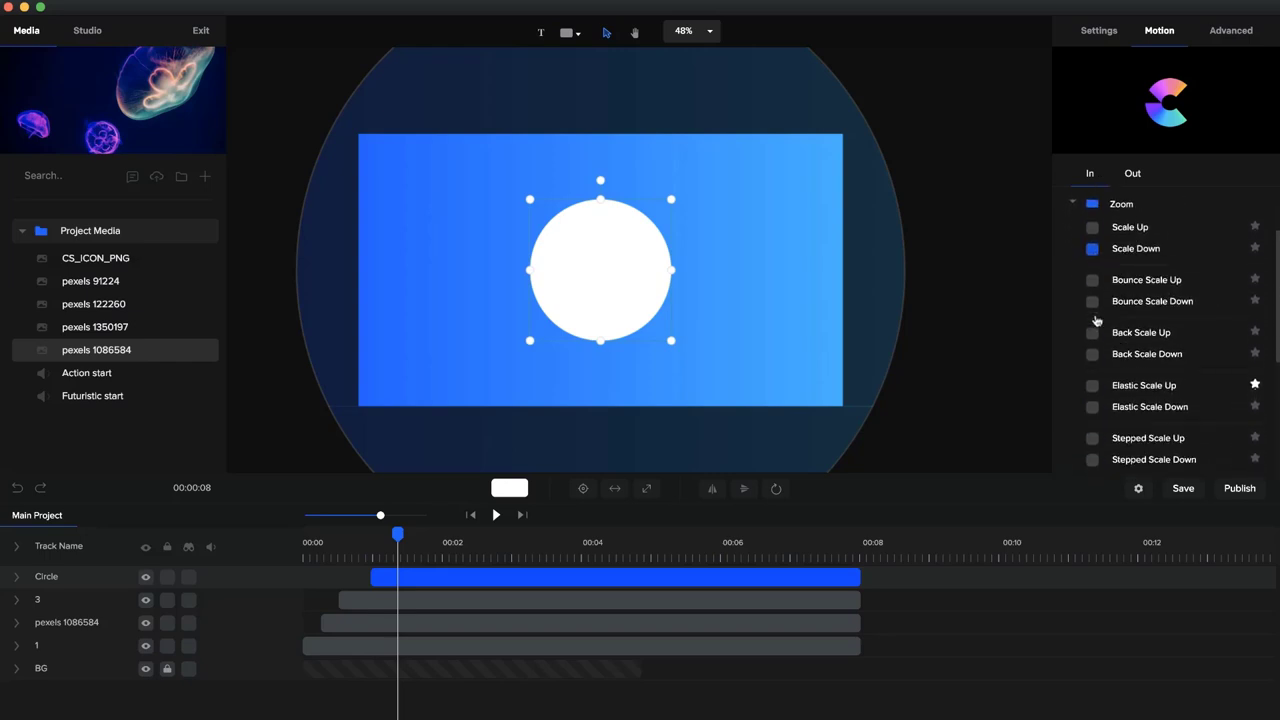
click(1091, 358)
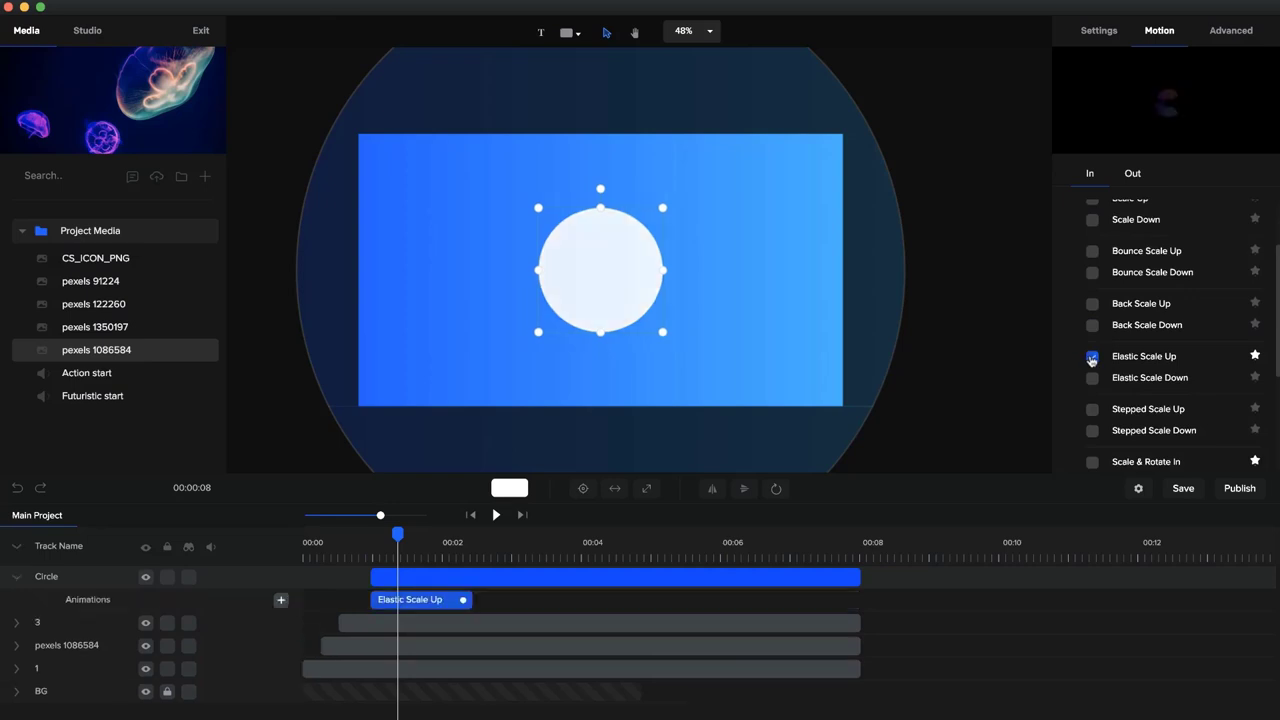
right_click(399, 601)
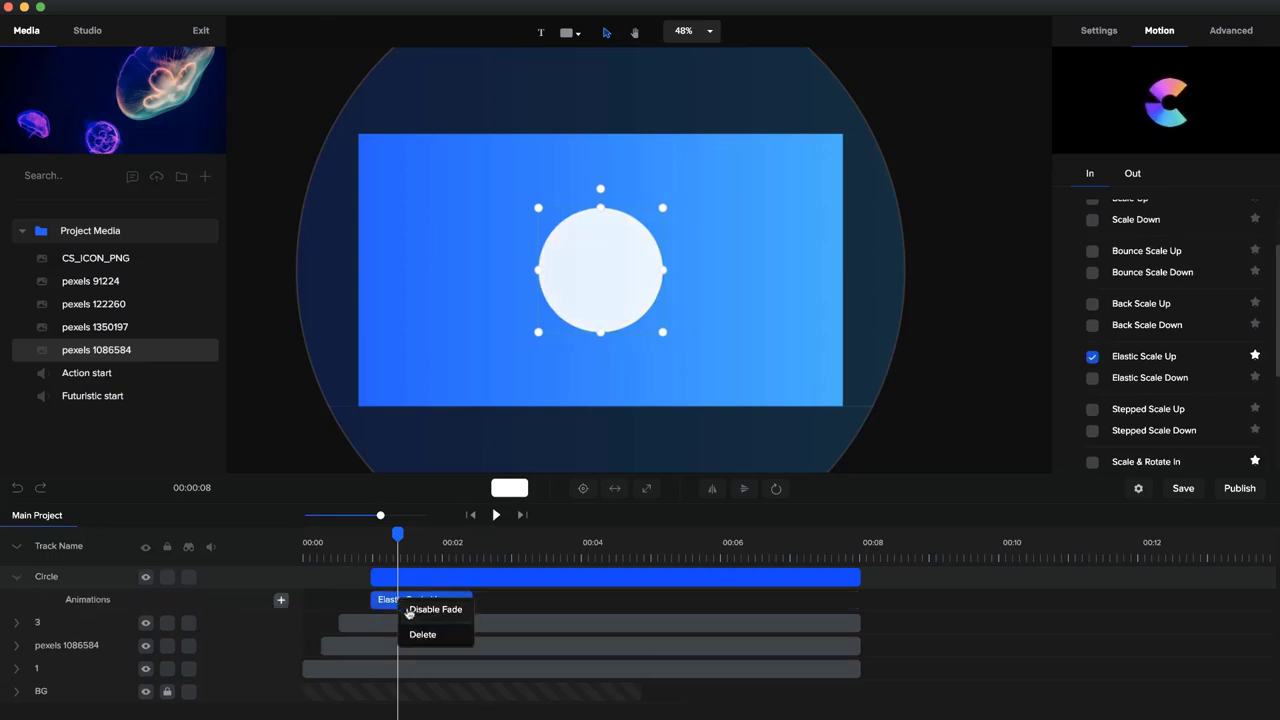
click(409, 609)
- Check the circle transition on the timeline and adjust the Circle clip to start at about 1.1 seconds
click(380, 576)
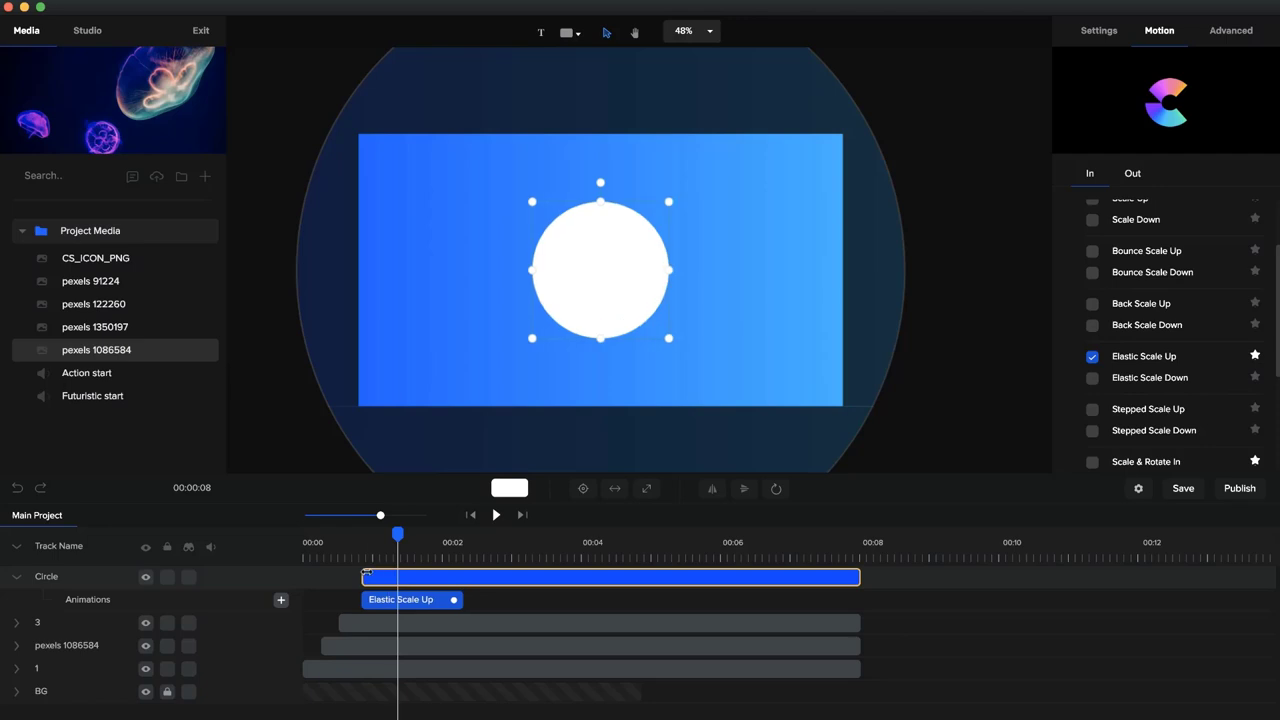
click(493, 509)
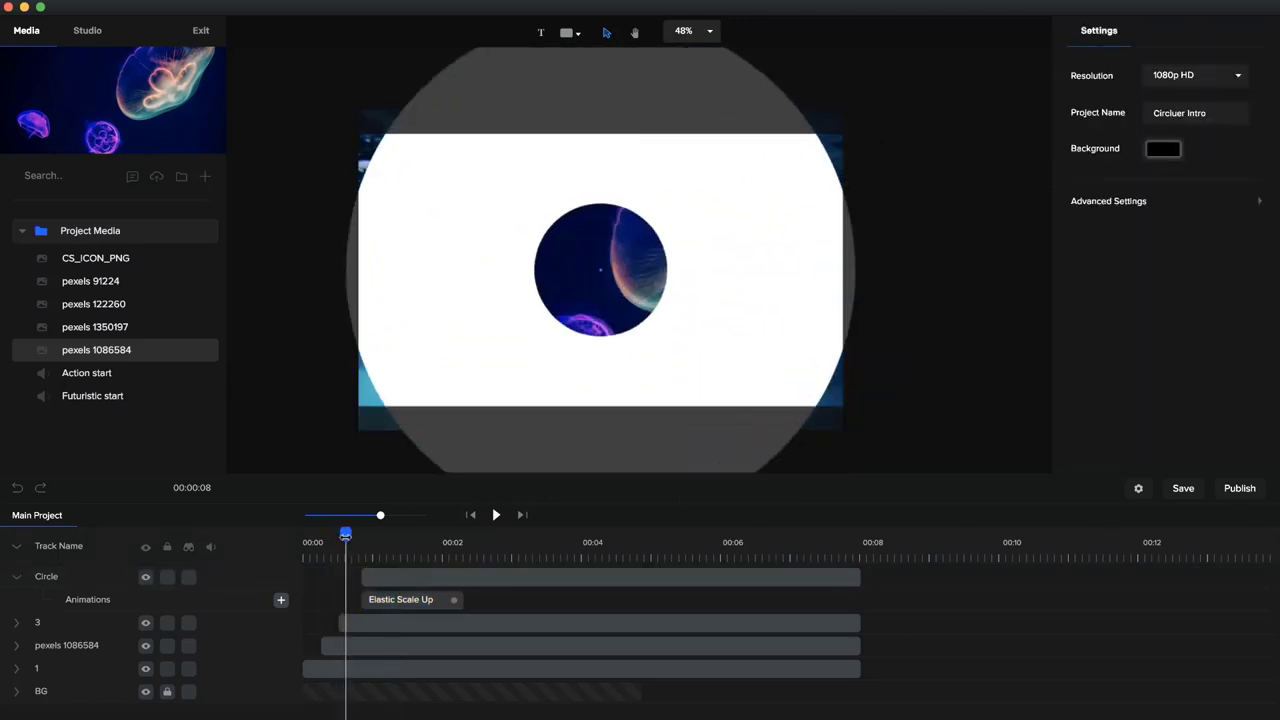
click(382, 572)
drag(363, 575, 453, 533)
click(380, 577)
click(381, 576)
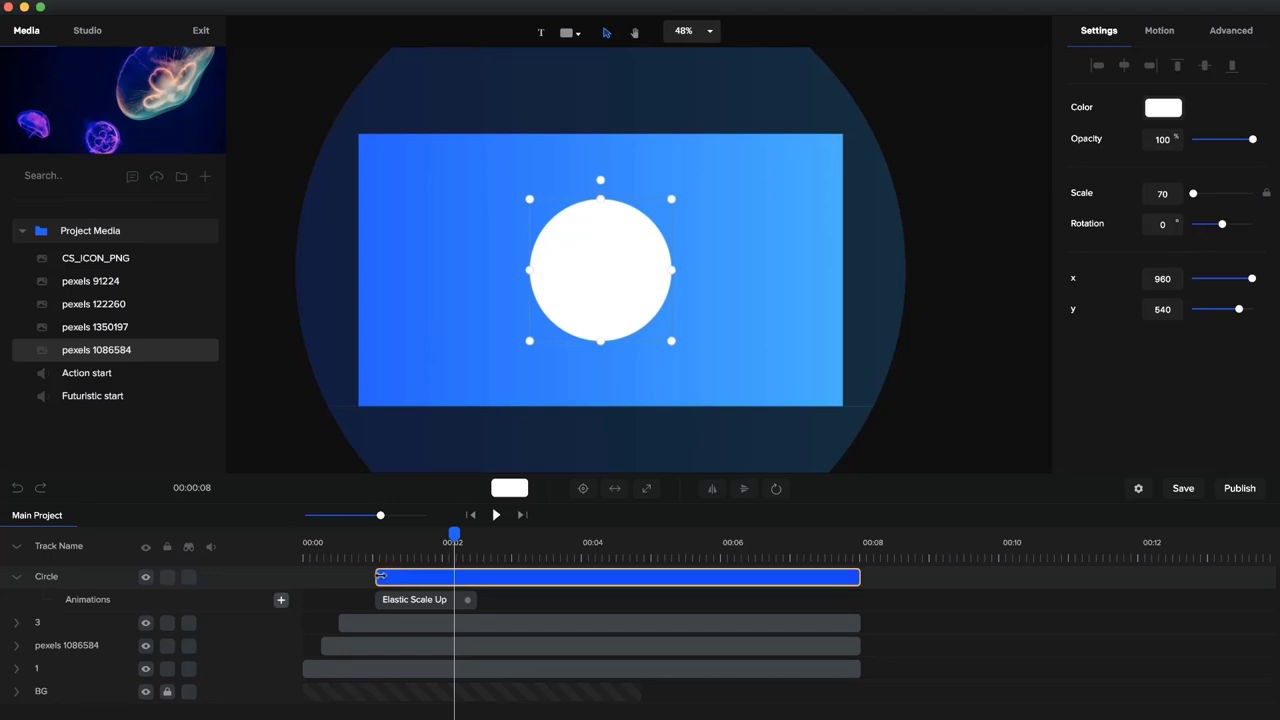
drag(380, 576, 382, 576)
click(262, 460)
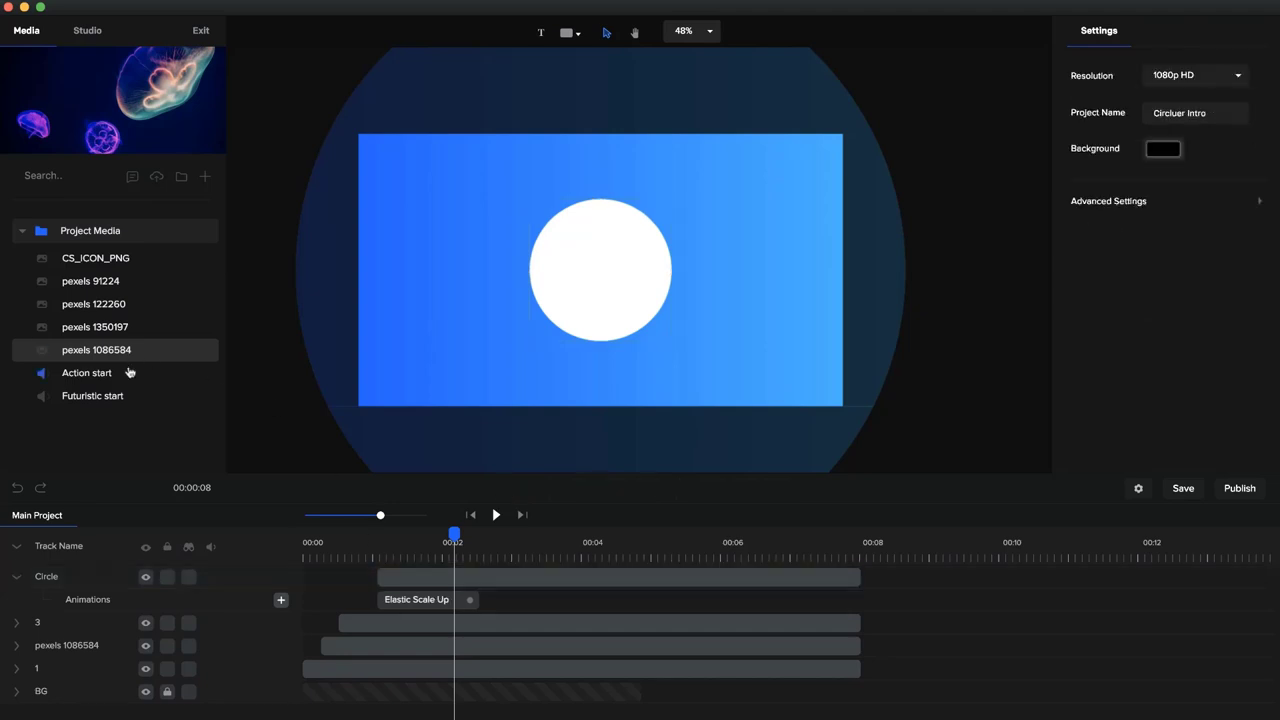
- Add the CS_ICON_PNG logo over the white circle at a scale of 93 and match its clip's start and end to the Circle clip
click(101, 261)
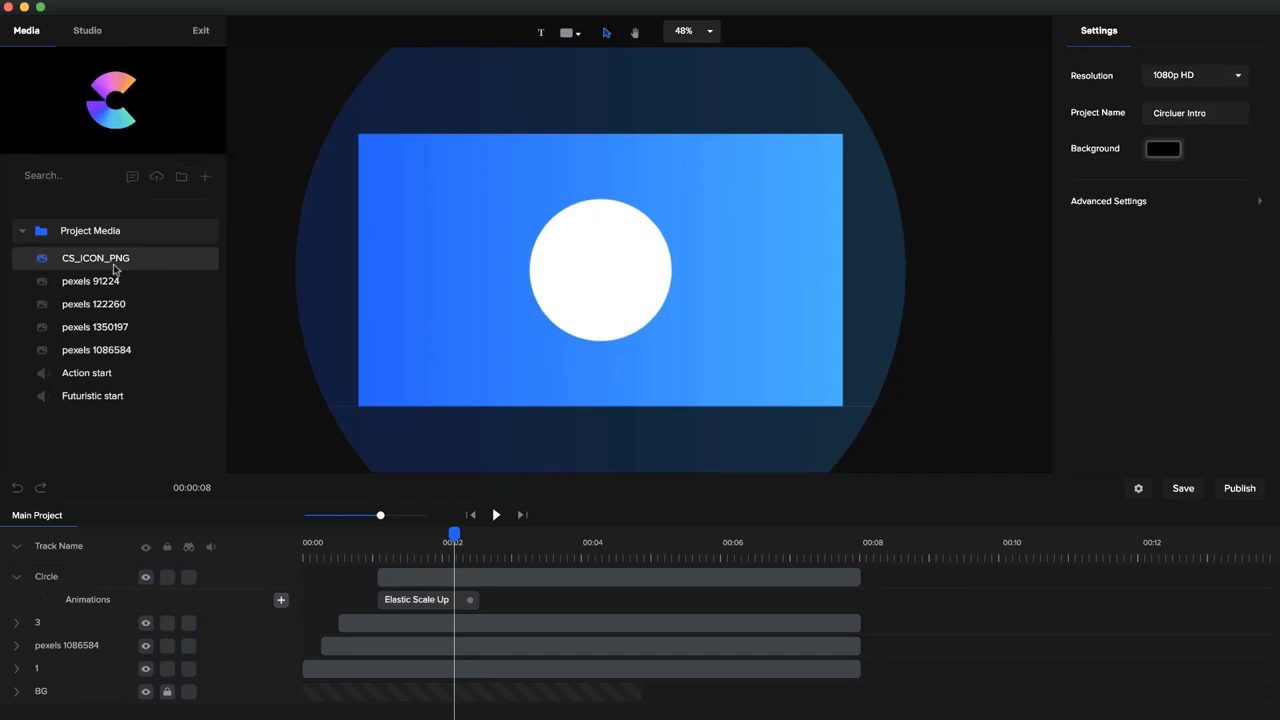
drag(93, 262, 554, 256)
drag(728, 305, 613, 240)
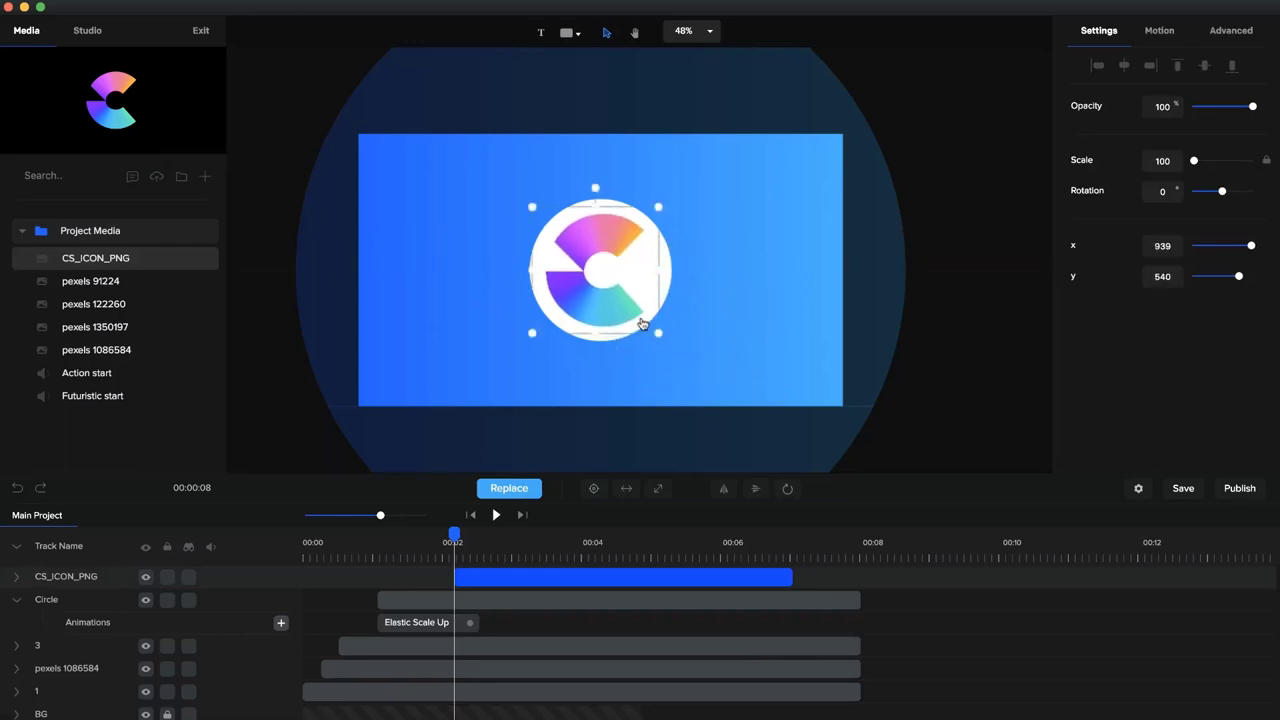
drag(659, 334, 609, 309)
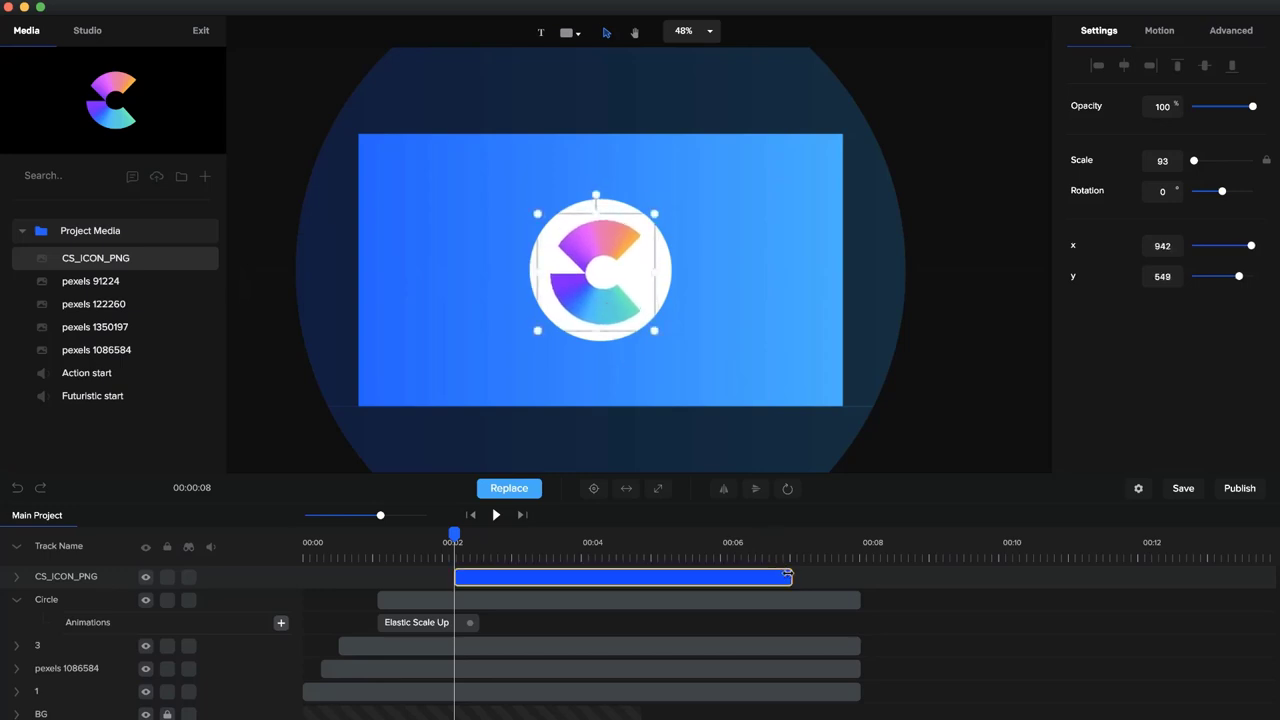
drag(787, 575, 852, 582)
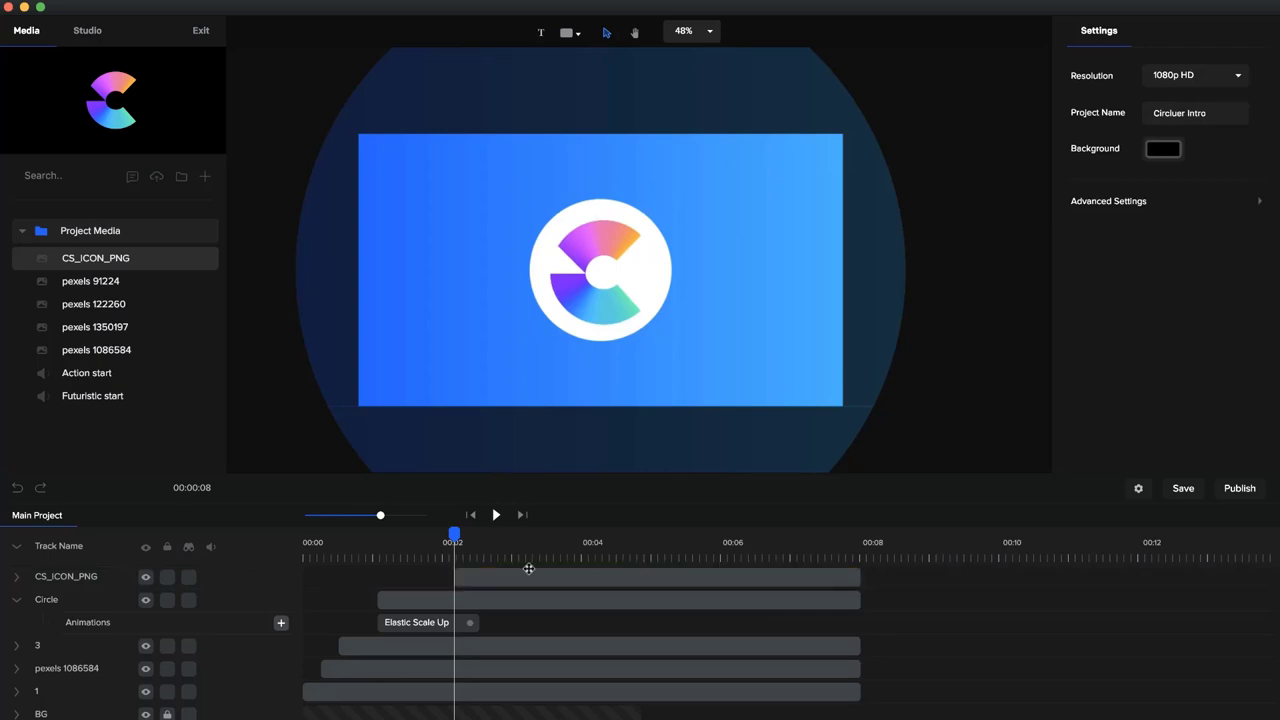
drag(443, 574, 384, 572)
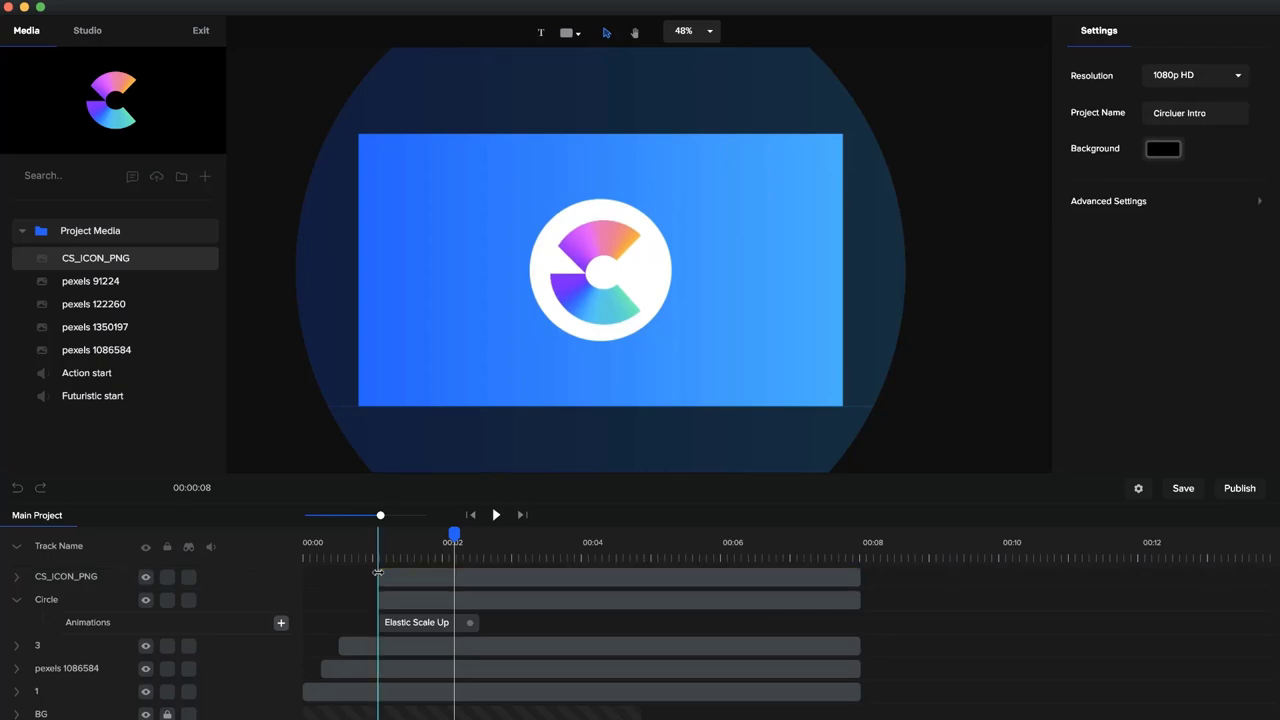
- Apply the Elastic Scale Up entrance animation to the CS_ICON_PNG clip and play the intro from the start
click(400, 575)
click(1162, 29)
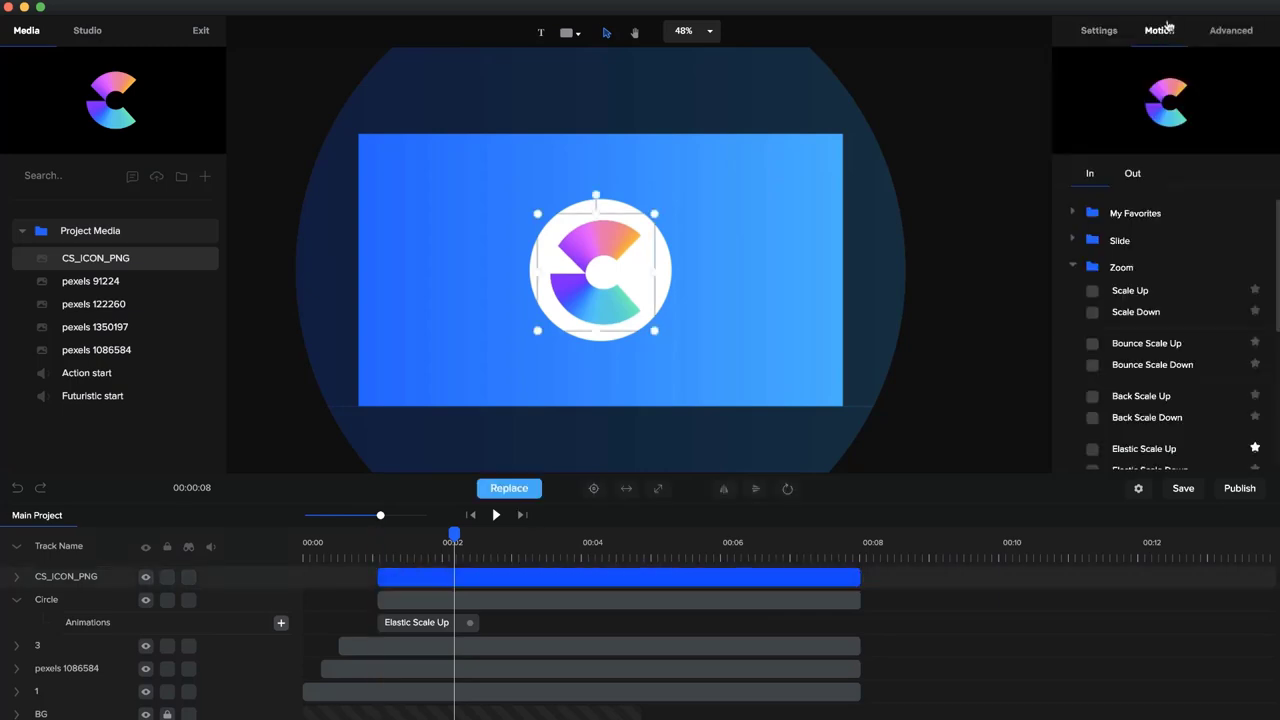
scroll(1100, 300, down, 2)
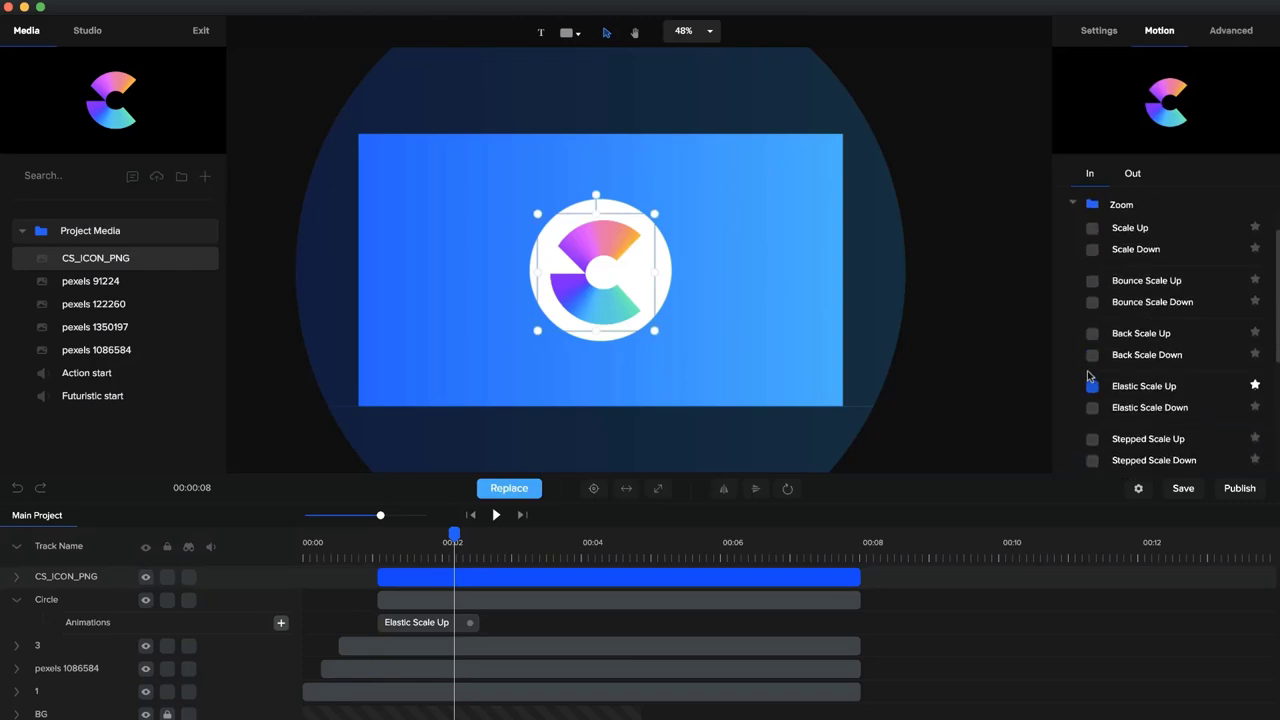
click(1091, 387)
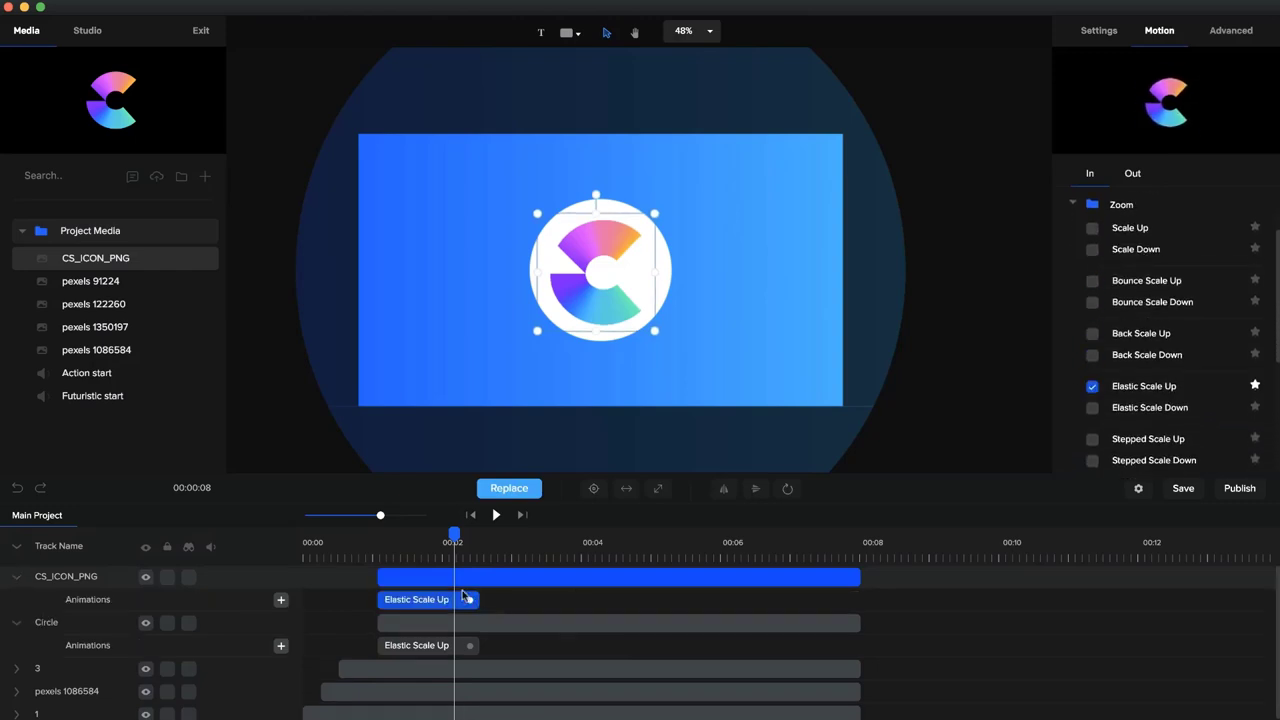
click(471, 515)
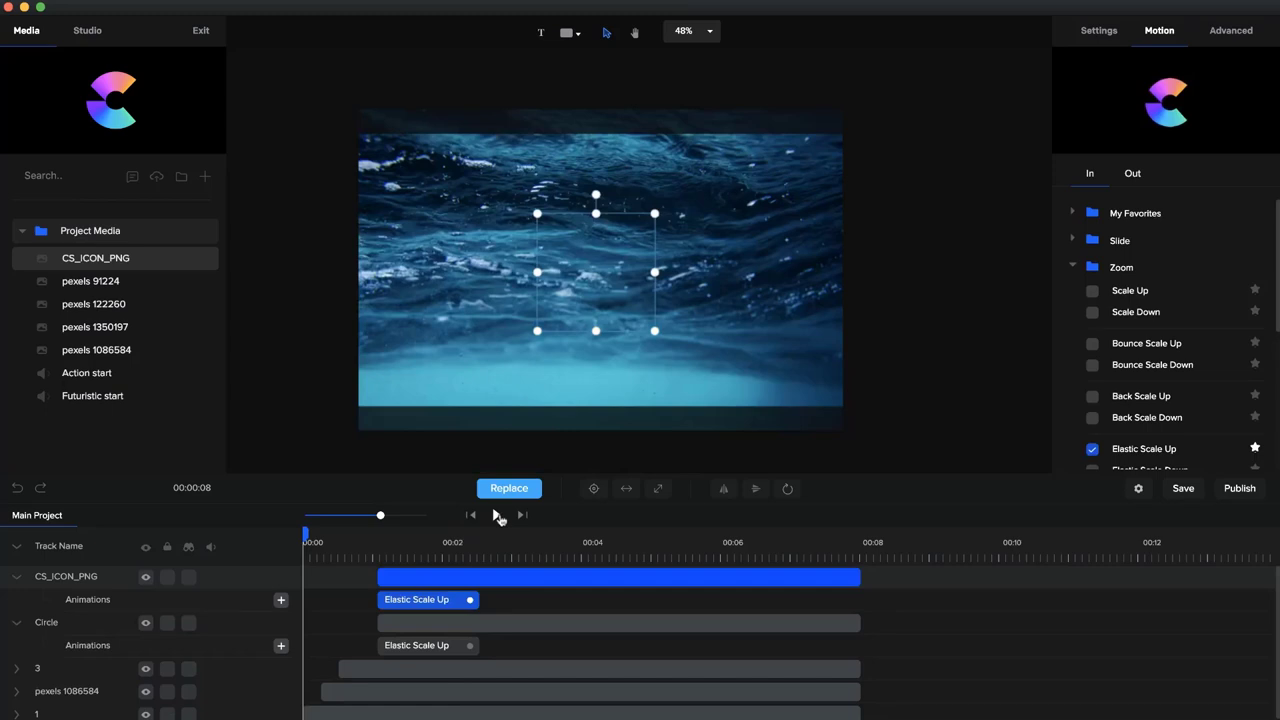
click(497, 515)
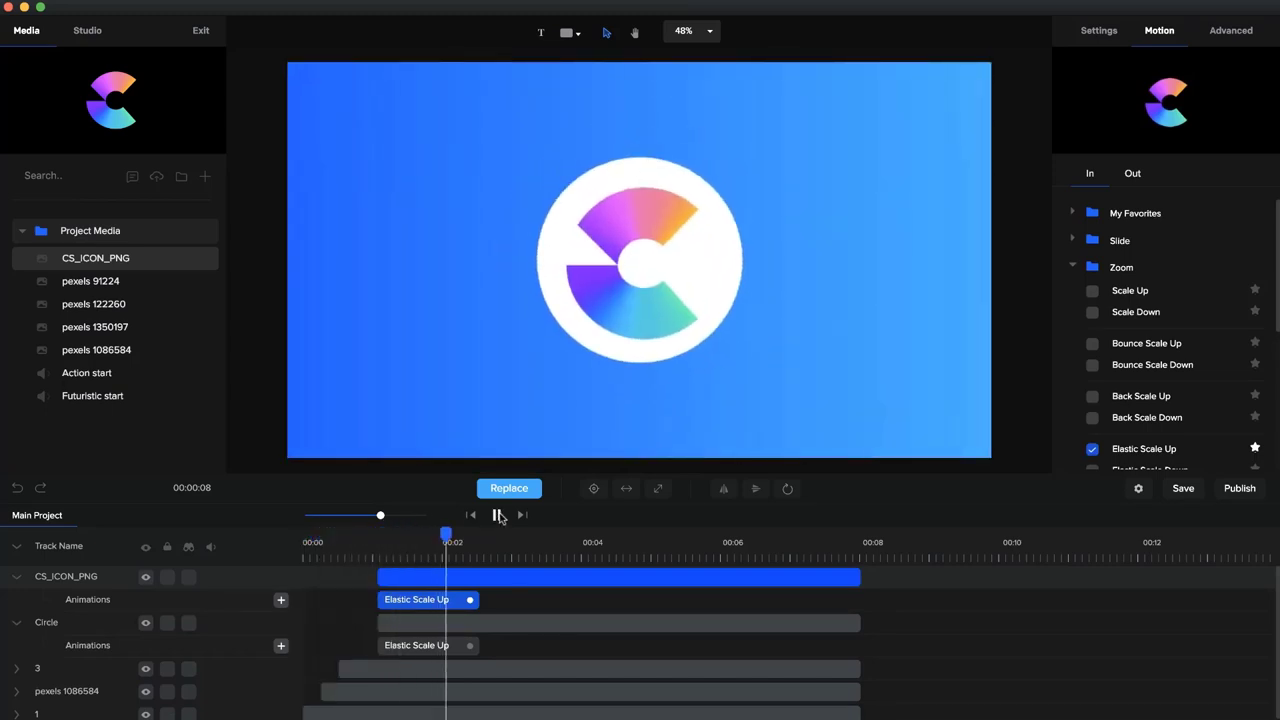
click(497, 515)
- Try starting the Circle and CS_ICON_PNG clips at about 1.4 seconds, and play the intro from the start
click(388, 542)
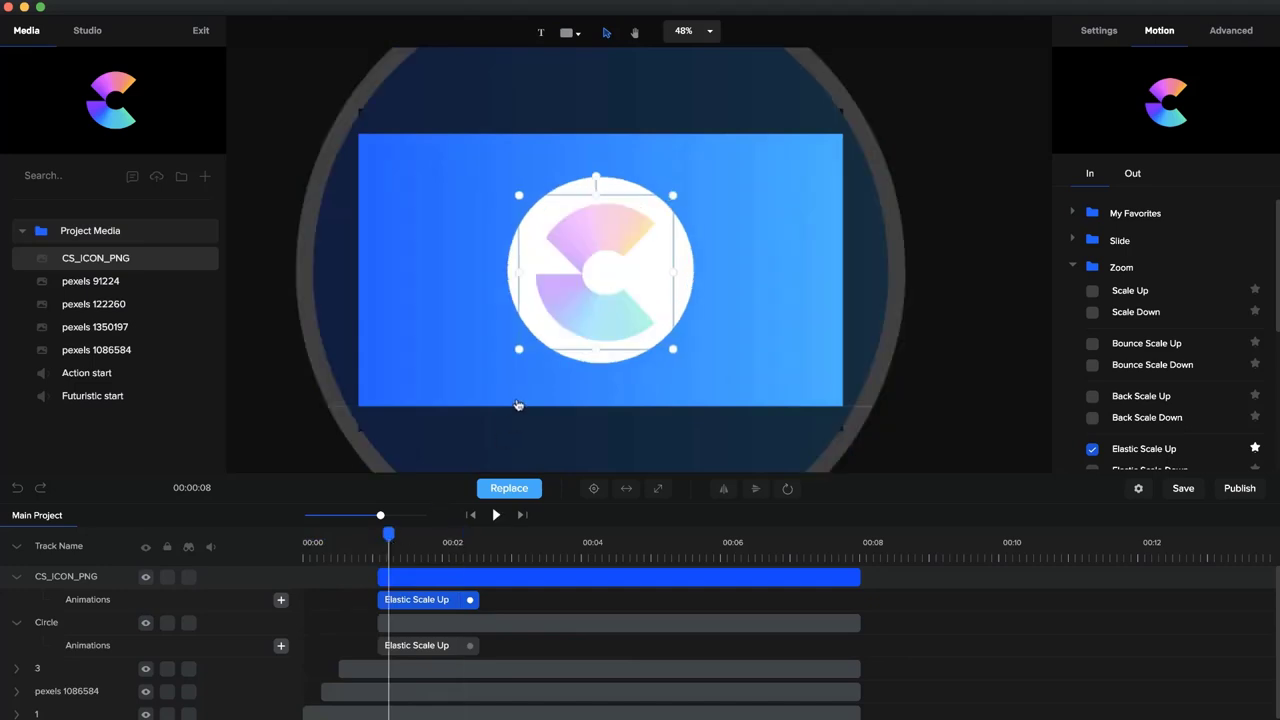
drag(379, 621, 400, 622)
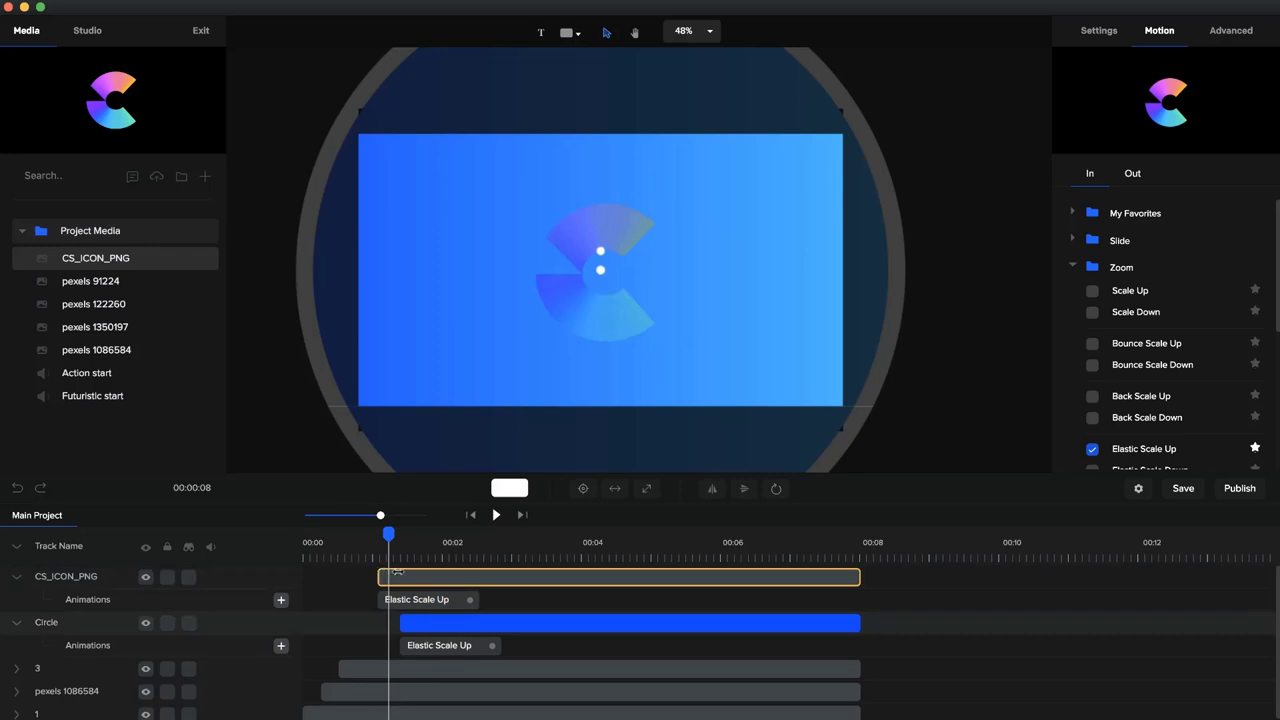
drag(397, 572, 400, 576)
click(474, 515)
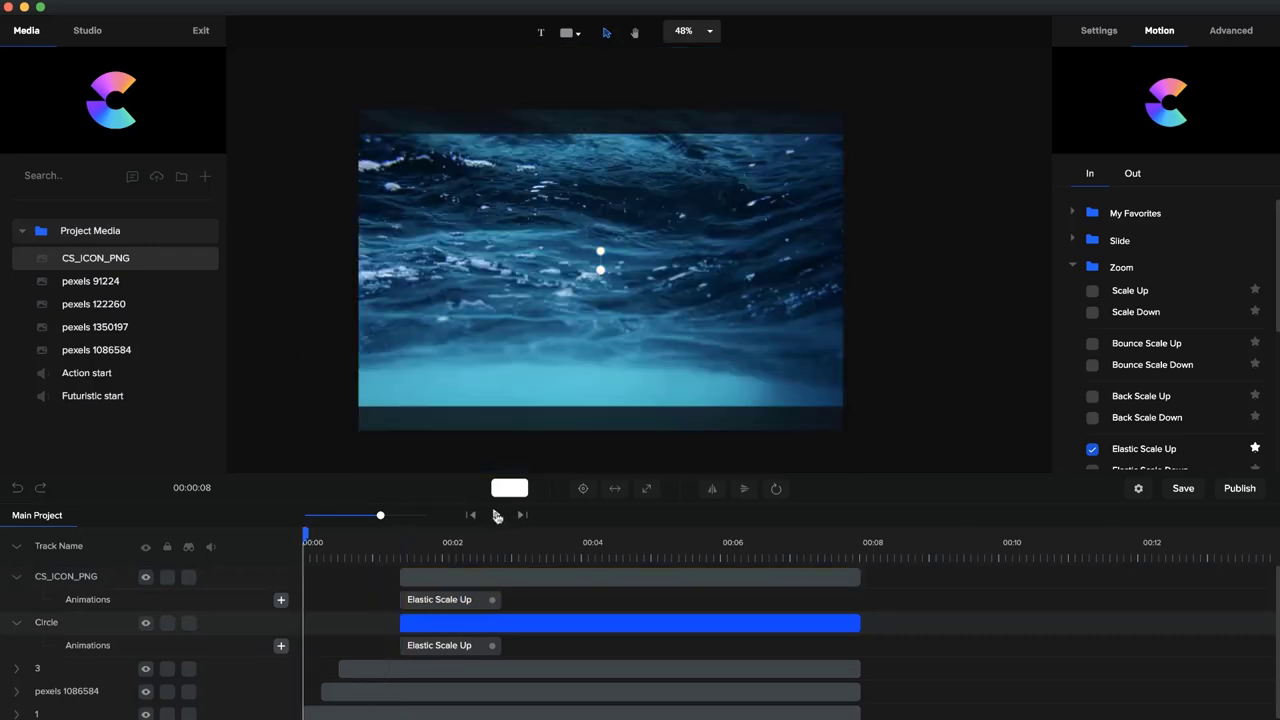
click(497, 515)
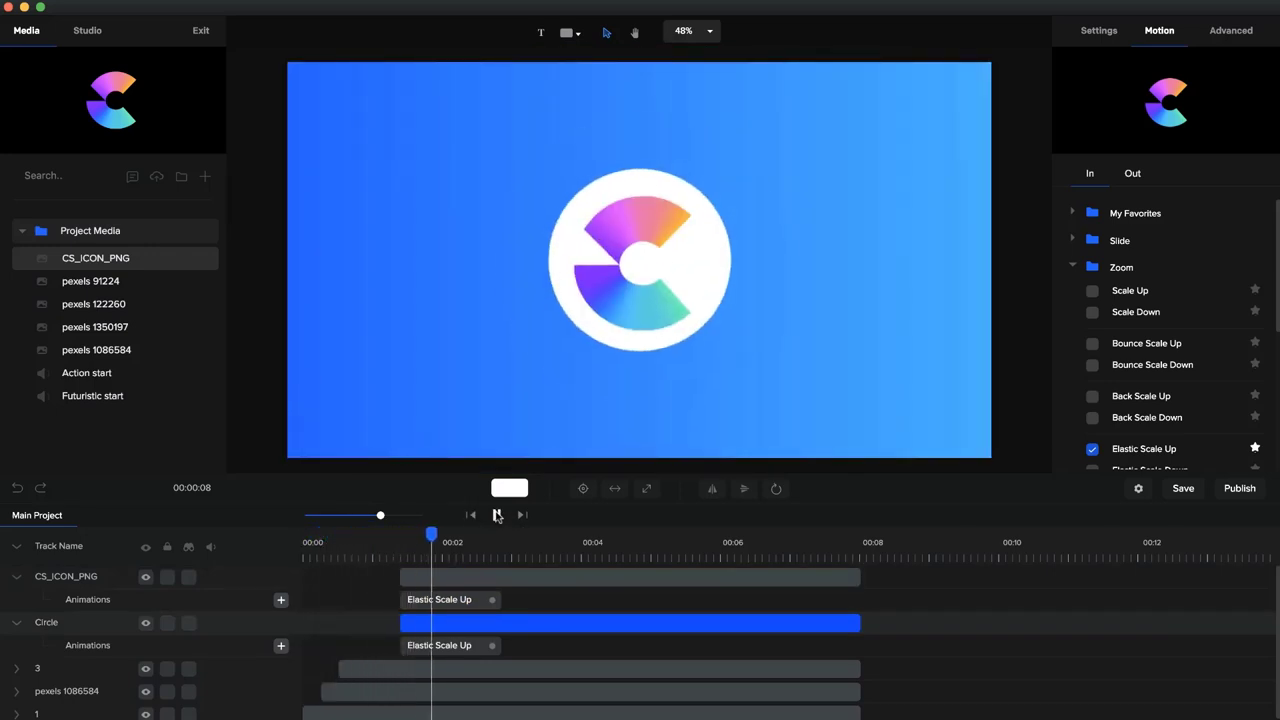
click(497, 515)
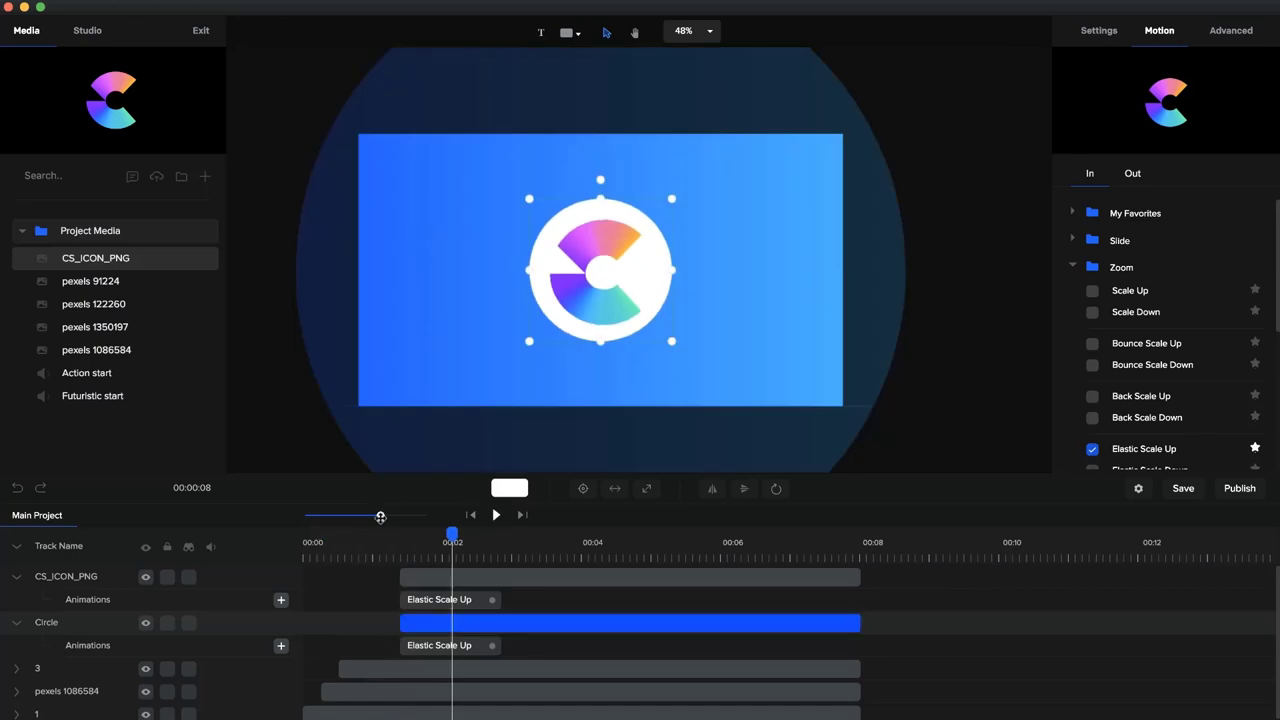
- Make the Circle and CS_ICON_PNG clips both start at about 1.2 seconds, and play the intro from the start
drag(380, 517, 393, 517)
click(366, 623)
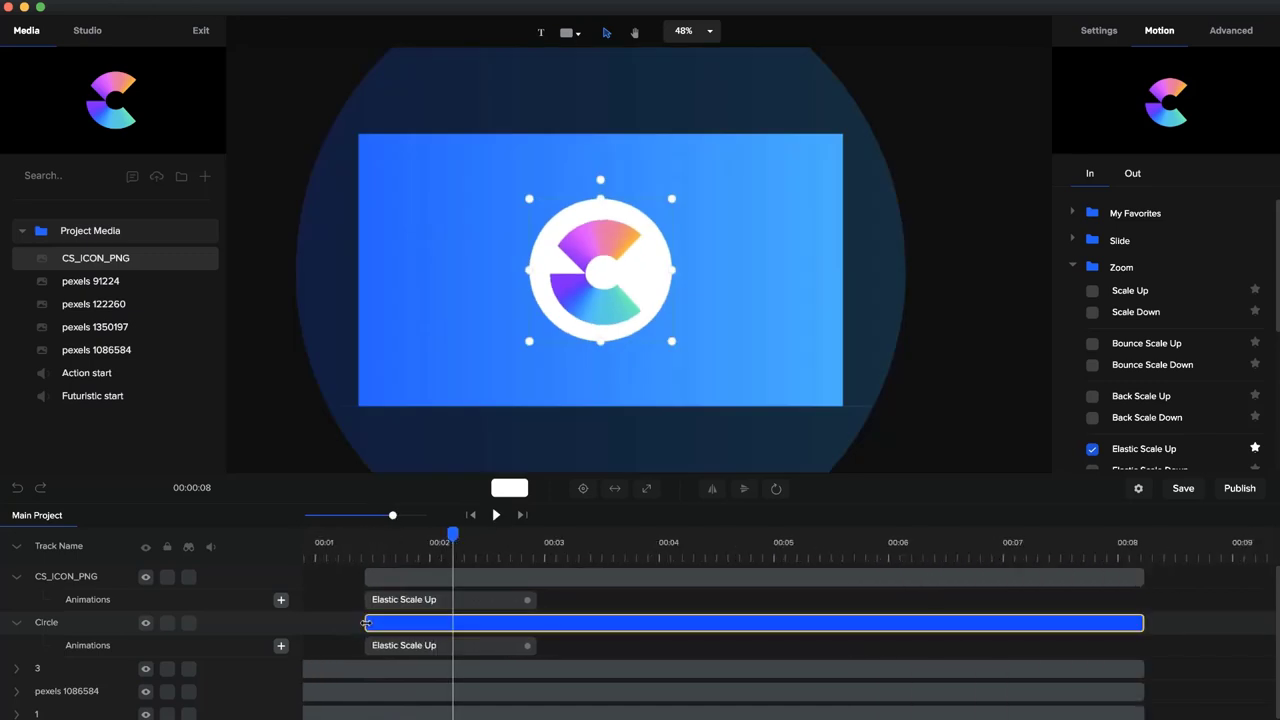
drag(356, 623, 338, 623)
click(365, 578)
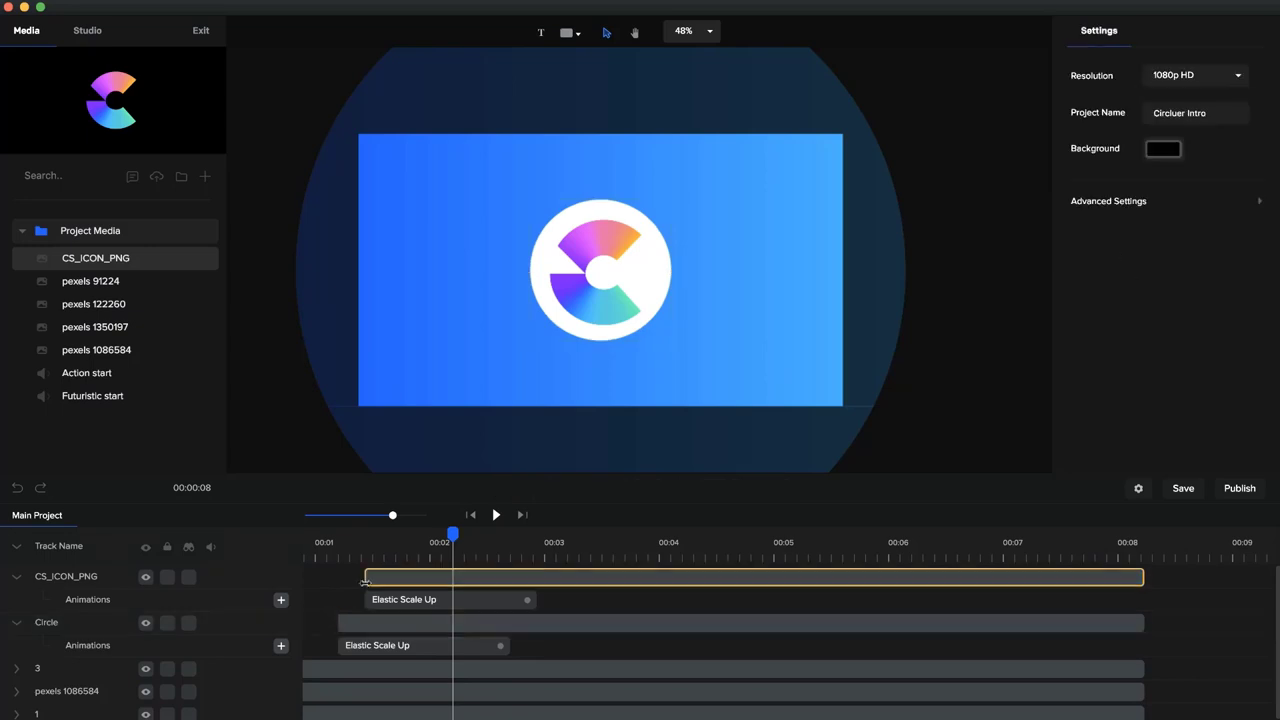
drag(354, 577, 338, 577)
click(468, 520)
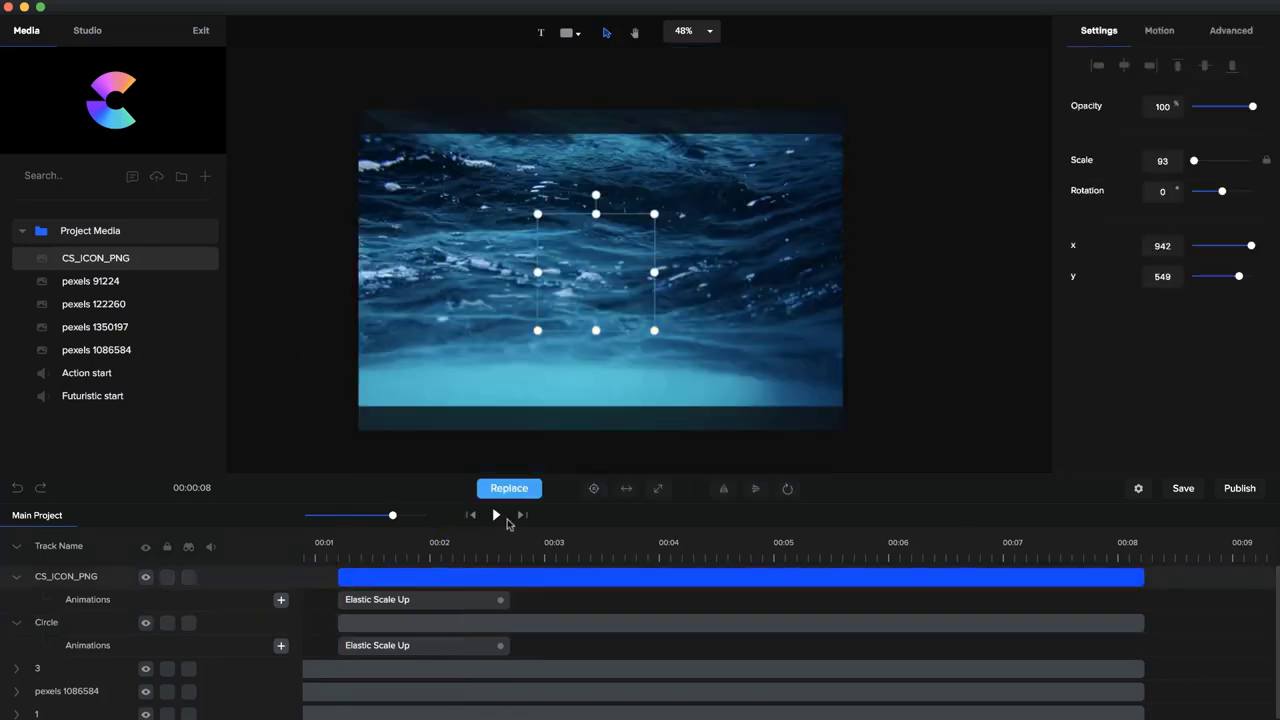
click(497, 516)
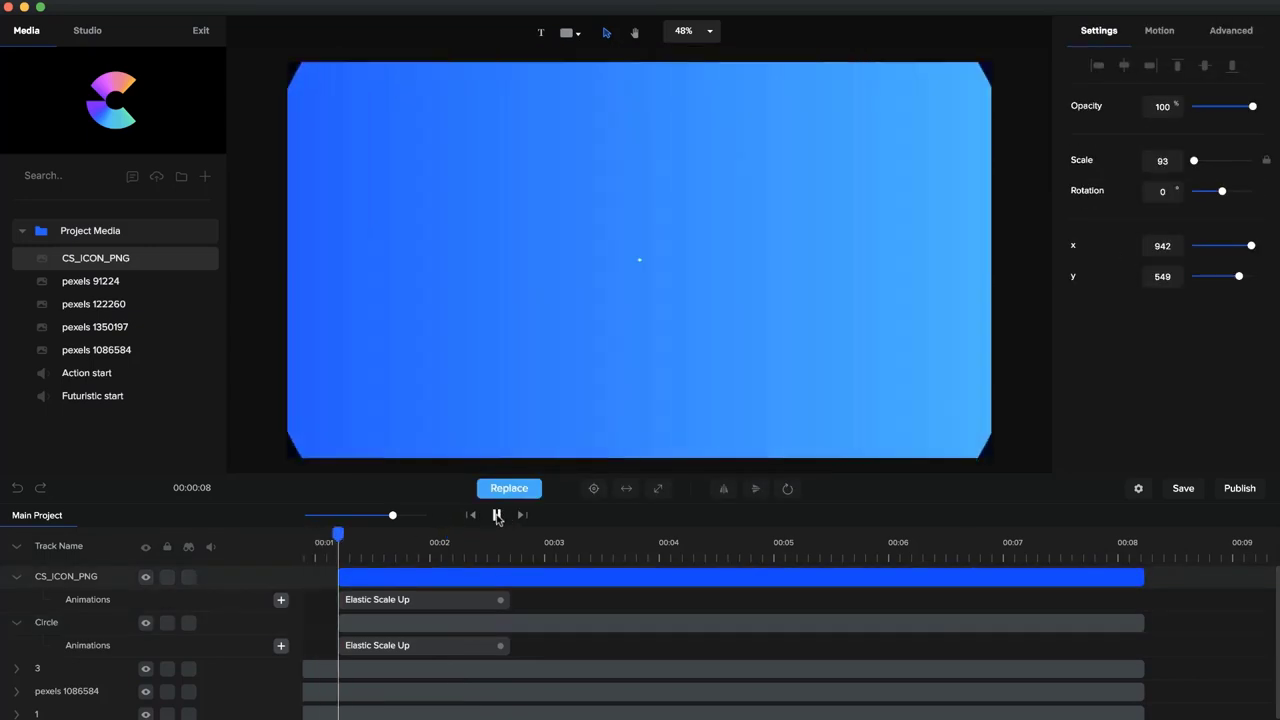
click(497, 516)
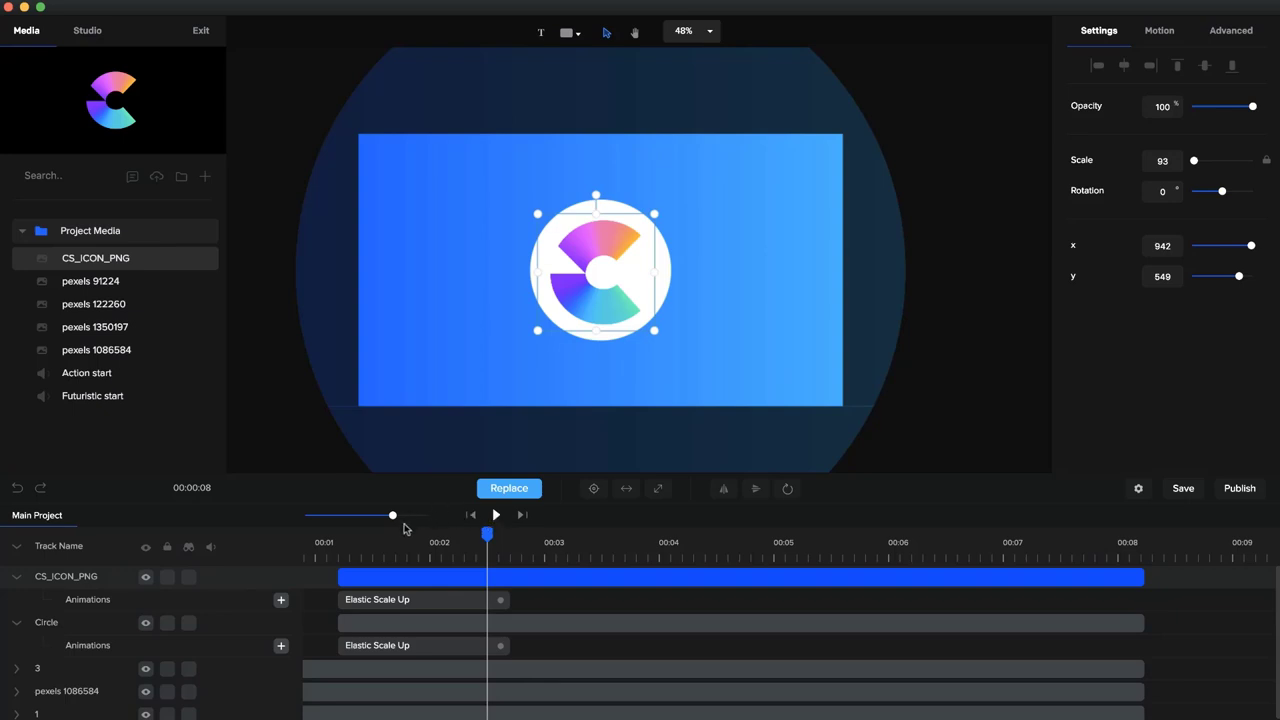
- Trim the CS_ICON_PNG and Circle clips to end at about 4.2 seconds
drag(393, 515, 384, 515)
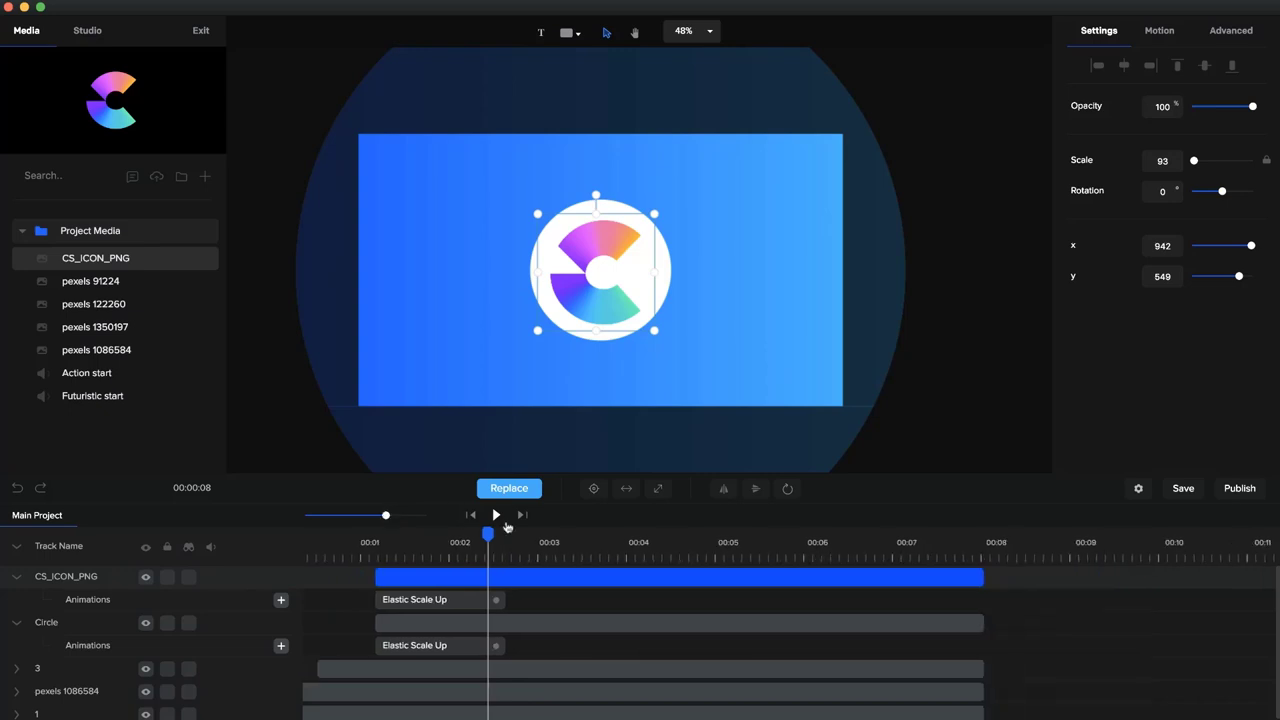
click(577, 540)
click(612, 552)
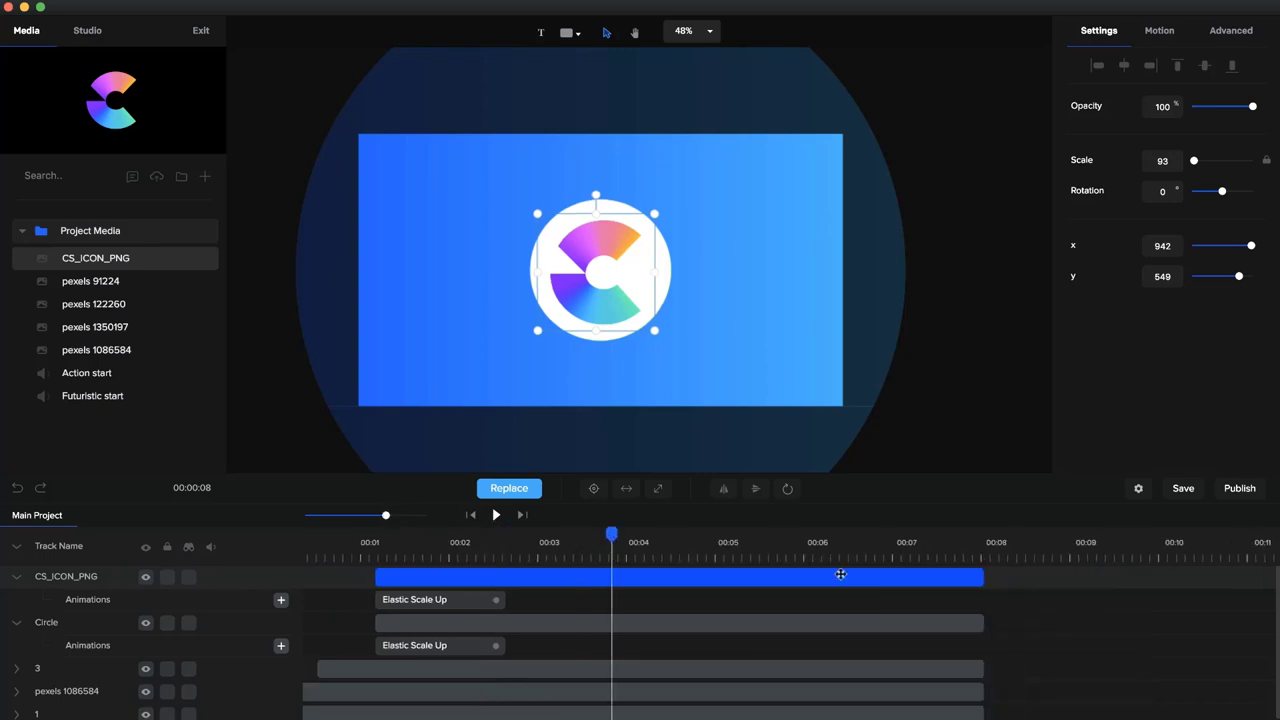
drag(981, 576, 644, 582)
drag(984, 622, 652, 621)
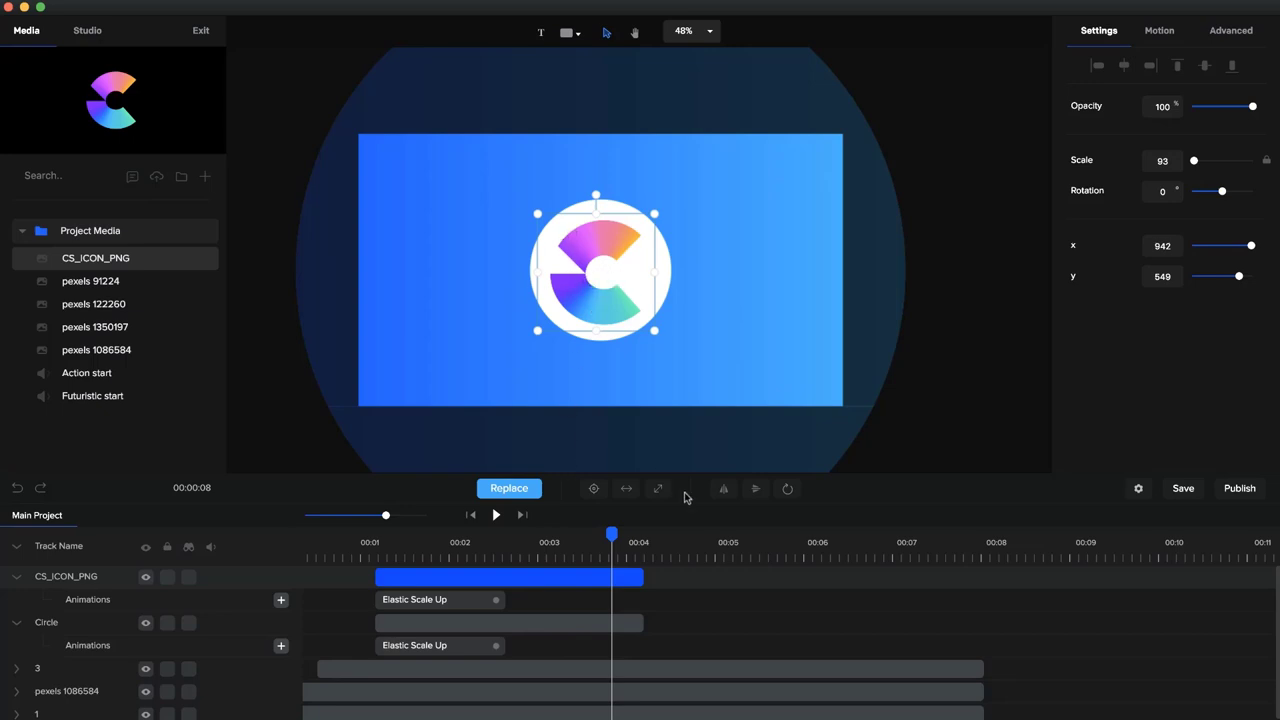
- Apply the Back Slide Bottom exit animation to the CS_ICON_PNG clip
click(1174, 40)
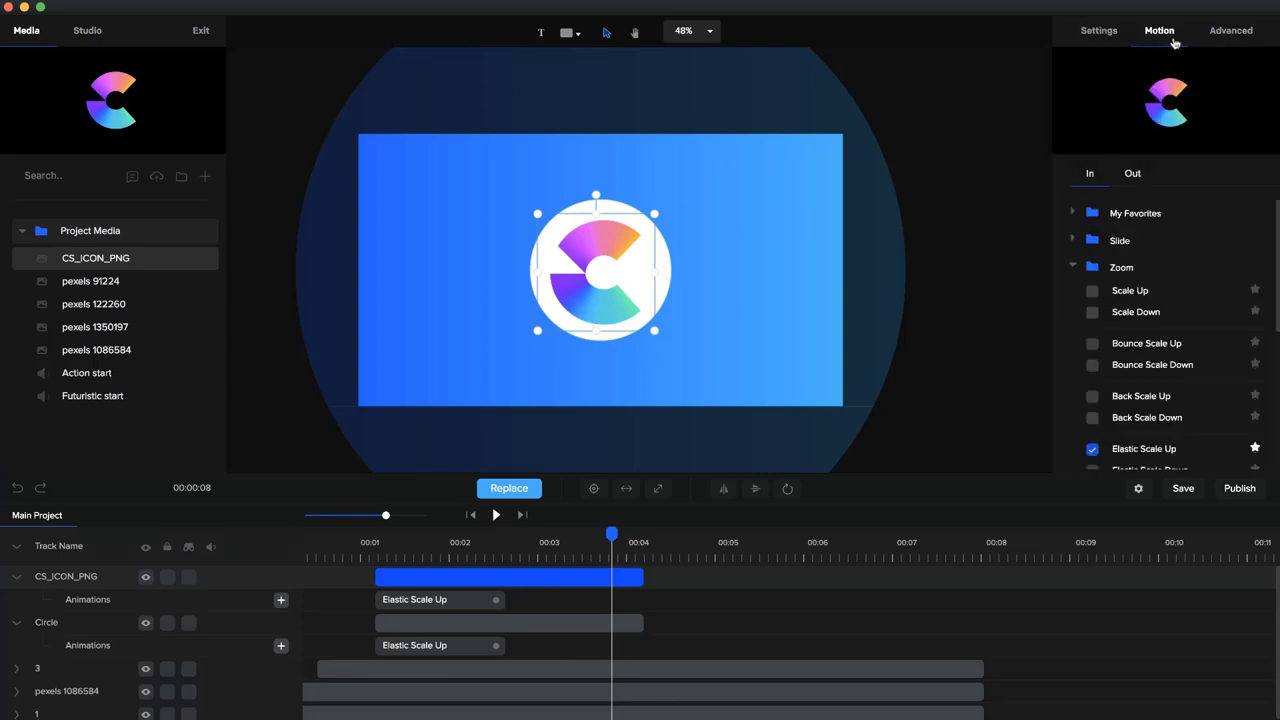
click(1078, 266)
click(1076, 243)
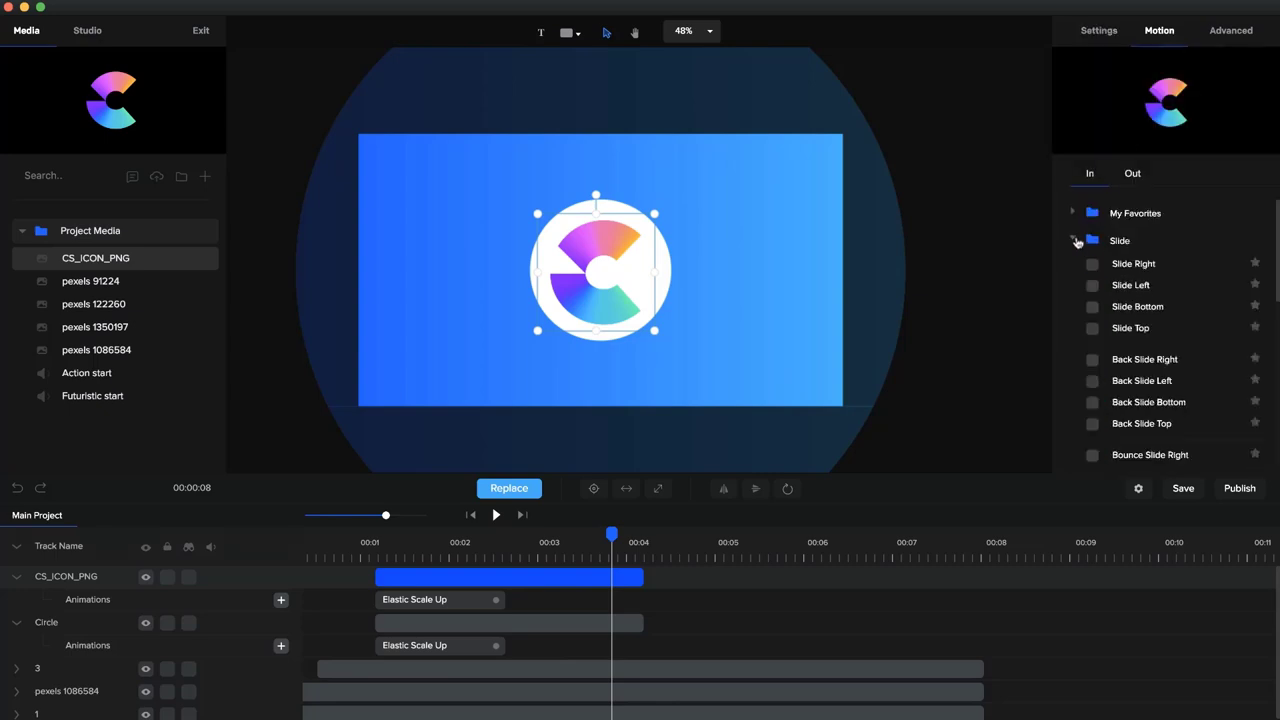
click(1091, 361)
scroll(1090, 366, down, 2)
click(1118, 344)
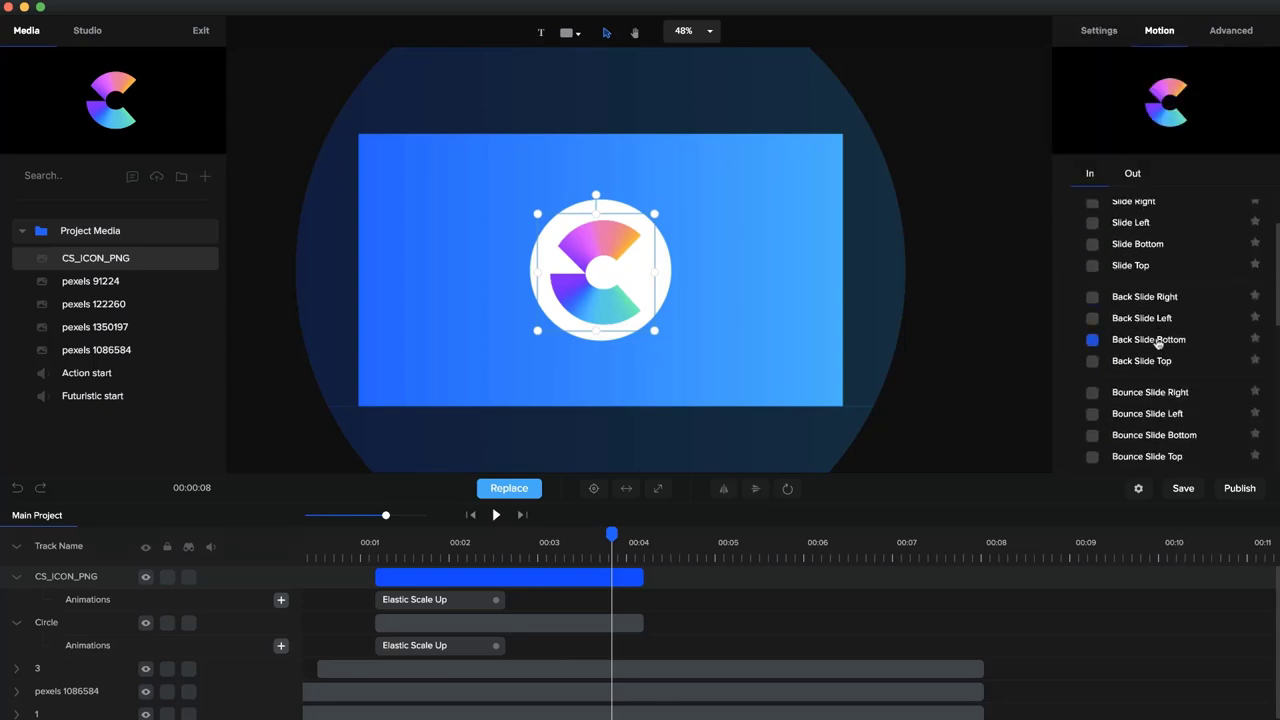
click(1133, 174)
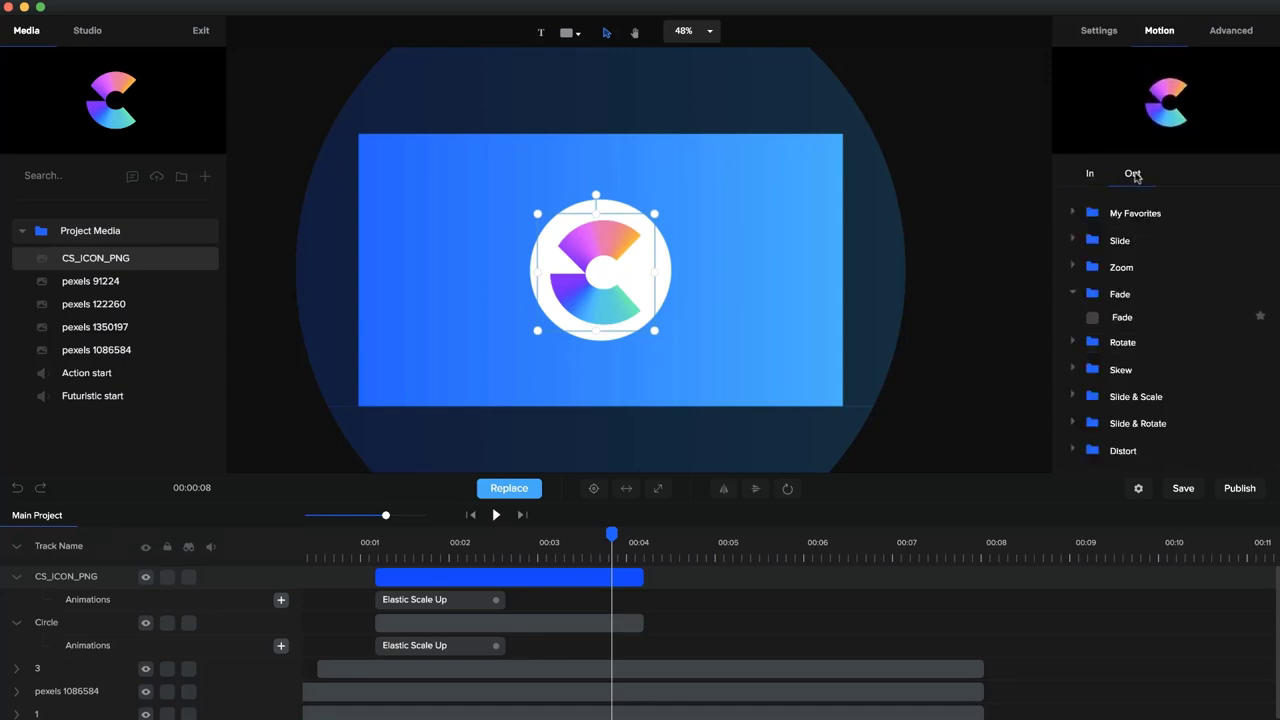
click(1092, 240)
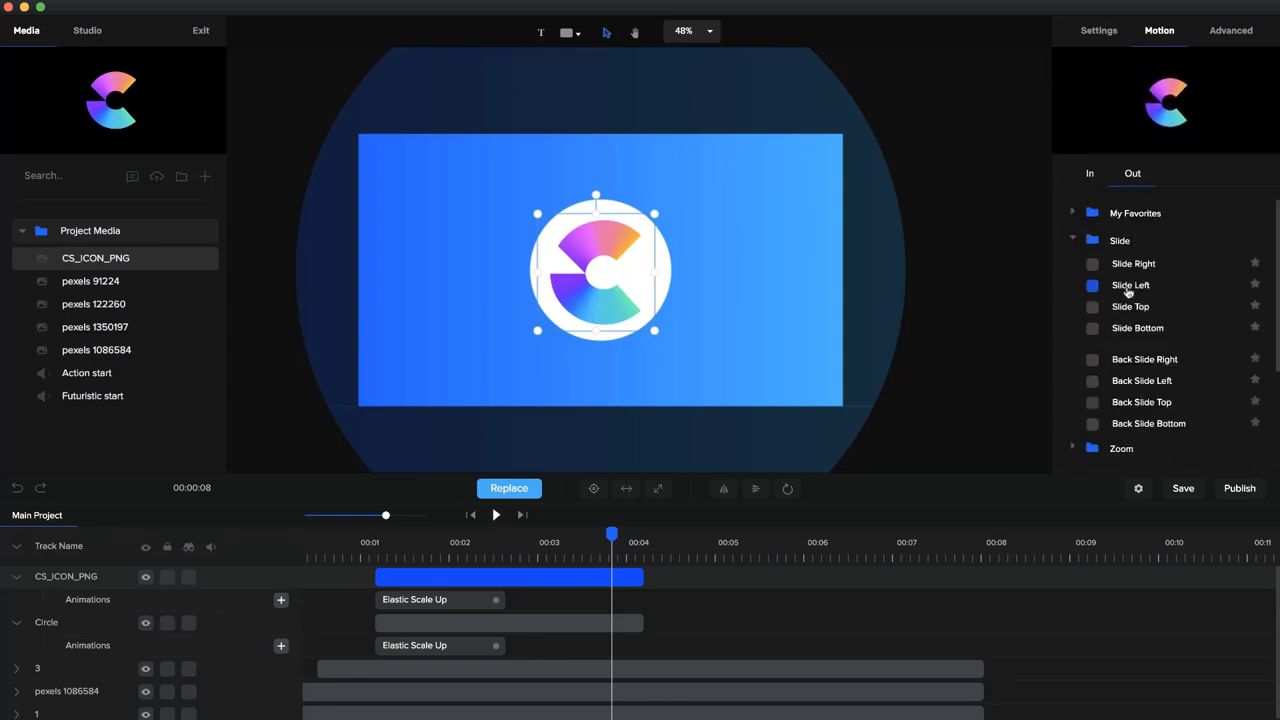
scroll(1097, 300, down, 2)
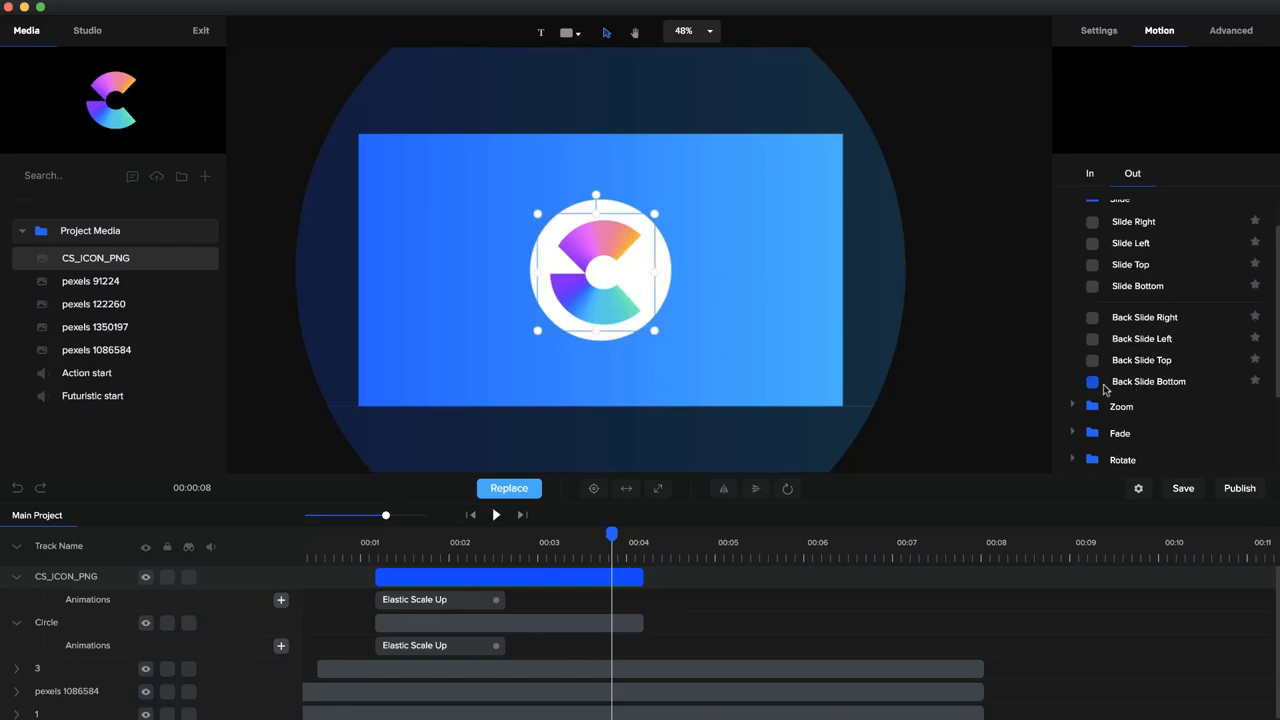
click(1093, 383)
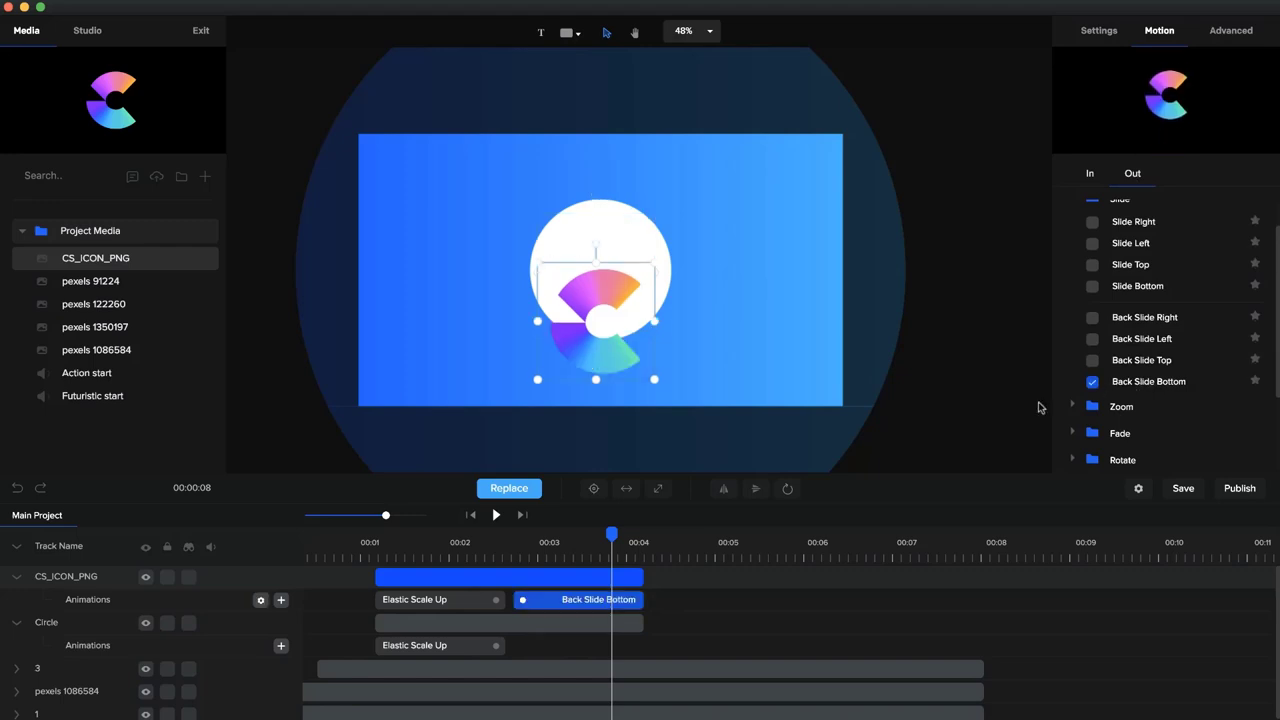
- Give the Circle clip the same Back Slide Bottom exit animation as the logo
click(622, 622)
scroll(1147, 330, down, 2)
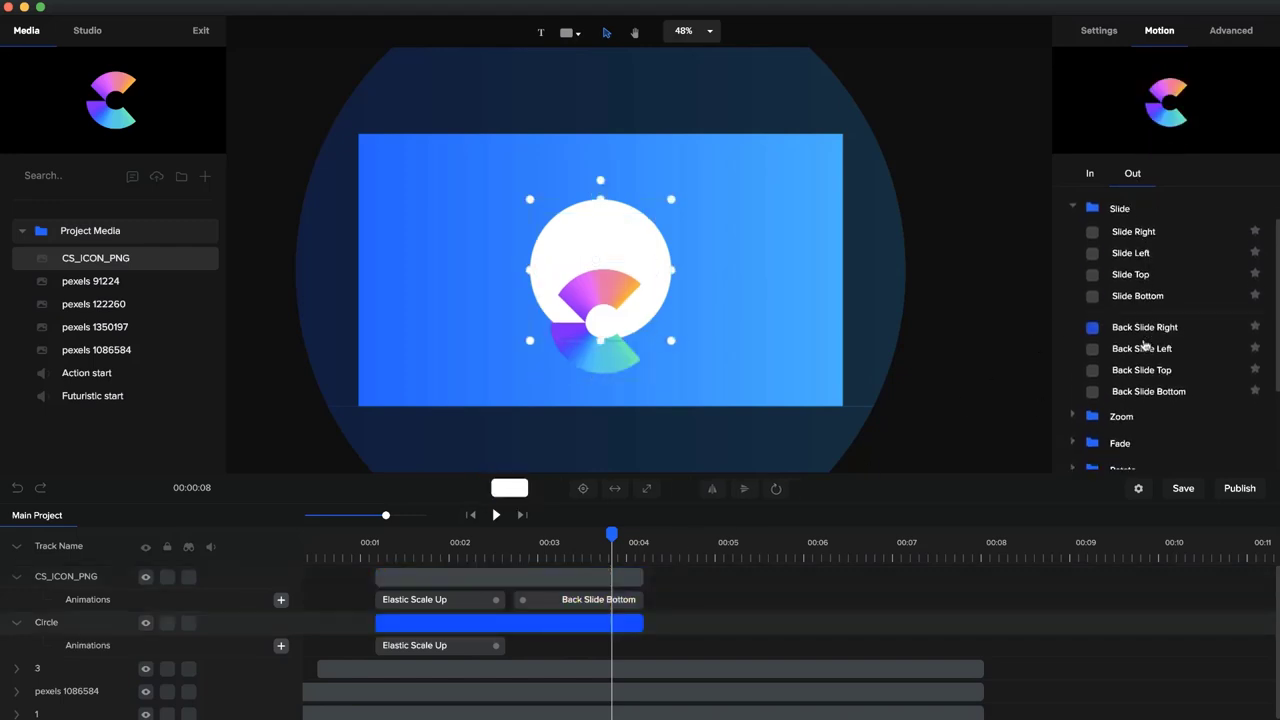
click(1093, 384)
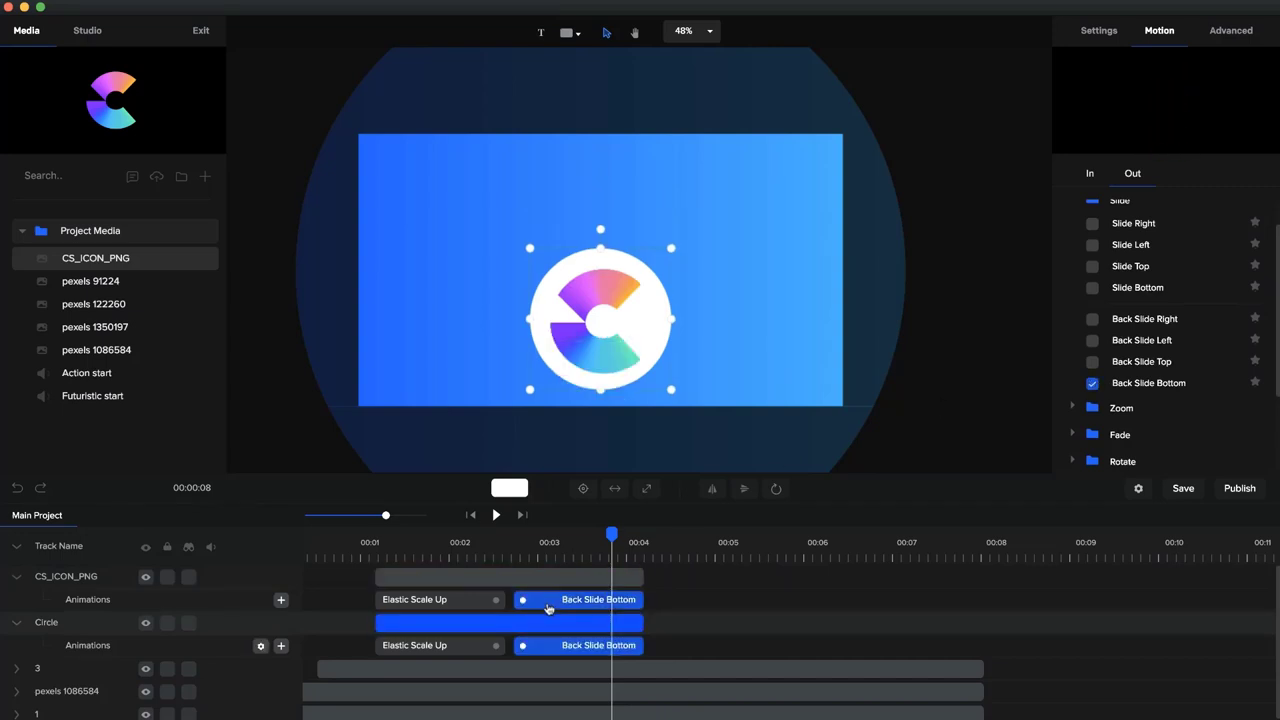
- Extend the CS_ICON_PNG and Circle clips to end at about 4.5 seconds, and play the intro from the start
drag(636, 575, 680, 576)
drag(677, 625, 680, 625)
click(343, 540)
click(494, 515)
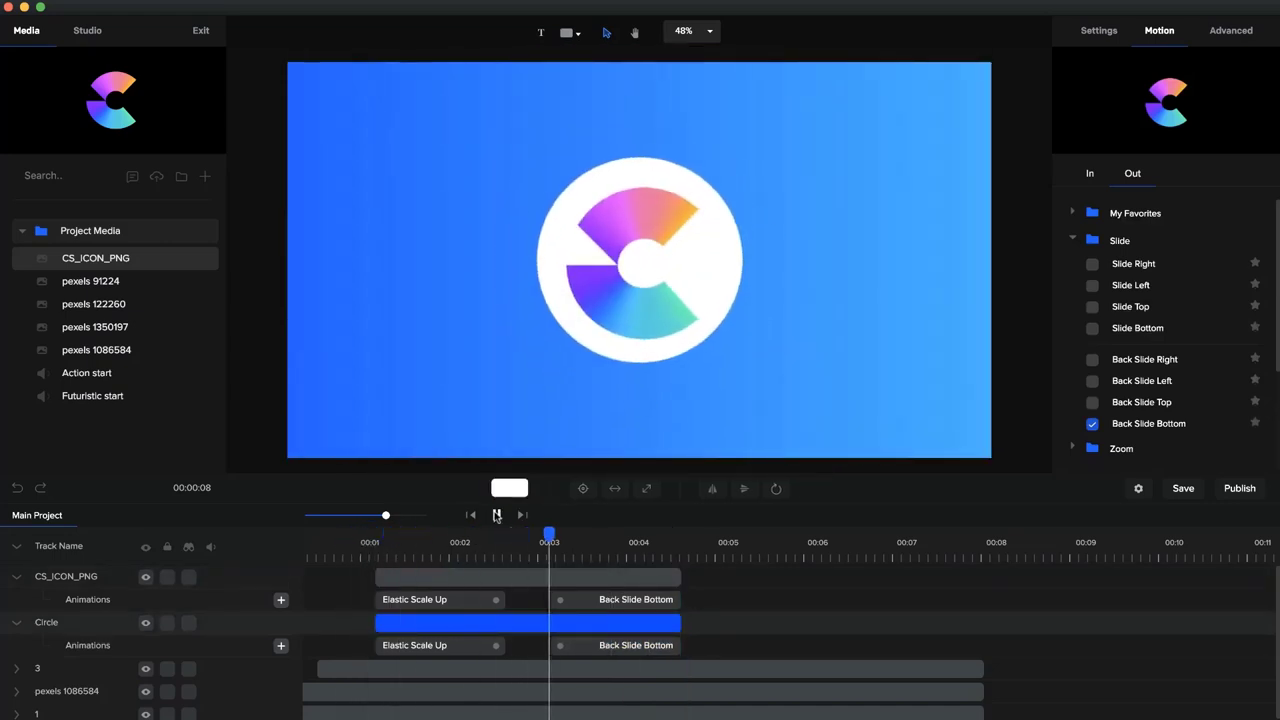
click(496, 515)
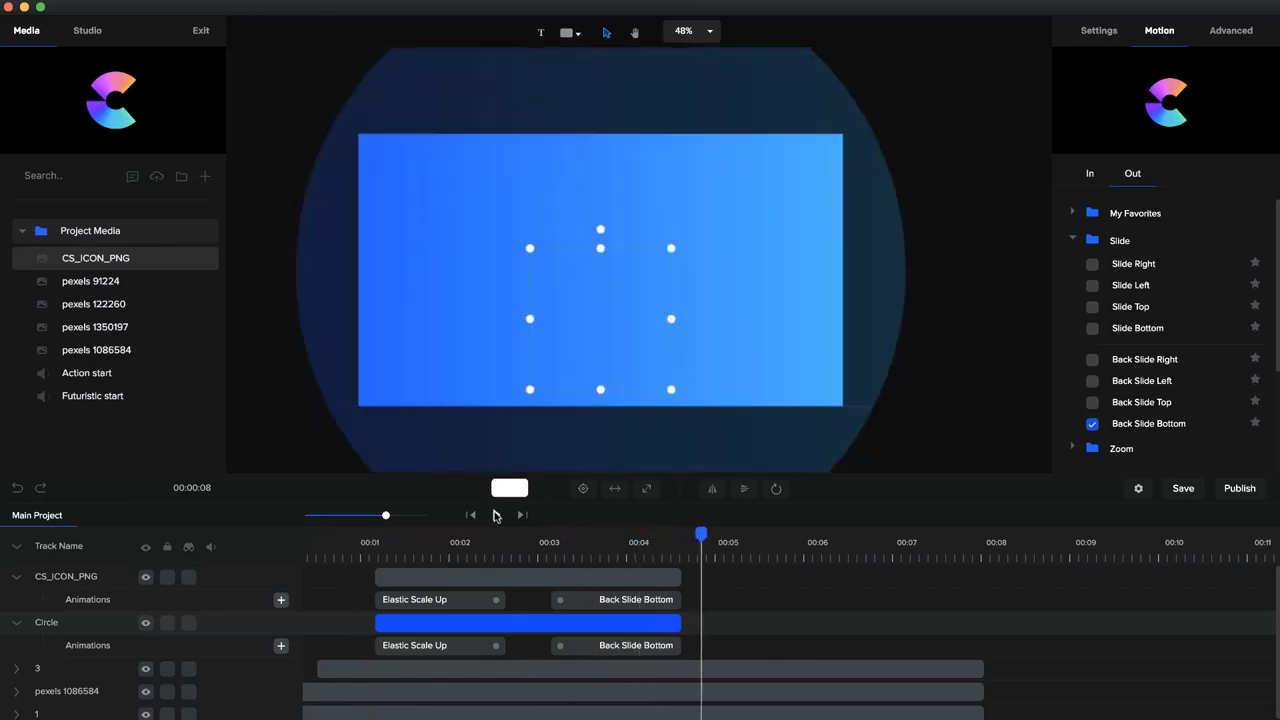
- Shorten the Back Slide Bottom animations of Circle and CS_ICON_PNG so both start at about 3.3 seconds
click(557, 646)
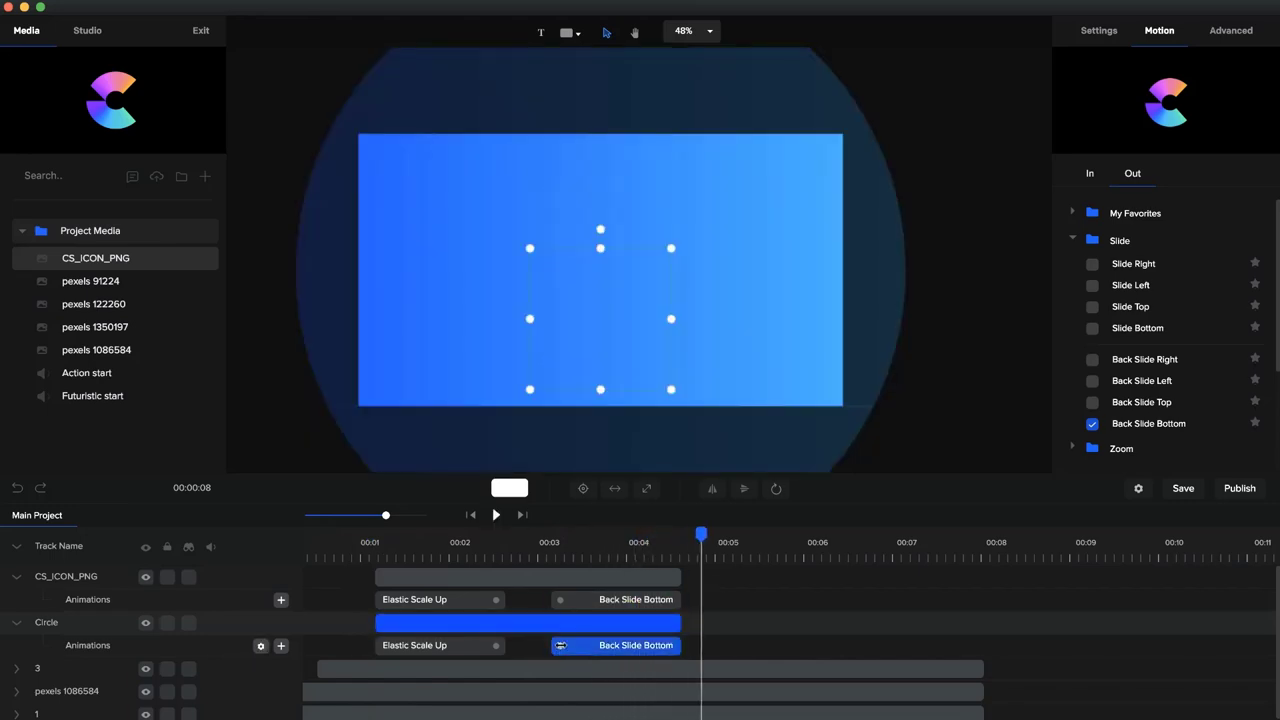
drag(561, 645, 583, 645)
click(561, 602)
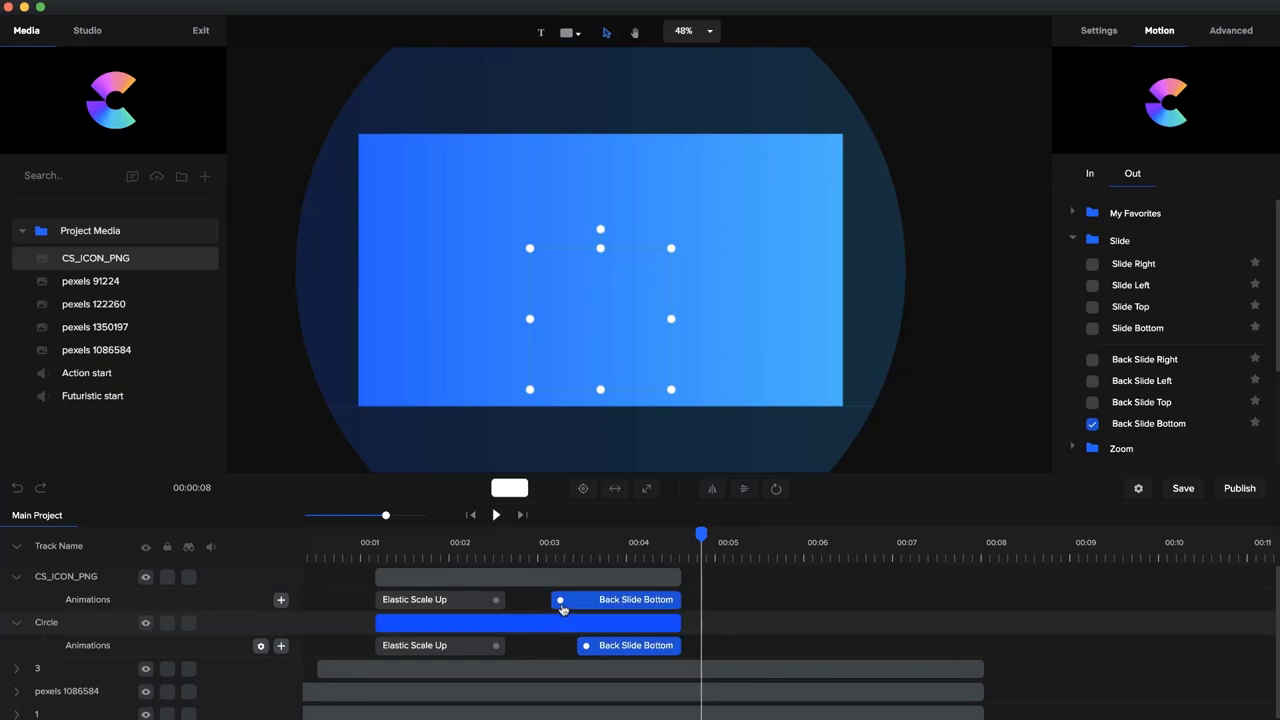
drag(562, 600, 585, 603)
click(586, 604)
- Add a text element reading CreateStudio with the playhead at about 3.3 seconds
click(593, 550)
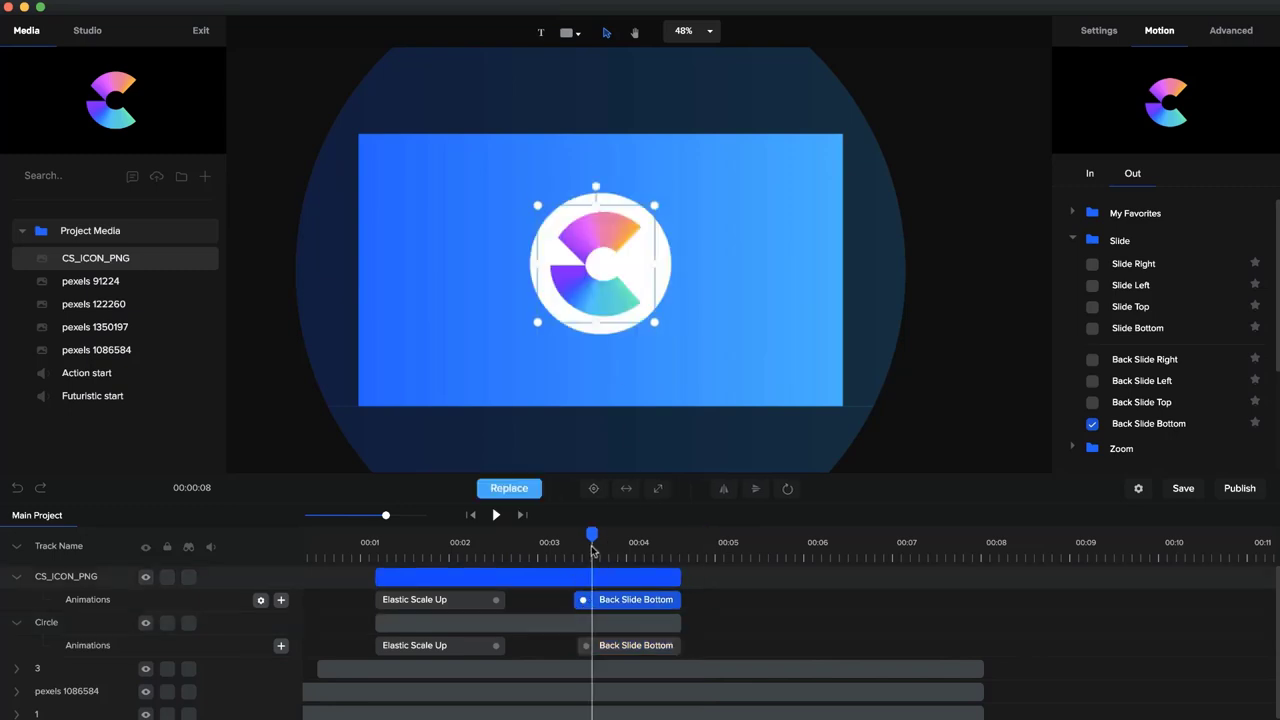
drag(592, 540, 571, 540)
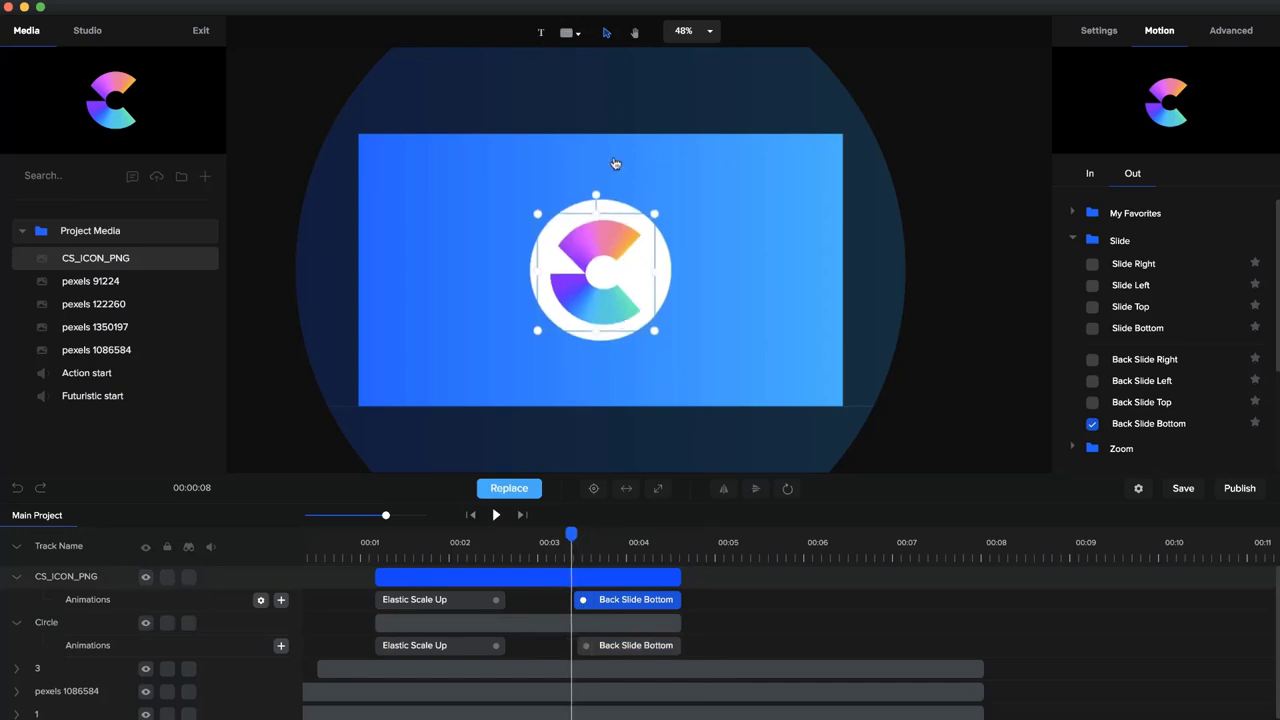
click(541, 34)
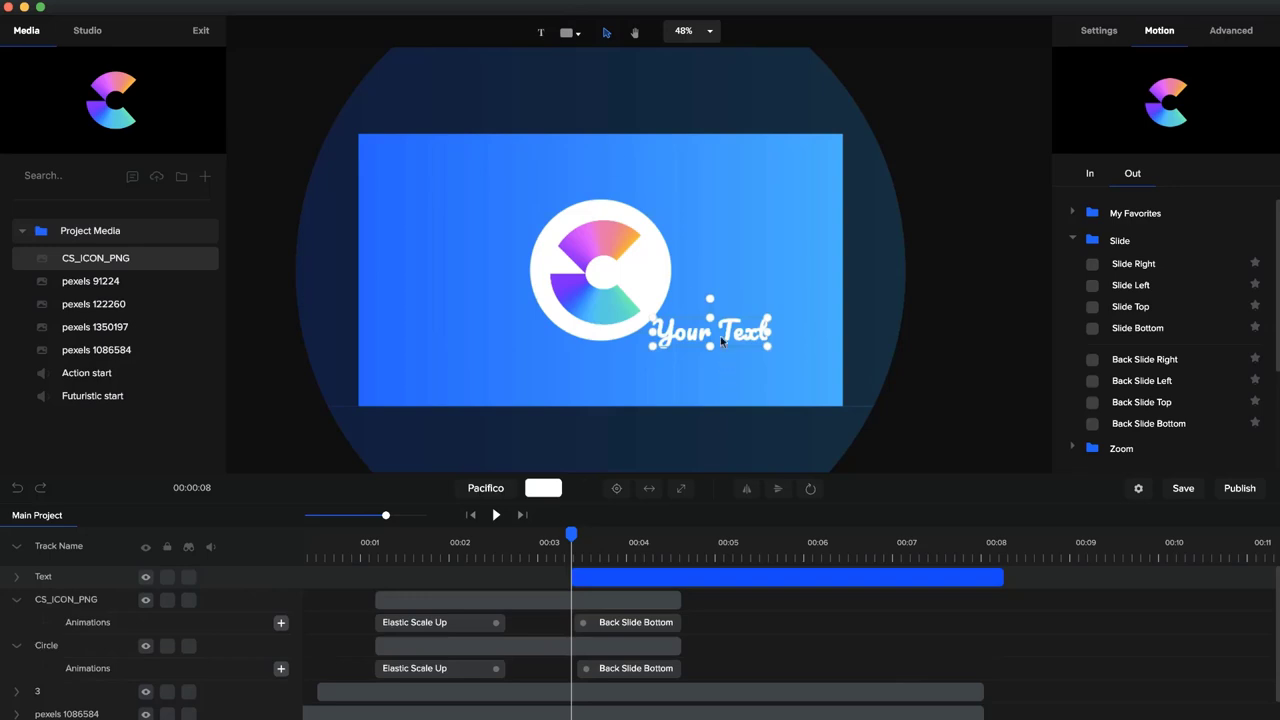
double_click(720, 336)
text(Crea)
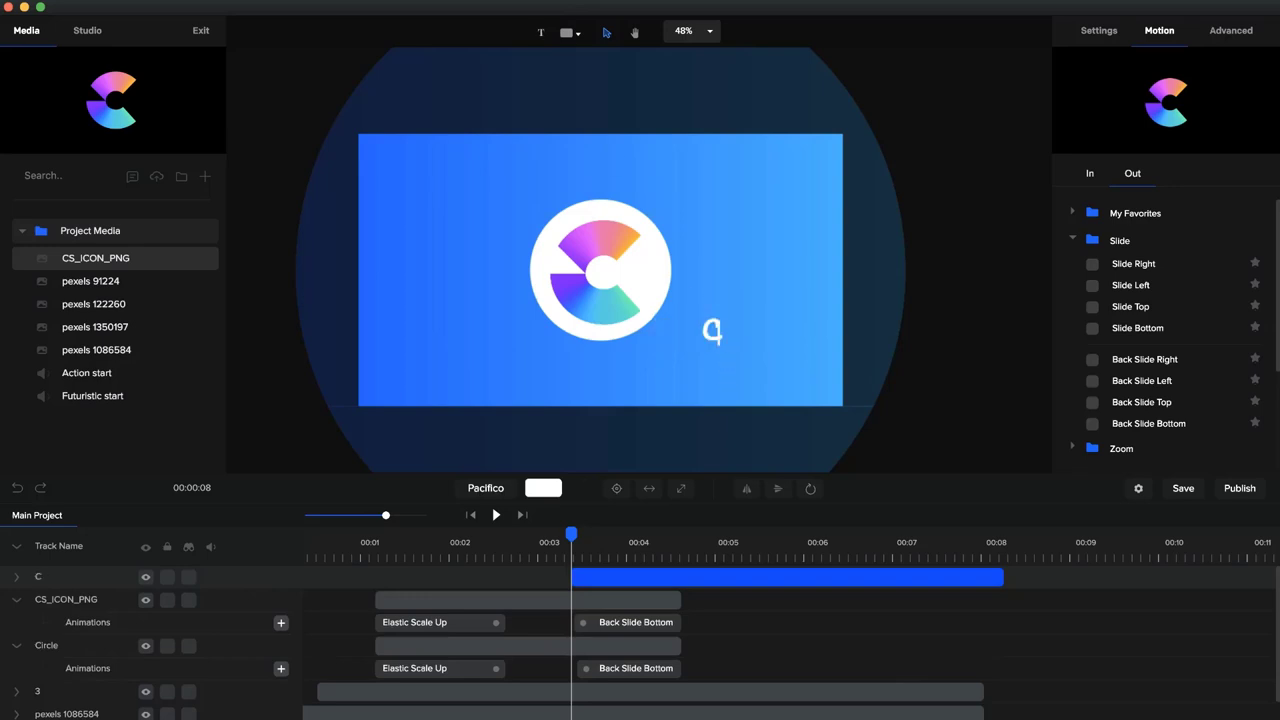
text(teStudio)
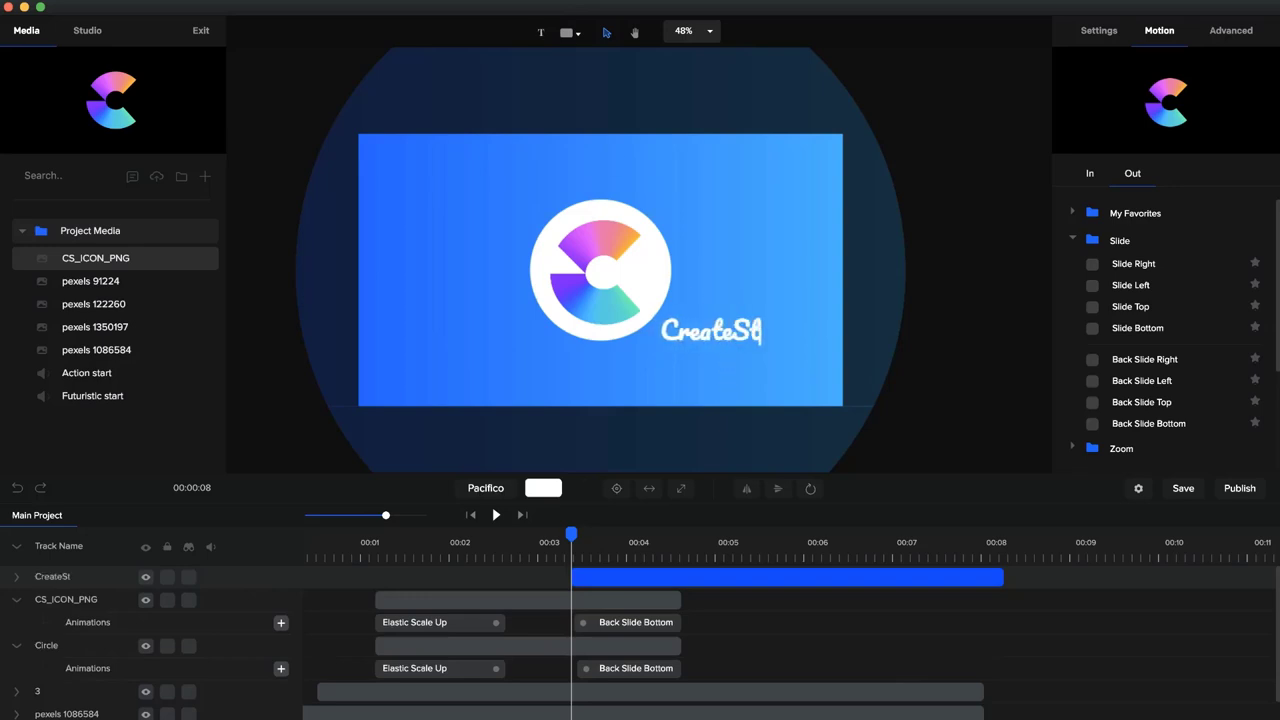
click(998, 381)
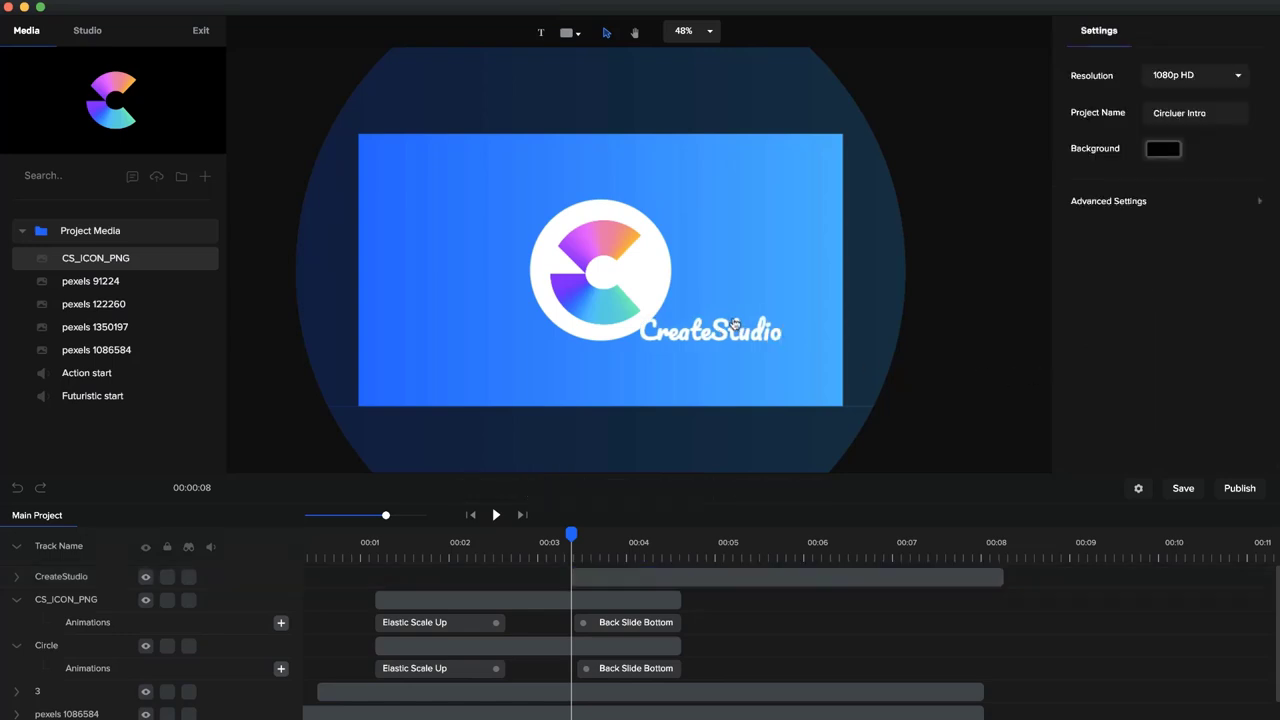
- Move the CreateStudio text onto the white circle, and place its track directly below the Circle track
click(745, 335)
drag(745, 335, 628, 266)
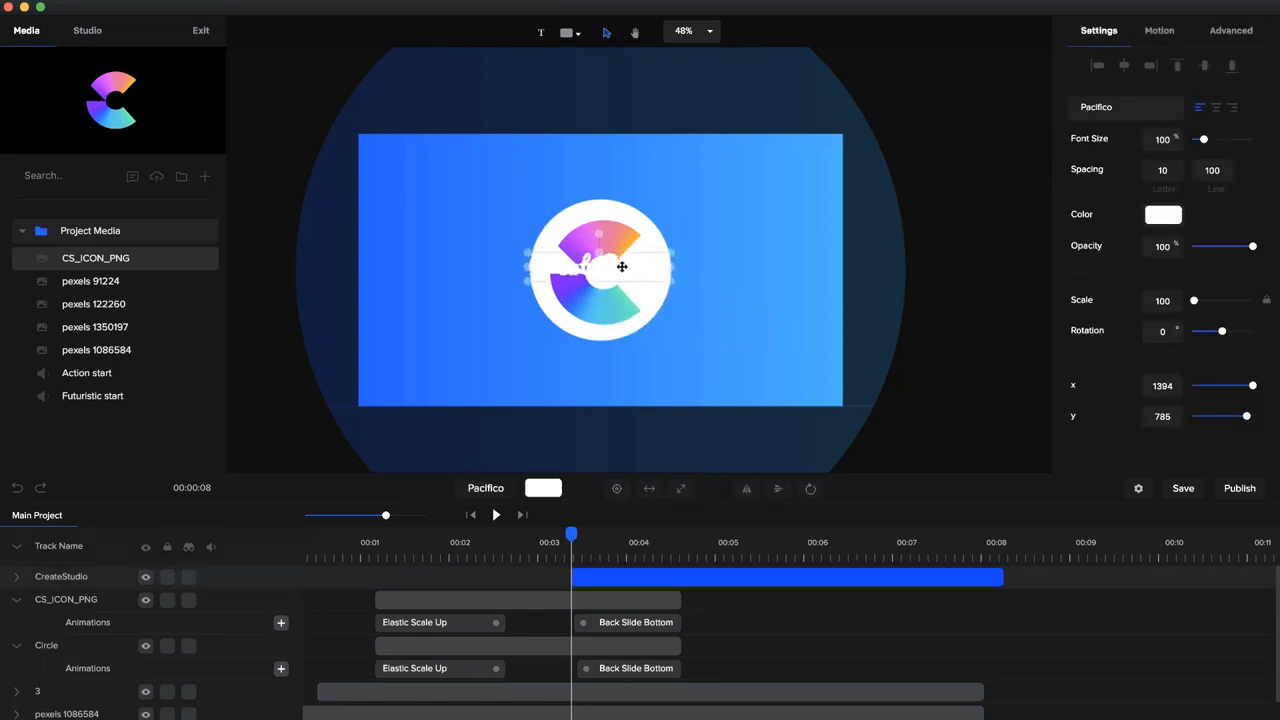
click(17, 546)
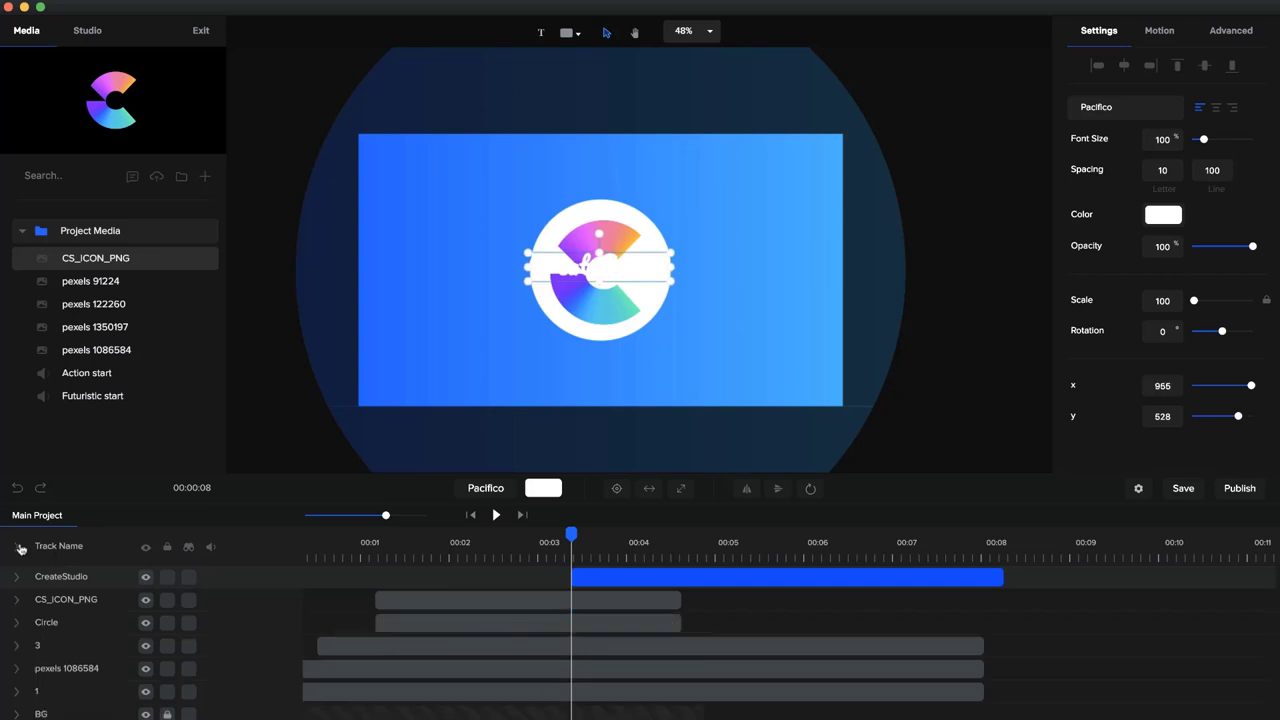
drag(83, 577, 90, 630)
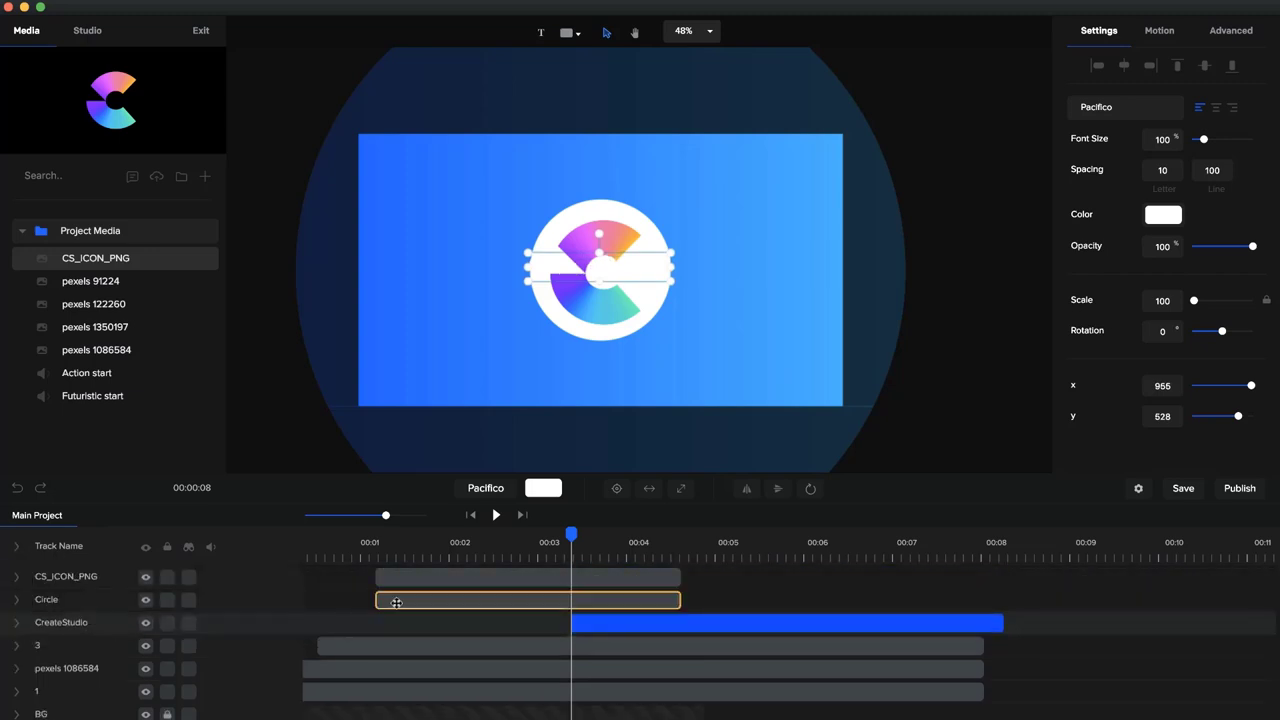
- Shrink the CreateStudio text to a scale of 92 and centre it on the canvas
scroll(653, 353, up, 2)
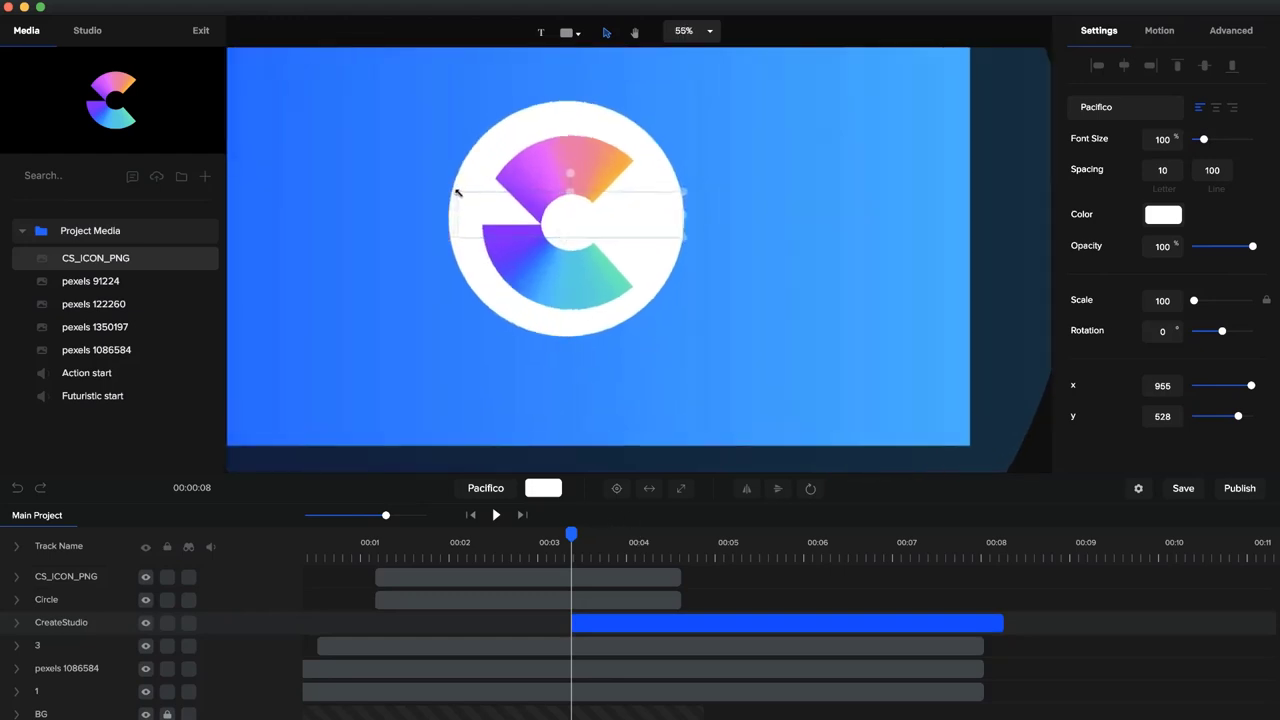
drag(457, 192, 471, 193)
click(616, 488)
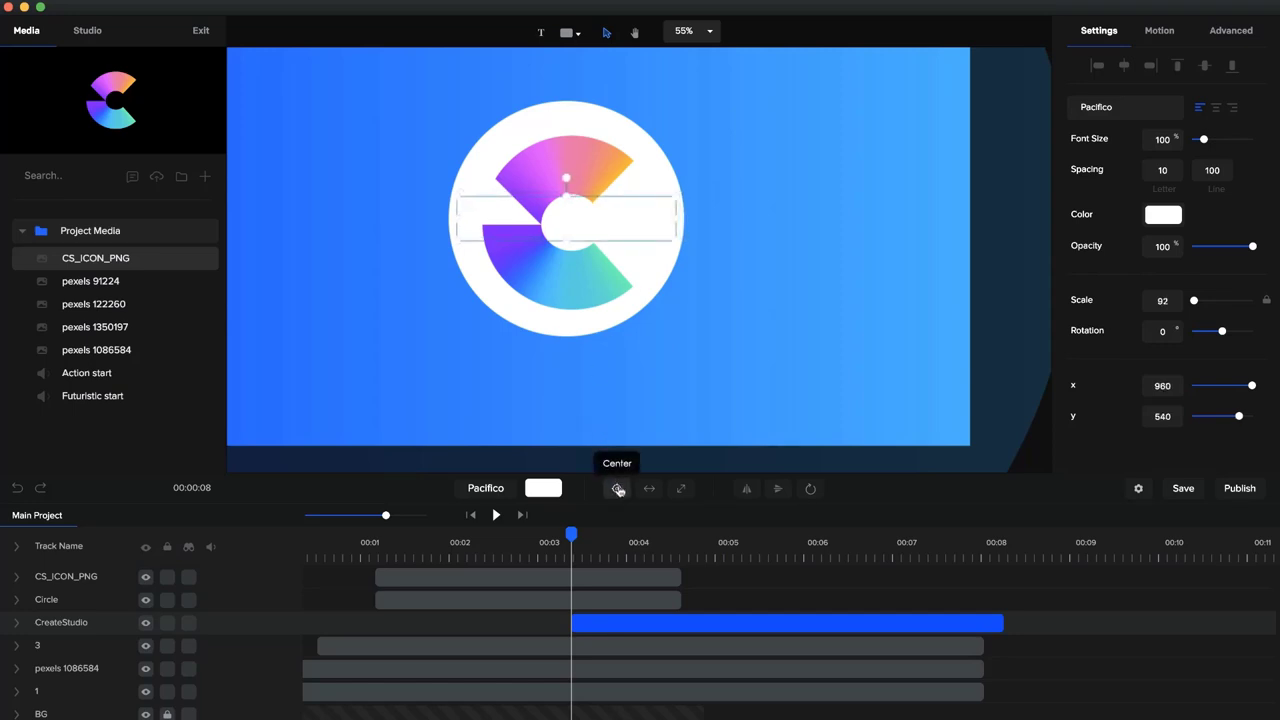
- Temporarily hide the CS_ICON_PNG and Circle tracks to check the text behind them, then show both again
click(147, 578)
click(147, 600)
click(147, 600)
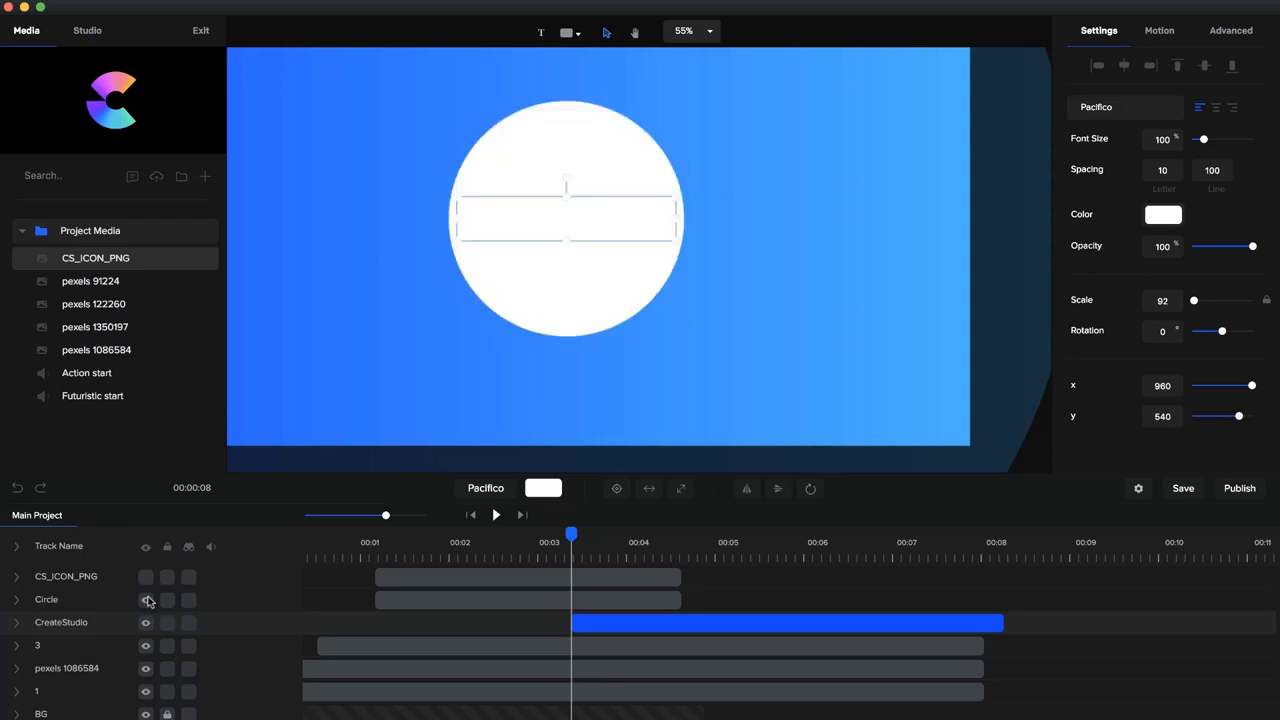
click(147, 578)
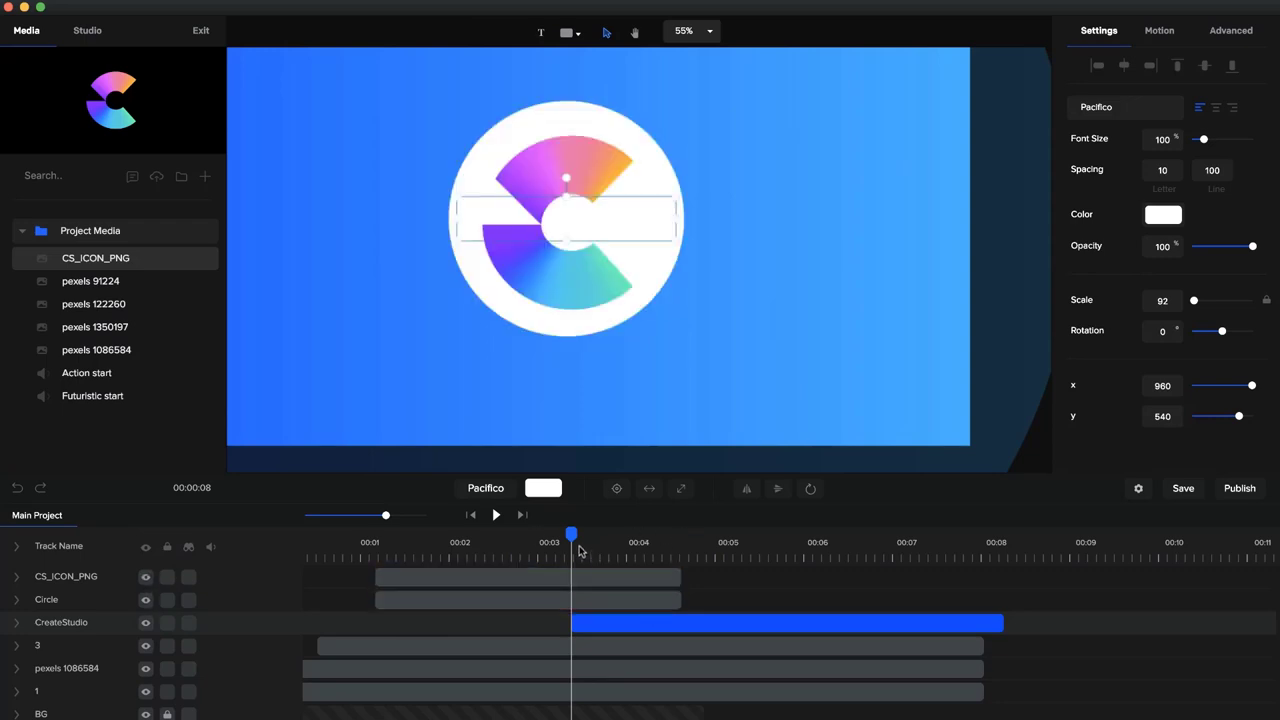
- Trim the start of the CreateStudio text clip to about 4 seconds, and scrub to about 5 seconds
drag(571, 533, 642, 566)
click(571, 623)
drag(571, 623, 644, 625)
click(650, 562)
drag(641, 556, 740, 553)
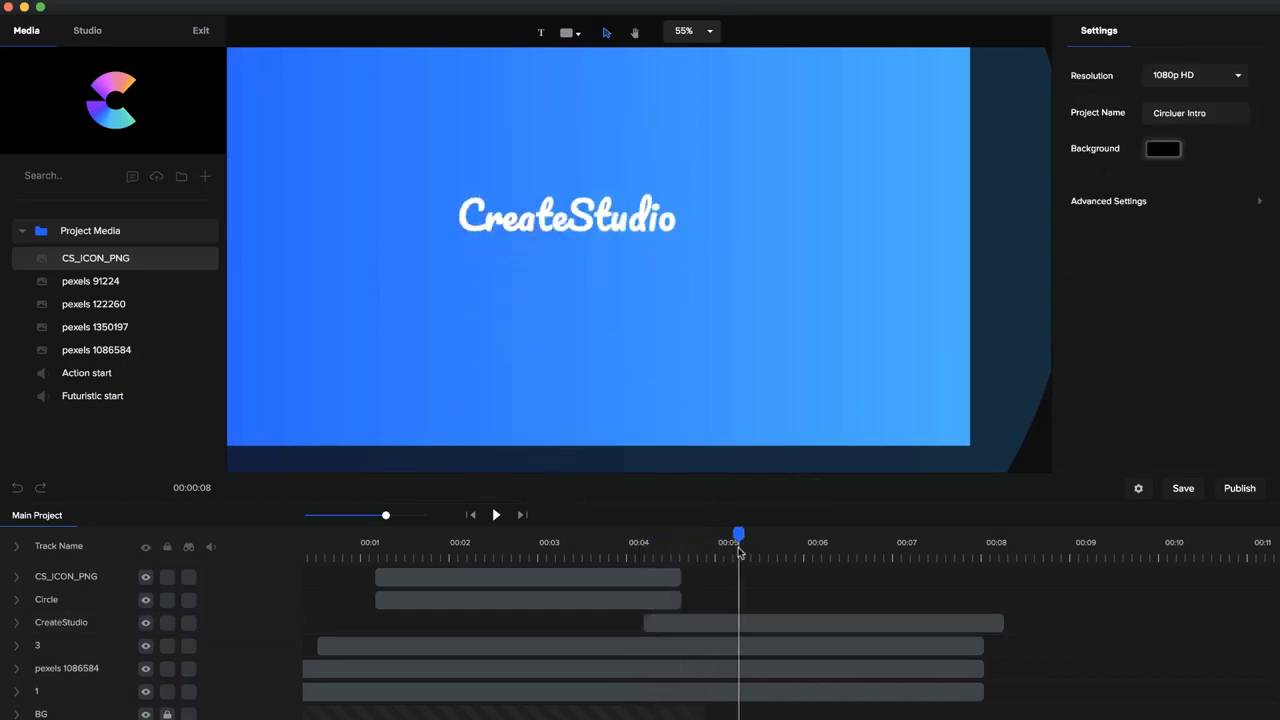
- Duplicate the CreateStudio text, place the copy below it, and change its text to createstudio.com
scroll(558, 216, down, 3)
click(576, 216)
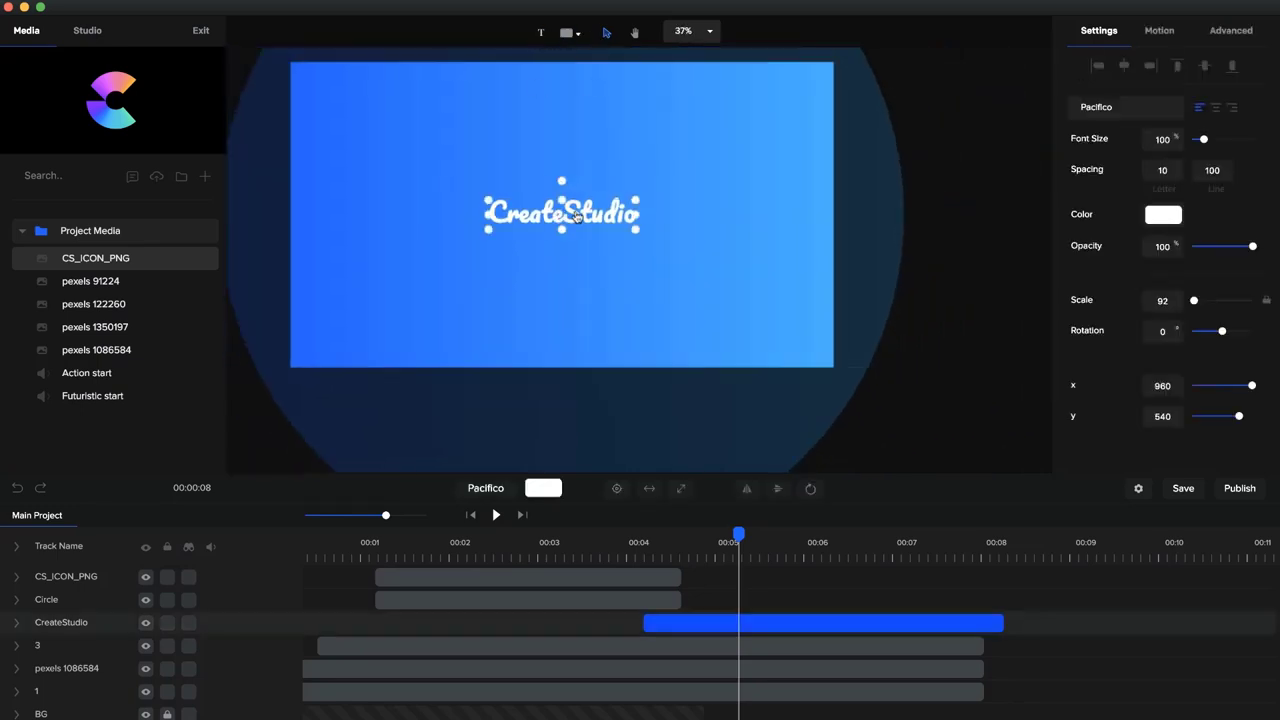
key(super+d)
drag(576, 216, 575, 262)
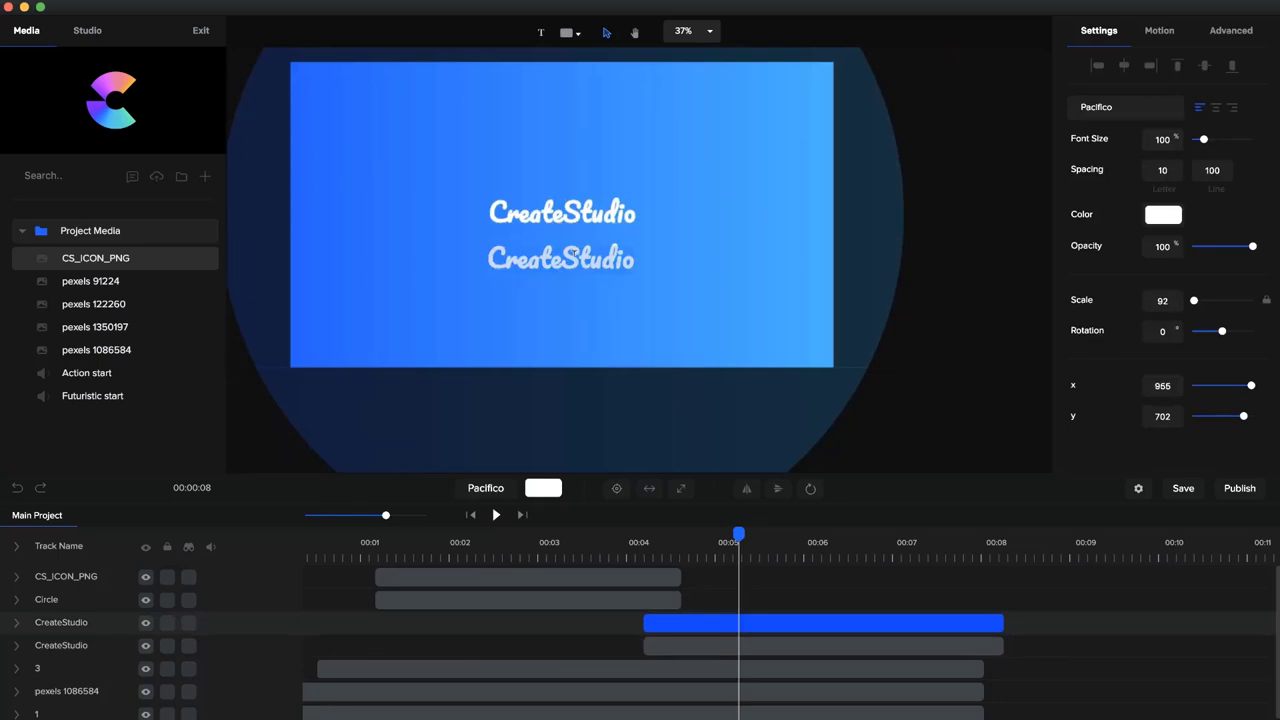
text(createst)
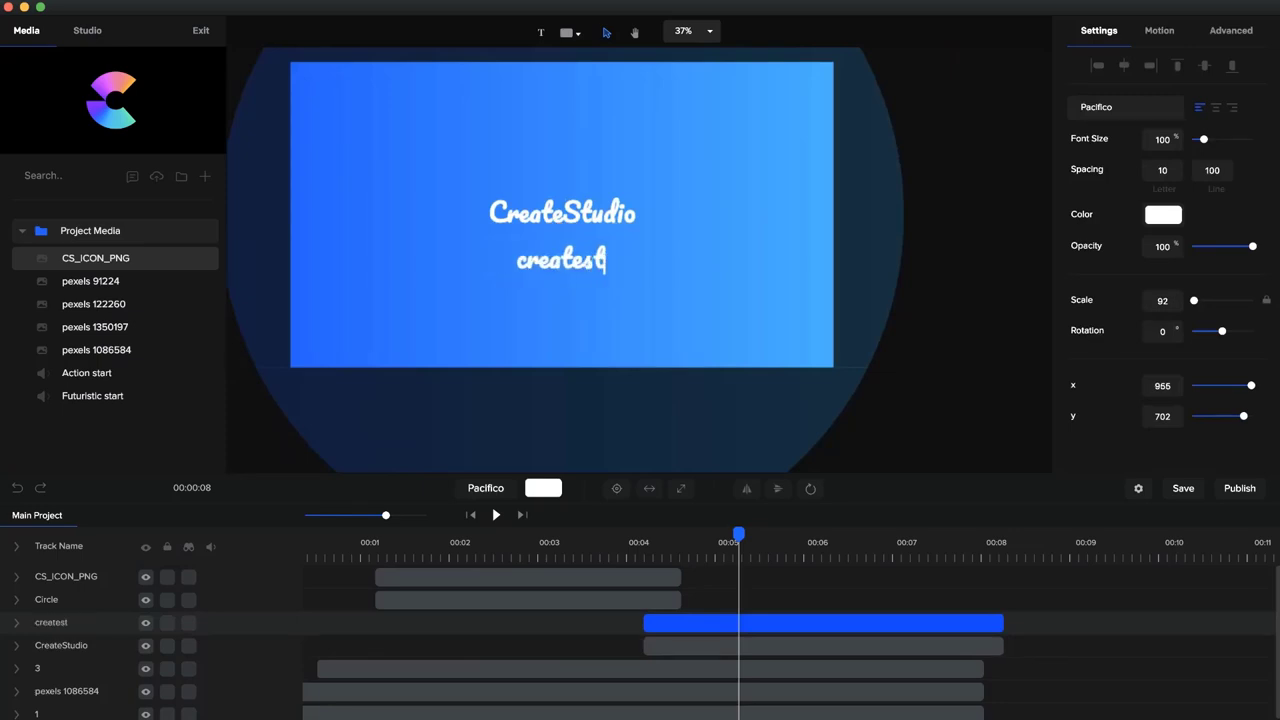
text(udio.com)
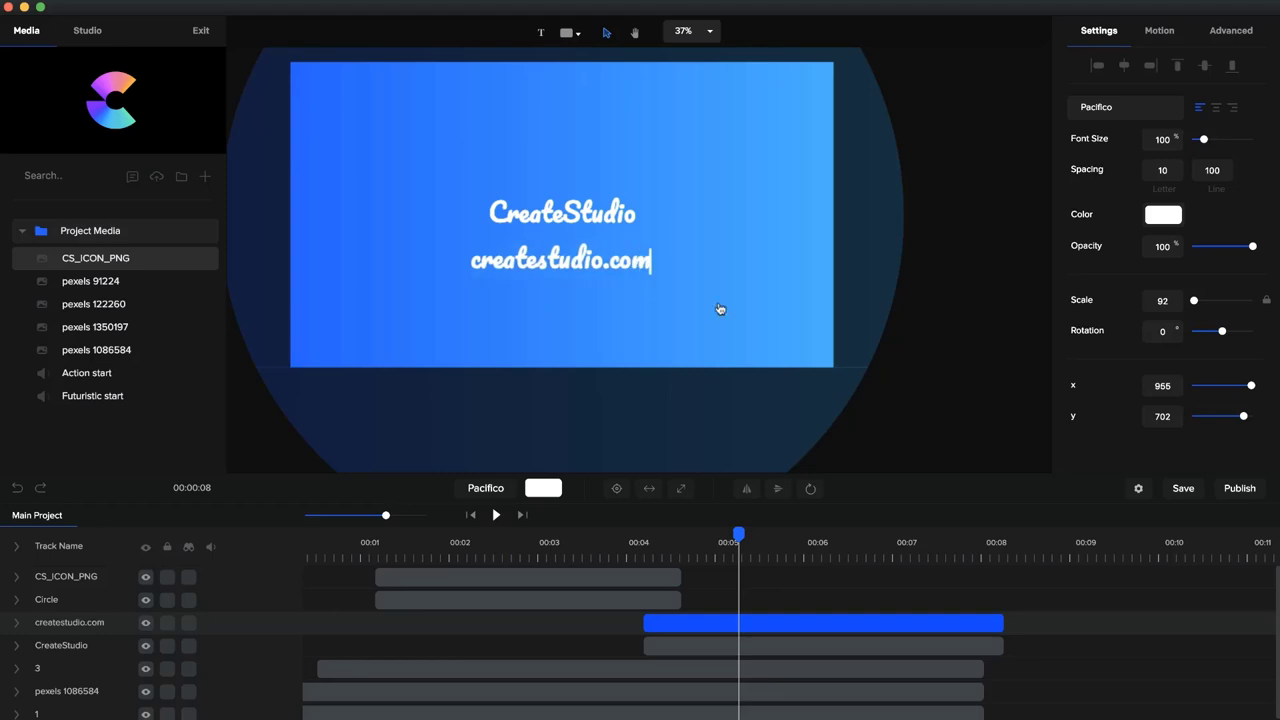
click(622, 265)
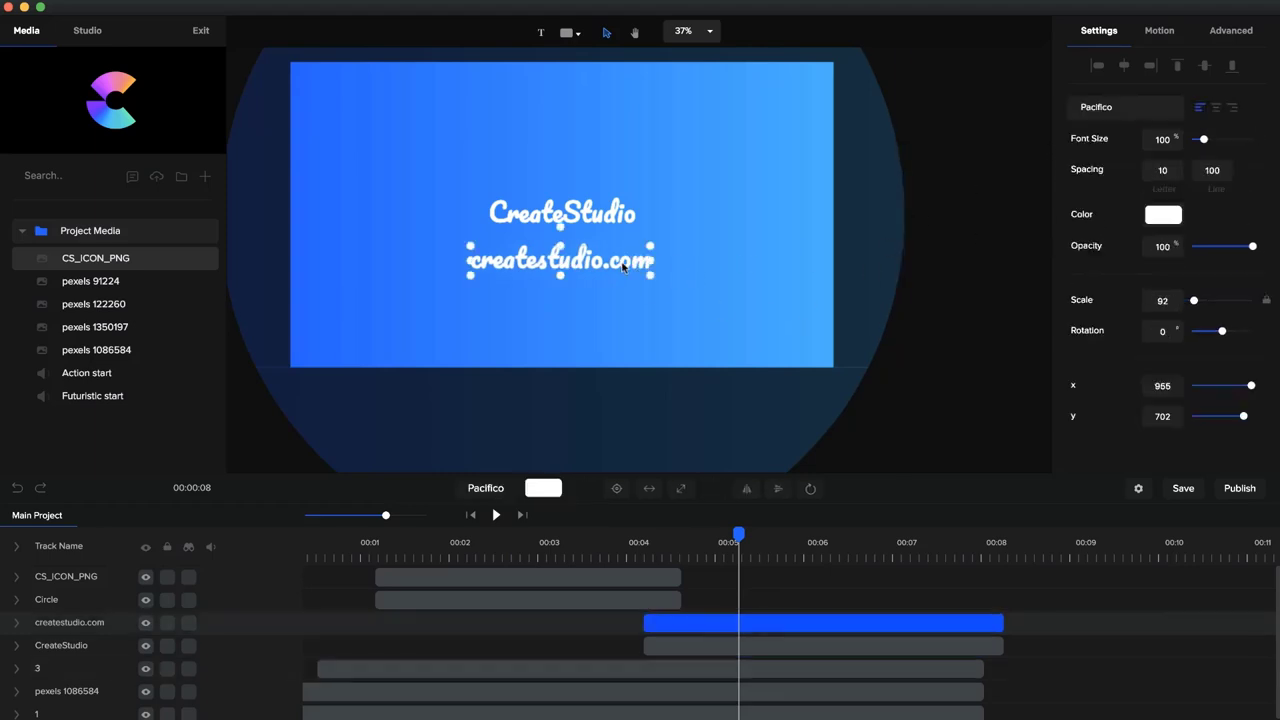
- Set the createstudio.com text to the Poppins font, and shrink and position it just beneath the CreateStudio title
click(1120, 110)
scroll(1168, 208, down, 2)
scroll(1168, 208, down, 2)
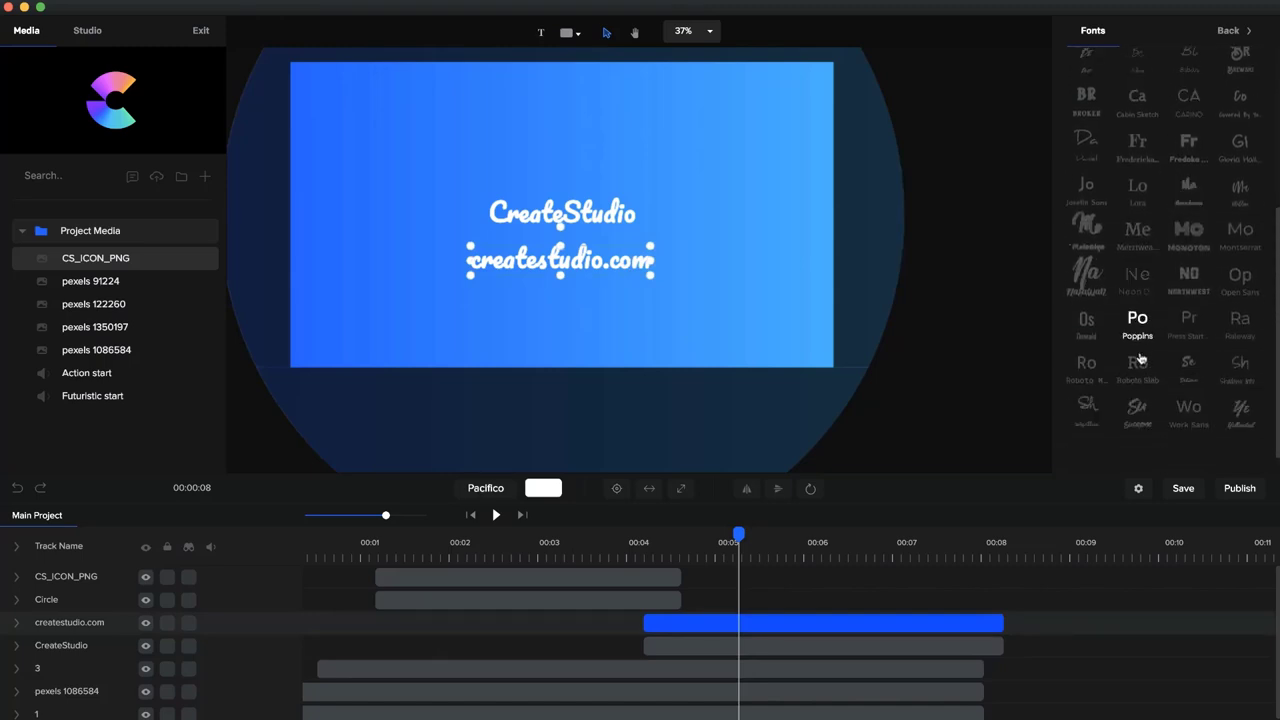
click(1137, 318)
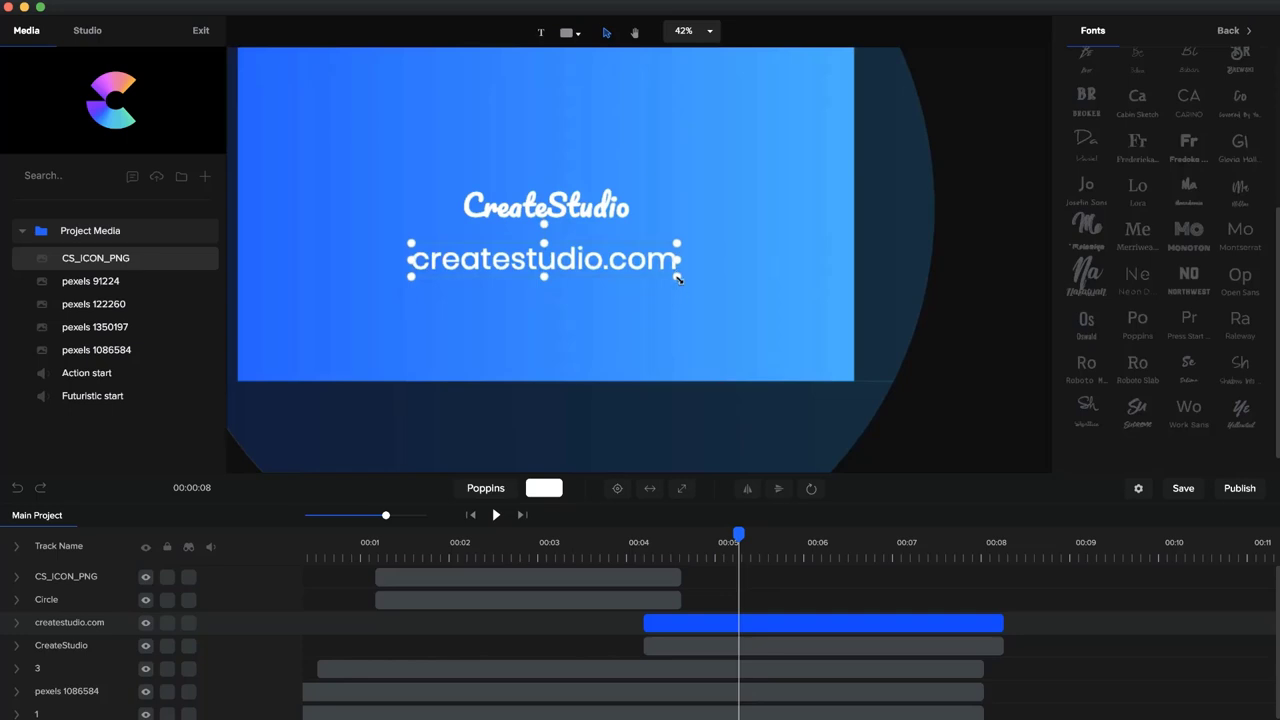
drag(677, 279, 596, 247)
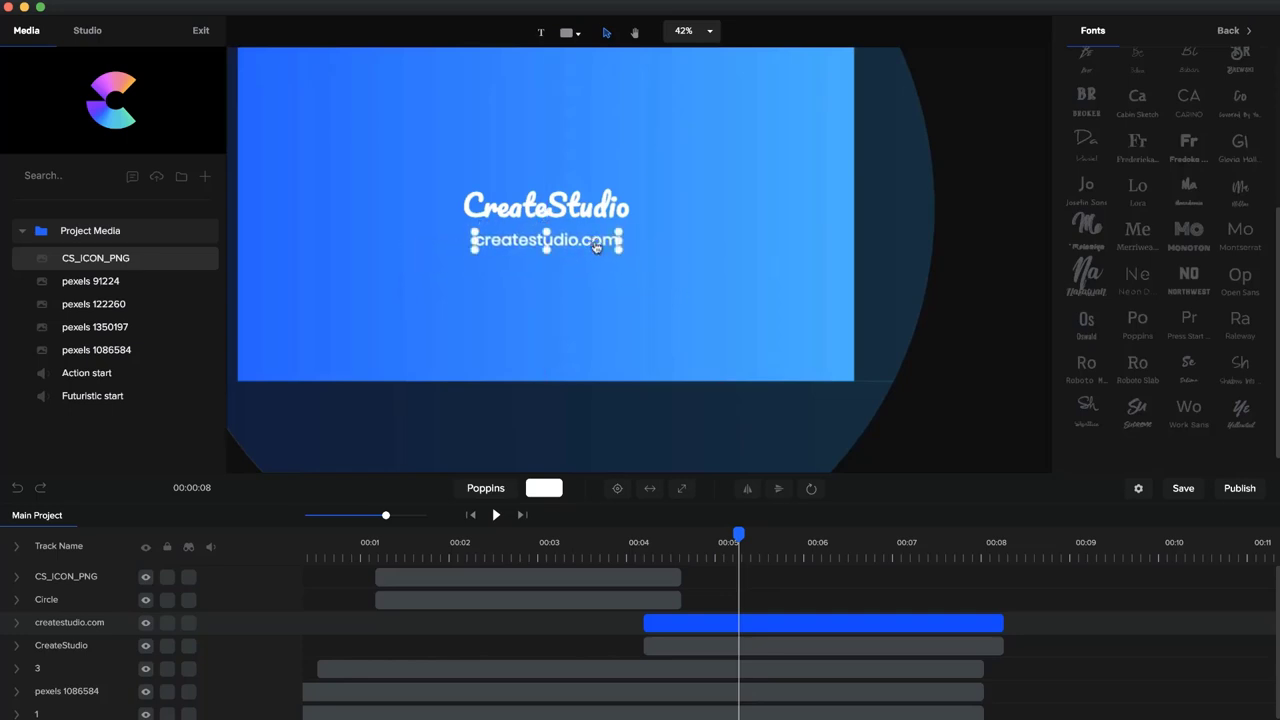
- Apply the Fade entrance animation to the createstudio.com text and trim its clip's start to about 5.7 seconds
click(1226, 31)
click(1159, 31)
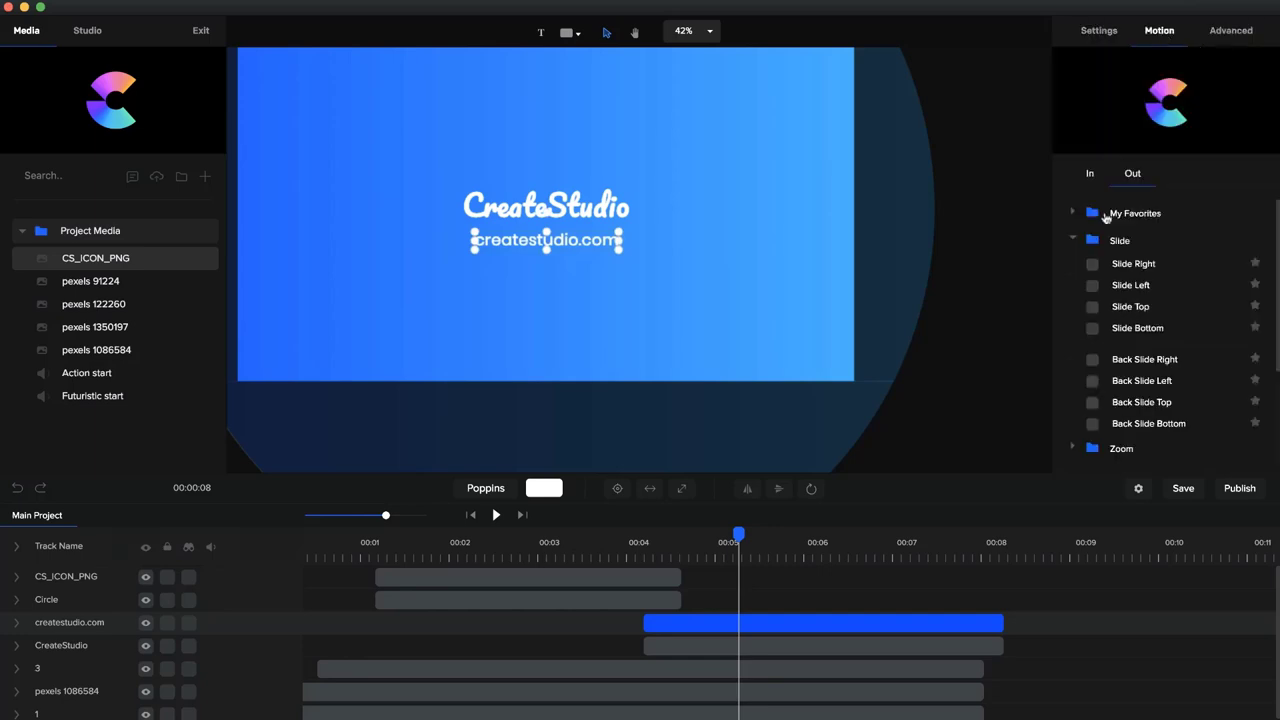
scroll(1106, 216, down, 5)
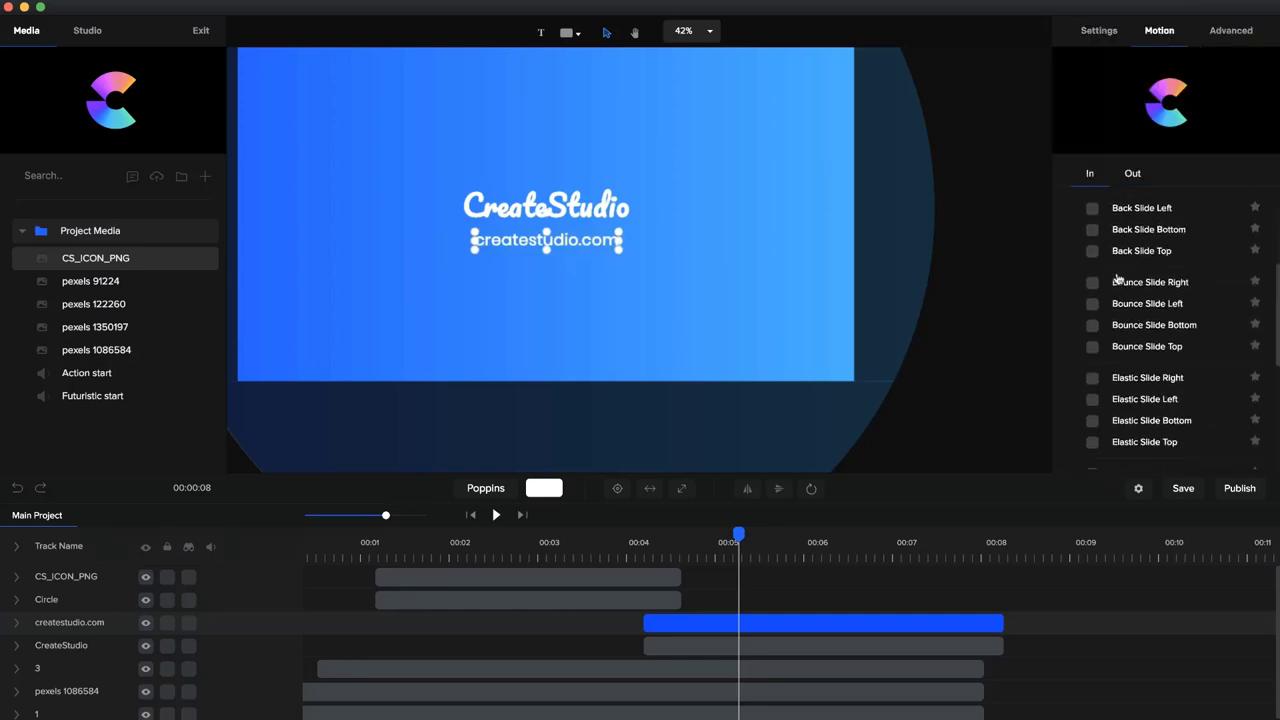
scroll(1118, 279, down, 4)
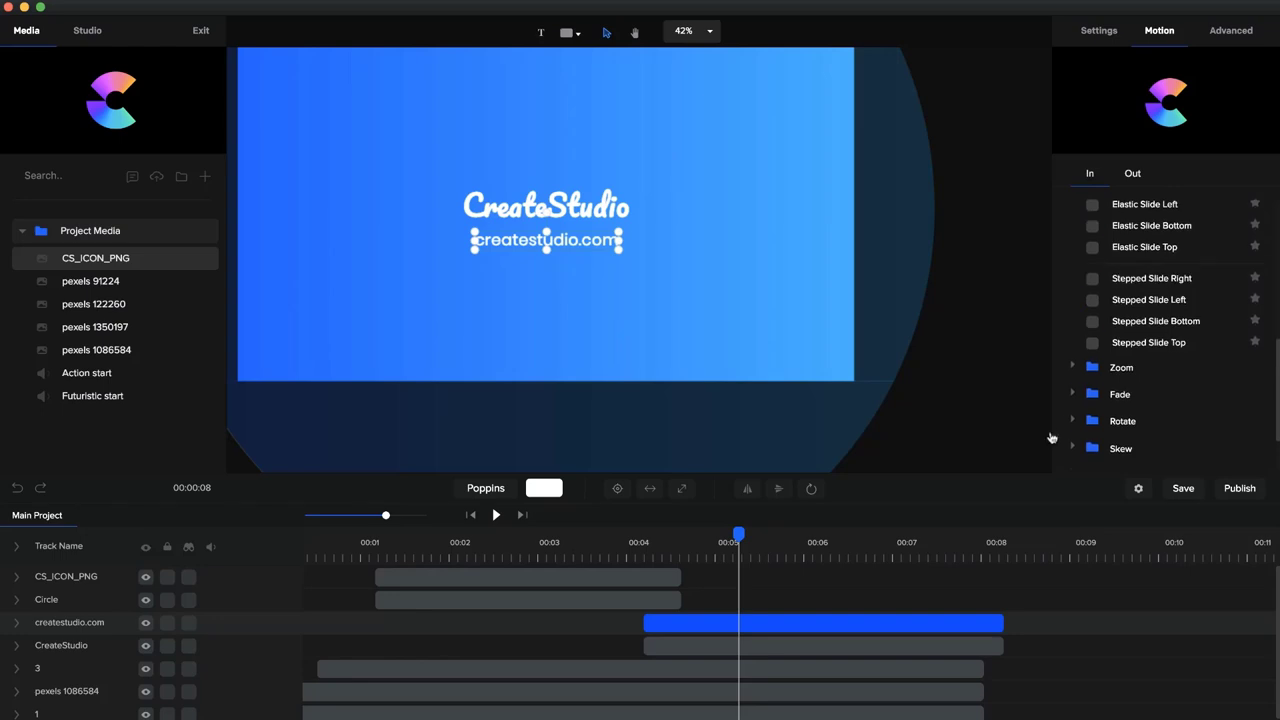
click(1073, 395)
click(1094, 317)
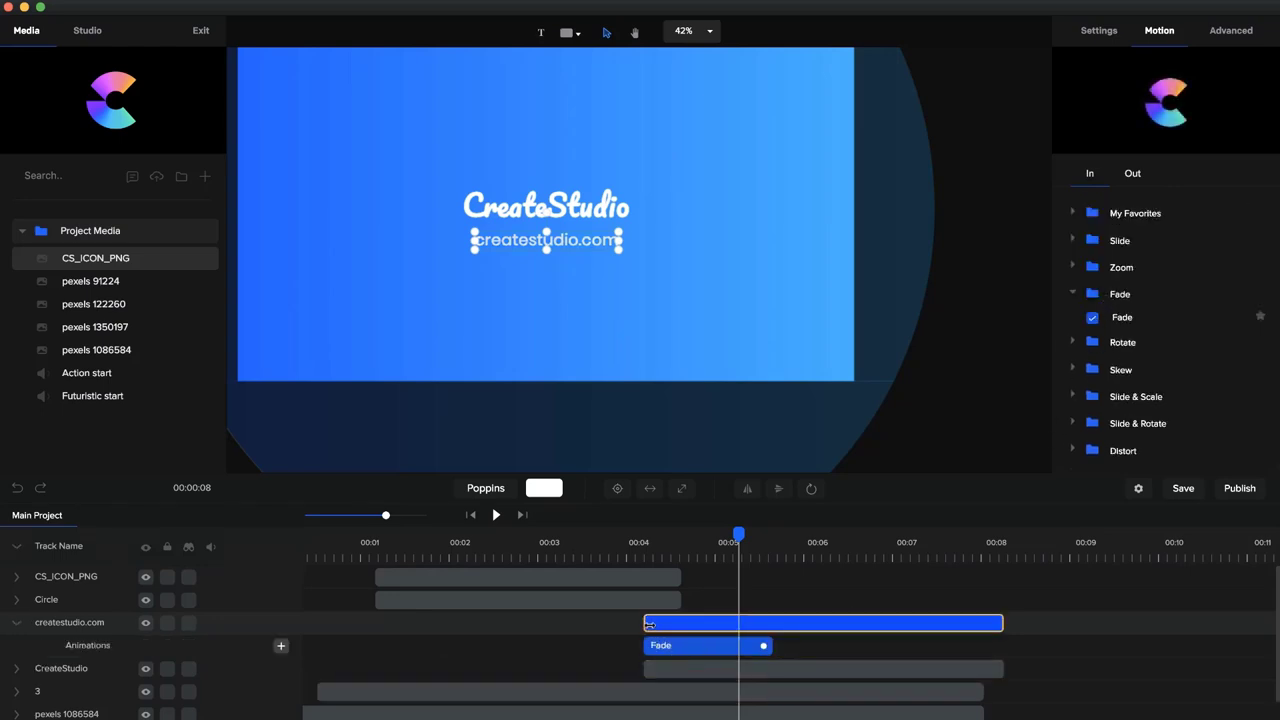
drag(648, 624, 797, 627)
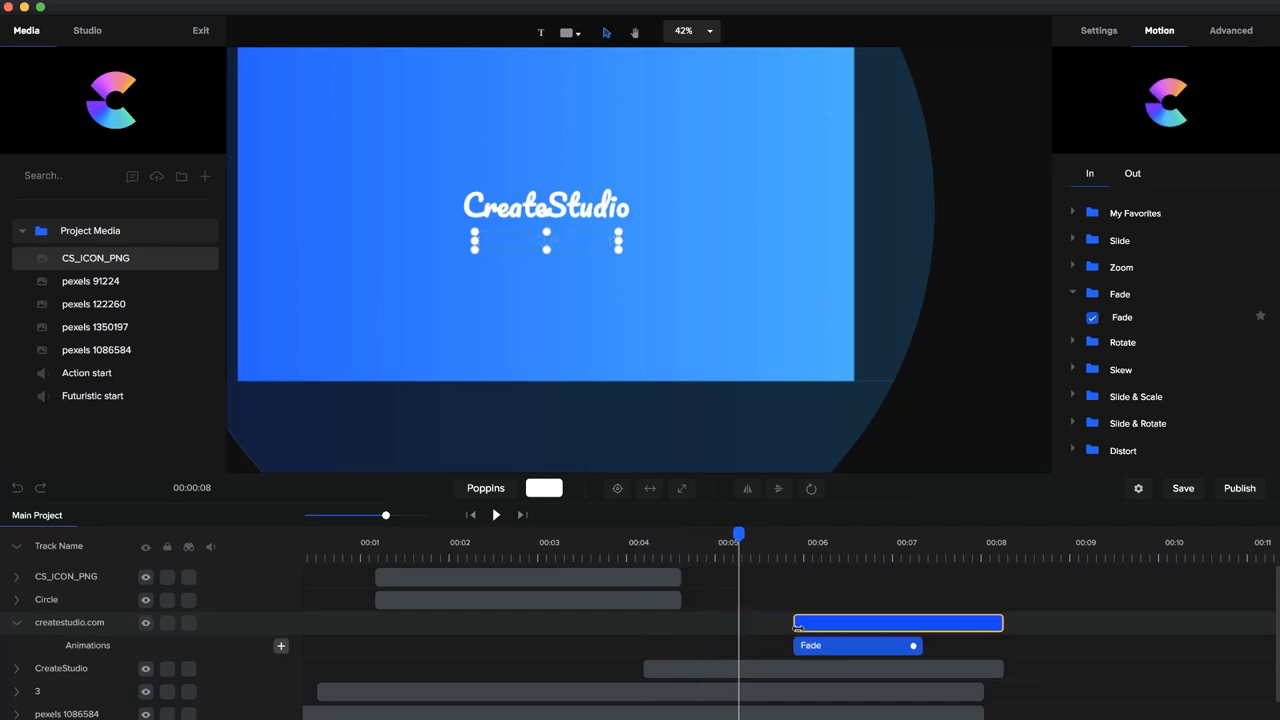
- Play the intro from the beginning to review the text animation, scrub back over the logo, and return to the start
click(641, 512)
click(470, 515)
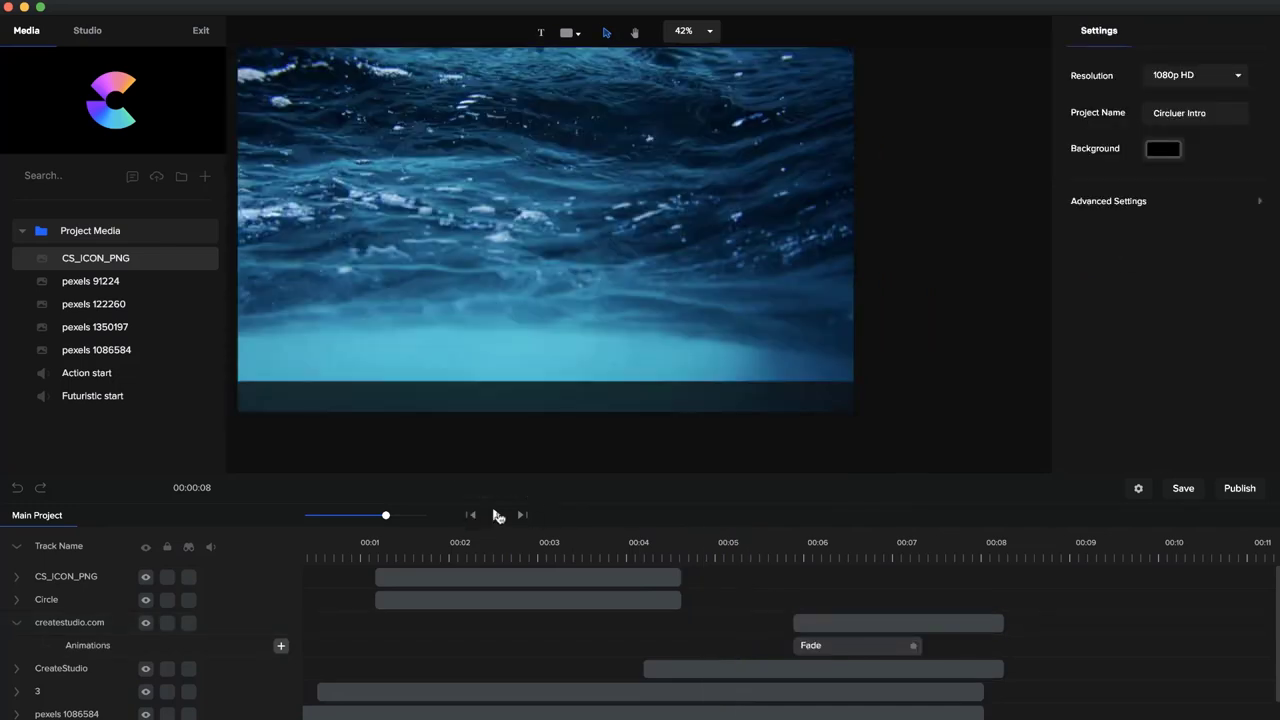
click(498, 515)
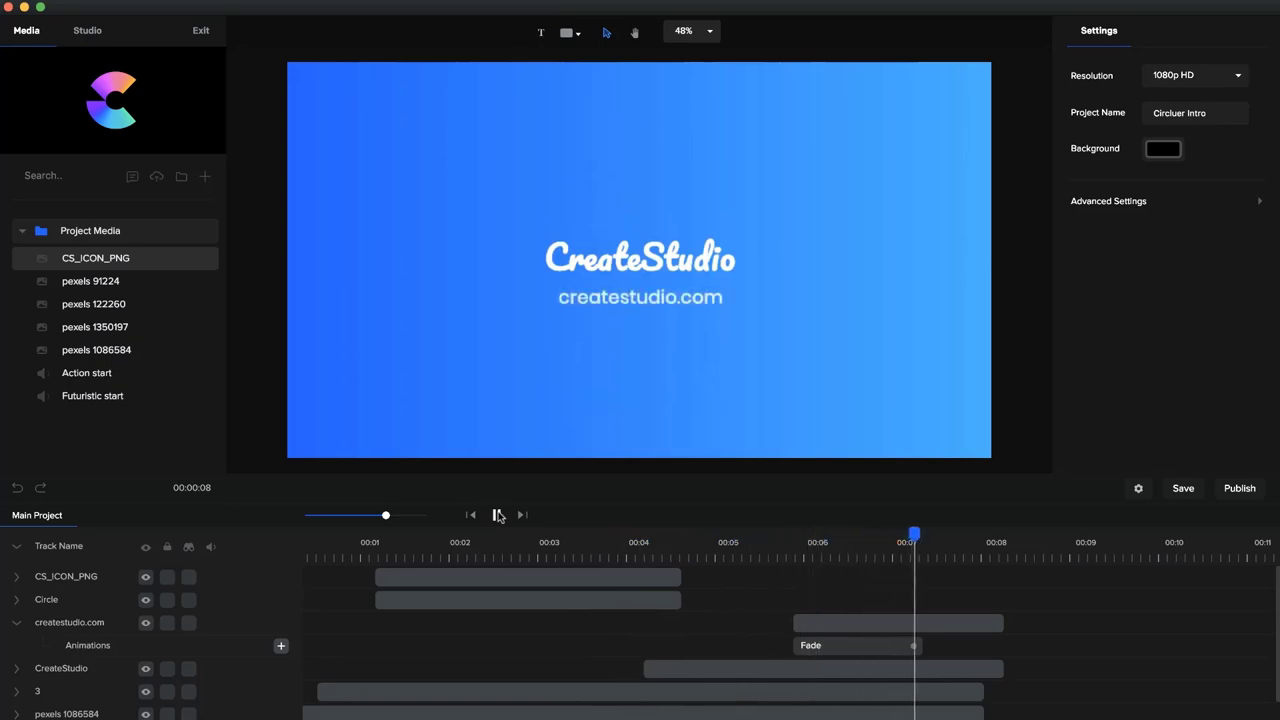
click(497, 514)
drag(523, 535, 407, 535)
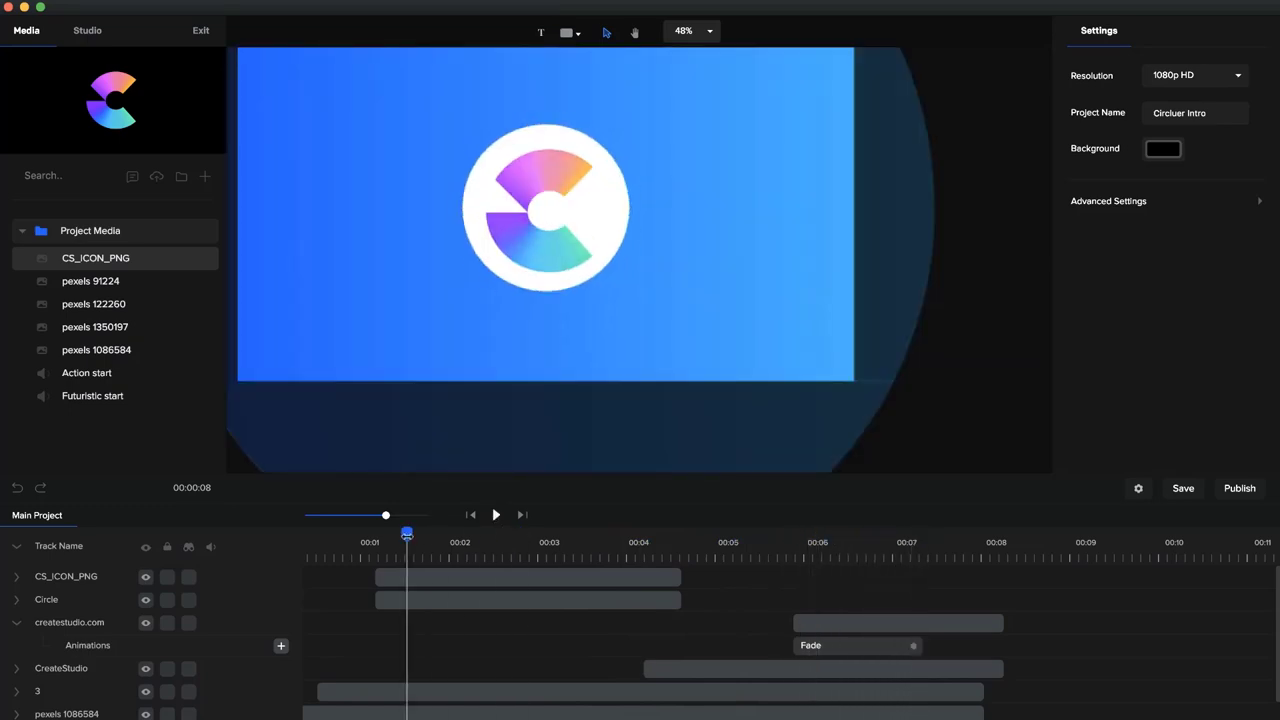
click(470, 515)
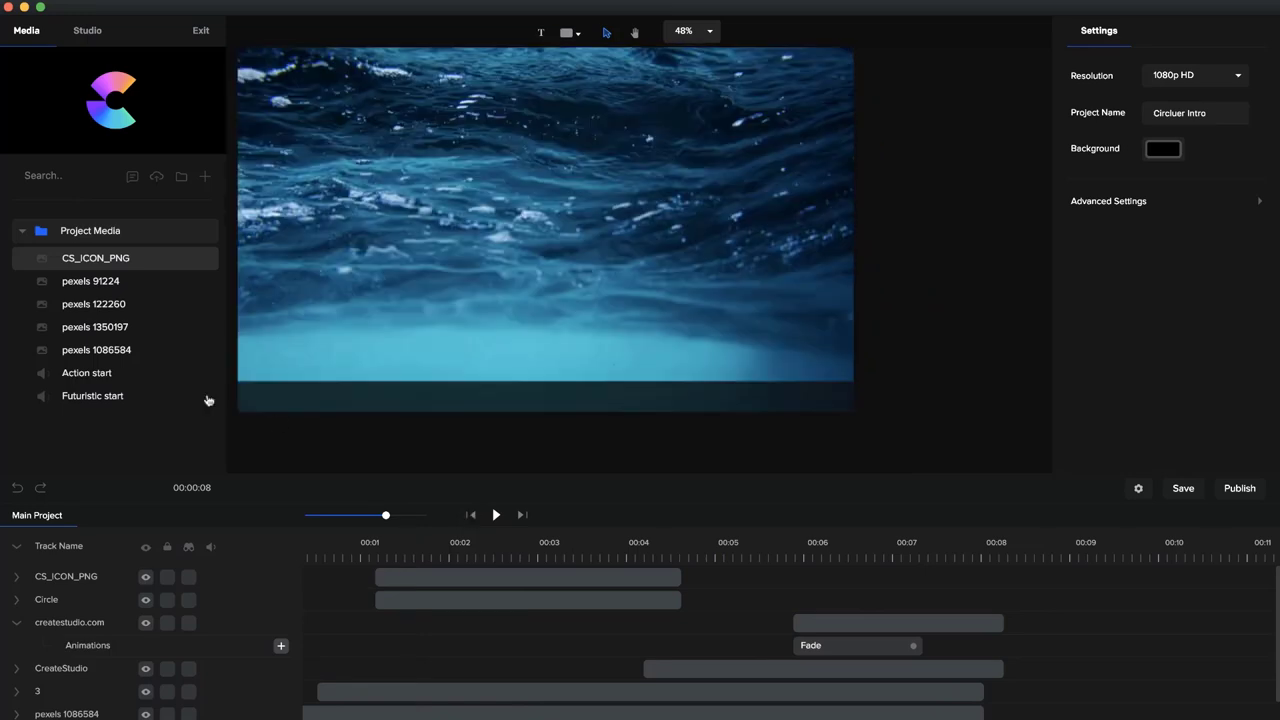
- Add the Action start audio to the start of the timeline, and look over the Logo idents tracks in the audio library
click(75, 381)
drag(70, 378, 474, 460)
scroll(508, 327, down, 2)
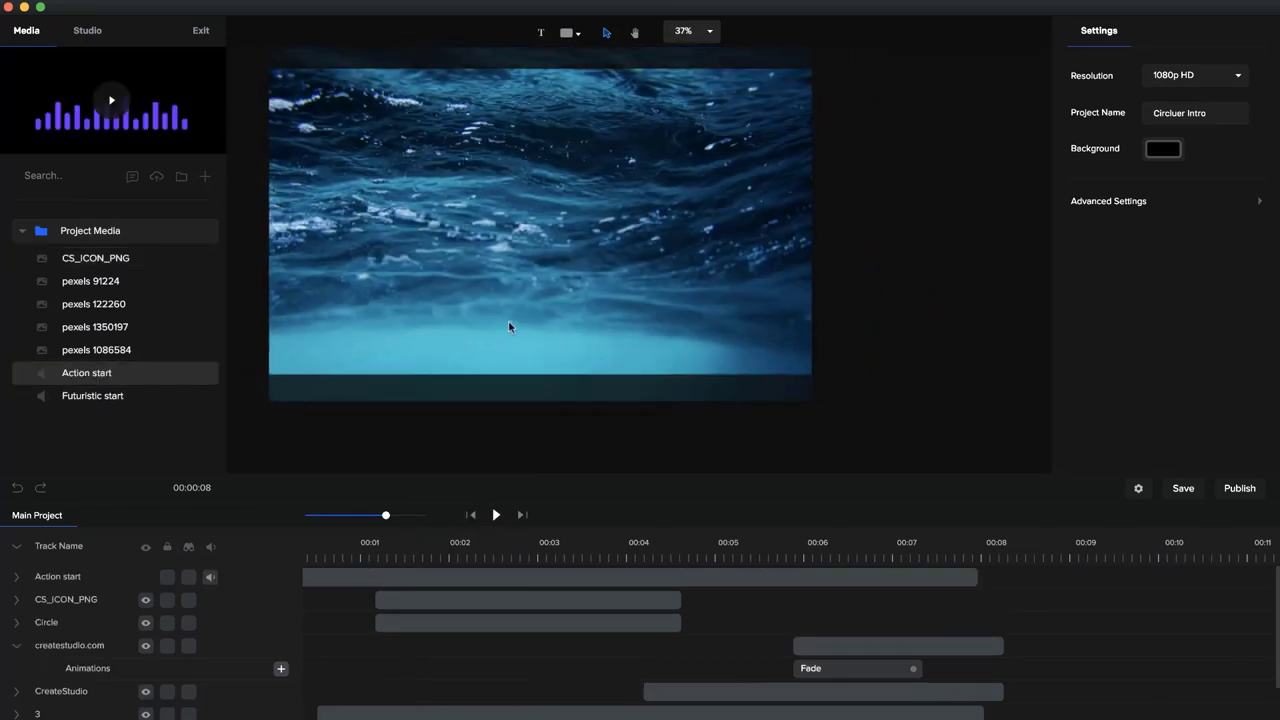
drag(518, 338, 555, 388)
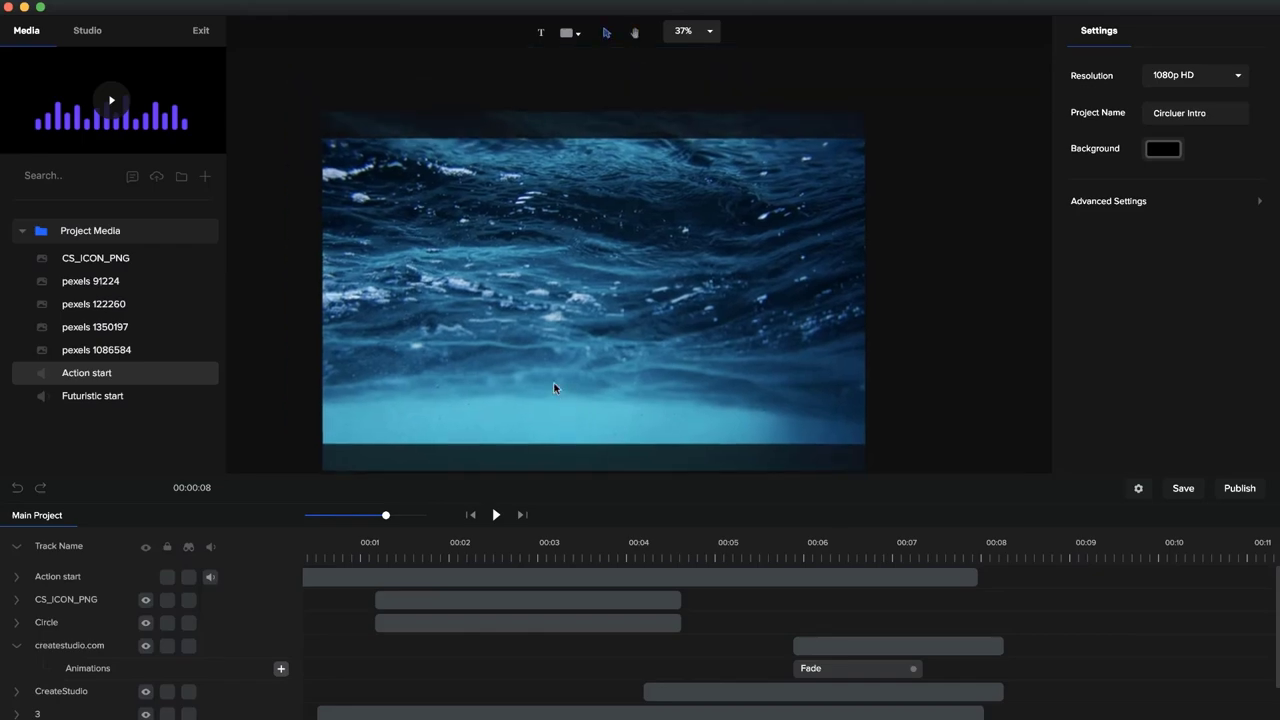
click(160, 176)
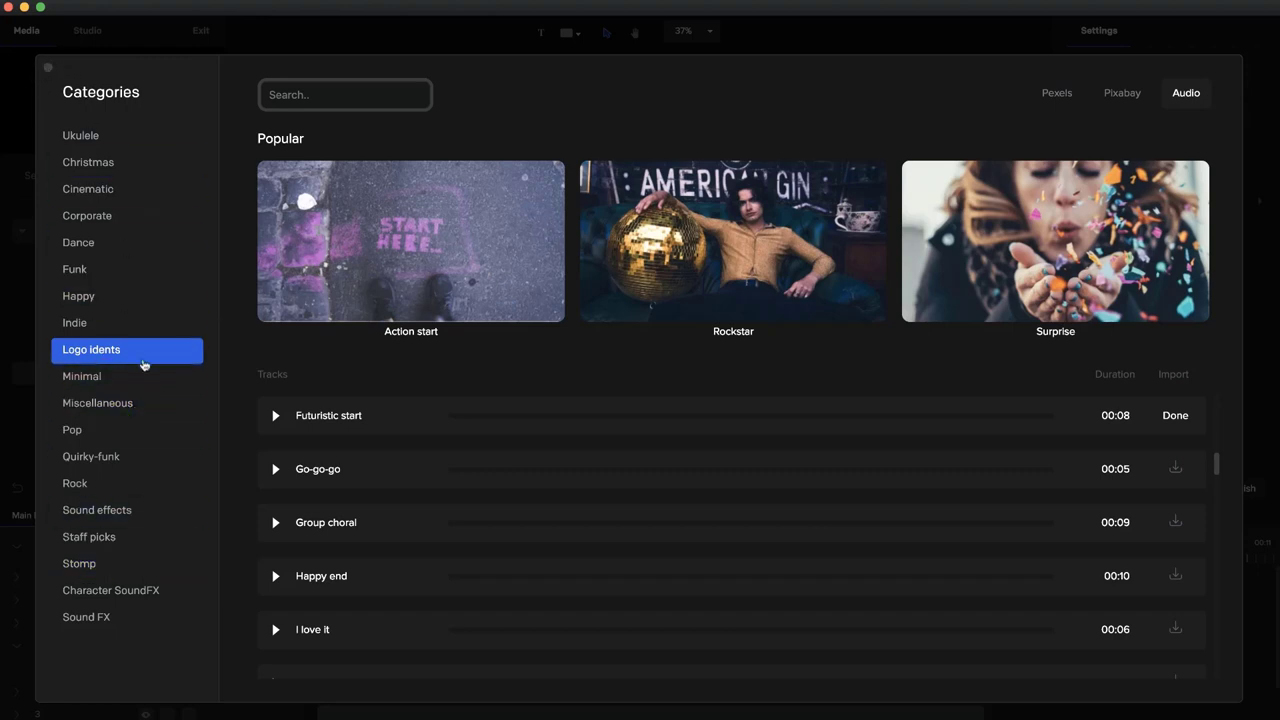
click(50, 68)
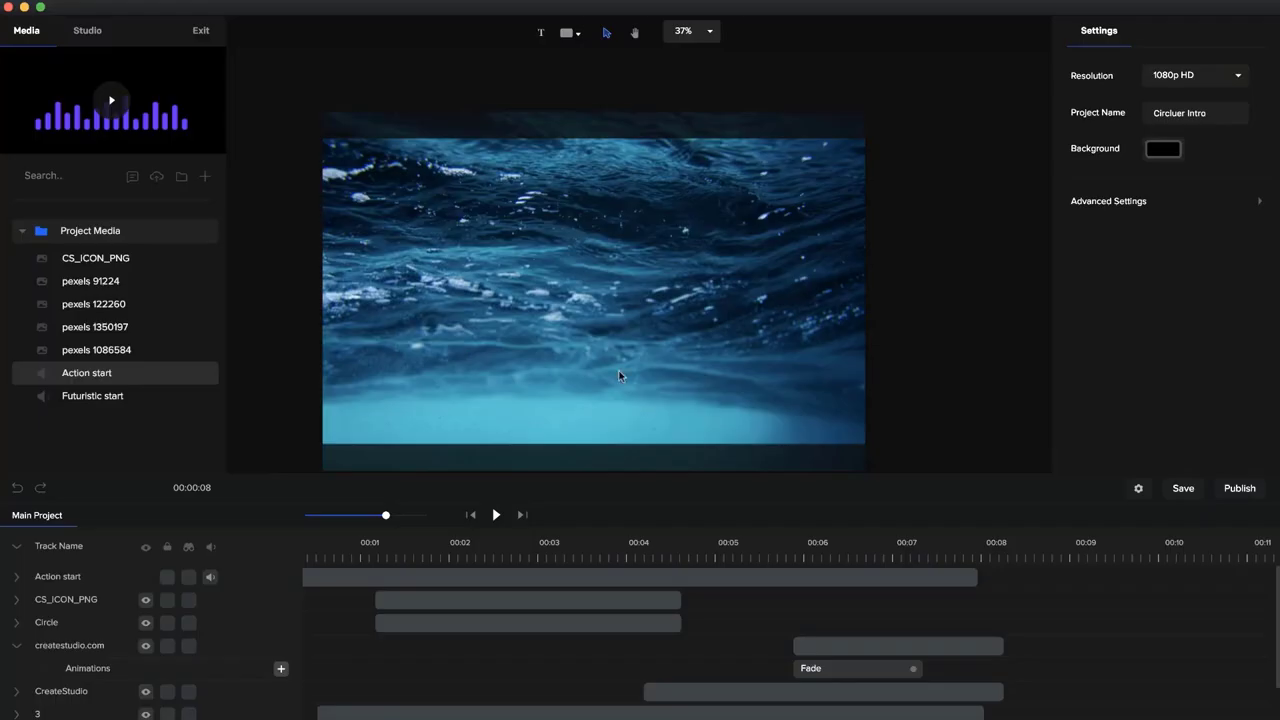
- Play the intro with its soundtrack and scrub back to about 1 second
click(498, 515)
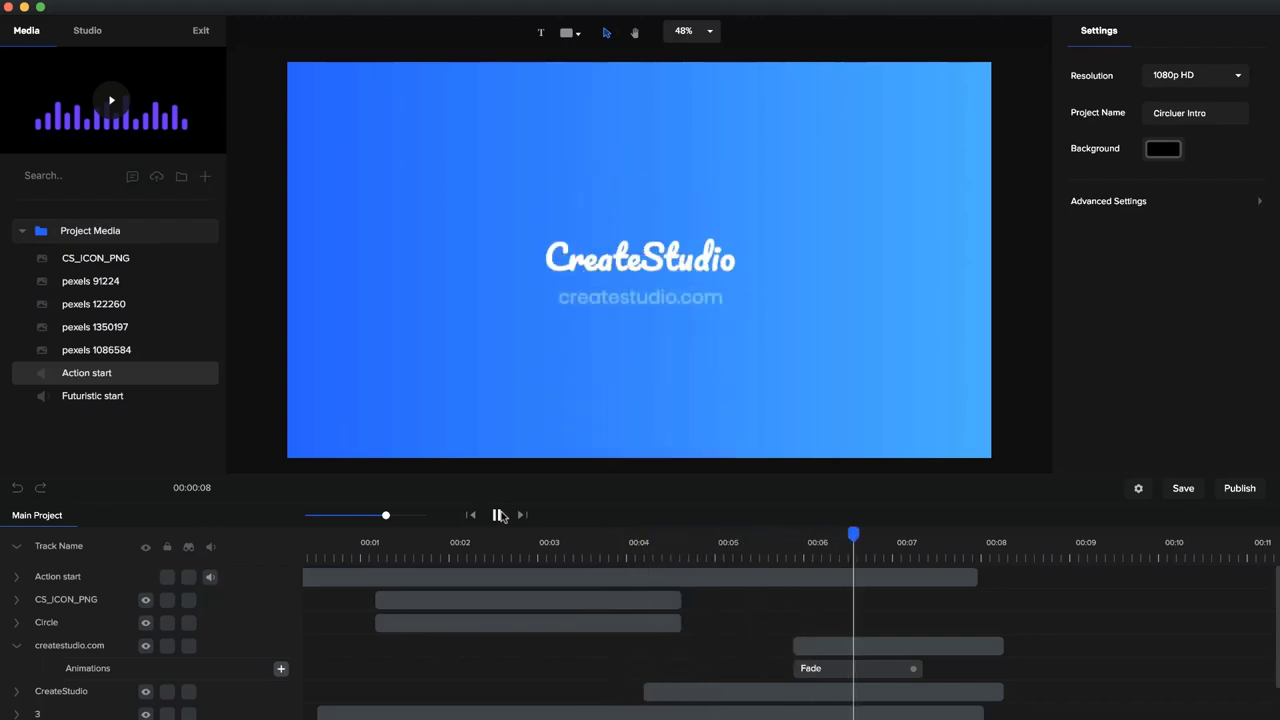
click(499, 515)
click(585, 540)
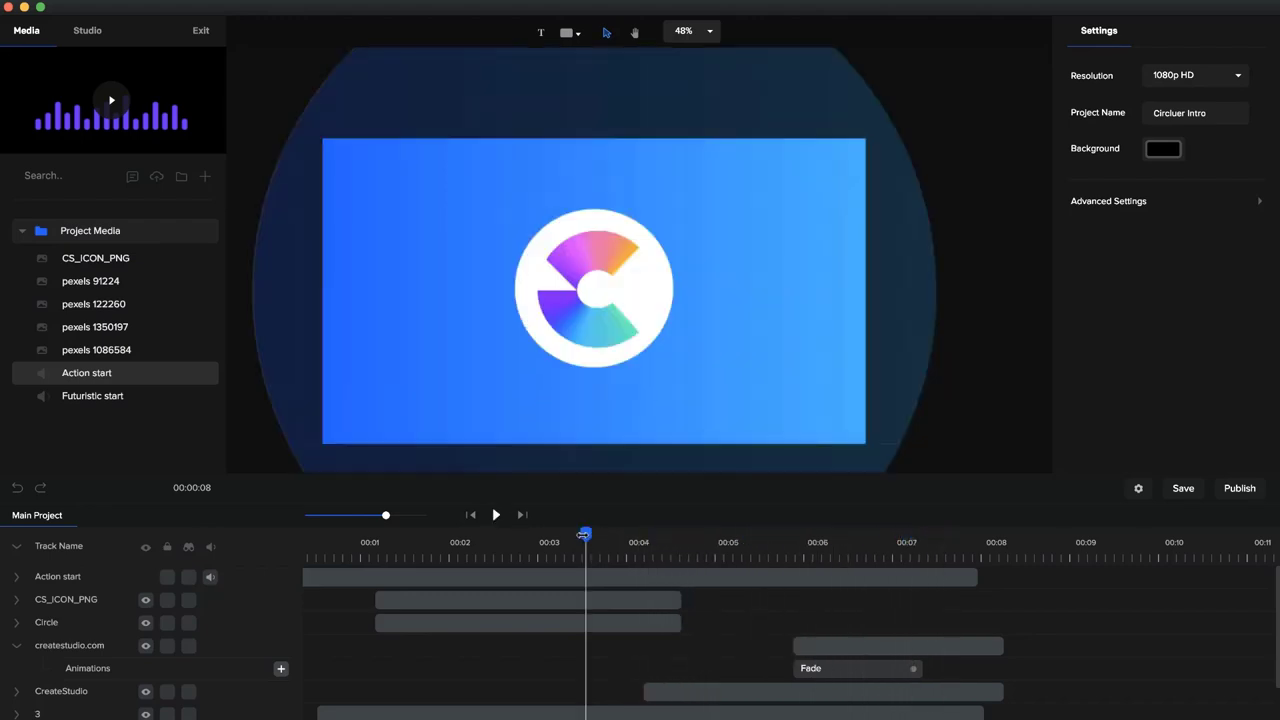
drag(577, 539, 374, 522)
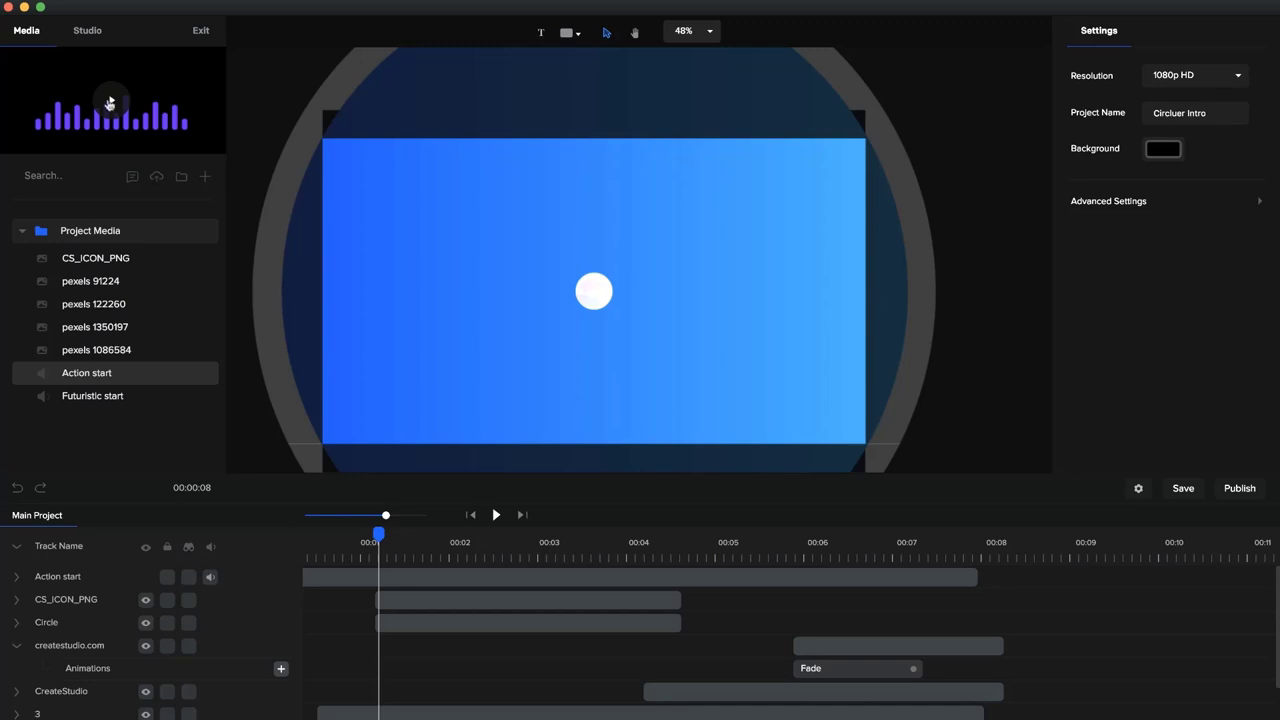
- Add the Cross 2 shape, place it at the upper left of the logo at scale 1703, and trim its start to about 1.2 seconds
click(92, 36)
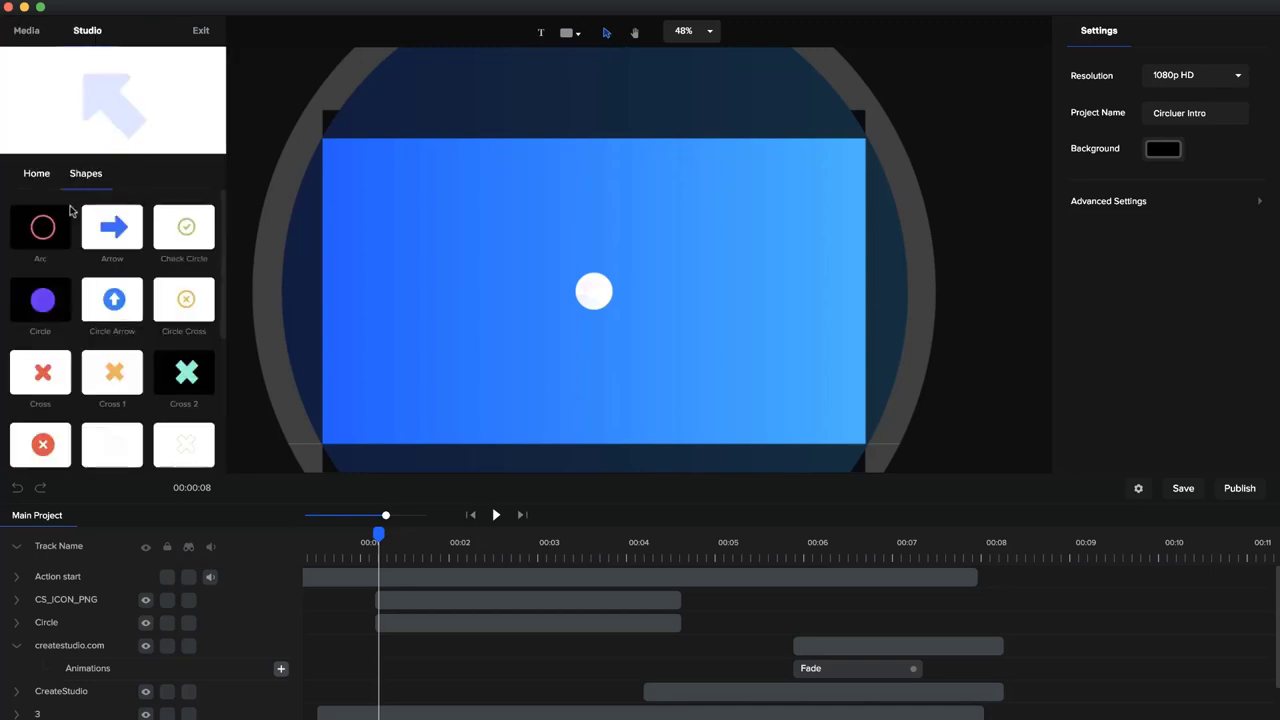
click(44, 180)
click(110, 440)
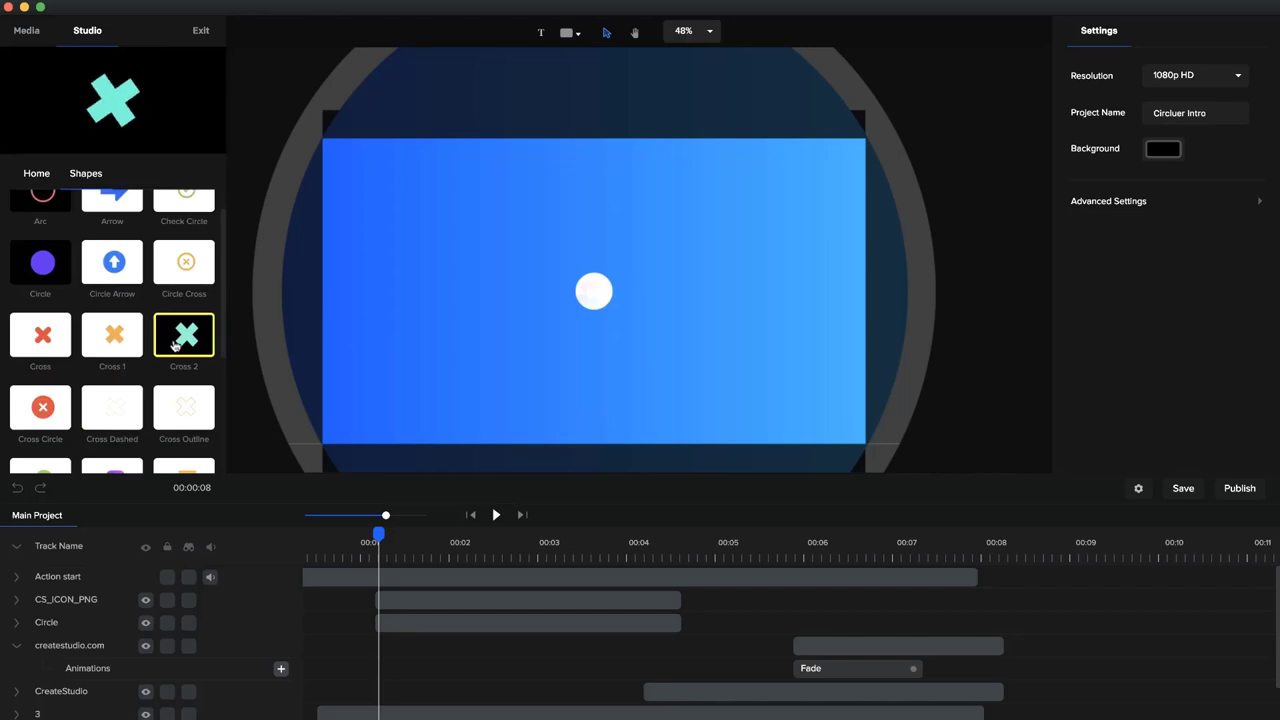
drag(176, 347, 432, 275)
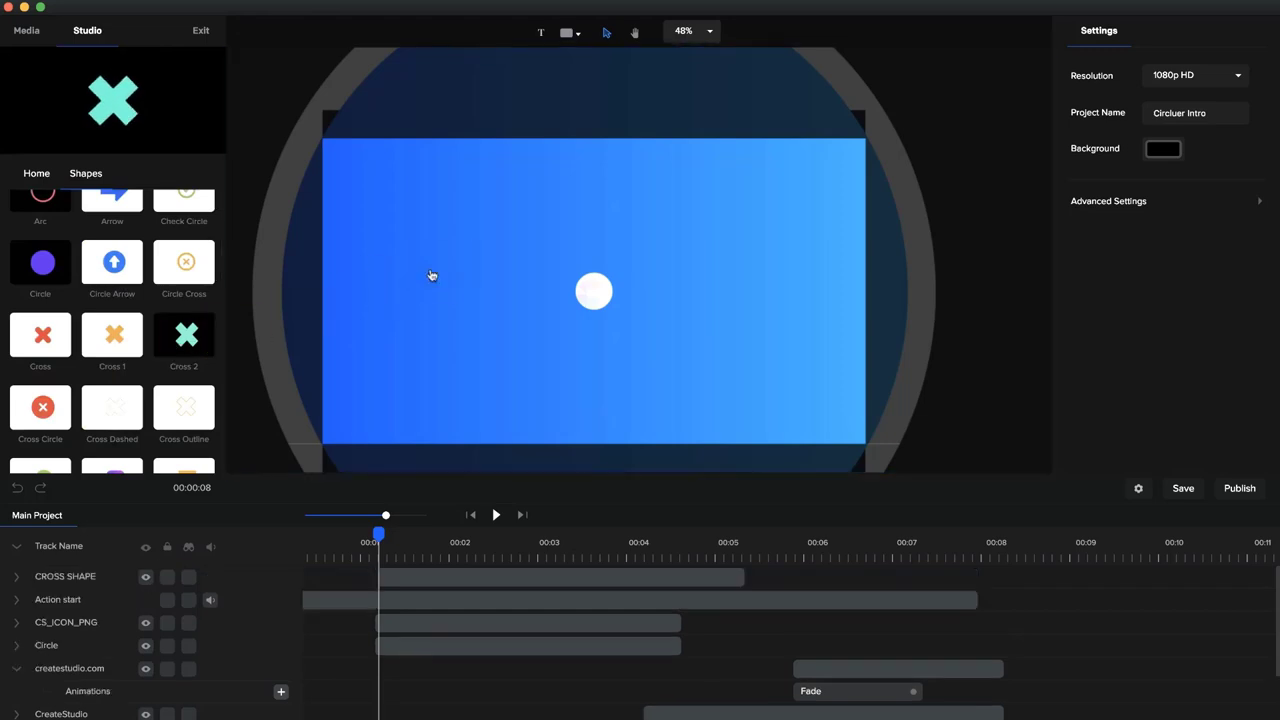
click(623, 538)
drag(640, 312, 395, 239)
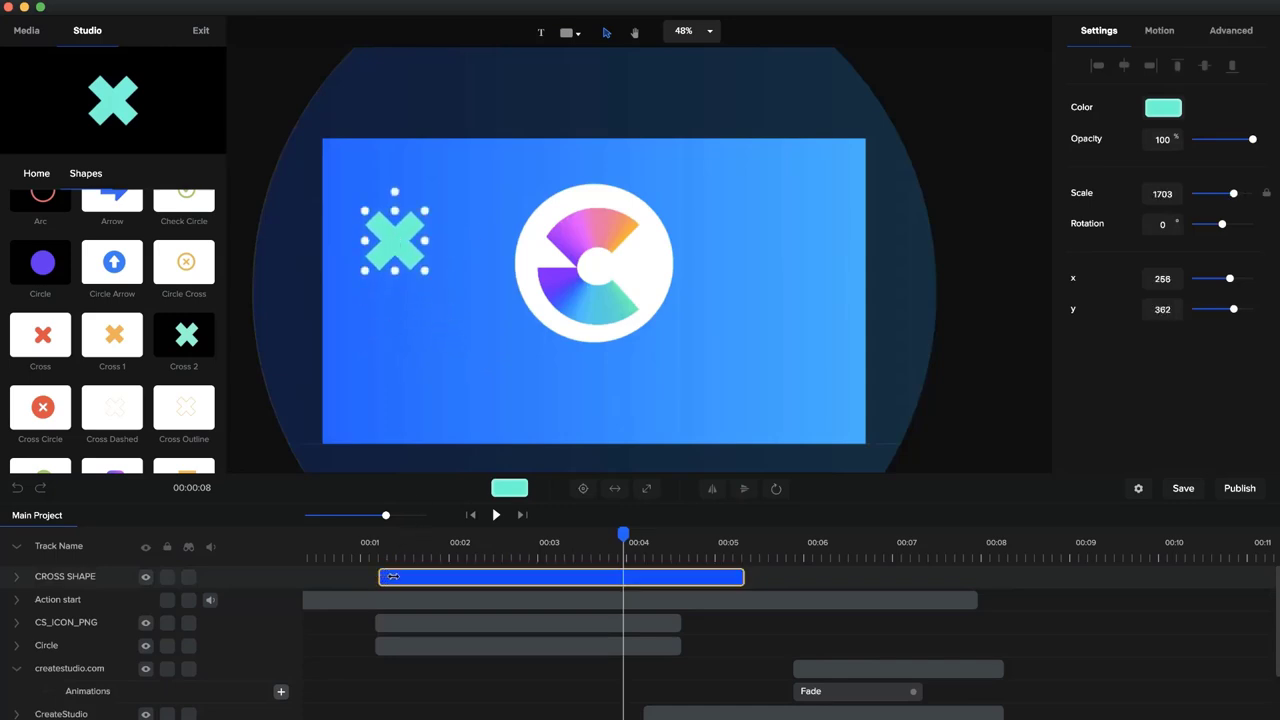
click(444, 345)
click(447, 577)
- Duplicate the cross, place the copy at the canvas's lower right at scale 1271, and color it white (#FFFFFF)
key(super+d)
drag(405, 232, 746, 341)
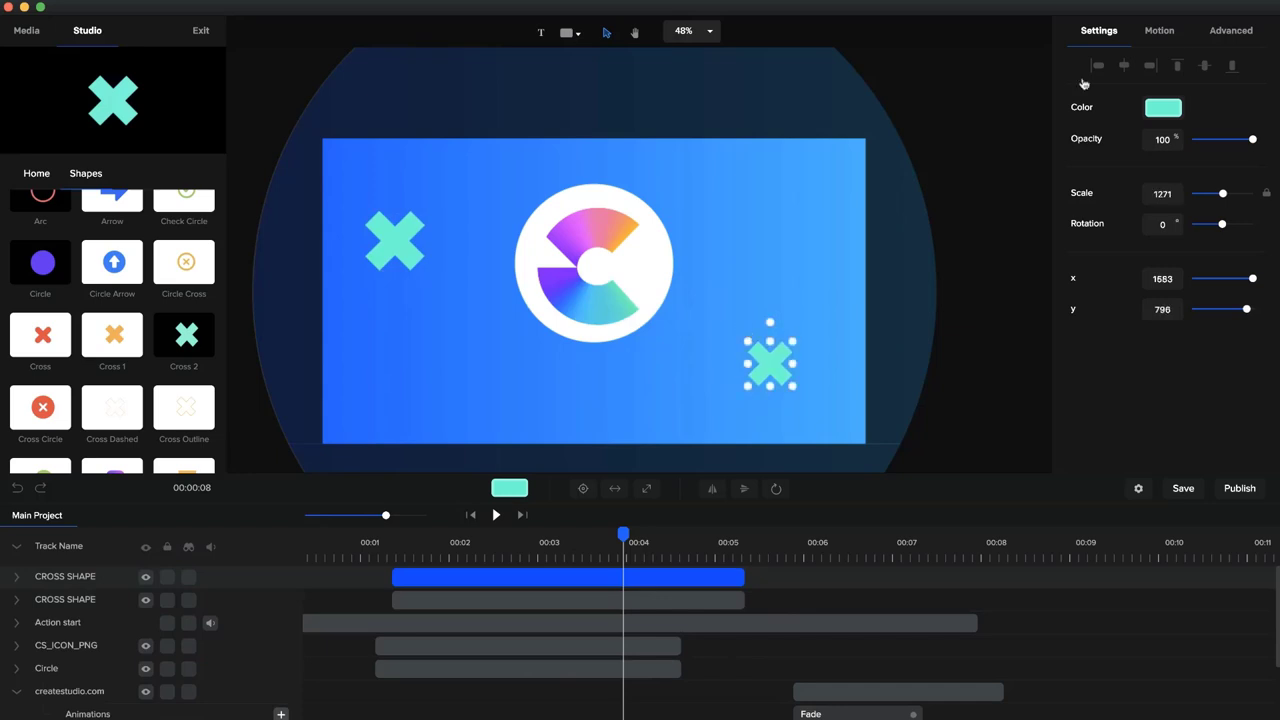
click(1164, 113)
drag(1157, 114, 1069, 96)
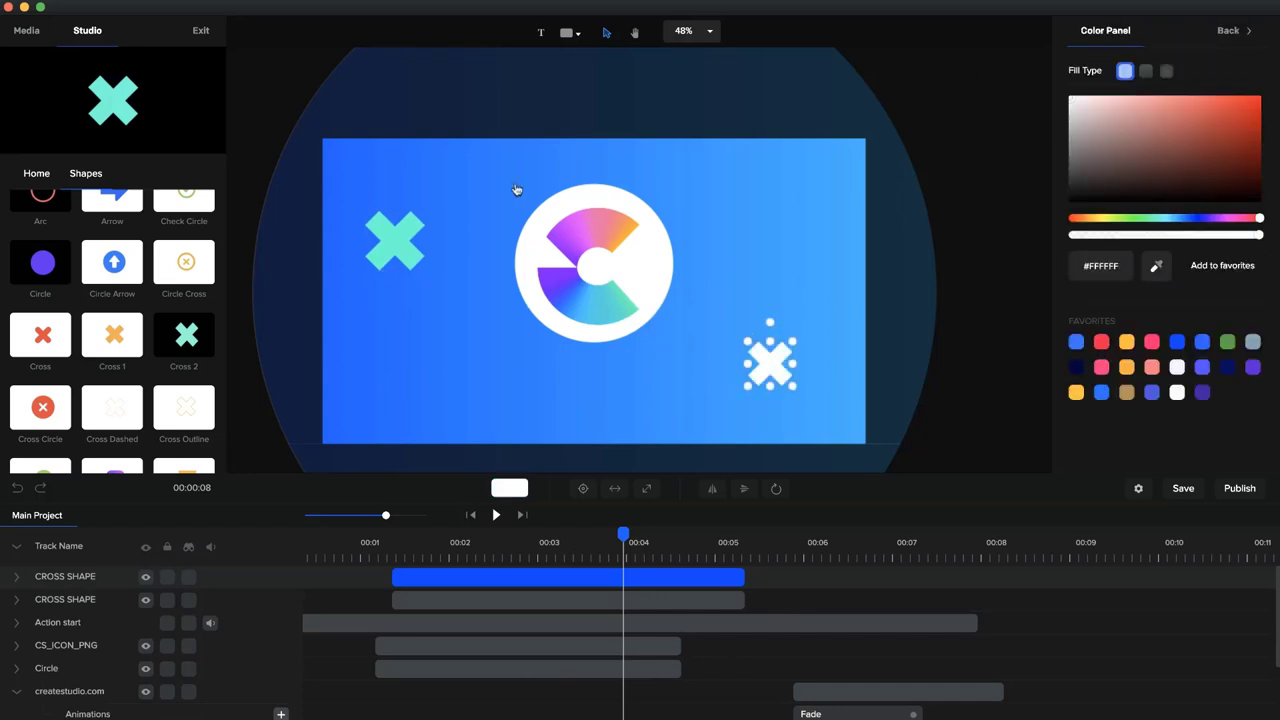
- Give the teal cross a white border with a width of 4
click(403, 248)
click(1218, 40)
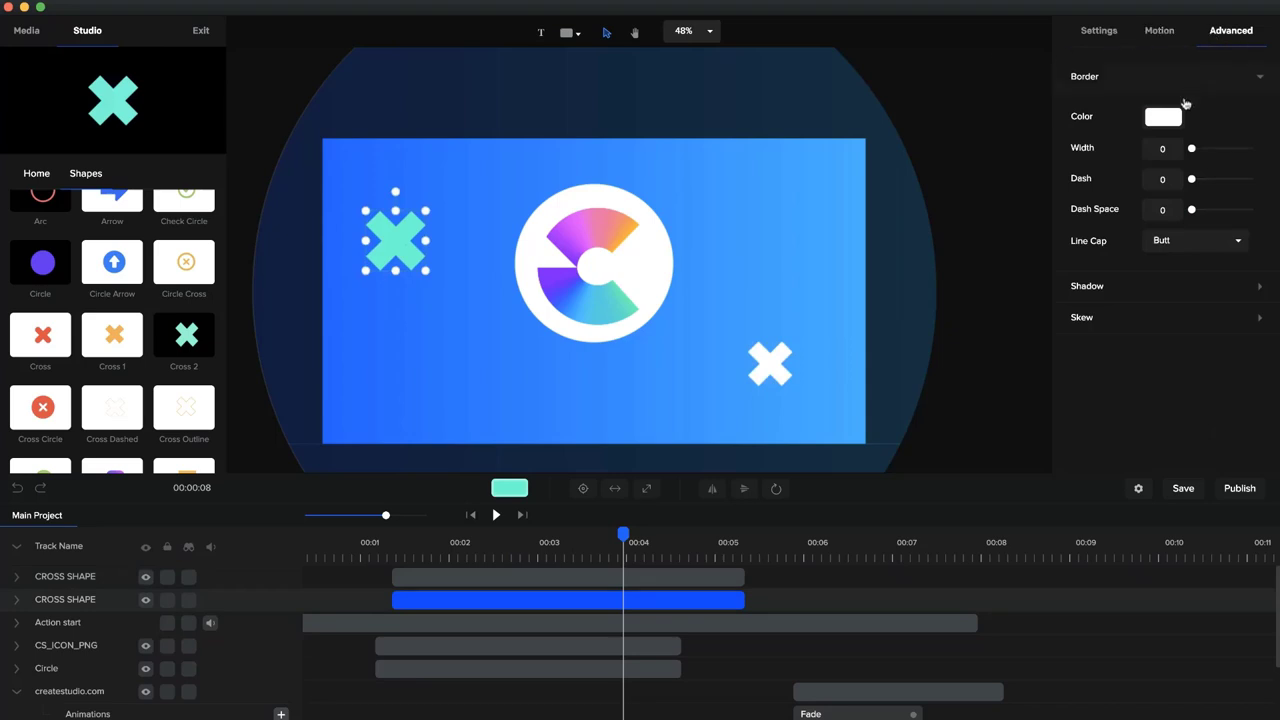
click(1170, 147)
text(4)
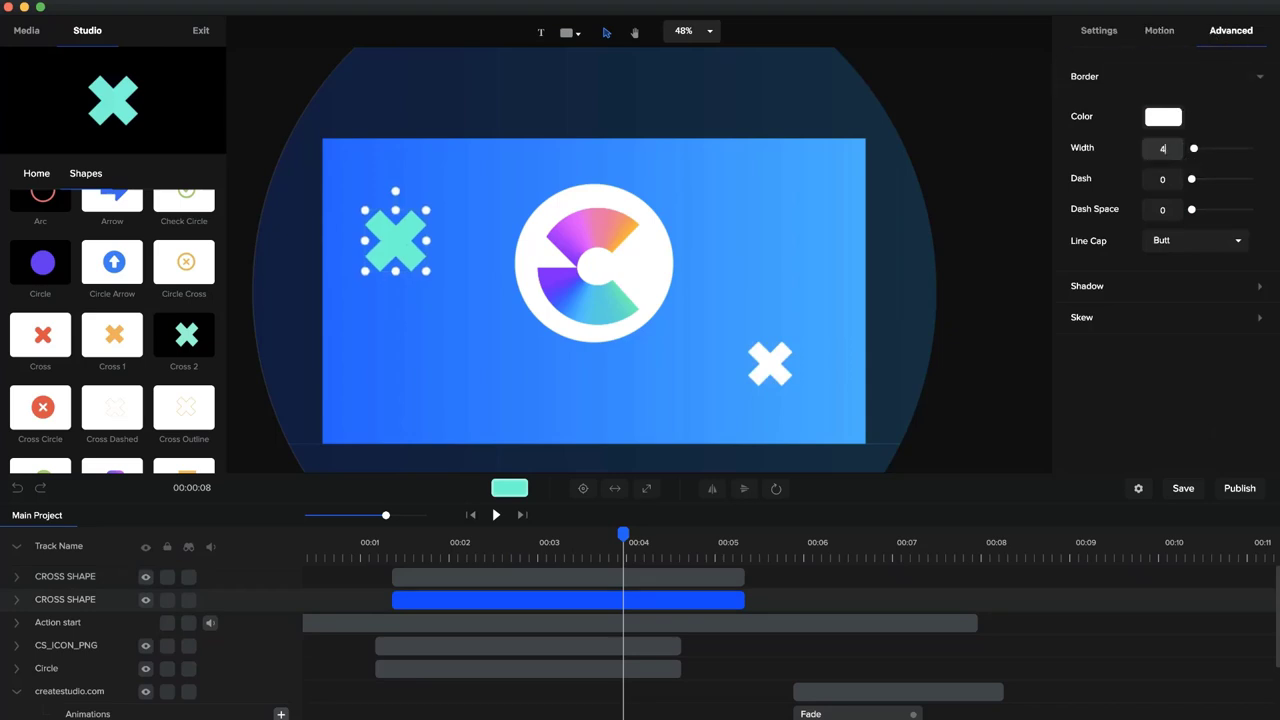
- Make the teal cross's fill color fully transparent (#00FFCE00), keeping the shape's overall opacity at 100%
click(1117, 35)
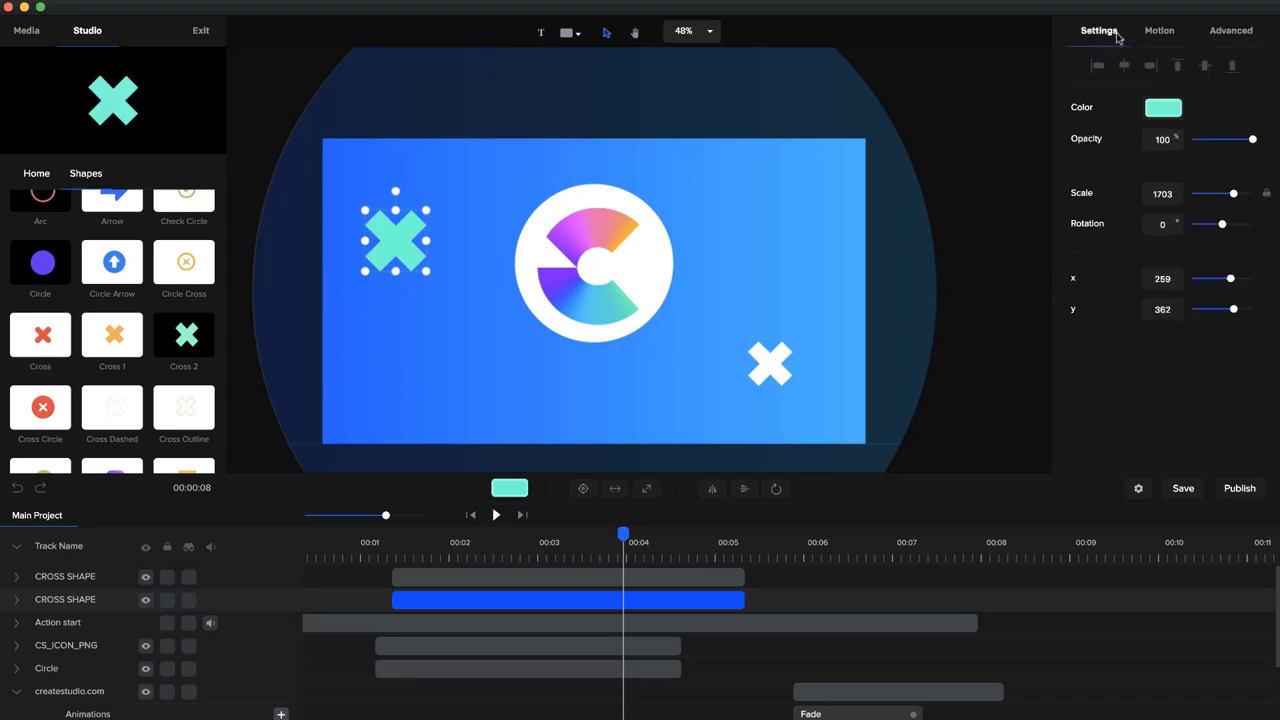
click(1165, 108)
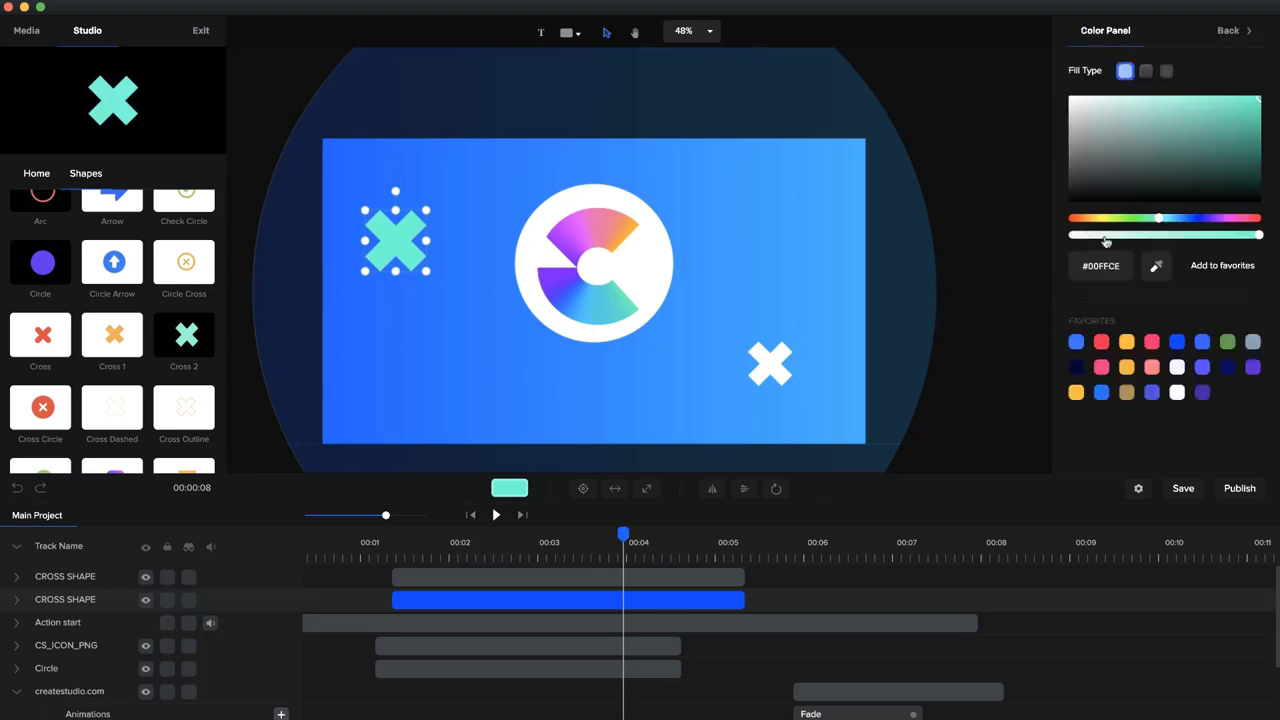
drag(1105, 241, 1074, 238)
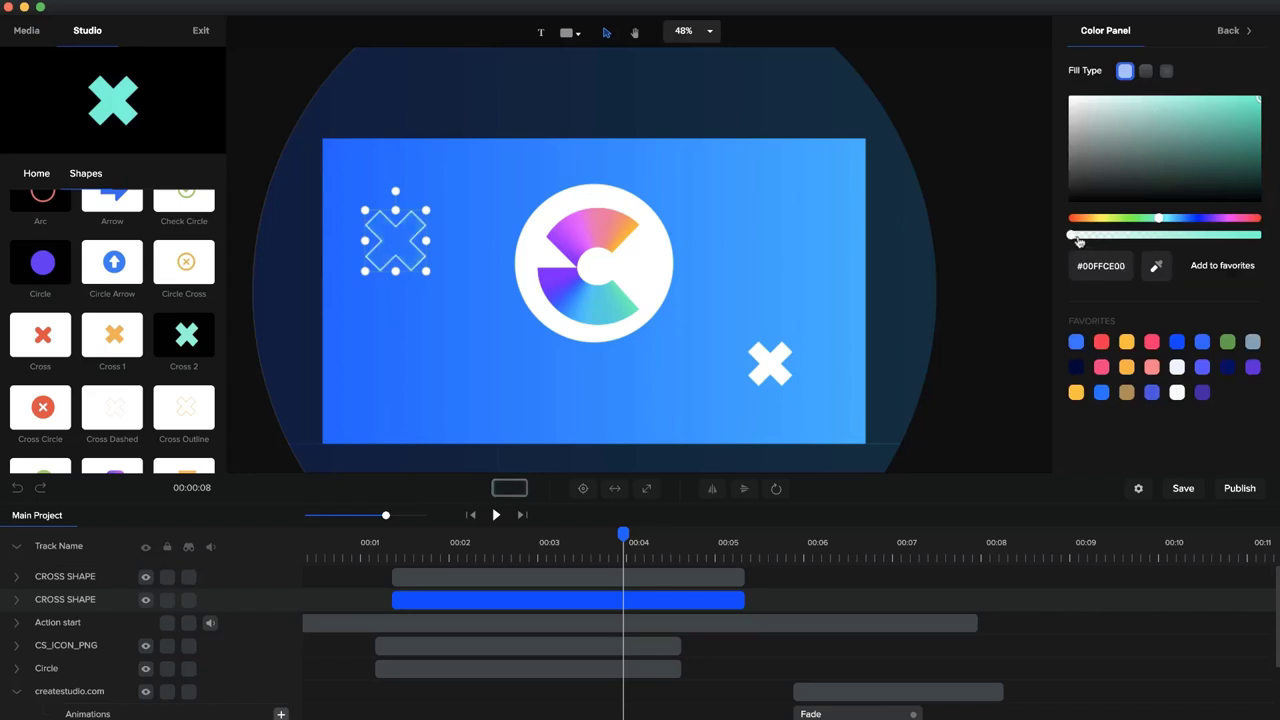
click(1249, 34)
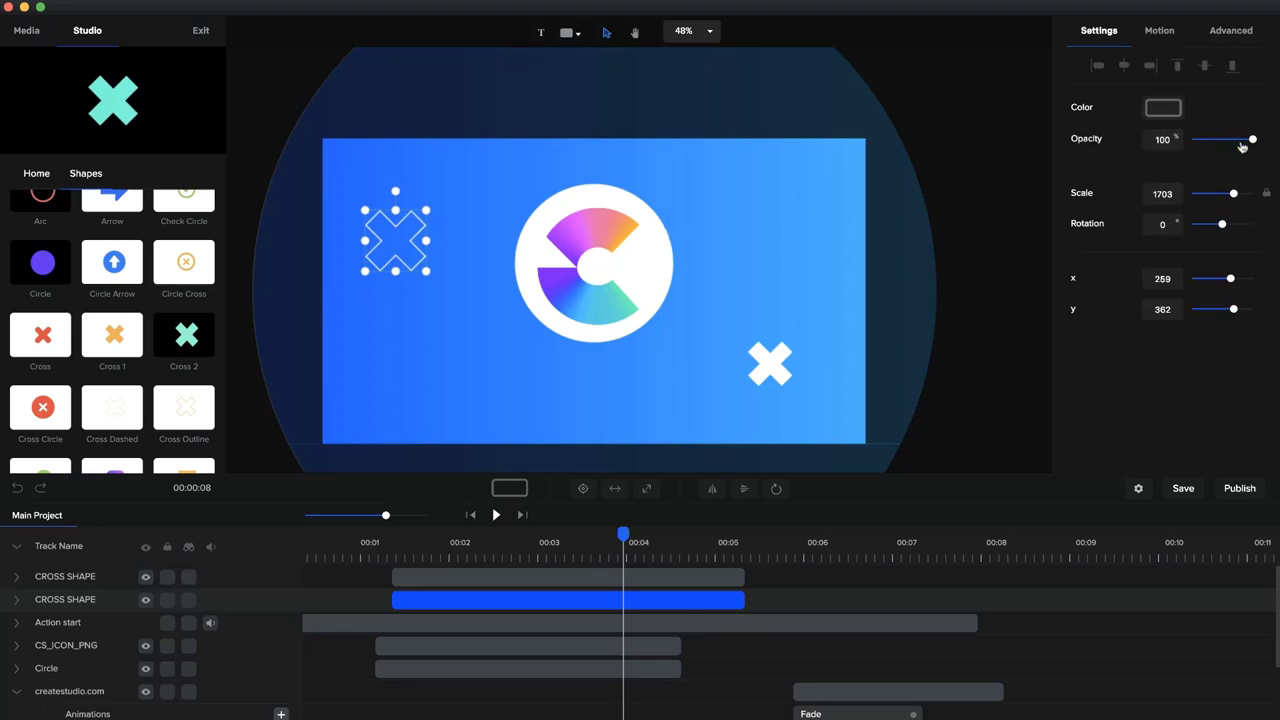
mouse_move(1251, 139)
mouse_down()
mouse_move(1194, 140)
mouse_move(1256, 140)
mouse_up()
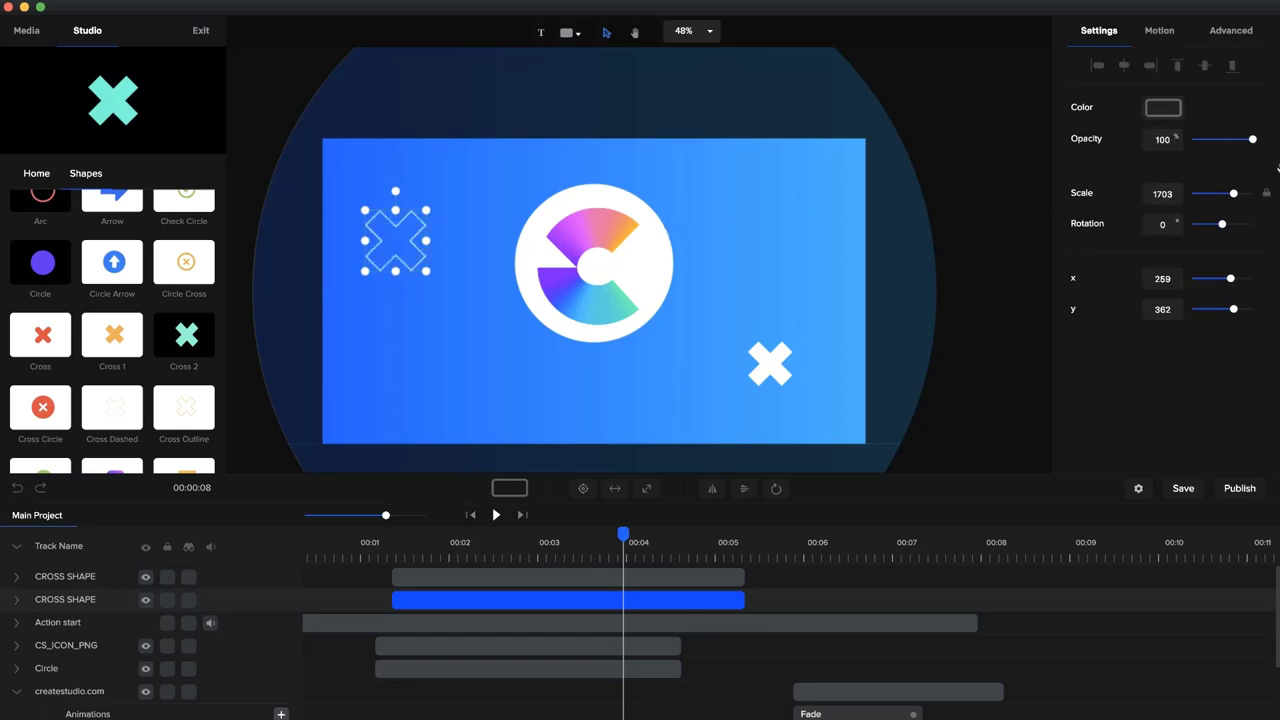
click(1166, 109)
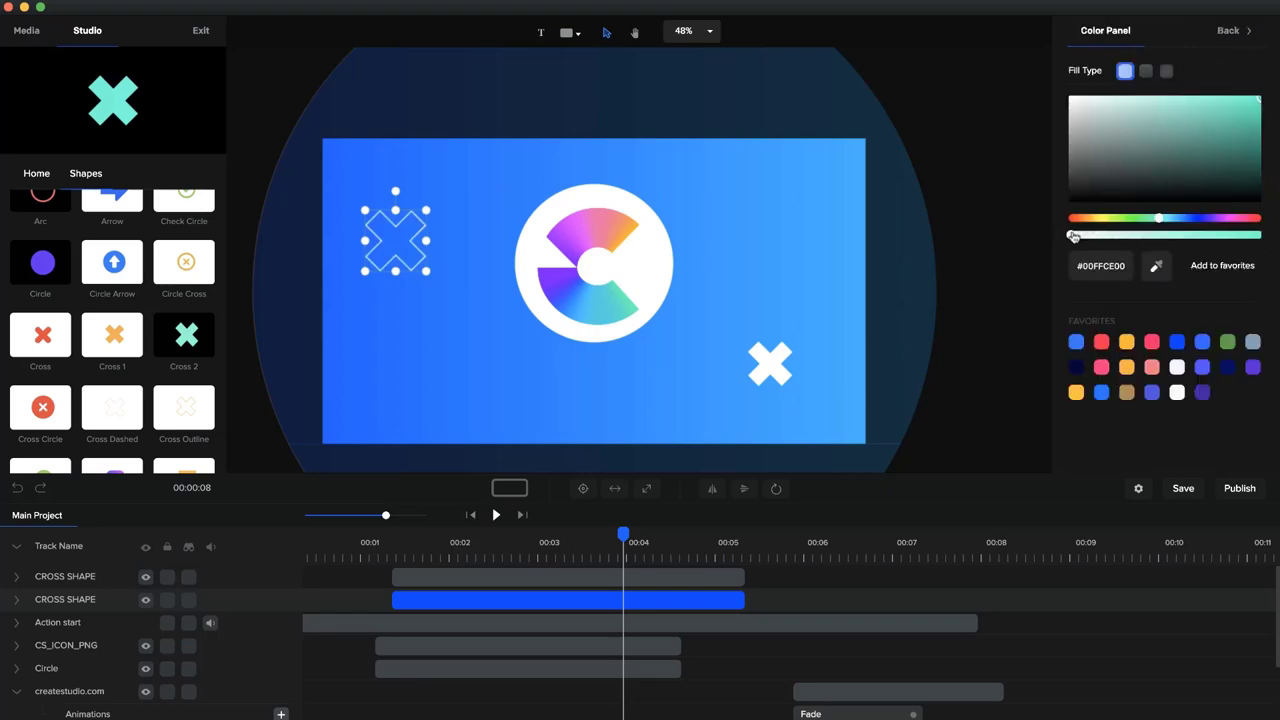
click(1229, 31)
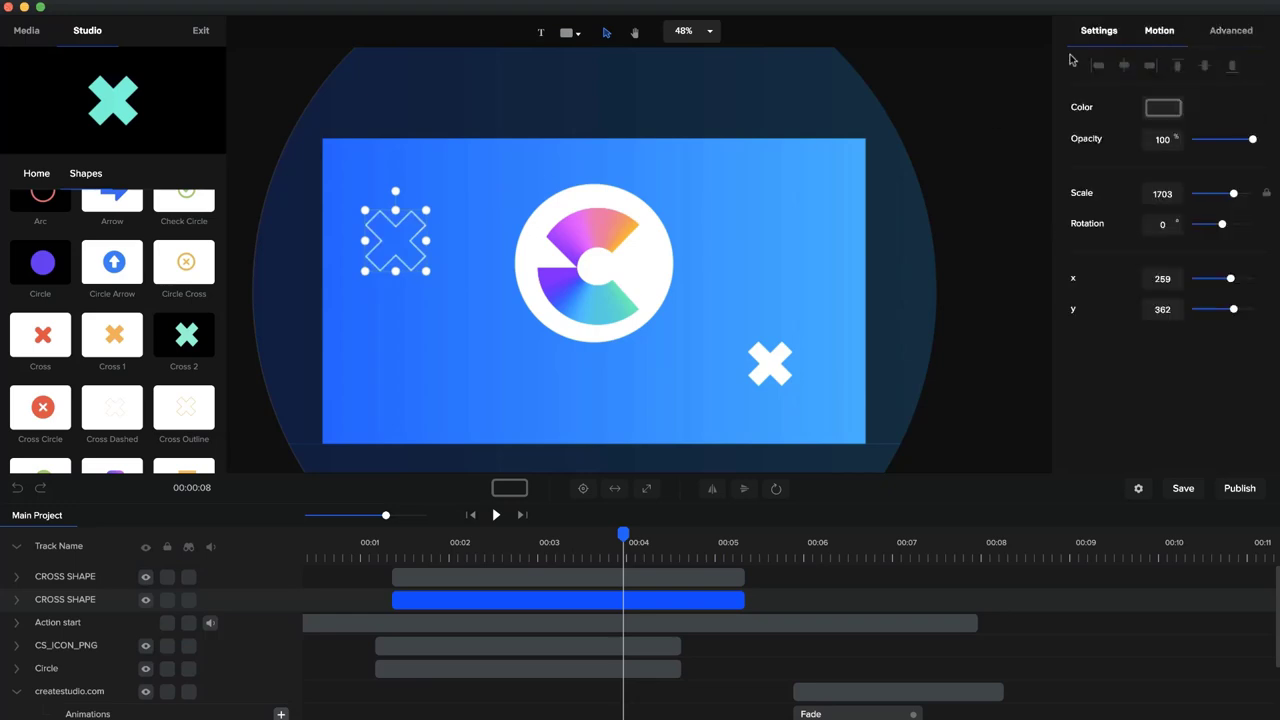
- Add a purple Circle shape at the canvas's lower left at scale 17, and shift its clip to end with the crosses
mouse_move(32, 277)
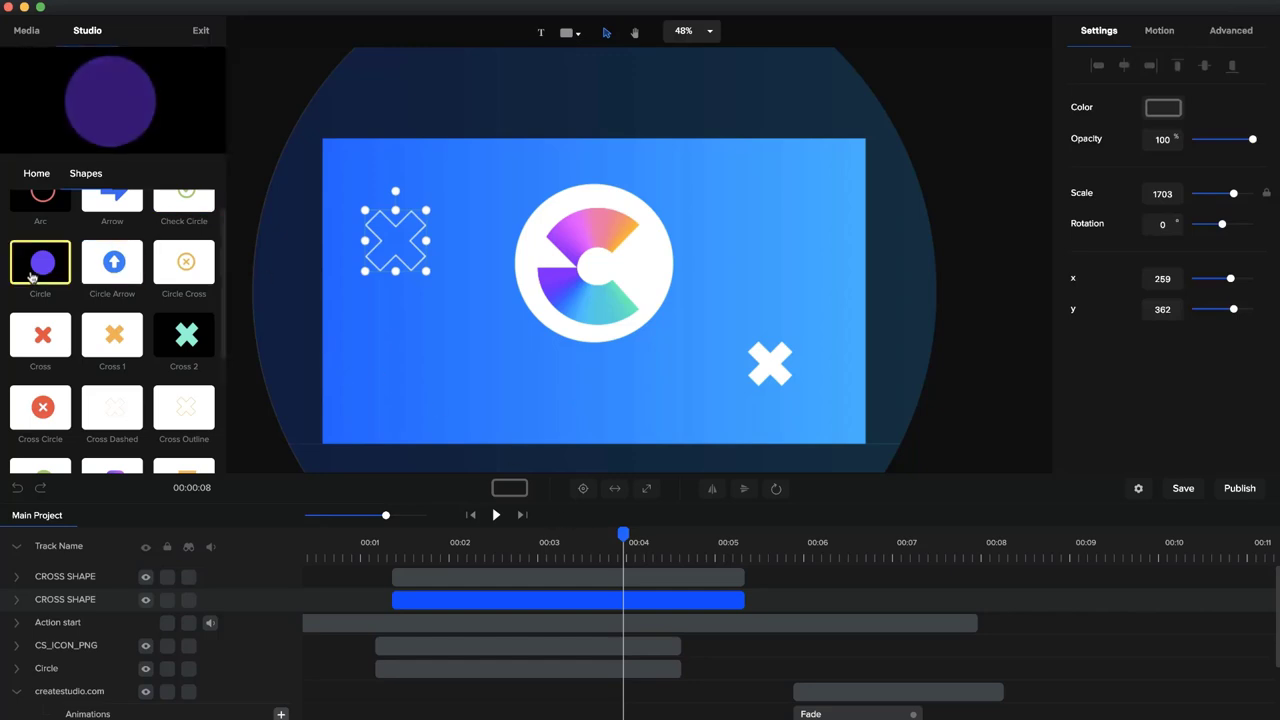
drag(32, 277, 418, 364)
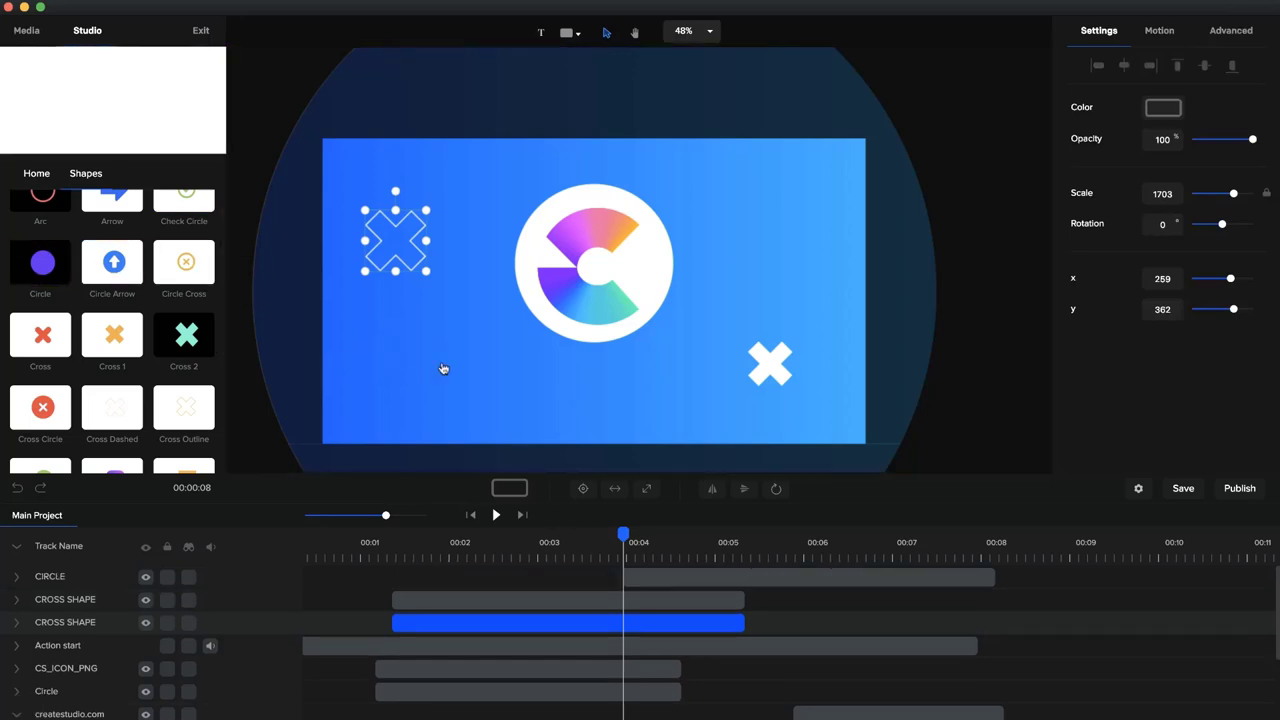
drag(675, 577, 470, 576)
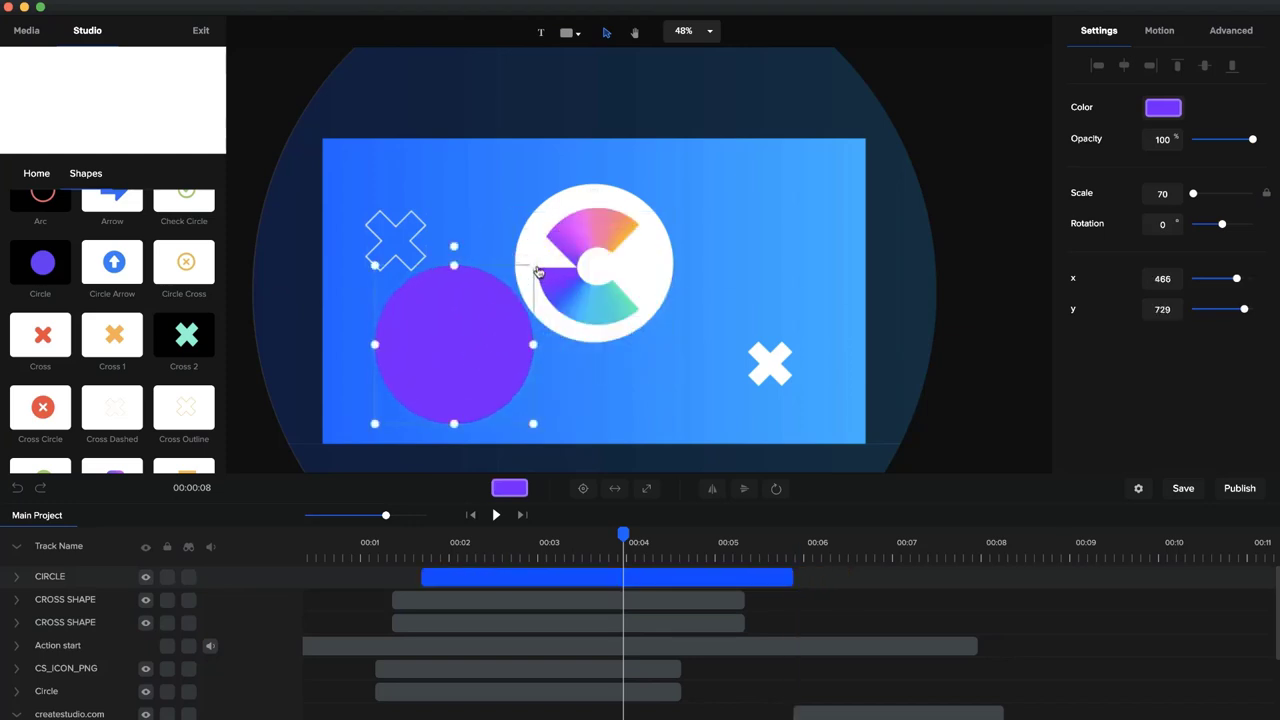
drag(538, 272, 421, 390)
drag(700, 567, 634, 586)
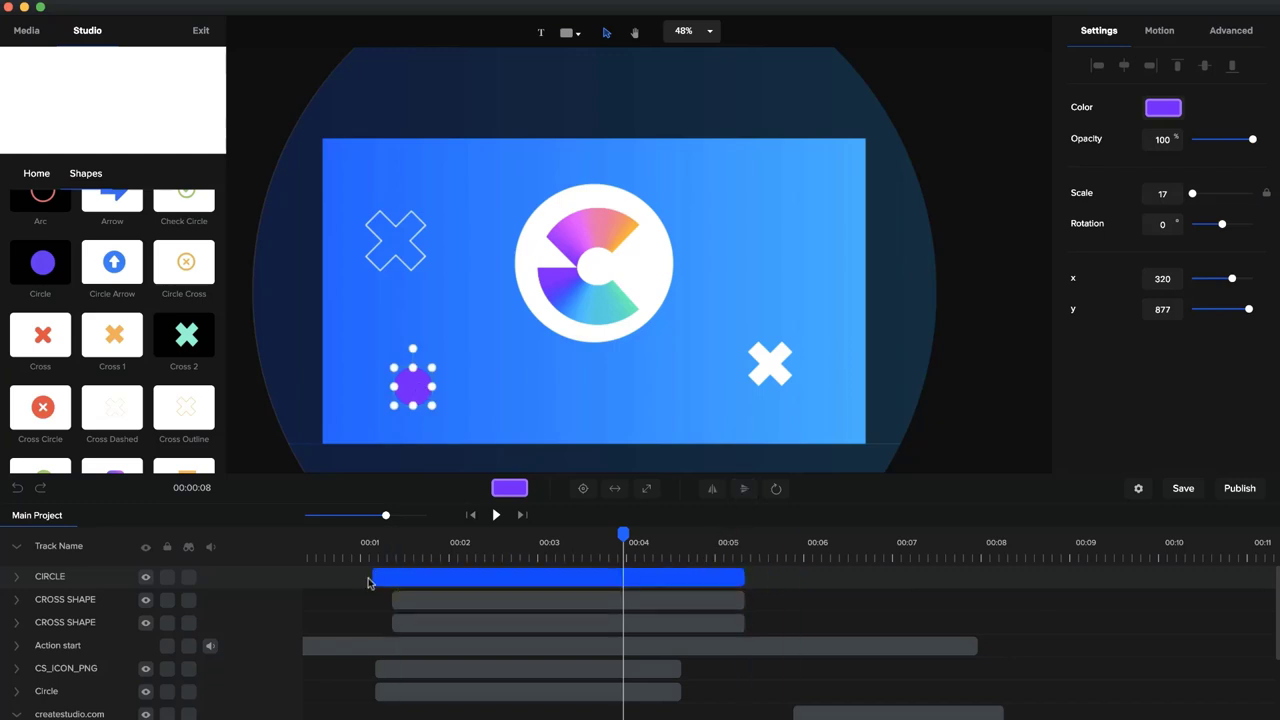
- Trim the purple circle's clip to start with the two crosses and color the circle white (#FFFFFF)
drag(371, 577, 392, 575)
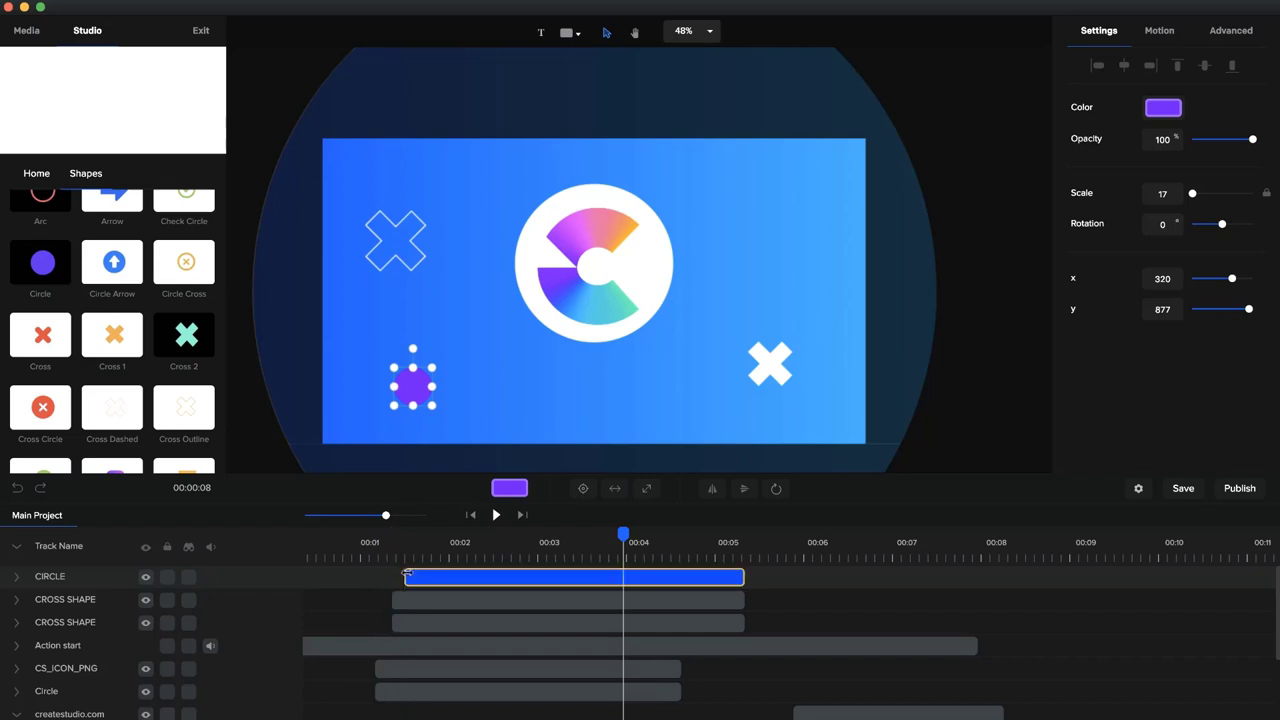
click(414, 369)
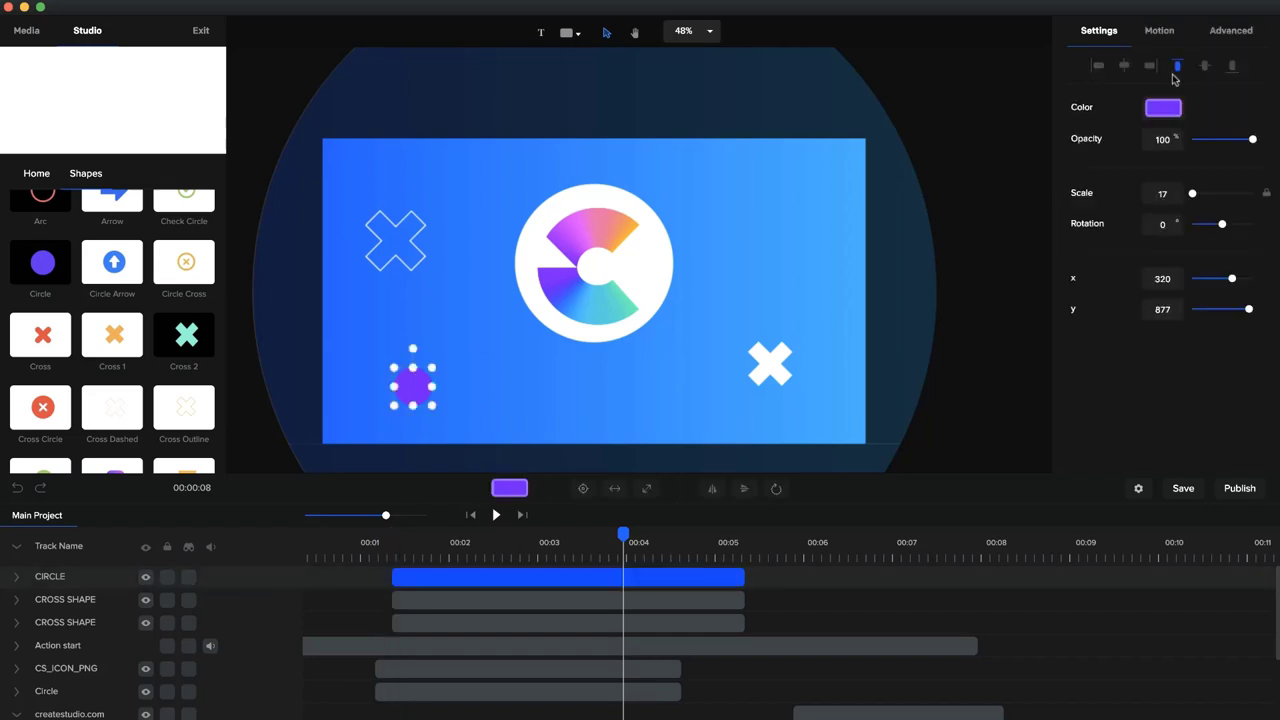
click(1160, 108)
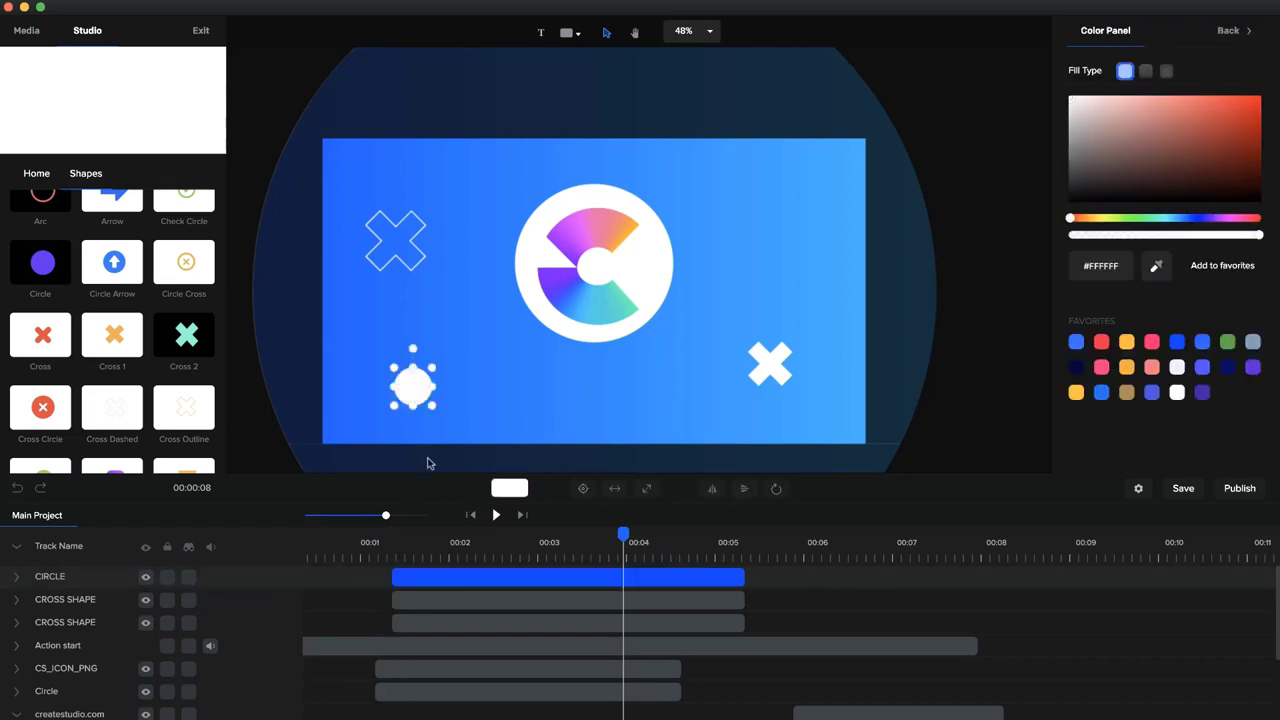
- Duplicate the white circle to the canvas's upper right and make the copy's fill fully transparent
key(super+d)
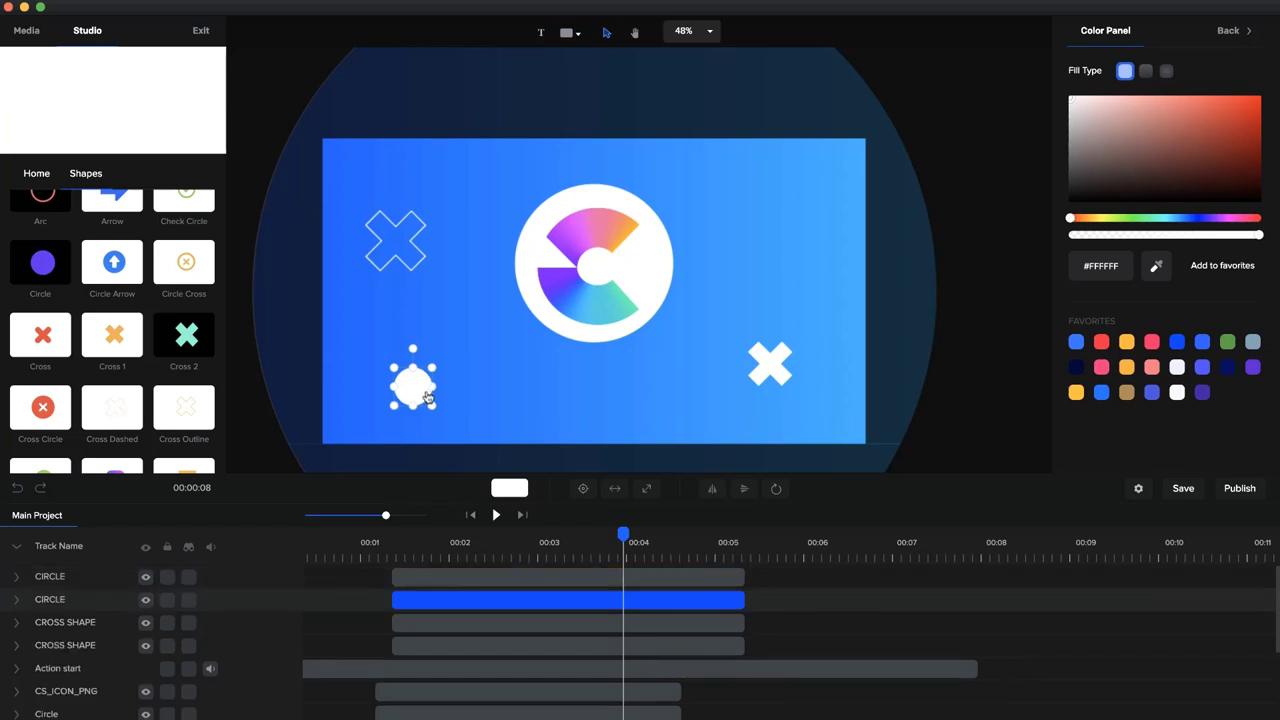
drag(418, 383, 767, 186)
click(1163, 107)
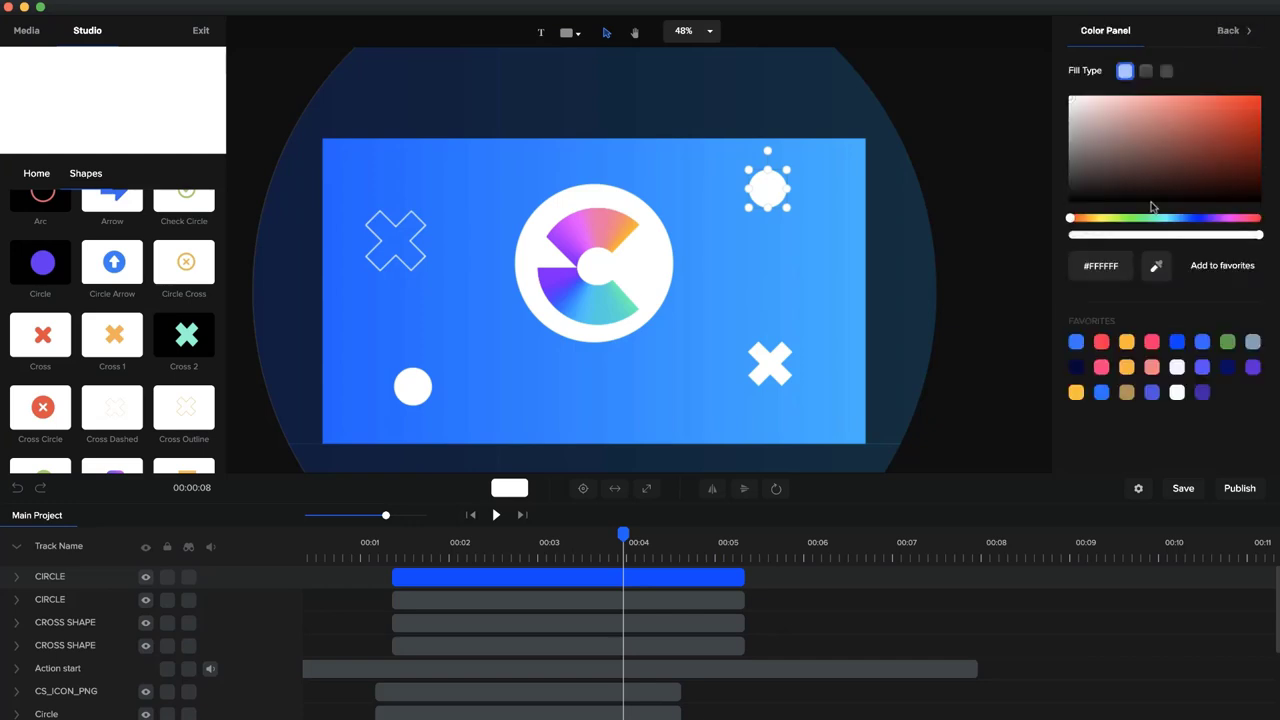
drag(1123, 238, 1026, 240)
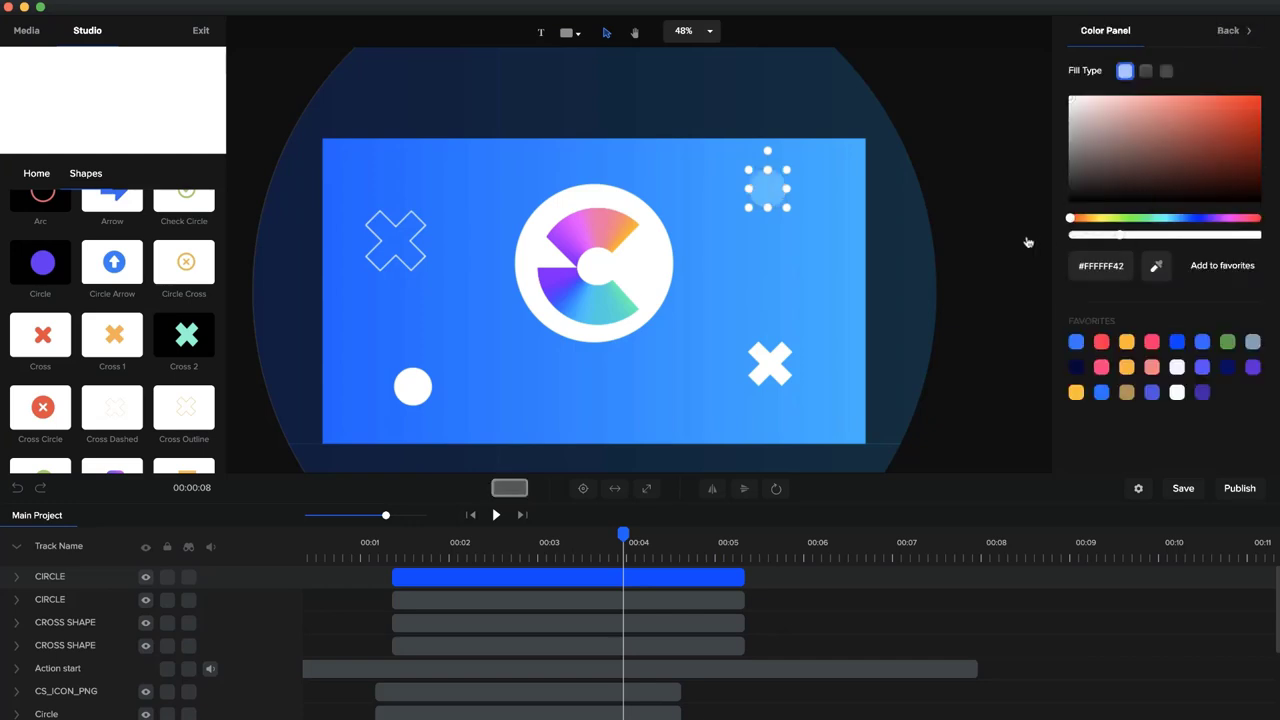
- Give the upper-right circle a white border with a width of 6 and scale it down slightly smaller than the lower-left circle
click(1231, 32)
click(1230, 40)
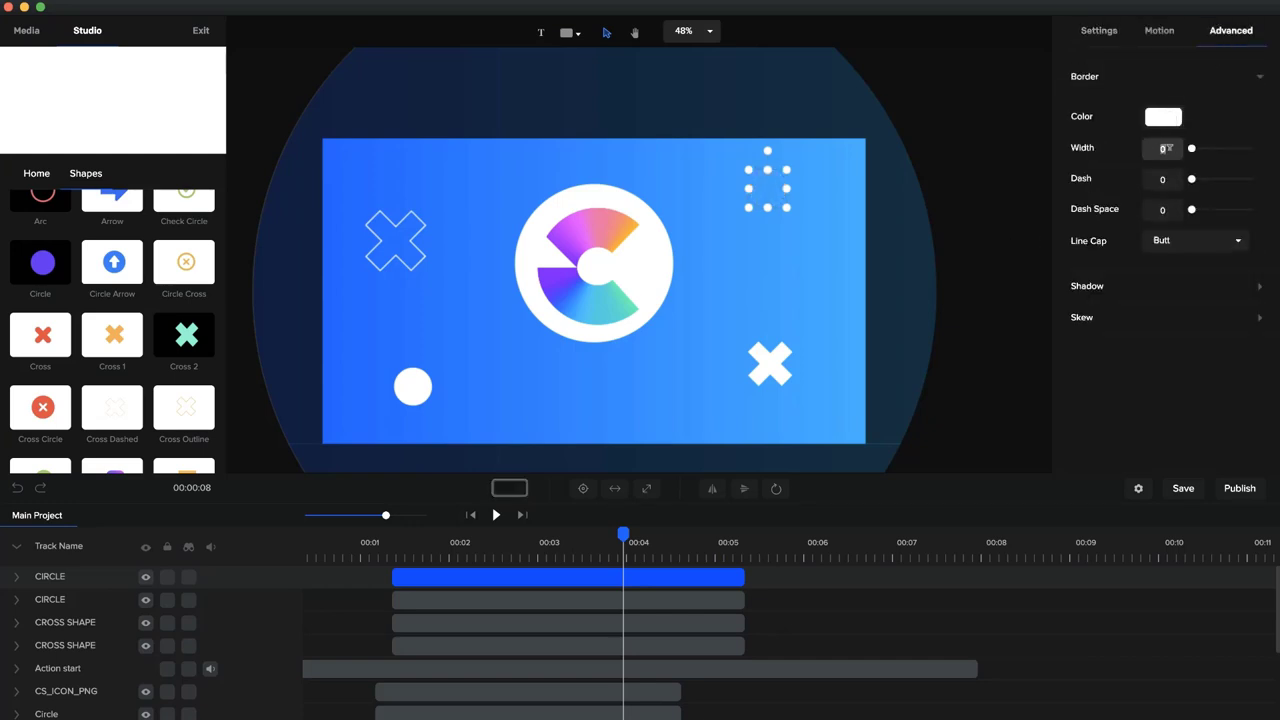
text(3)
key(Return)
text(6)
key(Return)
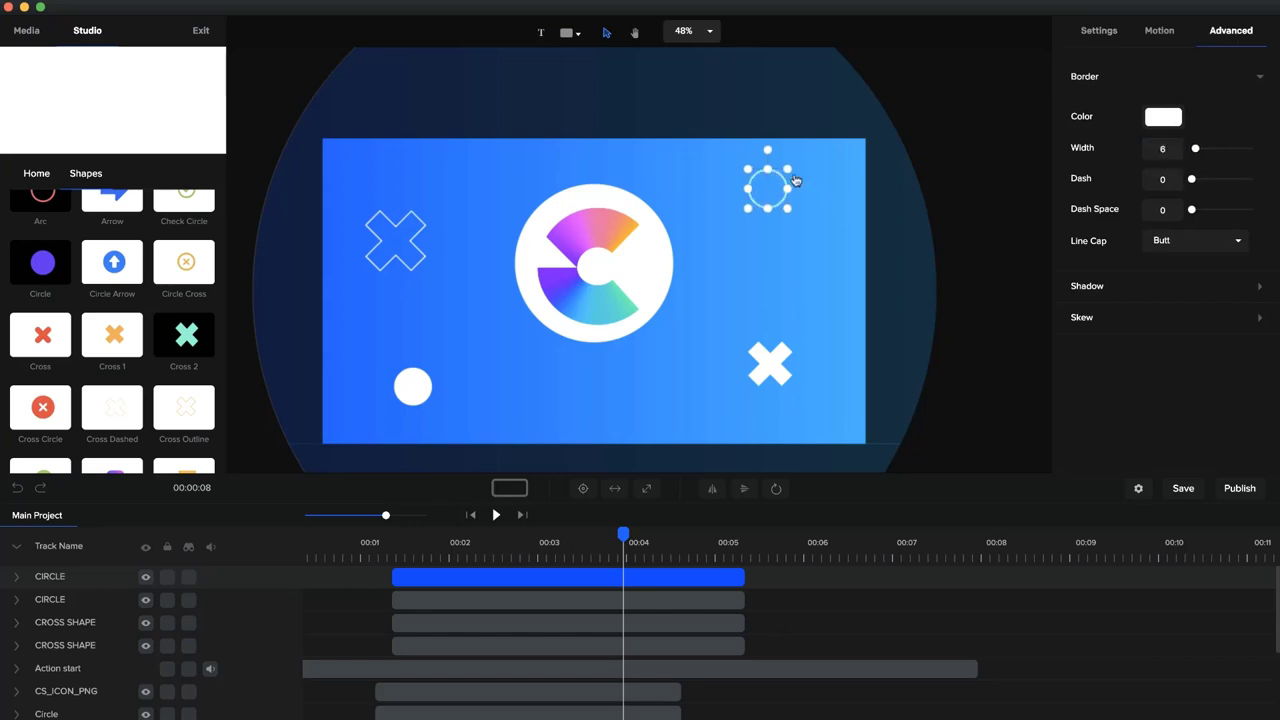
drag(786, 167, 775, 183)
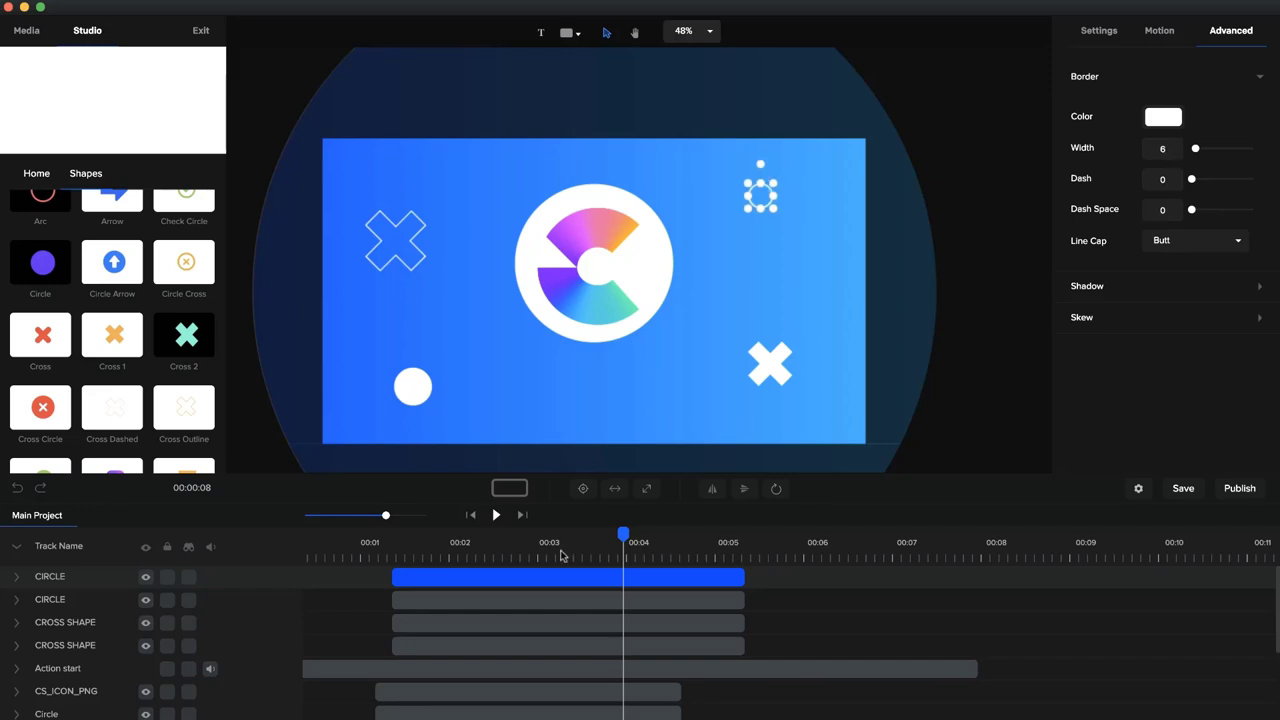
- Stagger the shape clips' start times in the order outlined cross, white cross, outlined circle, white circle
click(387, 538)
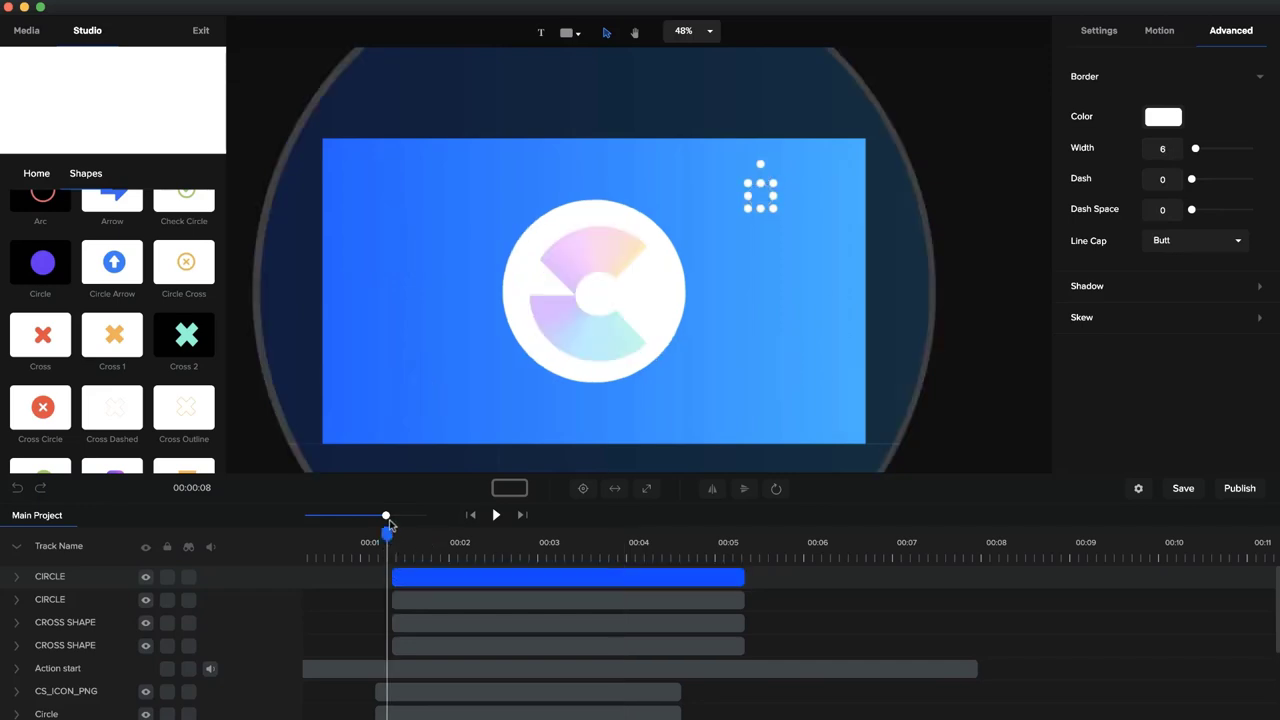
drag(386, 514, 427, 514)
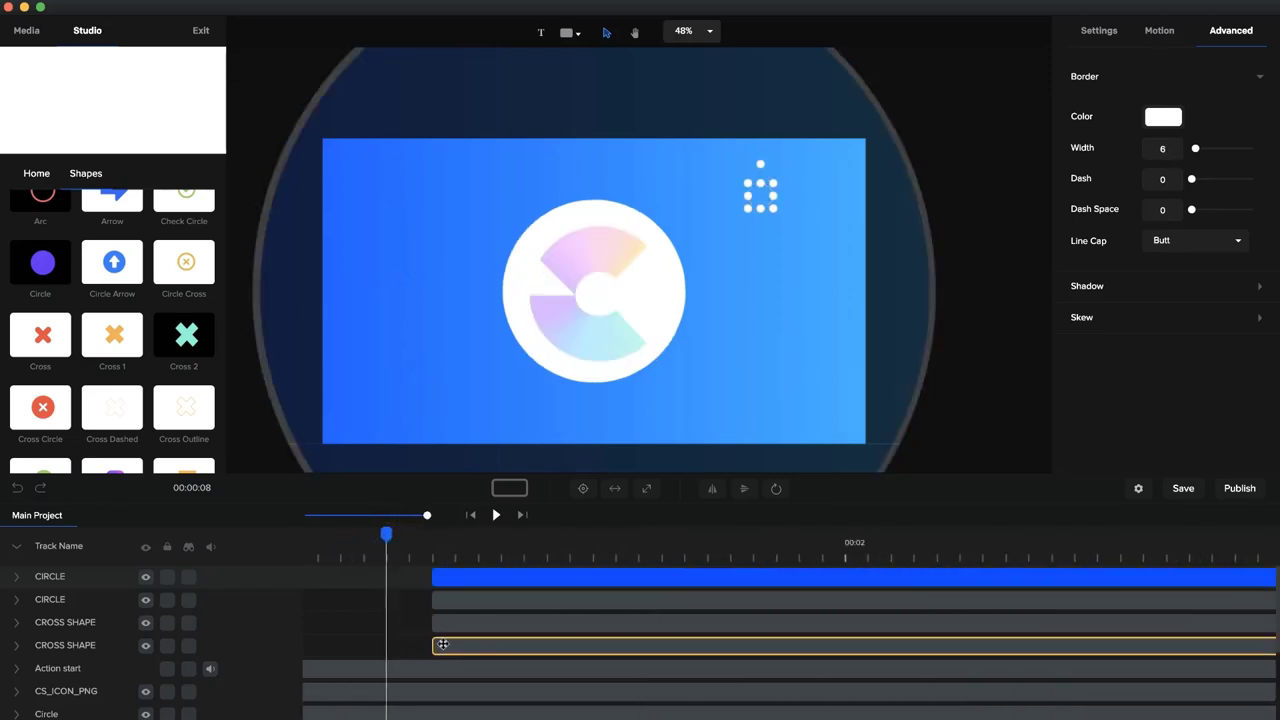
drag(436, 647, 387, 647)
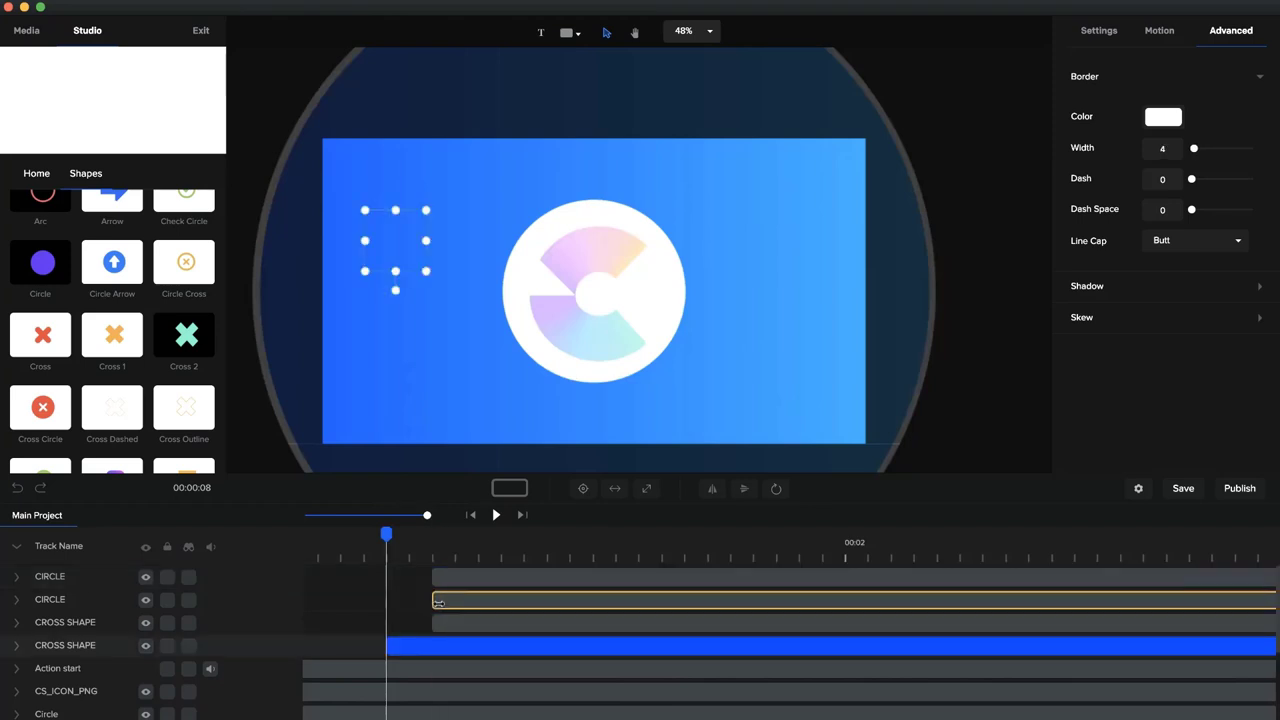
drag(436, 600, 570, 600)
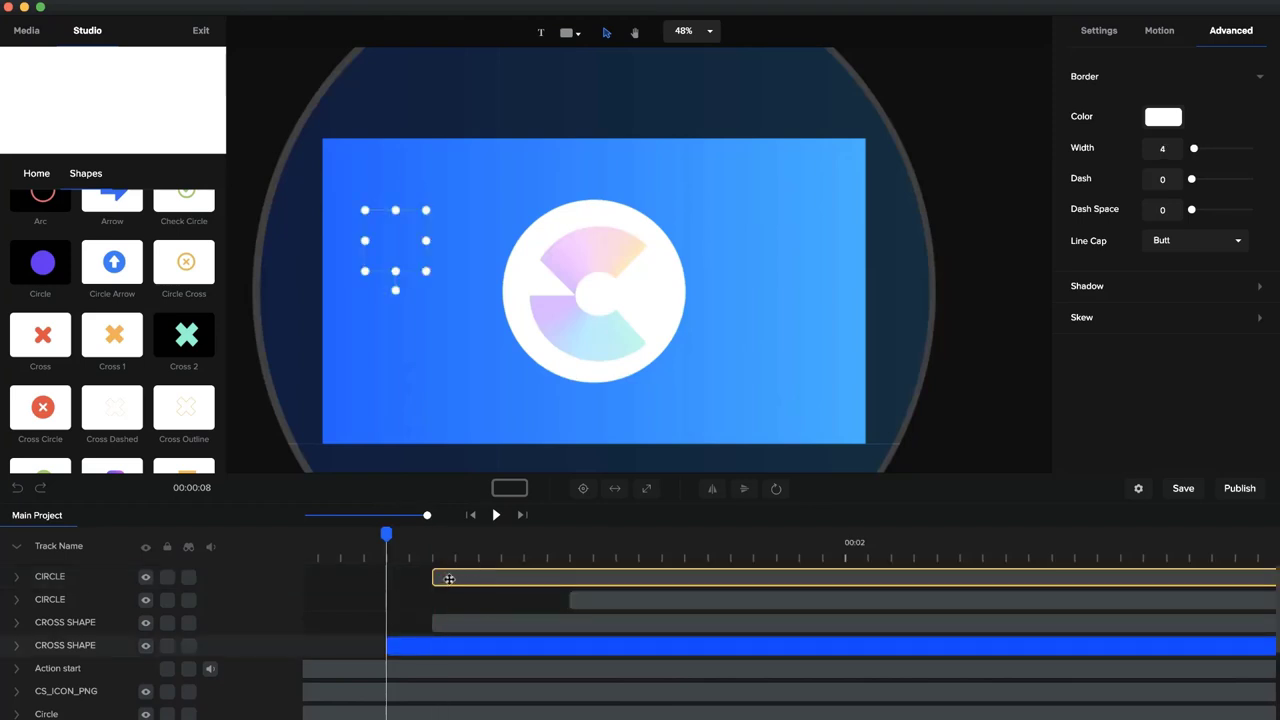
drag(436, 576, 502, 576)
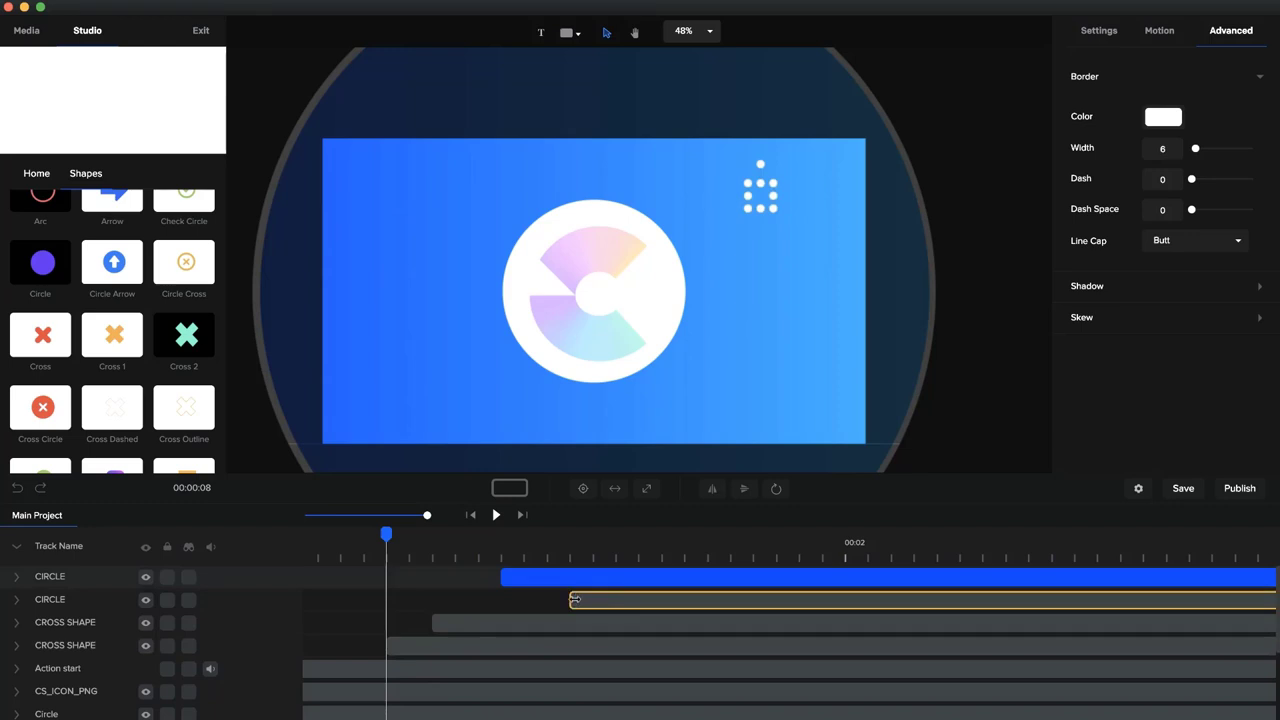
drag(606, 600, 629, 600)
- Play back the intro to check the staggered shapes, and look over all tracks across the full timeline
click(496, 514)
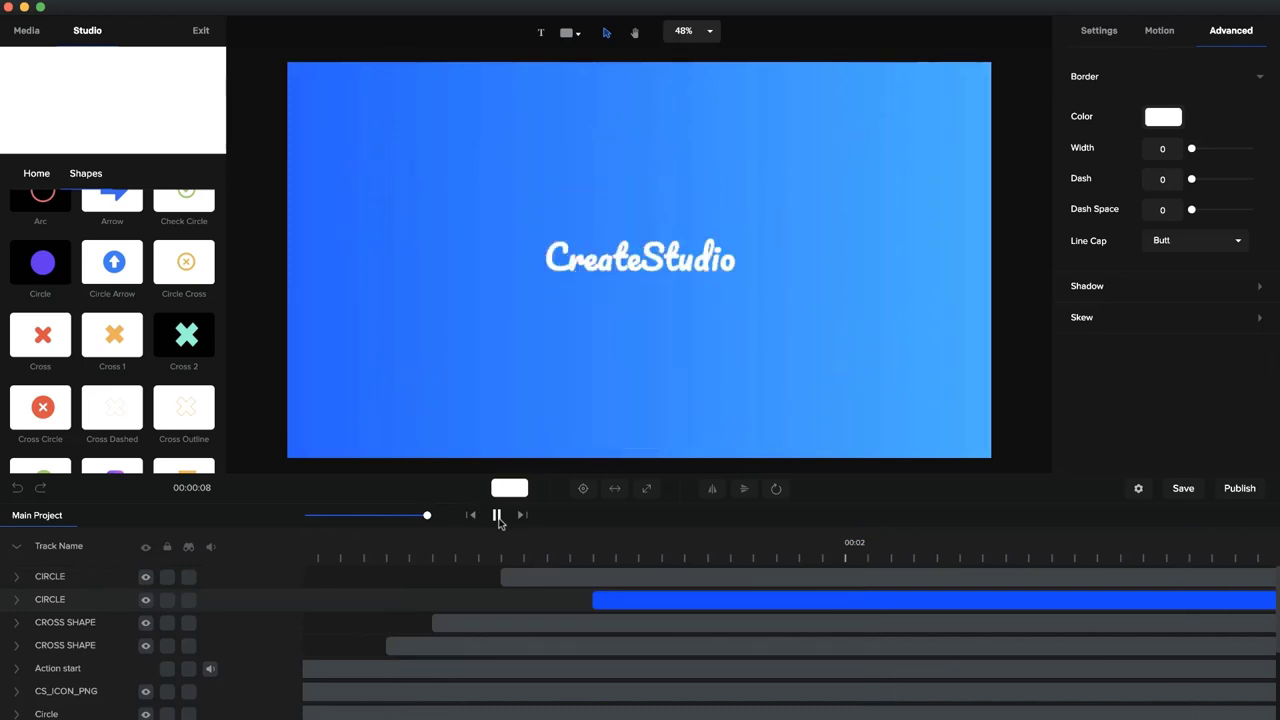
click(497, 515)
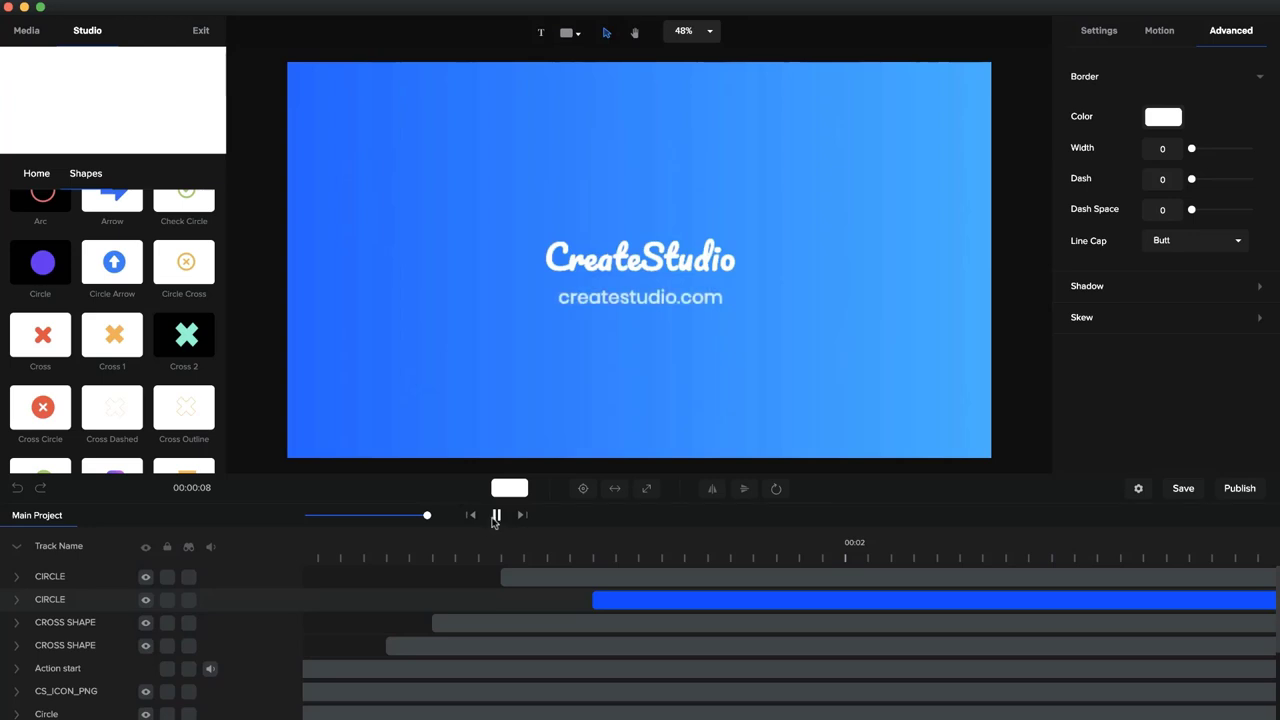
drag(415, 516, 390, 515)
click(610, 626)
scroll(610, 626, down, 5)
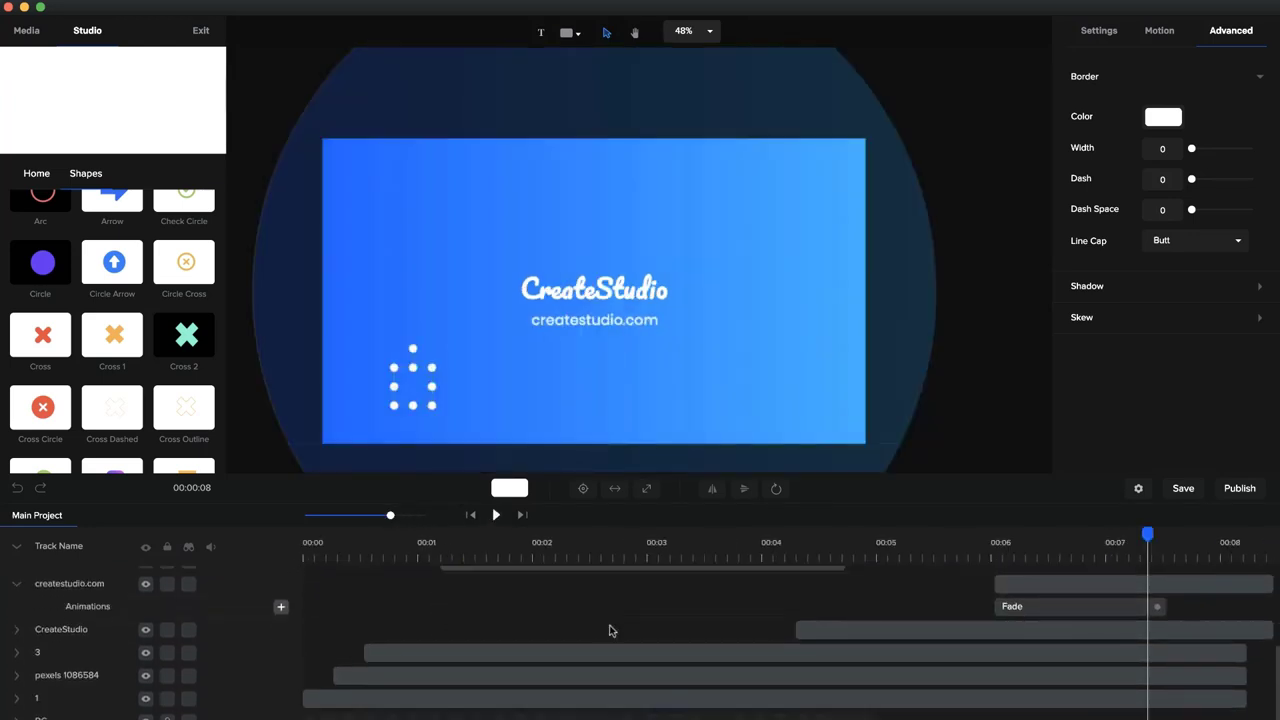
scroll(610, 626, up, 5)
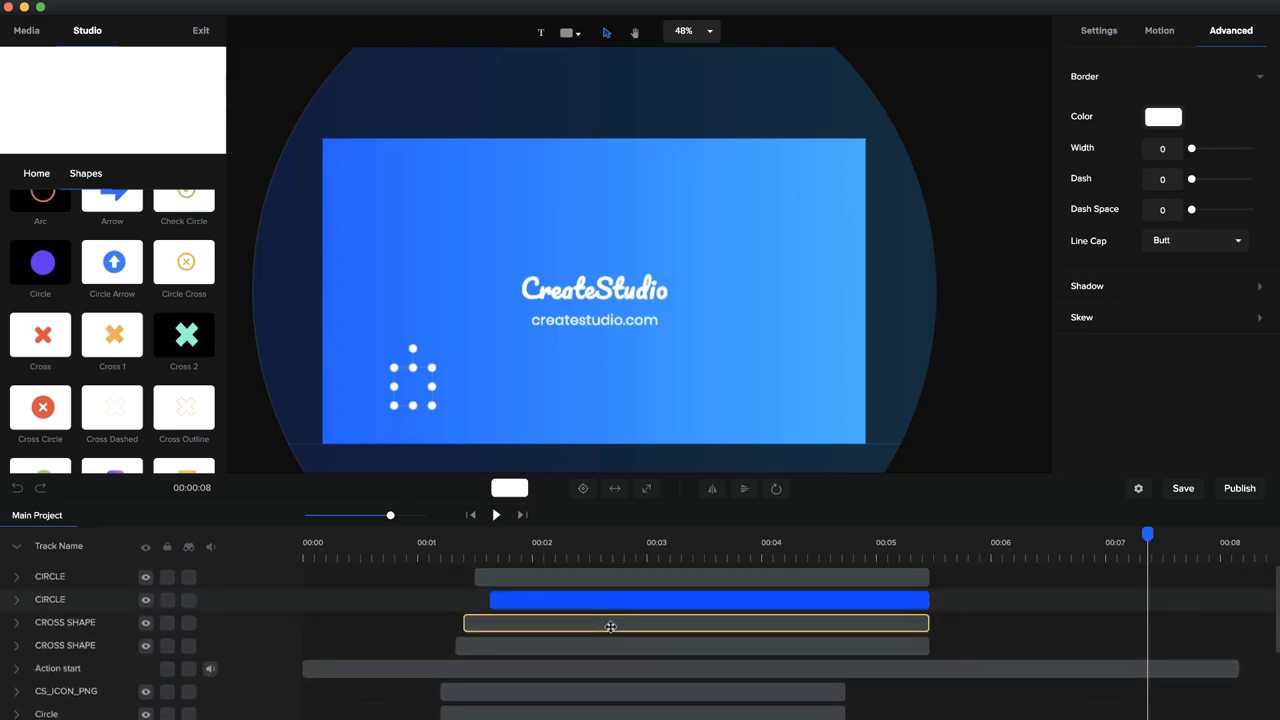
- Scrub from the masked circle reveal with the jellyfish image to the CreateStudio title to review the layers and decorative shapes
click(425, 542)
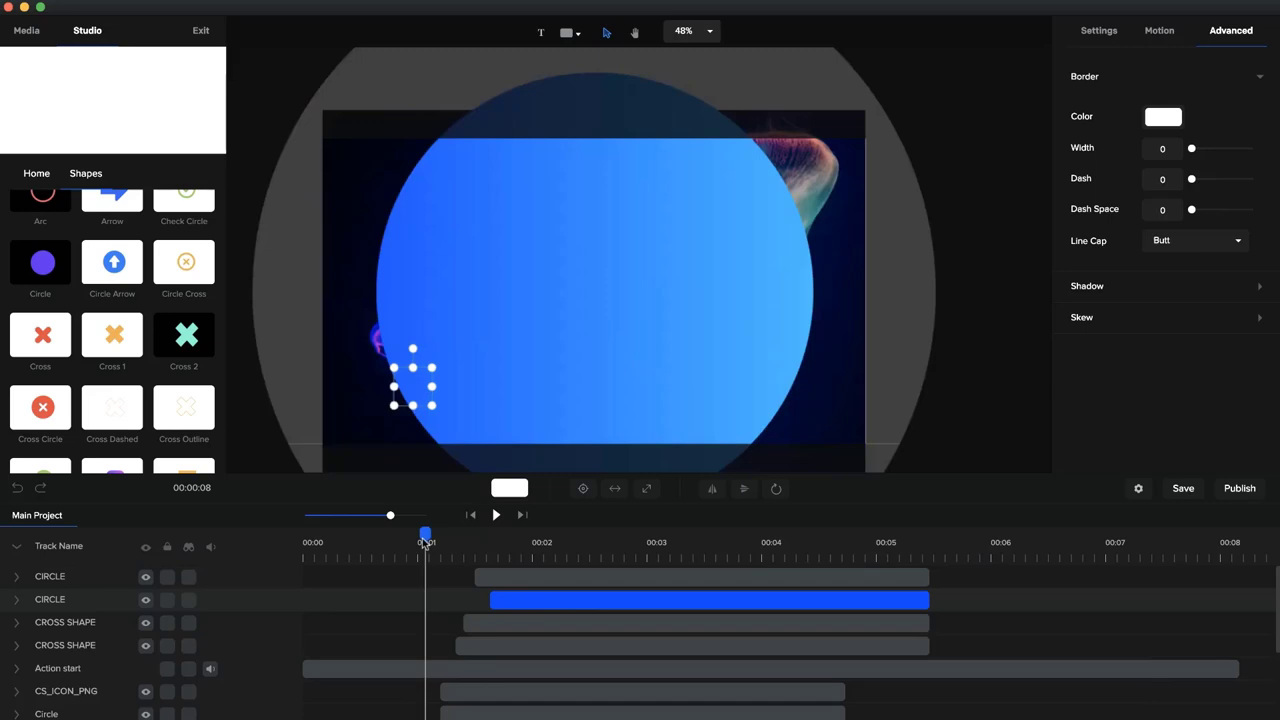
drag(425, 542, 402, 568)
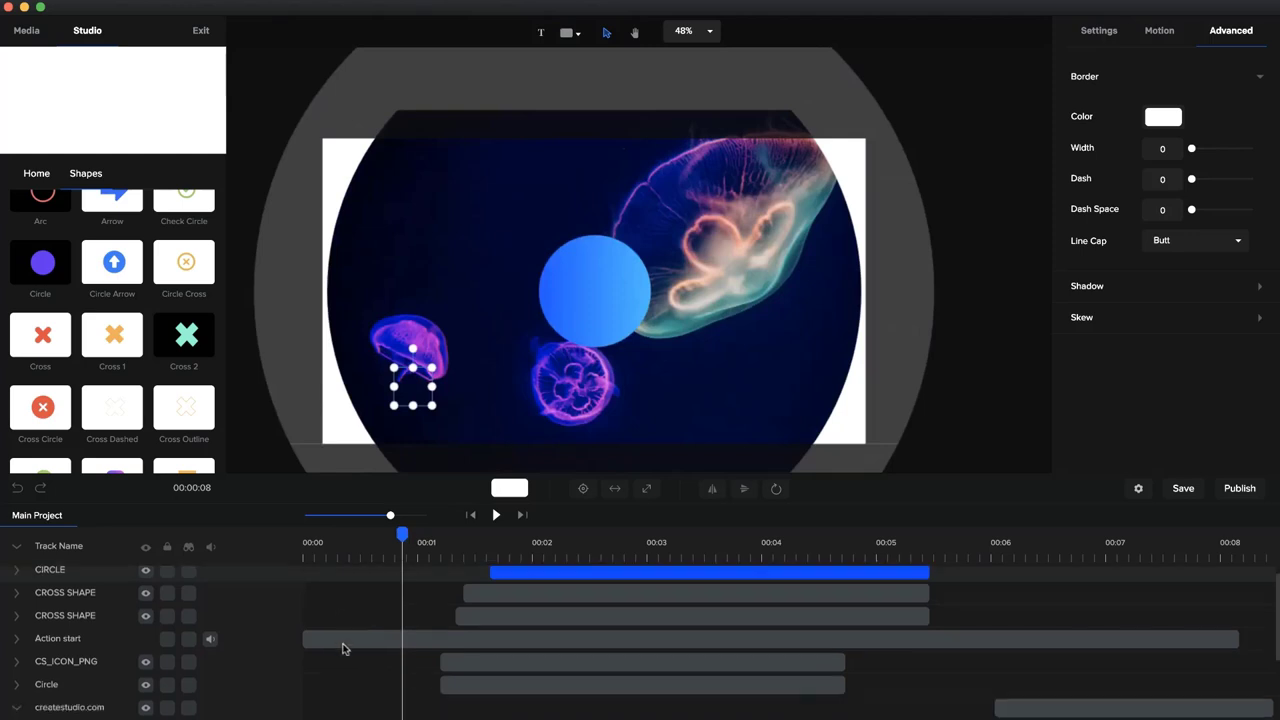
scroll(343, 646, down, 5)
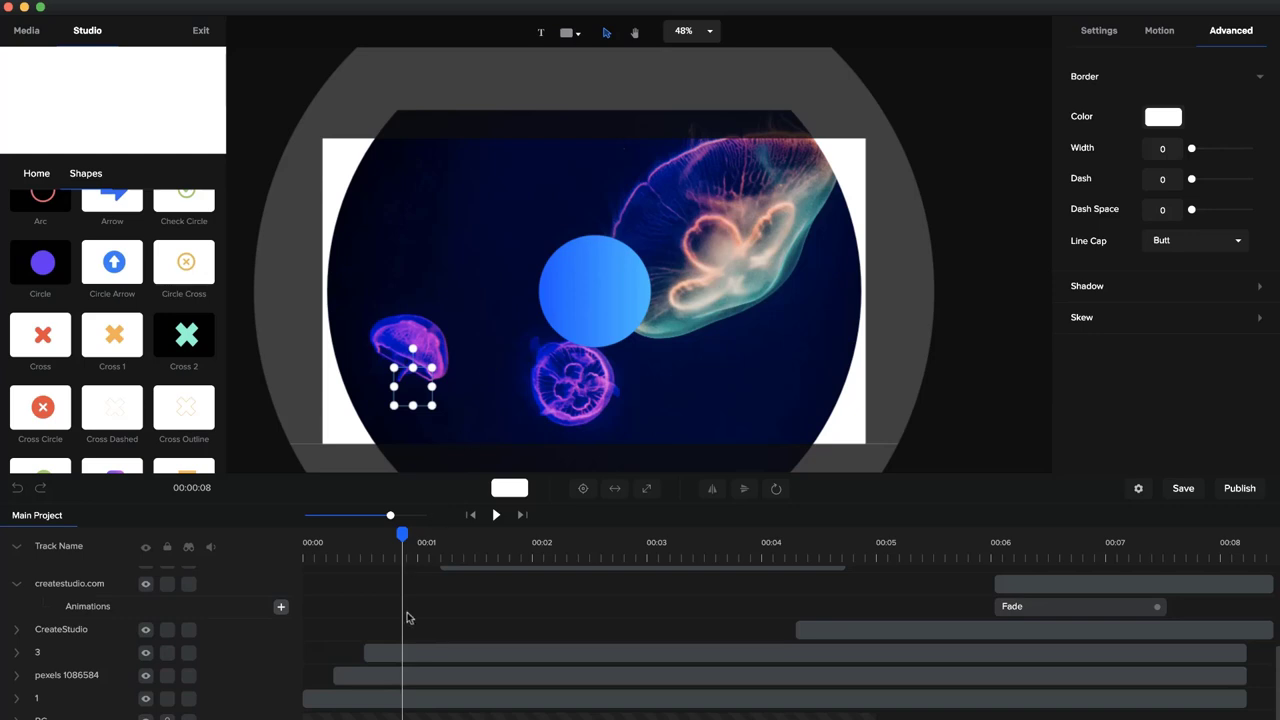
click(404, 676)
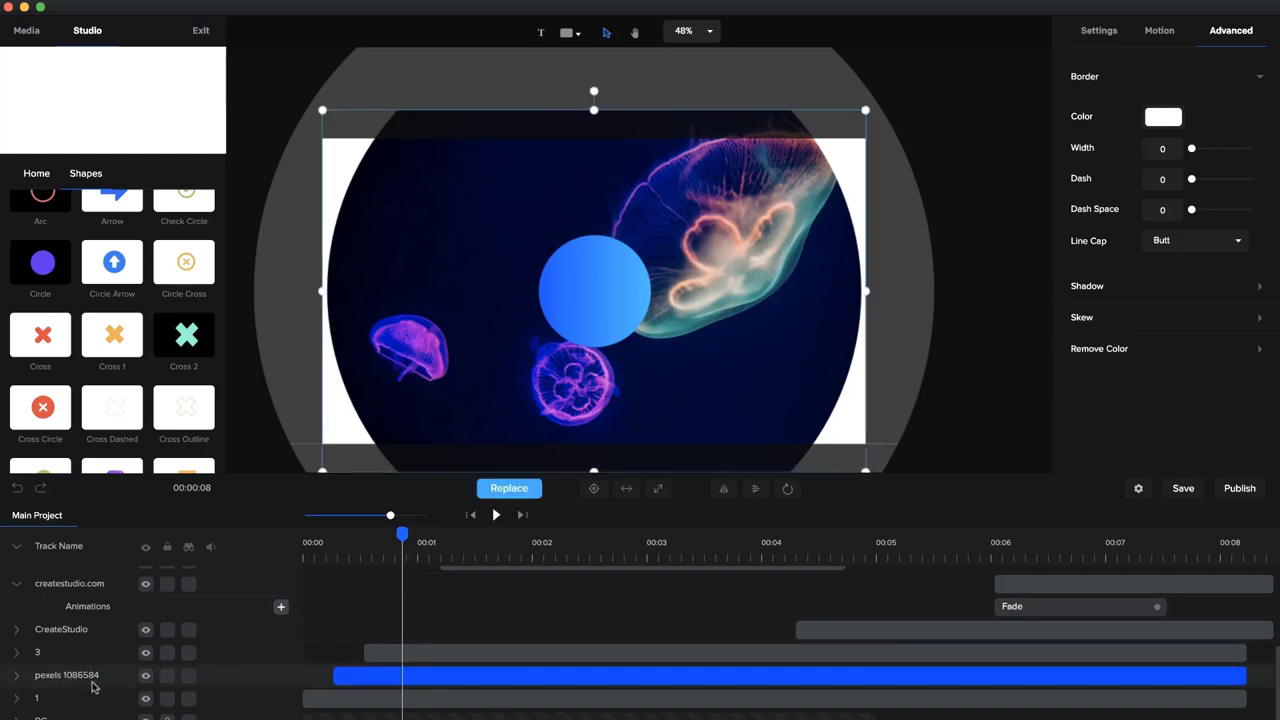
scroll(420, 600, up, 5)
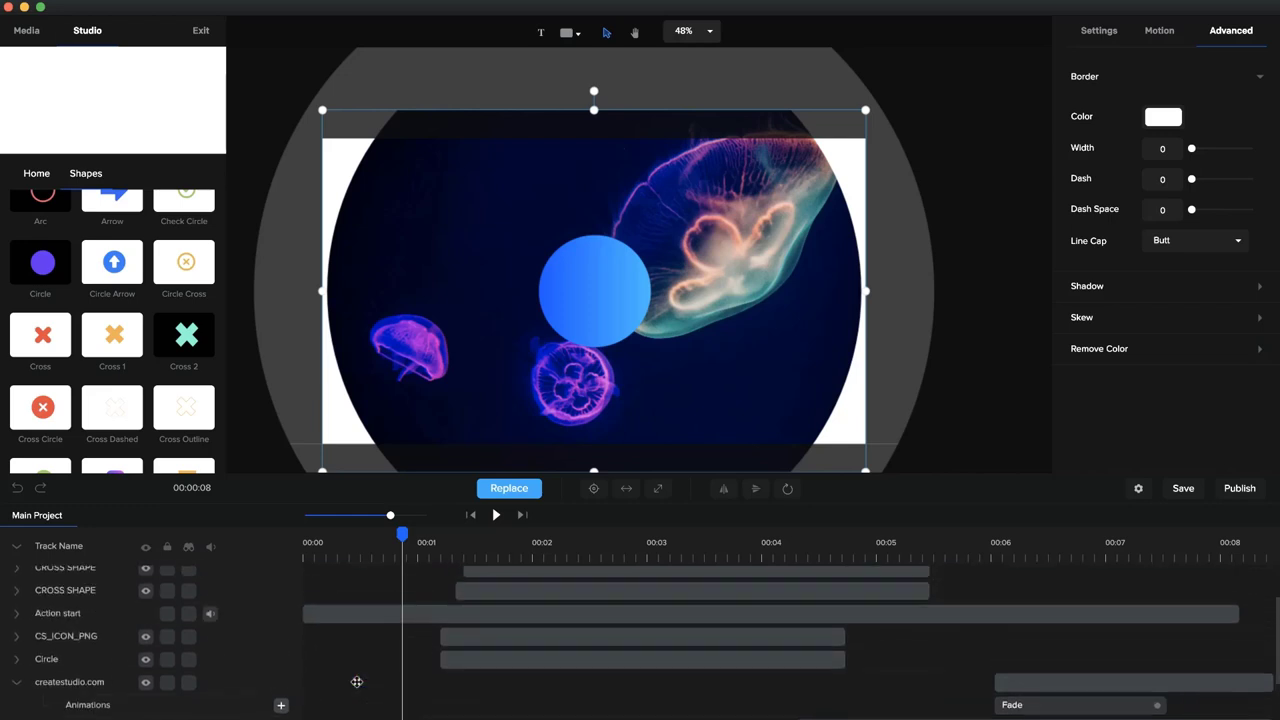
drag(400, 533, 545, 552)
drag(607, 555, 848, 553)
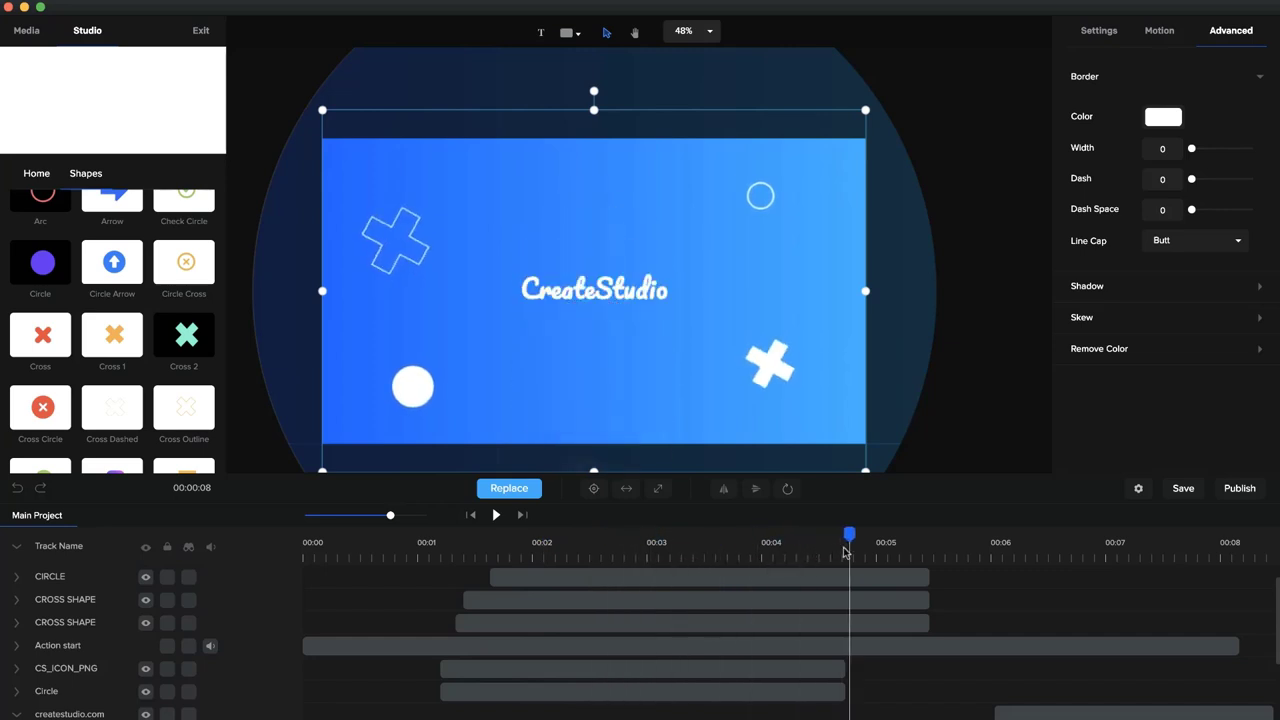